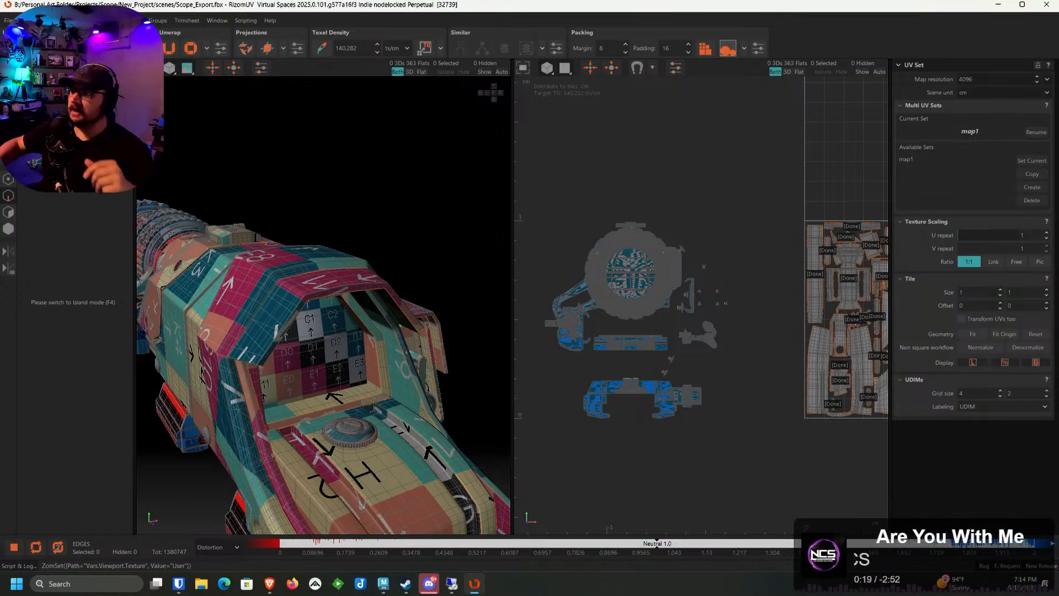
# Examine the checker texture and distortion colours across the scope body, from the eyepiece to the grip rings
pyautogui.scroll(4, 402, 324)
pyautogui.scroll(-6, 402, 325)
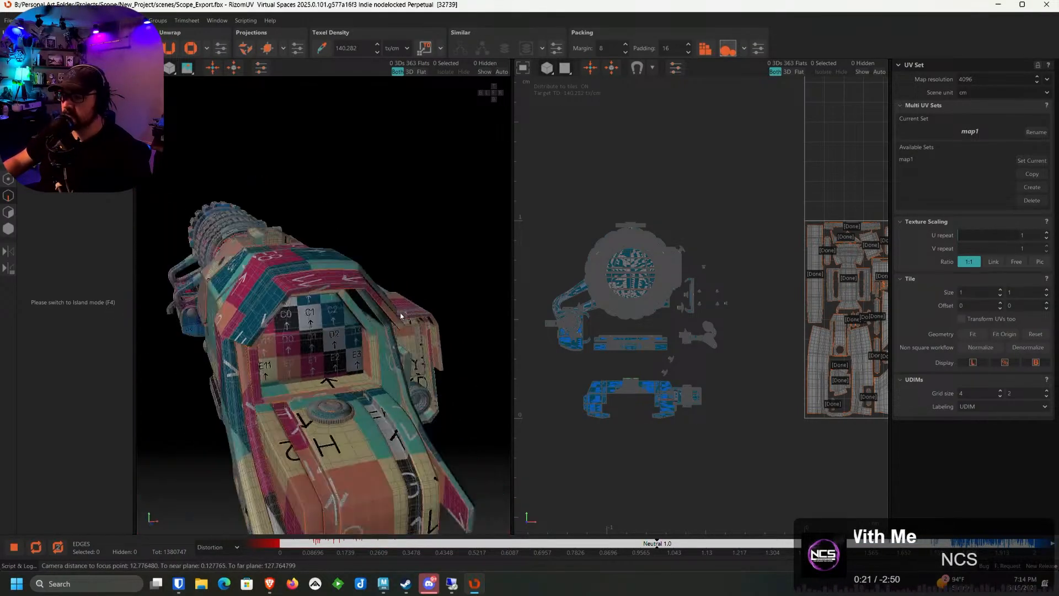
pyautogui.keyDown('alt'); pyautogui.moveTo(467, 326); pyautogui.dragTo(398, 342); pyautogui.keyUp('alt')
pyautogui.scroll(2, 401, 353)
pyautogui.scroll(3, 401, 353)
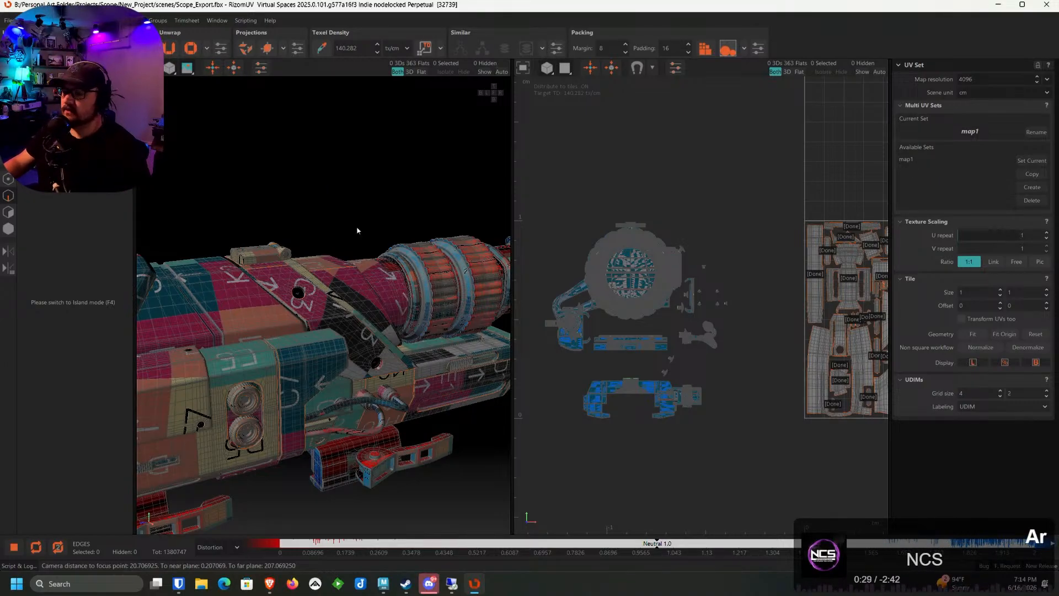
pyautogui.scroll(5, 323, 287)
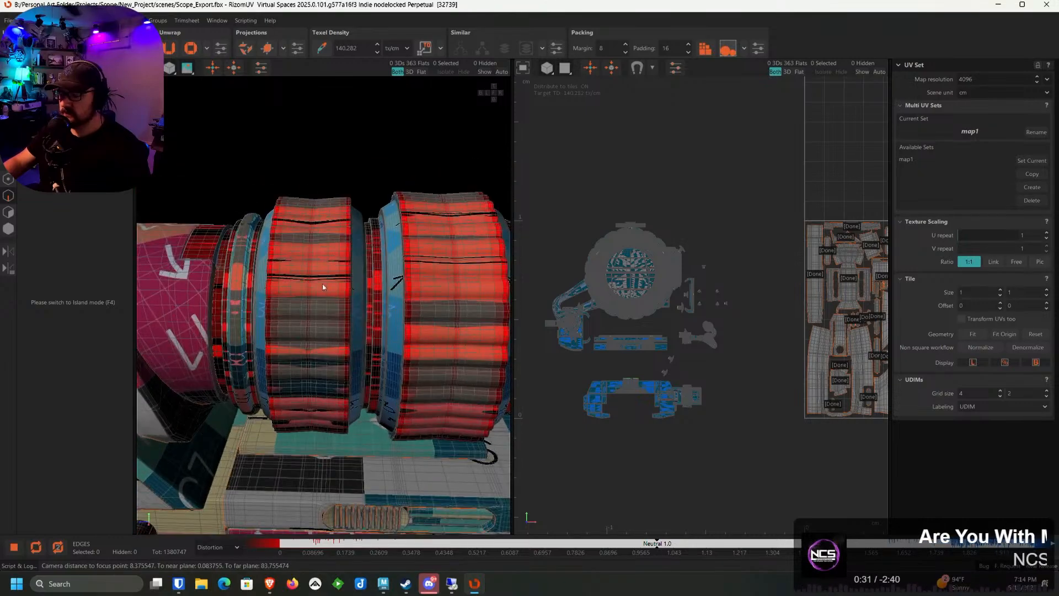
pyautogui.keyDown('alt'); pyautogui.moveTo(323, 287); pyautogui.dragTo(267, 304); pyautogui.keyUp('alt')
pyautogui.scroll(-1, 267, 305)
pyautogui.scroll(2, 254, 304)
pyautogui.keyDown('alt'); pyautogui.moveTo(254, 305); pyautogui.dragTo(381, 324, button='middle'); pyautogui.keyUp('alt')
pyautogui.scroll(2, 384, 331)
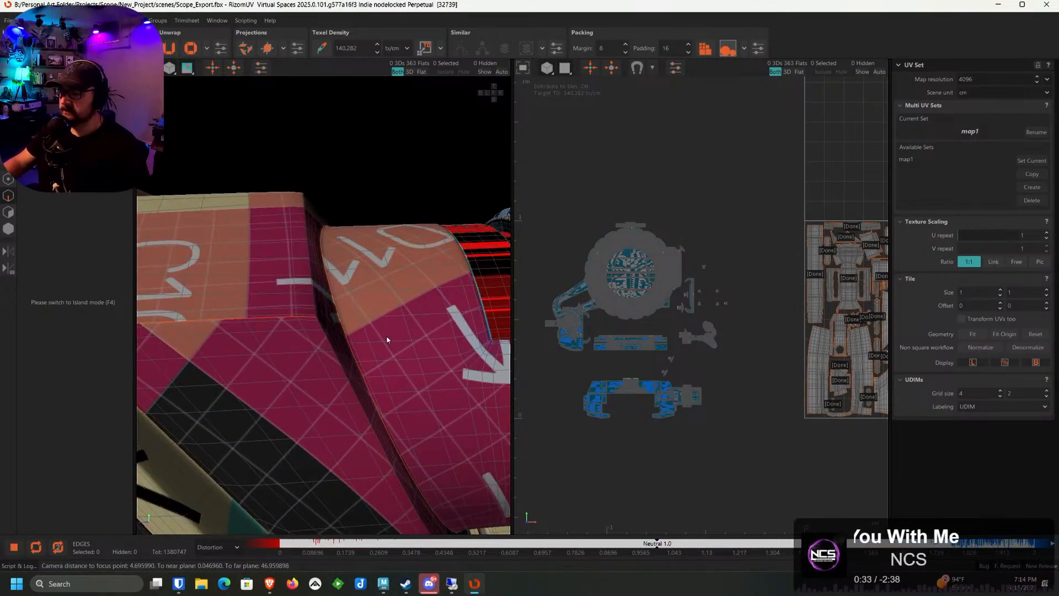
pyautogui.scroll(-6, 387, 340)
pyautogui.keyDown('alt'); pyautogui.moveTo(387, 340); pyautogui.dragTo(271, 353); pyautogui.keyUp('alt')
pyautogui.keyDown('alt'); pyautogui.moveTo(270, 354); pyautogui.dragTo(359, 276, button='middle'); pyautogui.keyUp('alt')
pyautogui.keyDown('alt'); pyautogui.moveTo(342, 282); pyautogui.dragTo(441, 301); pyautogui.keyUp('alt')
# Compare the packed UV islands with the unfinished islands outside the tiles
pyautogui.keyDown('alt'); pyautogui.moveTo(684, 284); pyautogui.dragTo(625, 284, button='middle'); pyautogui.keyUp('alt')
pyautogui.scroll(-3, 763, 276)
pyautogui.keyDown('alt'); pyautogui.moveTo(763, 276); pyautogui.dragTo(481, 283, button='middle'); pyautogui.keyUp('alt')
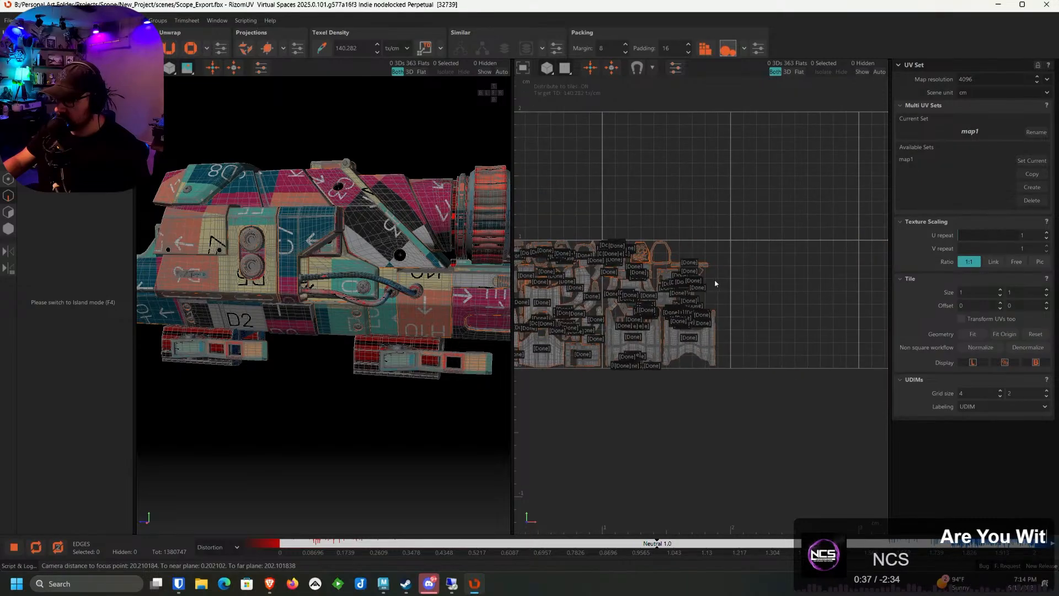
pyautogui.scroll(-2, 696, 295)
pyautogui.keyDown('alt'); pyautogui.moveTo(695, 301); pyautogui.dragTo(883, 320, button='middle'); pyautogui.keyUp('alt')
pyautogui.scroll(3, 689, 304)
pyautogui.keyDown('alt'); pyautogui.moveTo(309, 263); pyautogui.dragTo(347, 261); pyautogui.keyUp('alt')
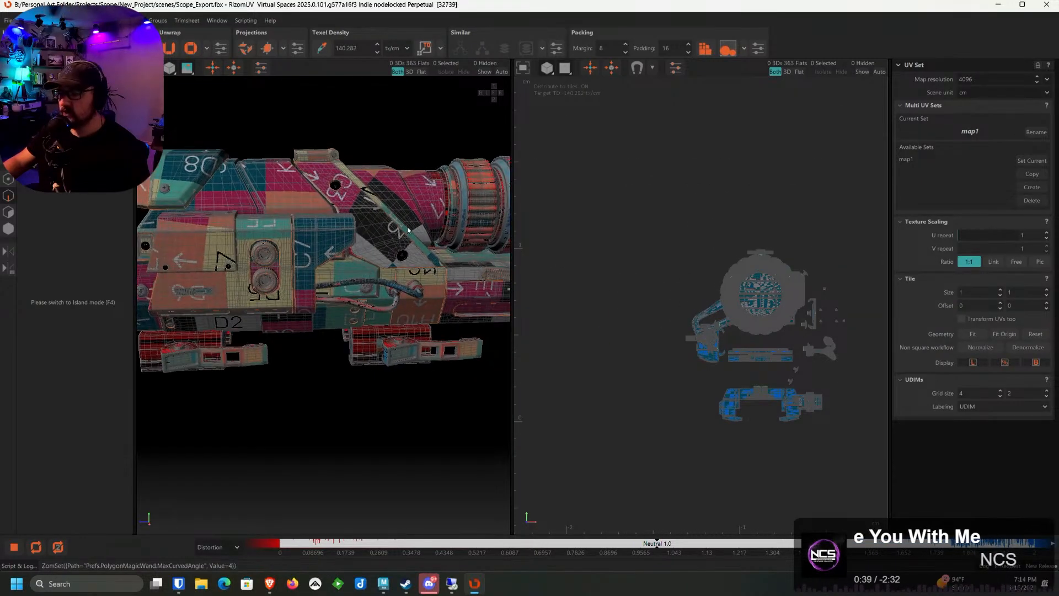
# Select the first ribbed ring's island in Island mode and try Select Similar on it
pyautogui.scroll(4, 390, 264)
pyautogui.keyDown('alt'); pyautogui.moveTo(496, 204); pyautogui.dragTo(309, 273, button='middle'); pyautogui.keyUp('alt')
pyautogui.keyDown('alt'); pyautogui.moveTo(309, 273); pyautogui.dragTo(333, 267); pyautogui.keyUp('alt')
pyautogui.scroll(-2, 296, 297)
pyautogui.scroll(-1, 353, 279)
pyautogui.click(307, 264)
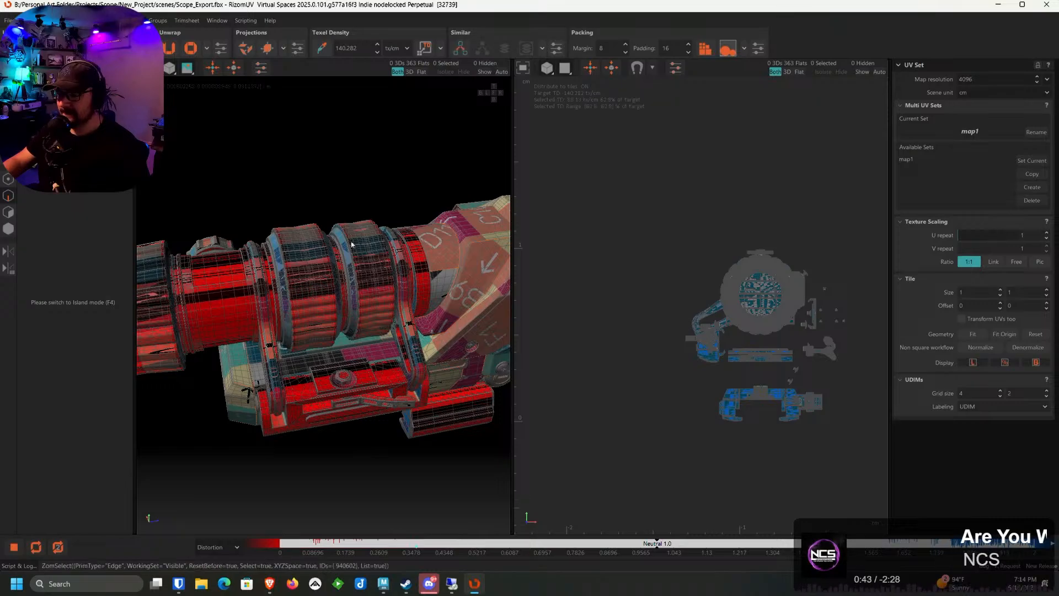
pyautogui.scroll(2, 319, 188)
pyautogui.click(9, 229)
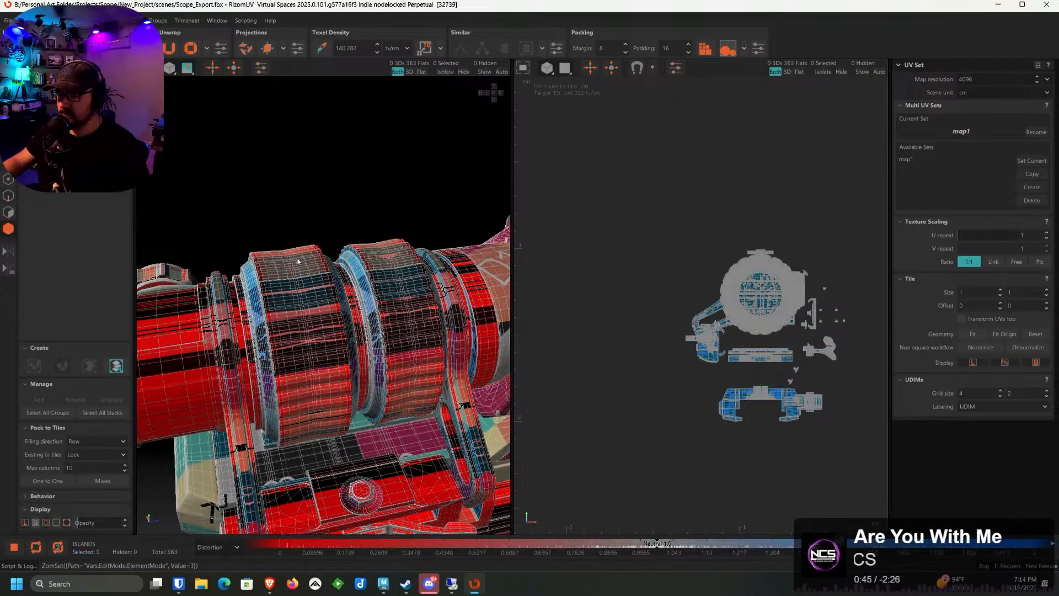
pyautogui.keyDown('alt'); pyautogui.moveTo(325, 259); pyautogui.dragTo(344, 204); pyautogui.keyUp('alt')
pyautogui.click(465, 51)
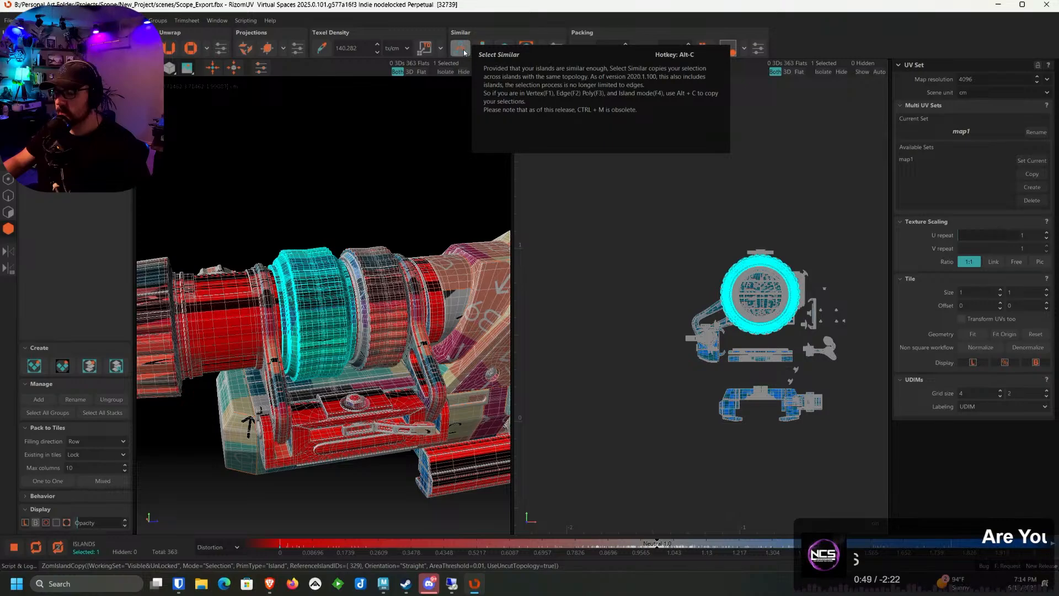
# Lower the Similarity to 0.55994 and select the matching island of the second ribbed ring
pyautogui.keyDown('alt'); pyautogui.moveTo(323, 261); pyautogui.dragTo(346, 259); pyautogui.keyUp('alt')
pyautogui.scroll(2, 347, 259)
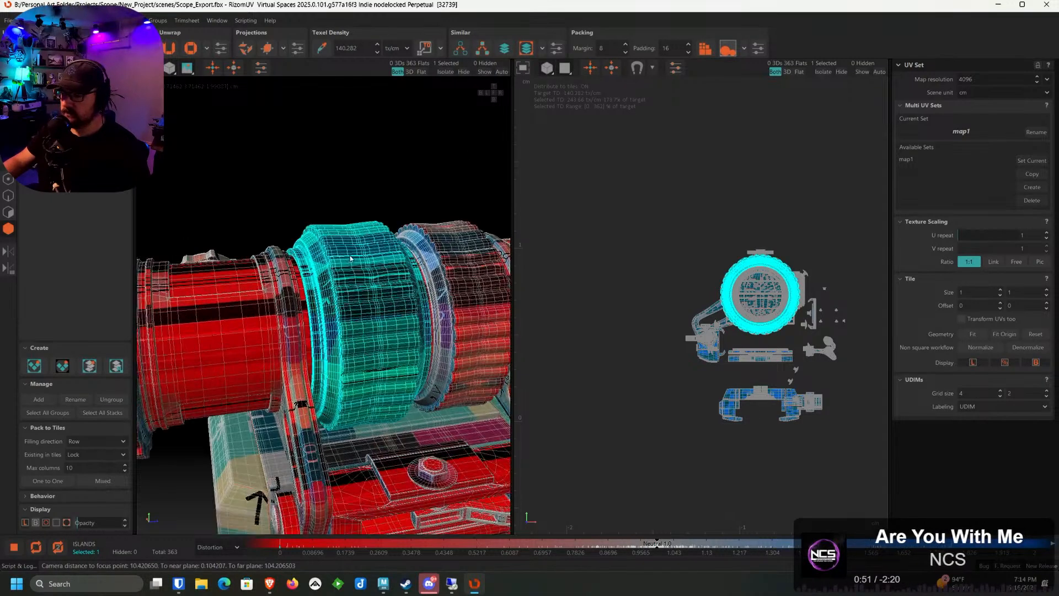
pyautogui.click(556, 49)
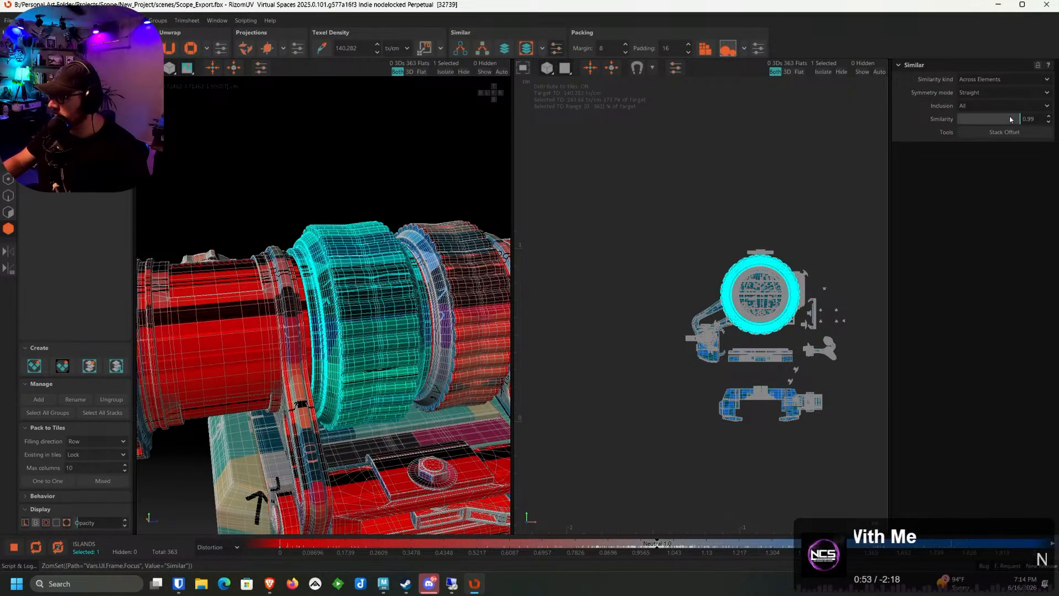
pyautogui.moveTo(1012, 119); pyautogui.dragTo(993, 120)
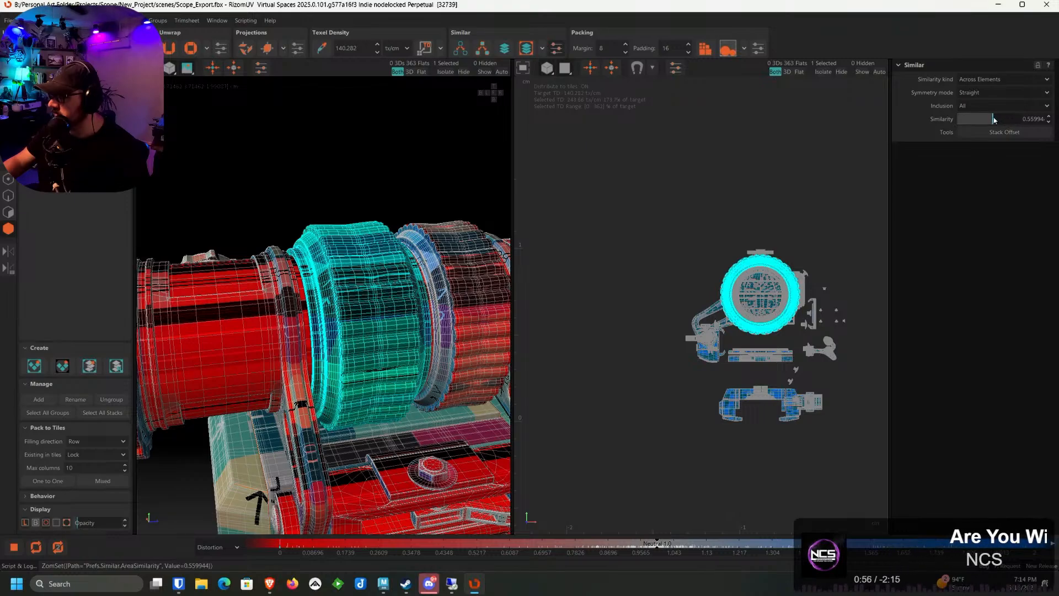
pyautogui.click(461, 48)
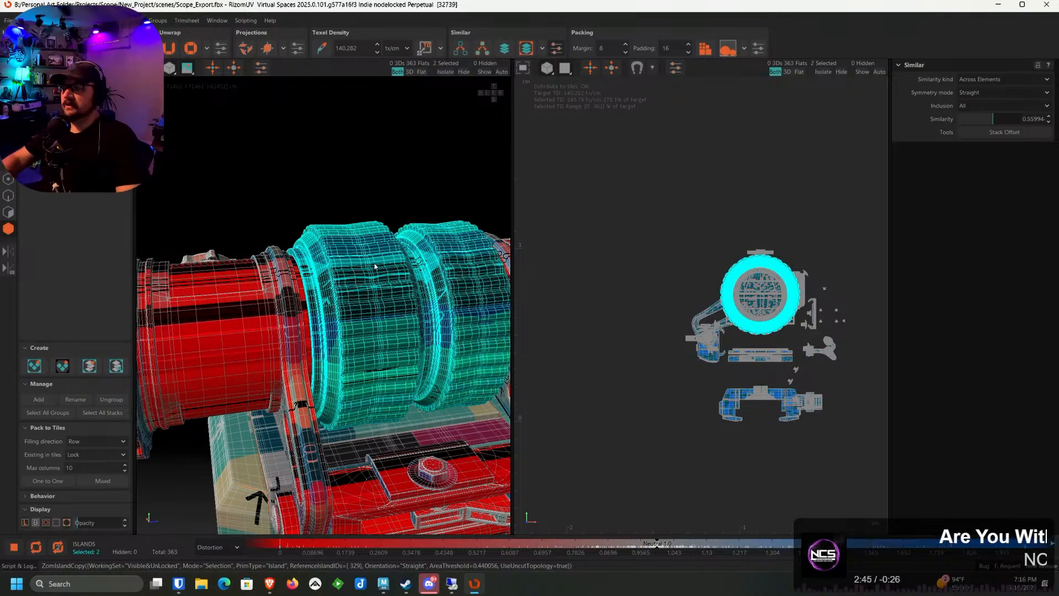
# Isolate both ring islands and, in Edge mode, select the edge loop around the first ring's scalloped bevel
pyautogui.press('i')
pyautogui.scroll(4, 378, 266)
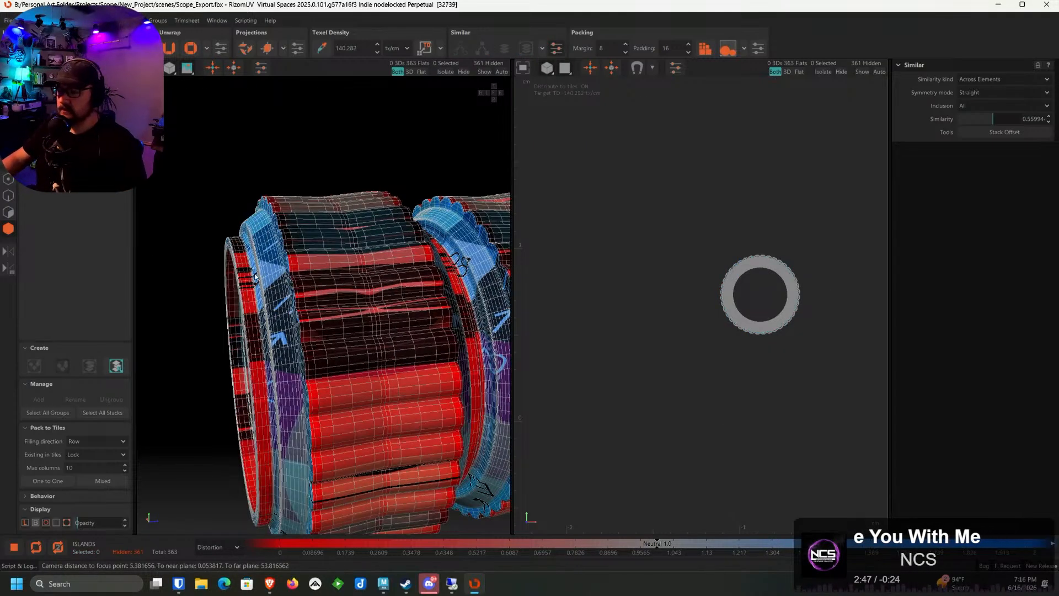
pyautogui.keyDown('alt'); pyautogui.moveTo(226, 286); pyautogui.dragTo(293, 301); pyautogui.keyUp('alt')
pyautogui.scroll(5, 284, 305)
pyautogui.press('F2')
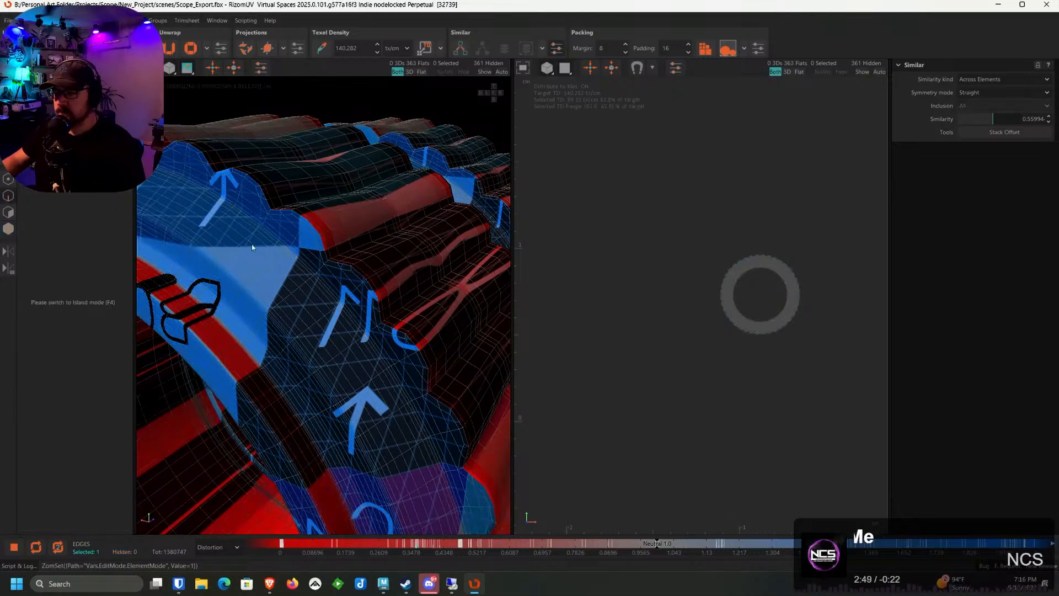
pyautogui.scroll(3, 252, 244)
pyautogui.doubleClick(292, 243)
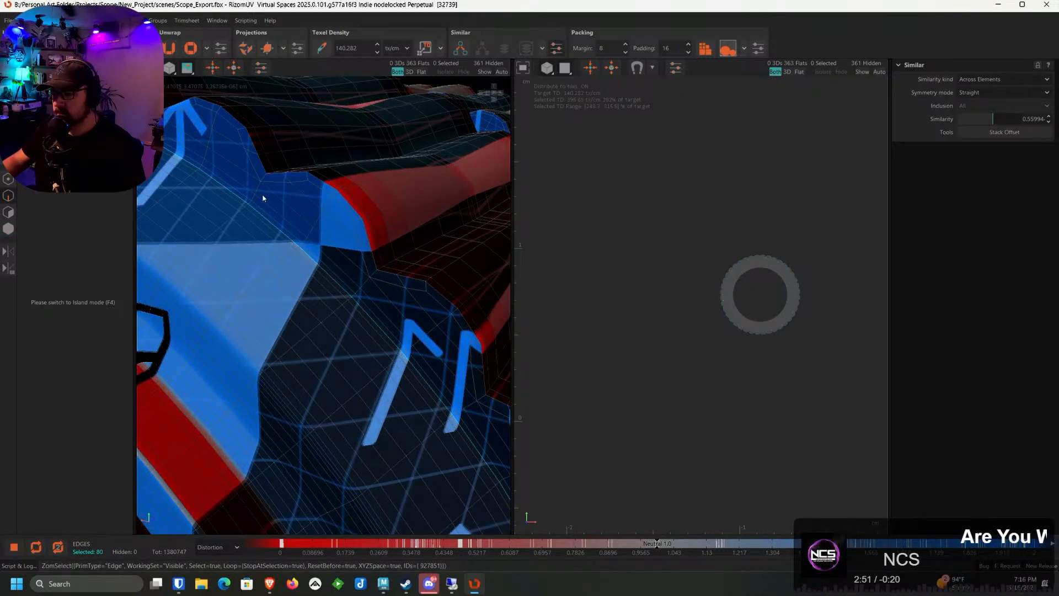
# Add the bevel loop at the ring's other end and a lengthwise line of groove edges to the selection
pyautogui.scroll(-4, 262, 196)
pyautogui.moveTo(319, 243)
pyautogui.keyDown('alt'); pyautogui.mouseDown()
pyautogui.moveTo(359, 263)
pyautogui.moveTo(267, 181)
pyautogui.moveTo(324, 262)
pyautogui.mouseUp(); pyautogui.keyUp('alt')
pyautogui.scroll(3, 267, 181)
pyautogui.scroll(3, 368, 274)
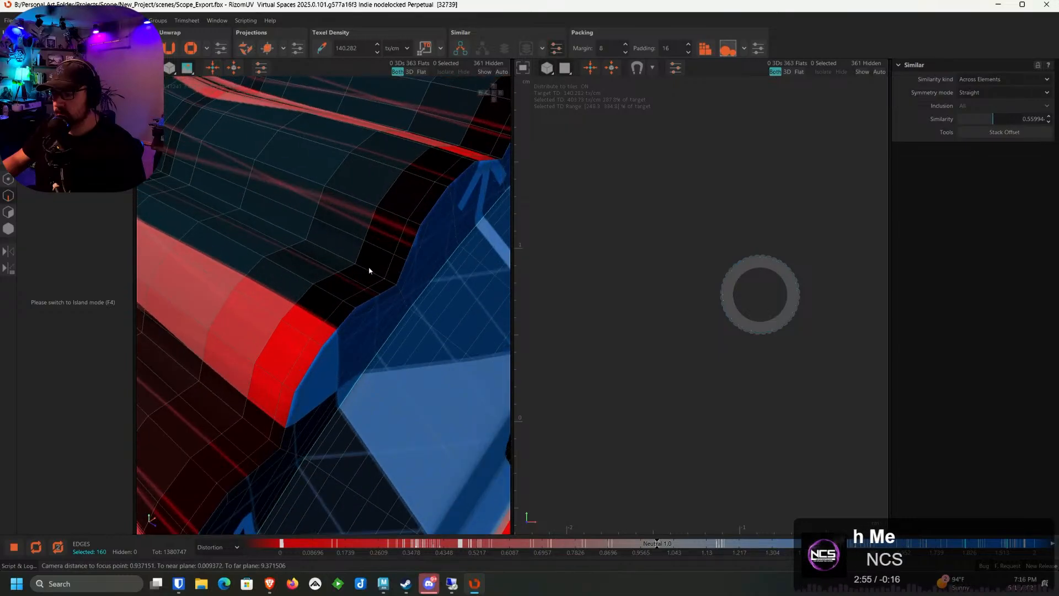
pyautogui.doubleClick(370, 271)
pyautogui.scroll(-3, 369, 270)
pyautogui.scroll(5, 381, 289)
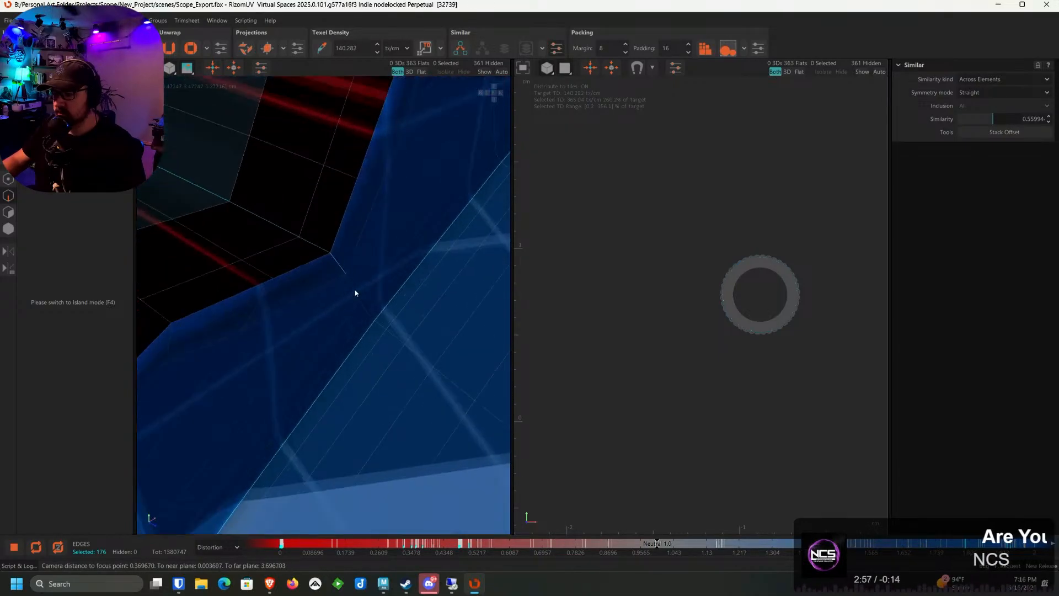
# Add the short edges that join the lengthwise groove line to the bevel loops at both ends
pyautogui.doubleClick(355, 293)
pyautogui.scroll(-5, 355, 293)
pyautogui.keyDown('alt'); pyautogui.moveTo(349, 300); pyautogui.dragTo(438, 266); pyautogui.keyUp('alt')
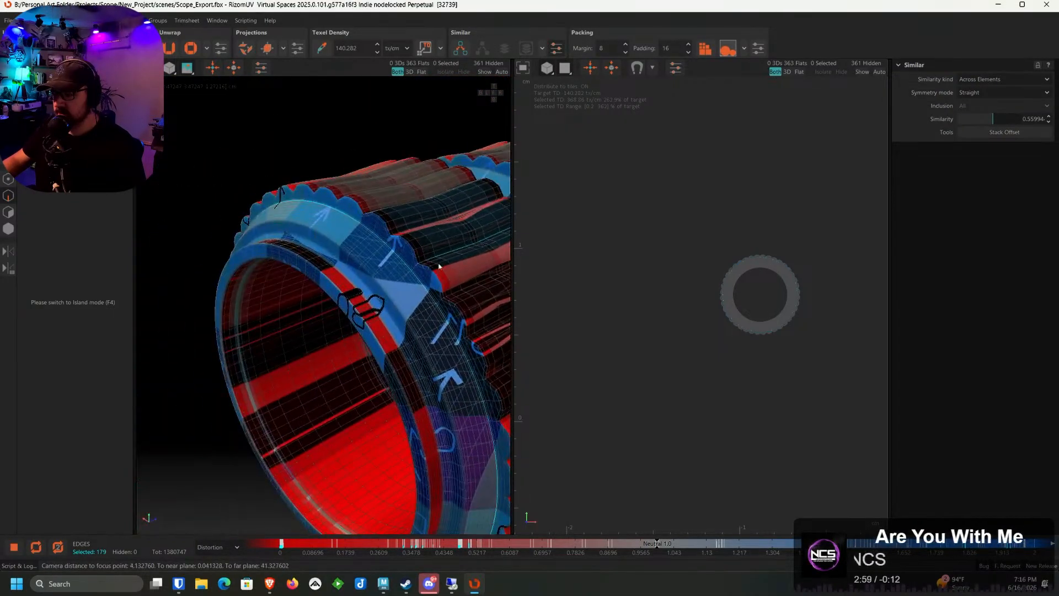
pyautogui.scroll(5, 408, 273)
pyautogui.doubleClick(407, 274)
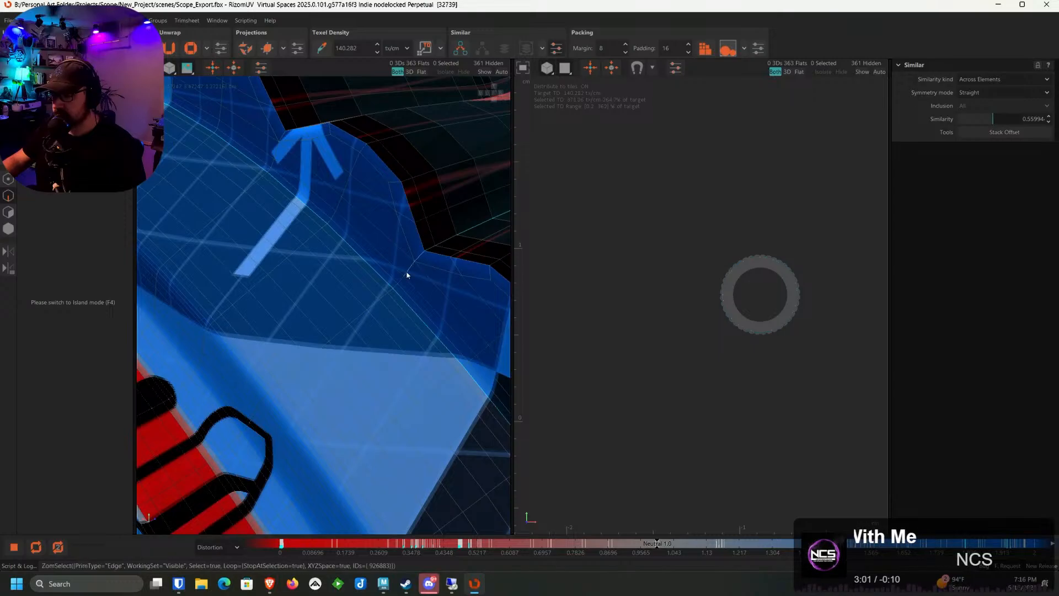
pyautogui.scroll(-5, 407, 274)
pyautogui.scroll(4, 357, 307)
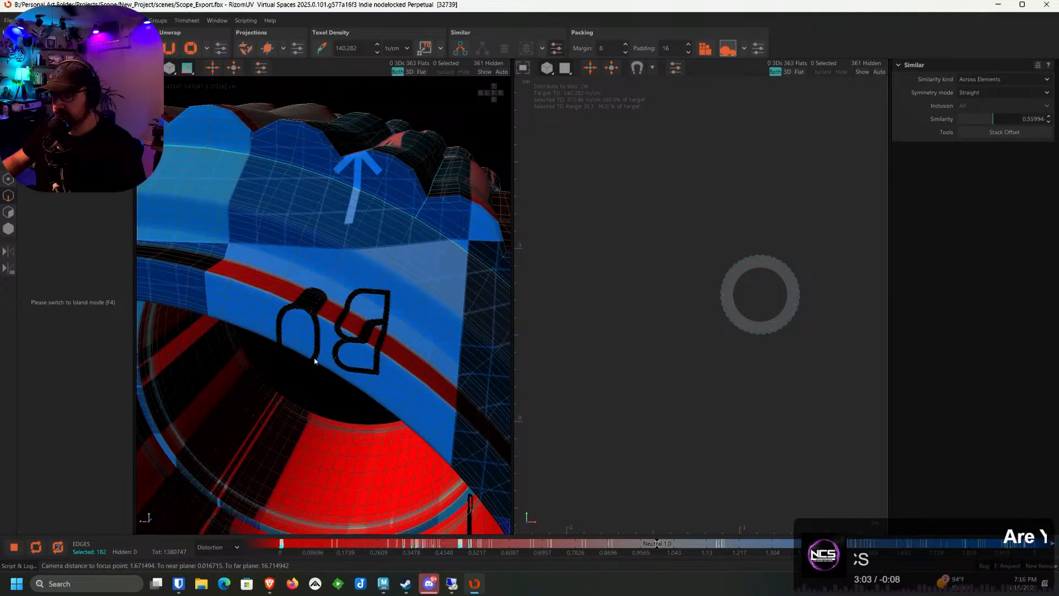
# Add the edge loop around the ring's inner front rim to the selection
pyautogui.doubleClick(315, 362)
pyautogui.scroll(-5, 314, 362)
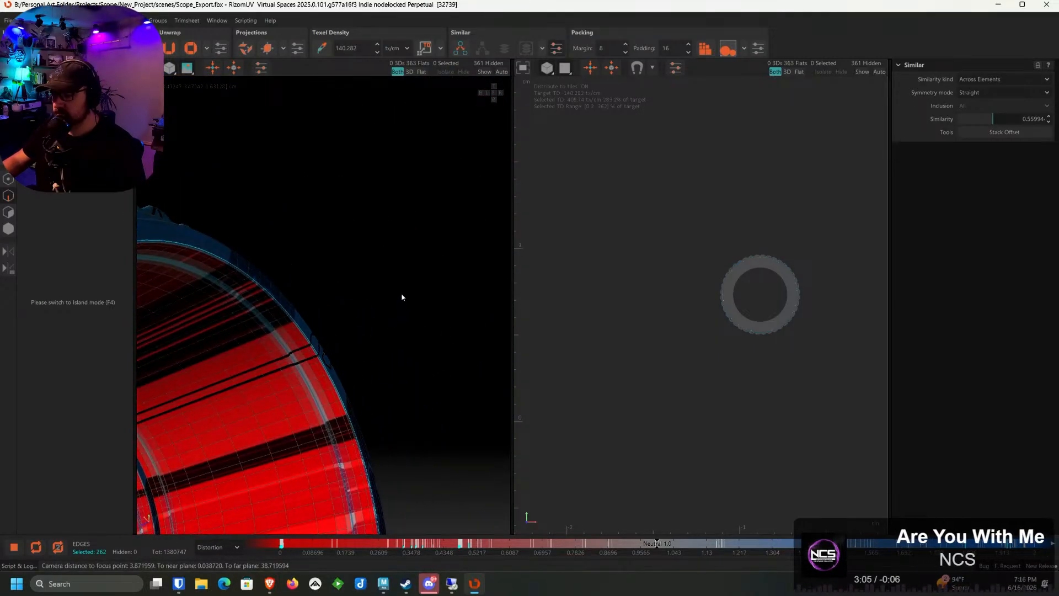
pyautogui.hotkey('ctrl', 'z')
pyautogui.scroll(5, 340, 336)
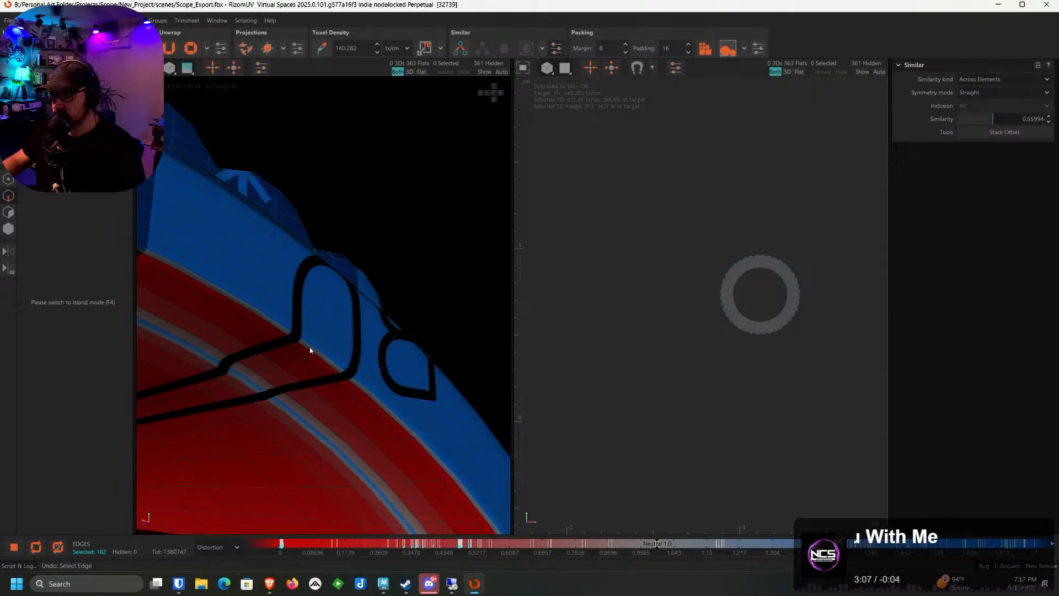
pyautogui.hotkey('ctrl', 'y')
pyautogui.scroll(-8, 309, 350)
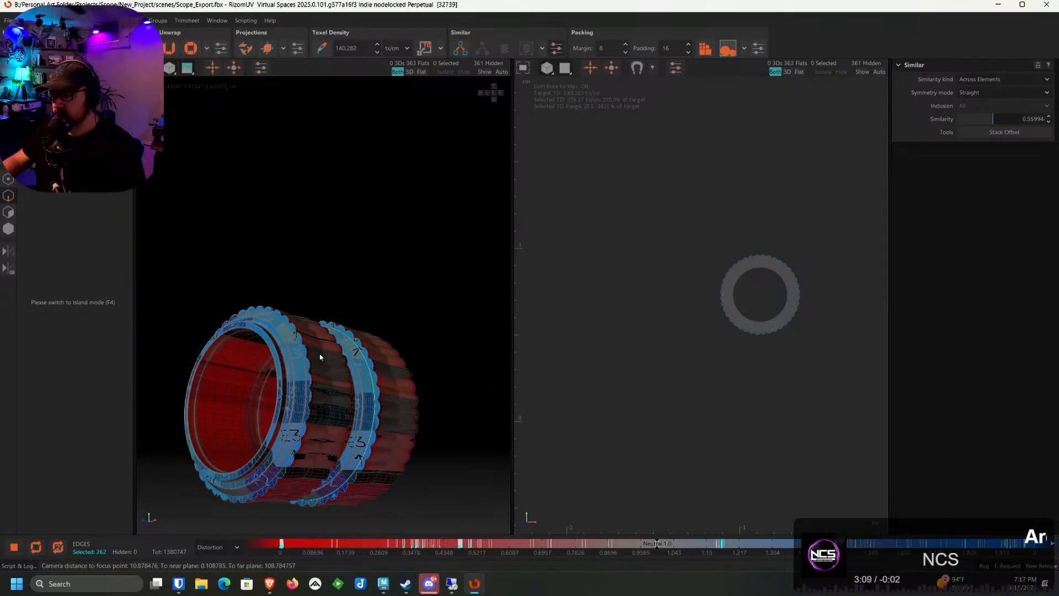
# Add the inner rim loop at the ring's opposite end to the edge selection
pyautogui.scroll(3, 320, 358)
pyautogui.keyDown('alt'); pyautogui.moveTo(320, 358); pyautogui.dragTo(398, 193); pyautogui.keyUp('alt')
pyautogui.scroll(3, 281, 318)
pyautogui.scroll(3, 281, 317)
pyautogui.scroll(3, 284, 258)
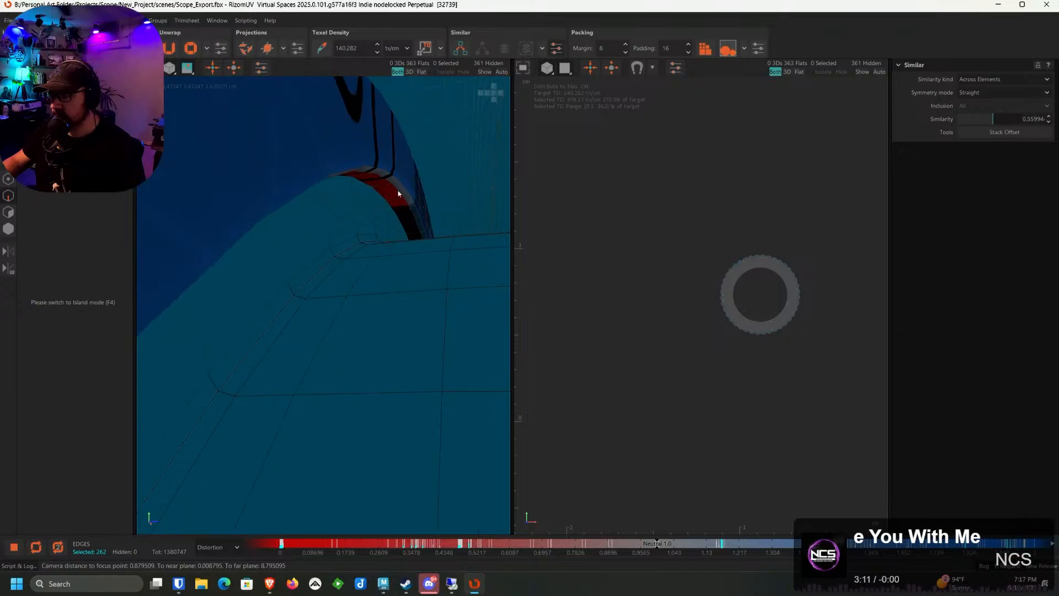
pyautogui.scroll(1, 401, 187)
pyautogui.keyDown('ctrl'); pyautogui.doubleClick(401, 185); pyautogui.keyUp('ctrl')
# Add a lengthwise line of edges inside the ring's bore and cut the UVs along all selected edges
pyautogui.scroll(3, 407, 181)
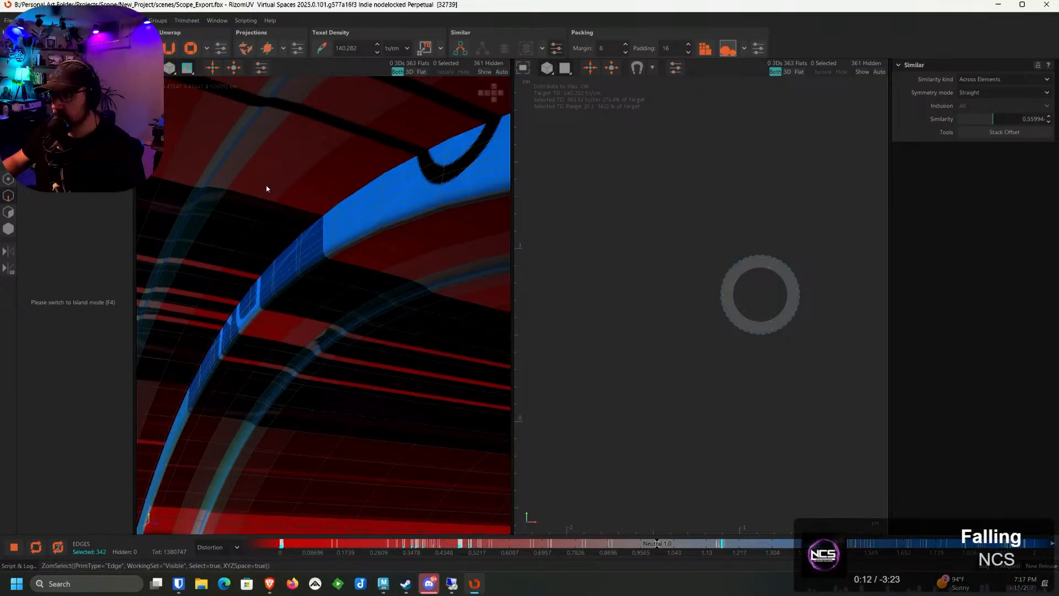
pyautogui.keyDown('ctrl'); pyautogui.doubleClick(267, 185); pyautogui.keyUp('ctrl')
pyautogui.scroll(5, 289, 199)
pyautogui.scroll(-10, 287, 231)
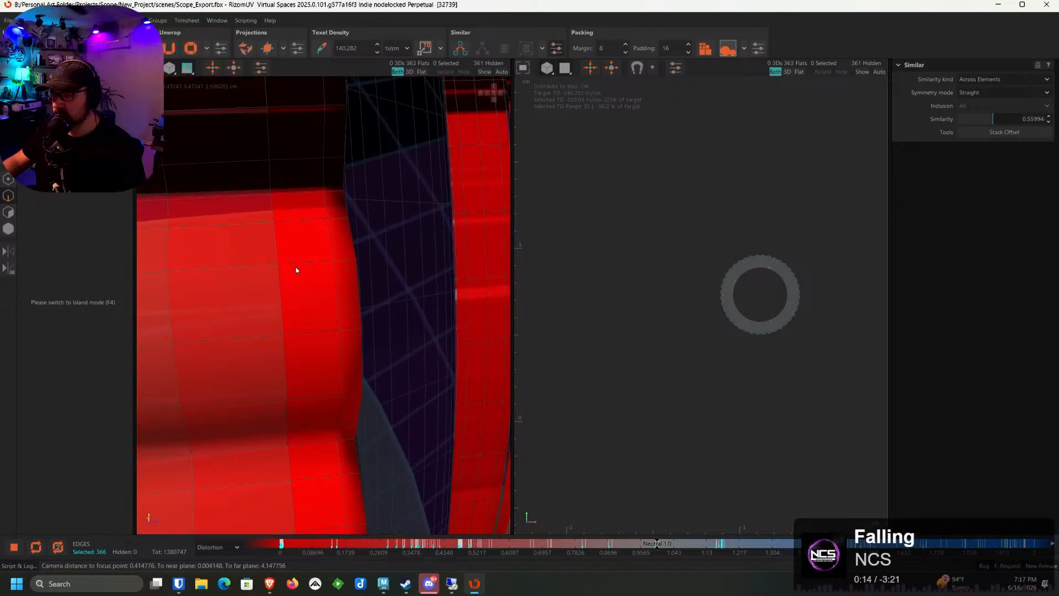
pyautogui.moveTo(308, 255); pyautogui.dragTo(339, 239, button='middle')
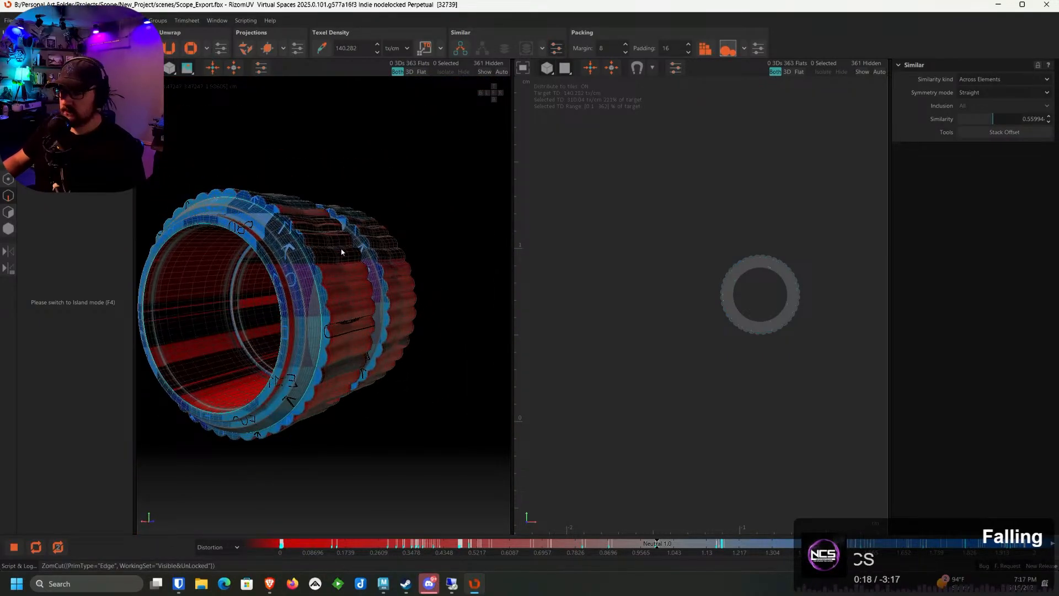
pyautogui.press('c')
pyautogui.keyDown('alt'); pyautogui.moveTo(337, 253); pyautogui.dragTo(259, 246); pyautogui.keyUp('alt')
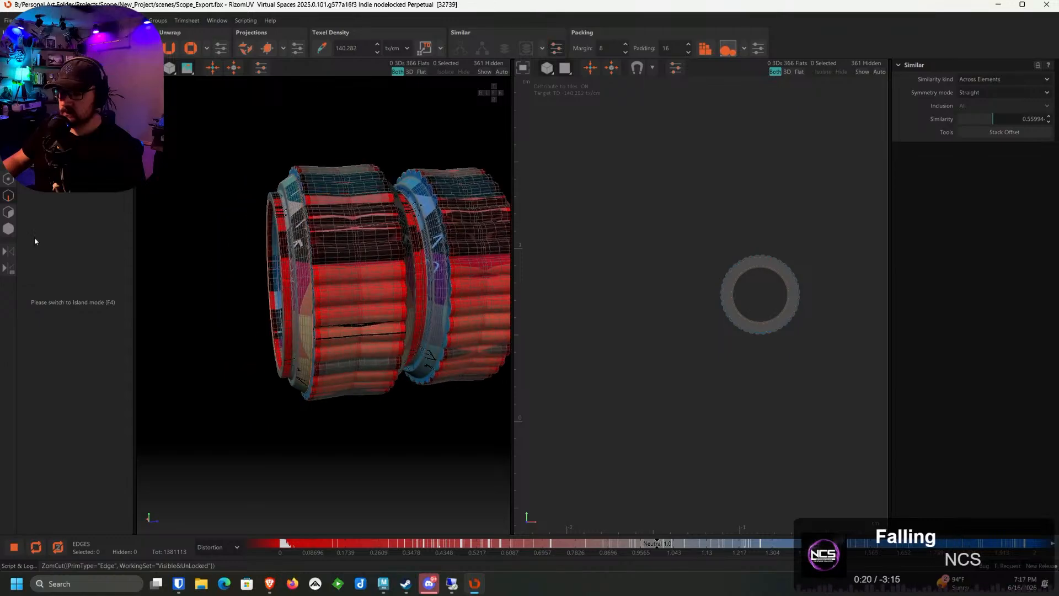
# Select all islands of the first ring in Island mode and unfold them
pyautogui.click(8, 231)
pyautogui.doubleClick(366, 224)
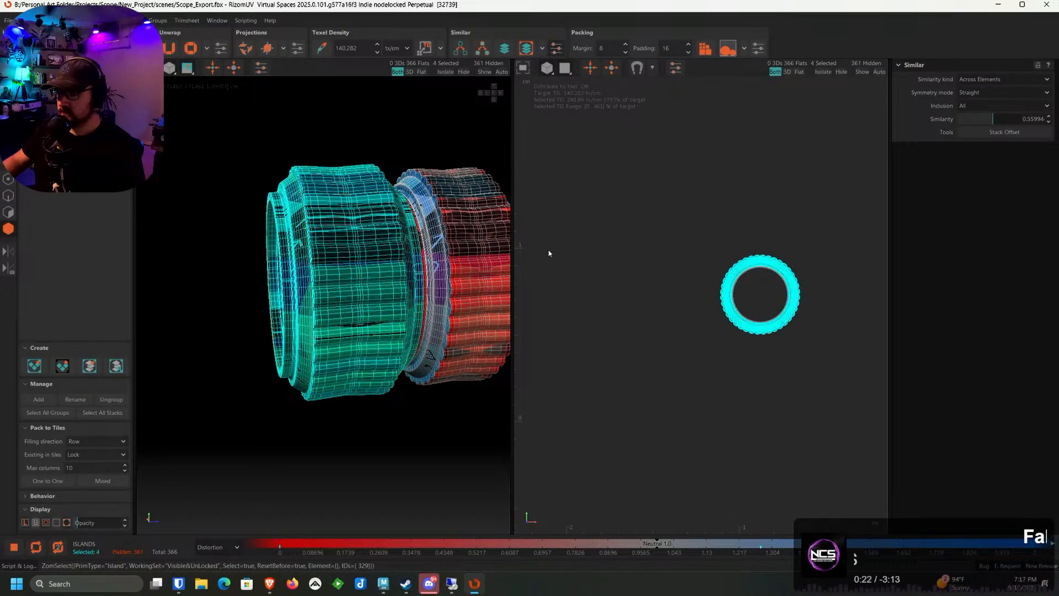
pyautogui.keyDown('alt'); pyautogui.moveTo(748, 266); pyautogui.dragTo(691, 279, button='middle'); pyautogui.keyUp('alt')
pyautogui.press('u')
pyautogui.scroll(3, 705, 261)
pyautogui.scroll(-1, 705, 260)
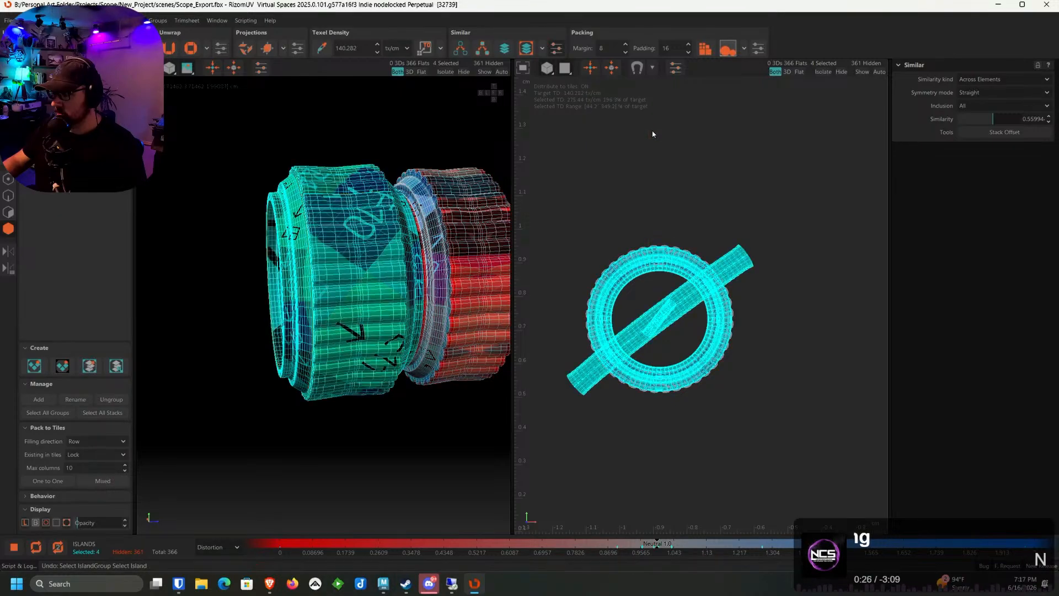
# Try to weld the first ring's unfolded islands together, and undo the weld
pyautogui.press('w')
pyautogui.scroll(-2, 654, 253)
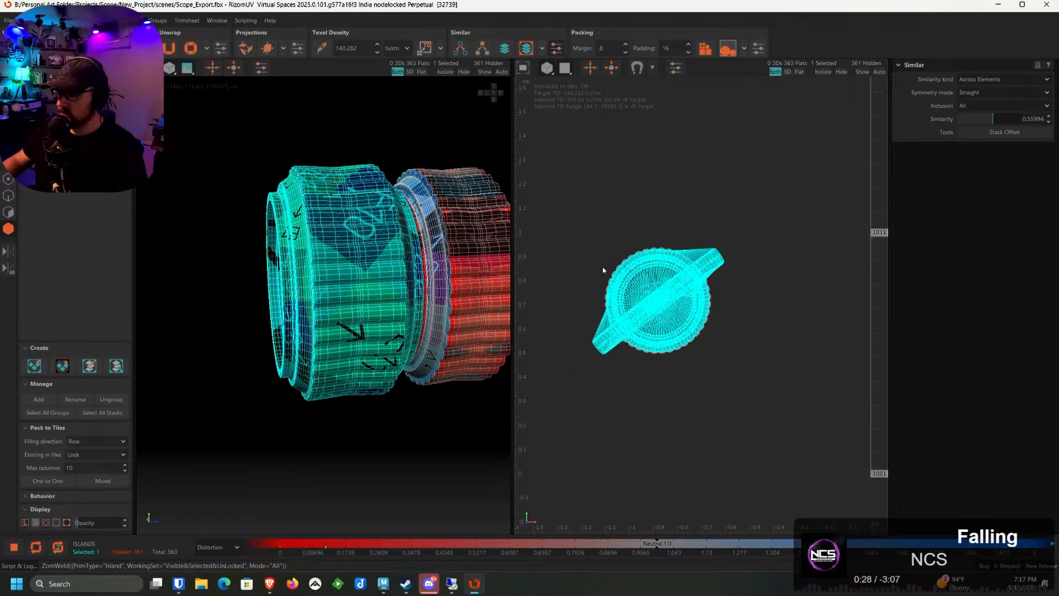
pyautogui.scroll(1, 301, 238)
pyautogui.hotkey('ctrl', 'z')
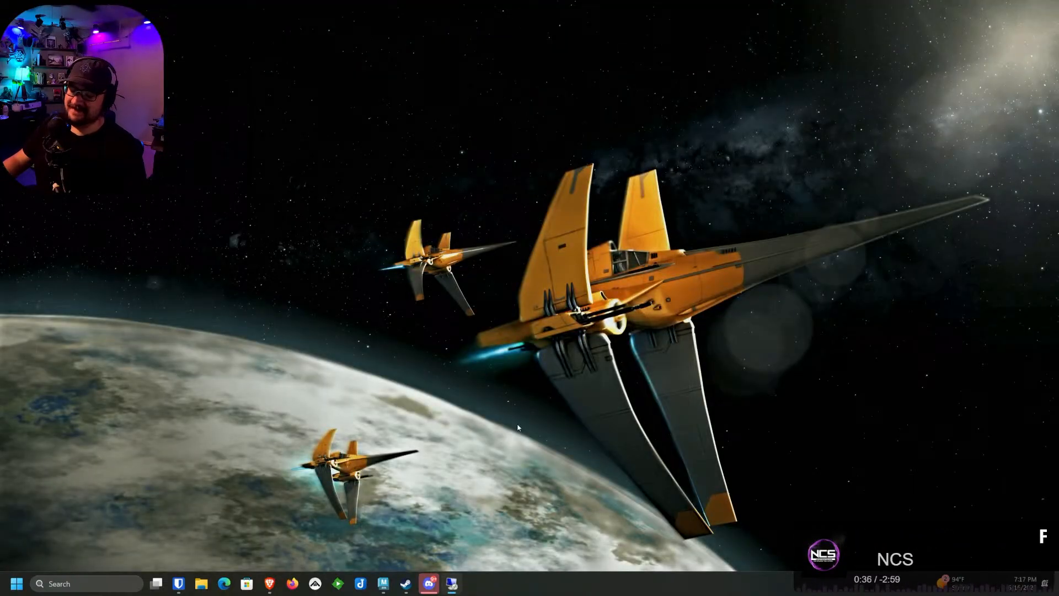
# Search Windows for RizomUV VS RS 2025.0 and launch it again
pyautogui.click(81, 584)
pyautogui.write('ri')
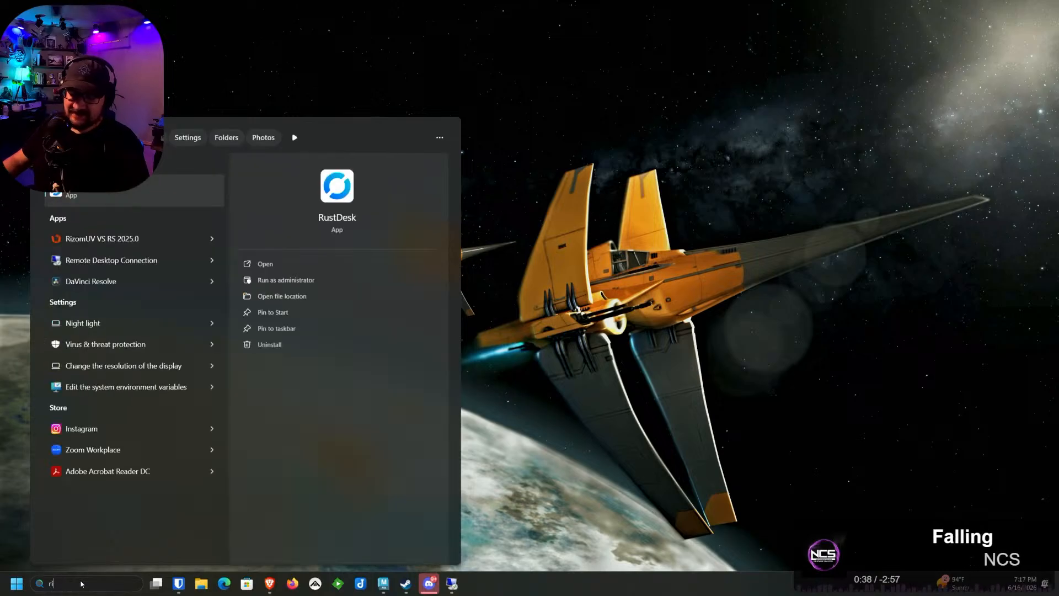
pyautogui.write('zomUV VS RS 2025.0')
pyautogui.click(106, 199)
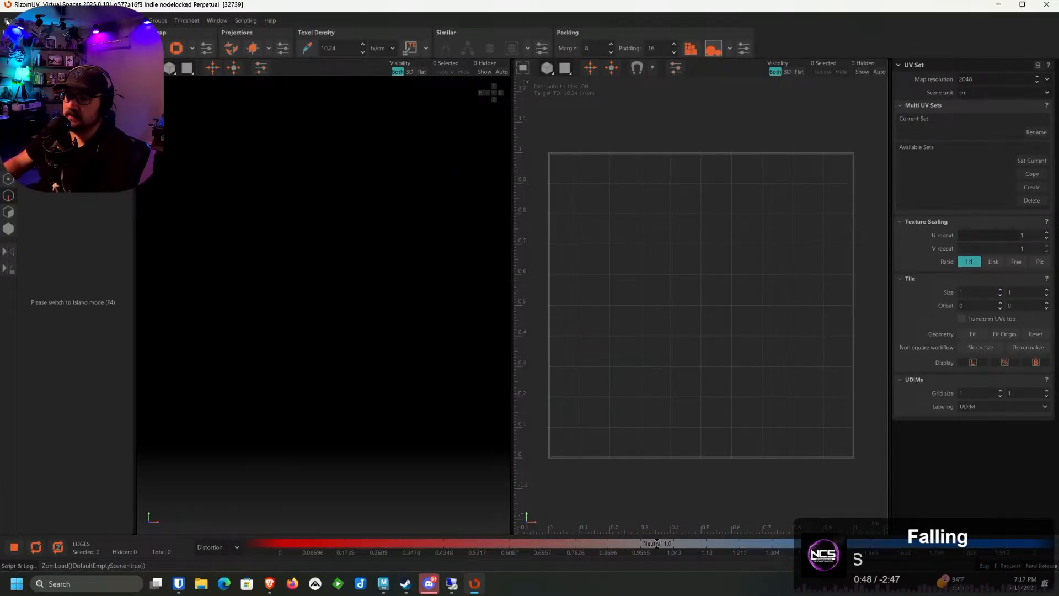
# Open the scope model Scope_Export.fbx in the newly launched, empty scene
pyautogui.click(7, 21)
pyautogui.click(83, 135)
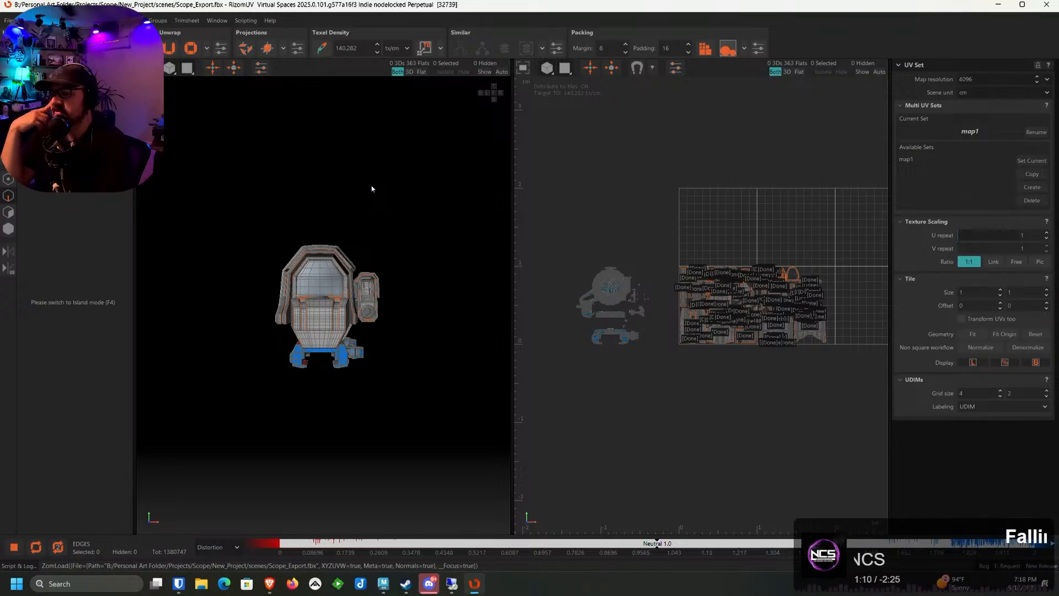
# Display the model with the custom texture 4k_Pastel_UV_Tile_Grid.png in the 3D view
pyautogui.scroll(6, 277, 315)
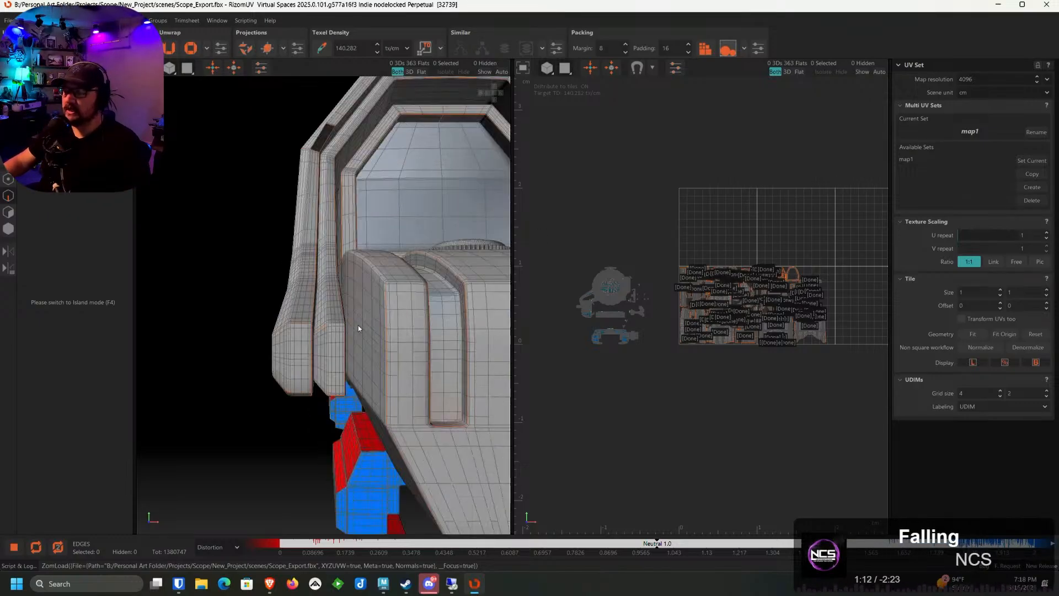
pyautogui.scroll(-2, 358, 326)
pyautogui.keyDown('alt'); pyautogui.moveTo(442, 307); pyautogui.dragTo(241, 312); pyautogui.keyUp('alt')
pyautogui.click(185, 67)
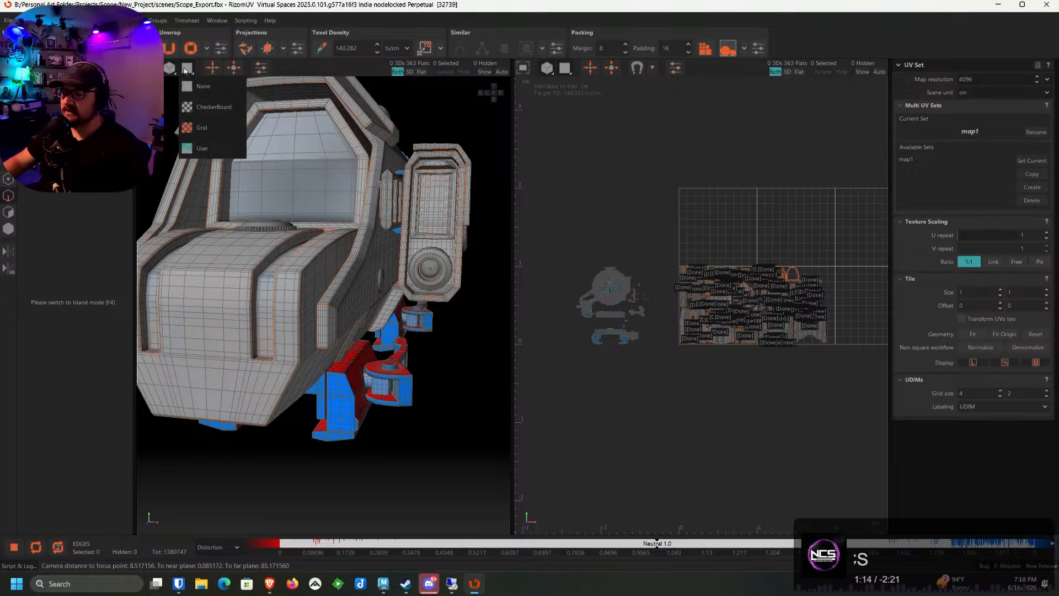
pyautogui.click(209, 149)
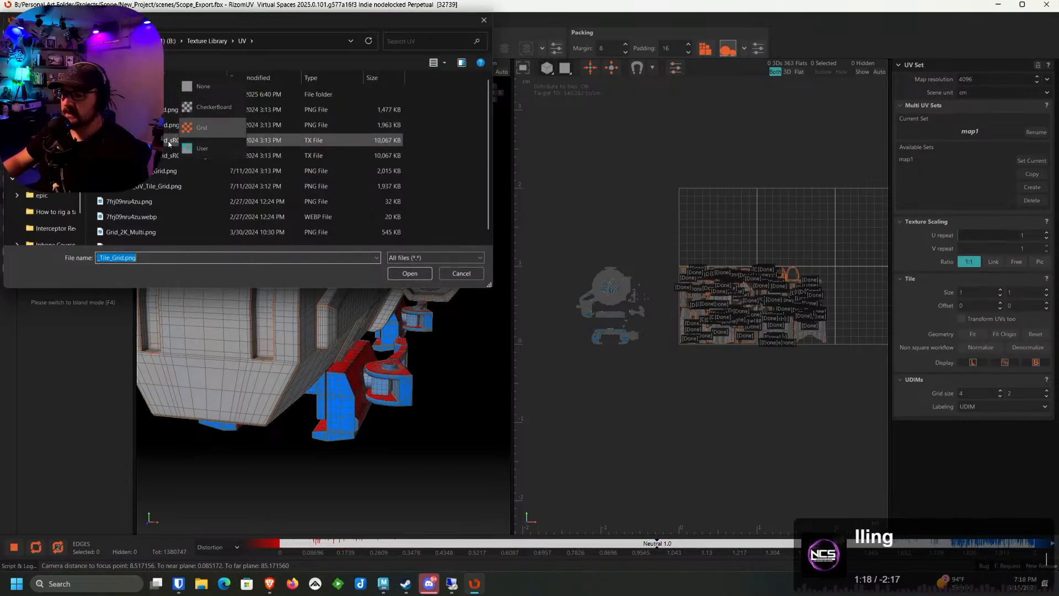
pyautogui.doubleClick(175, 126)
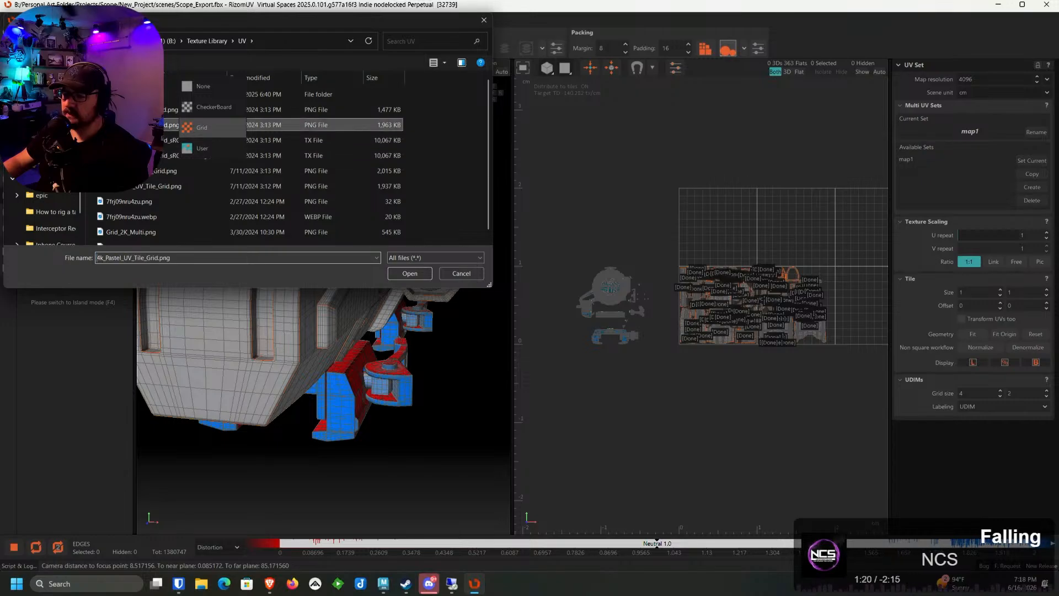
# Find the two ribbed rings on the scope and select the larger ring's island in Island mode
pyautogui.scroll(-5, 259, 191)
pyautogui.keyDown('alt'); pyautogui.moveTo(387, 174); pyautogui.dragTo(411, 243, button='middle'); pyautogui.keyUp('alt')
pyautogui.keyDown('alt'); pyautogui.moveTo(441, 243); pyautogui.dragTo(232, 337); pyautogui.keyUp('alt')
pyautogui.scroll(4, 386, 239)
pyautogui.scroll(6, 429, 293)
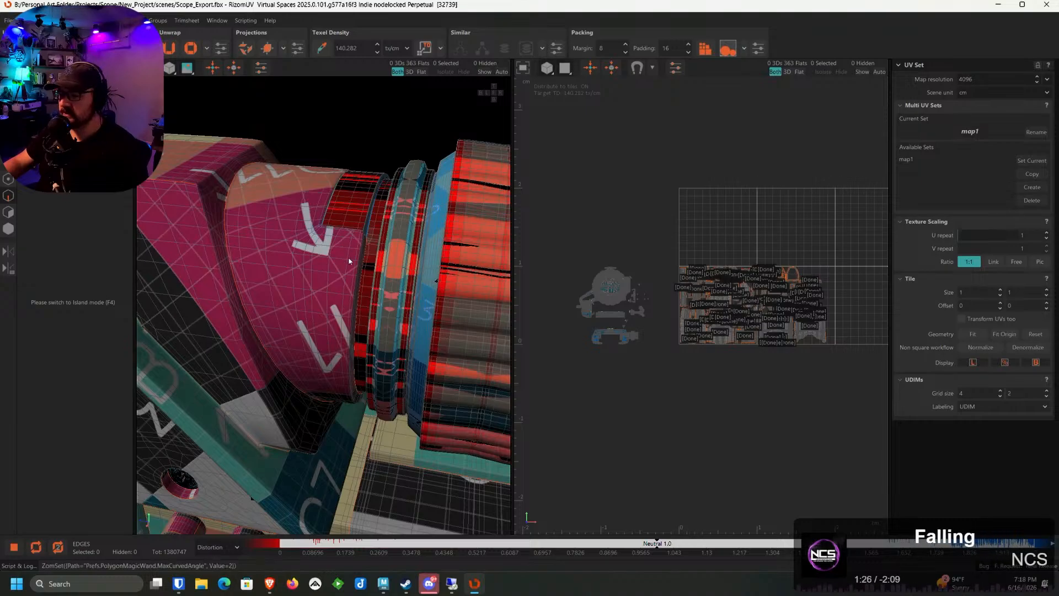
pyautogui.keyDown('alt'); pyautogui.moveTo(349, 261); pyautogui.dragTo(347, 214); pyautogui.keyUp('alt')
pyautogui.keyDown('alt'); pyautogui.moveTo(348, 214); pyautogui.dragTo(352, 245, button='middle'); pyautogui.keyUp('alt')
pyautogui.scroll(-3, 352, 246)
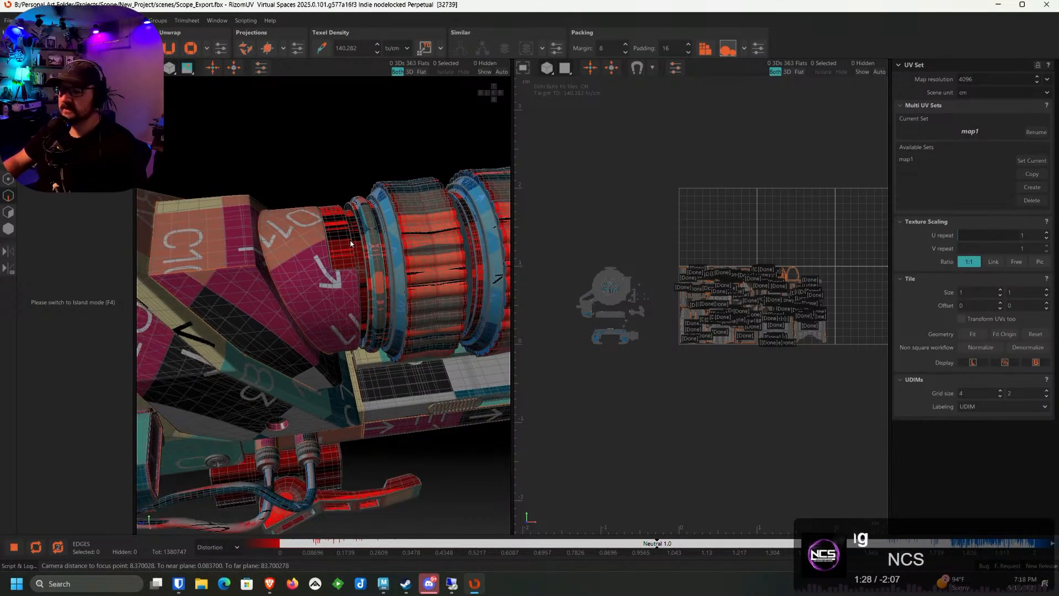
pyautogui.scroll(-3, 351, 243)
pyautogui.scroll(3, 408, 240)
pyautogui.click(419, 239)
pyautogui.scroll(1, 418, 239)
pyautogui.keyDown('alt'); pyautogui.moveTo(418, 239); pyautogui.dragTo(196, 266, button='middle'); pyautogui.keyUp('alt')
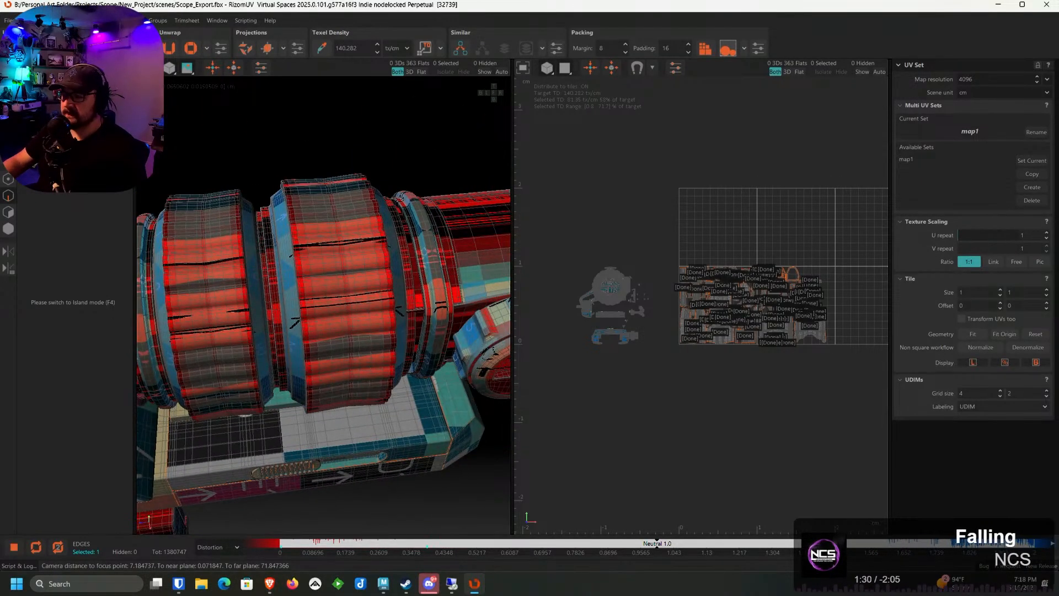
pyautogui.click(8, 228)
pyautogui.click(305, 216)
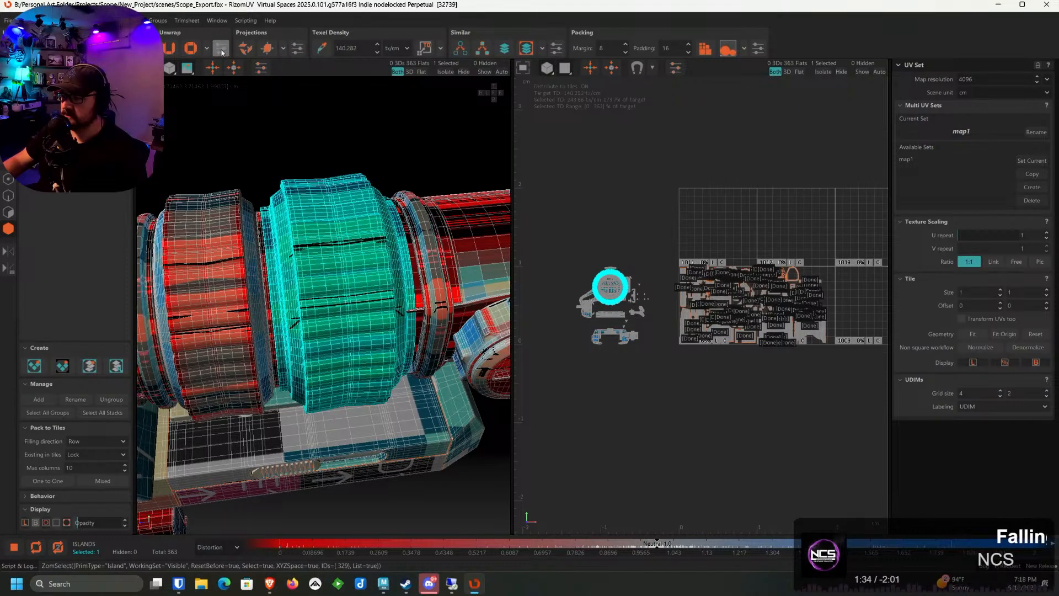
# Set the similarity for matching islands to 0.9999 and isolate the selected ribbed ring
pyautogui.click(220, 49)
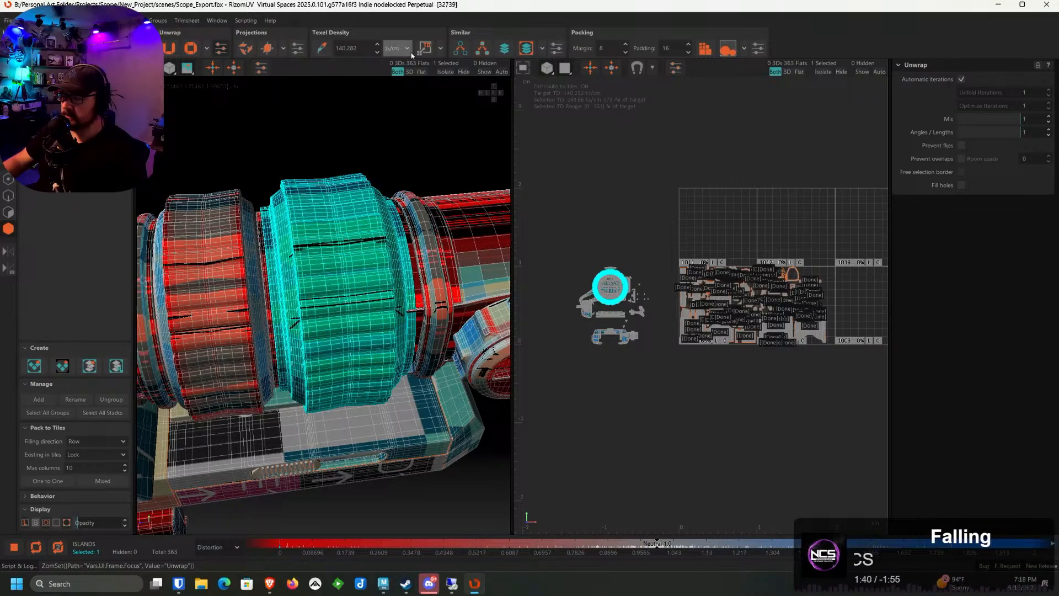
pyautogui.click(561, 52)
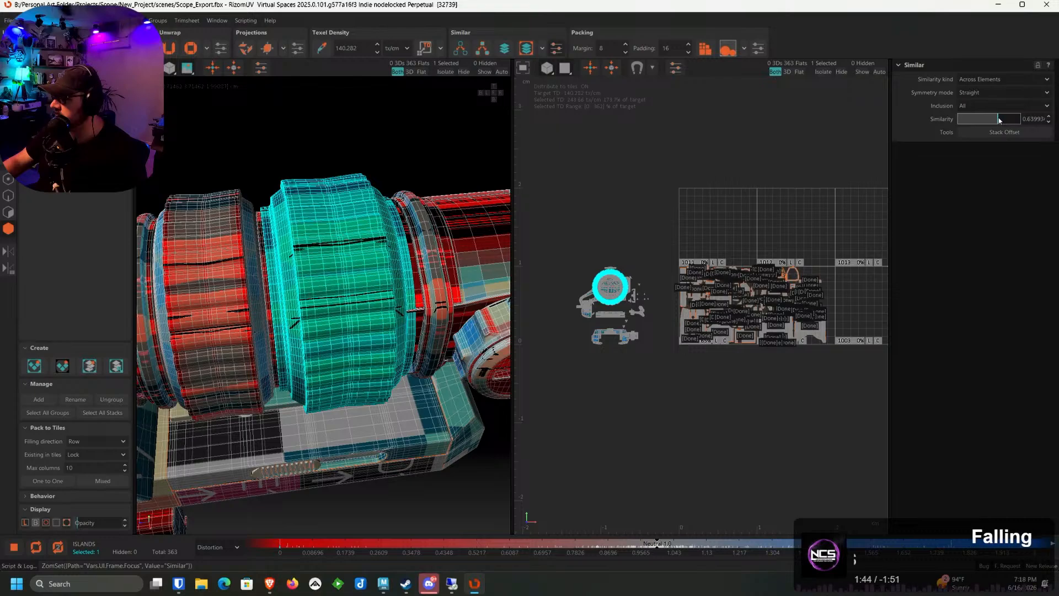
pyautogui.keyDown('alt'); pyautogui.moveTo(318, 197); pyautogui.dragTo(355, 188); pyautogui.keyUp('alt')
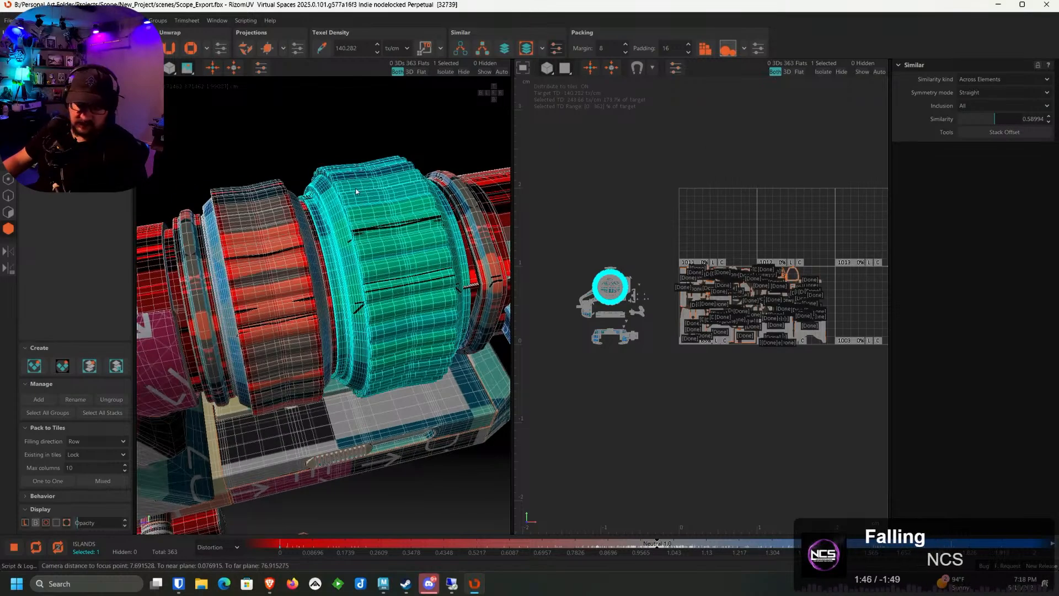
pyautogui.press('i')
pyautogui.keyDown('alt'); pyautogui.moveTo(356, 187); pyautogui.dragTo(710, 202, button='right'); pyautogui.keyUp('alt')
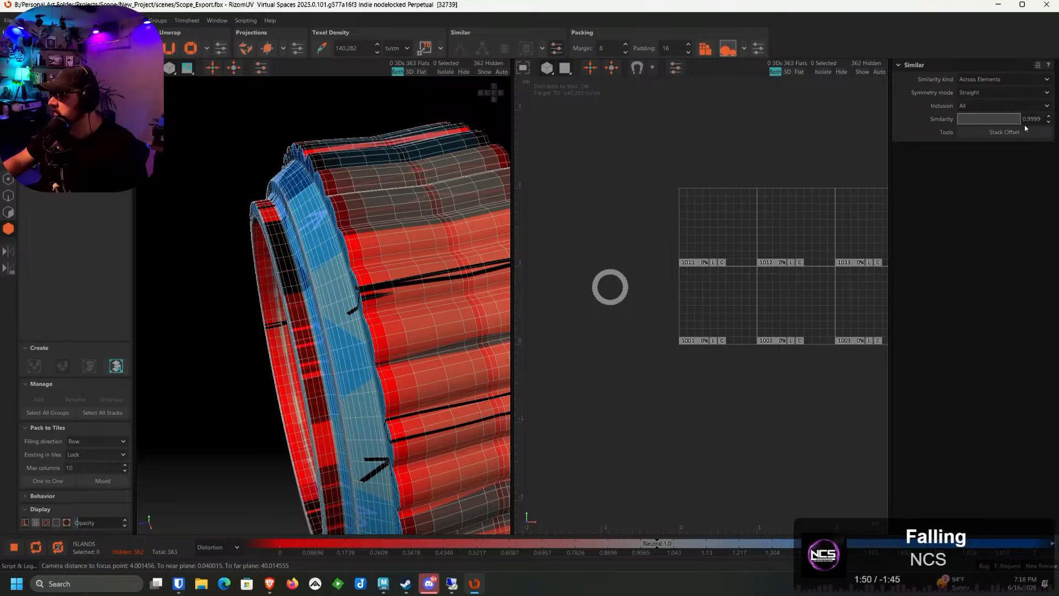
pyautogui.keyDown('alt'); pyautogui.moveTo(259, 309); pyautogui.dragTo(375, 292); pyautogui.keyUp('alt')
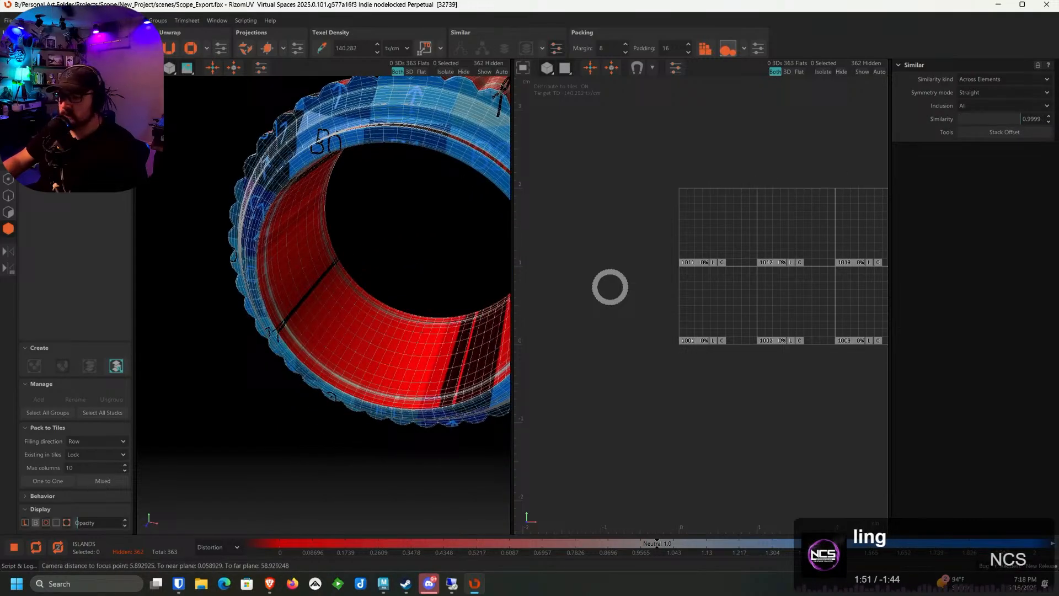
# Select edge loops around the isolated ring's scalloped end rim in Edge mode
pyautogui.click(3, 200)
pyautogui.keyDown('alt'); pyautogui.moveTo(340, 136); pyautogui.dragTo(289, 230, button='middle'); pyautogui.keyUp('alt')
pyautogui.scroll(8, 348, 269)
pyautogui.keyDown('alt'); pyautogui.moveTo(289, 229); pyautogui.dragTo(364, 283); pyautogui.keyUp('alt')
pyautogui.doubleClick(317, 228)
pyautogui.scroll(-5, 316, 228)
pyautogui.scroll(6, 341, 253)
pyautogui.scroll(3, 340, 251)
pyautogui.keyDown('ctrl'); pyautogui.doubleClick(341, 251); pyautogui.keyUp('ctrl')
pyautogui.scroll(-6, 340, 251)
pyautogui.scroll(5, 366, 284)
pyautogui.scroll(3, 368, 271)
pyautogui.scroll(-6, 370, 265)
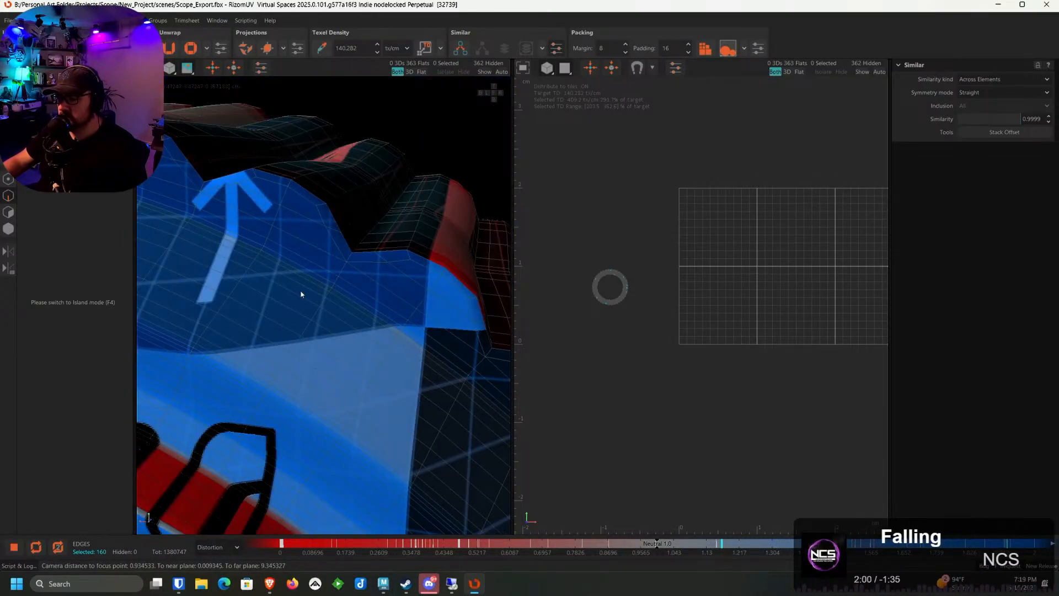
# Add the seam edges running through a rib valley and across the scalloped rims to the selection
pyautogui.keyDown('alt'); pyautogui.moveTo(300, 293); pyautogui.dragTo(336, 288); pyautogui.keyUp('alt')
pyautogui.scroll(4, 336, 289)
pyautogui.keyDown('ctrl'); pyautogui.doubleClick(332, 291); pyautogui.keyUp('ctrl')
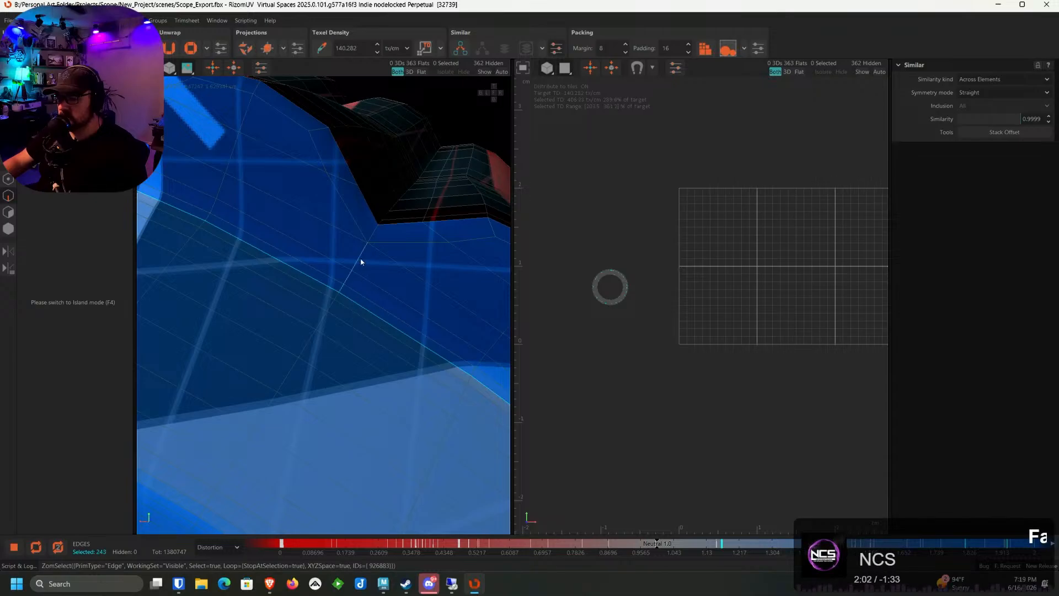
pyautogui.scroll(-6, 373, 235)
pyautogui.keyDown('alt'); pyautogui.moveTo(303, 258); pyautogui.dragTo(193, 242); pyautogui.keyUp('alt')
pyautogui.scroll(5, 293, 230)
pyautogui.keyDown('ctrl'); pyautogui.doubleClick(332, 238); pyautogui.keyUp('ctrl')
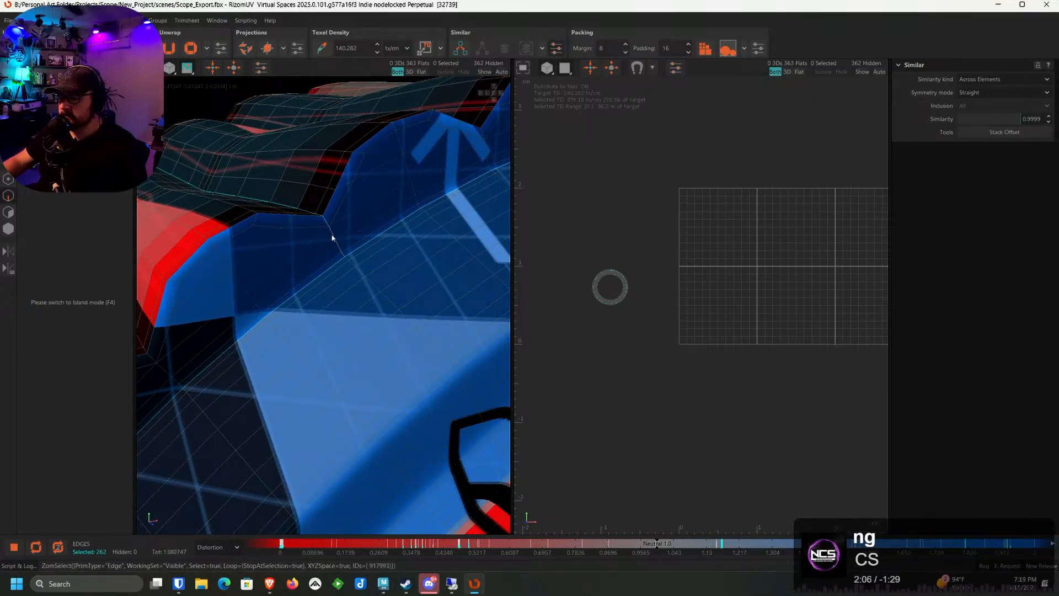
# Add the seam edges inside the isolated ring's bore to the selection and cut the UVs along all selected edges
pyautogui.scroll(-6, 332, 238)
pyautogui.keyDown('alt'); pyautogui.moveTo(372, 307); pyautogui.dragTo(321, 202); pyautogui.keyUp('alt')
pyautogui.scroll(-6, 289, 234)
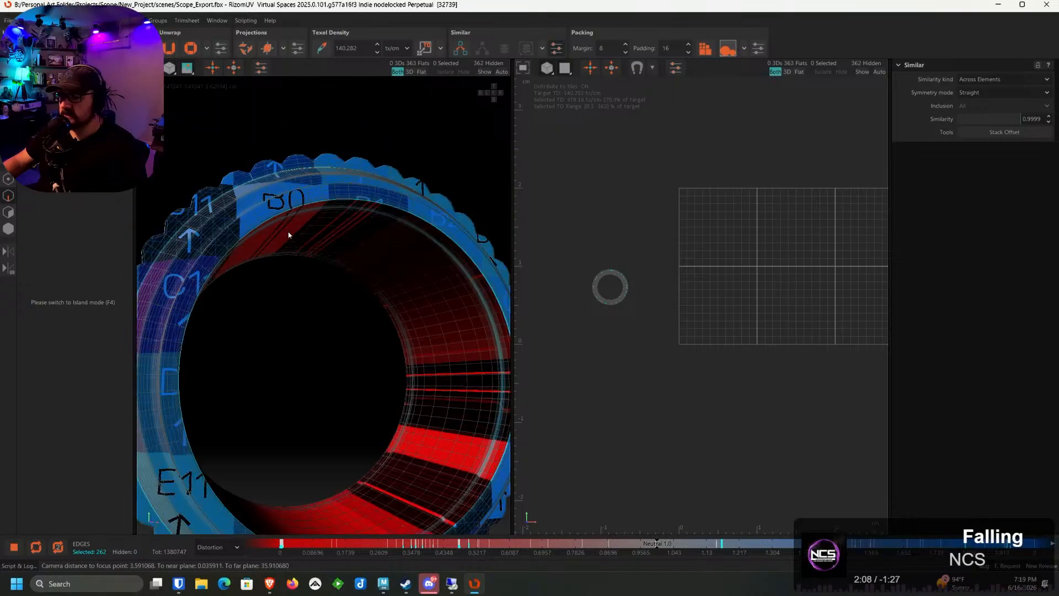
pyautogui.keyDown('alt'); pyautogui.moveTo(288, 234); pyautogui.dragTo(386, 262); pyautogui.keyUp('alt')
pyautogui.scroll(6, 253, 258)
pyautogui.keyDown('alt'); pyautogui.moveTo(253, 258); pyautogui.dragTo(298, 224); pyautogui.keyUp('alt')
pyautogui.scroll(4, 251, 230)
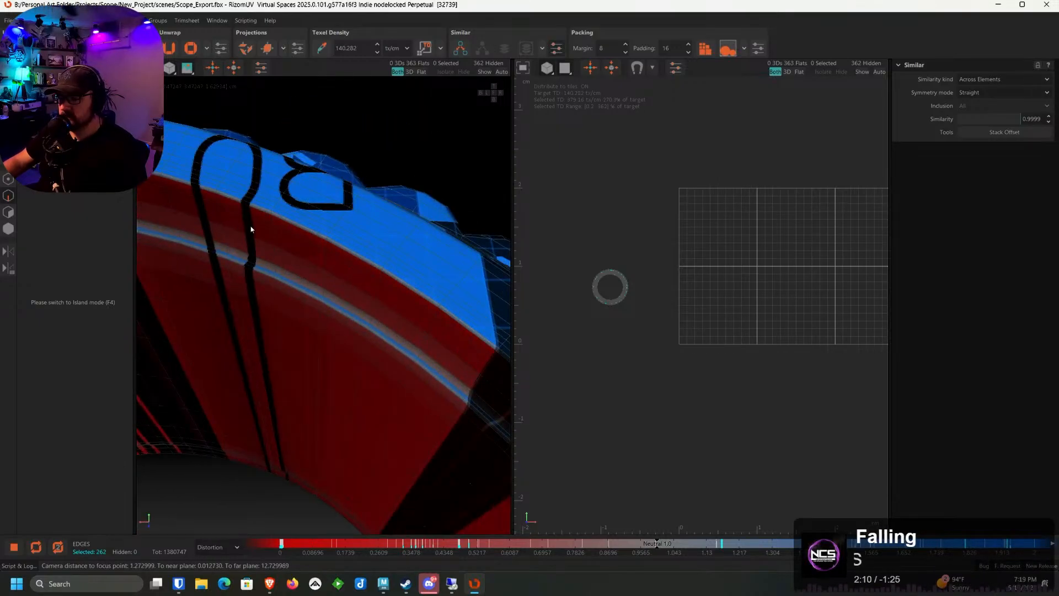
pyautogui.keyDown('ctrl'); pyautogui.doubleClick(227, 276); pyautogui.keyUp('ctrl')
pyautogui.scroll(-8, 232, 287)
pyautogui.keyDown('alt'); pyautogui.moveTo(257, 306); pyautogui.dragTo(339, 281, button='middle'); pyautogui.keyUp('alt')
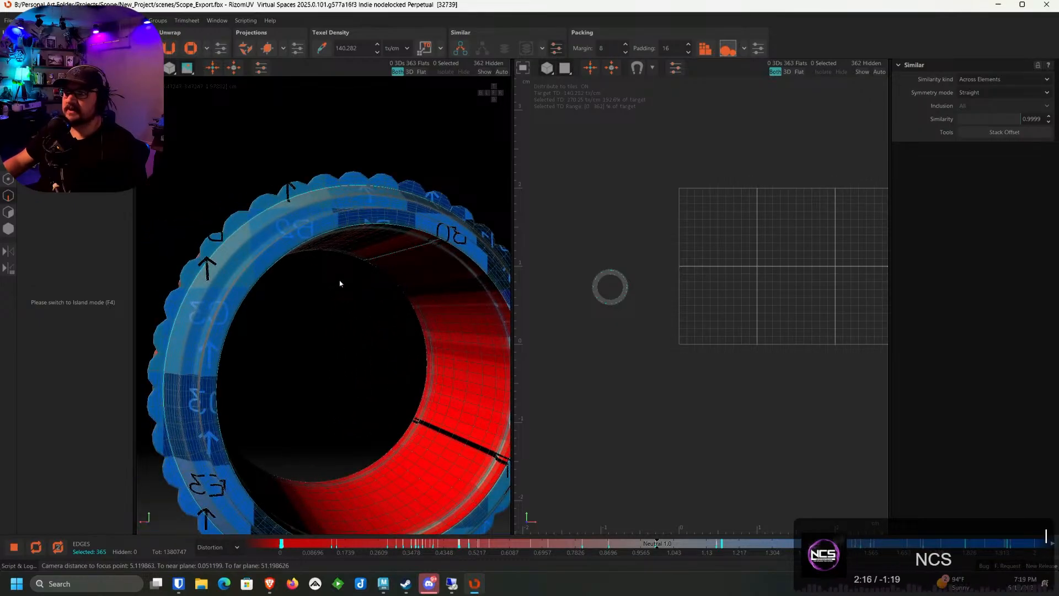
pyautogui.keyDown('alt'); pyautogui.moveTo(340, 284); pyautogui.dragTo(262, 337); pyautogui.keyUp('alt')
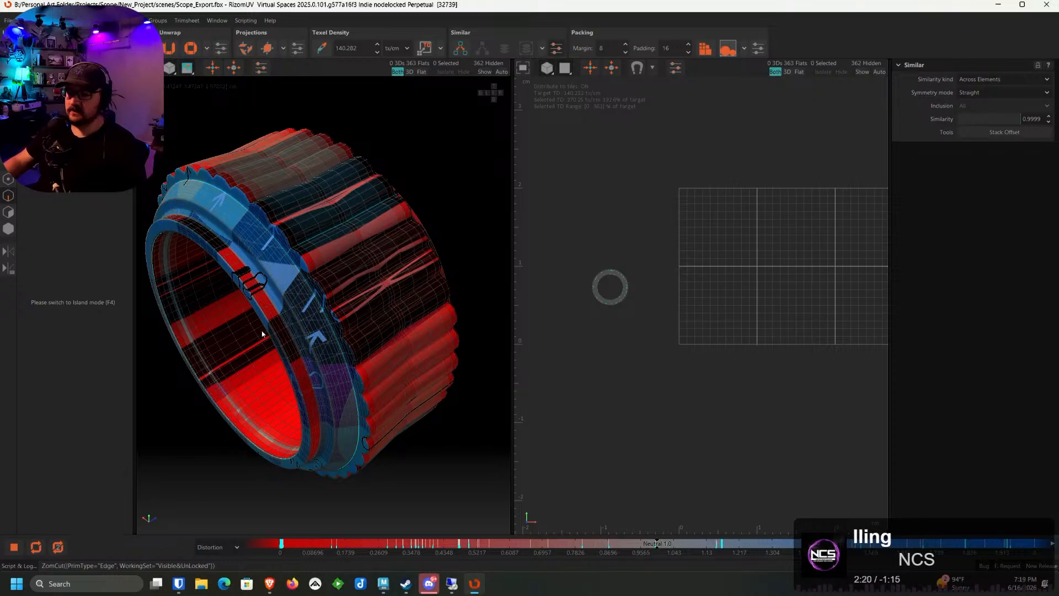
# Select a second lengthwise line of edges through a rib valley on the ring's opposite side and cut the UVs there
pyautogui.keyDown('alt'); pyautogui.moveTo(261, 333); pyautogui.dragTo(374, 250); pyautogui.keyUp('alt')
pyautogui.scroll(10, 374, 250)
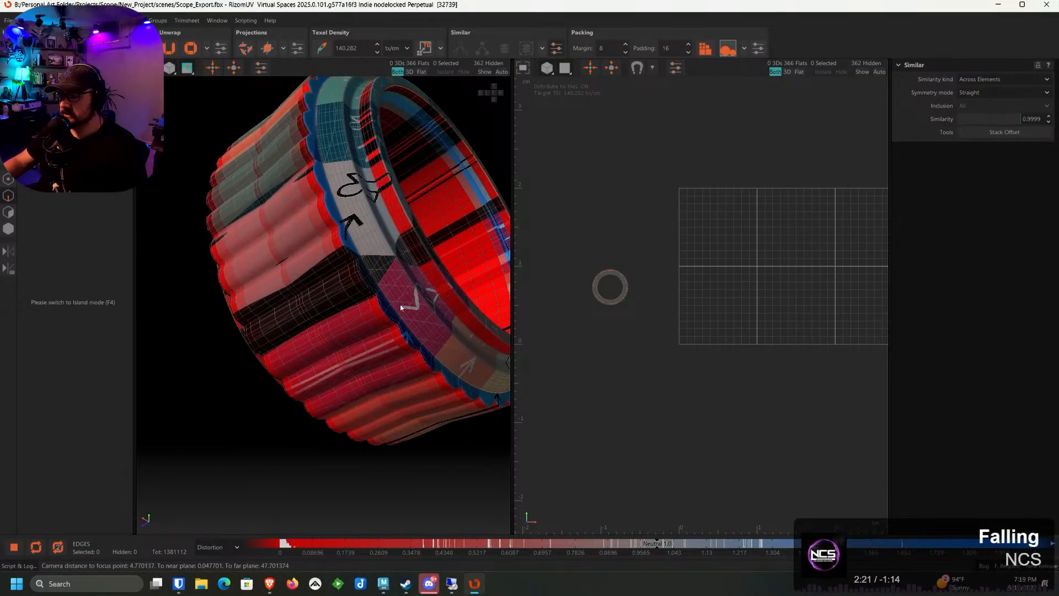
pyautogui.doubleClick(354, 238)
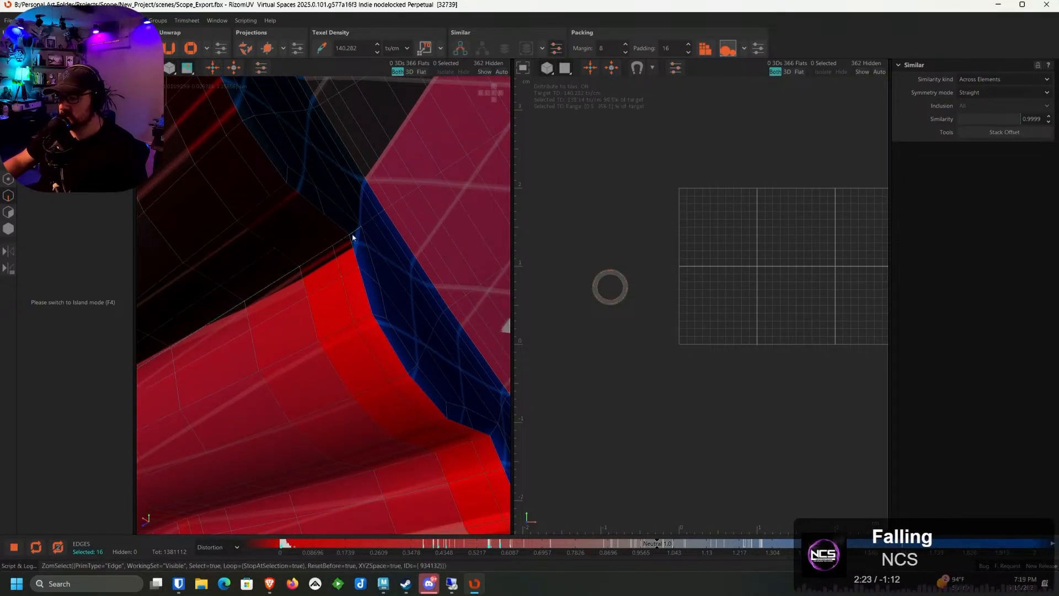
pyautogui.keyDown('ctrl'); pyautogui.doubleClick(368, 226); pyautogui.keyUp('ctrl')
pyautogui.scroll(-3, 353, 243)
pyautogui.keyDown('alt'); pyautogui.moveTo(252, 324); pyautogui.dragTo(354, 331); pyautogui.keyUp('alt')
pyautogui.scroll(3, 347, 335)
pyautogui.scroll(1, 353, 310)
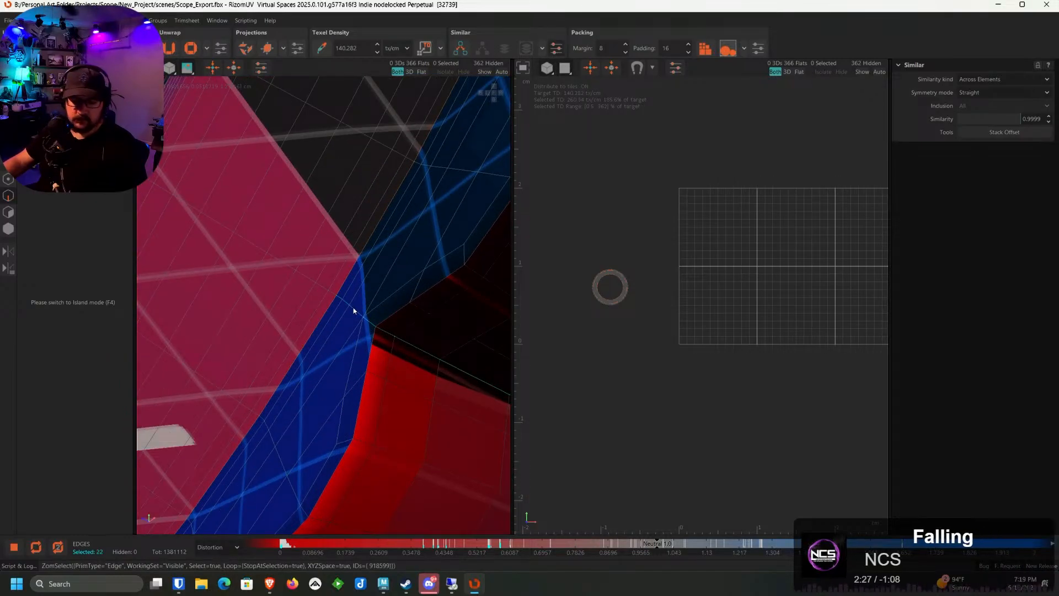
pyautogui.press('c')
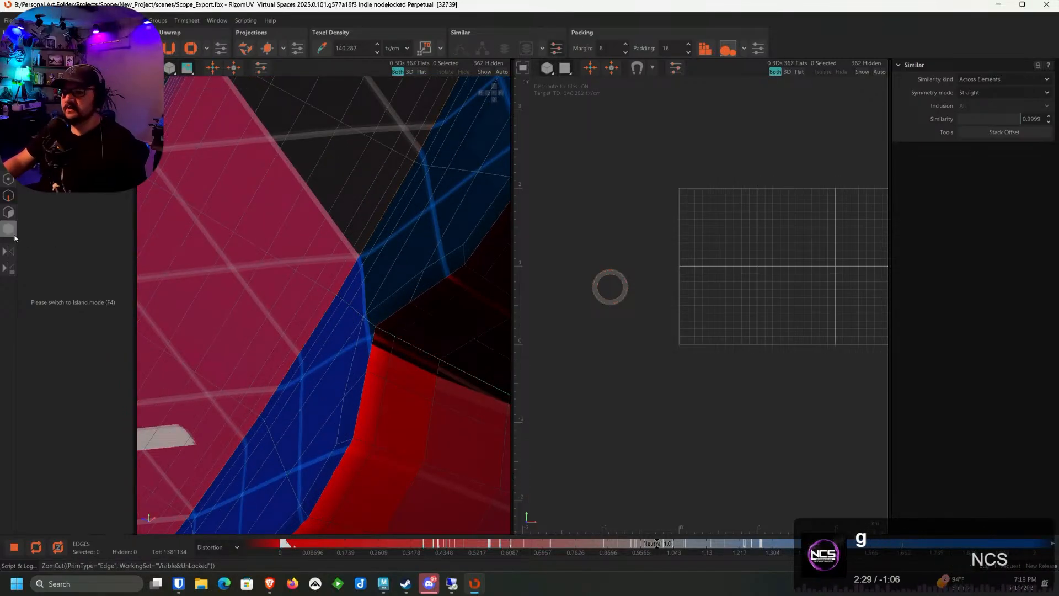
# Select all of the isolated ring's islands in Island mode and unfold them
pyautogui.click(10, 230)
pyautogui.click(379, 272)
pyautogui.scroll(-11, 378, 272)
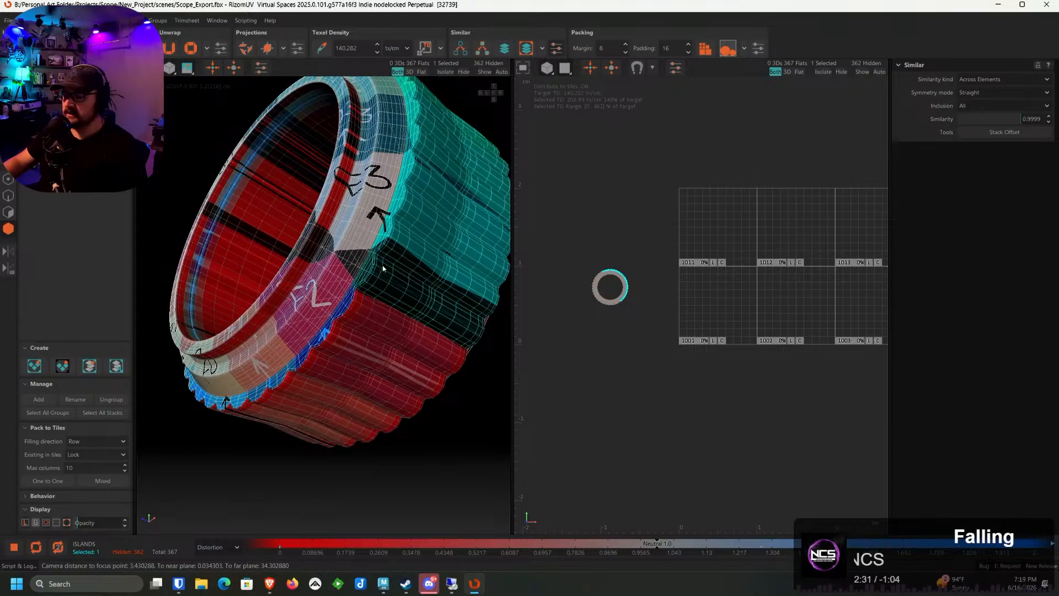
pyautogui.rightClick(383, 268)
pyautogui.click(374, 250)
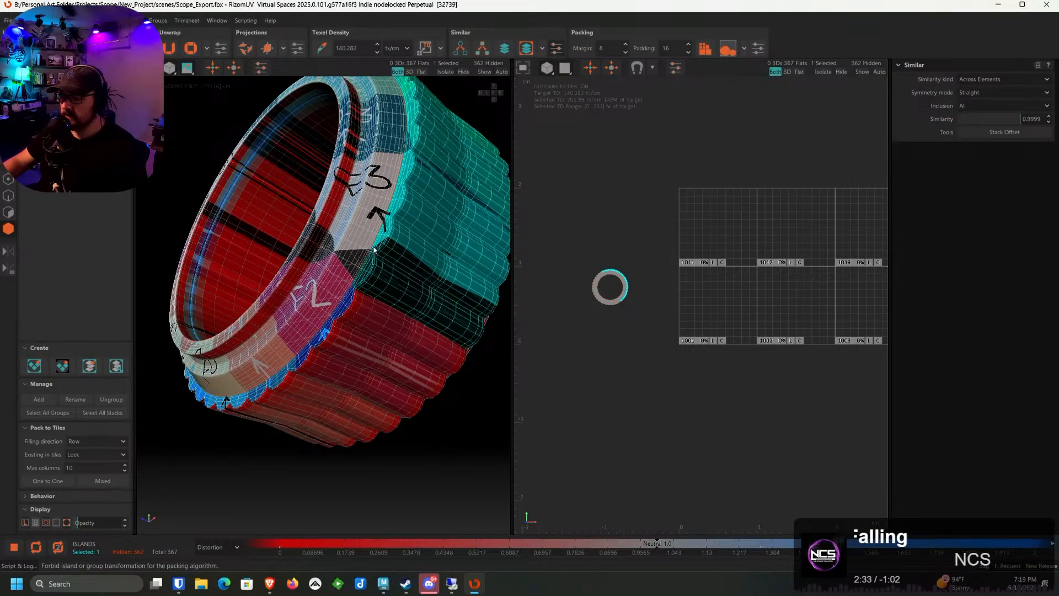
pyautogui.click(374, 250)
pyautogui.press('f')
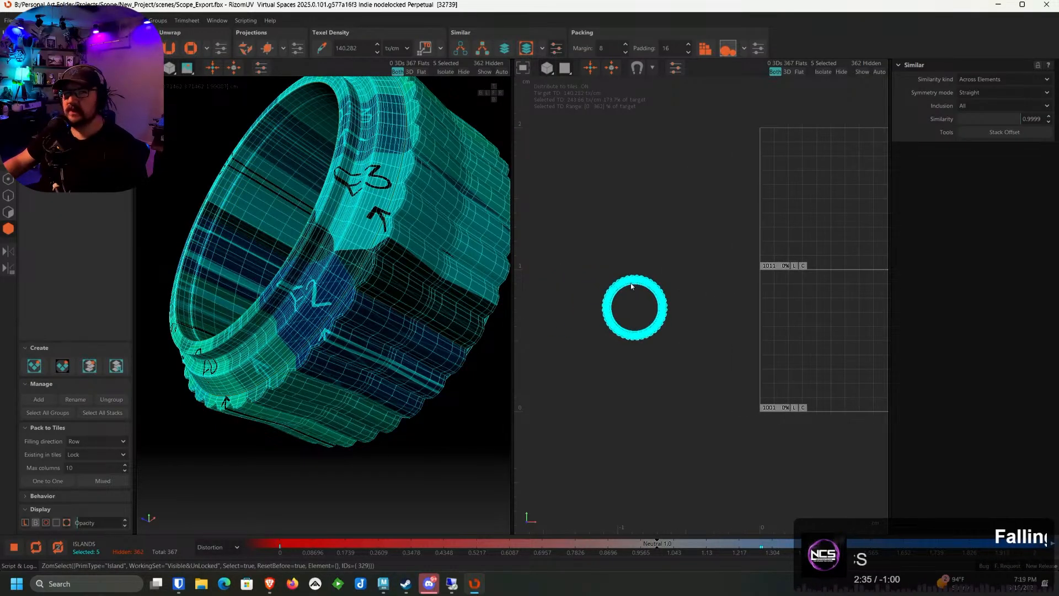
pyautogui.scroll(2, 641, 286)
pyautogui.keyDown('alt'); pyautogui.moveTo(642, 285); pyautogui.dragTo(673, 295, button='middle'); pyautogui.keyUp('alt')
pyautogui.scroll(2, 673, 295)
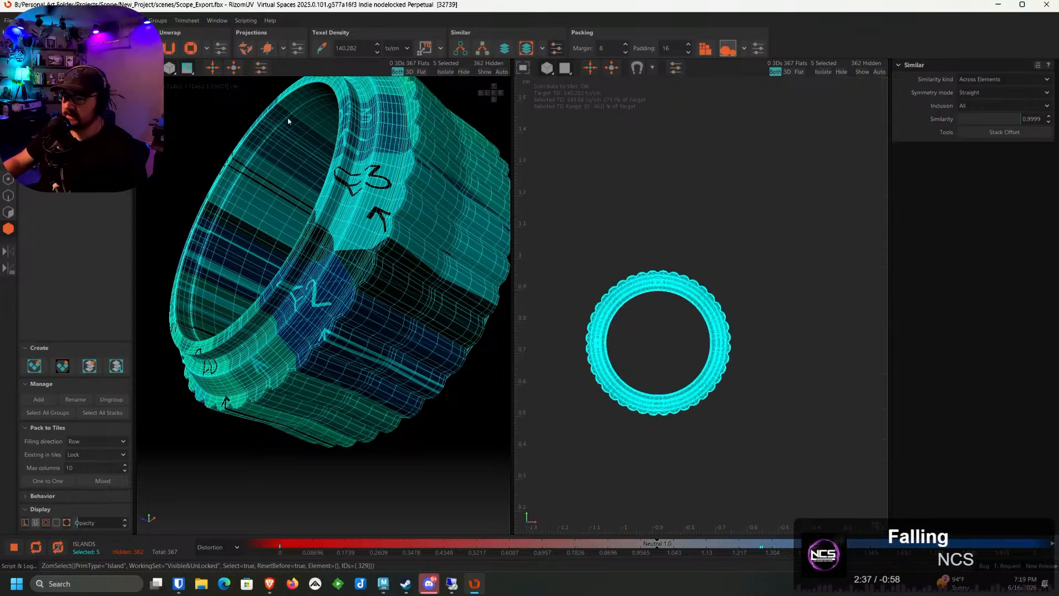
pyautogui.keyDown('alt'); pyautogui.moveTo(618, 209); pyautogui.dragTo(663, 213, button='middle'); pyautogui.keyUp('alt')
pyautogui.press('u')
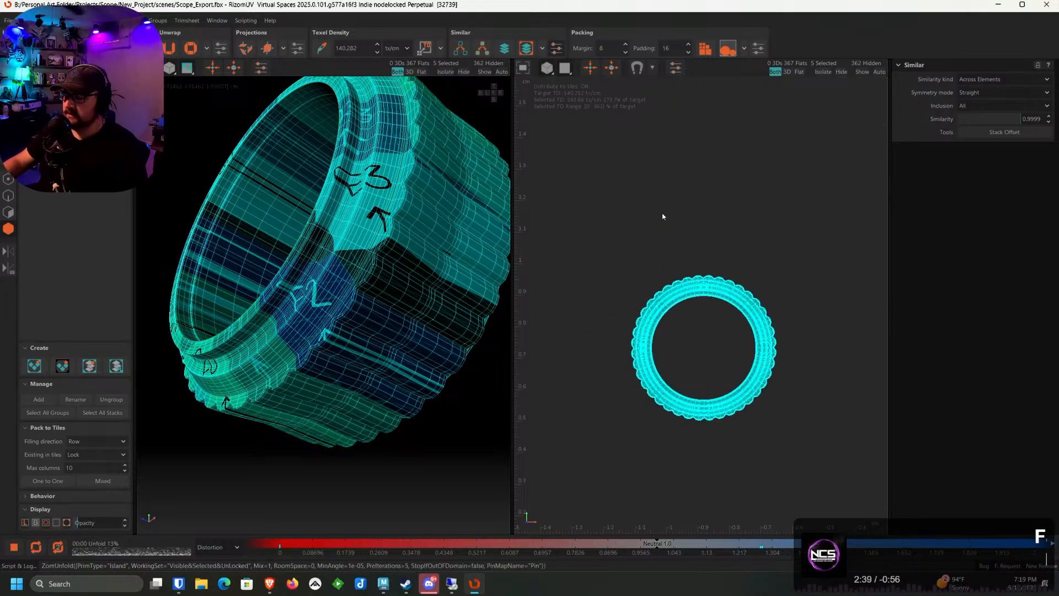
# Try to weld a round end island of the unfolded ring, and undo the weld
pyautogui.keyDown('alt'); pyautogui.moveTo(752, 305); pyautogui.dragTo(637, 279, button='middle'); pyautogui.keyUp('alt')
pyautogui.click(598, 190)
pyautogui.click(594, 257)
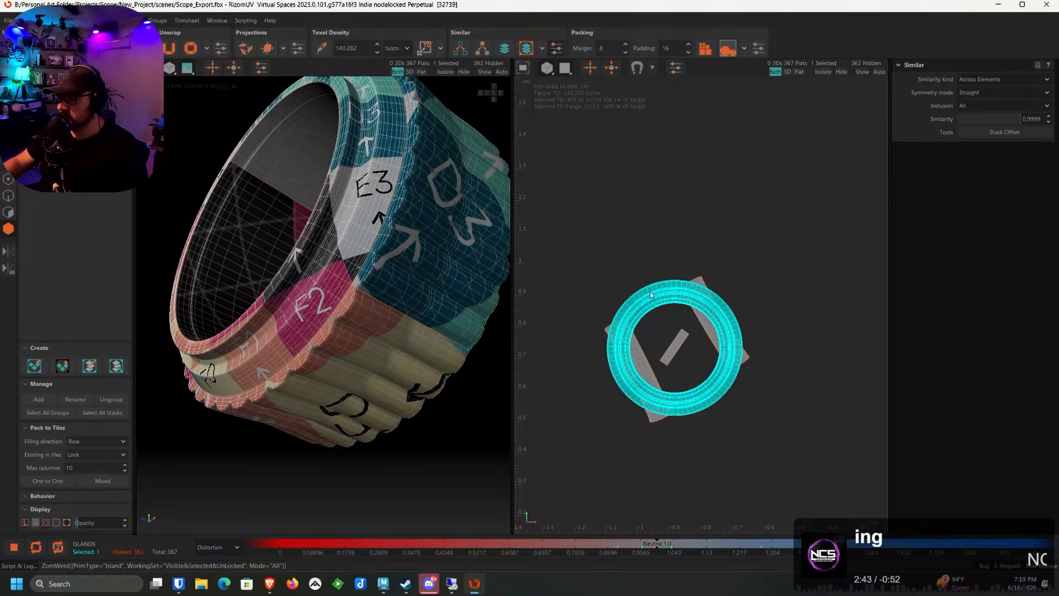
pyautogui.keyDown('alt'); pyautogui.moveTo(742, 282); pyautogui.dragTo(712, 239, button='middle'); pyautogui.keyUp('alt')
pyautogui.hotkey('ctrl', 'z')
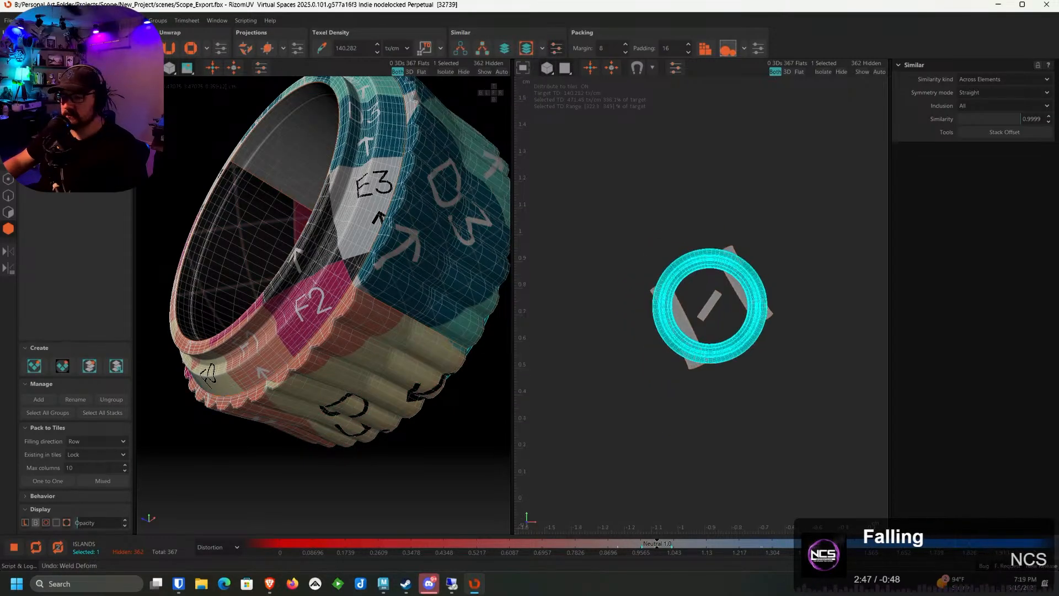
# Move the two round end islands up in the UV view, side by side and off the strip islands
pyautogui.press('Tab')
pyautogui.scroll(3, 620, 250)
pyautogui.moveTo(759, 305); pyautogui.dragTo(608, 144)
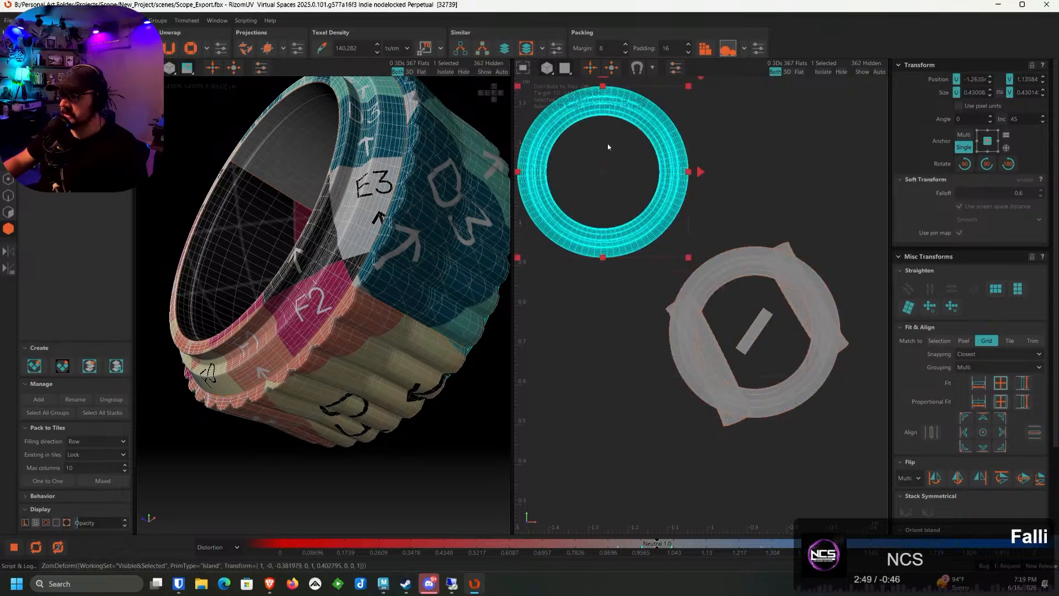
pyautogui.click(731, 261)
pyautogui.keyDown('alt'); pyautogui.moveTo(766, 231); pyautogui.dragTo(704, 293, button='middle'); pyautogui.keyUp('alt')
pyautogui.moveTo(682, 366); pyautogui.dragTo(707, 213)
# Select the ring's three strip islands and orient them horizontally
pyautogui.keyDown('alt'); pyautogui.moveTo(770, 363); pyautogui.dragTo(811, 286, button='middle'); pyautogui.keyUp('alt')
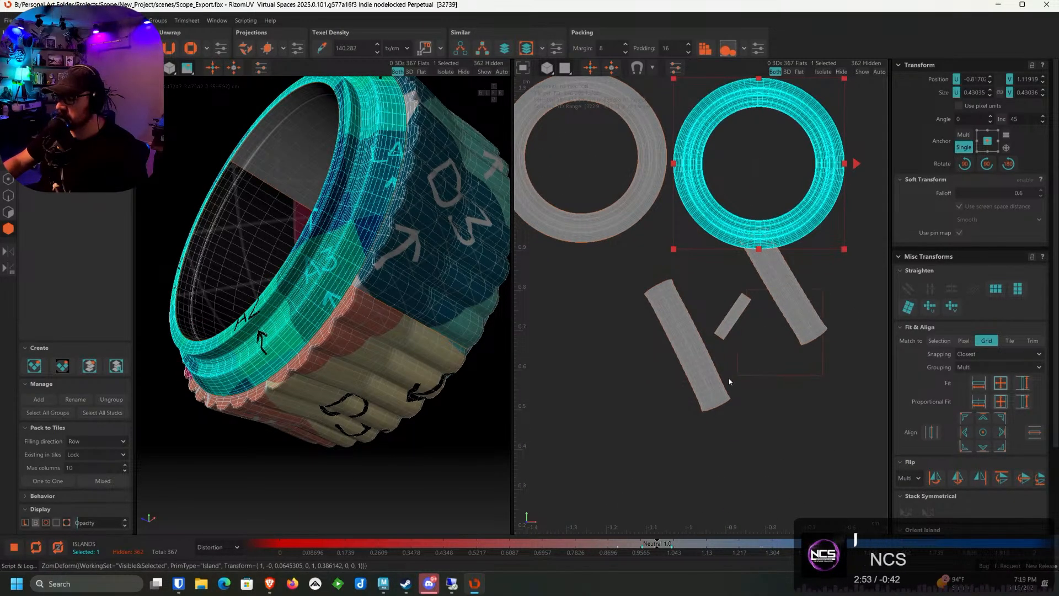
pyautogui.moveTo(730, 382); pyautogui.dragTo(828, 286)
pyautogui.scroll(-2, 949, 490)
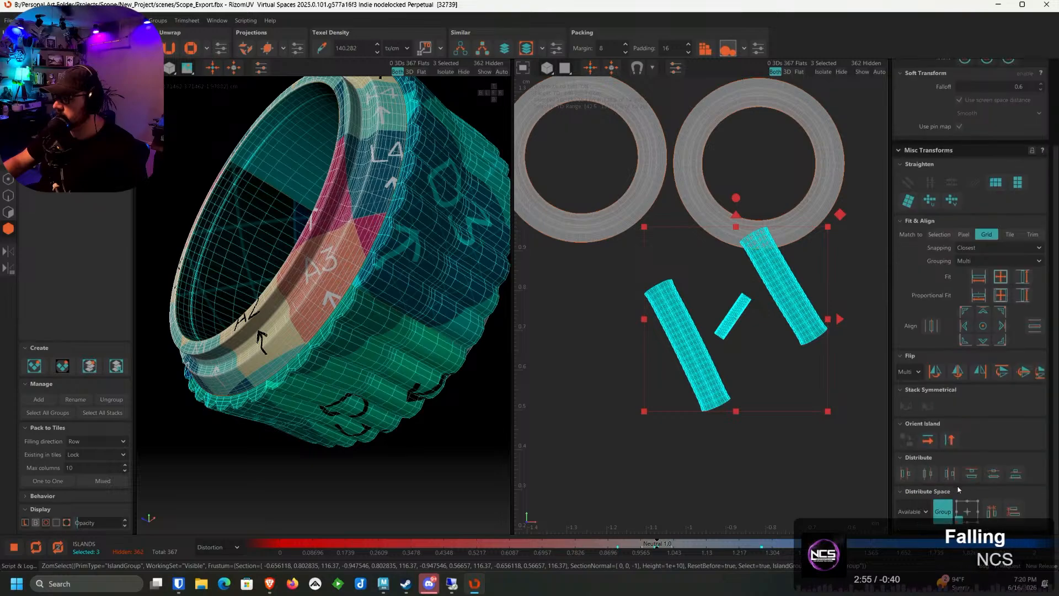
pyautogui.click(931, 439)
pyautogui.click(800, 333)
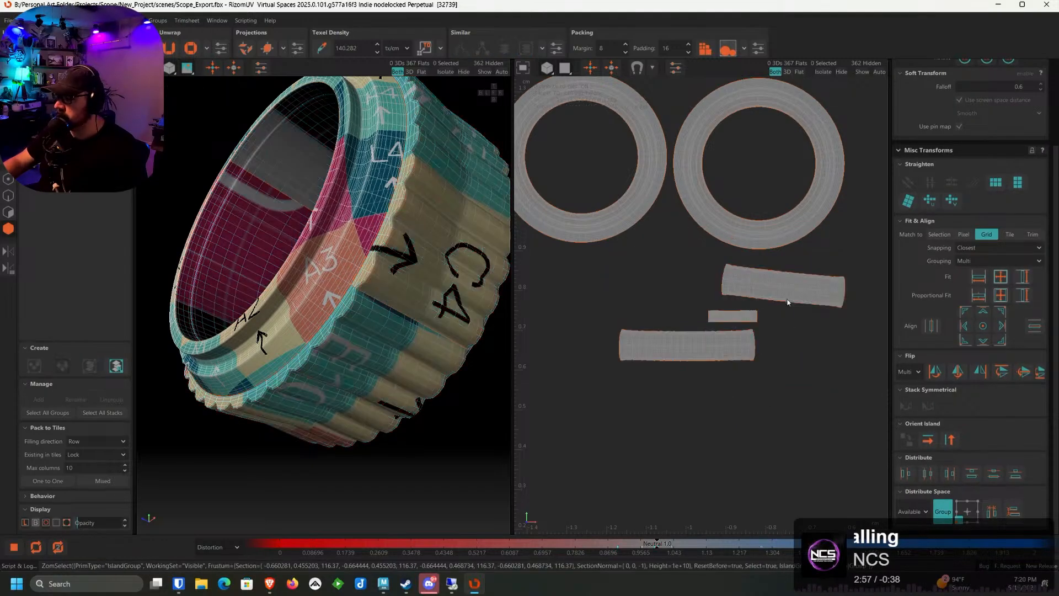
# Orient the still tilted strip island horizontally and rotate it slightly until it is level
pyautogui.click(784, 285)
pyautogui.click(950, 439)
pyautogui.click(928, 440)
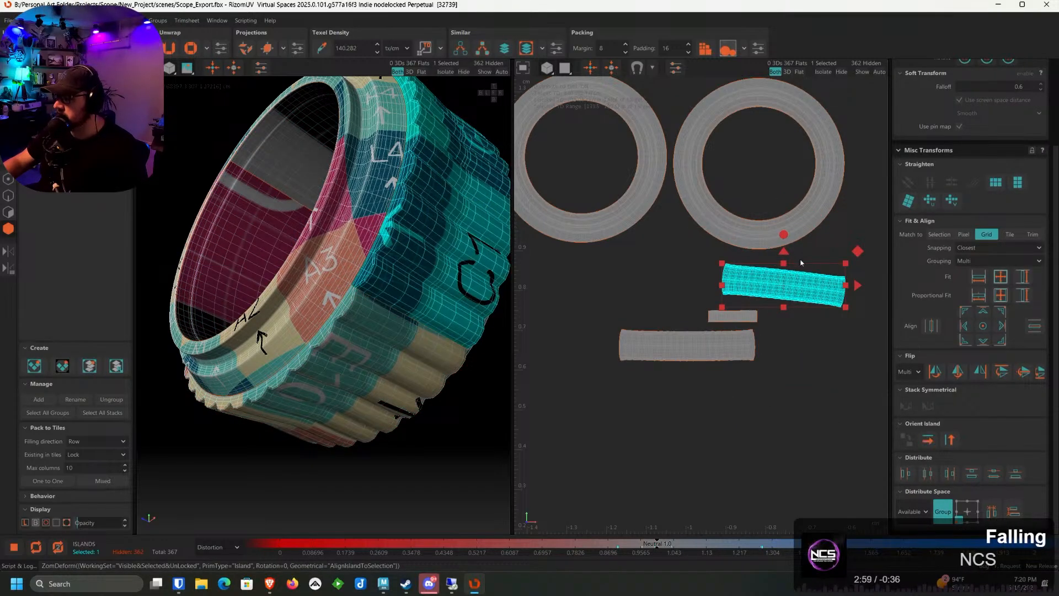
pyautogui.moveTo(784, 235); pyautogui.dragTo(778, 235)
# Move the three strip islands up beneath the two round islands, keeping them apart
pyautogui.moveTo(778, 282); pyautogui.dragTo(747, 268)
pyautogui.click(726, 346)
pyautogui.moveTo(725, 346); pyautogui.dragTo(630, 281)
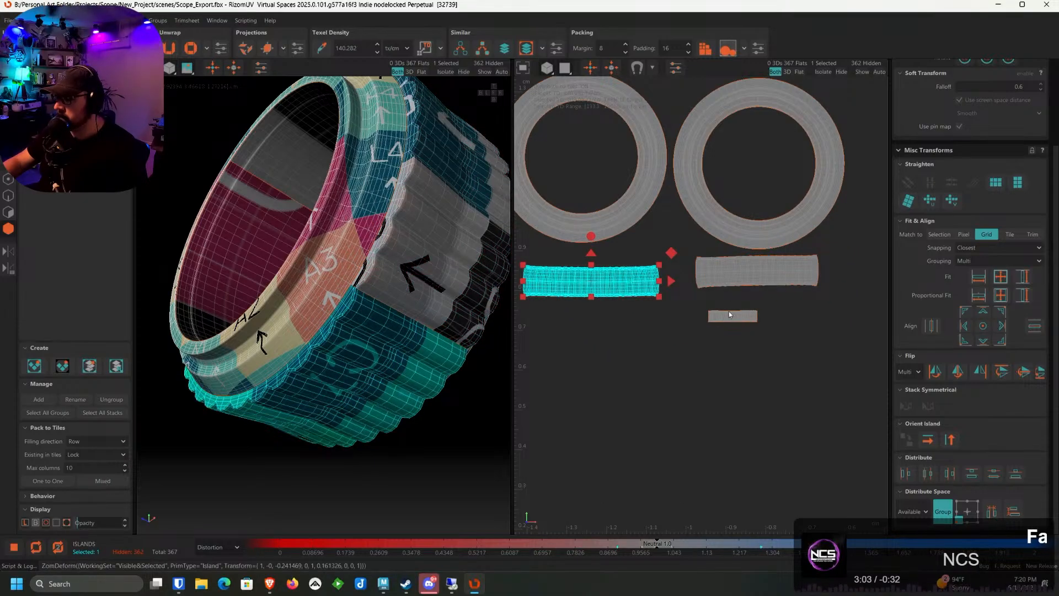
pyautogui.moveTo(729, 315); pyautogui.dragTo(667, 248)
# Apply the 140.282 tx/cm texel density to all five isolated islands and show all hidden parts again
pyautogui.moveTo(828, 371); pyautogui.dragTo(359, 151)
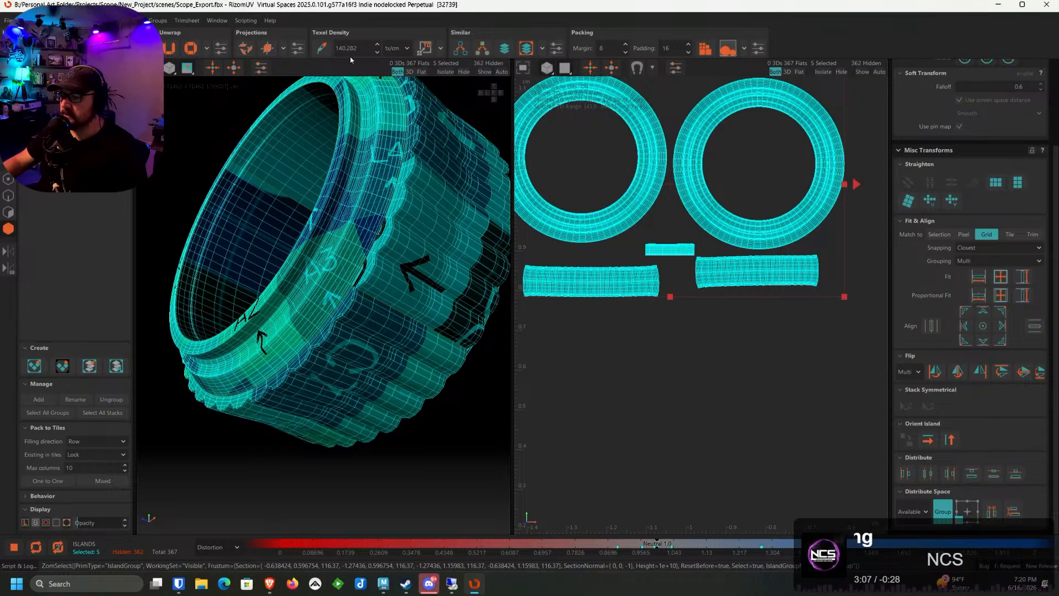
pyautogui.click(430, 51)
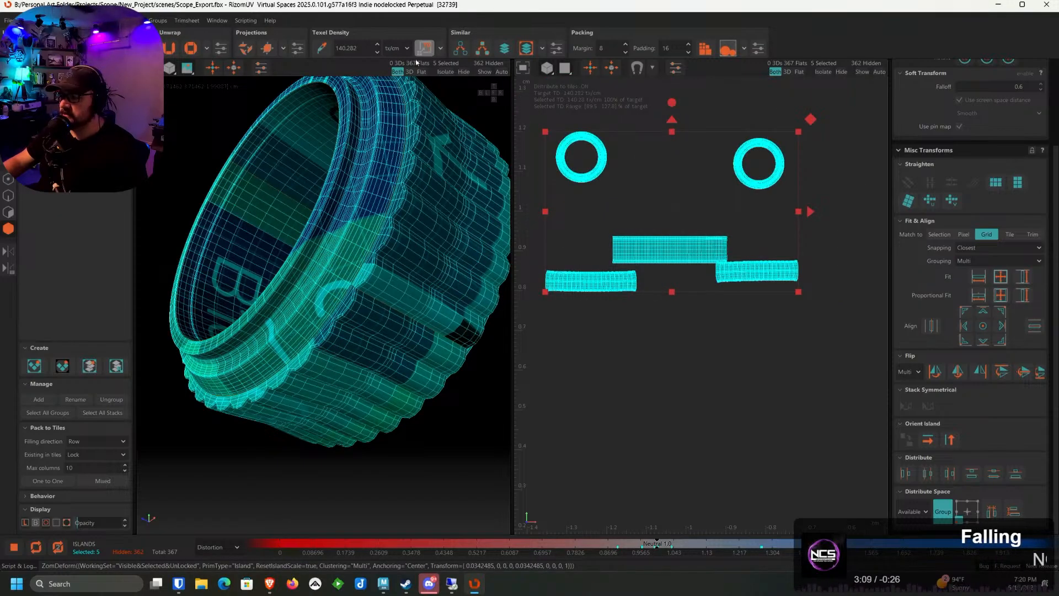
pyautogui.click(484, 72)
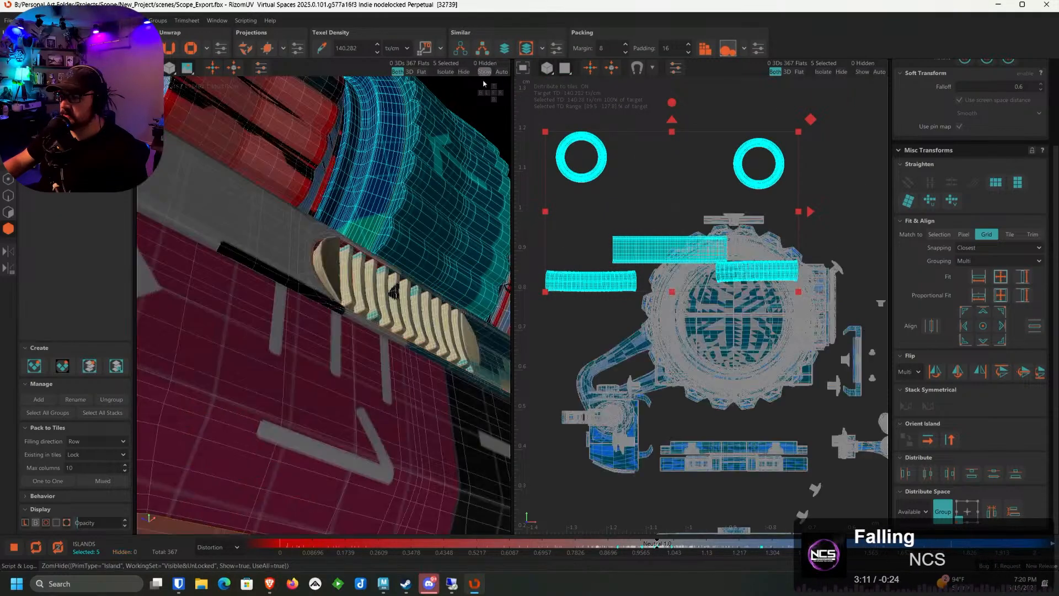
# Select the angled scope body island beside the ribbed rings and pick its texel density
pyautogui.scroll(-5, 451, 146)
pyautogui.keyDown('alt'); pyautogui.moveTo(450, 146); pyautogui.dragTo(254, 227); pyautogui.keyUp('alt')
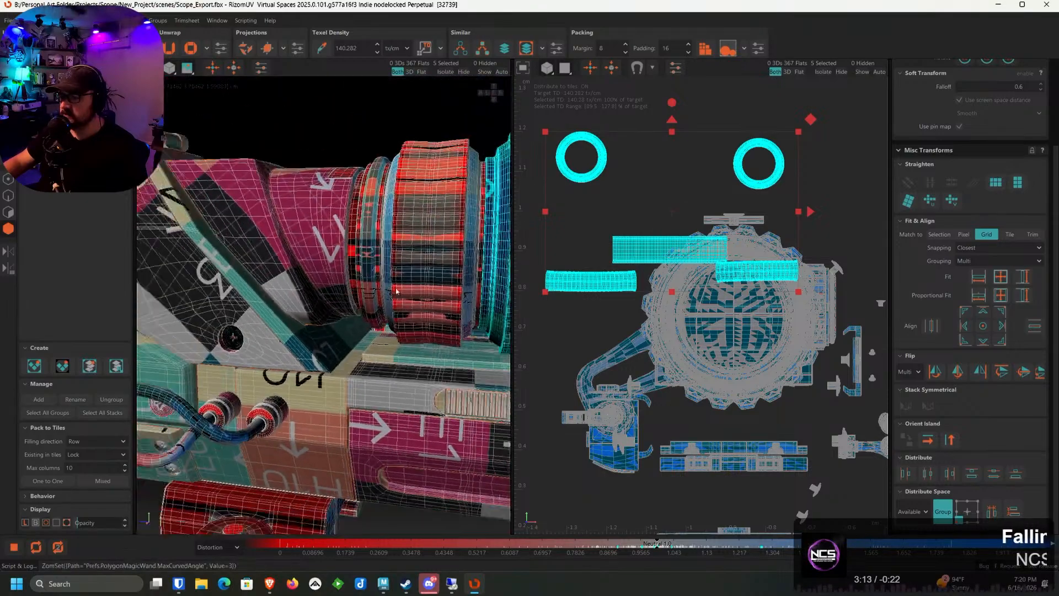
pyautogui.click(254, 227)
pyautogui.click(323, 49)
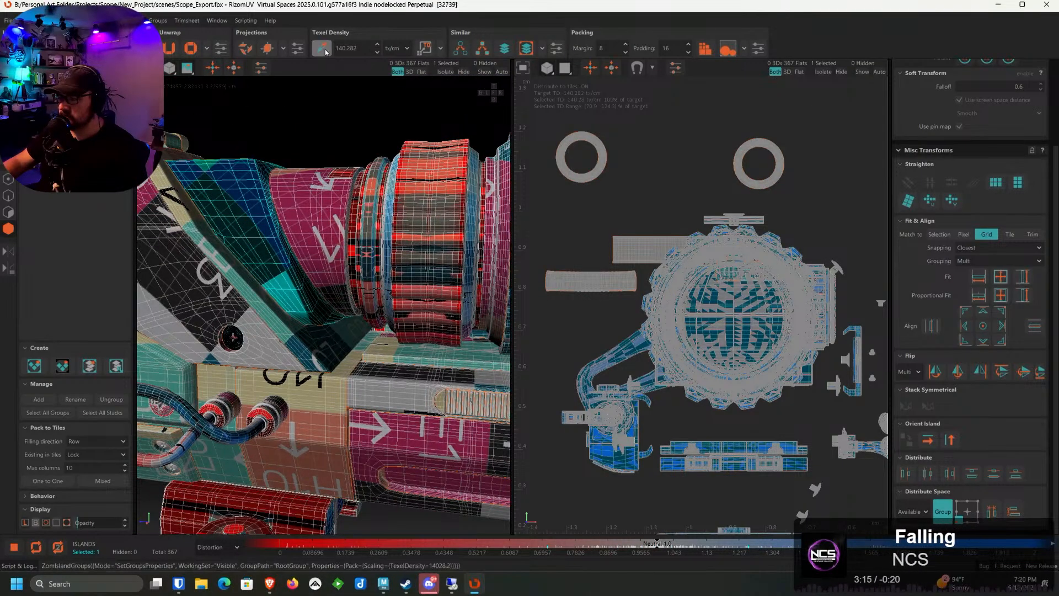
# Select the finished ring's five islands and move them so the wide strip fits the upper right corner of UV tile 1012
pyautogui.click(457, 222)
pyautogui.keyDown('alt'); pyautogui.moveTo(488, 217); pyautogui.dragTo(433, 216, button='middle'); pyautogui.keyUp('alt')
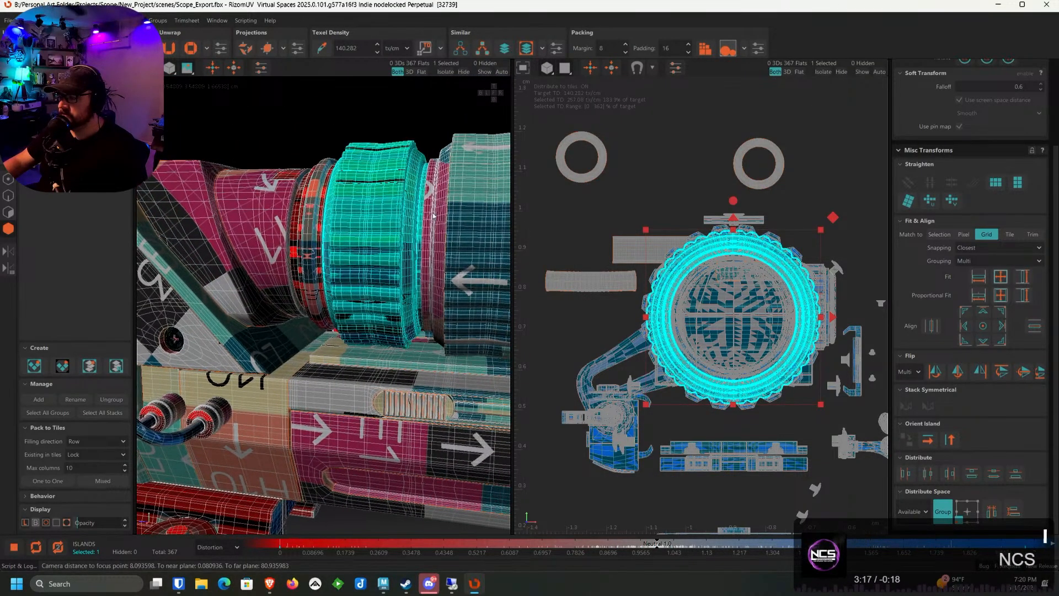
pyautogui.click(482, 197)
pyautogui.scroll(-2, 667, 218)
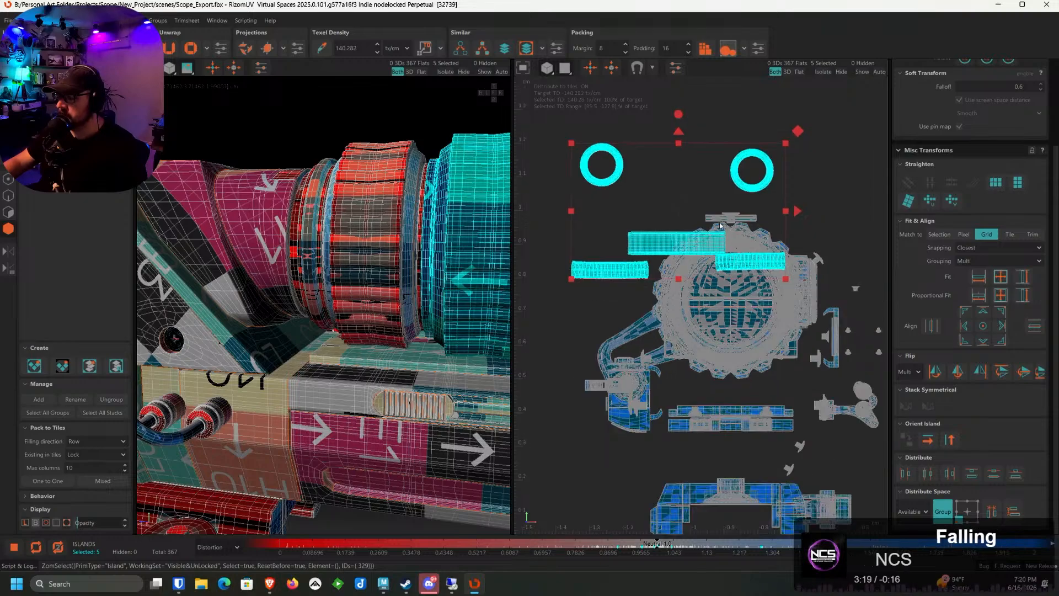
pyautogui.scroll(-4, 668, 219)
pyautogui.moveTo(668, 218); pyautogui.dragTo(785, 187)
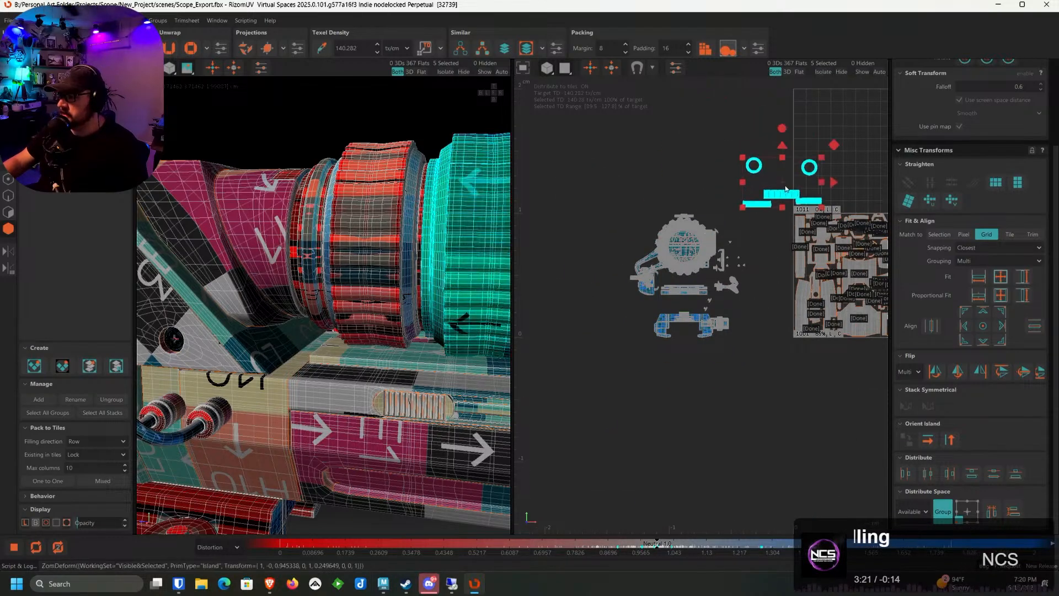
pyautogui.keyDown('alt'); pyautogui.moveTo(785, 188); pyautogui.dragTo(577, 174, button='middle'); pyautogui.keyUp('alt')
pyautogui.scroll(3, 602, 169)
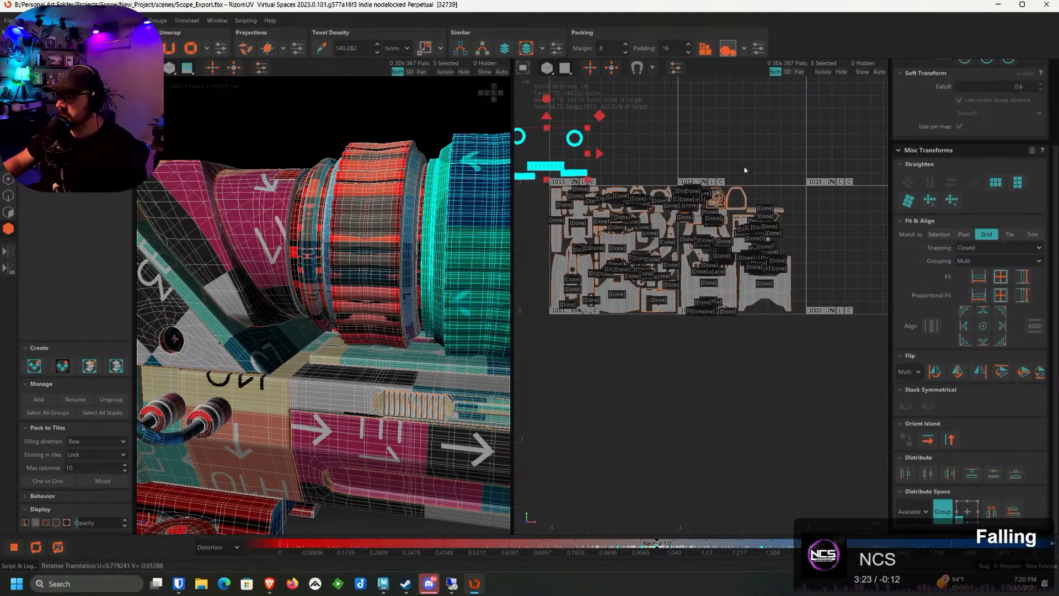
pyautogui.scroll(2, 802, 186)
pyautogui.scroll(6, 801, 186)
pyautogui.keyDown('alt'); pyautogui.moveTo(801, 186); pyautogui.dragTo(778, 138, button='middle'); pyautogui.keyUp('alt')
pyautogui.moveTo(742, 181); pyautogui.dragTo(755, 210)
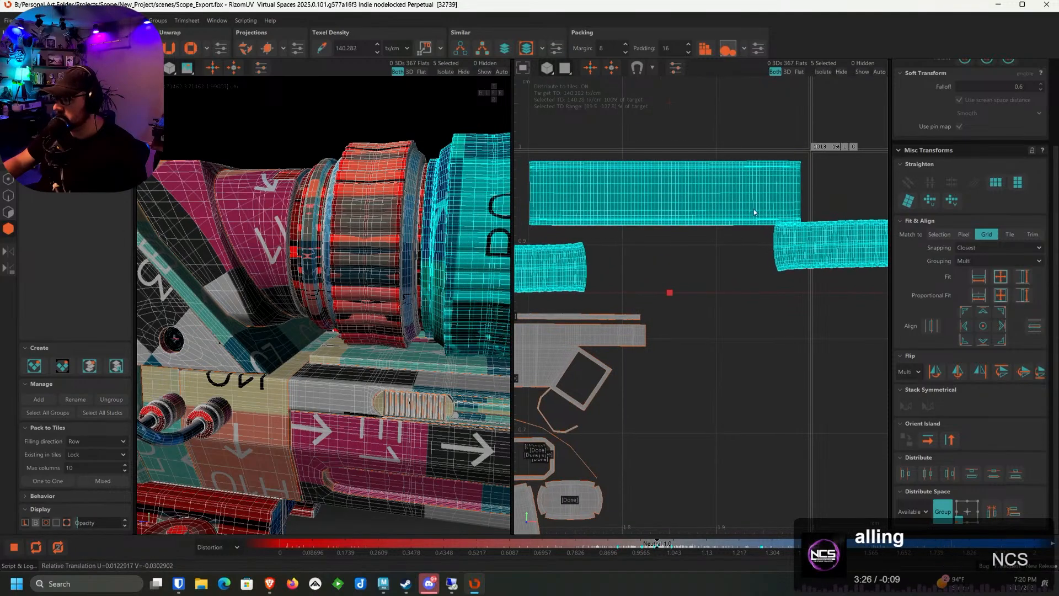
# Deselect the wide strip and move the other four islands so one short strip sits directly beneath it
pyautogui.keyDown('ctrl'); pyautogui.click(710, 205); pyautogui.keyUp('ctrl')
pyautogui.scroll(-3, 710, 208)
pyautogui.scroll(5, 717, 206)
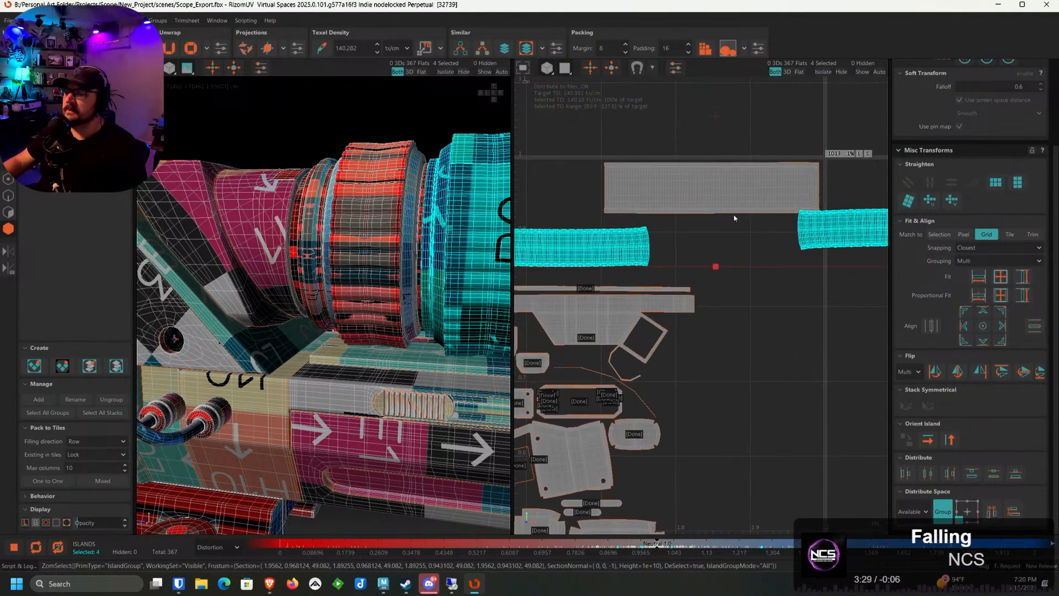
pyautogui.moveTo(731, 206); pyautogui.dragTo(571, 206)
# Deselect the placed short strip and move the remaining islands so the second short strip lies beside it on the left
pyautogui.keyDown('ctrl'); pyautogui.moveTo(690, 206); pyautogui.dragTo(629, 187); pyautogui.keyUp('ctrl')
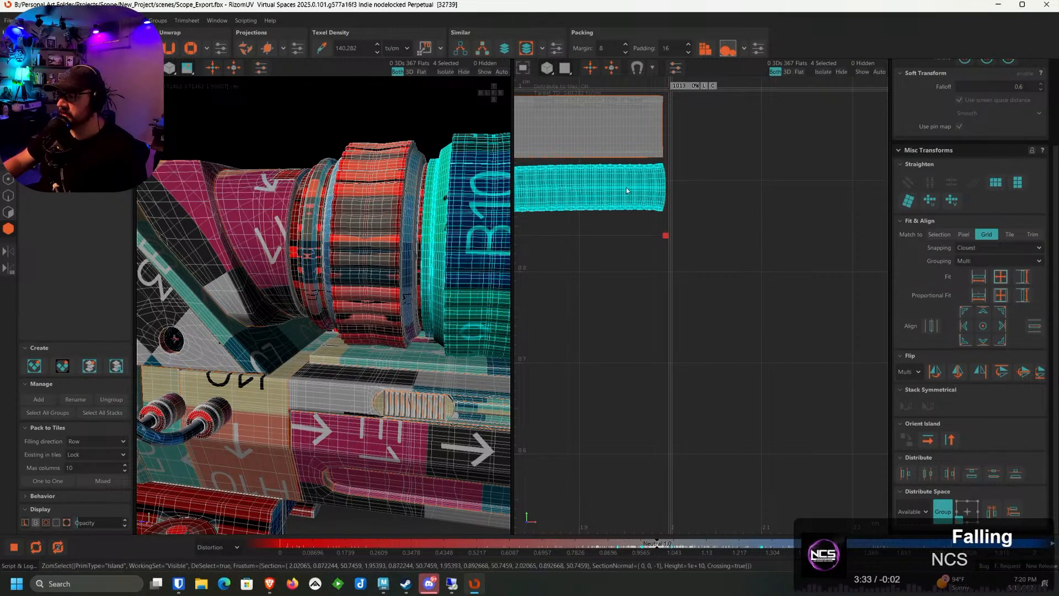
pyautogui.keyDown('alt'); pyautogui.moveTo(544, 194); pyautogui.dragTo(739, 196, button='middle'); pyautogui.keyUp('alt')
pyautogui.scroll(-4, 598, 220)
pyautogui.moveTo(520, 225); pyautogui.dragTo(713, 236)
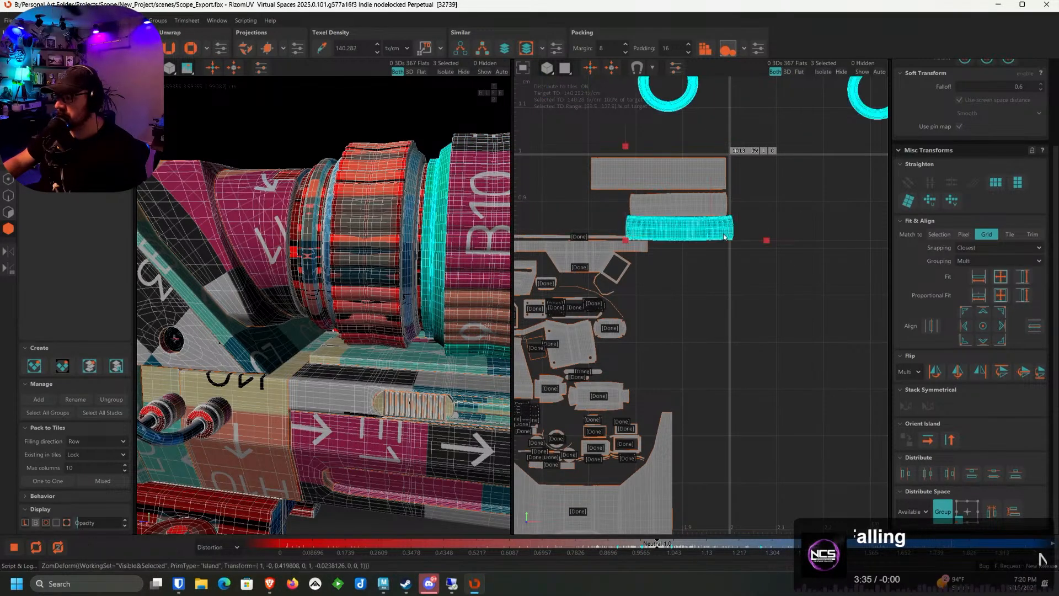
pyautogui.scroll(5, 710, 236)
pyautogui.scroll(-4, 629, 227)
pyautogui.keyDown('alt'); pyautogui.moveTo(629, 227); pyautogui.dragTo(796, 253, button='middle'); pyautogui.keyUp('alt')
pyautogui.moveTo(792, 251); pyautogui.dragTo(649, 220)
# Deselect the second short strip and move the two round islands into the tile's right side, one above the other
pyautogui.keyDown('alt'); pyautogui.moveTo(716, 151); pyautogui.dragTo(675, 241, button='middle'); pyautogui.keyUp('alt')
pyautogui.scroll(-3, 674, 241)
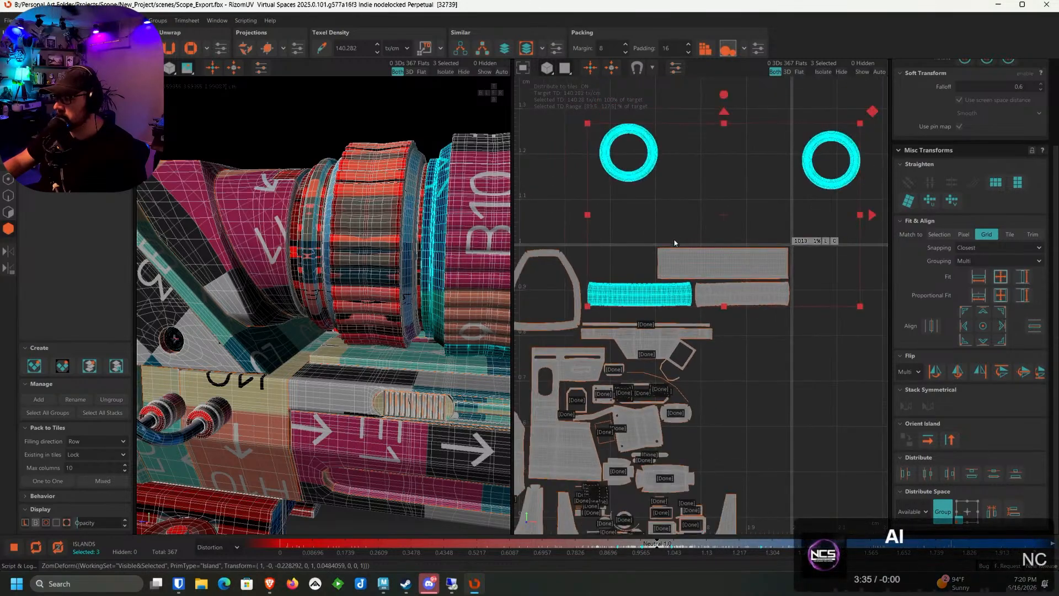
pyautogui.keyDown('ctrl'); pyautogui.click(647, 285); pyautogui.keyUp('ctrl')
pyautogui.moveTo(636, 181); pyautogui.dragTo(563, 300)
pyautogui.scroll(5, 563, 300)
pyautogui.scroll(-4, 567, 300)
pyautogui.keyDown('alt'); pyautogui.moveTo(630, 349); pyautogui.dragTo(589, 227, button='middle'); pyautogui.keyUp('alt')
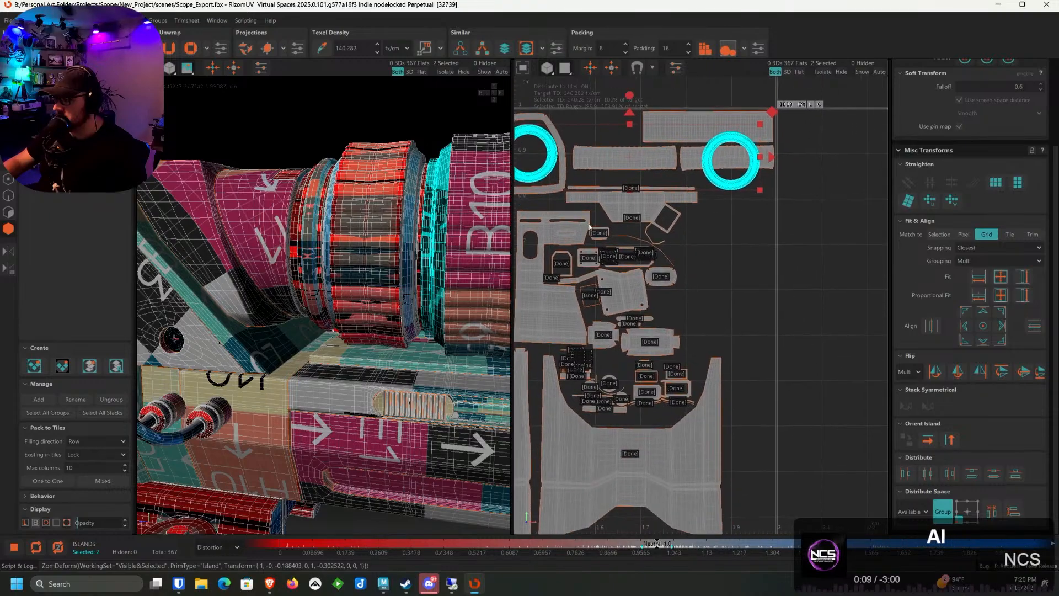
pyautogui.moveTo(749, 173); pyautogui.dragTo(730, 316)
pyautogui.keyDown('ctrl'); pyautogui.click(705, 330); pyautogui.keyUp('ctrl')
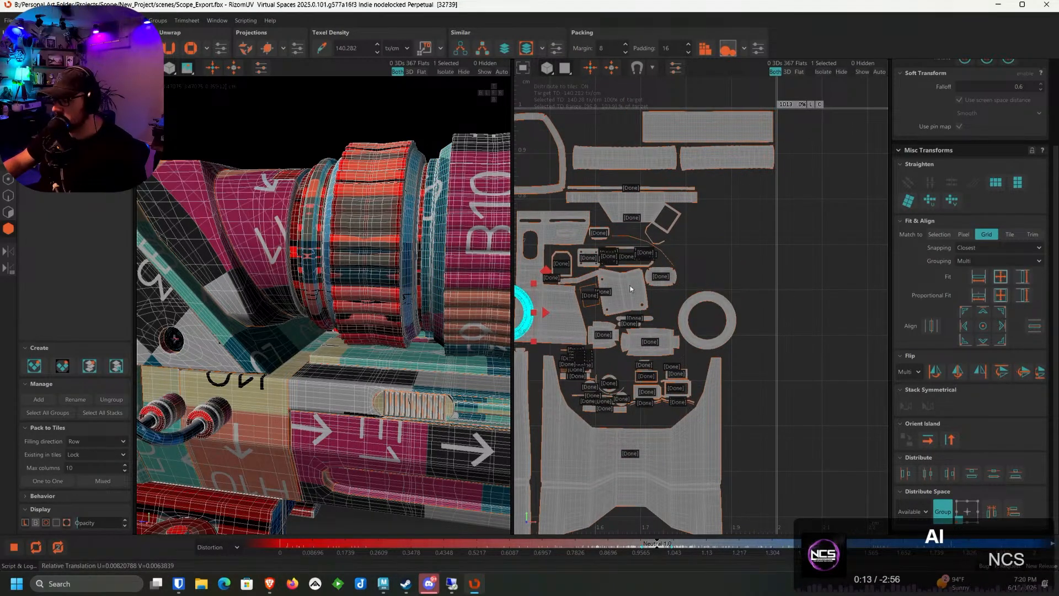
pyautogui.moveTo(529, 320); pyautogui.dragTo(726, 258)
# Examine the islands in tile 1012 for free space around the two round islands
pyautogui.scroll(-5, 787, 207)
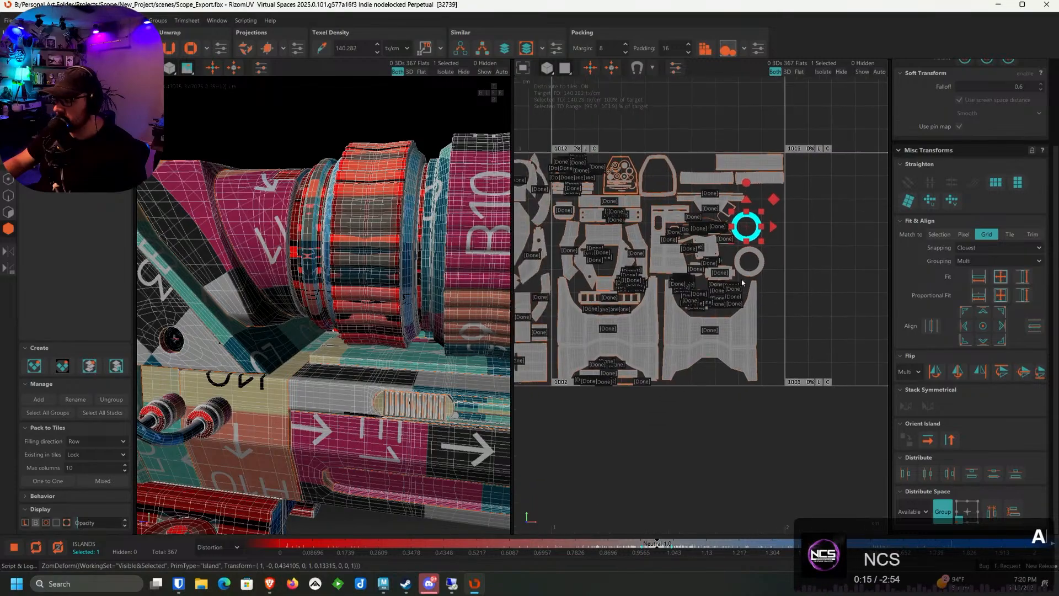
pyautogui.scroll(5, 728, 295)
pyautogui.keyDown('alt'); pyautogui.moveTo(422, 295); pyautogui.dragTo(429, 301); pyautogui.keyUp('alt')
pyautogui.scroll(4, 682, 166)
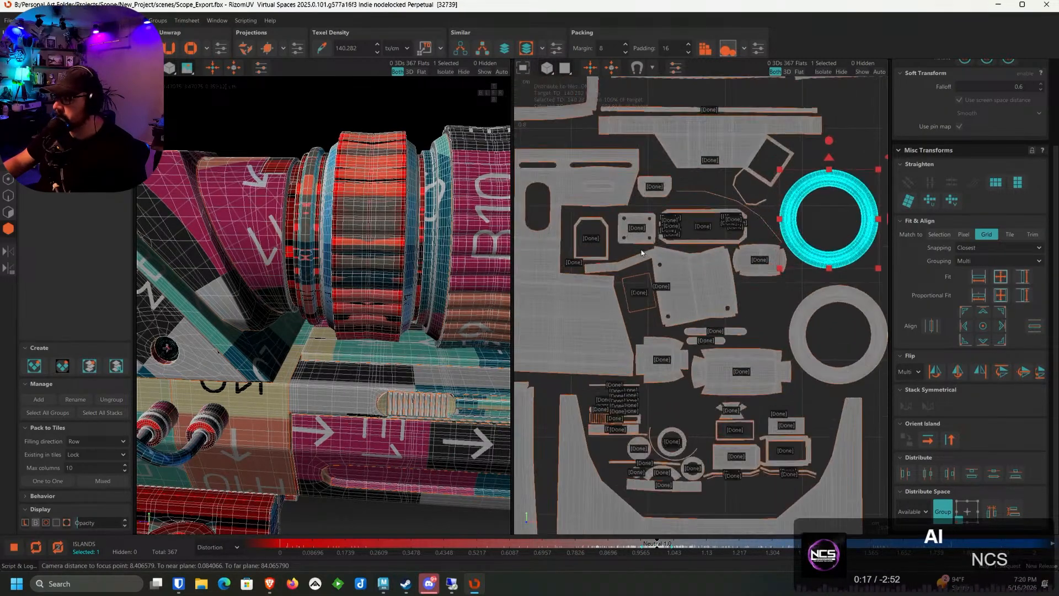
pyautogui.scroll(-3, 678, 241)
pyautogui.scroll(4, 699, 246)
pyautogui.keyDown('alt'); pyautogui.moveTo(744, 225); pyautogui.dragTo(650, 277, button='middle'); pyautogui.keyUp('alt')
pyautogui.scroll(-5, 683, 260)
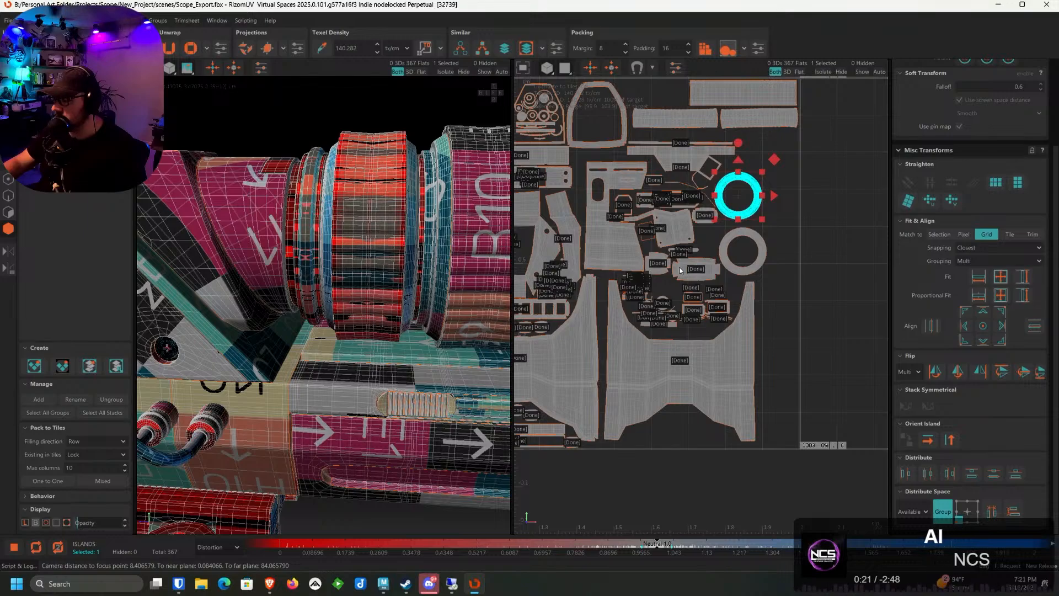
# Select the ten small islands above the large arched island and move them into the notch at its lower edge
pyautogui.scroll(4, 683, 291)
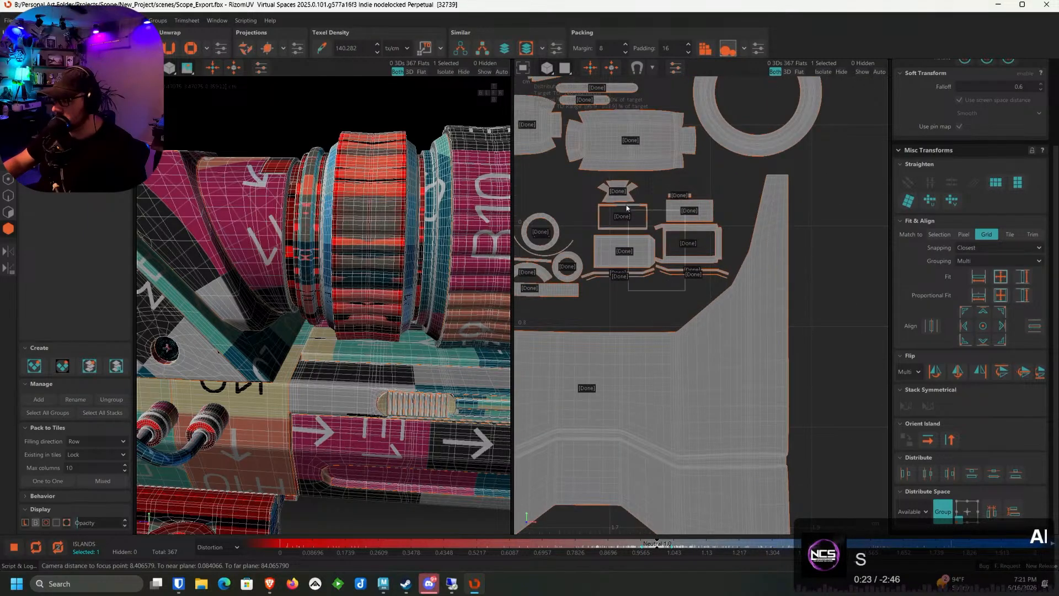
pyautogui.moveTo(627, 209); pyautogui.dragTo(618, 194)
pyautogui.moveTo(653, 255); pyautogui.dragTo(688, 212, button='middle')
pyautogui.scroll(-3, 689, 212)
pyautogui.moveTo(676, 218); pyautogui.dragTo(616, 420)
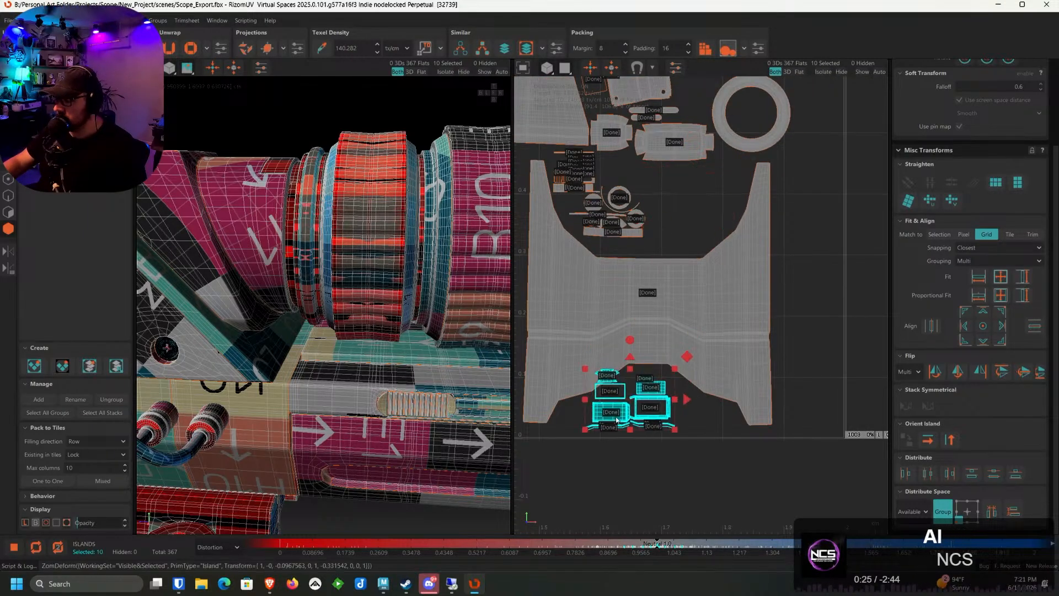
pyautogui.moveTo(600, 450); pyautogui.dragTo(651, 355, button='middle')
pyautogui.scroll(5, 679, 331)
pyautogui.moveTo(702, 291); pyautogui.dragTo(760, 298)
pyautogui.scroll(-3, 763, 302)
pyautogui.click(766, 384)
# Move the wide tabbed island down into the recess at the upper edge of the large arched island
pyautogui.moveTo(764, 117); pyautogui.dragTo(611, 459, button='middle')
pyautogui.scroll(-1, 672, 304)
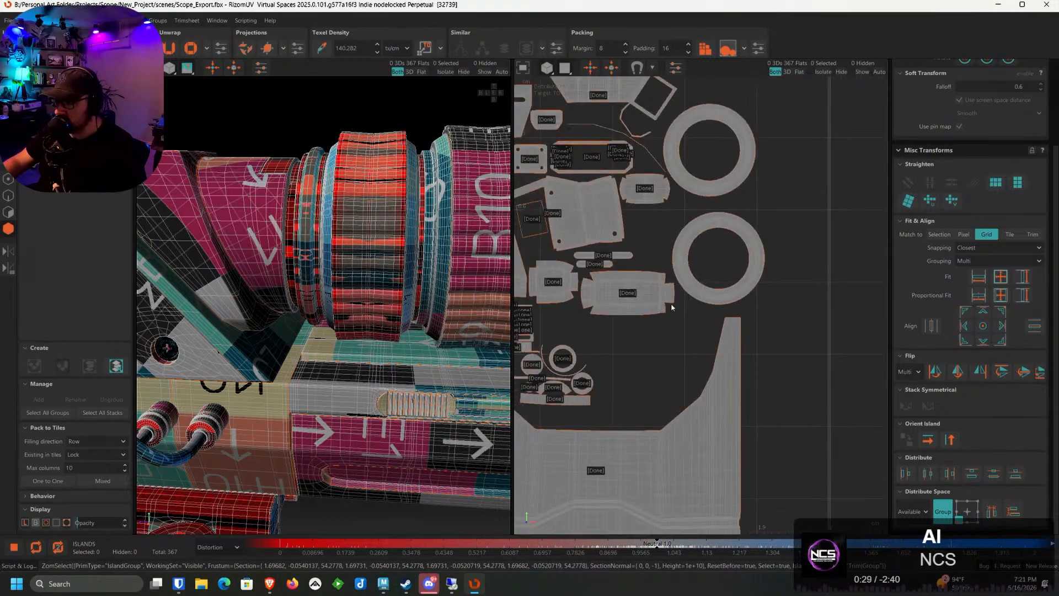
pyautogui.scroll(-1, 672, 307)
pyautogui.click(687, 287)
pyautogui.click(636, 308)
pyautogui.moveTo(636, 309); pyautogui.dragTo(653, 374)
# Move the two round islands into the freed space above the tabbed island, diagonally side by side without overlap
pyautogui.click(686, 297)
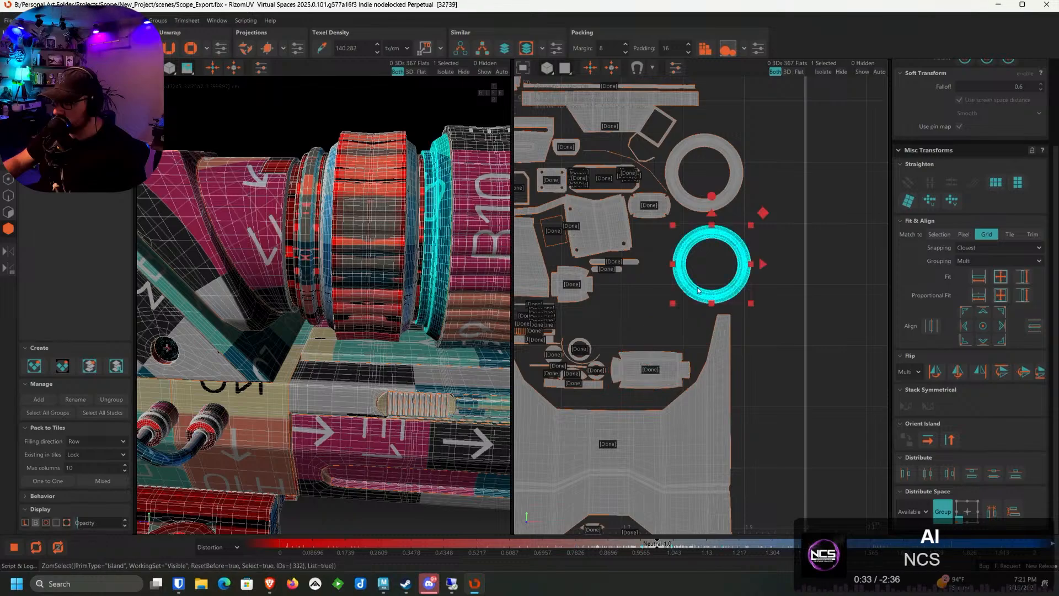
pyautogui.moveTo(686, 296); pyautogui.dragTo(627, 339)
pyautogui.scroll(3, 629, 324)
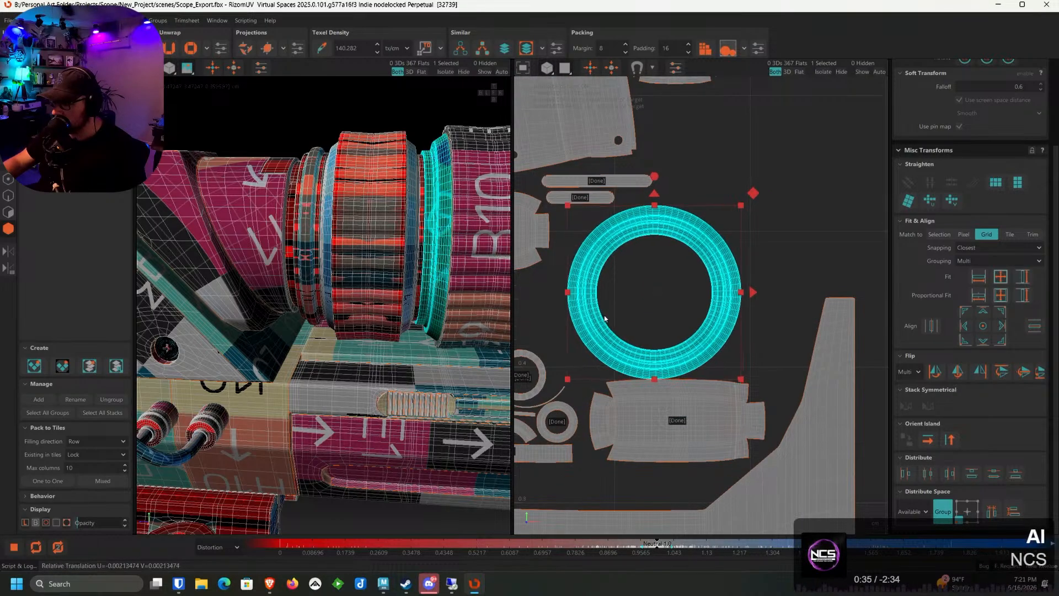
pyautogui.scroll(-2, 664, 238)
pyautogui.click(663, 237)
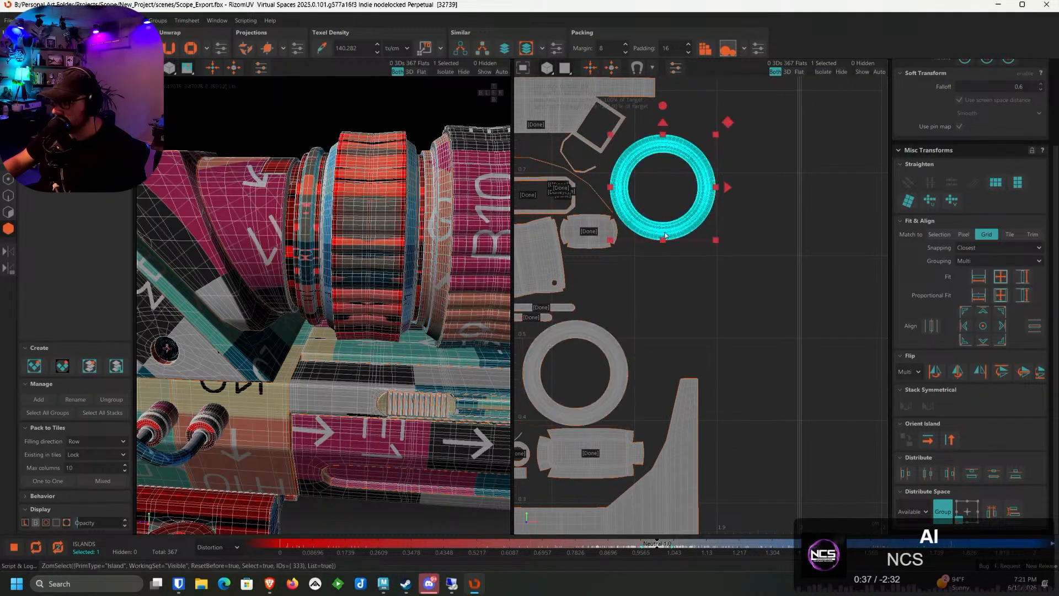
pyautogui.moveTo(663, 237); pyautogui.dragTo(675, 357)
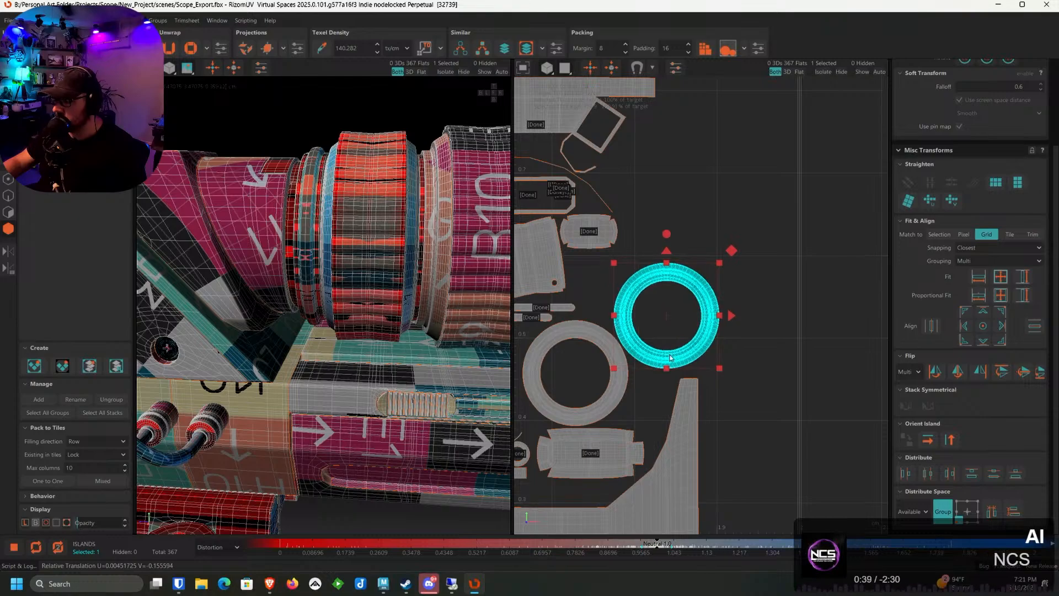
pyautogui.click(669, 187)
# Isolate the neighbouring ribbed ring that is still one unprocessed island and bring its UVs into view
pyautogui.scroll(-4, 641, 247)
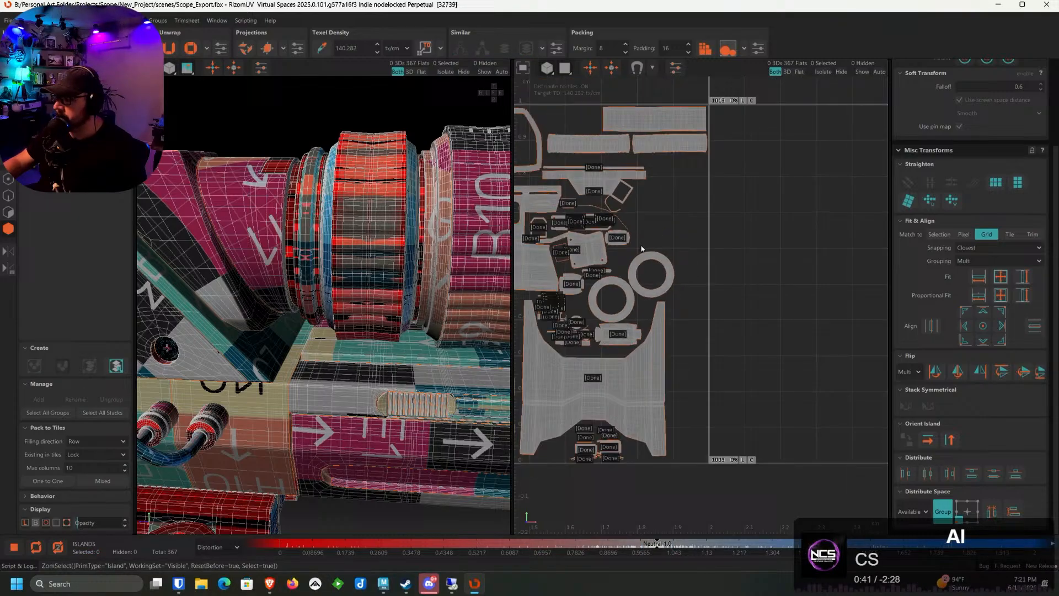
pyautogui.click(378, 219)
pyautogui.press('i')
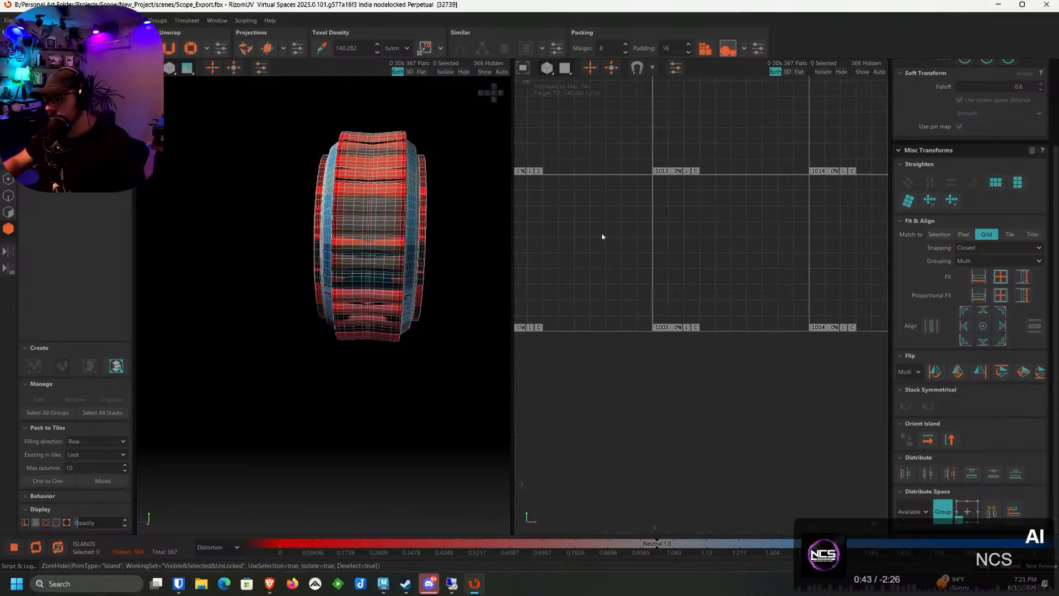
pyautogui.keyDown('alt'); pyautogui.moveTo(602, 236); pyautogui.dragTo(781, 248, button='middle'); pyautogui.keyUp('alt')
pyautogui.keyDown('alt'); pyautogui.moveTo(371, 225); pyautogui.dragTo(256, 218); pyautogui.keyUp('alt')
pyautogui.scroll(4, 255, 217)
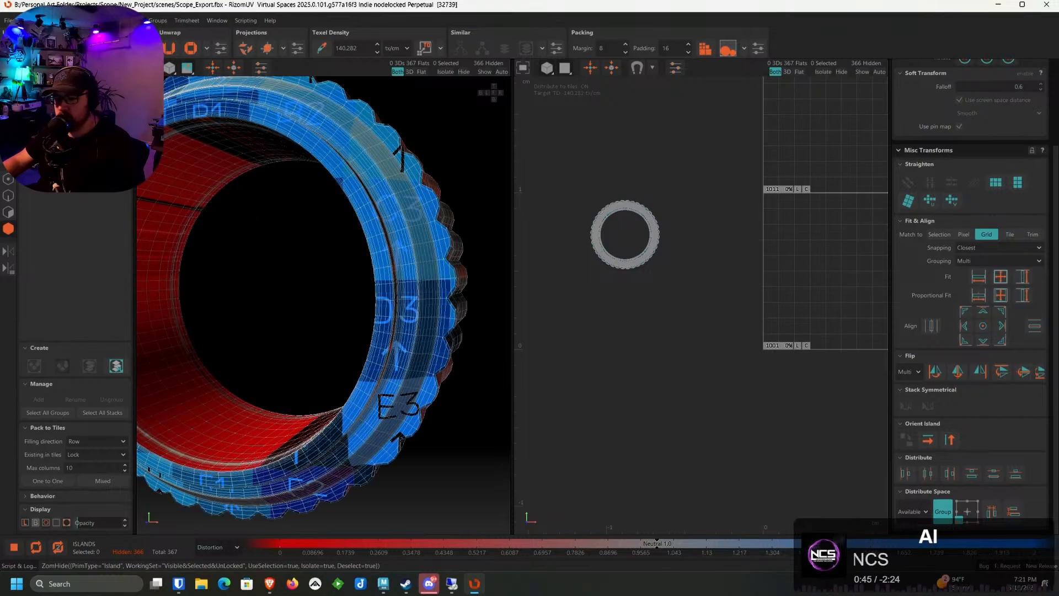
# Select the edge loops around the ribbed ring's inner rim and inner bore in edge selection
pyautogui.click(9, 195)
pyautogui.scroll(3, 318, 170)
pyautogui.scroll(3, 325, 165)
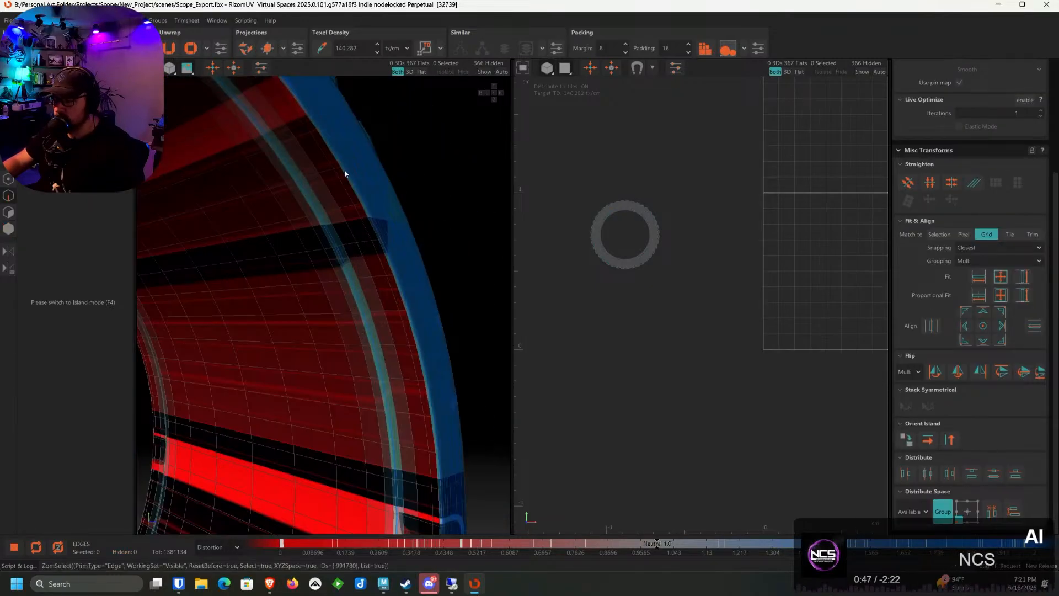
pyautogui.click(347, 171)
pyautogui.doubleClick(343, 174)
pyautogui.scroll(-6, 342, 179)
pyautogui.keyDown('alt'); pyautogui.moveTo(441, 221); pyautogui.dragTo(272, 185); pyautogui.keyUp('alt')
pyautogui.scroll(5, 272, 179)
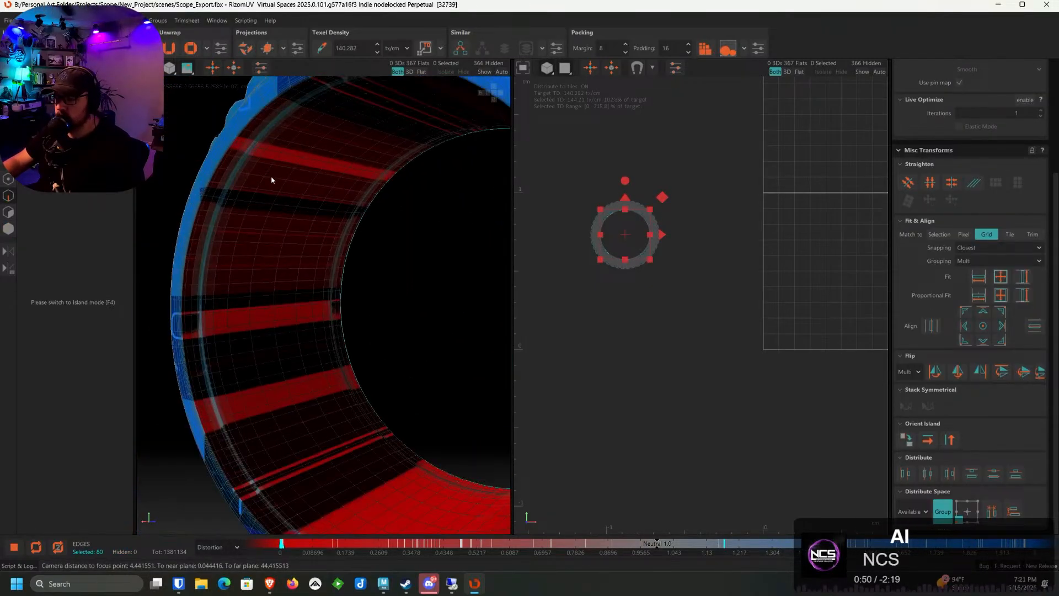
pyautogui.doubleClick(277, 244)
# Add the edge loops where the ring's smooth side faces meet the ribbed outer band to the selection
pyautogui.scroll(-5, 335, 240)
pyautogui.scroll(6, 323, 212)
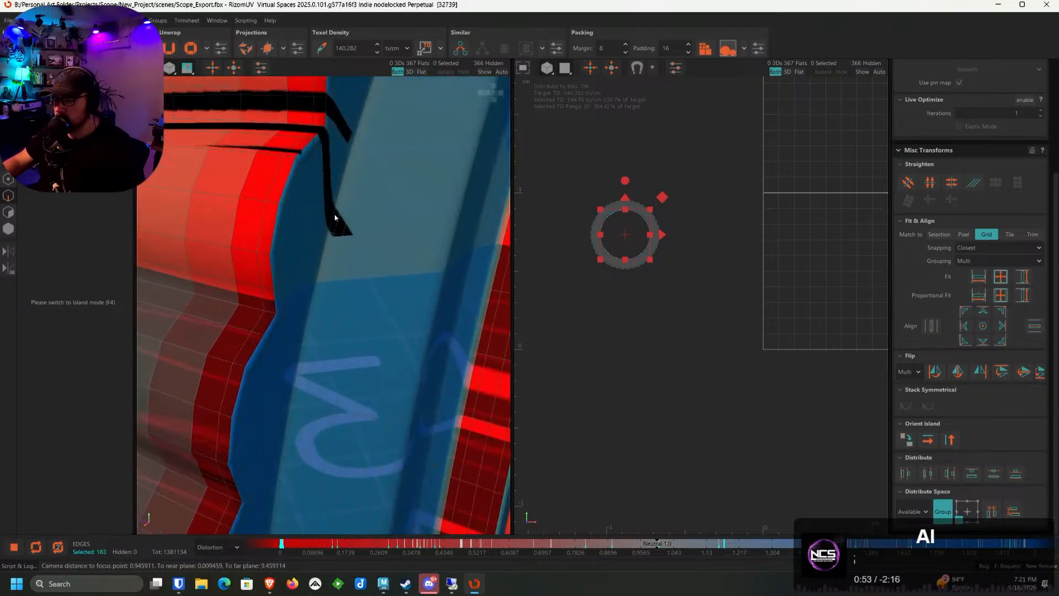
pyautogui.keyDown('ctrl'); pyautogui.doubleClick(333, 217); pyautogui.keyUp('ctrl')
pyautogui.scroll(-3, 283, 284)
pyautogui.keyDown('alt'); pyautogui.moveTo(284, 283); pyautogui.dragTo(342, 276); pyautogui.keyUp('alt')
pyautogui.keyDown('ctrl'); pyautogui.doubleClick(277, 277); pyautogui.keyUp('ctrl')
pyautogui.keyDown('ctrl'); pyautogui.doubleClick(301, 276); pyautogui.keyUp('ctrl')
pyautogui.keyDown('alt'); pyautogui.moveTo(449, 273); pyautogui.dragTo(404, 255, button='middle'); pyautogui.keyUp('alt')
pyautogui.scroll(3, 409, 259)
pyautogui.scroll(3, 391, 284)
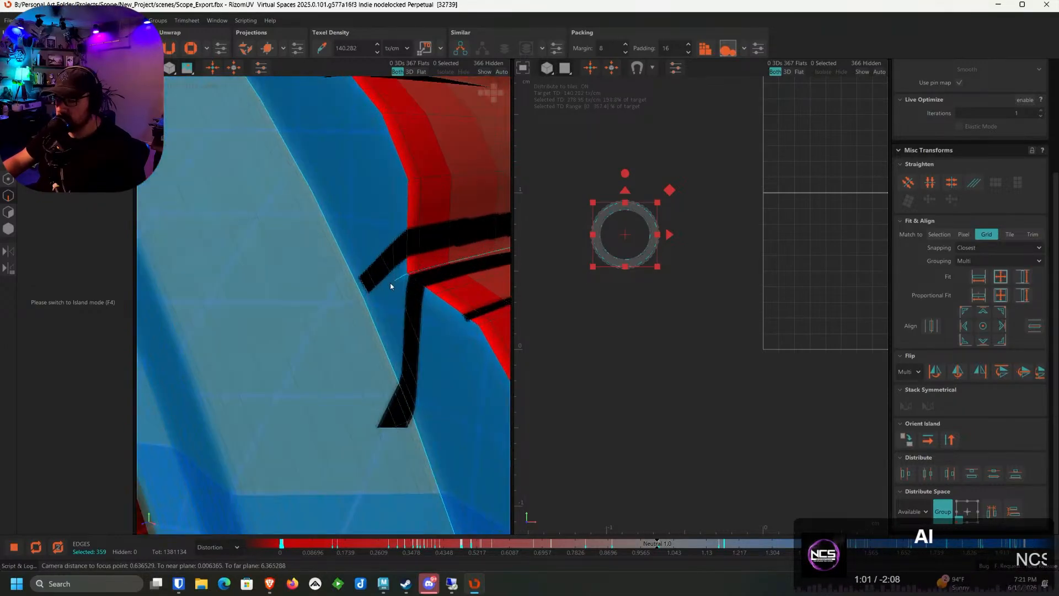
# Add the short connecting edges between the smooth rim and the ribs to the seam selection
pyautogui.keyDown('ctrl'); pyautogui.doubleClick(388, 284); pyautogui.keyUp('ctrl')
pyautogui.scroll(-5, 389, 281)
pyautogui.scroll(-5, 389, 284)
pyautogui.keyDown('alt'); pyautogui.moveTo(386, 287); pyautogui.dragTo(496, 287); pyautogui.keyUp('alt')
pyautogui.scroll(7, 331, 297)
pyautogui.keyDown('ctrl'); pyautogui.doubleClick(356, 285); pyautogui.keyUp('ctrl')
pyautogui.scroll(-8, 380, 292)
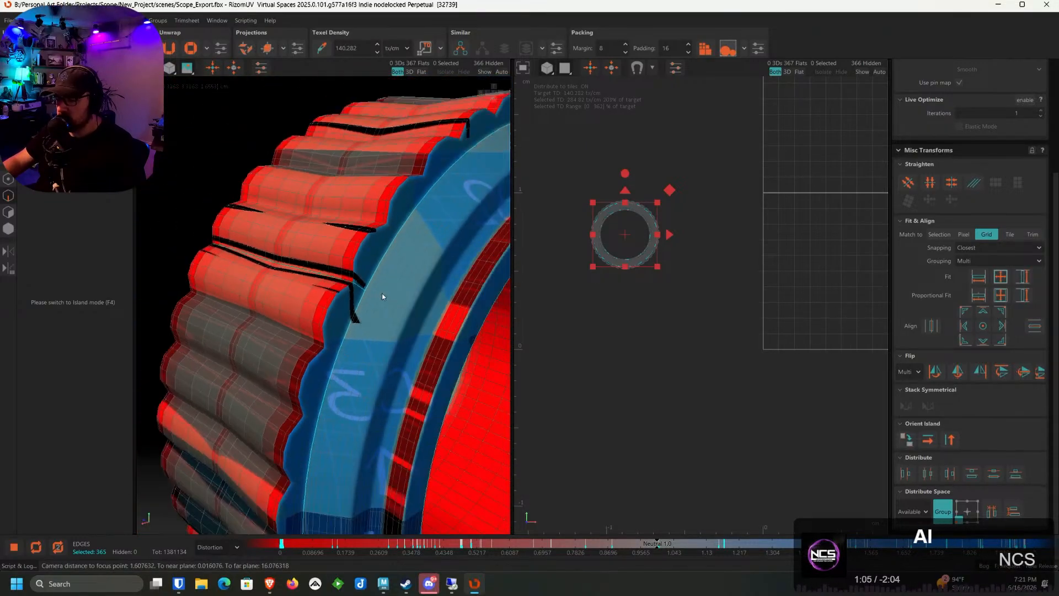
# Add the edge line running across the ribs and its short link to the rim, and cut all selected edges
pyautogui.keyDown('alt'); pyautogui.moveTo(368, 309); pyautogui.dragTo(301, 255); pyautogui.keyUp('alt')
pyautogui.scroll(6, 289, 244)
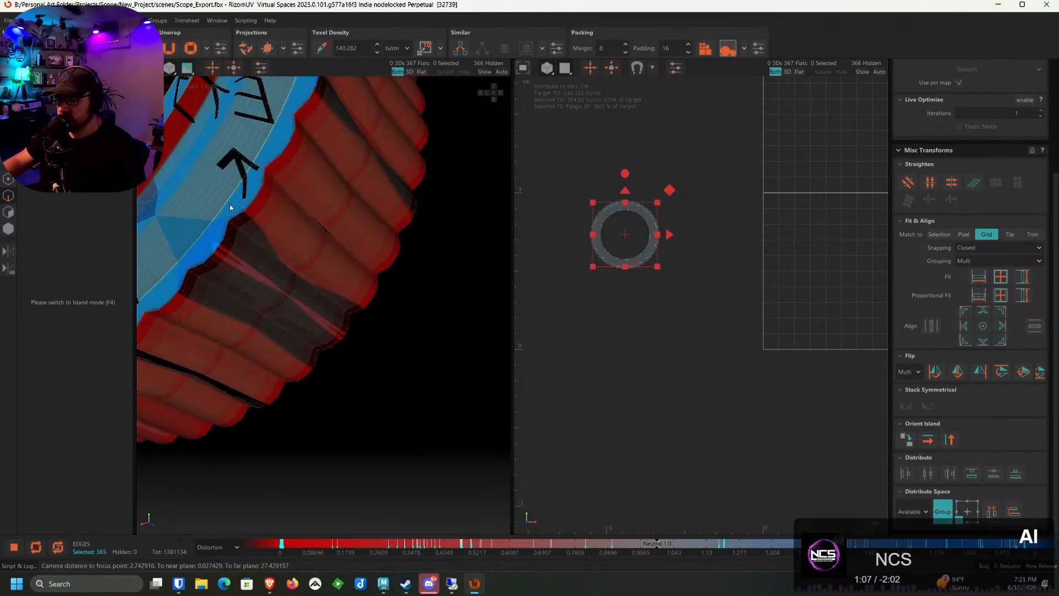
pyautogui.keyDown('ctrl'); pyautogui.doubleClick(216, 220); pyautogui.keyUp('ctrl')
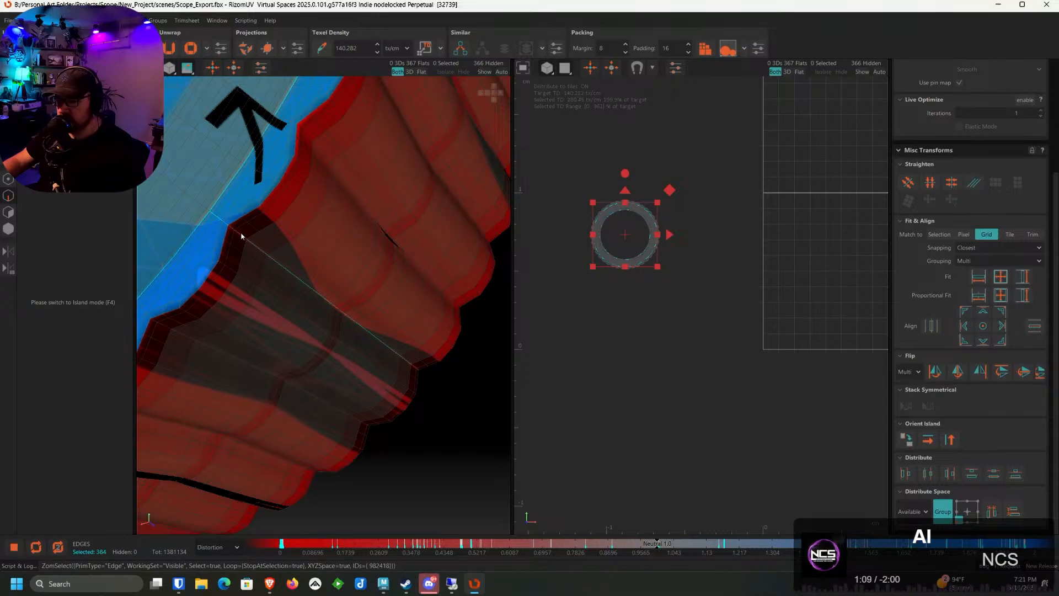
pyautogui.keyDown('alt'); pyautogui.moveTo(241, 237); pyautogui.dragTo(453, 269); pyautogui.keyUp('alt')
pyautogui.scroll(5, 321, 279)
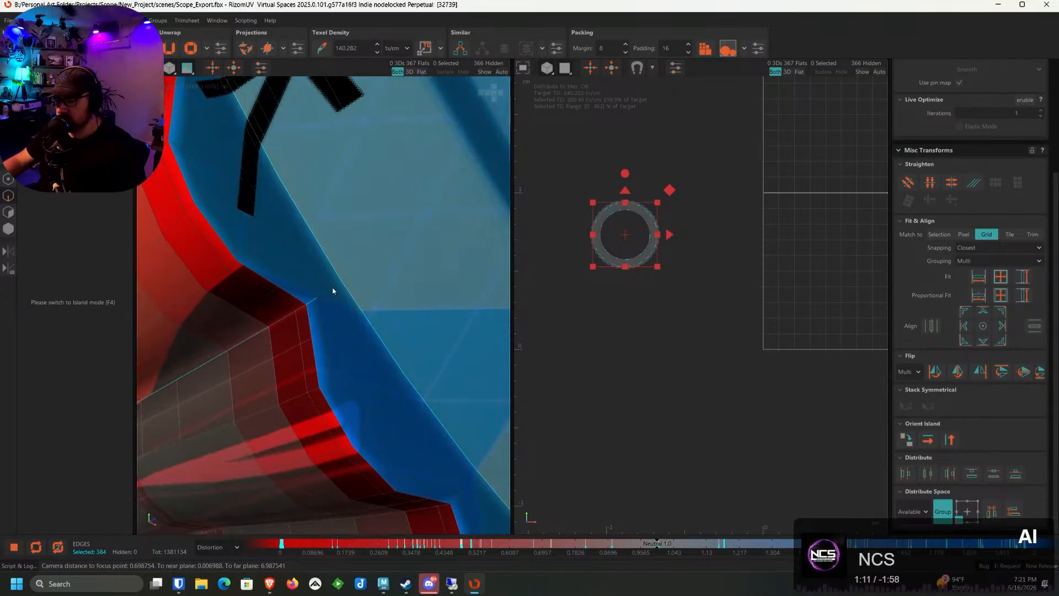
pyautogui.keyDown('ctrl'); pyautogui.doubleClick(332, 291); pyautogui.keyUp('ctrl')
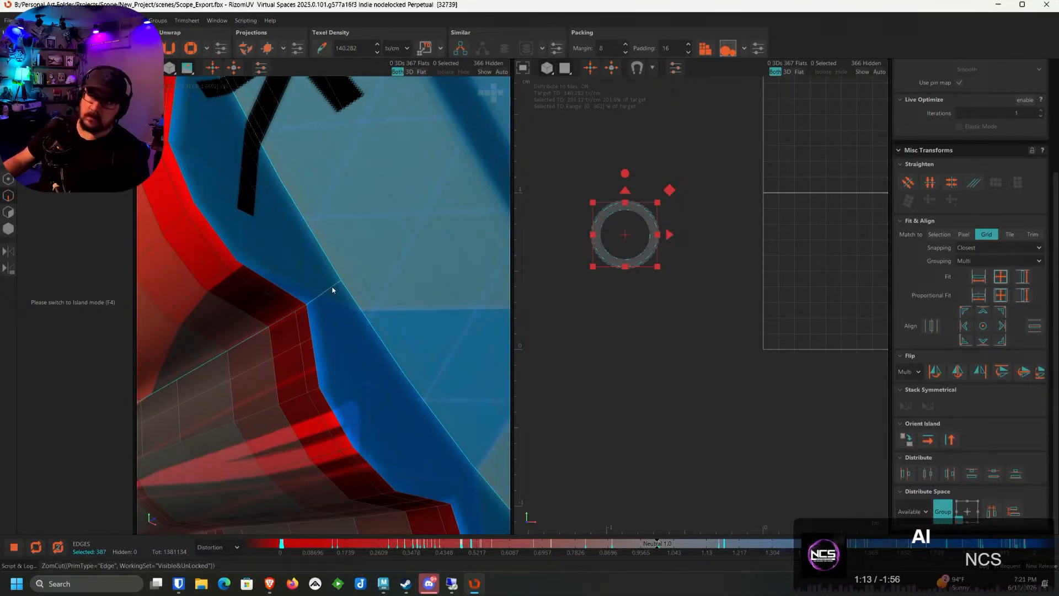
pyautogui.press('c')
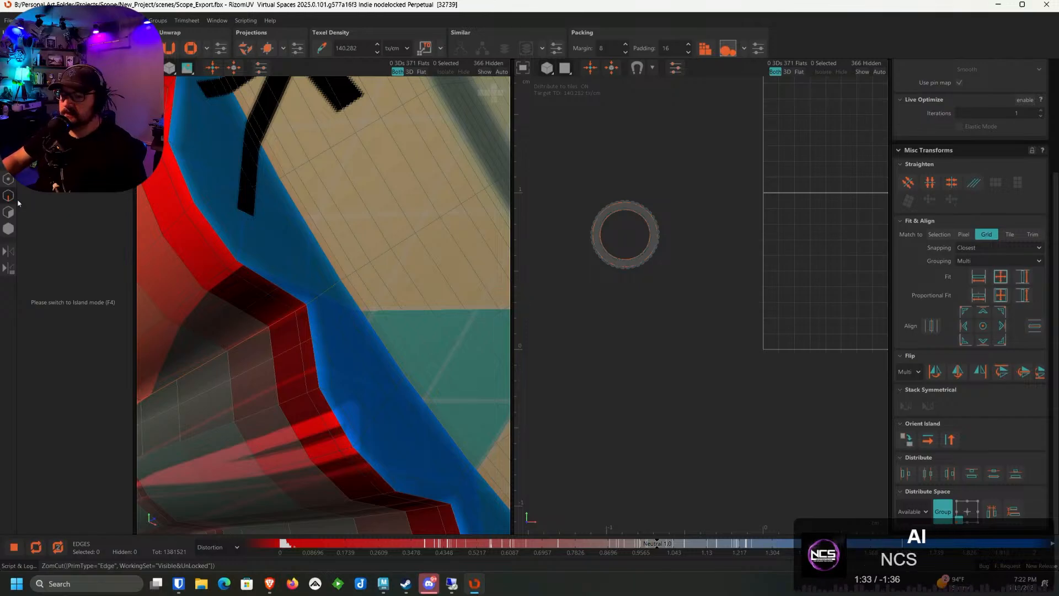
# Unfold all five islands of the ring, match them to the 140.282 target texel density and orient them horizontally
pyautogui.click(8, 229)
pyautogui.click(321, 180)
pyautogui.press('f')
pyautogui.scroll(-3, 321, 180)
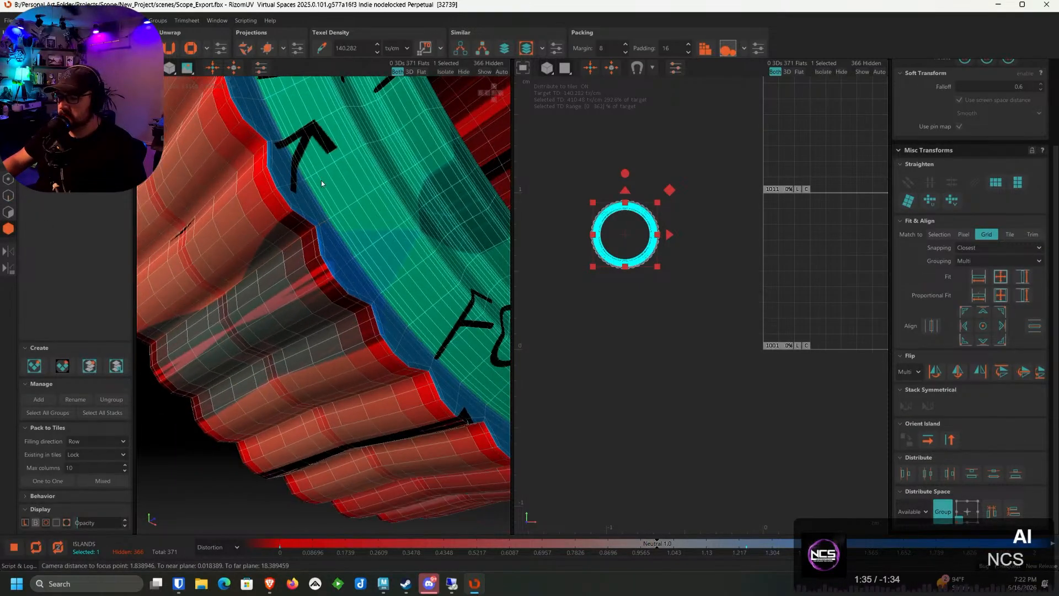
pyautogui.hotkey('ctrl', 'a')
pyautogui.scroll(-6, 321, 180)
pyautogui.keyDown('alt'); pyautogui.moveTo(321, 181); pyautogui.dragTo(376, 224); pyautogui.keyUp('alt')
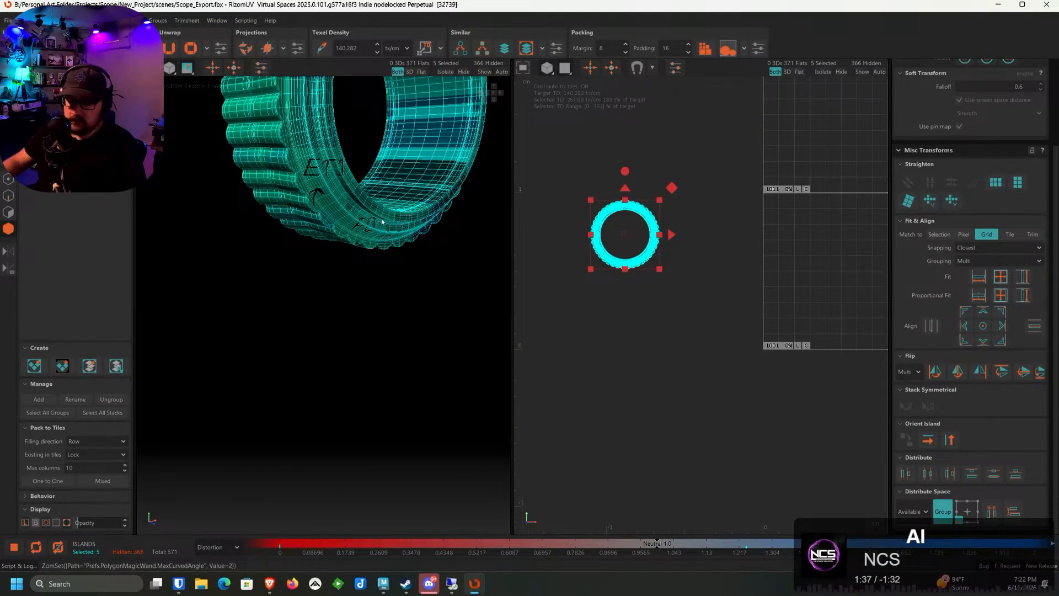
pyautogui.click(425, 49)
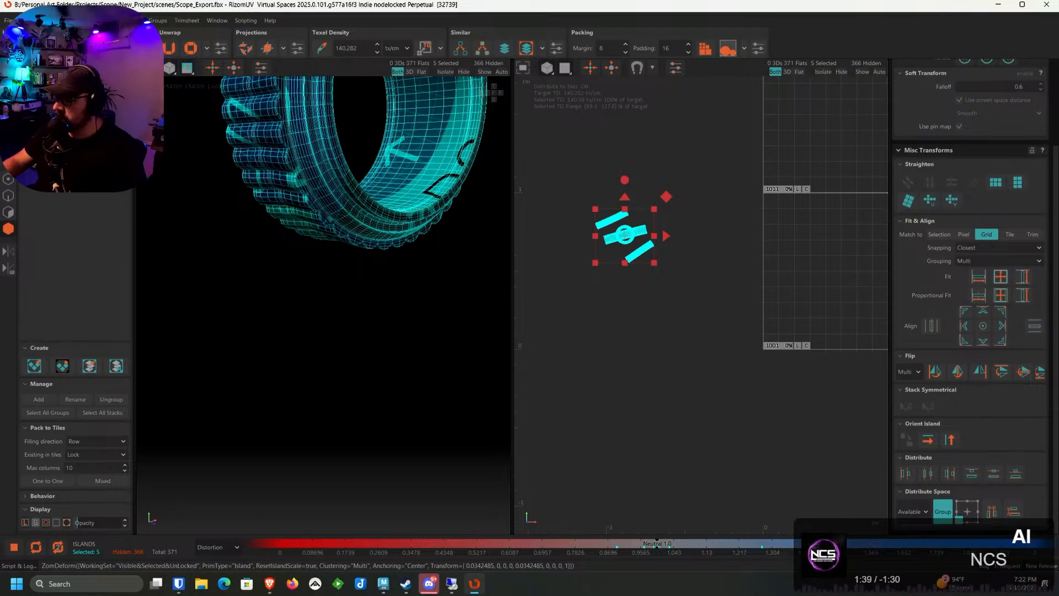
pyautogui.click(928, 440)
pyautogui.scroll(-4, 687, 230)
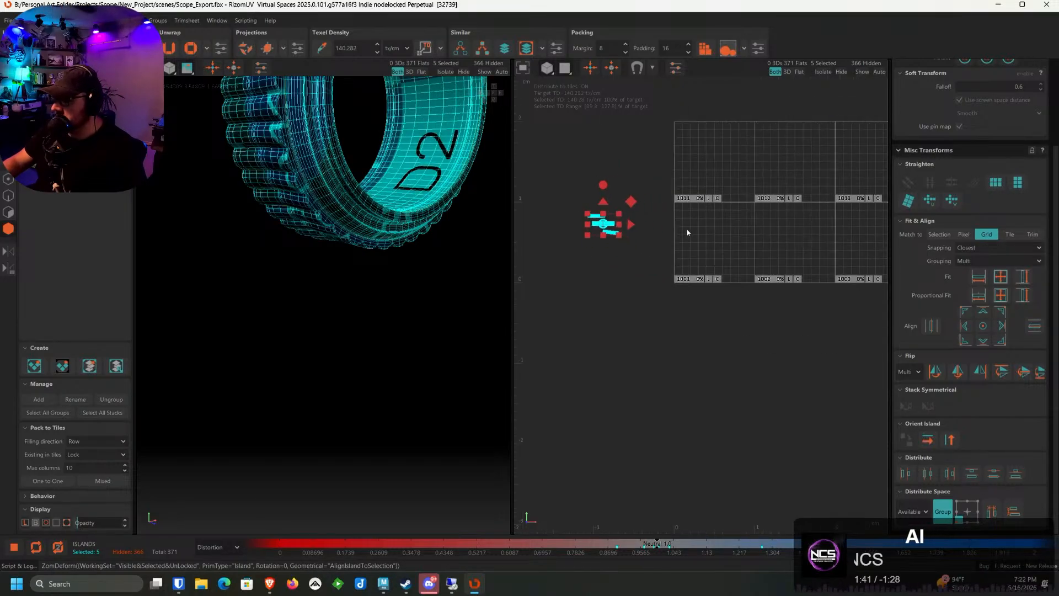
# Show all hidden islands and move the ring's five islands into tile 1002, with the wide strip above the existing round islands
pyautogui.click(485, 72)
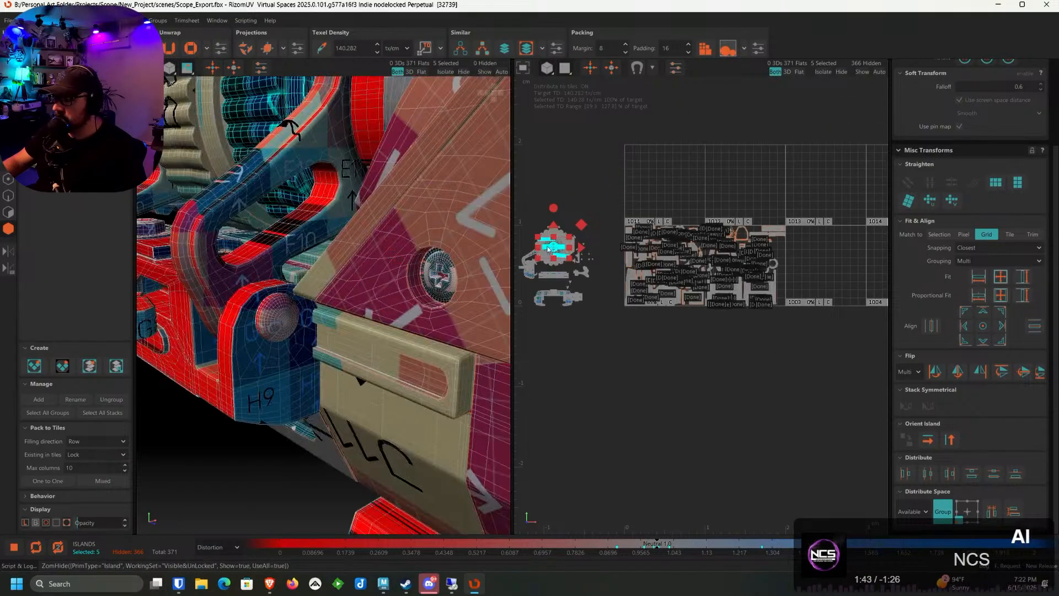
pyautogui.moveTo(612, 246); pyautogui.dragTo(782, 243)
pyautogui.scroll(5, 782, 255)
pyautogui.scroll(-4, 782, 255)
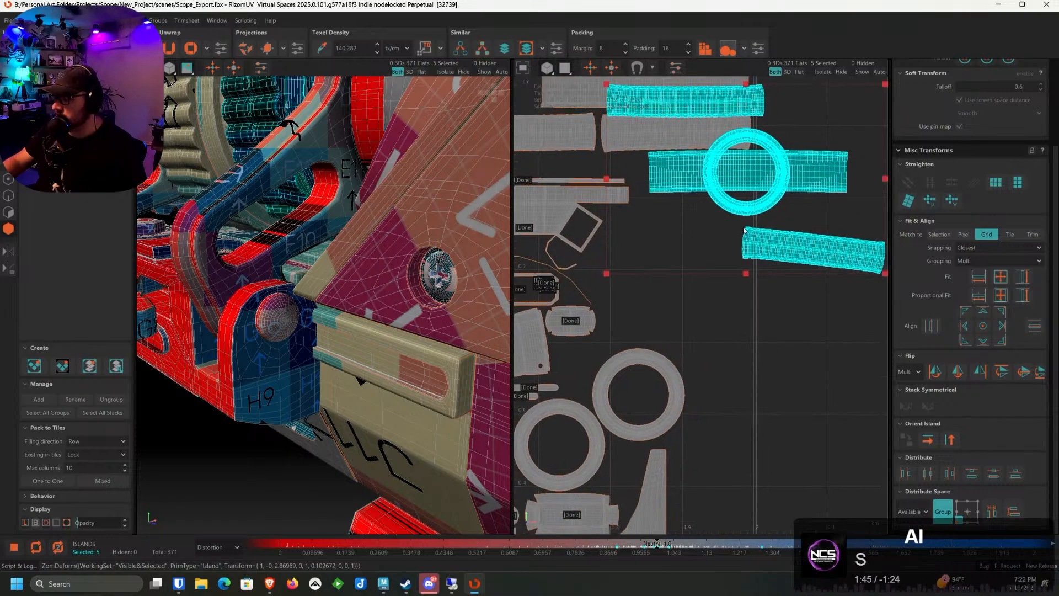
pyautogui.scroll(2, 744, 210)
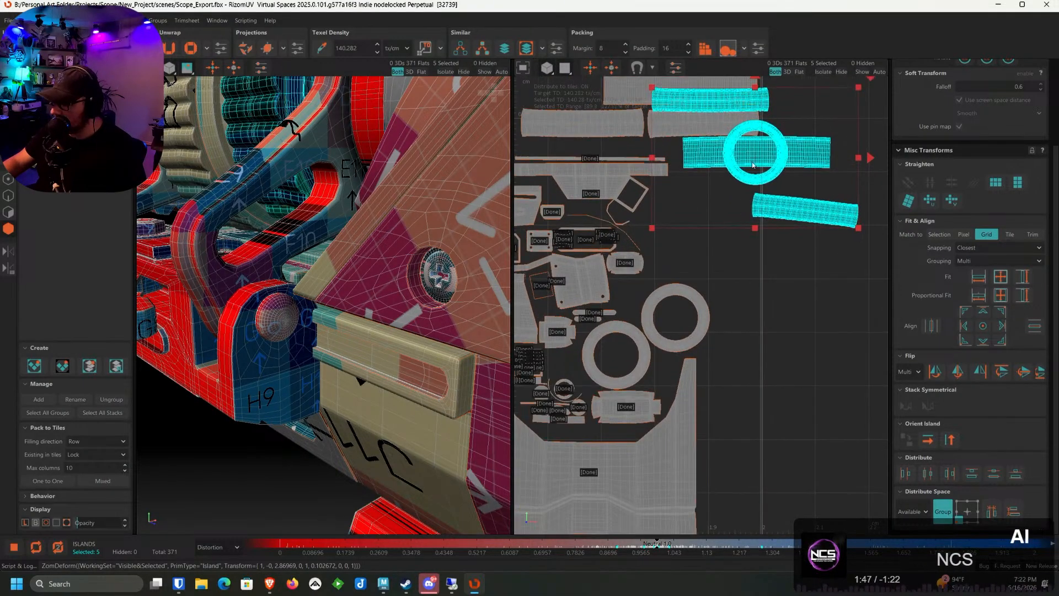
pyautogui.moveTo(746, 157); pyautogui.dragTo(674, 281)
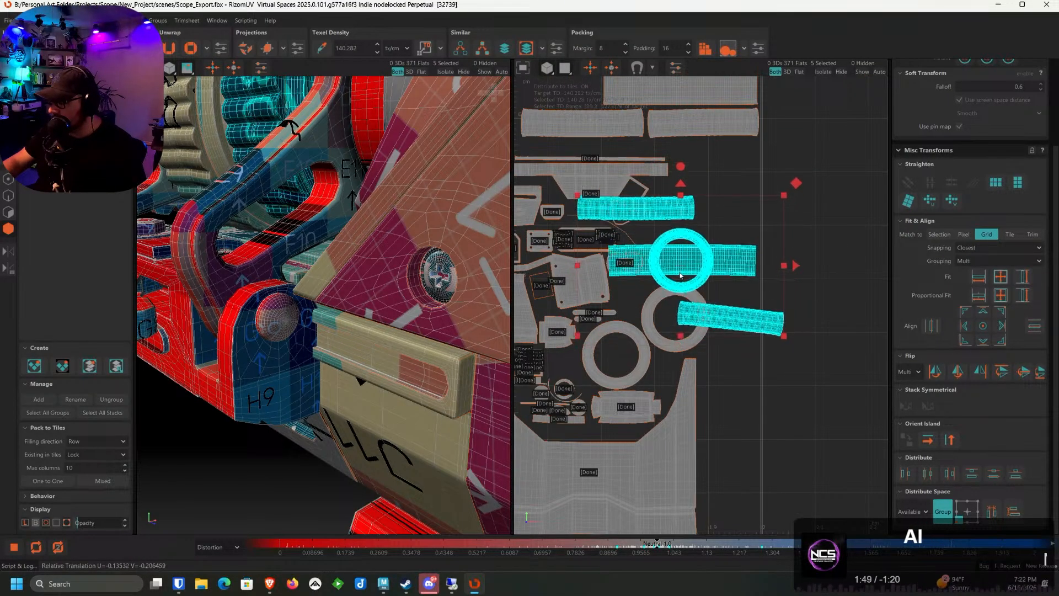
pyautogui.scroll(3, 676, 279)
pyautogui.scroll(-1, 705, 264)
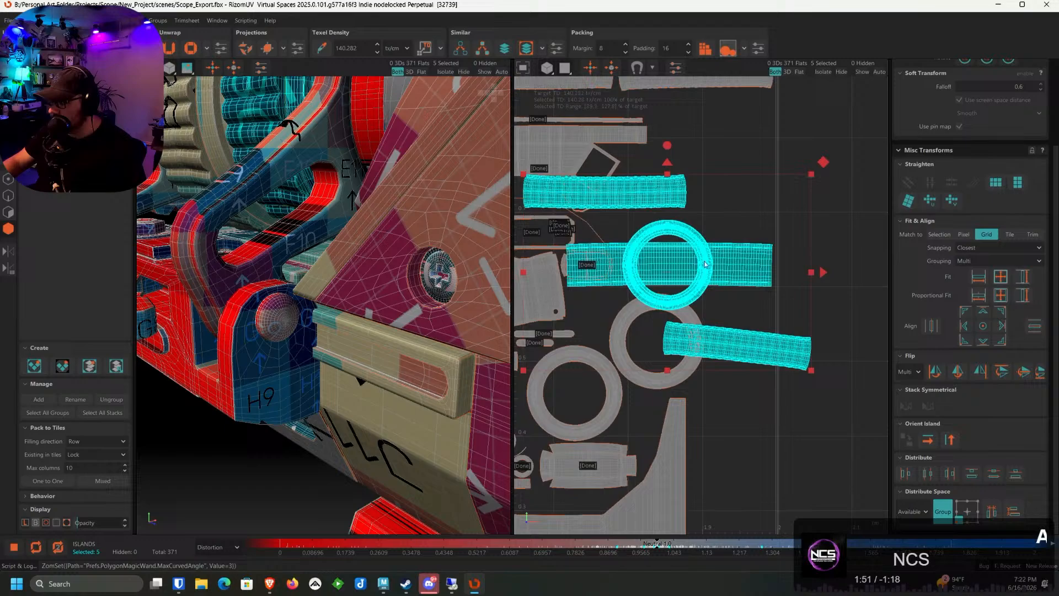
# Remove the wide strip from the selection and move the other four islands so the upper strip sits just above it
pyautogui.keyDown('ctrl'); pyautogui.click(744, 257); pyautogui.keyUp('ctrl')
pyautogui.scroll(-1, 718, 276)
pyautogui.moveTo(697, 276); pyautogui.dragTo(754, 296)
pyautogui.scroll(2, 717, 248)
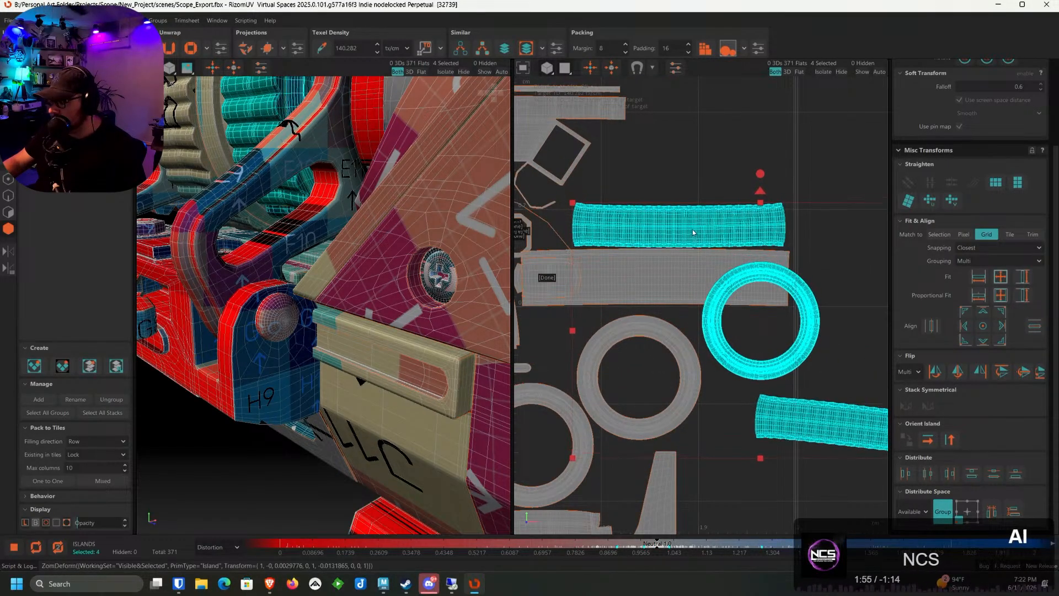
# Leave the placed narrow strip out, rotate the tilted strip level and stack it directly above the other strips
pyautogui.keyDown('ctrl'); pyautogui.click(694, 234); pyautogui.keyUp('ctrl')
pyautogui.moveTo(839, 401); pyautogui.dragTo(672, 135)
pyautogui.keyDown('alt'); pyautogui.moveTo(673, 136); pyautogui.dragTo(702, 287, button='middle'); pyautogui.keyUp('alt')
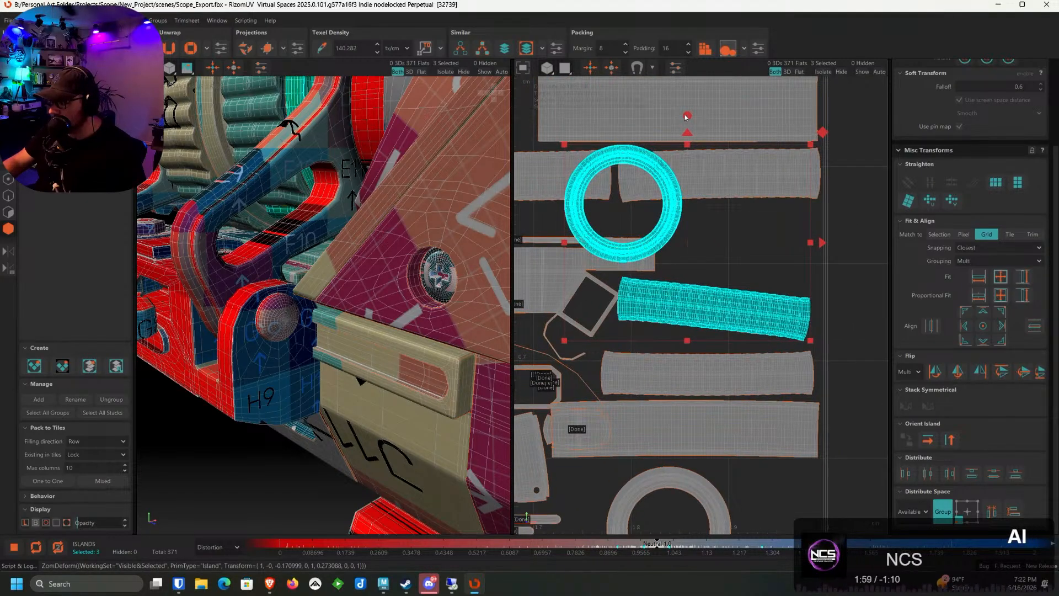
pyautogui.moveTo(685, 115); pyautogui.dragTo(673, 115)
pyautogui.moveTo(720, 303); pyautogui.dragTo(717, 323)
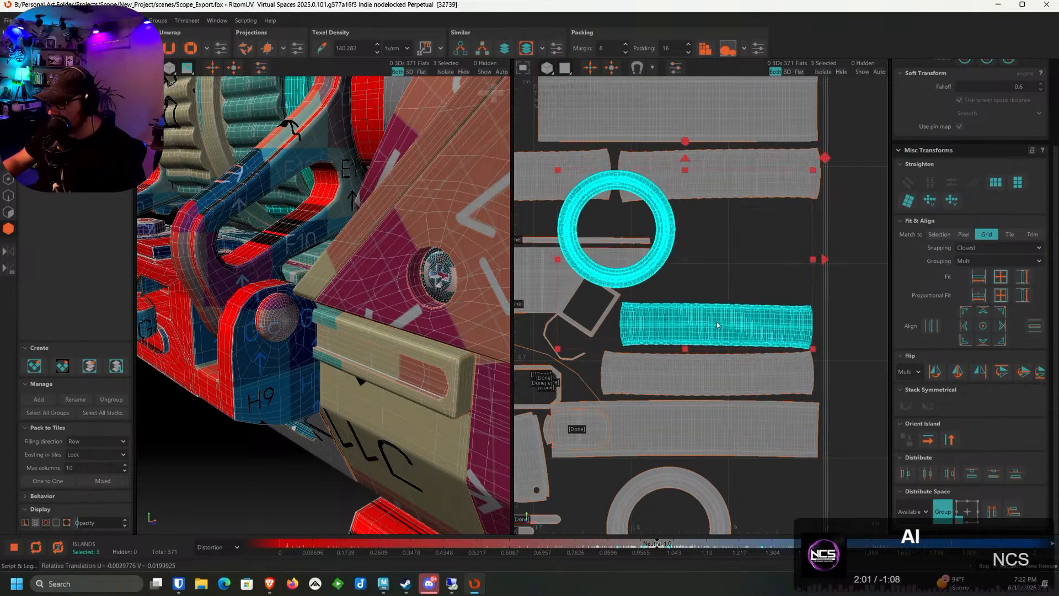
# Leave the strips out and move the two overlapping round islands beside the tall arm of the large arched island
pyautogui.keyDown('ctrl'); pyautogui.click(717, 326); pyautogui.keyUp('ctrl')
pyautogui.moveTo(672, 239); pyautogui.dragTo(765, 258)
pyautogui.scroll(-2, 767, 257)
pyautogui.keyDown('alt'); pyautogui.moveTo(800, 359); pyautogui.dragTo(724, 184, button='middle'); pyautogui.keyUp('alt')
pyautogui.scroll(-3, 723, 182)
pyautogui.moveTo(693, 130); pyautogui.dragTo(687, 278)
pyautogui.scroll(3, 713, 307)
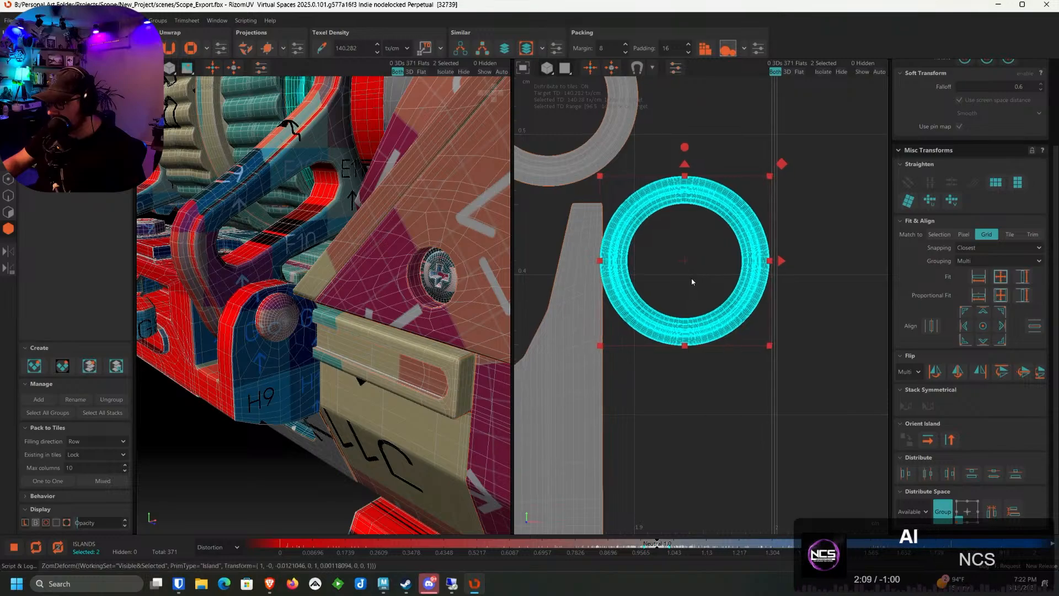
# Select one of the two overlapping round islands and move it straight down, just below the other
pyautogui.keyDown('alt'); pyautogui.moveTo(692, 279); pyautogui.dragTo(806, 276, button='middle'); pyautogui.keyUp('alt')
pyautogui.scroll(-2, 803, 279)
pyautogui.keyDown('alt'); pyautogui.moveTo(750, 303); pyautogui.dragTo(586, 303, button='middle'); pyautogui.keyUp('alt')
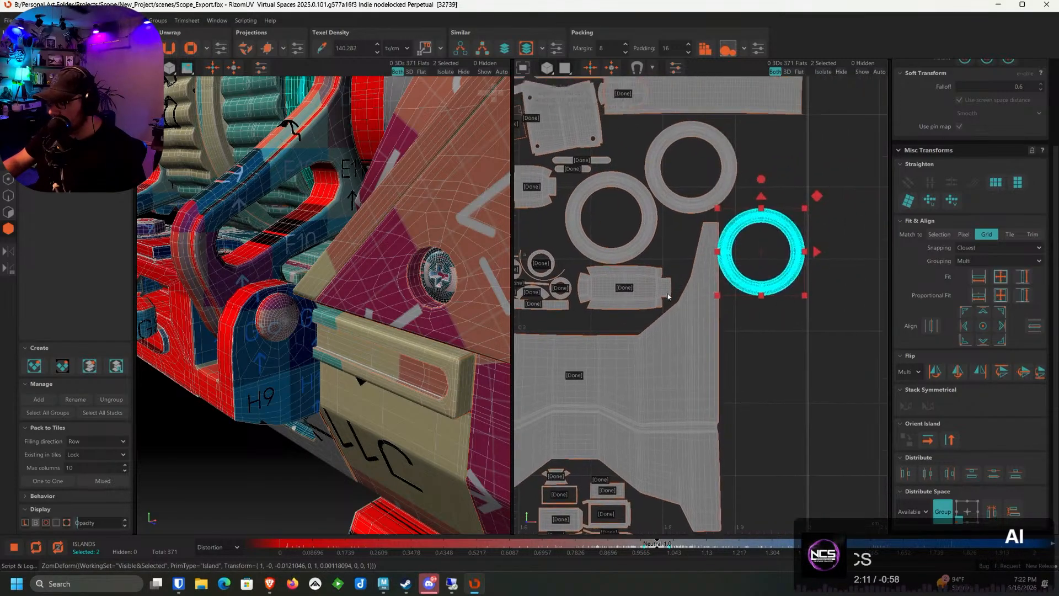
pyautogui.scroll(3, 761, 259)
pyautogui.keyDown('alt'); pyautogui.moveTo(764, 259); pyautogui.dragTo(642, 283, button='middle'); pyautogui.keyUp('alt')
pyautogui.scroll(1, 721, 249)
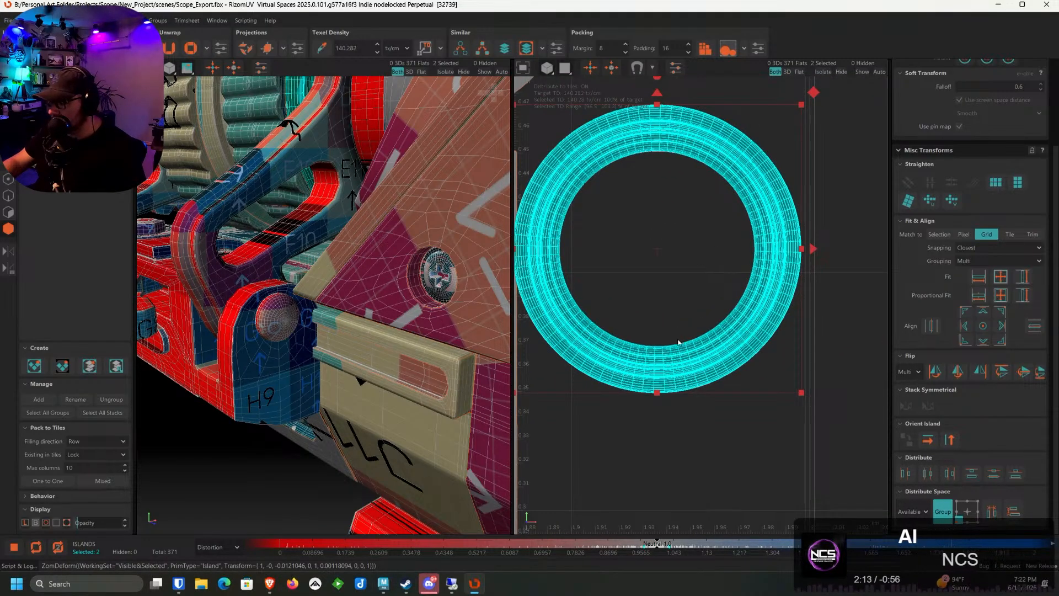
pyautogui.click(698, 371)
pyautogui.scroll(-4, 695, 358)
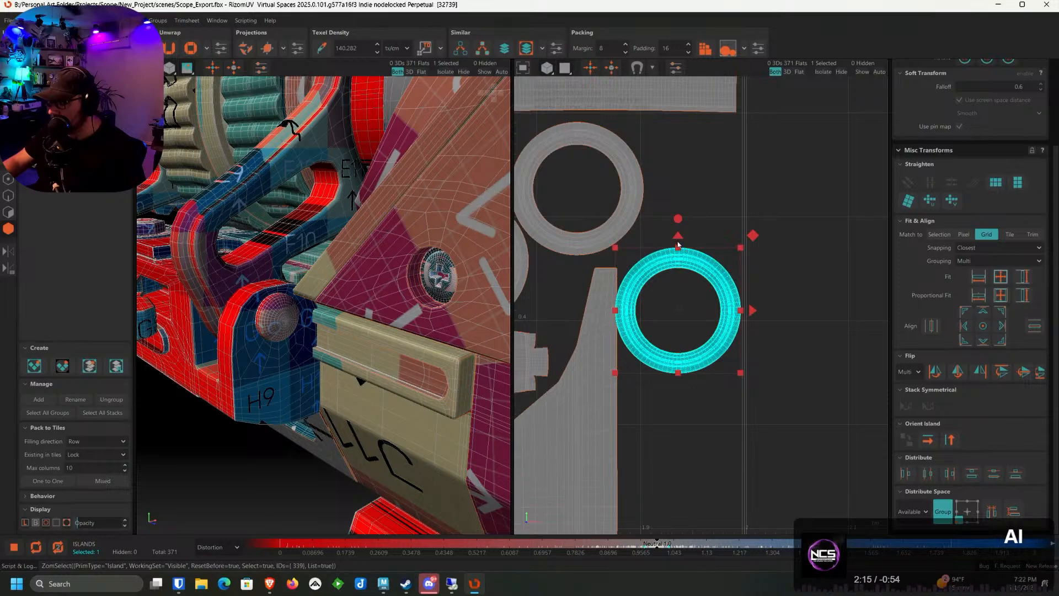
pyautogui.moveTo(673, 292); pyautogui.dragTo(674, 442)
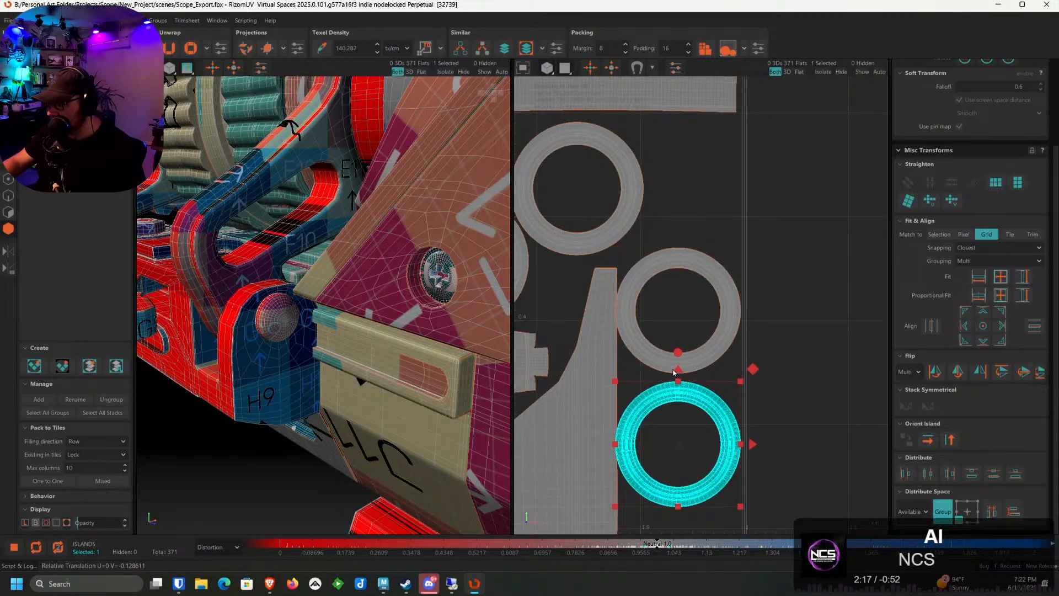
# Nudge the large arched island slightly away from the two round islands and inspect its clearance to the small islands in its lower notch
pyautogui.click(587, 389)
pyautogui.keyDown('alt'); pyautogui.moveTo(530, 478); pyautogui.dragTo(669, 342, button='middle'); pyautogui.keyUp('alt')
pyautogui.moveTo(768, 354); pyautogui.dragTo(763, 354)
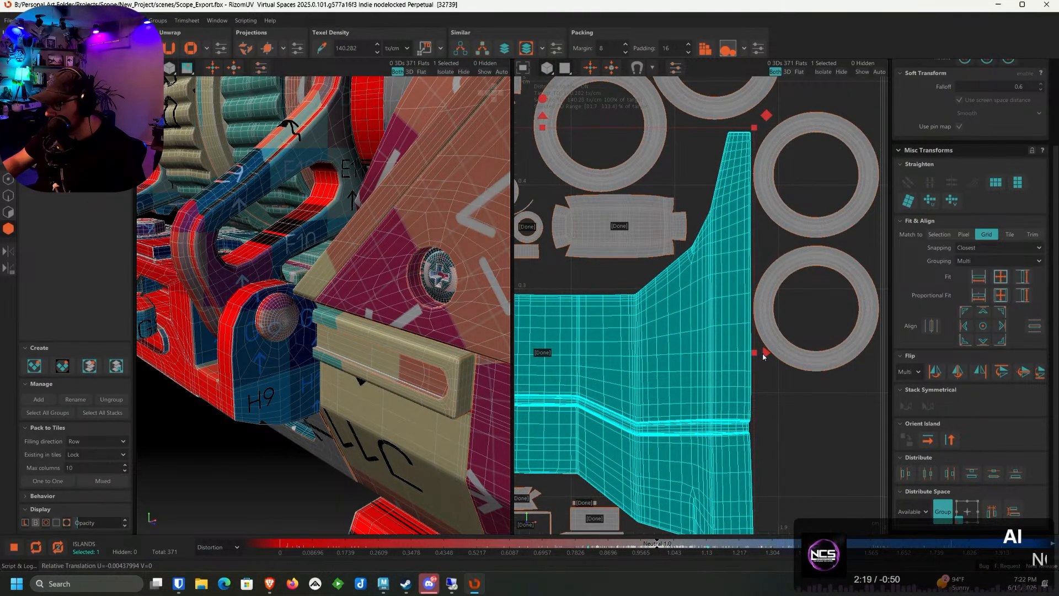
pyautogui.click(804, 445)
pyautogui.scroll(-1, 586, 379)
pyautogui.keyDown('alt'); pyautogui.moveTo(574, 379); pyautogui.dragTo(673, 332, button='middle'); pyautogui.keyUp('alt')
pyautogui.scroll(8, 813, 403)
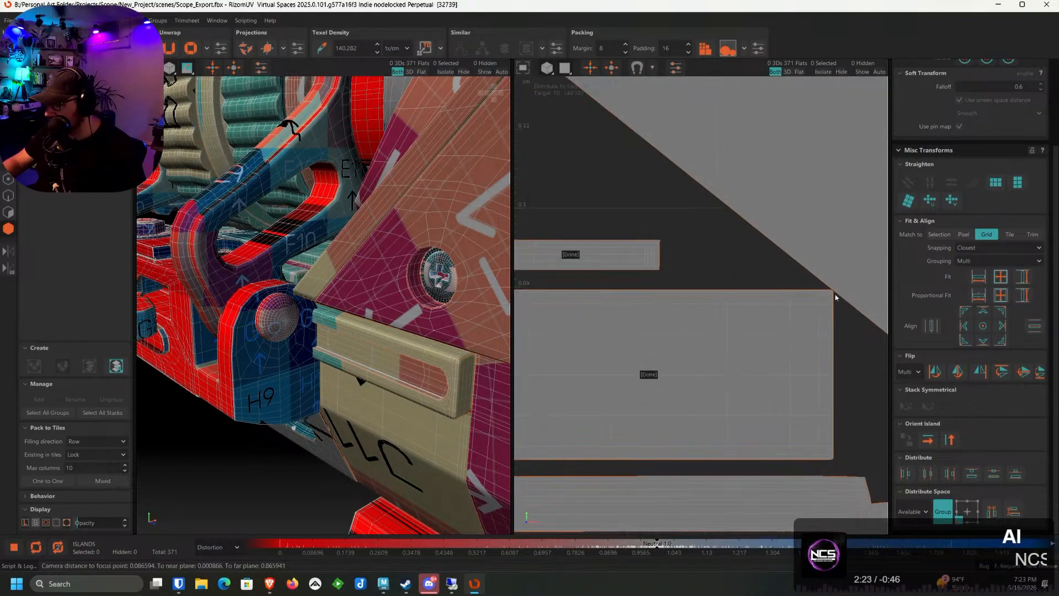
pyautogui.scroll(9, 834, 281)
pyautogui.scroll(-9, 807, 328)
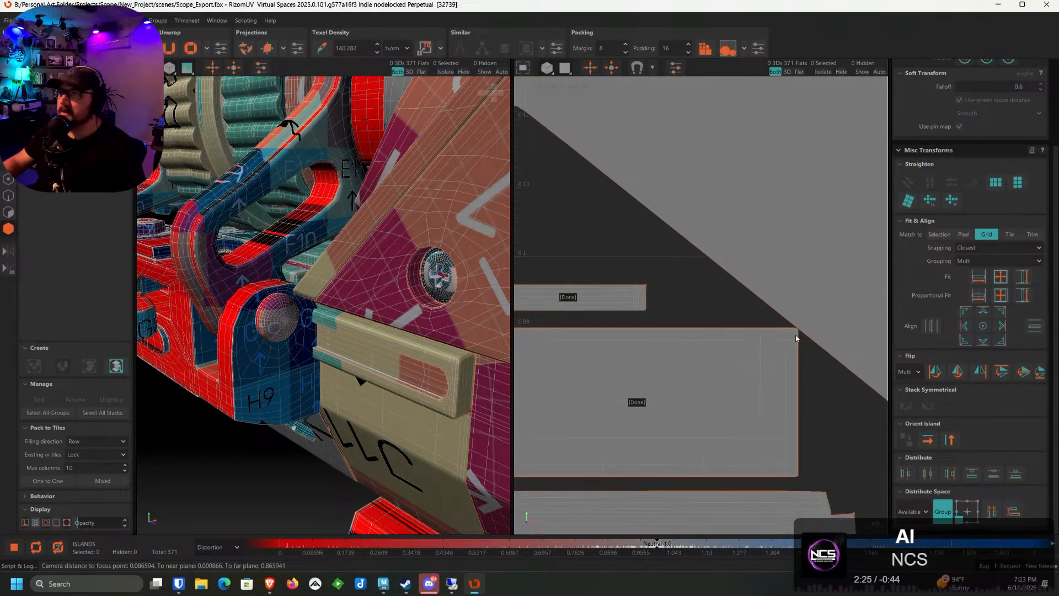
pyautogui.scroll(-10, 797, 338)
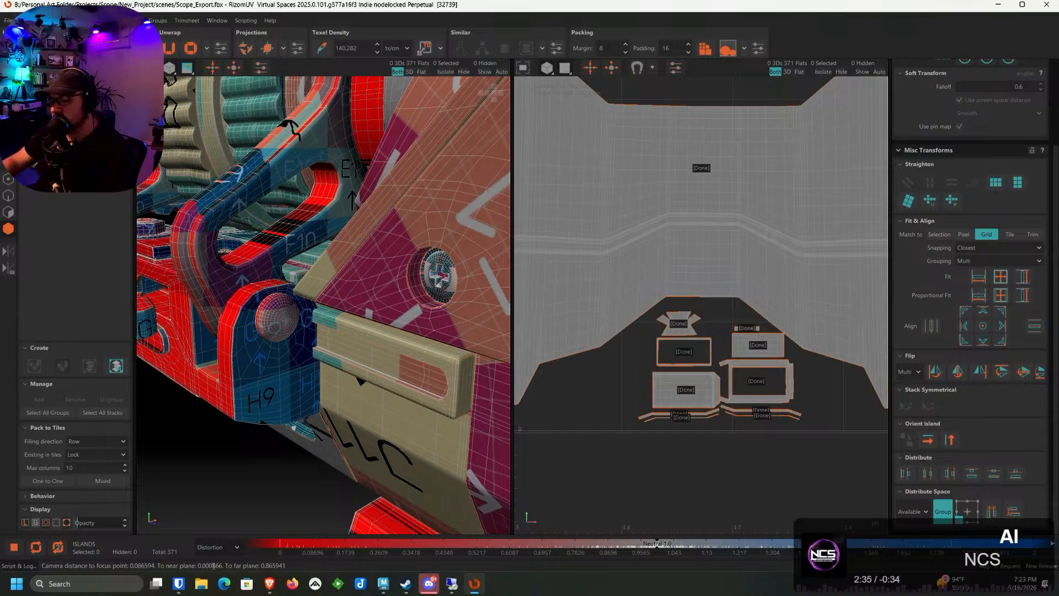
# Switch to File Explorer and open the Practice folder under Cryptic_Visionary, Content, Stills on the G: drive
pyautogui.click(201, 583)
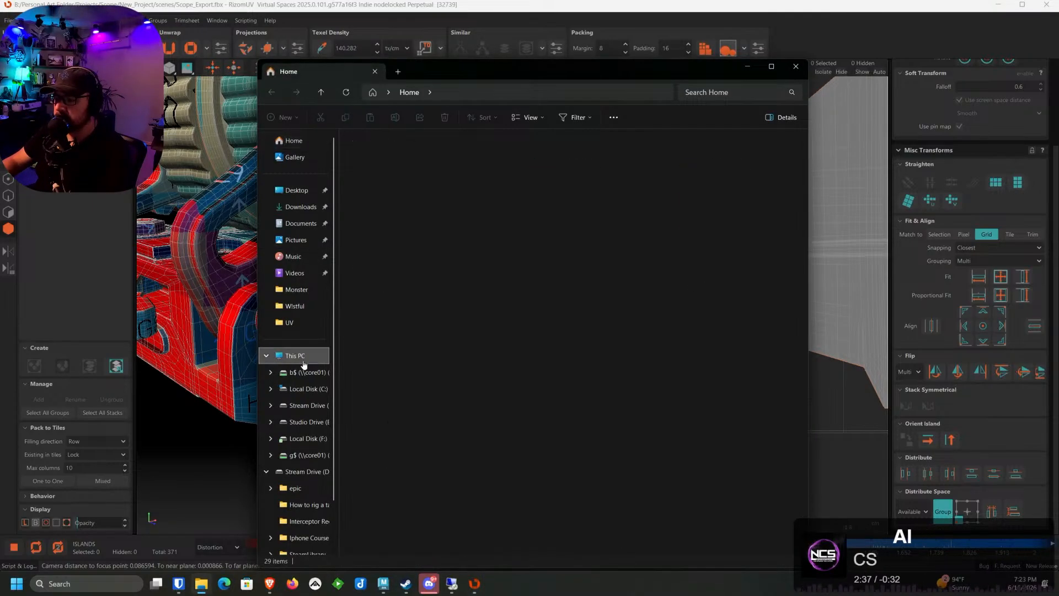
pyautogui.click(303, 364)
pyautogui.doubleClick(515, 237)
pyautogui.click(468, 168)
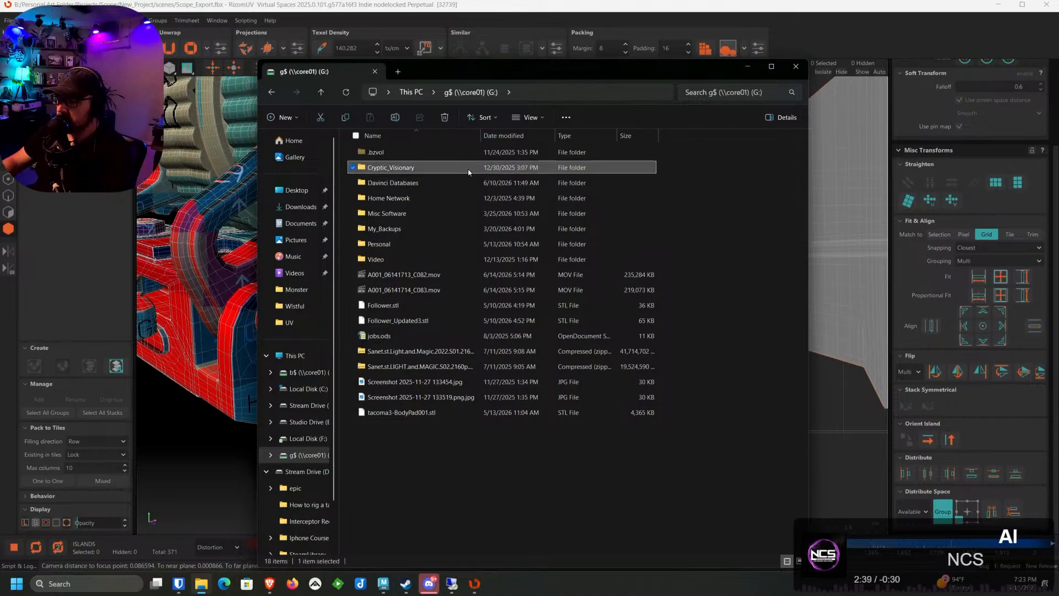
pyautogui.doubleClick(468, 169)
pyautogui.doubleClick(387, 181)
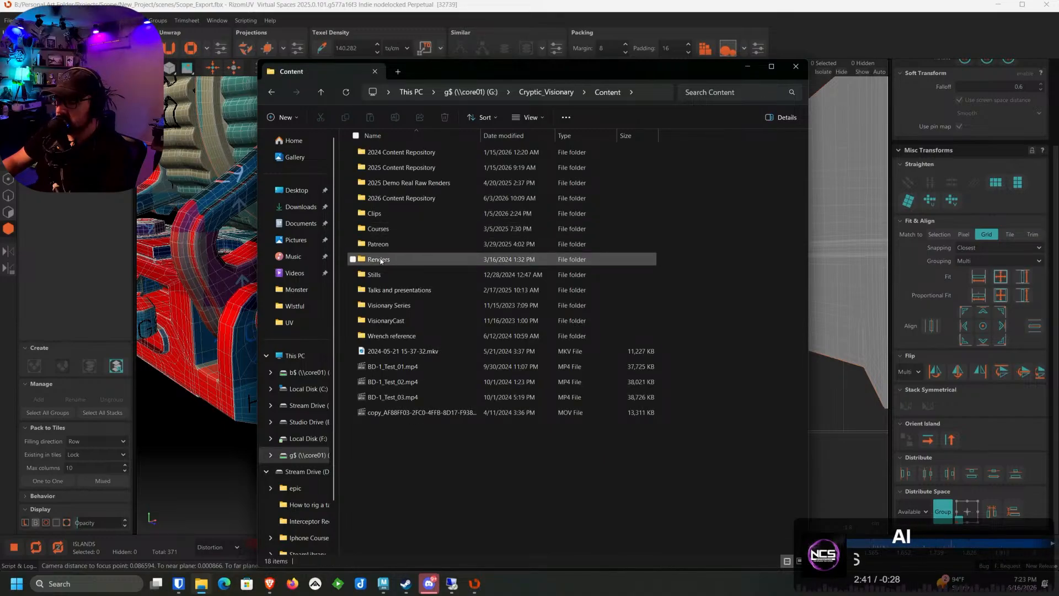
pyautogui.doubleClick(375, 275)
pyautogui.click(388, 184)
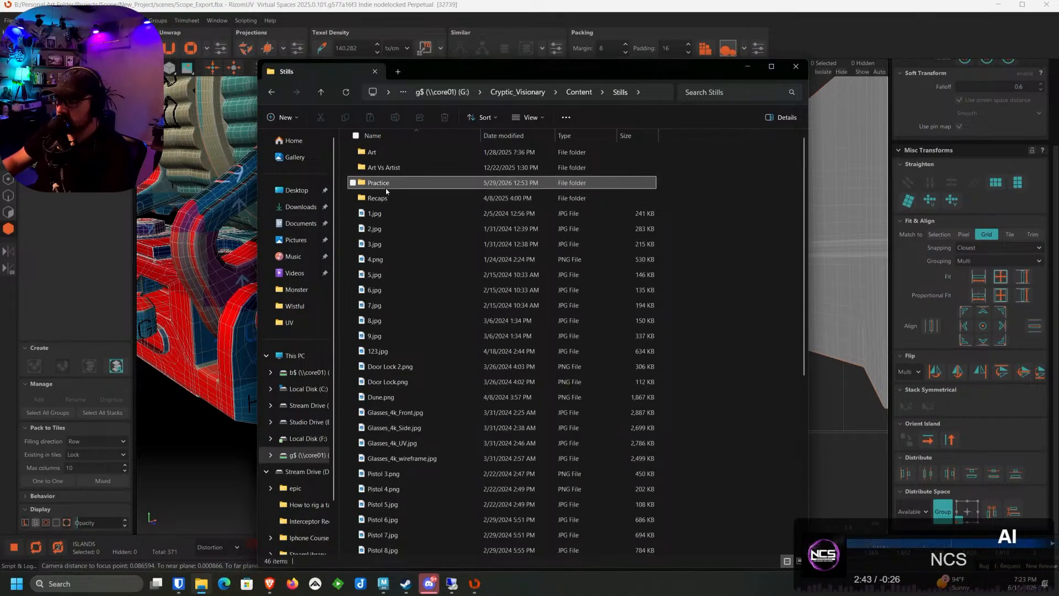
pyautogui.doubleClick(386, 184)
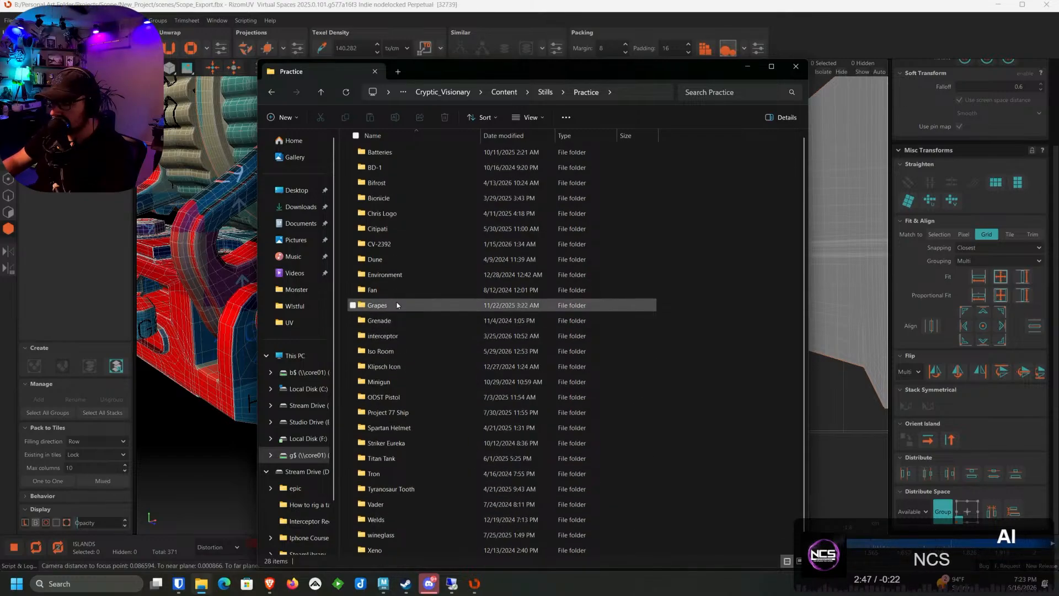
pyautogui.scroll(-1, 397, 265)
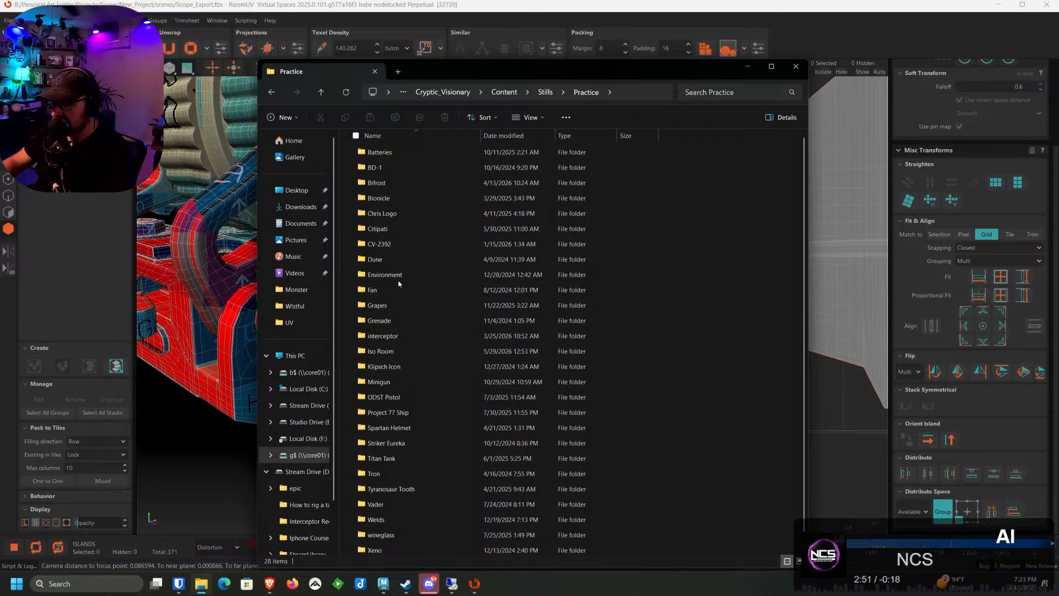
pyautogui.doubleClick(398, 274)
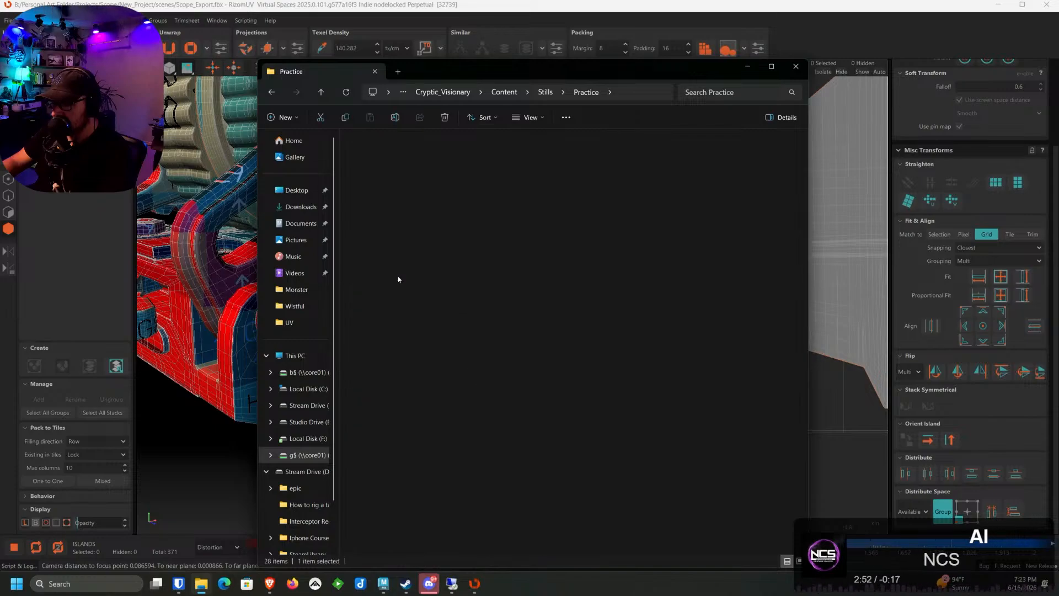
pyautogui.click(272, 92)
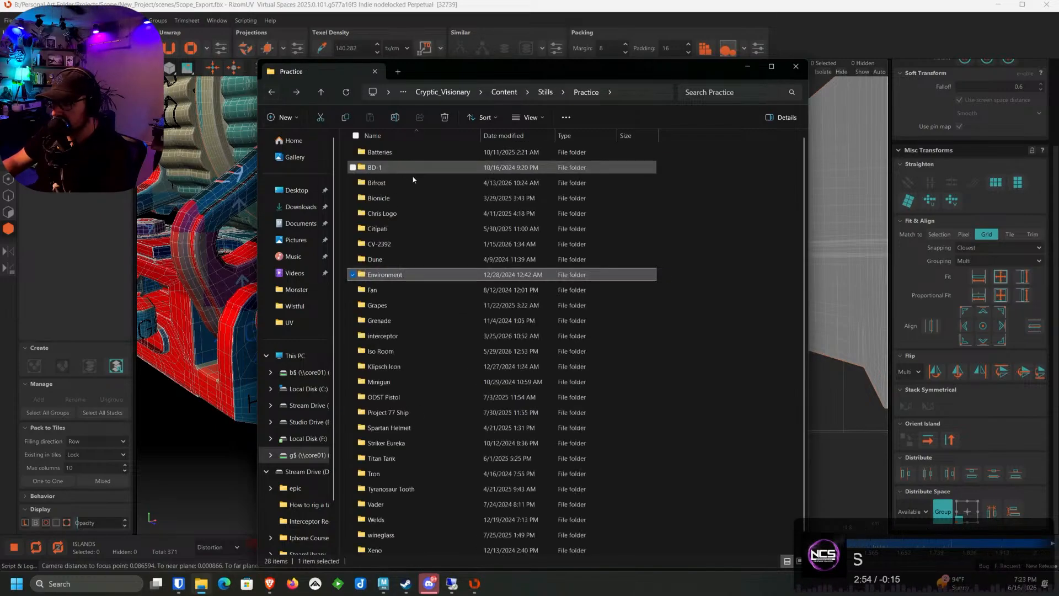
# Open Iso_Room_4K_01_Final.jpg from the Iso Room's Socials folder, inspect the kitchen render up close, and close the image and folder windows
pyautogui.doubleClick(405, 351)
pyautogui.doubleClick(389, 152)
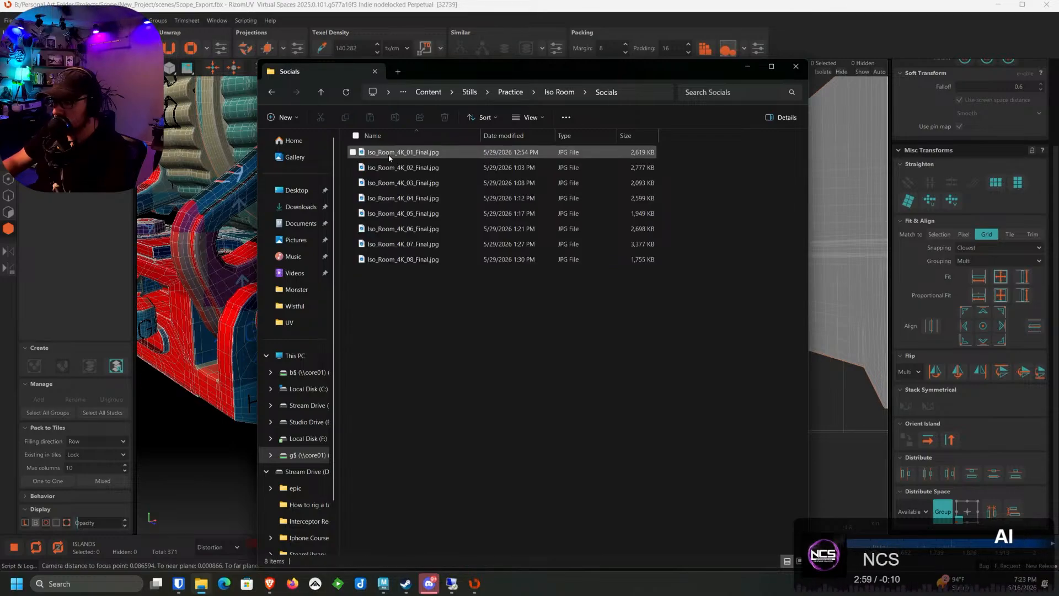
pyautogui.click(389, 152)
pyautogui.doubleClick(389, 153)
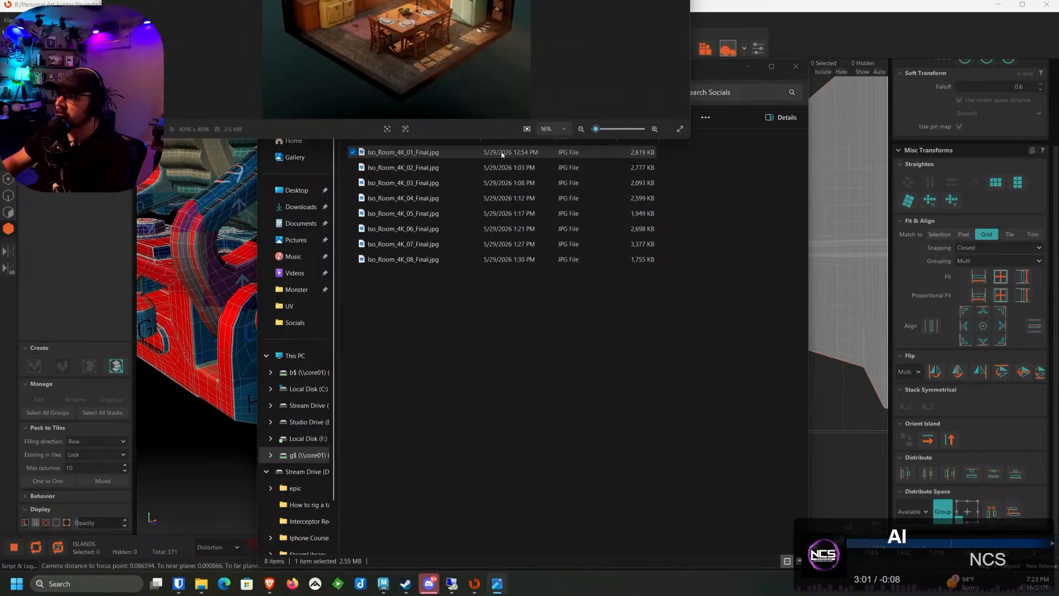
pyautogui.scroll(3, 515, 273)
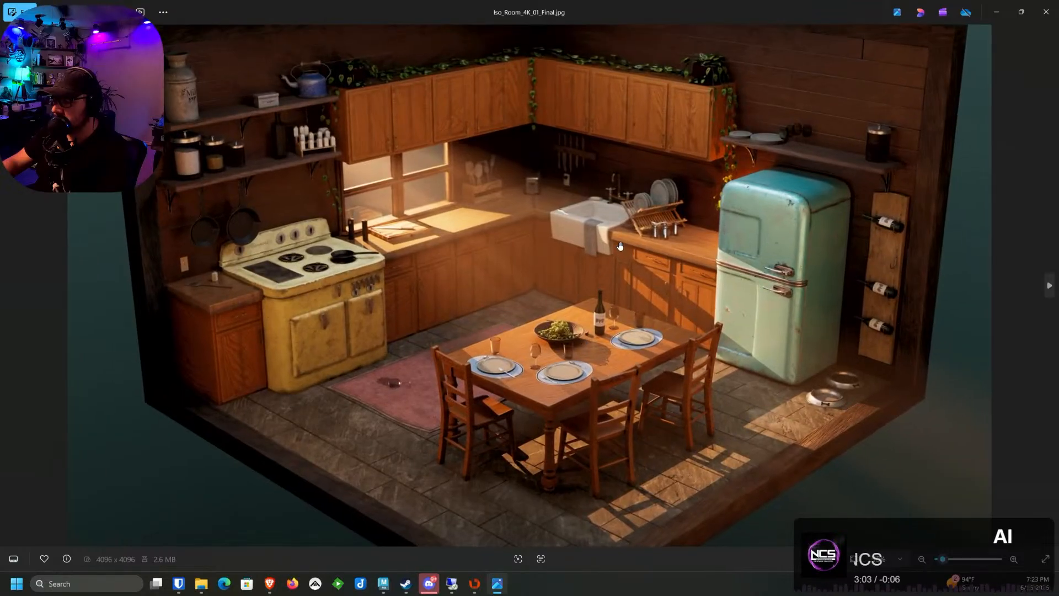
pyautogui.moveTo(620, 246); pyautogui.dragTo(571, 279)
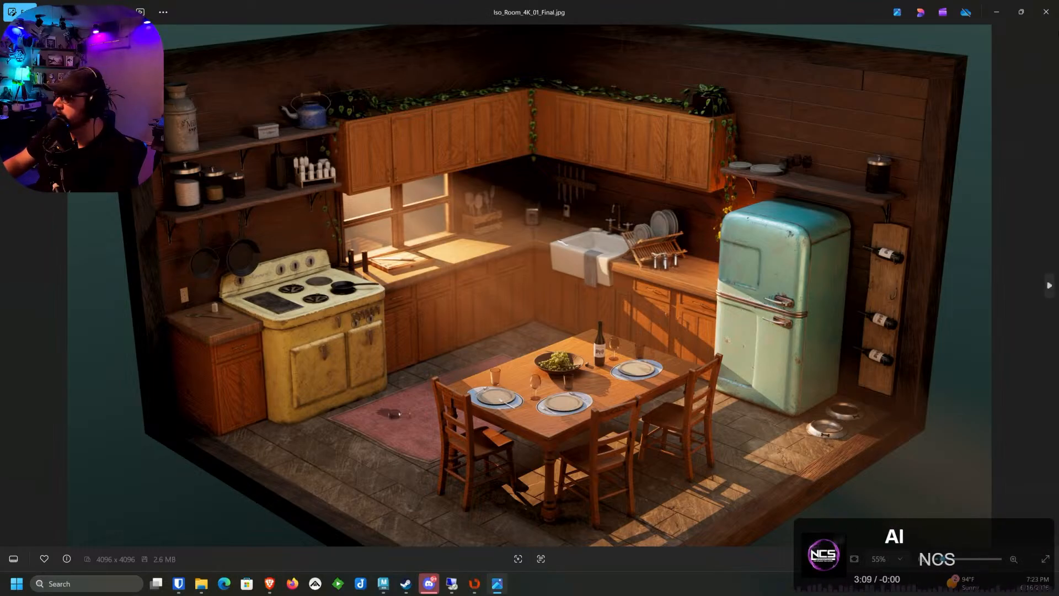
pyautogui.click(1046, 13)
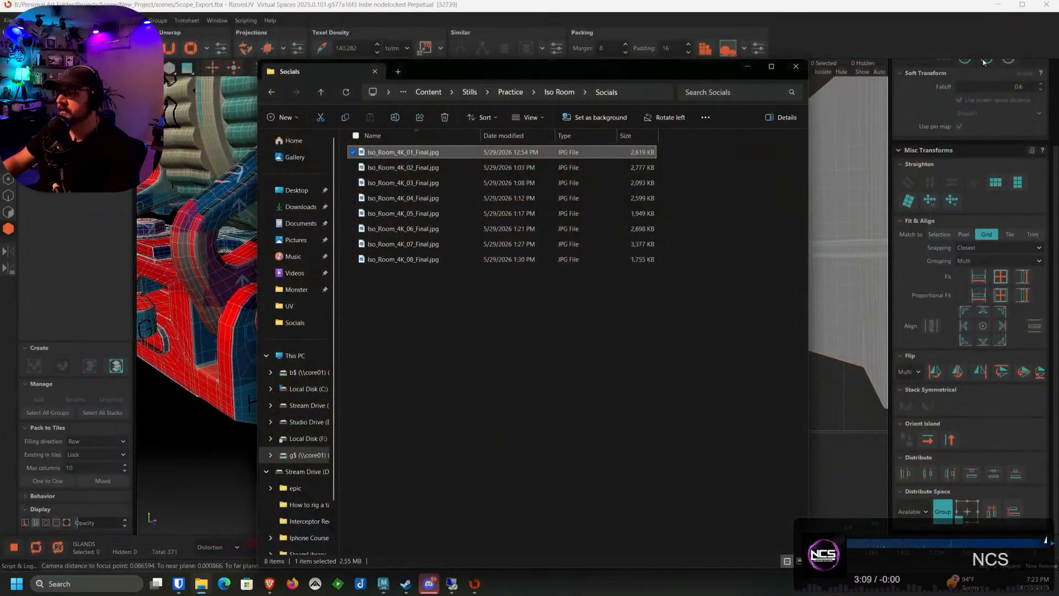
pyautogui.click(796, 66)
# Examine the whole scope model and the UV layout around the large arched island, the rings and the wide strips
pyautogui.keyDown('alt'); pyautogui.moveTo(371, 317); pyautogui.dragTo(243, 303); pyautogui.keyUp('alt')
pyautogui.keyDown('alt'); pyautogui.moveTo(411, 298); pyautogui.dragTo(407, 359); pyautogui.keyUp('alt')
pyautogui.scroll(4, 389, 349)
pyautogui.scroll(-2, 389, 349)
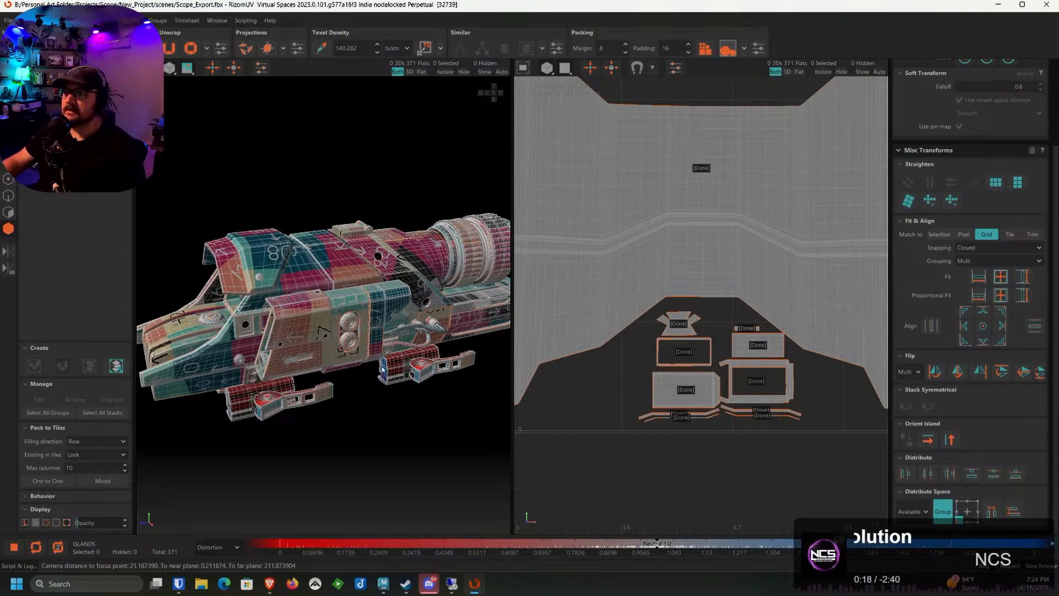
pyautogui.scroll(3, 382, 370)
pyautogui.scroll(-3, 383, 370)
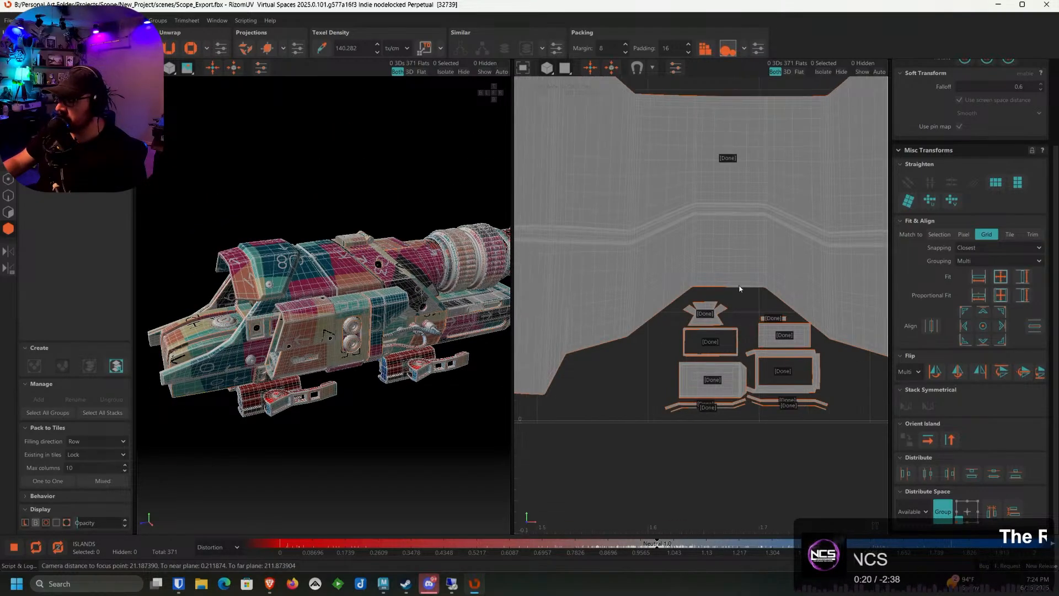
pyautogui.scroll(6, 687, 323)
pyautogui.scroll(2, 698, 302)
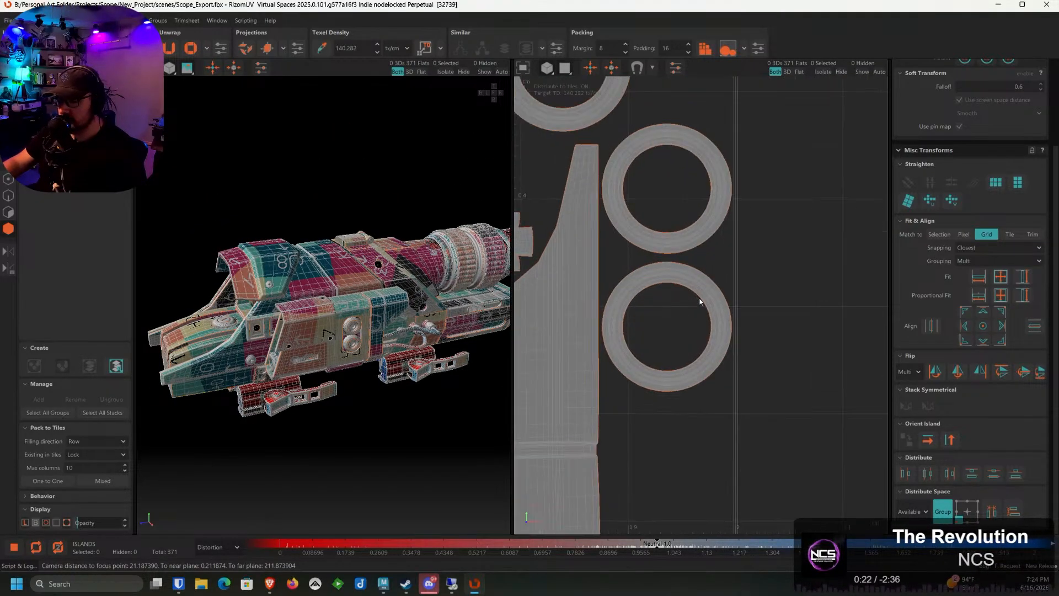
pyautogui.keyDown('alt'); pyautogui.moveTo(432, 306); pyautogui.dragTo(274, 355, button='middle'); pyautogui.keyUp('alt')
pyautogui.keyDown('alt'); pyautogui.moveTo(723, 186); pyautogui.dragTo(737, 350, button='middle'); pyautogui.keyUp('alt')
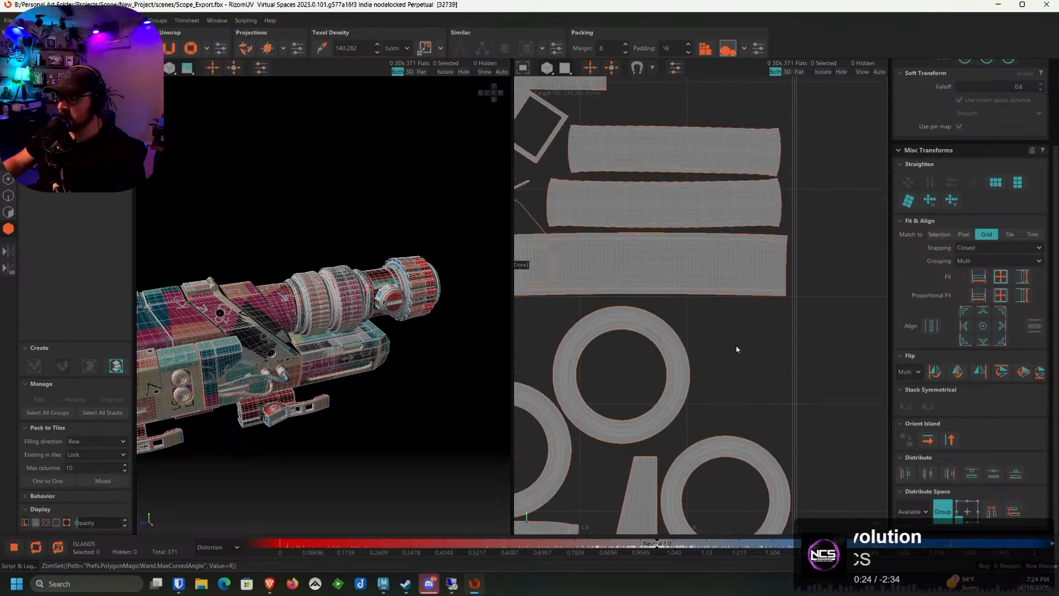
pyautogui.scroll(-3, 712, 337)
pyautogui.scroll(4, 649, 309)
# Move the rounded rectangular island with four edge flaps off the wide strip into the gap directly below it
pyautogui.keyDown('alt'); pyautogui.moveTo(545, 307); pyautogui.dragTo(789, 289, button='middle'); pyautogui.keyUp('alt')
pyautogui.scroll(2, 695, 289)
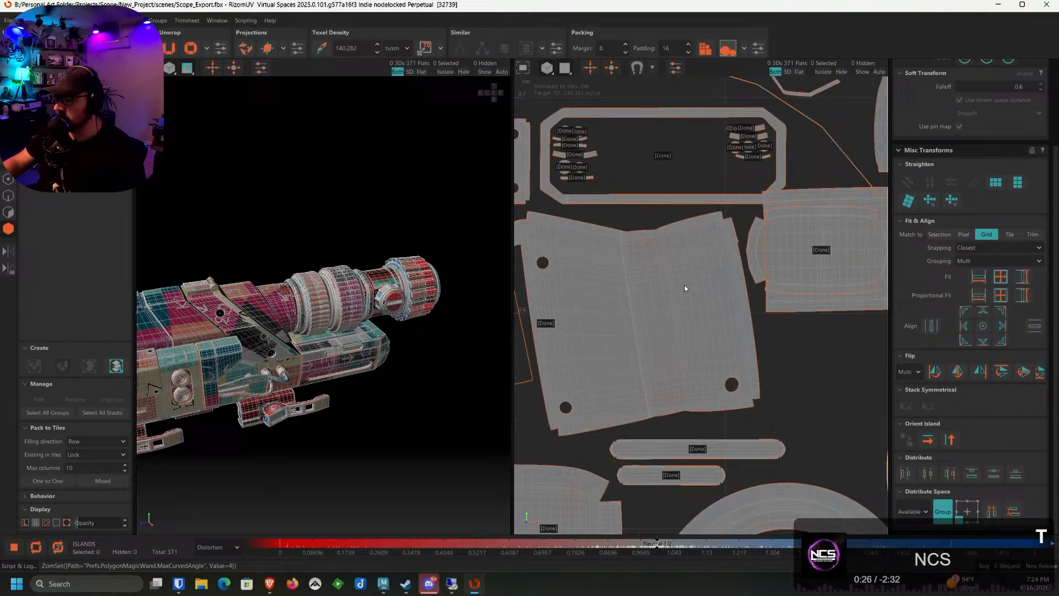
pyautogui.click(755, 251)
pyautogui.keyDown('alt'); pyautogui.moveTo(745, 258); pyautogui.dragTo(635, 226, button='middle'); pyautogui.keyUp('alt')
pyautogui.moveTo(720, 217); pyautogui.dragTo(737, 332)
pyautogui.scroll(2, 739, 333)
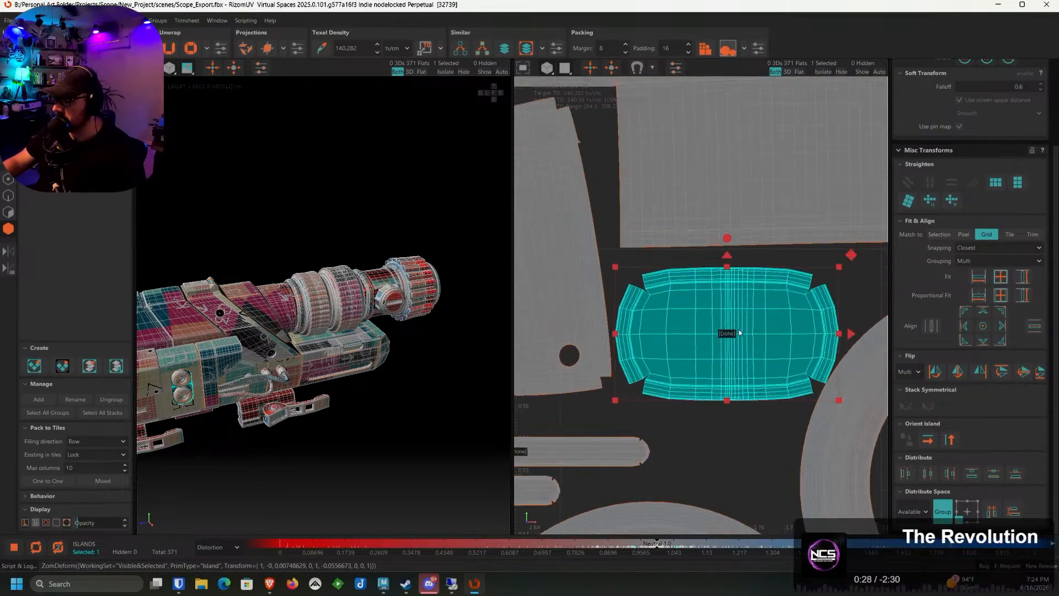
# Select the octagonal frame together with the small islands inside it and shift them slightly up and left, clear of the wide strip
pyautogui.keyDown('alt'); pyautogui.moveTo(740, 318); pyautogui.dragTo(718, 416, button='middle'); pyautogui.keyUp('alt')
pyautogui.scroll(-3, 702, 338)
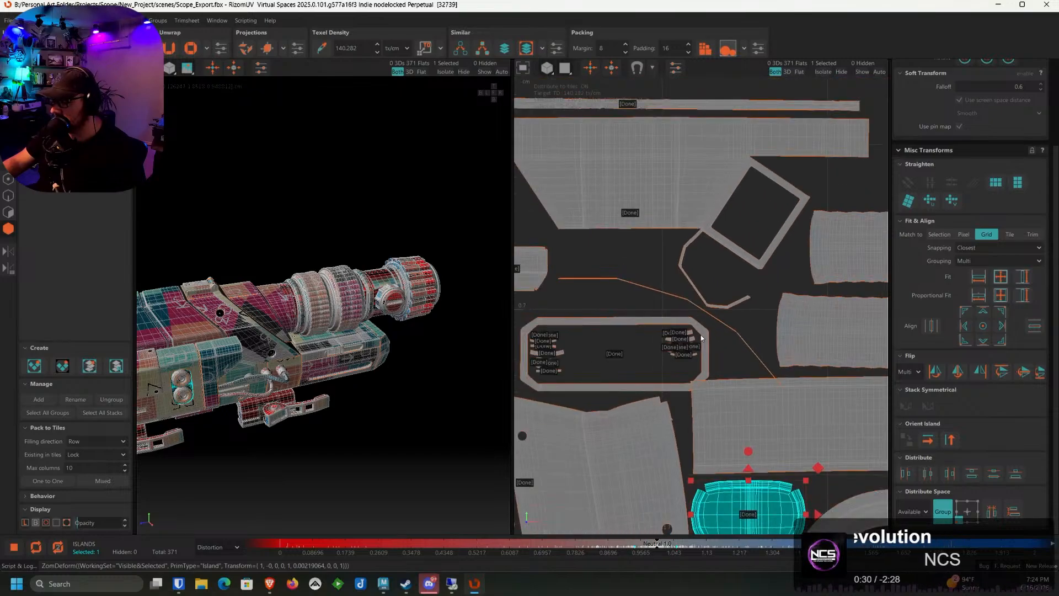
pyautogui.click(711, 343)
pyautogui.scroll(1, 694, 317)
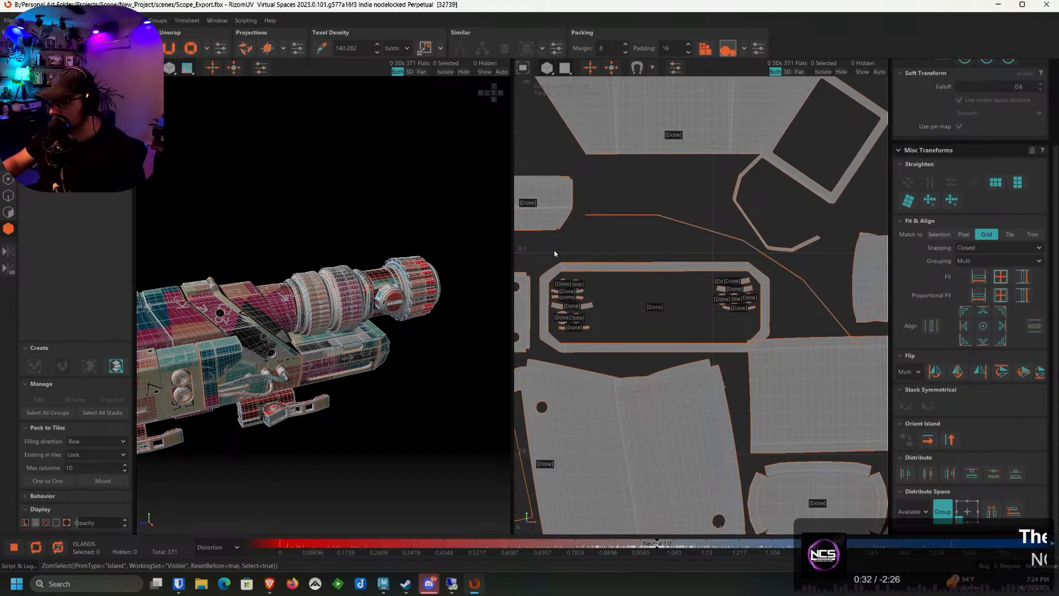
pyautogui.moveTo(733, 342); pyautogui.dragTo(720, 336)
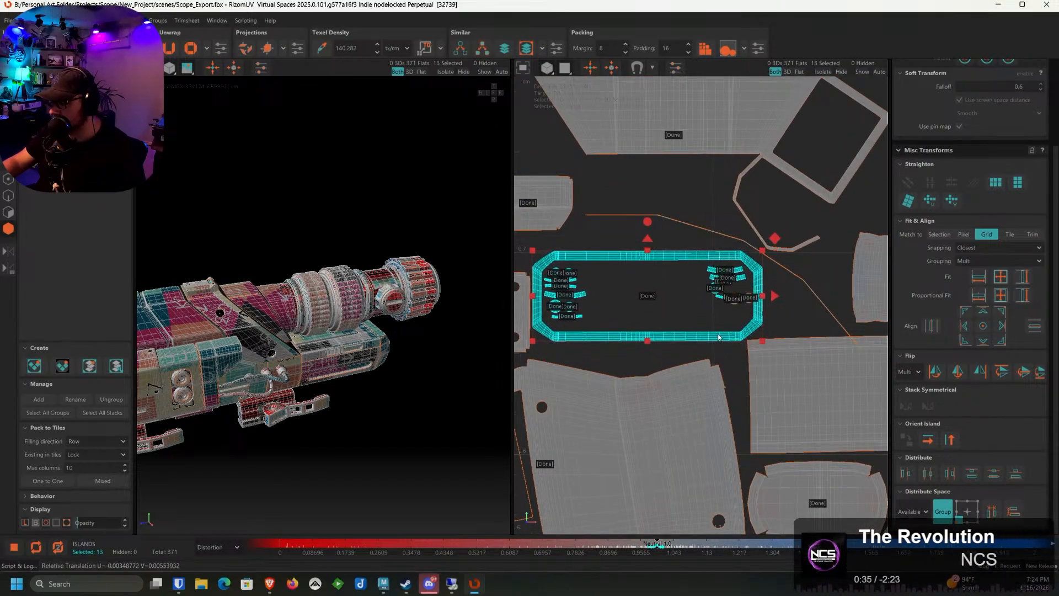
# Nudge the thin bent line island up and left, away from the wide strip, and deselect it
pyautogui.click(817, 315)
pyautogui.moveTo(813, 290); pyautogui.dragTo(797, 277)
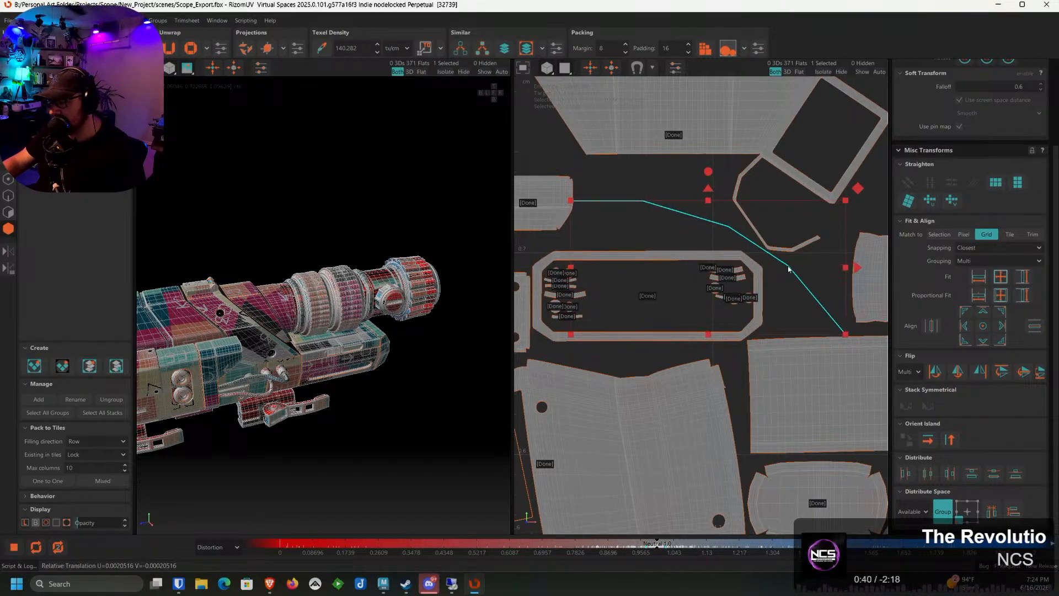
pyautogui.click(640, 167)
pyautogui.scroll(2, 805, 320)
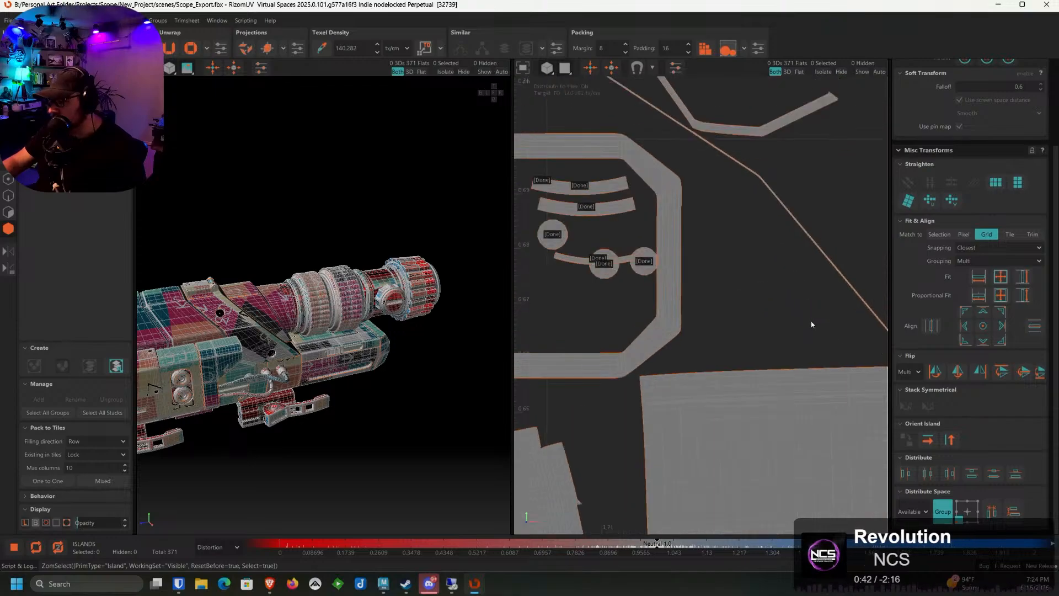
pyautogui.scroll(-2, 804, 325)
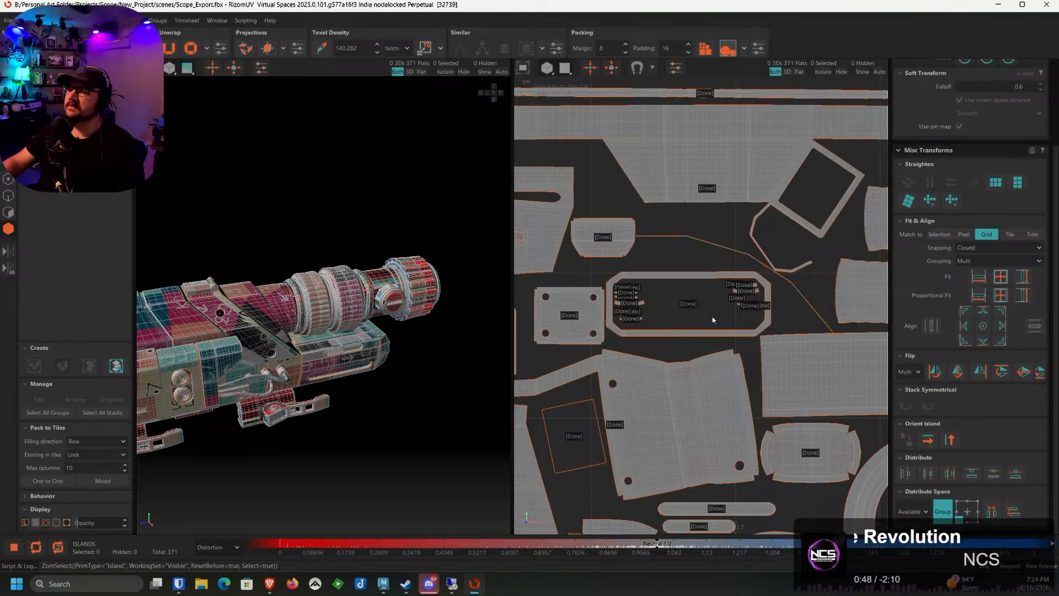
pyautogui.click(271, 593)
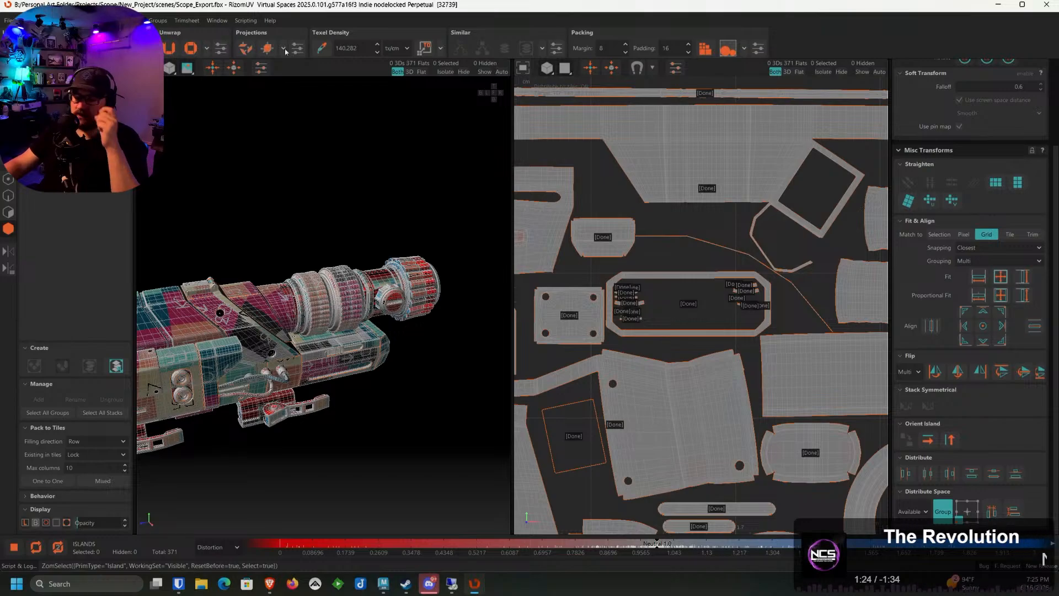
# Move the narrow curved strip off the small round islands to just below the two thicker curved strips inside the octagonal frame
pyautogui.scroll(8, 707, 295)
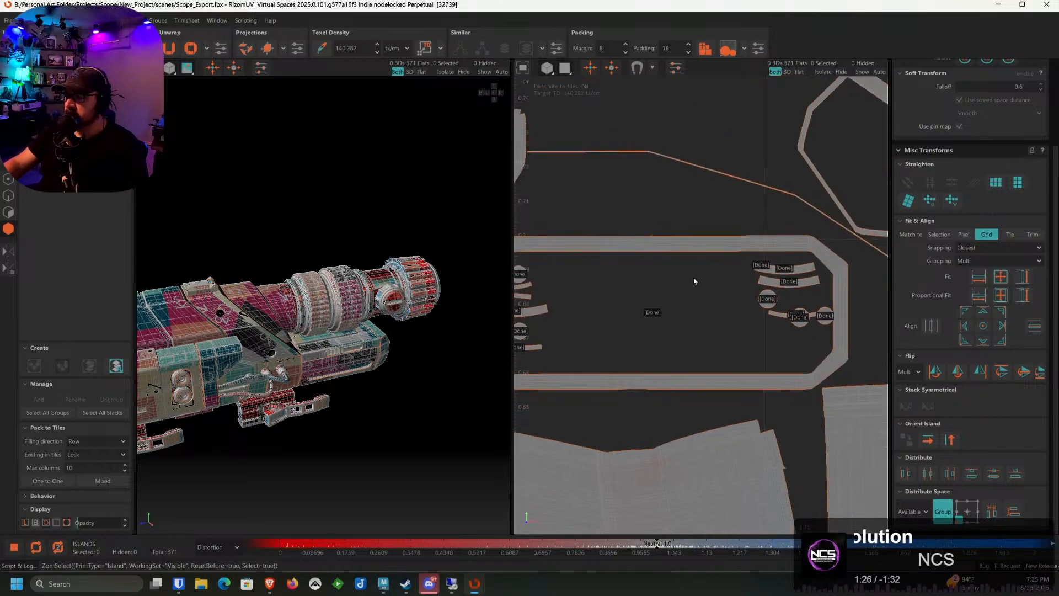
pyautogui.moveTo(677, 263); pyautogui.dragTo(817, 321, button='middle')
pyautogui.click(713, 307)
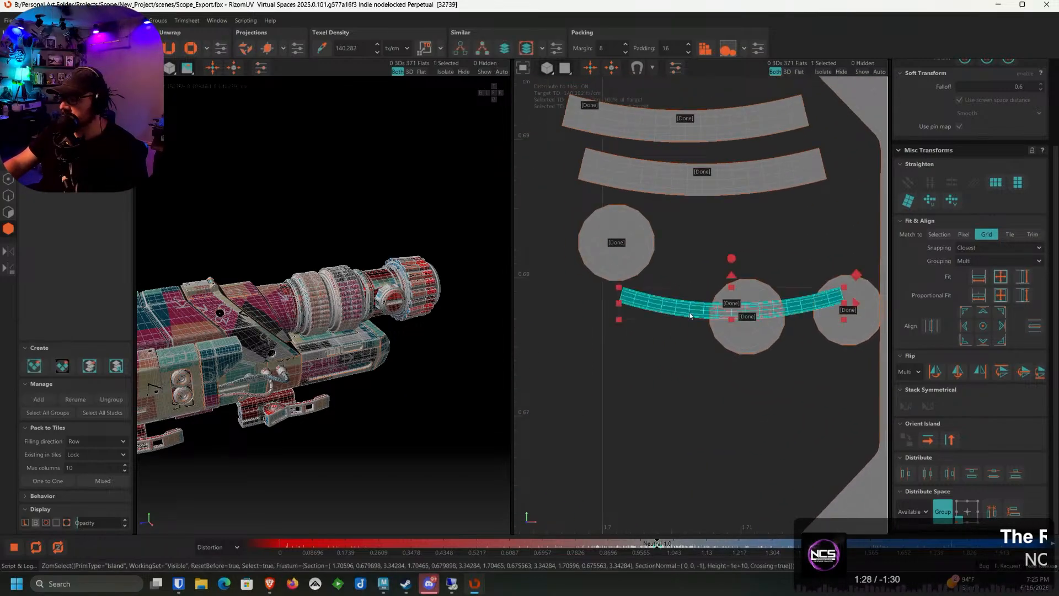
pyautogui.moveTo(713, 306); pyautogui.dragTo(716, 217)
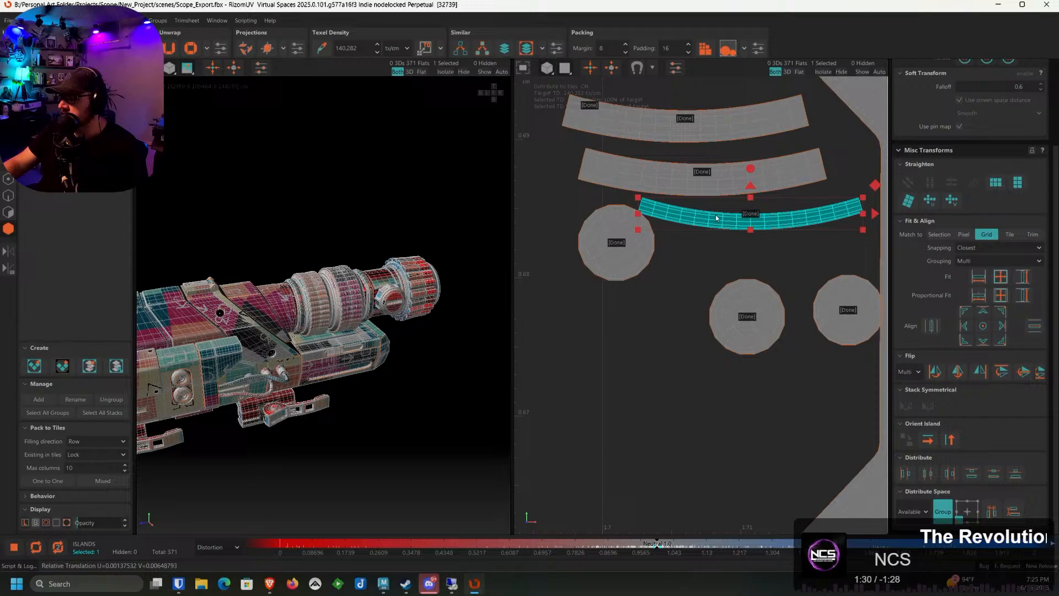
# Reposition the small round islands closer beneath the narrow curved strip inside the octagonal frame and deselect them
pyautogui.click(605, 258)
pyautogui.moveTo(605, 258); pyautogui.dragTo(598, 256)
pyautogui.moveTo(827, 351); pyautogui.dragTo(829, 352)
pyautogui.moveTo(810, 299); pyautogui.dragTo(774, 263)
pyautogui.click(766, 366)
# Examine the second cluster of small islands in the octagonal frame and the spacing of the surrounding strips and rings
pyautogui.scroll(-5, 761, 365)
pyautogui.moveTo(559, 359); pyautogui.dragTo(860, 320, button='middle')
pyautogui.scroll(2, 691, 329)
pyautogui.scroll(-5, 692, 333)
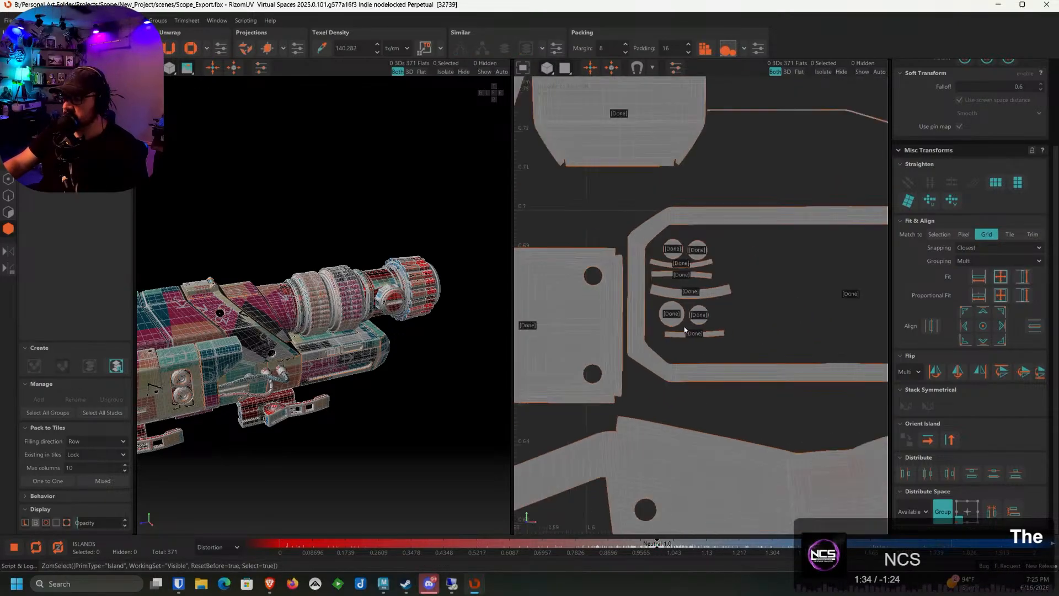
pyautogui.moveTo(823, 249); pyautogui.dragTo(680, 256, button='middle')
pyautogui.scroll(-5, 680, 255)
pyautogui.scroll(3, 725, 268)
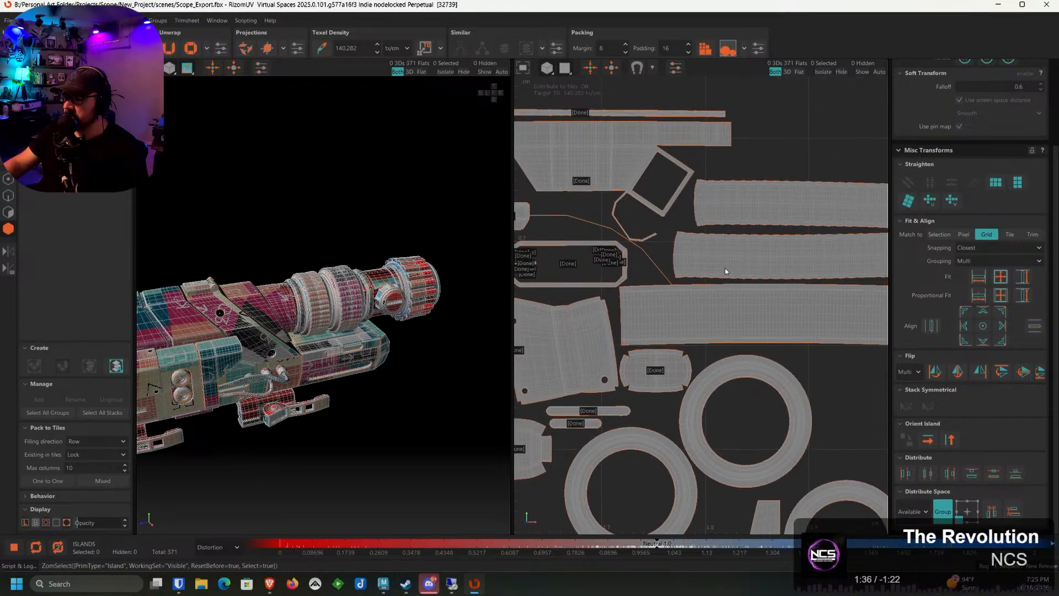
pyautogui.scroll(-4, 610, 234)
pyautogui.keyDown('alt'); pyautogui.moveTo(777, 318); pyautogui.dragTo(729, 273, button='middle'); pyautogui.keyUp('alt')
pyautogui.scroll(2, 729, 273)
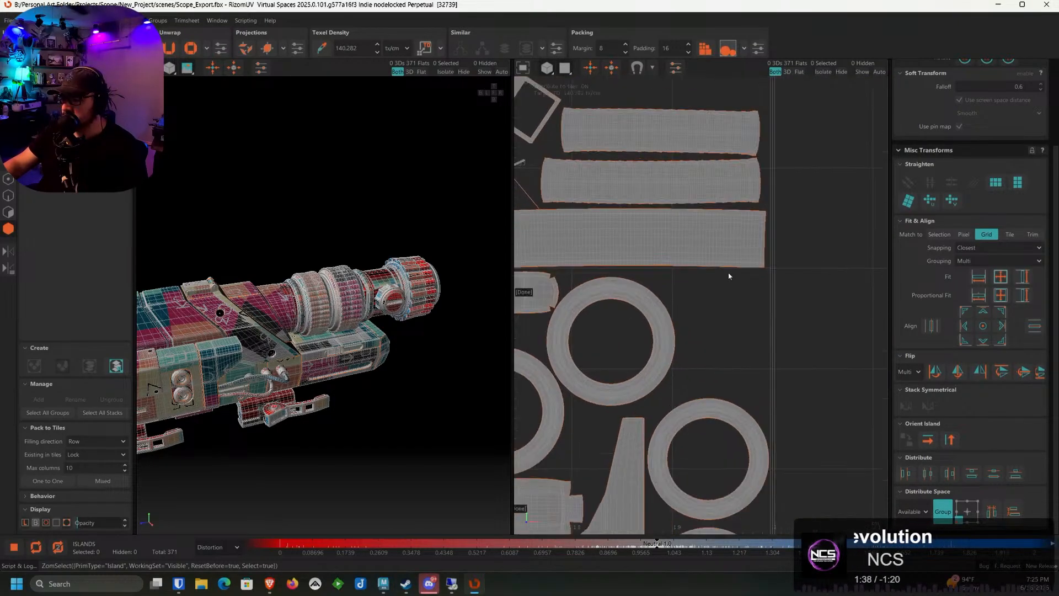
# Select and isolate the highly distorted cylindrical sleeve between the scope body and the first ribbed ring
pyautogui.keyDown('alt'); pyautogui.moveTo(284, 374); pyautogui.dragTo(303, 336); pyautogui.keyUp('alt')
pyautogui.scroll(8, 303, 336)
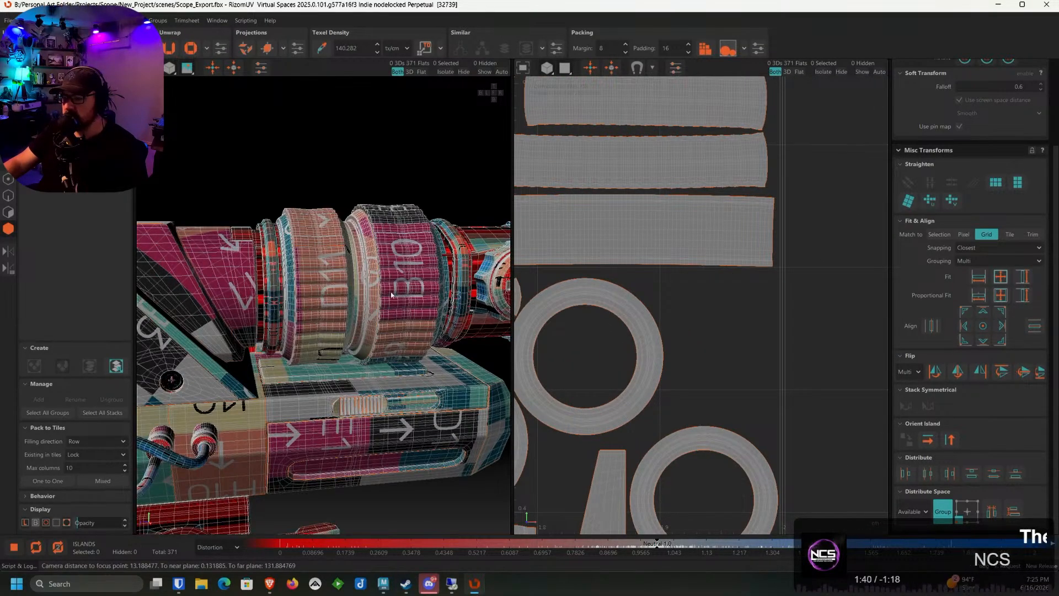
pyautogui.click(275, 233)
pyautogui.keyDown('alt'); pyautogui.moveTo(276, 233); pyautogui.dragTo(310, 277); pyautogui.keyUp('alt')
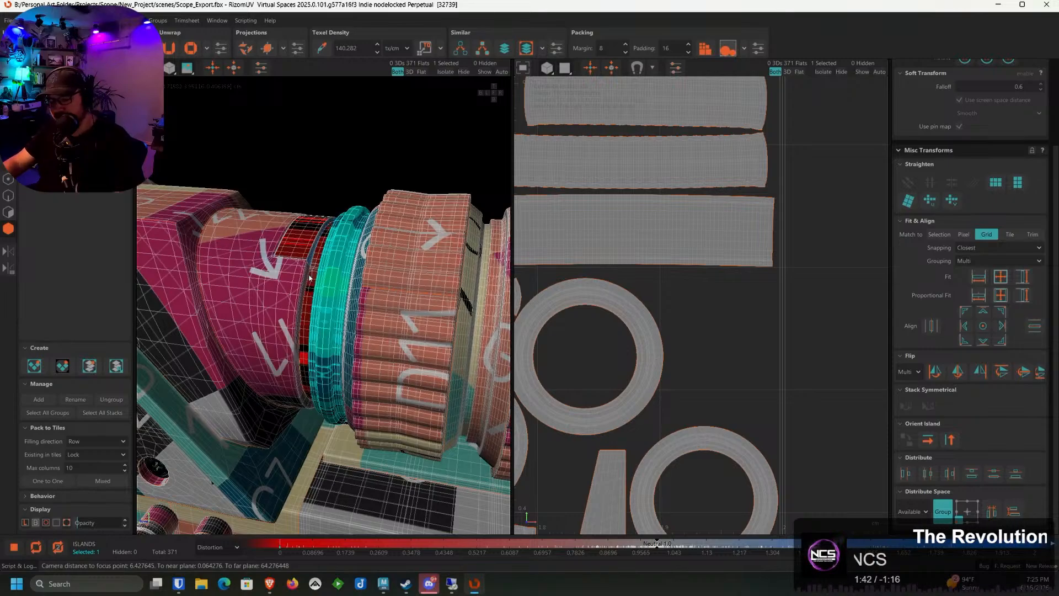
pyautogui.click(313, 286)
pyautogui.press('i')
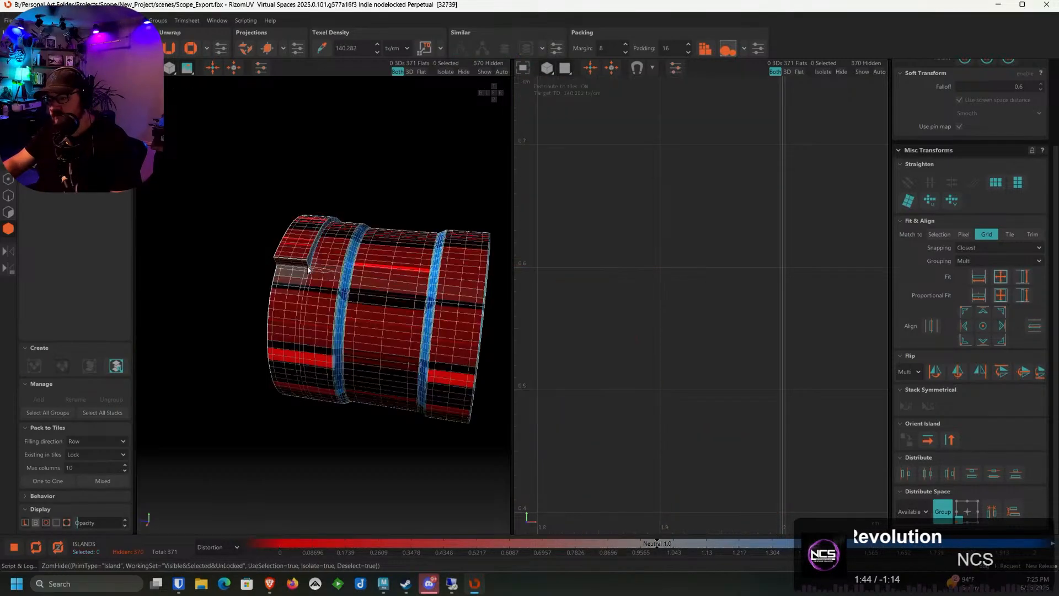
# Select the edges along the base of the raised lip on the isolated sleeve and extend the selection around its corner
pyautogui.scroll(4, 309, 270)
pyautogui.keyDown('alt'); pyautogui.moveTo(261, 285); pyautogui.dragTo(293, 277); pyautogui.keyUp('alt')
pyautogui.keyDown('alt'); pyautogui.moveTo(287, 266); pyautogui.dragTo(304, 266, button='middle'); pyautogui.keyUp('alt')
pyautogui.scroll(3, 304, 266)
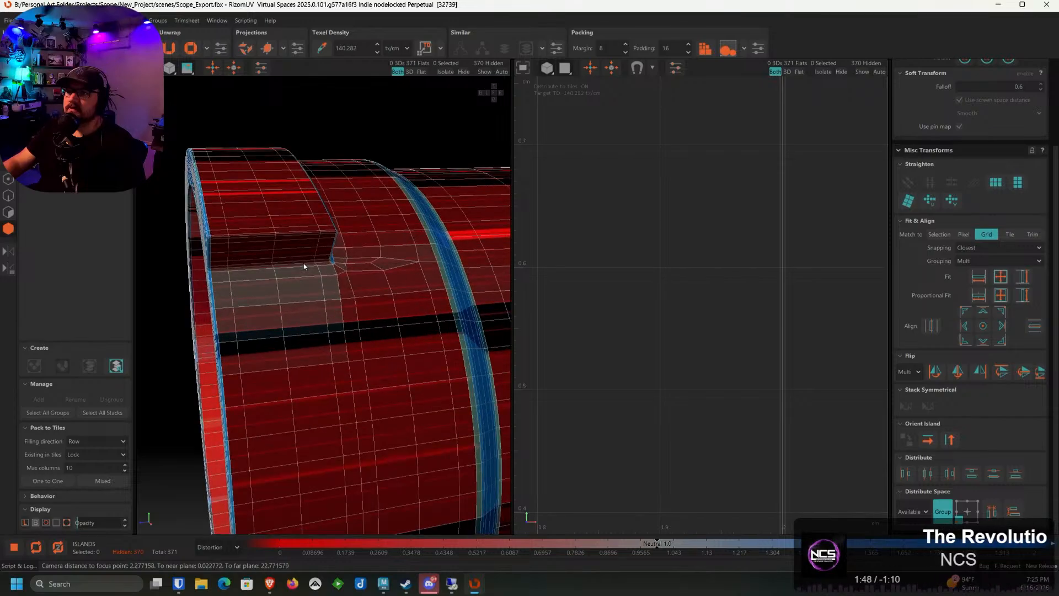
pyautogui.scroll(-5, 304, 267)
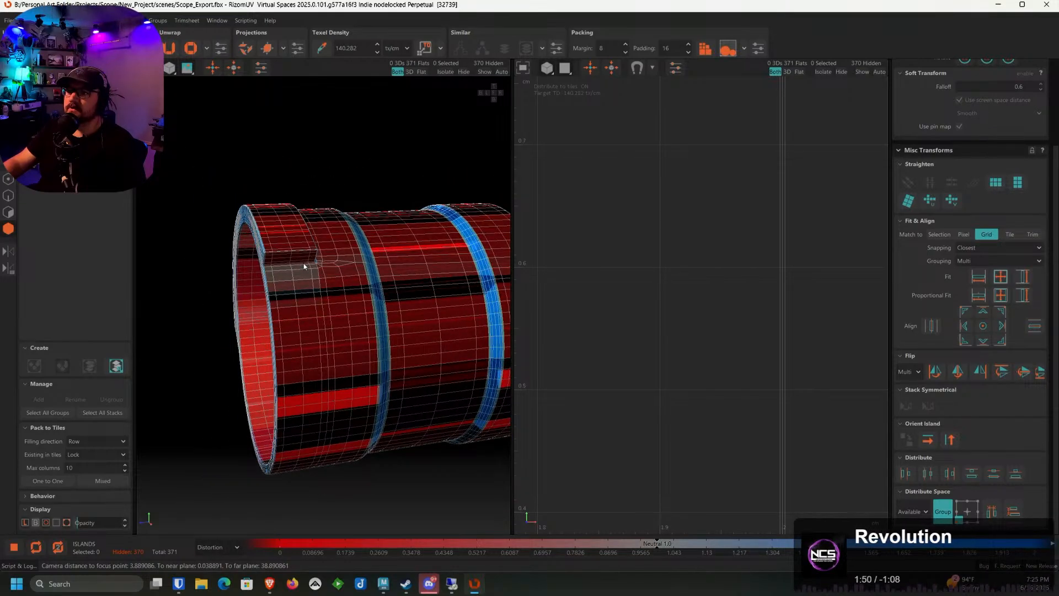
pyautogui.keyDown('alt'); pyautogui.moveTo(303, 263); pyautogui.dragTo(151, 243); pyautogui.keyUp('alt')
pyautogui.click(9, 197)
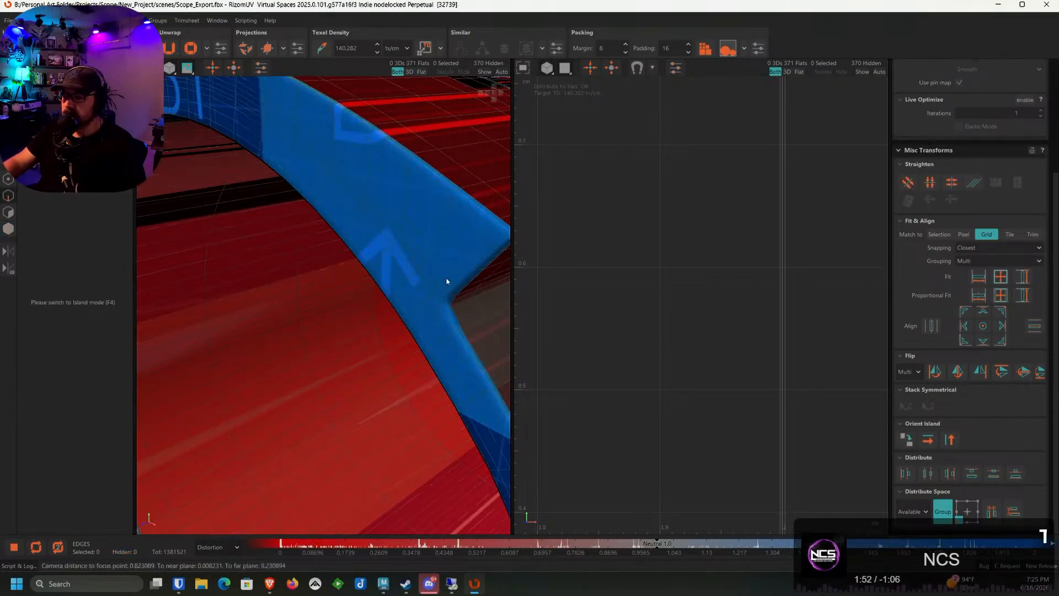
pyautogui.keyDown('alt'); pyautogui.moveTo(447, 282); pyautogui.dragTo(366, 248); pyautogui.keyUp('alt')
pyautogui.scroll(3, 386, 301)
pyautogui.doubleClick(396, 316)
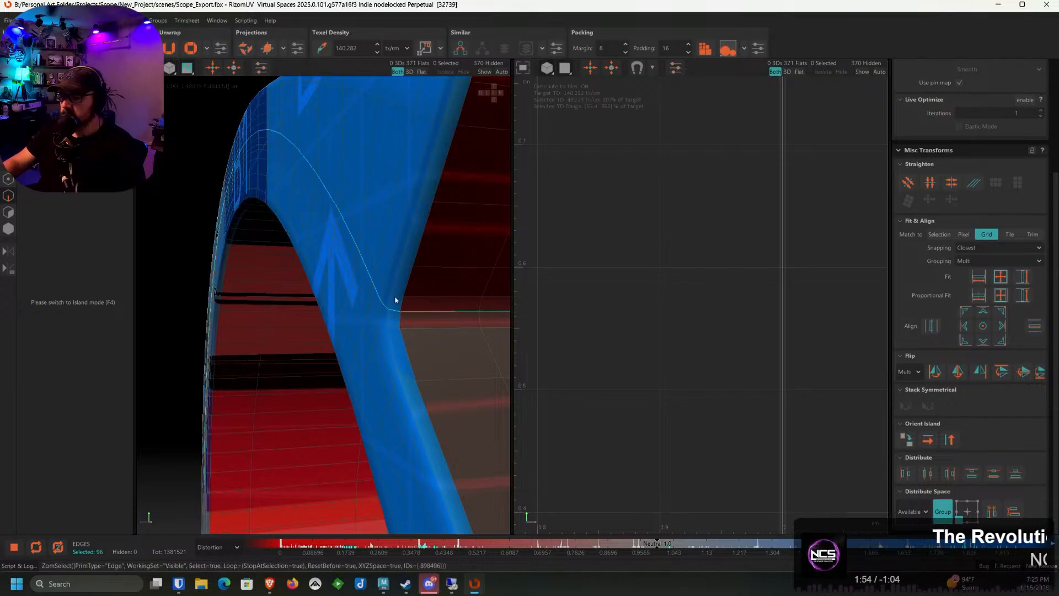
pyautogui.keyDown('alt'); pyautogui.moveTo(395, 298); pyautogui.dragTo(338, 236); pyautogui.keyUp('alt')
pyautogui.keyDown('shift'); pyautogui.click(329, 239); pyautogui.keyUp('shift')
pyautogui.keyDown('shift'); pyautogui.click(267, 255); pyautogui.keyUp('shift')
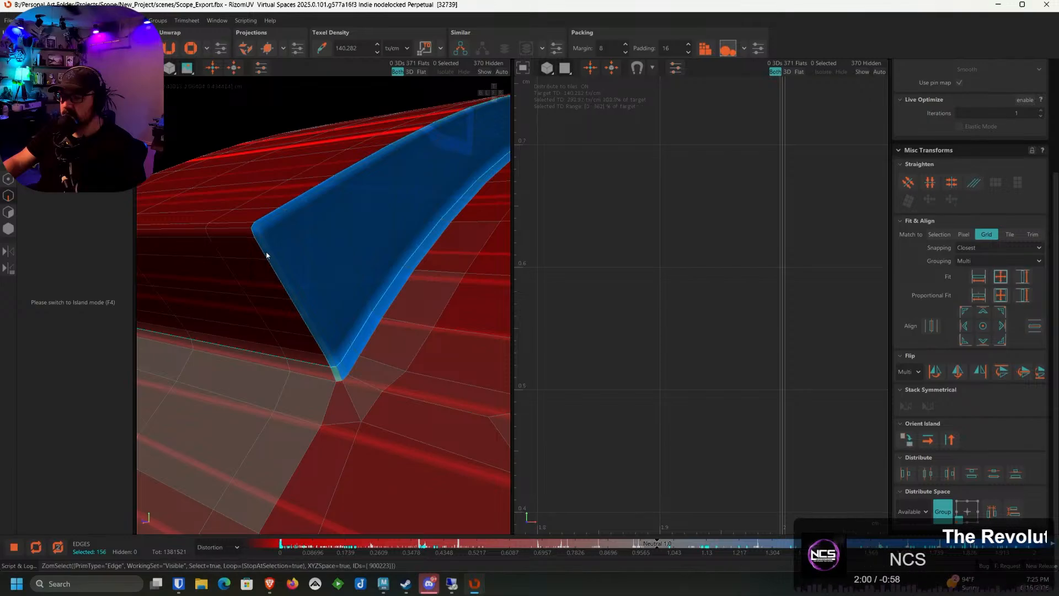
# Extend the edge selection around the far end of the raised lip and cut the sleeve along it
pyautogui.keyDown('alt'); pyautogui.moveTo(266, 255); pyautogui.dragTo(308, 291); pyautogui.keyUp('alt')
pyautogui.keyDown('shift'); pyautogui.click(270, 253); pyautogui.keyUp('shift')
pyautogui.scroll(-5, 271, 264)
pyautogui.scroll(5, 308, 290)
pyautogui.scroll(3, 327, 227)
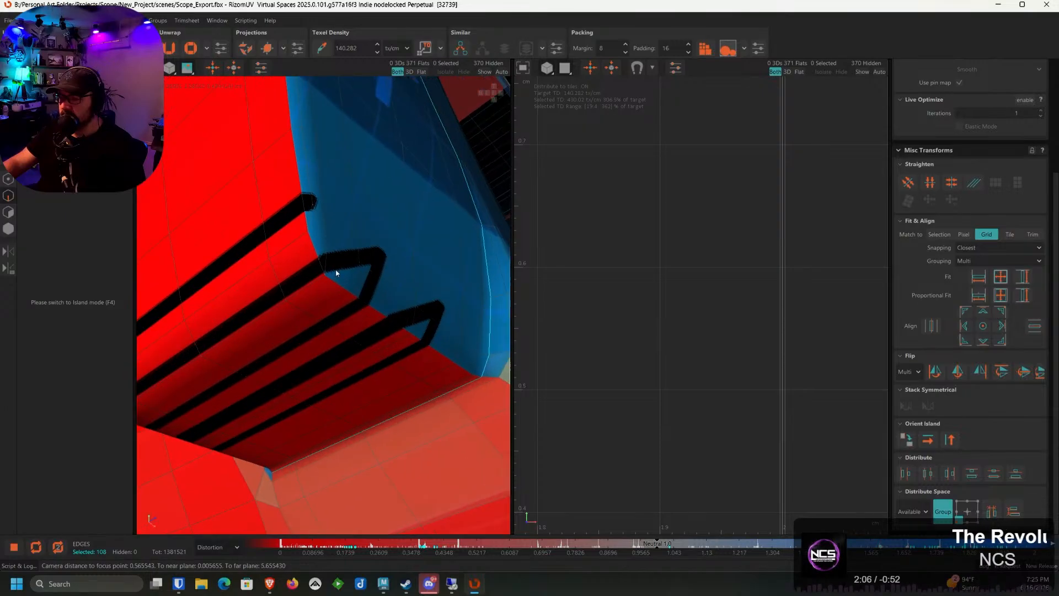
pyautogui.scroll(-4, 340, 251)
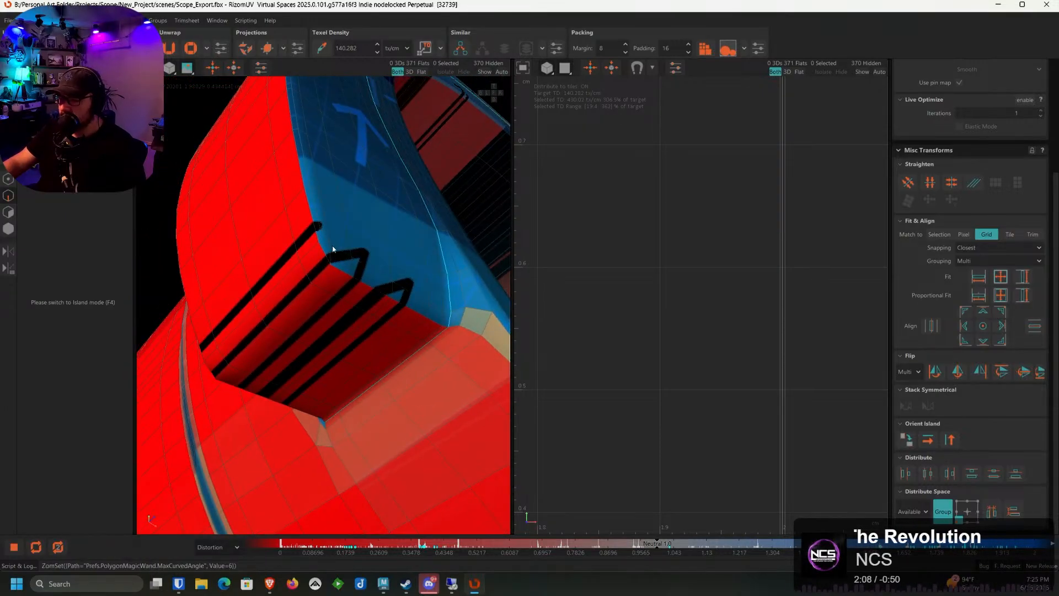
pyautogui.keyDown('shift'); pyautogui.click(325, 238); pyautogui.keyUp('shift')
pyautogui.keyDown('alt'); pyautogui.moveTo(236, 297); pyautogui.dragTo(379, 314); pyautogui.keyUp('alt')
pyautogui.keyDown('shift'); pyautogui.click(305, 270); pyautogui.keyUp('shift')
pyautogui.scroll(-6, 305, 271)
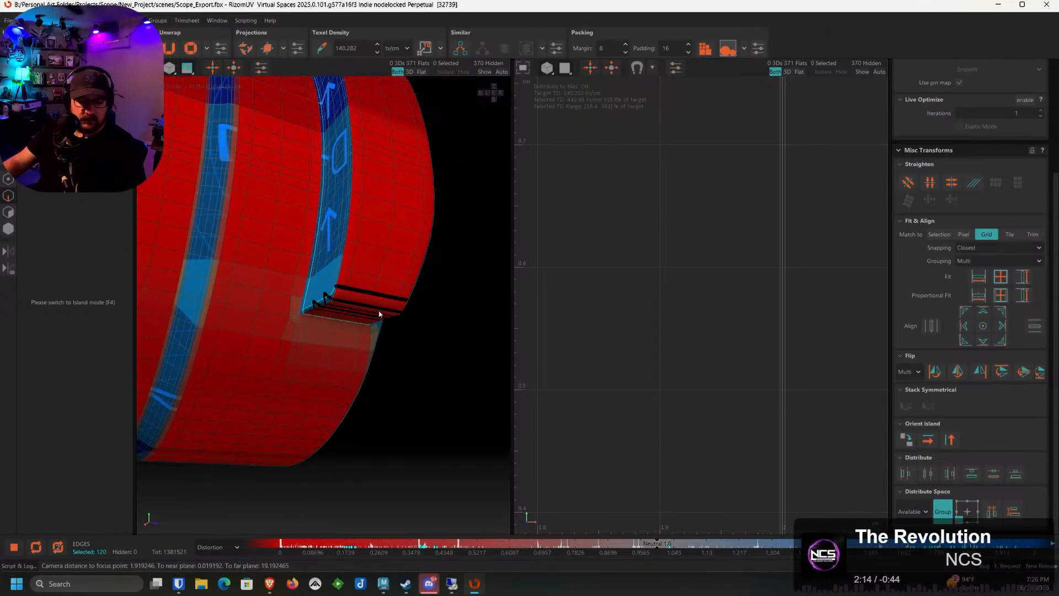
pyautogui.press('c')
# Select the inner and outer edge loops around the sleeve's open end rim
pyautogui.scroll(-8, 315, 319)
pyautogui.keyDown('alt'); pyautogui.moveTo(242, 251); pyautogui.dragTo(458, 278, button='middle'); pyautogui.keyUp('alt')
pyautogui.keyDown('alt'); pyautogui.moveTo(458, 278); pyautogui.dragTo(398, 305); pyautogui.keyUp('alt')
pyautogui.scroll(4, 383, 303)
pyautogui.scroll(6, 349, 318)
pyautogui.scroll(-5, 309, 294)
pyautogui.scroll(3, 309, 304)
pyautogui.doubleClick(282, 303)
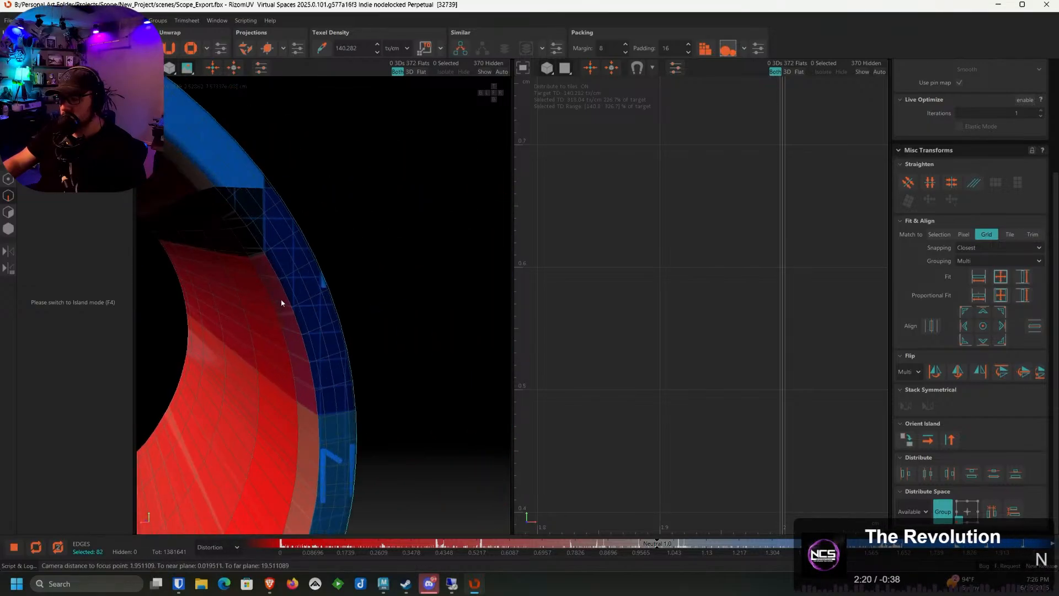
pyautogui.keyDown('ctrl'); pyautogui.doubleClick(287, 295); pyautogui.keyUp('ctrl')
pyautogui.scroll(-10, 286, 296)
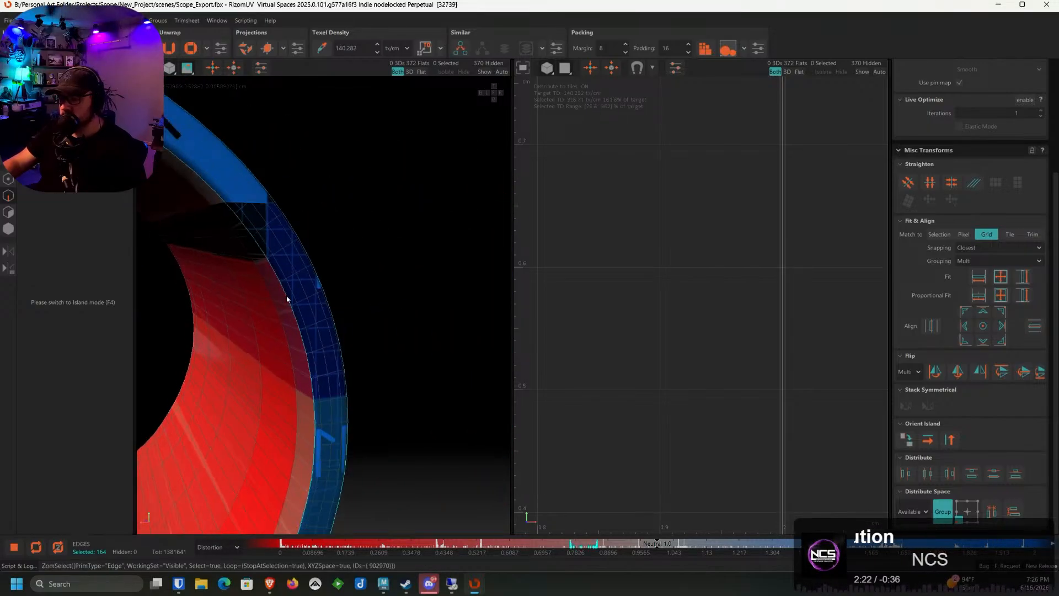
# Add the edges at the raised lip's corner and along the adjoining rim to the edge selection
pyautogui.keyDown('alt'); pyautogui.moveTo(269, 322); pyautogui.dragTo(356, 331, button='middle'); pyautogui.keyUp('alt')
pyautogui.keyDown('alt'); pyautogui.moveTo(356, 331); pyautogui.dragTo(327, 345); pyautogui.keyUp('alt')
pyautogui.scroll(5, 274, 336)
pyautogui.scroll(10, 275, 338)
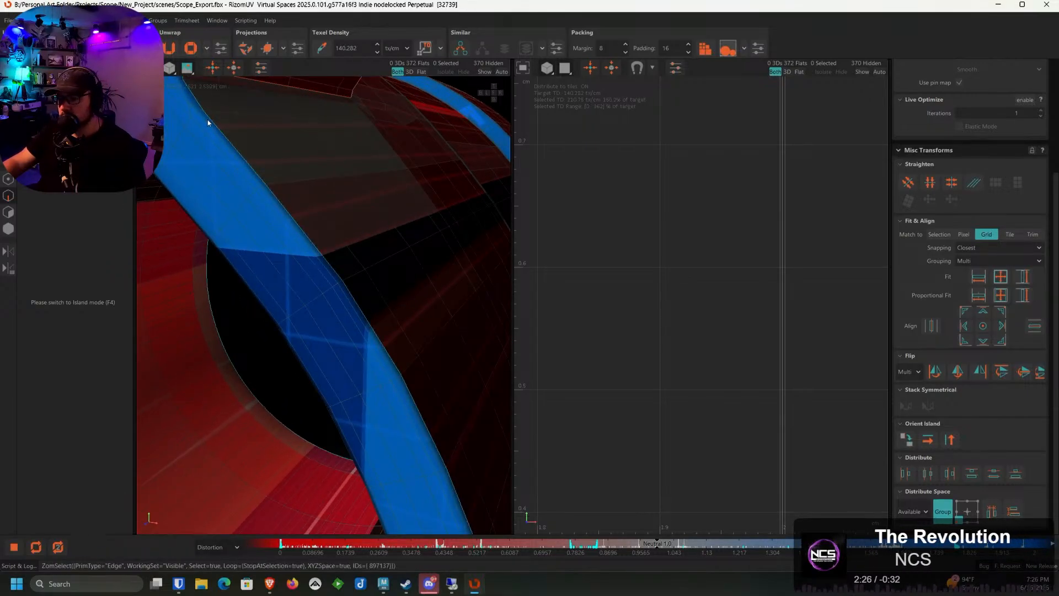
pyautogui.keyDown('alt'); pyautogui.moveTo(208, 121); pyautogui.dragTo(241, 182, button='middle'); pyautogui.keyUp('alt')
pyautogui.keyDown('alt'); pyautogui.moveTo(241, 183); pyautogui.dragTo(236, 175); pyautogui.keyUp('alt')
pyautogui.keyDown('ctrl'); pyautogui.click(227, 180); pyautogui.keyUp('ctrl')
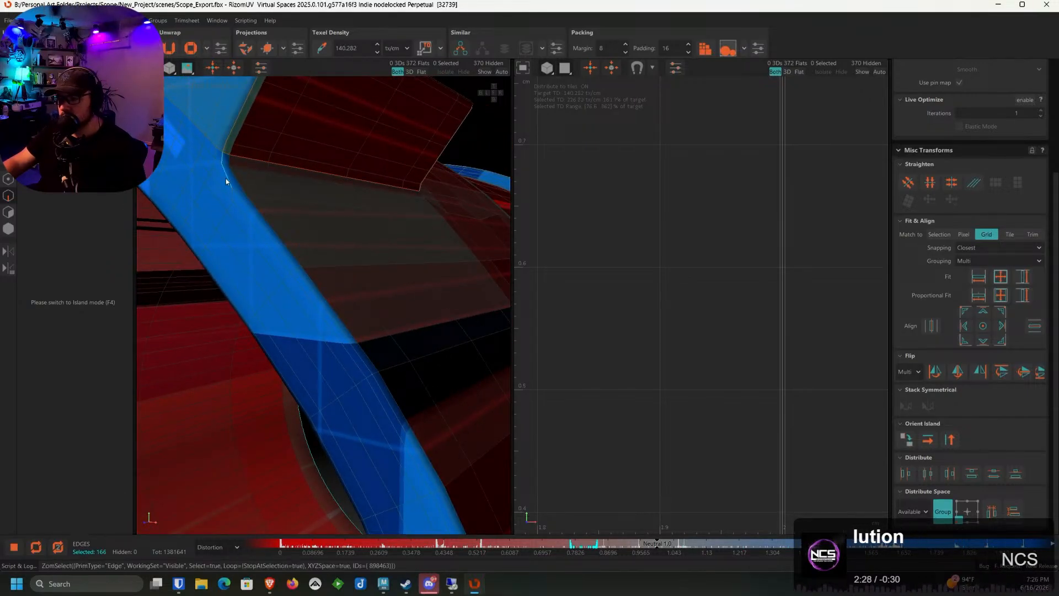
pyautogui.keyDown('ctrl'); pyautogui.doubleClick(240, 197); pyautogui.keyUp('ctrl')
pyautogui.hotkey('ctrl', 'z')
pyautogui.keyDown('ctrl'); pyautogui.doubleClick(242, 203); pyautogui.keyUp('ctrl')
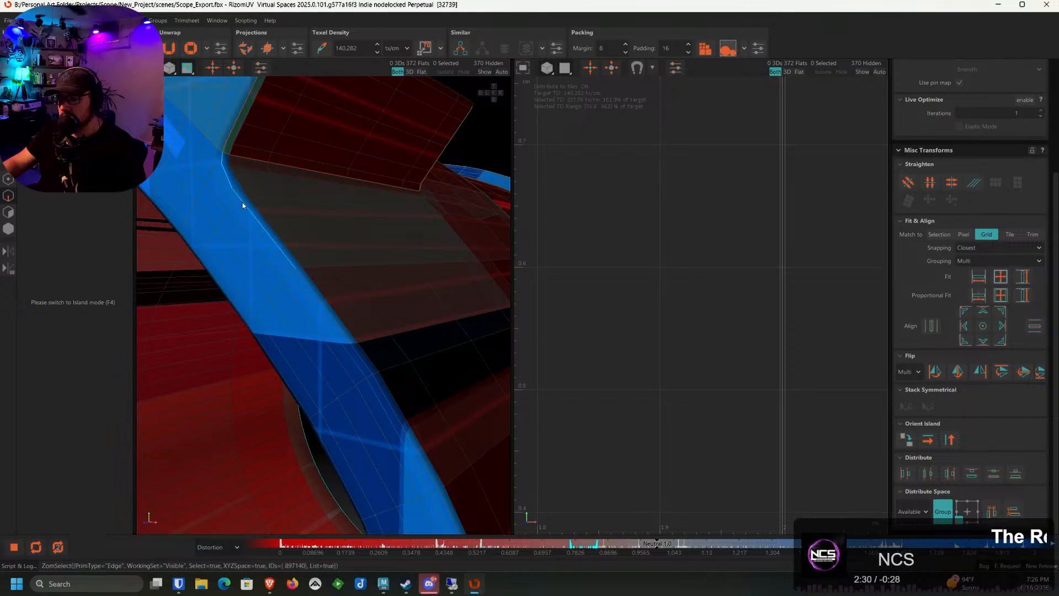
# Add the remaining rim edges on the opposite side of the raised lip to the edge selection
pyautogui.scroll(-10, 243, 203)
pyautogui.keyDown('alt'); pyautogui.moveTo(243, 203); pyautogui.dragTo(311, 270); pyautogui.keyUp('alt')
pyautogui.scroll(10, 272, 269)
pyautogui.keyDown('ctrl'); pyautogui.click(273, 270); pyautogui.keyUp('ctrl')
pyautogui.keyDown('ctrl'); pyautogui.doubleClick(337, 280); pyautogui.keyUp('ctrl')
pyautogui.keyDown('ctrl'); pyautogui.doubleClick(345, 255); pyautogui.keyUp('ctrl')
pyautogui.scroll(-12, 346, 258)
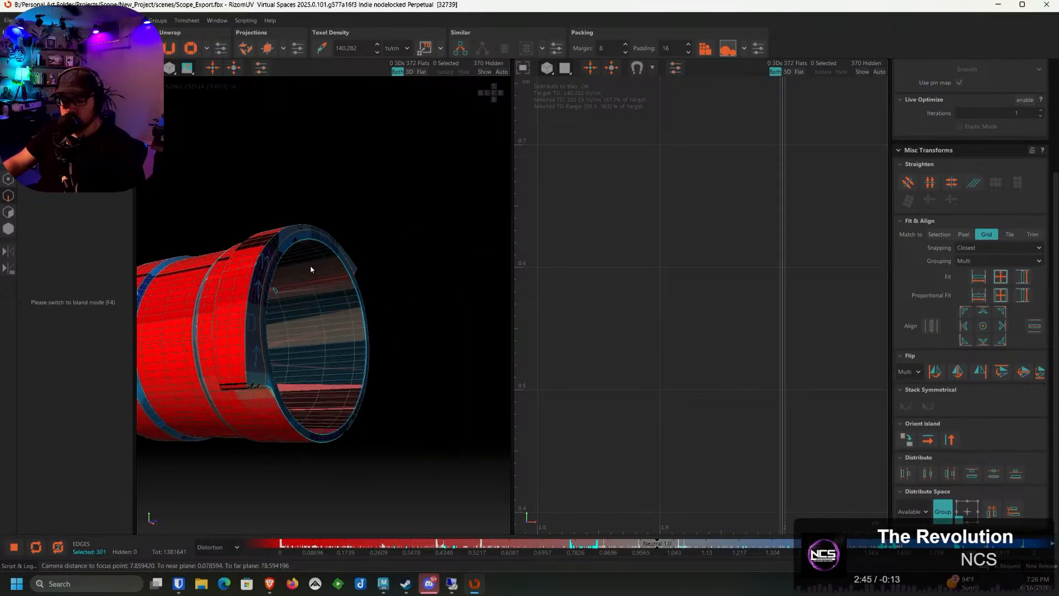
# Cut the sleeve along the selected edges and unfold all of its resulting islands
pyautogui.click(7, 229)
pyautogui.click(5, 230)
pyautogui.click(202, 299)
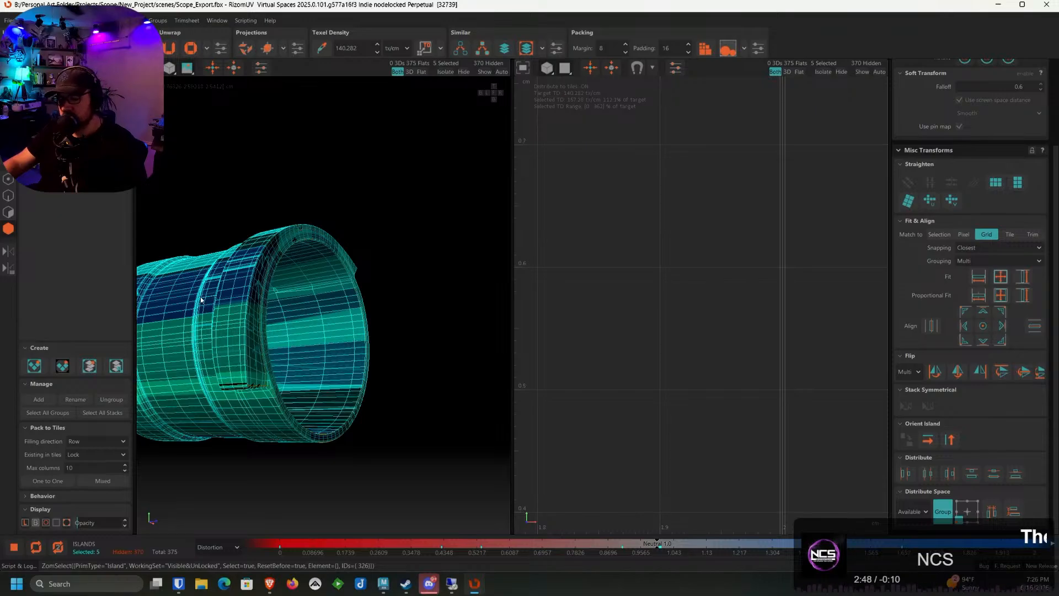
pyautogui.press('u')
pyautogui.scroll(-10, 655, 274)
pyautogui.press('f')
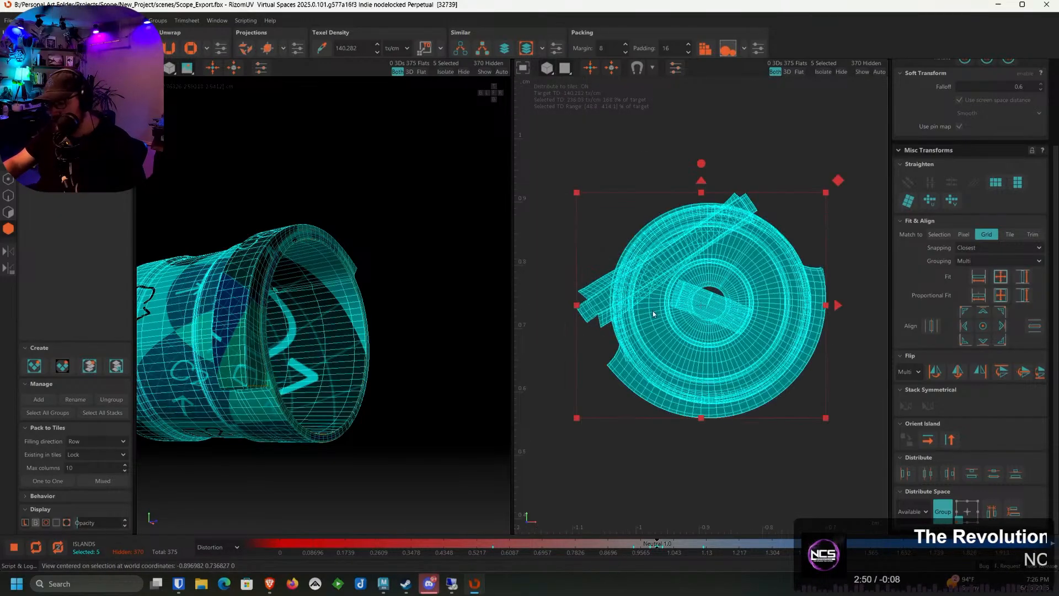
pyautogui.scroll(-1, 723, 306)
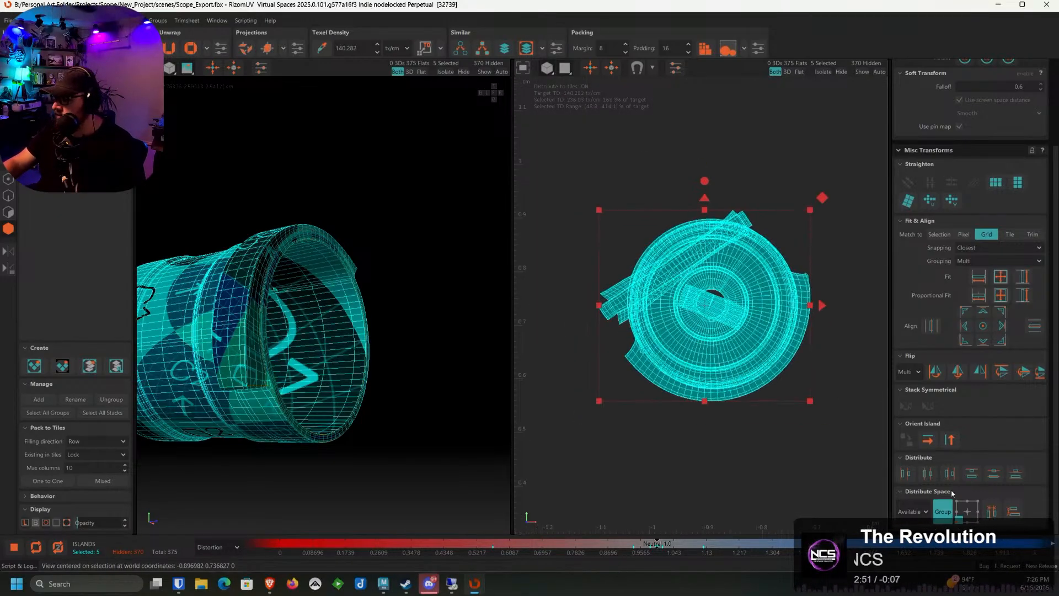
# Move the large disc-shaped island clear of the others and cut a lengthwise seam through the sleeve body
pyautogui.click(699, 348)
pyautogui.moveTo(731, 349); pyautogui.dragTo(814, 117)
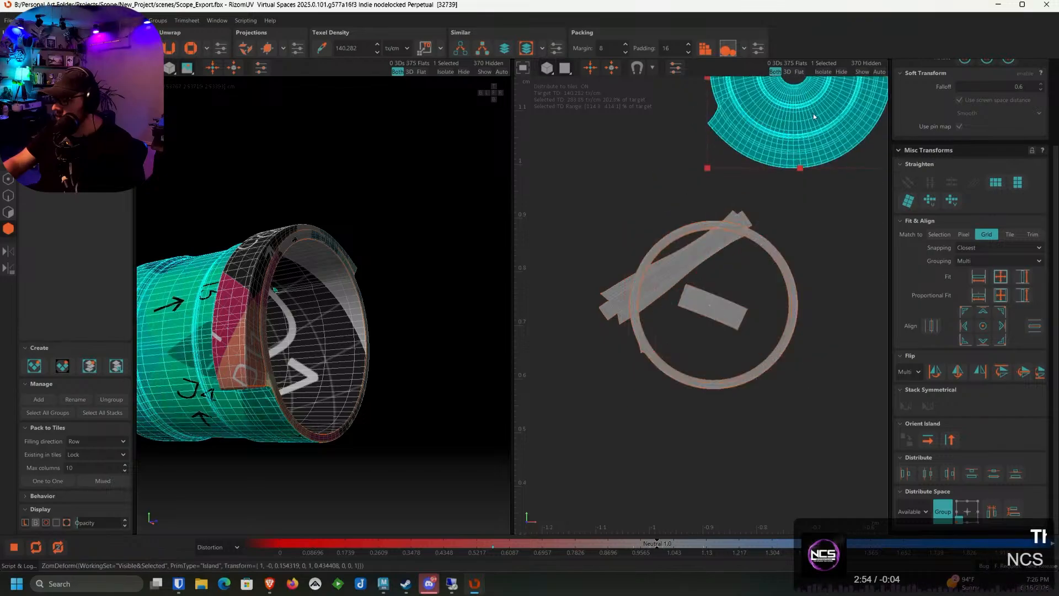
pyautogui.keyDown('alt'); pyautogui.moveTo(190, 365); pyautogui.dragTo(237, 364); pyautogui.keyUp('alt')
pyautogui.click(8, 195)
pyautogui.keyDown('alt'); pyautogui.moveTo(276, 215); pyautogui.dragTo(283, 327); pyautogui.keyUp('alt')
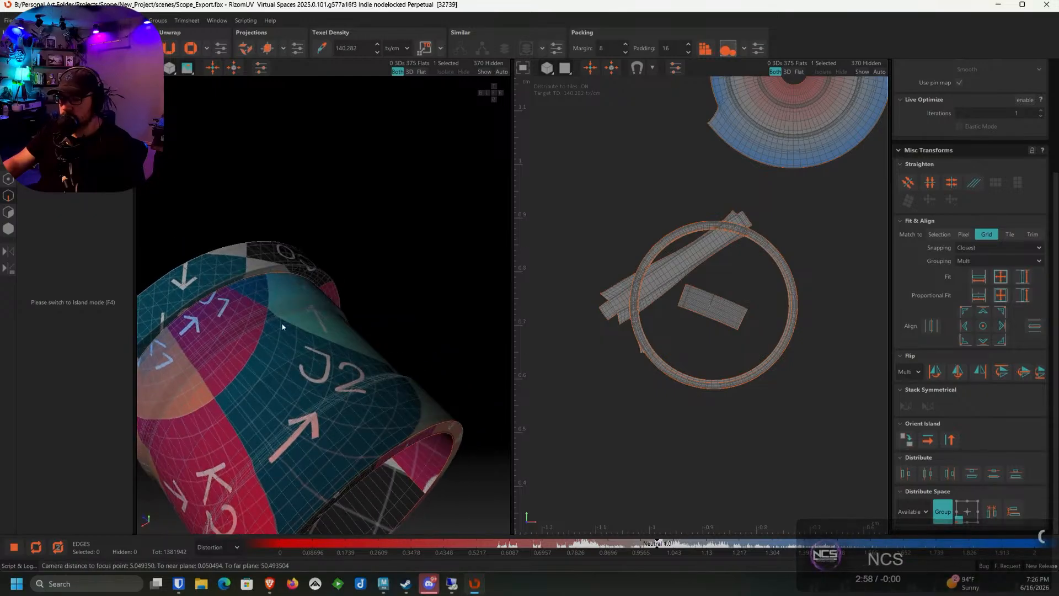
pyautogui.doubleClick(256, 357)
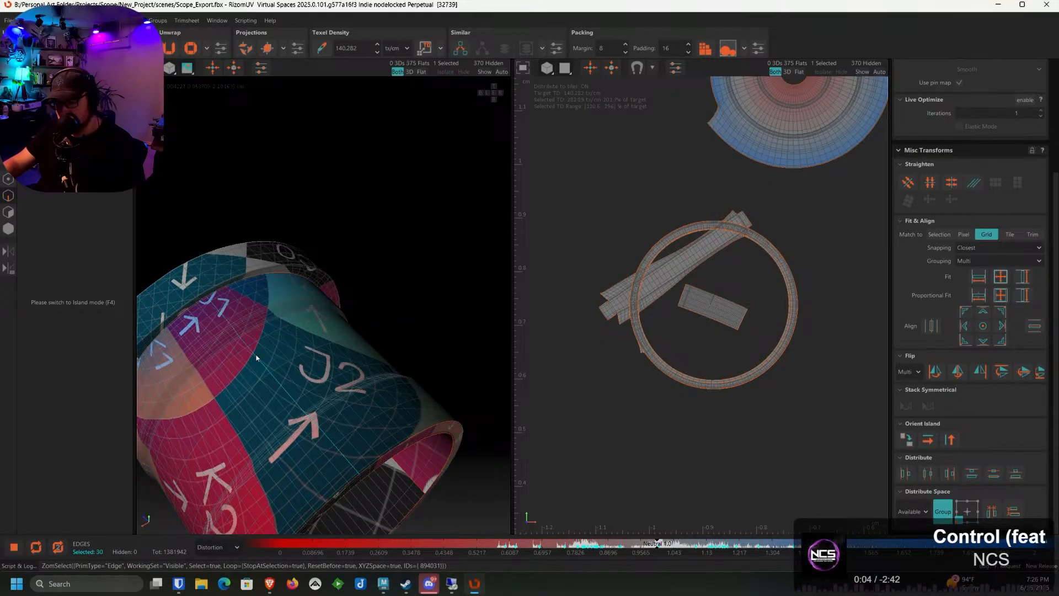
pyautogui.press('c')
# Unfold the sleeve body again and scale all five sleeve islands to the 140.282 tx/cm texel density
pyautogui.click(8, 228)
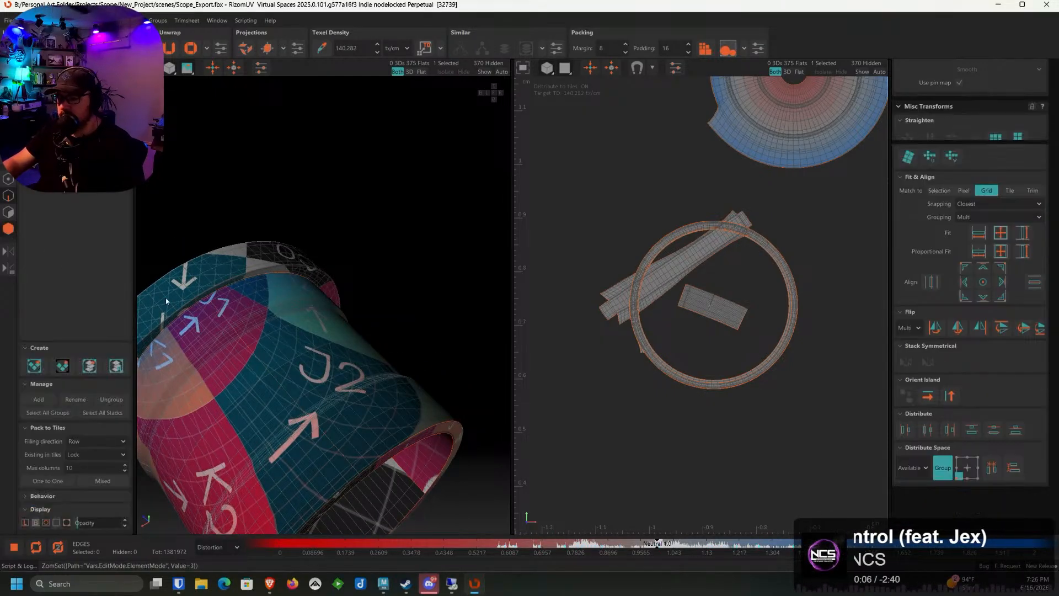
pyautogui.click(235, 337)
pyautogui.press('u')
pyautogui.keyDown('alt'); pyautogui.moveTo(778, 270); pyautogui.dragTo(705, 371, button='middle'); pyautogui.keyUp('alt')
pyautogui.scroll(-3, 706, 365)
pyautogui.moveTo(737, 459); pyautogui.dragTo(558, 163)
pyautogui.click(428, 50)
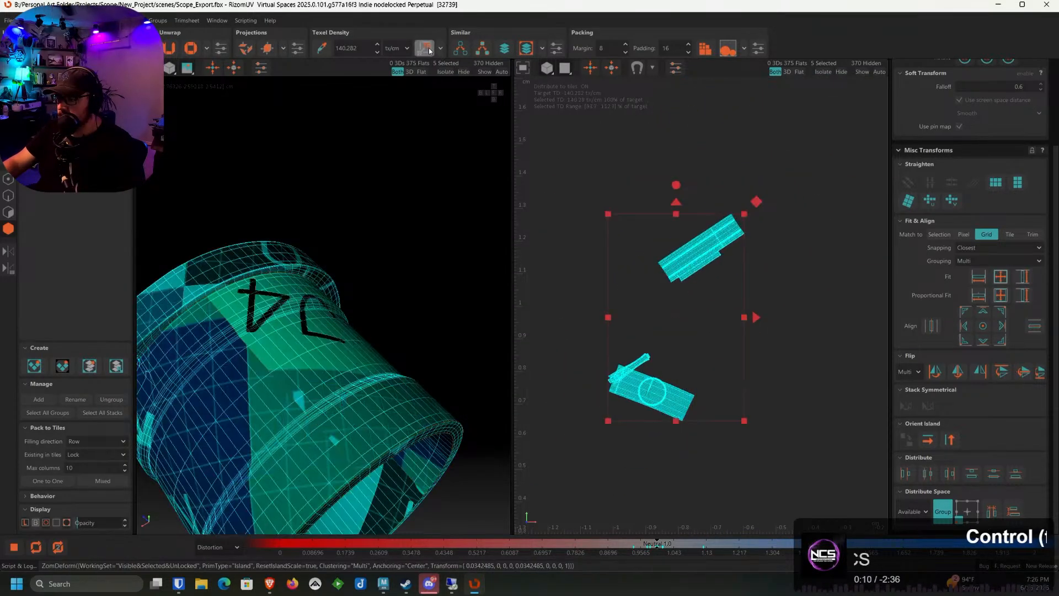
# Show all hidden islands and move the five sleeve islands over UV tile 1002
pyautogui.click(484, 72)
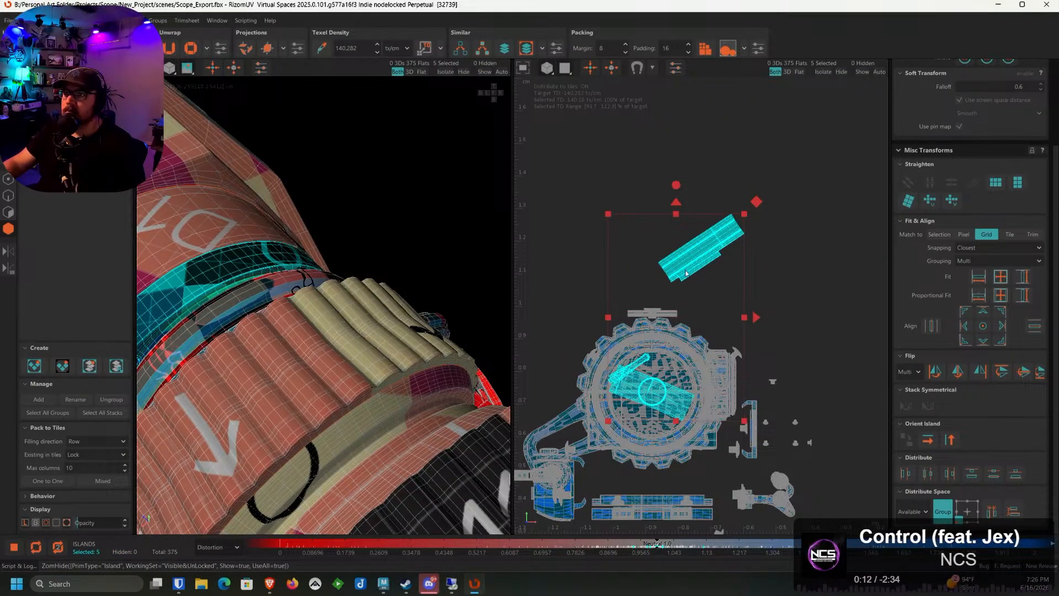
pyautogui.scroll(-5, 685, 274)
pyautogui.keyDown('alt'); pyautogui.moveTo(725, 275); pyautogui.dragTo(622, 252, button='middle'); pyautogui.keyUp('alt')
pyautogui.moveTo(598, 240); pyautogui.dragTo(848, 281)
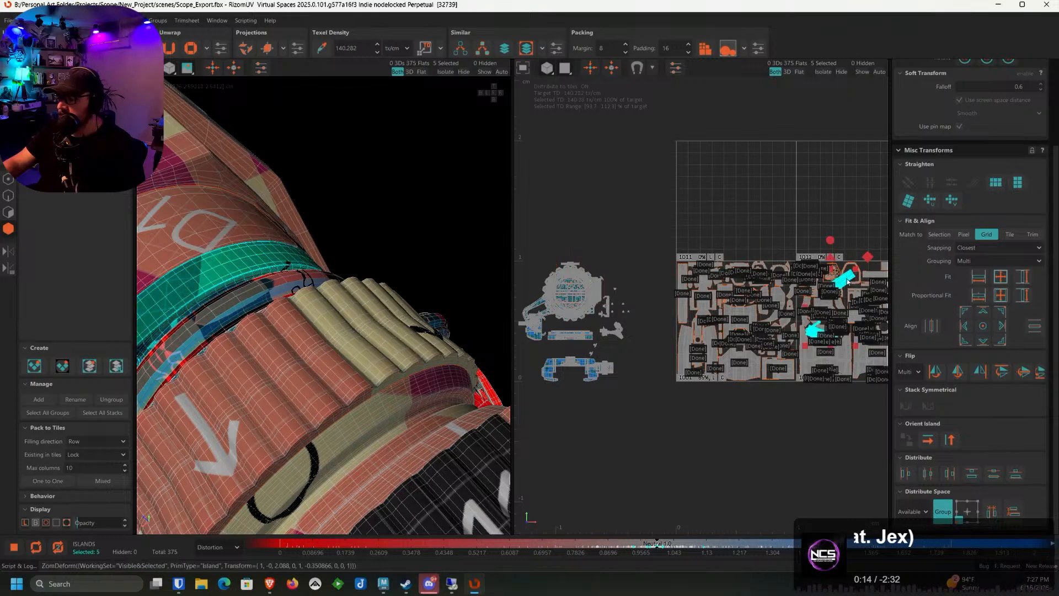
pyautogui.keyDown('alt'); pyautogui.moveTo(848, 281); pyautogui.dragTo(700, 276, button='middle'); pyautogui.keyUp('alt')
pyautogui.scroll(7, 685, 272)
pyautogui.keyDown('alt'); pyautogui.moveTo(521, 301); pyautogui.dragTo(645, 271, button='middle'); pyautogui.keyUp('alt')
pyautogui.scroll(-1, 646, 271)
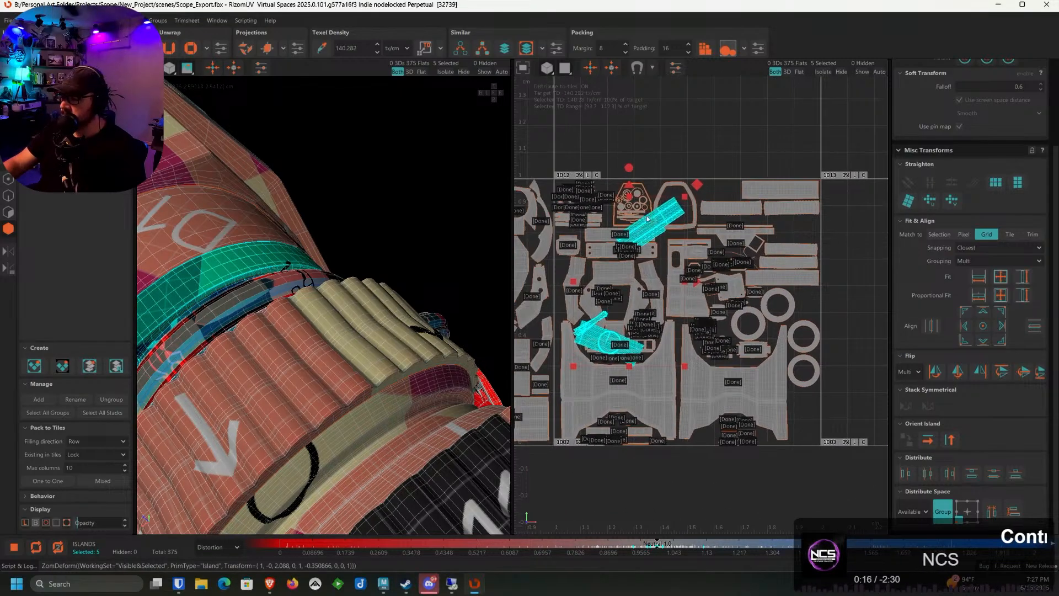
# Move the five sleeve islands past the ring islands into the empty space of tile 1003
pyautogui.scroll(2, 652, 217)
pyautogui.moveTo(659, 206); pyautogui.dragTo(856, 271)
pyautogui.keyDown('alt'); pyautogui.moveTo(842, 269); pyautogui.dragTo(759, 246, button='middle'); pyautogui.keyUp('alt')
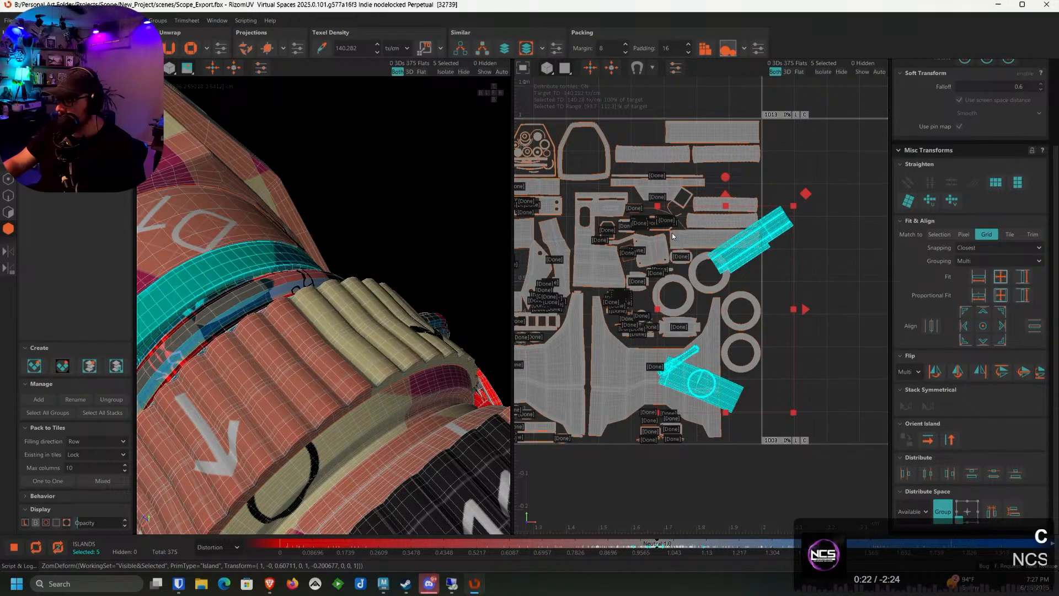
pyautogui.moveTo(673, 236)
pyautogui.keyDown('alt'); pyautogui.mouseDown(button='middle')
pyautogui.moveTo(674, 190)
pyautogui.moveTo(673, 252)
pyautogui.mouseUp(button='middle'); pyautogui.keyUp('alt')
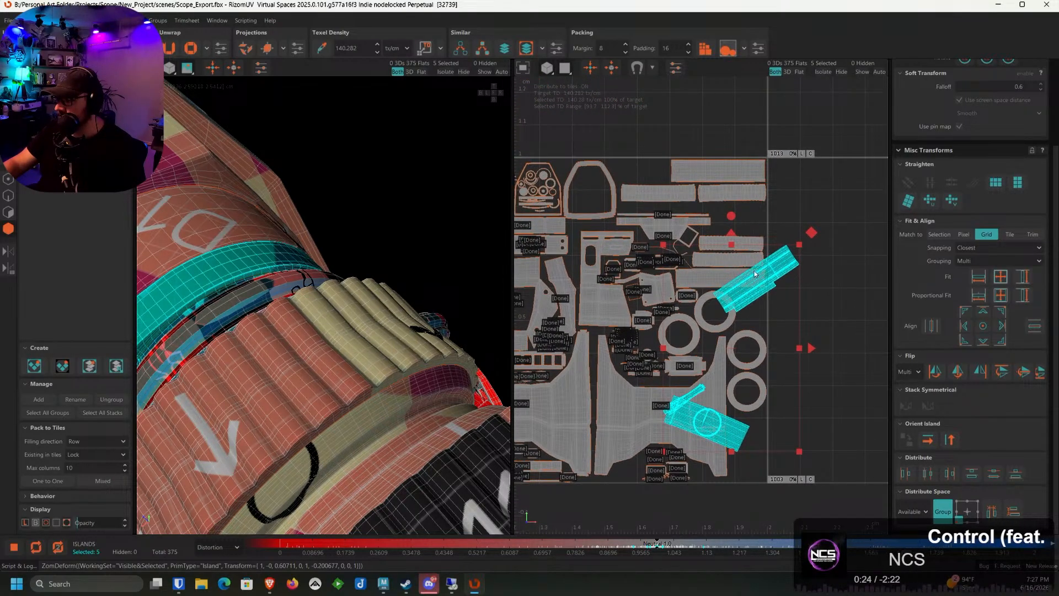
pyautogui.keyDown('alt'); pyautogui.moveTo(756, 275); pyautogui.dragTo(665, 223, button='middle'); pyautogui.keyUp('alt')
pyautogui.moveTo(665, 223); pyautogui.dragTo(787, 195)
pyautogui.scroll(4, 755, 286)
pyautogui.keyDown('alt'); pyautogui.moveTo(777, 393); pyautogui.dragTo(813, 301, button='middle'); pyautogui.keyUp('alt')
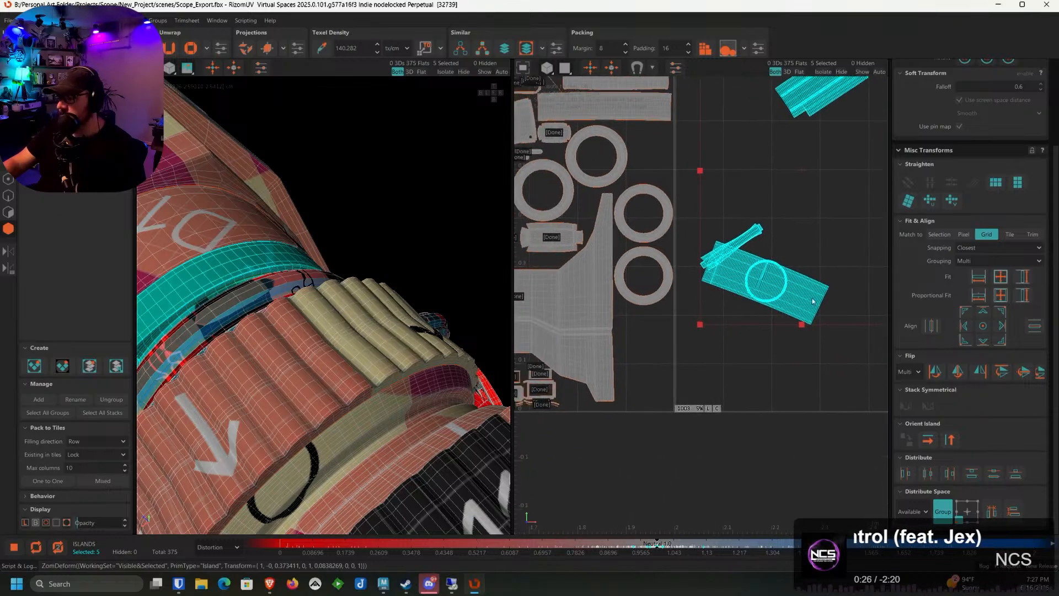
# Stand the sleeve's wide rectangular strip upright and move it into tile 1002 beneath the lowest ring
pyautogui.click(762, 385)
pyautogui.click(800, 310)
pyautogui.moveTo(799, 310); pyautogui.dragTo(686, 401)
pyautogui.scroll(4, 667, 379)
pyautogui.click(633, 246)
pyautogui.hotkey('ctrl', 'z')
pyautogui.moveTo(636, 245); pyautogui.dragTo(656, 325)
pyautogui.keyDown('alt'); pyautogui.moveTo(677, 283); pyautogui.dragTo(701, 335, button='middle'); pyautogui.keyUp('alt')
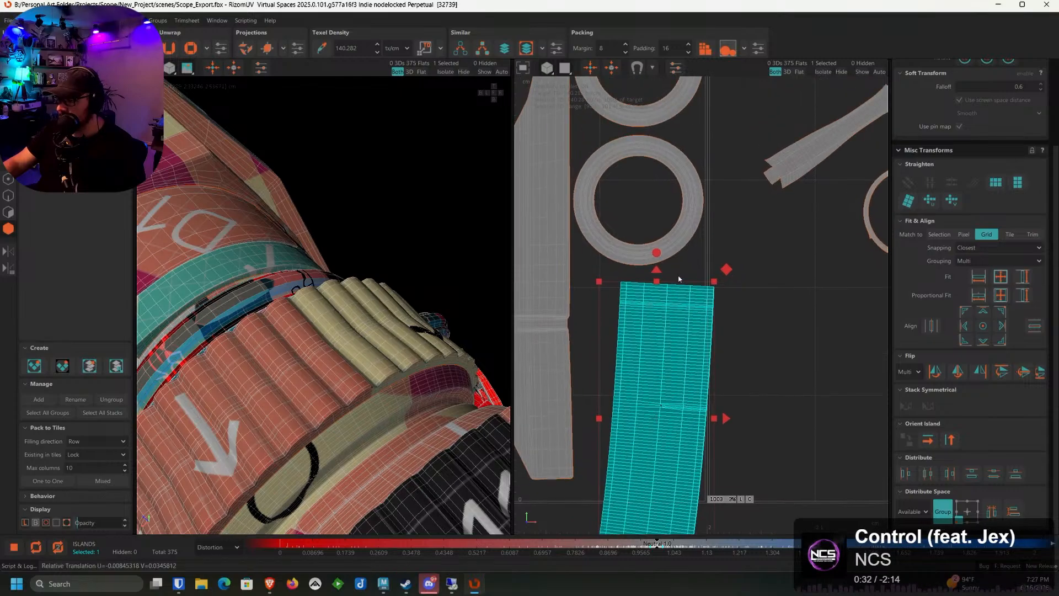
pyautogui.moveTo(698, 356); pyautogui.dragTo(680, 295)
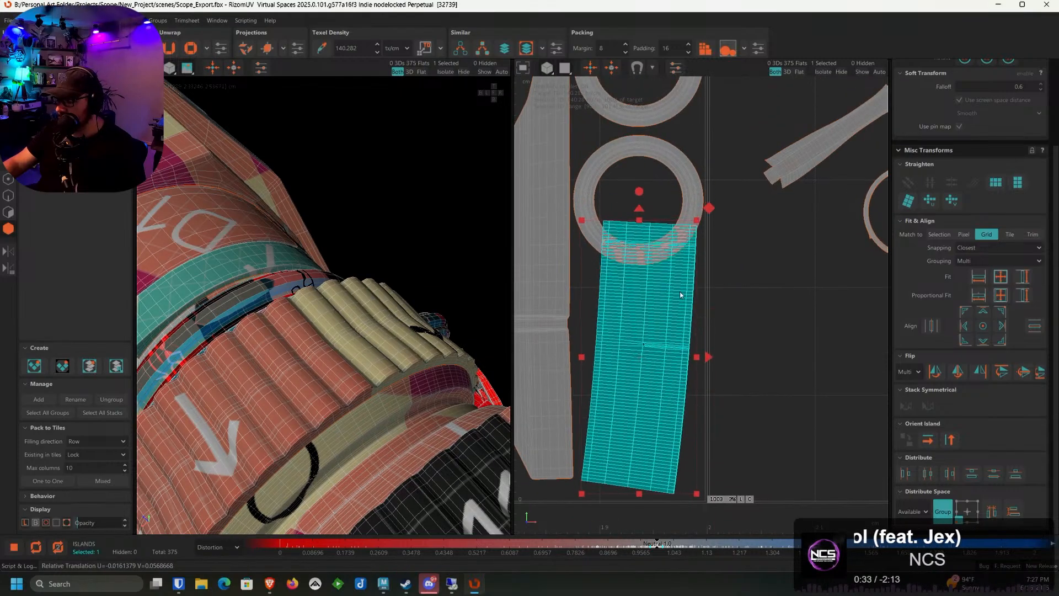
# Rotate the wide rectangular strip slightly so that its sides run vertically
pyautogui.click(641, 195)
pyautogui.click(641, 222)
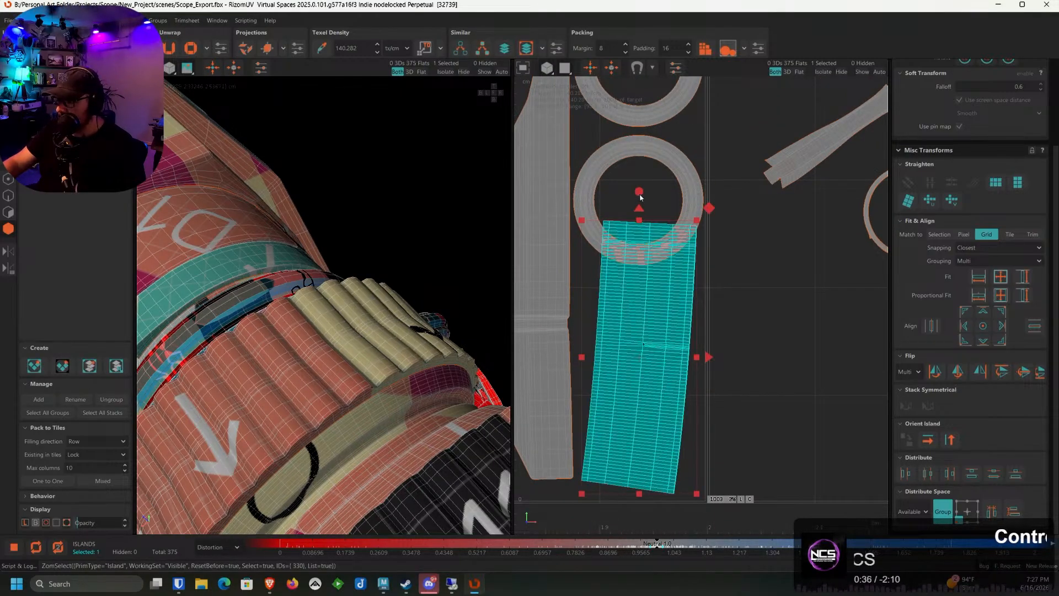
pyautogui.moveTo(641, 197); pyautogui.dragTo(633, 197)
# Move the two stacked rings up together to clear the top of the wide strip and deselect them
pyautogui.keyDown('alt'); pyautogui.moveTo(636, 199); pyautogui.dragTo(666, 337, button='middle'); pyautogui.keyUp('alt')
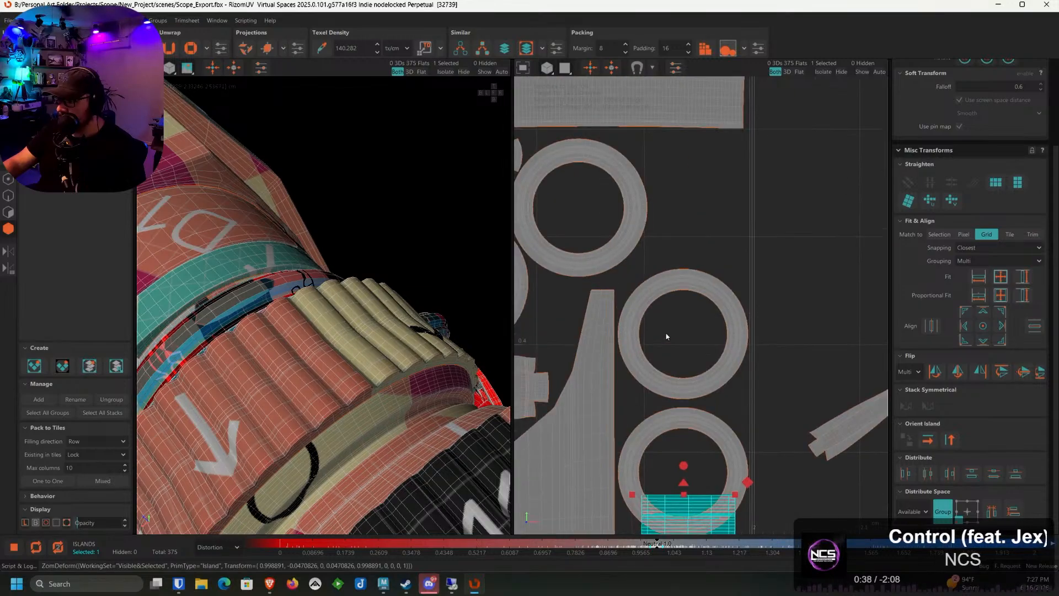
pyautogui.moveTo(664, 412); pyautogui.dragTo(678, 374)
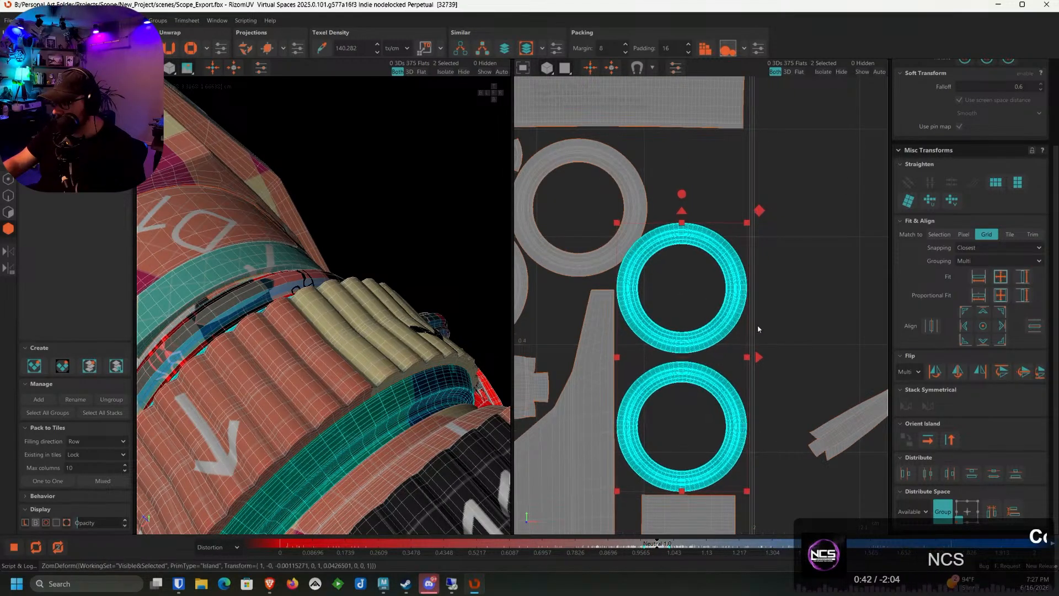
pyautogui.click(803, 303)
# Nudge the neighbouring upper ring up towards the long horizontal strip, away from the two stacked rings
pyautogui.keyDown('alt'); pyautogui.moveTo(667, 289); pyautogui.dragTo(737, 307, button='middle'); pyautogui.keyUp('alt')
pyautogui.scroll(2, 704, 295)
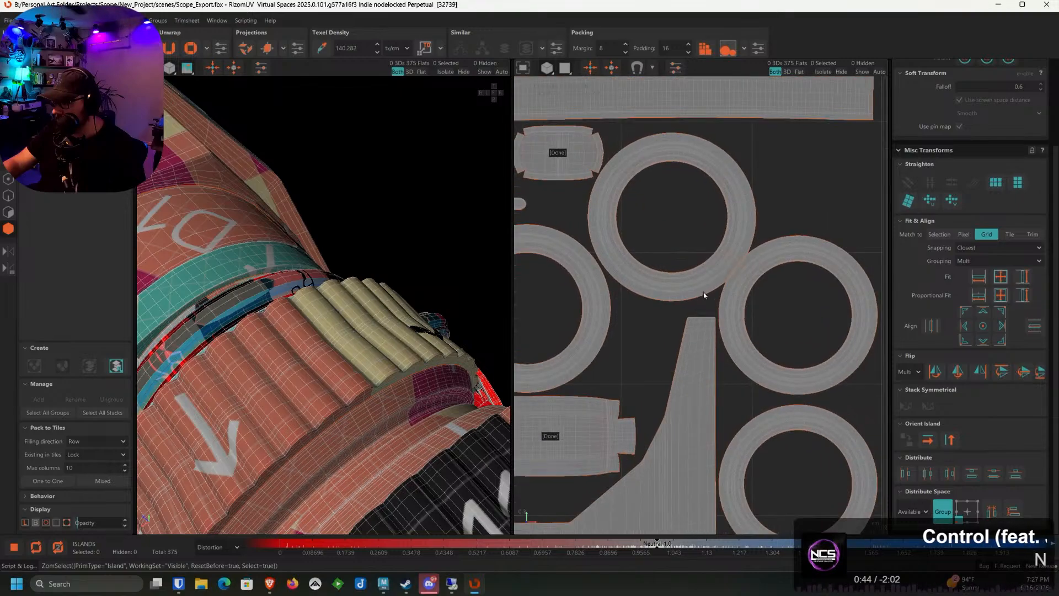
pyautogui.click(662, 291)
pyautogui.moveTo(662, 291); pyautogui.dragTo(663, 282)
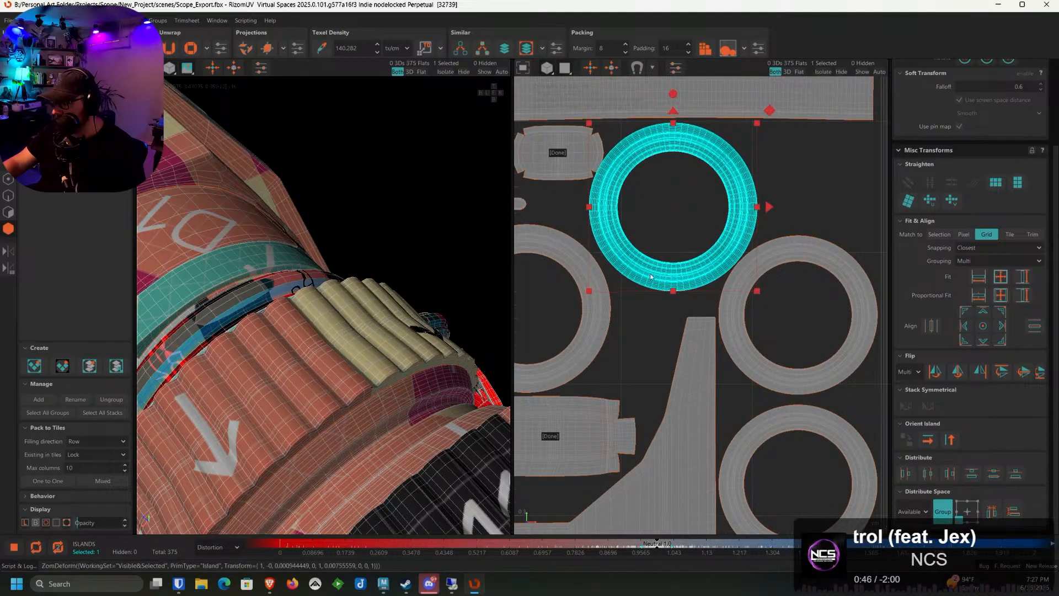
# Rotate the small notched oval panel upright beneath the wide horizontal strip and deselect it
pyautogui.keyDown('alt'); pyautogui.moveTo(578, 213); pyautogui.dragTo(698, 273, button='middle'); pyautogui.keyUp('alt')
pyautogui.click(680, 215)
pyautogui.scroll(2, 682, 213)
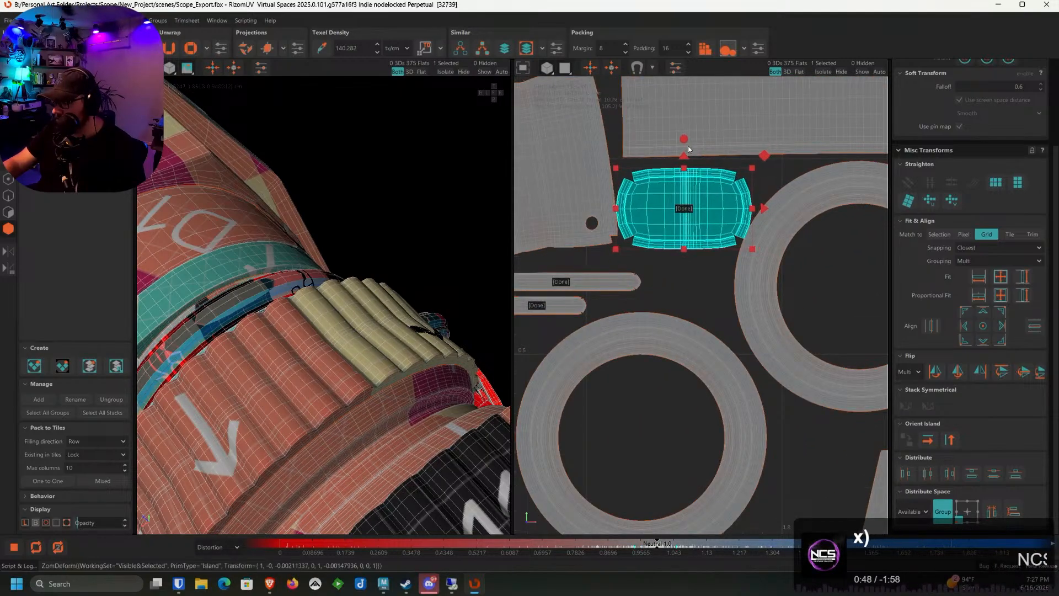
pyautogui.moveTo(684, 160); pyautogui.dragTo(678, 234)
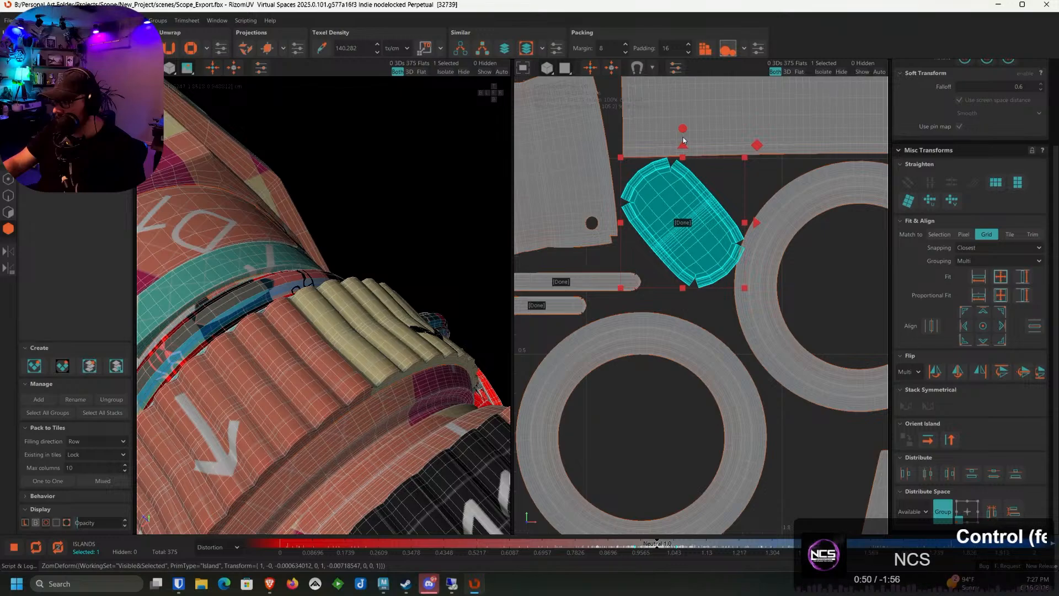
pyautogui.moveTo(683, 128); pyautogui.dragTo(666, 203)
pyautogui.click(737, 187)
pyautogui.scroll(-2, 782, 264)
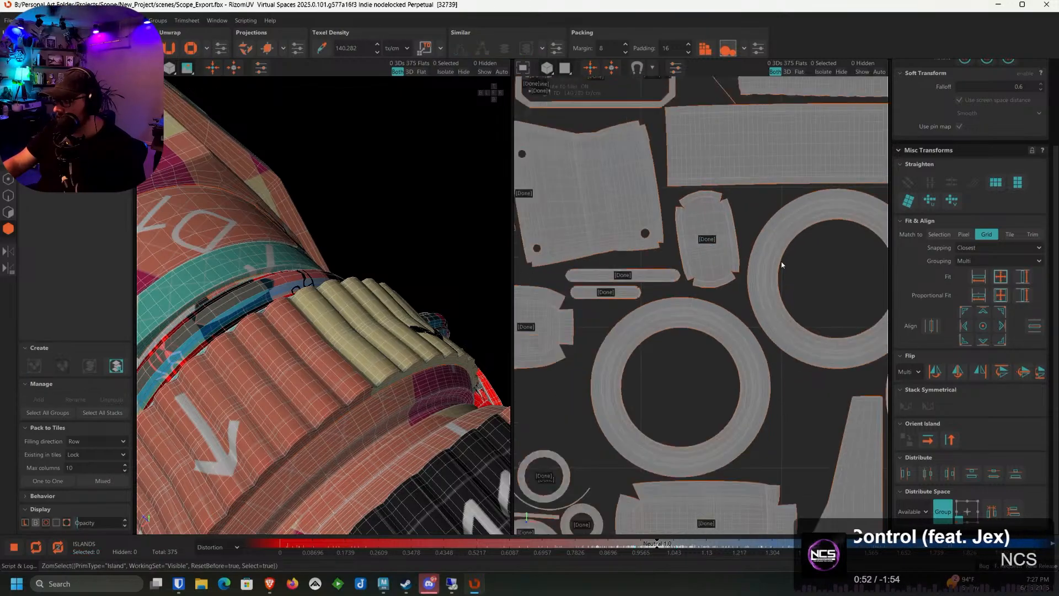
# Move the two stacked thin rings into tile 1002, between the wide horizontal strip and the two stacked thicker rings
pyautogui.scroll(-1, 782, 265)
pyautogui.moveTo(782, 264); pyautogui.dragTo(583, 249, button='middle')
pyautogui.scroll(5, 735, 349)
pyautogui.scroll(-3, 717, 342)
pyautogui.scroll(-6, 652, 320)
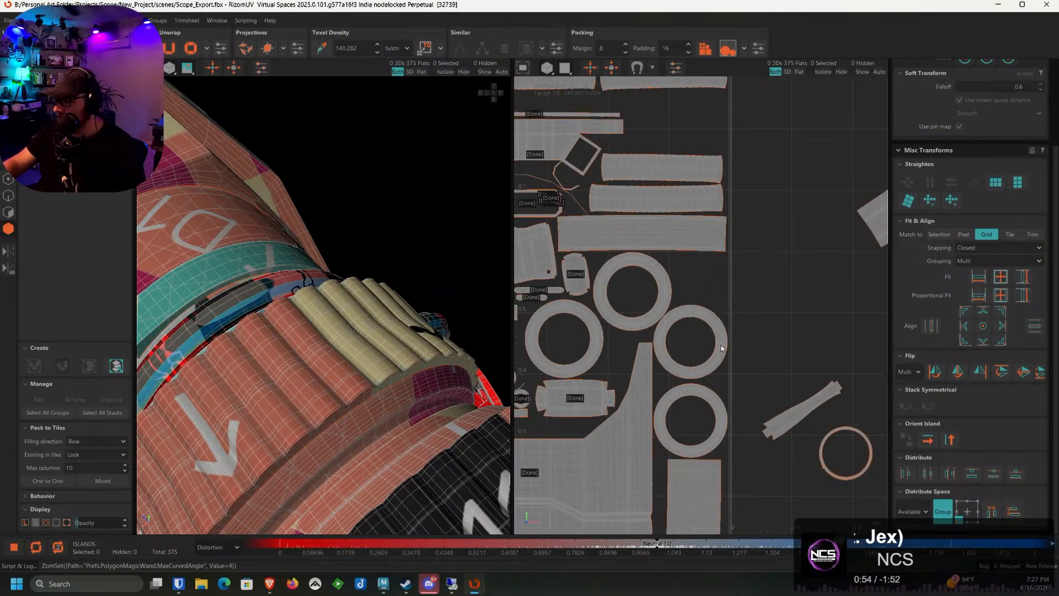
pyautogui.moveTo(721, 348); pyautogui.dragTo(676, 294, button='middle')
pyautogui.click(776, 401)
pyautogui.moveTo(793, 406); pyautogui.dragTo(643, 242)
pyautogui.scroll(5, 646, 223)
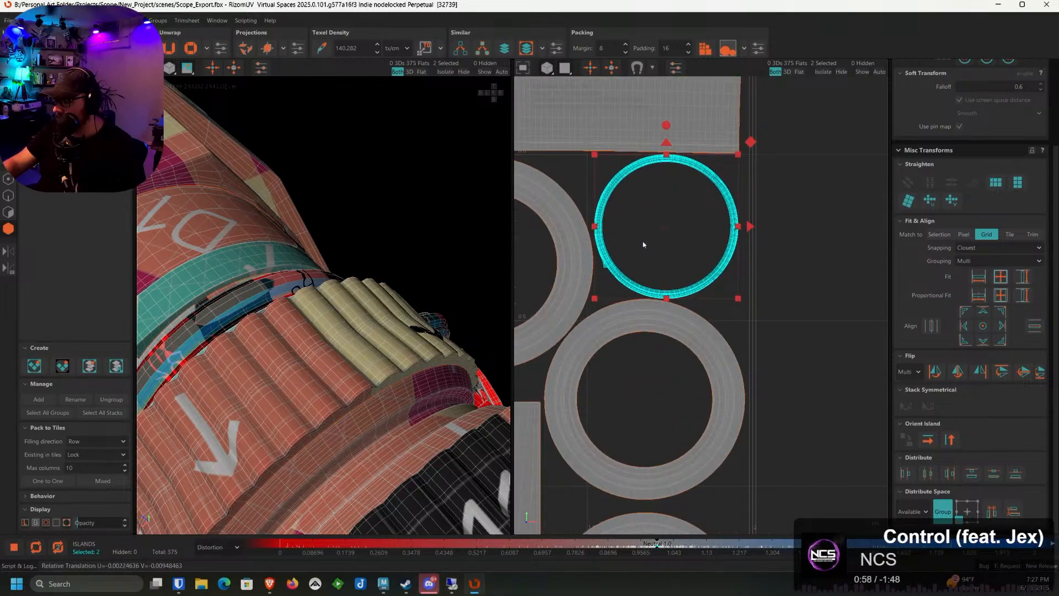
pyautogui.click(673, 165)
pyautogui.scroll(-6, 674, 171)
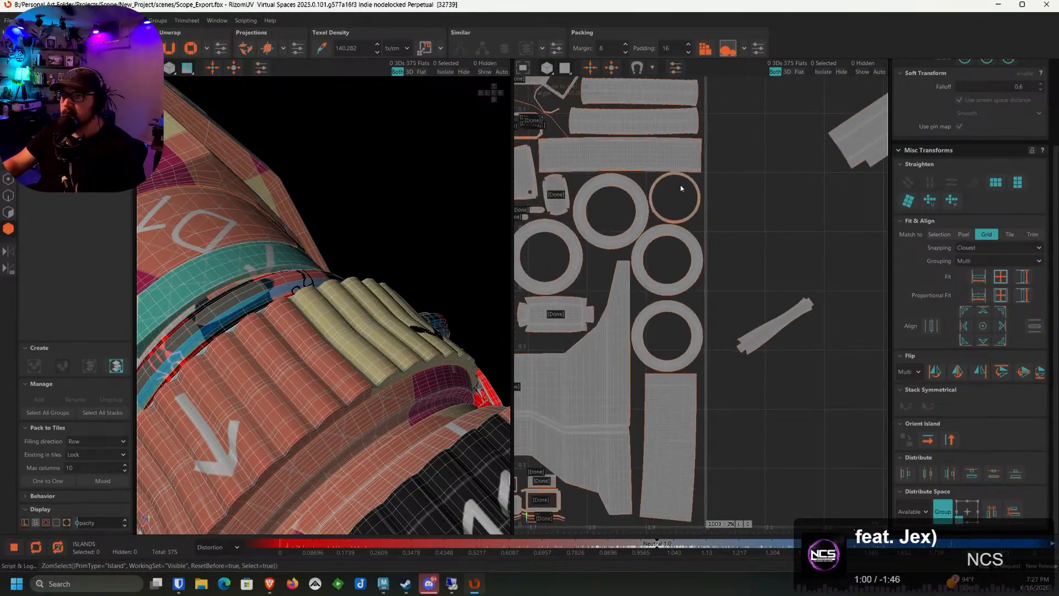
pyautogui.scroll(-3, 681, 188)
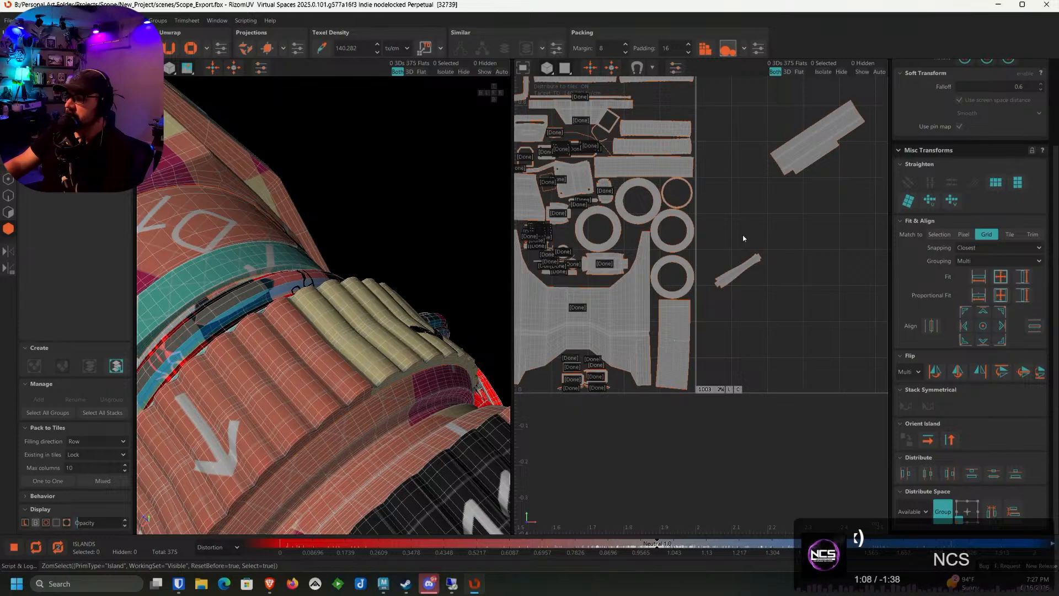
# Move the narrow flared strip into tile 1002 above the short horizontal strips and lay it horizontally
pyautogui.click(738, 270)
pyautogui.moveTo(724, 276); pyautogui.dragTo(661, 111)
pyautogui.scroll(3, 661, 110)
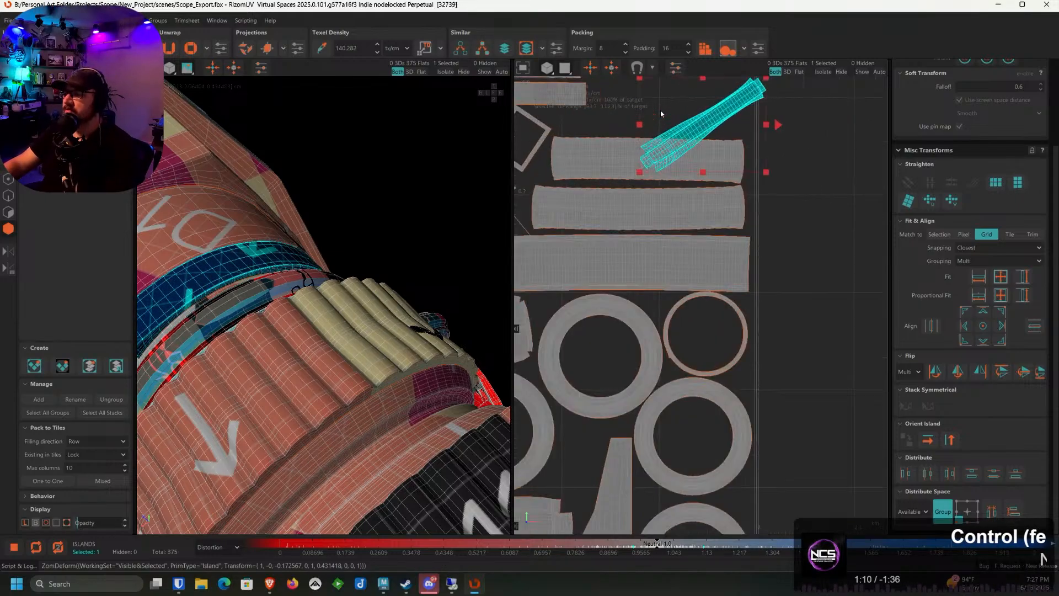
pyautogui.moveTo(689, 134); pyautogui.dragTo(683, 217, button='middle')
pyautogui.moveTo(699, 139); pyautogui.dragTo(697, 163)
pyautogui.moveTo(658, 210); pyautogui.dragTo(618, 208)
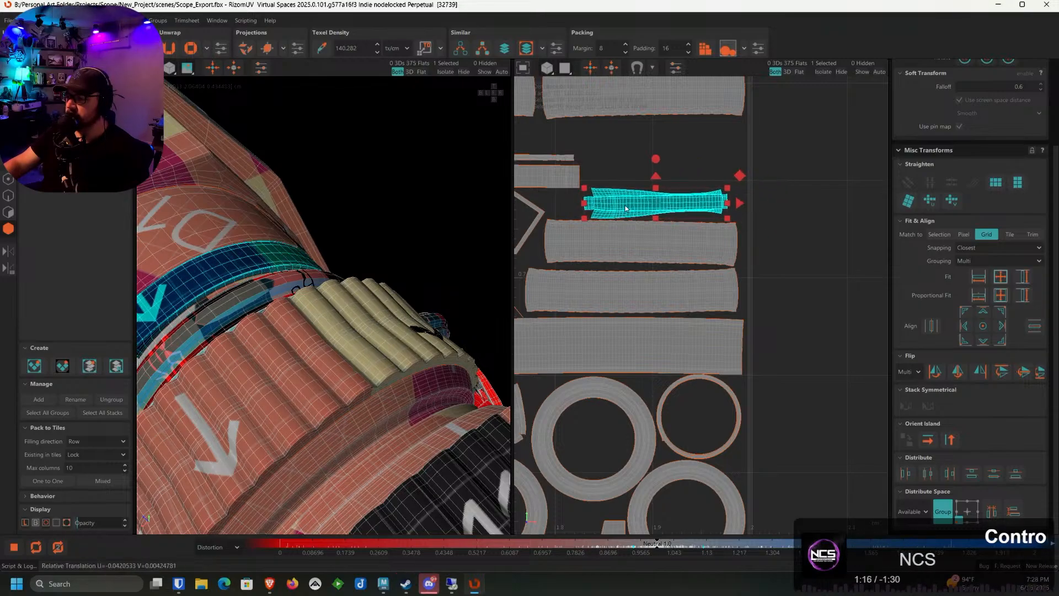
# Turn the flared strip half a turn and fit it just above the short horizontal strips
pyautogui.scroll(3, 621, 205)
pyautogui.moveTo(682, 147); pyautogui.dragTo(625, 314)
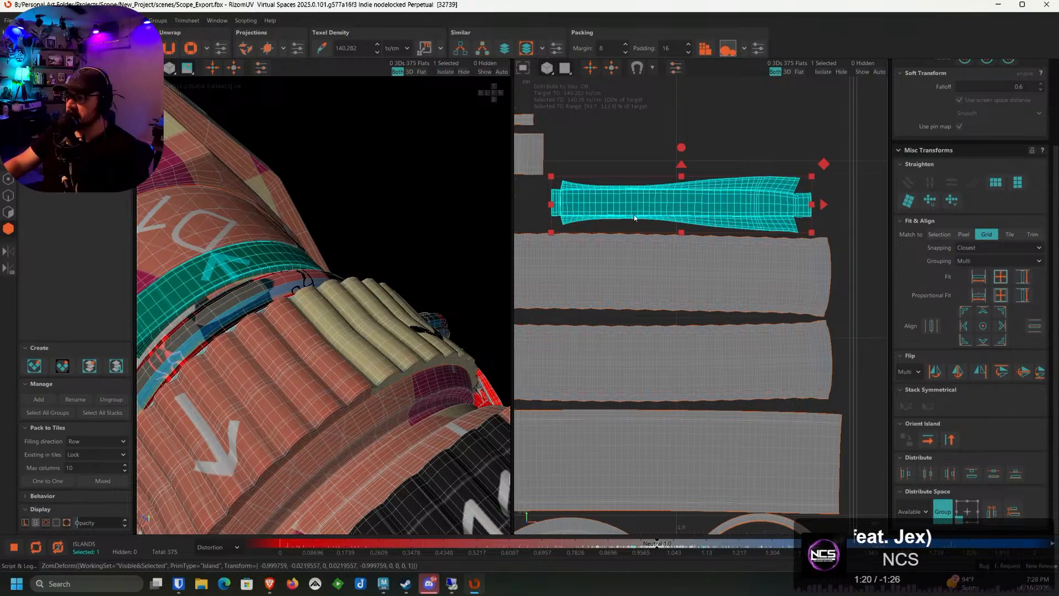
pyautogui.moveTo(627, 204); pyautogui.dragTo(684, 195, button='middle')
pyautogui.moveTo(685, 195); pyautogui.dragTo(644, 196)
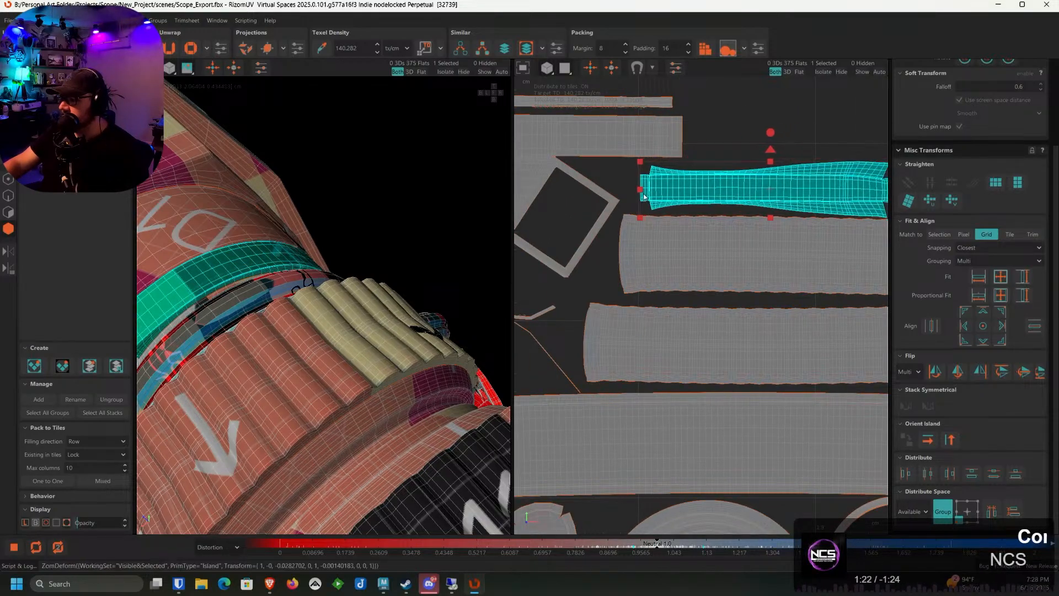
pyautogui.moveTo(811, 184); pyautogui.dragTo(703, 211, button='middle')
pyautogui.click(752, 156)
pyautogui.scroll(-9, 757, 185)
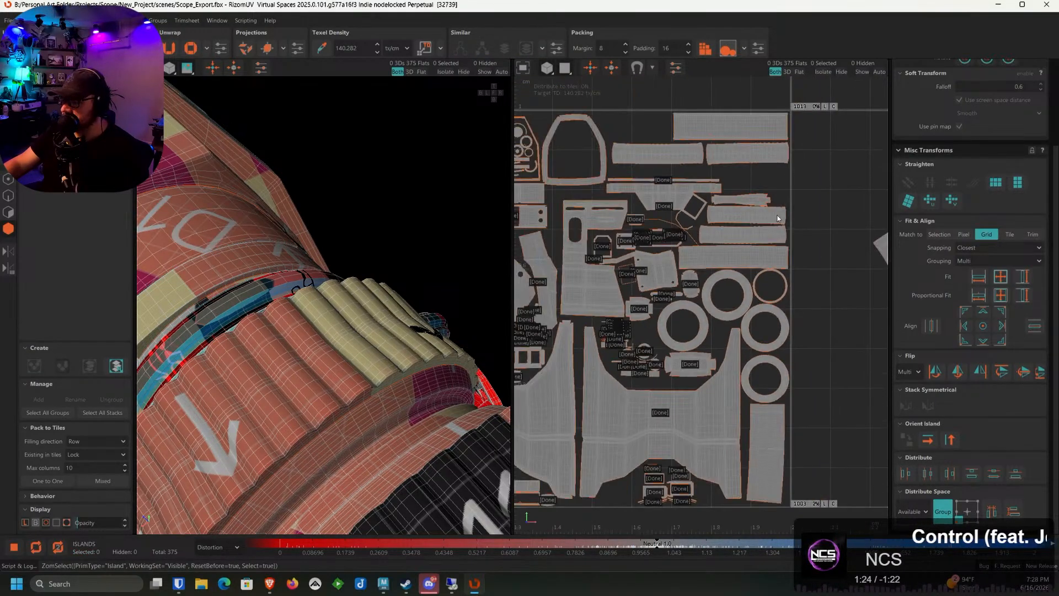
# Move the tilted stepped strip from tile 1003 to the lower edge of tile 1002
pyautogui.moveTo(806, 204); pyautogui.dragTo(682, 217, button='middle')
pyautogui.scroll(-2, 693, 216)
pyautogui.moveTo(791, 233); pyautogui.dragTo(765, 228, button='middle')
pyautogui.scroll(1, 765, 229)
pyautogui.keyDown('alt'); pyautogui.moveTo(727, 218); pyautogui.dragTo(760, 226, button='middle'); pyautogui.keyUp('alt')
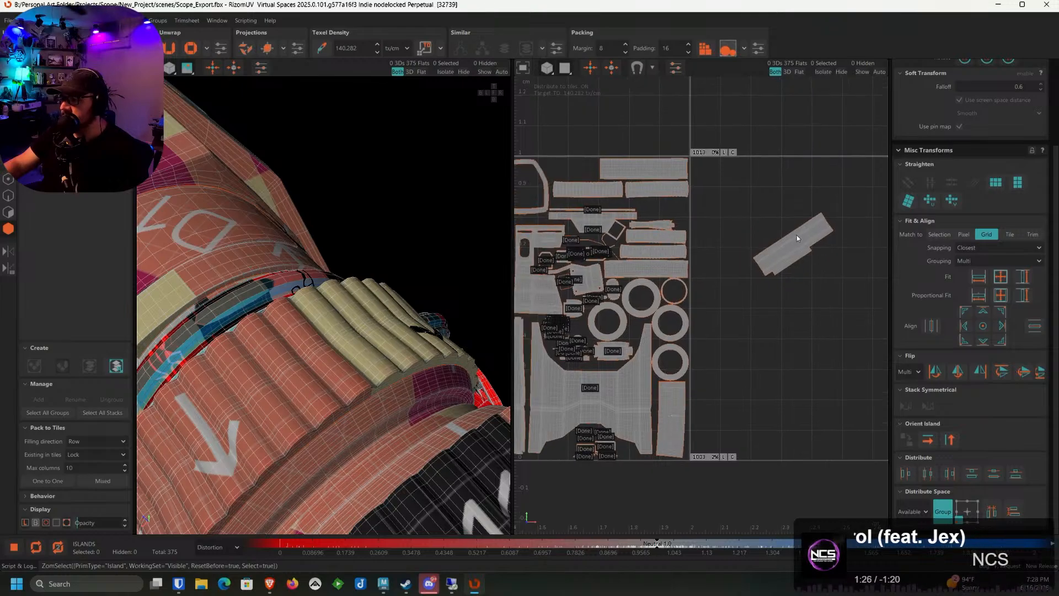
pyautogui.click(796, 237)
pyautogui.moveTo(792, 257); pyautogui.dragTo(745, 211)
pyautogui.keyDown('alt'); pyautogui.moveTo(730, 219); pyautogui.dragTo(815, 155, button='middle'); pyautogui.keyUp('alt')
pyautogui.moveTo(716, 184)
pyautogui.keyDown('alt'); pyautogui.mouseDown(button='middle')
pyautogui.moveTo(816, 185)
pyautogui.moveTo(729, 185)
pyautogui.mouseUp(button='middle'); pyautogui.keyUp('alt')
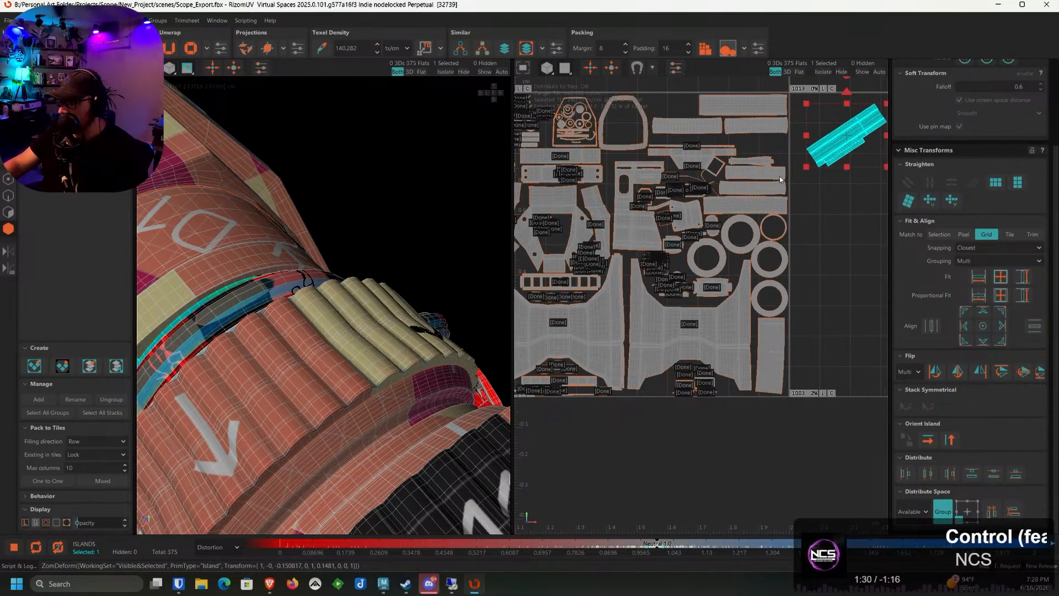
pyautogui.keyDown('alt'); pyautogui.moveTo(831, 143); pyautogui.dragTo(841, 95, button='middle'); pyautogui.keyUp('alt')
pyautogui.moveTo(842, 95); pyautogui.dragTo(713, 374)
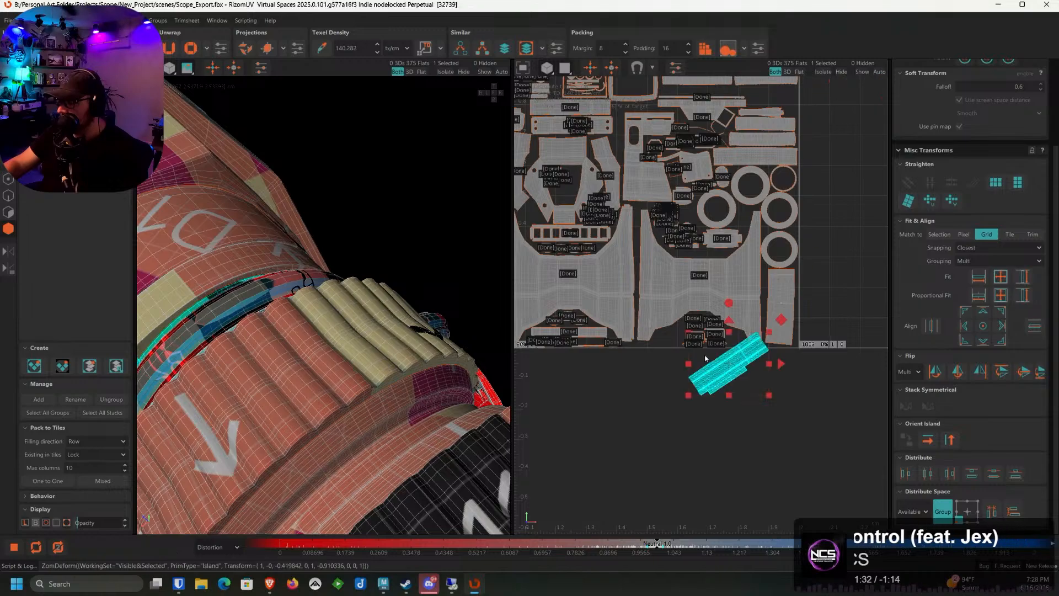
# Rotate the stepped strip to horizontal and place it over the small islands beneath the large panel
pyautogui.keyDown('alt'); pyautogui.moveTo(702, 354); pyautogui.dragTo(772, 306, button='right'); pyautogui.keyUp('alt')
pyautogui.moveTo(788, 258); pyautogui.dragTo(757, 441)
pyautogui.moveTo(789, 339); pyautogui.dragTo(687, 222)
pyautogui.scroll(-3, 687, 222)
pyautogui.keyDown('alt'); pyautogui.moveTo(692, 280); pyautogui.dragTo(702, 355, button='middle'); pyautogui.keyUp('alt')
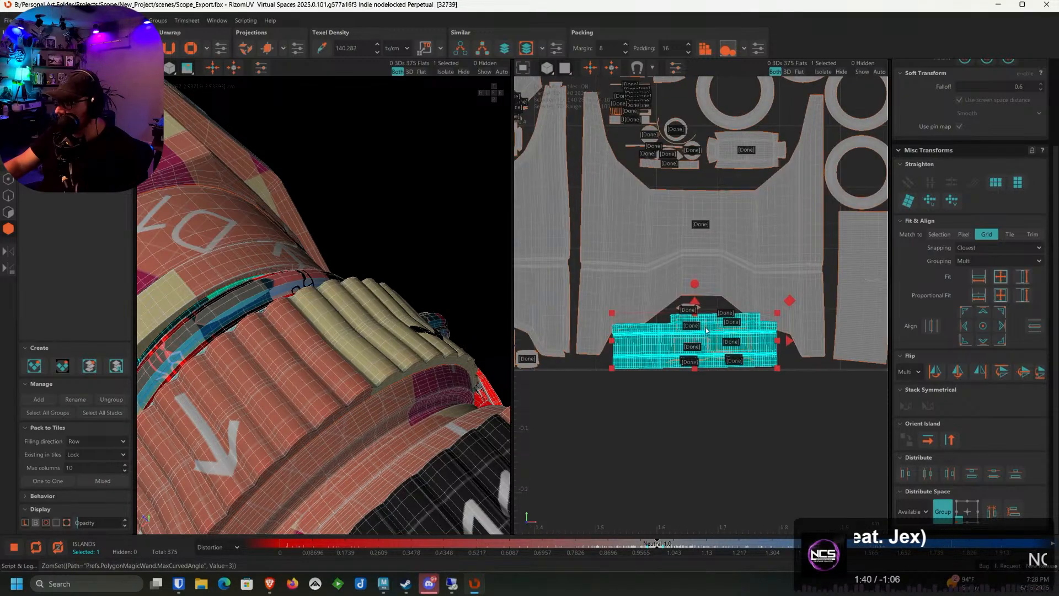
pyautogui.keyDown('alt'); pyautogui.moveTo(719, 264); pyautogui.dragTo(693, 388, button='middle'); pyautogui.keyUp('alt')
pyautogui.scroll(-3, 185, 346)
# Check the ring area on the model and move the stepped strip back out below tile 1002
pyautogui.keyDown('alt'); pyautogui.moveTo(185, 345); pyautogui.dragTo(293, 312); pyautogui.keyUp('alt')
pyautogui.keyDown('alt'); pyautogui.moveTo(293, 312); pyautogui.dragTo(348, 182, button='middle'); pyautogui.keyUp('alt')
pyautogui.scroll(-2, 348, 182)
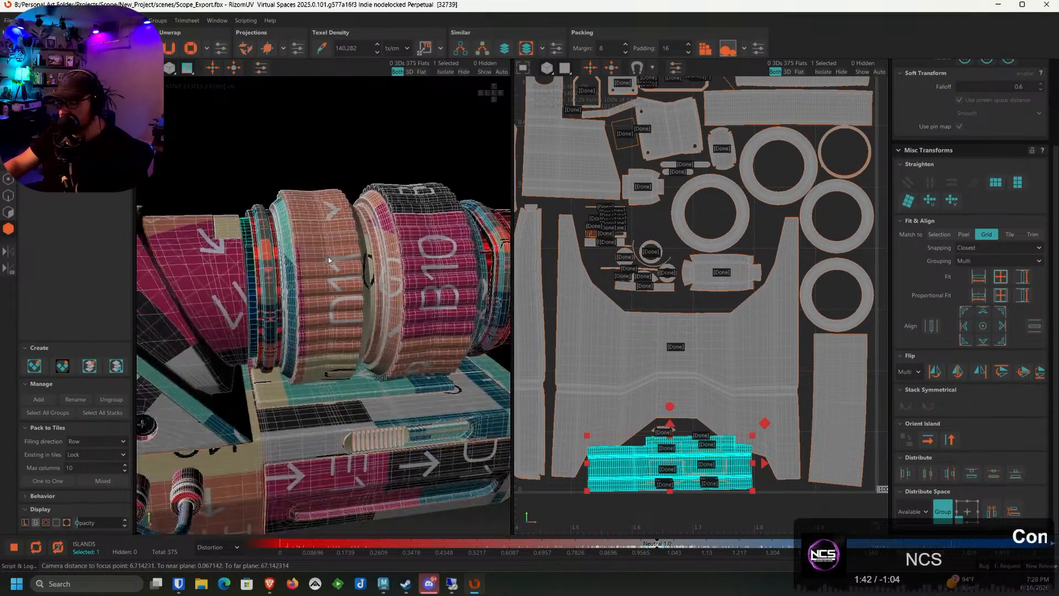
pyautogui.scroll(-1, 682, 229)
pyautogui.keyDown('alt'); pyautogui.moveTo(669, 226); pyautogui.dragTo(684, 255, button='middle'); pyautogui.keyUp('alt')
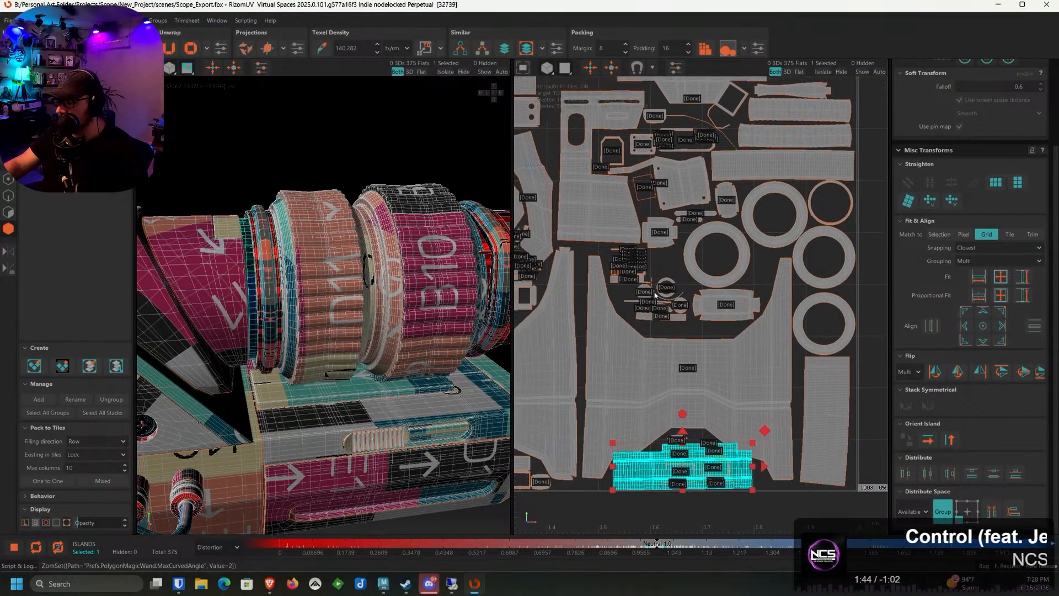
pyautogui.scroll(3, 674, 256)
pyautogui.keyDown('alt'); pyautogui.moveTo(691, 339); pyautogui.dragTo(641, 179, button='middle'); pyautogui.keyUp('alt')
pyautogui.moveTo(659, 395); pyautogui.dragTo(678, 536)
# Move the notched rectangular panel out of the large panel's upper gap to the upper part of the tile
pyautogui.click(686, 128)
pyautogui.keyDown('alt'); pyautogui.moveTo(684, 115); pyautogui.dragTo(698, 251, button='middle'); pyautogui.keyUp('alt')
pyautogui.scroll(-3, 702, 276)
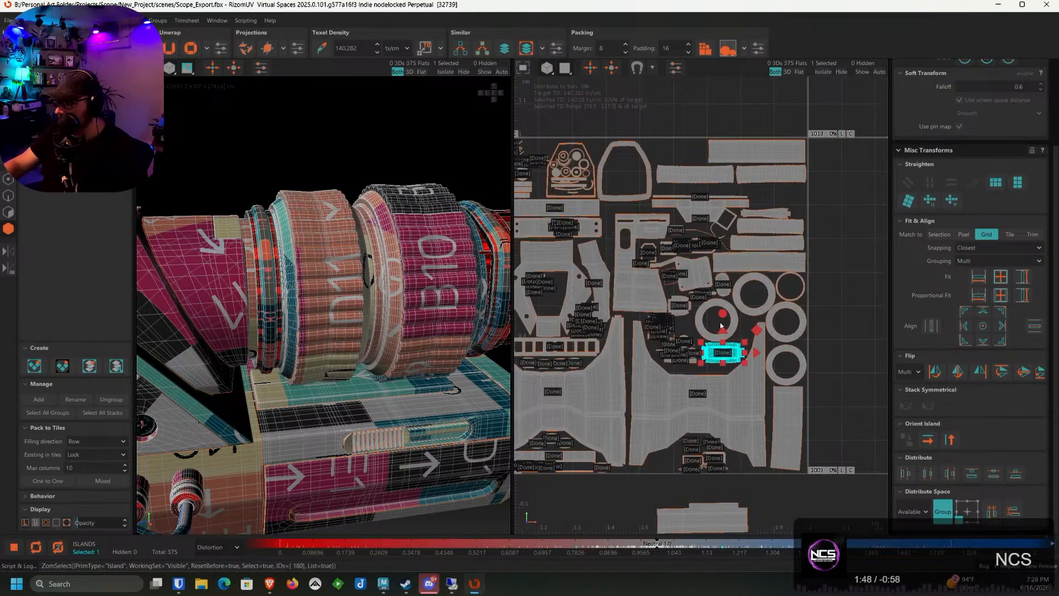
pyautogui.moveTo(730, 354); pyautogui.dragTo(705, 167)
pyautogui.scroll(5, 673, 154)
pyautogui.keyDown('alt'); pyautogui.moveTo(706, 167); pyautogui.dragTo(704, 342, button='middle'); pyautogui.keyUp('alt')
# Move the eight small disc, ring, arc and strip islands down beside the small rectangles at the tile's lower edge
pyautogui.moveTo(609, 259); pyautogui.dragTo(608, 257)
pyautogui.scroll(-1, 620, 301)
pyautogui.keyDown('alt'); pyautogui.moveTo(630, 427); pyautogui.dragTo(670, 214, button='middle'); pyautogui.keyUp('alt')
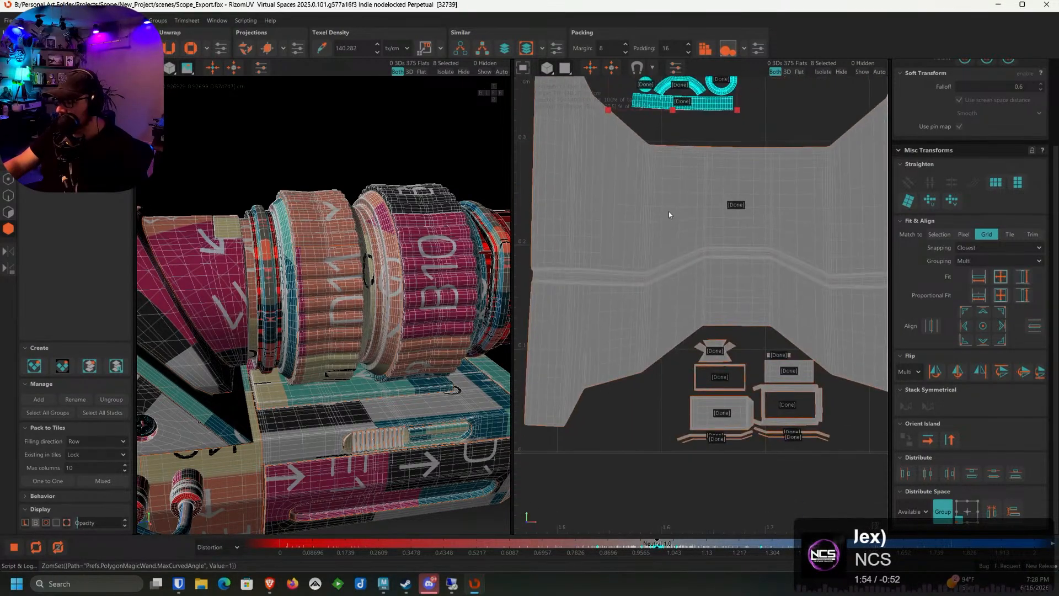
pyautogui.moveTo(652, 203); pyautogui.dragTo(626, 422)
pyautogui.scroll(3, 626, 423)
pyautogui.keyDown('alt'); pyautogui.moveTo(639, 436); pyautogui.dragTo(668, 324, button='middle'); pyautogui.keyUp('alt')
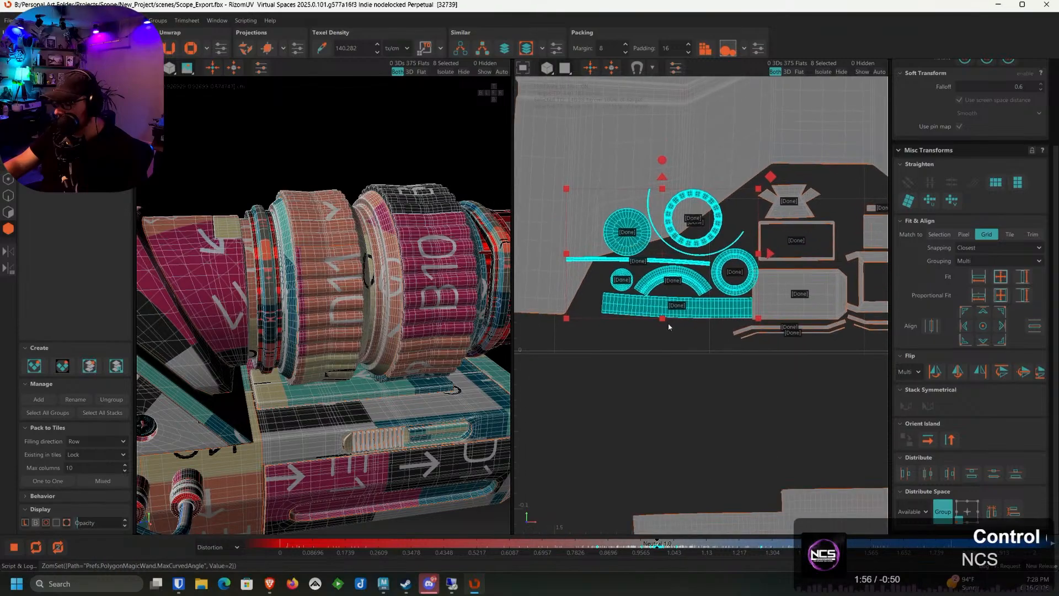
pyautogui.moveTo(663, 315); pyautogui.dragTo(638, 340)
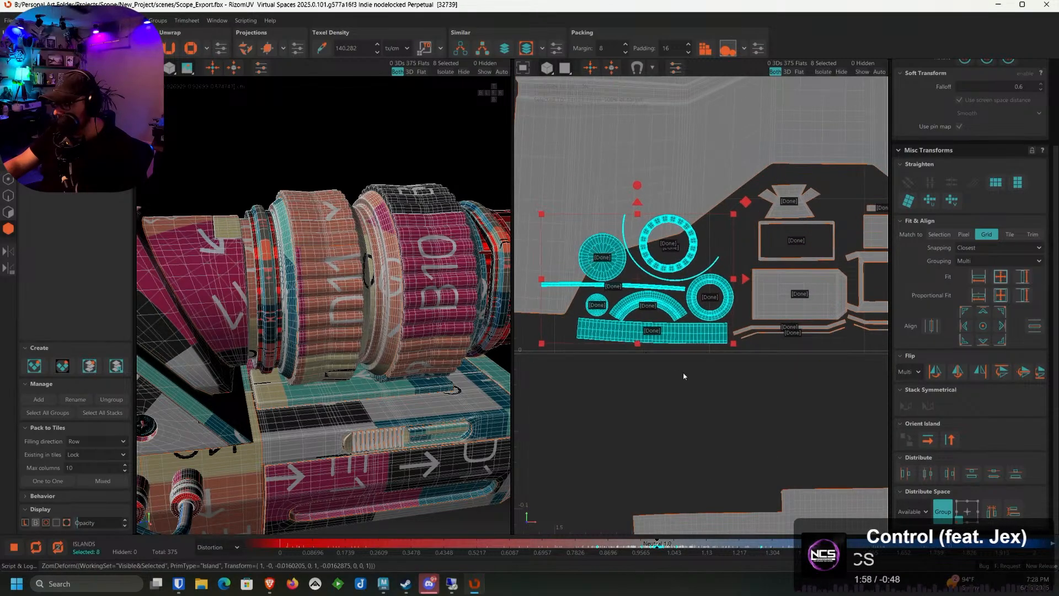
# Shift the upper ring, disc, thin arc and thin strip closer to the small rectangles, then drop the ring from the selection
pyautogui.keyDown('ctrl'); pyautogui.moveTo(712, 380); pyautogui.dragTo(593, 301); pyautogui.keyUp('ctrl')
pyautogui.scroll(2, 653, 303)
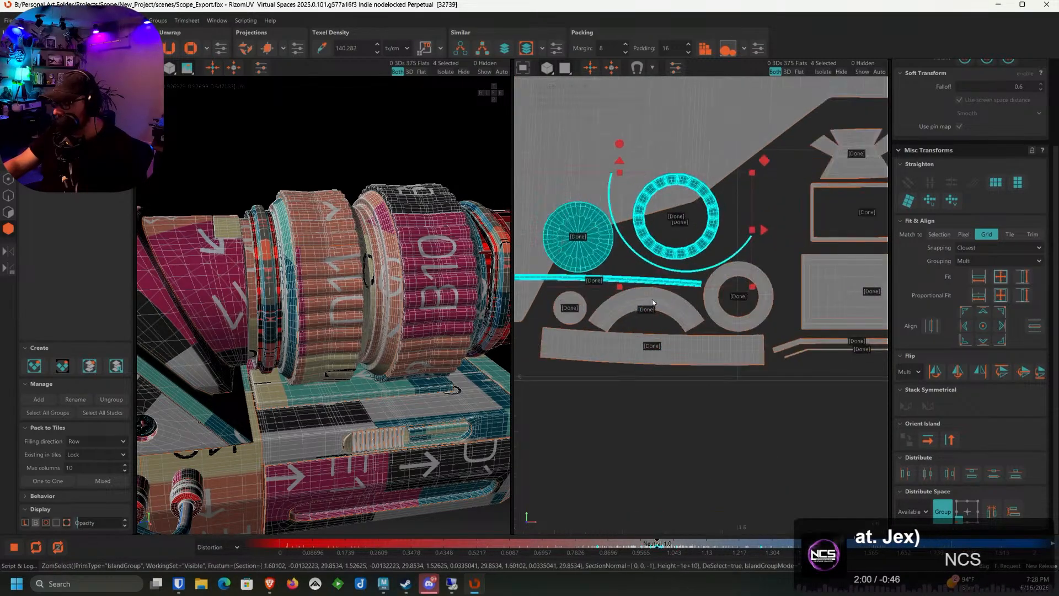
pyautogui.moveTo(677, 280); pyautogui.dragTo(763, 272)
pyautogui.scroll(2, 755, 256)
pyautogui.keyDown('ctrl'); pyautogui.click(767, 259); pyautogui.keyUp('ctrl')
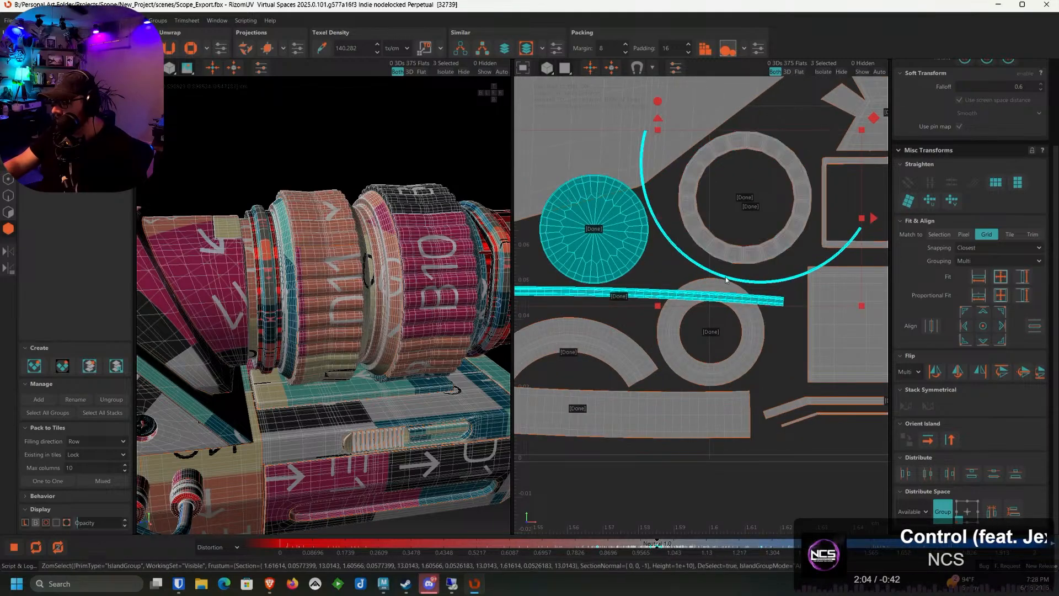
# Tuck the disc, thin arc and thin strip in below the ring and remove the disc from the selection
pyautogui.scroll(-1, 717, 265)
pyautogui.keyDown('alt'); pyautogui.moveTo(671, 270); pyautogui.dragTo(718, 246, button='middle'); pyautogui.keyUp('alt')
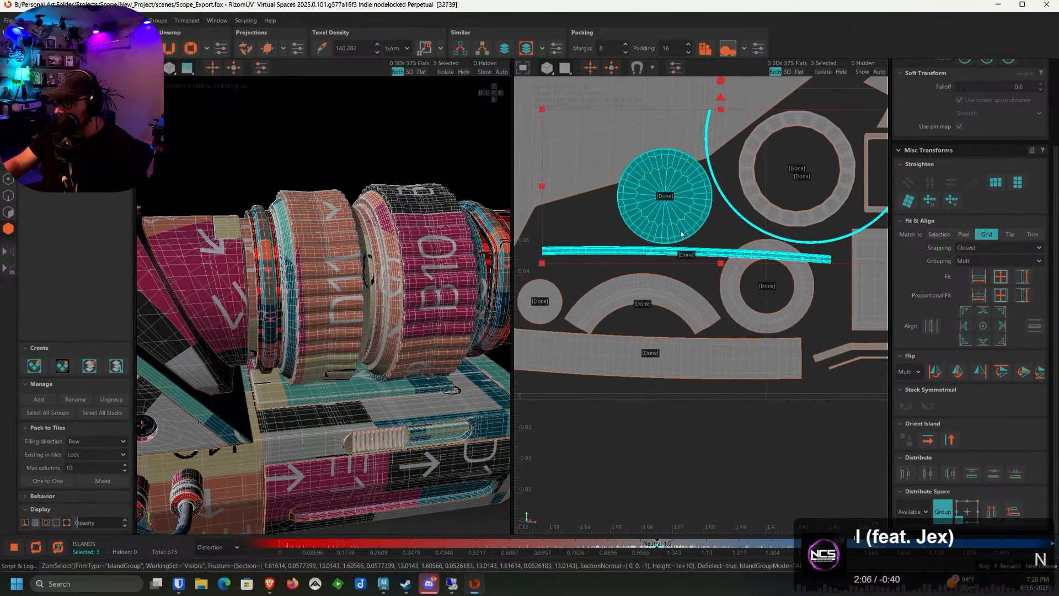
pyautogui.moveTo(683, 231); pyautogui.dragTo(705, 237)
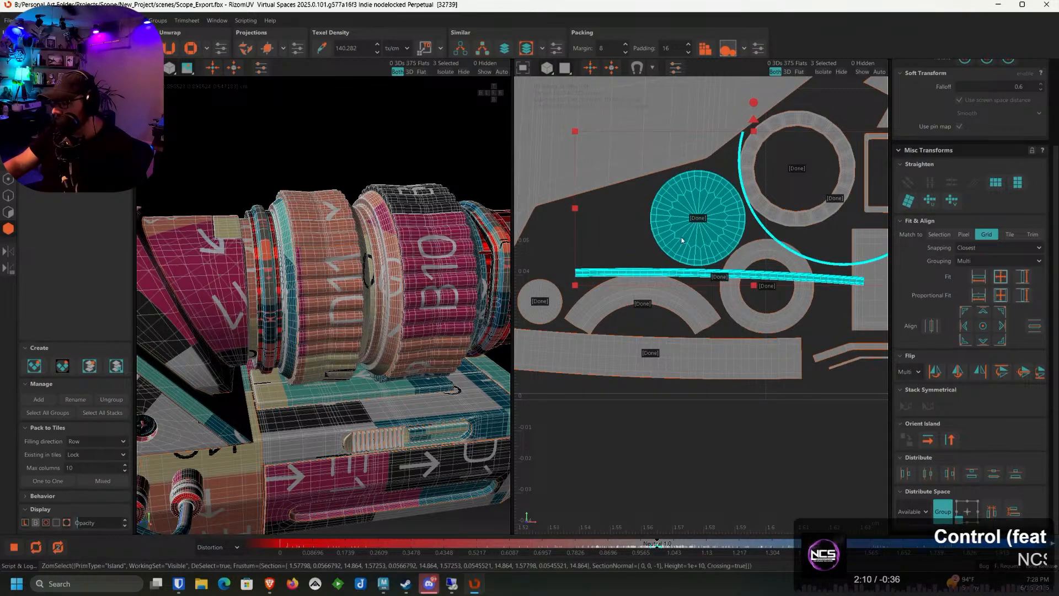
pyautogui.keyDown('ctrl'); pyautogui.click(702, 228); pyautogui.keyUp('ctrl')
# Move the thin arc and thin strip together along the tile's lower edge, beneath the gap between the two large panels
pyautogui.scroll(-5, 691, 272)
pyautogui.moveTo(645, 294); pyautogui.dragTo(516, 338)
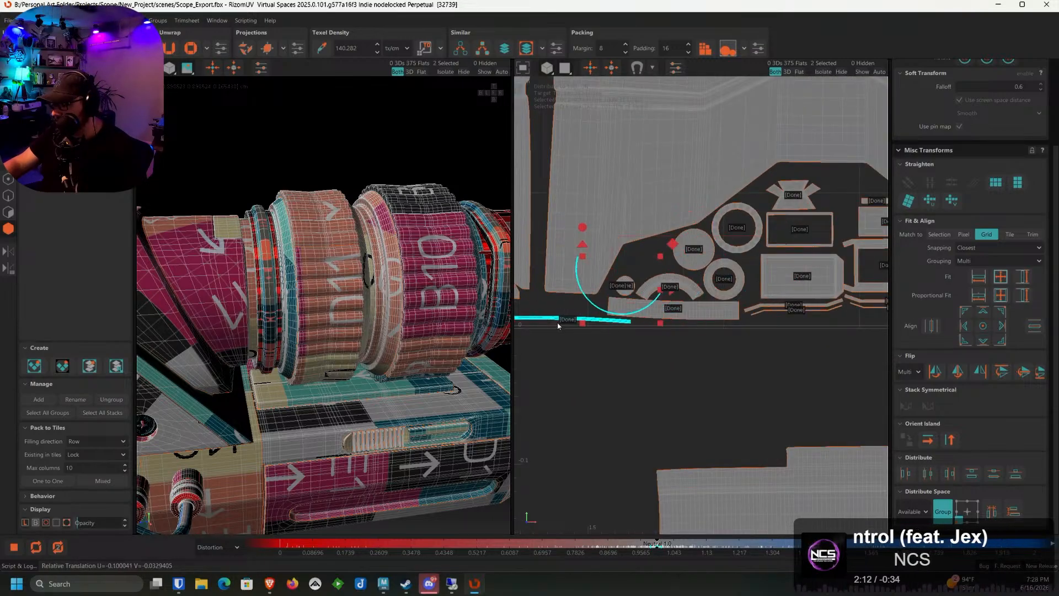
pyautogui.scroll(4, 696, 296)
pyautogui.moveTo(725, 261); pyautogui.dragTo(651, 264)
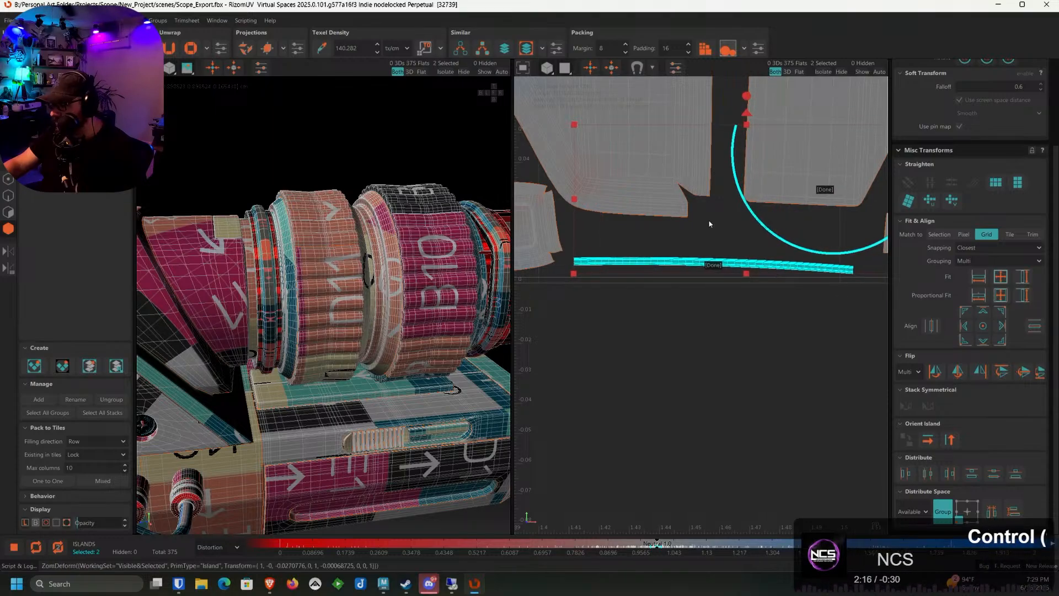
# Move and rotate the thin arc alone so that it curves around the large panel's lower corner, and deselect it
pyautogui.keyDown('ctrl'); pyautogui.click(709, 265); pyautogui.keyUp('ctrl')
pyautogui.moveTo(754, 227); pyautogui.dragTo(736, 227)
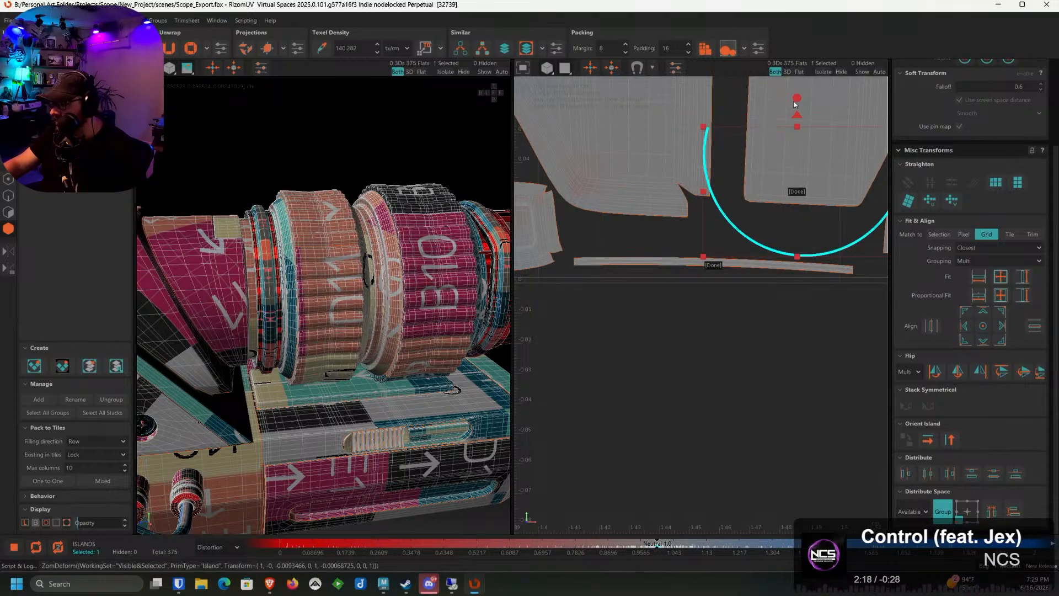
pyautogui.moveTo(798, 110); pyautogui.dragTo(733, 181)
pyautogui.keyDown('alt'); pyautogui.moveTo(777, 91); pyautogui.dragTo(710, 168, button='middle'); pyautogui.keyUp('alt')
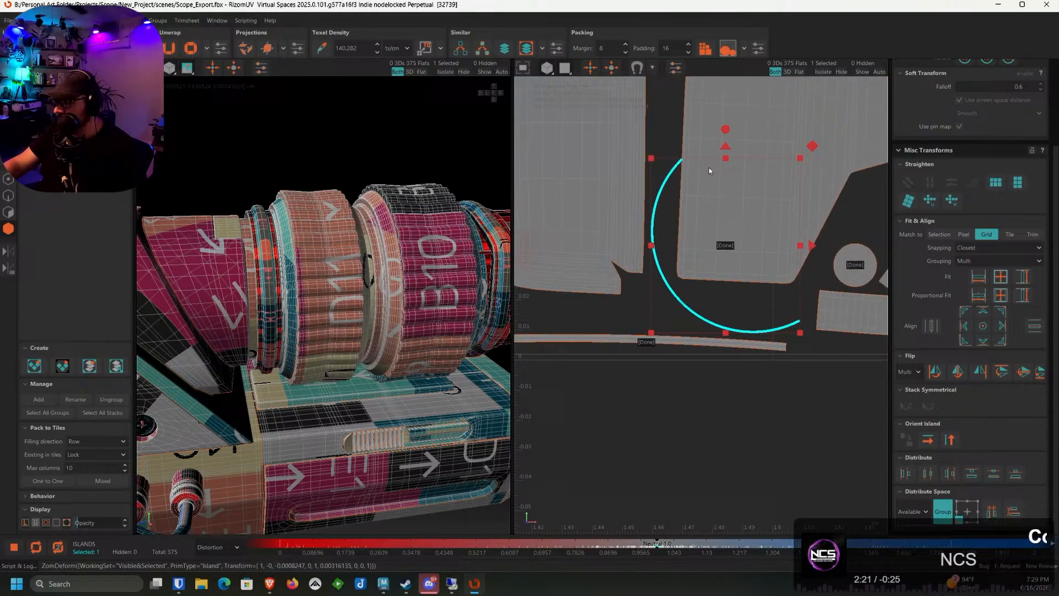
pyautogui.click(725, 129)
pyautogui.hotkey('ctrl', 'z')
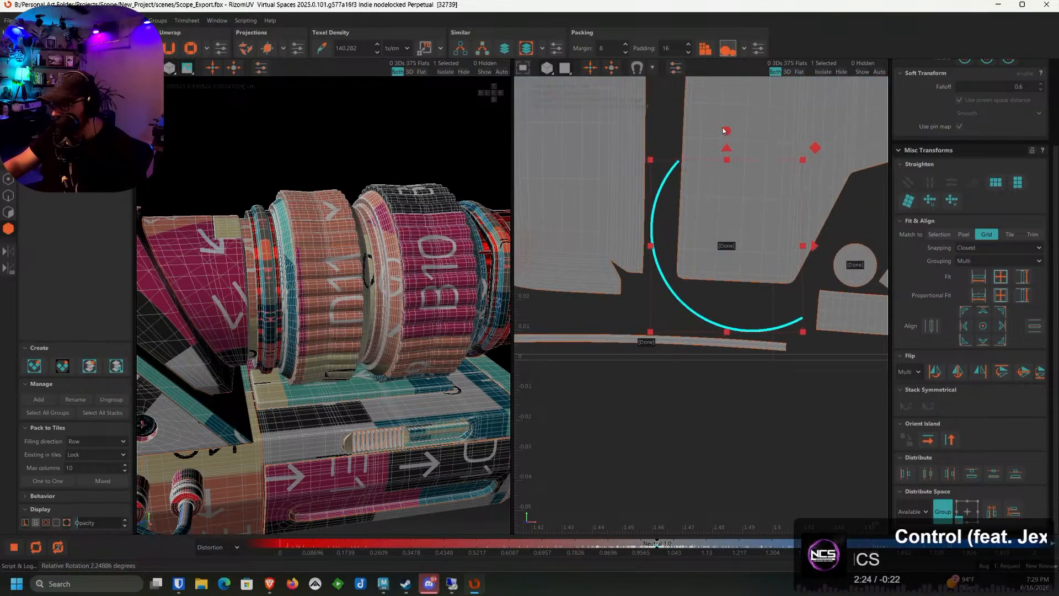
pyautogui.click(737, 412)
pyautogui.scroll(-5, 724, 406)
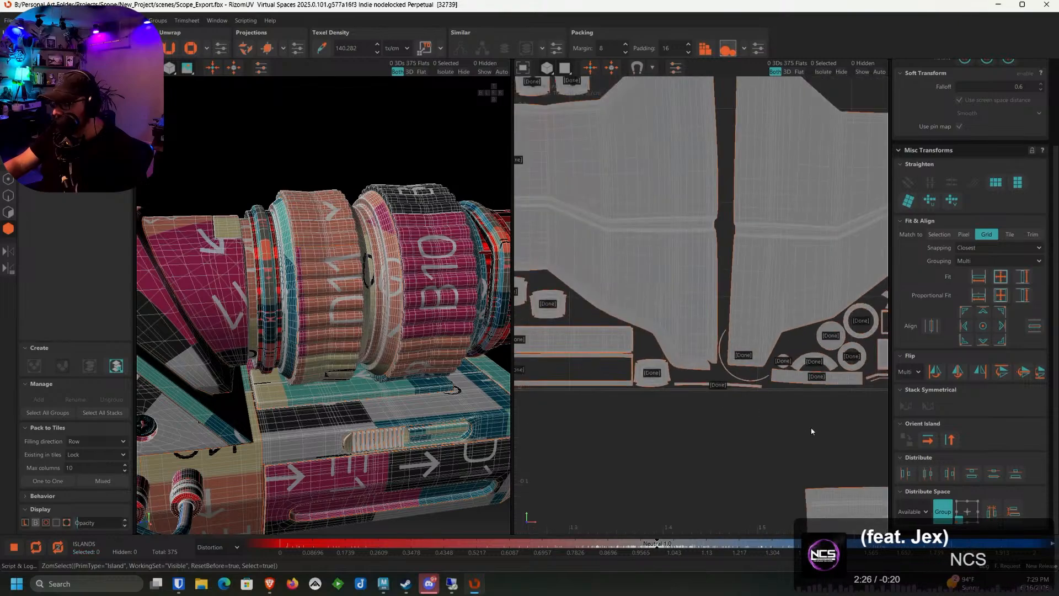
# Move the stepped strip from below the tile into the large panel's upper gap
pyautogui.scroll(-3, 724, 406)
pyautogui.click(751, 441)
pyautogui.moveTo(752, 441); pyautogui.dragTo(746, 243)
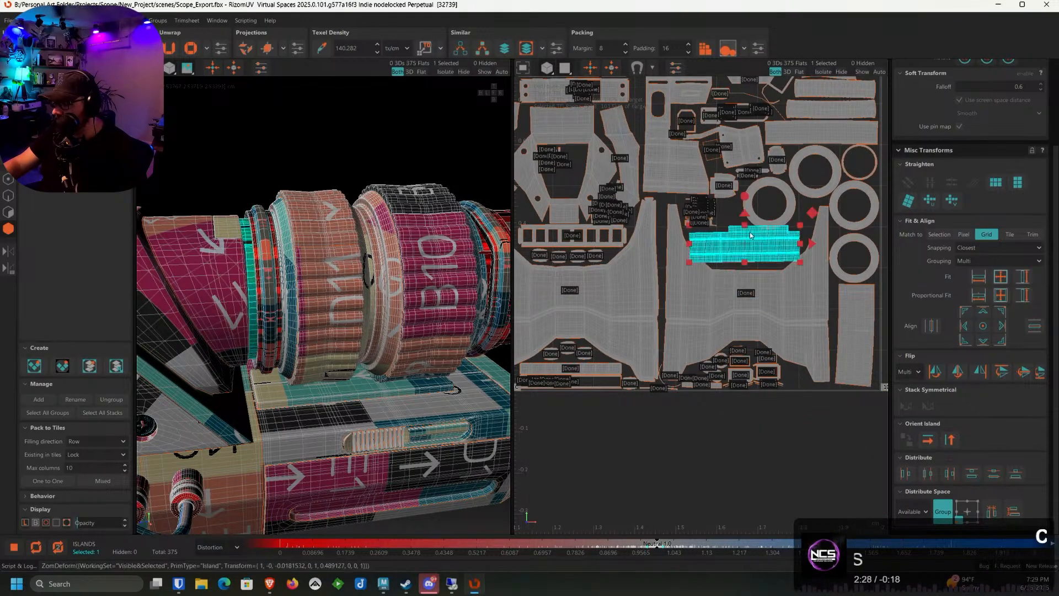
# Try rotating the stepped strip within the large panel's upper gap
pyautogui.scroll(5, 745, 217)
pyautogui.hotkey('ctrl', 'z')
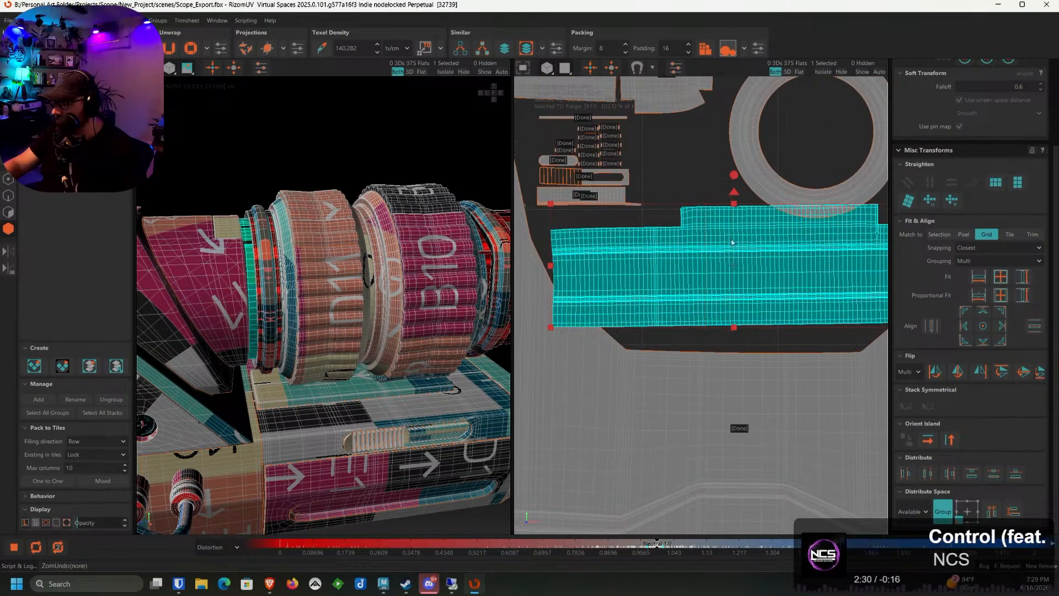
pyautogui.moveTo(735, 176); pyautogui.dragTo(710, 349)
pyautogui.scroll(-2, 720, 309)
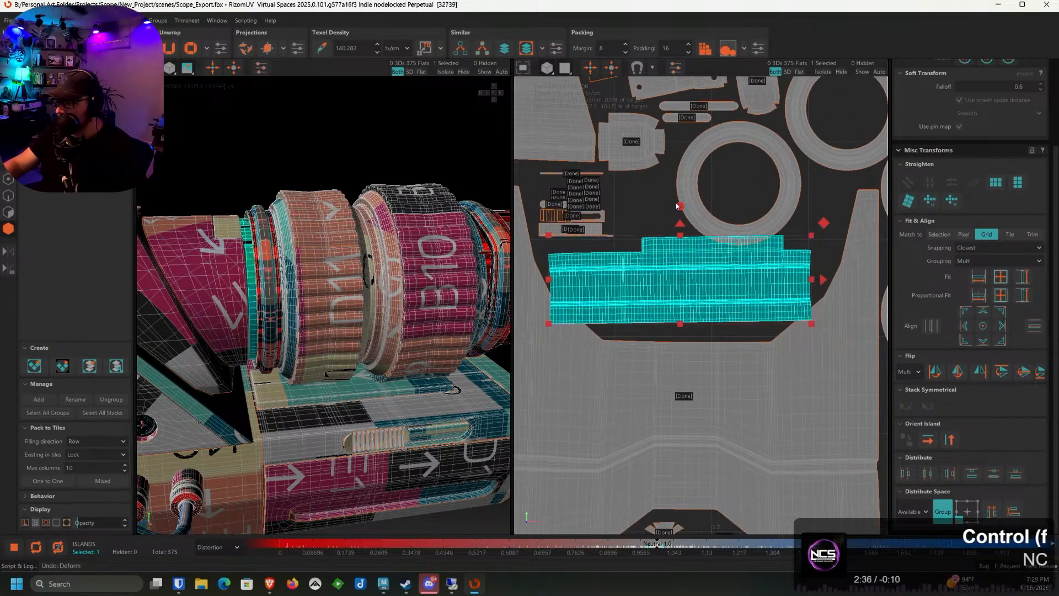
# Undo the last rotation, then level the stepped strip, position it within the large panel's upper gap, and deselect it
pyautogui.hotkey('ctrl', 'z')
pyautogui.scroll(-2, 677, 206)
pyautogui.moveTo(682, 471); pyautogui.dragTo(684, 259)
pyautogui.scroll(2, 683, 275)
pyautogui.scroll(1, 716, 165)
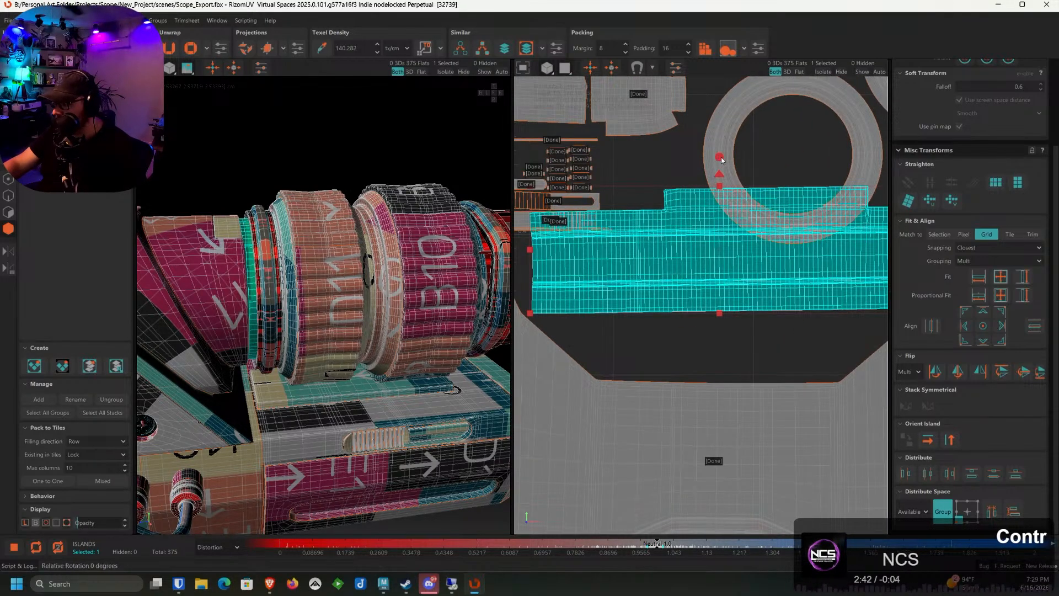
pyautogui.moveTo(721, 158); pyautogui.dragTo(723, 159)
pyautogui.moveTo(763, 280); pyautogui.dragTo(708, 264, button='middle')
pyautogui.scroll(1, 707, 265)
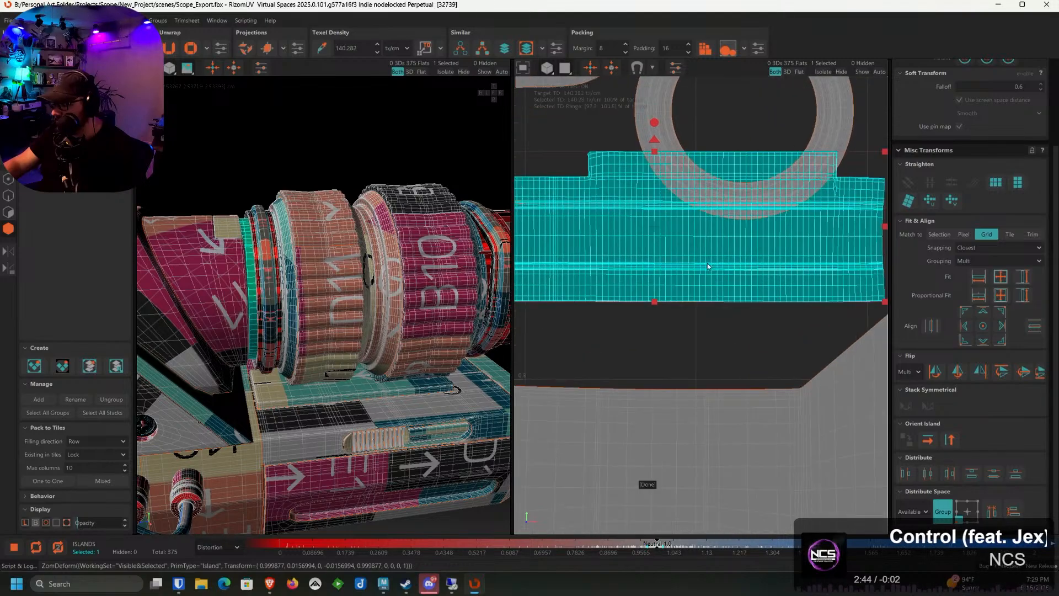
pyautogui.moveTo(708, 264); pyautogui.dragTo(706, 277)
pyautogui.scroll(-2, 675, 329)
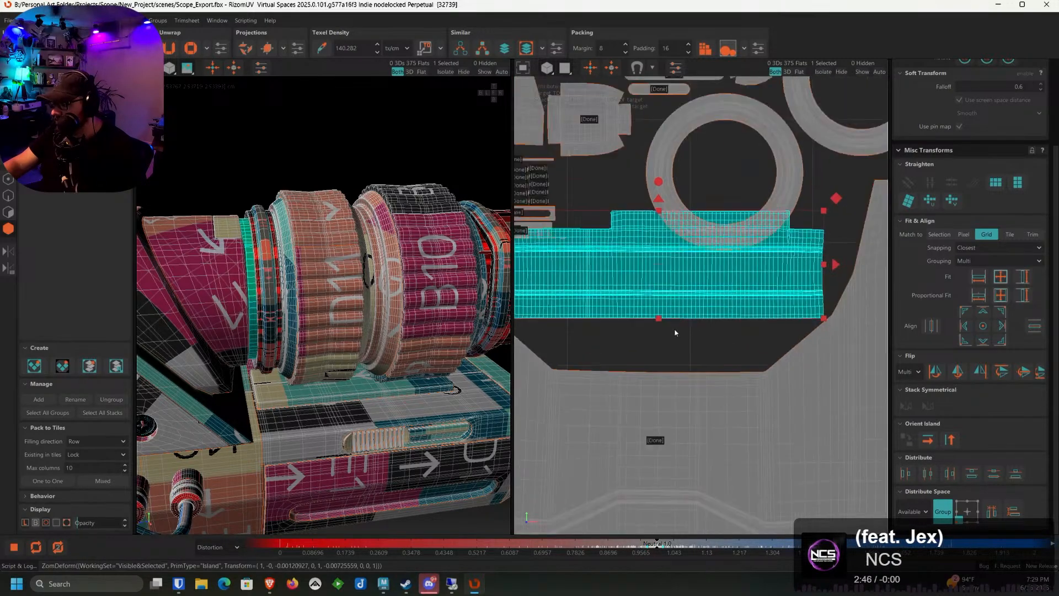
pyautogui.moveTo(637, 331); pyautogui.dragTo(681, 347, button='middle')
pyautogui.scroll(2, 657, 336)
pyautogui.scroll(-2, 681, 347)
pyautogui.moveTo(641, 280); pyautogui.dragTo(705, 369, button='middle')
pyautogui.scroll(1, 705, 370)
pyautogui.click(718, 300)
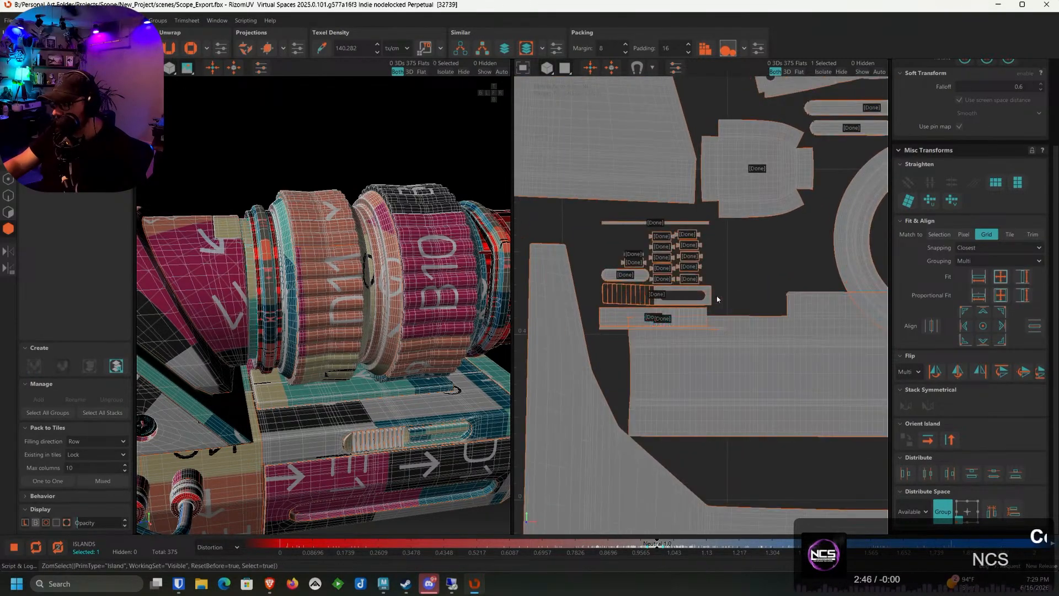
# Move the short grid strip and the thin strip together into the space between the stepped strip and large panel, and deselect them
pyautogui.scroll(4, 703, 313)
pyautogui.moveTo(524, 378); pyautogui.dragTo(526, 332)
pyautogui.moveTo(526, 332); pyautogui.dragTo(586, 281, button='middle')
pyautogui.scroll(-1, 613, 290)
pyautogui.moveTo(628, 296); pyautogui.dragTo(795, 595)
pyautogui.moveTo(769, 530); pyautogui.dragTo(707, 279, button='middle')
pyautogui.moveTo(712, 373); pyautogui.dragTo(734, 343)
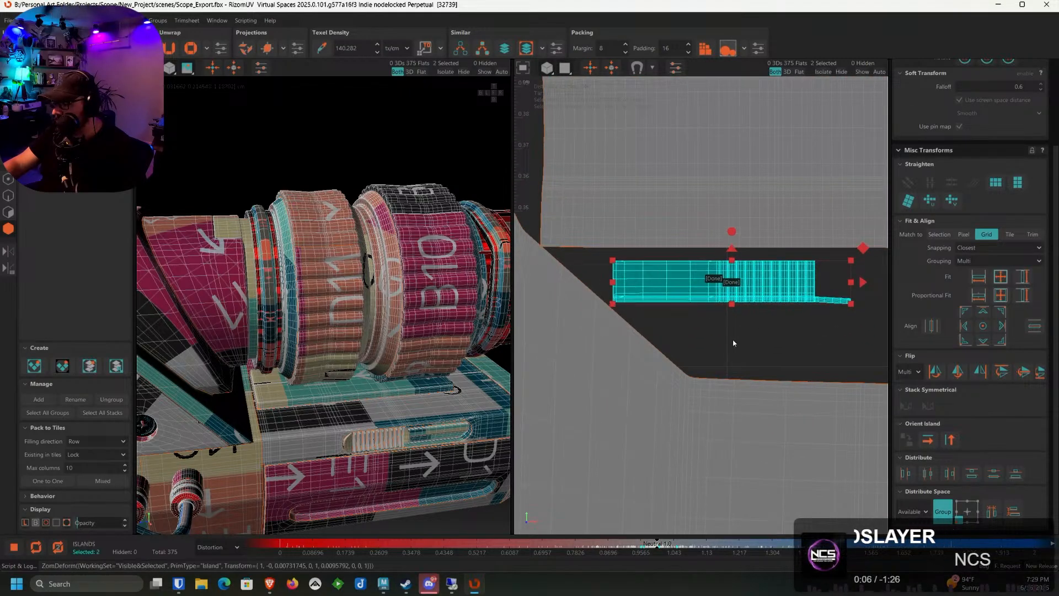
pyautogui.click(734, 343)
# Move the two rounded bars beneath the stepped strip and the small notched island into the neighbouring ring's hole
pyautogui.scroll(-5, 721, 266)
pyautogui.scroll(3, 687, 320)
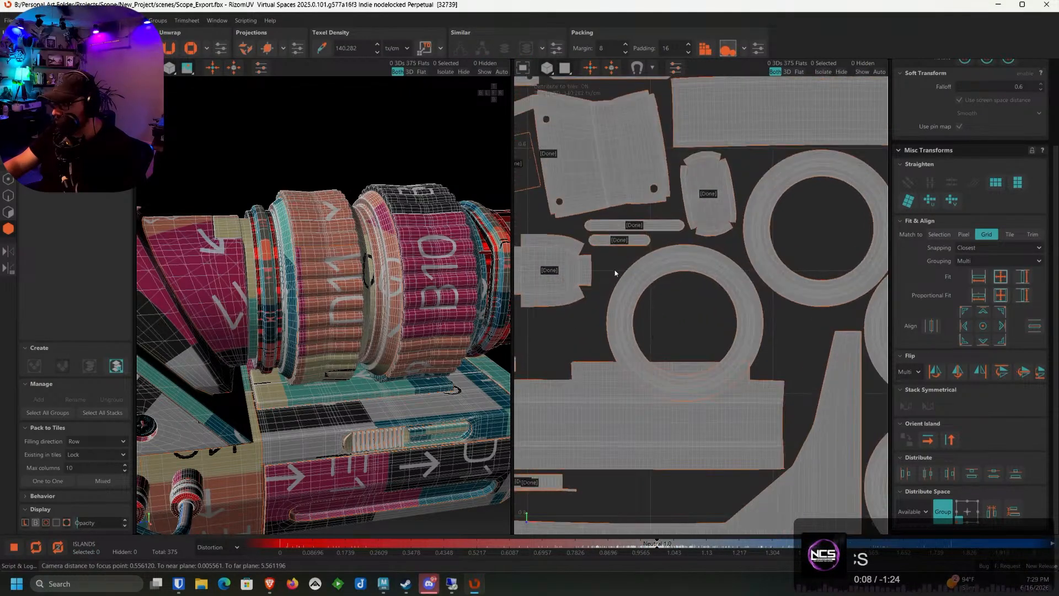
pyautogui.click(615, 233)
pyautogui.moveTo(615, 233); pyautogui.dragTo(636, 478)
pyautogui.click(718, 207)
pyautogui.moveTo(718, 207); pyautogui.dragTo(819, 242)
# Move the ring overlapping the stepped strip upward until it clears the strip, and deselect it
pyautogui.click(681, 262)
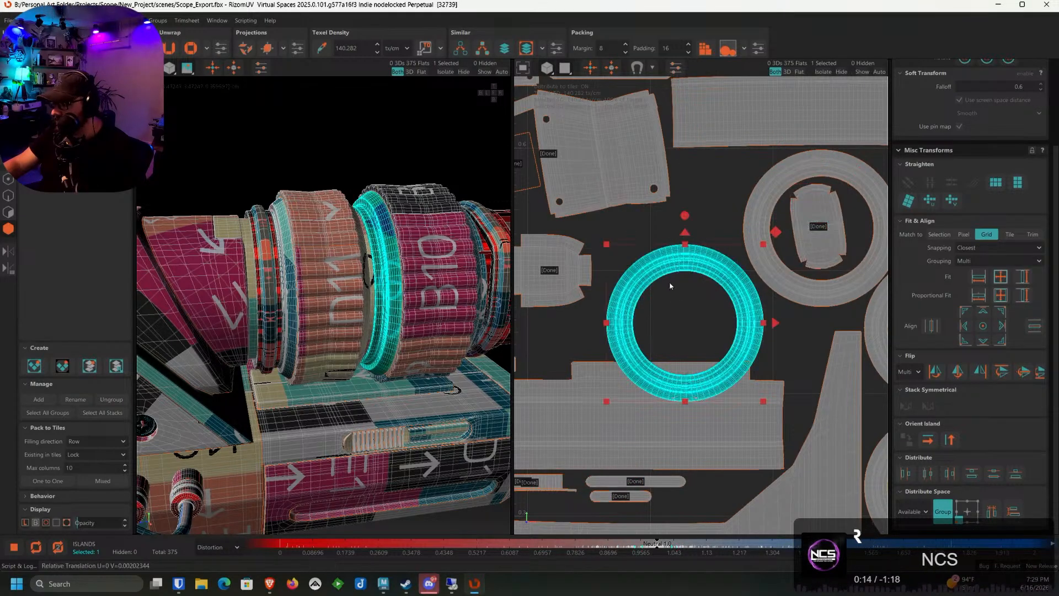
pyautogui.moveTo(673, 299); pyautogui.dragTo(660, 260)
pyautogui.scroll(5, 701, 307)
pyautogui.click(847, 349)
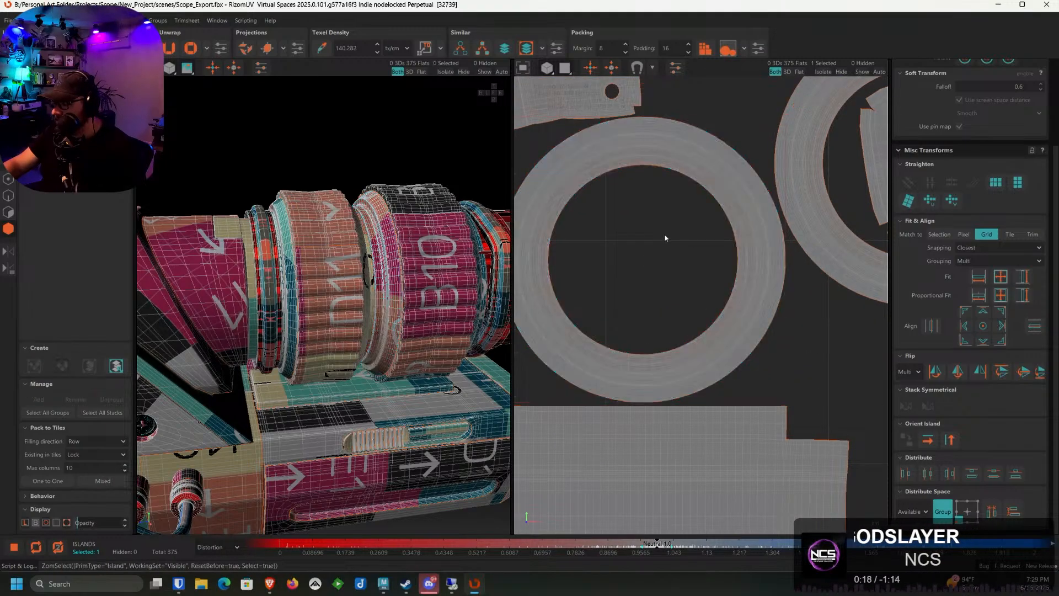
# Select the island group containing the stepped strip, thin ring and tall strip, and tag it as Done
pyautogui.scroll(-5, 642, 269)
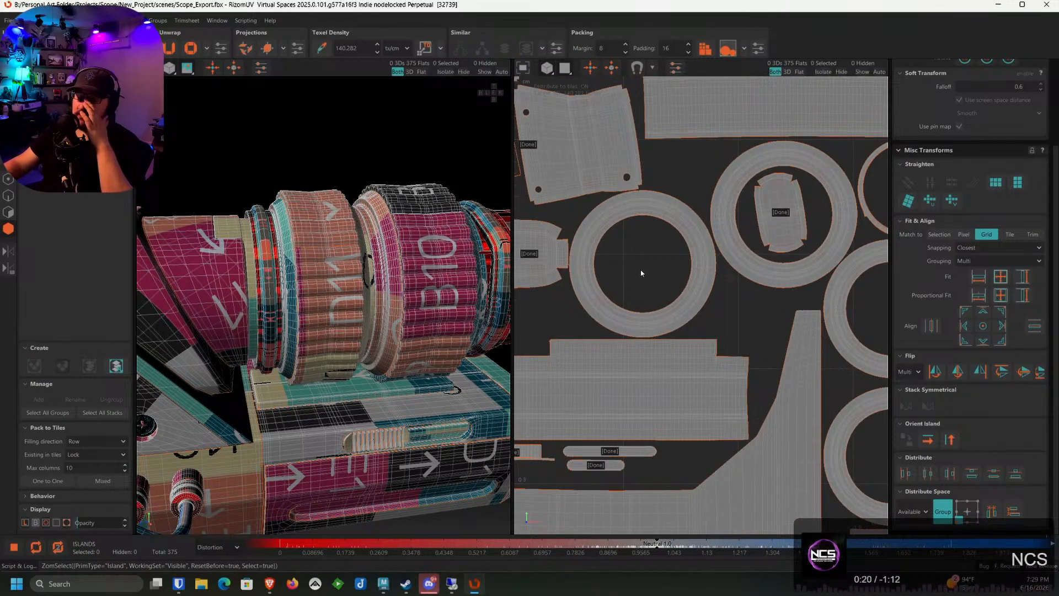
pyautogui.scroll(-8, 638, 283)
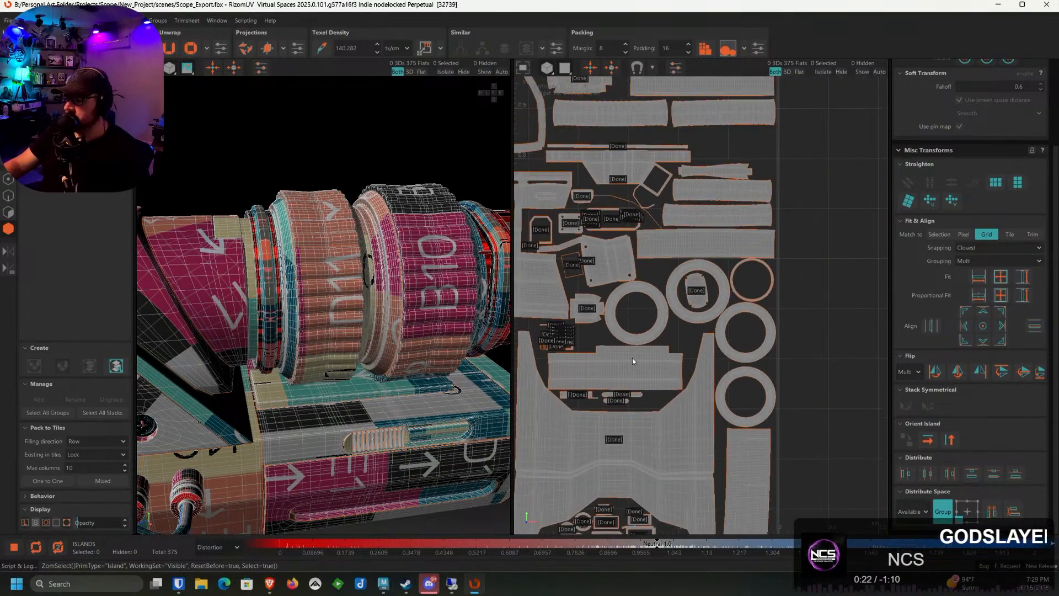
pyautogui.scroll(-2, 712, 356)
pyautogui.scroll(8, 811, 220)
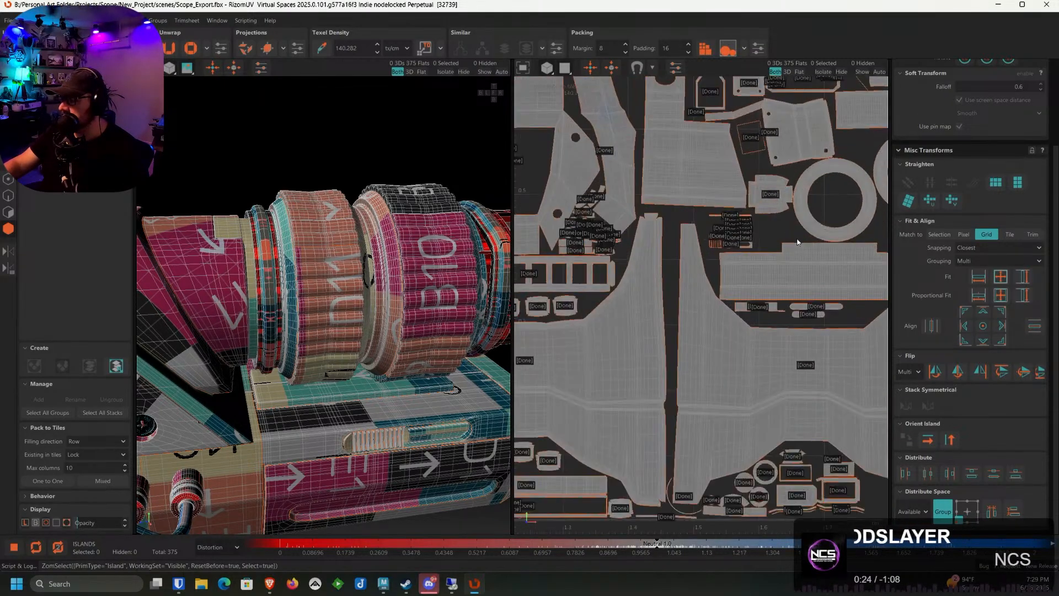
pyautogui.click(811, 222)
pyautogui.moveTo(811, 223); pyautogui.dragTo(743, 247, button='middle')
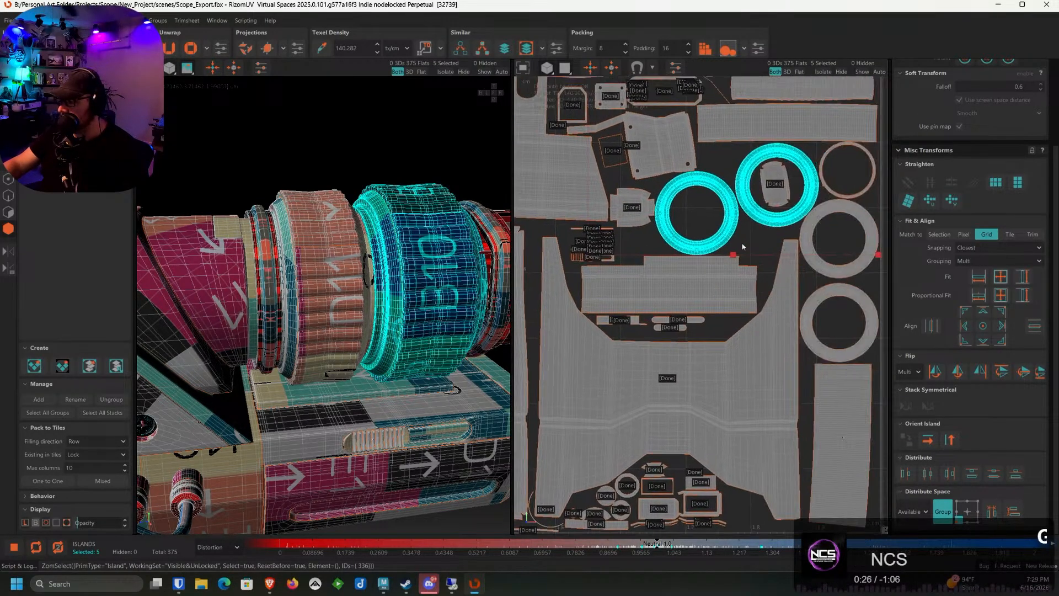
pyautogui.click(689, 266)
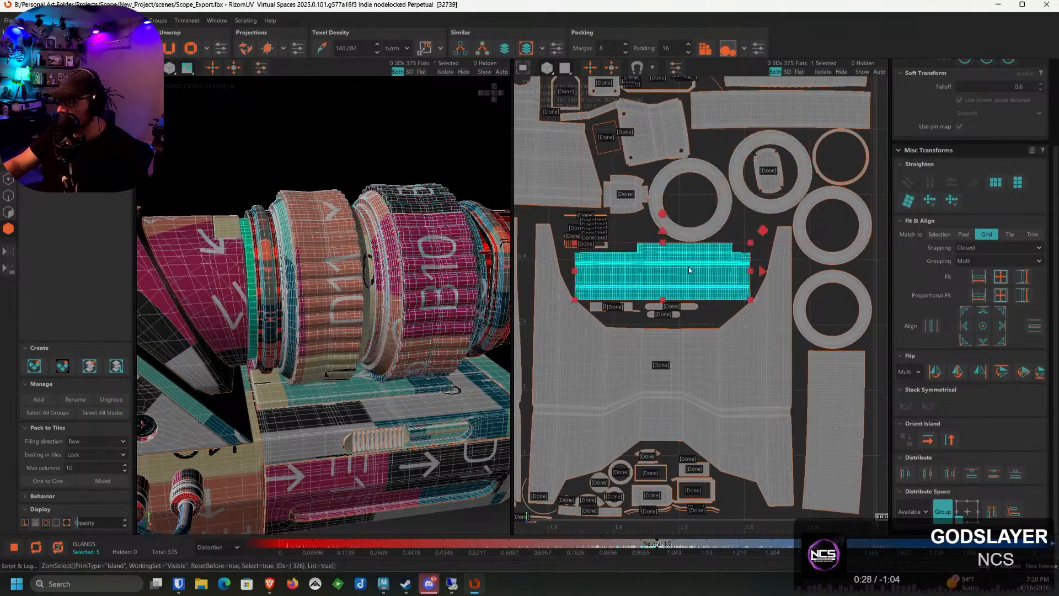
pyautogui.rightClick(689, 266)
pyautogui.moveTo(772, 346)
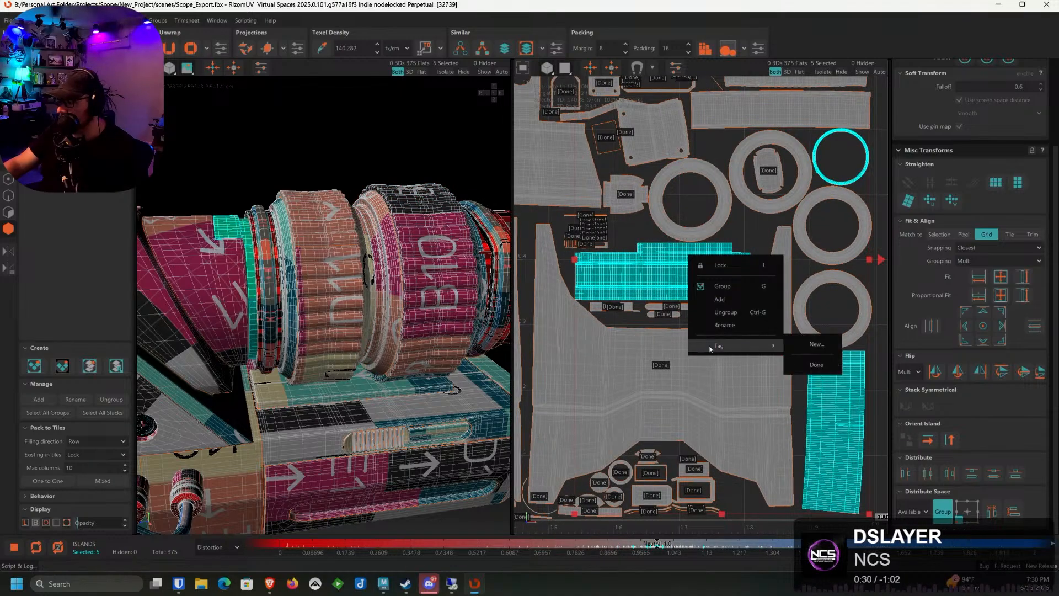
pyautogui.click(813, 367)
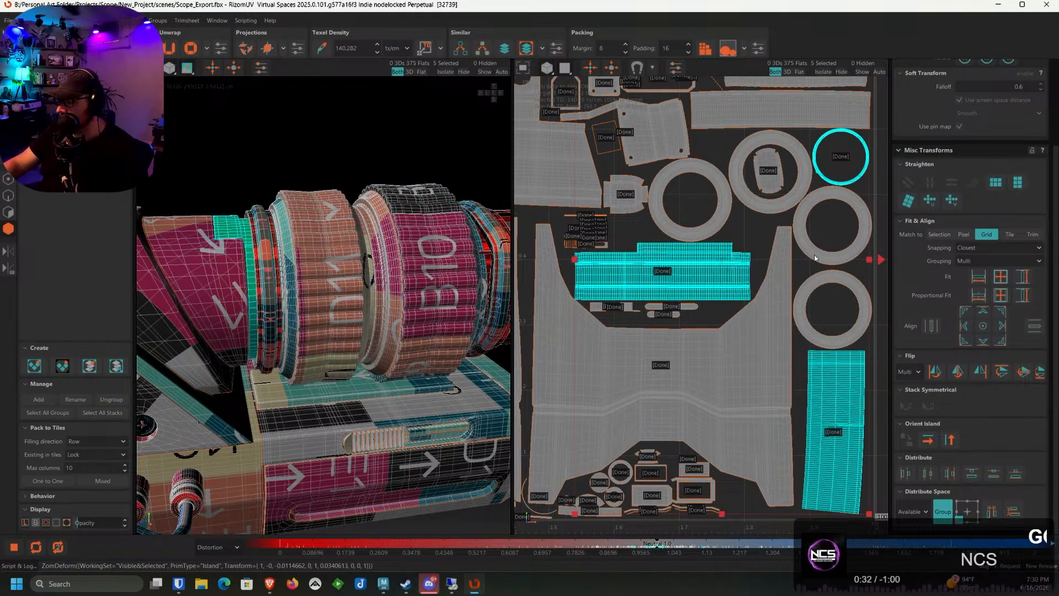
# Tag the front knurled sleeve's island group, including its two vertically stacked rings, as Done
pyautogui.click(861, 301)
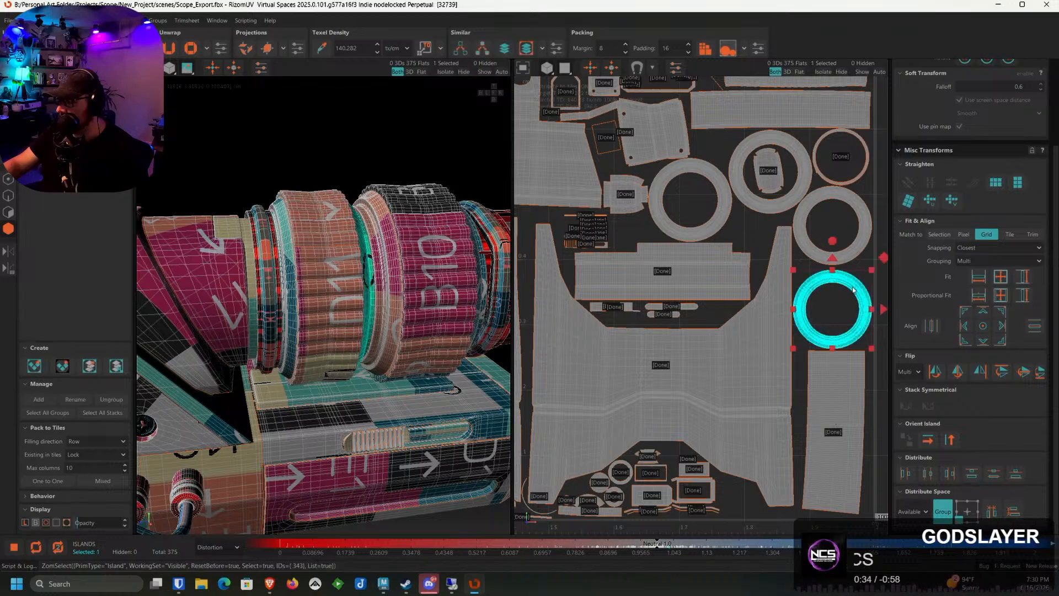
pyautogui.rightClick(854, 279)
pyautogui.moveTo(875, 369)
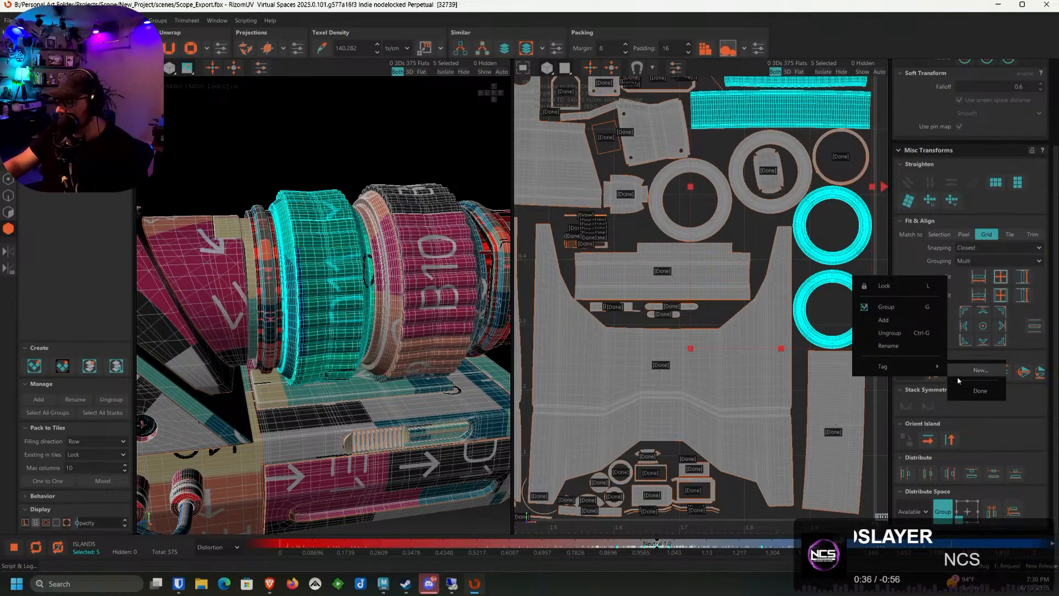
pyautogui.click(966, 392)
# Tag the second knurled sleeve's island group with its two large rings as Done, and save Scope_Export.fbx
pyautogui.click(667, 218)
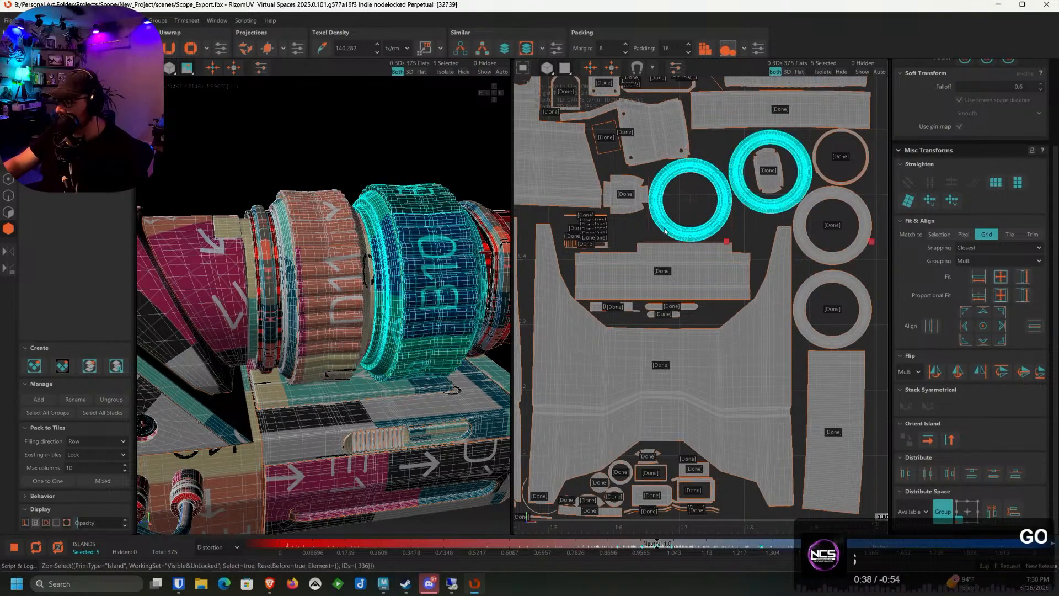
pyautogui.rightClick(667, 218)
pyautogui.moveTo(733, 306)
pyautogui.click(770, 328)
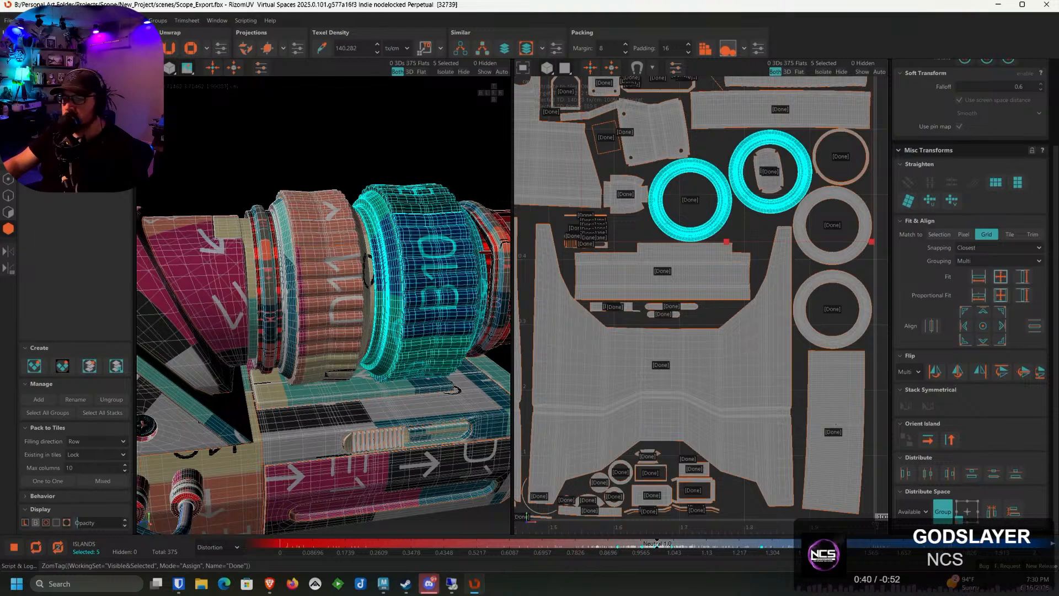
pyautogui.click(8, 20)
pyautogui.click(199, 109)
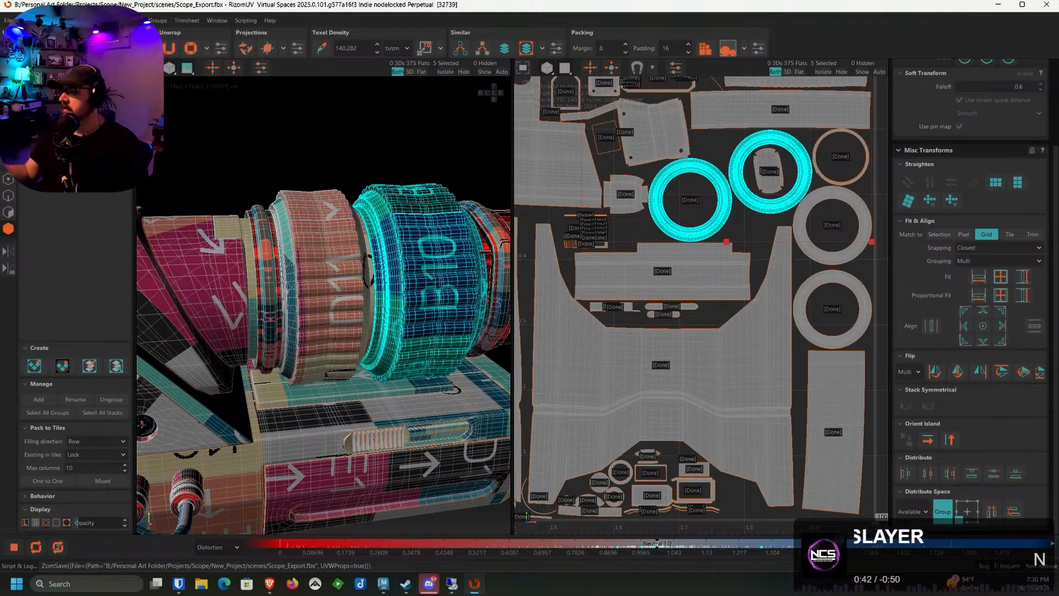
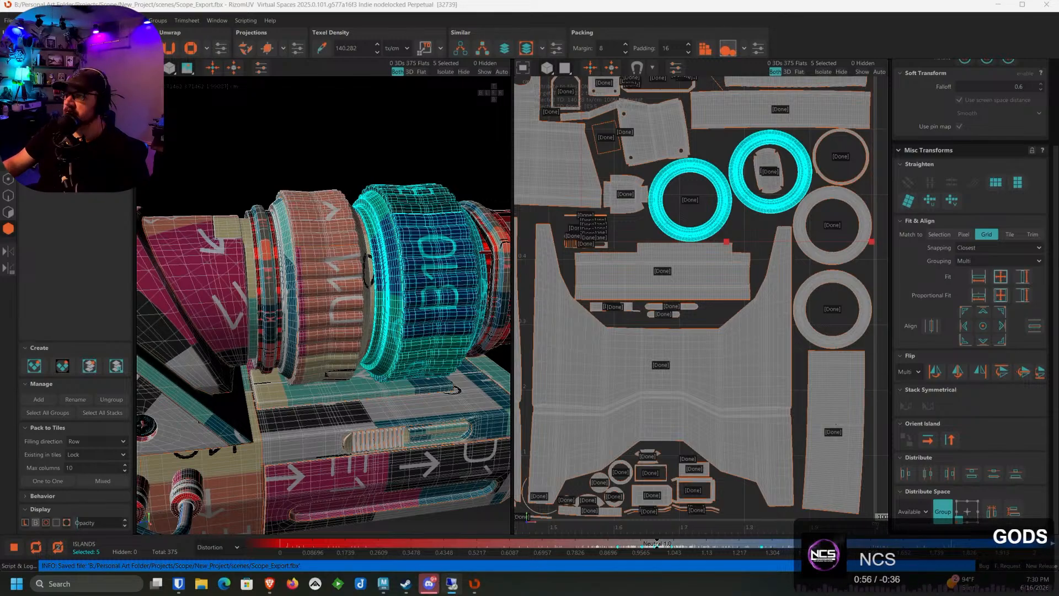
# Examine the packed ring islands and the scope's barrel, collars and sleeves for parts that still need UV work
pyautogui.scroll(5, 570, 141)
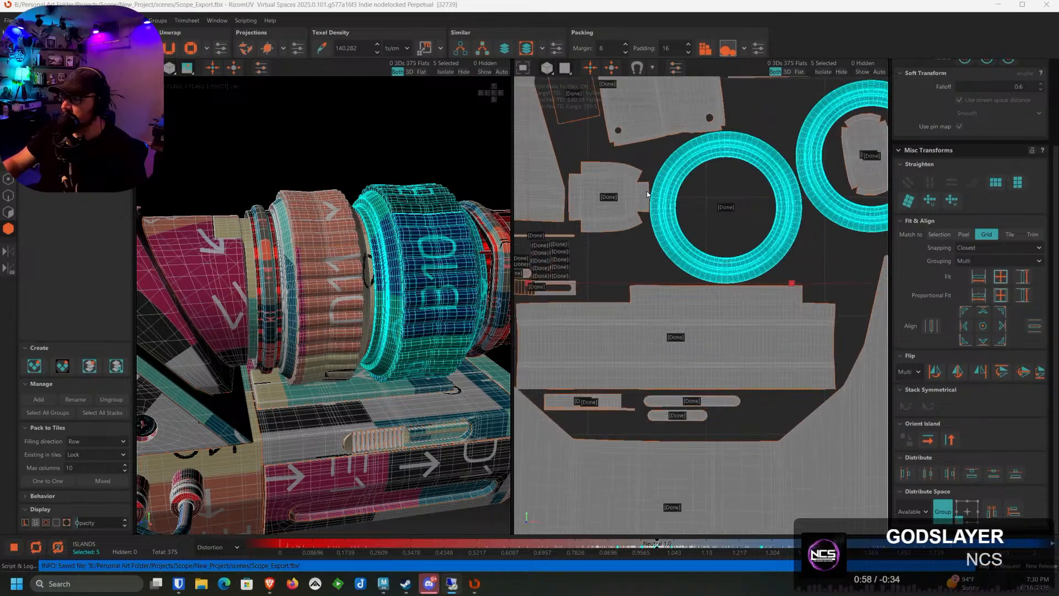
pyautogui.scroll(-4, 648, 180)
pyautogui.scroll(5, 648, 180)
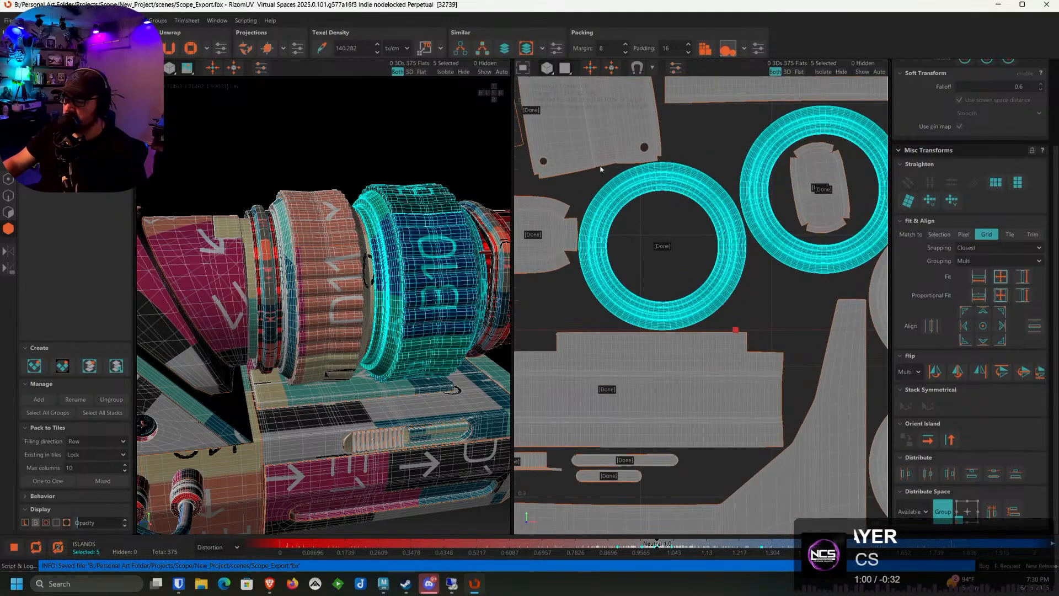
pyautogui.keyDown('alt'); pyautogui.moveTo(368, 219); pyautogui.dragTo(326, 234, button='middle'); pyautogui.keyUp('alt')
pyautogui.keyDown('alt'); pyautogui.moveTo(326, 234); pyautogui.dragTo(356, 263); pyautogui.keyUp('alt')
pyautogui.keyDown('alt'); pyautogui.moveTo(263, 266); pyautogui.dragTo(441, 221, button='middle'); pyautogui.keyUp('alt')
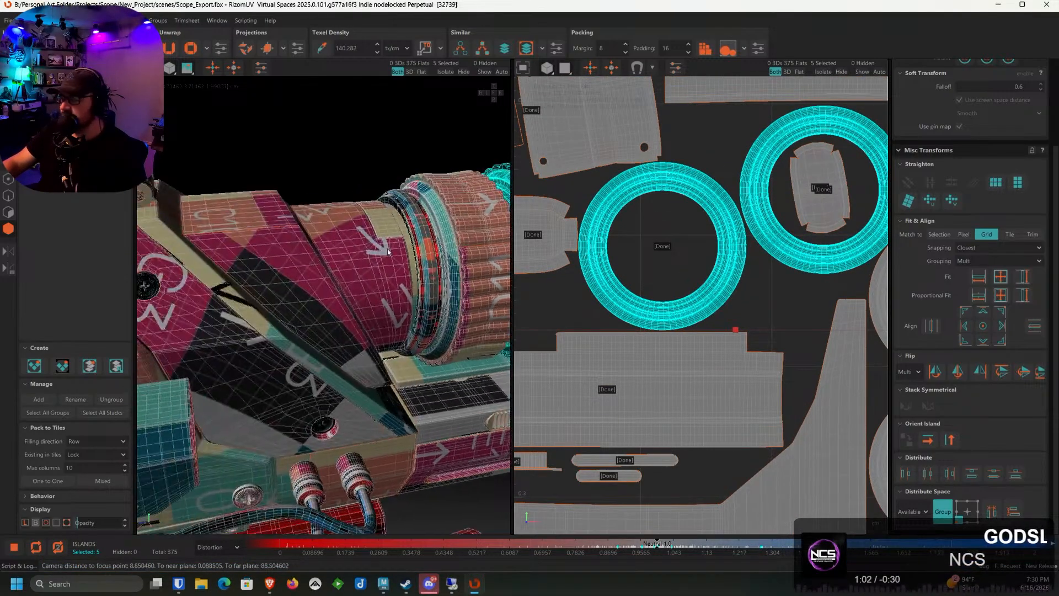
pyautogui.scroll(3, 380, 251)
pyautogui.scroll(-2, 379, 250)
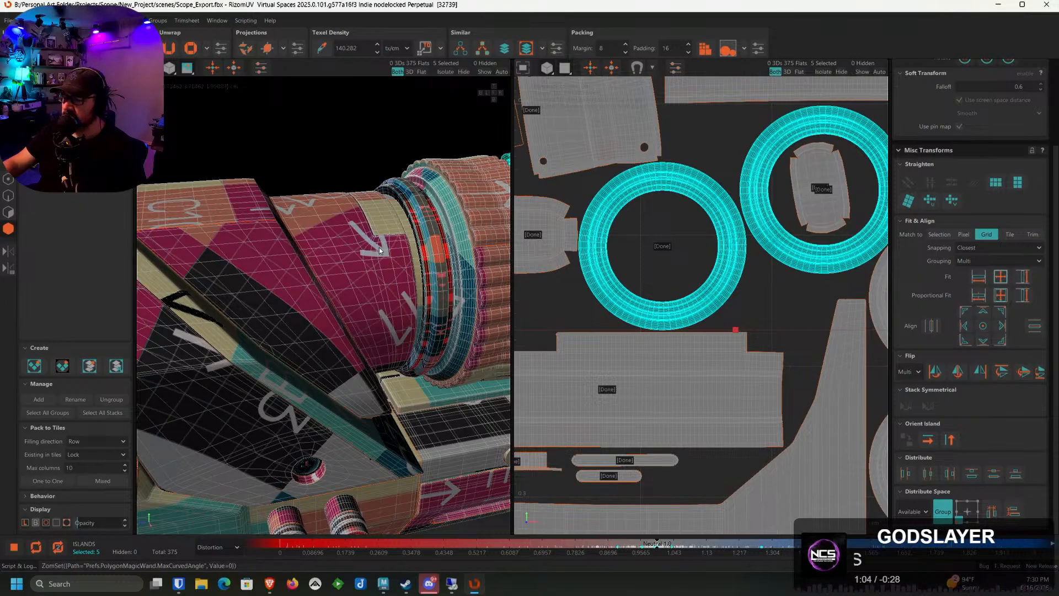
pyautogui.keyDown('alt'); pyautogui.moveTo(379, 251); pyautogui.dragTo(277, 302, button='middle'); pyautogui.keyUp('alt')
pyautogui.keyDown('alt'); pyautogui.moveTo(277, 302); pyautogui.dragTo(343, 310); pyautogui.keyUp('alt')
pyautogui.keyDown('alt'); pyautogui.moveTo(381, 276); pyautogui.dragTo(322, 301, button='middle'); pyautogui.keyUp('alt')
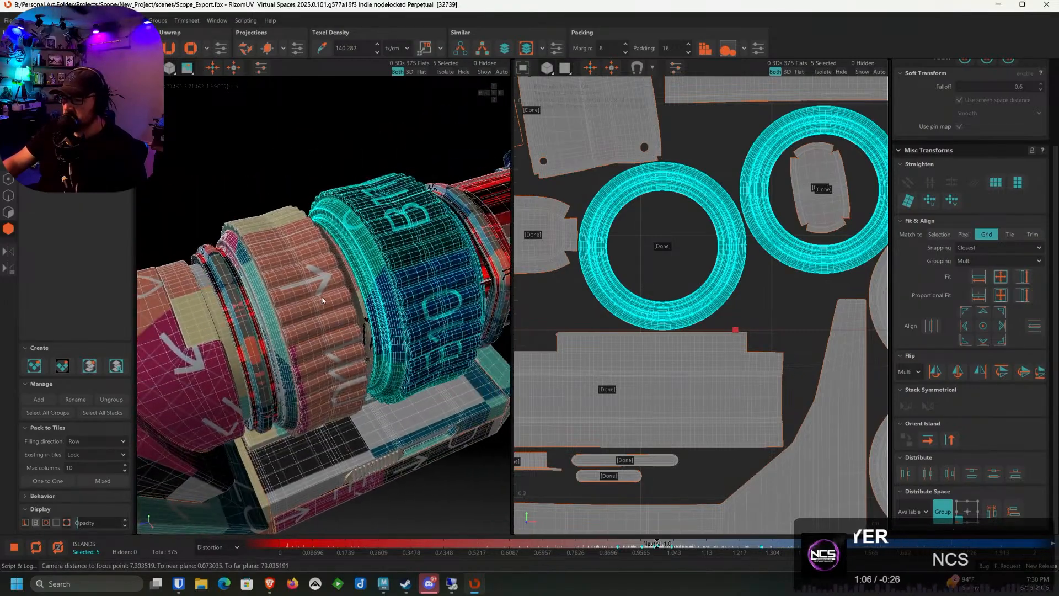
pyautogui.scroll(-3, 323, 300)
pyautogui.keyDown('alt'); pyautogui.moveTo(322, 301); pyautogui.dragTo(348, 287); pyautogui.keyUp('alt')
pyautogui.keyDown('alt'); pyautogui.moveTo(452, 292); pyautogui.dragTo(339, 297, button='middle'); pyautogui.keyUp('alt')
# Isolate the smooth barrel tube behind the side knob and switch to edge selection
pyautogui.scroll(4, 340, 297)
pyautogui.click(363, 299)
pyautogui.keyDown('alt'); pyautogui.moveTo(363, 299); pyautogui.dragTo(326, 300); pyautogui.keyUp('alt')
pyautogui.keyDown('alt'); pyautogui.moveTo(408, 302); pyautogui.dragTo(349, 303, button='middle'); pyautogui.keyUp('alt')
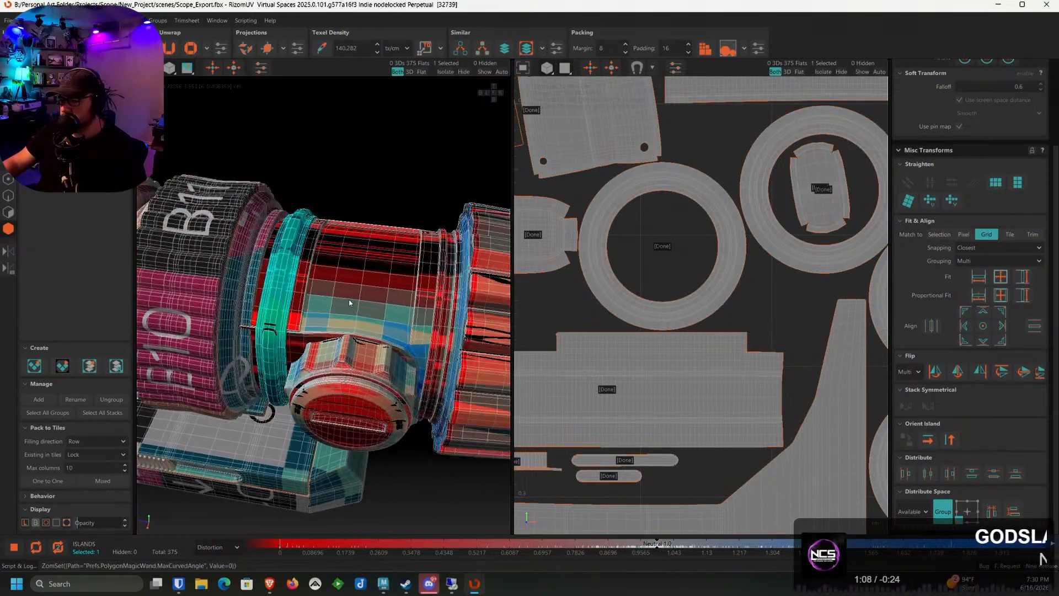
pyautogui.click(349, 303)
pyautogui.keyDown('alt'); pyautogui.moveTo(350, 303); pyautogui.dragTo(390, 295); pyautogui.keyUp('alt')
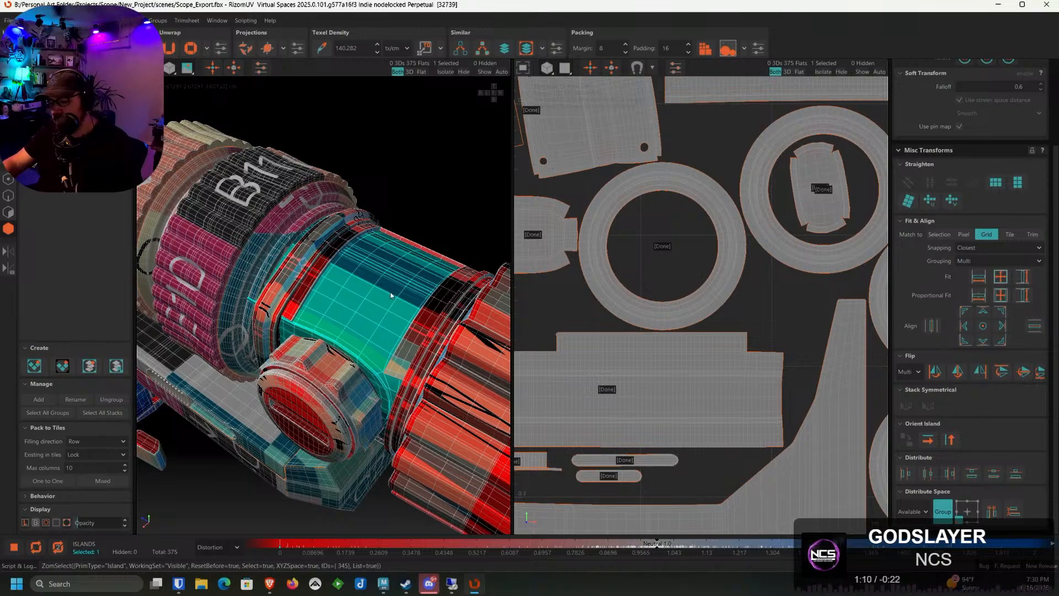
pyautogui.press('i')
pyautogui.click(8, 196)
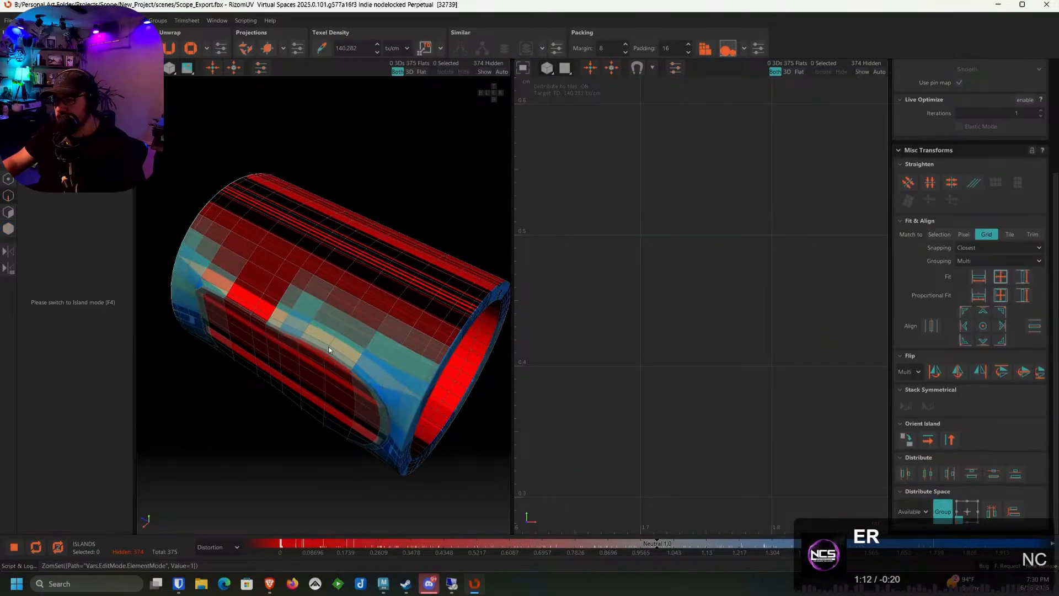
# Select the edge loop running along the bevelled rim of the tube's side recess
pyautogui.scroll(5, 367, 334)
pyautogui.doubleClick(307, 312)
pyautogui.scroll(-4, 306, 312)
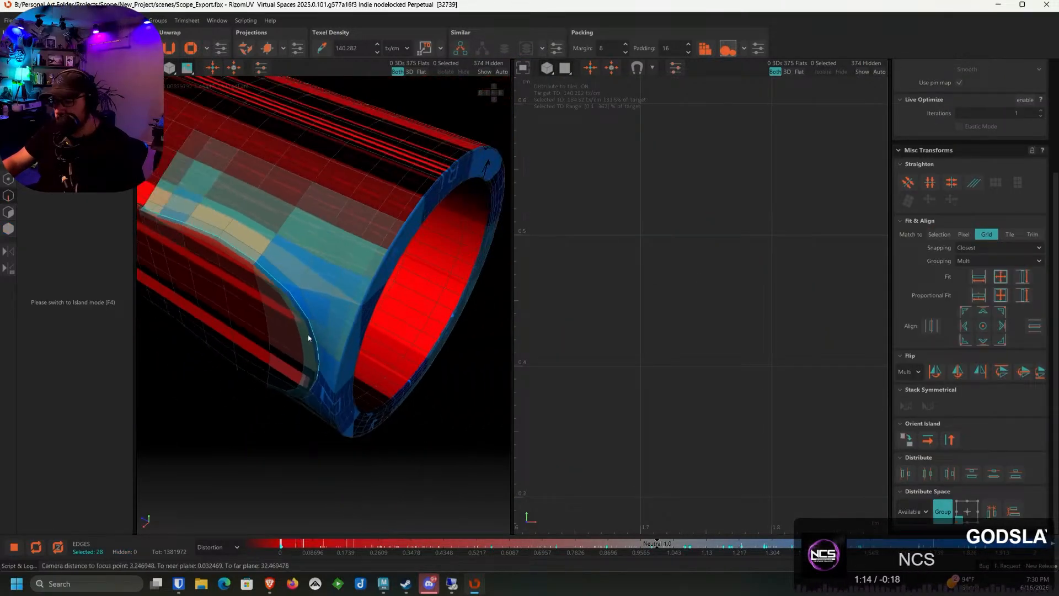
pyautogui.keyDown('alt'); pyautogui.moveTo(308, 334); pyautogui.dragTo(371, 385); pyautogui.keyUp('alt')
pyautogui.scroll(6, 369, 373)
pyautogui.doubleClick(362, 372)
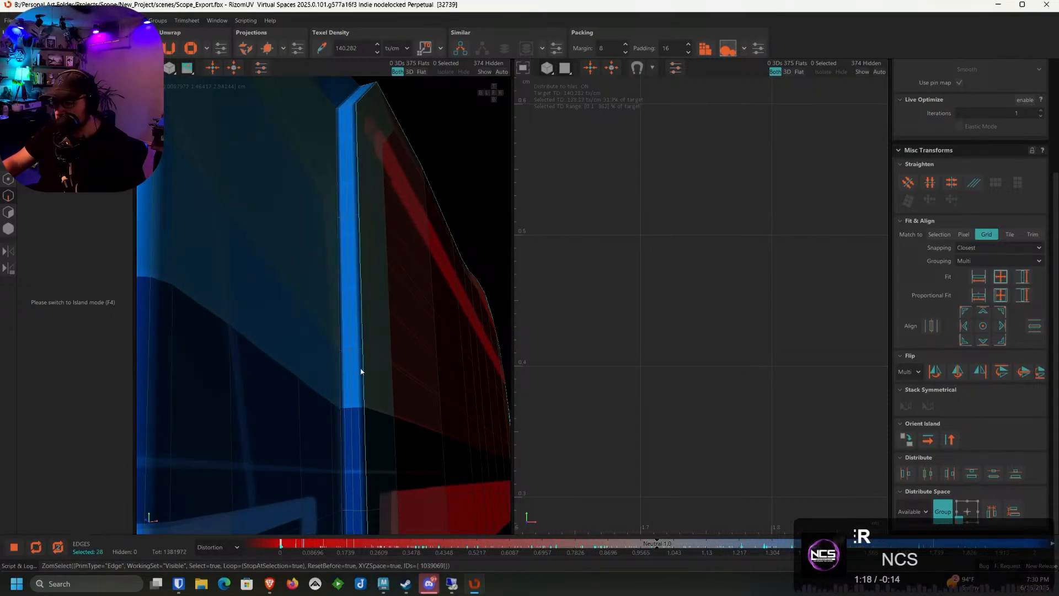
# Extend the edge selection along the recess's bevelled rim to its upper corner, undoing the overshooting loop and reselecting a shorter run
pyautogui.keyDown('alt'); pyautogui.moveTo(408, 252); pyautogui.dragTo(374, 321); pyautogui.keyUp('alt')
pyautogui.scroll(3, 323, 294)
pyautogui.keyDown('shift'); pyautogui.doubleClick(296, 287); pyautogui.keyUp('shift')
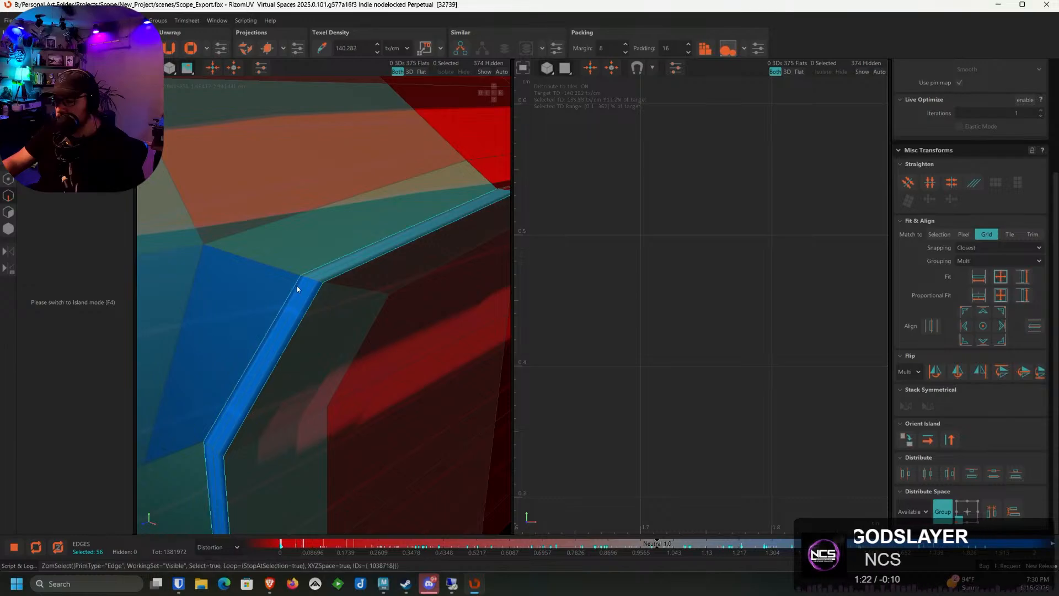
pyautogui.scroll(2, 297, 286)
pyautogui.hotkey('ctrl', 'z')
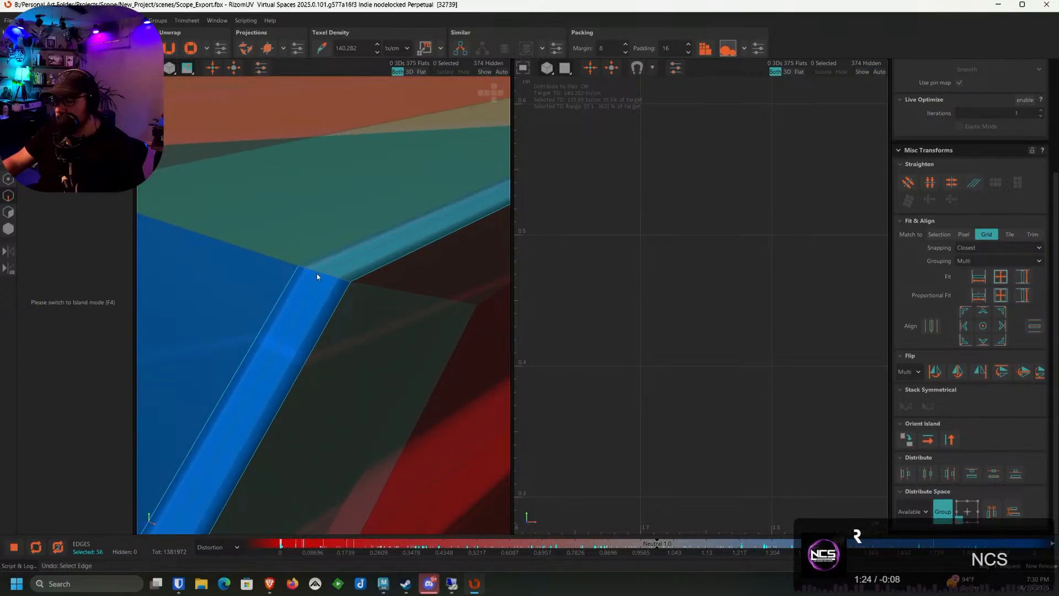
pyautogui.keyDown('shift'); pyautogui.click(311, 273); pyautogui.keyUp('shift')
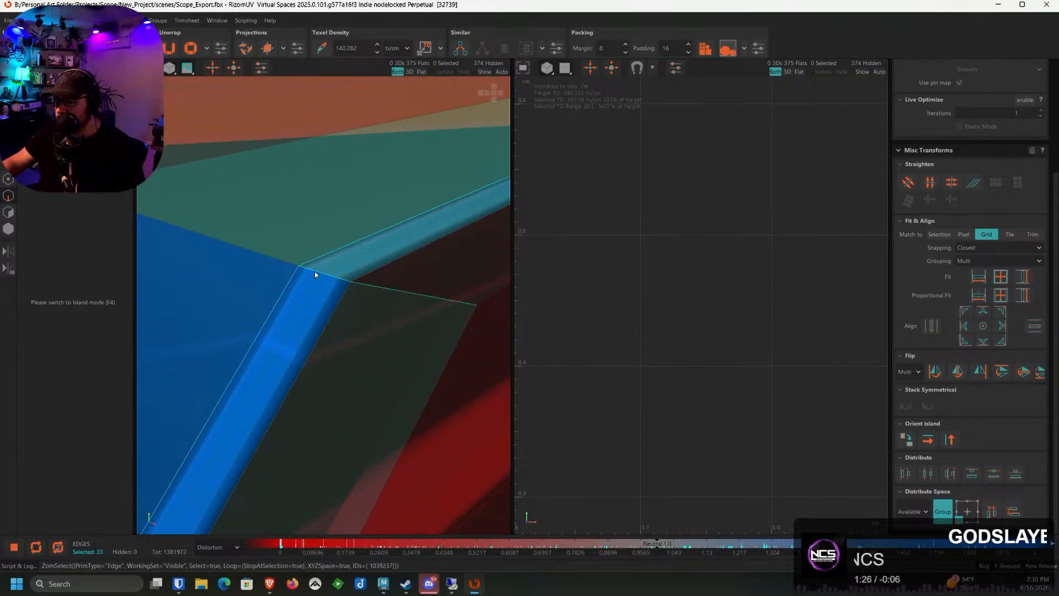
# Continue the rim edge selection through the recess's lower corners so it follows the outer side of the bevel
pyautogui.scroll(-5, 407, 309)
pyautogui.keyDown('alt'); pyautogui.moveTo(407, 309); pyautogui.dragTo(336, 230); pyautogui.keyUp('alt')
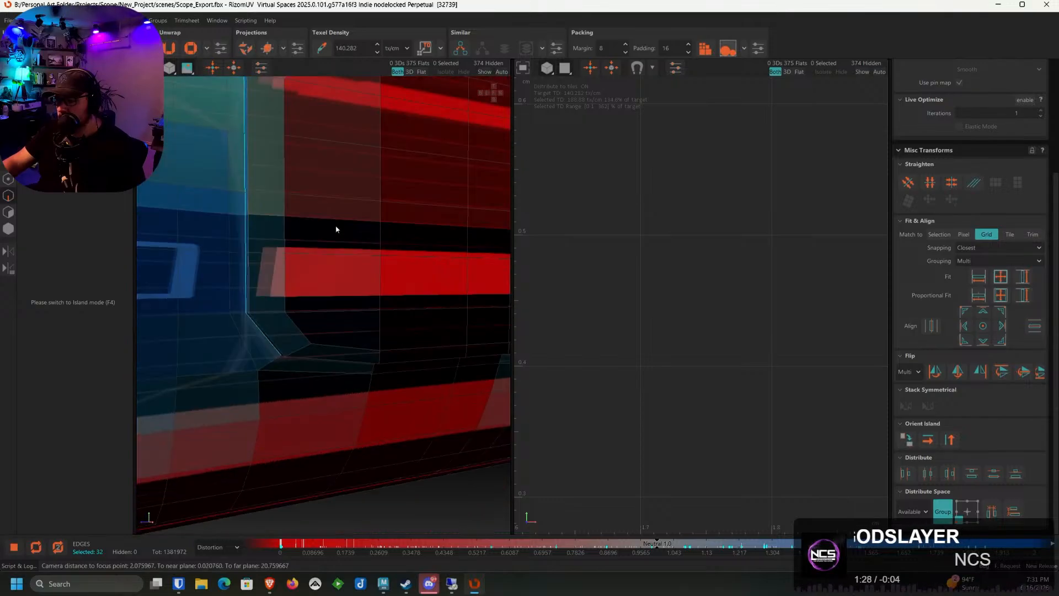
pyautogui.scroll(4, 293, 357)
pyautogui.keyDown('alt'); pyautogui.moveTo(293, 357); pyautogui.dragTo(312, 291); pyautogui.keyUp('alt')
pyautogui.scroll(3, 251, 355)
pyautogui.keyDown('ctrl'); pyautogui.click(295, 346); pyautogui.keyUp('ctrl')
pyautogui.scroll(-4, 297, 347)
pyautogui.scroll(-3, 440, 357)
pyautogui.scroll(4, 285, 419)
pyautogui.scroll(5, 330, 327)
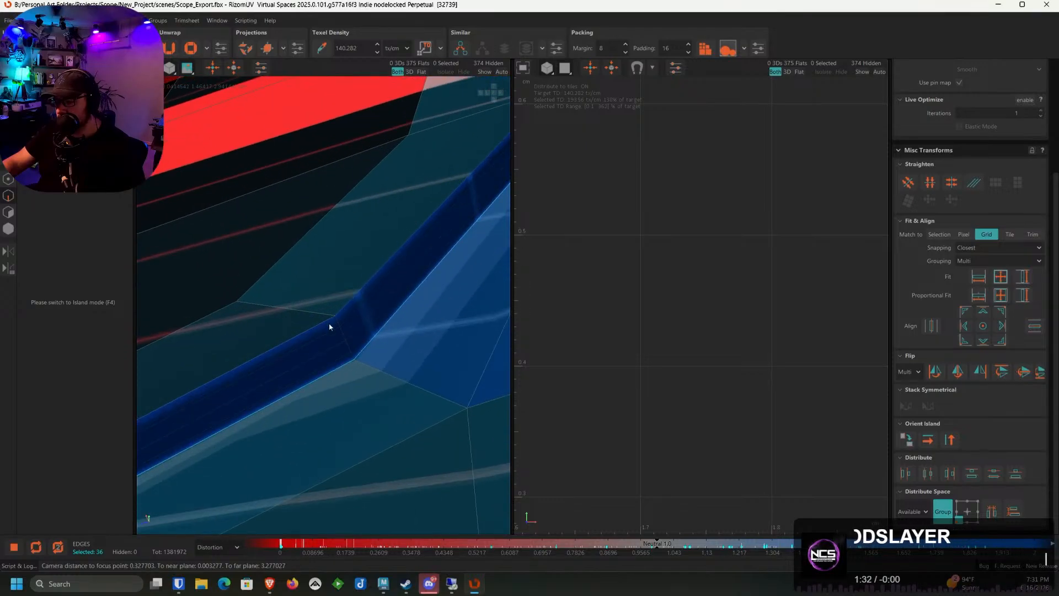
pyautogui.scroll(-5, 310, 318)
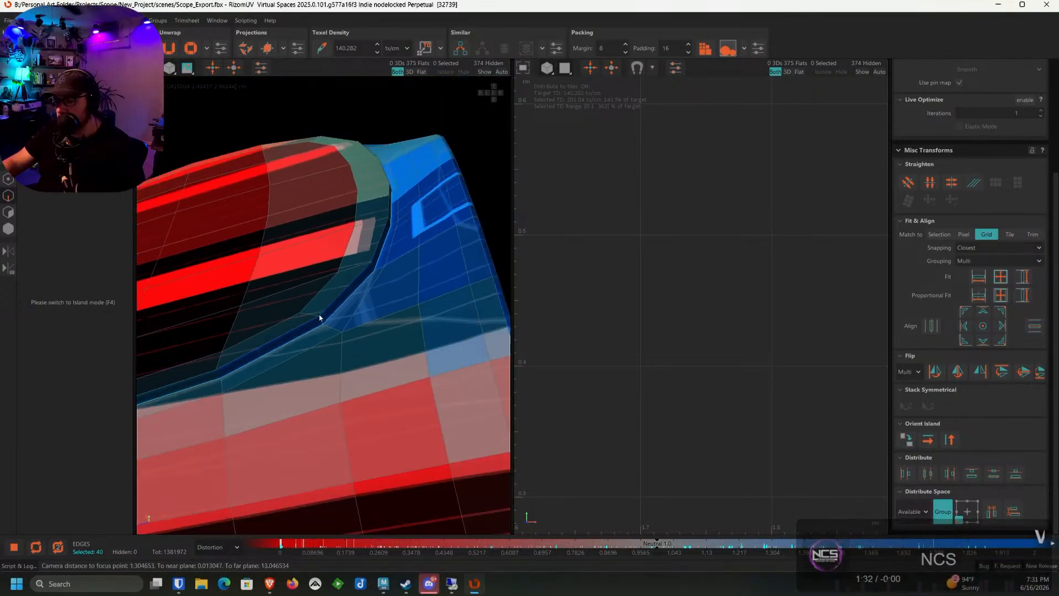
# Correct the rim selection at the recess's remaining corner, removing the stray edges that cross the bevel
pyautogui.keyDown('alt'); pyautogui.moveTo(320, 317); pyautogui.dragTo(322, 273); pyautogui.keyUp('alt')
pyautogui.scroll(2, 322, 273)
pyautogui.scroll(5, 322, 272)
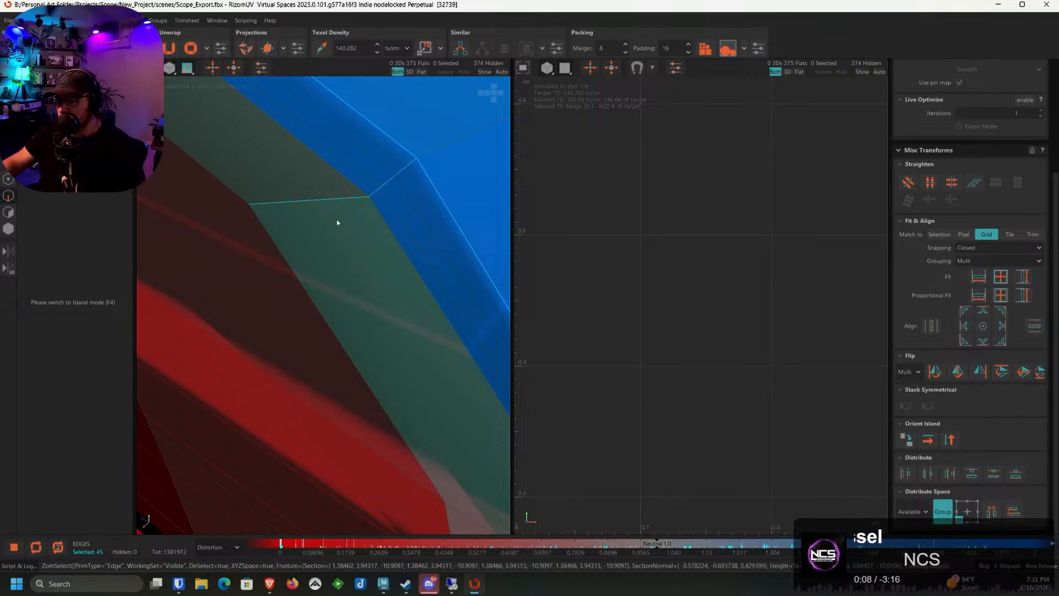
pyautogui.scroll(-1, 337, 219)
pyautogui.keyDown('ctrl'); pyautogui.click(313, 202); pyautogui.keyUp('ctrl')
pyautogui.scroll(-6, 322, 240)
pyautogui.keyDown('alt'); pyautogui.moveTo(338, 271); pyautogui.dragTo(219, 210); pyautogui.keyUp('alt')
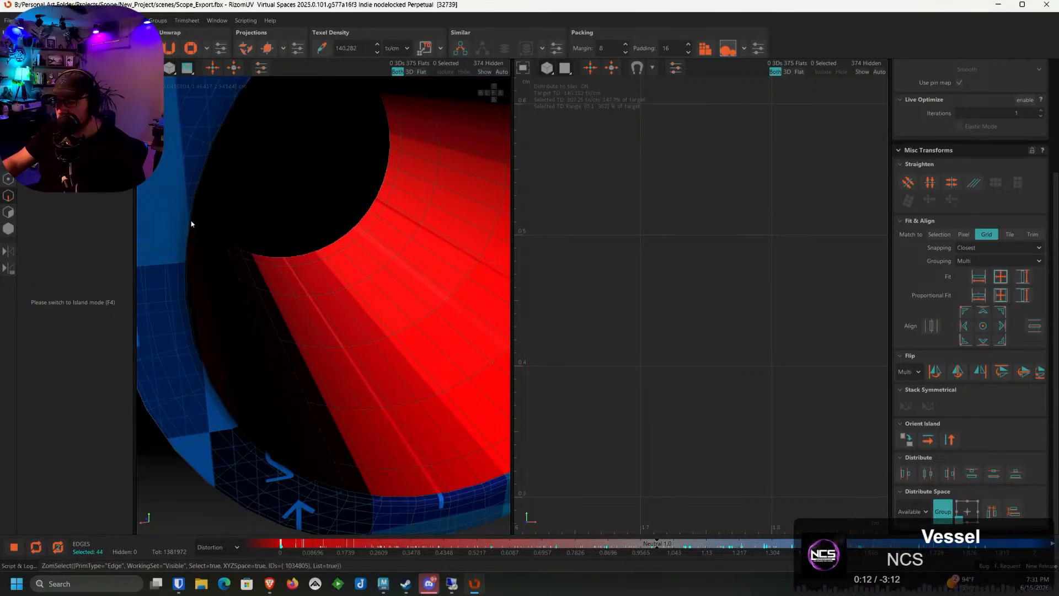
# Add the inner and outer edge loops of the tube's end faces plus an inner lengthwise seam, and cut the selected edges
pyautogui.keyDown('alt'); pyautogui.moveTo(206, 247); pyautogui.dragTo(461, 270); pyautogui.keyUp('alt')
pyautogui.keyDown('ctrl'); pyautogui.doubleClick(391, 232); pyautogui.keyUp('ctrl')
pyautogui.scroll(-5, 386, 234)
pyautogui.scroll(4, 310, 210)
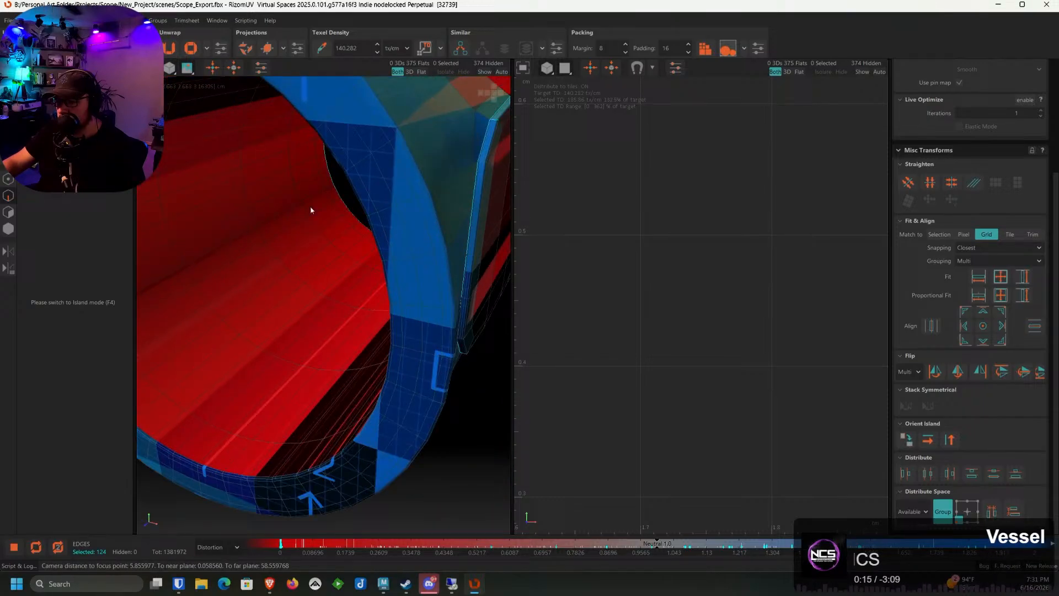
pyautogui.keyDown('ctrl'); pyautogui.doubleClick(420, 175); pyautogui.keyUp('ctrl')
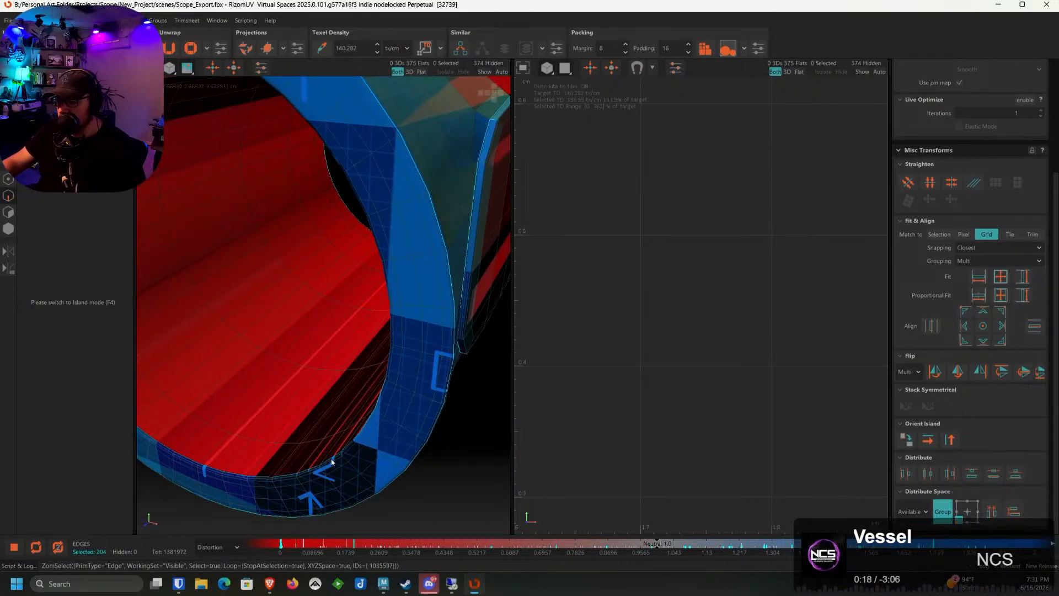
pyautogui.scroll(-8, 270, 453)
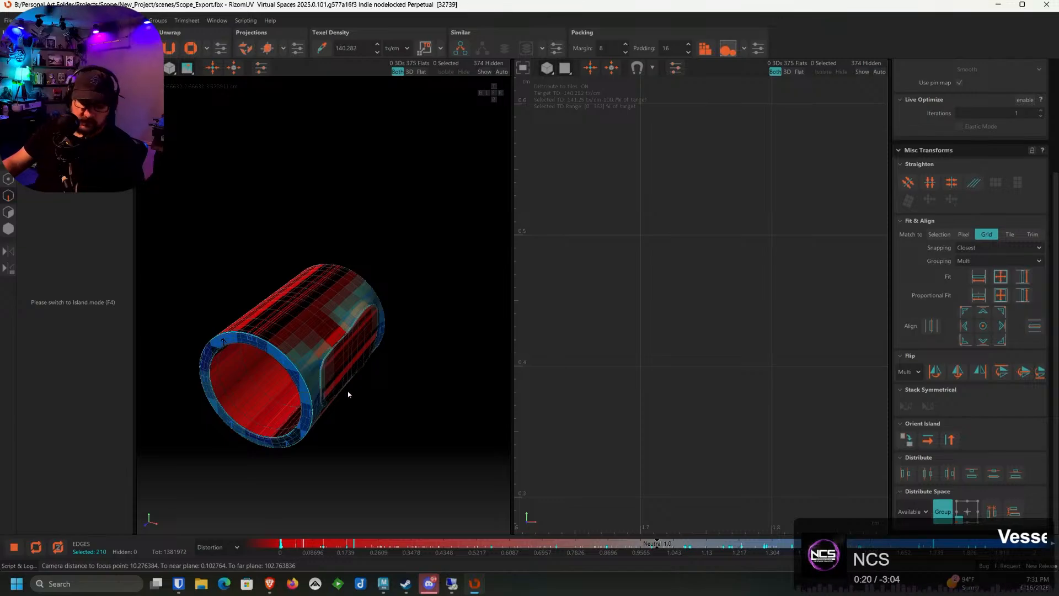
pyautogui.press('c')
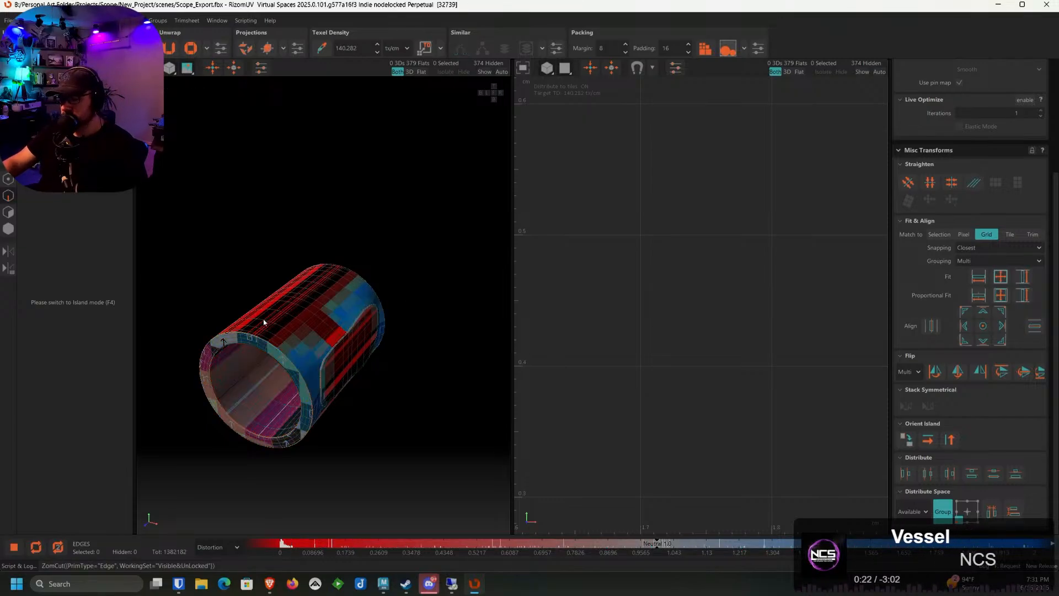
# Select the short lengthwise edges joining the recess rim to both tube ends and cut them
pyautogui.keyDown('alt'); pyautogui.moveTo(264, 319); pyautogui.dragTo(210, 315); pyautogui.keyUp('alt')
pyautogui.scroll(5, 232, 399)
pyautogui.scroll(1, 232, 399)
pyautogui.keyDown('alt'); pyautogui.moveTo(232, 399); pyautogui.dragTo(260, 389); pyautogui.keyUp('alt')
pyautogui.click(249, 392)
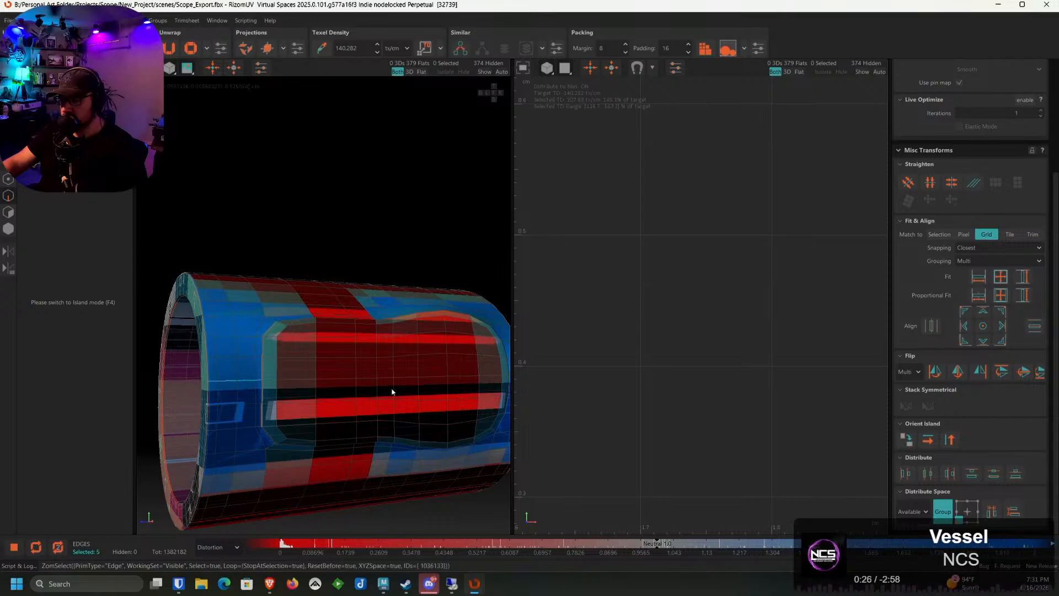
pyautogui.scroll(4, 273, 384)
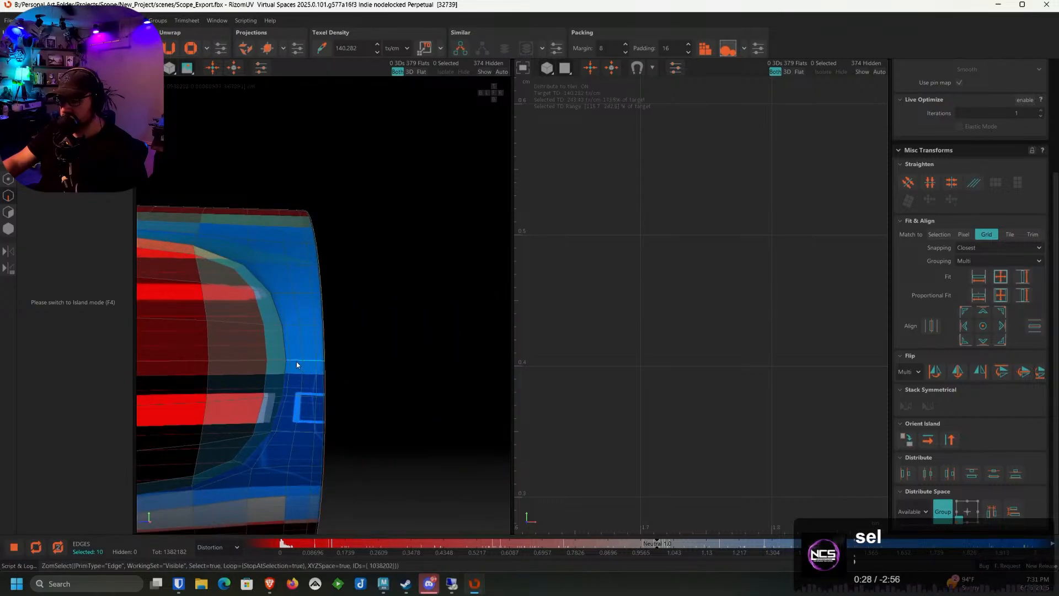
pyautogui.press('c')
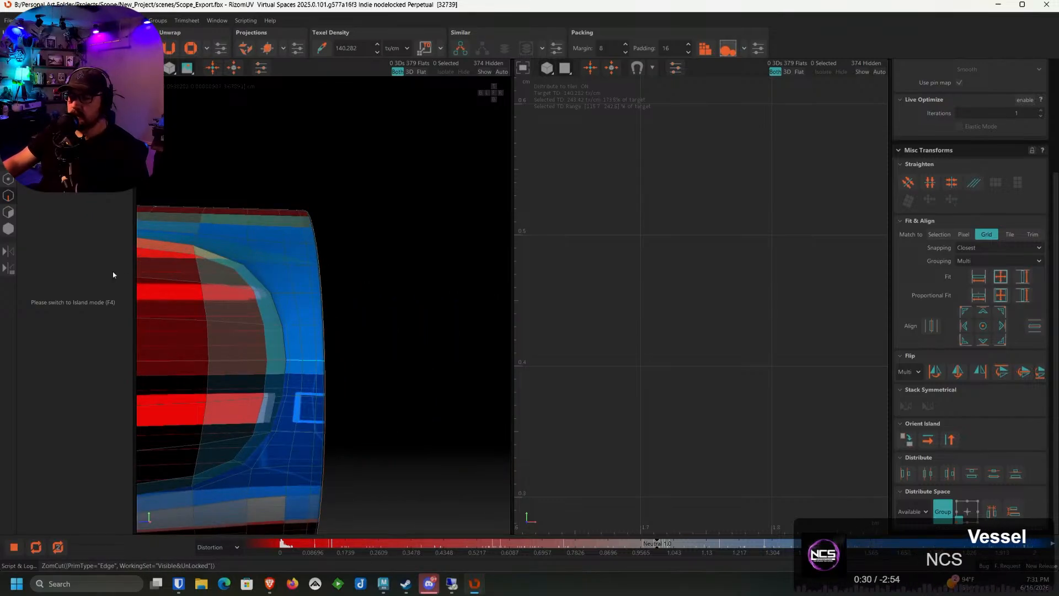
# Select the tube's islands in island mode, unfold them, and apply the 140.282 texel density
pyautogui.click(7, 230)
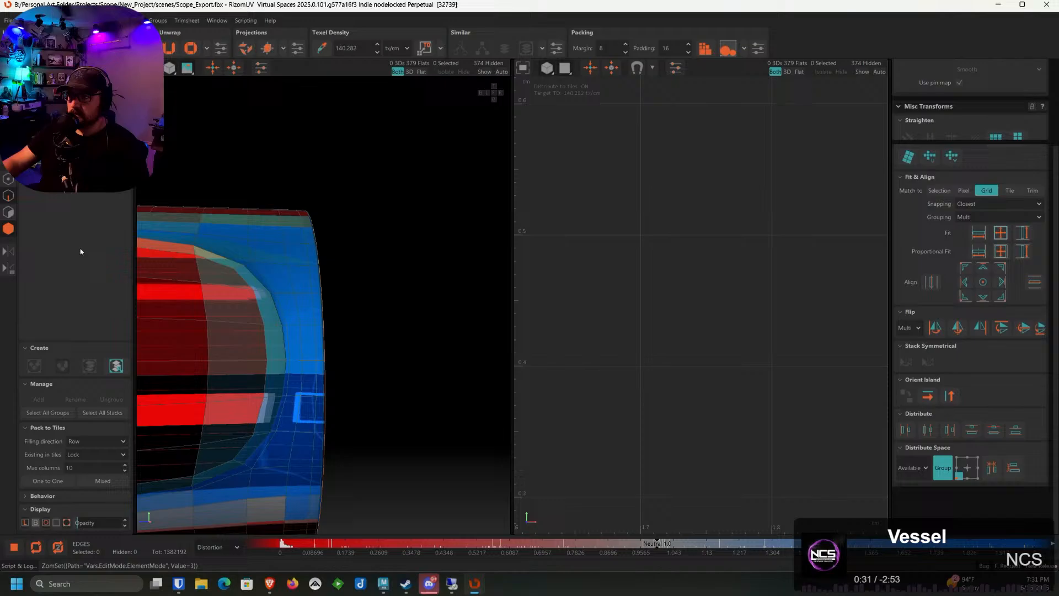
pyautogui.click(237, 282)
pyautogui.press('f')
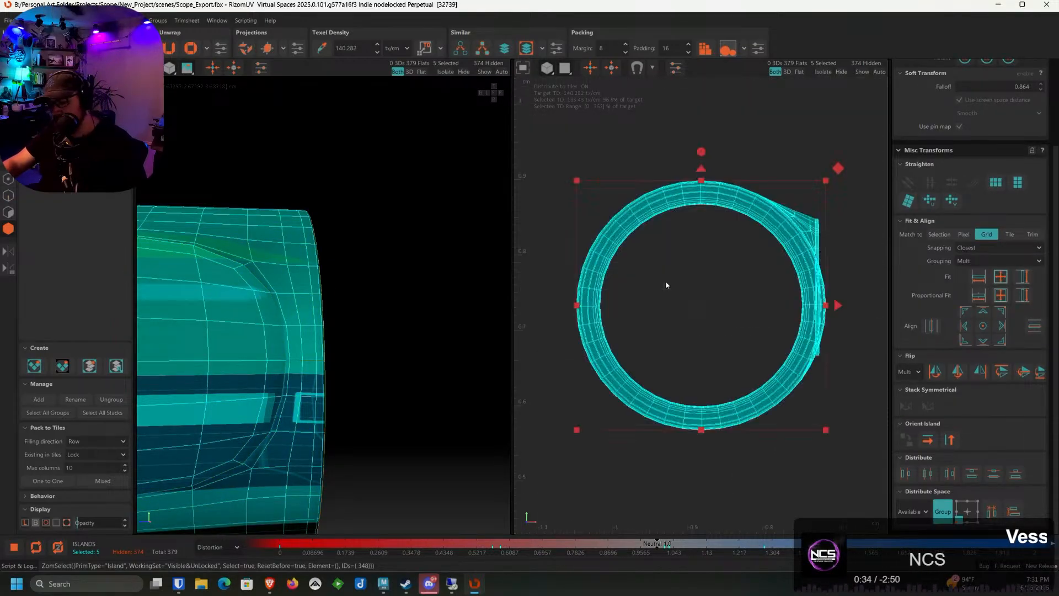
pyautogui.press('u')
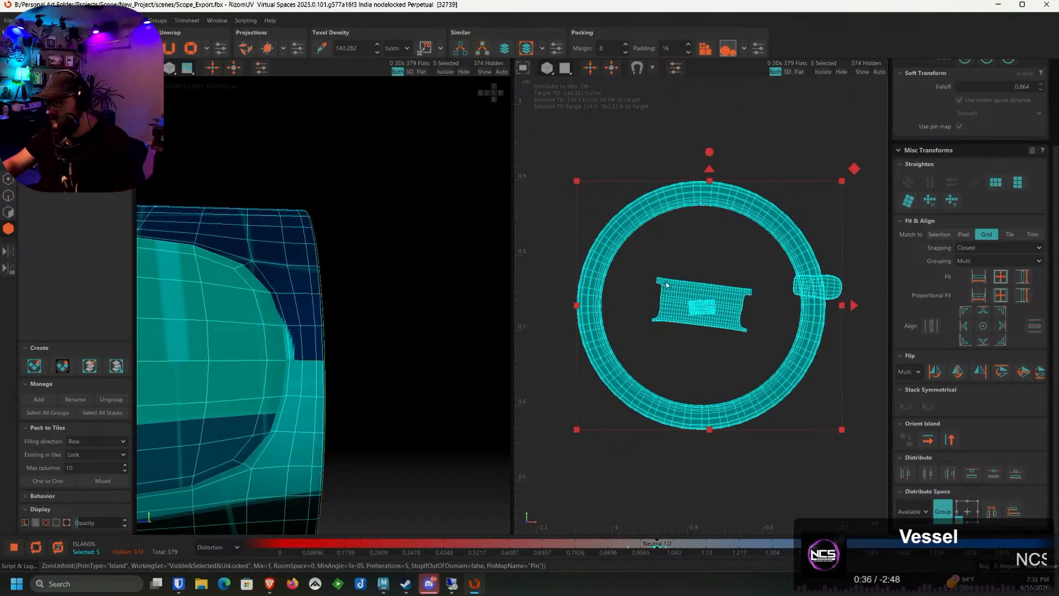
pyautogui.click(426, 48)
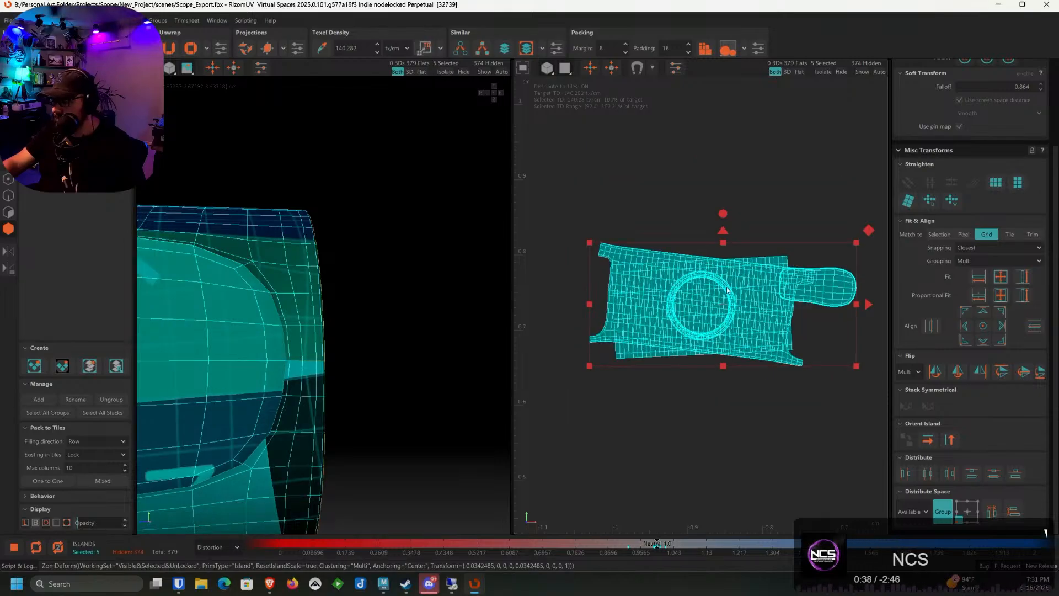
# Show all hidden parts and move the tube's islands into the upper corner of empty tile 1013, rotated about level
pyautogui.scroll(-5, 547, 162)
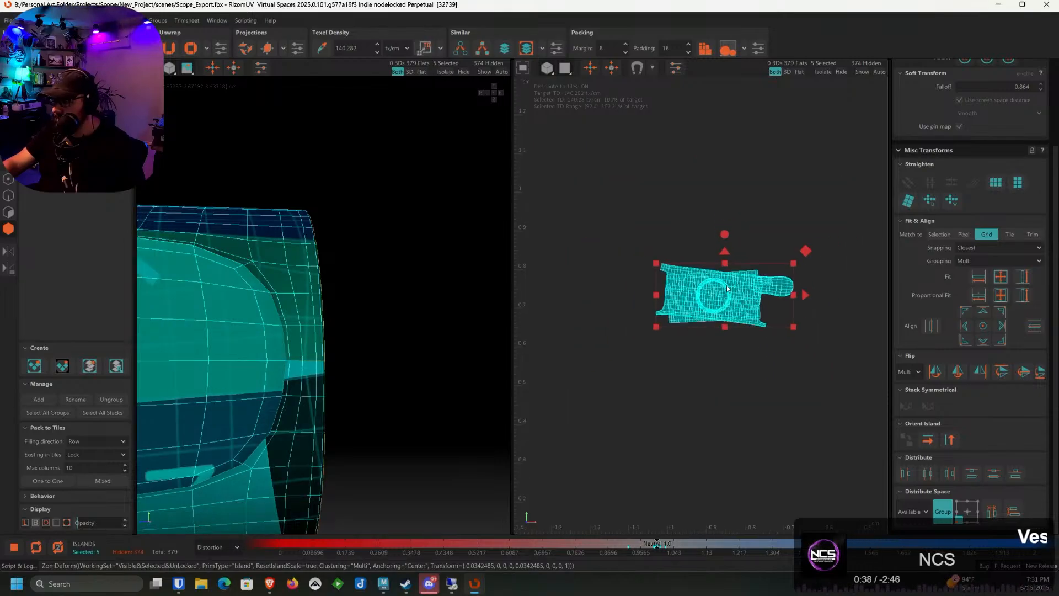
pyautogui.click(486, 73)
pyautogui.moveTo(567, 291); pyautogui.dragTo(786, 281)
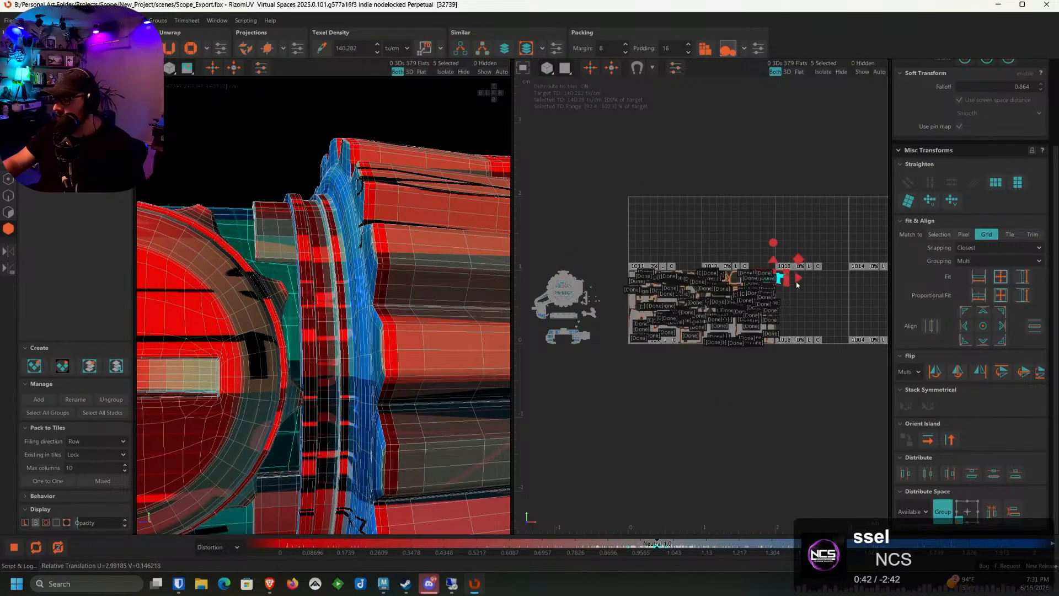
pyautogui.scroll(10, 795, 282)
pyautogui.moveTo(708, 285); pyautogui.dragTo(709, 260)
pyautogui.moveTo(695, 153); pyautogui.dragTo(699, 160)
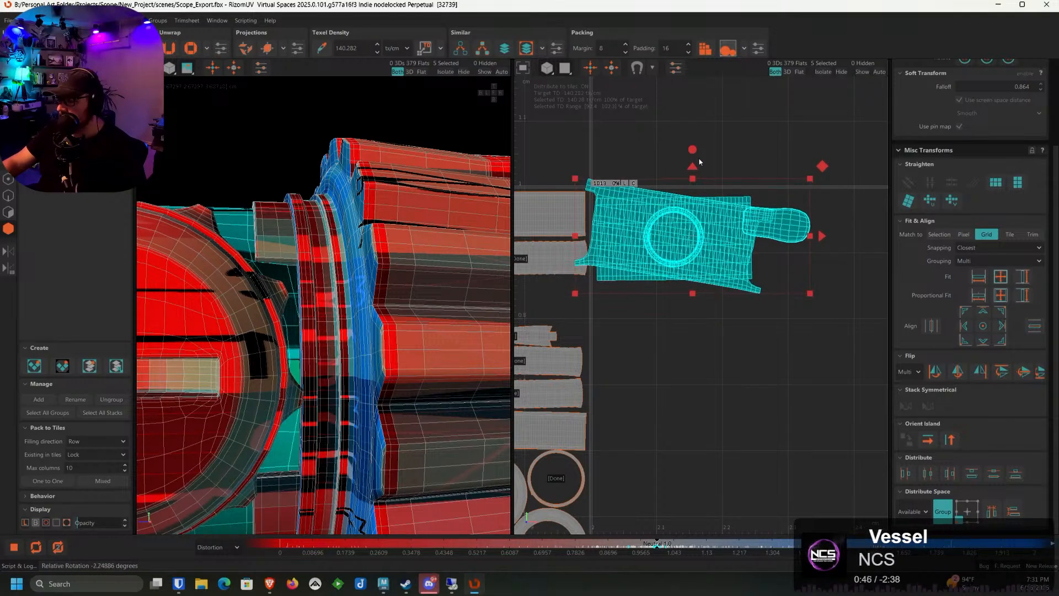
pyautogui.moveTo(675, 202); pyautogui.dragTo(677, 202)
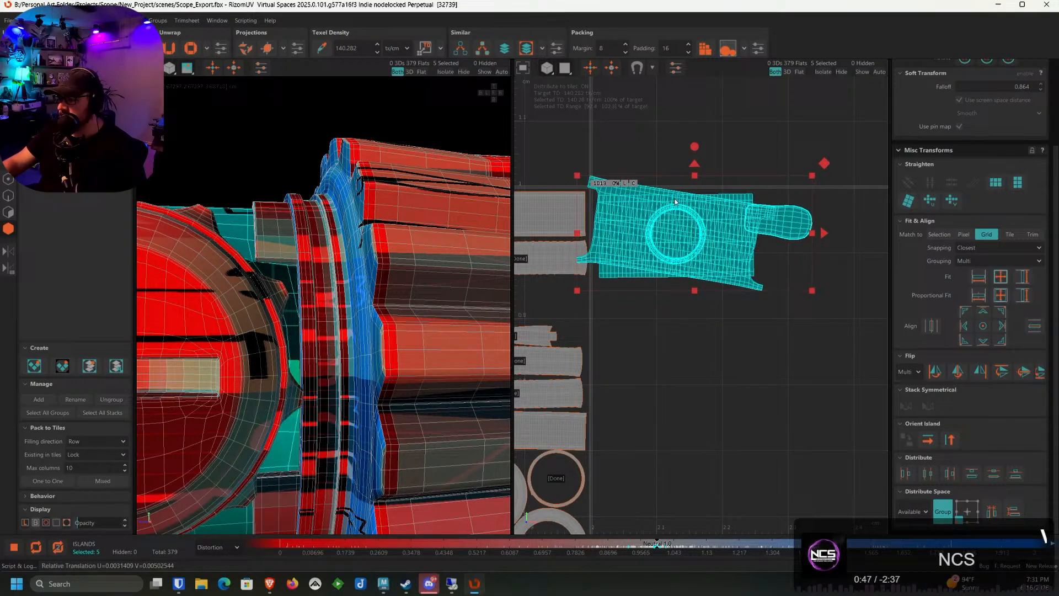
# Separate the outer shell island, level it beneath the rectangular inner wall, and place one ring island below the shell
pyautogui.click(715, 316)
pyautogui.click(713, 261)
pyautogui.moveTo(733, 286); pyautogui.dragTo(700, 300)
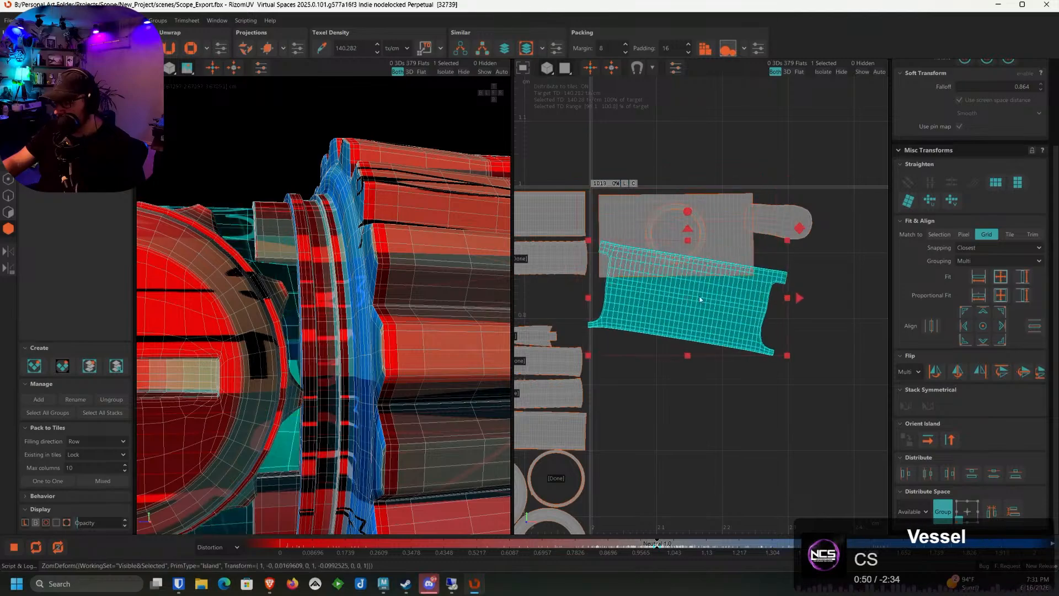
pyautogui.moveTo(687, 213); pyautogui.dragTo(675, 212)
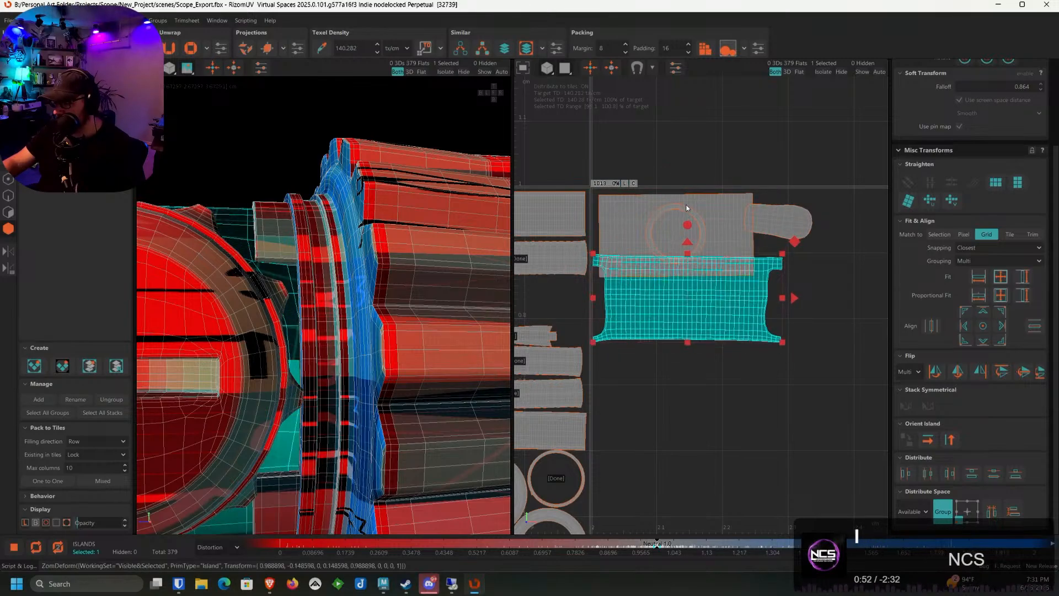
pyautogui.moveTo(672, 293); pyautogui.dragTo(674, 316)
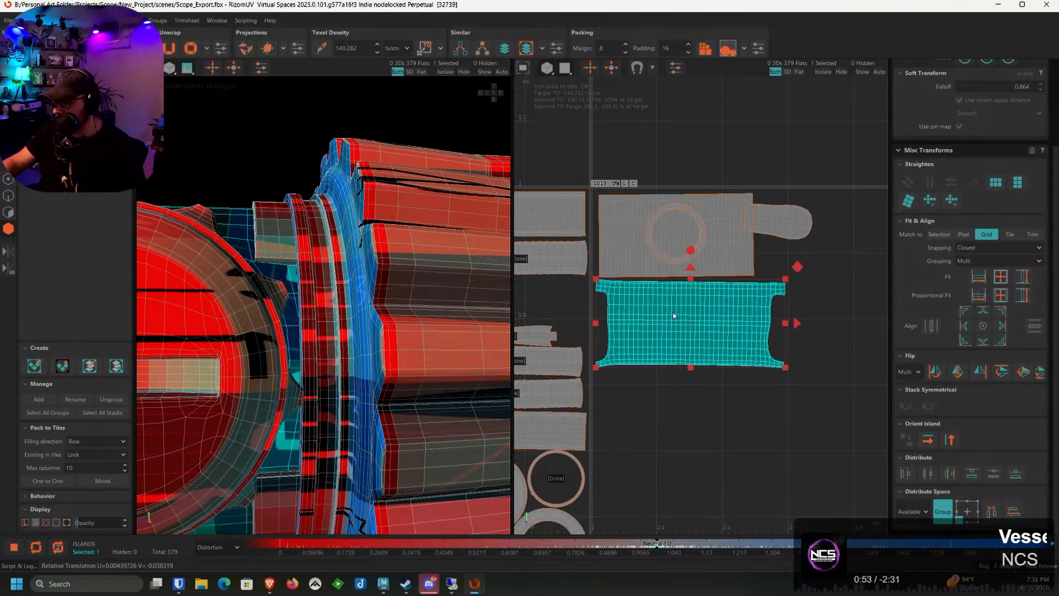
pyautogui.moveTo(691, 253); pyautogui.dragTo(614, 438)
# Place the second ring and the rounded recess island beside the first ring, with the recess island rotated level
pyautogui.scroll(2, 681, 280)
pyautogui.click(695, 247)
pyautogui.click(670, 247)
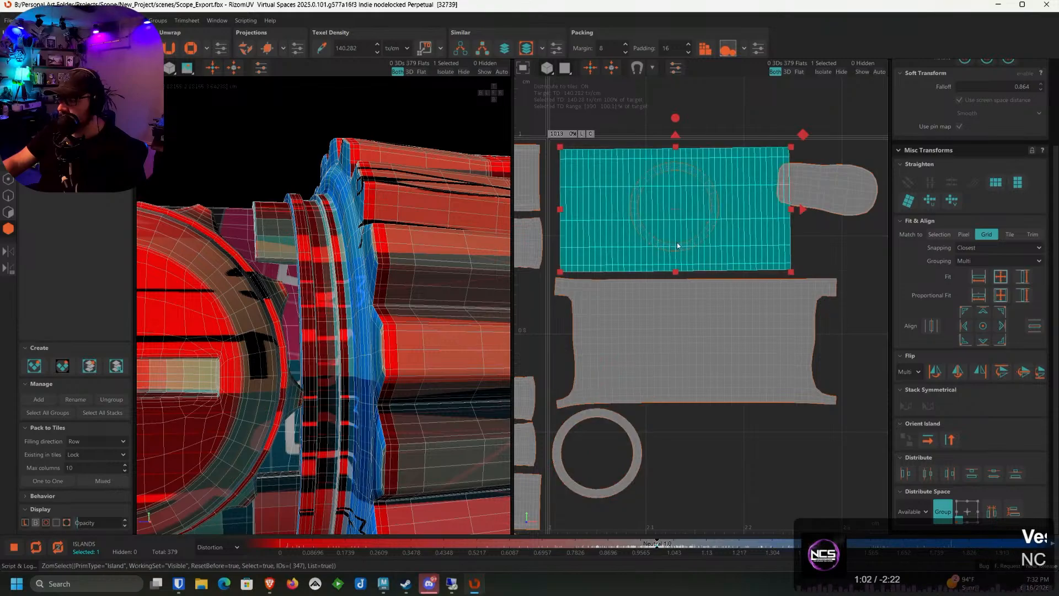
pyautogui.keyDown('shift'); pyautogui.moveTo(693, 232); pyautogui.dragTo(773, 236); pyautogui.keyUp('shift')
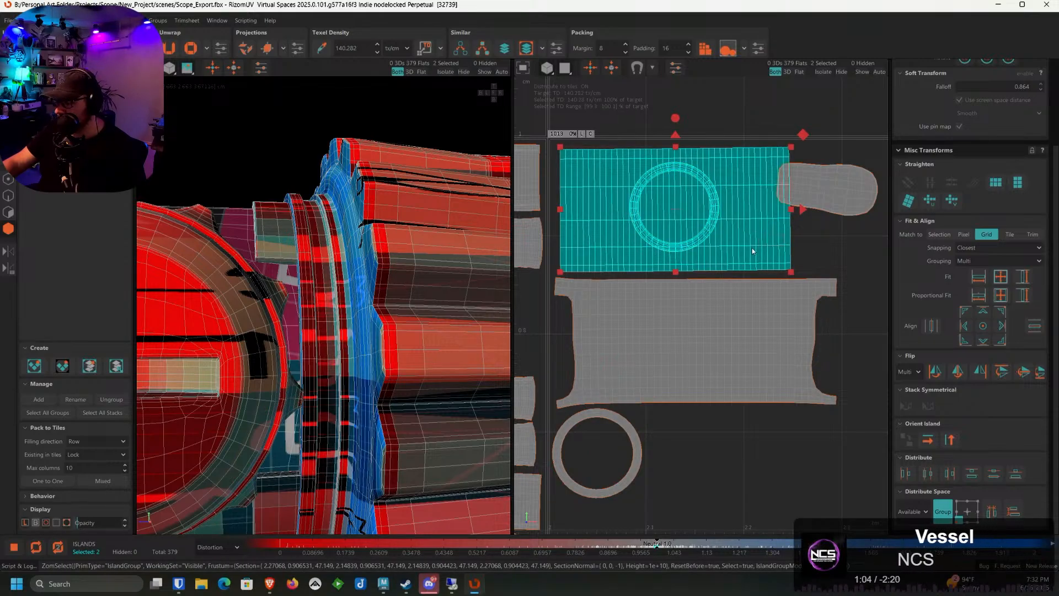
pyautogui.click(687, 236)
pyautogui.moveTo(687, 237); pyautogui.dragTo(702, 479)
pyautogui.click(828, 190)
pyautogui.moveTo(828, 190); pyautogui.dragTo(793, 388)
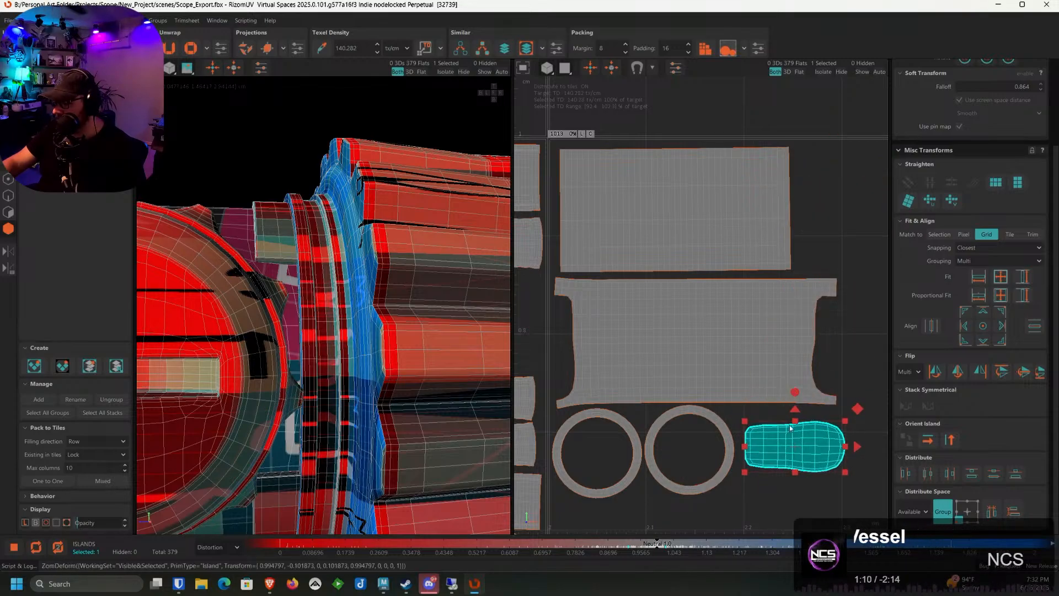
pyautogui.moveTo(790, 429); pyautogui.dragTo(789, 421)
pyautogui.click(800, 477)
# Tag the tube's island group in tile 1013 as Done
pyautogui.scroll(-5, 787, 444)
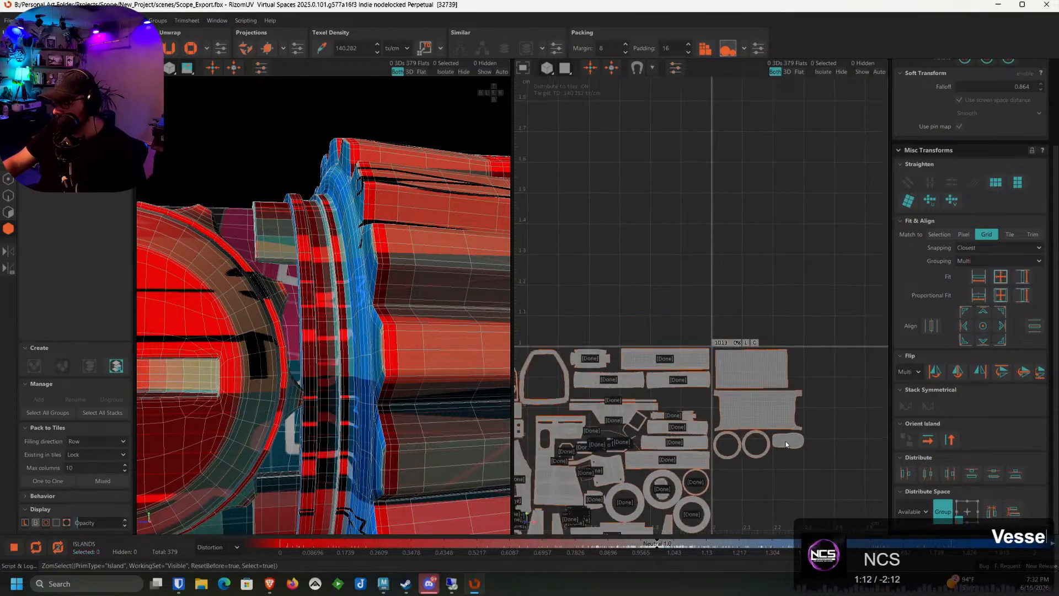
pyautogui.scroll(-2, 786, 445)
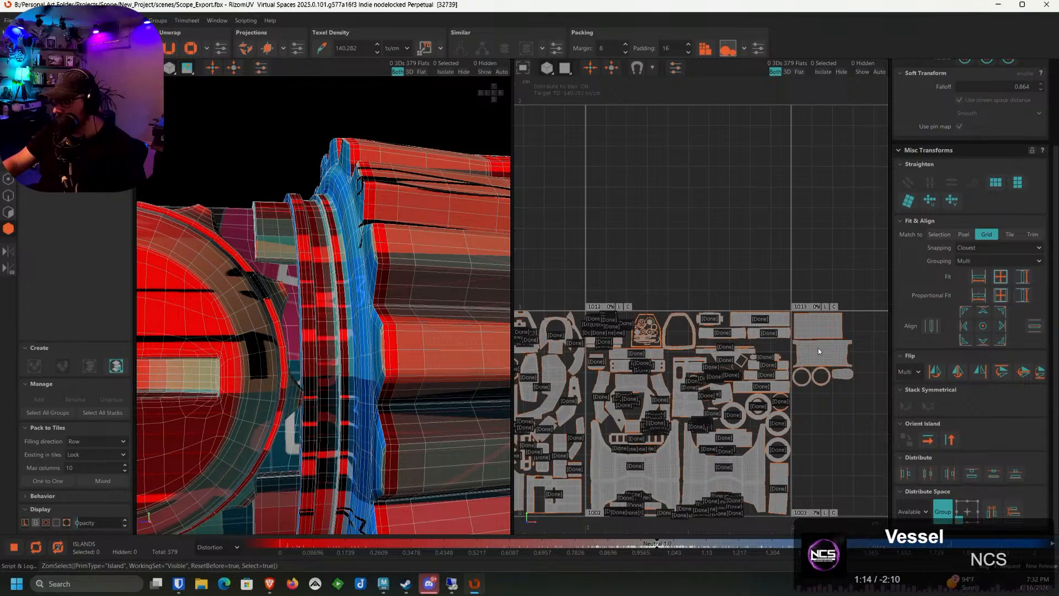
pyautogui.click(819, 348)
pyautogui.rightClick(819, 345)
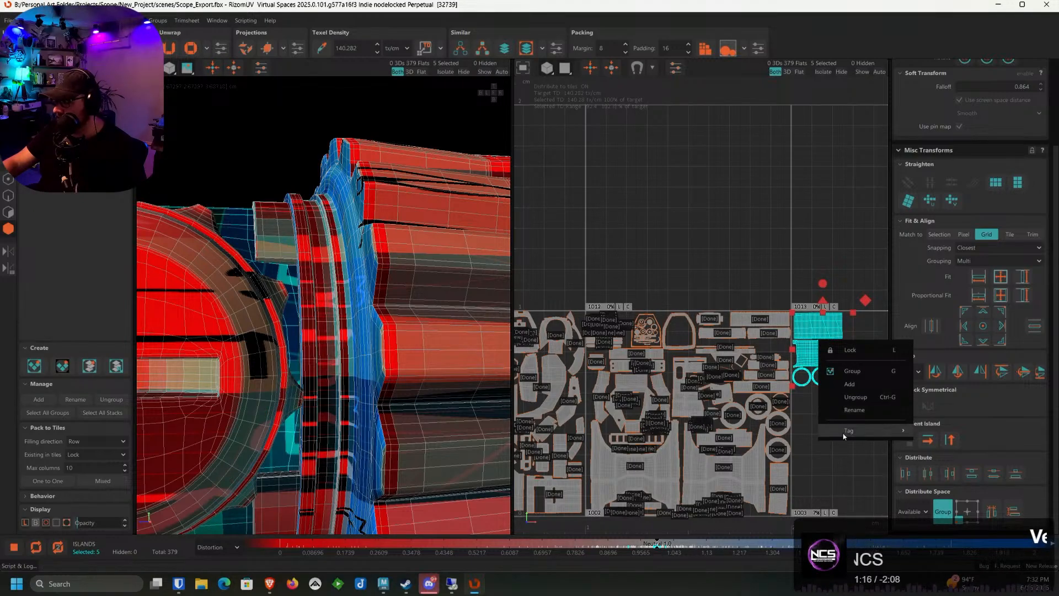
pyautogui.moveTo(849, 433)
pyautogui.click(946, 455)
# Isolate the open C-shaped bracket that wraps around the barrel behind the side knob
pyautogui.scroll(-5, 331, 309)
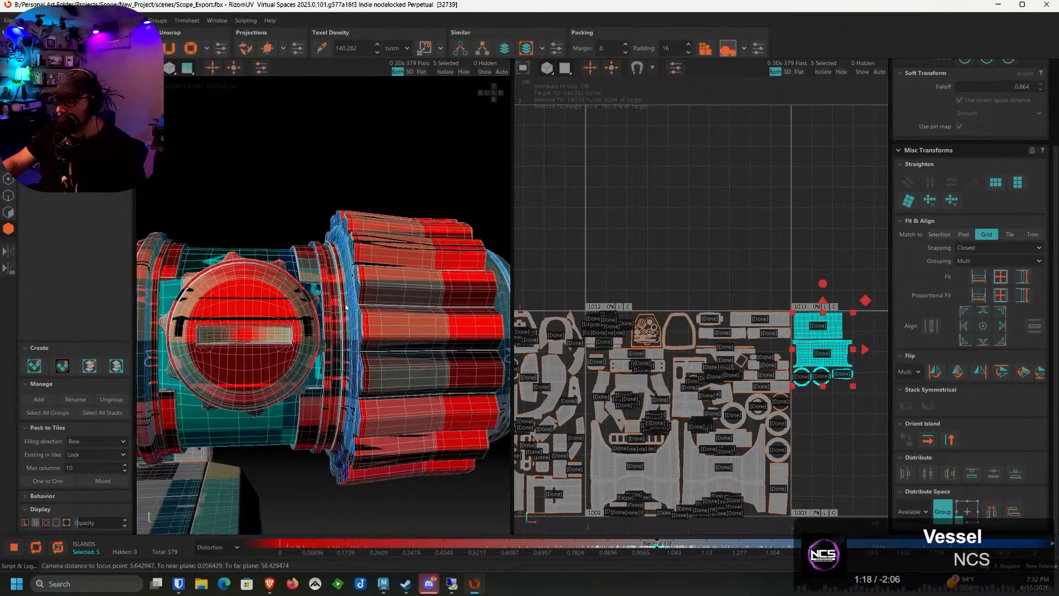
pyautogui.keyDown('alt'); pyautogui.moveTo(260, 270); pyautogui.dragTo(331, 331); pyautogui.keyUp('alt')
pyautogui.click(433, 397)
pyautogui.keyDown('alt'); pyautogui.moveTo(427, 393); pyautogui.dragTo(330, 320); pyautogui.keyUp('alt')
pyautogui.click(310, 265)
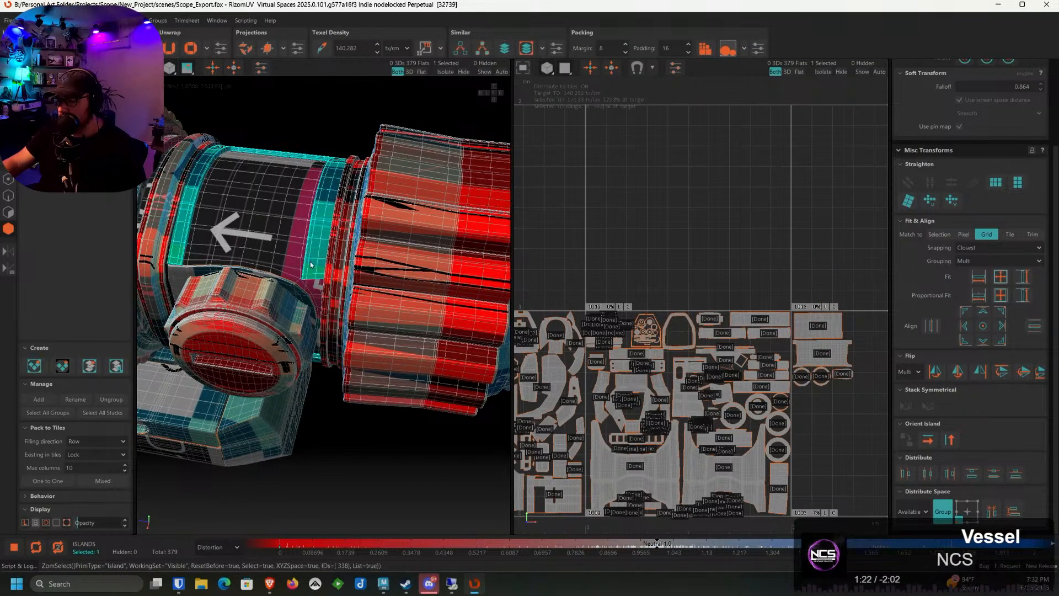
pyautogui.press('i')
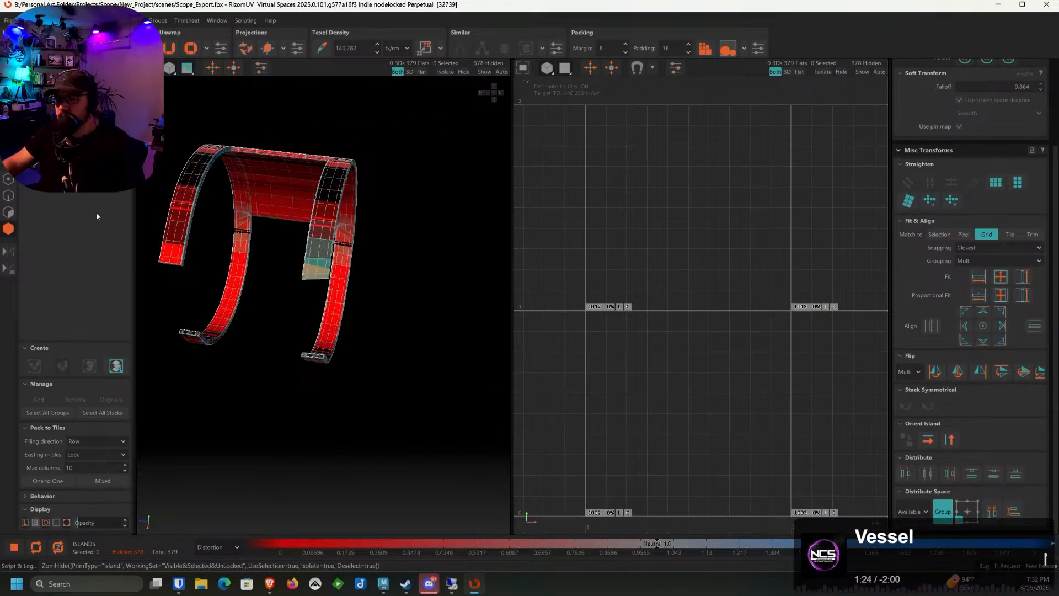
# In edge selection mode, select the full rim edge loop running around the outline of the C-shaped bracket
pyautogui.click(12, 199)
pyautogui.scroll(3, 333, 236)
pyautogui.keyDown('alt'); pyautogui.moveTo(333, 236); pyautogui.dragTo(333, 184); pyautogui.keyUp('alt')
pyautogui.scroll(5, 322, 309)
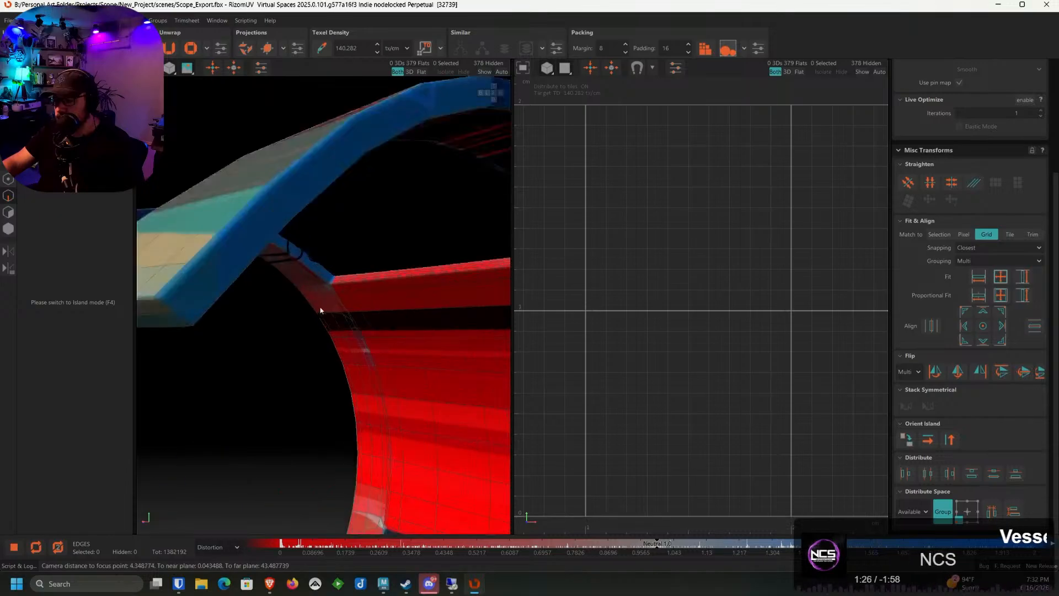
pyautogui.keyDown('alt'); pyautogui.moveTo(322, 310); pyautogui.dragTo(260, 265); pyautogui.keyUp('alt')
pyautogui.keyDown('alt'); pyautogui.moveTo(260, 265); pyautogui.dragTo(288, 296, button='middle'); pyautogui.keyUp('alt')
pyautogui.scroll(2, 227, 253)
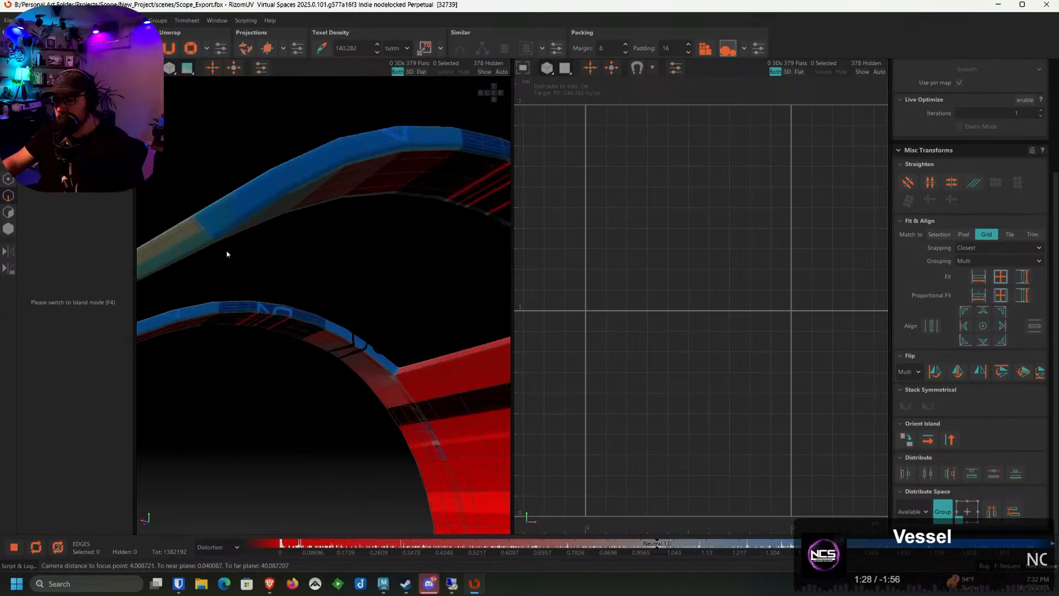
pyautogui.scroll(2, 220, 239)
pyautogui.doubleClick(207, 230)
pyautogui.keyDown('alt'); pyautogui.moveTo(206, 229); pyautogui.dragTo(234, 259, button='right'); pyautogui.keyUp('alt')
pyautogui.keyDown('alt'); pyautogui.moveTo(234, 259); pyautogui.dragTo(316, 292); pyautogui.keyUp('alt')
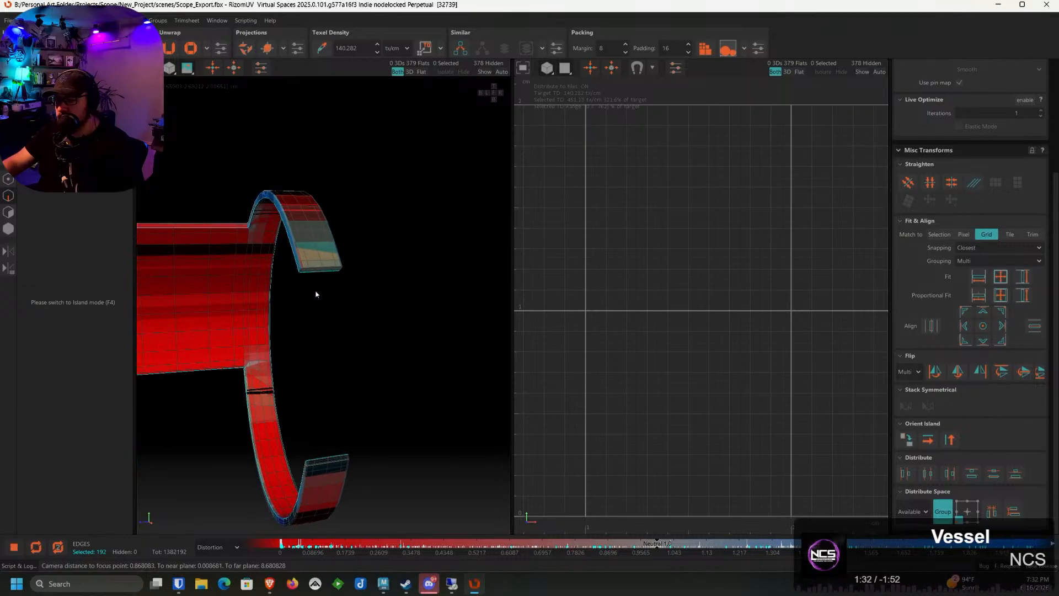
# Add the short bevel edges at the first corner of one upper arm's tip to the edge selection
pyautogui.scroll(4, 316, 294)
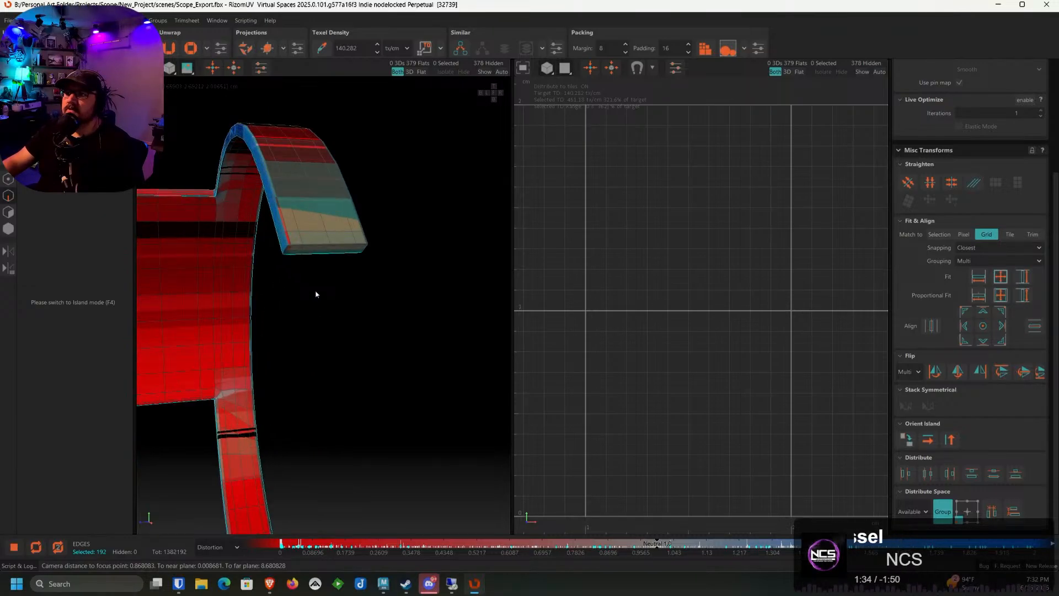
pyautogui.scroll(-4, 316, 294)
pyautogui.scroll(2, 310, 324)
pyautogui.scroll(3, 310, 324)
pyautogui.scroll(-5, 310, 324)
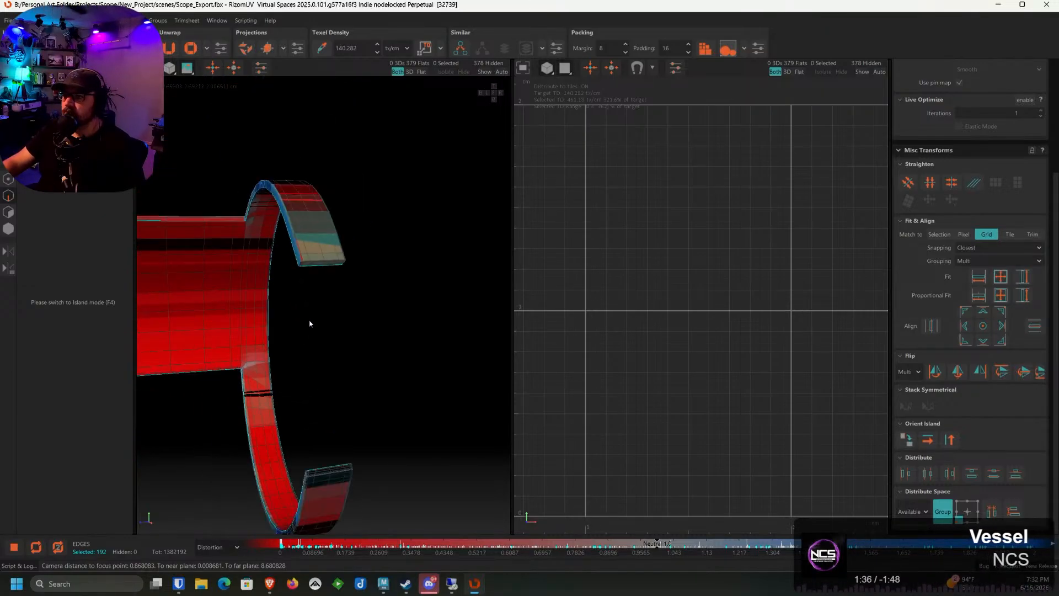
pyautogui.scroll(5, 340, 272)
pyautogui.keyDown('alt'); pyautogui.moveTo(204, 316); pyautogui.dragTo(217, 309); pyautogui.keyUp('alt')
pyautogui.scroll(3, 267, 262)
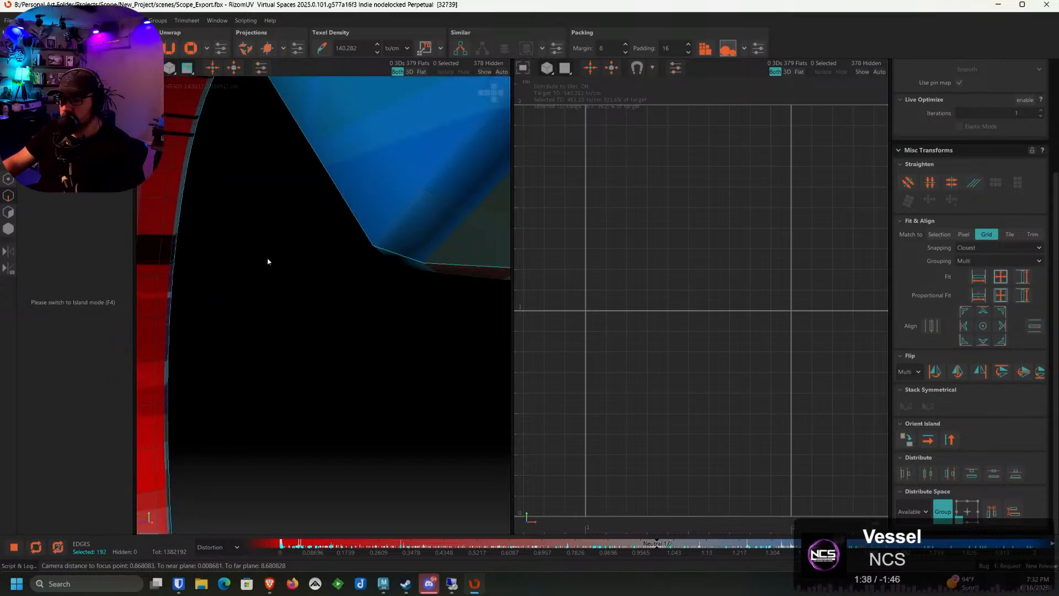
pyautogui.scroll(2, 349, 229)
pyautogui.scroll(1, 355, 209)
pyautogui.doubleClick(382, 184)
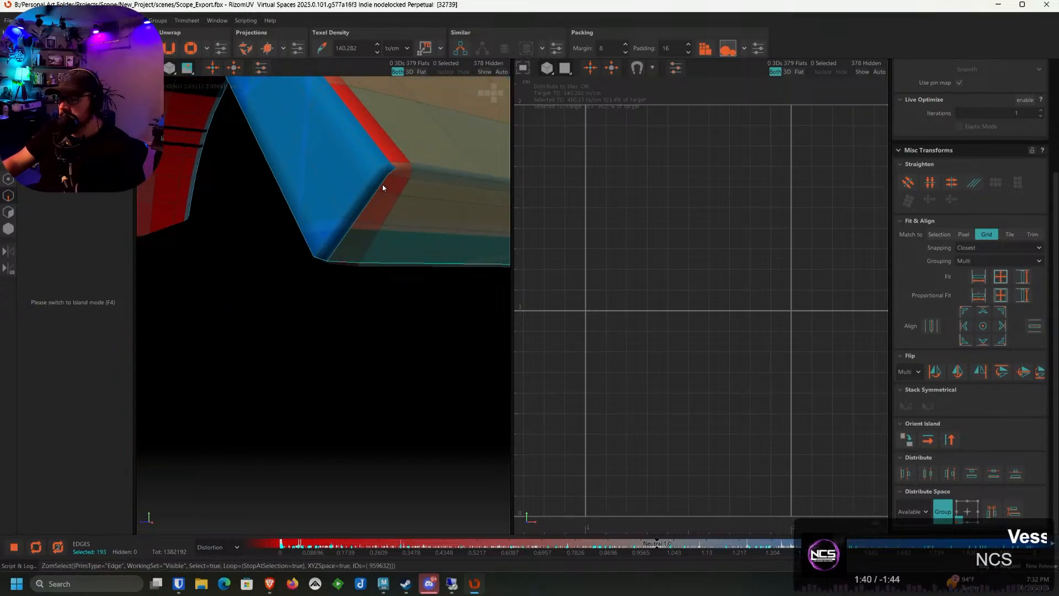
# Add the short bevel edges at the opposite corner of the same upper arm's tip, undoing the wrongly picked edge
pyautogui.scroll(-5, 395, 205)
pyautogui.keyDown('alt'); pyautogui.moveTo(461, 220); pyautogui.dragTo(392, 232); pyautogui.keyUp('alt')
pyautogui.scroll(3, 492, 234)
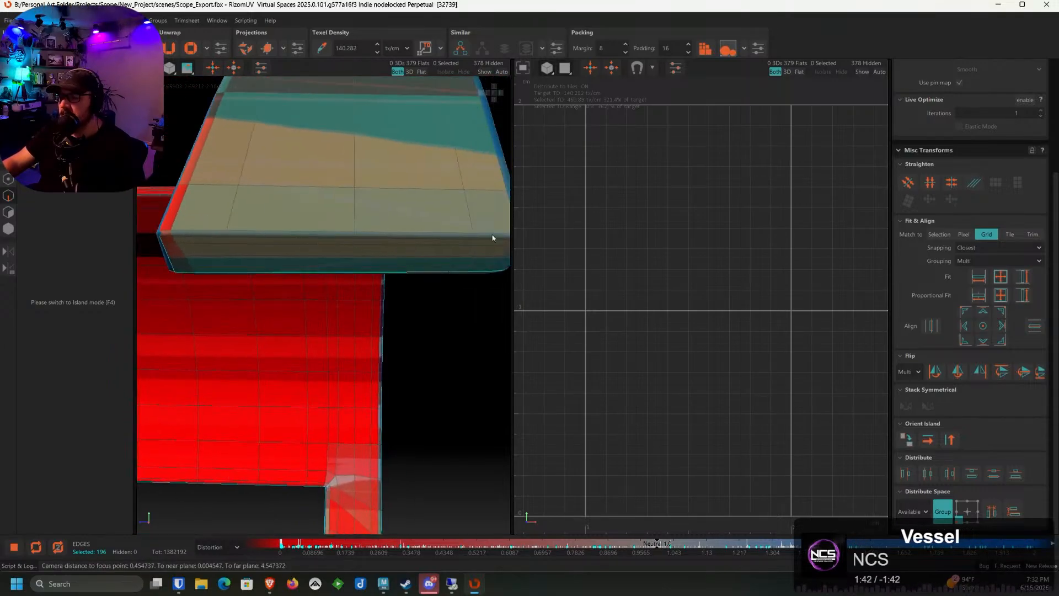
pyautogui.scroll(1, 525, 234)
pyautogui.keyDown('alt'); pyautogui.moveTo(495, 238); pyautogui.dragTo(362, 257); pyautogui.keyUp('alt')
pyautogui.scroll(3, 367, 260)
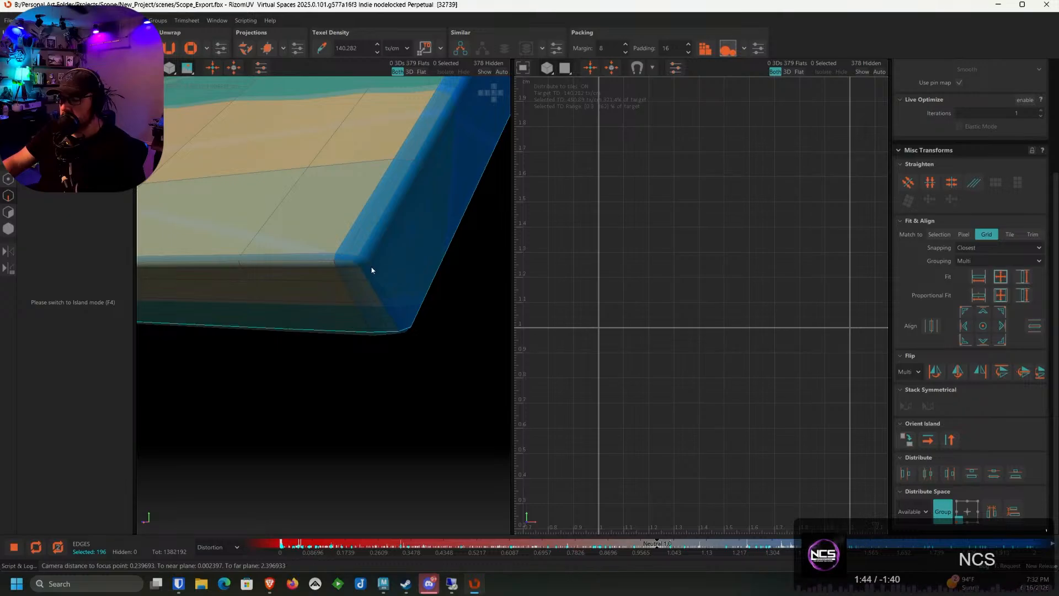
pyautogui.doubleClick(372, 270)
pyautogui.hotkey('ctrl', 'z')
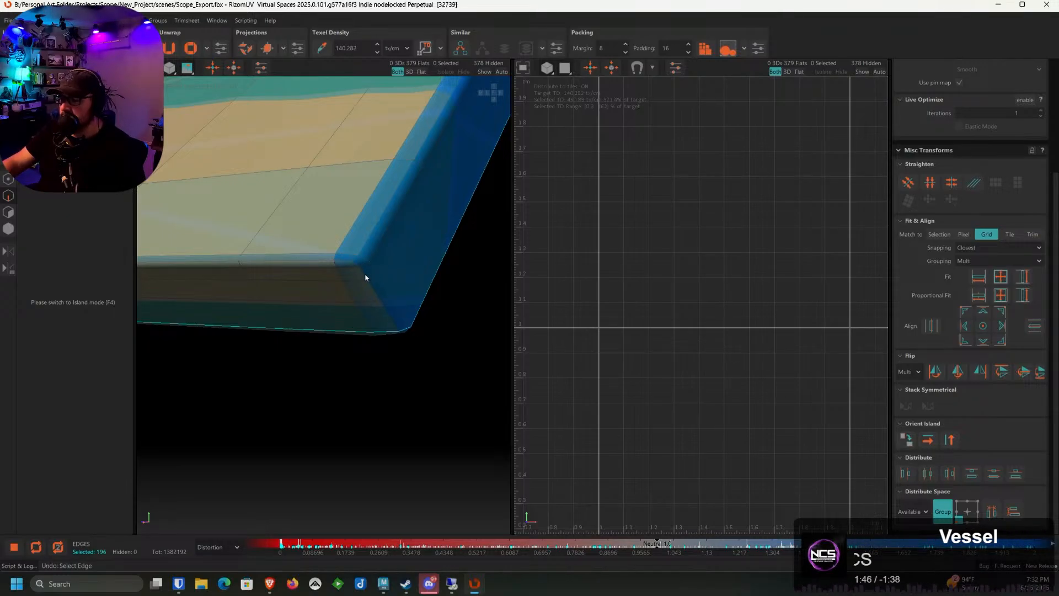
pyautogui.doubleClick(366, 277)
pyautogui.scroll(-10, 356, 274)
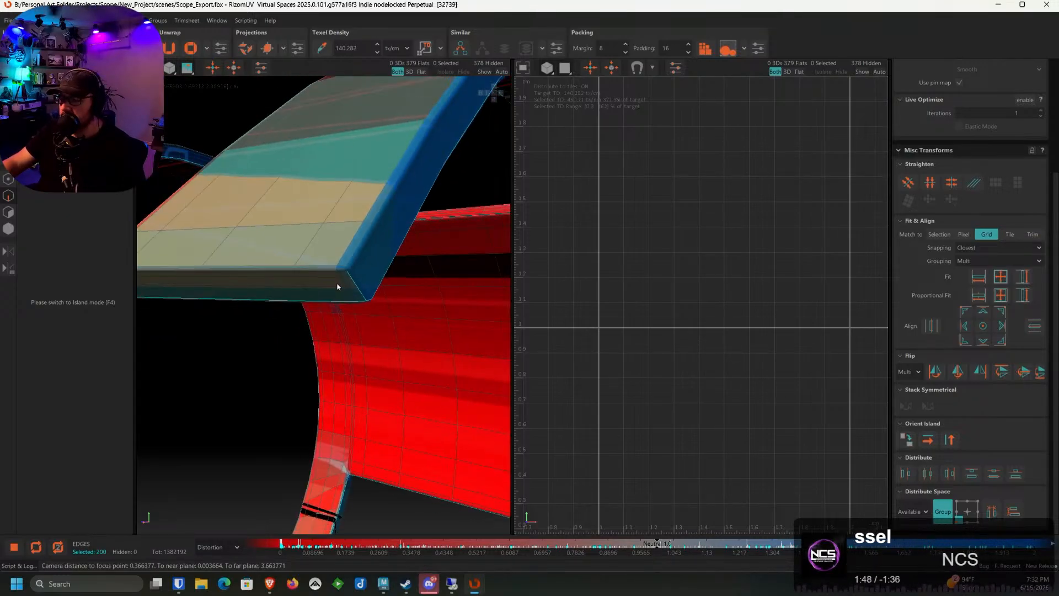
# Add the corner edges on both sides of the other upper arm's tip to the selection
pyautogui.scroll(10, 365, 335)
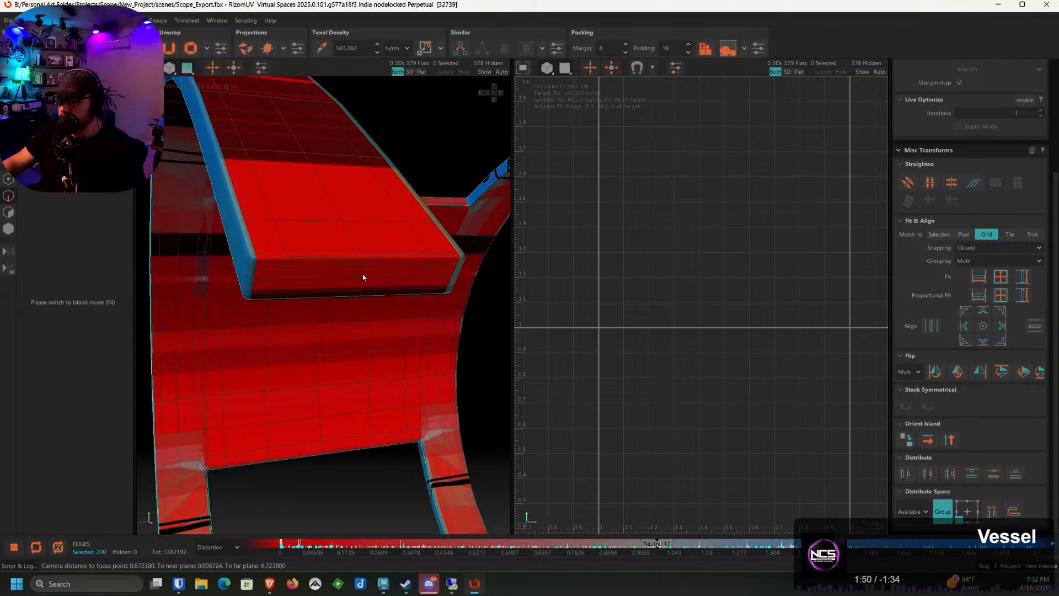
pyautogui.keyDown('ctrl'); pyautogui.doubleClick(245, 250); pyautogui.keyUp('ctrl')
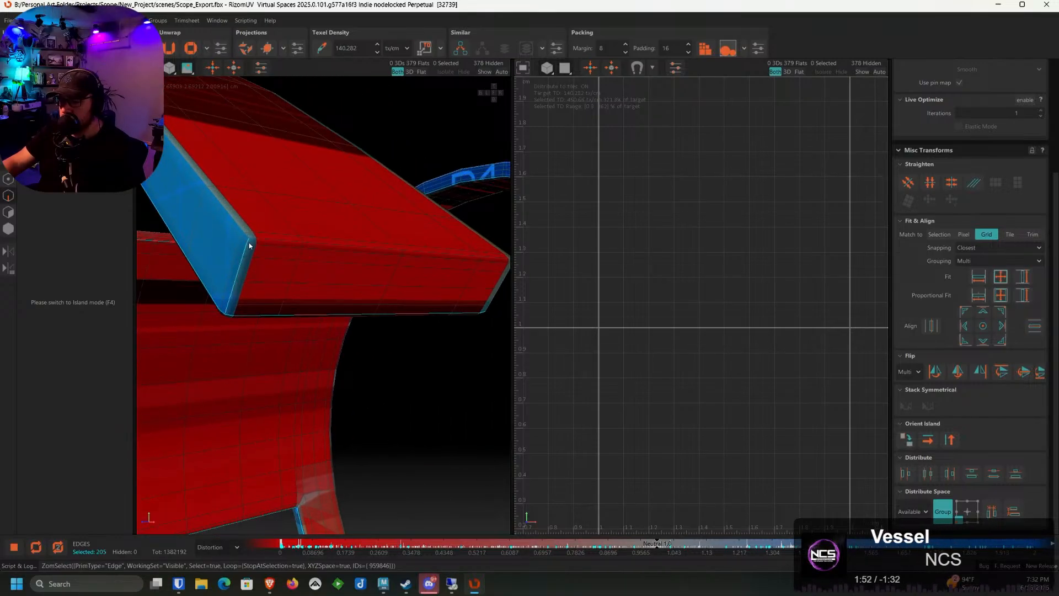
pyautogui.moveTo(342, 258)
pyautogui.keyDown('alt'); pyautogui.mouseDown()
pyautogui.moveTo(310, 262)
pyautogui.moveTo(362, 259)
pyautogui.mouseUp(); pyautogui.keyUp('alt')
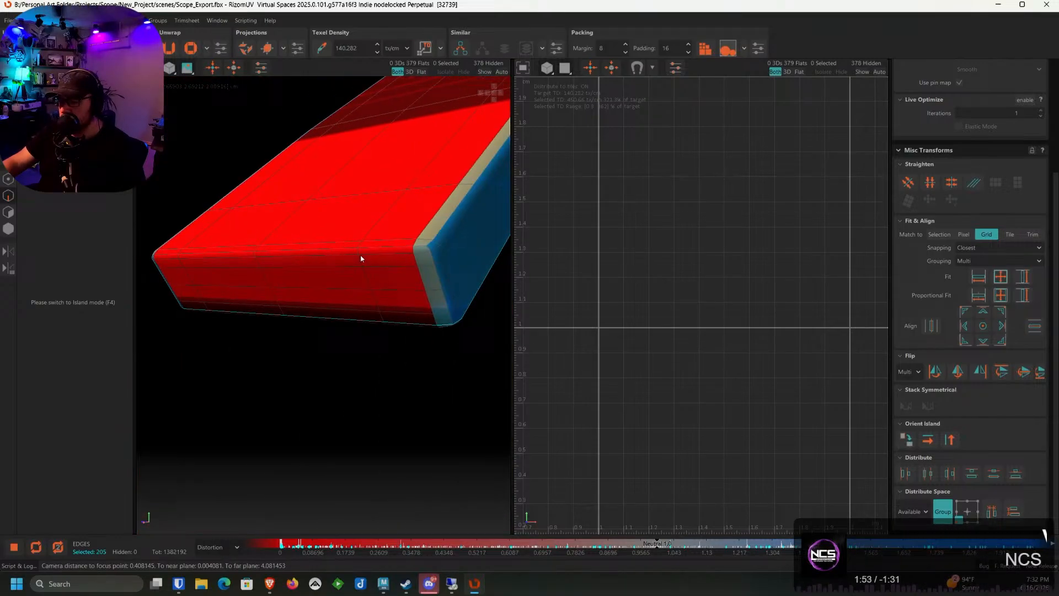
pyautogui.keyDown('ctrl'); pyautogui.doubleClick(430, 256); pyautogui.keyUp('ctrl')
pyautogui.scroll(-5, 430, 271)
# Add the corner edges on both sides of the first lower arm's tip to the selection
pyautogui.keyDown('alt'); pyautogui.moveTo(406, 507); pyautogui.dragTo(350, 315, button='middle'); pyautogui.keyUp('alt')
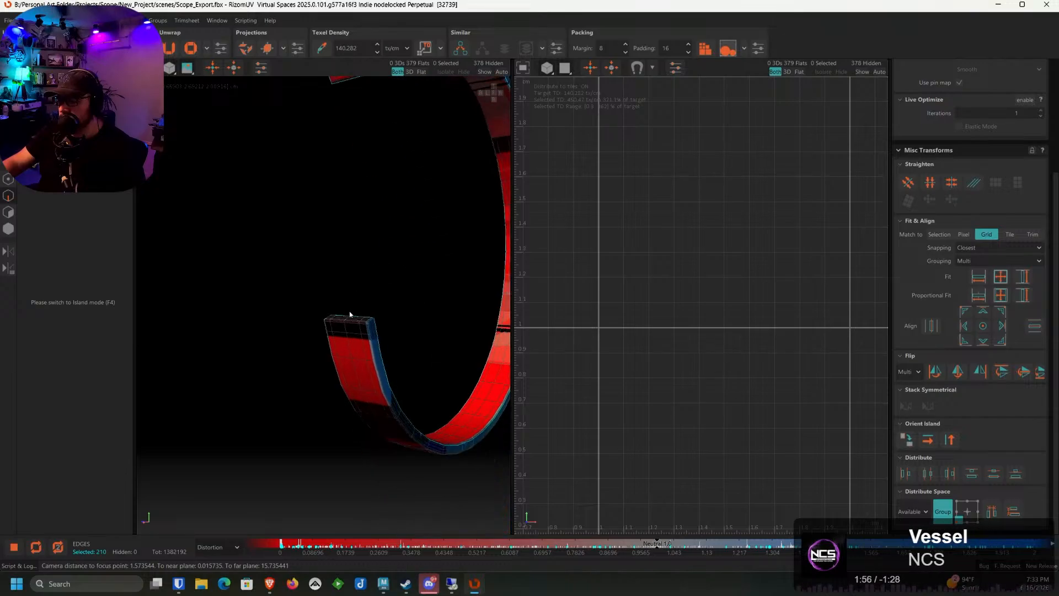
pyautogui.scroll(8, 350, 315)
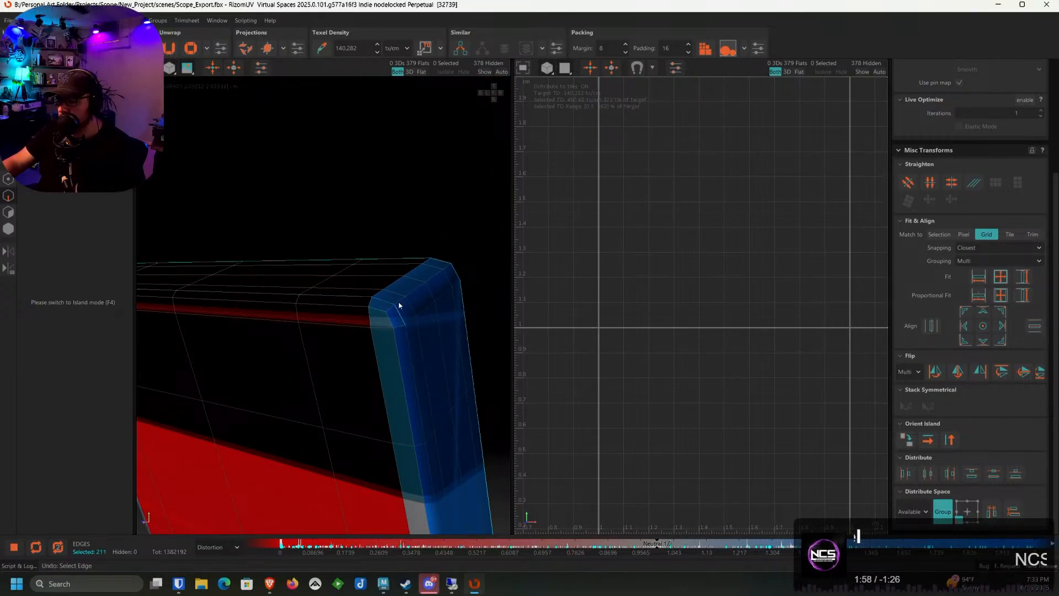
pyautogui.keyDown('ctrl'); pyautogui.doubleClick(399, 306); pyautogui.keyUp('ctrl')
pyautogui.scroll(-4, 400, 306)
pyautogui.keyDown('alt'); pyautogui.moveTo(400, 305); pyautogui.dragTo(338, 321); pyautogui.keyUp('alt')
pyautogui.keyDown('ctrl'); pyautogui.doubleClick(172, 282); pyautogui.keyUp('ctrl')
pyautogui.scroll(-5, 173, 281)
pyautogui.scroll(-2, 338, 321)
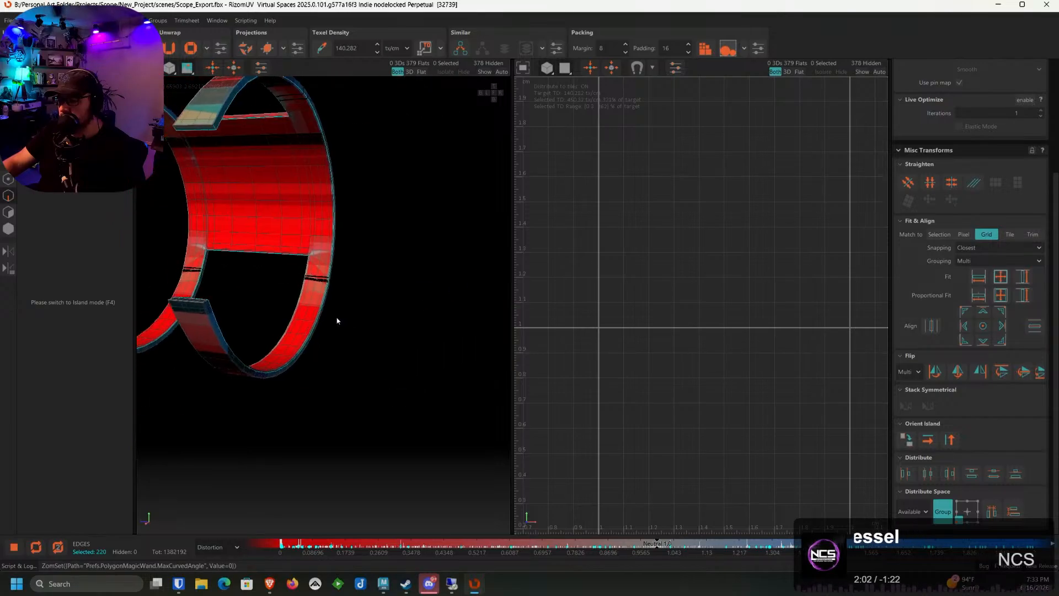
# Add the corner edges on both sides of the remaining lower arm's tip to complete the bracket's seam
pyautogui.scroll(2, 217, 301)
pyautogui.scroll(2, 217, 301)
pyautogui.keyDown('alt'); pyautogui.moveTo(217, 301); pyautogui.dragTo(343, 324); pyautogui.keyUp('alt')
pyautogui.scroll(1, 353, 356)
pyautogui.keyDown('ctrl'); pyautogui.doubleClick(357, 352); pyautogui.keyUp('ctrl')
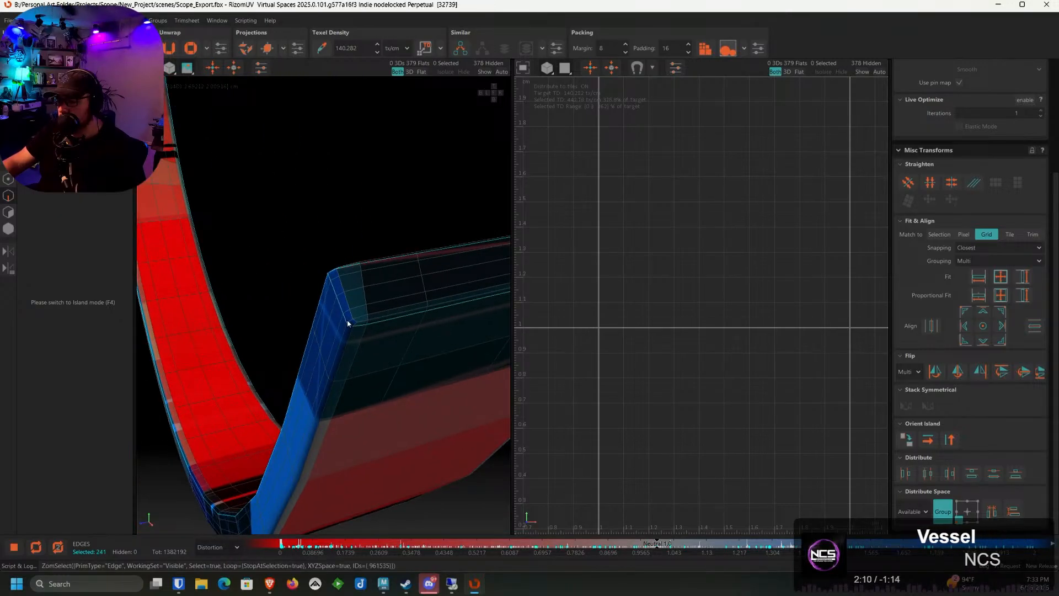
pyautogui.keyDown('ctrl'); pyautogui.doubleClick(350, 315); pyautogui.keyUp('ctrl')
pyautogui.scroll(-10, 351, 315)
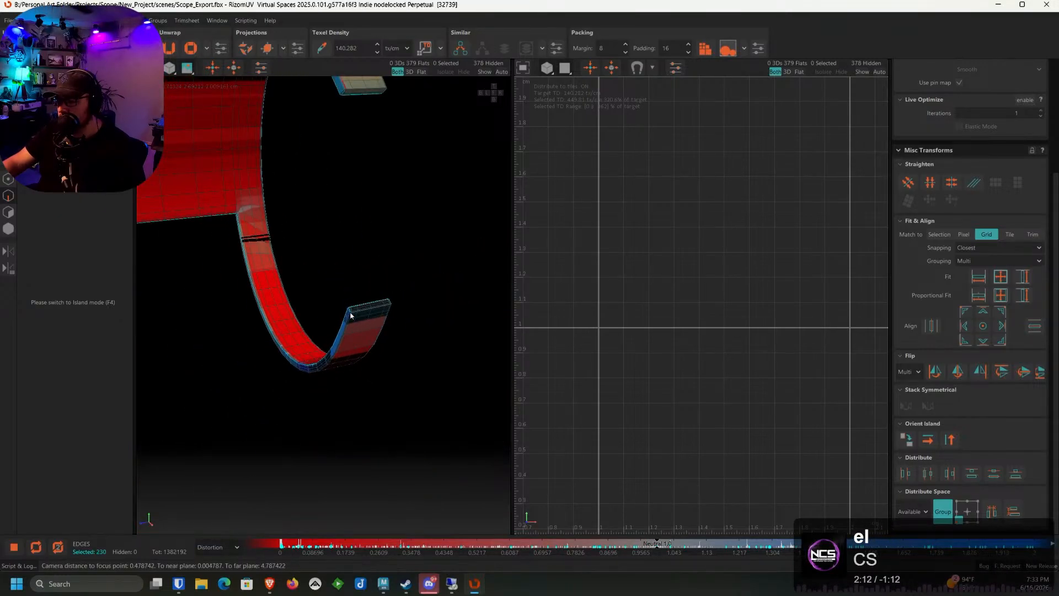
pyautogui.keyDown('alt'); pyautogui.moveTo(349, 309); pyautogui.dragTo(339, 294); pyautogui.keyUp('alt')
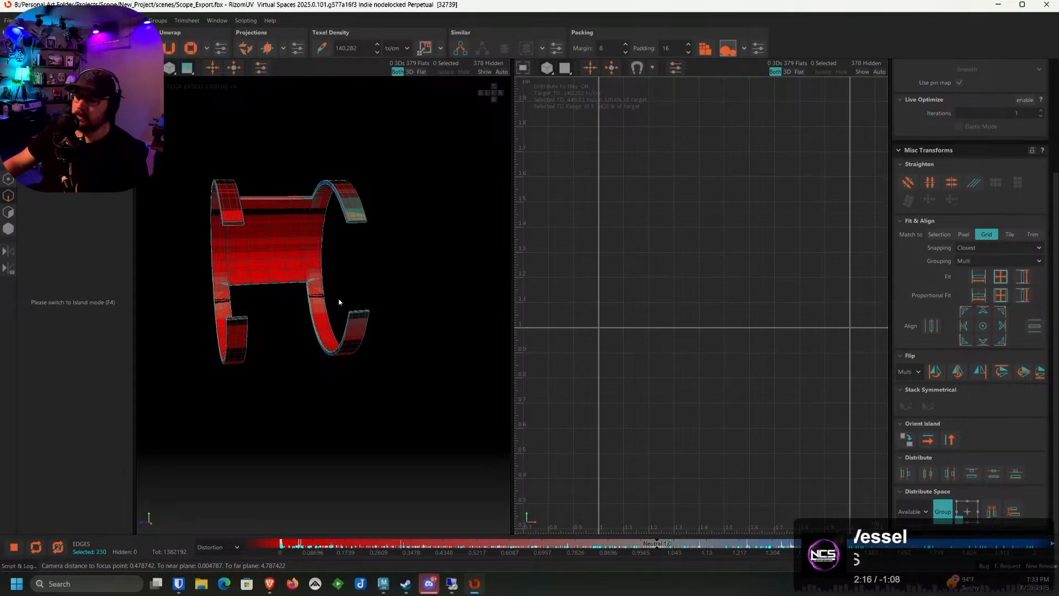
# Cut the bracket along the selected edges and unfold its inner and outer islands
pyautogui.press('c')
pyautogui.click(9, 229)
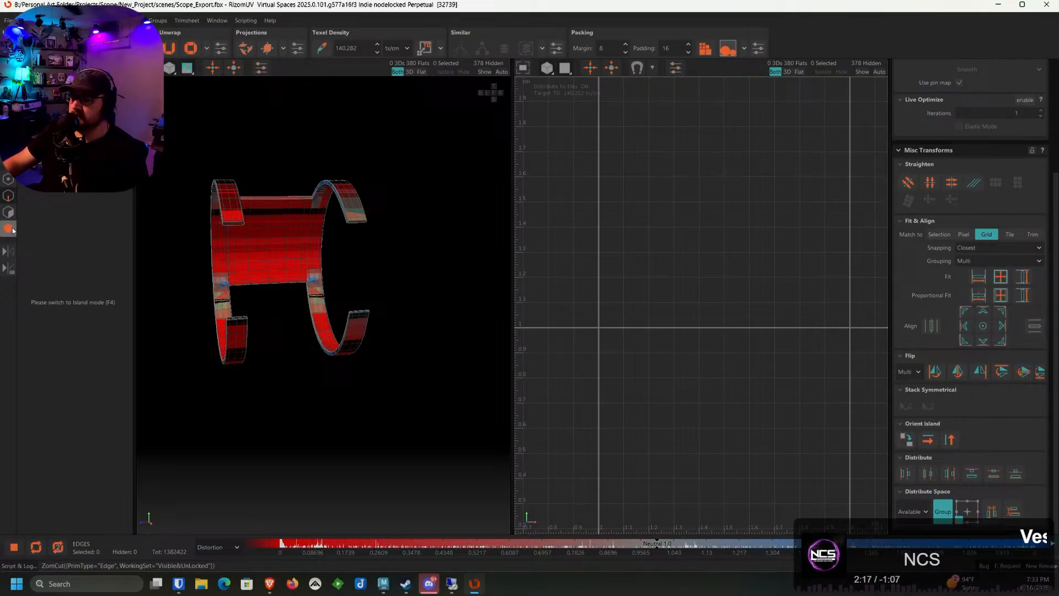
pyautogui.click(243, 239)
pyautogui.press('f')
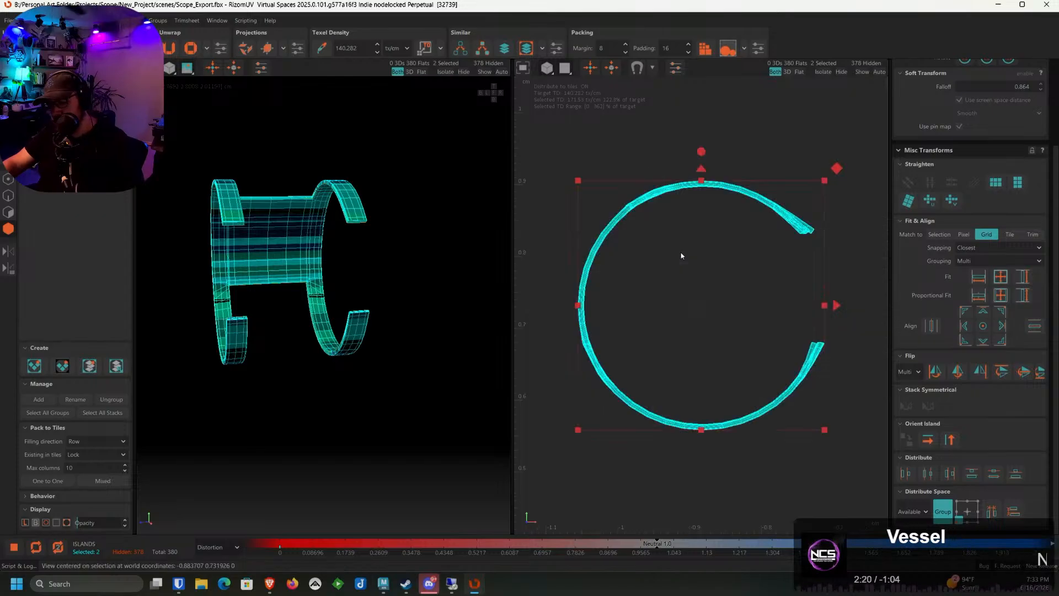
pyautogui.click(682, 255)
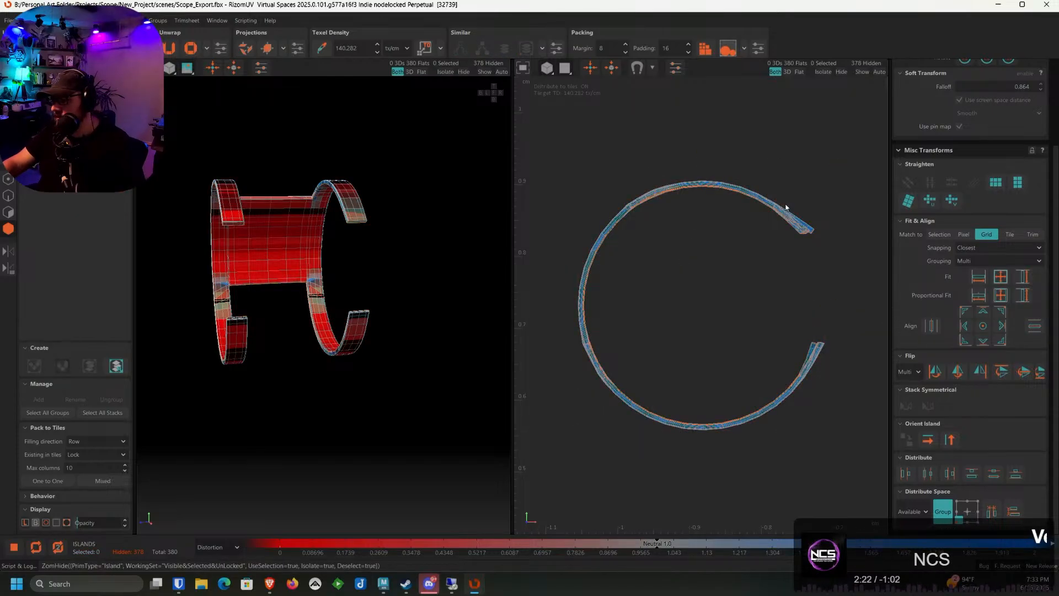
pyautogui.moveTo(786, 208); pyautogui.dragTo(515, 497)
pyautogui.hotkey('ctrl', 'u')
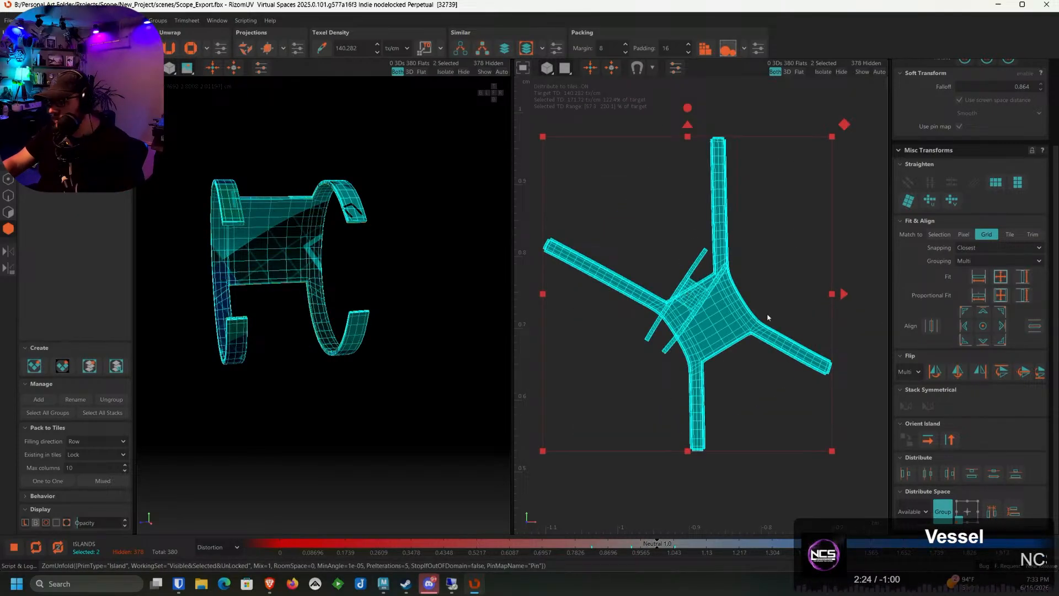
# Rotate the X-shaped bracket island level and move it off the overlapping H-shaped island
pyautogui.click(728, 331)
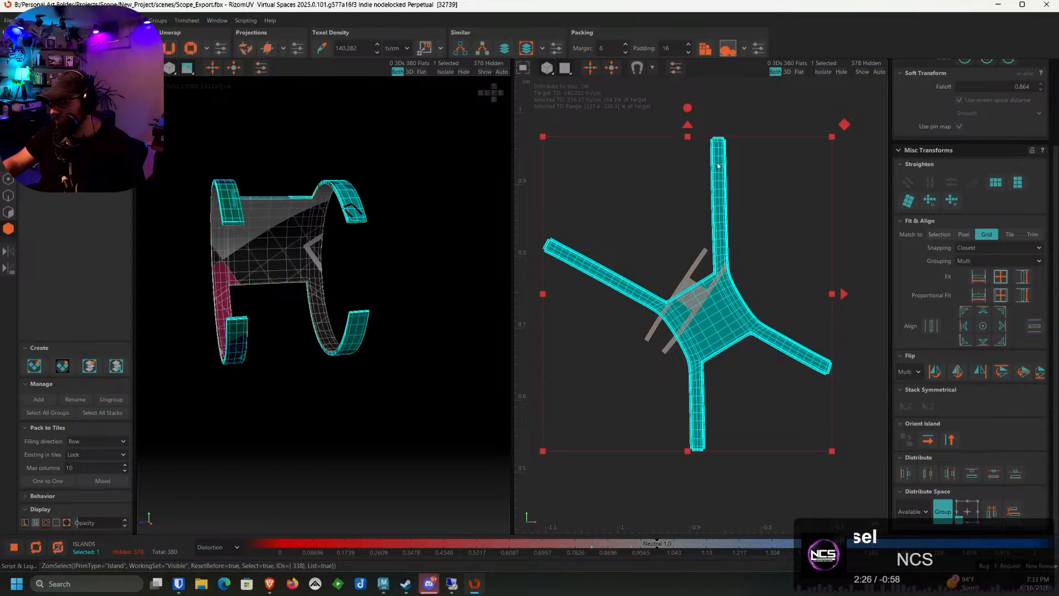
pyautogui.moveTo(688, 108); pyautogui.dragTo(695, 138)
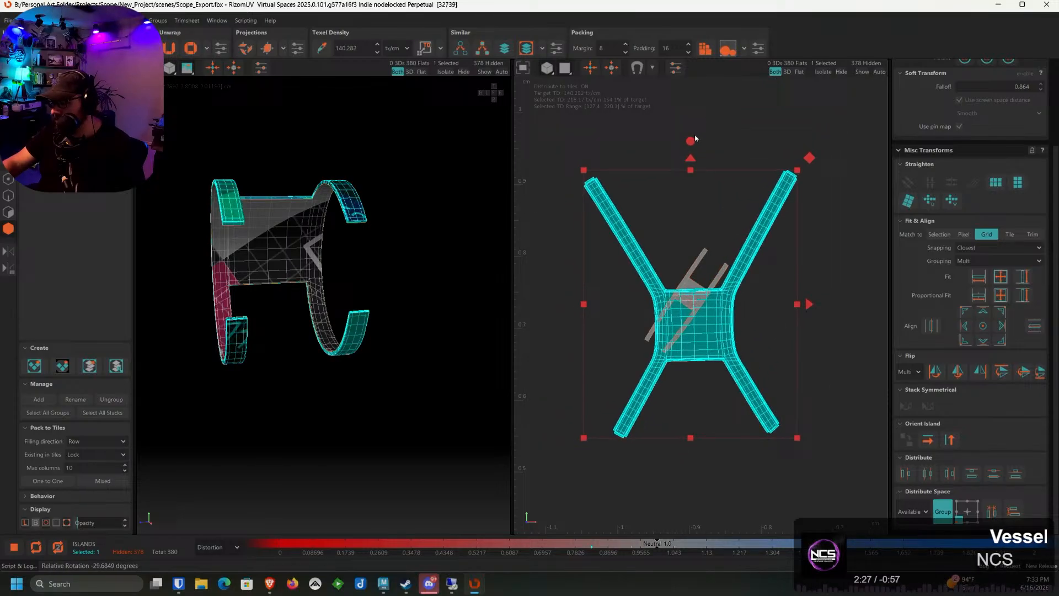
pyautogui.moveTo(693, 301); pyautogui.dragTo(795, 279)
# Scale both bracket islands to the target texel density of 140.282 tx/cm
pyautogui.click(687, 300)
pyautogui.scroll(2, 721, 301)
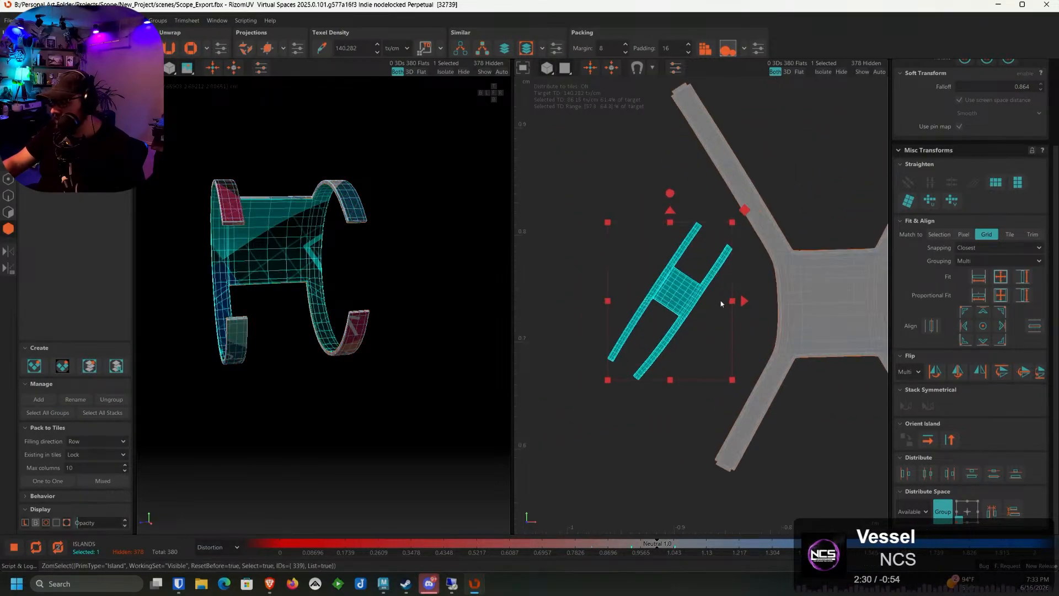
pyautogui.moveTo(608, 334); pyautogui.dragTo(807, 190)
pyautogui.click(431, 51)
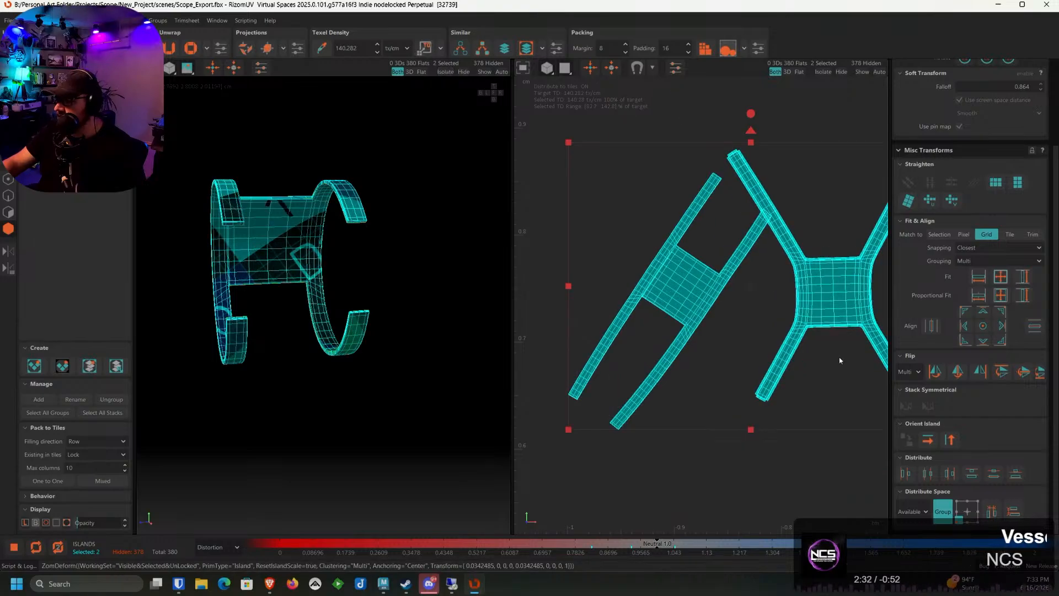
# Check the X-shaped island for distortion, unhide all parts, and move both bracket islands beneath the finished tube islands
pyautogui.keyDown('alt'); pyautogui.moveTo(874, 362); pyautogui.dragTo(759, 370, button='middle'); pyautogui.keyUp('alt')
pyautogui.scroll(2, 828, 309)
pyautogui.click(834, 218)
pyautogui.scroll(4, 659, 213)
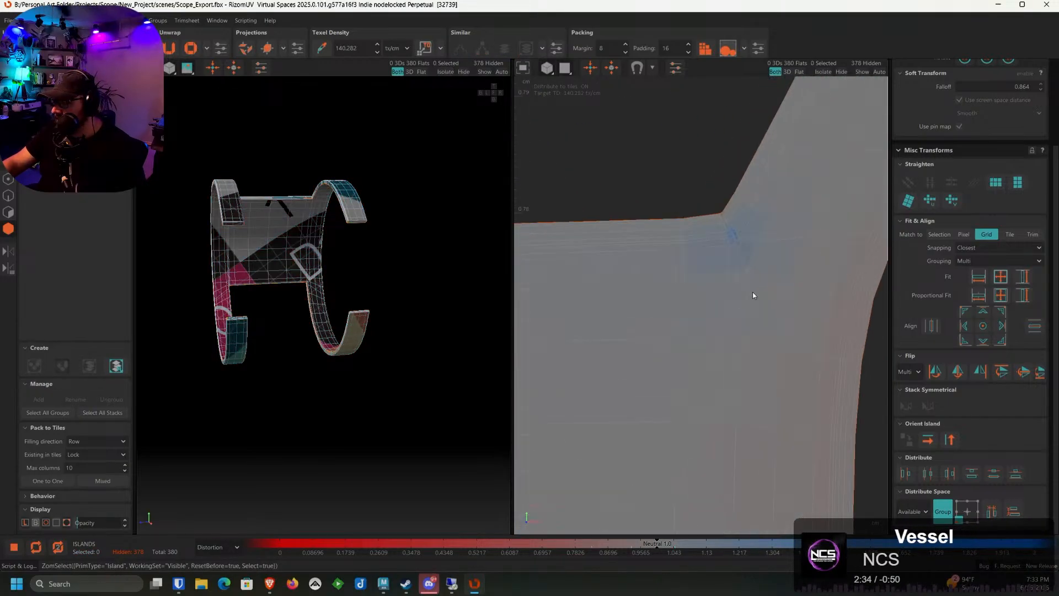
pyautogui.scroll(-6, 753, 292)
pyautogui.hotkey('ctrl', 'a')
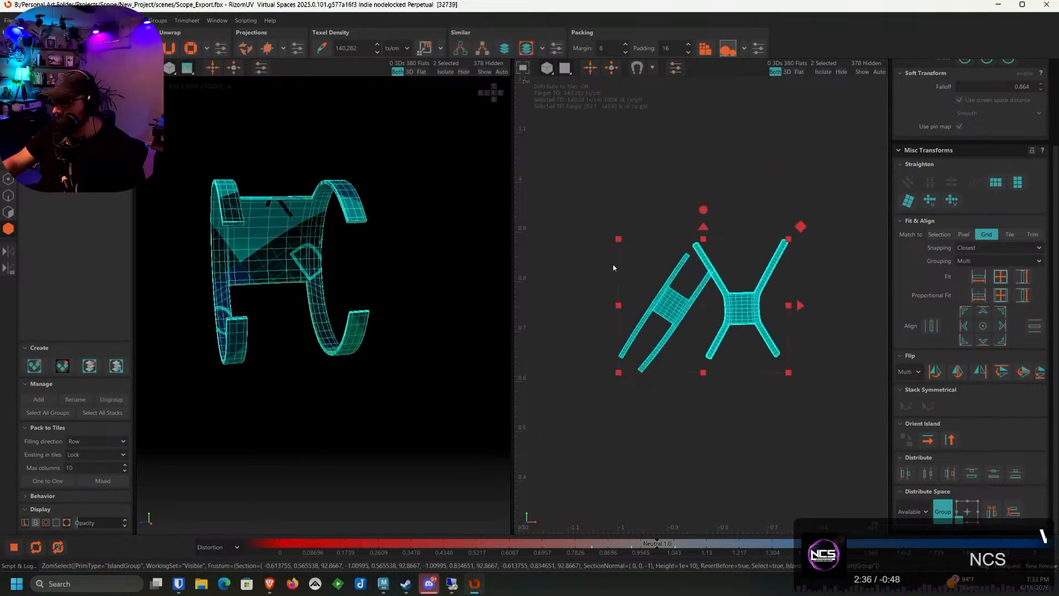
pyautogui.scroll(-5, 610, 191)
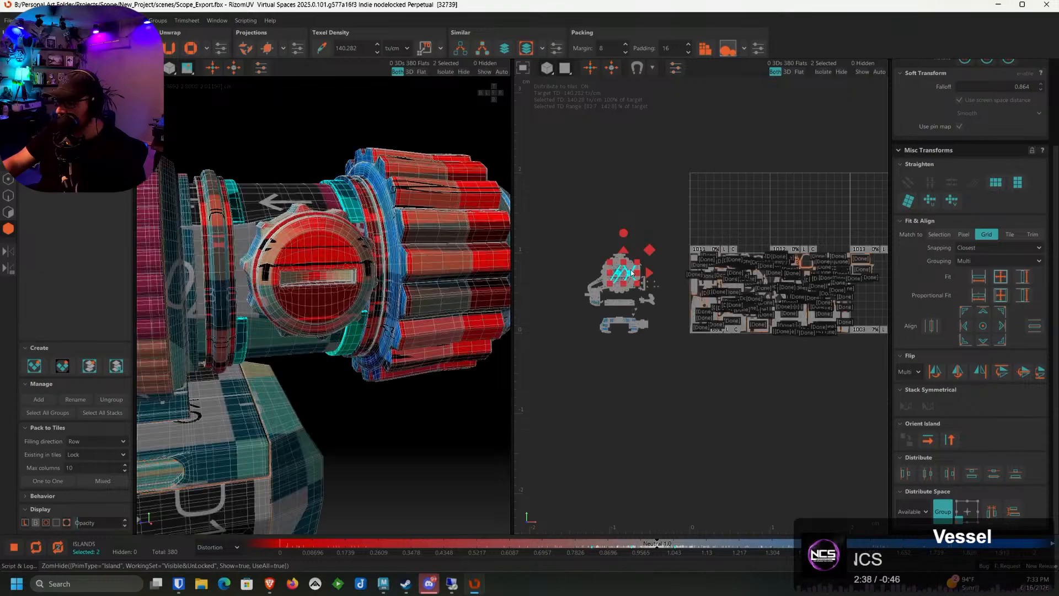
pyautogui.moveTo(631, 271); pyautogui.dragTo(865, 280)
pyautogui.scroll(4, 865, 281)
pyautogui.keyDown('alt'); pyautogui.moveTo(865, 280); pyautogui.dragTo(735, 286, button='middle'); pyautogui.keyUp('alt')
pyautogui.scroll(4, 649, 282)
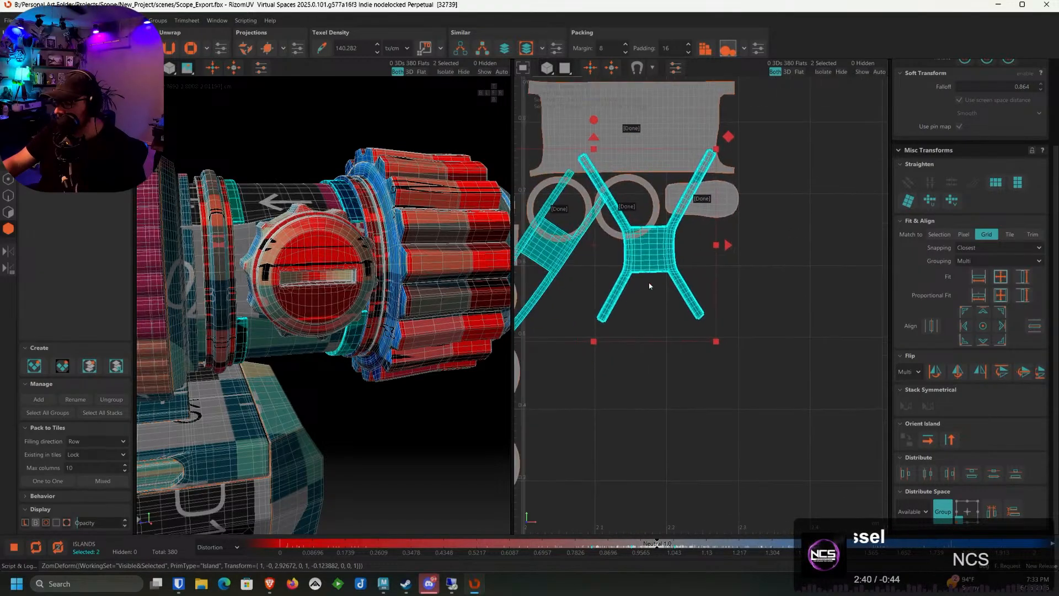
# Rotate the H-shaped island upright below the first ring and place the X-shaped island beside it
pyautogui.click(623, 483)
pyautogui.click(592, 301)
pyautogui.moveTo(596, 214); pyautogui.dragTo(575, 186)
pyautogui.moveTo(581, 326); pyautogui.dragTo(543, 303)
pyautogui.click(712, 332)
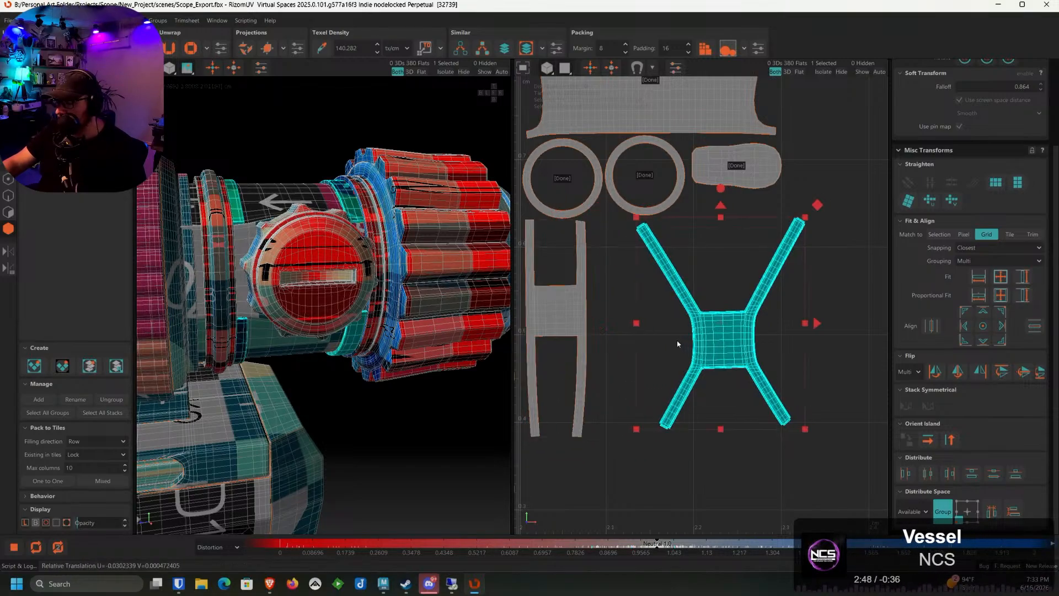
pyautogui.moveTo(713, 332); pyautogui.dragTo(680, 331)
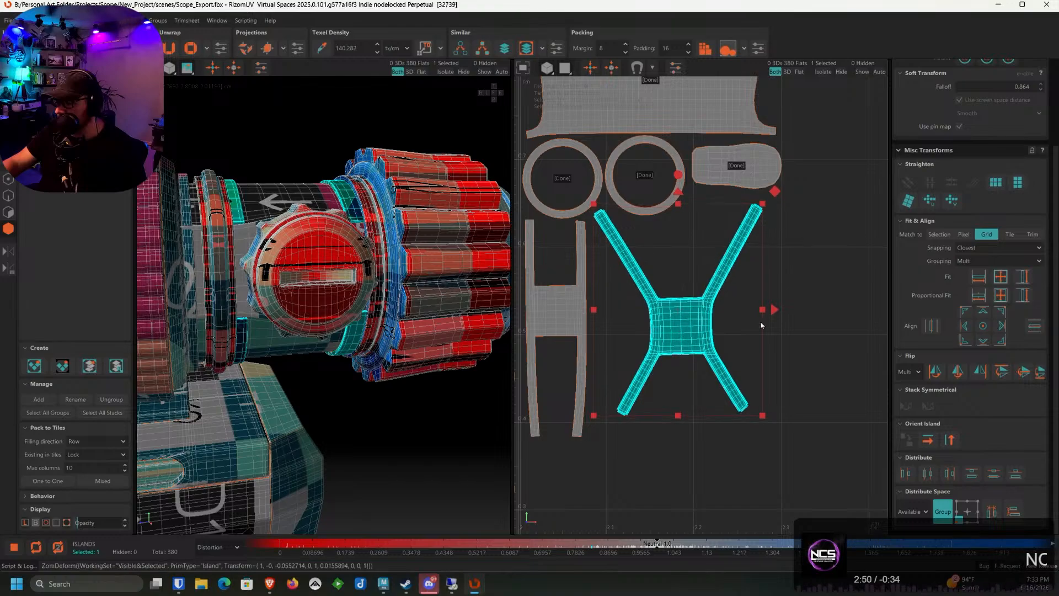
pyautogui.click(791, 324)
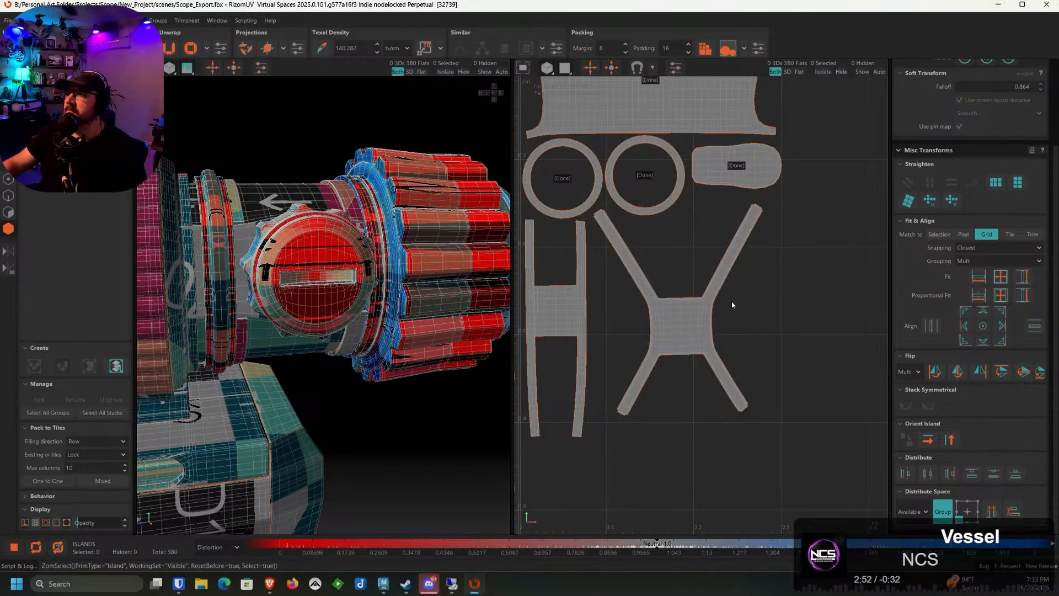
# Select the ribbed adjustment knob on the scope's barrel, isolate it and frame its UV island
pyautogui.scroll(-6, 389, 305)
pyautogui.moveTo(389, 305)
pyautogui.keyDown('alt'); pyautogui.mouseDown()
pyautogui.moveTo(372, 341)
pyautogui.moveTo(386, 329)
pyautogui.moveTo(374, 312)
pyautogui.mouseUp(); pyautogui.keyUp('alt')
pyautogui.scroll(7, 353, 309)
pyautogui.click(361, 324)
pyautogui.scroll(-3, 359, 325)
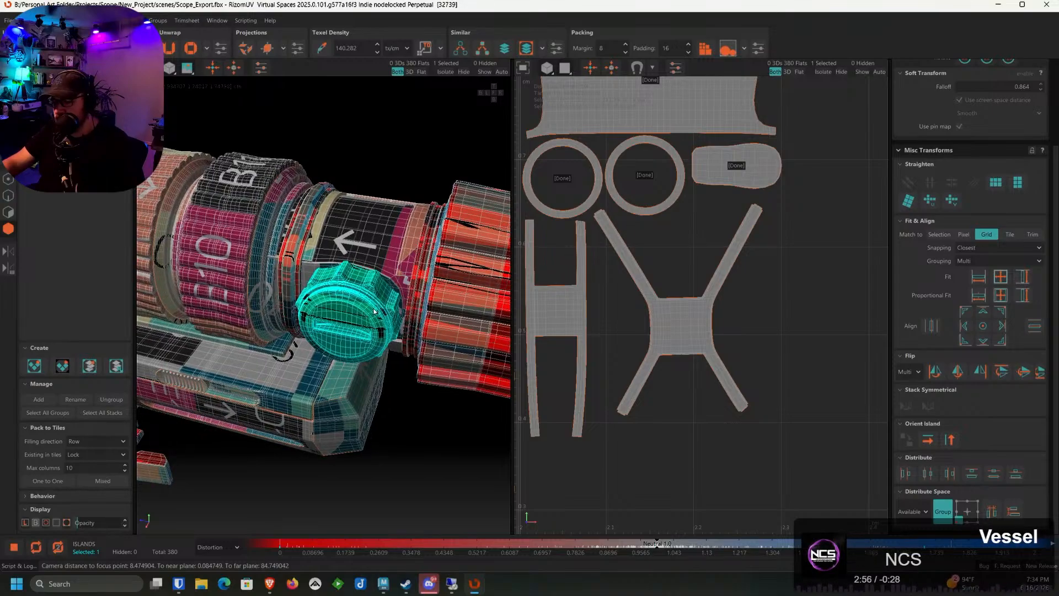
pyautogui.press('i')
pyautogui.click(314, 322)
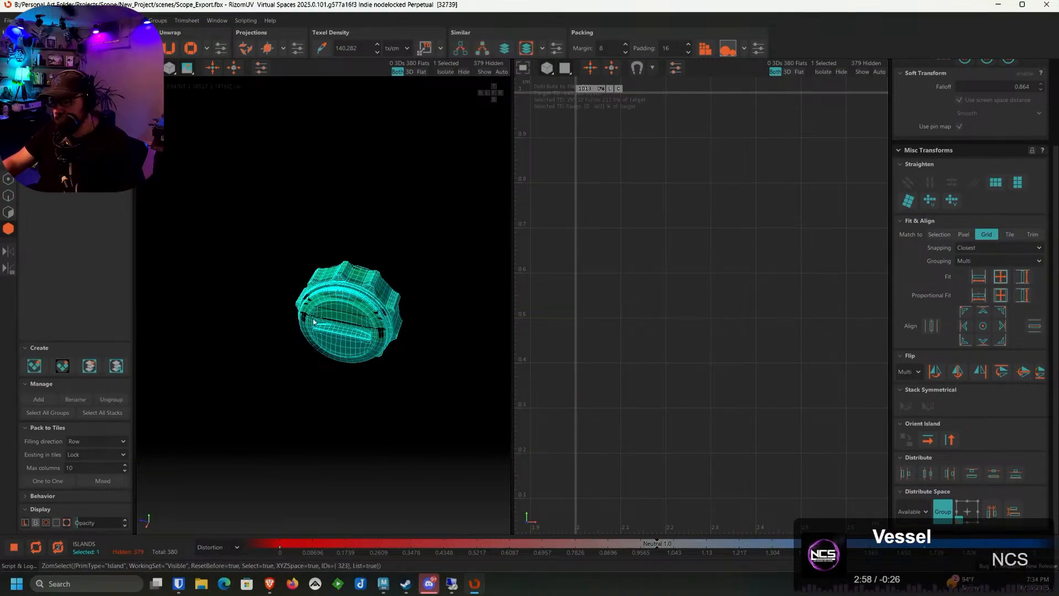
pyautogui.press('f')
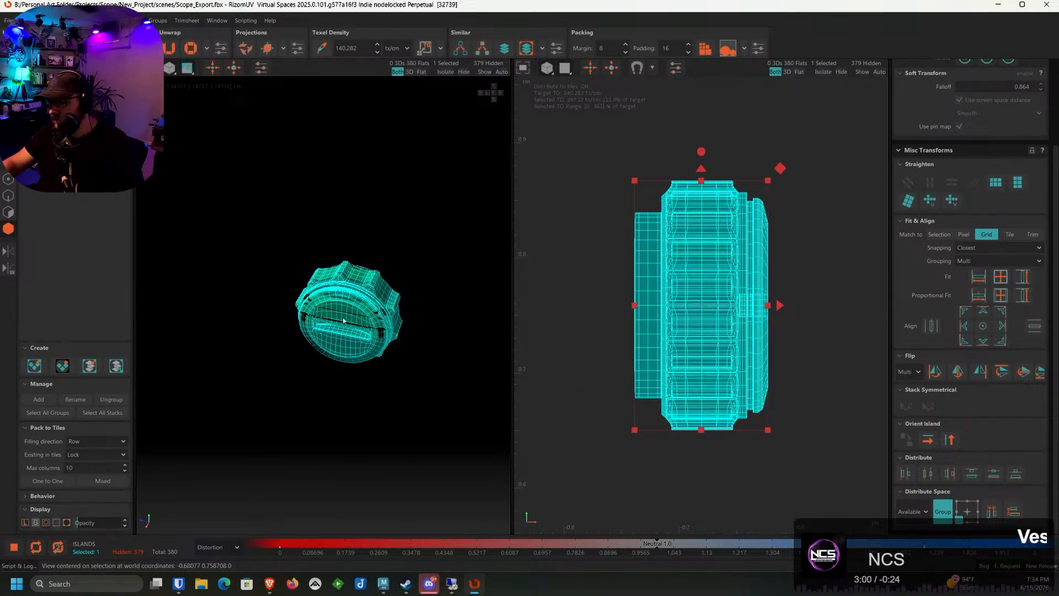
# Select the edge loops bounding the knob's rear collar and the recessed ring next to it
pyautogui.keyDown('alt'); pyautogui.moveTo(343, 321); pyautogui.dragTo(255, 303); pyautogui.keyUp('alt')
pyautogui.scroll(5, 256, 303)
pyautogui.click(9, 196)
pyautogui.keyDown('alt'); pyautogui.moveTo(492, 326); pyautogui.dragTo(389, 285, button='middle'); pyautogui.keyUp('alt')
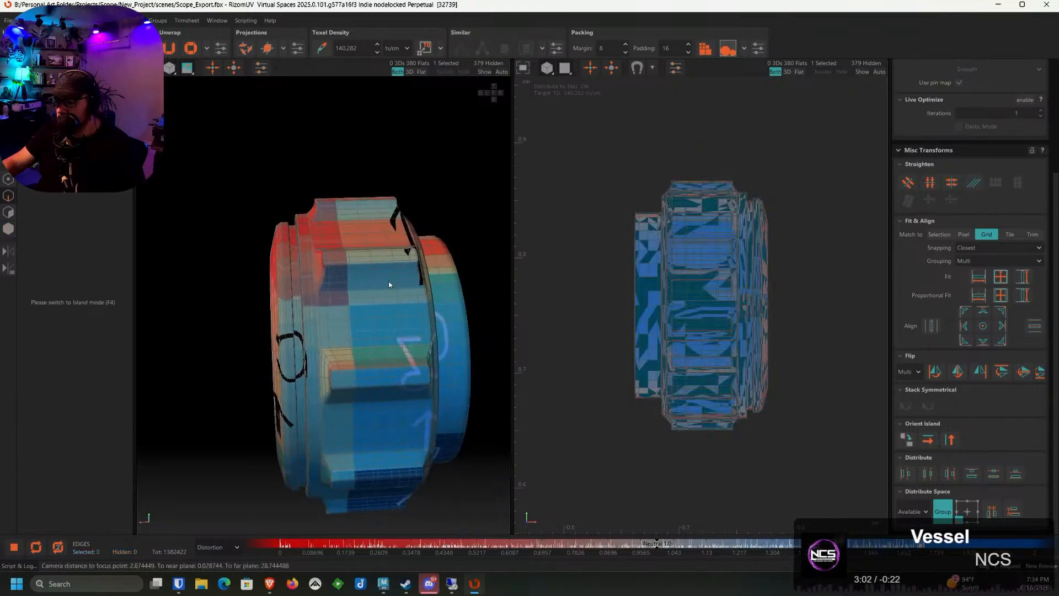
pyautogui.keyDown('alt'); pyautogui.moveTo(389, 285); pyautogui.dragTo(359, 276); pyautogui.keyUp('alt')
pyautogui.scroll(4, 403, 315)
pyautogui.doubleClick(408, 329)
pyautogui.keyDown('alt'); pyautogui.moveTo(483, 331); pyautogui.dragTo(407, 300, button='middle'); pyautogui.keyUp('alt')
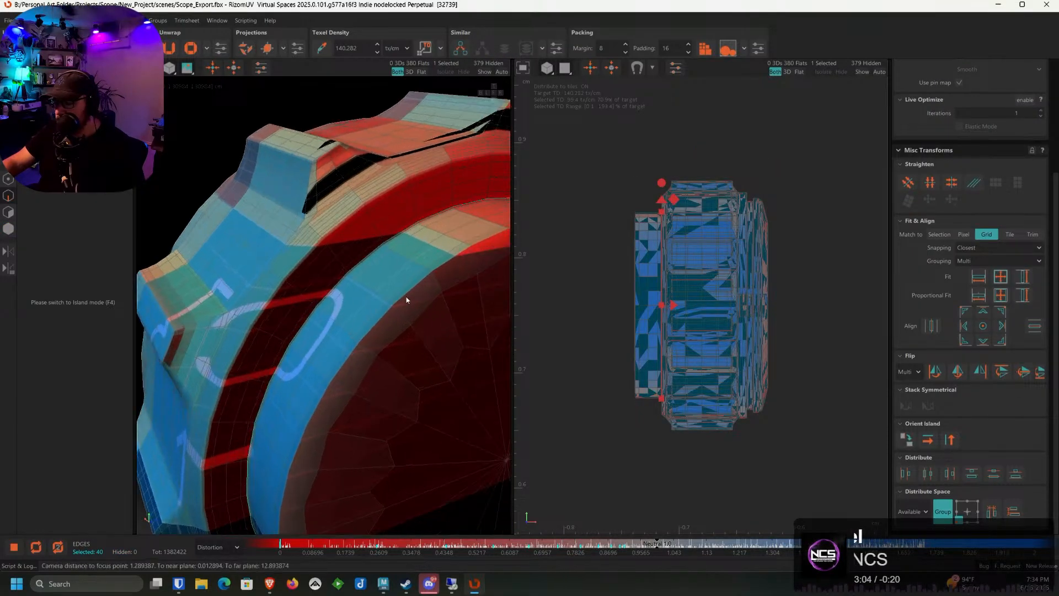
pyautogui.keyDown('shift'); pyautogui.doubleClick(283, 284); pyautogui.keyUp('shift')
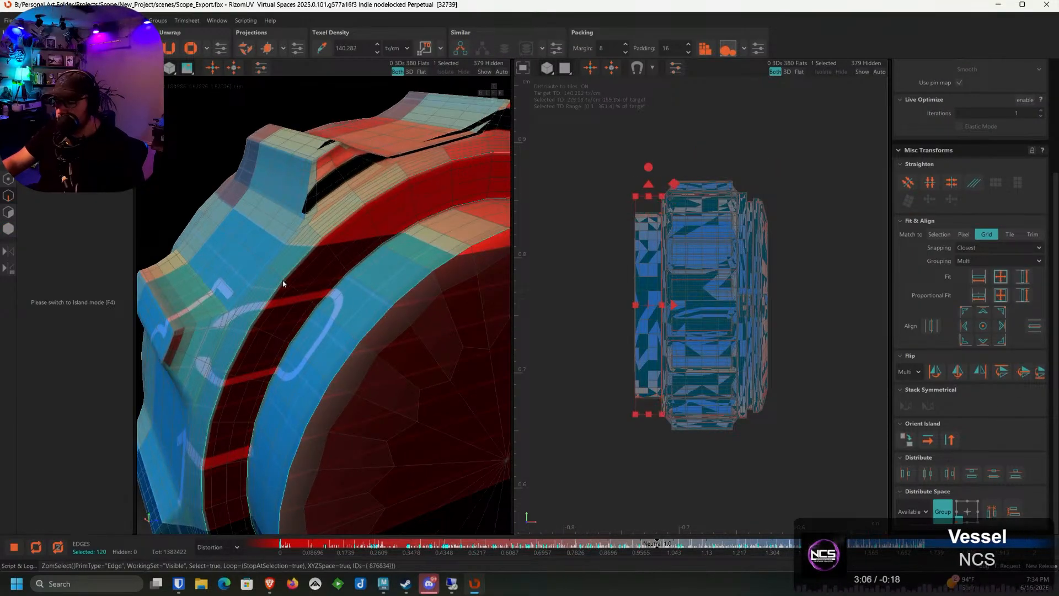
# Add the edge loop at the front end of the knob's ribbed body to the seam selection
pyautogui.scroll(-5, 283, 284)
pyautogui.keyDown('alt'); pyautogui.moveTo(243, 304); pyautogui.dragTo(291, 284); pyautogui.keyUp('alt')
pyautogui.scroll(5, 270, 300)
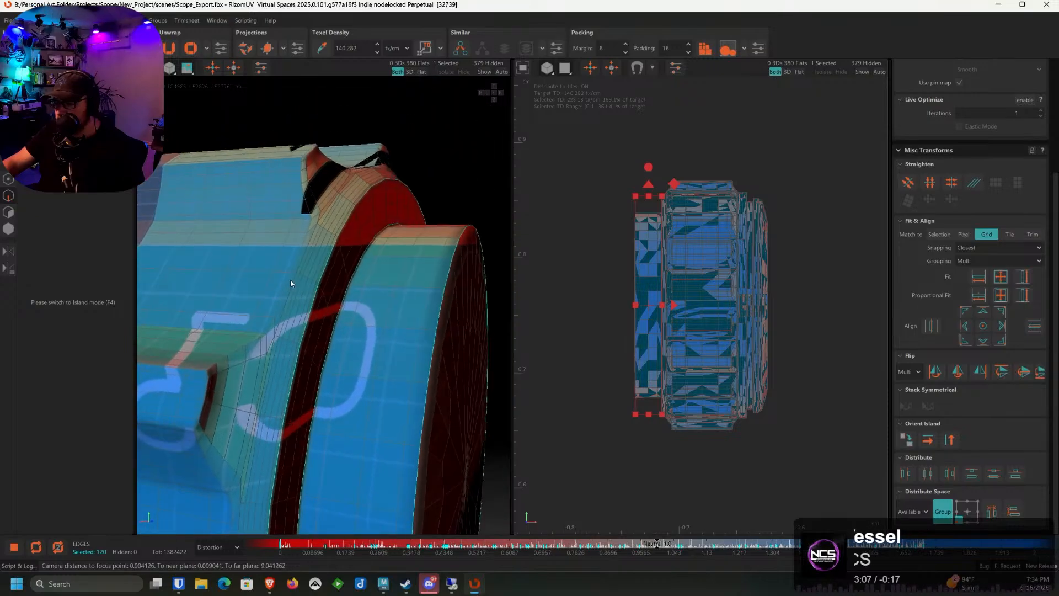
pyautogui.scroll(3, 291, 283)
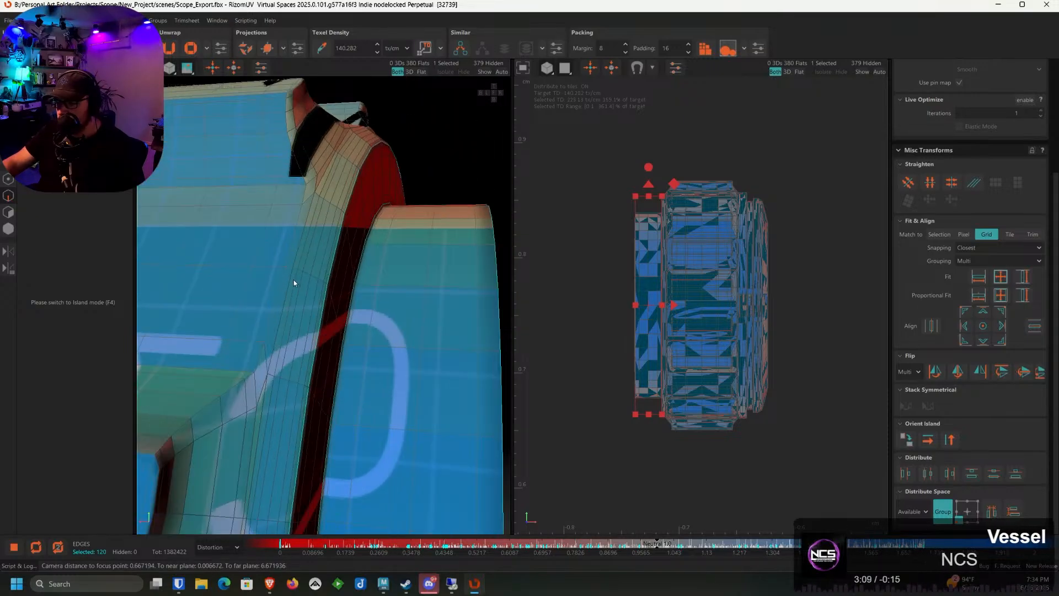
pyautogui.scroll(-3, 294, 280)
pyautogui.keyDown('alt'); pyautogui.moveTo(294, 280); pyautogui.dragTo(362, 309); pyautogui.keyUp('alt')
pyautogui.scroll(1, 363, 313)
pyautogui.keyDown('ctrl'); pyautogui.doubleClick(263, 320); pyautogui.keyUp('ctrl')
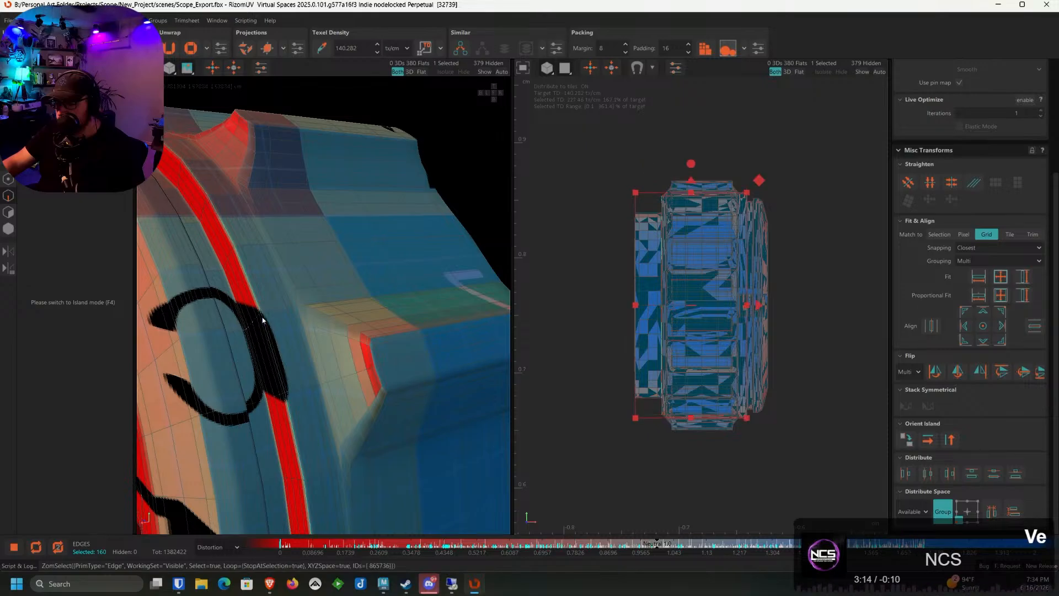
# Add the edge loops along the narrow groove near the knob's front to the seam selection
pyautogui.keyDown('alt'); pyautogui.moveTo(262, 320); pyautogui.dragTo(231, 353); pyautogui.keyUp('alt')
pyautogui.scroll(3, 240, 339)
pyautogui.keyDown('ctrl'); pyautogui.doubleClick(249, 339); pyautogui.keyUp('ctrl')
pyautogui.scroll(2, 239, 354)
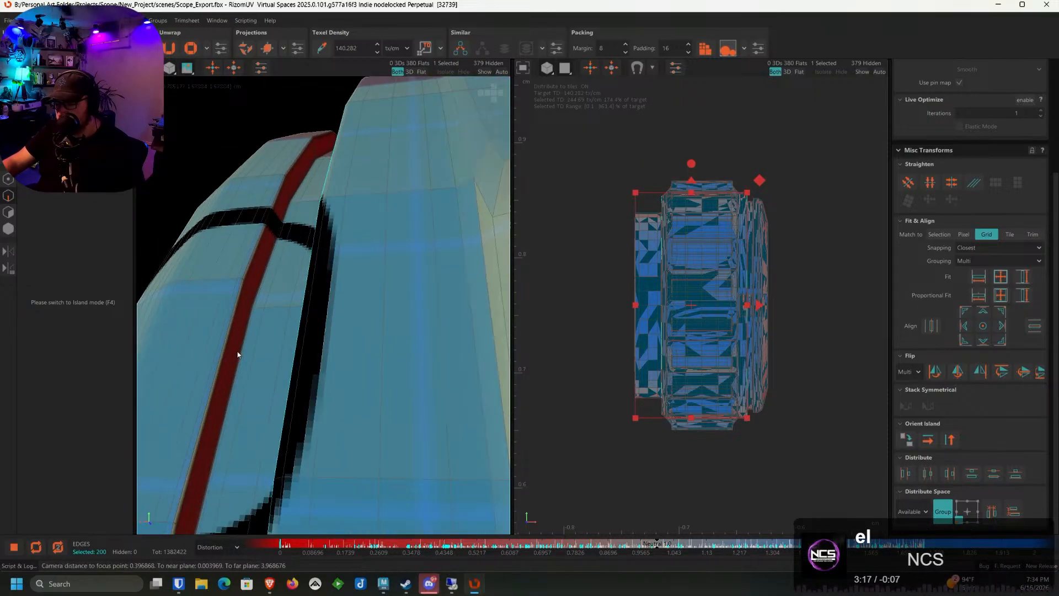
pyautogui.keyDown('ctrl'); pyautogui.doubleClick(228, 351); pyautogui.keyUp('ctrl')
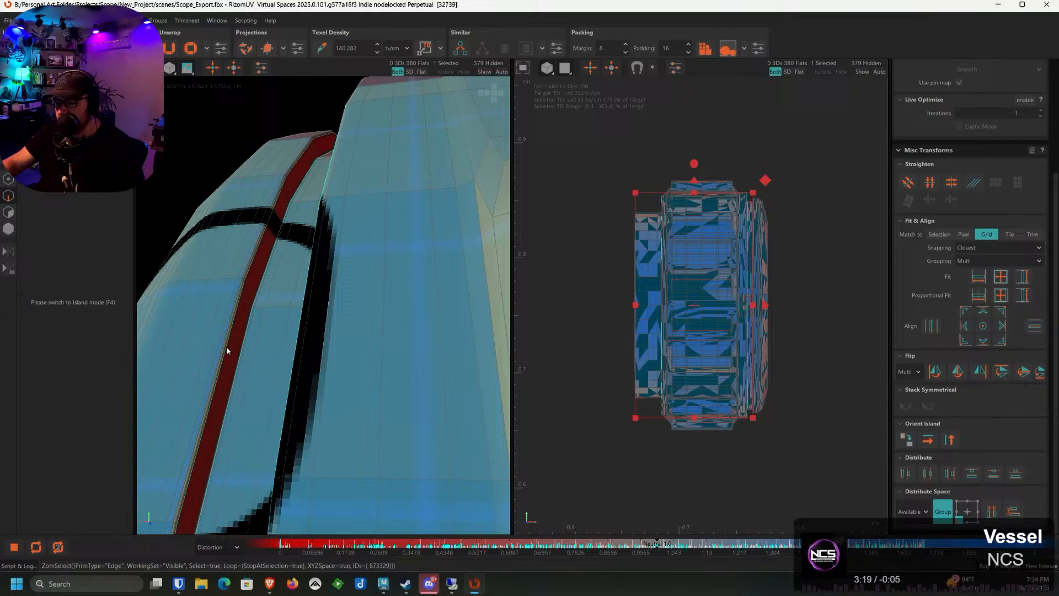
pyautogui.keyDown('ctrl'); pyautogui.doubleClick(273, 305); pyautogui.keyUp('ctrl')
# Add the face slot's rim loop and the upper and lower corner edges at one end of the slot to the seam selection
pyautogui.scroll(-4, 273, 305)
pyautogui.keyDown('alt'); pyautogui.moveTo(273, 305); pyautogui.dragTo(371, 339); pyautogui.keyUp('alt')
pyautogui.scroll(3, 310, 344)
pyautogui.scroll(-2, 371, 338)
pyautogui.scroll(3, 407, 345)
pyautogui.keyDown('alt'); pyautogui.moveTo(286, 362); pyautogui.dragTo(395, 303); pyautogui.keyUp('alt')
pyautogui.scroll(3, 395, 303)
pyautogui.keyDown('ctrl'); pyautogui.doubleClick(407, 216); pyautogui.keyUp('ctrl')
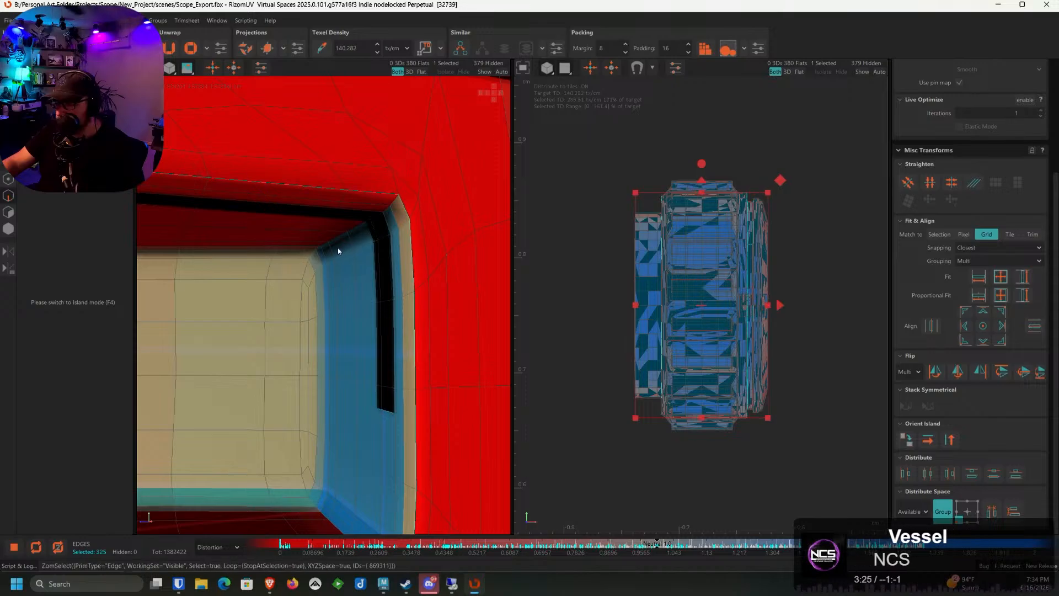
pyautogui.keyDown('ctrl'); pyautogui.doubleClick(312, 276); pyautogui.keyUp('ctrl')
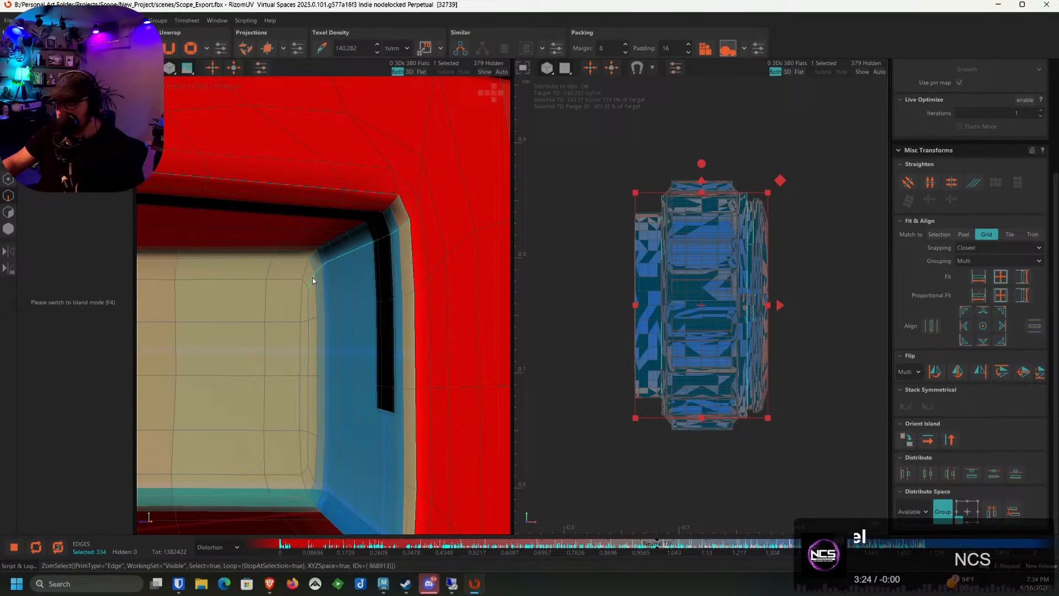
pyautogui.keyDown('ctrl'); pyautogui.doubleClick(310, 472); pyautogui.keyUp('ctrl')
pyautogui.keyDown('alt'); pyautogui.moveTo(310, 472); pyautogui.dragTo(432, 396); pyautogui.keyUp('alt')
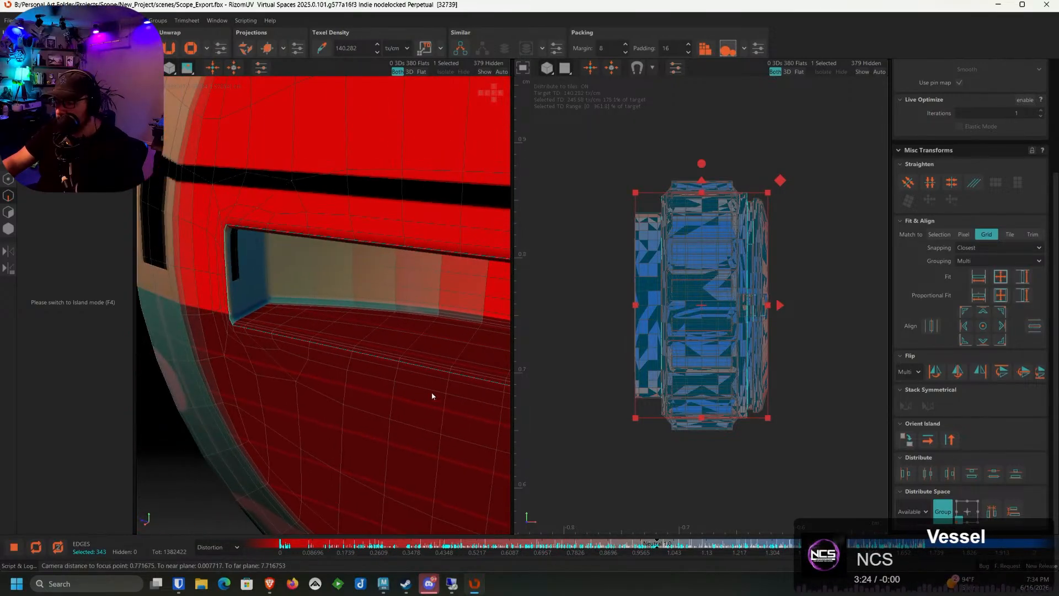
# Add the corner edges at the face slot's other end and cut the knob along all selected seams
pyautogui.scroll(5, 236, 315)
pyautogui.keyDown('ctrl'); pyautogui.doubleClick(268, 287); pyautogui.keyUp('ctrl')
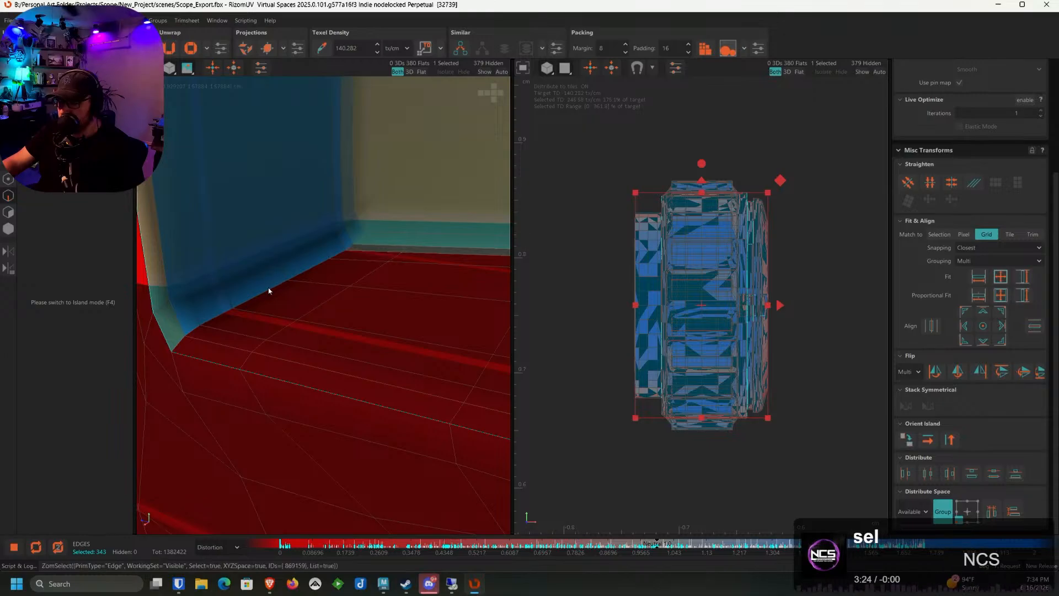
pyautogui.scroll(-3, 268, 287)
pyautogui.hotkey('ctrl', 'z')
pyautogui.keyDown('ctrl'); pyautogui.doubleClick(258, 285); pyautogui.keyUp('ctrl')
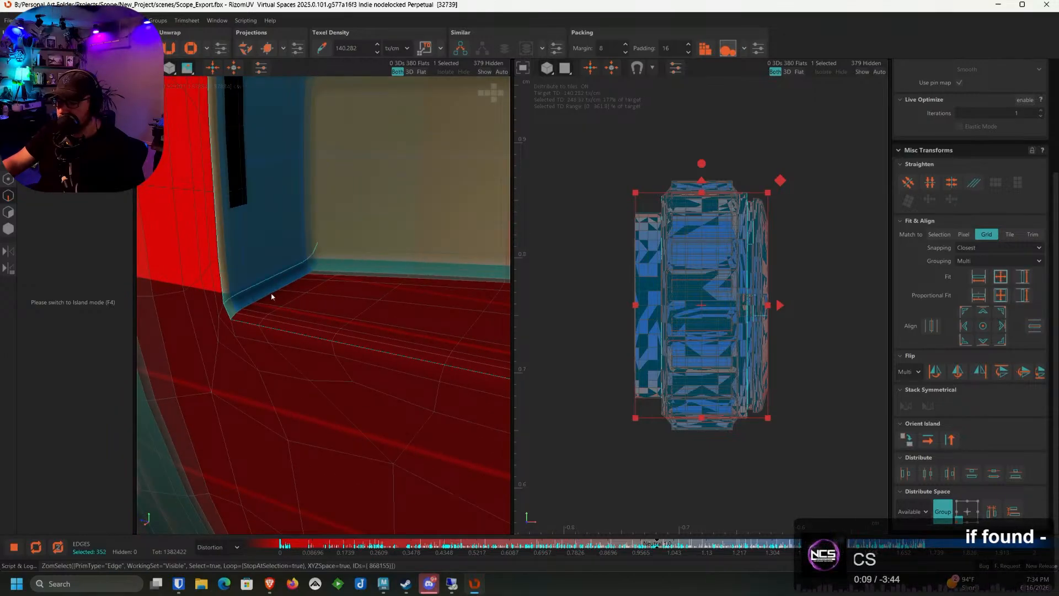
pyautogui.keyDown('alt'); pyautogui.moveTo(272, 295); pyautogui.dragTo(298, 166); pyautogui.keyUp('alt')
pyautogui.keyDown('ctrl'); pyautogui.doubleClick(295, 140); pyautogui.keyUp('ctrl')
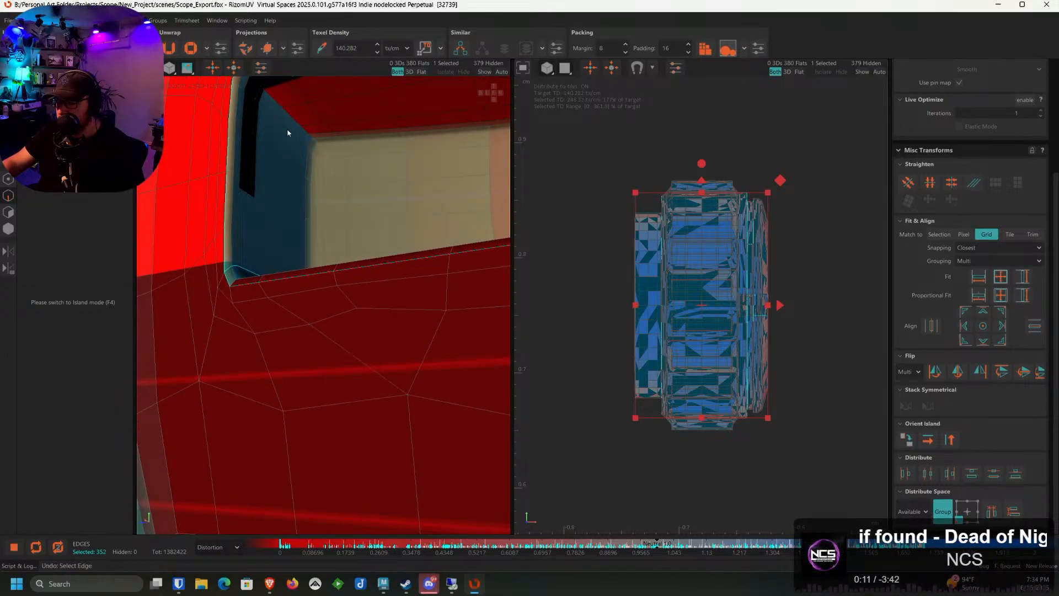
pyautogui.scroll(-3, 309, 195)
pyautogui.scroll(-5, 309, 196)
pyautogui.keyDown('alt'); pyautogui.moveTo(414, 244); pyautogui.dragTo(391, 319); pyautogui.keyUp('alt')
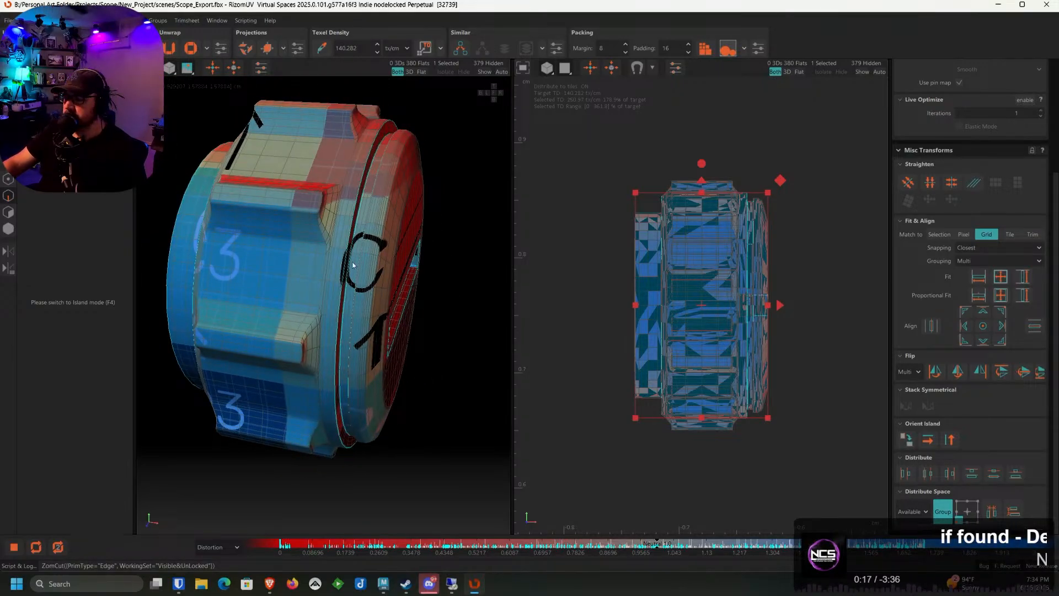
pyautogui.press('c')
# Select the base outline of one grip rib on the knob's side and undo the stray edge selection
pyautogui.scroll(10, 332, 234)
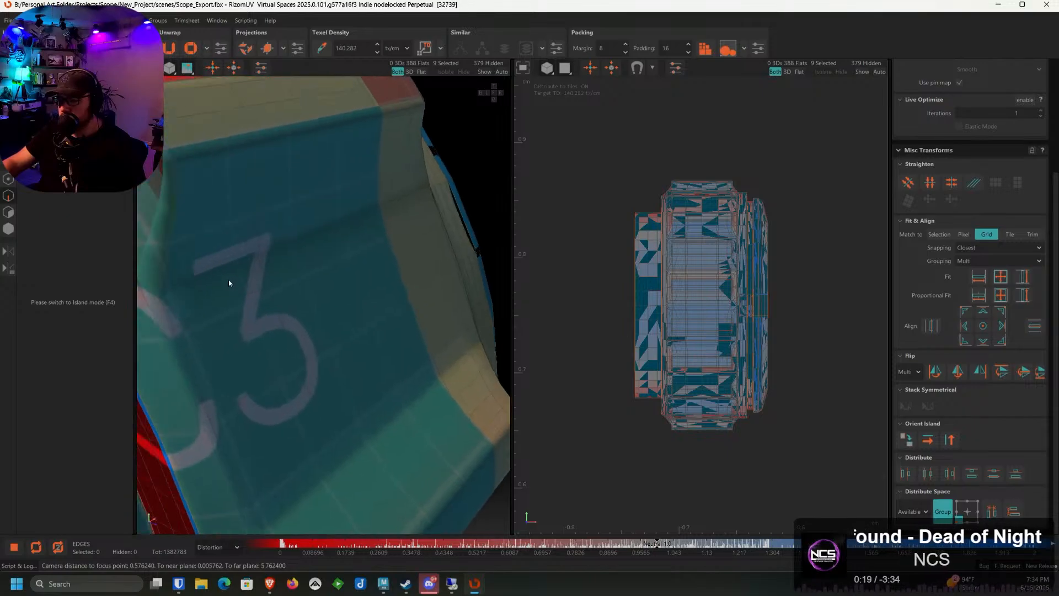
pyautogui.doubleClick(254, 316)
pyautogui.scroll(-5, 255, 309)
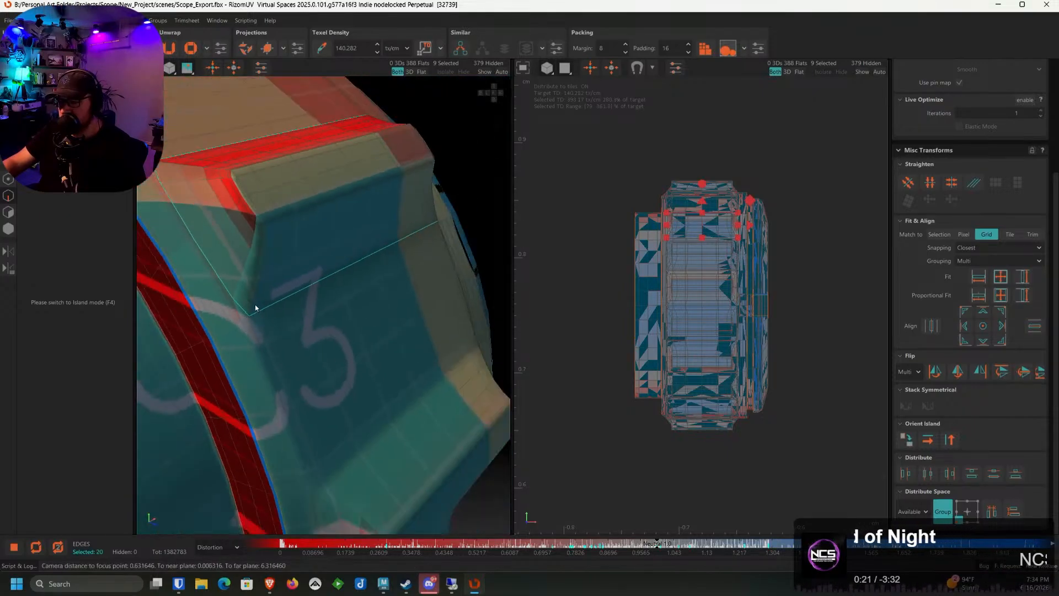
pyautogui.scroll(3, 256, 271)
pyautogui.hotkey('ctrl', 'z')
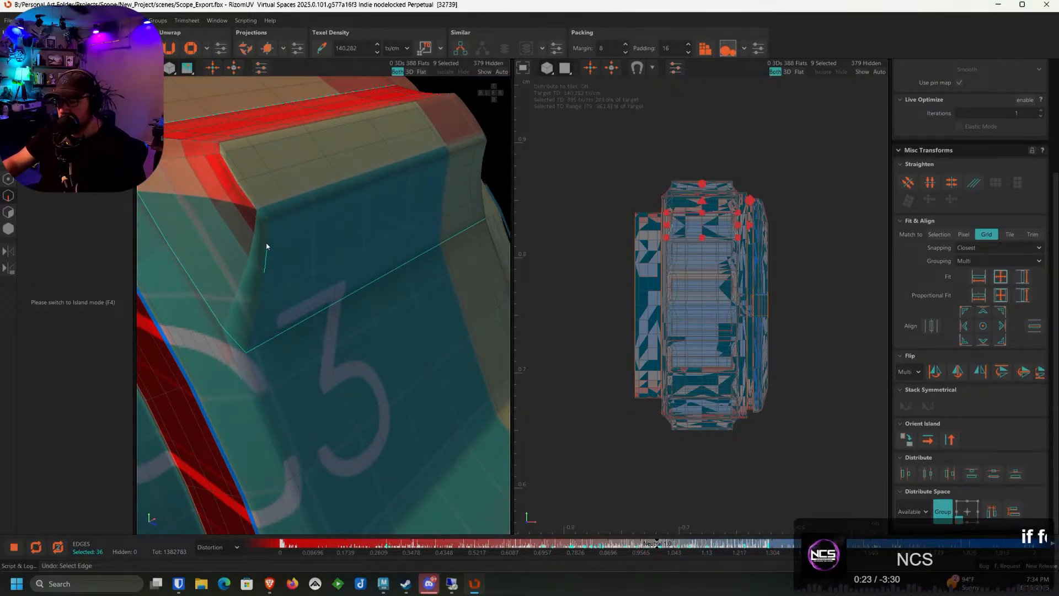
# Try to add the rib's end-corner loops on both ends to the base outline selection
pyautogui.doubleClick(255, 231)
pyautogui.keyDown('ctrl'); pyautogui.doubleClick(194, 156); pyautogui.keyUp('ctrl')
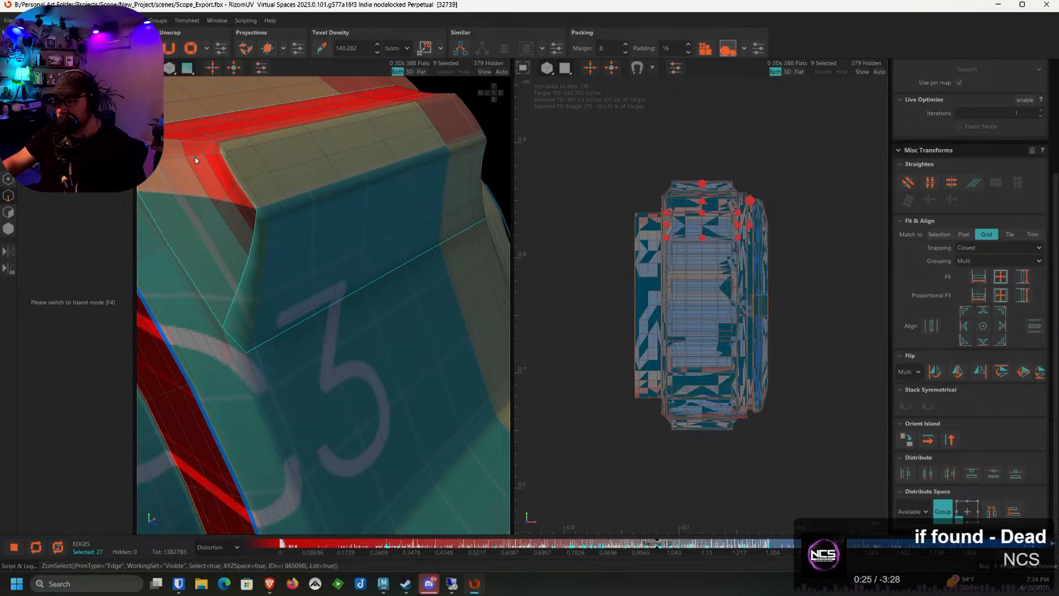
pyautogui.keyDown('alt'); pyautogui.moveTo(353, 166); pyautogui.dragTo(258, 229); pyautogui.keyUp('alt')
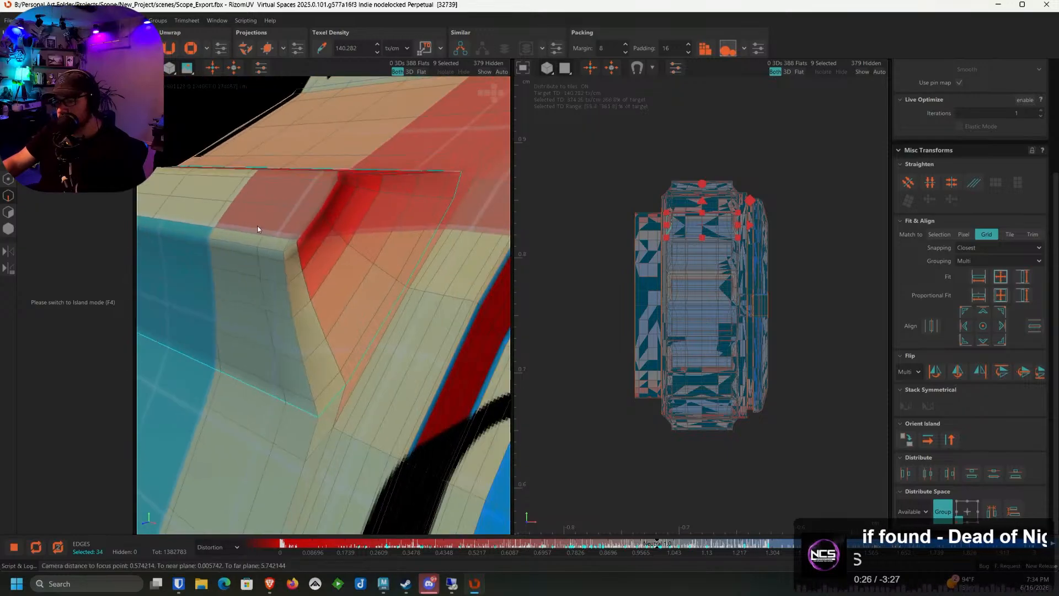
pyautogui.keyDown('ctrl'); pyautogui.doubleClick(294, 266); pyautogui.keyUp('ctrl')
pyautogui.keyDown('alt'); pyautogui.moveTo(363, 188); pyautogui.dragTo(331, 335); pyautogui.keyUp('alt')
pyautogui.keyDown('ctrl'); pyautogui.doubleClick(331, 335); pyautogui.keyUp('ctrl')
pyautogui.keyDown('alt'); pyautogui.moveTo(354, 258); pyautogui.dragTo(359, 280); pyautogui.keyUp('alt')
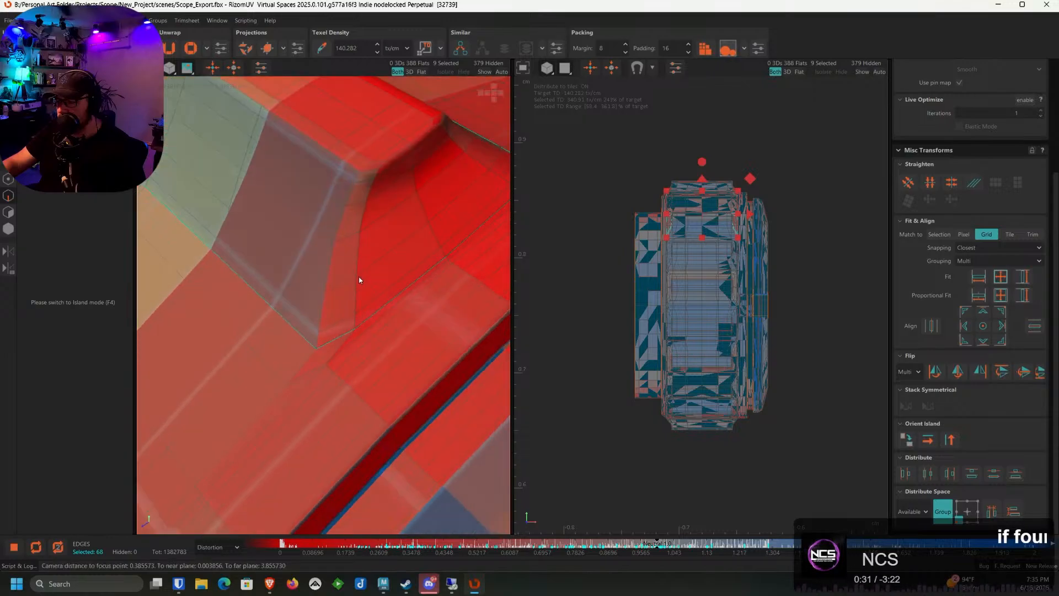
pyautogui.keyDown('ctrl'); pyautogui.doubleClick(368, 199); pyautogui.keyUp('ctrl')
pyautogui.keyDown('alt'); pyautogui.moveTo(470, 198); pyautogui.dragTo(454, 177); pyautogui.keyUp('alt')
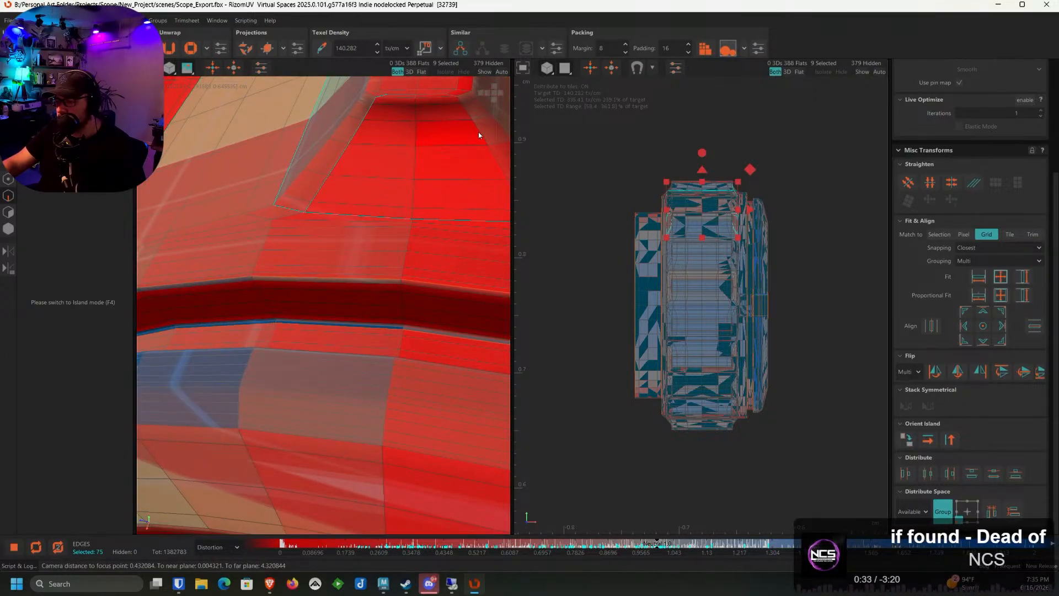
pyautogui.keyDown('alt'); pyautogui.moveTo(479, 132); pyautogui.dragTo(421, 166); pyautogui.keyUp('alt')
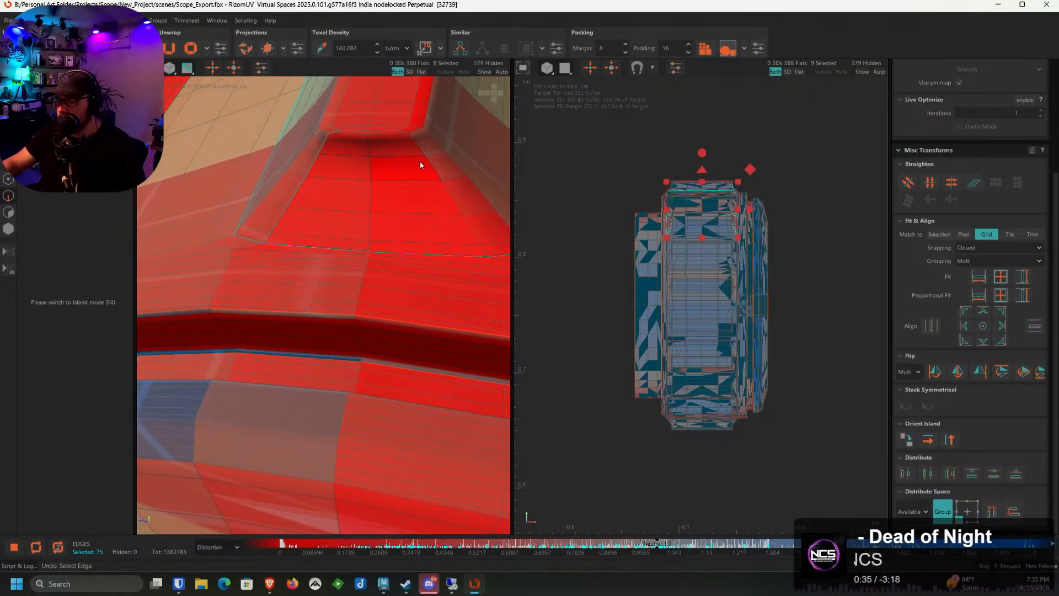
# Undo the rib's corner edge selections back to its base outline
pyautogui.keyDown('alt'); pyautogui.moveTo(267, 236); pyautogui.dragTo(350, 227); pyautogui.keyUp('alt')
pyautogui.hotkey('ctrl', 'z')
pyautogui.keyDown('alt'); pyautogui.moveTo(350, 227); pyautogui.dragTo(269, 278, button='right'); pyautogui.keyUp('alt')
pyautogui.hotkey('ctrl', 'z')
pyautogui.keyDown('alt'); pyautogui.moveTo(269, 277); pyautogui.dragTo(382, 247); pyautogui.keyUp('alt')
pyautogui.hotkey('ctrl', 'z')
pyautogui.hotkey('ctrl', 'z')
pyautogui.hotkey('ctrl', 'z')
# Add the corner edges on one side of the rib to the selection and deselect the stray edges near its top
pyautogui.keyDown('ctrl'); pyautogui.doubleClick(262, 270); pyautogui.keyUp('ctrl')
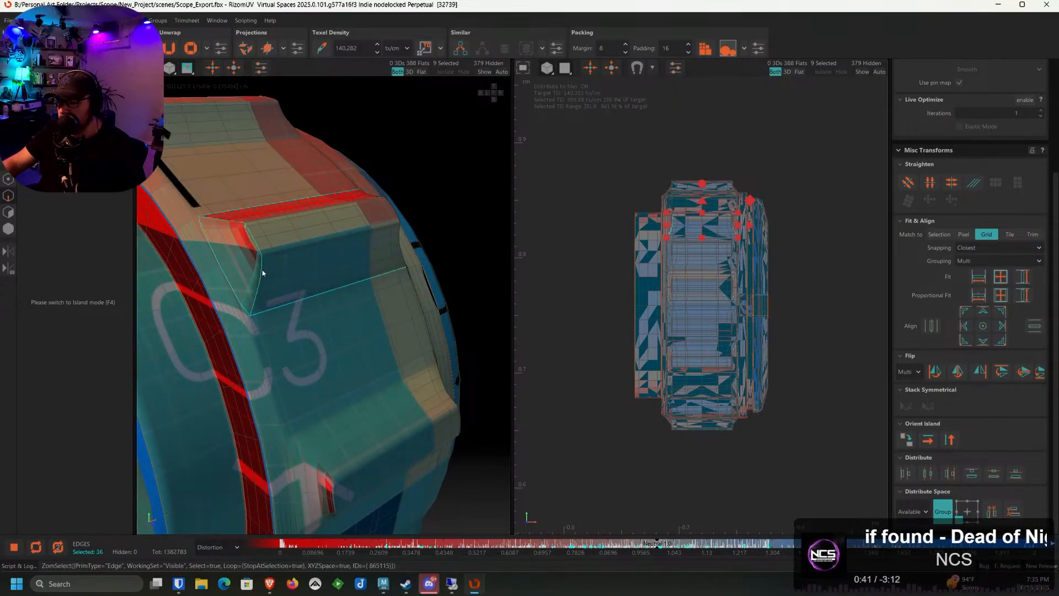
pyautogui.keyDown('alt'); pyautogui.moveTo(411, 245); pyautogui.dragTo(375, 202); pyautogui.keyUp('alt')
pyautogui.keyDown('ctrl'); pyautogui.doubleClick(380, 205); pyautogui.keyUp('ctrl')
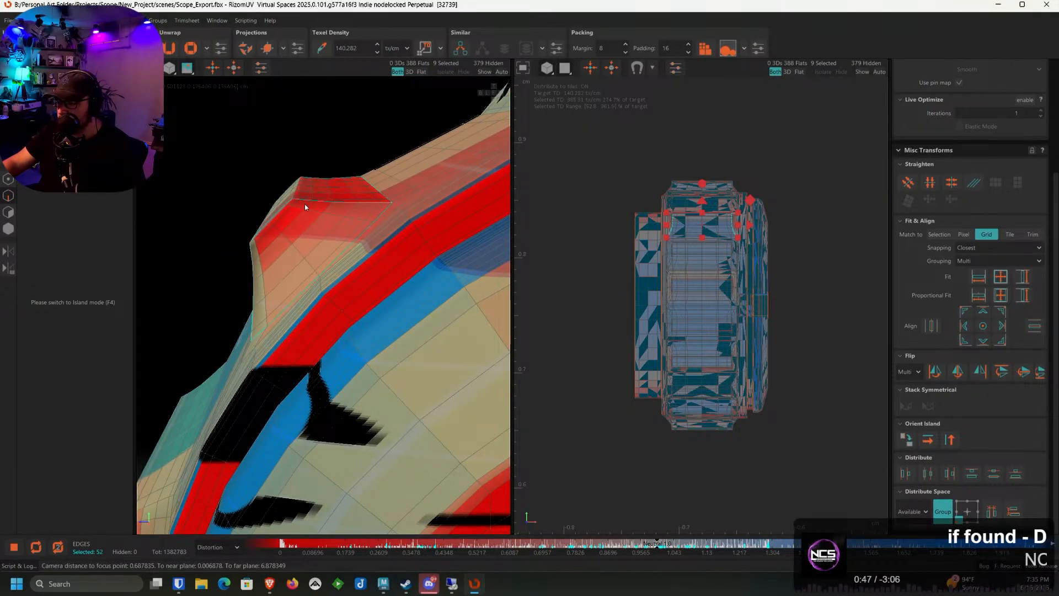
pyautogui.keyDown('alt'); pyautogui.moveTo(306, 207); pyautogui.dragTo(317, 252); pyautogui.keyUp('alt')
pyautogui.keyDown('ctrl'); pyautogui.keyDown('shift'); pyautogui.click(281, 232); pyautogui.keyUp('shift'); pyautogui.keyUp('ctrl')
pyautogui.keyDown('ctrl'); pyautogui.keyDown('shift'); pyautogui.click(270, 253); pyautogui.keyUp('shift'); pyautogui.keyUp('ctrl')
pyautogui.keyDown('alt'); pyautogui.moveTo(317, 252); pyautogui.dragTo(370, 240, button='middle'); pyautogui.keyUp('alt')
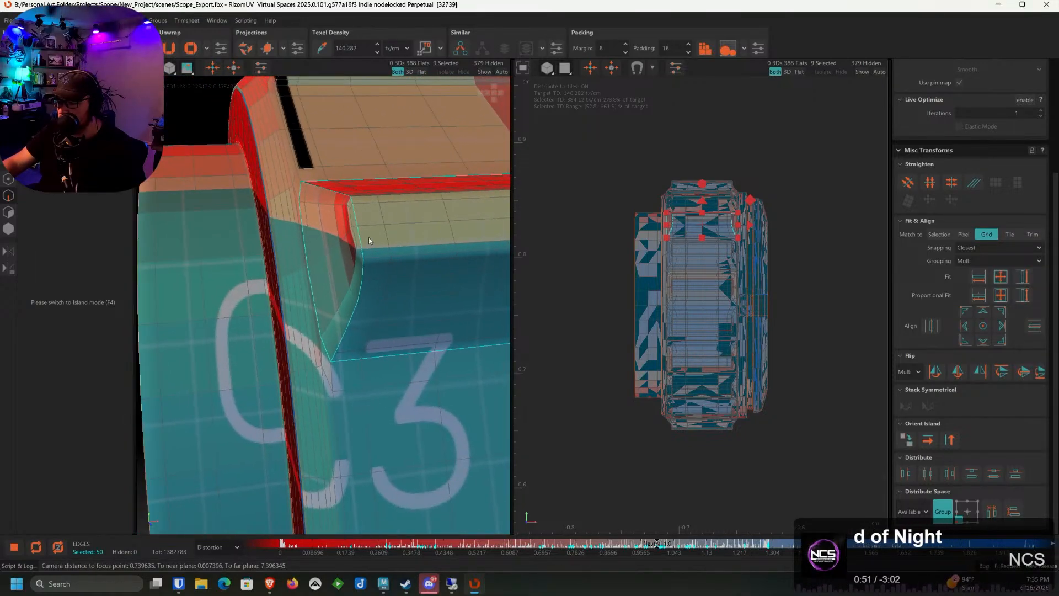
pyautogui.keyDown('ctrl'); pyautogui.keyDown('shift'); pyautogui.click(360, 239); pyautogui.keyUp('shift'); pyautogui.keyUp('ctrl')
pyautogui.keyDown('ctrl'); pyautogui.keyDown('shift'); pyautogui.click(357, 228); pyautogui.keyUp('shift'); pyautogui.keyUp('ctrl')
# Add the base and corner edges on the rib's opposite side to the selection and deselect the unwanted edges
pyautogui.scroll(-3, 352, 239)
pyautogui.keyDown('alt'); pyautogui.moveTo(347, 238); pyautogui.dragTo(386, 257); pyautogui.keyUp('alt')
pyautogui.keyDown('alt'); pyautogui.moveTo(279, 174); pyautogui.dragTo(379, 306, button='middle'); pyautogui.keyUp('alt')
pyautogui.scroll(5, 320, 254)
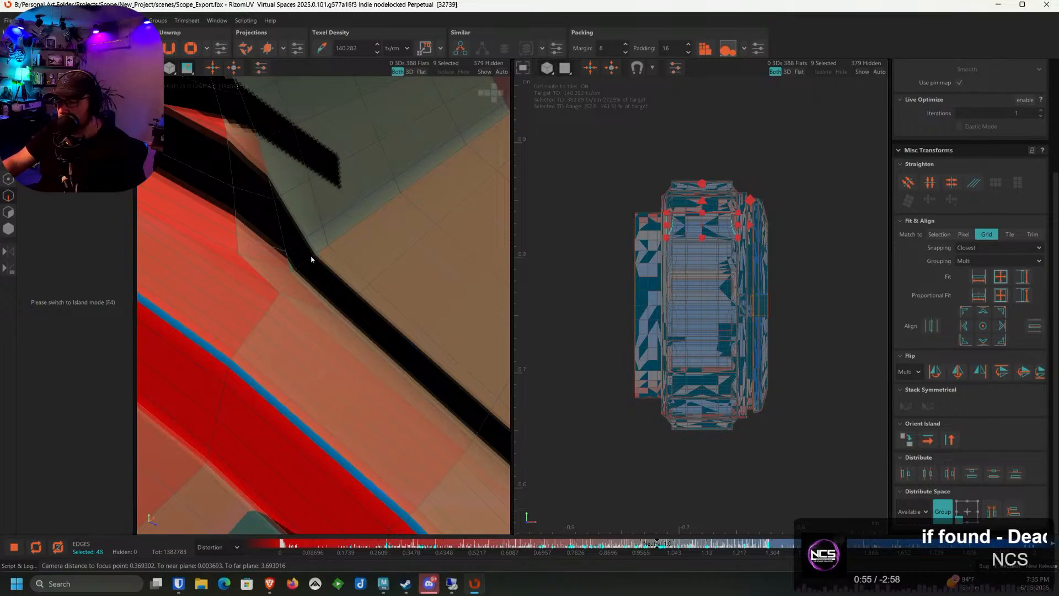
pyautogui.keyDown('ctrl'); pyautogui.doubleClick(315, 256); pyautogui.keyUp('ctrl')
pyautogui.keyDown('ctrl'); pyautogui.doubleClick(280, 224); pyautogui.keyUp('ctrl')
pyautogui.keyDown('alt'); pyautogui.moveTo(279, 222); pyautogui.dragTo(356, 340); pyautogui.keyUp('alt')
pyautogui.keyDown('ctrl'); pyautogui.keyDown('shift'); pyautogui.click(353, 273); pyautogui.keyUp('shift'); pyautogui.keyUp('ctrl')
pyautogui.keyDown('ctrl'); pyautogui.keyDown('shift'); pyautogui.click(396, 287); pyautogui.keyUp('shift'); pyautogui.keyUp('ctrl')
pyautogui.keyDown('ctrl'); pyautogui.keyDown('shift'); pyautogui.click(343, 265); pyautogui.keyUp('shift'); pyautogui.keyUp('ctrl')
pyautogui.scroll(-4, 345, 268)
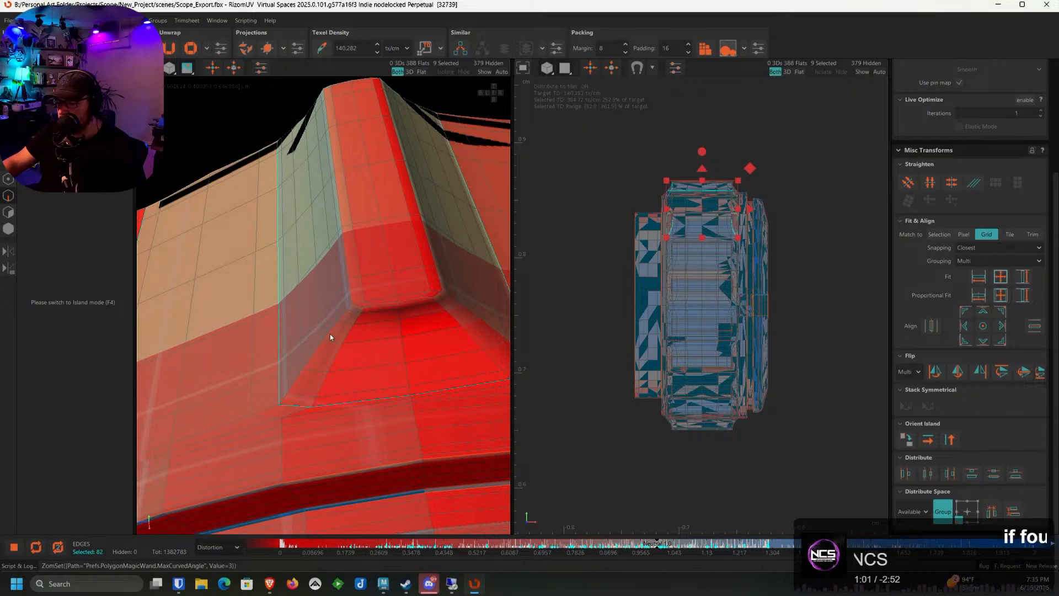
pyautogui.keyDown('ctrl'); pyautogui.doubleClick(330, 335); pyautogui.keyUp('ctrl')
# Cut the knob along the rib's selected seams and save Scope_Export.fbx
pyautogui.scroll(-6, 381, 340)
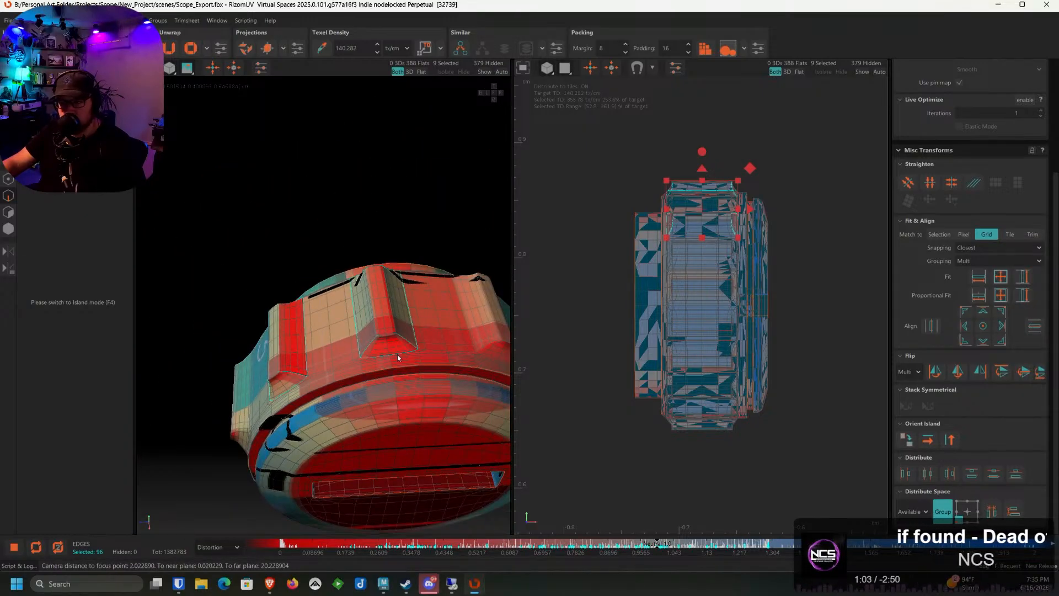
pyautogui.press('c')
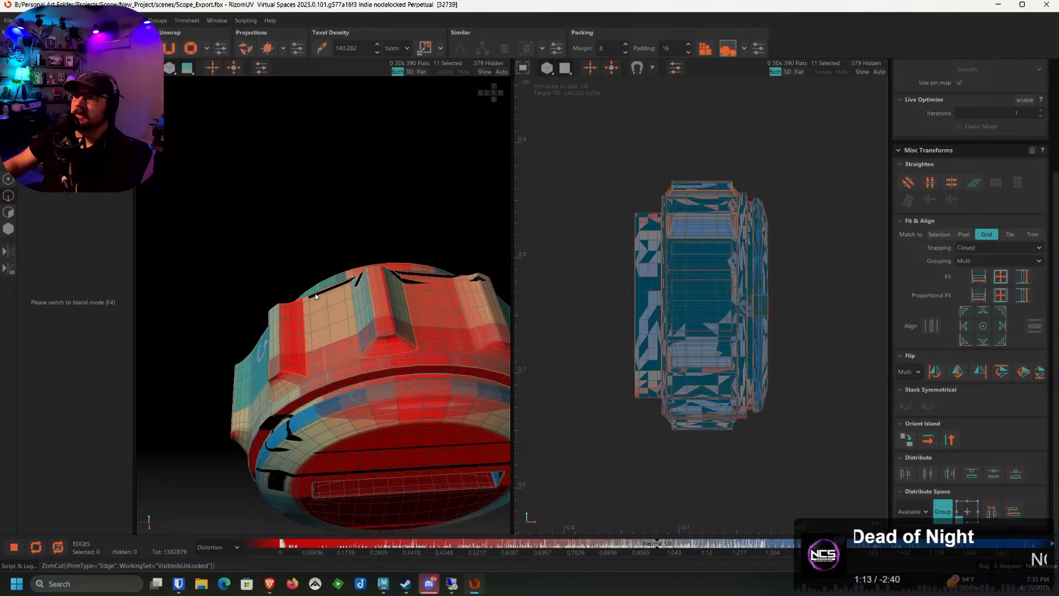
pyautogui.click(9, 20)
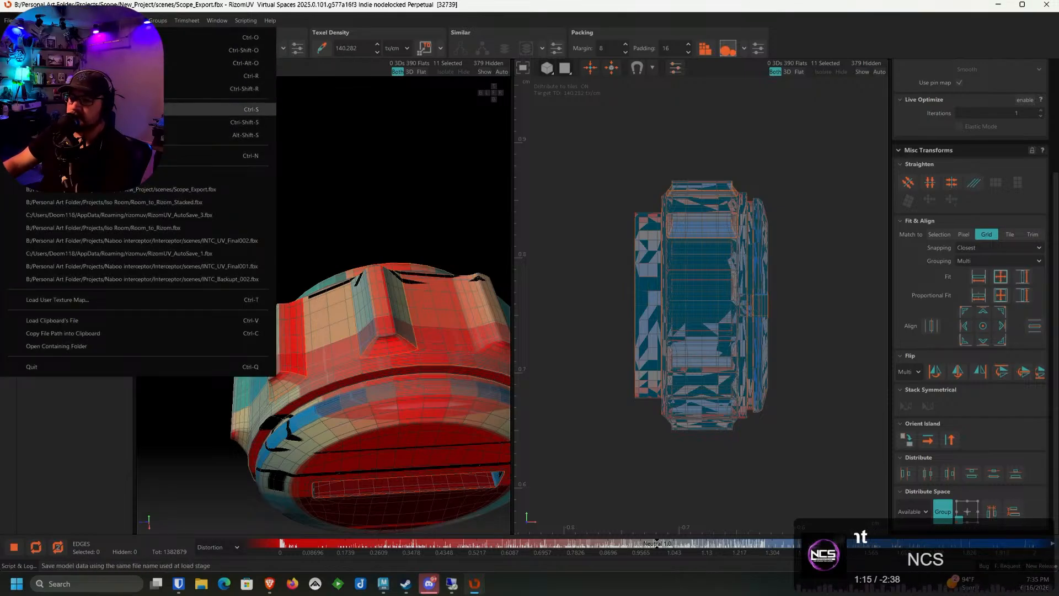
pyautogui.click(44, 109)
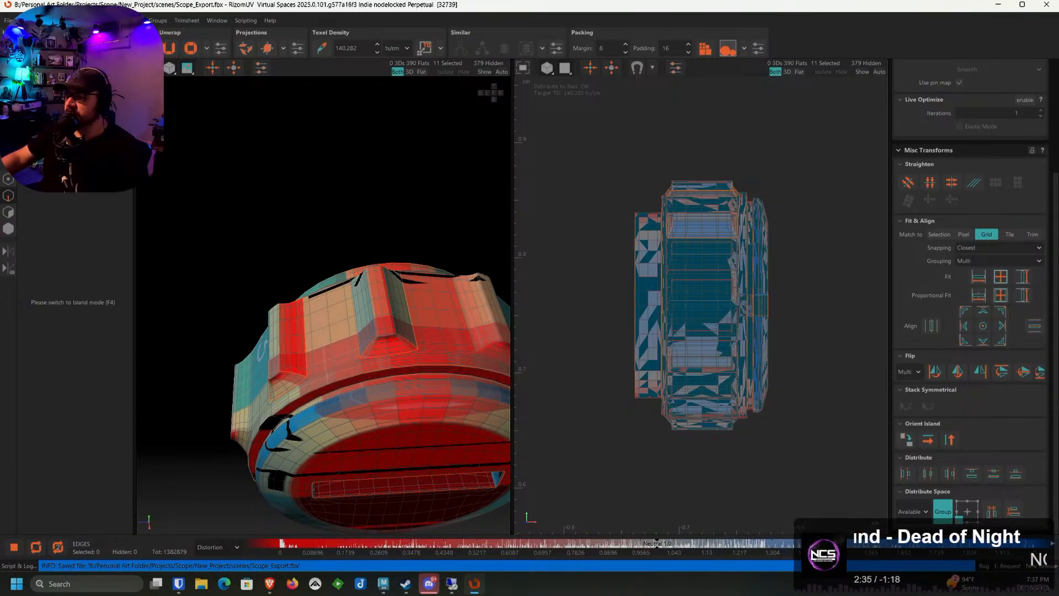
# Select the edge loop around the base of the next uncut rib on the knob
pyautogui.scroll(5, 412, 342)
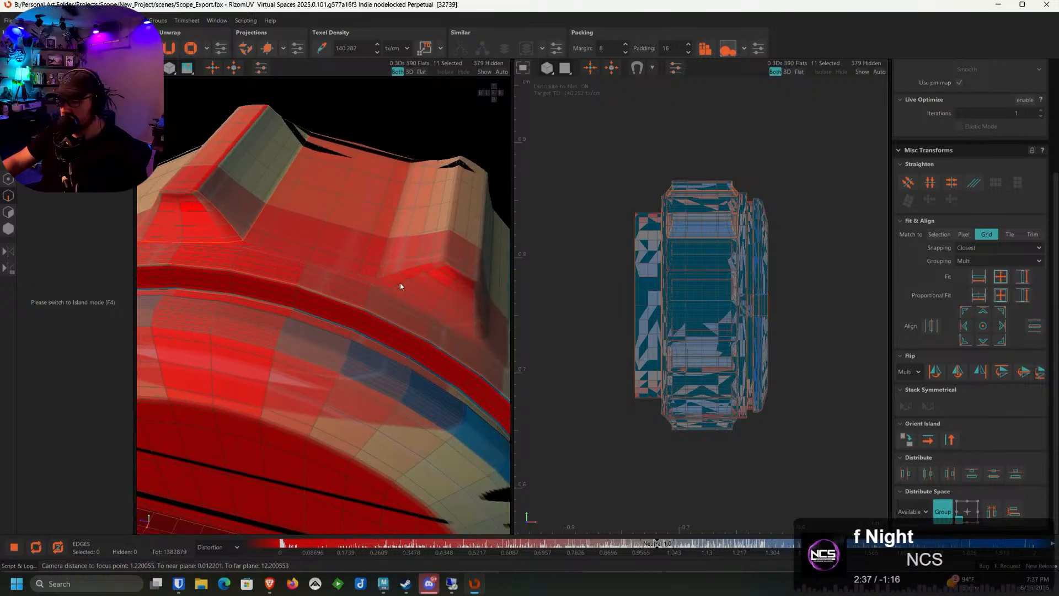
pyautogui.scroll(3, 401, 287)
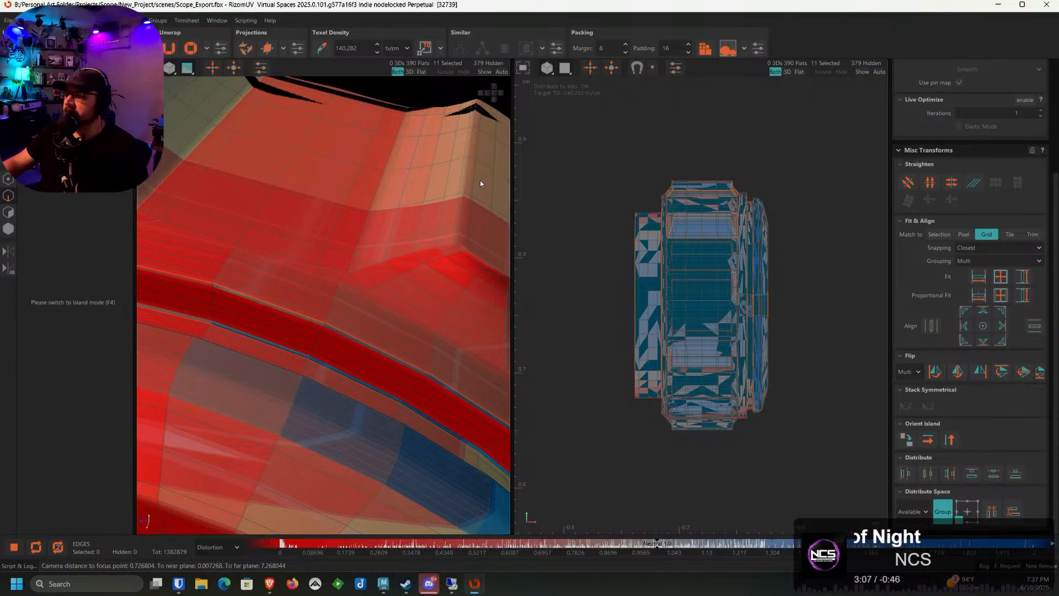
pyautogui.scroll(4, 347, 290)
pyautogui.doubleClick(346, 290)
pyautogui.scroll(-5, 347, 290)
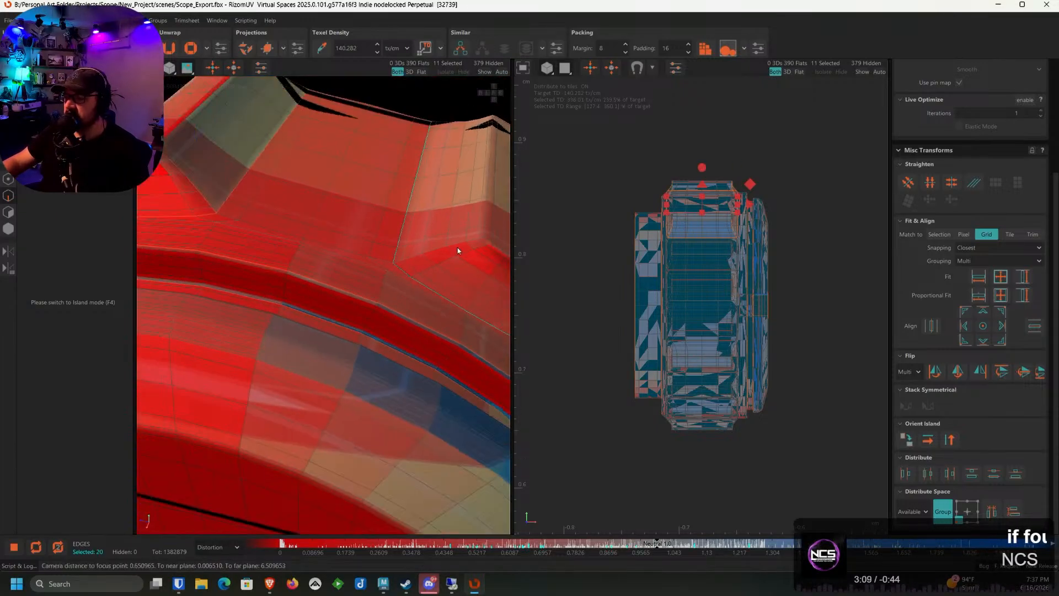
pyautogui.keyDown('alt'); pyautogui.moveTo(458, 250); pyautogui.dragTo(327, 270); pyautogui.keyUp('alt')
pyautogui.scroll(4, 442, 303)
pyautogui.keyDown('ctrl'); pyautogui.doubleClick(440, 300); pyautogui.keyUp('ctrl')
pyautogui.scroll(-5, 441, 301)
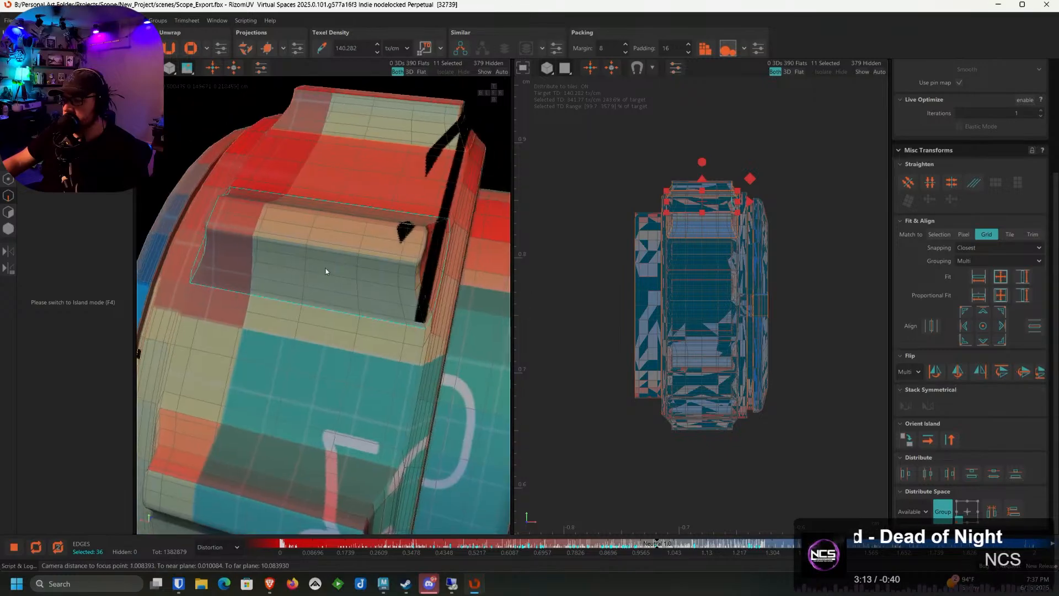
# Add the corner edges at the end of the outlined rib to the selection and deselect the stray edges near its top
pyautogui.scroll(3, 395, 293)
pyautogui.keyDown('ctrl'); pyautogui.doubleClick(381, 297); pyautogui.keyUp('ctrl')
pyautogui.keyDown('alt'); pyautogui.moveTo(381, 297); pyautogui.dragTo(351, 228); pyautogui.keyUp('alt')
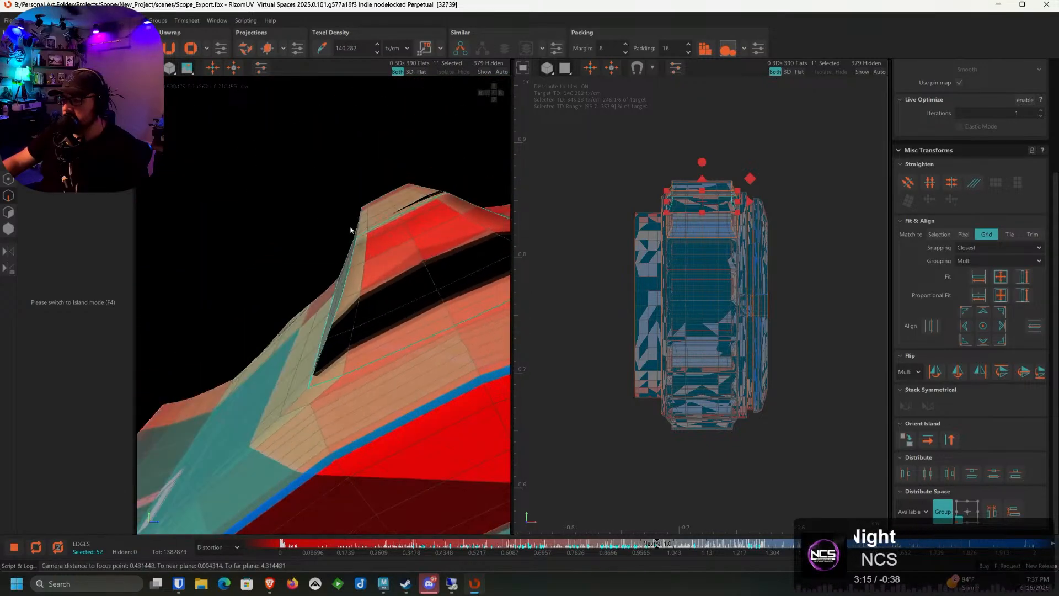
pyautogui.keyDown('ctrl'); pyautogui.click(383, 205); pyautogui.keyUp('ctrl')
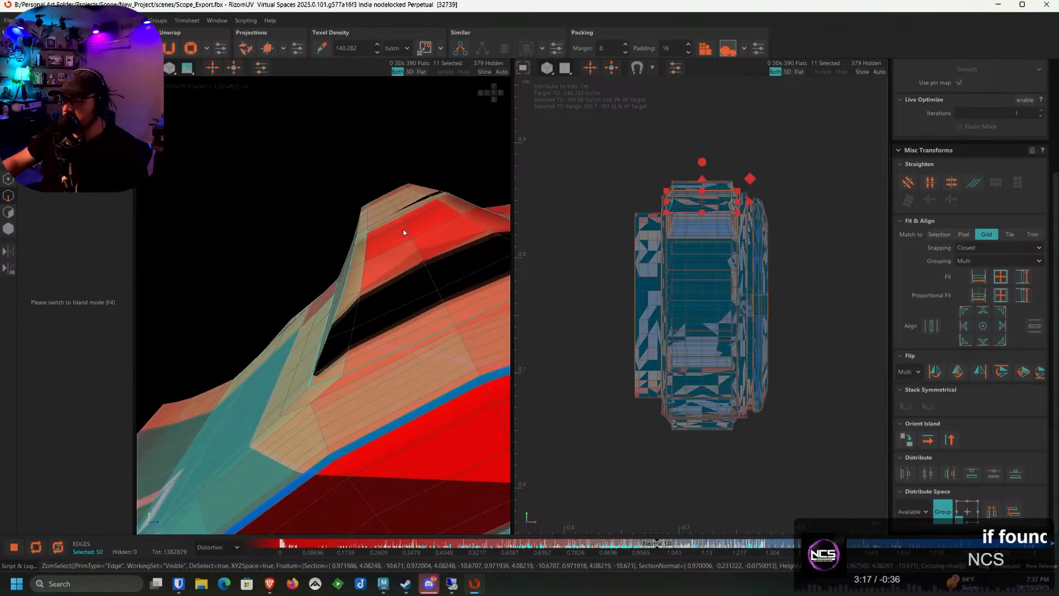
# Add the neighbouring rib's base outline and the corner edges at both ends to the selection, deselecting the stray edges across its top
pyautogui.keyDown('alt'); pyautogui.moveTo(340, 246); pyautogui.dragTo(364, 225); pyautogui.keyUp('alt')
pyautogui.keyDown('ctrl'); pyautogui.doubleClick(426, 220); pyautogui.keyUp('ctrl')
pyautogui.keyDown('ctrl'); pyautogui.doubleClick(427, 234); pyautogui.keyUp('ctrl')
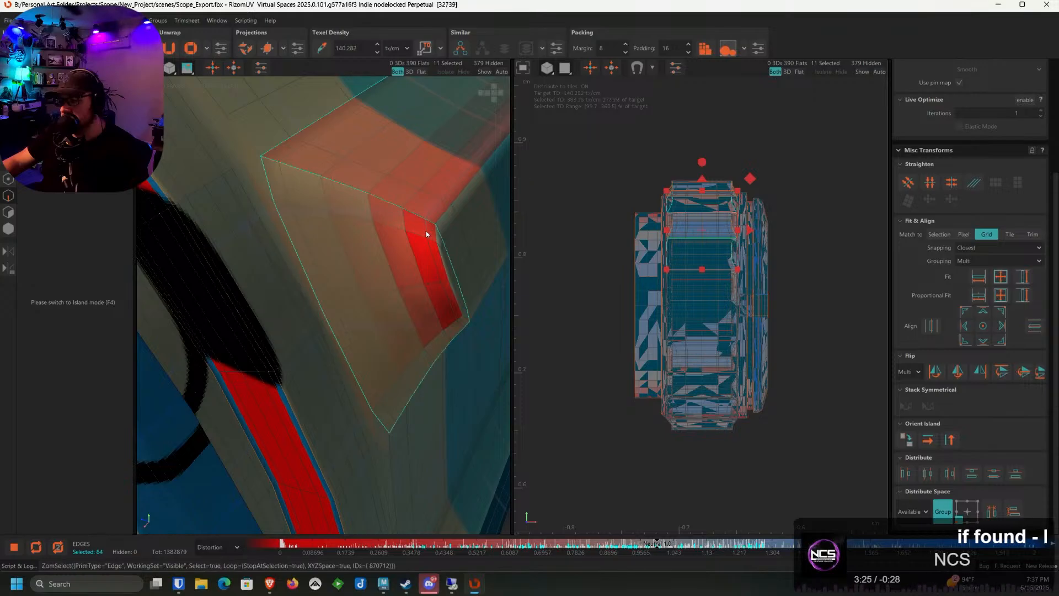
pyautogui.keyDown('ctrl'); pyautogui.keyDown('shift'); pyautogui.click(448, 260); pyautogui.keyUp('shift'); pyautogui.keyUp('ctrl')
pyautogui.keyDown('ctrl'); pyautogui.keyDown('shift'); pyautogui.click(462, 293); pyautogui.keyUp('shift'); pyautogui.keyUp('ctrl')
pyautogui.keyDown('alt'); pyautogui.moveTo(461, 294); pyautogui.dragTo(380, 303); pyautogui.keyUp('alt')
pyautogui.keyDown('ctrl'); pyautogui.doubleClick(302, 344); pyautogui.keyUp('ctrl')
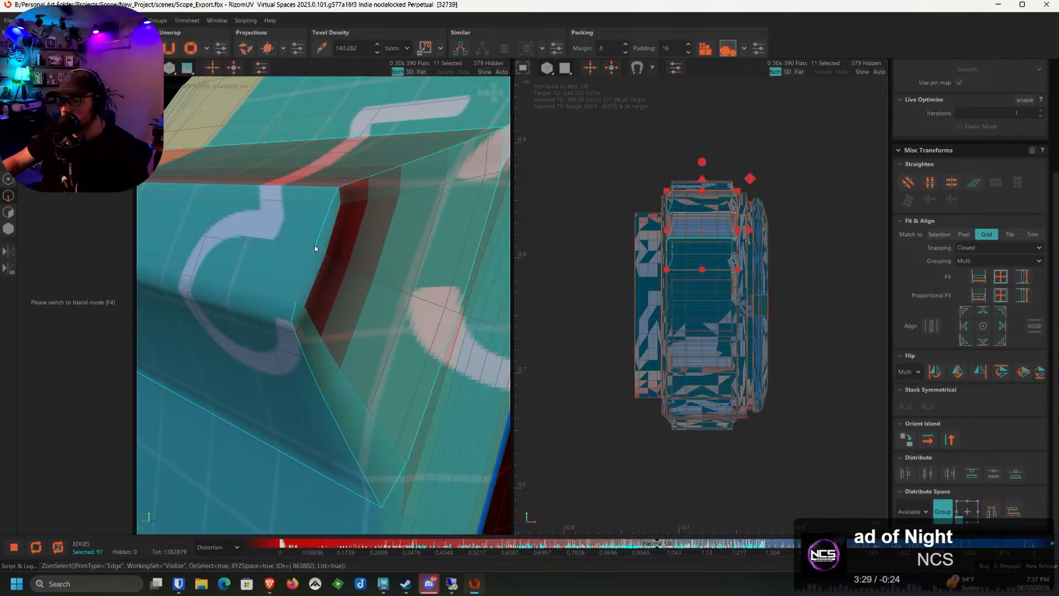
# Add the following rib's base outline and the corner edges at one end to the selection
pyautogui.scroll(-5, 315, 244)
pyautogui.keyDown('alt'); pyautogui.moveTo(315, 244); pyautogui.dragTo(392, 169); pyautogui.keyUp('alt')
pyautogui.scroll(3, 392, 182)
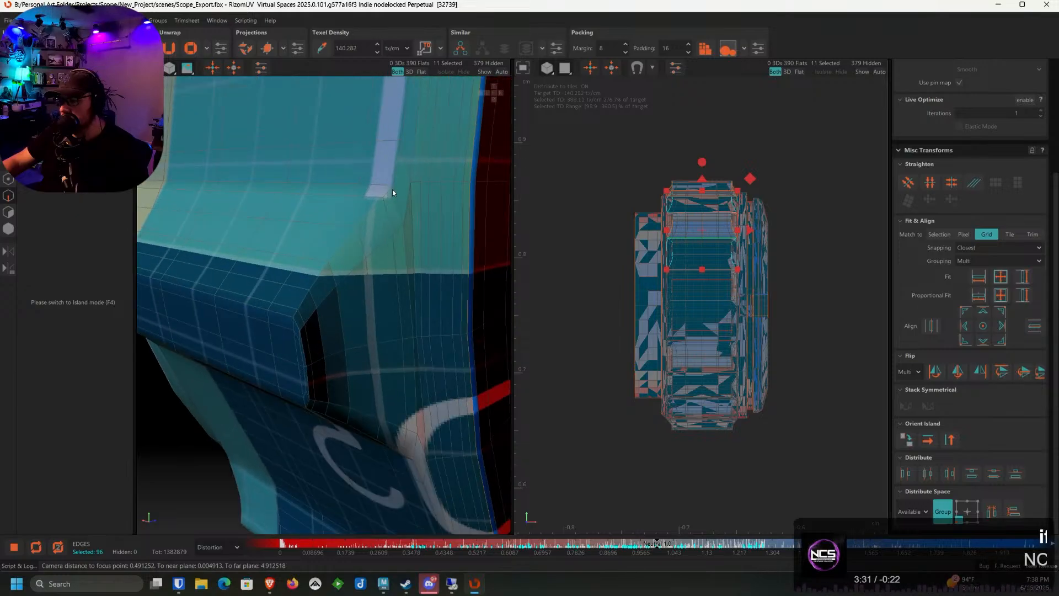
pyautogui.keyDown('ctrl'); pyautogui.doubleClick(393, 190); pyautogui.keyUp('ctrl')
pyautogui.hotkey('ctrl', 'z')
pyautogui.keyDown('ctrl'); pyautogui.doubleClick(395, 193); pyautogui.keyUp('ctrl')
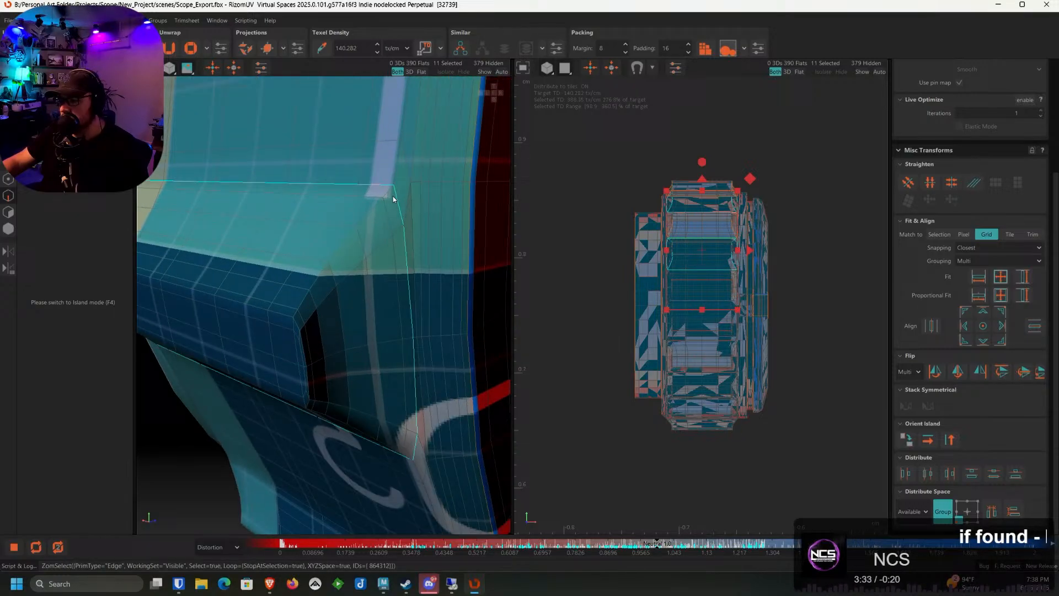
pyautogui.keyDown('ctrl'); pyautogui.doubleClick(304, 304); pyautogui.keyUp('ctrl')
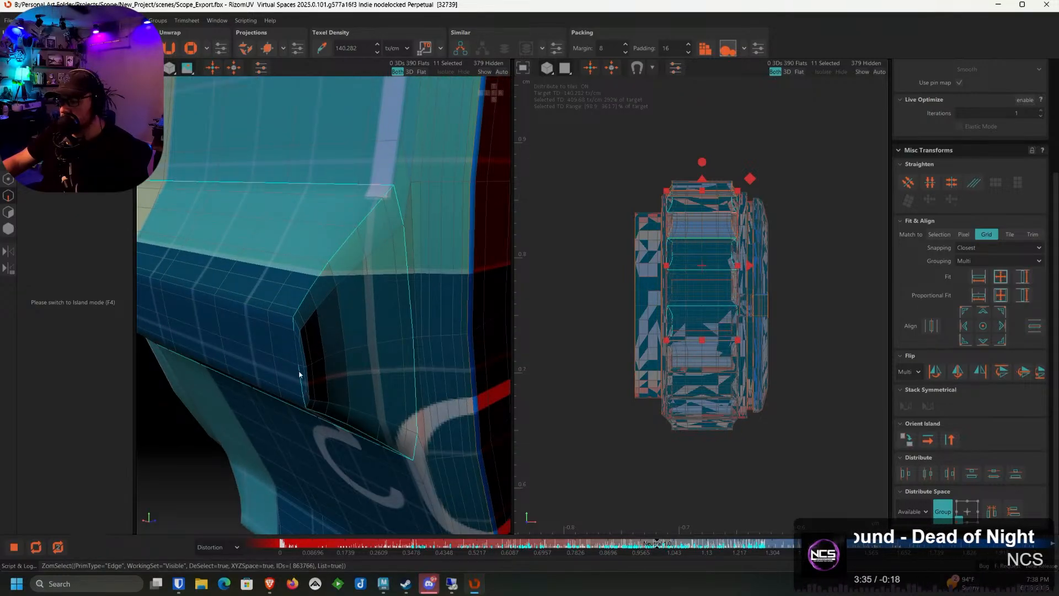
# Add the corner edges at that rib's opposite end to the selection and deselect the stray edges between them
pyautogui.keyDown('alt'); pyautogui.moveTo(300, 373); pyautogui.dragTo(286, 276); pyautogui.keyUp('alt')
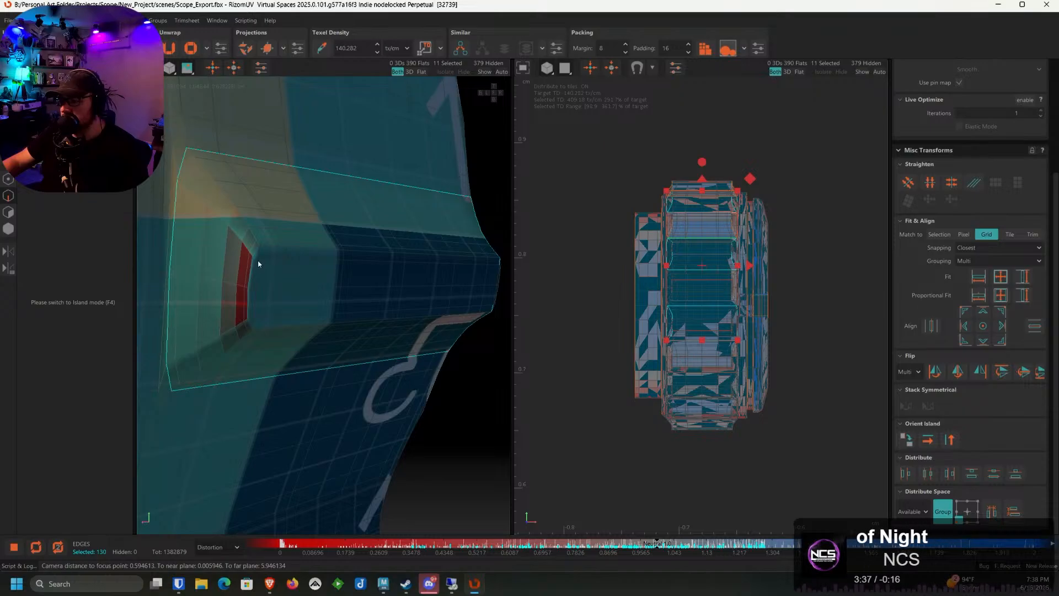
pyautogui.keyDown('ctrl'); pyautogui.doubleClick(258, 264); pyautogui.keyUp('ctrl')
pyautogui.keyDown('ctrl'); pyautogui.click(260, 272); pyautogui.keyUp('ctrl')
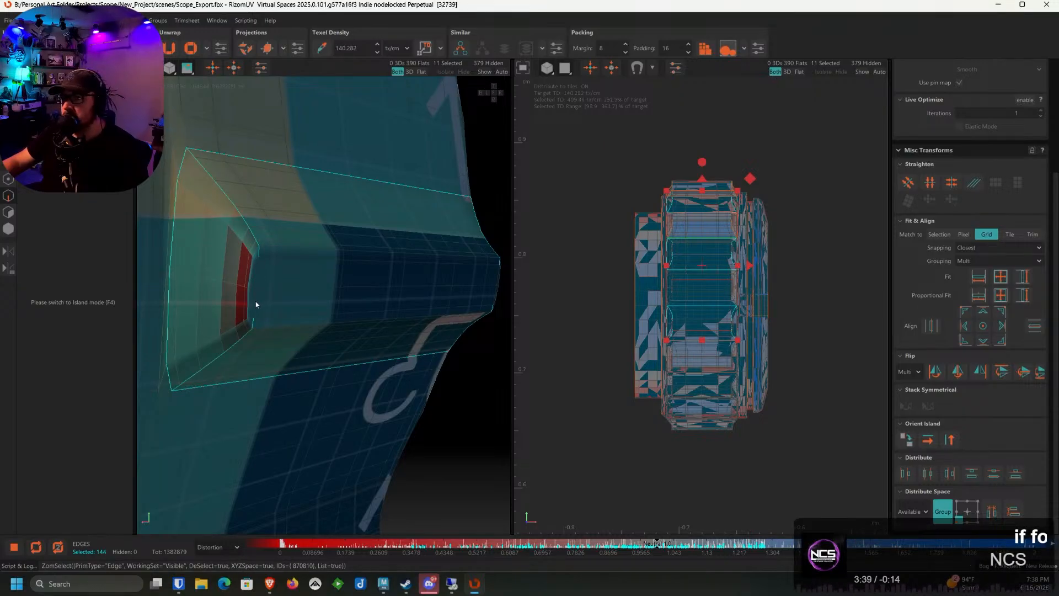
# Undo the stray loop selection and add the next rib's base outline and the corner edges at both ends
pyautogui.keyDown('alt'); pyautogui.moveTo(271, 303); pyautogui.dragTo(301, 308); pyautogui.keyUp('alt')
pyautogui.scroll(3, 288, 318)
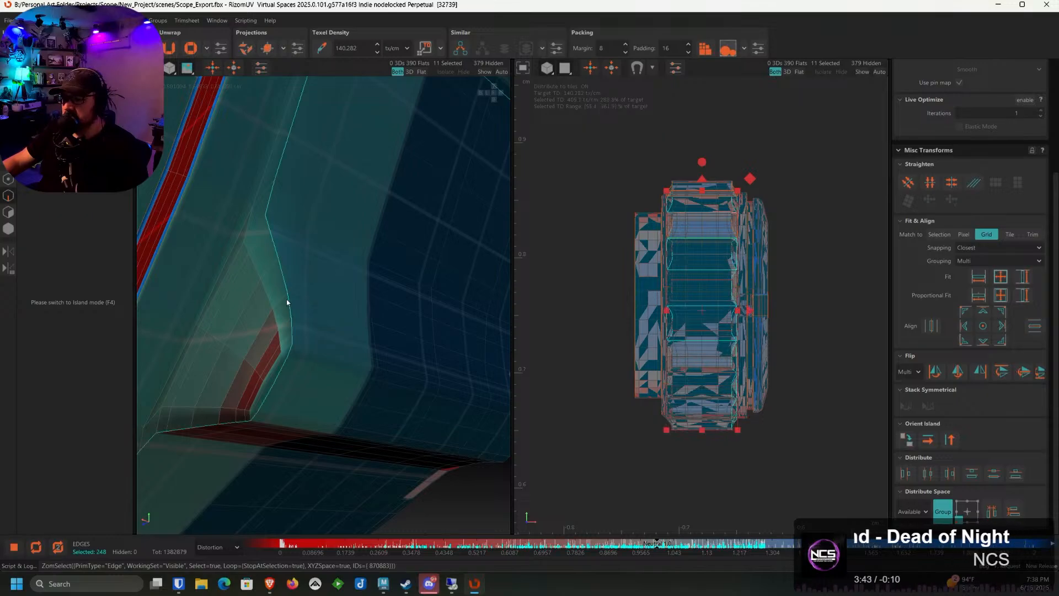
pyautogui.hotkey('ctrl', 'z')
pyautogui.doubleClick(283, 228)
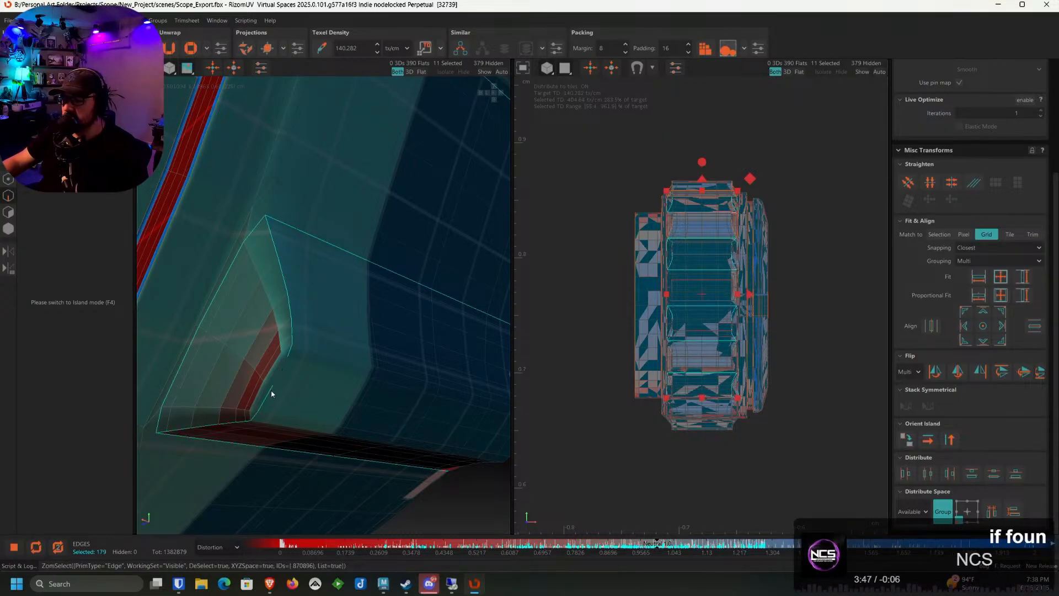
pyautogui.keyDown('alt'); pyautogui.moveTo(284, 393); pyautogui.dragTo(473, 323); pyautogui.keyUp('alt')
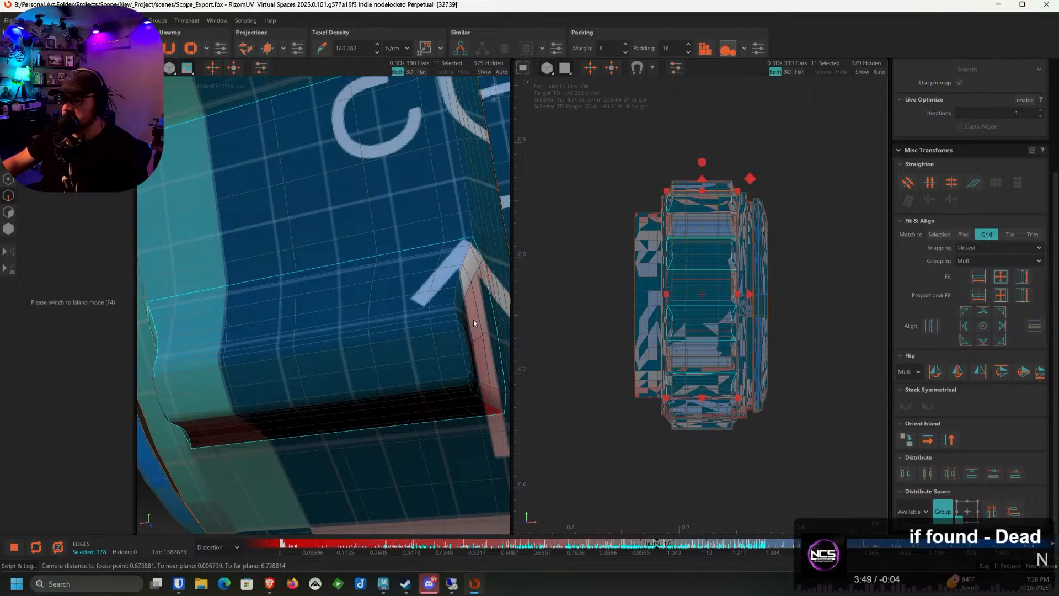
pyautogui.keyDown('shift'); pyautogui.click(458, 287); pyautogui.keyUp('shift')
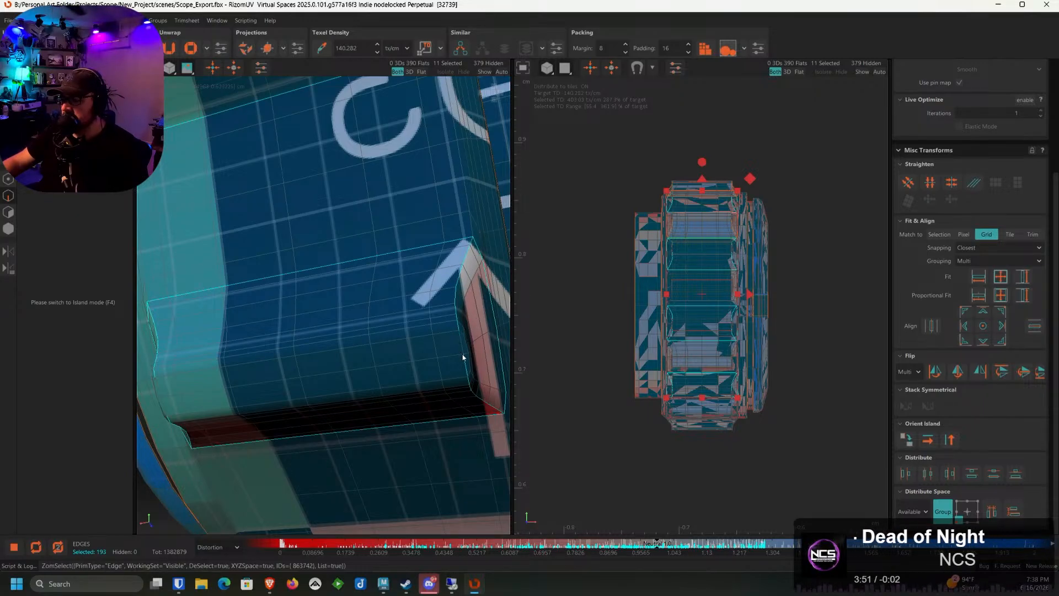
# Add the base outline and one end-face edge loop of the raised grip ridge to the edge selection
pyautogui.keyDown('alt'); pyautogui.moveTo(465, 368); pyautogui.dragTo(413, 237); pyautogui.keyUp('alt')
pyautogui.scroll(3, 407, 268)
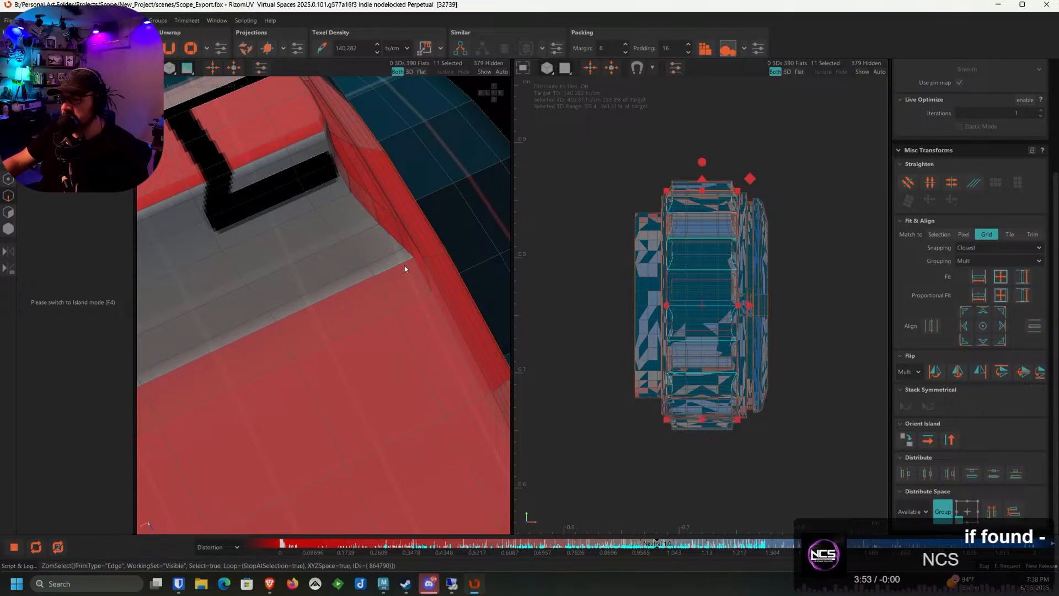
pyautogui.keyDown('ctrl'); pyautogui.doubleClick(405, 266); pyautogui.keyUp('ctrl')
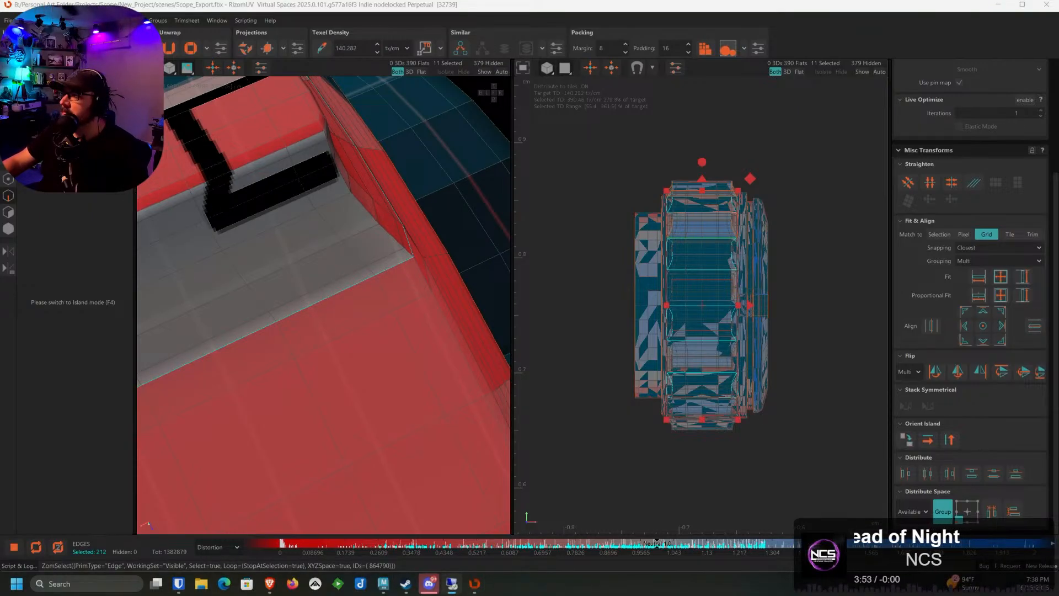
pyautogui.keyDown('alt'); pyautogui.moveTo(367, 184); pyautogui.dragTo(409, 206); pyautogui.keyUp('alt')
pyautogui.keyDown('ctrl'); pyautogui.doubleClick(330, 187); pyautogui.keyUp('ctrl')
# Add the end-face edge loop at the ridge's other end and deselect its unwanted edge
pyautogui.scroll(-4, 310, 184)
pyautogui.scroll(3, 407, 207)
pyautogui.keyDown('ctrl'); pyautogui.doubleClick(378, 227); pyautogui.keyUp('ctrl')
pyautogui.keyDown('ctrl'); pyautogui.click(377, 225); pyautogui.keyUp('ctrl')
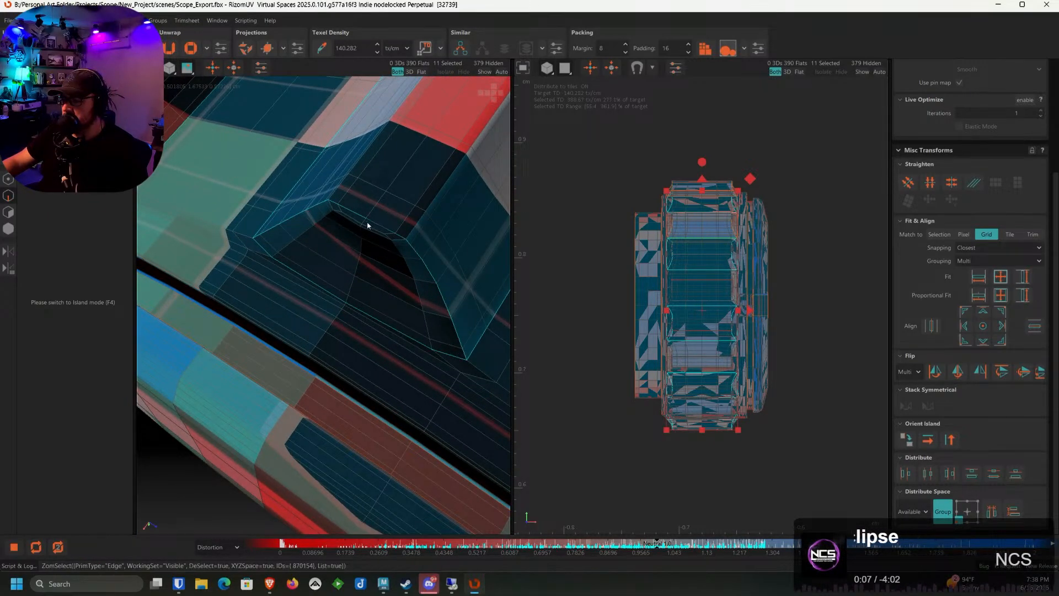
# Add the next grip ridge's base outline and near end-face loop to the selection, leaving out the stray edge
pyautogui.scroll(-4, 357, 216)
pyautogui.keyDown('alt'); pyautogui.moveTo(388, 275); pyautogui.dragTo(287, 237); pyautogui.keyUp('alt')
pyautogui.scroll(3, 279, 242)
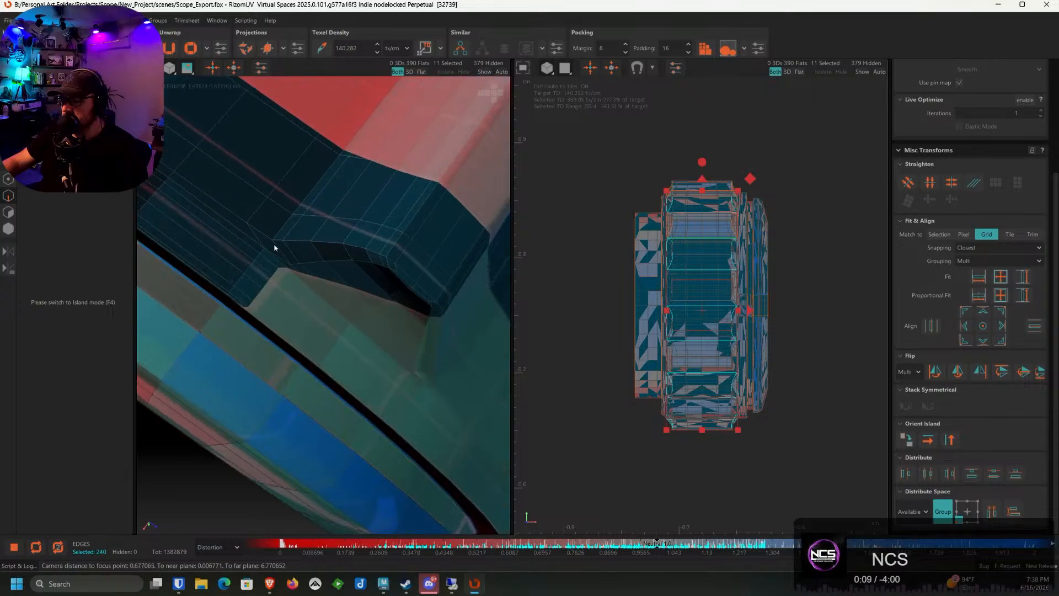
pyautogui.keyDown('ctrl'); pyautogui.doubleClick(284, 251); pyautogui.keyUp('ctrl')
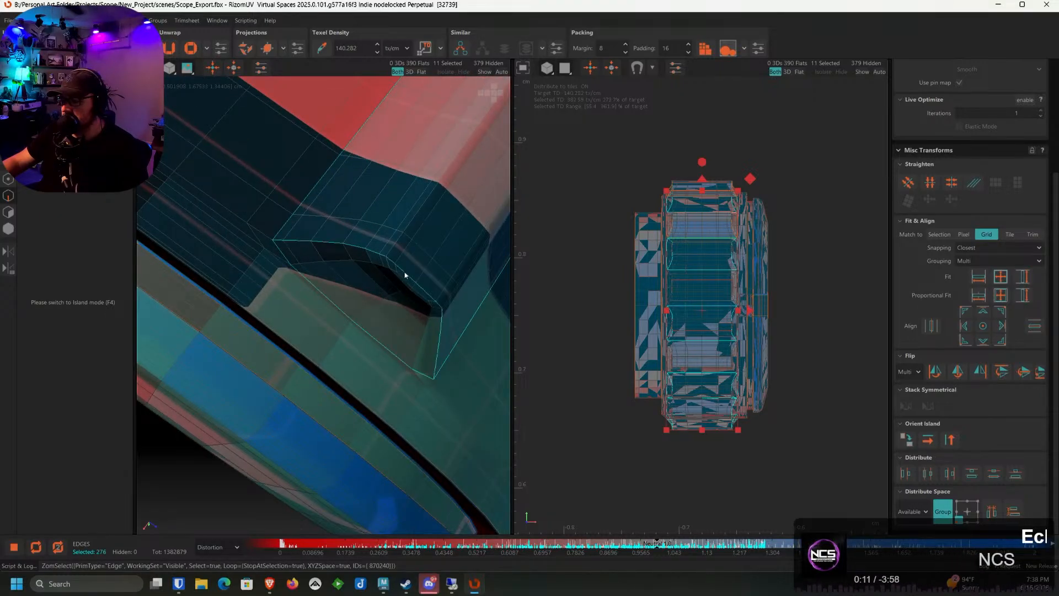
pyautogui.keyDown('ctrl'); pyautogui.click(415, 285); pyautogui.keyUp('ctrl')
# Select the end-face loop at the far end of this ridge and deselect the two extra edges
pyautogui.scroll(-4, 419, 288)
pyautogui.keyDown('alt'); pyautogui.moveTo(439, 241); pyautogui.dragTo(250, 272); pyautogui.keyUp('alt')
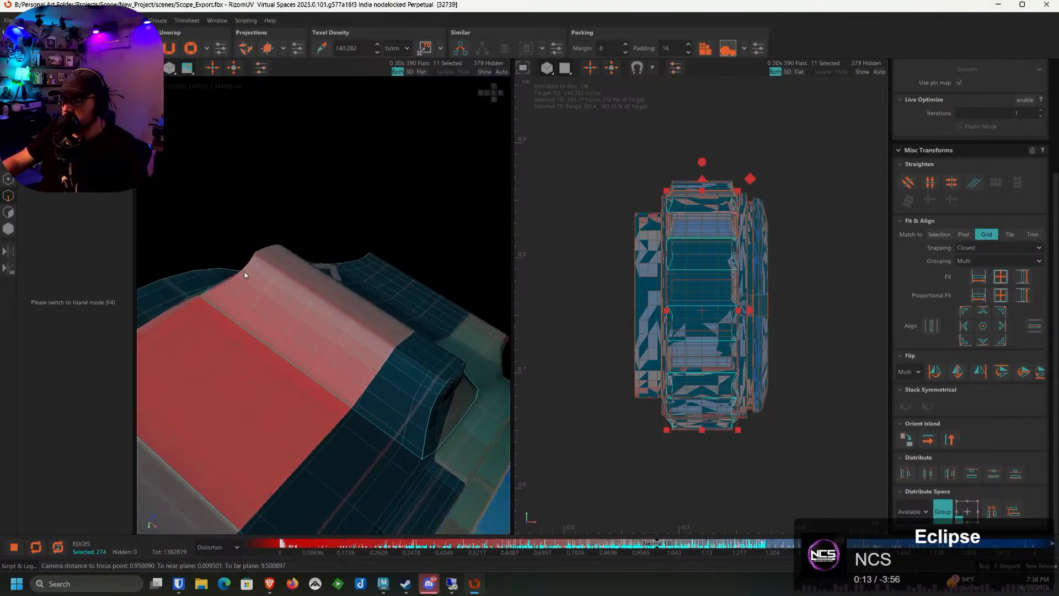
pyautogui.scroll(4, 432, 276)
pyautogui.keyDown('alt'); pyautogui.moveTo(433, 276); pyautogui.dragTo(395, 316); pyautogui.keyUp('alt')
pyautogui.keyDown('ctrl'); pyautogui.doubleClick(401, 327); pyautogui.keyUp('ctrl')
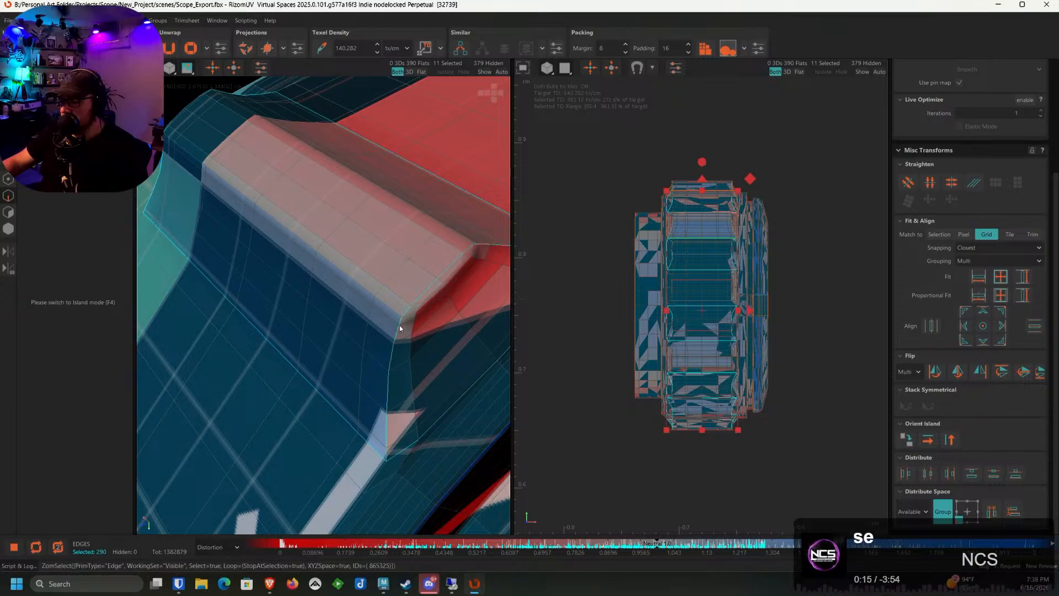
pyautogui.keyDown('ctrl'); pyautogui.click(418, 303); pyautogui.keyUp('ctrl')
pyautogui.keyDown('ctrl'); pyautogui.click(442, 275); pyautogui.keyUp('ctrl')
# Extend the selection with the following grip ridge's base outline and first end-face loop, dropping the stray edge
pyautogui.scroll(-4, 442, 275)
pyautogui.keyDown('alt'); pyautogui.moveTo(442, 275); pyautogui.dragTo(339, 220); pyautogui.keyUp('alt')
pyautogui.scroll(2, 340, 220)
pyautogui.scroll(3, 340, 223)
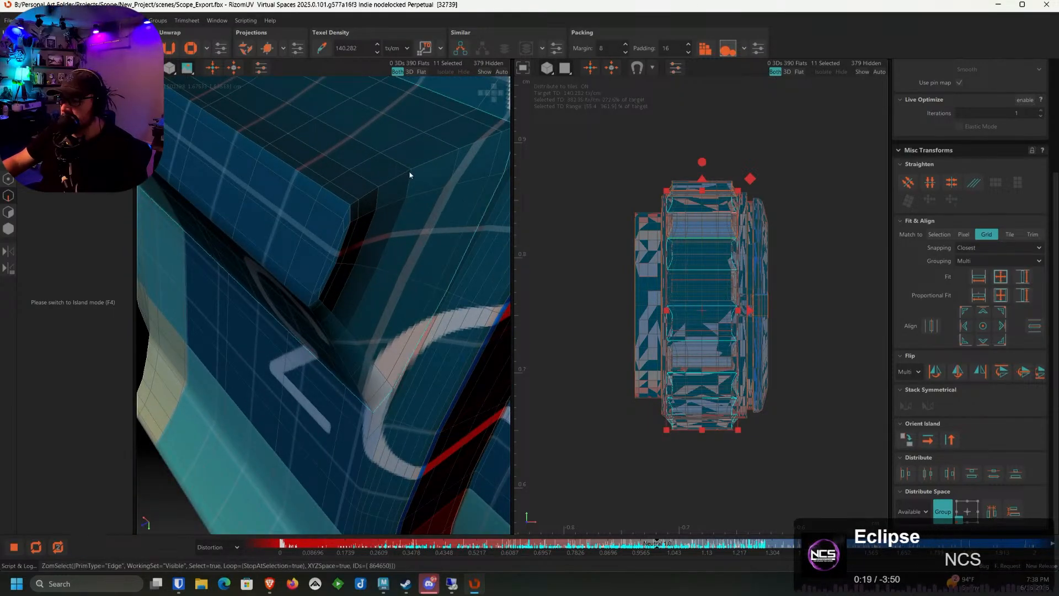
pyautogui.keyDown('ctrl'); pyautogui.doubleClick(393, 182); pyautogui.keyUp('ctrl')
pyautogui.keyDown('ctrl'); pyautogui.click(334, 247); pyautogui.keyUp('ctrl')
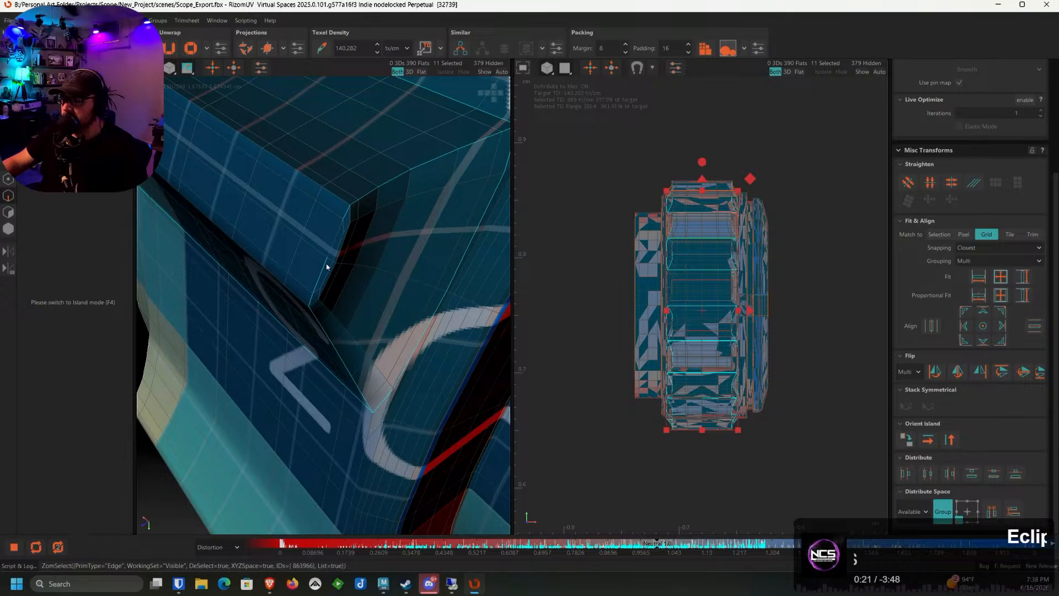
pyautogui.keyDown('ctrl'); pyautogui.click(327, 268); pyautogui.keyUp('ctrl')
# Add the end-face loop at that ridge's opposite end and deselect its extra edge
pyautogui.scroll(-2, 326, 269)
pyautogui.keyDown('alt'); pyautogui.moveTo(326, 270); pyautogui.dragTo(396, 177); pyautogui.keyUp('alt')
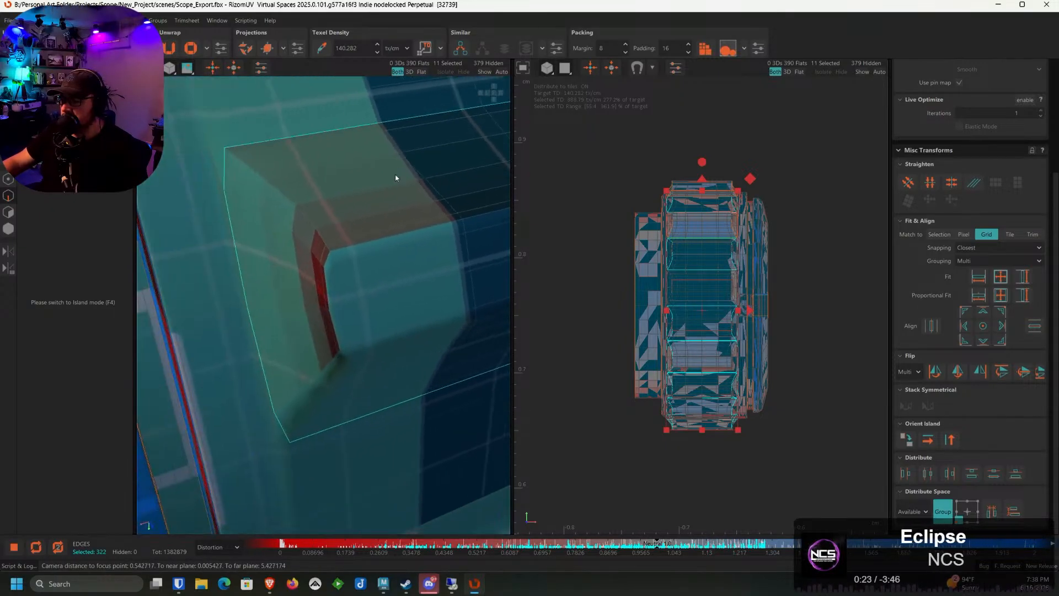
pyautogui.keyDown('shift'); pyautogui.doubleClick(321, 247); pyautogui.keyUp('shift')
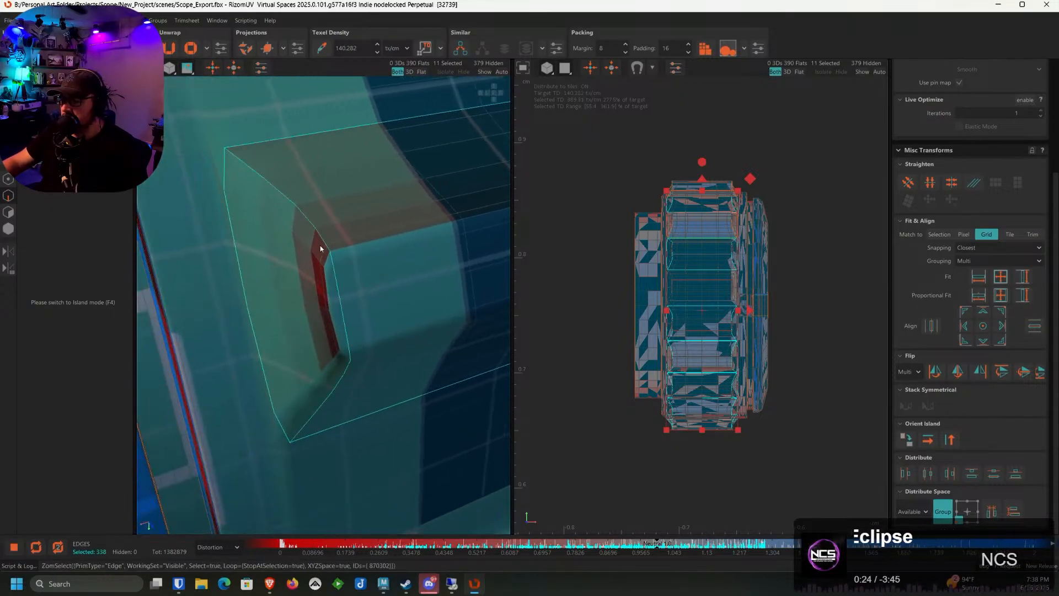
pyautogui.keyDown('ctrl'); pyautogui.click(344, 318); pyautogui.keyUp('ctrl')
# Add the last unselected grip ridge's base outline and one end-face loop to the selection, excluding the stray edge
pyautogui.scroll(-4, 345, 319)
pyautogui.keyDown('alt'); pyautogui.moveTo(344, 319); pyautogui.dragTo(335, 184); pyautogui.keyUp('alt')
pyautogui.scroll(3, 336, 184)
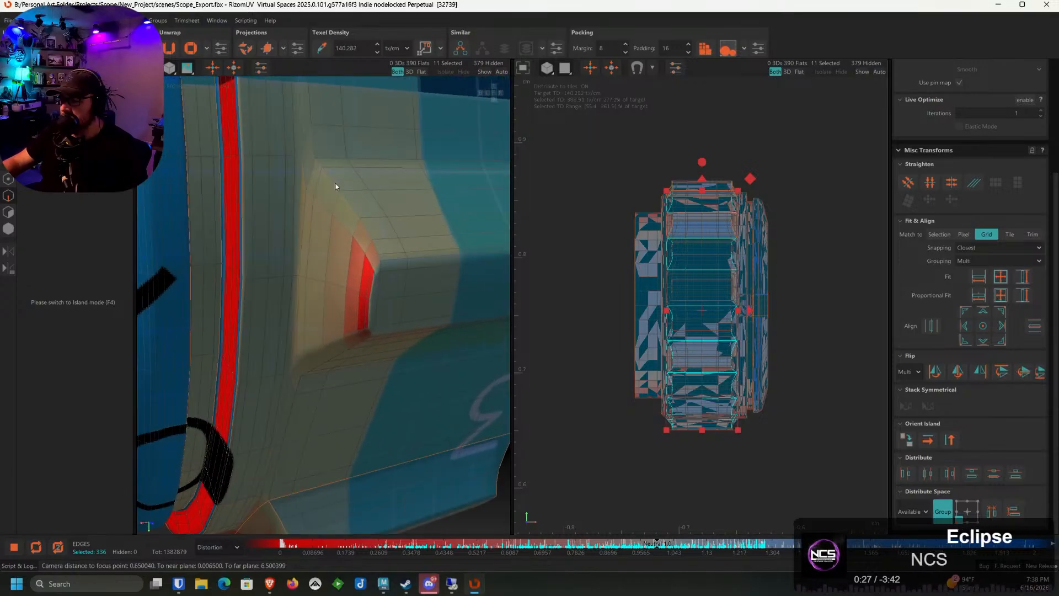
pyautogui.keyDown('shift'); pyautogui.doubleClick(331, 160); pyautogui.keyUp('shift')
pyautogui.keyDown('shift'); pyautogui.doubleClick(378, 262); pyautogui.keyUp('shift')
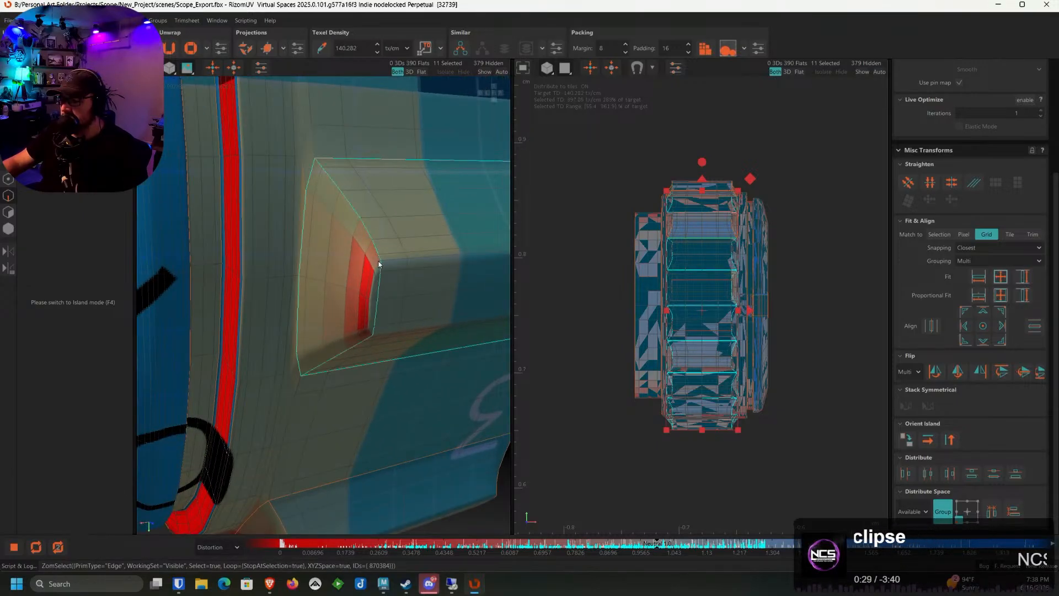
pyautogui.keyDown('ctrl'); pyautogui.click(377, 308); pyautogui.keyUp('ctrl')
# Select the end-face loop on the other end of the last ridge and remove the unwanted edge
pyautogui.keyDown('alt'); pyautogui.moveTo(376, 308); pyautogui.dragTo(421, 234); pyautogui.keyUp('alt')
pyautogui.scroll(1, 419, 229)
pyautogui.keyDown('shift'); pyautogui.doubleClick(418, 229); pyautogui.keyUp('shift')
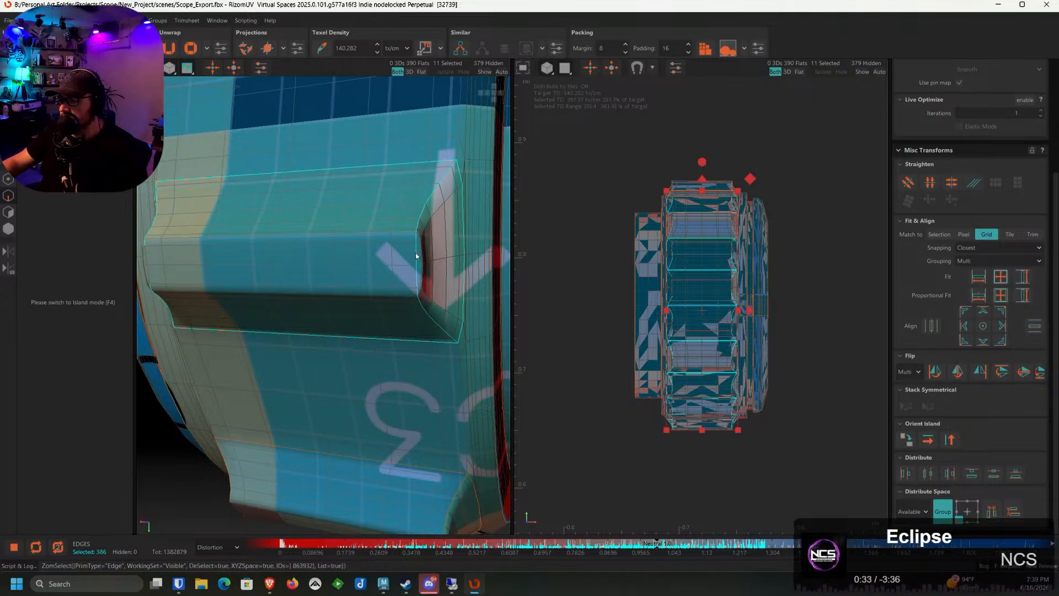
pyautogui.keyDown('ctrl'); pyautogui.click(416, 276); pyautogui.keyUp('ctrl')
# Check the remaining grip ridges and cut the UVs along all the selected edges
pyautogui.keyDown('alt'); pyautogui.moveTo(416, 277); pyautogui.dragTo(383, 197, button='middle'); pyautogui.keyUp('alt')
pyautogui.scroll(1, 411, 236)
pyautogui.scroll(-2, 414, 265)
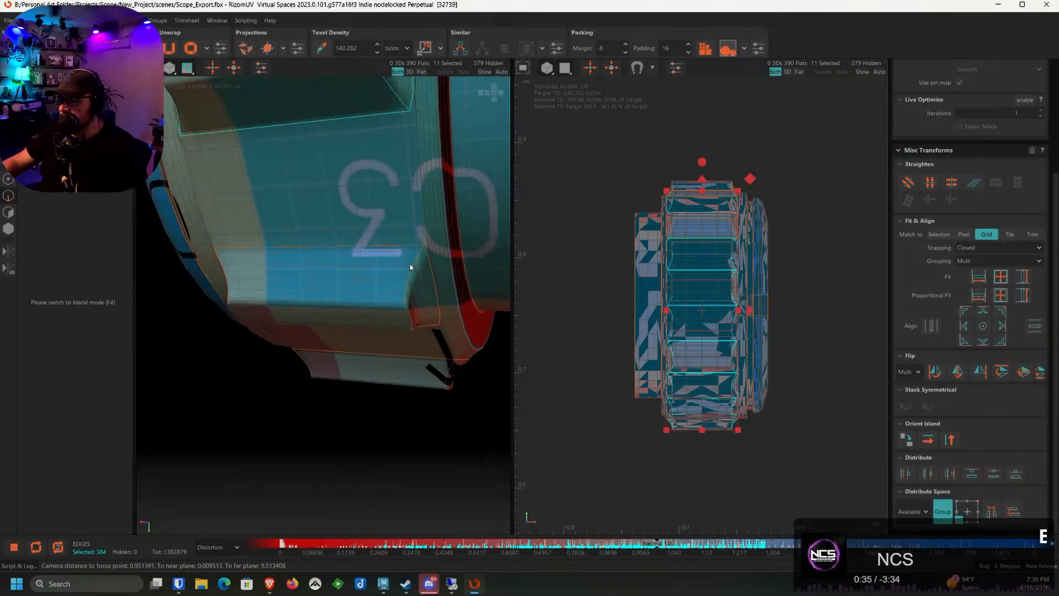
pyautogui.press('c')
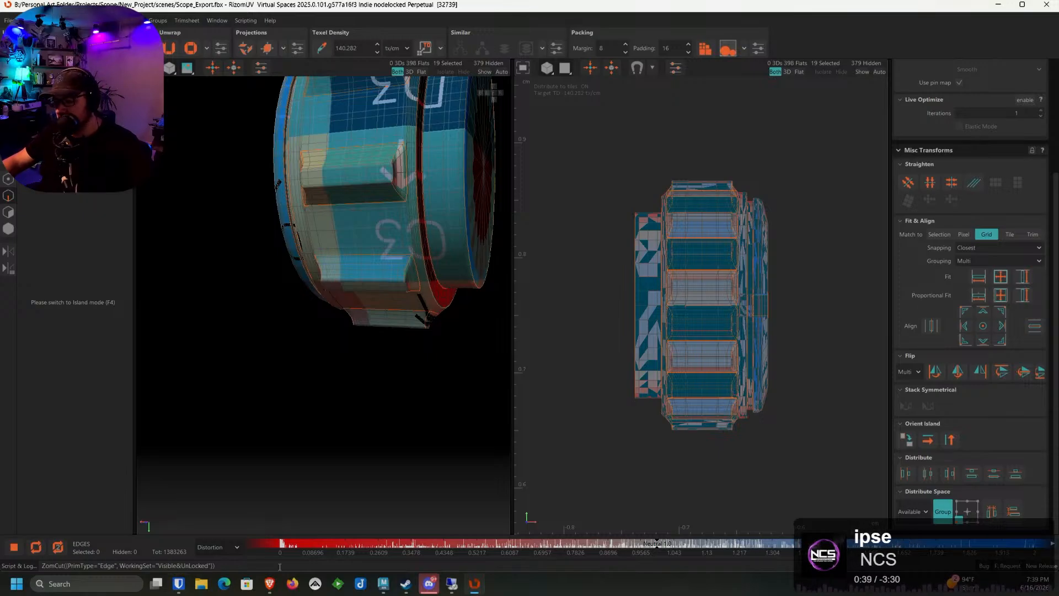
pyautogui.click(270, 584)
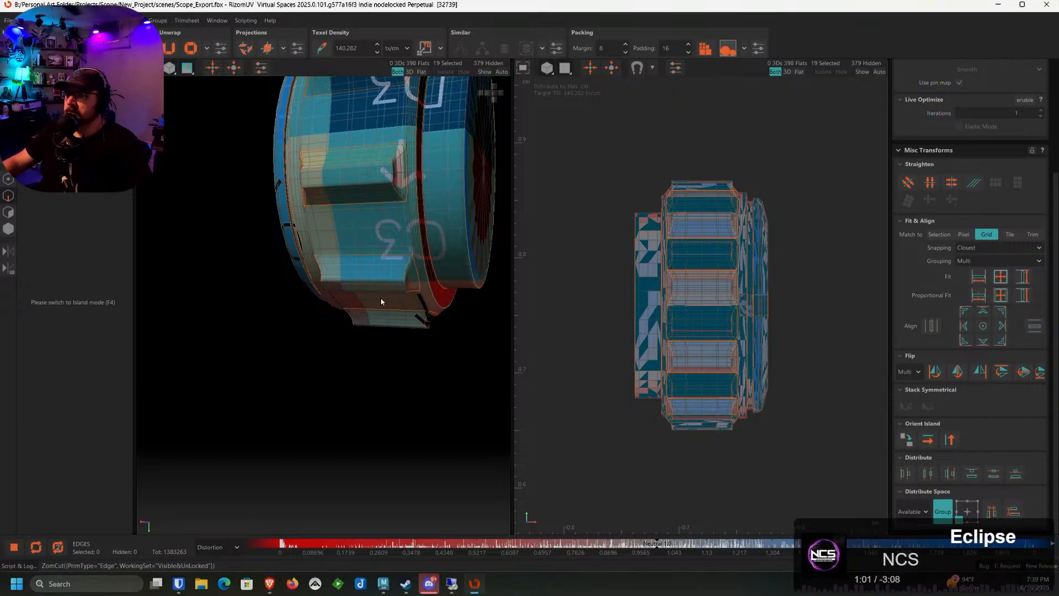
# Unfold all the knob's UV islands in island mode and scale them to the 140.282 tx/cm target texel density
pyautogui.keyDown('alt'); pyautogui.moveTo(394, 301); pyautogui.dragTo(512, 333); pyautogui.keyUp('alt')
pyautogui.scroll(-4, 369, 226)
pyautogui.click(9, 229)
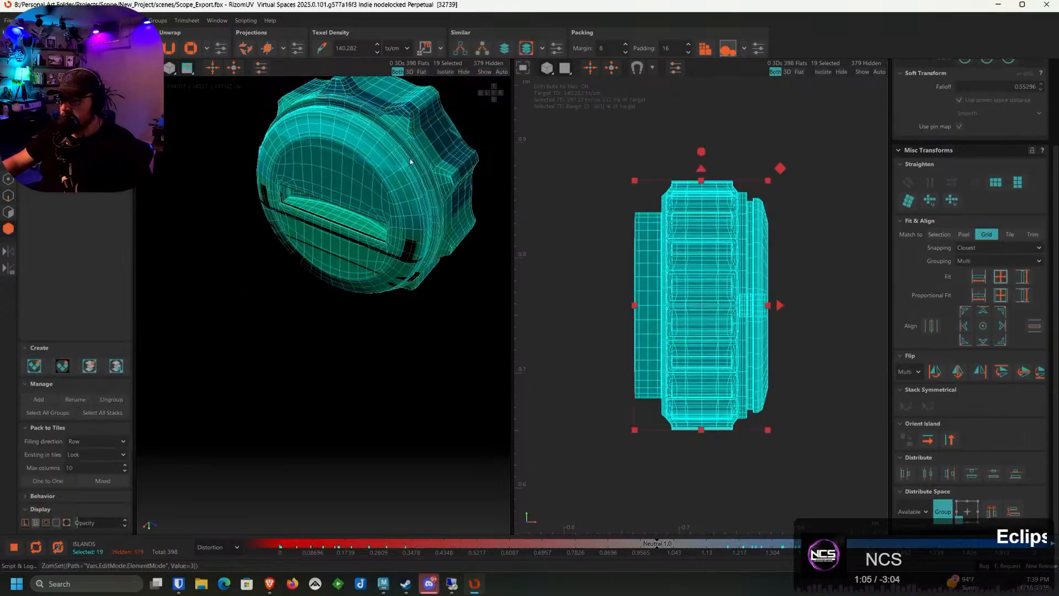
pyautogui.doubleClick(742, 261)
pyautogui.scroll(-4, 739, 261)
pyautogui.keyDown('alt'); pyautogui.moveTo(755, 254); pyautogui.dragTo(712, 296, button='middle'); pyautogui.keyUp('alt')
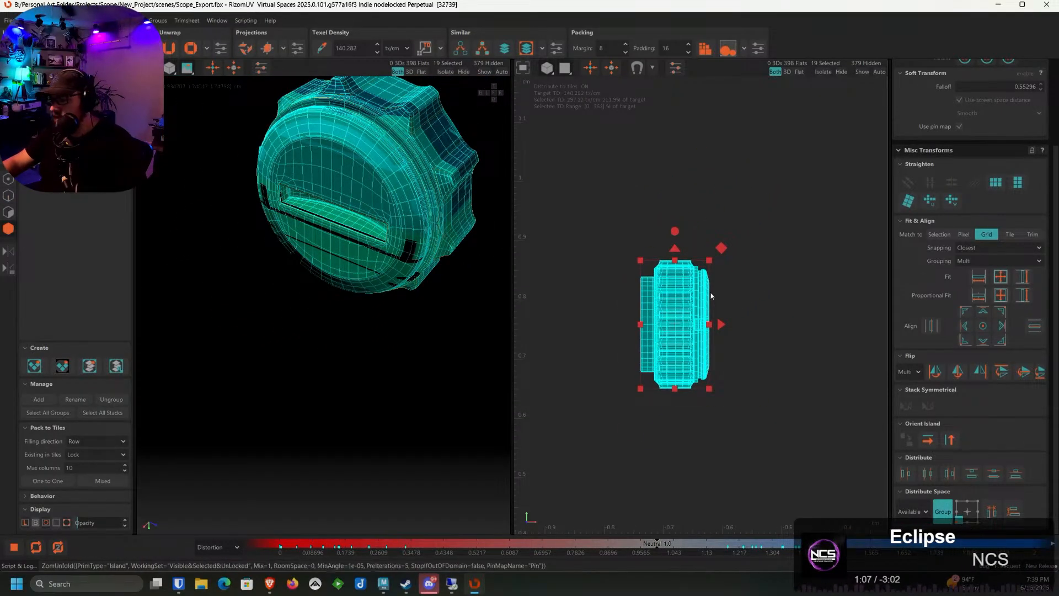
pyautogui.press('u')
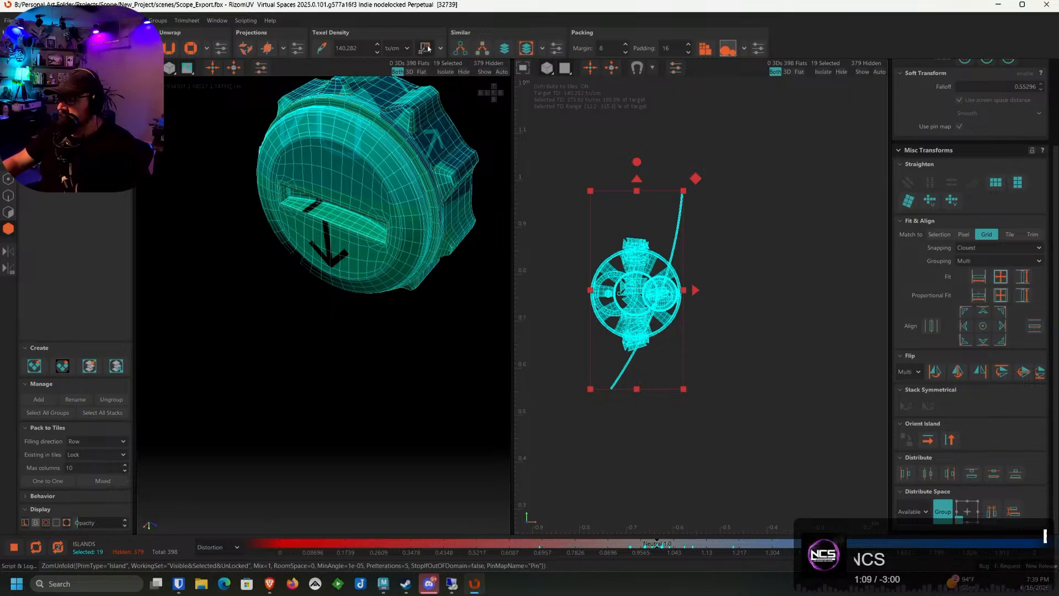
pyautogui.click(429, 48)
pyautogui.scroll(-5, 795, 317)
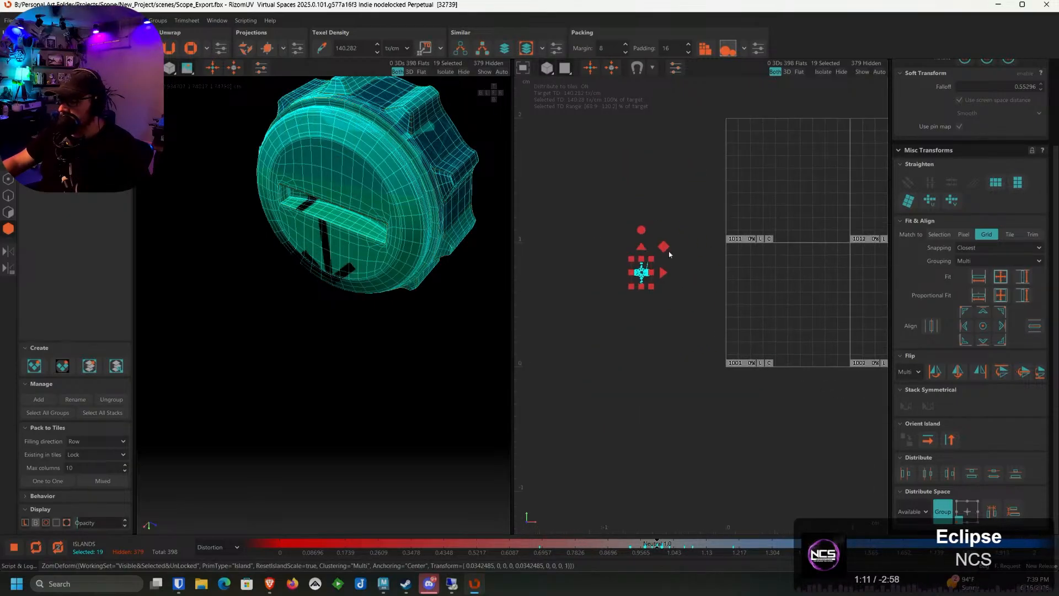
# Show all hidden islands and move the knob's islands horizontally onto the packed UV tiles
pyautogui.click(484, 73)
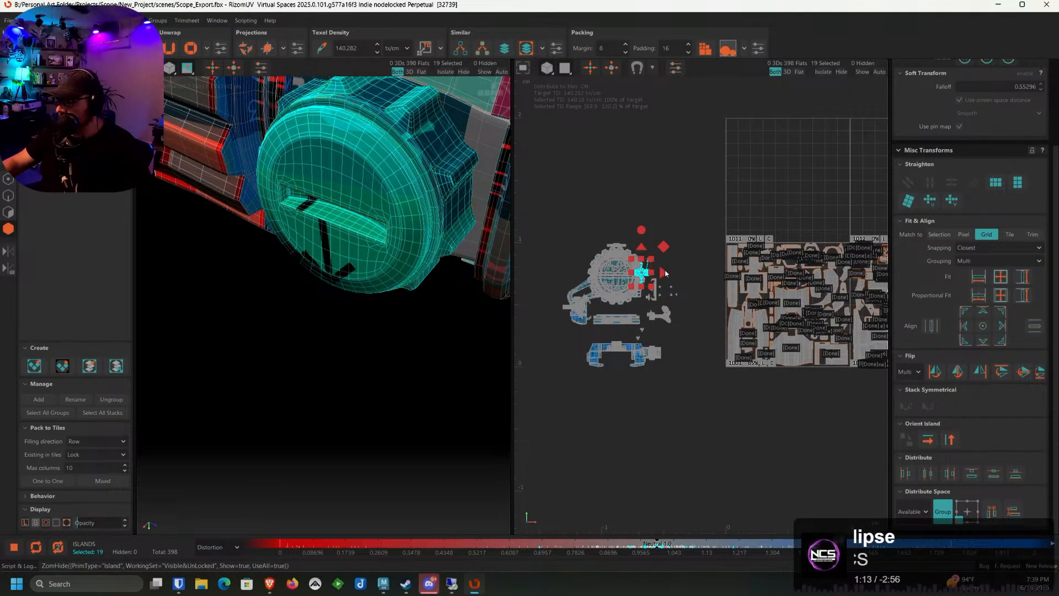
pyautogui.moveTo(662, 275); pyautogui.dragTo(913, 274)
pyautogui.moveTo(900, 273); pyautogui.dragTo(614, 240, button='middle')
pyautogui.scroll(4, 614, 240)
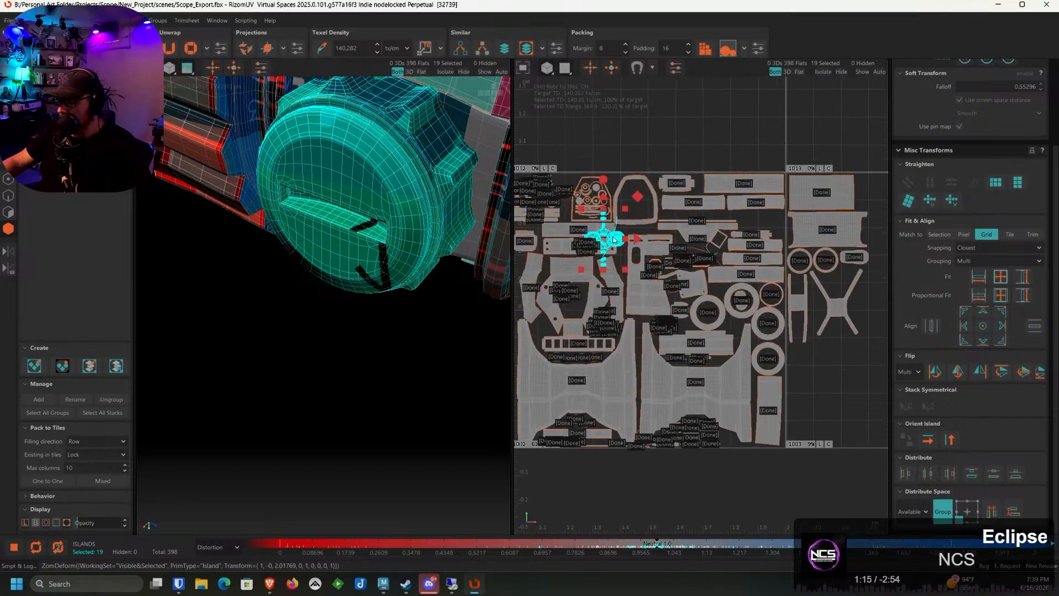
# Place the knob's islands in the empty space of tile 1003, beside the X-shaped island
pyautogui.moveTo(638, 197); pyautogui.dragTo(900, 256)
pyautogui.scroll(6, 877, 270)
pyautogui.moveTo(863, 295); pyautogui.dragTo(675, 253, button='middle')
pyautogui.scroll(3, 713, 289)
pyautogui.scroll(-3, 713, 289)
pyautogui.moveTo(717, 305); pyautogui.dragTo(799, 313)
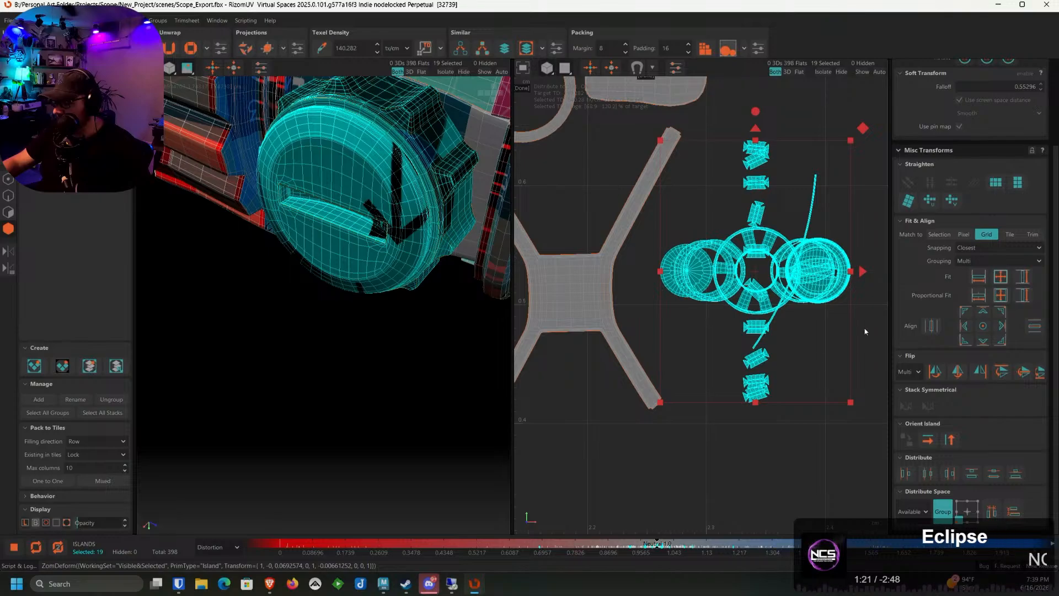
# Move the slotted ring island out of the knob's island pile to the free area below it
pyautogui.click(761, 301)
pyautogui.click(767, 311)
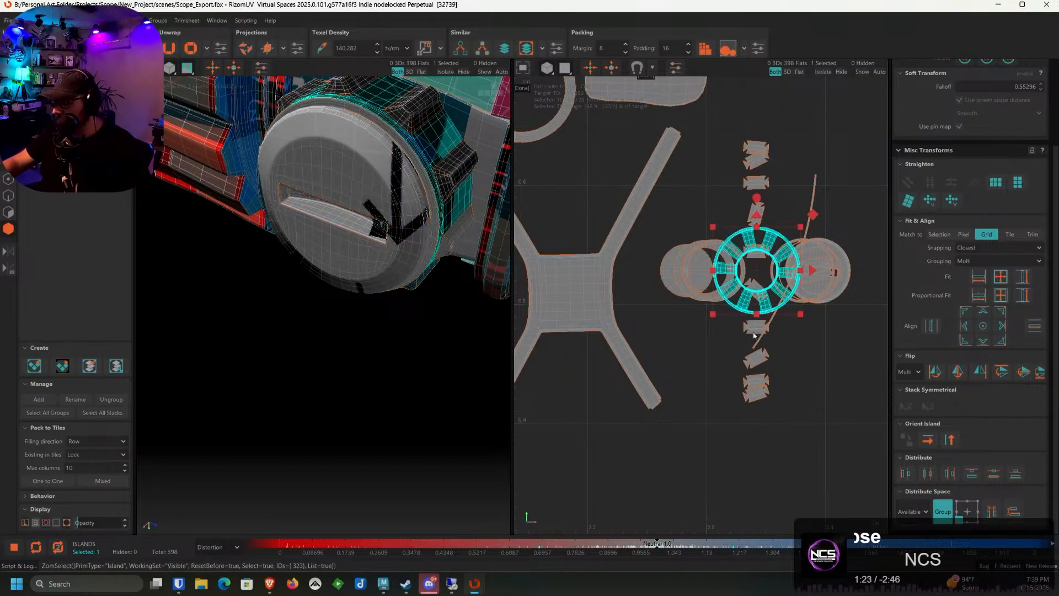
pyautogui.moveTo(754, 333); pyautogui.dragTo(650, 499)
pyautogui.click(786, 517)
# Cut the slotted ring island along the edge loop through one spoke and unfold it into an open strip
pyautogui.scroll(3, 709, 456)
pyautogui.scroll(5, 717, 403)
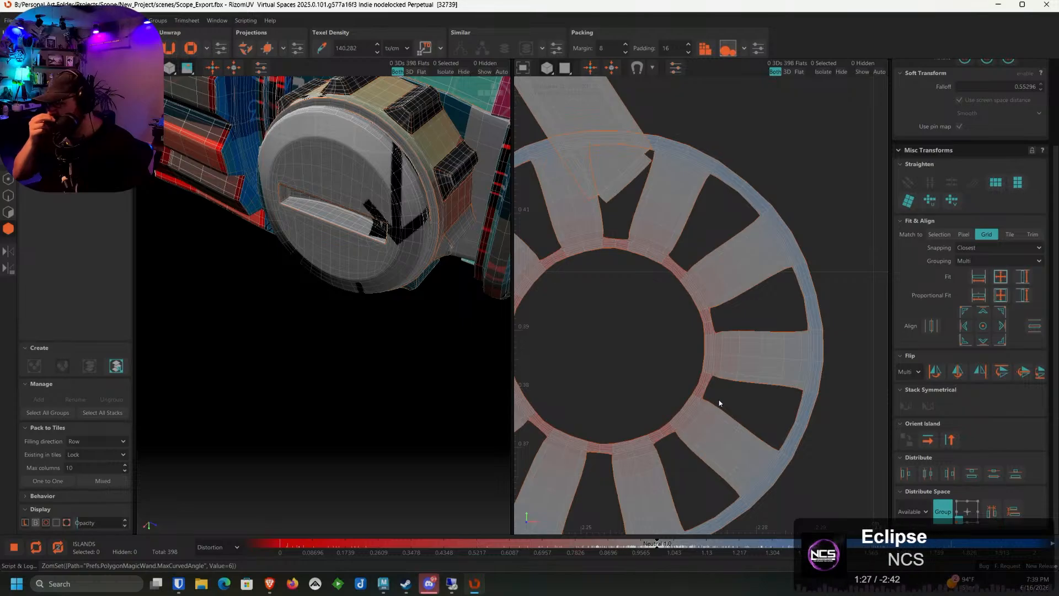
pyautogui.press('F2')
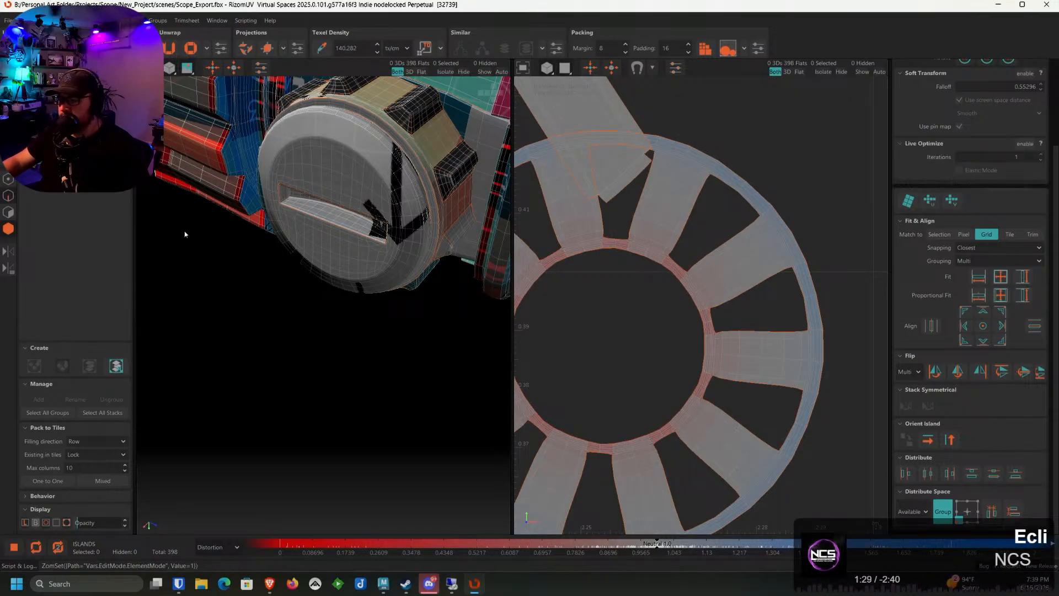
pyautogui.doubleClick(713, 280)
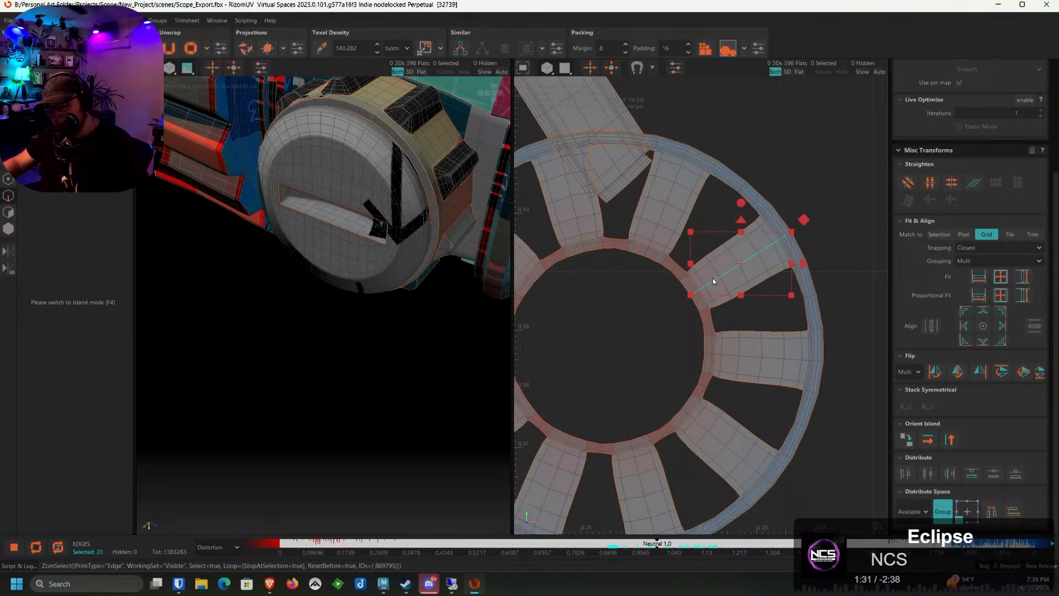
pyautogui.press('F4')
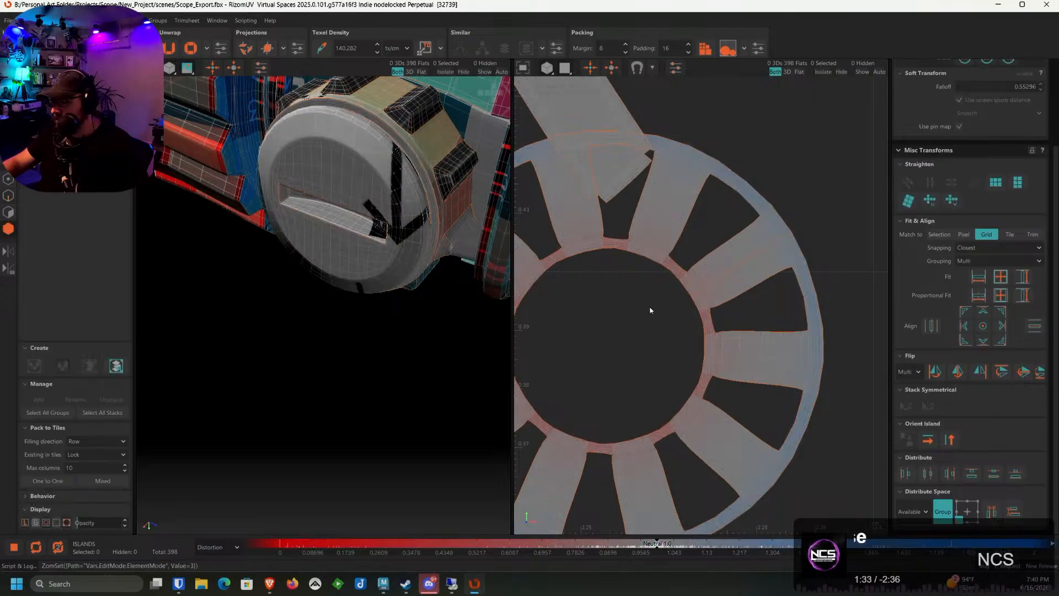
pyautogui.click(697, 292)
pyautogui.press('u')
pyautogui.scroll(-5, 695, 291)
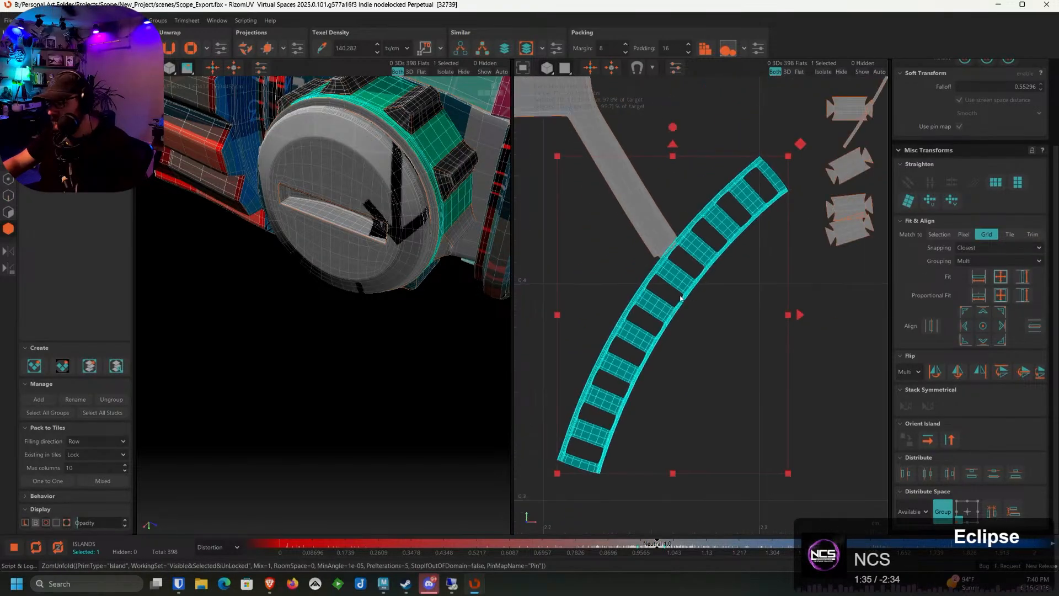
# Rotate the slotted strip until it lies horizontally and place it just below the X-shaped island
pyautogui.moveTo(672, 129); pyautogui.dragTo(631, 336)
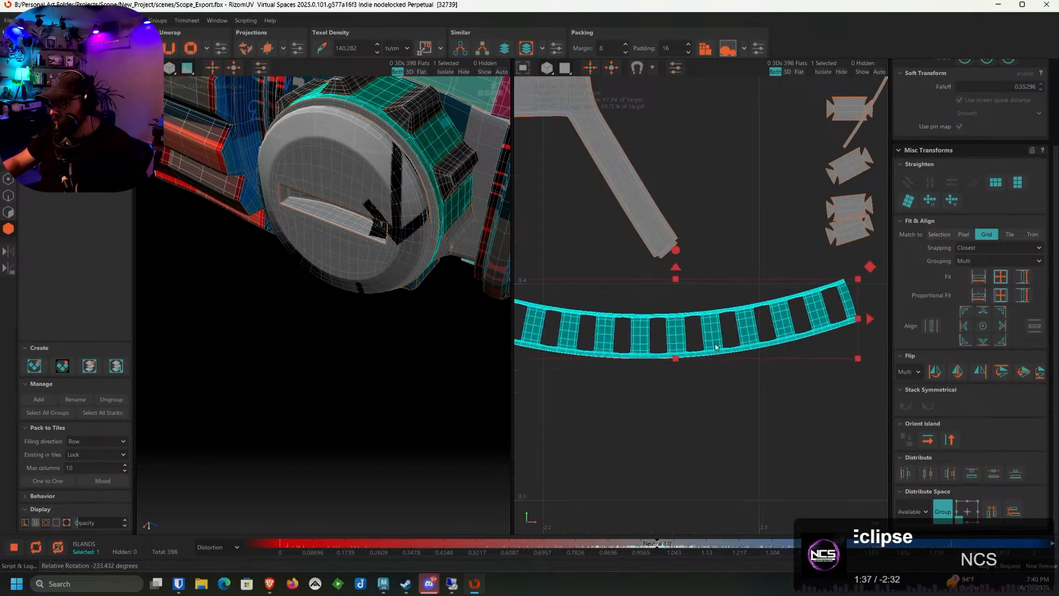
pyautogui.keyDown('alt'); pyautogui.moveTo(631, 330); pyautogui.dragTo(770, 347, button='middle'); pyautogui.keyUp('alt')
pyautogui.scroll(-3, 777, 337)
pyautogui.scroll(-3, 777, 337)
pyautogui.moveTo(777, 337); pyautogui.dragTo(713, 334)
pyautogui.moveTo(729, 292); pyautogui.dragTo(734, 293)
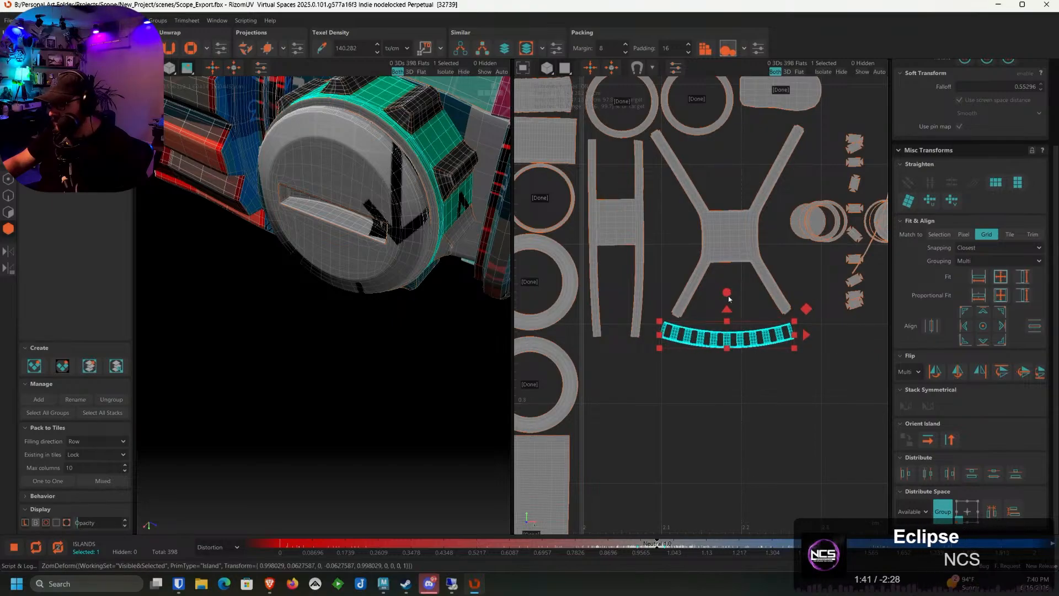
# Move the solid disc island into the gap between the lower arms of the X-shaped island
pyautogui.scroll(3, 723, 263)
pyautogui.click(704, 237)
pyautogui.keyDown('alt'); pyautogui.moveTo(709, 219); pyautogui.dragTo(724, 267, button='middle'); pyautogui.keyUp('alt')
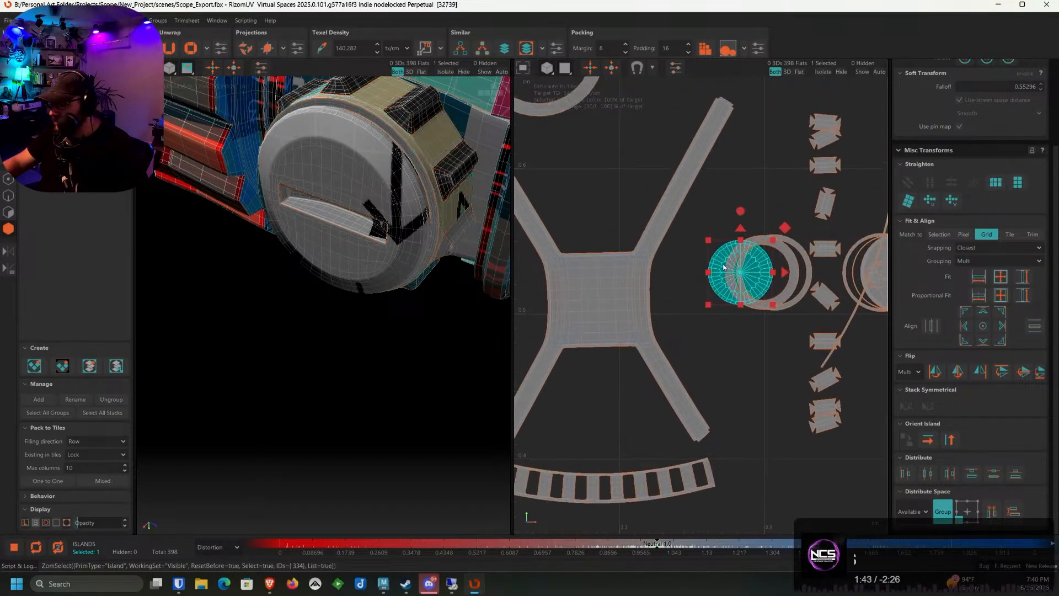
pyautogui.moveTo(724, 266); pyautogui.dragTo(563, 396)
# Move the two overlapping ring islands into the gap between the upper arms of the X-shaped island
pyautogui.click(729, 269)
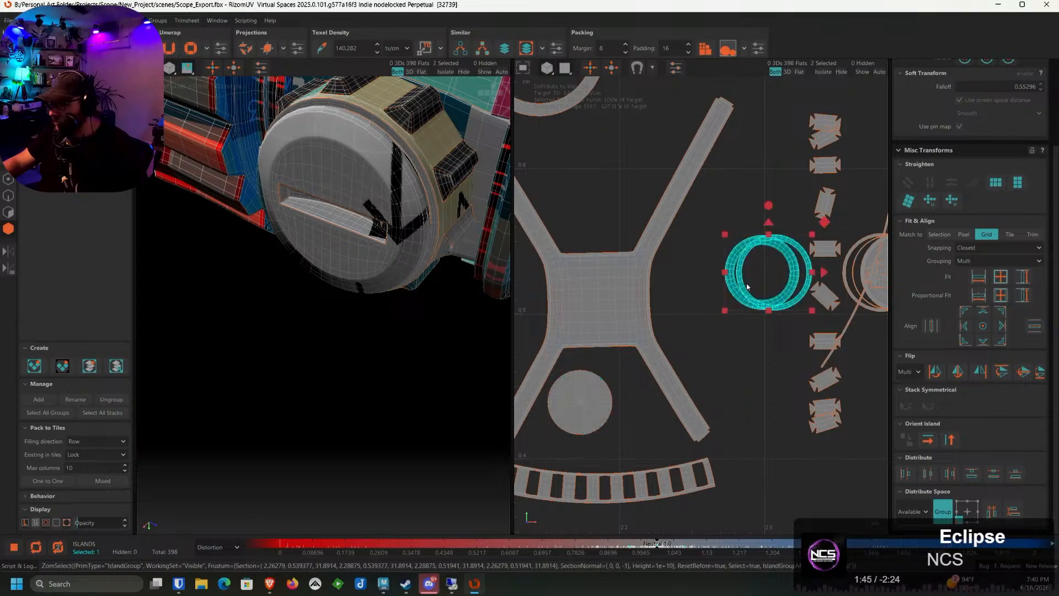
pyautogui.moveTo(729, 268); pyautogui.dragTo(560, 226)
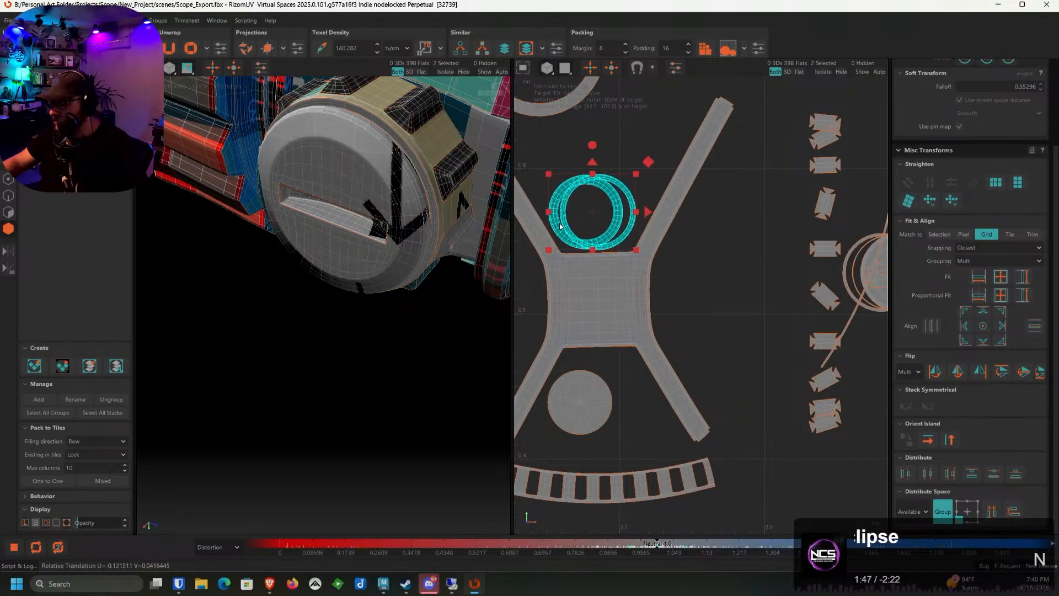
# Separate the two overlapping ring islands by moving one up beside the X-shaped island's upper arm
pyautogui.click(593, 214)
pyautogui.click(630, 208)
pyautogui.moveTo(630, 207); pyautogui.dragTo(685, 126)
# Move the ten small bow-tie islands to the other side of the X-shaped island and orient them all horizontally
pyautogui.moveTo(829, 355); pyautogui.dragTo(824, 441)
pyautogui.keyDown('ctrl'); pyautogui.click(854, 317); pyautogui.keyUp('ctrl')
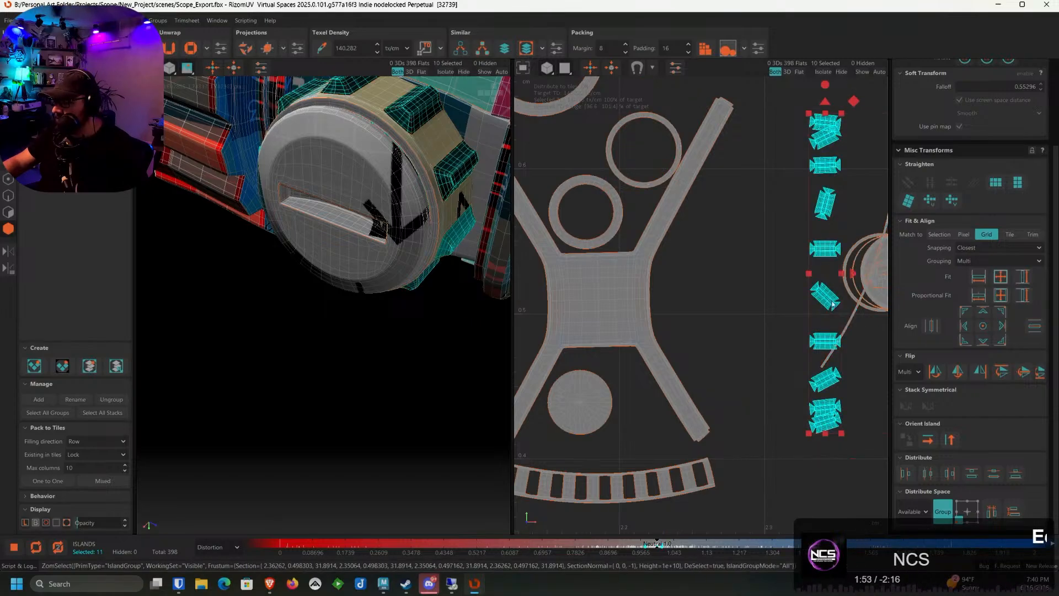
pyautogui.moveTo(833, 301); pyautogui.dragTo(538, 304)
pyautogui.keyDown('alt'); pyautogui.moveTo(538, 303); pyautogui.dragTo(686, 270, button='middle'); pyautogui.keyUp('alt')
pyautogui.scroll(3, 686, 270)
pyautogui.keyDown('alt'); pyautogui.moveTo(832, 457); pyautogui.dragTo(741, 439, button='middle'); pyautogui.keyUp('alt')
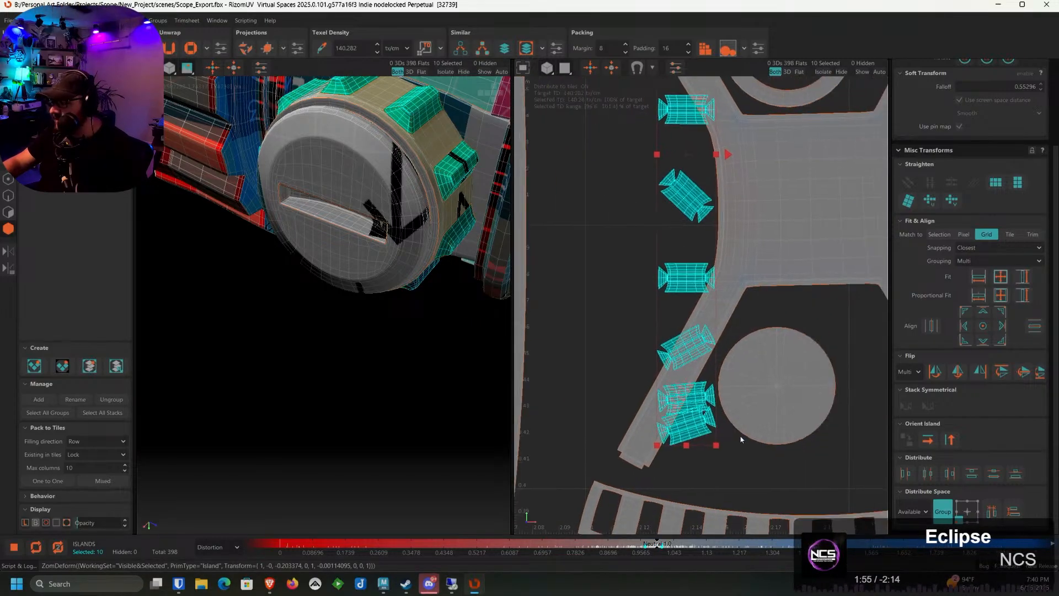
pyautogui.click(928, 440)
pyautogui.moveTo(664, 425); pyautogui.dragTo(589, 396)
# Close the gaps and overlaps between the ten bow-tie islands so they form one tightly stacked vertical column
pyautogui.moveTo(593, 344); pyautogui.dragTo(592, 363)
pyautogui.keyDown('ctrl'); pyautogui.click(593, 362); pyautogui.keyUp('ctrl')
pyautogui.moveTo(589, 307); pyautogui.dragTo(588, 345)
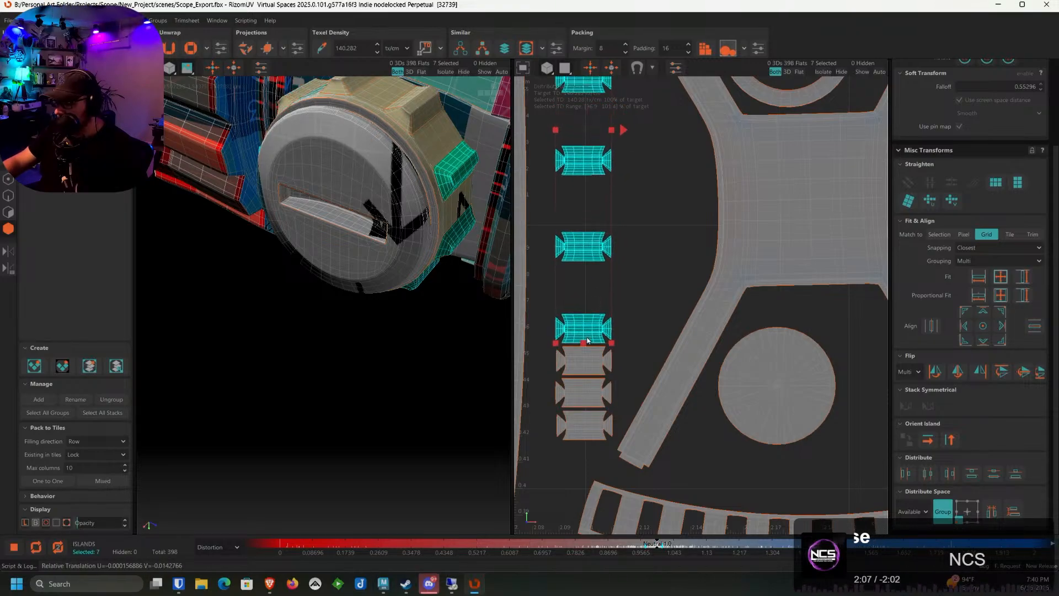
pyautogui.keyDown('ctrl'); pyautogui.click(580, 335); pyautogui.keyUp('ctrl')
pyautogui.moveTo(576, 251); pyautogui.dragTo(576, 300)
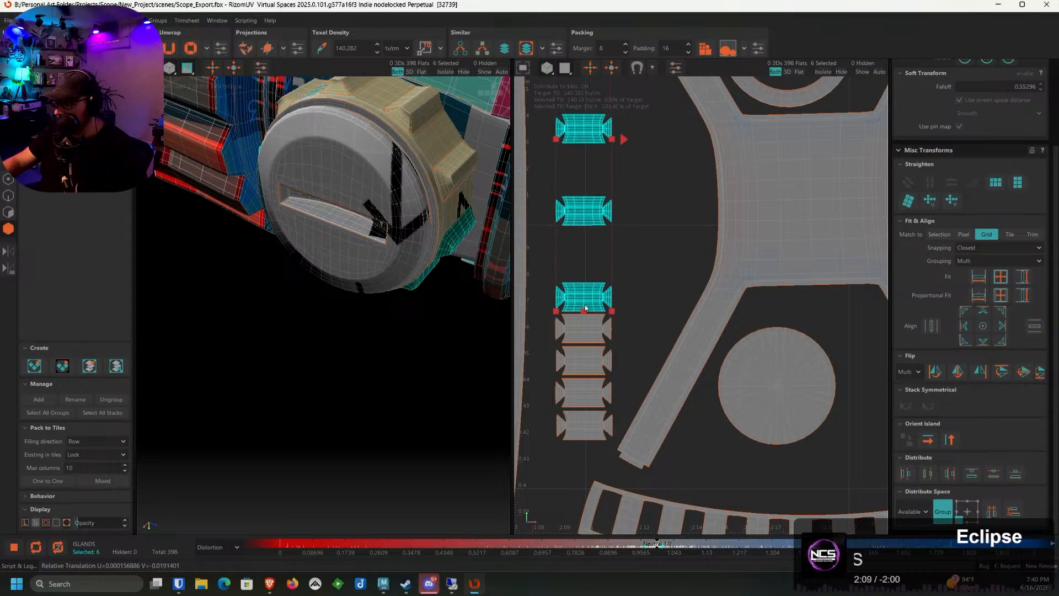
pyautogui.keyDown('ctrl'); pyautogui.click(576, 301); pyautogui.keyUp('ctrl')
pyautogui.moveTo(594, 216); pyautogui.dragTo(595, 268)
pyautogui.keyDown('ctrl'); pyautogui.click(594, 268); pyautogui.keyUp('ctrl')
pyautogui.moveTo(583, 188); pyautogui.dragTo(583, 238)
pyautogui.keyDown('ctrl'); pyautogui.click(589, 226); pyautogui.keyUp('ctrl')
pyautogui.moveTo(581, 163); pyautogui.dragTo(583, 201)
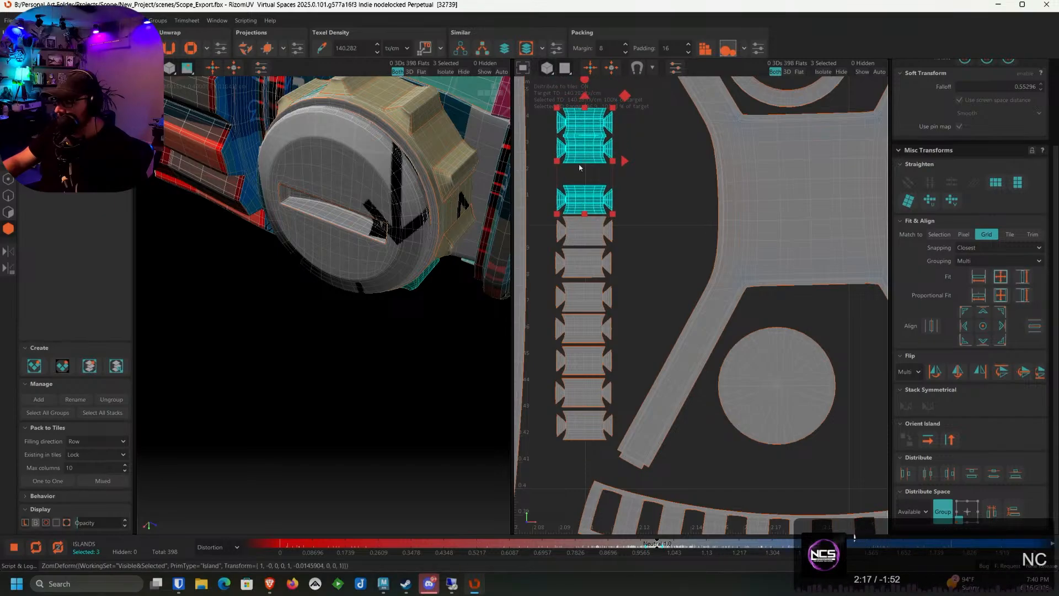
pyautogui.keyDown('ctrl'); pyautogui.click(585, 199); pyautogui.keyUp('ctrl')
pyautogui.moveTo(585, 163); pyautogui.dragTo(585, 181)
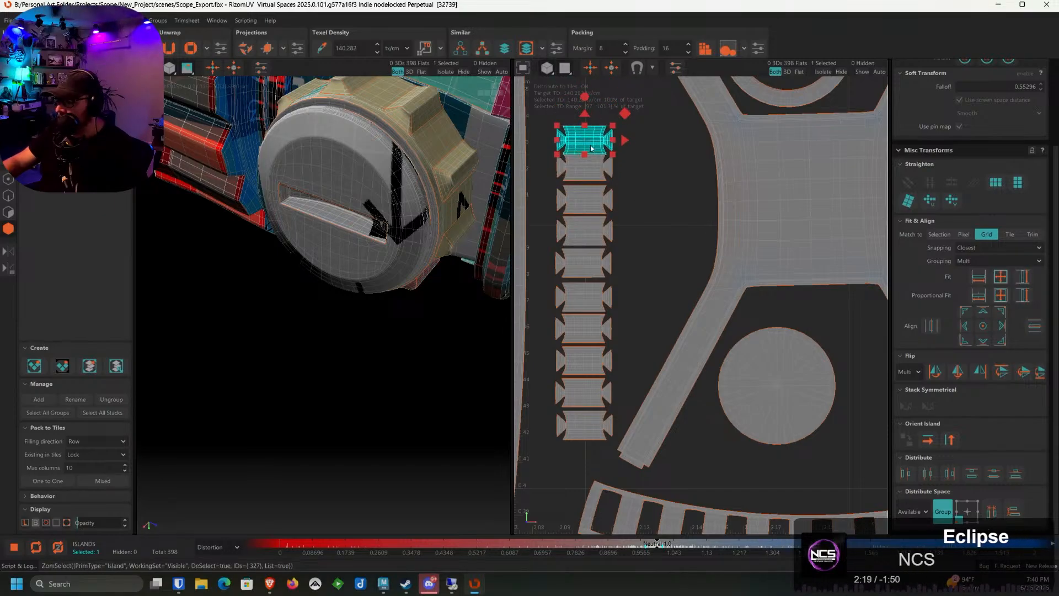
pyautogui.click(637, 190)
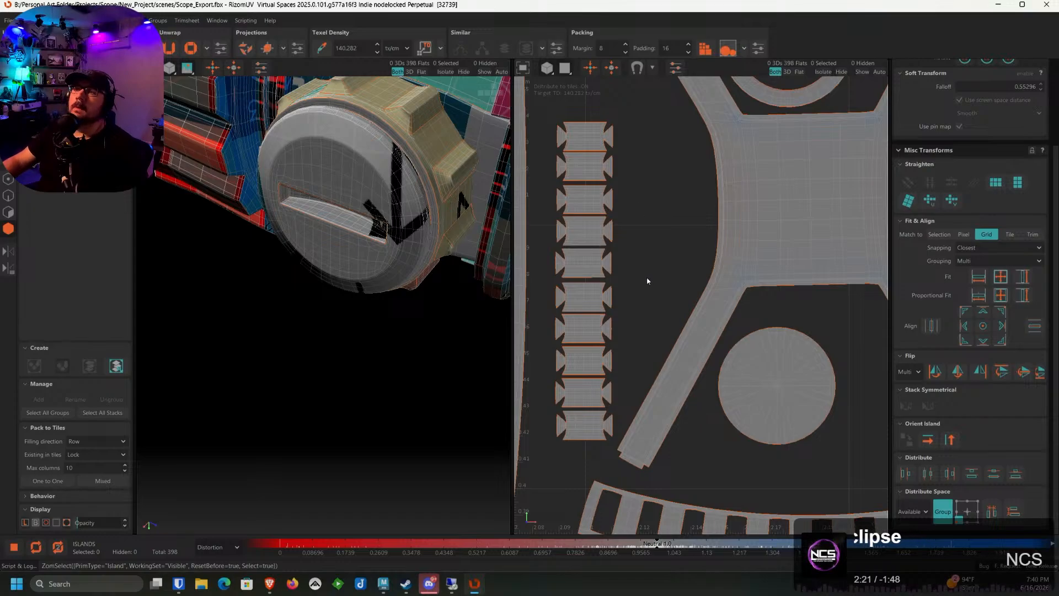
pyautogui.scroll(-5, 636, 279)
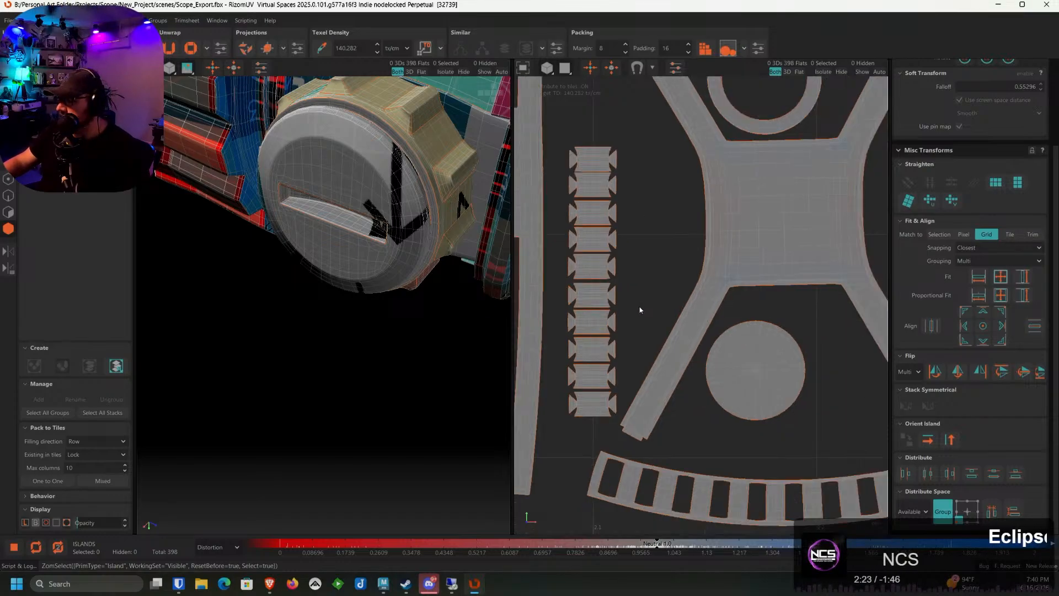
# Place the lens-shaped slot island between the solid disc and the X-shaped island's lower arm and orient it horizontally
pyautogui.scroll(6, 733, 271)
pyautogui.click(739, 267)
pyautogui.moveTo(739, 268); pyautogui.dragTo(479, 366)
pyautogui.keyDown('alt'); pyautogui.moveTo(516, 363); pyautogui.dragTo(637, 301, button='middle'); pyautogui.keyUp('alt')
pyautogui.scroll(3, 634, 304)
pyautogui.moveTo(598, 314); pyautogui.dragTo(660, 365)
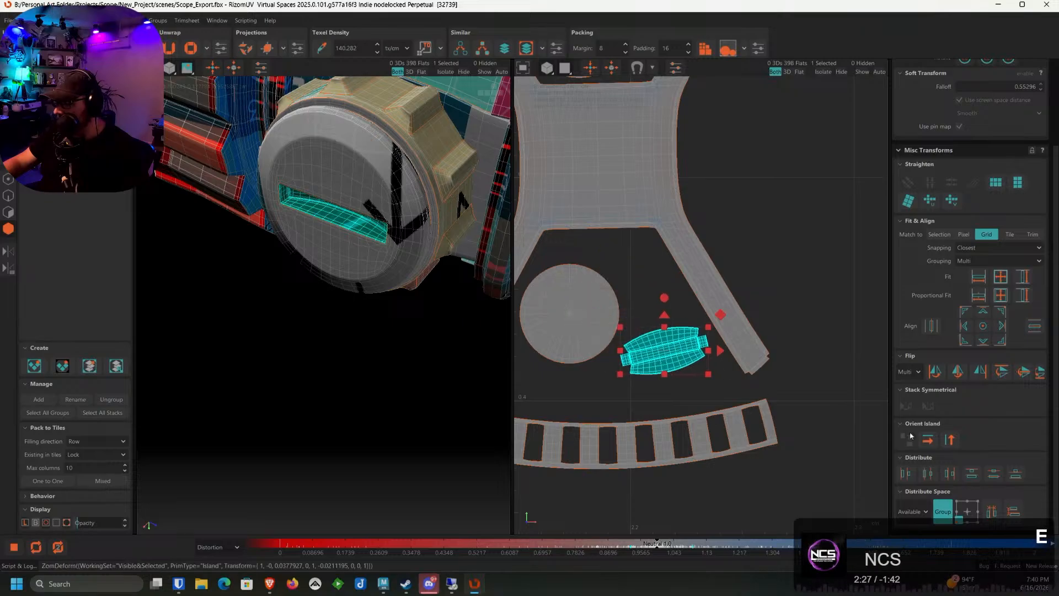
pyautogui.click(933, 441)
# Move the thicker ring of the remaining ring group beside the body of the X-shaped island
pyautogui.keyDown('alt'); pyautogui.moveTo(866, 272); pyautogui.dragTo(728, 363, button='middle'); pyautogui.keyUp('alt')
pyautogui.scroll(-2, 797, 277)
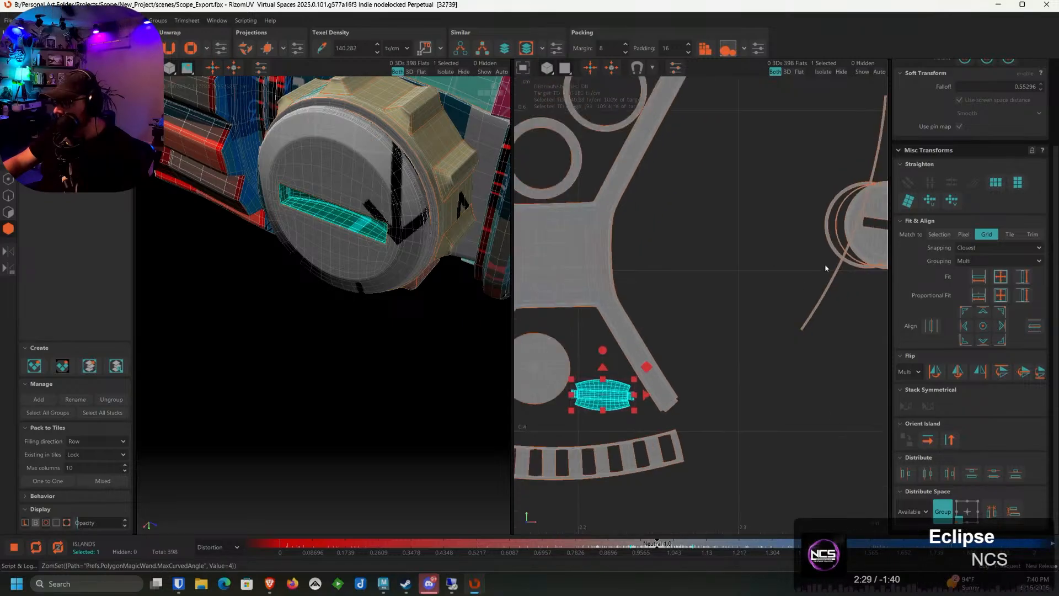
pyautogui.click(839, 231)
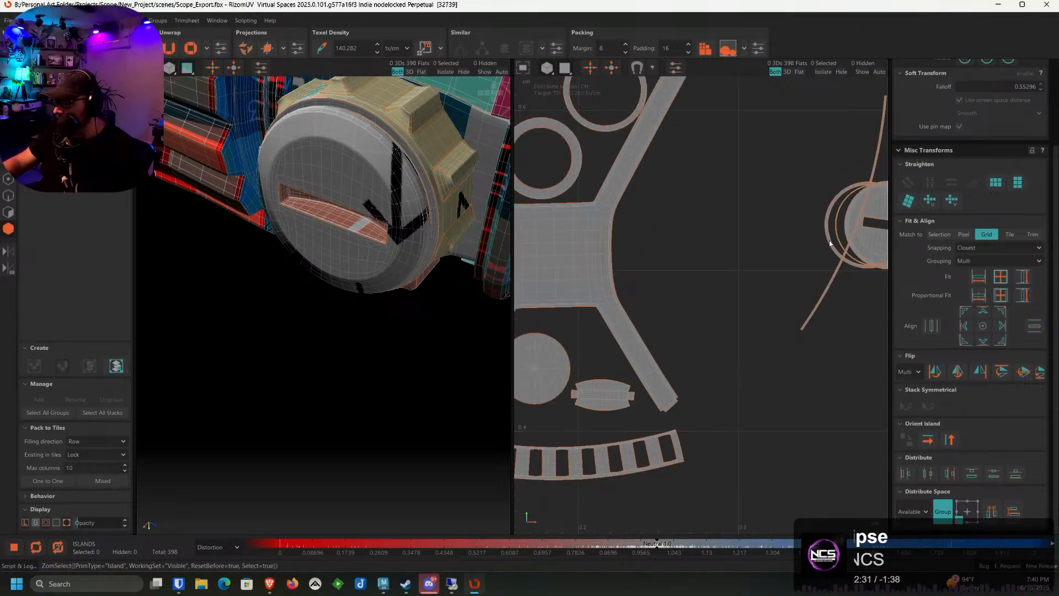
pyautogui.click(831, 242)
pyautogui.moveTo(831, 243); pyautogui.dragTo(627, 238)
# Move the slotted disc island to the X-shaped island's opposite side, against its waist beside the bow-tie column
pyautogui.click(868, 243)
pyautogui.moveTo(867, 243); pyautogui.dragTo(638, 234)
pyautogui.keyDown('alt'); pyautogui.moveTo(574, 193); pyautogui.dragTo(787, 294, button='middle'); pyautogui.keyUp('alt')
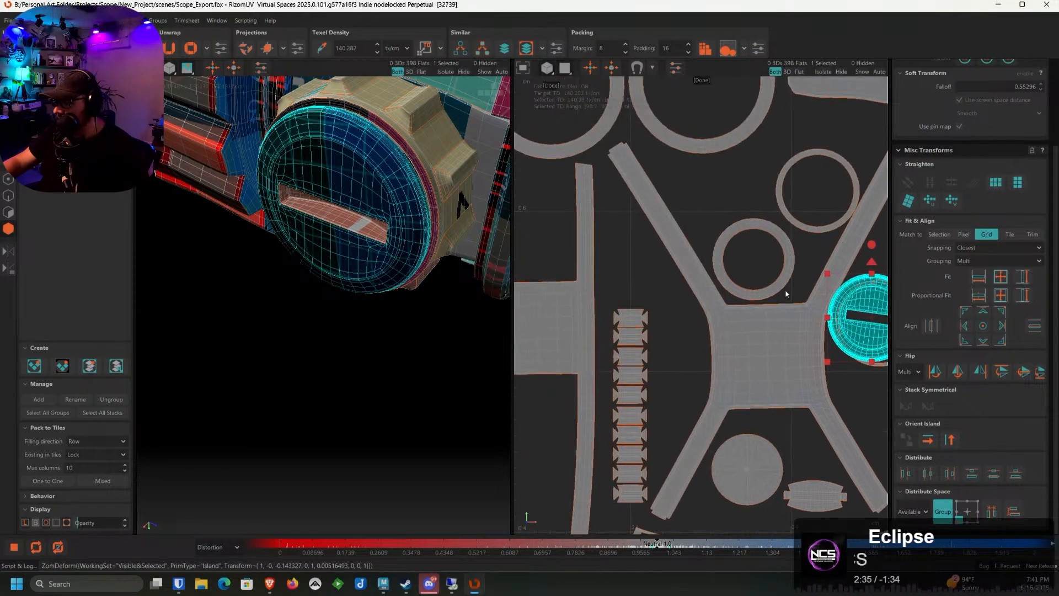
pyautogui.scroll(-2, 788, 294)
pyautogui.moveTo(844, 315); pyautogui.dragTo(674, 286)
pyautogui.scroll(6, 674, 286)
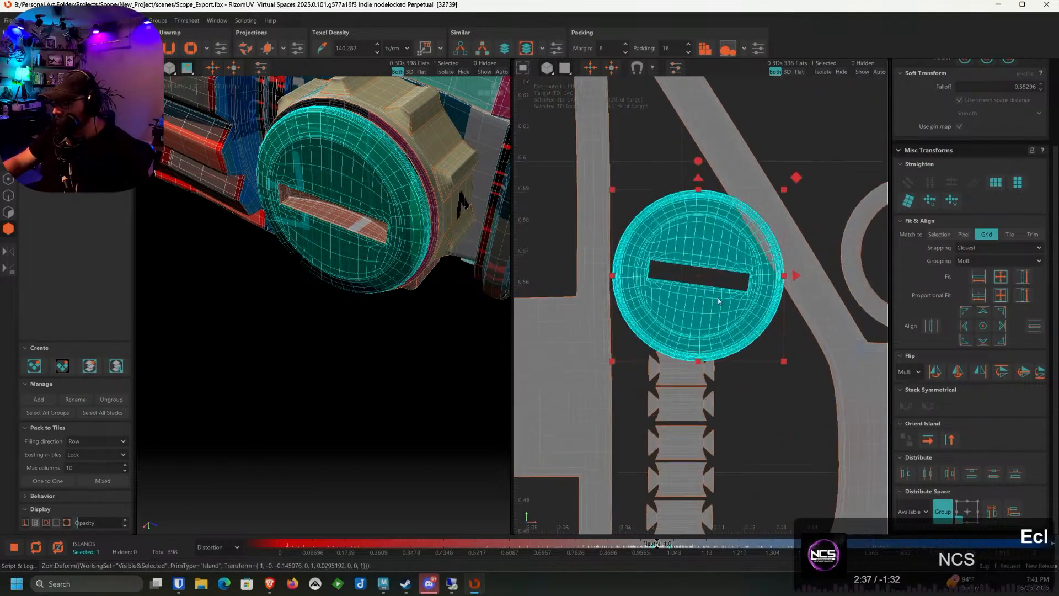
pyautogui.scroll(-5, 719, 301)
pyautogui.scroll(5, 738, 337)
pyautogui.moveTo(695, 234); pyautogui.dragTo(735, 383)
pyautogui.keyDown('alt'); pyautogui.moveTo(735, 383); pyautogui.dragTo(751, 360, button='middle'); pyautogui.keyUp('alt')
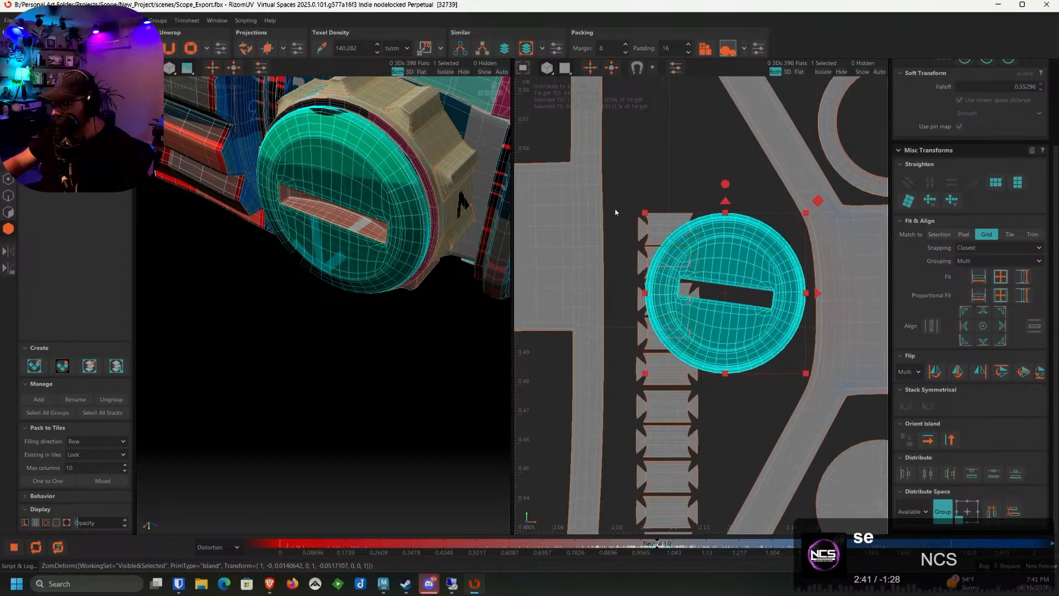
# Move the upper five bow-tie islands up the column, clear of the slotted disc
pyautogui.moveTo(644, 370); pyautogui.dragTo(633, 221)
pyautogui.keyDown('alt'); pyautogui.moveTo(639, 173); pyautogui.dragTo(645, 276, button='middle'); pyautogui.keyUp('alt')
pyautogui.scroll(2, 645, 277)
pyautogui.moveTo(645, 279); pyautogui.dragTo(641, 266)
pyautogui.click(720, 277)
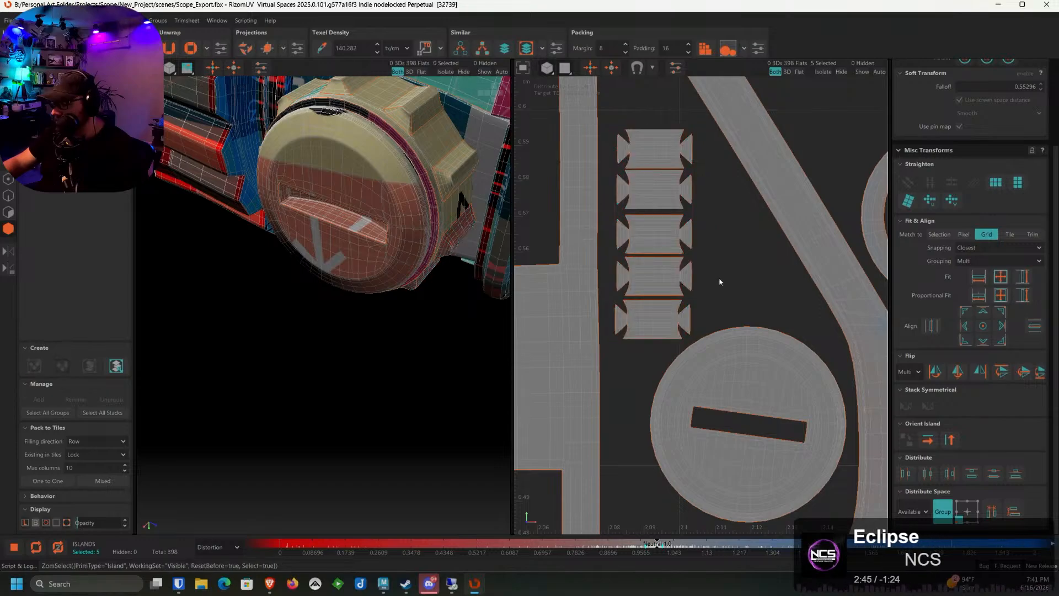
# Place the thinnest ring and the thin curved strip island beside the X-shaped island's arms, next to the other ring
pyautogui.scroll(-5, 717, 304)
pyautogui.keyDown('alt'); pyautogui.moveTo(762, 353); pyautogui.dragTo(538, 334, button='middle'); pyautogui.keyUp('alt')
pyautogui.click(813, 311)
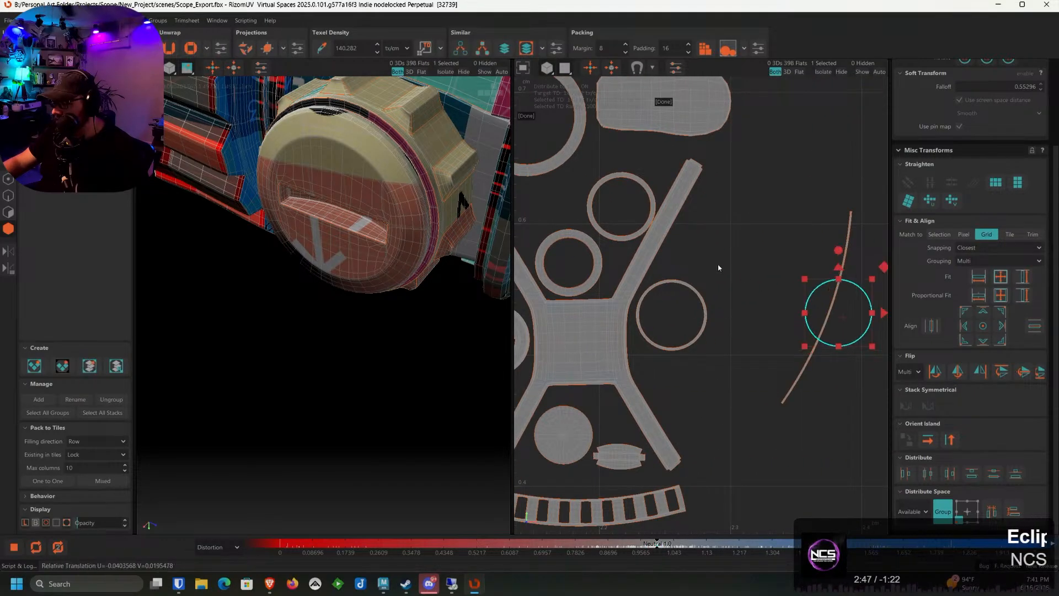
pyautogui.moveTo(815, 311); pyautogui.dragTo(671, 241)
pyautogui.click(850, 290)
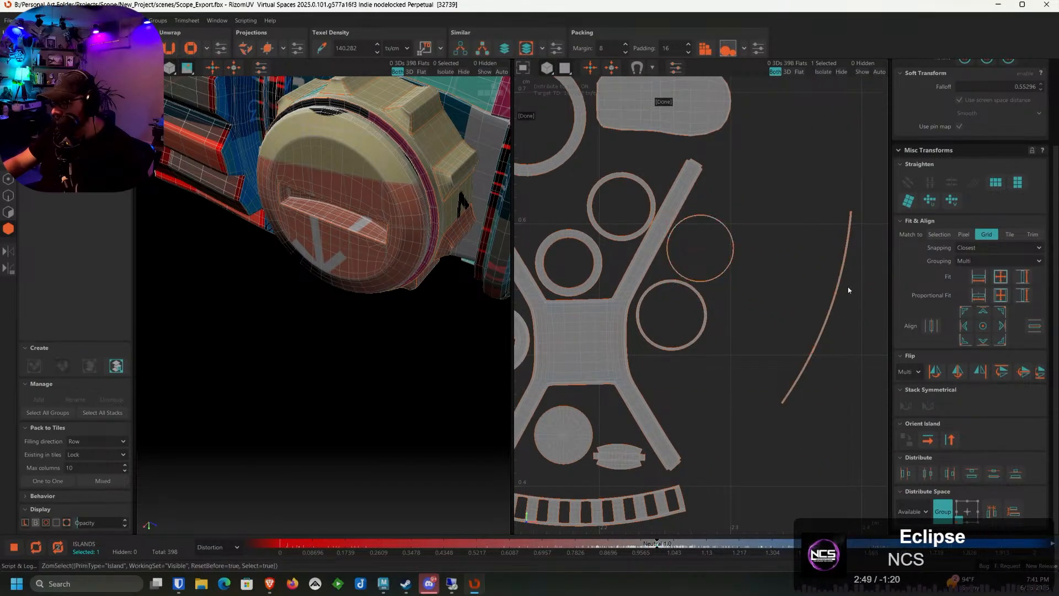
pyautogui.click(832, 298)
pyautogui.moveTo(812, 297); pyautogui.dragTo(700, 292)
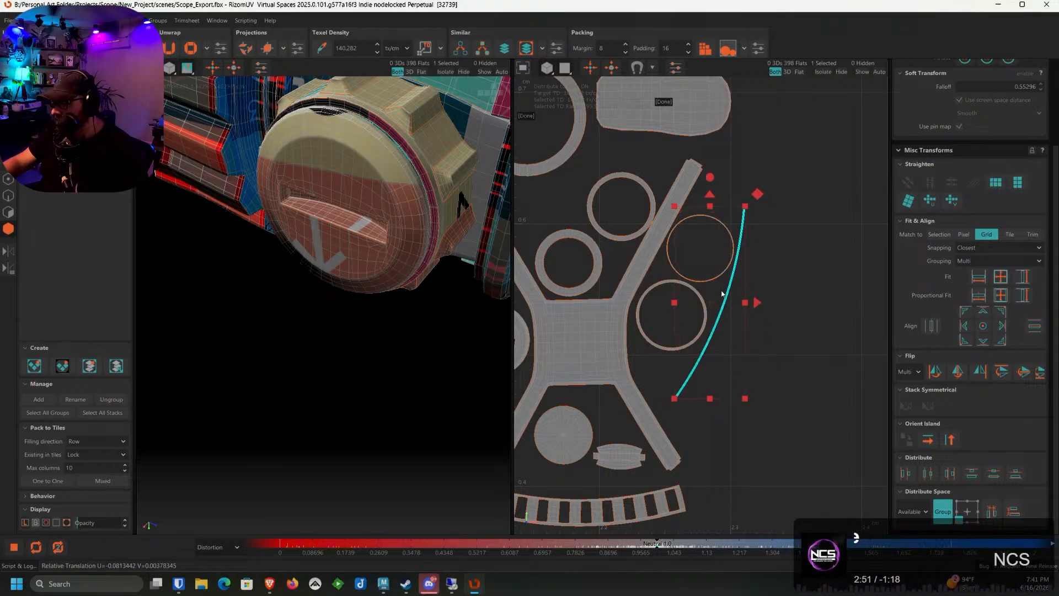
pyautogui.click(806, 293)
# Isolate the large ribbed knob's island in the 3D view and switch to edge selection
pyautogui.keyDown('alt'); pyautogui.moveTo(353, 254); pyautogui.dragTo(336, 312); pyautogui.keyUp('alt')
pyautogui.scroll(-5, 336, 250)
pyautogui.click(319, 305)
pyautogui.press('i')
pyautogui.scroll(4, 336, 312)
pyautogui.click(8, 195)
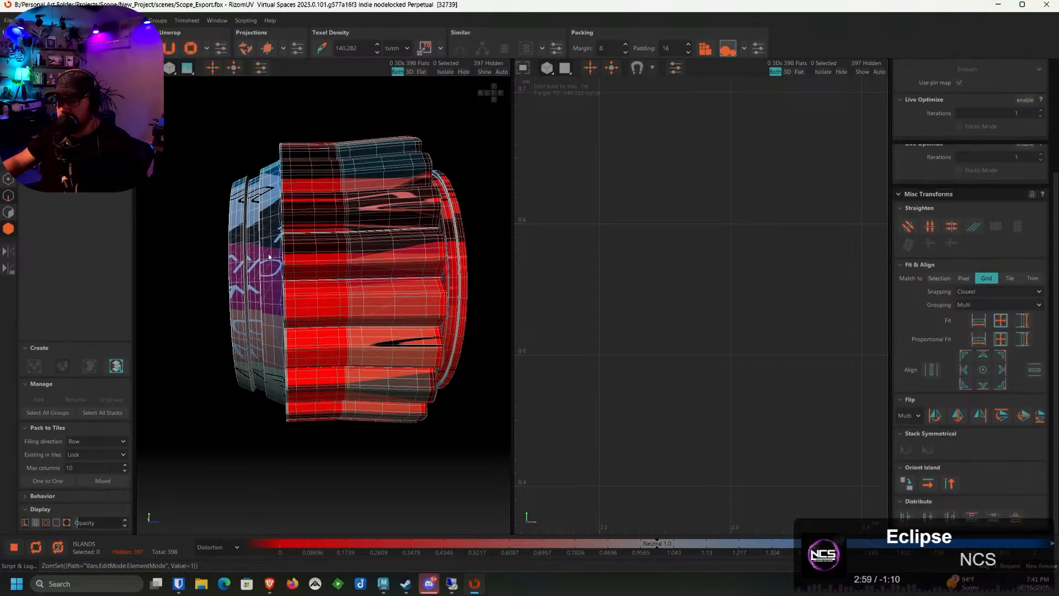
# Select the edge loop along one border of a groove in the ribbed knob and an edge across the groove's end
pyautogui.scroll(4, 293, 272)
pyautogui.keyDown('alt'); pyautogui.moveTo(293, 272); pyautogui.dragTo(225, 208); pyautogui.keyUp('alt')
pyautogui.scroll(4, 248, 245)
pyautogui.scroll(8, 254, 207)
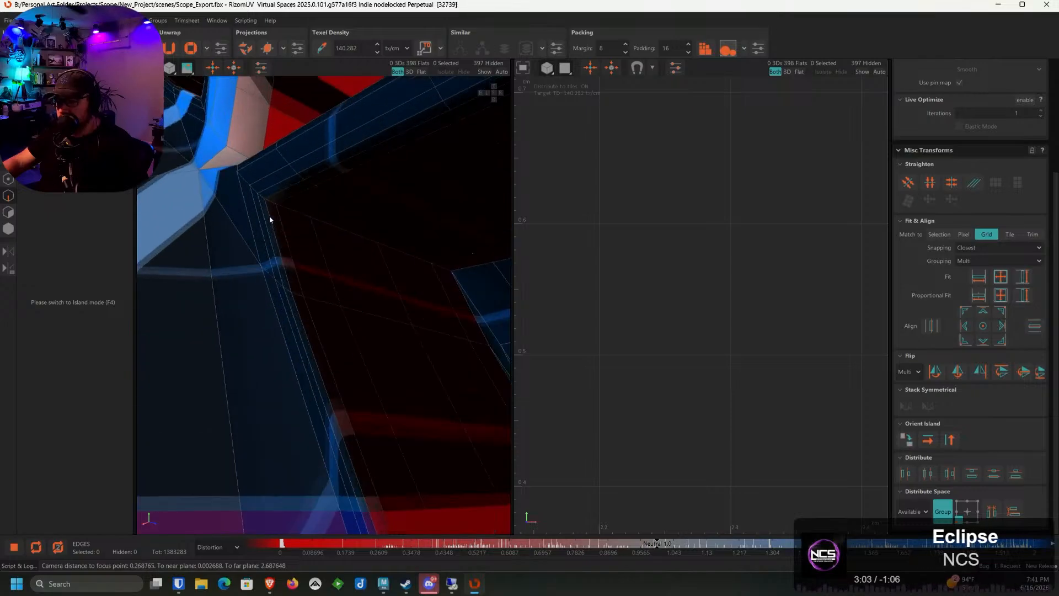
pyautogui.doubleClick(271, 219)
pyautogui.scroll(-4, 271, 220)
pyautogui.scroll(1, 347, 252)
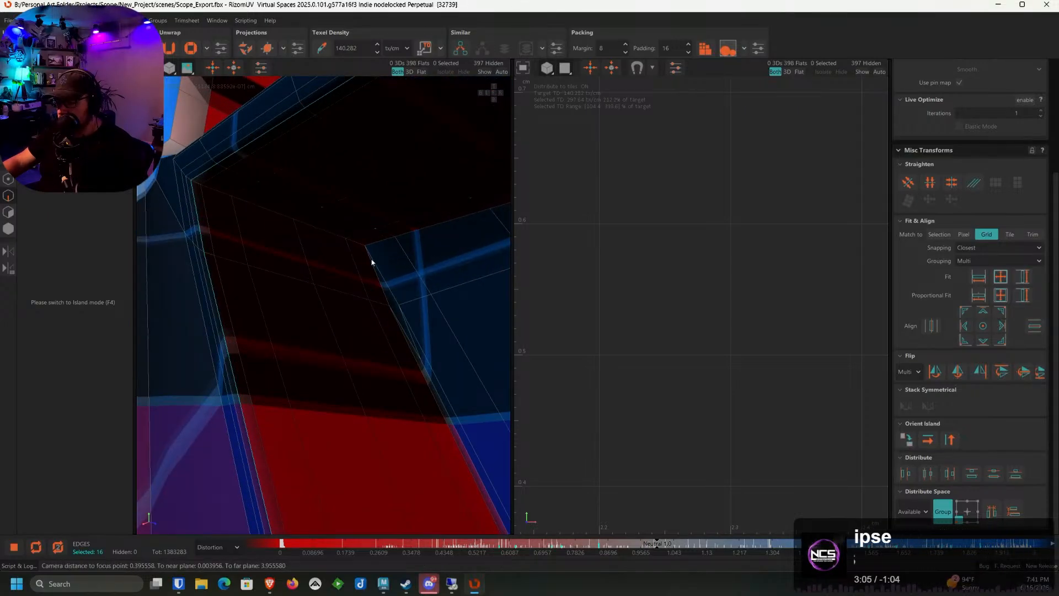
pyautogui.keyDown('ctrl'); pyautogui.doubleClick(358, 245); pyautogui.keyUp('ctrl')
pyautogui.hotkey('ctrl', 'z')
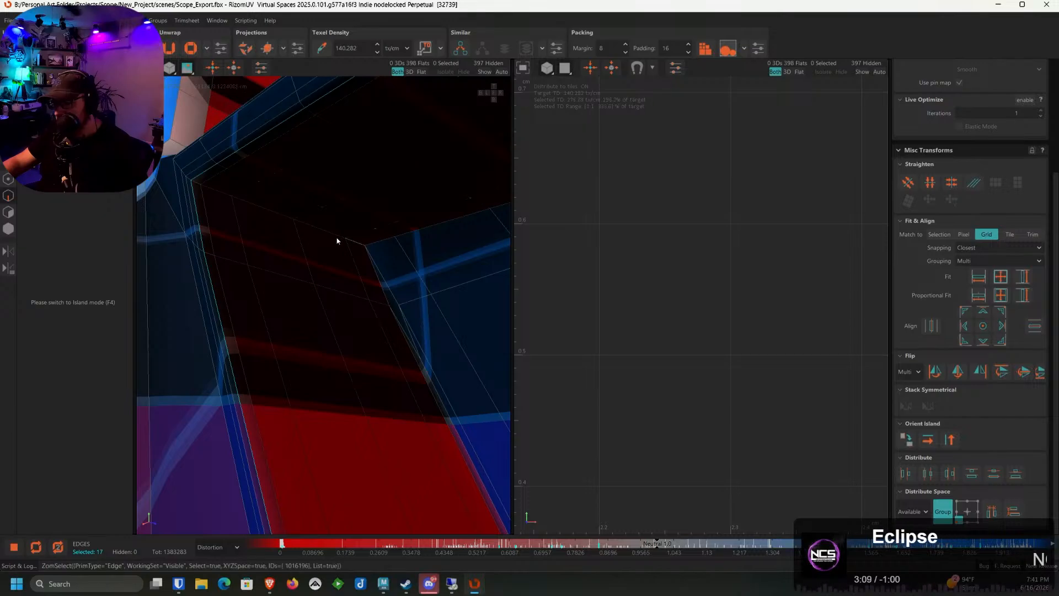
# Add the edge loops along the groove's remaining borders and far end to the selection
pyautogui.scroll(-3, 338, 242)
pyautogui.scroll(3, 485, 222)
pyautogui.keyDown('alt'); pyautogui.moveTo(380, 248); pyautogui.dragTo(308, 385); pyautogui.keyUp('alt')
pyautogui.scroll(2, 388, 250)
pyautogui.scroll(-4, 381, 224)
pyautogui.scroll(3, 373, 290)
pyautogui.scroll(-3, 388, 287)
pyautogui.scroll(3, 308, 386)
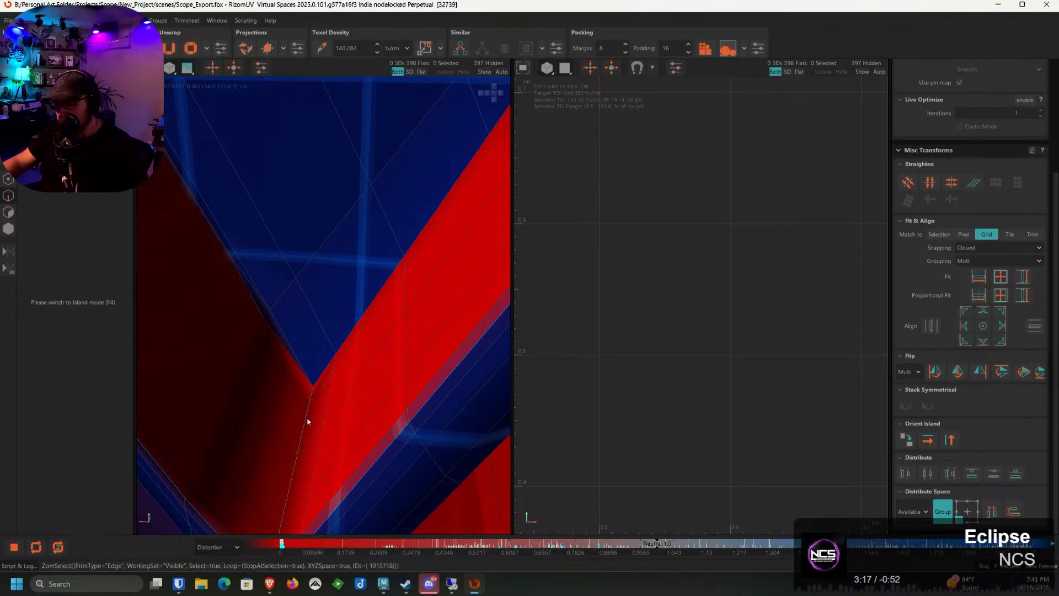
pyautogui.scroll(-4, 307, 422)
pyautogui.keyDown('alt'); pyautogui.moveTo(239, 267); pyautogui.dragTo(360, 324); pyautogui.keyUp('alt')
pyautogui.scroll(3, 360, 325)
pyautogui.keyDown('alt'); pyautogui.moveTo(380, 259); pyautogui.dragTo(418, 268); pyautogui.keyUp('alt')
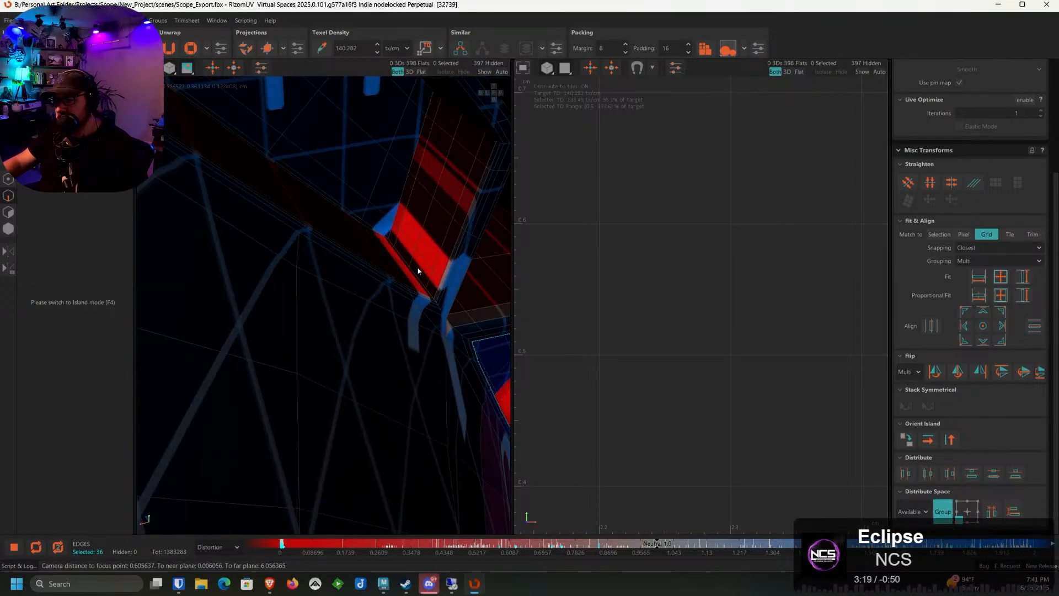
pyautogui.scroll(3, 424, 272)
pyautogui.keyDown('alt'); pyautogui.moveTo(442, 322); pyautogui.dragTo(352, 316); pyautogui.keyUp('alt')
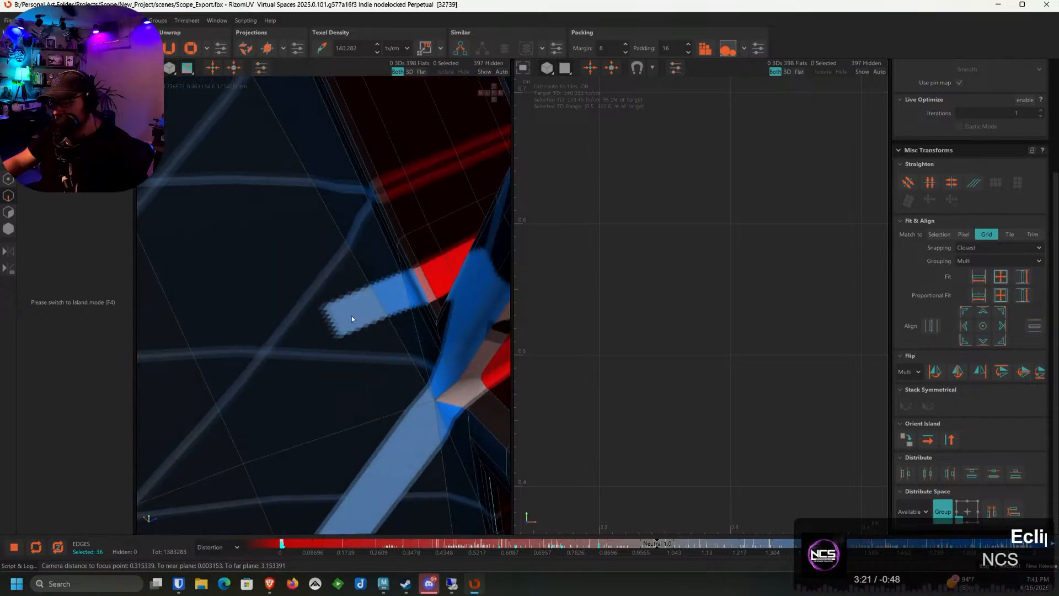
pyautogui.keyDown('ctrl'); pyautogui.doubleClick(428, 304); pyautogui.keyUp('ctrl')
# Try the edge loop across the groove's inner end, undo it, and add the end edges individually instead
pyautogui.keyDown('alt'); pyautogui.moveTo(421, 196); pyautogui.dragTo(430, 421, button='middle'); pyautogui.keyUp('alt')
pyautogui.keyDown('alt'); pyautogui.moveTo(389, 242); pyautogui.dragTo(341, 228); pyautogui.keyUp('alt')
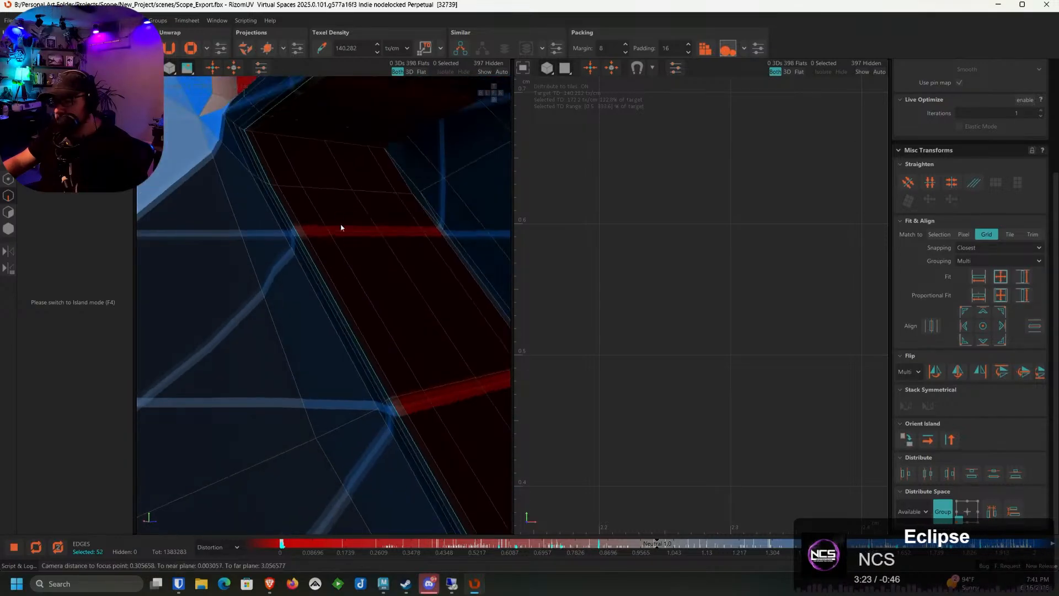
pyautogui.keyDown('alt'); pyautogui.moveTo(341, 158); pyautogui.dragTo(347, 139); pyautogui.keyUp('alt')
pyautogui.keyDown('ctrl'); pyautogui.doubleClick(347, 149); pyautogui.keyUp('ctrl')
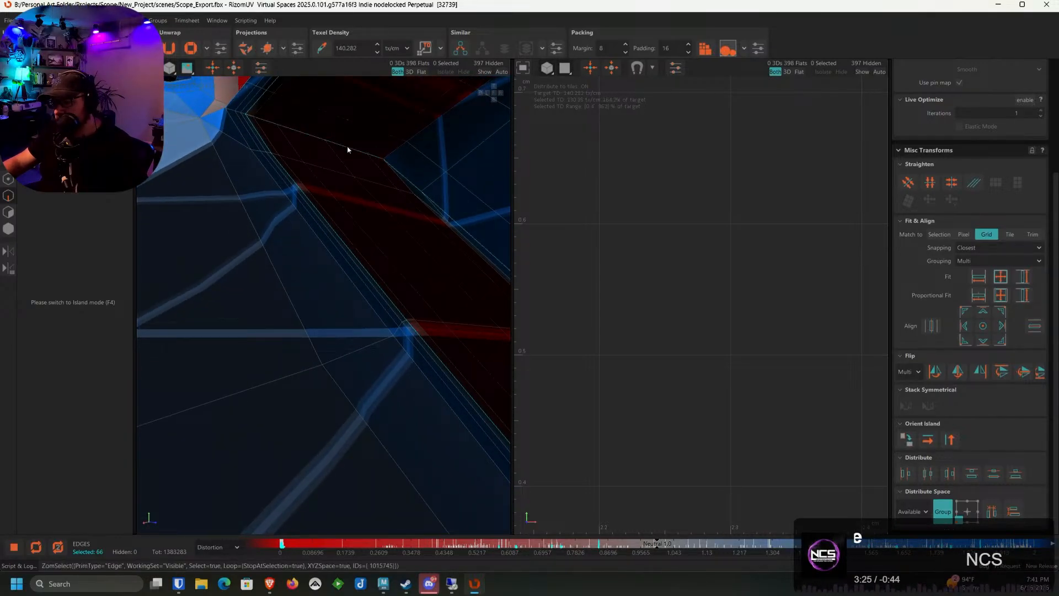
pyautogui.hotkey('ctrl', 'z')
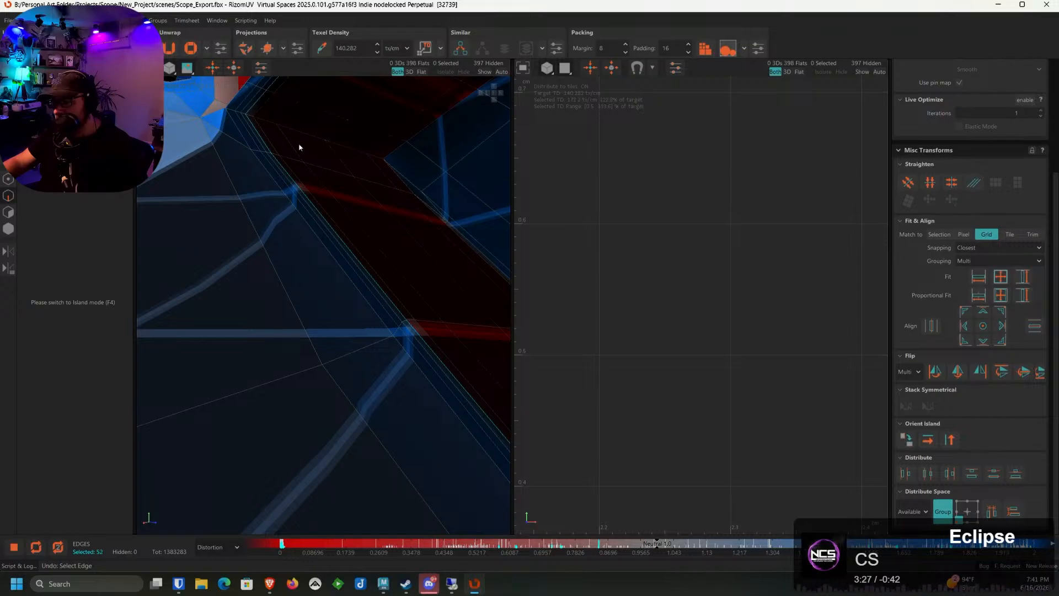
pyautogui.click(251, 118)
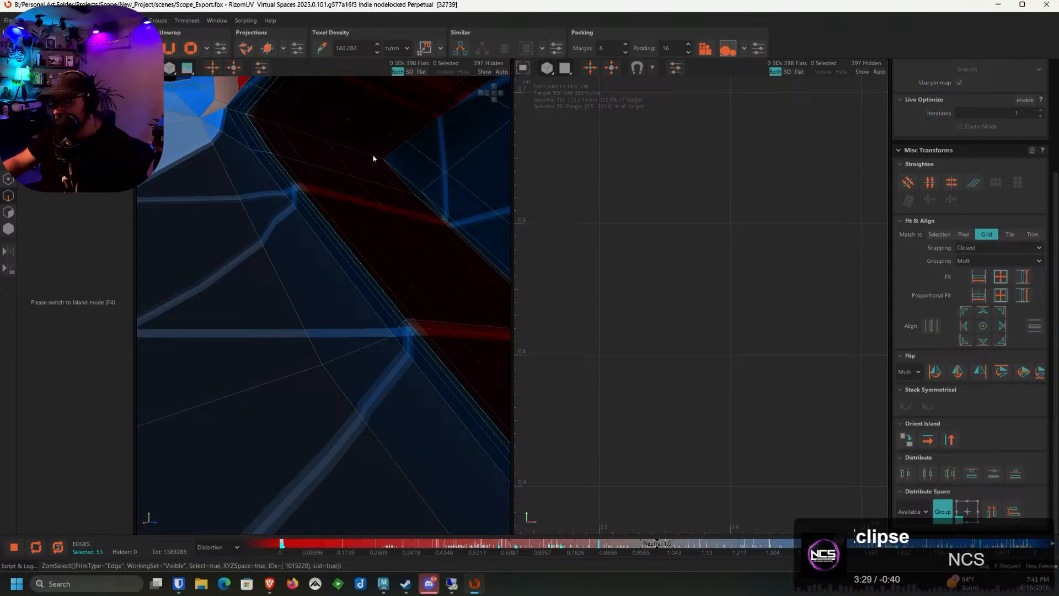
pyautogui.scroll(3, 374, 159)
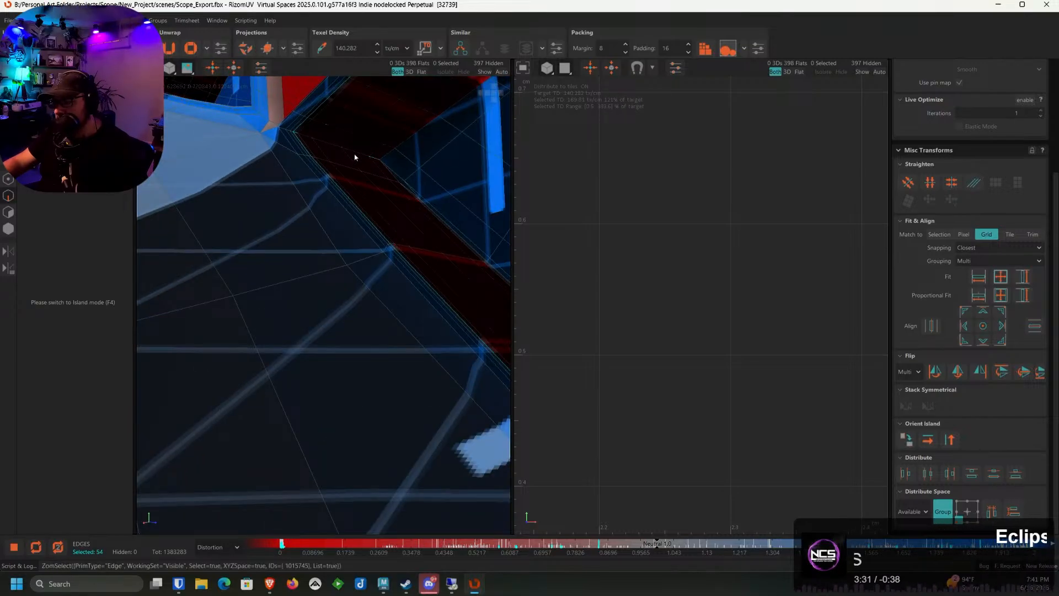
pyautogui.keyDown('ctrl'); pyautogui.click(355, 157); pyautogui.keyUp('ctrl')
# Add the remaining corner edges and the edge loop bordering the adjacent groove to the selection
pyautogui.keyDown('alt'); pyautogui.moveTo(355, 157); pyautogui.dragTo(388, 208); pyautogui.keyUp('alt')
pyautogui.scroll(3, 389, 213)
pyautogui.keyDown('alt'); pyautogui.moveTo(423, 243); pyautogui.dragTo(377, 290); pyautogui.keyUp('alt')
pyautogui.keyDown('ctrl'); pyautogui.click(362, 314); pyautogui.keyUp('ctrl')
pyautogui.keyDown('ctrl'); pyautogui.click(317, 387); pyautogui.keyUp('ctrl')
pyautogui.scroll(3, 260, 282)
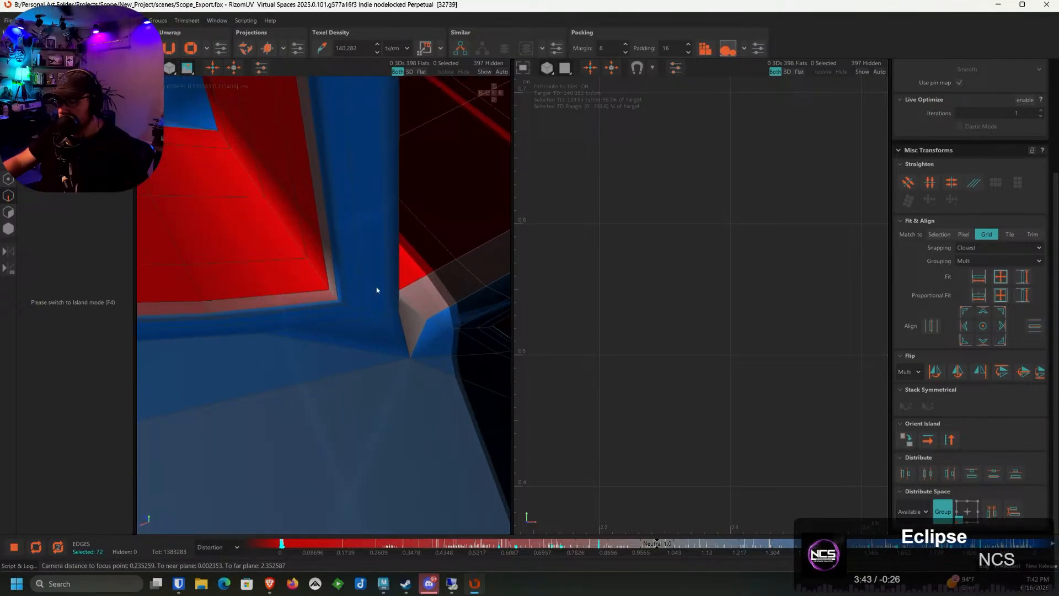
pyautogui.keyDown('ctrl'); pyautogui.doubleClick(336, 304); pyautogui.keyUp('ctrl')
pyautogui.keyDown('ctrl'); pyautogui.doubleClick(235, 159); pyautogui.keyUp('ctrl')
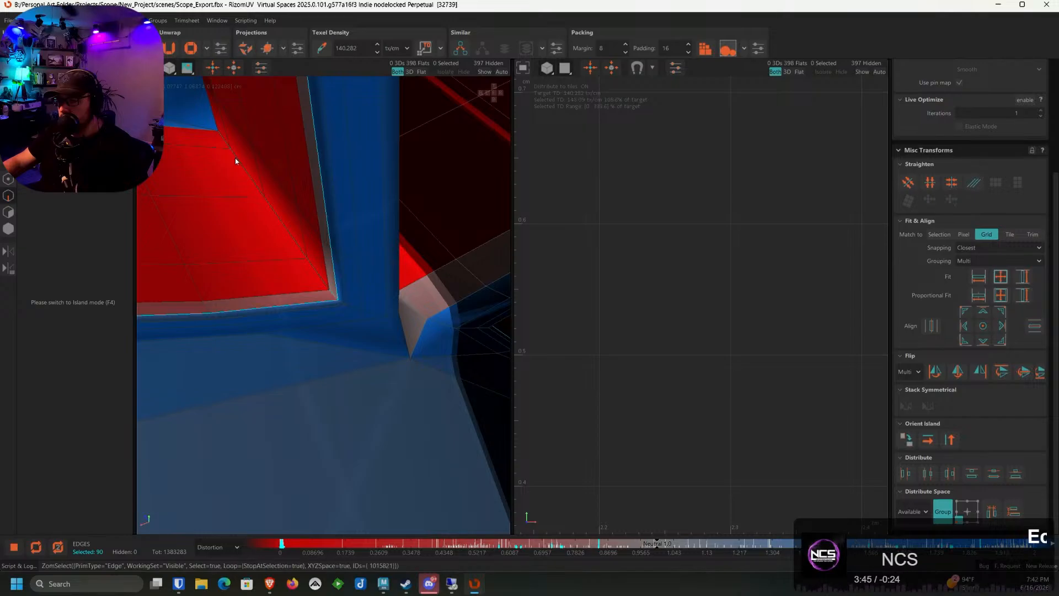
# Add further edge loops along the neighbouring groove's borders to the selection
pyautogui.scroll(-3, 235, 159)
pyautogui.keyDown('alt'); pyautogui.moveTo(235, 159); pyautogui.dragTo(362, 312); pyautogui.keyUp('alt')
pyautogui.scroll(1, 293, 199)
pyautogui.keyDown('ctrl'); pyautogui.doubleClick(276, 204); pyautogui.keyUp('ctrl')
pyautogui.scroll(2, 336, 254)
pyautogui.keyDown('ctrl'); pyautogui.doubleClick(313, 247); pyautogui.keyUp('ctrl')
pyautogui.scroll(-2, 318, 256)
pyautogui.scroll(1, 348, 276)
pyautogui.keyDown('ctrl'); pyautogui.doubleClick(368, 277); pyautogui.keyUp('ctrl')
# Add the edge loop around the recess's outer rim on the ribbed knob to the selection
pyautogui.scroll(-4, 369, 277)
pyautogui.scroll(3, 448, 290)
pyautogui.scroll(3, 497, 288)
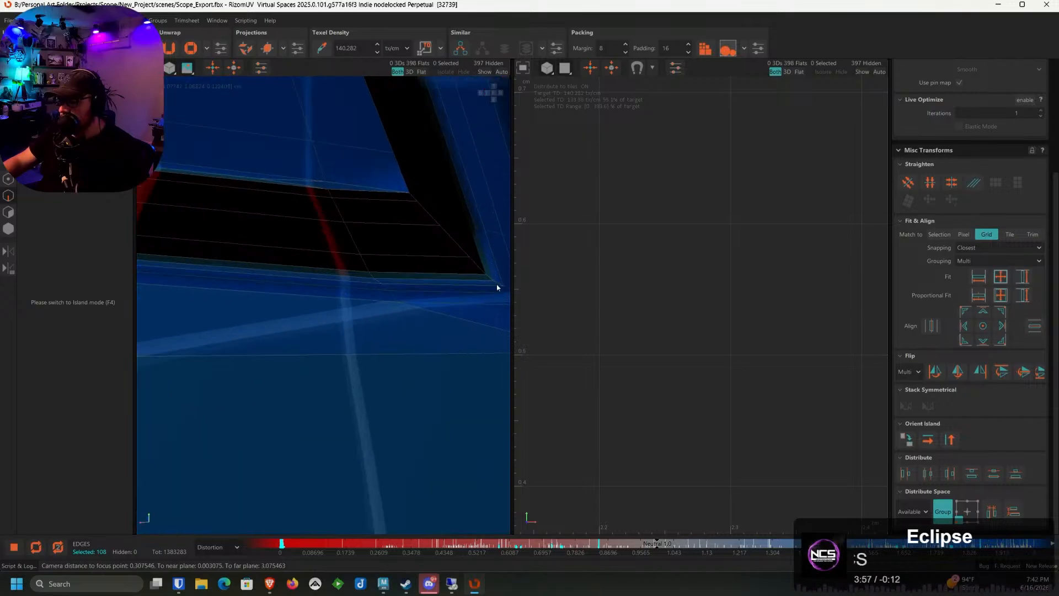
pyautogui.keyDown('ctrl'); pyautogui.doubleClick(481, 282); pyautogui.keyUp('ctrl')
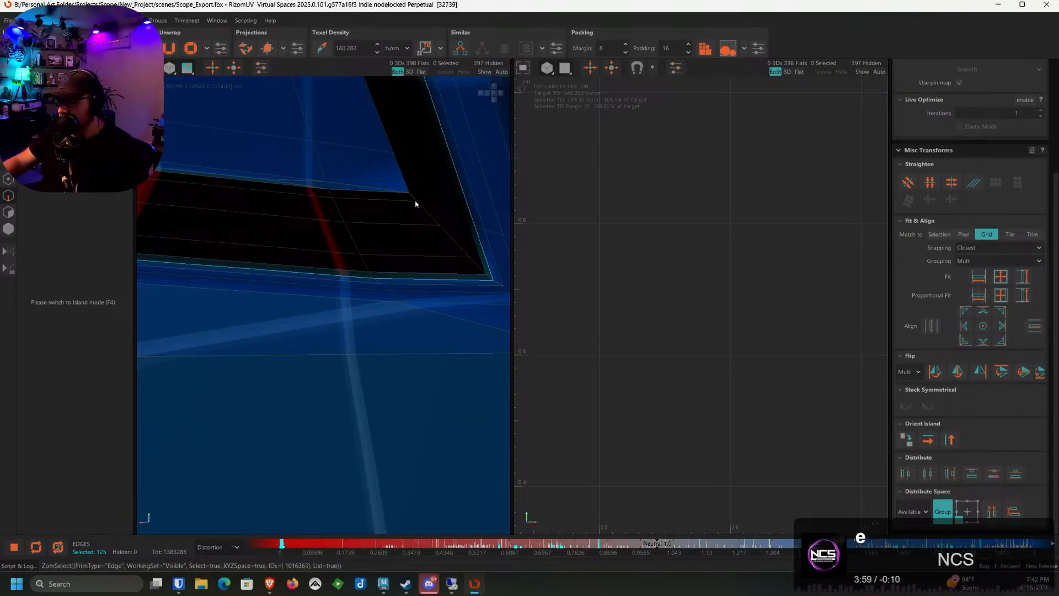
# Add the edges across the first two corners of this recess's inner wall to the selection
pyautogui.scroll(-4, 425, 216)
pyautogui.keyDown('alt'); pyautogui.moveTo(425, 215); pyautogui.dragTo(362, 282); pyautogui.keyUp('alt')
pyautogui.scroll(3, 336, 204)
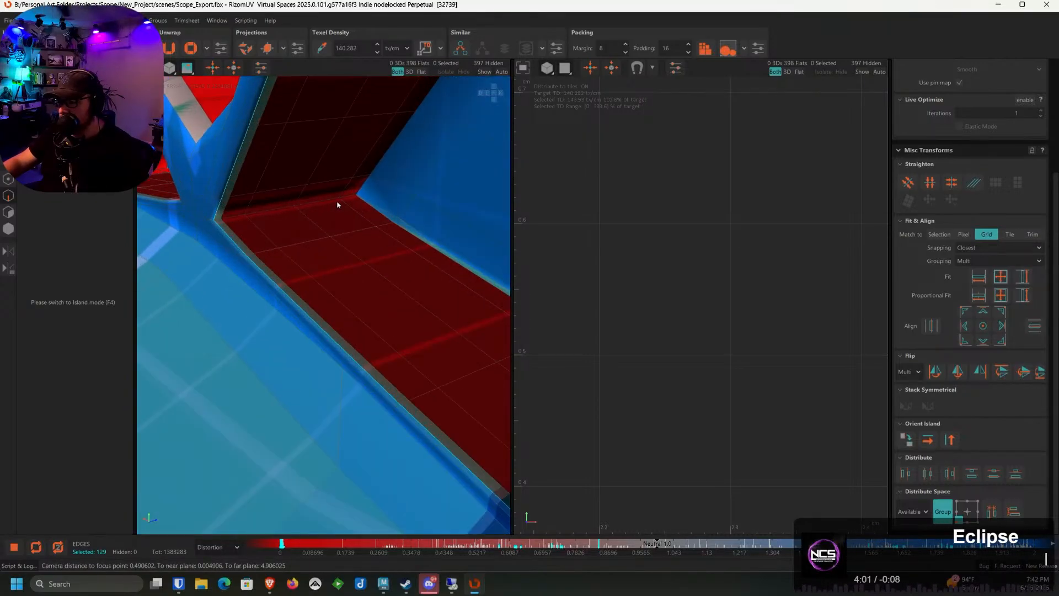
pyautogui.keyDown('ctrl'); pyautogui.doubleClick(326, 200); pyautogui.keyUp('ctrl')
# Add the edges across the recess wall's two remaining corners to the selection
pyautogui.scroll(-3, 328, 205)
pyautogui.keyDown('alt'); pyautogui.moveTo(331, 222); pyautogui.dragTo(386, 253); pyautogui.keyUp('alt')
pyautogui.scroll(3, 366, 285)
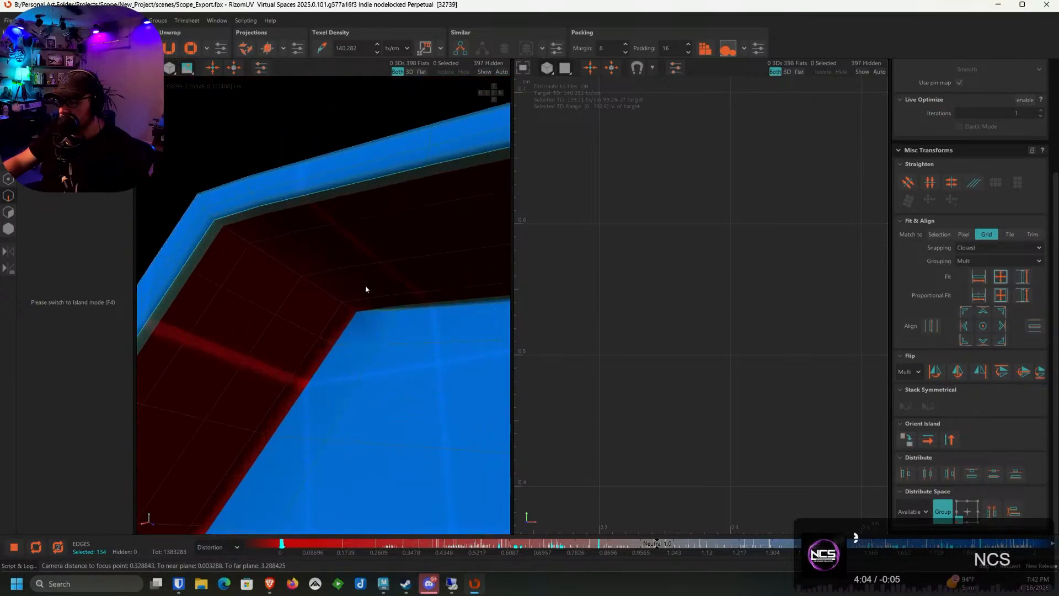
pyautogui.keyDown('ctrl'); pyautogui.doubleClick(325, 295); pyautogui.keyUp('ctrl')
pyautogui.scroll(-3, 327, 295)
pyautogui.keyDown('alt'); pyautogui.moveTo(331, 301); pyautogui.dragTo(430, 325); pyautogui.keyUp('alt')
pyautogui.scroll(3, 334, 301)
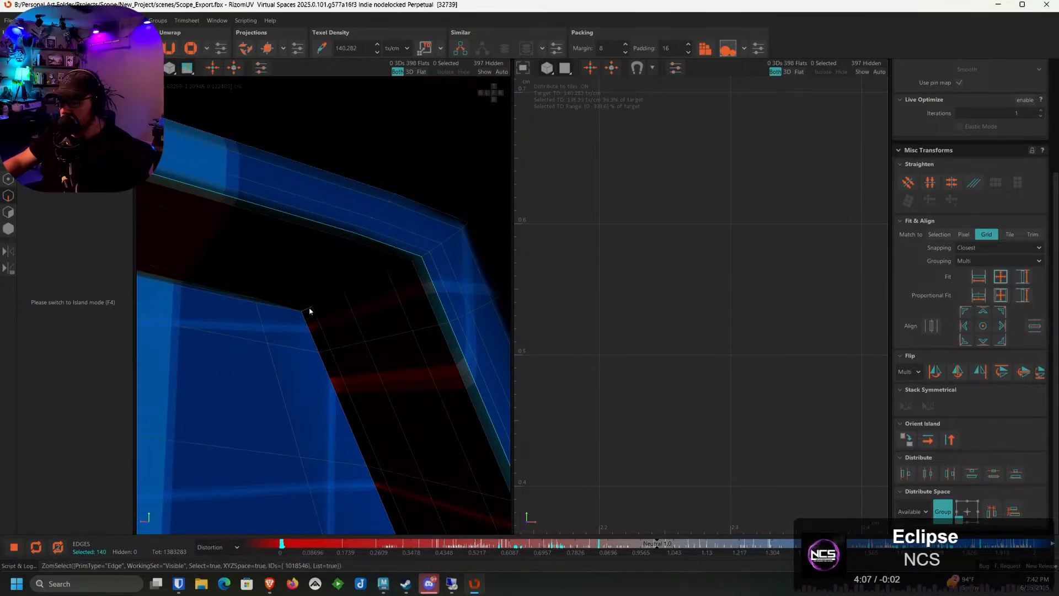
pyautogui.scroll(-3, 319, 306)
pyautogui.moveTo(333, 307)
pyautogui.keyDown('alt'); pyautogui.mouseDown()
pyautogui.moveTo(270, 338)
pyautogui.moveTo(350, 303)
pyautogui.mouseUp(); pyautogui.keyUp('alt')
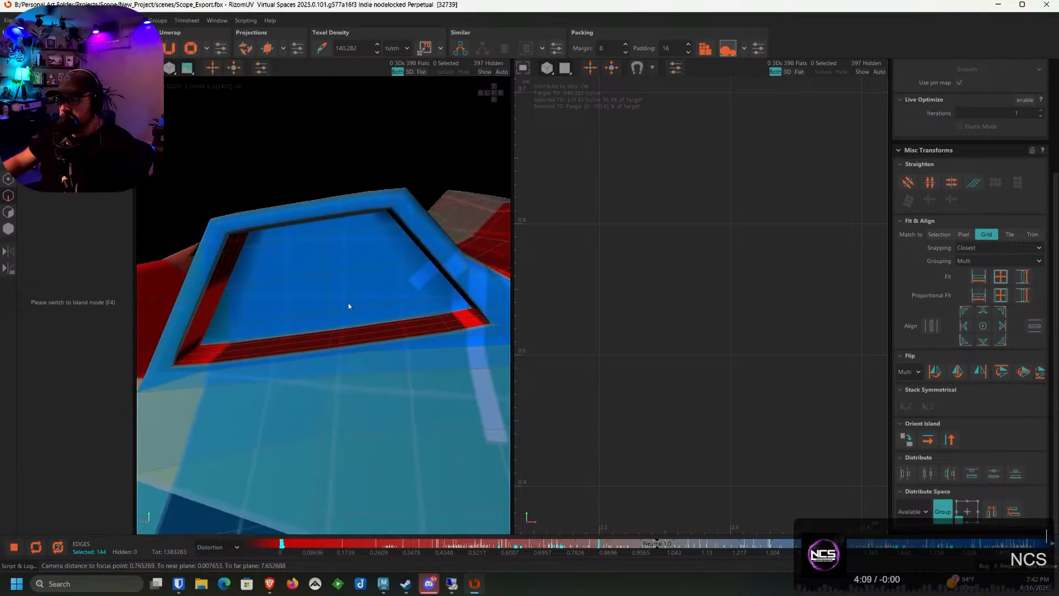
# Add the neighbouring recess's rim edge loop and the edges across its first wall corner to the selection
pyautogui.scroll(3, 211, 380)
pyautogui.scroll(2, 188, 413)
pyautogui.keyDown('ctrl'); pyautogui.doubleClick(188, 417); pyautogui.keyUp('ctrl')
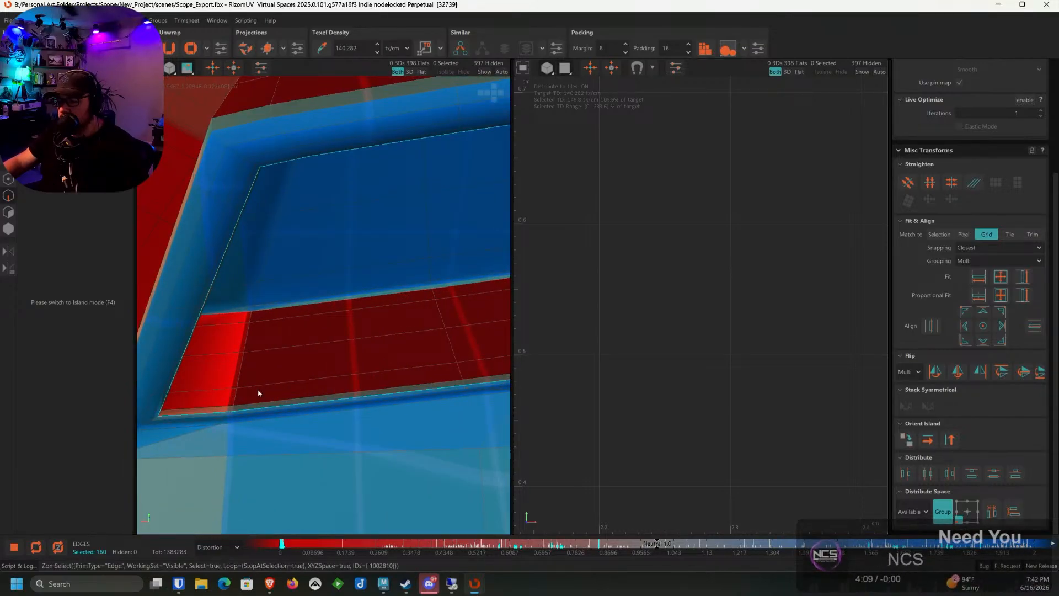
pyautogui.scroll(-2, 258, 393)
pyautogui.keyDown('alt'); pyautogui.moveTo(258, 392); pyautogui.dragTo(314, 224); pyautogui.keyUp('alt')
pyautogui.scroll(3, 298, 311)
pyautogui.scroll(-3, 270, 327)
pyautogui.scroll(3, 316, 223)
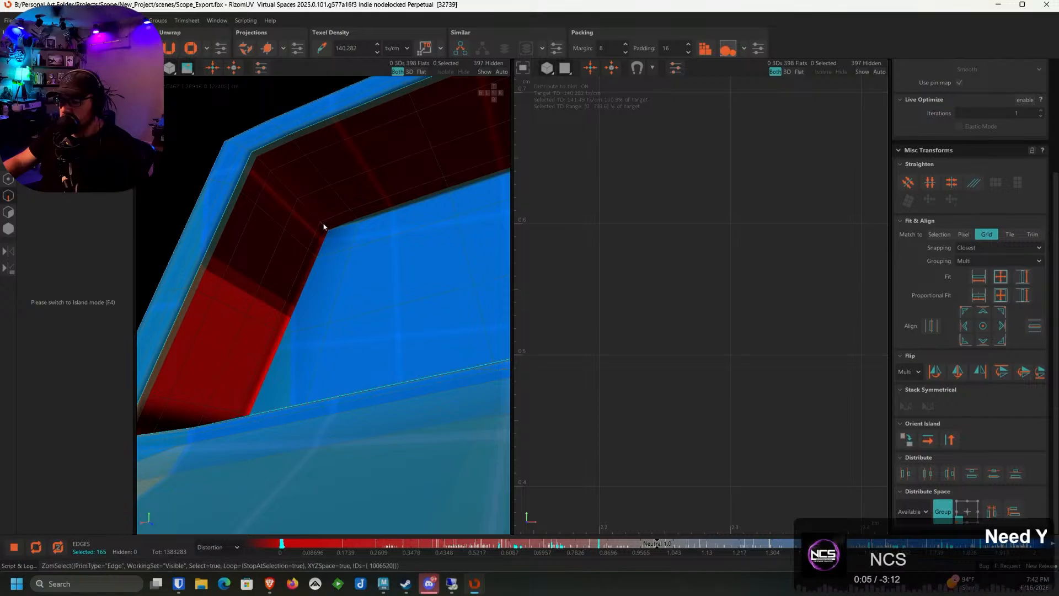
# Undo the last edge pick and add the edges across this recess's remaining wall corners
pyautogui.hotkey('ctrl', 'z')
pyautogui.scroll(-2, 300, 240)
pyautogui.moveTo(300, 240)
pyautogui.keyDown('alt'); pyautogui.mouseDown()
pyautogui.moveTo(373, 255)
pyautogui.moveTo(298, 241)
pyautogui.mouseUp(); pyautogui.keyUp('alt')
pyautogui.scroll(3, 283, 231)
pyautogui.keyDown('ctrl'); pyautogui.doubleClick(295, 217); pyautogui.keyUp('ctrl')
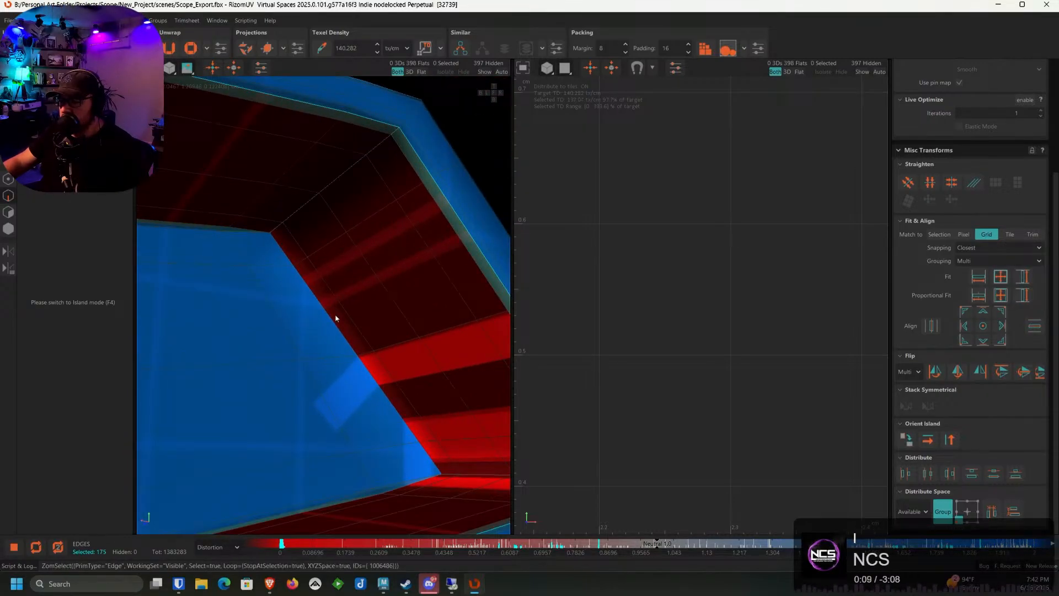
pyautogui.keyDown('alt'); pyautogui.moveTo(336, 317); pyautogui.dragTo(314, 370); pyautogui.keyUp('alt')
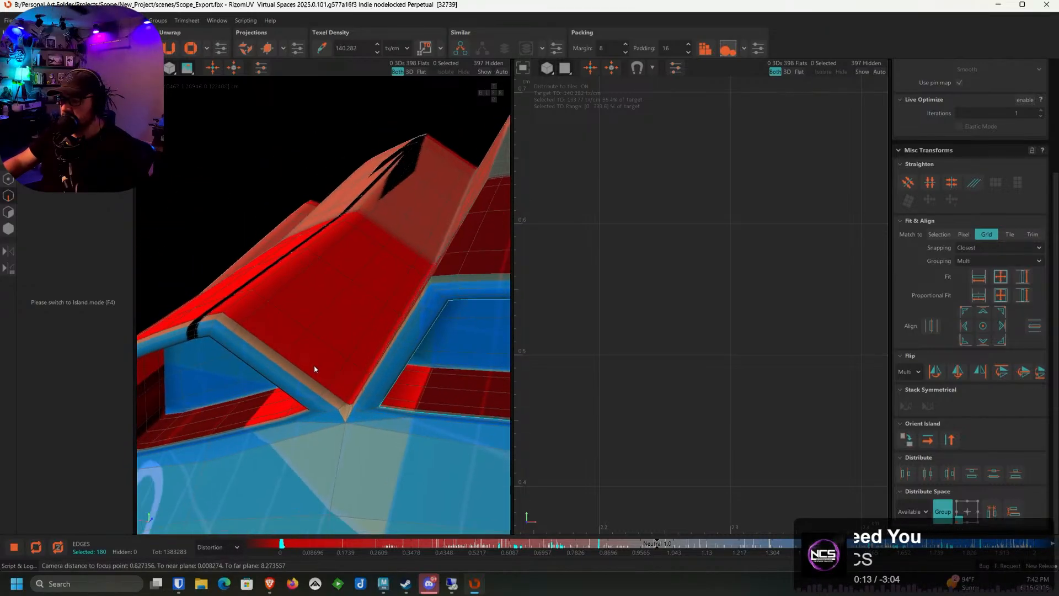
# Add the following recess's rim edge loop and the edges across its wall corner beside the rib to the selection
pyautogui.keyDown('alt'); pyautogui.moveTo(271, 415); pyautogui.dragTo(404, 343, button='middle'); pyautogui.keyUp('alt')
pyautogui.scroll(4, 405, 343)
pyautogui.keyDown('ctrl'); pyautogui.doubleClick(465, 286); pyautogui.keyUp('ctrl')
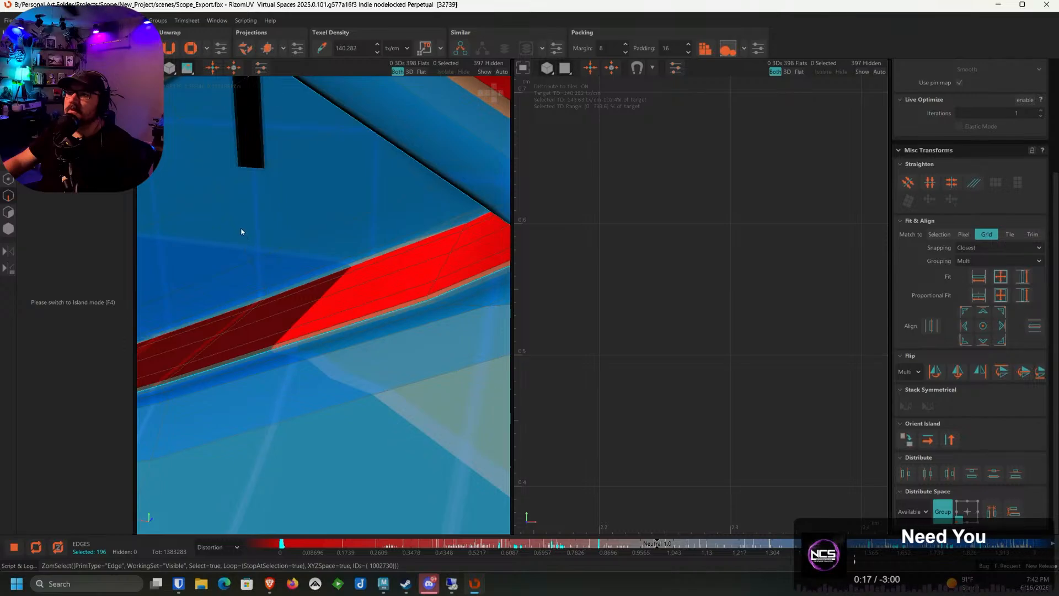
pyautogui.keyDown('alt'); pyautogui.moveTo(234, 222); pyautogui.dragTo(294, 253); pyautogui.keyUp('alt')
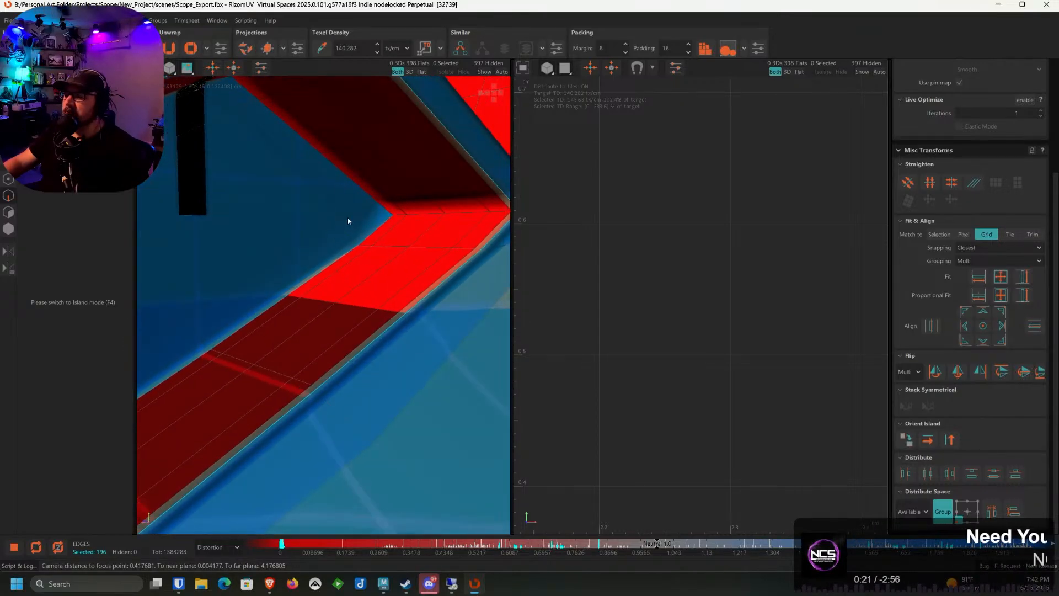
pyautogui.scroll(3, 351, 219)
pyautogui.keyDown('ctrl'); pyautogui.click(418, 219); pyautogui.keyUp('ctrl')
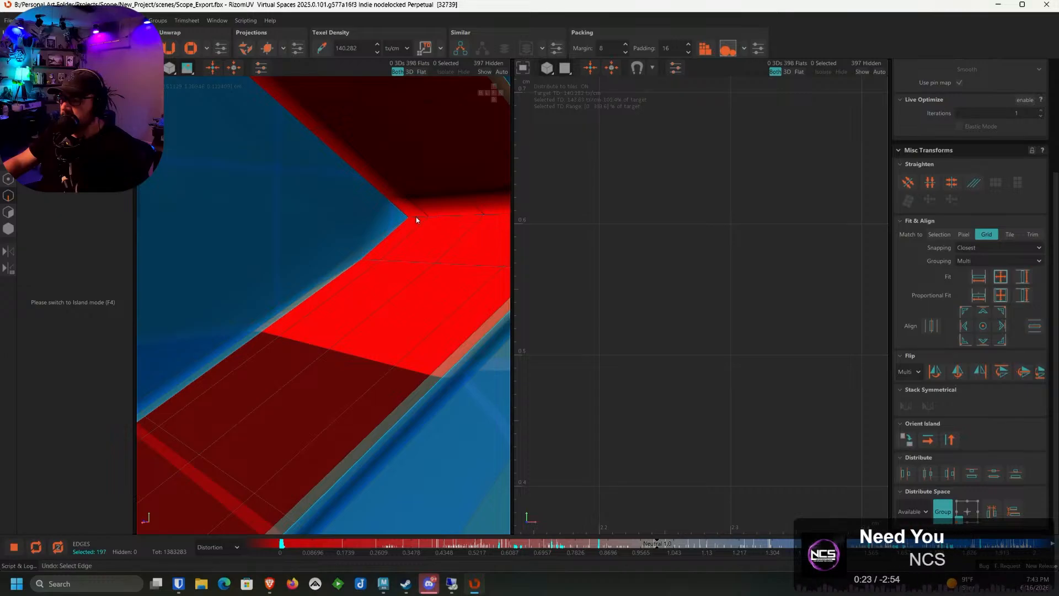
pyautogui.doubleClick(439, 217)
pyautogui.scroll(-4, 437, 220)
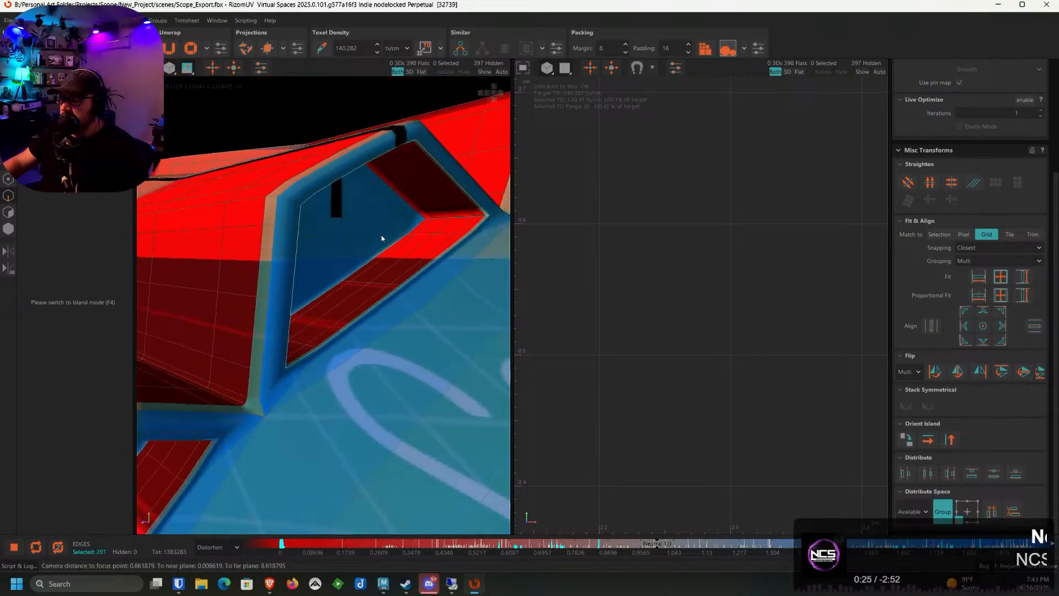
# Undo the mistaken edge pick at the recess's inner corner and add the correct edges across its further wall corners
pyautogui.keyDown('alt'); pyautogui.moveTo(383, 236); pyautogui.dragTo(380, 175); pyautogui.keyUp('alt')
pyautogui.scroll(3, 342, 168)
pyautogui.keyDown('ctrl'); pyautogui.click(348, 170); pyautogui.keyUp('ctrl')
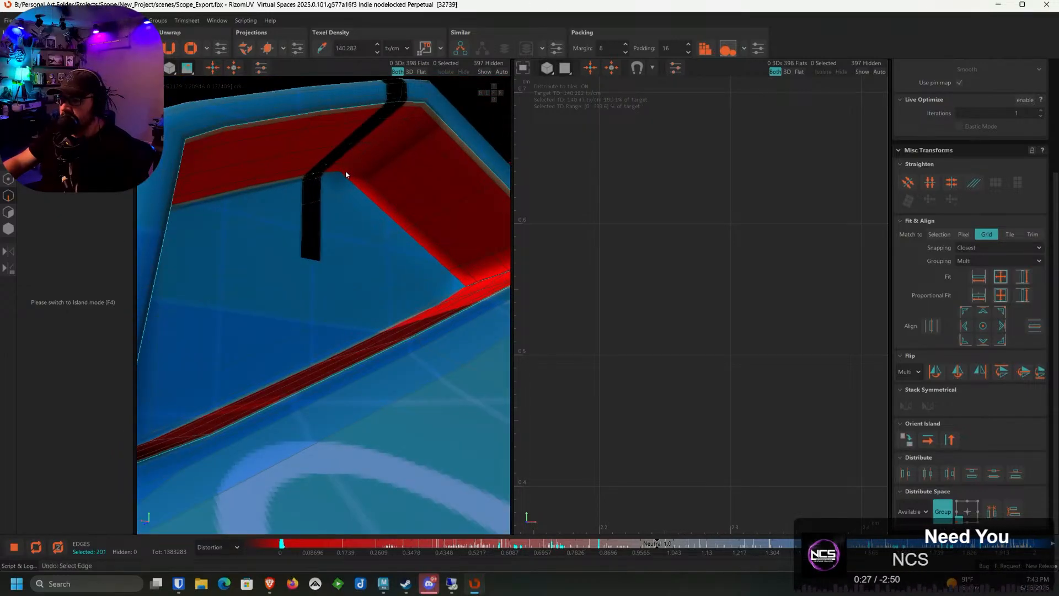
pyautogui.keyDown('ctrl'); pyautogui.click(354, 168); pyautogui.keyUp('ctrl')
pyautogui.hotkey('ctrl', 'z')
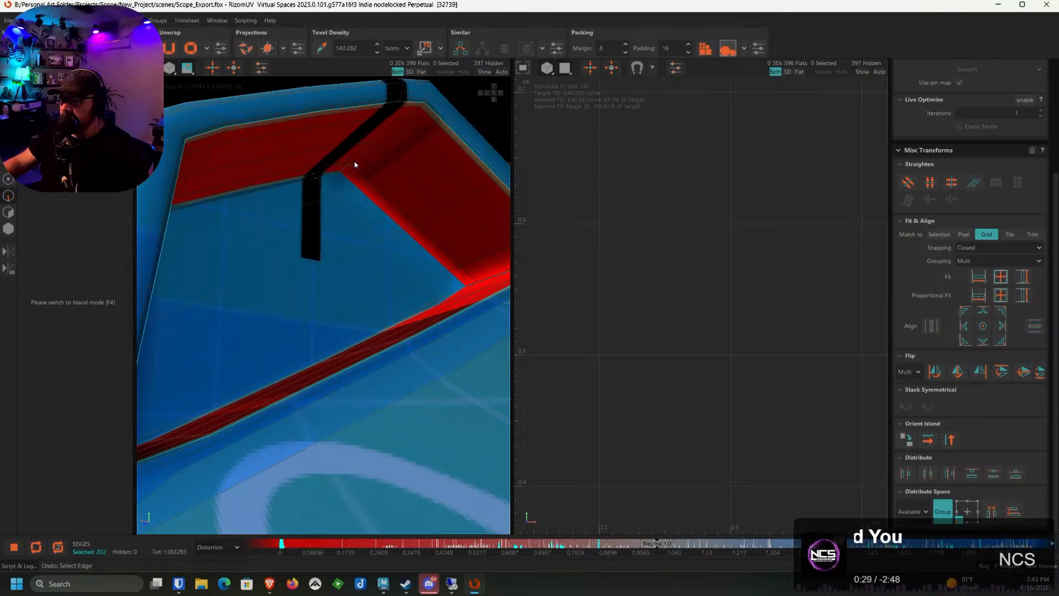
pyautogui.keyDown('alt'); pyautogui.moveTo(390, 170); pyautogui.dragTo(280, 379); pyautogui.keyUp('alt')
pyautogui.scroll(3, 258, 259)
pyautogui.keyDown('ctrl'); pyautogui.click(269, 251); pyautogui.keyUp('ctrl')
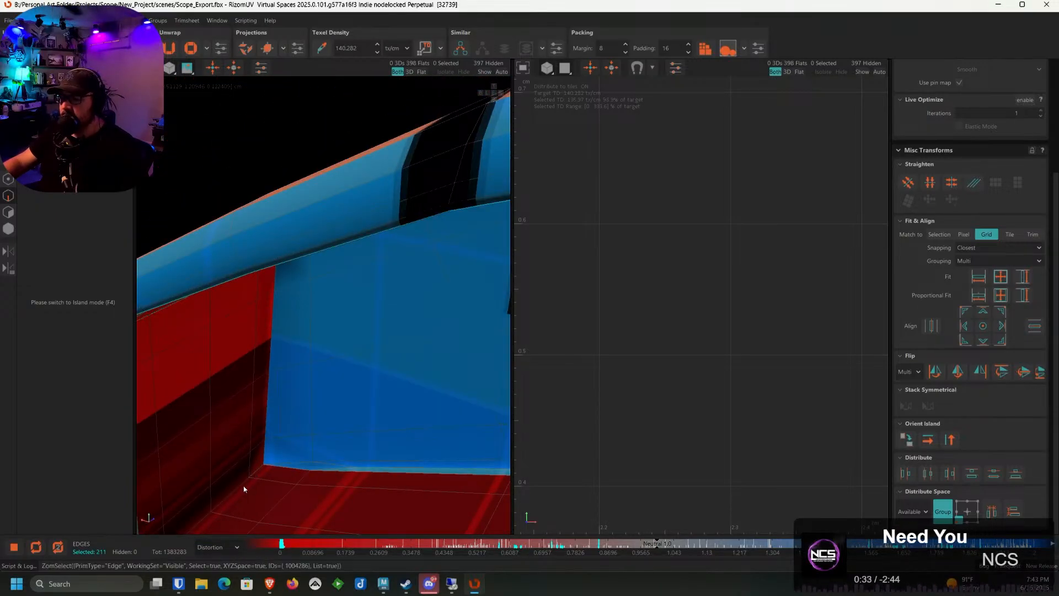
# Extend the selection with the next recess's rim edge loop and the edges across its wall corners
pyautogui.keyDown('alt'); pyautogui.moveTo(242, 489); pyautogui.dragTo(214, 239); pyautogui.keyUp('alt')
pyautogui.keyDown('ctrl'); pyautogui.doubleClick(389, 217); pyautogui.keyUp('ctrl')
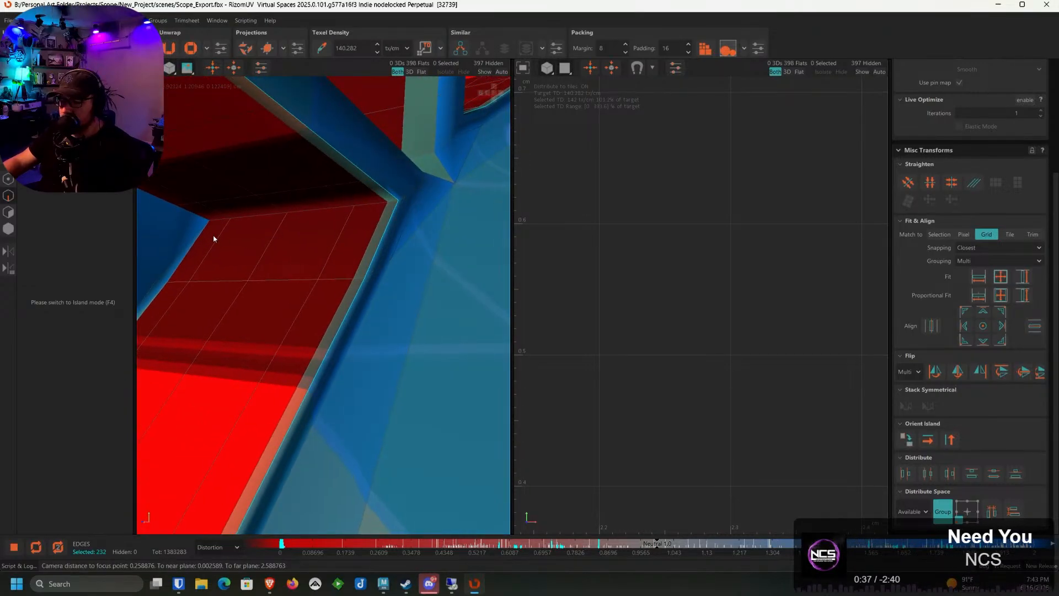
pyautogui.keyDown('ctrl'); pyautogui.doubleClick(246, 217); pyautogui.keyUp('ctrl')
pyautogui.keyDown('alt'); pyautogui.moveTo(320, 236); pyautogui.dragTo(383, 209); pyautogui.keyUp('alt')
pyautogui.scroll(2, 276, 211)
pyautogui.keyDown('ctrl'); pyautogui.doubleClick(266, 193); pyautogui.keyUp('ctrl')
pyautogui.keyDown('ctrl'); pyautogui.doubleClick(321, 315); pyautogui.keyUp('ctrl')
# Select the same seam edges on the adjacent recess as well: its rim loop and the edges across its wall corners
pyautogui.keyDown('ctrl'); pyautogui.doubleClick(381, 207); pyautogui.keyUp('ctrl')
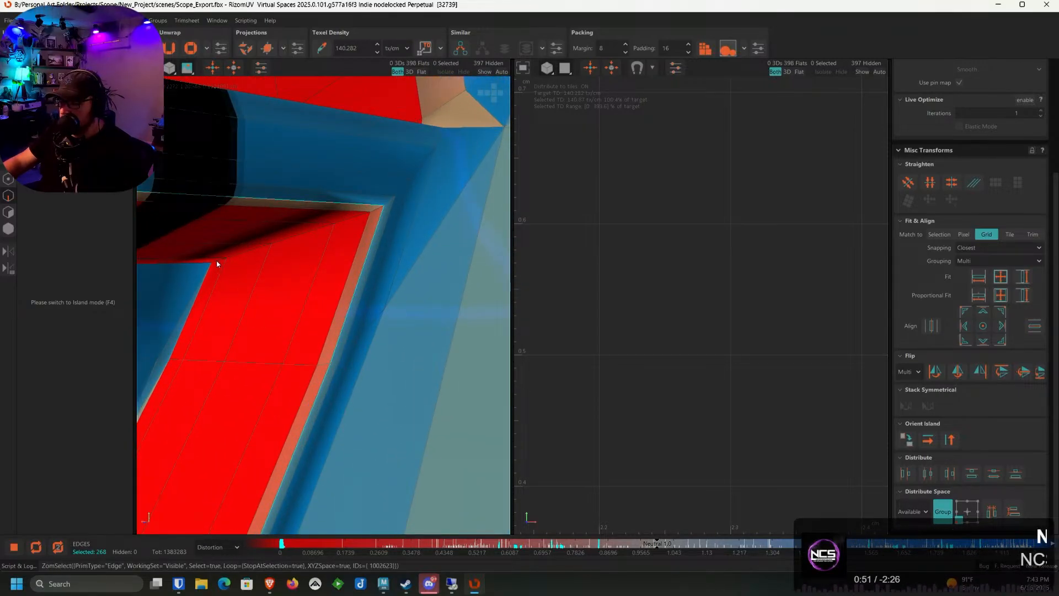
pyautogui.keyDown('ctrl'); pyautogui.doubleClick(238, 255); pyautogui.keyUp('ctrl')
pyautogui.keyDown('alt'); pyautogui.moveTo(238, 255); pyautogui.dragTo(397, 373); pyautogui.keyUp('alt')
pyautogui.keyDown('ctrl'); pyautogui.doubleClick(295, 268); pyautogui.keyUp('ctrl')
pyautogui.keyDown('ctrl'); pyautogui.doubleClick(282, 300); pyautogui.keyUp('ctrl')
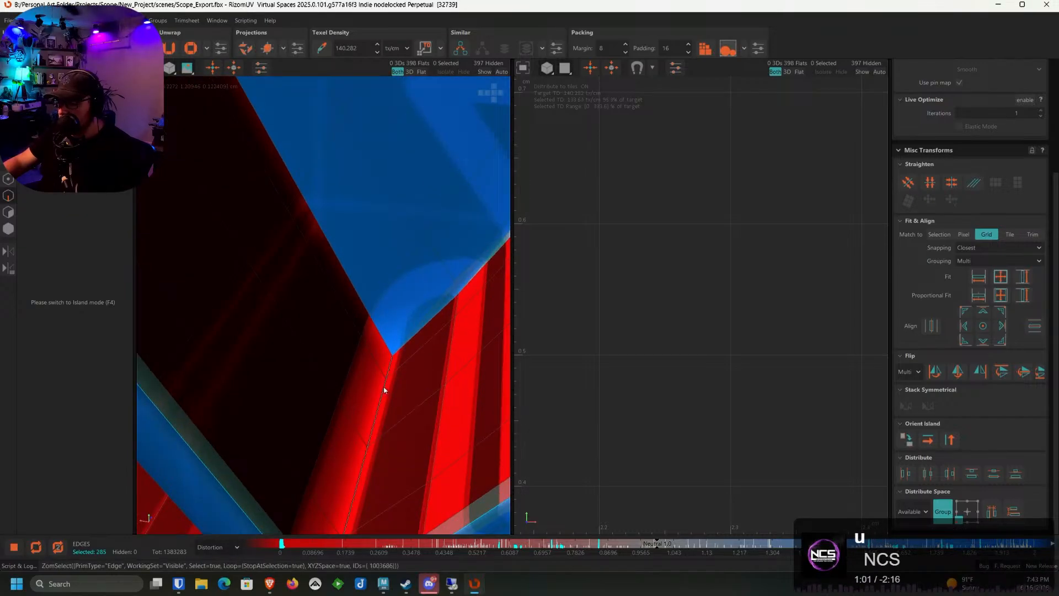
# Add the next recess's rim edge loop and the edges across its first wall corner to the selection
pyautogui.scroll(-10, 381, 394)
pyautogui.keyDown('alt'); pyautogui.moveTo(367, 409); pyautogui.dragTo(386, 314); pyautogui.keyUp('alt')
pyautogui.scroll(10, 421, 246)
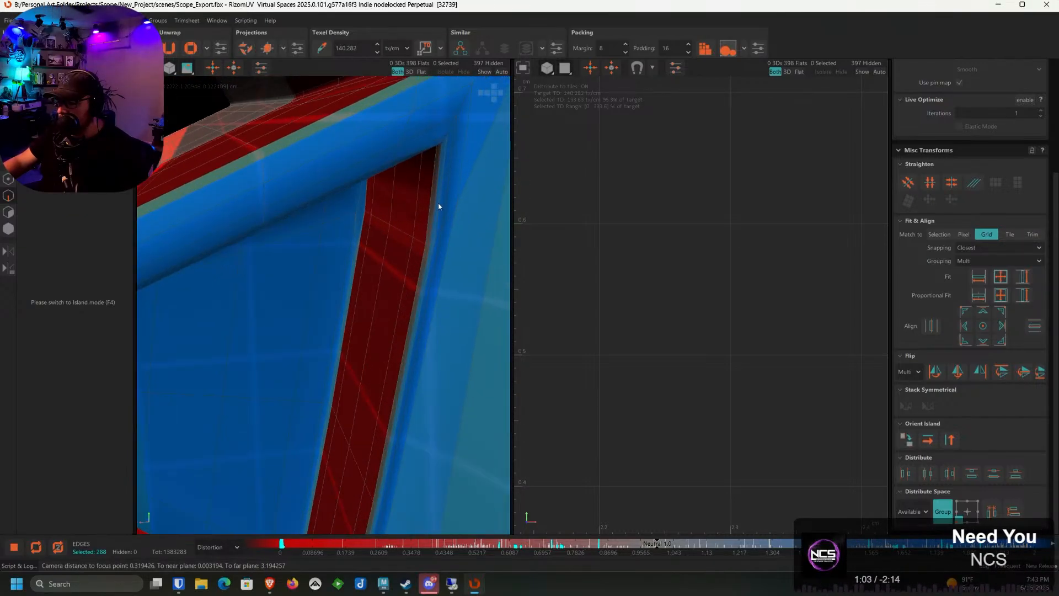
pyautogui.keyDown('ctrl'); pyautogui.doubleClick(436, 202); pyautogui.keyUp('ctrl')
pyautogui.scroll(4, 431, 202)
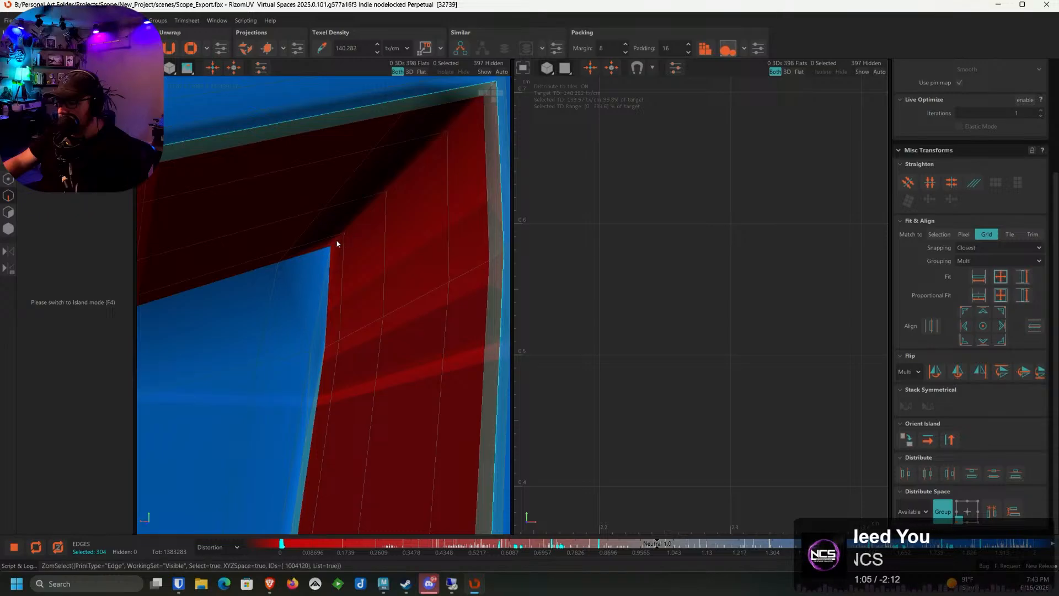
pyautogui.keyDown('ctrl'); pyautogui.doubleClick(349, 228); pyautogui.keyUp('ctrl')
# Add the edges across this recess's second and third wall corners to the selection
pyautogui.scroll(-8, 348, 228)
pyautogui.keyDown('alt'); pyautogui.moveTo(350, 276); pyautogui.dragTo(324, 254); pyautogui.keyUp('alt')
pyautogui.scroll(8, 232, 309)
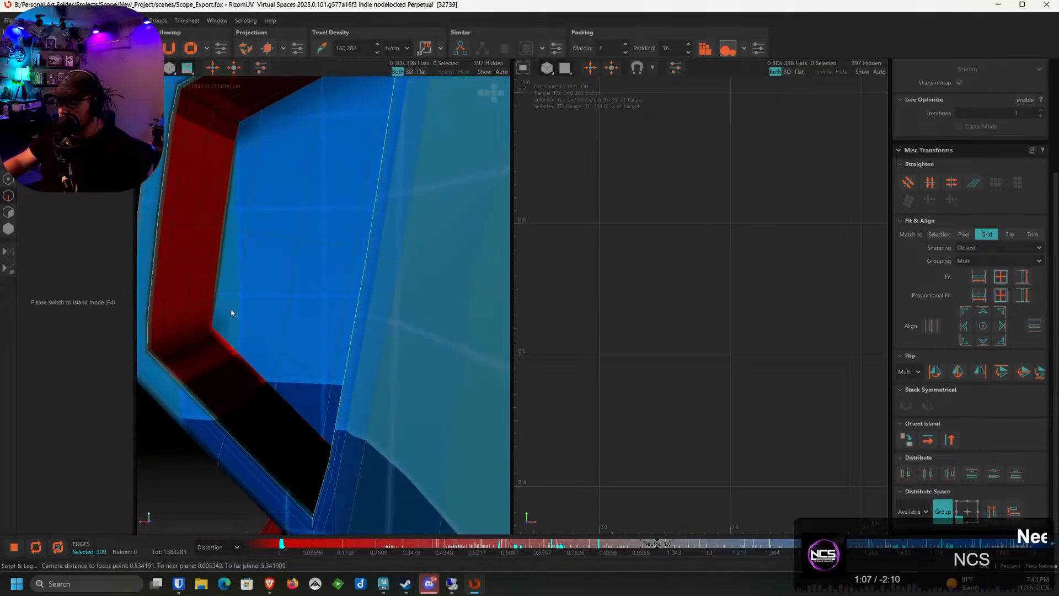
pyautogui.keyDown('ctrl'); pyautogui.click(196, 334); pyautogui.keyUp('ctrl')
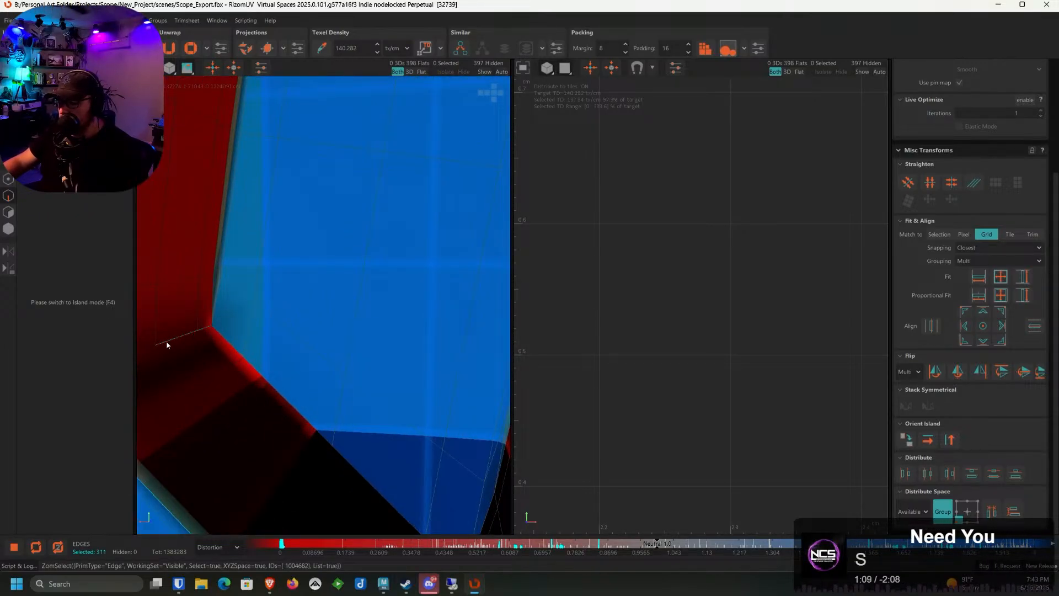
pyautogui.scroll(-5, 153, 352)
pyautogui.keyDown('alt'); pyautogui.moveTo(234, 313); pyautogui.dragTo(271, 251); pyautogui.keyUp('alt')
pyautogui.scroll(6, 224, 180)
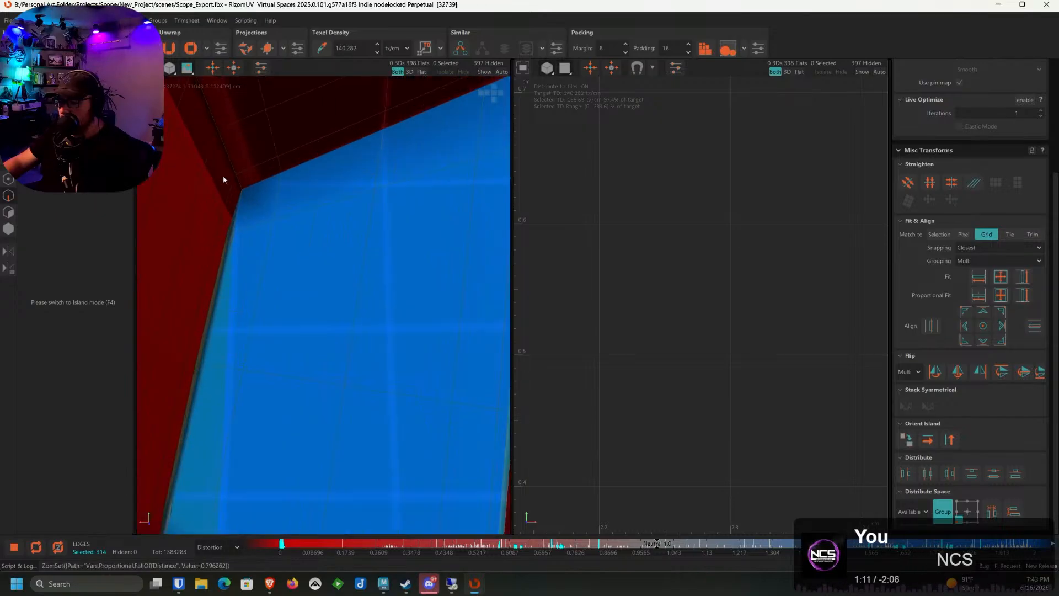
pyautogui.keyDown('ctrl'); pyautogui.doubleClick(238, 174); pyautogui.keyUp('ctrl')
# Add the edges across the recess's last wall corner to the selection
pyautogui.scroll(-6, 237, 175)
pyautogui.keyDown('alt'); pyautogui.moveTo(254, 203); pyautogui.dragTo(296, 276); pyautogui.keyUp('alt')
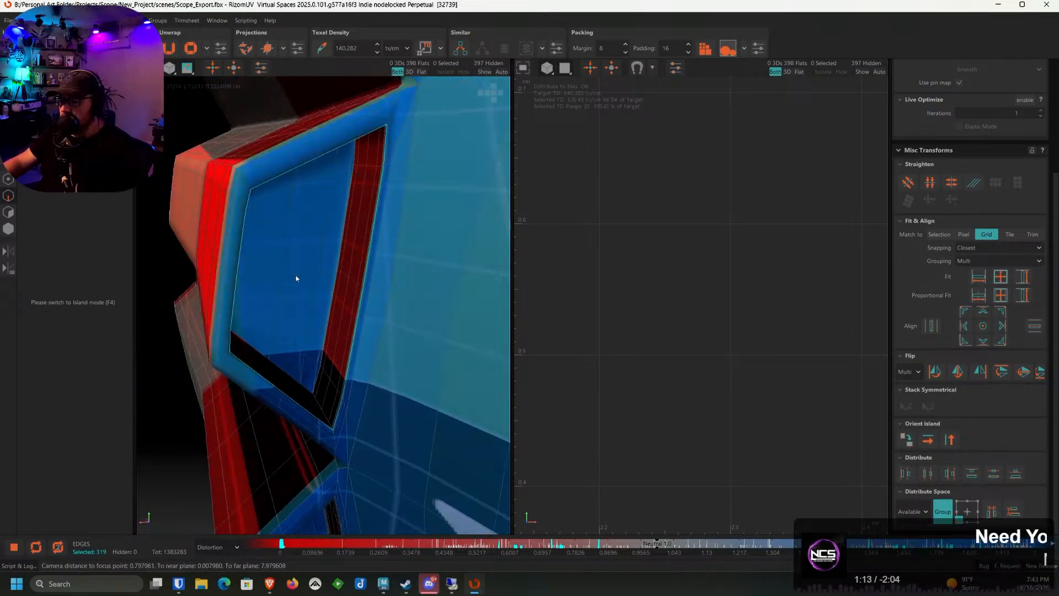
pyautogui.scroll(1, 314, 377)
pyautogui.scroll(1, 314, 377)
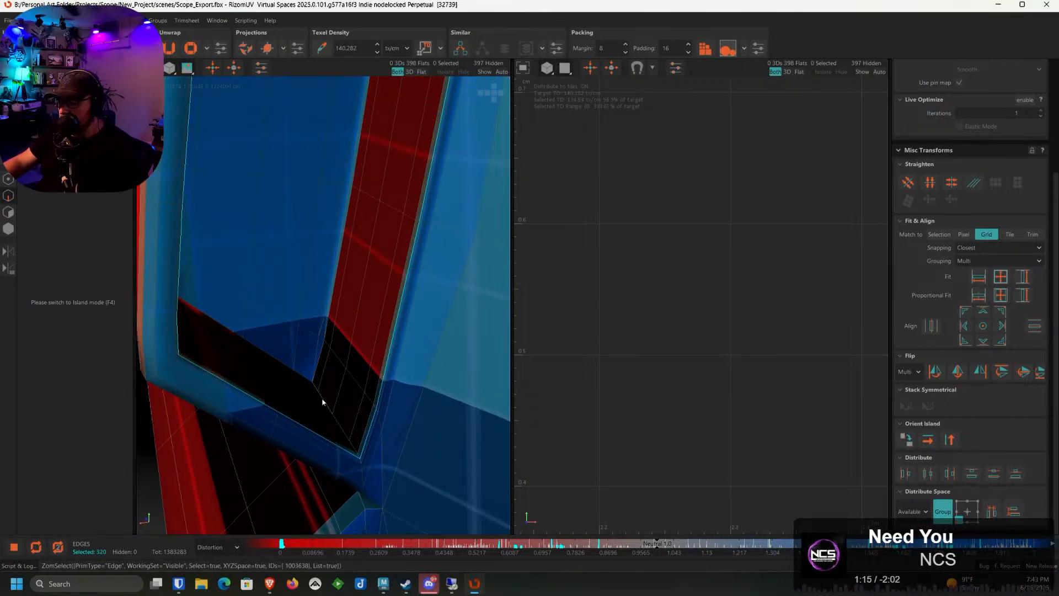
pyautogui.keyDown('ctrl'); pyautogui.doubleClick(323, 400); pyautogui.keyUp('ctrl')
# Add the following recess's rim edge loop and the edges across its first wall corner to the selection
pyautogui.scroll(-5, 322, 405)
pyautogui.keyDown('alt'); pyautogui.moveTo(316, 423); pyautogui.dragTo(306, 207); pyautogui.keyUp('alt')
pyautogui.scroll(5, 325, 274)
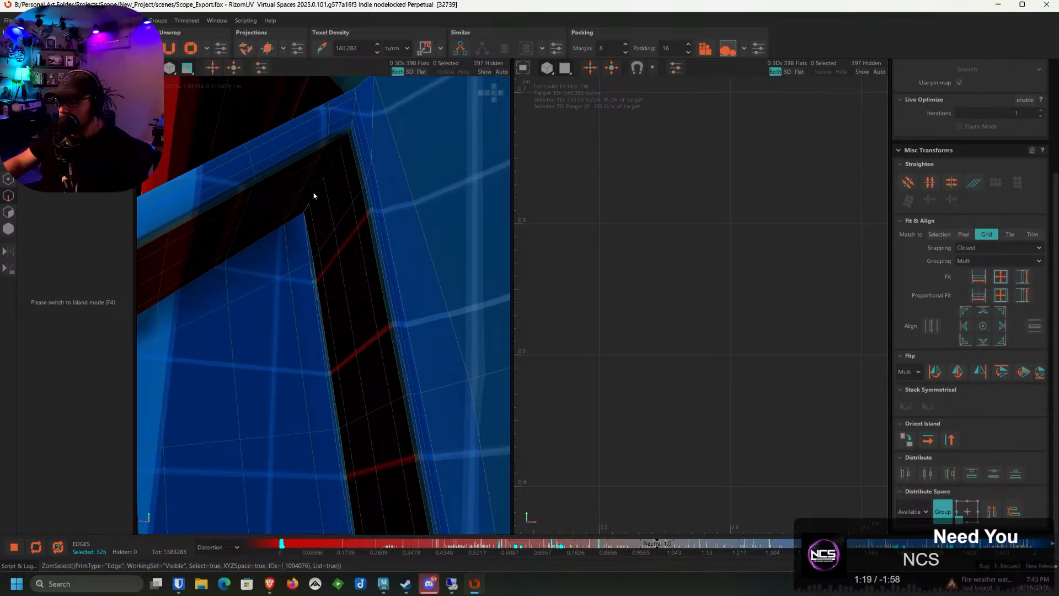
pyautogui.keyDown('ctrl'); pyautogui.doubleClick(344, 142); pyautogui.keyUp('ctrl')
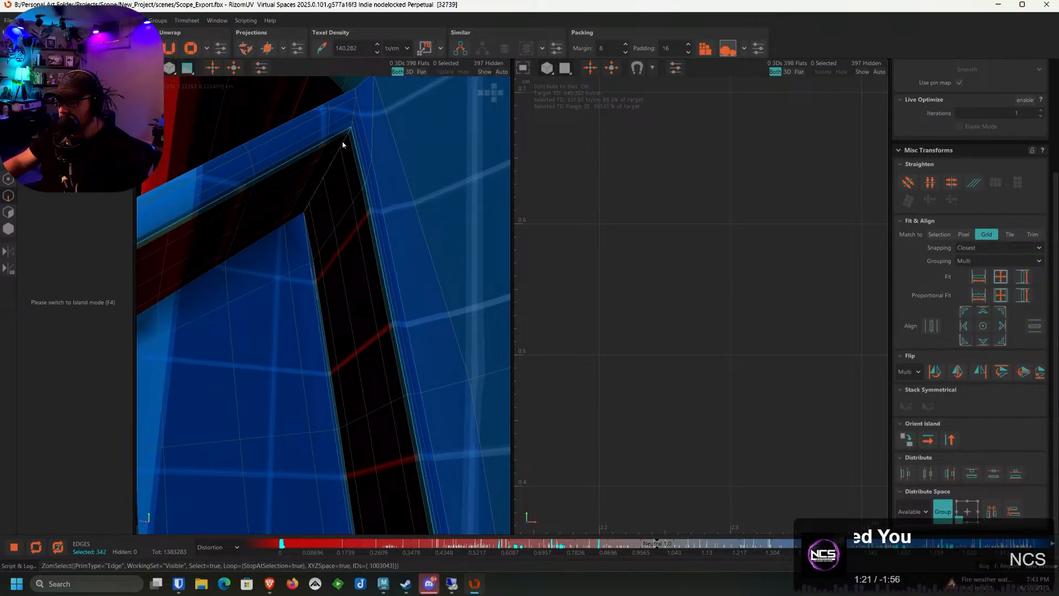
pyautogui.keyDown('ctrl'); pyautogui.doubleClick(342, 144); pyautogui.keyUp('ctrl')
# Undo the mistaken loop along the recess's inner border and add only the edges across its second corner
pyautogui.scroll(-5, 339, 154)
pyautogui.keyDown('alt'); pyautogui.moveTo(319, 230); pyautogui.dragTo(256, 256); pyautogui.keyUp('alt')
pyautogui.scroll(4, 254, 251)
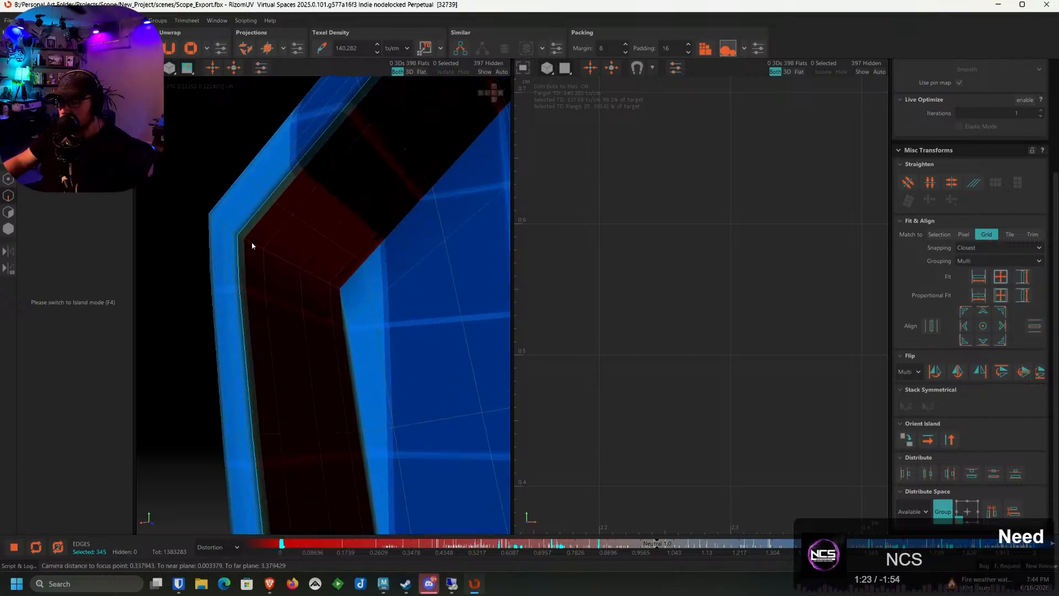
pyautogui.keyDown('ctrl'); pyautogui.doubleClick(339, 291); pyautogui.keyUp('ctrl')
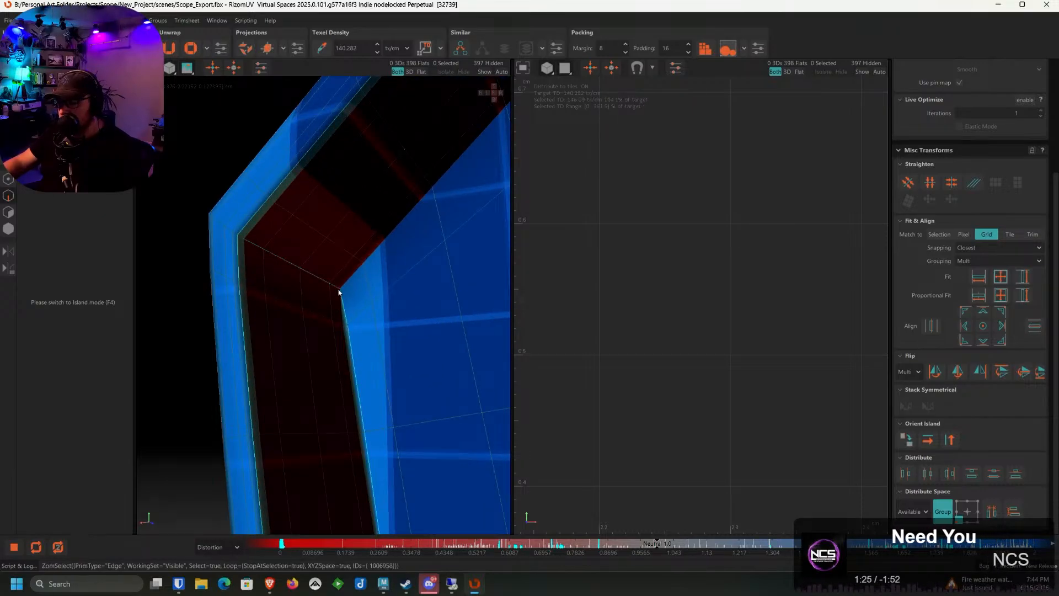
pyautogui.hotkey('ctrl', 'z')
pyautogui.keyDown('ctrl'); pyautogui.doubleClick(322, 282); pyautogui.keyUp('ctrl')
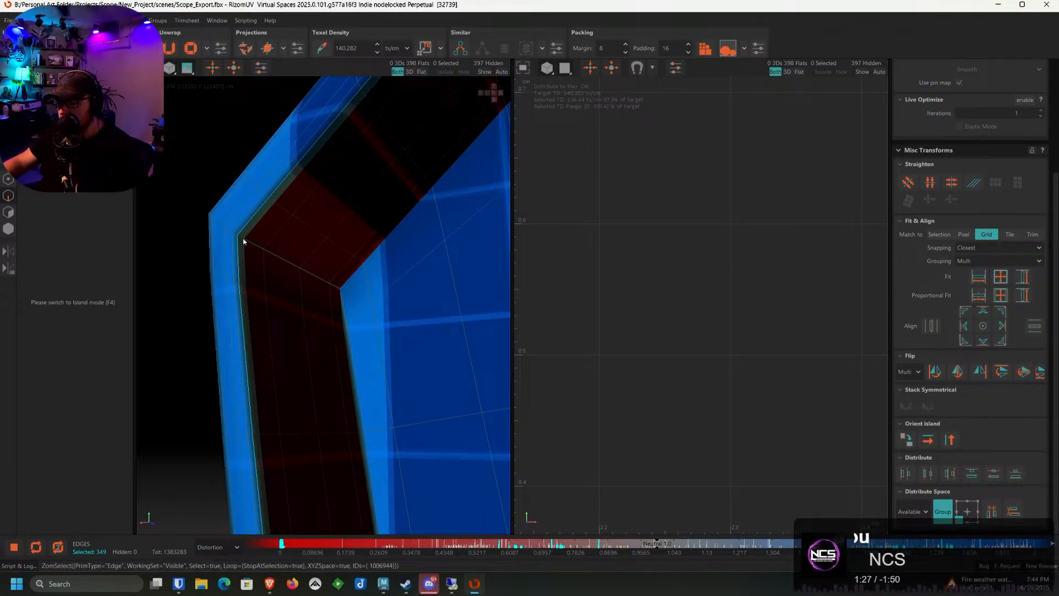
# Add the edges across this recess's two remaining wall corners to the selection
pyautogui.scroll(-4, 274, 288)
pyautogui.keyDown('alt'); pyautogui.moveTo(287, 309); pyautogui.dragTo(323, 228); pyautogui.keyUp('alt')
pyautogui.scroll(5, 298, 258)
pyautogui.keyDown('ctrl'); pyautogui.click(286, 236); pyautogui.keyUp('ctrl')
pyautogui.keyDown('ctrl'); pyautogui.doubleClick(267, 250); pyautogui.keyUp('ctrl')
# Add the rim edge loop of the recess with the curved marking and the edges across its first wall corner
pyautogui.scroll(-5, 363, 301)
pyautogui.scroll(6, 319, 225)
pyautogui.keyDown('ctrl'); pyautogui.doubleClick(270, 182); pyautogui.keyUp('ctrl')
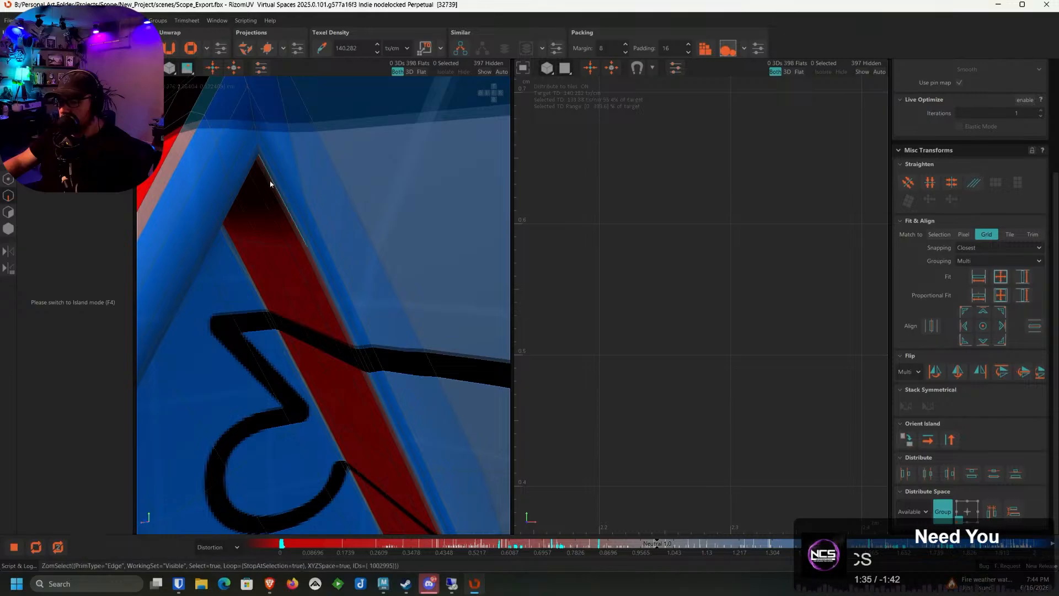
pyautogui.keyDown('alt'); pyautogui.moveTo(270, 182); pyautogui.dragTo(252, 163); pyautogui.keyUp('alt')
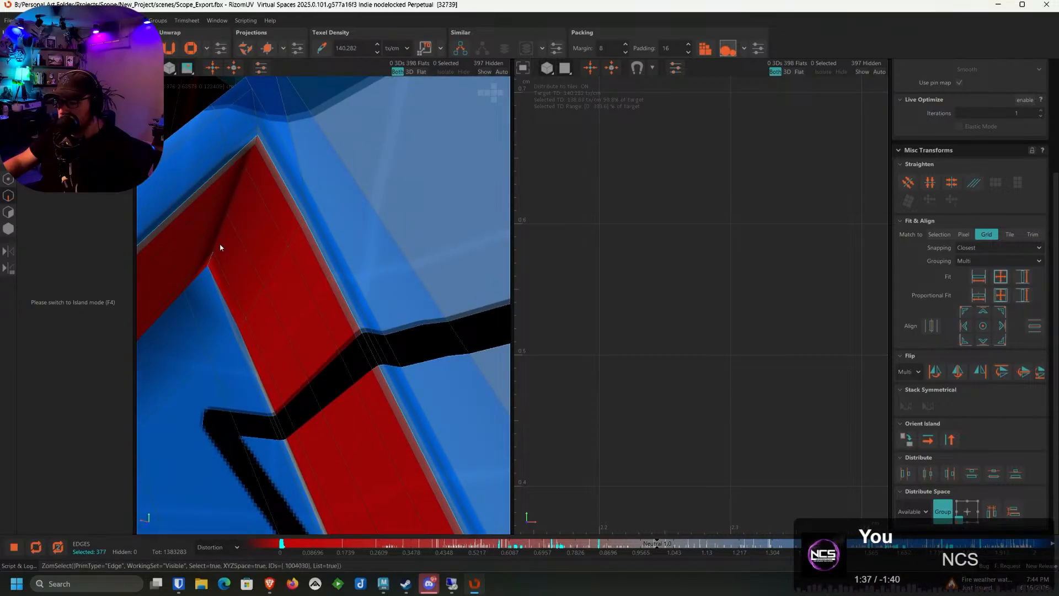
pyautogui.keyDown('ctrl'); pyautogui.doubleClick(220, 246); pyautogui.keyUp('ctrl')
# Add the edges across the second wall corner of the recess with the curved marking to the selection
pyautogui.scroll(-5, 232, 249)
pyautogui.keyDown('alt'); pyautogui.moveTo(267, 256); pyautogui.dragTo(302, 218); pyautogui.keyUp('alt')
pyautogui.scroll(3, 312, 225)
pyautogui.scroll(-3, 311, 224)
pyautogui.scroll(3, 296, 208)
pyautogui.scroll(-3, 296, 210)
pyautogui.scroll(3, 303, 217)
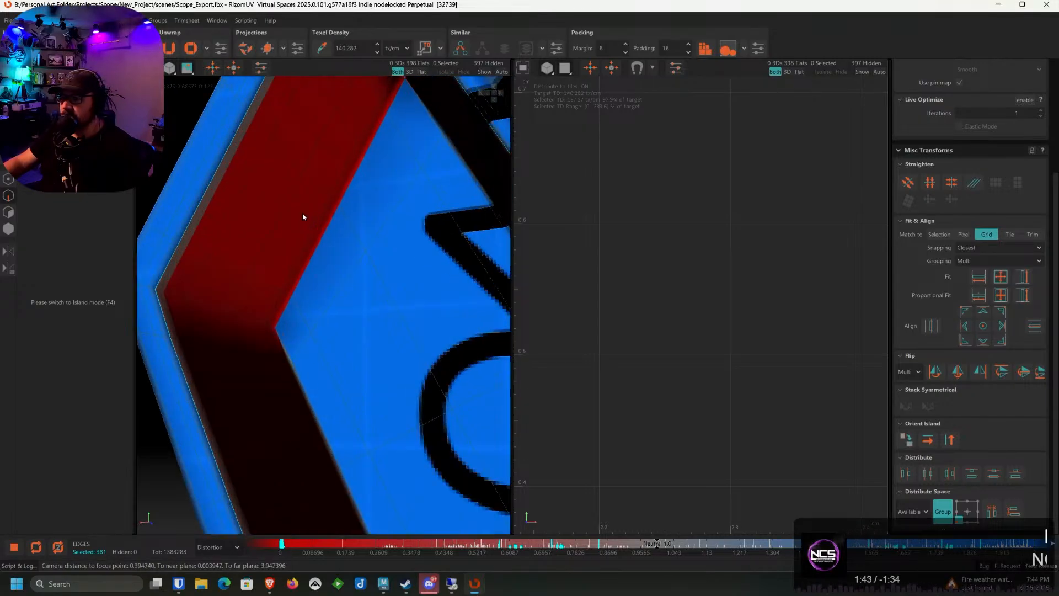
pyautogui.scroll(3, 283, 318)
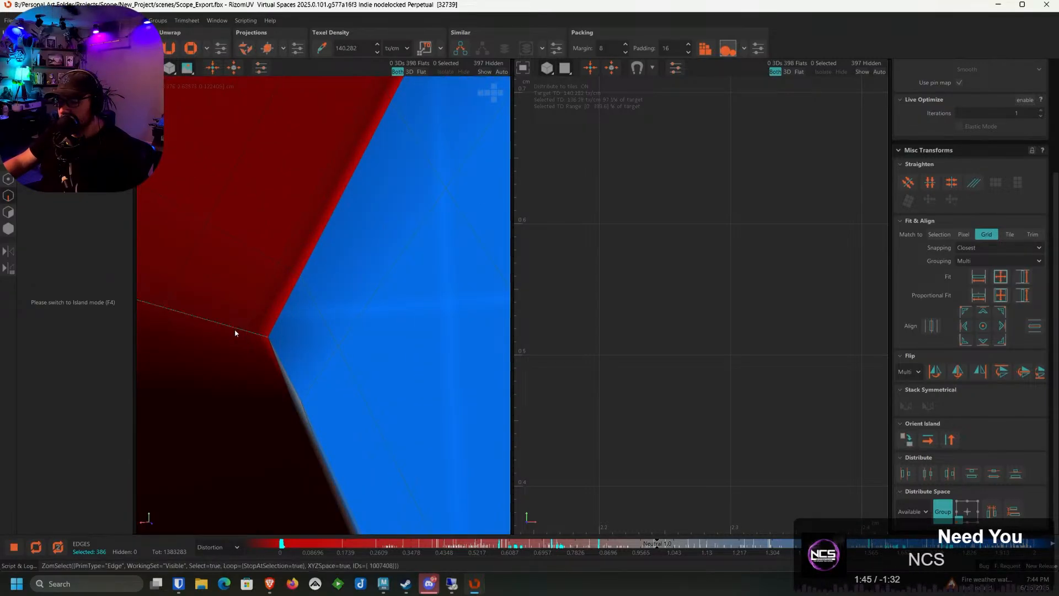
# Add the edges across the two remaining wall corners of the recess with the curved marking
pyautogui.scroll(-5, 235, 333)
pyautogui.keyDown('alt'); pyautogui.moveTo(288, 320); pyautogui.dragTo(330, 399); pyautogui.keyUp('alt')
pyautogui.keyDown('alt'); pyautogui.moveTo(330, 399); pyautogui.dragTo(308, 300, button='middle'); pyautogui.keyUp('alt')
pyautogui.scroll(4, 308, 300)
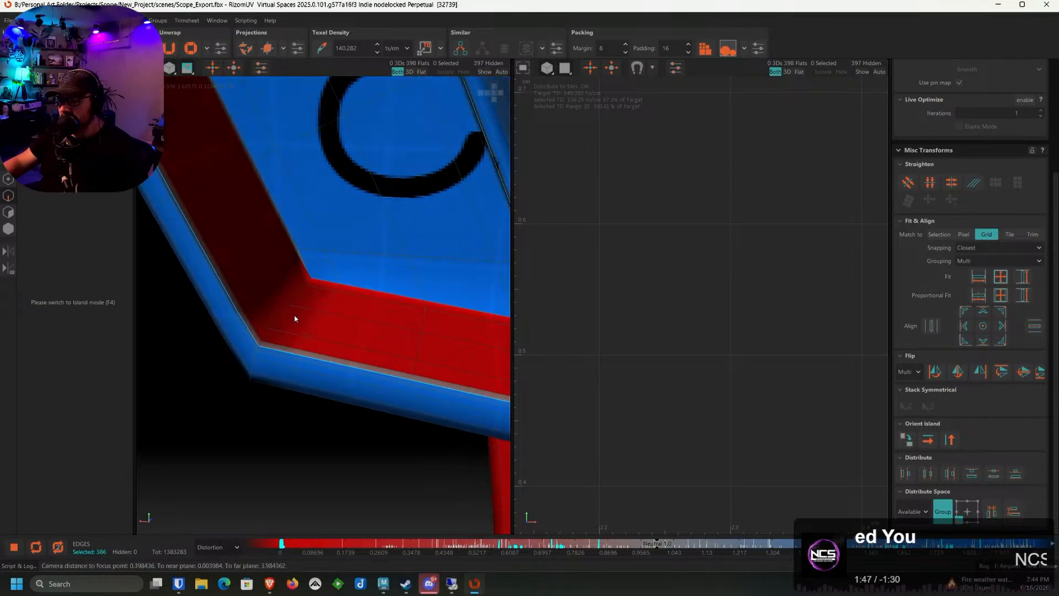
pyautogui.scroll(3, 313, 280)
pyautogui.keyDown('ctrl'); pyautogui.doubleClick(302, 288); pyautogui.keyUp('ctrl')
pyautogui.scroll(-4, 300, 295)
pyautogui.keyDown('alt'); pyautogui.moveTo(300, 296); pyautogui.dragTo(413, 293); pyautogui.keyUp('alt')
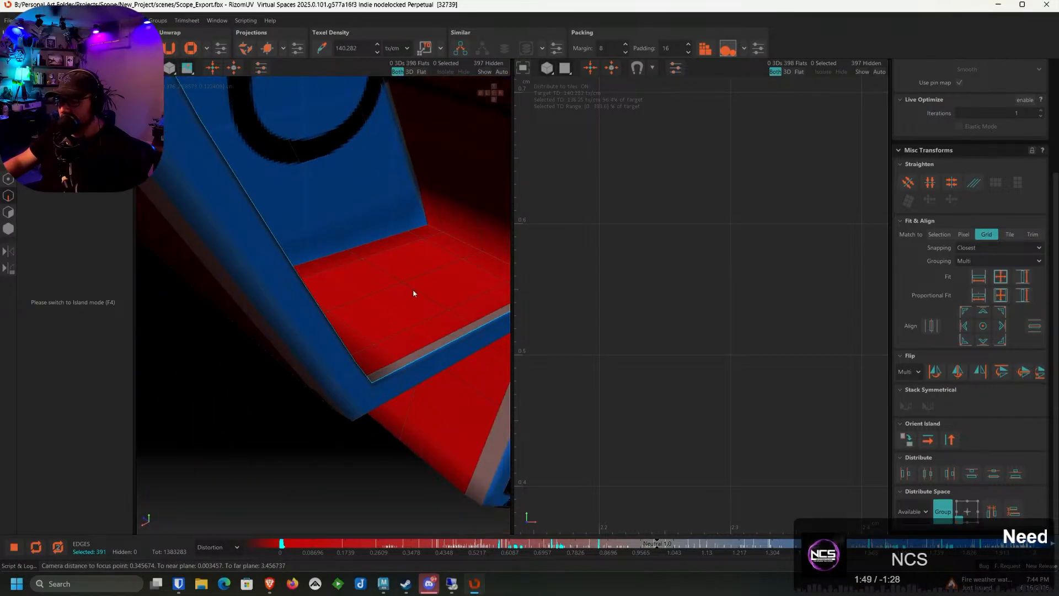
pyautogui.scroll(4, 365, 253)
pyautogui.keyDown('ctrl'); pyautogui.doubleClick(381, 240); pyautogui.keyUp('ctrl')
pyautogui.scroll(-5, 383, 246)
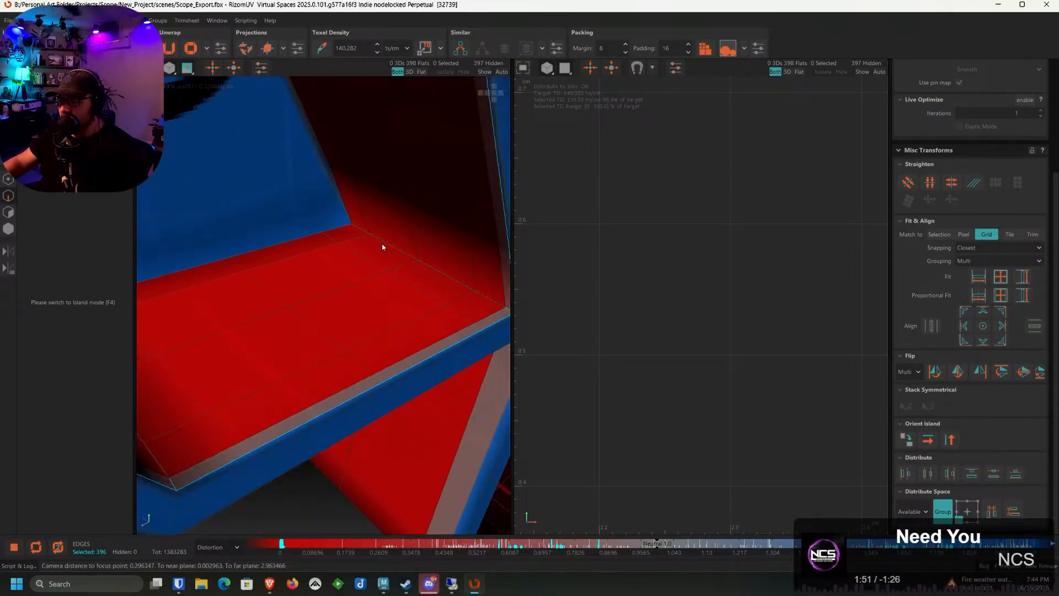
# Add the neighbouring recess's rim edge loop and the edges across its first two wall corners to the selection
pyautogui.keyDown('alt'); pyautogui.moveTo(383, 246); pyautogui.dragTo(357, 303); pyautogui.keyUp('alt')
pyautogui.scroll(4, 350, 322)
pyautogui.scroll(1, 348, 328)
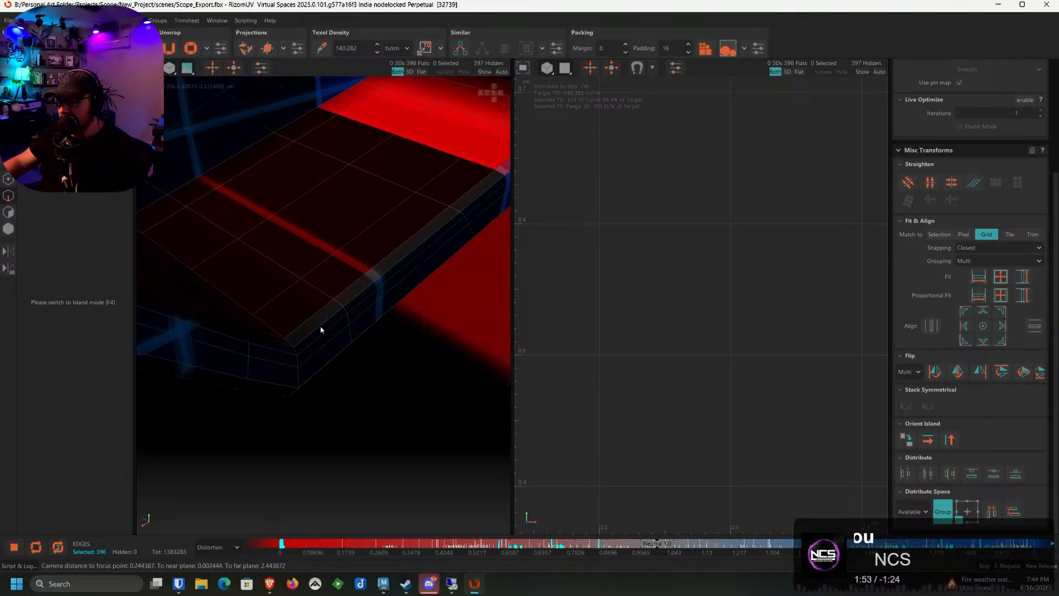
pyautogui.keyDown('ctrl'); pyautogui.doubleClick(322, 330); pyautogui.keyUp('ctrl')
pyautogui.scroll(1, 261, 234)
pyautogui.keyDown('alt'); pyautogui.moveTo(317, 274); pyautogui.dragTo(344, 143); pyautogui.keyUp('alt')
pyautogui.scroll(-4, 268, 233)
pyautogui.scroll(4, 332, 248)
pyautogui.keyDown('ctrl'); pyautogui.doubleClick(307, 251); pyautogui.keyUp('ctrl')
pyautogui.scroll(-4, 320, 246)
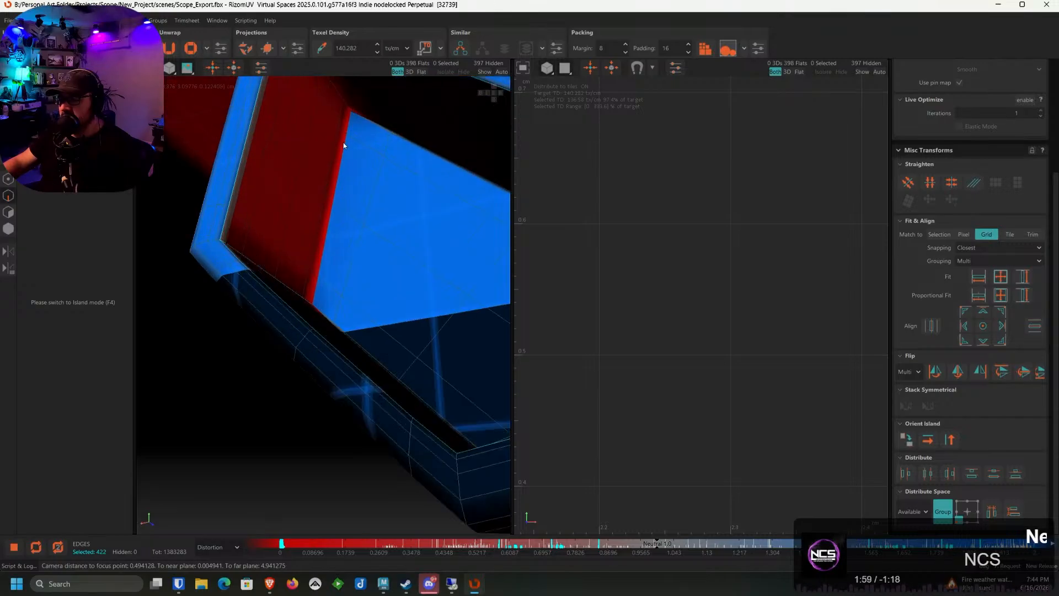
# Add the edges across this recess's two remaining wall corners to the selection
pyautogui.scroll(3, 349, 106)
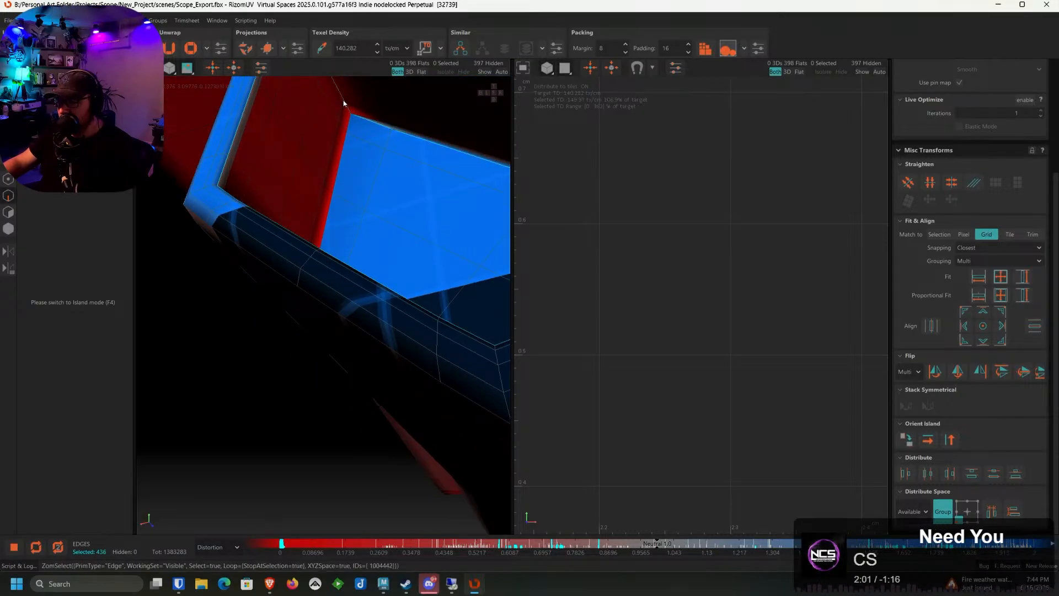
pyautogui.scroll(-4, 359, 127)
pyautogui.keyDown('alt'); pyautogui.moveTo(390, 161); pyautogui.dragTo(309, 252); pyautogui.keyUp('alt')
pyautogui.scroll(4, 320, 249)
pyautogui.scroll(3, 376, 233)
pyautogui.keyDown('ctrl'); pyautogui.doubleClick(384, 241); pyautogui.keyUp('ctrl')
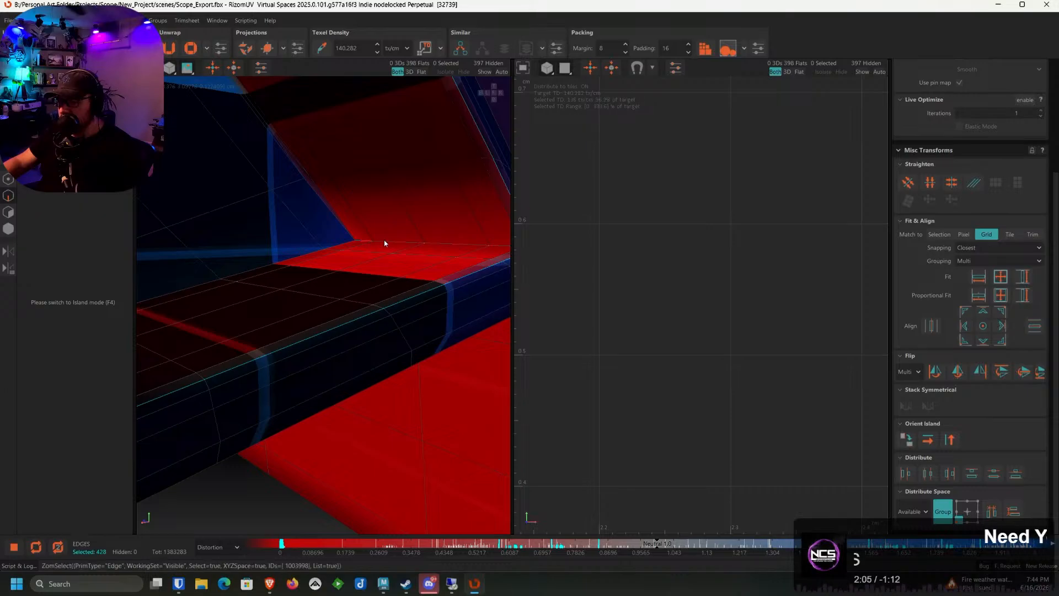
# Add the rim edge loop of the recess with the angular light-blue marking and the edges across its first wall corner
pyautogui.scroll(-4, 385, 243)
pyautogui.keyDown('alt'); pyautogui.moveTo(419, 276); pyautogui.dragTo(352, 257); pyautogui.keyUp('alt')
pyautogui.scroll(4, 303, 237)
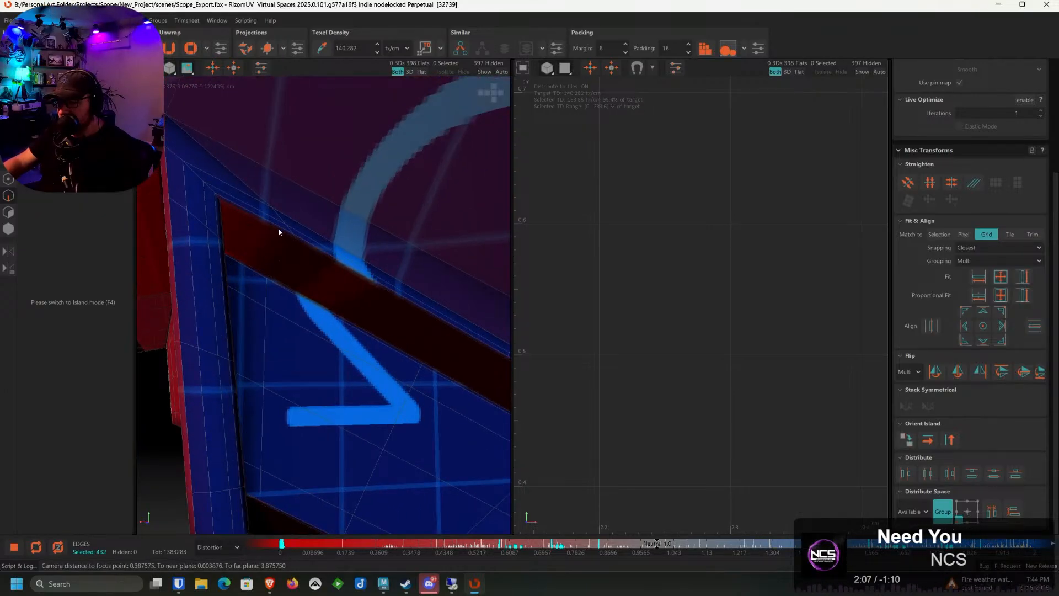
pyautogui.keyDown('ctrl'); pyautogui.doubleClick(279, 230); pyautogui.keyUp('ctrl')
pyautogui.scroll(3, 311, 285)
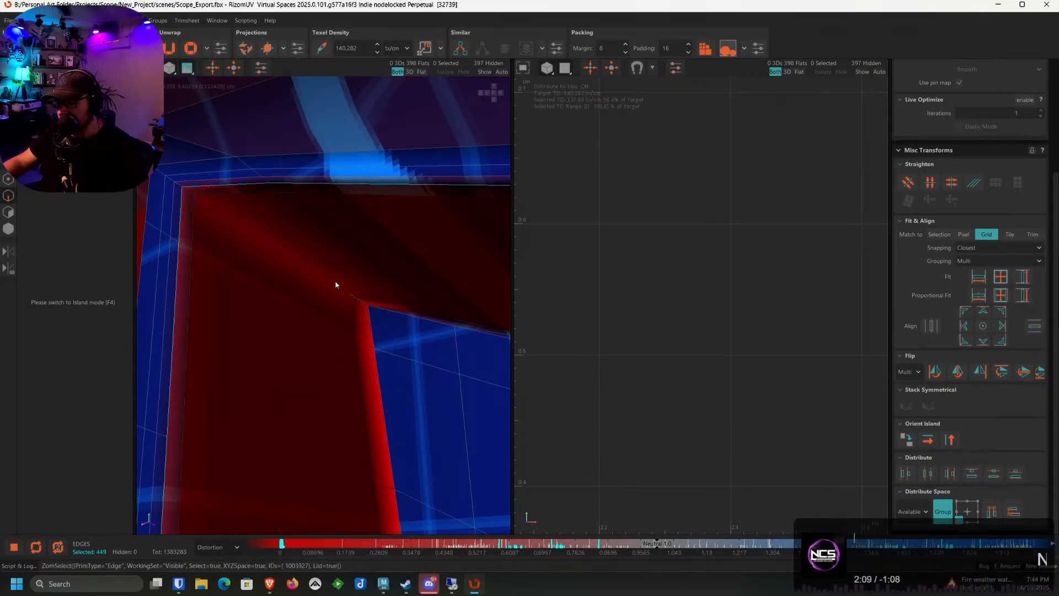
pyautogui.keyDown('ctrl'); pyautogui.doubleClick(336, 285); pyautogui.keyUp('ctrl')
# Add the edges across the three remaining wall corners of the recess with the angular marking
pyautogui.keyDown('alt'); pyautogui.moveTo(336, 285); pyautogui.dragTo(350, 390); pyautogui.keyUp('alt')
pyautogui.keyDown('alt'); pyautogui.moveTo(350, 390); pyautogui.dragTo(356, 171, button='middle'); pyautogui.keyUp('alt')
pyautogui.keyDown('alt'); pyautogui.moveTo(381, 464); pyautogui.dragTo(313, 230, button='middle'); pyautogui.keyUp('alt')
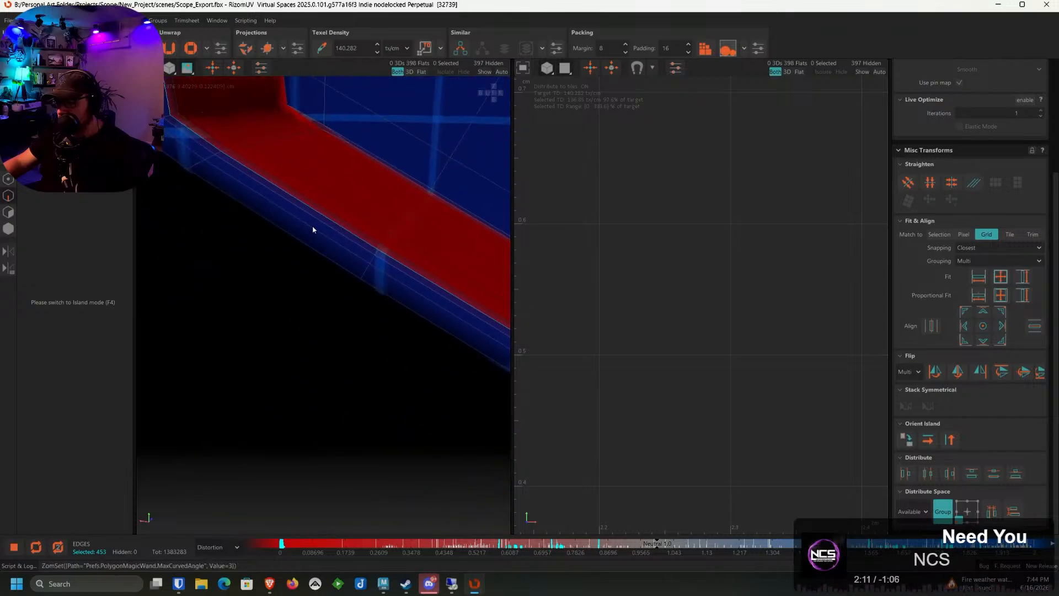
pyautogui.keyDown('alt'); pyautogui.moveTo(280, 114); pyautogui.dragTo(294, 184, button='middle'); pyautogui.keyUp('alt')
pyautogui.keyDown('ctrl'); pyautogui.doubleClick(271, 170); pyautogui.keyUp('ctrl')
pyautogui.keyDown('alt'); pyautogui.moveTo(272, 170); pyautogui.dragTo(354, 226); pyautogui.keyUp('alt')
pyautogui.scroll(6, 353, 238)
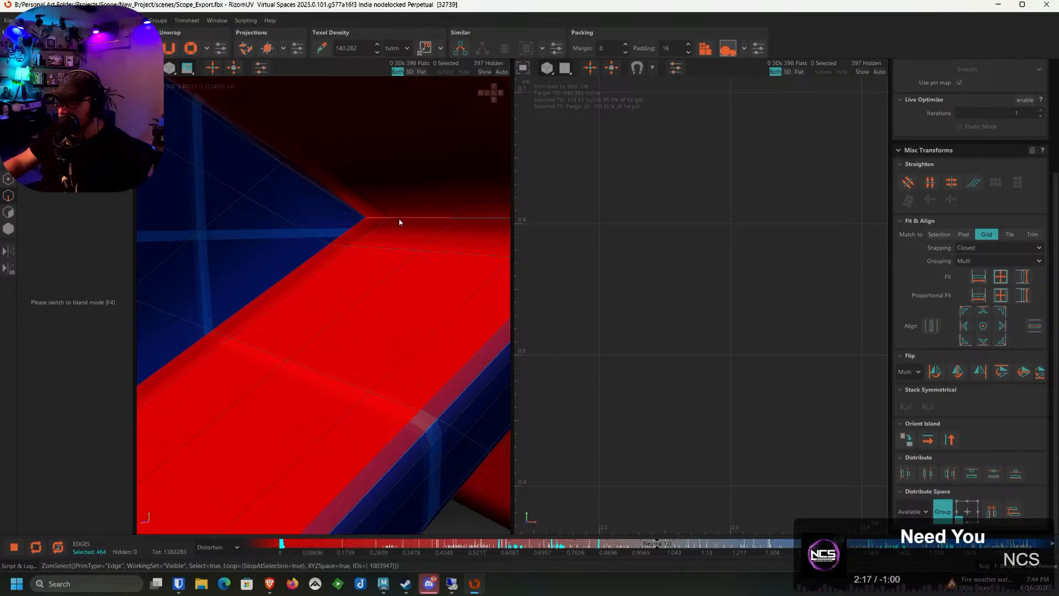
pyautogui.scroll(-6, 400, 223)
# Undo the mistaken loop on the following recess and add its rim edge loop to the selection
pyautogui.scroll(6, 330, 352)
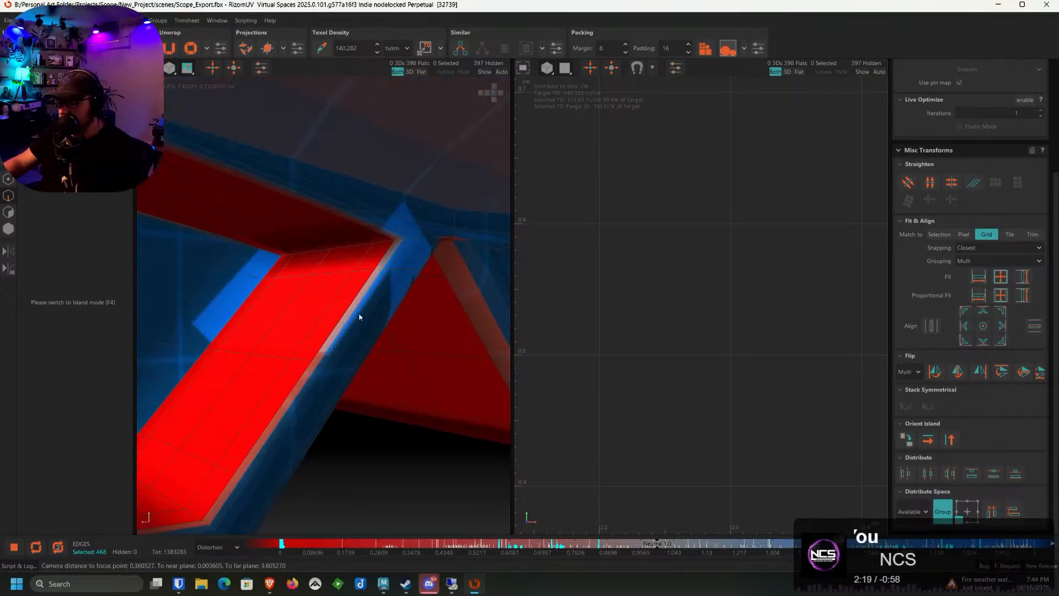
pyautogui.keyDown('ctrl'); pyautogui.doubleClick(355, 303); pyautogui.keyUp('ctrl')
pyautogui.scroll(3, 419, 253)
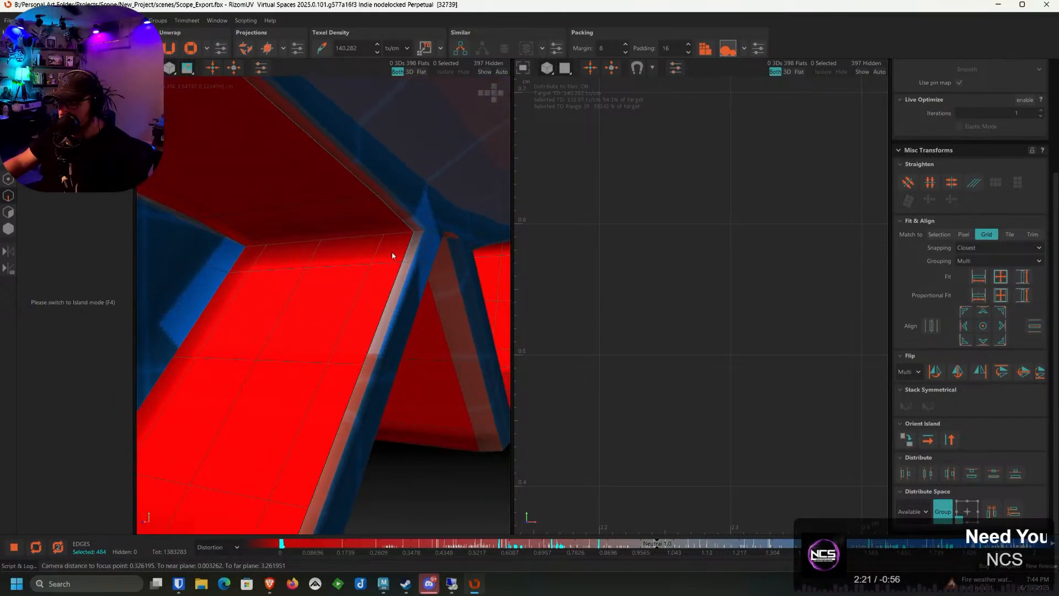
pyautogui.hotkey('ctrl', 'z')
pyautogui.keyDown('ctrl'); pyautogui.doubleClick(415, 249); pyautogui.keyUp('ctrl')
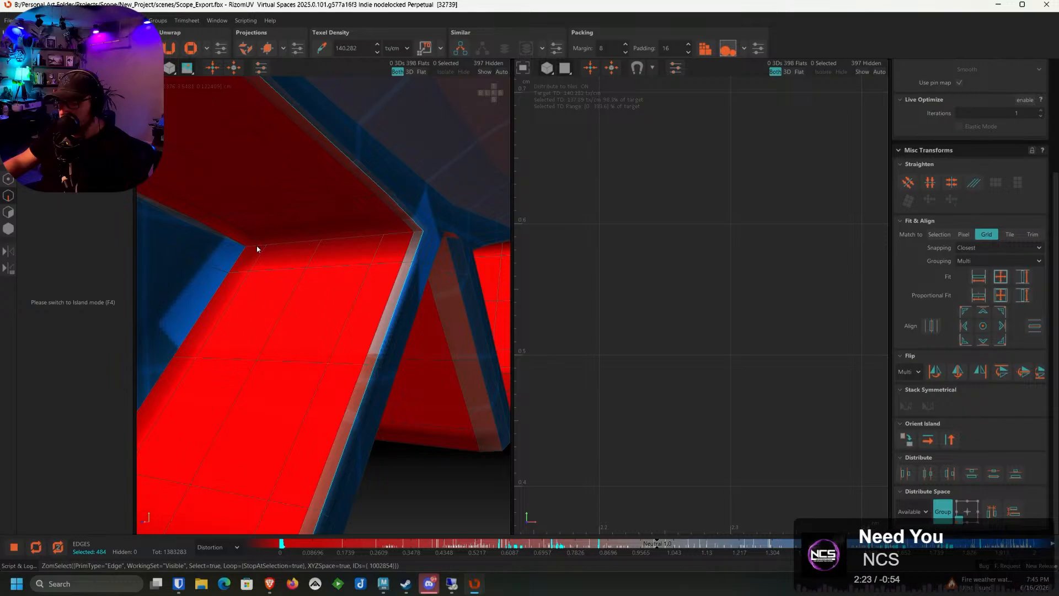
# Add the edges across the first two wall corners of this recess to the selection
pyautogui.keyDown('ctrl'); pyautogui.doubleClick(281, 244); pyautogui.keyUp('ctrl')
pyautogui.scroll(-3, 281, 244)
pyautogui.keyDown('alt'); pyautogui.moveTo(281, 244); pyautogui.dragTo(316, 322); pyautogui.keyUp('alt')
pyautogui.scroll(3, 281, 322)
pyautogui.keyDown('ctrl'); pyautogui.doubleClick(285, 310); pyautogui.keyUp('ctrl')
pyautogui.scroll(-3, 303, 317)
pyautogui.keyDown('ctrl'); pyautogui.doubleClick(313, 324); pyautogui.keyUp('ctrl')
pyautogui.scroll(3, 318, 276)
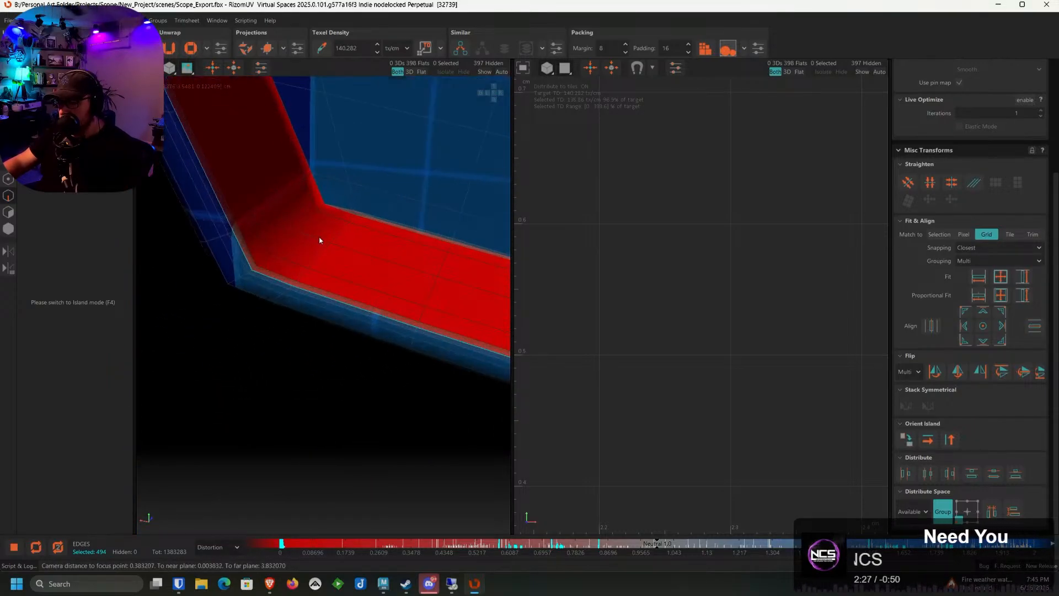
# Add the edges across the last two wall corners of this recess to the selection
pyautogui.keyDown('ctrl'); pyautogui.doubleClick(311, 224); pyautogui.keyUp('ctrl')
pyautogui.keyDown('alt'); pyautogui.moveTo(310, 226); pyautogui.dragTo(372, 317); pyautogui.keyUp('alt')
pyautogui.scroll(2, 303, 282)
pyautogui.keyDown('ctrl'); pyautogui.doubleClick(279, 276); pyautogui.keyUp('ctrl')
pyautogui.scroll(-4, 281, 278)
# Undo the wrong edge loop near the next recess's border and add only its rim edge loop
pyautogui.scroll(5, 295, 279)
pyautogui.keyDown('ctrl'); pyautogui.doubleClick(274, 276); pyautogui.keyUp('ctrl')
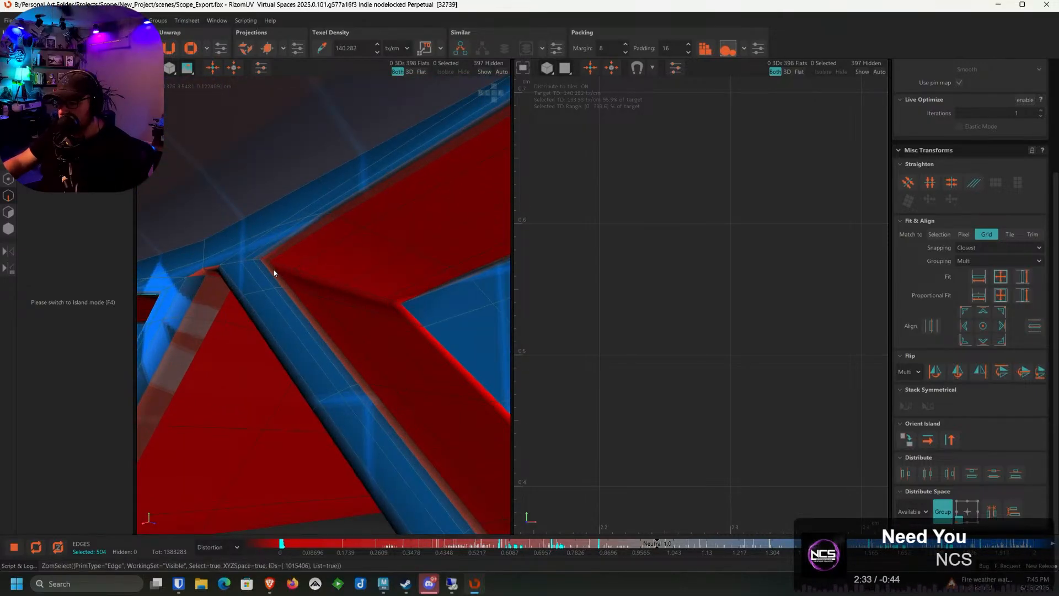
pyautogui.hotkey('ctrl', 'z')
pyautogui.keyDown('ctrl'); pyautogui.doubleClick(269, 275); pyautogui.keyUp('ctrl')
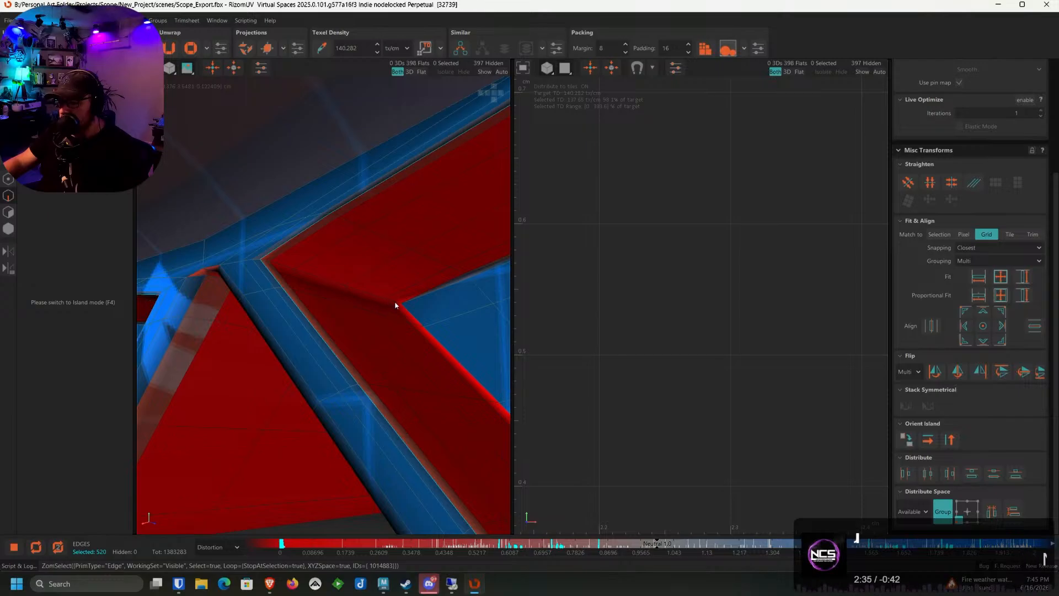
# Add the edges across this recess's first and second wall corners to the selection
pyautogui.keyDown('ctrl'); pyautogui.doubleClick(378, 298); pyautogui.keyUp('ctrl')
pyautogui.keyDown('alt'); pyautogui.moveTo(379, 297); pyautogui.dragTo(428, 322); pyautogui.keyUp('alt')
pyautogui.keyDown('alt'); pyautogui.moveTo(428, 322); pyautogui.dragTo(305, 311, button='middle'); pyautogui.keyUp('alt')
pyautogui.scroll(3, 304, 311)
pyautogui.keyDown('alt'); pyautogui.moveTo(304, 311); pyautogui.dragTo(435, 241); pyautogui.keyUp('alt')
pyautogui.scroll(2, 424, 290)
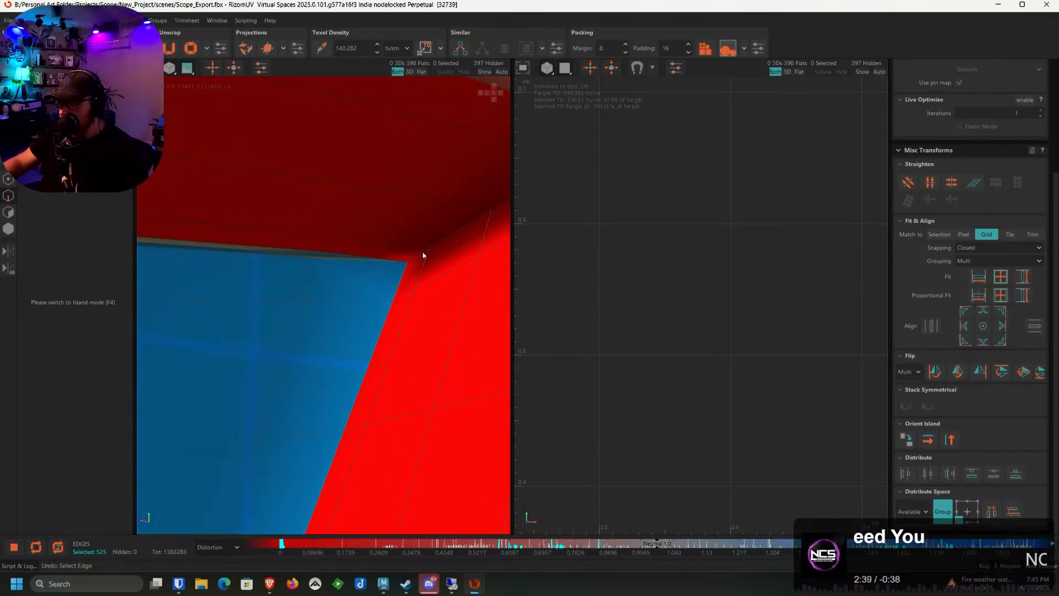
pyautogui.keyDown('ctrl'); pyautogui.doubleClick(442, 242); pyautogui.keyUp('ctrl')
# Add the edges across this recess's third and fourth wall corners to the selection
pyautogui.keyDown('alt'); pyautogui.moveTo(396, 361); pyautogui.dragTo(349, 431); pyautogui.keyUp('alt')
pyautogui.scroll(5, 347, 373)
pyautogui.scroll(-3, 388, 405)
pyautogui.scroll(-5, 348, 429)
pyautogui.scroll(2, 329, 285)
pyautogui.moveTo(329, 284)
pyautogui.keyDown('alt'); pyautogui.mouseDown()
pyautogui.moveTo(369, 319)
pyautogui.moveTo(337, 270)
pyautogui.moveTo(328, 298)
pyautogui.moveTo(225, 274)
pyautogui.moveTo(319, 278)
pyautogui.mouseUp(); pyautogui.keyUp('alt')
pyautogui.keyDown('ctrl'); pyautogui.doubleClick(348, 269); pyautogui.keyUp('ctrl')
pyautogui.keyDown('ctrl'); pyautogui.doubleClick(185, 275); pyautogui.keyUp('ctrl')
# Add the rim edge loop of the recess with the short black bar marking to the selection
pyautogui.scroll(-4, 221, 292)
pyautogui.scroll(4, 314, 265)
pyautogui.keyDown('ctrl'); pyautogui.doubleClick(315, 243); pyautogui.keyUp('ctrl')
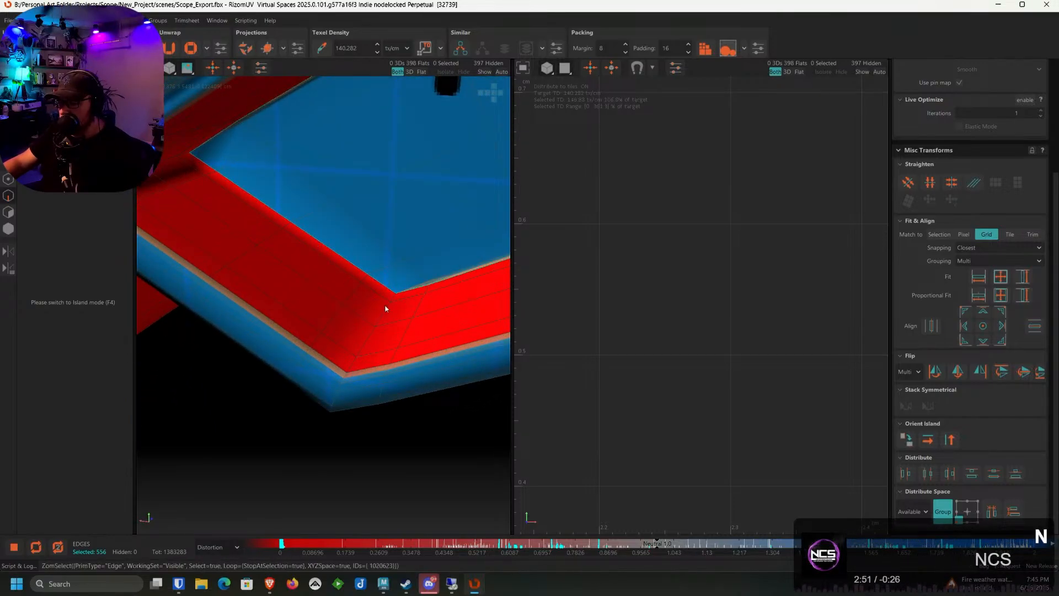
# Undo the mistaken edge picks and add only the edges across this recess's first wall corner
pyautogui.keyDown('ctrl'); pyautogui.doubleClick(390, 305); pyautogui.keyUp('ctrl')
pyautogui.keyDown('alt'); pyautogui.moveTo(367, 315); pyautogui.dragTo(321, 334); pyautogui.keyUp('alt')
pyautogui.hotkey('ctrl', 'z')
pyautogui.hotkey('ctrl', 'z')
pyautogui.keyDown('ctrl'); pyautogui.doubleClick(369, 318); pyautogui.keyUp('ctrl')
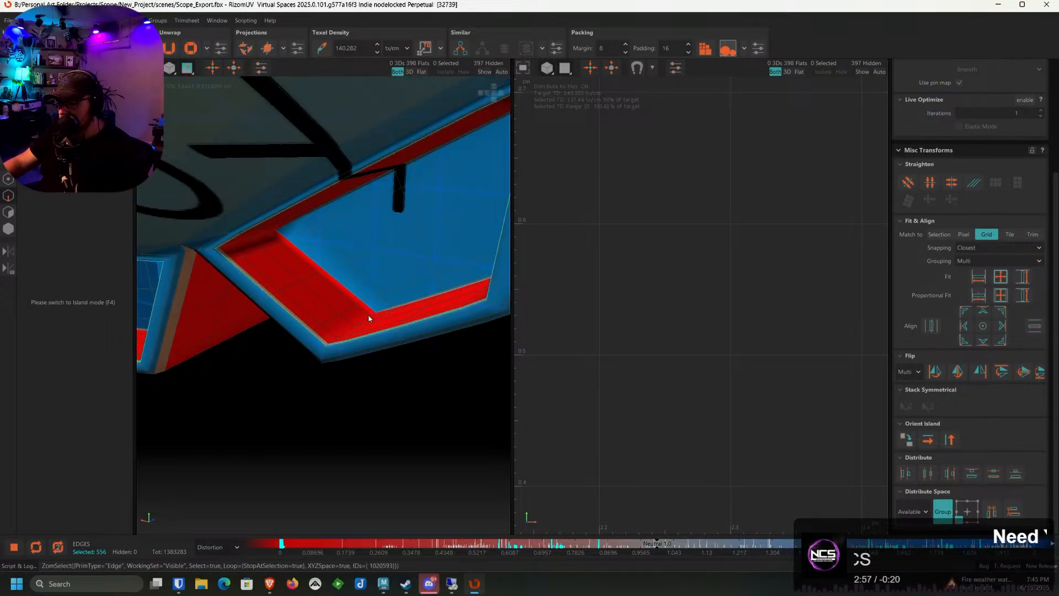
pyautogui.scroll(3, 375, 319)
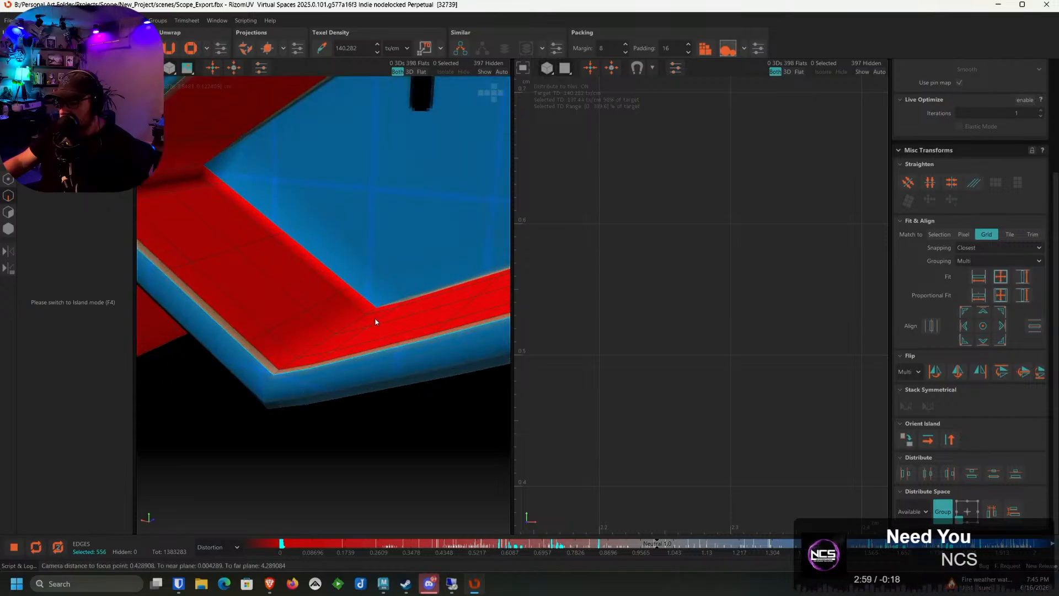
# Add the edges across this recess's three remaining wall corners to the selection
pyautogui.keyDown('alt'); pyautogui.moveTo(354, 324); pyautogui.dragTo(295, 265); pyautogui.keyUp('alt')
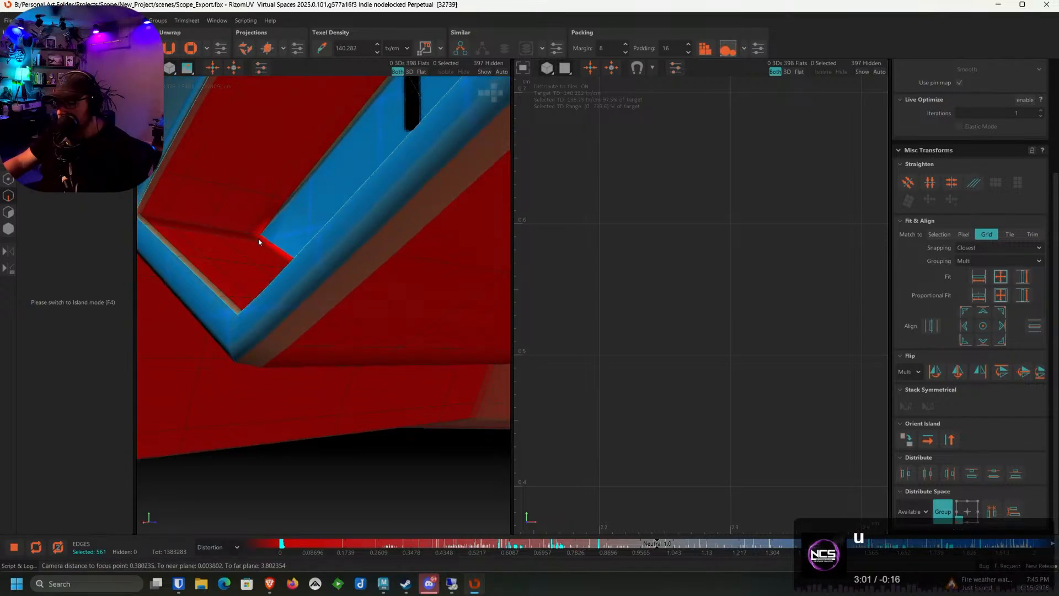
pyautogui.keyDown('ctrl'); pyautogui.click(255, 239); pyautogui.keyUp('ctrl')
pyautogui.keyDown('alt'); pyautogui.moveTo(239, 234); pyautogui.dragTo(282, 366); pyautogui.keyUp('alt')
pyautogui.keyDown('ctrl'); pyautogui.doubleClick(298, 240); pyautogui.keyUp('ctrl')
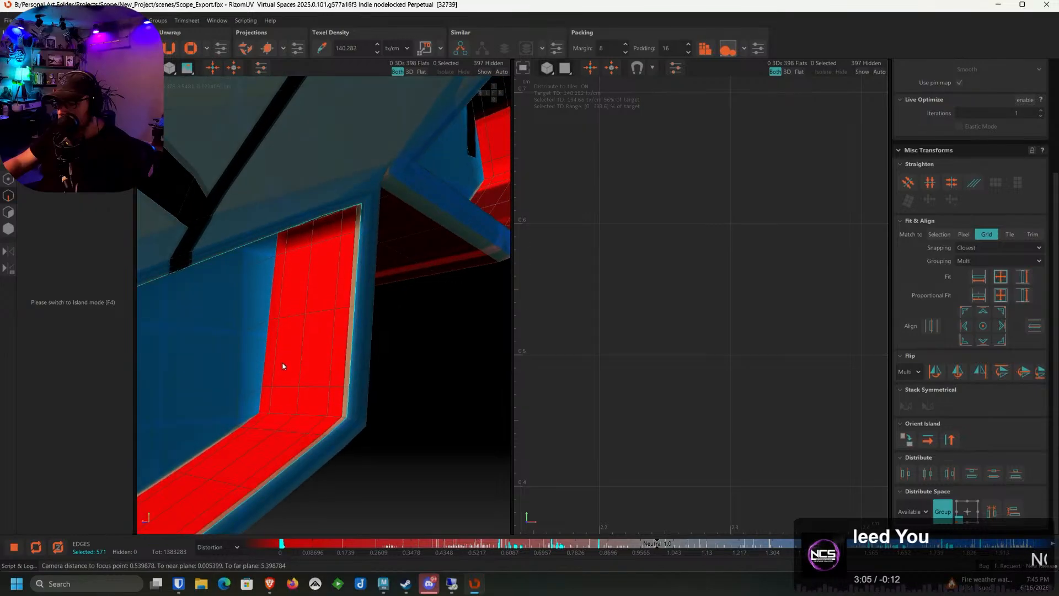
pyautogui.keyDown('ctrl'); pyautogui.doubleClick(274, 414); pyautogui.keyUp('ctrl')
# Add the next recess's rim edge loop and the edges across its first wall corner to the selection
pyautogui.scroll(-4, 356, 381)
pyautogui.keyDown('alt'); pyautogui.moveTo(407, 314); pyautogui.dragTo(267, 292); pyautogui.keyUp('alt')
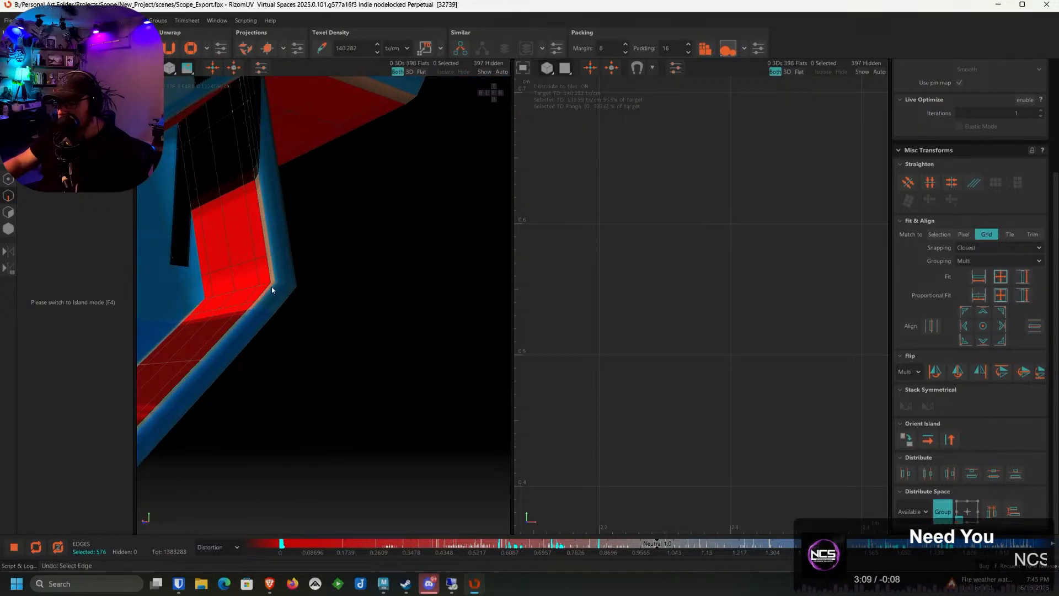
pyautogui.keyDown('ctrl'); pyautogui.doubleClick(270, 287); pyautogui.keyUp('ctrl')
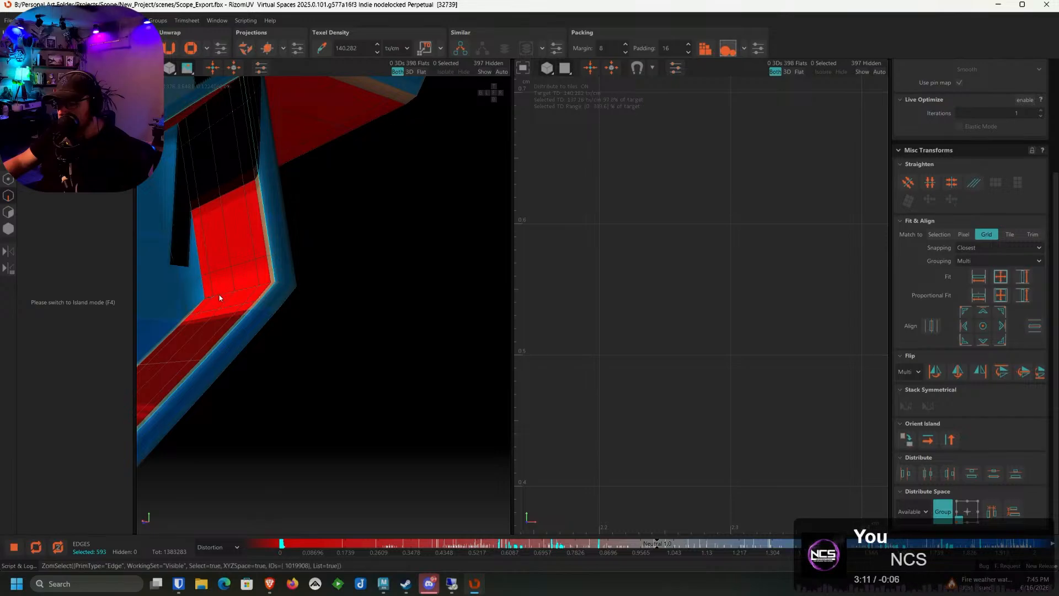
pyautogui.keyDown('ctrl'); pyautogui.doubleClick(221, 295); pyautogui.keyUp('ctrl')
# Add the edges across the other three wall corners of this recess to the selection
pyautogui.keyDown('alt'); pyautogui.moveTo(223, 294); pyautogui.dragTo(278, 303); pyautogui.keyUp('alt')
pyautogui.keyDown('ctrl'); pyautogui.doubleClick(212, 172); pyautogui.keyUp('ctrl')
pyautogui.scroll(3, 279, 302)
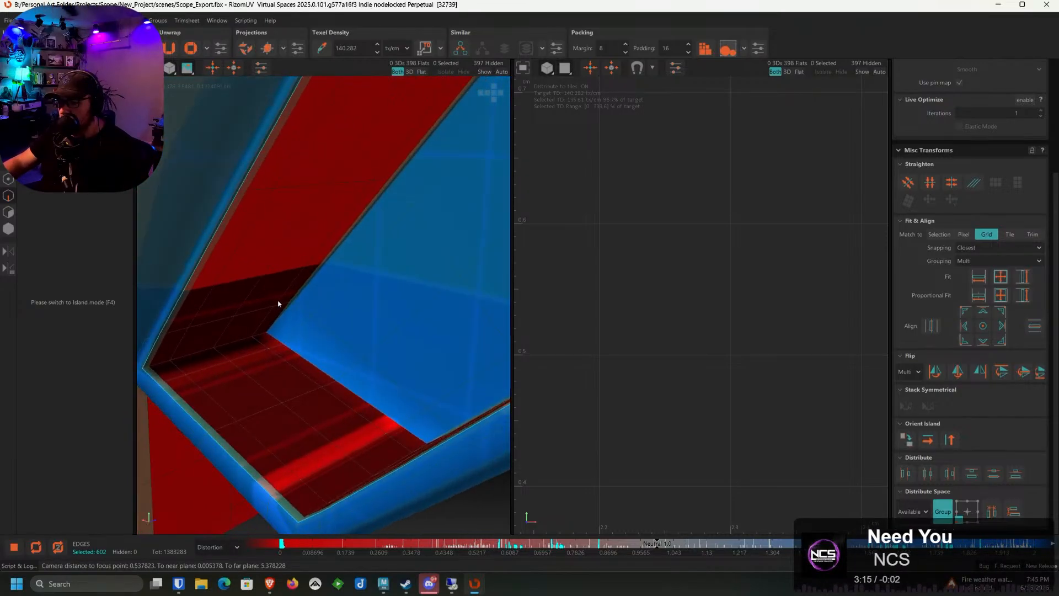
pyautogui.keyDown('ctrl'); pyautogui.click(238, 337); pyautogui.keyUp('ctrl')
pyautogui.keyDown('ctrl'); pyautogui.doubleClick(238, 341); pyautogui.keyUp('ctrl')
pyautogui.keyDown('alt'); pyautogui.moveTo(238, 340); pyautogui.dragTo(331, 281); pyautogui.keyUp('alt')
pyautogui.keyDown('ctrl'); pyautogui.doubleClick(343, 351); pyautogui.keyUp('ctrl')
# Add the rim edge loop of the adjacent recess and the edges across its first wall corner
pyautogui.scroll(-4, 404, 326)
pyautogui.scroll(5, 331, 282)
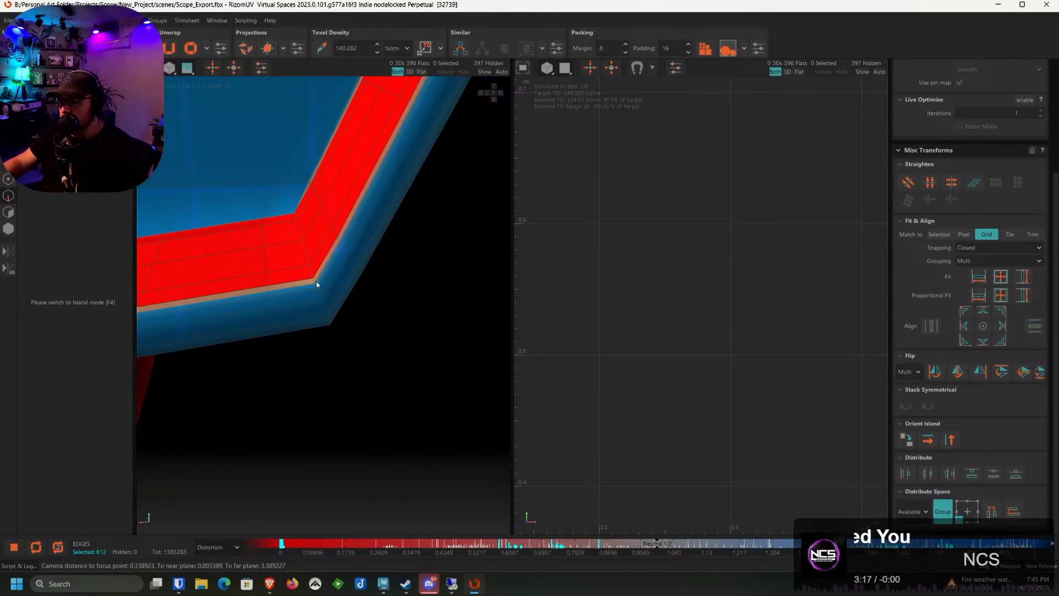
pyautogui.keyDown('ctrl'); pyautogui.doubleClick(316, 283); pyautogui.keyUp('ctrl')
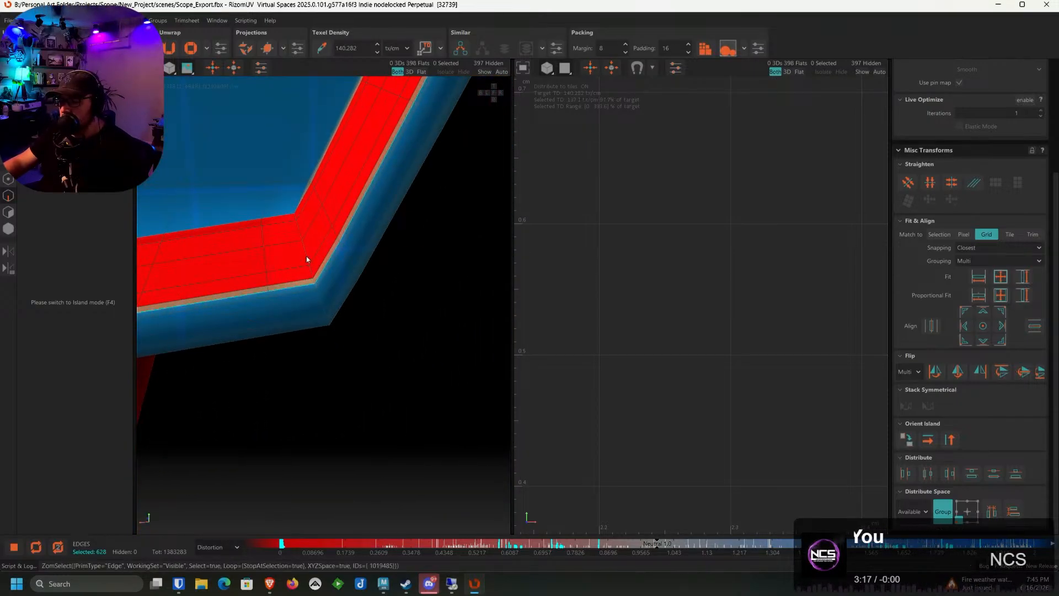
pyautogui.keyDown('ctrl'); pyautogui.doubleClick(297, 226); pyautogui.keyUp('ctrl')
# Add the edges across this recess's remaining three wall corners, including the one below the black marking
pyautogui.keyDown('alt'); pyautogui.moveTo(298, 226); pyautogui.dragTo(299, 253, button='middle'); pyautogui.keyUp('alt')
pyautogui.keyDown('alt'); pyautogui.moveTo(299, 253); pyautogui.dragTo(333, 234); pyautogui.keyUp('alt')
pyautogui.keyDown('alt'); pyautogui.moveTo(333, 234); pyautogui.dragTo(321, 313, button='middle'); pyautogui.keyUp('alt')
pyautogui.keyDown('alt'); pyautogui.moveTo(321, 313); pyautogui.dragTo(403, 286); pyautogui.keyUp('alt')
pyautogui.keyDown('ctrl'); pyautogui.doubleClick(292, 304); pyautogui.keyUp('ctrl')
pyautogui.keyDown('ctrl'); pyautogui.doubleClick(223, 182); pyautogui.keyUp('ctrl')
pyautogui.scroll(3, 365, 349)
pyautogui.keyDown('ctrl'); pyautogui.doubleClick(286, 388); pyautogui.keyUp('ctrl')
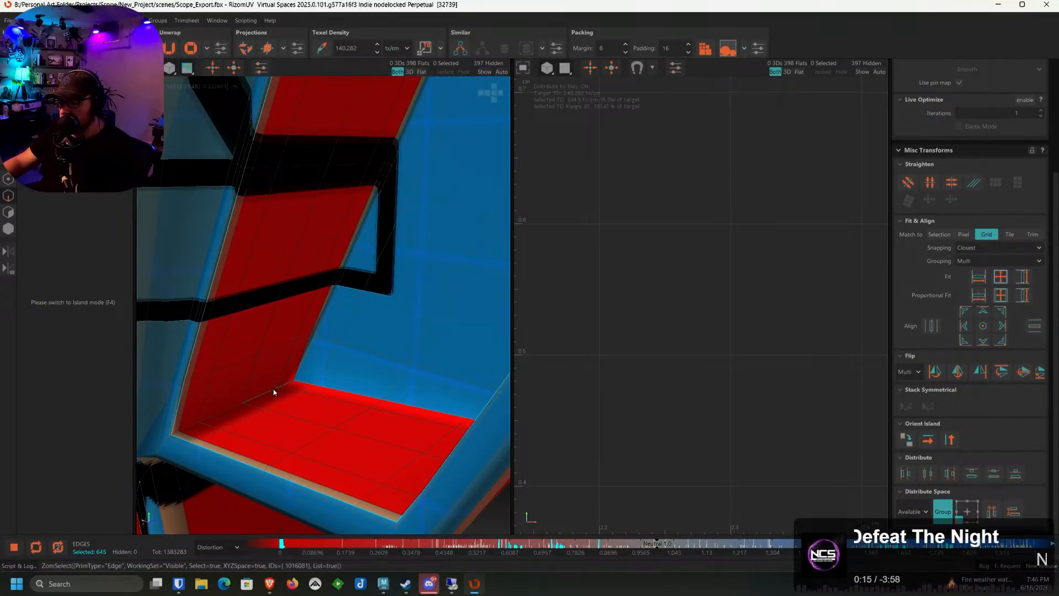
pyautogui.keyDown('ctrl'); pyautogui.doubleClick(274, 392); pyautogui.keyUp('ctrl')
# Add the following recess's rim edge loop and the edges across its first wall corner to the selection
pyautogui.keyDown('alt'); pyautogui.moveTo(275, 390); pyautogui.dragTo(308, 313); pyautogui.keyUp('alt')
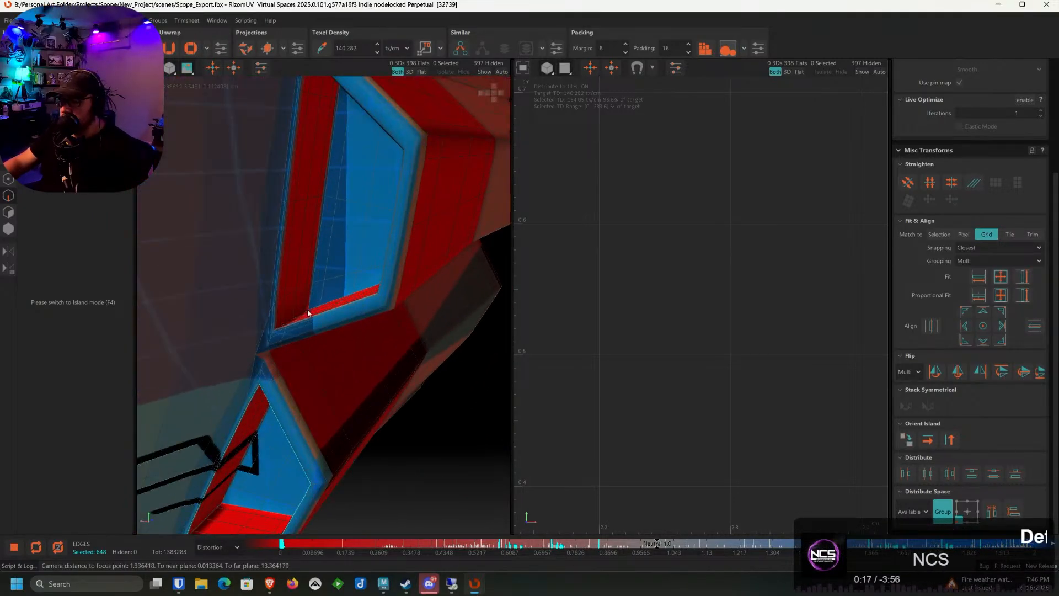
pyautogui.scroll(3, 307, 313)
pyautogui.keyDown('ctrl'); pyautogui.doubleClick(257, 342); pyautogui.keyUp('ctrl')
pyautogui.keyDown('alt'); pyautogui.moveTo(257, 342); pyautogui.dragTo(352, 258); pyautogui.keyUp('alt')
pyautogui.scroll(3, 314, 314)
pyautogui.keyDown('ctrl'); pyautogui.doubleClick(298, 293); pyautogui.keyUp('ctrl')
# Add the edges across this recess's second, third and fourth wall corners to the selection
pyautogui.scroll(3, 336, 290)
pyautogui.keyDown('ctrl'); pyautogui.doubleClick(344, 257); pyautogui.keyUp('ctrl')
pyautogui.scroll(-4, 338, 290)
pyautogui.keyDown('alt'); pyautogui.moveTo(352, 258); pyautogui.dragTo(336, 286, button='middle'); pyautogui.keyUp('alt')
pyautogui.scroll(1, 314, 255)
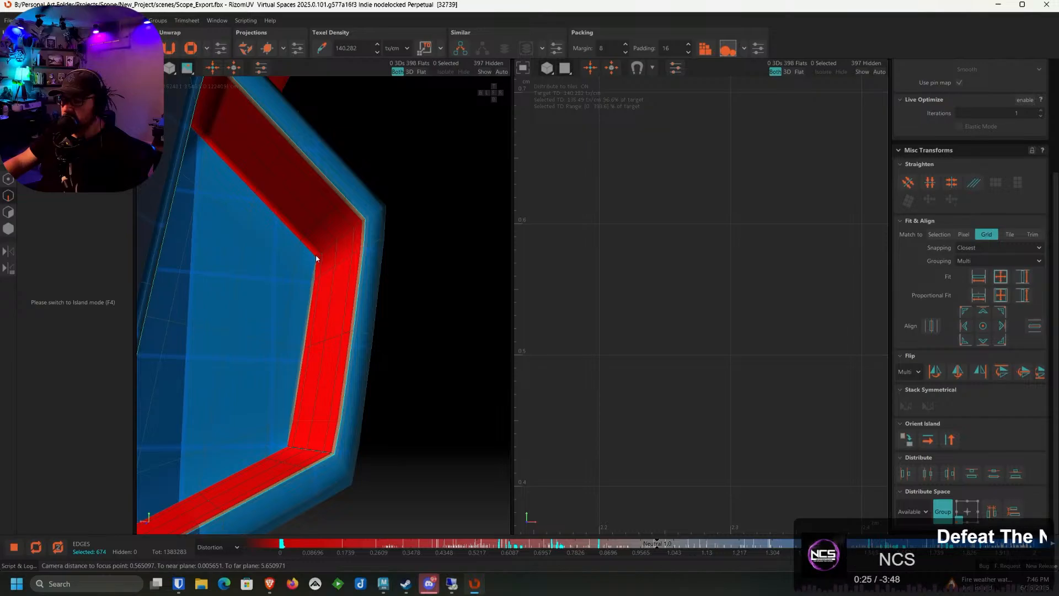
pyautogui.keyDown('ctrl'); pyautogui.doubleClick(324, 252); pyautogui.keyUp('ctrl')
pyautogui.keyDown('alt'); pyautogui.moveTo(335, 259); pyautogui.dragTo(288, 374); pyautogui.keyUp('alt')
pyautogui.scroll(1, 231, 186)
pyautogui.keyDown('ctrl'); pyautogui.doubleClick(237, 174); pyautogui.keyUp('ctrl')
# Add the rim edge loop of the next recess along the knob and the edges across its first wall corner
pyautogui.scroll(-4, 217, 182)
pyautogui.scroll(4, 288, 373)
pyautogui.scroll(3, 216, 201)
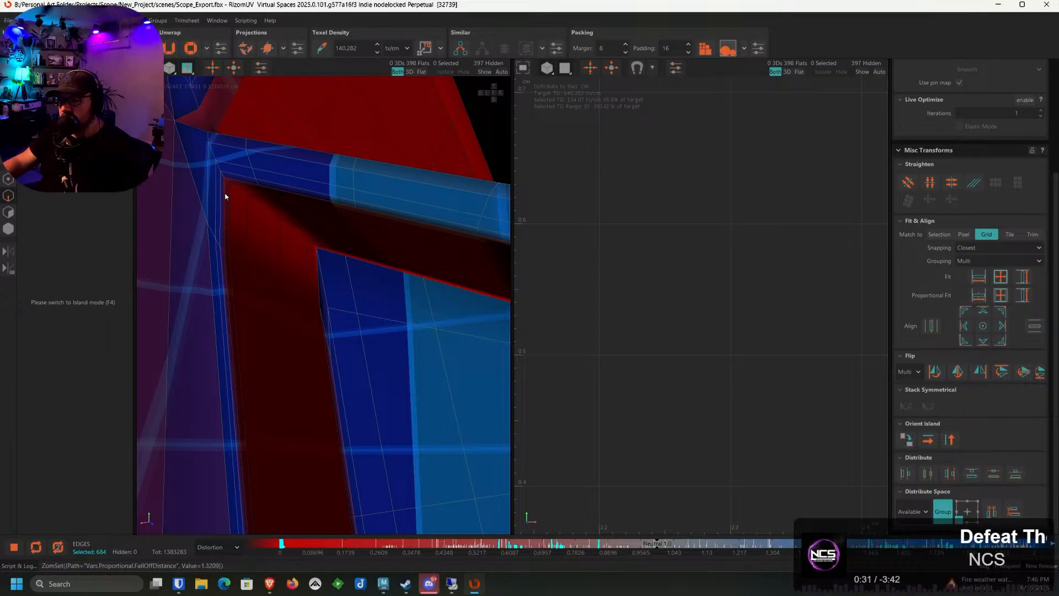
pyautogui.keyDown('ctrl'); pyautogui.doubleClick(225, 196); pyautogui.keyUp('ctrl')
pyautogui.keyDown('alt'); pyautogui.moveTo(323, 254); pyautogui.dragTo(293, 447); pyautogui.keyUp('alt')
pyautogui.keyDown('ctrl'); pyautogui.doubleClick(298, 238); pyautogui.keyUp('ctrl')
# Add the edges across this recess's second wall corner to the selection
pyautogui.keyDown('alt'); pyautogui.moveTo(293, 447); pyautogui.dragTo(310, 371, button='middle'); pyautogui.keyUp('alt')
pyautogui.keyDown('alt'); pyautogui.moveTo(310, 371); pyautogui.dragTo(436, 364); pyautogui.keyUp('alt')
pyautogui.keyDown('ctrl'); pyautogui.doubleClick(324, 372); pyautogui.keyUp('ctrl')
pyautogui.keyDown('alt'); pyautogui.moveTo(435, 364); pyautogui.dragTo(348, 396, button='middle'); pyautogui.keyUp('alt')
pyautogui.keyDown('alt'); pyautogui.moveTo(268, 386); pyautogui.dragTo(195, 394); pyautogui.keyUp('alt')
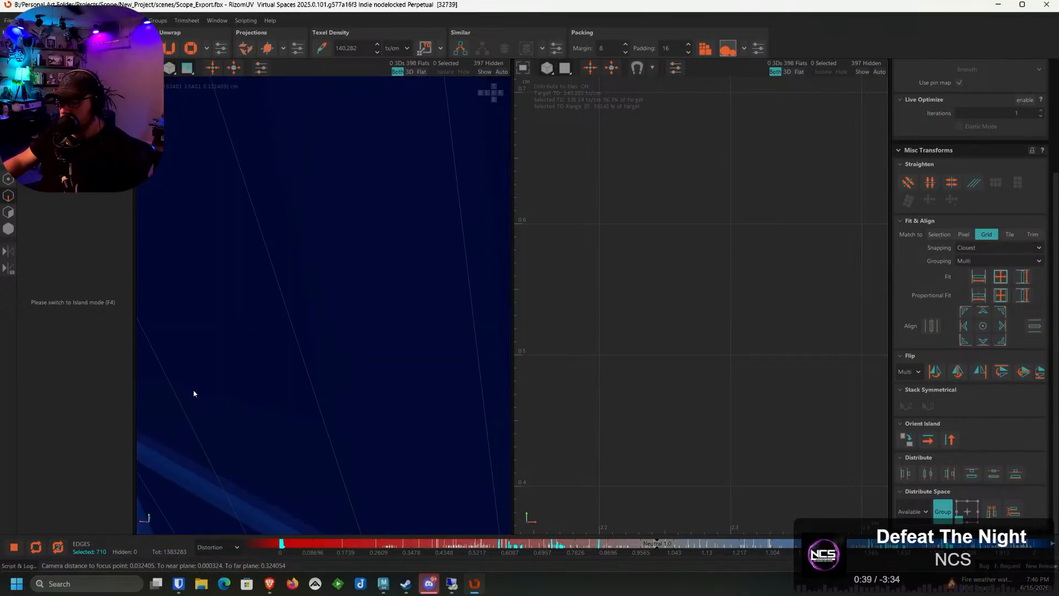
# Add the edges across this recess's remaining wall corners to the selection and cut along all selected edges
pyautogui.keyDown('alt'); pyautogui.moveTo(195, 394); pyautogui.dragTo(300, 409, button='right'); pyautogui.keyUp('alt')
pyautogui.keyDown('alt'); pyautogui.moveTo(300, 409); pyautogui.dragTo(307, 339); pyautogui.keyUp('alt')
pyautogui.keyDown('alt'); pyautogui.moveTo(307, 339); pyautogui.dragTo(349, 327, button='right'); pyautogui.keyUp('alt')
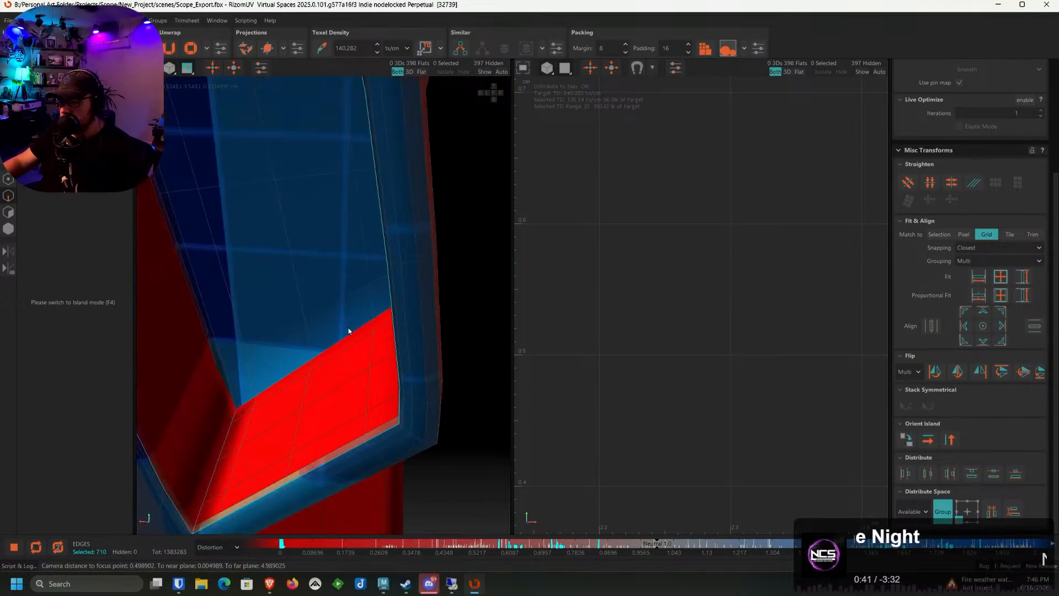
pyautogui.keyDown('alt'); pyautogui.moveTo(349, 328); pyautogui.dragTo(401, 306); pyautogui.keyUp('alt')
pyautogui.keyDown('ctrl'); pyautogui.click(402, 301); pyautogui.keyUp('ctrl')
pyautogui.keyDown('alt'); pyautogui.moveTo(421, 343); pyautogui.dragTo(276, 239); pyautogui.keyUp('alt')
pyautogui.keyDown('ctrl'); pyautogui.doubleClick(309, 199); pyautogui.keyUp('ctrl')
pyautogui.keyDown('alt'); pyautogui.moveTo(276, 238); pyautogui.dragTo(388, 280, button='right'); pyautogui.keyUp('alt')
pyautogui.keyDown('alt'); pyautogui.moveTo(388, 281); pyautogui.dragTo(434, 299, button='middle'); pyautogui.keyUp('alt')
pyautogui.press('c')
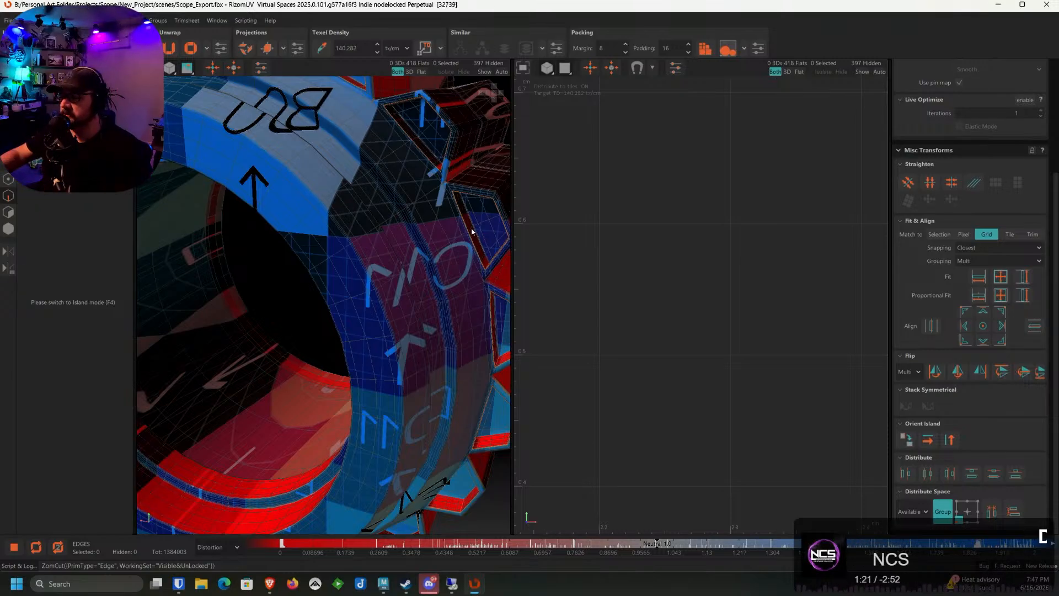
# Select the edge loop running around the knob's shoulder beside the rib ends, on the end with the protruding collar
pyautogui.scroll(-5, 472, 231)
pyautogui.scroll(10, 331, 206)
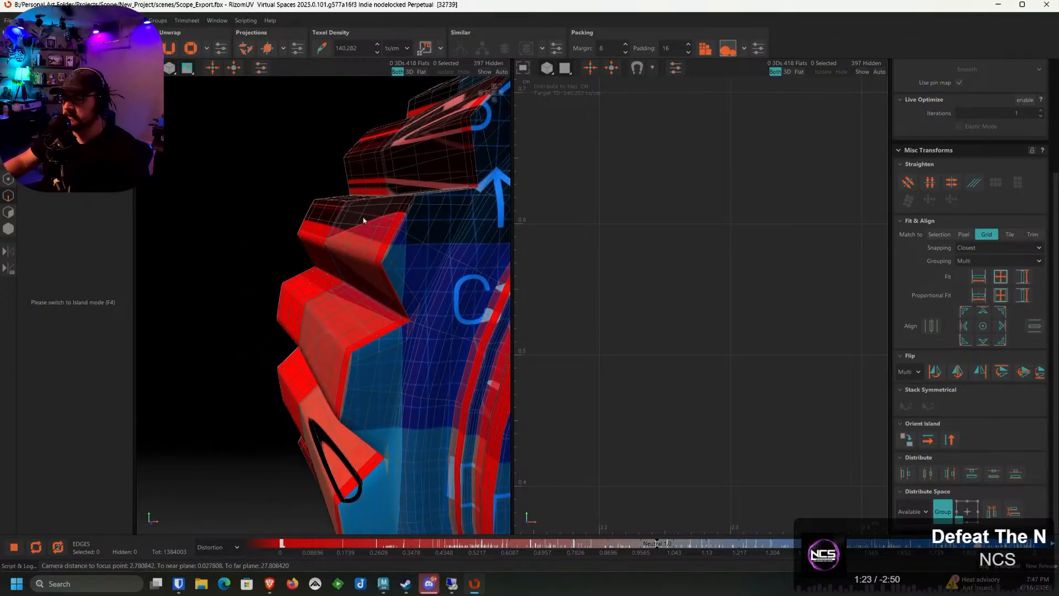
pyautogui.keyDown('alt'); pyautogui.moveTo(364, 221); pyautogui.dragTo(300, 219); pyautogui.keyUp('alt')
pyautogui.scroll(4, 396, 324)
pyautogui.click(341, 322)
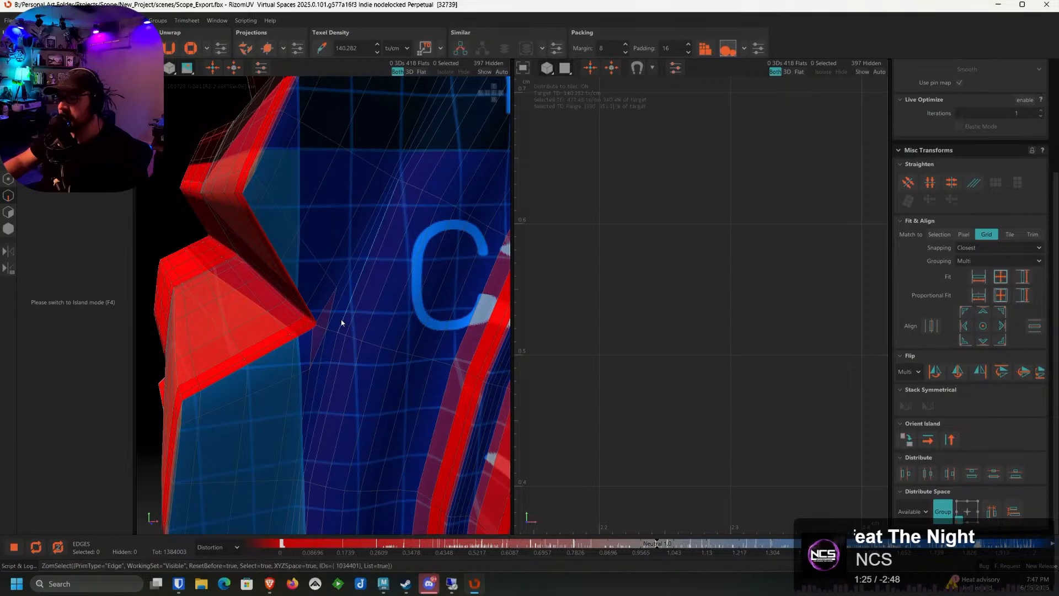
pyautogui.doubleClick(341, 322)
pyautogui.doubleClick(335, 322)
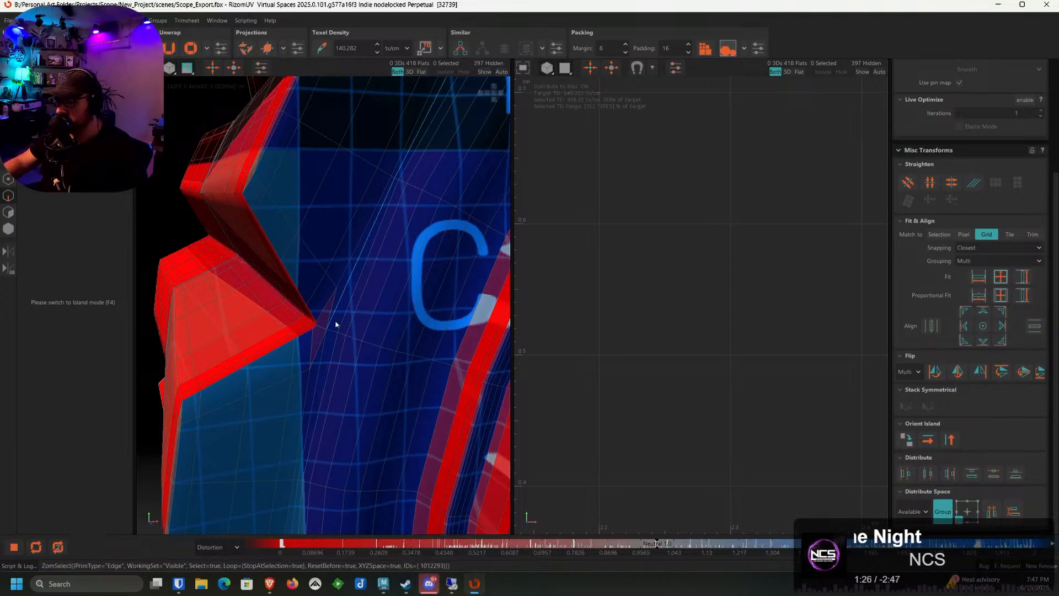
pyautogui.doubleClick(334, 350)
pyautogui.scroll(-6, 339, 347)
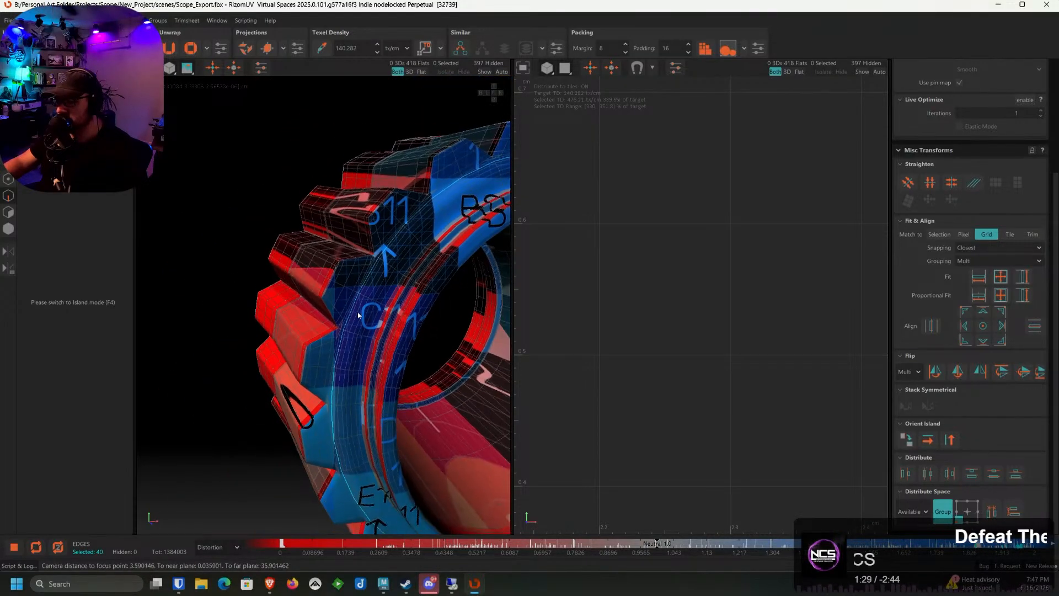
# Add the matching edge loop around the shoulder on the knob's opposite, recessed end to the selection
pyautogui.keyDown('alt'); pyautogui.moveTo(358, 313); pyautogui.dragTo(445, 273); pyautogui.keyUp('alt')
pyautogui.scroll(5, 315, 265)
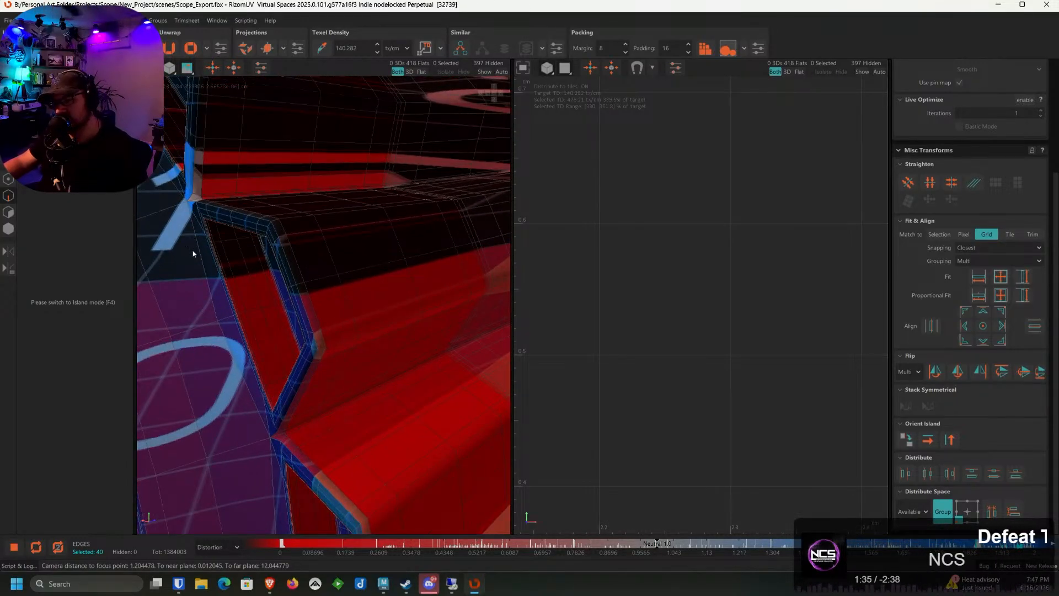
pyautogui.keyDown('alt'); pyautogui.moveTo(193, 253); pyautogui.dragTo(232, 257, button='middle'); pyautogui.keyUp('alt')
pyautogui.keyDown('ctrl'); pyautogui.doubleClick(217, 261); pyautogui.keyUp('ctrl')
pyautogui.scroll(-3, 220, 265)
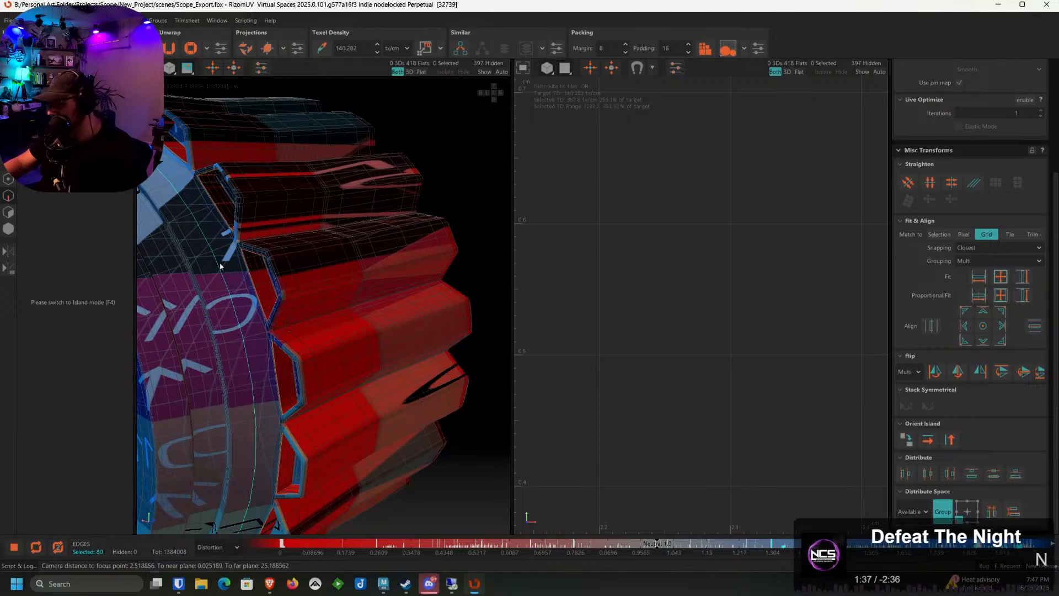
# Add the edge run along one valley between two ribs, joining the shoulder loops, and cut along the selected edges
pyautogui.scroll(2, 218, 267)
pyautogui.keyDown('ctrl'); pyautogui.click(234, 246); pyautogui.keyUp('ctrl')
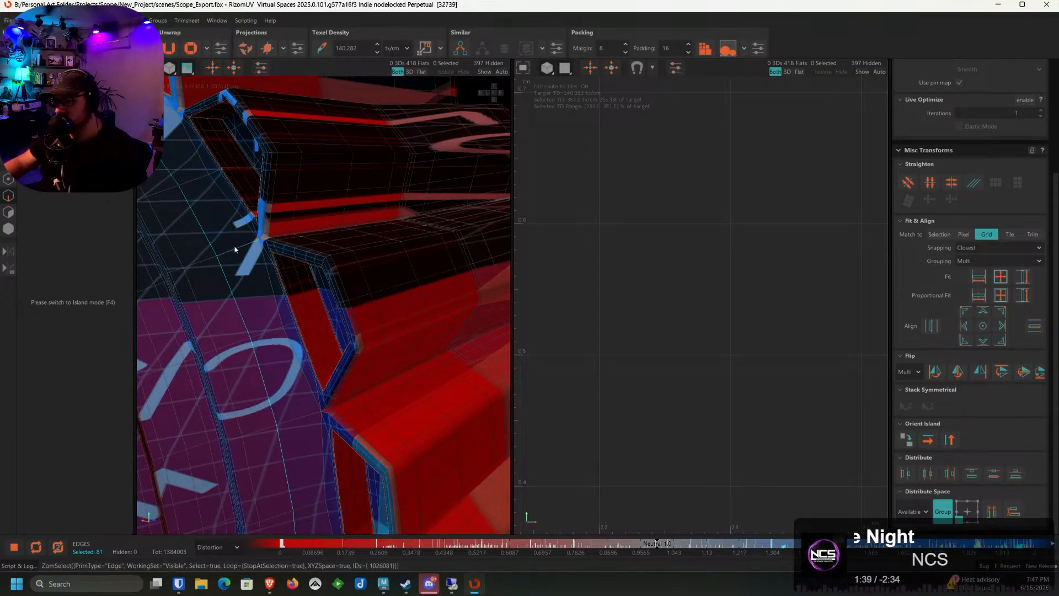
pyautogui.scroll(6, 295, 251)
pyautogui.keyDown('ctrl'); pyautogui.doubleClick(212, 219); pyautogui.keyUp('ctrl')
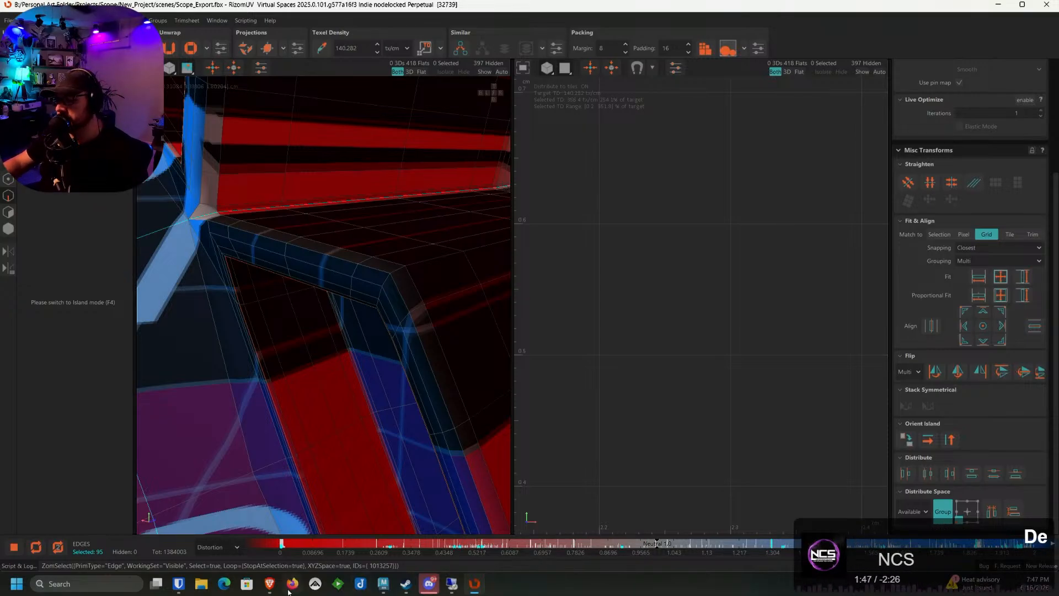
pyautogui.click(270, 588)
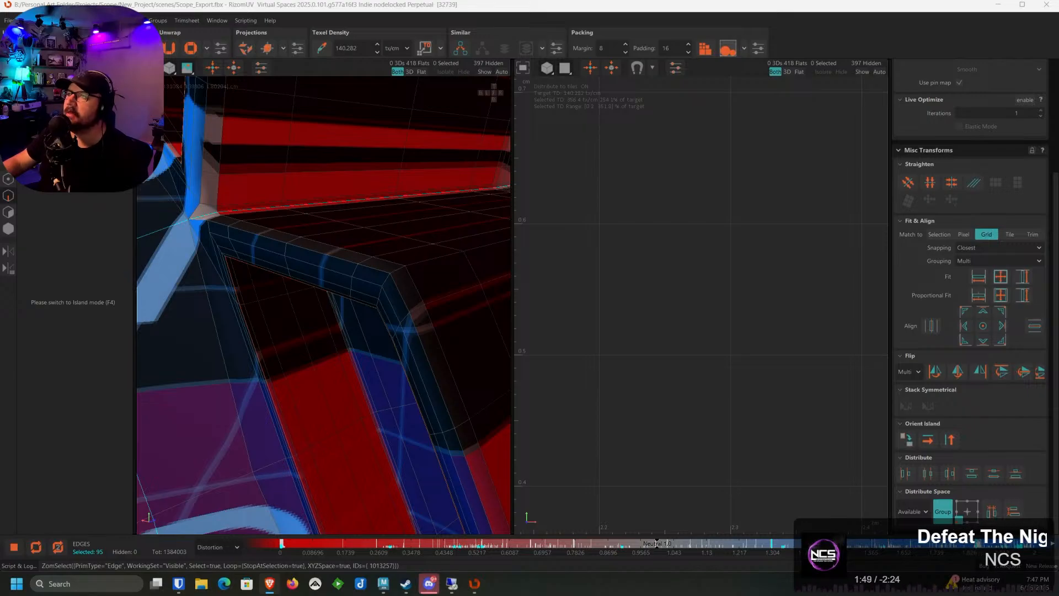
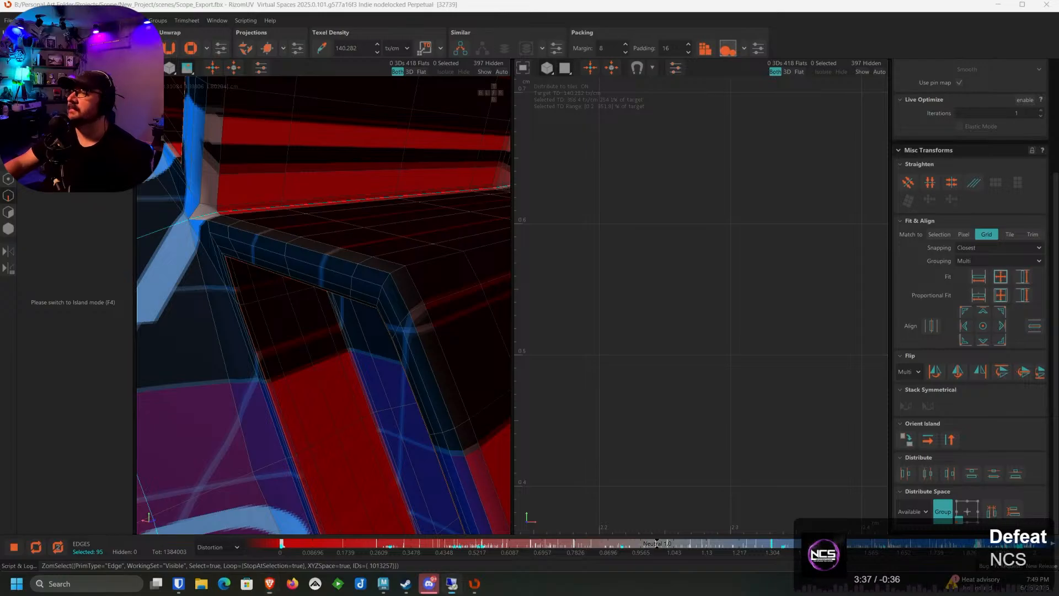
pyautogui.scroll(-8, 364, 375)
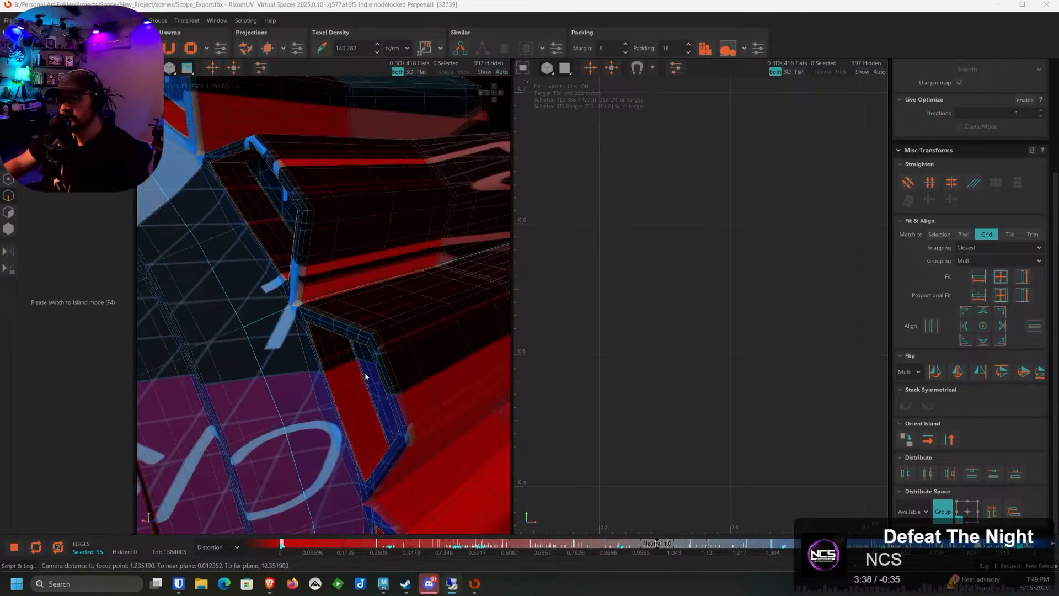
pyautogui.keyDown('alt'); pyautogui.moveTo(325, 390); pyautogui.dragTo(278, 336, button='middle'); pyautogui.keyUp('alt')
pyautogui.press('c')
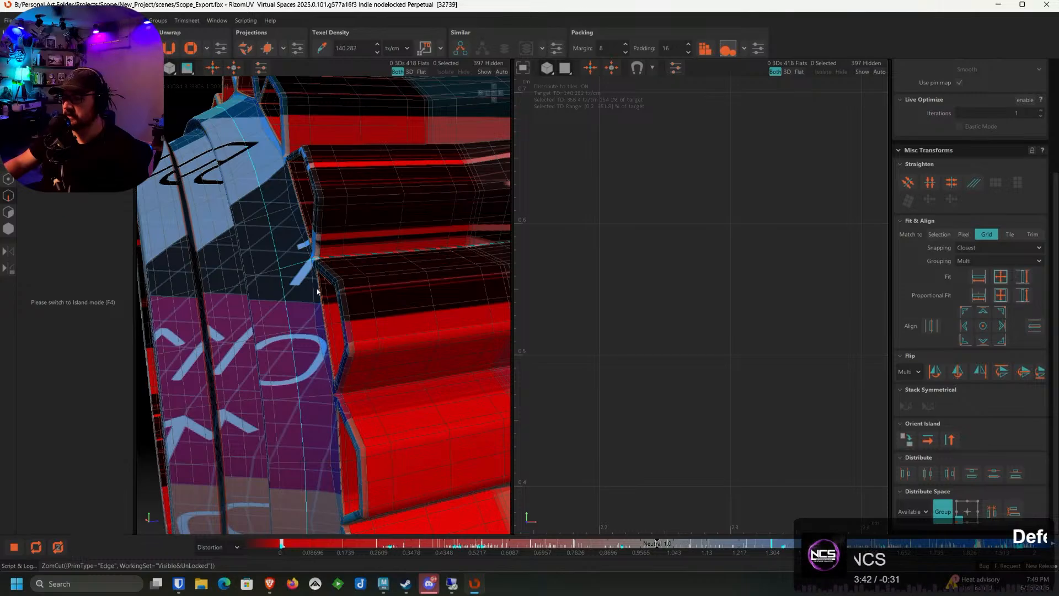
# Select the edge loops bordering the circumferential grooves and steps on the knob's recessed end
pyautogui.keyDown('alt'); pyautogui.moveTo(259, 289); pyautogui.dragTo(326, 298); pyautogui.keyUp('alt')
pyautogui.scroll(-4, 327, 298)
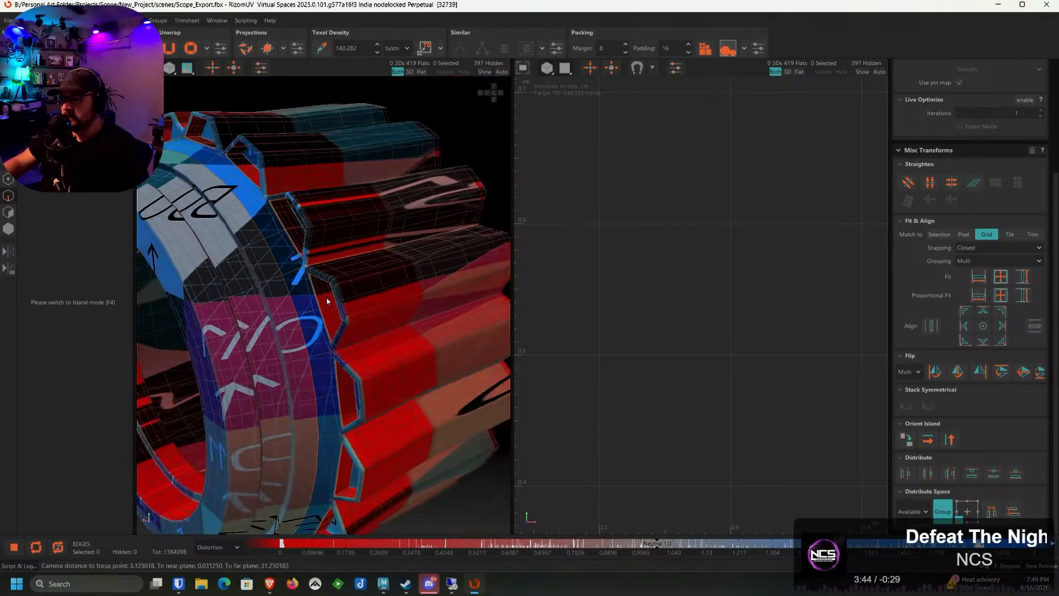
pyautogui.scroll(4, 201, 298)
pyautogui.scroll(5, 263, 285)
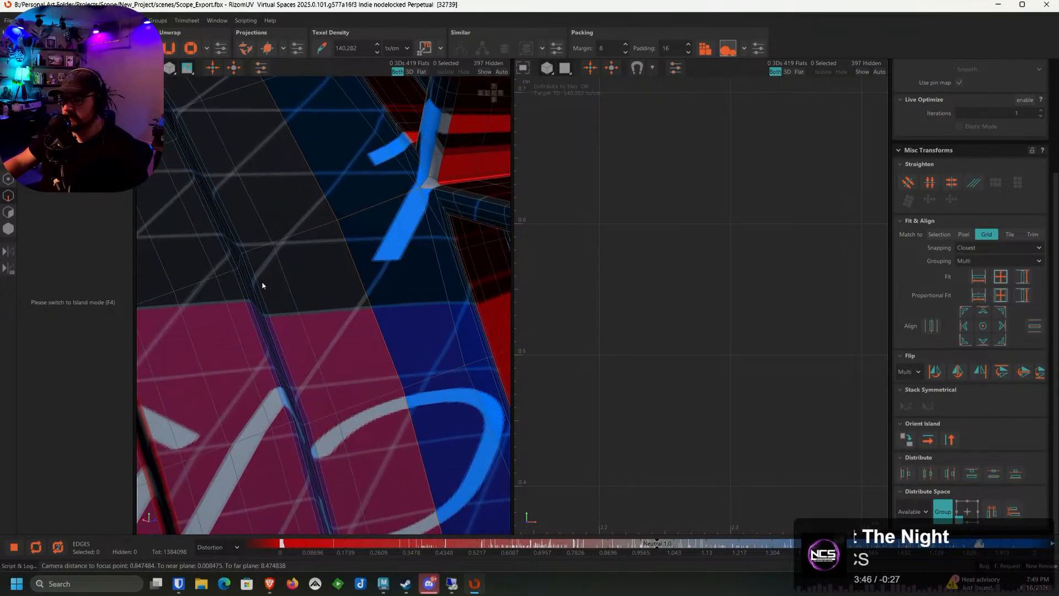
pyautogui.keyDown('alt'); pyautogui.moveTo(254, 280); pyautogui.dragTo(420, 278); pyautogui.keyUp('alt')
pyautogui.doubleClick(404, 279)
pyautogui.keyDown('shift'); pyautogui.doubleClick(276, 279); pyautogui.keyUp('shift')
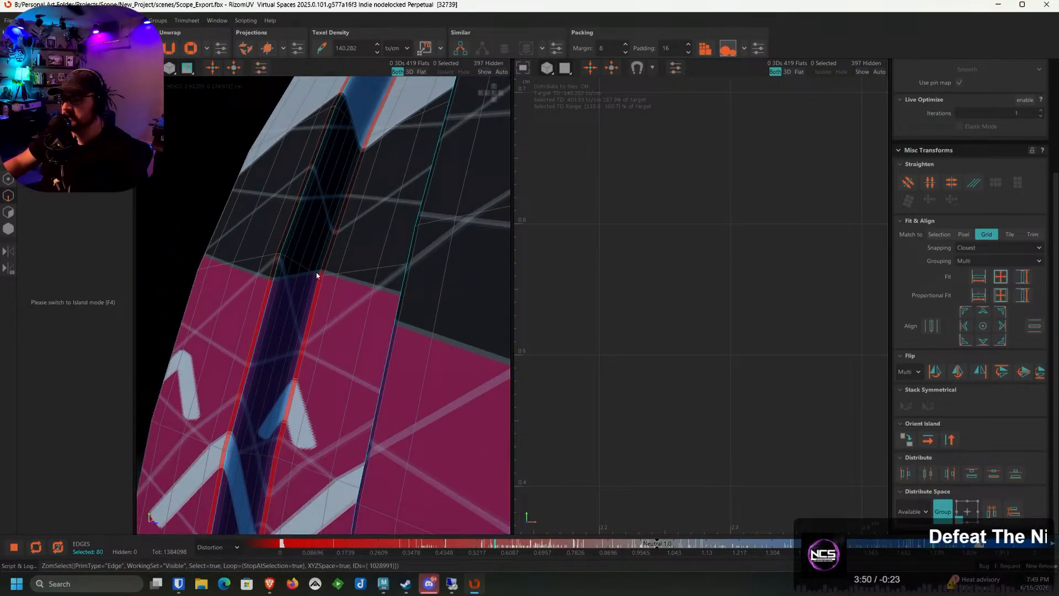
pyautogui.keyDown('alt'); pyautogui.moveTo(344, 275); pyautogui.dragTo(302, 329); pyautogui.keyUp('alt')
pyautogui.keyDown('shift'); pyautogui.doubleClick(357, 274); pyautogui.keyUp('shift')
pyautogui.keyDown('shift'); pyautogui.doubleClick(259, 314); pyautogui.keyUp('shift')
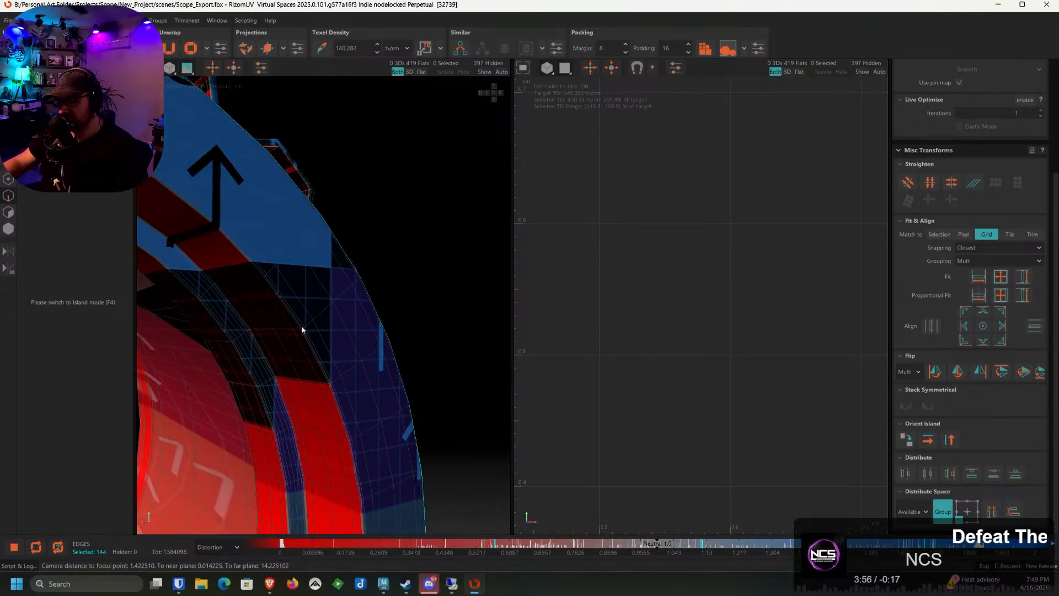
pyautogui.scroll(-5, 302, 330)
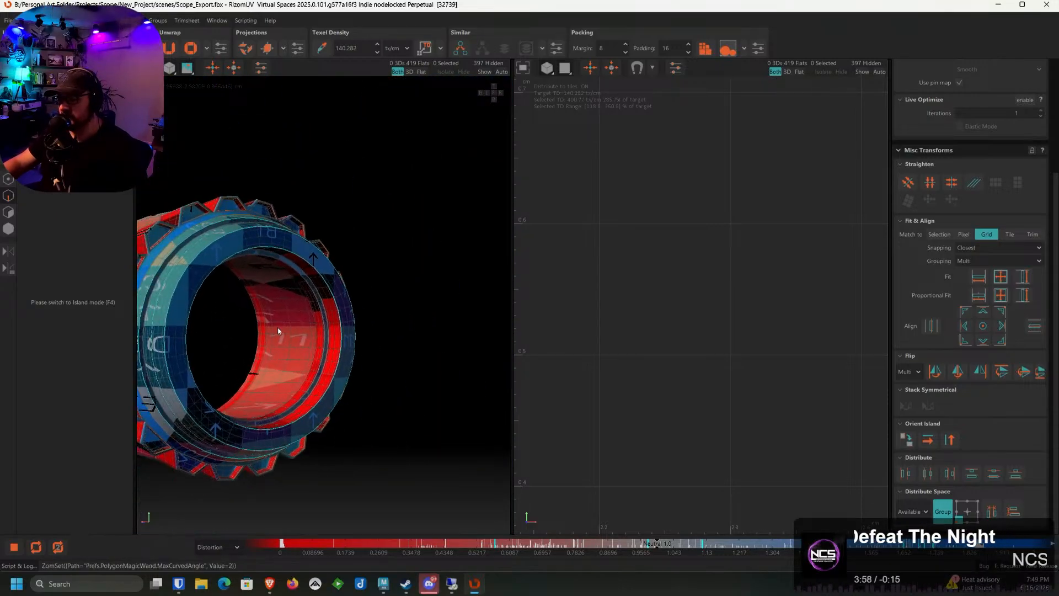
pyautogui.scroll(5, 322, 317)
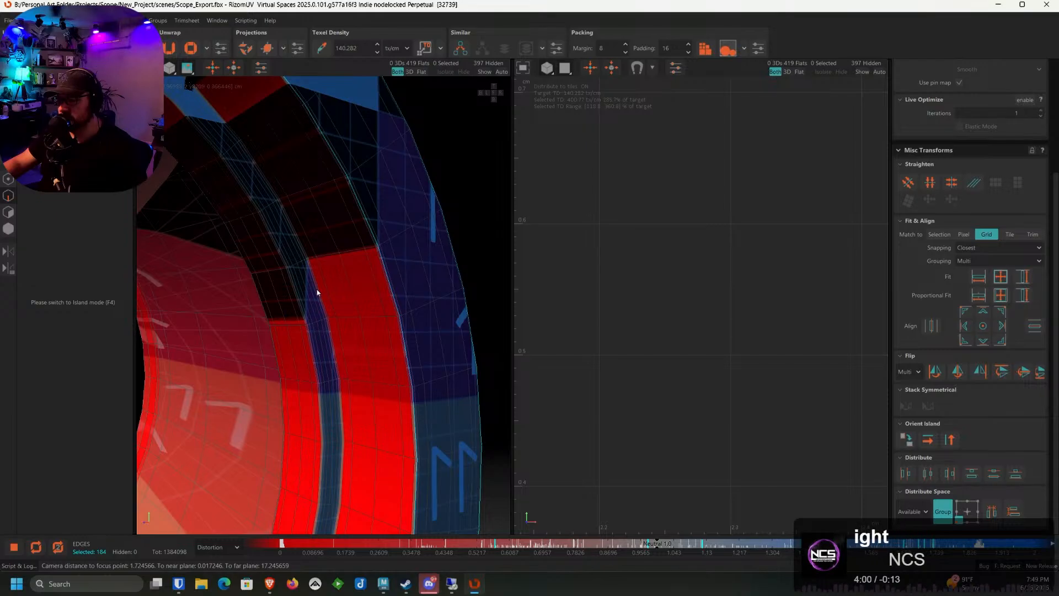
# Add the edge loops along the ring-shaped bands beside the knob's opening and the edges crossing those bands to the selection
pyautogui.keyDown('ctrl'); pyautogui.doubleClick(318, 292); pyautogui.keyUp('ctrl')
pyautogui.keyDown('alt'); pyautogui.moveTo(308, 300); pyautogui.dragTo(413, 300); pyautogui.keyUp('alt')
pyautogui.keyDown('ctrl'); pyautogui.click(239, 266); pyautogui.keyUp('ctrl')
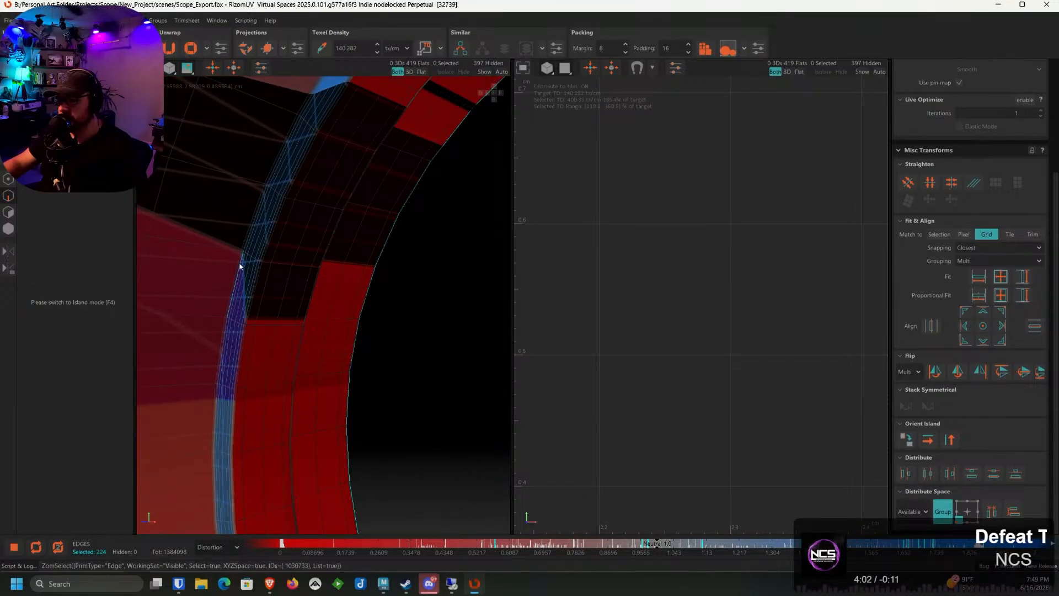
pyautogui.keyDown('ctrl'); pyautogui.doubleClick(240, 266); pyautogui.keyUp('ctrl')
pyautogui.keyDown('alt'); pyautogui.moveTo(374, 267); pyautogui.dragTo(293, 275); pyautogui.keyUp('alt')
pyautogui.keyDown('ctrl'); pyautogui.doubleClick(342, 271); pyautogui.keyUp('ctrl')
pyautogui.keyDown('ctrl'); pyautogui.doubleClick(265, 279); pyautogui.keyUp('ctrl')
pyautogui.keyDown('ctrl'); pyautogui.doubleClick(293, 275); pyautogui.keyUp('ctrl')
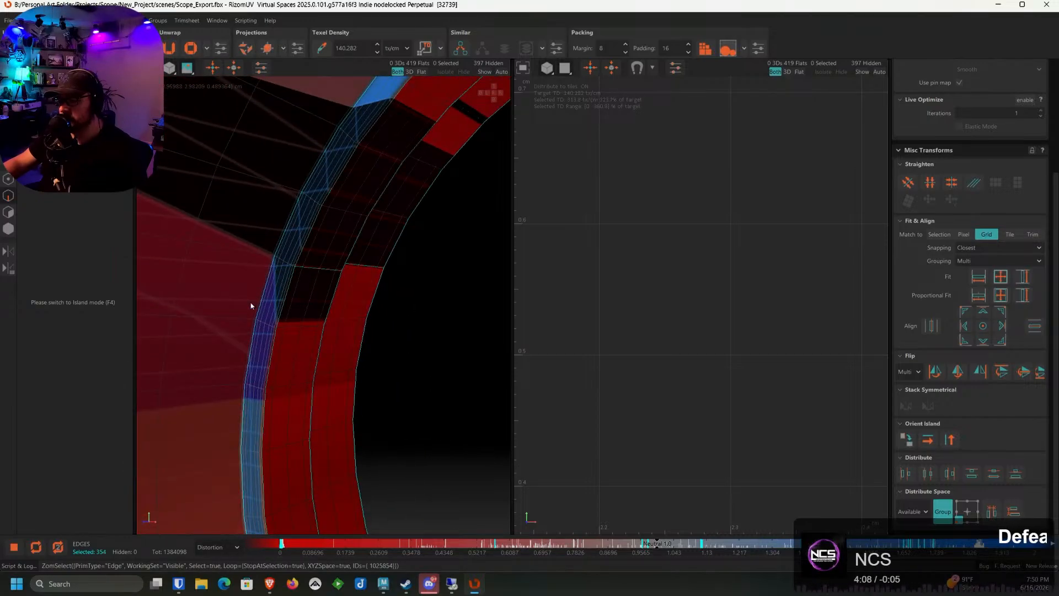
# Add the edge loop beside the knob's inner rim and another loop around the end collar to the selection
pyautogui.keyDown('alt'); pyautogui.moveTo(251, 303); pyautogui.dragTo(373, 321); pyautogui.keyUp('alt')
pyautogui.scroll(5, 243, 285)
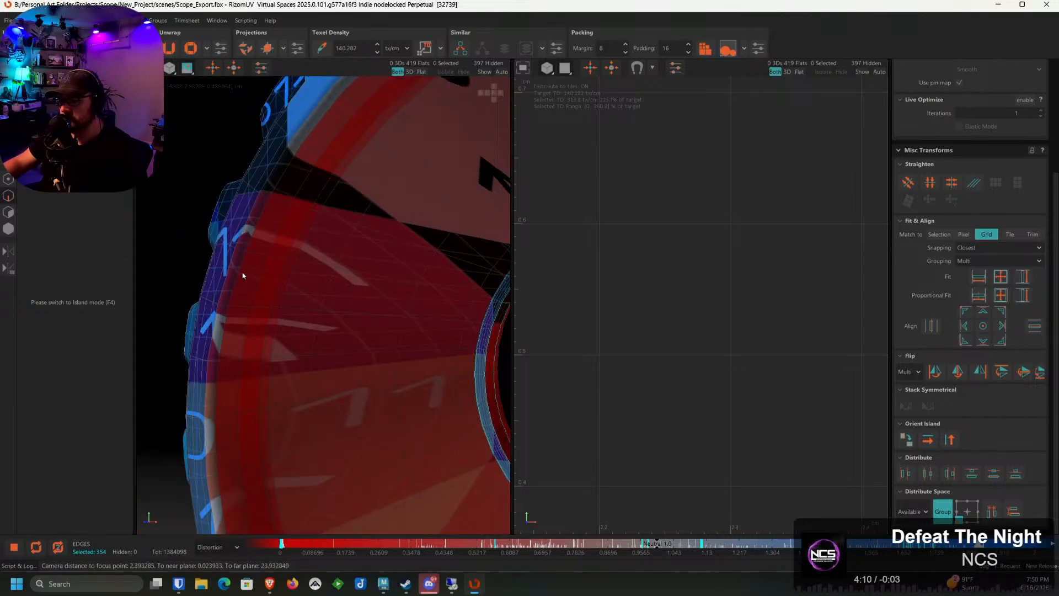
pyautogui.keyDown('ctrl'); pyautogui.doubleClick(243, 276); pyautogui.keyUp('ctrl')
pyautogui.keyDown('alt'); pyautogui.moveTo(243, 276); pyautogui.dragTo(377, 287); pyautogui.keyUp('alt')
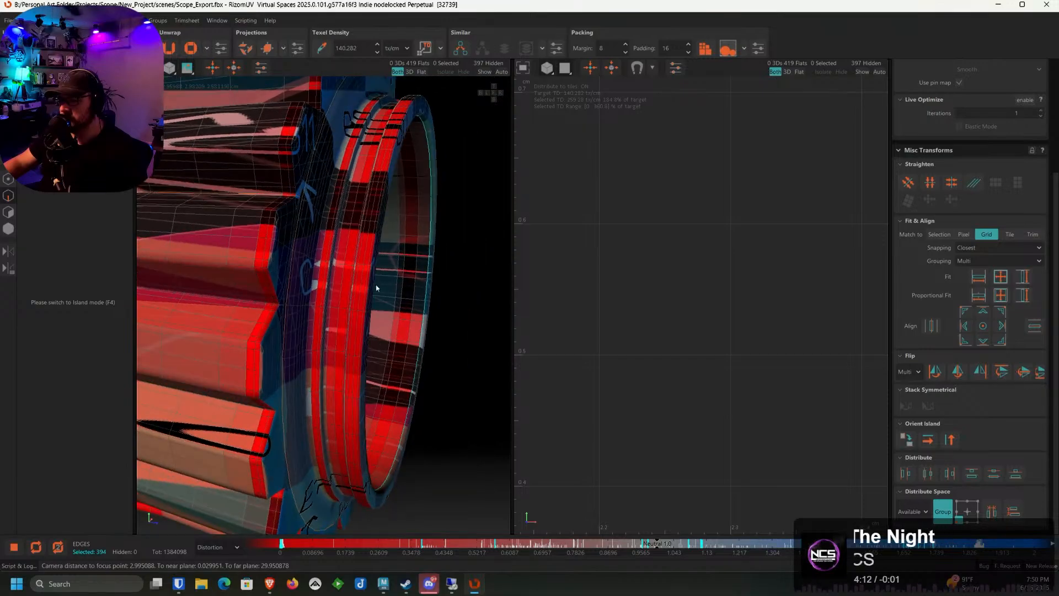
pyautogui.scroll(4, 377, 287)
pyautogui.keyDown('ctrl'); pyautogui.click(351, 270); pyautogui.keyUp('ctrl')
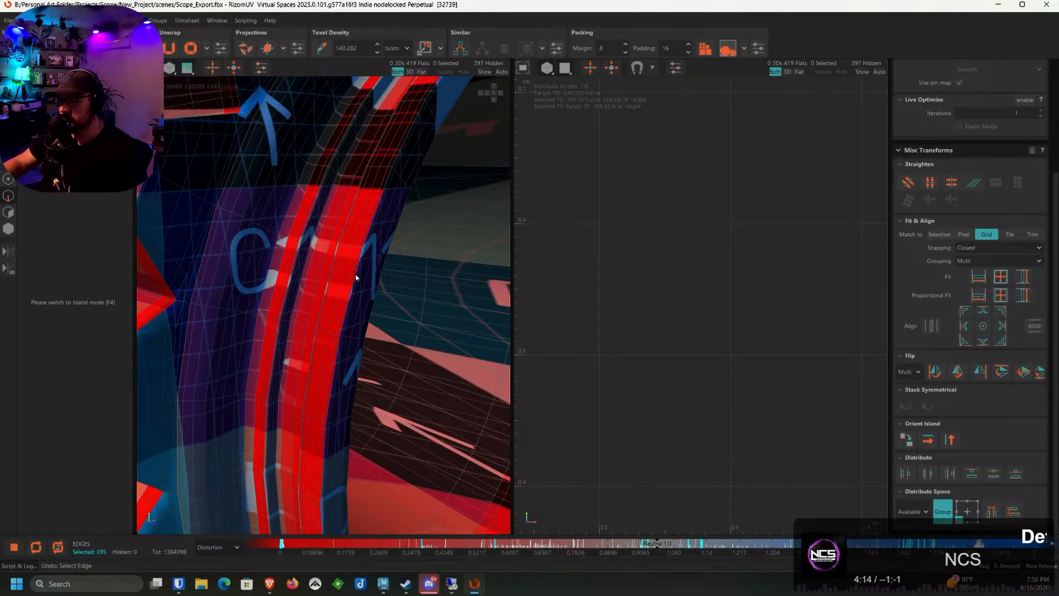
pyautogui.keyDown('ctrl'); pyautogui.doubleClick(338, 284); pyautogui.keyUp('ctrl')
# Add the edge loop along the collar's narrow groove and the seam edges crossing the collar bands to the selection
pyautogui.scroll(5, 329, 288)
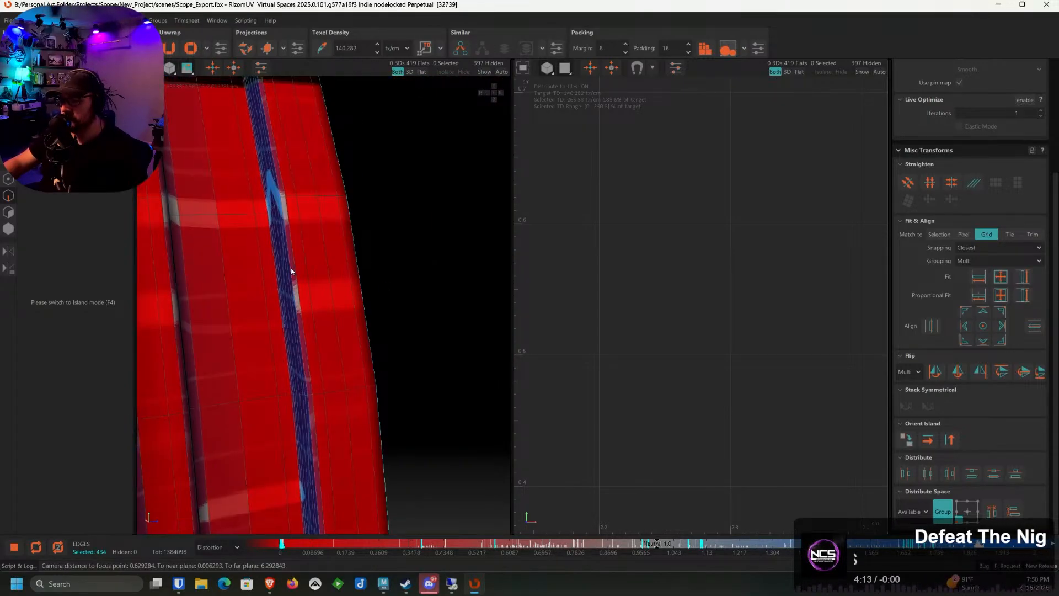
pyautogui.keyDown('ctrl'); pyautogui.doubleClick(292, 271); pyautogui.keyUp('ctrl')
pyautogui.keyDown('alt'); pyautogui.moveTo(290, 273); pyautogui.dragTo(167, 257); pyautogui.keyUp('alt')
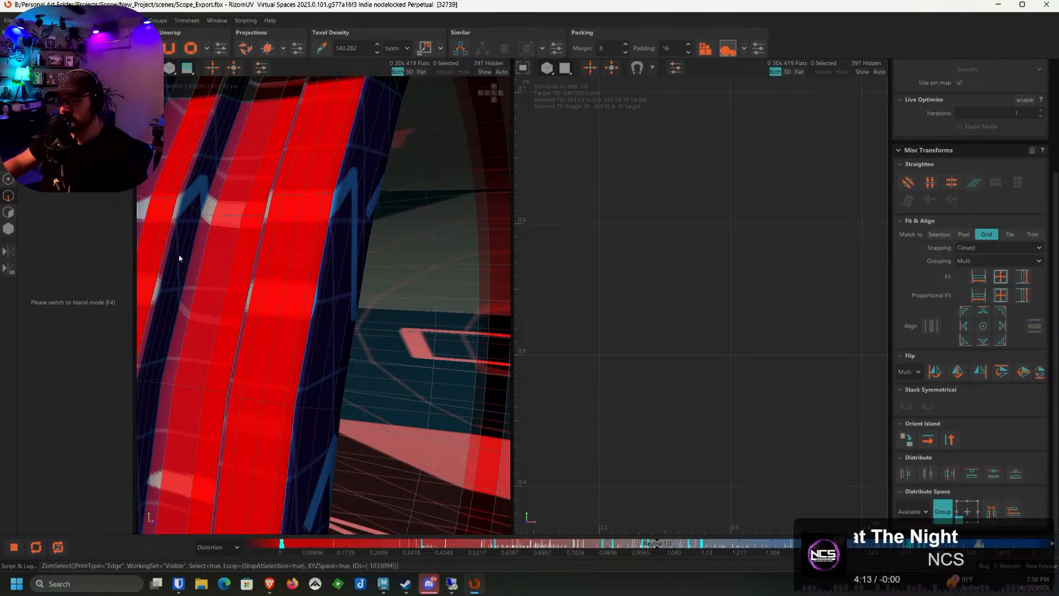
pyautogui.keyDown('ctrl'); pyautogui.doubleClick(205, 217); pyautogui.keyUp('ctrl')
pyautogui.keyDown('alt'); pyautogui.moveTo(206, 220); pyautogui.dragTo(348, 264, button='middle'); pyautogui.keyUp('alt')
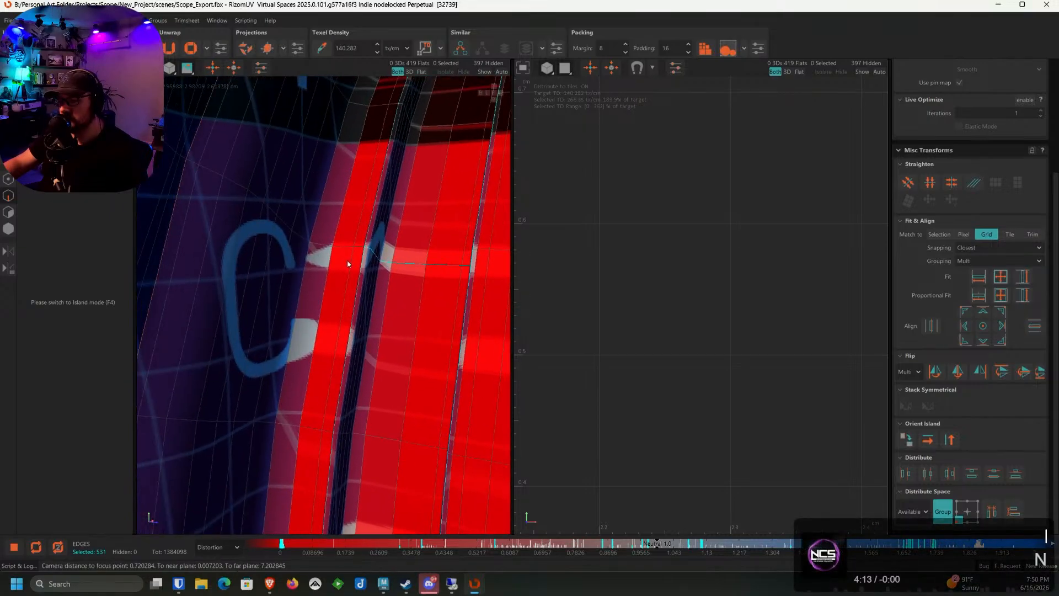
pyautogui.keyDown('alt'); pyautogui.moveTo(348, 264); pyautogui.dragTo(323, 267); pyautogui.keyUp('alt')
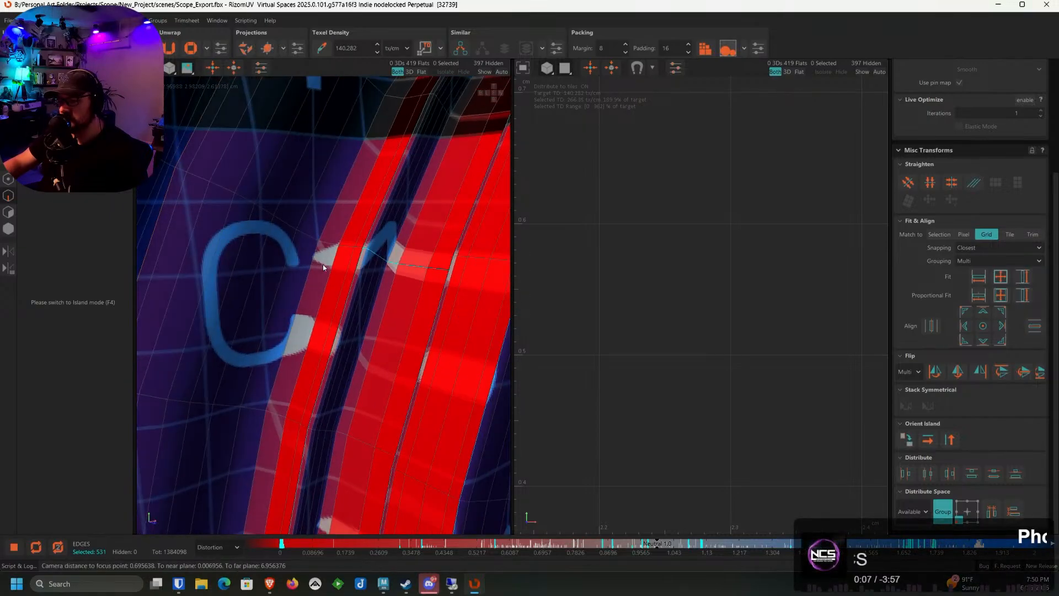
pyautogui.keyDown('ctrl'); pyautogui.doubleClick(364, 262); pyautogui.keyUp('ctrl')
pyautogui.keyDown('ctrl'); pyautogui.doubleClick(407, 267); pyautogui.keyUp('ctrl')
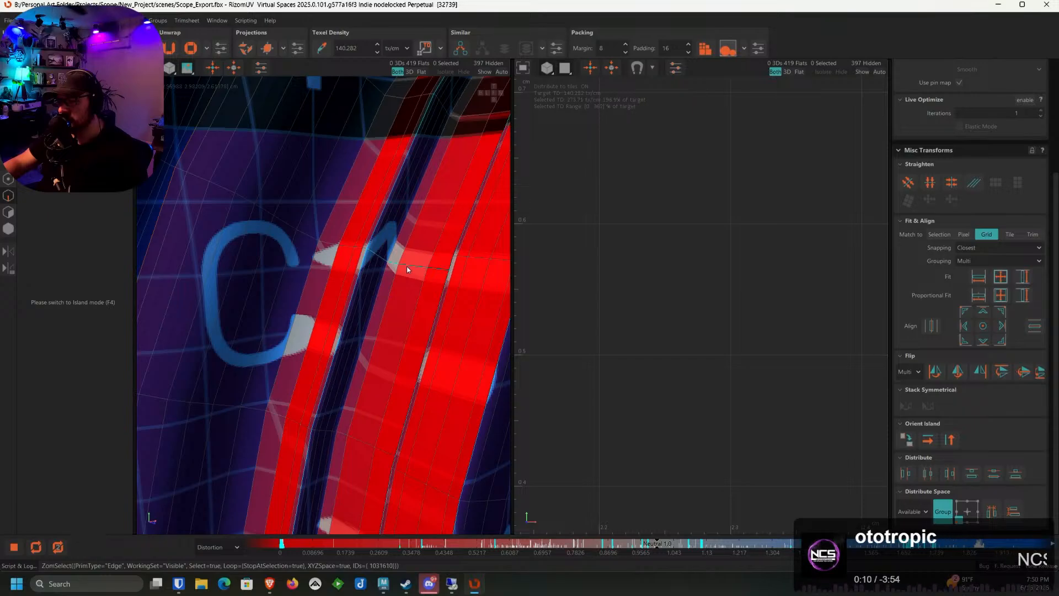
# Cut the knob along the selected loops and cross edges of its collar and end rings
pyautogui.scroll(-4, 339, 261)
pyautogui.scroll(-4, 338, 260)
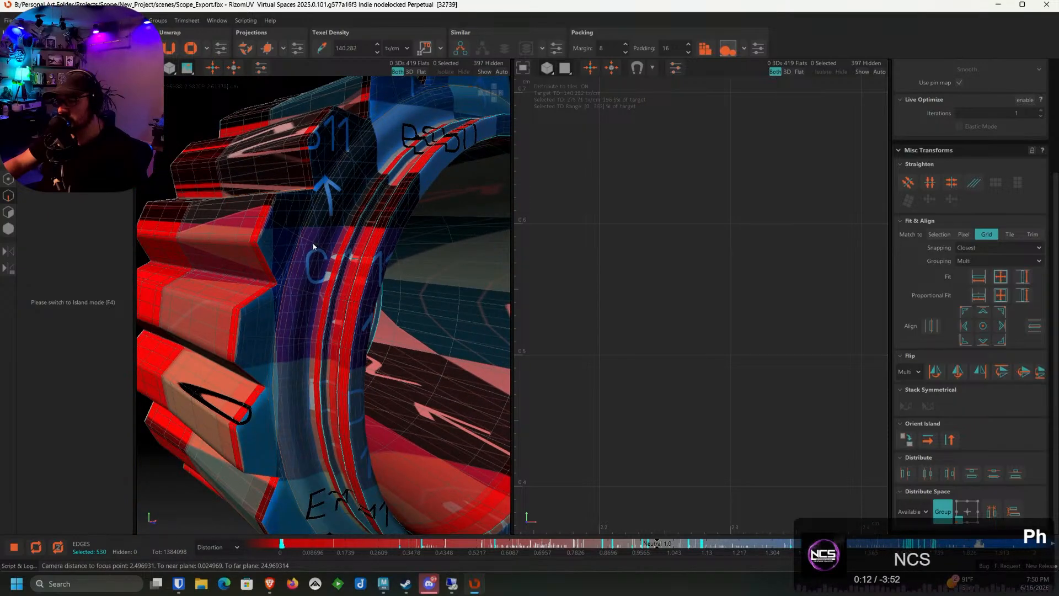
pyautogui.keyDown('alt'); pyautogui.moveTo(314, 247); pyautogui.dragTo(374, 255); pyautogui.keyUp('alt')
pyautogui.keyDown('alt'); pyautogui.moveTo(343, 258); pyautogui.dragTo(377, 270, button='middle'); pyautogui.keyUp('alt')
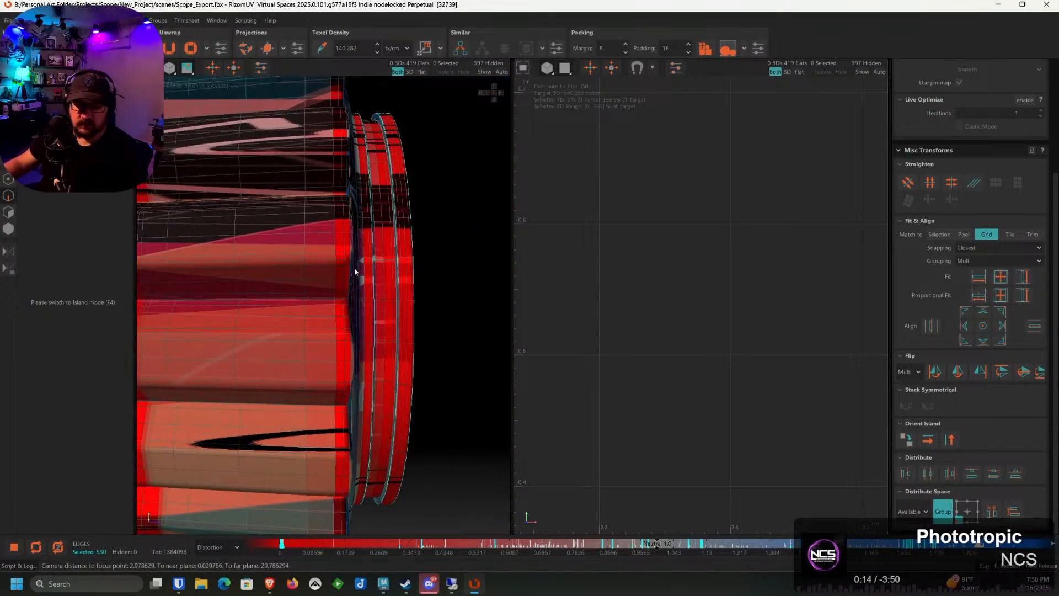
pyautogui.press('c')
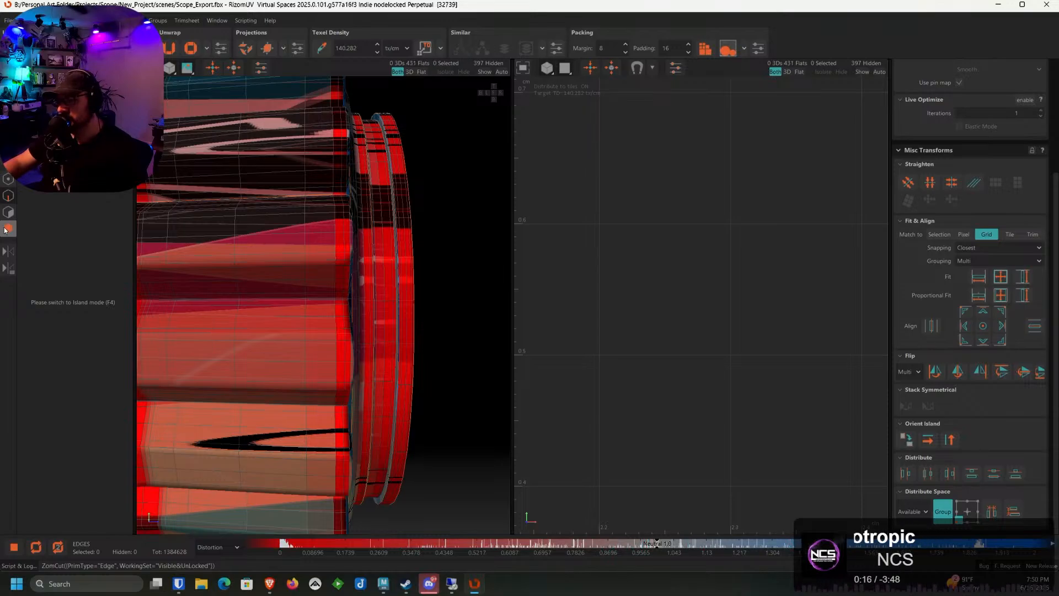
# Switch to island selection, select the knob's islands and unfold them
pyautogui.press('F4')
pyautogui.click(322, 237)
pyautogui.scroll(-5, 728, 309)
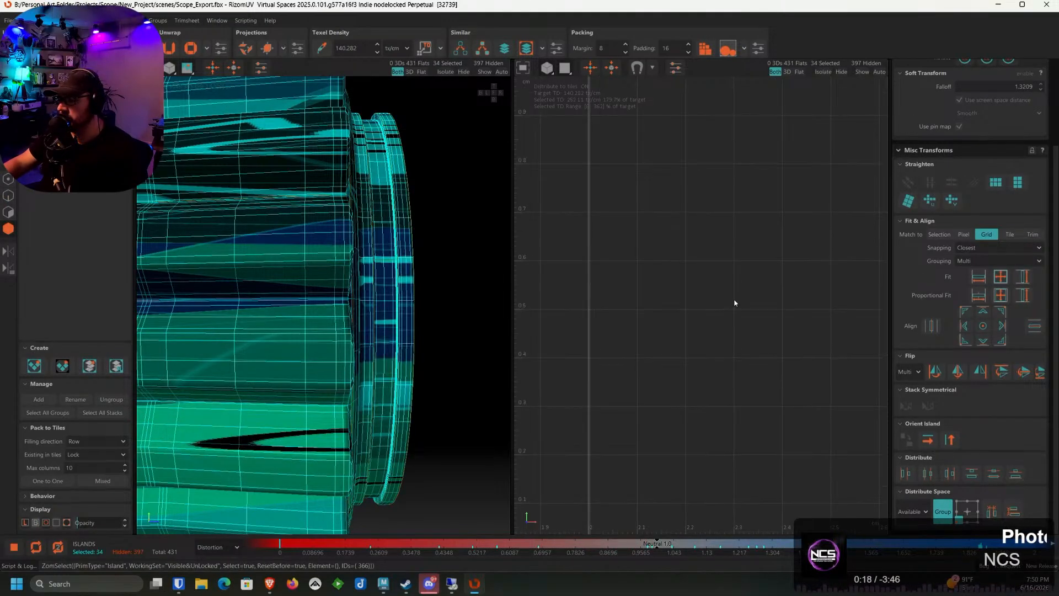
pyautogui.scroll(-3, 725, 314)
pyautogui.keyDown('alt'); pyautogui.moveTo(623, 326); pyautogui.dragTo(754, 334, button='middle'); pyautogui.keyUp('alt')
pyautogui.press('u')
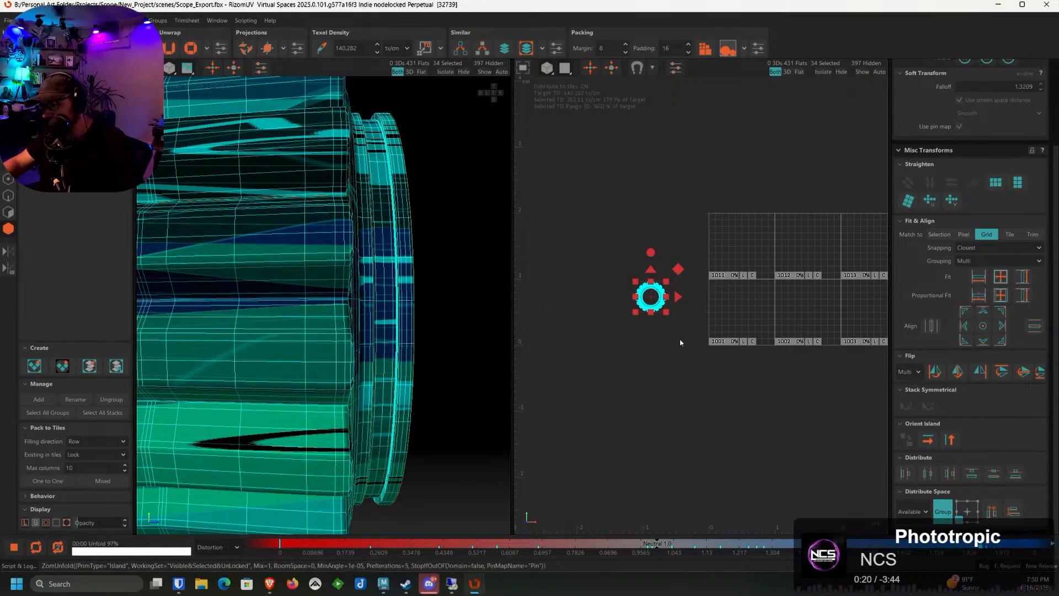
# Switch to edge selection and cut the single edge at the rib's corner beside the knob's shoulder seam
pyautogui.press('f')
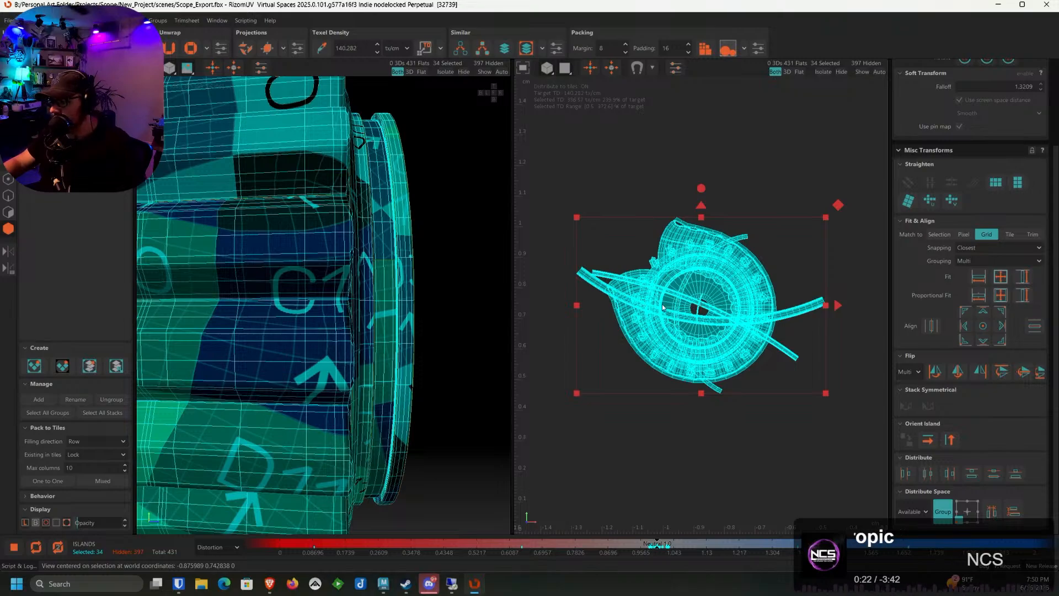
pyautogui.scroll(6, 358, 189)
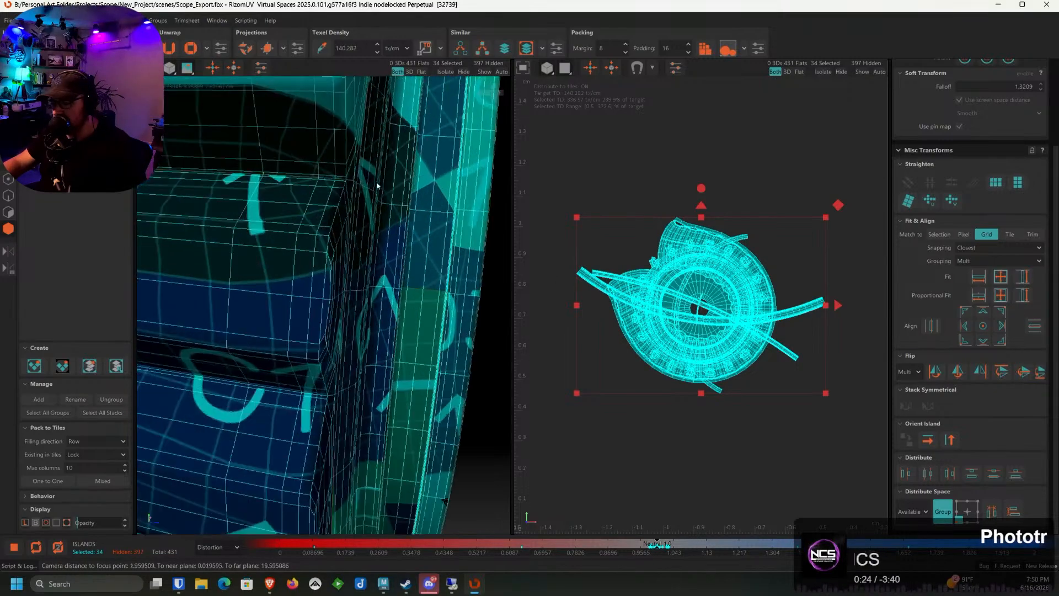
pyautogui.scroll(3, 348, 183)
pyautogui.scroll(3, 348, 180)
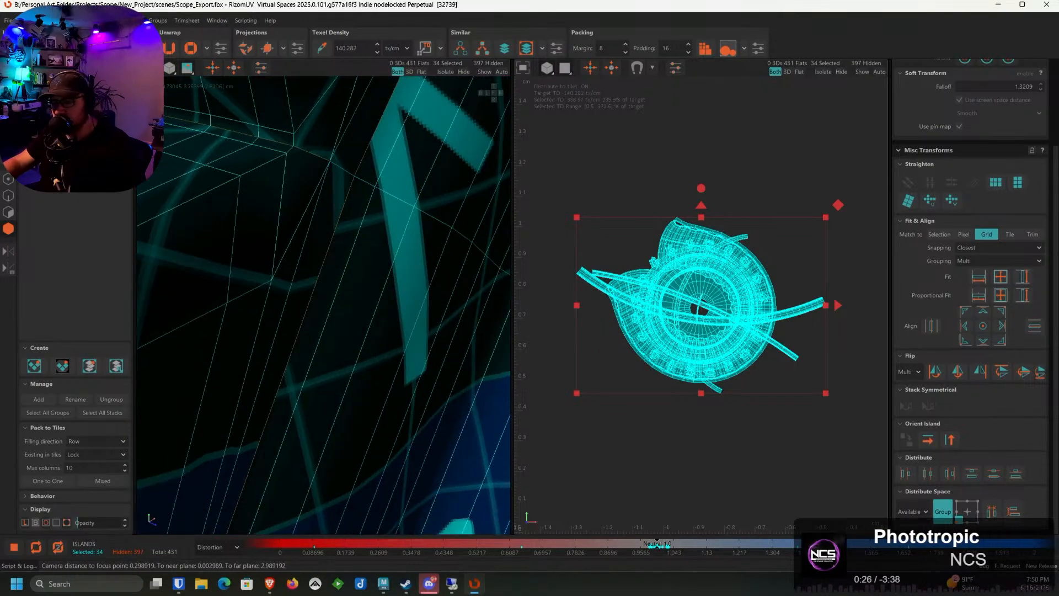
pyautogui.click(11, 196)
pyautogui.click(344, 176)
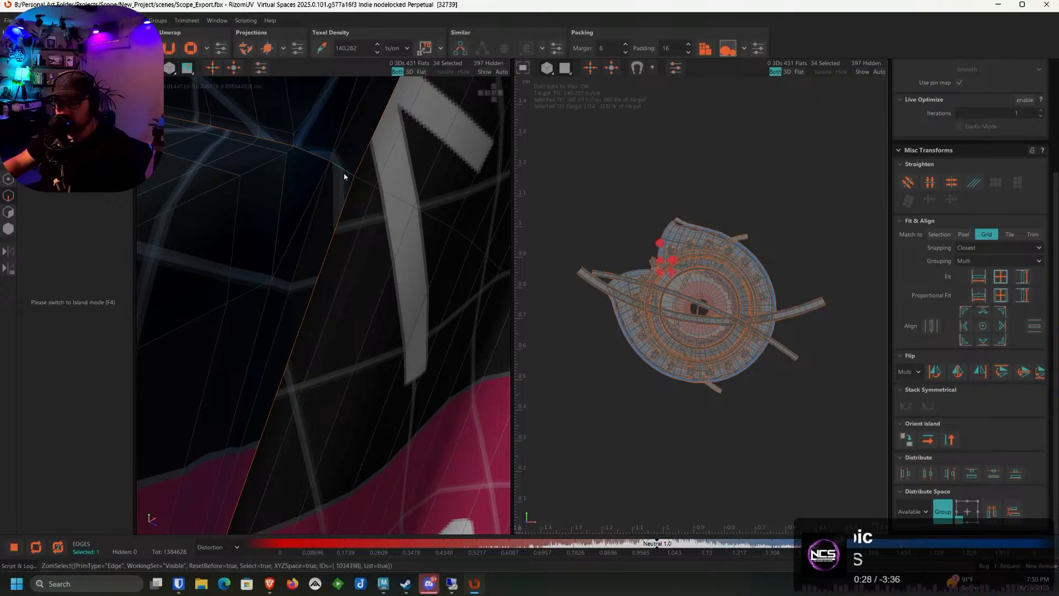
pyautogui.press('c')
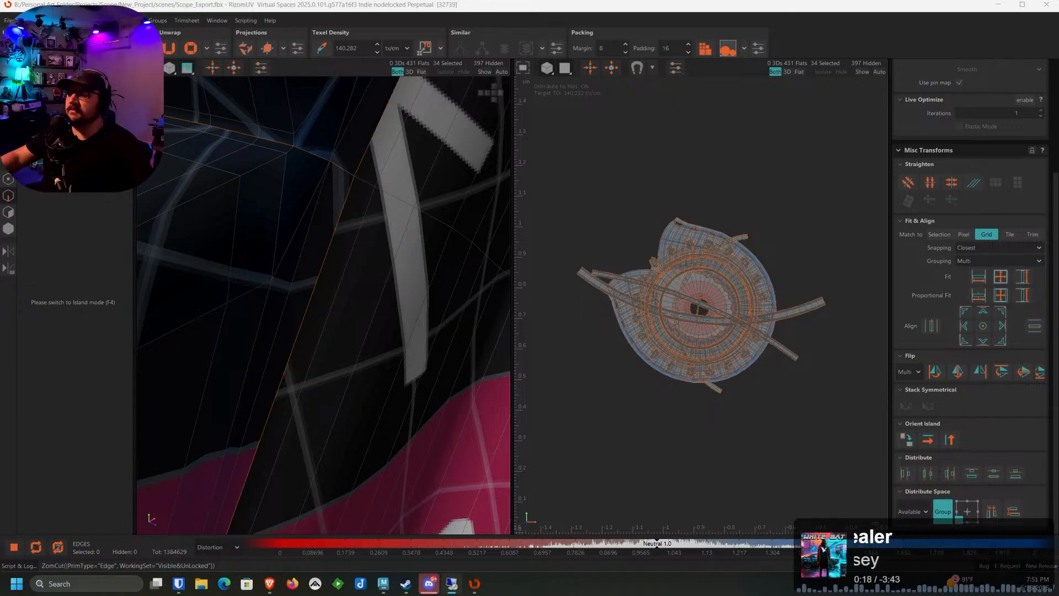
# Return to island selection and unfold the knob's selected islands again
pyautogui.scroll(-7, 343, 249)
pyautogui.keyDown('alt'); pyautogui.moveTo(267, 258); pyautogui.dragTo(279, 229); pyautogui.keyUp('alt')
pyautogui.scroll(3, 302, 177)
pyautogui.scroll(-4, 316, 178)
pyautogui.moveTo(315, 178)
pyautogui.keyDown('alt'); pyautogui.mouseDown()
pyautogui.moveTo(327, 199)
pyautogui.moveTo(309, 197)
pyautogui.mouseUp(); pyautogui.keyUp('alt')
pyautogui.press('F4')
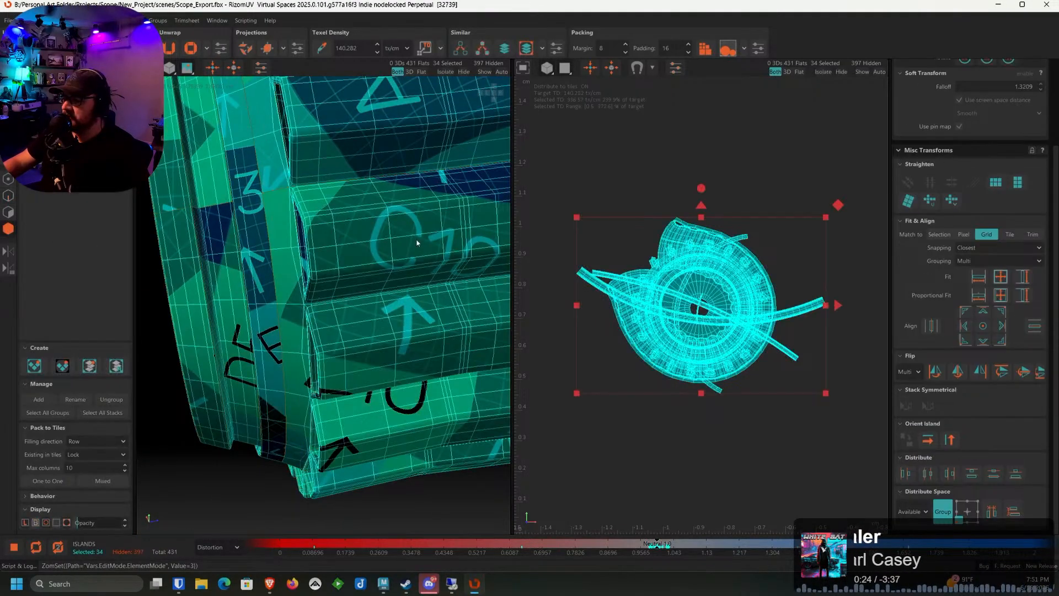
pyautogui.hotkey('ctrl', 'u')
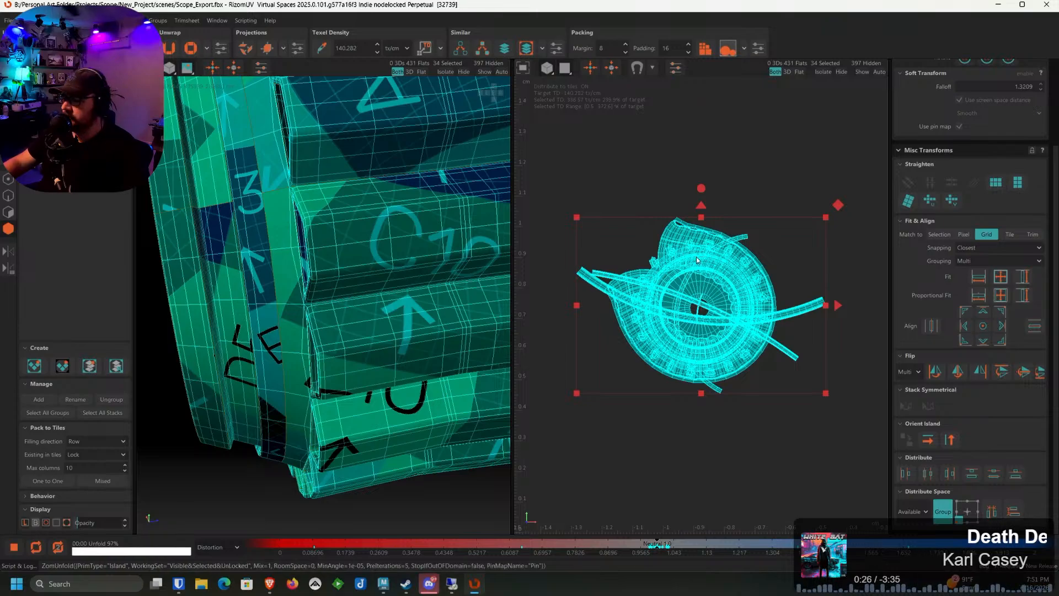
# Move the large ribbed ring island clear of the overlapping islands in the UV view and deselect it
pyautogui.moveTo(629, 218); pyautogui.dragTo(666, 34)
pyautogui.click(653, 281)
pyautogui.click(793, 208)
pyautogui.moveTo(792, 207); pyautogui.dragTo(740, 332)
pyautogui.scroll(4, 640, 347)
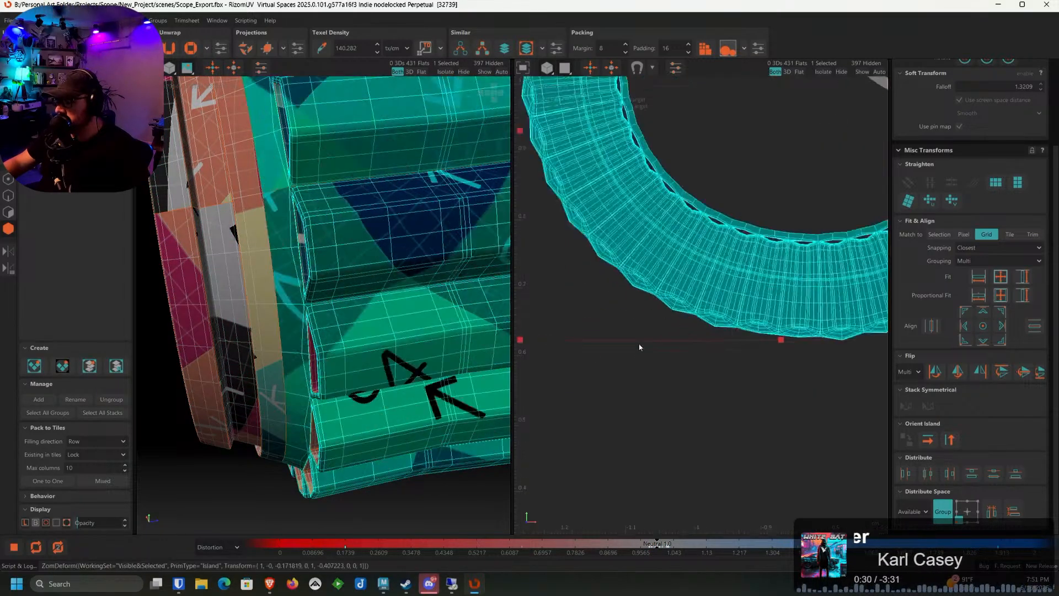
pyautogui.click(640, 347)
# Select the edge line crossing the ribbed ring island along a valley between two ribs, including its outer end edges
pyautogui.scroll(6, 709, 230)
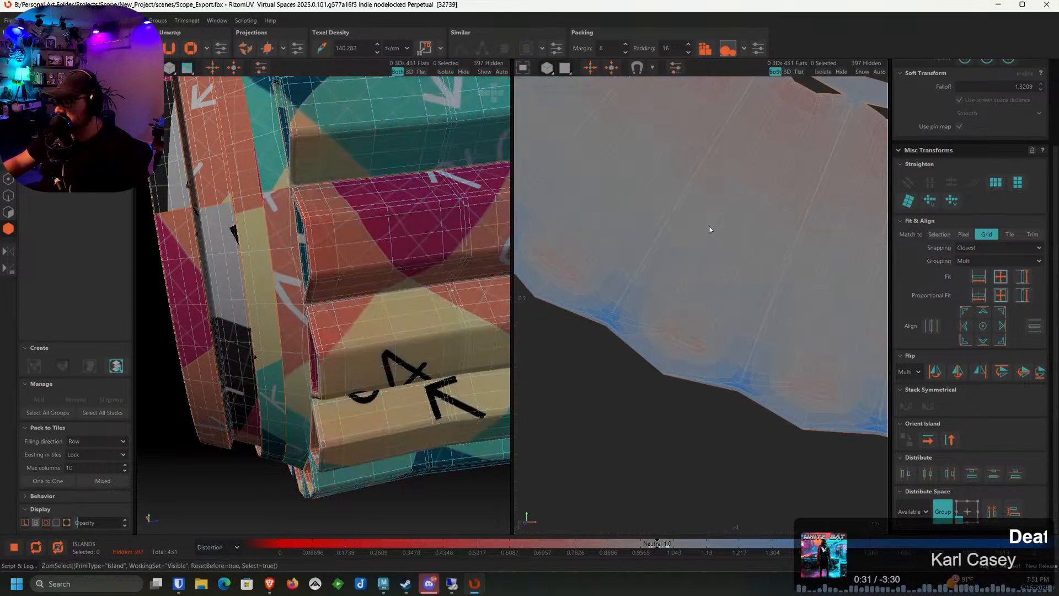
pyautogui.click(9, 197)
pyautogui.doubleClick(670, 220)
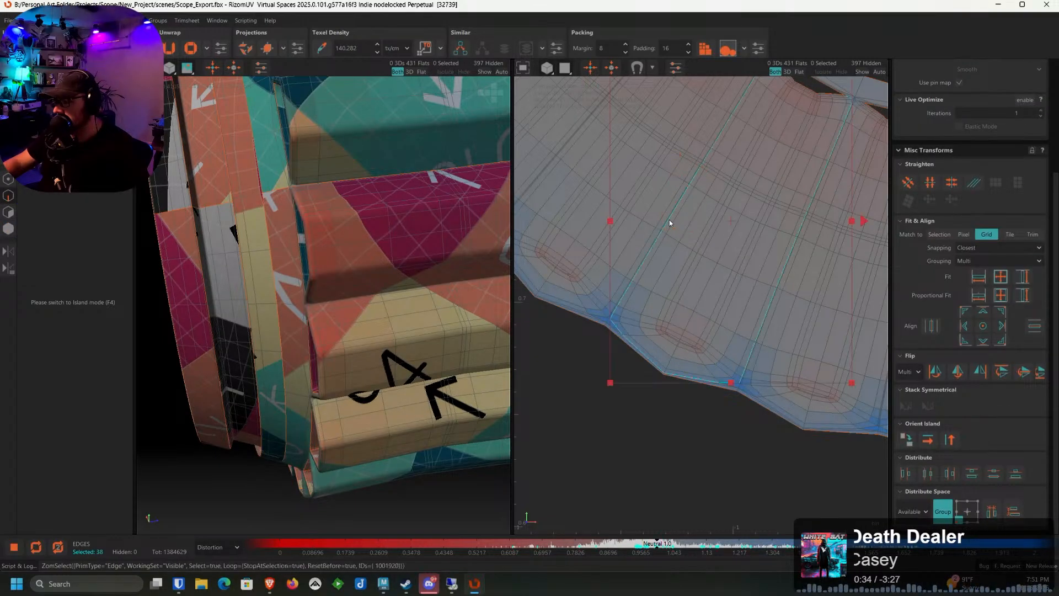
pyautogui.scroll(4, 670, 221)
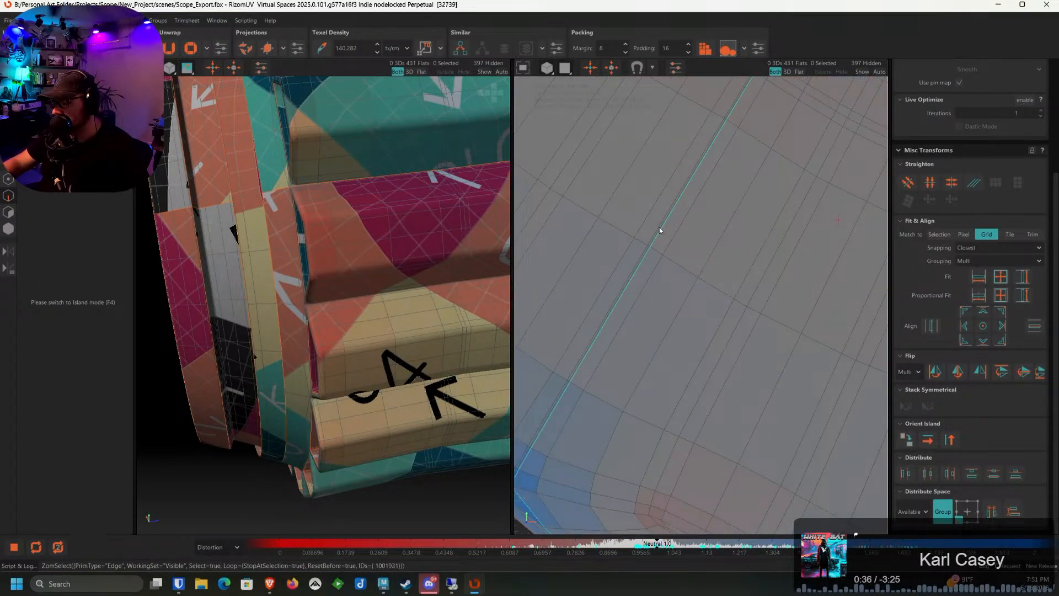
pyautogui.doubleClick(666, 236)
pyautogui.moveTo(666, 236); pyautogui.dragTo(681, 216, button='middle')
pyautogui.moveTo(614, 332); pyautogui.dragTo(648, 281, button='middle')
pyautogui.scroll(3, 647, 280)
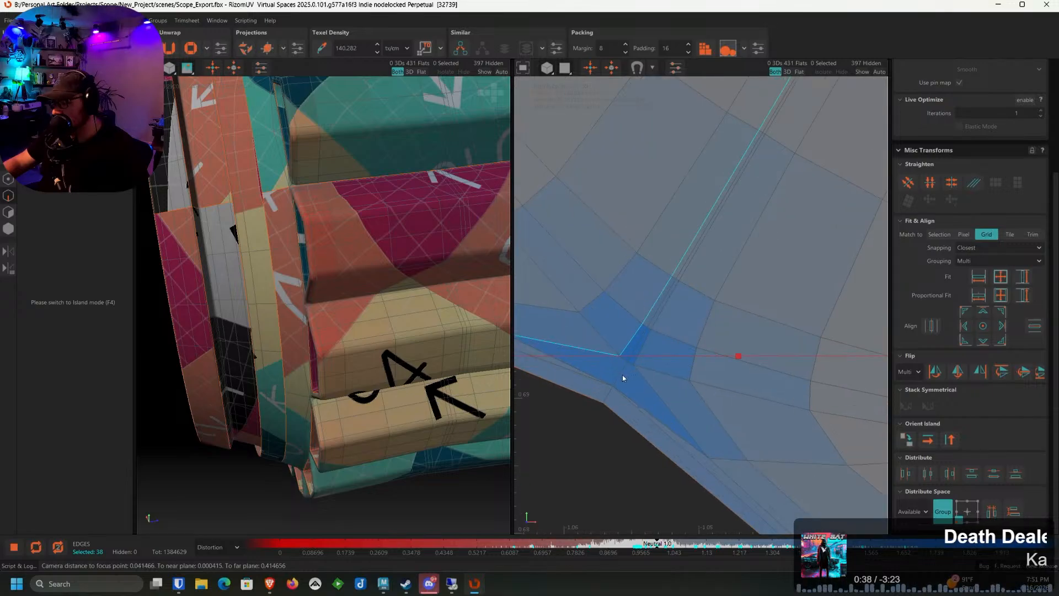
pyautogui.doubleClick(623, 376)
pyautogui.keyDown('ctrl'); pyautogui.click(610, 396); pyautogui.keyUp('ctrl')
pyautogui.scroll(-7, 667, 333)
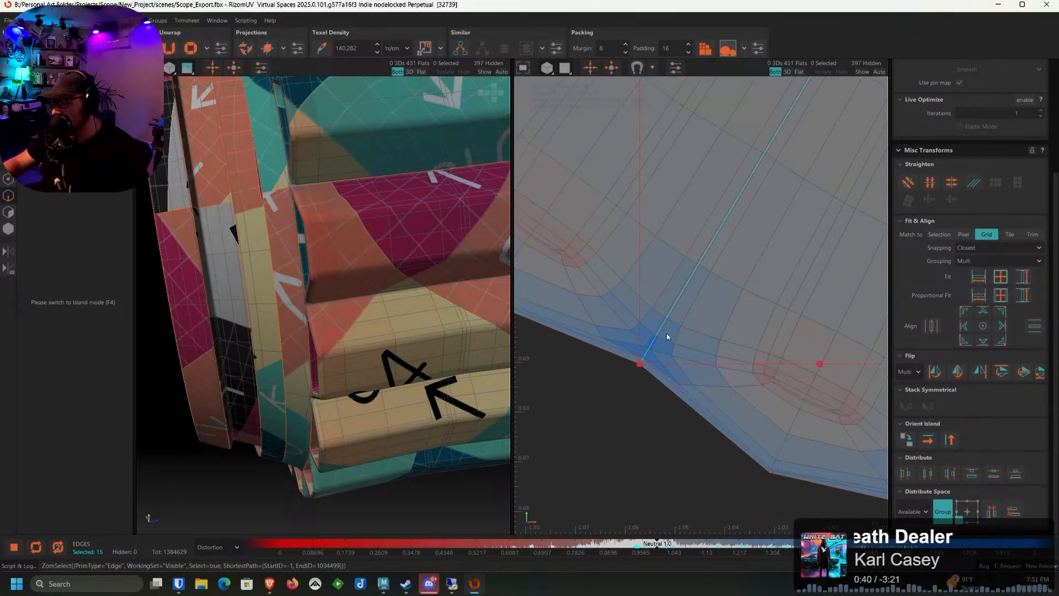
# Add the edge crossing the ring island's inner band to the valley selection and cut along it
pyautogui.scroll(3, 811, 135)
pyautogui.moveTo(811, 135); pyautogui.dragTo(672, 221, button='middle')
pyautogui.scroll(5, 602, 240)
pyautogui.keyDown('ctrl'); pyautogui.click(543, 216); pyautogui.keyUp('ctrl')
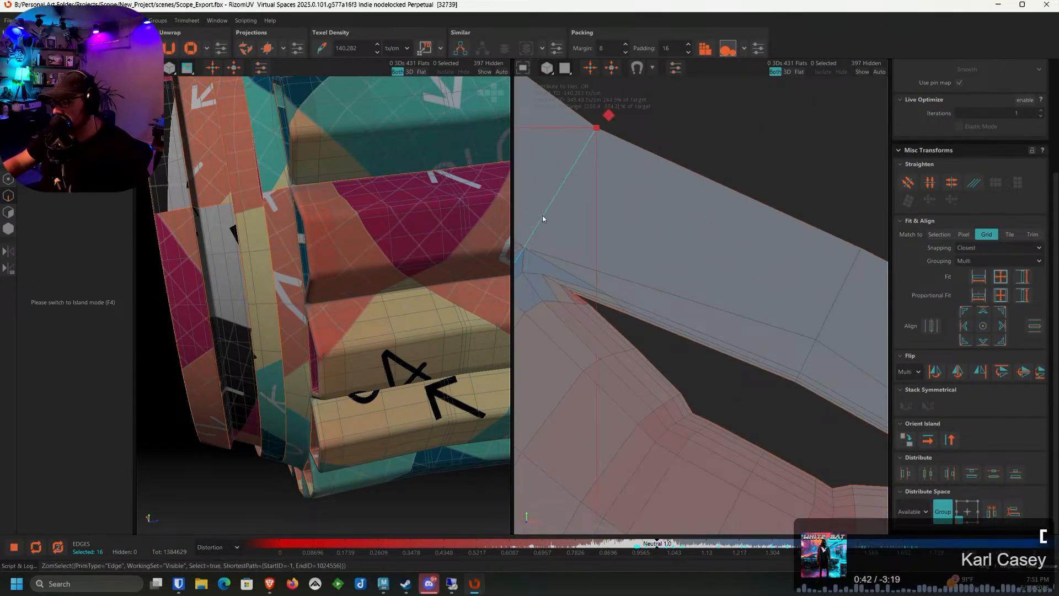
pyautogui.press('c')
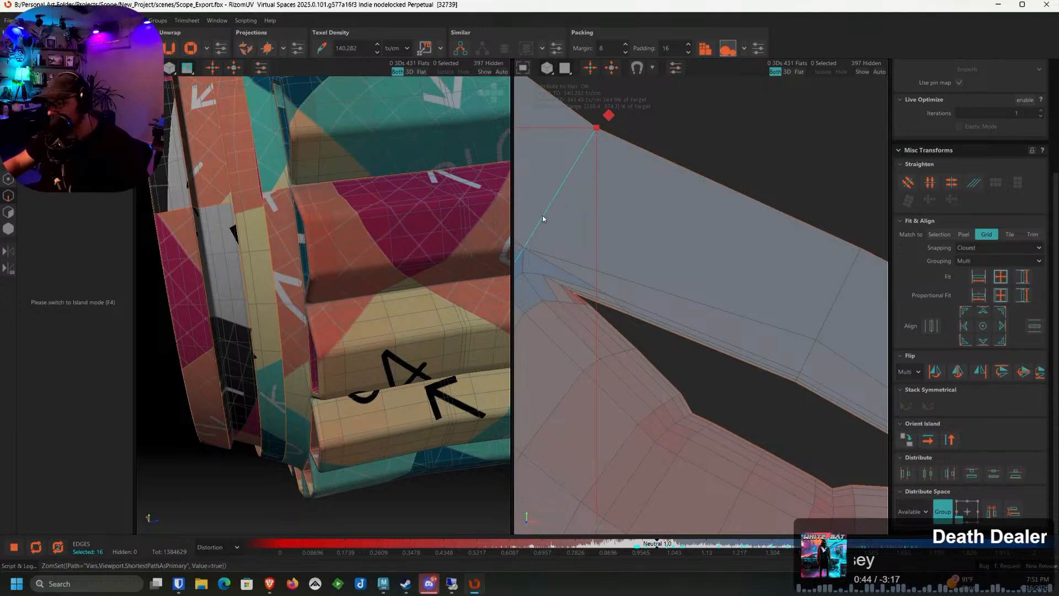
# Switch to island selection, unfold all visible knob islands and clear the selection
pyautogui.click(7, 230)
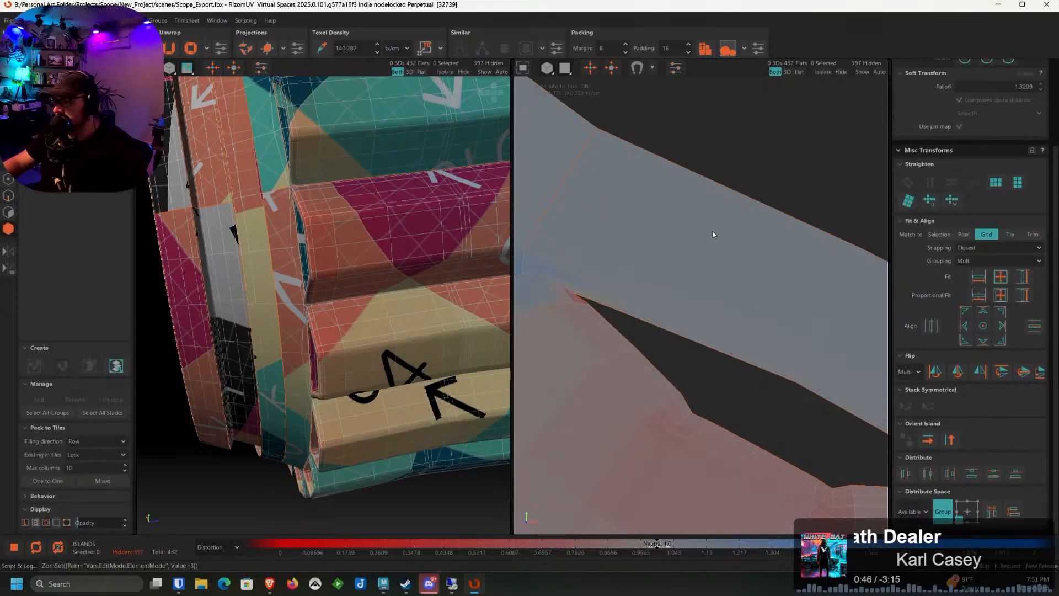
pyautogui.doubleClick(712, 231)
pyautogui.scroll(-7, 709, 230)
pyautogui.scroll(-5, 704, 229)
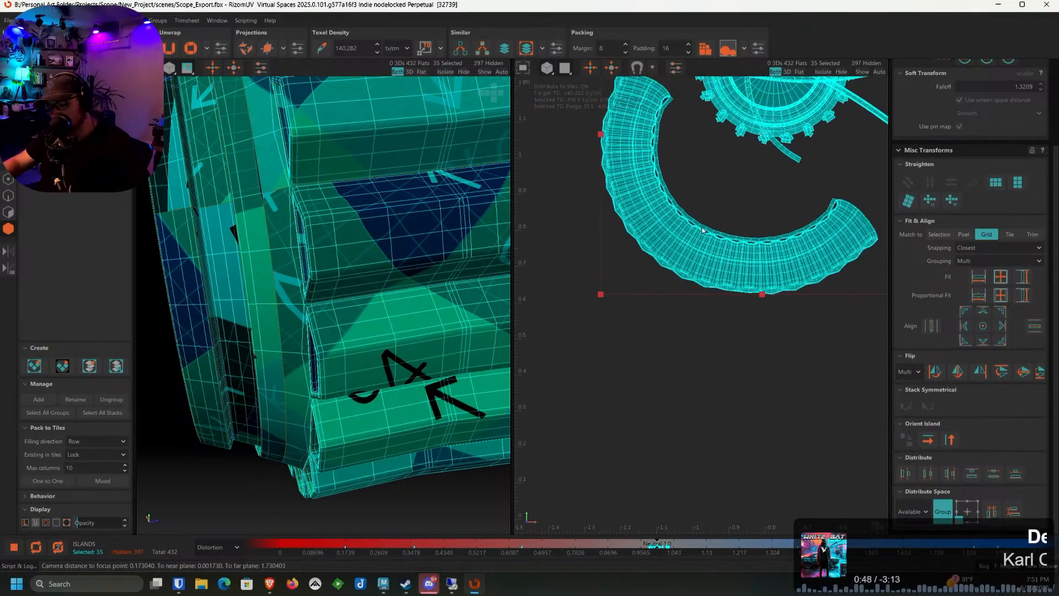
pyautogui.press('u')
pyautogui.click(727, 349)
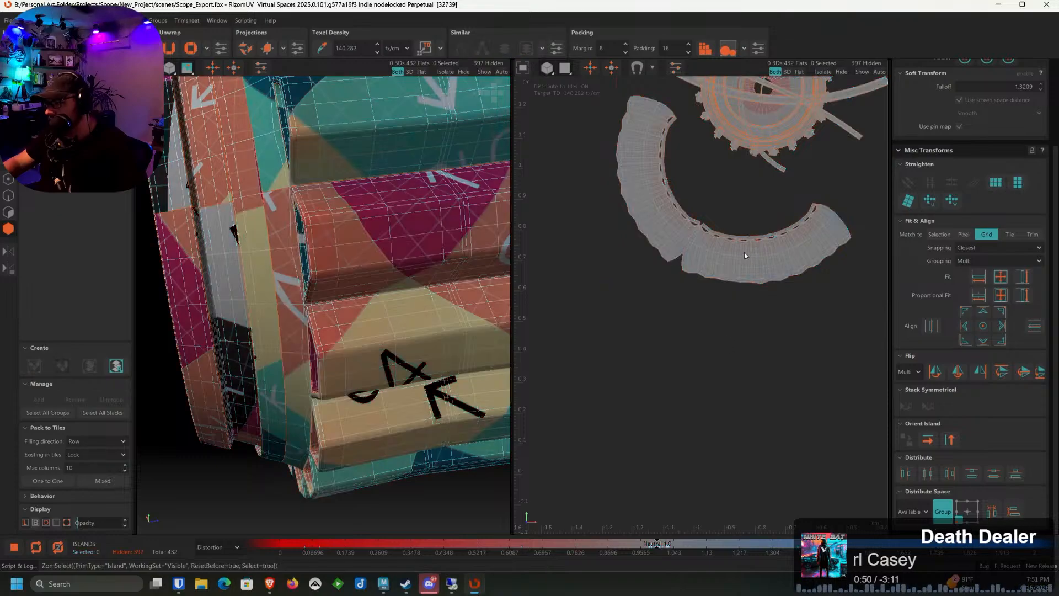
# Switch to edge selection and try edge loops at the rib's corner beside its pocket opening
pyautogui.scroll(5, 721, 226)
pyautogui.scroll(5, 707, 220)
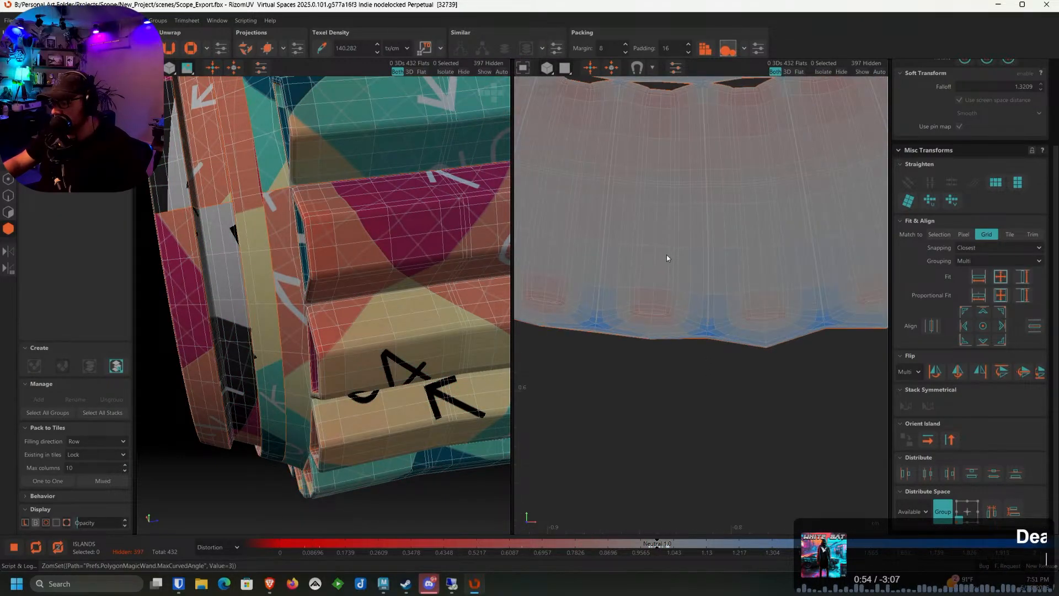
pyautogui.keyDown('alt'); pyautogui.moveTo(338, 214); pyautogui.dragTo(277, 193); pyautogui.keyUp('alt')
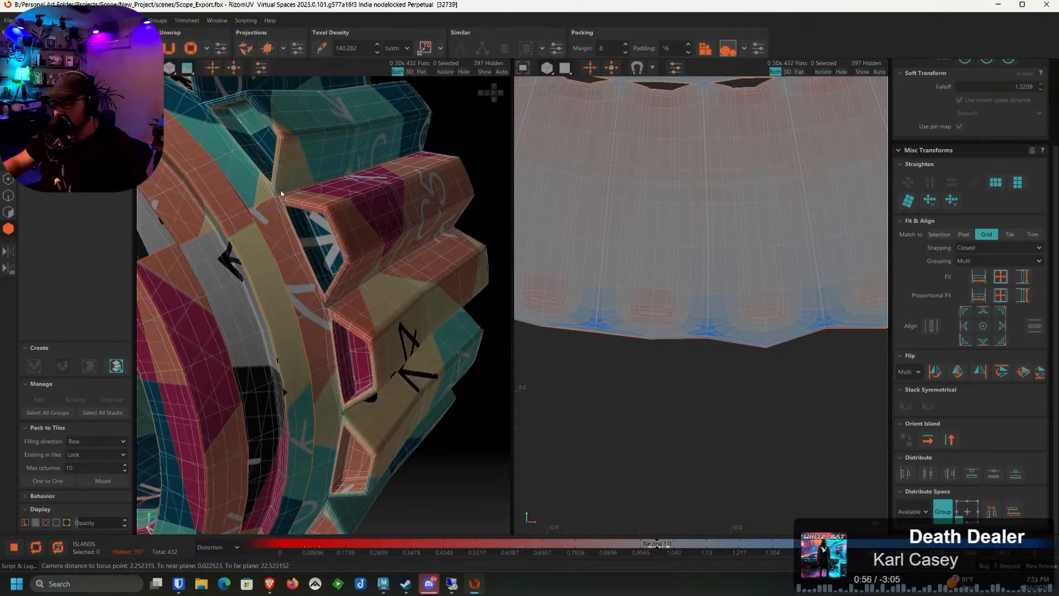
pyautogui.scroll(8, 279, 191)
pyautogui.click(8, 195)
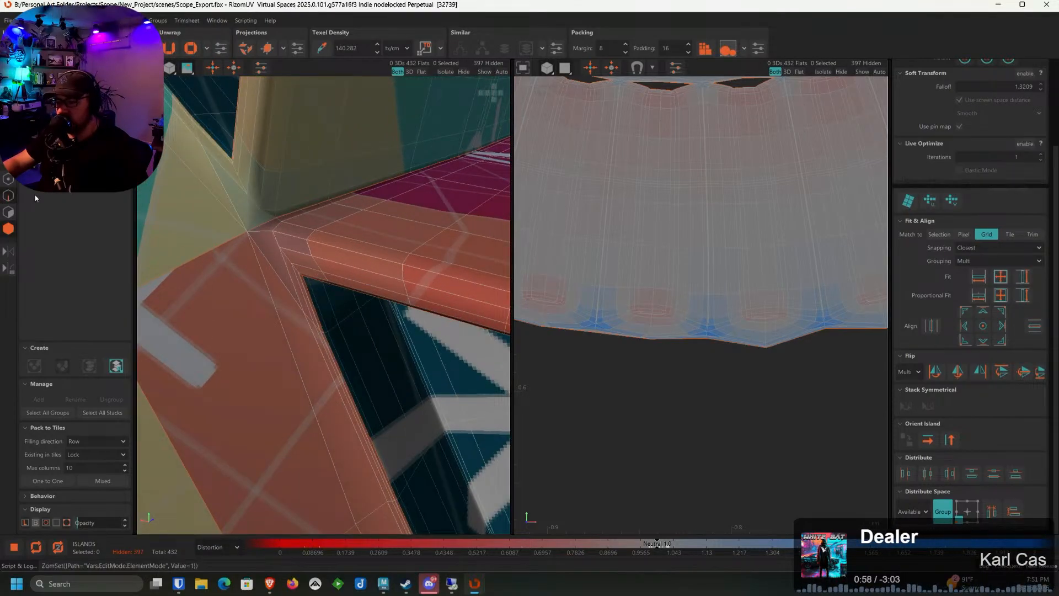
pyautogui.doubleClick(277, 248)
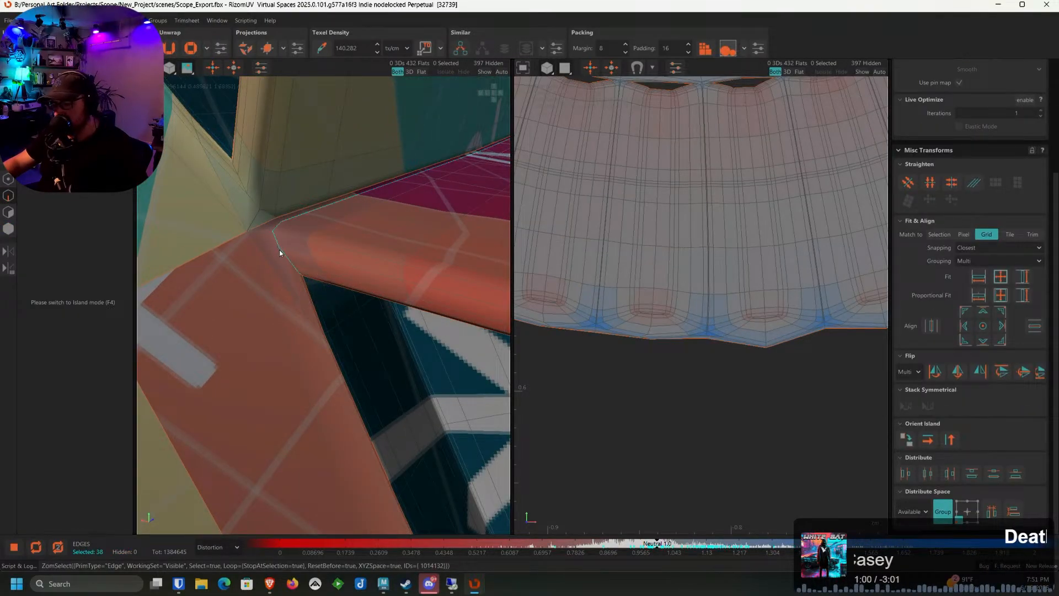
pyautogui.doubleClick(279, 253)
pyautogui.doubleClick(262, 233)
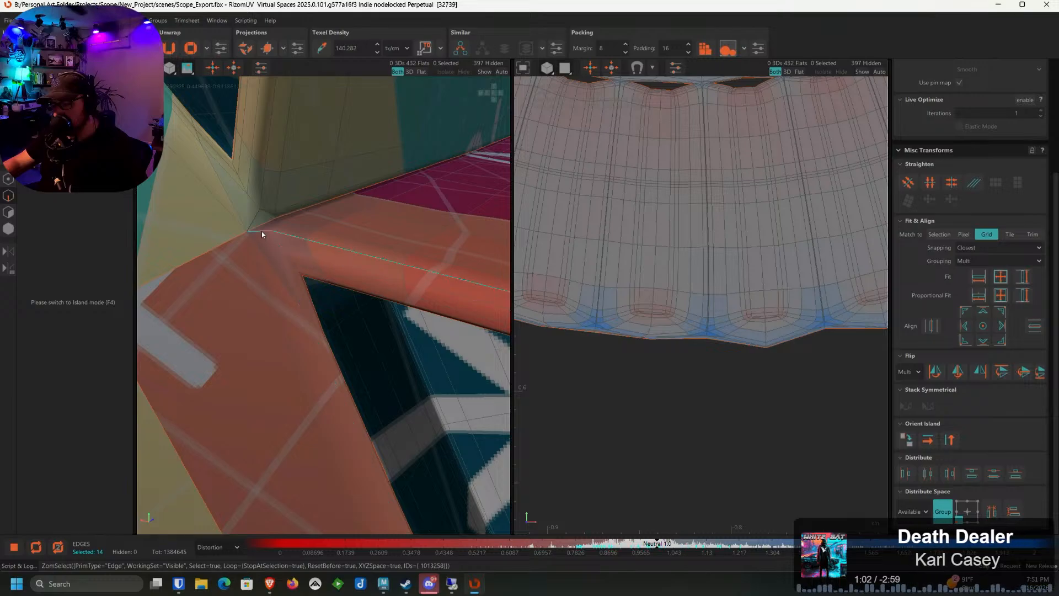
# Select the edge loop outlining one rib near the island's outer border and examine its course beside the pocket opening
pyautogui.scroll(4, 635, 326)
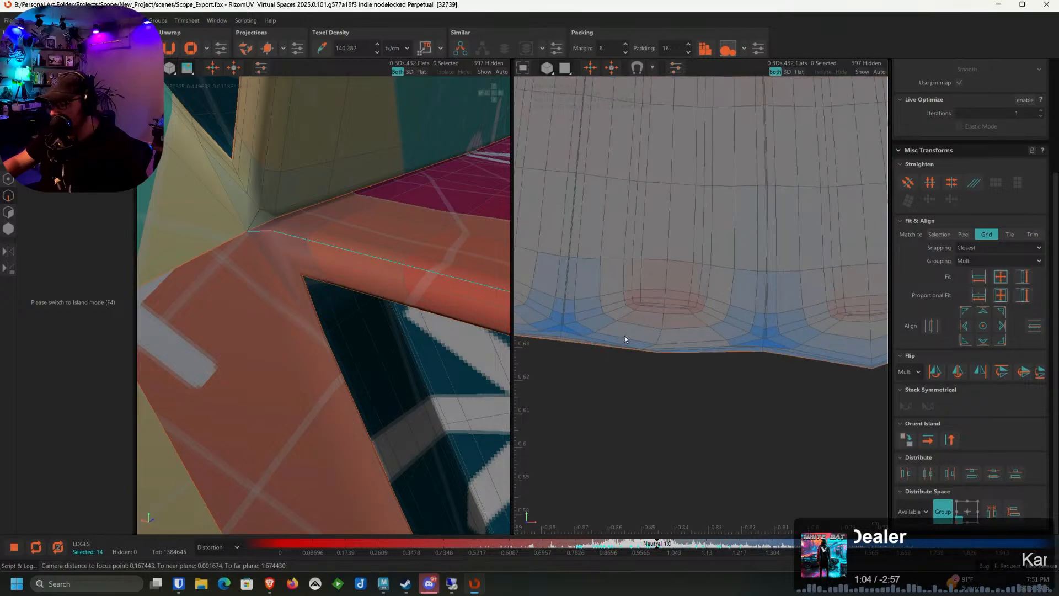
pyautogui.doubleClick(624, 336)
pyautogui.press('f')
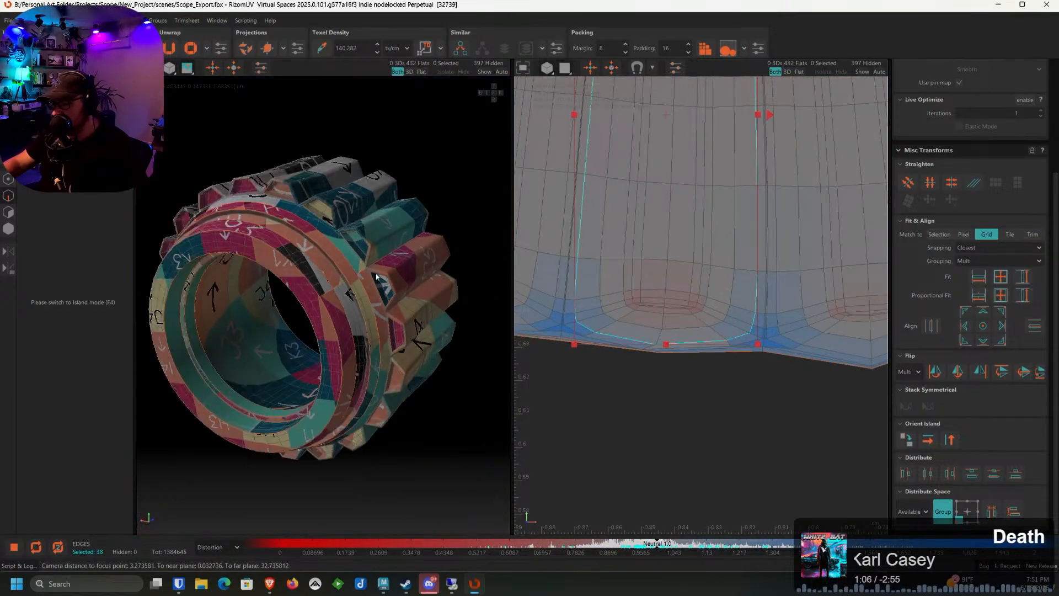
pyautogui.scroll(5, 381, 270)
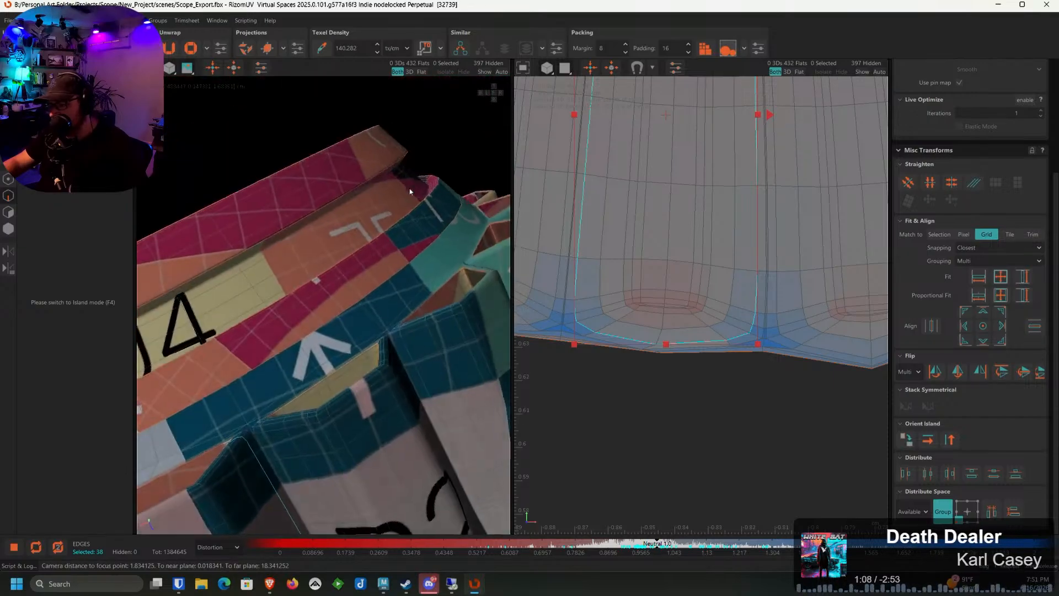
pyautogui.scroll(5, 395, 256)
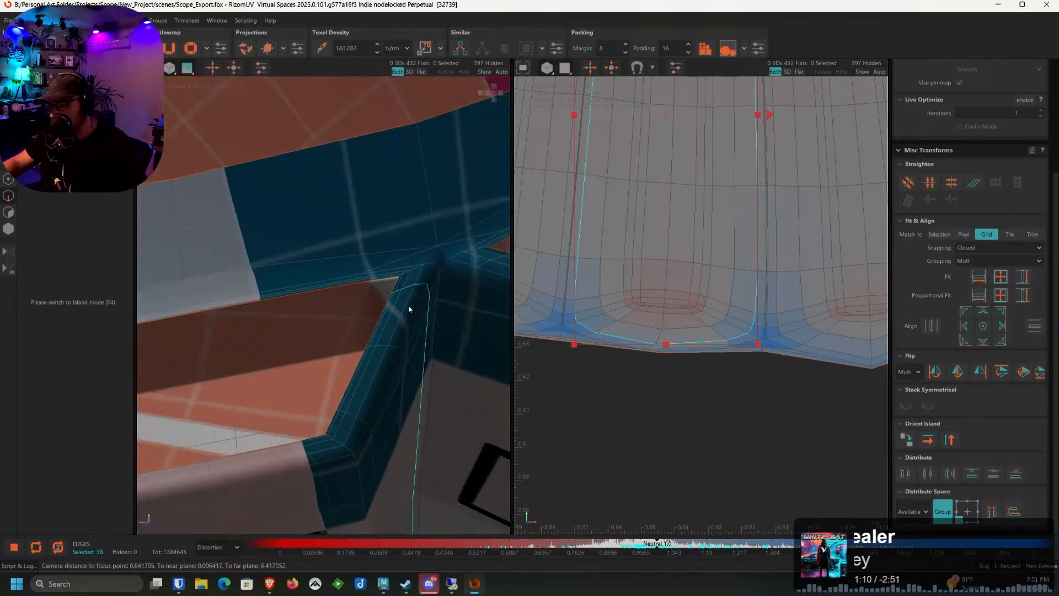
pyautogui.scroll(5, 594, 332)
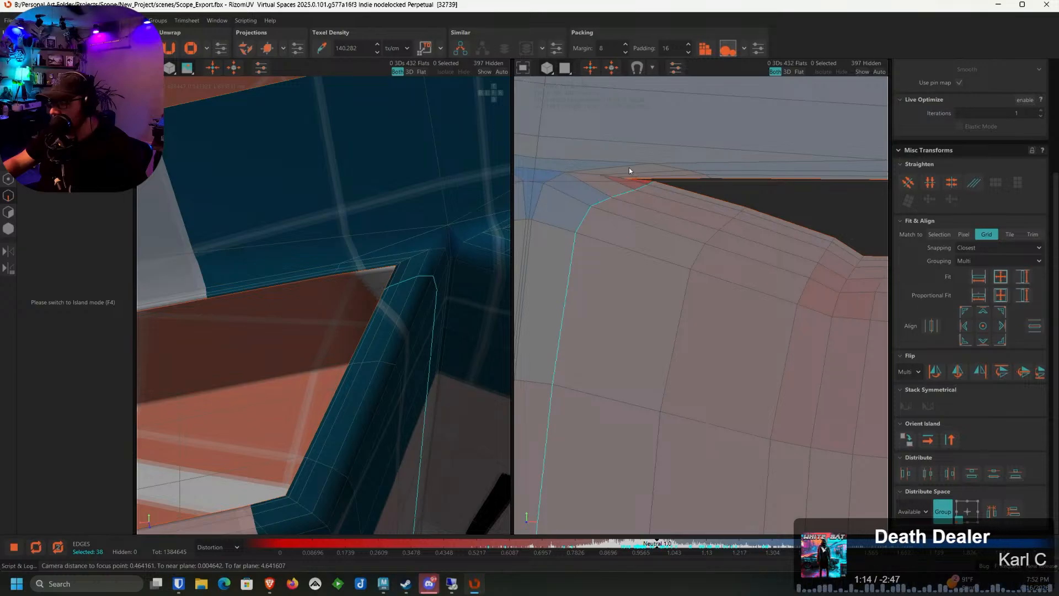
# Try selecting the edges running above the pocket opening into the rib valley, and undo the selection changes
pyautogui.doubleClick(633, 167)
pyautogui.click(555, 180)
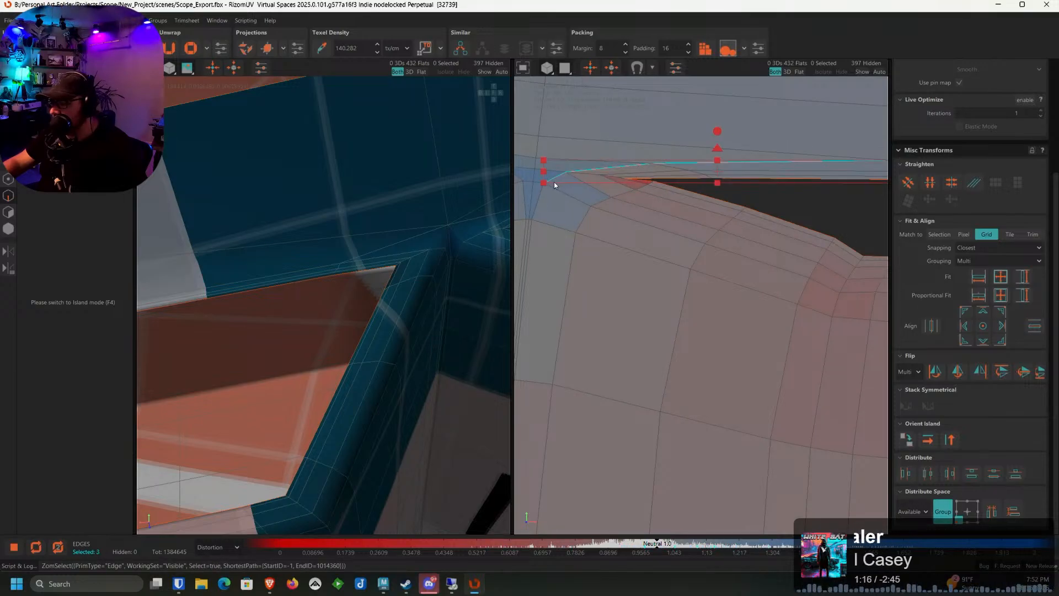
pyautogui.keyDown('shift'); pyautogui.click(540, 204); pyautogui.keyUp('shift')
pyautogui.scroll(-3, 567, 216)
pyautogui.hotkey('ctrl', 'z')
pyautogui.hotkey('ctrl', 'z')
pyautogui.hotkey('ctrl', 'z')
pyautogui.hotkey('ctrl', 'z')
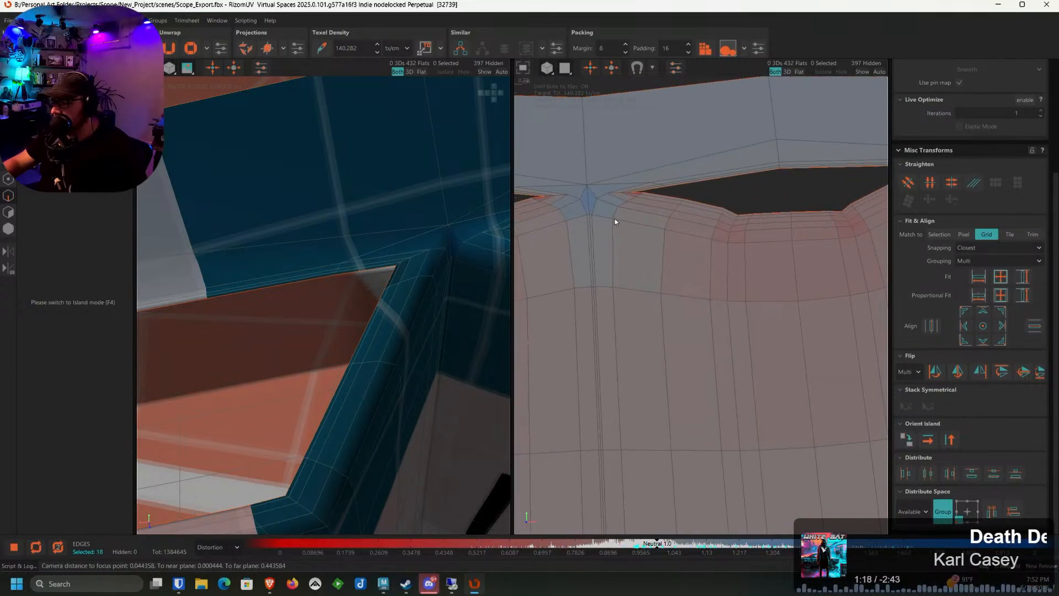
# Select the edge loop along the rib valley and examine its path around the neighbouring pocket openings in the UV view
pyautogui.scroll(2, 576, 207)
pyautogui.doubleClick(588, 204)
pyautogui.scroll(1, 577, 213)
pyautogui.keyDown('alt'); pyautogui.moveTo(578, 213); pyautogui.dragTo(727, 226, button='middle'); pyautogui.keyUp('alt')
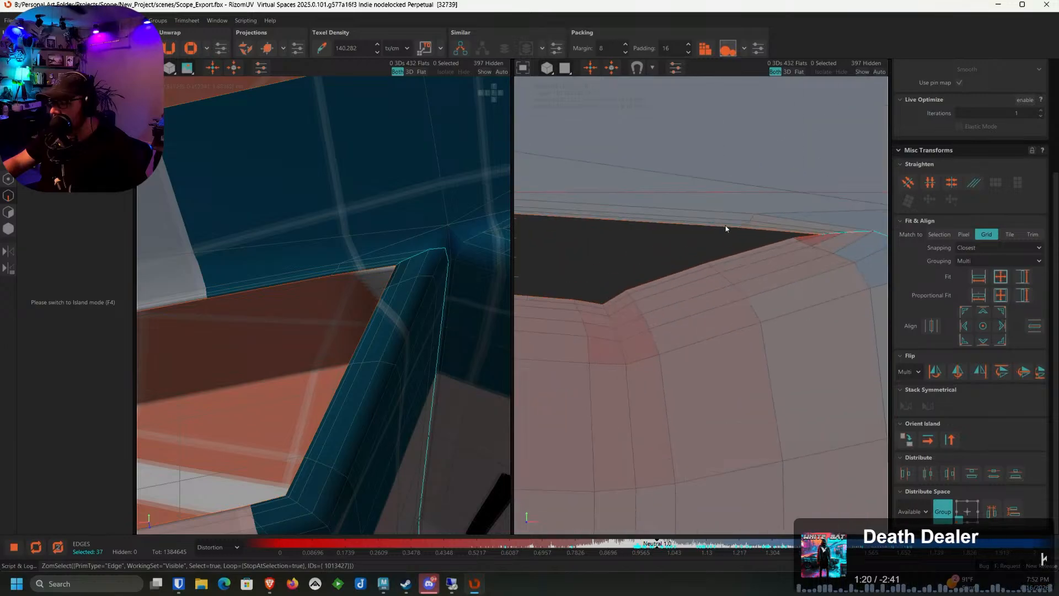
pyautogui.scroll(-4, 817, 231)
pyautogui.keyDown('alt'); pyautogui.moveTo(869, 243); pyautogui.dragTo(710, 253, button='middle'); pyautogui.keyUp('alt')
pyautogui.scroll(4, 710, 253)
pyautogui.keyDown('alt'); pyautogui.moveTo(800, 238); pyautogui.dragTo(669, 260, button='middle'); pyautogui.keyUp('alt')
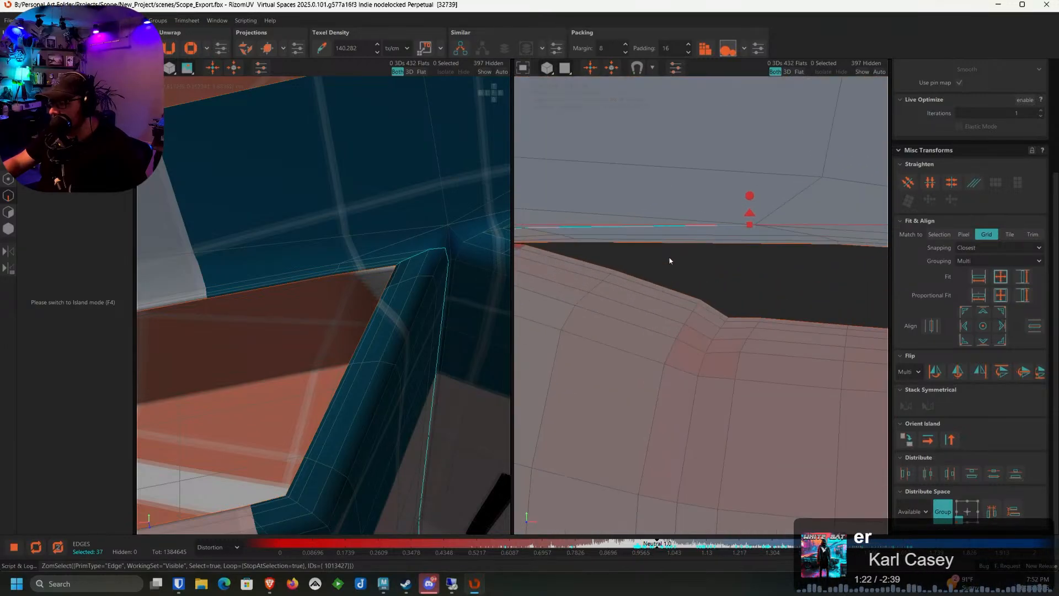
pyautogui.scroll(3, 727, 248)
pyautogui.keyDown('alt'); pyautogui.moveTo(806, 239); pyautogui.dragTo(641, 243, button='middle'); pyautogui.keyUp('alt')
pyautogui.scroll(-3, 651, 244)
pyautogui.keyDown('alt'); pyautogui.moveTo(866, 258); pyautogui.dragTo(729, 263, button='middle'); pyautogui.keyUp('alt')
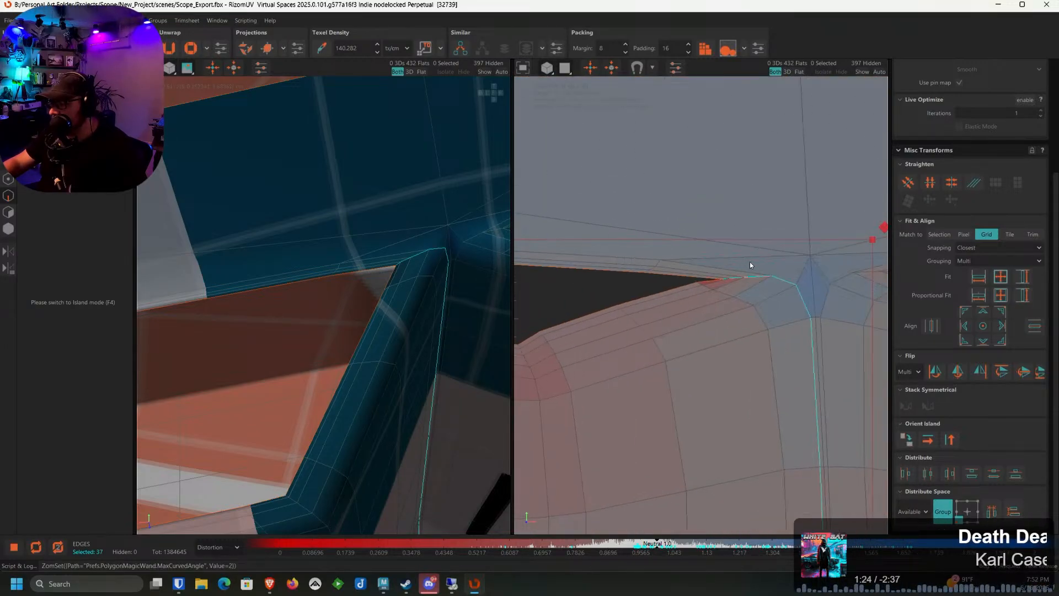
pyautogui.scroll(3, 764, 261)
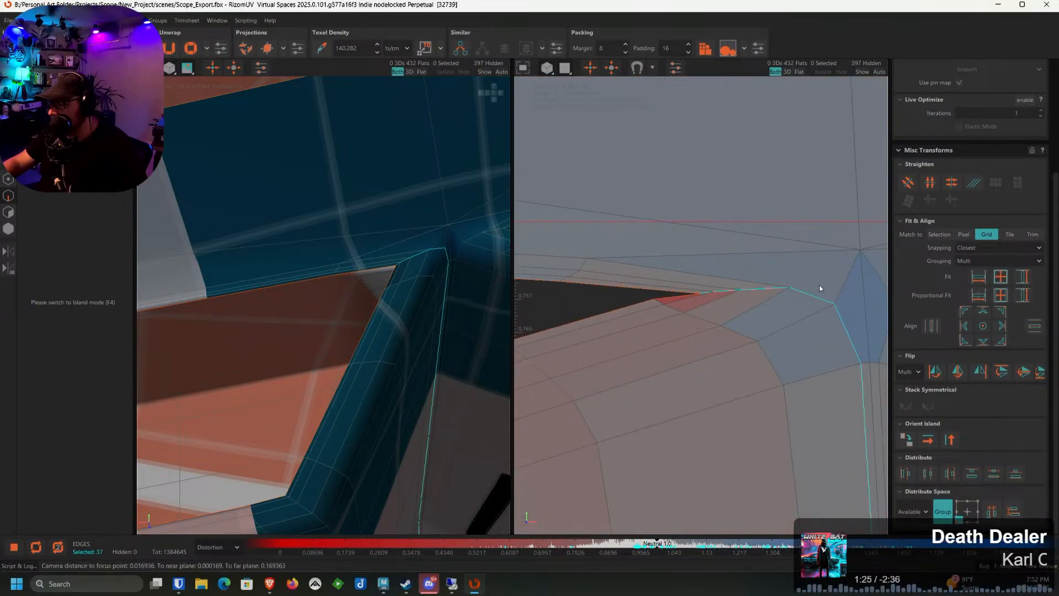
# Rework the edge selection along the strip above the pocket opening so it reaches the rib valley
pyautogui.doubleClick(760, 280)
pyautogui.click(727, 279)
pyautogui.keyDown('alt'); pyautogui.moveTo(555, 268); pyautogui.dragTo(789, 286, button='middle'); pyautogui.keyUp('alt')
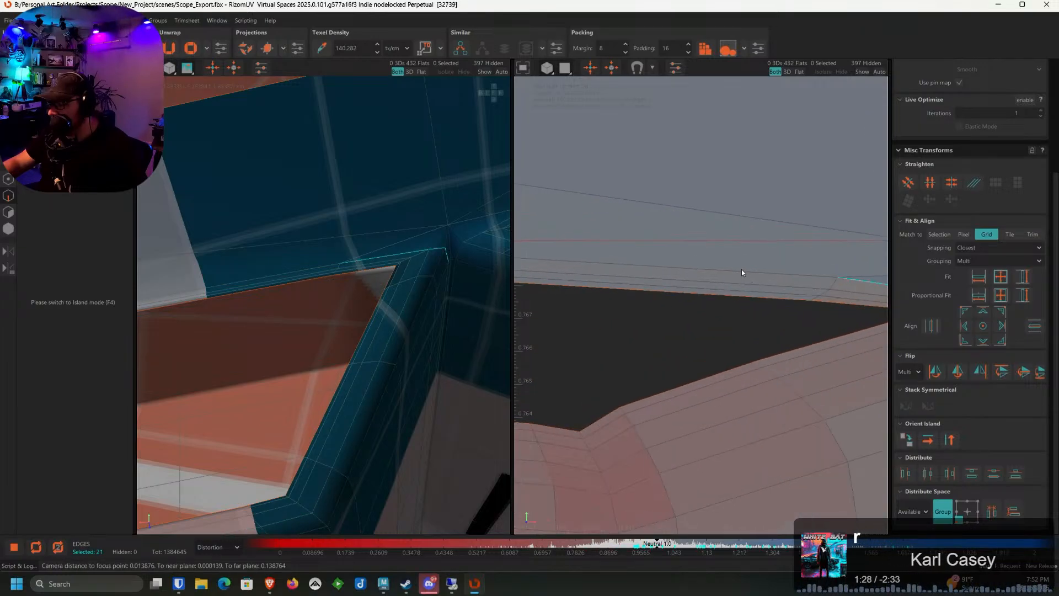
pyautogui.doubleClick(742, 271)
pyautogui.scroll(-2, 741, 271)
pyautogui.scroll(-3, 725, 284)
pyautogui.keyDown('alt'); pyautogui.moveTo(835, 331); pyautogui.dragTo(697, 256, button='middle'); pyautogui.keyUp('alt')
pyautogui.scroll(3, 697, 256)
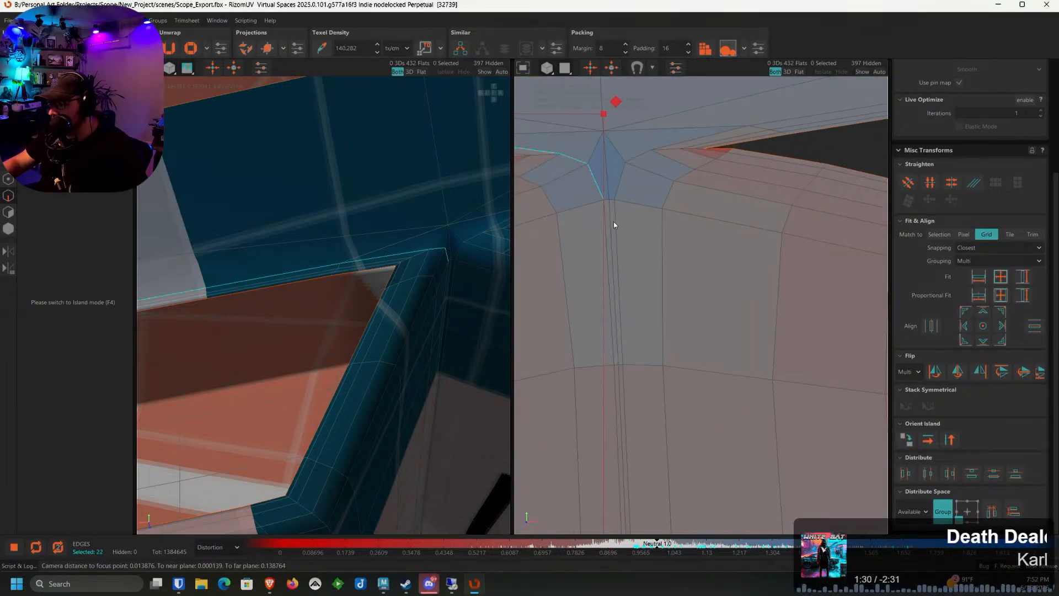
# Add the edge loop running down the rib valley to the selection and follow it to the island's lower border
pyautogui.keyDown('ctrl'); pyautogui.doubleClick(605, 220); pyautogui.keyUp('ctrl')
pyautogui.scroll(-3, 614, 298)
pyautogui.keyDown('alt'); pyautogui.moveTo(619, 486); pyautogui.dragTo(696, 143, button='middle'); pyautogui.keyUp('alt')
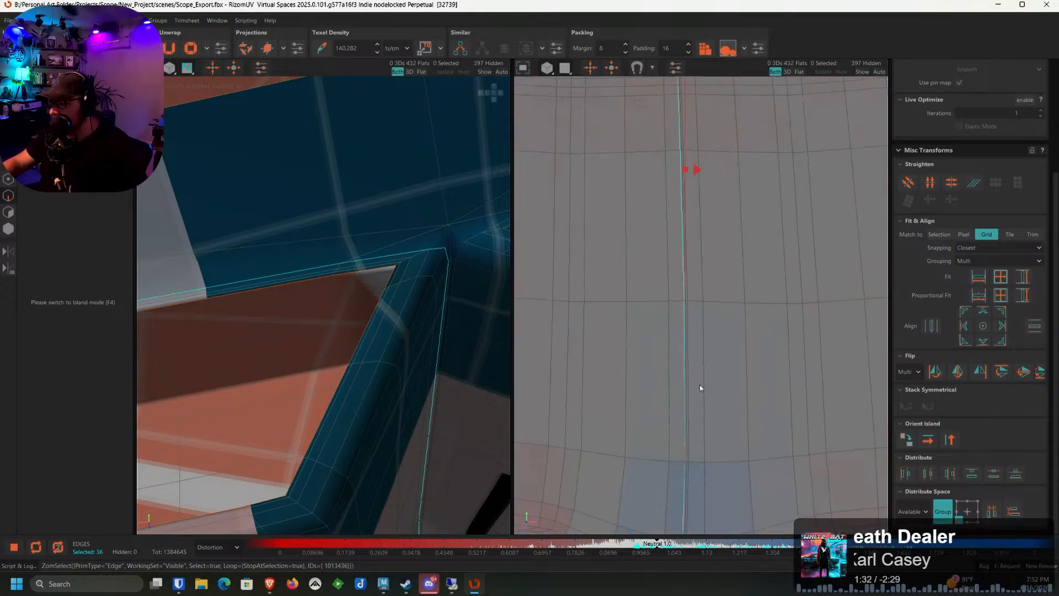
pyautogui.keyDown('alt'); pyautogui.moveTo(679, 508); pyautogui.dragTo(644, 216, button='middle'); pyautogui.keyUp('alt')
pyautogui.scroll(2, 640, 214)
pyautogui.scroll(-4, 643, 216)
pyautogui.keyDown('alt'); pyautogui.moveTo(524, 227); pyautogui.dragTo(674, 217, button='middle'); pyautogui.keyUp('alt')
pyautogui.keyDown('alt'); pyautogui.moveTo(587, 181); pyautogui.dragTo(653, 246, button='middle'); pyautogui.keyUp('alt')
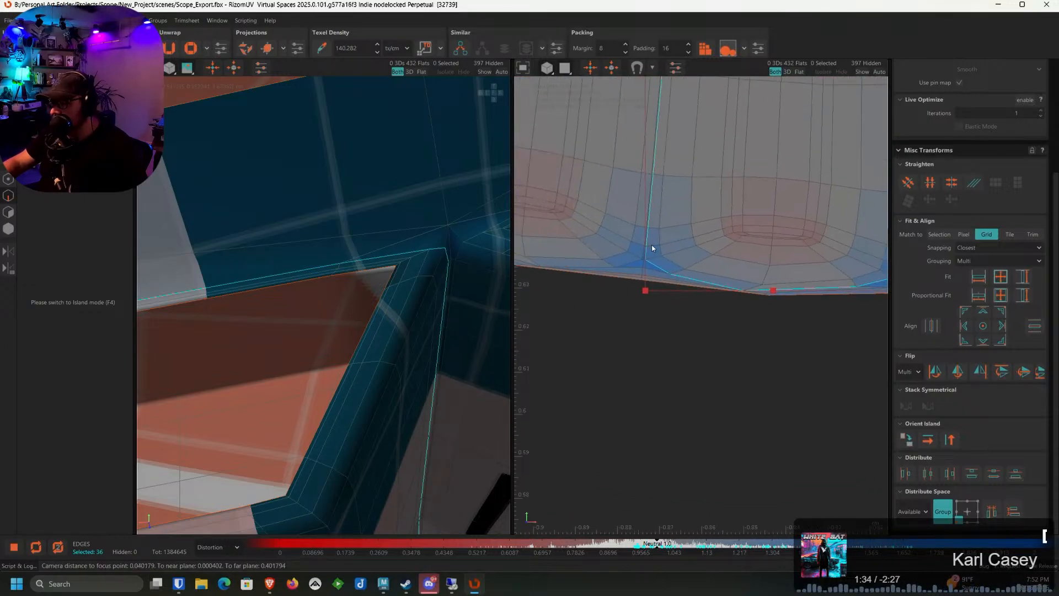
# Add the parallel edge loop on the neighbouring rib's side of the same valley to the selection
pyautogui.scroll(4, 641, 254)
pyautogui.scroll(3, 641, 265)
pyautogui.keyDown('ctrl'); pyautogui.doubleClick(664, 263); pyautogui.keyUp('ctrl')
pyautogui.scroll(-7, 664, 263)
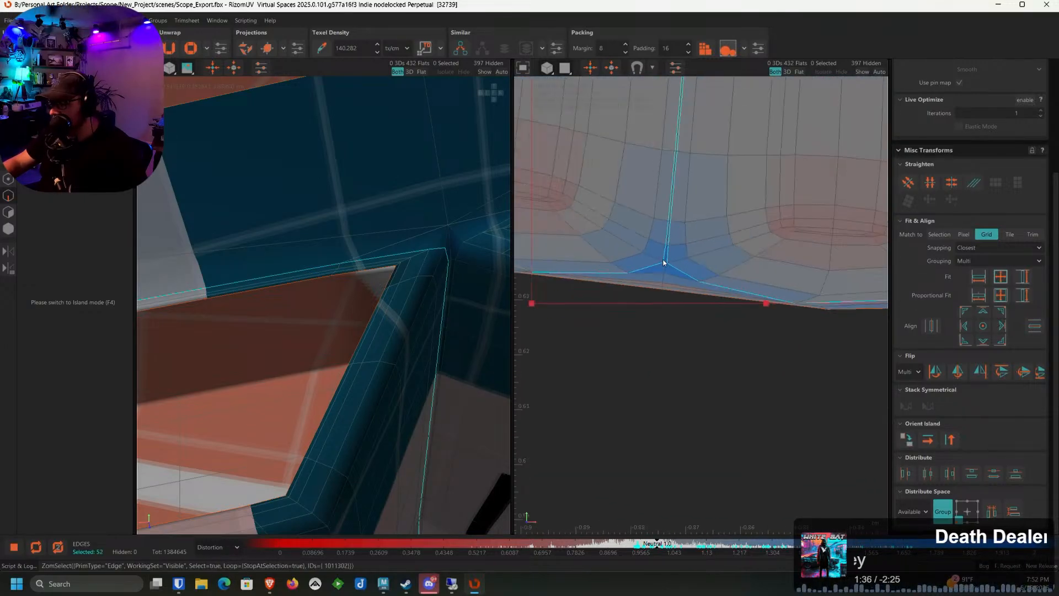
pyautogui.keyDown('alt'); pyautogui.moveTo(663, 142); pyautogui.dragTo(676, 404, button='middle'); pyautogui.keyUp('alt')
pyautogui.scroll(3, 687, 248)
pyautogui.keyDown('alt'); pyautogui.moveTo(730, 121); pyautogui.dragTo(716, 254, button='middle'); pyautogui.keyUp('alt')
pyautogui.scroll(4, 714, 192)
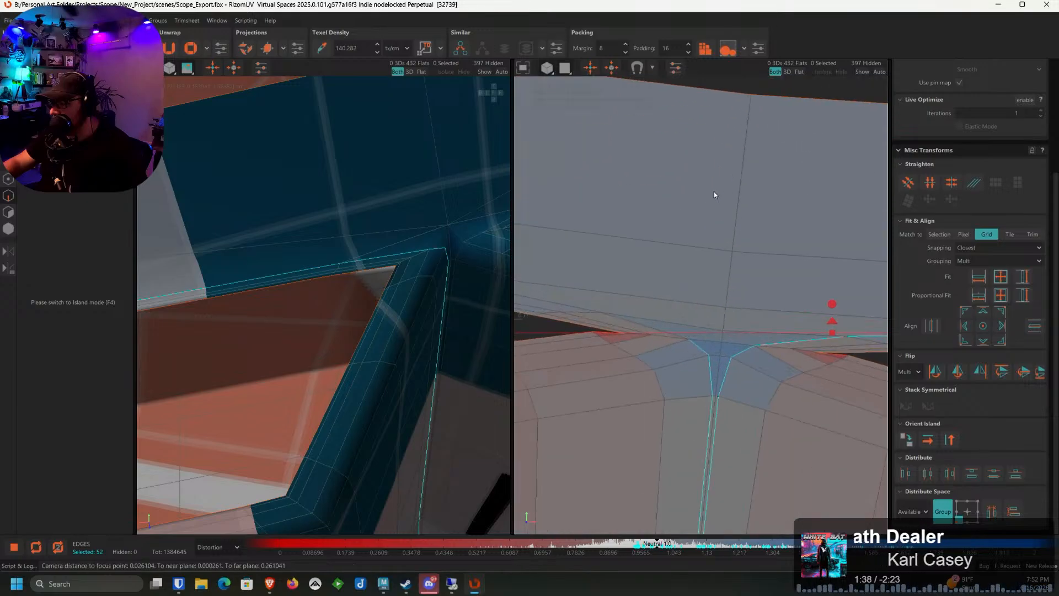
# Extend the selection from the valley corner along the edges above the neighbouring rib's pocket opening
pyautogui.scroll(2, 684, 339)
pyautogui.keyDown('ctrl'); pyautogui.click(630, 333); pyautogui.keyUp('ctrl')
pyautogui.keyDown('ctrl'); pyautogui.click(548, 307); pyautogui.keyUp('ctrl')
pyautogui.scroll(-3, 549, 307)
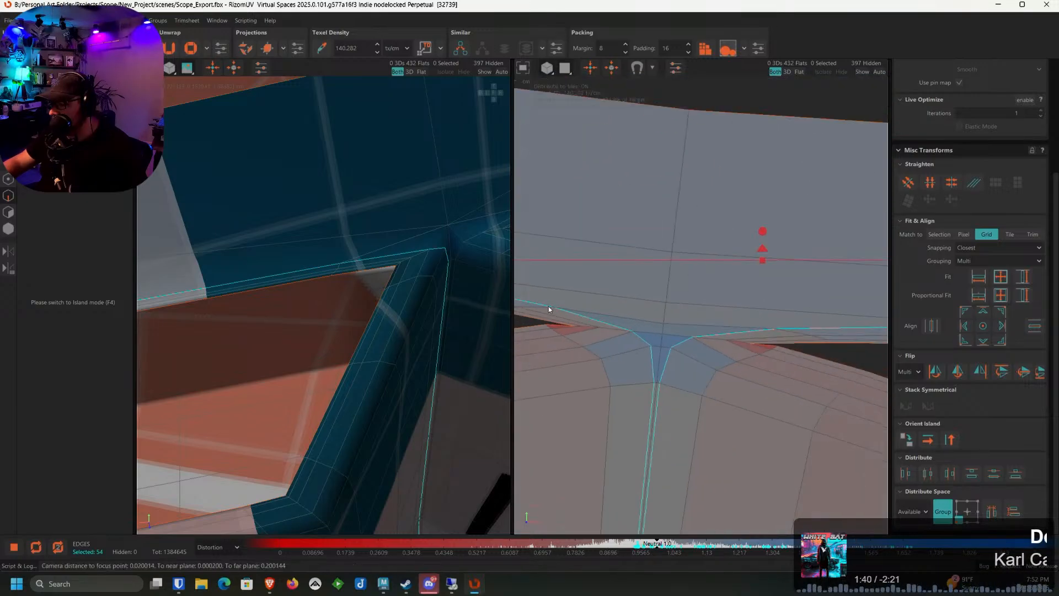
pyautogui.keyDown('alt'); pyautogui.moveTo(548, 306); pyautogui.dragTo(800, 265, button='middle'); pyautogui.keyUp('alt')
pyautogui.scroll(3, 765, 300)
pyautogui.keyDown('ctrl'); pyautogui.click(699, 252); pyautogui.keyUp('ctrl')
pyautogui.scroll(-2, 690, 270)
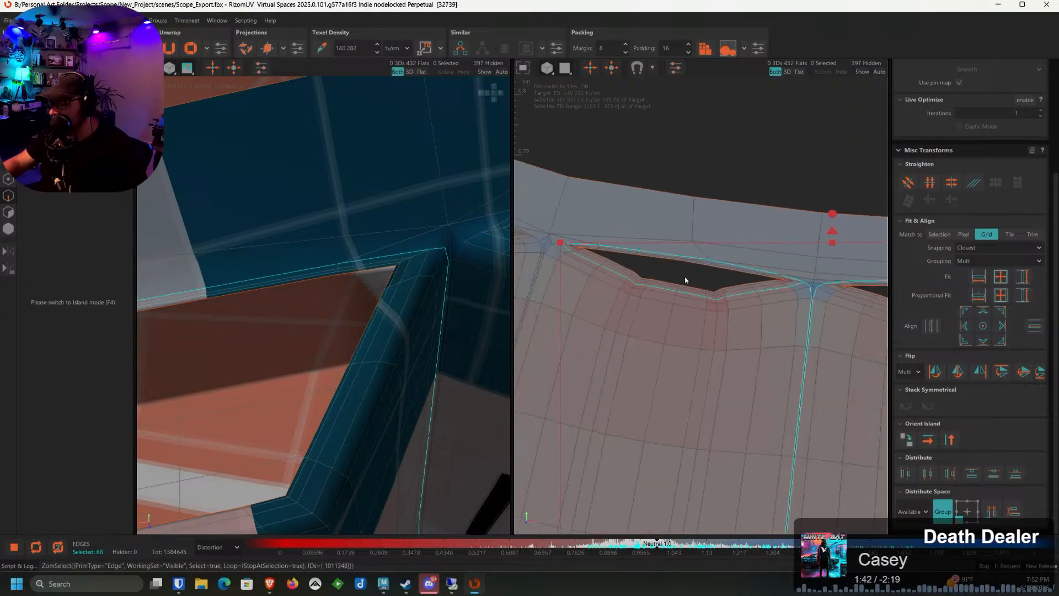
# Continue the selection around the pocket's far corner and down the next rib valley, deselecting stray edges beside the opening
pyautogui.scroll(1, 542, 248)
pyautogui.scroll(2, 541, 252)
pyautogui.keyDown('ctrl'); pyautogui.click(578, 233); pyautogui.keyUp('ctrl')
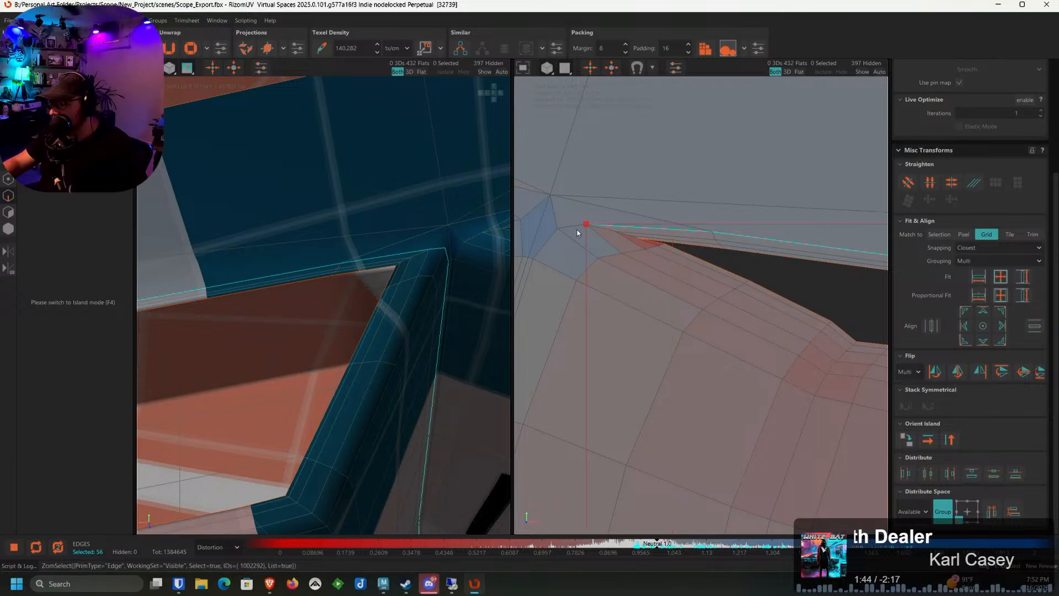
pyautogui.keyDown('ctrl'); pyautogui.doubleClick(563, 231); pyautogui.keyUp('ctrl')
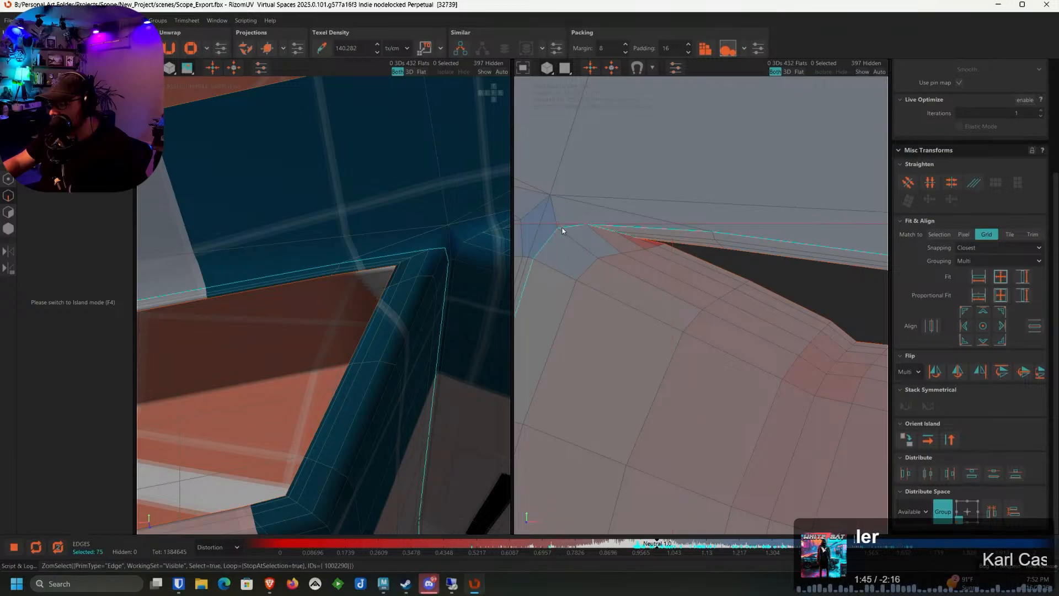
pyautogui.keyDown('ctrl'); pyautogui.click(648, 248); pyautogui.keyUp('ctrl')
pyautogui.keyDown('ctrl'); pyautogui.moveTo(656, 253); pyautogui.dragTo(604, 232); pyautogui.keyUp('ctrl')
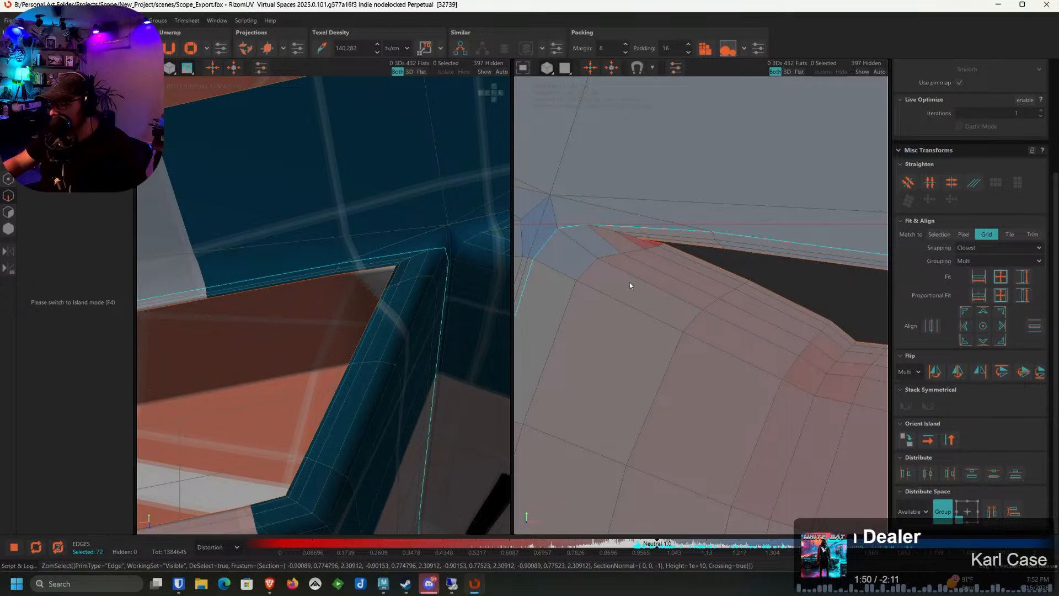
# Examine the selected rib outlines in the UV view and along the valleys on the 3D knob
pyautogui.scroll(-10, 632, 286)
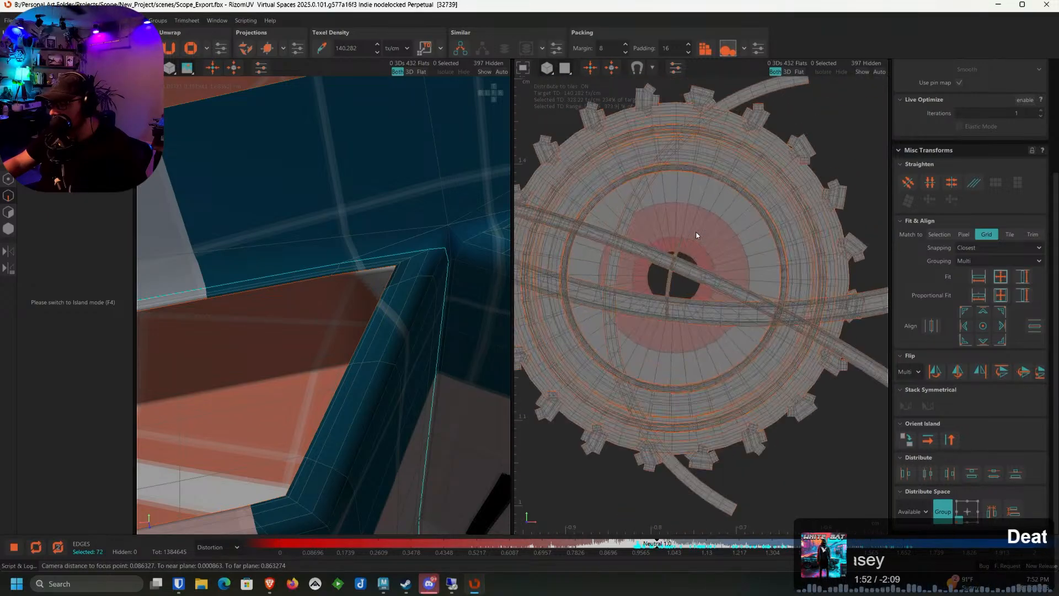
pyautogui.scroll(-2, 696, 235)
pyautogui.scroll(12, 694, 339)
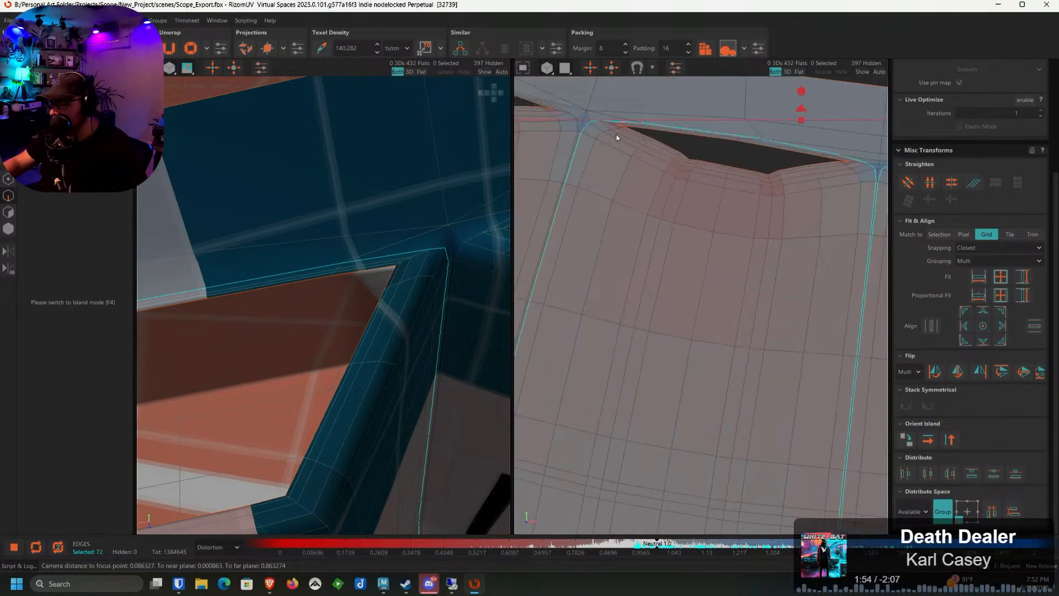
pyautogui.scroll(3, 616, 134)
pyautogui.scroll(-8, 605, 124)
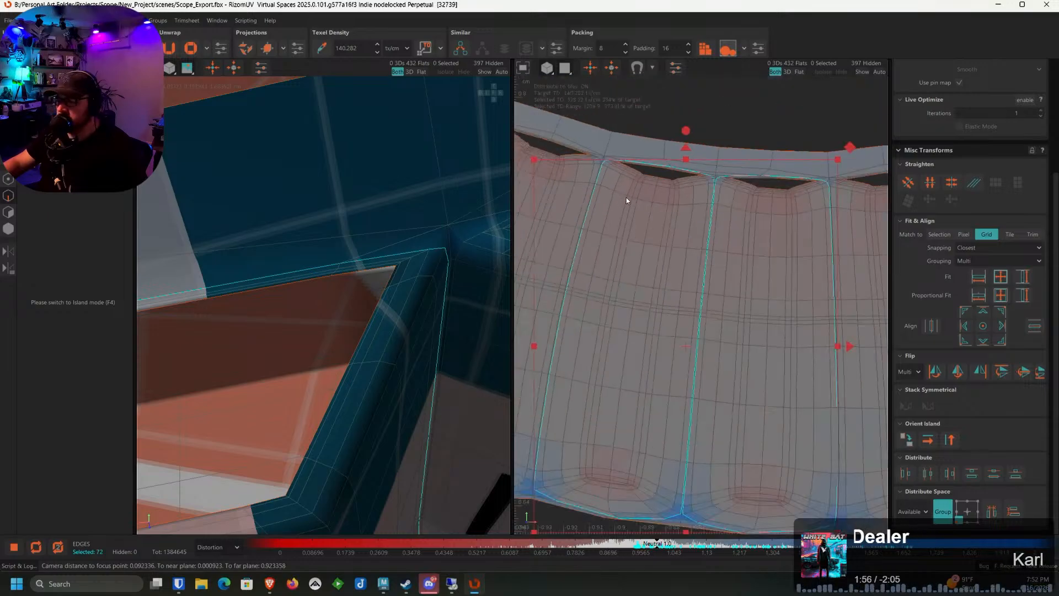
pyautogui.keyDown('alt'); pyautogui.moveTo(449, 274); pyautogui.dragTo(421, 301); pyautogui.keyUp('alt')
pyautogui.scroll(-10, 421, 267)
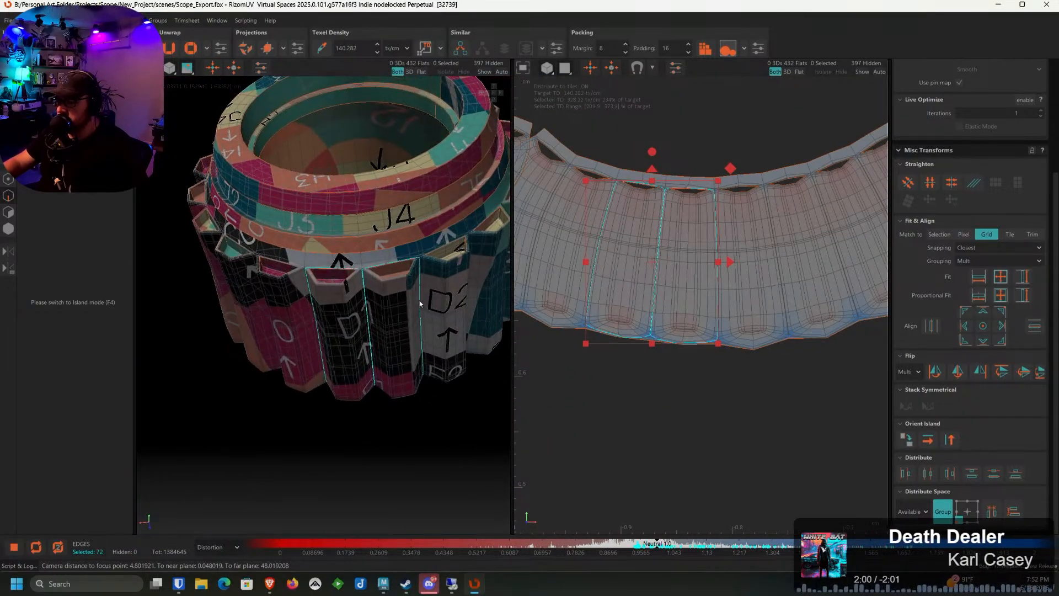
pyautogui.scroll(8, 381, 277)
pyautogui.keyDown('alt'); pyautogui.moveTo(302, 281); pyautogui.dragTo(366, 286); pyautogui.keyUp('alt')
pyautogui.scroll(7, 401, 225)
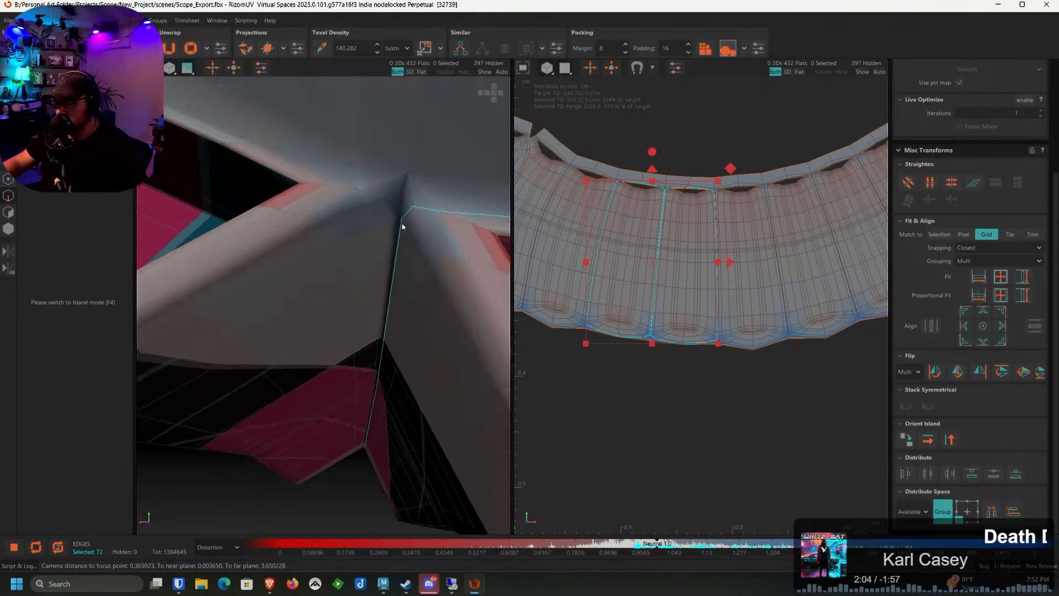
# Try adding the edge loop on the opposite side of the rib valley from the 3D view, and undo it
pyautogui.keyDown('alt'); pyautogui.moveTo(402, 226); pyautogui.dragTo(394, 220); pyautogui.keyUp('alt')
pyautogui.keyDown('shift'); pyautogui.doubleClick(384, 210); pyautogui.keyUp('shift')
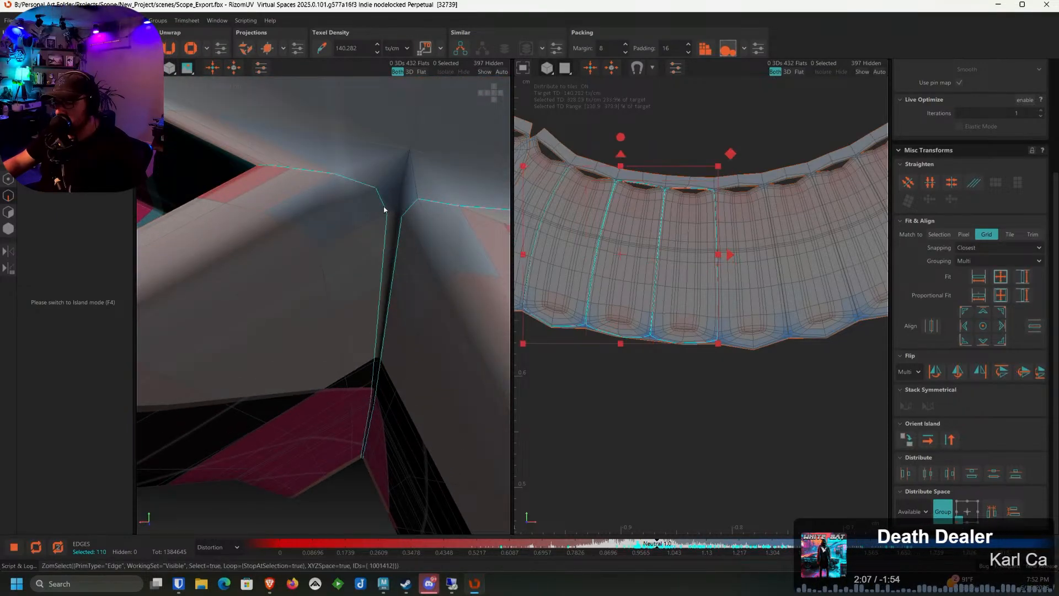
pyautogui.moveTo(628, 205); pyautogui.dragTo(657, 229, button='middle')
pyautogui.hotkey('ctrl', 'z')
# Add the opposite valley-side edge loop and the edges running above the adjacent pocket opening to the selection
pyautogui.scroll(3, 664, 207)
pyautogui.scroll(3, 657, 199)
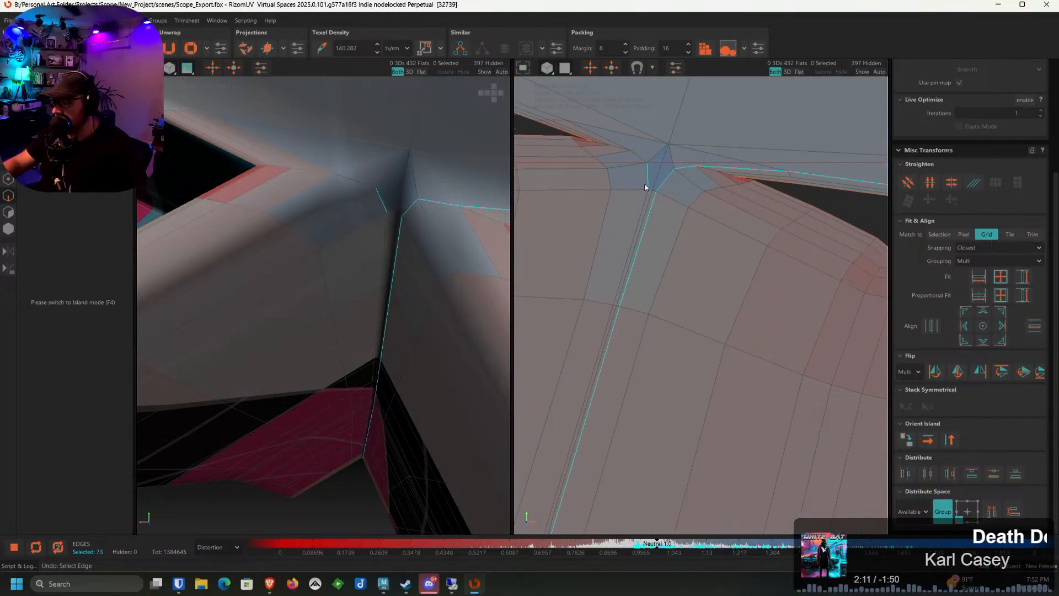
pyautogui.keyDown('shift'); pyautogui.doubleClick(647, 196); pyautogui.keyUp('shift')
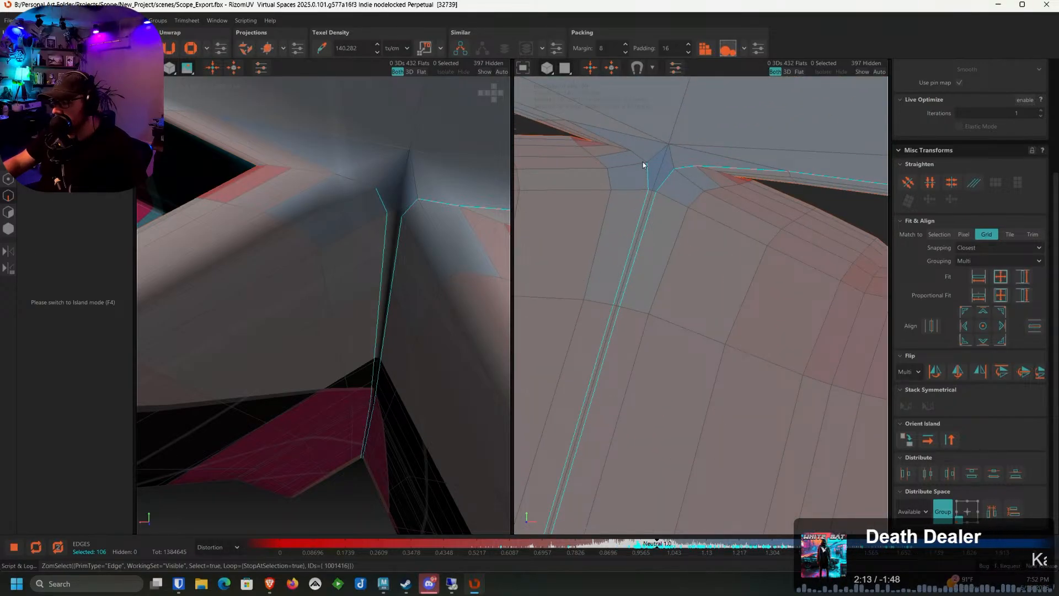
pyautogui.moveTo(652, 165); pyautogui.dragTo(679, 228, button='middle')
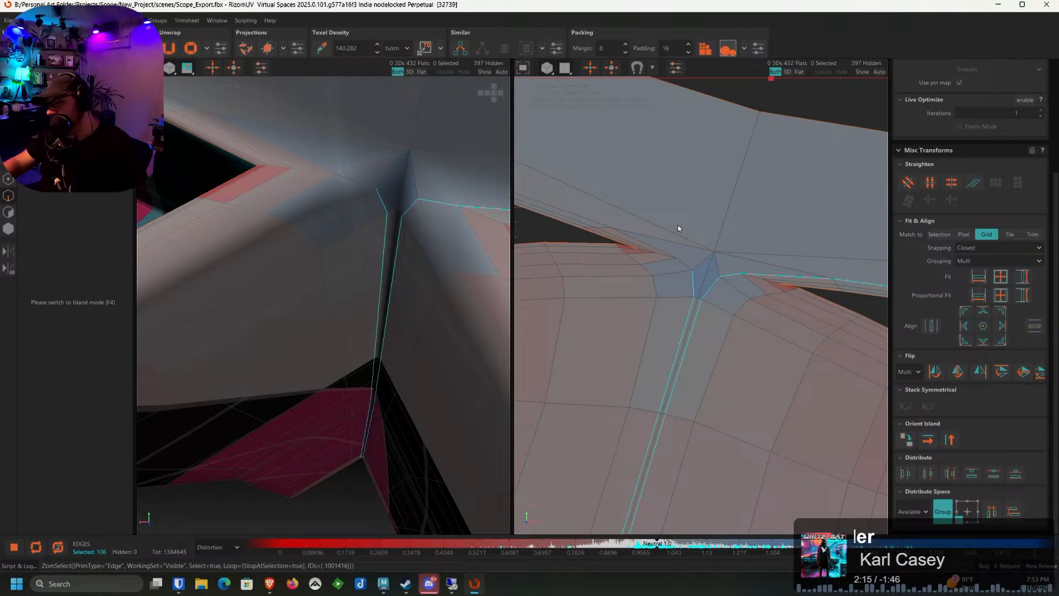
pyautogui.keyDown('shift'); pyautogui.click(680, 261); pyautogui.keyUp('shift')
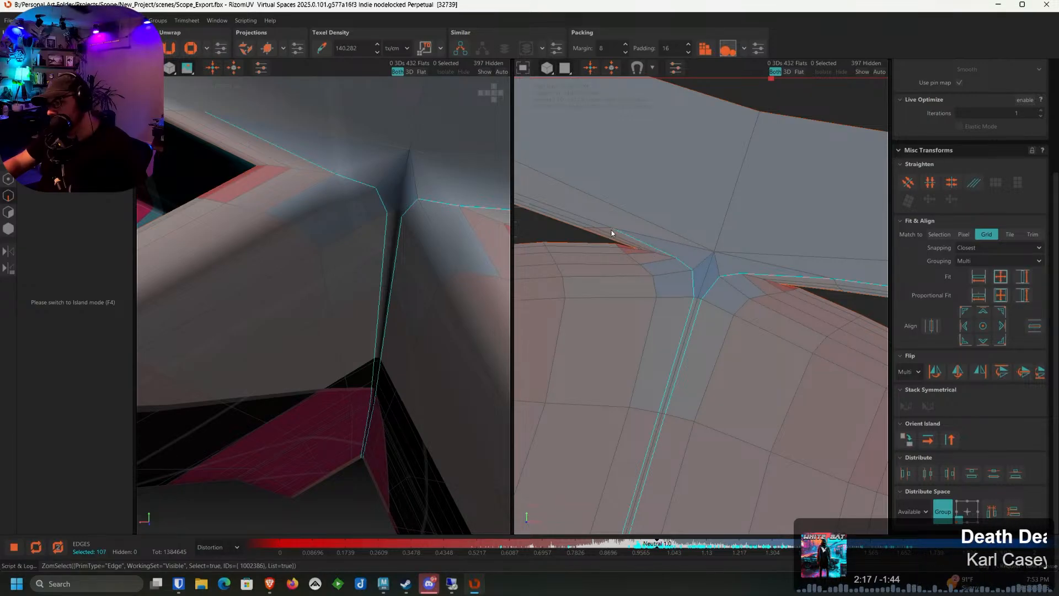
pyautogui.keyDown('shift'); pyautogui.doubleClick(598, 224); pyautogui.keyUp('shift')
pyautogui.moveTo(591, 241); pyautogui.dragTo(728, 215, button='middle')
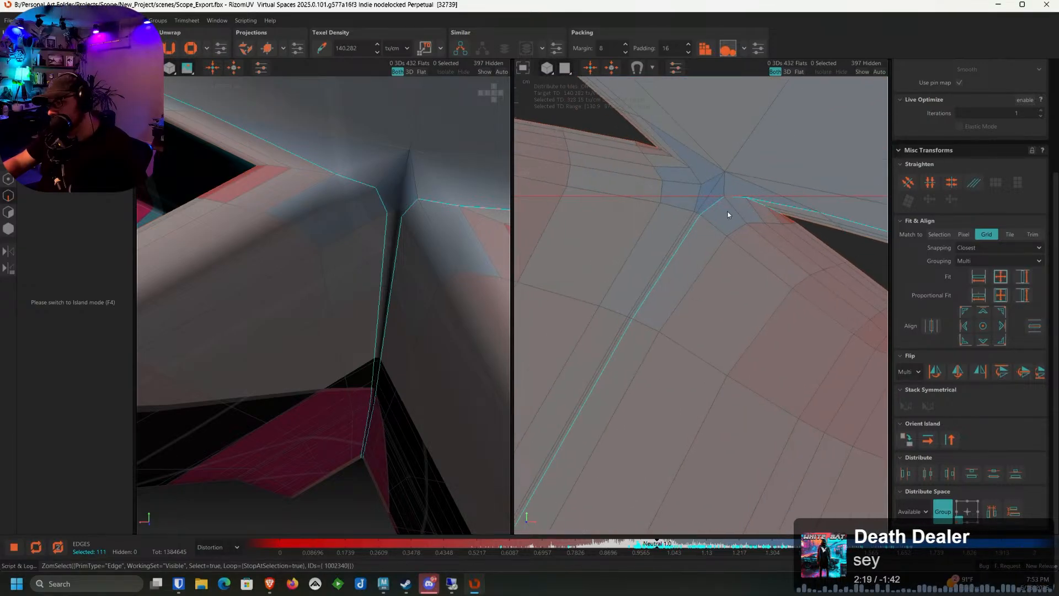
# Add the short corner edges joining the next rib valley to the strip above its pocket opening
pyautogui.scroll(-3, 723, 249)
pyautogui.scroll(-5, 728, 275)
pyautogui.moveTo(747, 361); pyautogui.dragTo(725, 177, button='middle')
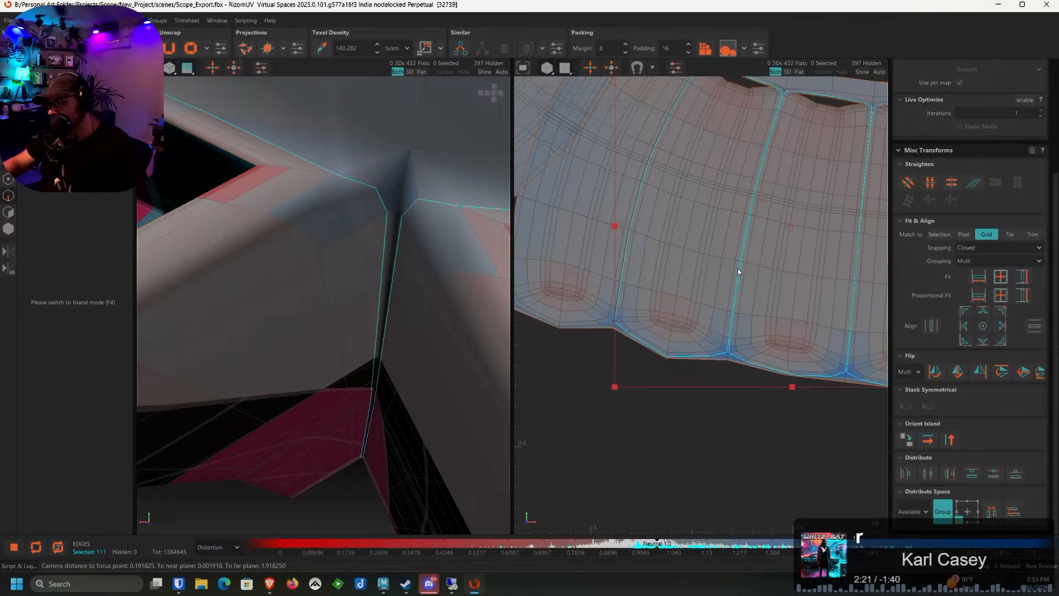
pyautogui.moveTo(663, 102); pyautogui.dragTo(728, 251, button='middle')
pyautogui.scroll(1, 717, 225)
pyautogui.scroll(5, 717, 225)
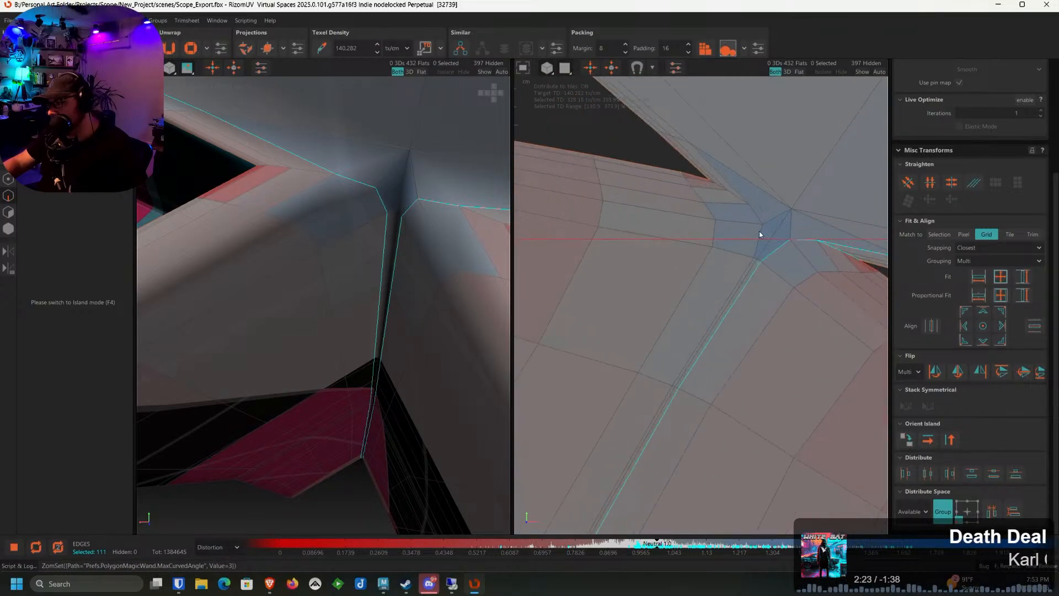
pyautogui.keyDown('shift'); pyautogui.click(757, 219); pyautogui.keyUp('shift')
pyautogui.keyDown('shift'); pyautogui.click(742, 201); pyautogui.keyUp('shift')
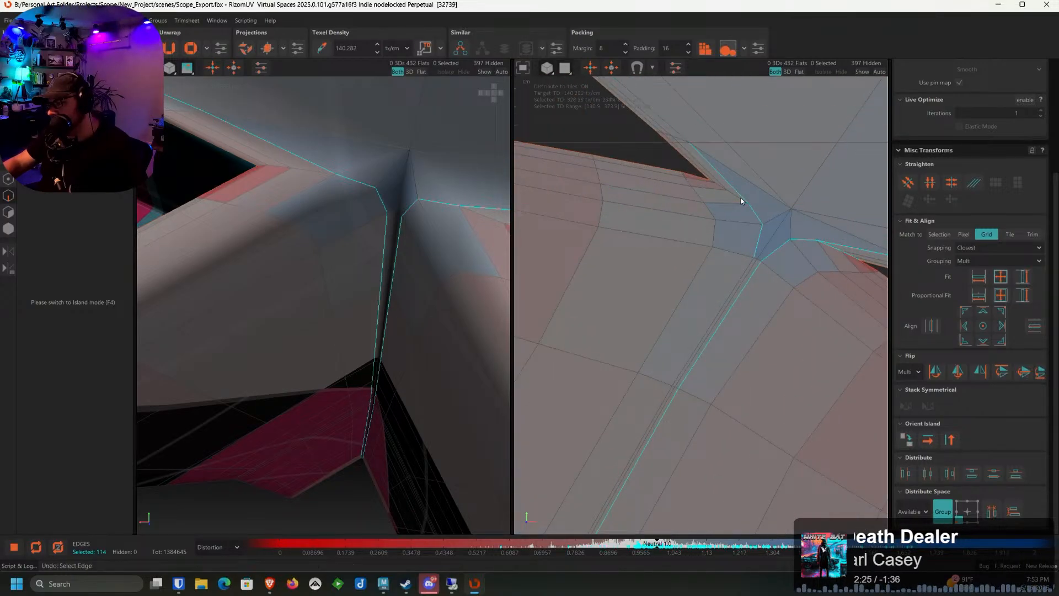
# Try loop-selecting the edges above this pocket opening, undo the excess selection, and add the remaining edge individually
pyautogui.keyDown('shift'); pyautogui.doubleClick(668, 127); pyautogui.keyUp('shift')
pyautogui.hotkey('ctrl', 'z')
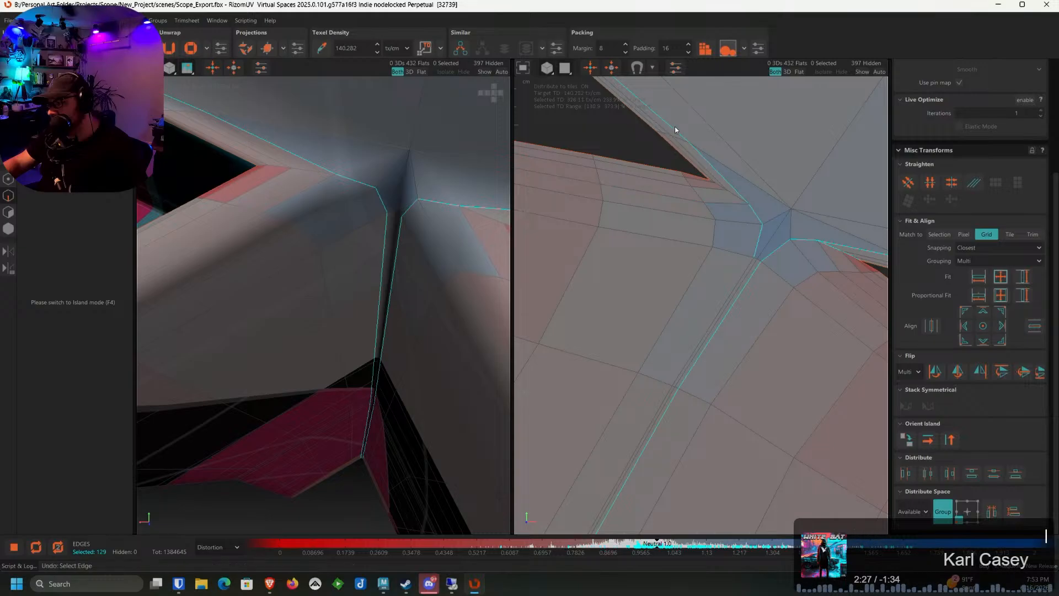
pyautogui.moveTo(675, 128); pyautogui.dragTo(802, 265, button='middle')
pyautogui.keyDown('shift'); pyautogui.doubleClick(687, 200); pyautogui.keyUp('shift')
pyautogui.scroll(-2, 688, 200)
pyautogui.moveTo(688, 201); pyautogui.dragTo(799, 301, button='middle')
pyautogui.hotkey('ctrl', 'z')
pyautogui.keyDown('shift'); pyautogui.click(656, 195); pyautogui.keyUp('shift')
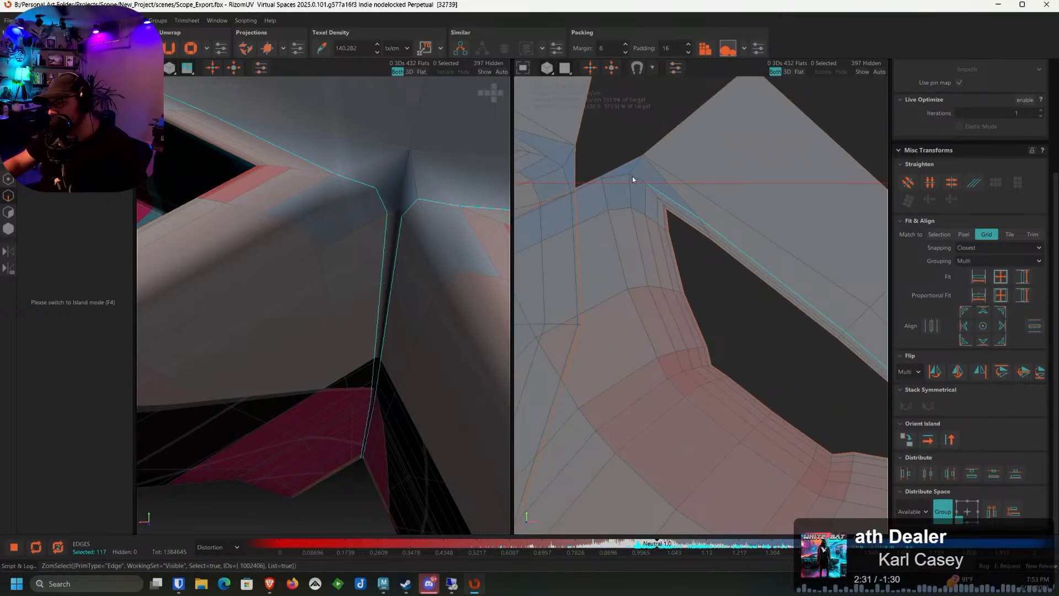
# Add the edge loop down the rib's outer side beside the island's end and check the outlines of the selected ribs
pyautogui.keyDown('shift'); pyautogui.doubleClick(618, 178); pyautogui.keyUp('shift')
pyautogui.scroll(-8, 619, 179)
pyautogui.moveTo(669, 291); pyautogui.dragTo(682, 214, button='middle')
pyautogui.moveTo(673, 329); pyautogui.dragTo(734, 290, button='middle')
pyautogui.scroll(4, 768, 217)
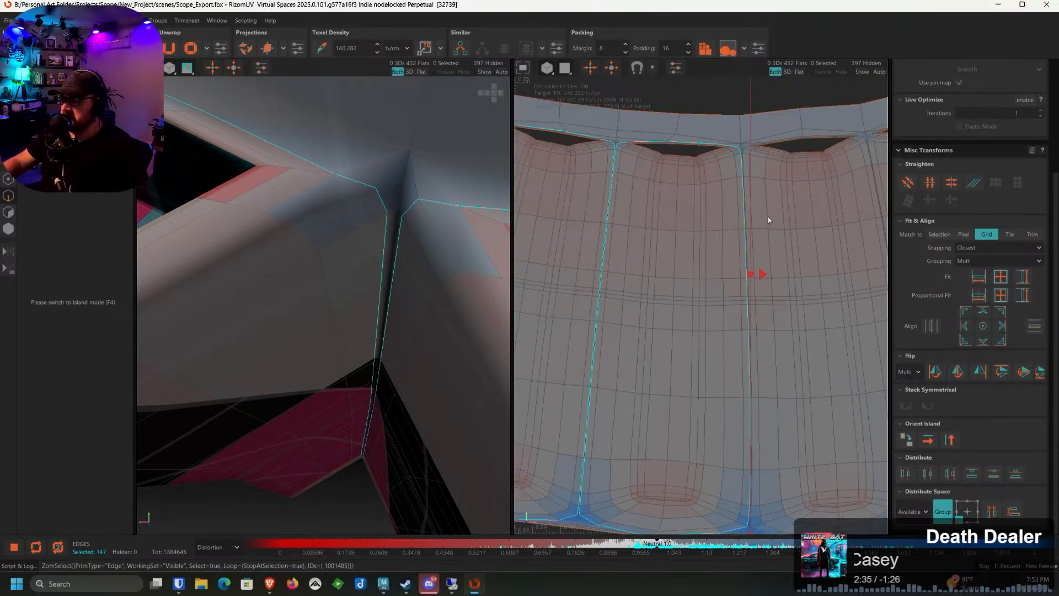
pyautogui.scroll(2, 787, 201)
pyautogui.moveTo(766, 120); pyautogui.dragTo(713, 225, button='middle')
pyautogui.scroll(6, 665, 207)
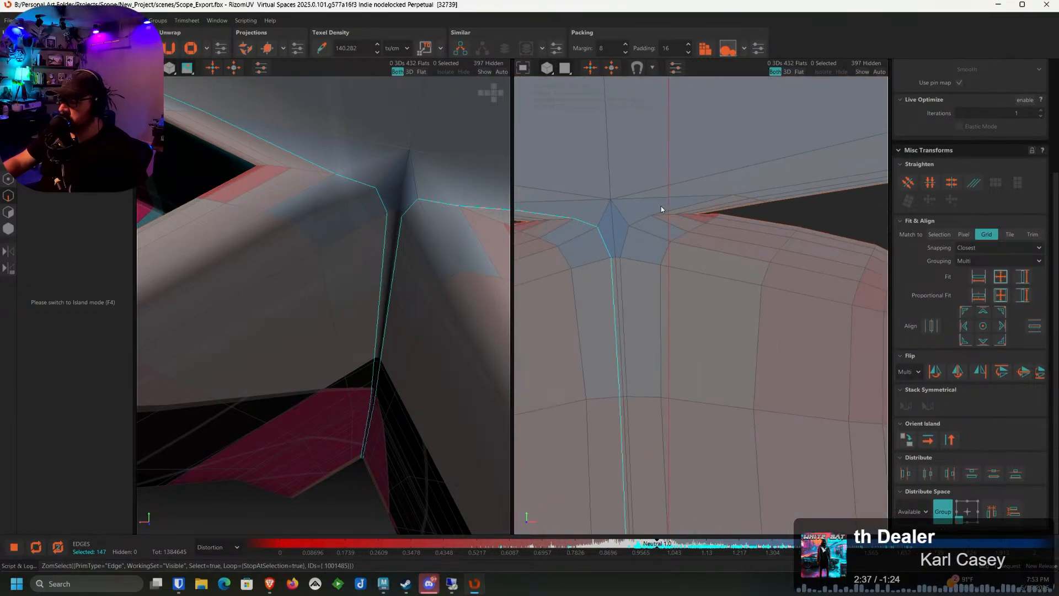
# Extend the selection in the opposite direction across the valley corner and along the edges above the next pocket opening
pyautogui.keyDown('shift'); pyautogui.click(641, 219); pyautogui.keyUp('shift')
pyautogui.keyDown('shift'); pyautogui.click(770, 193); pyautogui.keyUp('shift')
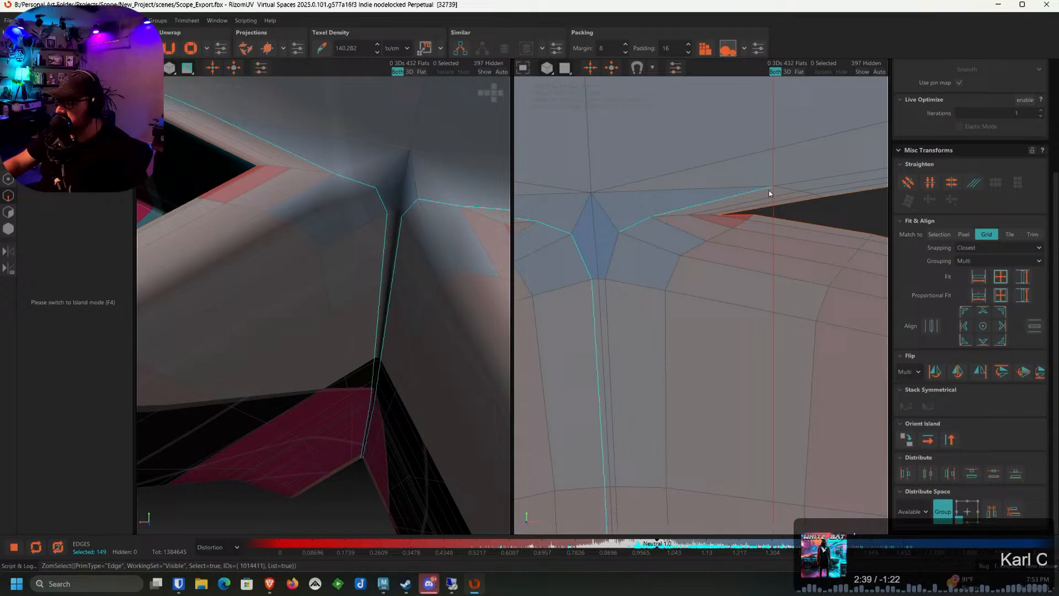
pyautogui.keyDown('ctrl'); pyautogui.click(808, 182); pyautogui.keyUp('ctrl')
pyautogui.moveTo(861, 175); pyautogui.dragTo(524, 246, button='middle')
pyautogui.keyDown('ctrl'); pyautogui.click(753, 221); pyautogui.keyUp('ctrl')
pyautogui.moveTo(861, 223); pyautogui.dragTo(714, 236, button='middle')
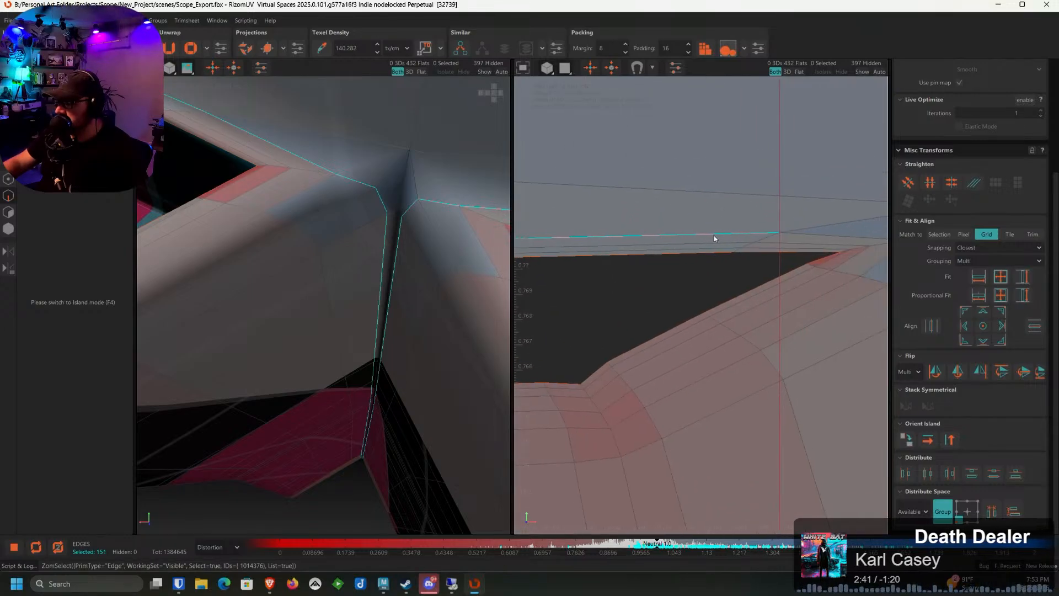
pyautogui.keyDown('ctrl'); pyautogui.click(807, 234); pyautogui.keyUp('ctrl')
pyautogui.moveTo(852, 240); pyautogui.dragTo(633, 233, button='middle')
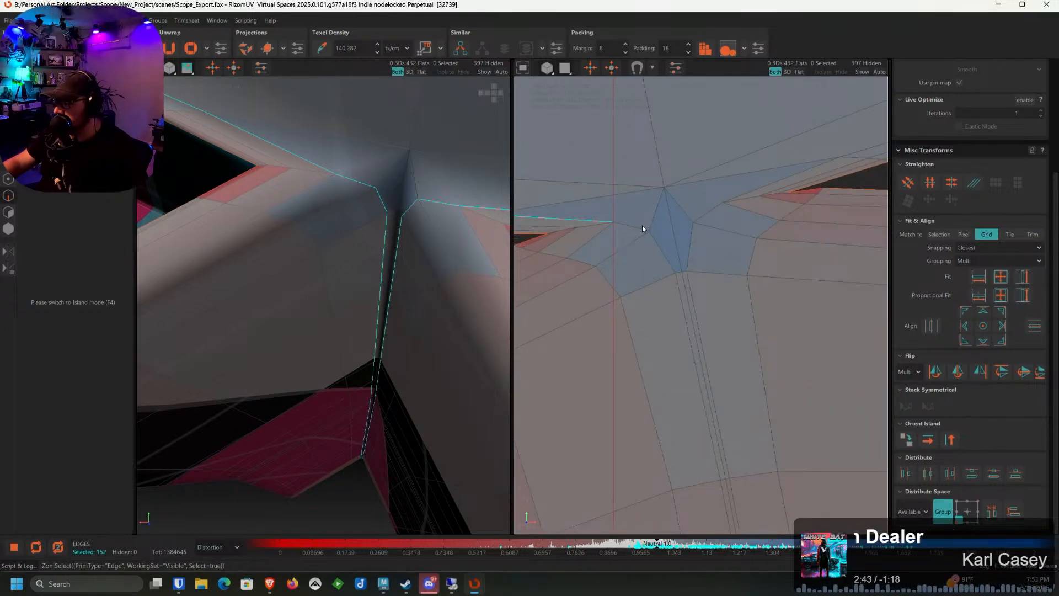
# Add the pocket's far corner edge and the edge loop down the following rib valley to the selection
pyautogui.keyDown('ctrl'); pyautogui.click(643, 228); pyautogui.keyUp('ctrl')
pyautogui.keyDown('ctrl'); pyautogui.doubleClick(654, 238); pyautogui.keyUp('ctrl')
pyautogui.scroll(-4, 653, 246)
pyautogui.moveTo(538, 261); pyautogui.dragTo(775, 242, button='middle')
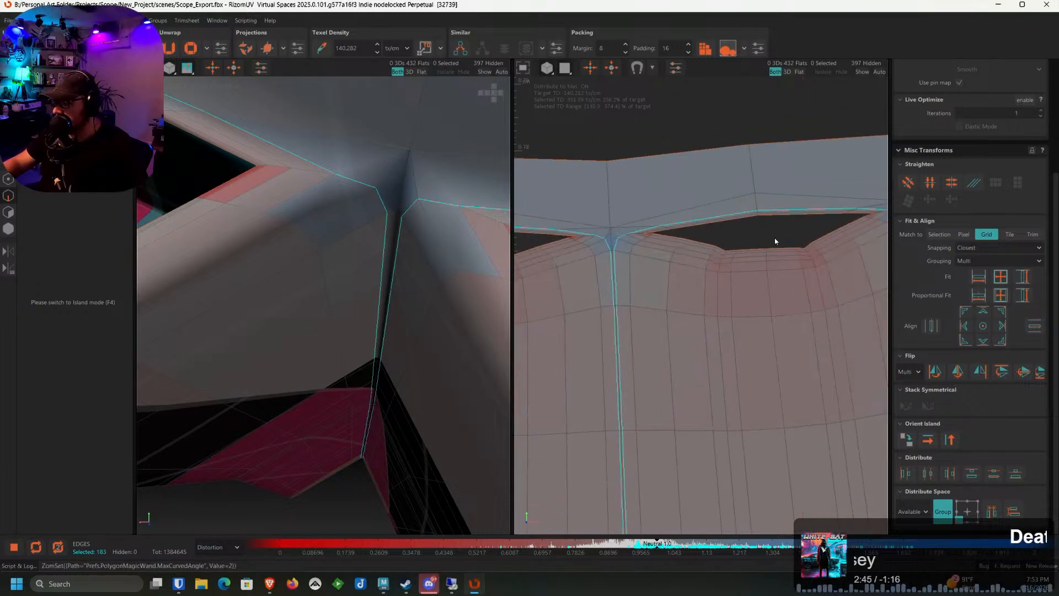
# Add the edges on the far side of the valley corner and along the upper side of the next pocket opening to the selection
pyautogui.moveTo(856, 234); pyautogui.dragTo(633, 251, button='middle')
pyautogui.scroll(4, 695, 227)
pyautogui.keyDown('ctrl'); pyautogui.click(685, 236); pyautogui.keyUp('ctrl')
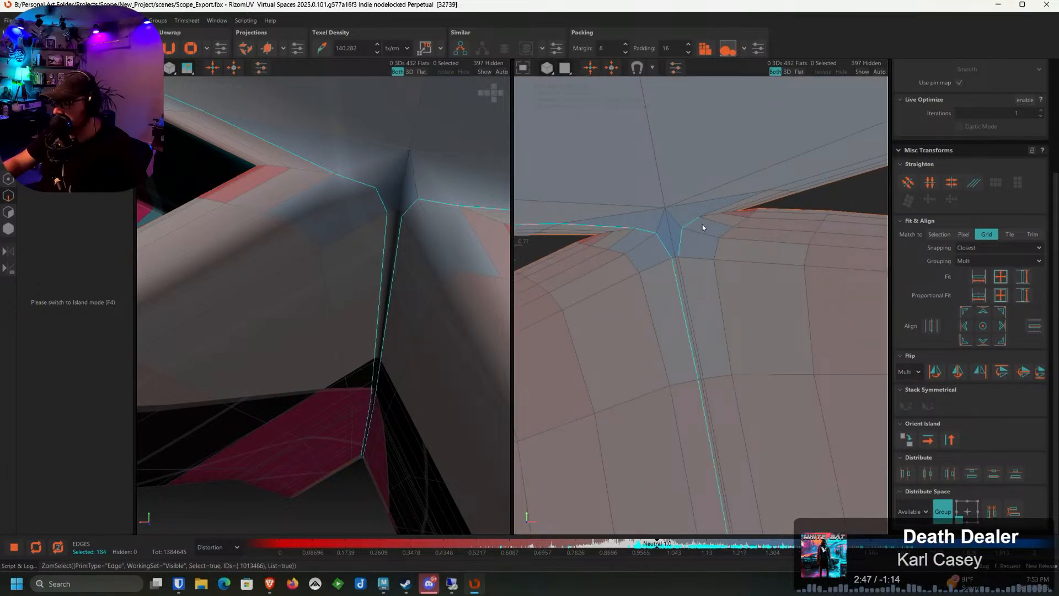
pyautogui.keyDown('ctrl'); pyautogui.click(741, 205); pyautogui.keyUp('ctrl')
pyautogui.moveTo(741, 204); pyautogui.dragTo(486, 283, button='middle')
pyautogui.scroll(-4, 728, 234)
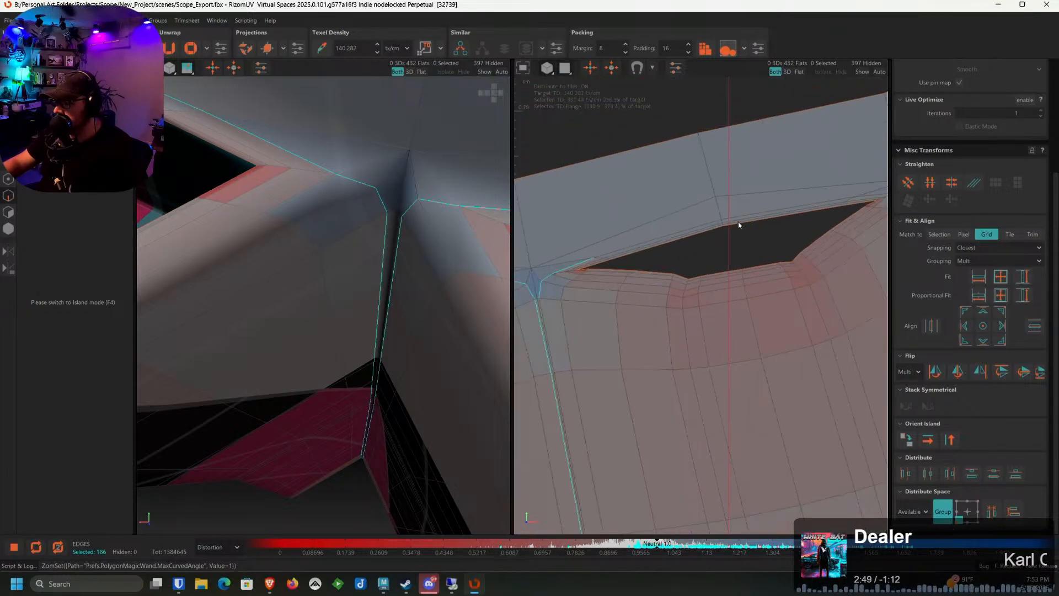
pyautogui.keyDown('ctrl'); pyautogui.click(770, 217); pyautogui.keyUp('ctrl')
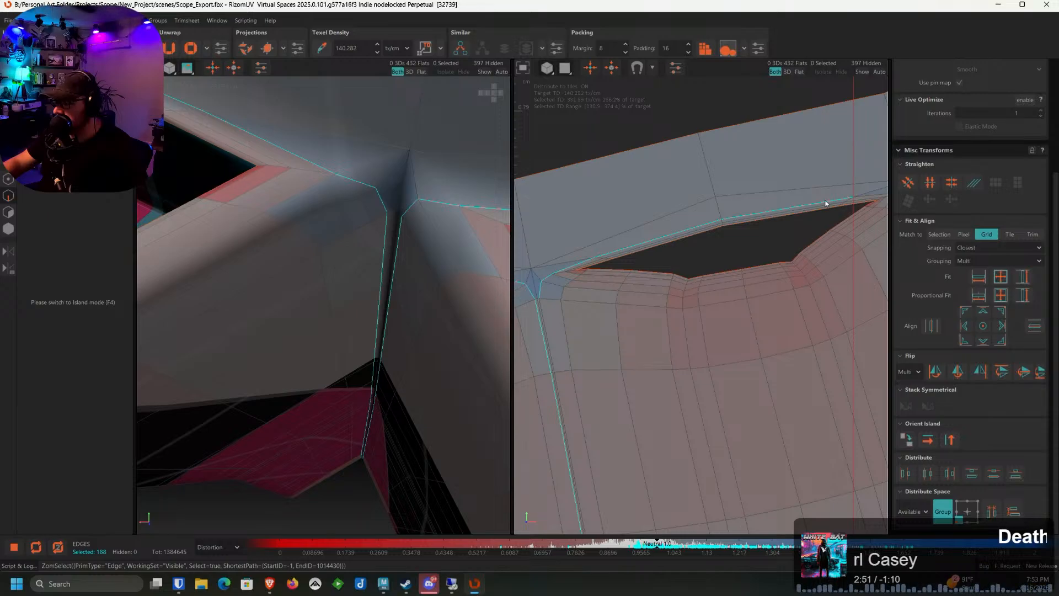
# Continue the edge path to the opening's far corner and add the edge loop down the adjoining rib valley
pyautogui.moveTo(826, 203); pyautogui.dragTo(718, 213, button='middle')
pyautogui.keyDown('ctrl'); pyautogui.click(690, 220); pyautogui.keyUp('ctrl')
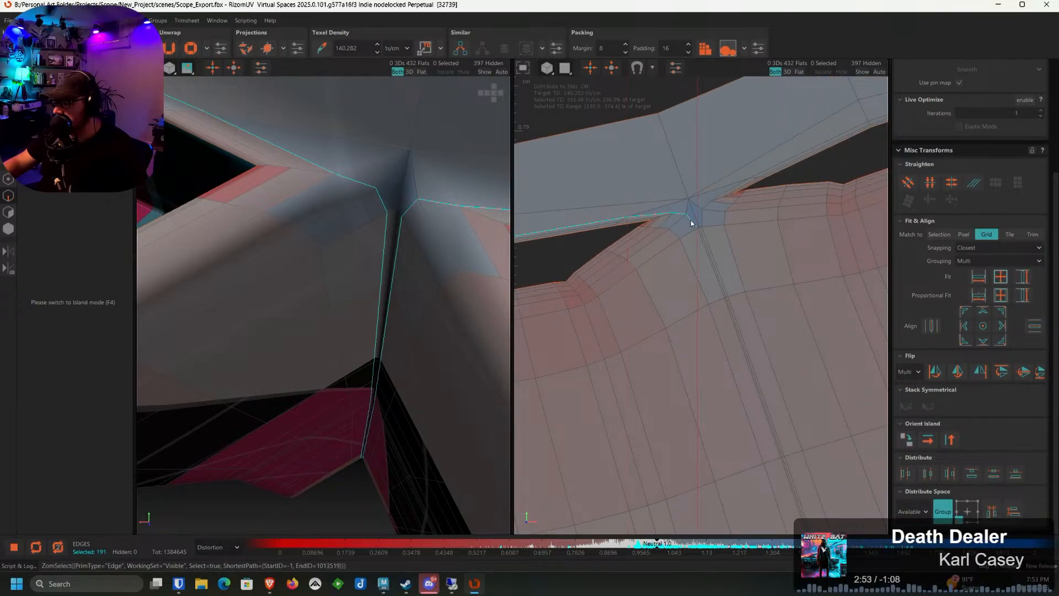
pyautogui.keyDown('ctrl'); pyautogui.doubleClick(702, 239); pyautogui.keyUp('ctrl')
# Add the two corner edges on the valley's opposite side and the first edges above the following pocket opening
pyautogui.moveTo(736, 209); pyautogui.dragTo(700, 224, button='middle')
pyautogui.scroll(3, 700, 224)
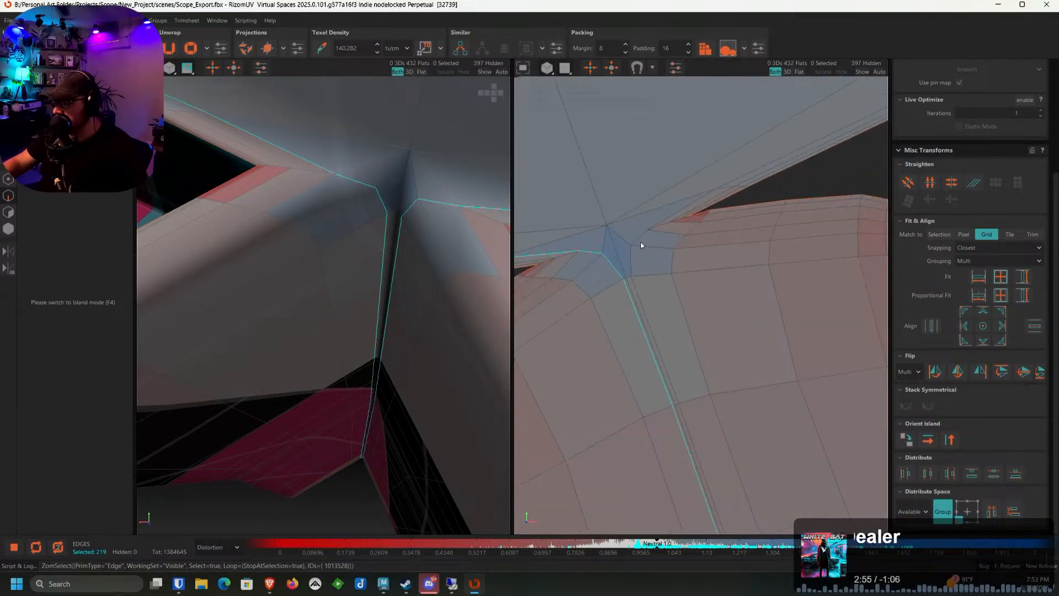
pyautogui.keyDown('ctrl'); pyautogui.click(635, 247); pyautogui.keyUp('ctrl')
pyautogui.keyDown('ctrl'); pyautogui.click(640, 239); pyautogui.keyUp('ctrl')
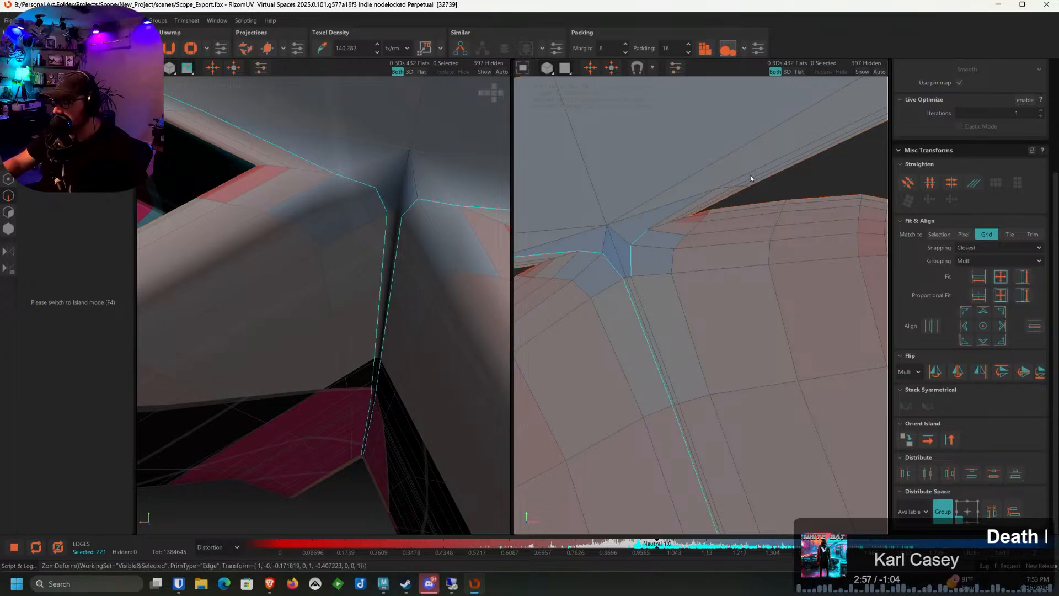
pyautogui.moveTo(751, 174); pyautogui.dragTo(726, 188)
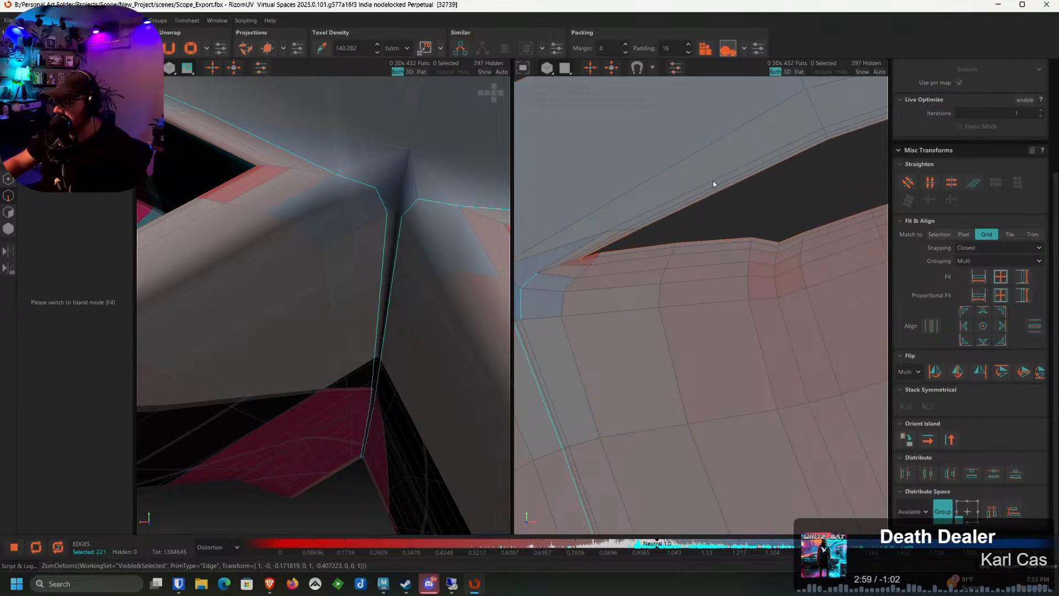
pyautogui.keyDown('ctrl'); pyautogui.click(714, 180); pyautogui.keyUp('ctrl')
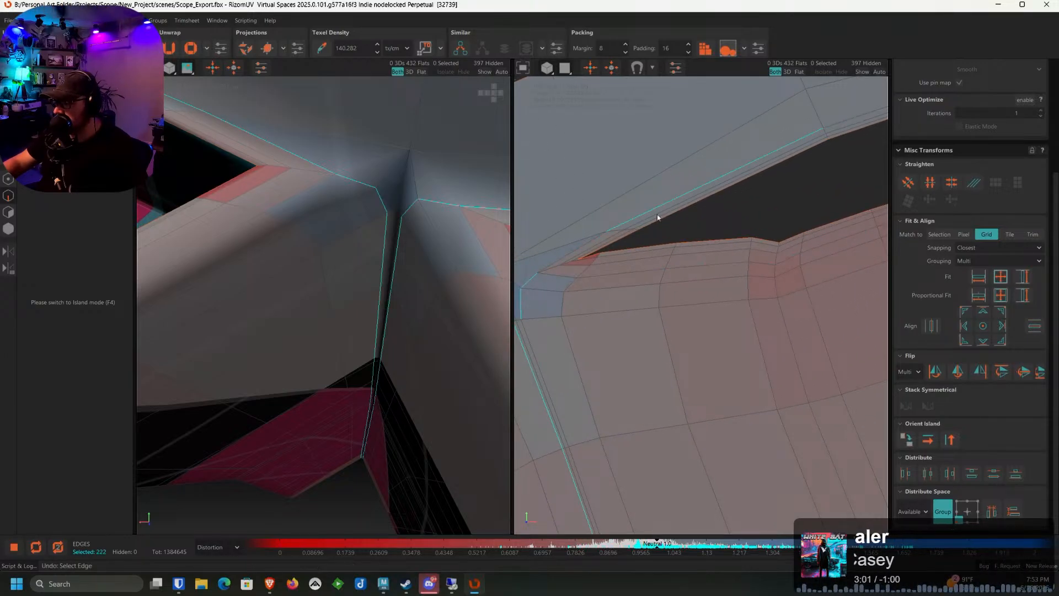
pyautogui.keyDown('ctrl'); pyautogui.click(588, 244); pyautogui.keyUp('ctrl')
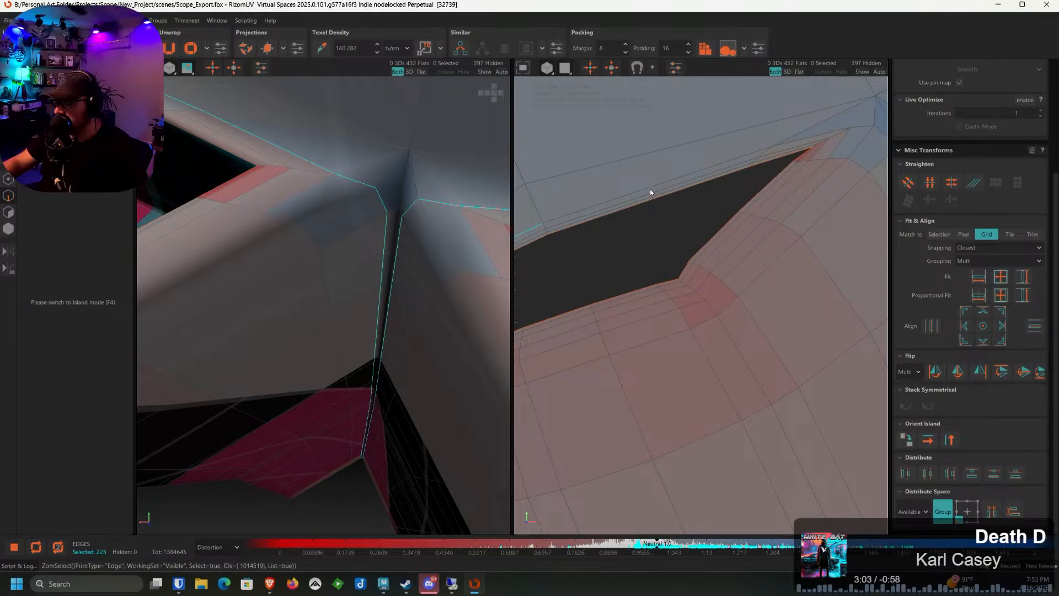
# Complete the edges above this pocket opening through its far corner and add the edge loop down the next valley
pyautogui.keyDown('ctrl'); pyautogui.click(650, 190); pyautogui.keyUp('ctrl')
pyautogui.keyDown('ctrl'); pyautogui.click(739, 198); pyautogui.keyUp('ctrl')
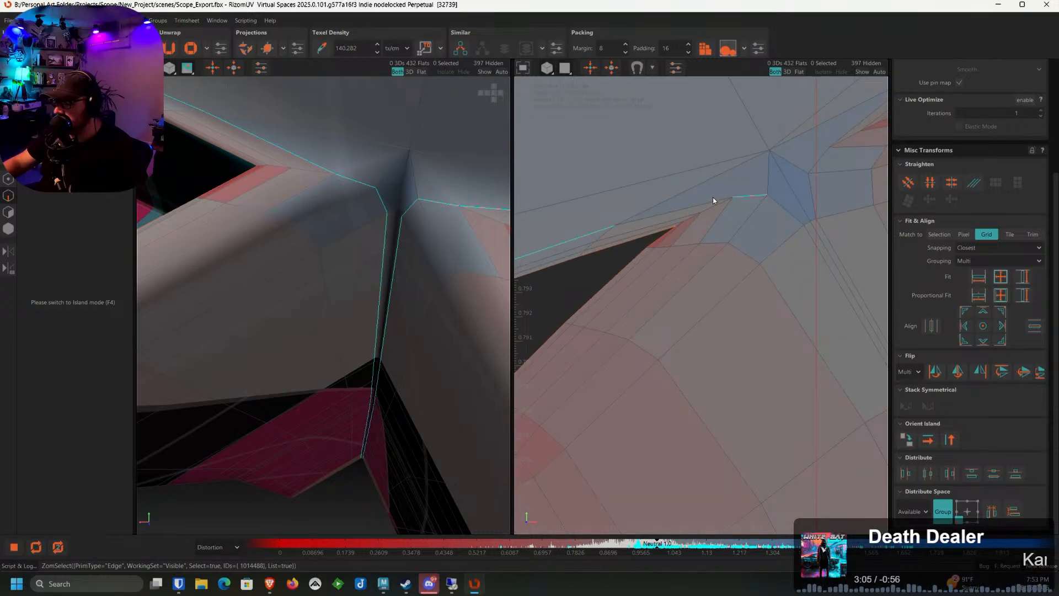
pyautogui.keyDown('ctrl'); pyautogui.click(714, 197); pyautogui.keyUp('ctrl')
pyautogui.keyDown('ctrl'); pyautogui.doubleClick(775, 208); pyautogui.keyUp('ctrl')
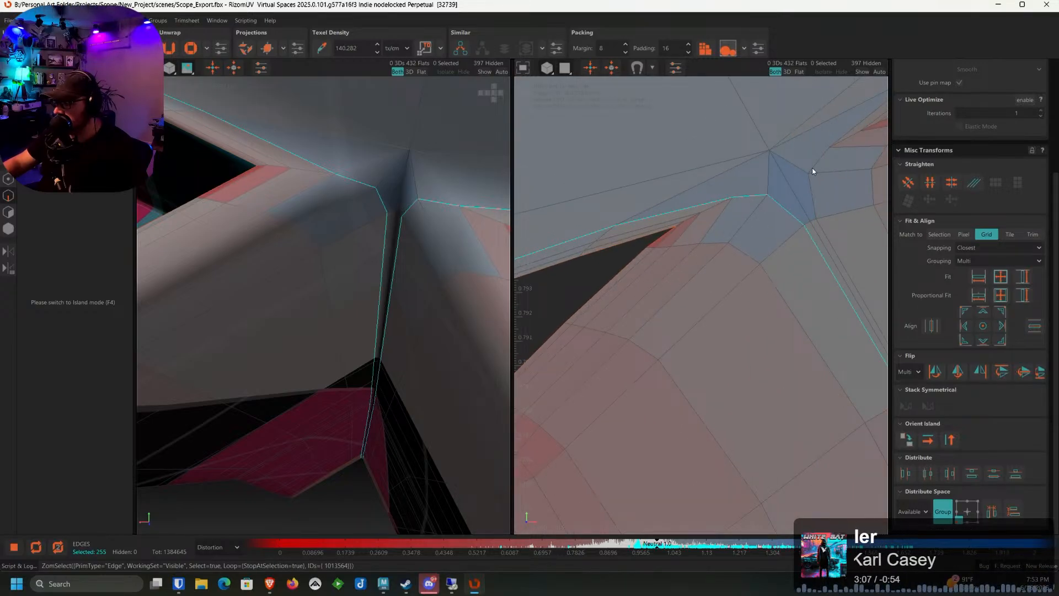
# Extend the selection from the opposite corner of this valley along the edges above the next rib's pocket opening
pyautogui.moveTo(815, 177); pyautogui.dragTo(736, 230, button='middle')
pyautogui.keyDown('ctrl'); pyautogui.click(771, 192); pyautogui.keyUp('ctrl')
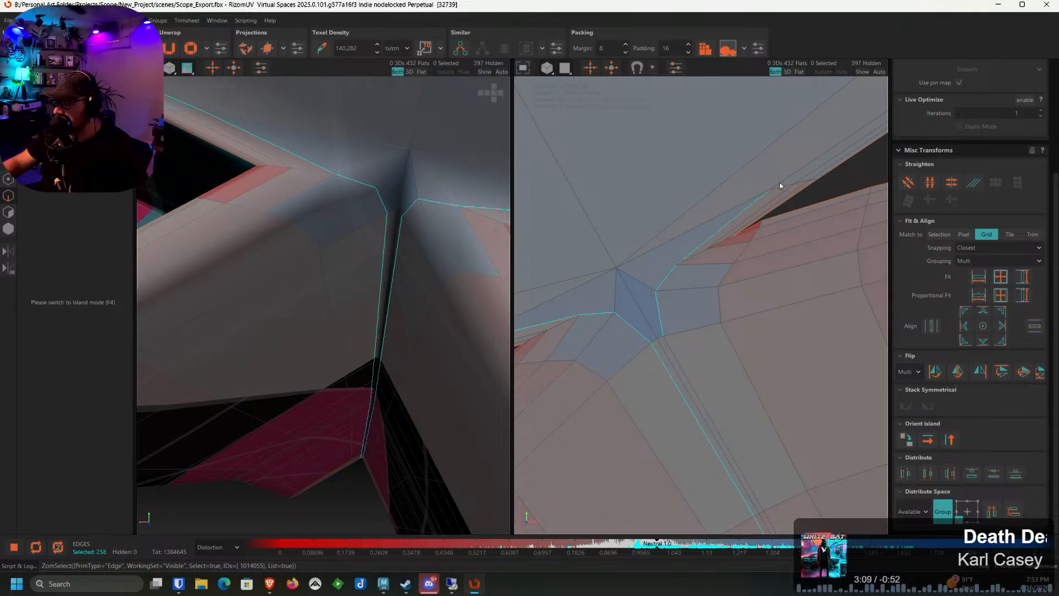
pyautogui.keyDown('ctrl'); pyautogui.click(780, 182); pyautogui.keyUp('ctrl')
pyautogui.moveTo(780, 182); pyautogui.dragTo(651, 268, button='middle')
pyautogui.keyDown('ctrl'); pyautogui.click(800, 161); pyautogui.keyUp('ctrl')
pyautogui.moveTo(799, 161); pyautogui.dragTo(626, 288, button='middle')
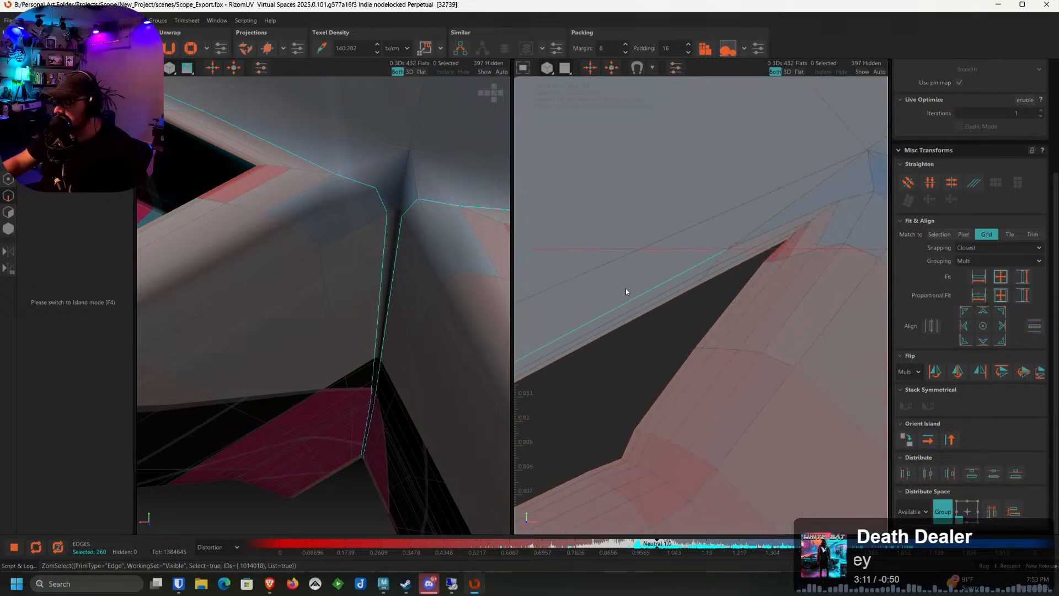
# Try adding the edge to the valley's apex and the loop running down from it, and undo the excess selection
pyautogui.keyDown('ctrl'); pyautogui.click(751, 231); pyautogui.keyUp('ctrl')
pyautogui.moveTo(822, 195); pyautogui.dragTo(685, 247, button='middle')
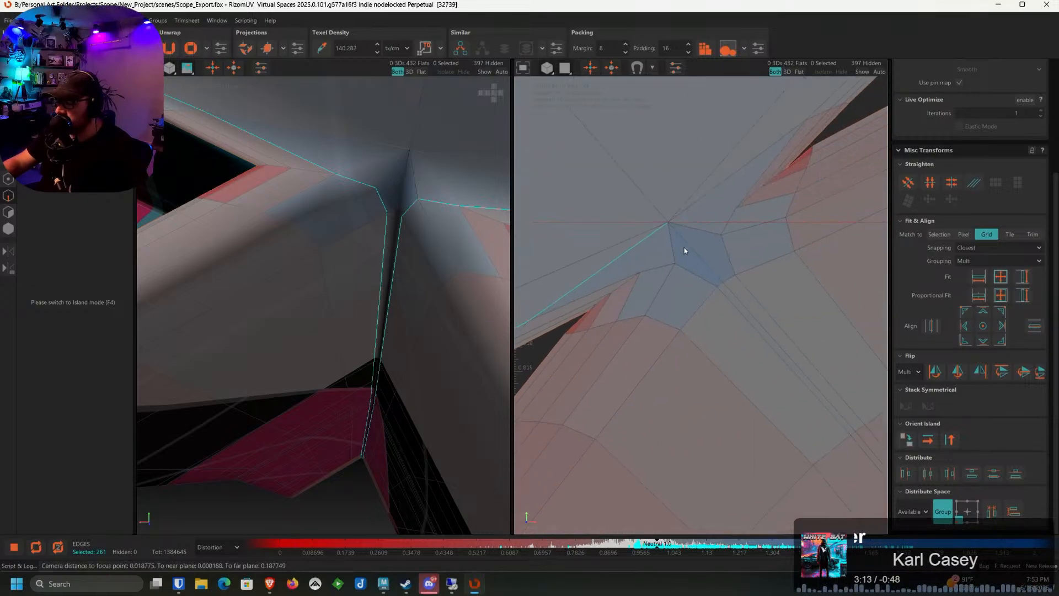
pyautogui.keyDown('ctrl'); pyautogui.doubleClick(684, 244); pyautogui.keyUp('ctrl')
pyautogui.scroll(-10, 694, 292)
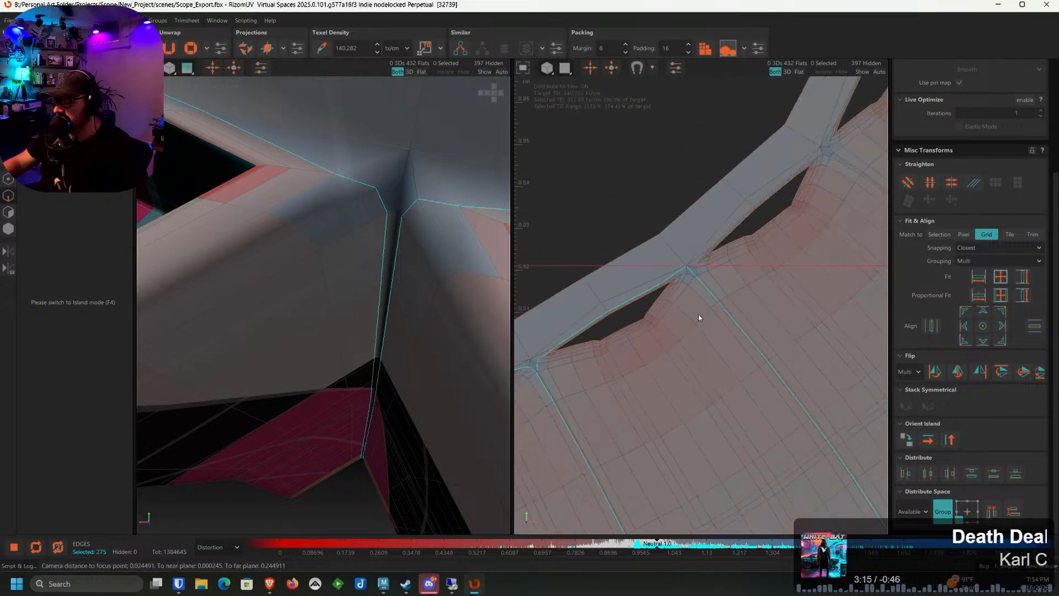
pyautogui.moveTo(702, 290); pyautogui.dragTo(639, 286, button='middle')
pyautogui.scroll(5, 639, 286)
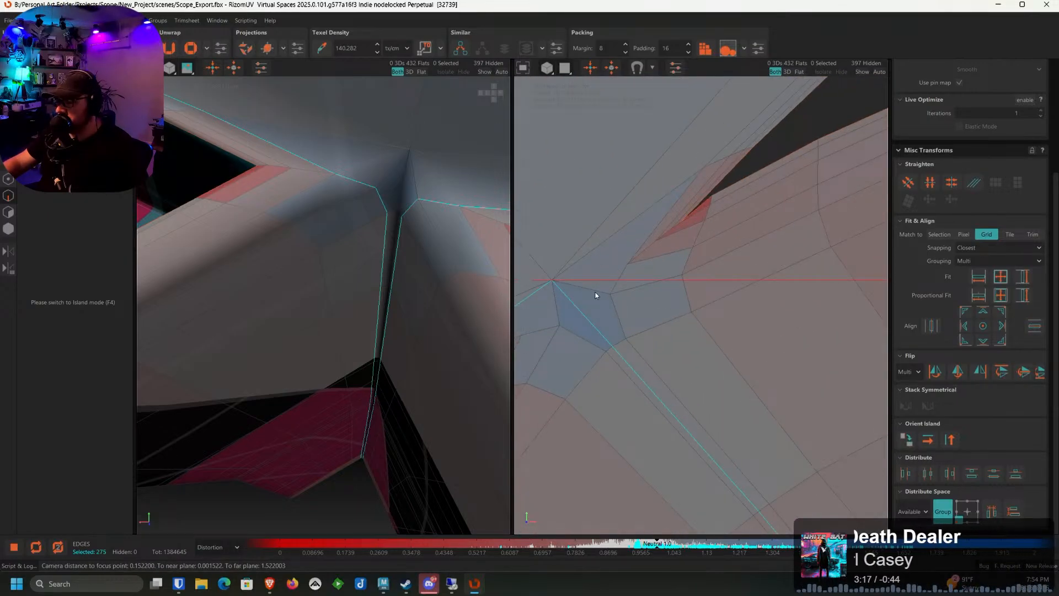
pyautogui.scroll(-3, 596, 296)
pyautogui.moveTo(557, 326); pyautogui.dragTo(667, 302, button='middle')
pyautogui.hotkey('ctrl', 'z')
pyautogui.scroll(3, 667, 302)
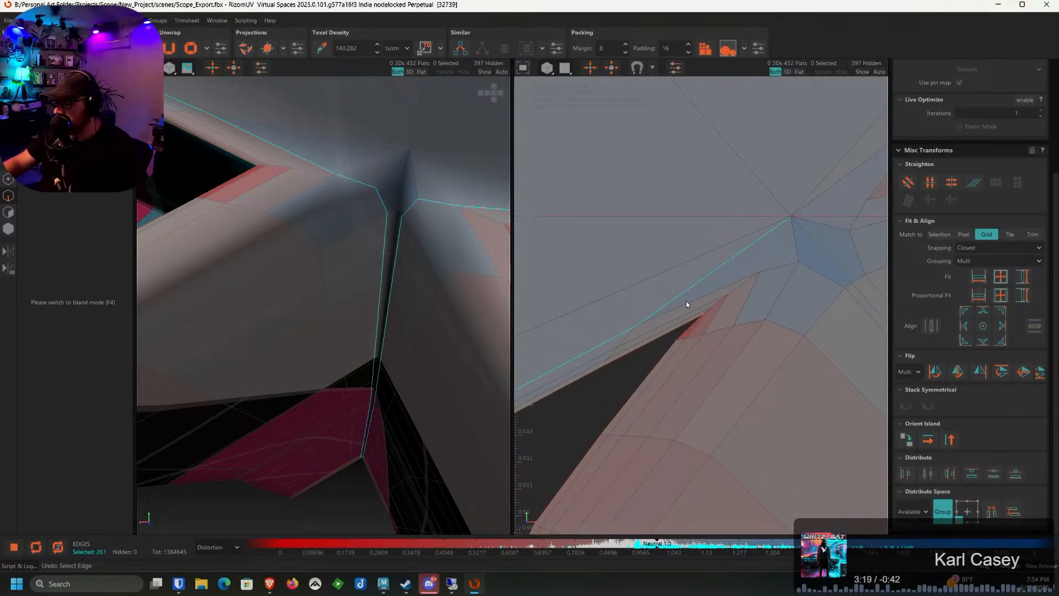
# Add the edges bordering the pocket's far corner and the edge loop down the near side of that valley
pyautogui.keyDown('ctrl'); pyautogui.click(781, 265); pyautogui.keyUp('ctrl')
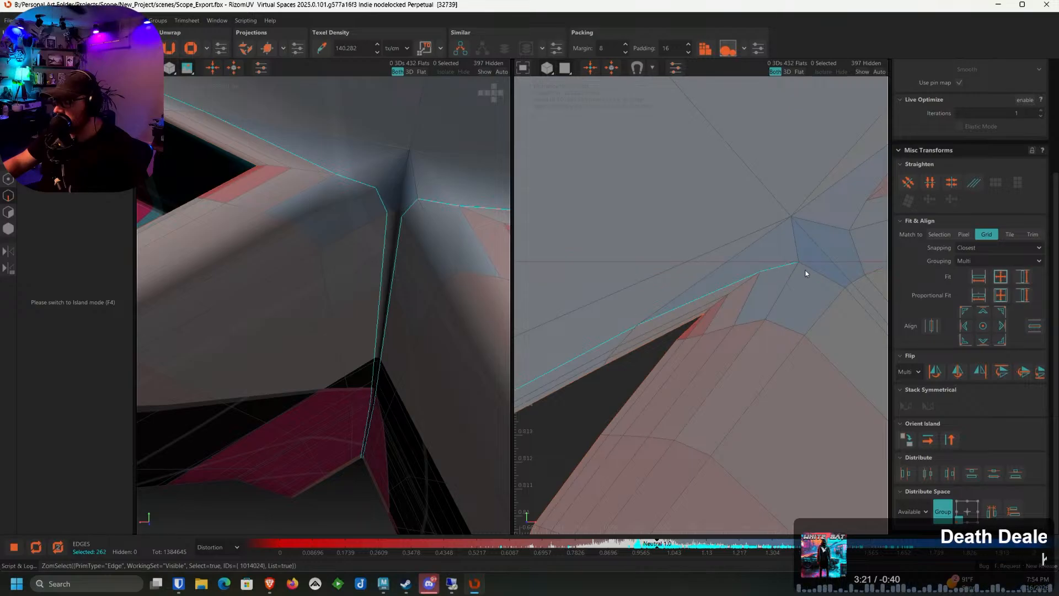
pyautogui.keyDown('ctrl'); pyautogui.doubleClick(805, 273); pyautogui.keyUp('ctrl')
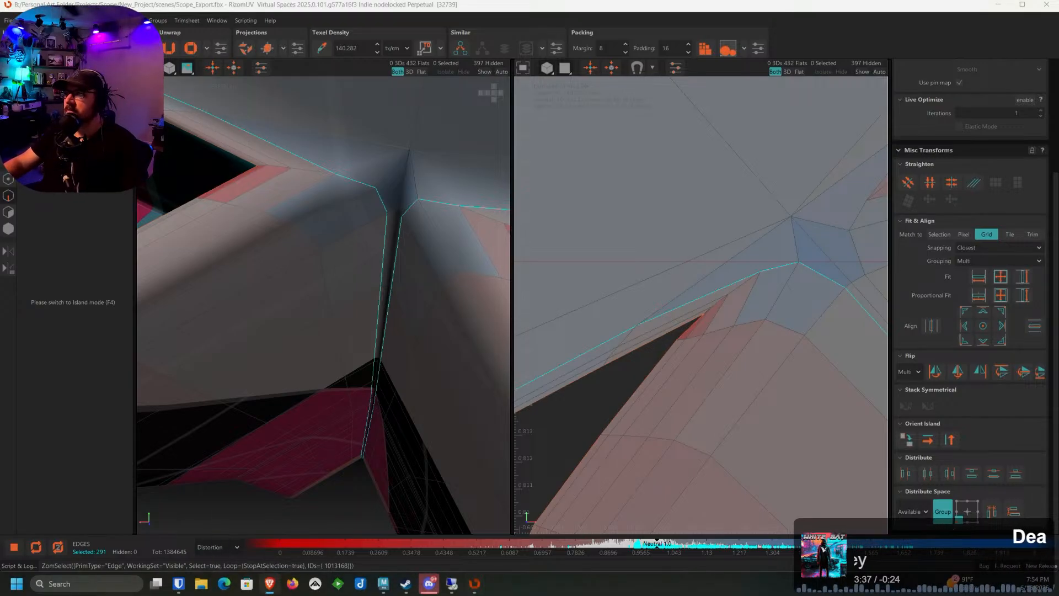
# Switch to the Brave browser and search the web for "wrath aeon of ruin"
pyautogui.moveTo(701, 1); pyautogui.dragTo(749, 146)
pyautogui.doubleClick(750, 146)
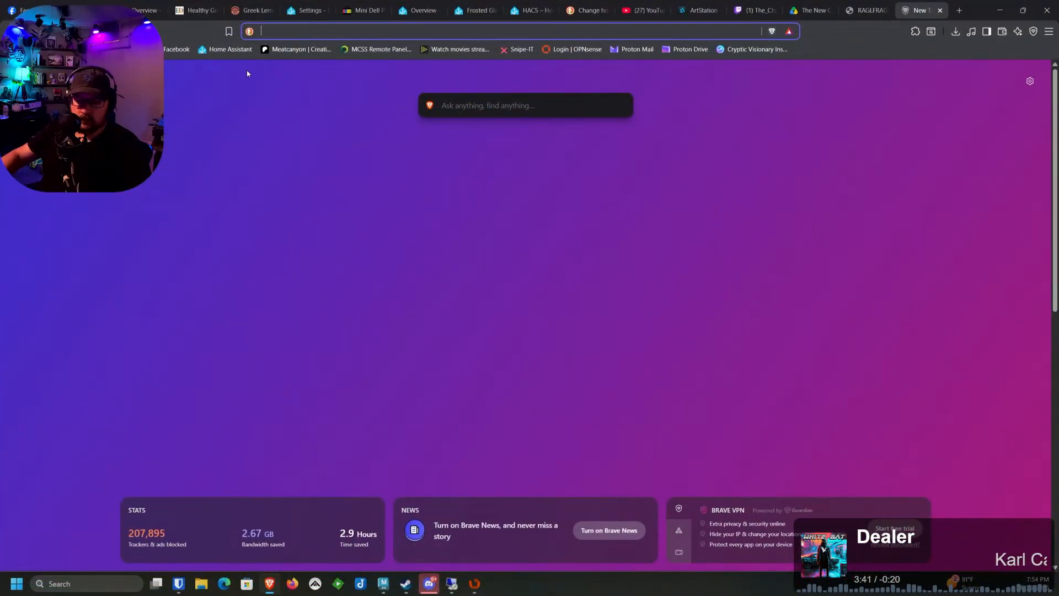
pyautogui.write('wrath')
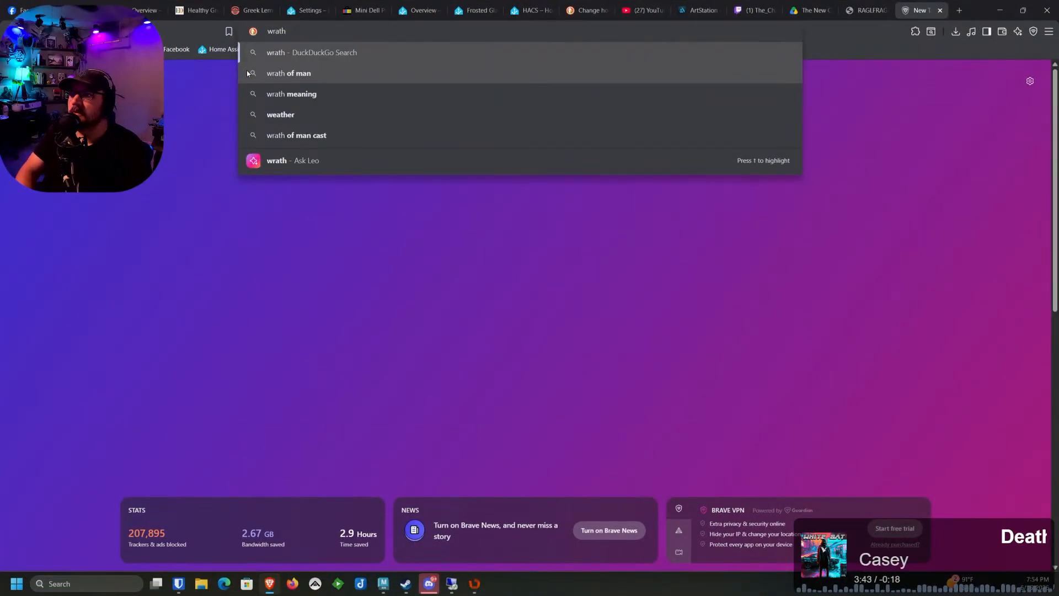
pyautogui.write(' ae')
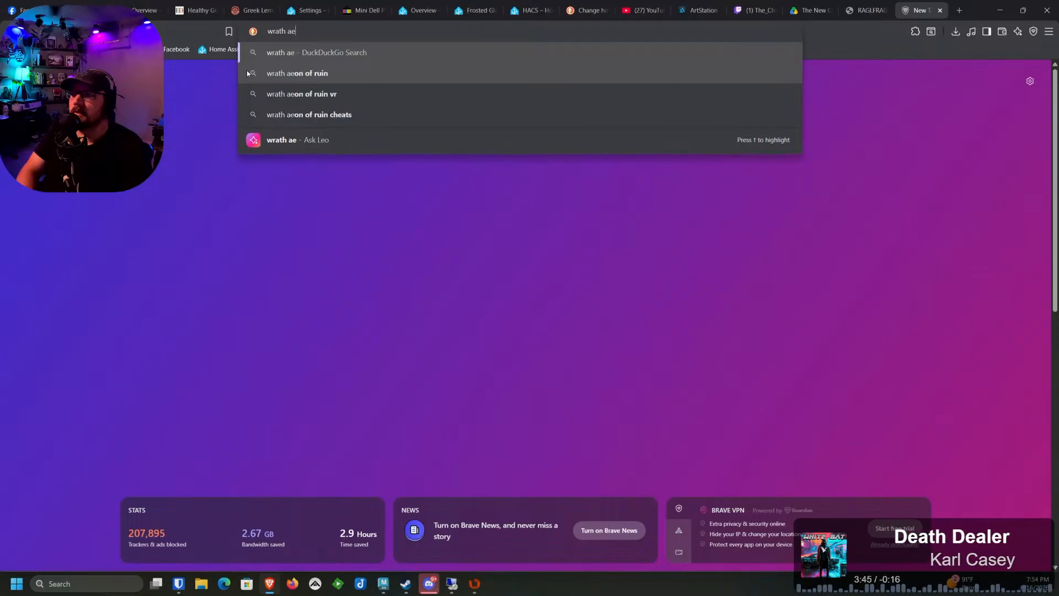
pyautogui.write('on of ruin')
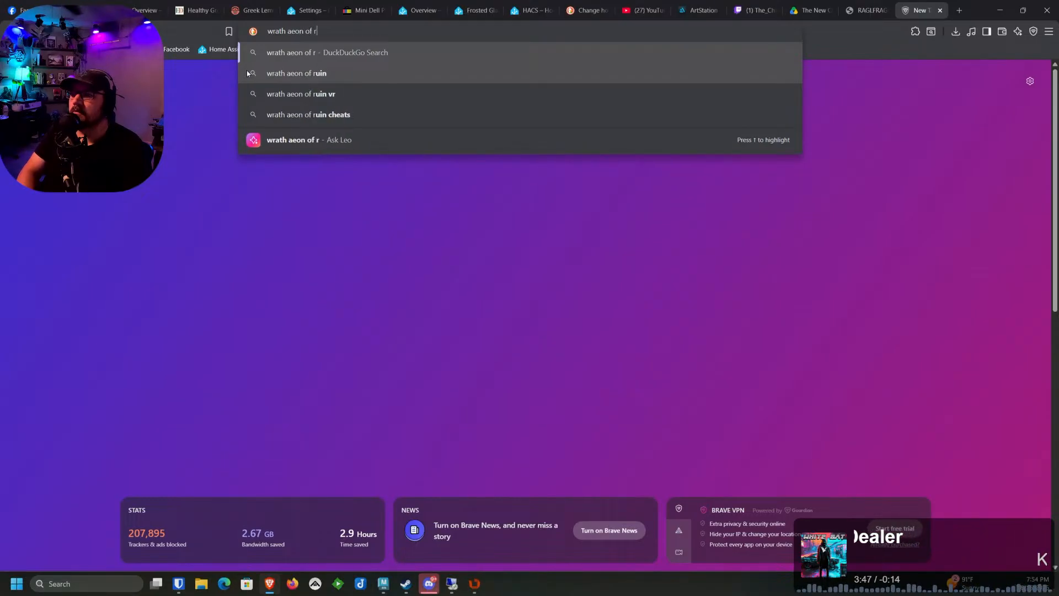
pyautogui.press('Return')
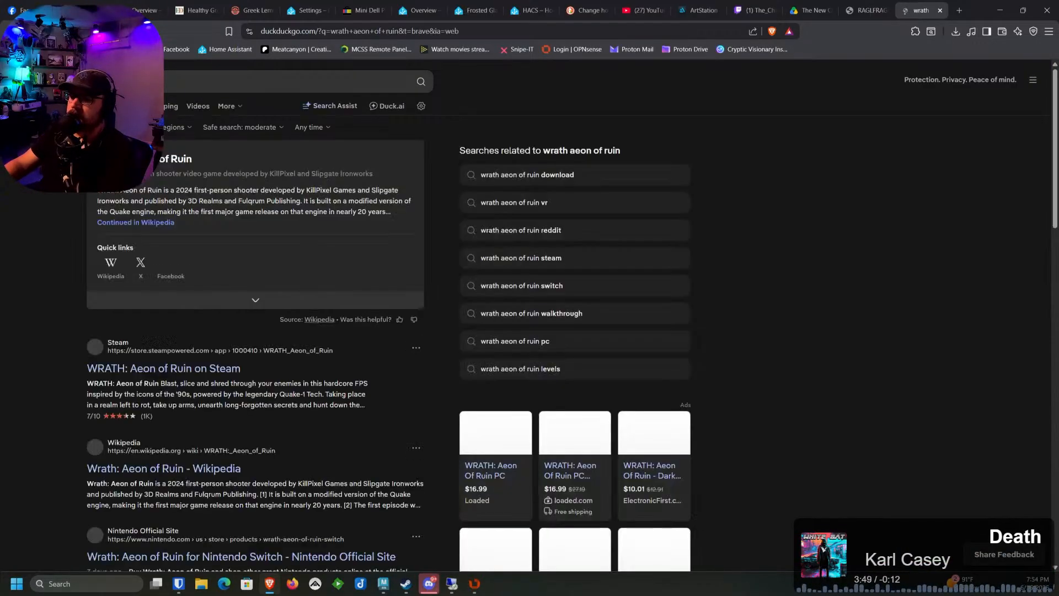
# Browse the image results for Wrath: Aeon of Ruin and examine the enlarged weapon screenshots
pyautogui.click(122, 106)
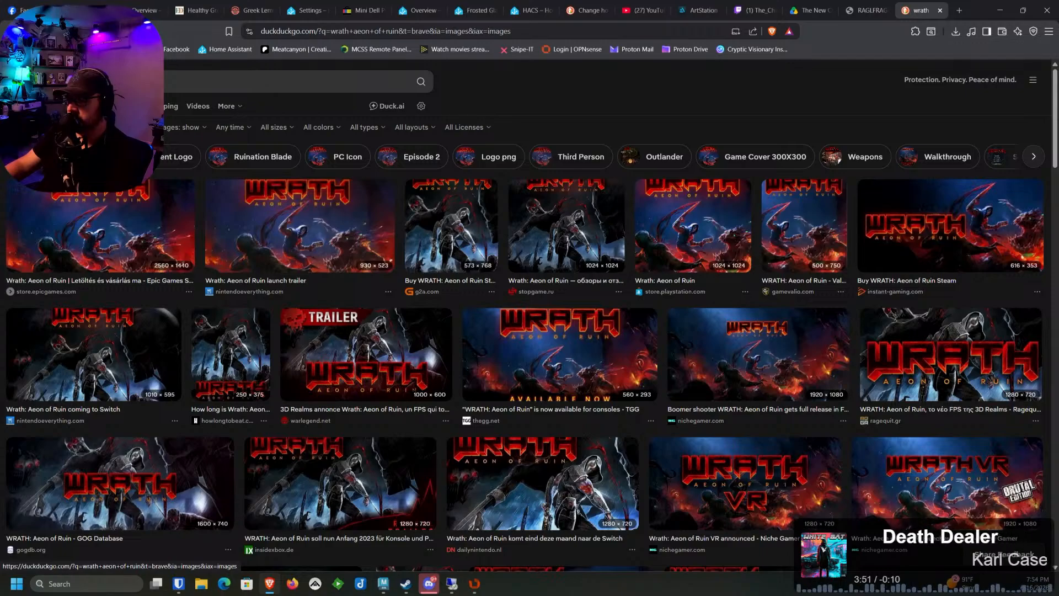
pyautogui.scroll(-8, 615, 343)
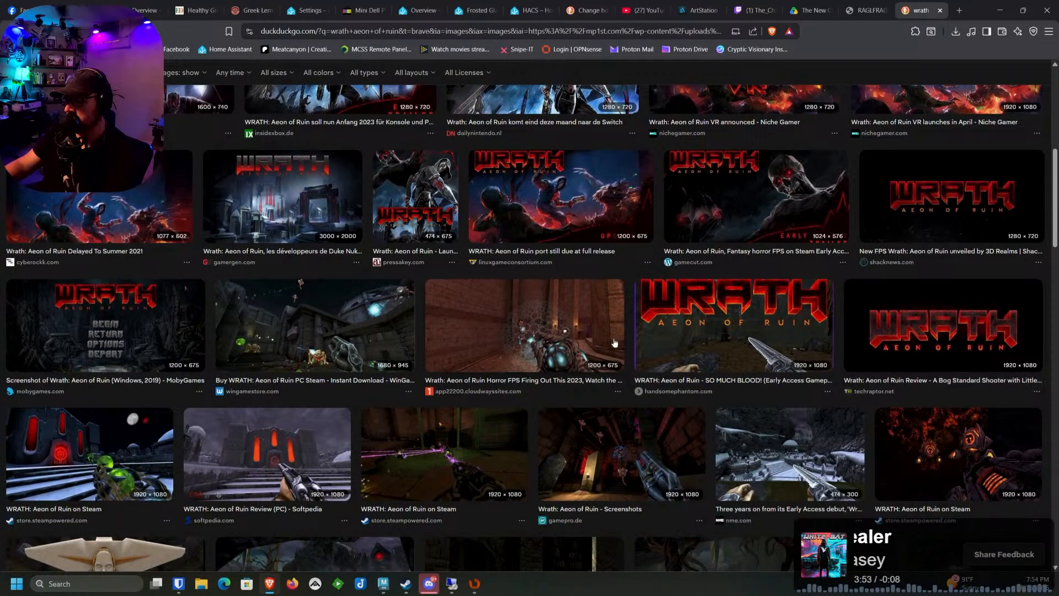
pyautogui.click(615, 343)
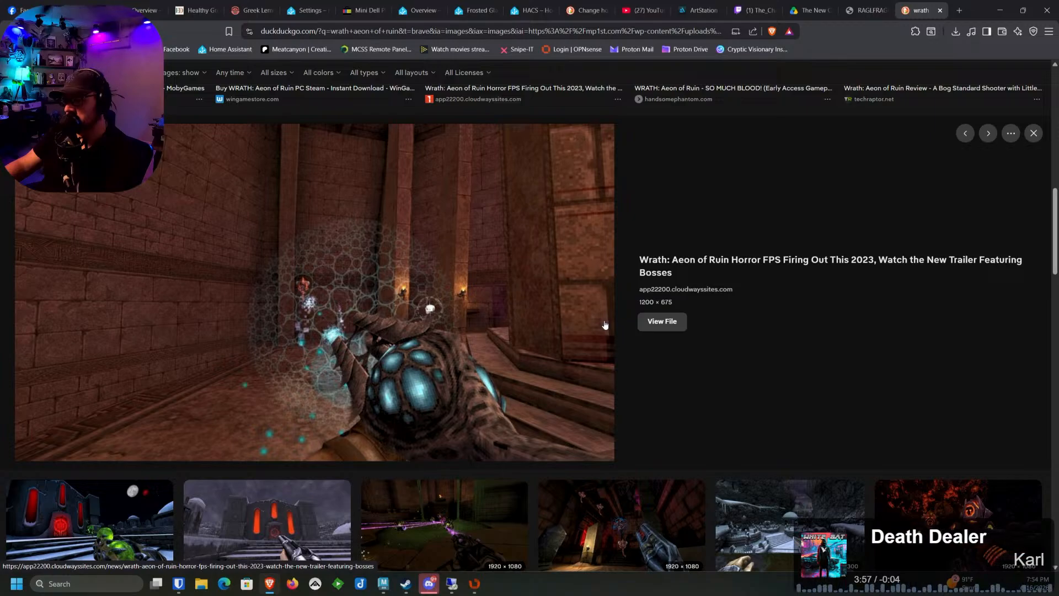
pyautogui.scroll(-1, 605, 325)
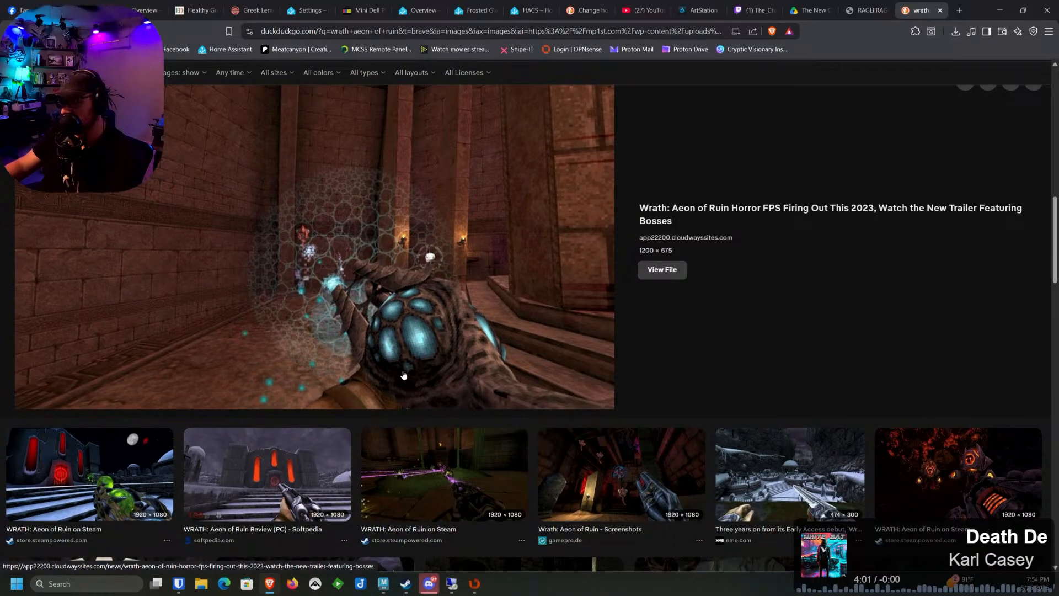
pyautogui.scroll(-2, 607, 386)
pyautogui.click(617, 389)
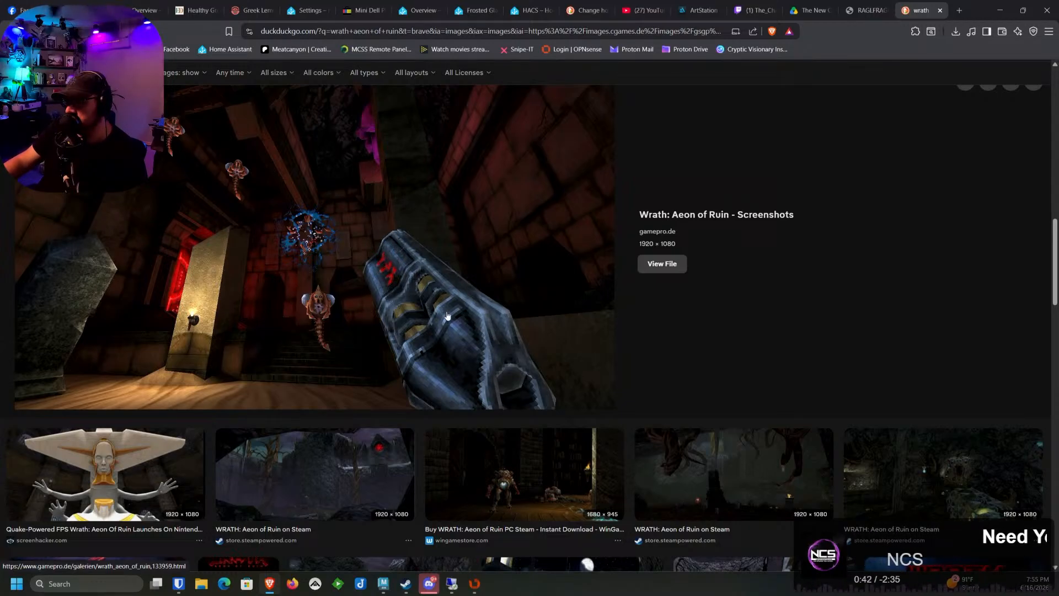
pyautogui.scroll(-1, 467, 334)
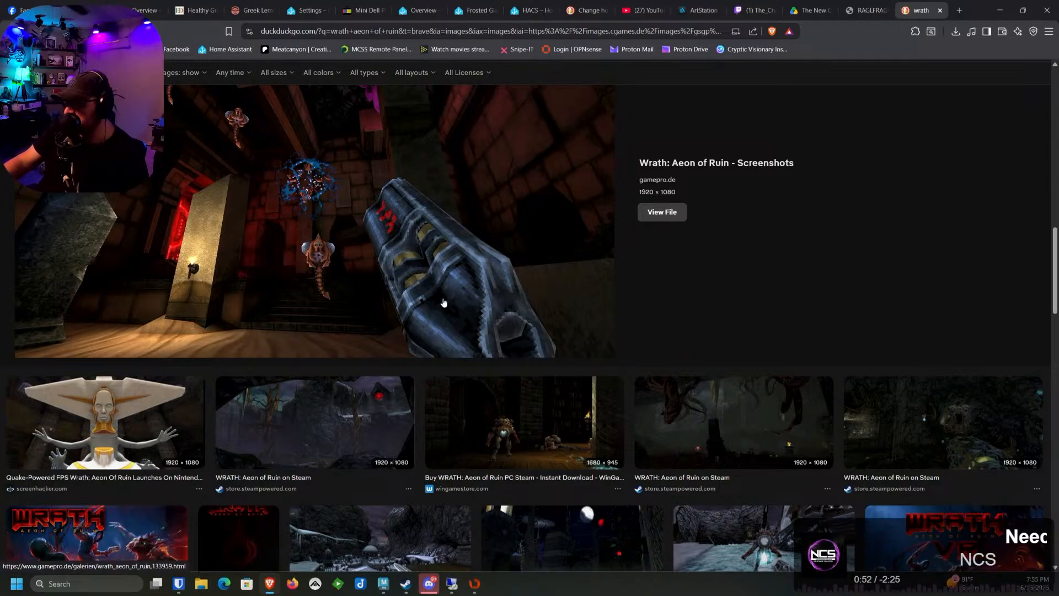
pyautogui.scroll(-2, 442, 299)
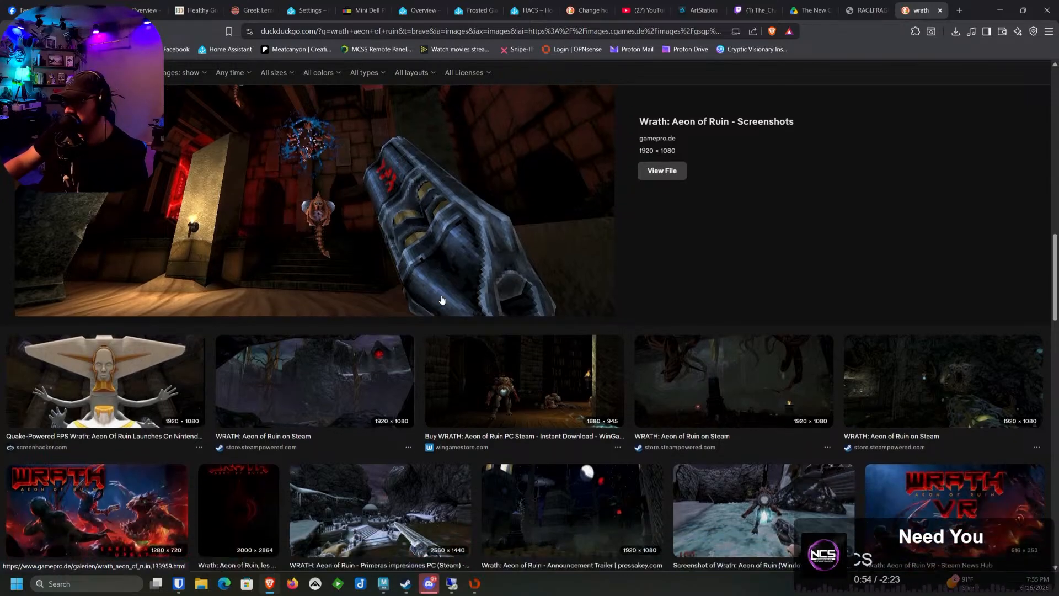
pyautogui.scroll(1, 442, 299)
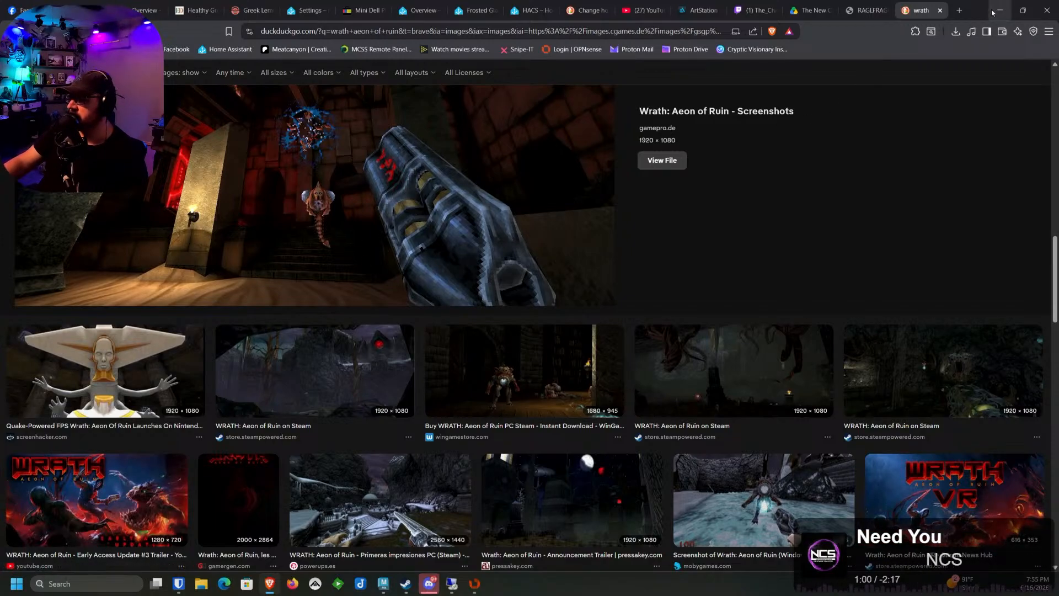
# Switch back to RizomUV and add the two edges leading from the valley's opposite corner toward the next pocket opening
pyautogui.hotkey('alt', 'Tab')
pyautogui.scroll(-5, 742, 279)
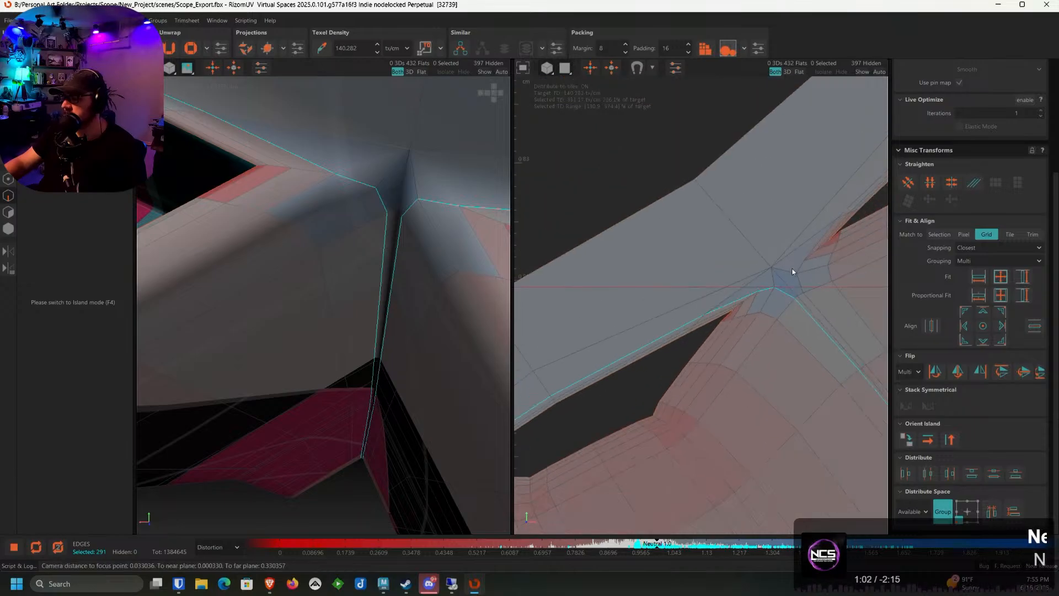
pyautogui.scroll(8, 793, 270)
pyautogui.keyDown('ctrl'); pyautogui.click(717, 258); pyautogui.keyUp('ctrl')
pyautogui.keyDown('ctrl'); pyautogui.click(734, 233); pyautogui.keyUp('ctrl')
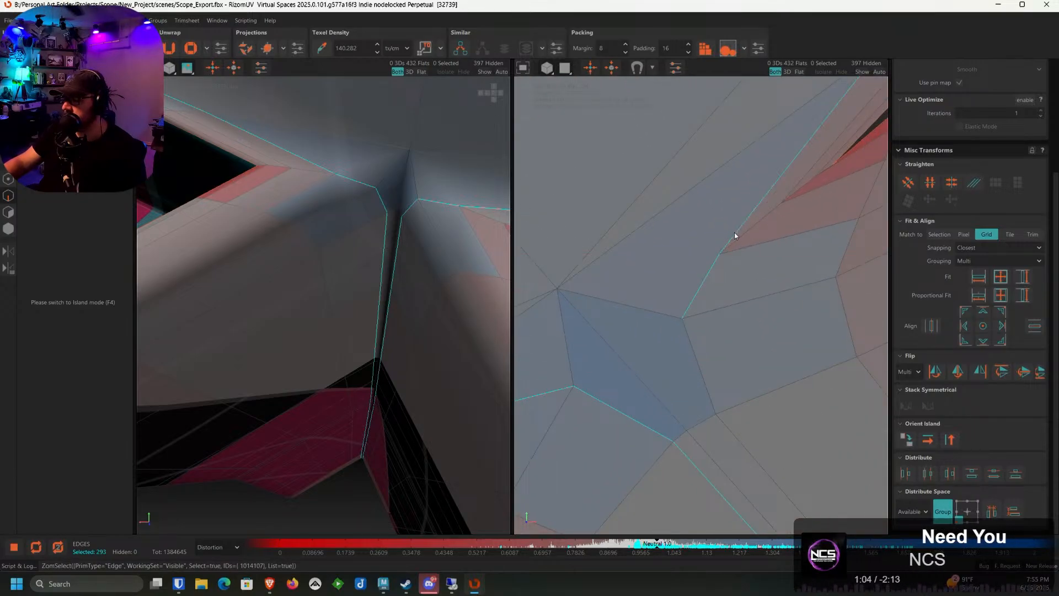
# Add the edges running from the valley corner along the first half of the pocket opening's long side
pyautogui.scroll(3, 822, 166)
pyautogui.keyDown('alt'); pyautogui.moveTo(822, 165); pyautogui.dragTo(622, 308, button='middle'); pyautogui.keyUp('alt')
pyautogui.keyDown('ctrl'); pyautogui.click(591, 282); pyautogui.keyUp('ctrl')
pyautogui.scroll(-5, 592, 281)
pyautogui.hotkey('ctrl', 'z')
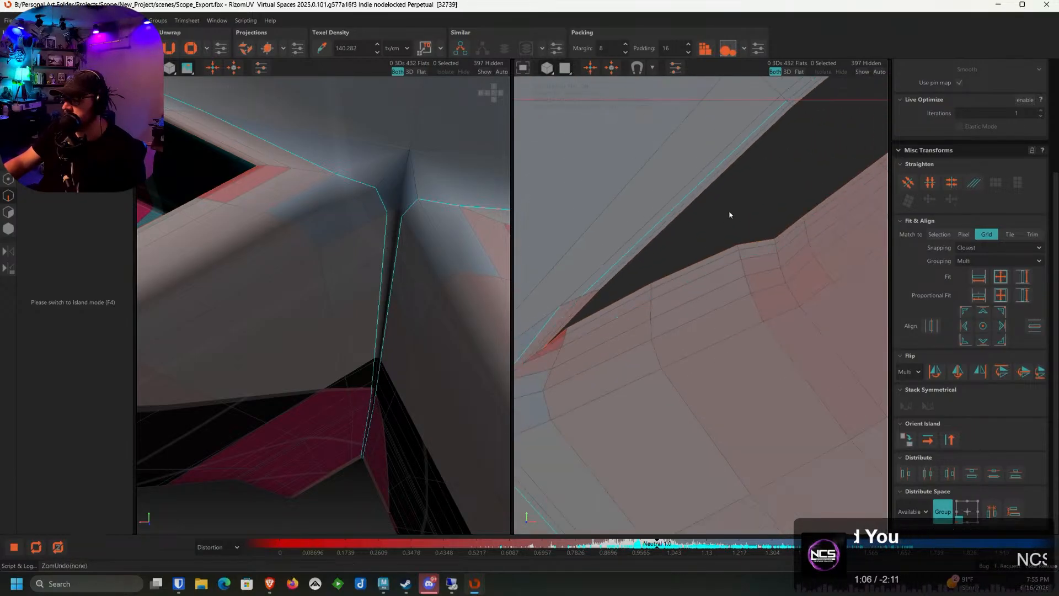
pyautogui.keyDown('ctrl'); pyautogui.doubleClick(607, 258); pyautogui.keyUp('ctrl')
pyautogui.scroll(-4, 608, 259)
pyautogui.hotkey('ctrl', 'z')
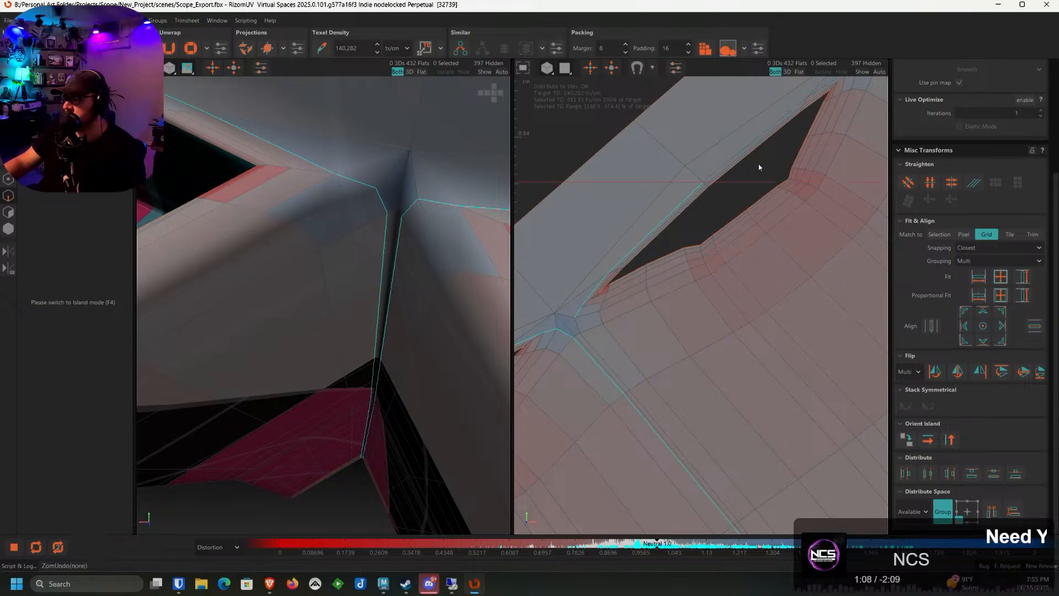
# Extend the selection along the rest of that opening to the next valley corner and add the edge loop down the valley's near side
pyautogui.keyDown('alt'); pyautogui.moveTo(800, 110); pyautogui.dragTo(650, 306, button='middle'); pyautogui.keyUp('alt')
pyautogui.scroll(5, 654, 301)
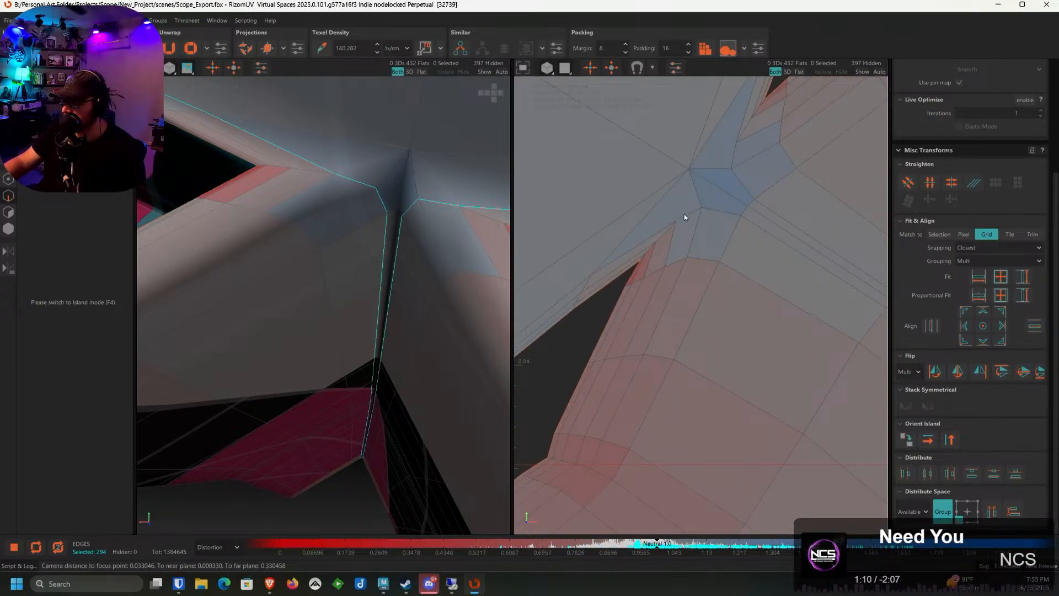
pyautogui.keyDown('ctrl'); pyautogui.click(685, 214); pyautogui.keyUp('ctrl')
pyautogui.keyDown('ctrl'); pyautogui.doubleClick(660, 228); pyautogui.keyUp('ctrl')
pyautogui.hotkey('ctrl', 'z')
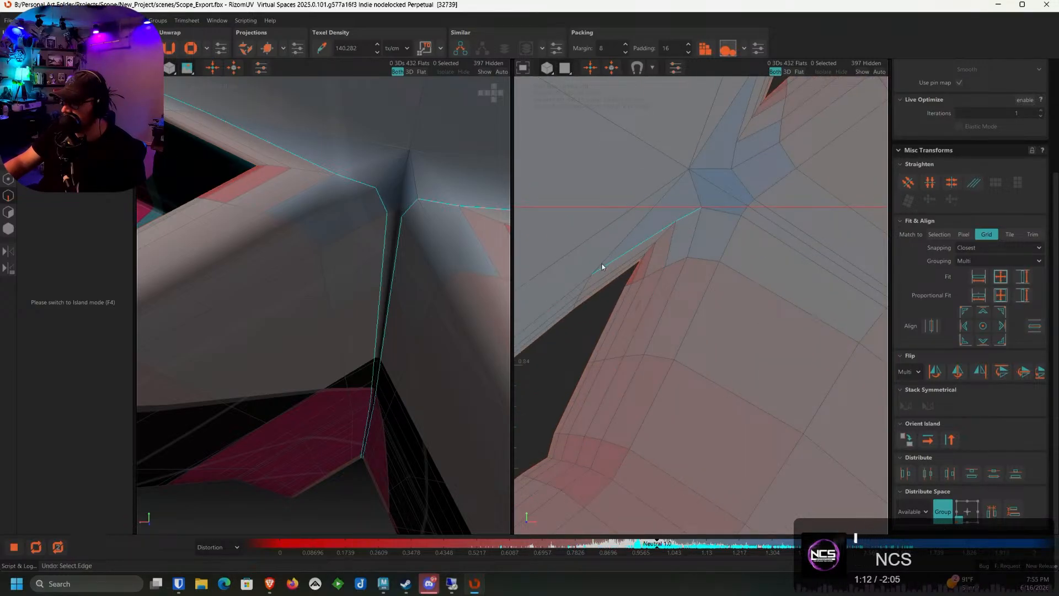
pyautogui.keyDown('ctrl'); pyautogui.doubleClick(717, 214); pyautogui.keyUp('ctrl')
pyautogui.scroll(-2, 718, 241)
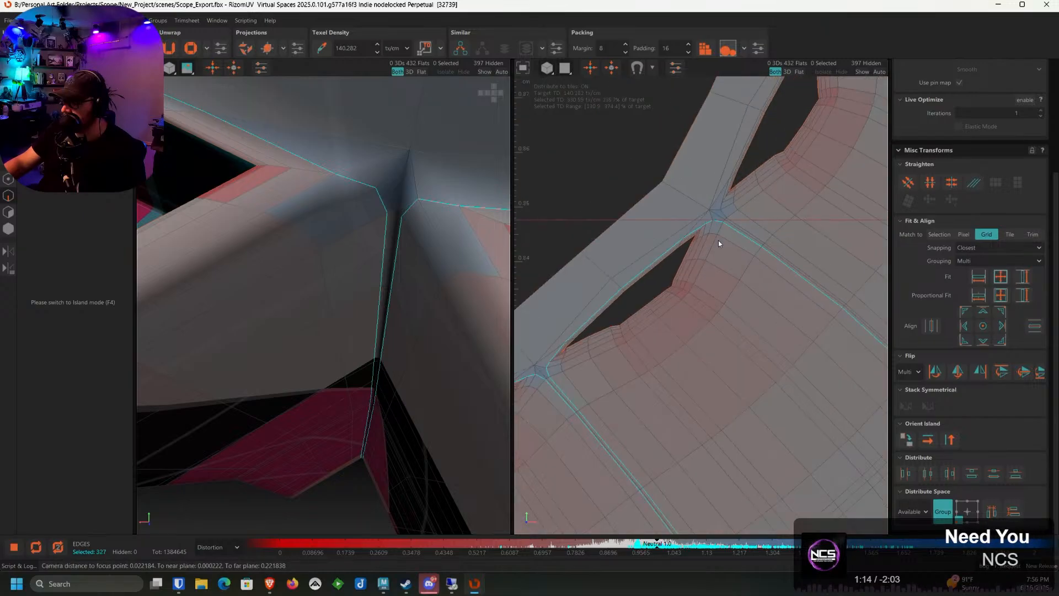
# Add the edges from the valley's opposite corner along the first half of the last pocket opening before the strip's end
pyautogui.scroll(-5, 719, 240)
pyautogui.scroll(8, 721, 229)
pyautogui.keyDown('ctrl'); pyautogui.click(642, 293); pyautogui.keyUp('ctrl')
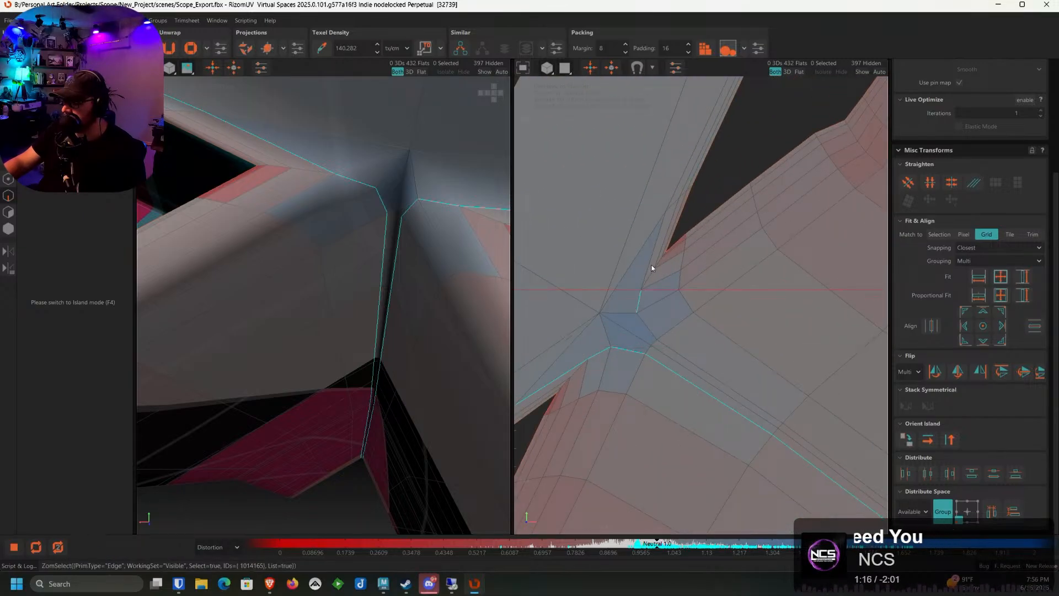
pyautogui.keyDown('ctrl'); pyautogui.click(651, 262); pyautogui.keyUp('ctrl')
pyautogui.keyDown('ctrl'); pyautogui.click(678, 182); pyautogui.keyUp('ctrl')
pyautogui.keyDown('alt'); pyautogui.moveTo(712, 149); pyautogui.dragTo(641, 297, button='middle'); pyautogui.keyUp('alt')
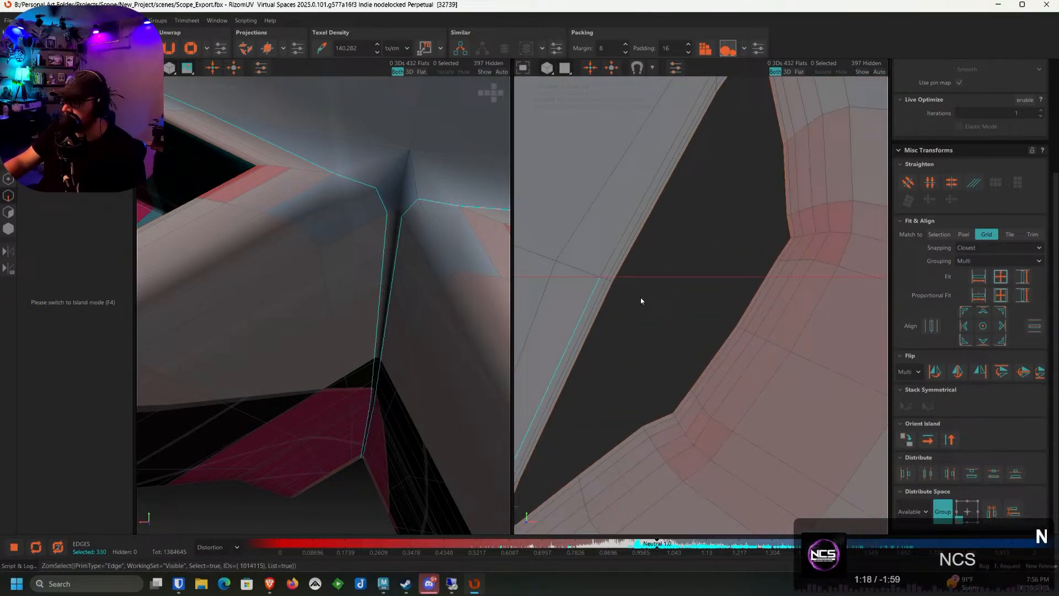
# Continue the edges past that opening to the corner at the strip's end and add the edge loop down the end rib's outer side
pyautogui.keyDown('ctrl'); pyautogui.click(624, 239); pyautogui.keyUp('ctrl')
pyautogui.keyDown('alt'); pyautogui.moveTo(722, 85); pyautogui.dragTo(582, 334, button='middle'); pyautogui.keyUp('alt')
pyautogui.keyDown('ctrl'); pyautogui.click(602, 280); pyautogui.keyUp('ctrl')
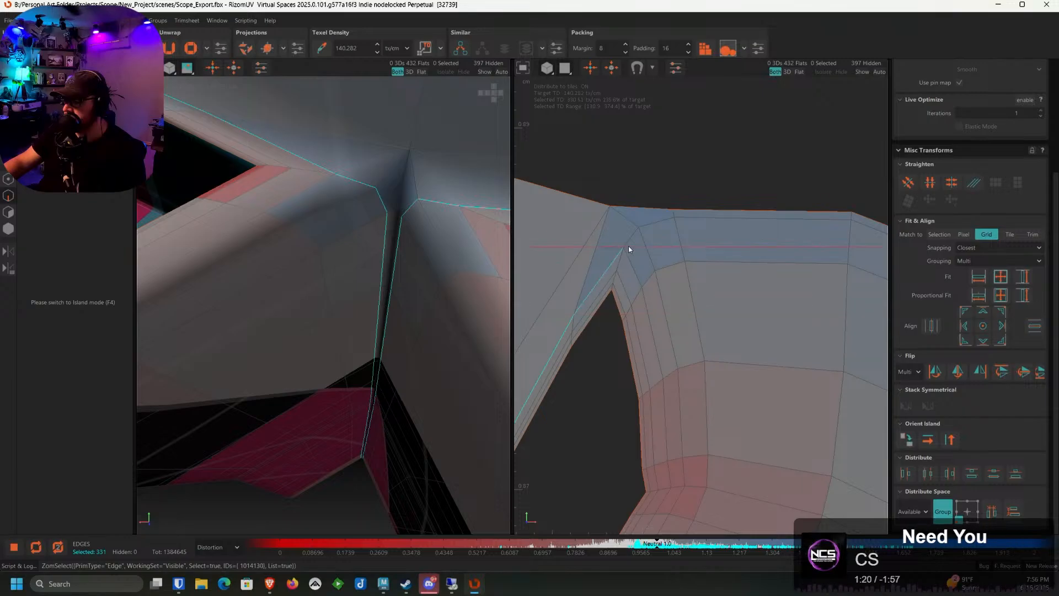
pyautogui.keyDown('ctrl'); pyautogui.doubleClick(631, 244); pyautogui.keyUp('ctrl')
pyautogui.hotkey('ctrl', 'z')
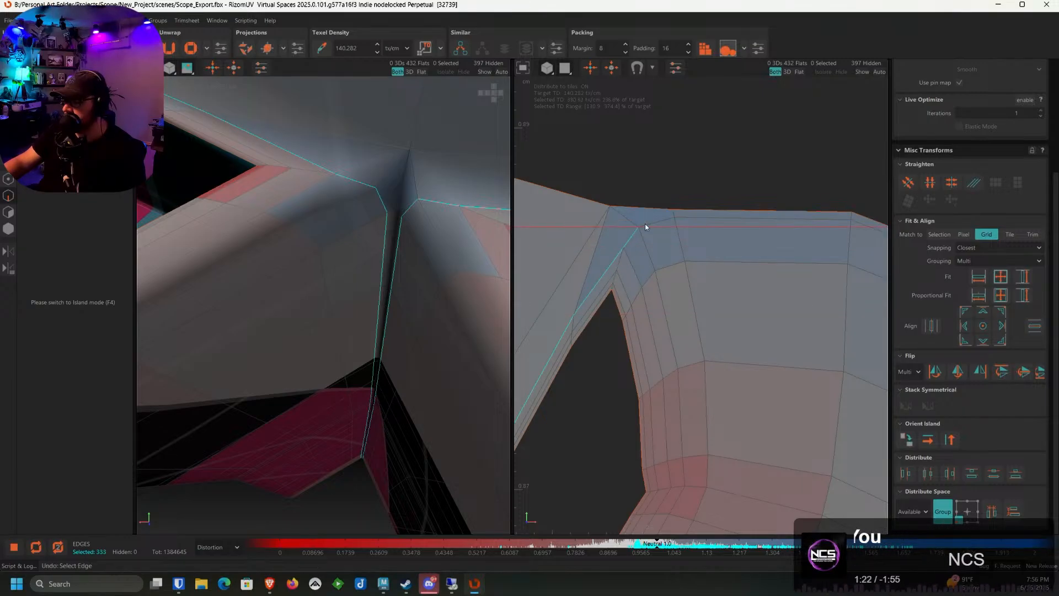
pyautogui.keyDown('ctrl'); pyautogui.doubleClick(648, 227); pyautogui.keyUp('ctrl')
pyautogui.scroll(-10, 649, 265)
pyautogui.keyDown('alt'); pyautogui.moveTo(660, 348); pyautogui.dragTo(701, 289, button='middle'); pyautogui.keyUp('alt')
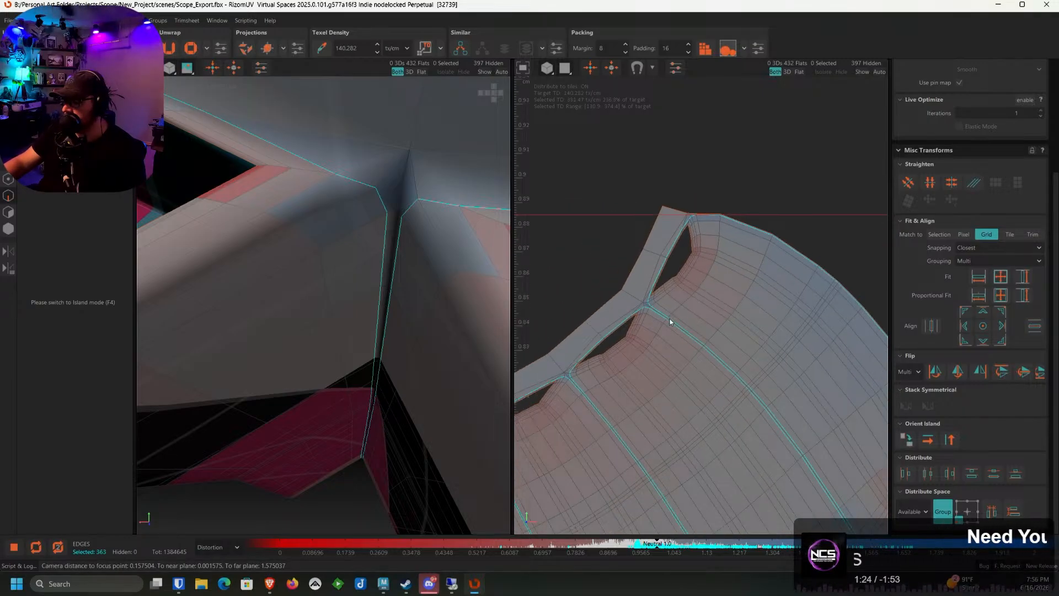
# At the shell's opposite end, add the edges from the valley corner along the first part of the last pocket opening
pyautogui.scroll(-5, 670, 322)
pyautogui.keyDown('alt'); pyautogui.moveTo(670, 322); pyautogui.dragTo(746, 249, button='middle'); pyautogui.keyUp('alt')
pyautogui.keyDown('alt'); pyautogui.moveTo(579, 262); pyautogui.dragTo(800, 284, button='middle'); pyautogui.keyUp('alt')
pyautogui.scroll(5, 665, 262)
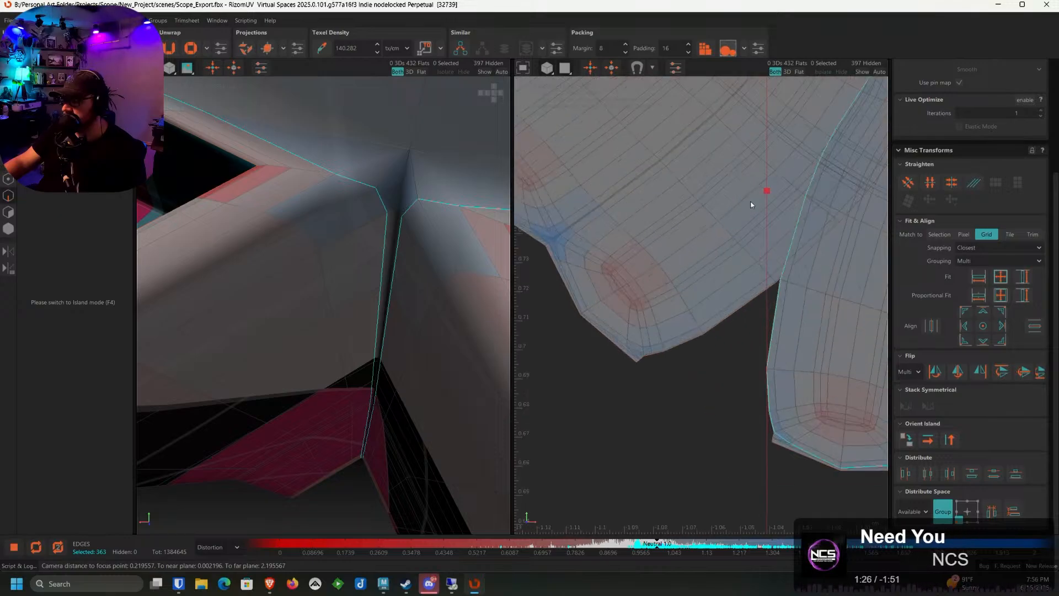
pyautogui.scroll(10, 751, 205)
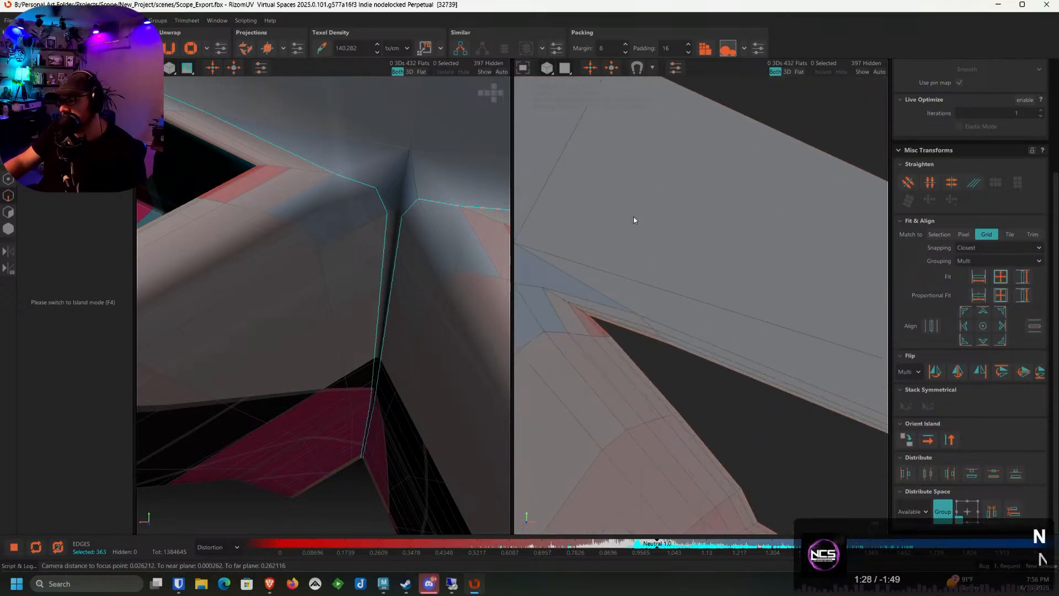
pyautogui.scroll(-5, 587, 249)
pyautogui.keyDown('ctrl'); pyautogui.click(589, 257); pyautogui.keyUp('ctrl')
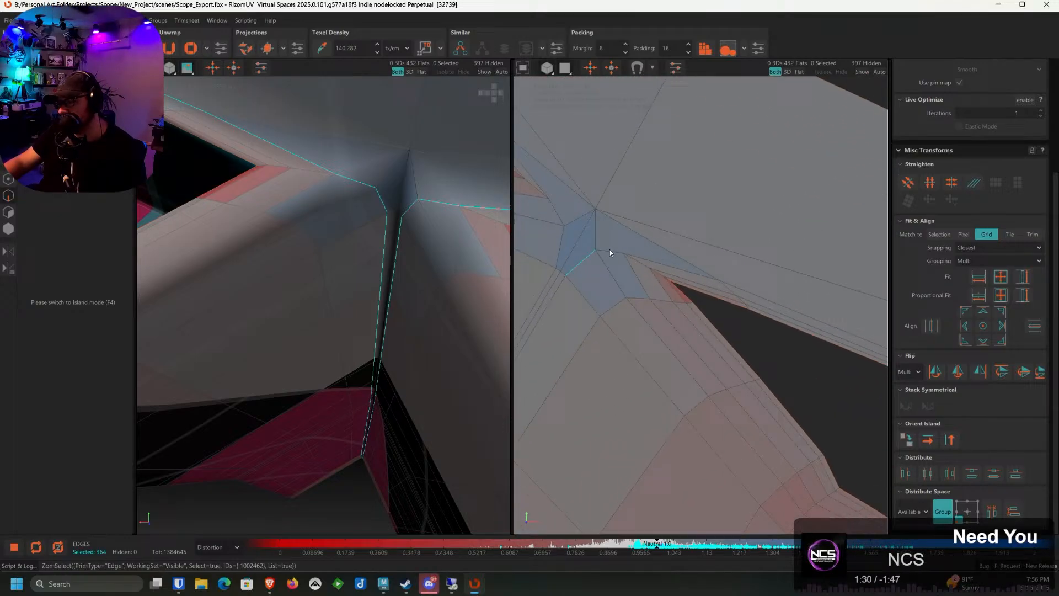
pyautogui.keyDown('ctrl'); pyautogui.click(663, 266); pyautogui.keyUp('ctrl')
pyautogui.keyDown('ctrl'); pyautogui.doubleClick(732, 283); pyautogui.keyUp('ctrl')
pyautogui.hotkey('ctrl', 'z')
pyautogui.keyDown('alt'); pyautogui.moveTo(849, 343); pyautogui.dragTo(641, 250, button='middle'); pyautogui.keyUp('alt')
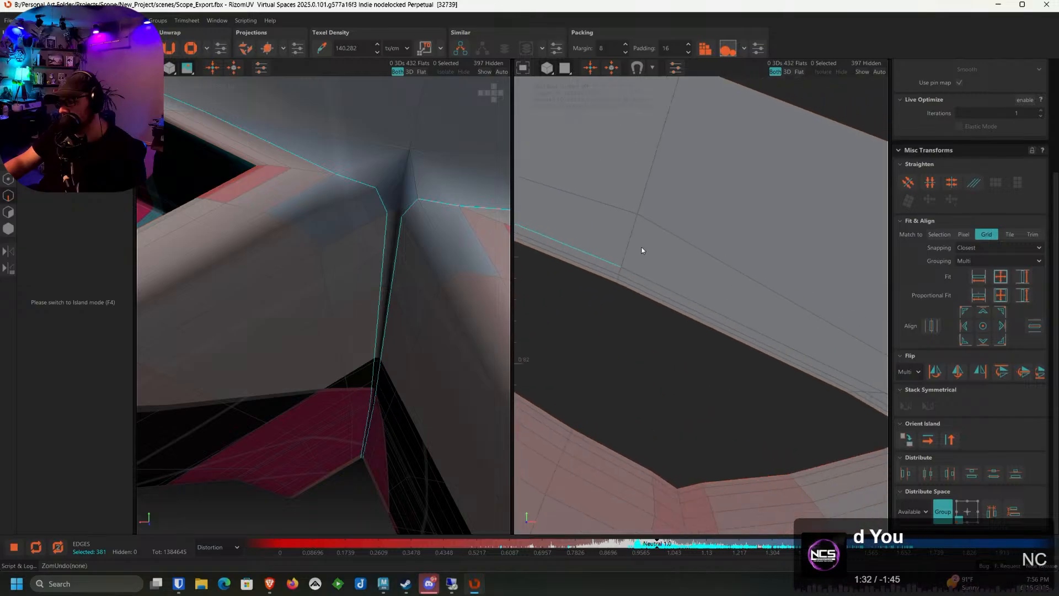
# Extend the selection along the opening to the shell's end corner and add the edge loop down that rib's outer side
pyautogui.keyDown('ctrl'); pyautogui.click(697, 305); pyautogui.keyUp('ctrl')
pyautogui.keyDown('alt'); pyautogui.moveTo(861, 366); pyautogui.dragTo(682, 271, button='middle'); pyautogui.keyUp('alt')
pyautogui.scroll(1, 681, 270)
pyautogui.keyDown('ctrl'); pyautogui.click(776, 341); pyautogui.keyUp('ctrl')
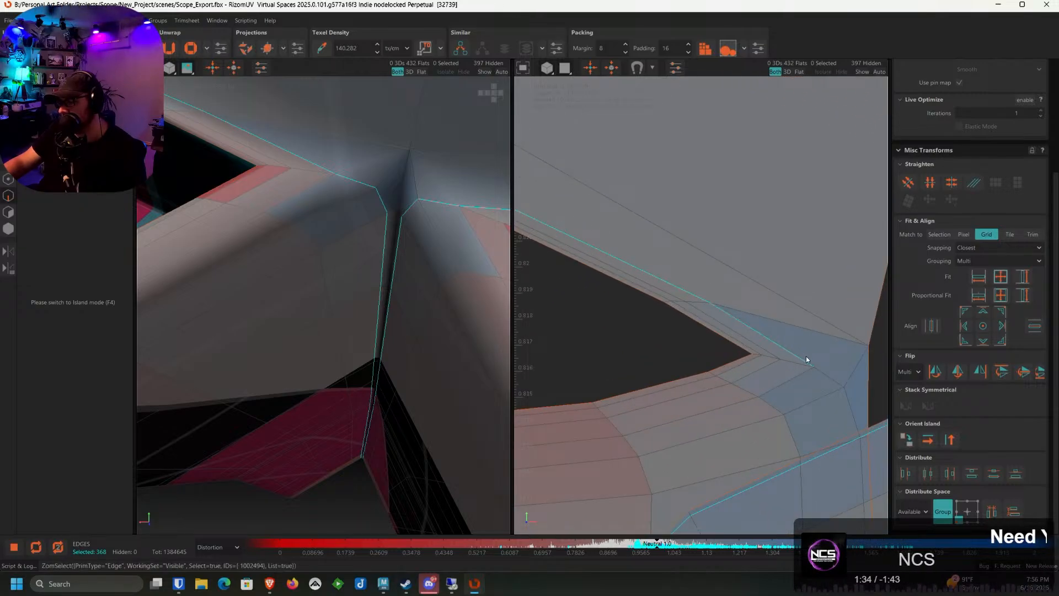
pyautogui.keyDown('ctrl'); pyautogui.doubleClick(847, 399); pyautogui.keyUp('ctrl')
pyautogui.scroll(-6, 839, 389)
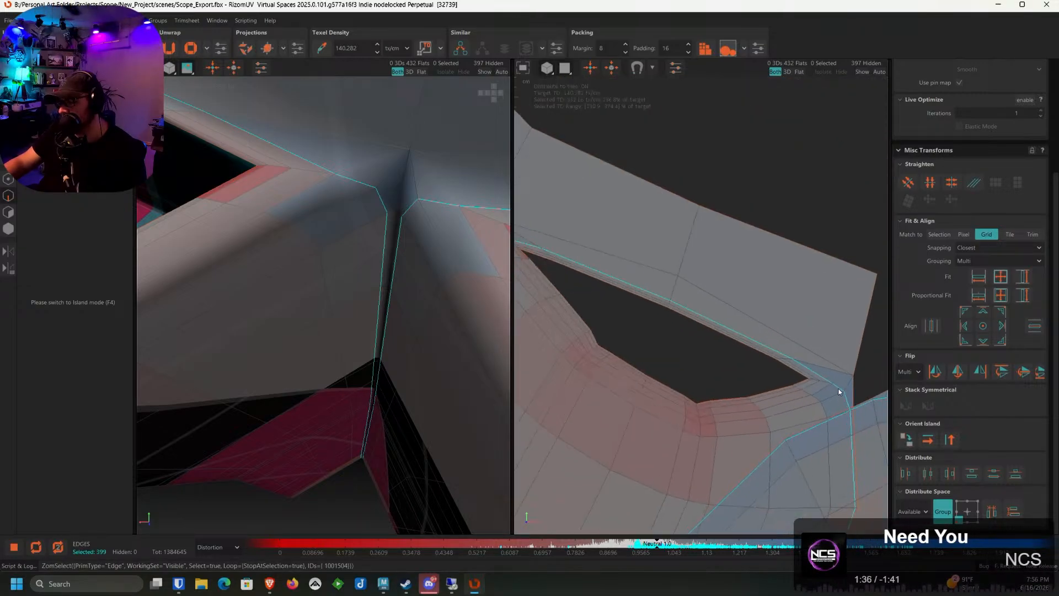
# Add the edges from the same valley's other corner along the long side of the neighbouring pocket opening
pyautogui.keyDown('alt'); pyautogui.moveTo(642, 290); pyautogui.dragTo(789, 303, button='middle'); pyautogui.keyUp('alt')
pyautogui.scroll(3, 789, 304)
pyautogui.scroll(2, 823, 369)
pyautogui.keyDown('ctrl'); pyautogui.click(811, 348); pyautogui.keyUp('ctrl')
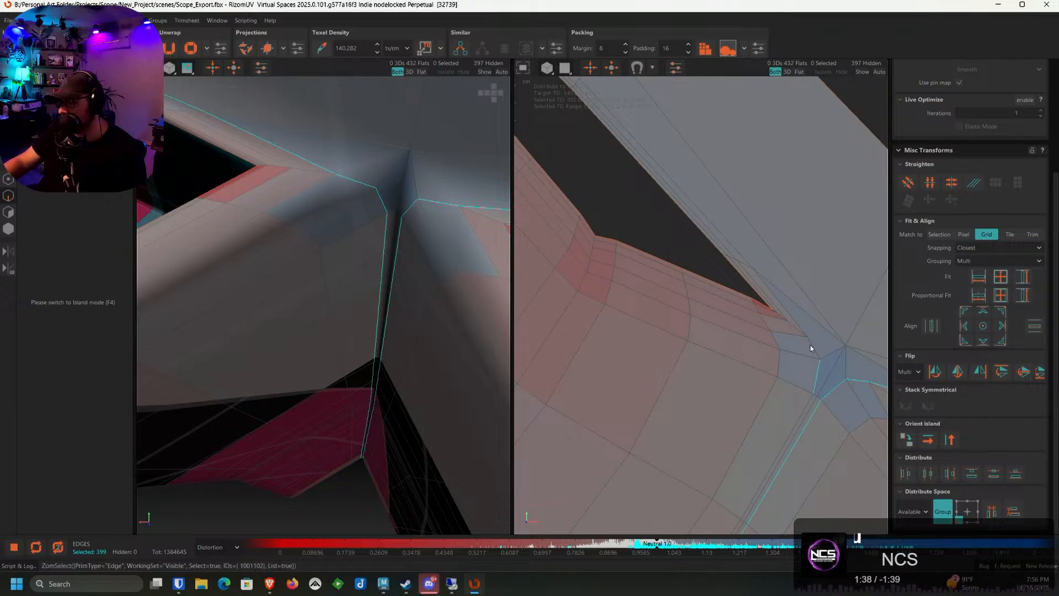
pyautogui.keyDown('alt'); pyautogui.moveTo(733, 267); pyautogui.dragTo(764, 332, button='middle'); pyautogui.keyUp('alt')
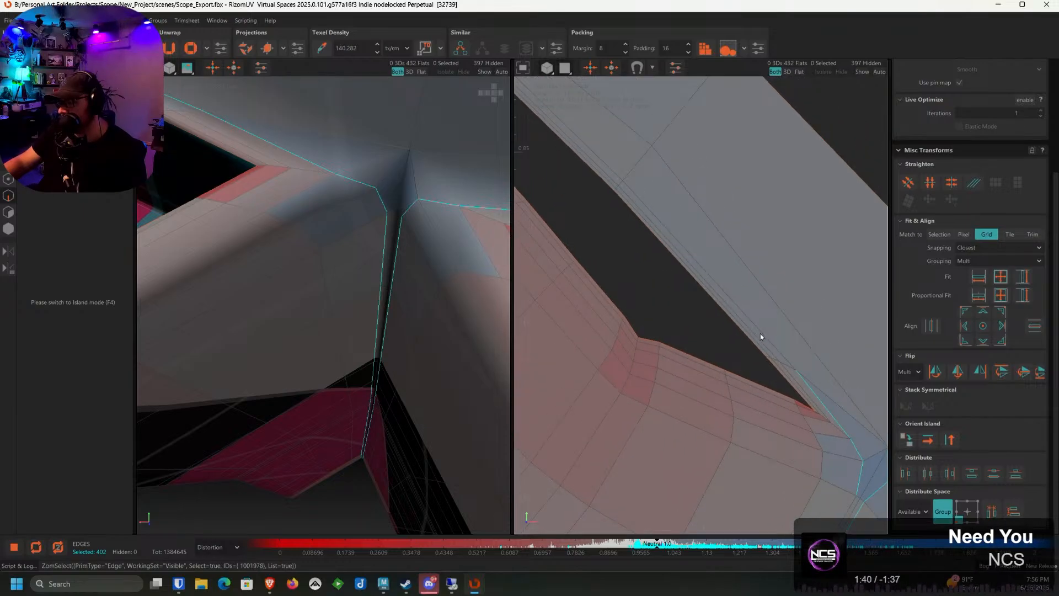
pyautogui.keyDown('ctrl'); pyautogui.click(760, 334); pyautogui.keyUp('ctrl')
pyautogui.keyDown('ctrl'); pyautogui.click(613, 176); pyautogui.keyUp('ctrl')
# Add the remaining edges up to the next valley corner and the edge loop down that valley, deselecting the stray rib edge
pyautogui.keyDown('alt'); pyautogui.moveTo(581, 142); pyautogui.dragTo(800, 352, button='middle'); pyautogui.keyUp('alt')
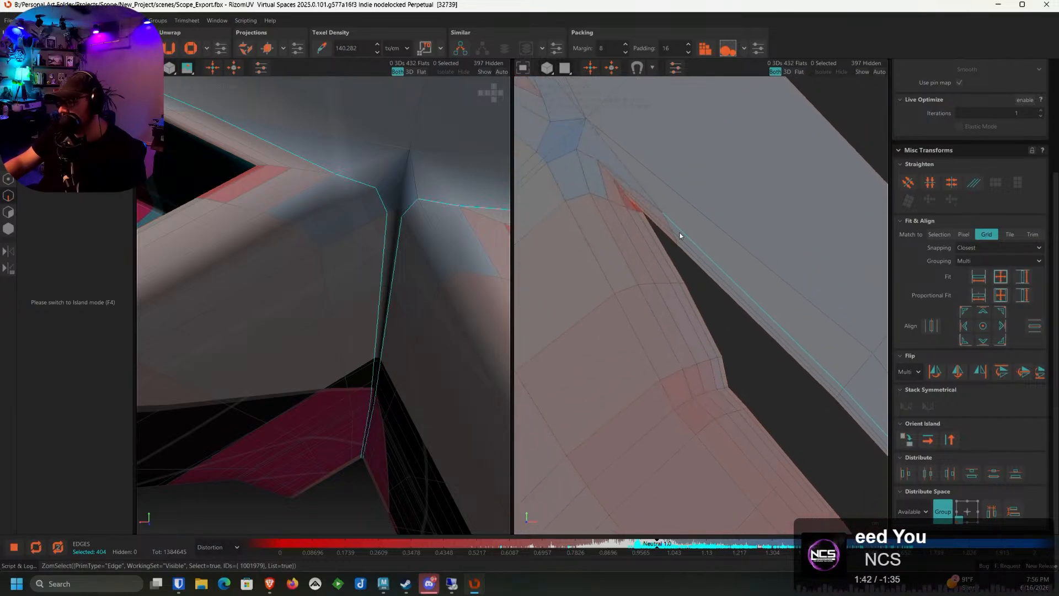
pyautogui.keyDown('ctrl'); pyautogui.click(588, 154); pyautogui.keyUp('ctrl')
pyautogui.keyDown('ctrl'); pyautogui.click(580, 159); pyautogui.keyUp('ctrl')
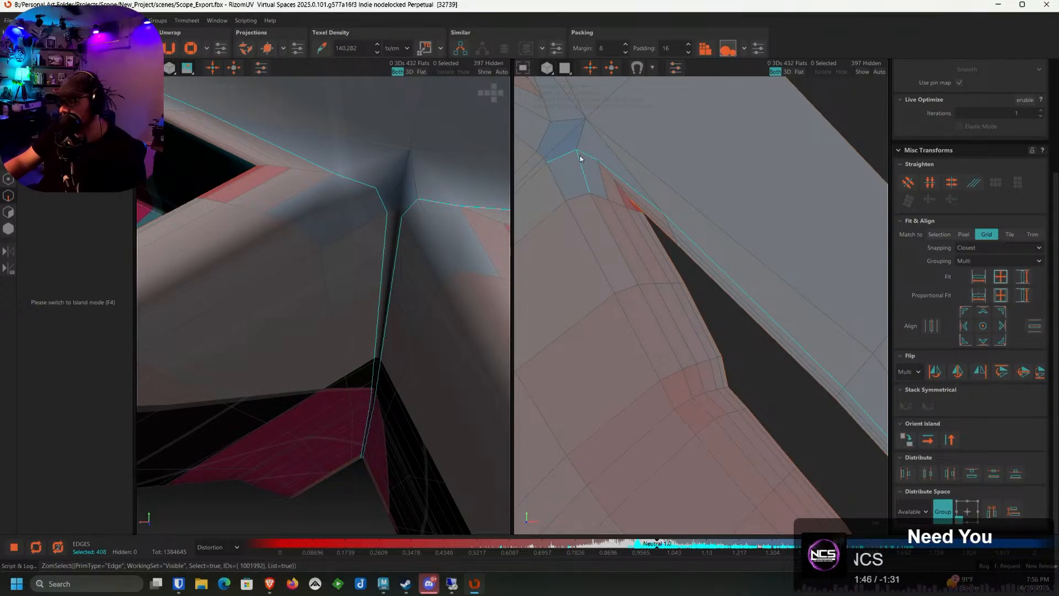
pyautogui.keyDown('ctrl'); pyautogui.doubleClick(538, 169); pyautogui.keyUp('ctrl')
pyautogui.keyDown('ctrl'); pyautogui.click(585, 175); pyautogui.keyUp('ctrl')
pyautogui.scroll(-4, 597, 200)
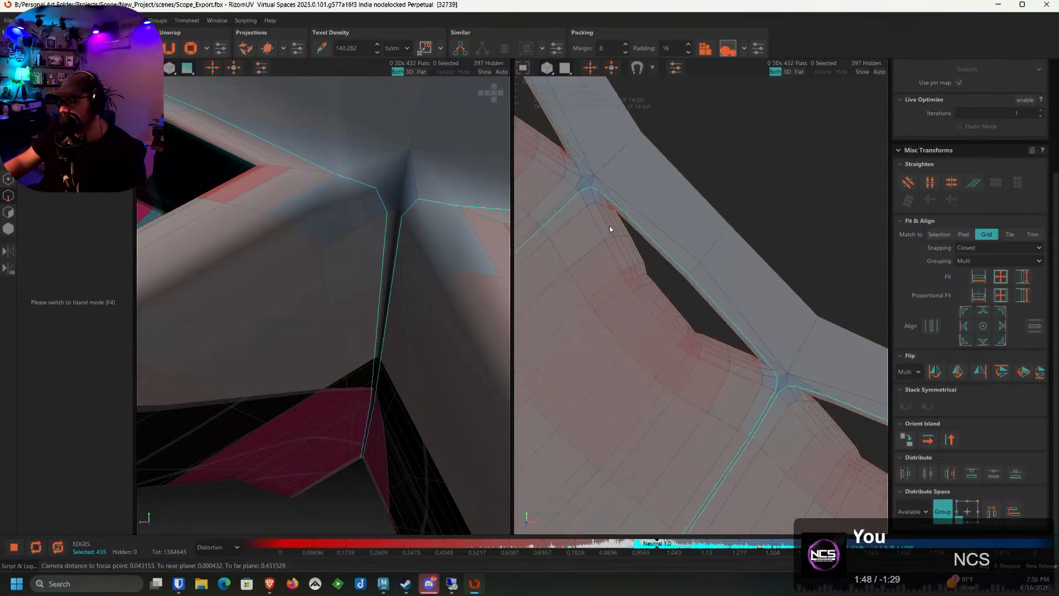
# Add the edges from that valley's far corner along the next pocket opening past its midpoint
pyautogui.keyDown('alt'); pyautogui.moveTo(618, 220); pyautogui.dragTo(788, 316, button='middle'); pyautogui.keyUp('alt')
pyautogui.scroll(4, 736, 250)
pyautogui.keyDown('ctrl'); pyautogui.click(765, 304); pyautogui.keyUp('ctrl')
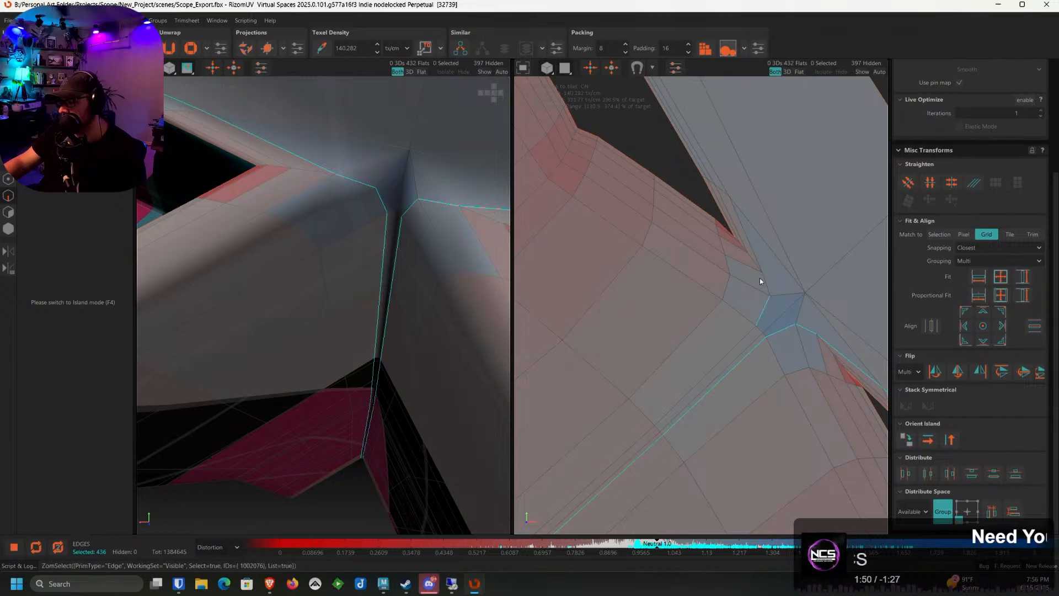
pyautogui.keyDown('ctrl'); pyautogui.click(708, 155); pyautogui.keyUp('ctrl')
pyautogui.keyDown('alt'); pyautogui.moveTo(708, 152); pyautogui.dragTo(790, 395, button='middle'); pyautogui.keyUp('alt')
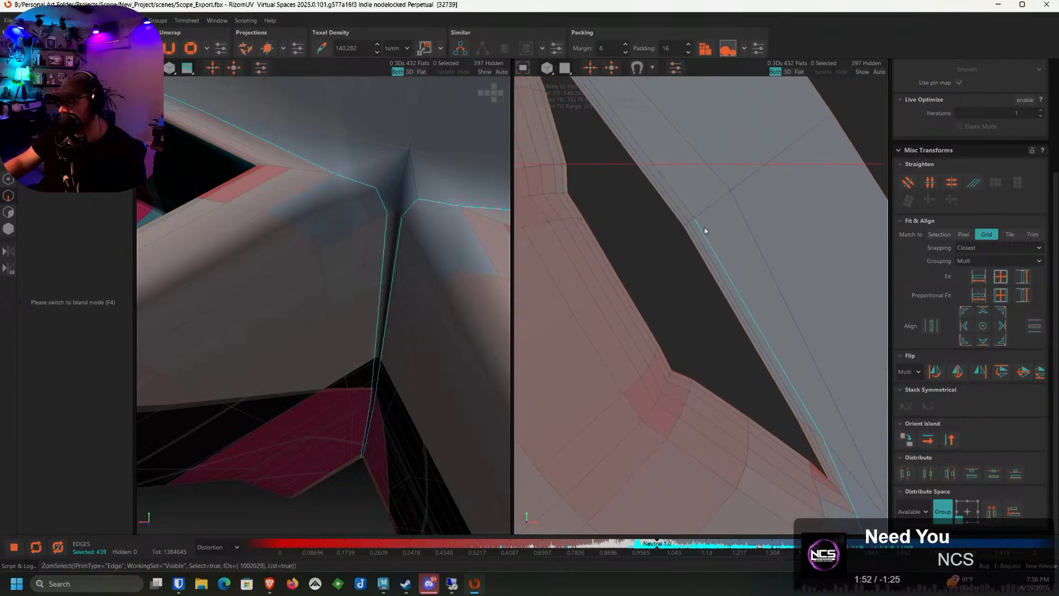
pyautogui.keyDown('ctrl'); pyautogui.click(668, 193); pyautogui.keyUp('ctrl')
# Finish the edges beside that opening's tip up to the valley corner and add the edge loop down the valley's near side
pyautogui.keyDown('alt'); pyautogui.moveTo(668, 194); pyautogui.dragTo(767, 372, button='middle'); pyautogui.keyUp('alt')
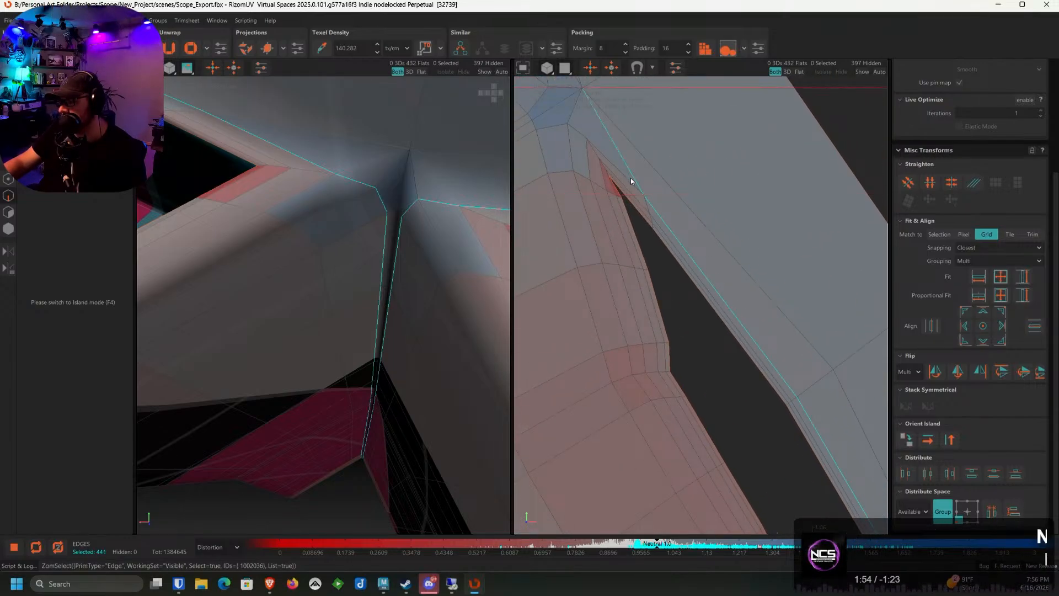
pyautogui.keyDown('ctrl'); pyautogui.click(615, 168); pyautogui.keyUp('ctrl')
pyautogui.keyDown('ctrl'); pyautogui.doubleClick(558, 125); pyautogui.keyUp('ctrl')
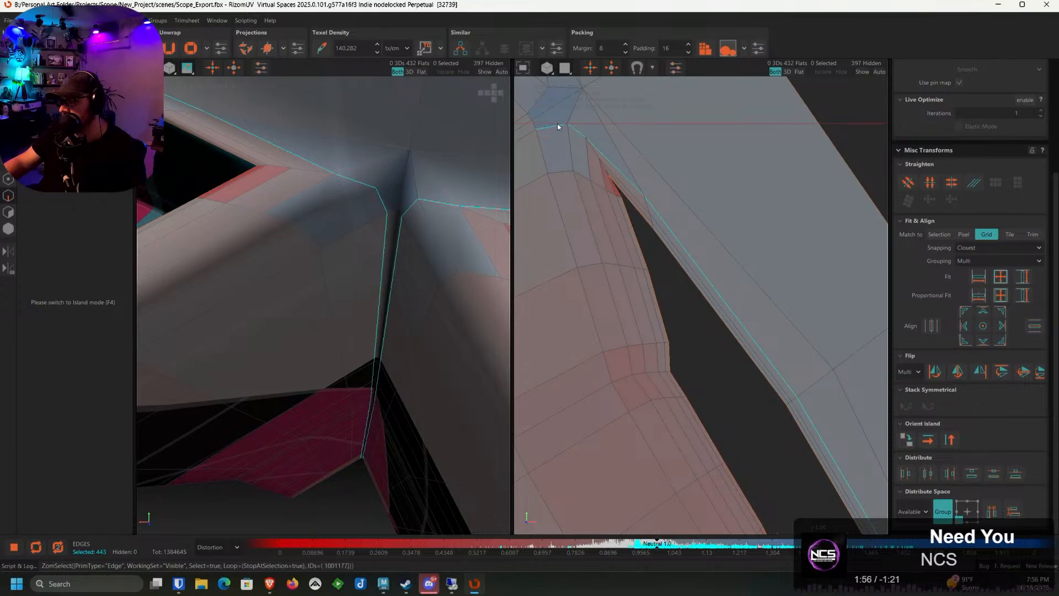
pyautogui.scroll(-4, 569, 144)
# Add the edges from the valley's opposite corner along the first half of the following pocket opening
pyautogui.keyDown('alt'); pyautogui.moveTo(594, 159); pyautogui.dragTo(664, 240, button='middle'); pyautogui.keyUp('alt')
pyautogui.scroll(3, 663, 241)
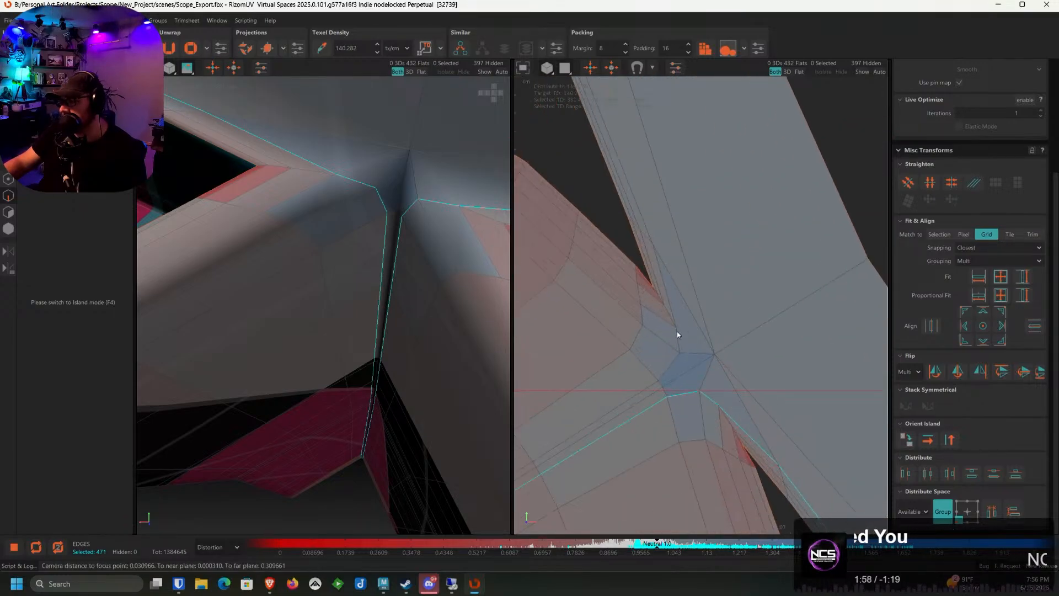
pyautogui.keyDown('ctrl'); pyautogui.click(655, 263); pyautogui.keyUp('ctrl')
pyautogui.keyDown('ctrl'); pyautogui.click(647, 225); pyautogui.keyUp('ctrl')
pyautogui.scroll(2, 710, 308)
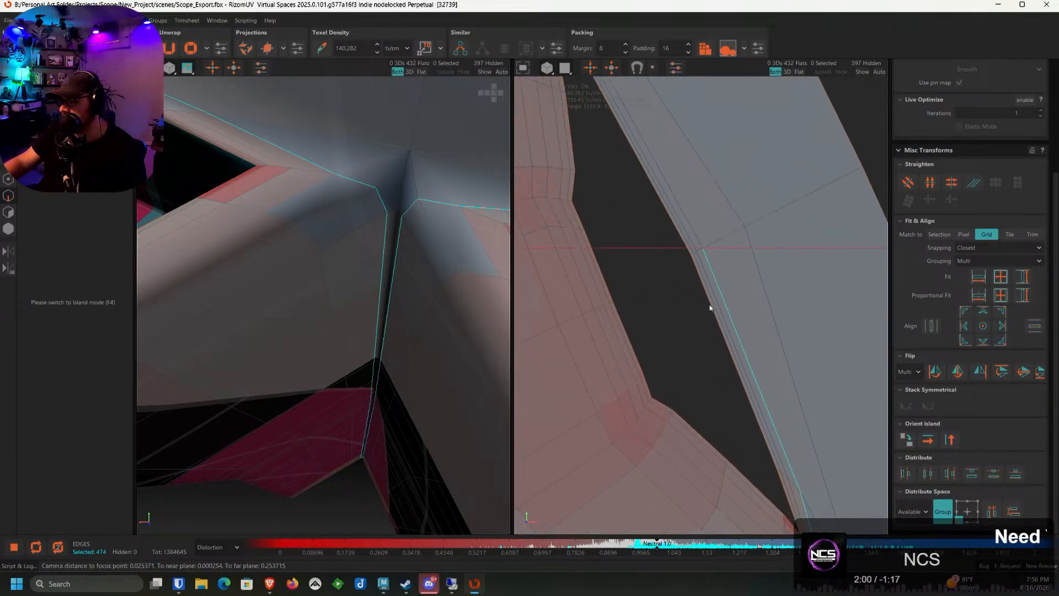
# Add the second half of that opening's edges, the connecting corner edges and the edge loop down the adjoining valley
pyautogui.keyDown('ctrl'); pyautogui.click(697, 241); pyautogui.keyUp('ctrl')
pyautogui.scroll(-2, 669, 234)
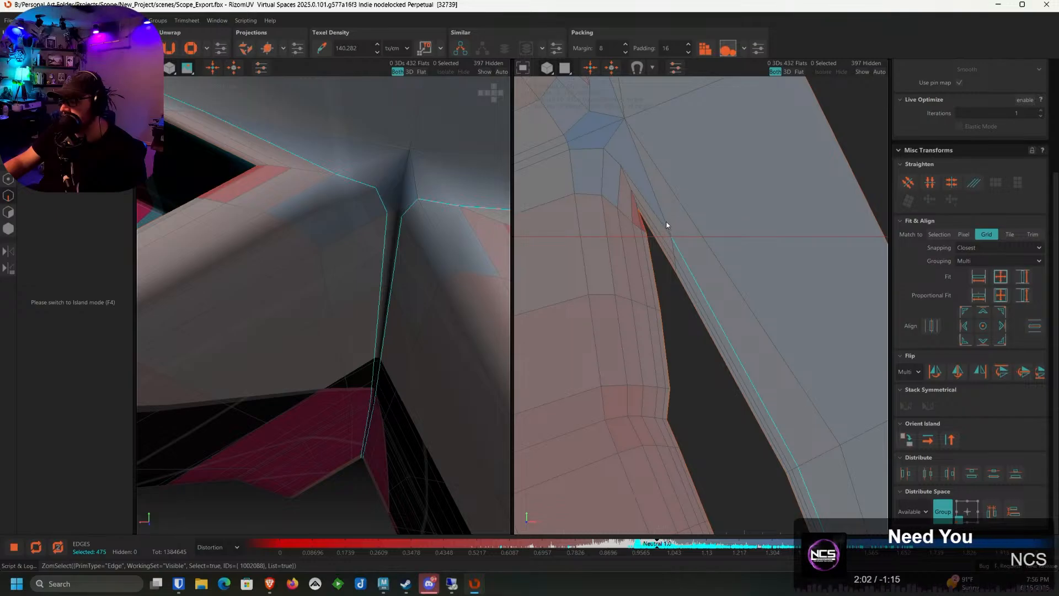
pyautogui.keyDown('ctrl'); pyautogui.doubleClick(582, 150); pyautogui.keyUp('ctrl')
# Start the next rib outline with the edges from the valley's far corner to the middle of its pocket opening
pyautogui.moveTo(581, 158); pyautogui.dragTo(673, 254, button='middle')
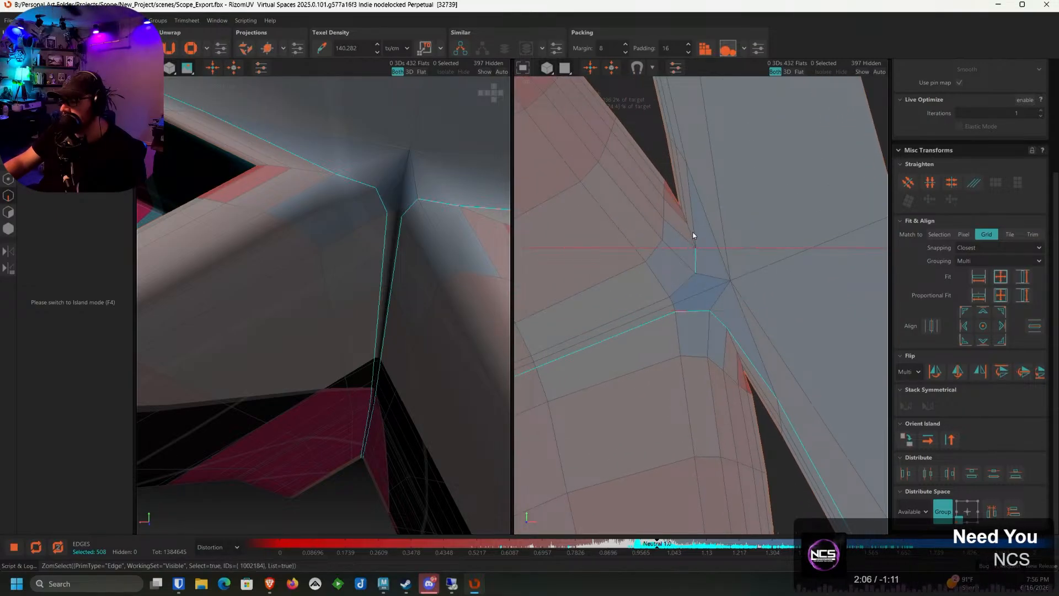
pyautogui.keyDown('ctrl'); pyautogui.click(690, 193); pyautogui.keyUp('ctrl')
pyautogui.keyDown('ctrl'); pyautogui.click(681, 147); pyautogui.keyUp('ctrl')
pyautogui.moveTo(682, 147); pyautogui.dragTo(717, 323, button='middle')
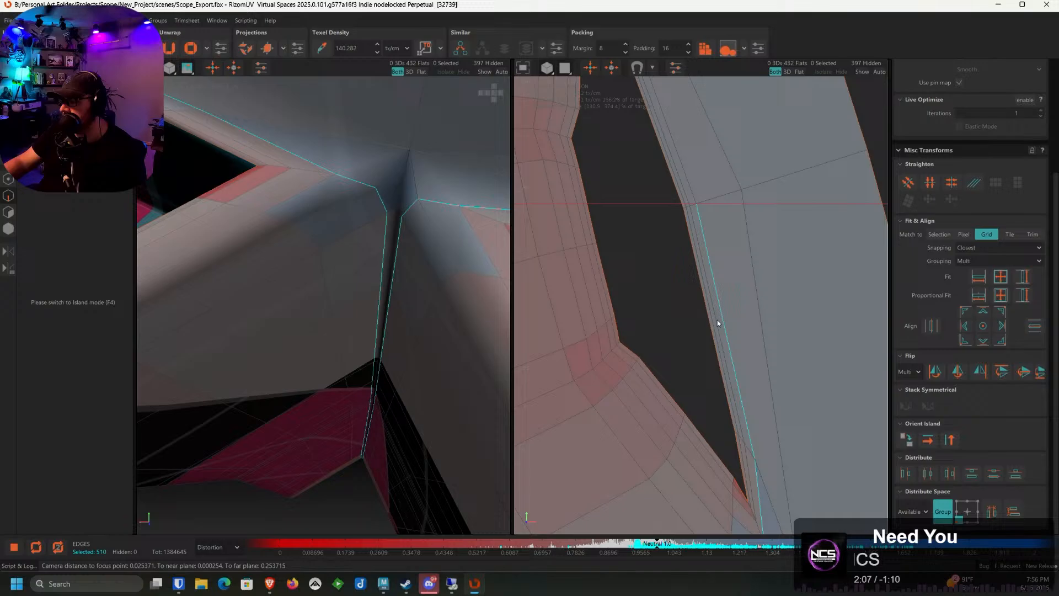
# Complete that rib outline along the opening's second half to the valley corner and add the edge loop down the near valley side
pyautogui.keyDown('ctrl'); pyautogui.click(685, 195); pyautogui.keyUp('ctrl')
pyautogui.moveTo(681, 194); pyautogui.dragTo(751, 283, button='middle')
pyautogui.keyDown('ctrl'); pyautogui.click(701, 151); pyautogui.keyUp('ctrl')
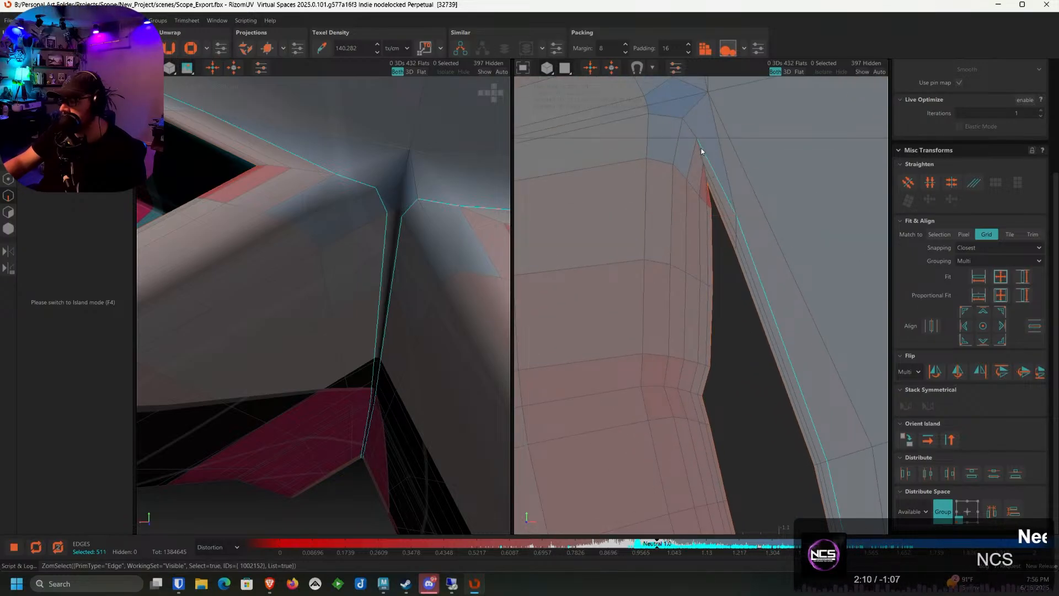
pyautogui.keyDown('ctrl'); pyautogui.doubleClick(667, 117); pyautogui.keyUp('ctrl')
# Add the edges from the valley's opposite corner to the midpoint of the next pocket opening's long side
pyautogui.moveTo(665, 115); pyautogui.dragTo(687, 314, button='middle')
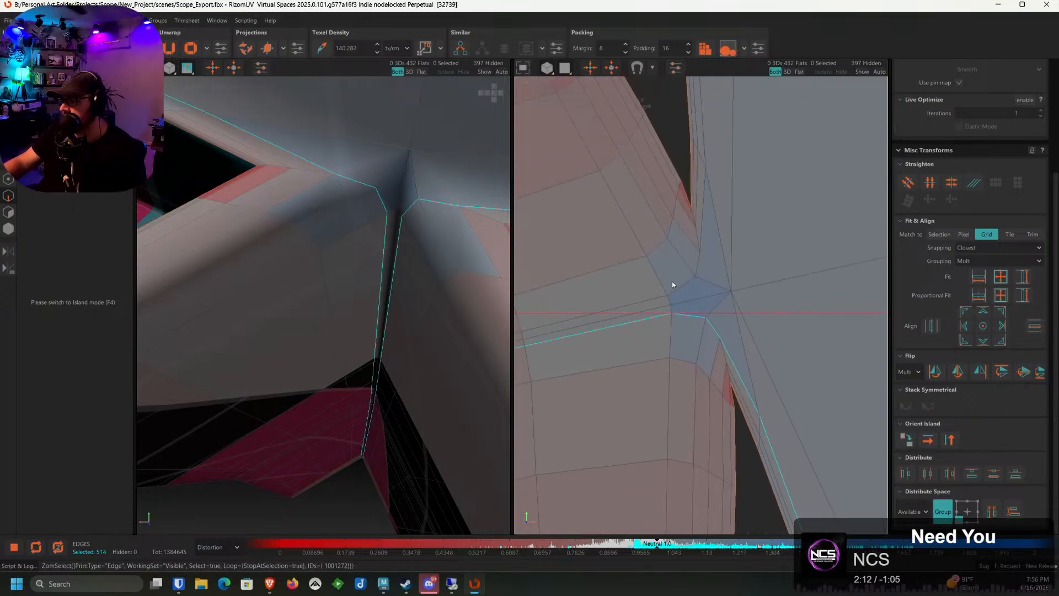
pyautogui.keyDown('ctrl'); pyautogui.click(698, 257); pyautogui.keyUp('ctrl')
pyautogui.keyDown('ctrl'); pyautogui.click(701, 235); pyautogui.keyUp('ctrl')
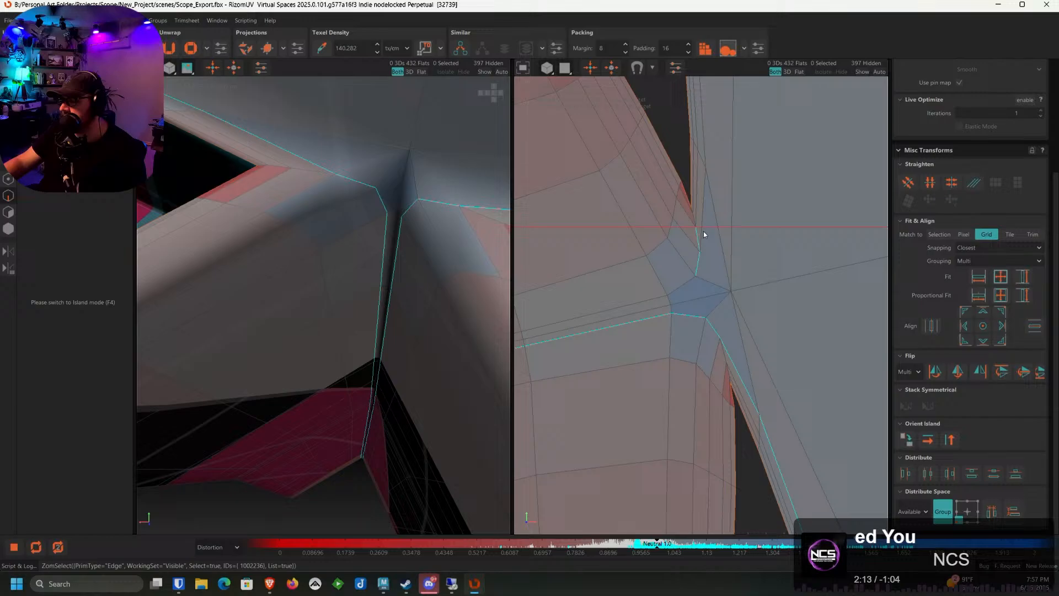
pyautogui.keyDown('ctrl'); pyautogui.click(706, 191); pyautogui.keyUp('ctrl')
pyautogui.keyDown('ctrl'); pyautogui.click(704, 140); pyautogui.keyUp('ctrl')
pyautogui.moveTo(704, 140); pyautogui.dragTo(717, 312, button='middle')
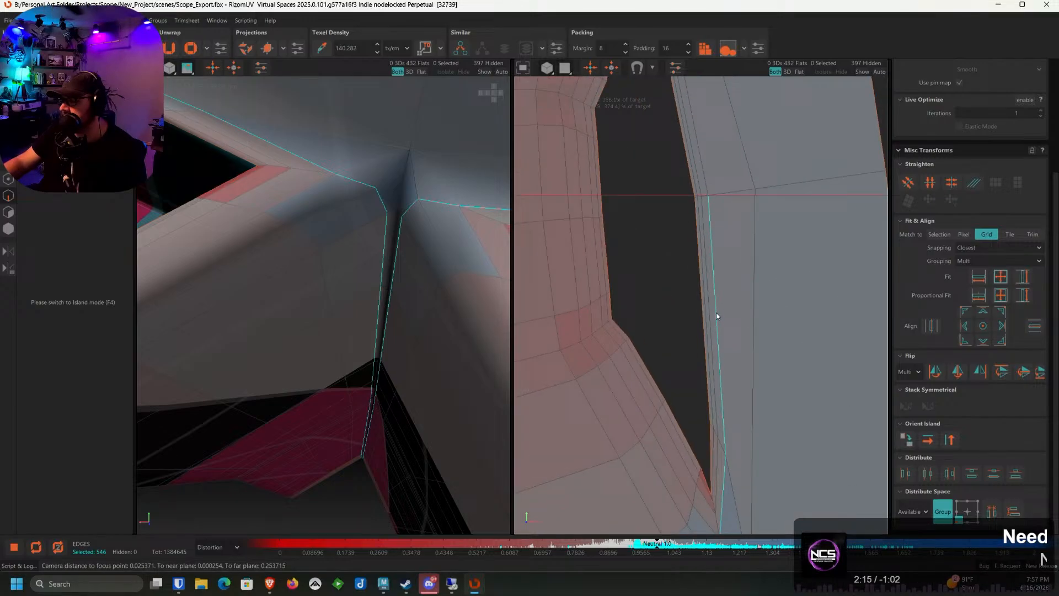
# Complete the rib outline along the pocket opening's second half to the valley corner and add the edge loop down the near valley side
pyautogui.keyDown('ctrl'); pyautogui.click(705, 194); pyautogui.keyUp('ctrl')
pyautogui.moveTo(705, 193); pyautogui.dragTo(745, 292, button='middle')
pyautogui.keyDown('ctrl'); pyautogui.click(735, 228); pyautogui.keyUp('ctrl')
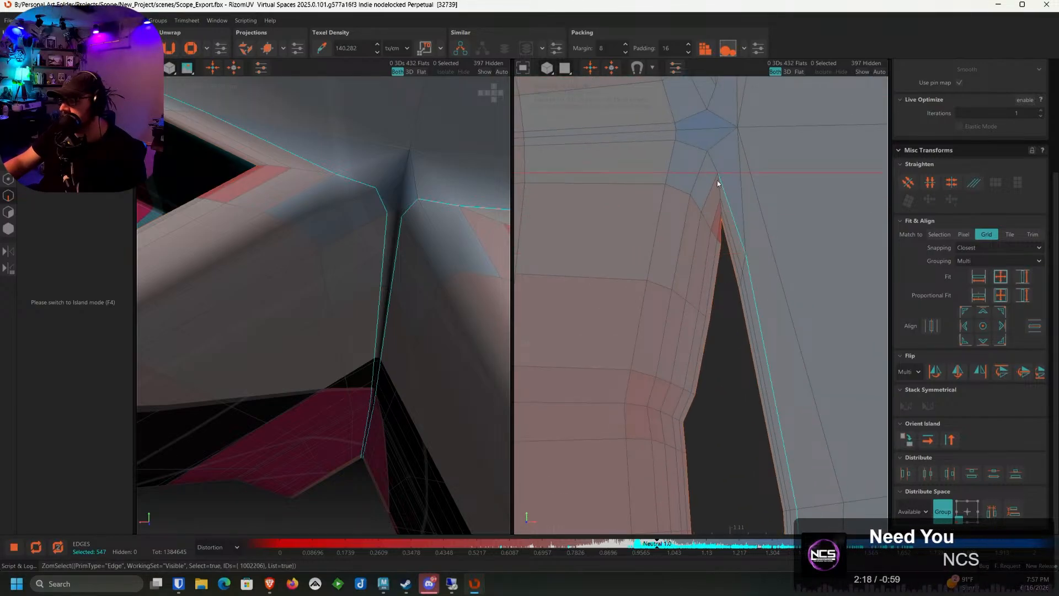
pyautogui.keyDown('ctrl'); pyautogui.doubleClick(714, 165); pyautogui.keyUp('ctrl')
pyautogui.hotkey('ctrl', 'z')
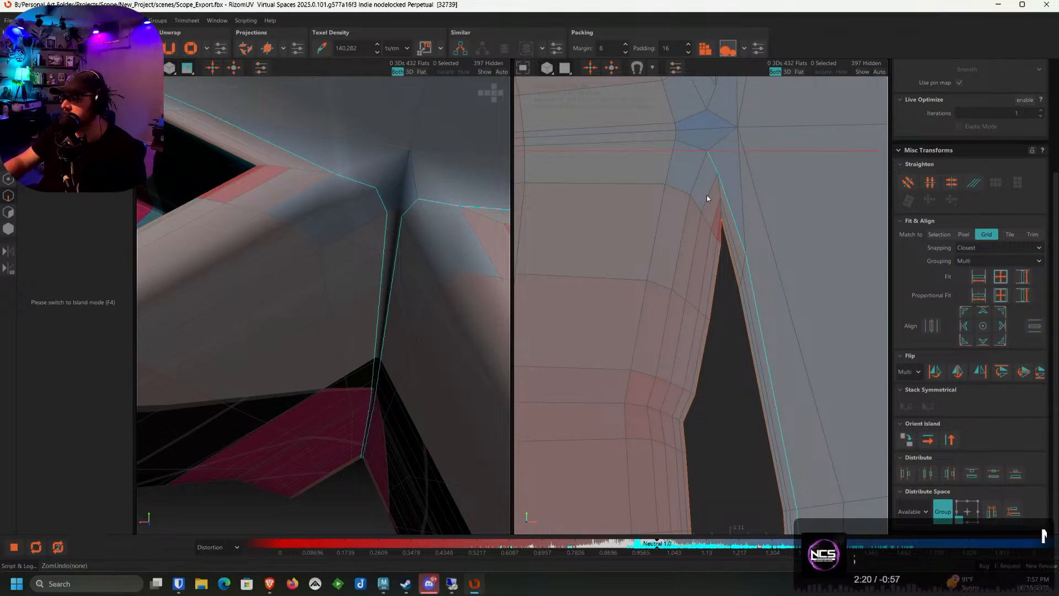
pyautogui.keyDown('ctrl'); pyautogui.doubleClick(692, 145); pyautogui.keyUp('ctrl')
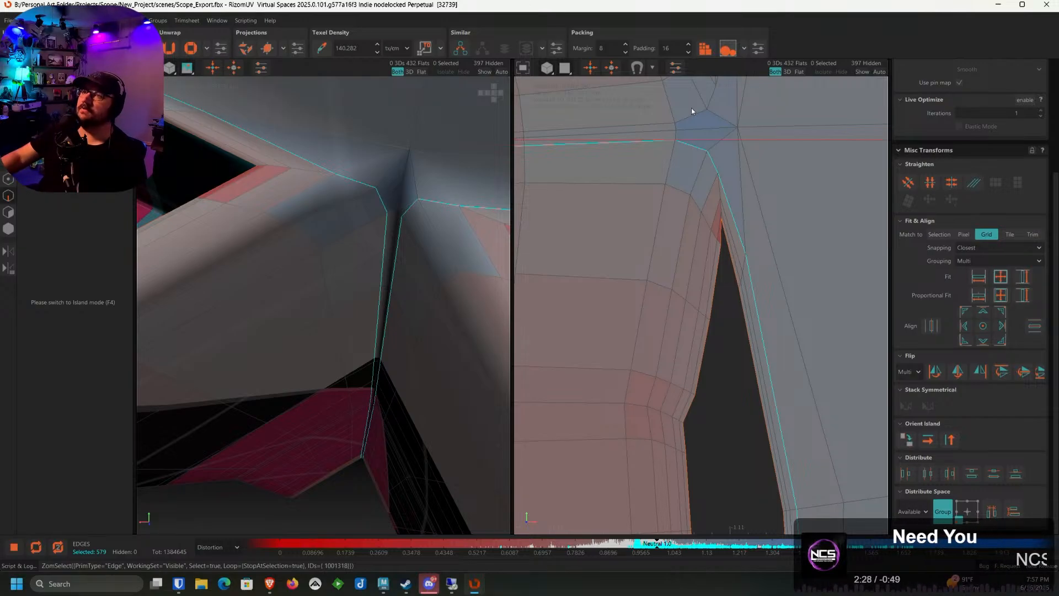
# Start the neighbouring rib's outline with the edges from the valley's opposite corner to the middle of its pocket opening
pyautogui.moveTo(711, 97); pyautogui.dragTo(687, 191, button='middle')
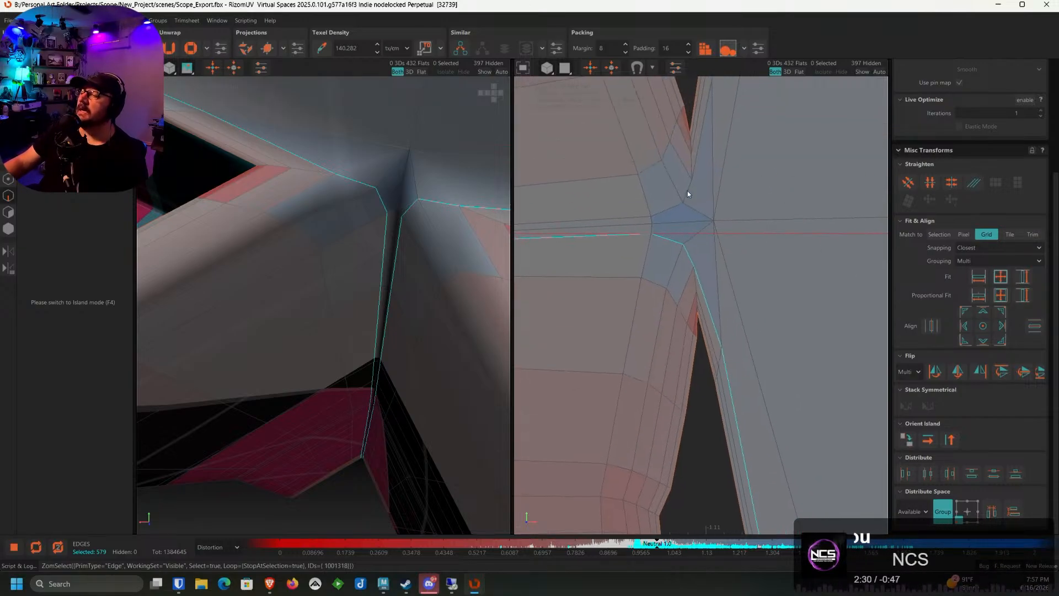
pyautogui.scroll(3, 688, 191)
pyautogui.keyDown('ctrl'); pyautogui.click(667, 216); pyautogui.keyUp('ctrl')
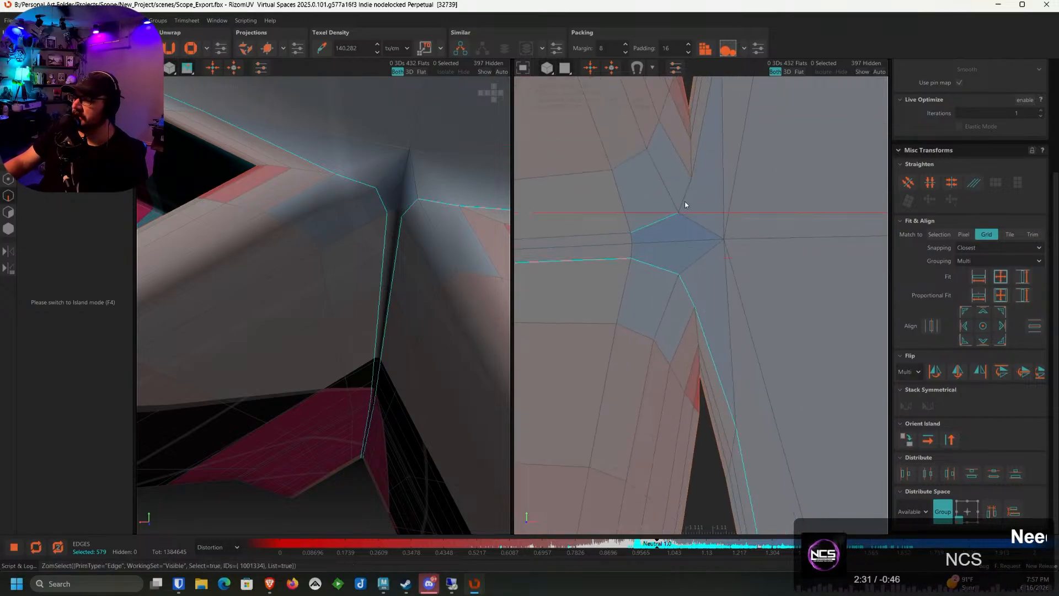
pyautogui.keyDown('ctrl'); pyautogui.click(696, 166); pyautogui.keyUp('ctrl')
pyautogui.moveTo(725, 122); pyautogui.dragTo(685, 215, button='middle')
pyautogui.keyDown('ctrl'); pyautogui.click(684, 165); pyautogui.keyUp('ctrl')
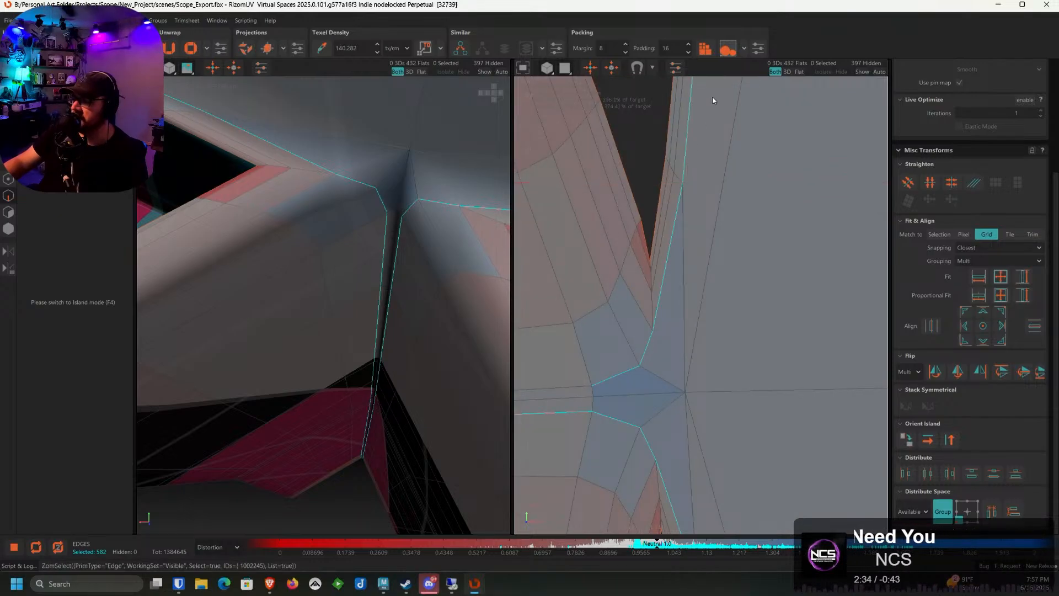
pyautogui.scroll(3, 679, 239)
pyautogui.keyDown('ctrl'); pyautogui.click(696, 184); pyautogui.keyUp('ctrl')
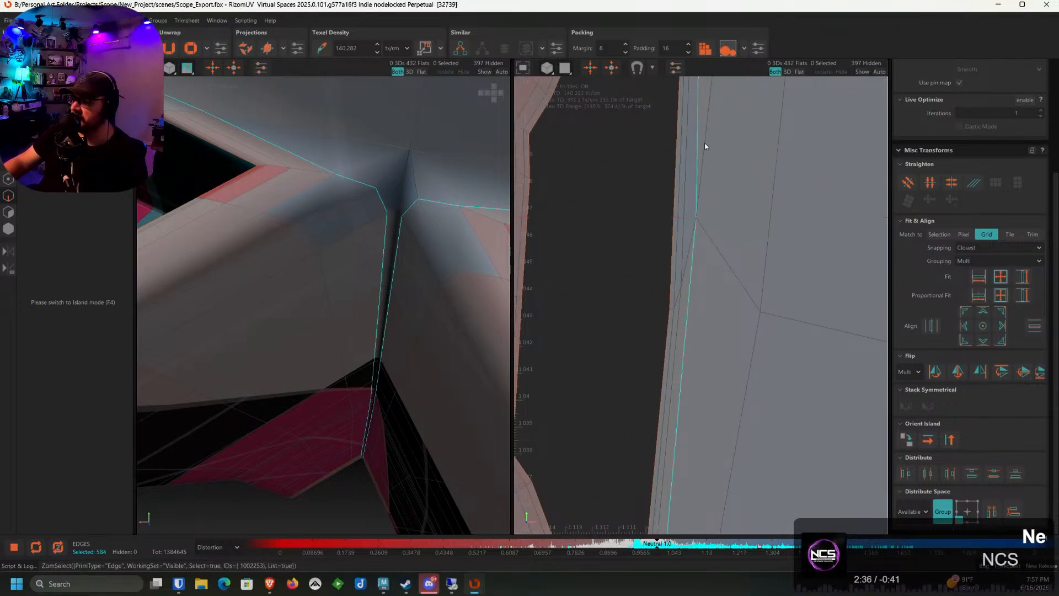
# Extend the outline over the opening's second half and add the single edge loop along the centre line of the adjoining valley
pyautogui.moveTo(702, 94); pyautogui.dragTo(698, 330, button='middle')
pyautogui.keyDown('ctrl'); pyautogui.click(695, 133); pyautogui.keyUp('ctrl')
pyautogui.moveTo(696, 84); pyautogui.dragTo(686, 201, button='middle')
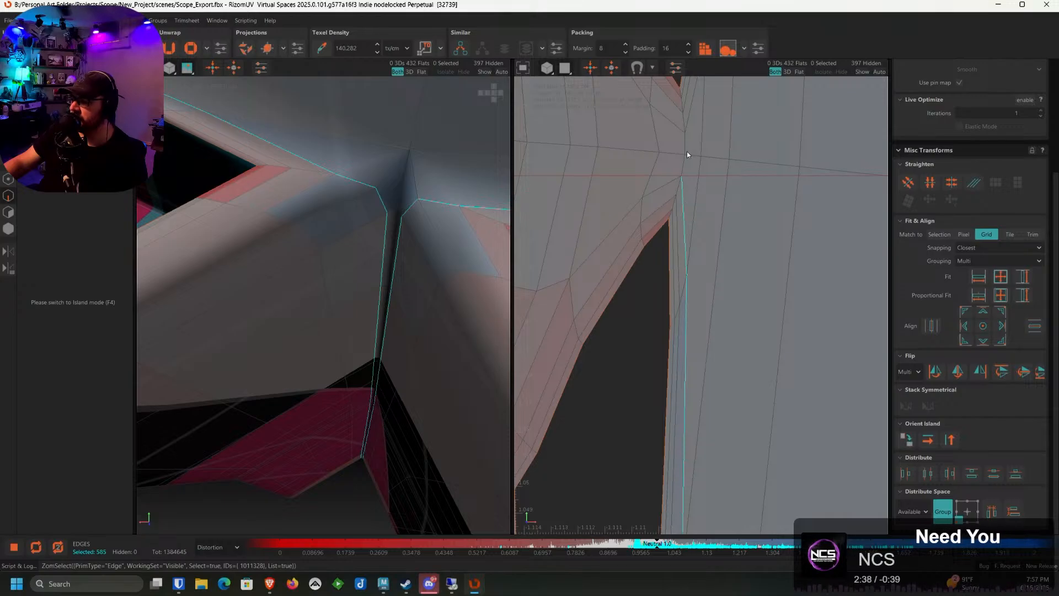
pyautogui.scroll(-5, 724, 176)
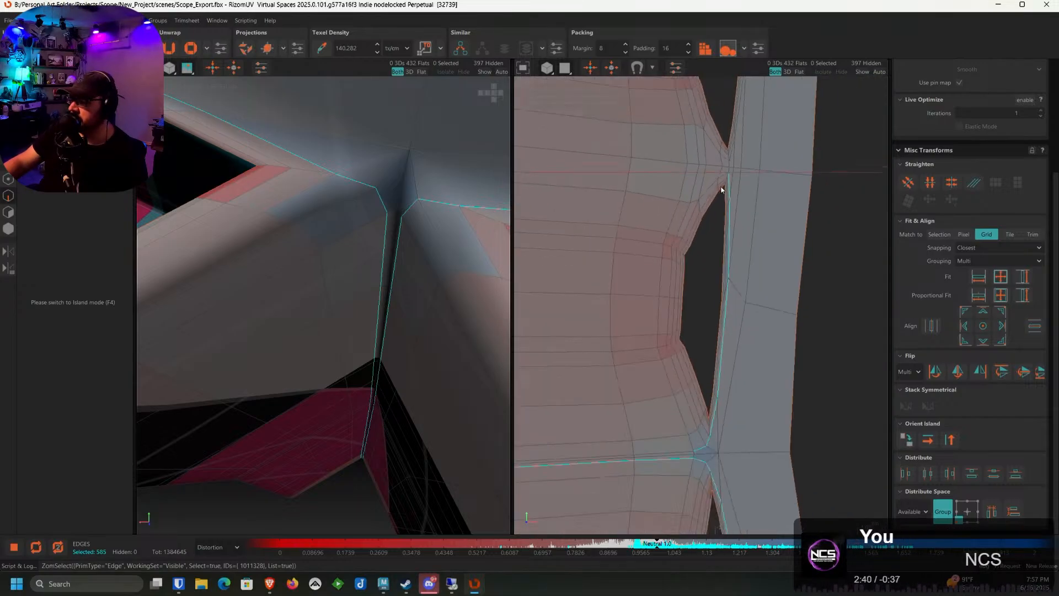
pyautogui.scroll(5, 726, 180)
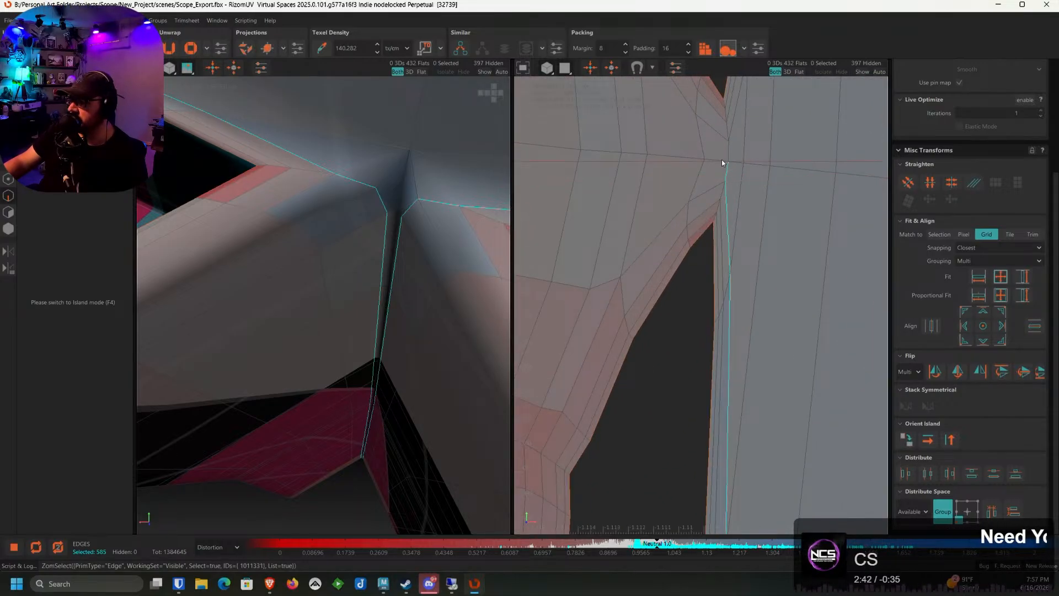
pyautogui.keyDown('ctrl'); pyautogui.click(711, 161); pyautogui.keyUp('ctrl')
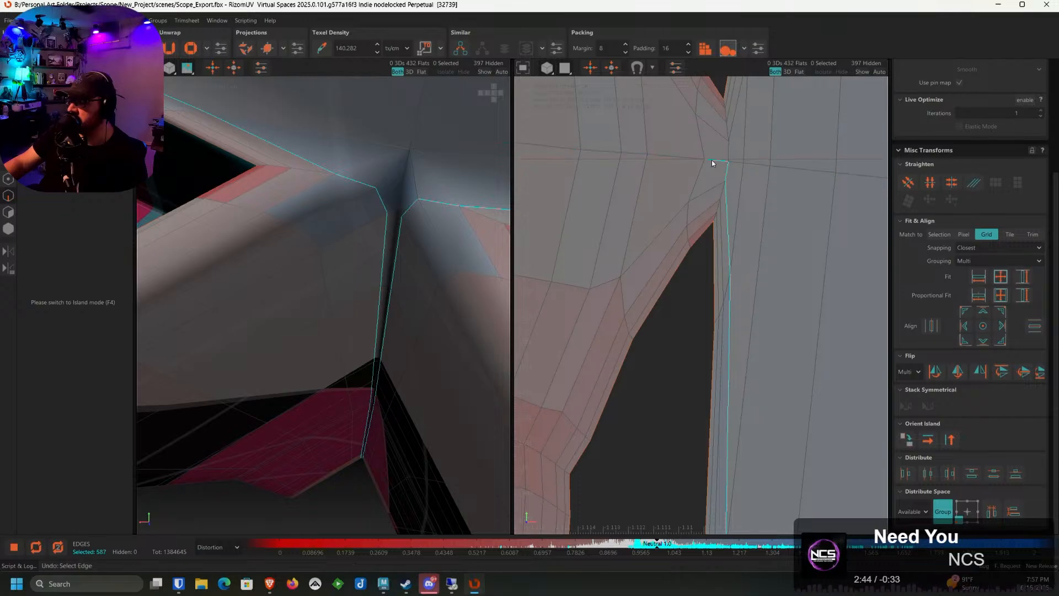
pyautogui.keyDown('ctrl'); pyautogui.doubleClick(689, 158); pyautogui.keyUp('ctrl')
# Add the edge loop down the remaining side of the previous valley to close the long sides of the current rib outline
pyautogui.scroll(-7, 673, 184)
pyautogui.keyDown('alt'); pyautogui.moveTo(633, 227); pyautogui.dragTo(814, 216, button='middle'); pyautogui.keyUp('alt')
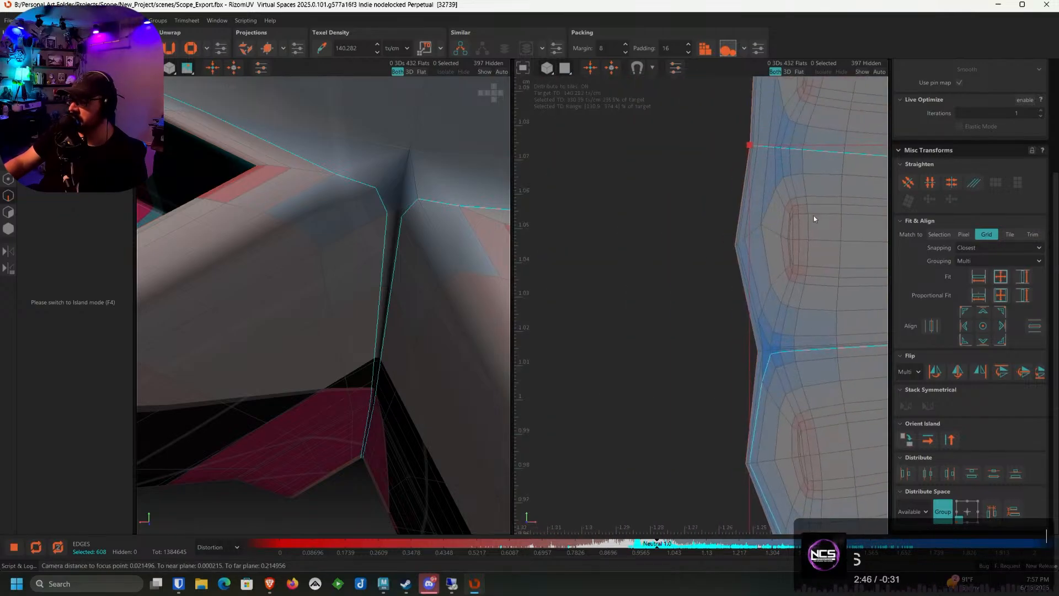
pyautogui.scroll(3, 780, 320)
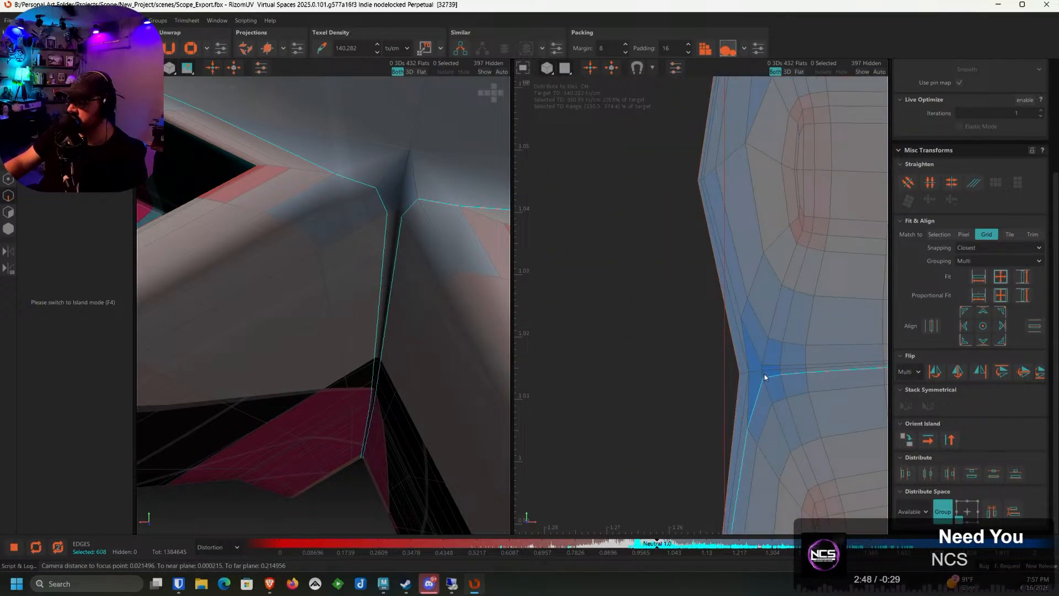
pyautogui.scroll(3, 764, 378)
pyautogui.scroll(-3, 771, 358)
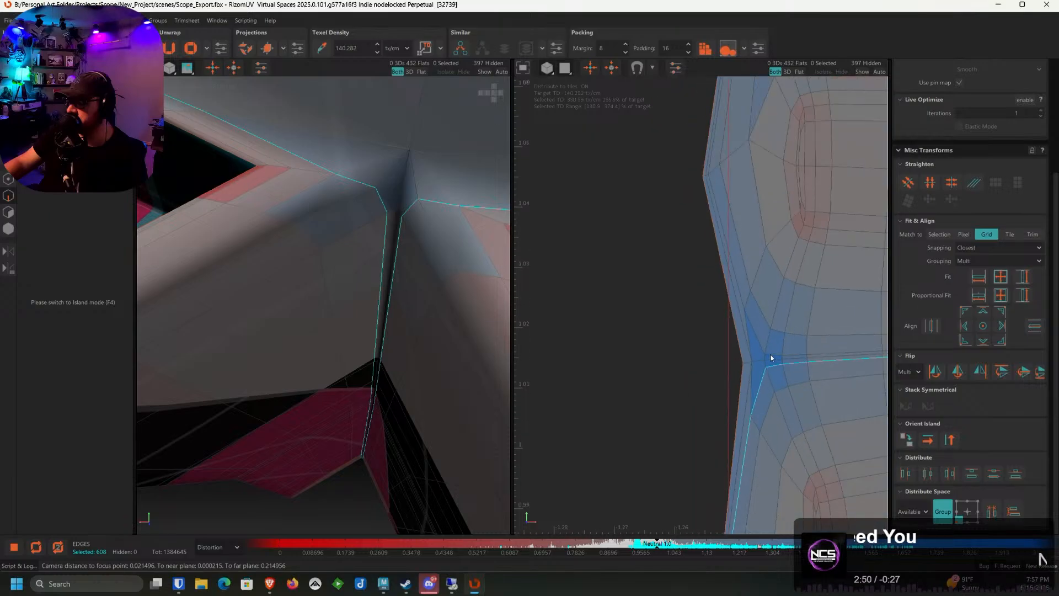
pyautogui.scroll(-5, 761, 351)
pyautogui.keyDown('alt'); pyautogui.moveTo(861, 335); pyautogui.dragTo(667, 326, button='middle'); pyautogui.keyUp('alt')
pyautogui.scroll(5, 717, 316)
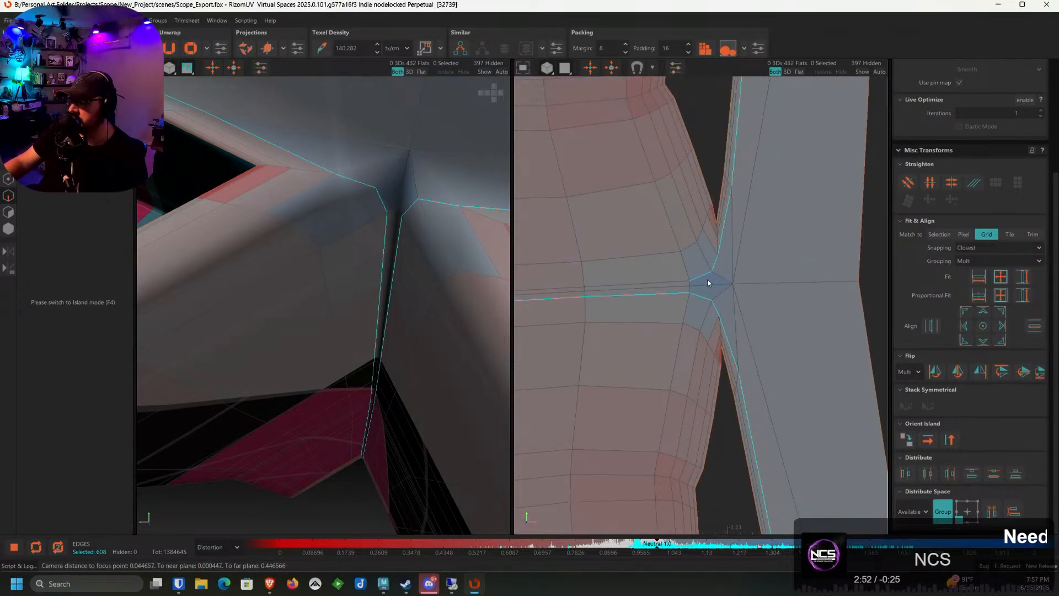
pyautogui.scroll(-3, 708, 283)
pyautogui.doubleClick(680, 269)
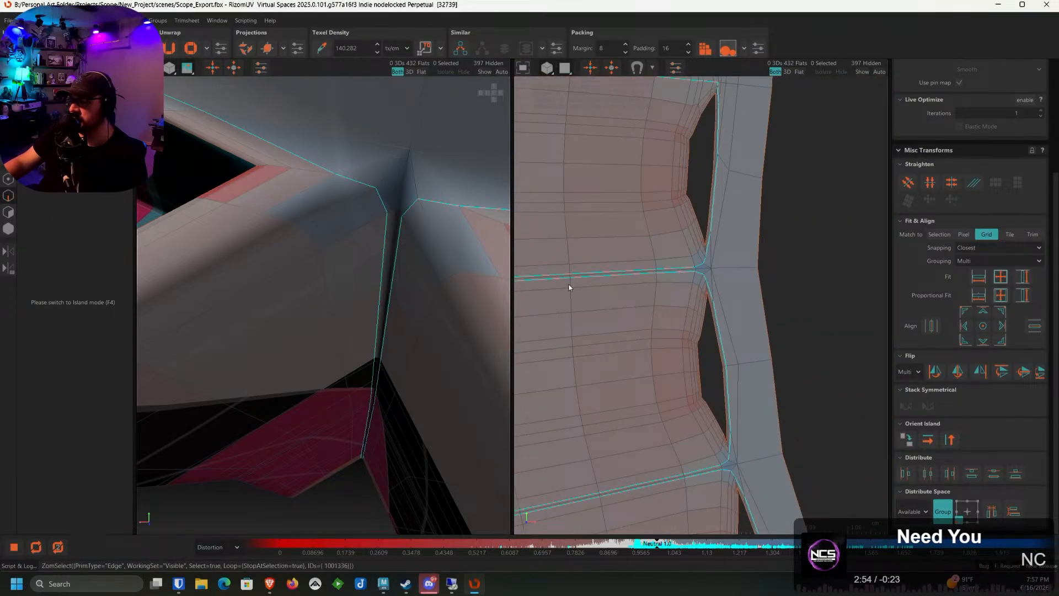
# Deselect the surplus edges between the outline corner and the island border at the far end of the single valley loop
pyautogui.scroll(3, 635, 282)
pyautogui.scroll(4, 680, 301)
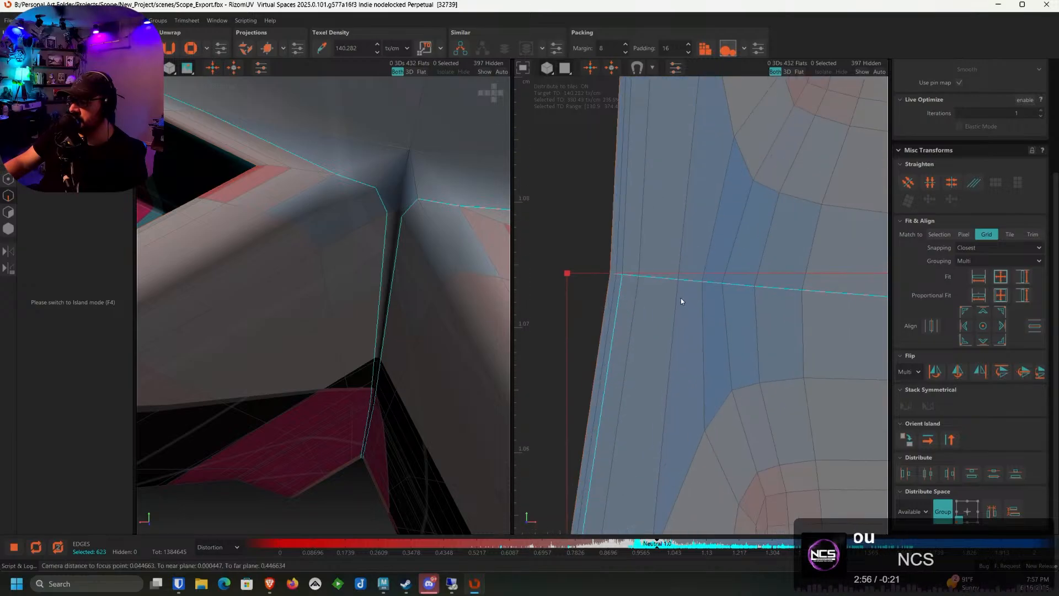
pyautogui.scroll(3, 621, 273)
pyautogui.keyDown('ctrl'); pyautogui.moveTo(580, 258); pyautogui.dragTo(617, 281); pyautogui.keyUp('ctrl')
pyautogui.scroll(-5, 624, 287)
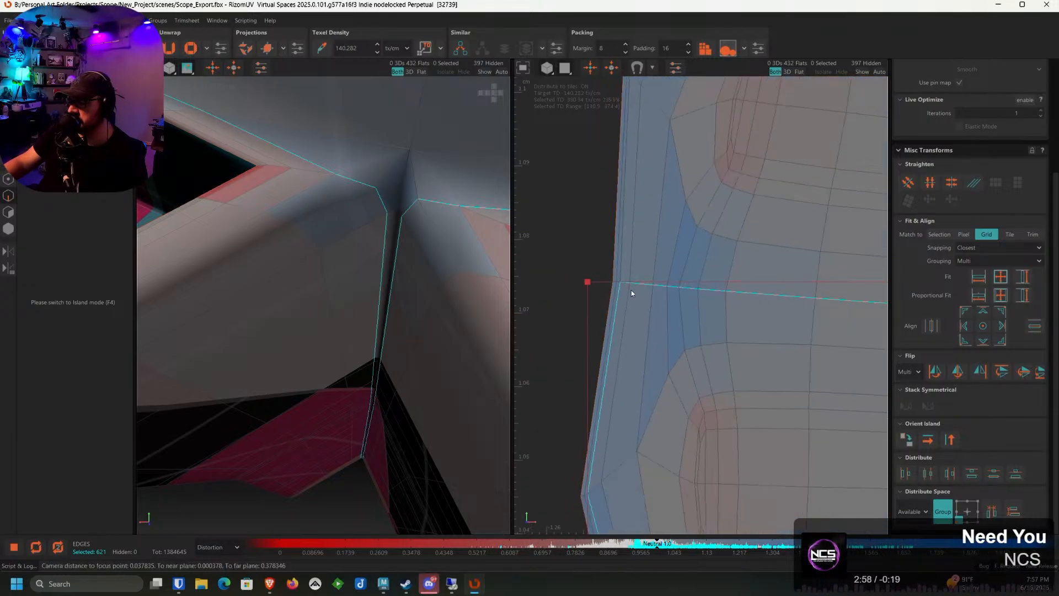
pyautogui.scroll(-4, 632, 291)
pyautogui.keyDown('alt'); pyautogui.moveTo(881, 305); pyautogui.dragTo(660, 286, button='middle'); pyautogui.keyUp('alt')
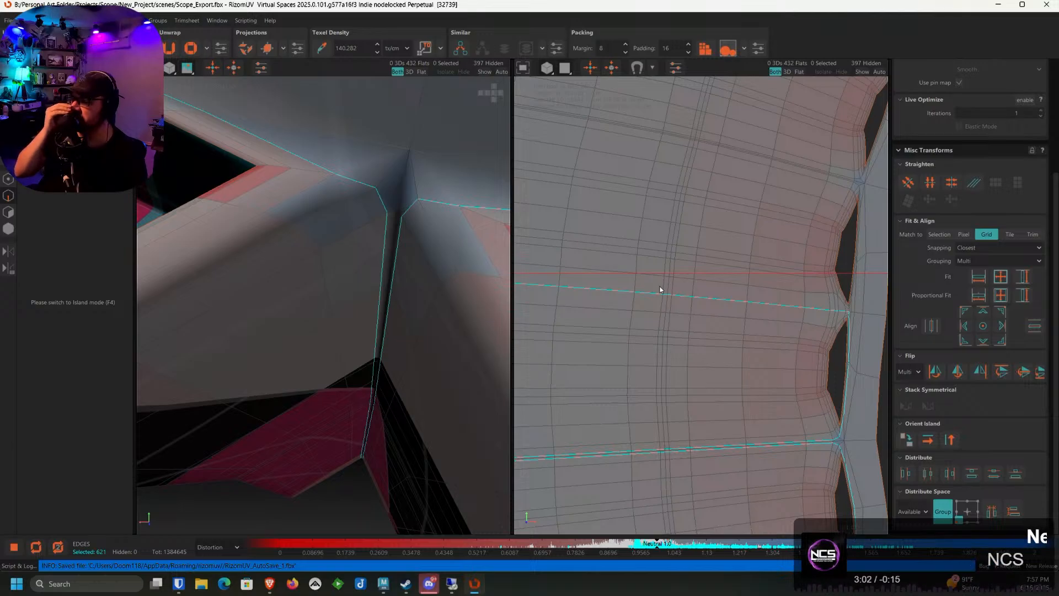
# Skip one rib and start the next outline with the edges from the valley corner to the middle of its pocket opening
pyautogui.scroll(4, 878, 307)
pyautogui.scroll(-4, 789, 327)
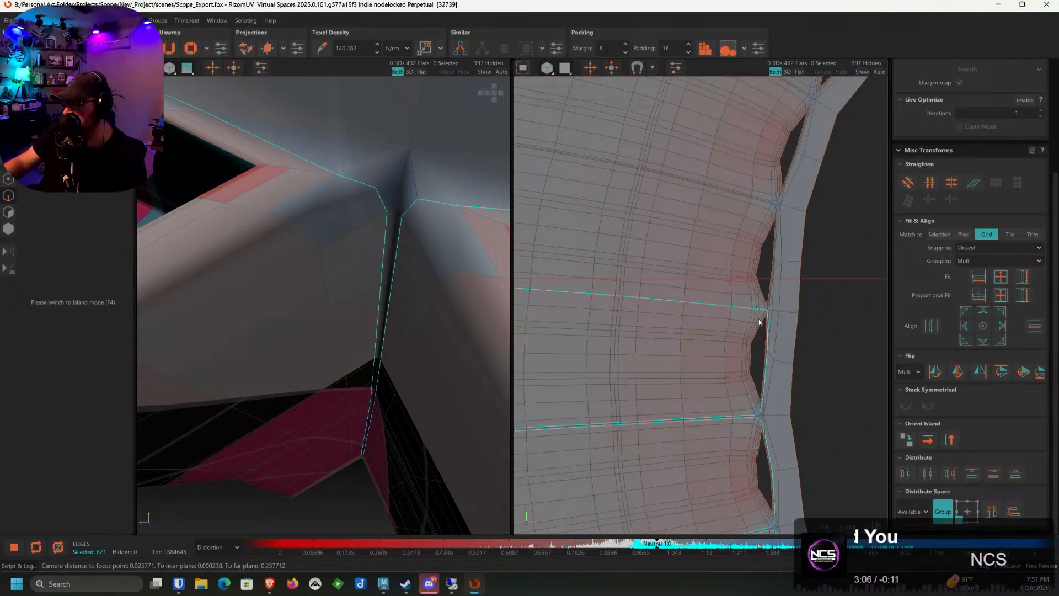
pyautogui.scroll(2, 760, 322)
pyautogui.scroll(2, 782, 301)
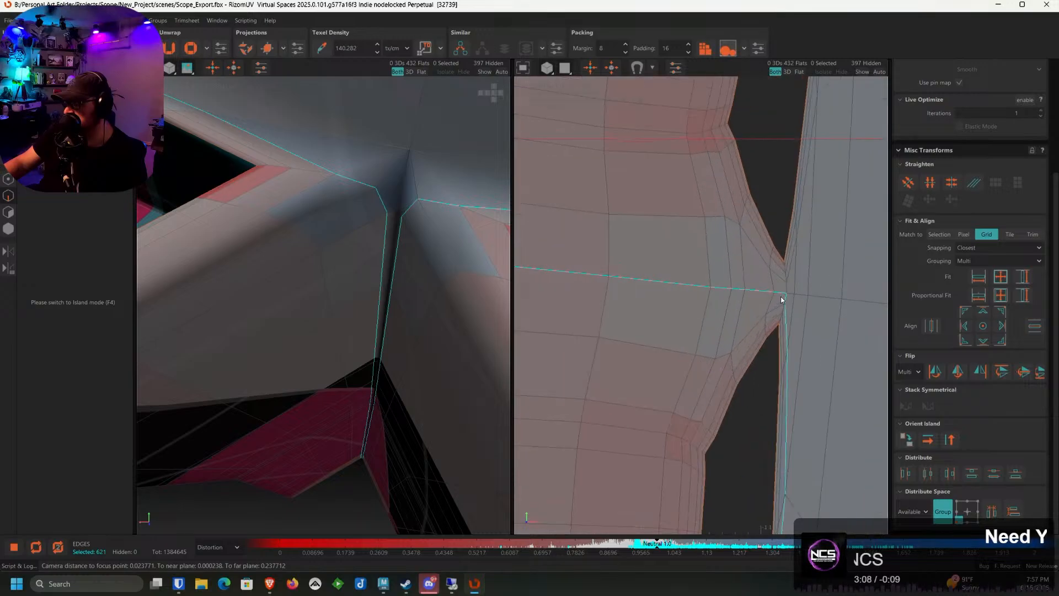
pyautogui.scroll(-4, 783, 300)
pyautogui.moveTo(828, 96); pyautogui.dragTo(745, 272, button='middle')
pyautogui.scroll(3, 739, 263)
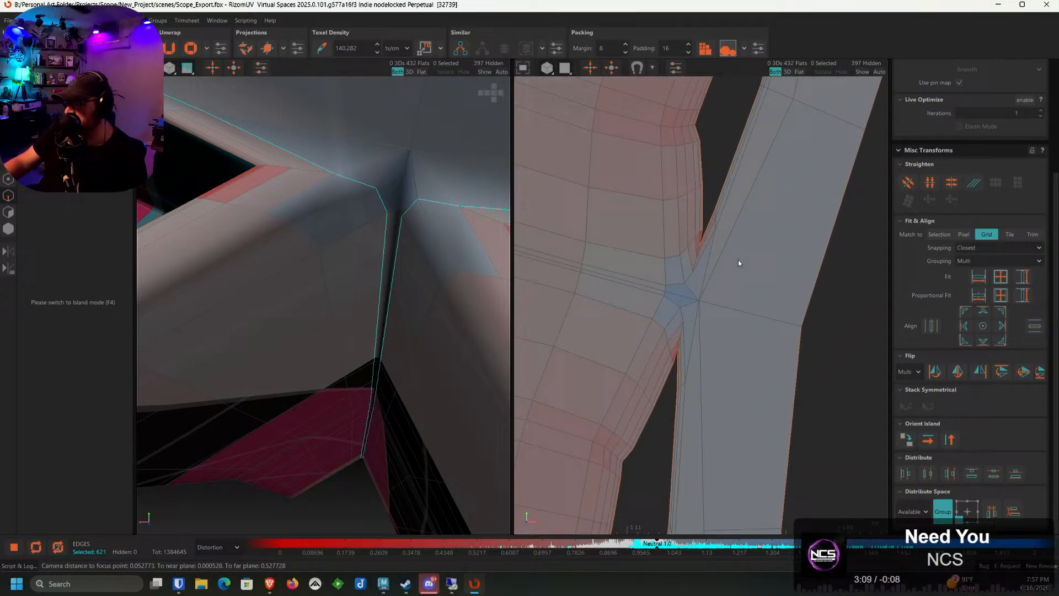
pyautogui.keyDown('shift'); pyautogui.click(688, 276); pyautogui.keyUp('shift')
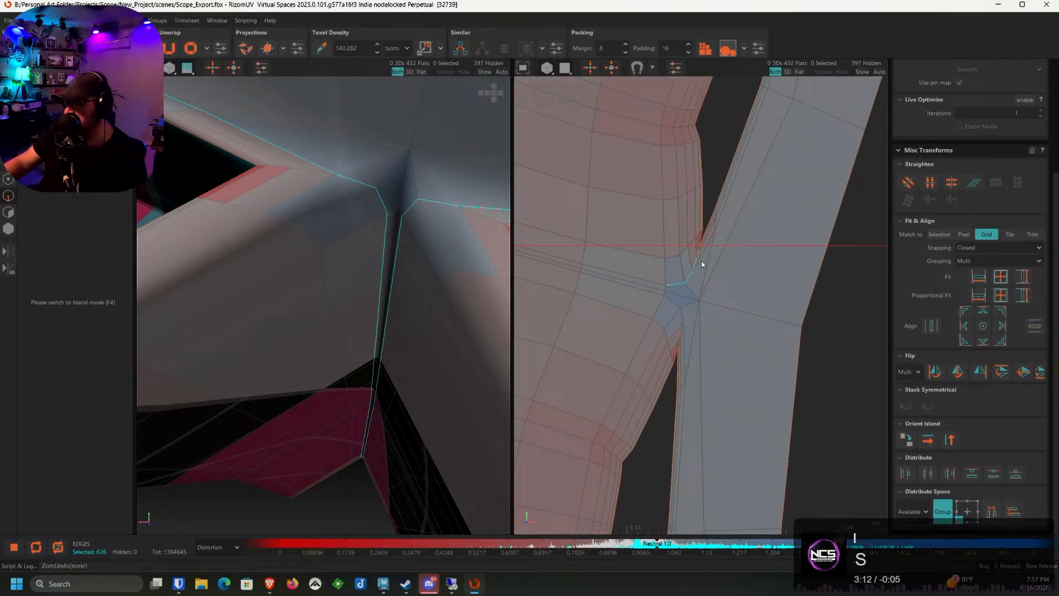
pyautogui.keyDown('shift'); pyautogui.click(707, 249); pyautogui.keyUp('shift')
pyautogui.keyDown('shift'); pyautogui.click(746, 160); pyautogui.keyUp('shift')
pyautogui.moveTo(757, 158); pyautogui.dragTo(659, 406, button='middle')
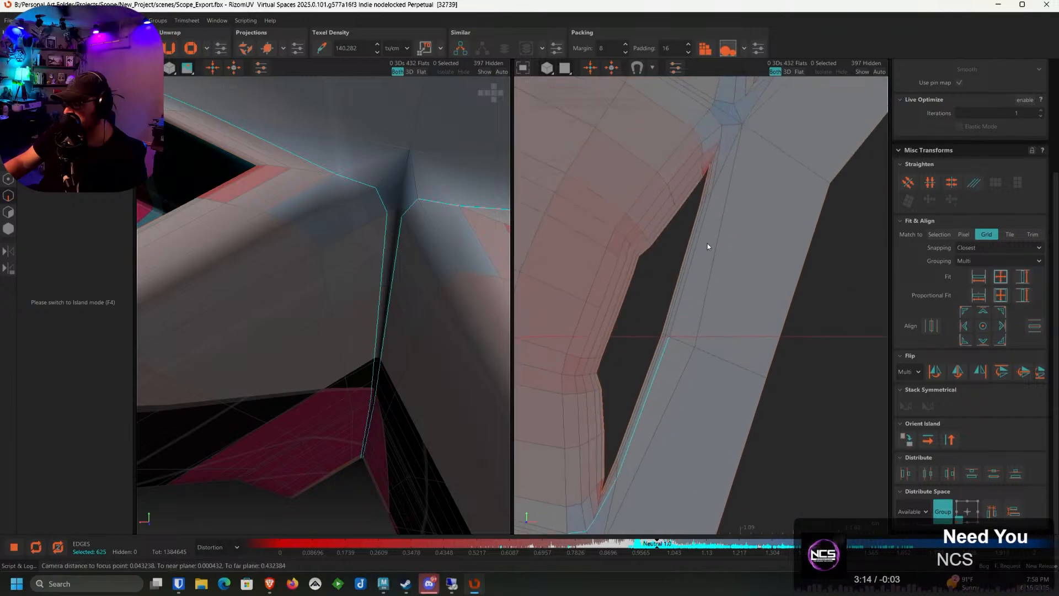
# Complete that outline along the opening's second half and add the edge loops down the valley sides bordering the rib
pyautogui.keyDown('shift'); pyautogui.click(698, 246); pyautogui.keyUp('shift')
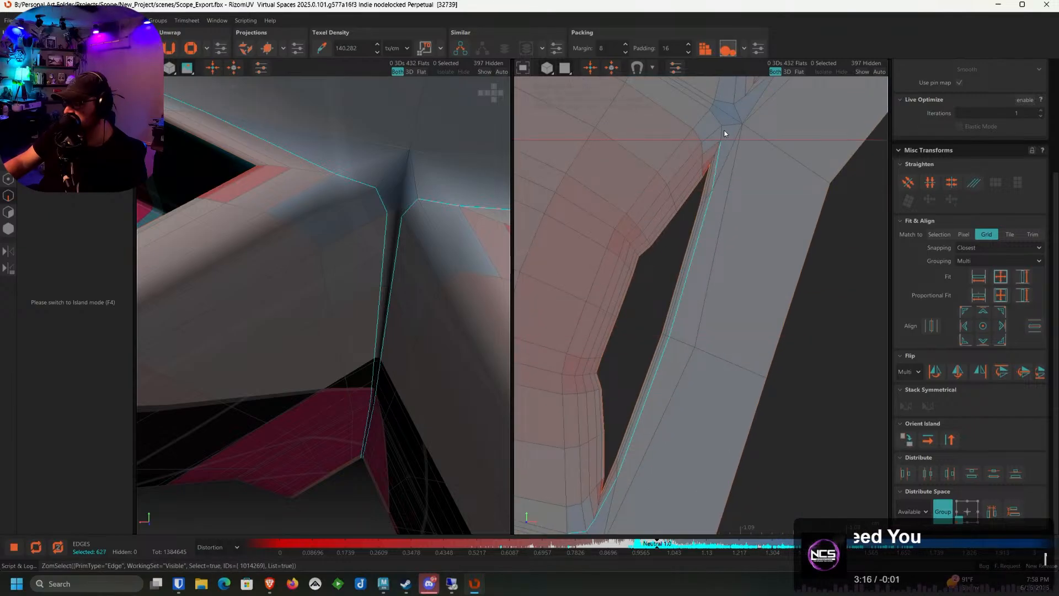
pyautogui.keyDown('shift'); pyautogui.doubleClick(714, 116); pyautogui.keyUp('shift')
pyautogui.scroll(-5, 652, 338)
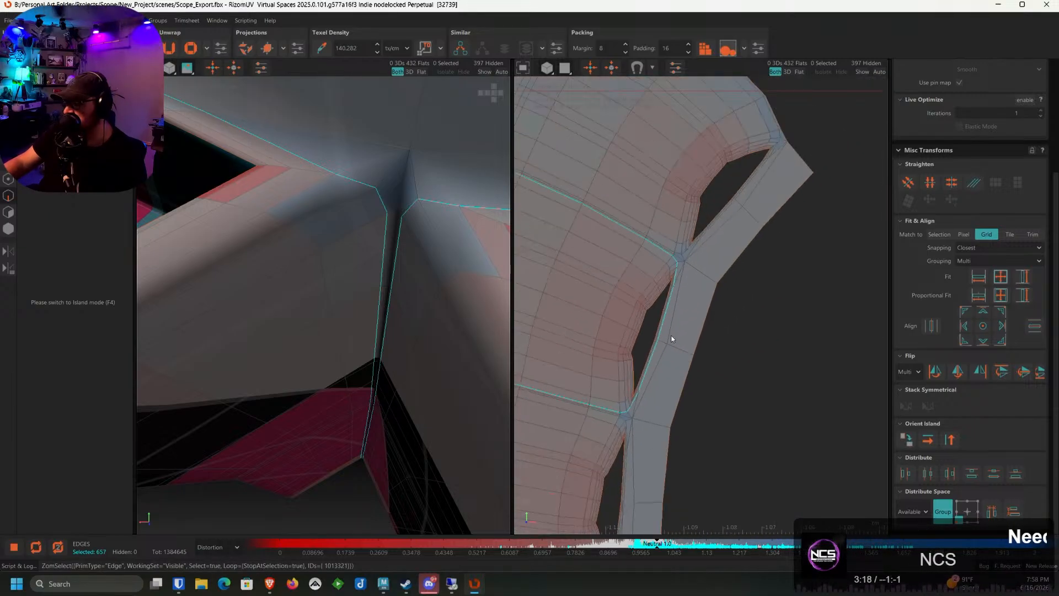
# Add the corner edge on the opposite side of the valley to start the outline of the skipped rib
pyautogui.scroll(5, 675, 307)
pyautogui.keyDown('shift'); pyautogui.click(644, 312); pyautogui.keyUp('shift')
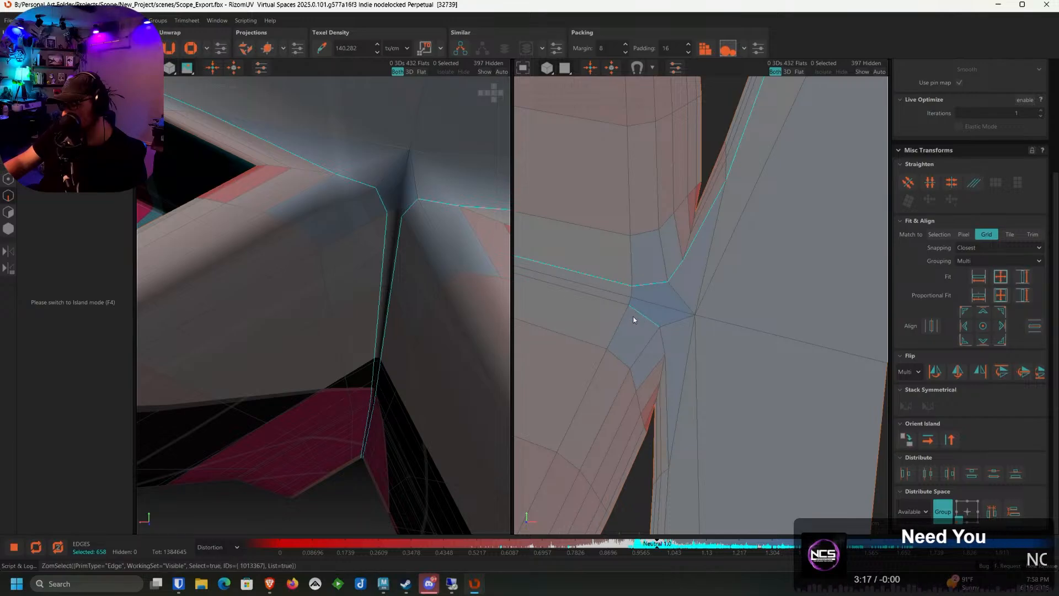
pyautogui.keyDown('shift'); pyautogui.click(623, 308); pyautogui.keyUp('shift')
pyautogui.keyDown('shift'); pyautogui.click(668, 386); pyautogui.keyUp('shift')
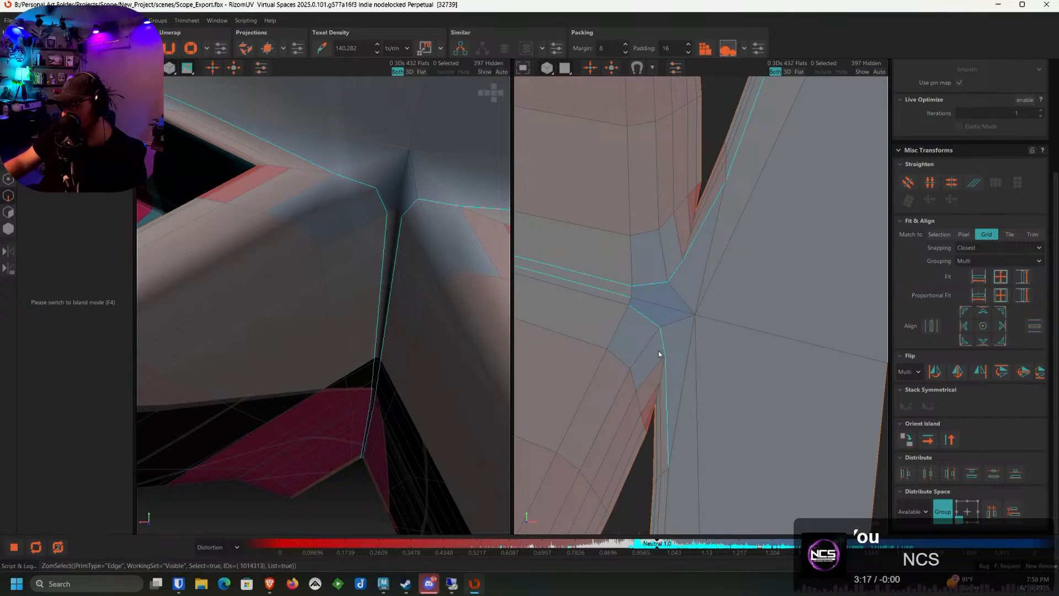
pyautogui.hotkey('ctrl', 'z')
pyautogui.hotkey('ctrl', 'z')
pyautogui.hotkey('ctrl', 'z')
# Add the edges along the skipped rib's whole pocket opening, from the valley corner to the start of the single valley loop
pyautogui.keyDown('shift'); pyautogui.click(664, 346); pyautogui.keyUp('shift')
pyautogui.keyDown('shift'); pyautogui.click(666, 383); pyautogui.keyUp('shift')
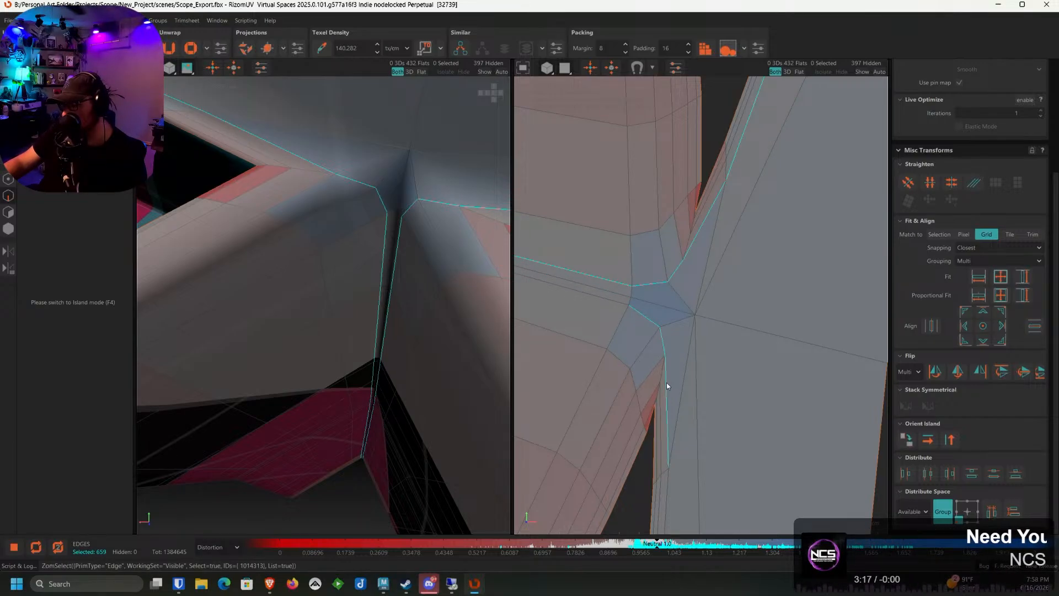
pyautogui.keyDown('alt'); pyautogui.moveTo(666, 383); pyautogui.dragTo(665, 323, button='middle'); pyautogui.keyUp('alt')
pyautogui.keyDown('alt'); pyautogui.moveTo(665, 496); pyautogui.dragTo(674, 276, button='middle'); pyautogui.keyUp('alt')
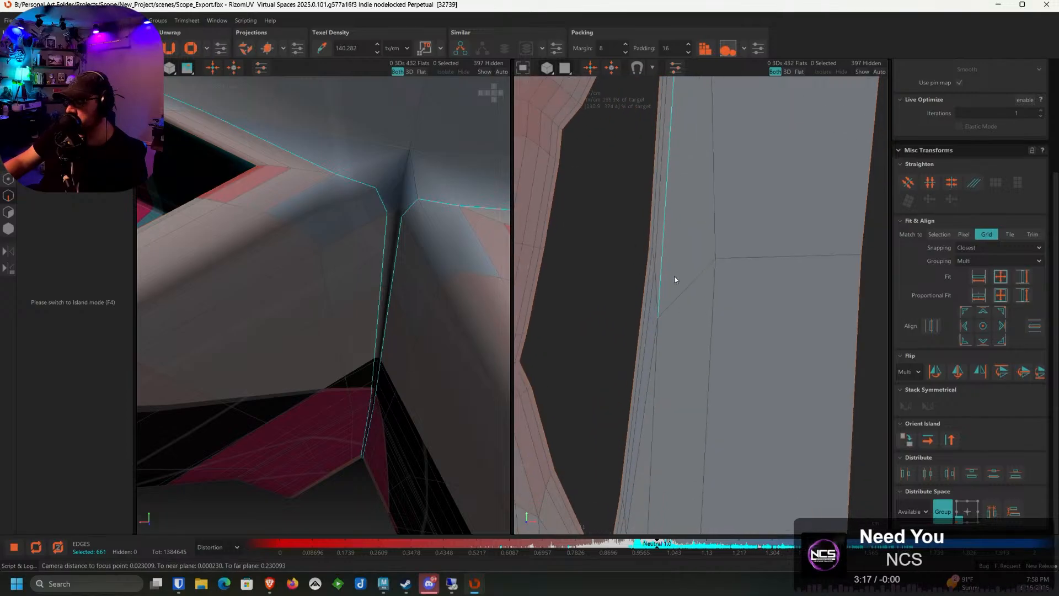
pyautogui.keyDown('alt'); pyautogui.moveTo(674, 422); pyautogui.dragTo(668, 337, button='middle'); pyautogui.keyUp('alt')
pyautogui.click(653, 303)
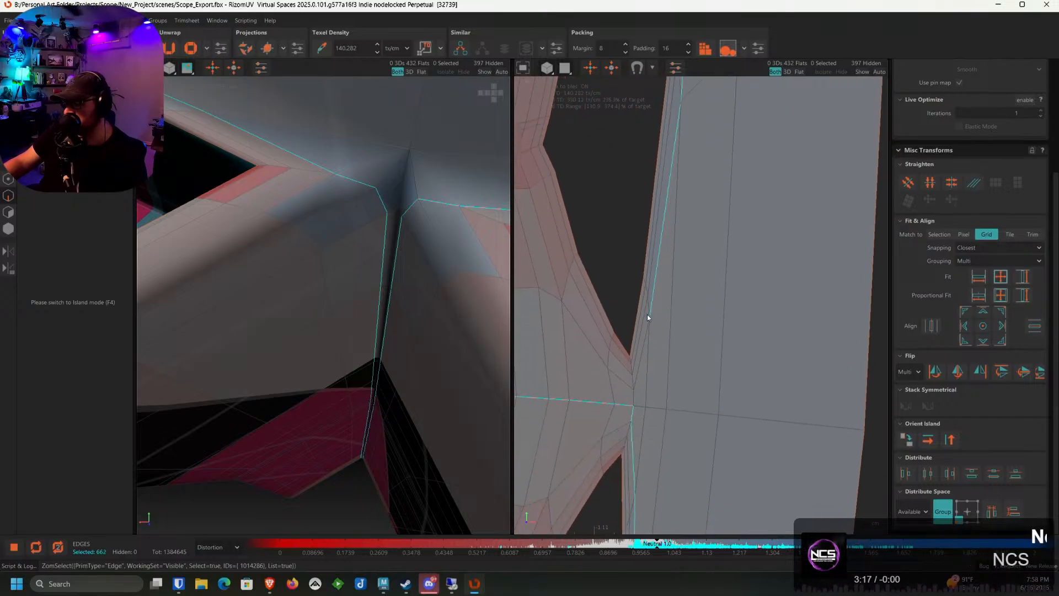
pyautogui.keyDown('ctrl'); pyautogui.click(640, 362); pyautogui.keyUp('ctrl')
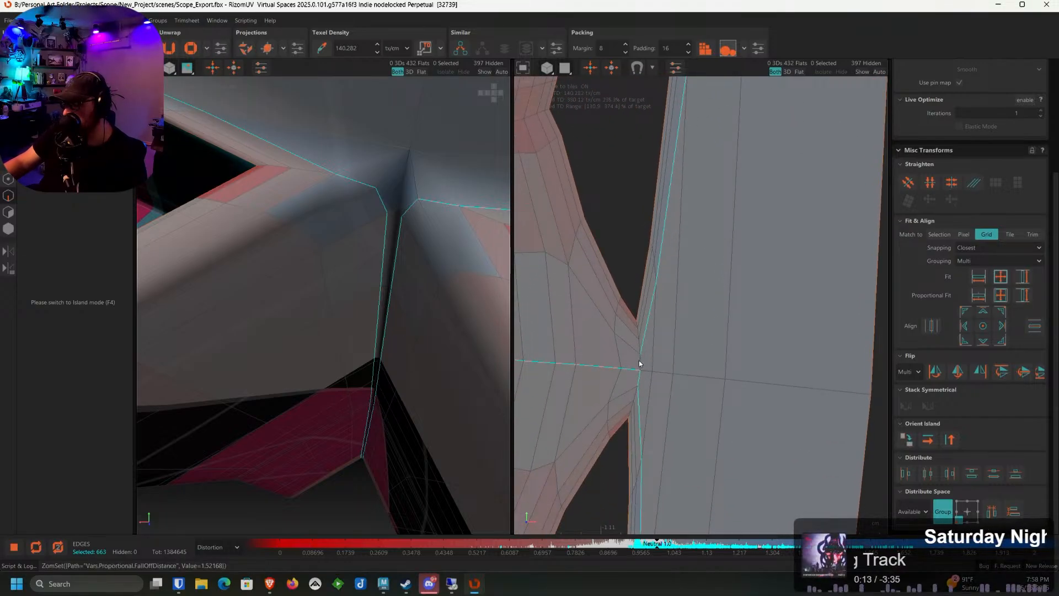
# Add the edge loop down the skipped rib's remaining valley side, parallel to the neighbouring rib's loop
pyautogui.scroll(-5, 675, 323)
pyautogui.scroll(5, 674, 323)
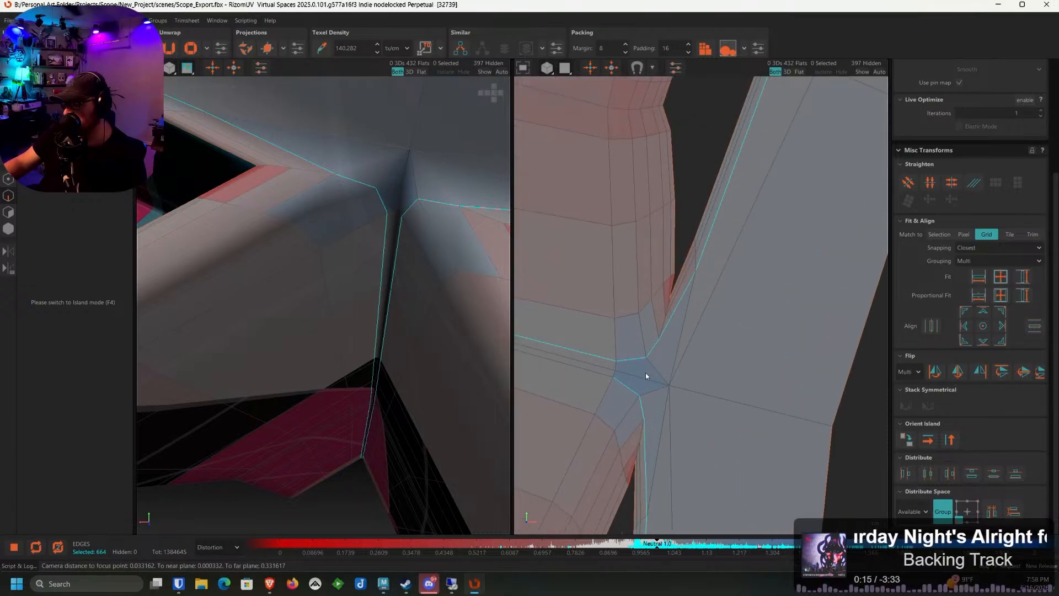
pyautogui.keyDown('ctrl'); pyautogui.doubleClick(608, 377); pyautogui.keyUp('ctrl')
pyautogui.scroll(-8, 616, 386)
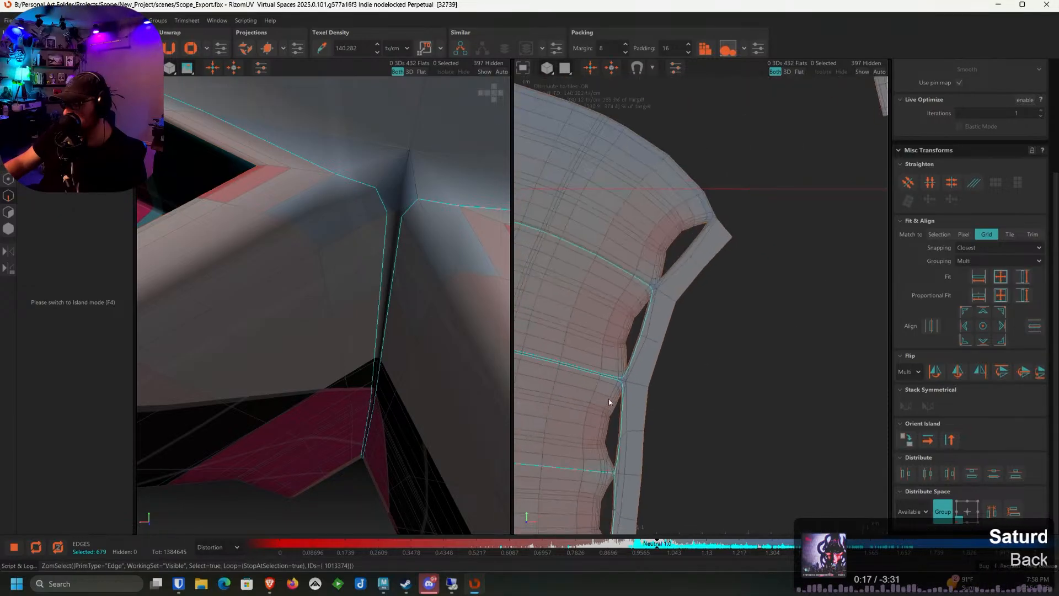
pyautogui.moveTo(610, 402); pyautogui.dragTo(743, 351, button='middle')
pyautogui.scroll(5, 713, 306)
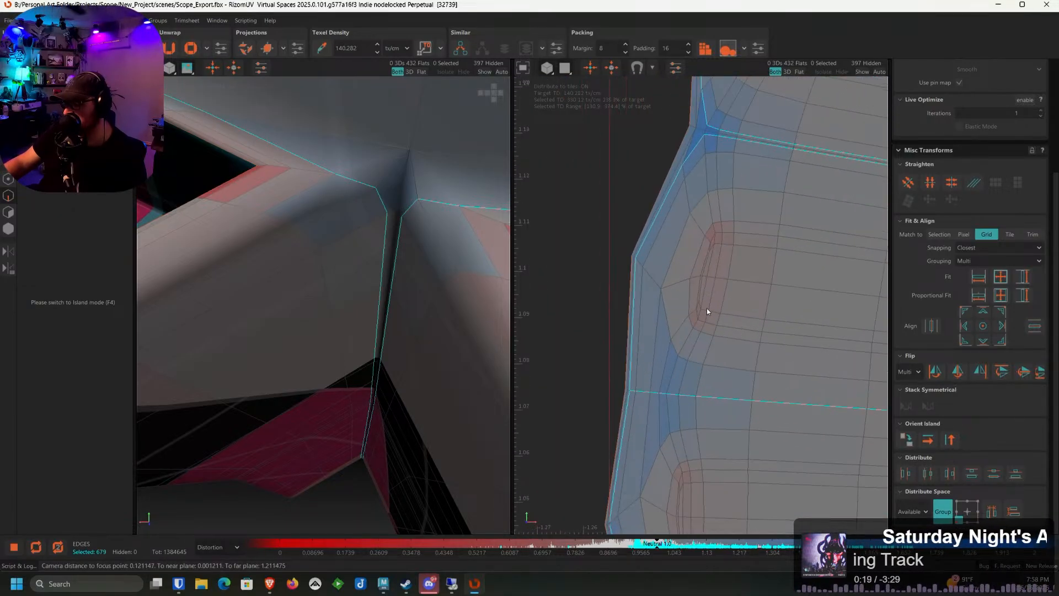
# Add the edges running from the end rib's valley junction along the pocket opening beside the border strip
pyautogui.scroll(-3, 707, 304)
pyautogui.moveTo(792, 259); pyautogui.dragTo(569, 366, button='middle')
pyautogui.moveTo(799, 313); pyautogui.dragTo(568, 304, button='middle')
pyautogui.scroll(5, 677, 280)
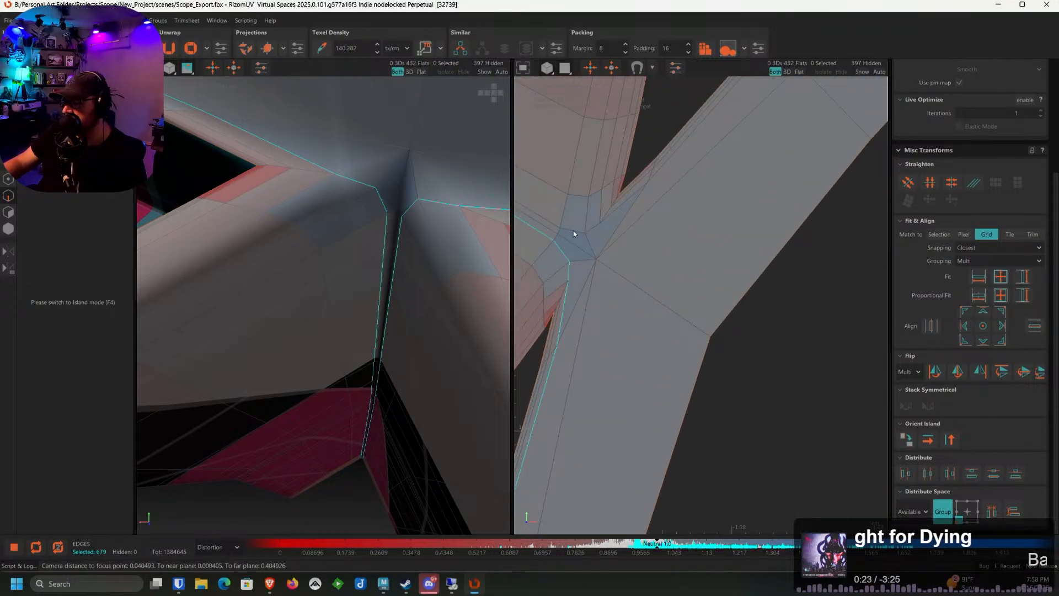
pyautogui.keyDown('shift'); pyautogui.click(574, 230); pyautogui.keyUp('shift')
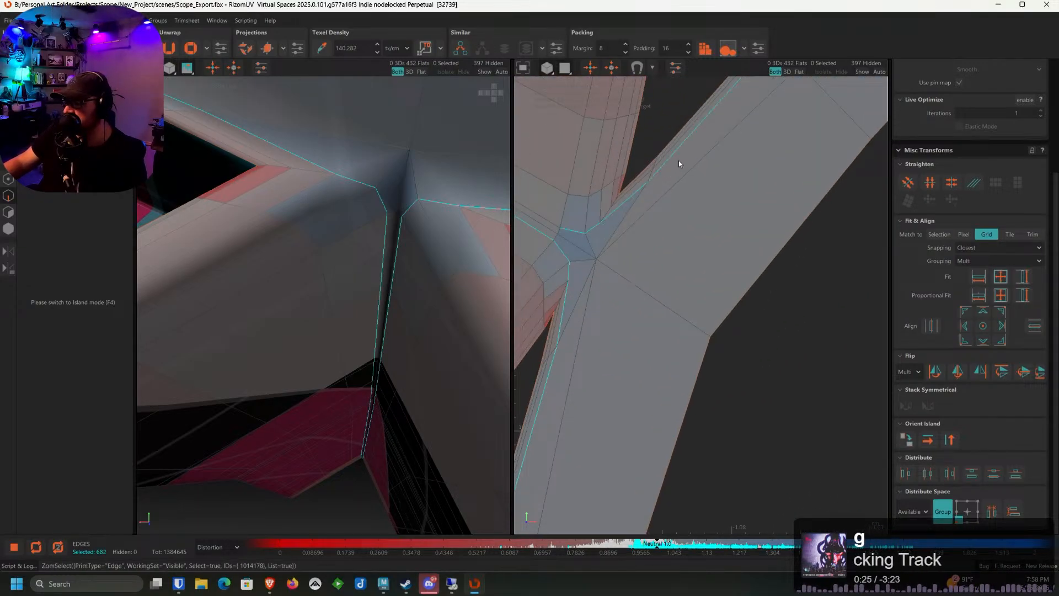
pyautogui.moveTo(679, 160); pyautogui.dragTo(611, 303, button='middle')
pyautogui.keyDown('shift'); pyautogui.click(611, 293); pyautogui.keyUp('shift')
pyautogui.scroll(-2, 634, 290)
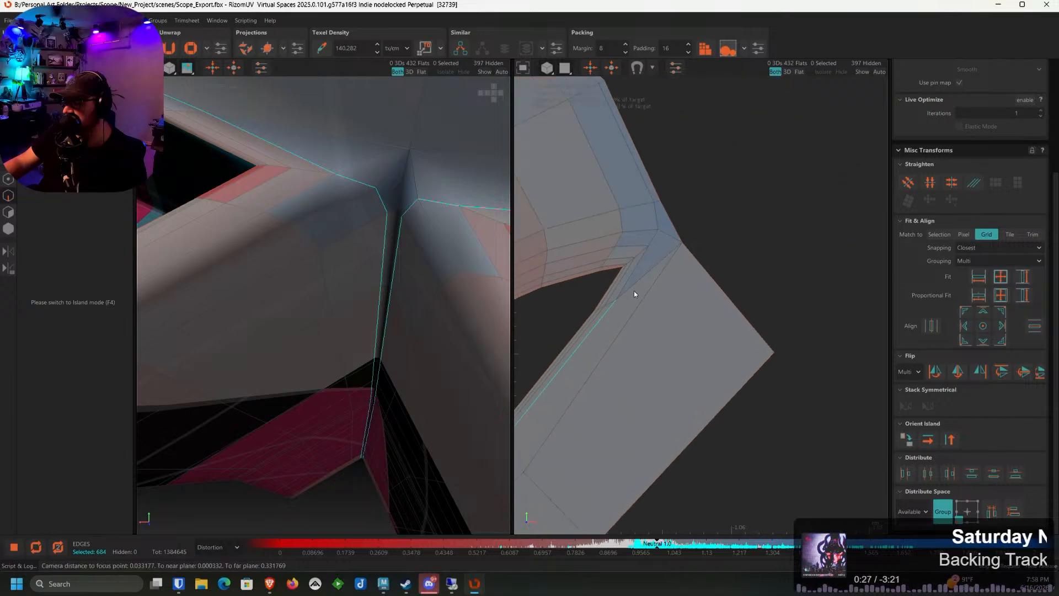
# Add the corner edge that closes this run and the edge loop continuing down the rib's valley side
pyautogui.keyDown('shift'); pyautogui.click(654, 236); pyautogui.keyUp('shift')
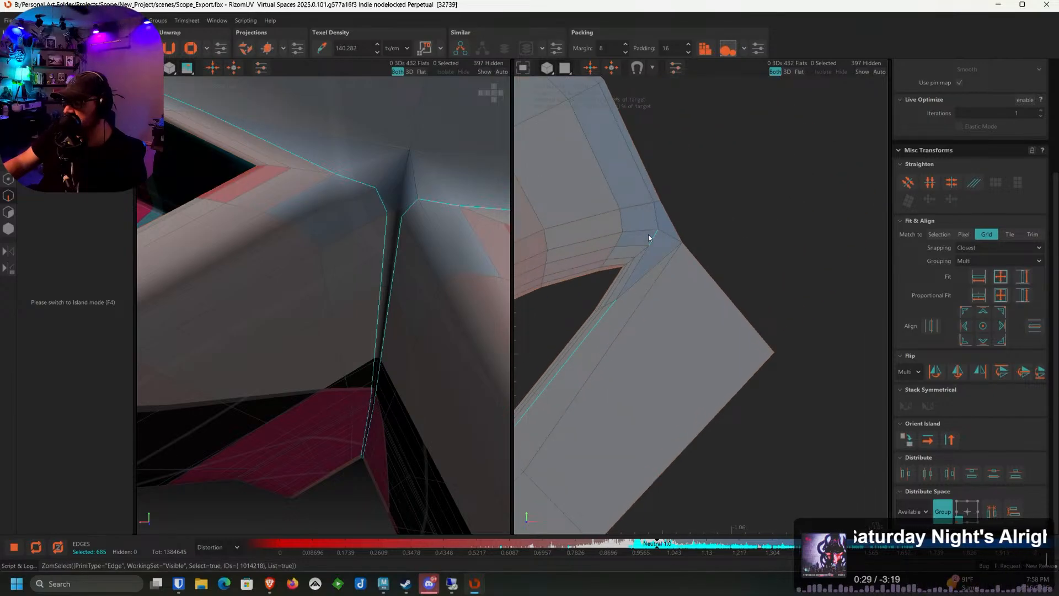
pyautogui.keyDown('shift'); pyautogui.click(652, 194); pyautogui.keyUp('shift')
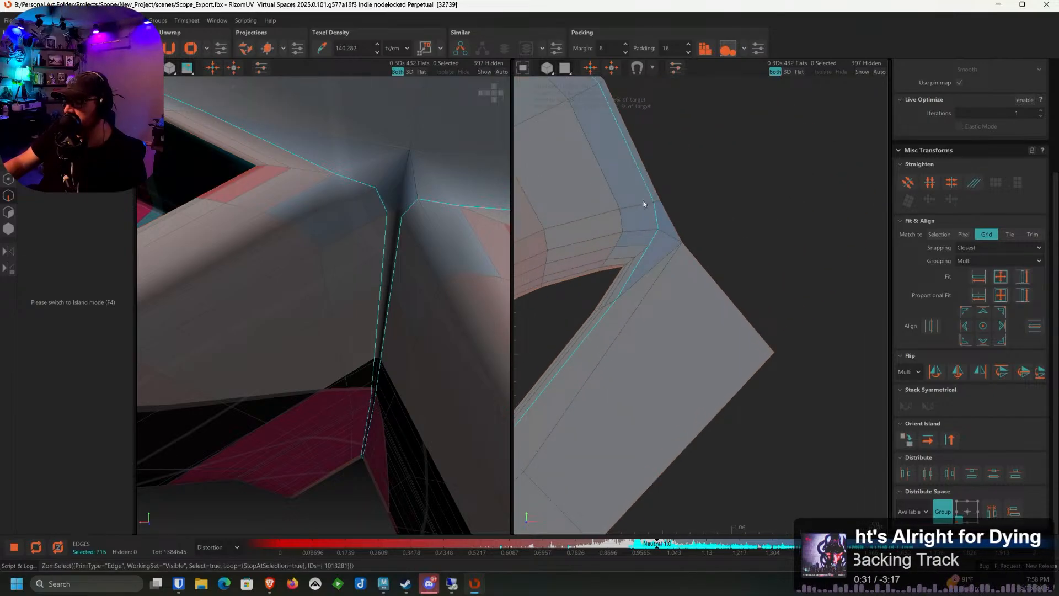
# Cut the ribbed knob's UVs along all the selected edges
pyautogui.scroll(5, 607, 274)
pyautogui.scroll(-5, 711, 241)
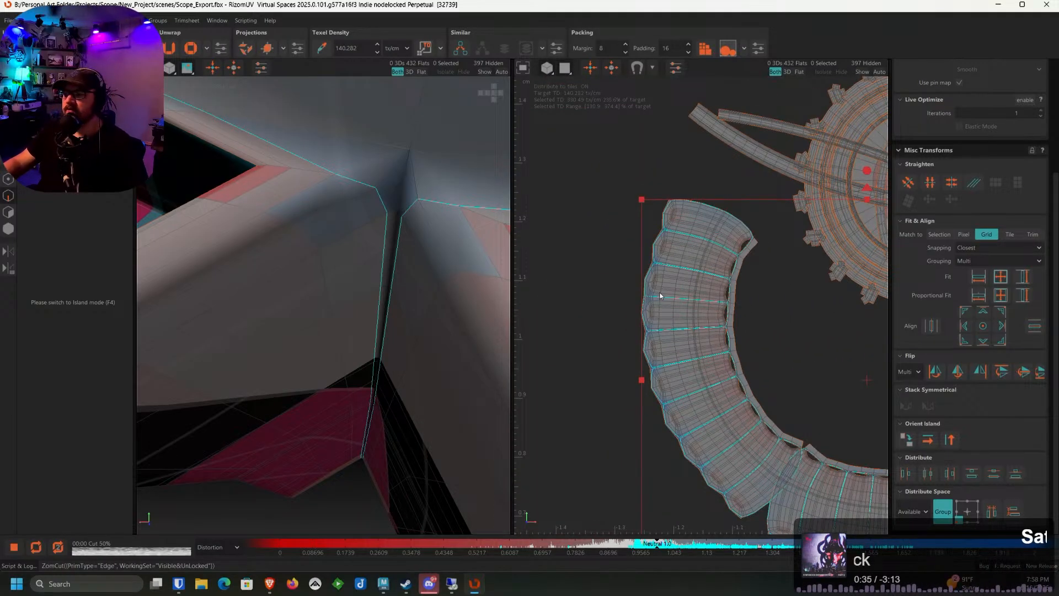
pyautogui.press('c')
# Switch to island selection, select all visible islands and unfold them
pyautogui.press('F4')
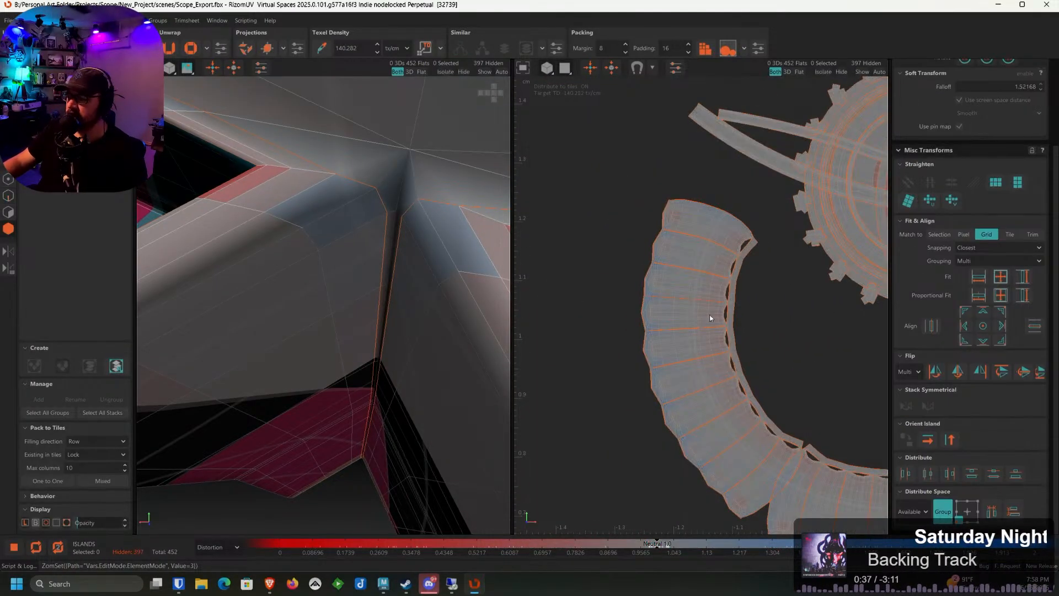
pyautogui.scroll(-5, 641, 303)
pyautogui.scroll(-3, 769, 402)
pyautogui.hotkey('ctrl', 'a')
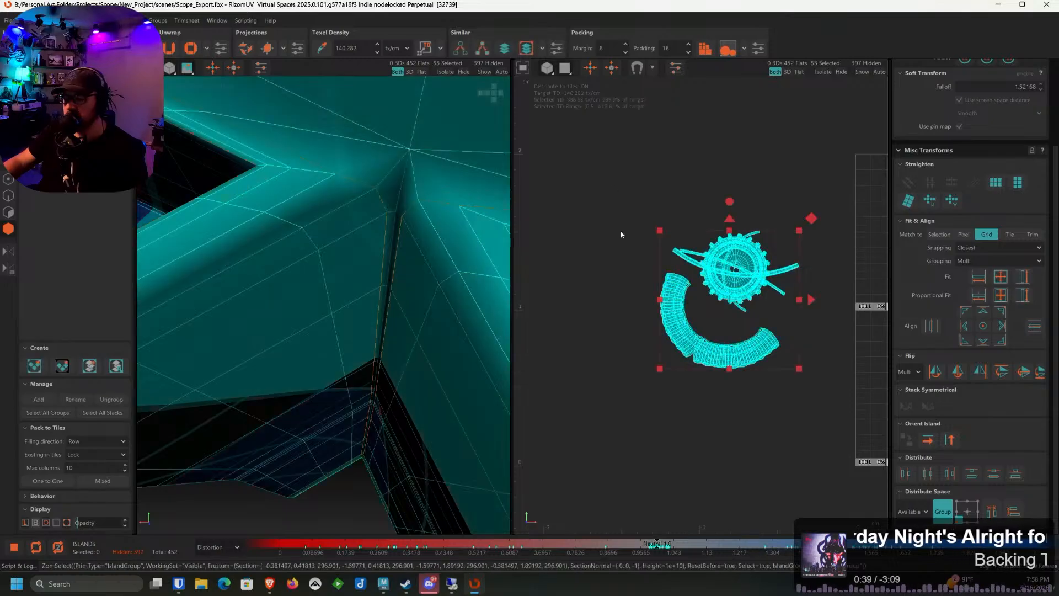
pyautogui.press('u')
pyautogui.scroll(3, 741, 378)
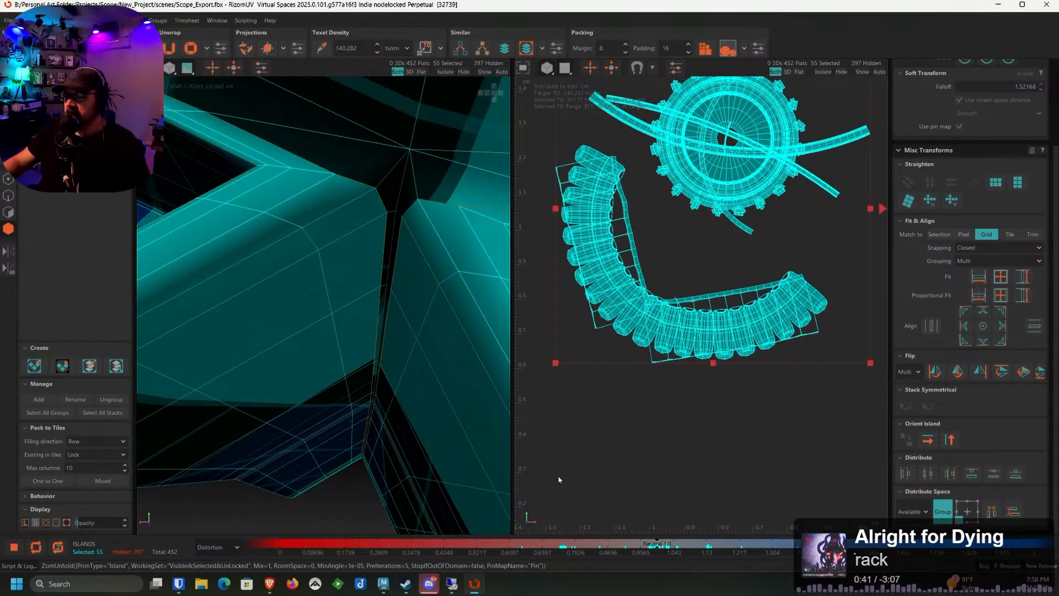
pyautogui.click(296, 587)
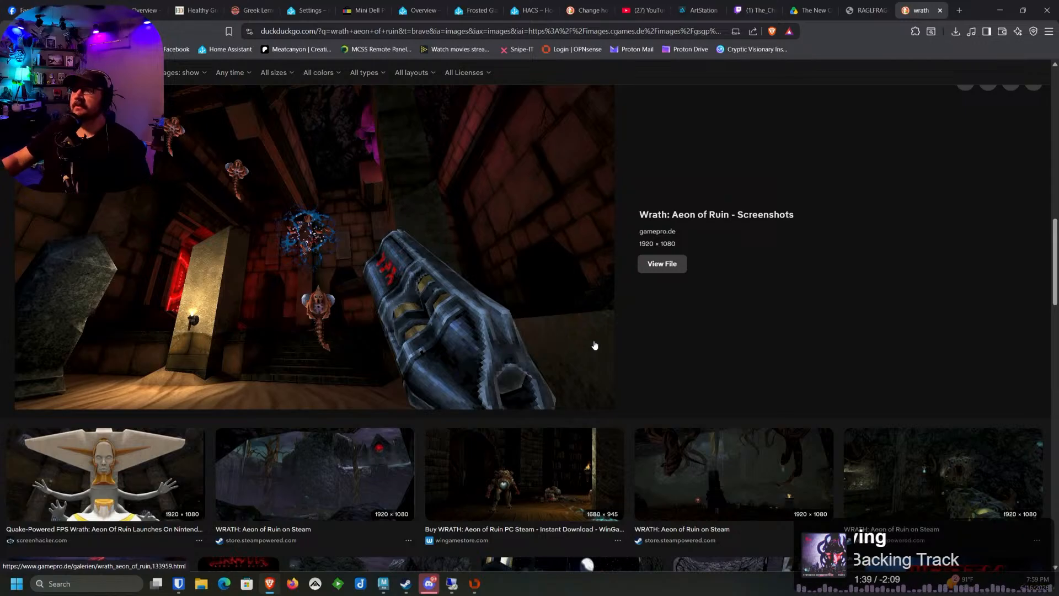
pyautogui.click(999, 12)
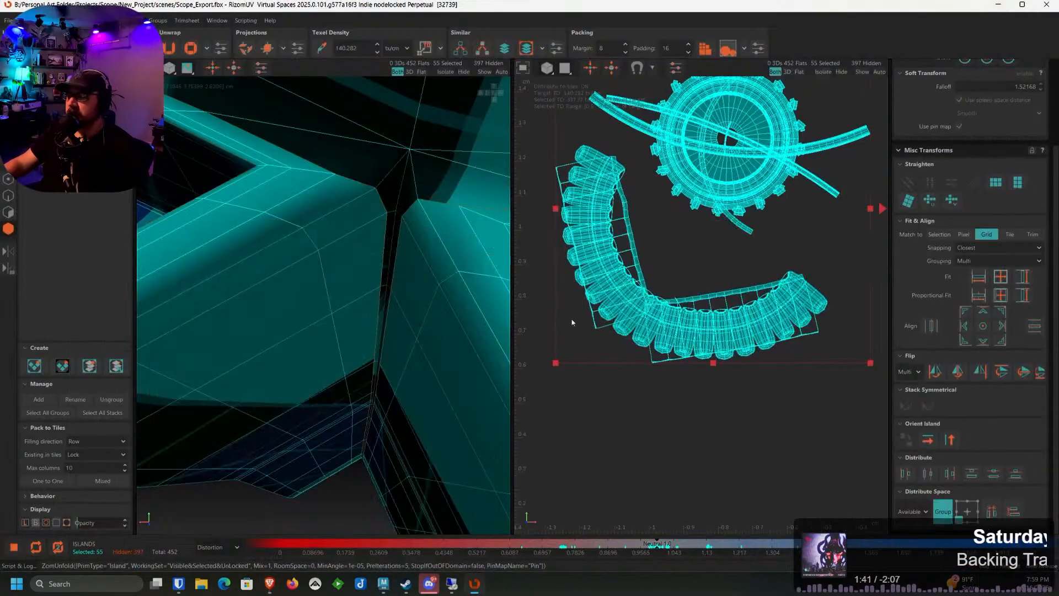
# Reselect all the unfolded islands, scale them to the 140.282 tx/cm target texel density and orient them vertically
pyautogui.scroll(5, 596, 257)
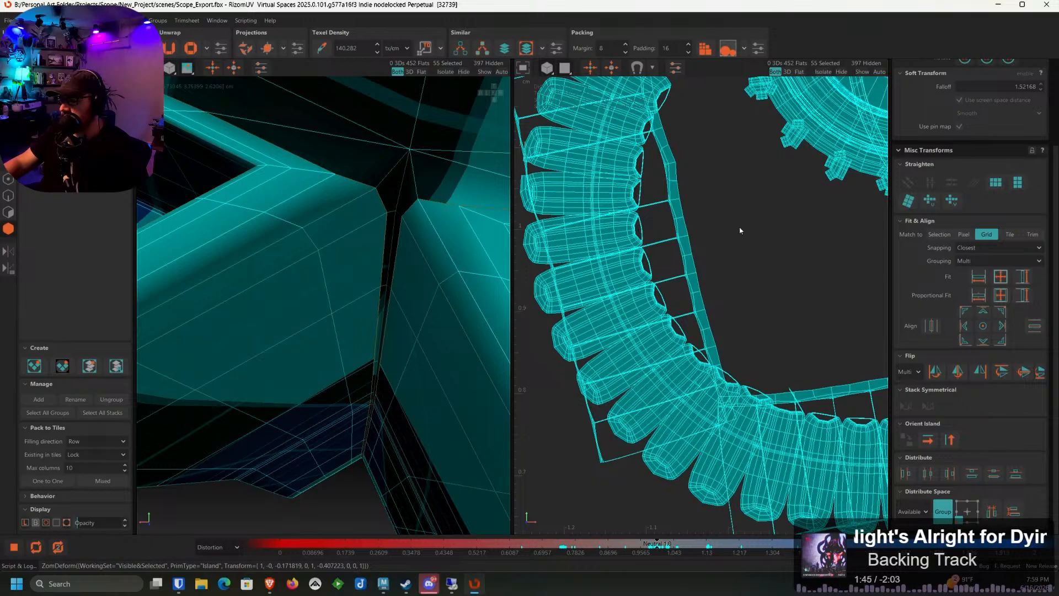
pyautogui.scroll(-5, 753, 225)
pyautogui.click(788, 349)
pyautogui.scroll(3, 765, 292)
pyautogui.scroll(-5, 763, 290)
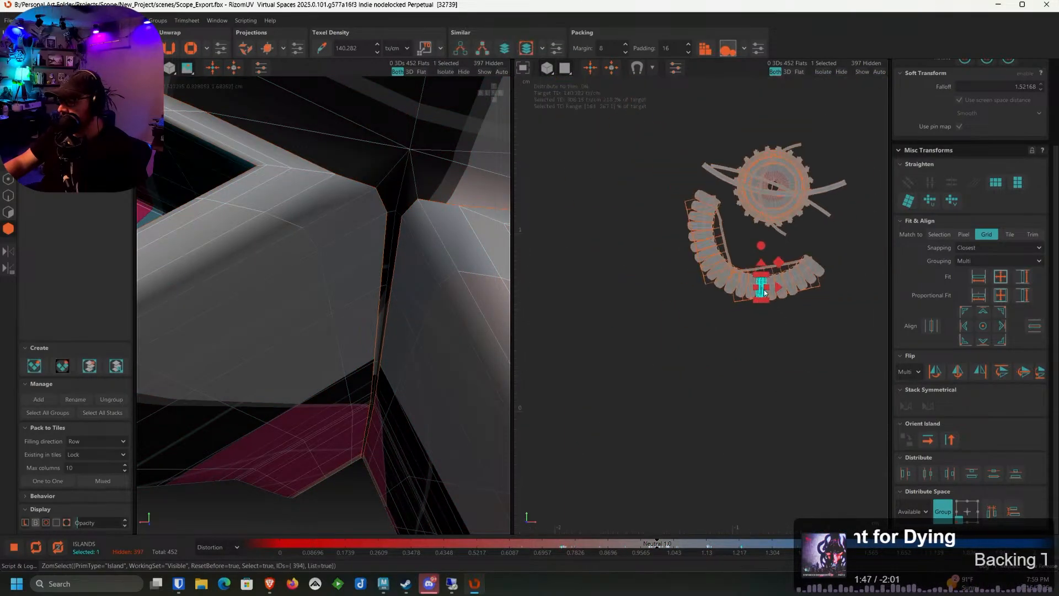
pyautogui.moveTo(734, 415); pyautogui.dragTo(565, 134)
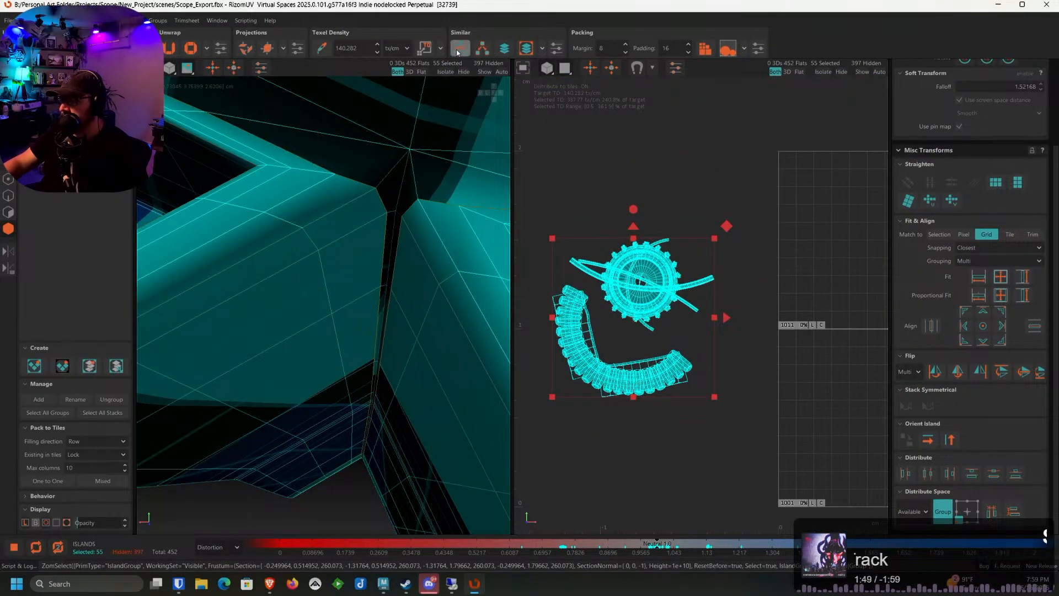
pyautogui.click(425, 48)
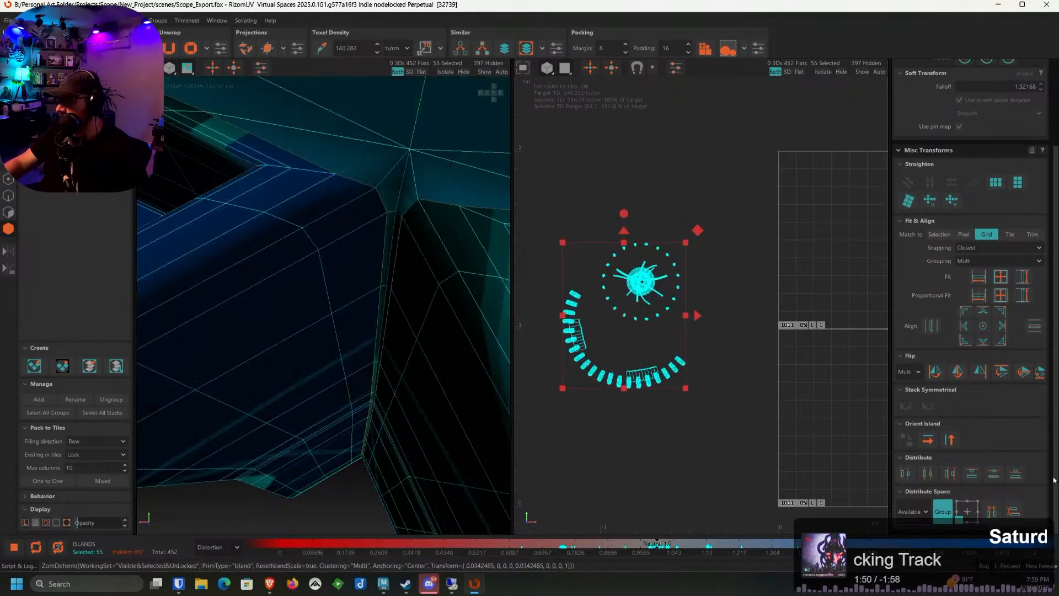
pyautogui.click(949, 441)
# Move the selected islands over to the UDIM tiles and unhide all the other islands
pyautogui.scroll(-6, 657, 367)
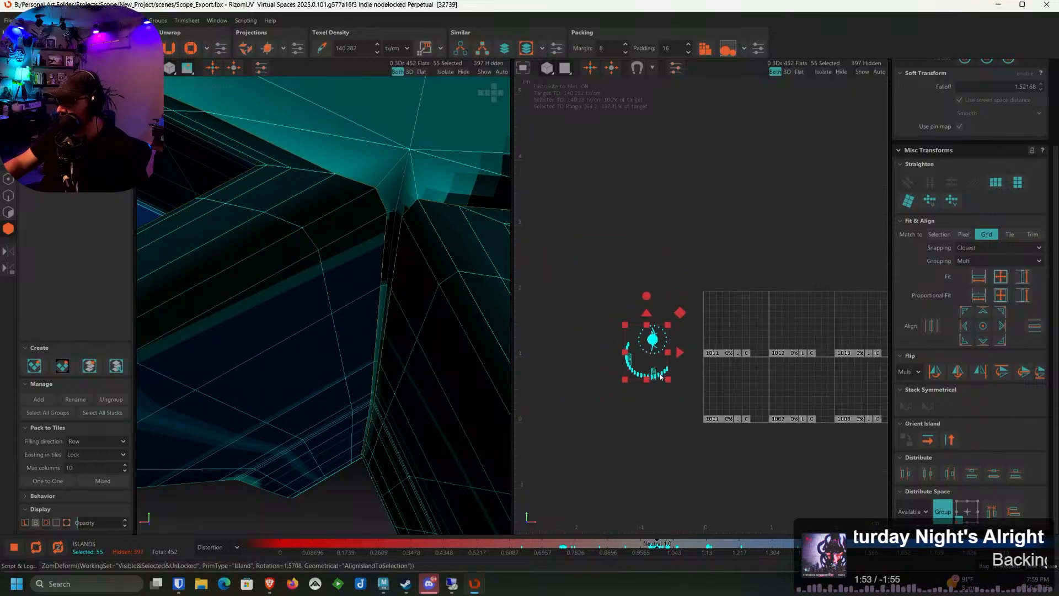
pyautogui.keyDown('alt'); pyautogui.moveTo(654, 363); pyautogui.dragTo(618, 333, button='middle'); pyautogui.keyUp('alt')
pyautogui.moveTo(614, 333); pyautogui.dragTo(878, 365)
pyautogui.scroll(4, 850, 353)
pyautogui.moveTo(850, 352); pyautogui.dragTo(833, 228, button='middle')
pyautogui.click(488, 72)
# Move the selected group into tile 1003 so its first rib island sits in the free space beside the curved slotted strip
pyautogui.scroll(2, 700, 188)
pyautogui.scroll(-3, 668, 207)
pyautogui.moveTo(878, 239); pyautogui.dragTo(739, 214)
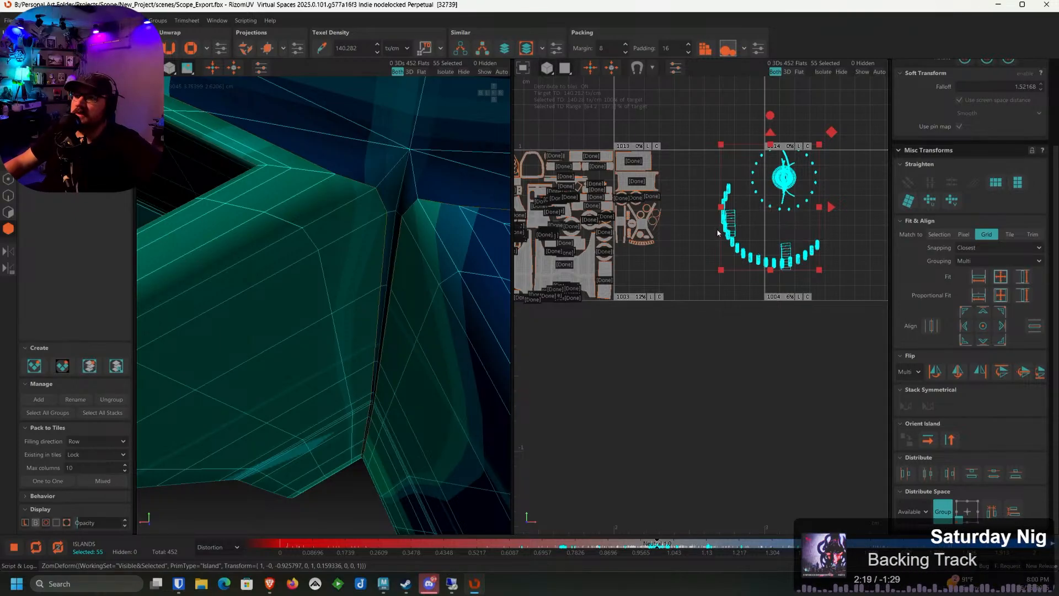
pyautogui.scroll(3, 713, 237)
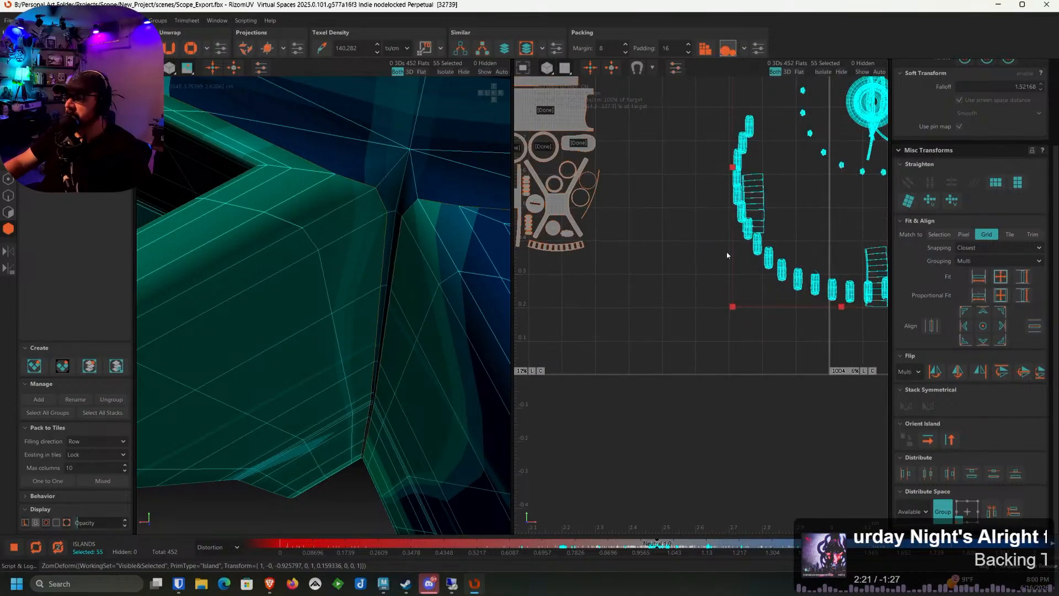
pyautogui.moveTo(746, 216); pyautogui.dragTo(765, 205, button='middle')
pyautogui.moveTo(778, 162); pyautogui.dragTo(565, 283)
pyautogui.scroll(4, 589, 269)
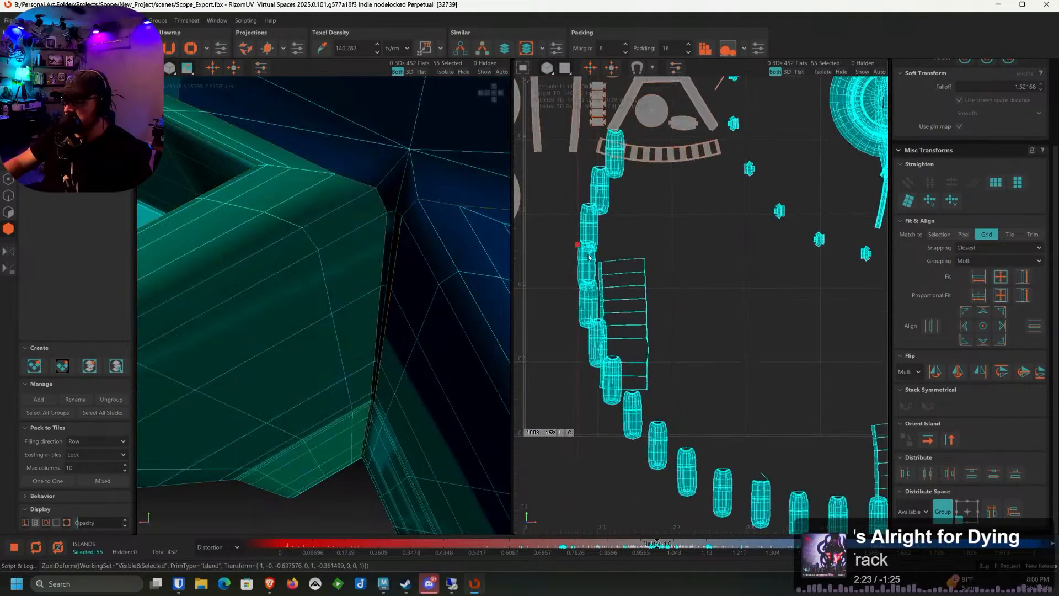
pyautogui.moveTo(612, 228); pyautogui.dragTo(643, 220, button='middle')
pyautogui.moveTo(648, 172); pyautogui.dragTo(559, 150)
pyautogui.scroll(4, 581, 204)
pyautogui.moveTo(560, 150); pyautogui.dragTo(584, 188, button='middle')
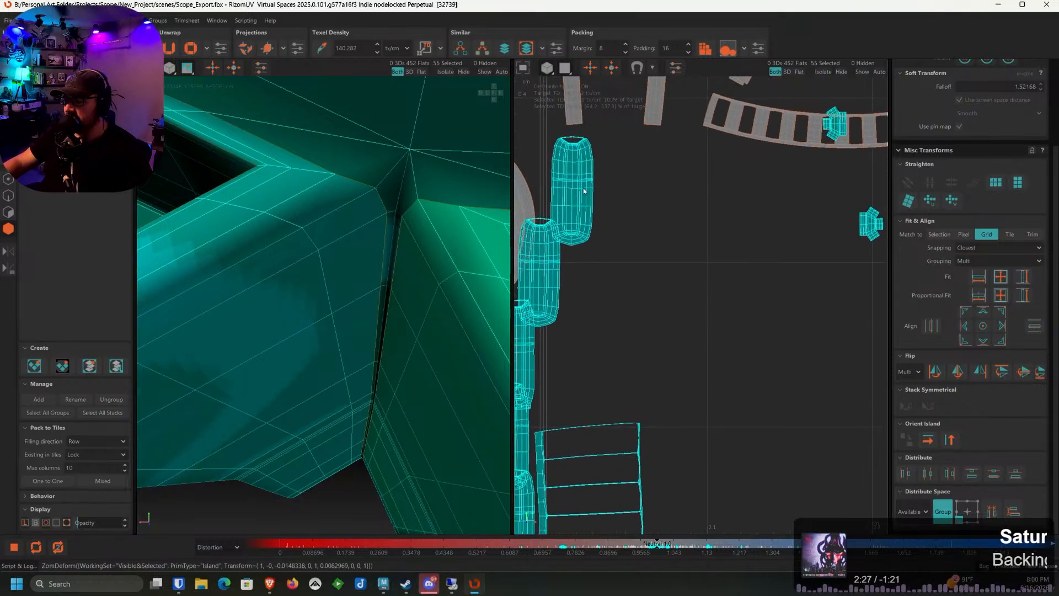
# Line up the second, third and fourth rib islands beside the first, deselecting each placed island from the moving group
pyautogui.click(560, 225)
pyautogui.keyDown('ctrl'); pyautogui.click(573, 188); pyautogui.keyUp('ctrl')
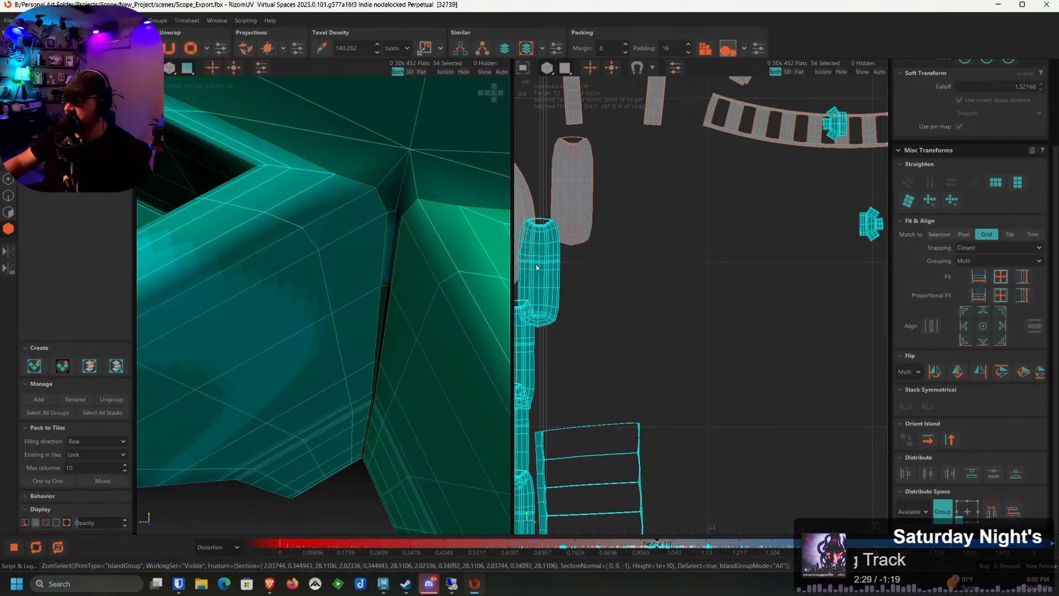
pyautogui.moveTo(537, 268); pyautogui.dragTo(617, 186)
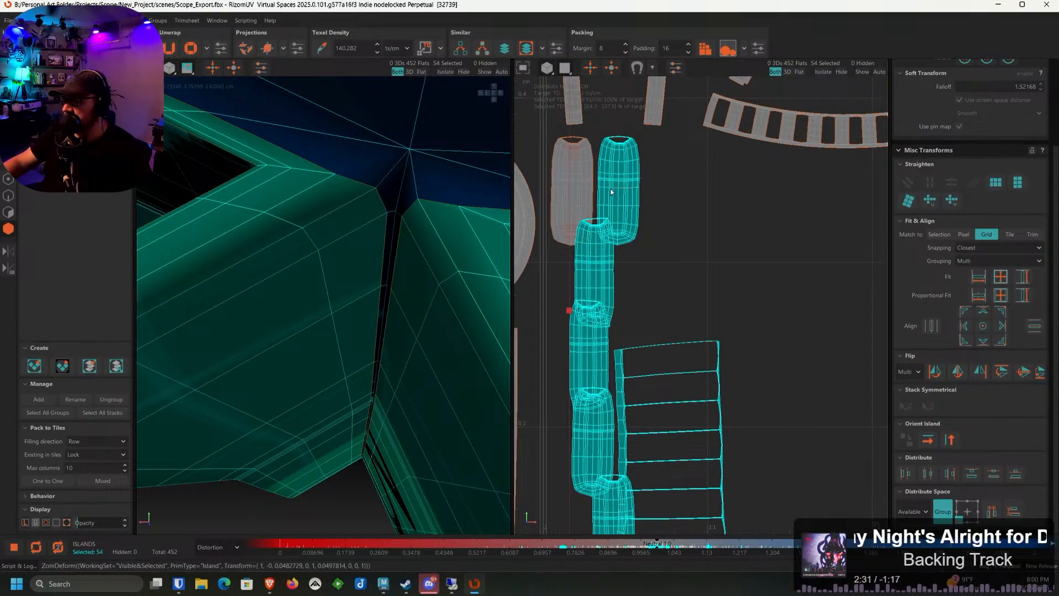
pyautogui.keyDown('ctrl'); pyautogui.click(612, 190); pyautogui.keyUp('ctrl')
pyautogui.moveTo(591, 273); pyautogui.dragTo(660, 188)
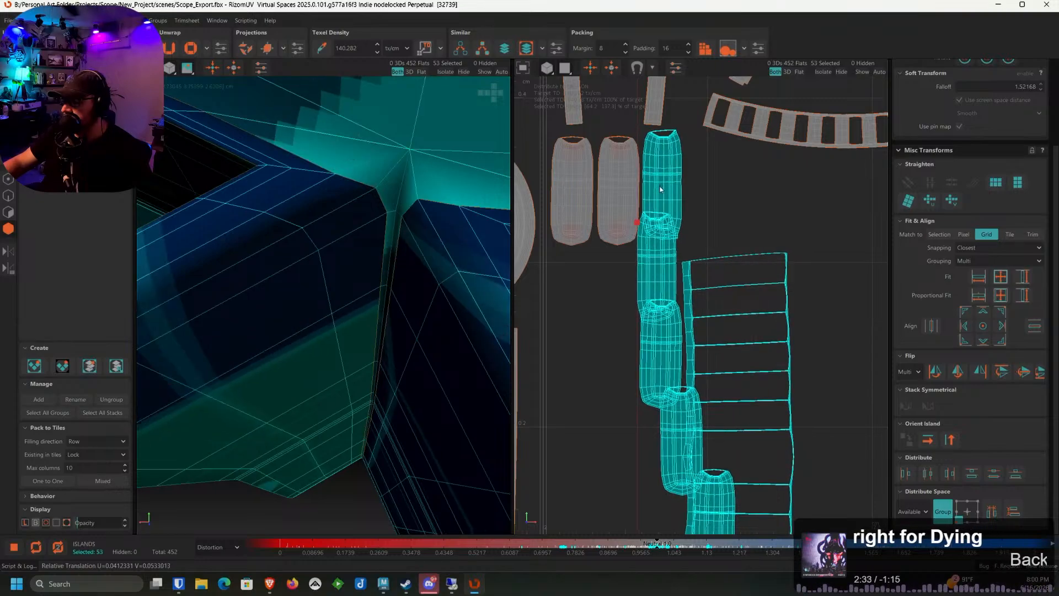
pyautogui.keyDown('ctrl'); pyautogui.click(661, 187); pyautogui.keyUp('ctrl')
pyautogui.moveTo(654, 259); pyautogui.dragTo(698, 180)
pyautogui.keyDown('ctrl'); pyautogui.click(698, 180); pyautogui.keyUp('ctrl')
# Place the fifth and sixth rib islands in the row under the curved slotted strip and deselect them
pyautogui.moveTo(697, 180); pyautogui.dragTo(630, 216, button='middle')
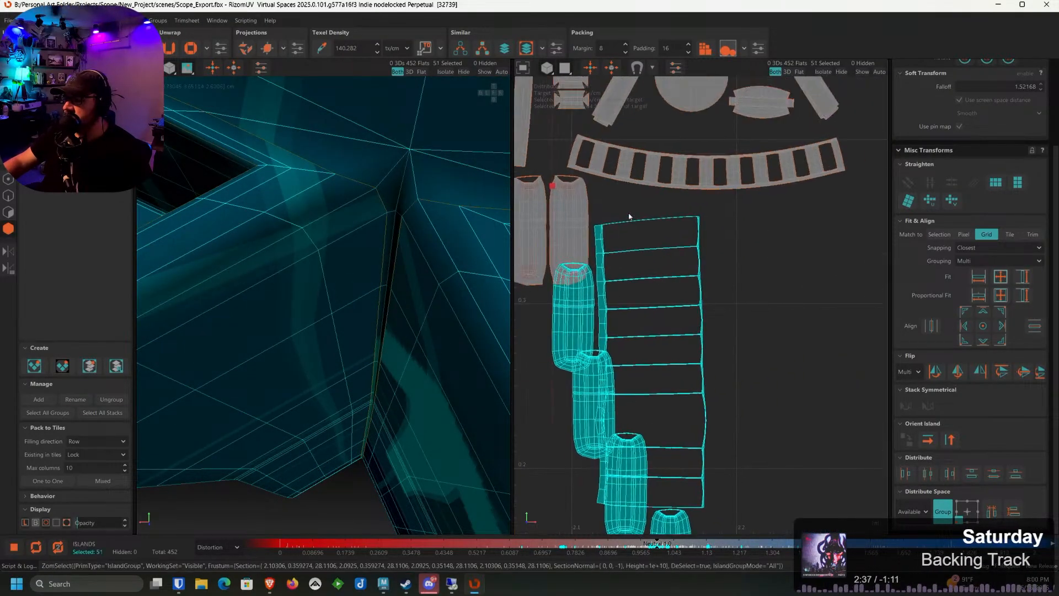
pyautogui.moveTo(597, 288); pyautogui.dragTo(624, 217)
pyautogui.keyDown('ctrl'); pyautogui.click(624, 217); pyautogui.keyUp('ctrl')
pyautogui.moveTo(619, 299); pyautogui.dragTo(645, 218)
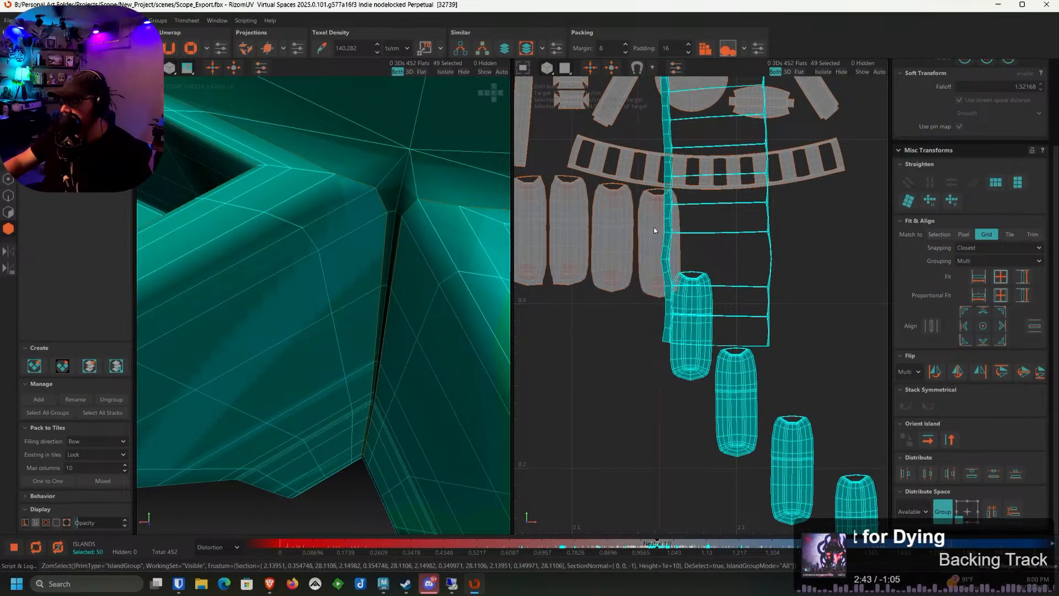
pyautogui.keyDown('ctrl'); pyautogui.click(654, 227); pyautogui.keyUp('ctrl')
# Move the remaining group clear of the layout and drop the ladder-like strip island there by deselecting it
pyautogui.moveTo(773, 248); pyautogui.dragTo(881, 249)
pyautogui.keyDown('alt'); pyautogui.moveTo(884, 250); pyautogui.dragTo(722, 302, button='middle'); pyautogui.keyUp('alt')
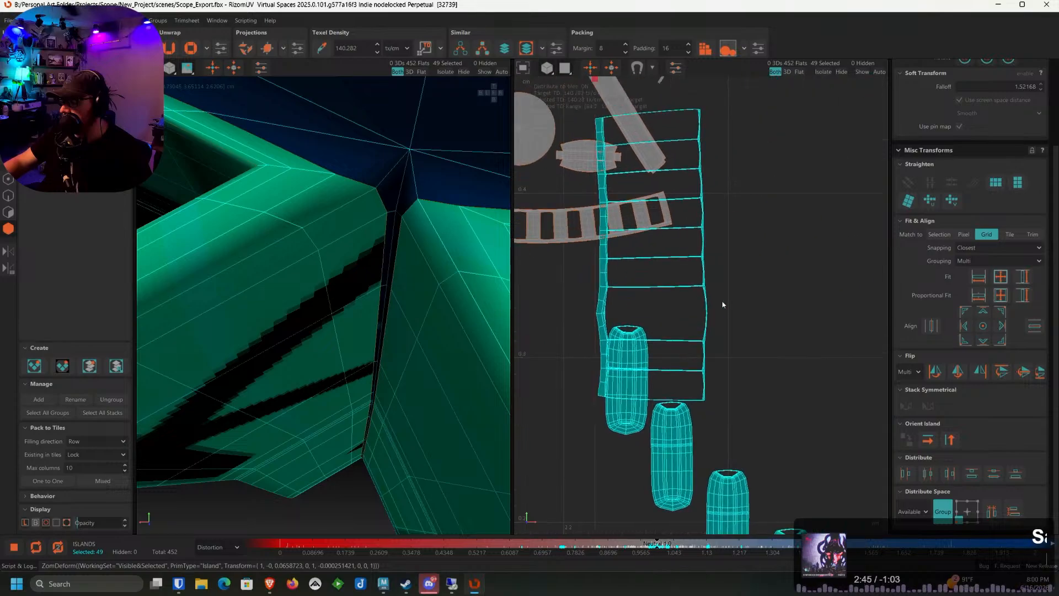
pyautogui.scroll(-3, 721, 302)
pyautogui.moveTo(716, 287); pyautogui.dragTo(791, 268)
pyautogui.keyDown('ctrl'); pyautogui.click(760, 305); pyautogui.keyUp('ctrl')
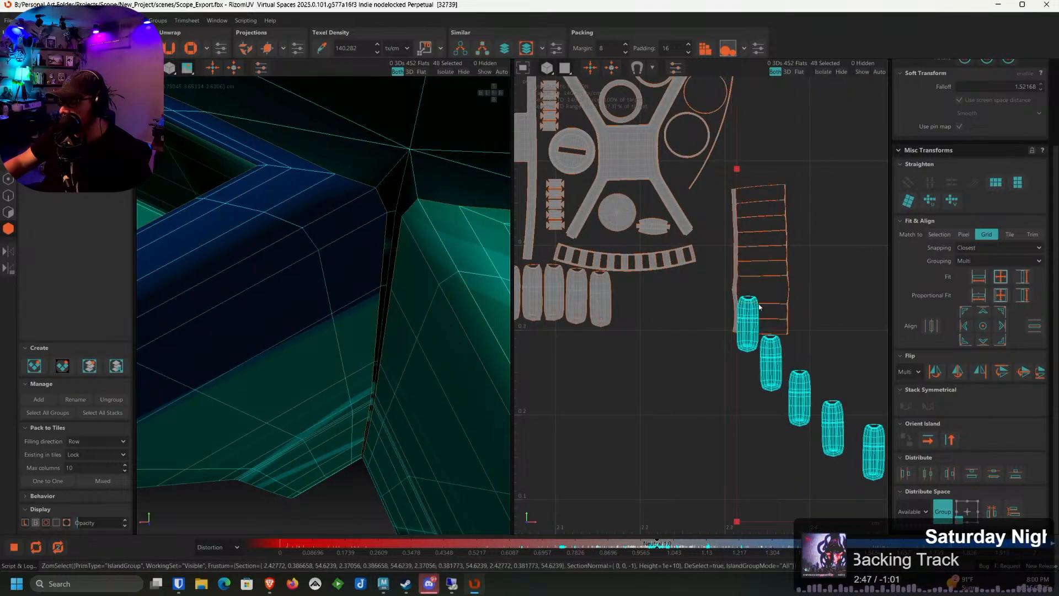
# Extend the rib row with the seventh to tenth rib islands, deselecting each one once it is placed
pyautogui.moveTo(758, 317); pyautogui.dragTo(607, 271)
pyautogui.scroll(4, 621, 293)
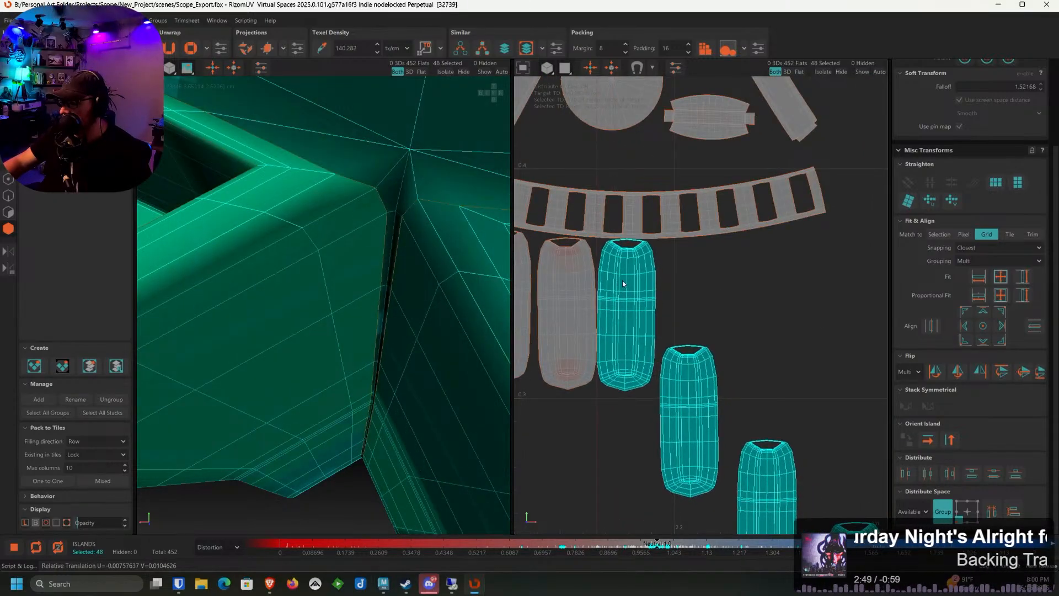
pyautogui.keyDown('ctrl'); pyautogui.click(628, 279); pyautogui.keyUp('ctrl')
pyautogui.moveTo(701, 392); pyautogui.dragTo(698, 301)
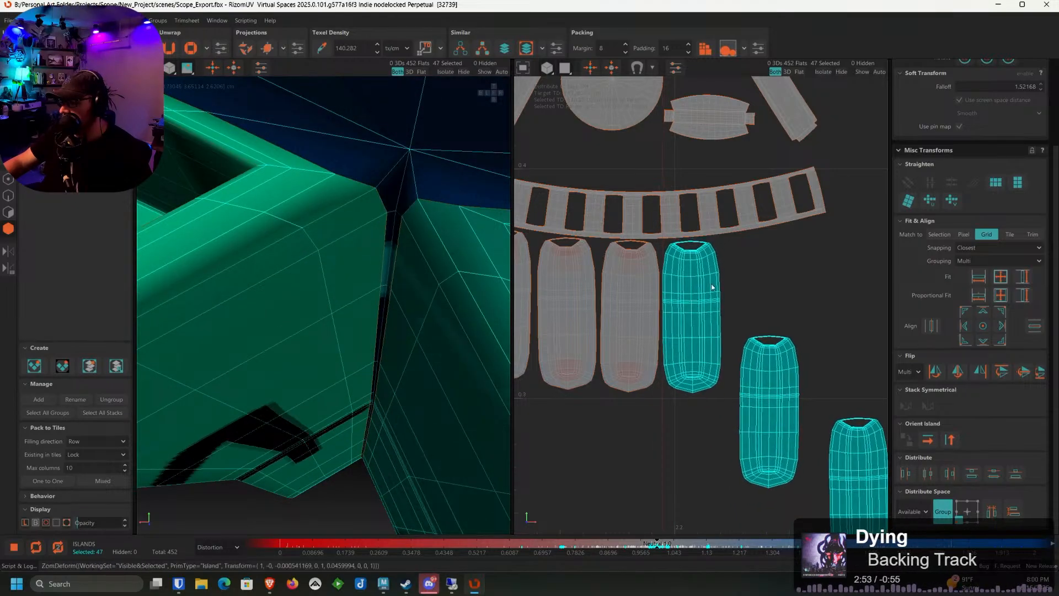
pyautogui.keyDown('ctrl'); pyautogui.click(697, 302); pyautogui.keyUp('ctrl')
pyautogui.moveTo(773, 373); pyautogui.dragTo(759, 279)
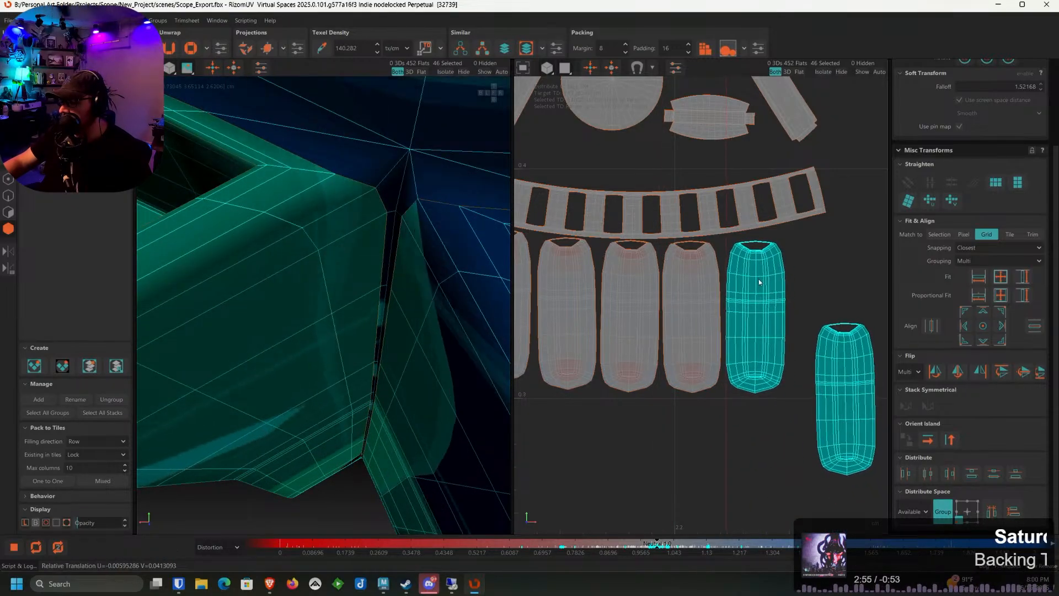
pyautogui.keyDown('ctrl'); pyautogui.click(734, 295); pyautogui.keyUp('ctrl')
pyautogui.moveTo(817, 307); pyautogui.dragTo(806, 273)
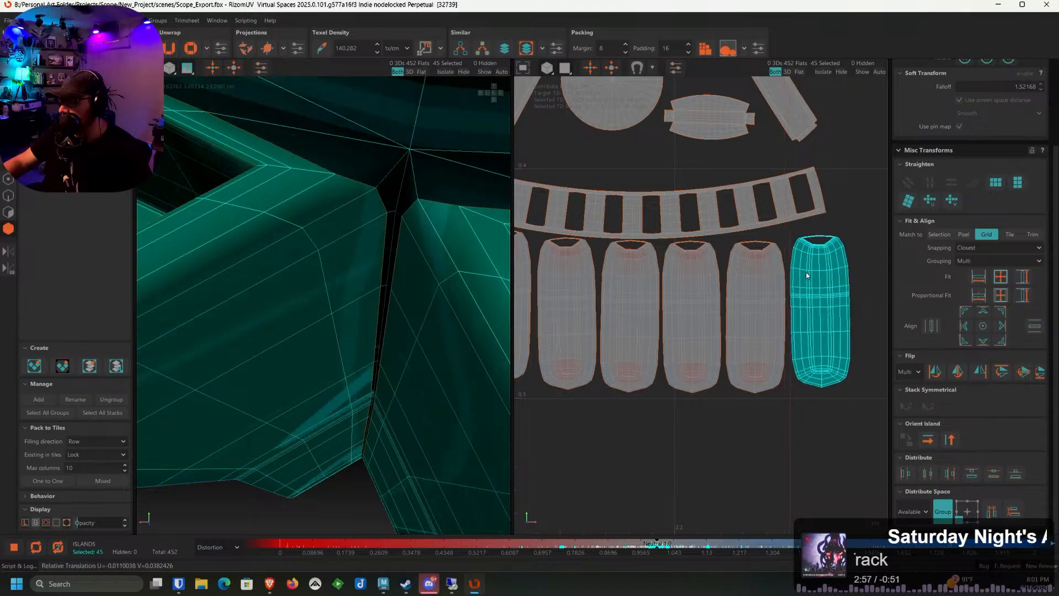
# Start a second row of rib islands below the first and place three of them side by side
pyautogui.scroll(-4, 787, 304)
pyautogui.keyDown('ctrl'); pyautogui.click(786, 314); pyautogui.keyUp('ctrl')
pyautogui.moveTo(839, 330); pyautogui.dragTo(584, 360)
pyautogui.scroll(8, 593, 359)
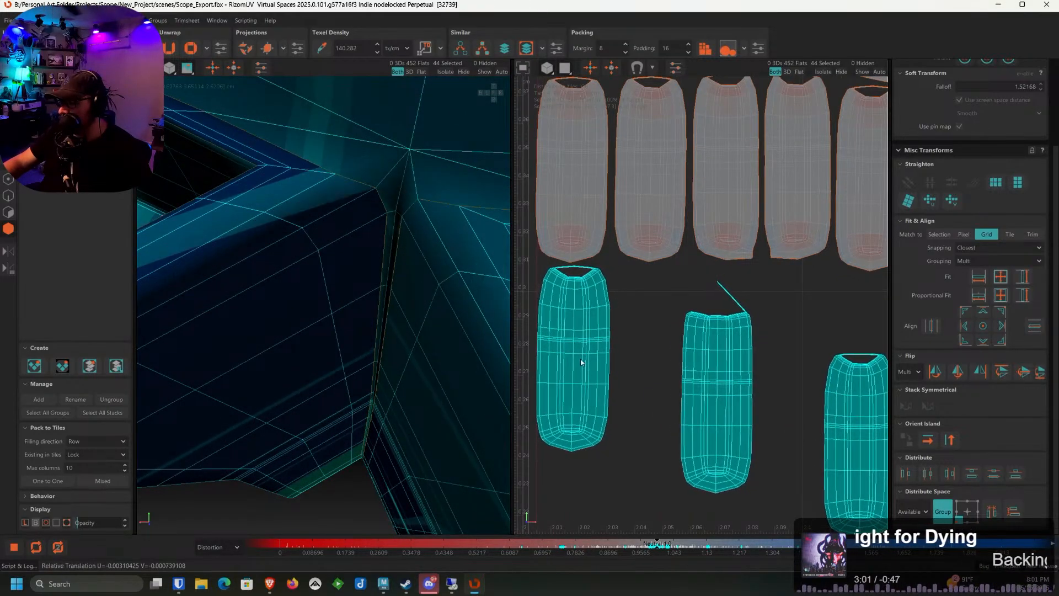
pyautogui.keyDown('ctrl'); pyautogui.click(588, 356); pyautogui.keyUp('ctrl')
pyautogui.moveTo(693, 355); pyautogui.dragTo(621, 343)
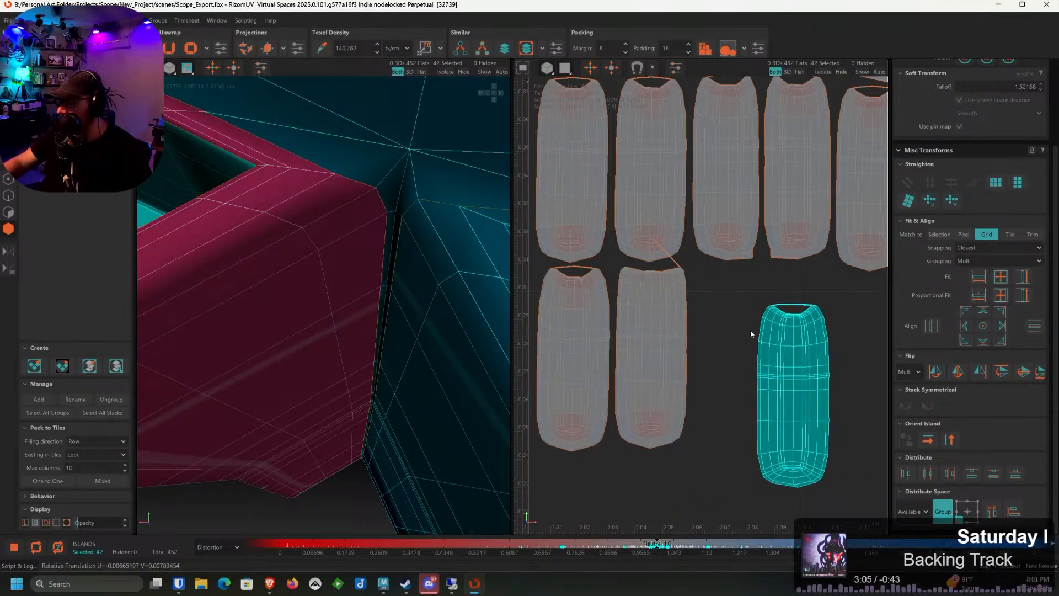
pyautogui.moveTo(752, 333); pyautogui.dragTo(701, 330)
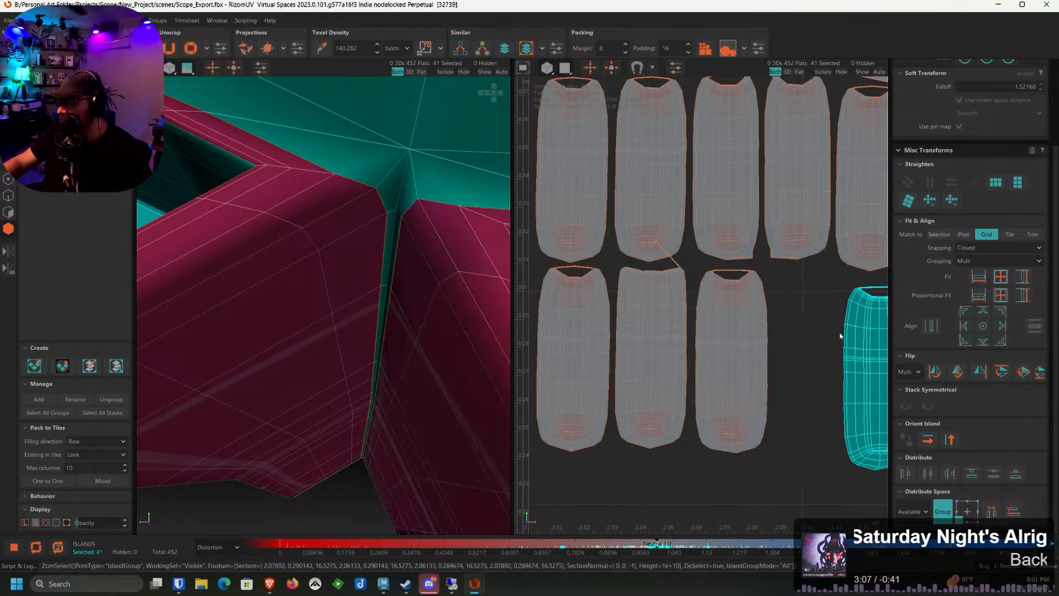
# Add three more rib islands to the second row, deselecting each placed island from the moving group
pyautogui.moveTo(864, 338); pyautogui.dragTo(830, 338)
pyautogui.scroll(-3, 829, 338)
pyautogui.moveTo(746, 325); pyautogui.dragTo(700, 320)
pyautogui.scroll(3, 696, 326)
pyautogui.moveTo(797, 323)
pyautogui.mouseDown()
pyautogui.moveTo(740, 329)
pyautogui.moveTo(735, 367)
pyautogui.moveTo(792, 339)
pyautogui.mouseUp()
pyautogui.scroll(-5, 793, 338)
pyautogui.keyDown('alt'); pyautogui.moveTo(793, 338); pyautogui.dragTo(646, 330, button='middle'); pyautogui.keyUp('alt')
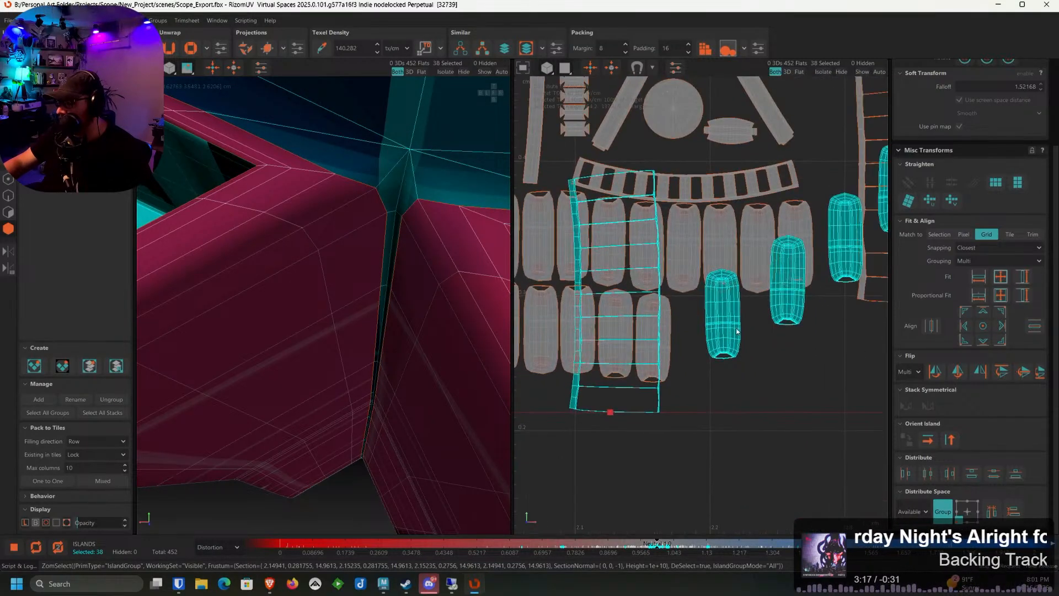
# Finish the second row of rib islands by placing four more side by side, deselecting each placed one from the moving group
pyautogui.moveTo(719, 337); pyautogui.dragTo(703, 364)
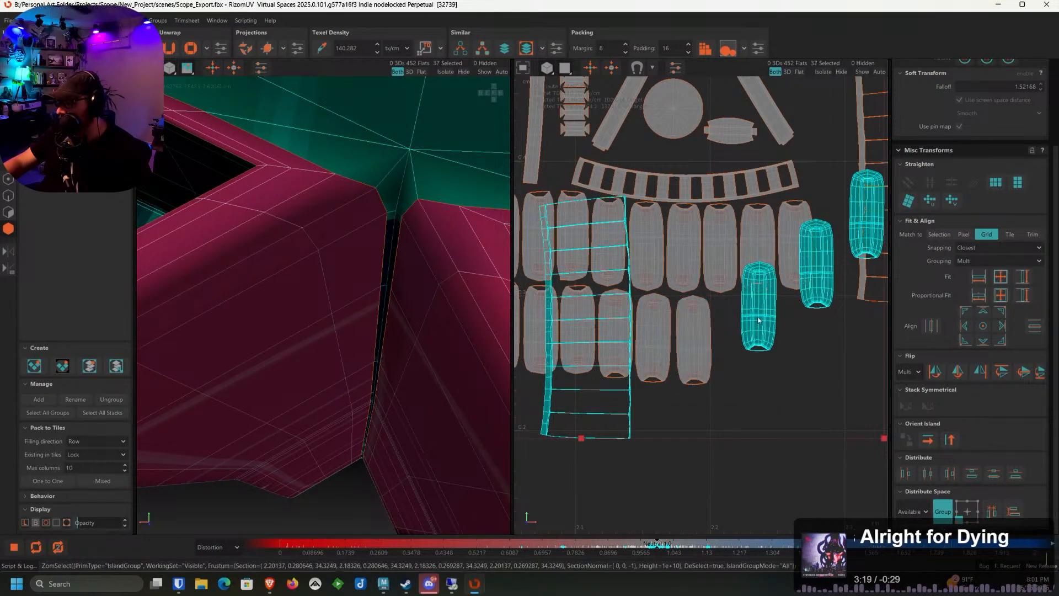
pyautogui.moveTo(760, 321); pyautogui.dragTo(731, 351)
pyautogui.keyDown('ctrl'); pyautogui.click(734, 347); pyautogui.keyUp('ctrl')
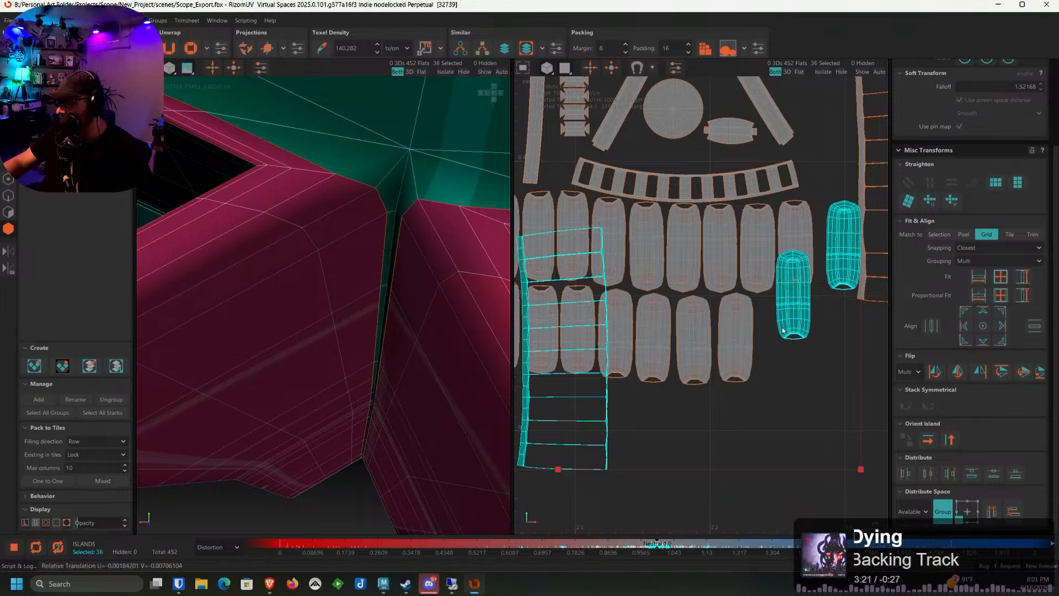
pyautogui.moveTo(787, 306); pyautogui.dragTo(762, 342)
pyautogui.keyDown('ctrl'); pyautogui.click(762, 342); pyautogui.keyUp('ctrl')
pyautogui.moveTo(827, 282); pyautogui.dragTo(815, 330)
pyautogui.keyDown('ctrl'); pyautogui.click(815, 330); pyautogui.keyUp('ctrl')
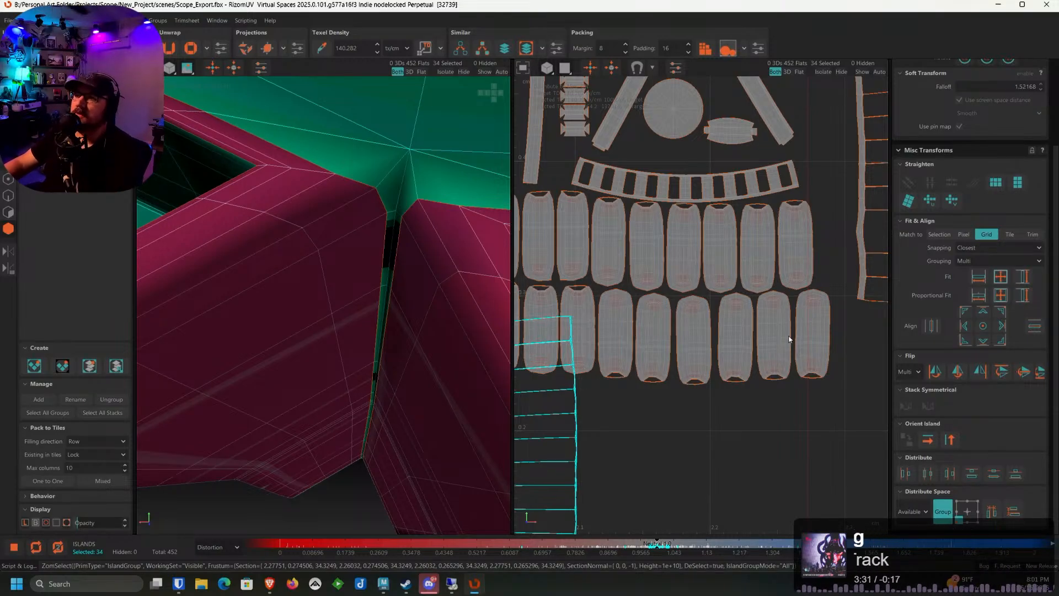
# Move the remaining group clear of the layout and drop the second ladder-like strip island beside the first, deselecting it
pyautogui.scroll(-5, 789, 339)
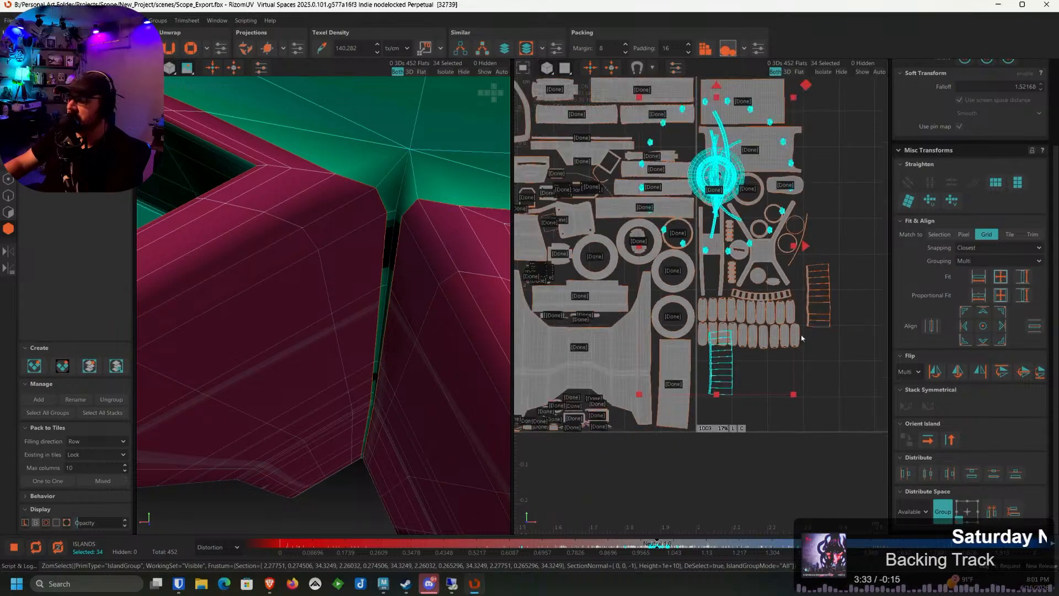
pyautogui.scroll(-3, 741, 275)
pyautogui.moveTo(729, 201); pyautogui.dragTo(819, 184)
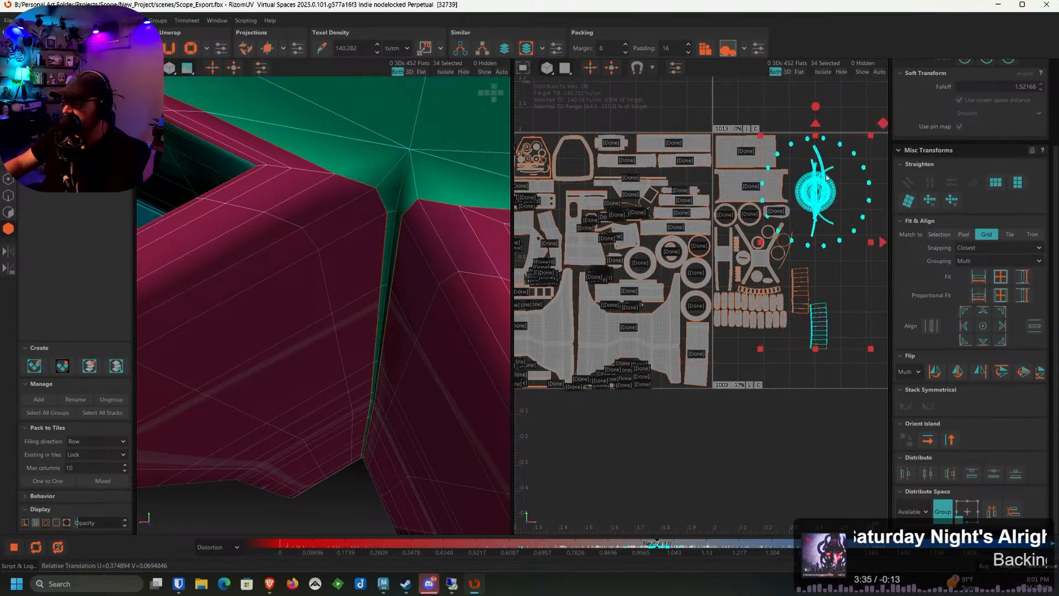
pyautogui.scroll(6, 812, 270)
pyautogui.moveTo(825, 343); pyautogui.dragTo(801, 296)
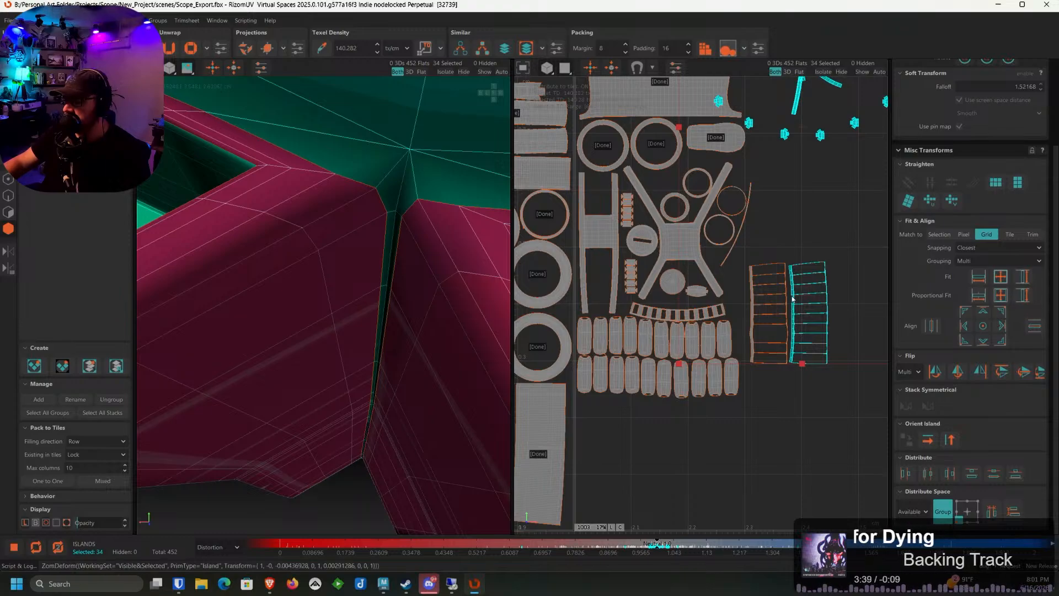
pyautogui.keyDown('ctrl'); pyautogui.click(793, 299); pyautogui.keyUp('ctrl')
# Bring the remaining group down and start a row of small notched islands below the rib rows with two of them
pyautogui.scroll(-4, 792, 299)
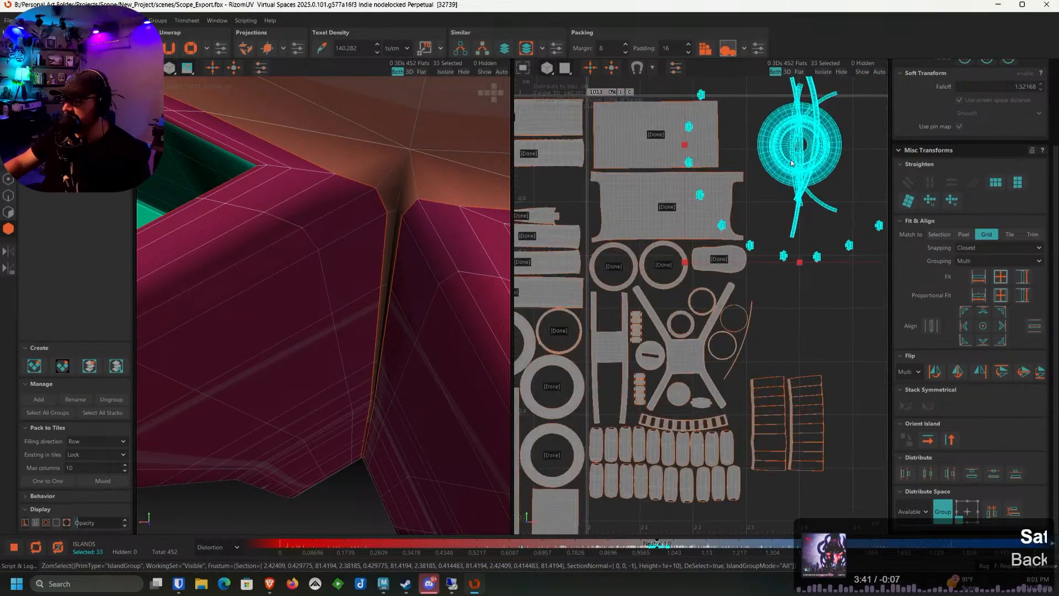
pyautogui.scroll(3, 795, 168)
pyautogui.moveTo(795, 177); pyautogui.dragTo(828, 347)
pyautogui.moveTo(822, 353); pyautogui.dragTo(748, 187, button='middle')
pyautogui.moveTo(699, 241); pyautogui.dragTo(763, 217, button='middle')
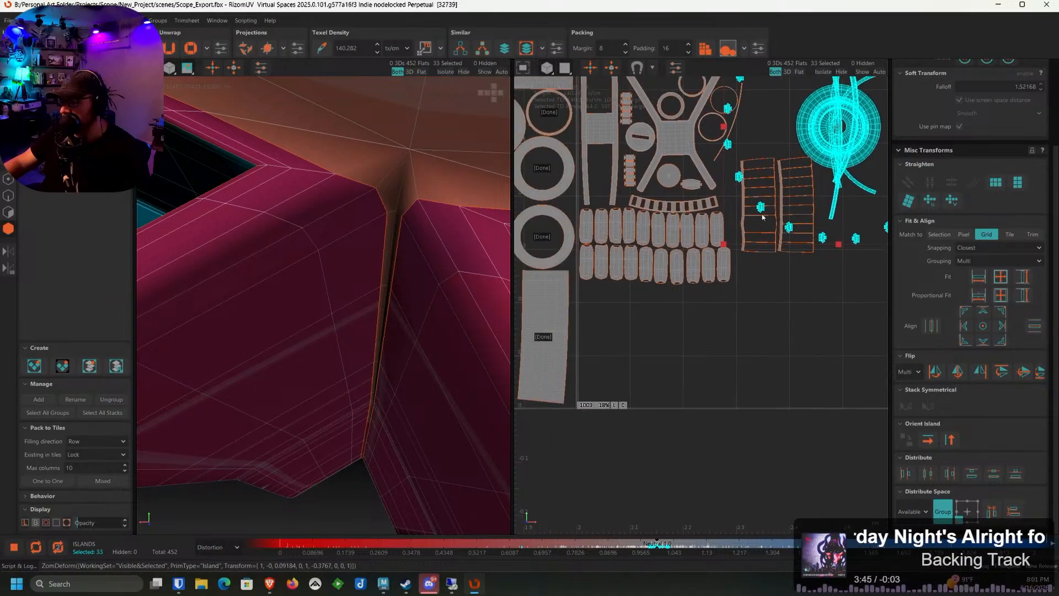
pyautogui.moveTo(738, 227); pyautogui.dragTo(569, 285)
pyautogui.scroll(5, 592, 289)
pyautogui.moveTo(629, 326); pyautogui.dragTo(587, 284)
# Add the third to fifth small notched islands to the row, deselecting each one once it is placed
pyautogui.moveTo(681, 306); pyautogui.dragTo(621, 278)
pyautogui.keyDown('ctrl'); pyautogui.click(621, 278); pyautogui.keyUp('ctrl')
pyautogui.moveTo(707, 284); pyautogui.dragTo(648, 283)
pyautogui.keyDown('ctrl'); pyautogui.click(648, 283); pyautogui.keyUp('ctrl')
pyautogui.moveTo(719, 260); pyautogui.dragTo(670, 289)
pyautogui.keyDown('ctrl'); pyautogui.click(674, 282); pyautogui.keyUp('ctrl')
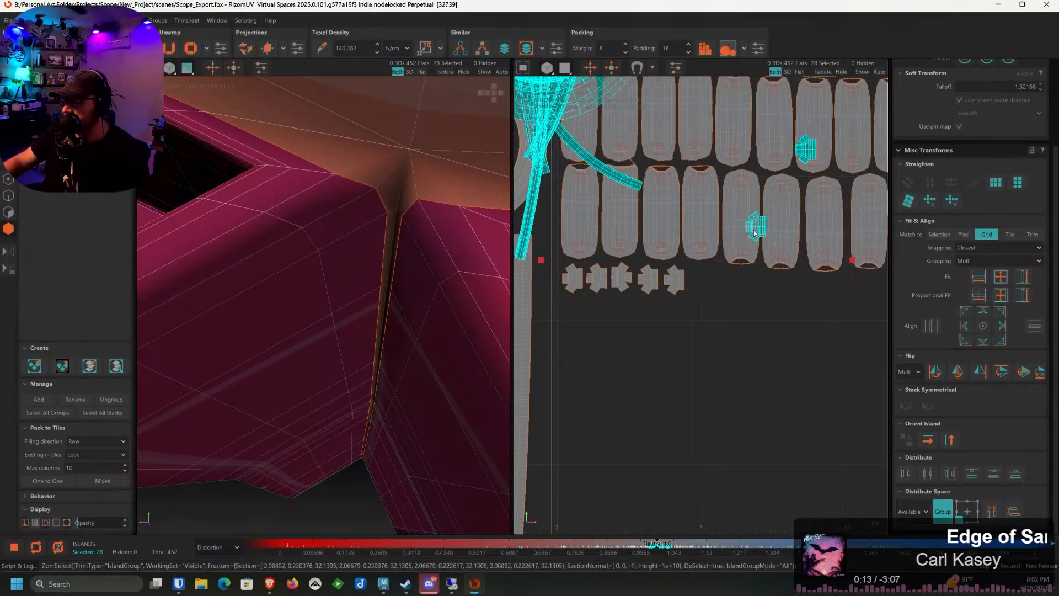
# Extend the row of small notched islands with three more, removing each placed island from the moving selection
pyautogui.moveTo(765, 229); pyautogui.dragTo(711, 281)
pyautogui.keyDown('ctrl'); pyautogui.click(711, 281); pyautogui.keyUp('ctrl')
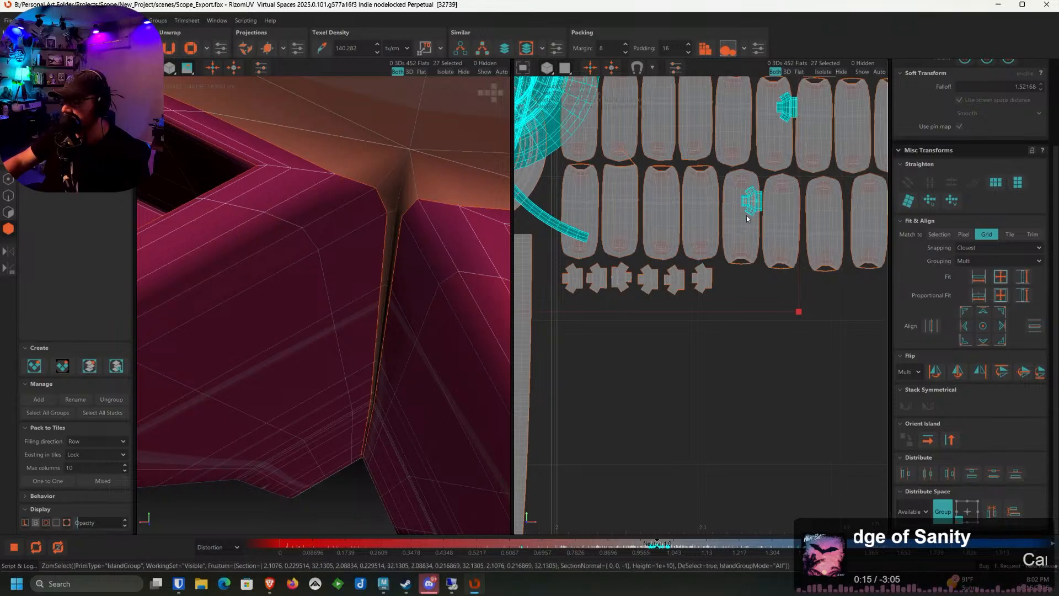
pyautogui.moveTo(753, 213); pyautogui.dragTo(726, 291)
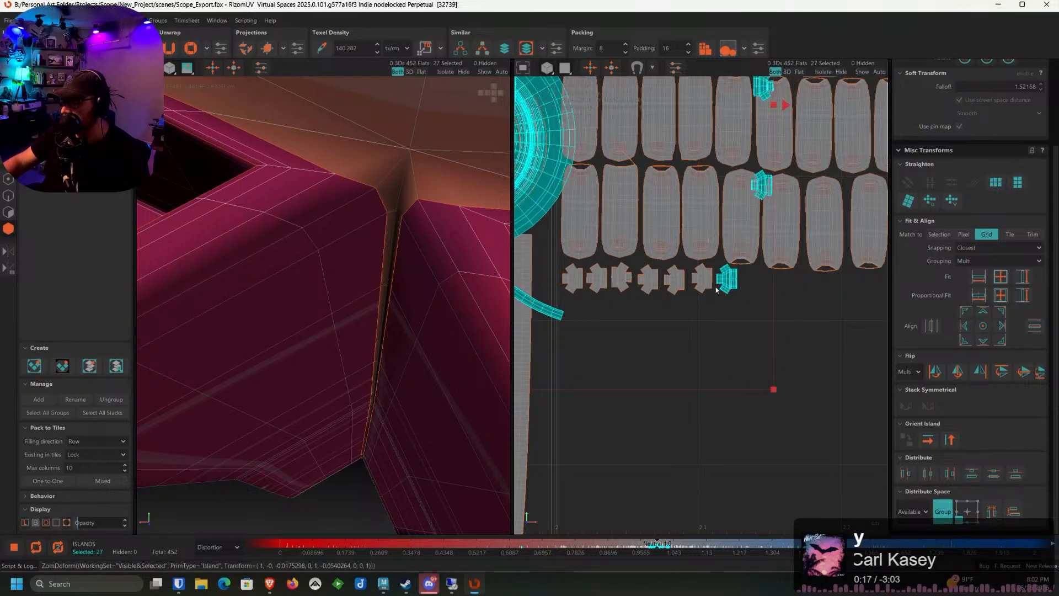
pyautogui.keyDown('ctrl'); pyautogui.click(716, 290); pyautogui.keyUp('ctrl')
pyautogui.moveTo(762, 188); pyautogui.dragTo(753, 286)
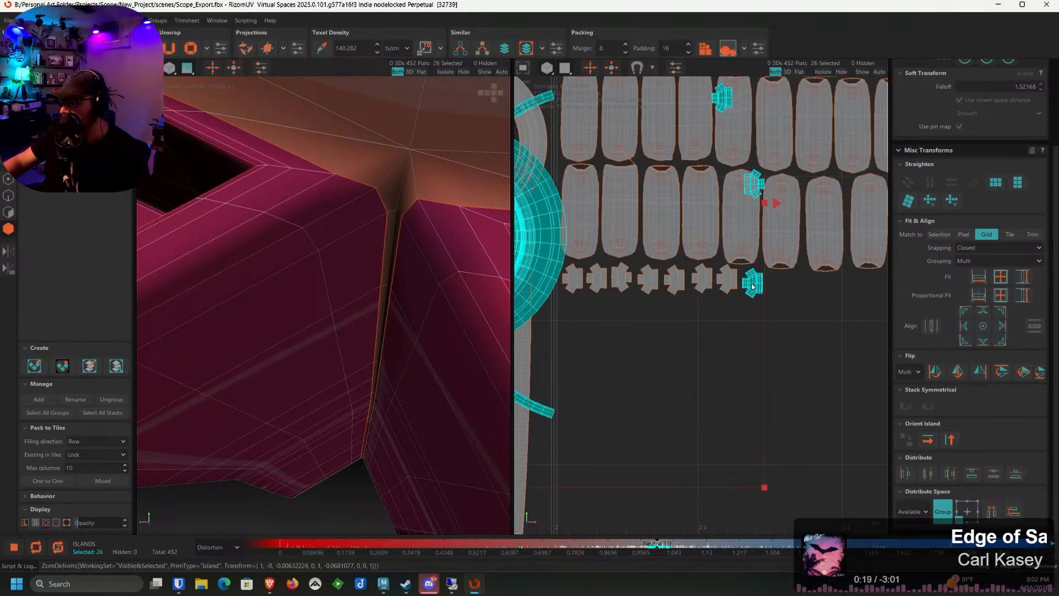
pyautogui.keyDown('ctrl'); pyautogui.click(752, 286); pyautogui.keyUp('ctrl')
# Continue the small-island row with the ninth to eleventh notched islands, deselecting each one in place
pyautogui.moveTo(754, 186); pyautogui.dragTo(779, 286)
pyautogui.keyDown('ctrl'); pyautogui.click(777, 284); pyautogui.keyUp('ctrl')
pyautogui.moveTo(746, 199); pyautogui.dragTo(801, 292)
pyautogui.keyDown('ctrl'); pyautogui.click(809, 285); pyautogui.keyUp('ctrl')
pyautogui.moveTo(809, 285); pyautogui.dragTo(725, 239, button='middle')
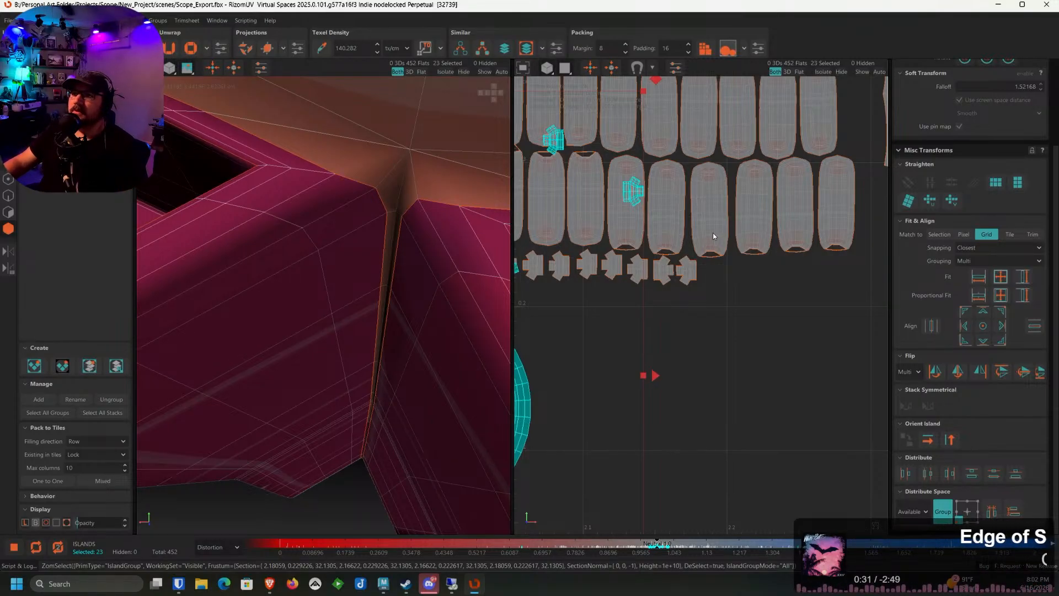
pyautogui.moveTo(632, 195); pyautogui.dragTo(708, 264)
pyautogui.scroll(3, 711, 278)
pyautogui.keyDown('ctrl'); pyautogui.click(708, 264); pyautogui.keyUp('ctrl')
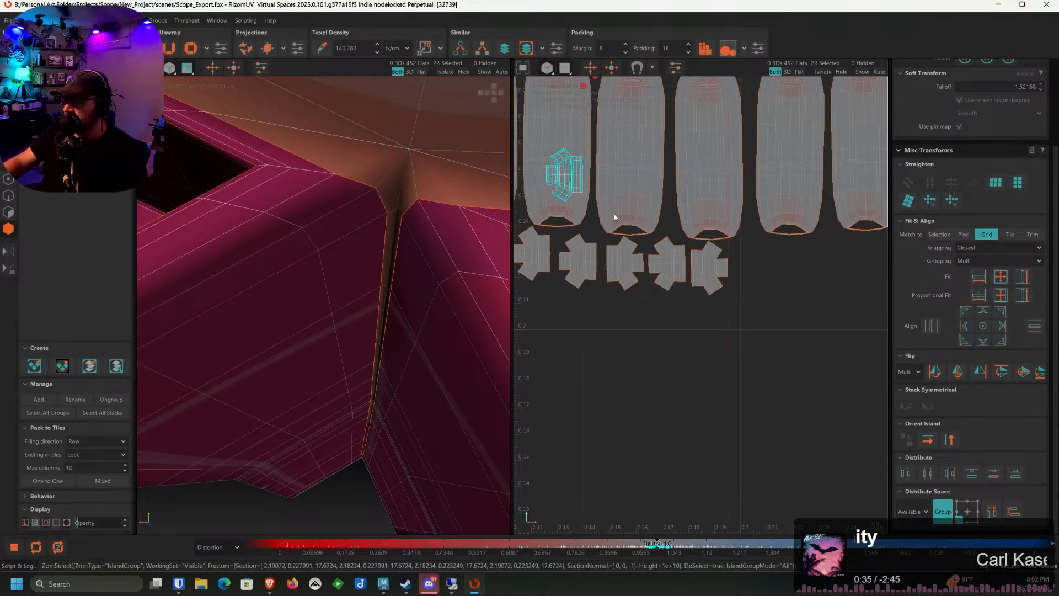
# Place two more small notched islands at the end of the row and deselect them from the moving group
pyautogui.moveTo(569, 182); pyautogui.dragTo(754, 272)
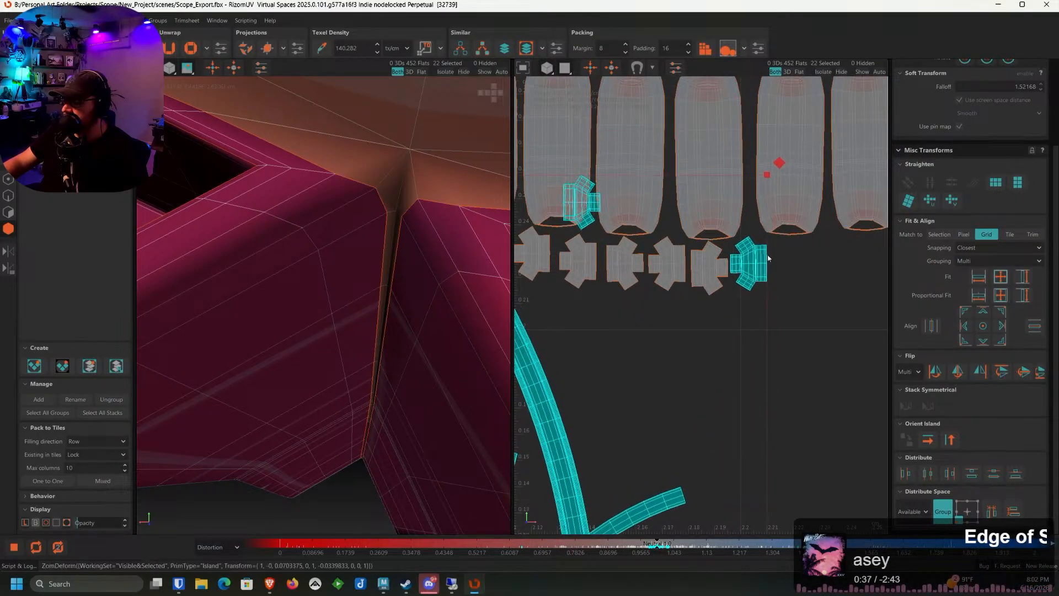
pyautogui.keyDown('ctrl'); pyautogui.click(755, 272); pyautogui.keyUp('ctrl')
pyautogui.moveTo(584, 205); pyautogui.dragTo(760, 267)
pyautogui.keyDown('ctrl'); pyautogui.click(788, 266); pyautogui.keyUp('ctrl')
pyautogui.hotkey('ctrl', 'z')
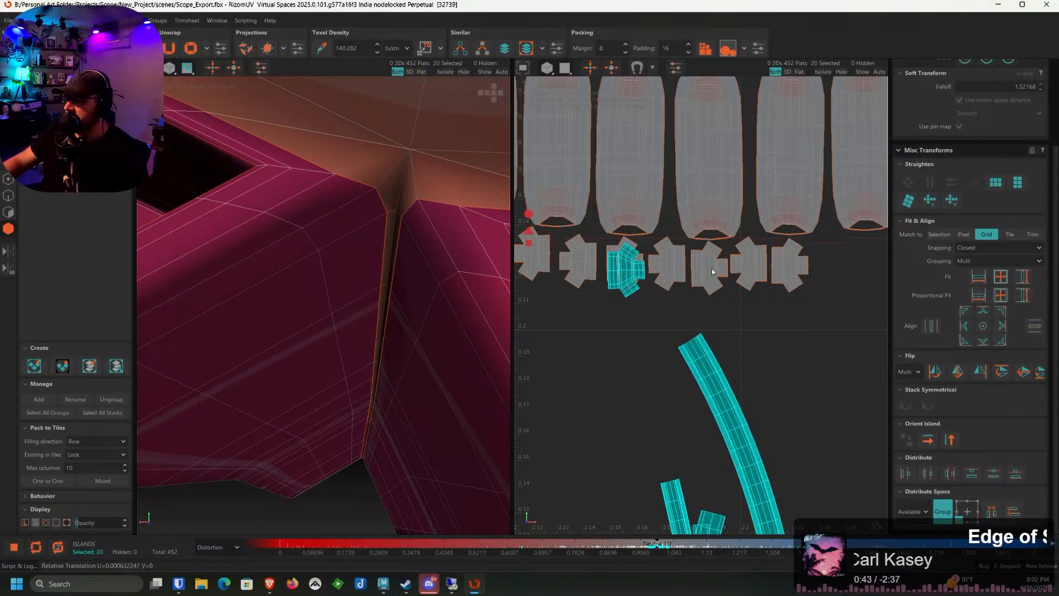
# Place two more small notched islands at the end of their row below the rounded strips, leaving each out of the moving selection
pyautogui.moveTo(635, 274); pyautogui.dragTo(839, 270)
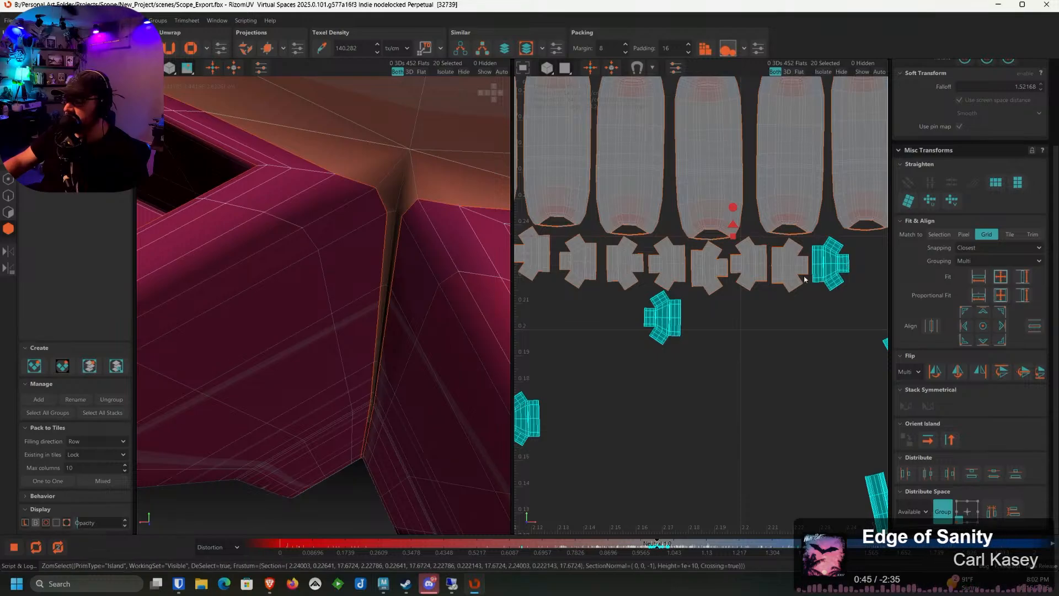
pyautogui.keyDown('ctrl'); pyautogui.click(839, 270); pyautogui.keyUp('ctrl')
pyautogui.moveTo(646, 321); pyautogui.dragTo(851, 274)
pyautogui.keyDown('alt'); pyautogui.moveTo(851, 273); pyautogui.dragTo(785, 278, button='middle'); pyautogui.keyUp('alt')
pyautogui.scroll(1, 785, 278)
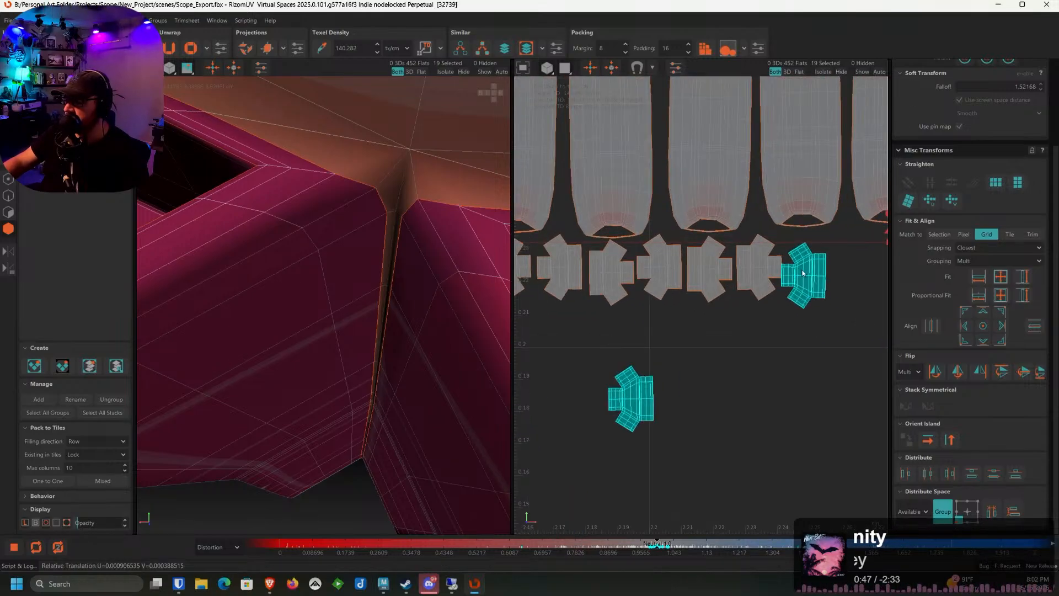
pyautogui.moveTo(815, 270)
pyautogui.mouseDown()
pyautogui.moveTo(827, 257)
pyautogui.moveTo(796, 271)
pyautogui.mouseUp()
pyautogui.keyDown('alt'); pyautogui.moveTo(746, 336); pyautogui.dragTo(663, 336, button='middle'); pyautogui.keyUp('alt')
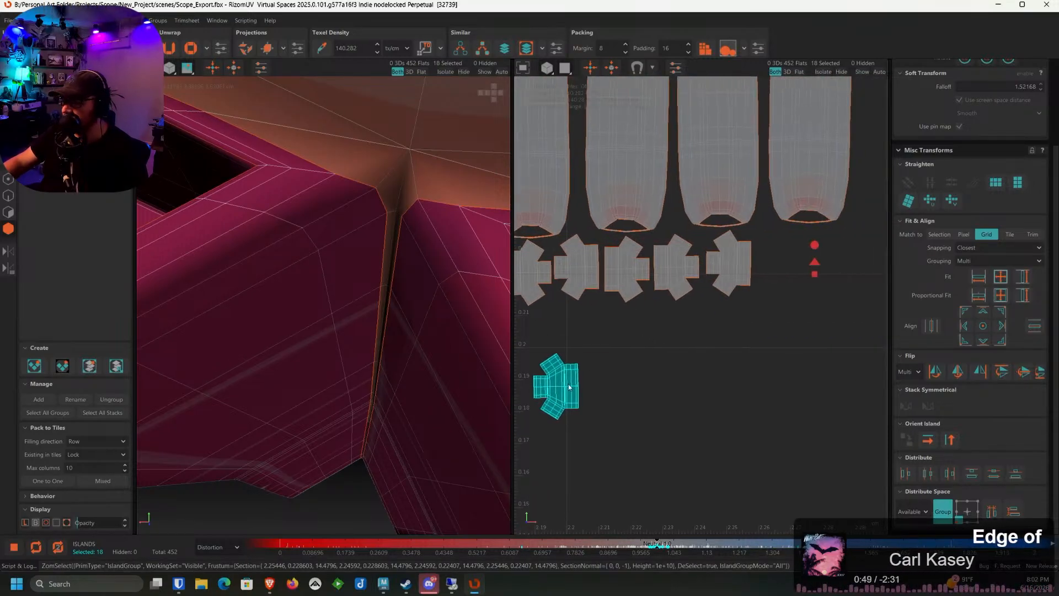
# Complete the first row of small notched islands with two more placed at its end, removing each from the selection
pyautogui.moveTo(573, 386); pyautogui.dragTo(786, 270)
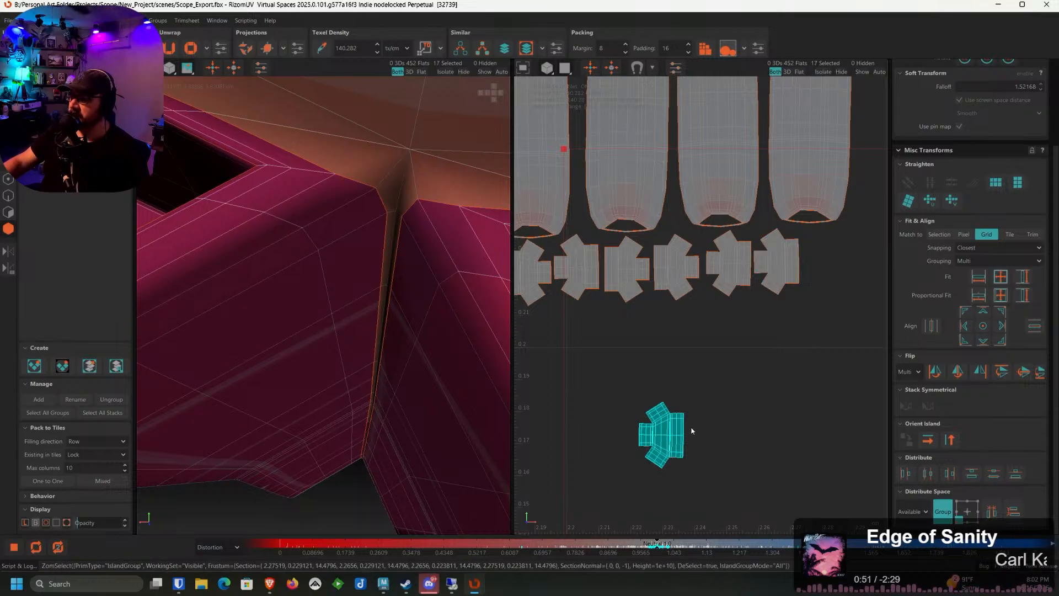
pyautogui.moveTo(675, 443); pyautogui.dragTo(840, 273)
pyautogui.keyDown('ctrl'); pyautogui.click(834, 268); pyautogui.keyUp('ctrl')
pyautogui.scroll(-8, 811, 330)
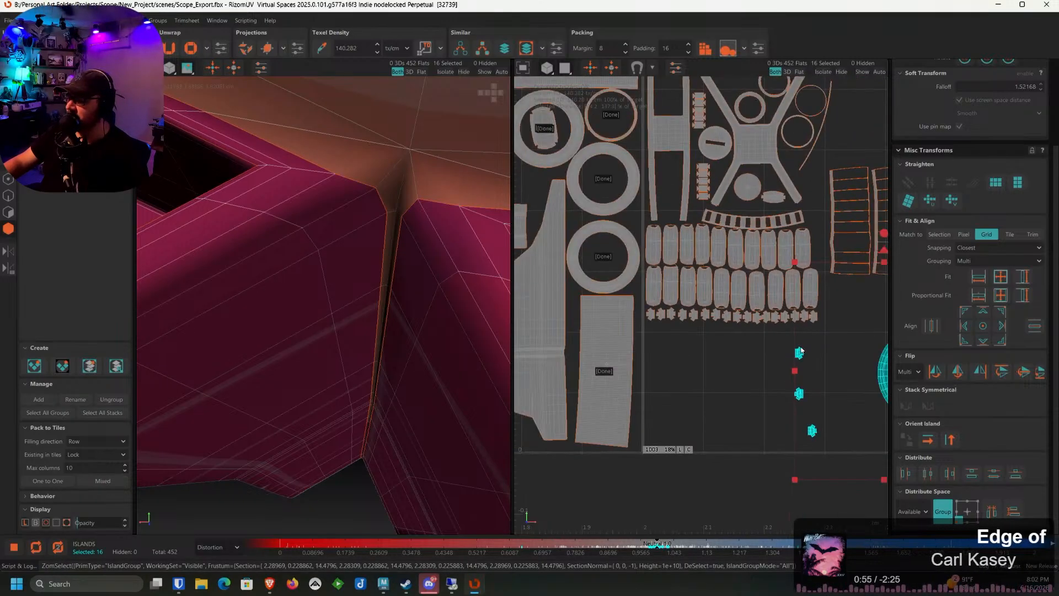
# Start a second row of small notched islands under the beginning of the first row and deselect the placed island
pyautogui.moveTo(799, 349); pyautogui.dragTo(664, 335)
pyautogui.scroll(5, 665, 335)
pyautogui.moveTo(607, 356); pyautogui.dragTo(638, 325)
pyautogui.scroll(3, 639, 324)
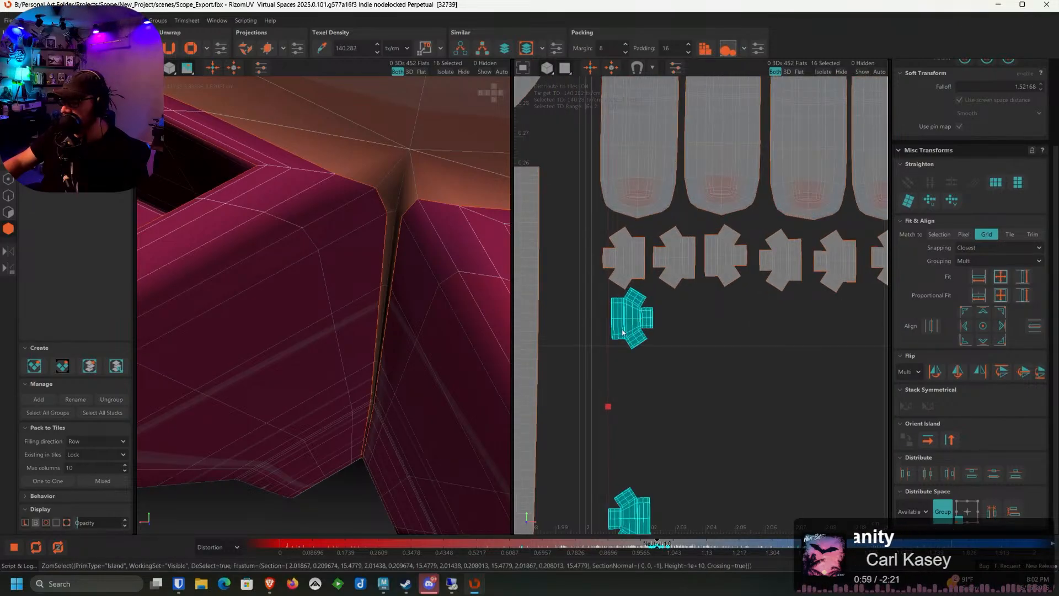
pyautogui.keyDown('ctrl'); pyautogui.click(639, 324); pyautogui.keyUp('ctrl')
# Add the last two small notched islands to the second row, deselecting each once it is in place
pyautogui.moveTo(636, 471); pyautogui.dragTo(693, 304)
pyautogui.scroll(3, 696, 309)
pyautogui.keyDown('ctrl'); pyautogui.click(696, 309); pyautogui.keyUp('ctrl')
pyautogui.scroll(-5, 696, 309)
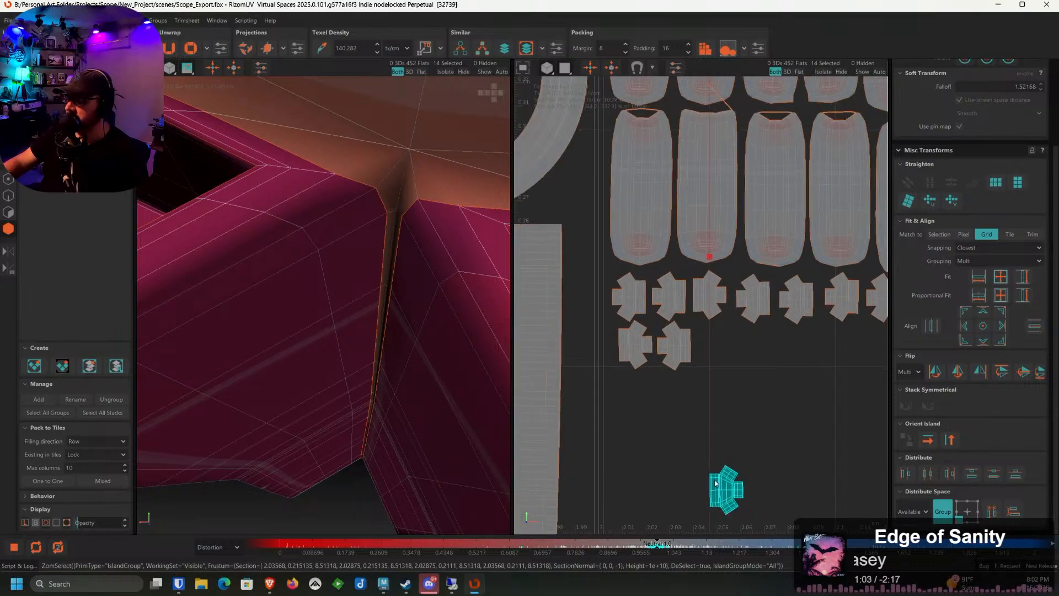
pyautogui.moveTo(717, 483); pyautogui.dragTo(719, 351)
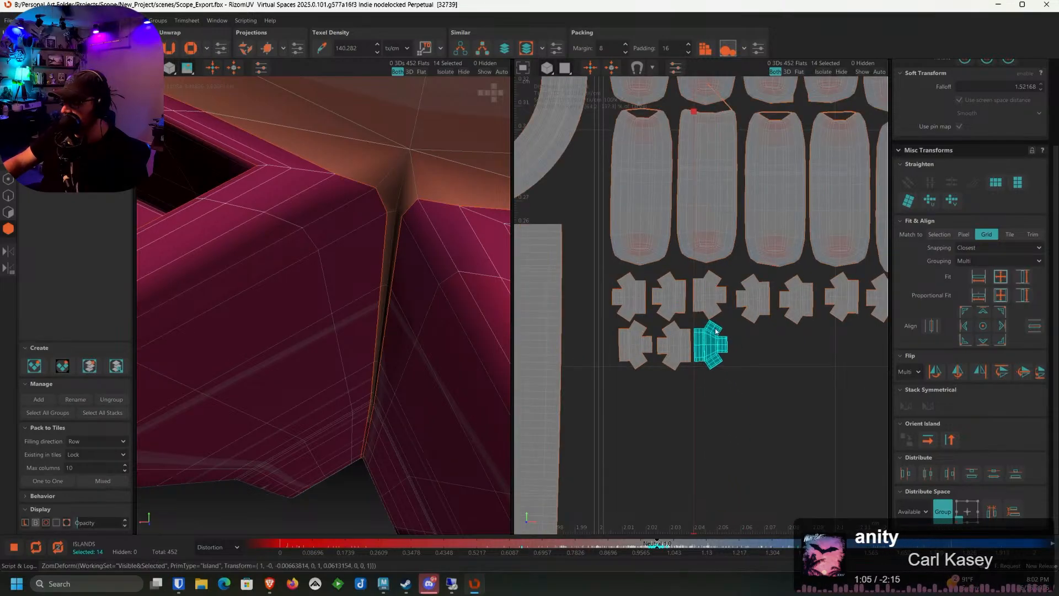
pyautogui.scroll(4, 716, 331)
pyautogui.keyDown('ctrl'); pyautogui.click(705, 337); pyautogui.keyUp('ctrl')
pyautogui.scroll(-8, 777, 371)
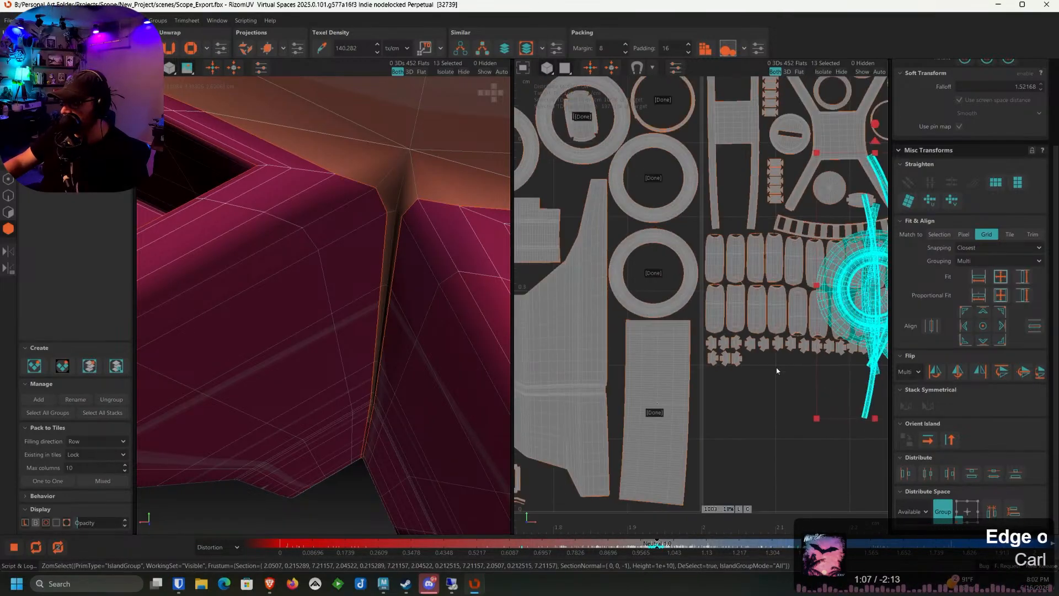
# Move the remaining island stack below the notched rows and leave the large disc island there, near the tile's edge
pyautogui.keyDown('alt'); pyautogui.moveTo(777, 371); pyautogui.dragTo(712, 340, button='middle'); pyautogui.keyUp('alt')
pyautogui.scroll(2, 717, 337)
pyautogui.moveTo(801, 277); pyautogui.dragTo(674, 422)
pyautogui.scroll(2, 675, 421)
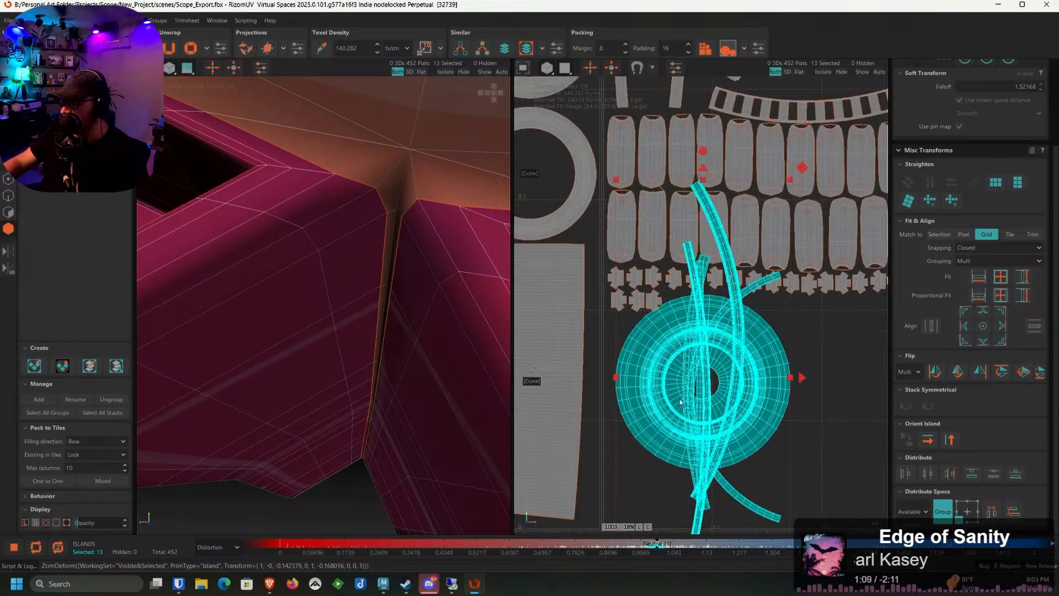
pyautogui.keyDown('alt'); pyautogui.moveTo(680, 403); pyautogui.dragTo(701, 371, button='middle'); pyautogui.keyUp('alt')
pyautogui.moveTo(656, 321); pyautogui.dragTo(643, 336)
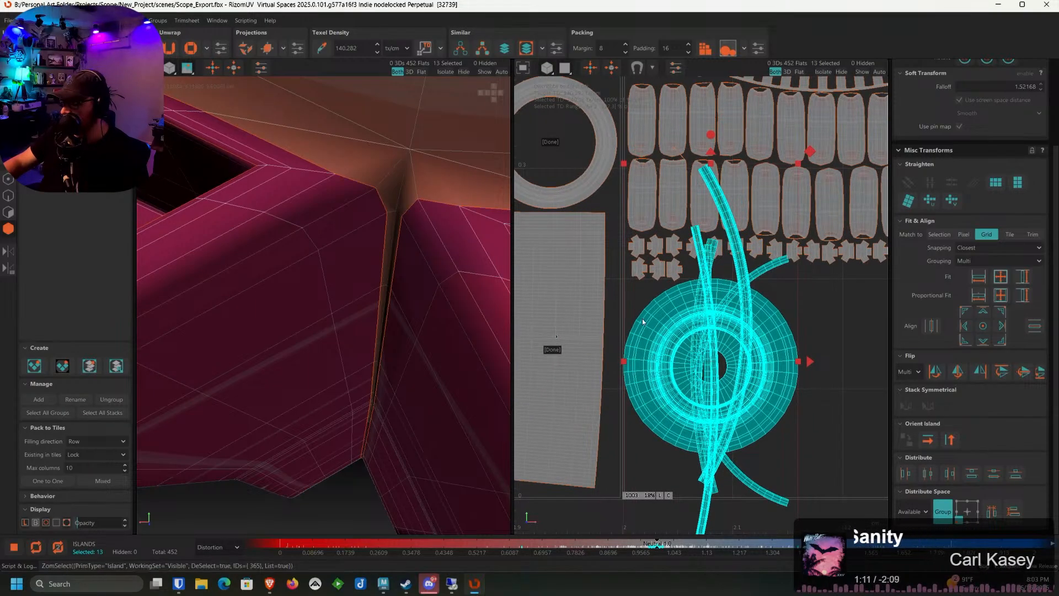
pyautogui.keyDown('ctrl'); pyautogui.click(643, 322); pyautogui.keyUp('ctrl')
# Shift the remaining stack beside the large disc and leave the first ring island there
pyautogui.keyDown('alt'); pyautogui.moveTo(712, 339); pyautogui.dragTo(664, 327, button='middle'); pyautogui.keyUp('alt')
pyautogui.moveTo(664, 327); pyautogui.dragTo(785, 295)
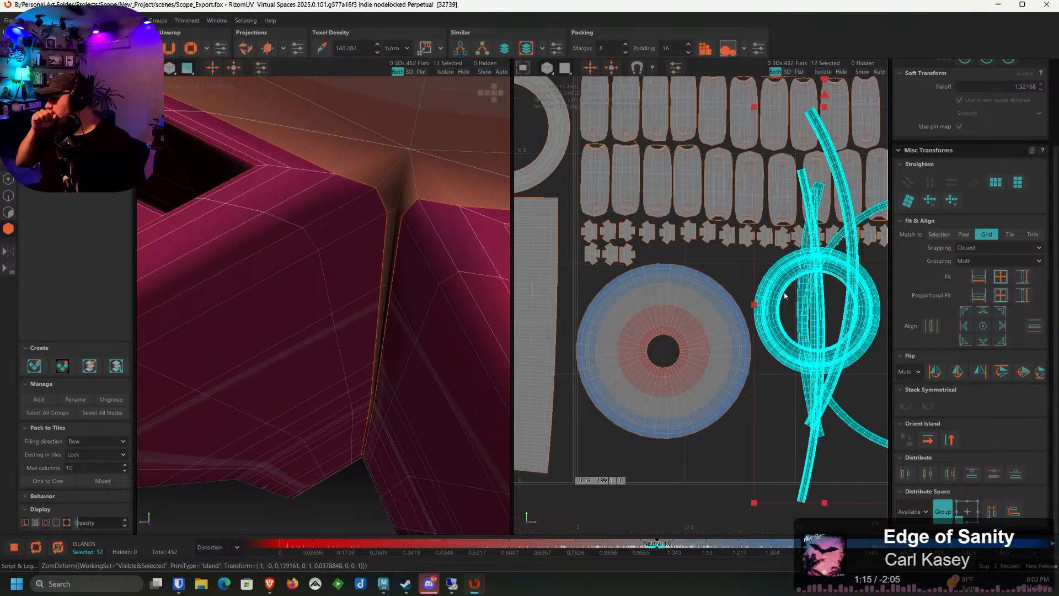
pyautogui.scroll(3, 786, 295)
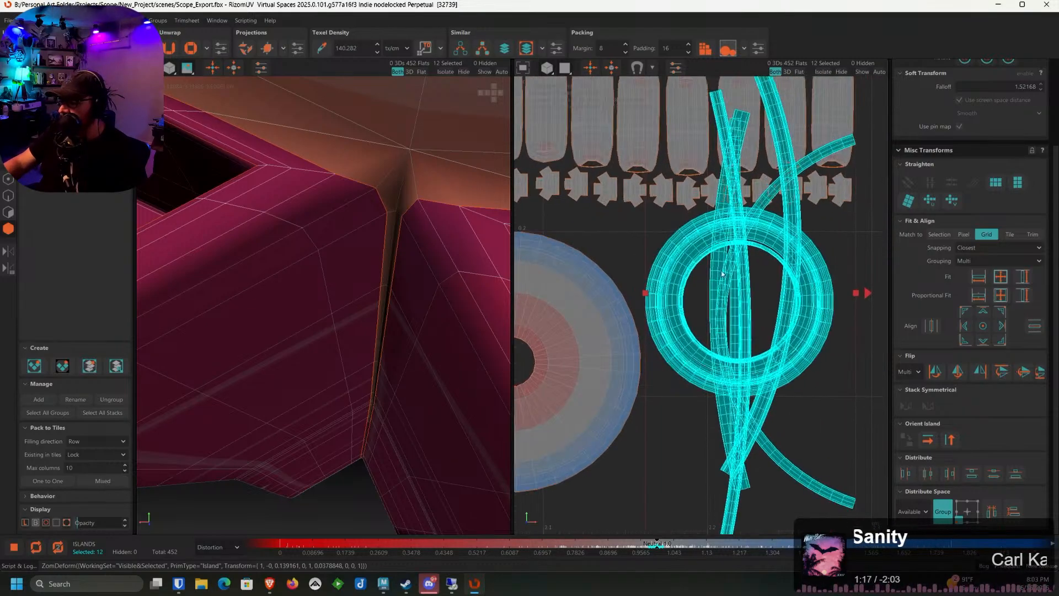
pyautogui.keyDown('ctrl'); pyautogui.click(675, 247); pyautogui.keyUp('ctrl')
pyautogui.keyDown('alt'); pyautogui.moveTo(686, 271); pyautogui.dragTo(663, 245, button='middle'); pyautogui.keyUp('alt')
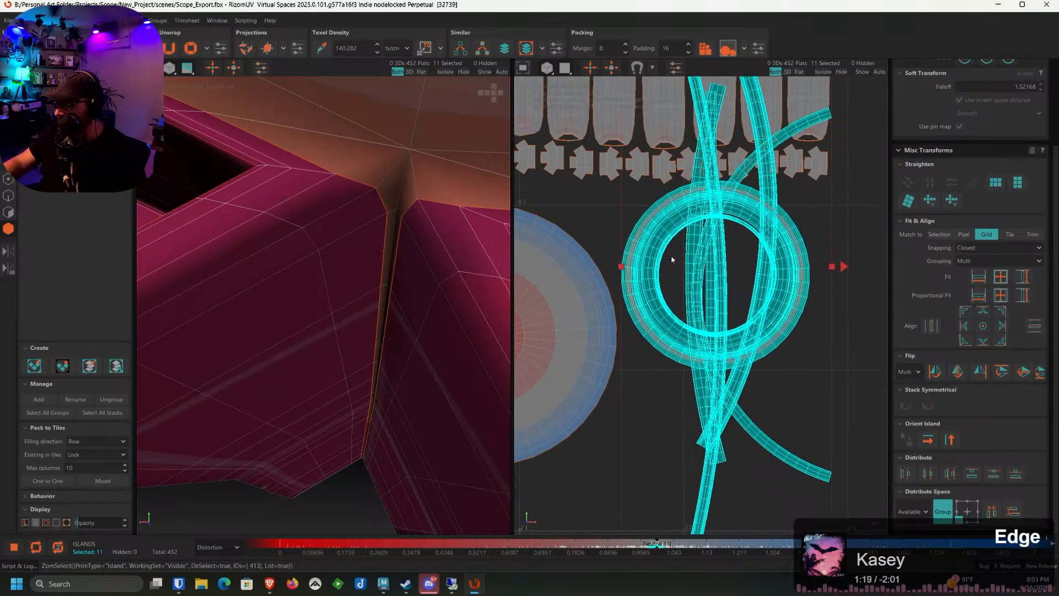
# Lay out two more rings, one beside the first ring and one below, removing each from the selection
pyautogui.moveTo(656, 251); pyautogui.dragTo(841, 221)
pyautogui.keyDown('ctrl'); pyautogui.click(815, 231); pyautogui.keyUp('ctrl')
pyautogui.keyDown('alt'); pyautogui.moveTo(828, 236); pyautogui.dragTo(767, 221, button='middle'); pyautogui.keyUp('alt')
pyautogui.moveTo(767, 221); pyautogui.dragTo(702, 391)
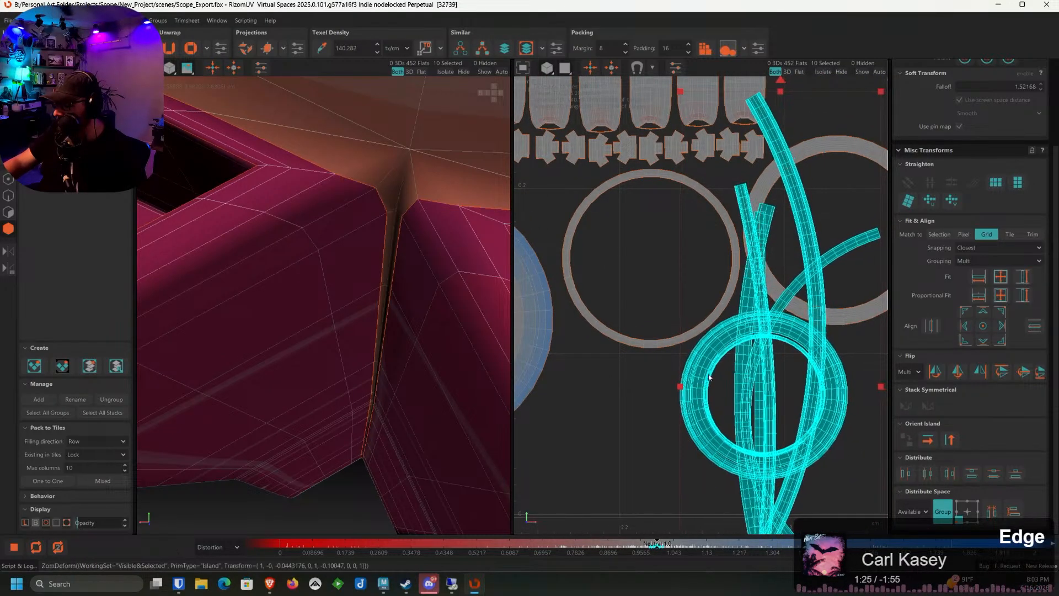
pyautogui.keyDown('ctrl'); pyautogui.click(710, 372); pyautogui.keyUp('ctrl')
pyautogui.keyDown('alt'); pyautogui.moveTo(746, 362); pyautogui.dragTo(727, 329, button='middle'); pyautogui.keyUp('alt')
# Position two further rings around the ones already laid out and deselect them, keeping the rest of the stack selected
pyautogui.moveTo(728, 329); pyautogui.dragTo(871, 328)
pyautogui.keyDown('alt'); pyautogui.moveTo(871, 328); pyautogui.dragTo(726, 306, button='middle'); pyautogui.keyUp('alt')
pyautogui.moveTo(695, 310); pyautogui.dragTo(794, 201)
pyautogui.keyDown('ctrl'); pyautogui.click(693, 318); pyautogui.keyUp('ctrl')
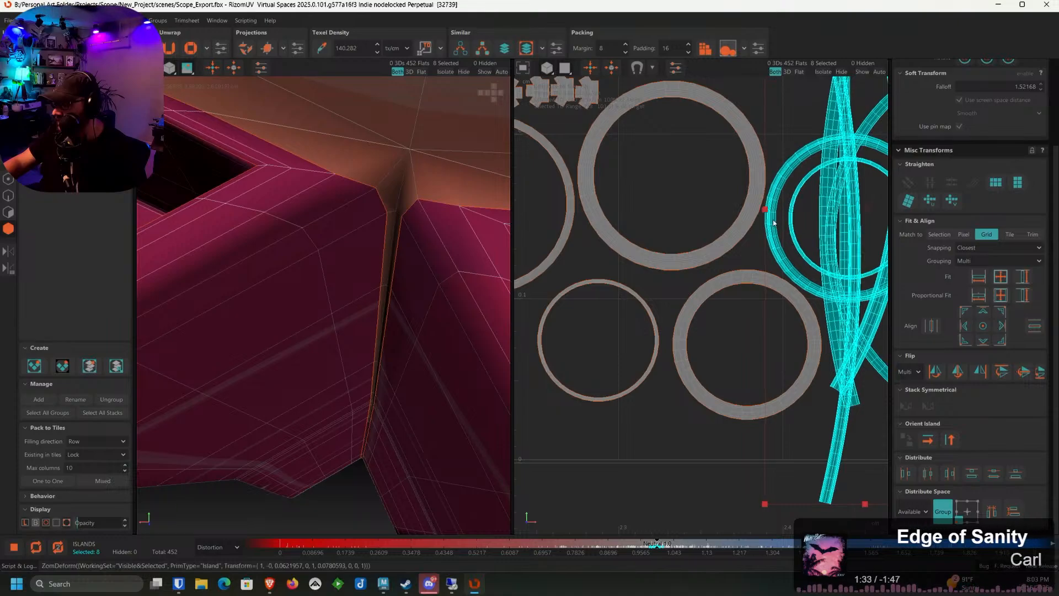
pyautogui.keyDown('ctrl'); pyautogui.click(773, 223); pyautogui.keyUp('ctrl')
pyautogui.moveTo(791, 223); pyautogui.dragTo(735, 306, button='middle')
pyautogui.moveTo(729, 272); pyautogui.dragTo(690, 113)
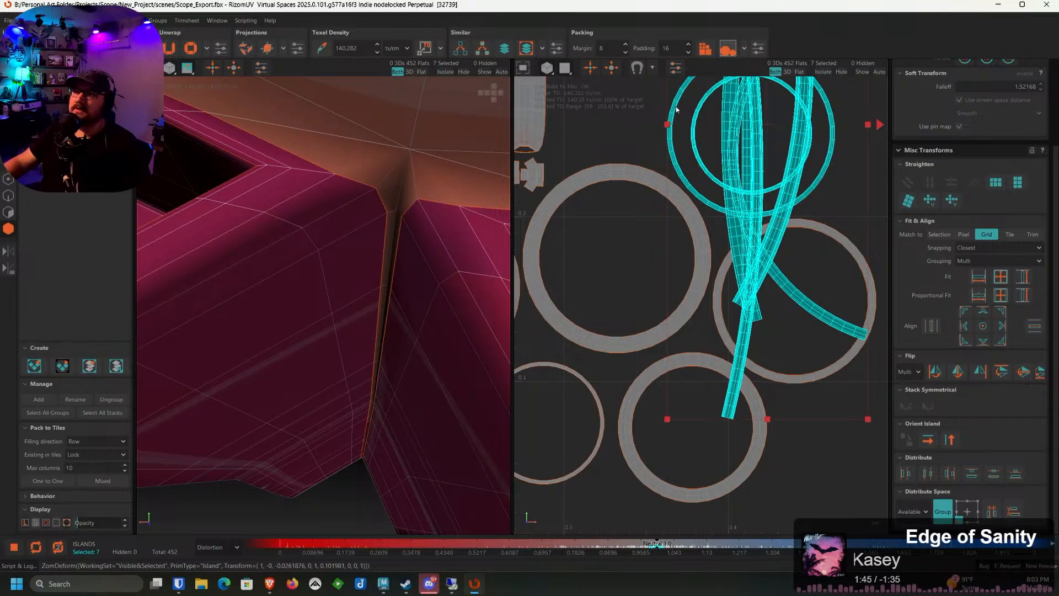
pyautogui.scroll(2, 663, 139)
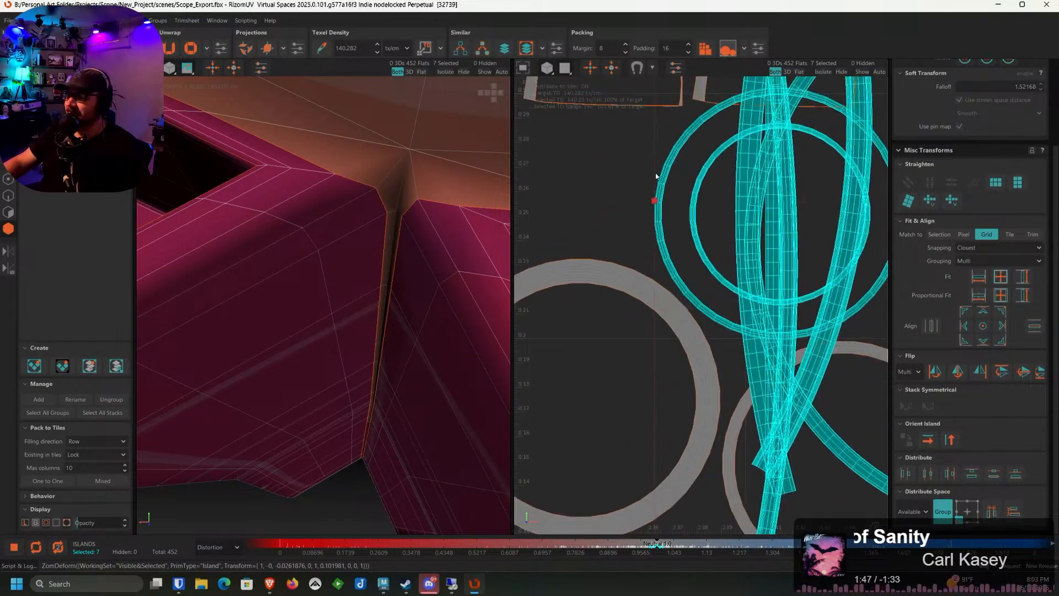
pyautogui.scroll(-5, 648, 175)
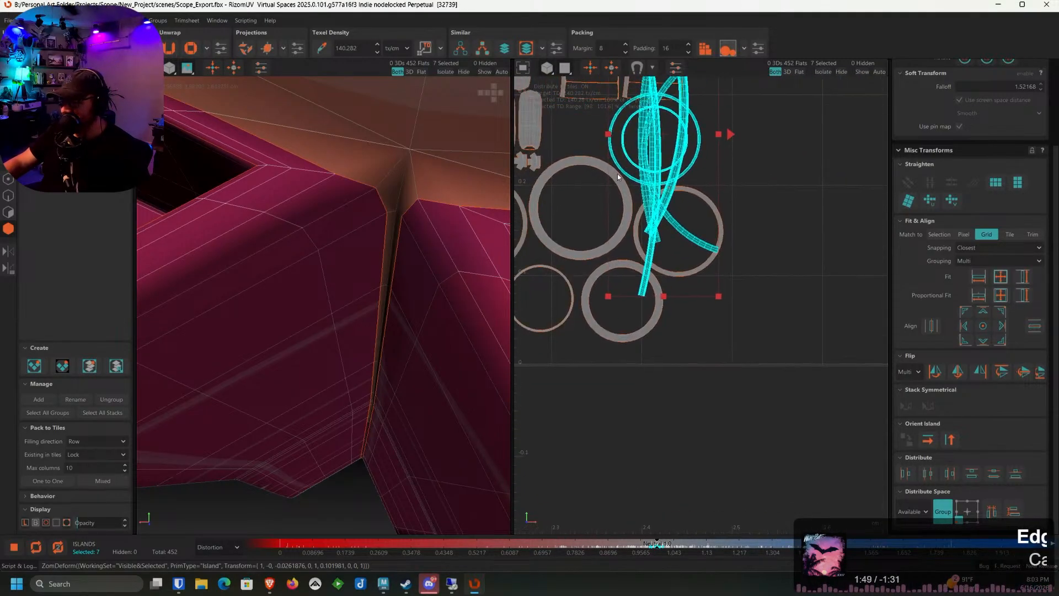
# Fit the last two rings, one inside the other, at the lower end of the ring cluster and deselect both
pyautogui.moveTo(622, 189); pyautogui.dragTo(729, 340)
pyautogui.scroll(4, 701, 323)
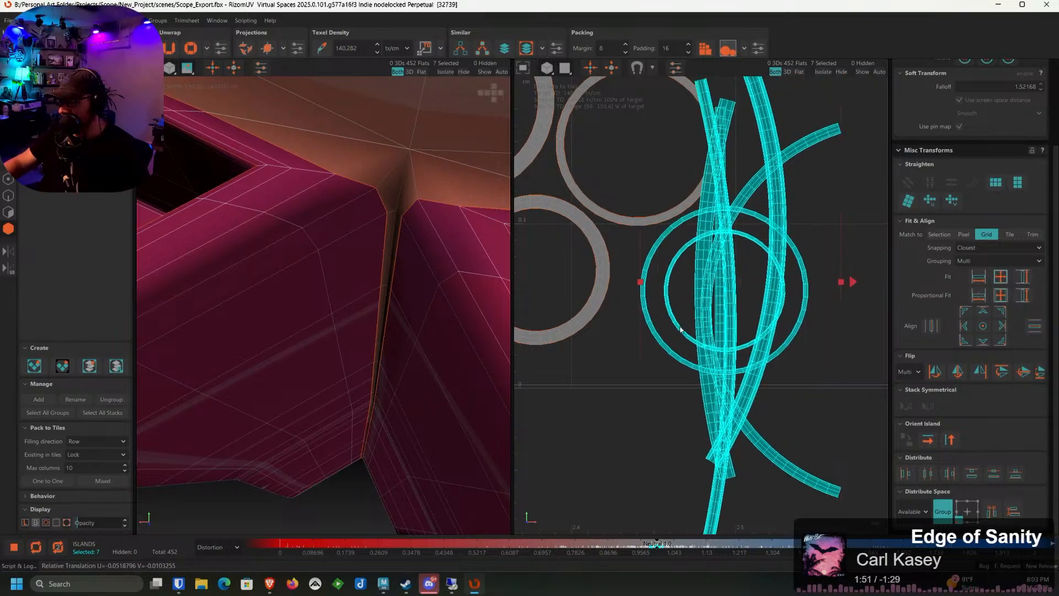
pyautogui.moveTo(666, 333); pyautogui.dragTo(663, 335)
pyautogui.scroll(2, 663, 335)
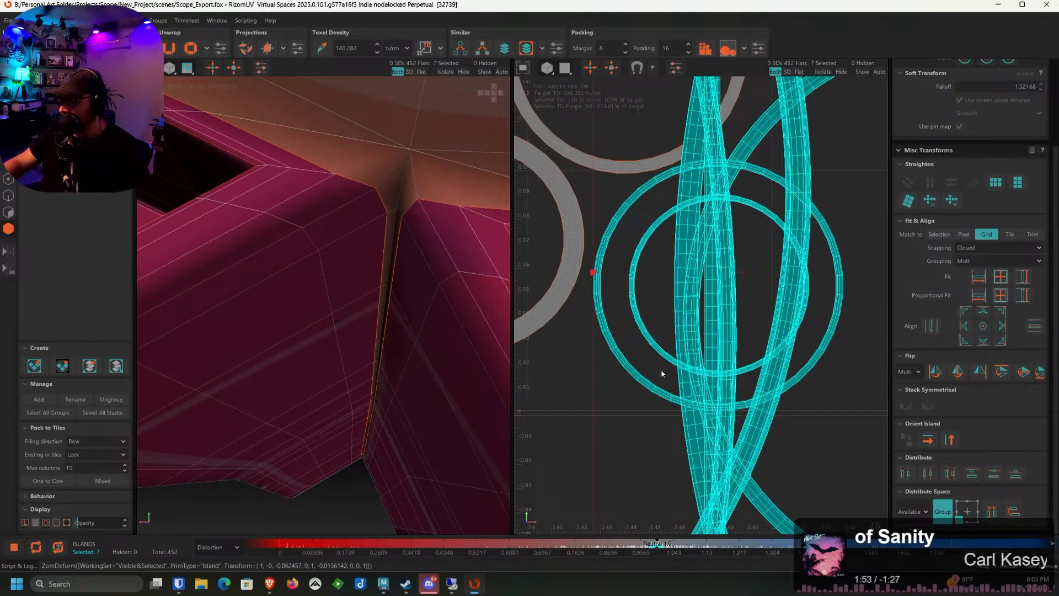
pyautogui.moveTo(662, 374); pyautogui.dragTo(665, 371)
pyautogui.keyDown('ctrl'); pyautogui.click(618, 357); pyautogui.keyUp('ctrl')
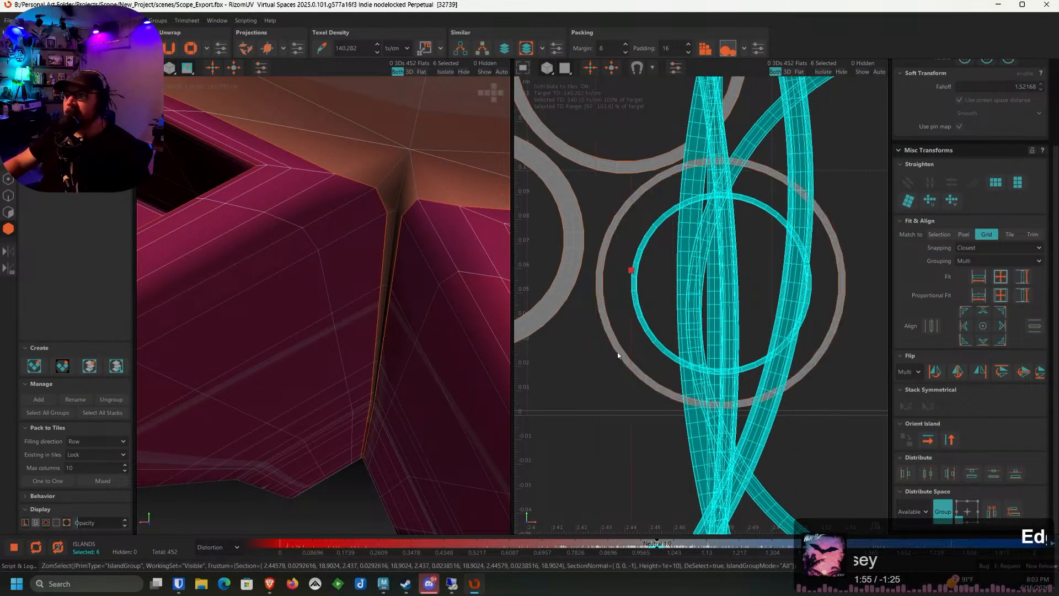
pyautogui.moveTo(639, 292); pyautogui.dragTo(619, 276, button='middle')
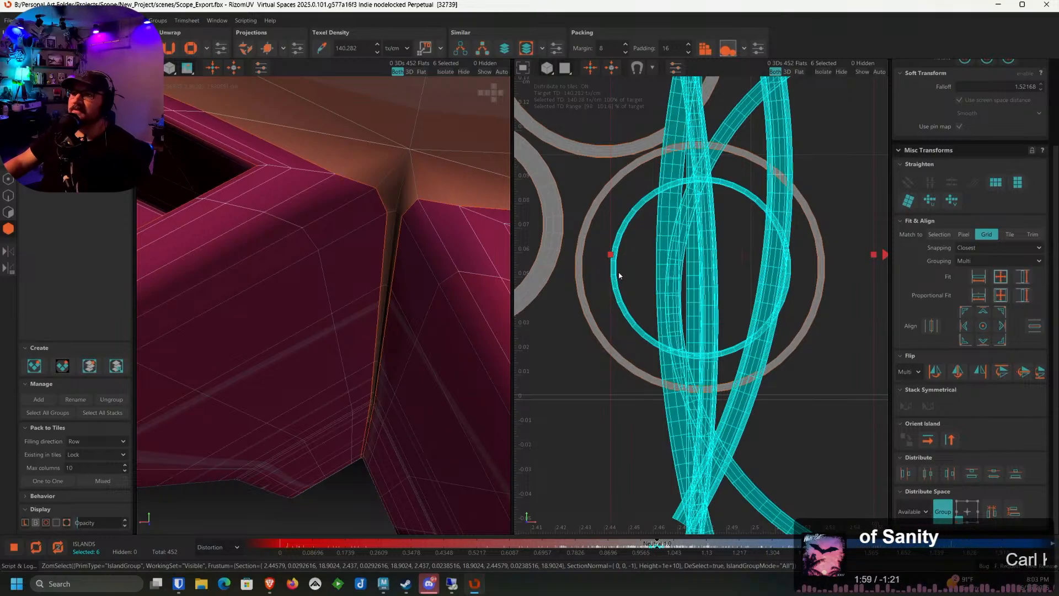
pyautogui.keyDown('ctrl'); pyautogui.click(621, 275); pyautogui.keyUp('ctrl')
# Move the five remaining strip islands clear of the rings and place the wide curved strip beside the two ladder-shaped islands
pyautogui.scroll(-5, 620, 284)
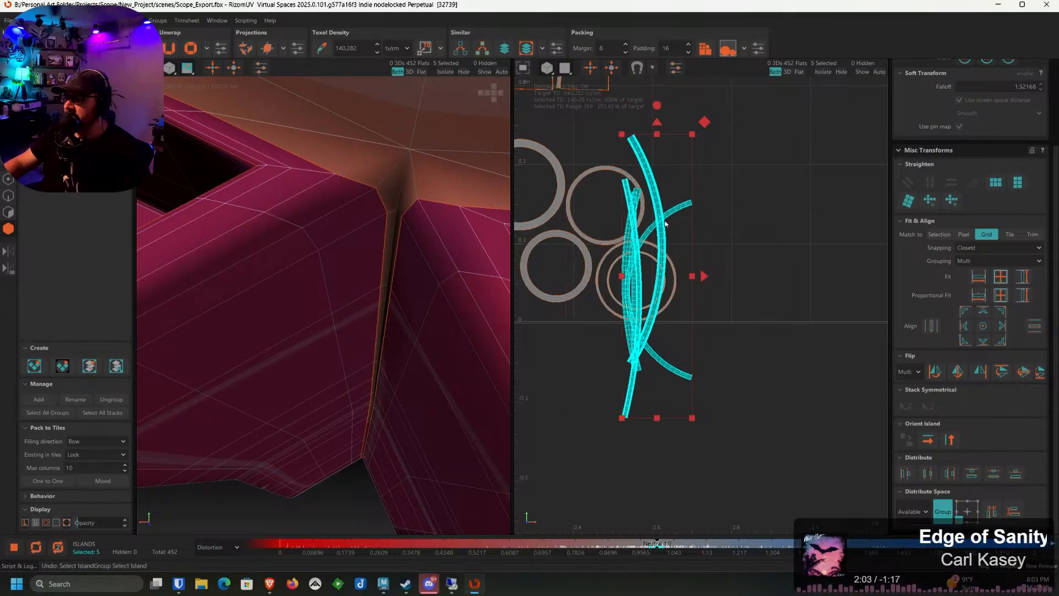
pyautogui.moveTo(655, 188); pyautogui.dragTo(697, 81)
pyautogui.moveTo(697, 81); pyautogui.dragTo(784, 325, button='middle')
pyautogui.click(790, 322)
pyautogui.click(788, 322)
pyautogui.moveTo(788, 322); pyautogui.dragTo(699, 203)
# Line up the other four strips beside the wide curved one, then shift all seven neighbouring islands slightly down
pyautogui.click(762, 344)
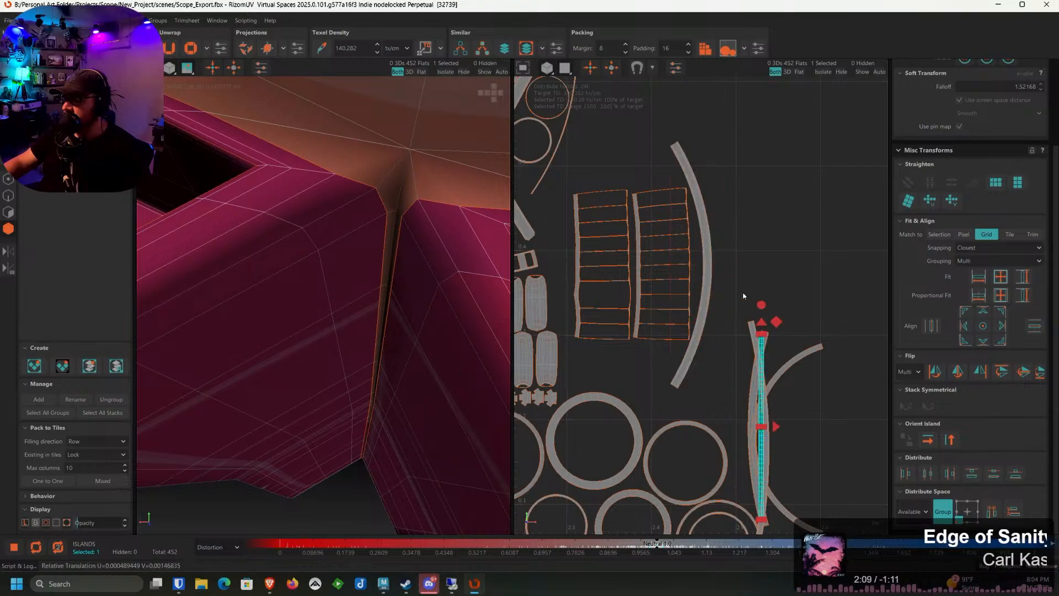
pyautogui.moveTo(762, 344); pyautogui.dragTo(721, 221)
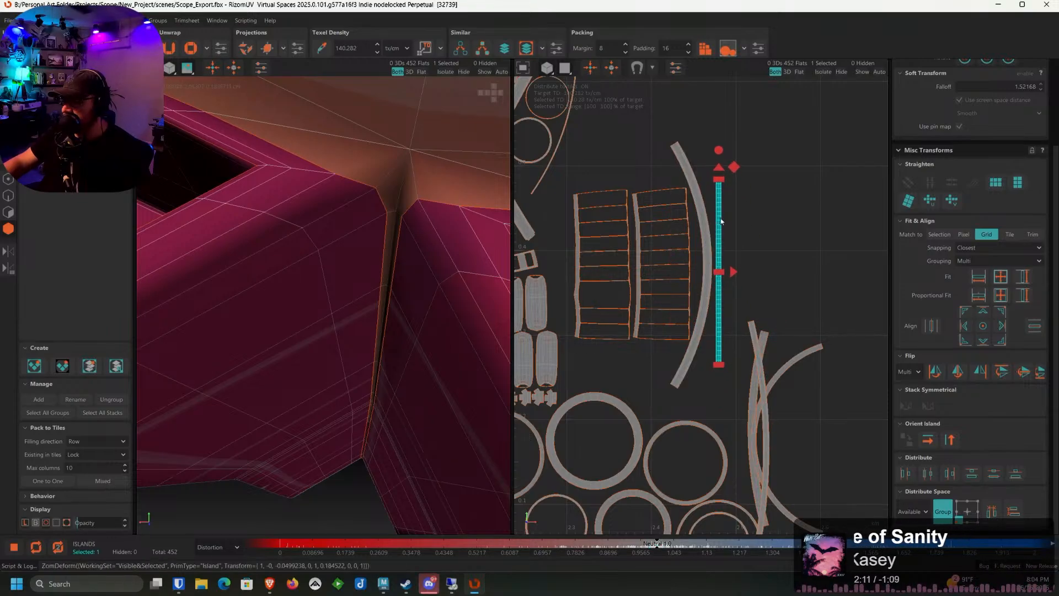
pyautogui.moveTo(755, 353); pyautogui.dragTo(754, 196)
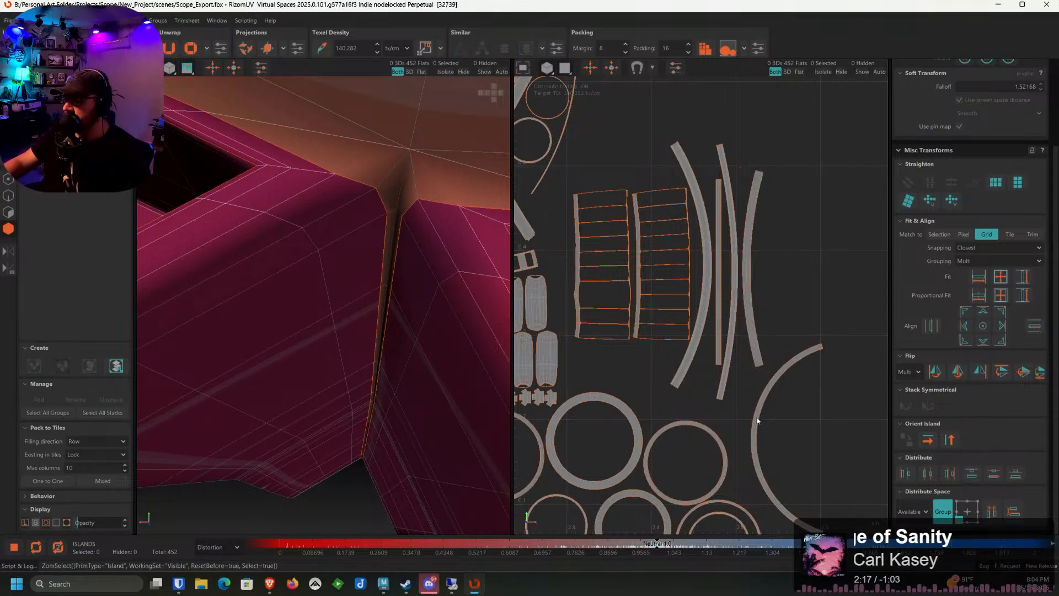
pyautogui.moveTo(763, 418); pyautogui.dragTo(772, 263)
pyautogui.moveTo(641, 282); pyautogui.dragTo(642, 306)
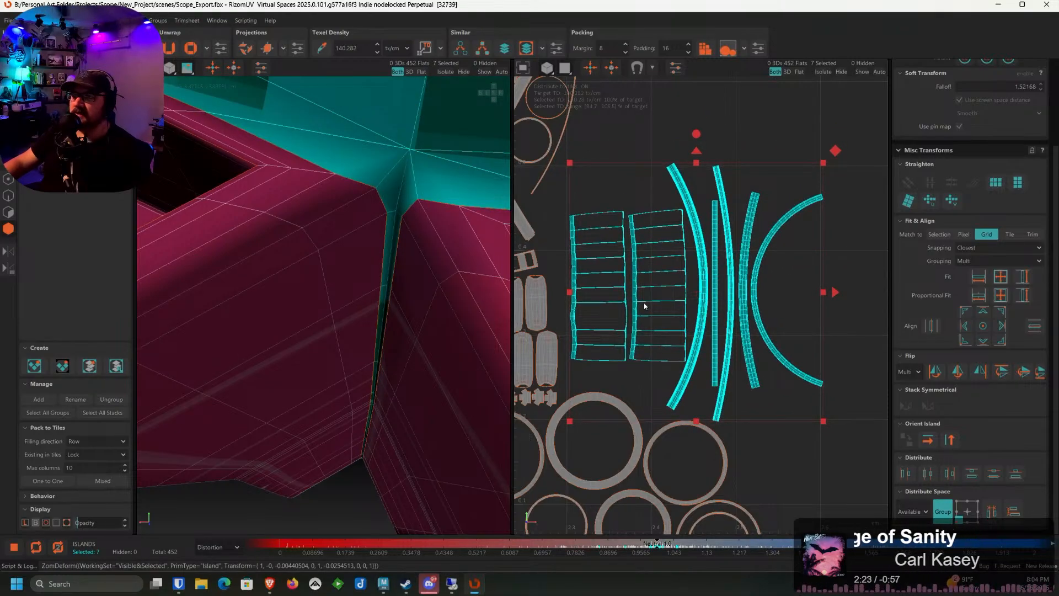
pyautogui.click(627, 147)
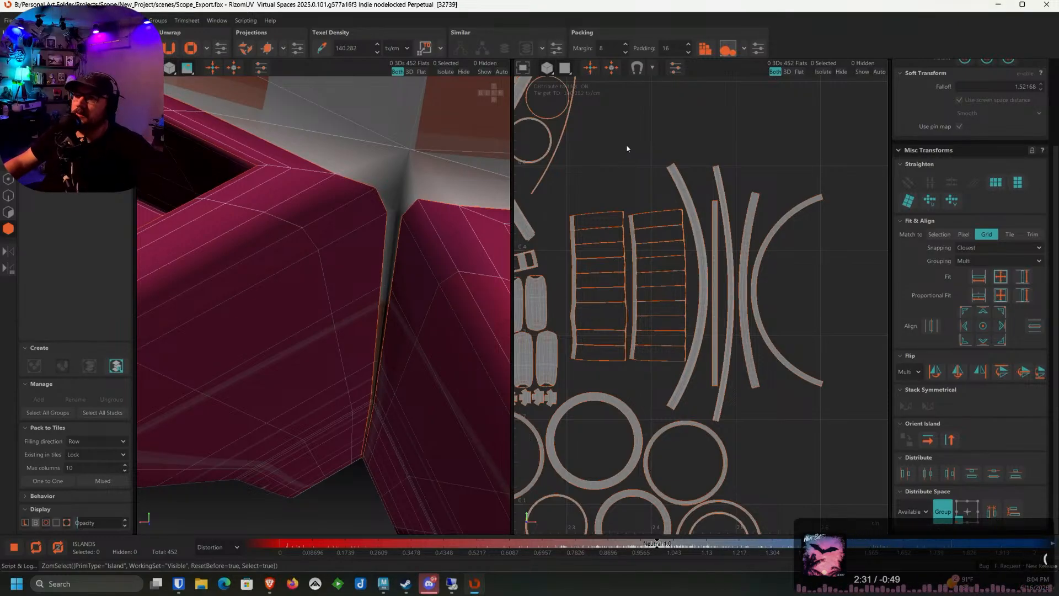
# Select the large disc island, frame it on the model and isolate it
pyautogui.scroll(-3, 646, 298)
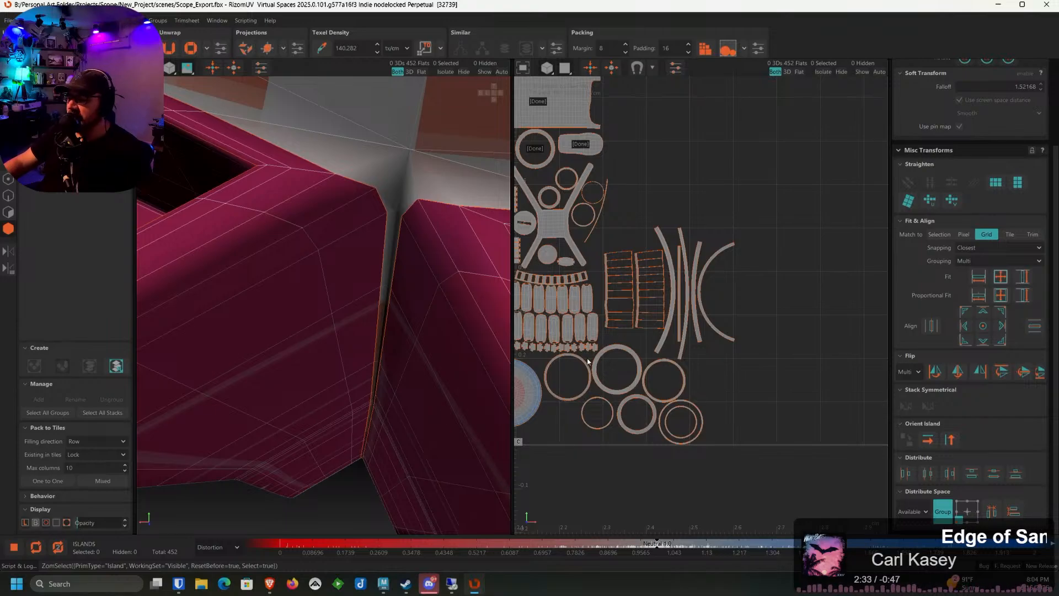
pyautogui.scroll(-2, 643, 331)
pyautogui.click(643, 331)
pyautogui.press('f')
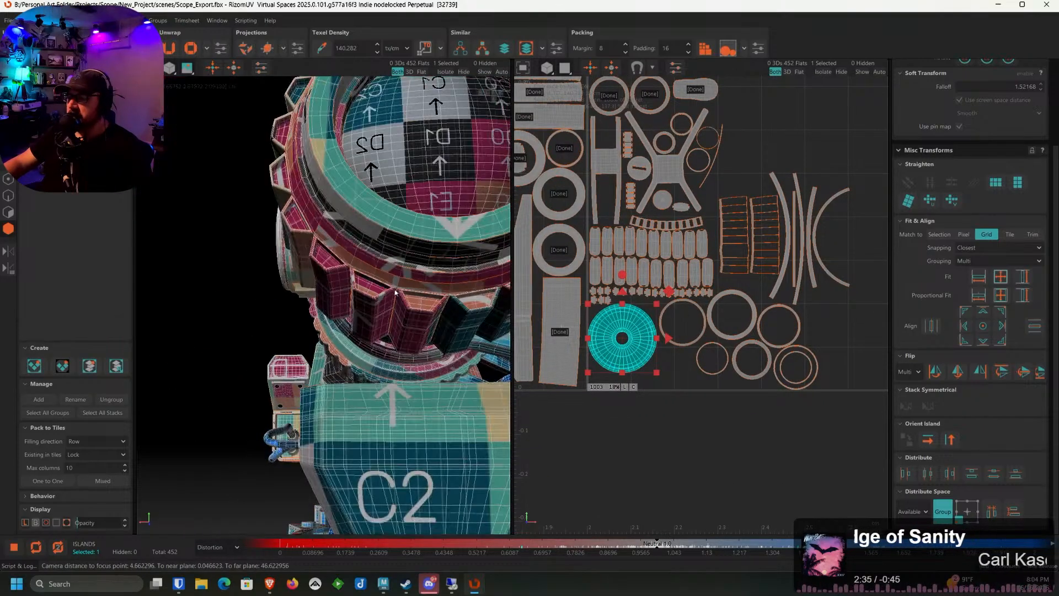
pyautogui.keyDown('alt'); pyautogui.moveTo(395, 293); pyautogui.dragTo(370, 353); pyautogui.keyUp('alt')
pyautogui.press('i')
# Cut a line of edges across the isolated ring's band and unfold the island into a curved strip
pyautogui.click(8, 196)
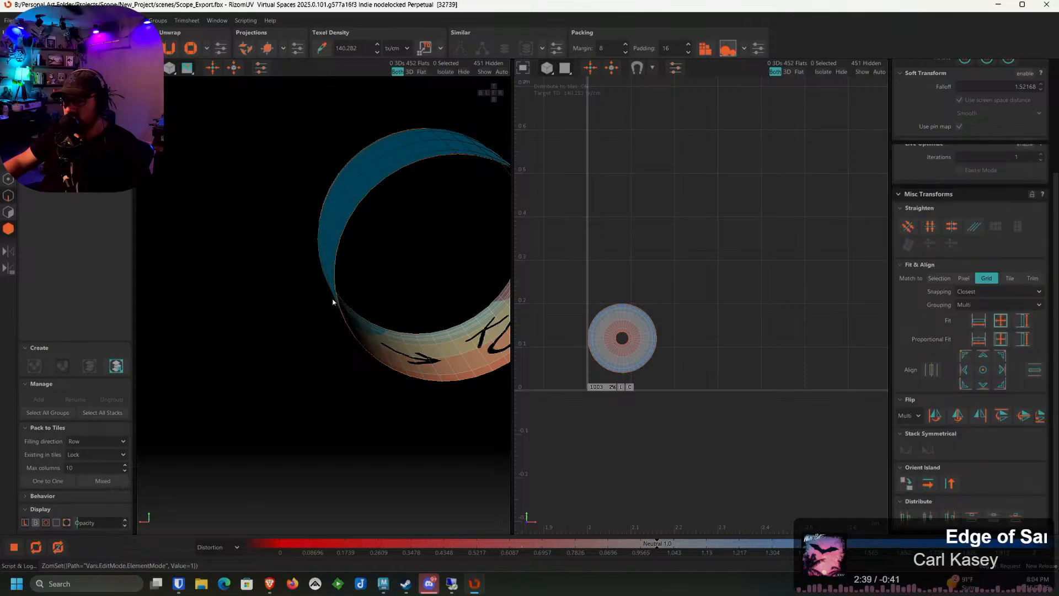
pyautogui.keyDown('alt'); pyautogui.moveTo(461, 366); pyautogui.dragTo(427, 360); pyautogui.keyUp('alt')
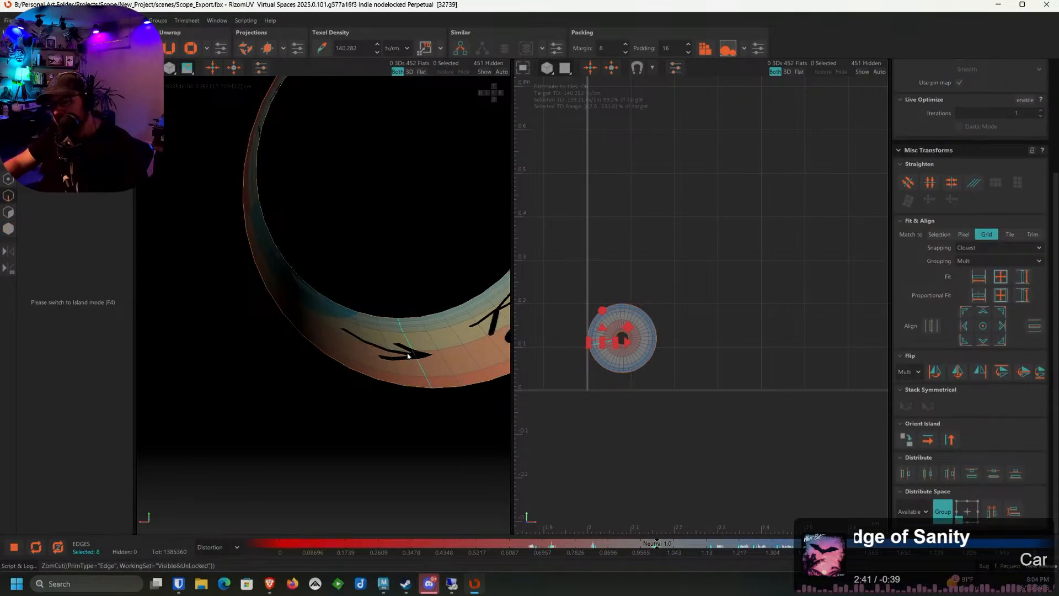
pyautogui.click(9, 229)
pyautogui.click(356, 321)
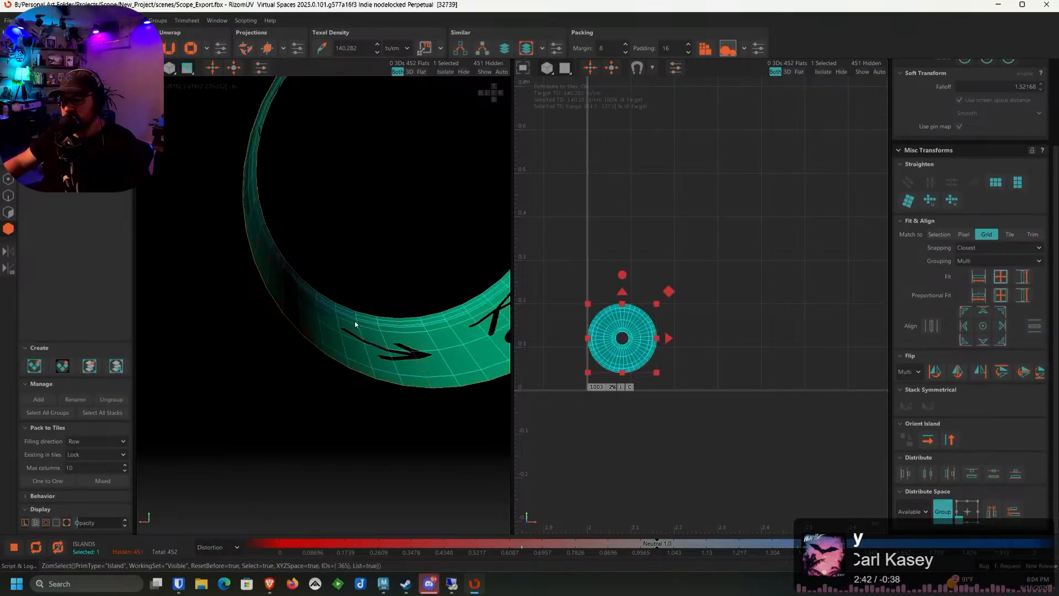
pyautogui.press('u')
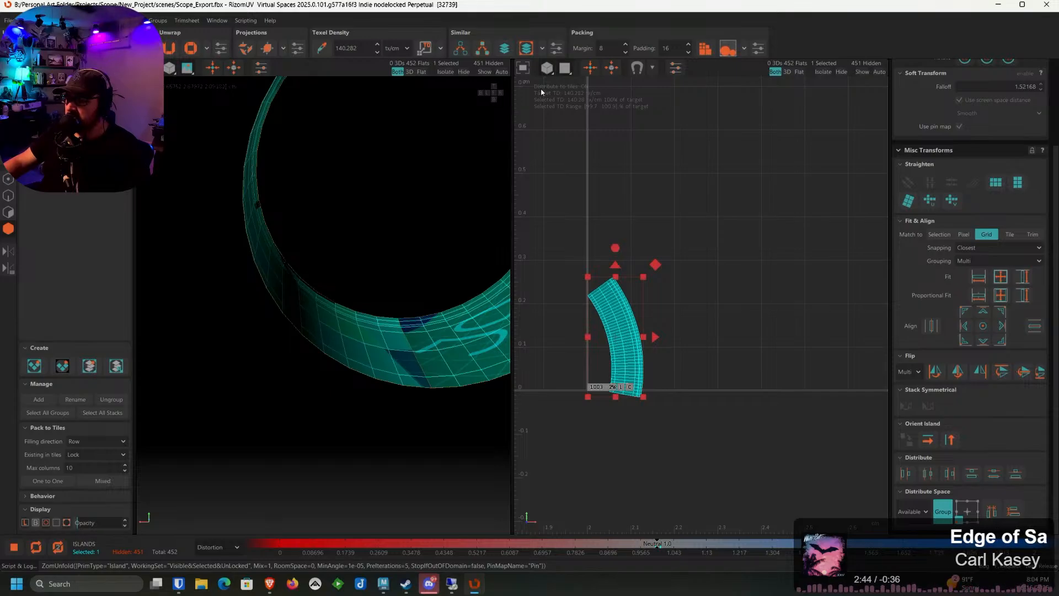
# Show all islands again and lay the curved strip horizontally along the tile's lower edge beneath the small gear-shaped islands
pyautogui.click(860, 72)
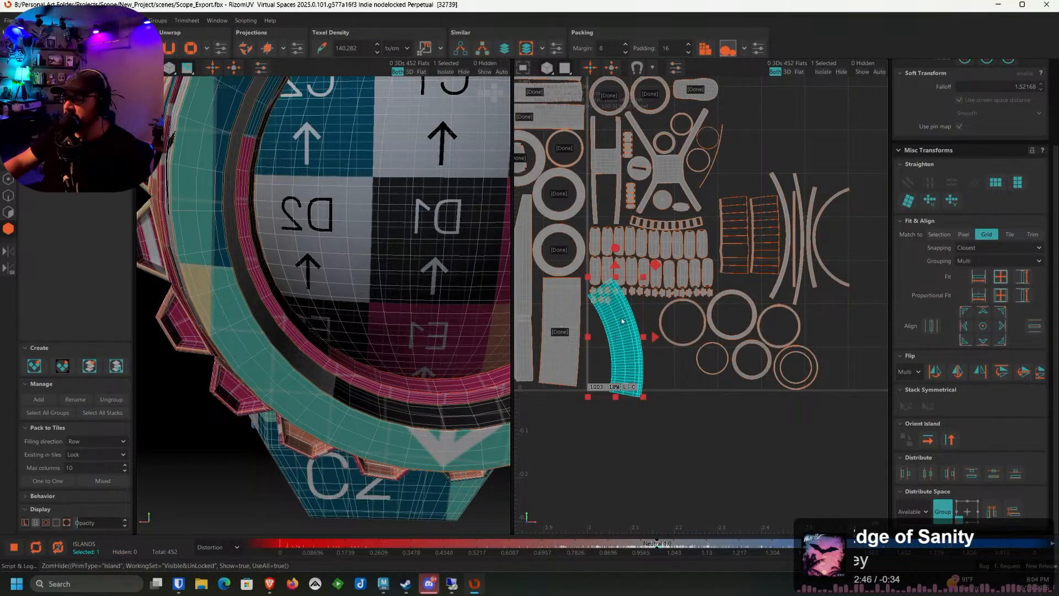
pyautogui.moveTo(622, 322); pyautogui.dragTo(652, 274, button='middle')
pyautogui.moveTo(649, 202); pyautogui.dragTo(694, 326)
pyautogui.scroll(3, 693, 327)
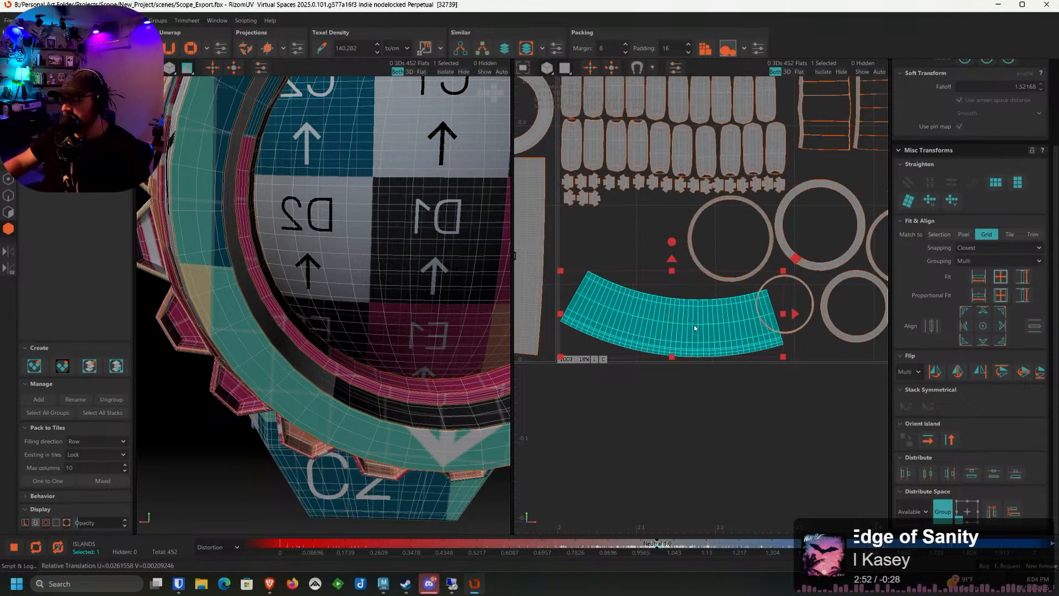
# Nest the small thin ring inside the larger ring and move both together above the curved strip
pyautogui.scroll(2, 693, 326)
pyautogui.moveTo(795, 312); pyautogui.dragTo(755, 317, button='middle')
pyautogui.moveTo(811, 330); pyautogui.dragTo(729, 232)
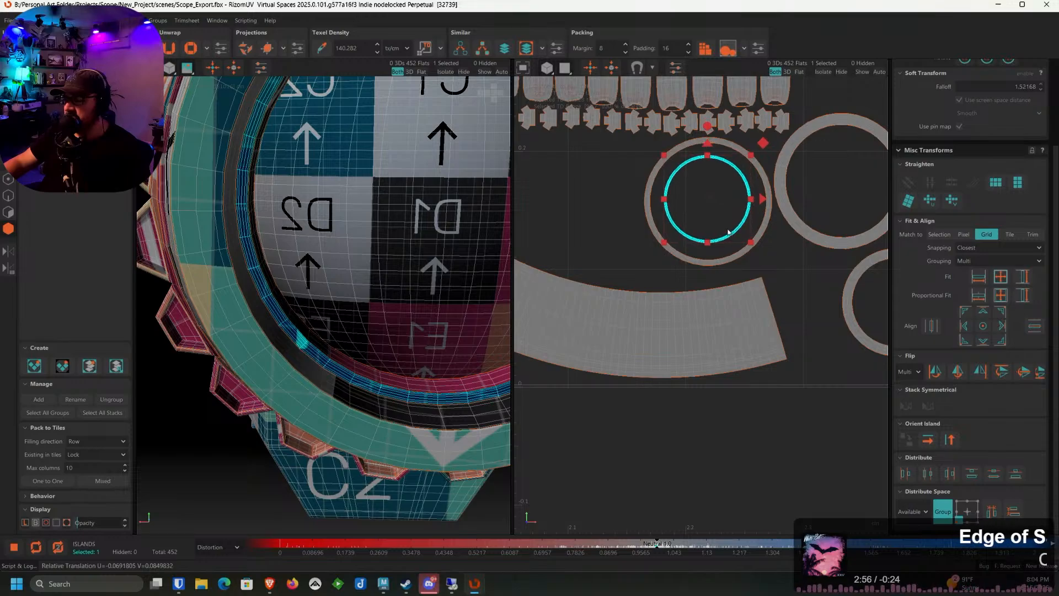
pyautogui.moveTo(662, 254); pyautogui.dragTo(705, 201)
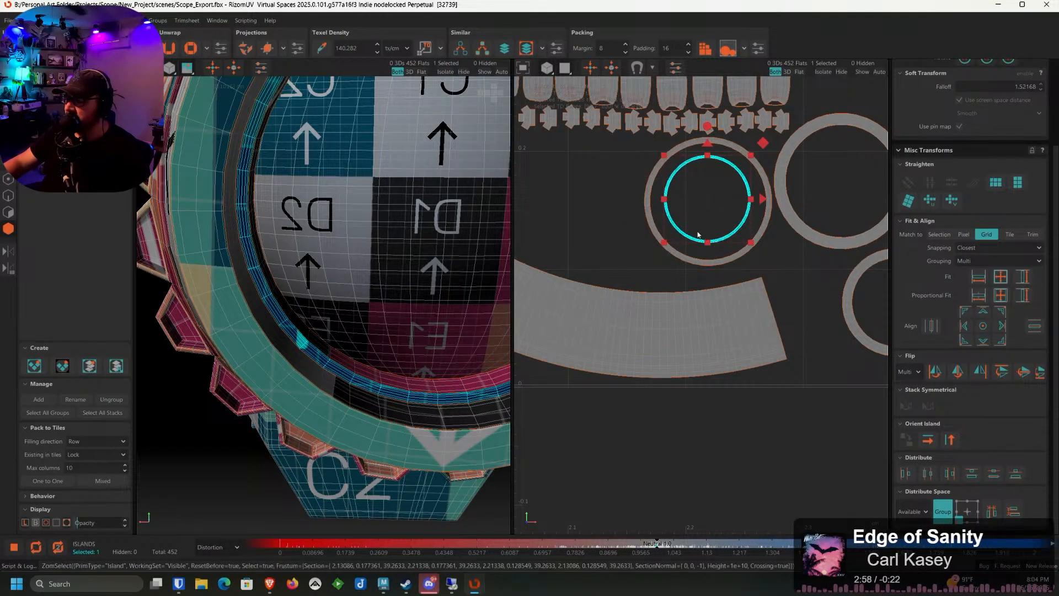
pyautogui.keyDown('ctrl'); pyautogui.click(656, 235); pyautogui.keyUp('ctrl')
pyautogui.moveTo(655, 234); pyautogui.dragTo(624, 241)
pyautogui.moveTo(620, 244); pyautogui.dragTo(613, 241)
# Place the medium ring right beside the nested pair, above the end of the curved strip
pyautogui.keyDown('alt'); pyautogui.moveTo(793, 198); pyautogui.dragTo(744, 212, button='middle'); pyautogui.keyUp('alt')
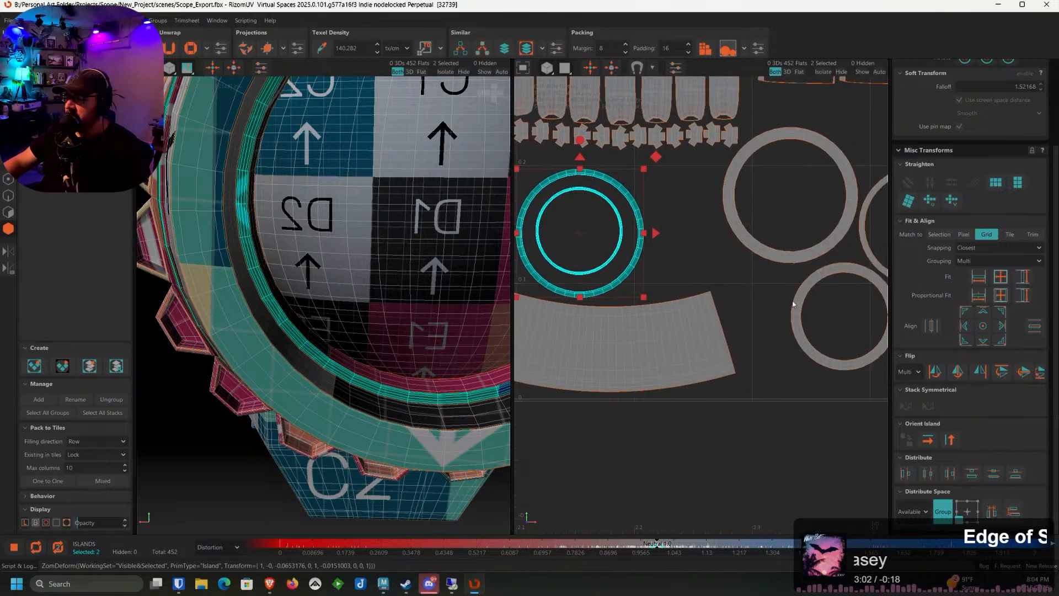
pyautogui.click(796, 306)
pyautogui.moveTo(829, 331); pyautogui.dragTo(677, 247)
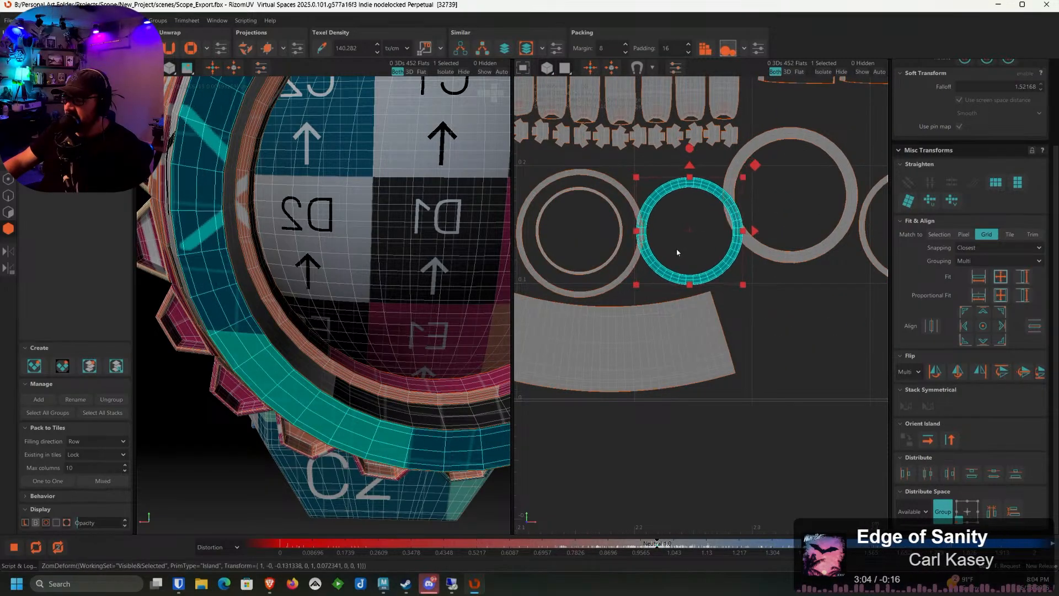
pyautogui.keyDown('alt'); pyautogui.moveTo(677, 247); pyautogui.dragTo(712, 240, button='middle'); pyautogui.keyUp('alt')
pyautogui.keyDown('ctrl'); pyautogui.moveTo(618, 214); pyautogui.dragTo(693, 278); pyautogui.keyUp('ctrl')
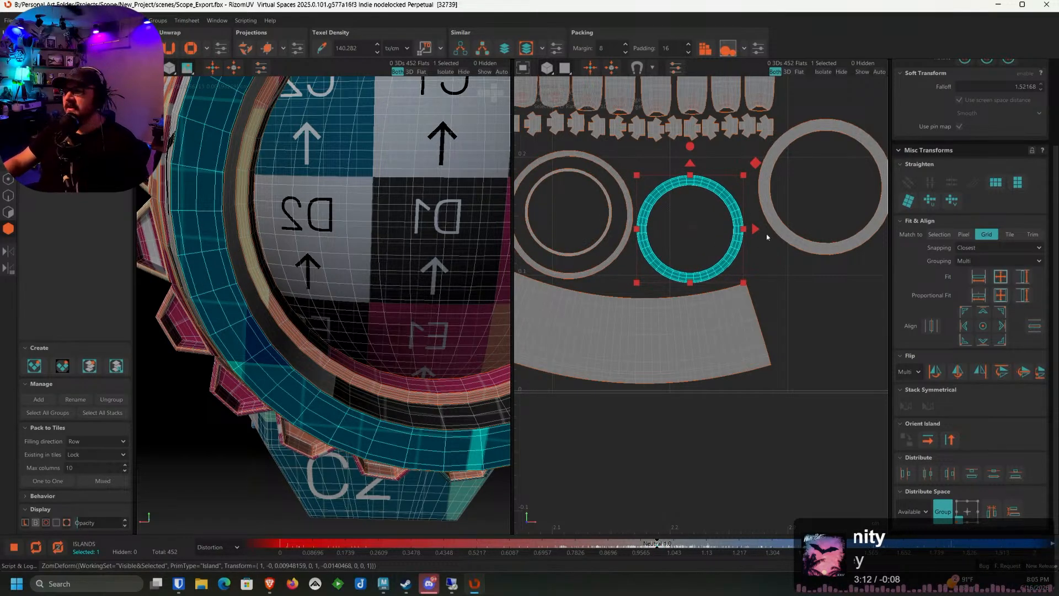
# Move the double-ring pair beside the curved strip's end and nest its inner ring inside the thick ring above
pyautogui.moveTo(758, 232); pyautogui.dragTo(701, 262, button='middle')
pyautogui.moveTo(748, 306); pyautogui.dragTo(701, 238, button='middle')
pyautogui.moveTo(806, 320); pyautogui.dragTo(622, 292)
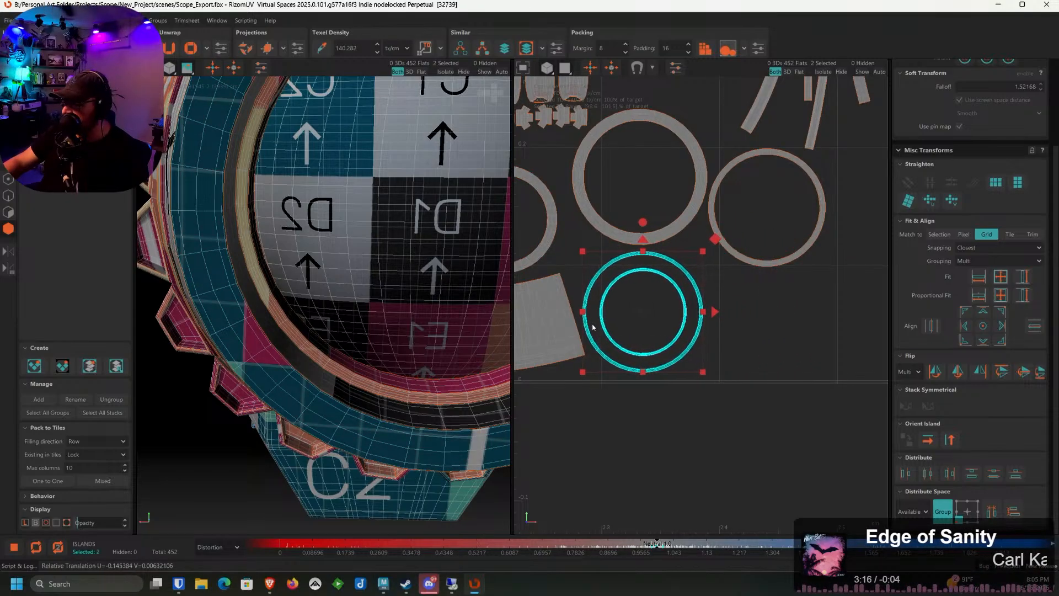
pyautogui.moveTo(621, 291); pyautogui.dragTo(672, 325, button='middle')
pyautogui.moveTo(689, 408); pyautogui.dragTo(682, 249)
pyautogui.click(813, 357)
pyautogui.click(687, 389)
pyautogui.scroll(-4, 699, 333)
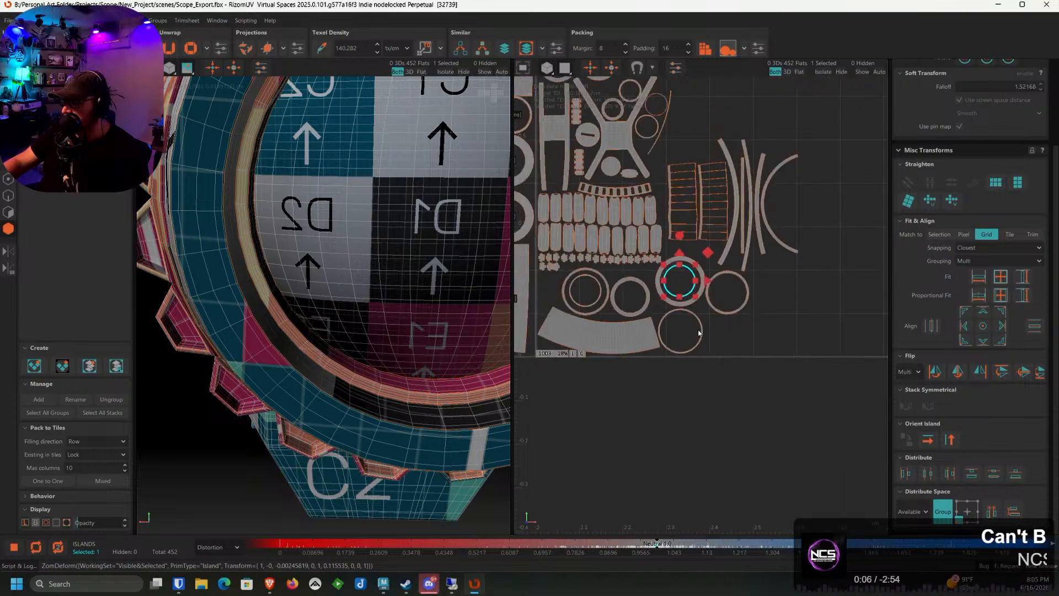
# Examine the overlapping, not yet unwrapped islands in the neighbouring tile and identify the parts they belong to on the model
pyautogui.scroll(-6, 402, 345)
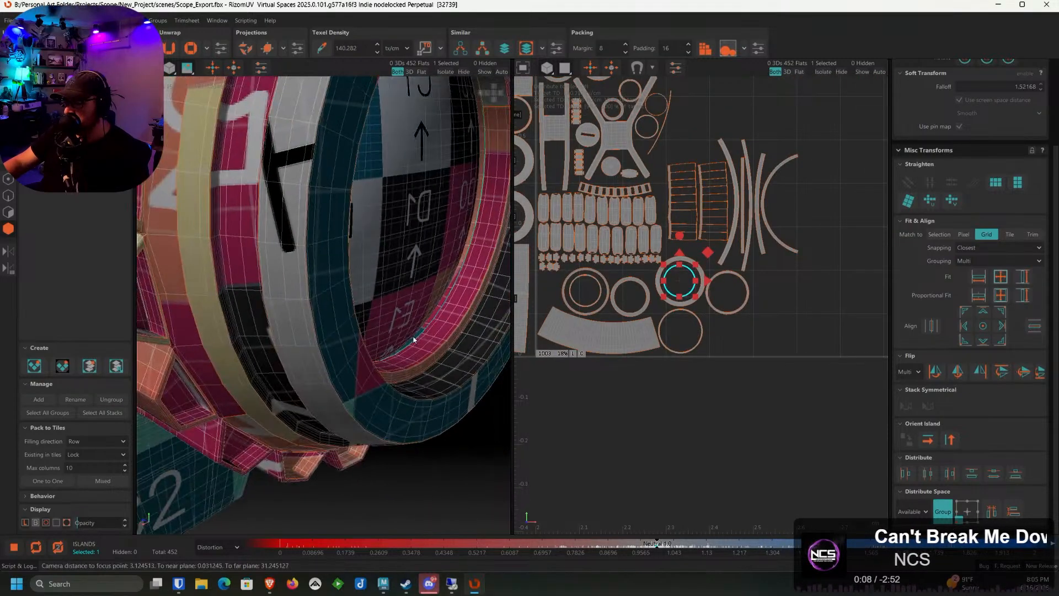
pyautogui.moveTo(143, 211); pyautogui.dragTo(263, 232, button='middle')
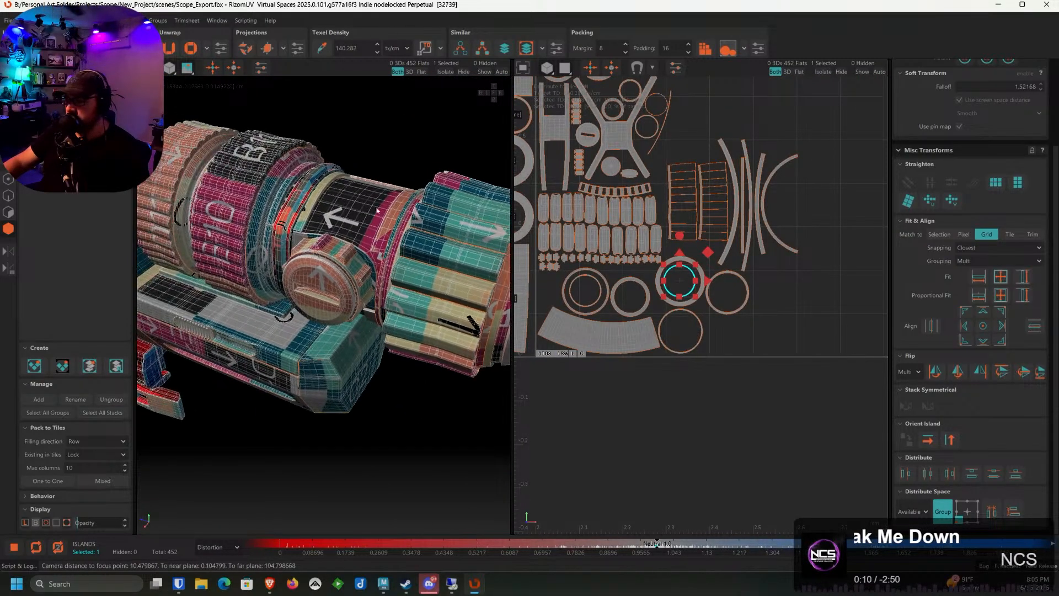
pyautogui.scroll(-5, 574, 237)
pyautogui.moveTo(563, 236); pyautogui.dragTo(925, 269, button='middle')
pyautogui.moveTo(584, 216); pyautogui.dragTo(867, 211, button='middle')
pyautogui.scroll(5, 649, 205)
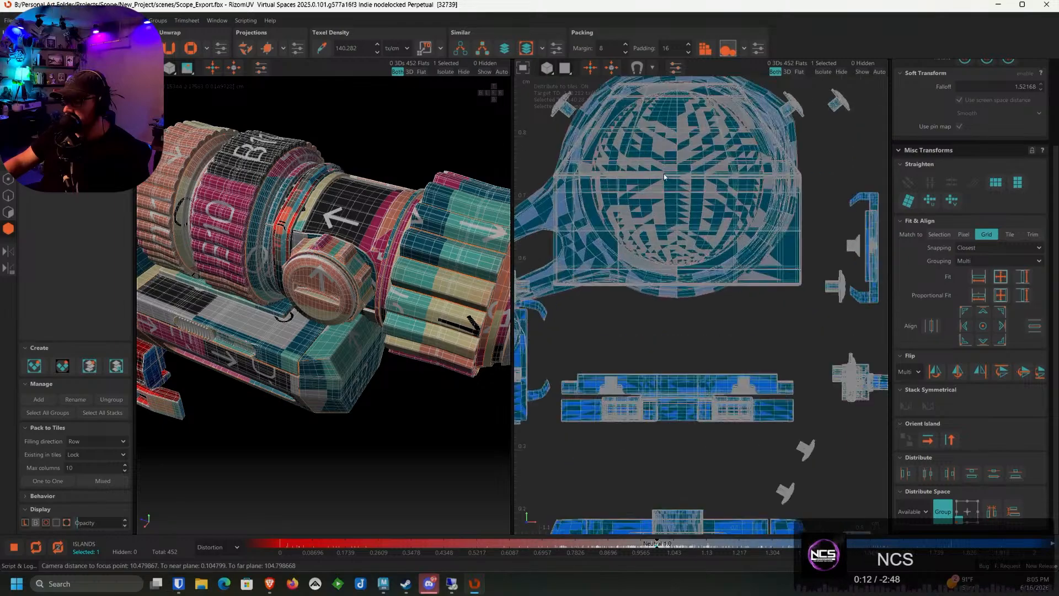
pyautogui.click(566, 265)
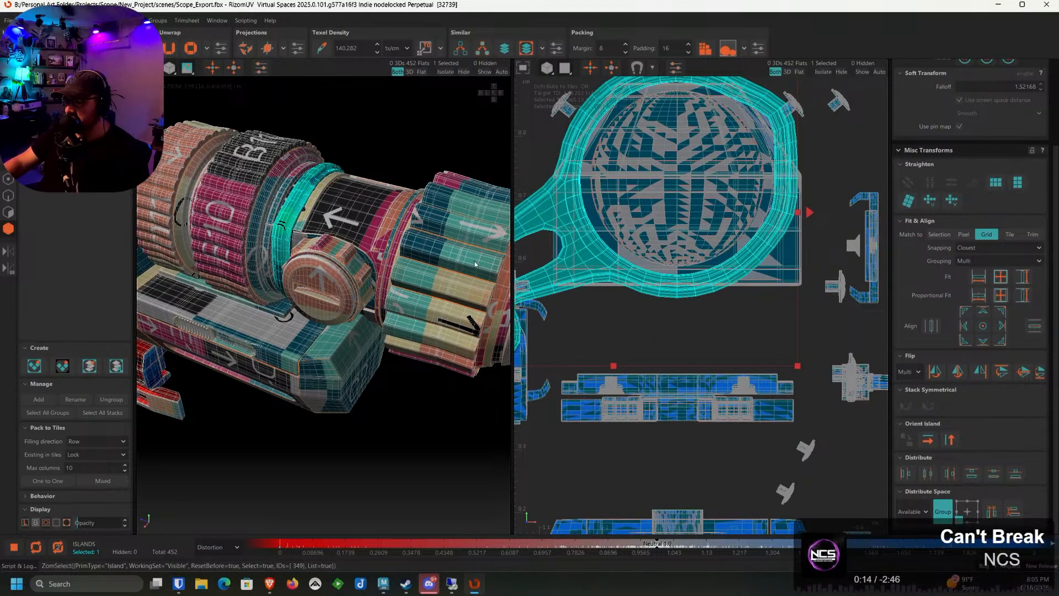
pyautogui.moveTo(772, 245); pyautogui.dragTo(725, 315, button='middle')
pyautogui.click(746, 353)
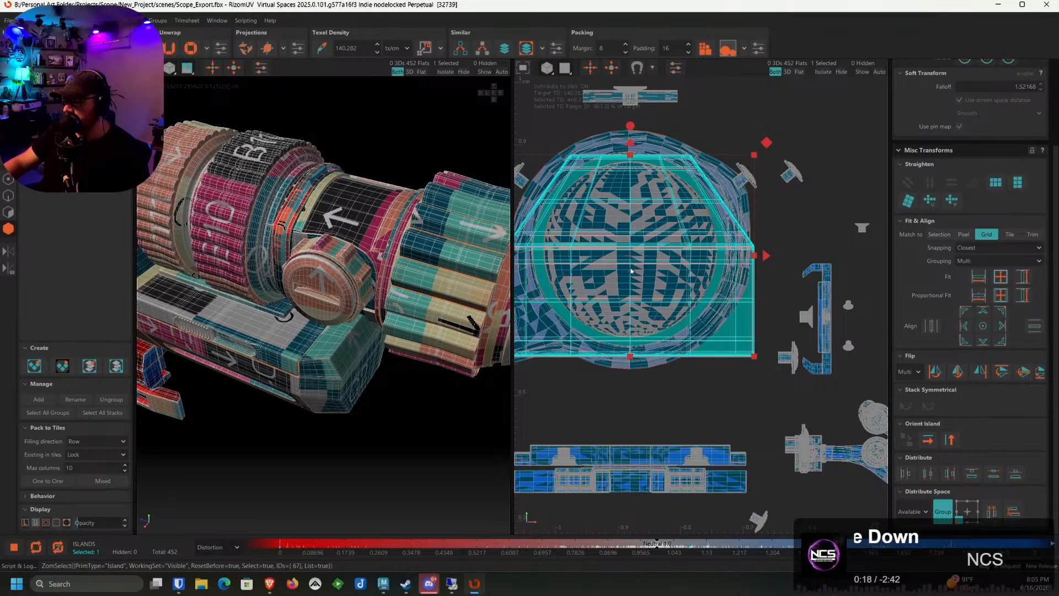
pyautogui.scroll(-3, 631, 270)
pyautogui.keyDown('alt'); pyautogui.moveTo(640, 397); pyautogui.dragTo(668, 351, button='middle'); pyautogui.keyUp('alt')
# Select the front lens island on the model and try to select its similar islands with the existing similarity setting
pyautogui.keyDown('alt'); pyautogui.moveTo(480, 278); pyautogui.dragTo(351, 264, button='middle'); pyautogui.keyUp('alt')
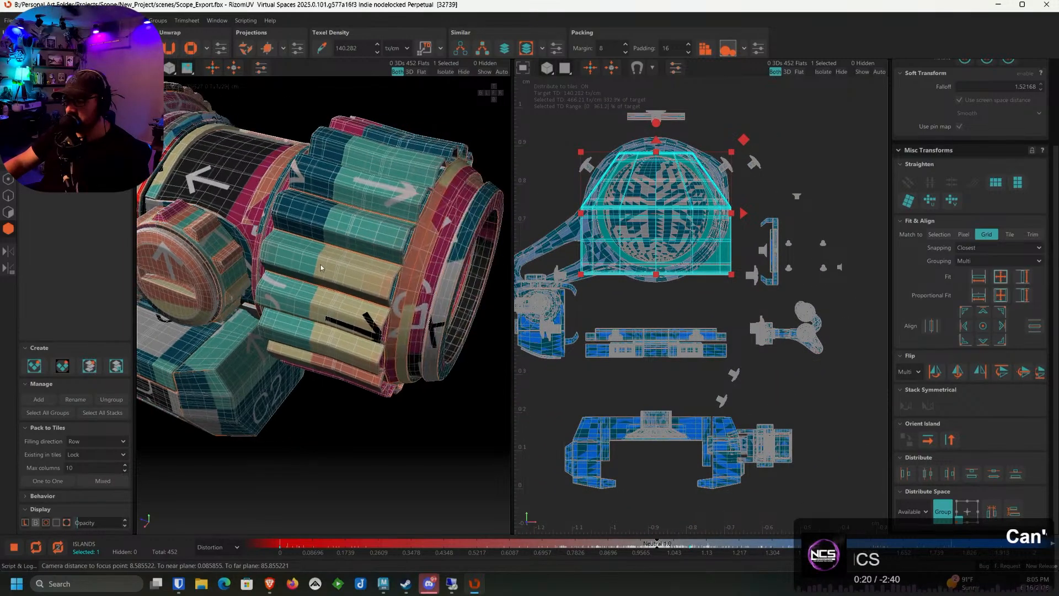
pyautogui.keyDown('alt'); pyautogui.moveTo(441, 259); pyautogui.dragTo(363, 265); pyautogui.keyUp('alt')
pyautogui.click(465, 333)
pyautogui.keyDown('alt'); pyautogui.moveTo(463, 330); pyautogui.dragTo(381, 301); pyautogui.keyUp('alt')
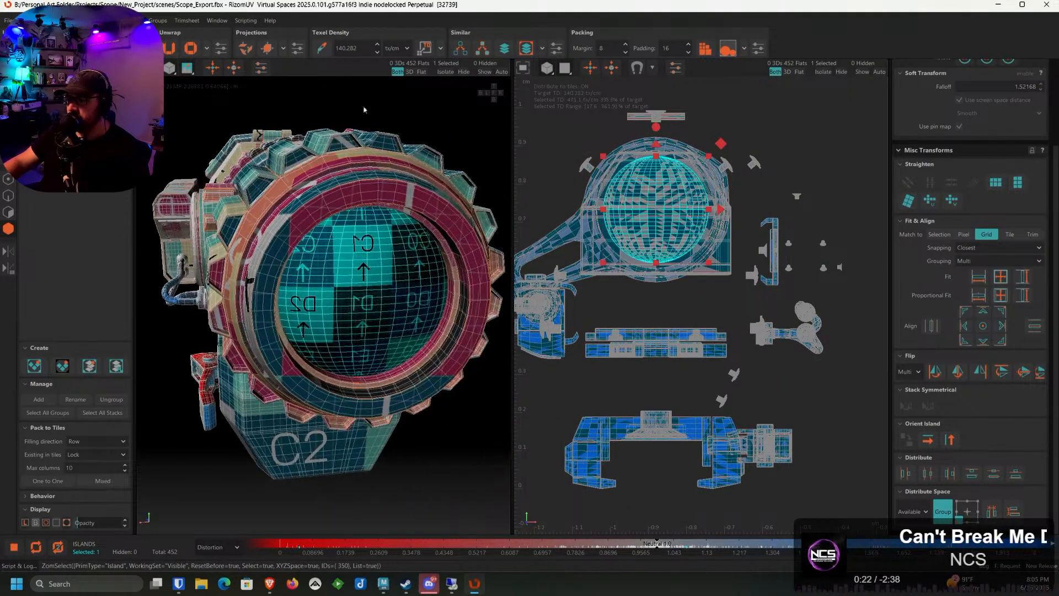
pyautogui.click(462, 48)
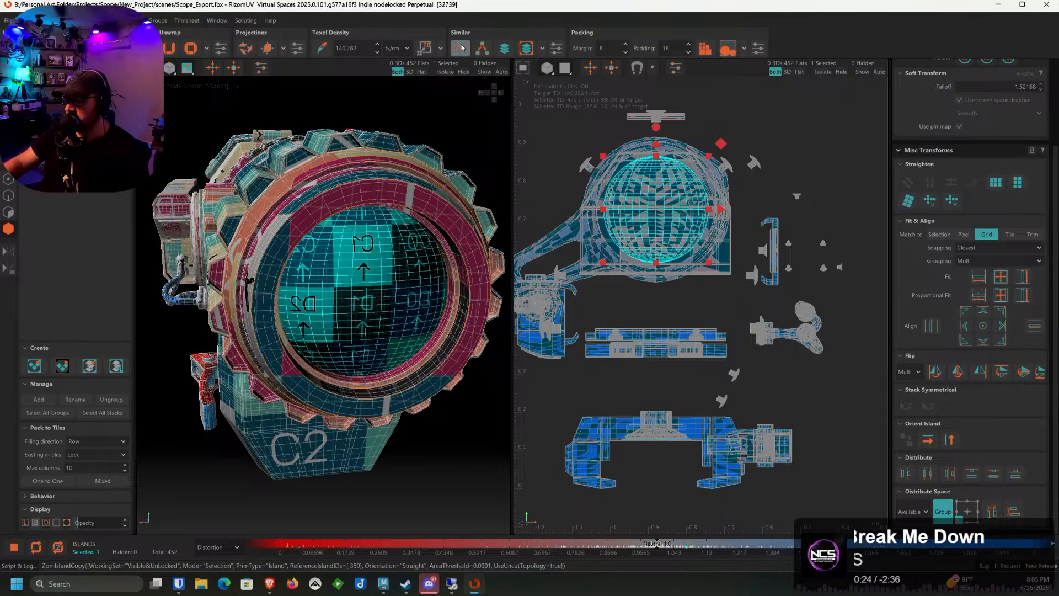
pyautogui.keyDown('alt'); pyautogui.moveTo(366, 284); pyautogui.dragTo(429, 176, button='right'); pyautogui.keyUp('alt')
pyautogui.click(469, 54)
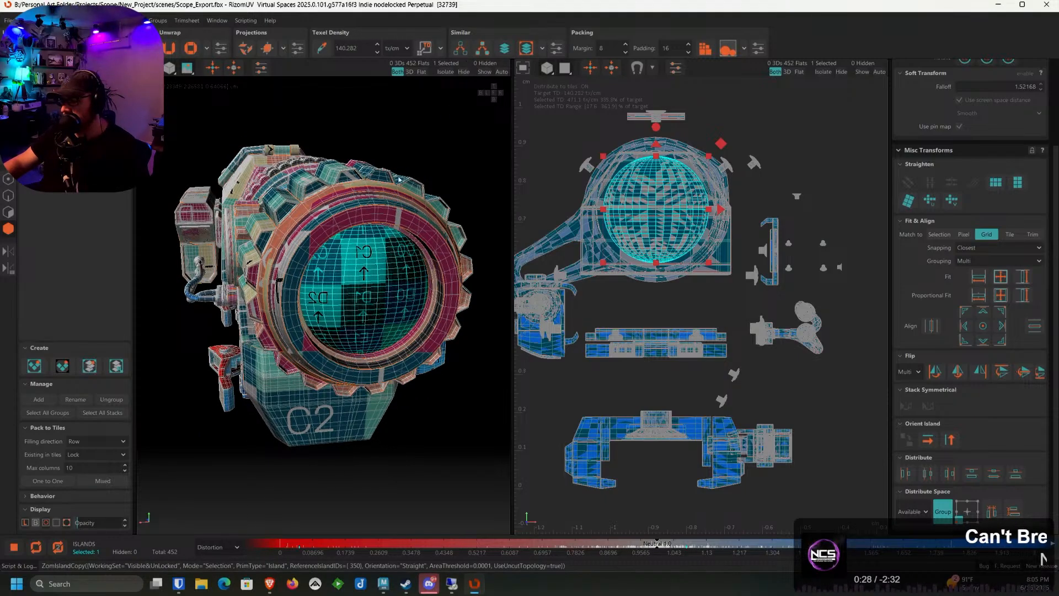
# Set the similarity to 0.82991, select all lens islands similar to the front one and isolate them
pyautogui.click(556, 49)
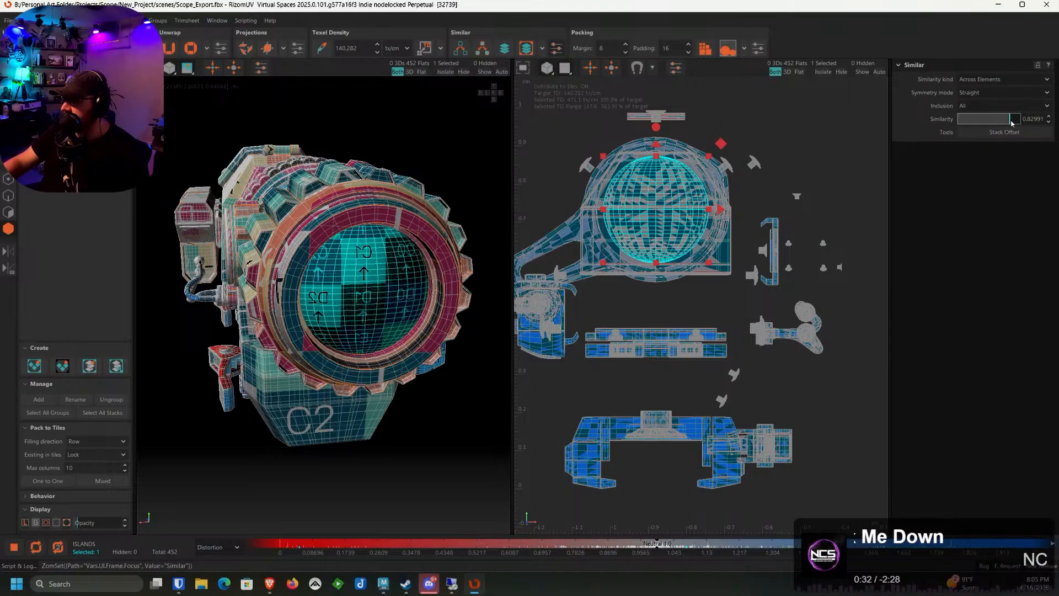
pyautogui.click(461, 48)
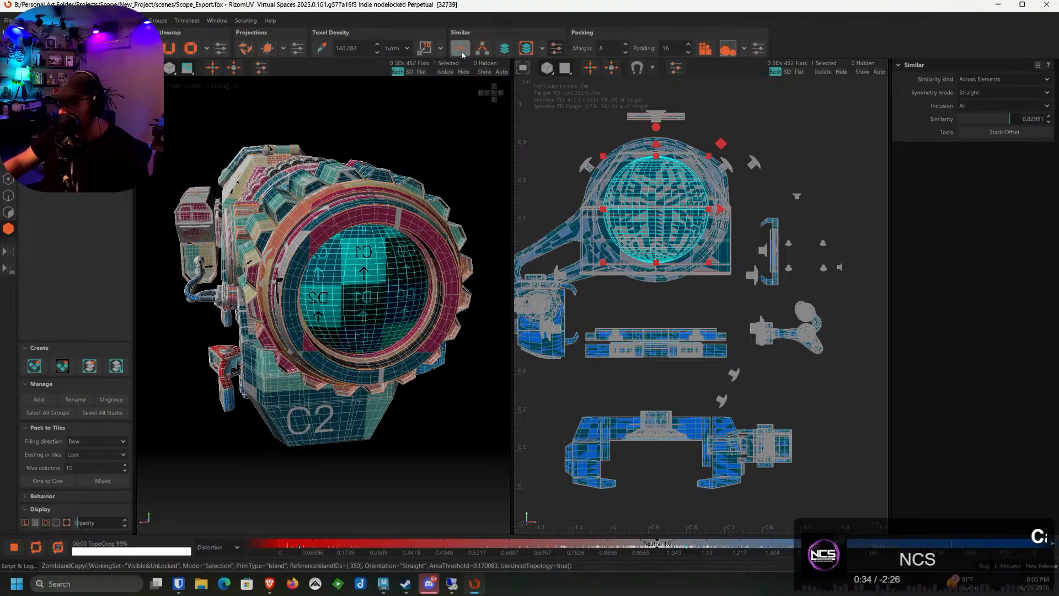
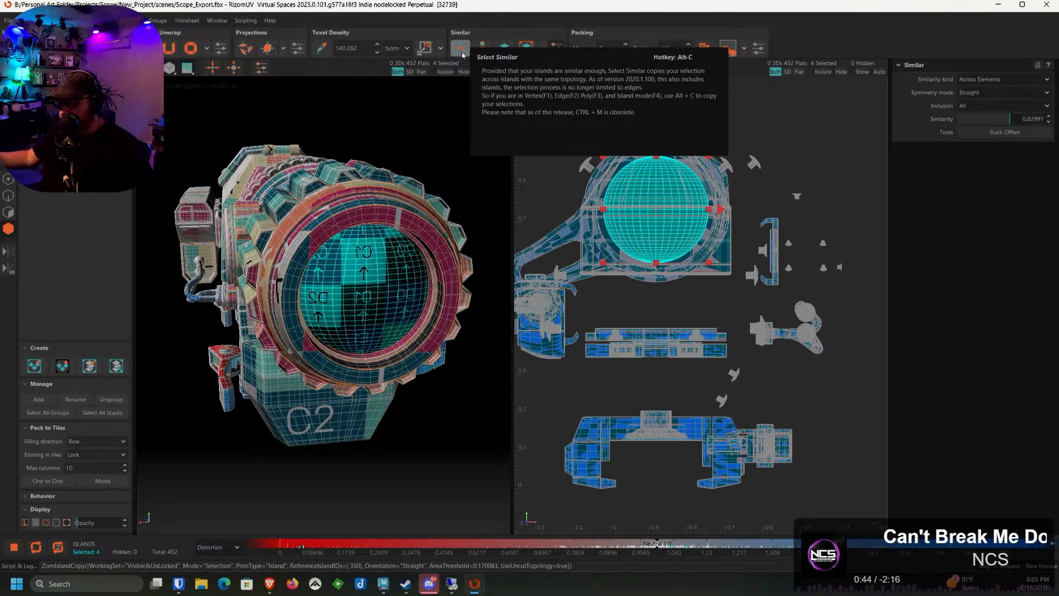
pyautogui.keyDown('alt'); pyautogui.moveTo(259, 246); pyautogui.dragTo(300, 260); pyautogui.keyUp('alt')
pyautogui.press('i')
pyautogui.scroll(3, 314, 254)
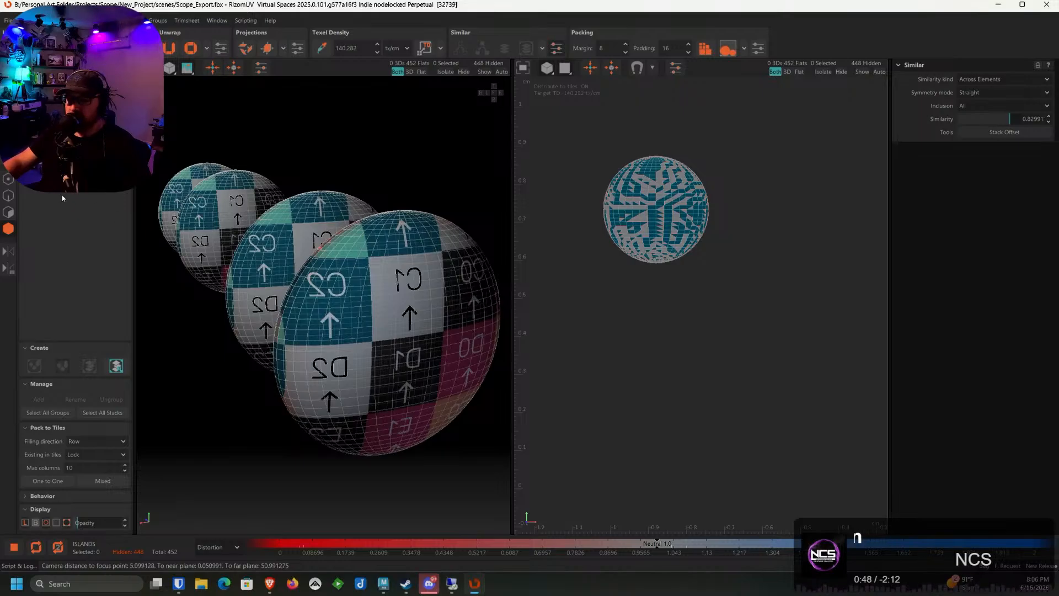
# Try to cut the frontmost lens along the edge loop on its rim
pyautogui.press('F2')
pyautogui.scroll(5, 359, 274)
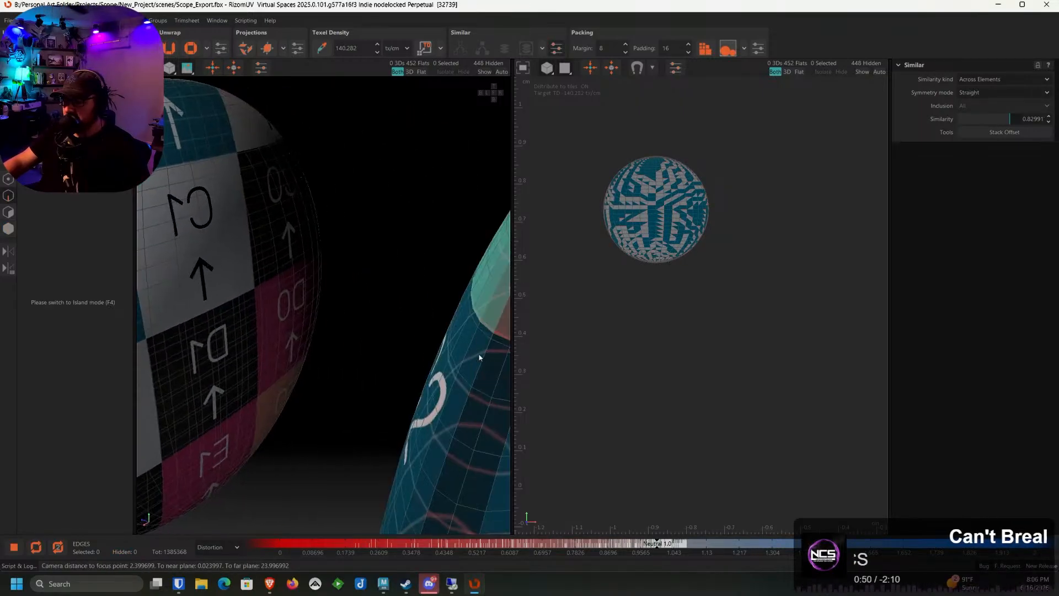
pyautogui.doubleClick(487, 360)
pyautogui.scroll(-5, 487, 360)
pyautogui.keyDown('alt'); pyautogui.moveTo(462, 357); pyautogui.dragTo(414, 314, button='middle'); pyautogui.keyUp('alt')
pyautogui.press('c')
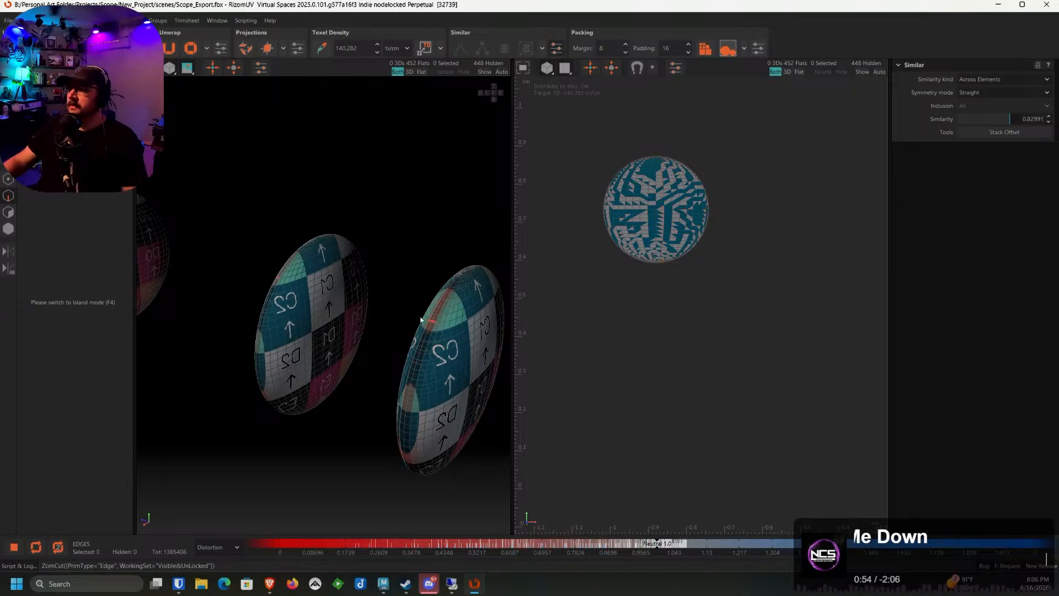
# Try to select the rim's remaining edges from the top pole of the frontmost lens
pyautogui.scroll(10, 420, 319)
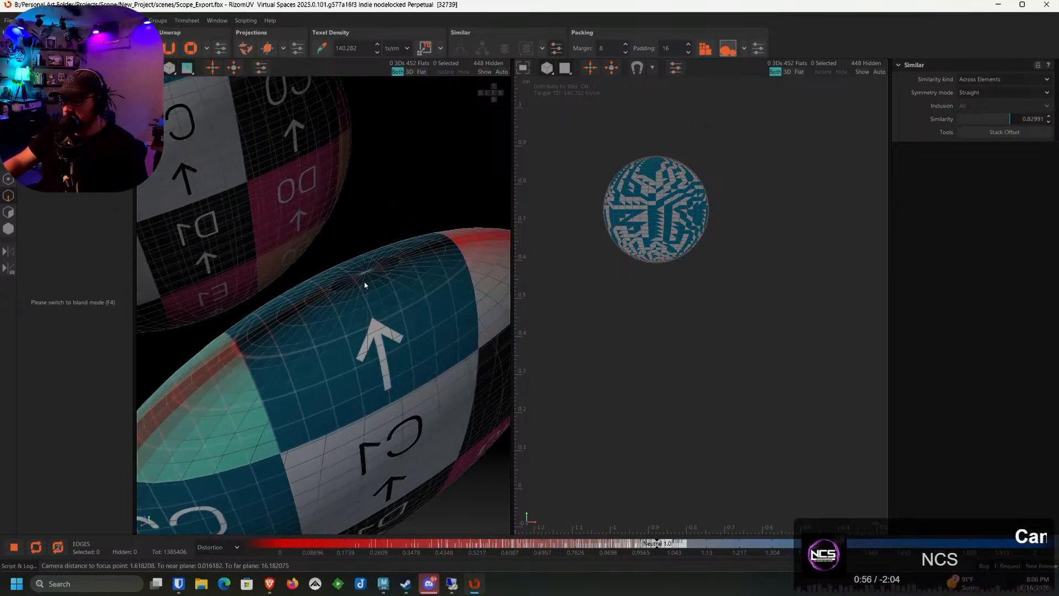
pyautogui.scroll(4, 320, 292)
pyautogui.scroll(2, 291, 302)
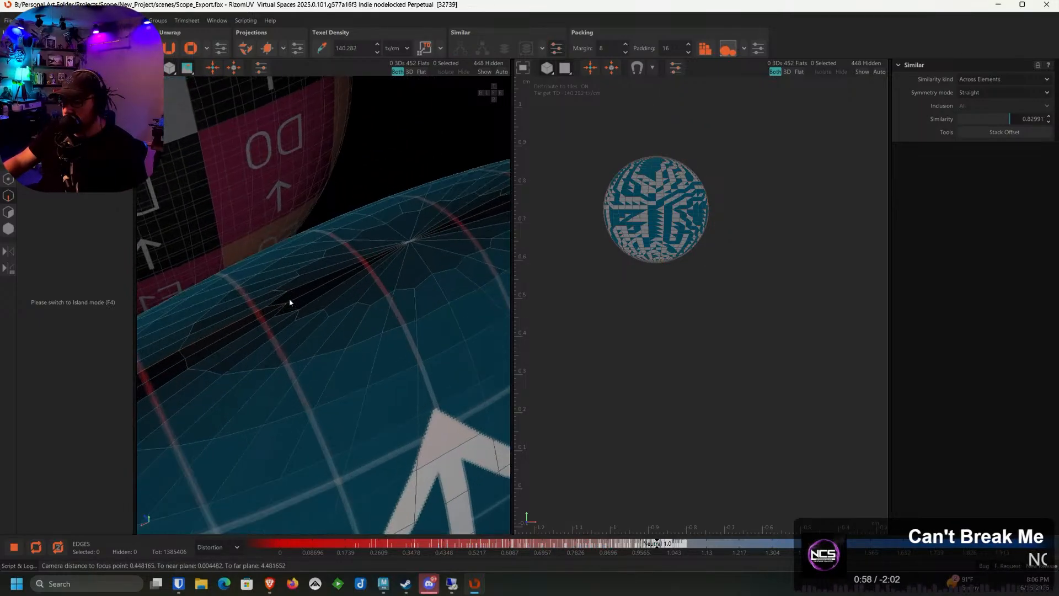
pyautogui.keyDown('alt'); pyautogui.moveTo(400, 274); pyautogui.dragTo(288, 314, button='middle'); pyautogui.keyUp('alt')
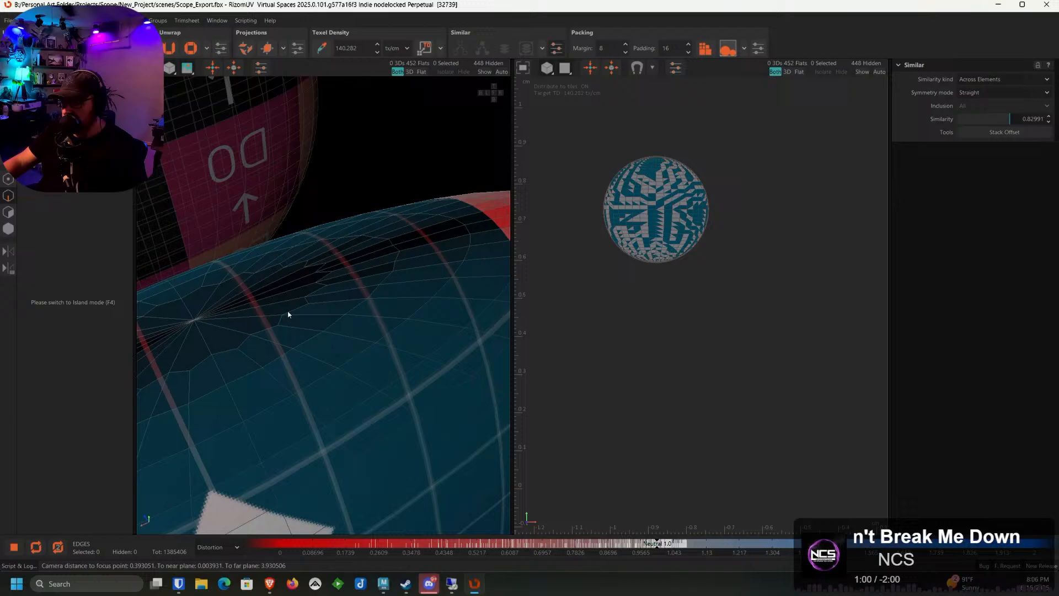
pyautogui.doubleClick(339, 269)
pyautogui.press('f')
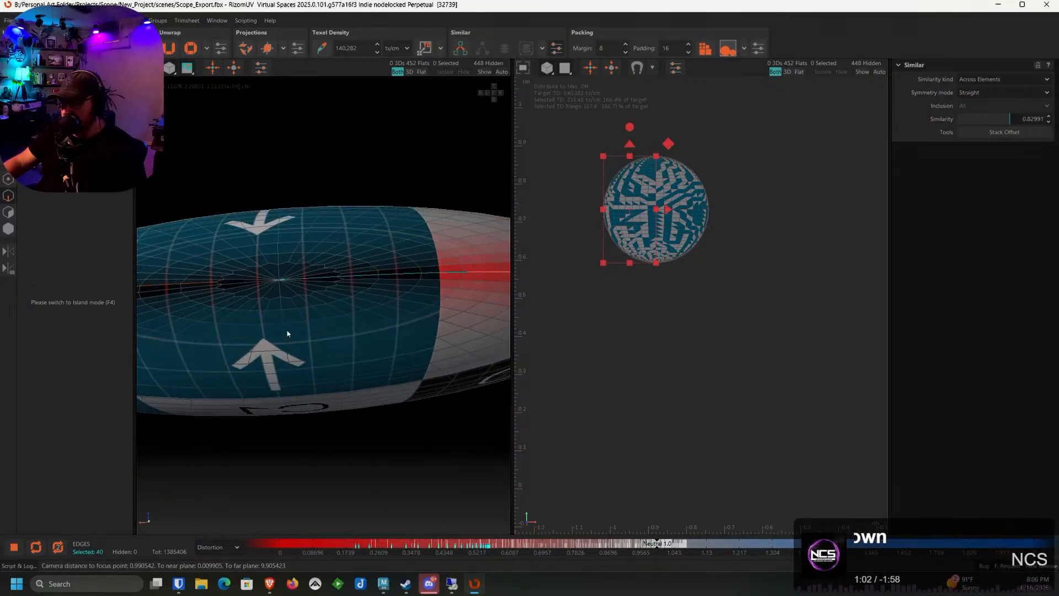
pyautogui.scroll(2, 266, 287)
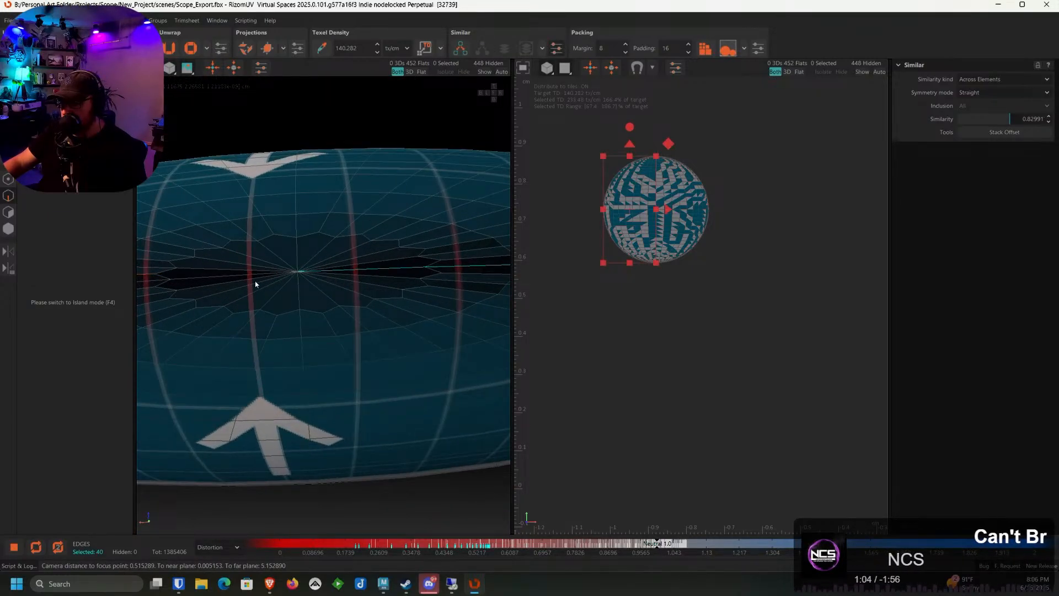
# Undo the rim cut and select the rim edges on both sides of the frontmost lens's top pole
pyautogui.hotkey('ctrl', 'z')
pyautogui.doubleClick(255, 275)
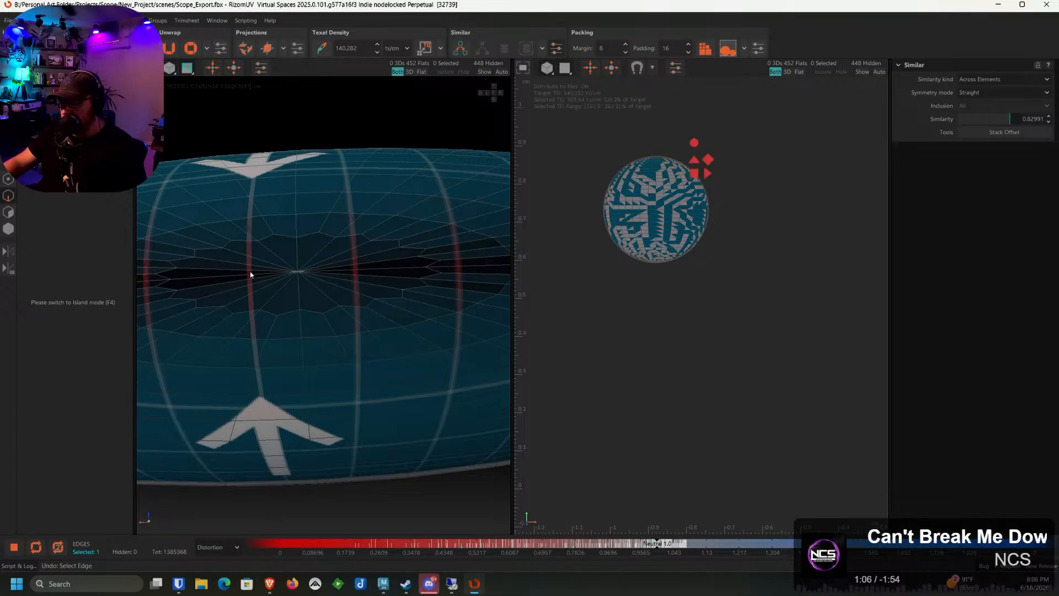
pyautogui.hotkey('ctrl', 'z')
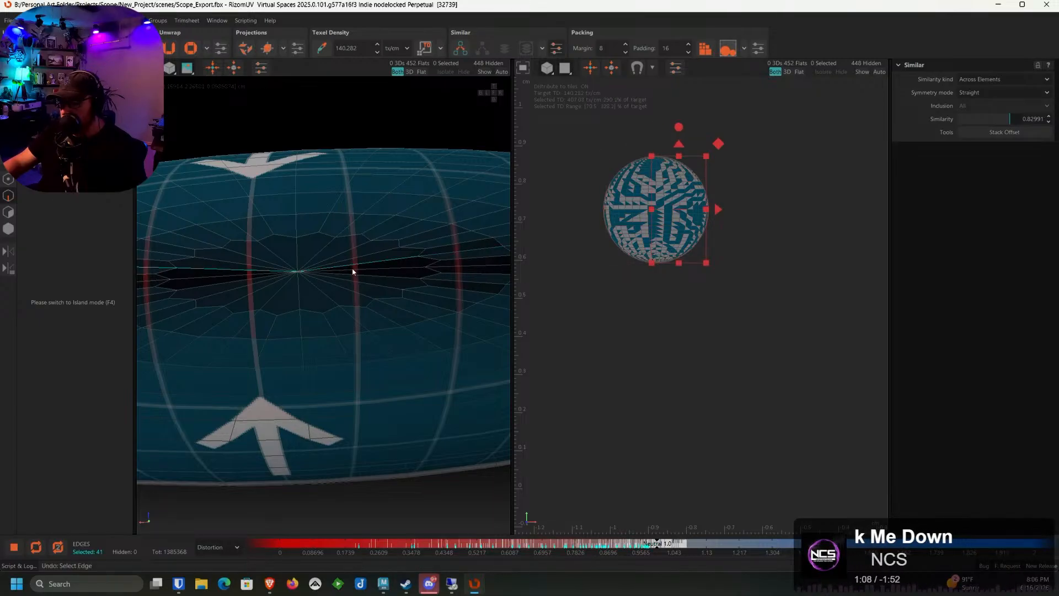
pyautogui.hotkey('ctrl', 'z')
pyautogui.keyDown('ctrl'); pyautogui.doubleClick(350, 270); pyautogui.keyUp('ctrl')
pyautogui.scroll(-6, 351, 270)
pyautogui.keyDown('alt'); pyautogui.moveTo(348, 303); pyautogui.dragTo(354, 166); pyautogui.keyUp('alt')
pyautogui.scroll(3, 355, 166)
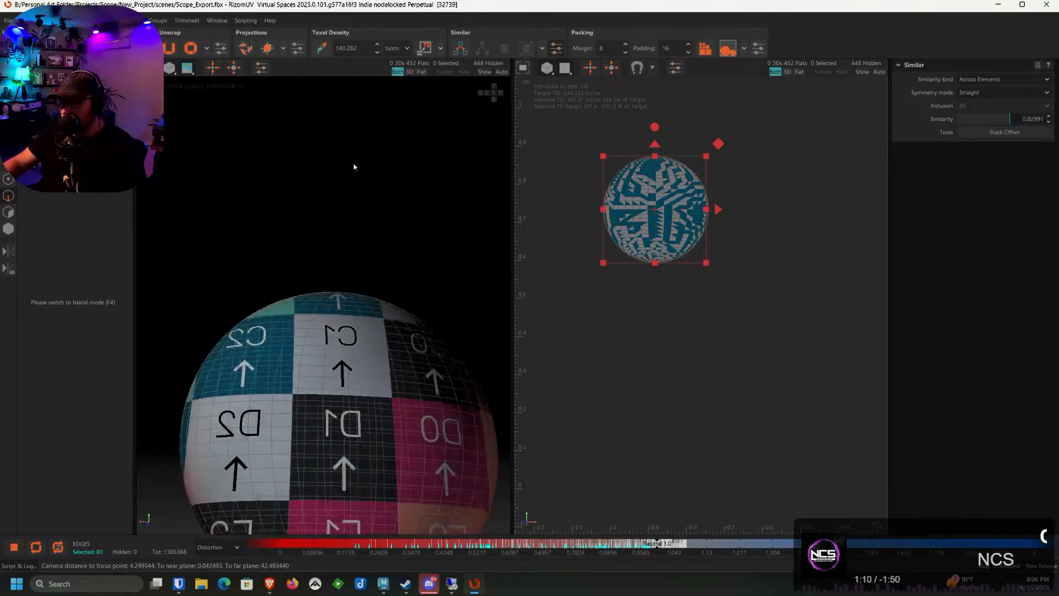
# Select the complete edge loop around the frontmost lens's rim and cut the lens into two halves along it
pyautogui.keyDown('alt'); pyautogui.moveTo(356, 486); pyautogui.dragTo(359, 330); pyautogui.keyUp('alt')
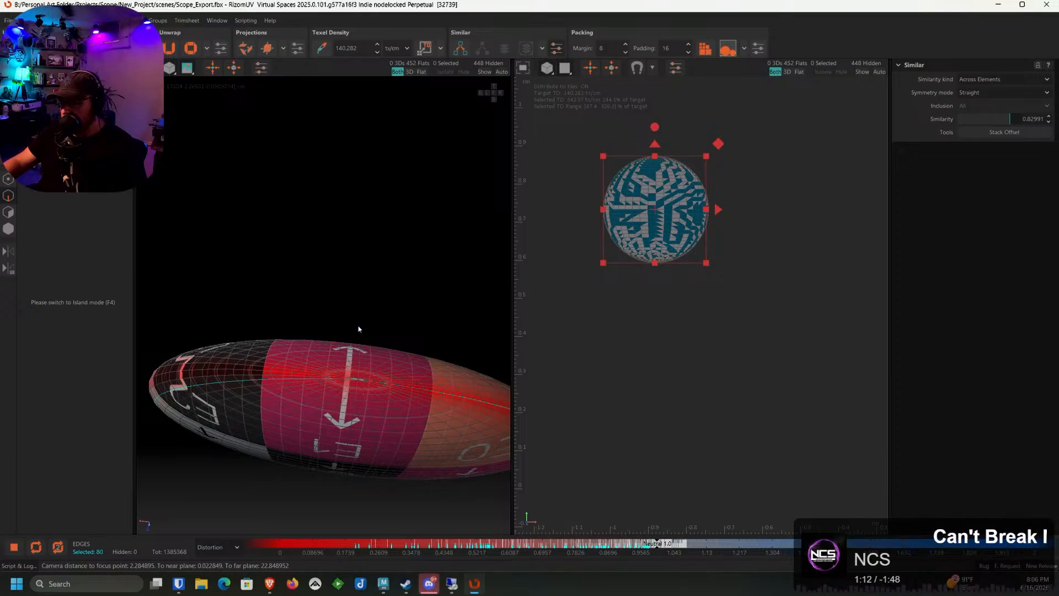
pyautogui.scroll(8, 359, 331)
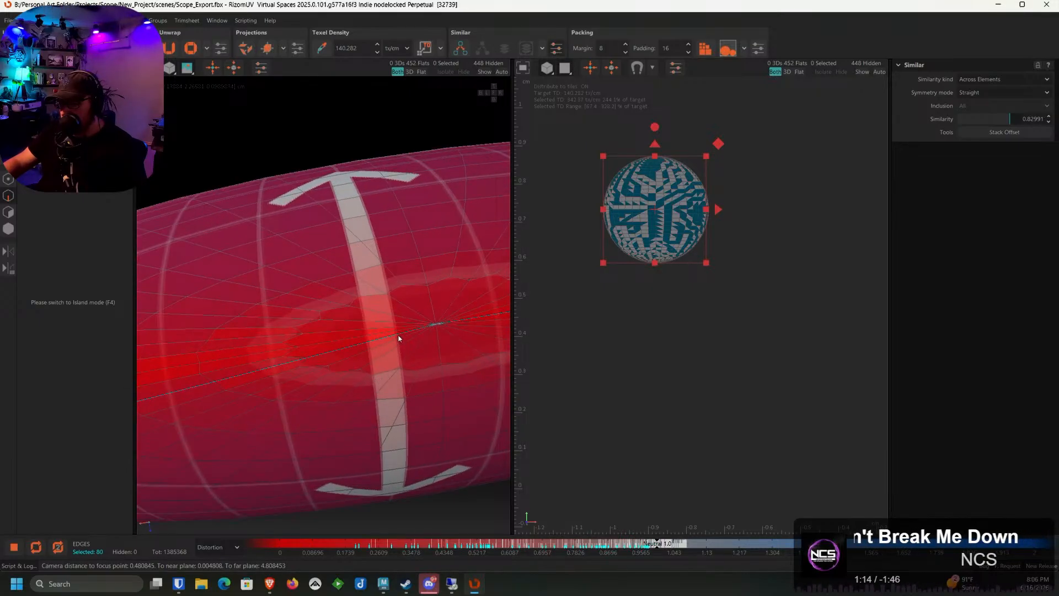
pyautogui.click(396, 335)
pyautogui.doubleClick(396, 334)
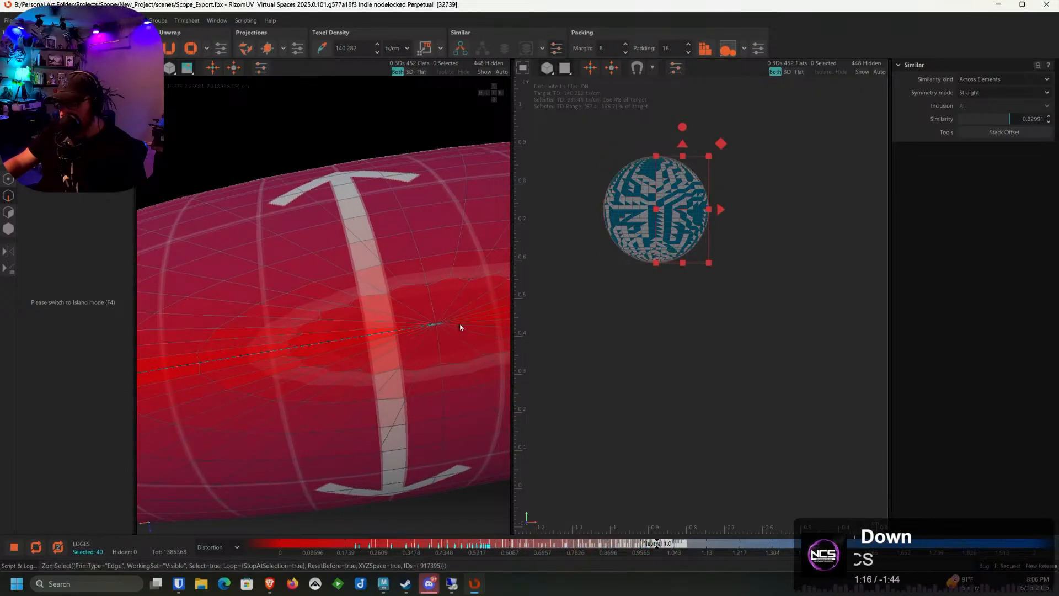
pyautogui.scroll(-8, 463, 324)
pyautogui.keyDown('alt'); pyautogui.moveTo(462, 324); pyautogui.dragTo(309, 336, button='middle'); pyautogui.keyUp('alt')
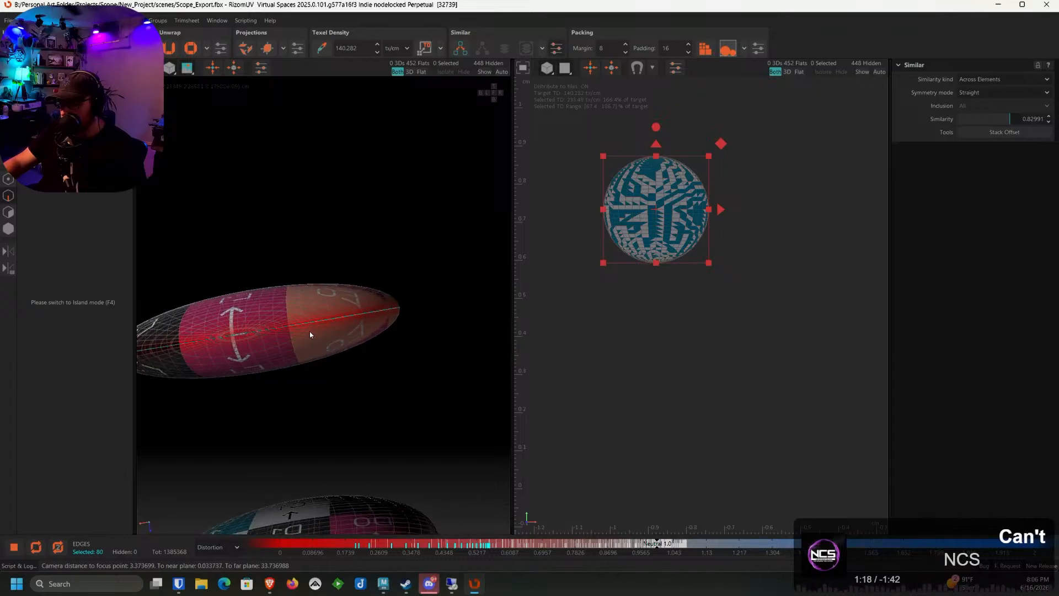
pyautogui.keyDown('alt'); pyautogui.moveTo(309, 336); pyautogui.dragTo(329, 407); pyautogui.keyUp('alt')
pyautogui.keyDown('alt'); pyautogui.moveTo(337, 221); pyautogui.dragTo(370, 413, button='middle'); pyautogui.keyUp('alt')
pyautogui.keyDown('alt'); pyautogui.moveTo(369, 412); pyautogui.dragTo(373, 387); pyautogui.keyUp('alt')
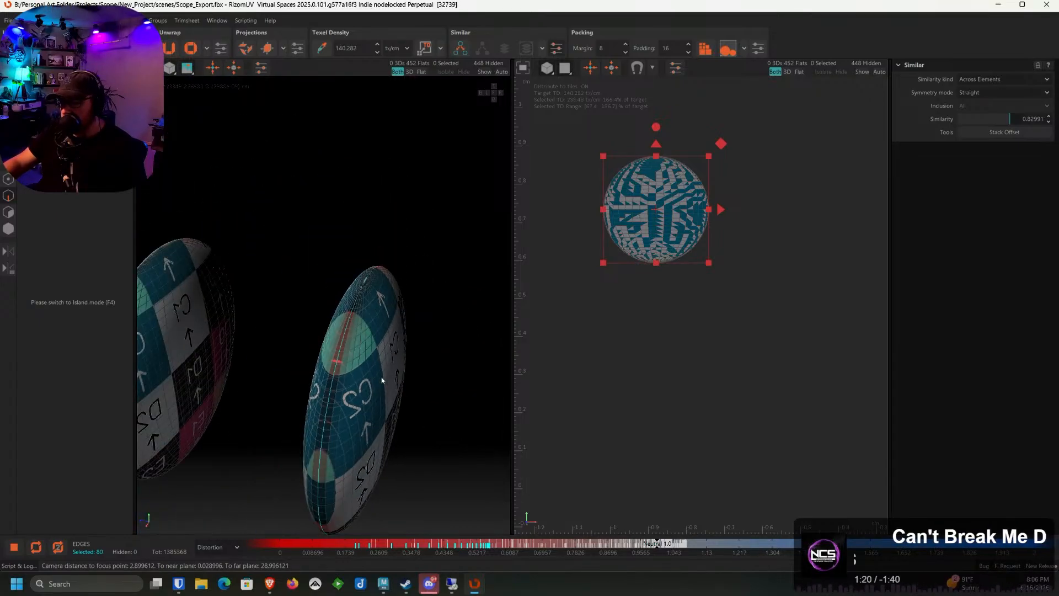
pyautogui.press('c')
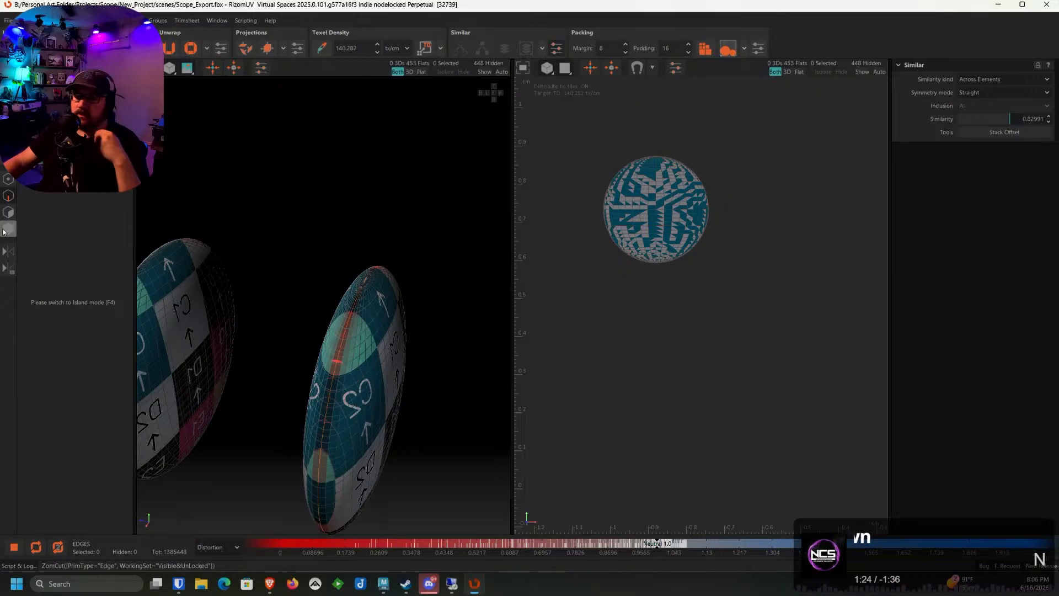
# Select both islands of the frontmost lens in Island mode and copy their UVs and cuts onto the other similar lenses
pyautogui.press('F4')
pyautogui.click(352, 353)
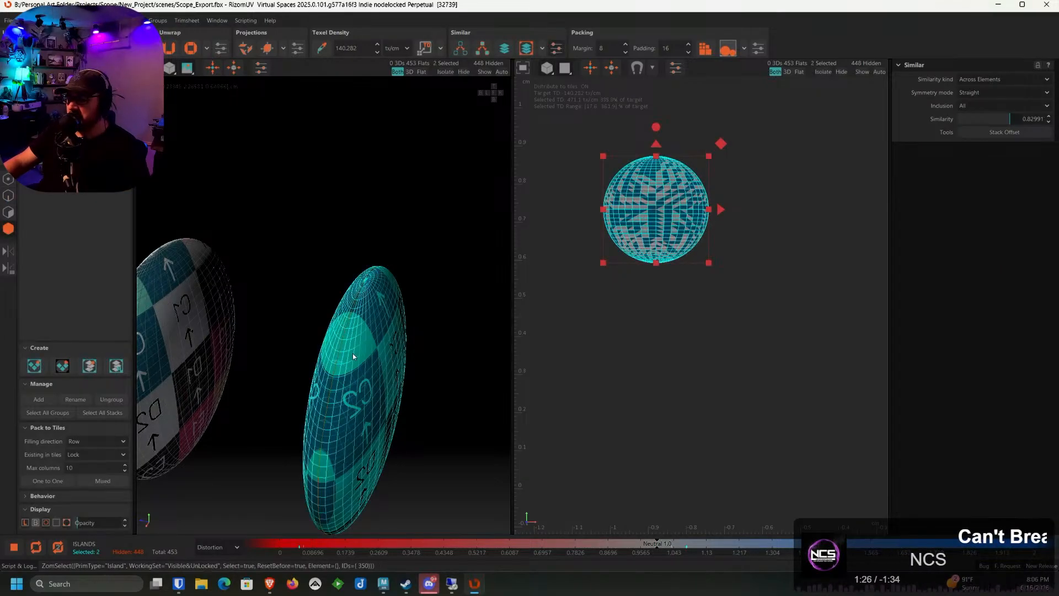
pyautogui.scroll(-3, 346, 114)
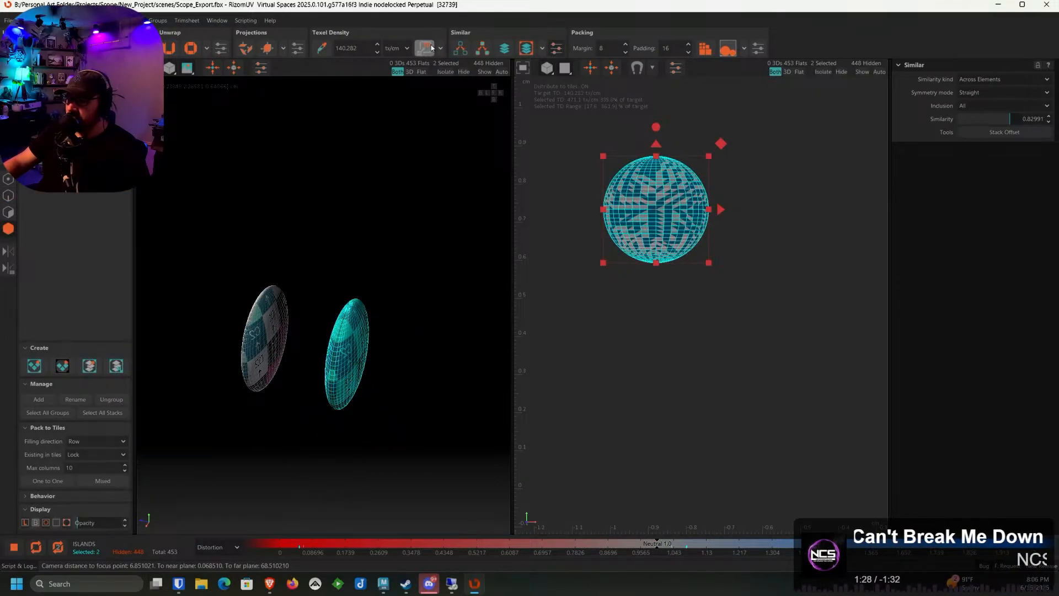
pyautogui.click(483, 50)
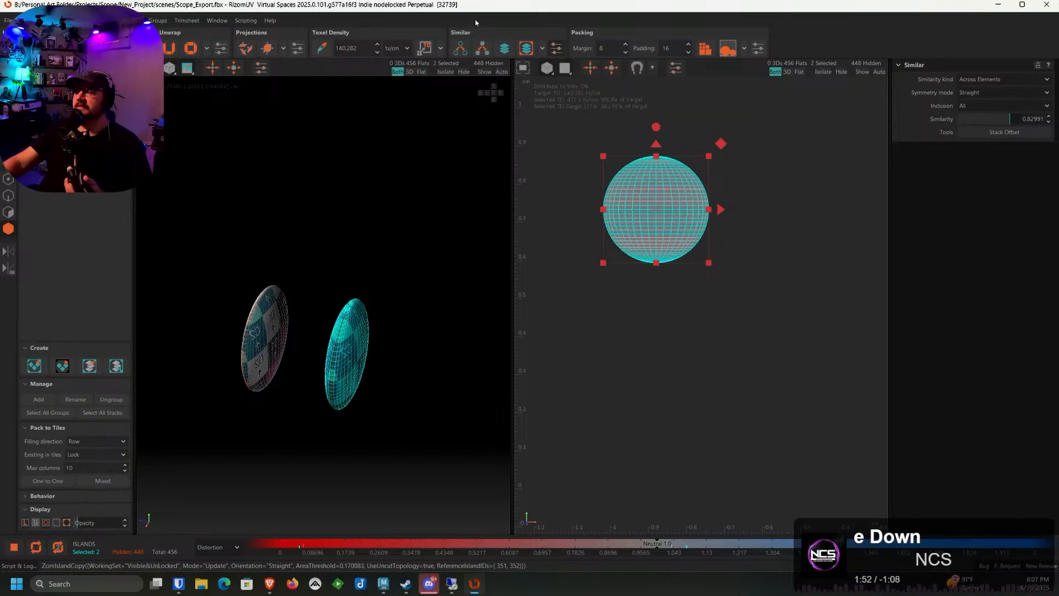
pyautogui.scroll(-3, 400, 199)
pyautogui.scroll(-2, 385, 232)
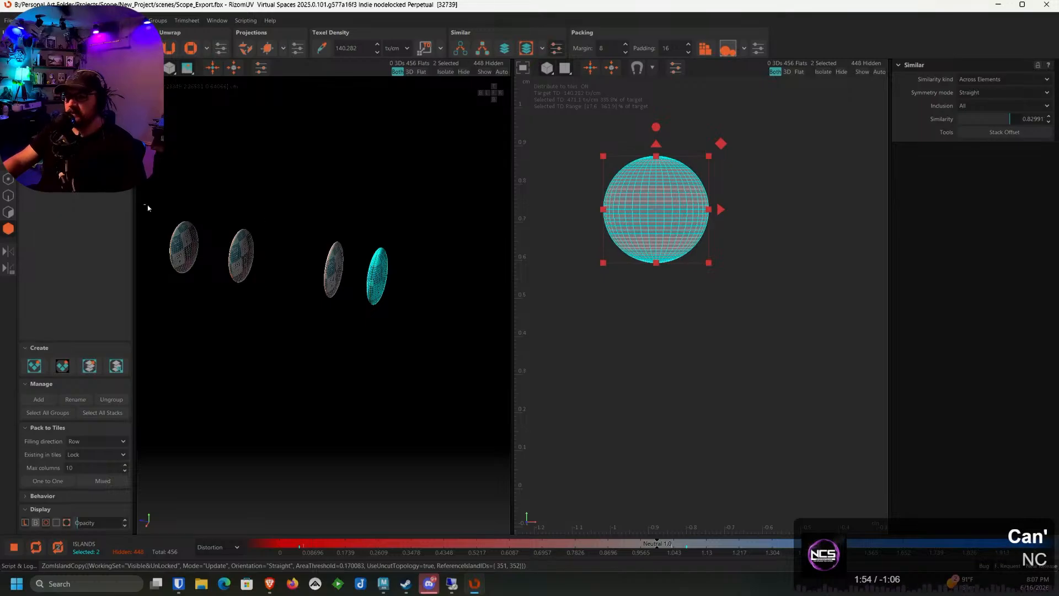
# Unfold all the lens islands together and unhide the rest of the scope model
pyautogui.moveTo(159, 197); pyautogui.dragTo(505, 383)
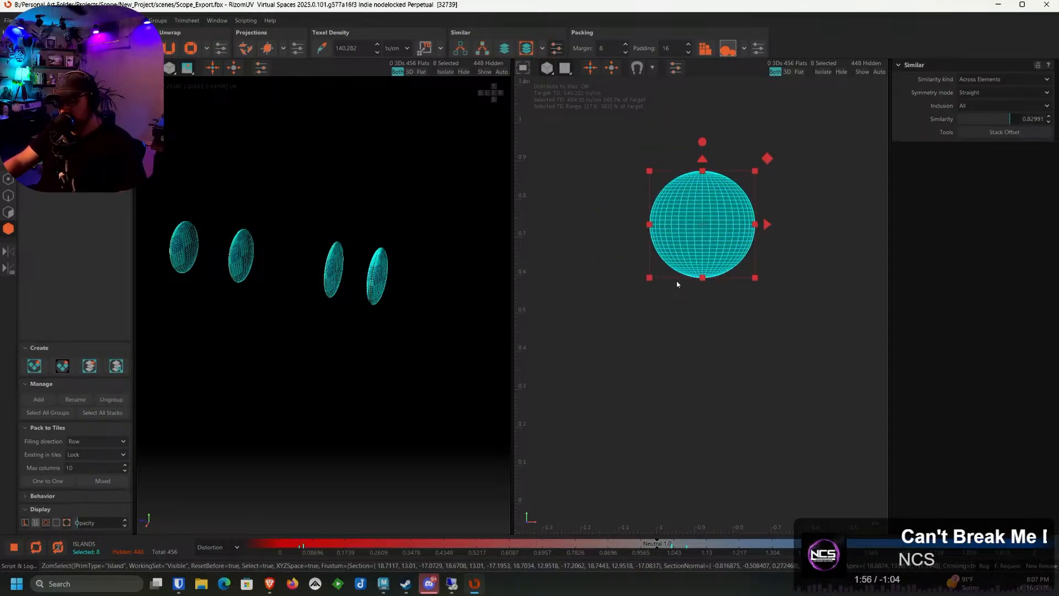
pyautogui.press('u')
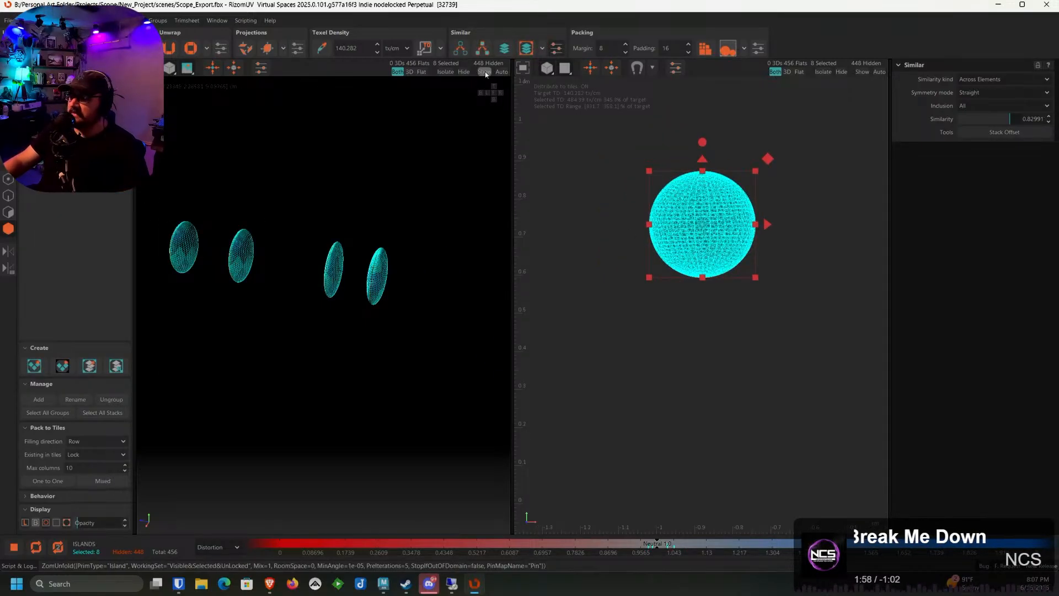
pyautogui.click(485, 73)
# Move the stacked lens islands past the packed layout to the empty area at the border of tiles 1003 and 1004
pyautogui.keyDown('alt'); pyautogui.moveTo(716, 201); pyautogui.dragTo(618, 209, button='middle'); pyautogui.keyUp('alt')
pyautogui.scroll(-6, 630, 209)
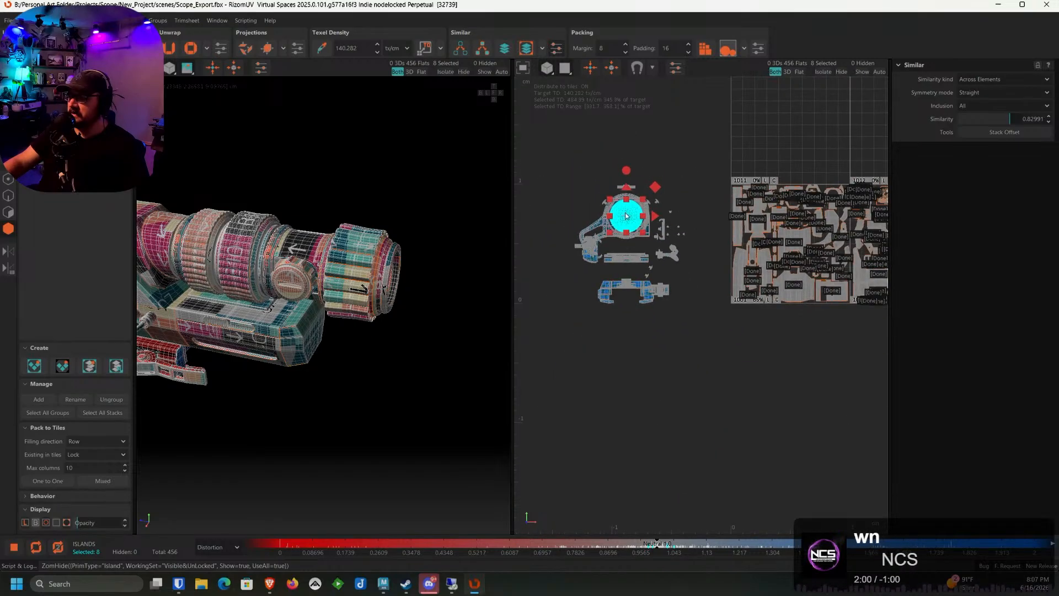
pyautogui.moveTo(626, 214); pyautogui.dragTo(904, 241)
pyautogui.keyDown('alt'); pyautogui.moveTo(853, 224); pyautogui.dragTo(646, 237, button='middle'); pyautogui.keyUp('alt')
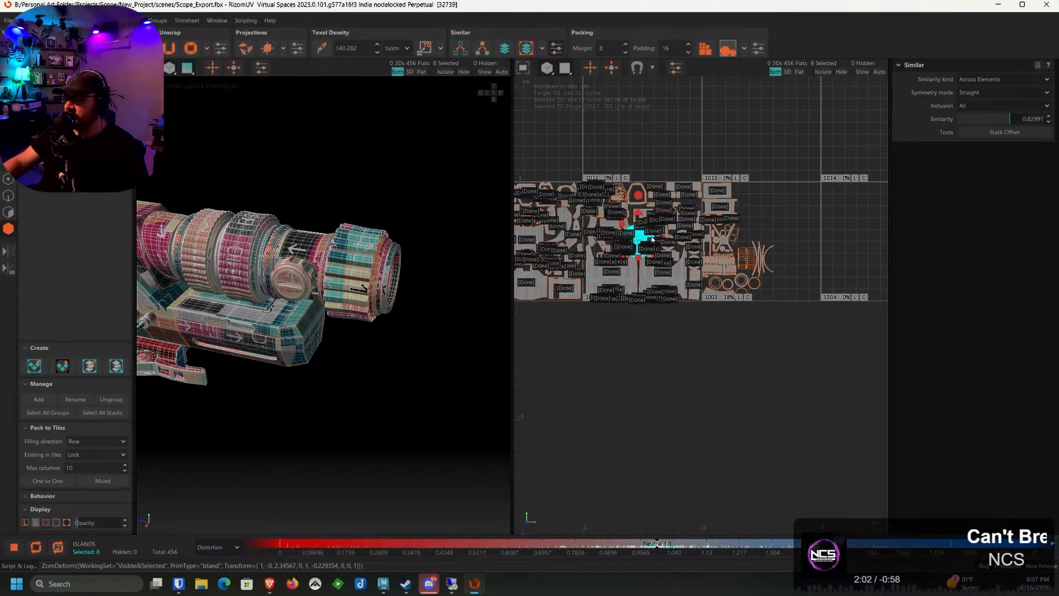
pyautogui.moveTo(652, 239); pyautogui.dragTo(800, 226)
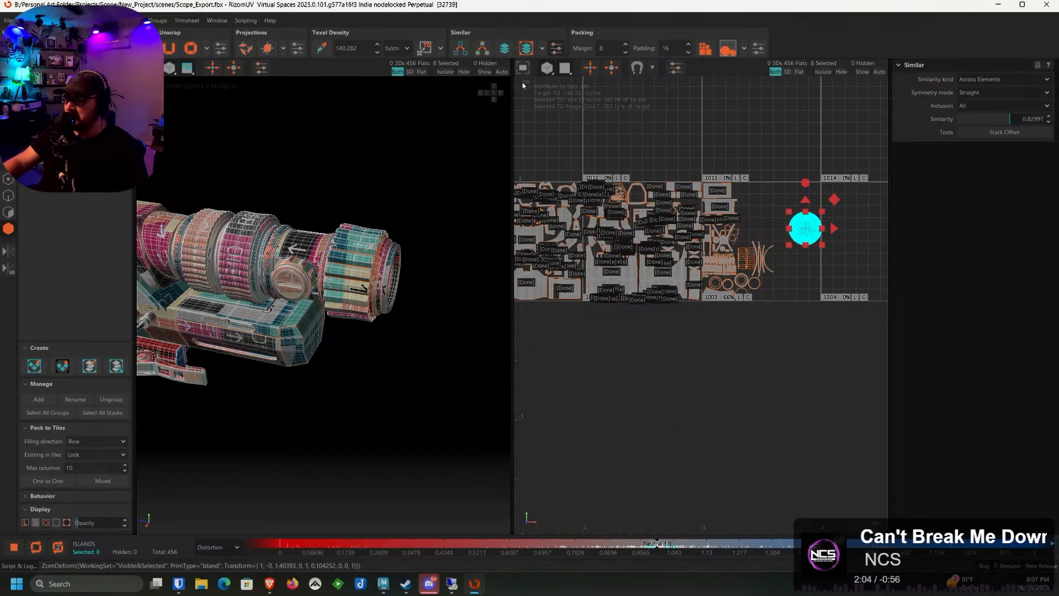
# Apply the 140.282 tx/cm texel density to the lens islands and move the stack into the upper part of tile 1004
pyautogui.click(432, 53)
pyautogui.scroll(8, 805, 231)
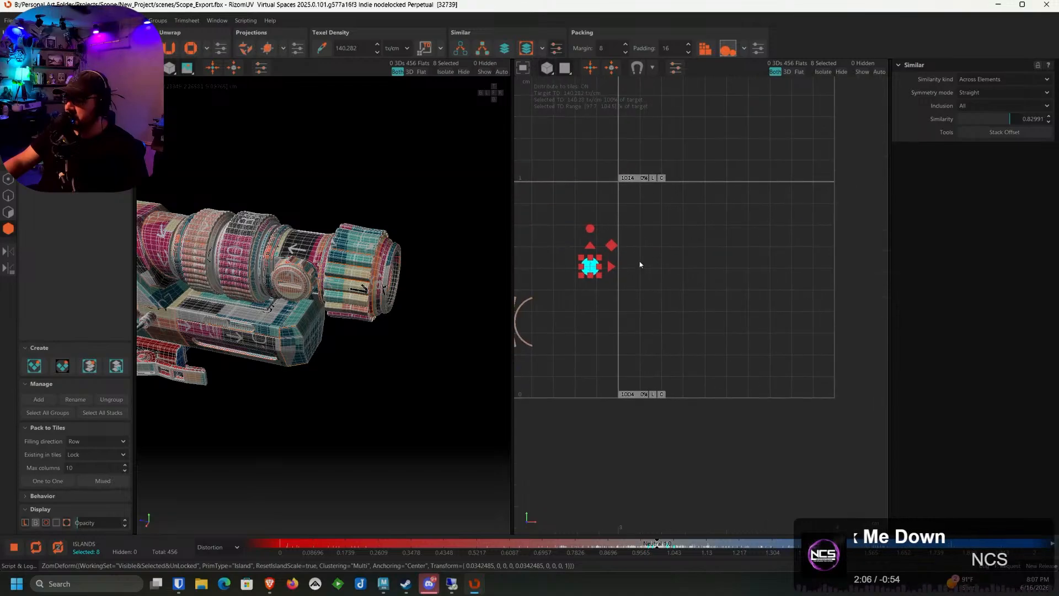
pyautogui.scroll(2, 678, 288)
pyautogui.moveTo(636, 308); pyautogui.dragTo(738, 153)
pyautogui.scroll(5, 729, 154)
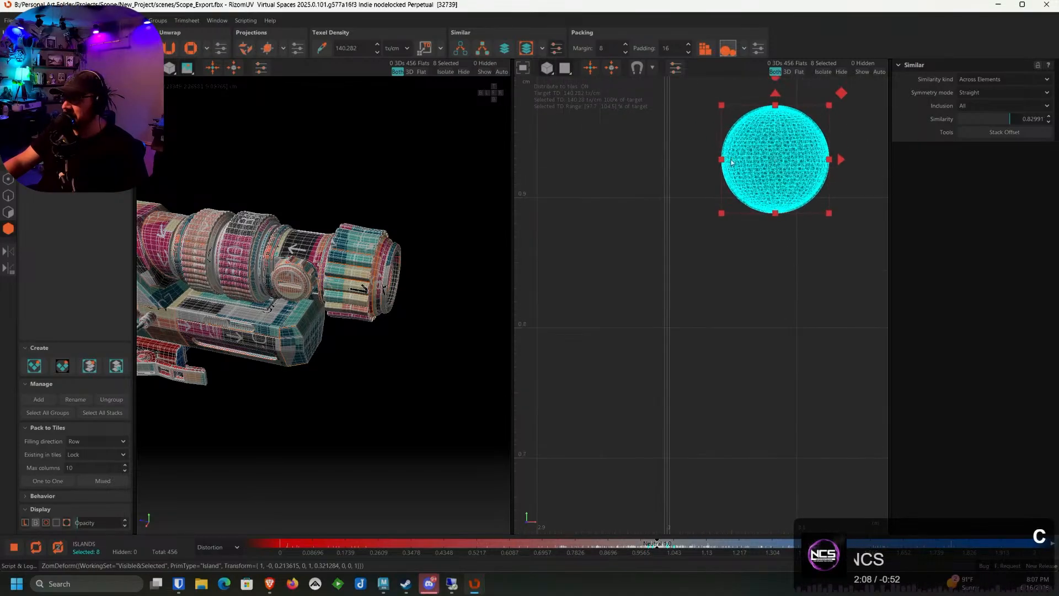
# Separate three lens islands from the stack and place them below it, two in one column and one beside them
pyautogui.keyDown('alt'); pyautogui.moveTo(766, 270); pyautogui.dragTo(748, 294, button='middle'); pyautogui.keyUp('alt')
pyautogui.click(761, 193)
pyautogui.moveTo(761, 194); pyautogui.dragTo(712, 307)
pyautogui.moveTo(752, 187); pyautogui.dragTo(708, 421)
pyautogui.moveTo(757, 190); pyautogui.dragTo(817, 409)
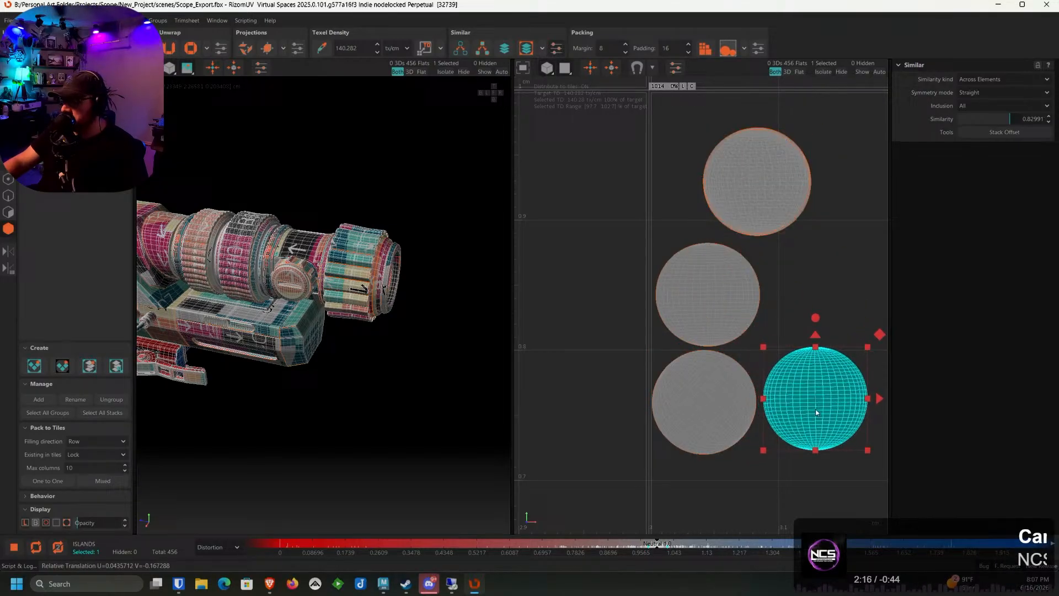
# Place three more lens islands from the stack to complete a grid of two columns and three rows beneath it
pyautogui.click(750, 206)
pyautogui.moveTo(767, 217); pyautogui.dragTo(819, 317)
pyautogui.moveTo(837, 476); pyautogui.dragTo(776, 269)
pyautogui.moveTo(797, 312); pyautogui.dragTo(799, 317)
pyautogui.click(797, 160)
pyautogui.moveTo(761, 156); pyautogui.dragTo(712, 485)
pyautogui.keyDown('alt'); pyautogui.moveTo(716, 493); pyautogui.dragTo(701, 448, button='middle'); pyautogui.keyUp('alt')
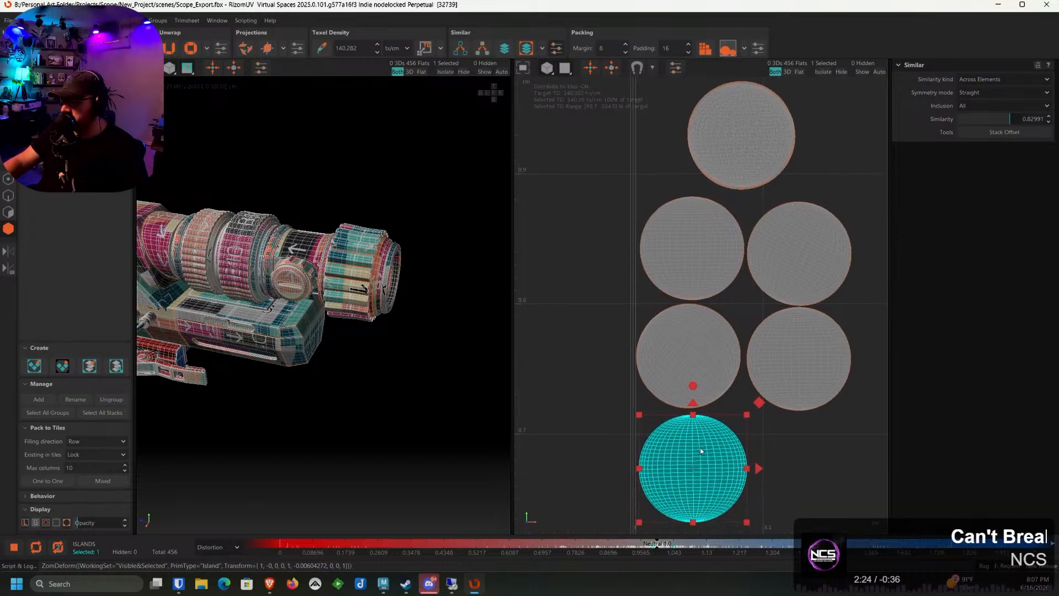
pyautogui.moveTo(700, 448); pyautogui.dragTo(700, 445)
pyautogui.moveTo(733, 165); pyautogui.dragTo(792, 471)
# Separate the last two stacked lens islands and align them side by side as the grid's top row
pyautogui.click(742, 158)
pyautogui.scroll(-3, 742, 158)
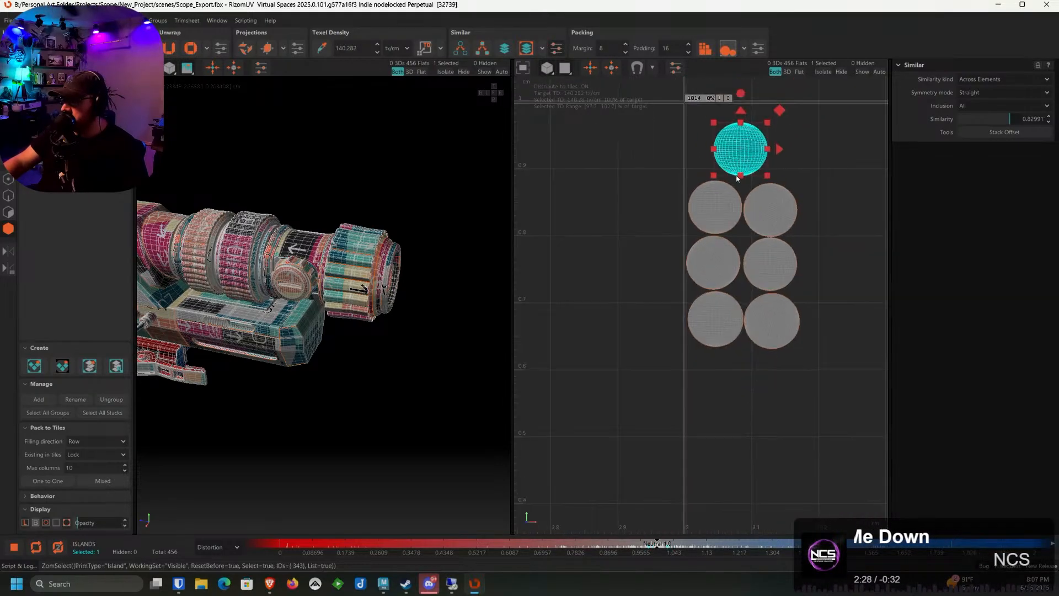
pyautogui.moveTo(721, 135); pyautogui.dragTo(758, 137)
pyautogui.scroll(3, 758, 138)
pyautogui.moveTo(684, 155); pyautogui.dragTo(638, 161)
pyautogui.moveTo(775, 156); pyautogui.dragTo(755, 159)
# Select all eight lens islands and move the grid up into the upper-left corner of tile 1004
pyautogui.scroll(-5, 770, 194)
pyautogui.moveTo(710, 133); pyautogui.dragTo(795, 323)
pyautogui.scroll(4, 732, 190)
pyautogui.moveTo(733, 190); pyautogui.dragTo(728, 201, button='middle')
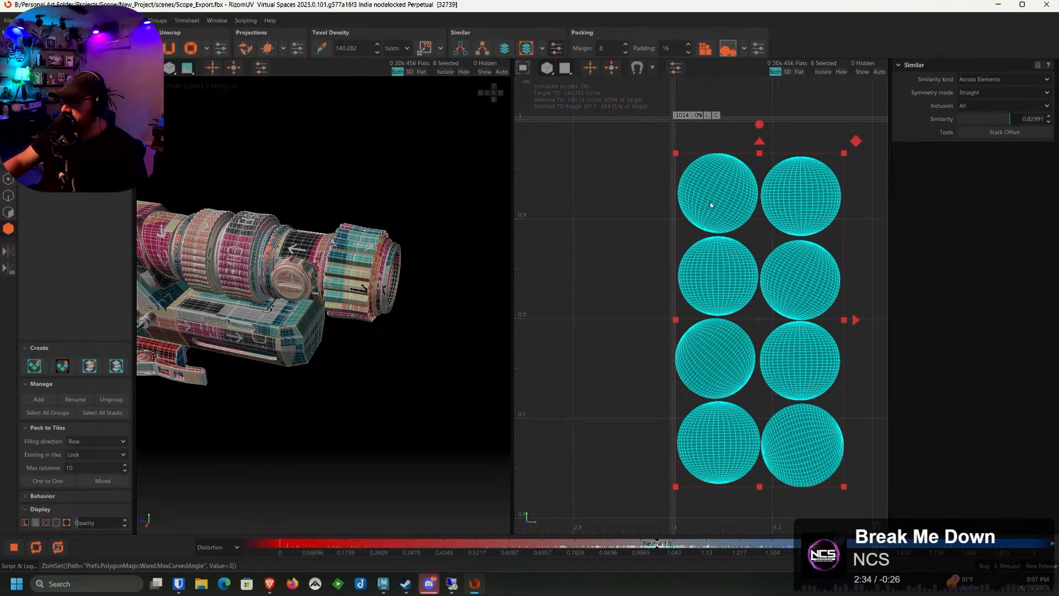
pyautogui.moveTo(711, 215); pyautogui.dragTo(714, 186)
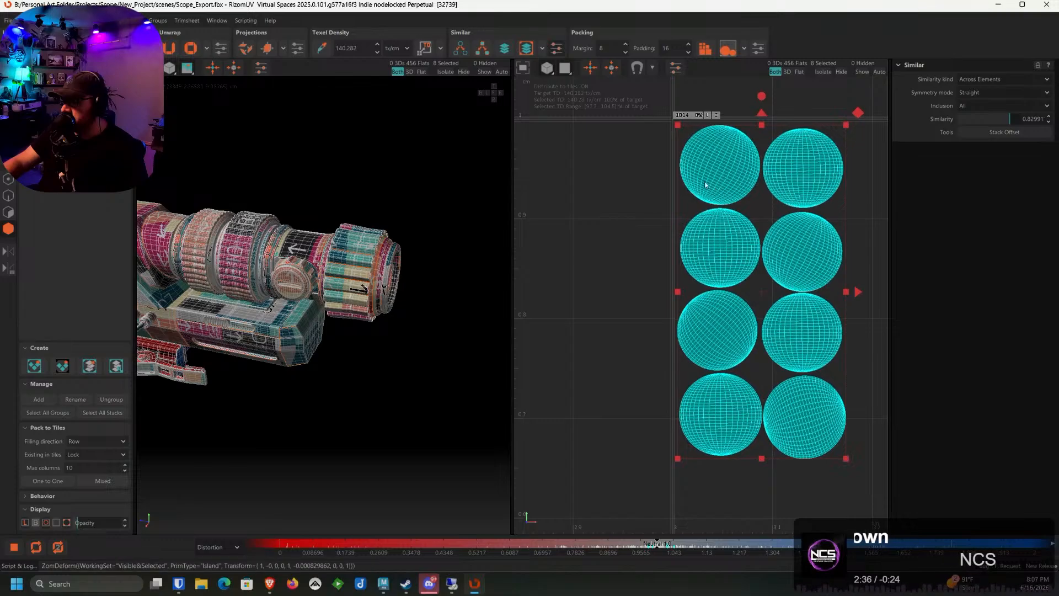
# Select the stacked trapezoid-topped plate islands among the remaining unwrapped parts and isolate them
pyautogui.click(614, 193)
pyautogui.scroll(-4, 634, 204)
pyautogui.scroll(-7, 642, 204)
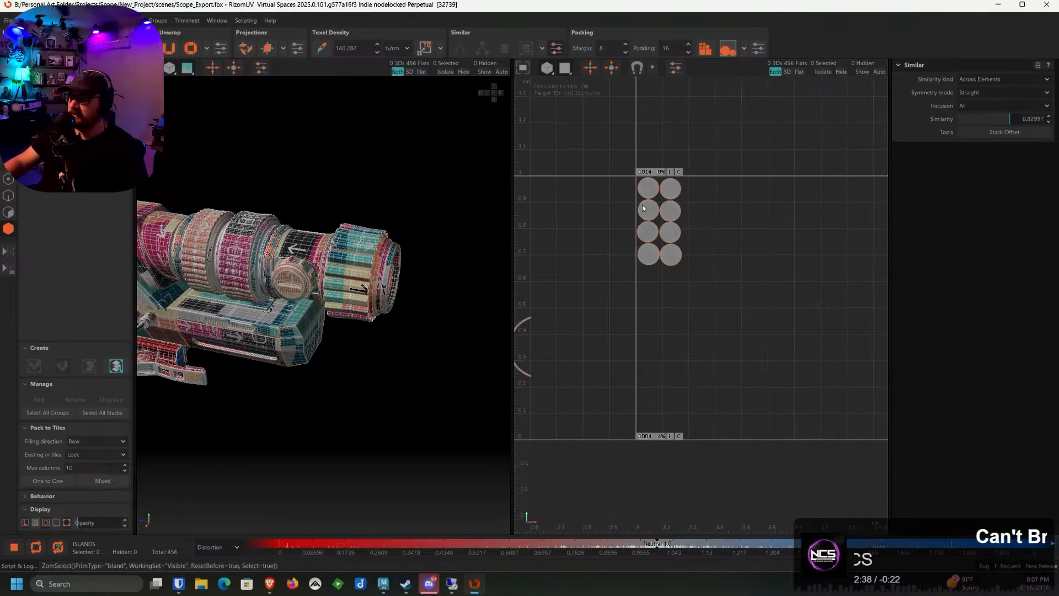
pyautogui.moveTo(367, 233); pyautogui.dragTo(488, 244, button='middle')
pyautogui.moveTo(618, 208); pyautogui.dragTo(1043, 214, button='middle')
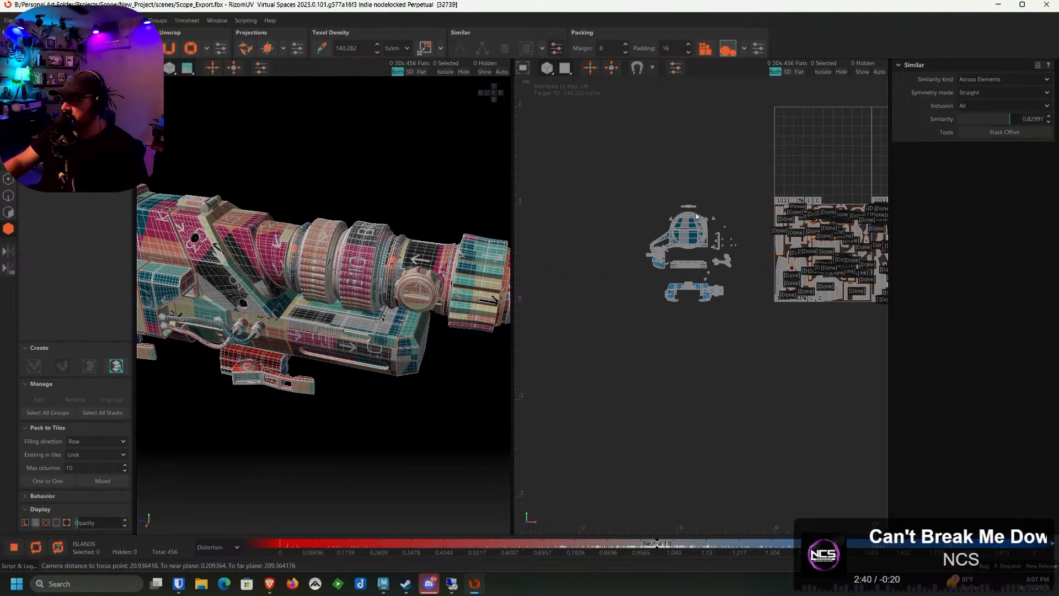
pyautogui.scroll(11, 705, 238)
pyautogui.moveTo(709, 266); pyautogui.dragTo(687, 304)
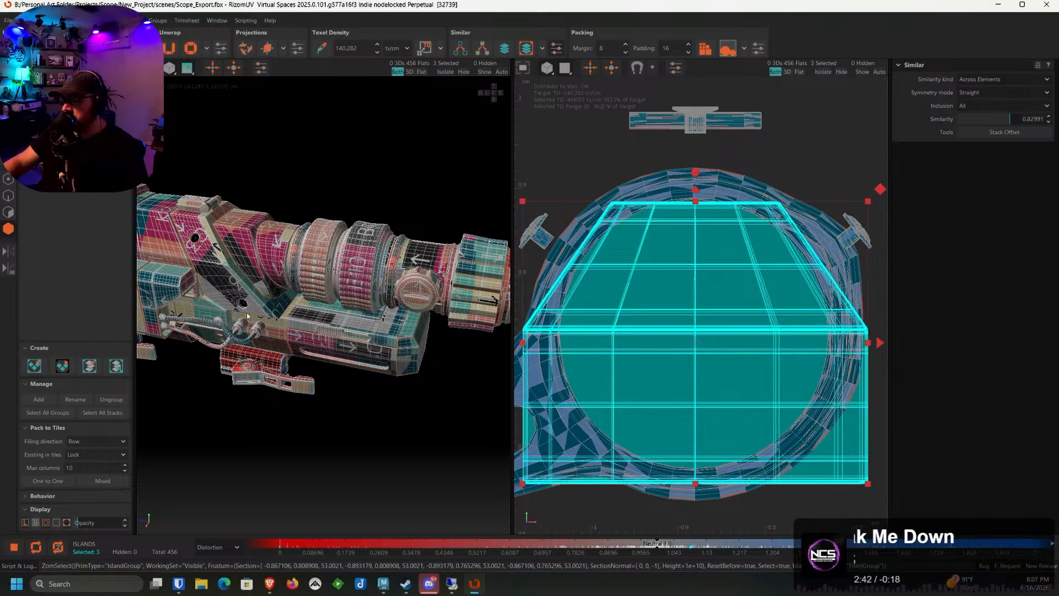
pyautogui.press('i')
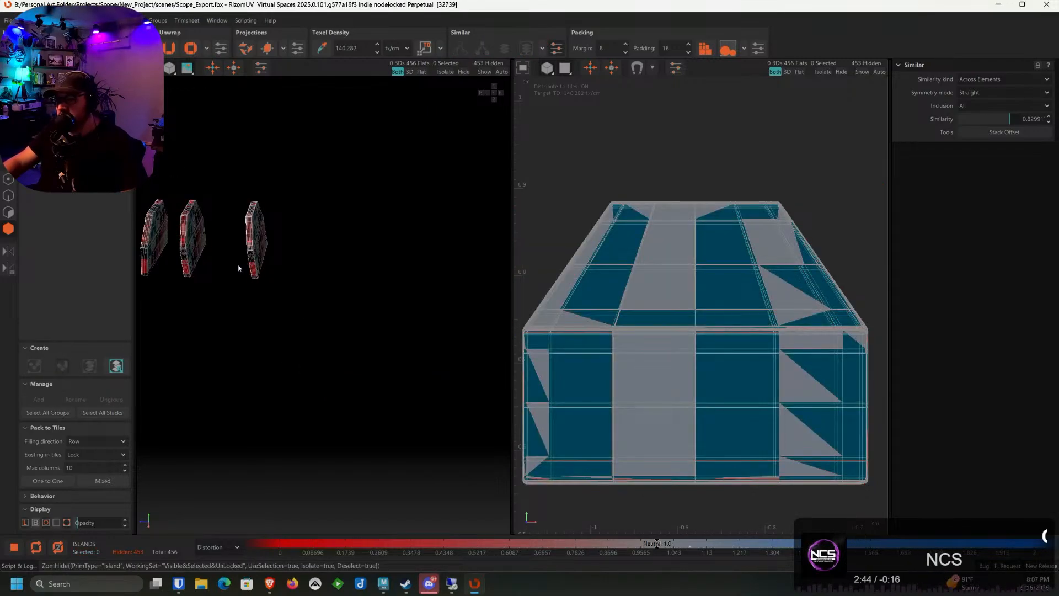
# Select the plate set farthest apart from the other two and add its similar islands at the current similarity
pyautogui.moveTo(238, 268); pyautogui.dragTo(391, 287, button='middle')
pyautogui.scroll(4, 391, 287)
pyautogui.click(391, 287)
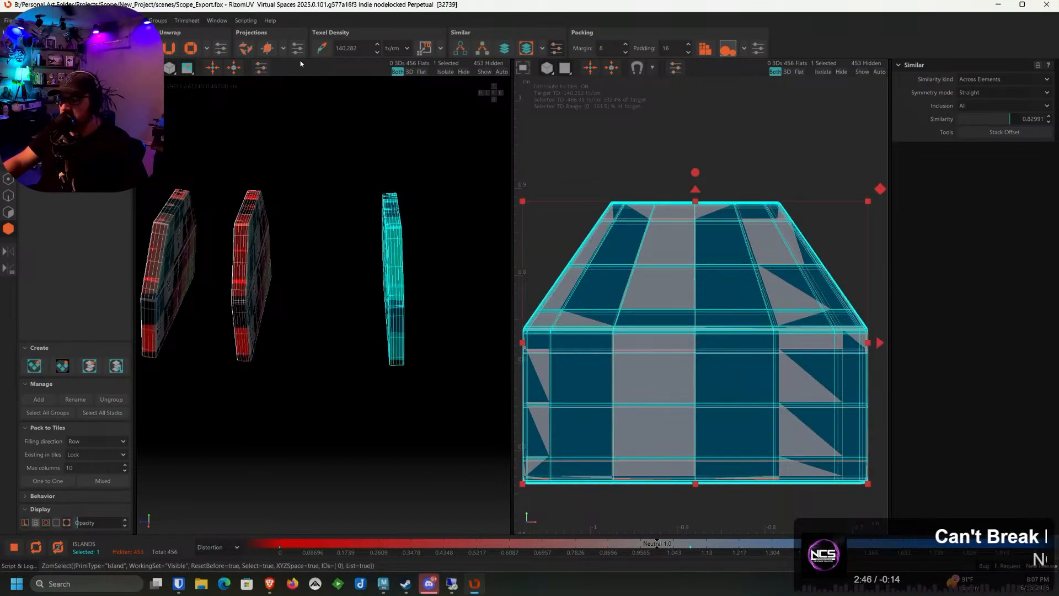
pyautogui.click(463, 50)
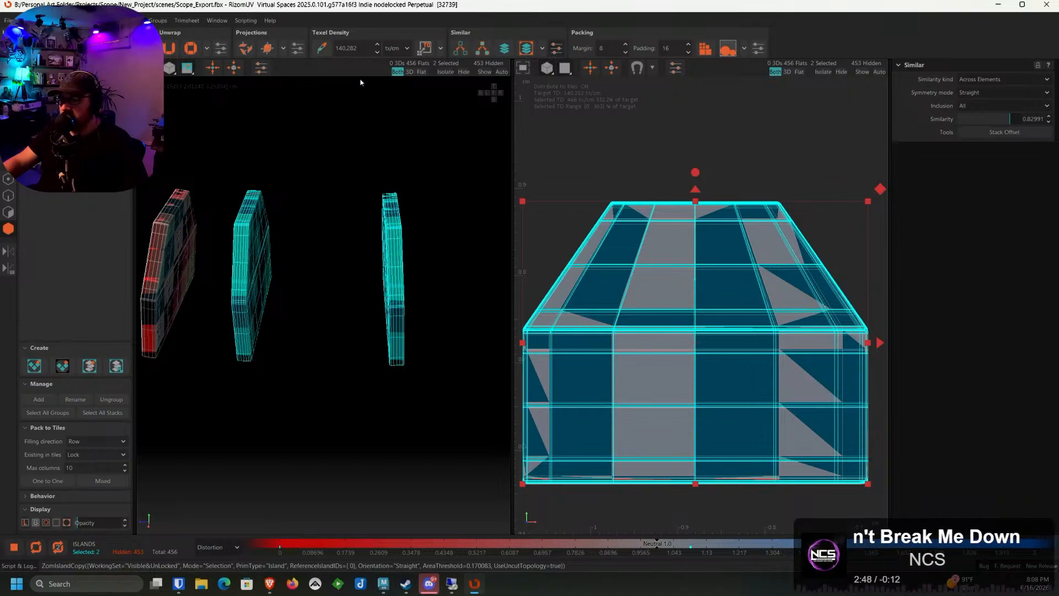
pyautogui.moveTo(357, 93); pyautogui.dragTo(211, 191, button='middle')
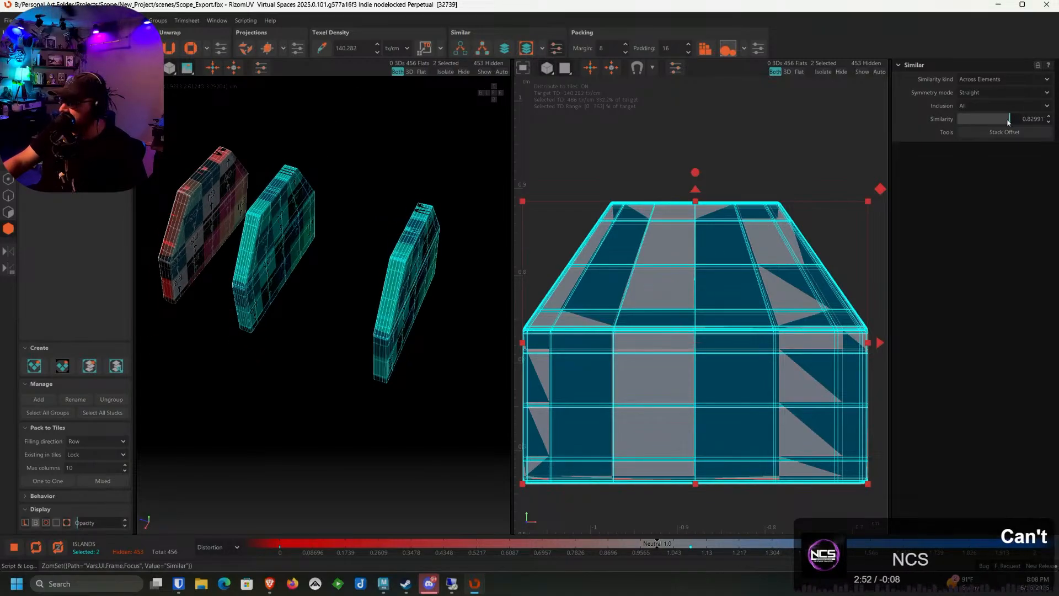
# Try to select the third plate as similar by lowering the similarity to 0.60993, 0.30996 and 0.06999, and inspect its shape
pyautogui.moveTo(1000, 121); pyautogui.dragTo(996, 121)
pyautogui.click(469, 50)
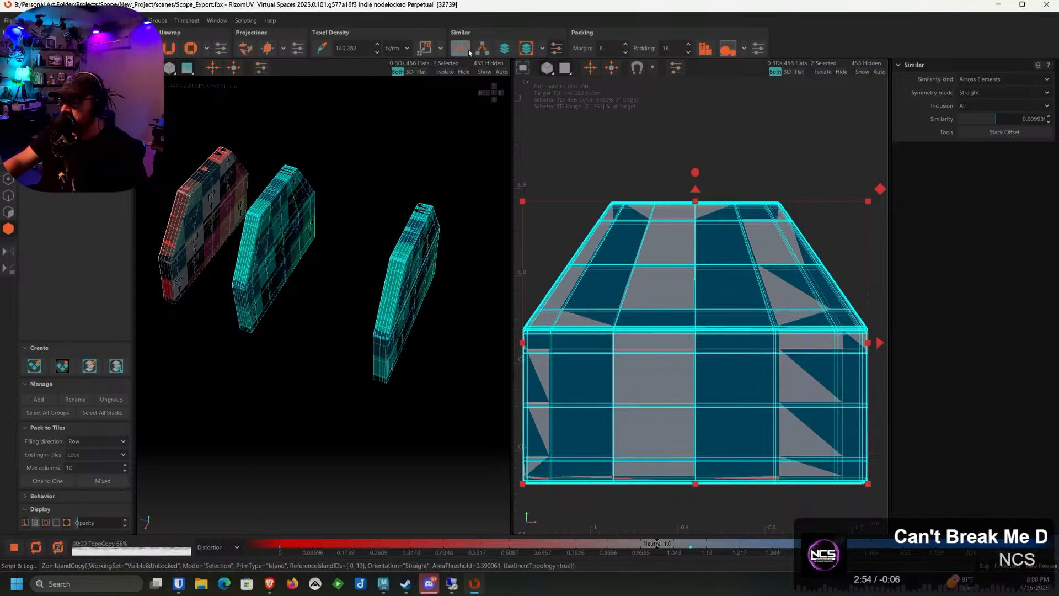
pyautogui.click(976, 120)
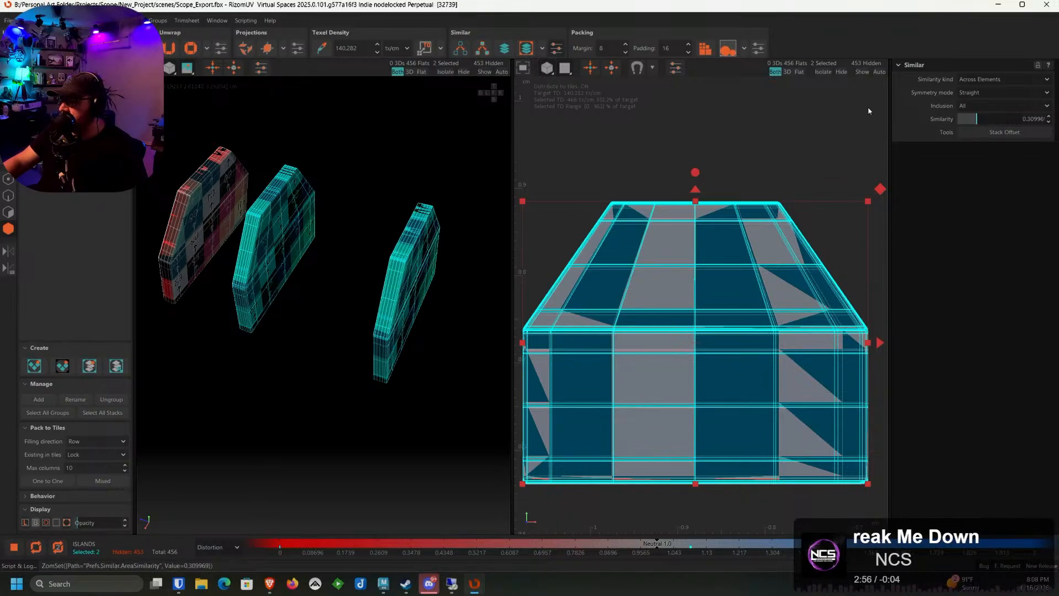
pyautogui.click(458, 50)
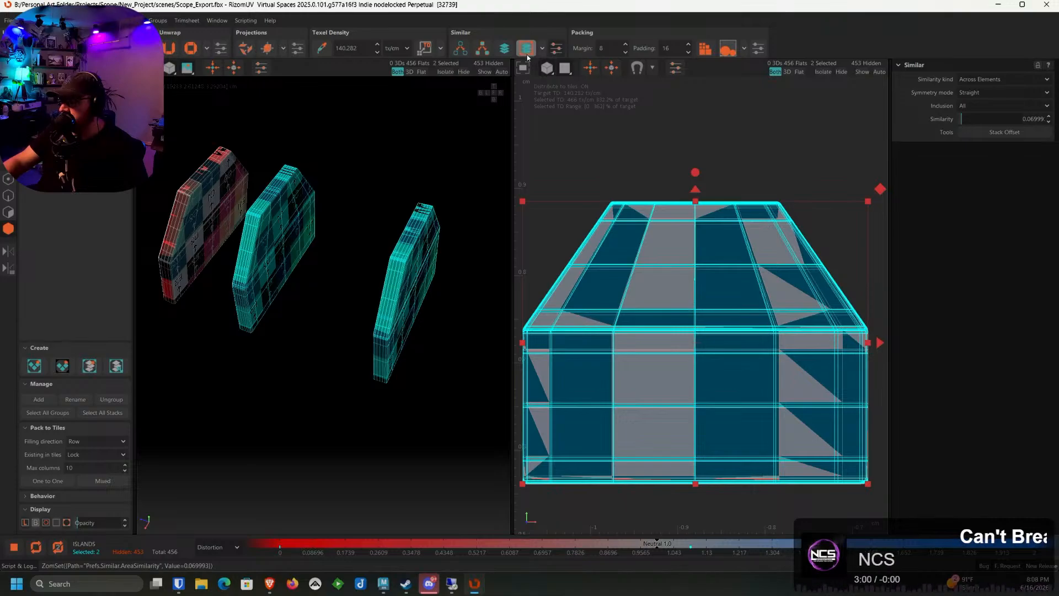
pyautogui.click(462, 49)
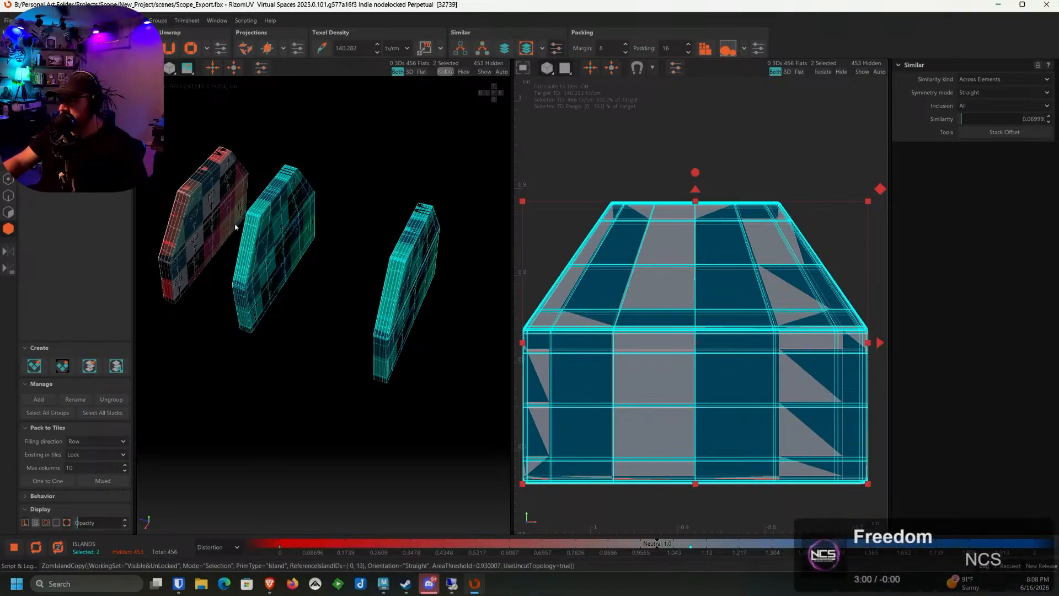
pyautogui.keyDown('alt'); pyautogui.moveTo(248, 238); pyautogui.dragTo(416, 159); pyautogui.keyUp('alt')
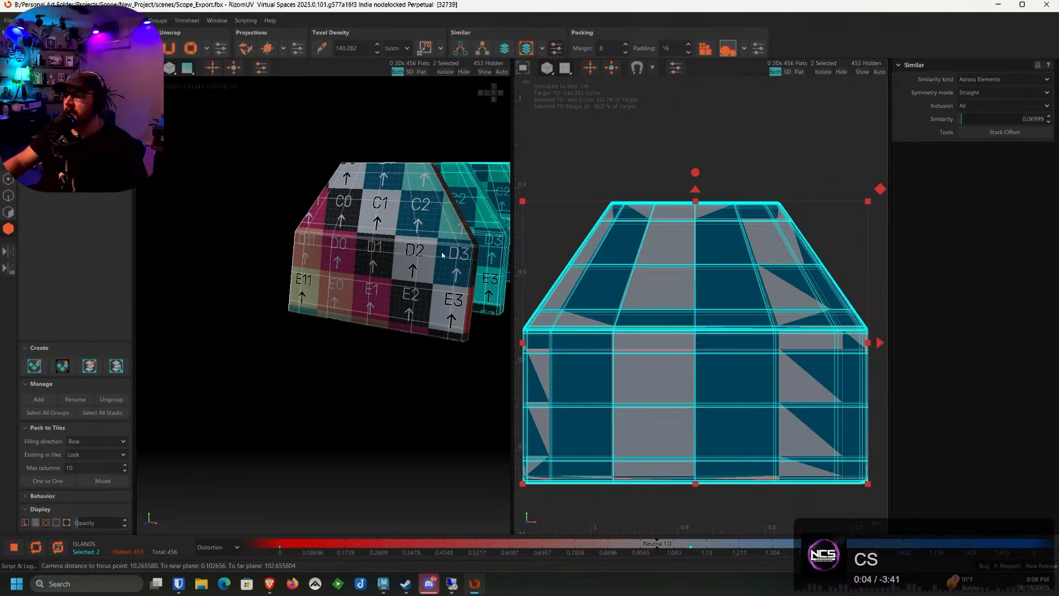
pyautogui.keyDown('alt'); pyautogui.moveTo(442, 249); pyautogui.dragTo(483, 215); pyautogui.keyUp('alt')
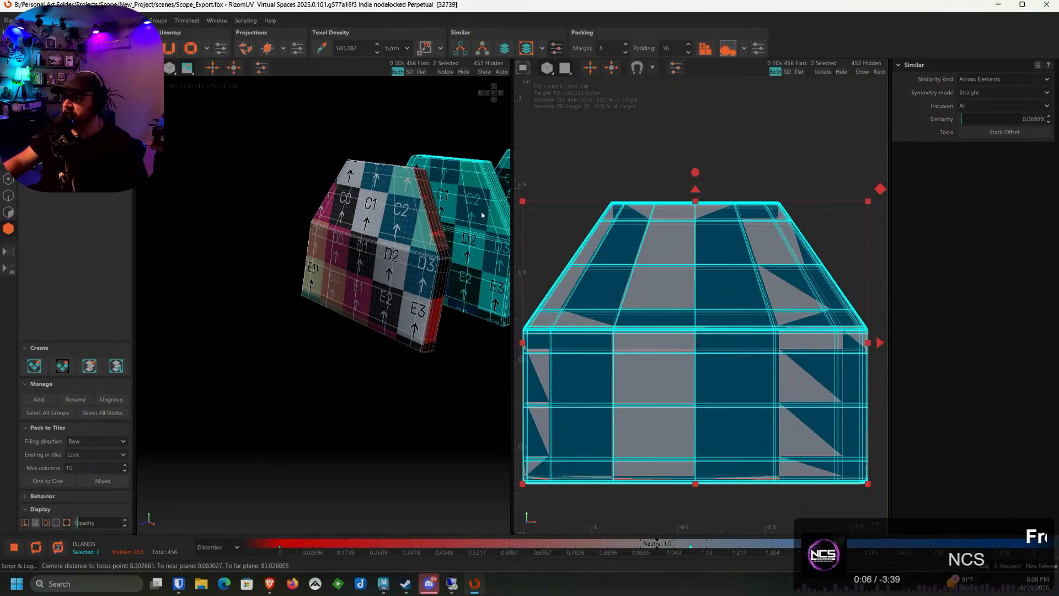
# Try to select the plates as similar islands from the rear plate, using similarity values of 0.9999 and 0.17998
pyautogui.moveTo(970, 122); pyautogui.dragTo(1025, 122)
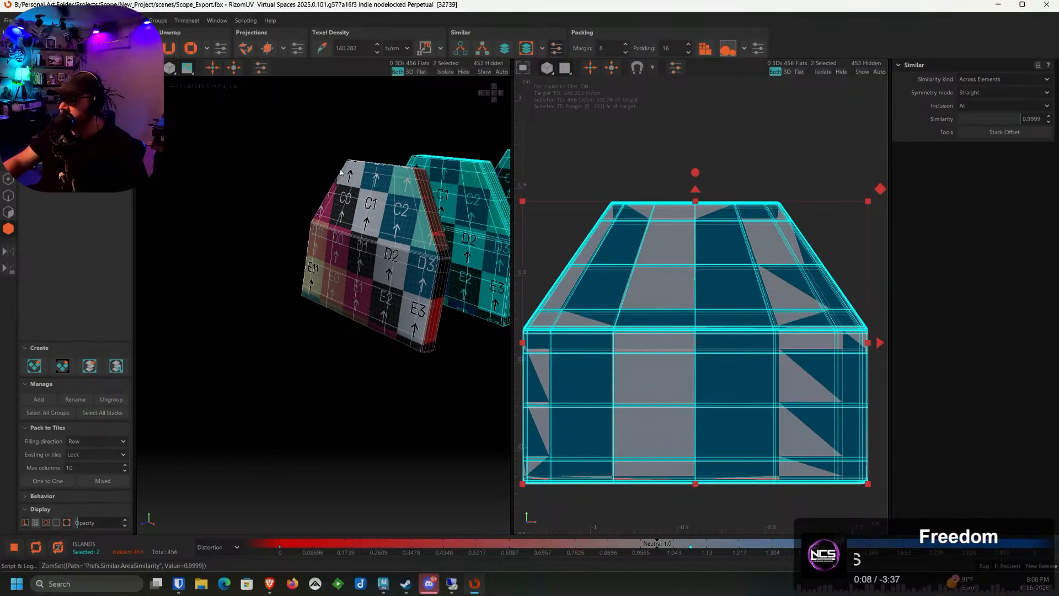
pyautogui.keyDown('alt'); pyautogui.moveTo(379, 164); pyautogui.dragTo(275, 168, button='middle'); pyautogui.keyUp('alt')
pyautogui.click(458, 53)
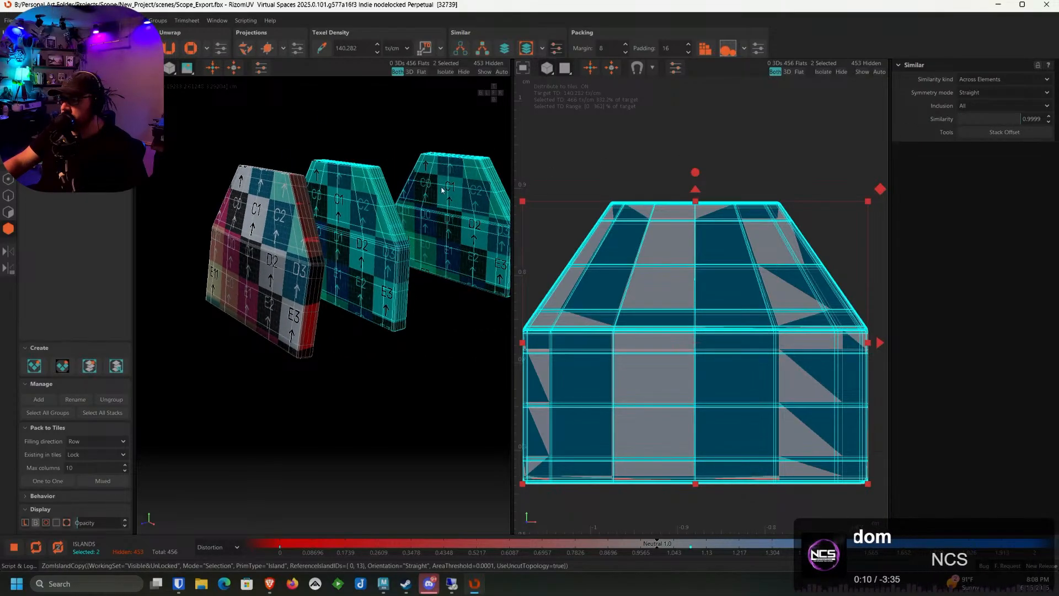
pyautogui.click(442, 190)
pyautogui.click(460, 50)
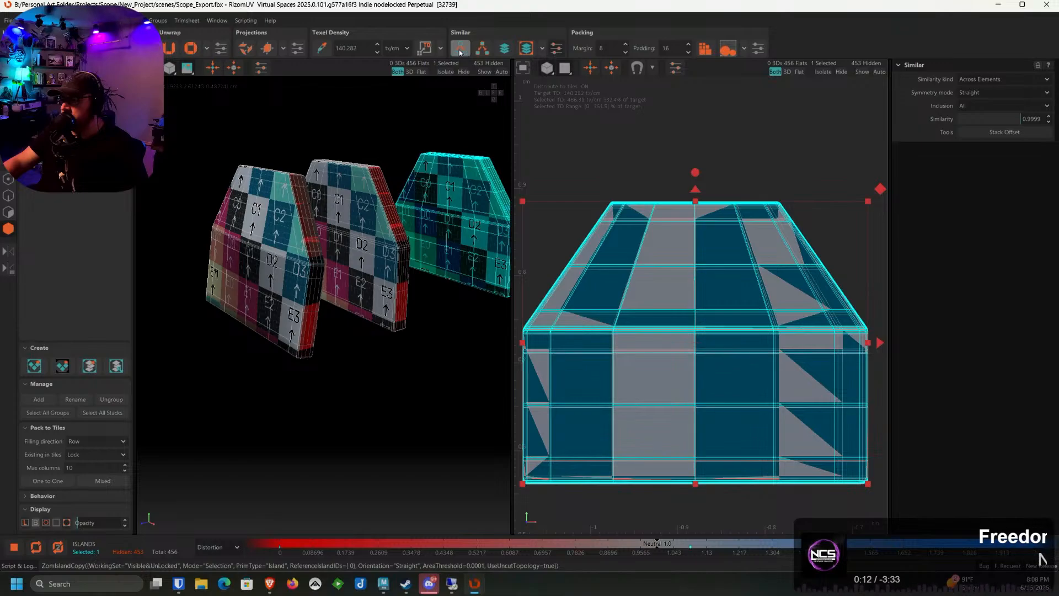
pyautogui.click(968, 118)
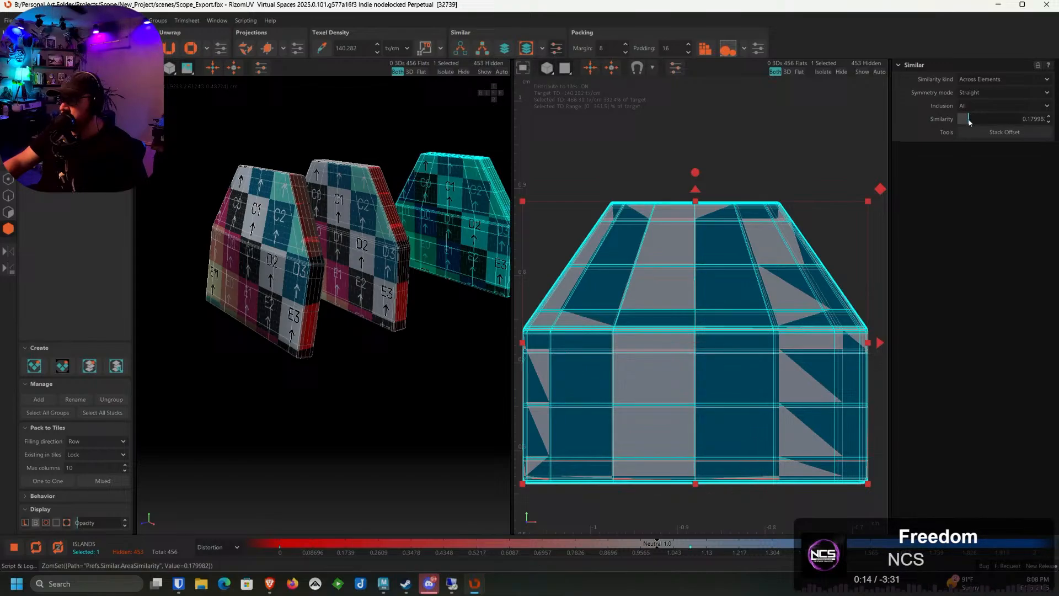
pyautogui.click(460, 50)
pyautogui.press('f')
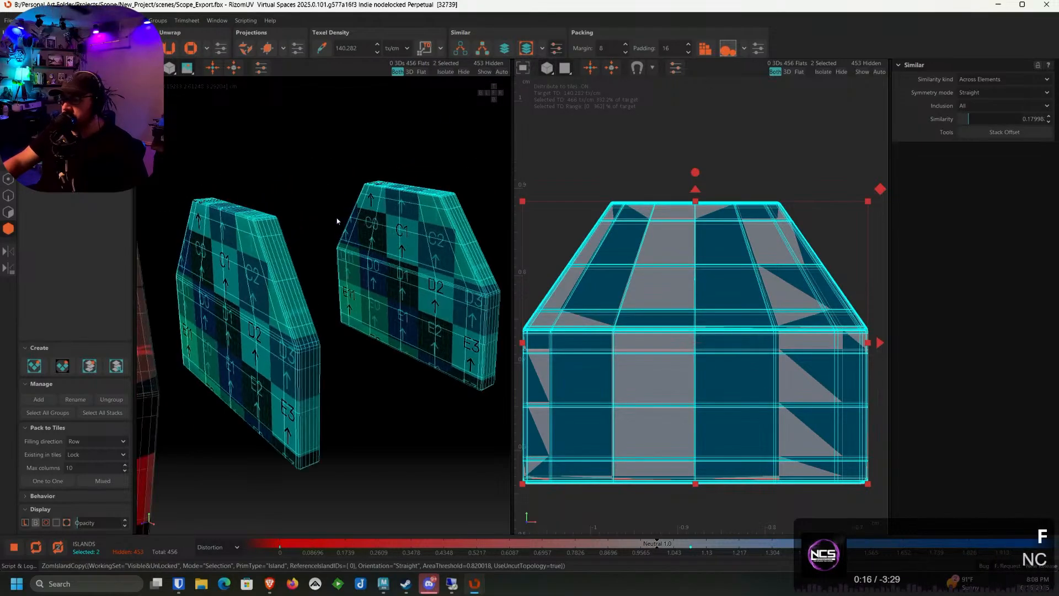
# In edge mode, select the centre edge loop around the first plate's rim and the edges across one top corner
pyautogui.click(6, 199)
pyautogui.scroll(2, 293, 236)
pyautogui.keyDown('alt'); pyautogui.moveTo(293, 236); pyautogui.dragTo(312, 250); pyautogui.keyUp('alt')
pyautogui.doubleClick(380, 191)
pyautogui.scroll(-3, 381, 194)
pyautogui.scroll(3, 306, 229)
pyautogui.scroll(3, 309, 229)
pyautogui.keyDown('shift'); pyautogui.click(338, 249); pyautogui.keyUp('shift')
pyautogui.keyDown('ctrl'); pyautogui.doubleClick(192, 237); pyautogui.keyUp('ctrl')
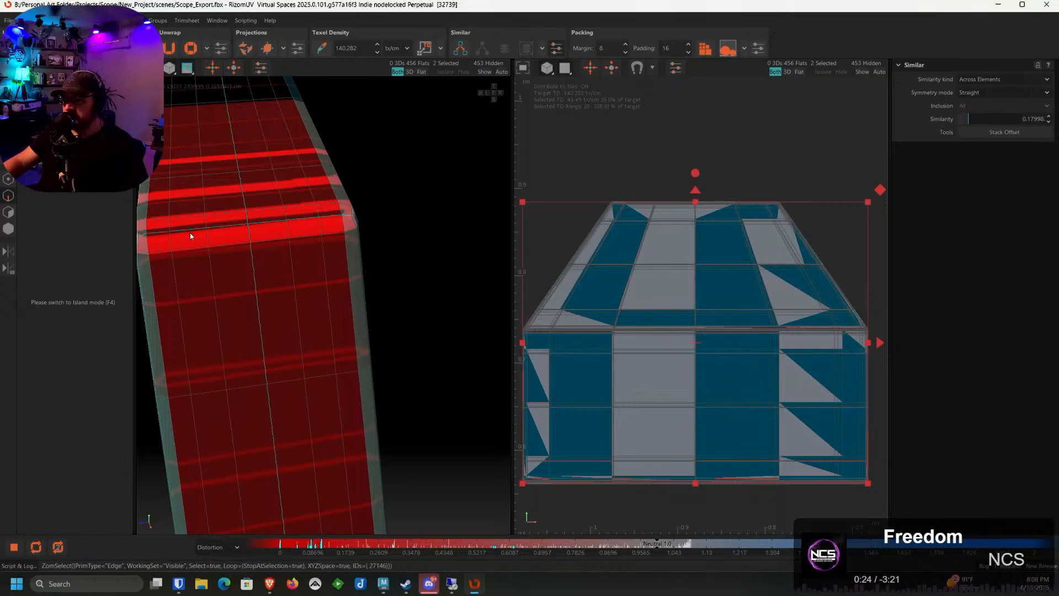
# Add the edges across the rim at the first plate's bottom corner near checker cell E3 to the selection
pyautogui.scroll(-4, 192, 236)
pyautogui.keyDown('alt'); pyautogui.moveTo(239, 309); pyautogui.dragTo(350, 319); pyautogui.keyUp('alt')
pyautogui.keyDown('alt'); pyautogui.moveTo(337, 442); pyautogui.dragTo(325, 250, button='middle'); pyautogui.keyUp('alt')
pyautogui.scroll(-2, 317, 293)
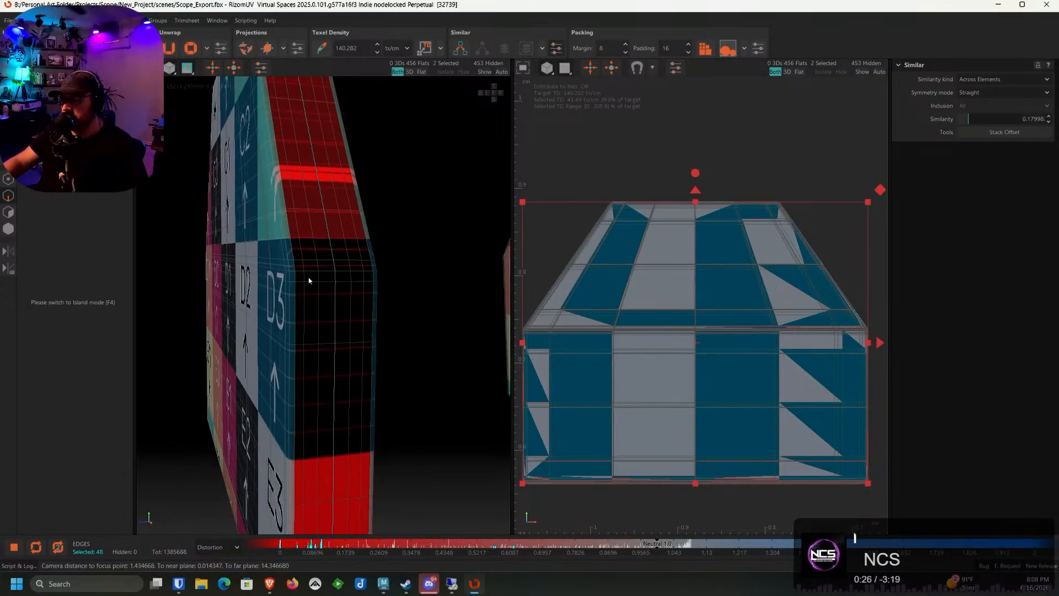
pyautogui.scroll(-4, 311, 317)
pyautogui.keyDown('alt'); pyautogui.moveTo(314, 342); pyautogui.dragTo(322, 247, button='middle'); pyautogui.keyUp('alt')
pyautogui.keyDown('alt'); pyautogui.moveTo(322, 247); pyautogui.dragTo(319, 329); pyautogui.keyUp('alt')
pyautogui.scroll(4, 319, 329)
pyautogui.scroll(1, 319, 329)
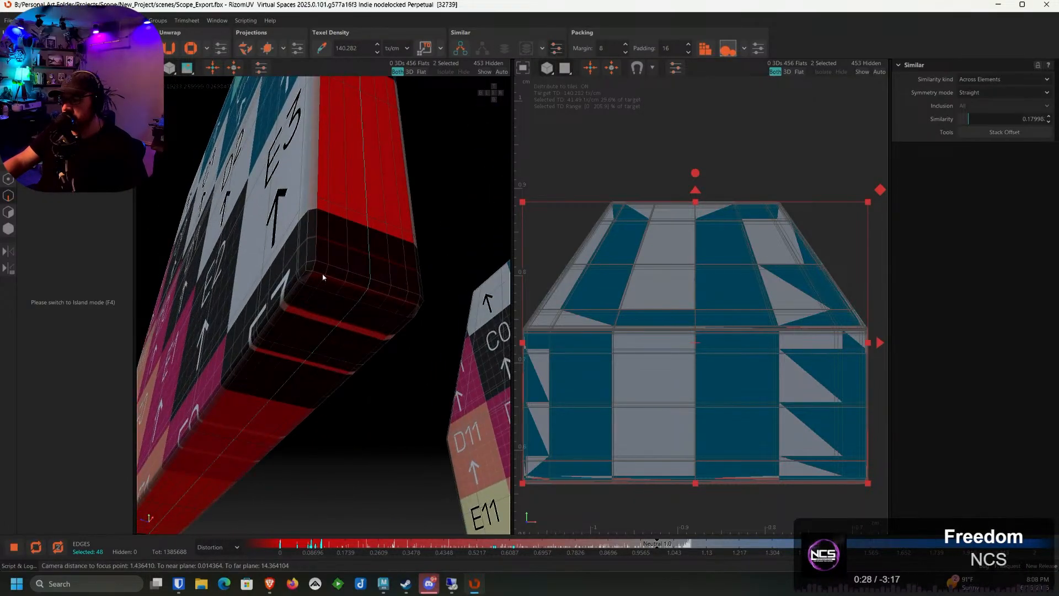
pyautogui.keyDown('ctrl'); pyautogui.doubleClick(324, 277); pyautogui.keyUp('ctrl')
pyautogui.keyDown('ctrl'); pyautogui.doubleClick(395, 300); pyautogui.keyUp('ctrl')
# Add the edges across the rim at the first plate's opposite bottom corner to the selection
pyautogui.scroll(-4, 386, 299)
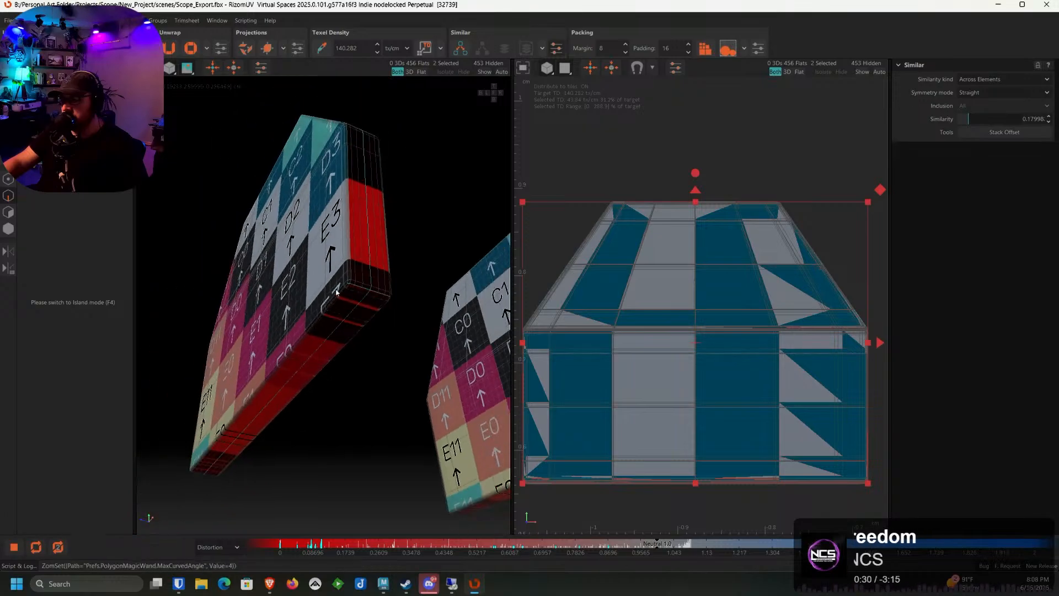
pyautogui.keyDown('alt'); pyautogui.moveTo(339, 288); pyautogui.dragTo(303, 296); pyautogui.keyUp('alt')
pyautogui.keyDown('alt'); pyautogui.moveTo(303, 296); pyautogui.dragTo(270, 386, button='middle'); pyautogui.keyUp('alt')
pyautogui.scroll(4, 270, 223)
pyautogui.keyDown('ctrl'); pyautogui.doubleClick(286, 227); pyautogui.keyUp('ctrl')
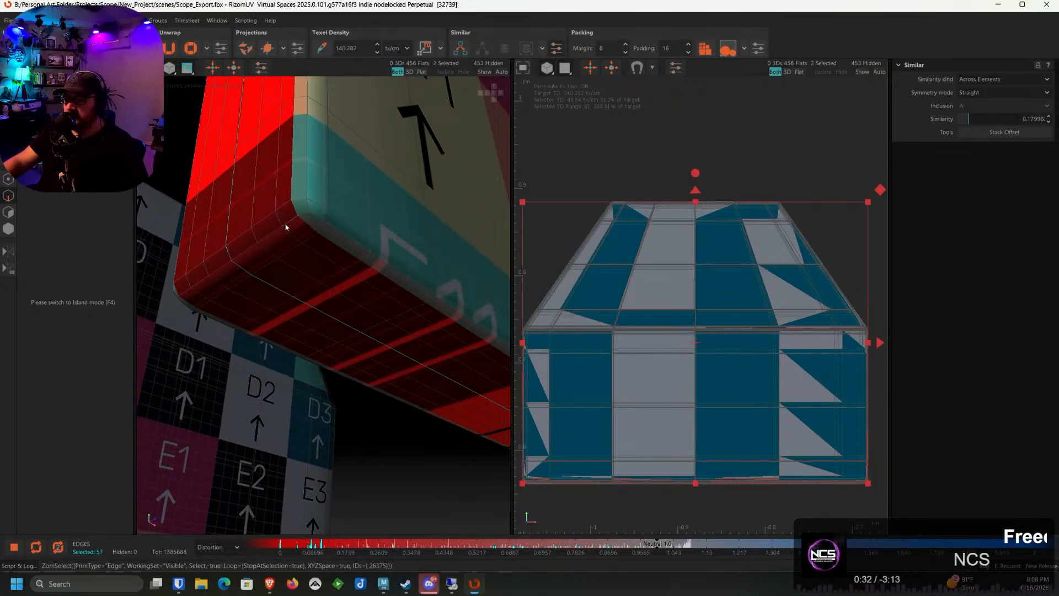
# Add the edges across the rim at the first plate's remaining top corner to the selection
pyautogui.scroll(-4, 204, 284)
pyautogui.keyDown('alt'); pyautogui.moveTo(205, 284); pyautogui.dragTo(337, 432); pyautogui.keyUp('alt')
pyautogui.keyDown('alt'); pyautogui.moveTo(337, 432); pyautogui.dragTo(306, 225, button='middle'); pyautogui.keyUp('alt')
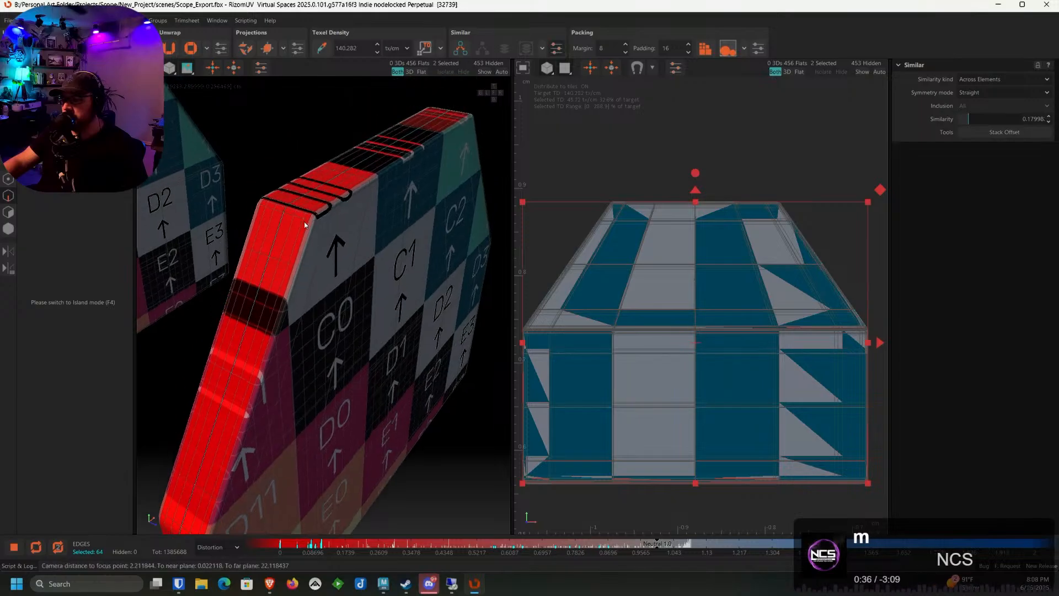
pyautogui.scroll(4, 316, 217)
pyautogui.keyDown('ctrl'); pyautogui.doubleClick(287, 225); pyautogui.keyUp('ctrl')
pyautogui.keyDown('alt'); pyautogui.moveTo(288, 224); pyautogui.dragTo(398, 287); pyautogui.keyUp('alt')
pyautogui.keyDown('ctrl'); pyautogui.doubleClick(312, 233); pyautogui.keyUp('ctrl')
# Add the second plate's centre rim loop and the edges across one of its top corners to the selection
pyautogui.scroll(-4, 312, 234)
pyautogui.scroll(4, 353, 223)
pyautogui.scroll(-4, 364, 223)
pyautogui.scroll(4, 430, 243)
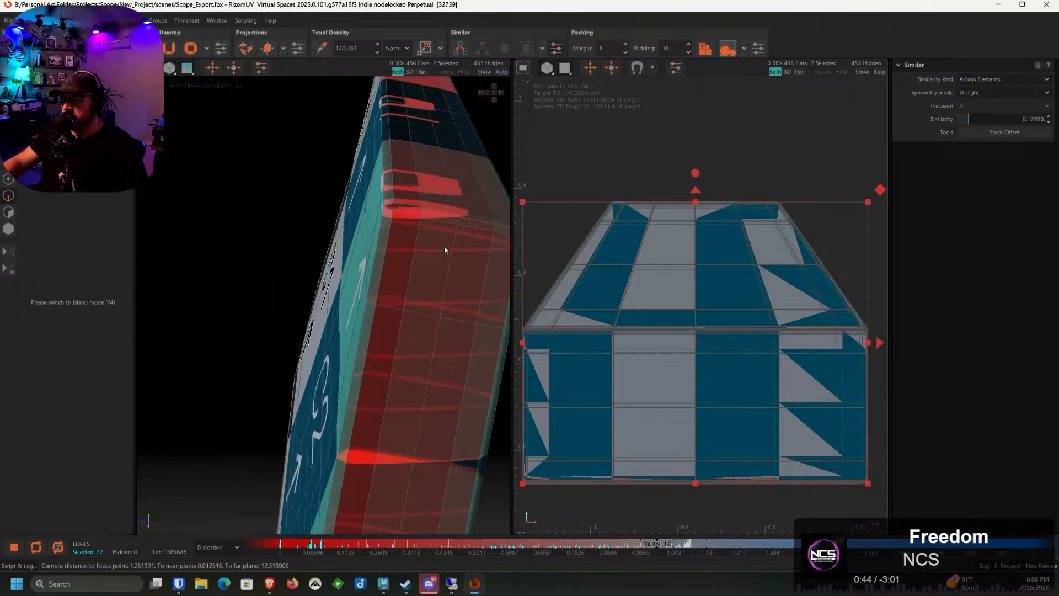
pyautogui.keyDown('ctrl'); pyautogui.click(457, 244); pyautogui.keyUp('ctrl')
pyautogui.keyDown('alt'); pyautogui.moveTo(459, 244); pyautogui.dragTo(441, 284); pyautogui.keyUp('alt')
pyautogui.keyDown('ctrl'); pyautogui.doubleClick(462, 226); pyautogui.keyUp('ctrl')
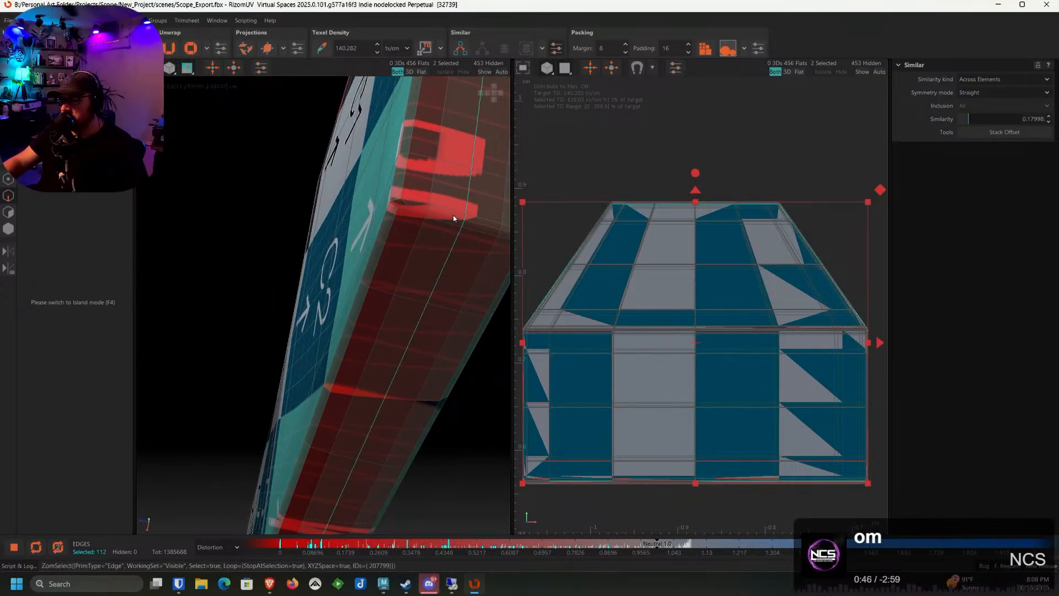
pyautogui.keyDown('ctrl'); pyautogui.doubleClick(460, 220); pyautogui.keyUp('ctrl')
pyautogui.hotkey('ctrl', 'z')
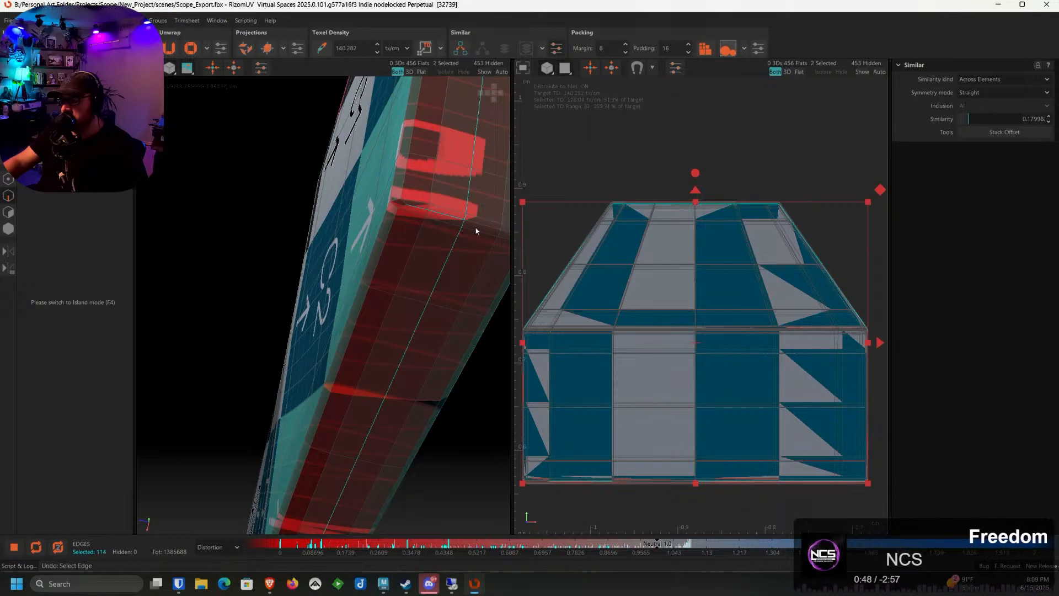
pyautogui.keyDown('ctrl'); pyautogui.click(476, 228); pyautogui.keyUp('ctrl')
# Add the edges across the second plate's other top corner and one of its bottom corners to the selection
pyautogui.keyDown('alt'); pyautogui.moveTo(473, 230); pyautogui.dragTo(279, 276); pyautogui.keyUp('alt')
pyautogui.scroll(5, 279, 276)
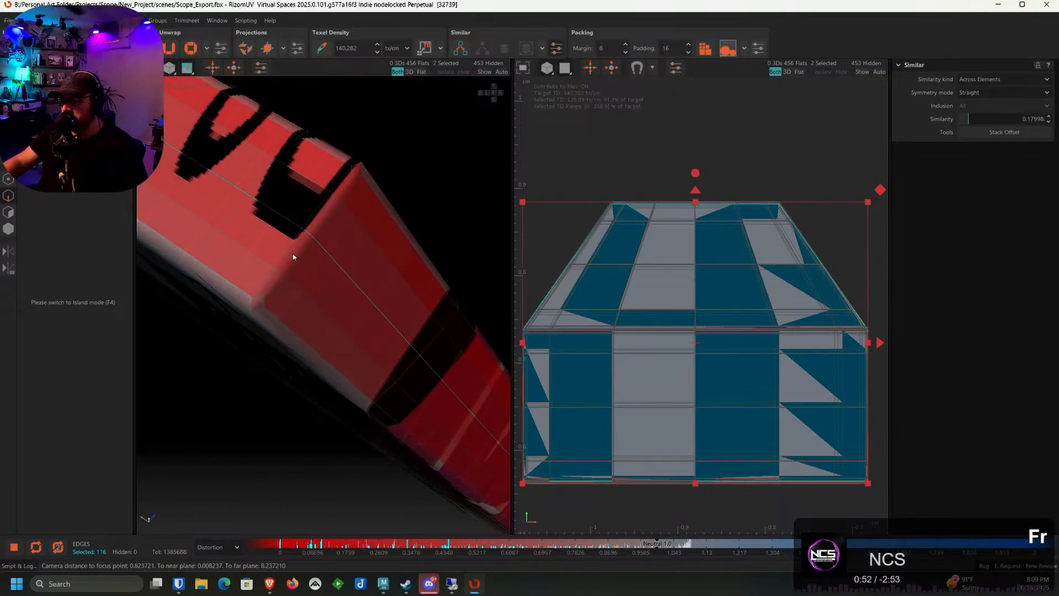
pyautogui.keyDown('ctrl'); pyautogui.click(323, 218); pyautogui.keyUp('ctrl')
pyautogui.scroll(-5, 326, 222)
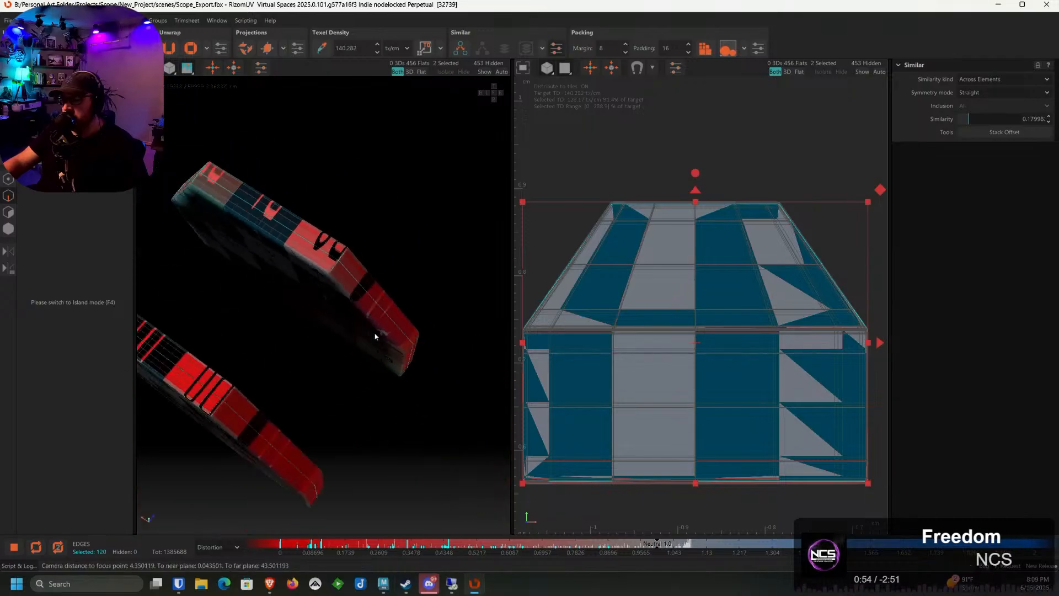
pyautogui.keyDown('alt'); pyautogui.moveTo(376, 336); pyautogui.dragTo(357, 260); pyautogui.keyUp('alt')
pyautogui.scroll(5, 294, 223)
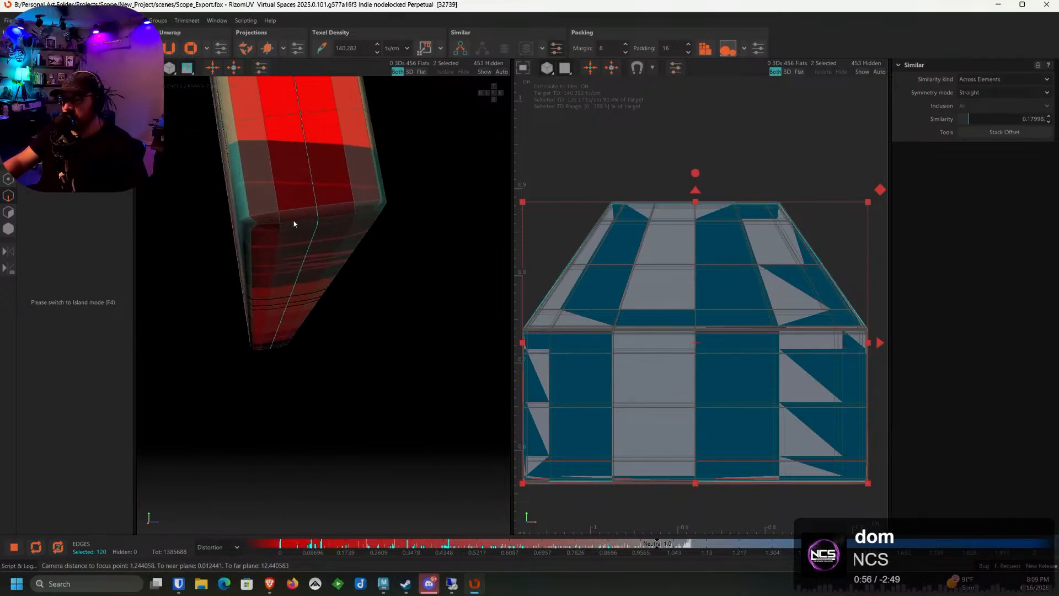
pyautogui.keyDown('ctrl'); pyautogui.click(345, 221); pyautogui.keyUp('ctrl')
# Add the edges across the rim at the second plate's remaining bottom corner to the selection
pyautogui.scroll(-5, 331, 226)
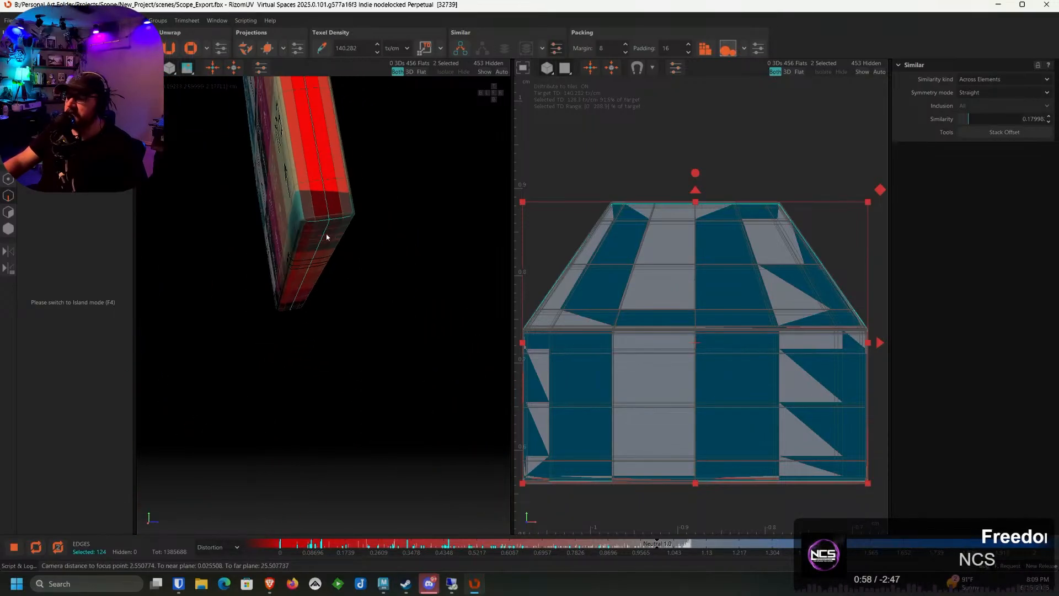
pyautogui.keyDown('alt'); pyautogui.moveTo(326, 232); pyautogui.dragTo(346, 197); pyautogui.keyUp('alt')
pyautogui.keyDown('alt'); pyautogui.moveTo(346, 197); pyautogui.dragTo(376, 198, button='middle'); pyautogui.keyUp('alt')
pyautogui.scroll(2, 439, 243)
pyautogui.keyDown('alt'); pyautogui.moveTo(440, 243); pyautogui.dragTo(423, 317); pyautogui.keyUp('alt')
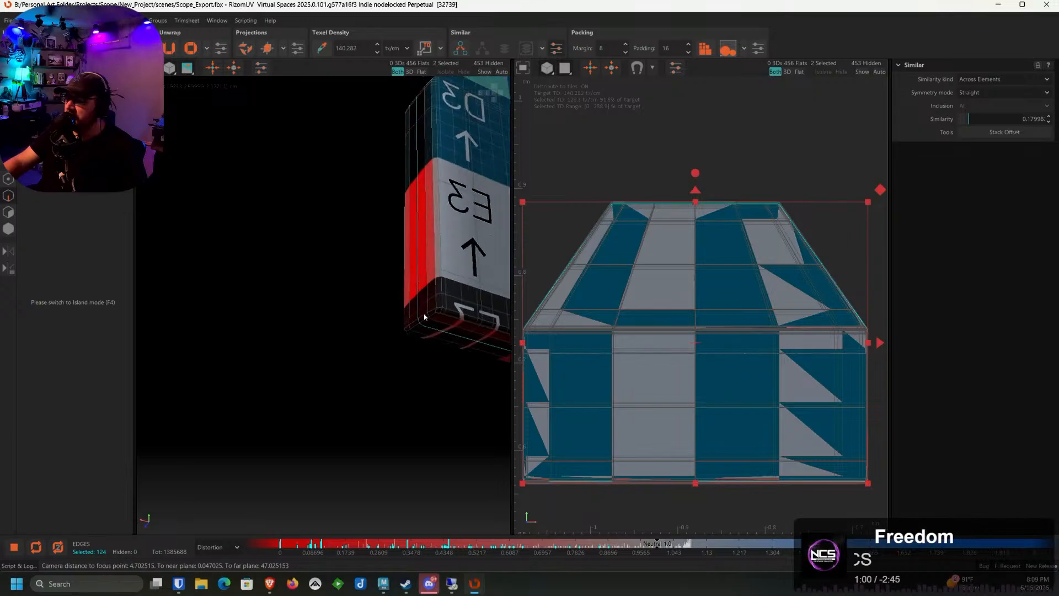
pyautogui.scroll(5, 448, 326)
pyautogui.keyDown('ctrl'); pyautogui.doubleClick(438, 322); pyautogui.keyUp('ctrl')
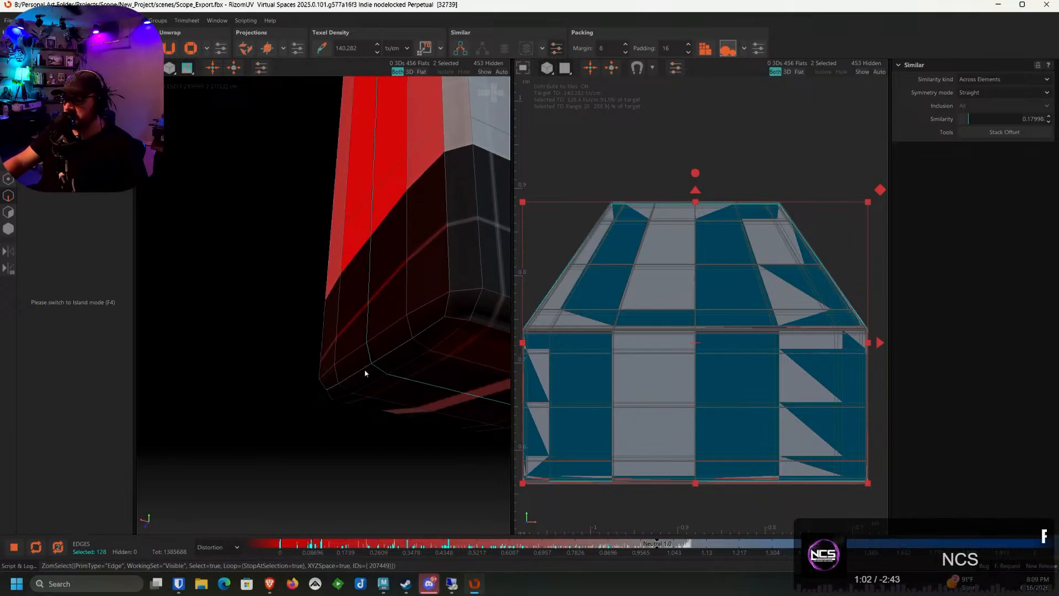
# Add the third plate's centre rim loop and the edges across one of its top corners to the selection
pyautogui.scroll(-5, 365, 374)
pyautogui.moveTo(381, 222)
pyautogui.keyDown('alt'); pyautogui.mouseDown()
pyautogui.moveTo(418, 182)
pyautogui.moveTo(357, 289)
pyautogui.moveTo(291, 328)
pyautogui.moveTo(319, 243)
pyautogui.moveTo(437, 294)
pyautogui.moveTo(383, 237)
pyautogui.moveTo(361, 229)
pyautogui.mouseUp(); pyautogui.keyUp('alt')
pyautogui.scroll(4, 419, 182)
pyautogui.scroll(-5, 320, 244)
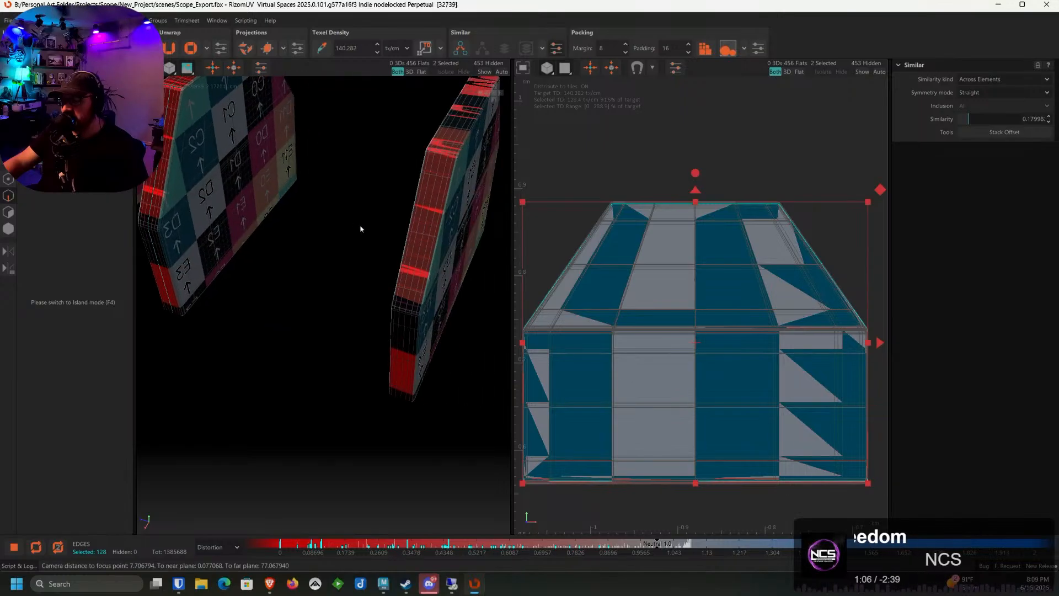
pyautogui.scroll(5, 418, 172)
pyautogui.keyDown('ctrl'); pyautogui.doubleClick(439, 161); pyautogui.keyUp('ctrl')
pyautogui.keyDown('alt'); pyautogui.moveTo(440, 161); pyautogui.dragTo(373, 216, button='middle'); pyautogui.keyUp('alt')
pyautogui.scroll(3, 373, 216)
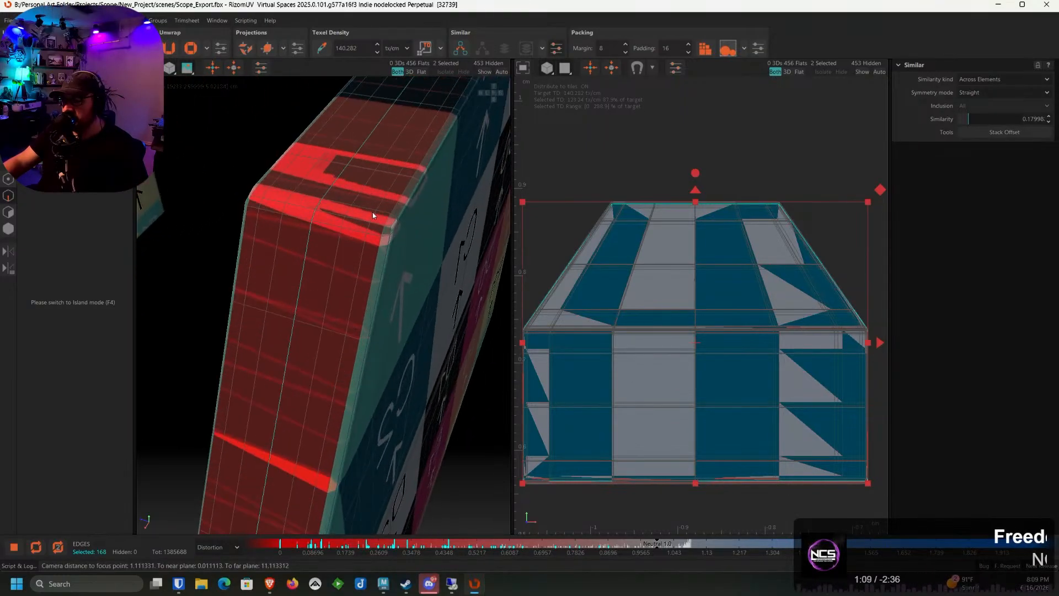
pyautogui.keyDown('ctrl'); pyautogui.doubleClick(362, 225); pyautogui.keyUp('ctrl')
pyautogui.keyDown('ctrl'); pyautogui.doubleClick(294, 204); pyautogui.keyUp('ctrl')
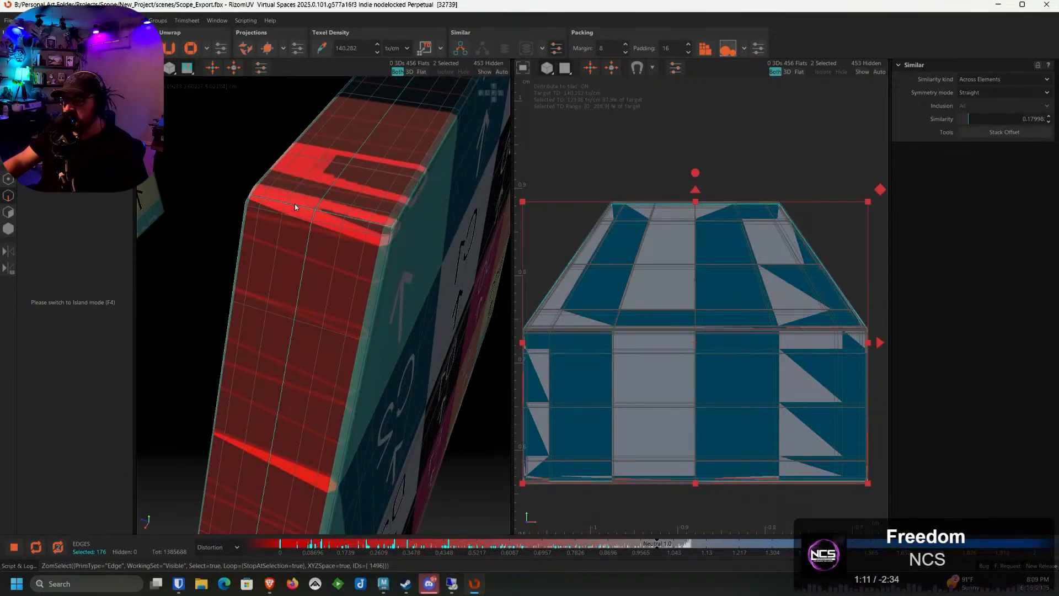
# Add the edges across the rim at the third plate's other top corner to the selection
pyautogui.scroll(-4, 294, 205)
pyautogui.keyDown('alt'); pyautogui.moveTo(375, 237); pyautogui.dragTo(248, 265); pyautogui.keyUp('alt')
pyautogui.scroll(4, 425, 233)
pyautogui.scroll(3, 425, 236)
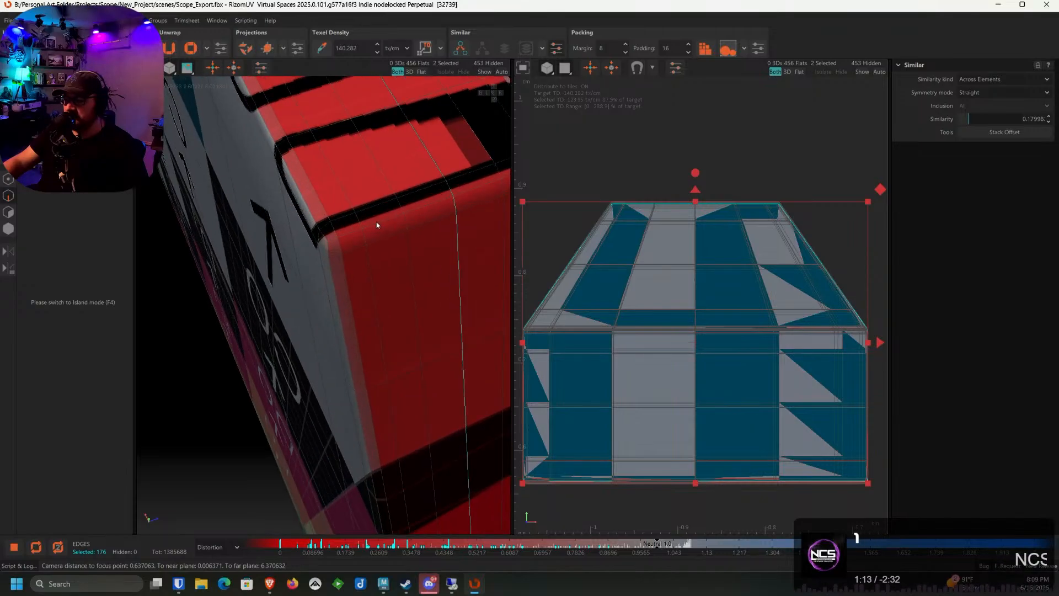
pyautogui.keyDown('ctrl'); pyautogui.doubleClick(405, 220); pyautogui.keyUp('ctrl')
pyautogui.keyDown('ctrl'); pyautogui.doubleClick(482, 189); pyautogui.keyUp('ctrl')
# Add the edges across the rim at one of the third plate's bottom corners to the selection
pyautogui.scroll(-4, 411, 227)
pyautogui.keyDown('alt'); pyautogui.moveTo(411, 227); pyautogui.dragTo(388, 265); pyautogui.keyUp('alt')
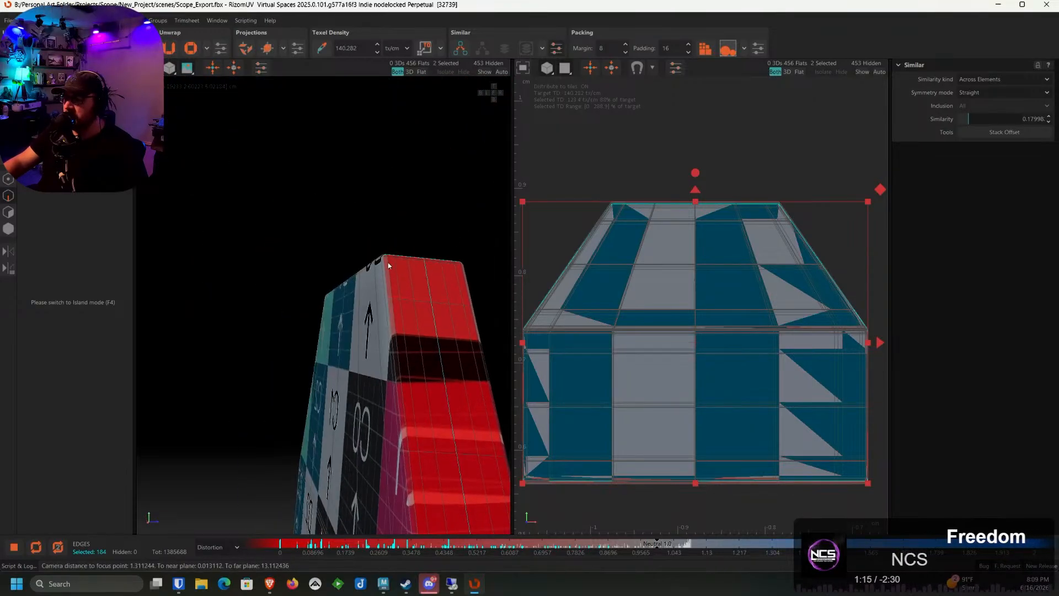
pyautogui.scroll(2, 376, 283)
pyautogui.scroll(-3, 376, 283)
pyautogui.keyDown('alt'); pyautogui.moveTo(422, 390); pyautogui.dragTo(371, 378); pyautogui.keyUp('alt')
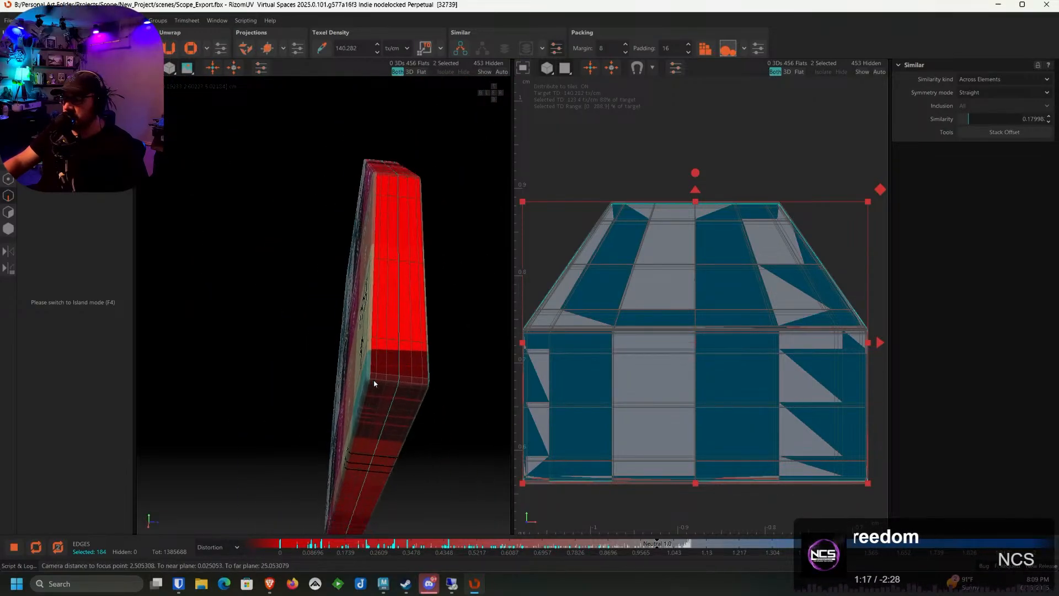
pyautogui.scroll(5, 404, 357)
pyautogui.keyDown('ctrl'); pyautogui.doubleClick(409, 350); pyautogui.keyUp('ctrl')
pyautogui.keyDown('ctrl'); pyautogui.doubleClick(443, 352); pyautogui.keyUp('ctrl')
# Add the edges across the third plate's last bottom corner and cut all selected edges as UV seams
pyautogui.scroll(-6, 428, 356)
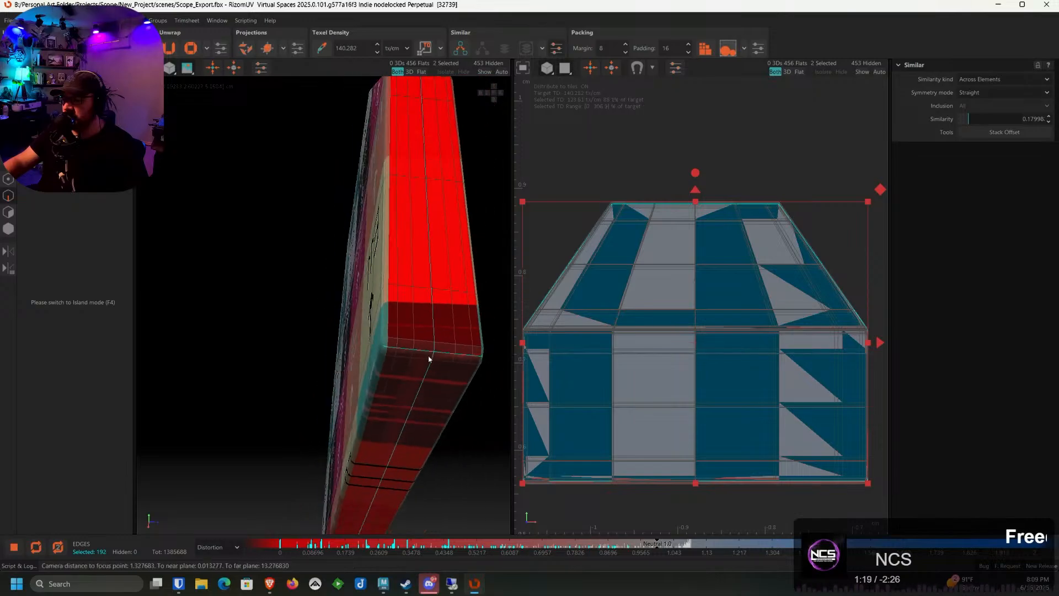
pyautogui.scroll(2, 401, 360)
pyautogui.keyDown('alt'); pyautogui.moveTo(343, 407); pyautogui.dragTo(302, 267); pyautogui.keyUp('alt')
pyautogui.scroll(5, 184, 265)
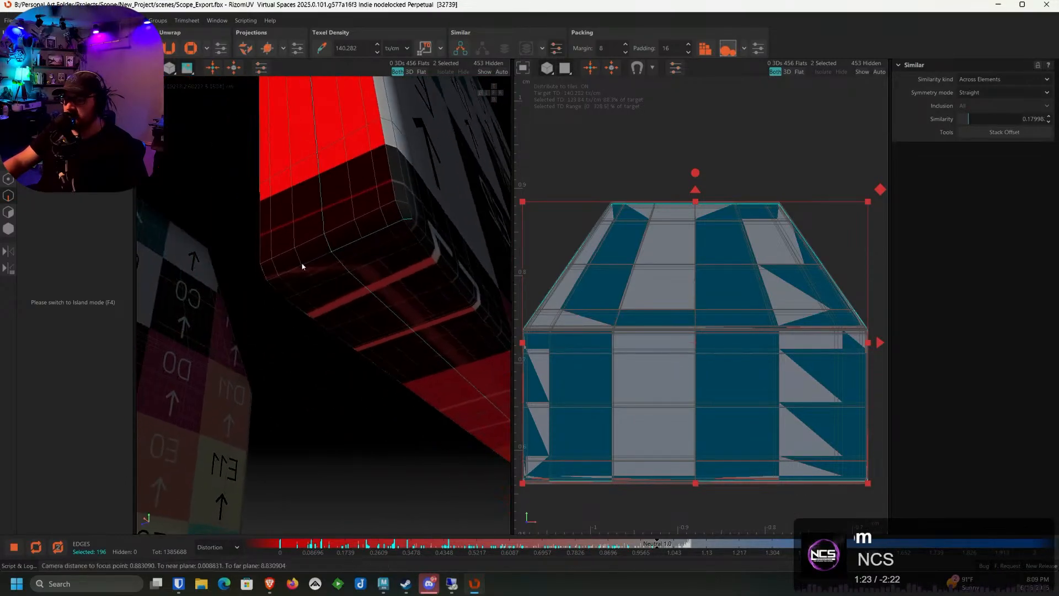
pyautogui.keyDown('ctrl'); pyautogui.doubleClick(312, 261); pyautogui.keyUp('ctrl')
pyautogui.scroll(-3, 318, 282)
pyautogui.press('c')
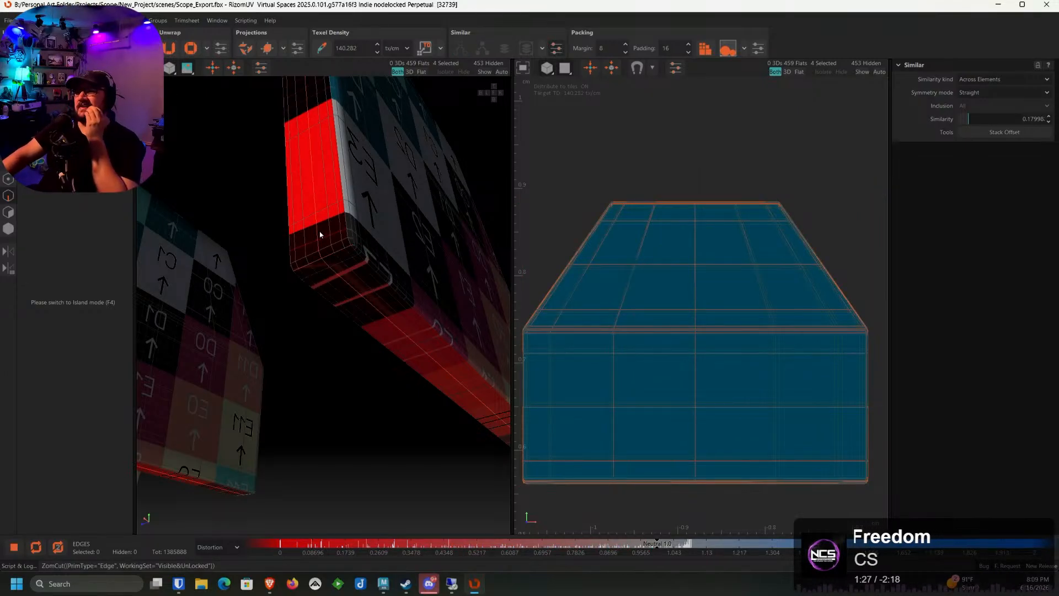
# Switch to island mode, select all islands of the three plates and unfold them
pyautogui.press('F4')
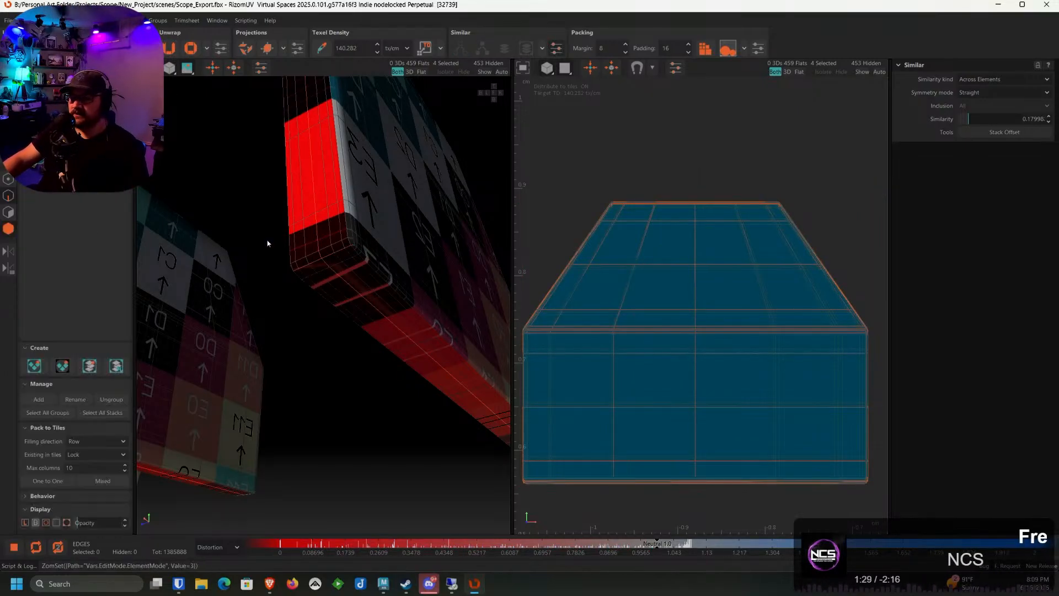
pyautogui.click(327, 242)
pyautogui.doubleClick(328, 243)
pyautogui.scroll(-8, 328, 243)
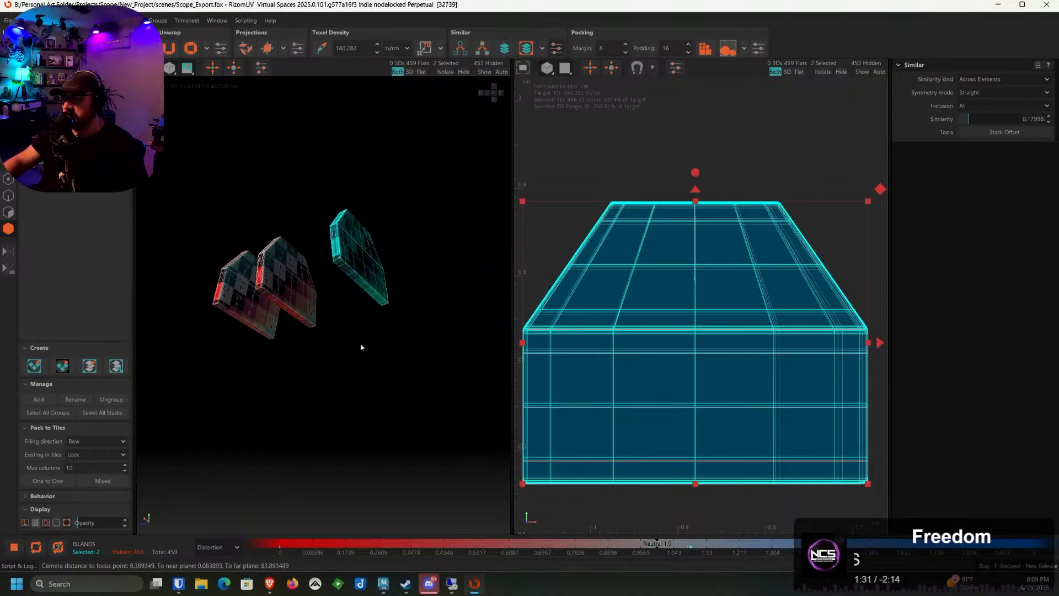
pyautogui.moveTo(435, 408); pyautogui.dragTo(207, 171)
pyautogui.keyDown('alt'); pyautogui.moveTo(727, 375); pyautogui.dragTo(745, 377, button='middle'); pyautogui.keyUp('alt')
pyautogui.press('u')
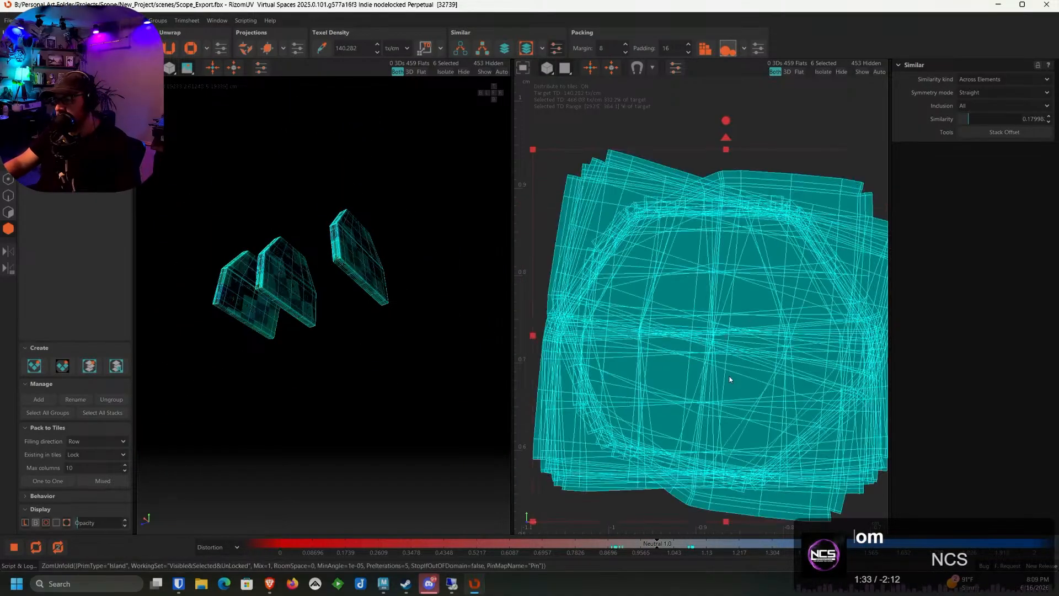
# Scale the unfolded plate islands to the target texel density and show all hidden islands again
pyautogui.scroll(-1, 730, 380)
pyautogui.scroll(-5, 730, 380)
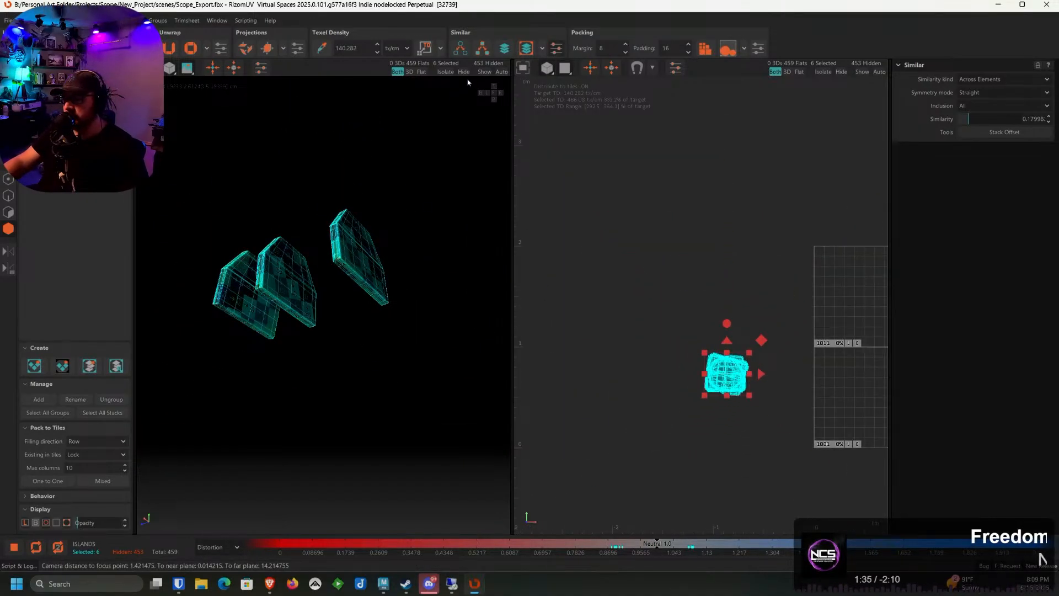
pyautogui.click(423, 50)
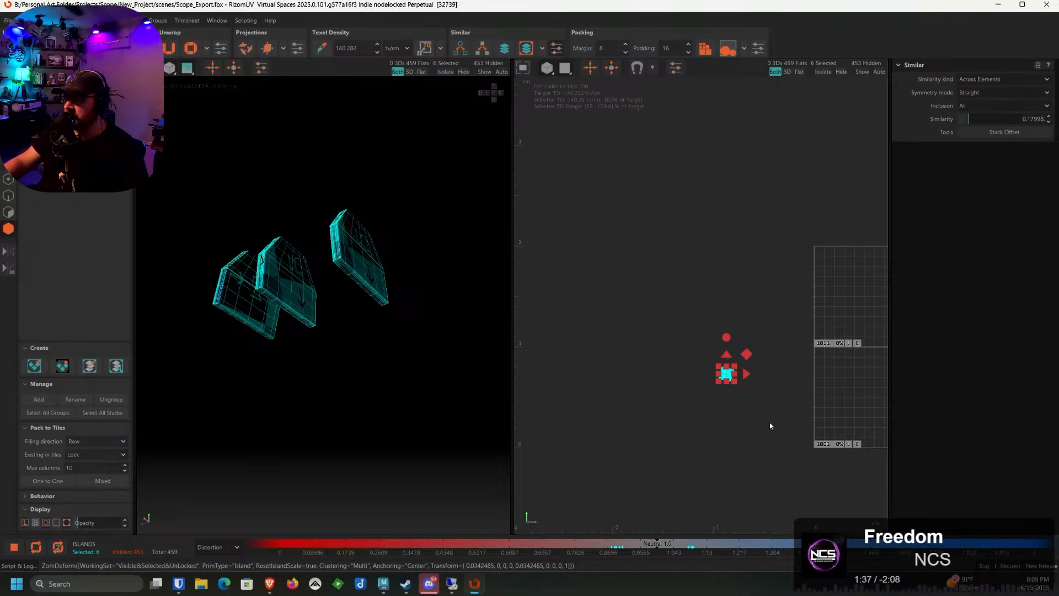
pyautogui.keyDown('alt'); pyautogui.moveTo(838, 392); pyautogui.dragTo(713, 361, button='middle'); pyautogui.keyUp('alt')
pyautogui.click(486, 73)
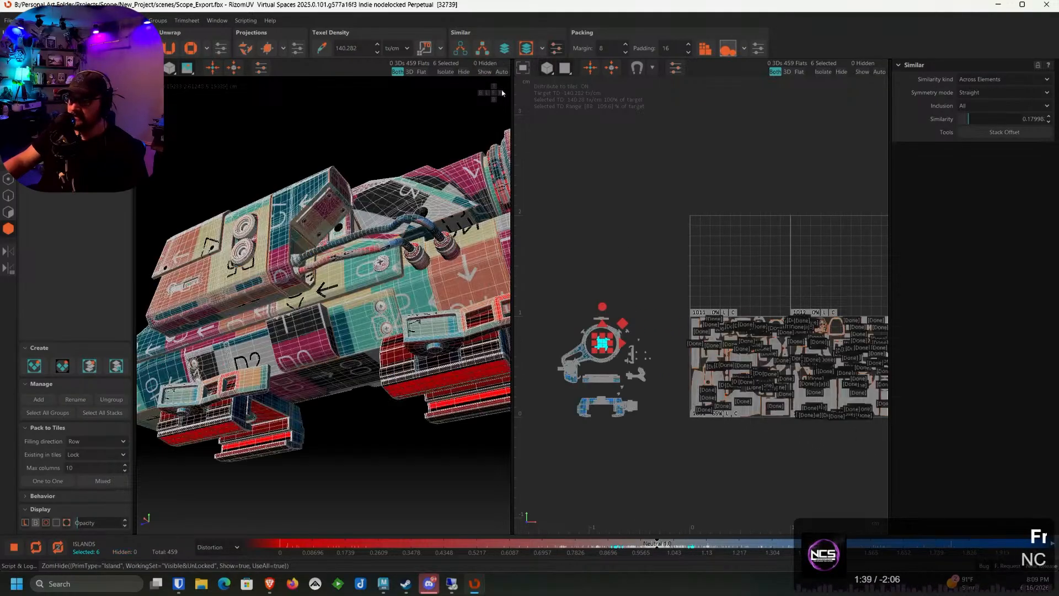
# Move the six selected plate islands together out of the unpacked area to beside the columns of circular islands
pyautogui.moveTo(610, 344); pyautogui.dragTo(916, 342)
pyautogui.hotkey('ctrl', 'z')
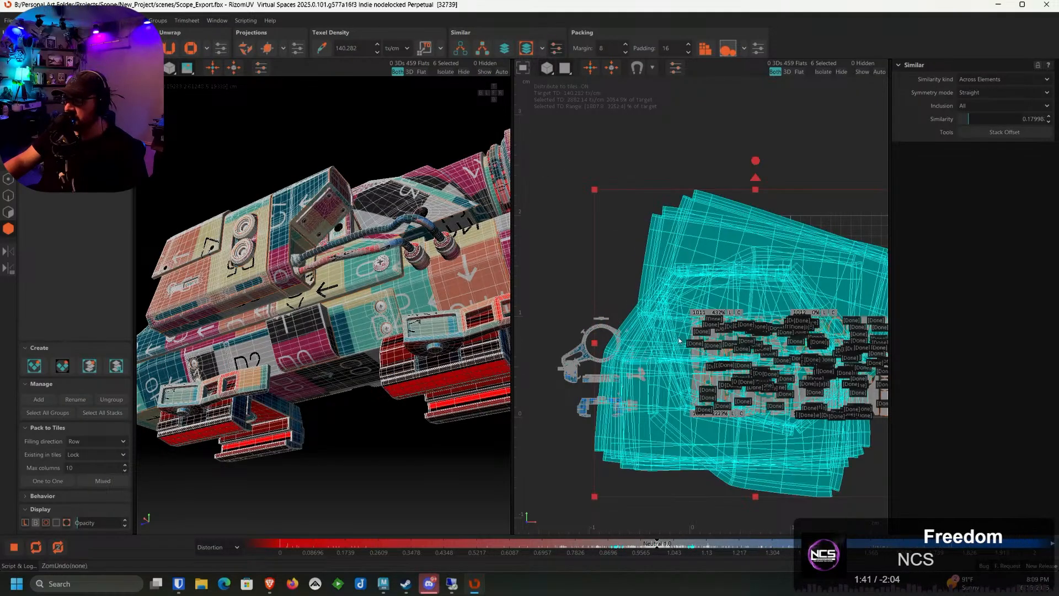
pyautogui.keyDown('alt'); pyautogui.moveTo(711, 351); pyautogui.dragTo(600, 327, button='middle'); pyautogui.keyUp('alt')
pyautogui.scroll(-2, 599, 327)
pyautogui.moveTo(542, 323); pyautogui.dragTo(841, 323)
pyautogui.scroll(5, 828, 323)
pyautogui.scroll(3, 828, 322)
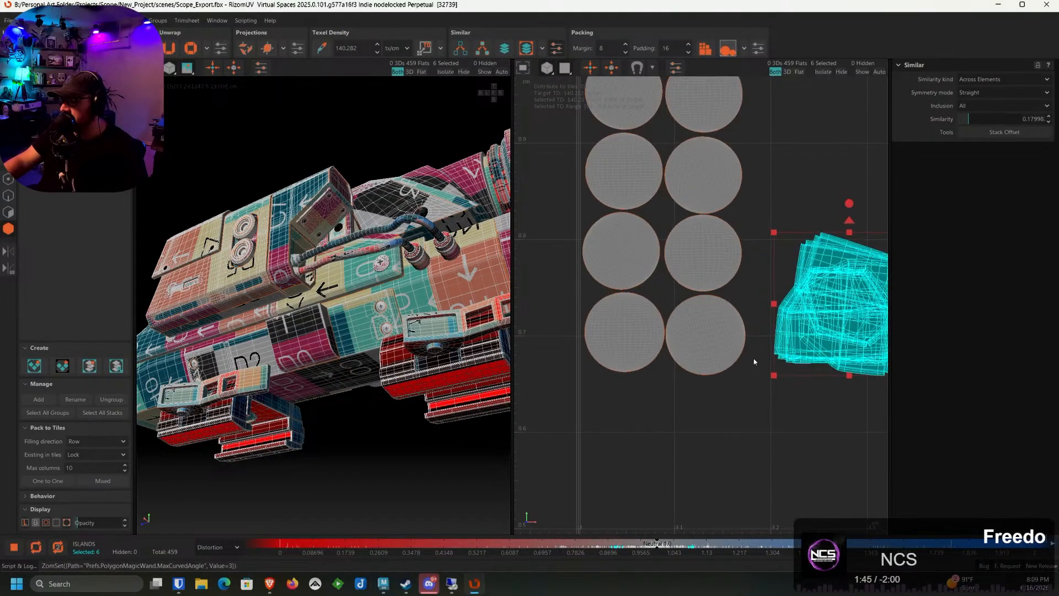
pyautogui.click(826, 457)
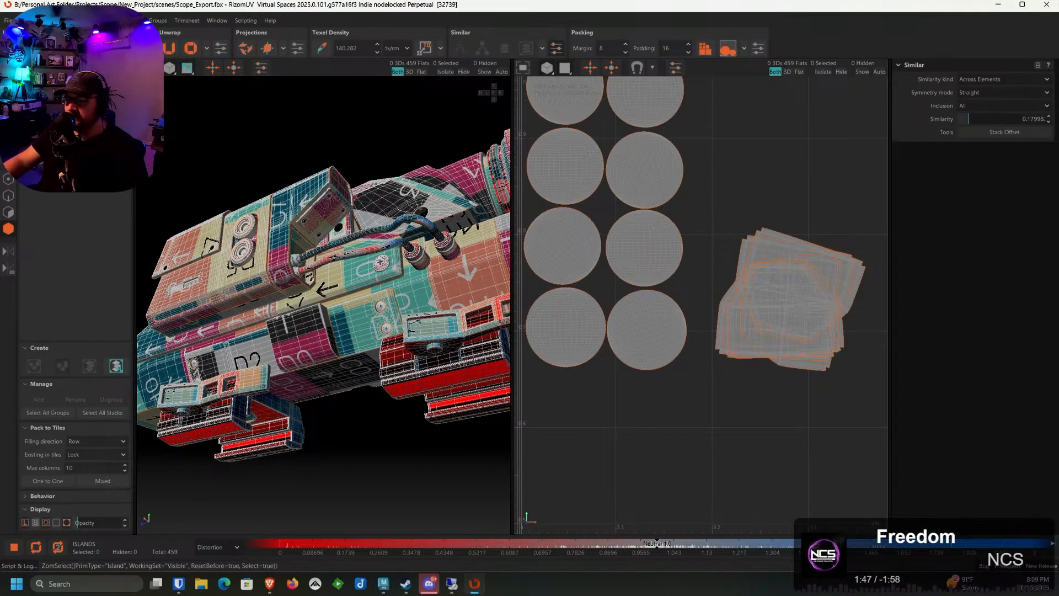
# Orient the six plate islands straight and place the stack of four upright ones directly below the circular islands
pyautogui.click(826, 309)
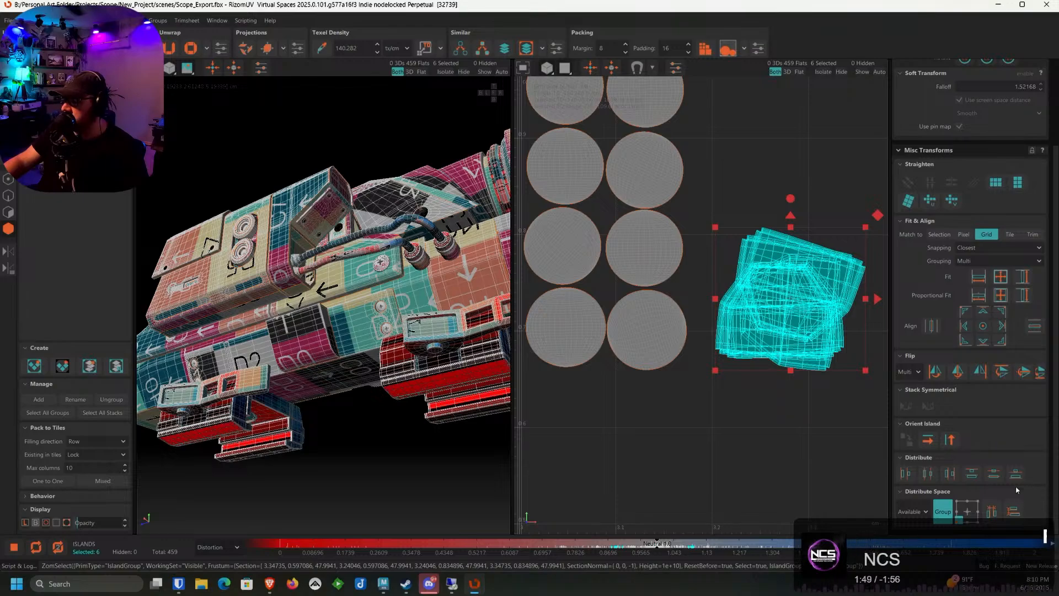
pyautogui.click(936, 445)
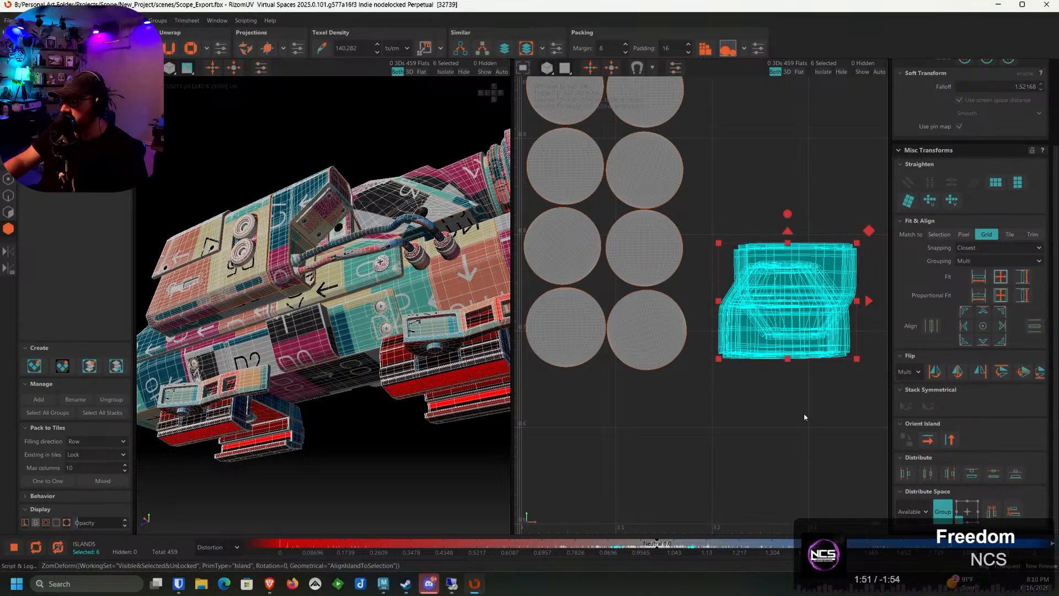
pyautogui.click(839, 368)
pyautogui.moveTo(828, 356); pyautogui.dragTo(625, 470)
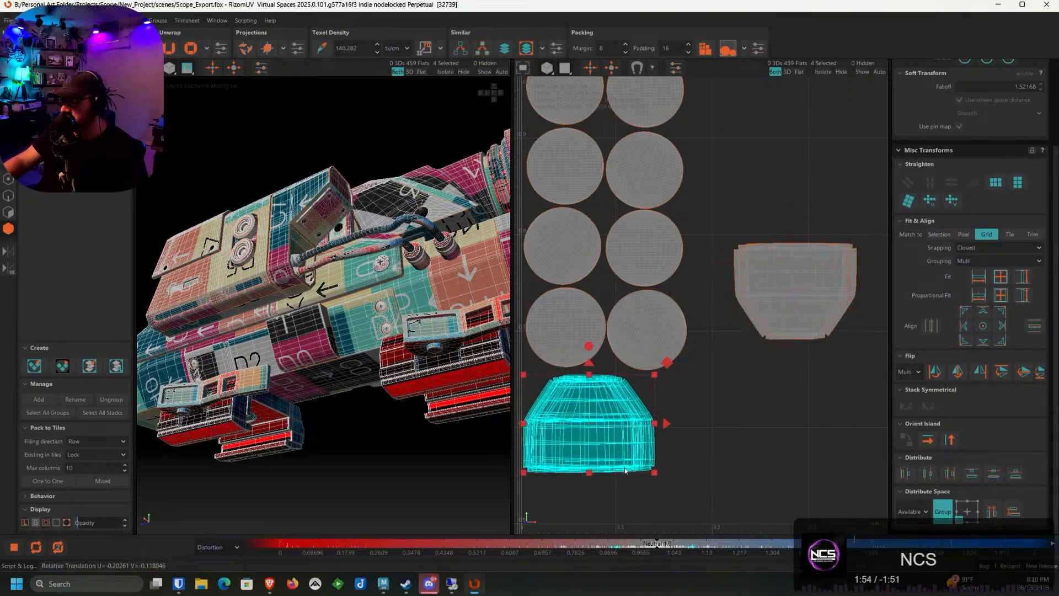
# Turn the remaining upside-down stack of plate islands upright and place it beside the first stack
pyautogui.click(797, 295)
pyautogui.moveTo(796, 236); pyautogui.dragTo(706, 452)
pyautogui.keyDown('alt'); pyautogui.moveTo(700, 476); pyautogui.dragTo(719, 397, button='middle'); pyautogui.keyUp('alt')
# Move one island from each of the two plate stacks into a row below, spacing them apart from each other
pyautogui.click(637, 356)
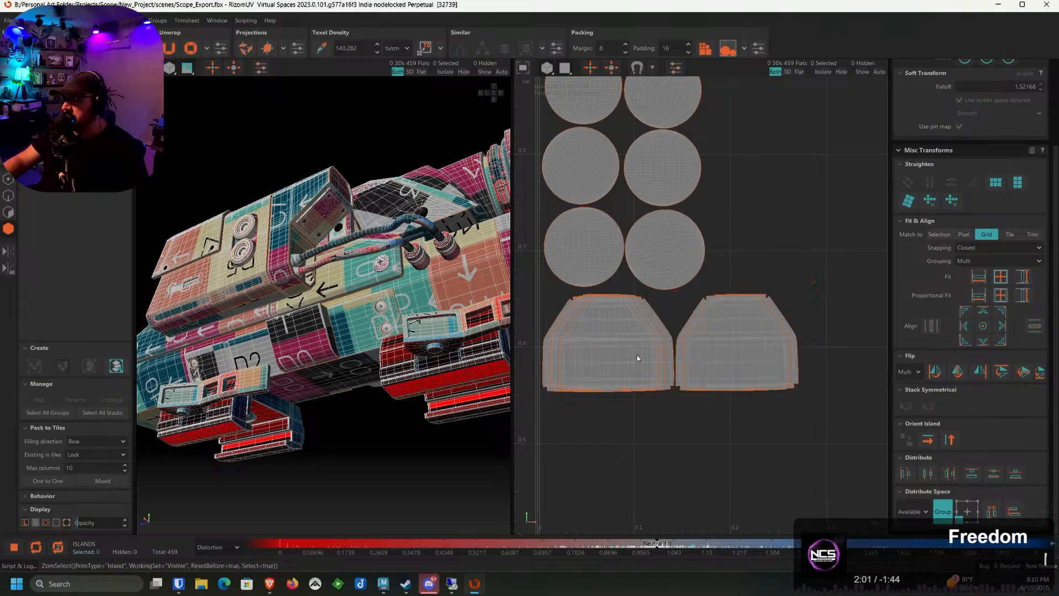
pyautogui.keyDown('ctrl'); pyautogui.click(723, 361); pyautogui.keyUp('ctrl')
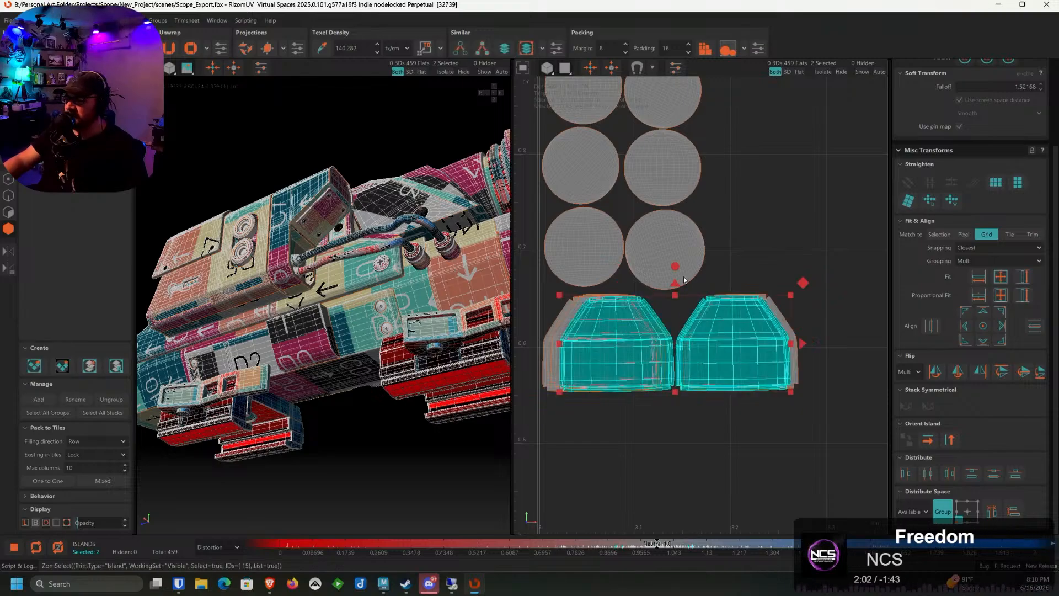
pyautogui.doubleClick(670, 386)
pyautogui.hotkey('ctrl', 'z')
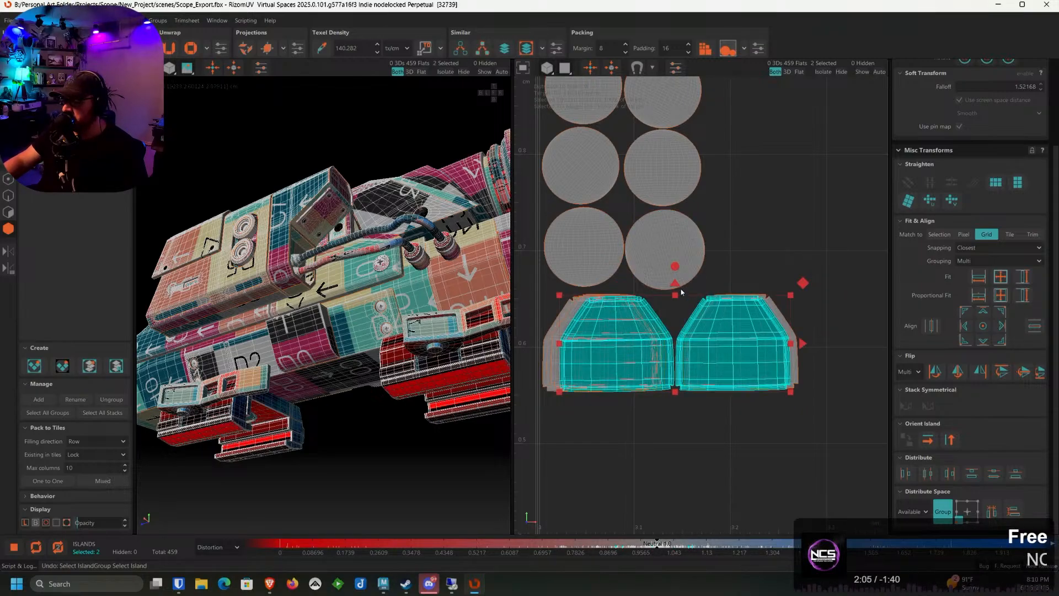
pyautogui.moveTo(678, 306); pyautogui.dragTo(677, 385)
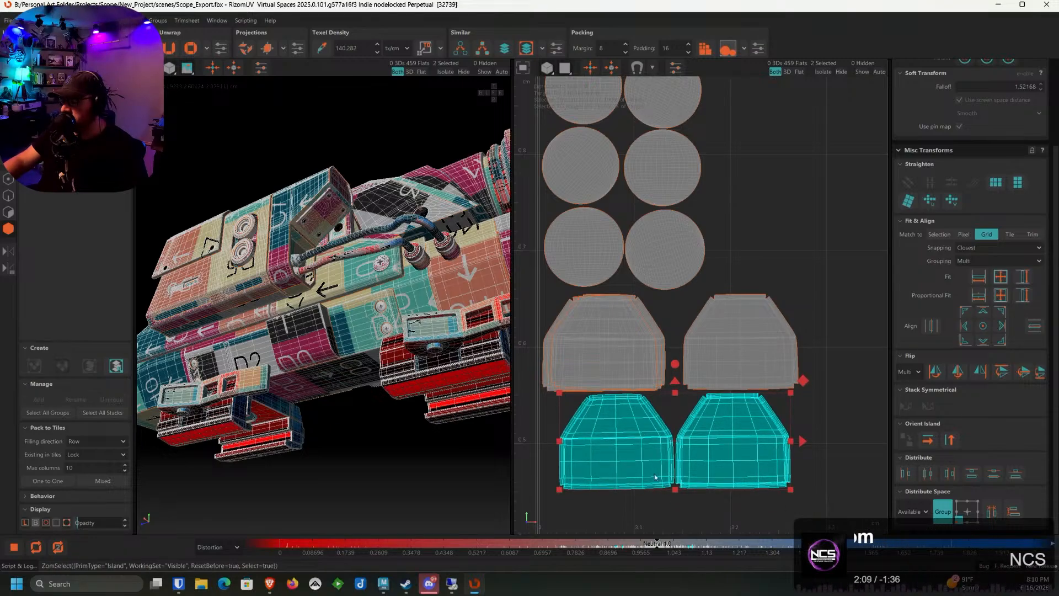
pyautogui.click(661, 456)
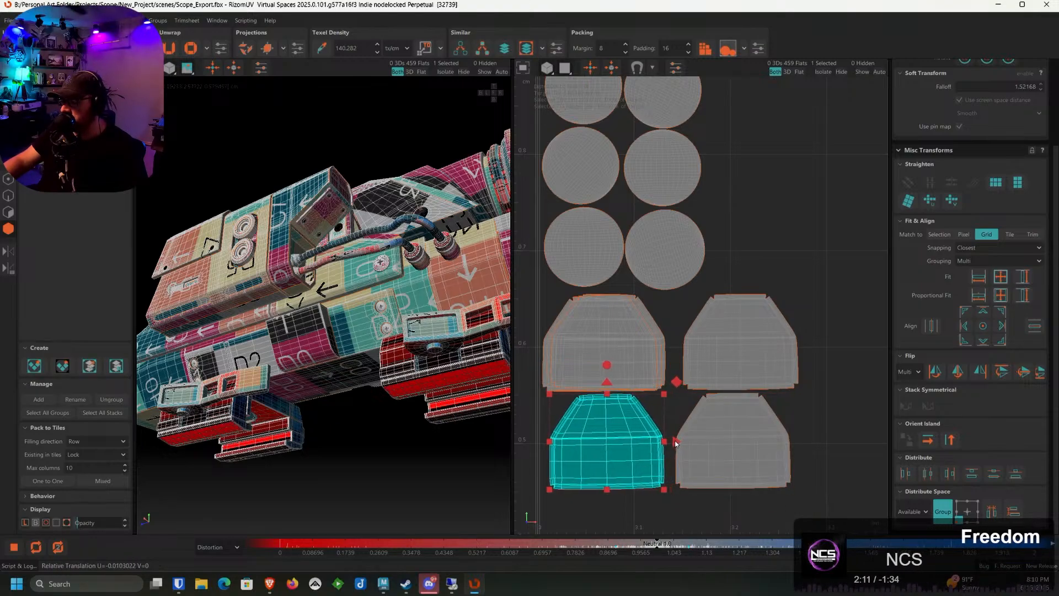
# Move another pair of plate islands from the top row down into a third row
pyautogui.click(634, 326)
pyautogui.keyDown('shift'); pyautogui.click(738, 339); pyautogui.keyUp('shift')
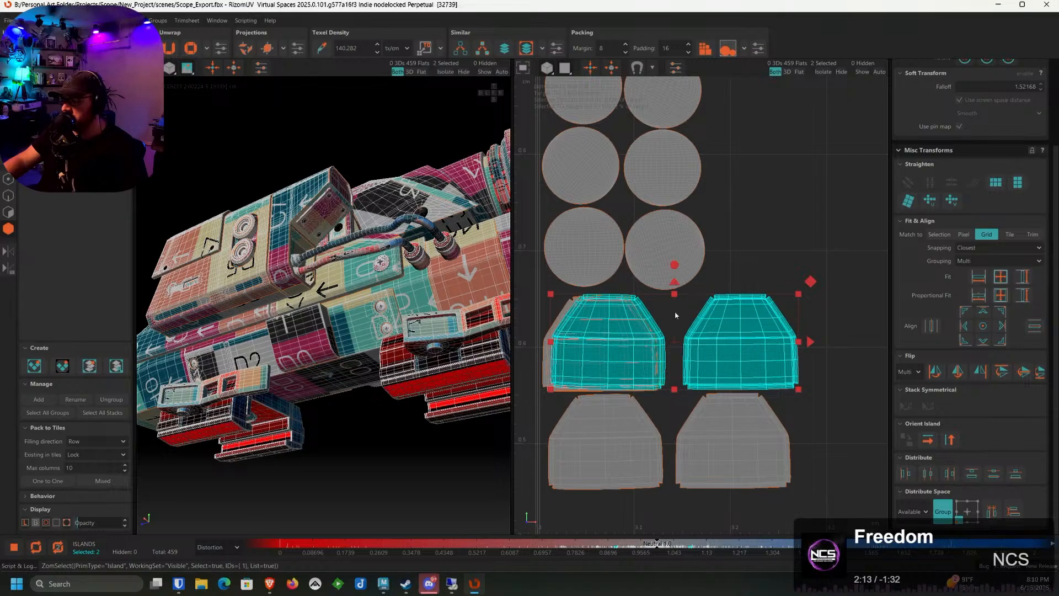
pyautogui.keyDown('shift'); pyautogui.moveTo(676, 315); pyautogui.dragTo(701, 515); pyautogui.keyUp('shift')
pyautogui.moveTo(703, 517); pyautogui.dragTo(700, 337, button='middle')
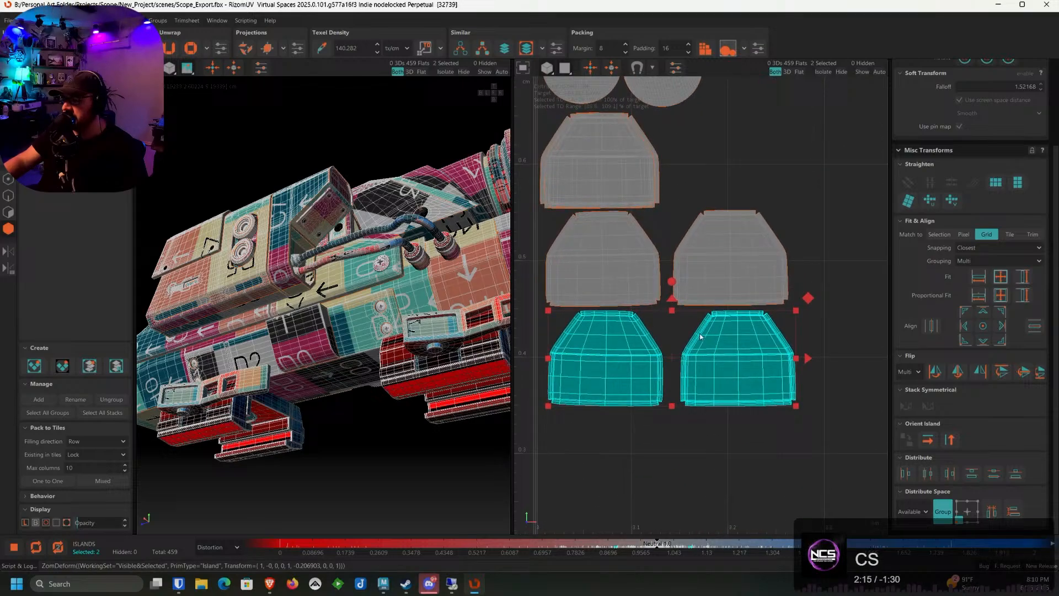
# Separate the last overlapping plate island sideways to complete a grid of two columns and three rows, then clear the selection
pyautogui.click(602, 152)
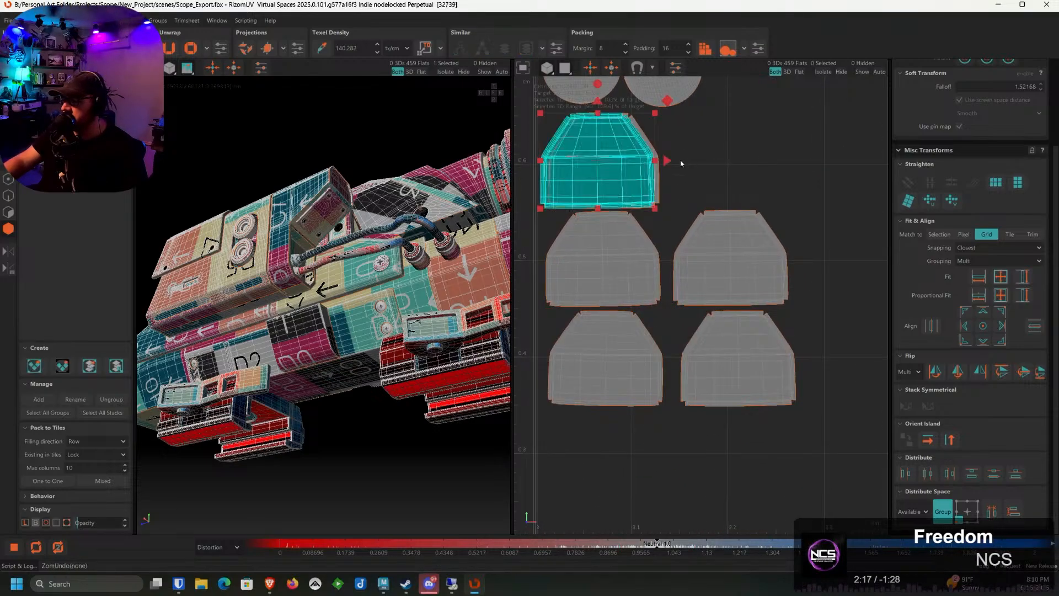
pyautogui.moveTo(671, 160); pyautogui.dragTo(749, 164)
pyautogui.doubleClick(745, 166)
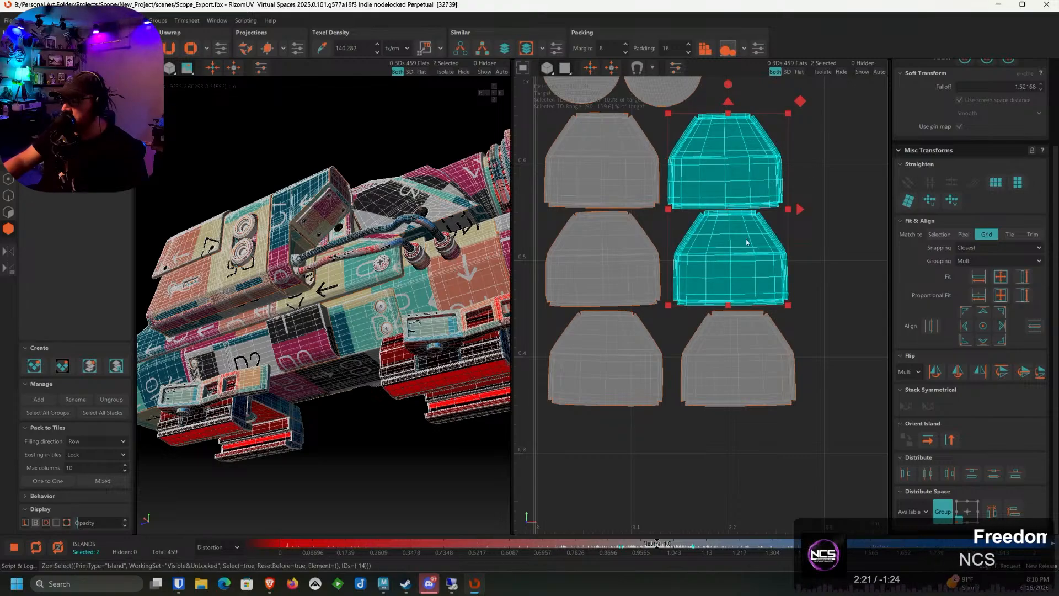
pyautogui.doubleClick(730, 353)
pyautogui.click(656, 355)
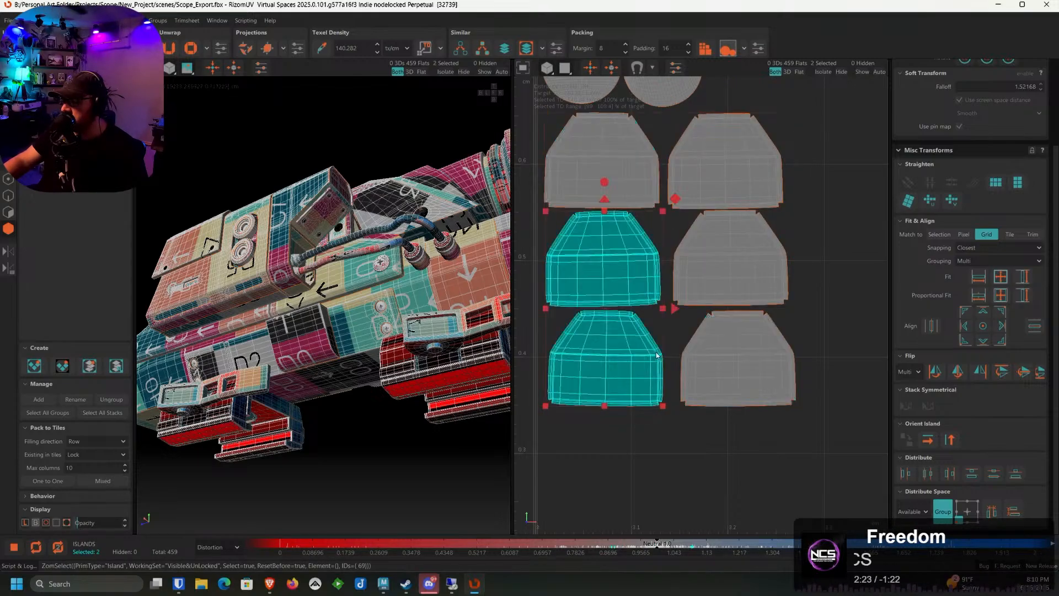
pyautogui.click(714, 492)
# Examine the scope model and the unpacked UV islands for parts that still need unwrapping
pyautogui.scroll(-5, 284, 302)
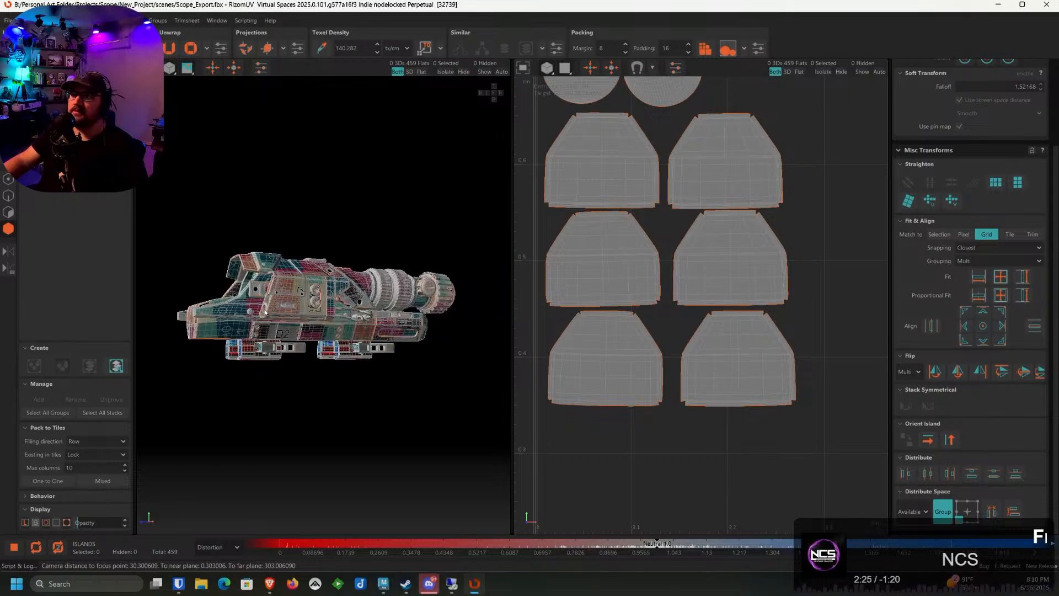
pyautogui.scroll(5, 284, 302)
pyautogui.keyDown('alt'); pyautogui.moveTo(284, 302); pyautogui.dragTo(318, 310); pyautogui.keyUp('alt')
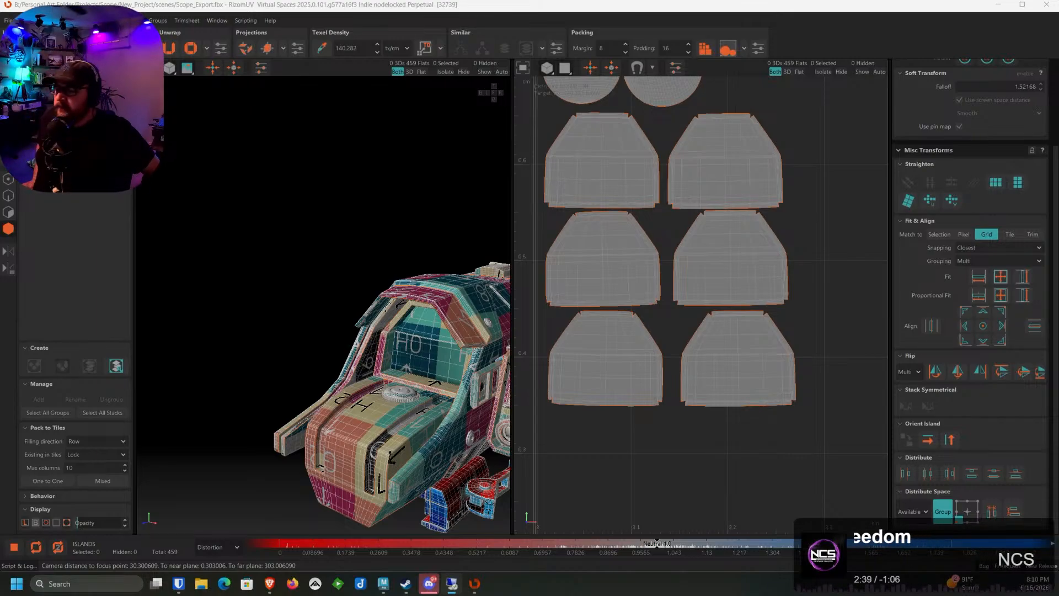
pyautogui.scroll(-2, 448, 281)
pyautogui.scroll(-14, 634, 244)
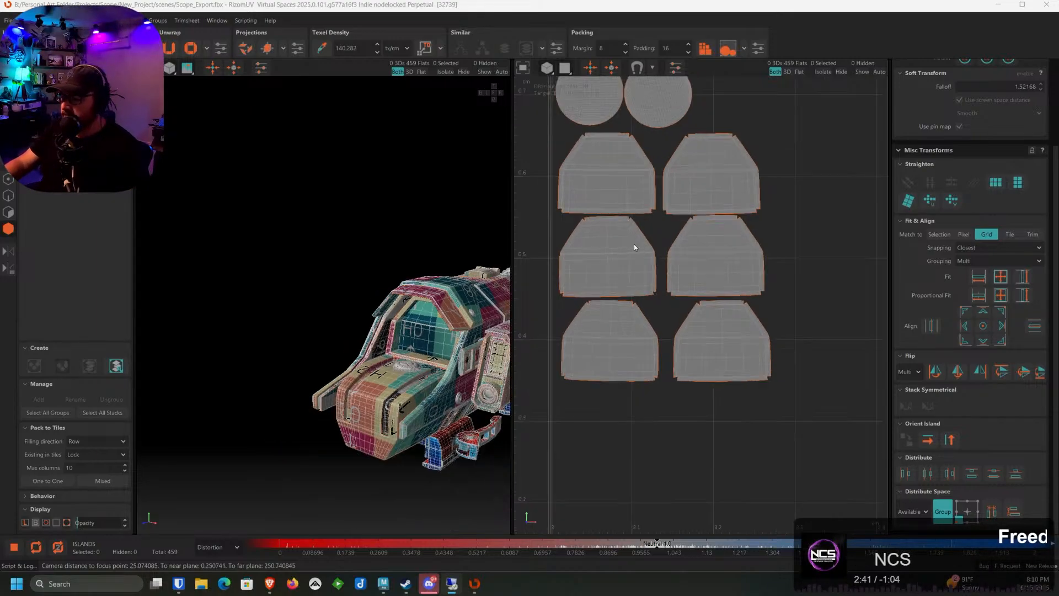
pyautogui.moveTo(634, 243); pyautogui.dragTo(858, 210, button='middle')
pyautogui.scroll(4, 617, 231)
pyautogui.scroll(8, 617, 230)
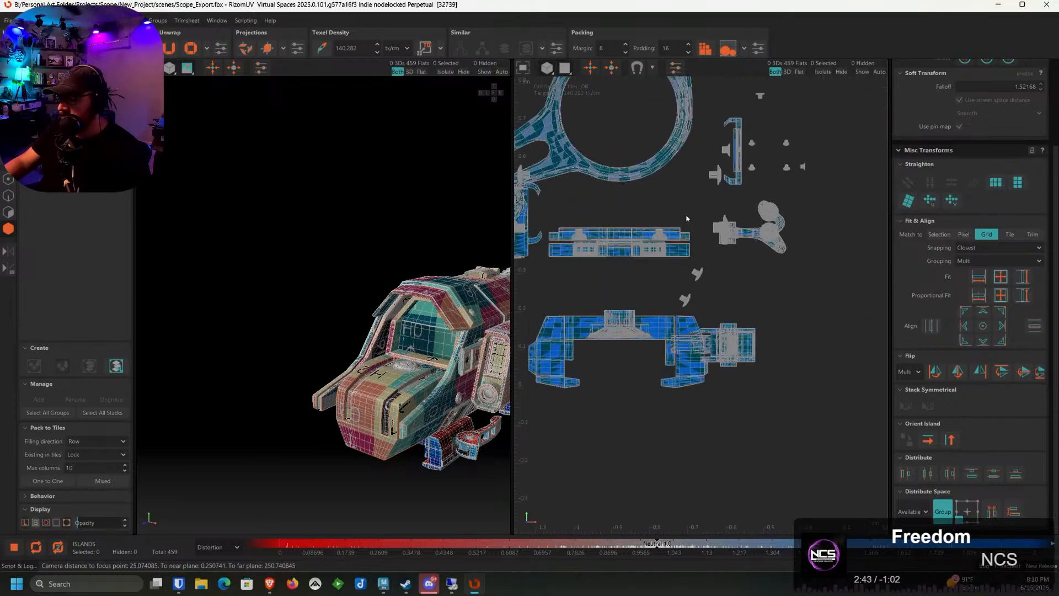
pyautogui.scroll(-2, 682, 251)
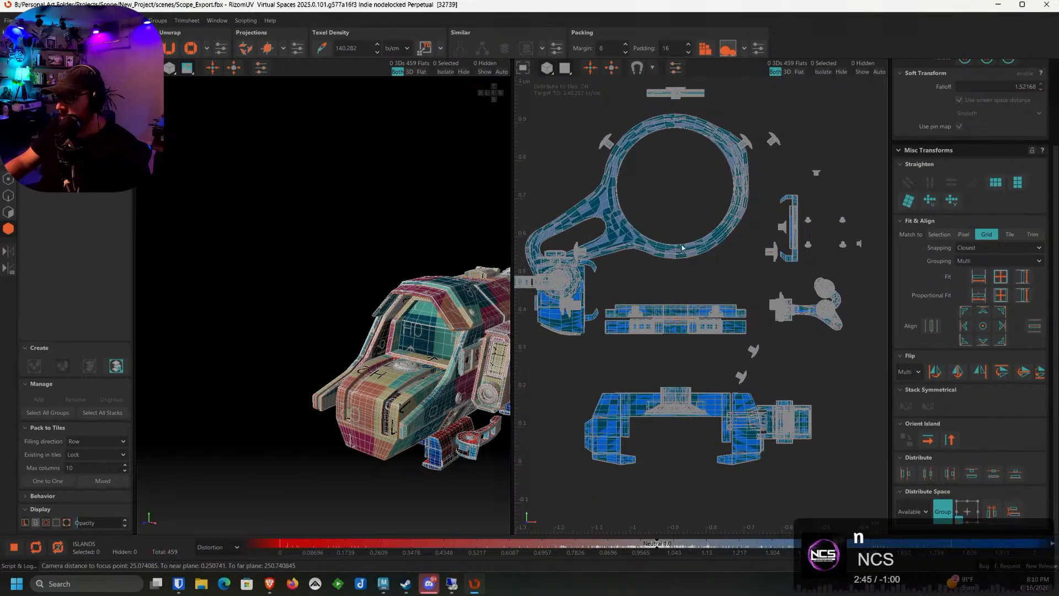
pyautogui.moveTo(669, 203); pyautogui.dragTo(684, 208, button='middle')
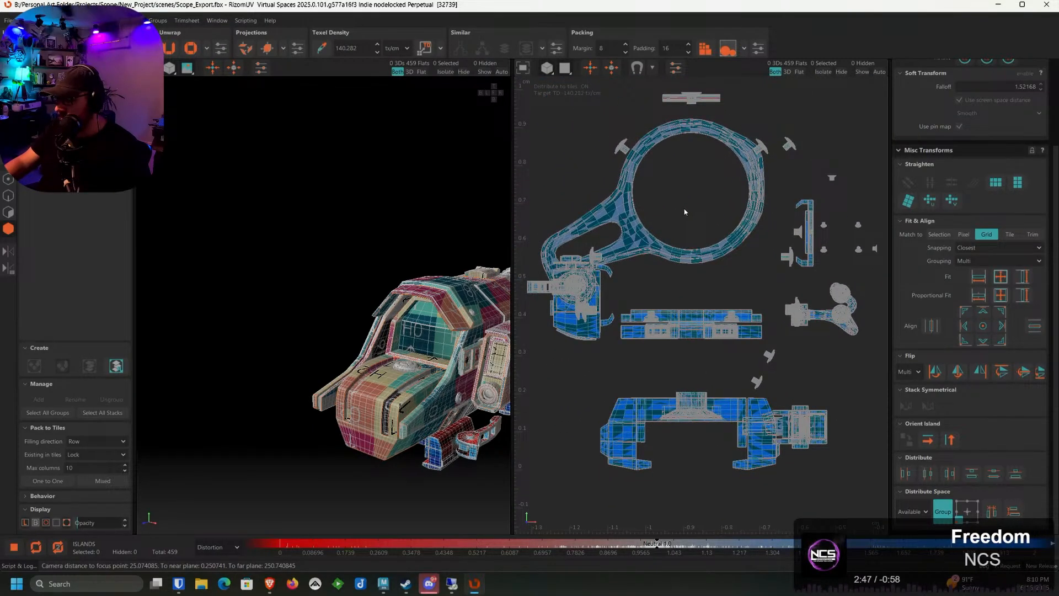
# Select the two ring-shaped brackets around the scope barrel and isolate them
pyautogui.keyDown('alt'); pyautogui.moveTo(469, 326); pyautogui.dragTo(358, 272); pyautogui.keyUp('alt')
pyautogui.scroll(4, 404, 299)
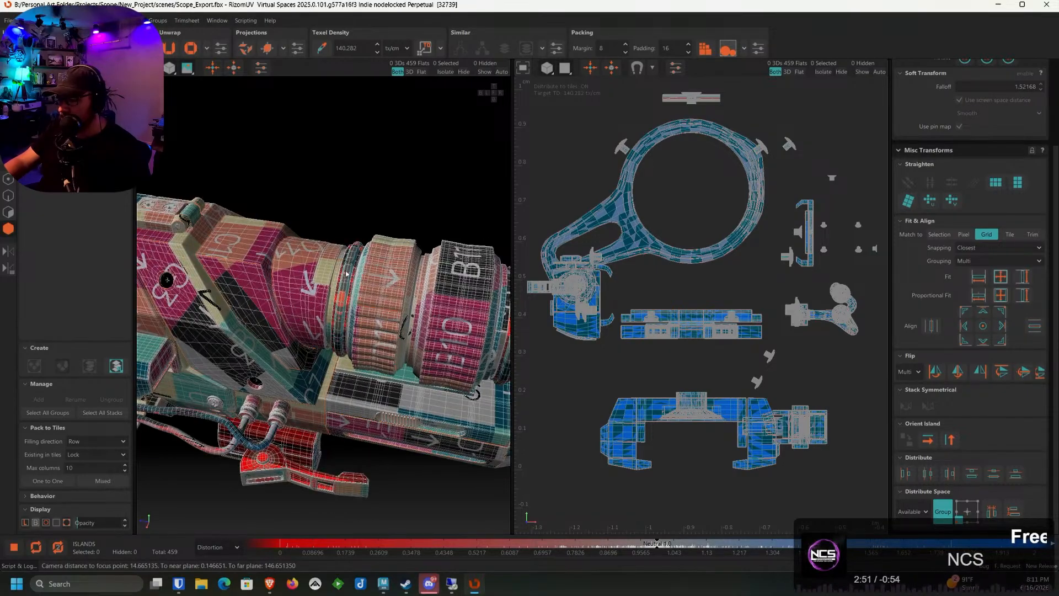
pyautogui.click(348, 274)
pyautogui.keyDown('alt'); pyautogui.moveTo(492, 279); pyautogui.dragTo(345, 275, button='middle'); pyautogui.keyUp('alt')
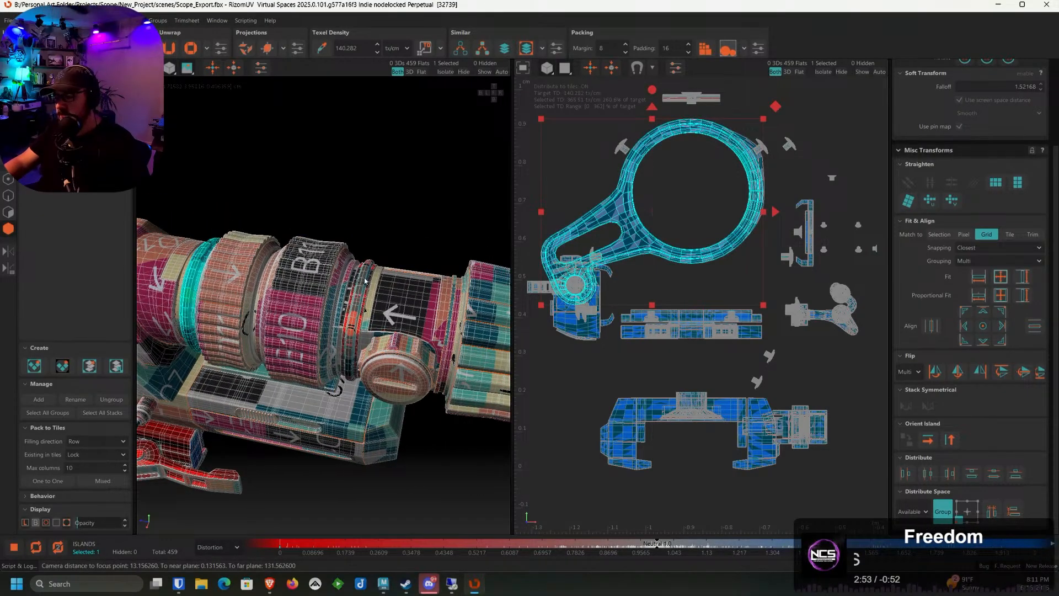
pyautogui.keyDown('shift'); pyautogui.click(365, 280); pyautogui.keyUp('shift')
pyautogui.press('i')
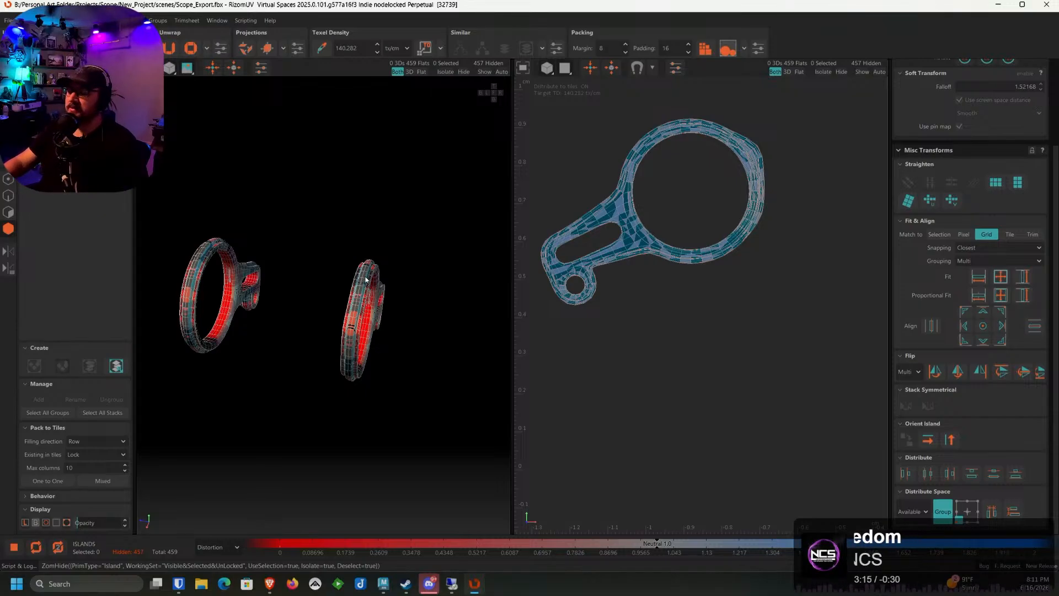
# Switch to edge mode and select the edge loop around one rim of a bracket's large ring opening
pyautogui.scroll(5, 281, 280)
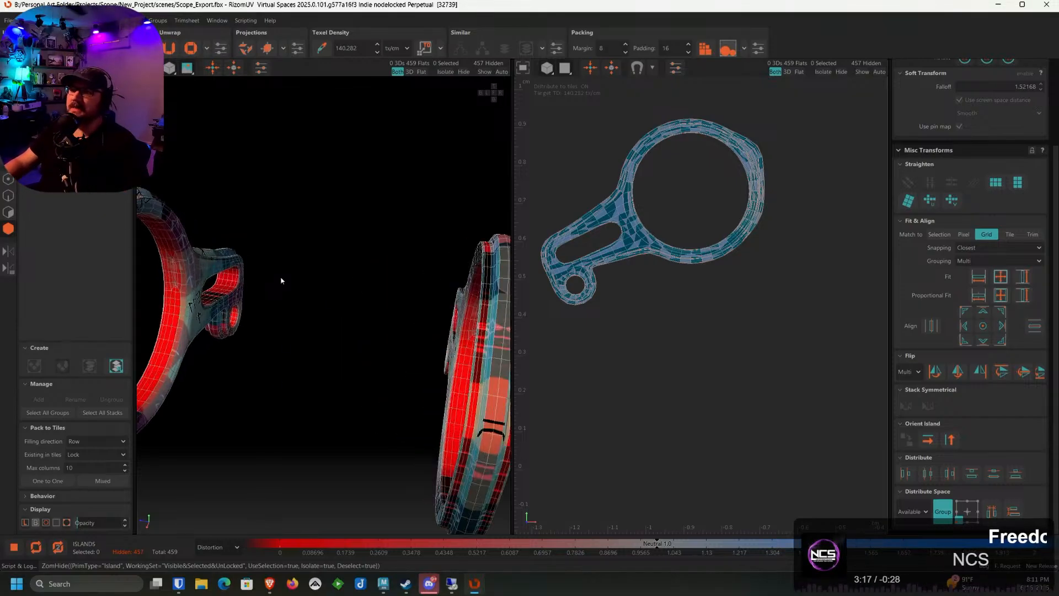
pyautogui.scroll(-2, 281, 280)
pyautogui.keyDown('alt'); pyautogui.moveTo(280, 280); pyautogui.dragTo(96, 208); pyautogui.keyUp('alt')
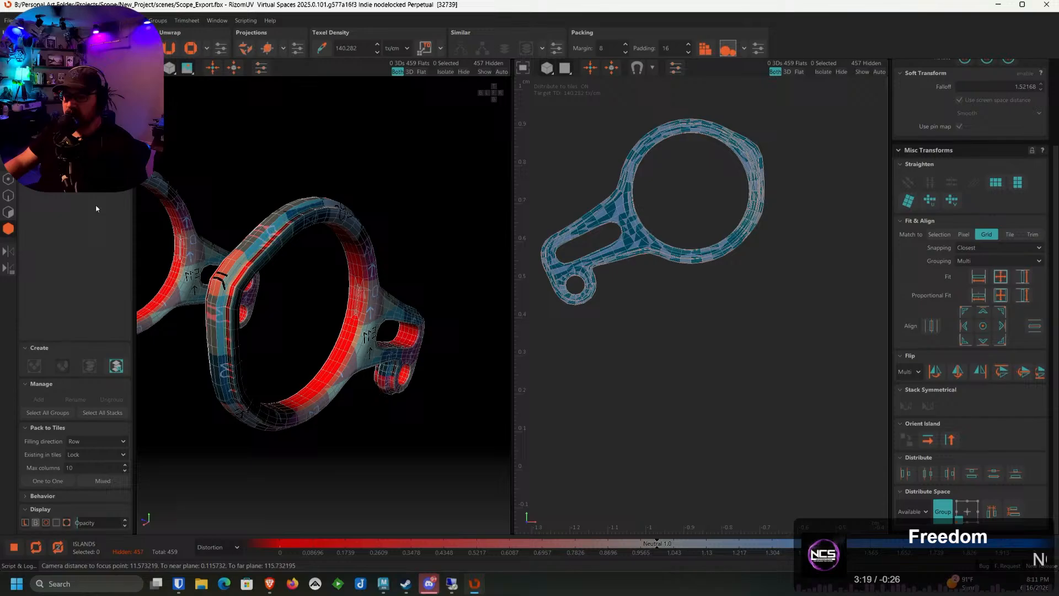
pyautogui.click(8, 196)
pyautogui.scroll(5, 372, 285)
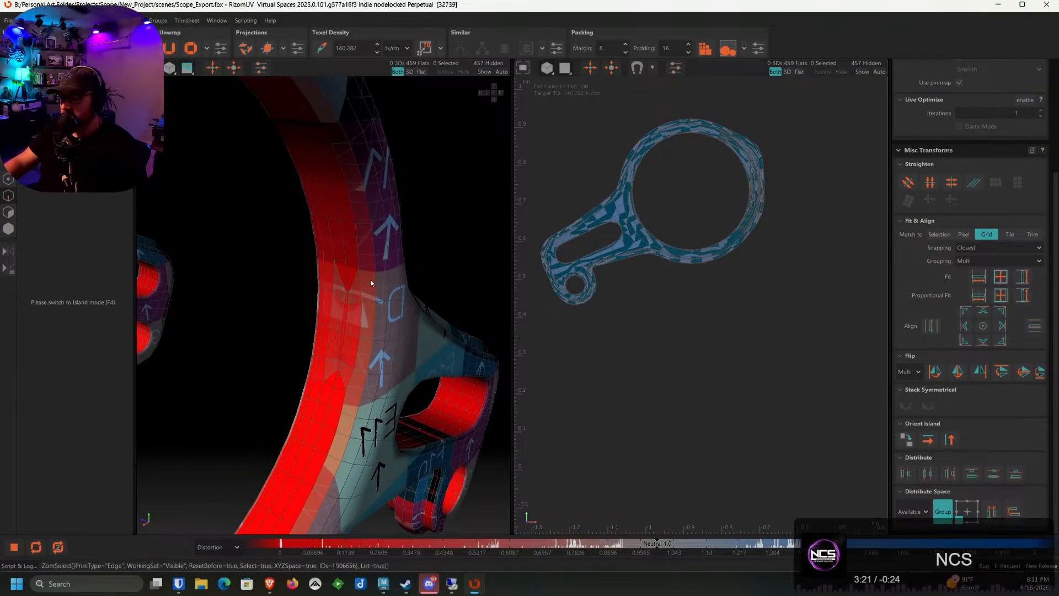
pyautogui.doubleClick(371, 281)
# Add the opposite rim loop of the large ring opening and the edges across its inner face to the selection
pyautogui.scroll(-4, 369, 280)
pyautogui.keyDown('alt'); pyautogui.moveTo(243, 316); pyautogui.dragTo(353, 306); pyautogui.keyUp('alt')
pyautogui.scroll(4, 317, 289)
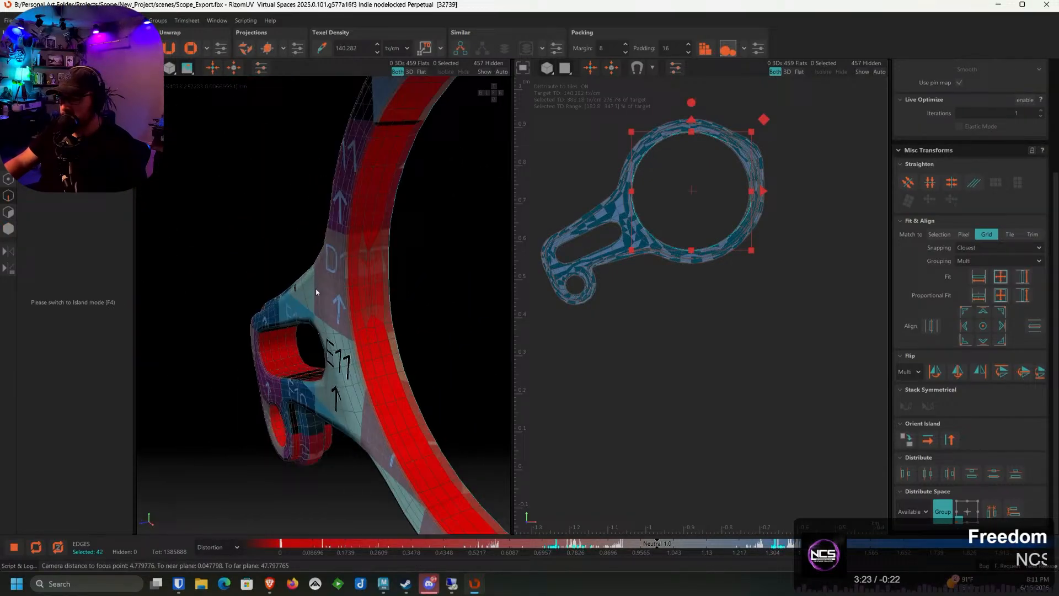
pyautogui.doubleClick(348, 285)
pyautogui.doubleClick(392, 402)
# Add both rim loops of the bracket arm's elongated slot and the edges across its inner face to the selection
pyautogui.keyDown('alt'); pyautogui.moveTo(393, 402); pyautogui.dragTo(351, 424); pyautogui.keyUp('alt')
pyautogui.scroll(-3, 396, 419)
pyautogui.scroll(4, 358, 376)
pyautogui.scroll(4, 367, 337)
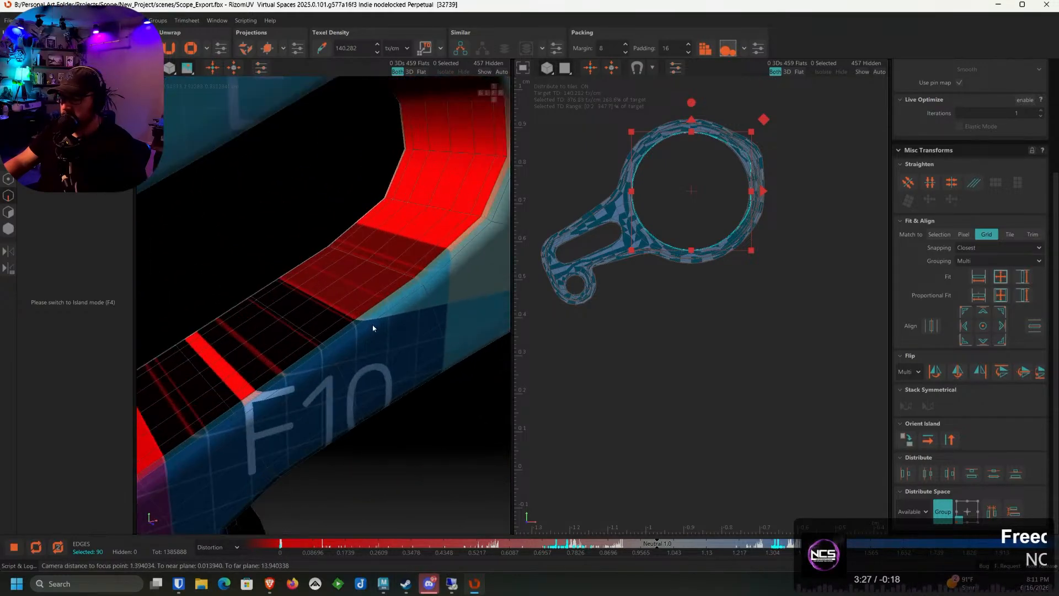
pyautogui.doubleClick(367, 316)
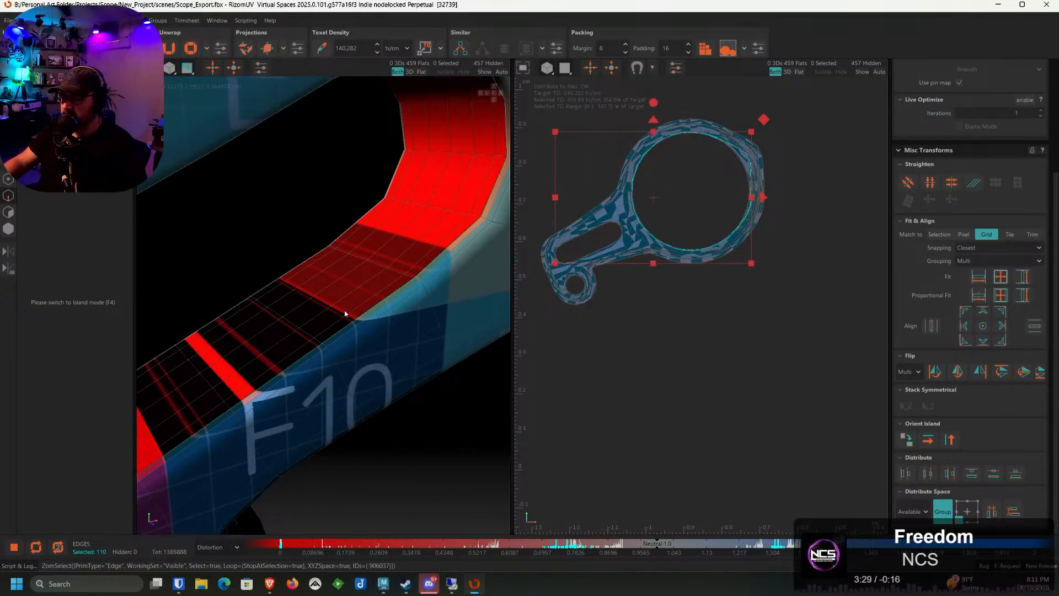
pyautogui.keyDown('alt'); pyautogui.moveTo(270, 295); pyautogui.dragTo(255, 319); pyautogui.keyUp('alt')
pyautogui.click(253, 322)
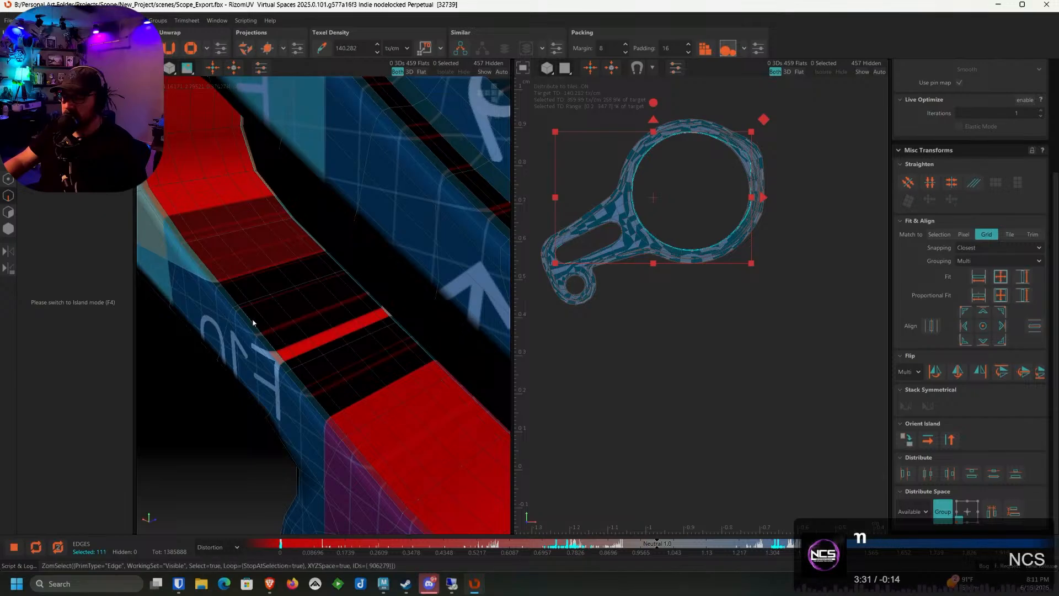
pyautogui.scroll(-5, 281, 298)
pyautogui.keyDown('alt'); pyautogui.moveTo(309, 357); pyautogui.dragTo(329, 338); pyautogui.keyUp('alt')
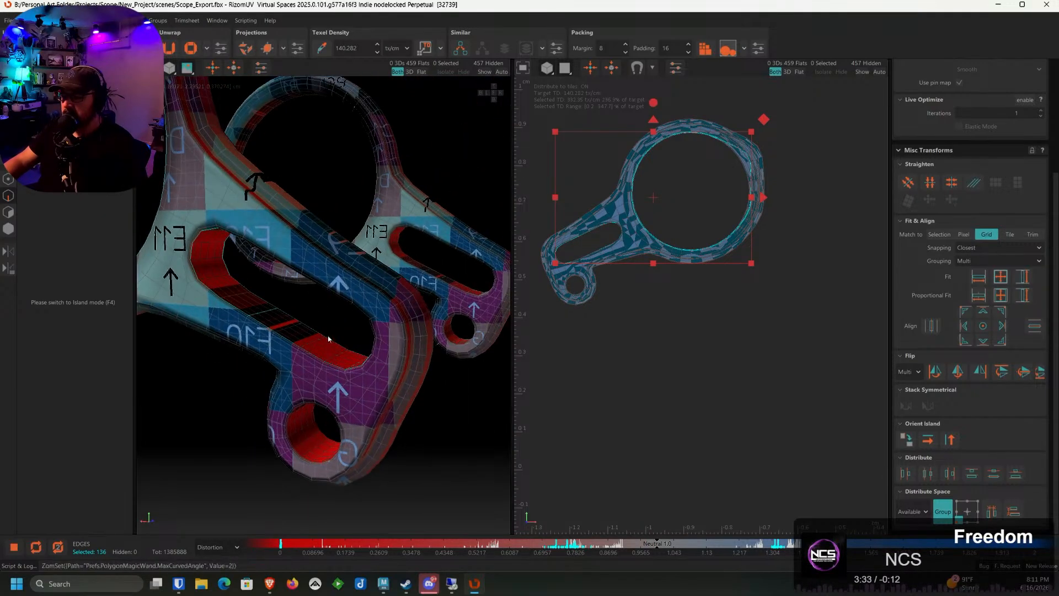
# Add both rim loops of the small round hole at the arm's end and the edges across its inner face
pyautogui.scroll(4, 293, 389)
pyautogui.keyDown('alt'); pyautogui.moveTo(293, 390); pyautogui.dragTo(343, 381); pyautogui.keyUp('alt')
pyautogui.doubleClick(310, 384)
pyautogui.doubleClick(361, 381)
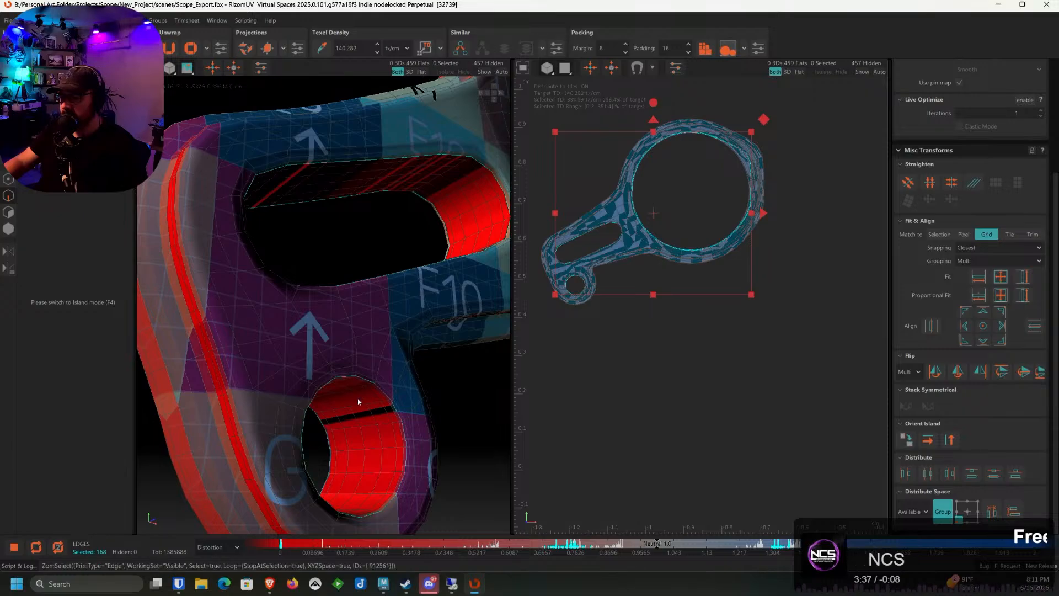
pyautogui.doubleClick(352, 429)
pyautogui.scroll(-5, 352, 429)
pyautogui.keyDown('alt'); pyautogui.moveTo(409, 367); pyautogui.dragTo(335, 392); pyautogui.keyUp('alt')
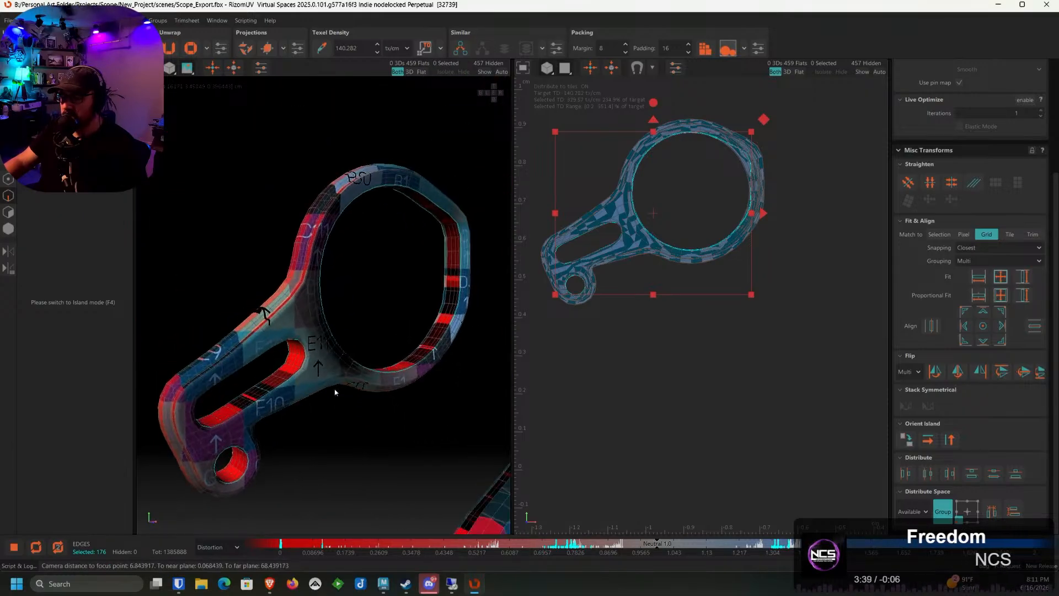
# Add both rim loops of the second bracket's elongated slot and the edges across its inner face to the selection
pyautogui.scroll(4, 327, 347)
pyautogui.scroll(-4, 327, 346)
pyautogui.keyDown('alt'); pyautogui.moveTo(327, 346); pyautogui.dragTo(347, 396); pyautogui.keyUp('alt')
pyautogui.scroll(5, 326, 382)
pyautogui.doubleClick(322, 380)
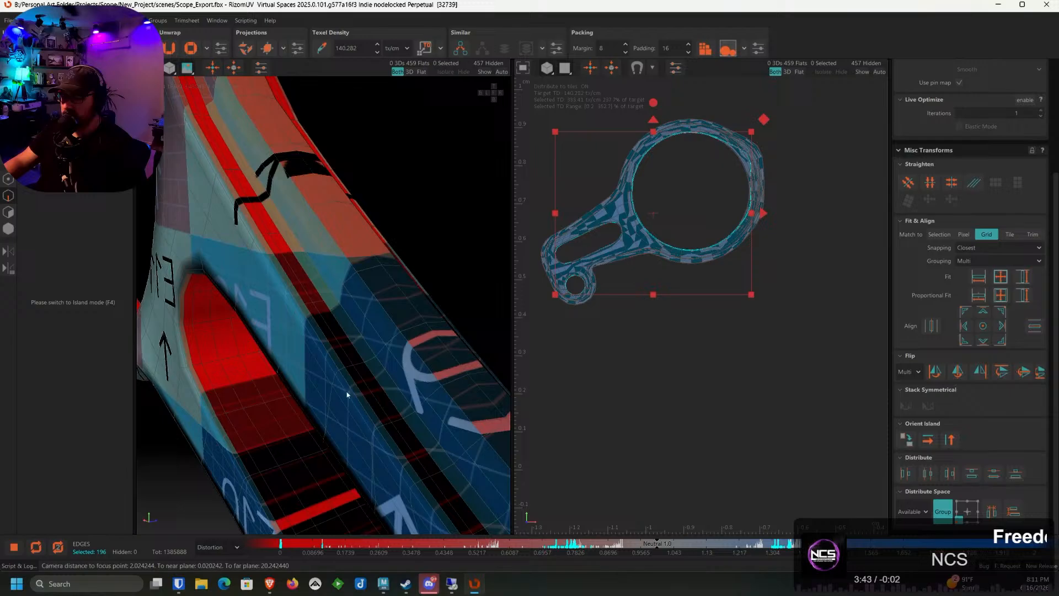
pyautogui.doubleClick(208, 400)
pyautogui.scroll(-3, 208, 399)
pyautogui.doubleClick(268, 450)
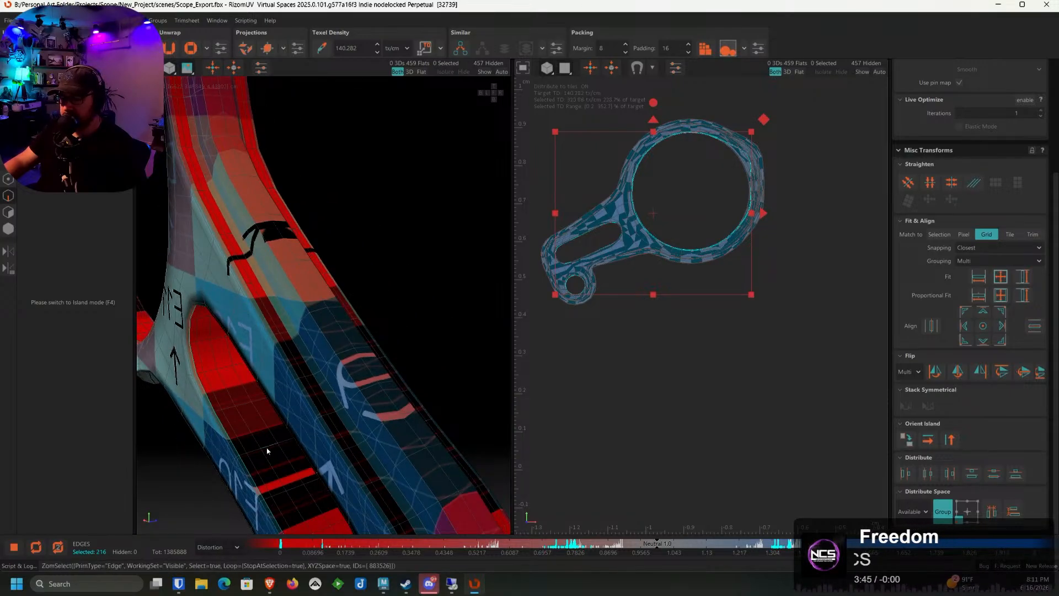
# Add both rim loops of the second bracket's large ring opening and the edges across its inner face
pyautogui.keyDown('alt'); pyautogui.moveTo(222, 372); pyautogui.dragTo(397, 417); pyautogui.keyUp('alt')
pyautogui.doubleClick(289, 399)
pyautogui.doubleClick(397, 416)
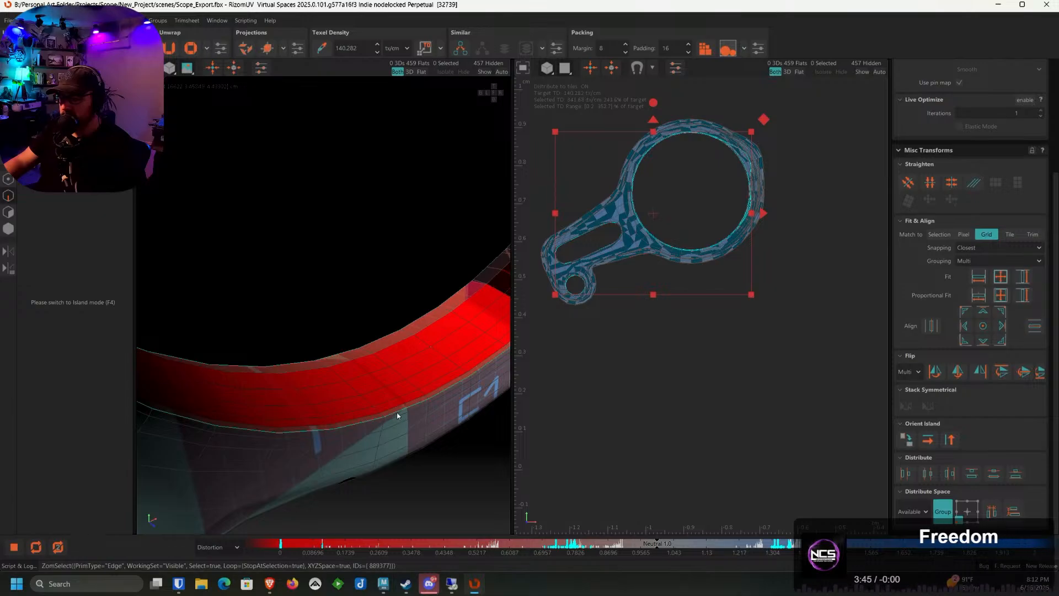
pyautogui.scroll(-5, 393, 393)
pyautogui.doubleClick(393, 393)
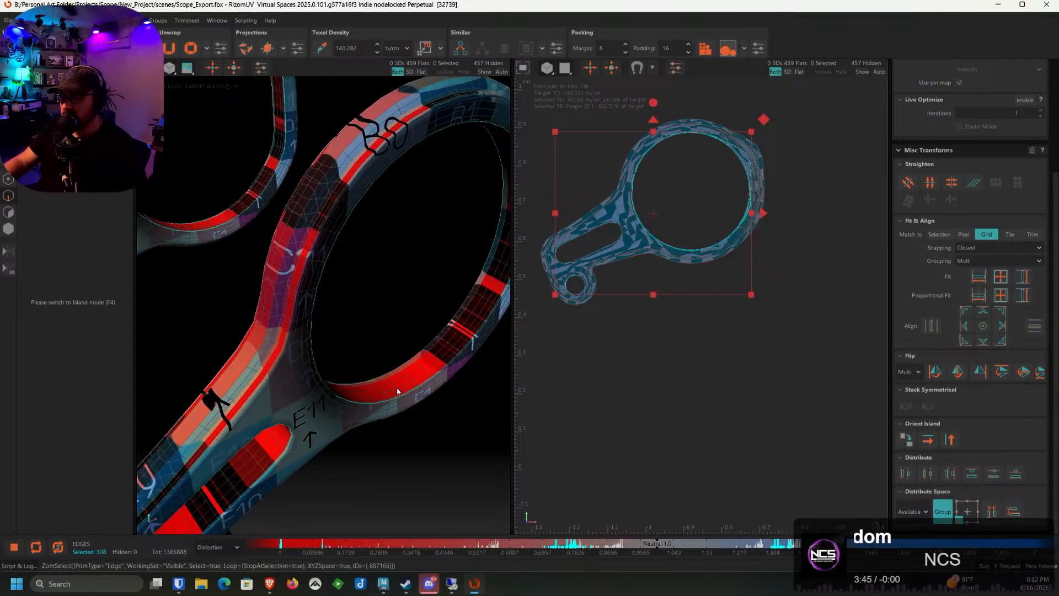
pyautogui.doubleClick(395, 386)
pyautogui.click(394, 388)
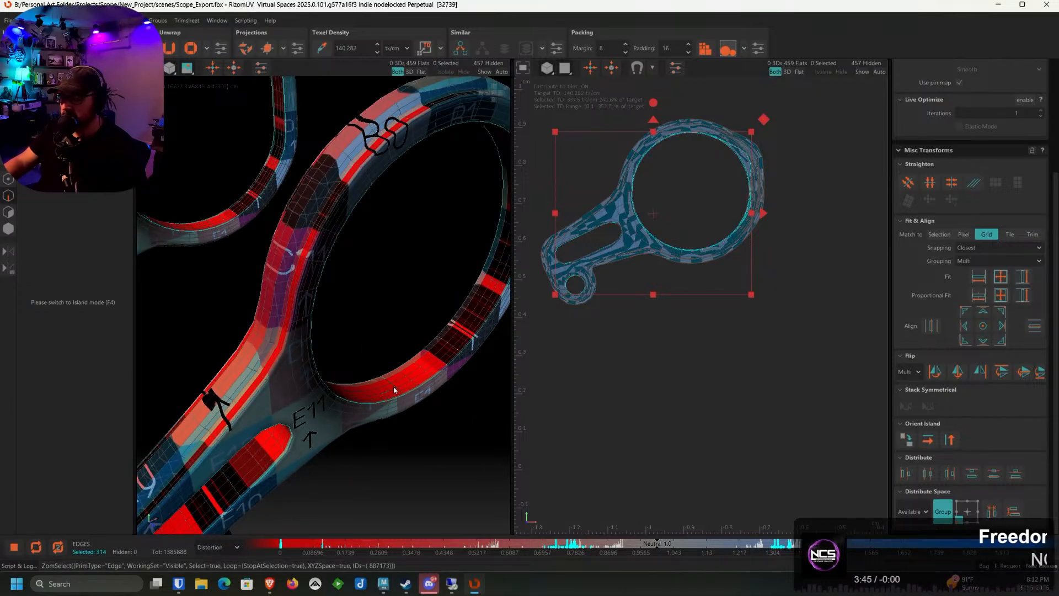
pyautogui.click(393, 387)
pyautogui.scroll(-4, 392, 381)
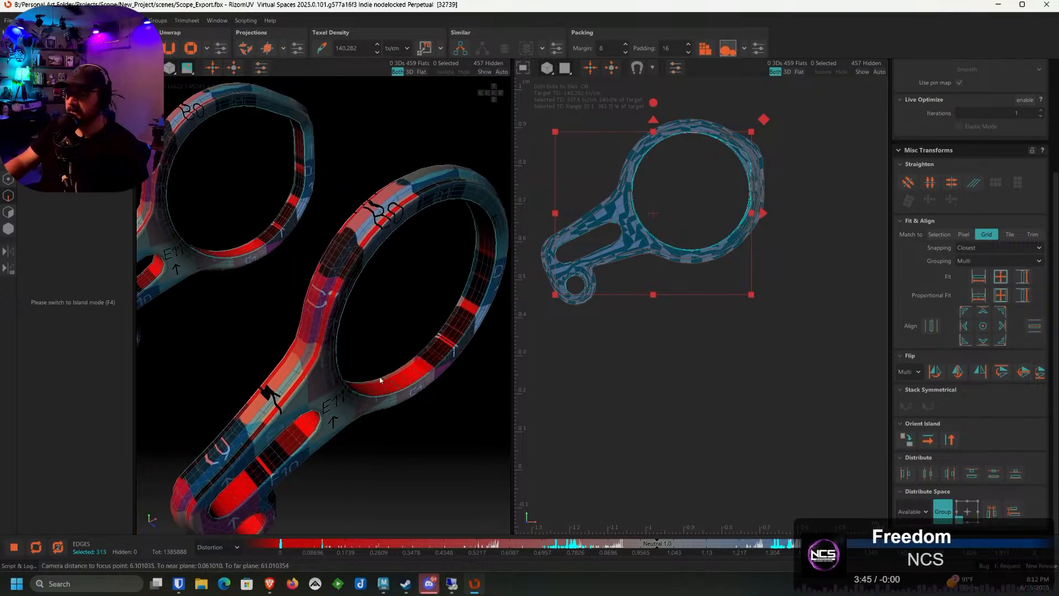
# Add both rim loops of the second bracket's small round hole and the edges across its inner face
pyautogui.scroll(8, 331, 369)
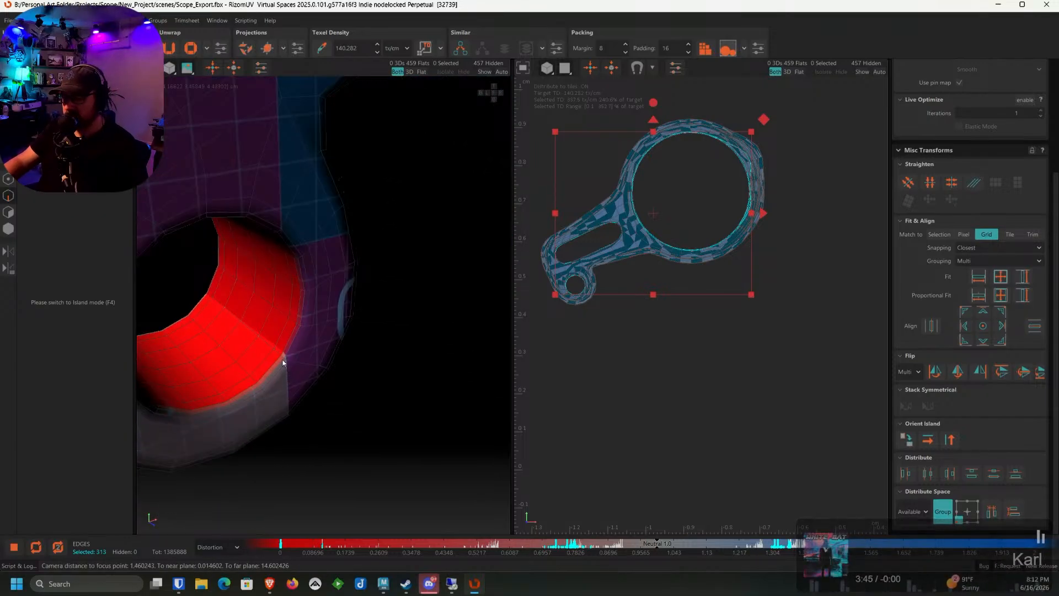
pyautogui.doubleClick(282, 362)
pyautogui.moveTo(205, 320); pyautogui.dragTo(285, 339, button='middle')
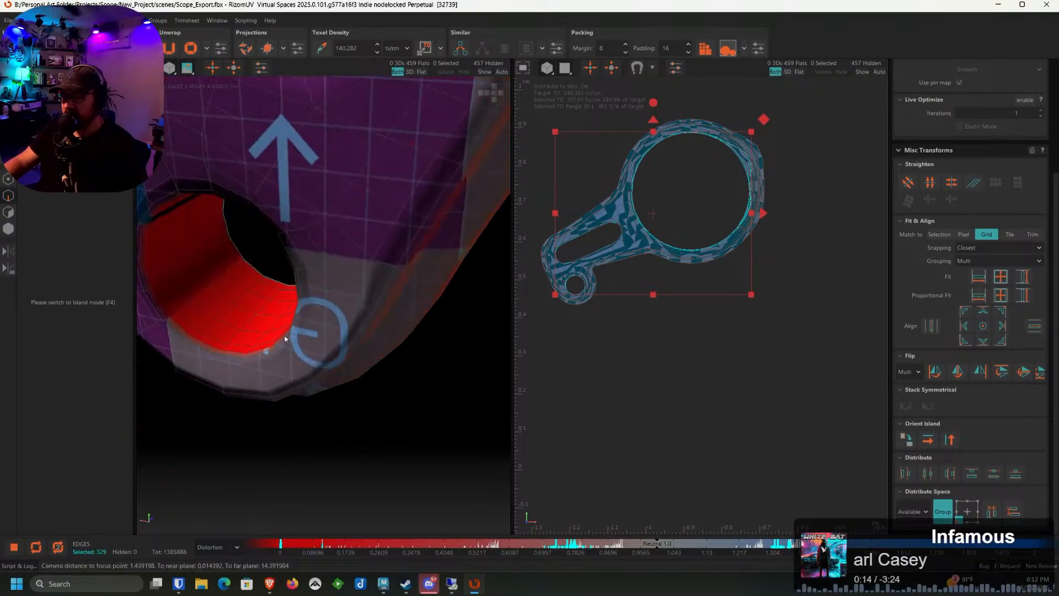
pyautogui.keyDown('shift'); pyautogui.doubleClick(211, 352); pyautogui.keyUp('shift')
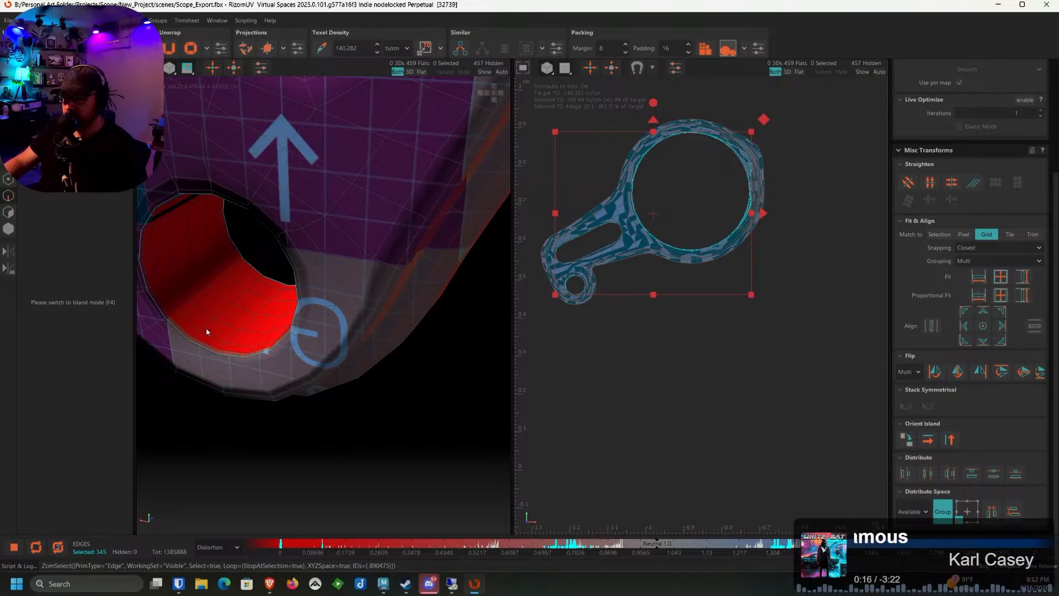
pyautogui.moveTo(207, 332); pyautogui.dragTo(327, 326, button='middle')
# Add the two border loops running along either side of the bracket's outer band to the selection
pyautogui.scroll(5, 327, 326)
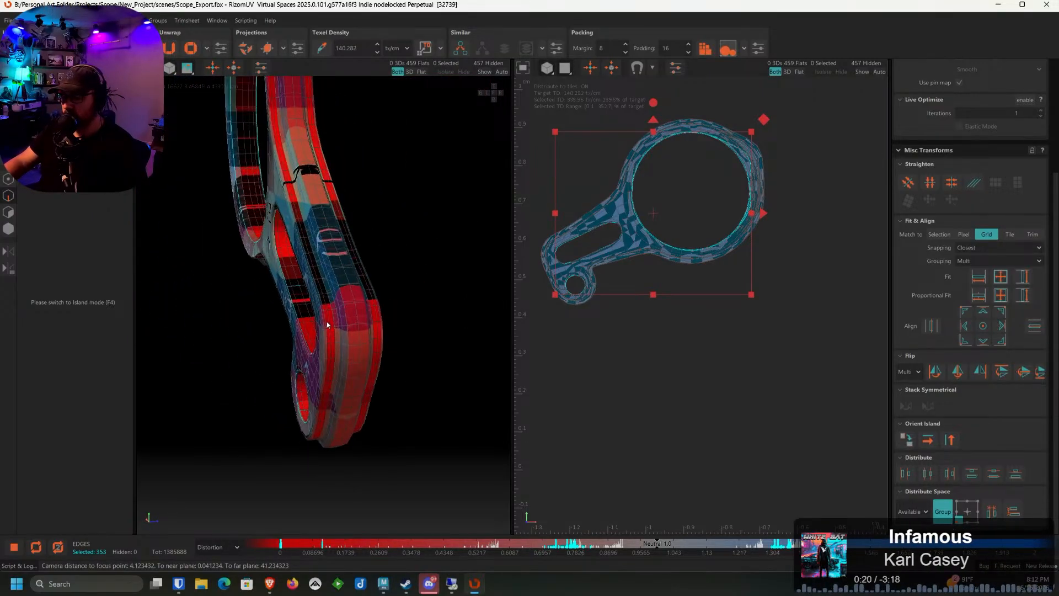
pyautogui.scroll(3, 327, 326)
pyautogui.keyDown('ctrl'); pyautogui.doubleClick(339, 309); pyautogui.keyUp('ctrl')
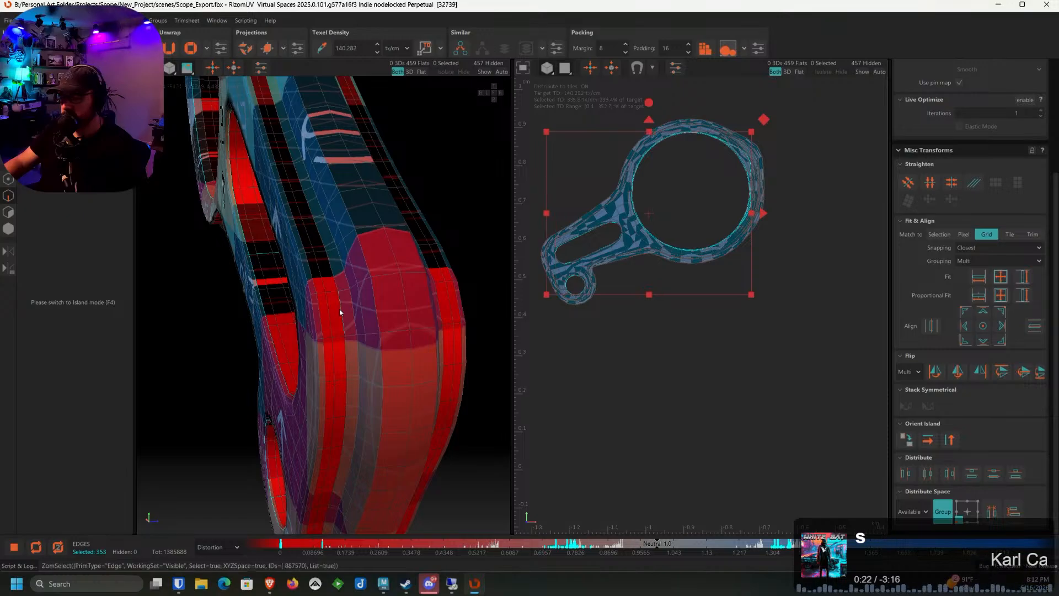
pyautogui.keyDown('alt'); pyautogui.moveTo(339, 309); pyautogui.dragTo(390, 307); pyautogui.keyUp('alt')
pyautogui.keyDown('ctrl'); pyautogui.doubleClick(440, 302); pyautogui.keyUp('ctrl')
pyautogui.scroll(-3, 440, 305)
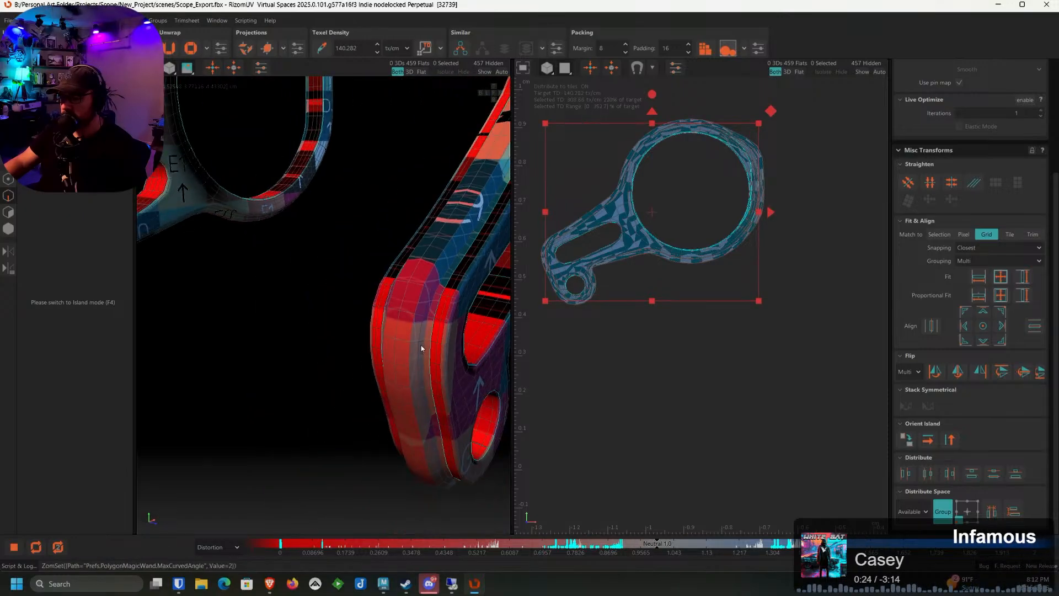
# Add the edges crossing the bracket's outer band so that the band is split open
pyautogui.keyDown('alt'); pyautogui.moveTo(424, 348); pyautogui.dragTo(296, 331); pyautogui.keyUp('alt')
pyautogui.keyDown('ctrl'); pyautogui.doubleClick(277, 344); pyautogui.keyUp('ctrl')
pyautogui.scroll(-8, 277, 345)
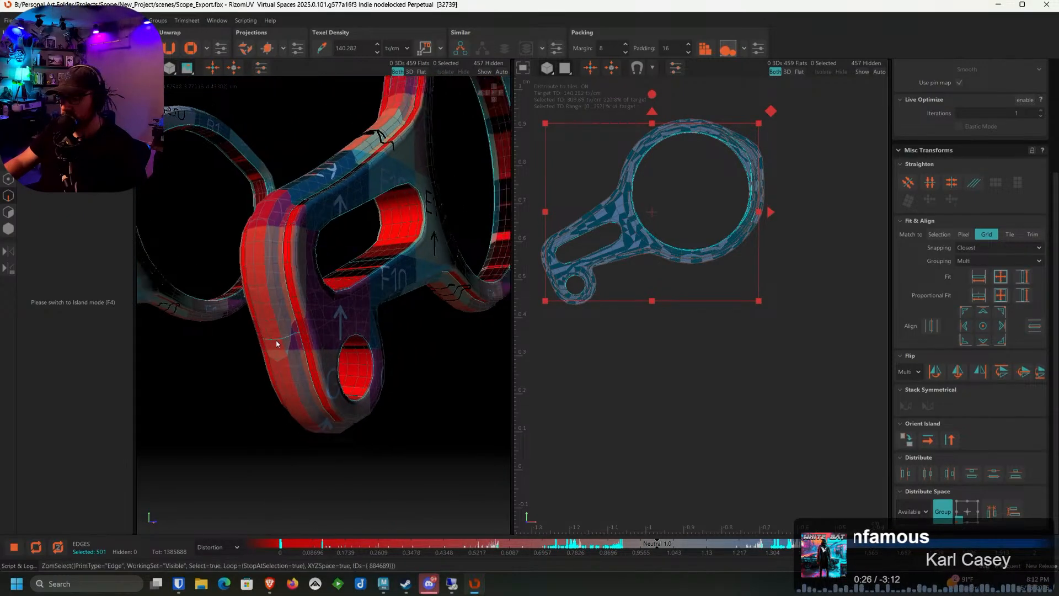
pyautogui.keyDown('alt'); pyautogui.moveTo(416, 320); pyautogui.dragTo(319, 342); pyautogui.keyUp('alt')
pyautogui.scroll(5, 338, 297)
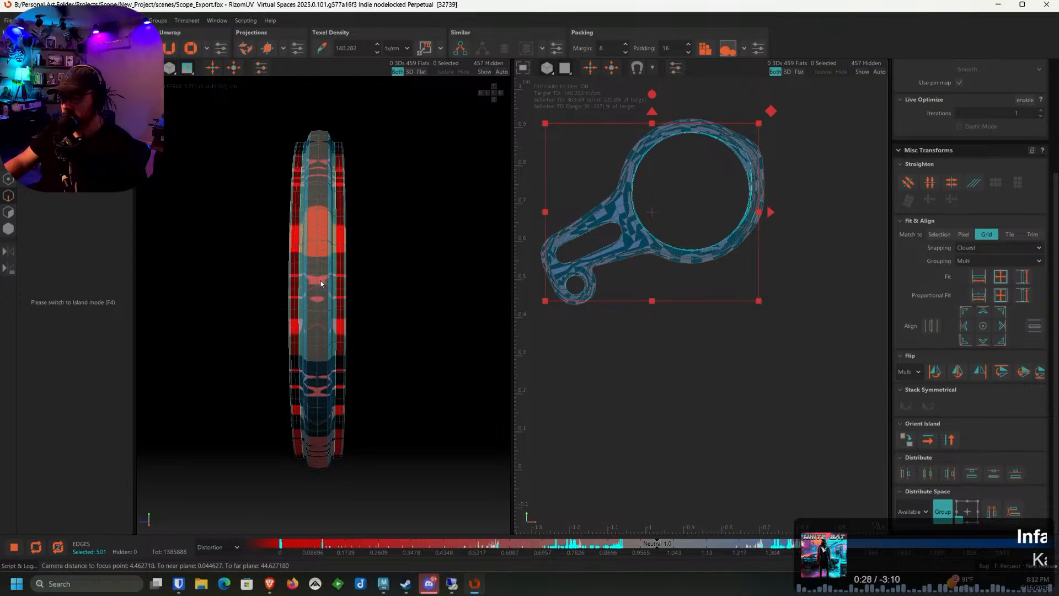
pyautogui.keyDown('ctrl'); pyautogui.doubleClick(320, 284); pyautogui.keyUp('ctrl')
pyautogui.scroll(-3, 366, 316)
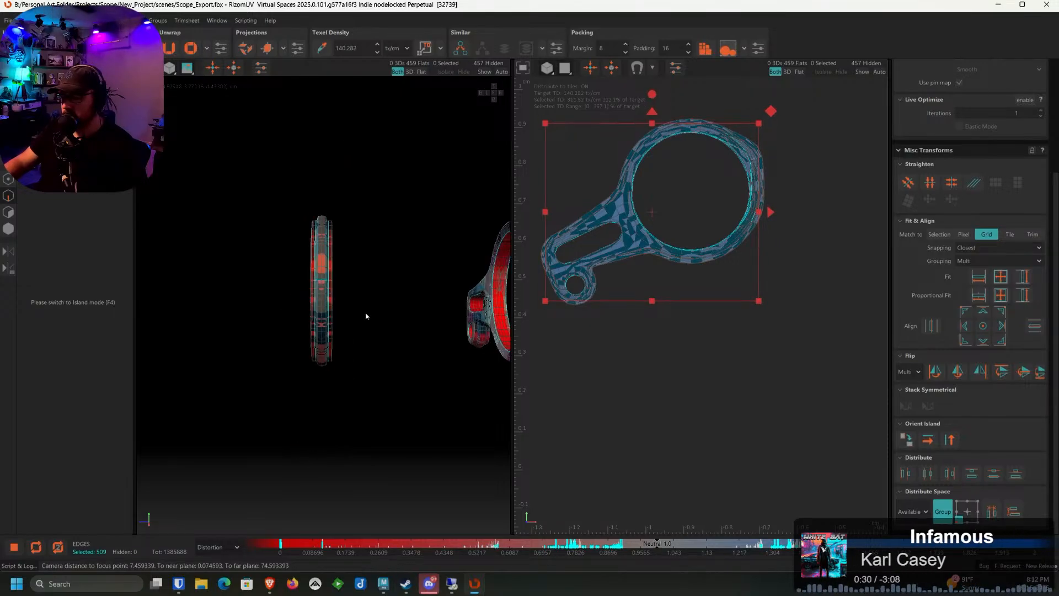
# Add the other bracket's outer border loops to the selection and cut all selected edges as seams
pyautogui.keyDown('alt'); pyautogui.moveTo(366, 317); pyautogui.dragTo(288, 345); pyautogui.keyUp('alt')
pyautogui.scroll(5, 390, 293)
pyautogui.keyDown('ctrl'); pyautogui.doubleClick(291, 285); pyautogui.keyUp('ctrl')
pyautogui.keyDown('ctrl'); pyautogui.doubleClick(342, 292); pyautogui.keyUp('ctrl')
pyautogui.scroll(-5, 346, 272)
pyautogui.scroll(3, 312, 367)
pyautogui.press('c')
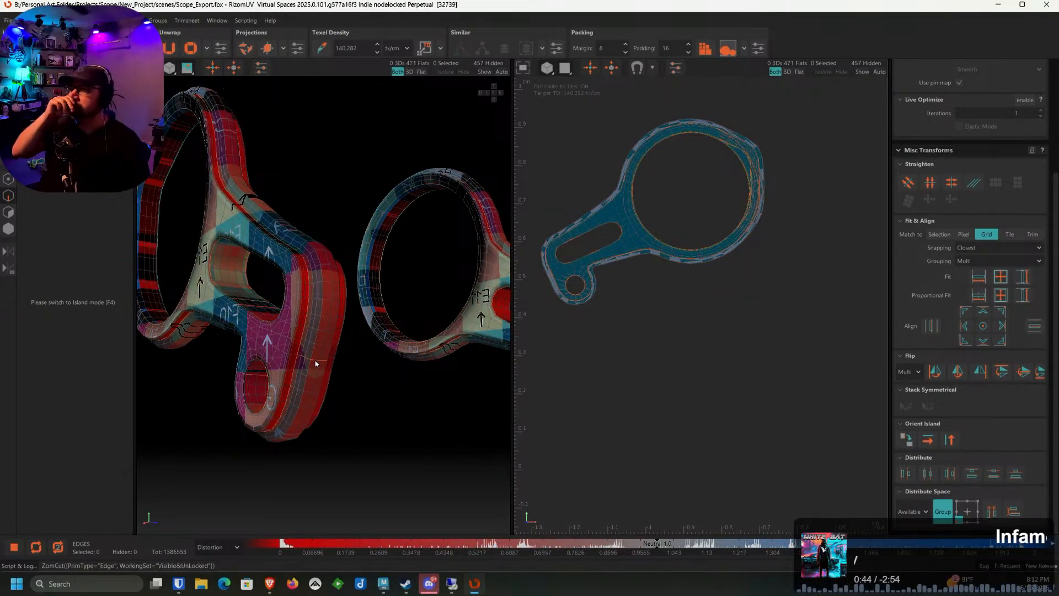
# Switch to island mode, select all islands of both brackets and unfold them
pyautogui.click(8, 229)
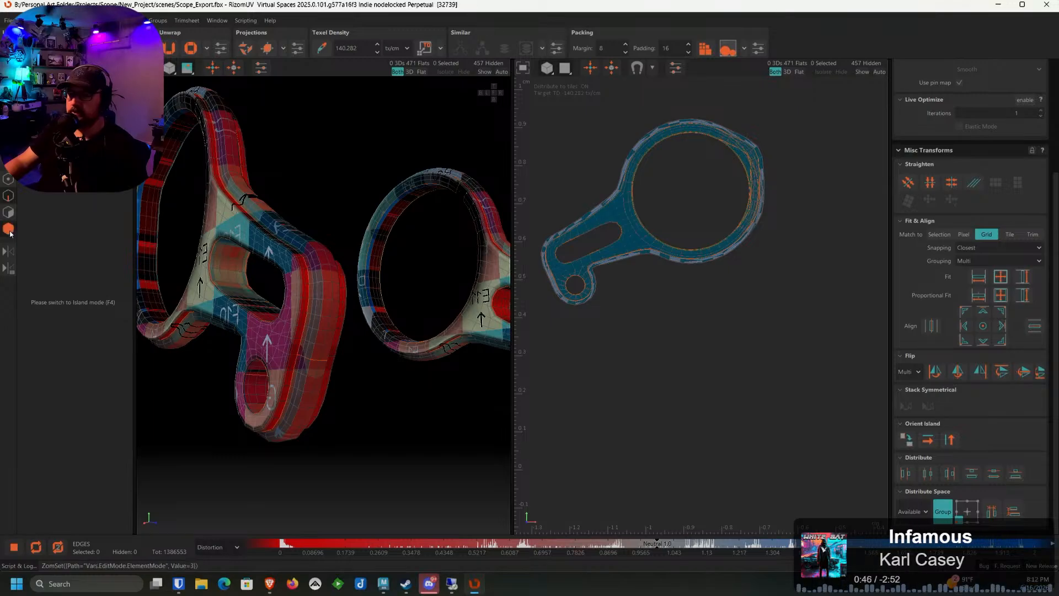
pyautogui.doubleClick(216, 218)
pyautogui.keyDown('alt'); pyautogui.moveTo(217, 218); pyautogui.dragTo(367, 248); pyautogui.keyUp('alt')
pyautogui.scroll(-3, 367, 248)
pyautogui.keyDown('ctrl'); pyautogui.doubleClick(367, 246); pyautogui.keyUp('ctrl')
pyautogui.keyDown('alt'); pyautogui.moveTo(633, 224); pyautogui.dragTo(697, 243, button='middle'); pyautogui.keyUp('alt')
pyautogui.press('u')
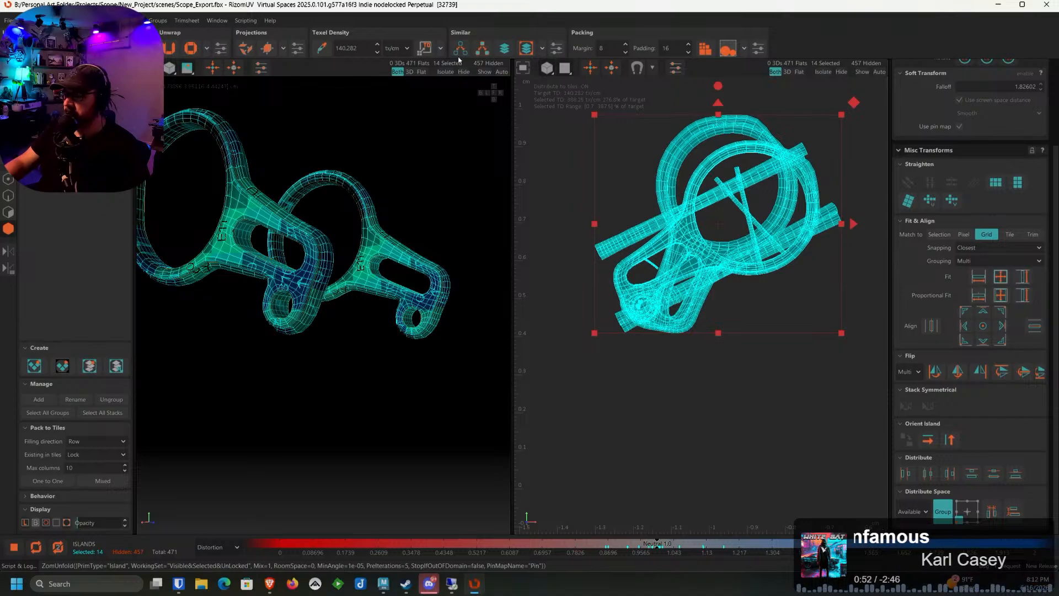
# Apply the 140.282 tx/cm texel density to the bracket islands and show all hidden islands again
pyautogui.click(432, 52)
pyautogui.scroll(-6, 765, 213)
pyautogui.keyDown('alt'); pyautogui.moveTo(777, 217); pyautogui.dragTo(659, 225, button='middle'); pyautogui.keyUp('alt')
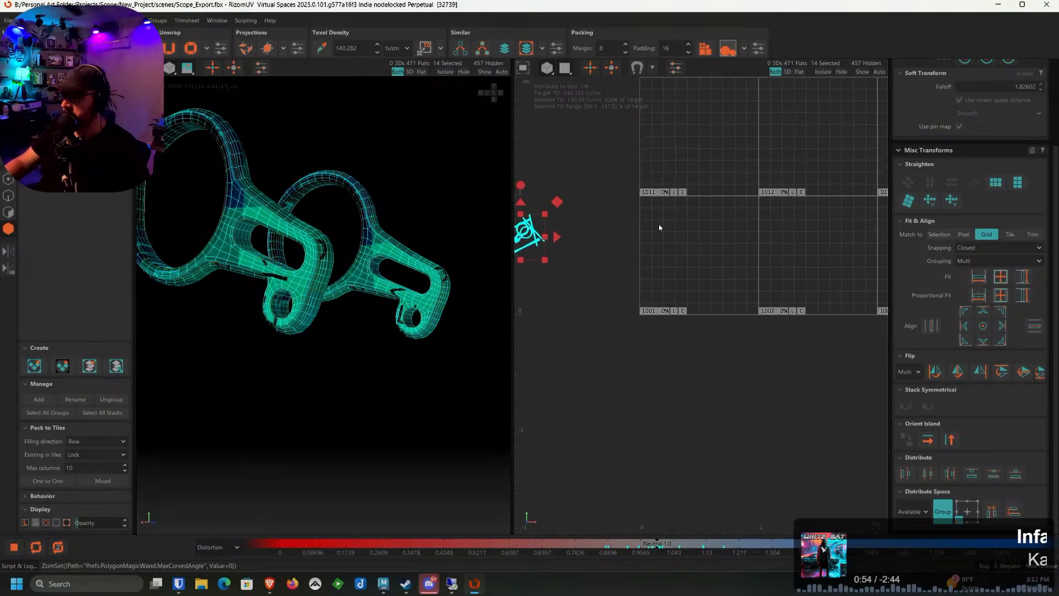
pyautogui.scroll(-4, 656, 224)
pyautogui.click(486, 74)
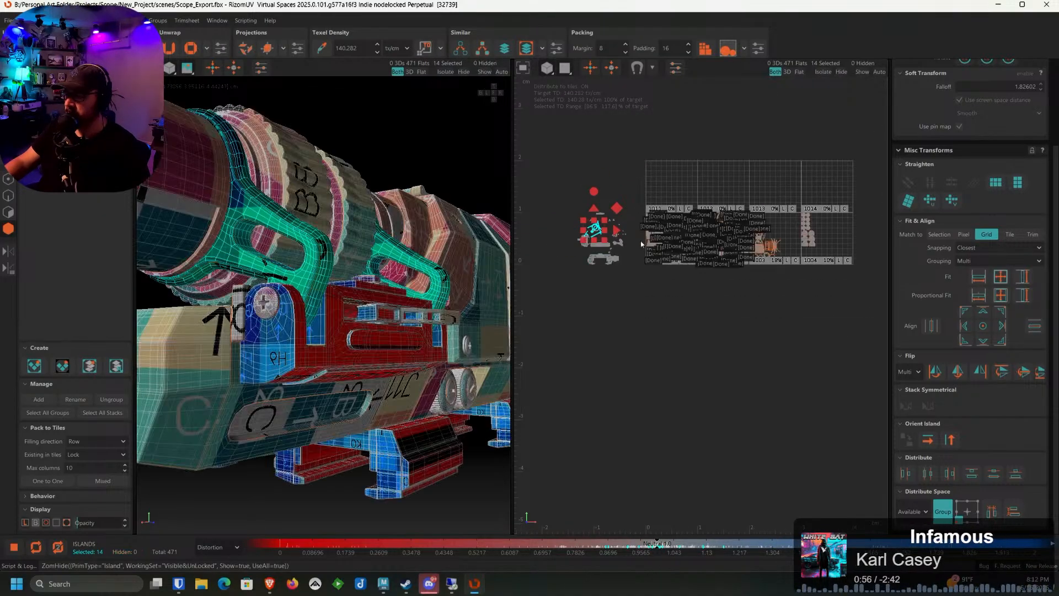
# Move the bracket islands into the free area of tile 1003, beside the finished islands
pyautogui.scroll(3, 640, 240)
pyautogui.moveTo(581, 227); pyautogui.dragTo(831, 238)
pyautogui.scroll(6, 831, 239)
pyautogui.keyDown('alt'); pyautogui.moveTo(646, 237); pyautogui.dragTo(720, 221, button='middle'); pyautogui.keyUp('alt')
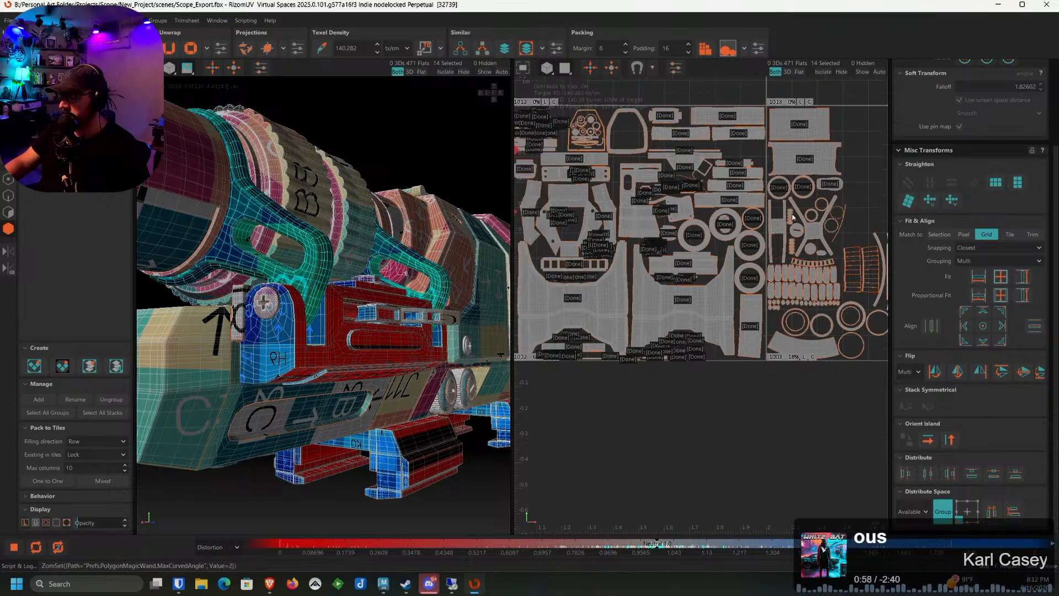
pyautogui.scroll(-5, 720, 221)
pyautogui.moveTo(626, 213); pyautogui.dragTo(827, 194)
pyautogui.scroll(6, 821, 197)
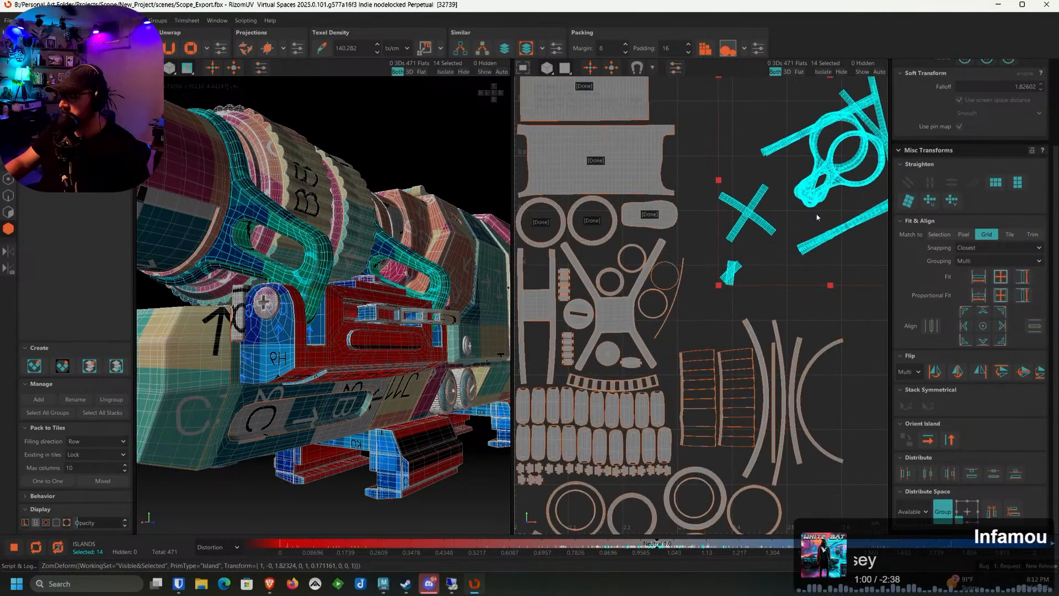
# Orient all the bracket islands vertically, then clear the selection
pyautogui.moveTo(840, 215)
pyautogui.keyDown('alt'); pyautogui.mouseDown(button='middle')
pyautogui.moveTo(762, 217)
pyautogui.moveTo(761, 249)
pyautogui.moveTo(738, 230)
pyautogui.mouseUp(button='middle'); pyautogui.keyUp('alt')
pyautogui.click(755, 209)
pyautogui.moveTo(812, 304)
pyautogui.mouseDown()
pyautogui.moveTo(622, 118)
pyautogui.moveTo(754, 357)
pyautogui.mouseUp()
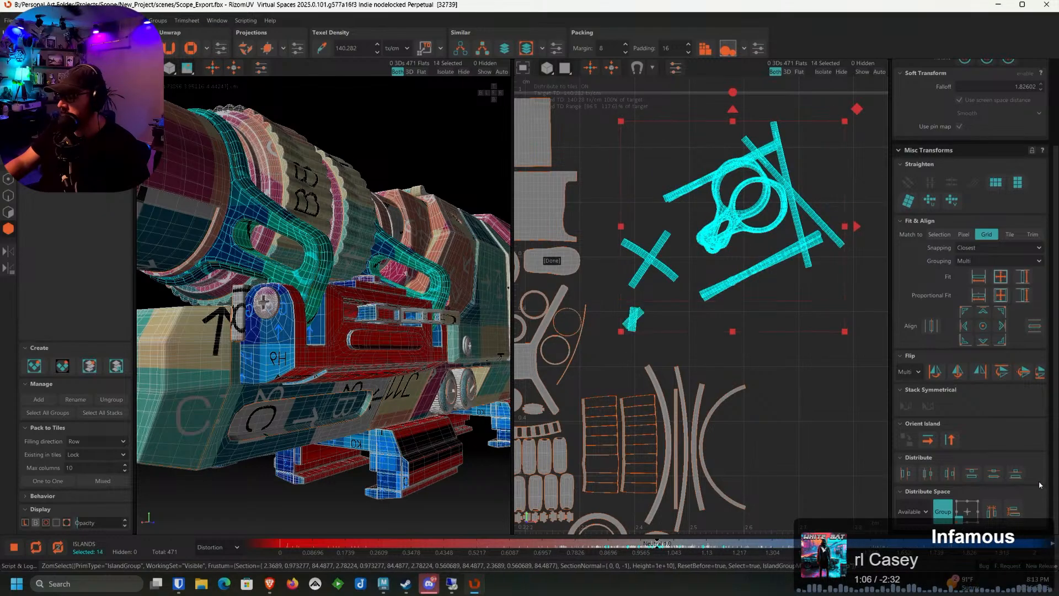
pyautogui.click(953, 442)
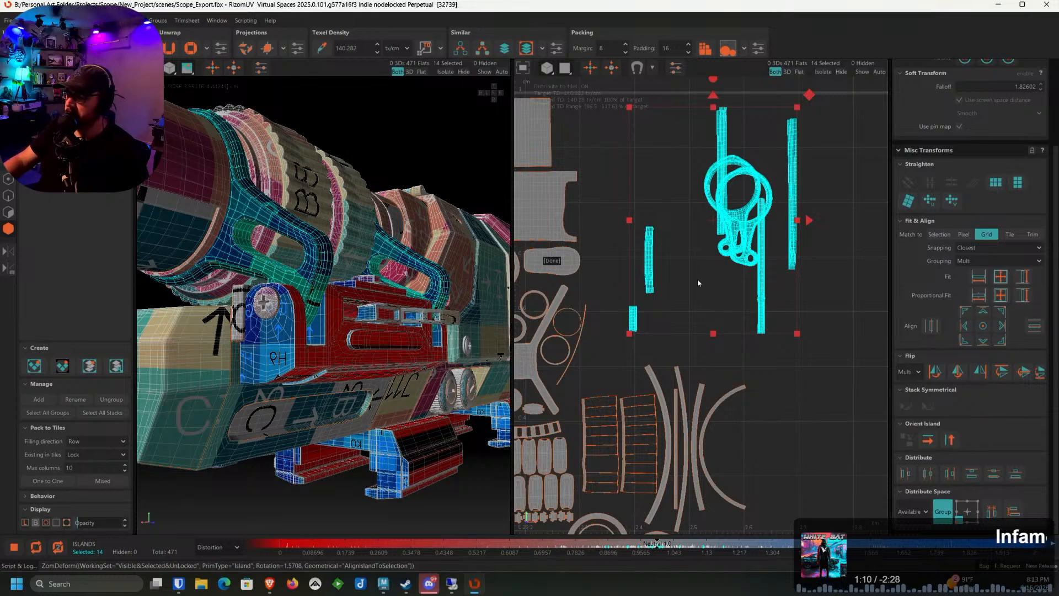
pyautogui.moveTo(701, 280); pyautogui.dragTo(737, 283, button='middle')
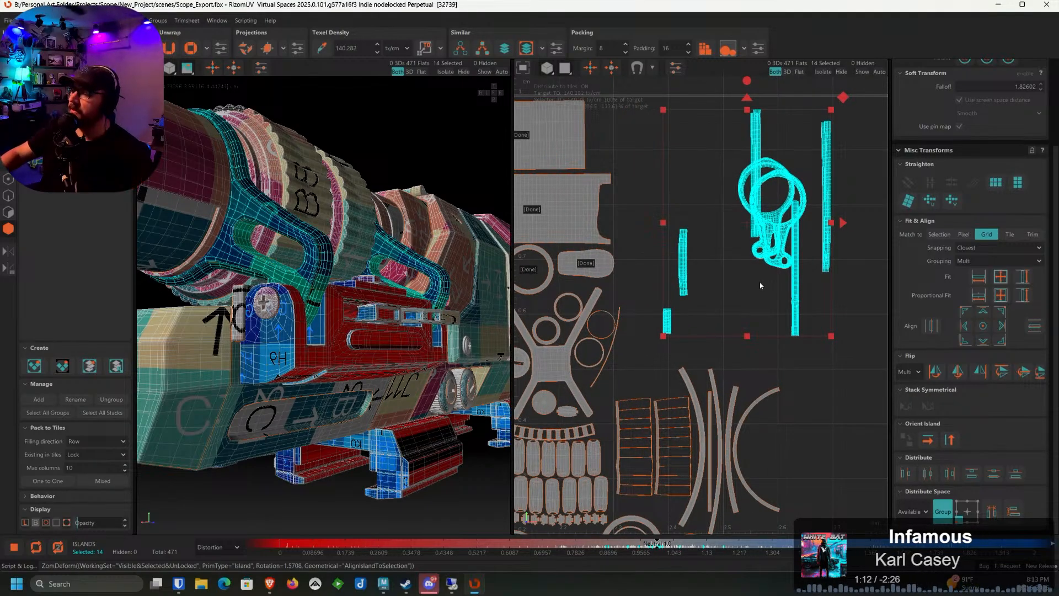
pyautogui.click(712, 156)
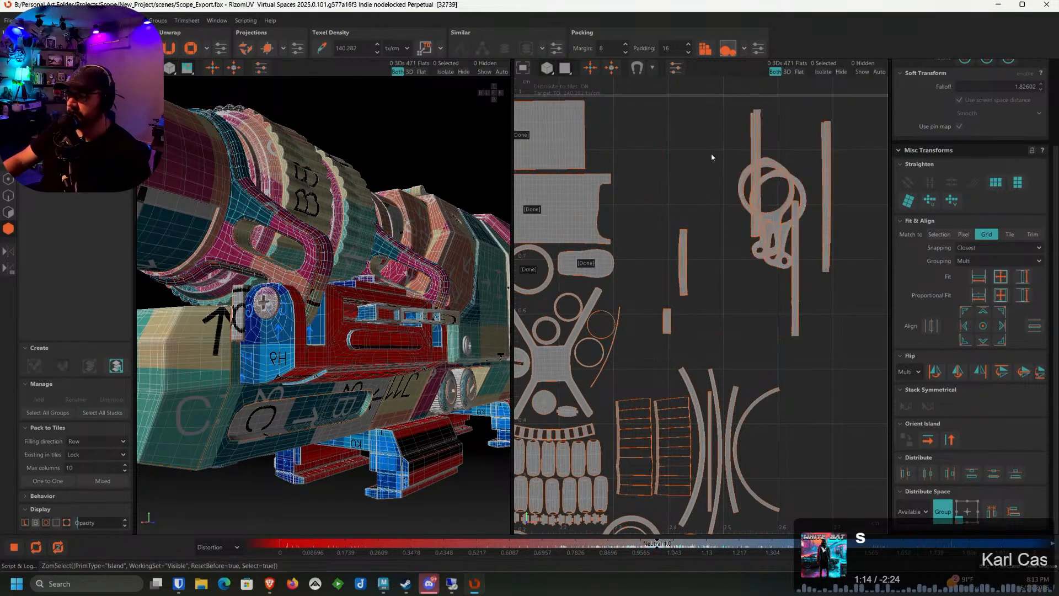
# Place two ring-shaped bracket face islands one above the other, directly beside the finished islands
pyautogui.click(743, 191)
pyautogui.moveTo(743, 191); pyautogui.dragTo(588, 138)
pyautogui.scroll(4, 617, 139)
pyautogui.scroll(-4, 588, 137)
pyautogui.click(780, 221)
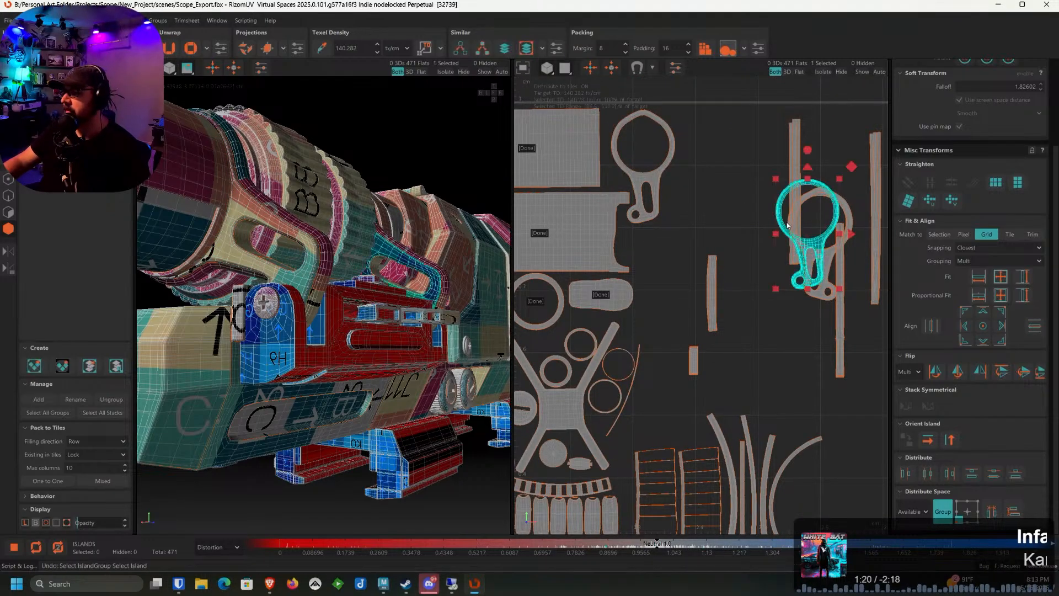
pyautogui.moveTo(781, 226); pyautogui.dragTo(643, 270)
pyautogui.scroll(2, 678, 250)
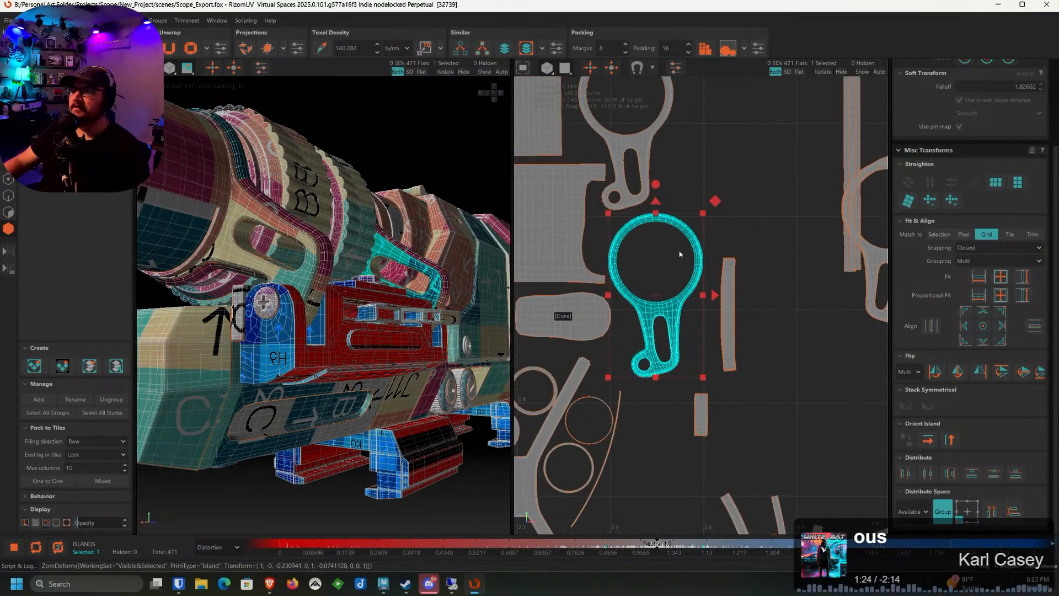
# Move the curved slot strip island beneath the lower bracket face
pyautogui.moveTo(757, 255); pyautogui.dragTo(690, 238, button='middle')
pyautogui.scroll(-2, 691, 238)
pyautogui.scroll(2, 686, 291)
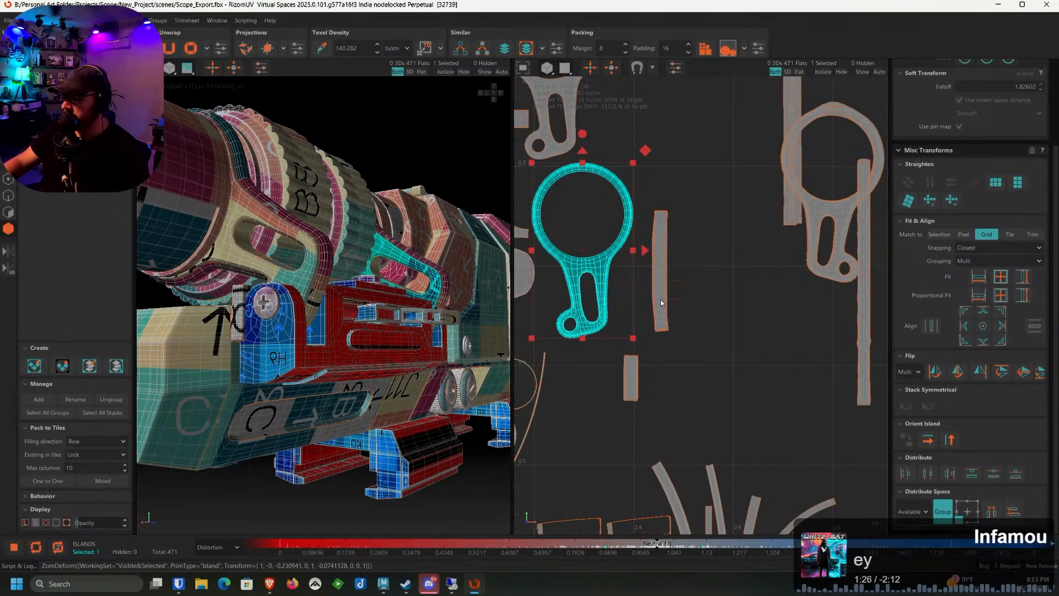
pyautogui.click(660, 299)
pyautogui.moveTo(661, 299); pyautogui.dragTo(558, 448)
pyautogui.click(692, 395)
pyautogui.scroll(3, 584, 389)
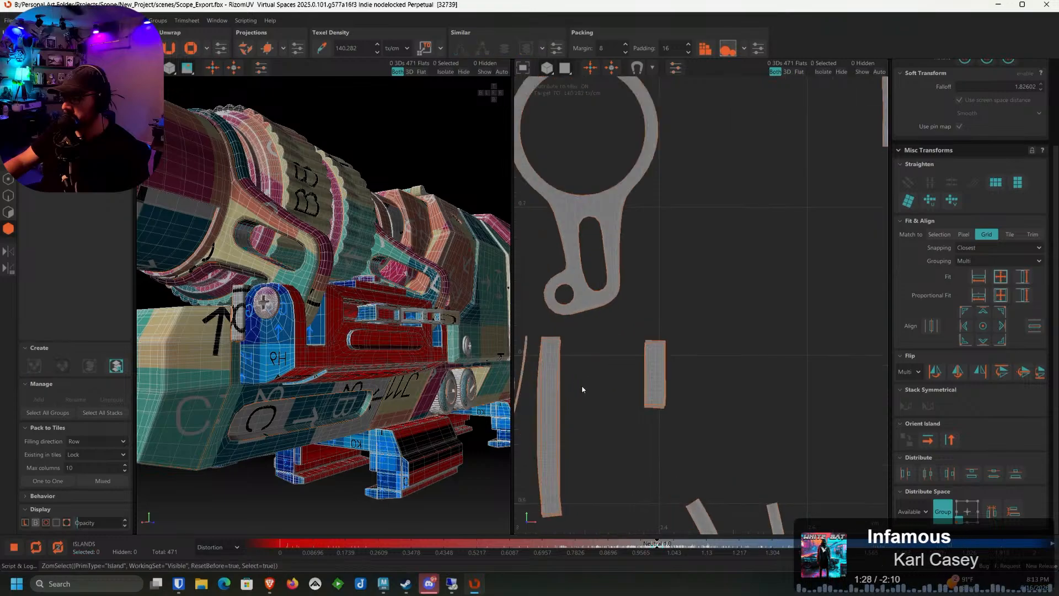
# Line up the slot strips and the short hole strips in a tight row below the bracket face
pyautogui.click(545, 387)
pyautogui.moveTo(555, 399); pyautogui.dragTo(582, 396)
pyautogui.moveTo(623, 409); pyautogui.dragTo(639, 346, button='middle')
pyautogui.click(686, 316)
pyautogui.moveTo(686, 316); pyautogui.dragTo(616, 406)
pyautogui.click(677, 317)
pyautogui.click(706, 301)
pyautogui.scroll(-3, 712, 276)
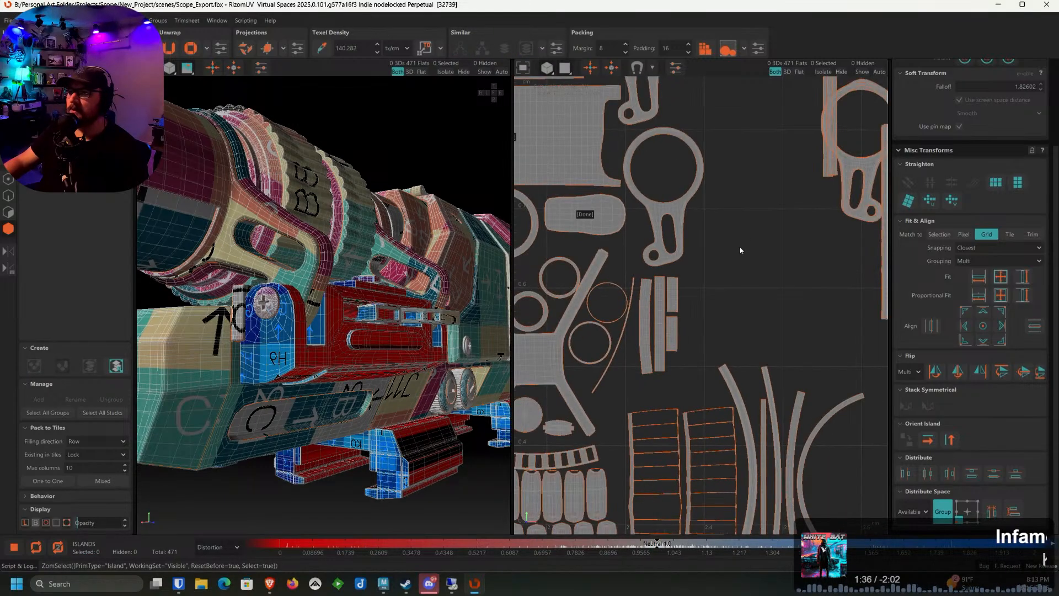
# Move two long straight bracket strips side by side to the end of the row of short strips
pyautogui.scroll(2, 729, 227)
pyautogui.click(753, 199)
pyautogui.moveTo(753, 225); pyautogui.dragTo(618, 421)
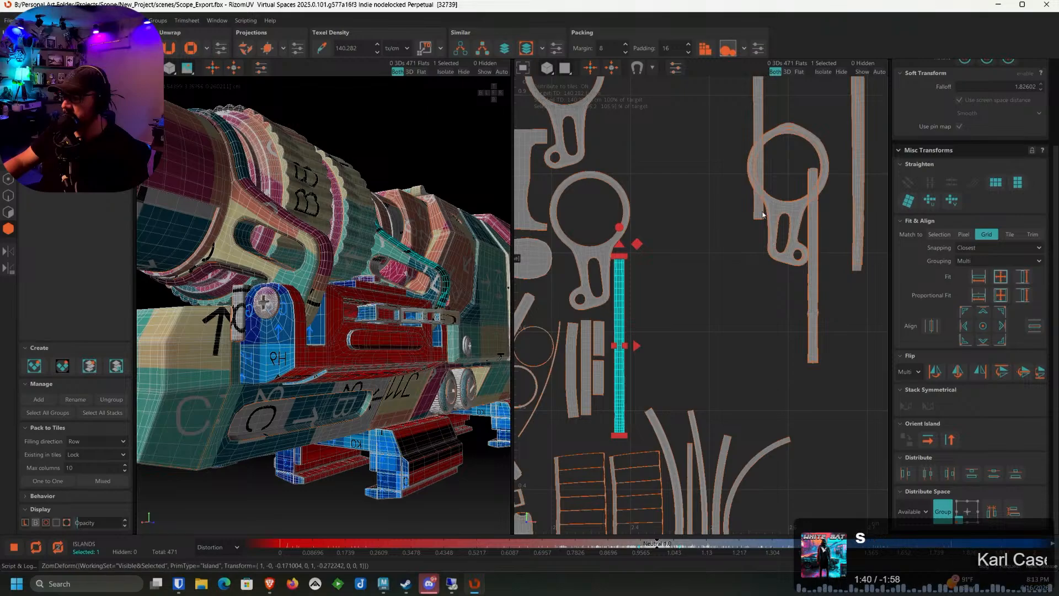
pyautogui.hotkey('ctrl', 'a')
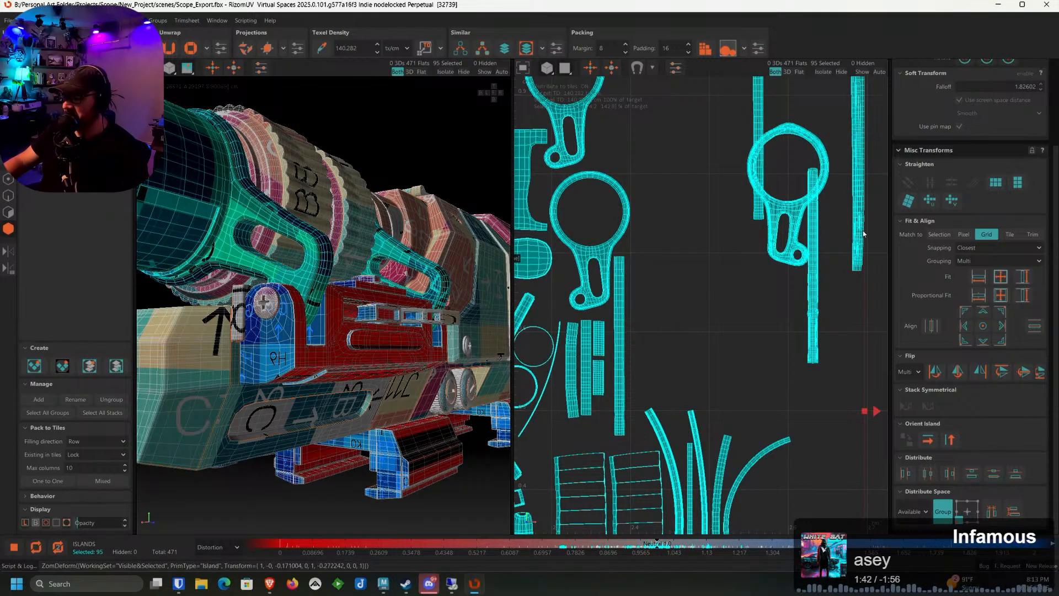
pyautogui.click(759, 117)
pyautogui.moveTo(756, 141); pyautogui.dragTo(632, 338)
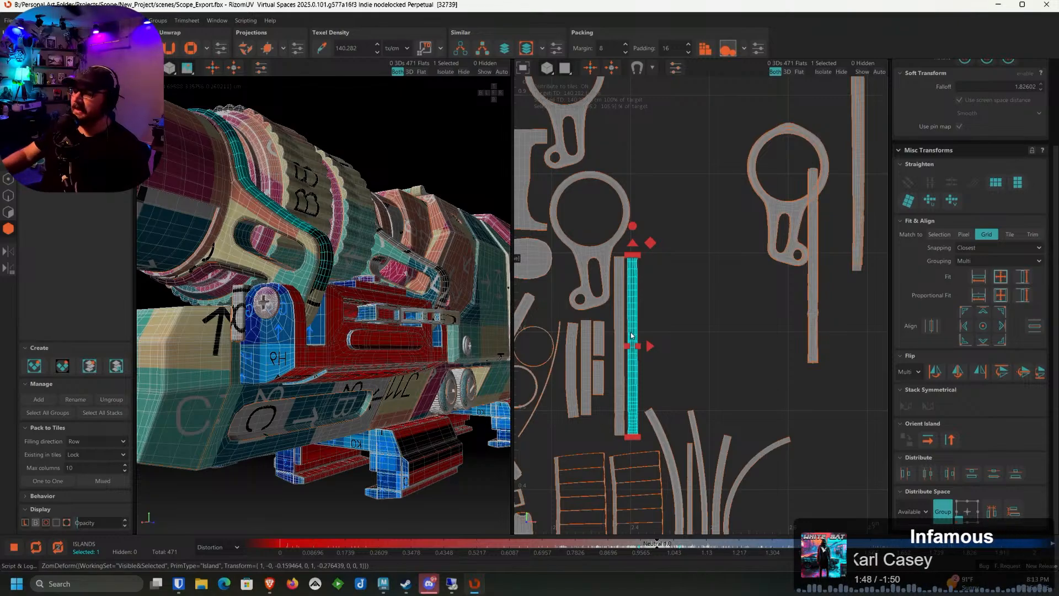
# Place the remaining two ring-shaped bracket faces next to the first two, forming a compact two-by-two block
pyautogui.click(778, 211)
pyautogui.moveTo(779, 211); pyautogui.dragTo(665, 267)
pyautogui.moveTo(775, 220); pyautogui.dragTo(750, 309, button='middle')
pyautogui.moveTo(749, 309); pyautogui.dragTo(610, 206)
# Place the two shorter of the remaining long straight strip islands side by side next to the lower ring-shaped bracket faces
pyautogui.click(787, 309)
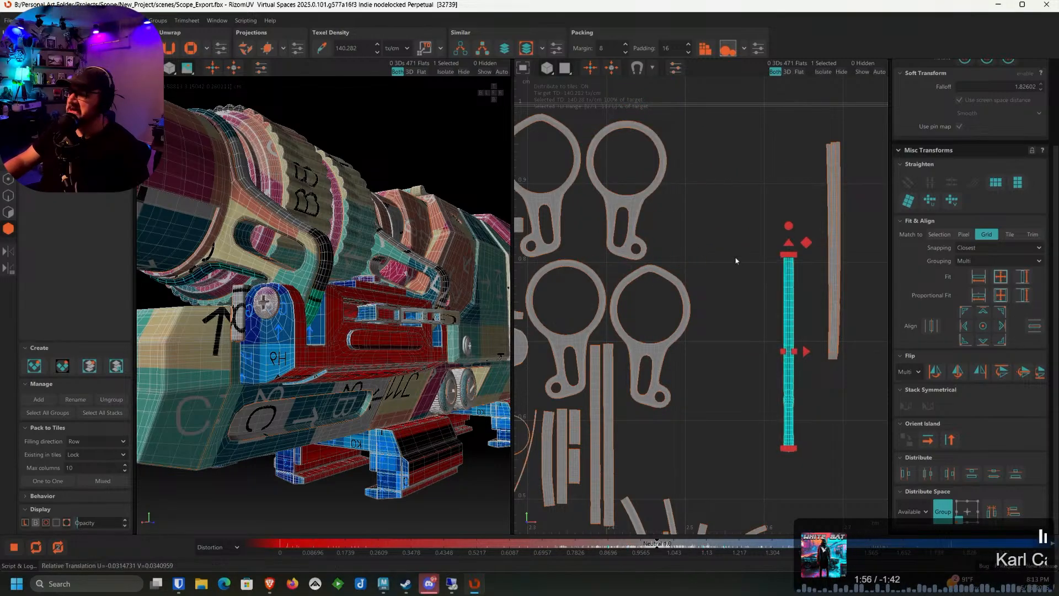
pyautogui.moveTo(786, 309); pyautogui.dragTo(700, 386)
pyautogui.moveTo(699, 386); pyautogui.dragTo(700, 326, button='middle')
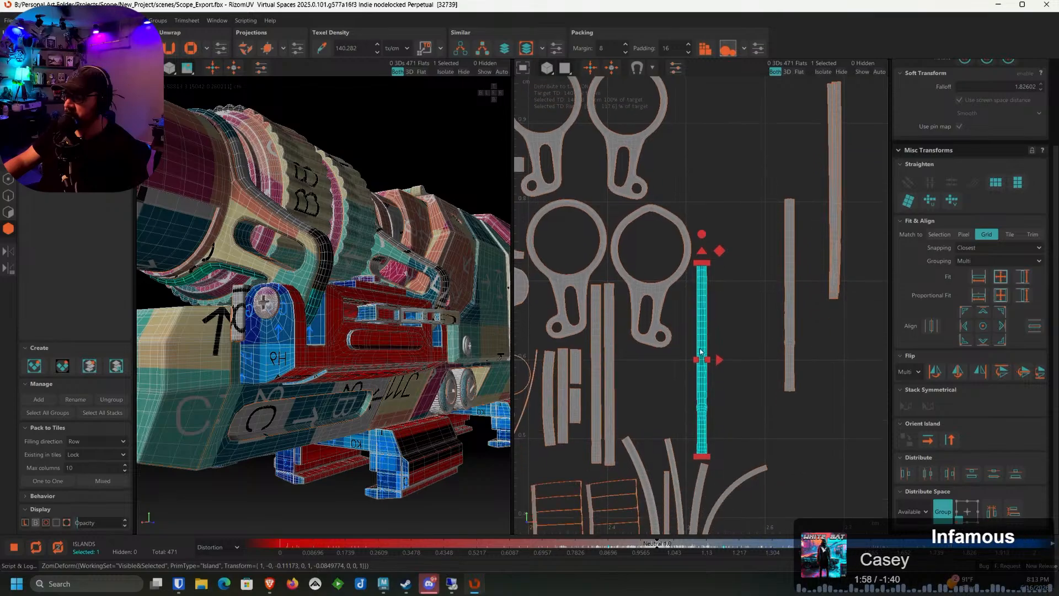
pyautogui.click(796, 279)
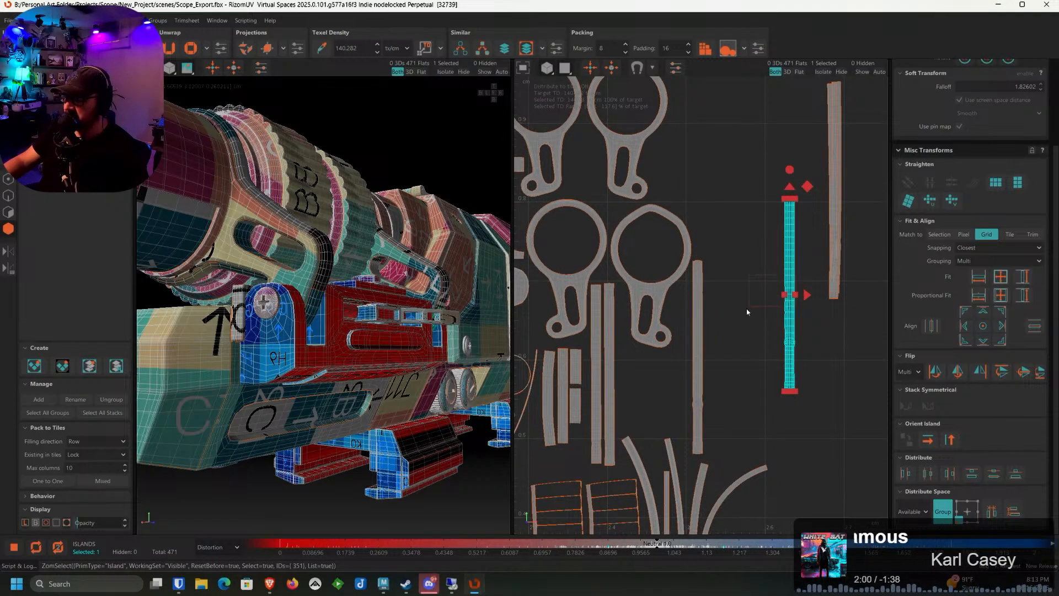
pyautogui.moveTo(789, 273); pyautogui.dragTo(713, 336)
# Move the two longest straight strip islands alongside, completing a tight row of four parallel strips
pyautogui.click(833, 231)
pyautogui.moveTo(833, 231); pyautogui.dragTo(728, 391)
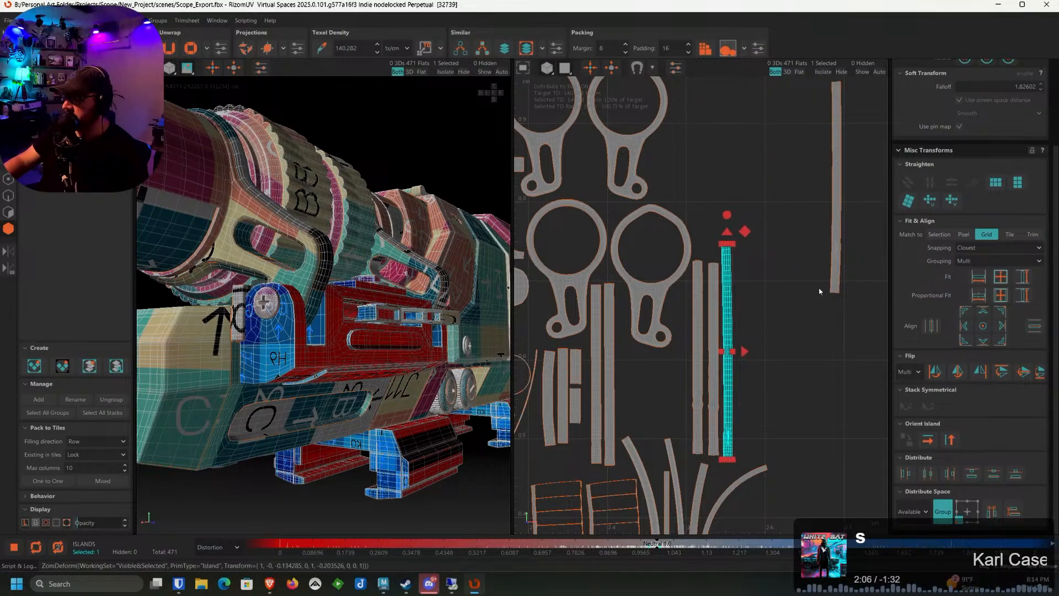
pyautogui.click(837, 266)
pyautogui.moveTo(837, 266); pyautogui.dragTo(741, 419)
pyautogui.click(778, 378)
# Select all the bracket's ring faces and strip islands together and tag them as Done
pyautogui.scroll(-2, 779, 339)
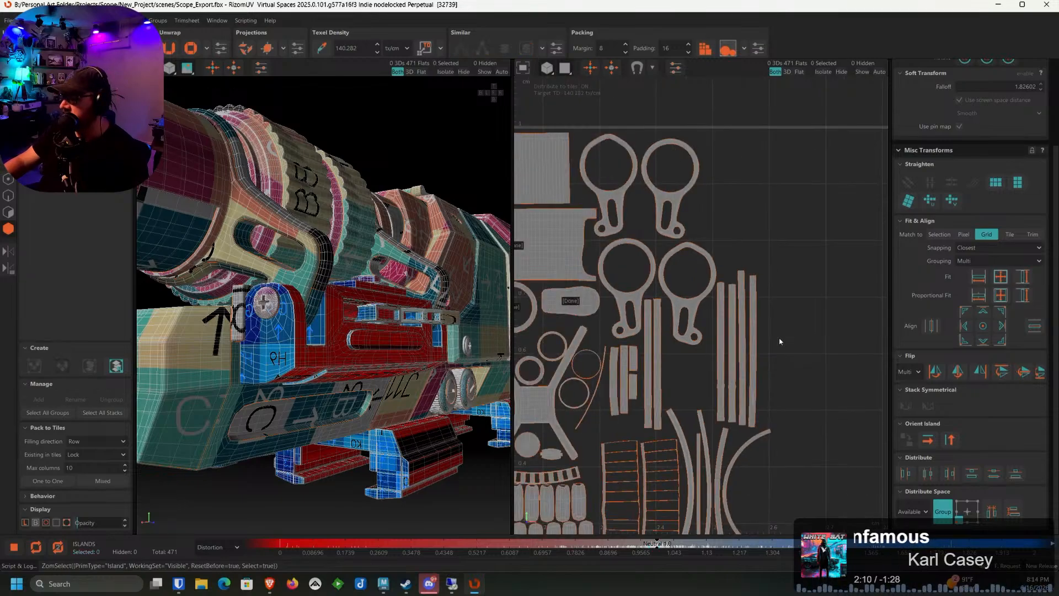
pyautogui.scroll(-2, 780, 340)
pyautogui.click(766, 343)
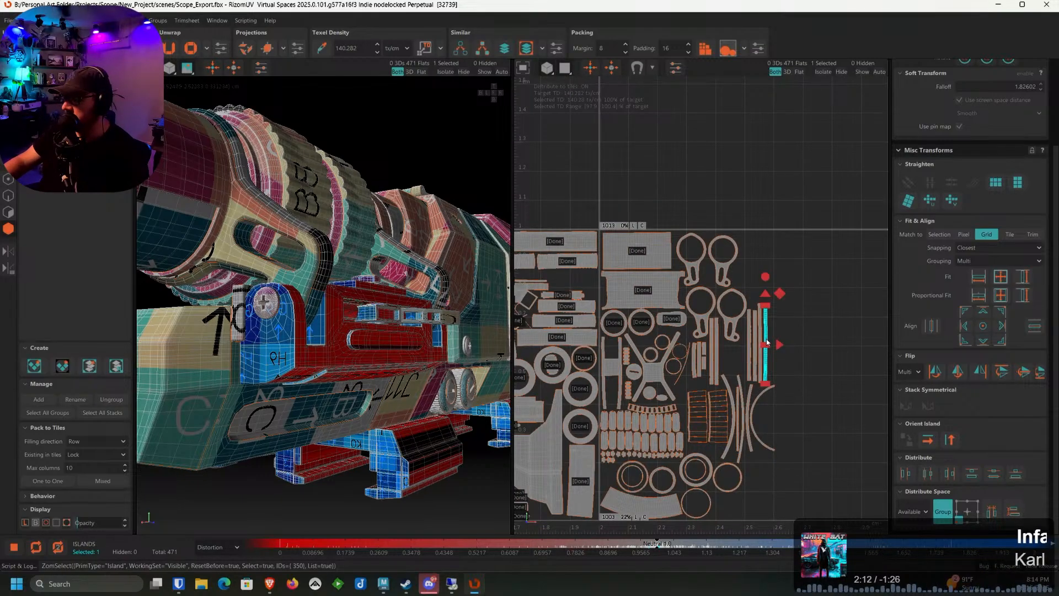
pyautogui.doubleClick(766, 343)
pyautogui.scroll(2, 741, 315)
pyautogui.keyDown('ctrl'); pyautogui.doubleClick(731, 325); pyautogui.keyUp('ctrl')
pyautogui.rightClick(731, 326)
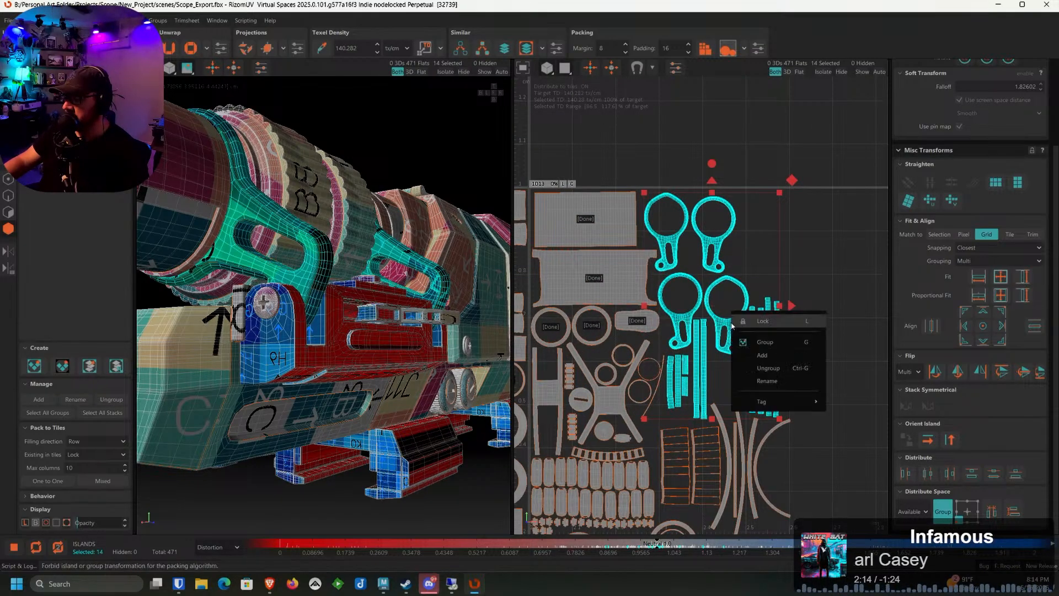
pyautogui.moveTo(783, 402)
pyautogui.click(849, 421)
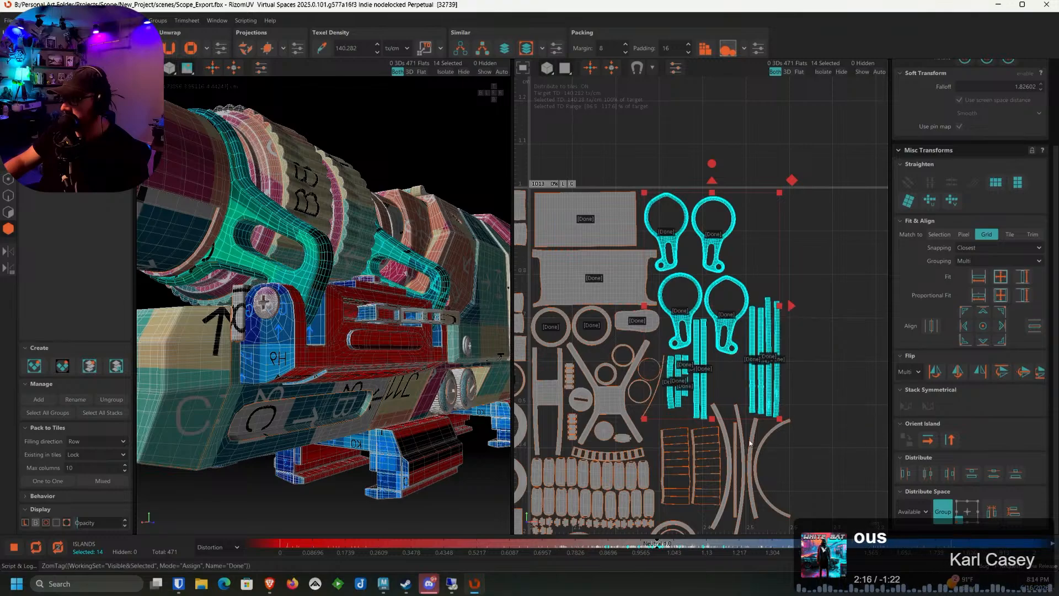
# Tag the group containing the curved strips, ring islands and small plates below the brackets as Done
pyautogui.moveTo(736, 493); pyautogui.dragTo(750, 361, button='middle')
pyautogui.scroll(2, 750, 361)
pyautogui.doubleClick(747, 359)
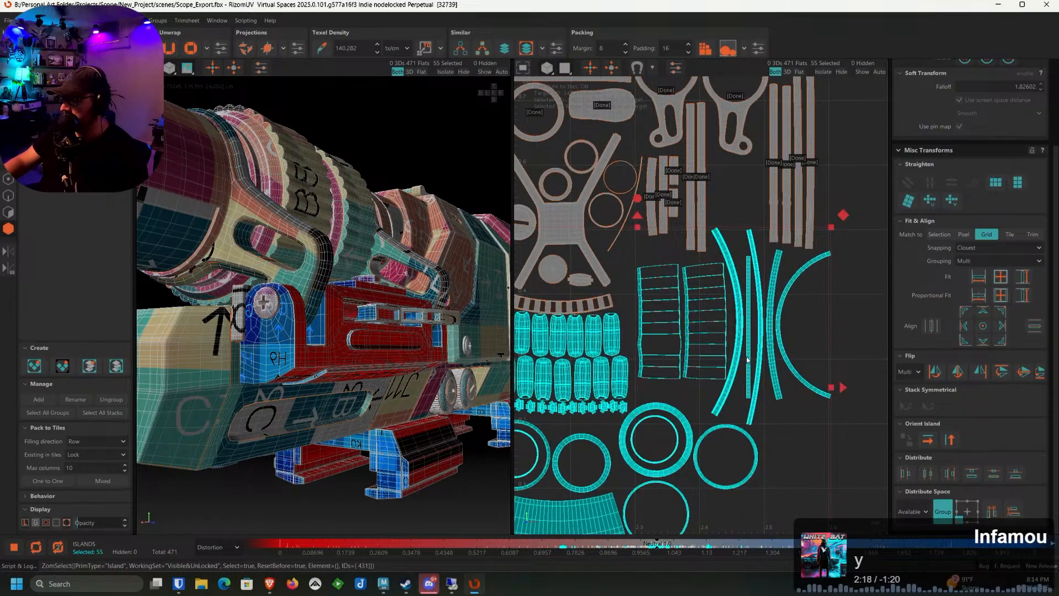
pyautogui.rightClick(747, 359)
pyautogui.moveTo(798, 433)
pyautogui.click(862, 453)
pyautogui.click(852, 339)
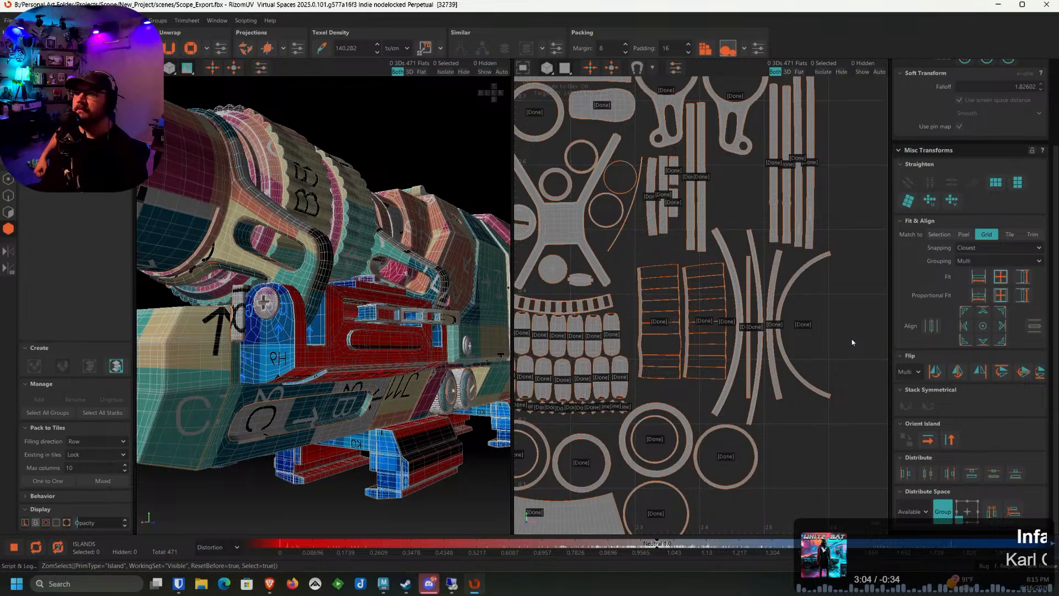
# Examine the packed bracket strips, the scope's underside and the tile layout for parts still awaiting unwrapping
pyautogui.scroll(10, 618, 210)
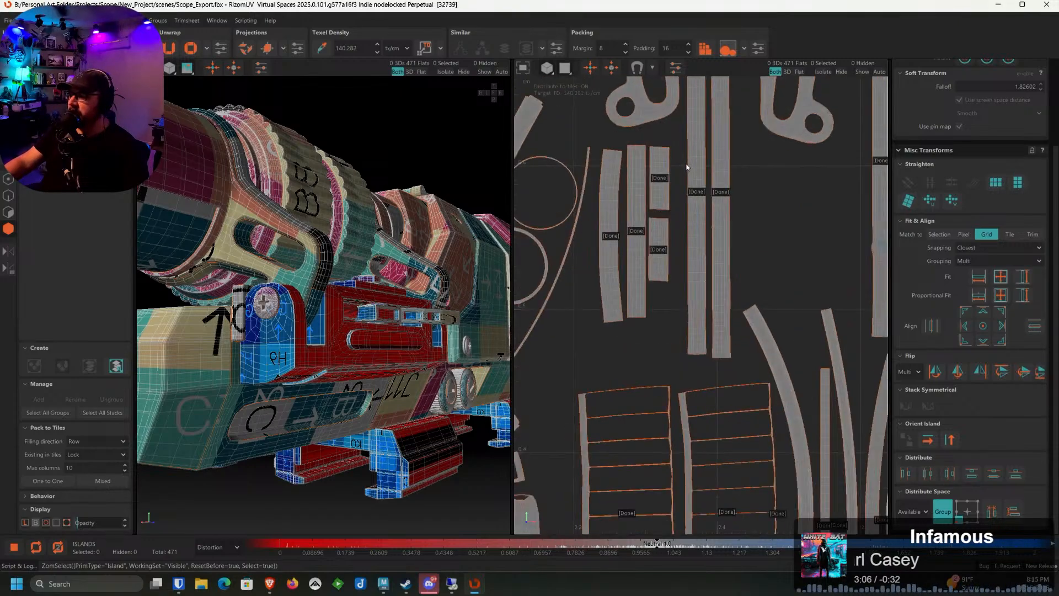
pyautogui.scroll(-6, 610, 211)
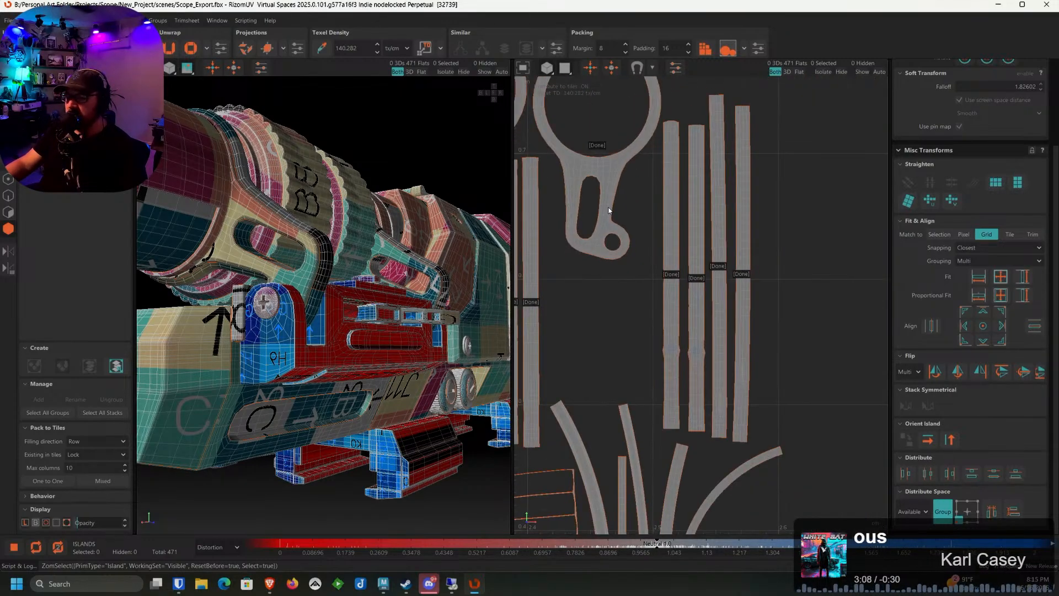
pyautogui.scroll(-10, 381, 246)
pyautogui.keyDown('alt'); pyautogui.moveTo(342, 245); pyautogui.dragTo(402, 220); pyautogui.keyUp('alt')
pyautogui.scroll(6, 375, 193)
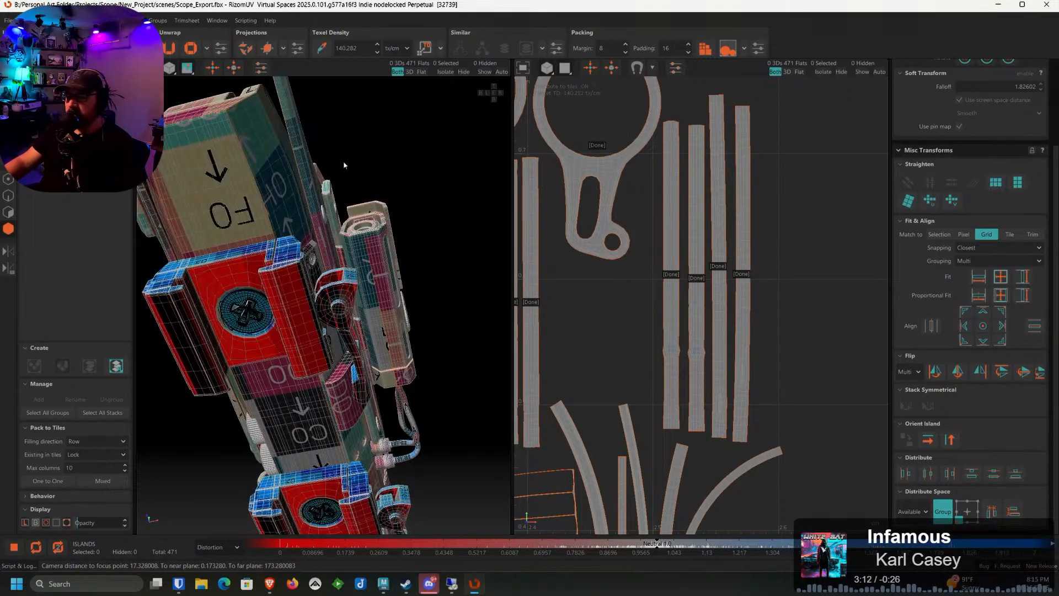
pyautogui.keyDown('alt'); pyautogui.moveTo(344, 165); pyautogui.dragTo(349, 197); pyautogui.keyUp('alt')
pyautogui.scroll(3, 732, 246)
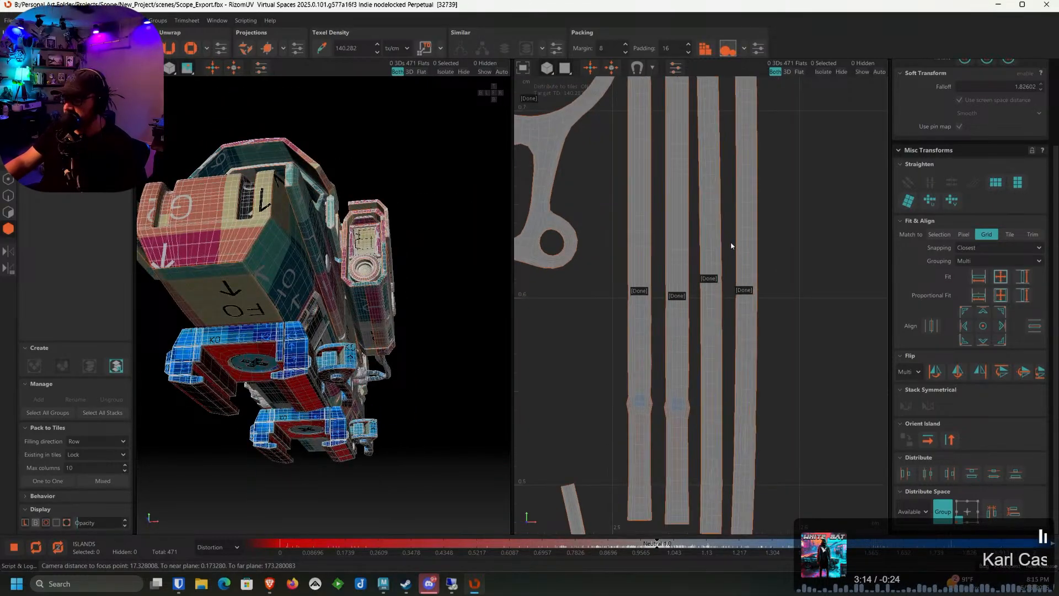
pyautogui.scroll(-10, 731, 246)
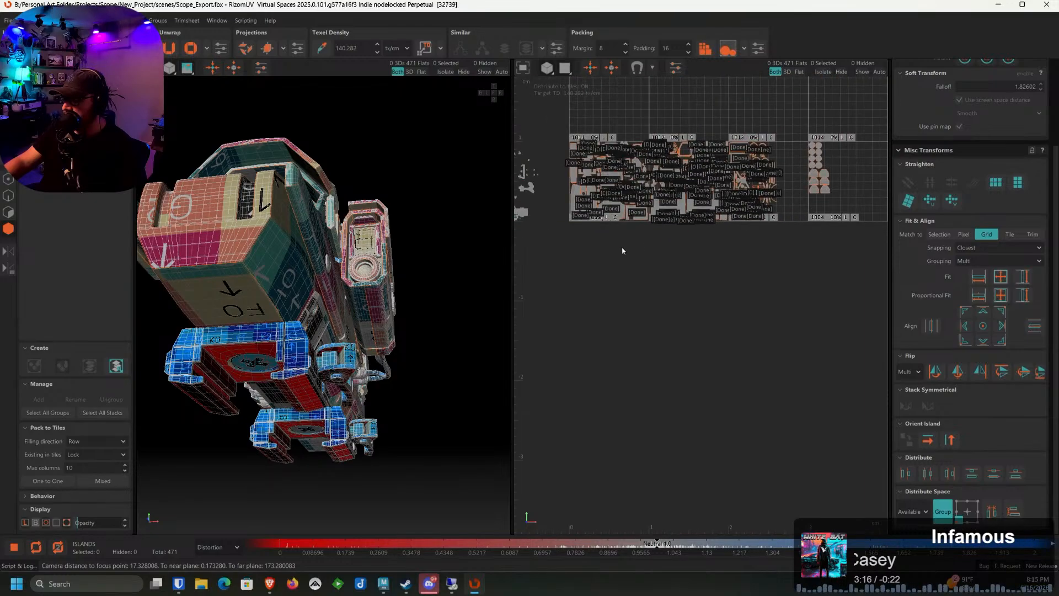
# Isolate the long horizontal strip island outside the tiles and frame its cylindrical rod in the 3D view
pyautogui.scroll(10, 622, 251)
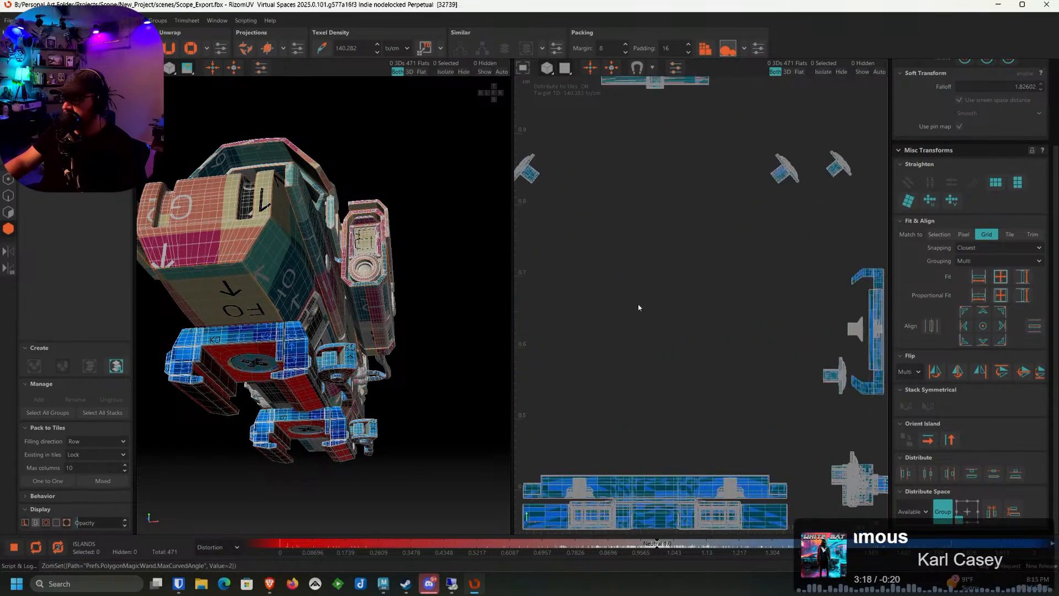
pyautogui.scroll(-3, 656, 265)
pyautogui.scroll(5, 666, 160)
pyautogui.click(688, 180)
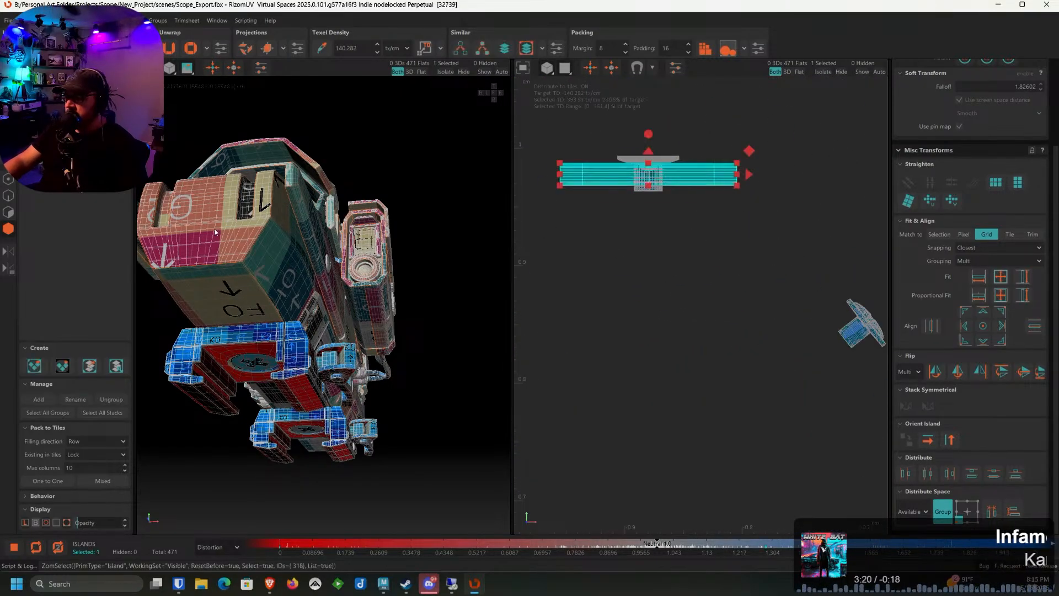
pyautogui.keyDown('alt'); pyautogui.moveTo(216, 232); pyautogui.dragTo(344, 302); pyautogui.keyUp('alt')
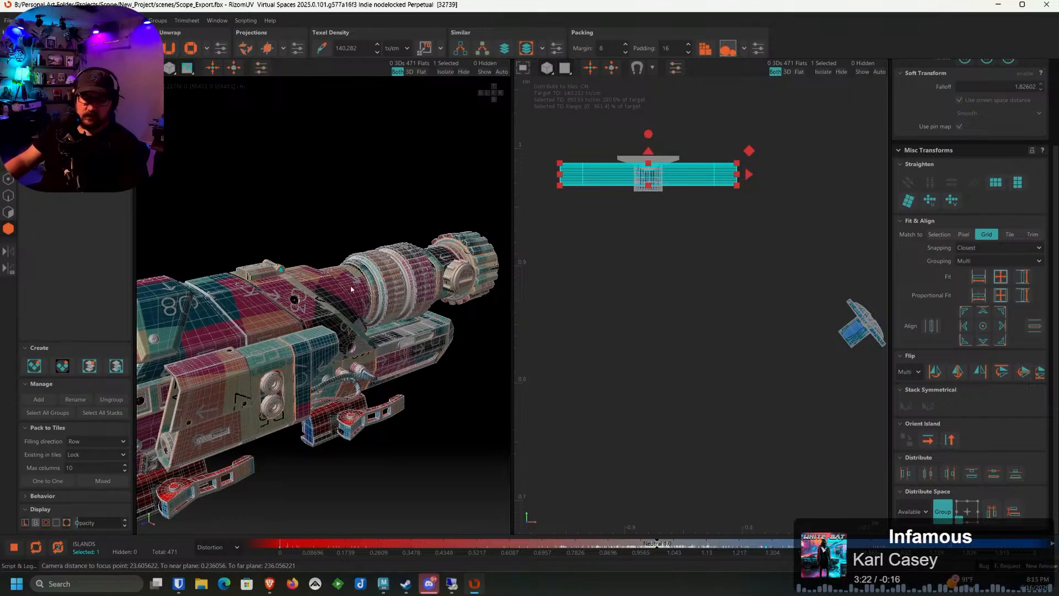
pyautogui.press('i')
pyautogui.click(271, 275)
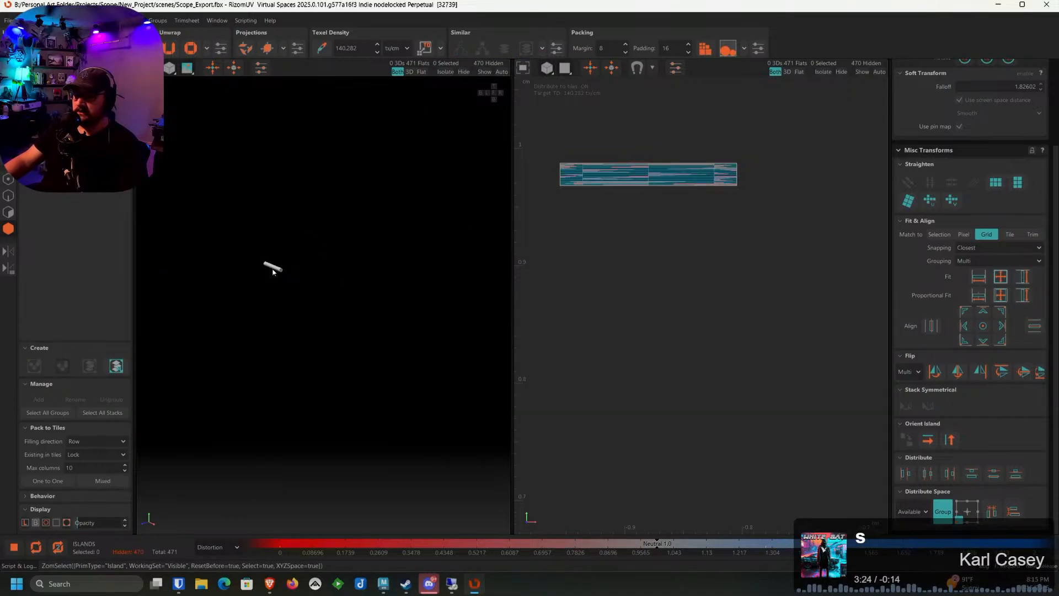
pyautogui.press('f')
# Select the edge loop around the rim of the rod's first end cap
pyautogui.press('F2')
pyautogui.scroll(5, 388, 331)
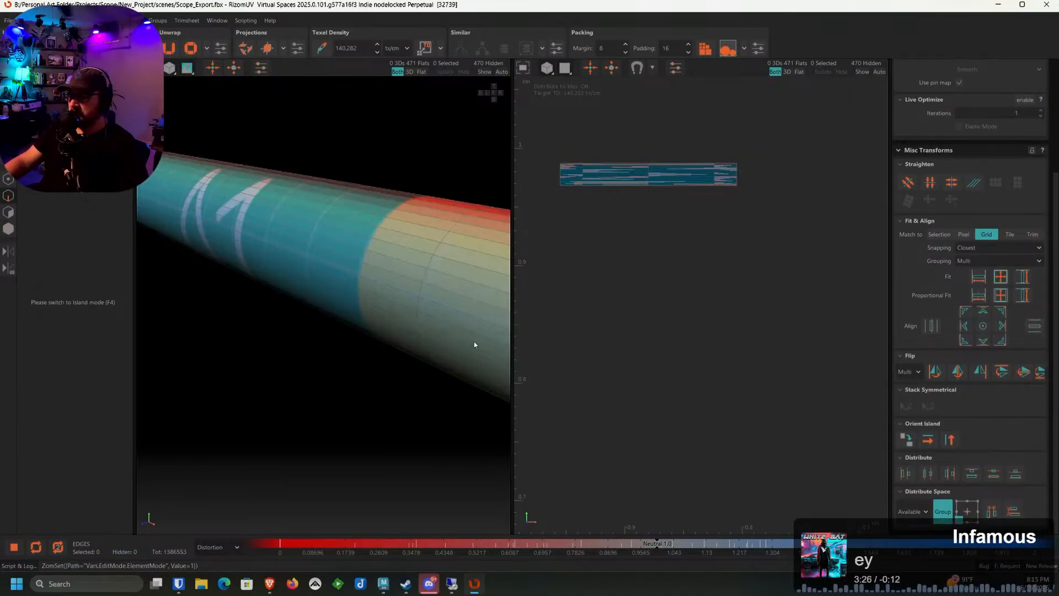
pyautogui.doubleClick(402, 314)
pyautogui.scroll(-5, 388, 314)
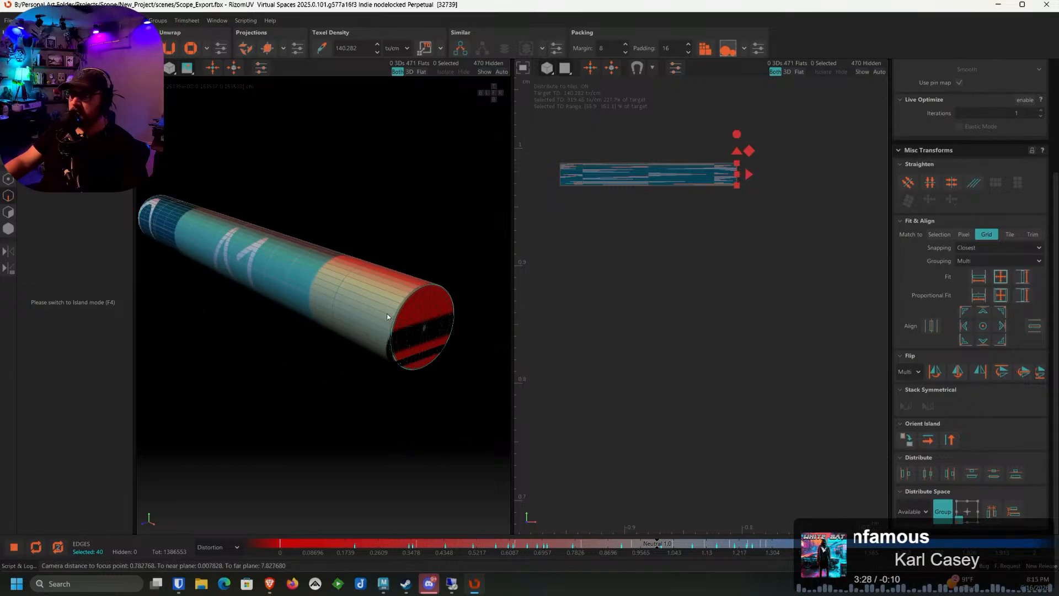
pyautogui.keyDown('alt'); pyautogui.moveTo(388, 314); pyautogui.dragTo(350, 328); pyautogui.keyUp('alt')
pyautogui.keyDown('alt'); pyautogui.moveTo(350, 328); pyautogui.dragTo(389, 312, button='middle'); pyautogui.keyUp('alt')
pyautogui.keyDown('alt'); pyautogui.moveTo(325, 314); pyautogui.dragTo(355, 317); pyautogui.keyUp('alt')
pyautogui.keyDown('alt'); pyautogui.moveTo(355, 317); pyautogui.dragTo(494, 298, button='middle'); pyautogui.keyUp('alt')
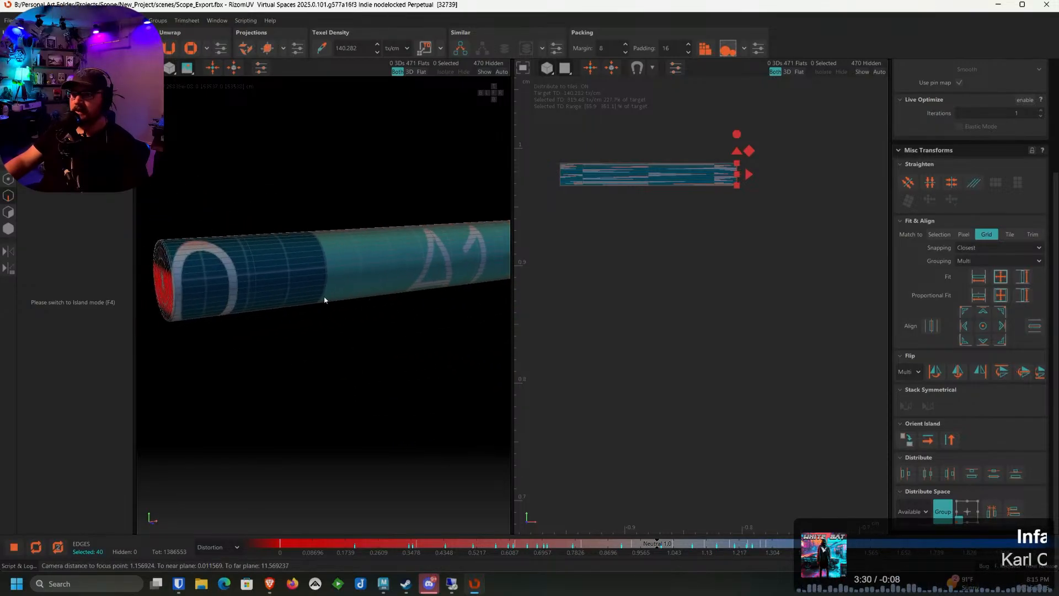
# Add the opposite end cap's rim loop and one lengthwise edge line to the selection, and cut the rod along them
pyautogui.keyDown('alt'); pyautogui.moveTo(324, 300); pyautogui.dragTo(343, 305); pyautogui.keyUp('alt')
pyautogui.scroll(5, 209, 284)
pyautogui.keyDown('alt'); pyautogui.moveTo(209, 285); pyautogui.dragTo(331, 284); pyautogui.keyUp('alt')
pyautogui.scroll(3, 284, 277)
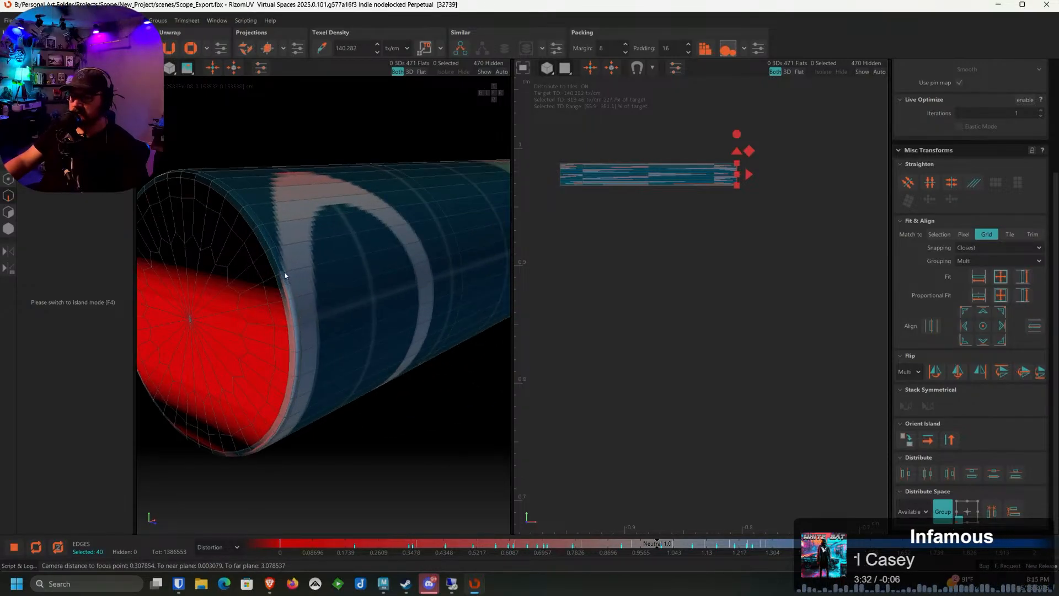
pyautogui.doubleClick(280, 275)
pyautogui.doubleClick(302, 270)
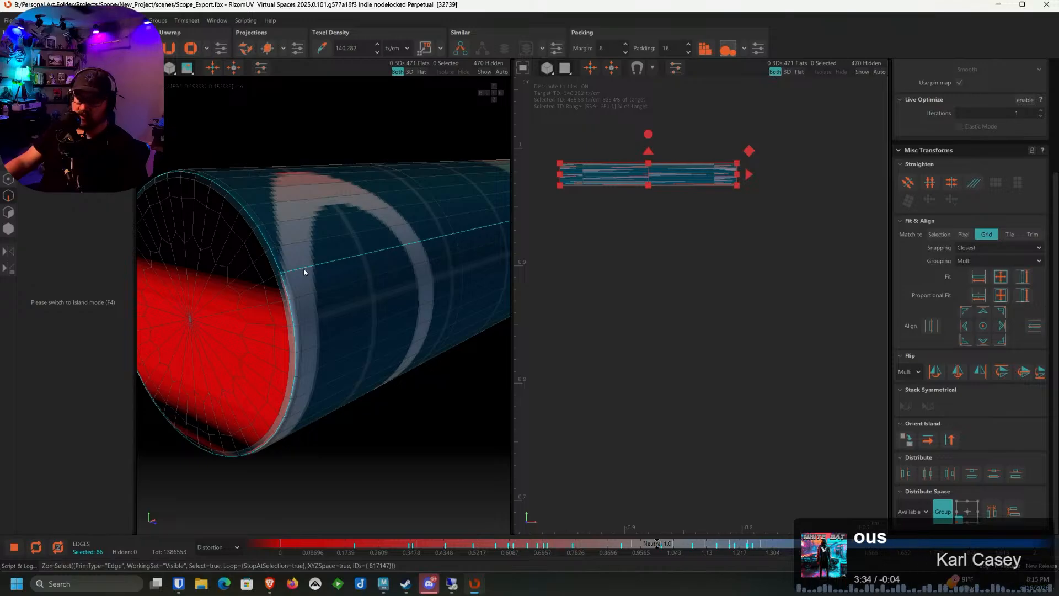
pyautogui.press('c')
# Select the rod's side and both end cap islands and unfold them
pyautogui.click(8, 227)
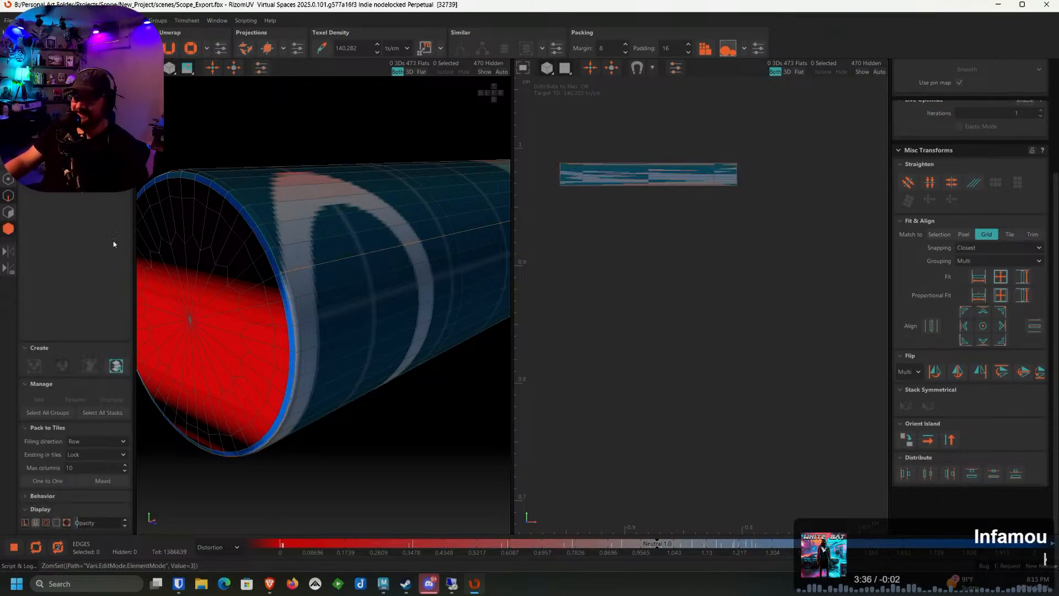
pyautogui.doubleClick(240, 241)
pyautogui.scroll(-1, 507, 251)
pyautogui.scroll(-7, 618, 268)
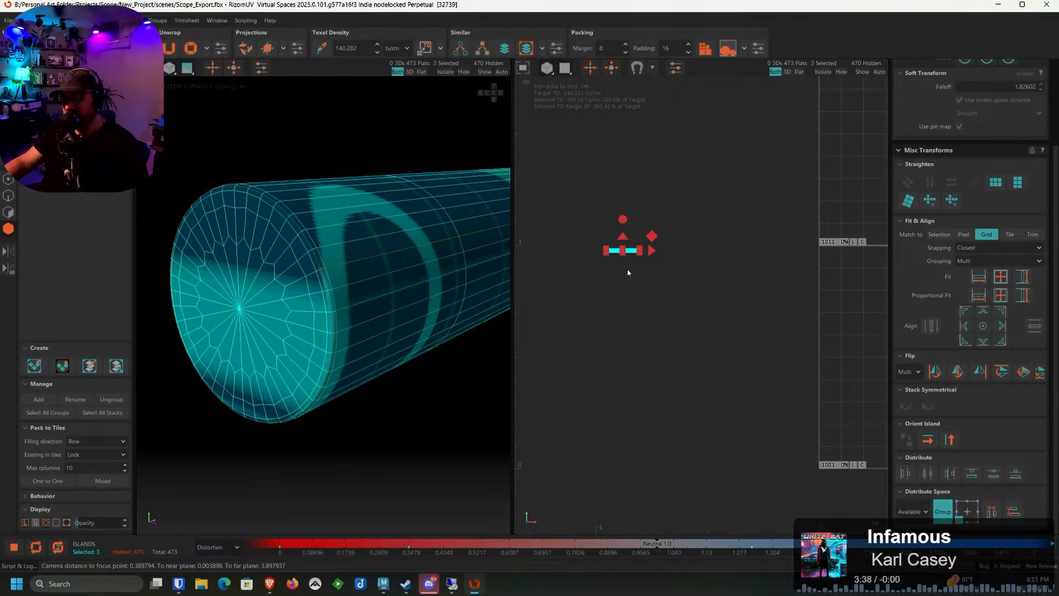
pyautogui.press('u')
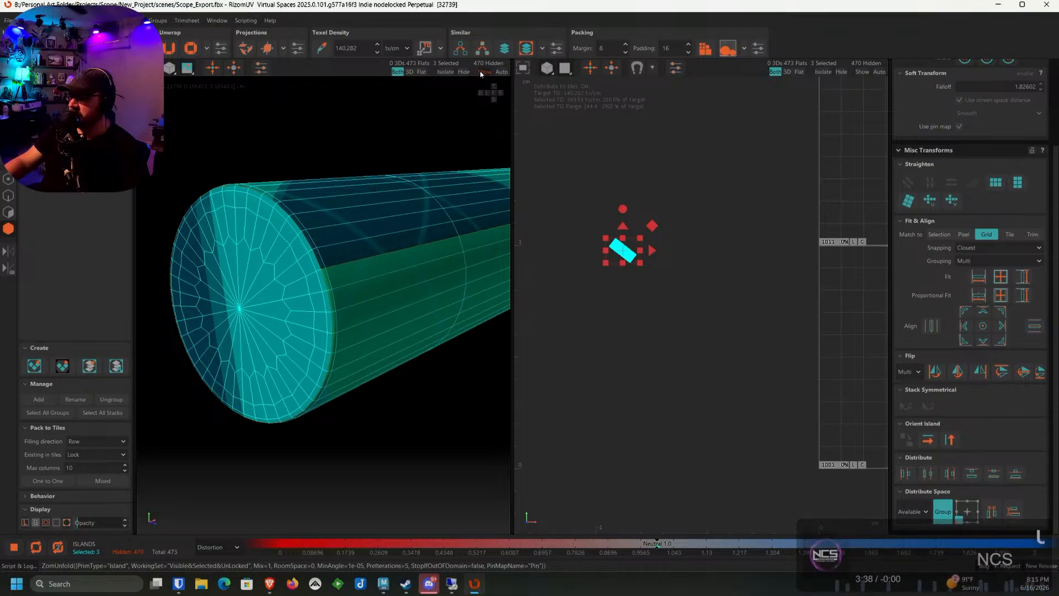
# Show all islands again, move the rod's three islands into tile 1002 and scale them to the 140.282 tx/cm target density
pyautogui.click(483, 71)
pyautogui.scroll(-2, 610, 248)
pyautogui.moveTo(568, 236); pyautogui.dragTo(887, 270)
pyautogui.keyDown('alt'); pyautogui.moveTo(887, 270); pyautogui.dragTo(682, 266, button='middle'); pyautogui.keyUp('alt')
pyautogui.scroll(7, 707, 252)
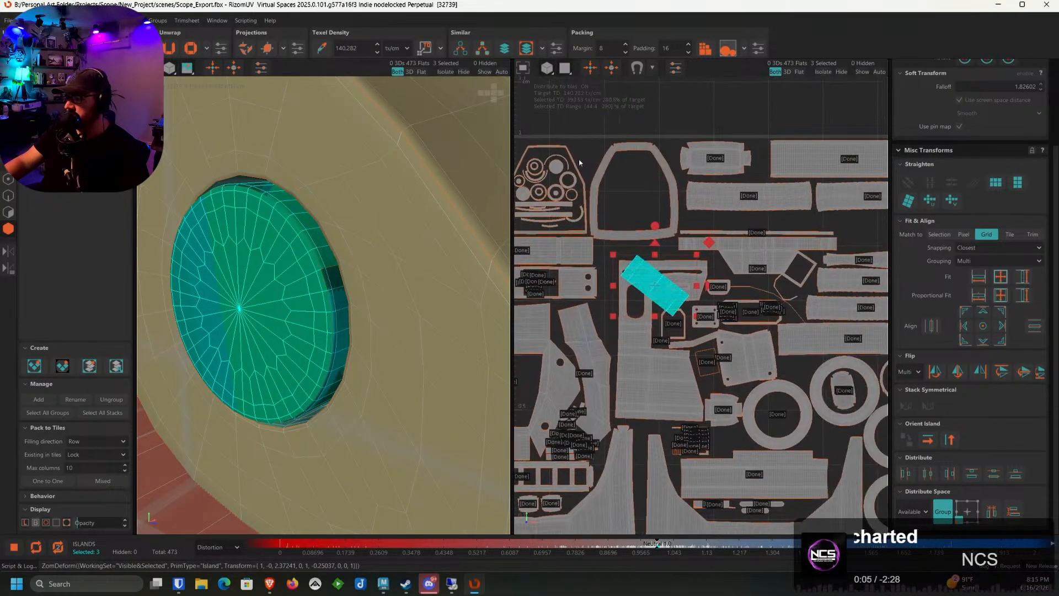
pyautogui.click(424, 48)
pyautogui.scroll(3, 679, 279)
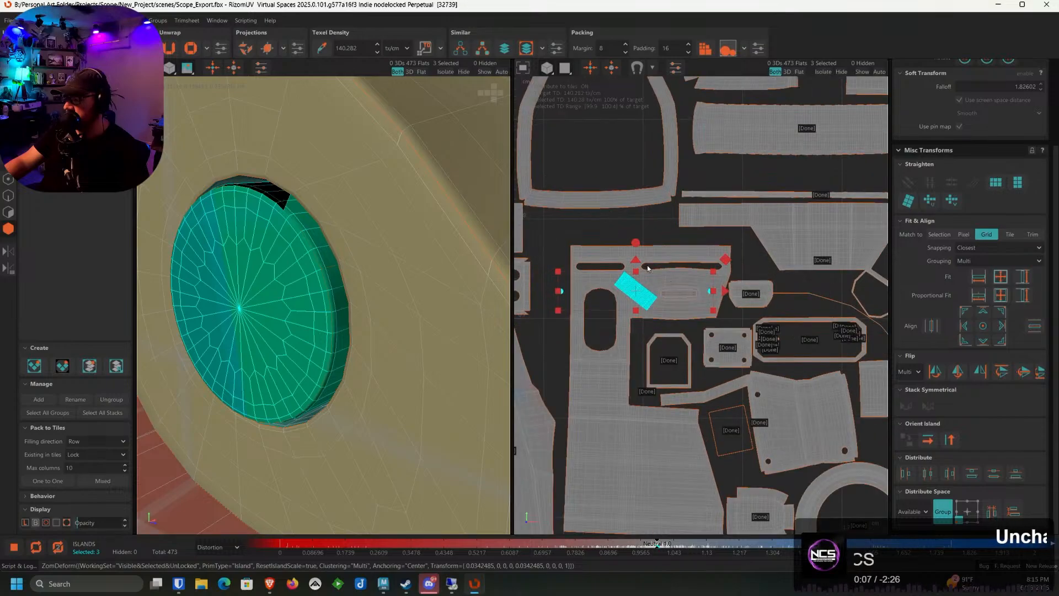
# Orient the rod's side island horizontally and move the rod's islands into the gap below the large frame-shaped island
pyautogui.moveTo(635, 246); pyautogui.dragTo(627, 233)
pyautogui.click(929, 439)
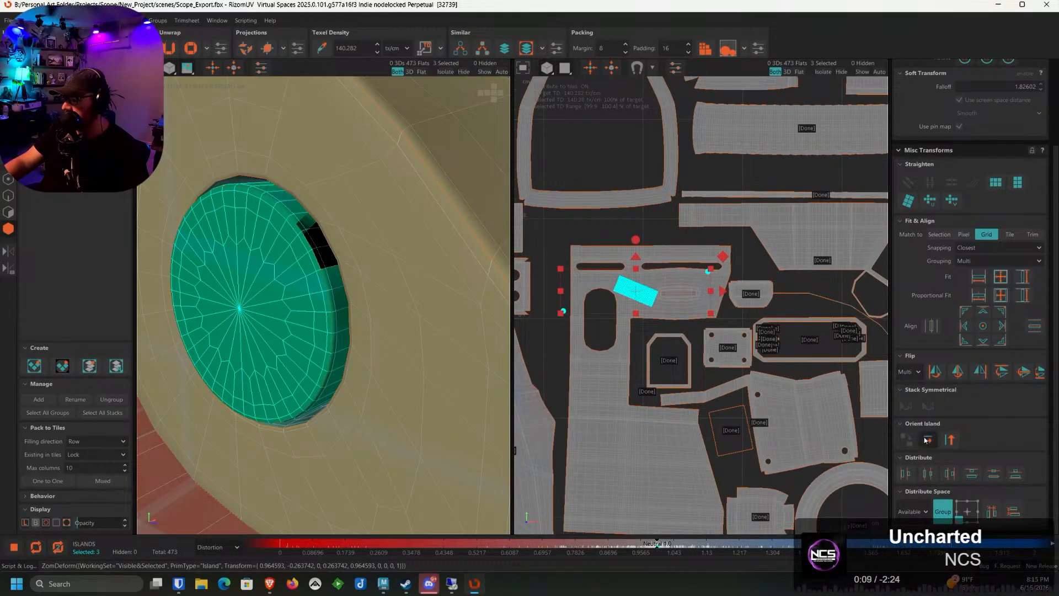
pyautogui.moveTo(650, 281); pyautogui.dragTo(634, 222)
pyautogui.scroll(2, 643, 235)
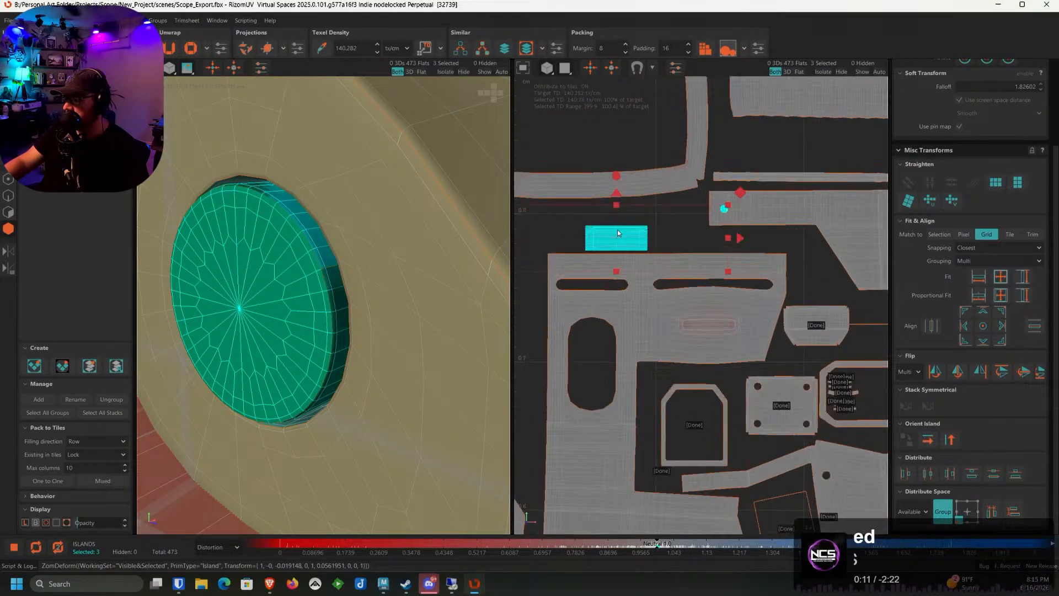
pyautogui.moveTo(648, 241); pyautogui.dragTo(688, 246, button='middle')
pyautogui.moveTo(688, 246); pyautogui.dragTo(610, 232)
# Place the rod's two round end cap islands one above the other beside the end of its rectangular side island
pyautogui.scroll(3, 699, 217)
pyautogui.moveTo(700, 216); pyautogui.dragTo(579, 230)
pyautogui.moveTo(578, 233); pyautogui.dragTo(794, 224, button='middle')
pyautogui.scroll(-4, 658, 250)
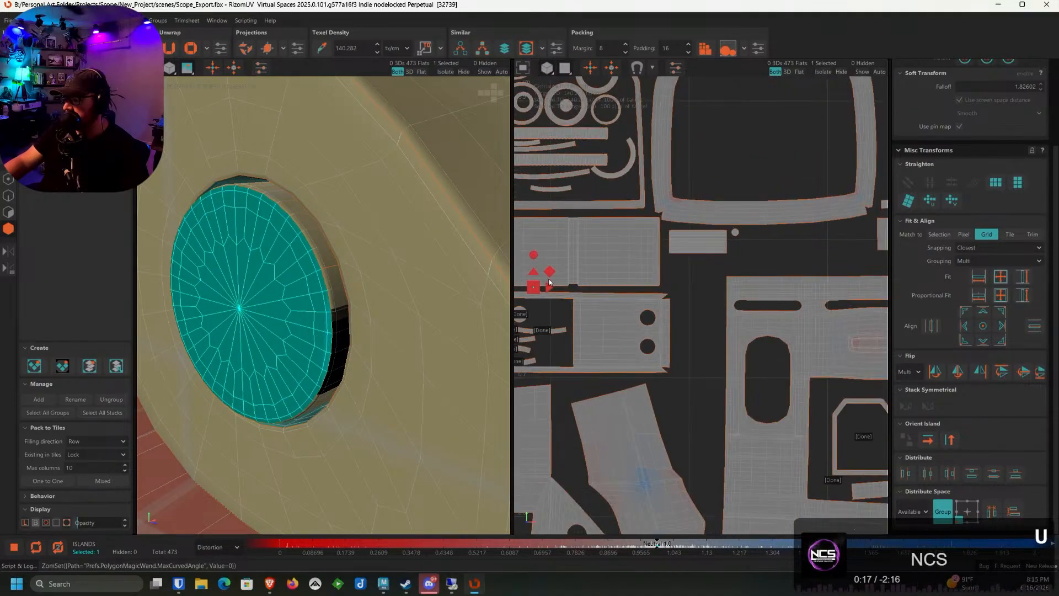
pyautogui.moveTo(546, 284); pyautogui.dragTo(726, 239)
pyautogui.scroll(3, 741, 250)
pyautogui.scroll(2, 727, 232)
pyautogui.click(770, 243)
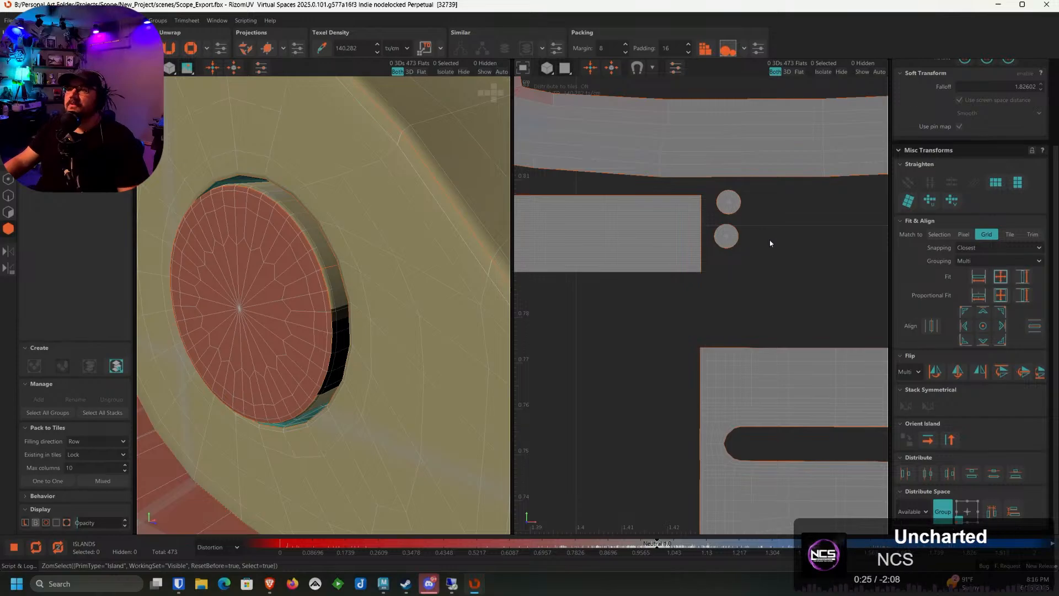
pyautogui.scroll(1, 771, 243)
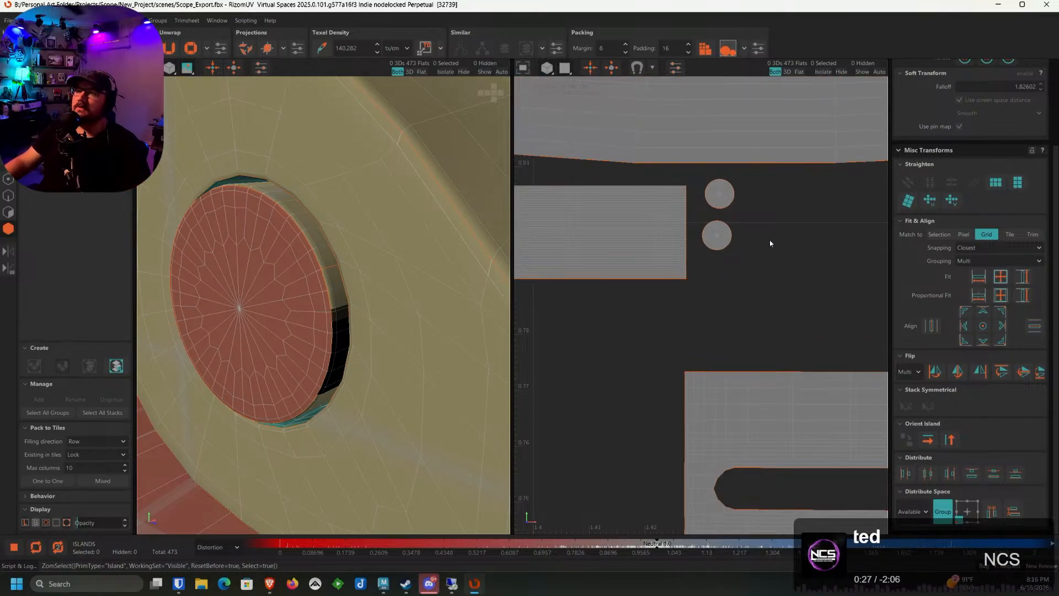
pyautogui.scroll(-6, 771, 243)
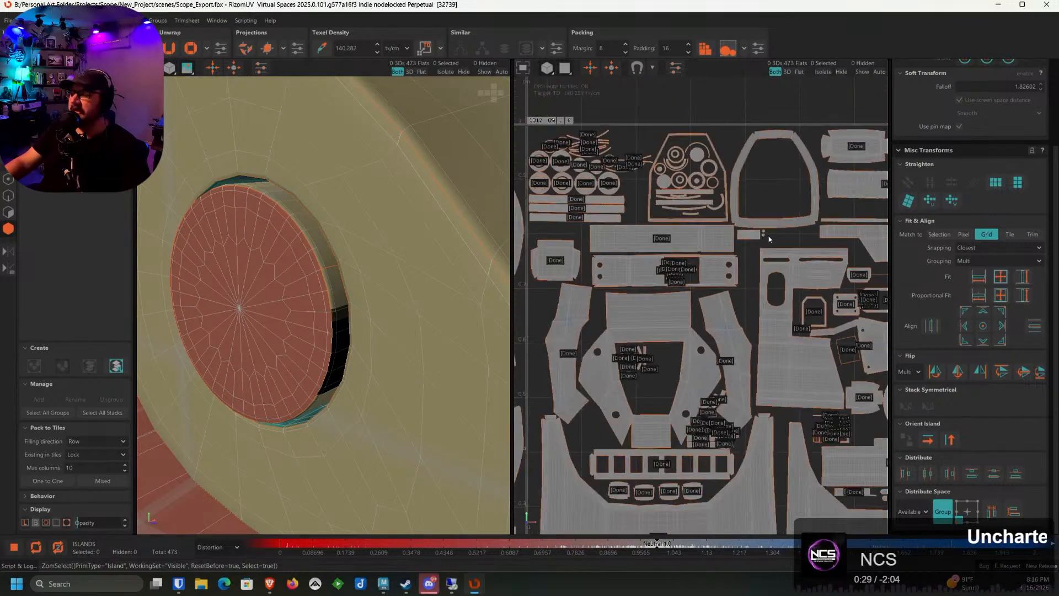
# Select the two matching rail clamp islands with hooked edges and isolate them from the rest of the scope
pyautogui.moveTo(543, 309); pyautogui.dragTo(776, 246, button='middle')
pyautogui.scroll(5, 611, 191)
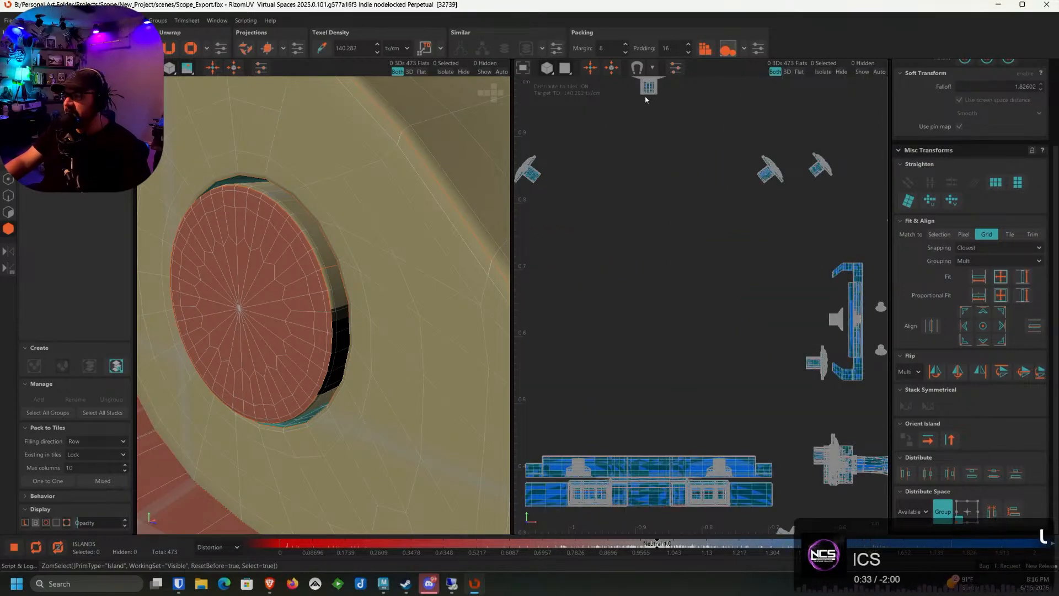
pyautogui.moveTo(888, 269); pyautogui.dragTo(791, 247, button='middle')
pyautogui.click(757, 251)
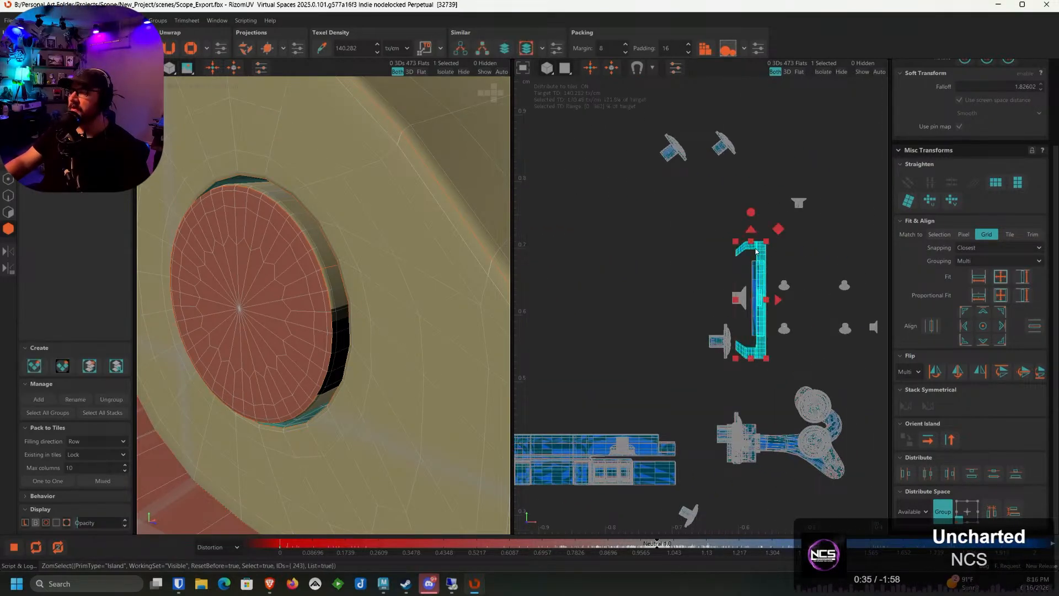
pyautogui.scroll(-8, 291, 276)
pyautogui.keyDown('alt'); pyautogui.moveTo(301, 281); pyautogui.dragTo(336, 331); pyautogui.keyUp('alt')
pyautogui.scroll(4, 332, 306)
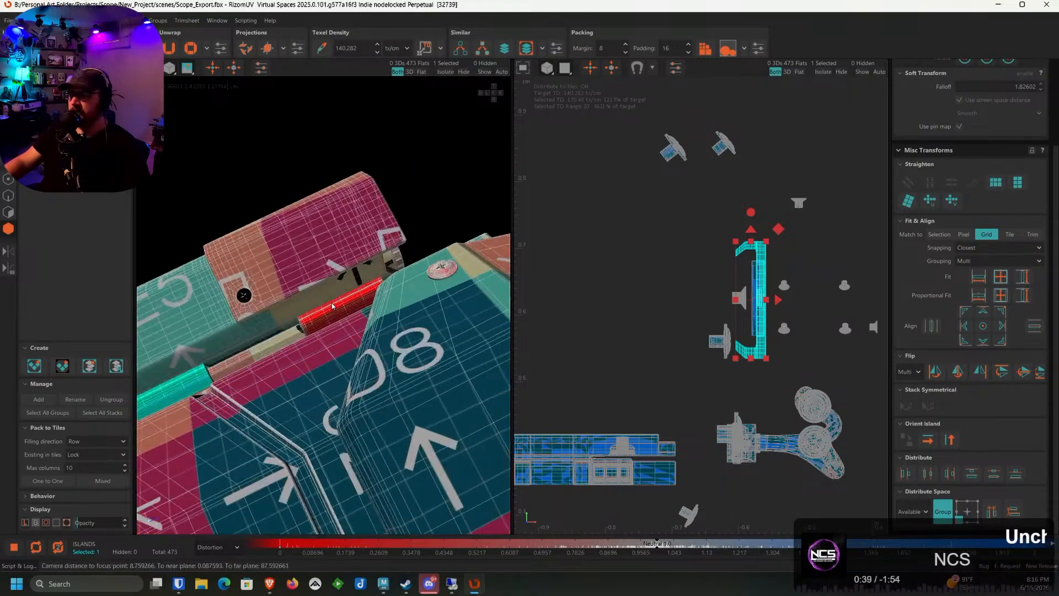
pyautogui.keyDown('shift'); pyautogui.click(333, 312); pyautogui.keyUp('shift')
pyautogui.scroll(-4, 334, 312)
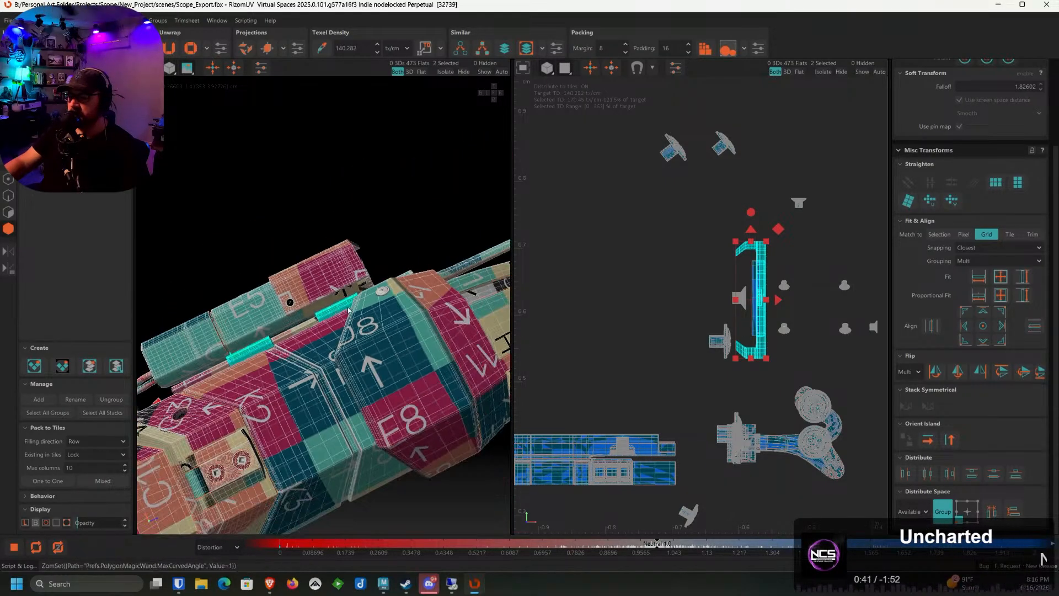
pyautogui.press('i')
pyautogui.scroll(4, 396, 314)
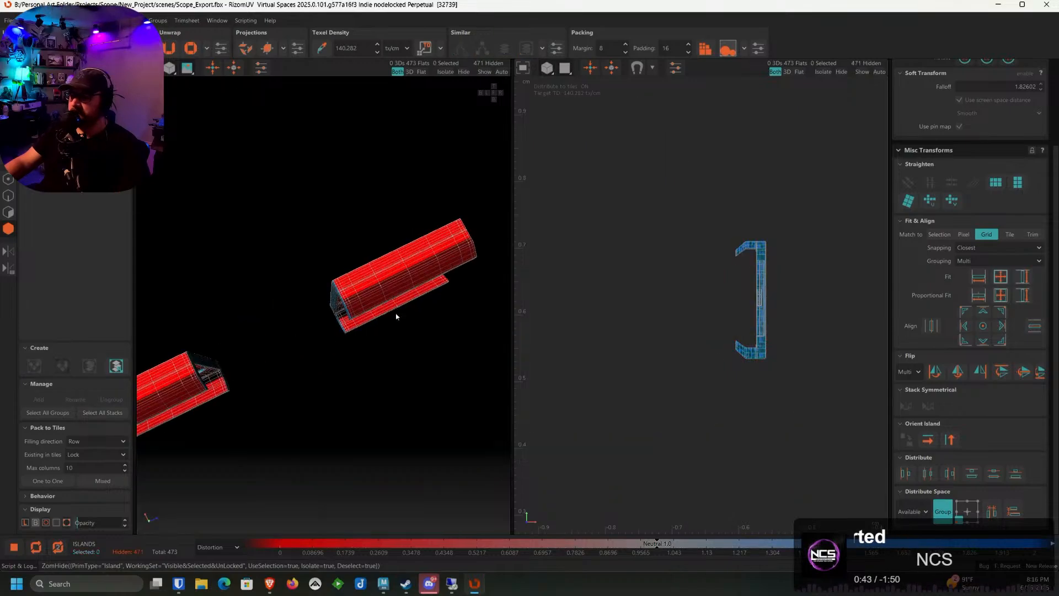
# Check that the two clamps match by selecting the islands similar to one of them, and clear the selection
pyautogui.moveTo(398, 317)
pyautogui.keyDown('alt'); pyautogui.mouseDown()
pyautogui.moveTo(399, 284)
pyautogui.moveTo(404, 305)
pyautogui.mouseUp(); pyautogui.keyUp('alt')
pyautogui.click(404, 304)
pyautogui.press('f')
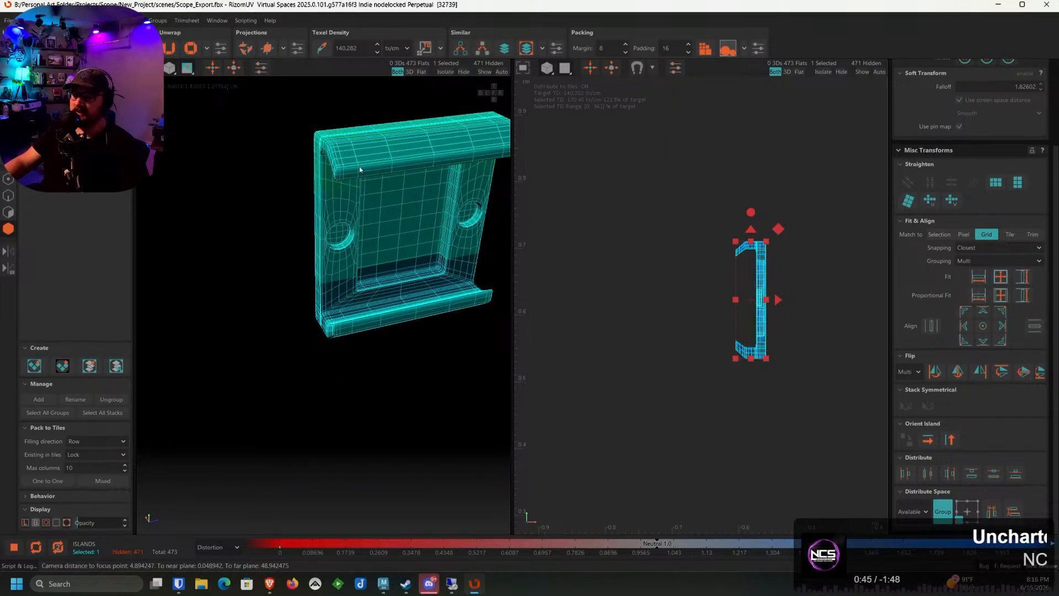
pyautogui.scroll(-3, 398, 144)
pyautogui.click(458, 53)
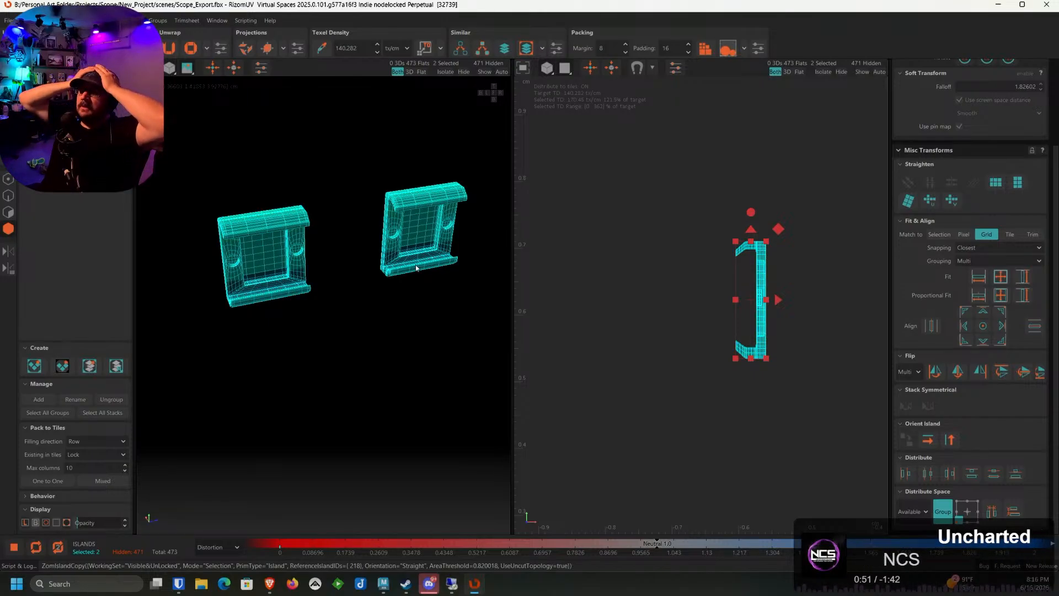
pyautogui.click(440, 329)
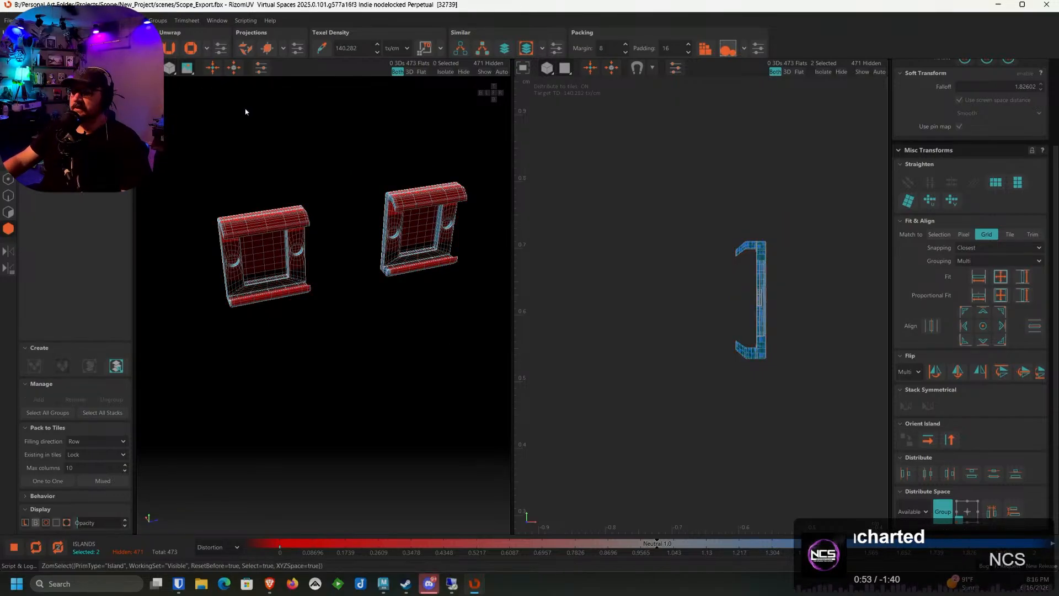
# Switch to edge selection and select the border edges around the lower corners of the clamp's rectangular recess
pyautogui.scroll(5, 351, 222)
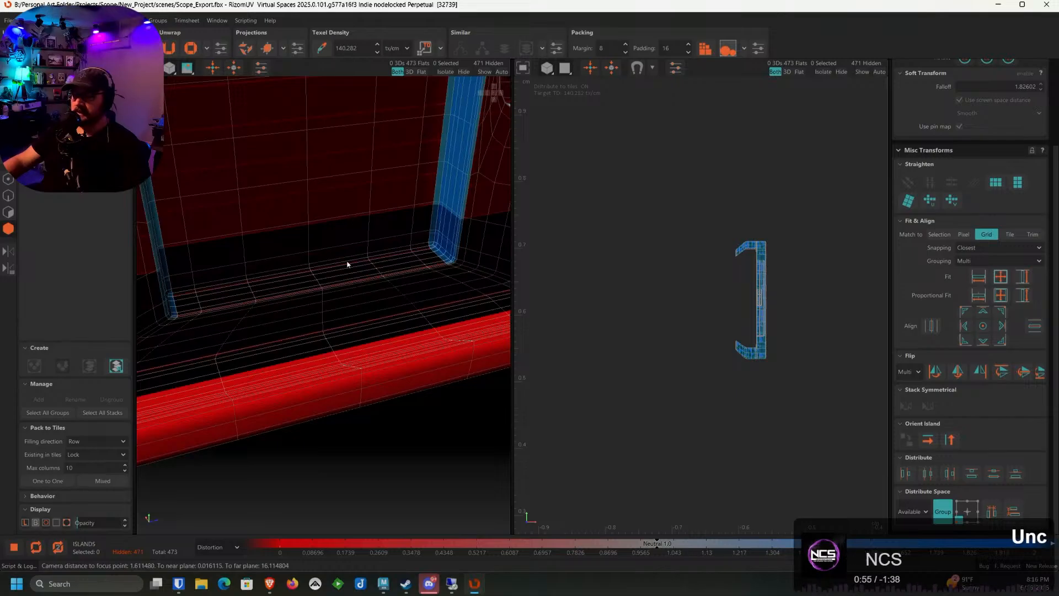
pyautogui.click(9, 211)
pyautogui.scroll(5, 442, 267)
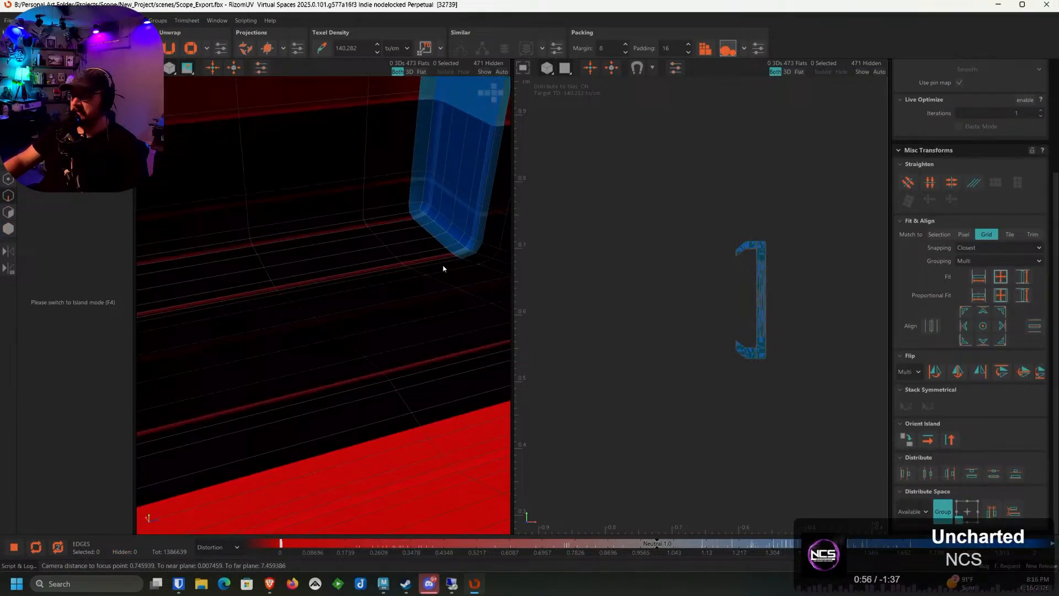
pyautogui.doubleClick(466, 248)
pyautogui.click(473, 251)
pyautogui.keyDown('ctrl'); pyautogui.doubleClick(467, 235); pyautogui.keyUp('ctrl')
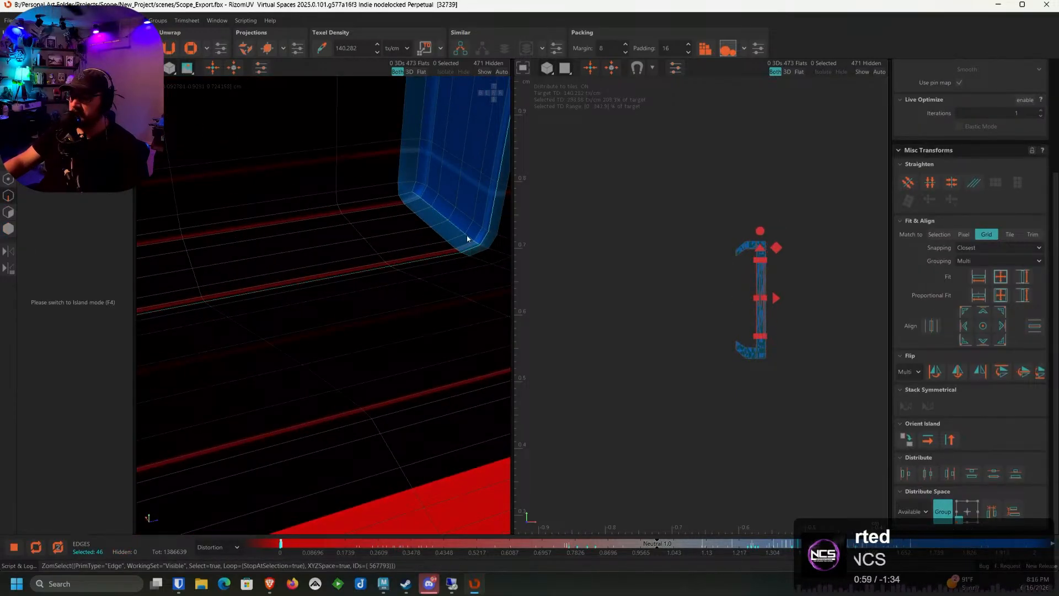
pyautogui.scroll(-3, 467, 235)
pyautogui.keyDown('alt'); pyautogui.moveTo(467, 235); pyautogui.dragTo(243, 240); pyautogui.keyUp('alt')
pyautogui.scroll(4, 331, 221)
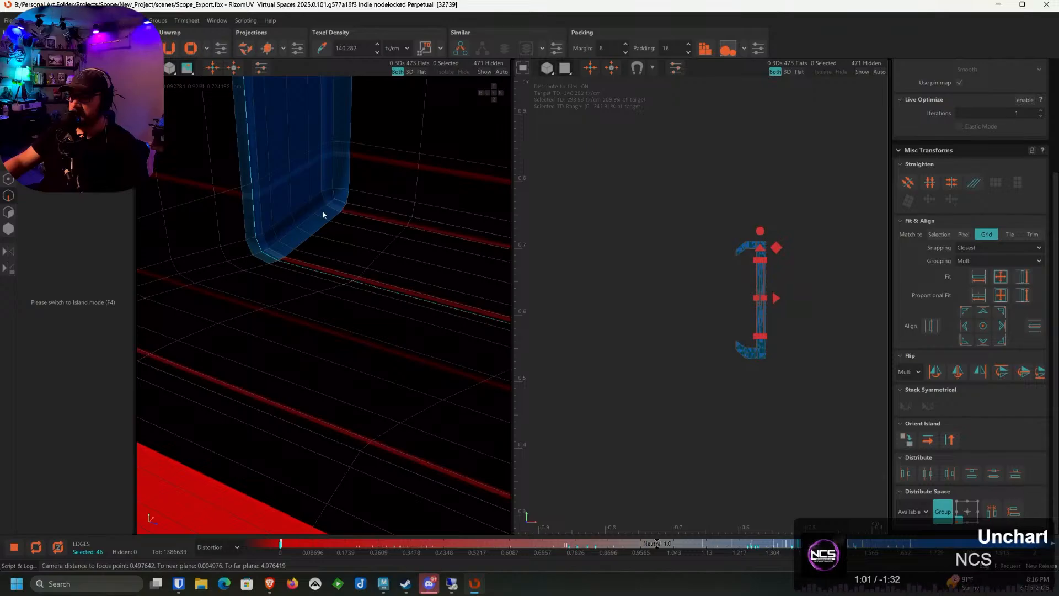
pyautogui.keyDown('ctrl'); pyautogui.doubleClick(322, 212); pyautogui.keyUp('ctrl')
# Add the edges around the upper corners of the rectangular recess to the seam selection
pyautogui.scroll(-5, 323, 215)
pyautogui.keyDown('alt'); pyautogui.moveTo(322, 217); pyautogui.dragTo(320, 340, button='middle'); pyautogui.keyUp('alt')
pyautogui.keyDown('alt'); pyautogui.moveTo(319, 341); pyautogui.dragTo(309, 174); pyautogui.keyUp('alt')
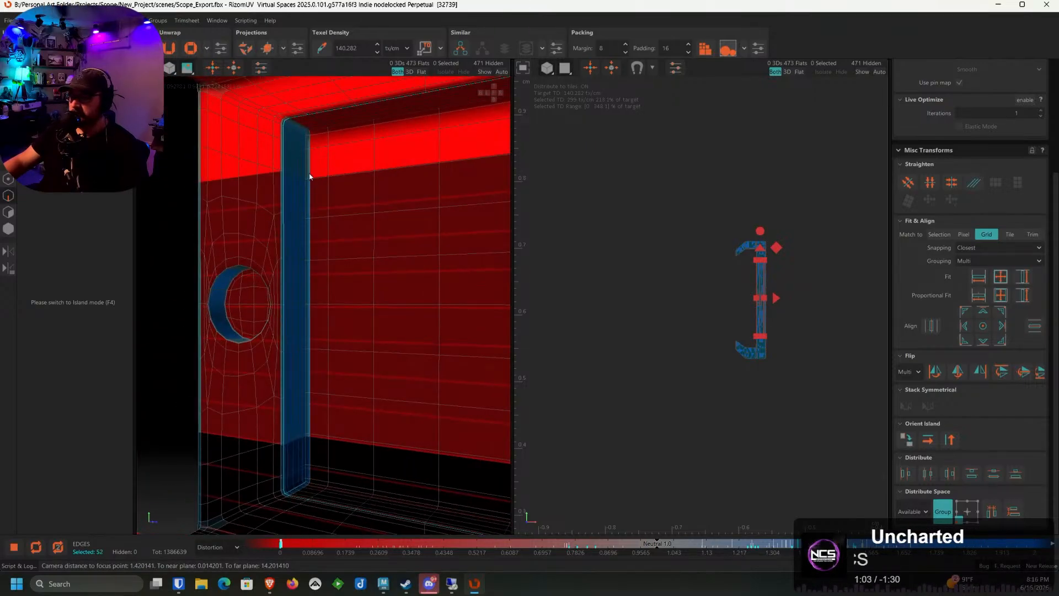
pyautogui.scroll(4, 298, 119)
pyautogui.keyDown('ctrl'); pyautogui.doubleClick(296, 99); pyautogui.keyUp('ctrl')
pyautogui.scroll(-4, 297, 102)
pyautogui.keyDown('alt'); pyautogui.moveTo(303, 125); pyautogui.dragTo(356, 161); pyautogui.keyUp('alt')
pyautogui.scroll(4, 366, 150)
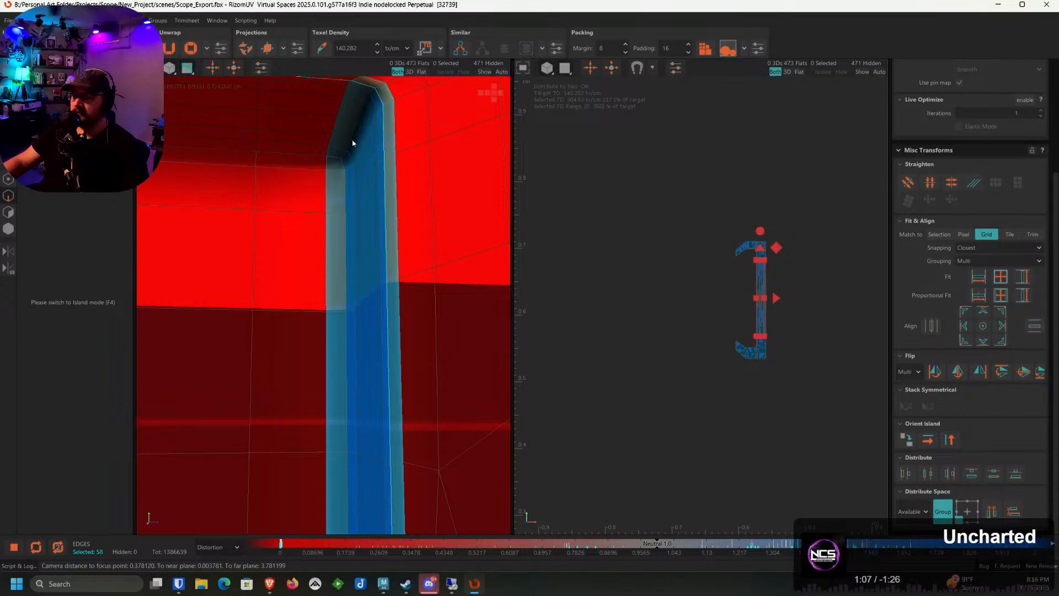
pyautogui.keyDown('ctrl'); pyautogui.doubleClick(353, 144); pyautogui.keyUp('ctrl')
# Add the inner and outer rim loops of the first round hole beside the recess to the selection
pyautogui.scroll(-5, 355, 146)
pyautogui.keyDown('alt'); pyautogui.moveTo(441, 425); pyautogui.dragTo(309, 267, button='middle'); pyautogui.keyUp('alt')
pyautogui.scroll(5, 331, 299)
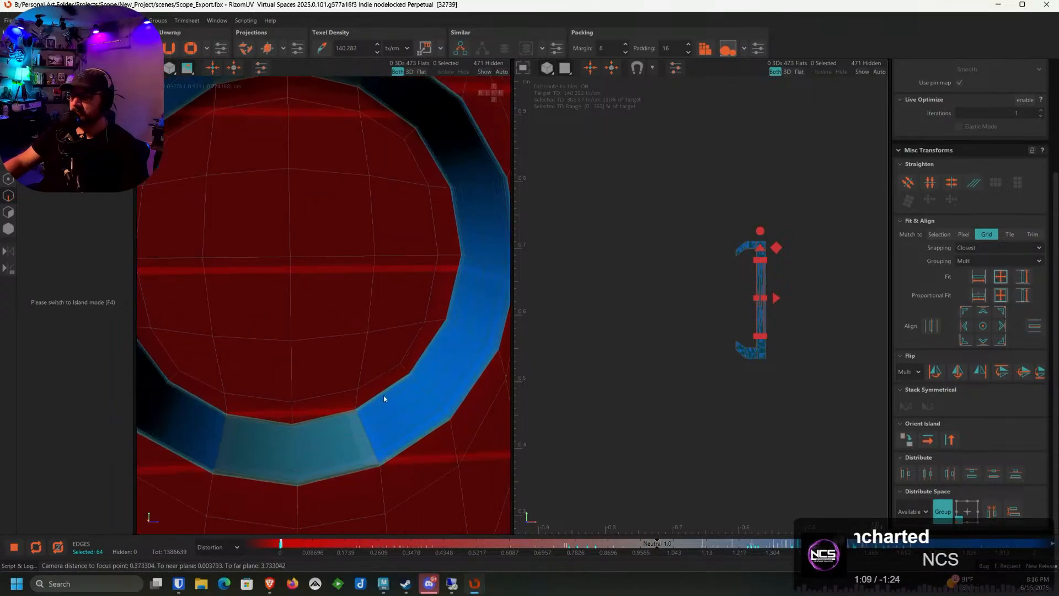
pyautogui.keyDown('alt'); pyautogui.moveTo(385, 398); pyautogui.dragTo(430, 485); pyautogui.keyUp('alt')
pyautogui.keyDown('ctrl'); pyautogui.doubleClick(367, 402); pyautogui.keyUp('ctrl')
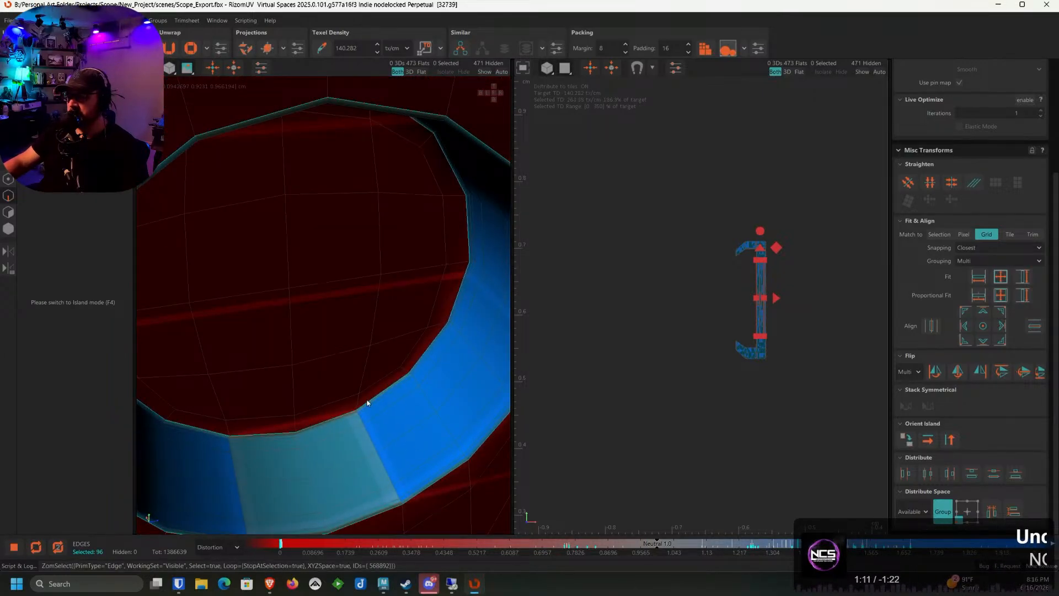
pyautogui.keyDown('ctrl'); pyautogui.doubleClick(365, 428); pyautogui.keyUp('ctrl')
# Add the two rim loops of the opposite round hole to the seam selection
pyautogui.scroll(-5, 366, 429)
pyautogui.keyDown('alt'); pyautogui.moveTo(366, 428); pyautogui.dragTo(447, 288); pyautogui.keyUp('alt')
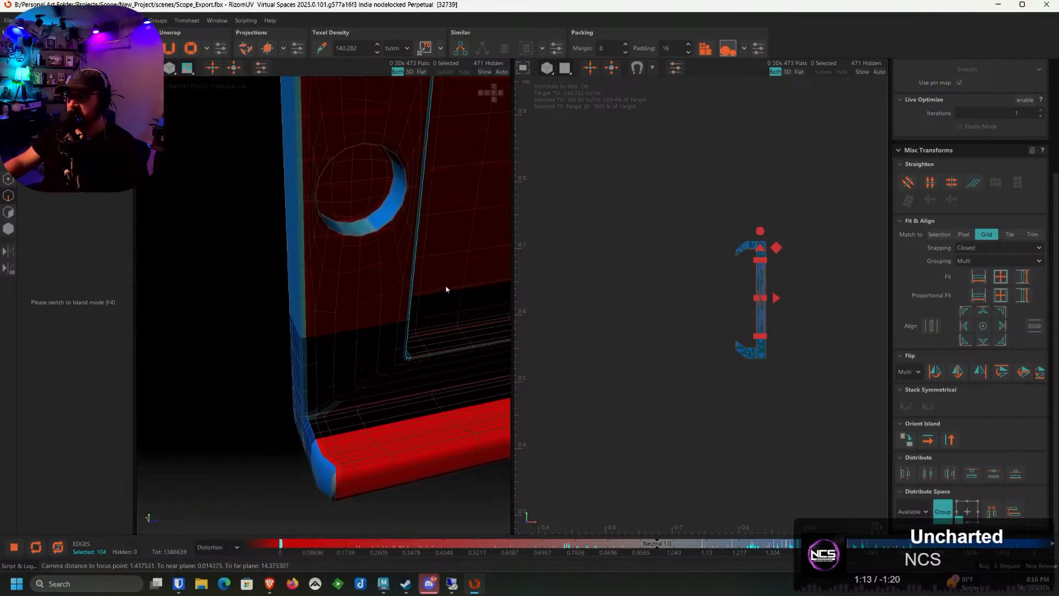
pyautogui.scroll(6, 365, 205)
pyautogui.keyDown('ctrl'); pyautogui.doubleClick(374, 314); pyautogui.keyUp('ctrl')
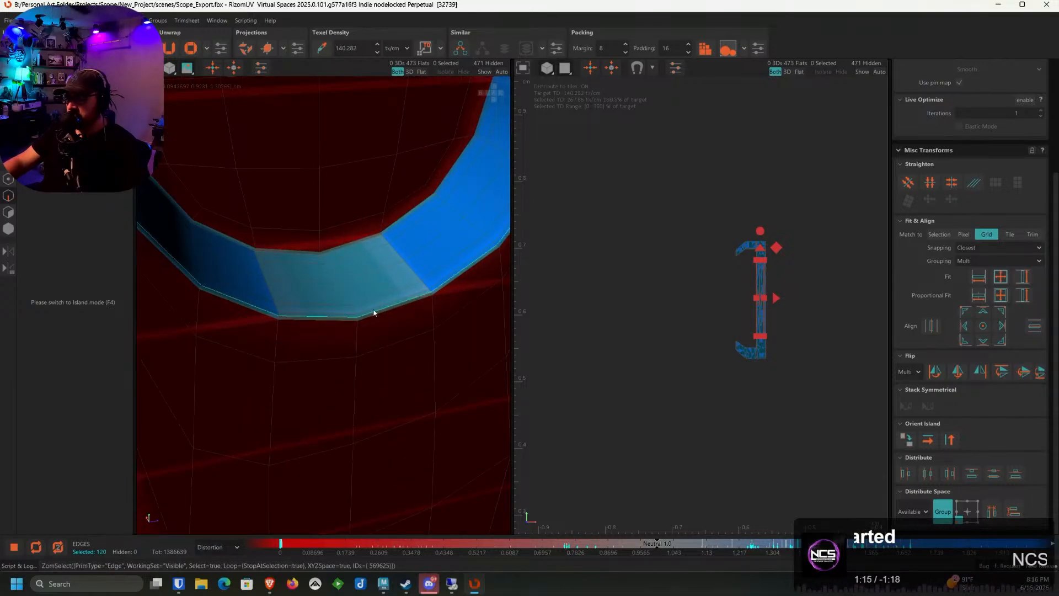
pyautogui.keyDown('ctrl'); pyautogui.doubleClick(339, 249); pyautogui.keyUp('ctrl')
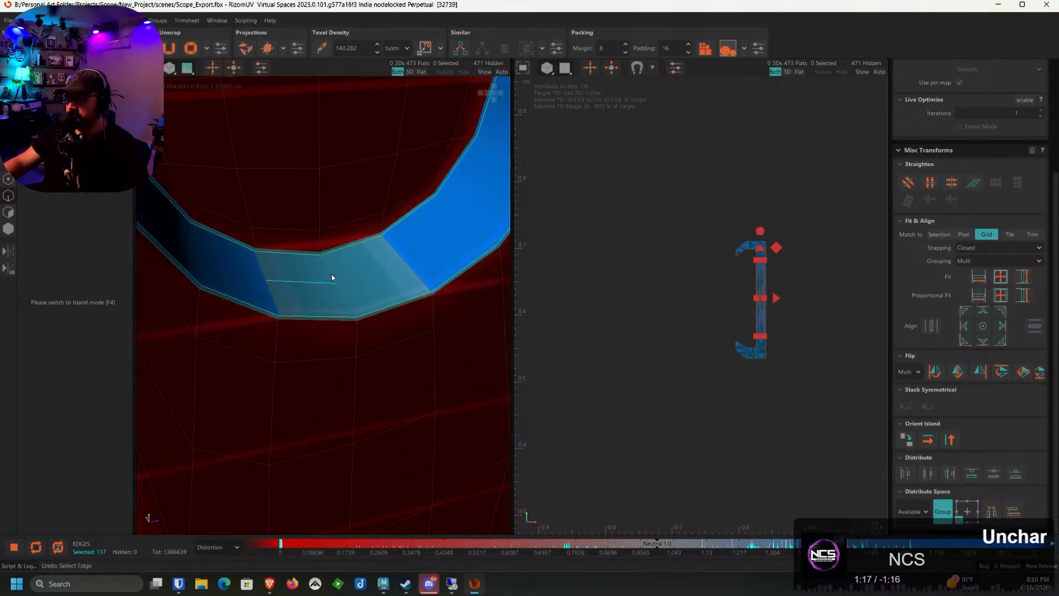
pyautogui.scroll(-8, 332, 276)
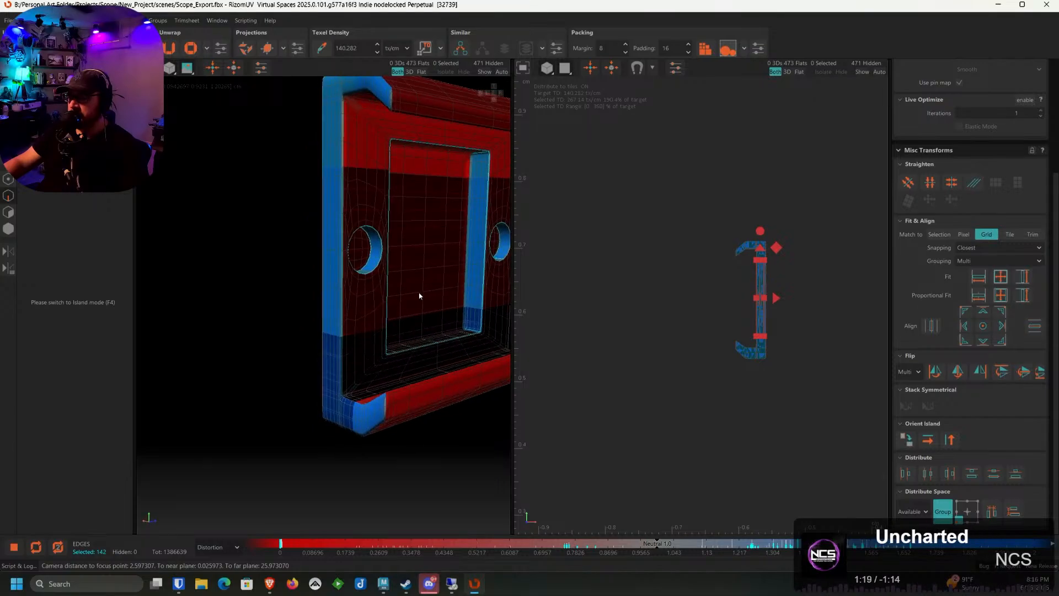
# Cut the clamp's UVs along the selected recess and round hole edges
pyautogui.scroll(5, 367, 253)
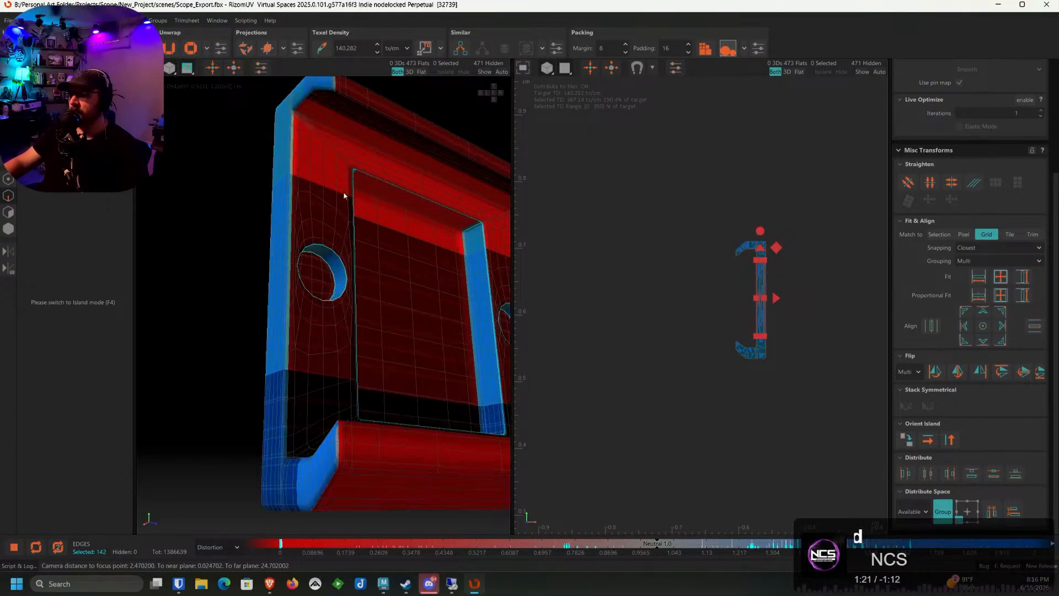
pyautogui.keyDown('alt'); pyautogui.moveTo(340, 154); pyautogui.dragTo(355, 172); pyautogui.keyUp('alt')
pyautogui.scroll(3, 356, 172)
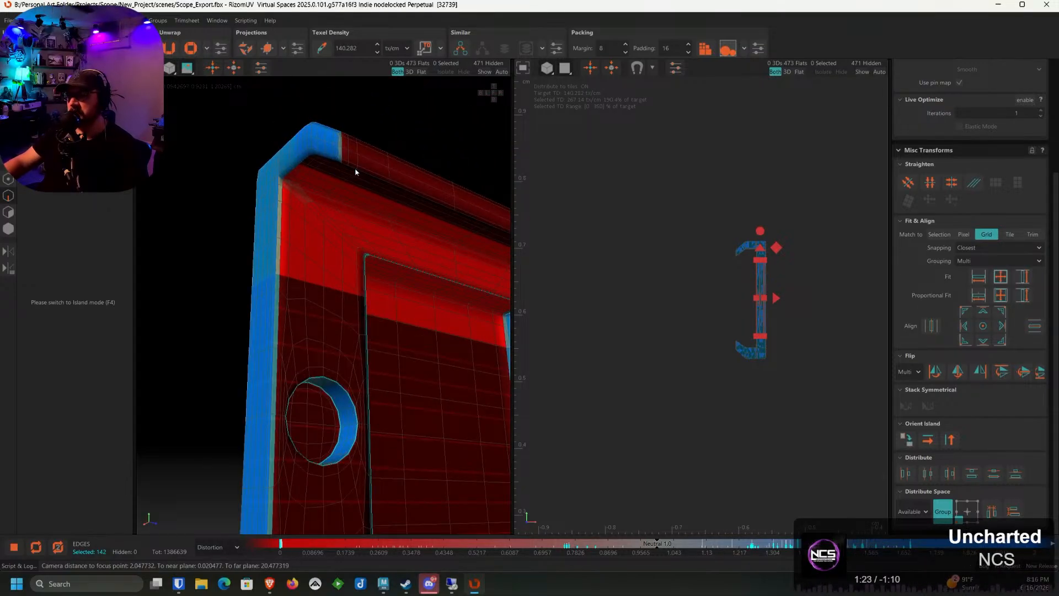
pyautogui.scroll(4, 356, 173)
pyautogui.scroll(-2, 355, 171)
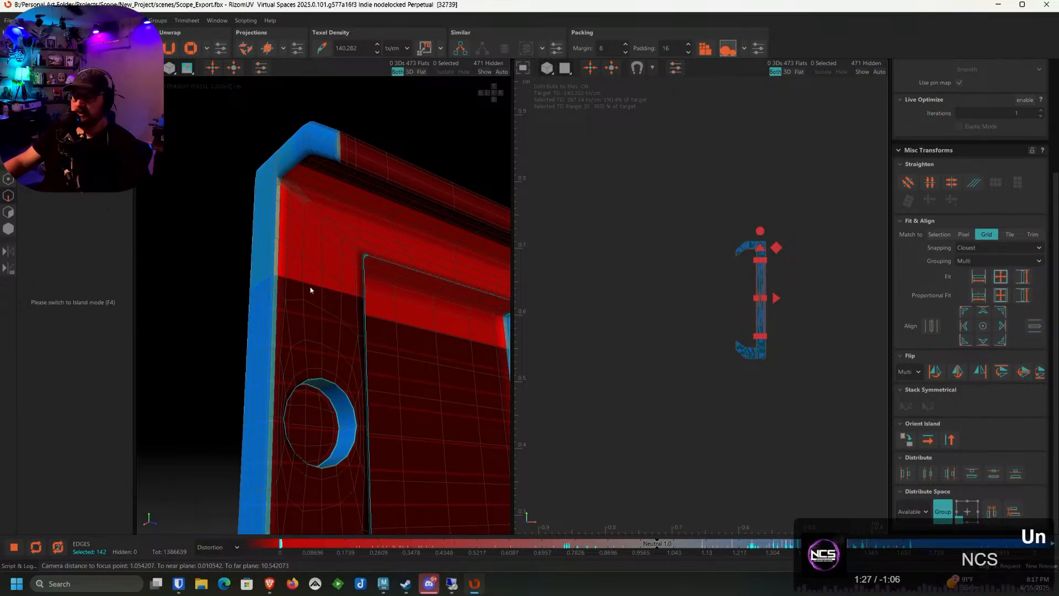
pyautogui.press('c')
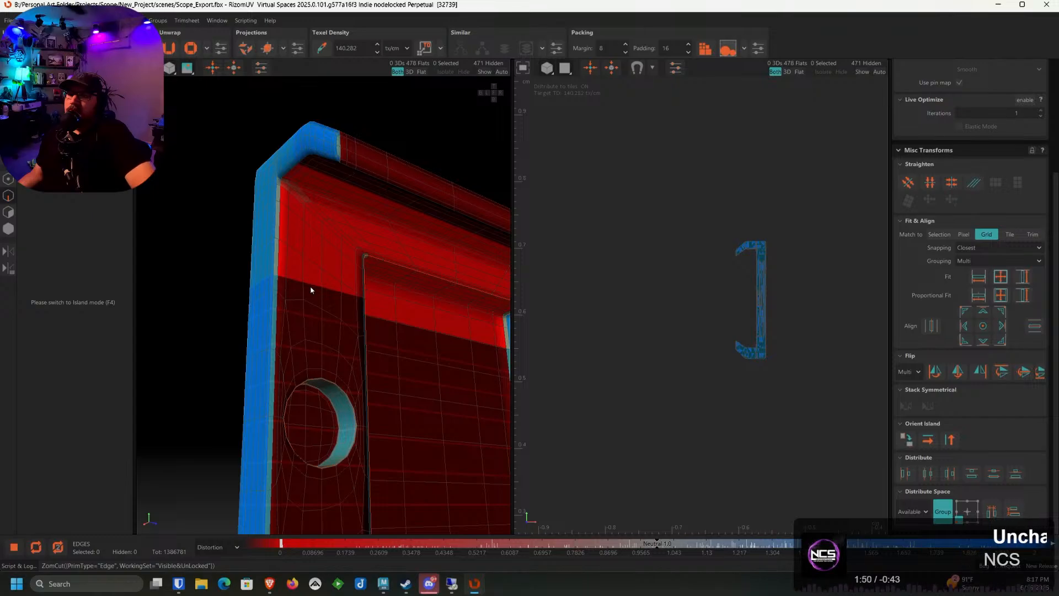
# Select the edge loop in the inner corner where the clamp's side meets the underside of the upper hook
pyautogui.scroll(5, 331, 174)
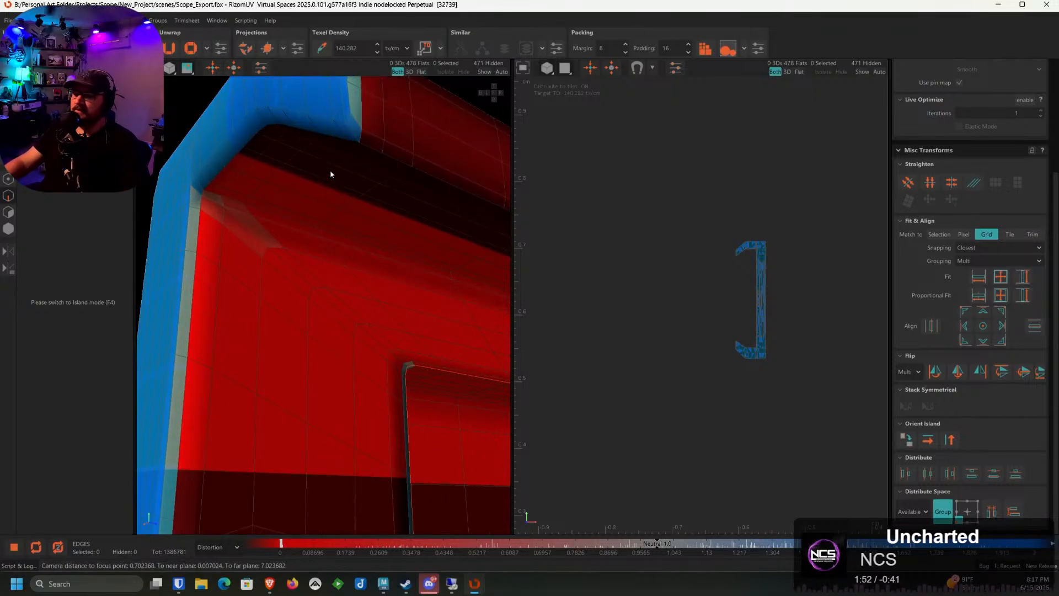
pyautogui.scroll(3, 195, 180)
pyautogui.doubleClick(210, 194)
pyautogui.scroll(-6, 211, 194)
pyautogui.keyDown('alt'); pyautogui.moveTo(212, 195); pyautogui.dragTo(288, 241); pyautogui.keyUp('alt')
pyautogui.scroll(-6, 253, 213)
pyautogui.scroll(3, 265, 203)
# Extend the seam selection around the tip of the upper hook's end face
pyautogui.scroll(8, 265, 203)
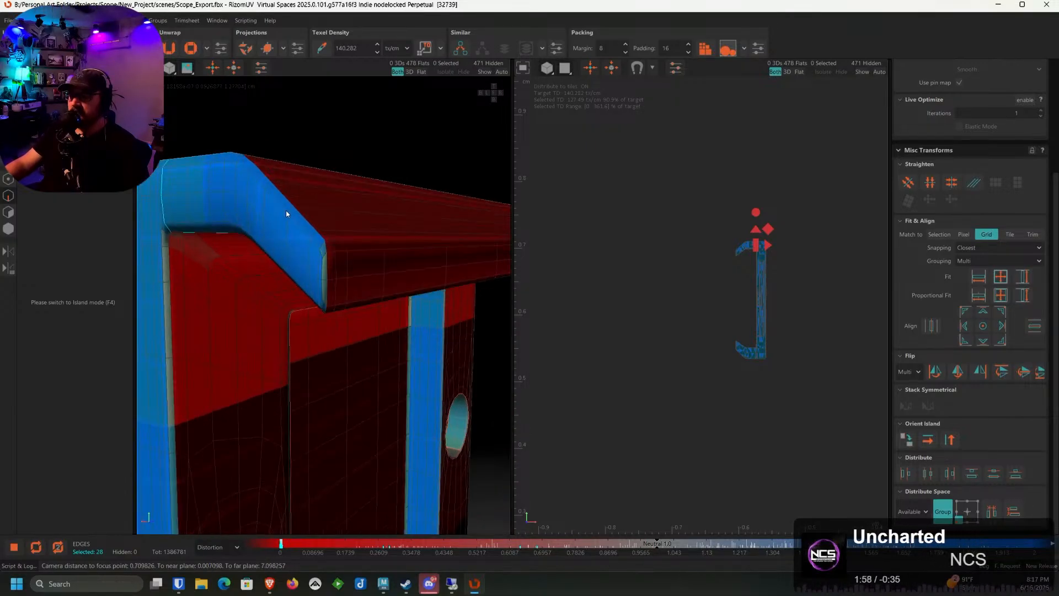
pyautogui.scroll(4, 315, 246)
pyautogui.keyDown('ctrl'); pyautogui.doubleClick(326, 236); pyautogui.keyUp('ctrl')
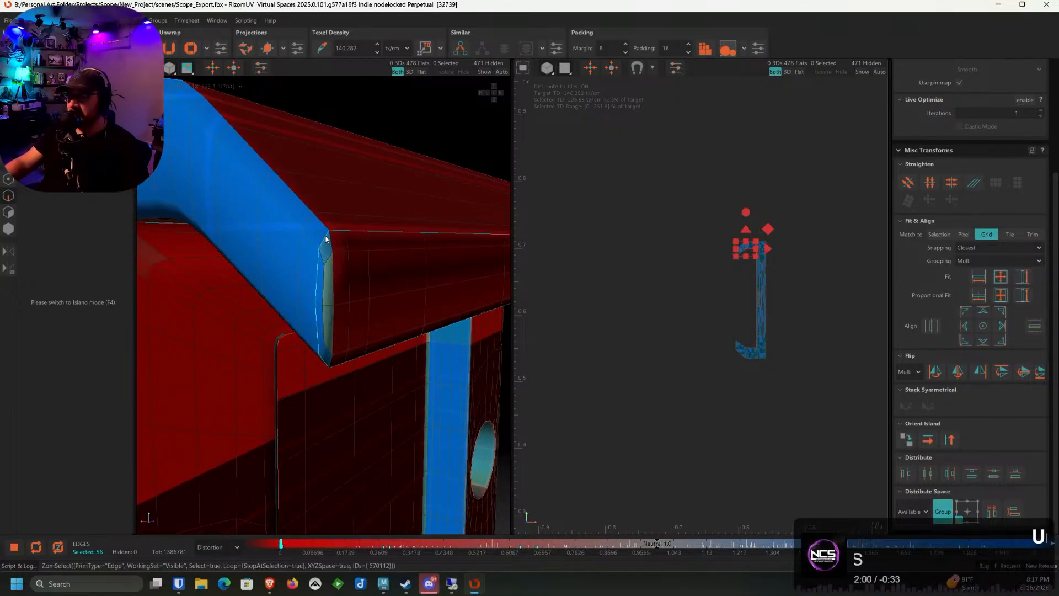
pyautogui.scroll(-7, 326, 236)
pyautogui.scroll(5, 325, 235)
pyautogui.doubleClick(320, 227)
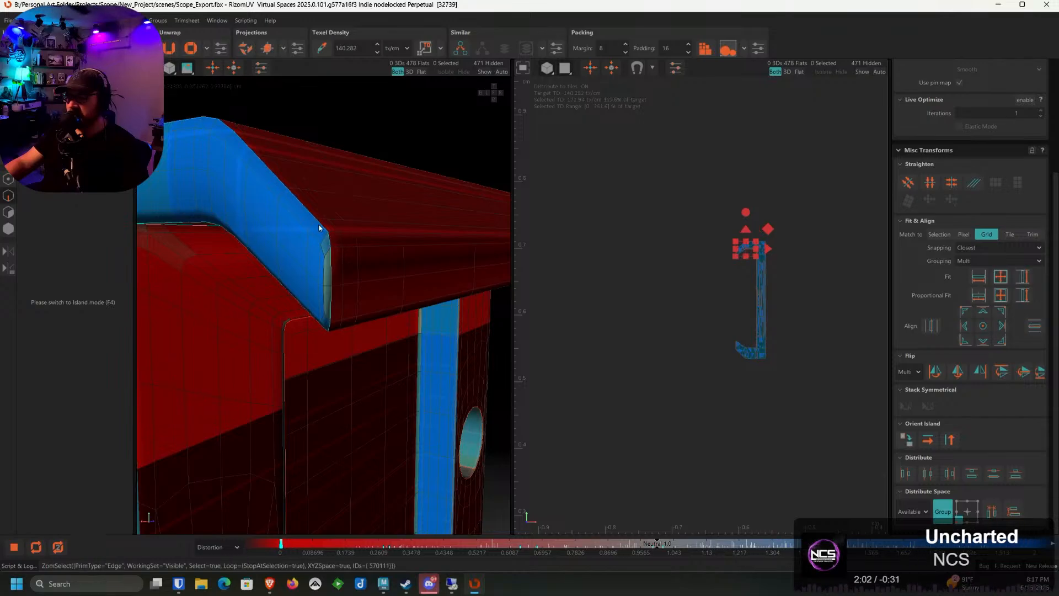
# Select the matching seam edges around the upper hook's end face on the clamp's opposite side
pyautogui.moveTo(331, 279)
pyautogui.keyDown('alt'); pyautogui.mouseDown()
pyautogui.moveTo(373, 274)
pyautogui.moveTo(323, 291)
pyautogui.mouseUp(); pyautogui.keyUp('alt')
pyautogui.scroll(-4, 381, 299)
pyautogui.keyDown('alt'); pyautogui.moveTo(385, 303); pyautogui.dragTo(376, 284); pyautogui.keyUp('alt')
pyautogui.scroll(4, 412, 237)
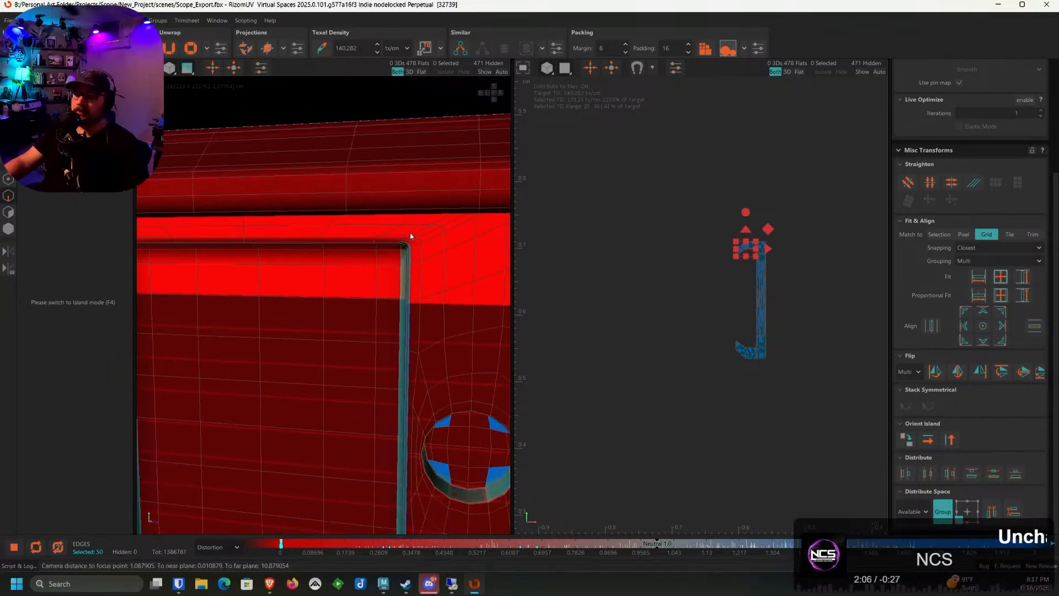
pyautogui.keyDown('alt'); pyautogui.moveTo(411, 237); pyautogui.dragTo(346, 246); pyautogui.keyUp('alt')
pyautogui.scroll(4, 265, 180)
pyautogui.keyDown('ctrl'); pyautogui.doubleClick(258, 176); pyautogui.keyUp('ctrl')
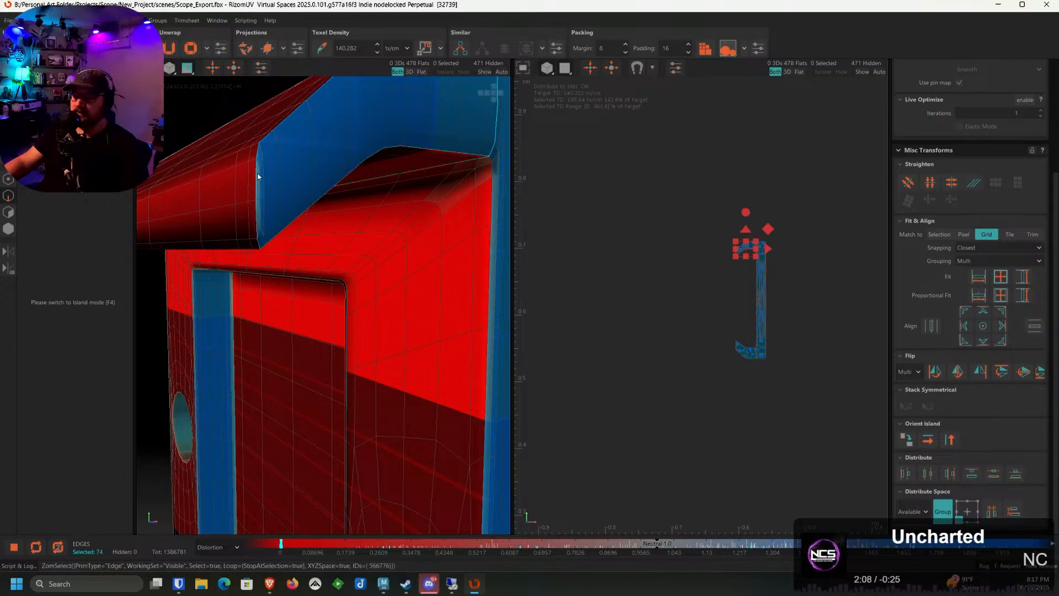
pyautogui.keyDown('alt'); pyautogui.moveTo(258, 176); pyautogui.dragTo(319, 218); pyautogui.keyUp('alt')
pyautogui.scroll(4, 202, 196)
# Add the edge loop across the lower hook's corner and the border edges of its end face to the seam selection
pyautogui.scroll(-4, 228, 208)
pyautogui.scroll(-4, 320, 217)
pyautogui.keyDown('alt'); pyautogui.moveTo(362, 417); pyautogui.dragTo(366, 199, button='middle'); pyautogui.keyUp('alt')
pyautogui.scroll(4, 320, 301)
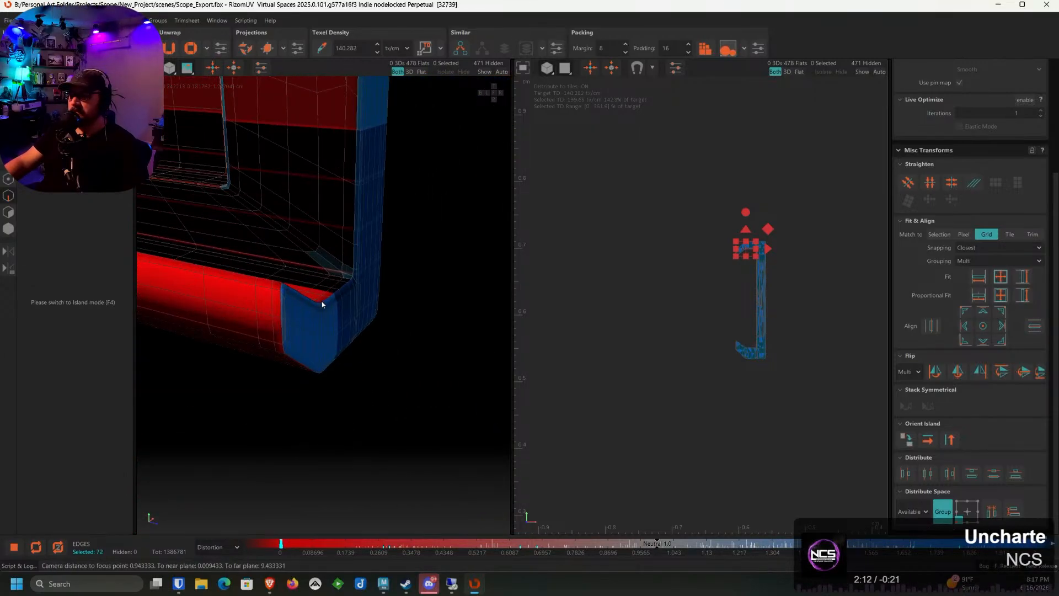
pyautogui.keyDown('alt'); pyautogui.moveTo(324, 303); pyautogui.dragTo(303, 274); pyautogui.keyUp('alt')
pyautogui.scroll(4, 356, 283)
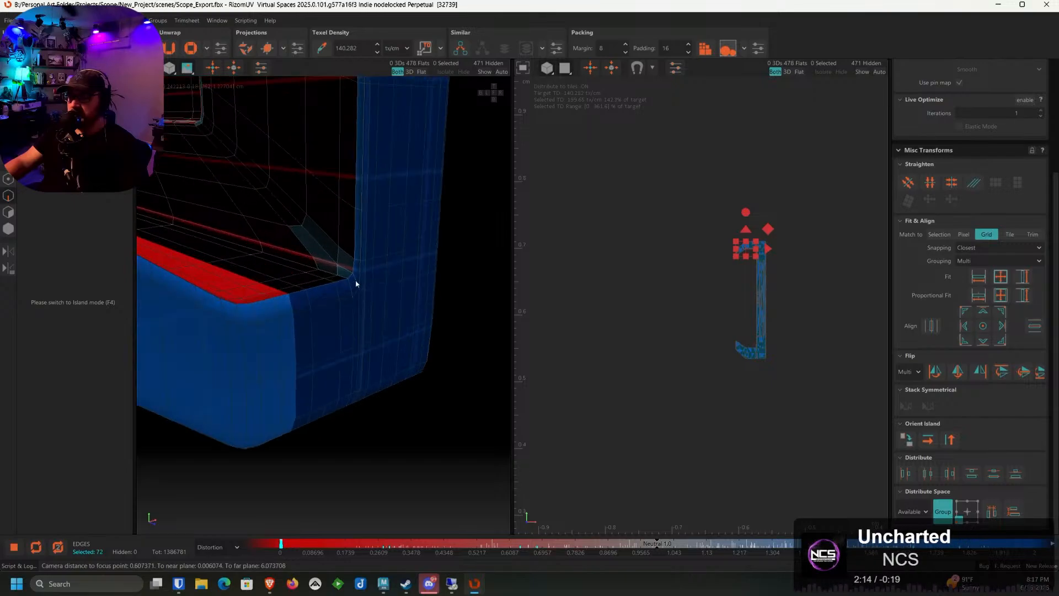
pyautogui.keyDown('ctrl'); pyautogui.click(357, 283); pyautogui.keyUp('ctrl')
pyautogui.hotkey('ctrl', 'z')
pyautogui.keyDown('ctrl'); pyautogui.doubleClick(352, 287); pyautogui.keyUp('ctrl')
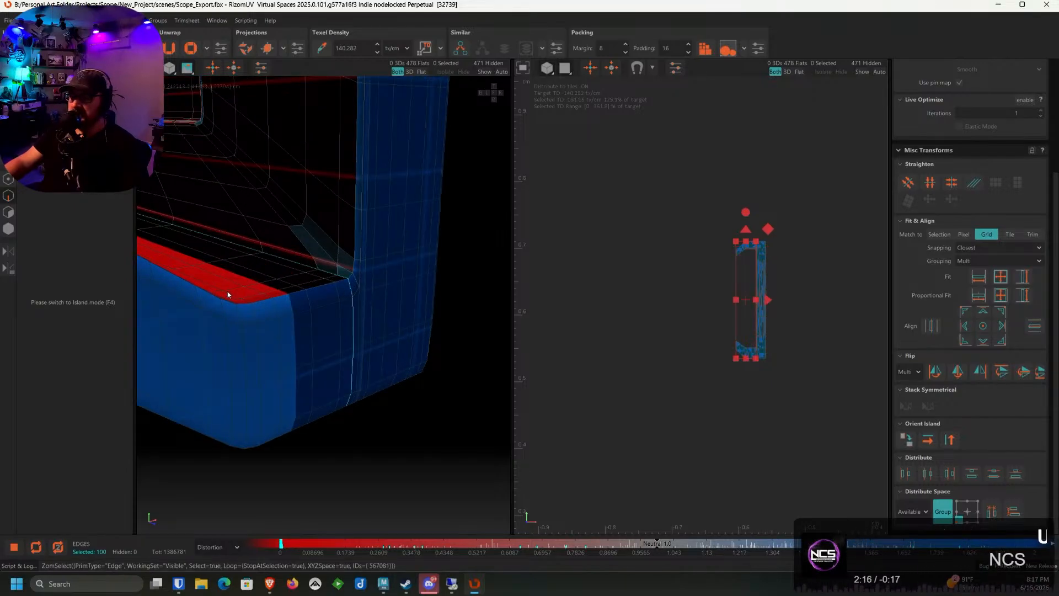
pyautogui.hotkey('ctrl', 'z')
pyautogui.keyDown('ctrl'); pyautogui.doubleClick(262, 303); pyautogui.keyUp('ctrl')
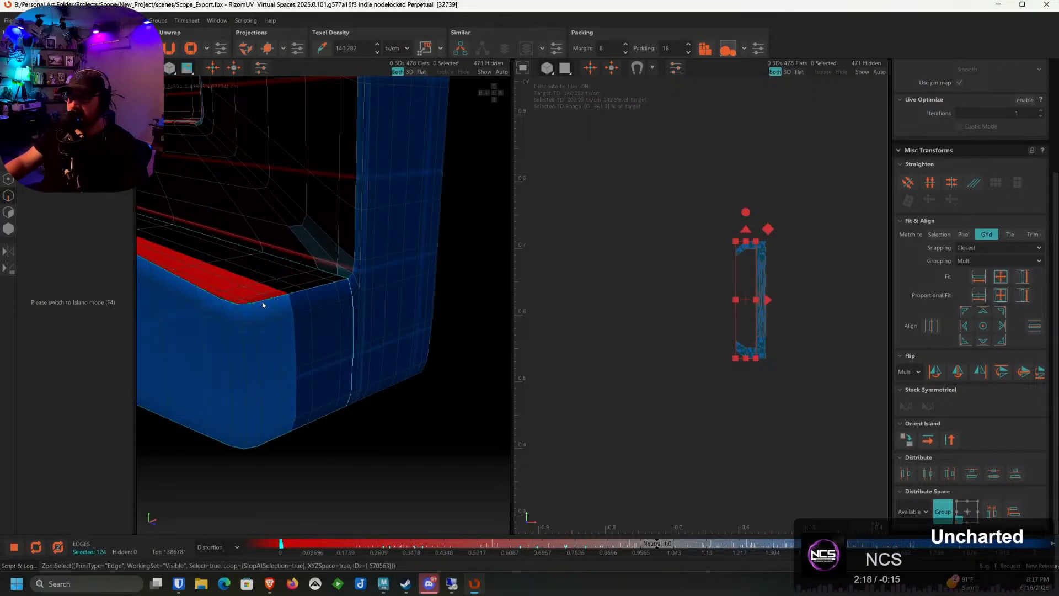
# Add the remaining border edges around the lower hook's end face to the seam selection and cut the clamp along the selected edges
pyautogui.scroll(-2, 262, 303)
pyautogui.keyDown('alt'); pyautogui.moveTo(221, 301); pyautogui.dragTo(288, 275); pyautogui.keyUp('alt')
pyautogui.keyDown('ctrl'); pyautogui.doubleClick(260, 298); pyautogui.keyUp('ctrl')
pyautogui.scroll(-4, 260, 298)
pyautogui.keyDown('alt'); pyautogui.moveTo(288, 275); pyautogui.dragTo(362, 257, button='middle'); pyautogui.keyUp('alt')
pyautogui.scroll(5, 362, 258)
pyautogui.scroll(1, 385, 256)
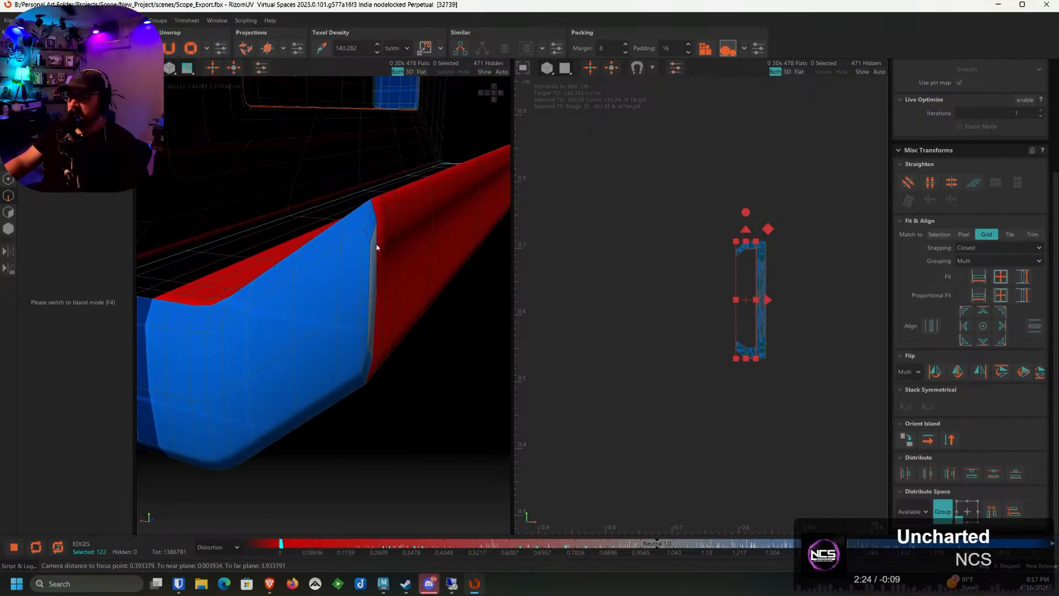
pyautogui.keyDown('ctrl'); pyautogui.doubleClick(378, 252); pyautogui.keyUp('ctrl')
pyautogui.keyDown('ctrl'); pyautogui.doubleClick(365, 308); pyautogui.keyUp('ctrl')
pyautogui.scroll(-7, 362, 302)
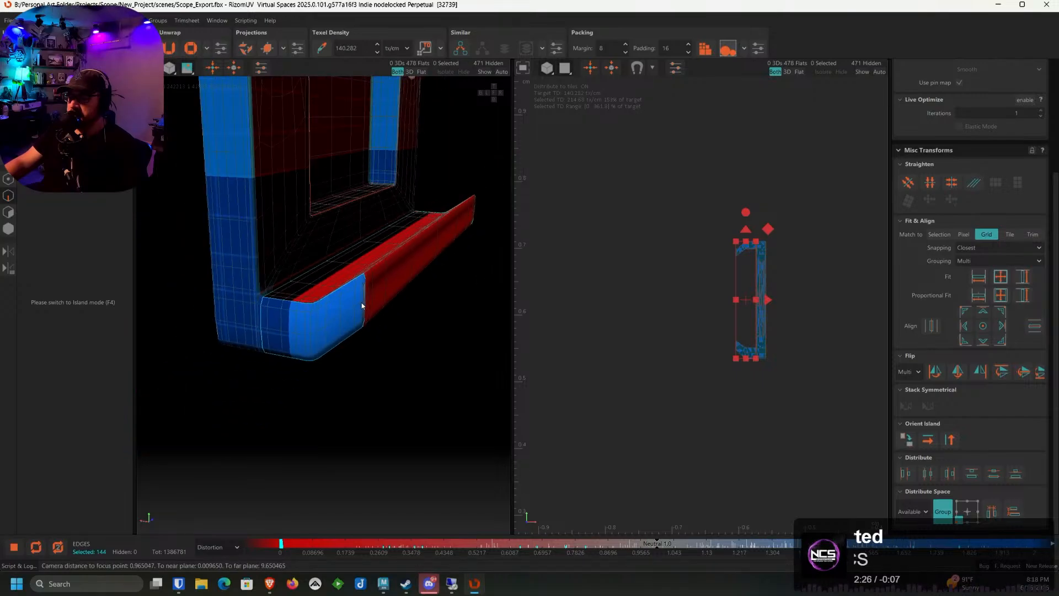
pyautogui.keyDown('alt'); pyautogui.moveTo(348, 274); pyautogui.dragTo(361, 269); pyautogui.keyUp('alt')
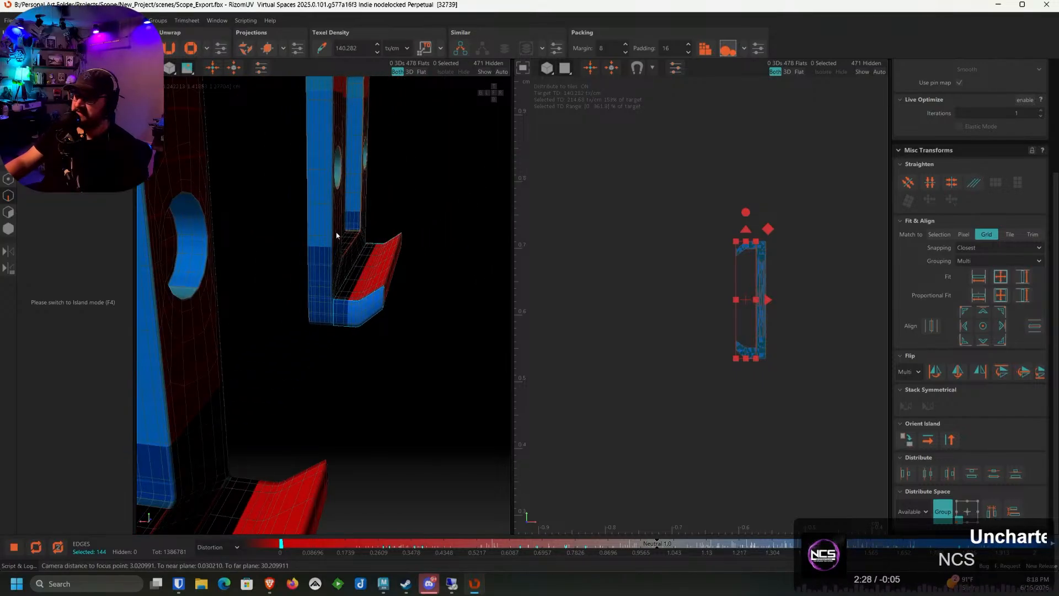
pyautogui.press('c')
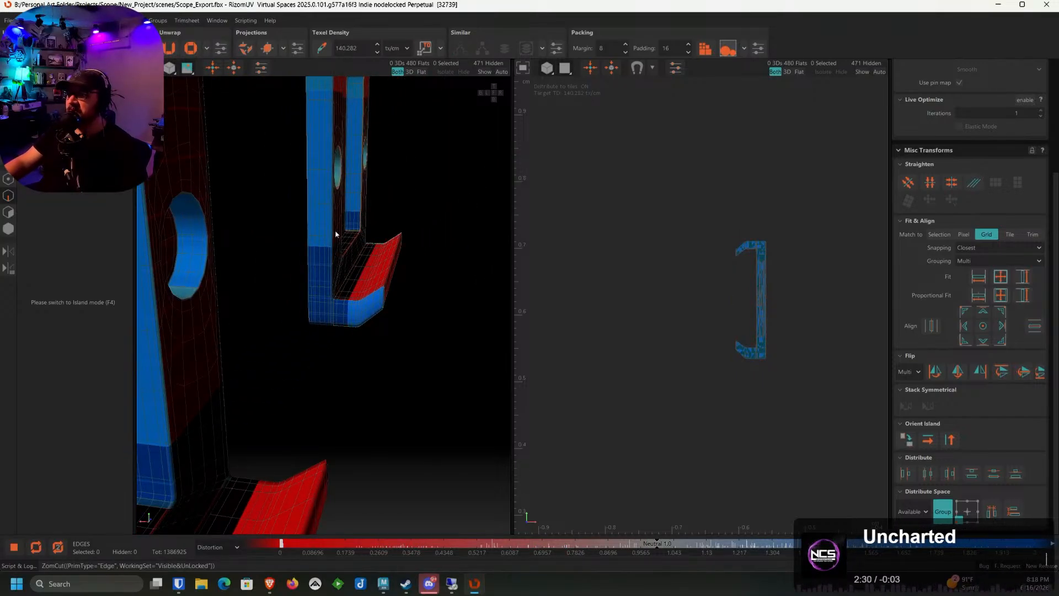
pyautogui.scroll(3, 311, 216)
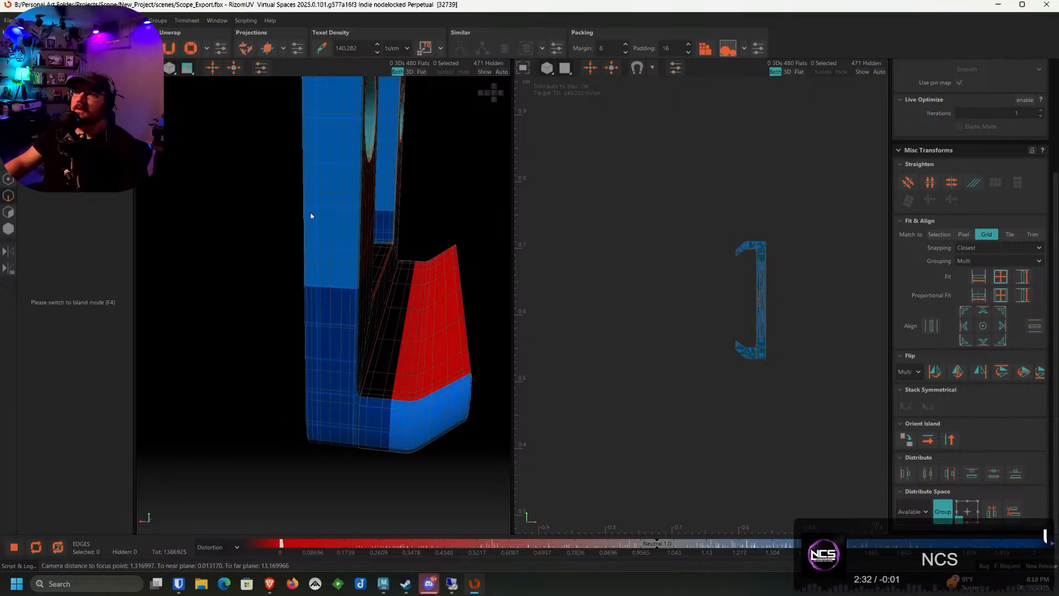
pyautogui.scroll(5, 301, 233)
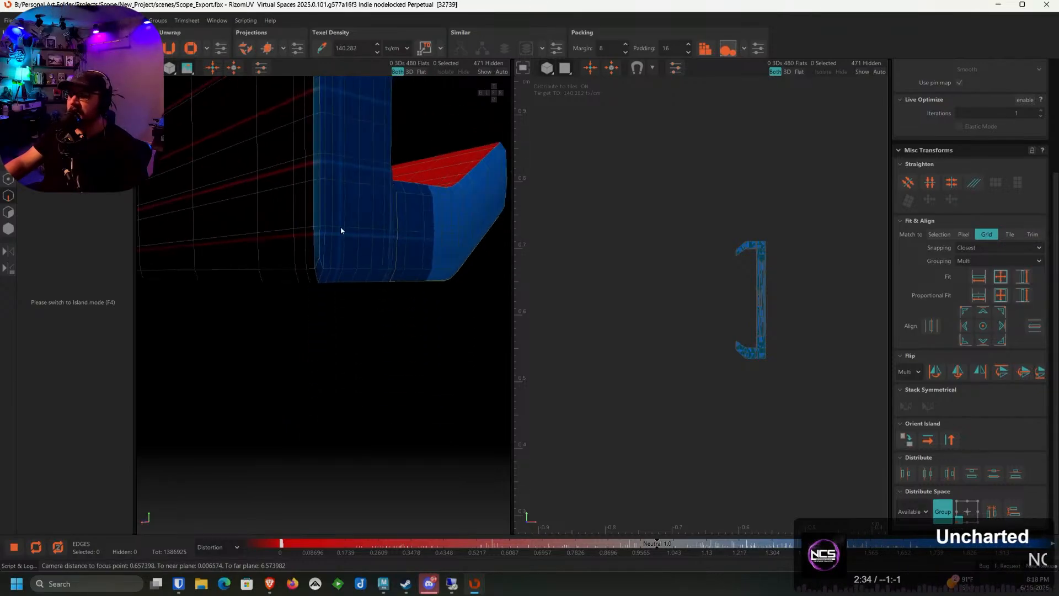
pyautogui.doubleClick(315, 257)
pyautogui.keyDown('ctrl'); pyautogui.click(308, 280); pyautogui.keyUp('ctrl')
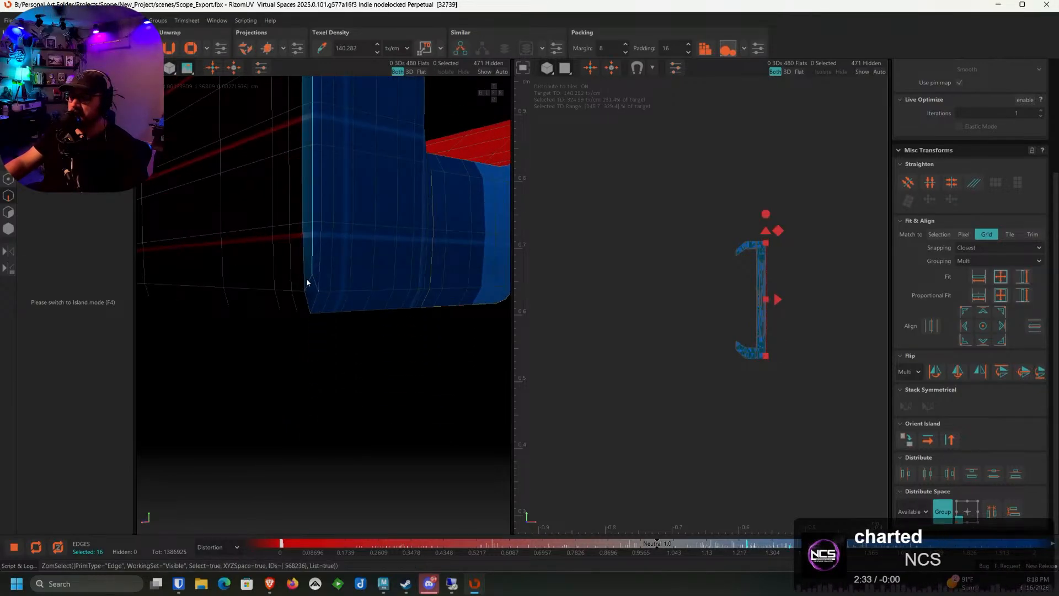
pyautogui.keyDown('ctrl'); pyautogui.doubleClick(307, 284); pyautogui.keyUp('ctrl')
pyautogui.scroll(-4, 309, 274)
pyautogui.keyDown('alt'); pyautogui.moveTo(320, 362); pyautogui.dragTo(291, 353); pyautogui.keyUp('alt')
pyautogui.scroll(5, 291, 353)
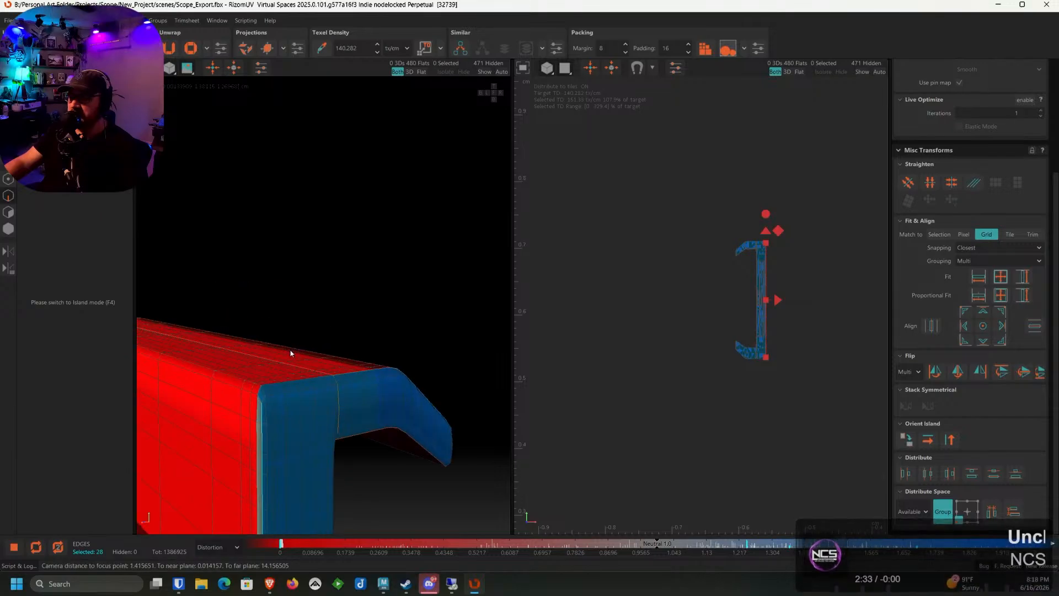
pyautogui.keyDown('shift'); pyautogui.click(249, 419); pyautogui.keyUp('shift')
pyautogui.scroll(-4, 250, 420)
pyautogui.keyDown('alt'); pyautogui.moveTo(250, 420); pyautogui.dragTo(331, 282); pyautogui.keyUp('alt')
pyautogui.keyDown('shift'); pyautogui.click(321, 286); pyautogui.keyUp('shift')
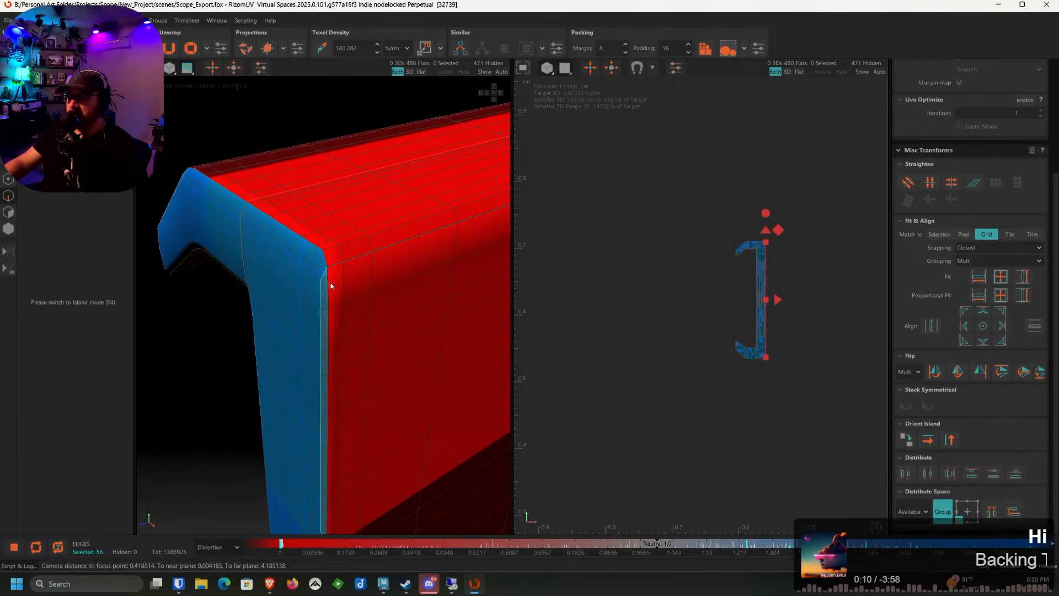
pyautogui.keyDown('shift'); pyautogui.click(289, 228); pyautogui.keyUp('shift')
pyautogui.scroll(-6, 289, 228)
pyautogui.keyDown('alt'); pyautogui.moveTo(319, 247); pyautogui.dragTo(349, 247, button='middle'); pyautogui.keyUp('alt')
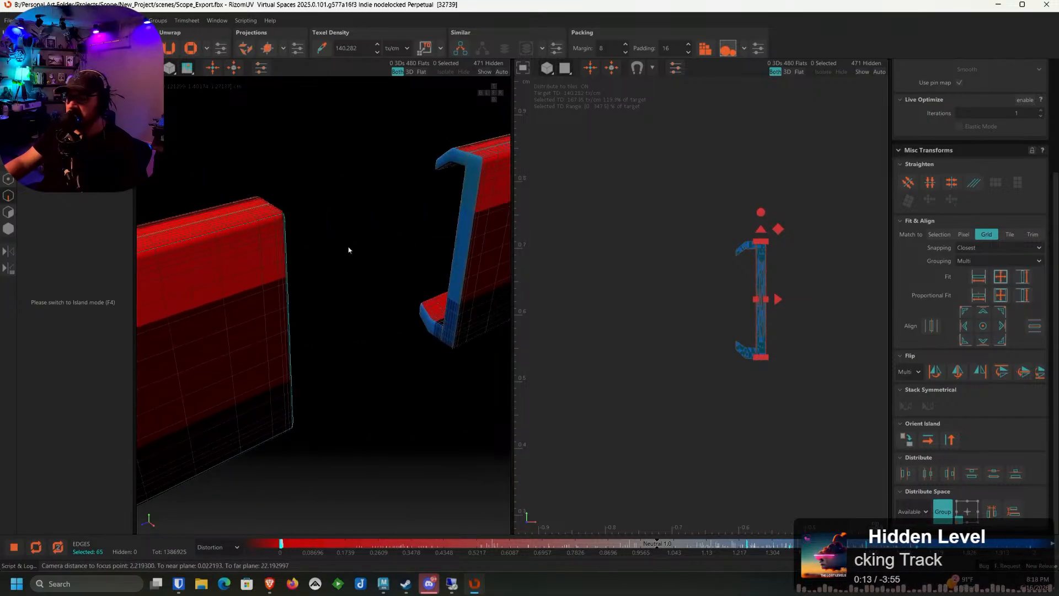
pyautogui.keyDown('alt'); pyautogui.moveTo(349, 250); pyautogui.dragTo(362, 215); pyautogui.keyUp('alt')
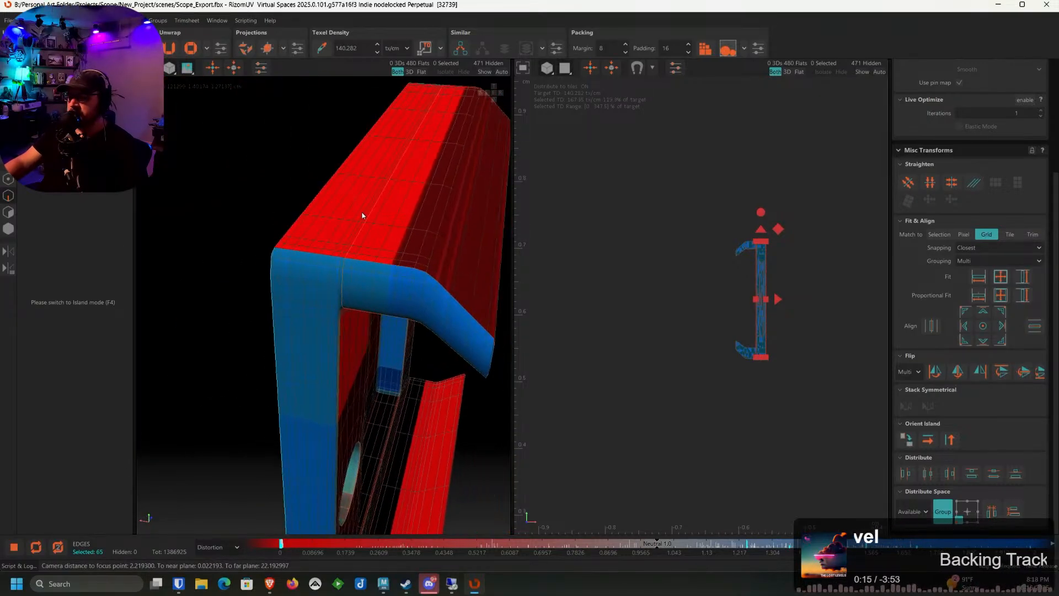
pyautogui.scroll(5, 356, 227)
pyautogui.scroll(2, 308, 252)
pyautogui.keyDown('alt'); pyautogui.moveTo(308, 252); pyautogui.dragTo(371, 251); pyautogui.keyUp('alt')
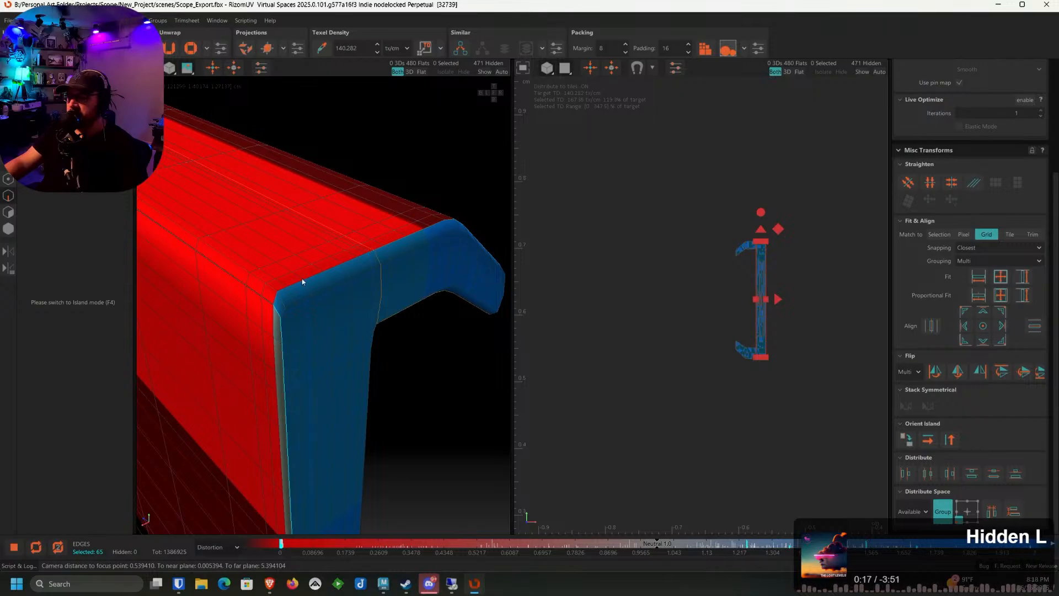
pyautogui.doubleClick(277, 298)
pyautogui.doubleClick(279, 304)
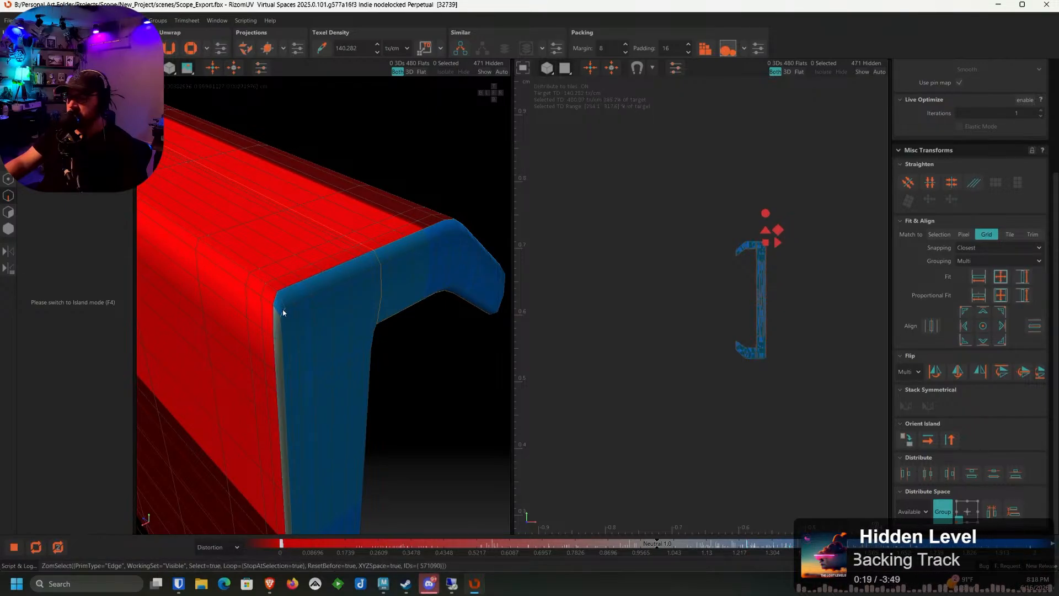
# Select the short border edge runs where the clamp's two narrow side faces meet its top face
pyautogui.scroll(-5, 282, 307)
pyautogui.keyDown('alt'); pyautogui.moveTo(260, 320); pyautogui.dragTo(333, 288); pyautogui.keyUp('alt')
pyautogui.scroll(3, 313, 293)
pyautogui.click(271, 296)
pyautogui.doubleClick(271, 298)
pyautogui.scroll(-3, 334, 284)
pyautogui.scroll(3, 316, 336)
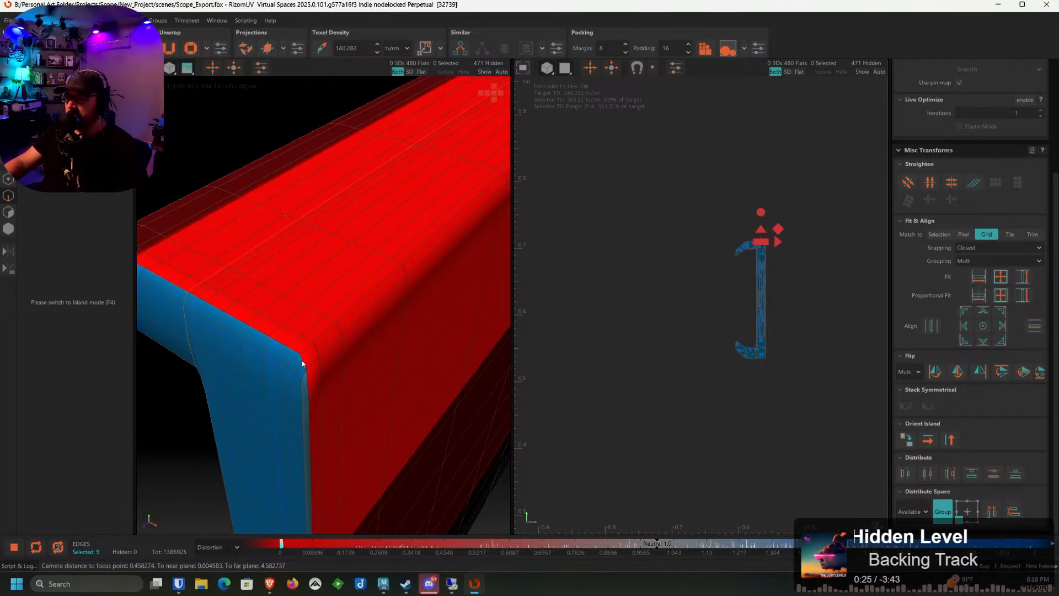
pyautogui.keyDown('ctrl'); pyautogui.doubleClick(288, 346); pyautogui.keyUp('ctrl')
# Add the short border edge run where the first side face meets the clamp's underside
pyautogui.scroll(-4, 287, 346)
pyautogui.keyDown('alt'); pyautogui.moveTo(302, 369); pyautogui.dragTo(336, 193); pyautogui.keyUp('alt')
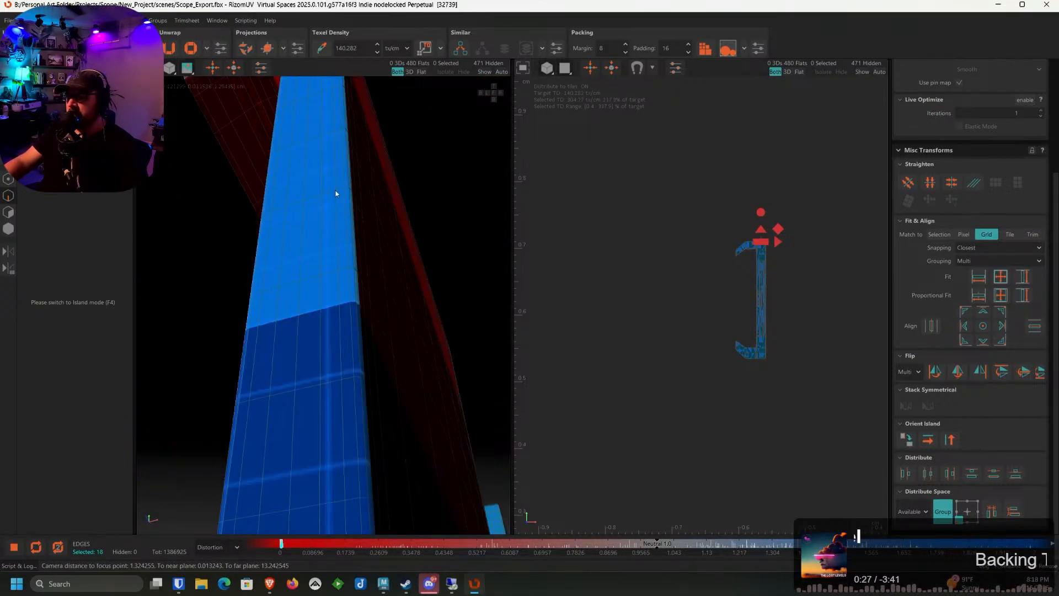
pyautogui.scroll(3, 352, 354)
pyautogui.keyDown('alt'); pyautogui.moveTo(352, 355); pyautogui.dragTo(335, 340); pyautogui.keyUp('alt')
pyautogui.keyDown('ctrl'); pyautogui.click(325, 352); pyautogui.keyUp('ctrl')
pyautogui.keyDown('ctrl'); pyautogui.doubleClick(326, 353); pyautogui.keyUp('ctrl')
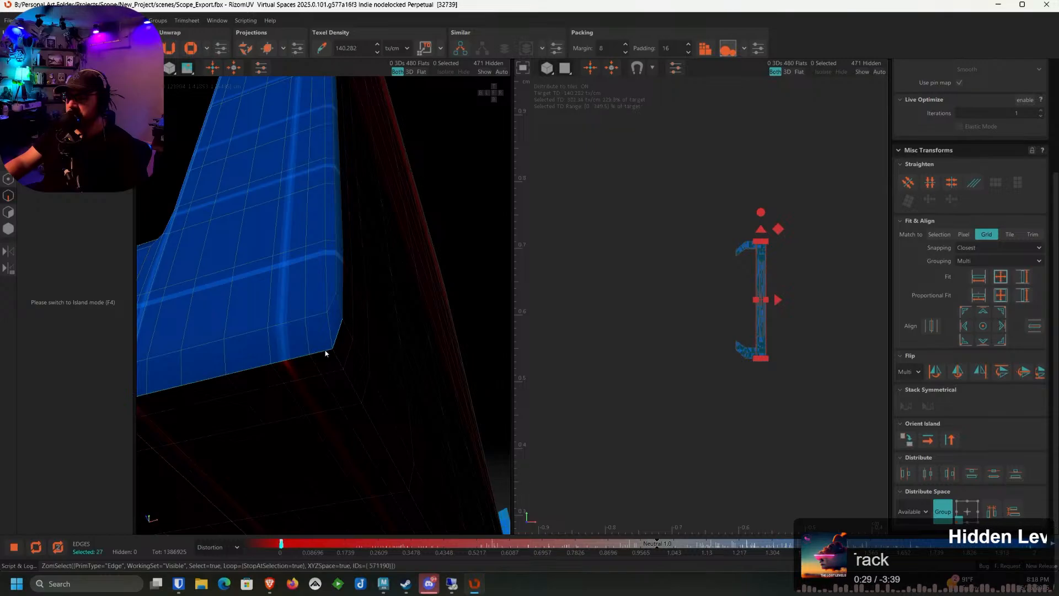
# Add the matching underside edge run on the clamp's opposite side and cut seams along all selected edges
pyautogui.scroll(-3, 327, 353)
pyautogui.keyDown('alt'); pyautogui.moveTo(386, 395); pyautogui.dragTo(411, 385); pyautogui.keyUp('alt')
pyautogui.scroll(3, 410, 386)
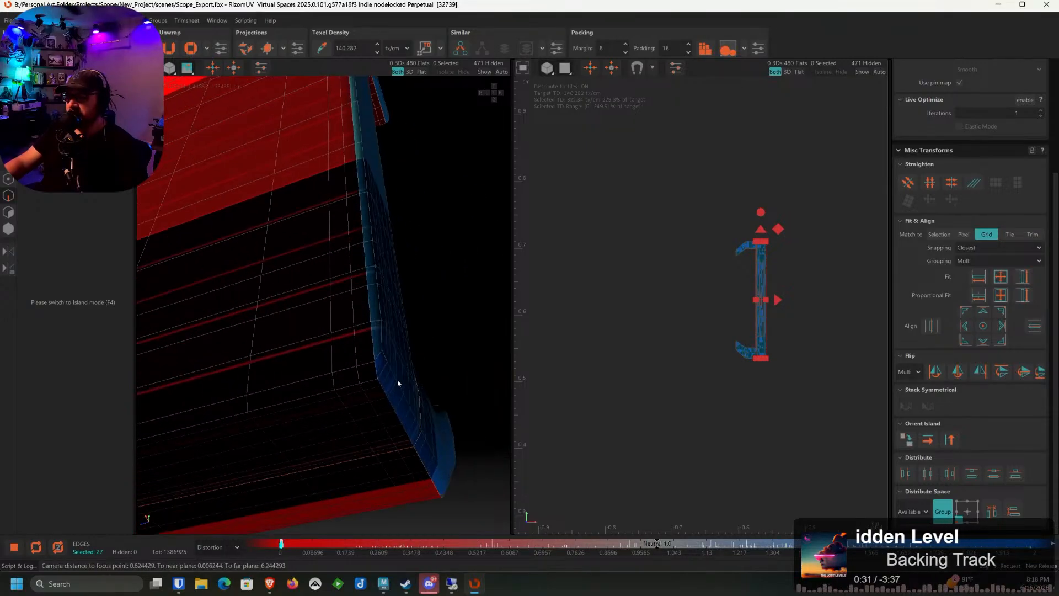
pyautogui.keyDown('ctrl'); pyautogui.click(379, 385); pyautogui.keyUp('ctrl')
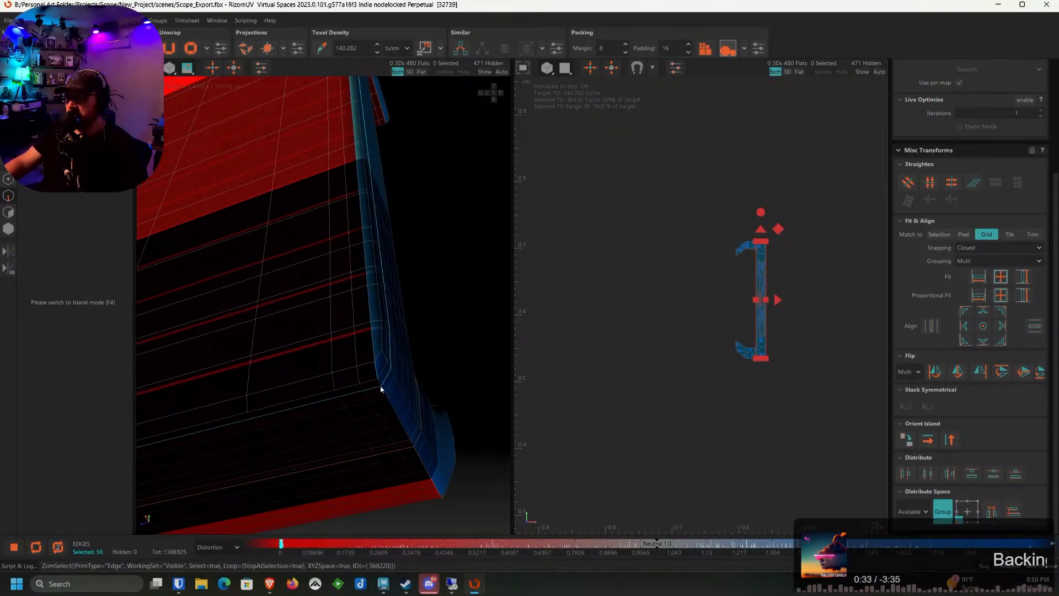
pyautogui.keyDown('ctrl'); pyautogui.doubleClick(379, 385); pyautogui.keyUp('ctrl')
pyautogui.scroll(-8, 379, 384)
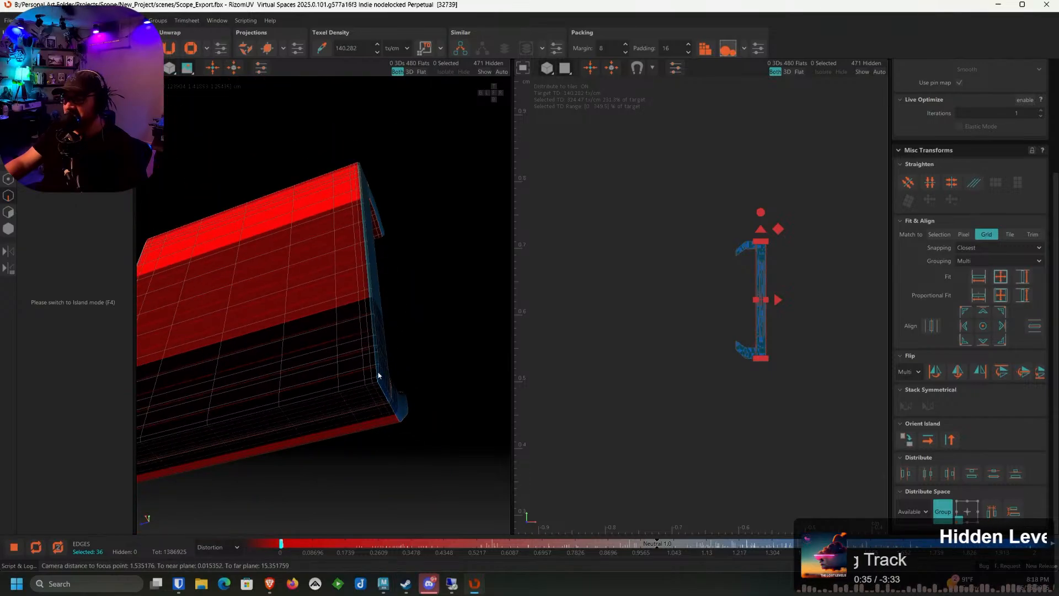
pyautogui.keyDown('alt'); pyautogui.moveTo(379, 377); pyautogui.dragTo(422, 365); pyautogui.keyUp('alt')
pyautogui.press('c')
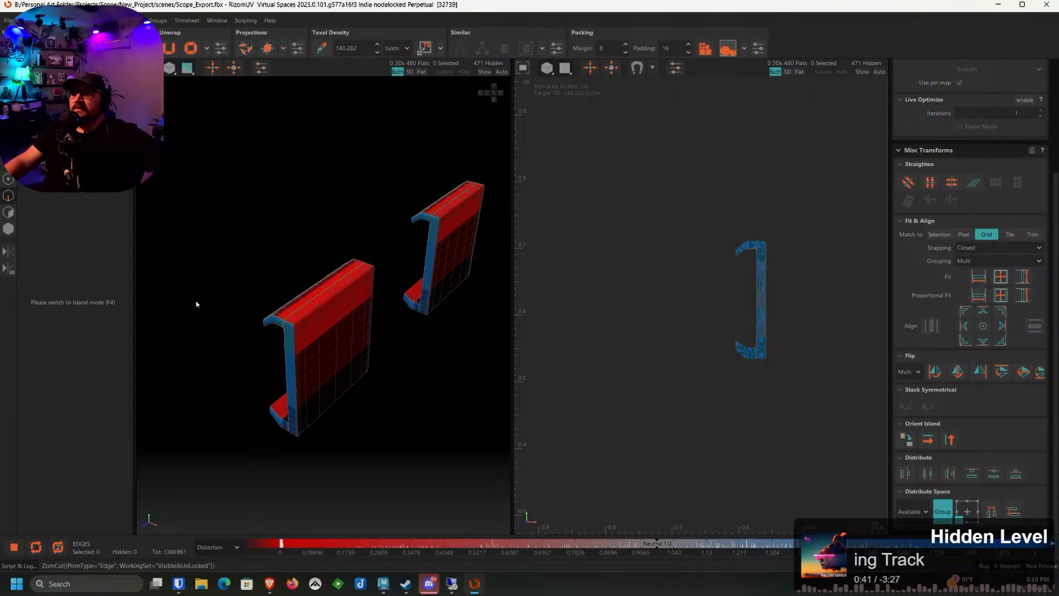
# Select the islands of the front clamp in Island mode and unfold them
pyautogui.click(14, 227)
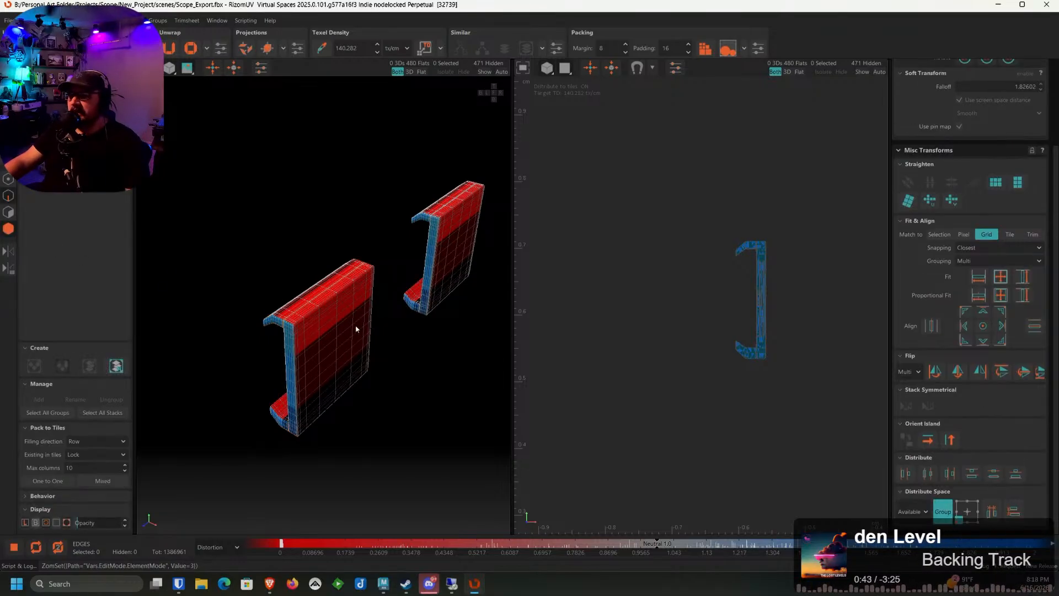
pyautogui.click(356, 330)
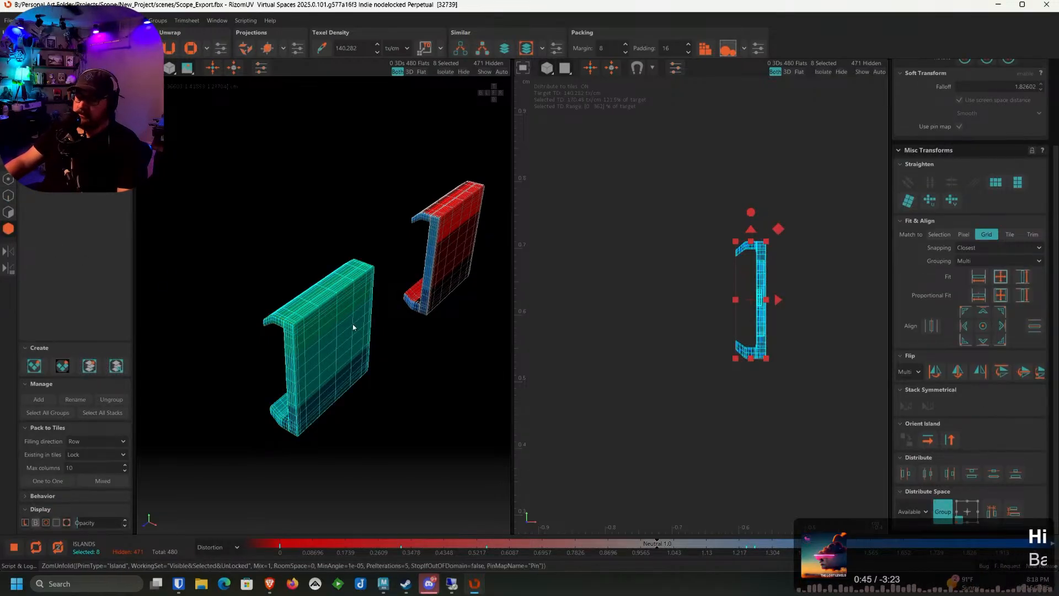
pyautogui.press('u')
pyautogui.scroll(4, 779, 317)
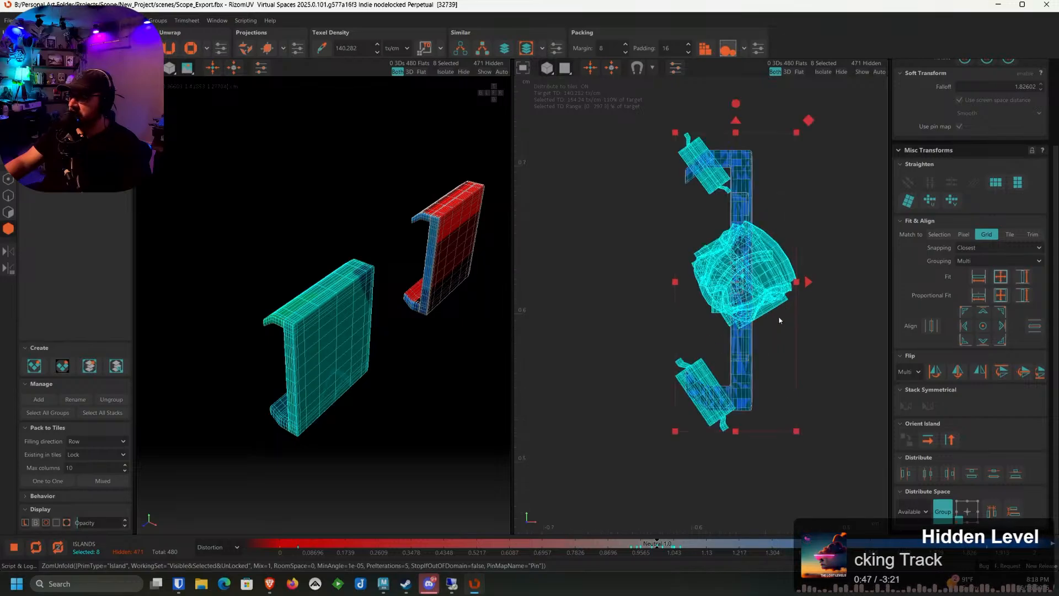
# Move the unfolded islands clear of the second clamp's UVs and pull the curved hook-side island out of the overlapping stack
pyautogui.moveTo(779, 318); pyautogui.dragTo(596, 284)
pyautogui.keyDown('alt'); pyautogui.moveTo(651, 297); pyautogui.dragTo(830, 280, button='middle'); pyautogui.keyUp('alt')
pyautogui.click(829, 280)
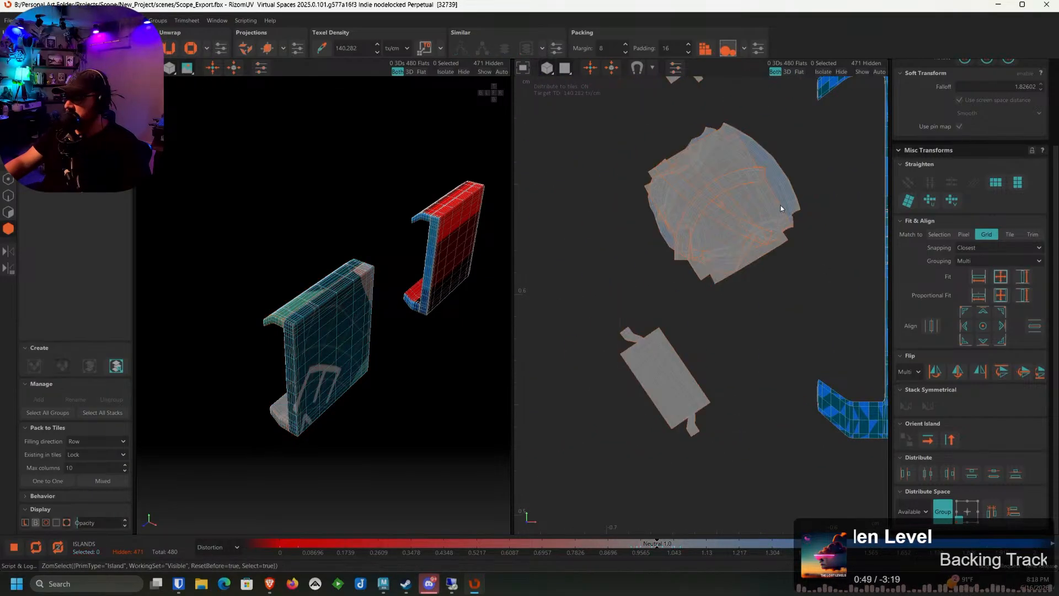
pyautogui.click(780, 209)
pyautogui.moveTo(749, 200); pyautogui.dragTo(560, 157)
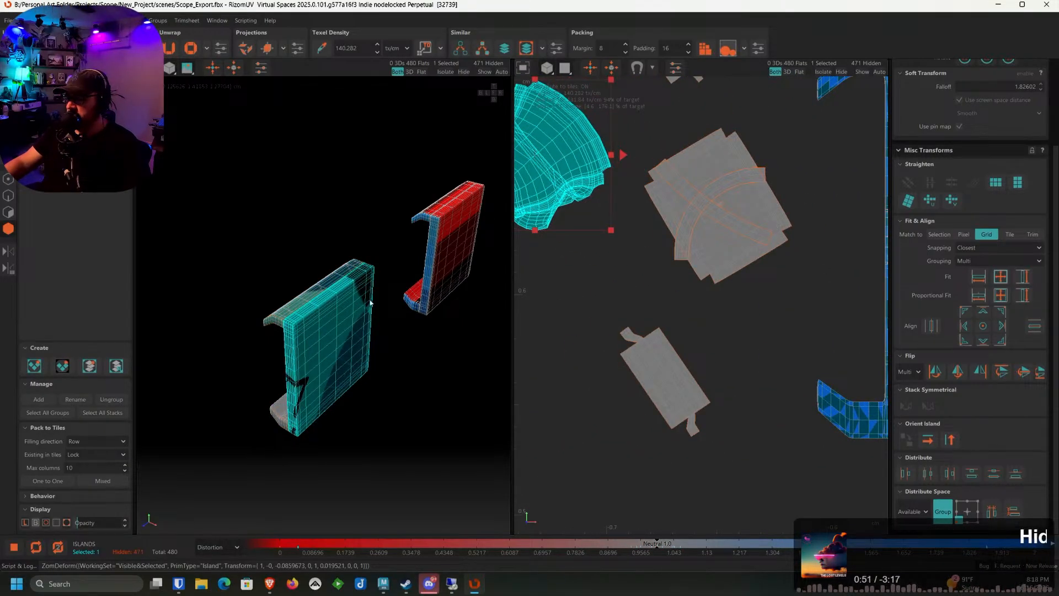
# In Edge mode, select the vertical edge loop beside the clamp's inner frame, running down to the lower hook
pyautogui.keyDown('alt'); pyautogui.moveTo(370, 302); pyautogui.dragTo(122, 274); pyautogui.keyUp('alt')
pyautogui.scroll(5, 435, 284)
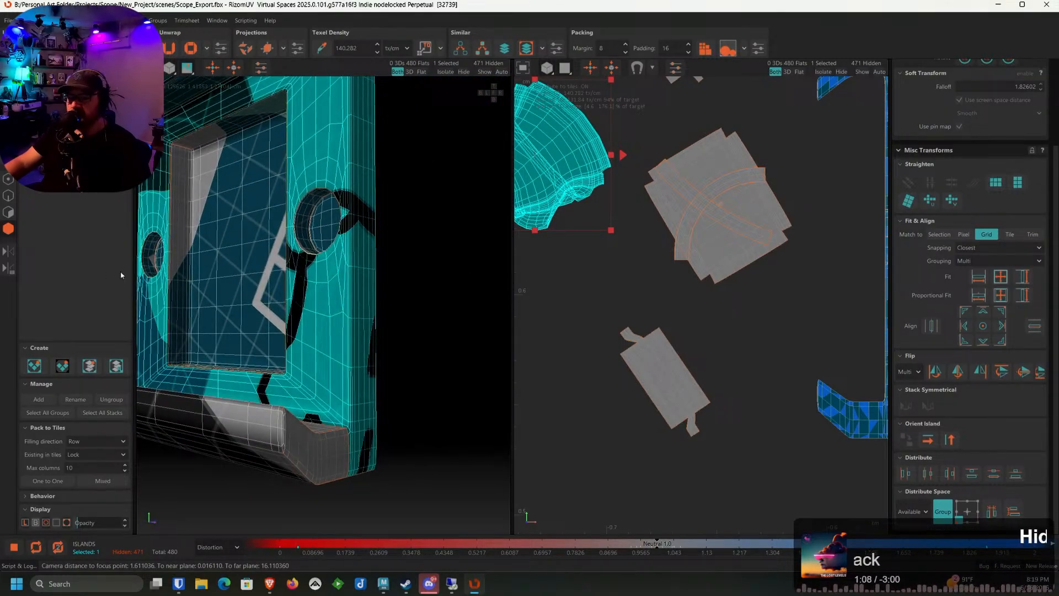
pyautogui.click(12, 194)
pyautogui.scroll(3, 414, 409)
pyautogui.scroll(1, 287, 456)
pyautogui.doubleClick(283, 440)
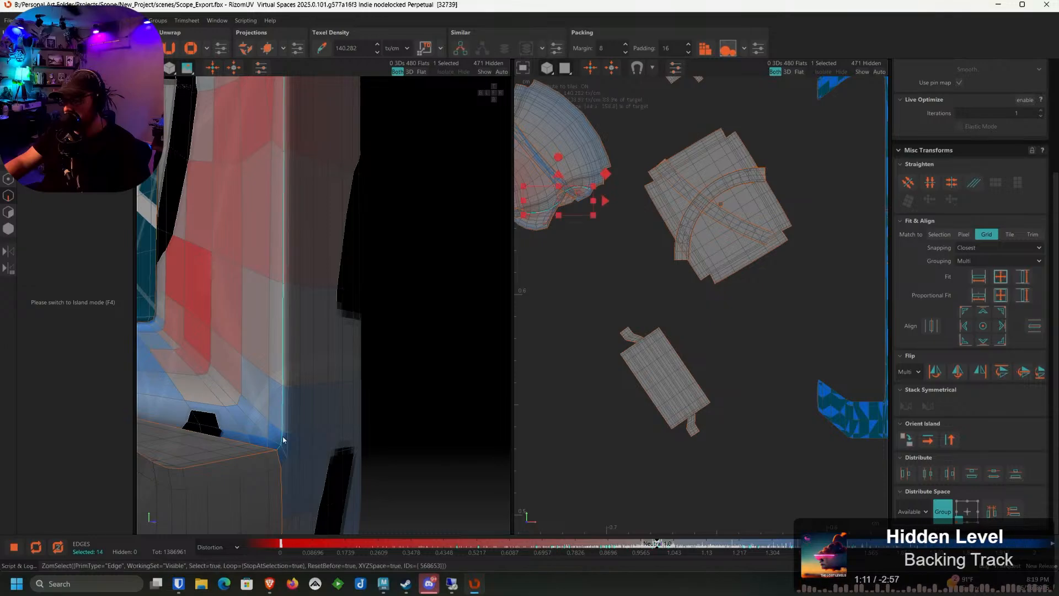
# Add the matching vertical edge loop on the opposite side down to the lower hook's seam and cut along the selected edges
pyautogui.scroll(-6, 329, 402)
pyautogui.scroll(4, 193, 359)
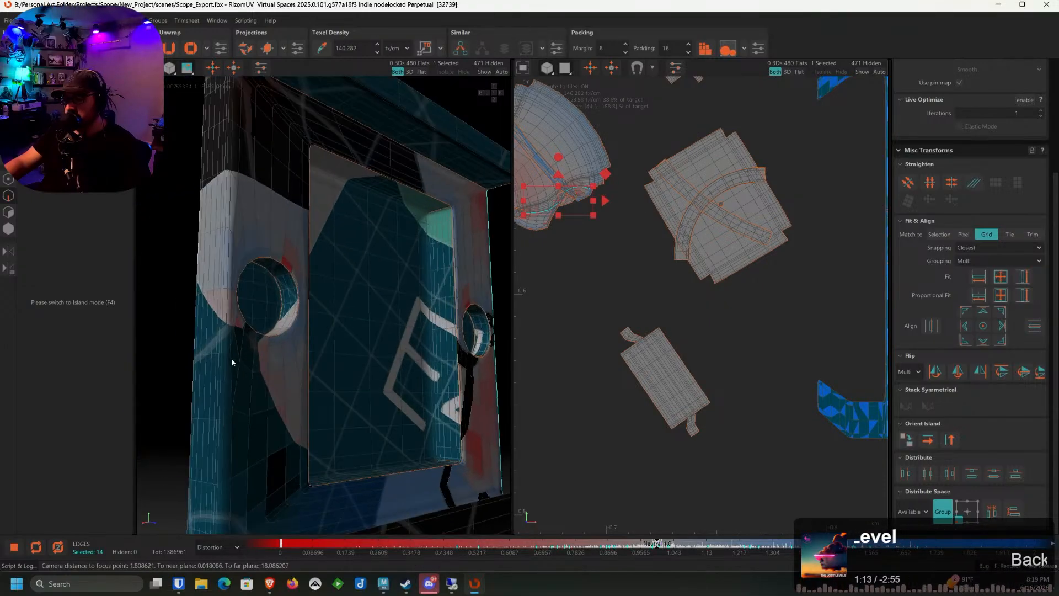
pyautogui.keyDown('shift'); pyautogui.doubleClick(225, 365); pyautogui.keyUp('shift')
pyautogui.scroll(5, 245, 386)
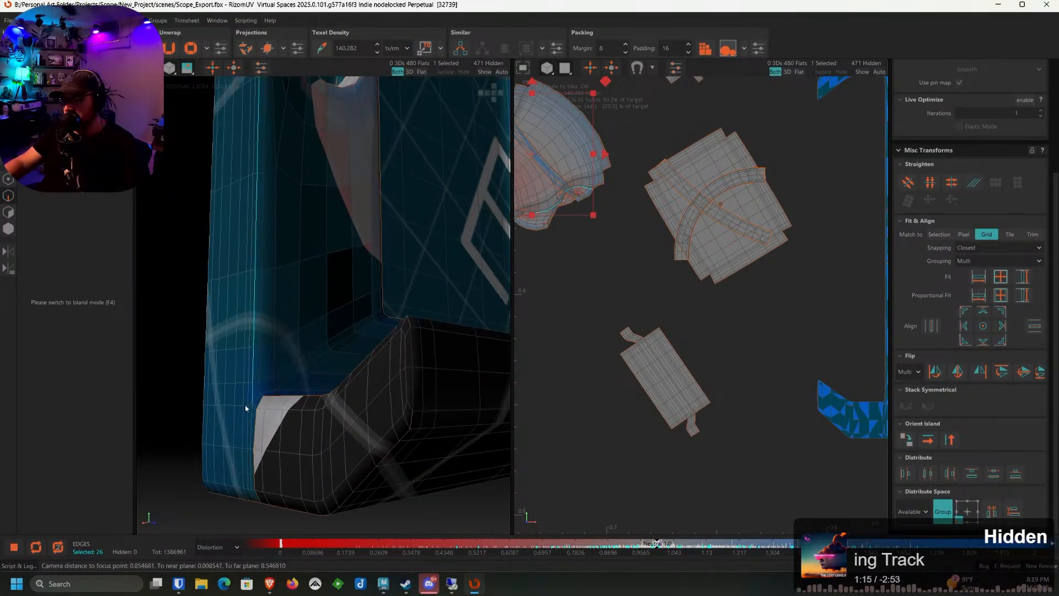
pyautogui.keyDown('shift'); pyautogui.click(270, 381); pyautogui.keyUp('shift')
pyautogui.scroll(-6, 273, 381)
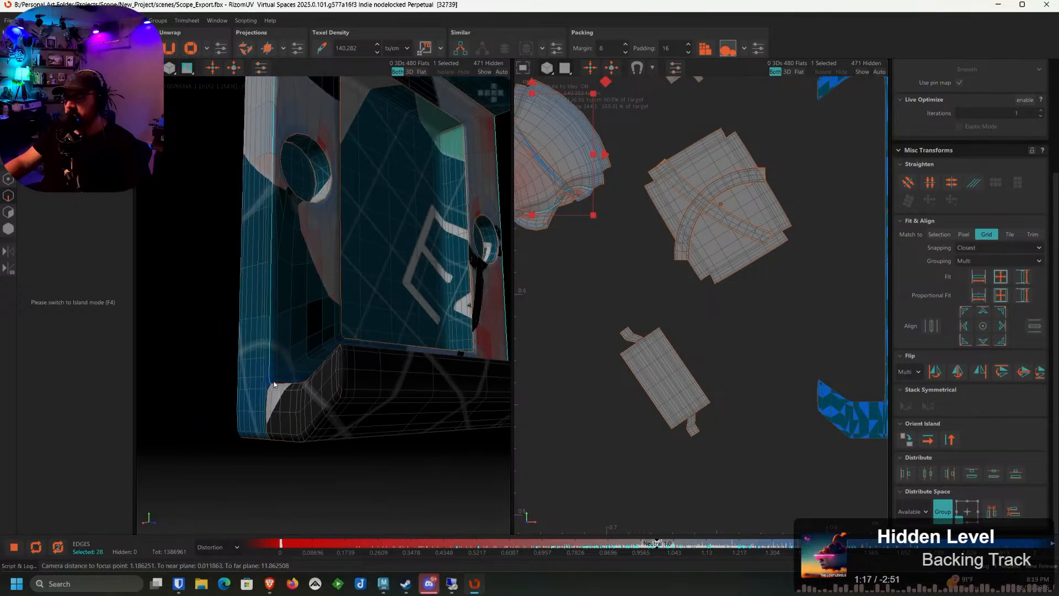
pyautogui.keyDown('alt'); pyautogui.moveTo(431, 364); pyautogui.dragTo(350, 341); pyautogui.keyUp('alt')
pyautogui.scroll(4, 349, 341)
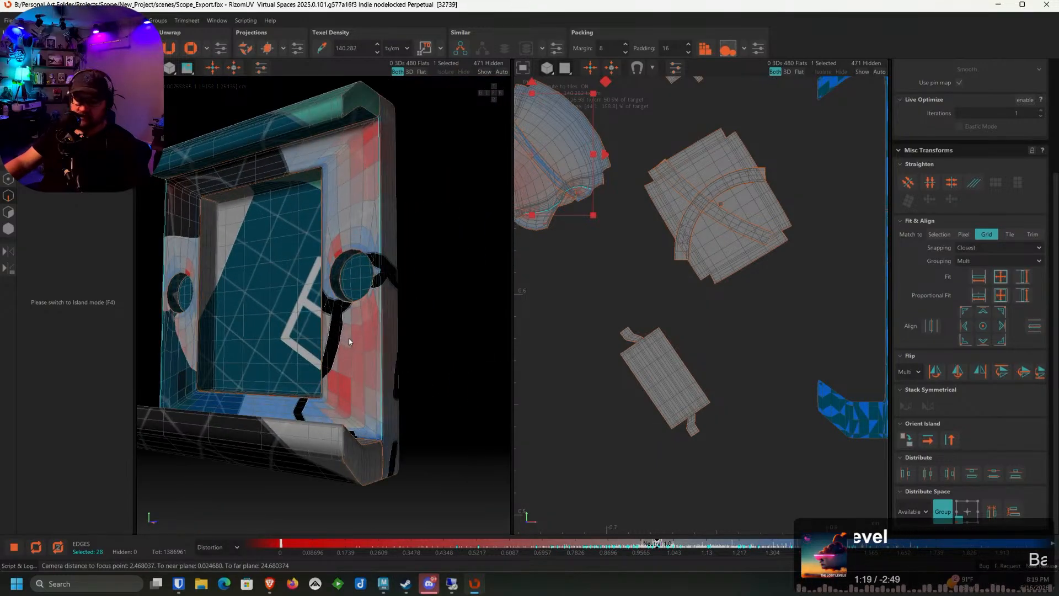
pyautogui.press('c')
# Switch to the Brave browser, open the Plasticity website in a new tab and view its pricing page
pyautogui.click(269, 583)
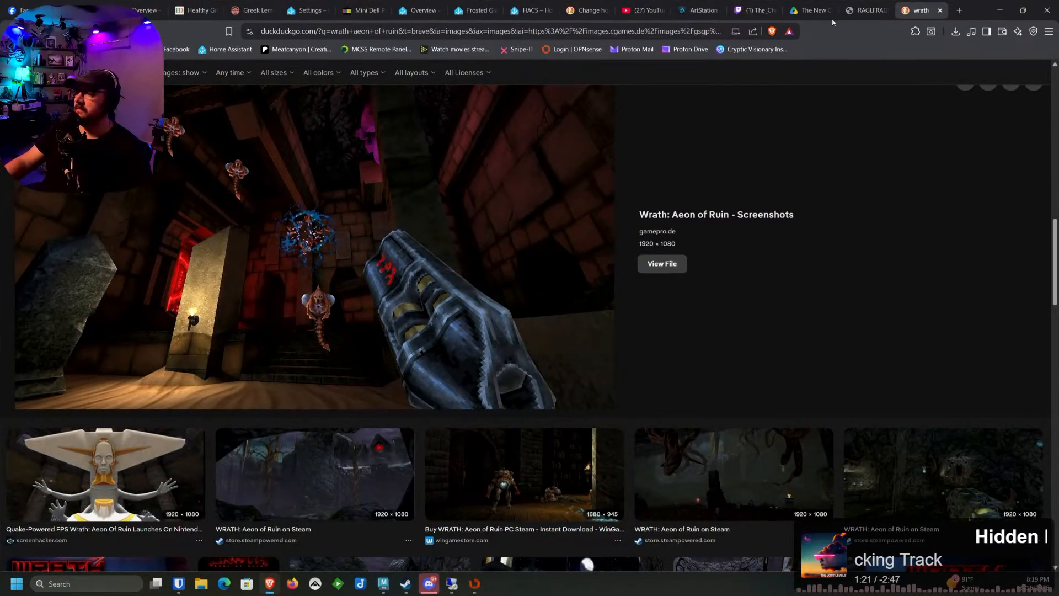
pyautogui.click(961, 10)
pyautogui.write('plast')
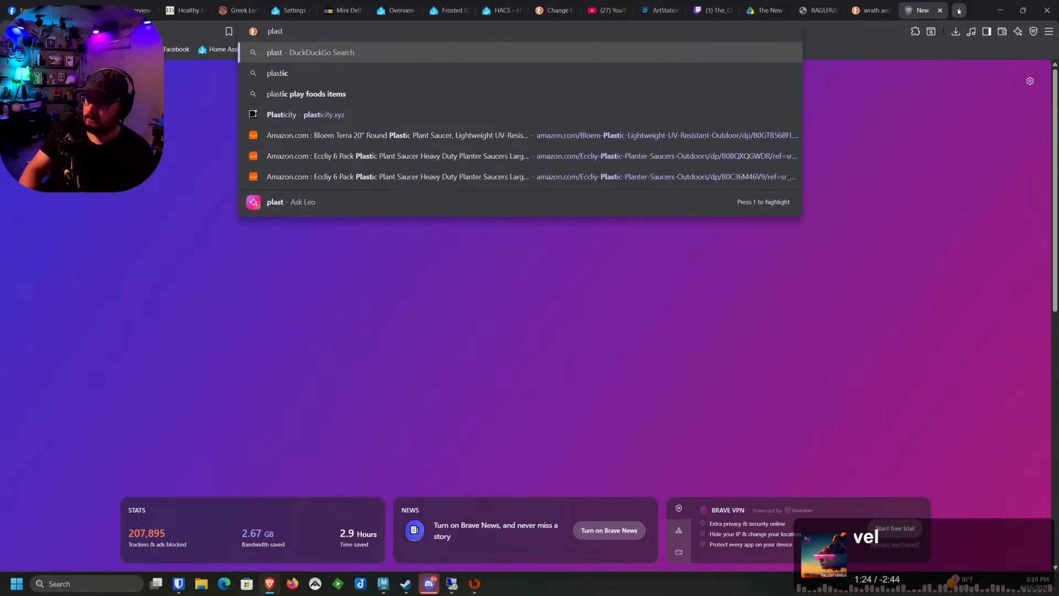
pyautogui.click(429, 113)
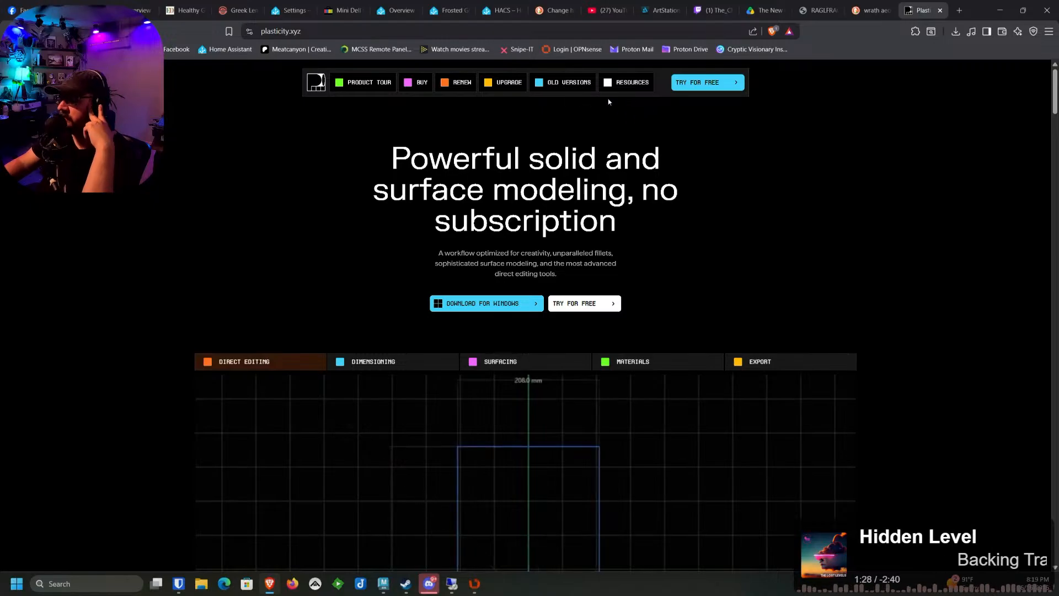
pyautogui.click(423, 85)
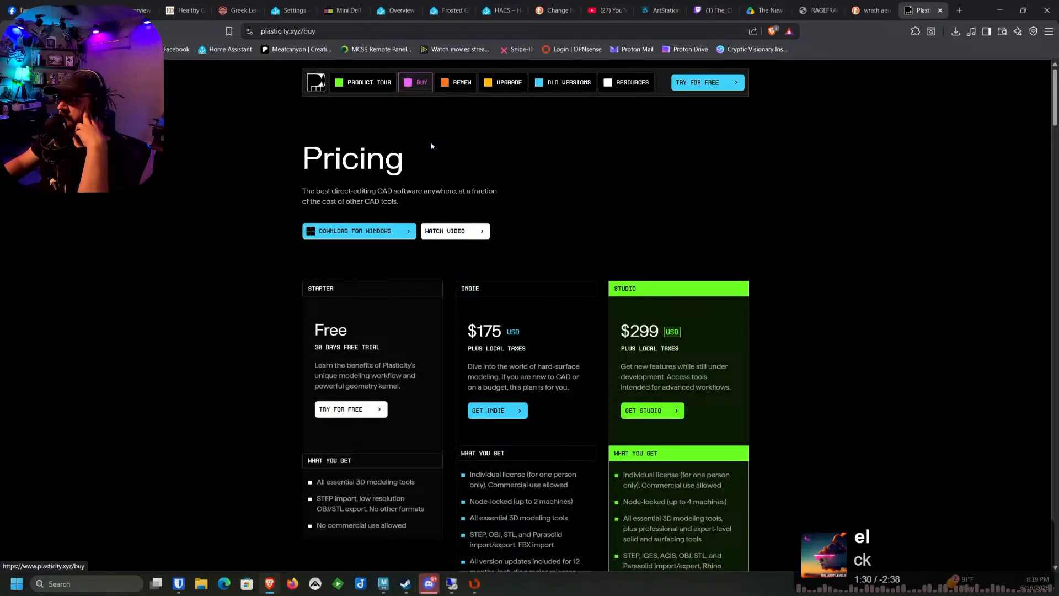
# Compare the Starter, Indie and Studio plans on the Plasticity pricing page and return to RizomUV
pyautogui.scroll(-2, 551, 274)
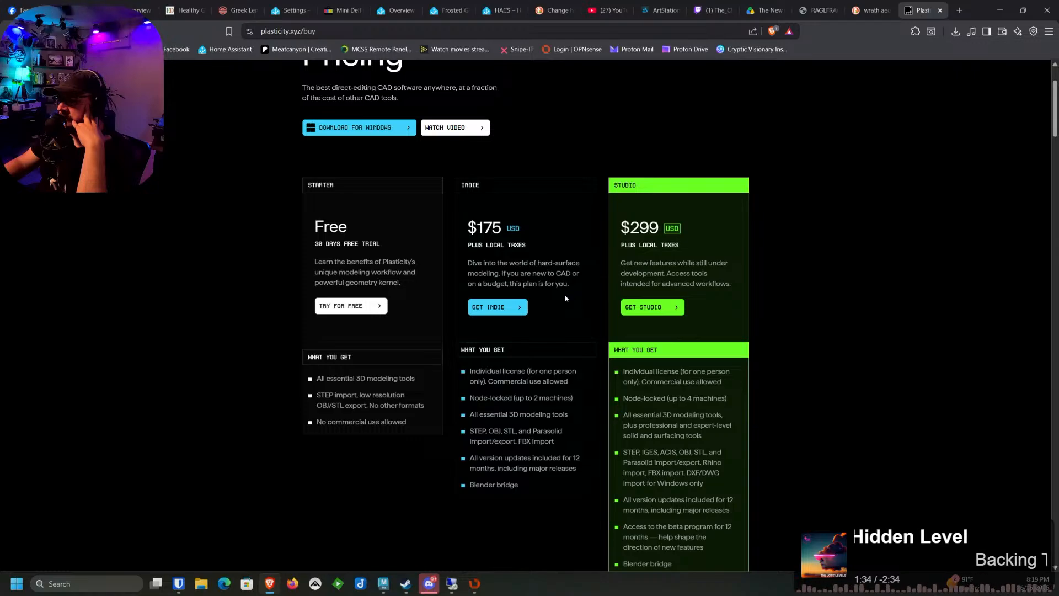
pyautogui.scroll(-1, 558, 323)
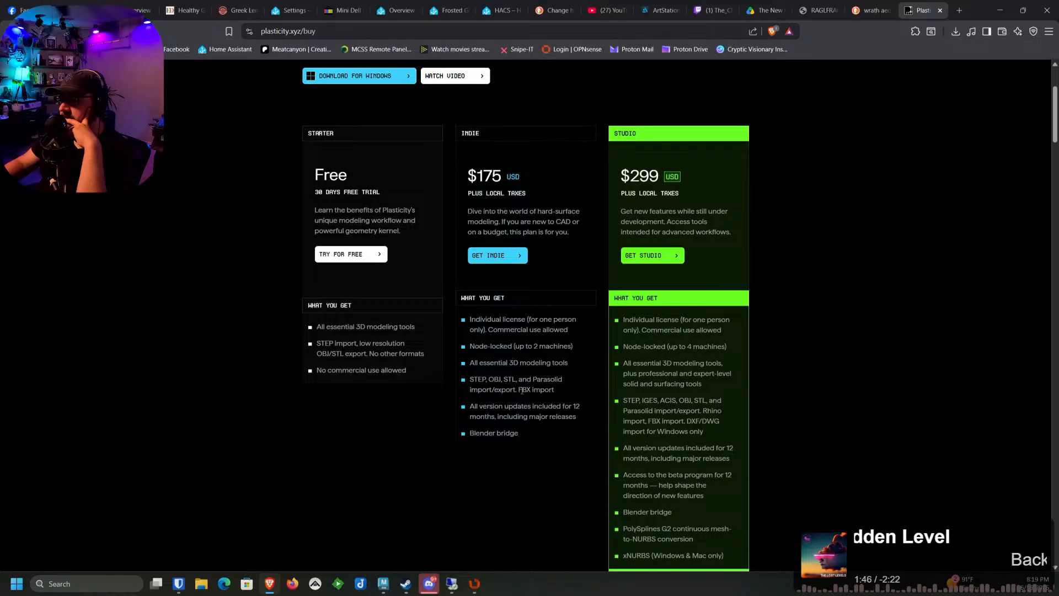
pyautogui.scroll(3, 523, 392)
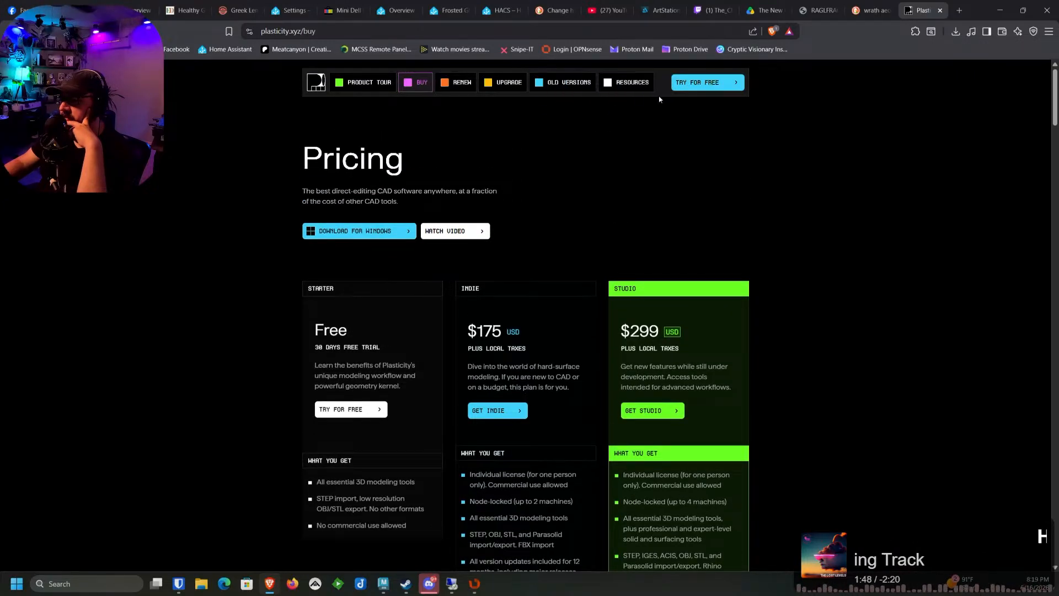
pyautogui.click(1000, 10)
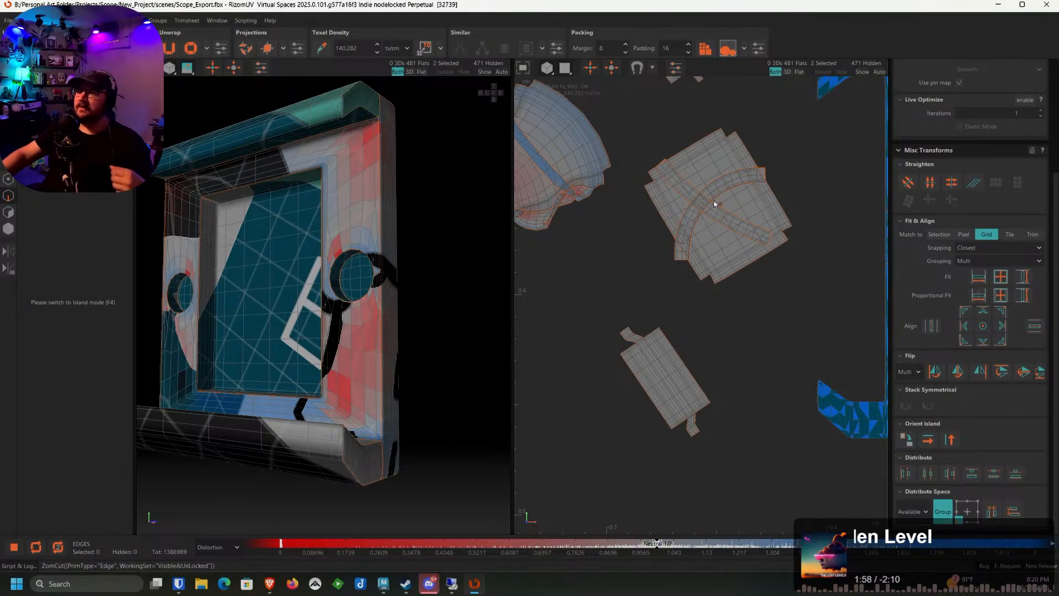
# In Island mode, select the newly cut clamp body island and unfold it
pyautogui.scroll(2, 665, 276)
pyautogui.moveTo(566, 177); pyautogui.dragTo(626, 201, button='middle')
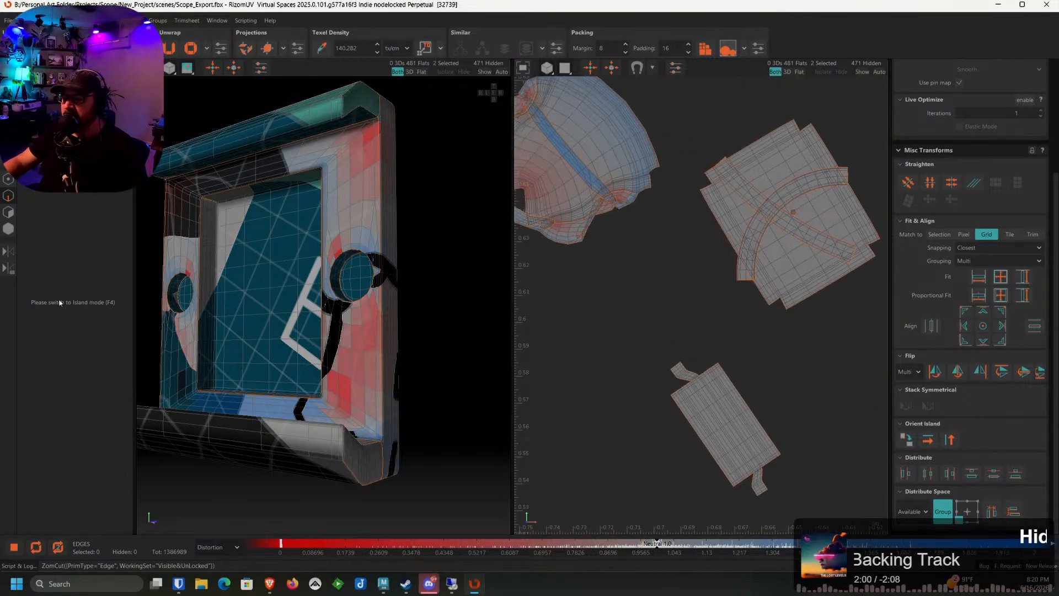
pyautogui.click(9, 229)
pyautogui.click(565, 180)
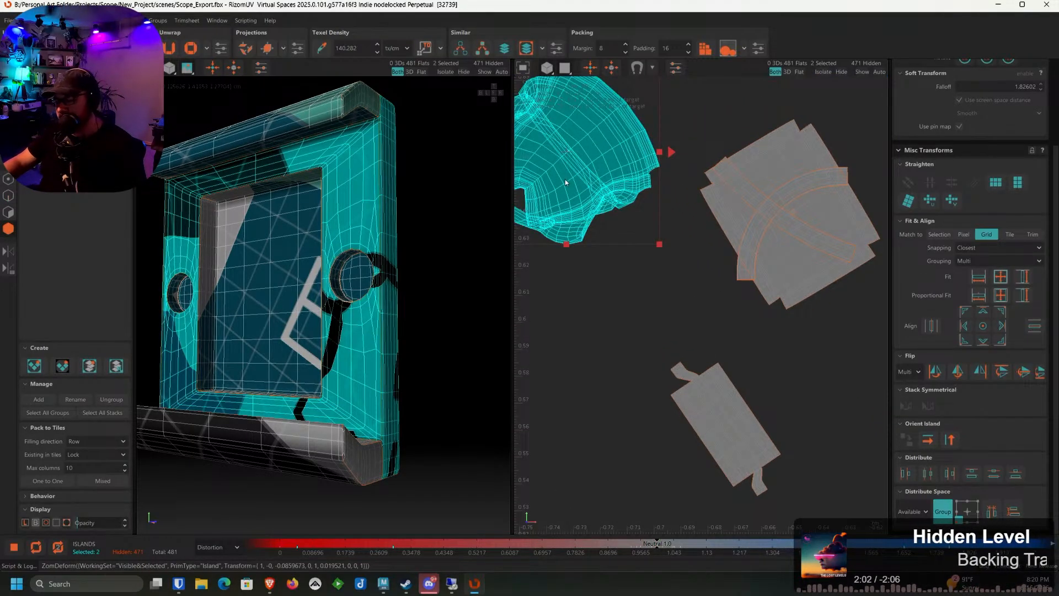
pyautogui.press('u')
pyautogui.click(658, 298)
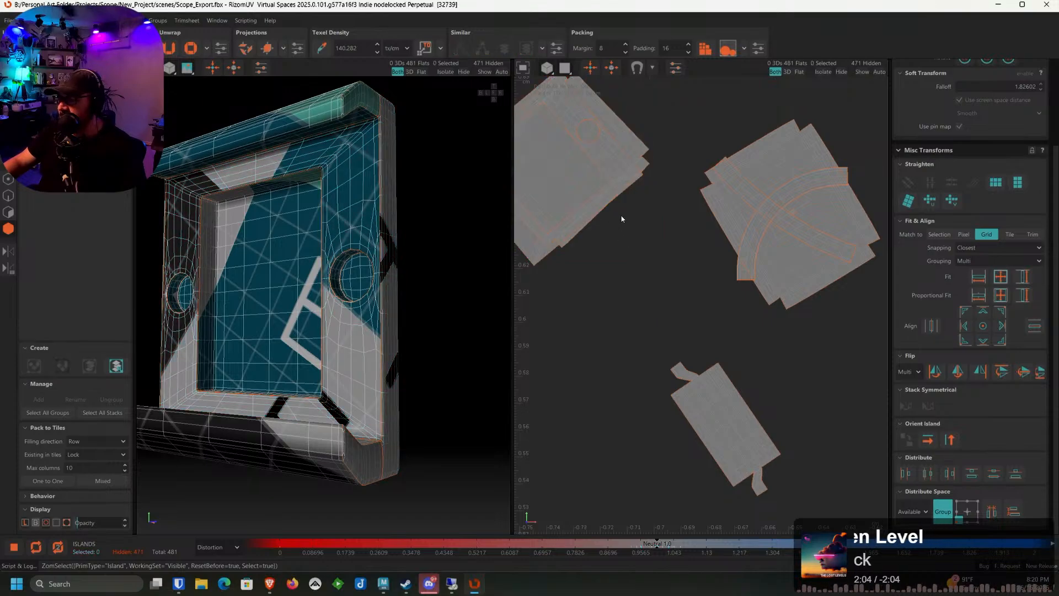
# Separate the large square island from the frame island and copy the first clamp's UV layout to the matching clamp
pyautogui.moveTo(562, 182); pyautogui.dragTo(662, 244, button='middle')
pyautogui.click(663, 243)
pyautogui.scroll(-6, 662, 244)
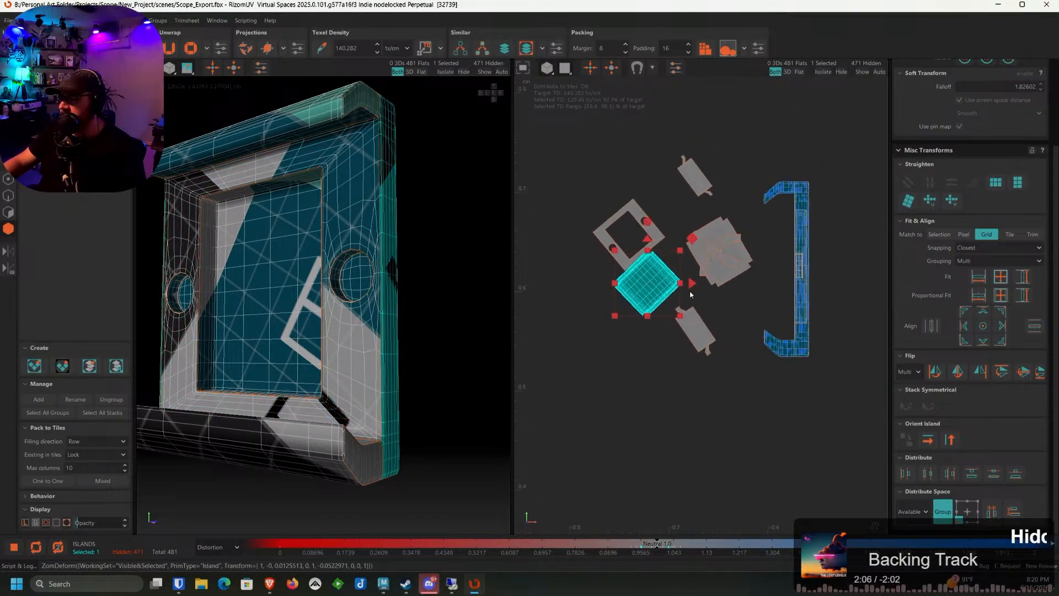
pyautogui.moveTo(603, 165); pyautogui.dragTo(735, 366)
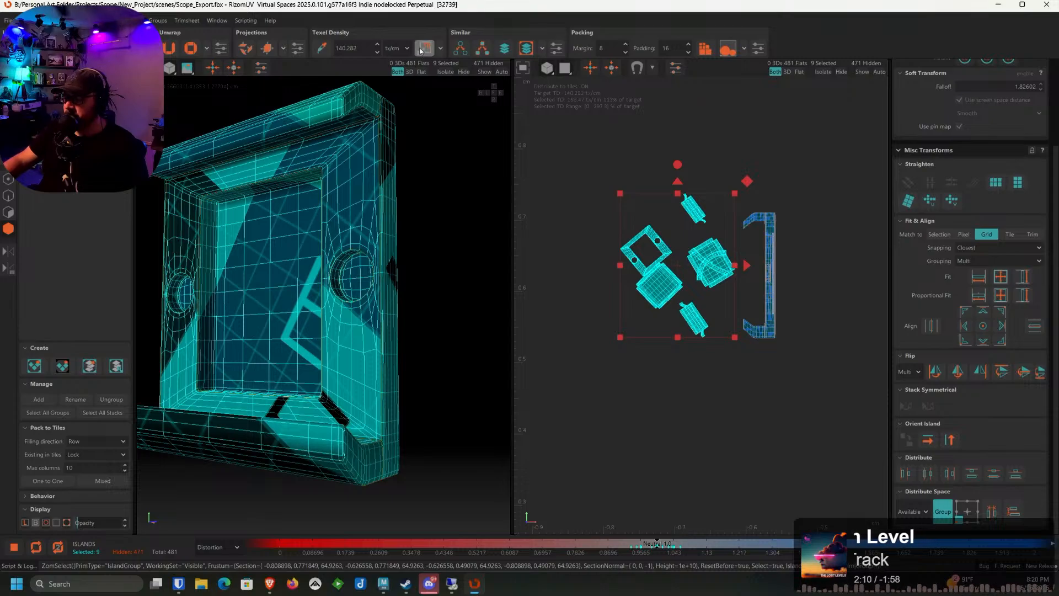
pyautogui.click(479, 51)
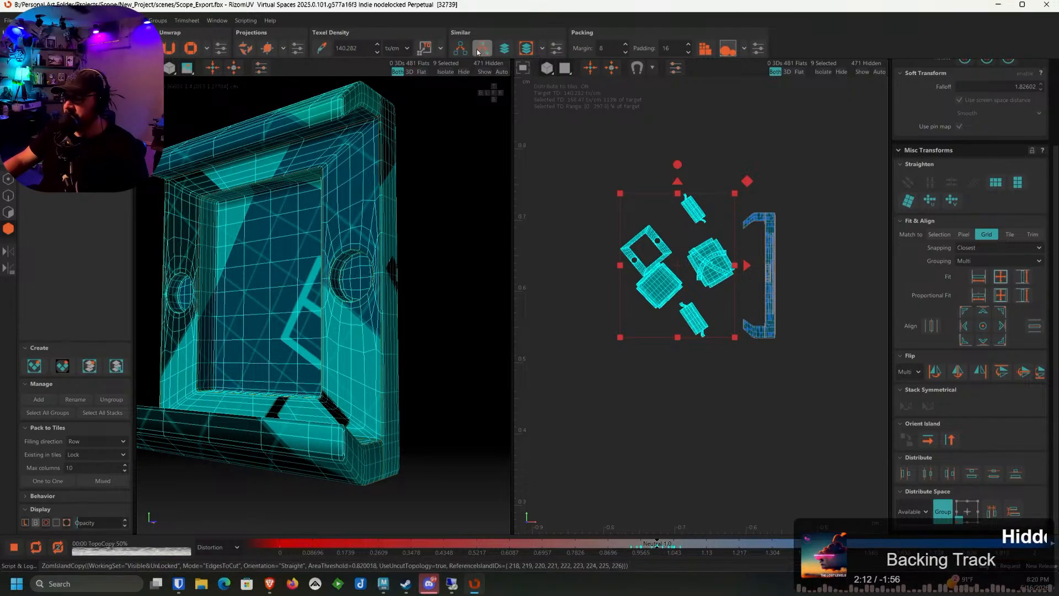
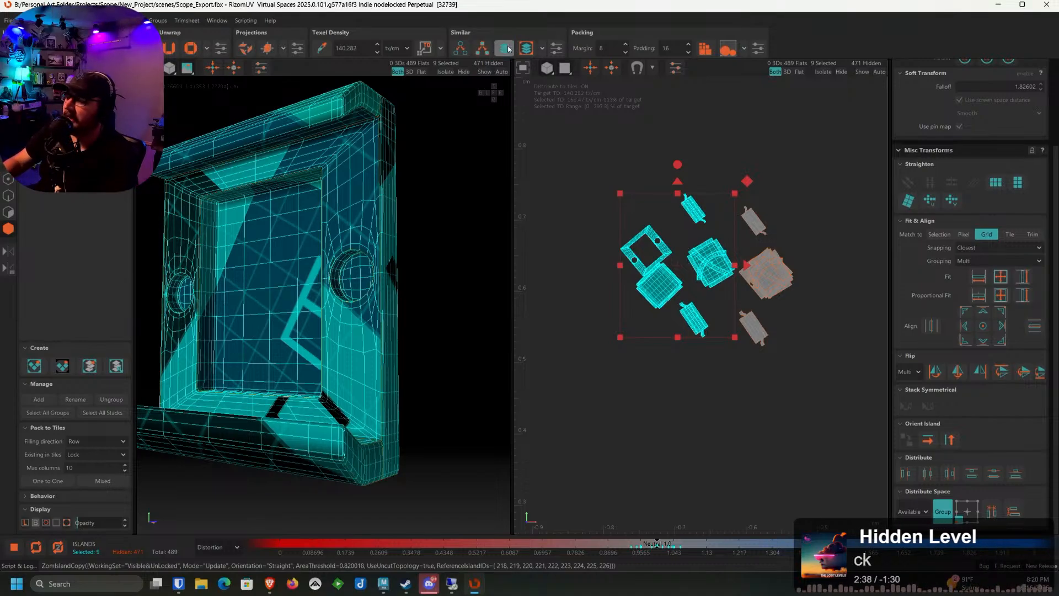
# Orient both clamps' islands horizontally and apply a texel density of 140.282 tx/cm to them
pyautogui.moveTo(627, 162); pyautogui.dragTo(801, 399)
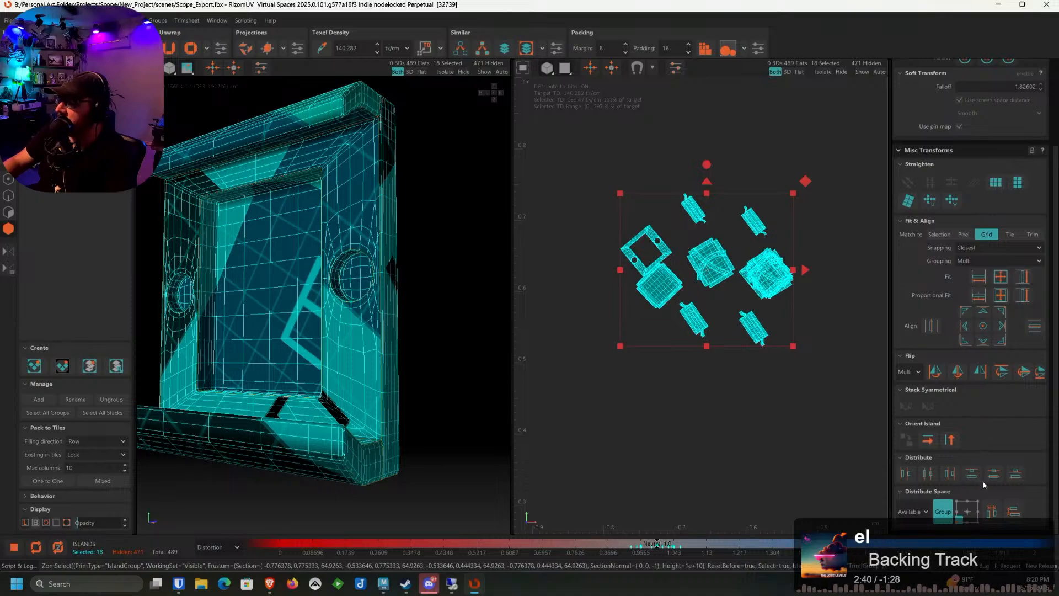
pyautogui.click(930, 441)
pyautogui.scroll(-5, 640, 254)
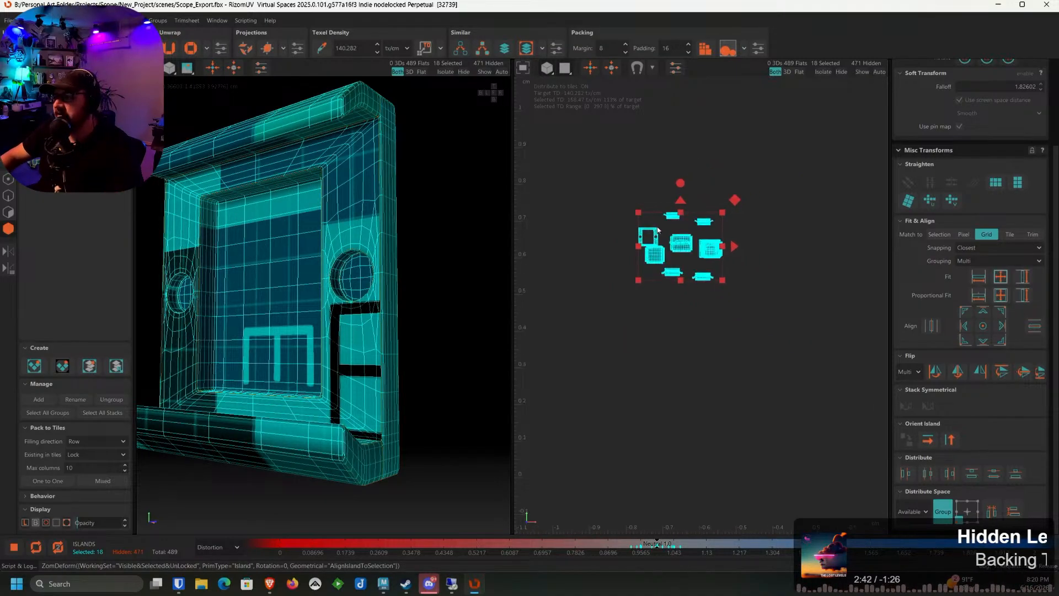
pyautogui.click(429, 51)
# Show all hidden islands and move both clamps' islands into the free space beside the ring brackets in the third UV tile
pyautogui.click(485, 72)
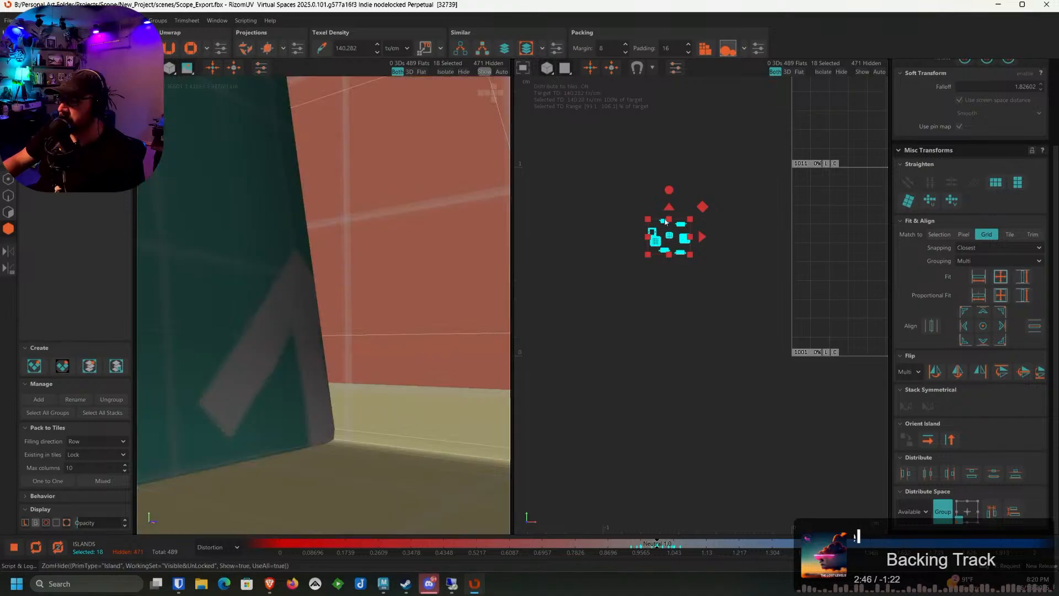
pyautogui.moveTo(726, 236); pyautogui.dragTo(839, 230)
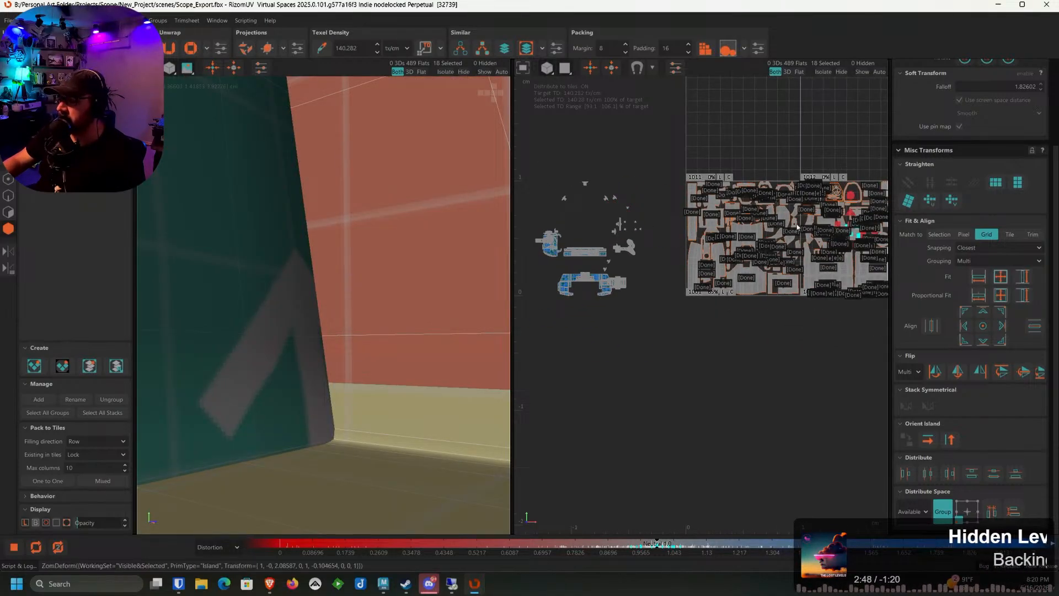
pyautogui.keyDown('alt'); pyautogui.moveTo(839, 231); pyautogui.dragTo(648, 235, button='middle'); pyautogui.keyUp('alt')
pyautogui.scroll(2, 649, 235)
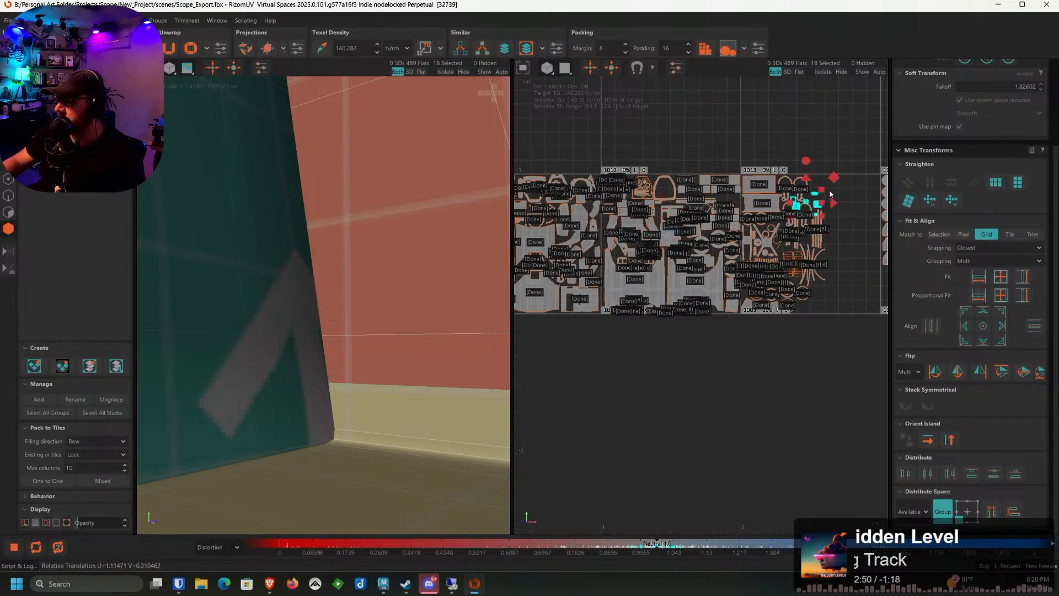
pyautogui.scroll(6, 666, 241)
pyautogui.moveTo(740, 227); pyautogui.dragTo(691, 271)
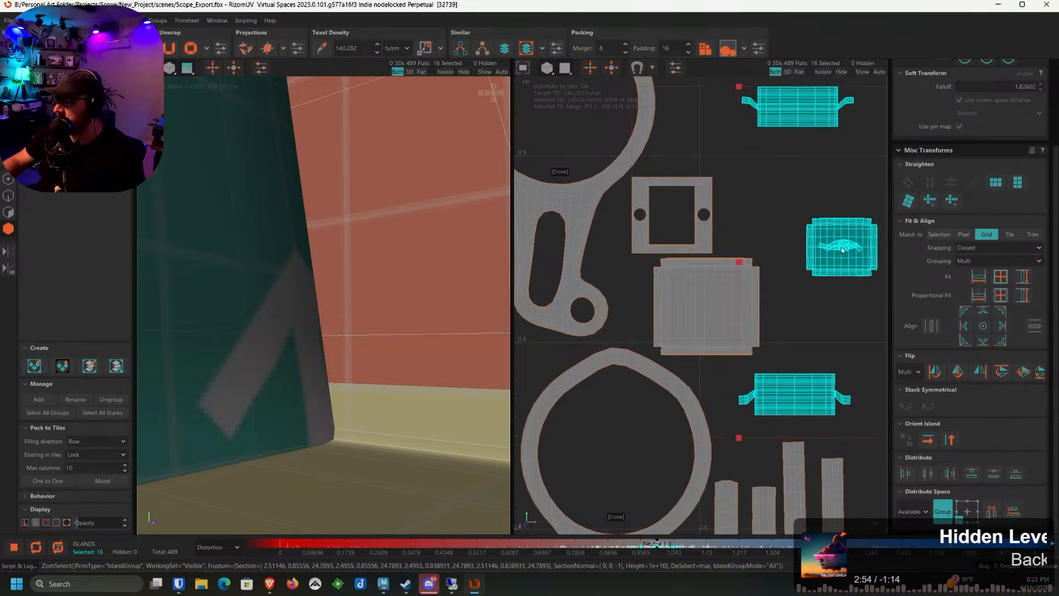
# Pull islands out of the clamp stacks and place one small square and two hooked strips around the frame island
pyautogui.moveTo(843, 244); pyautogui.dragTo(737, 202)
pyautogui.keyDown('alt'); pyautogui.moveTo(760, 166); pyautogui.dragTo(745, 238, button='middle'); pyautogui.keyUp('alt')
pyautogui.moveTo(711, 179); pyautogui.dragTo(694, 234)
pyautogui.moveTo(835, 256); pyautogui.dragTo(681, 206)
pyautogui.moveTo(710, 291); pyautogui.dragTo(803, 135)
pyautogui.scroll(2, 749, 170)
pyautogui.moveTo(823, 133); pyautogui.dragTo(734, 131, button='middle')
pyautogui.scroll(-3, 721, 135)
# Place the other two hooked strip islands one above the other beside the first pair
pyautogui.moveTo(681, 289); pyautogui.dragTo(684, 237)
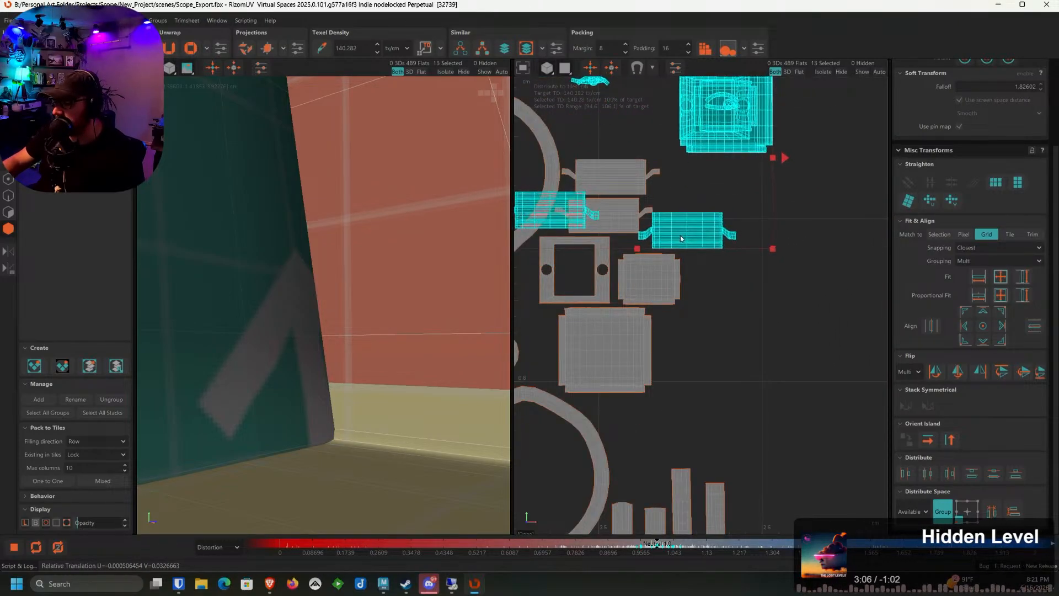
pyautogui.scroll(2, 684, 238)
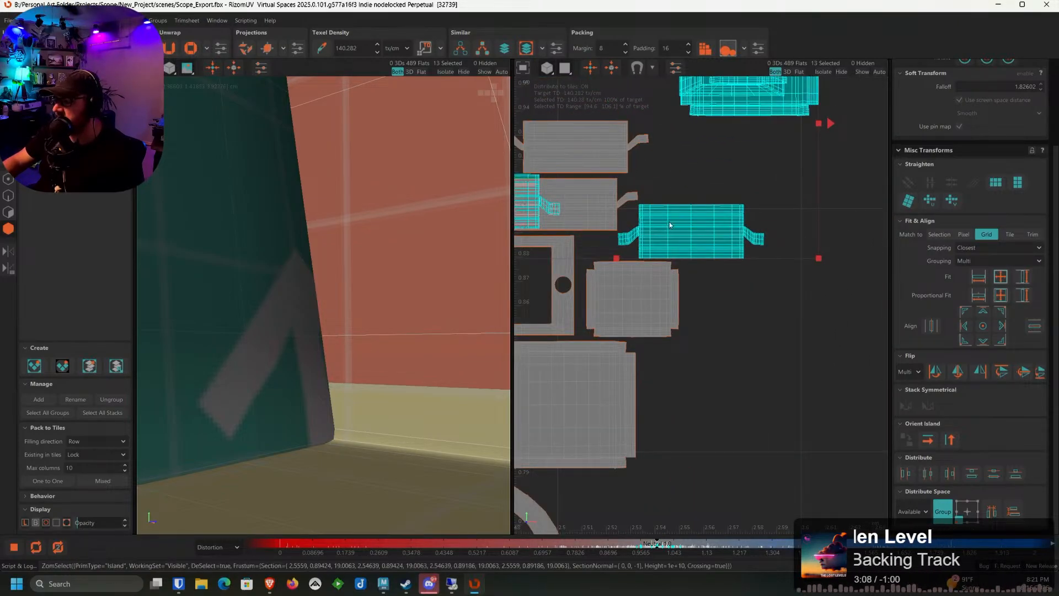
pyautogui.keyDown('ctrl'); pyautogui.keyDown('shift'); pyautogui.click(670, 222); pyautogui.keyUp('shift'); pyautogui.keyUp('ctrl')
pyautogui.moveTo(668, 221); pyautogui.dragTo(708, 294, button='middle')
pyautogui.moveTo(540, 281); pyautogui.dragTo(754, 249)
pyautogui.click(744, 210)
pyautogui.moveTo(745, 209); pyautogui.dragTo(591, 365, button='middle')
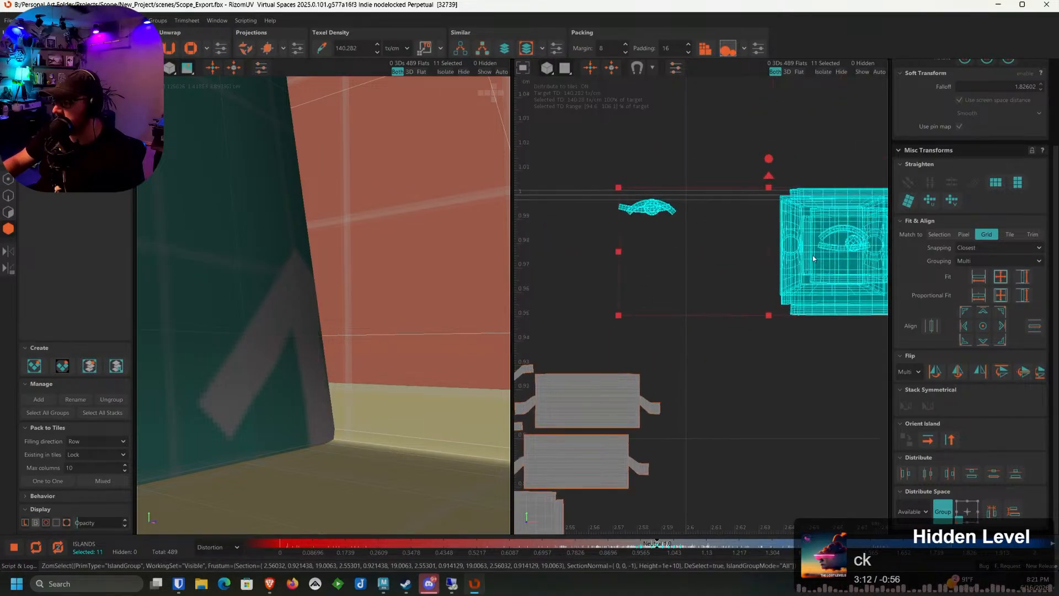
# Place the second frame island and the second large square island above the hooked strips
pyautogui.moveTo(812, 254); pyautogui.dragTo(593, 293)
pyautogui.moveTo(591, 293); pyautogui.dragTo(820, 185, button='middle')
pyautogui.scroll(2, 776, 234)
pyautogui.moveTo(830, 201); pyautogui.dragTo(680, 236)
pyautogui.keyDown('ctrl'); pyautogui.keyDown('shift'); pyautogui.click(779, 254); pyautogui.keyUp('shift'); pyautogui.keyUp('ctrl')
pyautogui.scroll(-2, 786, 244)
pyautogui.keyDown('ctrl'); pyautogui.keyDown('shift'); pyautogui.click(690, 223); pyautogui.keyUp('shift'); pyautogui.keyUp('ctrl')
pyautogui.moveTo(691, 223); pyautogui.dragTo(667, 171, button='middle')
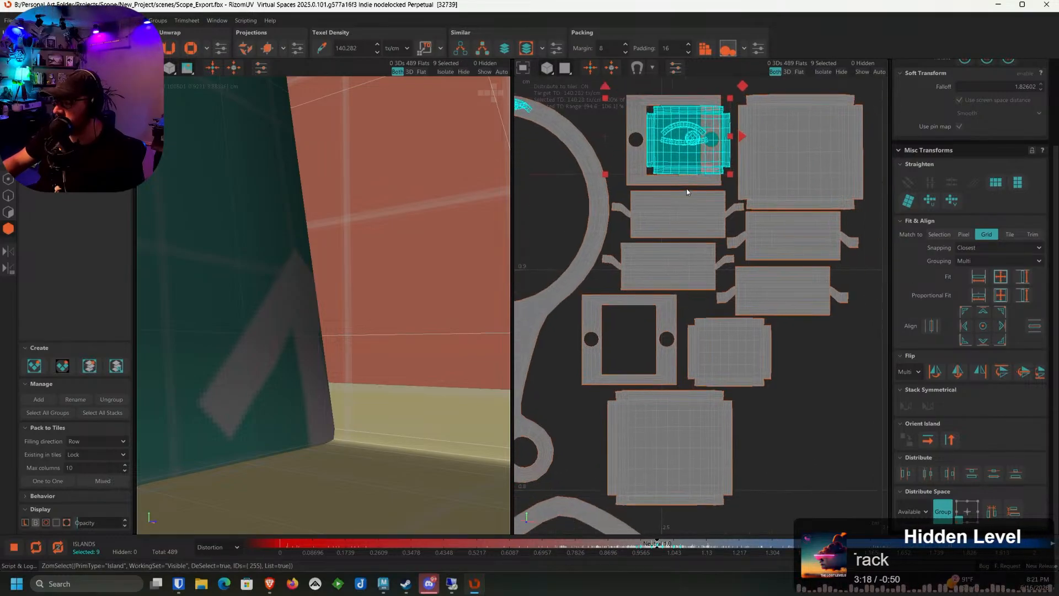
# Place the second small square beside its twin and move a stack of curved strips and circles into the lower frame's opening
pyautogui.moveTo(696, 168); pyautogui.dragTo(823, 379)
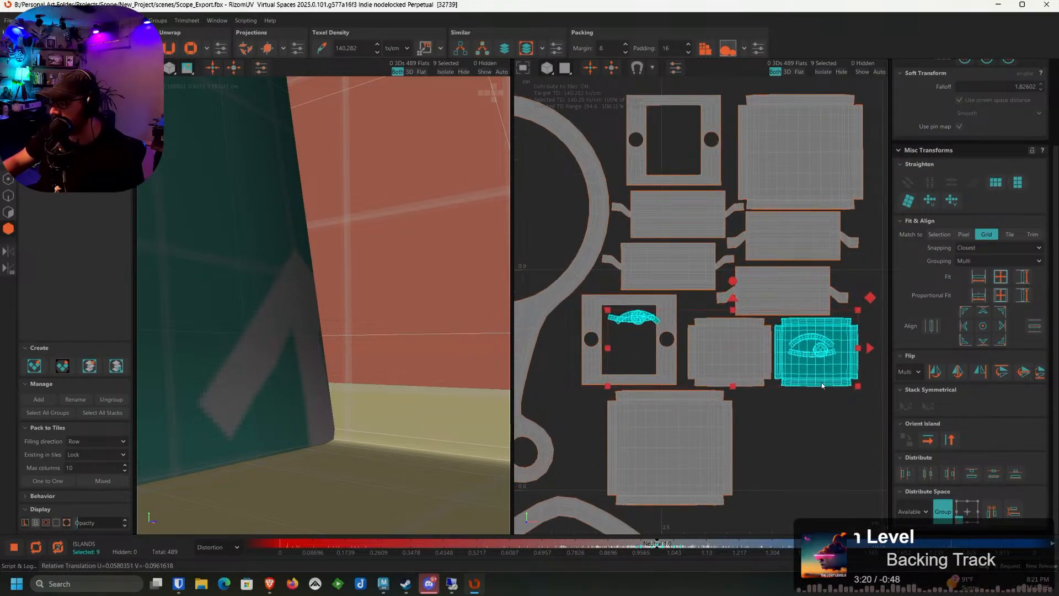
pyautogui.keyDown('ctrl'); pyautogui.keyDown('shift'); pyautogui.click(831, 377); pyautogui.keyUp('shift'); pyautogui.keyUp('ctrl')
pyautogui.moveTo(784, 367); pyautogui.dragTo(821, 319, button='middle')
pyautogui.scroll(3, 727, 277)
pyautogui.moveTo(642, 260); pyautogui.dragTo(627, 266)
pyautogui.scroll(3, 626, 266)
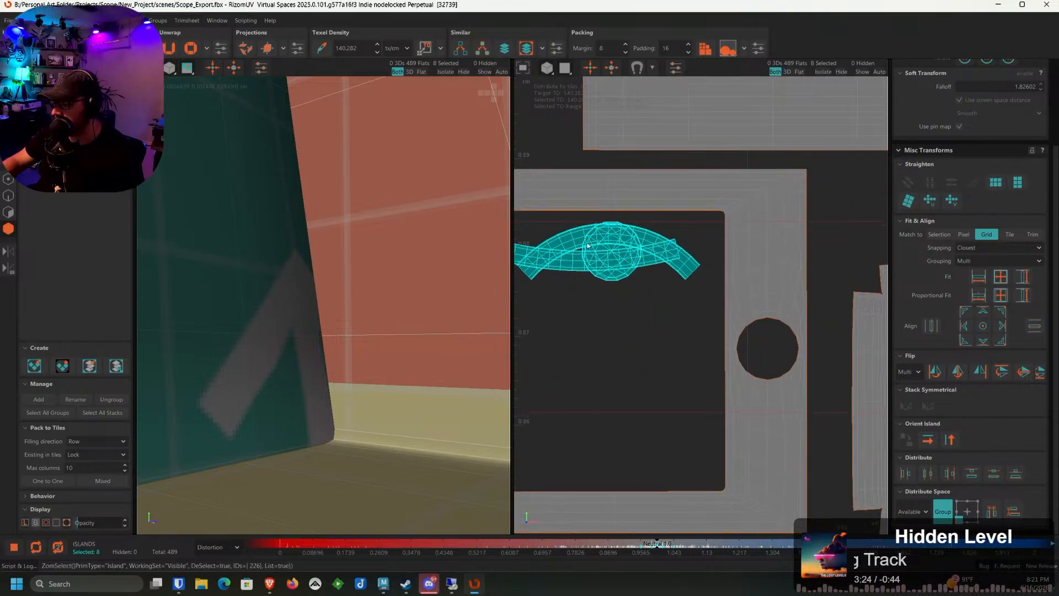
# Spread the stacked curved strips and circles apart inside the upper half of the frame's opening
pyautogui.keyDown('ctrl'); pyautogui.click(605, 242); pyautogui.keyUp('ctrl')
pyautogui.moveTo(605, 242); pyautogui.dragTo(629, 356)
pyautogui.keyDown('ctrl'); pyautogui.click(592, 308); pyautogui.keyUp('ctrl')
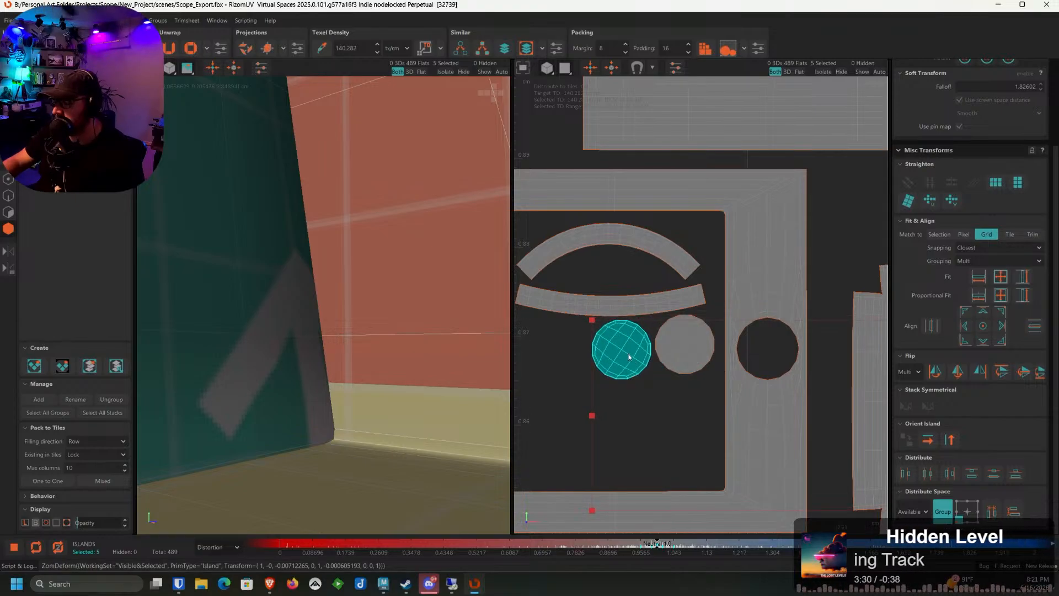
pyautogui.keyDown('ctrl'); pyautogui.click(628, 353); pyautogui.keyUp('ctrl')
# Bring the remaining curved strips and circles into the lower half of the same frame opening and separate them
pyautogui.scroll(-6, 628, 353)
pyautogui.moveTo(834, 389); pyautogui.dragTo(620, 377)
pyautogui.scroll(4, 623, 379)
pyautogui.moveTo(624, 380); pyautogui.dragTo(650, 324, button='middle')
pyautogui.moveTo(737, 319); pyautogui.dragTo(714, 334)
pyautogui.scroll(3, 714, 335)
pyautogui.keyDown('ctrl'); pyautogui.click(692, 321); pyautogui.keyUp('ctrl')
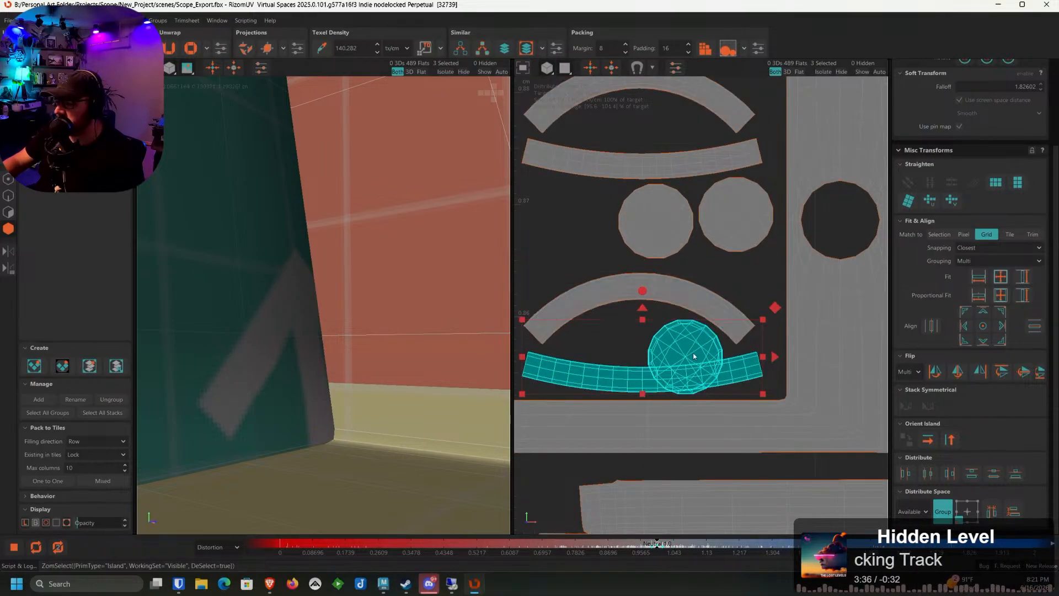
pyautogui.keyDown('ctrl'); pyautogui.click(627, 373); pyautogui.keyUp('ctrl')
pyautogui.moveTo(685, 361); pyautogui.dragTo(660, 334)
# Nudge the lower arched strip, the circle beneath it and the middle circle so none of them overlap inside the frame
pyautogui.click(711, 302)
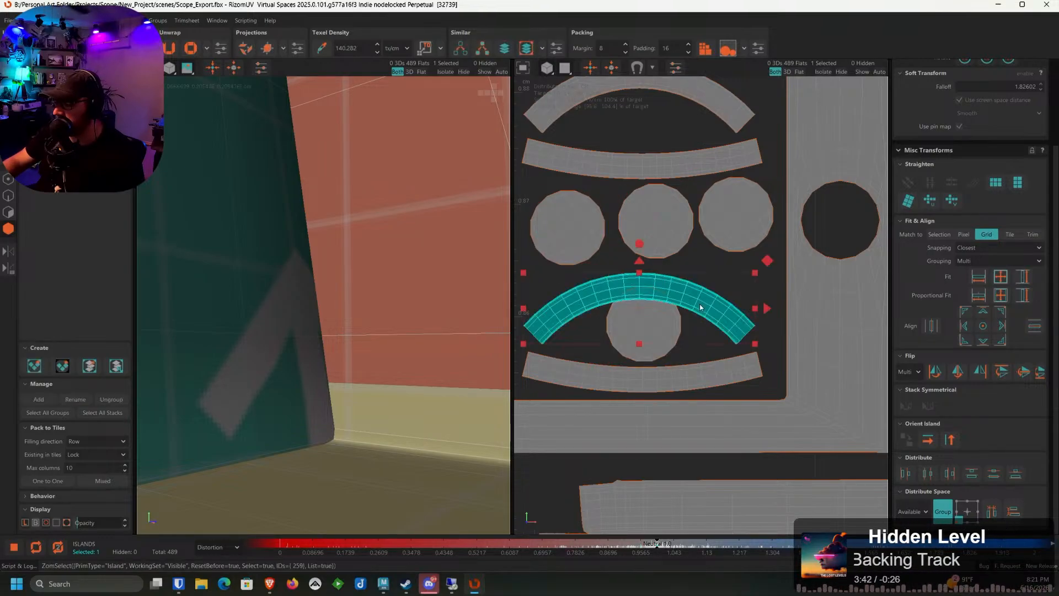
pyautogui.hotkey('ctrl', 'a')
pyautogui.scroll(-12, 687, 307)
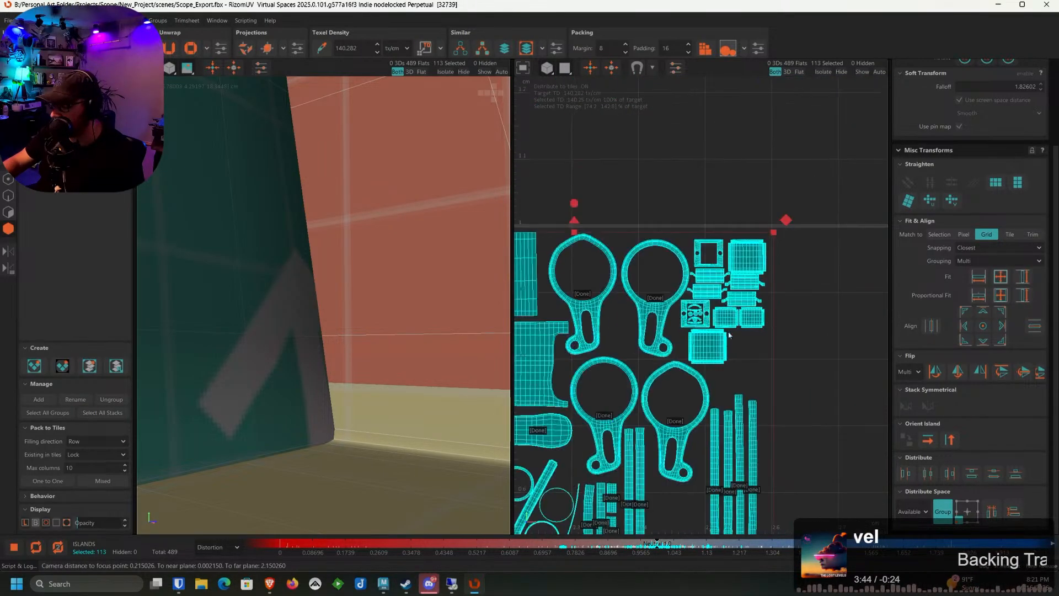
pyautogui.click(792, 314)
pyautogui.scroll(9, 690, 307)
pyautogui.scroll(3, 648, 307)
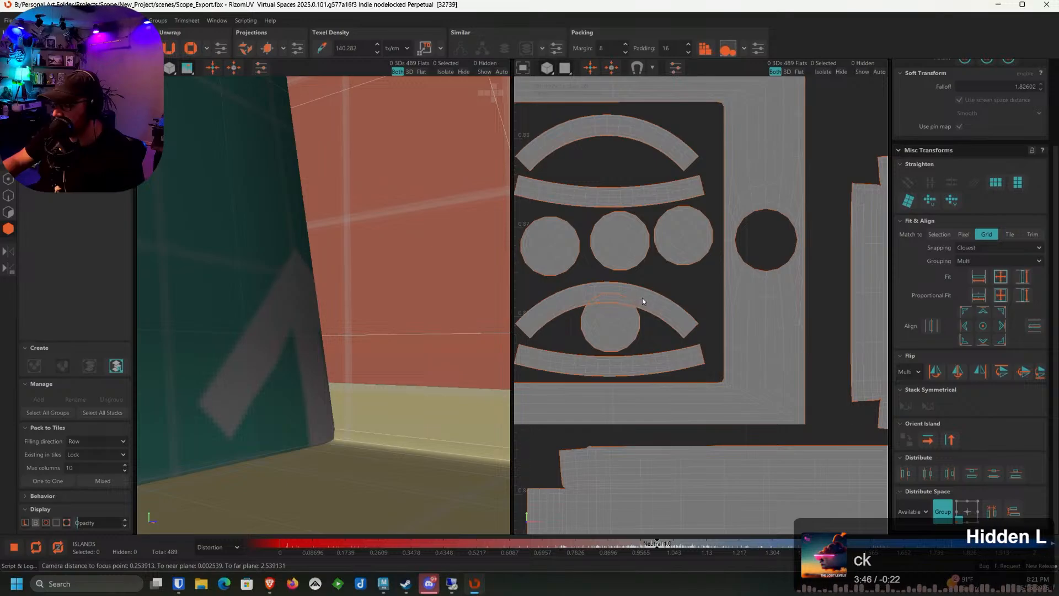
pyautogui.click(647, 294)
pyautogui.moveTo(648, 293); pyautogui.dragTo(649, 290)
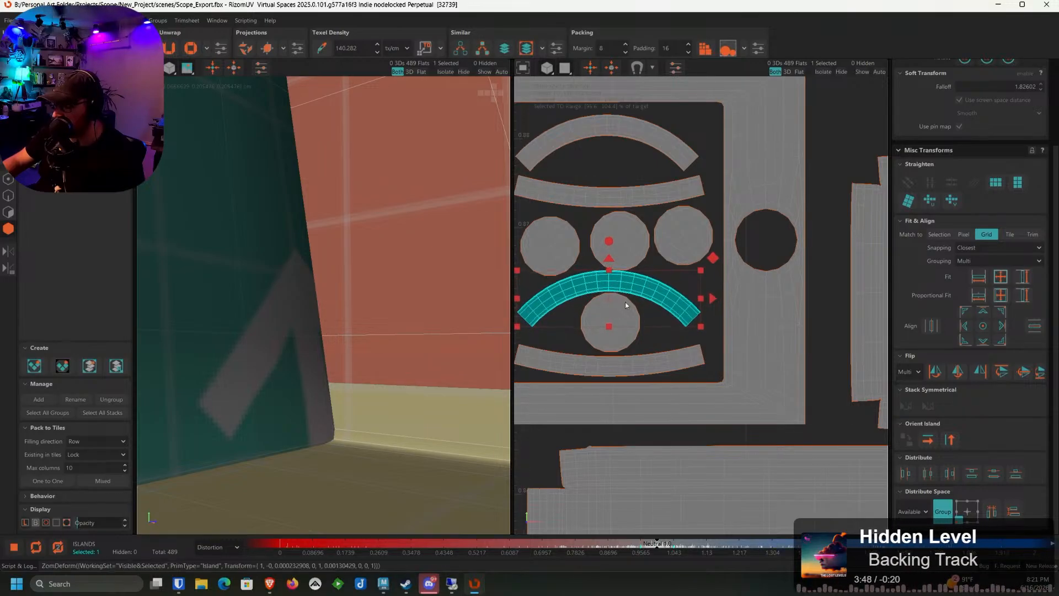
pyautogui.click(619, 341)
pyautogui.moveTo(624, 340); pyautogui.dragTo(627, 341)
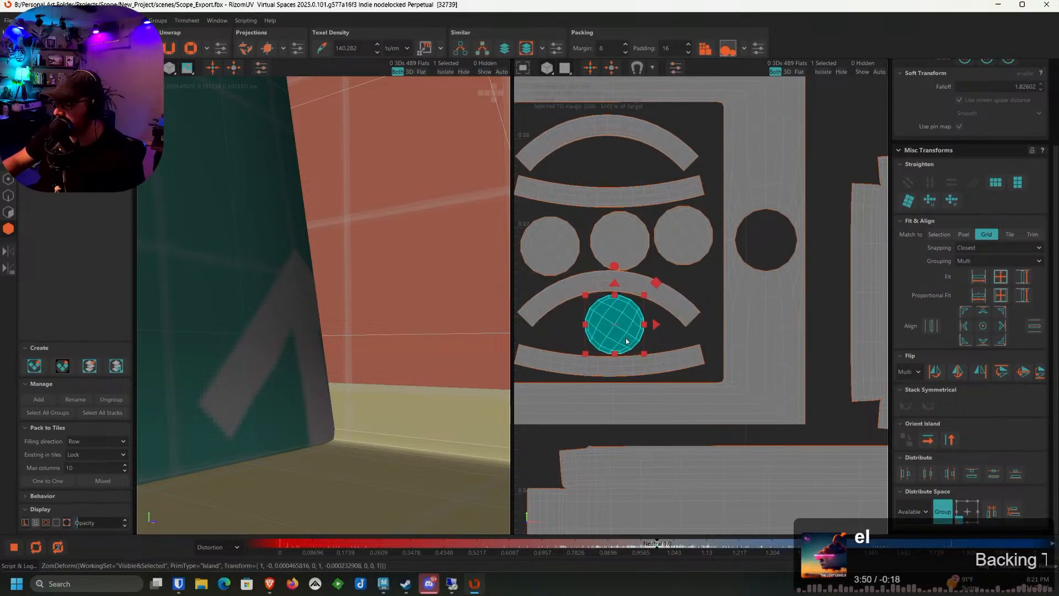
pyautogui.click(626, 256)
pyautogui.click(693, 269)
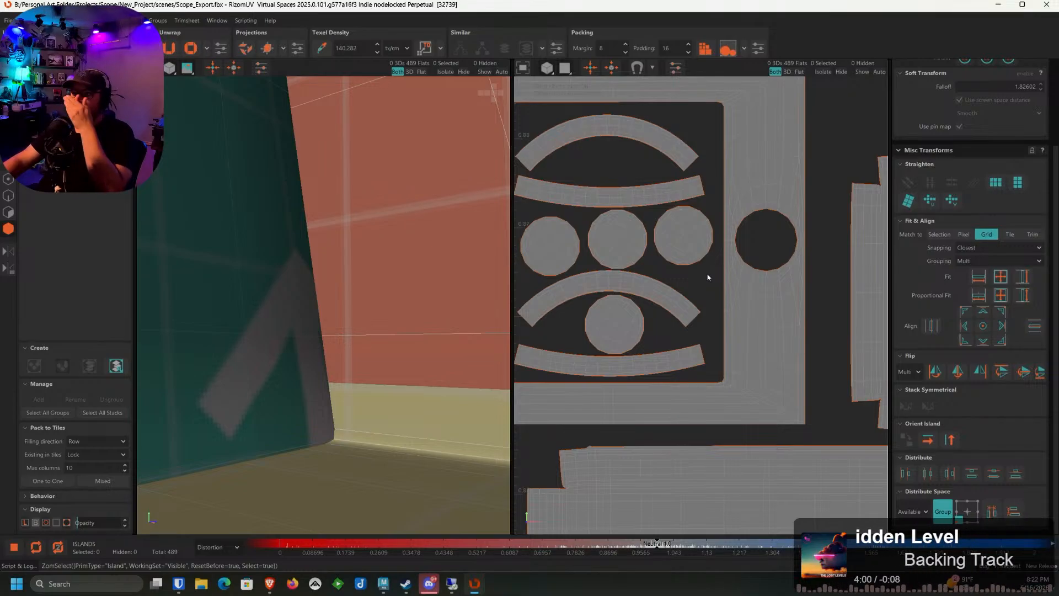
# Bring the whole scope back into view and inspect its side and the rail parts underneath
pyautogui.scroll(-8, 720, 273)
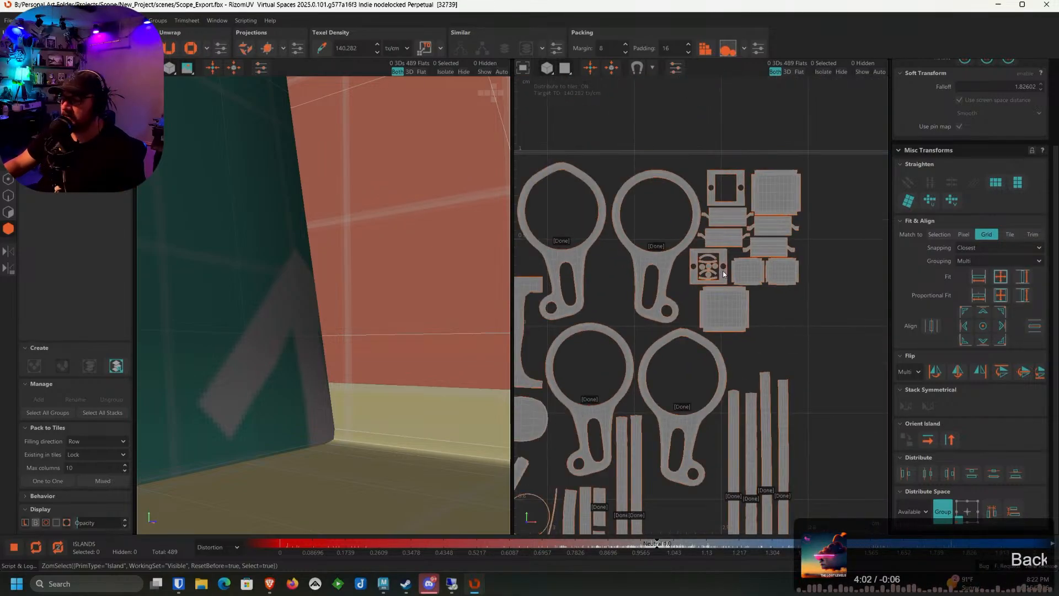
pyautogui.scroll(-5, 340, 304)
pyautogui.keyDown('alt'); pyautogui.moveTo(339, 300); pyautogui.dragTo(278, 346); pyautogui.keyUp('alt')
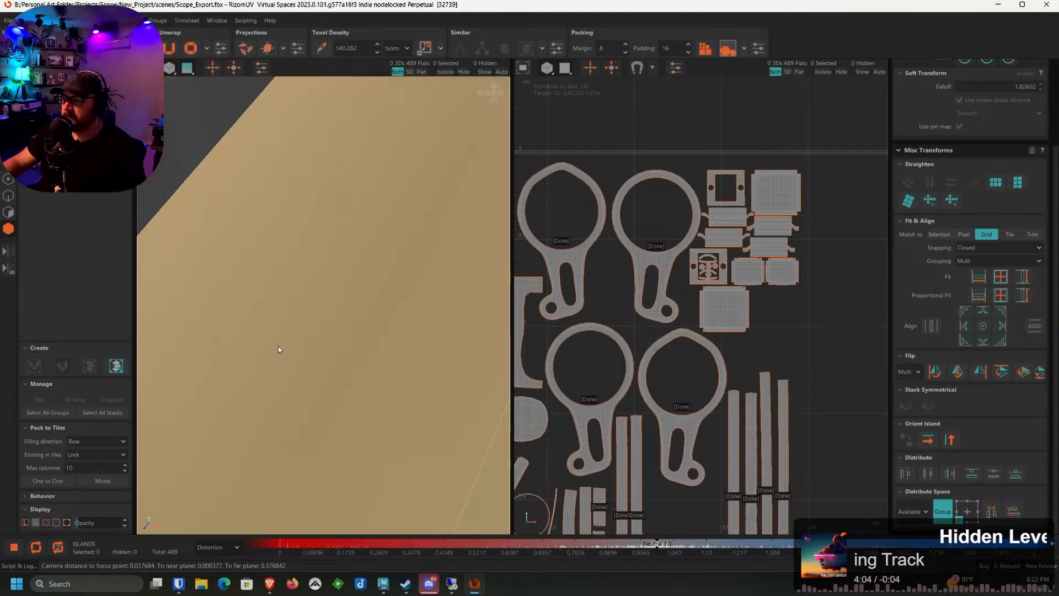
pyautogui.scroll(-10, 289, 339)
pyautogui.scroll(-8, 401, 360)
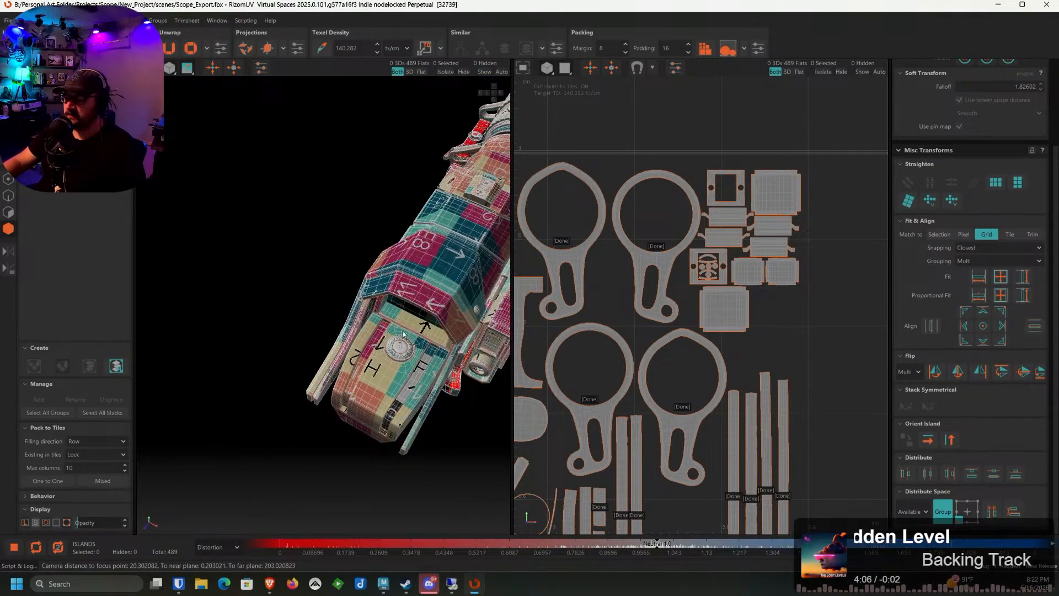
pyautogui.keyDown('alt'); pyautogui.moveTo(403, 331); pyautogui.dragTo(350, 279); pyautogui.keyUp('alt')
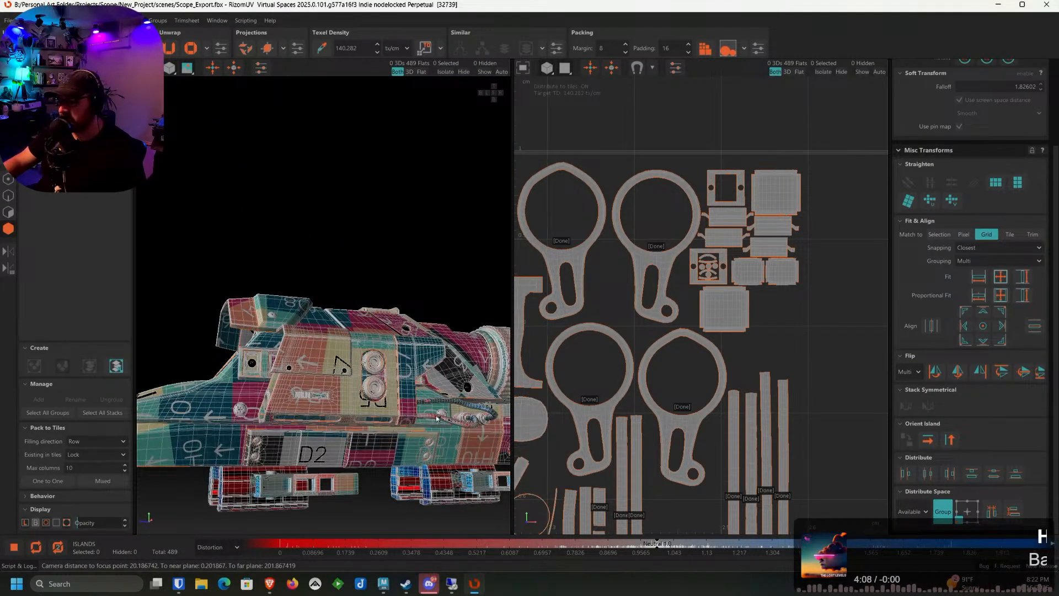
# Examine the scope's side panels, ribbed barrel rings and side knob up close
pyautogui.keyDown('alt'); pyautogui.moveTo(437, 417); pyautogui.dragTo(434, 323); pyautogui.keyUp('alt')
pyautogui.scroll(3, 429, 340)
pyautogui.scroll(-4, 409, 319)
pyautogui.scroll(4, 419, 336)
pyautogui.scroll(-3, 358, 338)
pyautogui.scroll(4, 416, 366)
pyautogui.scroll(-1, 433, 324)
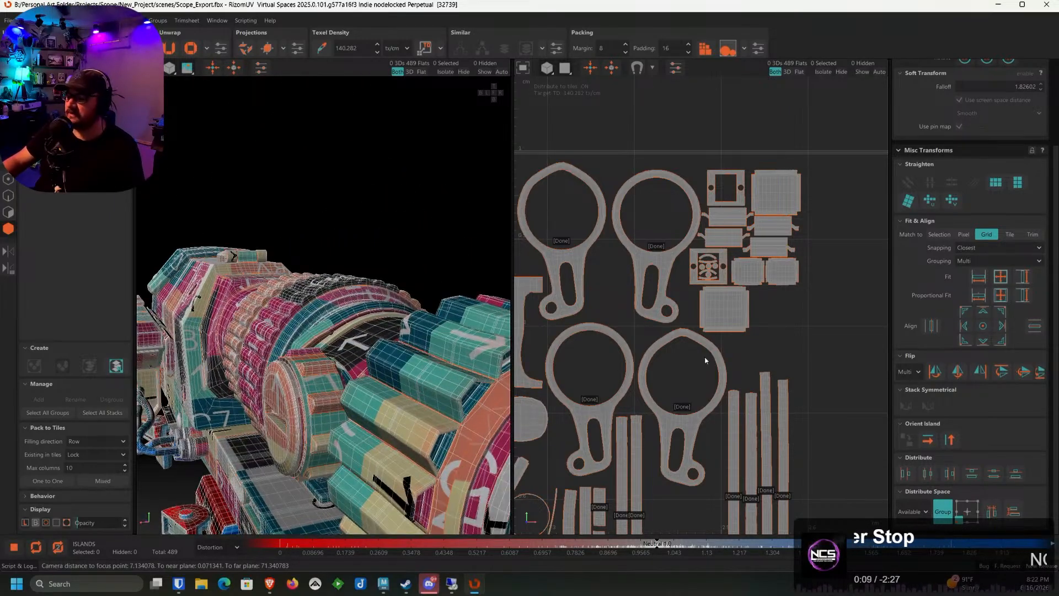
# Select both rail clamps' island groups in the third tile and tag them as Done
pyautogui.moveTo(705, 361); pyautogui.dragTo(756, 302, button='middle')
pyautogui.click(777, 253)
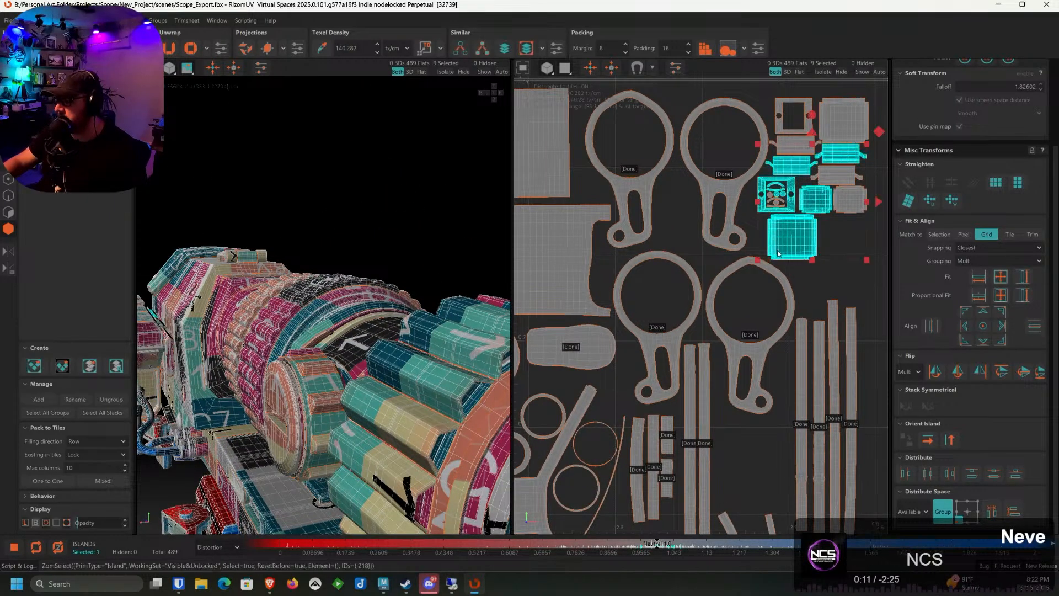
pyautogui.rightClick(778, 253)
pyautogui.click(825, 126)
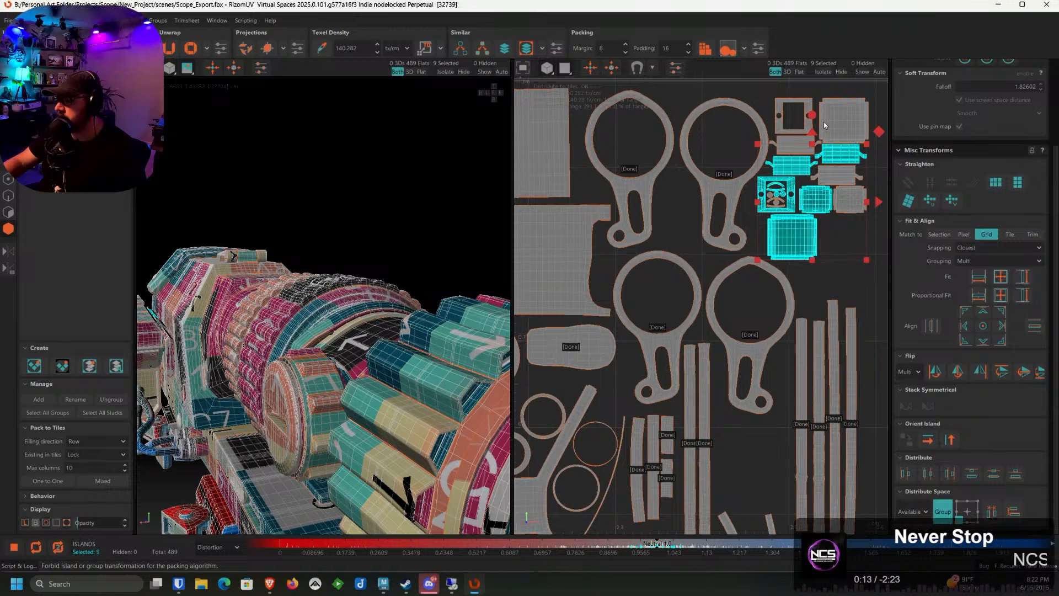
pyautogui.keyDown('shift'); pyautogui.click(836, 120); pyautogui.keyUp('shift')
pyautogui.rightClick(835, 120)
pyautogui.moveTo(894, 198)
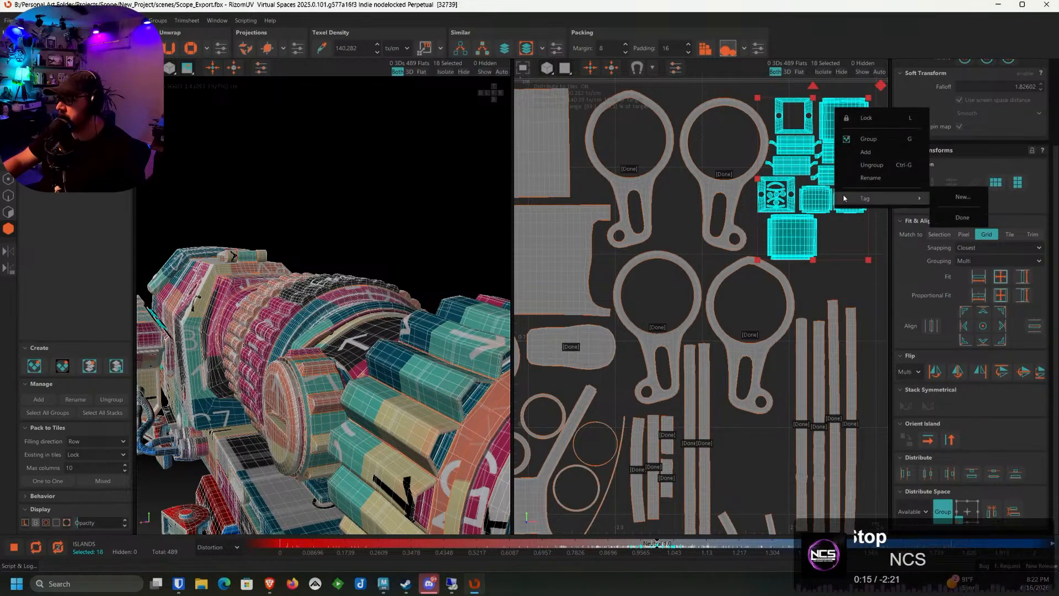
pyautogui.click(936, 220)
pyautogui.click(871, 290)
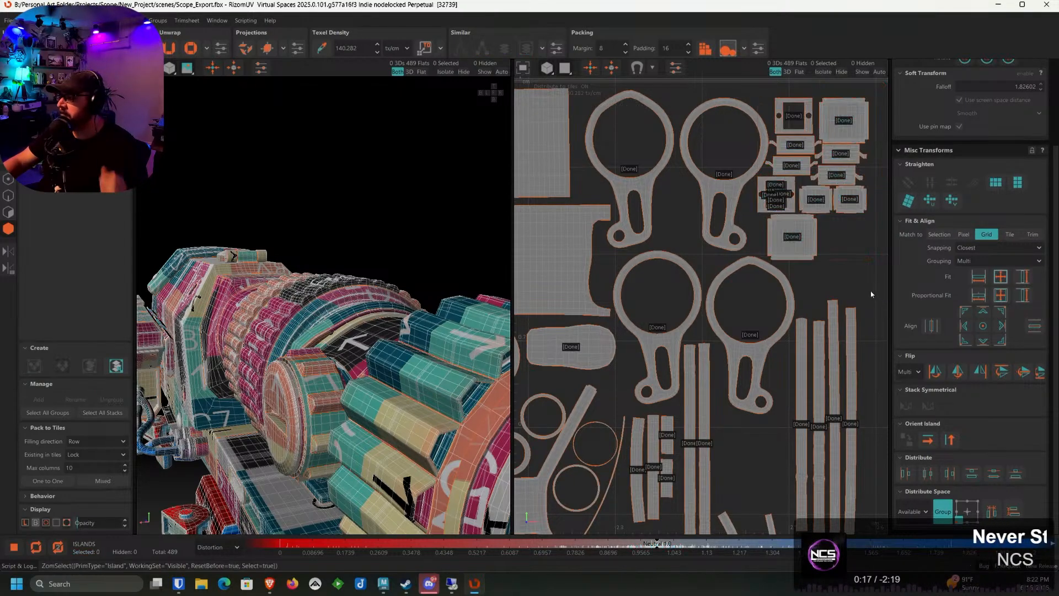
# Look over the UV tiles and the islands outside them that have not been unwrapped
pyautogui.scroll(-5, 860, 290)
pyautogui.scroll(-4, 855, 286)
pyautogui.moveTo(815, 334); pyautogui.dragTo(713, 331, button='middle')
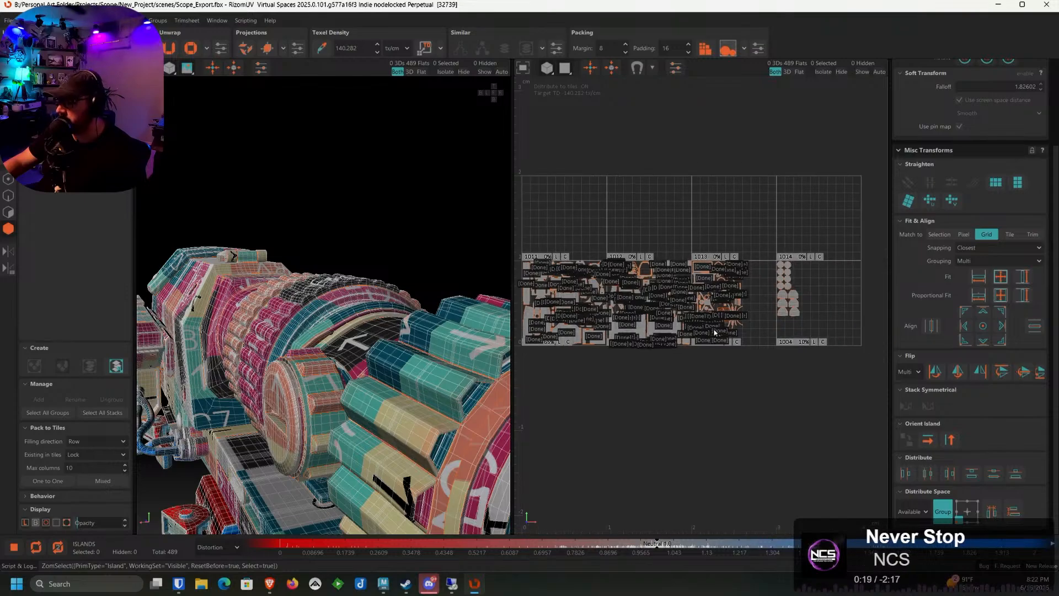
pyautogui.scroll(4, 774, 321)
pyautogui.moveTo(559, 317); pyautogui.dragTo(858, 310, button='middle')
pyautogui.scroll(2, 666, 312)
pyautogui.scroll(5, 666, 312)
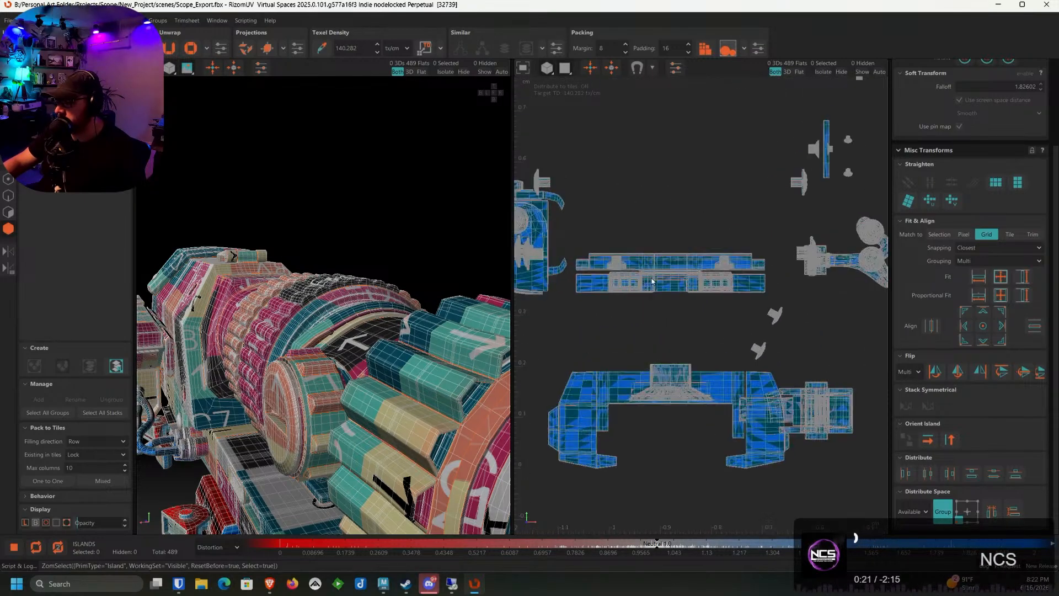
pyautogui.scroll(3, 295, 340)
pyautogui.scroll(-5, 679, 289)
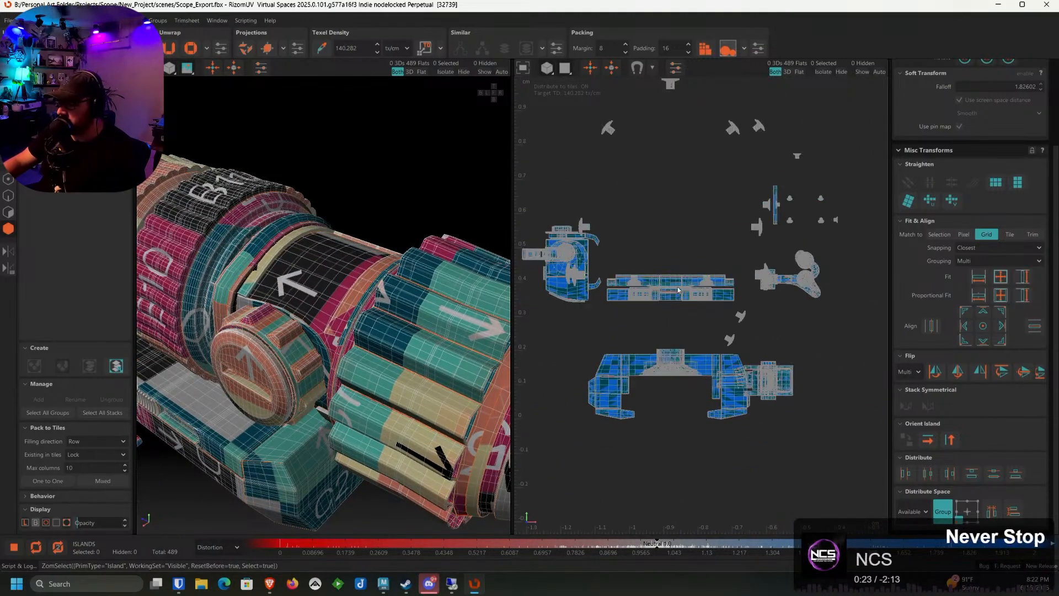
# Select the two bent cables on the scope's side and isolate them
pyautogui.keyDown('alt'); pyautogui.moveTo(243, 309); pyautogui.dragTo(312, 292); pyautogui.keyUp('alt')
pyautogui.scroll(-5, 287, 293)
pyautogui.scroll(5, 312, 292)
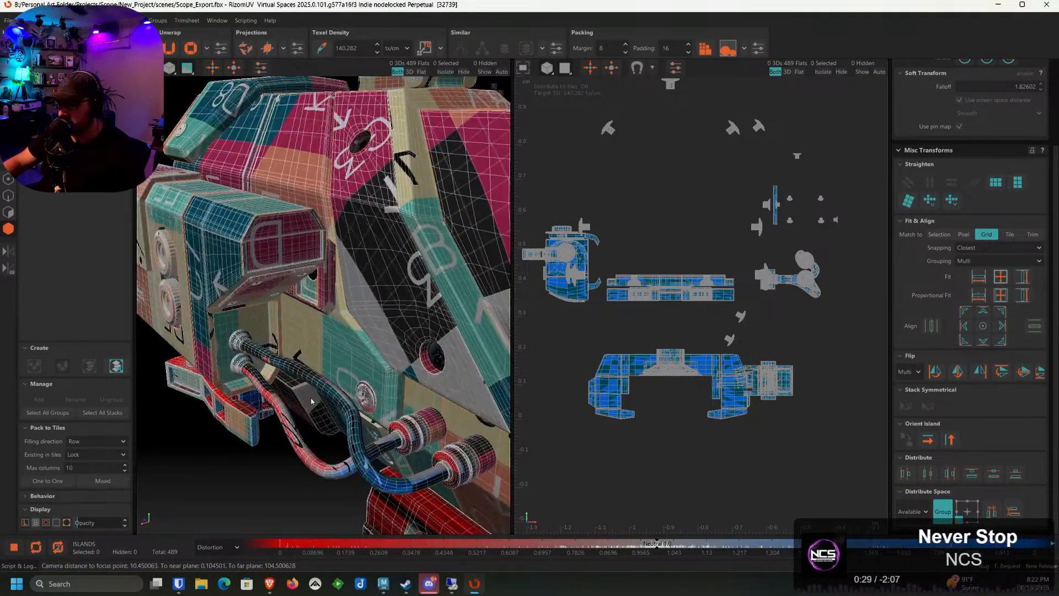
pyautogui.click(285, 434)
pyautogui.keyDown('alt'); pyautogui.moveTo(293, 430); pyautogui.dragTo(314, 387); pyautogui.keyUp('alt')
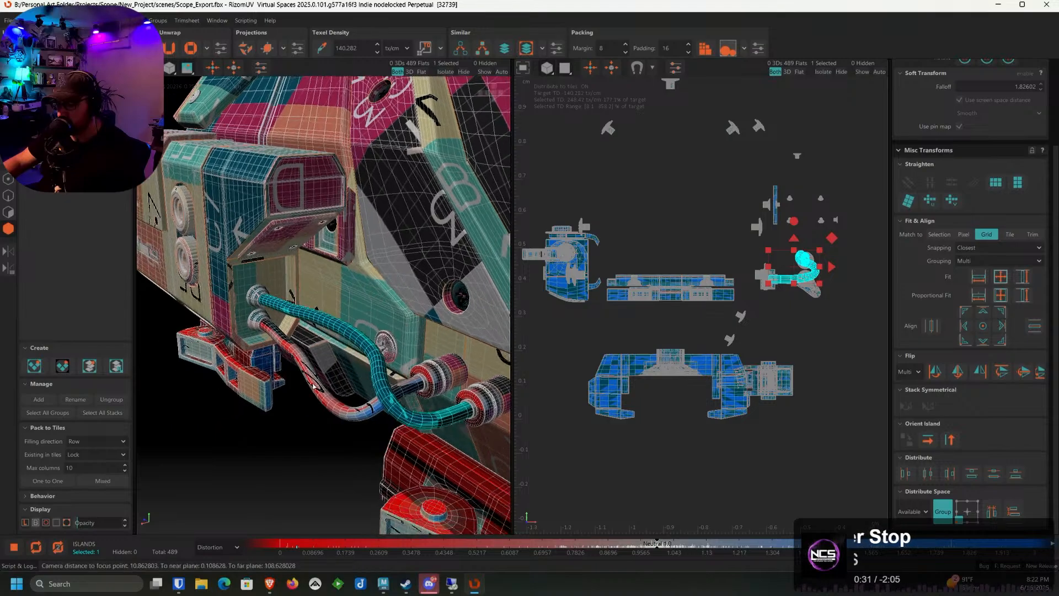
pyautogui.keyDown('shift'); pyautogui.click(313, 385); pyautogui.keyUp('shift')
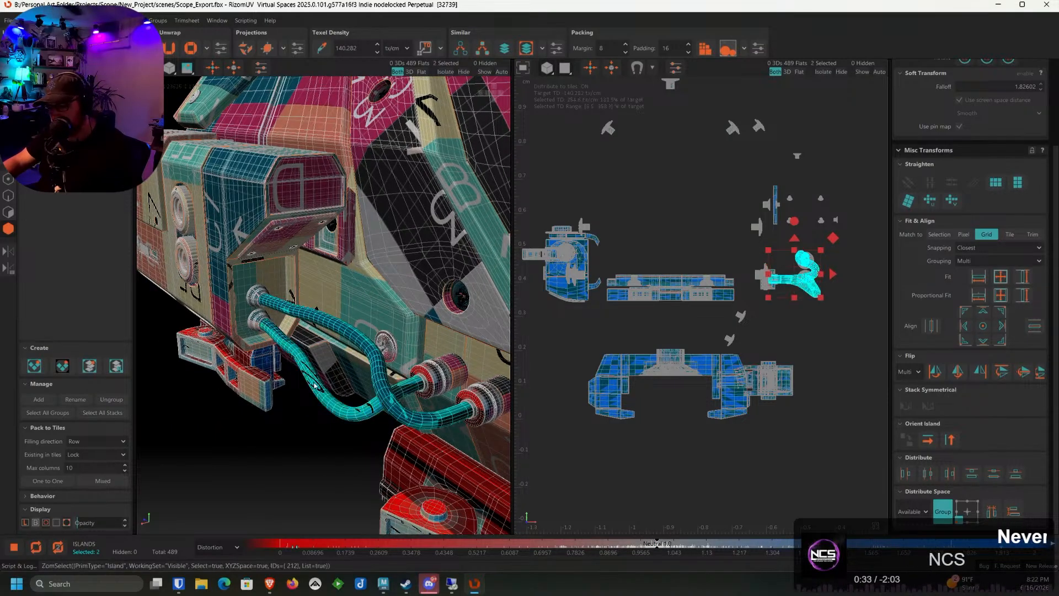
pyautogui.press('i')
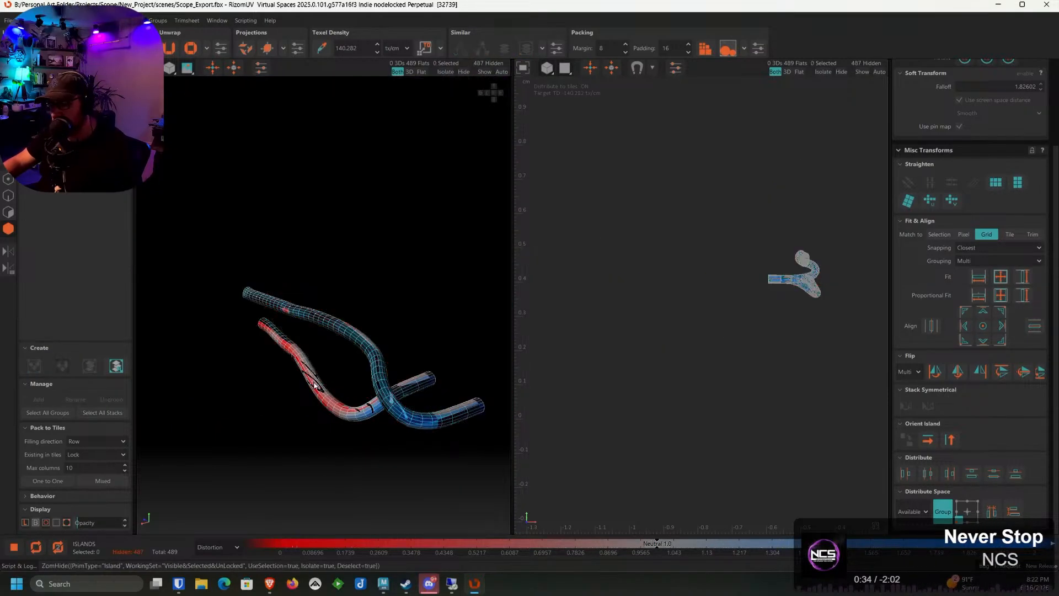
# Cut a lengthwise edge seam along each of the two isolated cables
pyautogui.click(9, 196)
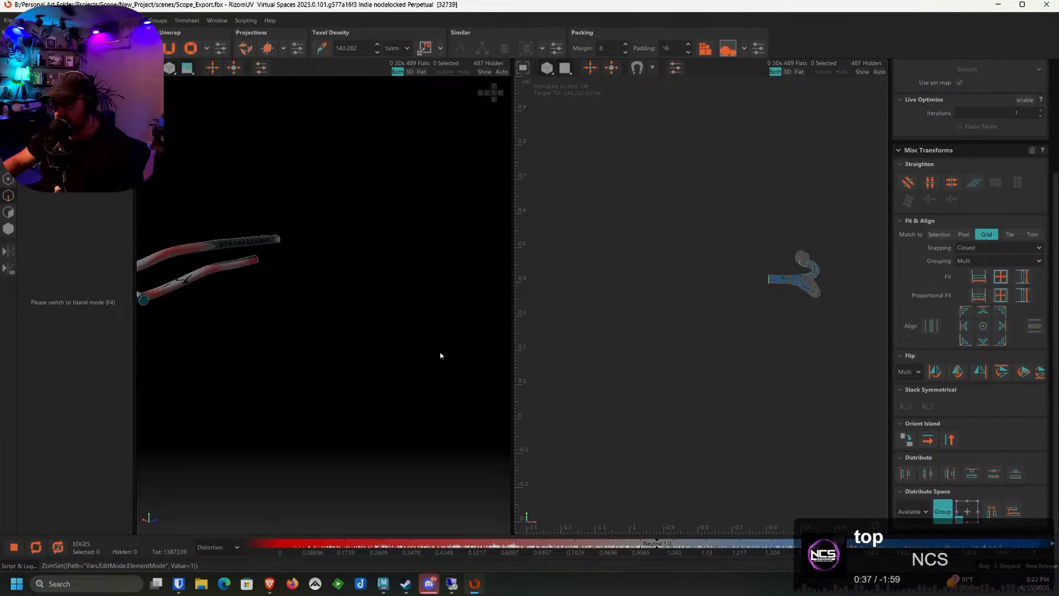
pyautogui.press('f')
pyautogui.doubleClick(400, 280)
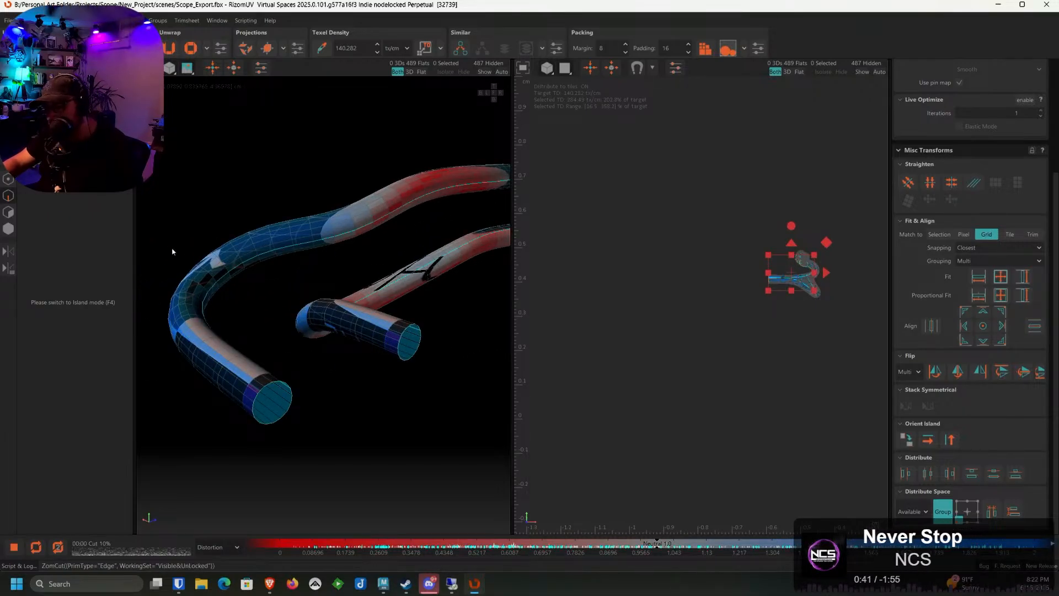
# Unfold both cable islands and scale them to the 140.282 tx/cm texel density
pyautogui.press('F4')
pyautogui.moveTo(362, 425); pyautogui.dragTo(213, 243)
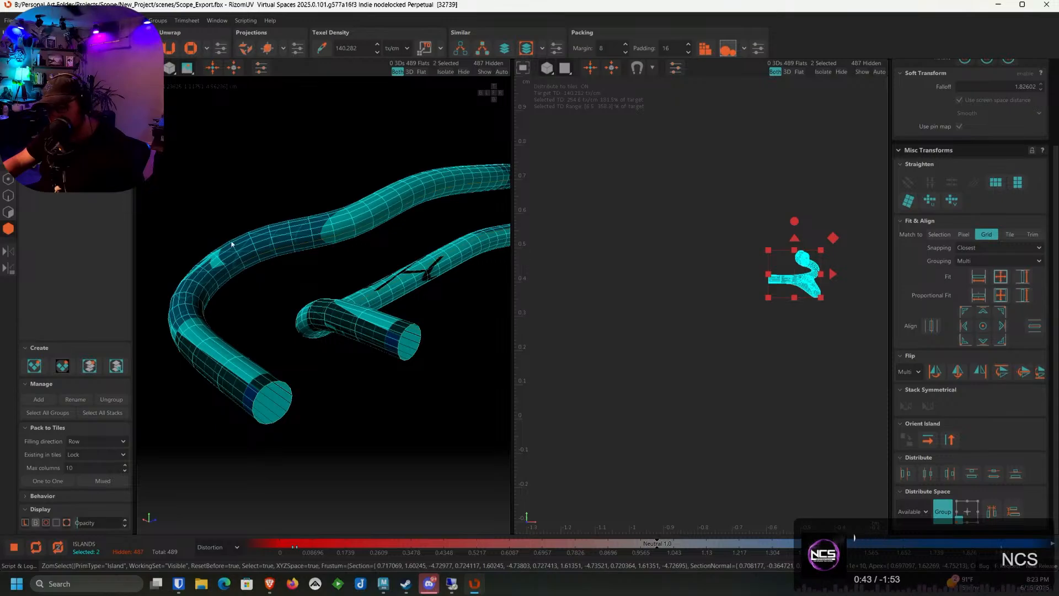
pyautogui.press('u')
pyautogui.click(425, 48)
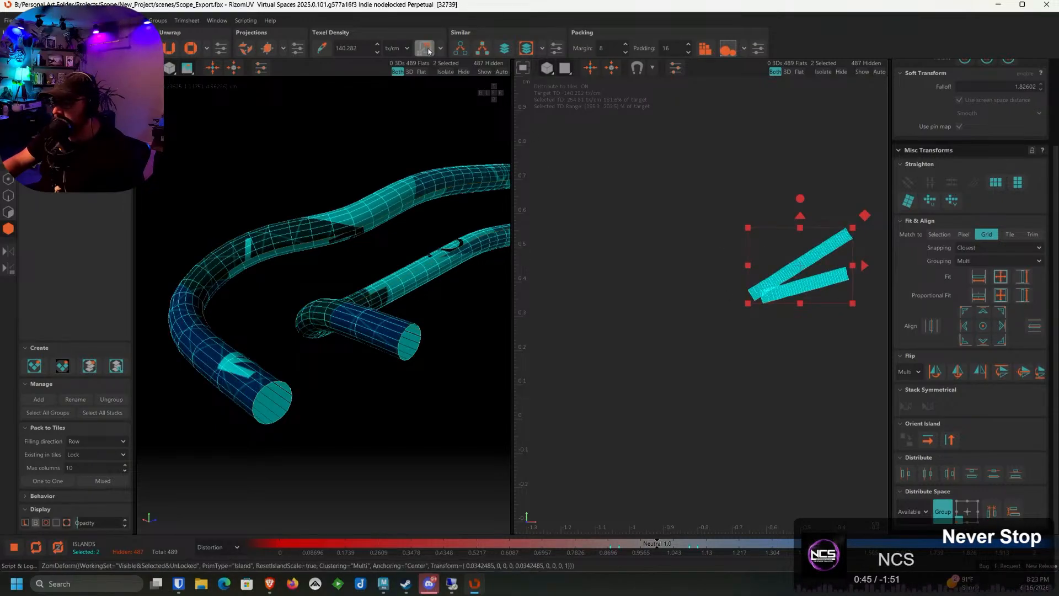
# Show all islands, move both cable strips into the second tile's upper area and rotate them until the shorter one lies level in the gap
pyautogui.click(484, 72)
pyautogui.scroll(-5, 725, 256)
pyautogui.moveTo(758, 277); pyautogui.dragTo(604, 281, button='middle')
pyautogui.scroll(-5, 677, 277)
pyautogui.scroll(4, 604, 280)
pyautogui.moveTo(560, 270); pyautogui.dragTo(791, 211)
pyautogui.scroll(10, 791, 211)
pyautogui.moveTo(722, 235); pyautogui.dragTo(674, 225, button='middle')
pyautogui.moveTo(674, 226); pyautogui.dragTo(792, 285)
pyautogui.moveTo(733, 149); pyautogui.dragTo(751, 164)
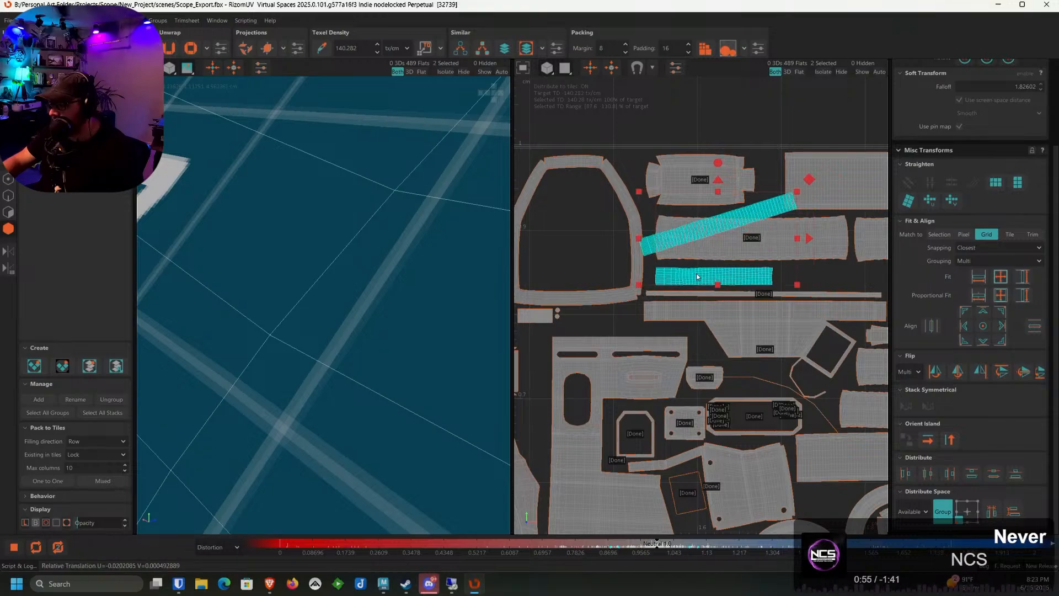
# Level the longer cable strip and fit it end to end with the shorter one in the gap beneath the wide panels
pyautogui.click(724, 216)
pyautogui.moveTo(717, 164); pyautogui.dragTo(736, 167)
pyautogui.moveTo(701, 218); pyautogui.dragTo(848, 252)
pyautogui.keyDown('alt'); pyautogui.moveTo(855, 271); pyautogui.dragTo(711, 246, button='middle'); pyautogui.keyUp('alt')
pyautogui.scroll(2, 712, 247)
pyautogui.moveTo(701, 237); pyautogui.dragTo(695, 266)
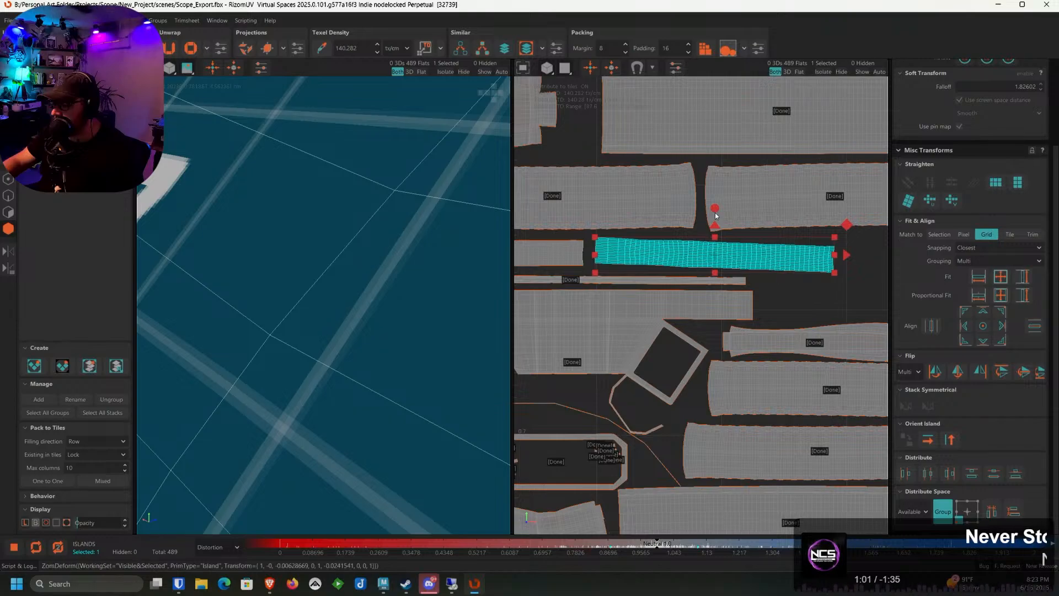
pyautogui.click(857, 254)
# Examine the islands remaining outside the tiles and the still unwrapped mount parts beneath the scope
pyautogui.scroll(-3, 849, 269)
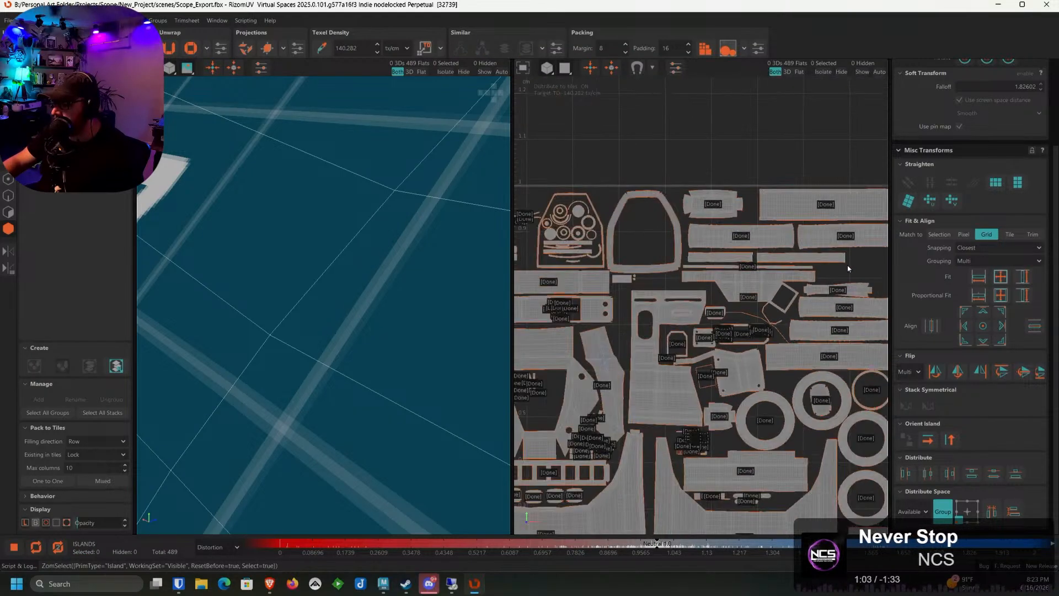
pyautogui.scroll(-2, 848, 269)
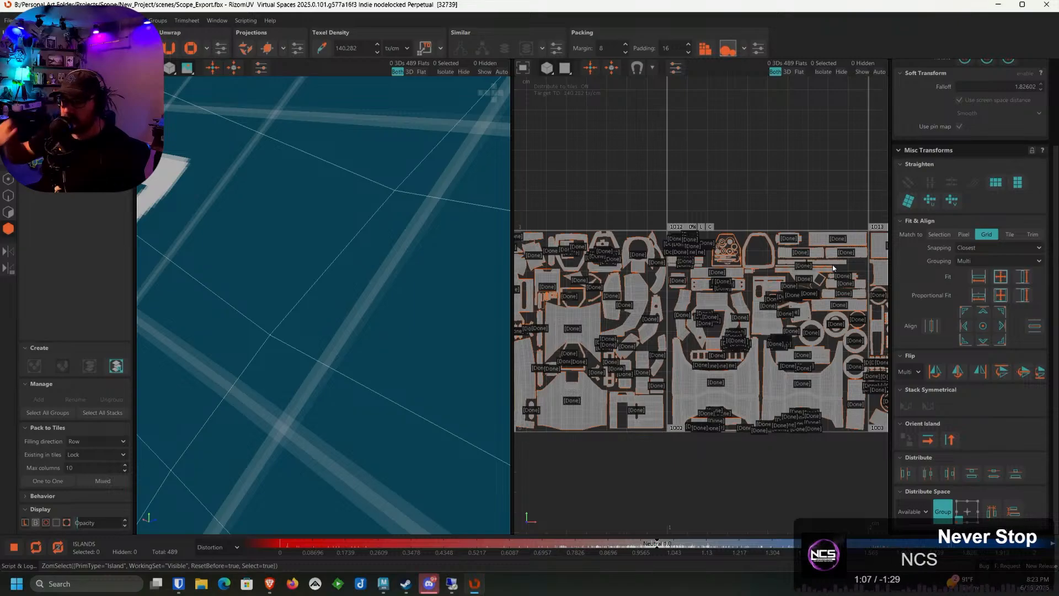
pyautogui.scroll(-4, 737, 268)
pyautogui.keyDown('alt'); pyautogui.moveTo(578, 259); pyautogui.dragTo(639, 268, button='middle'); pyautogui.keyUp('alt')
pyautogui.scroll(7, 605, 303)
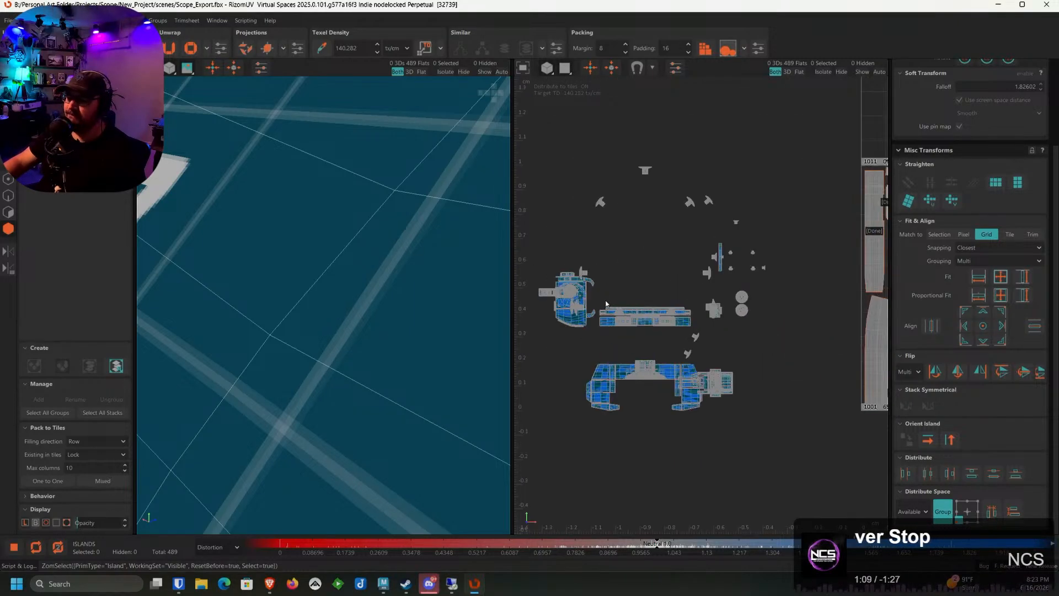
pyautogui.keyDown('alt'); pyautogui.moveTo(606, 303); pyautogui.dragTo(680, 282, button='middle'); pyautogui.keyUp('alt')
pyautogui.scroll(-2, 290, 259)
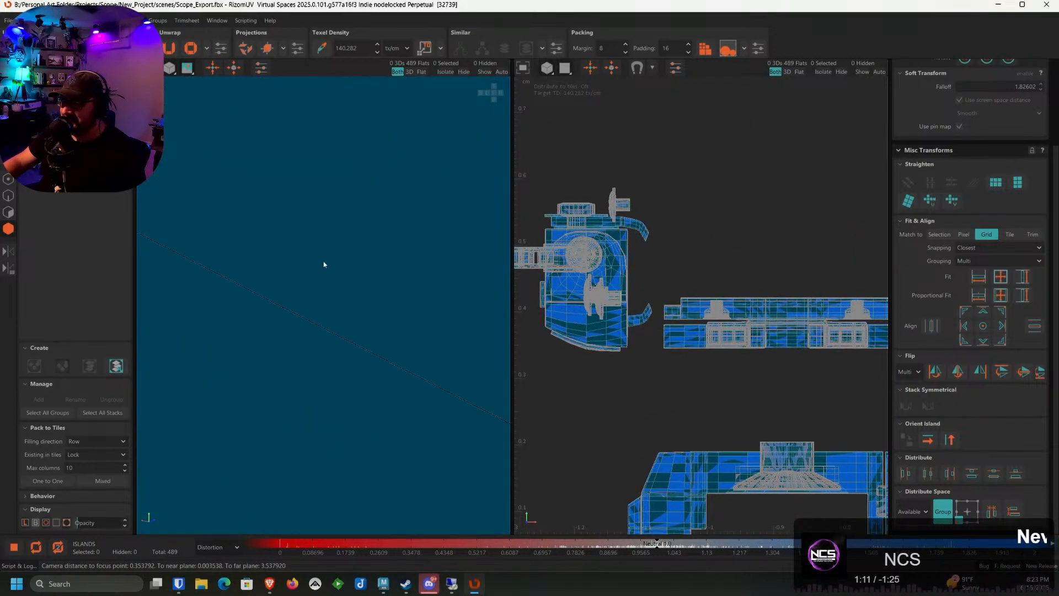
pyautogui.keyDown('alt'); pyautogui.moveTo(324, 264); pyautogui.dragTo(334, 301, button='right'); pyautogui.keyUp('alt')
pyautogui.keyDown('alt'); pyautogui.moveTo(334, 301); pyautogui.dragTo(347, 326); pyautogui.keyUp('alt')
pyautogui.keyDown('alt'); pyautogui.moveTo(347, 326); pyautogui.dragTo(377, 332, button='right'); pyautogui.keyUp('alt')
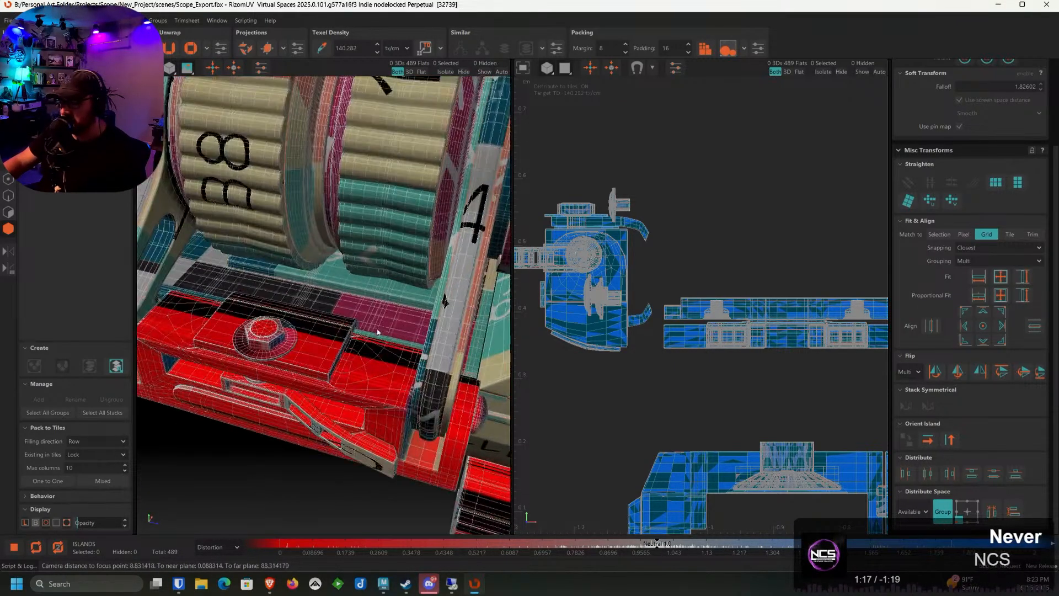
pyautogui.keyDown('alt'); pyautogui.moveTo(377, 332); pyautogui.dragTo(406, 367); pyautogui.keyUp('alt')
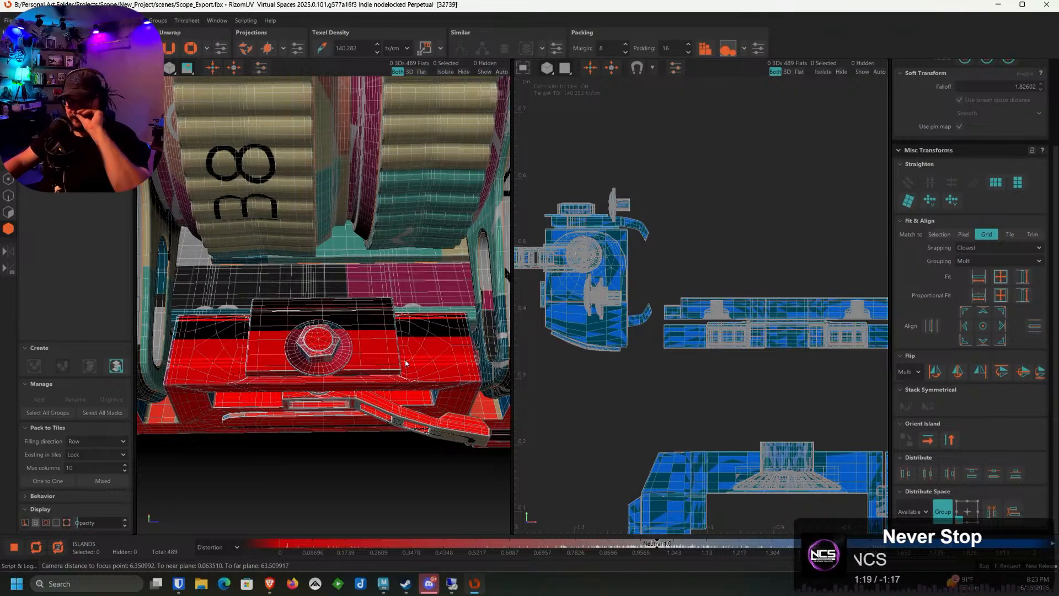
pyautogui.keyDown('alt'); pyautogui.moveTo(407, 354); pyautogui.dragTo(407, 262, button='right'); pyautogui.keyUp('alt')
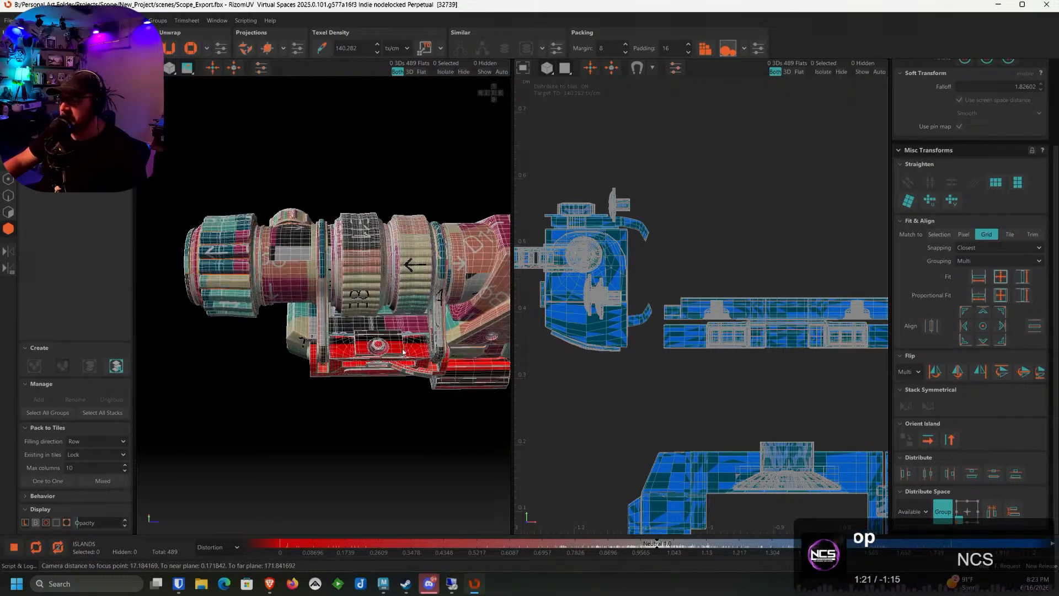
pyautogui.keyDown('alt'); pyautogui.moveTo(406, 262); pyautogui.dragTo(276, 318); pyautogui.keyUp('alt')
# Select the large mount body beneath the scope's rings and isolate it
pyautogui.click(417, 349)
pyautogui.keyDown('alt'); pyautogui.moveTo(417, 349); pyautogui.dragTo(418, 398, button='right'); pyautogui.keyUp('alt')
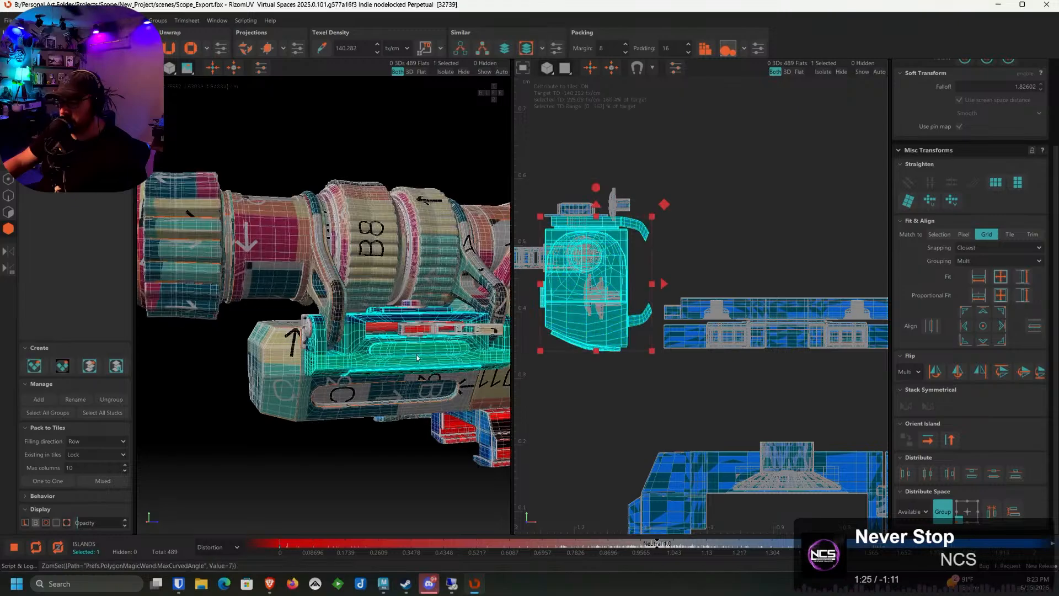
pyautogui.keyDown('alt'); pyautogui.moveTo(417, 399); pyautogui.dragTo(405, 351, button='middle'); pyautogui.keyUp('alt')
pyautogui.press('i')
pyautogui.scroll(6, 405, 352)
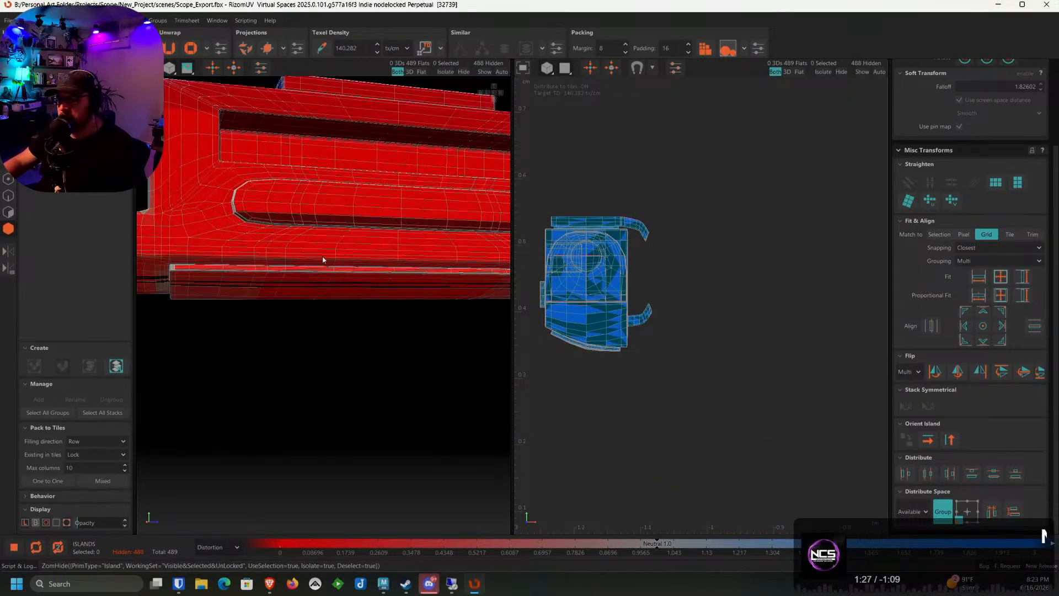
# Select the edge loop around the rim of the mount body's long rectangular recess
pyautogui.click(9, 179)
pyautogui.scroll(-2, 253, 220)
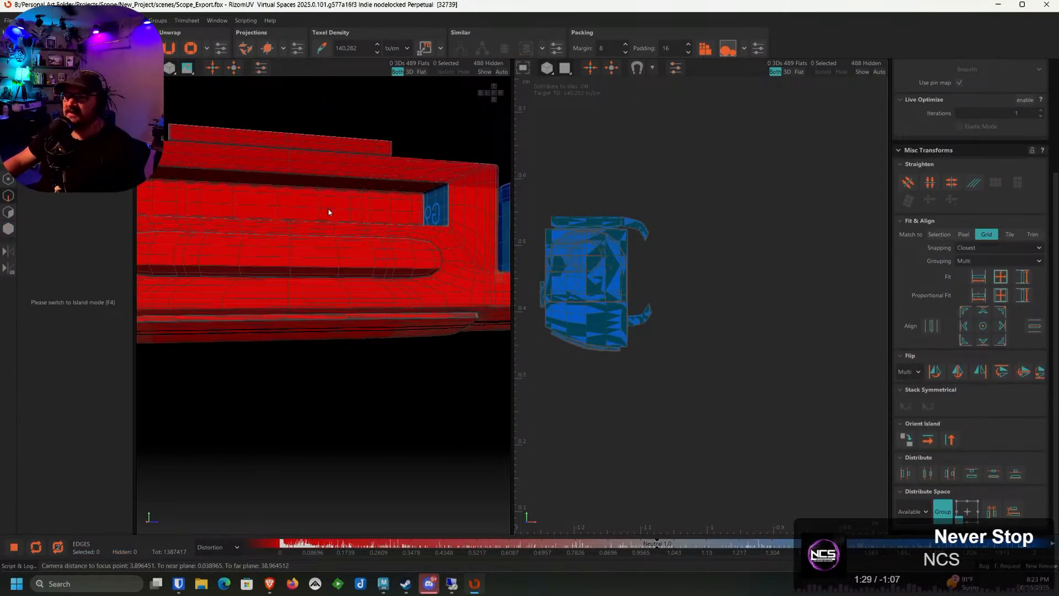
pyautogui.scroll(8, 263, 243)
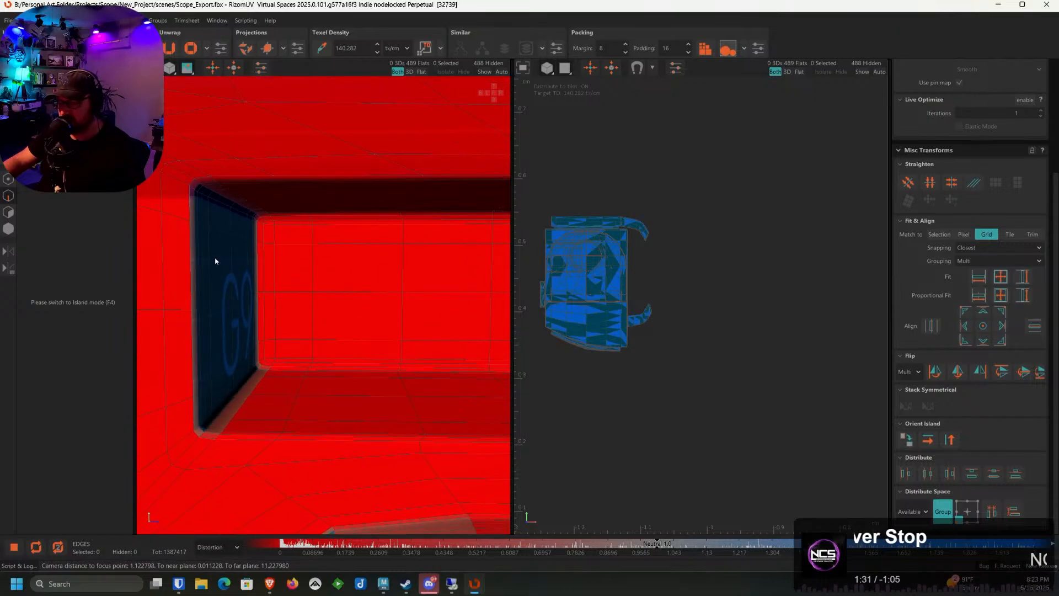
pyautogui.doubleClick(215, 232)
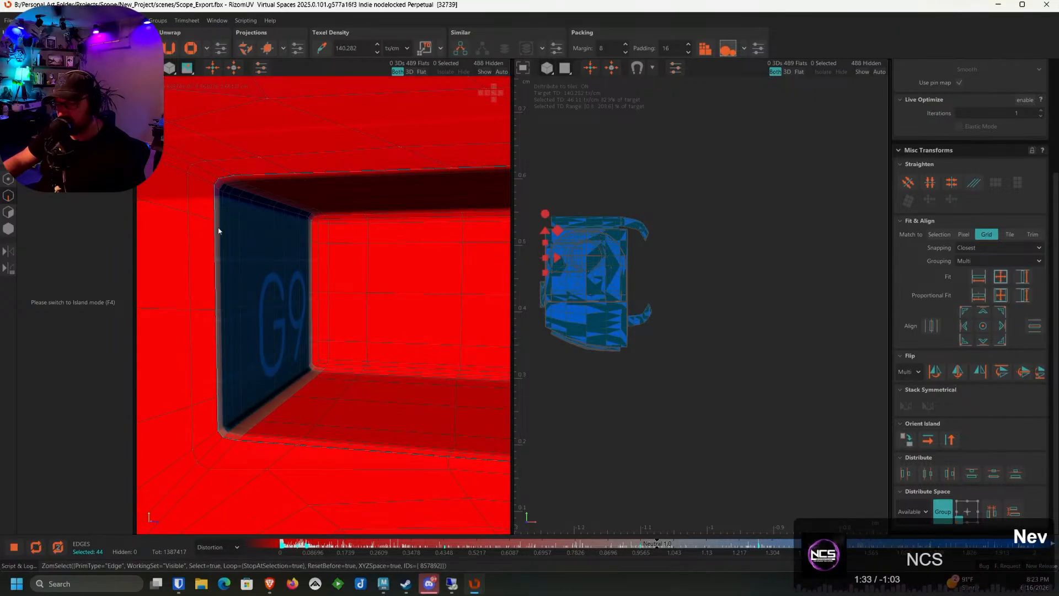
# Add the border edges of the recess's first end wall to the seam selection
pyautogui.scroll(3, 315, 389)
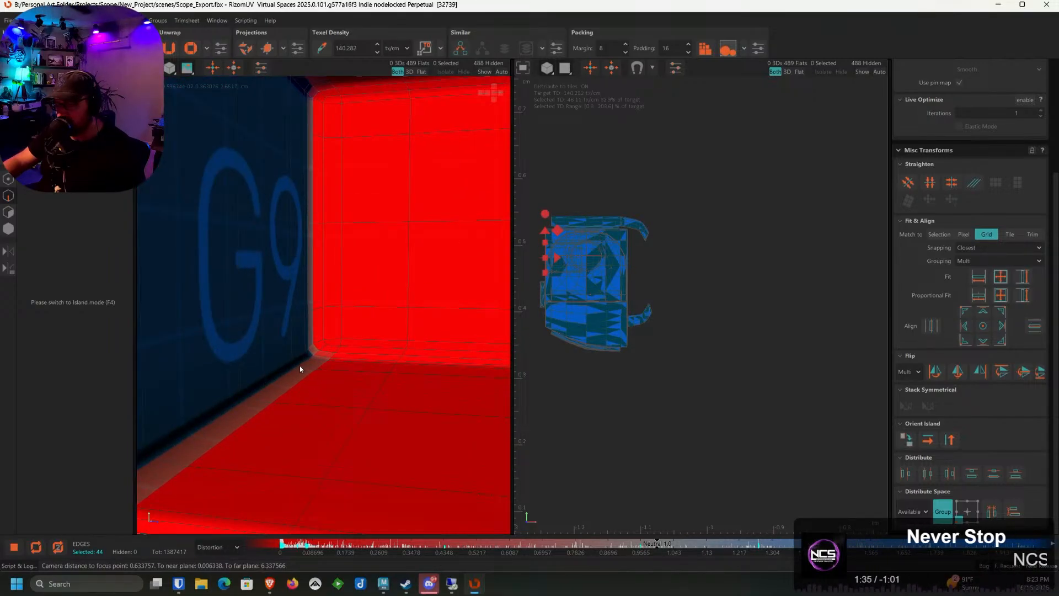
pyautogui.keyDown('ctrl'); pyautogui.doubleClick(300, 366); pyautogui.keyUp('ctrl')
pyautogui.scroll(-5, 299, 366)
pyautogui.keyDown('alt'); pyautogui.moveTo(300, 366); pyautogui.dragTo(318, 302); pyautogui.keyUp('alt')
pyautogui.scroll(4, 305, 241)
pyautogui.keyDown('ctrl'); pyautogui.doubleClick(305, 241); pyautogui.keyUp('ctrl')
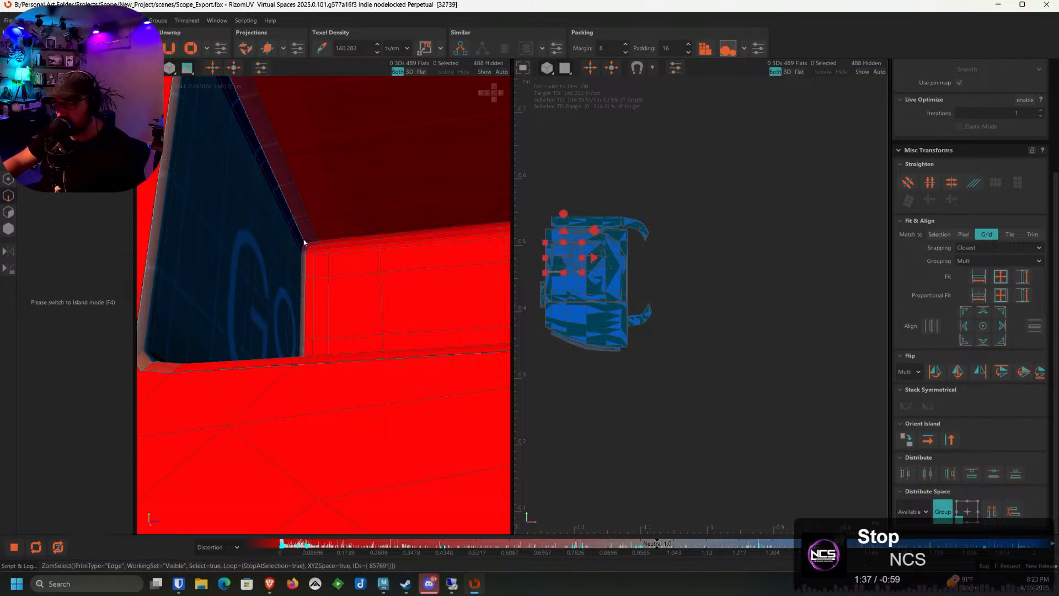
# Add the border edges of the rectangular recess's other end wall to the selection and cut the selected edges as UV seams
pyautogui.keyDown('alt'); pyautogui.moveTo(305, 241); pyautogui.dragTo(363, 279); pyautogui.keyUp('alt')
pyautogui.scroll(2, 318, 295)
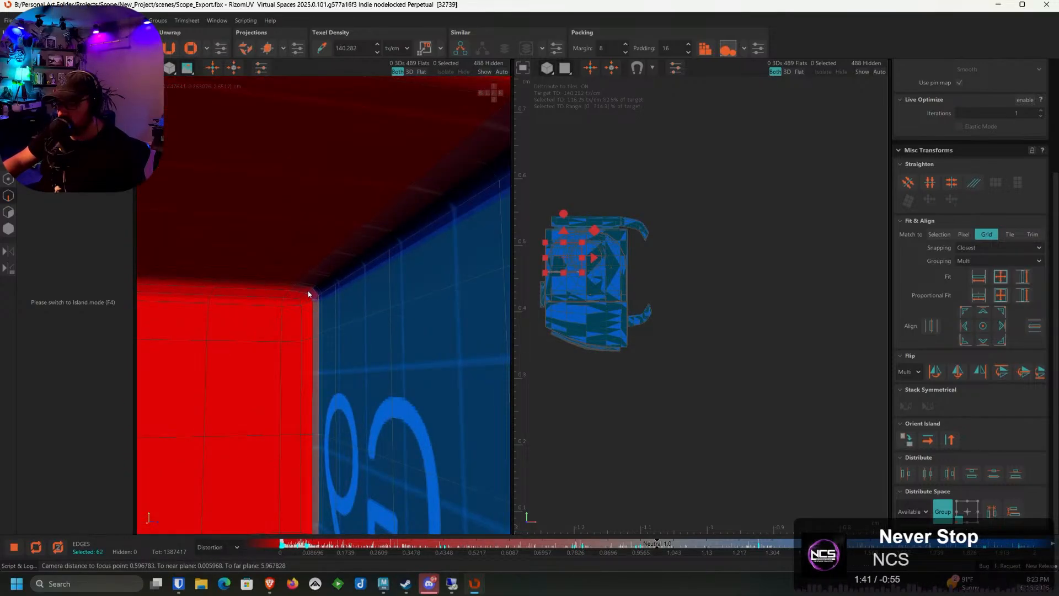
pyautogui.keyDown('alt'); pyautogui.moveTo(312, 305); pyautogui.dragTo(310, 175); pyautogui.keyUp('alt')
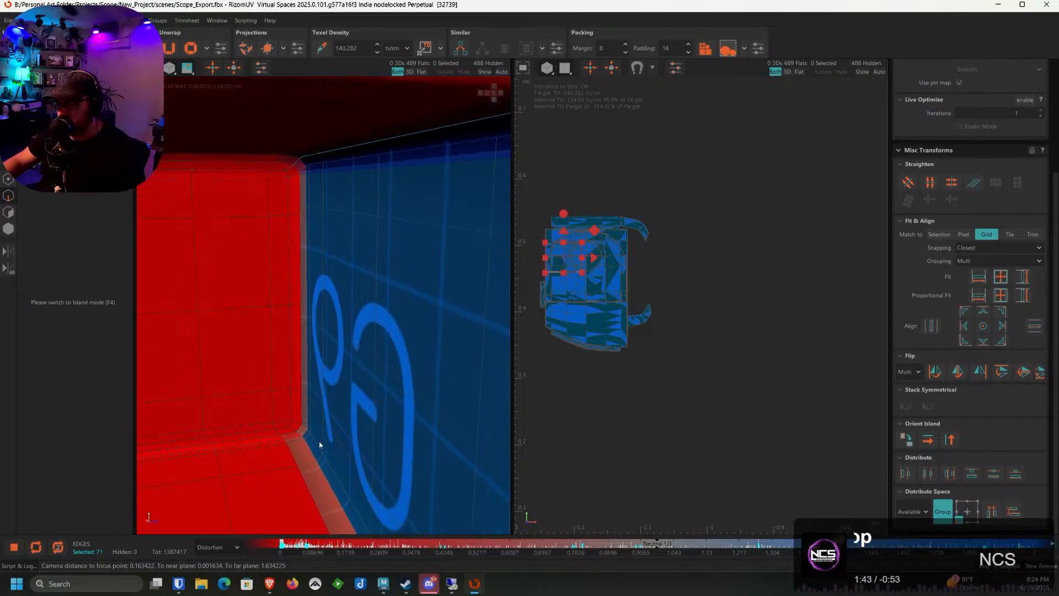
pyautogui.hotkey('ctrl', 'z')
pyautogui.keyDown('ctrl'); pyautogui.doubleClick(308, 452); pyautogui.keyUp('ctrl')
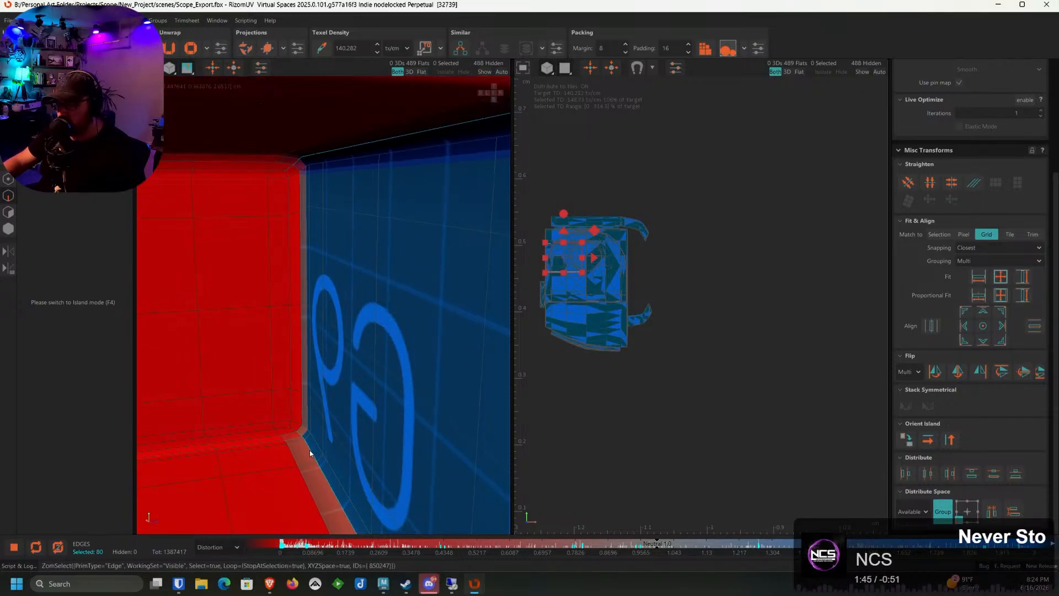
pyautogui.scroll(-10, 309, 453)
pyautogui.keyDown('alt'); pyautogui.moveTo(309, 452); pyautogui.dragTo(383, 368, button='middle'); pyautogui.keyUp('alt')
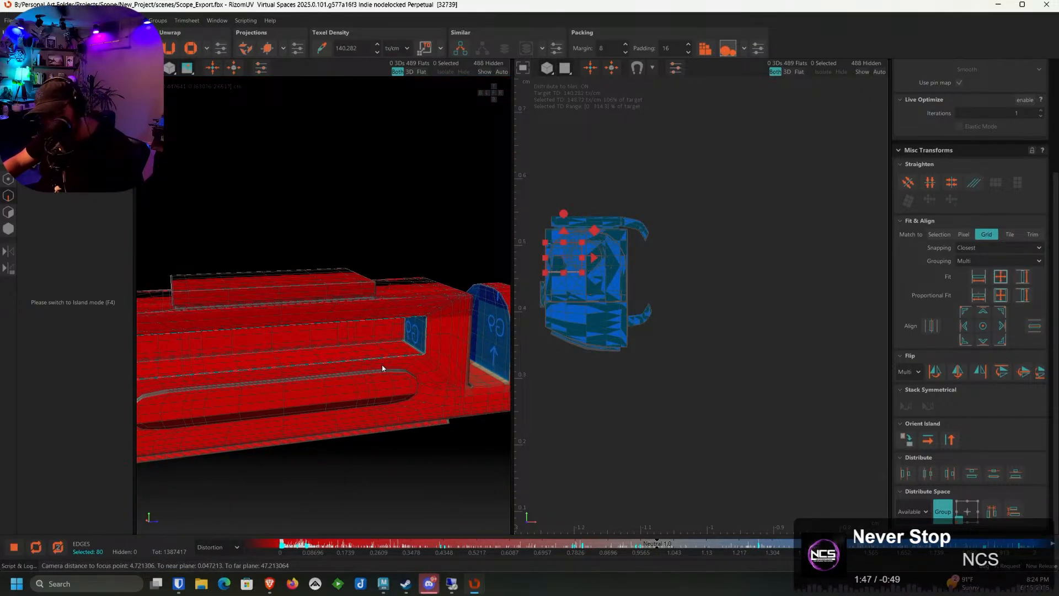
pyautogui.press('c')
# Select the rim edge loop of the mount body's rounded slot and add the upper cross edges at its first curved end
pyautogui.keyDown('alt'); pyautogui.moveTo(358, 373); pyautogui.dragTo(273, 358); pyautogui.keyUp('alt')
pyautogui.scroll(5, 443, 434)
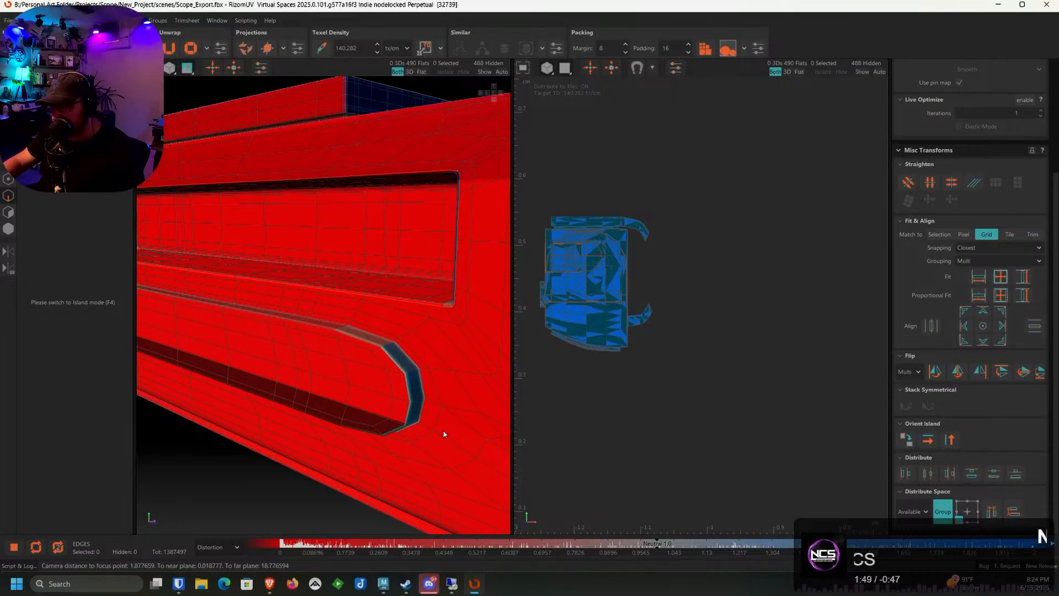
pyautogui.scroll(3, 421, 381)
pyautogui.doubleClick(421, 381)
pyautogui.scroll(3, 388, 372)
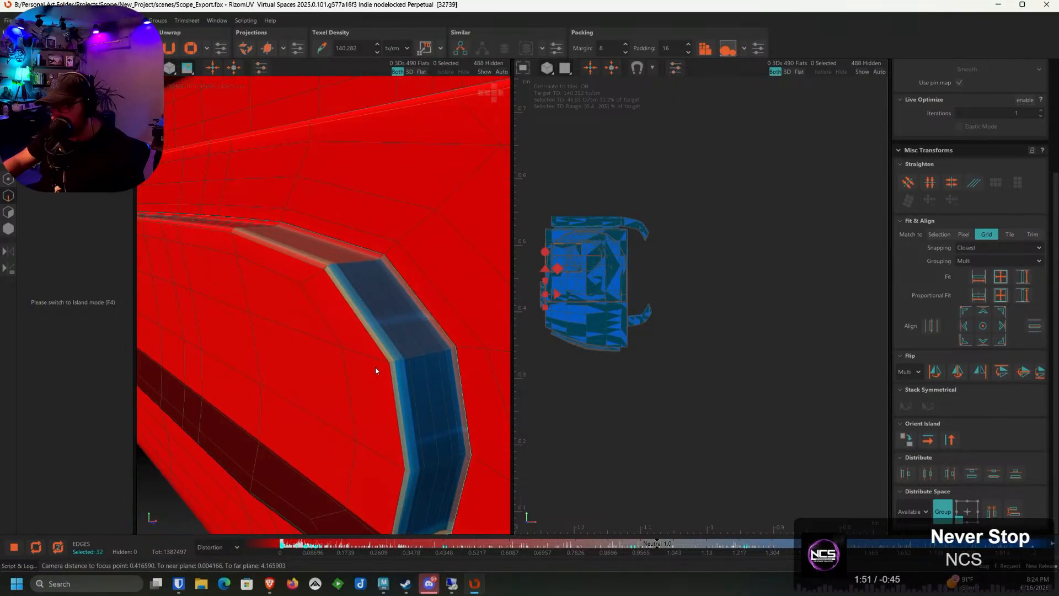
pyautogui.scroll(5, 340, 315)
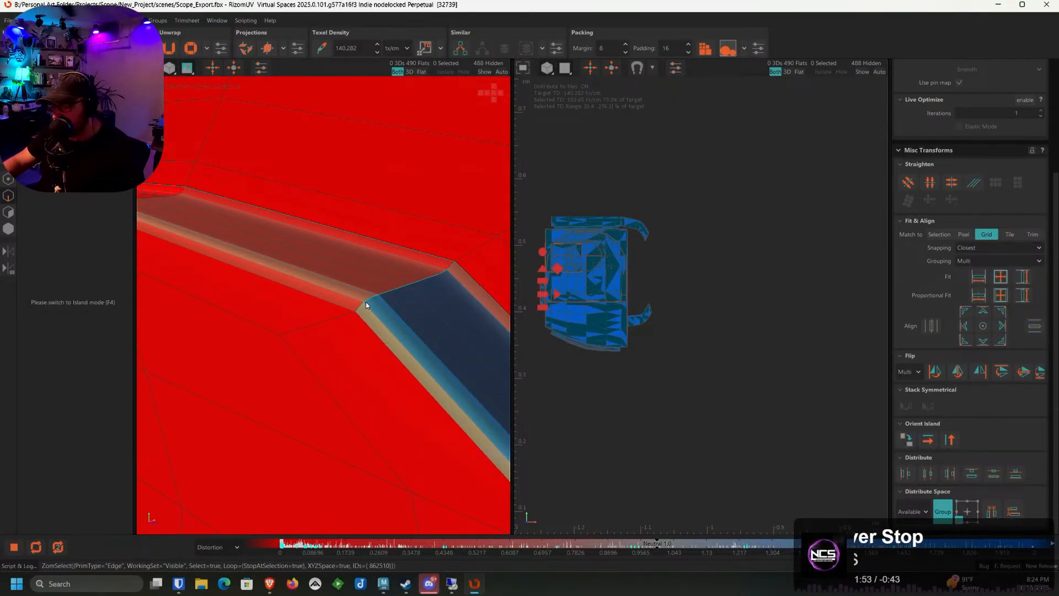
# Add the cross edges at the lower side of the slot's first curved end to the seam selection
pyautogui.scroll(-10, 370, 317)
pyautogui.keyDown('alt'); pyautogui.moveTo(385, 359); pyautogui.dragTo(402, 368); pyautogui.keyUp('alt')
pyautogui.scroll(8, 391, 417)
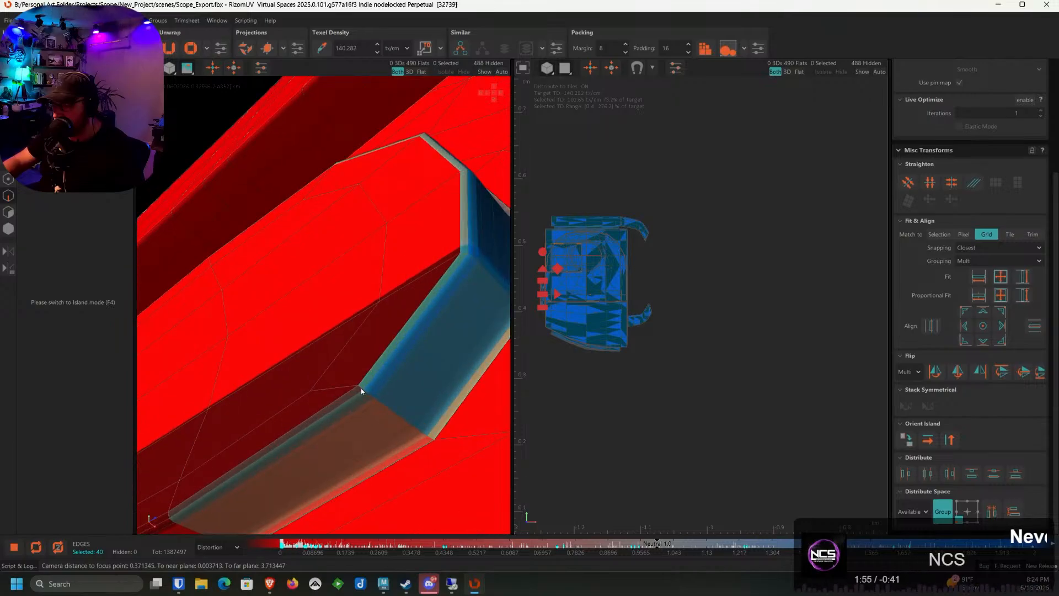
# Add the cross edges at the lower side of the slot's opposite curved end to the seam selection
pyautogui.scroll(-10, 371, 400)
pyautogui.keyDown('alt'); pyautogui.moveTo(371, 402); pyautogui.dragTo(362, 369); pyautogui.keyUp('alt')
pyautogui.scroll(6, 292, 358)
pyautogui.scroll(6, 289, 353)
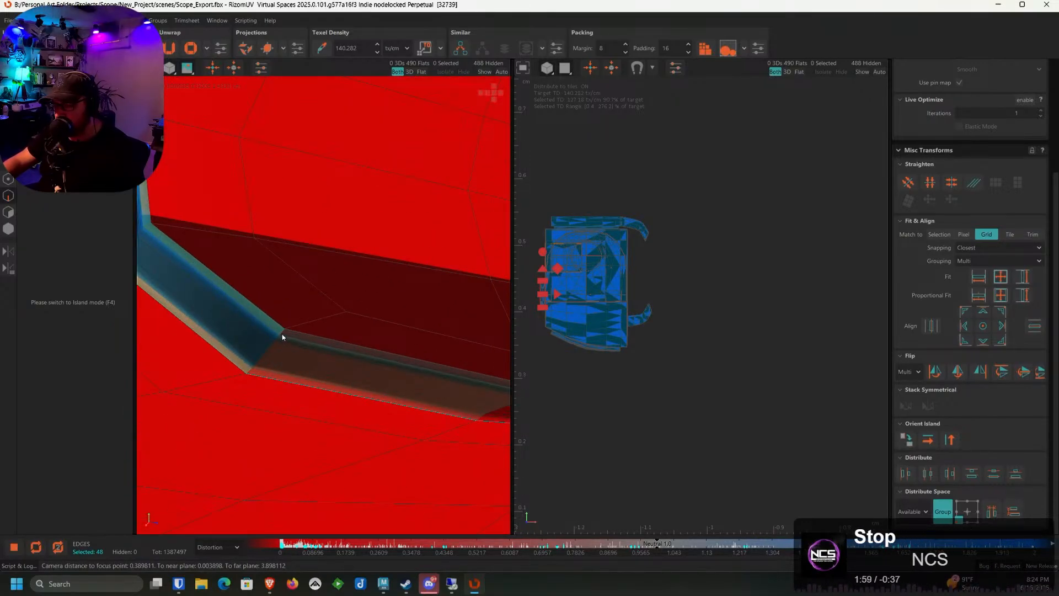
pyautogui.keyDown('alt'); pyautogui.moveTo(277, 346); pyautogui.dragTo(324, 307); pyautogui.keyUp('alt')
pyautogui.keyDown('alt'); pyautogui.moveTo(324, 308); pyautogui.dragTo(340, 369, button='middle'); pyautogui.keyUp('alt')
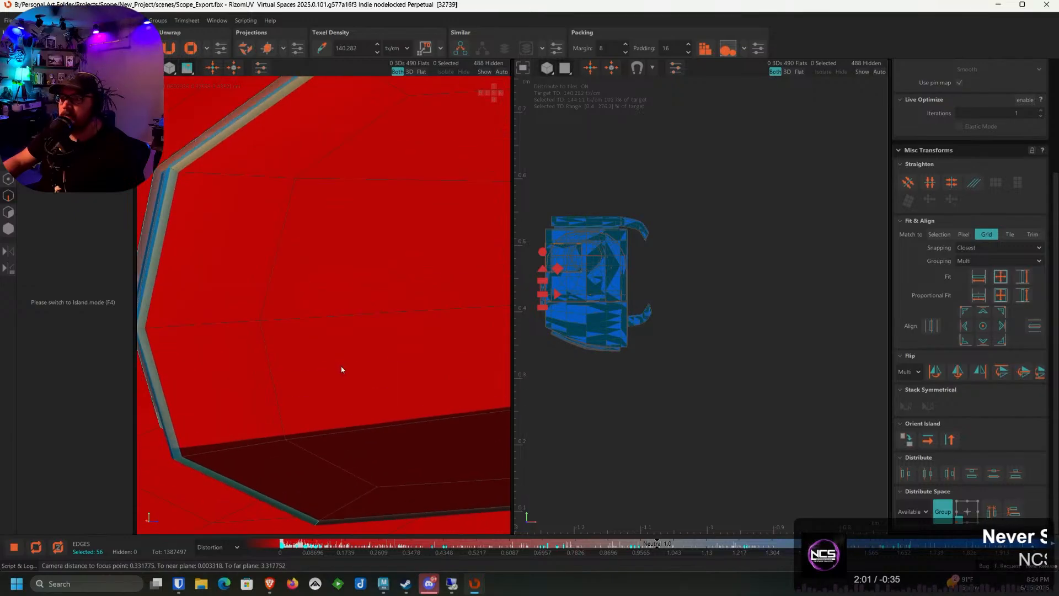
# Add the upper cross edges at the slot's opposite curved end and cut the selected slot edges as UV seams
pyautogui.keyDown('alt'); pyautogui.moveTo(327, 282); pyautogui.dragTo(320, 354, button='middle'); pyautogui.keyUp('alt')
pyautogui.scroll(-2, 319, 353)
pyautogui.keyDown('alt'); pyautogui.moveTo(316, 279); pyautogui.dragTo(316, 295); pyautogui.keyUp('alt')
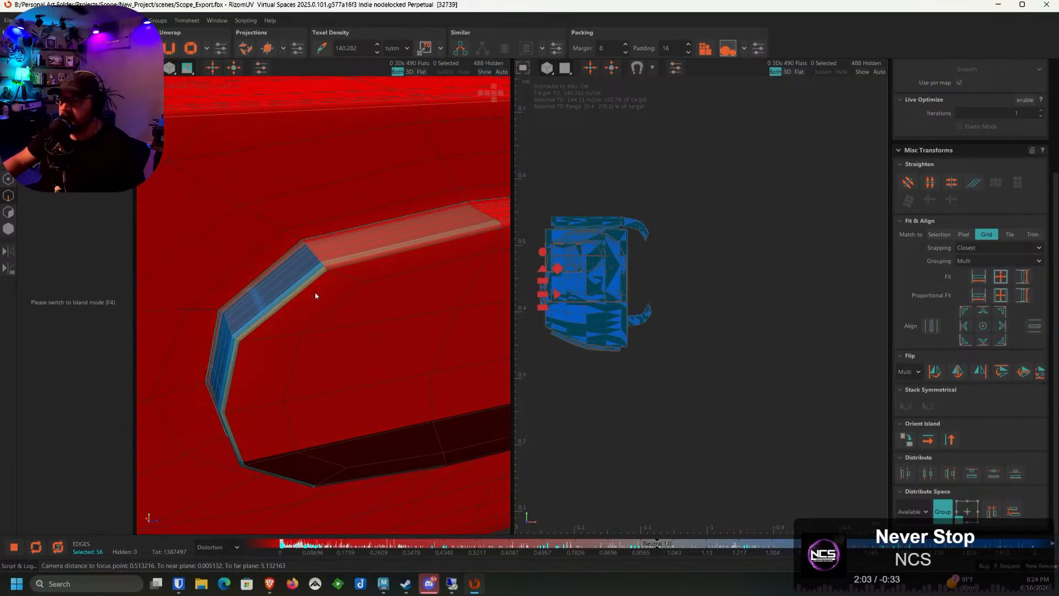
pyautogui.scroll(3, 330, 275)
pyautogui.click(321, 249)
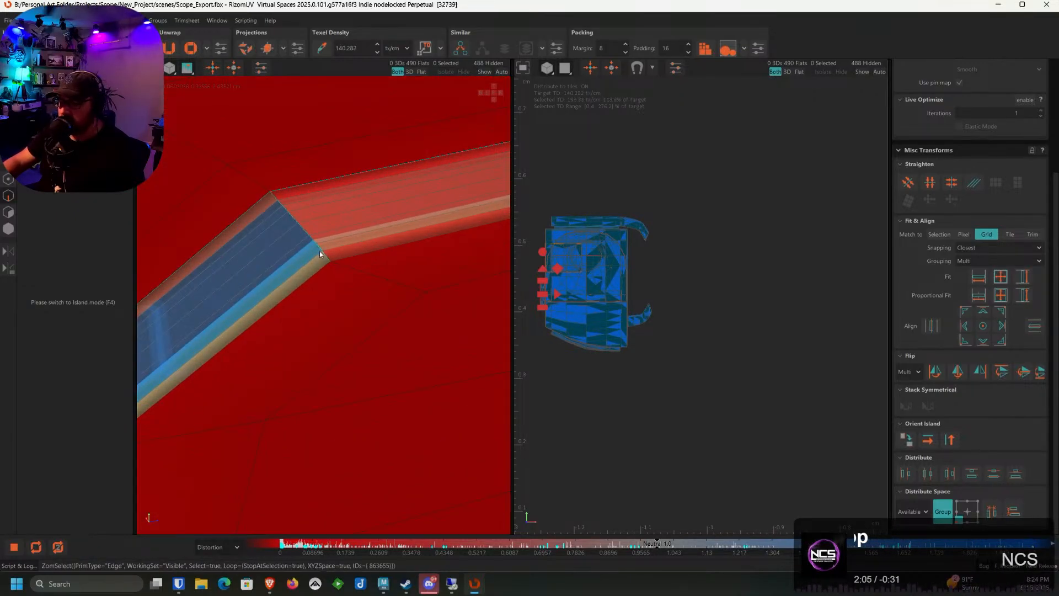
pyautogui.scroll(-5, 351, 291)
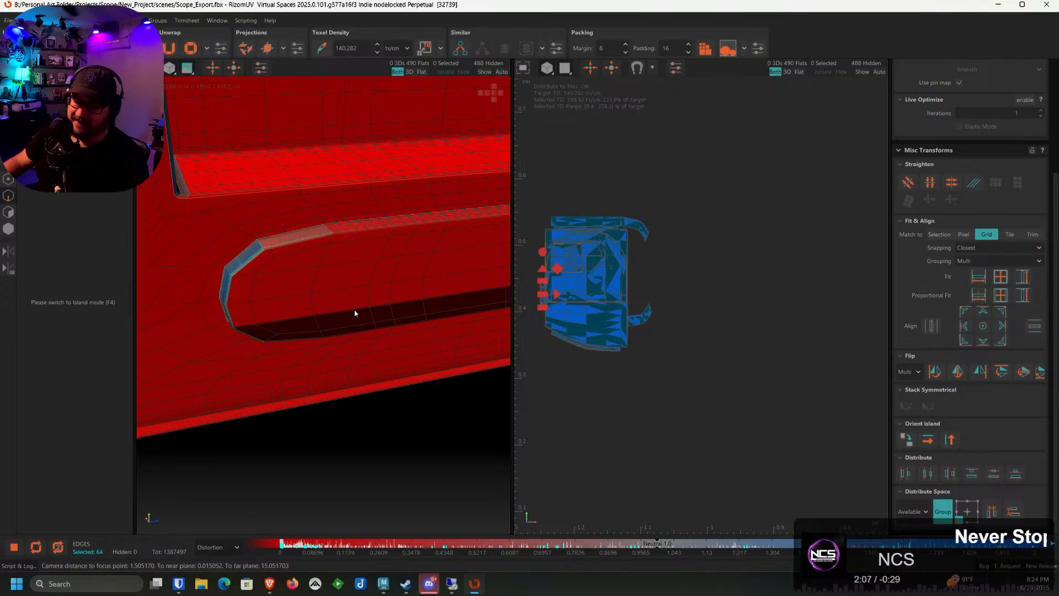
pyautogui.scroll(-6, 329, 291)
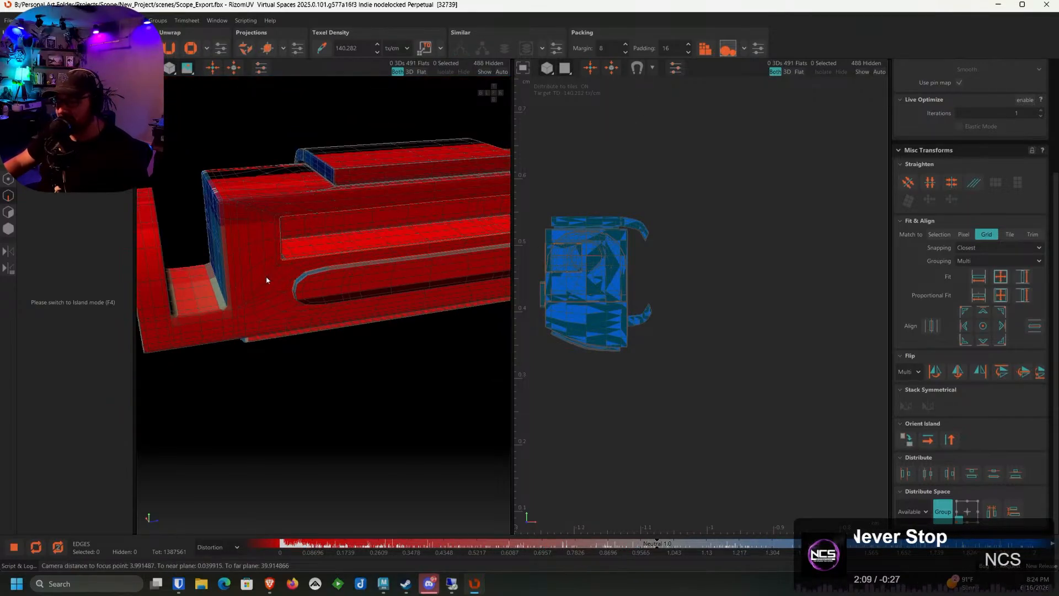
# Select the edge loops along one rim of the round hole in the end plate
pyautogui.moveTo(267, 280)
pyautogui.keyDown('alt'); pyautogui.mouseDown()
pyautogui.moveTo(306, 290)
pyautogui.moveTo(263, 279)
pyautogui.mouseUp(); pyautogui.keyUp('alt')
pyautogui.scroll(7, 299, 267)
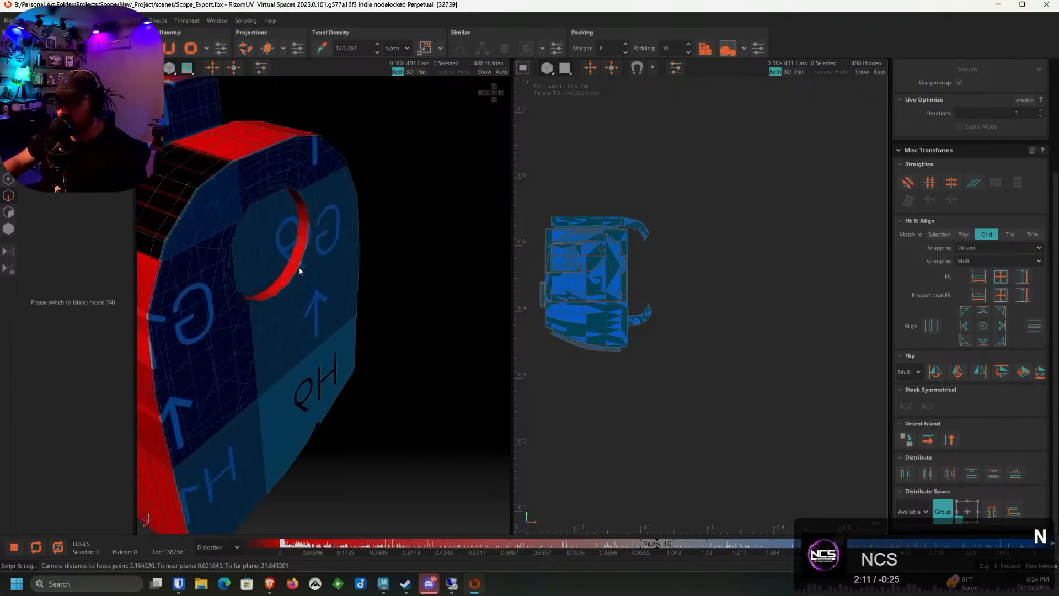
pyautogui.doubleClick(297, 260)
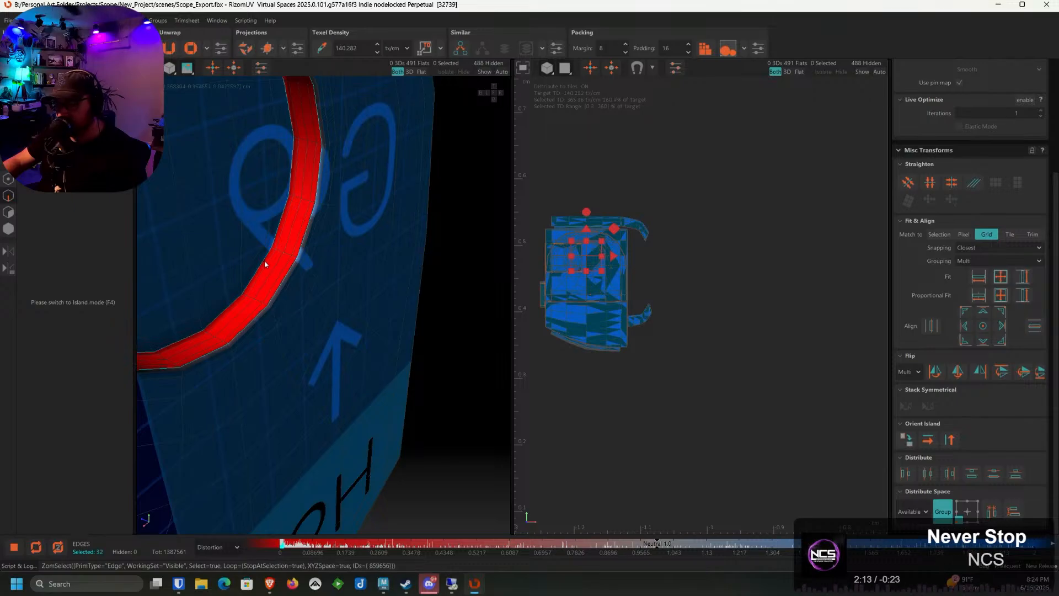
pyautogui.keyDown('shift'); pyautogui.doubleClick(256, 299); pyautogui.keyUp('shift')
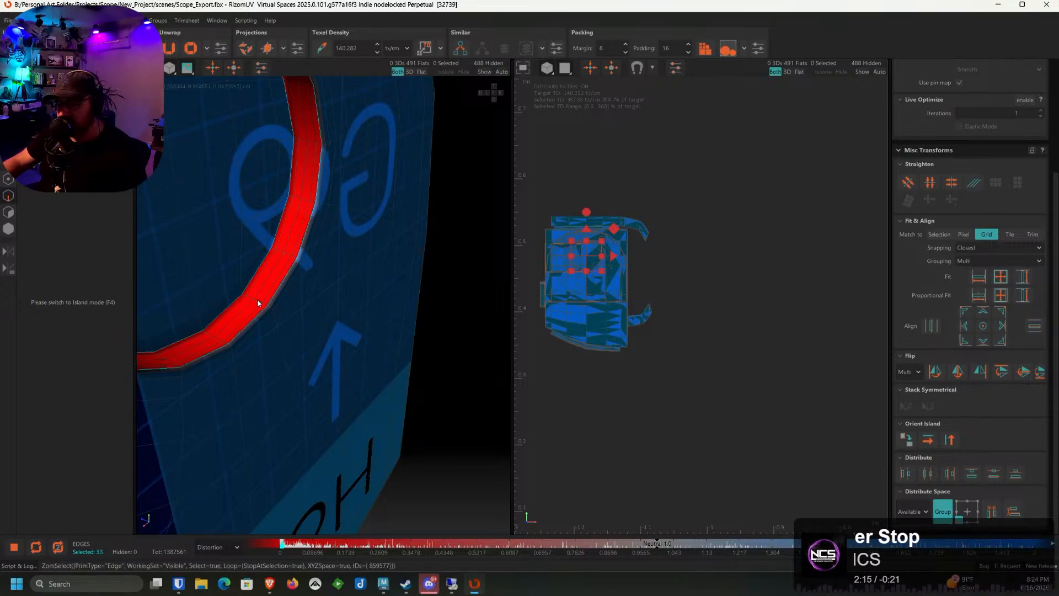
# Add the edge loops on the opposite rim of the round hole and cut the UVs along them
pyautogui.scroll(-10, 260, 306)
pyautogui.keyDown('alt'); pyautogui.moveTo(225, 327); pyautogui.dragTo(430, 309); pyautogui.keyUp('alt')
pyautogui.keyDown('alt'); pyautogui.moveTo(148, 285); pyautogui.dragTo(243, 275, button='middle'); pyautogui.keyUp('alt')
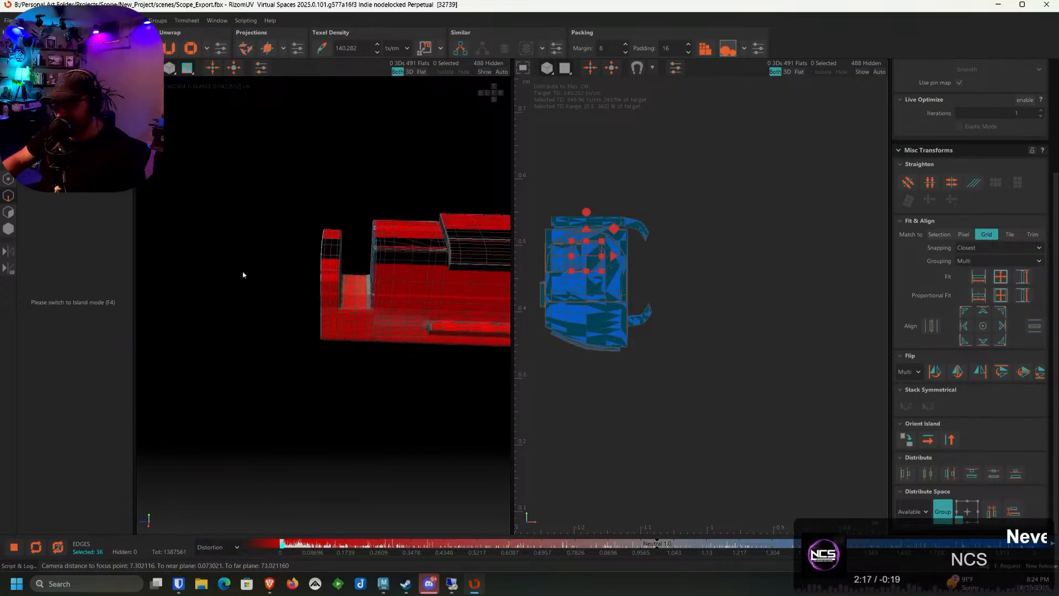
pyautogui.keyDown('alt'); pyautogui.moveTo(243, 275); pyautogui.dragTo(270, 287); pyautogui.keyUp('alt')
pyautogui.scroll(10, 270, 287)
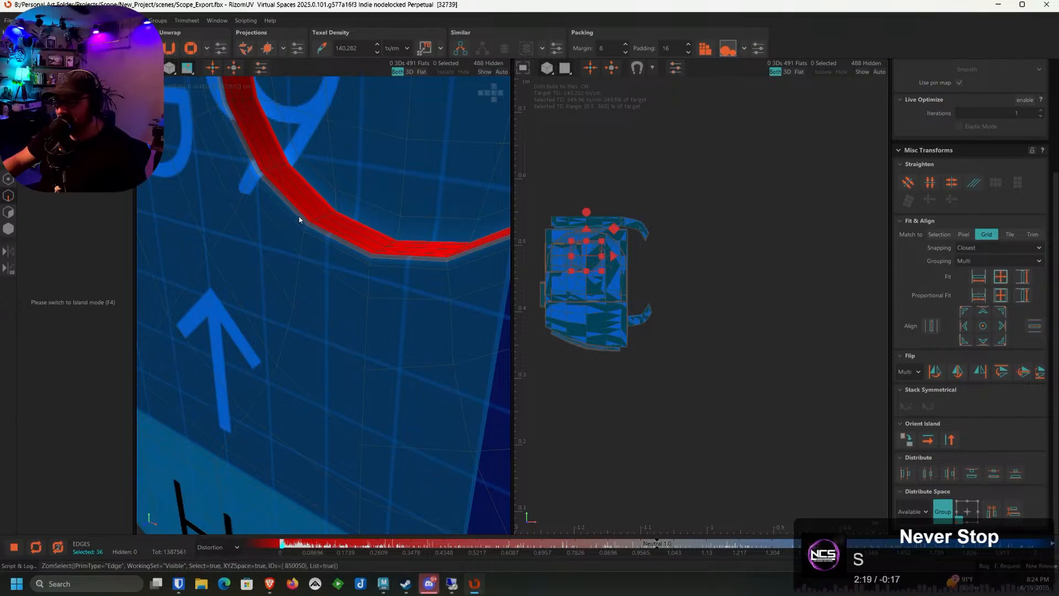
pyautogui.hotkey('ctrl', 'z')
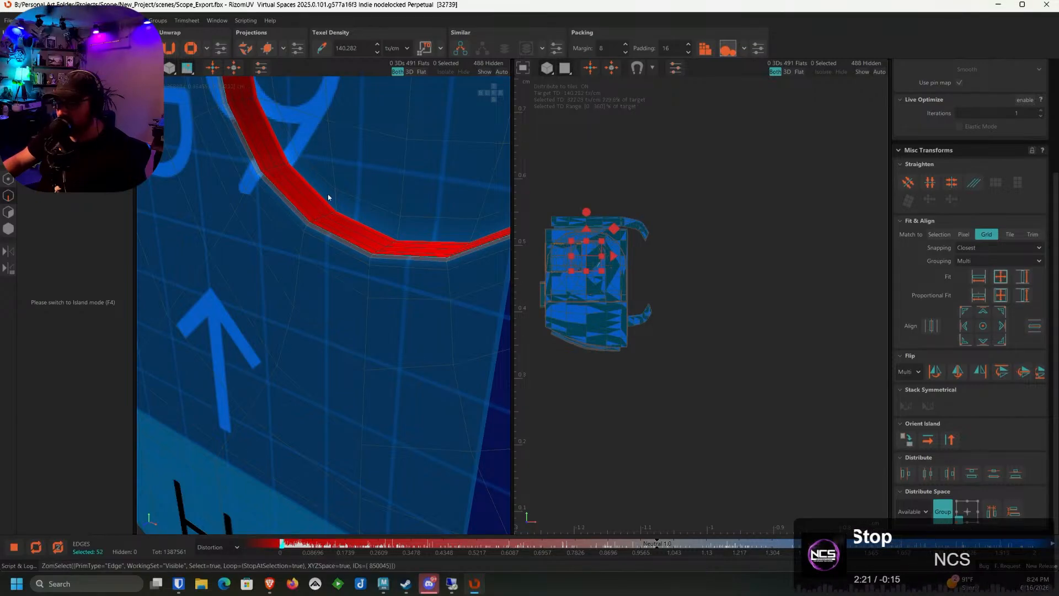
pyautogui.scroll(-4, 323, 220)
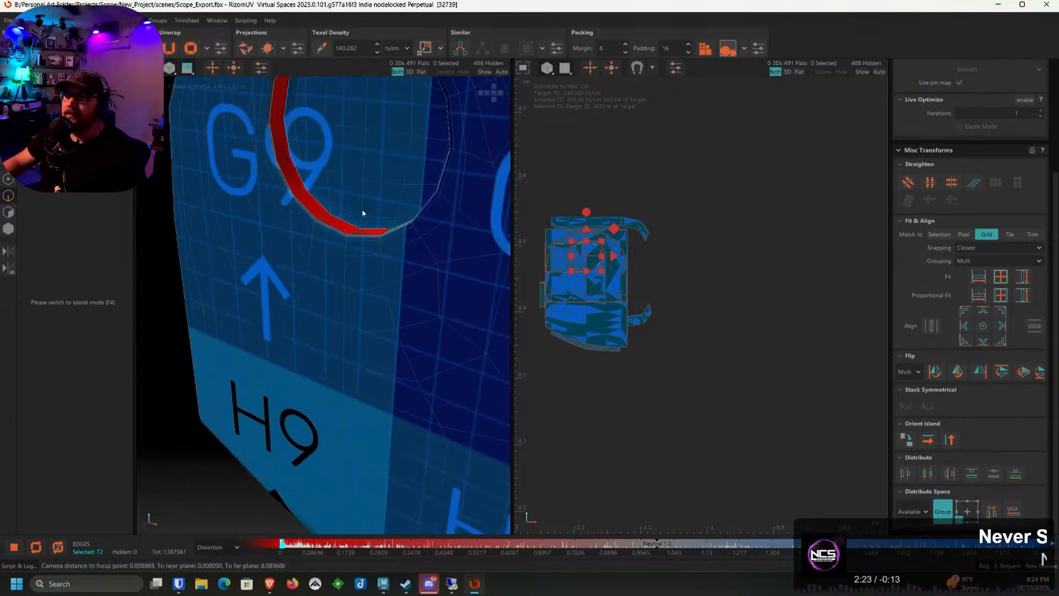
pyautogui.keyDown('alt'); pyautogui.moveTo(362, 213); pyautogui.dragTo(347, 265); pyautogui.keyUp('alt')
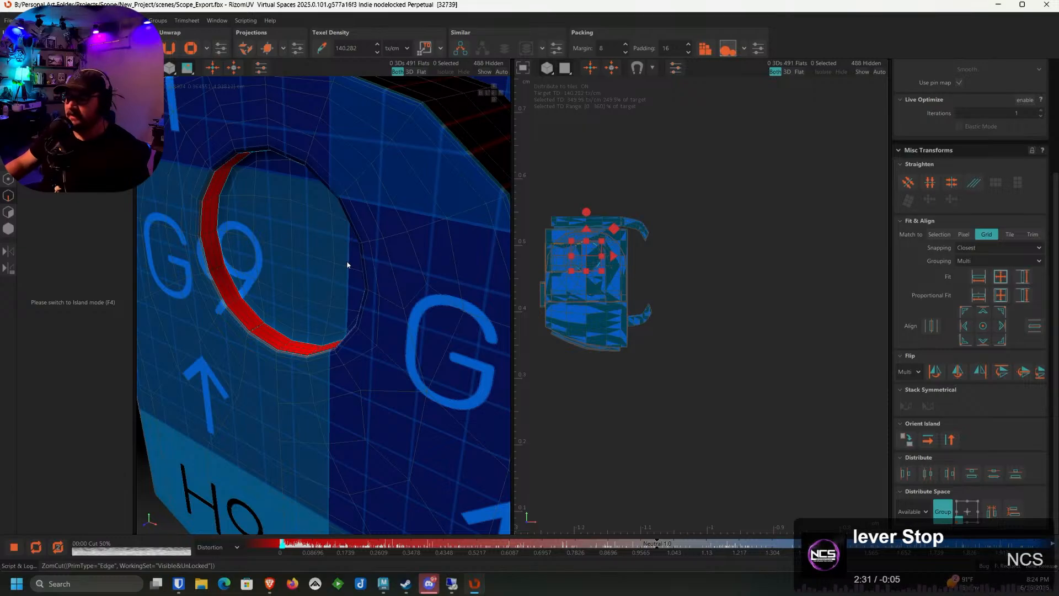
# Select the edges outlining the slot's two facing walls, on the body side and on the end plate
pyautogui.scroll(-5, 346, 265)
pyautogui.keyDown('alt'); pyautogui.moveTo(375, 267); pyautogui.dragTo(321, 271); pyautogui.keyUp('alt')
pyautogui.moveTo(369, 252); pyautogui.dragTo(463, 214, button='middle')
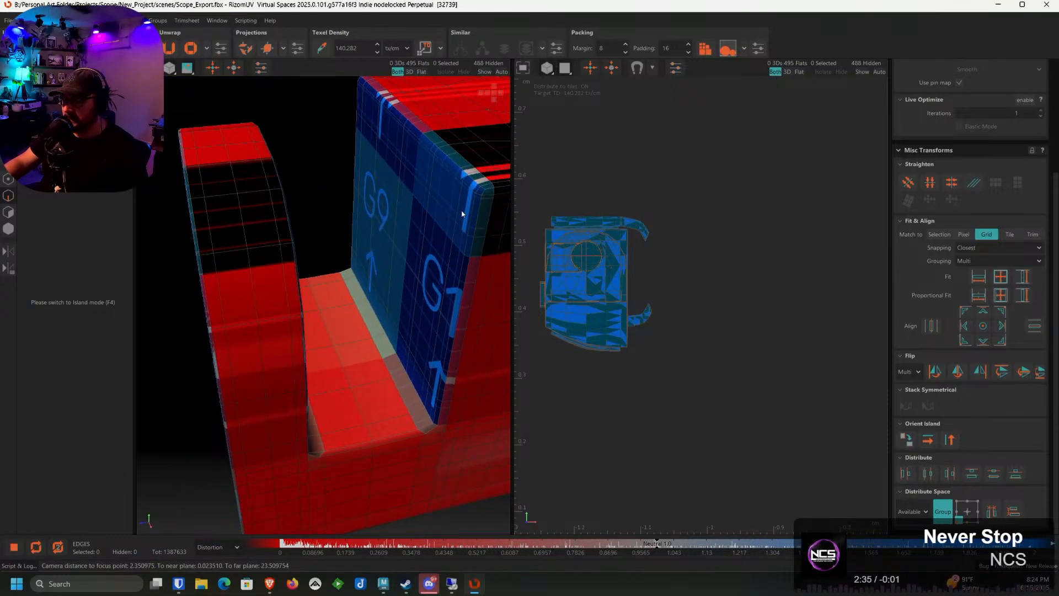
pyautogui.click(483, 195)
pyautogui.doubleClick(484, 194)
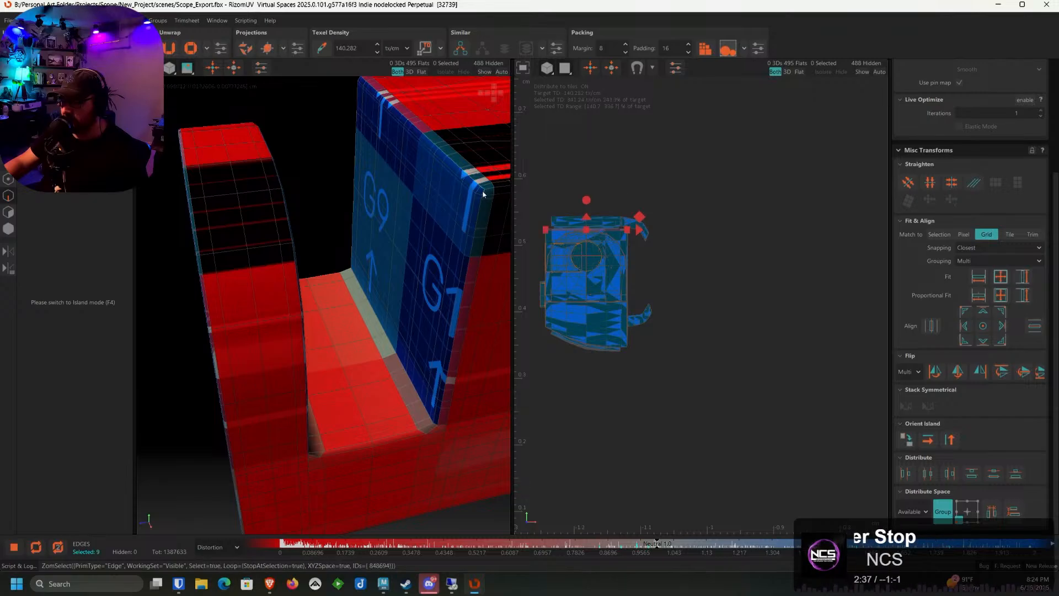
pyautogui.keyDown('shift'); pyautogui.click(421, 429); pyautogui.keyUp('shift')
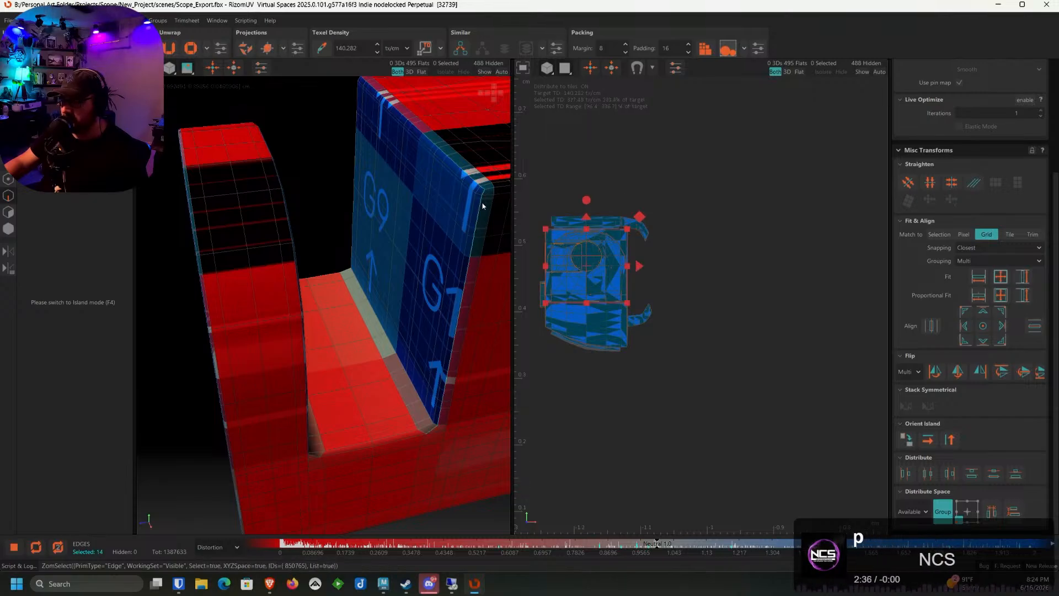
pyautogui.keyDown('shift'); pyautogui.click(409, 438); pyautogui.keyUp('shift')
pyautogui.keyDown('alt'); pyautogui.moveTo(380, 418); pyautogui.dragTo(309, 412); pyautogui.keyUp('alt')
pyautogui.keyDown('shift'); pyautogui.doubleClick(305, 407); pyautogui.keyUp('shift')
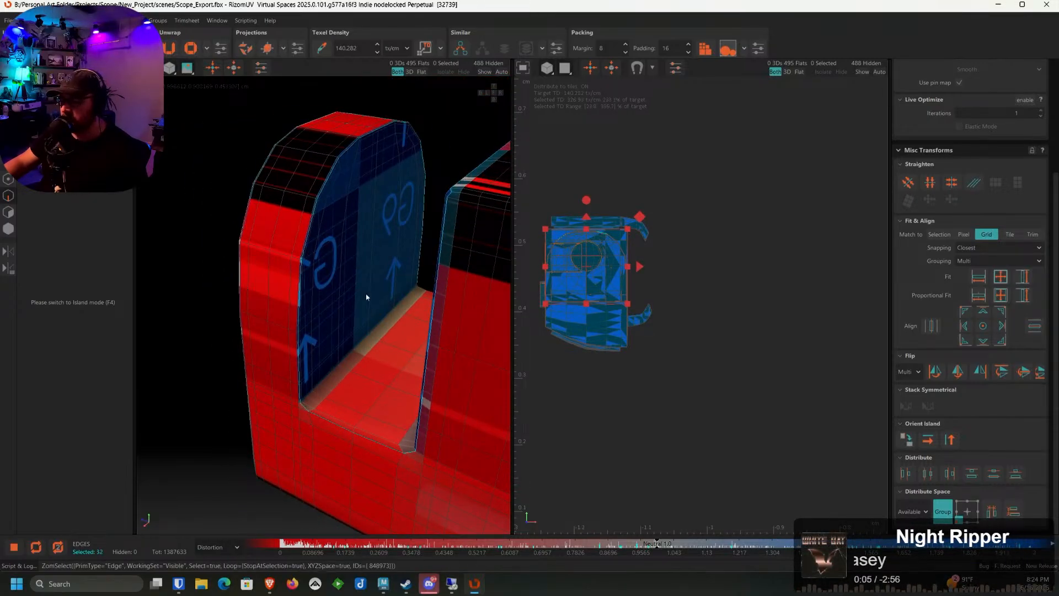
# Add the edges at the end of the slot floor and the body wall's opposite upright edge to the selection
pyautogui.keyDown('alt'); pyautogui.moveTo(367, 297); pyautogui.dragTo(438, 346); pyautogui.keyUp('alt')
pyautogui.scroll(2, 433, 297)
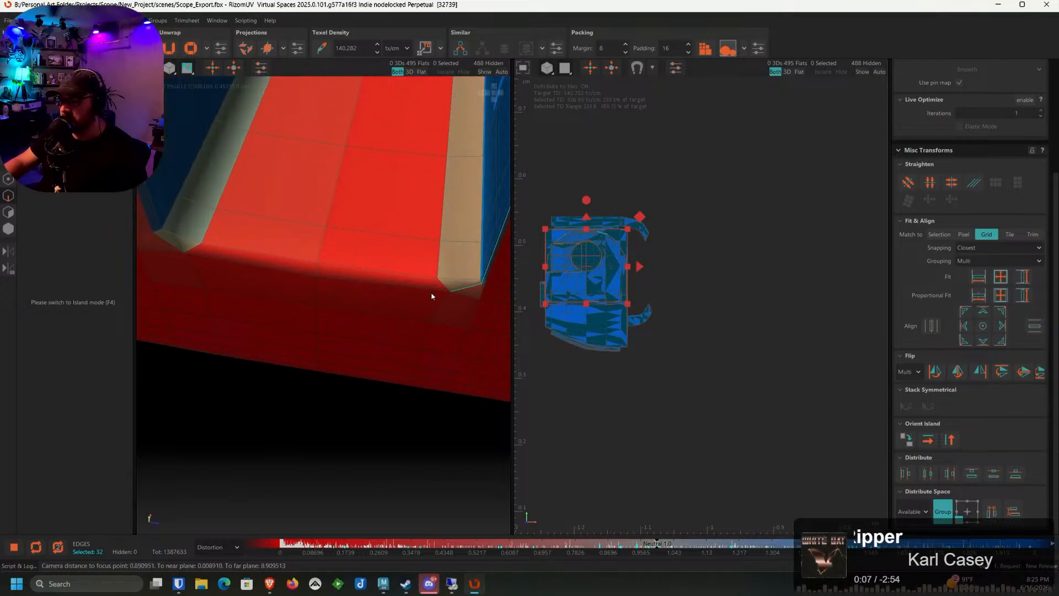
pyautogui.keyDown('shift'); pyautogui.click(431, 290); pyautogui.keyUp('shift')
pyautogui.keyDown('shift'); pyautogui.click(220, 253); pyautogui.keyUp('shift')
pyautogui.keyDown('alt'); pyautogui.moveTo(266, 250); pyautogui.dragTo(312, 314); pyautogui.keyUp('alt')
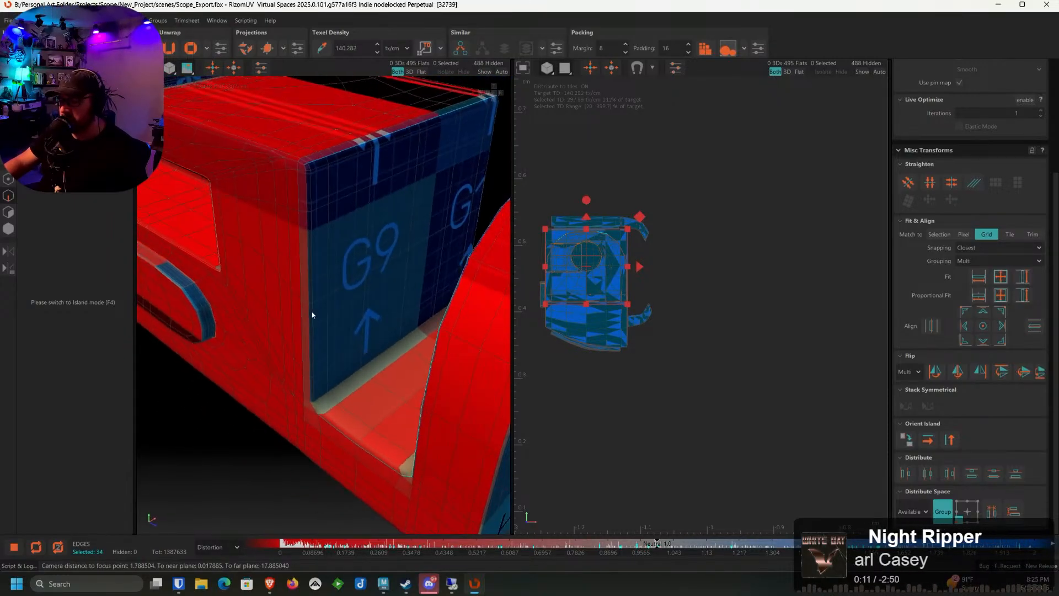
pyautogui.keyDown('shift'); pyautogui.doubleClick(308, 193); pyautogui.keyUp('shift')
pyautogui.scroll(3, 327, 387)
pyautogui.scroll(2, 327, 389)
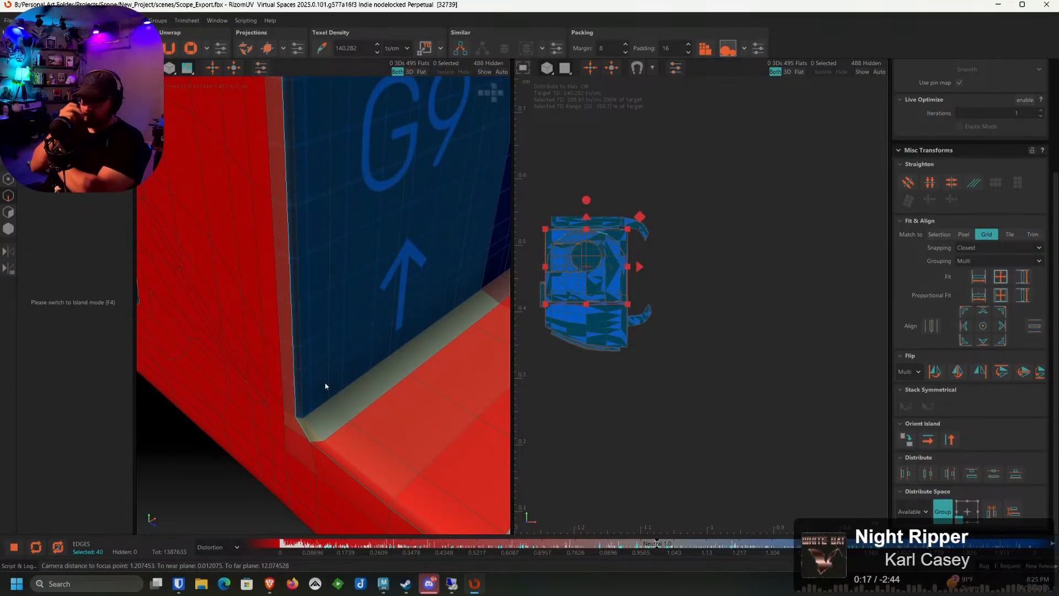
pyautogui.scroll(-5, 326, 370)
pyautogui.keyDown('alt'); pyautogui.moveTo(312, 362); pyautogui.dragTo(307, 229); pyautogui.keyUp('alt')
pyautogui.scroll(5, 303, 225)
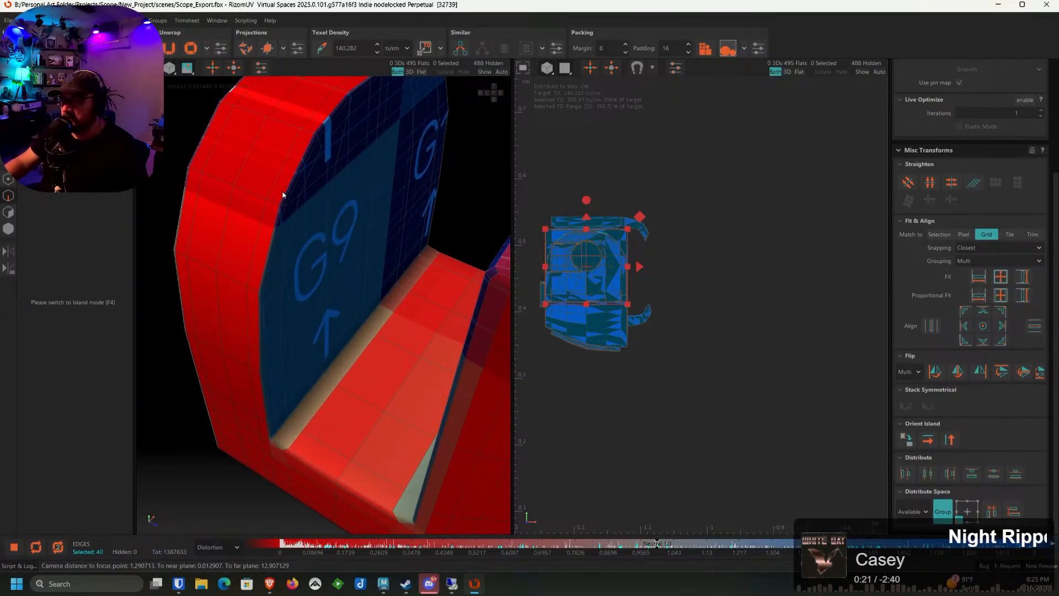
pyautogui.keyDown('ctrl'); pyautogui.doubleClick(284, 196); pyautogui.keyUp('ctrl')
pyautogui.hotkey('ctrl', 'z')
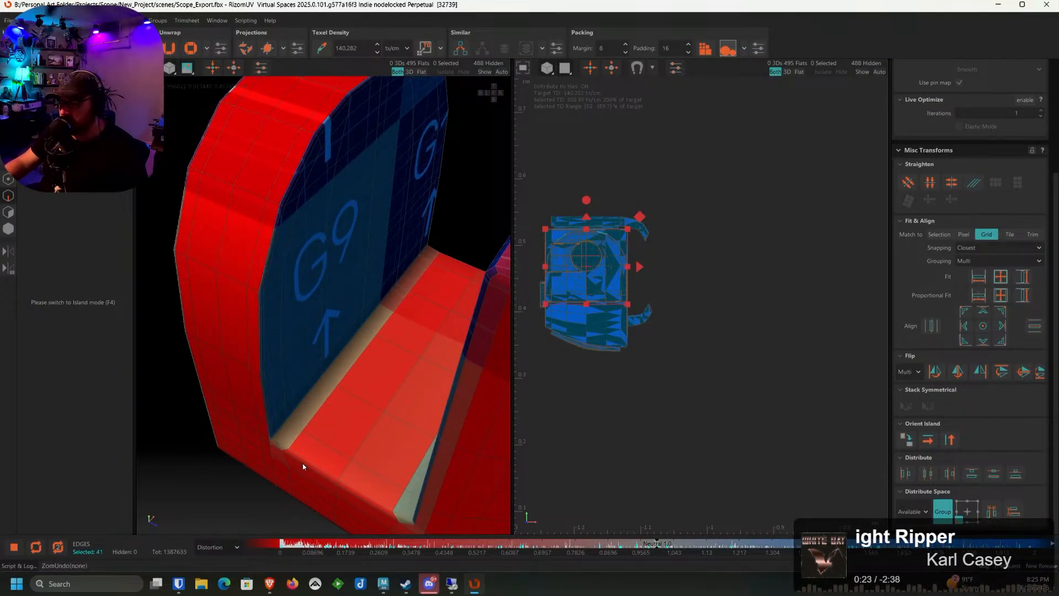
# Add the body wall's bevel edges, the slot floor's corner edges and the end plate's inner outline to the selection
pyautogui.keyDown('alt'); pyautogui.moveTo(303, 466); pyautogui.dragTo(396, 300); pyautogui.keyUp('alt')
pyautogui.scroll(2, 310, 138)
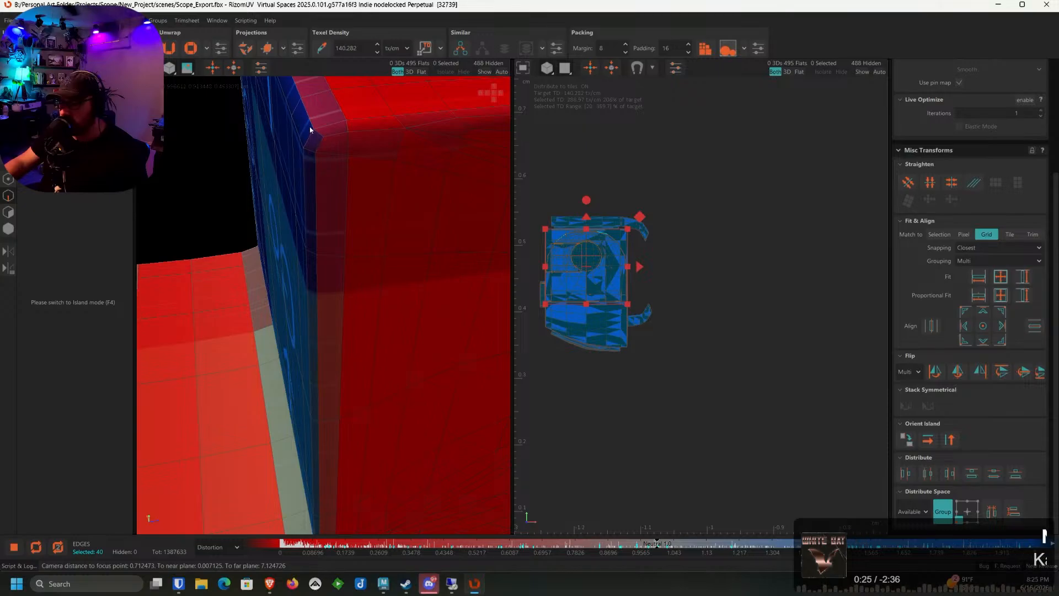
pyautogui.keyDown('ctrl'); pyautogui.doubleClick(316, 146); pyautogui.keyUp('ctrl')
pyautogui.scroll(-2, 309, 177)
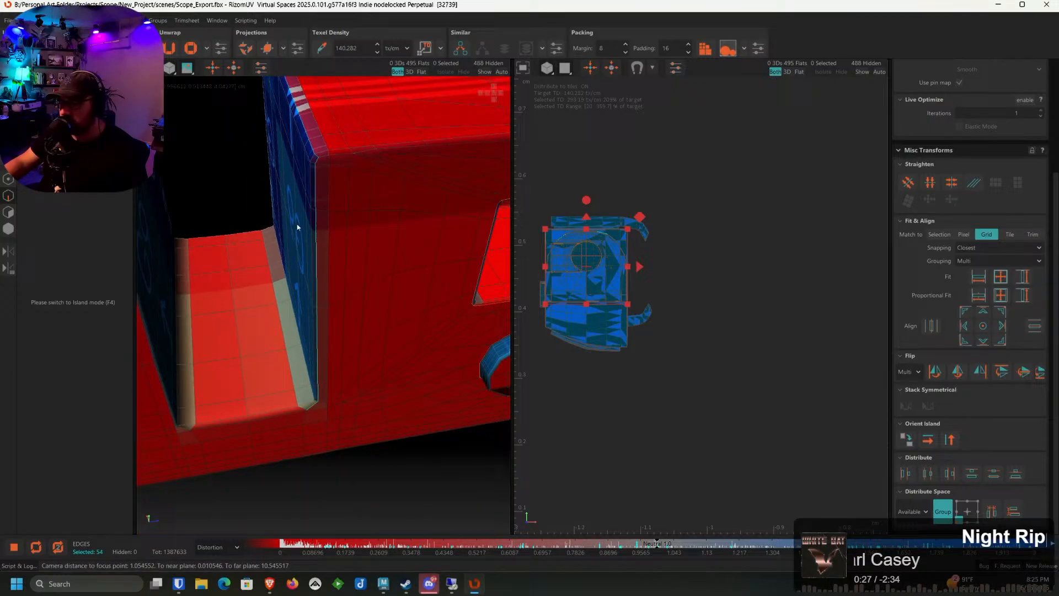
pyautogui.scroll(2, 279, 413)
pyautogui.keyDown('ctrl'); pyautogui.doubleClick(281, 416); pyautogui.keyUp('ctrl')
pyautogui.keyDown('alt'); pyautogui.moveTo(254, 401); pyautogui.dragTo(281, 386); pyautogui.keyUp('alt')
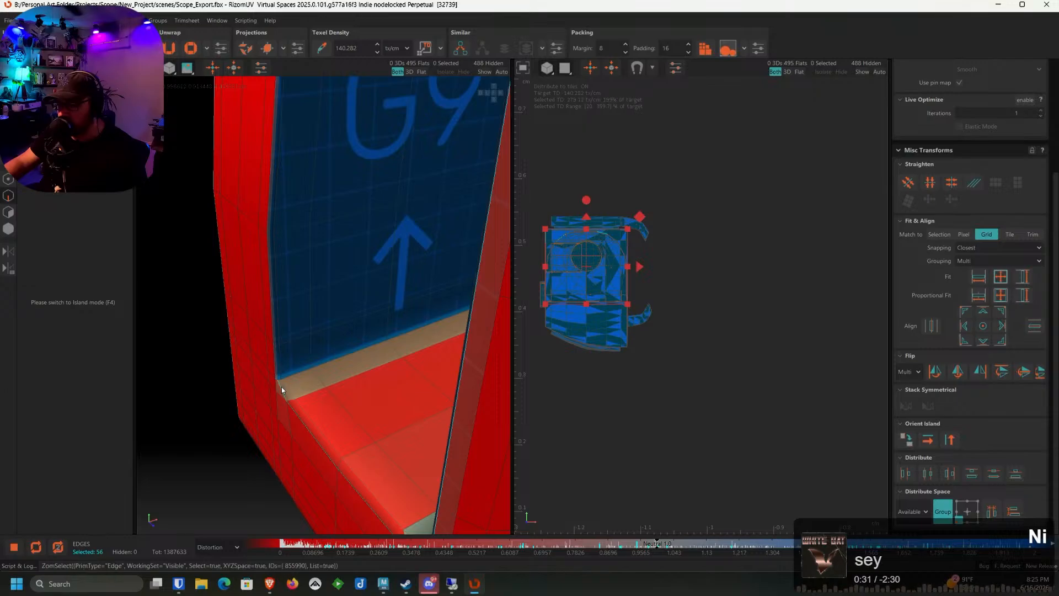
pyautogui.keyDown('ctrl'); pyautogui.doubleClick(281, 386); pyautogui.keyUp('ctrl')
# Add the remaining corner edges at the other end of the slot floor to the selection
pyautogui.scroll(-5, 281, 386)
pyautogui.keyDown('alt'); pyautogui.moveTo(363, 386); pyautogui.dragTo(389, 392); pyautogui.keyUp('alt')
pyautogui.scroll(-2, 390, 359)
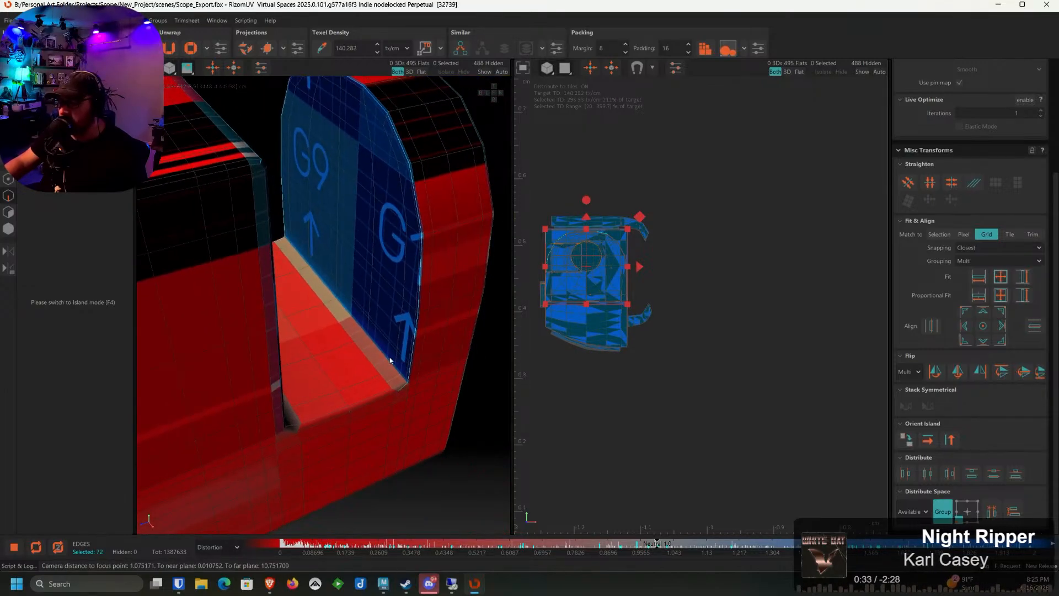
pyautogui.keyDown('alt'); pyautogui.moveTo(390, 360); pyautogui.dragTo(331, 253, button='middle'); pyautogui.keyUp('alt')
pyautogui.scroll(4, 284, 242)
pyautogui.keyDown('ctrl'); pyautogui.doubleClick(287, 232); pyautogui.keyUp('ctrl')
pyautogui.scroll(-3, 287, 232)
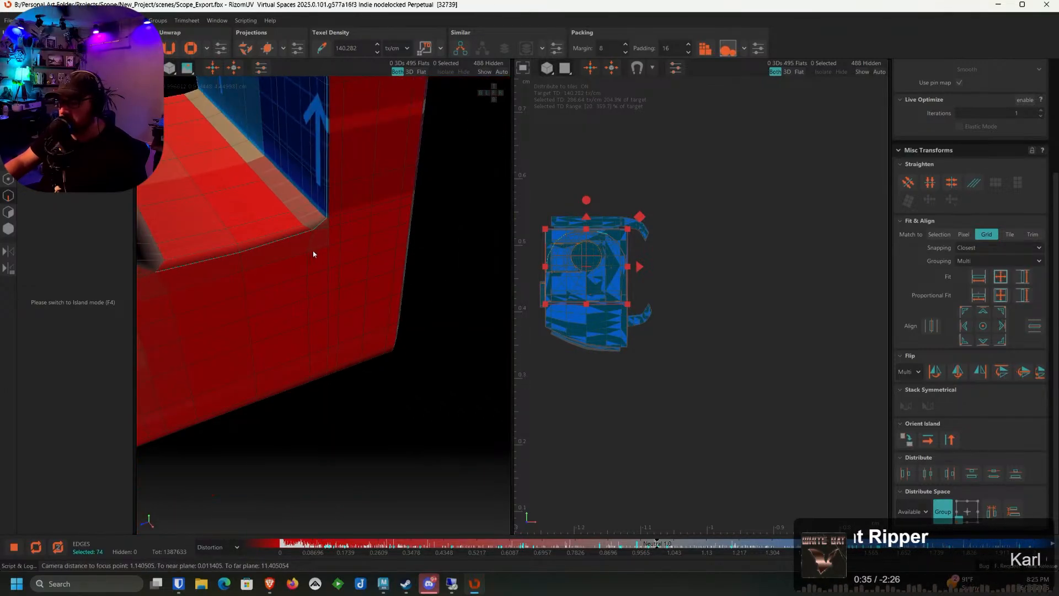
pyautogui.keyDown('alt'); pyautogui.moveTo(313, 252); pyautogui.dragTo(350, 285); pyautogui.keyUp('alt')
pyautogui.scroll(3, 324, 198)
pyautogui.keyDown('ctrl'); pyautogui.doubleClick(324, 197); pyautogui.keyUp('ctrl')
# Cut the UVs along the selected edges around the slot between the body and the end plate
pyautogui.keyDown('alt'); pyautogui.moveTo(323, 197); pyautogui.dragTo(307, 448, button='middle'); pyautogui.keyUp('alt')
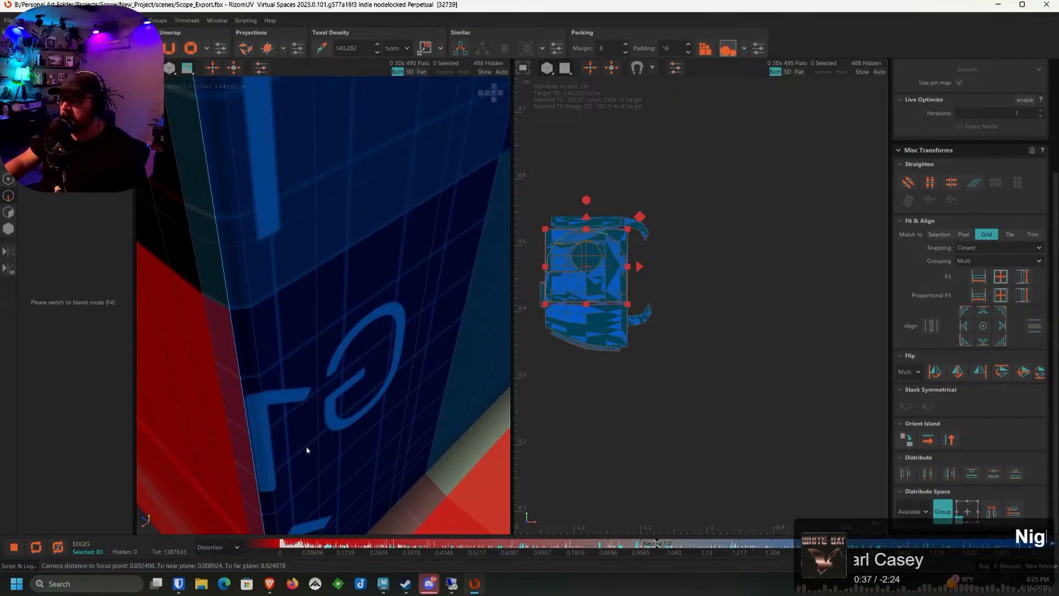
pyautogui.scroll(-5, 307, 450)
pyautogui.keyDown('alt'); pyautogui.moveTo(310, 436); pyautogui.dragTo(413, 354); pyautogui.keyUp('alt')
pyautogui.keyDown('alt'); pyautogui.scroll(1, 432, 351); pyautogui.keyUp('alt')
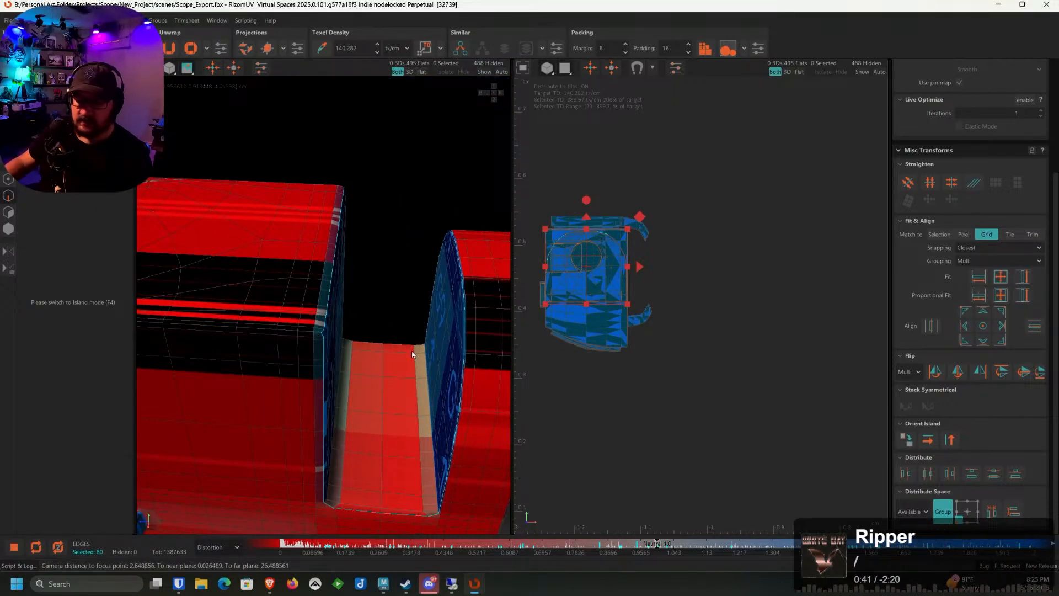
pyautogui.press('c')
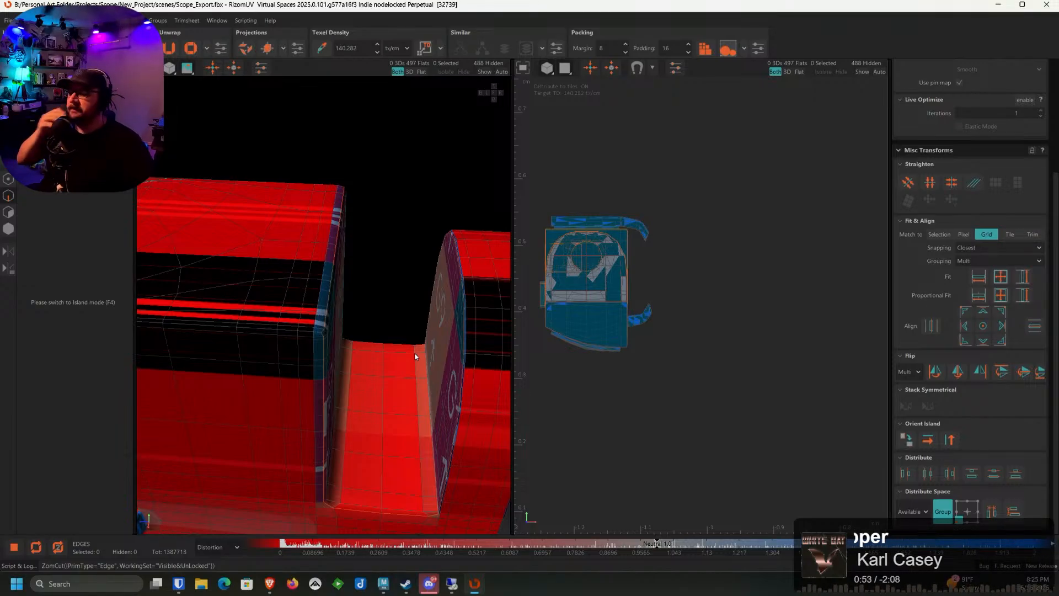
# Select the edge loops along the narrow lip beneath the raised top cover
pyautogui.scroll(-5, 406, 326)
pyautogui.keyDown('alt'); pyautogui.moveTo(241, 310); pyautogui.dragTo(239, 284); pyautogui.keyUp('alt')
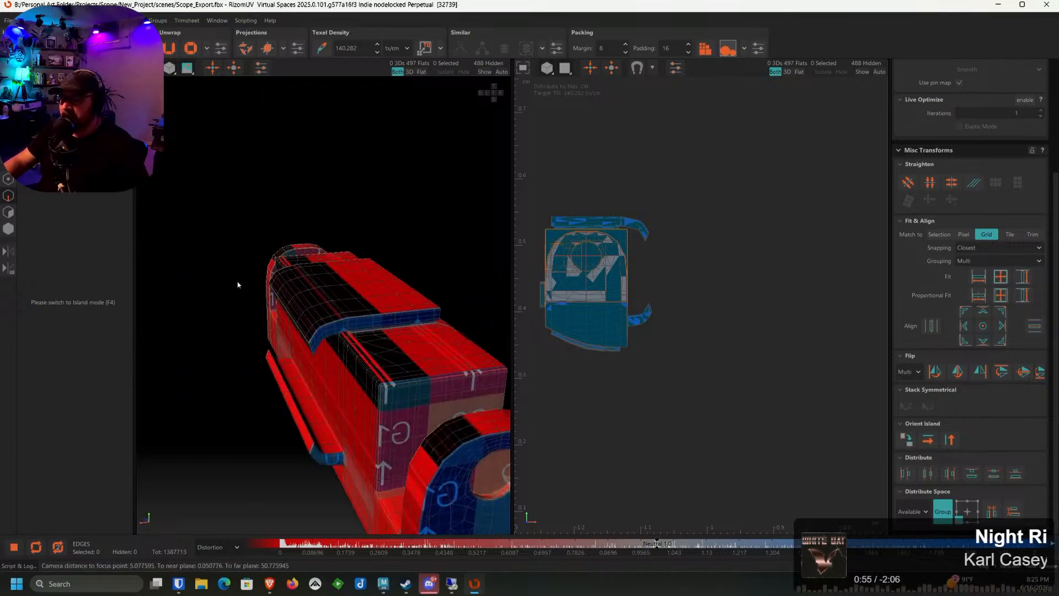
pyautogui.scroll(5, 323, 338)
pyautogui.keyDown('alt'); pyautogui.moveTo(324, 338); pyautogui.dragTo(334, 311); pyautogui.keyUp('alt')
pyautogui.scroll(5, 257, 355)
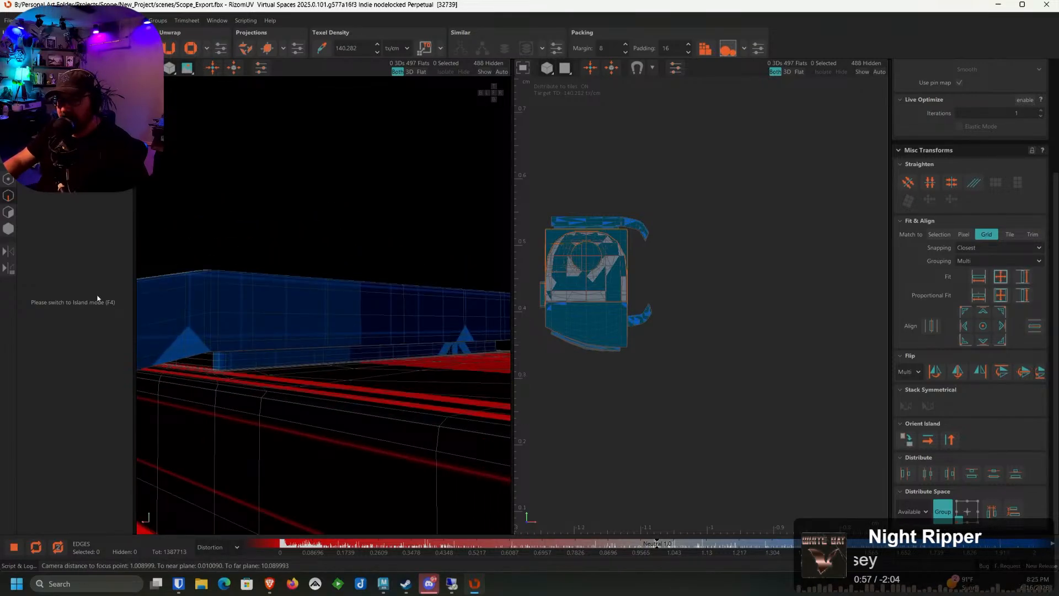
pyautogui.scroll(-1, 329, 400)
pyautogui.keyDown('alt'); pyautogui.moveTo(329, 399); pyautogui.dragTo(70, 258); pyautogui.keyUp('alt')
pyautogui.scroll(5, 338, 276)
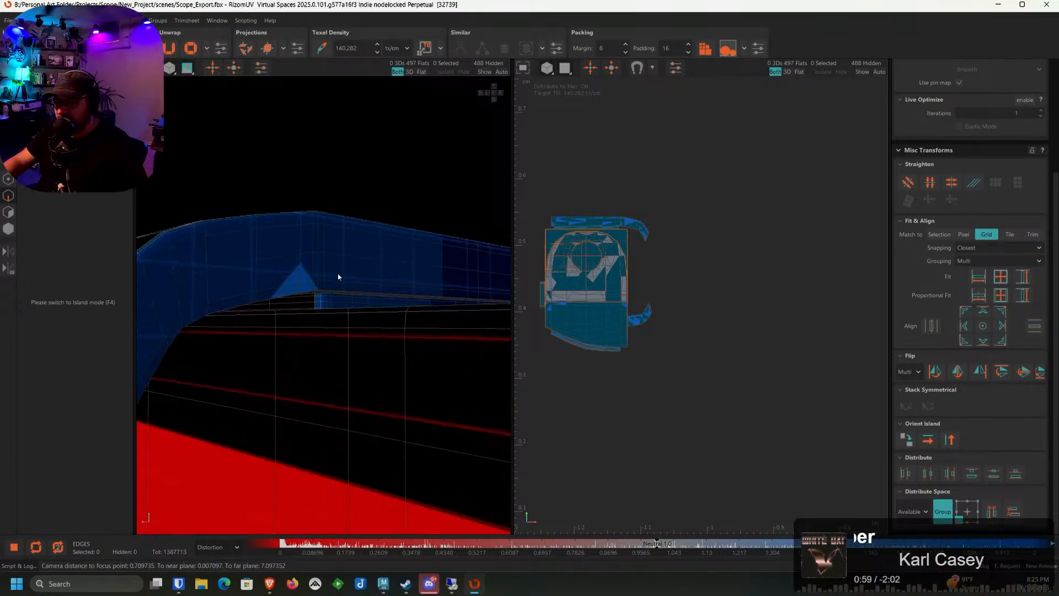
pyautogui.keyDown('alt'); pyautogui.moveTo(315, 322); pyautogui.dragTo(346, 344); pyautogui.keyUp('alt')
pyautogui.scroll(3, 307, 298)
pyautogui.doubleClick(305, 296)
pyautogui.keyDown('shift'); pyautogui.doubleClick(304, 421); pyautogui.keyUp('shift')
# Add the edges running along the gap beneath the top cover's long side to the selection
pyautogui.scroll(-3, 304, 393)
pyautogui.scroll(-3, 284, 416)
pyautogui.scroll(-4, 357, 369)
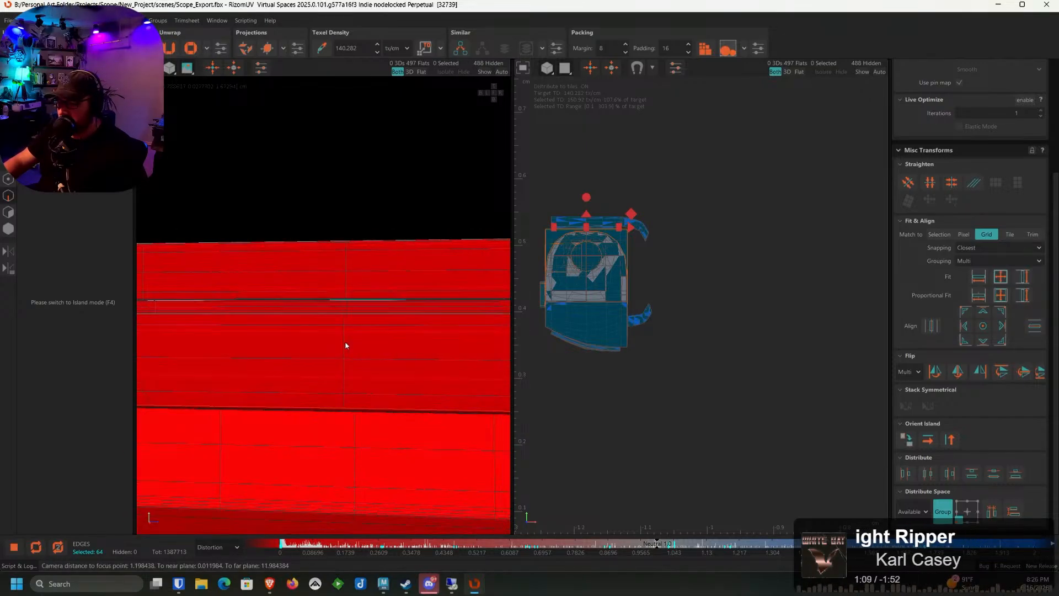
pyautogui.scroll(6, 343, 305)
pyautogui.keyDown('ctrl'); pyautogui.doubleClick(342, 305); pyautogui.keyUp('ctrl')
pyautogui.scroll(-8, 342, 305)
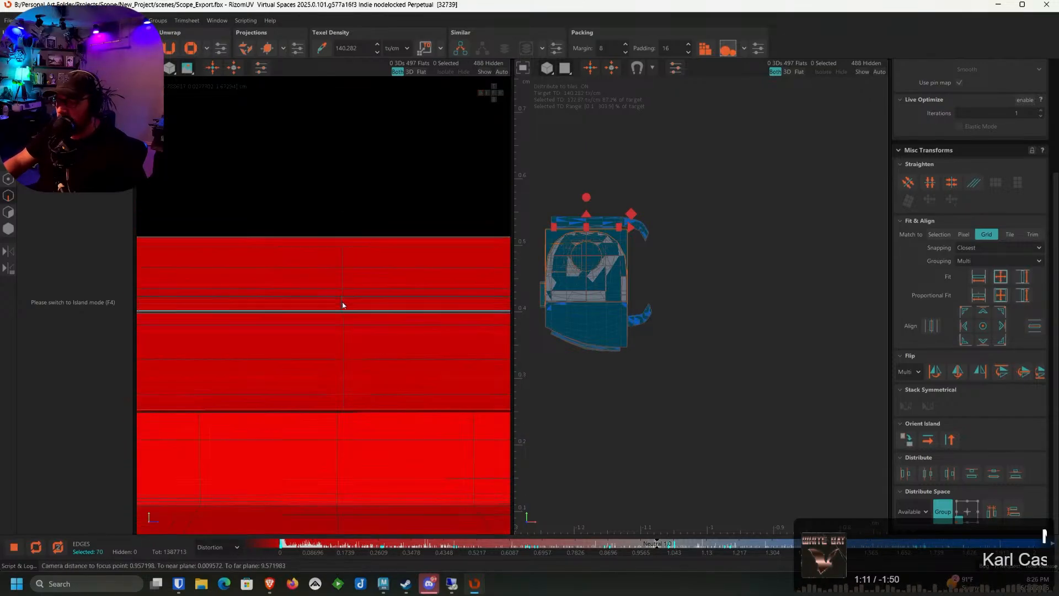
# Add the edge loop along the lower rim of the top cover's curved side to the selection
pyautogui.moveTo(342, 305)
pyautogui.keyDown('alt'); pyautogui.mouseDown()
pyautogui.moveTo(393, 319)
pyautogui.moveTo(446, 307)
pyautogui.moveTo(416, 324)
pyautogui.moveTo(326, 315)
pyautogui.mouseUp(); pyautogui.keyUp('alt')
pyautogui.scroll(3, 416, 324)
pyautogui.scroll(-2, 326, 315)
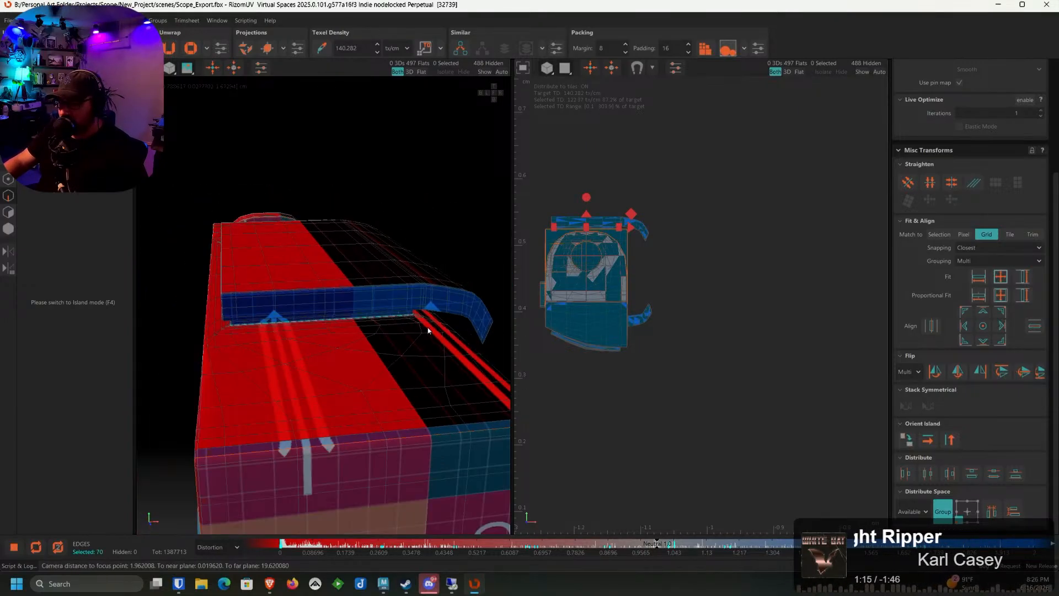
pyautogui.keyDown('alt'); pyautogui.moveTo(428, 330); pyautogui.dragTo(408, 352); pyautogui.keyUp('alt')
pyautogui.scroll(4, 450, 315)
pyautogui.scroll(4, 393, 340)
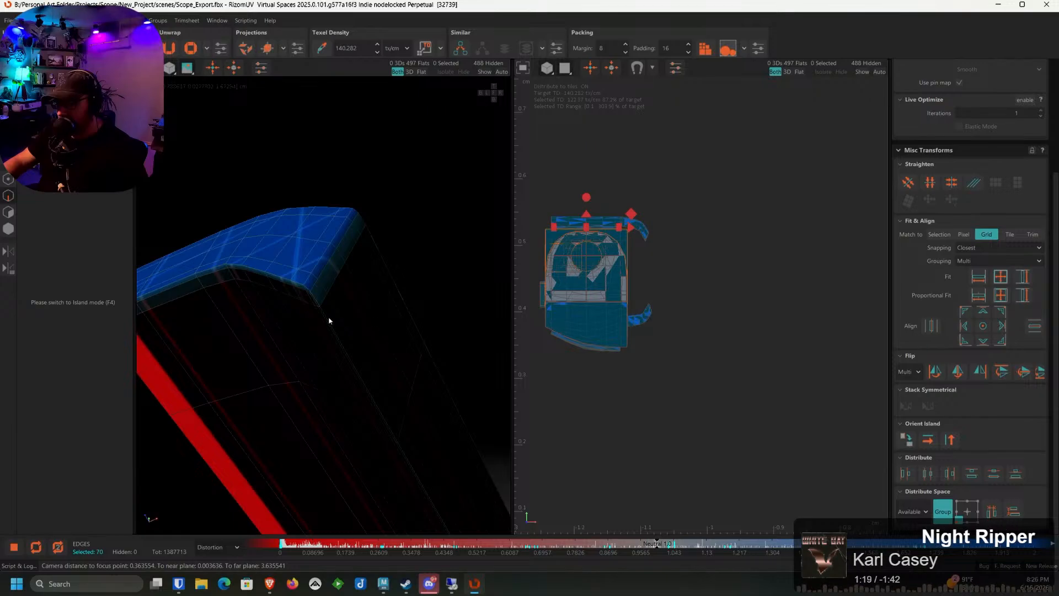
pyautogui.doubleClick(320, 302)
pyautogui.scroll(-12, 317, 297)
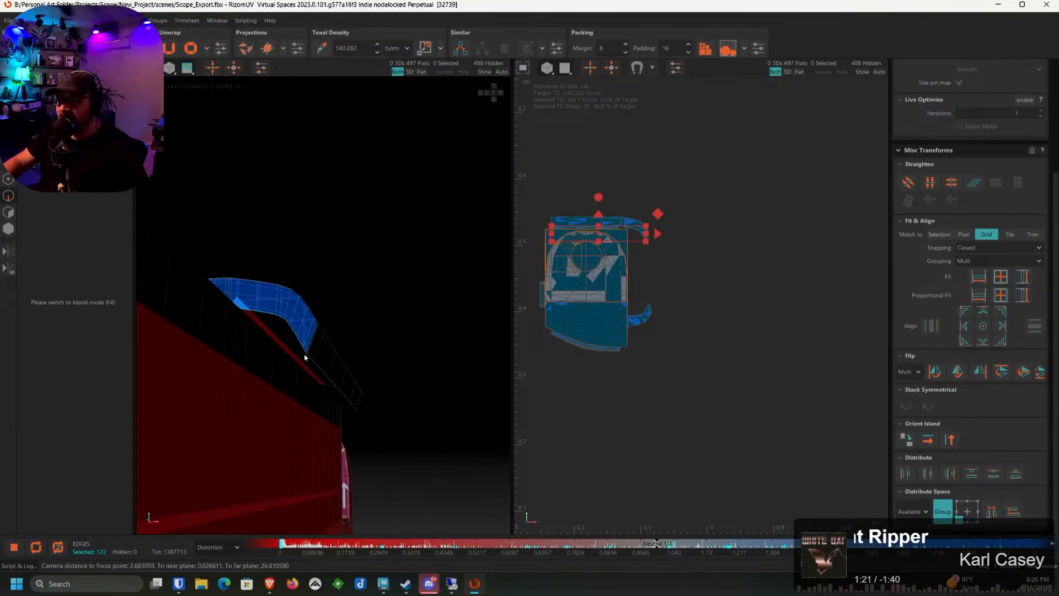
# Deselect the stray edges at both lower corners of the top cover's straight long side
pyautogui.scroll(8, 410, 328)
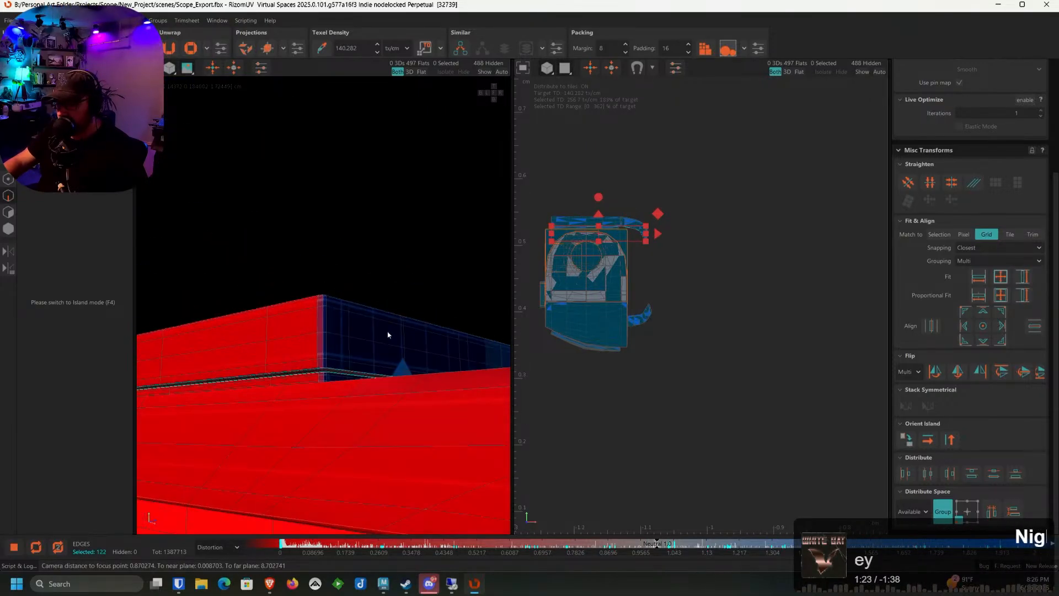
pyautogui.scroll(4, 327, 351)
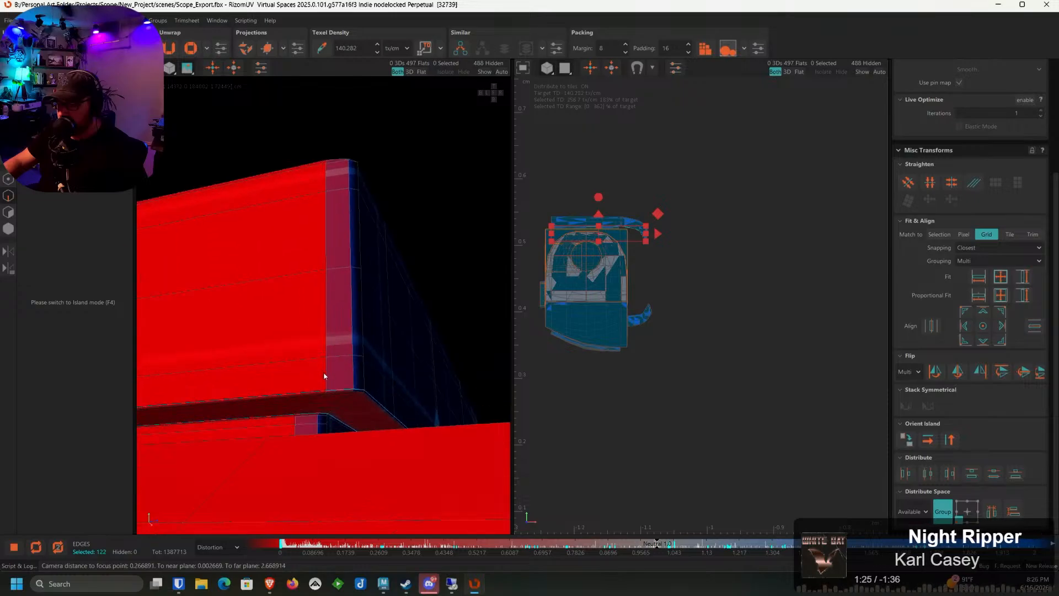
pyautogui.keyDown('ctrl'); pyautogui.keyDown('shift'); pyautogui.moveTo(358, 393); pyautogui.dragTo(359, 394); pyautogui.keyUp('shift'); pyautogui.keyUp('ctrl')
pyautogui.scroll(-4, 353, 392)
pyautogui.keyDown('alt'); pyautogui.moveTo(352, 393); pyautogui.dragTo(374, 375, button='middle'); pyautogui.keyUp('alt')
pyautogui.scroll(-2, 374, 375)
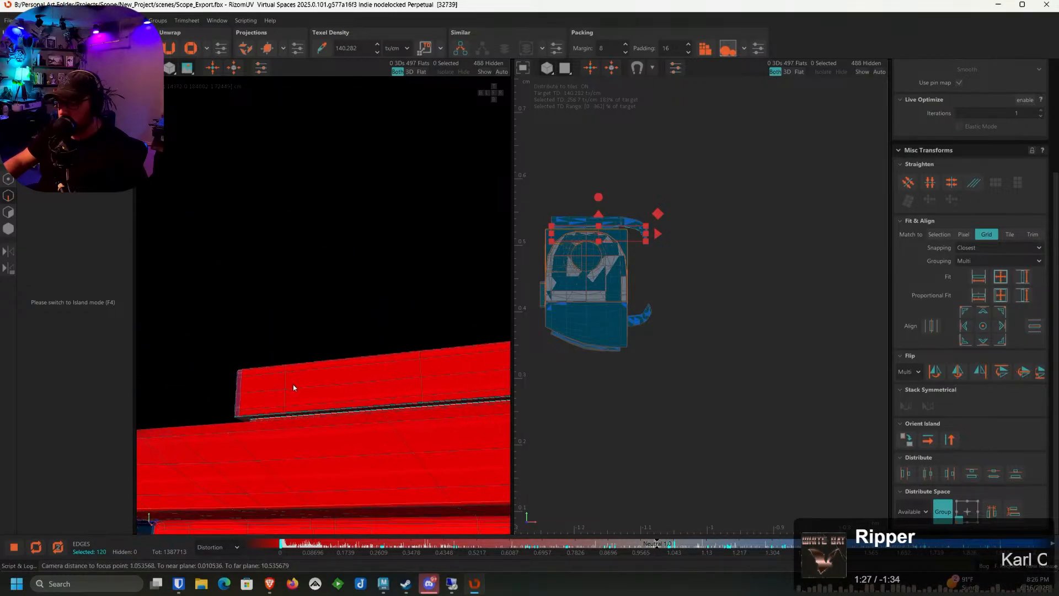
pyautogui.scroll(4, 364, 395)
pyautogui.scroll(2, 365, 394)
pyautogui.keyDown('ctrl'); pyautogui.keyDown('shift'); pyautogui.click(381, 406); pyautogui.keyUp('shift'); pyautogui.keyUp('ctrl')
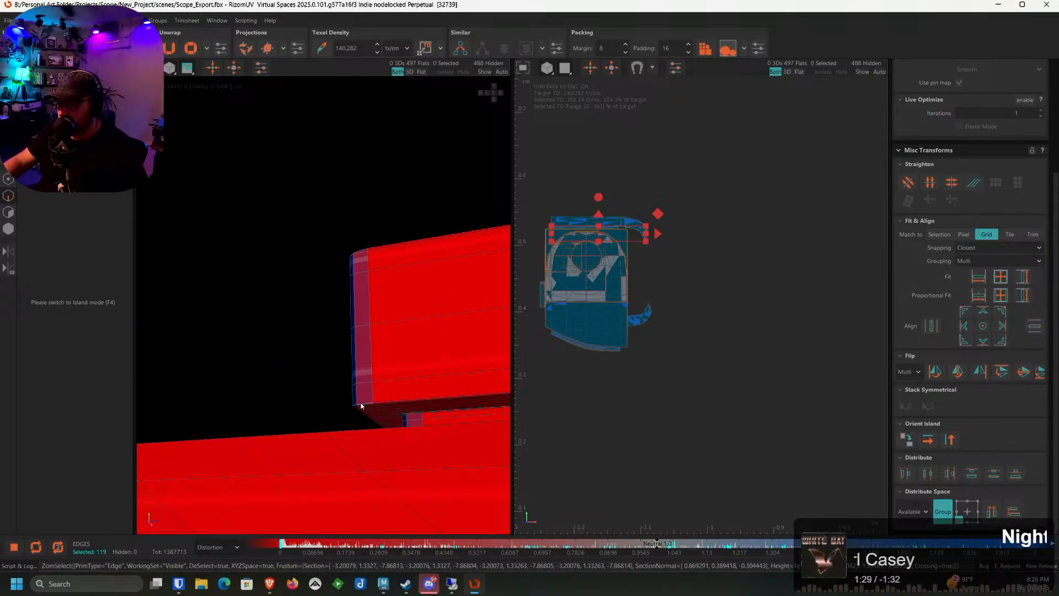
pyautogui.keyDown('ctrl'); pyautogui.keyDown('shift'); pyautogui.click(363, 406); pyautogui.keyUp('shift'); pyautogui.keyUp('ctrl')
# Add the edges along the underside of the cover's straight side and cut the UVs along the selection
pyautogui.scroll(-2, 404, 405)
pyautogui.keyDown('alt'); pyautogui.moveTo(463, 399); pyautogui.dragTo(315, 416, button='middle'); pyautogui.keyUp('alt')
pyautogui.keyDown('alt'); pyautogui.moveTo(314, 416); pyautogui.dragTo(381, 416); pyautogui.keyUp('alt')
pyautogui.keyDown('ctrl'); pyautogui.doubleClick(372, 421); pyautogui.keyUp('ctrl')
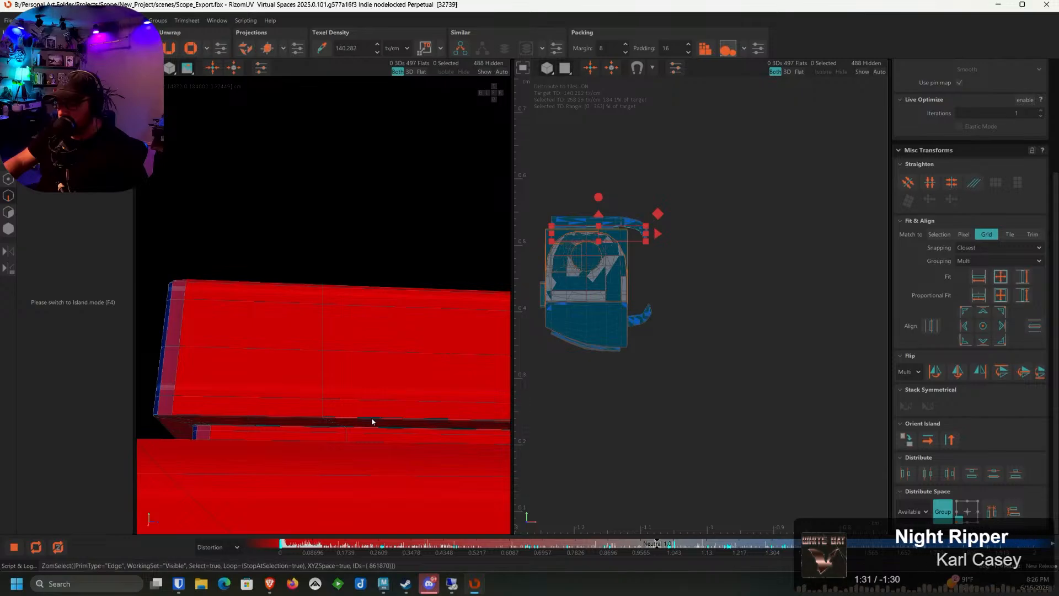
pyautogui.scroll(-2, 340, 416)
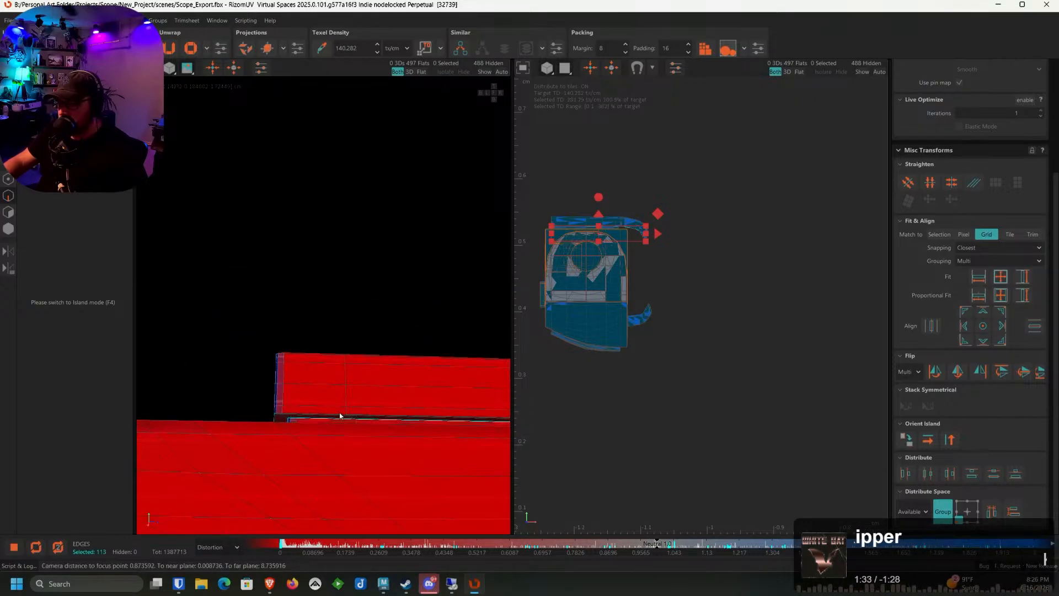
pyautogui.keyDown('alt'); pyautogui.moveTo(340, 415); pyautogui.dragTo(383, 395); pyautogui.keyUp('alt')
pyautogui.keyDown('alt'); pyautogui.moveTo(383, 395); pyautogui.dragTo(331, 392, button='right'); pyautogui.keyUp('alt')
pyautogui.keyDown('alt'); pyautogui.moveTo(331, 392); pyautogui.dragTo(349, 369, button='middle'); pyautogui.keyUp('alt')
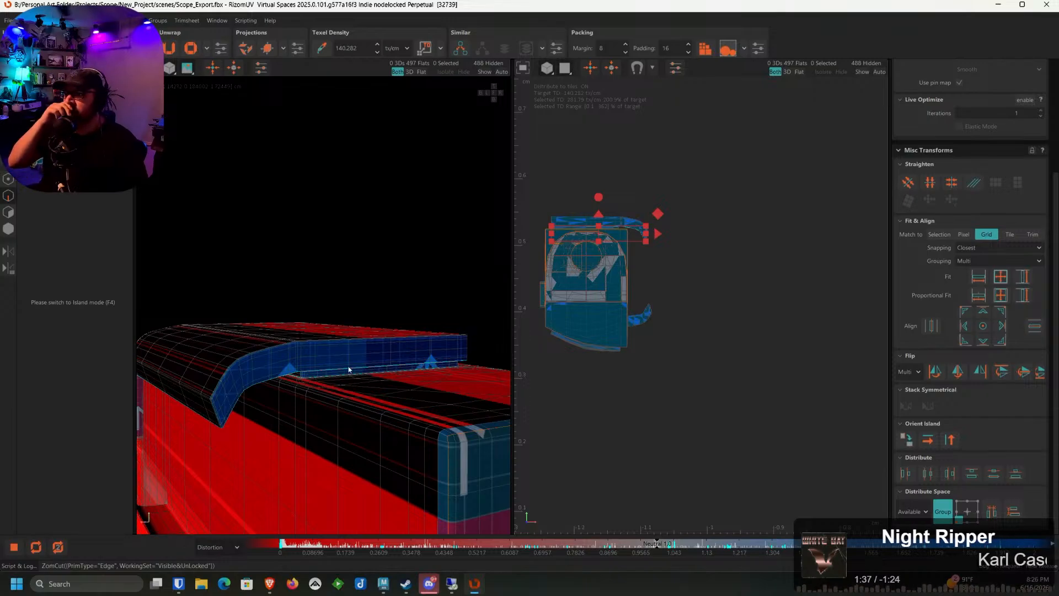
pyautogui.press('c')
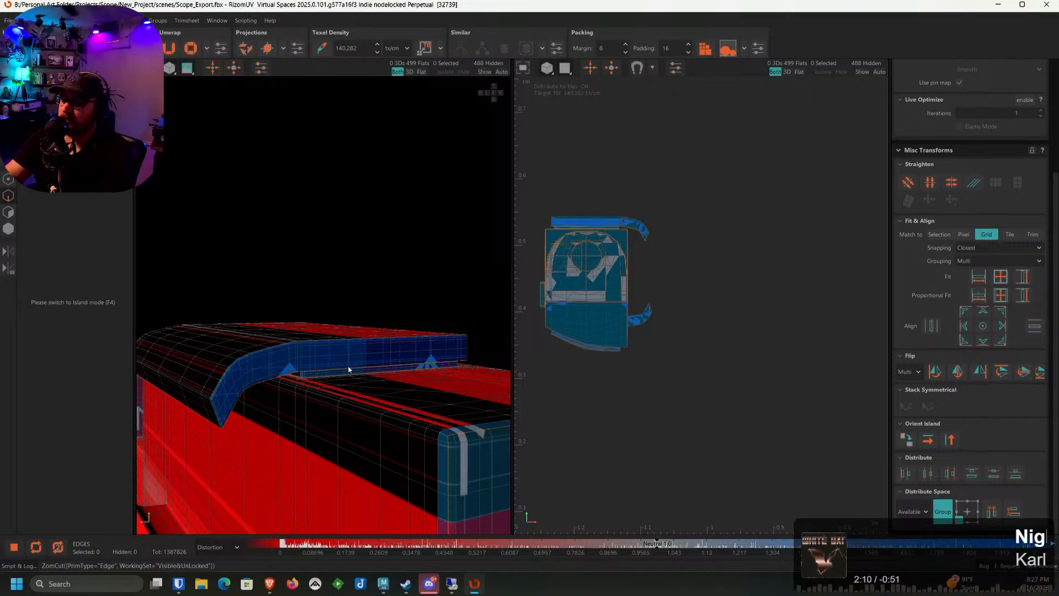
# Select the bevel edges on the curved side of the top cover at both of its end faces
pyautogui.scroll(2, 349, 370)
pyautogui.scroll(2, 267, 368)
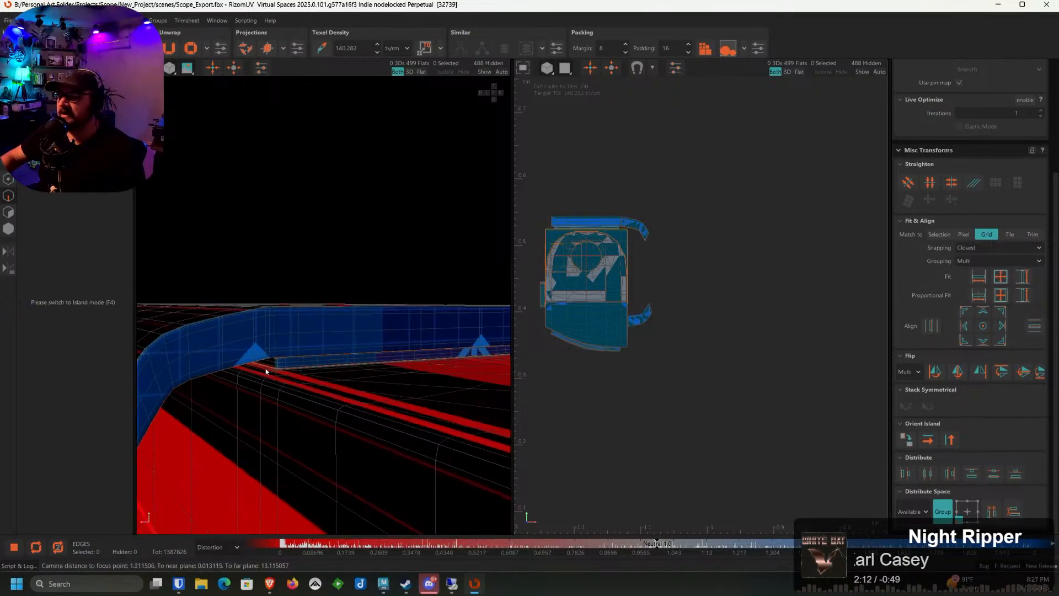
pyautogui.keyDown('alt'); pyautogui.moveTo(268, 368); pyautogui.dragTo(286, 170, button='middle'); pyautogui.keyUp('alt')
pyautogui.scroll(3, 301, 153)
pyautogui.scroll(1, 309, 158)
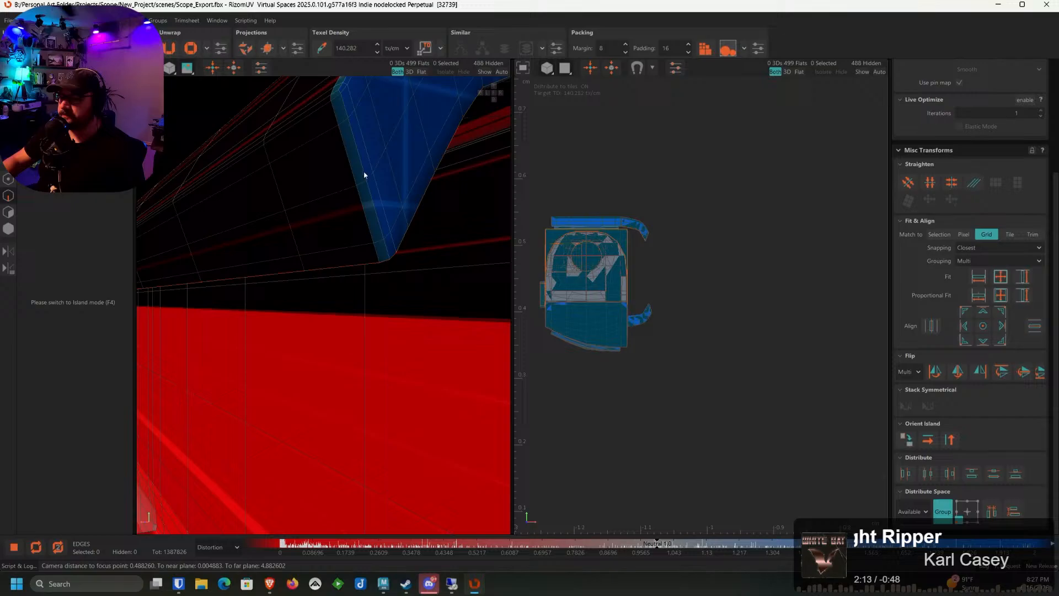
pyautogui.doubleClick(343, 102)
pyautogui.keyDown('alt'); pyautogui.moveTo(326, 137); pyautogui.dragTo(456, 230); pyautogui.keyUp('alt')
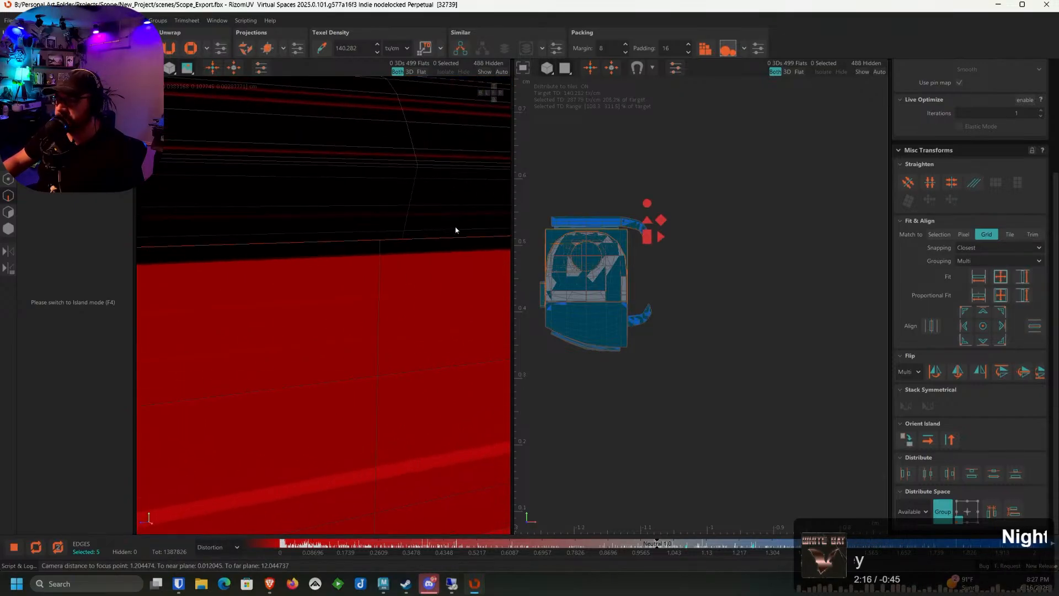
pyautogui.scroll(-4, 321, 286)
pyautogui.scroll(6, 358, 246)
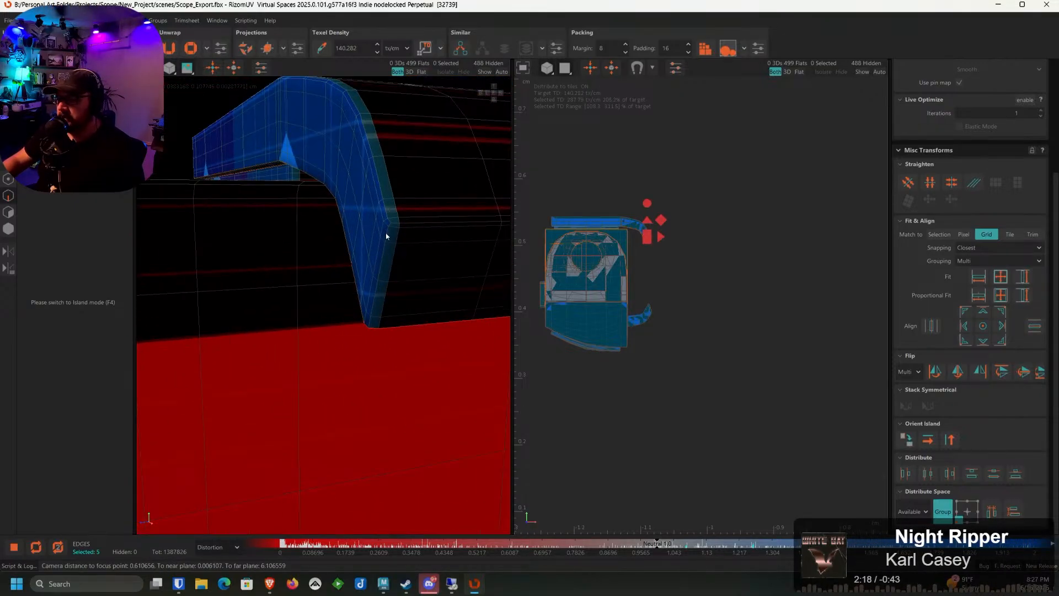
pyautogui.keyDown('ctrl'); pyautogui.doubleClick(388, 236); pyautogui.keyUp('ctrl')
# Add the vertical corner edges at both ends of the cover's straight side and cut the UVs along the selection
pyautogui.scroll(-8, 387, 236)
pyautogui.keyDown('alt'); pyautogui.moveTo(281, 249); pyautogui.dragTo(388, 289); pyautogui.keyUp('alt')
pyautogui.keyDown('alt'); pyautogui.moveTo(215, 234); pyautogui.dragTo(250, 239); pyautogui.keyUp('alt')
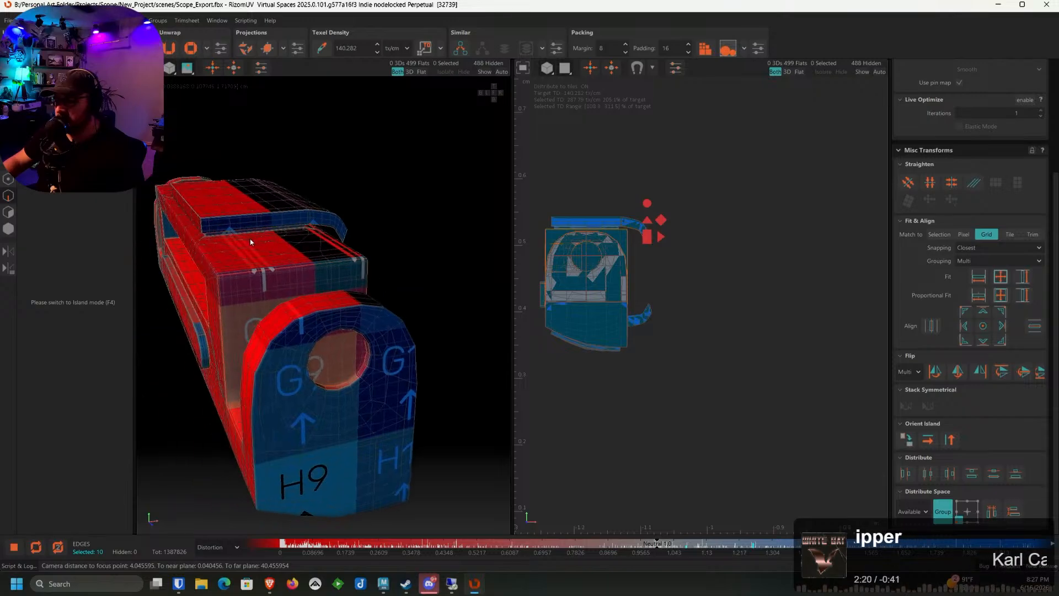
pyautogui.scroll(10, 205, 220)
pyautogui.keyDown('ctrl'); pyautogui.doubleClick(178, 236); pyautogui.keyUp('ctrl')
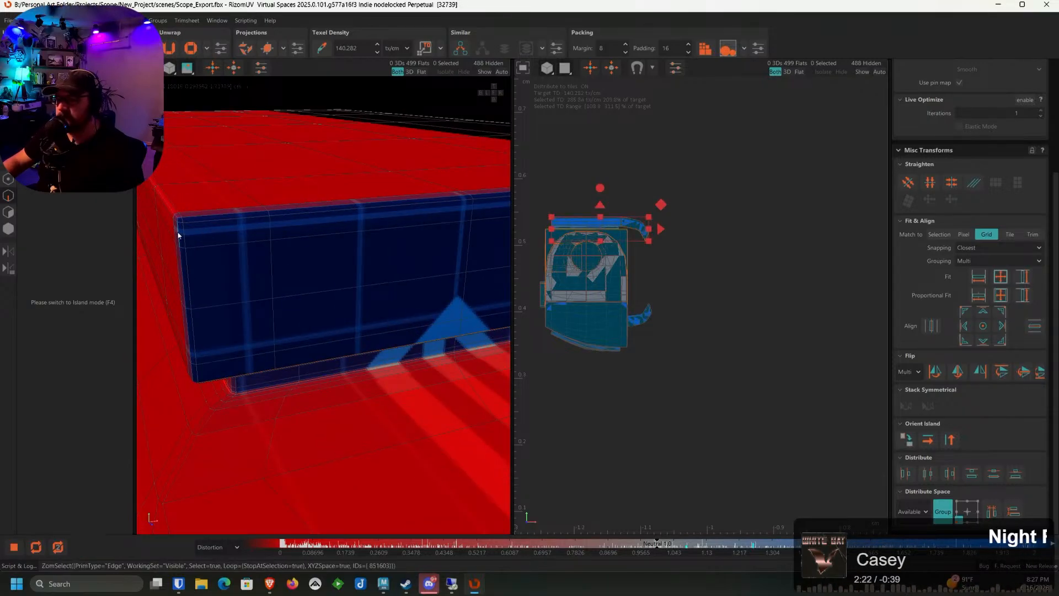
pyautogui.scroll(-8, 199, 241)
pyautogui.keyDown('alt'); pyautogui.moveTo(203, 246); pyautogui.dragTo(390, 251); pyautogui.keyUp('alt')
pyautogui.keyDown('alt'); pyautogui.moveTo(240, 243); pyautogui.dragTo(322, 241); pyautogui.keyUp('alt')
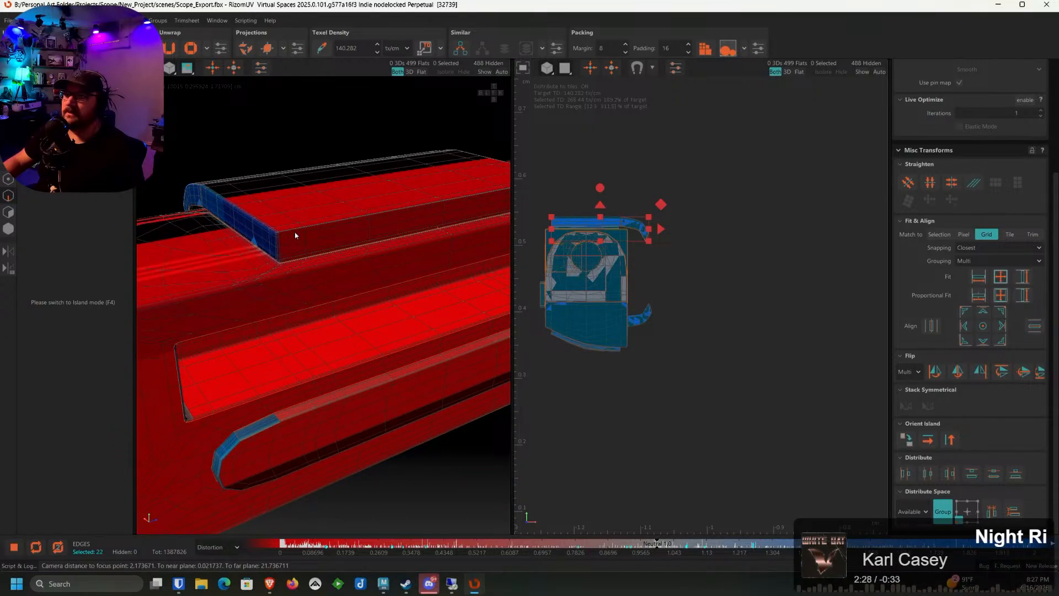
pyautogui.moveTo(278, 236)
pyautogui.keyDown('alt'); pyautogui.mouseDown(button='right')
pyautogui.moveTo(241, 244)
pyautogui.moveTo(280, 237)
pyautogui.mouseUp(button='right'); pyautogui.keyUp('alt')
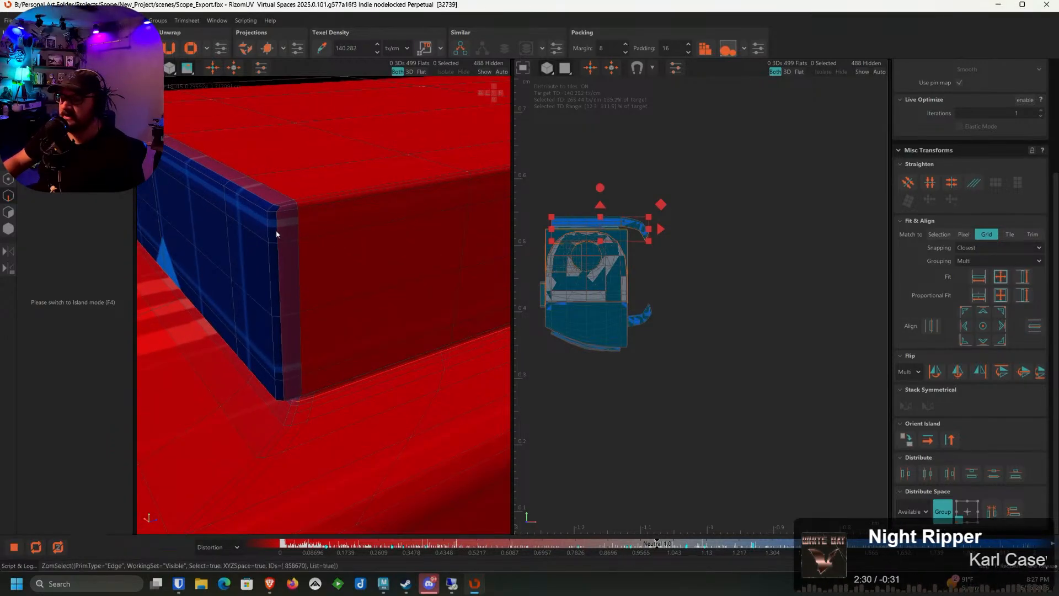
pyautogui.keyDown('ctrl'); pyautogui.doubleClick(276, 234); pyautogui.keyUp('ctrl')
pyautogui.scroll(-10, 276, 234)
pyautogui.keyDown('alt'); pyautogui.moveTo(279, 241); pyautogui.dragTo(268, 220); pyautogui.keyUp('alt')
pyautogui.press('c')
# Select the edge loops bordering the narrow step wall on the underside of the scope body
pyautogui.keyDown('alt'); pyautogui.moveTo(268, 219); pyautogui.dragTo(383, 310, button='right'); pyautogui.keyUp('alt')
pyautogui.keyDown('alt'); pyautogui.moveTo(383, 309); pyautogui.dragTo(331, 315); pyautogui.keyUp('alt')
pyautogui.keyDown('alt'); pyautogui.moveTo(314, 322); pyautogui.dragTo(49, 207, button='right'); pyautogui.keyUp('alt')
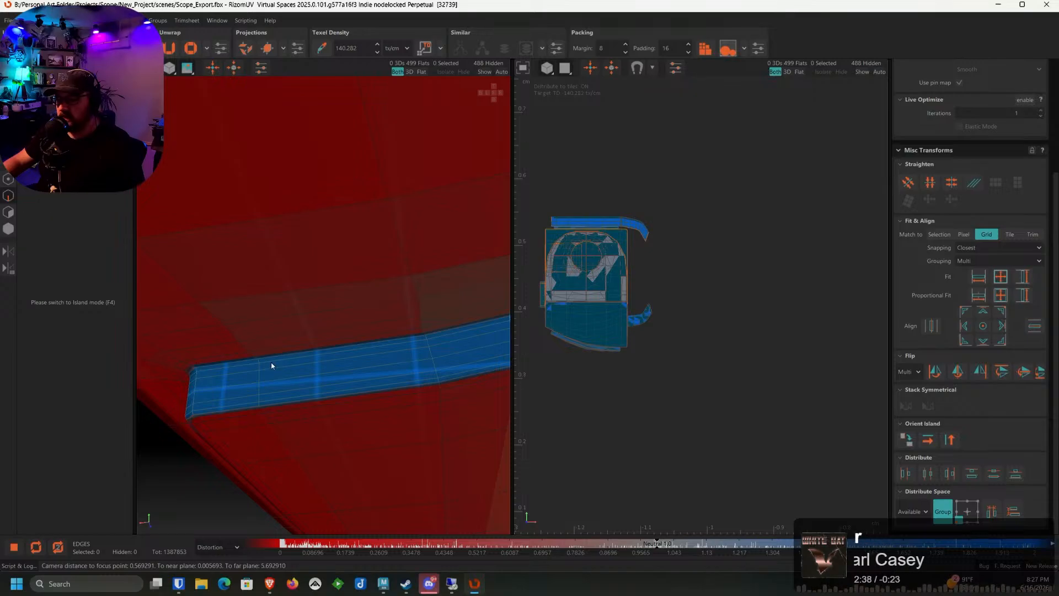
pyautogui.keyDown('alt'); pyautogui.moveTo(271, 362); pyautogui.dragTo(239, 362, button='right'); pyautogui.keyUp('alt')
pyautogui.doubleClick(239, 362)
pyautogui.click(228, 362)
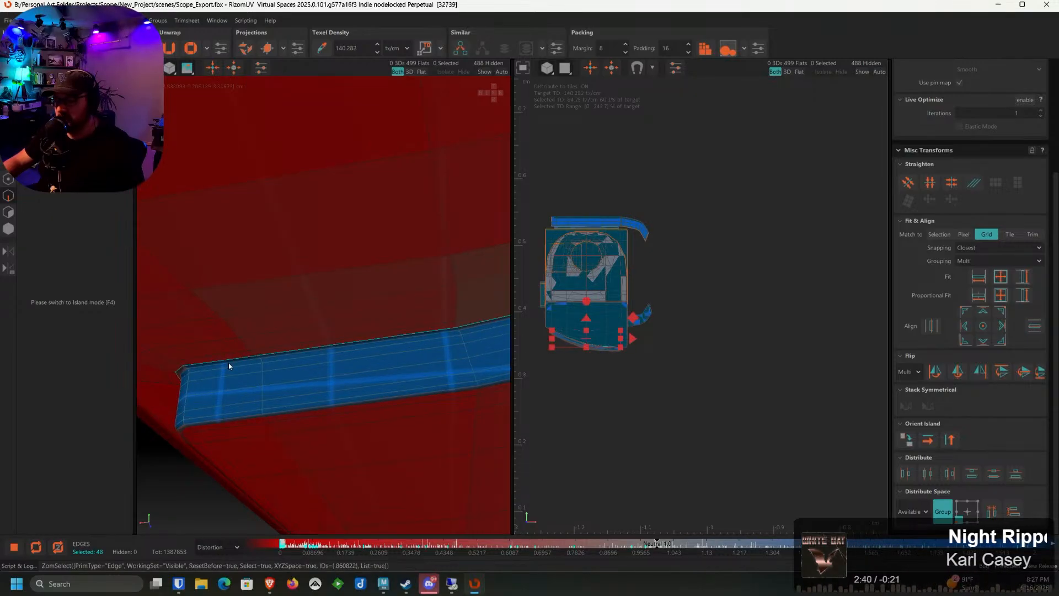
# Add the short vertical edges at two corners of the underside step wall to the selection
pyautogui.keyDown('alt'); pyautogui.moveTo(229, 362); pyautogui.dragTo(227, 332); pyautogui.keyUp('alt')
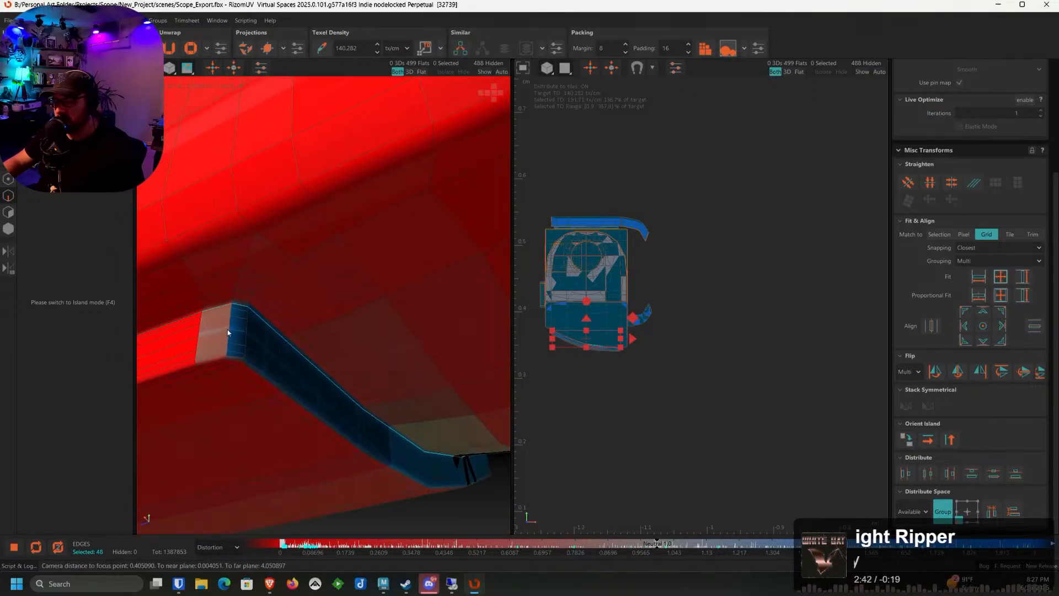
pyautogui.scroll(3, 229, 351)
pyautogui.keyDown('ctrl'); pyautogui.doubleClick(228, 359); pyautogui.keyUp('ctrl')
pyautogui.scroll(-10, 218, 372)
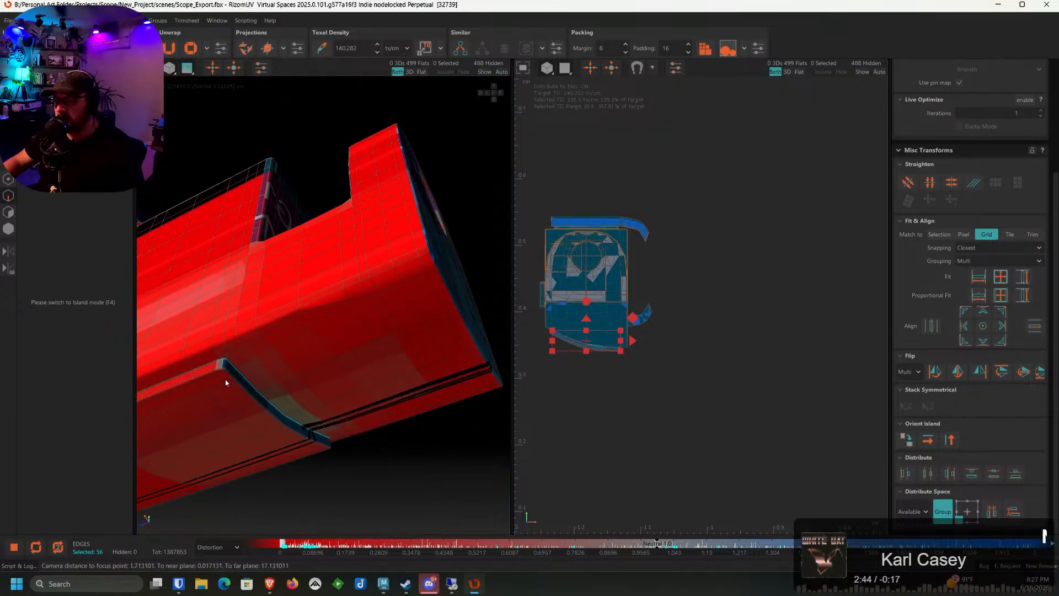
pyautogui.keyDown('alt'); pyautogui.moveTo(226, 383); pyautogui.dragTo(320, 213); pyautogui.keyUp('alt')
pyautogui.scroll(6, 303, 181)
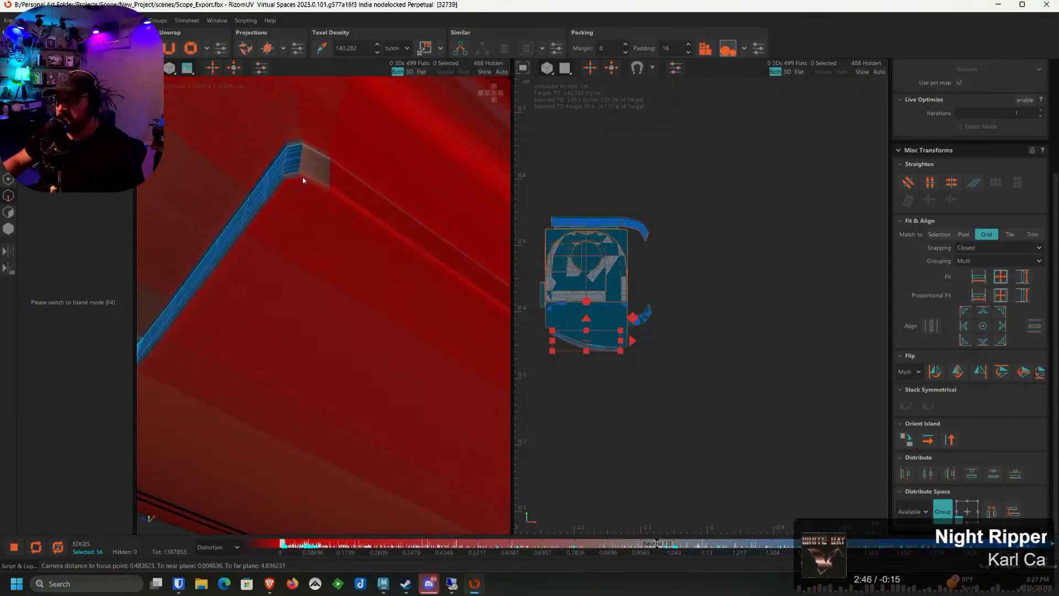
pyautogui.scroll(3, 302, 184)
pyautogui.keyDown('ctrl'); pyautogui.doubleClick(301, 187); pyautogui.keyUp('ctrl')
# Add the short edges at the remaining corners of the underside step and cut the UVs along the selection
pyautogui.scroll(-8, 297, 270)
pyautogui.moveTo(295, 279)
pyautogui.keyDown('alt'); pyautogui.mouseDown()
pyautogui.moveTo(261, 310)
pyautogui.moveTo(287, 270)
pyautogui.mouseUp(); pyautogui.keyUp('alt')
pyautogui.scroll(7, 238, 283)
pyautogui.keyDown('ctrl'); pyautogui.doubleClick(234, 286); pyautogui.keyUp('ctrl')
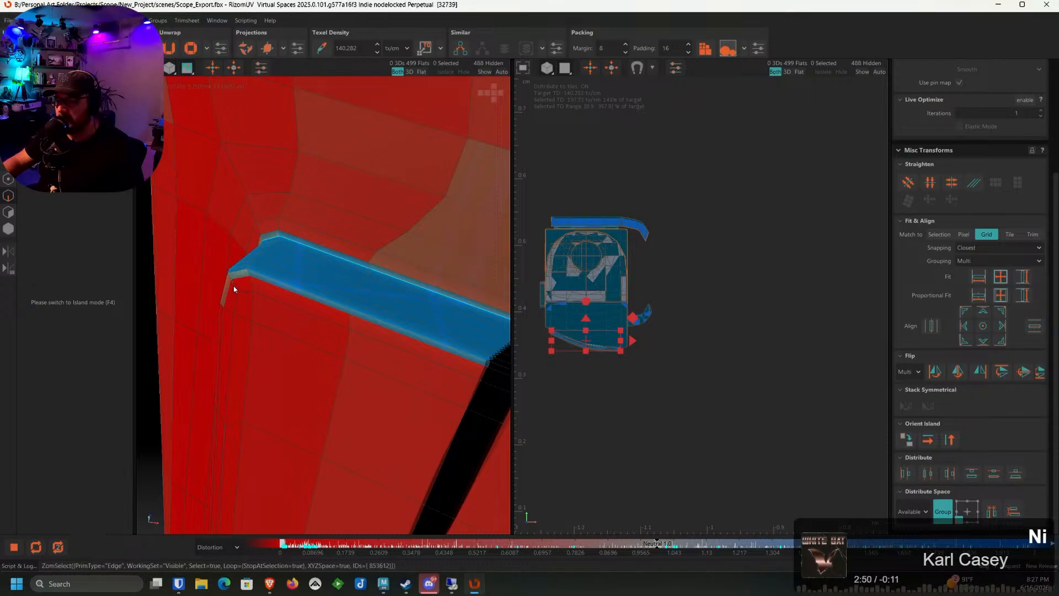
pyautogui.scroll(-8, 237, 292)
pyautogui.keyDown('alt'); pyautogui.moveTo(240, 302); pyautogui.dragTo(276, 212); pyautogui.keyUp('alt')
pyautogui.scroll(7, 347, 202)
pyautogui.keyDown('ctrl'); pyautogui.doubleClick(351, 165); pyautogui.keyUp('ctrl')
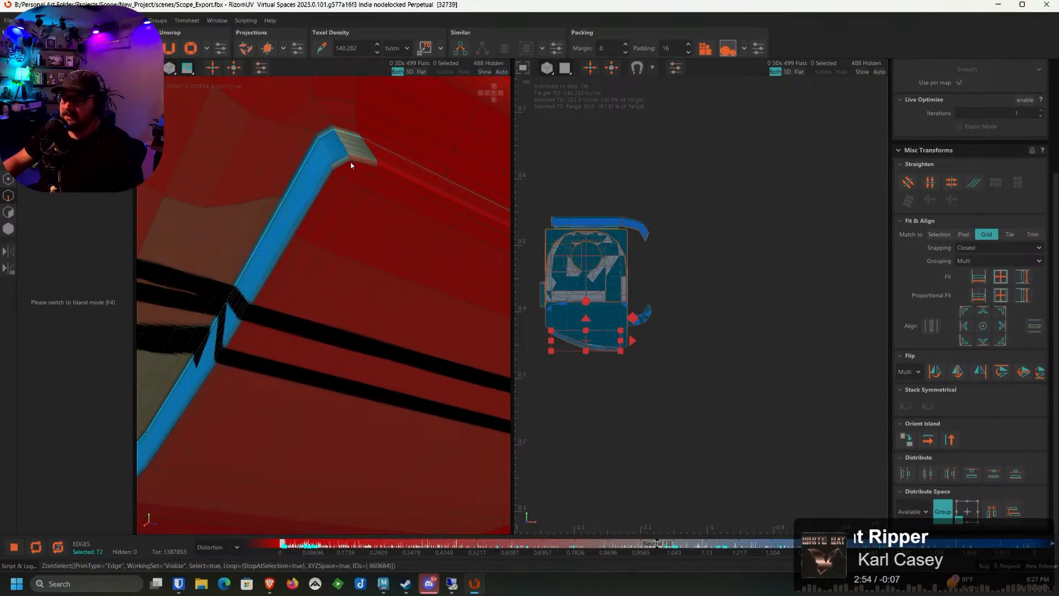
pyautogui.press('c')
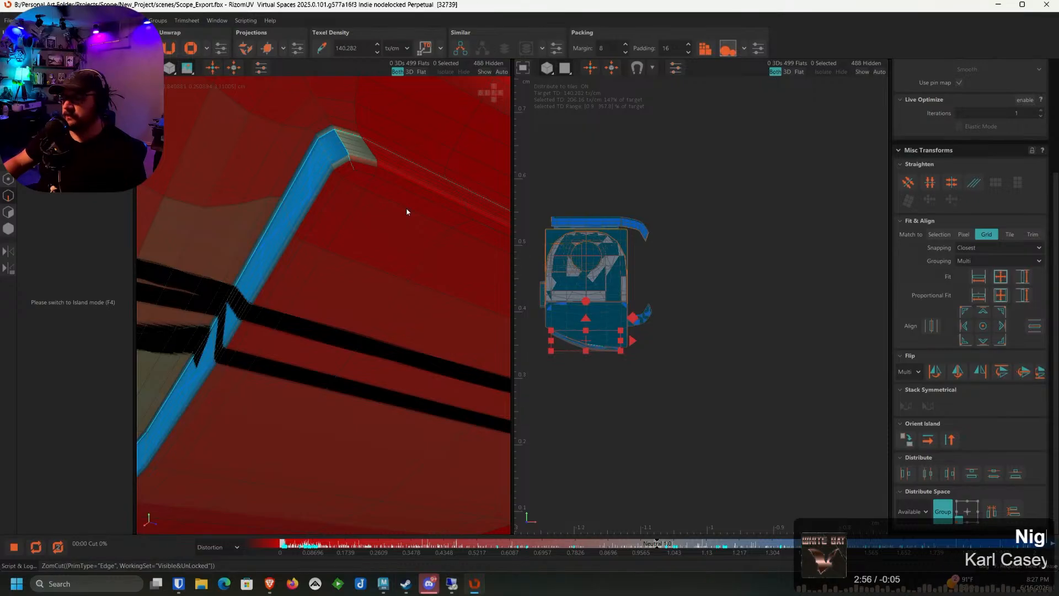
# Select the base edges and curved outline edges of the end wall on the body's side rail
pyautogui.scroll(-9, 356, 342)
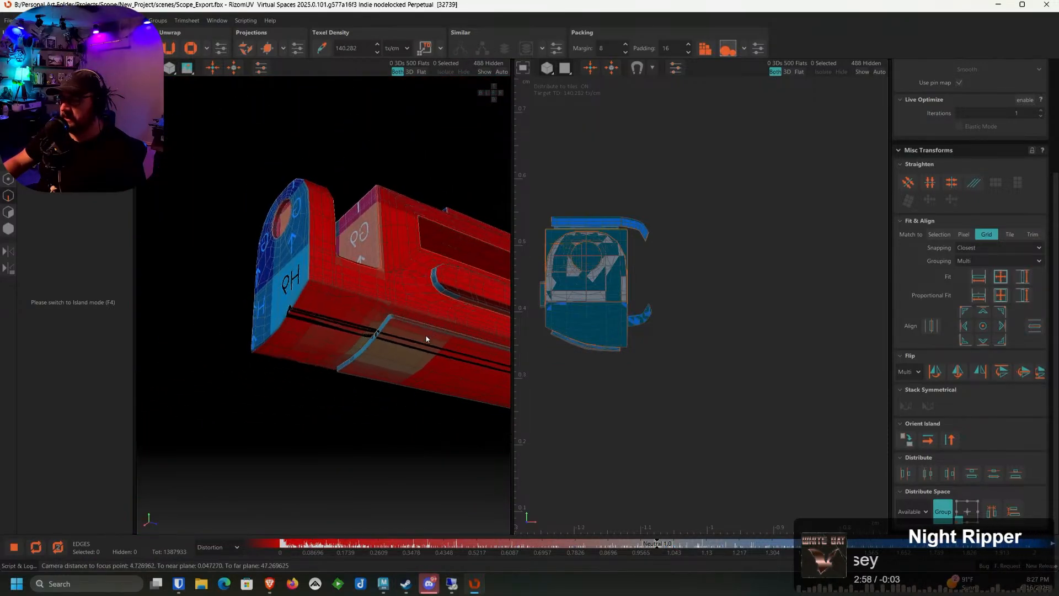
pyautogui.moveTo(370, 370); pyautogui.dragTo(297, 335, button='middle')
pyautogui.keyDown('alt'); pyautogui.moveTo(296, 333); pyautogui.dragTo(289, 278); pyautogui.keyUp('alt')
pyautogui.scroll(10, 316, 288)
pyautogui.doubleClick(334, 281)
pyautogui.keyDown('ctrl'); pyautogui.doubleClick(260, 233); pyautogui.keyUp('ctrl')
pyautogui.hotkey('ctrl', 'z')
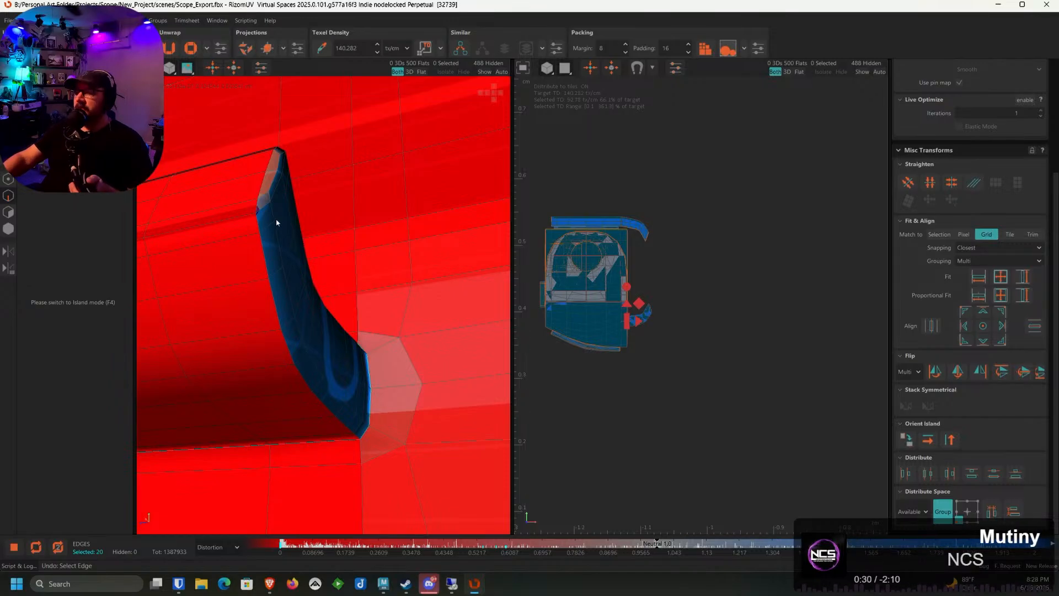
pyautogui.keyDown('ctrl'); pyautogui.doubleClick(267, 236); pyautogui.keyUp('ctrl')
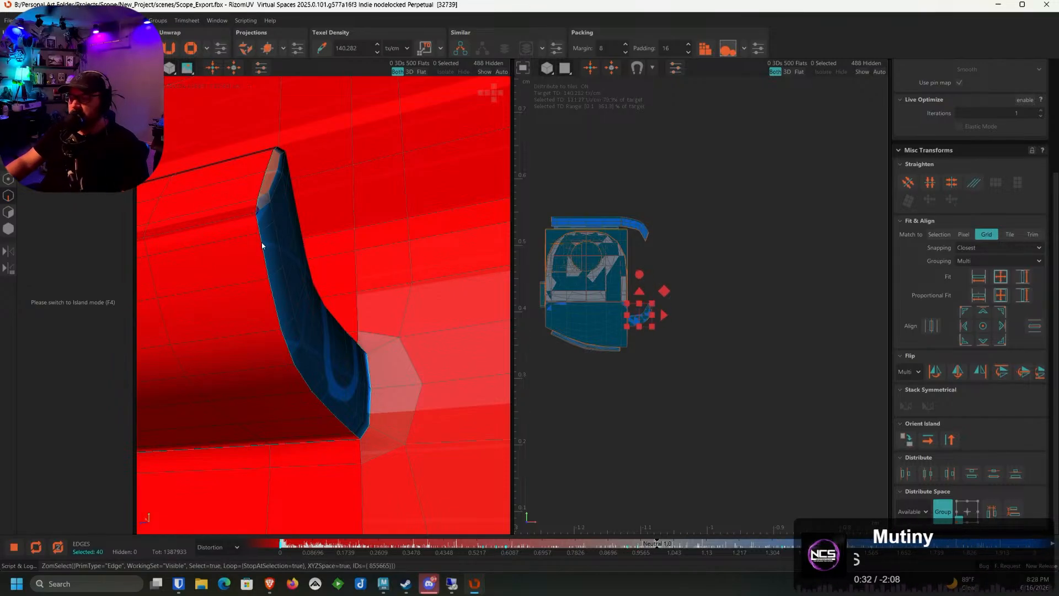
# Add the matching outline edges at the side rail's other end and deselect the stray edges near its tip
pyautogui.keyDown('alt'); pyautogui.moveTo(267, 236); pyautogui.dragTo(269, 177); pyautogui.keyUp('alt')
pyautogui.scroll(-4, 265, 194)
pyautogui.keyDown('alt'); pyautogui.moveTo(262, 215); pyautogui.dragTo(307, 253); pyautogui.keyUp('alt')
pyautogui.scroll(4, 248, 224)
pyautogui.keyDown('ctrl'); pyautogui.doubleClick(251, 228); pyautogui.keyUp('ctrl')
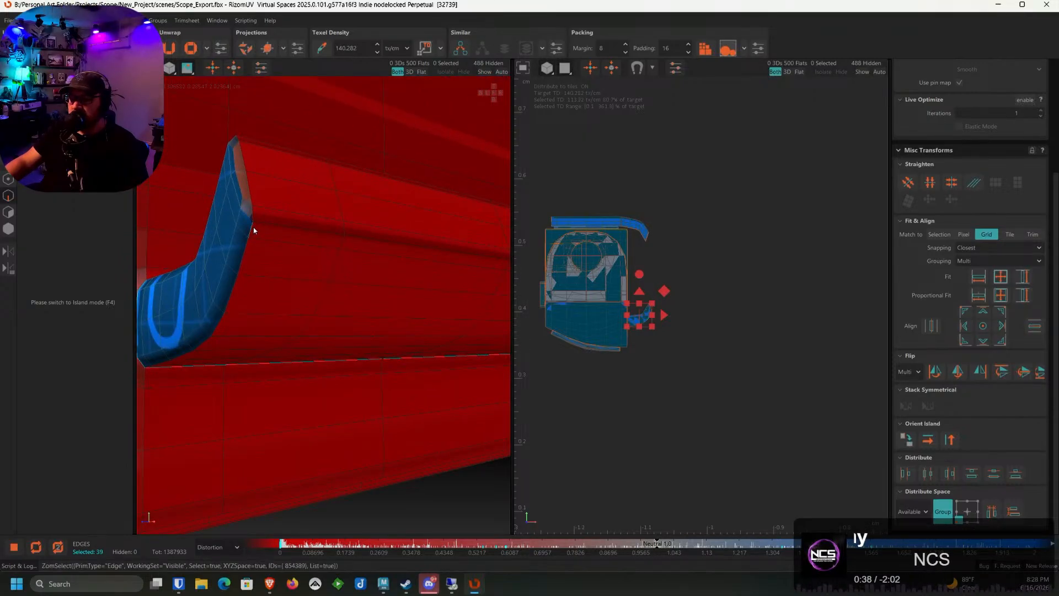
pyautogui.keyDown('ctrl'); pyautogui.keyDown('shift'); pyautogui.moveTo(244, 178); pyautogui.dragTo(243, 180); pyautogui.keyUp('shift'); pyautogui.keyUp('ctrl')
# Cut the UVs along the selected edges around the side rail's end walls
pyautogui.keyDown('alt'); pyautogui.moveTo(243, 179); pyautogui.dragTo(289, 205); pyautogui.keyUp('alt')
pyautogui.scroll(-5, 291, 209)
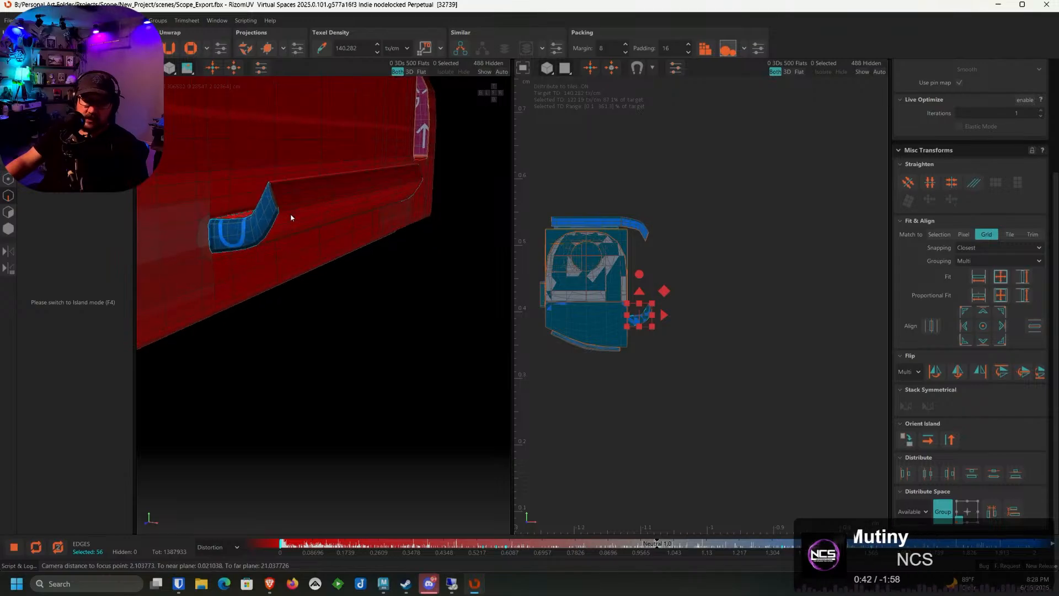
pyautogui.press('c')
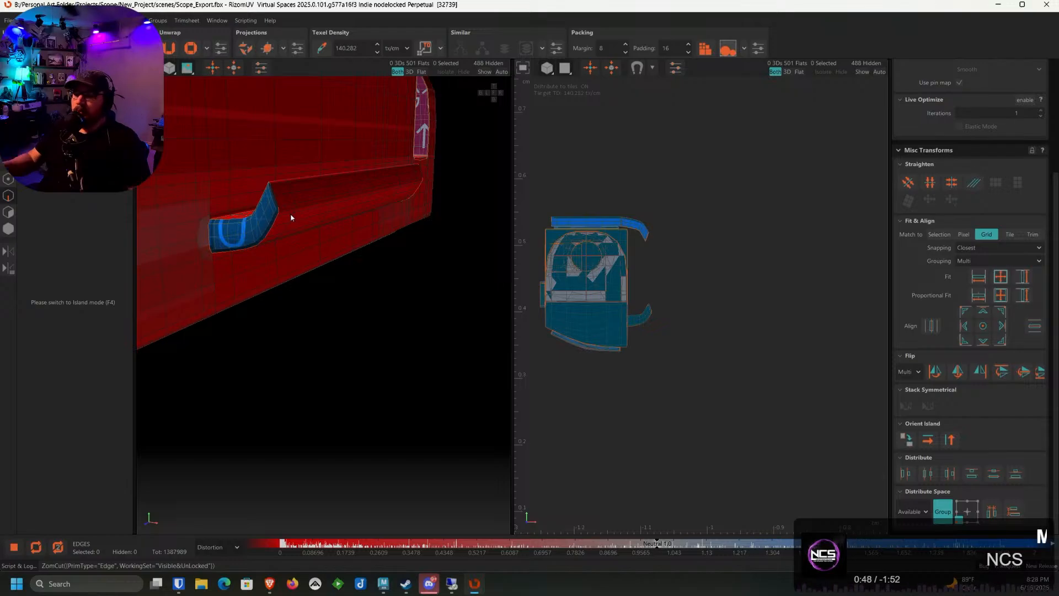
pyautogui.scroll(-4, 294, 222)
pyautogui.keyDown('alt'); pyautogui.moveTo(296, 227); pyautogui.dragTo(274, 206); pyautogui.keyUp('alt')
pyautogui.keyDown('alt'); pyautogui.moveTo(274, 205); pyautogui.dragTo(272, 263, button='middle'); pyautogui.keyUp('alt')
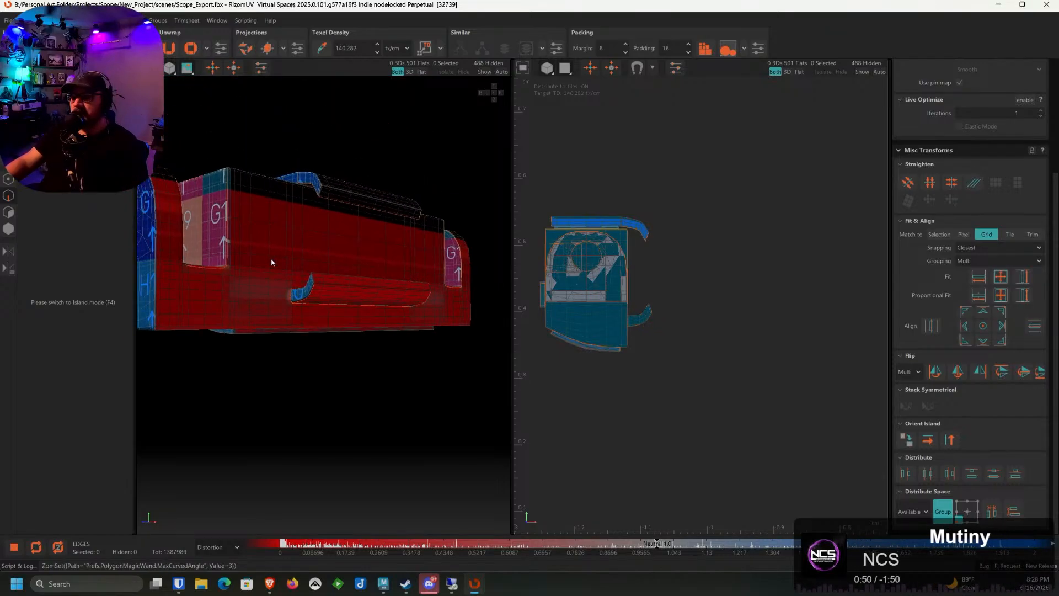
pyautogui.keyDown('alt'); pyautogui.moveTo(272, 262); pyautogui.dragTo(310, 280); pyautogui.keyUp('alt')
pyautogui.scroll(4, 308, 272)
pyautogui.scroll(1, 310, 280)
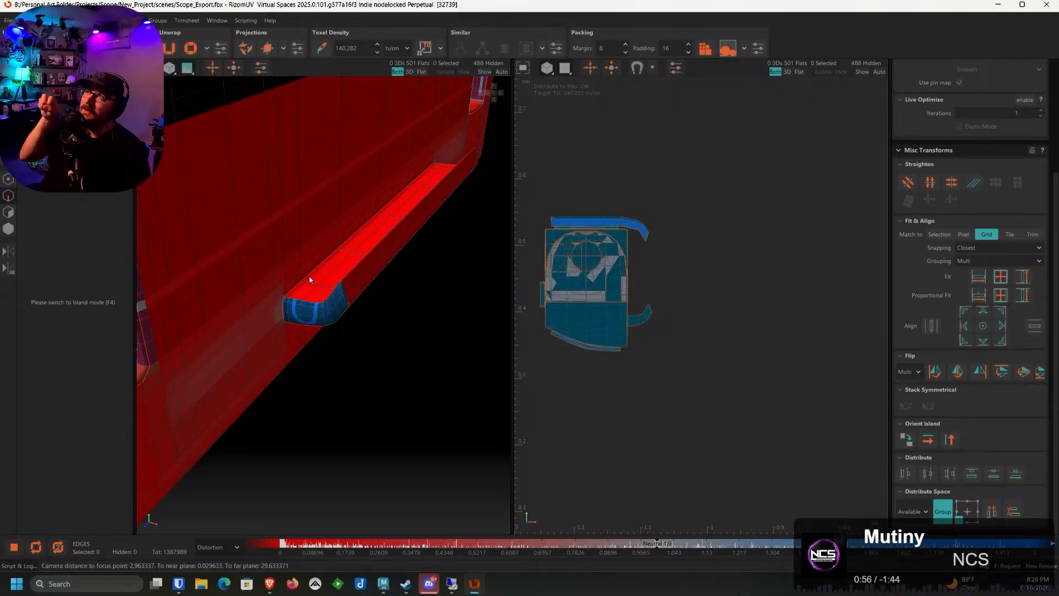
# Select the outline edge loop of the end plate with the hole at one end of the scope body
pyautogui.scroll(-2, 310, 279)
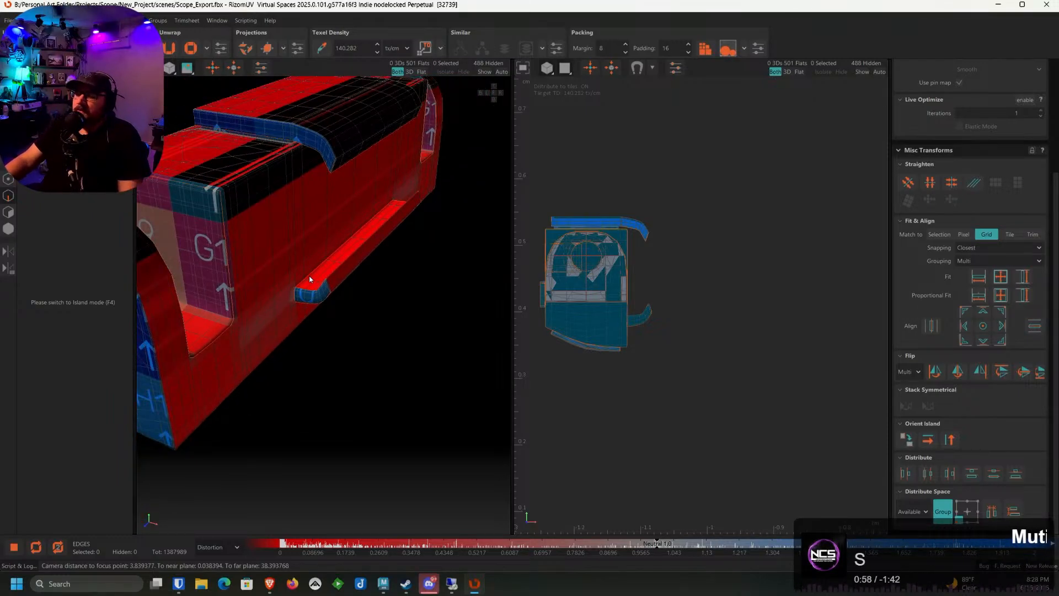
pyautogui.keyDown('alt'); pyautogui.moveTo(324, 276); pyautogui.dragTo(208, 267); pyautogui.keyUp('alt')
pyautogui.scroll(4, 308, 243)
pyautogui.scroll(-4, 356, 256)
pyautogui.doubleClick(230, 286)
pyautogui.click(190, 260)
pyautogui.scroll(-4, 208, 268)
pyautogui.scroll(4, 195, 260)
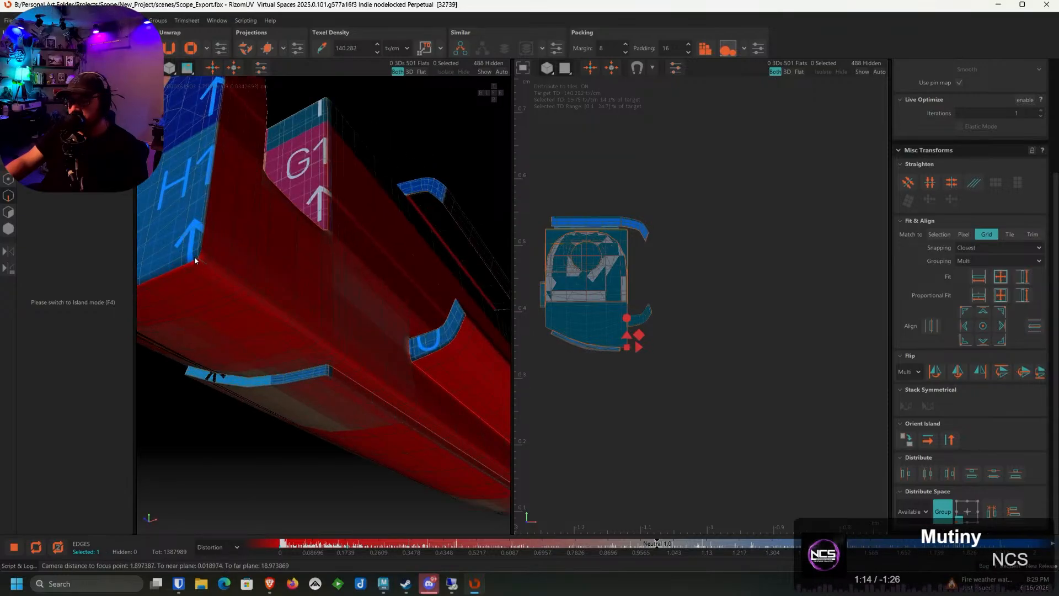
pyautogui.scroll(4, 203, 257)
pyautogui.doubleClick(213, 253)
pyautogui.scroll(-8, 215, 254)
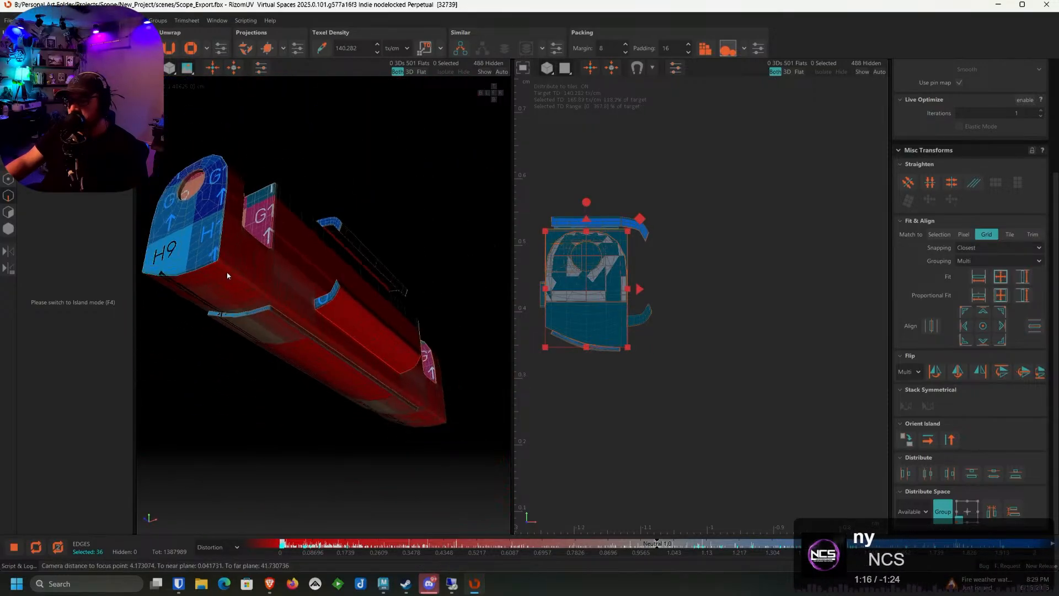
# Add the end plate's second outline edge loop, where the plate meets the body's side and underside, to the selection
pyautogui.keyDown('alt'); pyautogui.moveTo(228, 276); pyautogui.dragTo(355, 308); pyautogui.keyUp('alt')
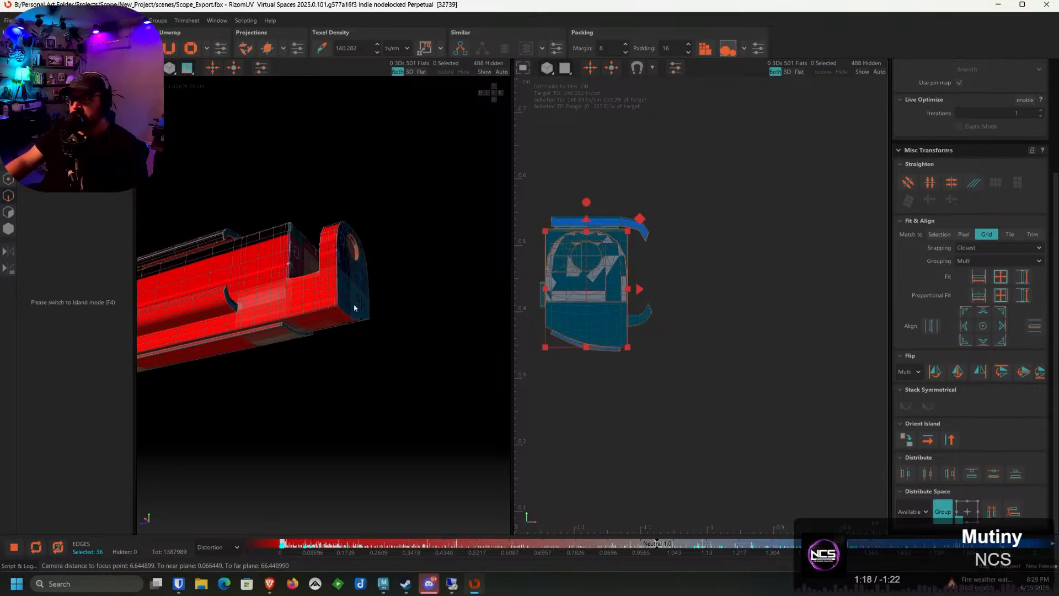
pyautogui.scroll(8, 353, 308)
pyautogui.scroll(2, 272, 303)
pyautogui.keyDown('ctrl'); pyautogui.doubleClick(255, 298); pyautogui.keyUp('ctrl')
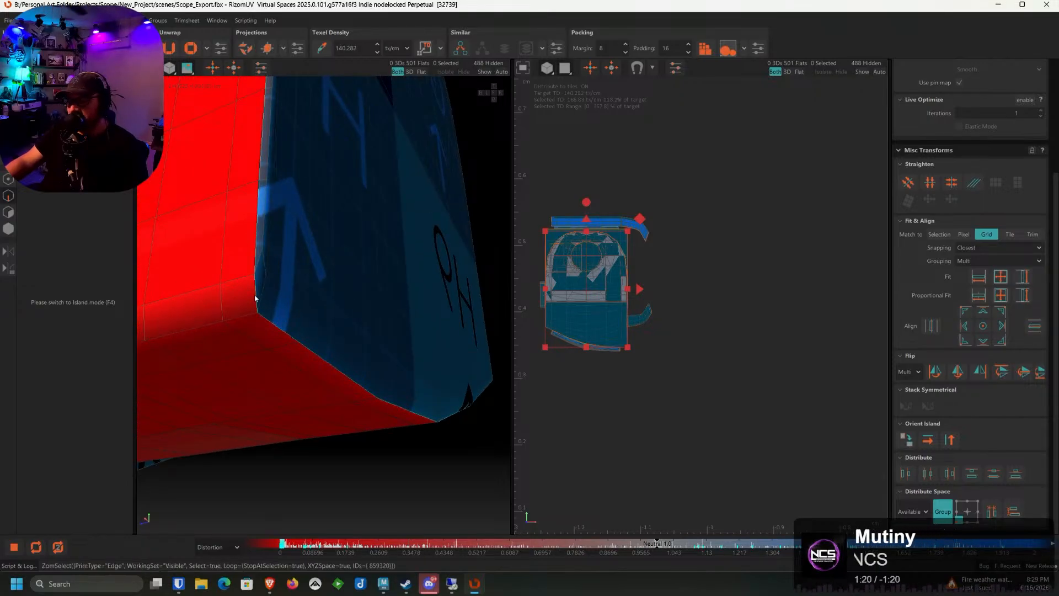
# Add the lengthwise lower edge of the body to the selection and cut the UVs along all selected edges
pyautogui.scroll(-8, 254, 298)
pyautogui.keyDown('alt'); pyautogui.moveTo(255, 298); pyautogui.dragTo(282, 292); pyautogui.keyUp('alt')
pyautogui.scroll(7, 307, 277)
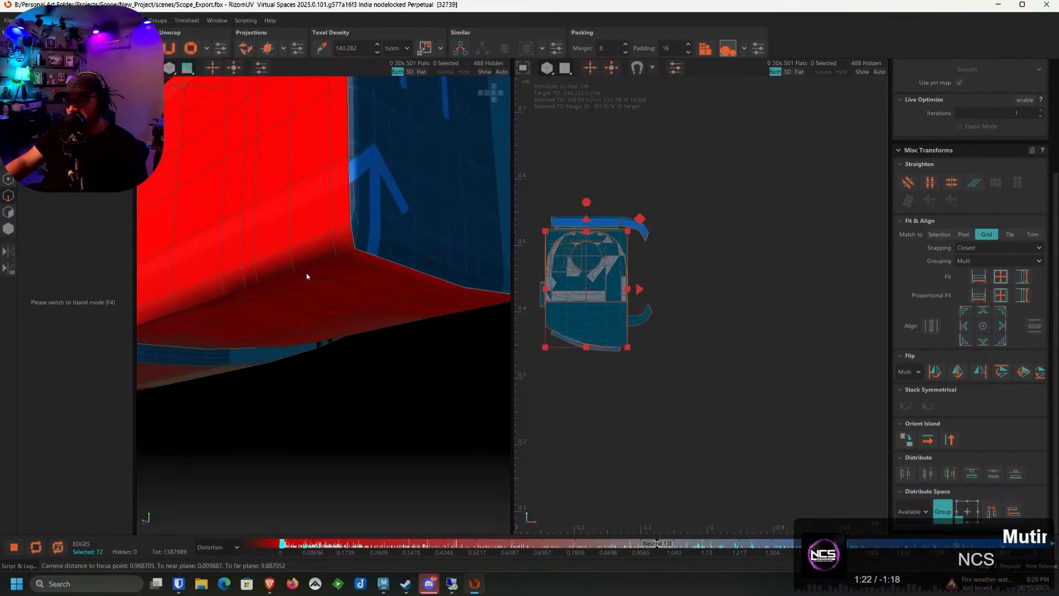
pyautogui.keyDown('ctrl'); pyautogui.doubleClick(306, 276); pyautogui.keyUp('ctrl')
pyautogui.scroll(-8, 309, 274)
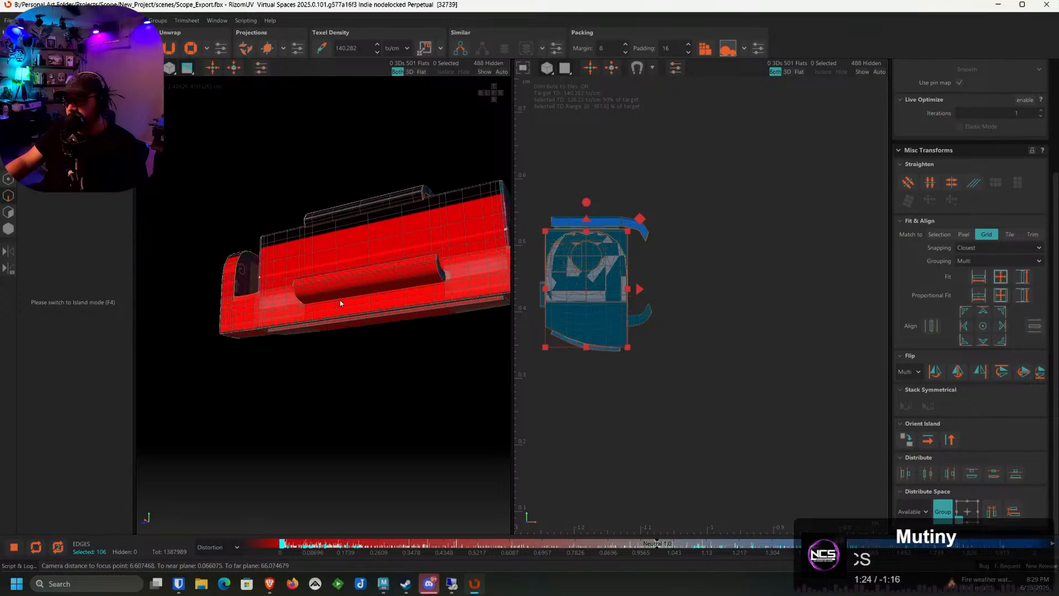
pyautogui.keyDown('alt'); pyautogui.moveTo(340, 300); pyautogui.dragTo(456, 308); pyautogui.keyUp('alt')
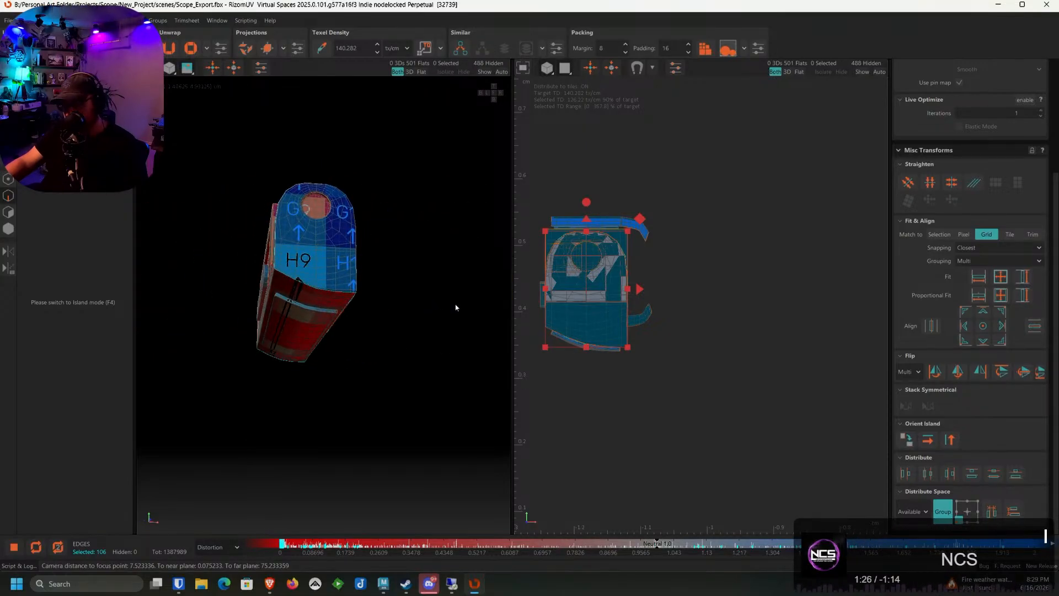
pyautogui.press('c')
# Switch to island selection, select all of the scope body's islands and isolate them
pyautogui.scroll(8, 258, 277)
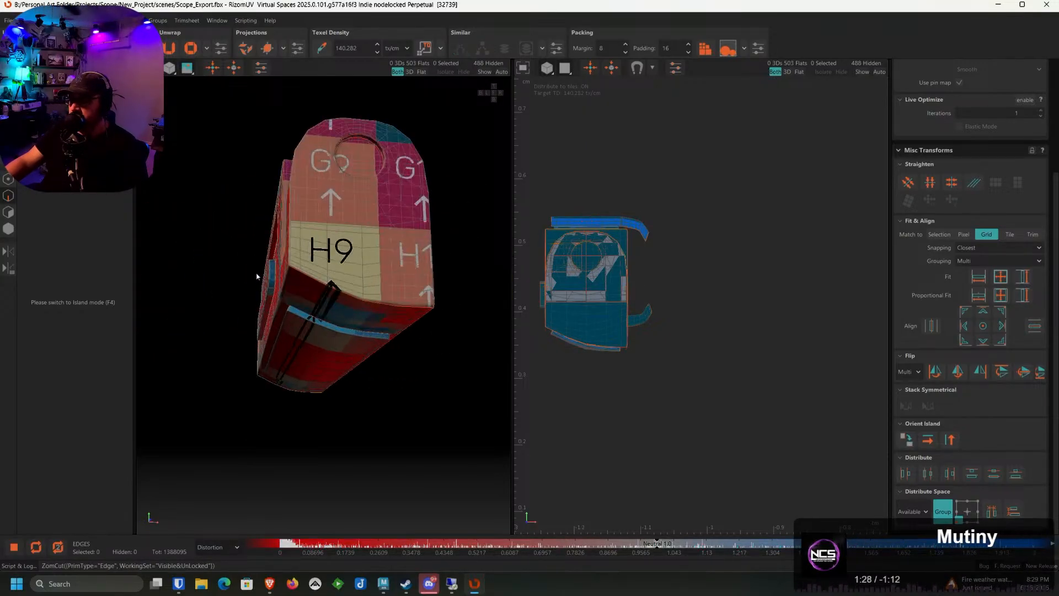
pyautogui.keyDown('alt'); pyautogui.moveTo(278, 288); pyautogui.dragTo(287, 257); pyautogui.keyUp('alt')
pyautogui.scroll(6, 342, 238)
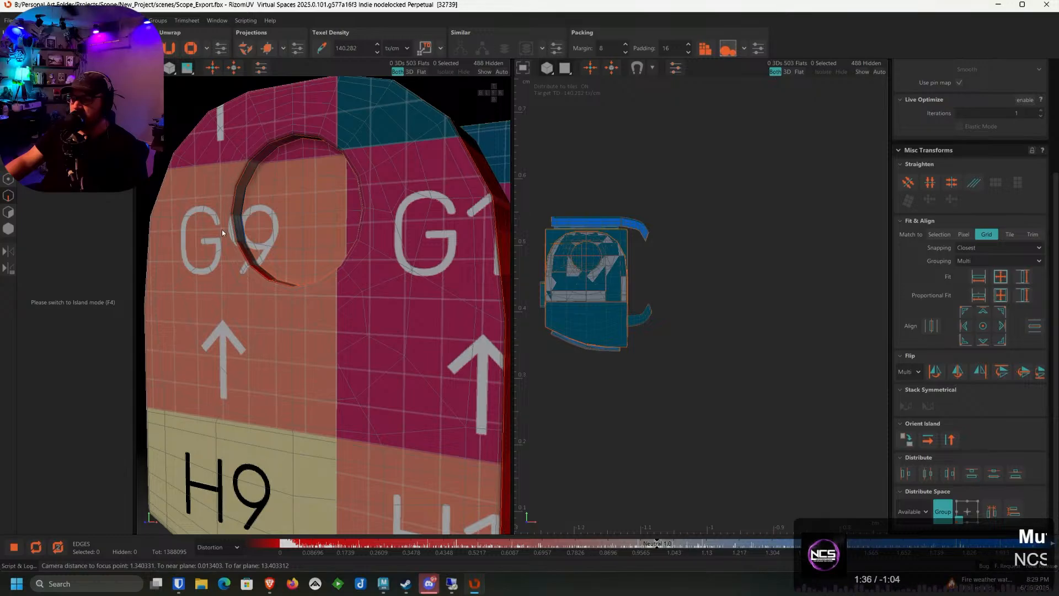
pyautogui.keyDown('alt'); pyautogui.moveTo(215, 278); pyautogui.dragTo(319, 314); pyautogui.keyUp('alt')
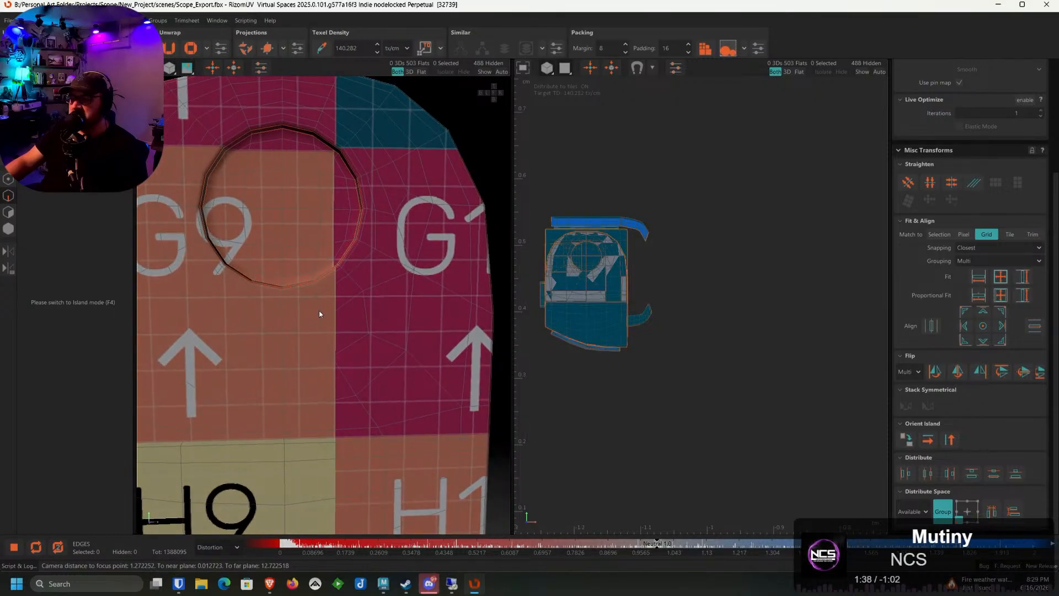
pyautogui.scroll(-6, 329, 290)
pyautogui.keyDown('alt'); pyautogui.moveTo(397, 299); pyautogui.dragTo(348, 293); pyautogui.keyUp('alt')
pyautogui.keyDown('alt'); pyautogui.moveTo(423, 304); pyautogui.dragTo(257, 238, button='middle'); pyautogui.keyUp('alt')
pyautogui.click(8, 228)
pyautogui.click(359, 236)
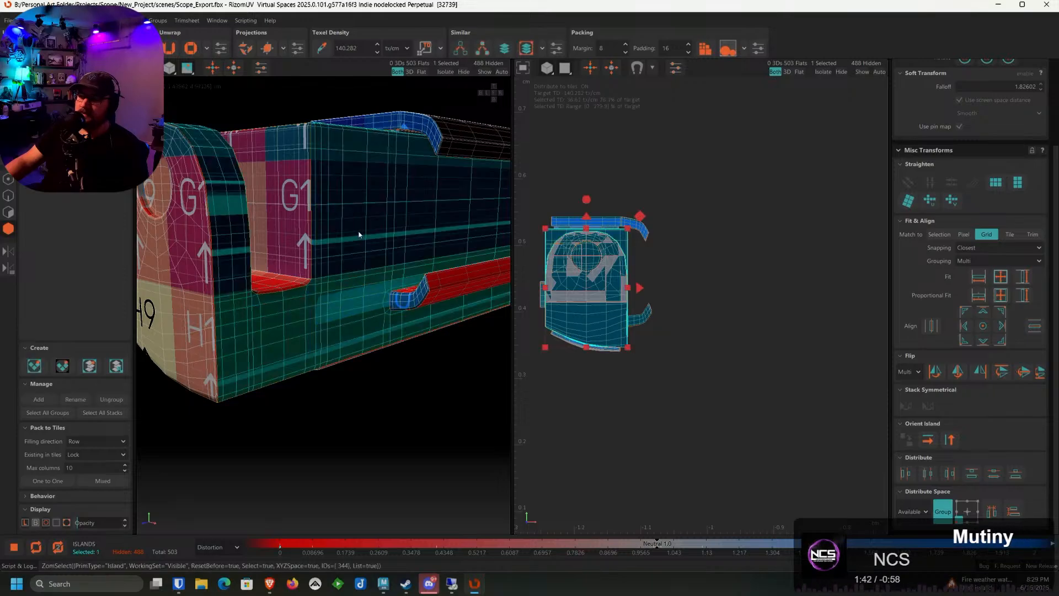
pyautogui.scroll(-5, 360, 237)
pyautogui.click(425, 235)
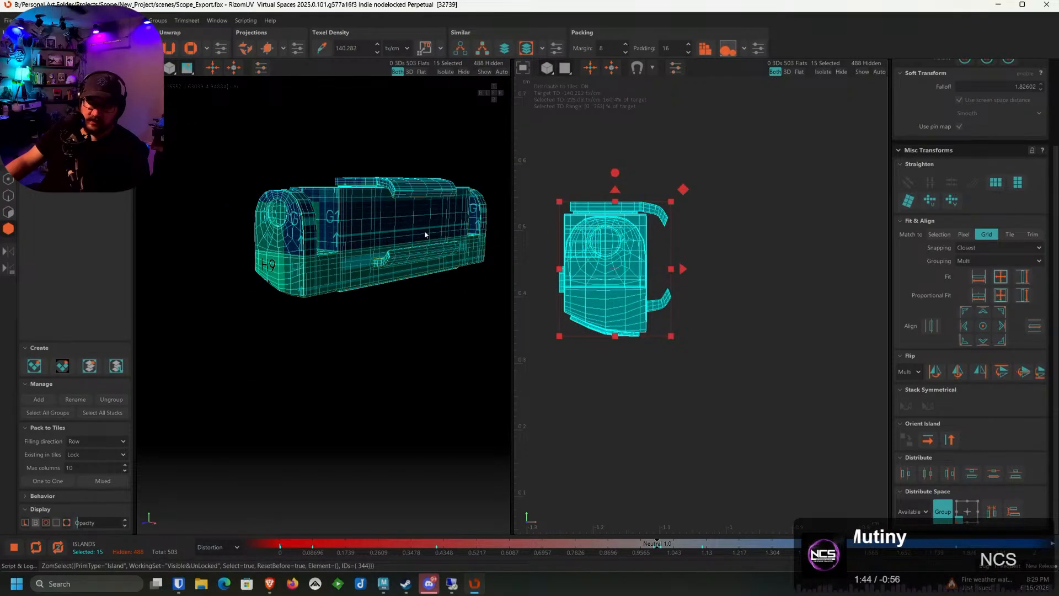
pyautogui.press('i')
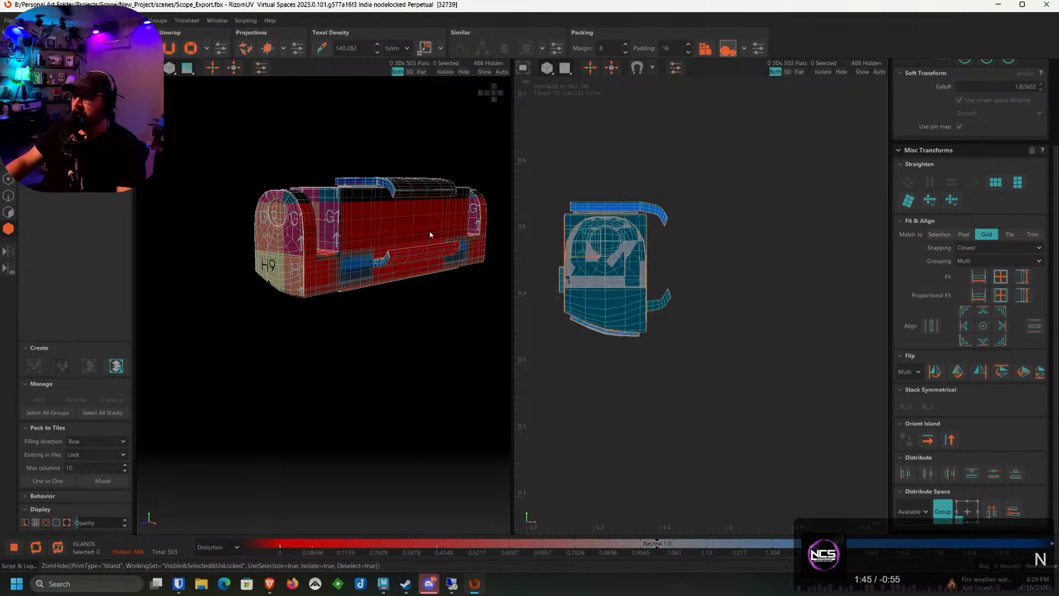
pyautogui.doubleClick(362, 209)
pyautogui.press('i')
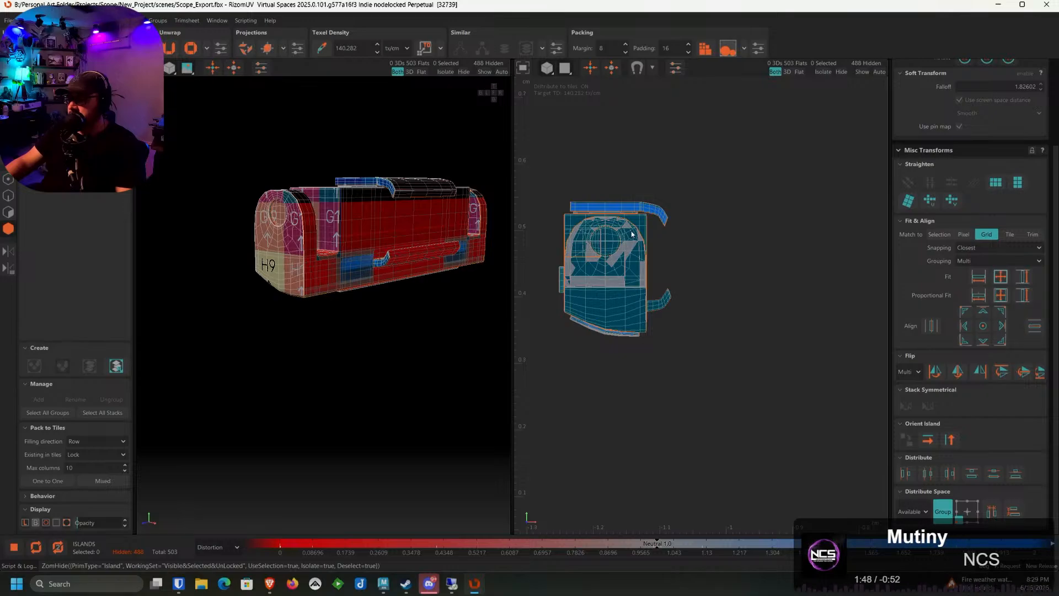
# Unfold all the scope body's islands, apply the 140.282 tx/cm texel density to them and clear the selection
pyautogui.click(436, 225)
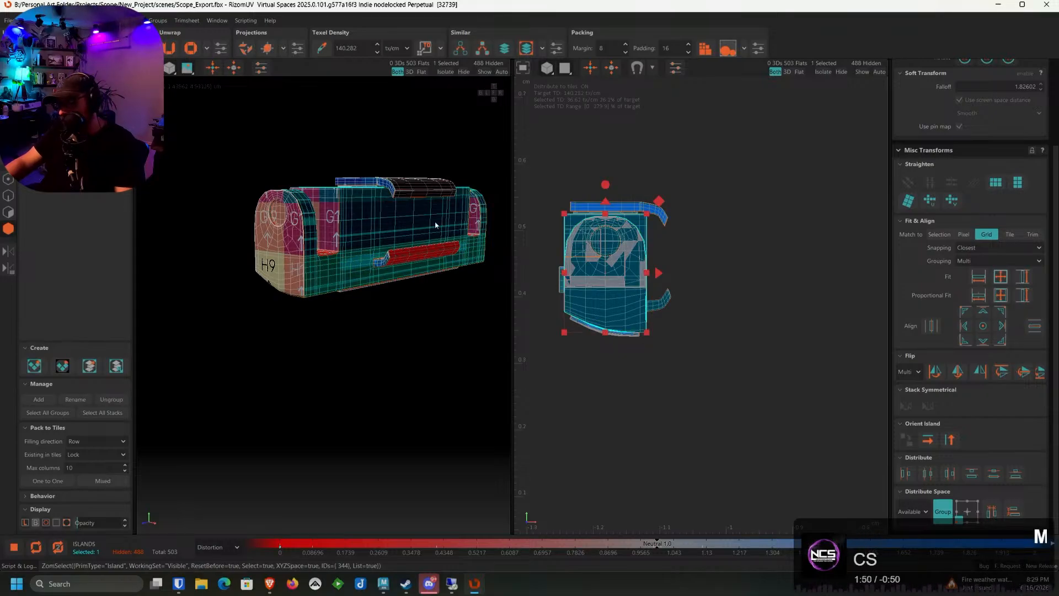
pyautogui.doubleClick(435, 225)
pyautogui.press('u')
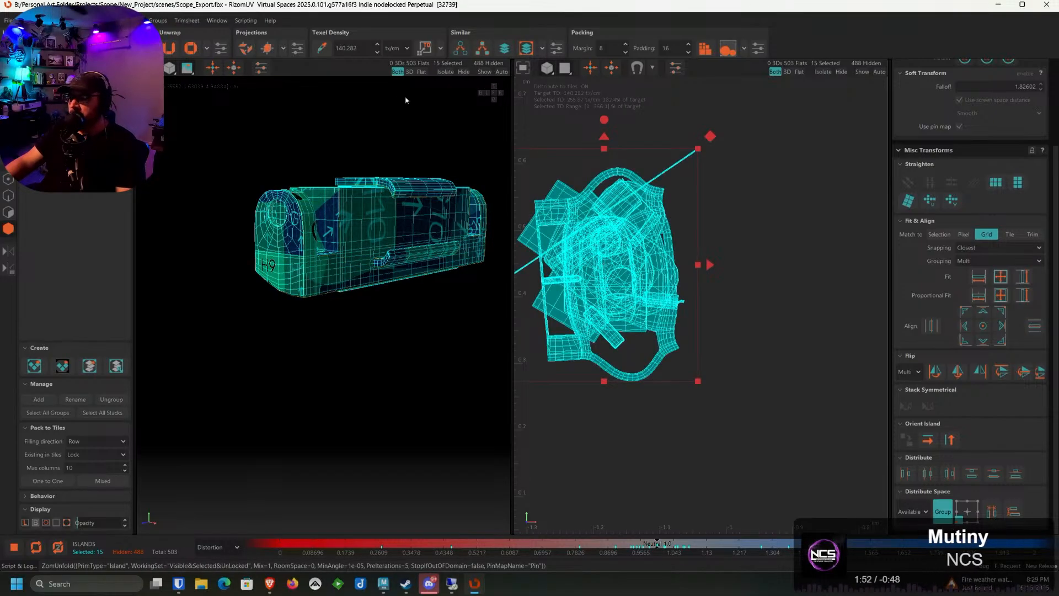
pyautogui.click(426, 49)
pyautogui.click(722, 265)
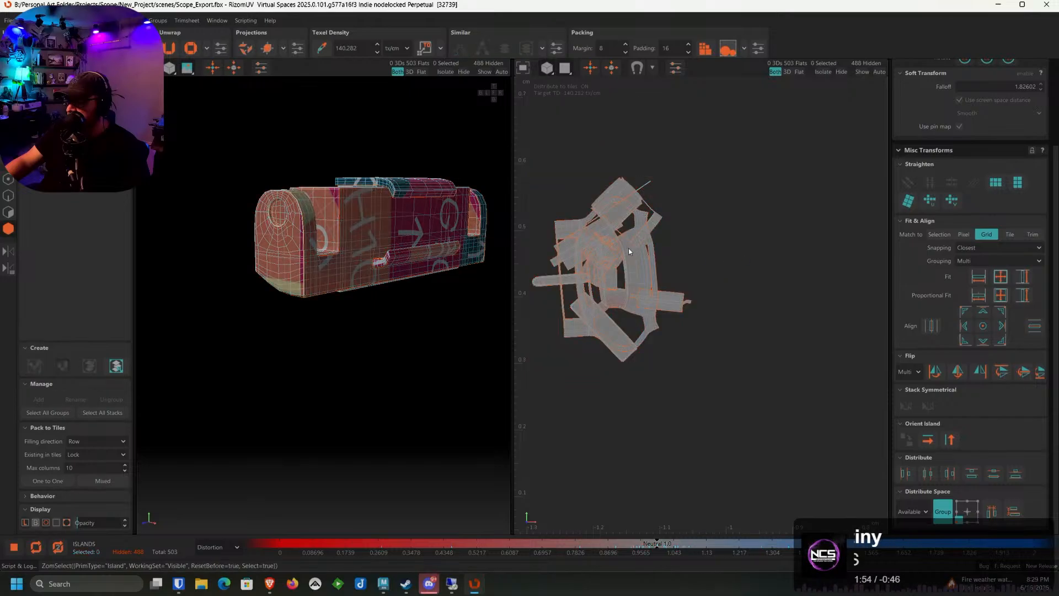
# Move the large main body island clear of the overlapping islands in the UV layout and examine its shape
pyautogui.click(629, 251)
pyautogui.moveTo(645, 256); pyautogui.dragTo(784, 235)
pyautogui.click(833, 310)
pyautogui.scroll(4, 759, 251)
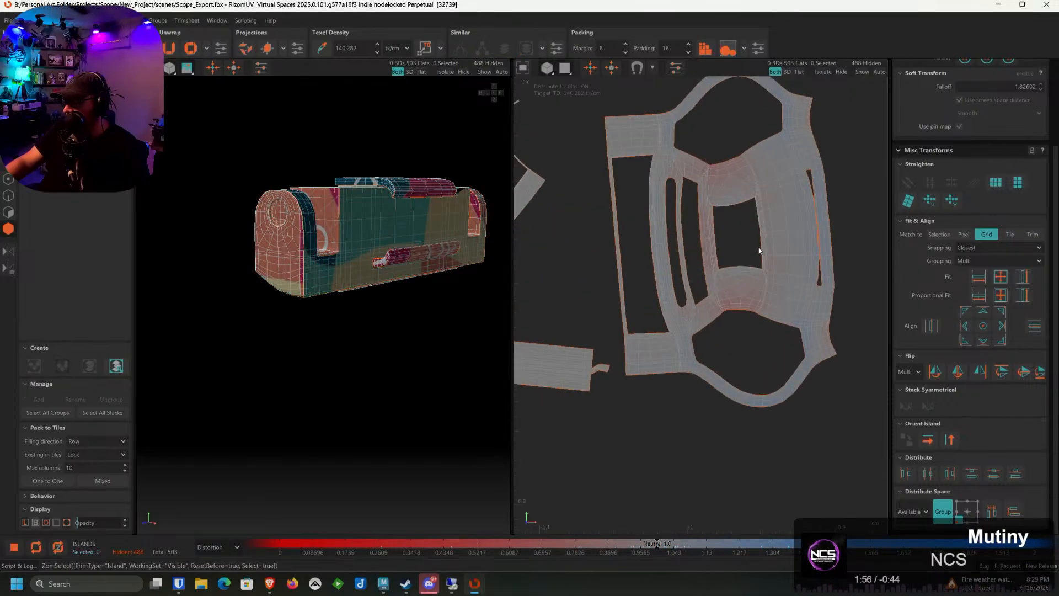
pyautogui.scroll(3, 759, 250)
pyautogui.moveTo(414, 230); pyautogui.dragTo(431, 249, button='middle')
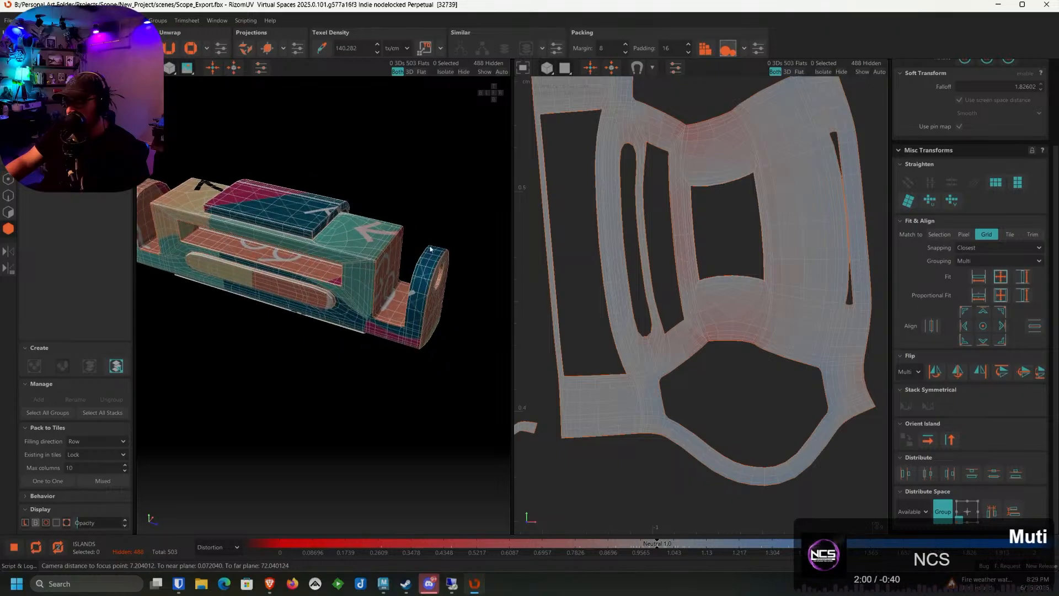
# Select the long upper edge running along the side of the scope body between its end walls
pyautogui.click(8, 195)
pyautogui.scroll(10, 364, 265)
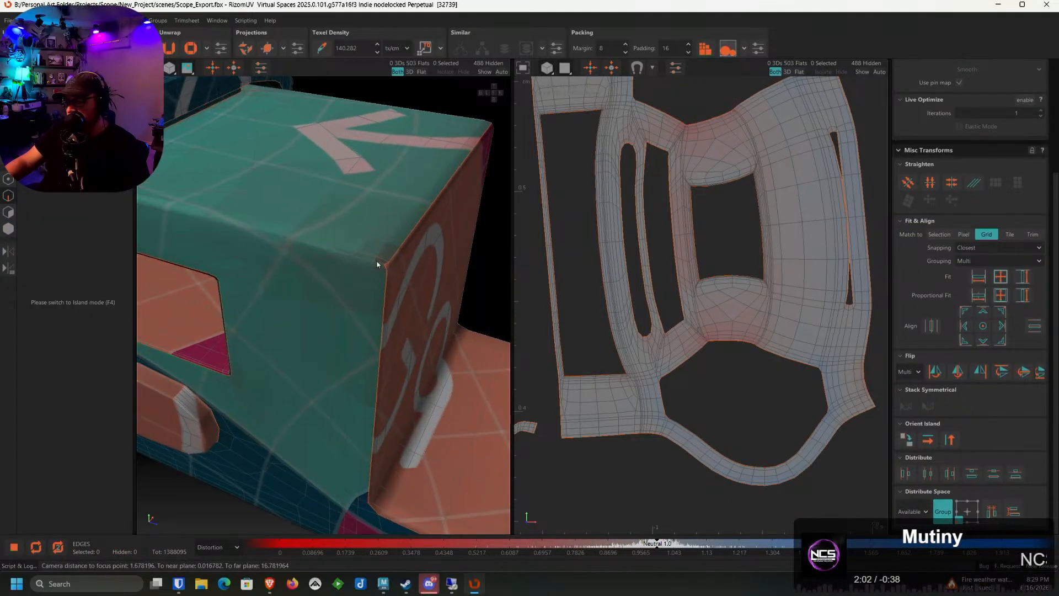
pyautogui.doubleClick(340, 255)
pyautogui.doubleClick(310, 245)
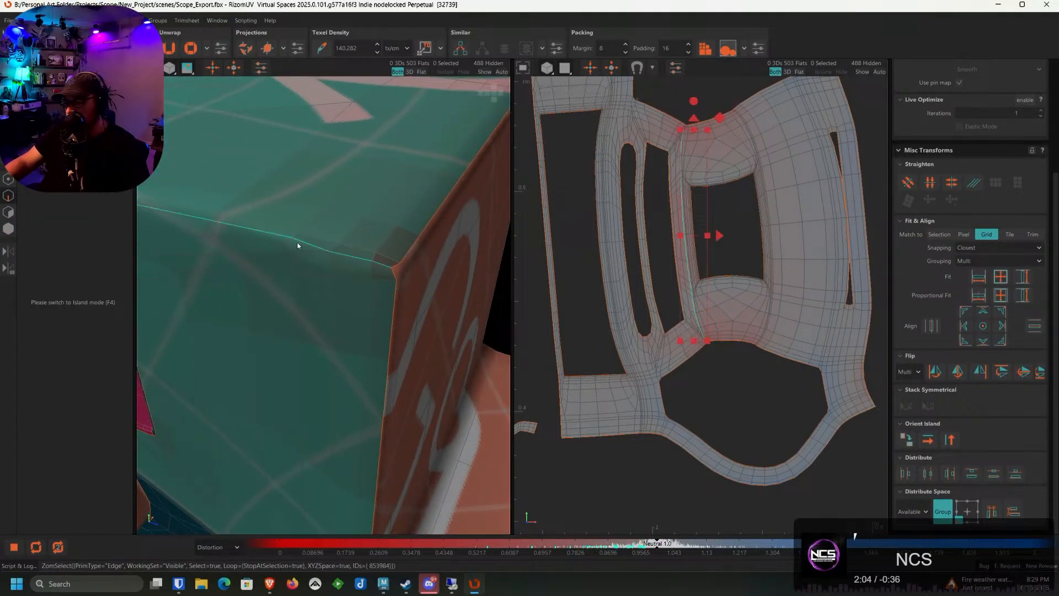
pyautogui.moveTo(295, 244); pyautogui.dragTo(268, 223, button='middle')
pyautogui.scroll(3, 226, 214)
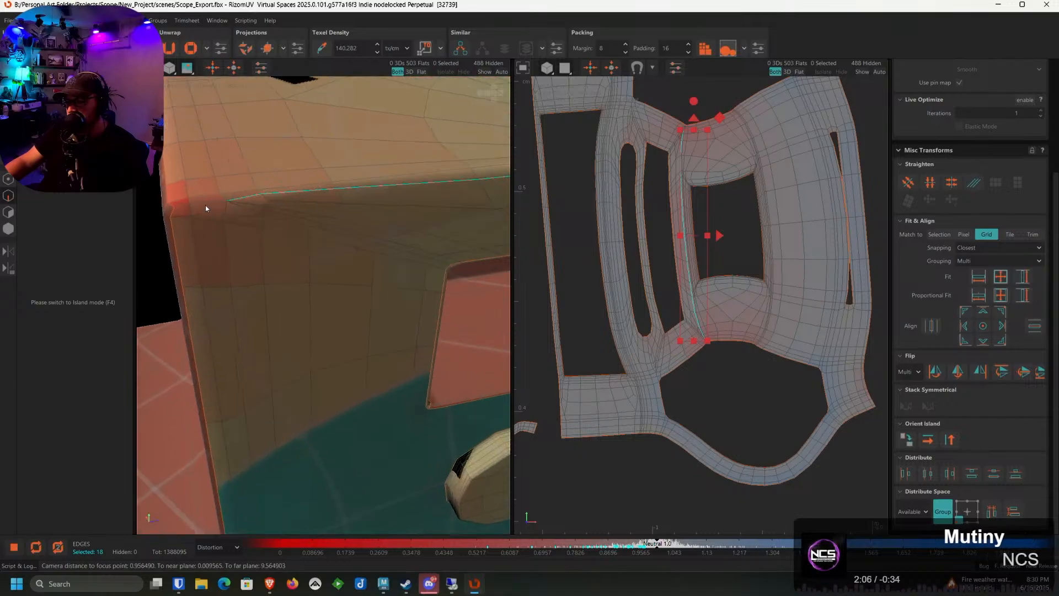
# Extend the upper edge selection to the body's far corner and cut the UVs along it
pyautogui.keyDown('ctrl'); pyautogui.doubleClick(206, 205); pyautogui.keyUp('ctrl')
pyautogui.scroll(-5, 221, 210)
pyautogui.keyDown('alt'); pyautogui.moveTo(314, 232); pyautogui.dragTo(380, 233); pyautogui.keyUp('alt')
pyautogui.scroll(3, 230, 187)
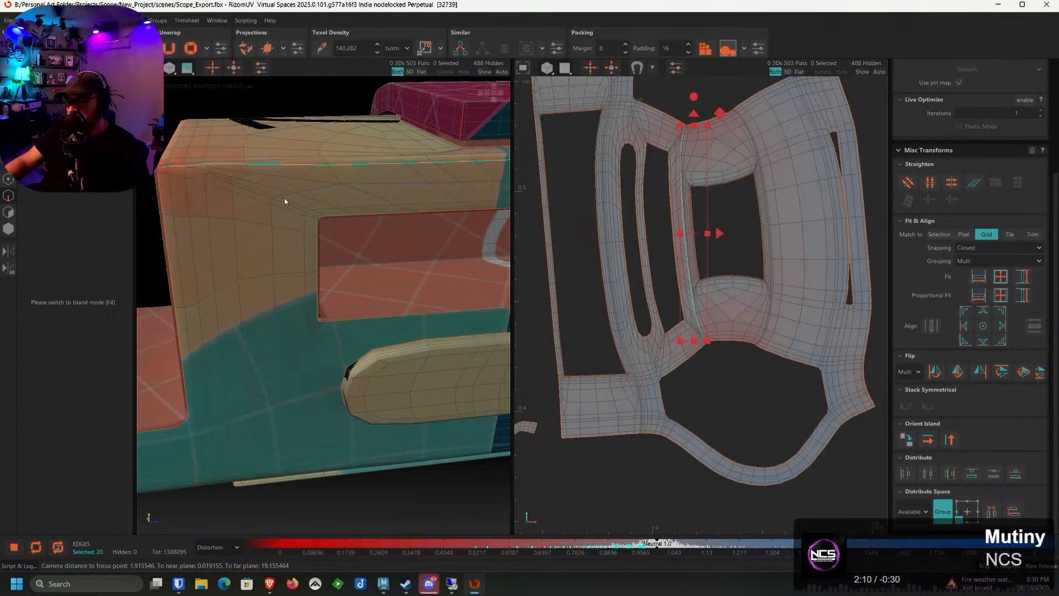
pyautogui.scroll(-4, 284, 201)
pyautogui.press('c')
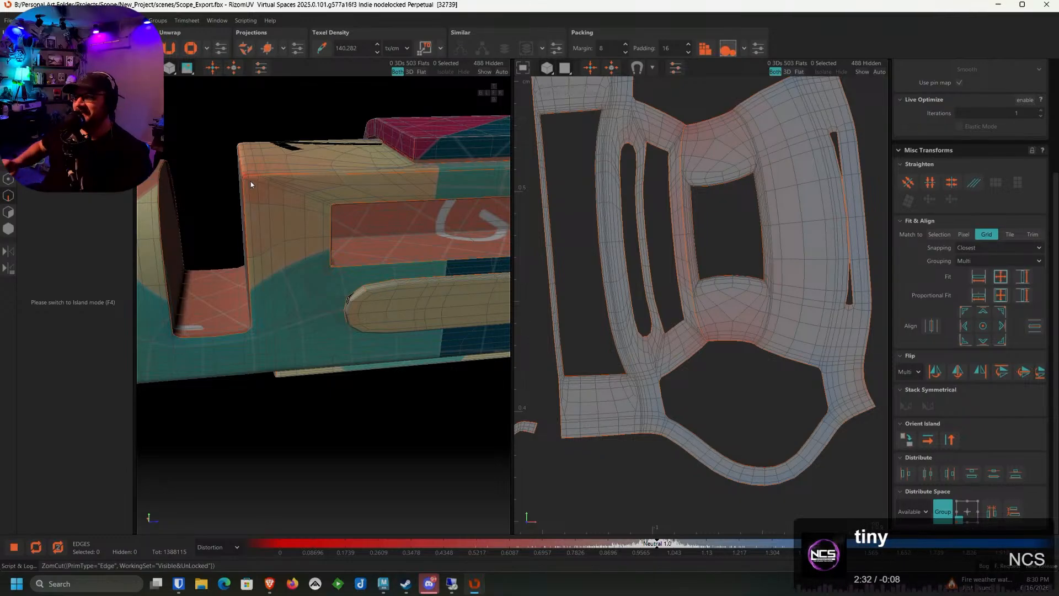
# Select all the scope's visible islands and unfold them again with the new upper seam
pyautogui.click(8, 227)
pyautogui.click(286, 213)
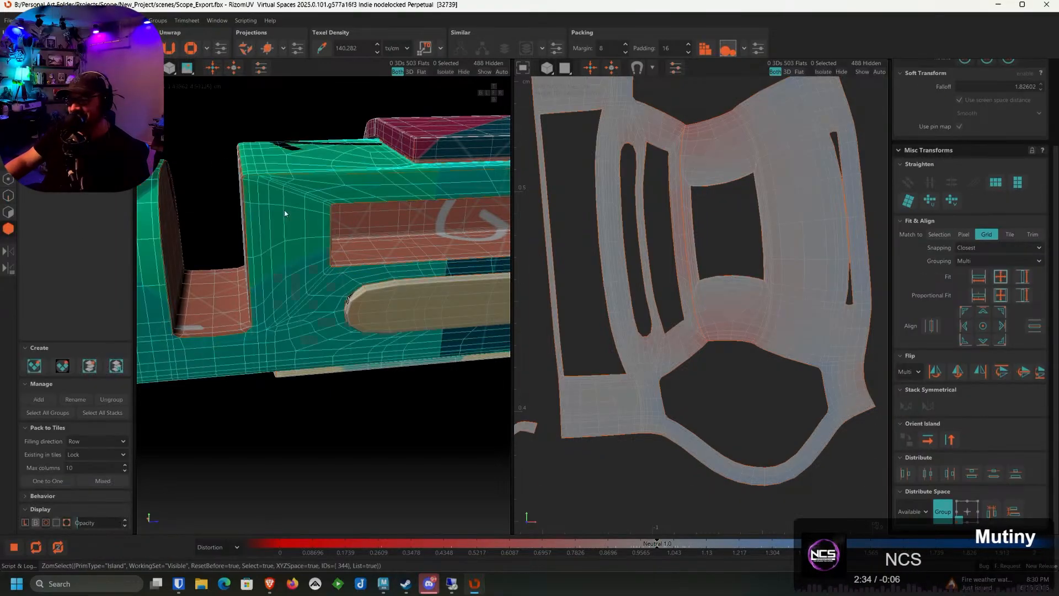
pyautogui.hotkey('ctrl', 'a')
pyautogui.scroll(-5, 290, 214)
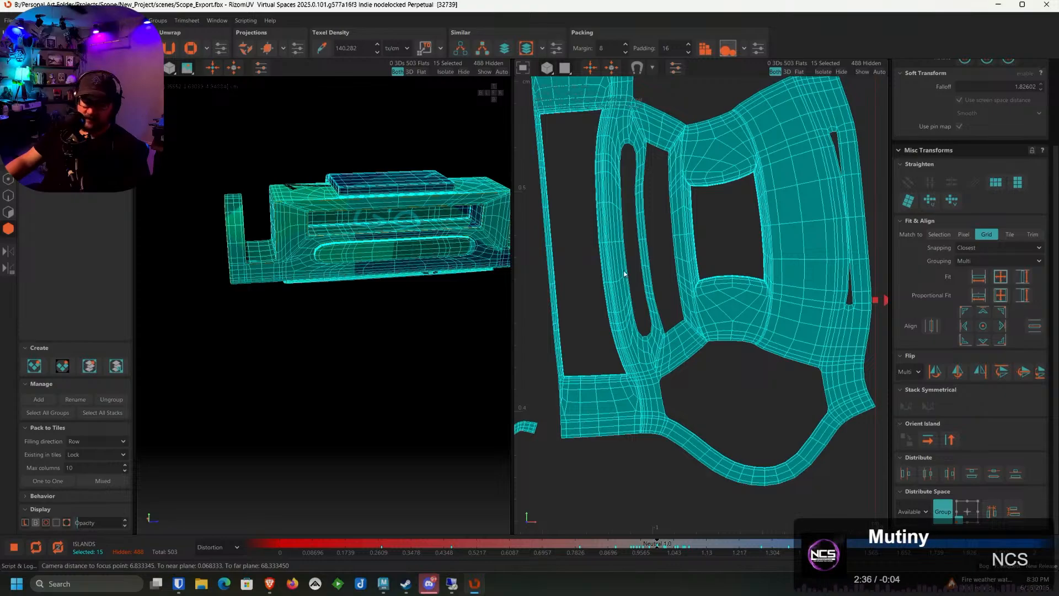
pyautogui.press('u')
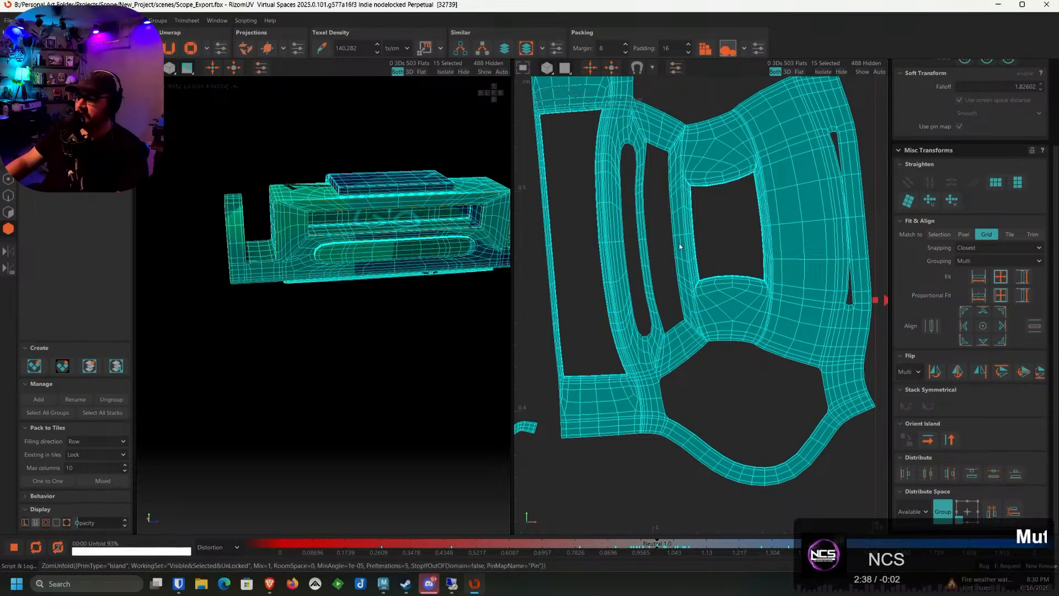
# Move the newly unfolded main body island away from the other islands in the UV layout
pyautogui.scroll(-5, 680, 247)
pyautogui.click(739, 244)
pyautogui.click(742, 245)
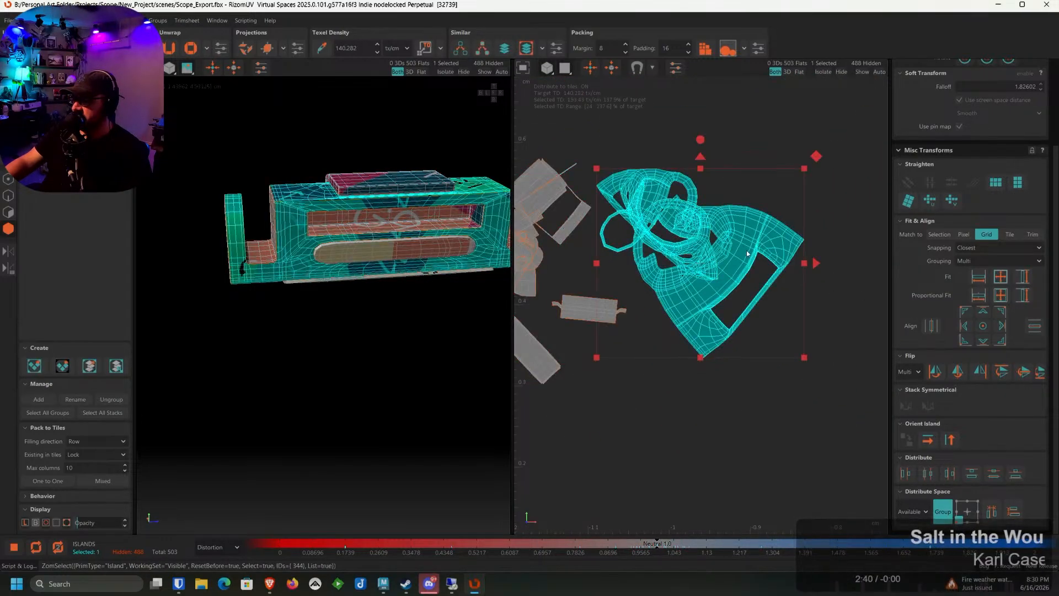
pyautogui.moveTo(757, 264); pyautogui.dragTo(800, 323)
# Examine the highlighted main body island around the slots, end walls and underside to judge where further seams are needed
pyautogui.scroll(3, 353, 255)
pyautogui.scroll(5, 214, 201)
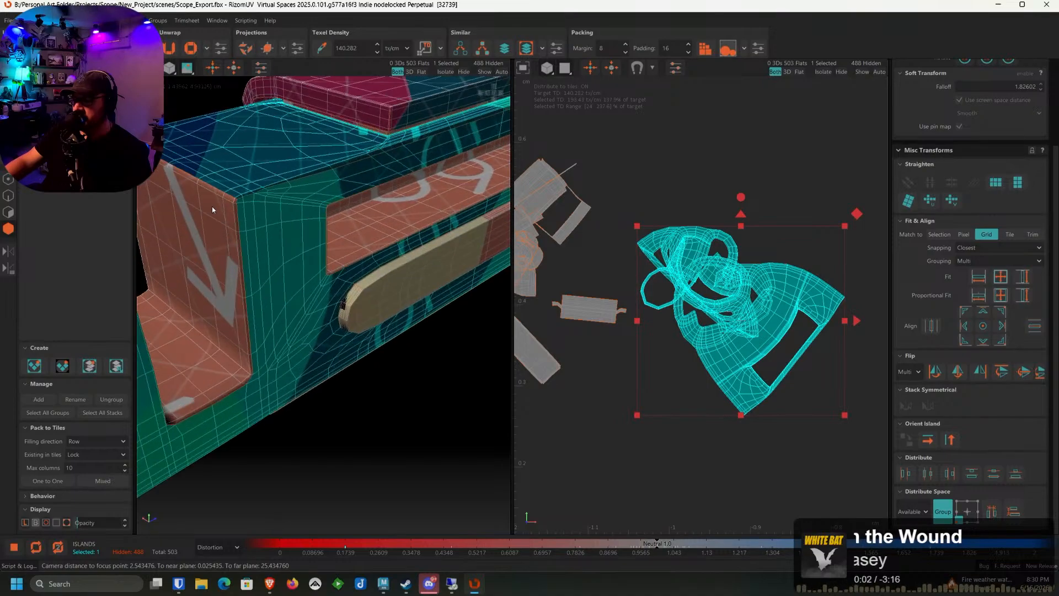
pyautogui.scroll(-5, 292, 224)
pyautogui.keyDown('alt'); pyautogui.moveTo(298, 229); pyautogui.dragTo(360, 239); pyautogui.keyUp('alt')
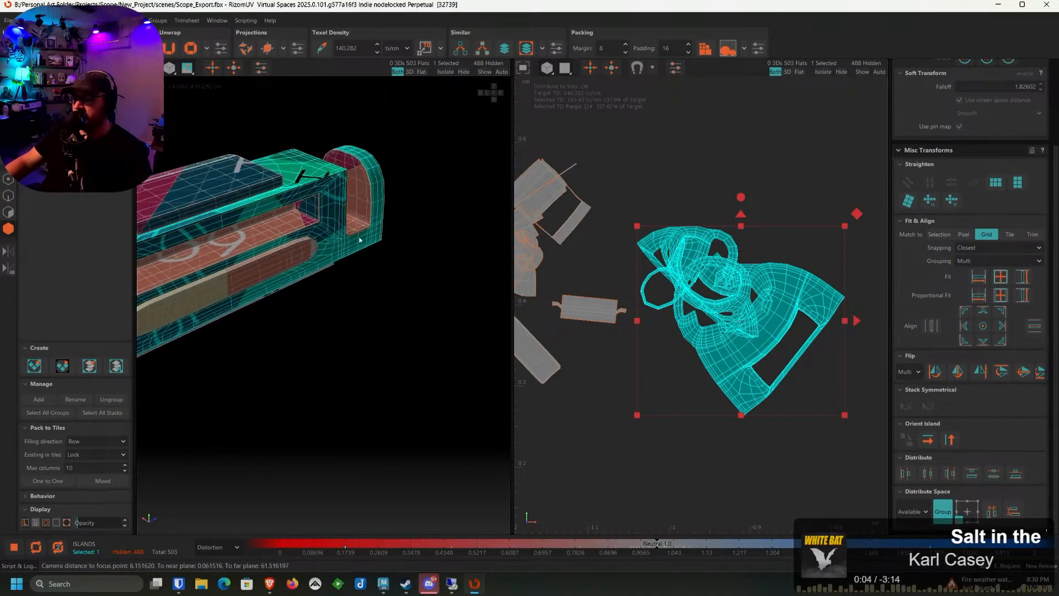
pyautogui.scroll(2, 274, 203)
pyautogui.keyDown('alt'); pyautogui.moveTo(274, 203); pyautogui.dragTo(389, 196); pyautogui.keyUp('alt')
pyautogui.scroll(3, 393, 240)
pyautogui.scroll(-5, 393, 240)
pyautogui.keyDown('alt'); pyautogui.moveTo(398, 285); pyautogui.dragTo(365, 259); pyautogui.keyUp('alt')
pyautogui.scroll(3, 357, 252)
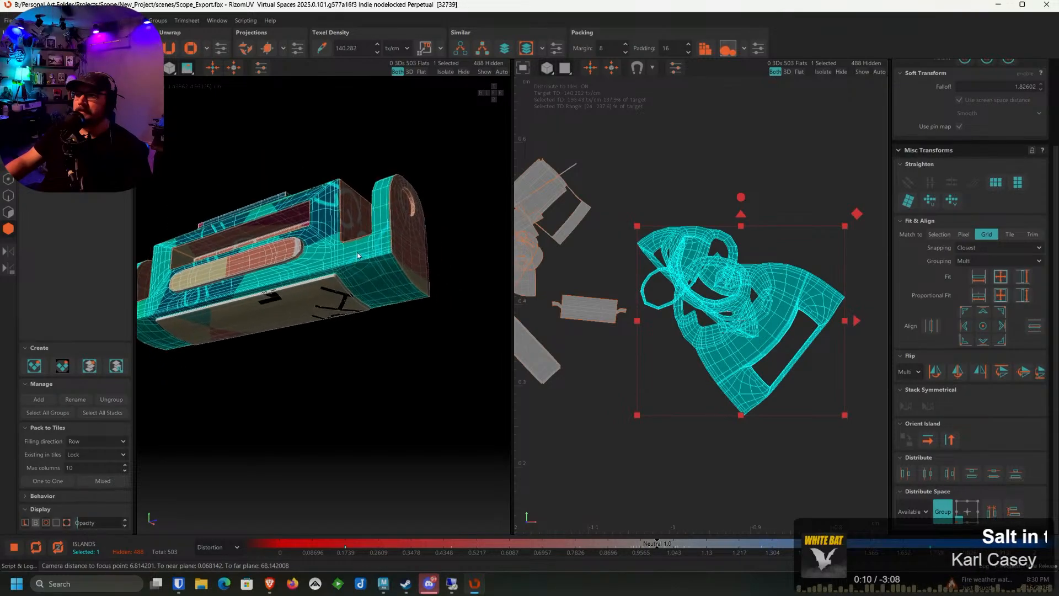
pyautogui.scroll(-3, 356, 253)
pyautogui.scroll(3, 356, 252)
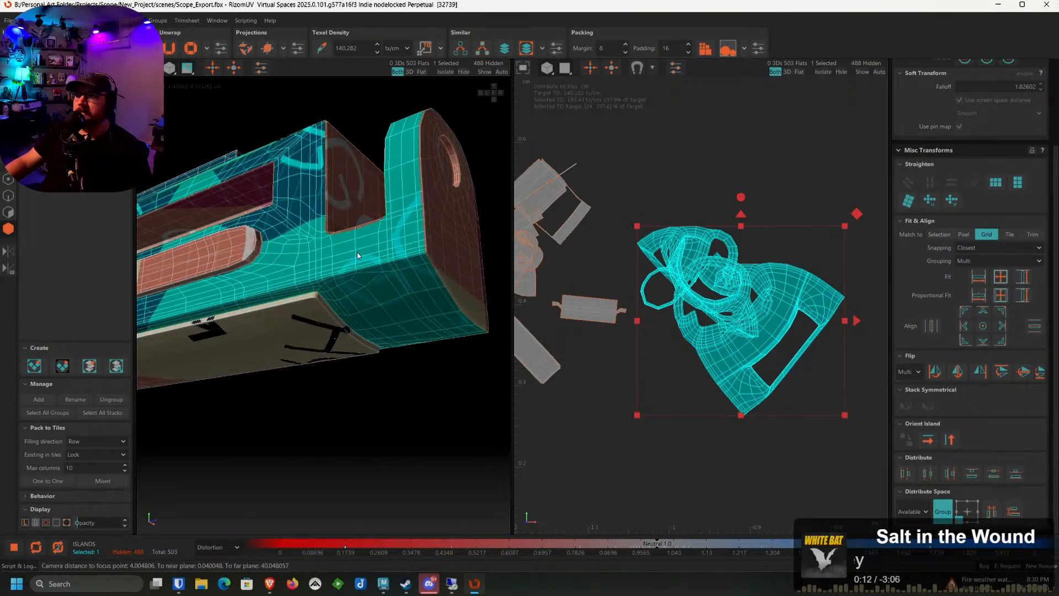
pyautogui.scroll(-3, 380, 269)
pyautogui.keyDown('alt'); pyautogui.moveTo(381, 269); pyautogui.dragTo(385, 291); pyautogui.keyUp('alt')
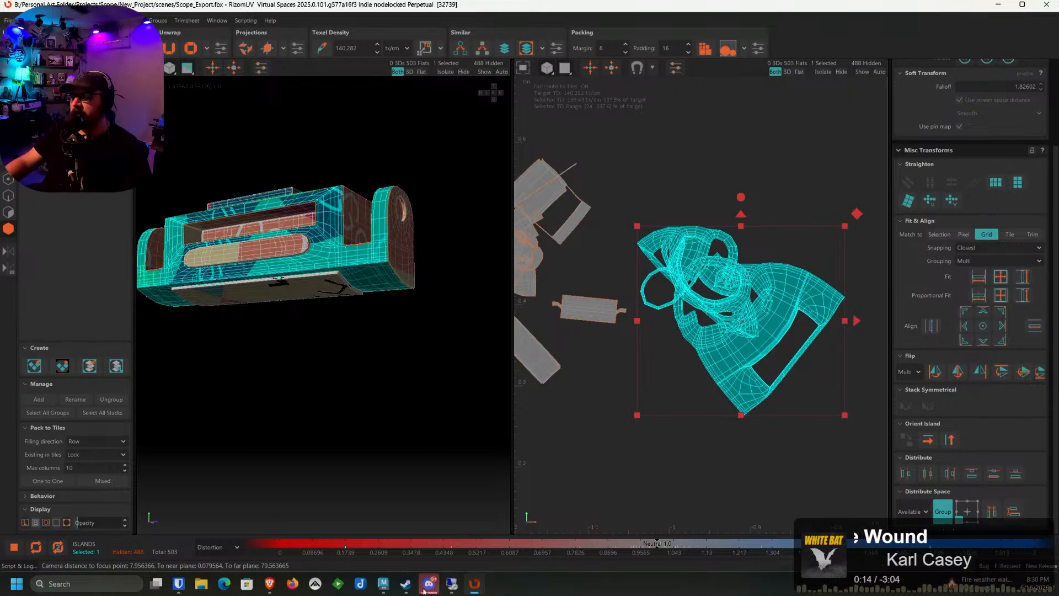
# Save the scope model with its current UV work to the existing Scope_Export.fbx file
pyautogui.click(8, 20)
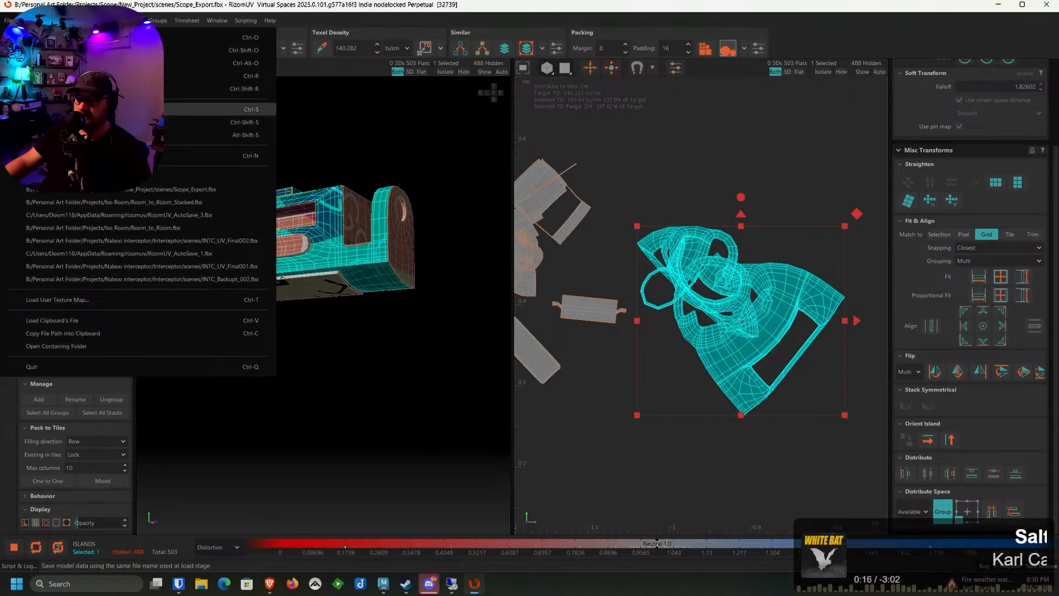
pyautogui.click(221, 109)
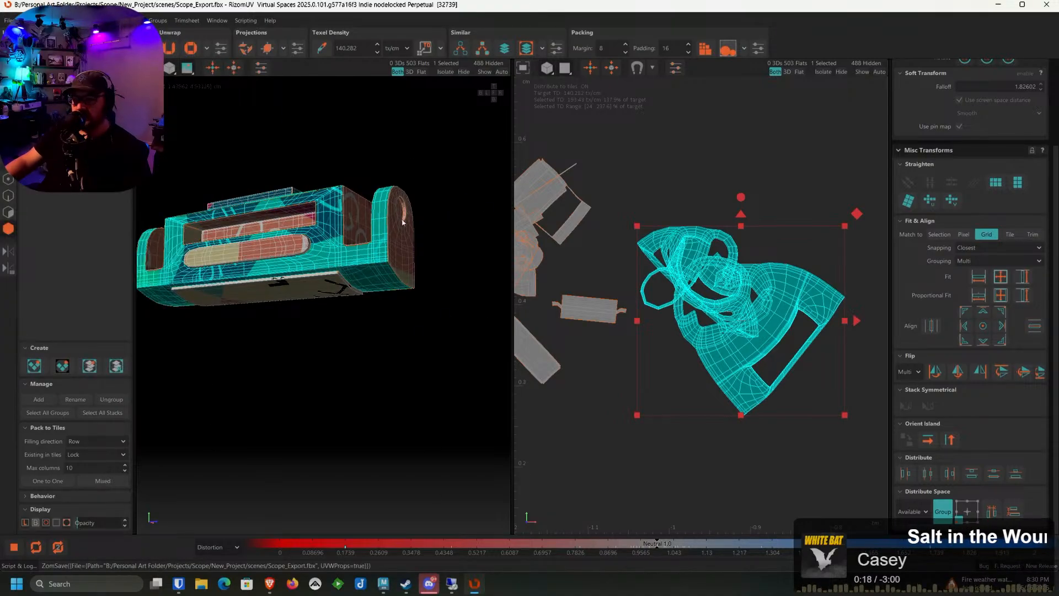
# Select the edge line across the curved outer face of the scope's raised end lug and cut the UVs along it
pyautogui.scroll(5, 317, 247)
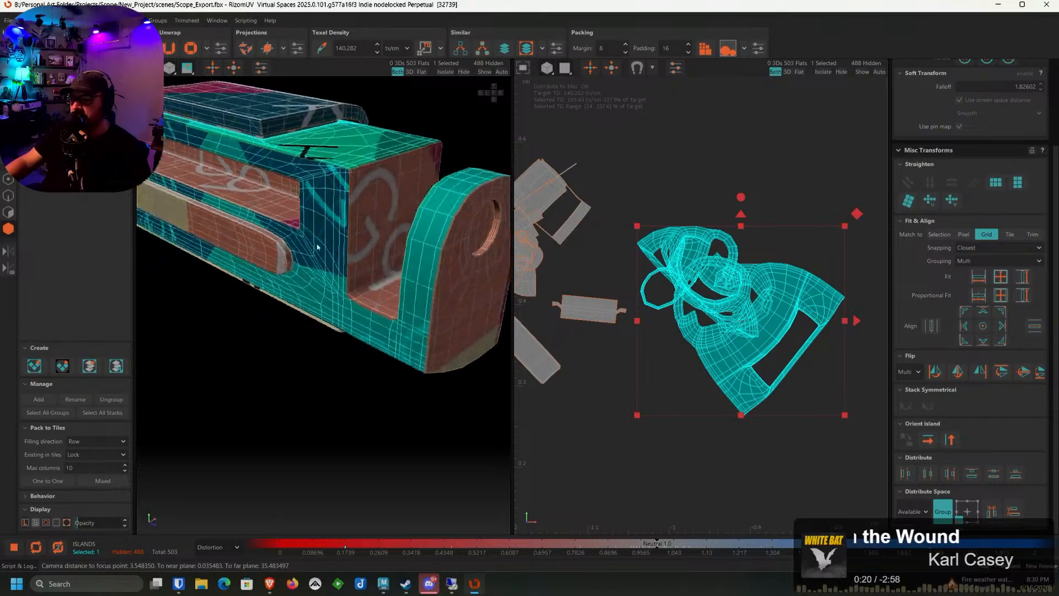
pyautogui.keyDown('alt'); pyautogui.moveTo(501, 277); pyautogui.dragTo(419, 257); pyautogui.keyUp('alt')
pyautogui.scroll(3, 422, 172)
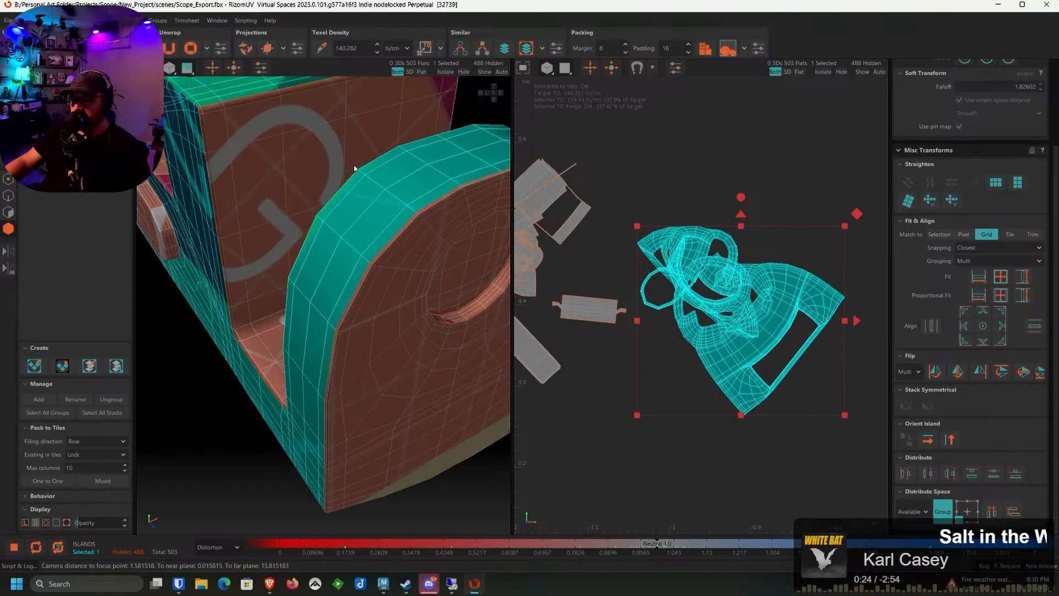
pyautogui.press('F2')
pyautogui.doubleClick(436, 175)
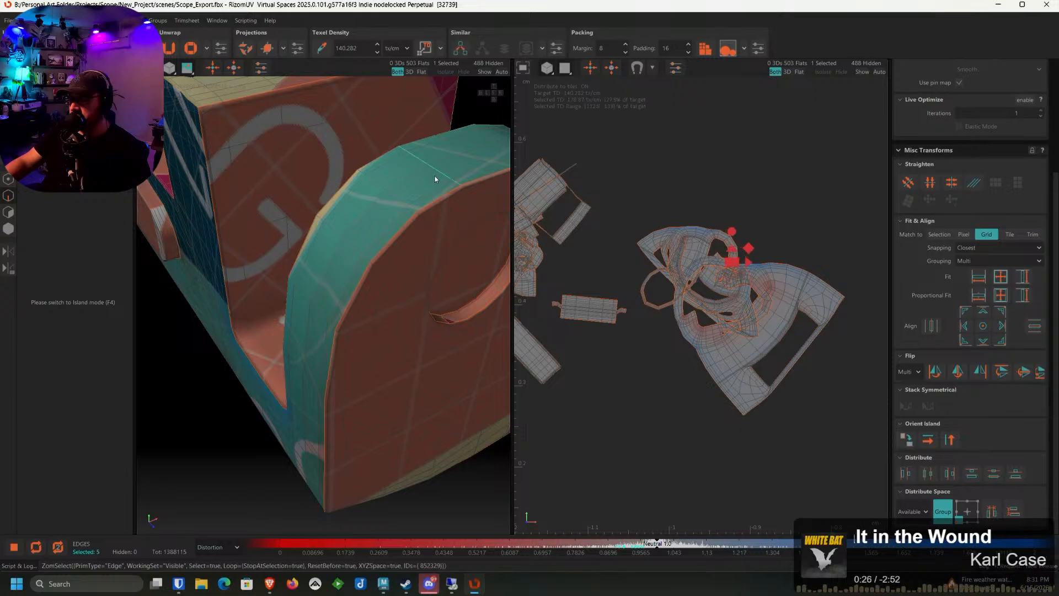
pyautogui.scroll(-5, 435, 179)
pyautogui.keyDown('alt'); pyautogui.moveTo(307, 220); pyautogui.dragTo(319, 262); pyautogui.keyUp('alt')
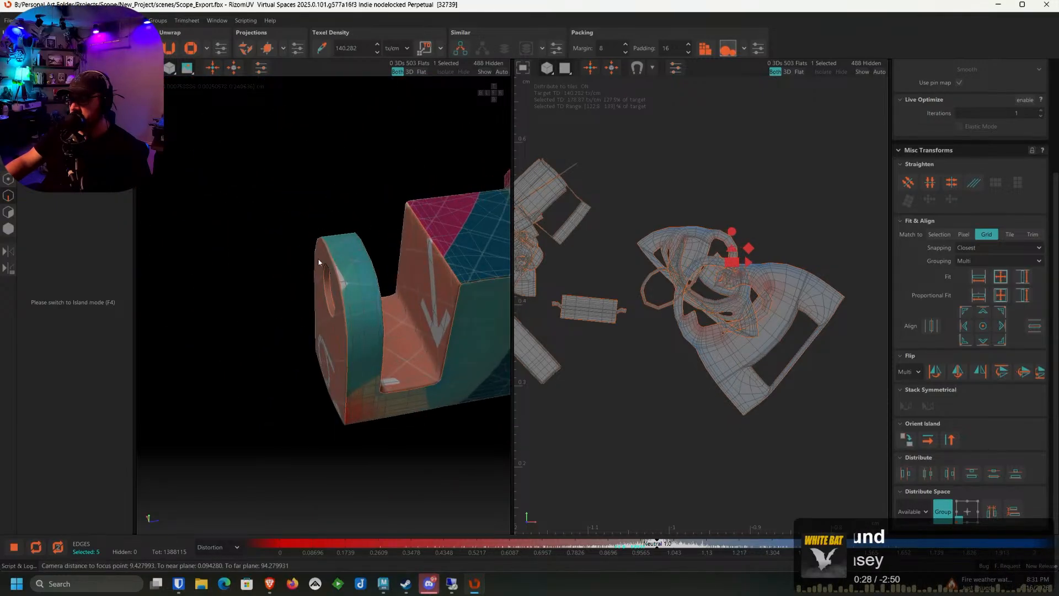
pyautogui.scroll(3, 357, 283)
pyautogui.press('c')
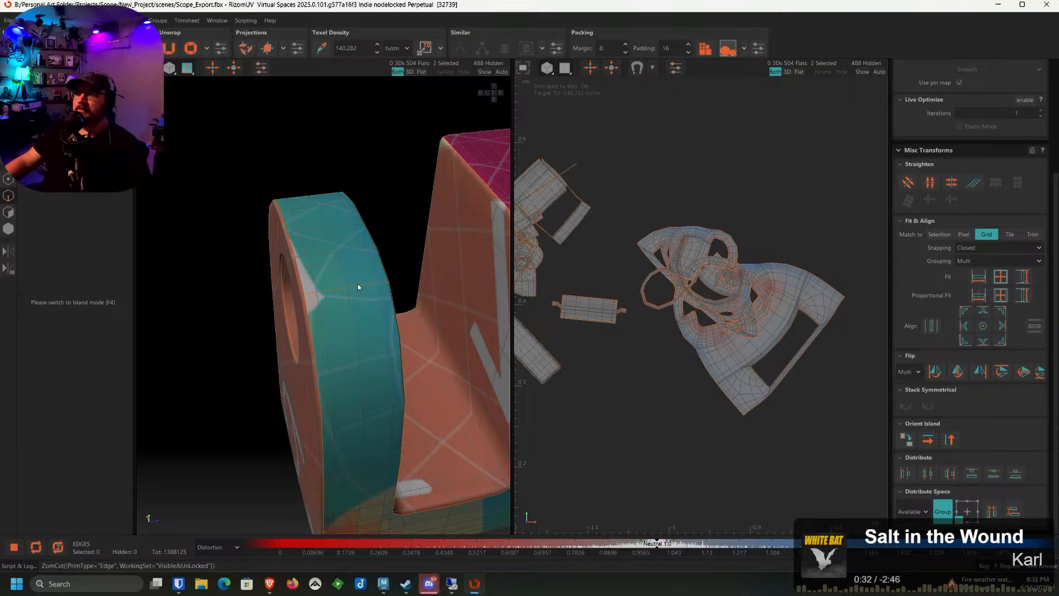
# Select all visible scope islands, unfold them with the new lug seam, and clear the selection
pyautogui.scroll(-3, 357, 287)
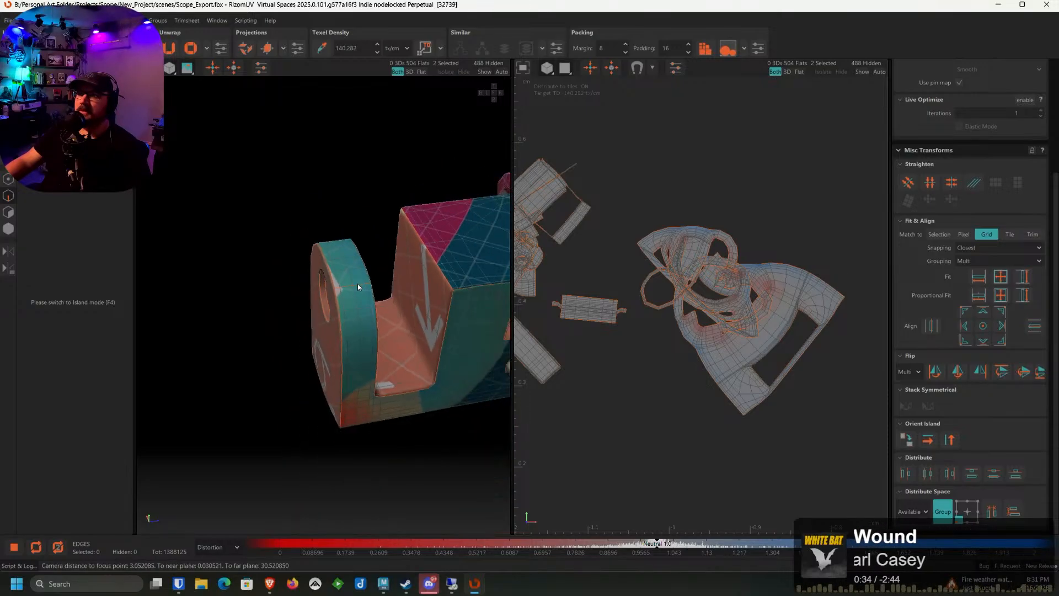
pyautogui.keyDown('alt'); pyautogui.moveTo(358, 287); pyautogui.dragTo(282, 264); pyautogui.keyUp('alt')
pyautogui.click(9, 228)
pyautogui.click(430, 254)
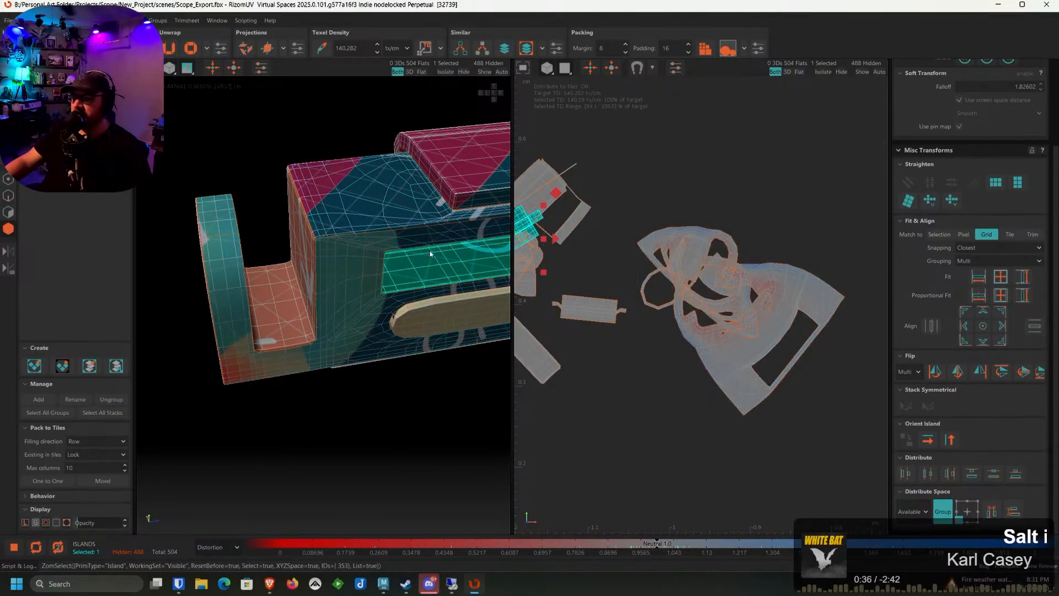
pyautogui.hotkey('ctrl', 'a')
pyautogui.moveTo(673, 294); pyautogui.dragTo(714, 268, button='middle')
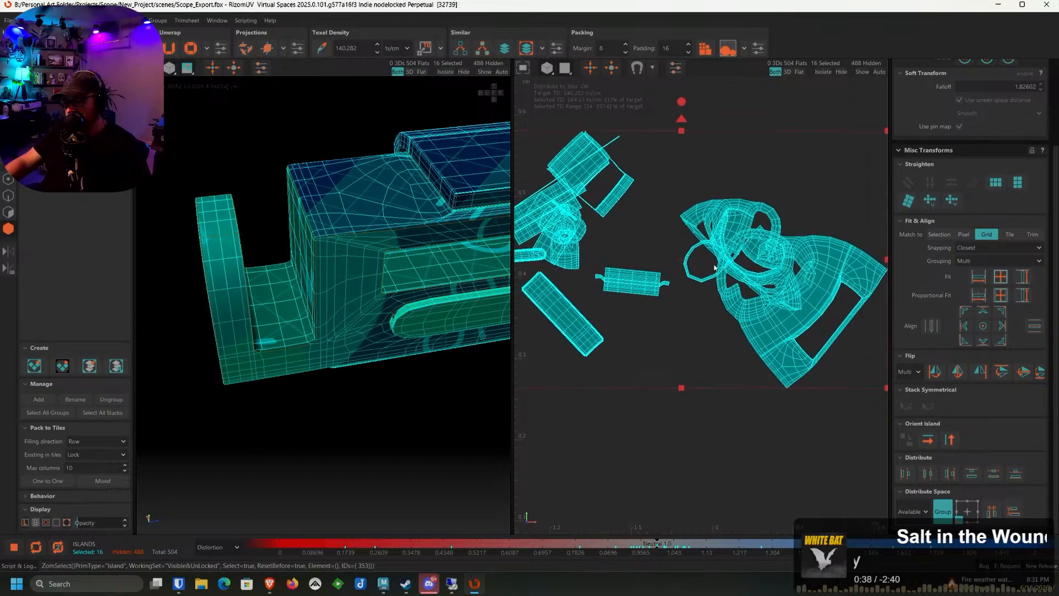
pyautogui.press('u')
pyautogui.click(787, 425)
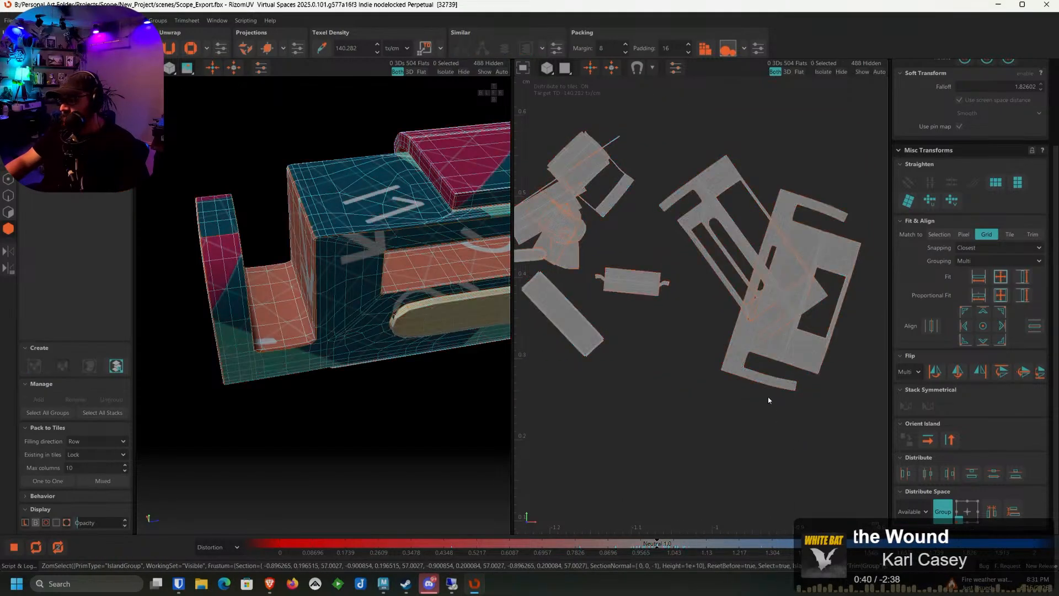
# Select all 16 scope islands in the UV layout and apply the 140.282 tx/cm target texel density to them
pyautogui.scroll(-4, 768, 397)
pyautogui.moveTo(828, 420); pyautogui.dragTo(657, 257)
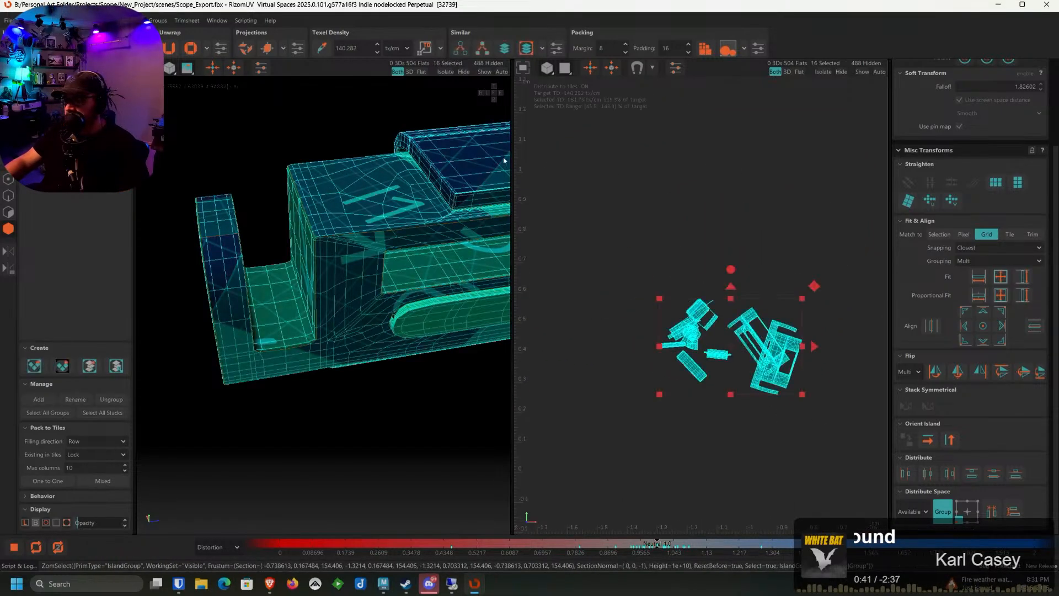
pyautogui.click(425, 48)
pyautogui.scroll(-3, 650, 296)
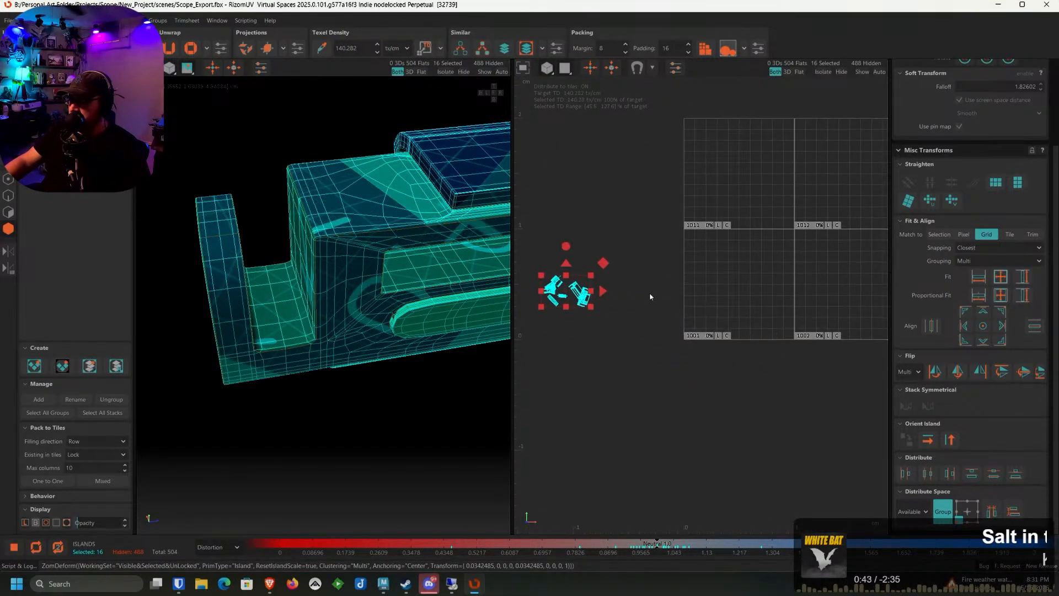
# Unhide the rest of the model, move the selected scope islands beside the finished layout, and align them to straight orientations
pyautogui.click(482, 73)
pyautogui.moveTo(609, 294); pyautogui.dragTo(872, 281)
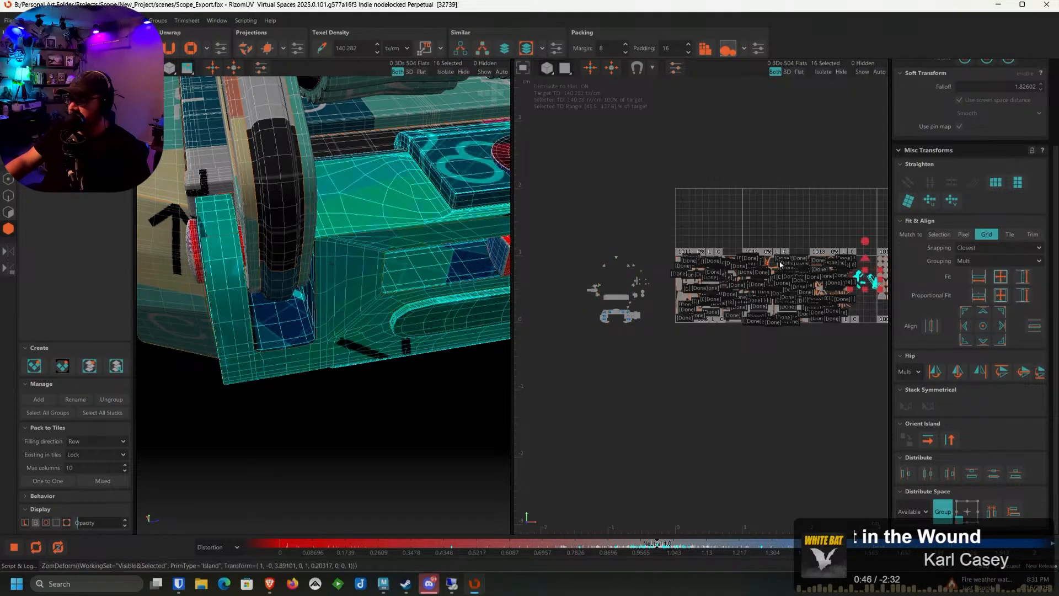
pyautogui.scroll(10, 780, 265)
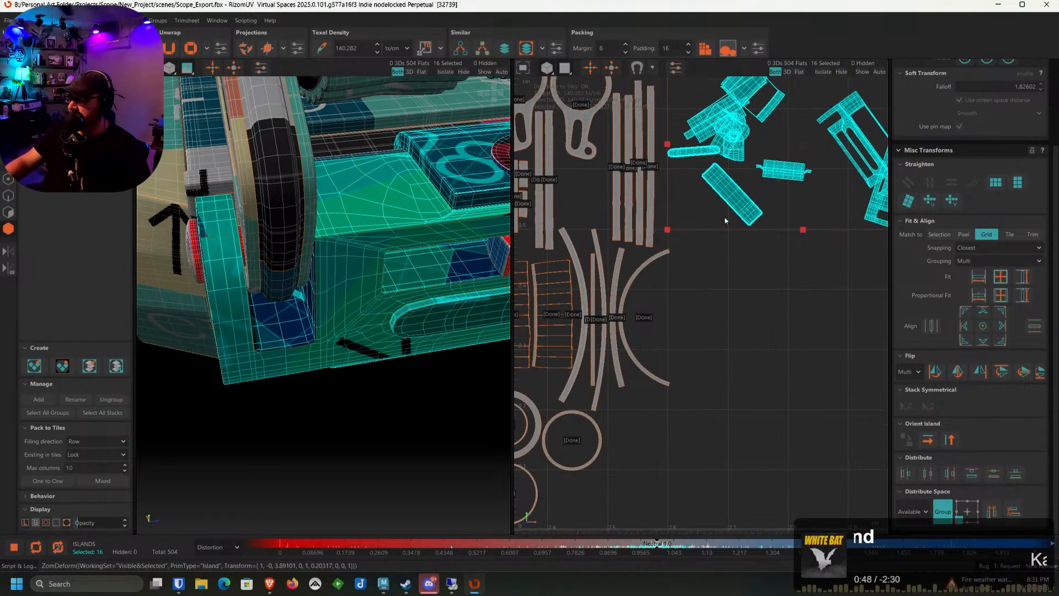
pyautogui.keyDown('alt'); pyautogui.moveTo(726, 220); pyautogui.dragTo(749, 104, button='middle'); pyautogui.keyUp('alt')
pyautogui.click(928, 440)
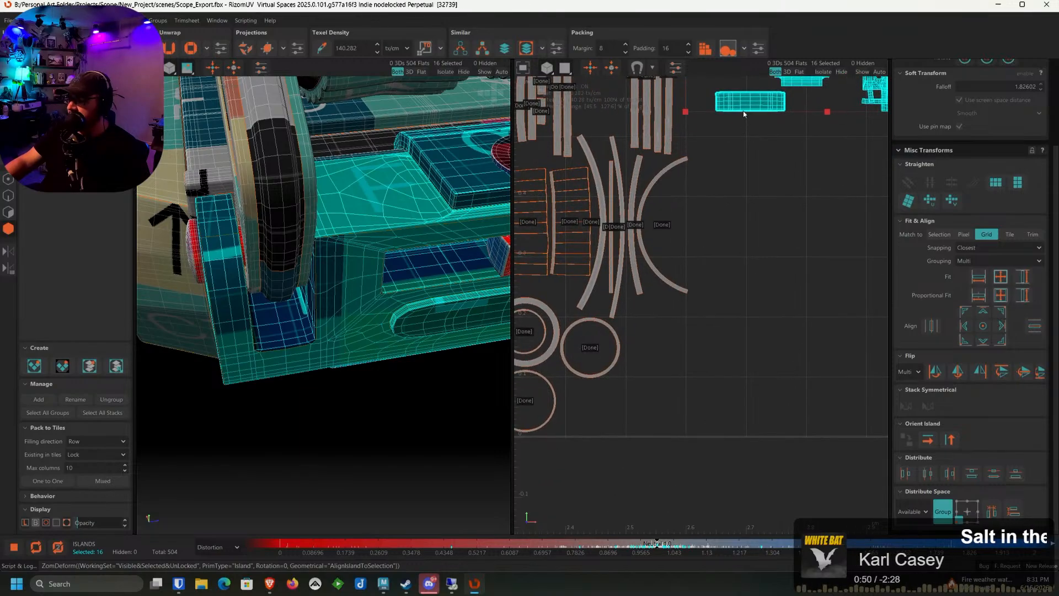
# Place the long rectangular island just above the tile's lower border beside the finished ring islands and remove it from the selection
pyautogui.moveTo(749, 105); pyautogui.dragTo(635, 404)
pyautogui.keyDown('alt'); pyautogui.moveTo(598, 433); pyautogui.dragTo(700, 309, button='middle'); pyautogui.keyUp('alt')
pyautogui.scroll(6, 700, 309)
pyautogui.scroll(2, 701, 309)
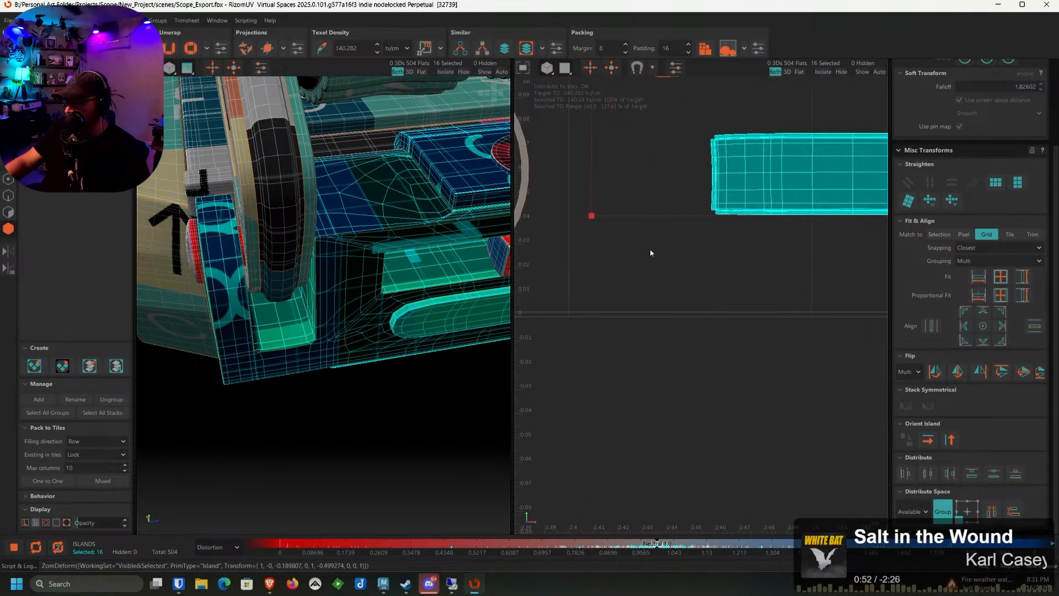
pyautogui.moveTo(767, 195); pyautogui.dragTo(603, 287)
pyautogui.keyDown('ctrl'); pyautogui.click(603, 287); pyautogui.keyUp('ctrl')
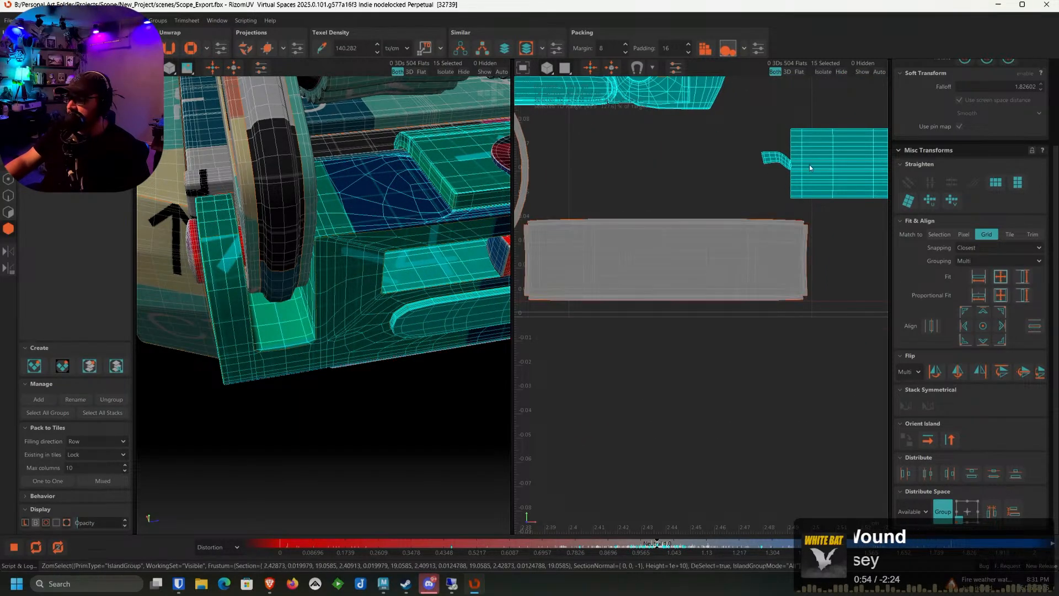
# Place the tabbed rectangular island above the long strip and the large notched body island beside them, deselecting each once placed
pyautogui.moveTo(809, 165); pyautogui.dragTo(578, 177)
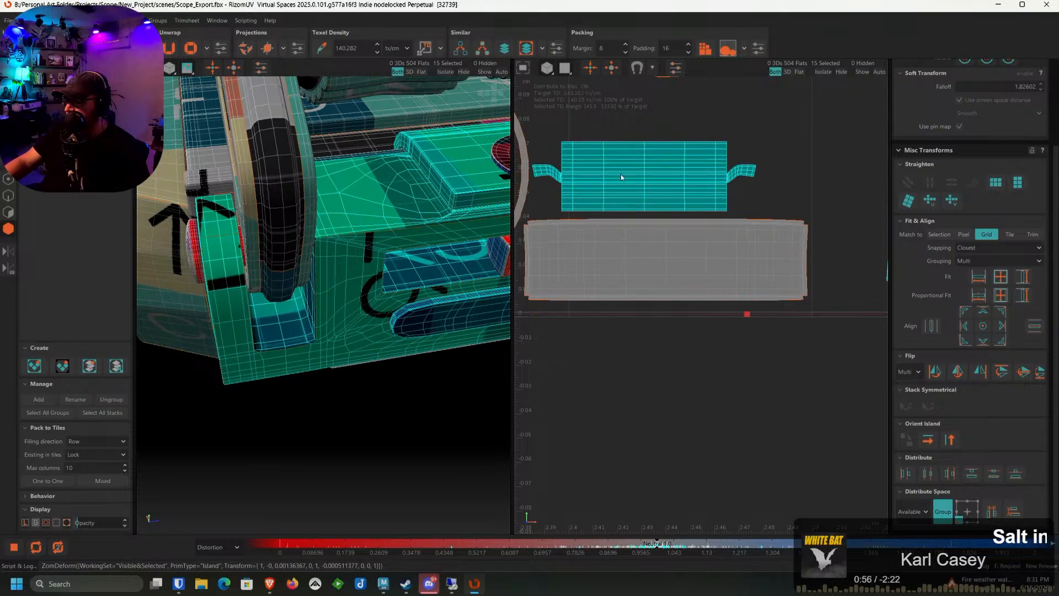
pyautogui.keyDown('ctrl'); pyautogui.click(645, 177); pyautogui.keyUp('ctrl')
pyautogui.keyDown('alt'); pyautogui.moveTo(645, 176); pyautogui.dragTo(630, 257, button='middle'); pyautogui.keyUp('alt')
pyautogui.scroll(2, 750, 268)
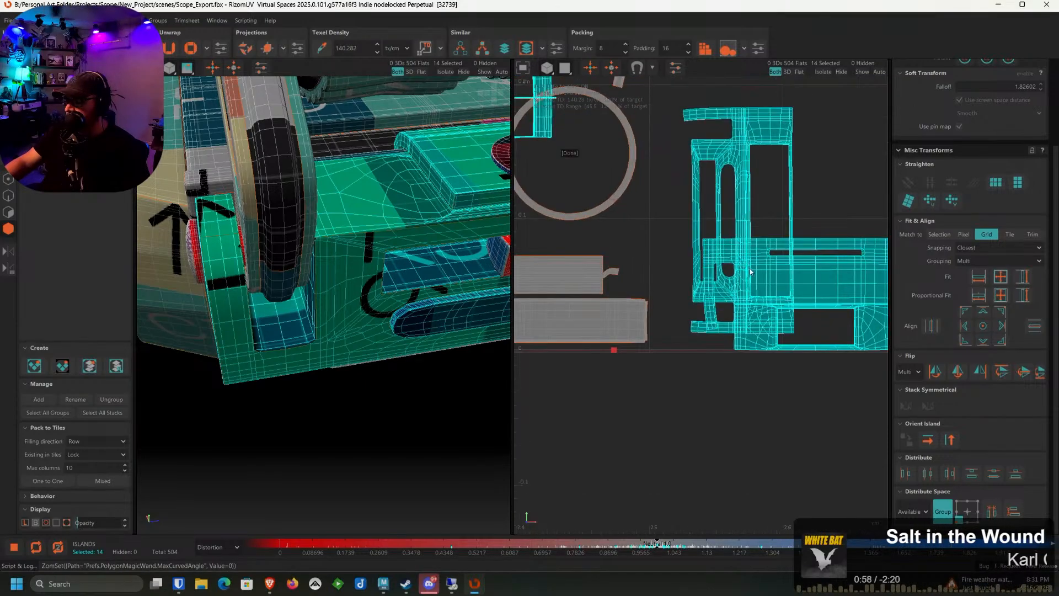
pyautogui.moveTo(753, 269); pyautogui.dragTo(701, 265)
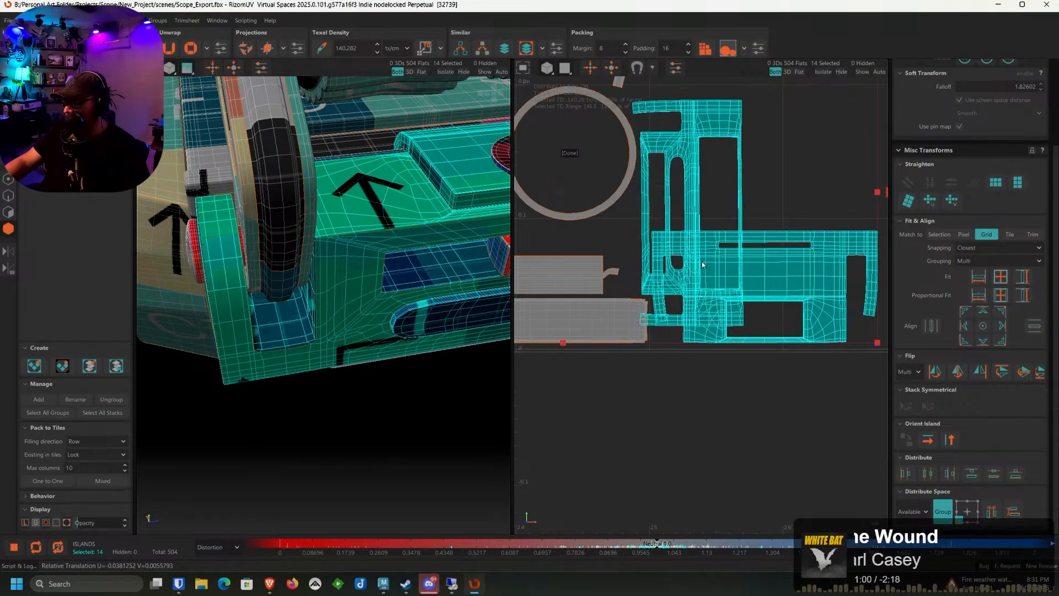
pyautogui.keyDown('ctrl'); pyautogui.click(704, 263); pyautogui.keyUp('ctrl')
# Move the remaining selected islands so the narrow rounded slot island lies inside the large finished ring
pyautogui.scroll(-3, 726, 258)
pyautogui.moveTo(726, 256); pyautogui.dragTo(684, 266, button='middle')
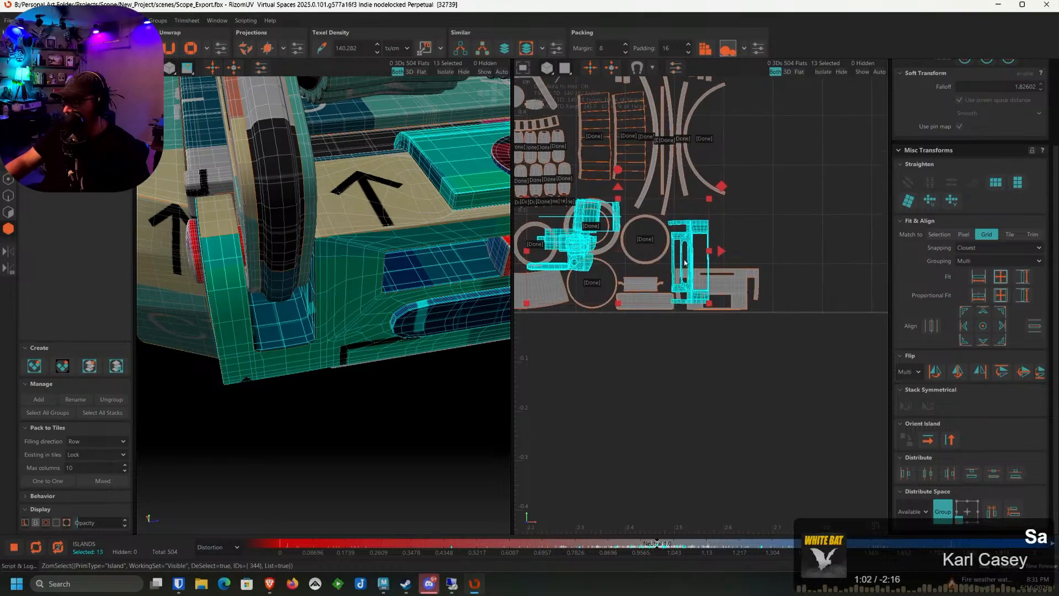
pyautogui.moveTo(685, 261); pyautogui.dragTo(798, 247)
pyautogui.scroll(3, 704, 257)
pyautogui.scroll(1, 698, 257)
pyautogui.moveTo(698, 258); pyautogui.dragTo(781, 258, button='middle')
pyautogui.moveTo(694, 260); pyautogui.dragTo(647, 227)
pyautogui.keyDown('ctrl'); pyautogui.click(647, 227); pyautogui.keyUp('ctrl')
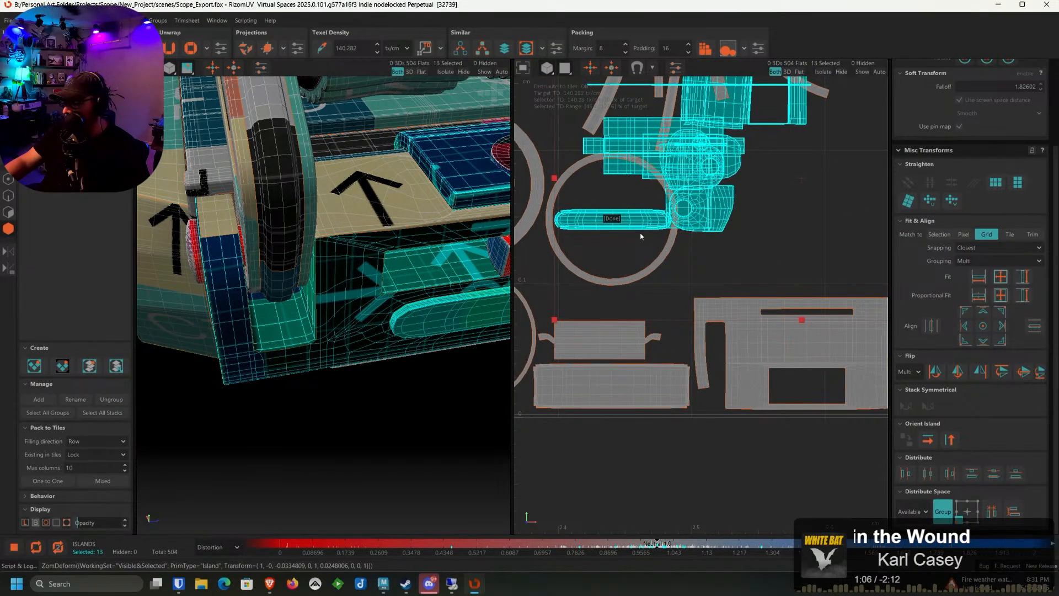
# Fine-tune the rounded slot island's position within the ring and remove it from the selection
pyautogui.scroll(5, 634, 223)
pyautogui.moveTo(786, 210); pyautogui.dragTo(853, 204)
pyautogui.hotkey('ctrl', 'z')
pyautogui.moveTo(552, 220); pyautogui.dragTo(706, 234, button='middle')
pyautogui.keyDown('ctrl'); pyautogui.click(708, 234); pyautogui.keyUp('ctrl')
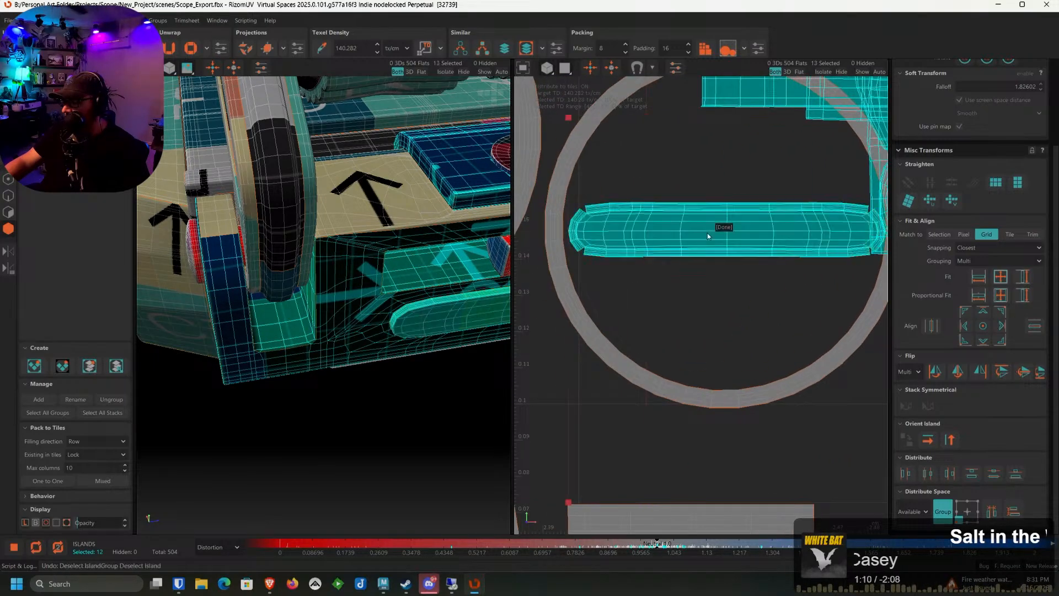
pyautogui.moveTo(707, 233); pyautogui.dragTo(700, 231)
pyautogui.keyDown('ctrl'); pyautogui.click(700, 231); pyautogui.keyUp('ctrl')
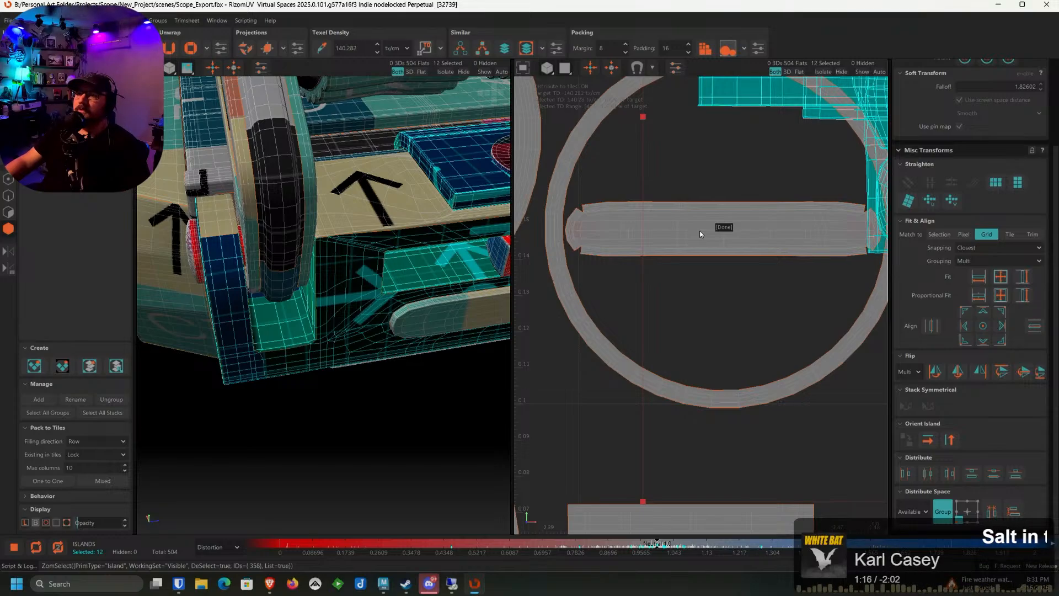
# Try fitting the end plate island with the round hole into the gap between the tabbed rectangle and the body island
pyautogui.scroll(-3, 700, 231)
pyautogui.moveTo(817, 265); pyautogui.dragTo(716, 220, button='middle')
pyautogui.scroll(-3, 716, 221)
pyautogui.moveTo(815, 175); pyautogui.dragTo(718, 243, button='middle')
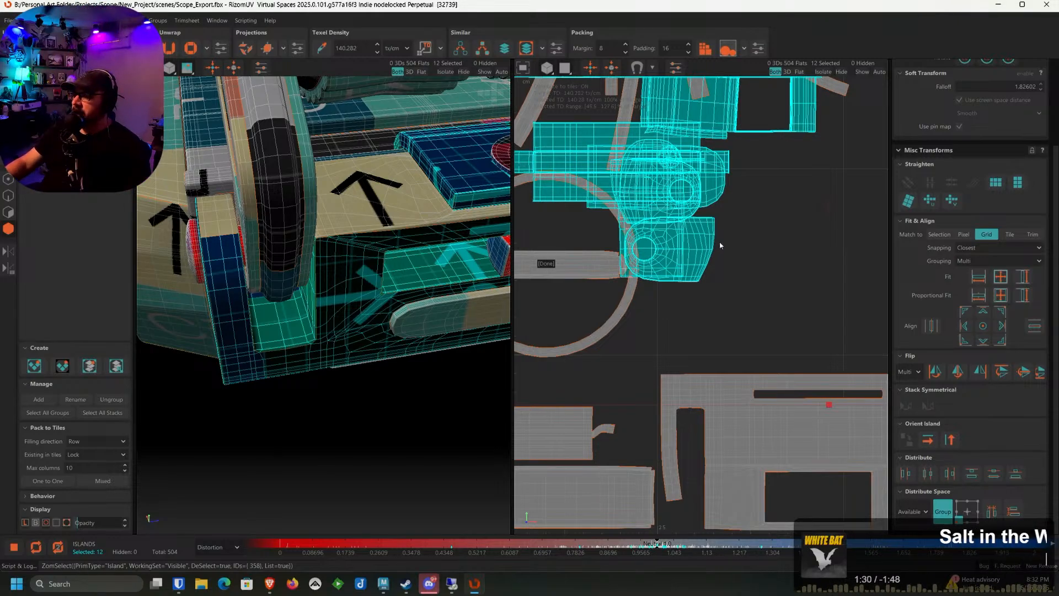
pyautogui.scroll(-2, 720, 245)
pyautogui.scroll(6, 687, 322)
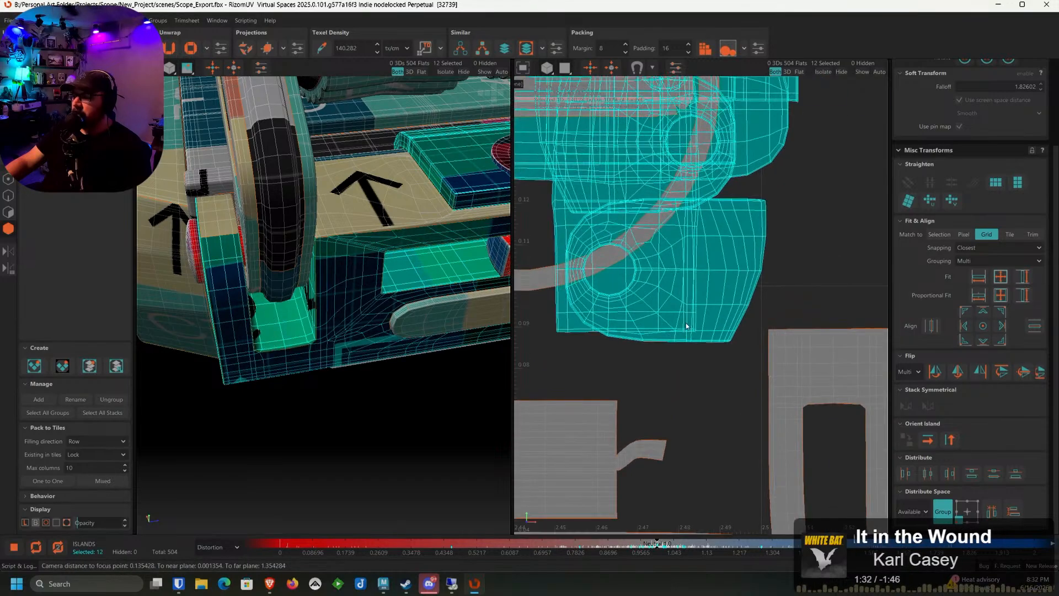
pyautogui.keyDown('alt'); pyautogui.moveTo(687, 322); pyautogui.dragTo(730, 306, button='middle'); pyautogui.keyUp('alt')
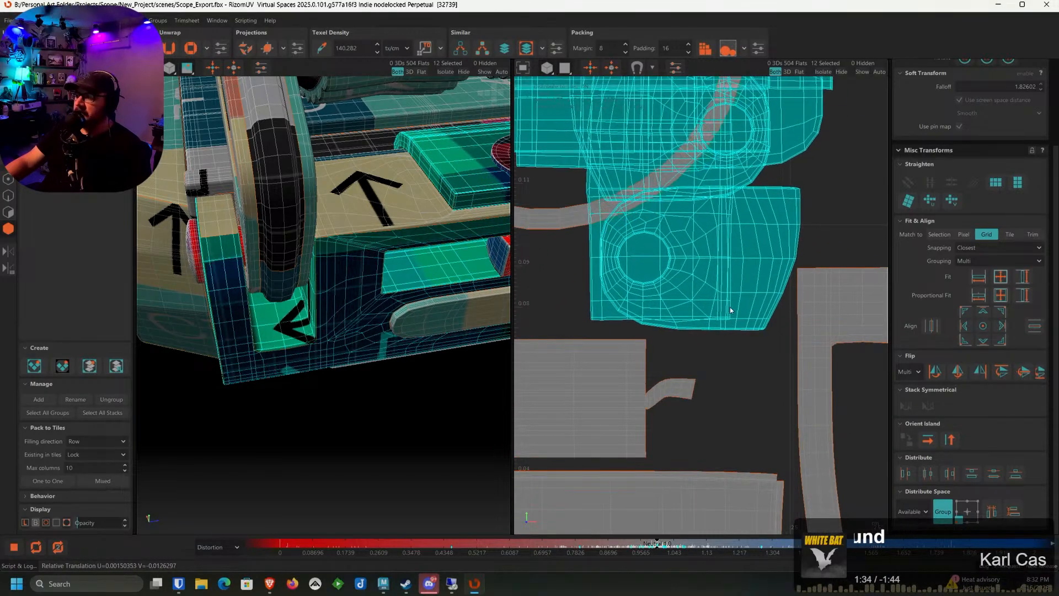
pyautogui.scroll(-3, 730, 307)
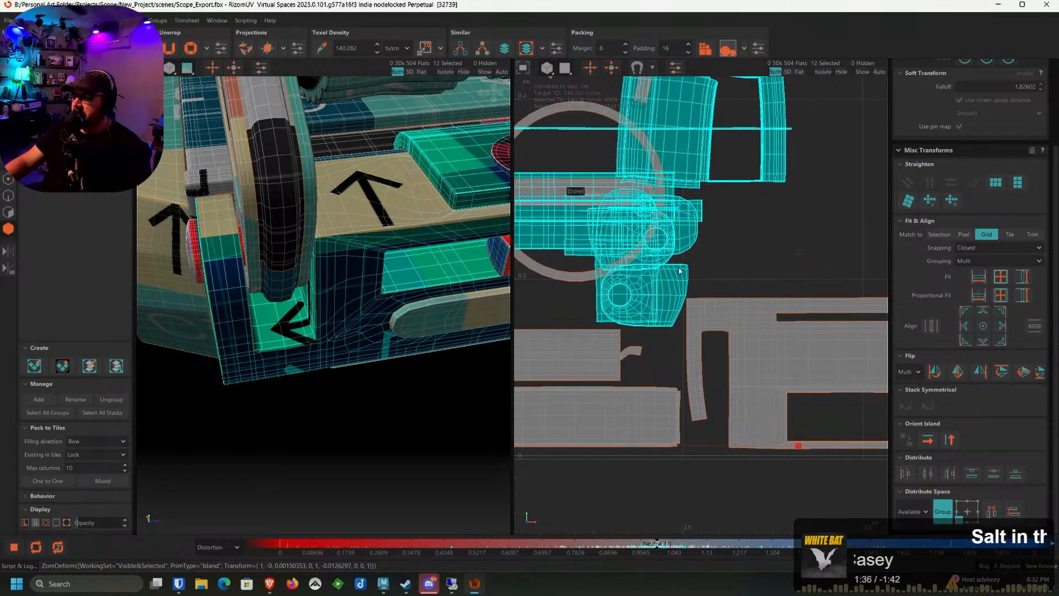
pyautogui.moveTo(680, 270); pyautogui.dragTo(624, 355, button='middle')
pyautogui.scroll(-1, 623, 253)
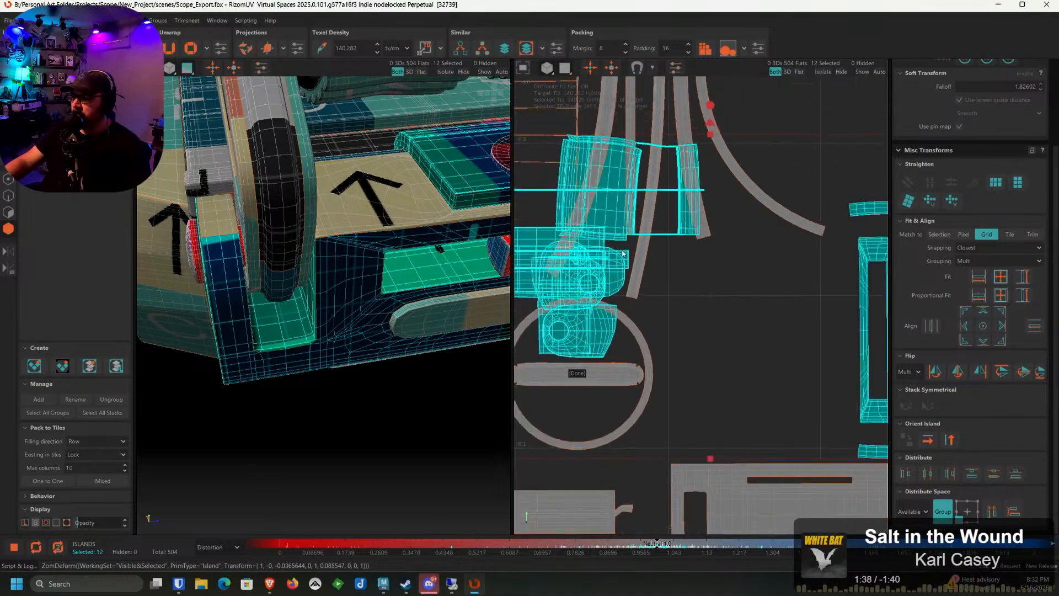
# Place the end plate island with the round hole just above the notched body island's corner and remove it from the selection
pyautogui.scroll(-3, 622, 253)
pyautogui.scroll(1, 579, 240)
pyautogui.keyDown('alt'); pyautogui.moveTo(596, 290); pyautogui.dragTo(653, 273, button='middle'); pyautogui.keyUp('alt')
pyautogui.scroll(3, 653, 279)
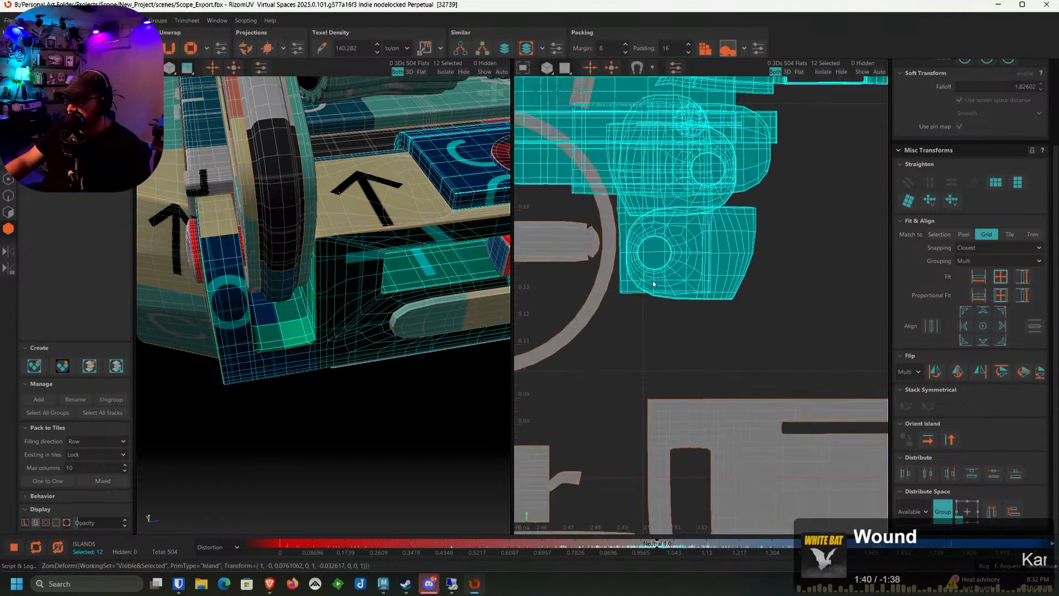
pyautogui.moveTo(686, 310)
pyautogui.keyDown('alt'); pyautogui.mouseDown(button='middle')
pyautogui.moveTo(684, 225)
pyautogui.moveTo(677, 307)
pyautogui.mouseUp(button='middle'); pyautogui.keyUp('alt')
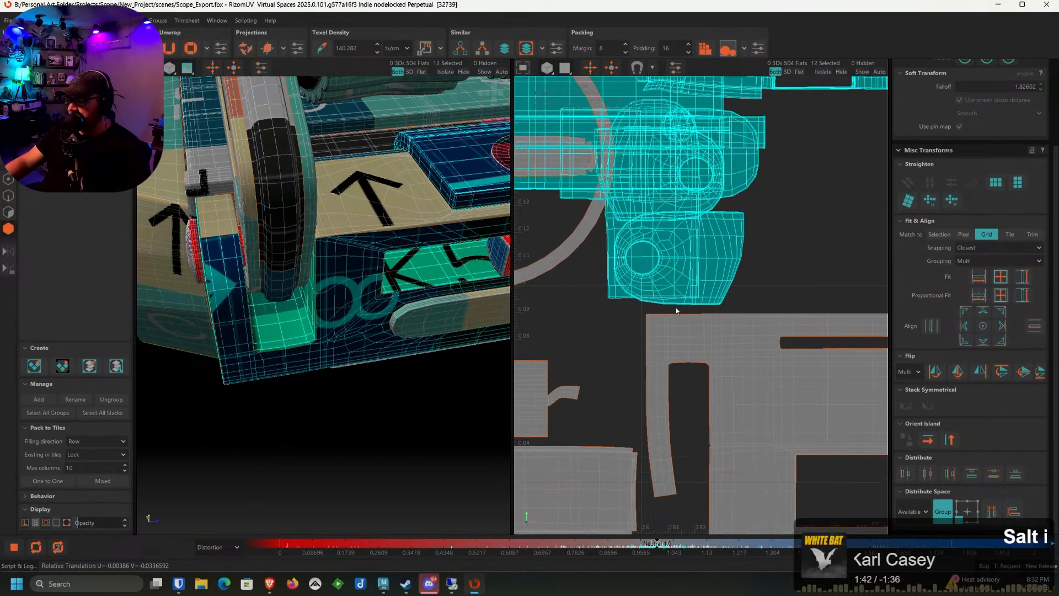
pyautogui.keyDown('ctrl'); pyautogui.click(724, 271); pyautogui.keyUp('ctrl')
# Move the remaining 11 selected islands away from the placed end plate island and clear the selection
pyautogui.keyDown('alt'); pyautogui.moveTo(702, 229); pyautogui.dragTo(761, 255, button='middle'); pyautogui.keyUp('alt')
pyautogui.scroll(-3, 637, 249)
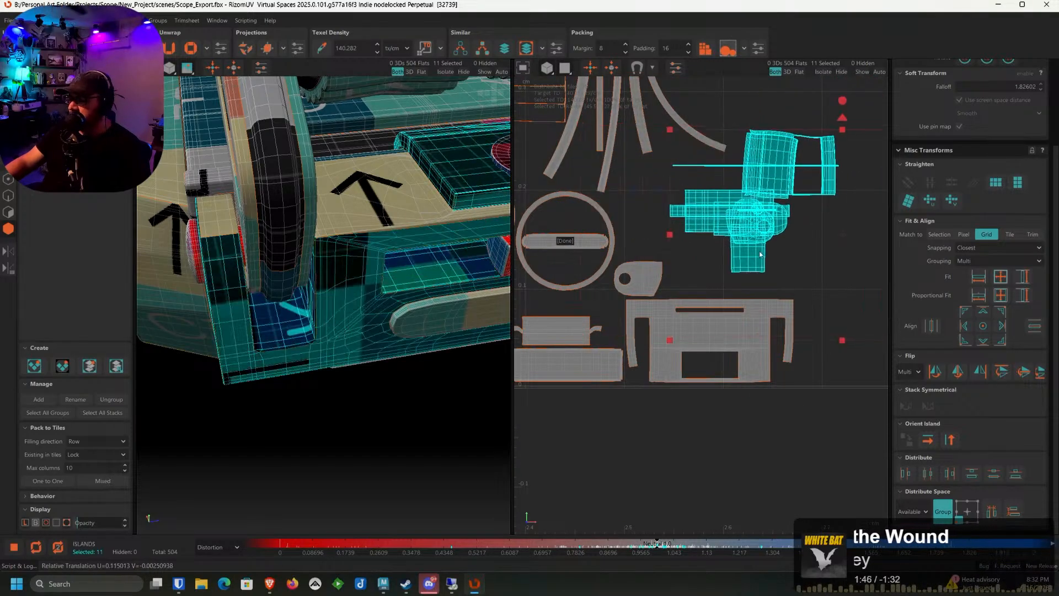
pyautogui.scroll(1, 734, 218)
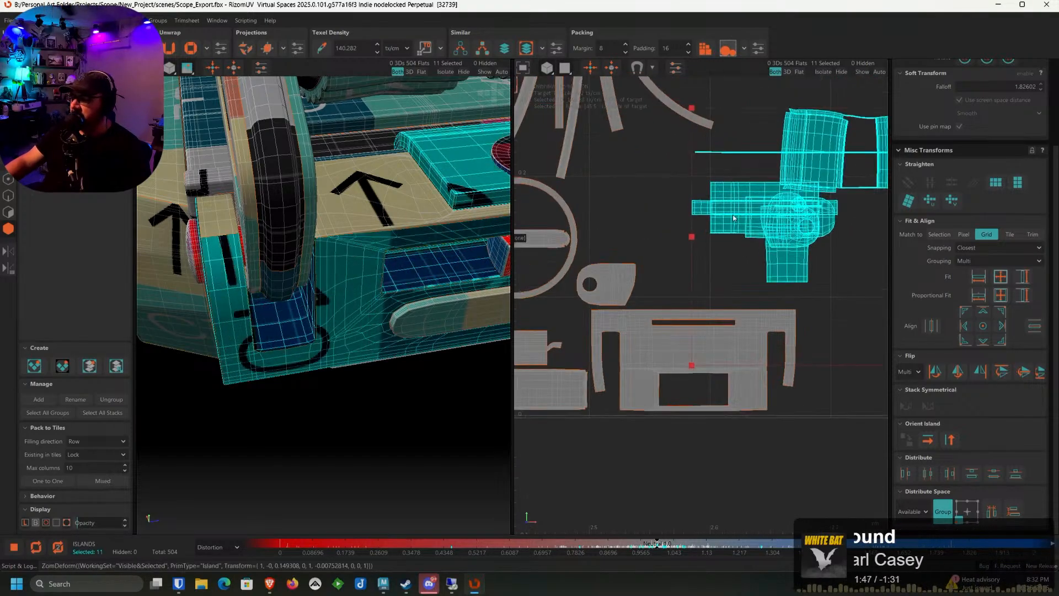
pyautogui.click(796, 412)
# Move the wide rectangular island with narrow end tabs out of the overlapping cluster to above the end plate island, then deselect it
pyautogui.click(723, 221)
pyautogui.moveTo(720, 220); pyautogui.dragTo(607, 245)
pyautogui.scroll(3, 691, 232)
pyautogui.click(786, 216)
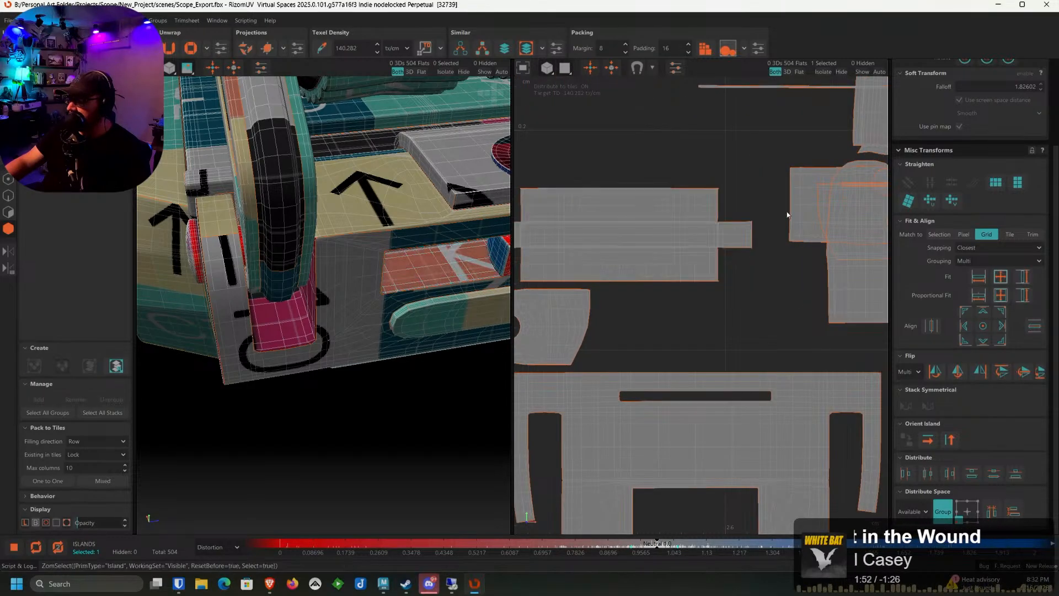
# Place one round-ended island beside the end plate island above the notched body, and the other upright above the tabbed rectangle
pyautogui.click(795, 217)
pyautogui.moveTo(814, 219); pyautogui.dragTo(623, 342)
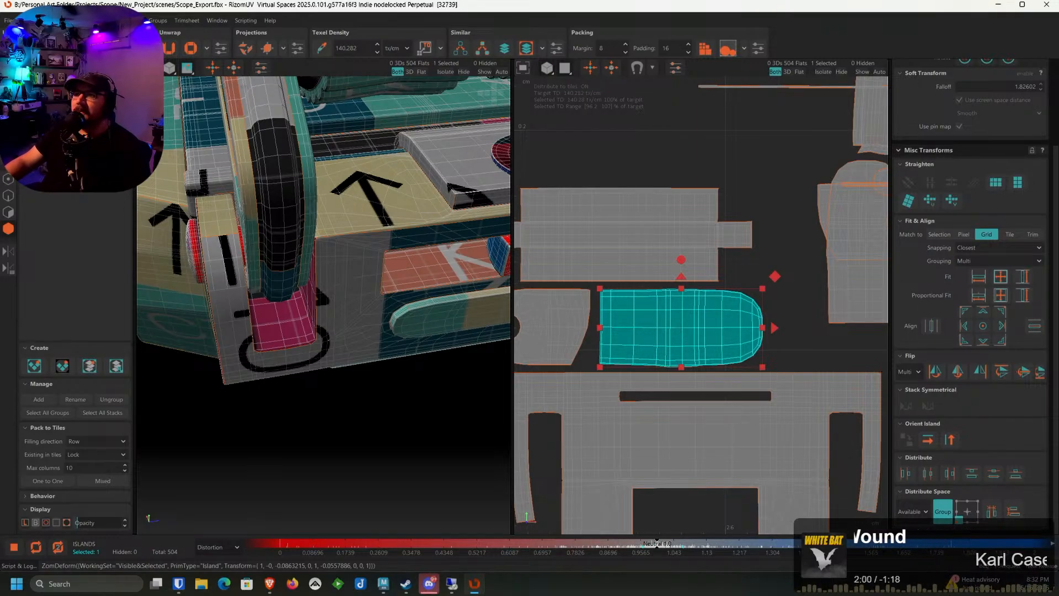
pyautogui.scroll(-3, 588, 234)
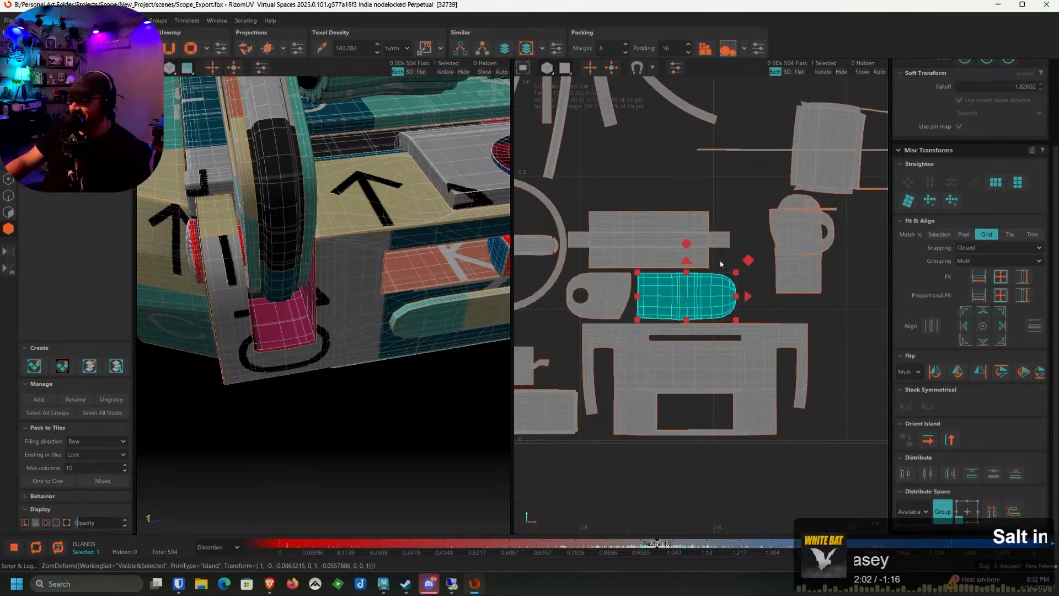
pyautogui.click(730, 274)
pyautogui.moveTo(730, 273); pyautogui.dragTo(617, 214)
# Place the second holed end plate island beside the horizontal round-ended island, and the two small discs around the rectangle's end tab
pyautogui.click(777, 259)
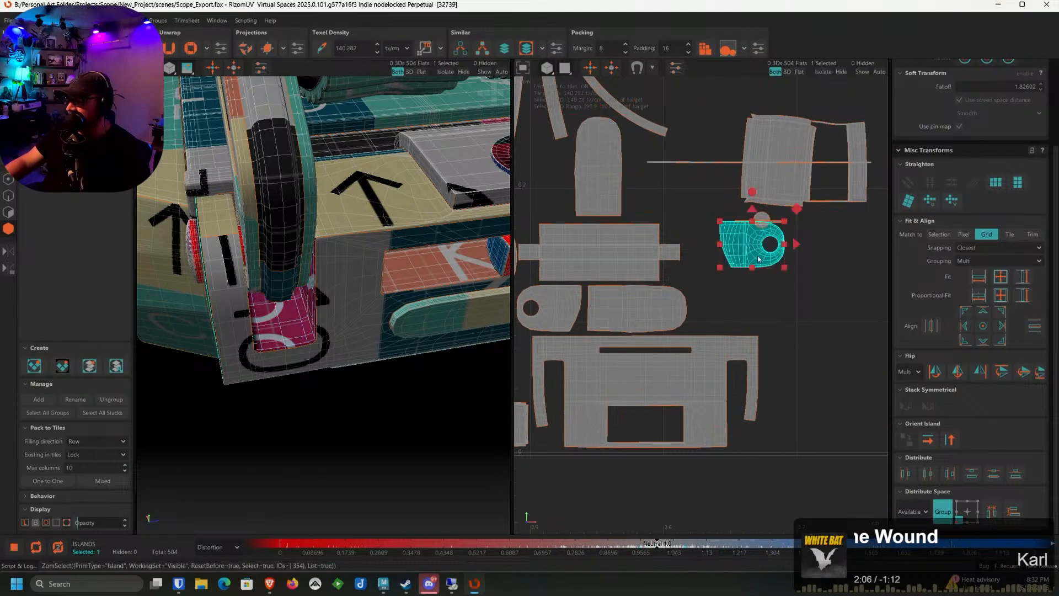
pyautogui.moveTo(751, 257); pyautogui.dragTo(720, 321)
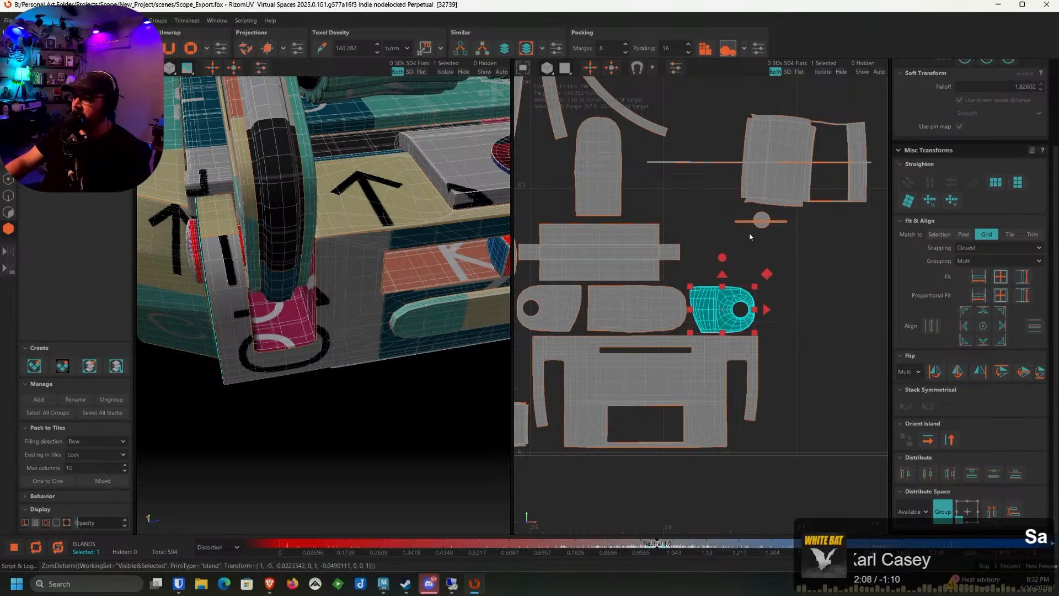
pyautogui.scroll(2, 762, 222)
pyautogui.click(769, 222)
pyautogui.moveTo(738, 238); pyautogui.dragTo(605, 320)
pyautogui.click(766, 216)
pyautogui.click(766, 218)
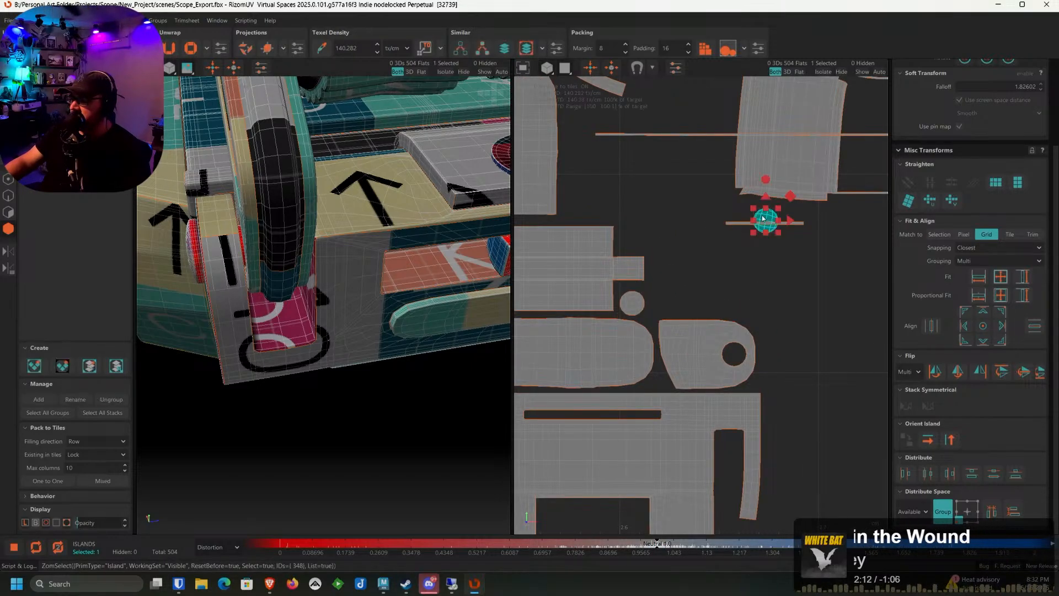
pyautogui.moveTo(766, 218); pyautogui.dragTo(630, 237)
# Place the two short thin strip islands just above the second end plate island and clear the selection
pyautogui.click(762, 223)
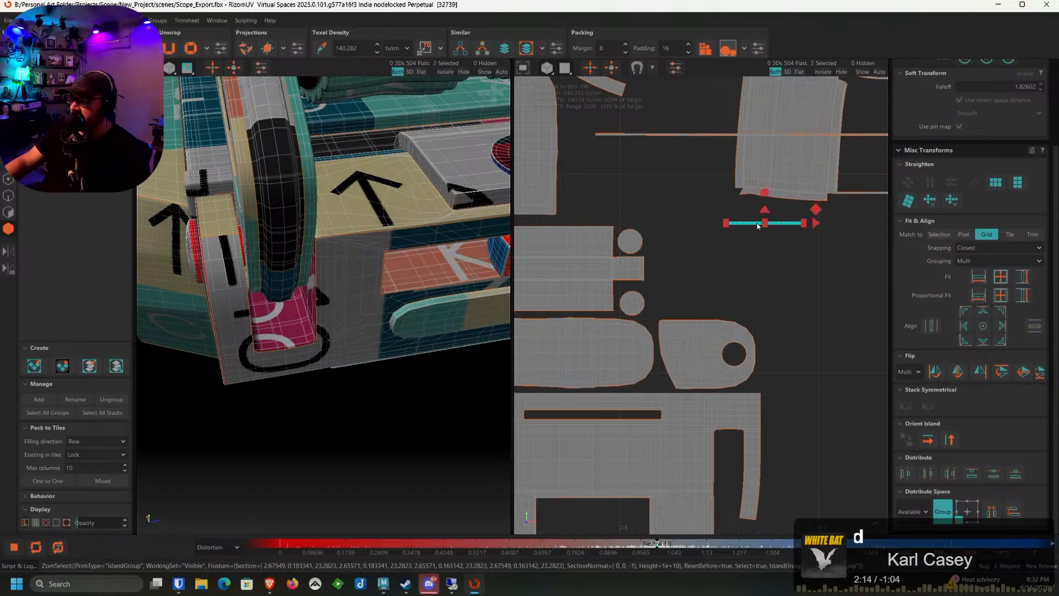
pyautogui.moveTo(761, 223); pyautogui.dragTo(653, 301)
pyautogui.scroll(3, 685, 313)
pyautogui.click(657, 307)
pyautogui.click(656, 313)
pyautogui.click(656, 235)
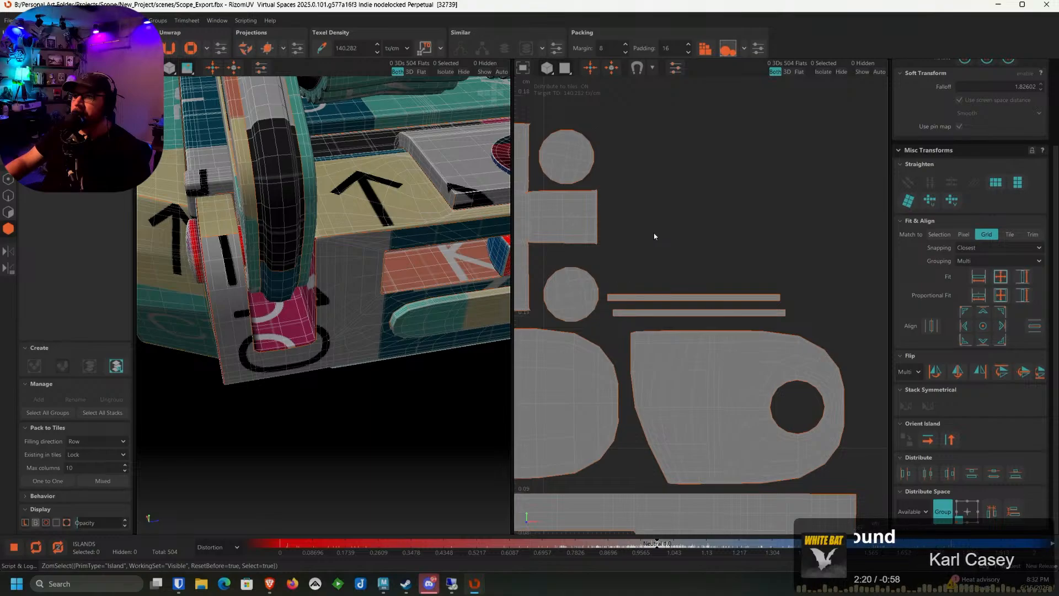
# Move the curved panel island with the attached open frame down beside the notched body island and deselect it
pyautogui.scroll(-3, 658, 210)
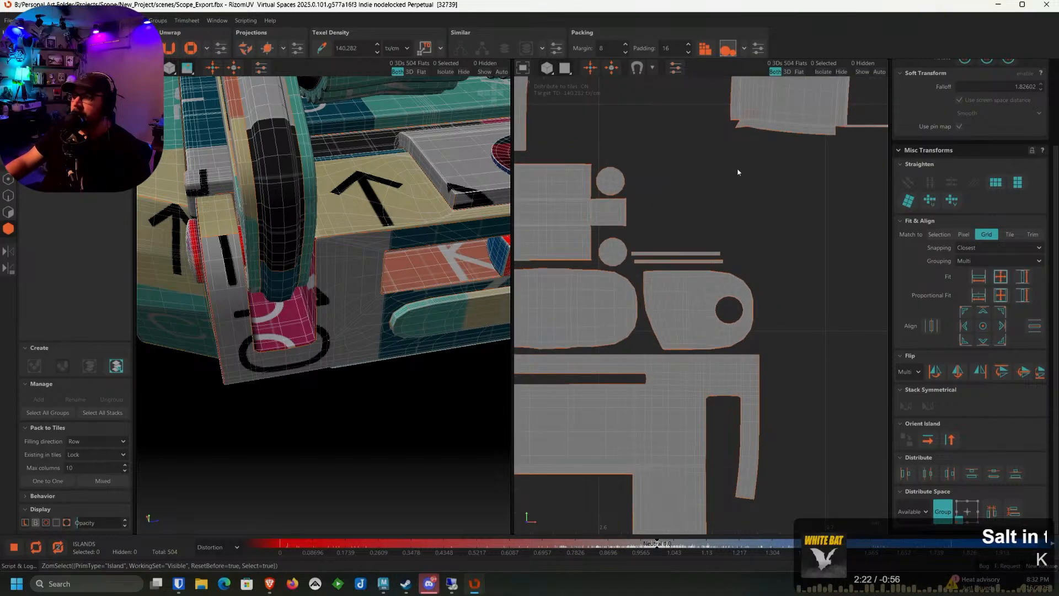
pyautogui.click(758, 108)
pyautogui.scroll(-4, 777, 140)
pyautogui.moveTo(777, 141); pyautogui.dragTo(739, 206, button='middle')
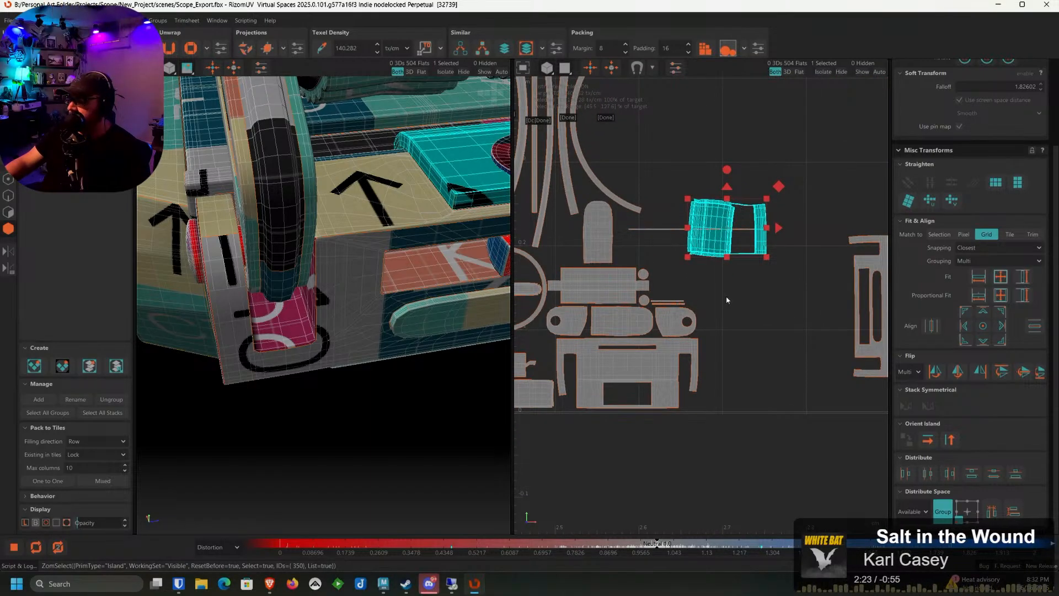
pyautogui.moveTo(727, 298); pyautogui.dragTo(734, 379)
pyautogui.click(673, 232)
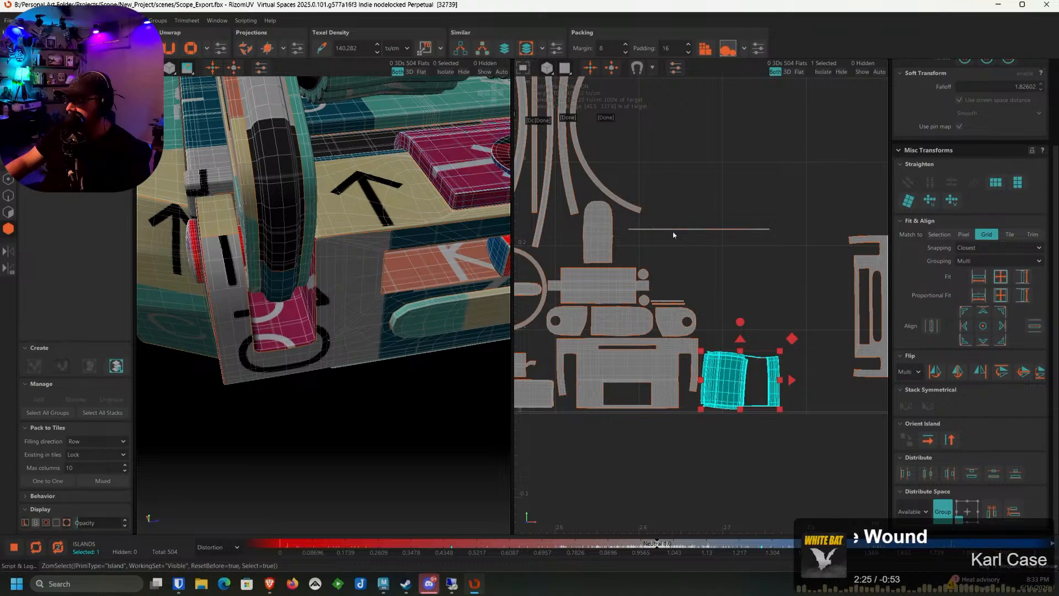
# Move the long thin strip island down beside the upright round-ended island, above the tabbed rectangle's row
pyautogui.scroll(3, 673, 231)
pyautogui.click(674, 230)
pyautogui.moveTo(671, 280); pyautogui.dragTo(673, 280)
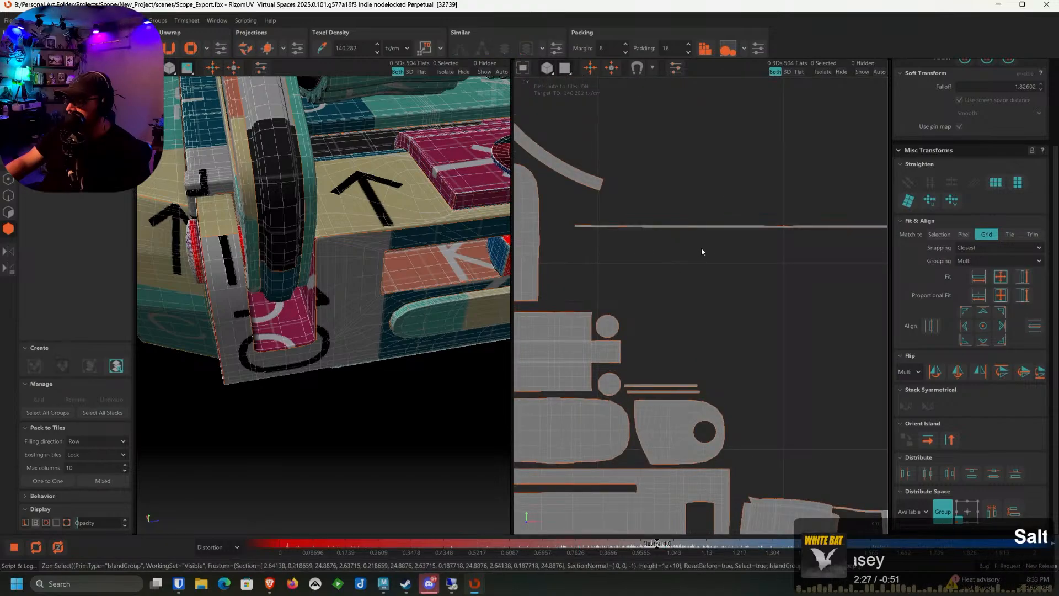
pyautogui.click(710, 227)
pyautogui.moveTo(731, 213); pyautogui.dragTo(662, 298)
# Rotate the tall bracket-shaped frame island 90 degrees and place it just above the curved panel island, then deselect it
pyautogui.scroll(-5, 670, 295)
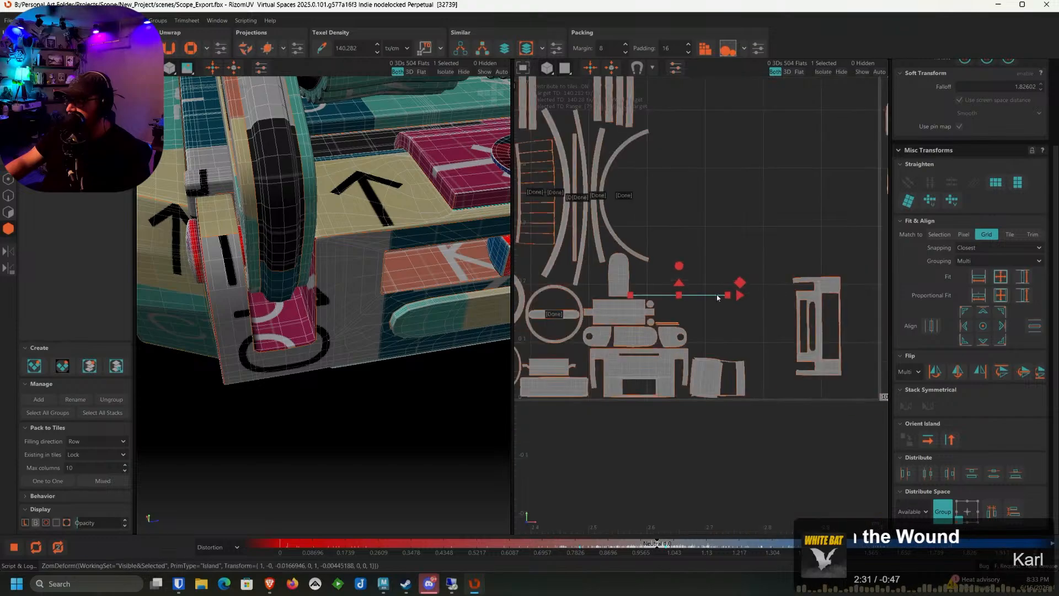
pyautogui.click(805, 313)
pyautogui.doubleClick(805, 312)
pyautogui.moveTo(782, 326); pyautogui.dragTo(861, 262)
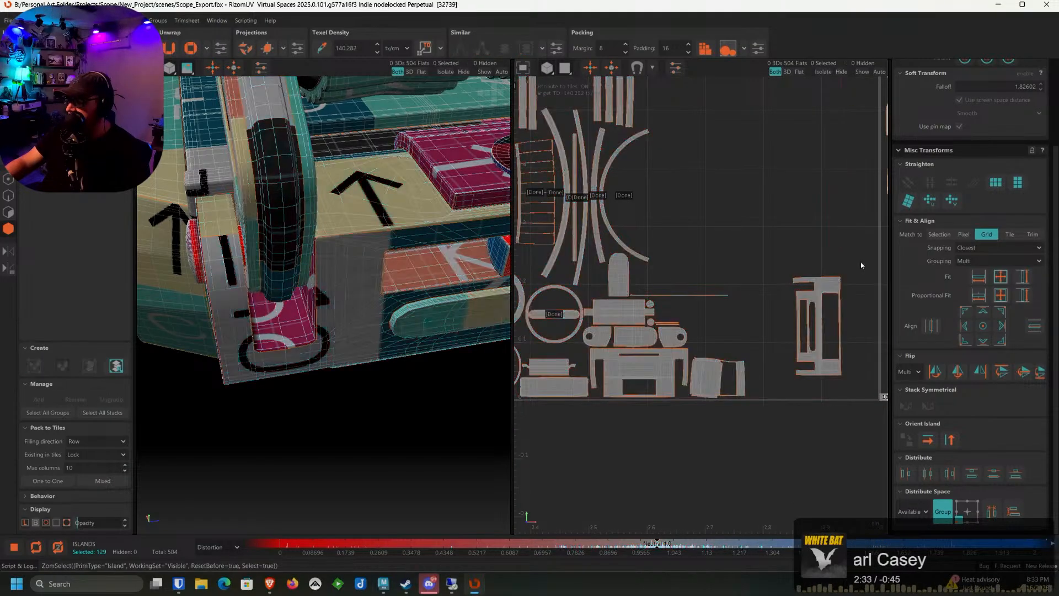
pyautogui.scroll(3, 961, 228)
pyautogui.click(983, 169)
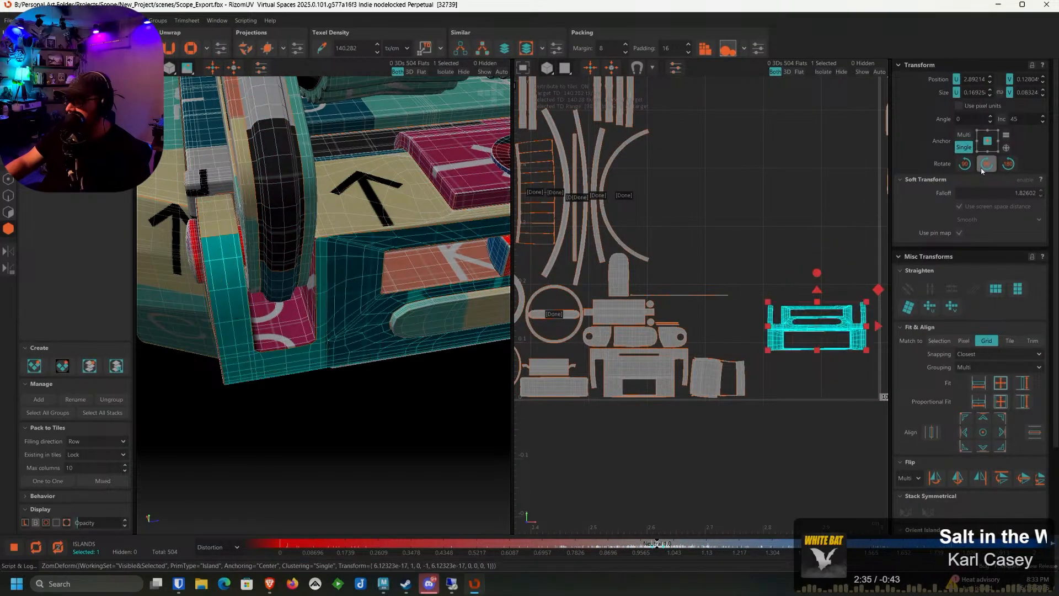
pyautogui.scroll(2, 837, 315)
pyautogui.moveTo(814, 323); pyautogui.dragTo(673, 314)
pyautogui.click(768, 376)
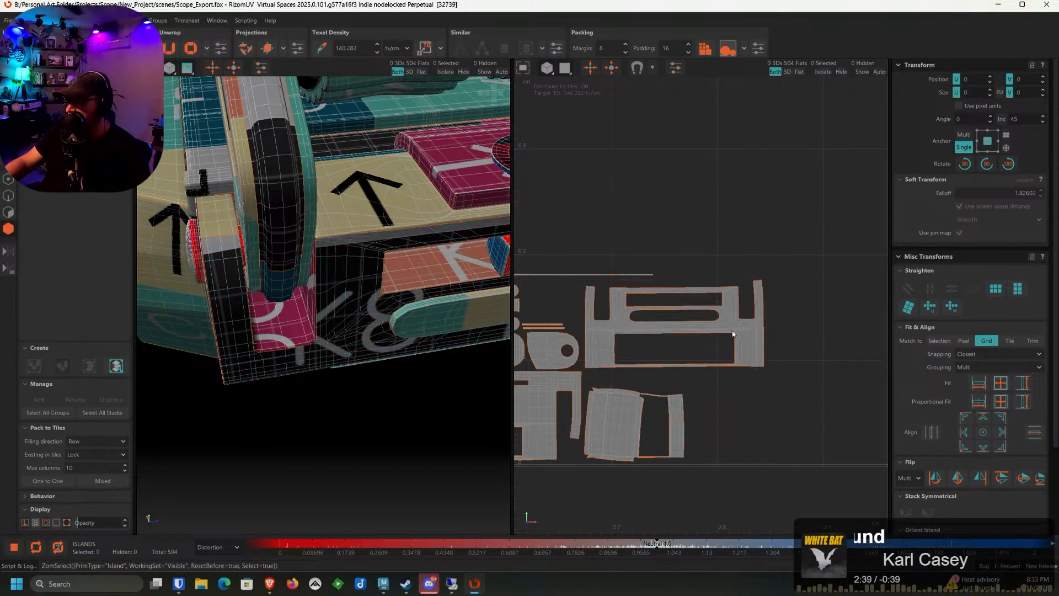
# Select the 16 newly arranged islands and assign them the Done tag
pyautogui.moveTo(633, 334); pyautogui.dragTo(681, 319, button='middle')
pyautogui.doubleClick(681, 315)
pyautogui.rightClick(681, 313)
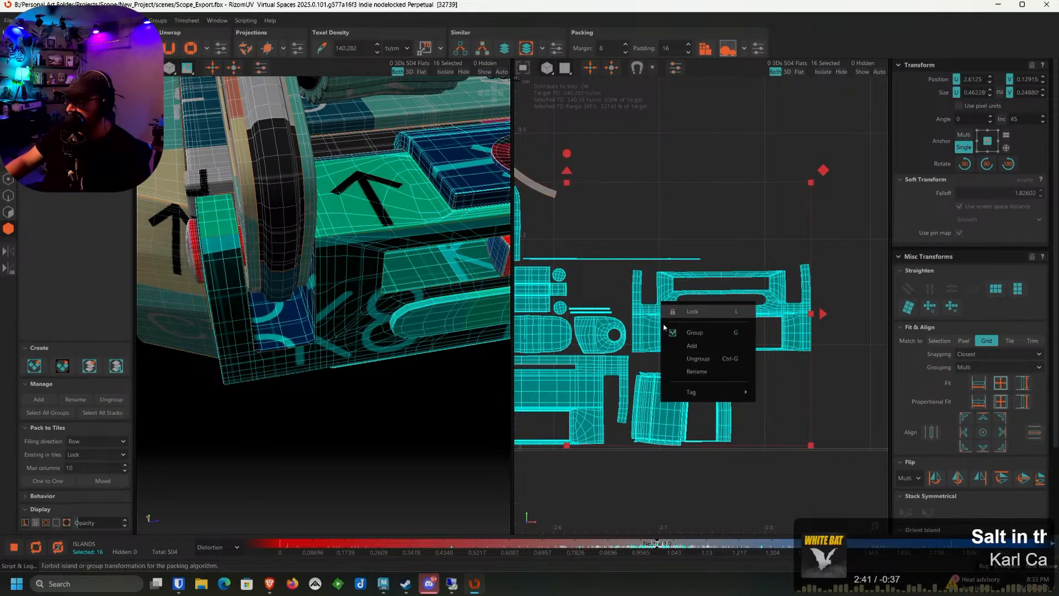
pyautogui.moveTo(687, 392)
pyautogui.click(779, 410)
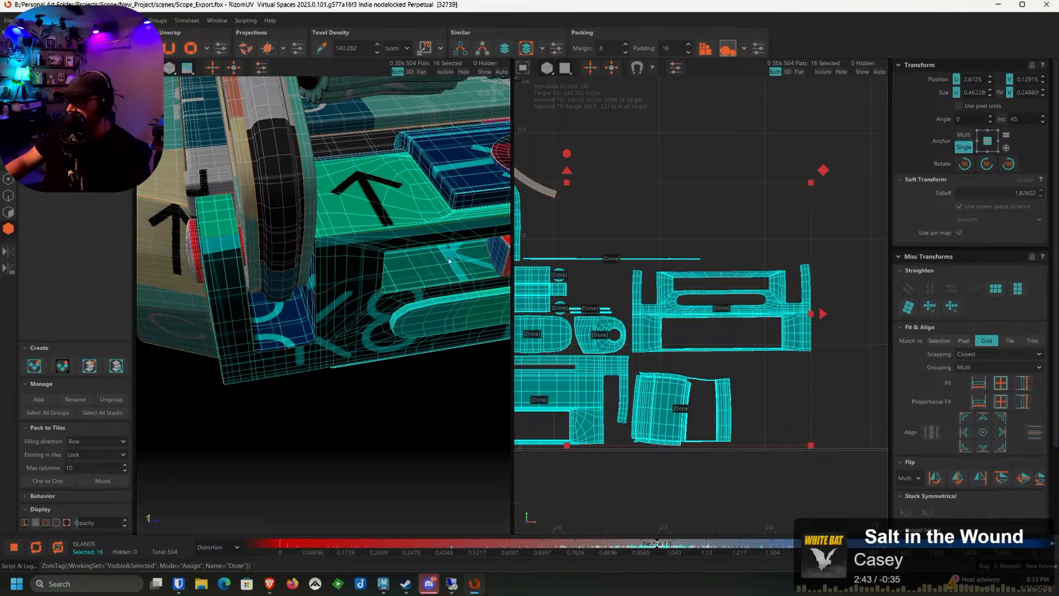
# Select the long tube inside the body's side opening on the 3D model and isolate it
pyautogui.scroll(-2, 385, 326)
pyautogui.keyDown('alt'); pyautogui.moveTo(381, 366); pyautogui.dragTo(354, 310); pyautogui.keyUp('alt')
pyautogui.click(340, 371)
pyautogui.click(230, 273)
pyautogui.keyDown('alt'); pyautogui.moveTo(230, 273); pyautogui.dragTo(218, 309); pyautogui.keyUp('alt')
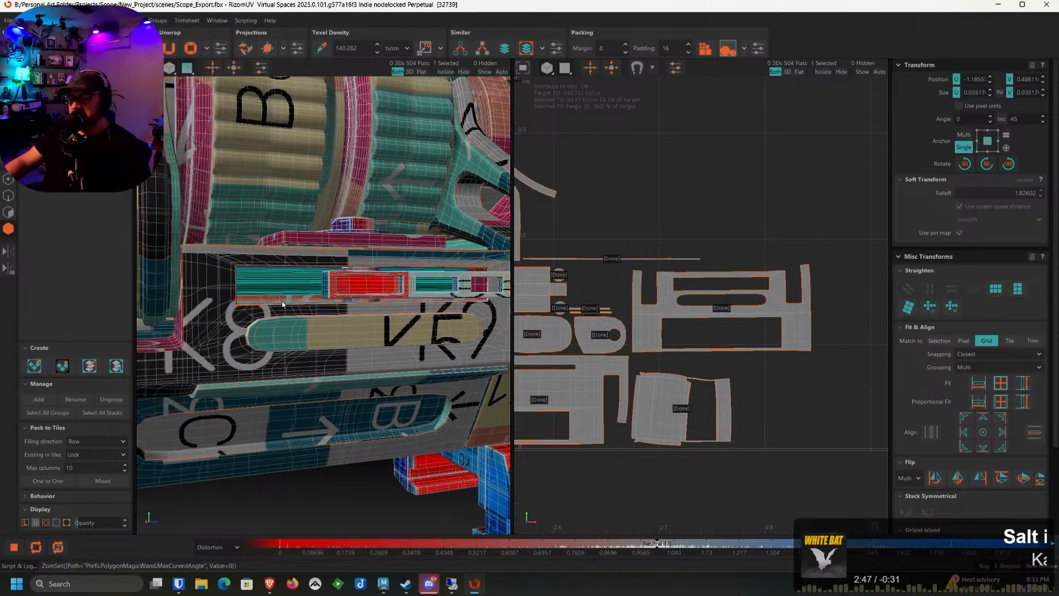
pyautogui.keyDown('alt'); pyautogui.moveTo(218, 309); pyautogui.dragTo(351, 290, button='middle'); pyautogui.keyUp('alt')
pyautogui.press('i')
pyautogui.scroll(5, 264, 225)
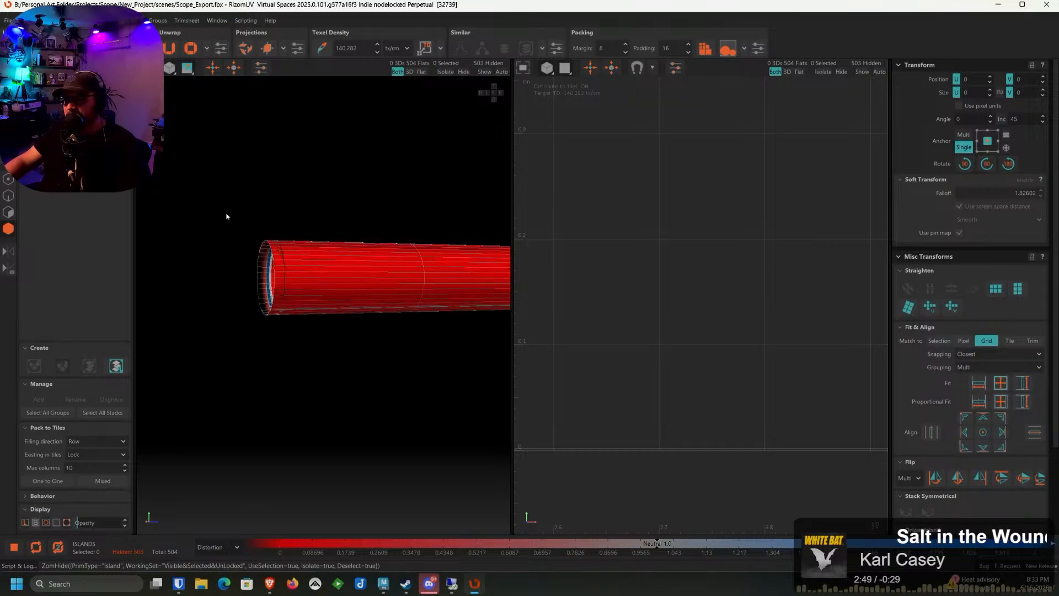
# Examine both ends of the isolated tube, including the rims, recess walls and recessed caps
pyautogui.keyDown('alt'); pyautogui.moveTo(300, 284); pyautogui.dragTo(360, 282); pyautogui.keyUp('alt')
pyautogui.scroll(1, 272, 272)
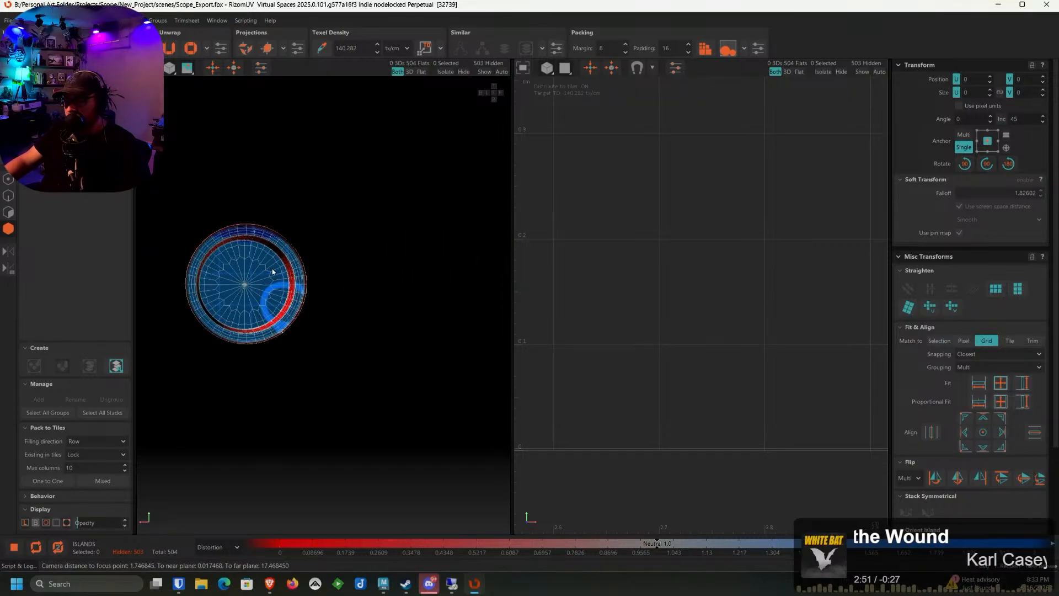
pyautogui.keyDown('alt'); pyautogui.moveTo(272, 272); pyautogui.dragTo(315, 270); pyautogui.keyUp('alt')
pyautogui.scroll(4, 315, 269)
pyautogui.scroll(-7, 315, 270)
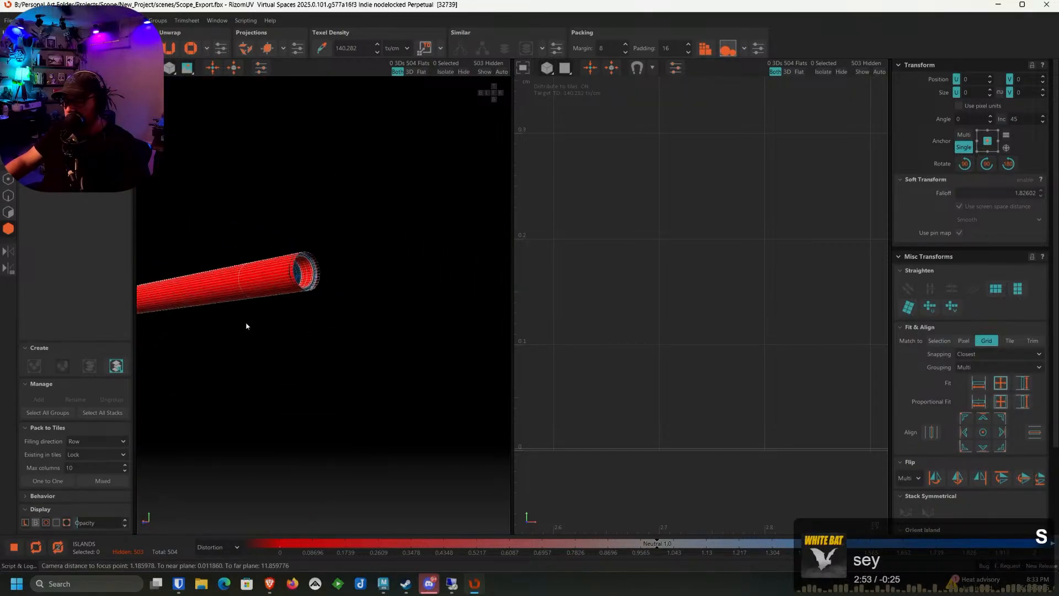
pyautogui.keyDown('alt'); pyautogui.moveTo(246, 326); pyautogui.dragTo(362, 347); pyautogui.keyUp('alt')
pyautogui.keyDown('alt'); pyautogui.moveTo(361, 346); pyautogui.dragTo(496, 348, button='middle'); pyautogui.keyUp('alt')
pyautogui.keyDown('alt'); pyautogui.moveTo(221, 334); pyautogui.dragTo(367, 297, button='middle'); pyautogui.keyUp('alt')
pyautogui.keyDown('alt'); pyautogui.moveTo(366, 296); pyautogui.dragTo(354, 310); pyautogui.keyUp('alt')
pyautogui.scroll(3, 355, 310)
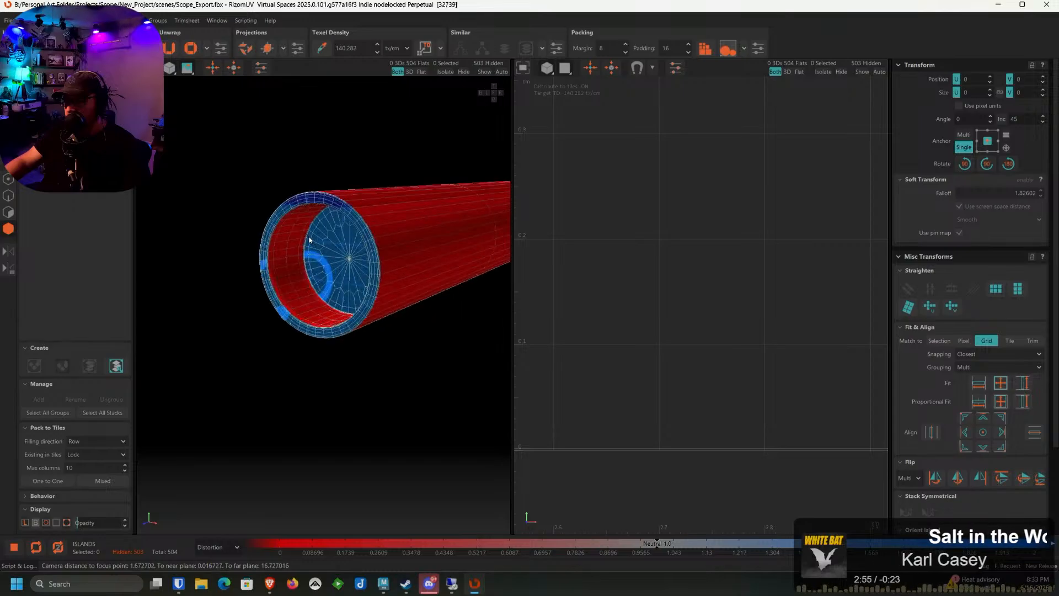
pyautogui.scroll(-5, 365, 266)
pyautogui.keyDown('alt'); pyautogui.moveTo(365, 266); pyautogui.dragTo(456, 272); pyautogui.keyUp('alt')
pyautogui.keyDown('alt'); pyautogui.moveTo(457, 272); pyautogui.dragTo(272, 346, button='middle'); pyautogui.keyUp('alt')
pyautogui.scroll(5, 272, 345)
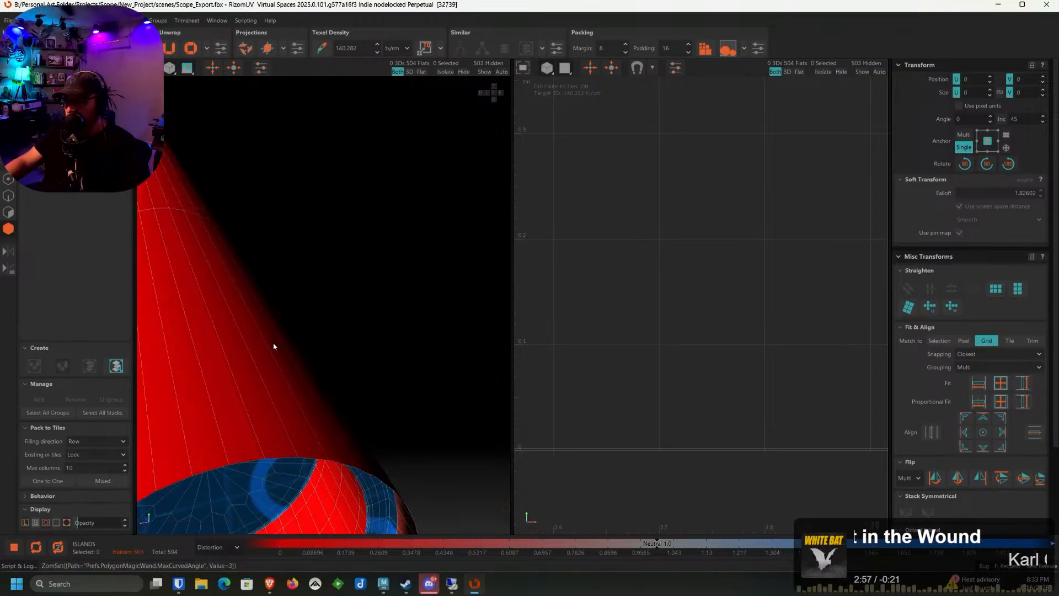
pyautogui.keyDown('alt'); pyautogui.moveTo(272, 346); pyautogui.dragTo(337, 226); pyautogui.keyUp('alt')
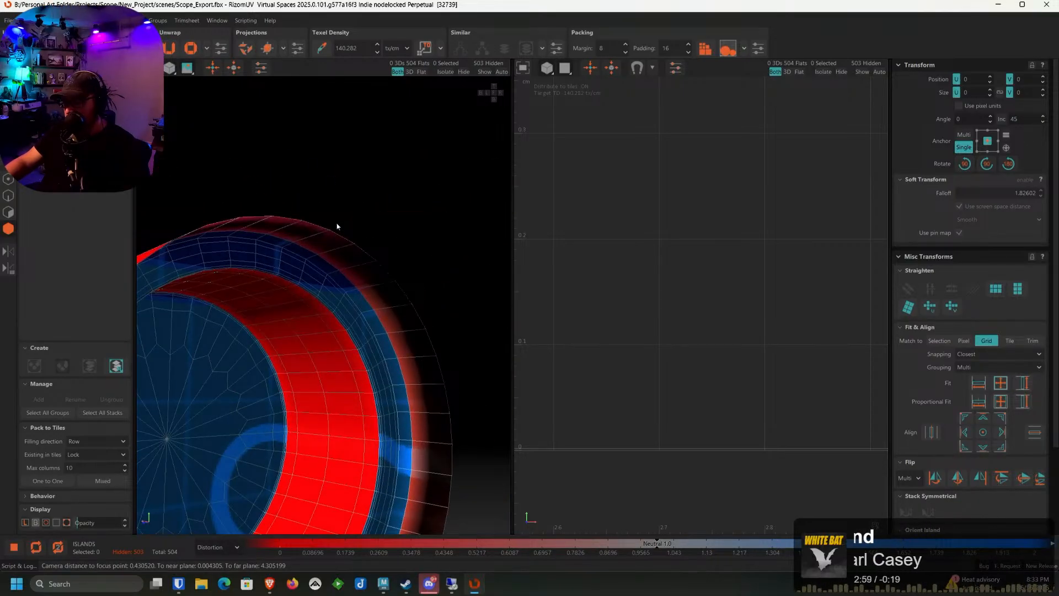
# In edge mode, select the inner and outer rim loops, the recessed cap's border and a lengthwise recess edge at one tube end
pyautogui.click(14, 214)
pyautogui.scroll(3, 325, 324)
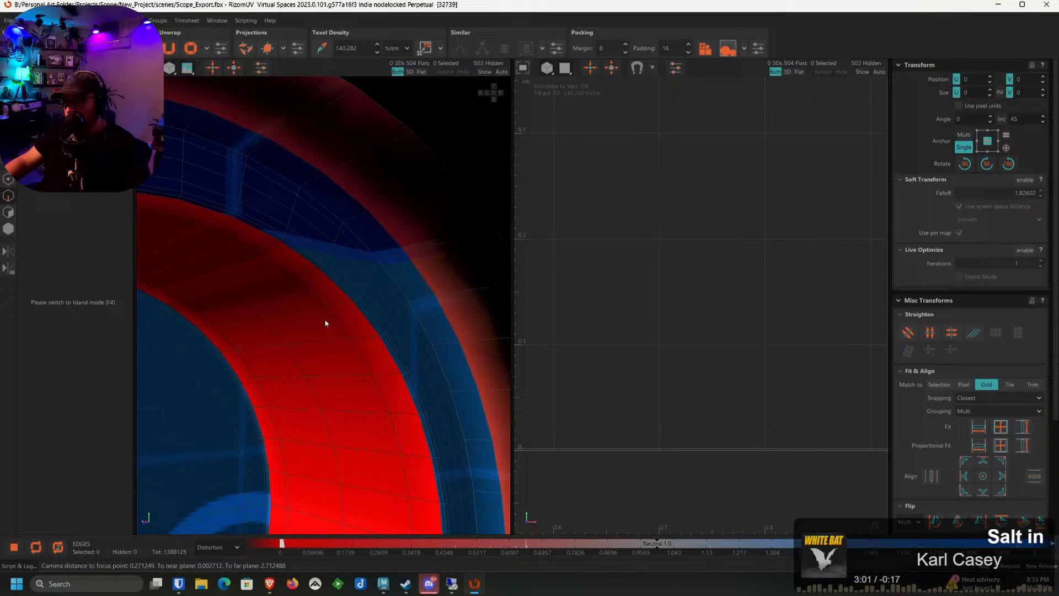
pyautogui.doubleClick(339, 296)
pyautogui.keyDown('ctrl'); pyautogui.doubleClick(389, 237); pyautogui.keyUp('ctrl')
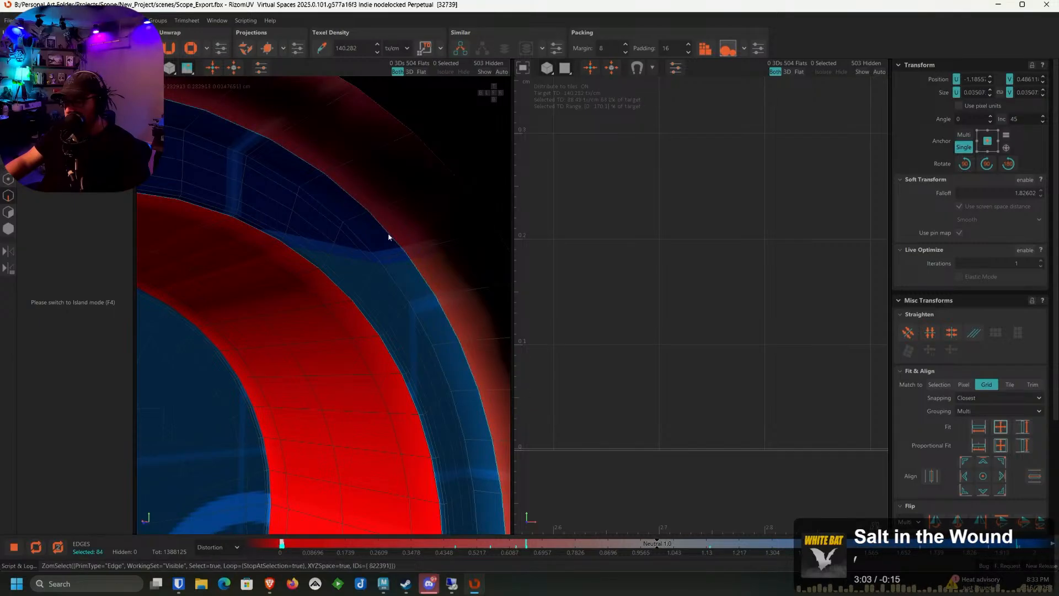
pyautogui.scroll(-4, 387, 240)
pyautogui.keyDown('alt'); pyautogui.moveTo(370, 269); pyautogui.dragTo(308, 295); pyautogui.keyUp('alt')
pyautogui.scroll(4, 308, 292)
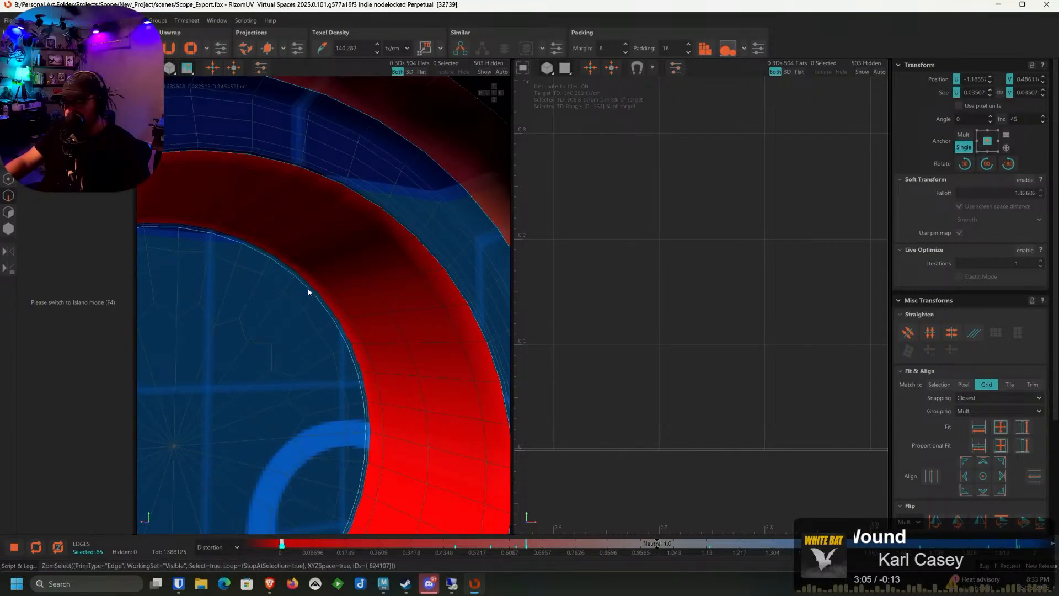
pyautogui.keyDown('ctrl'); pyautogui.doubleClick(311, 291); pyautogui.keyUp('ctrl')
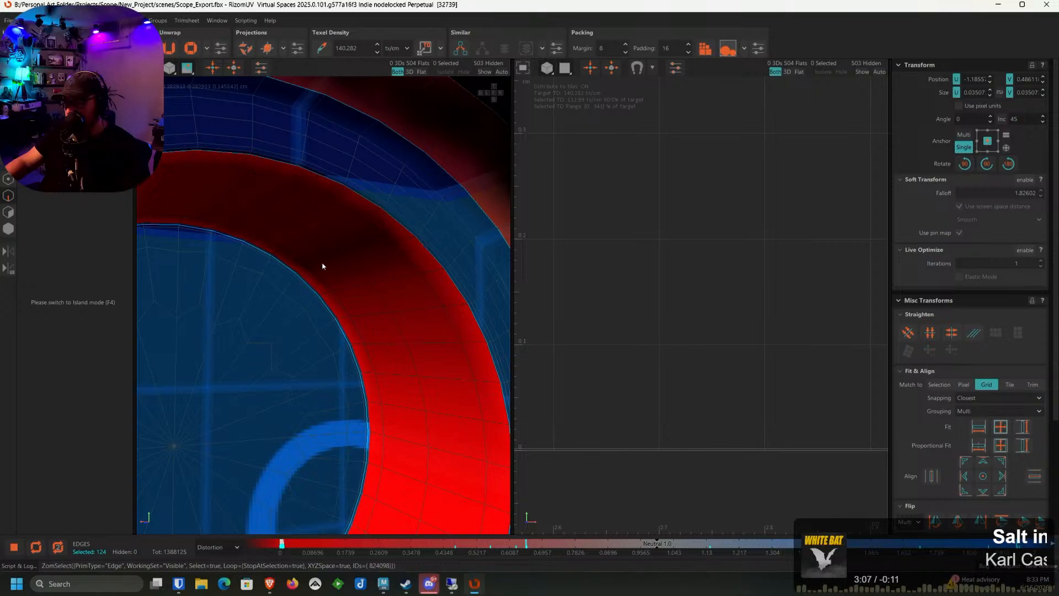
pyautogui.keyDown('ctrl'); pyautogui.doubleClick(323, 267); pyautogui.keyUp('ctrl')
# Add the matching rim, cap and recess edges at the opposite end plus a lengthwise outer edge, then cut along the selection
pyautogui.scroll(-7, 323, 265)
pyautogui.keyDown('alt'); pyautogui.moveTo(321, 299); pyautogui.dragTo(373, 296); pyautogui.keyUp('alt')
pyautogui.scroll(2, 374, 296)
pyautogui.keyDown('alt'); pyautogui.moveTo(375, 295); pyautogui.dragTo(492, 316, button='middle'); pyautogui.keyUp('alt')
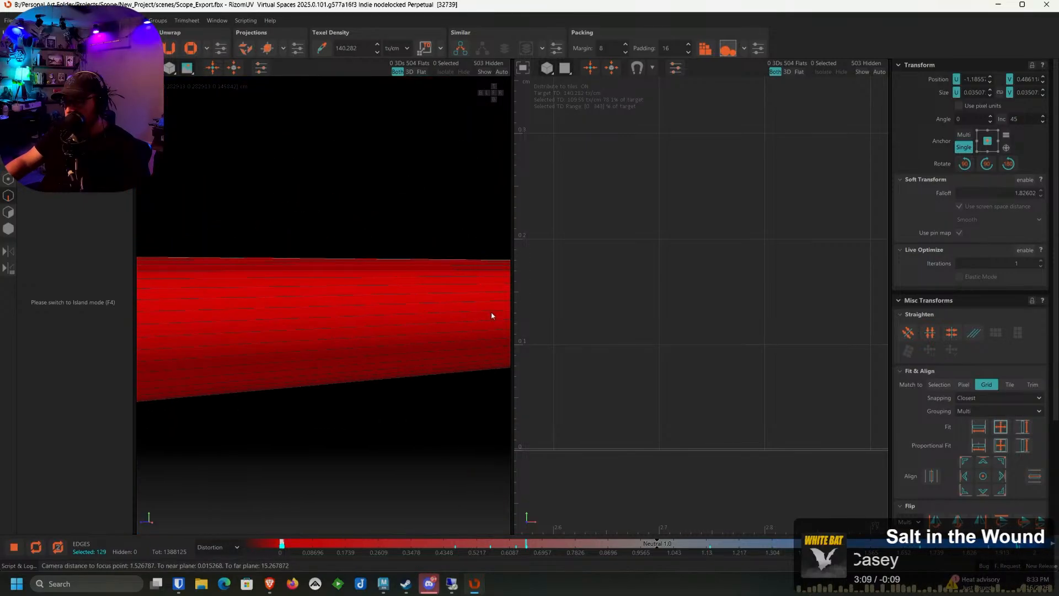
pyautogui.scroll(-4, 266, 331)
pyautogui.keyDown('alt'); pyautogui.moveTo(266, 331); pyautogui.dragTo(354, 311, button='middle'); pyautogui.keyUp('alt')
pyautogui.scroll(6, 370, 278)
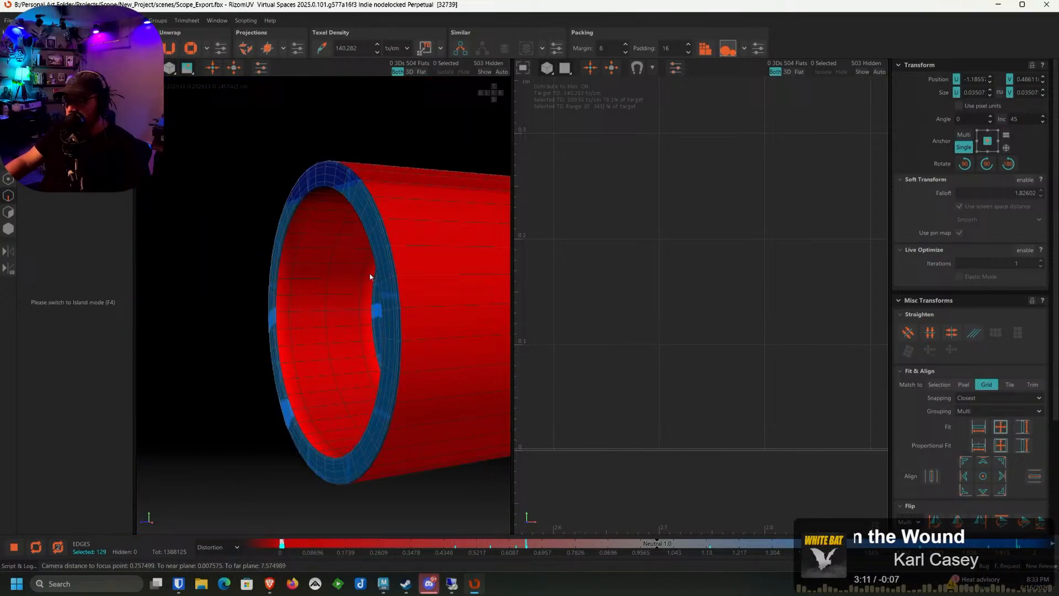
pyautogui.keyDown('ctrl'); pyautogui.doubleClick(392, 248); pyautogui.keyUp('ctrl')
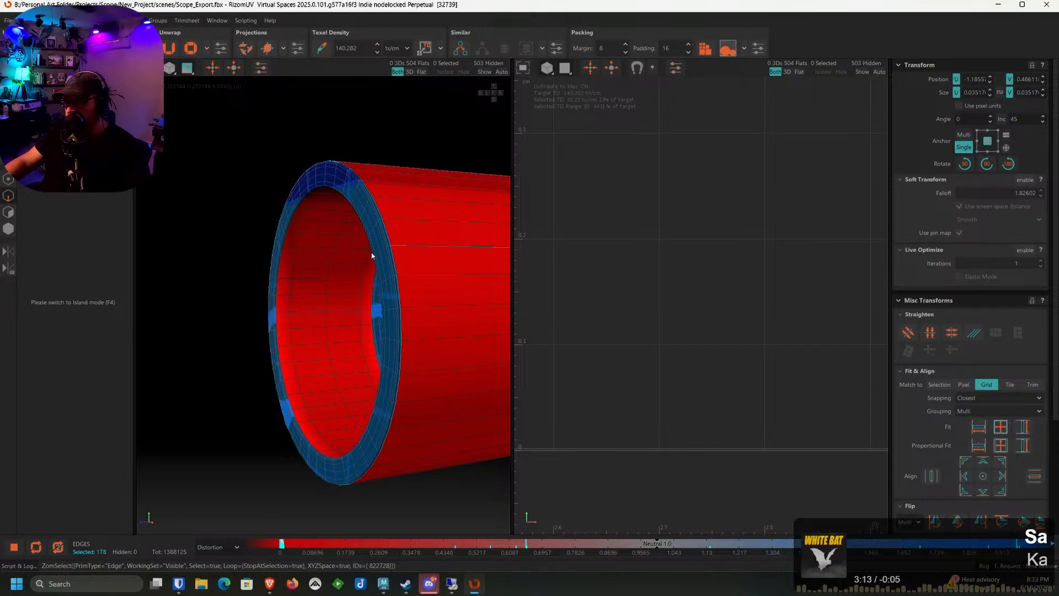
pyautogui.keyDown('ctrl'); pyautogui.doubleClick(371, 255); pyautogui.keyUp('ctrl')
pyautogui.keyDown('alt'); pyautogui.moveTo(346, 314); pyautogui.dragTo(372, 313); pyautogui.keyUp('alt')
pyautogui.keyDown('ctrl'); pyautogui.doubleClick(370, 314); pyautogui.keyUp('ctrl')
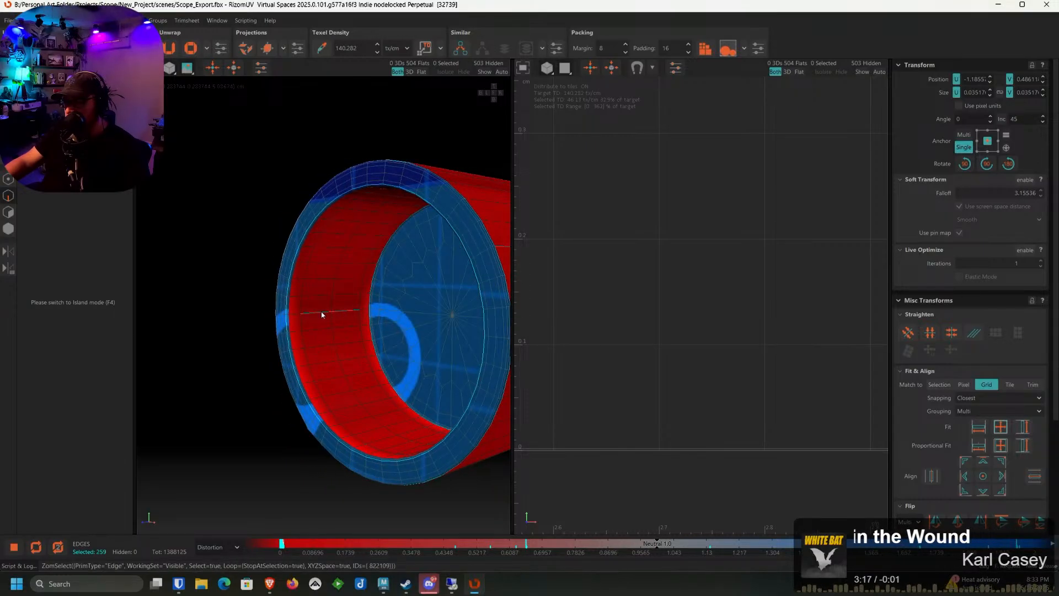
pyautogui.press('c')
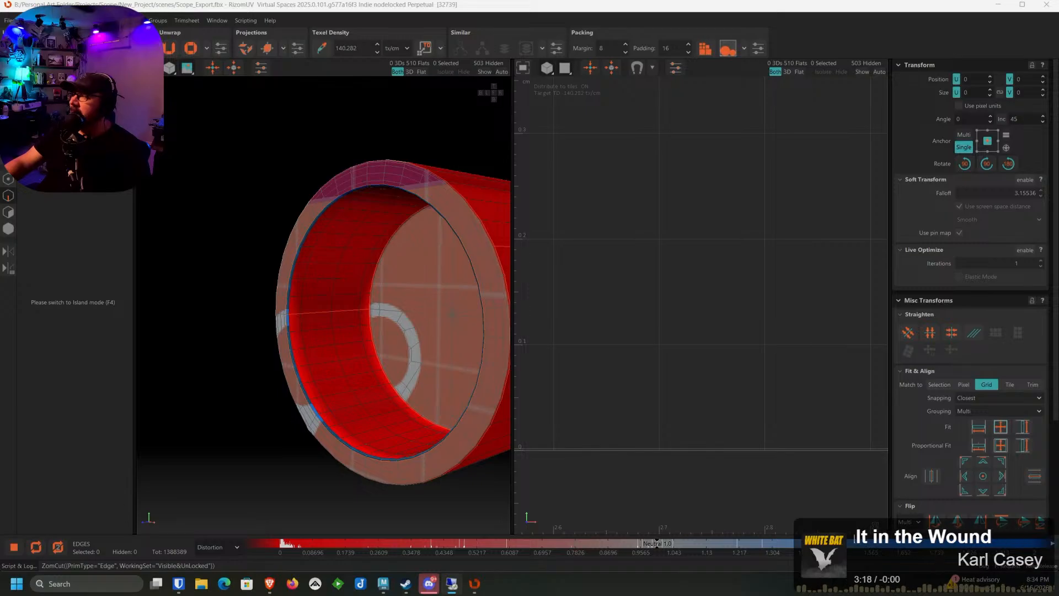
# Select all of the isolated tube's islands, unfold them and match their texel density to 140.282 tx/cm
pyautogui.scroll(-1, 254, 233)
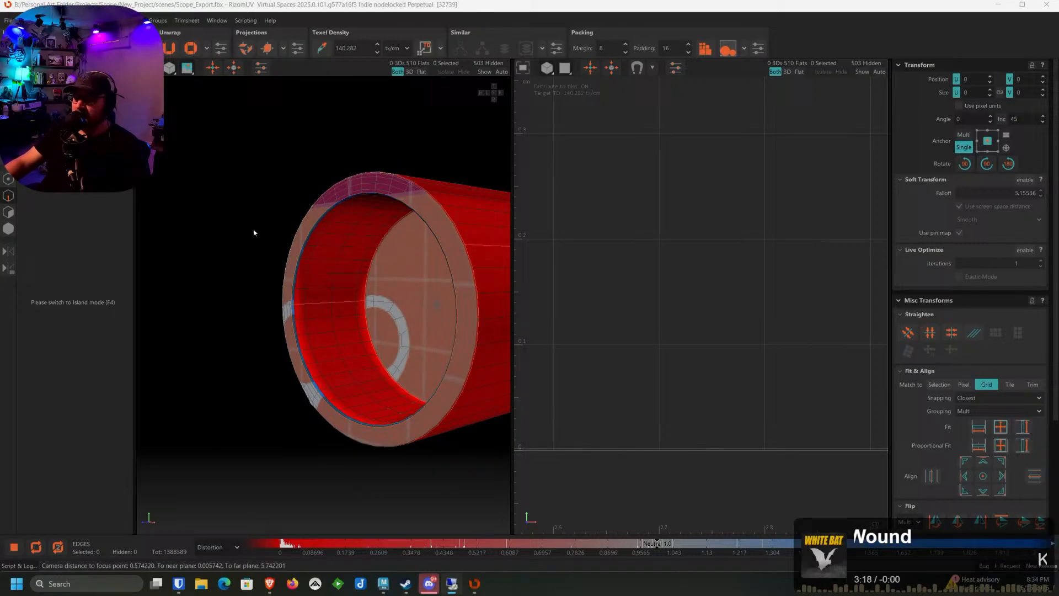
pyautogui.click(9, 229)
pyautogui.click(339, 233)
pyautogui.scroll(-3, 684, 211)
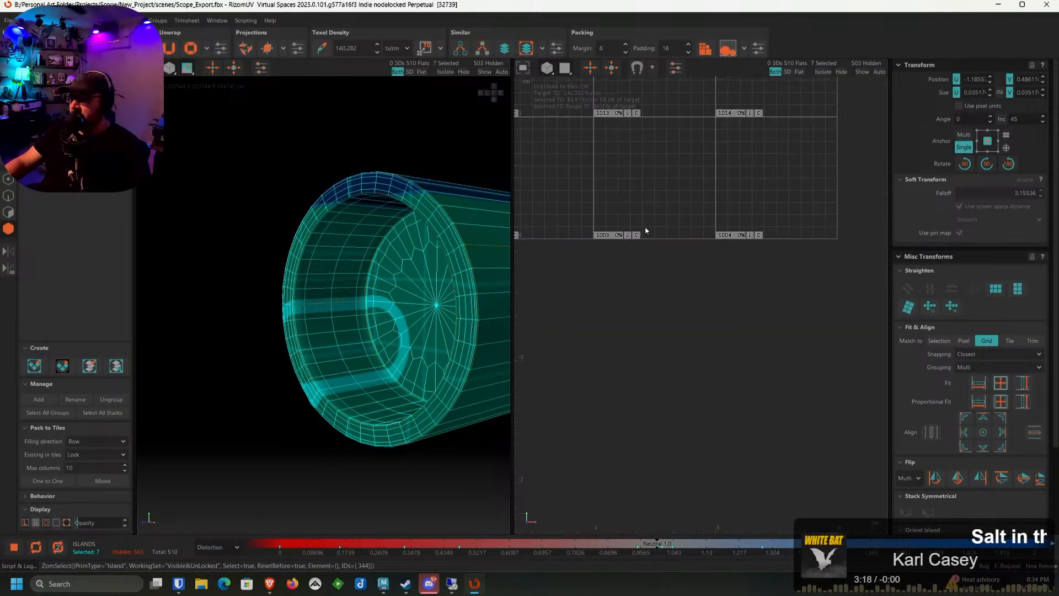
pyautogui.press('f')
pyautogui.press('u')
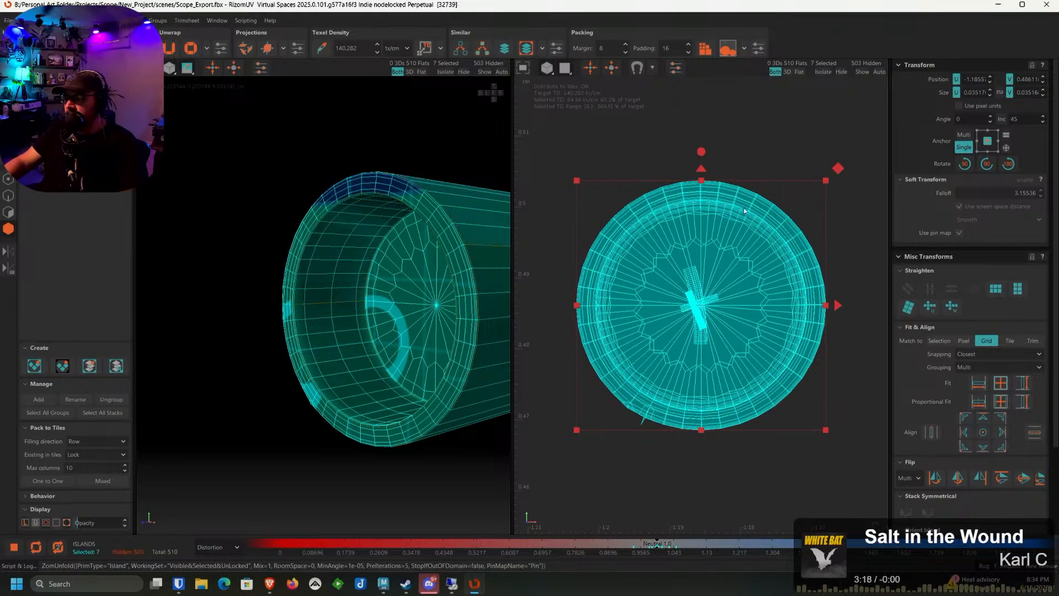
pyautogui.click(425, 53)
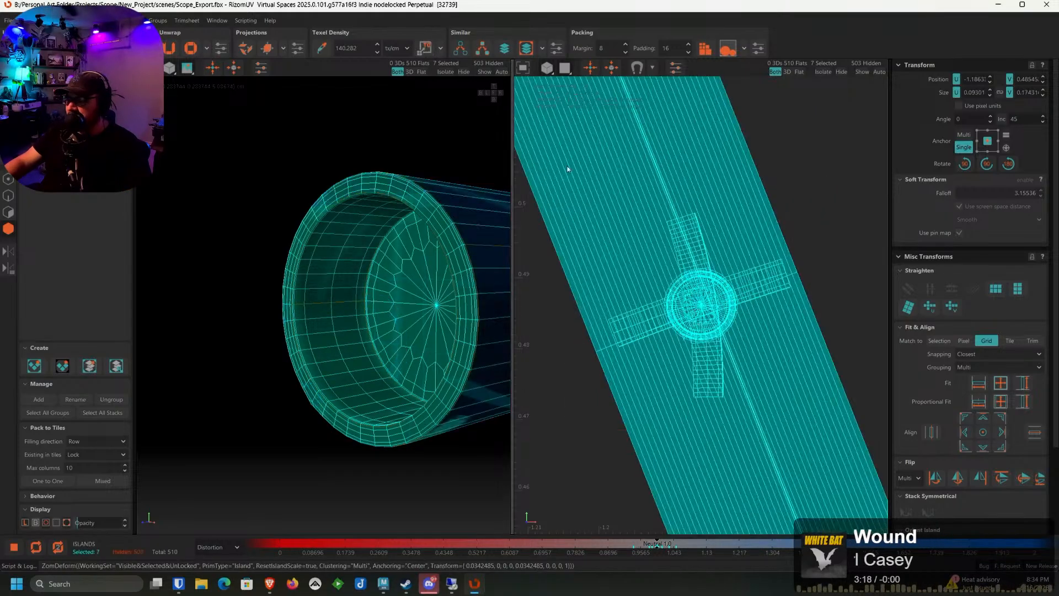
# Orient the tube's islands horizontally and show all the hidden islands again
pyautogui.scroll(-4, 705, 253)
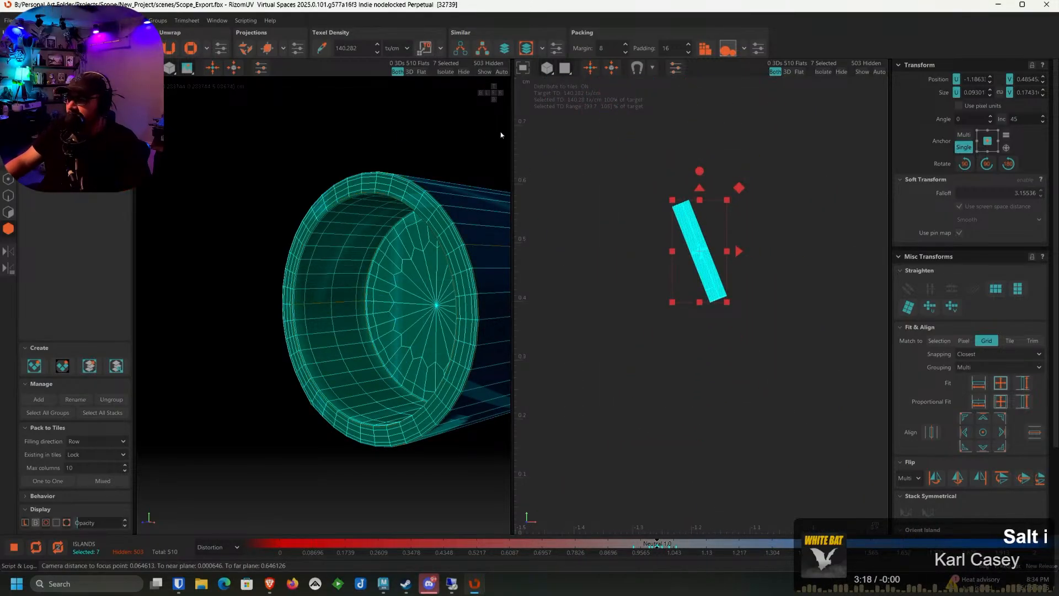
pyautogui.scroll(-3, 953, 261)
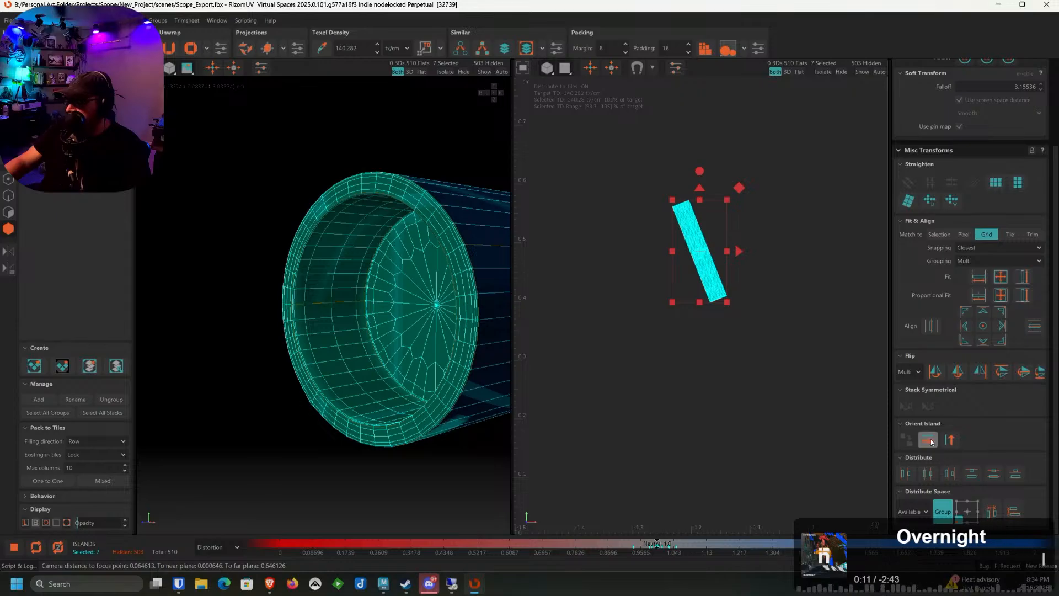
pyautogui.click(929, 440)
pyautogui.scroll(-5, 707, 323)
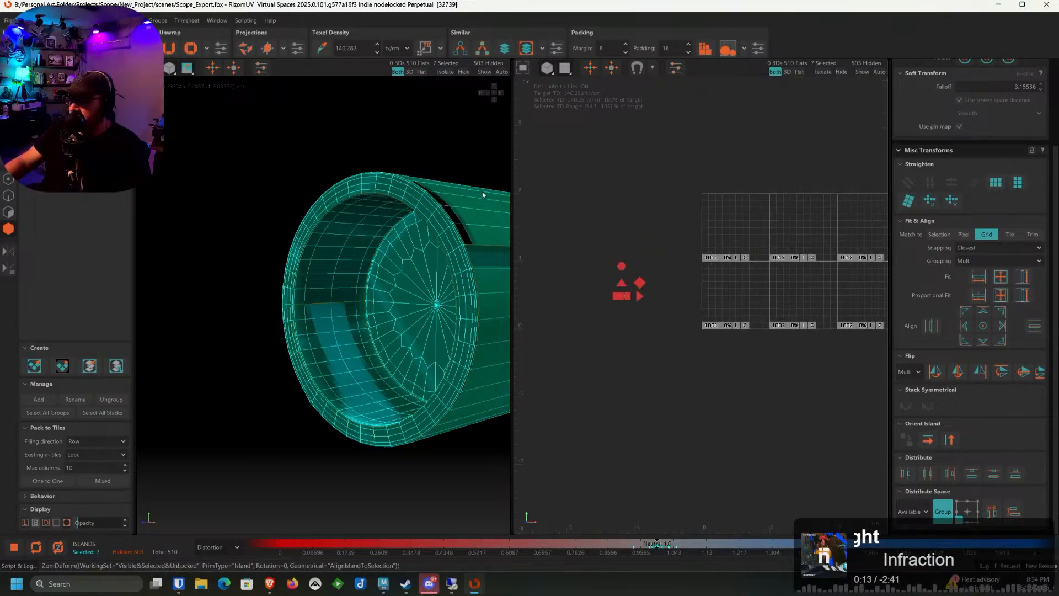
pyautogui.click(484, 74)
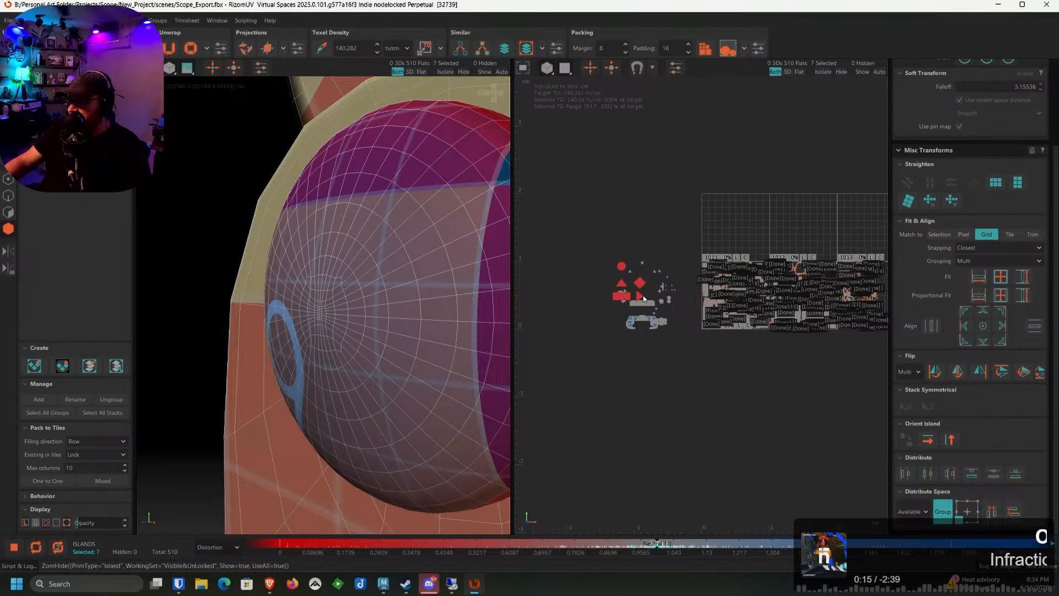
# Move the tube's islands into the finished layout, into the empty space beside the dome-topped island and above the long thin strip
pyautogui.moveTo(643, 299); pyautogui.dragTo(862, 304)
pyautogui.moveTo(862, 304); pyautogui.dragTo(596, 298, button='middle')
pyautogui.scroll(7, 596, 298)
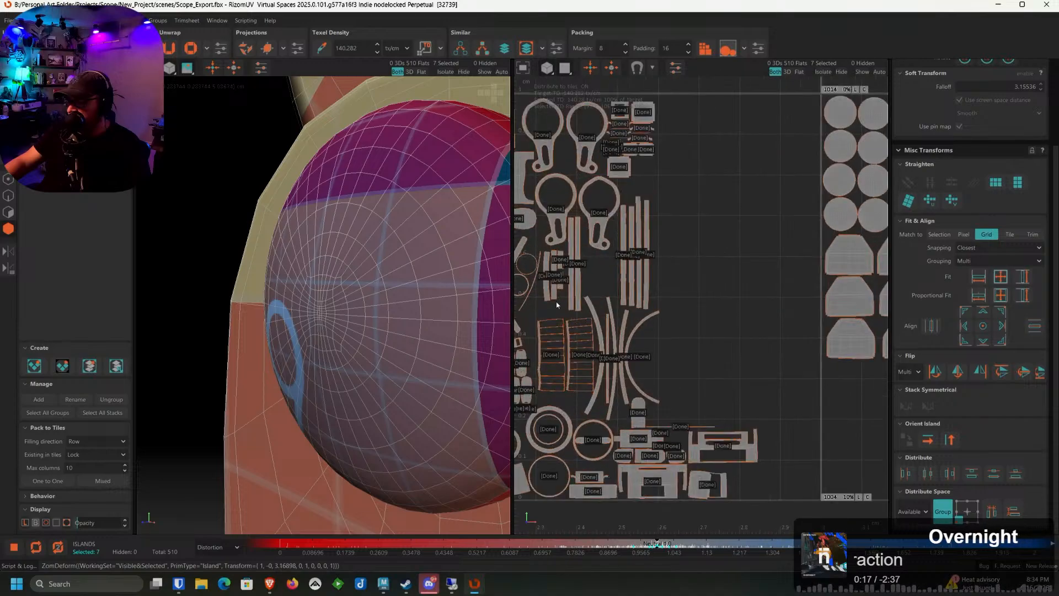
pyautogui.scroll(-3, 643, 288)
pyautogui.moveTo(626, 280); pyautogui.dragTo(812, 307)
pyautogui.scroll(3, 816, 317)
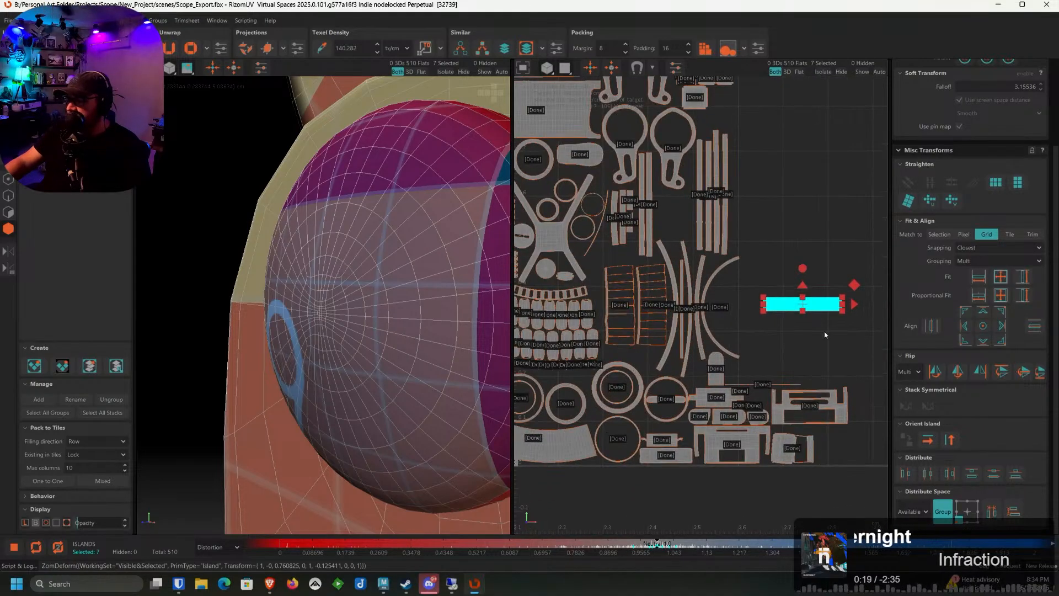
pyautogui.scroll(5, 825, 332)
pyautogui.moveTo(825, 332); pyautogui.dragTo(765, 194, button='middle')
pyautogui.moveTo(723, 191); pyautogui.dragTo(643, 325)
pyautogui.moveTo(644, 326); pyautogui.dragTo(754, 295, button='middle')
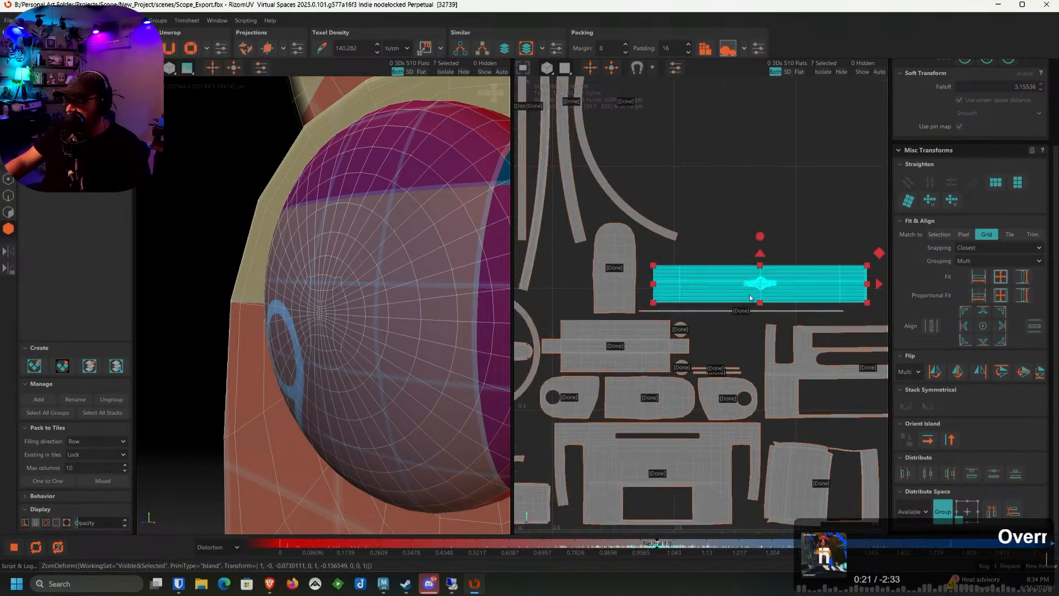
pyautogui.scroll(5, 755, 293)
pyautogui.moveTo(754, 275); pyautogui.dragTo(729, 285)
# Deselect the large rectangular tube island and move the six smaller islands into the free space above it
pyautogui.keyDown('ctrl'); pyautogui.click(741, 267); pyautogui.keyUp('ctrl')
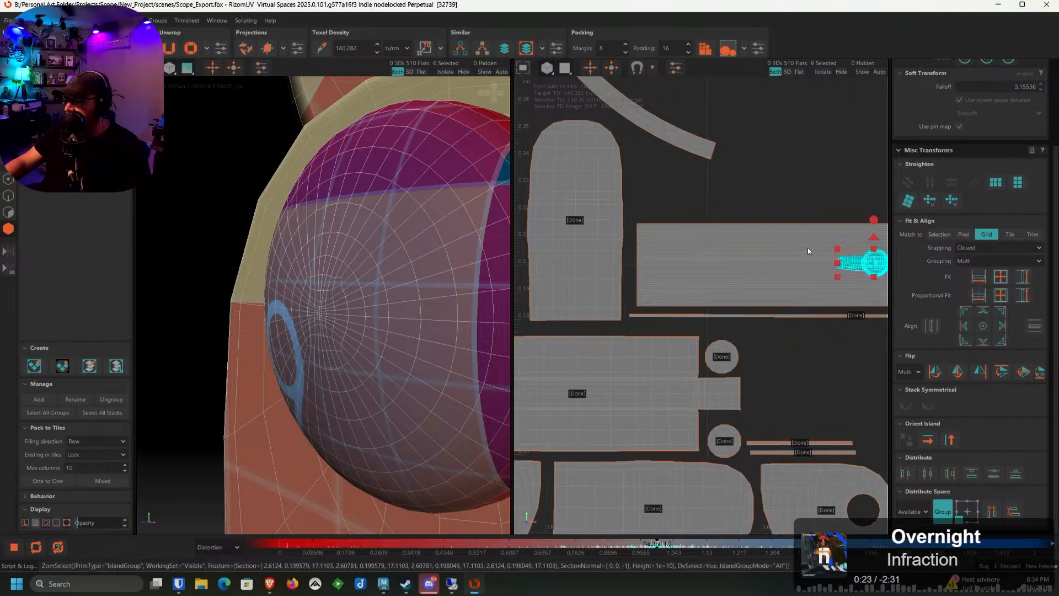
pyautogui.scroll(3, 773, 251)
pyautogui.moveTo(672, 200); pyautogui.dragTo(627, 167)
pyautogui.moveTo(706, 109); pyautogui.dragTo(770, 121, button='middle')
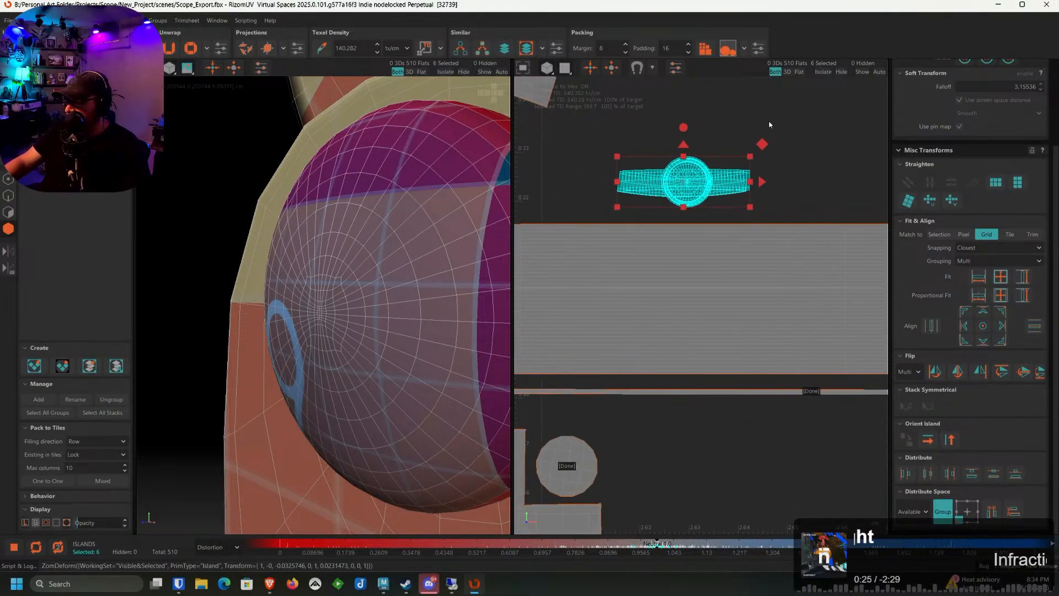
pyautogui.click(769, 121)
# Place one curved recess-wall strip just above the left end of the large rectangular island
pyautogui.scroll(2, 723, 160)
pyautogui.click(734, 199)
pyautogui.moveTo(734, 199); pyautogui.dragTo(821, 198, button='middle')
pyautogui.moveTo(662, 199); pyautogui.dragTo(769, 206, button='middle')
pyautogui.moveTo(809, 191); pyautogui.dragTo(569, 218)
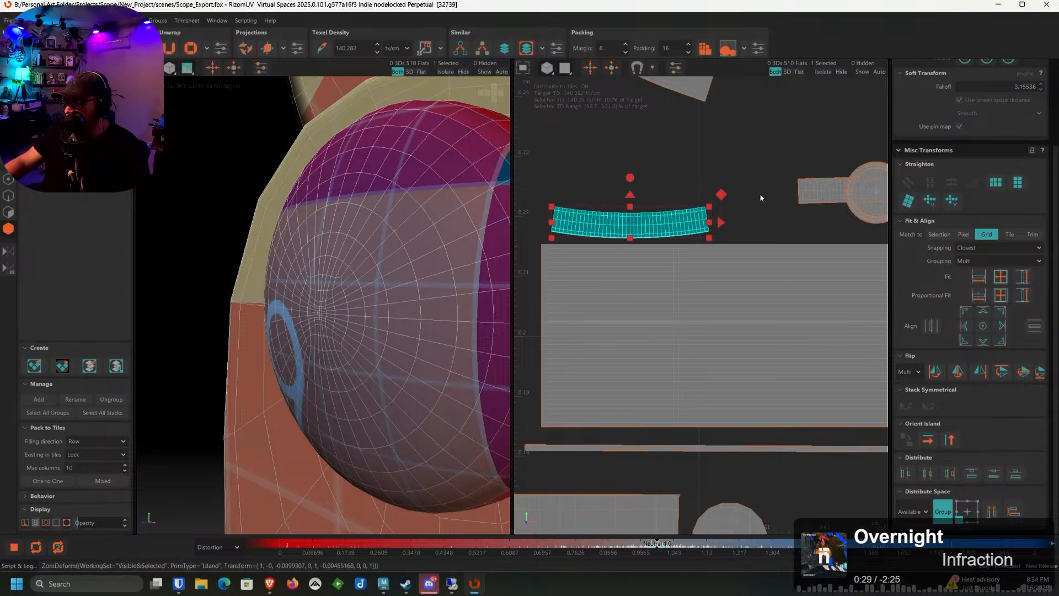
# Place the two round cap islands side by side above the curved strip
pyautogui.click(859, 193)
pyautogui.moveTo(853, 193); pyautogui.dragTo(736, 193)
pyautogui.hotkey('ctrl', 'z')
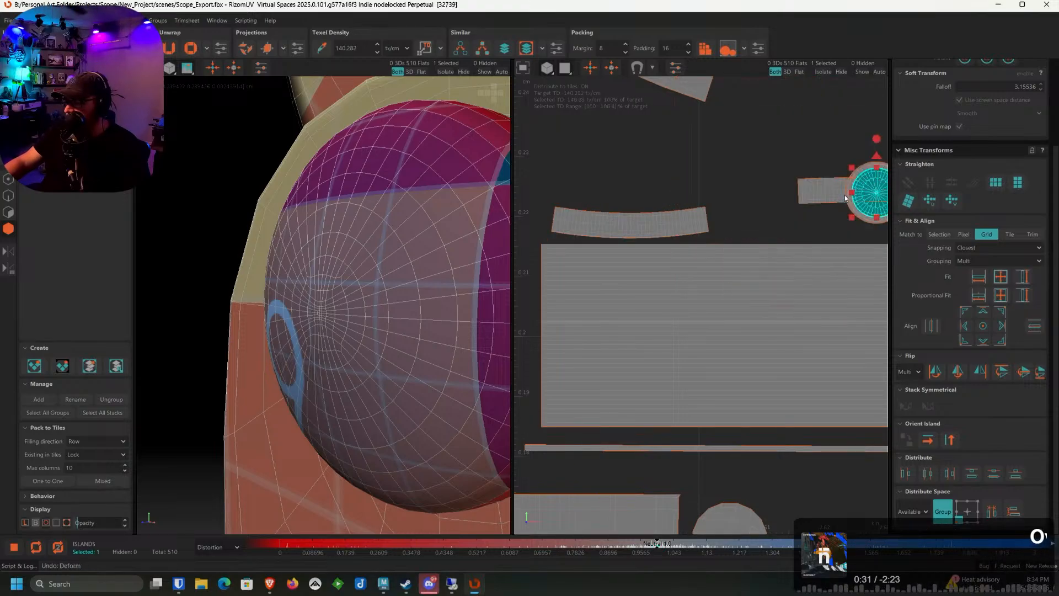
pyautogui.moveTo(831, 194); pyautogui.dragTo(586, 189)
pyautogui.moveTo(577, 180); pyautogui.dragTo(571, 179)
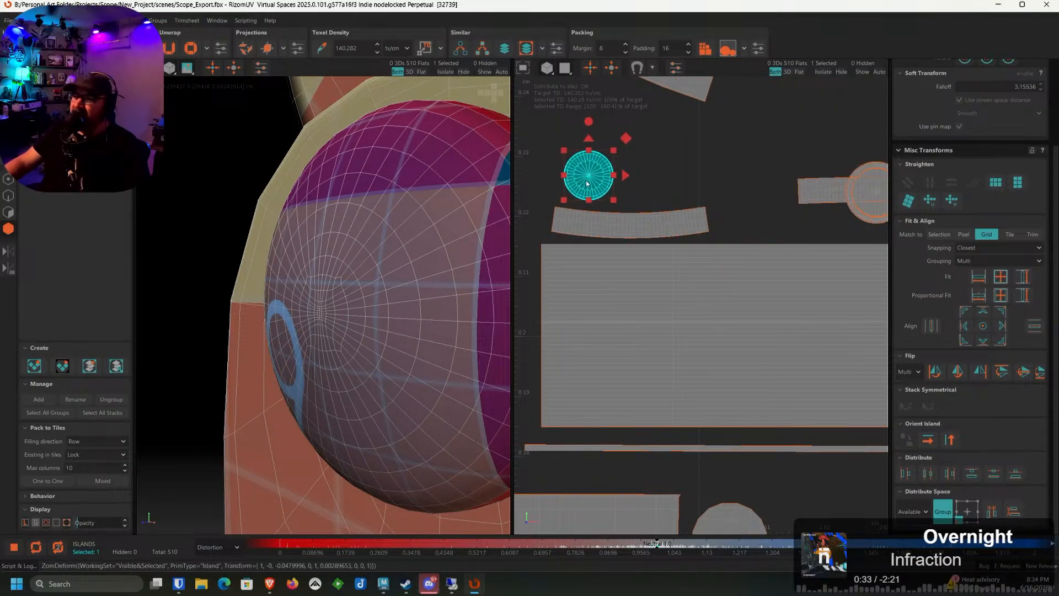
pyautogui.scroll(1, 717, 190)
pyautogui.keyDown('alt'); pyautogui.moveTo(864, 192); pyautogui.dragTo(793, 201, button='middle'); pyautogui.keyUp('alt')
pyautogui.click(692, 203)
pyautogui.moveTo(842, 193); pyautogui.dragTo(564, 178)
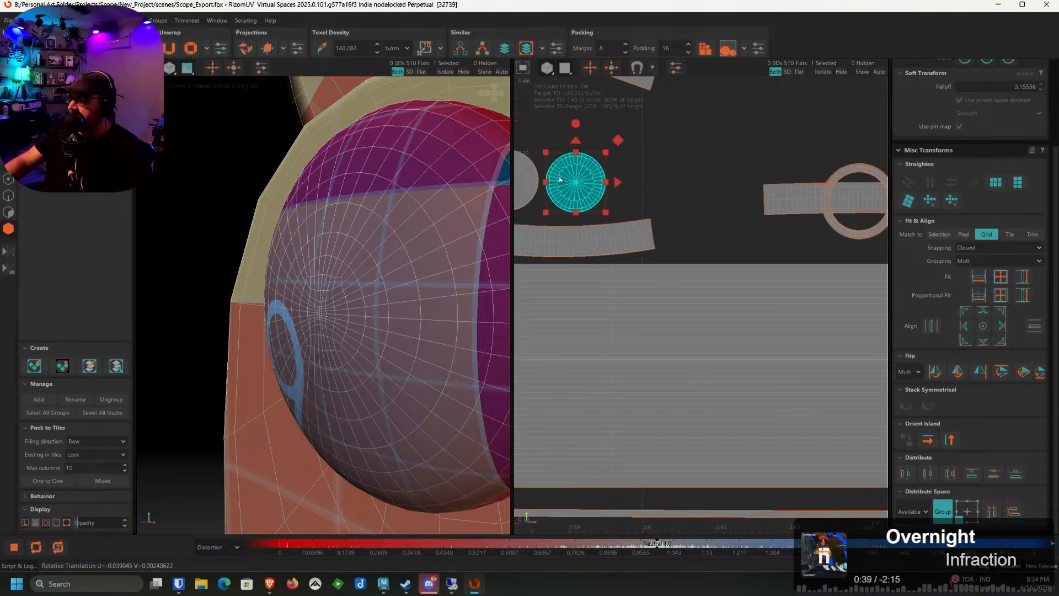
# Place the second recess-wall strip next to the first and line up the two rim rings beside the round caps
pyautogui.click(799, 204)
pyautogui.moveTo(783, 214); pyautogui.dragTo(681, 251)
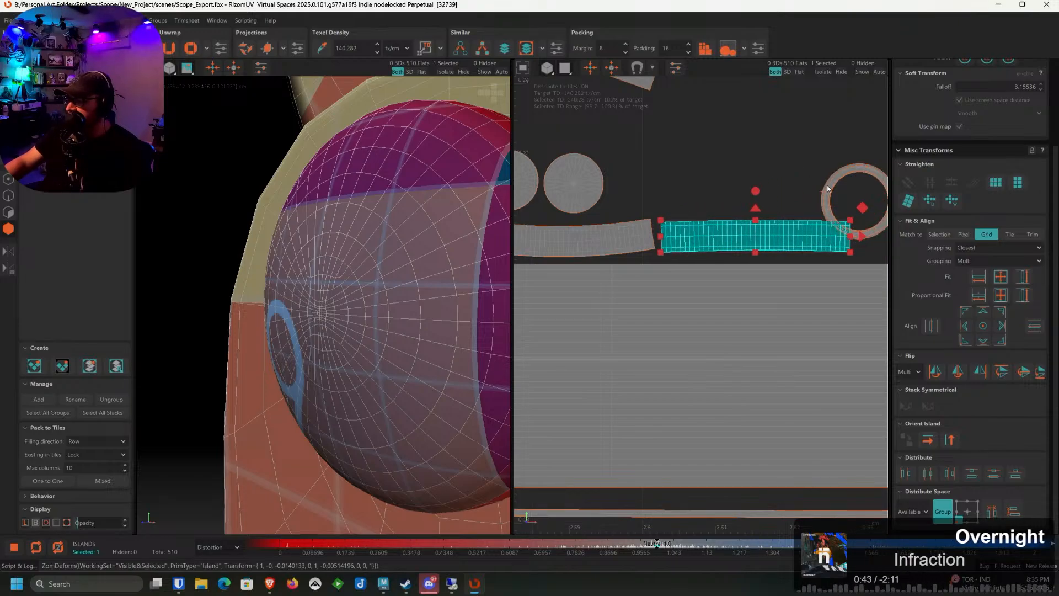
pyautogui.moveTo(828, 189); pyautogui.dragTo(626, 165)
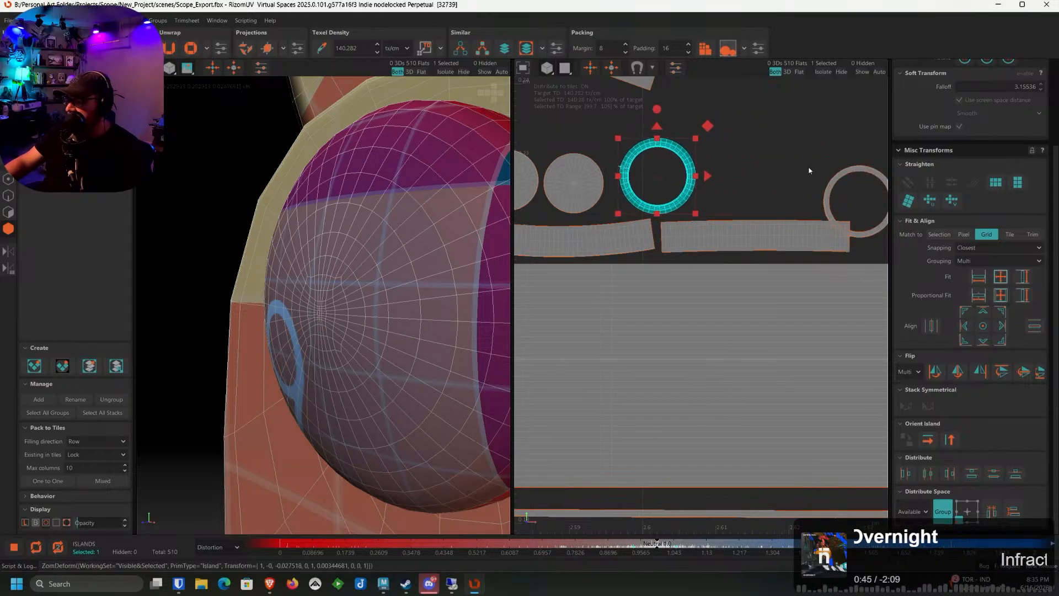
pyautogui.moveTo(833, 188); pyautogui.dragTo(741, 177)
pyautogui.click(811, 166)
# Select all seven of the tube's islands, tag them as Done and clear the selection
pyautogui.scroll(-5, 811, 165)
pyautogui.click(794, 198)
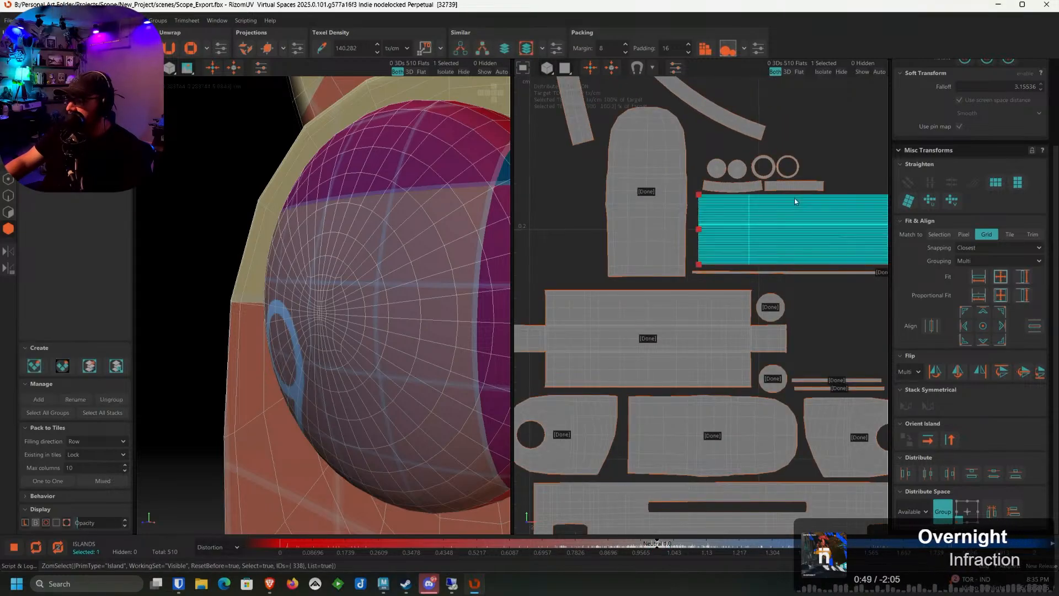
pyautogui.rightClick(795, 198)
pyautogui.click(740, 213)
pyautogui.doubleClick(739, 213)
pyautogui.rightClick(739, 214)
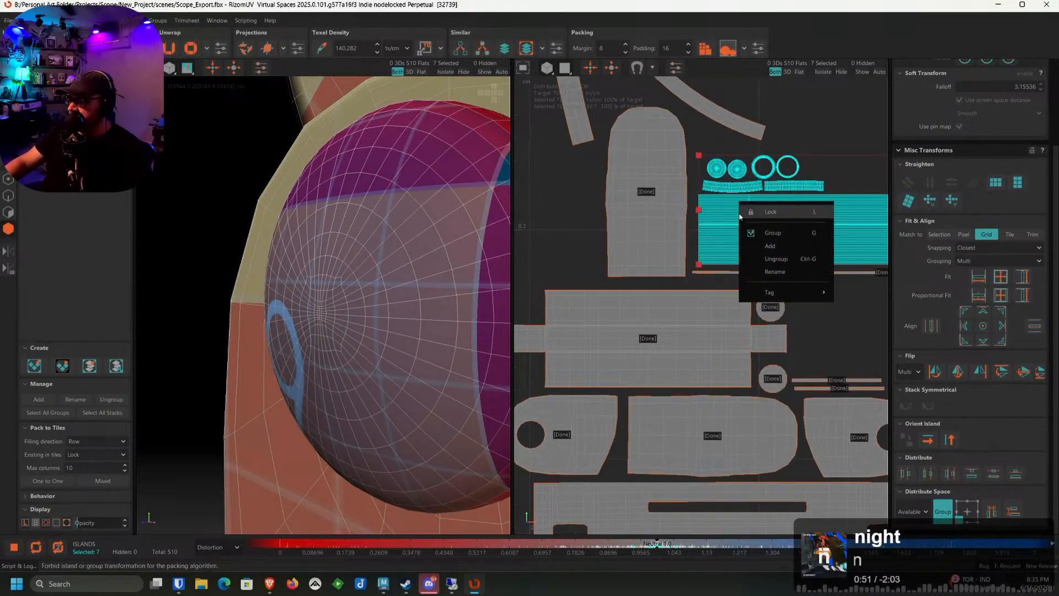
pyautogui.moveTo(770, 292)
pyautogui.click(851, 310)
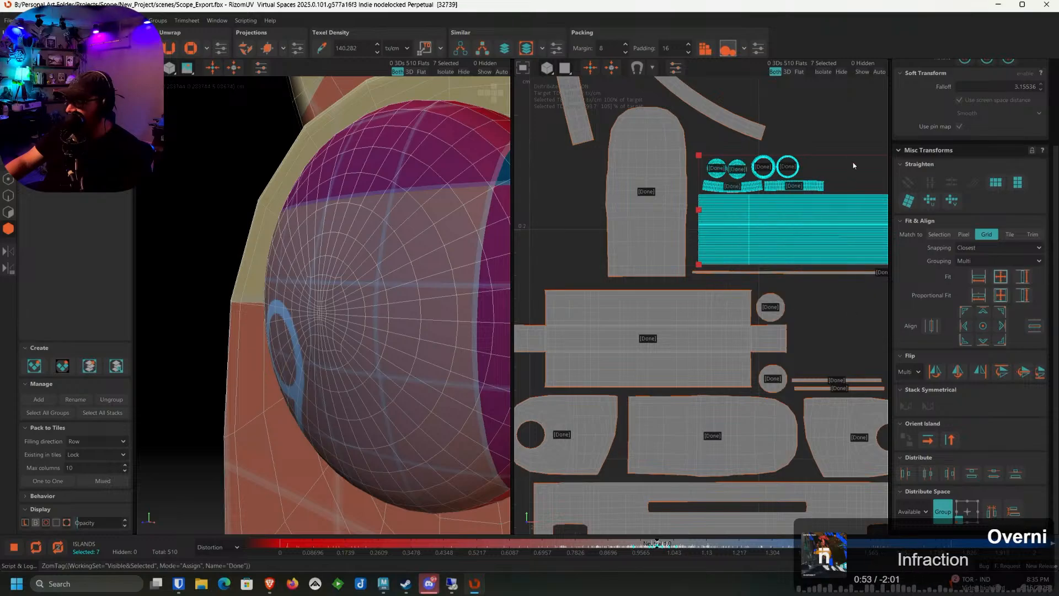
pyautogui.click(850, 157)
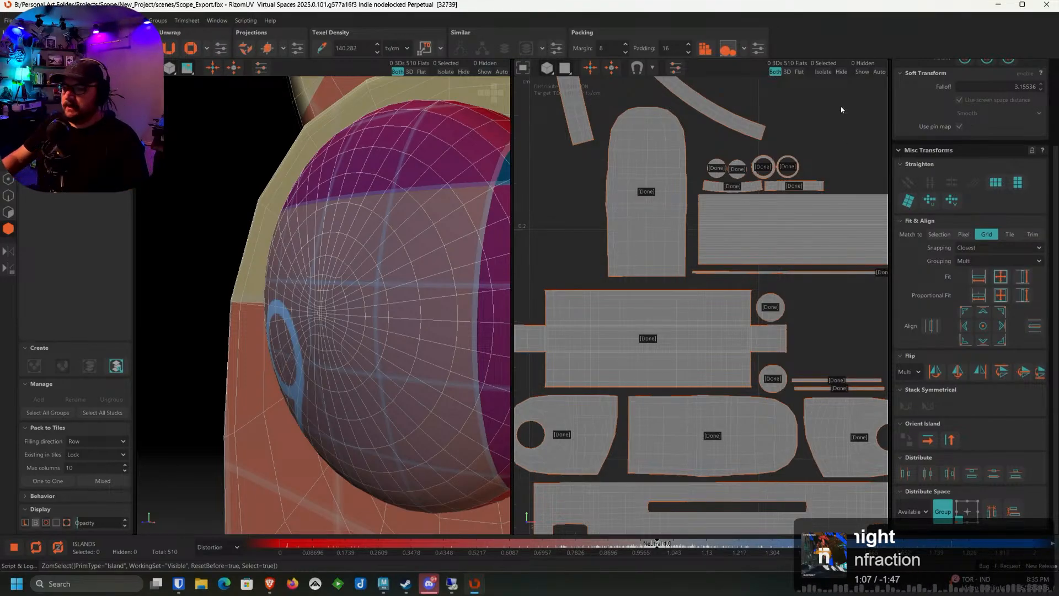
# Find the small flanged pin along the body's edge on the 3D model, select it and isolate it
pyautogui.scroll(-3, 737, 178)
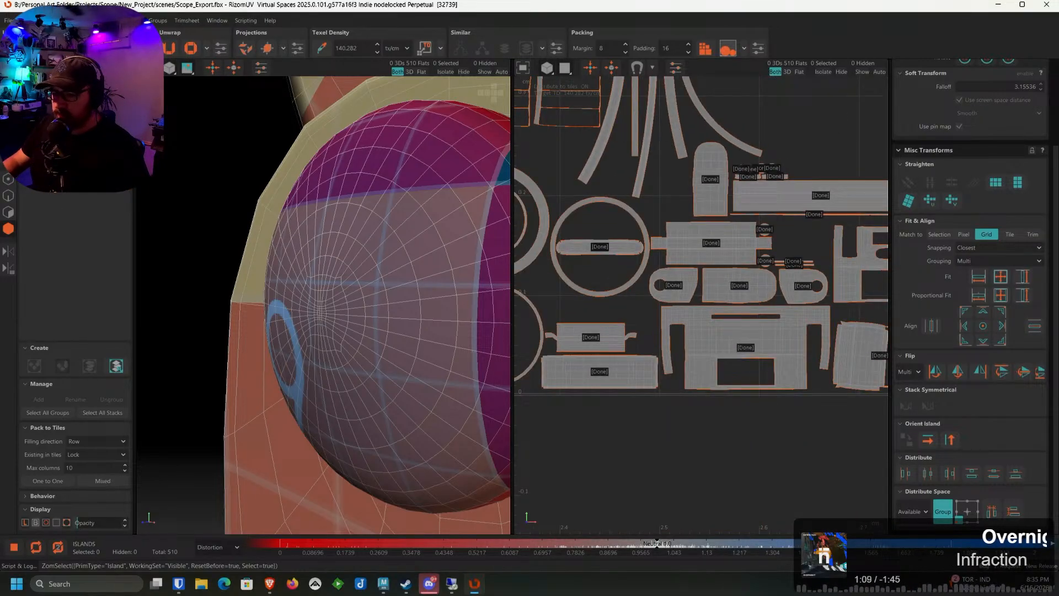
pyautogui.scroll(-2, 563, 241)
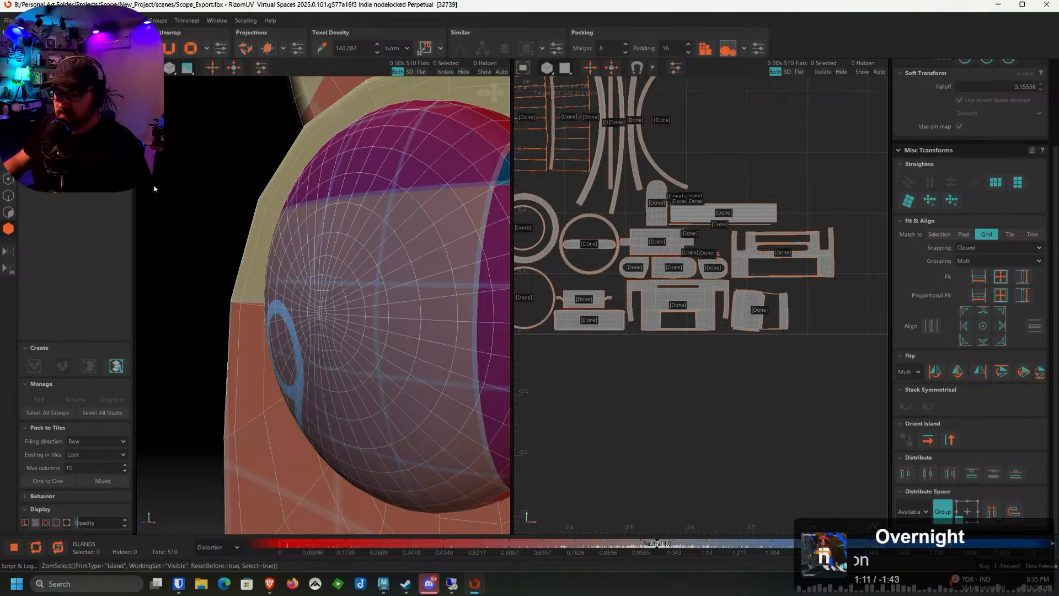
pyautogui.scroll(5, 332, 194)
pyautogui.keyDown('alt'); pyautogui.moveTo(331, 193); pyautogui.dragTo(378, 230); pyautogui.keyUp('alt')
pyautogui.scroll(3, 409, 237)
pyautogui.scroll(-10, 378, 230)
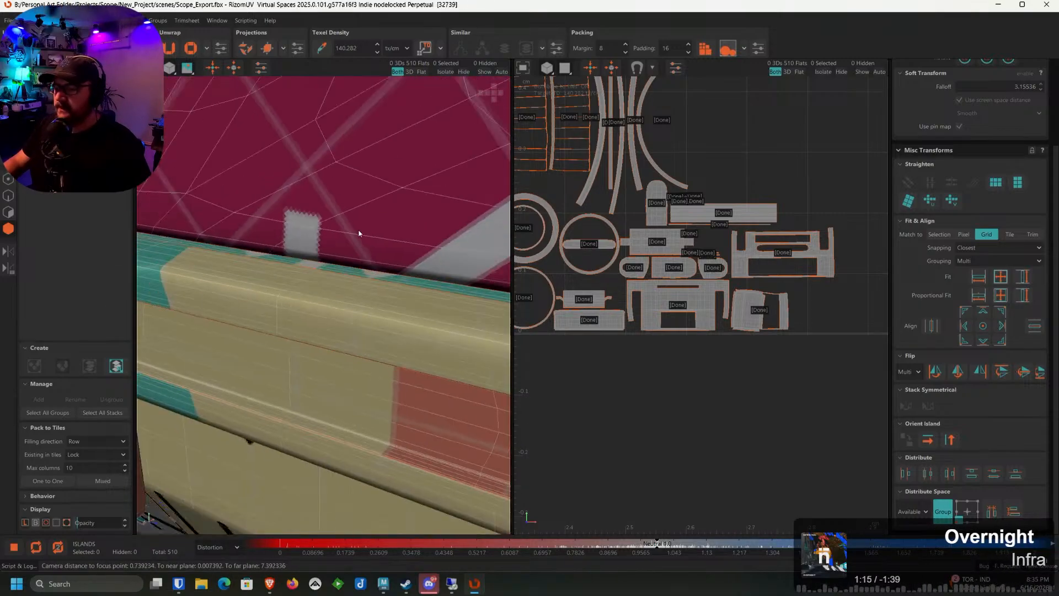
pyautogui.scroll(3, 320, 245)
pyautogui.click(347, 222)
pyautogui.keyDown('alt'); pyautogui.moveTo(347, 221); pyautogui.dragTo(389, 203); pyautogui.keyUp('alt')
pyautogui.press('i')
# In edge mode, select the pin's flange rim loop, the shaft's base loop and a lengthwise shaft edge, then cut along them
pyautogui.click(8, 195)
pyautogui.scroll(5, 402, 232)
pyautogui.scroll(3, 389, 203)
pyautogui.scroll(2, 389, 203)
pyautogui.click(386, 205)
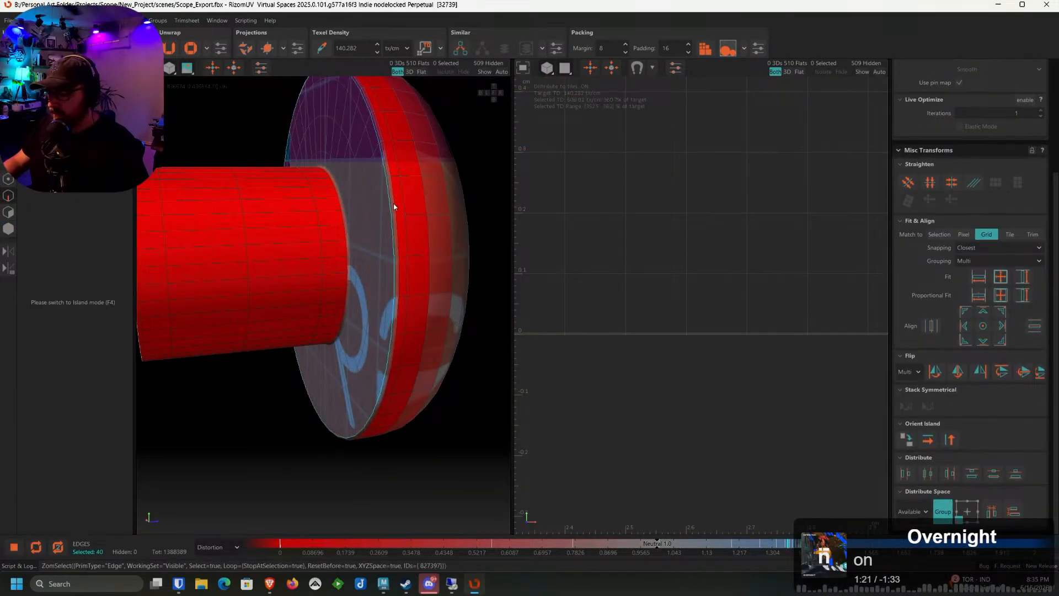
pyautogui.doubleClick(395, 208)
pyautogui.doubleClick(347, 225)
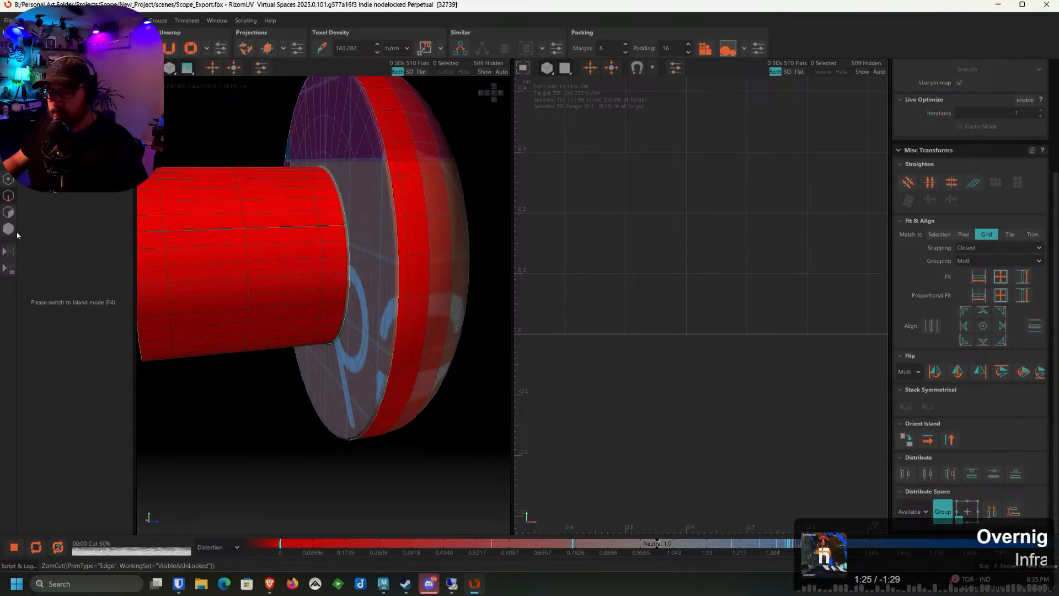
# Select the pin's three islands, unfold them and match their texel density to 140.282 tx/cm
pyautogui.press('F4')
pyautogui.click(214, 233)
pyautogui.doubleClick(214, 232)
pyautogui.scroll(-8, 639, 213)
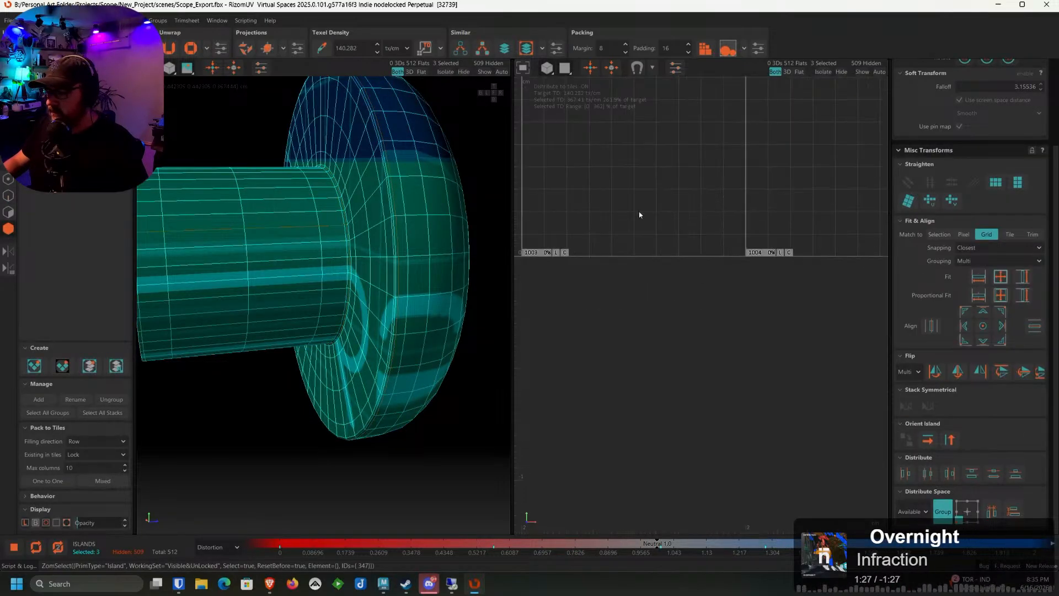
pyautogui.keyDown('alt'); pyautogui.moveTo(552, 199); pyautogui.dragTo(852, 242, button='middle'); pyautogui.keyUp('alt')
pyautogui.press('u')
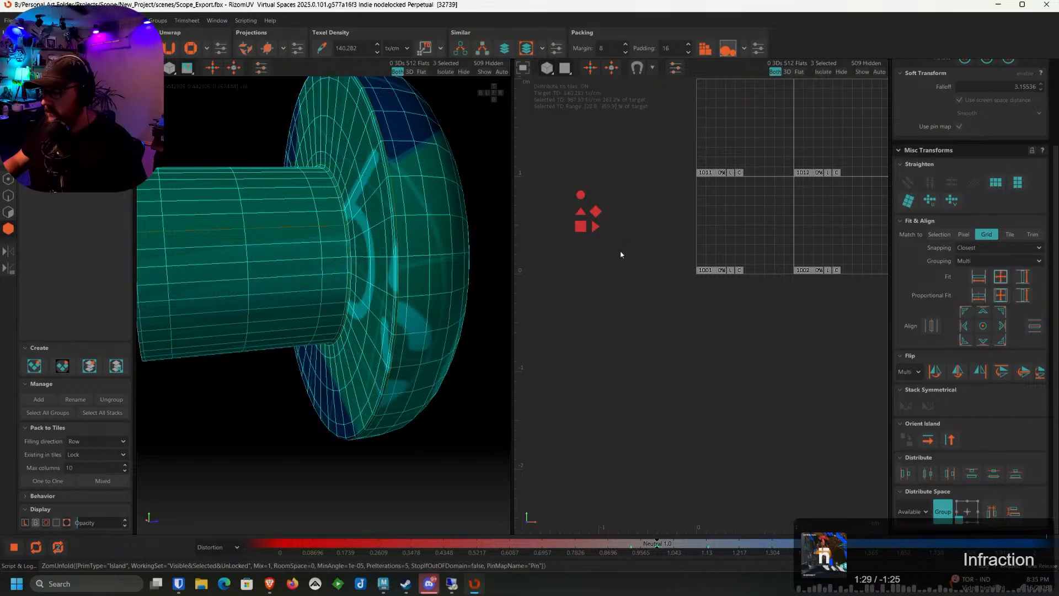
pyautogui.moveTo(618, 254); pyautogui.dragTo(519, 184)
pyautogui.click(420, 50)
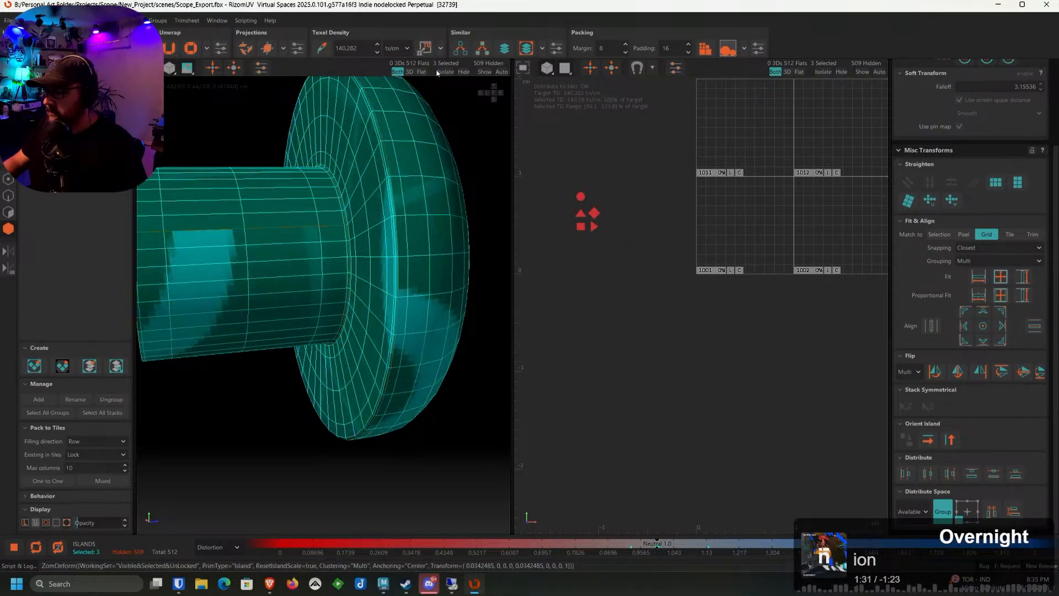
# Show all the hidden islands and move the pin's islands into the layout, just above the two short thin strips
pyautogui.click(490, 72)
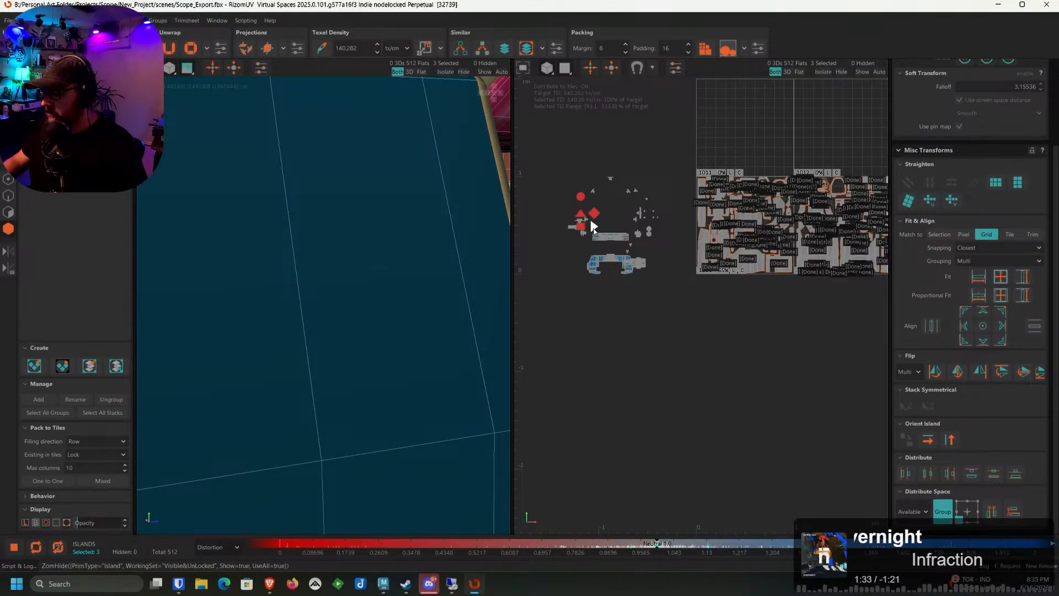
pyautogui.scroll(10, 803, 217)
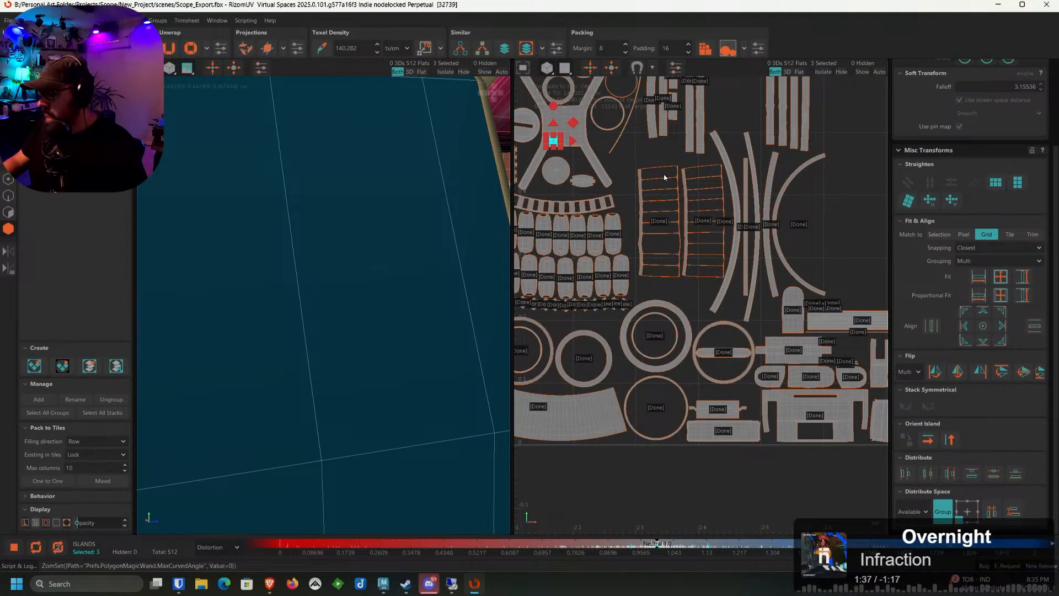
pyautogui.keyDown('alt'); pyautogui.moveTo(664, 177); pyautogui.dragTo(666, 176, button='middle'); pyautogui.keyUp('alt')
pyautogui.moveTo(558, 145); pyautogui.dragTo(851, 318)
pyautogui.scroll(10, 687, 186)
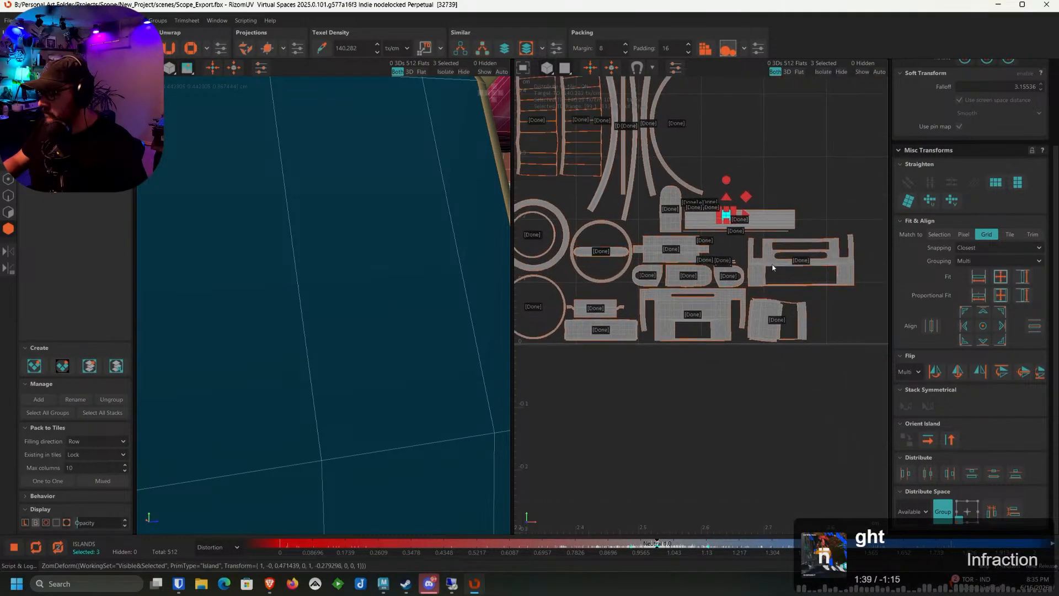
pyautogui.moveTo(641, 145); pyautogui.dragTo(588, 371)
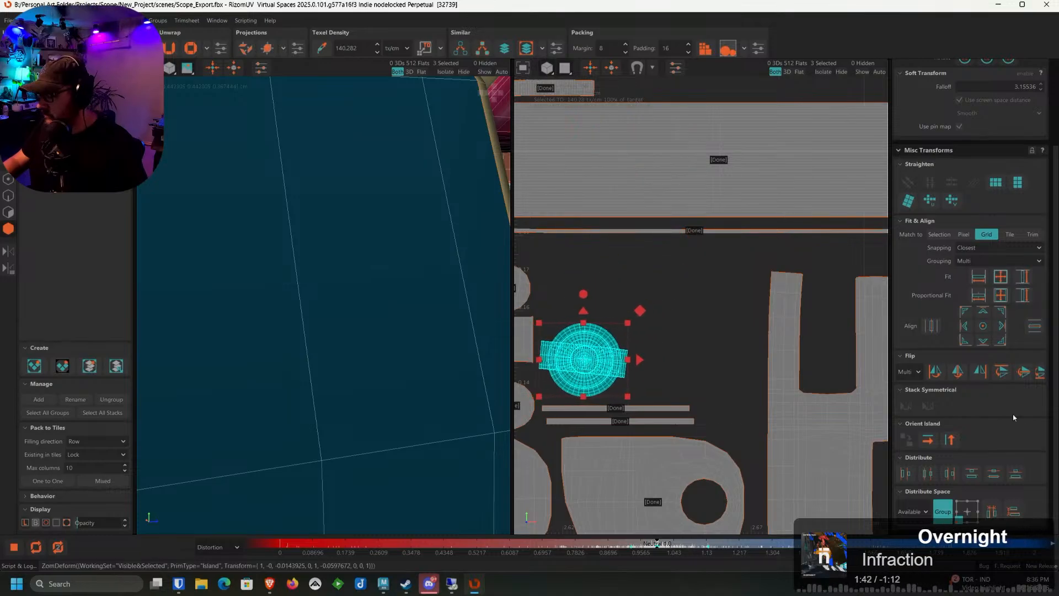
# Orient the pin's islands horizontally and spread out its strip and disc beside the ring, just above the two short thin strips
pyautogui.click(930, 440)
pyautogui.click(649, 350)
pyautogui.click(619, 368)
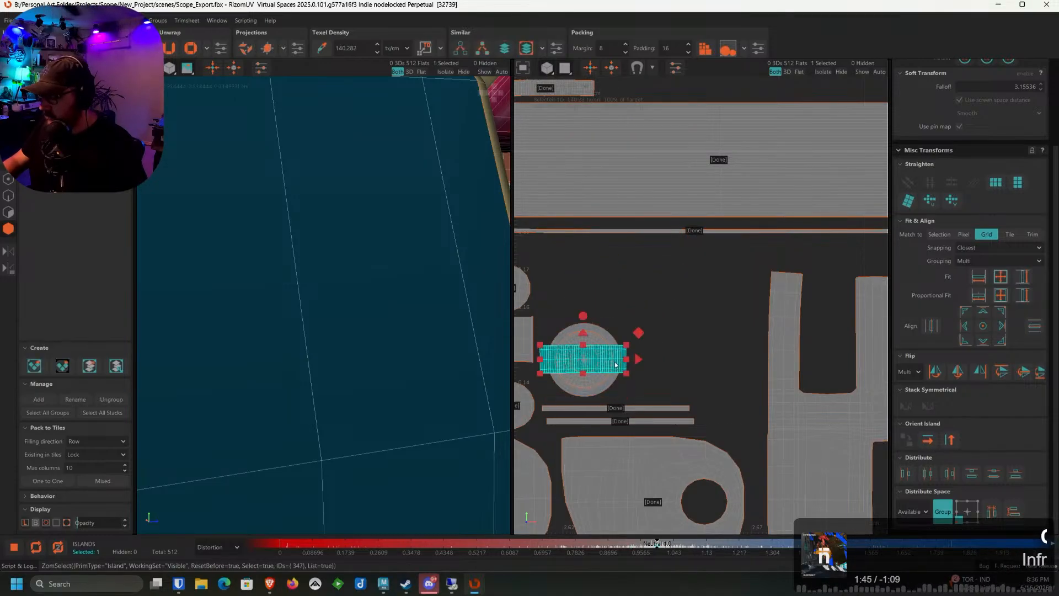
pyautogui.moveTo(619, 368); pyautogui.dragTo(701, 393)
pyautogui.click(581, 368)
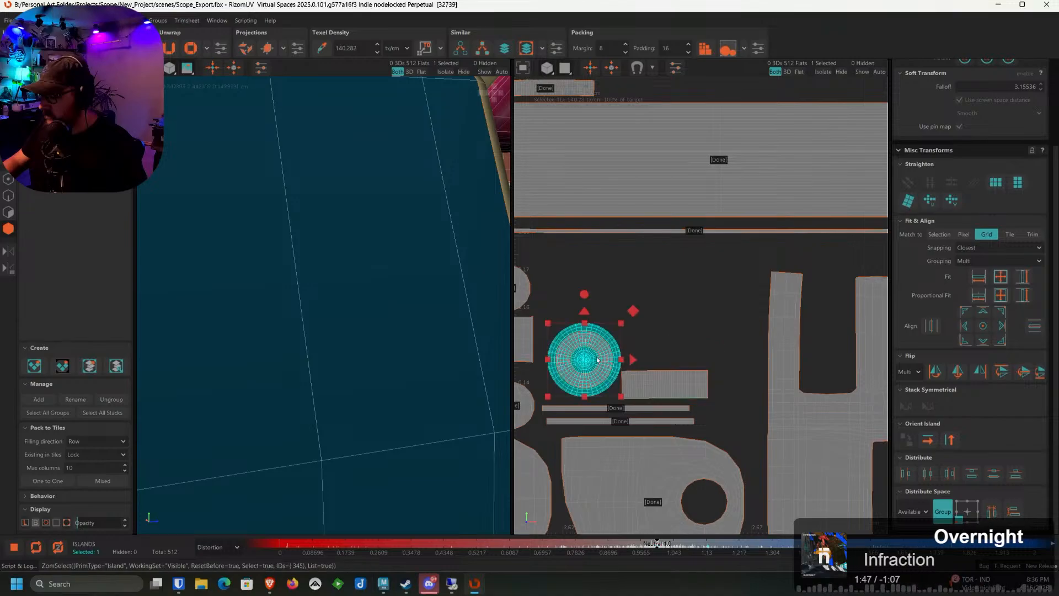
pyautogui.moveTo(580, 368); pyautogui.dragTo(578, 318)
pyautogui.click(695, 343)
pyautogui.click(590, 345)
pyautogui.hotkey('ctrl', 'z')
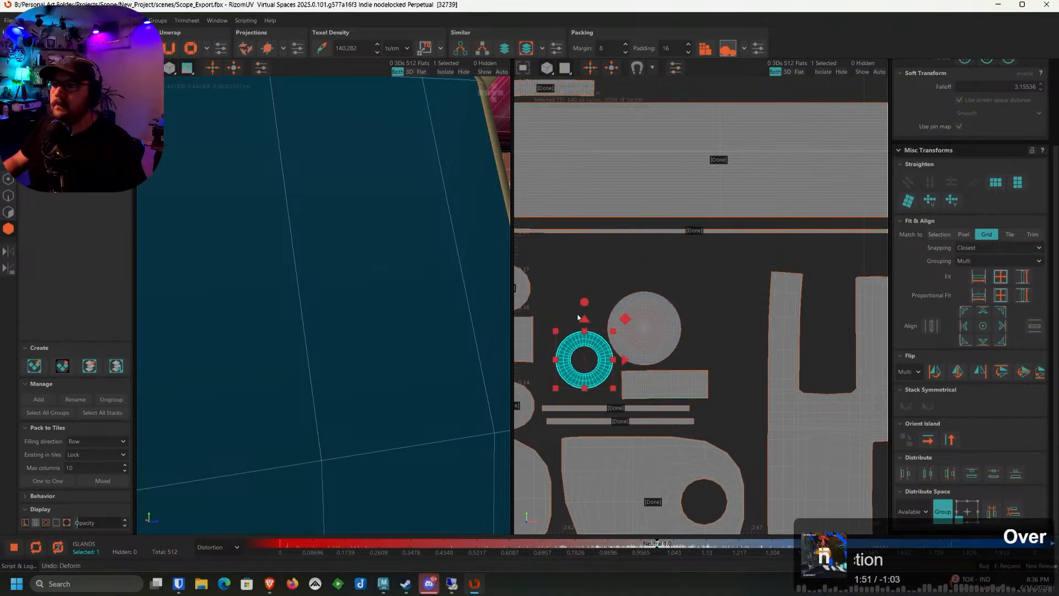
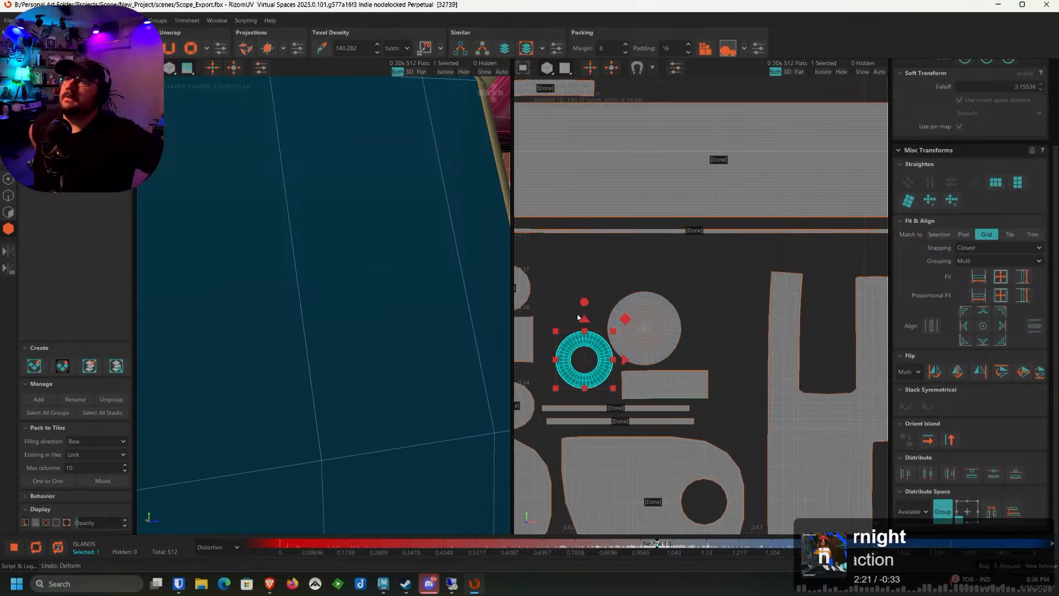
pyautogui.click(578, 318)
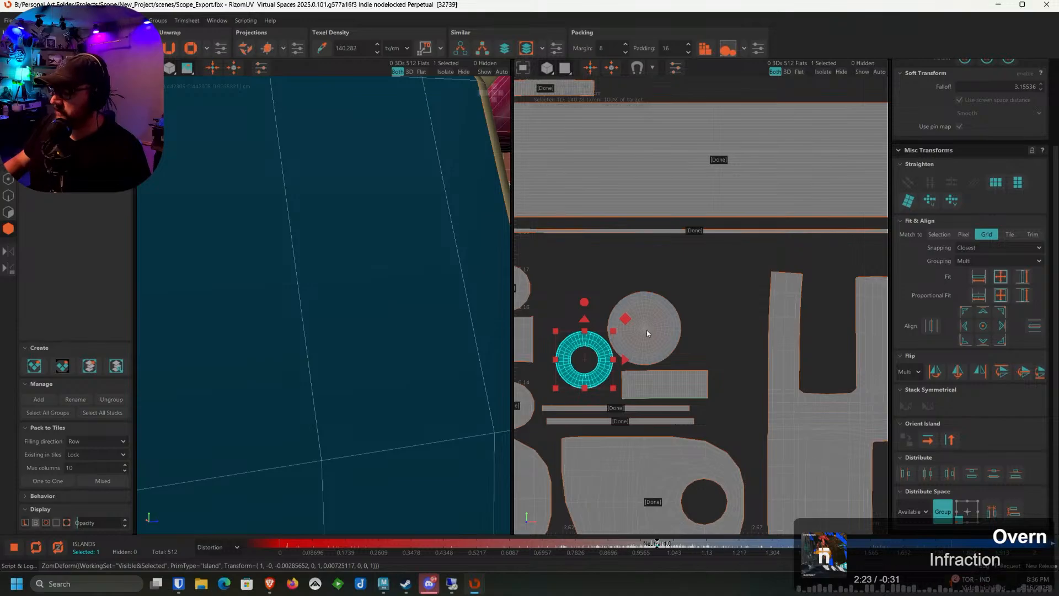
# Find the flat washer under the hexagonal bolt head on the 3D model, select it and isolate it
pyautogui.scroll(-10, 327, 253)
pyautogui.keyDown('alt'); pyautogui.moveTo(328, 253); pyautogui.dragTo(287, 265); pyautogui.keyUp('alt')
pyautogui.keyDown('alt'); pyautogui.moveTo(182, 306); pyautogui.dragTo(340, 294, button='middle'); pyautogui.keyUp('alt')
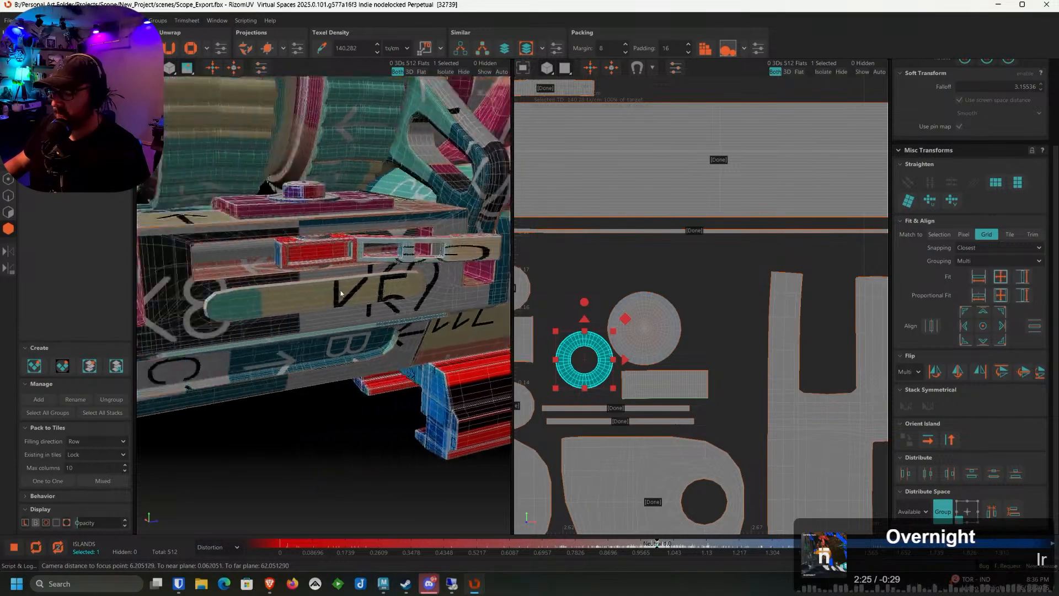
pyautogui.keyDown('alt'); pyautogui.moveTo(340, 294); pyautogui.dragTo(367, 282); pyautogui.keyUp('alt')
pyautogui.scroll(4, 280, 273)
pyautogui.click(280, 272)
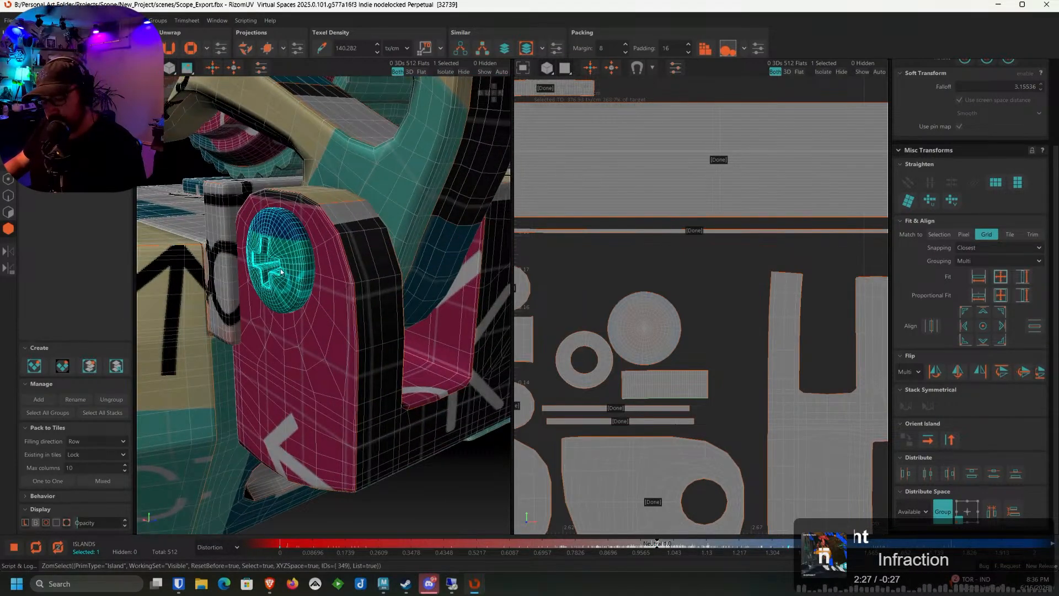
pyautogui.scroll(-4, 280, 271)
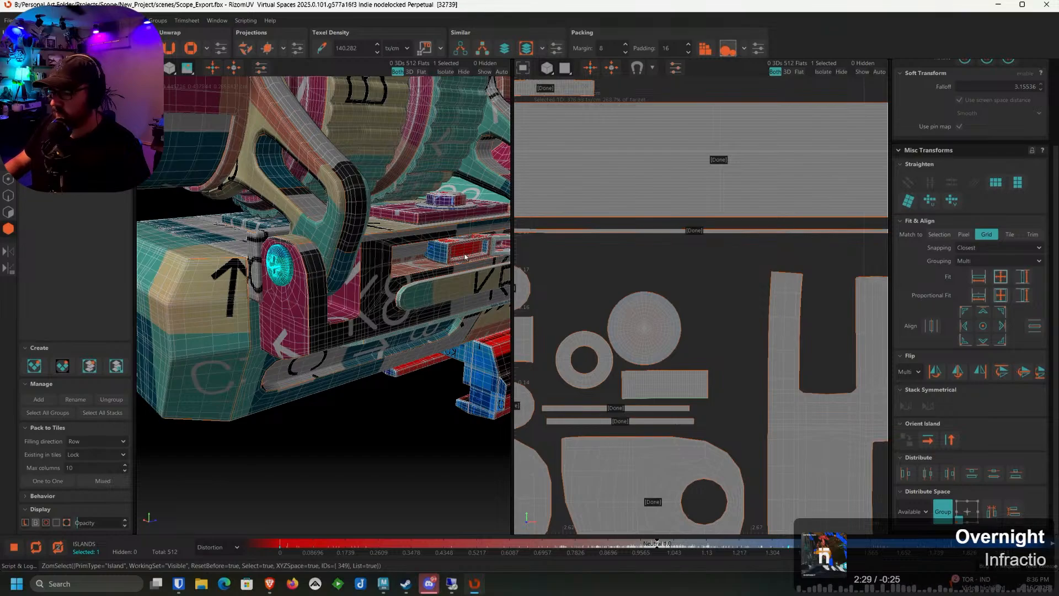
pyautogui.keyDown('alt'); pyautogui.moveTo(465, 257); pyautogui.dragTo(376, 253, button='middle'); pyautogui.keyUp('alt')
pyautogui.scroll(4, 374, 224)
pyautogui.keyDown('alt'); pyautogui.moveTo(373, 231); pyautogui.dragTo(348, 243); pyautogui.keyUp('alt')
pyautogui.click(368, 207)
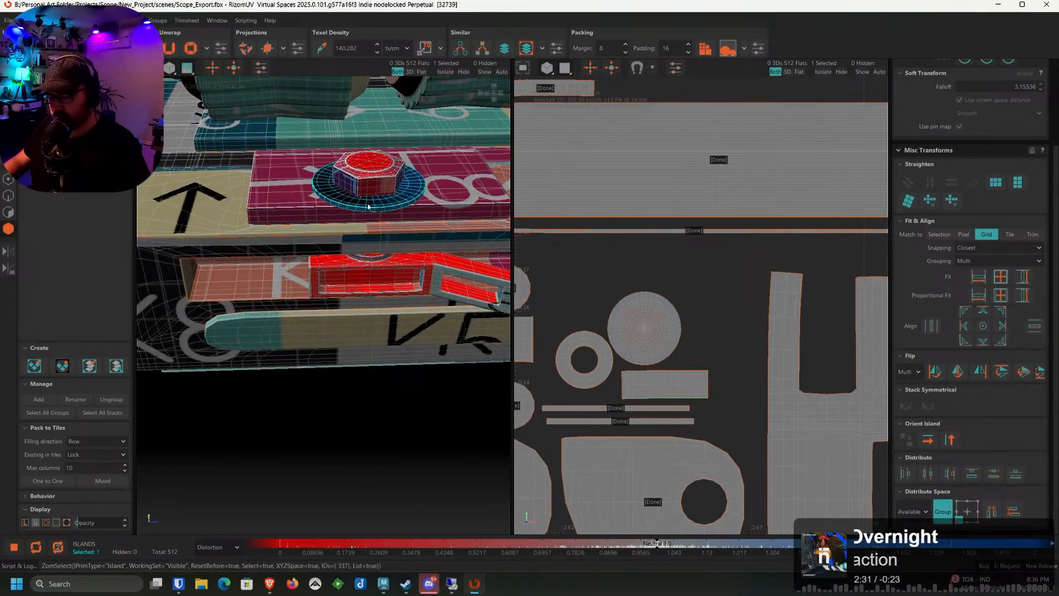
pyautogui.press('i')
# In edge mode, select both edge loops around the washer's inner hole and one crosswise edge line through the hole's wall
pyautogui.press('F2')
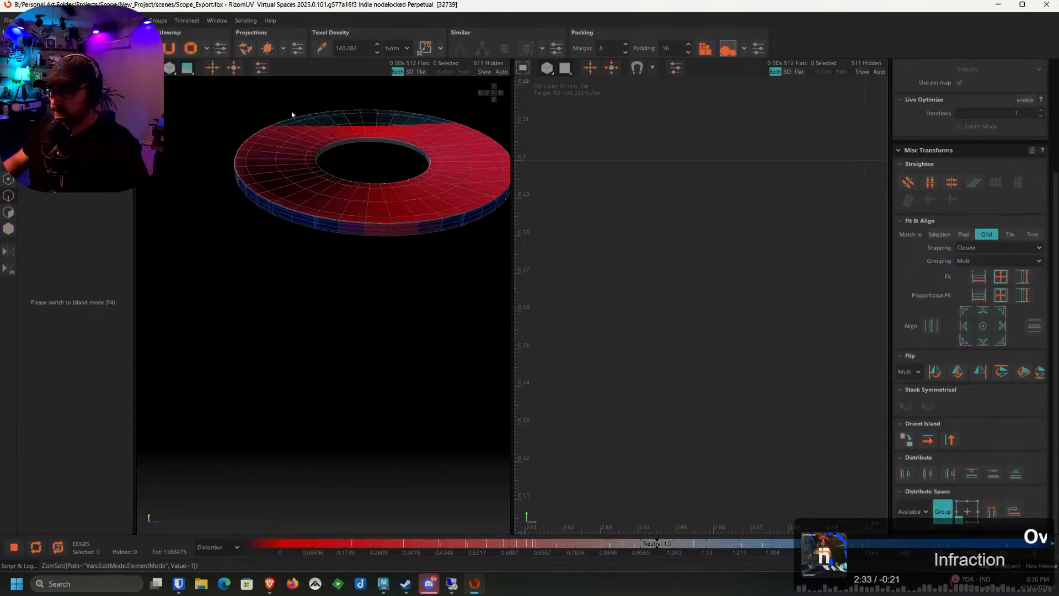
pyautogui.scroll(5, 325, 202)
pyautogui.doubleClick(330, 230)
pyautogui.scroll(3, 335, 235)
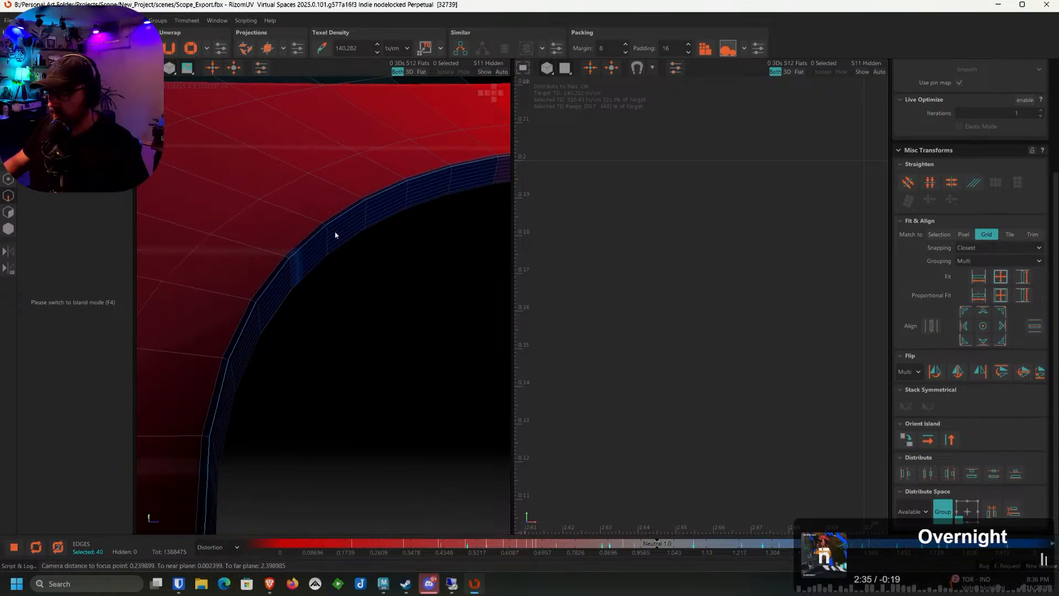
pyautogui.moveTo(316, 233); pyautogui.dragTo(317, 301, button='middle')
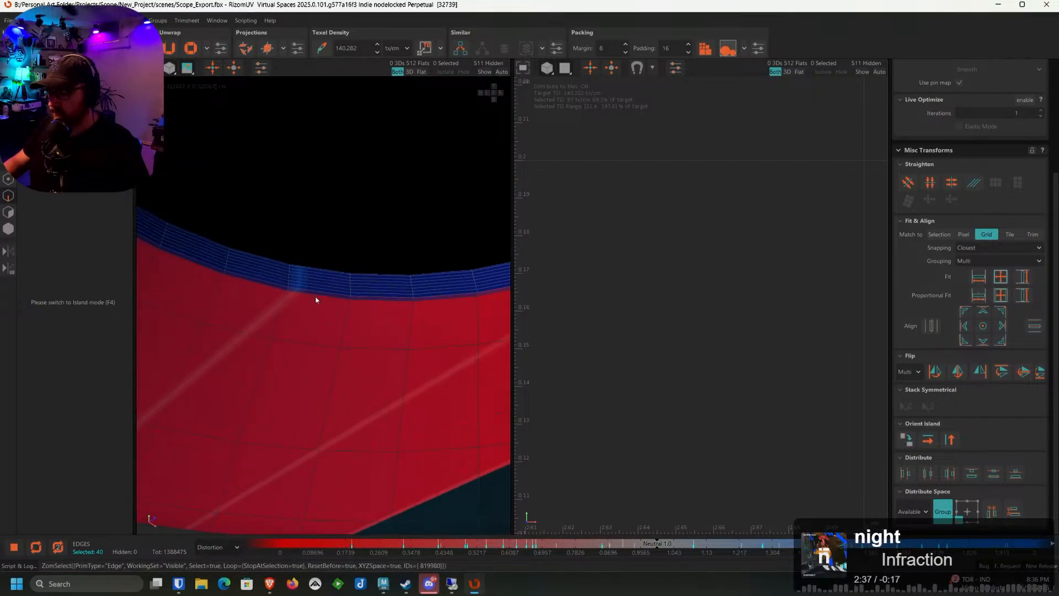
pyautogui.keyDown('shift'); pyautogui.doubleClick(315, 297); pyautogui.keyUp('shift')
pyautogui.keyDown('shift'); pyautogui.doubleClick(291, 282); pyautogui.keyUp('shift')
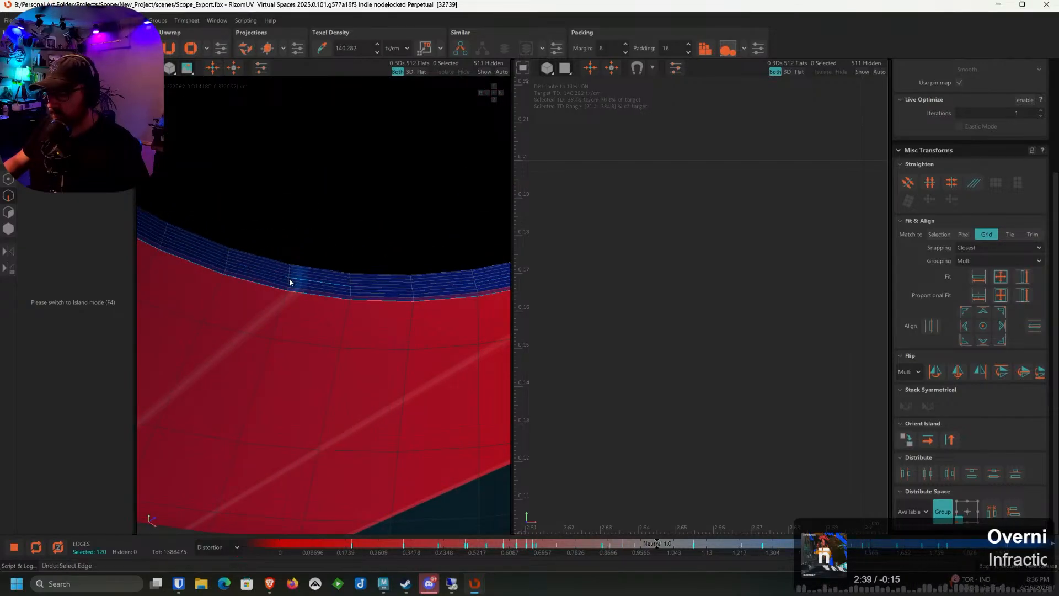
pyautogui.scroll(4, 290, 283)
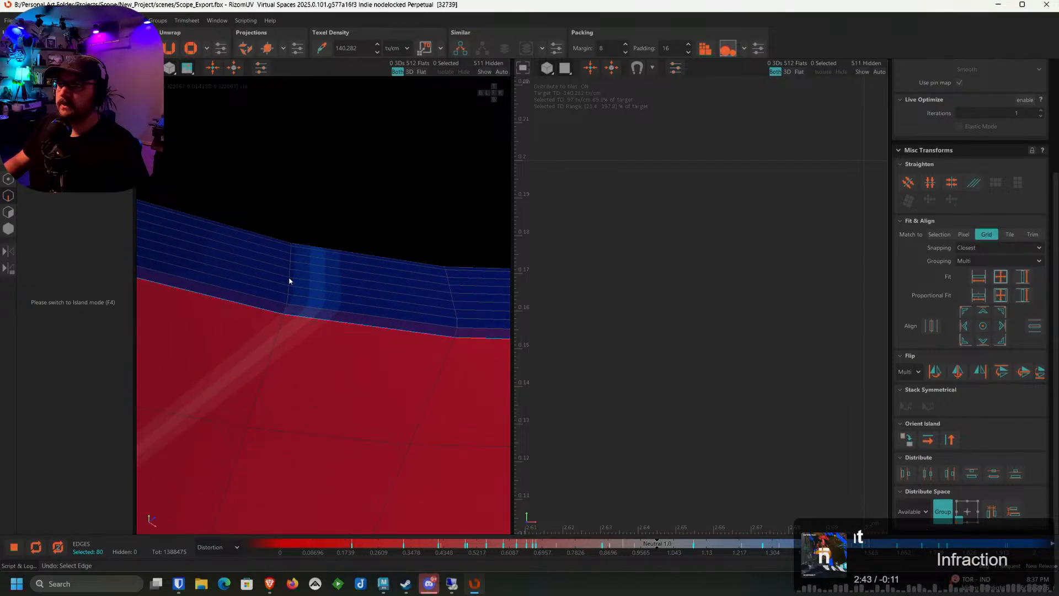
pyautogui.scroll(-6, 289, 300)
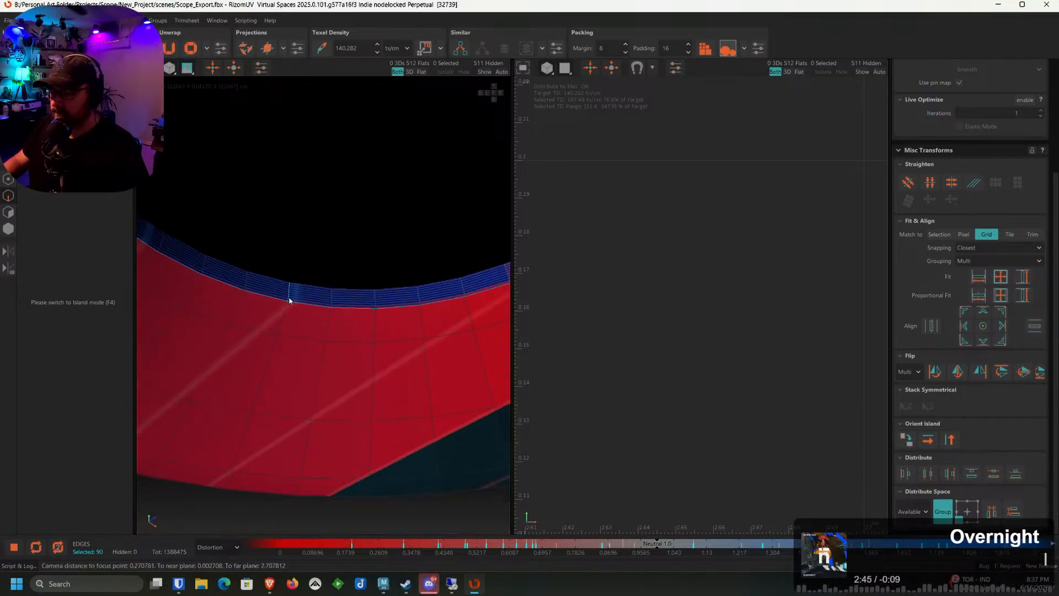
pyautogui.scroll(4, 301, 227)
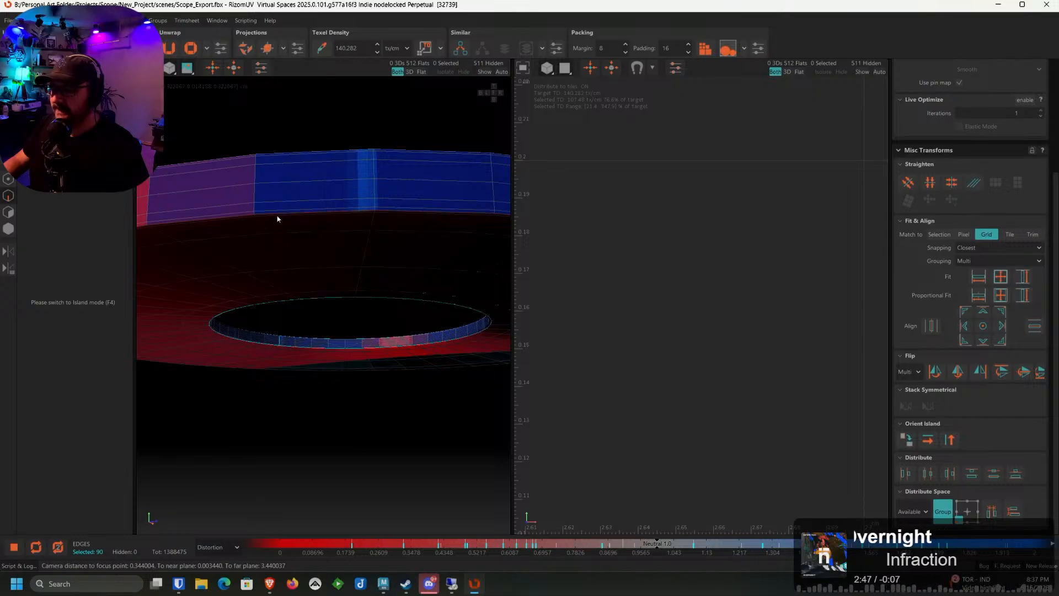
# Add both loops of the washer's outer rim and a crosswise rim edge to the selection, and cut along all selected edges
pyautogui.keyDown('ctrl'); pyautogui.doubleClick(274, 214); pyautogui.keyUp('ctrl')
pyautogui.keyDown('alt'); pyautogui.moveTo(274, 214); pyautogui.dragTo(300, 279); pyautogui.keyUp('alt')
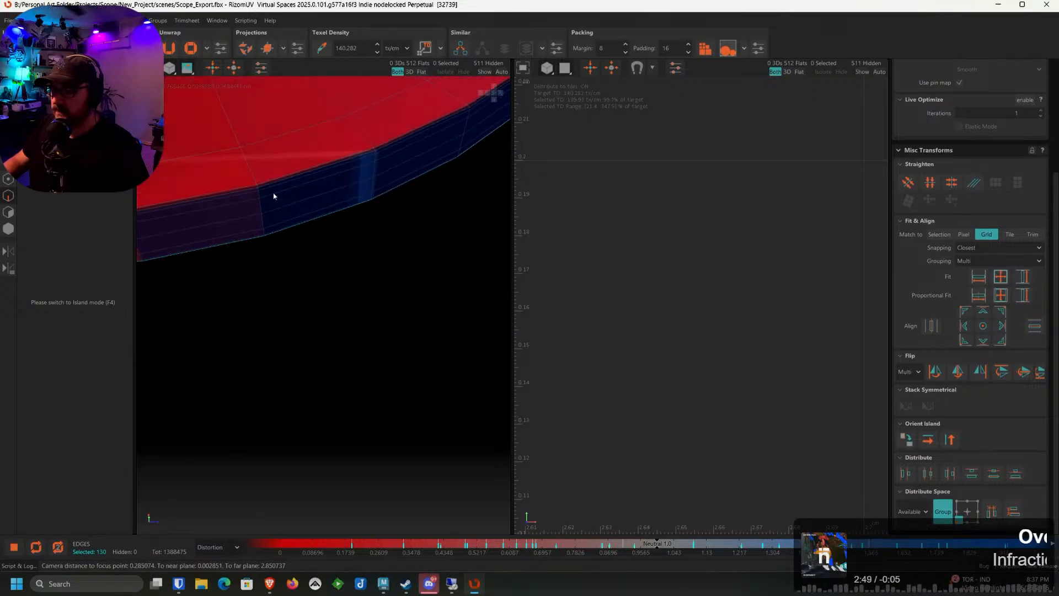
pyautogui.keyDown('ctrl'); pyautogui.doubleClick(266, 181); pyautogui.keyUp('ctrl')
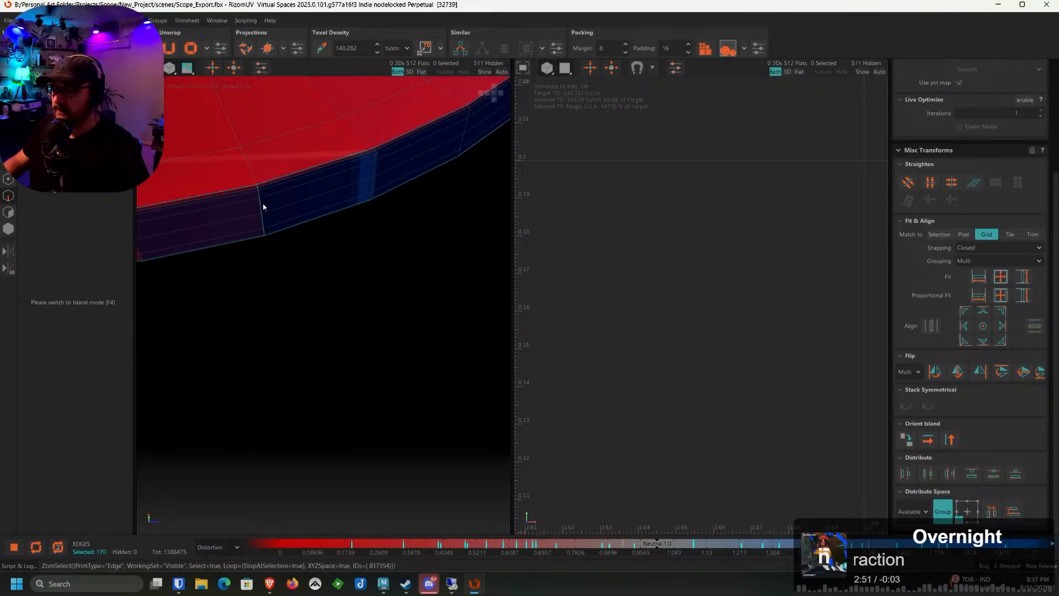
pyautogui.keyDown('ctrl'); pyautogui.doubleClick(263, 207); pyautogui.keyUp('ctrl')
pyautogui.scroll(-2, 264, 208)
pyautogui.keyDown('alt'); pyautogui.moveTo(264, 208); pyautogui.dragTo(313, 272); pyautogui.keyUp('alt')
pyautogui.scroll(-3, 314, 273)
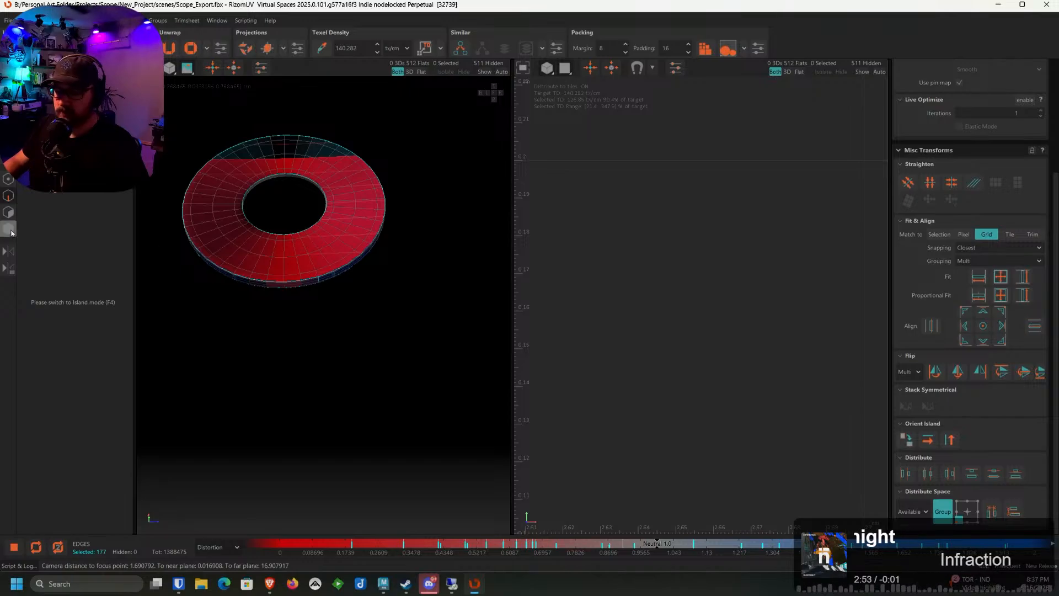
pyautogui.press('c')
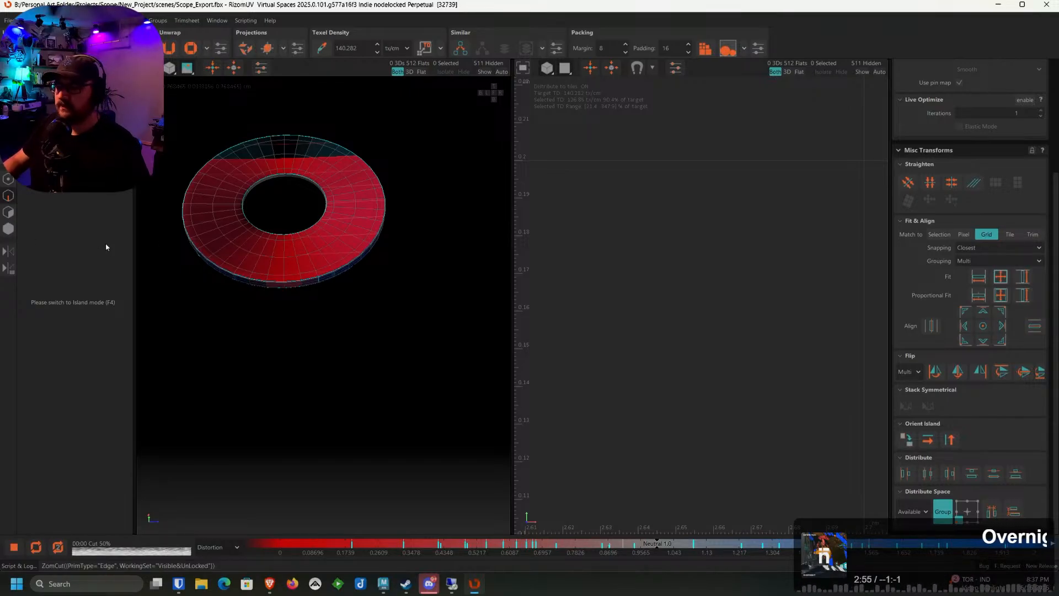
# In island mode, select all of the isolated washer's islands and unfold them
pyautogui.press('F4')
pyautogui.click(253, 243)
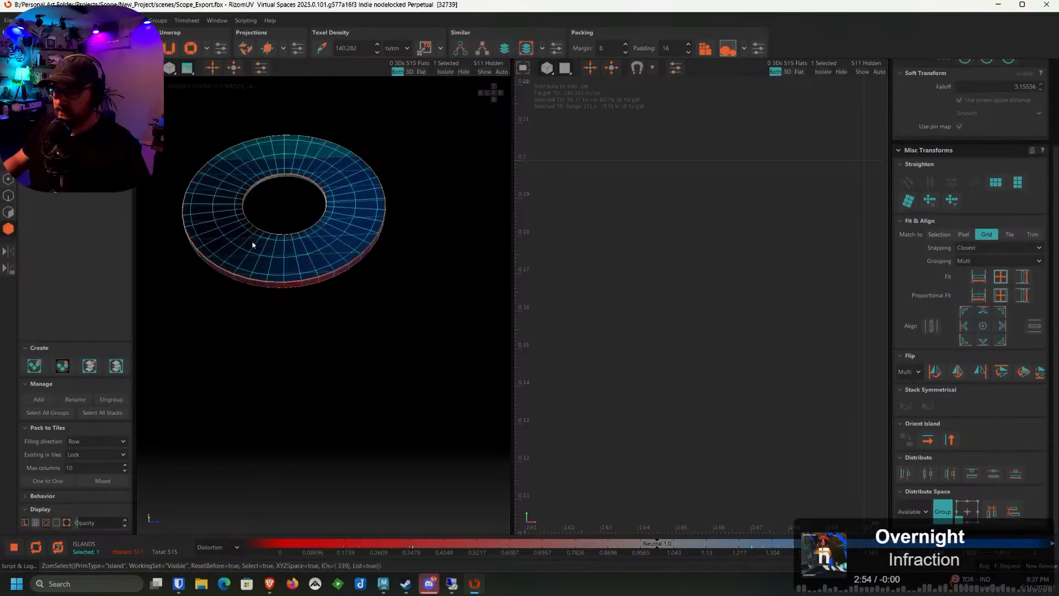
pyautogui.press('f')
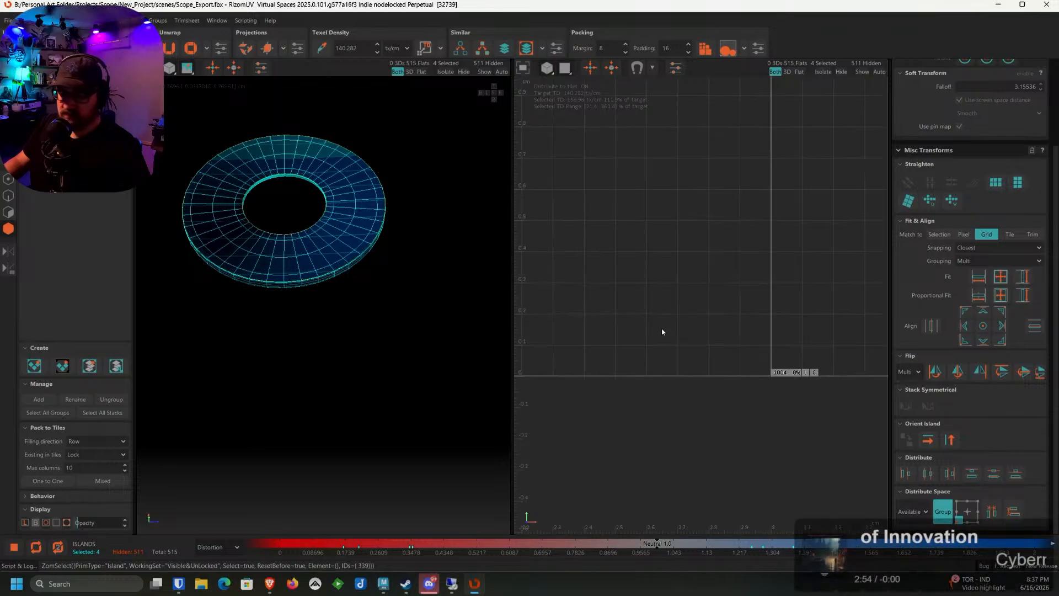
pyautogui.press('u')
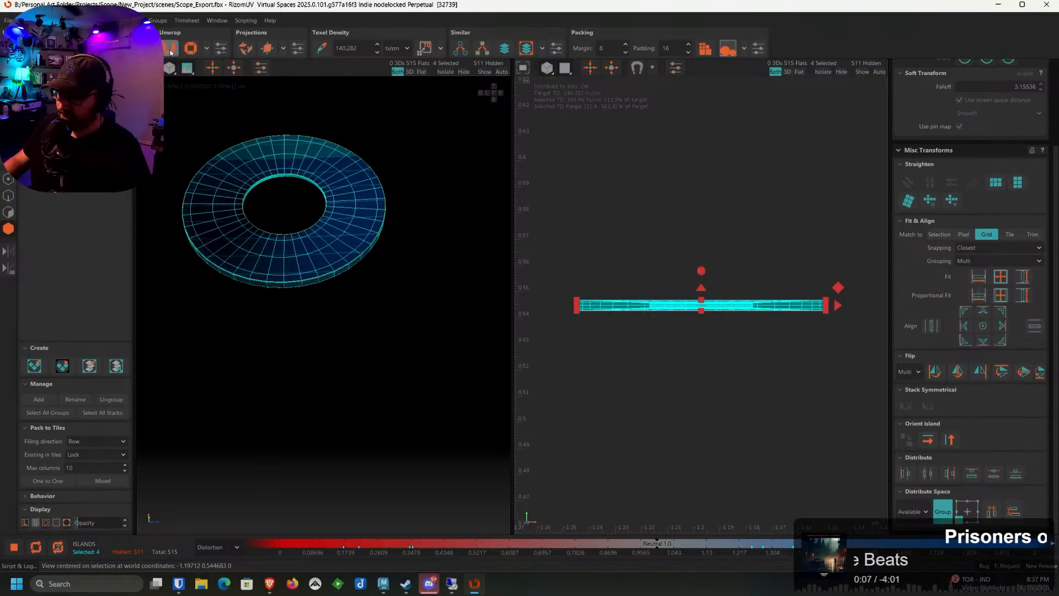
# Select the edge line running crosswise over the washer's outer rim wall and cut along it
pyautogui.scroll(3, 486, 293)
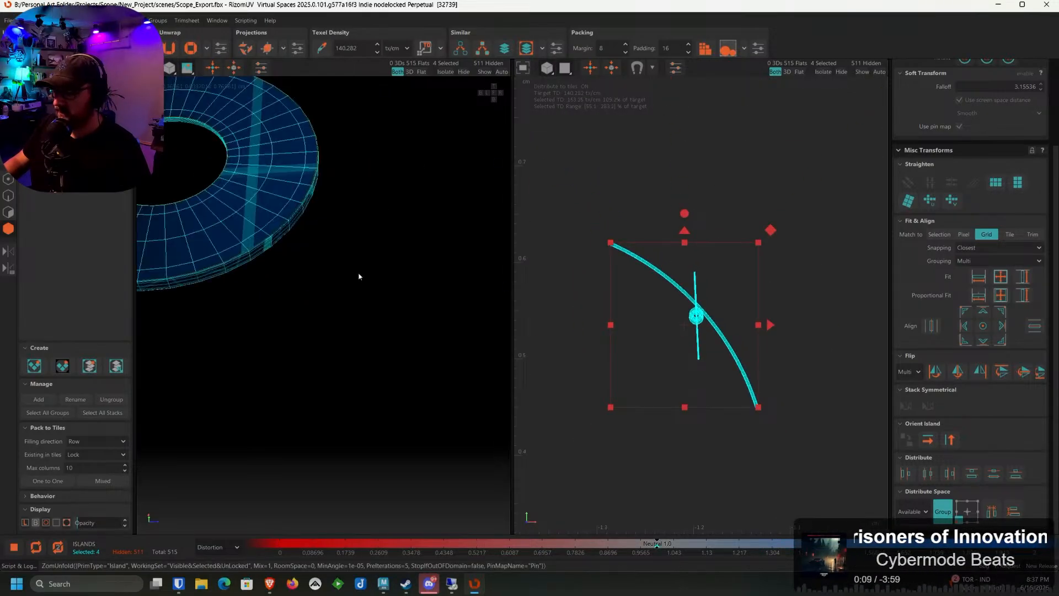
pyautogui.keyDown('alt'); pyautogui.moveTo(359, 275); pyautogui.dragTo(397, 227); pyautogui.keyUp('alt')
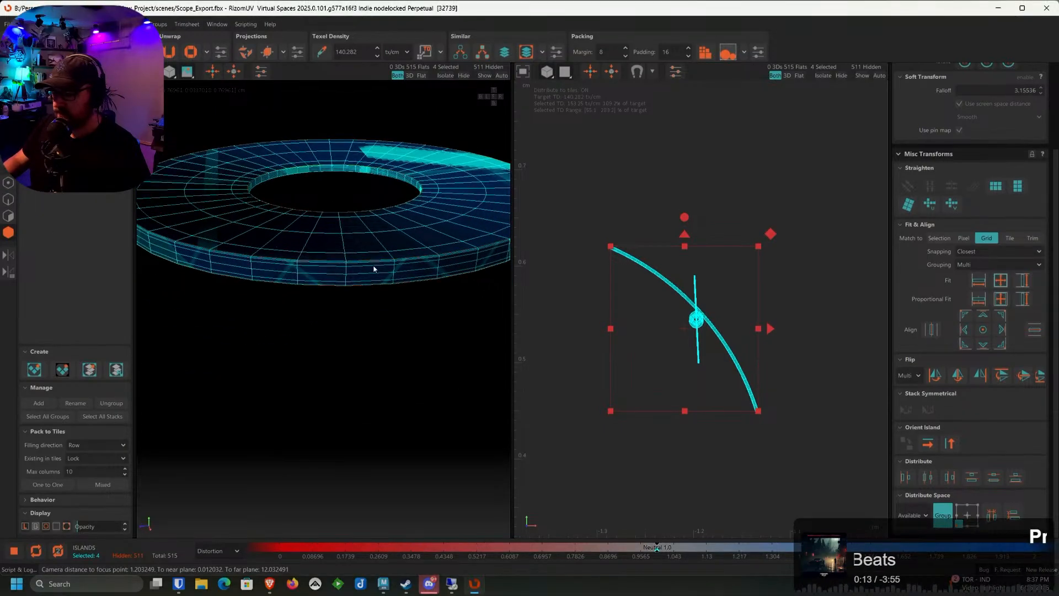
pyautogui.scroll(3, 364, 268)
pyautogui.click(8, 201)
pyautogui.doubleClick(263, 273)
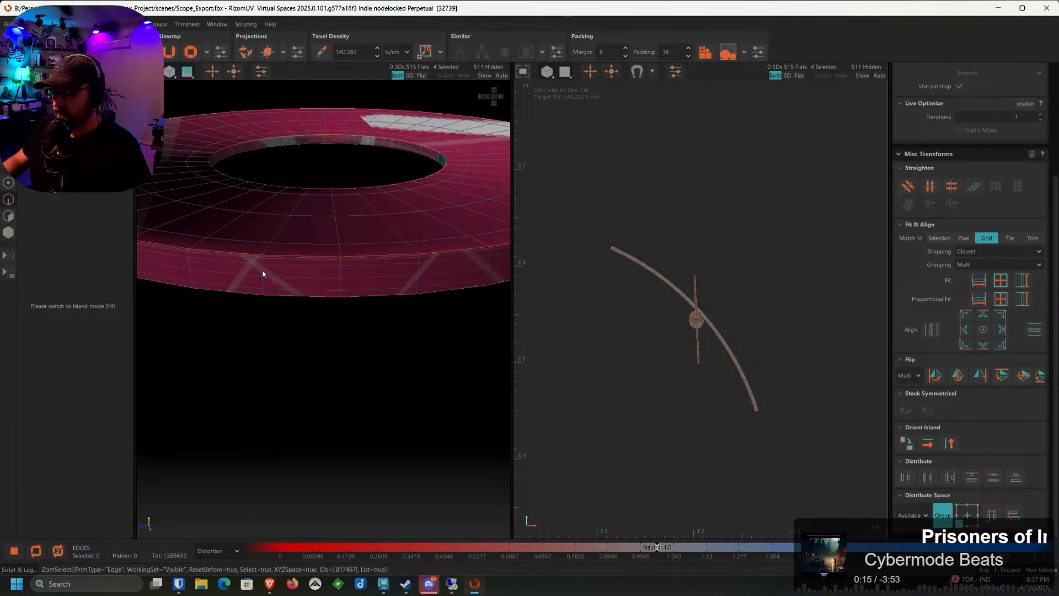
pyautogui.press('c')
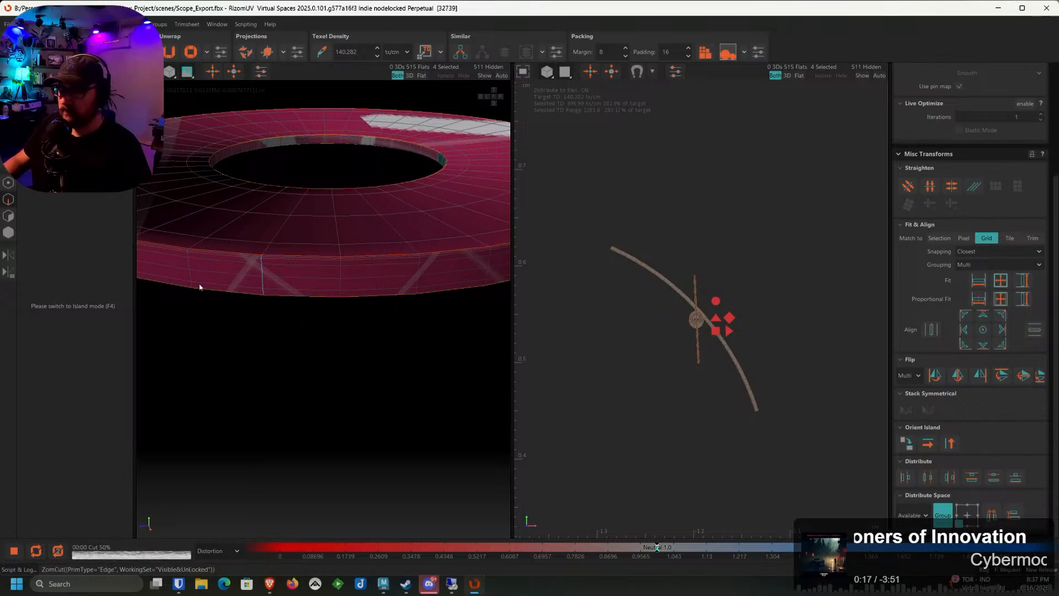
# Select all of the washer's islands, unfold them again and match their texel density to 140.282 tx/cm
pyautogui.click(9, 234)
pyautogui.click(237, 246)
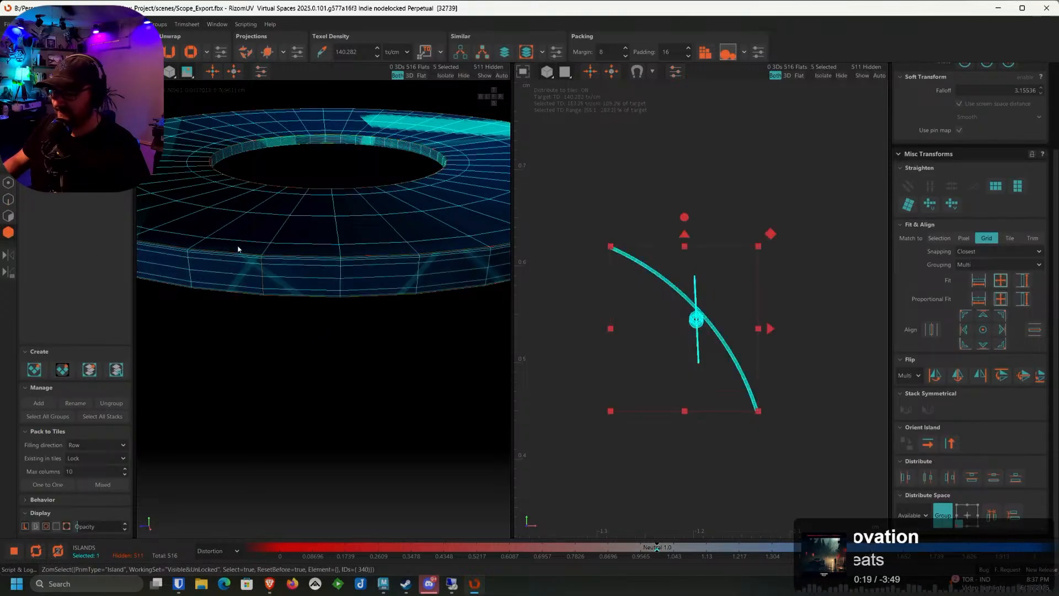
pyautogui.press('u')
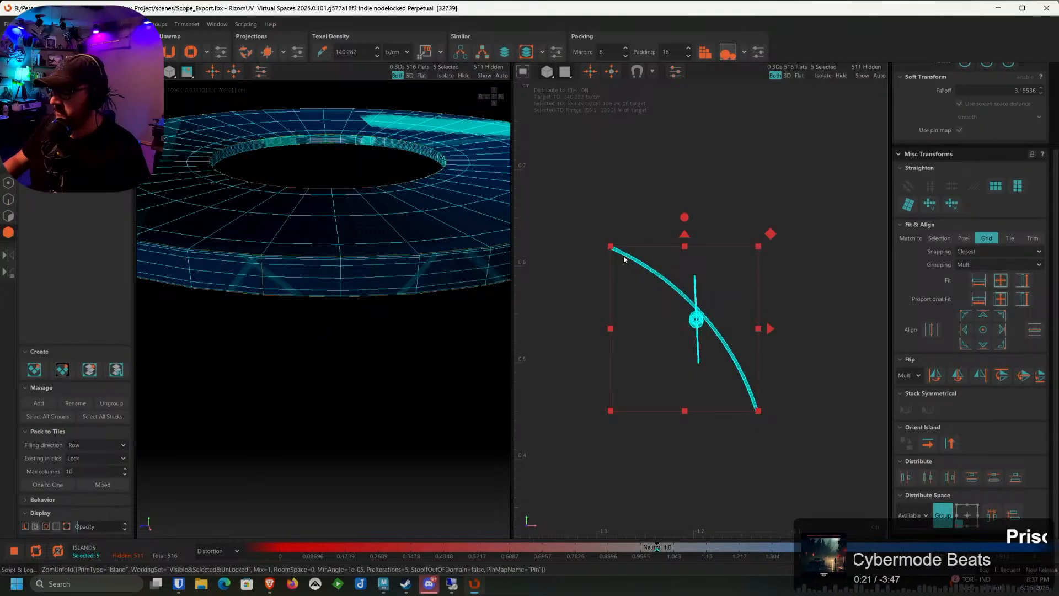
pyautogui.click(423, 53)
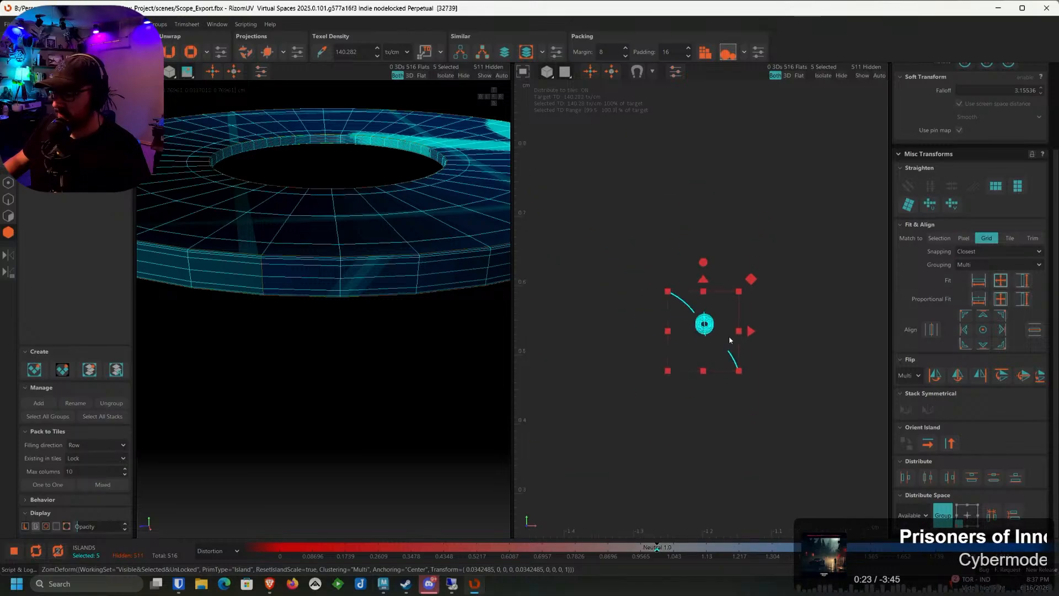
# Show all hidden islands again and move the washer's five islands across to the finished UV layout
pyautogui.keyDown('alt'); pyautogui.moveTo(791, 345); pyautogui.dragTo(643, 255, button='middle'); pyautogui.keyUp('alt')
pyautogui.click(484, 75)
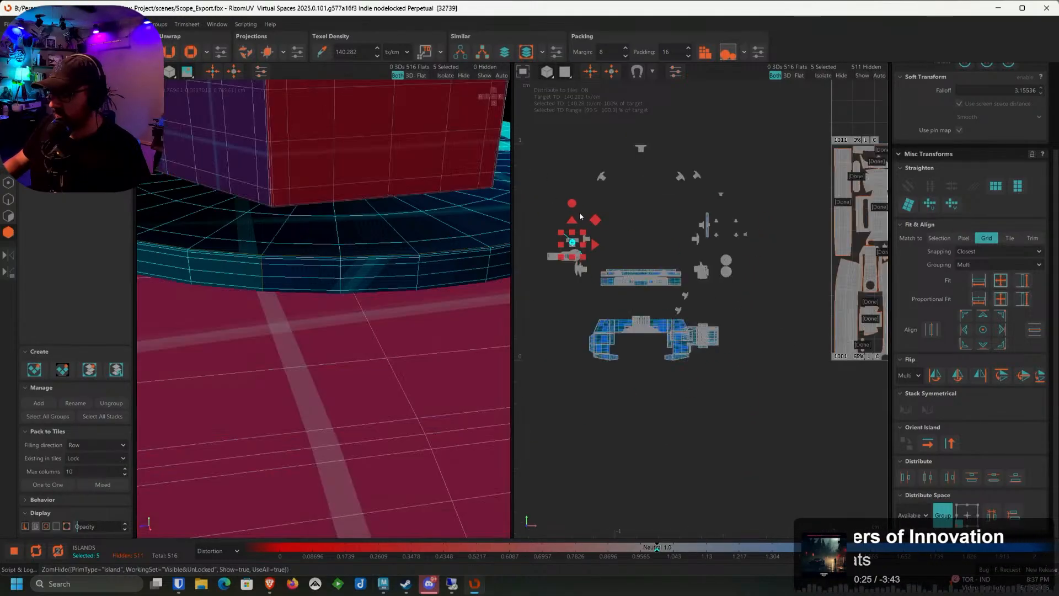
pyautogui.scroll(-3, 595, 240)
pyautogui.moveTo(602, 240); pyautogui.dragTo(687, 241)
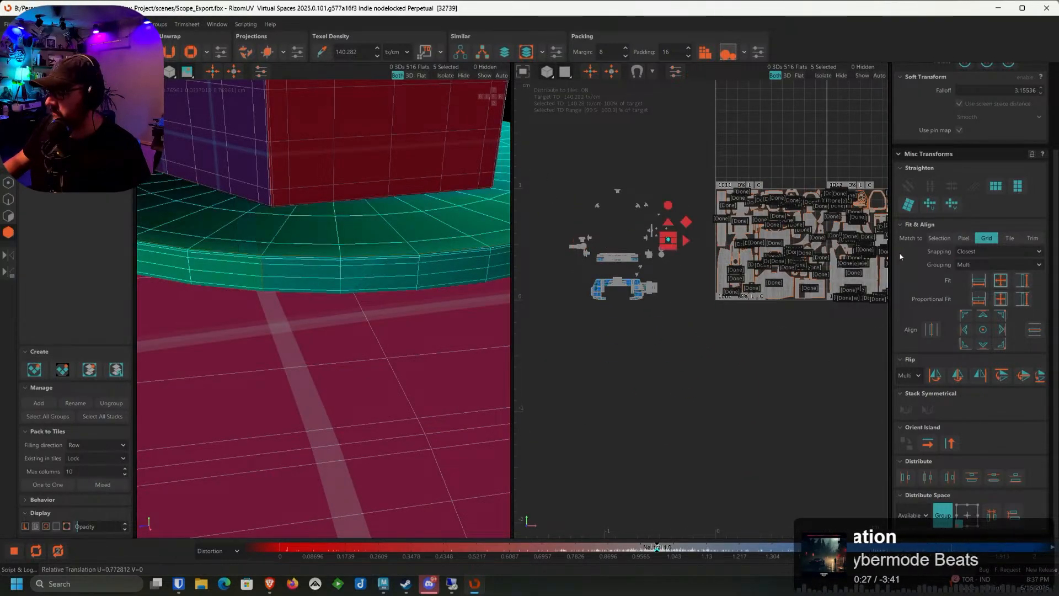
pyautogui.keyDown('alt'); pyautogui.moveTo(683, 241); pyautogui.dragTo(548, 232, button='middle'); pyautogui.keyUp('alt')
pyautogui.moveTo(549, 233); pyautogui.dragTo(863, 236)
pyautogui.scroll(6, 861, 234)
pyautogui.keyDown('alt'); pyautogui.moveTo(855, 259); pyautogui.dragTo(716, 214, button='middle'); pyautogui.keyUp('alt')
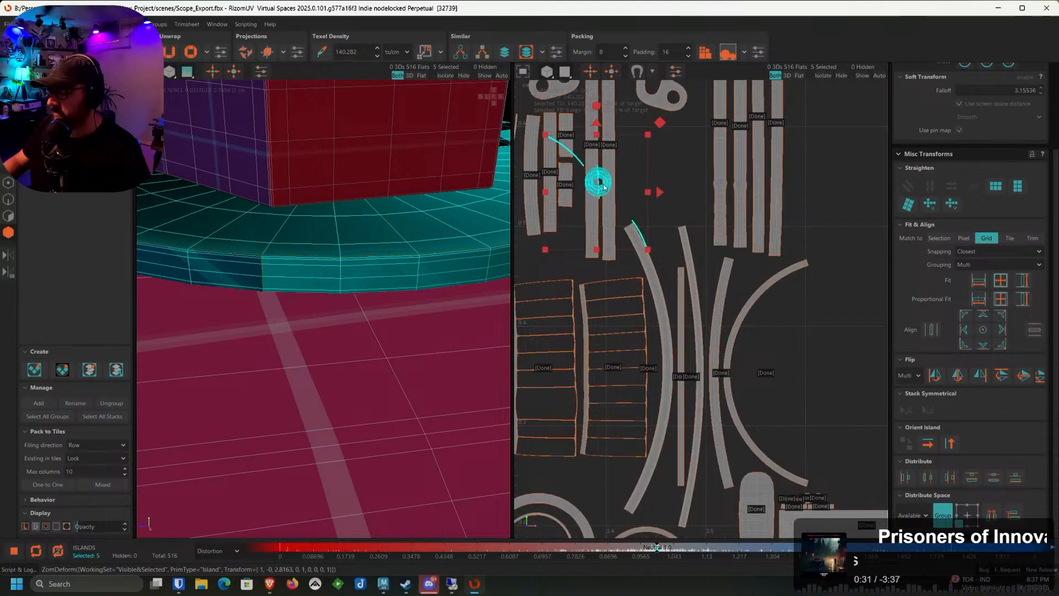
# Move the washer's islands down through the layout so its rings sit in the wide rectangular opening of the slotted frame island
pyautogui.moveTo(603, 187); pyautogui.dragTo(673, 466)
pyautogui.keyDown('alt'); pyautogui.moveTo(673, 465); pyautogui.dragTo(616, 286, button='middle'); pyautogui.keyUp('alt')
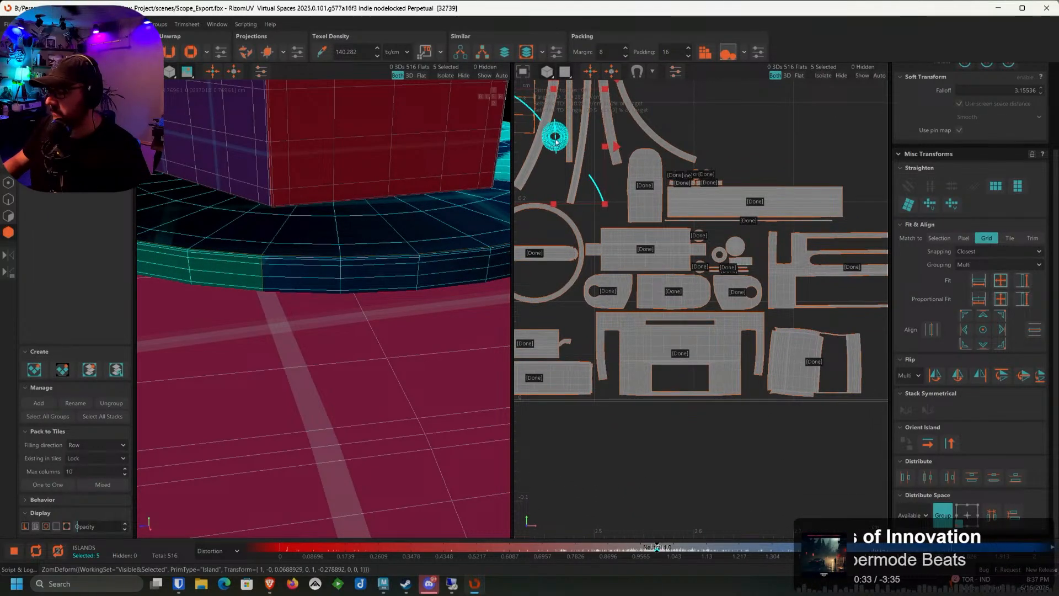
pyautogui.moveTo(557, 141); pyautogui.dragTo(844, 215)
pyautogui.scroll(6, 837, 222)
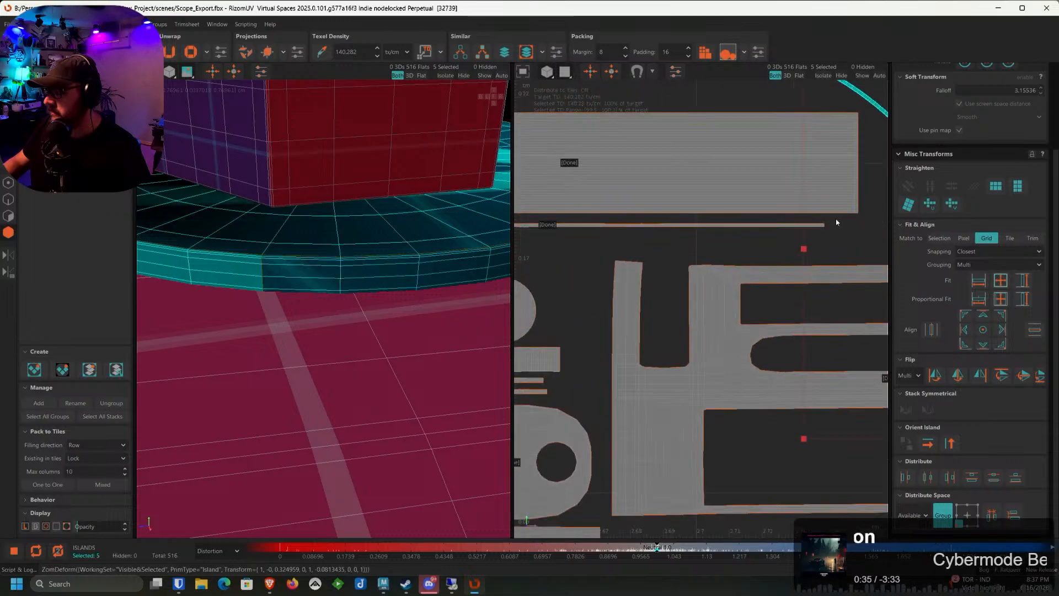
pyautogui.keyDown('alt'); pyautogui.moveTo(850, 248); pyautogui.dragTo(745, 192, button='middle'); pyautogui.keyUp('alt')
pyautogui.scroll(-2, 745, 191)
pyautogui.moveTo(805, 189); pyautogui.dragTo(657, 352)
pyautogui.scroll(5, 656, 353)
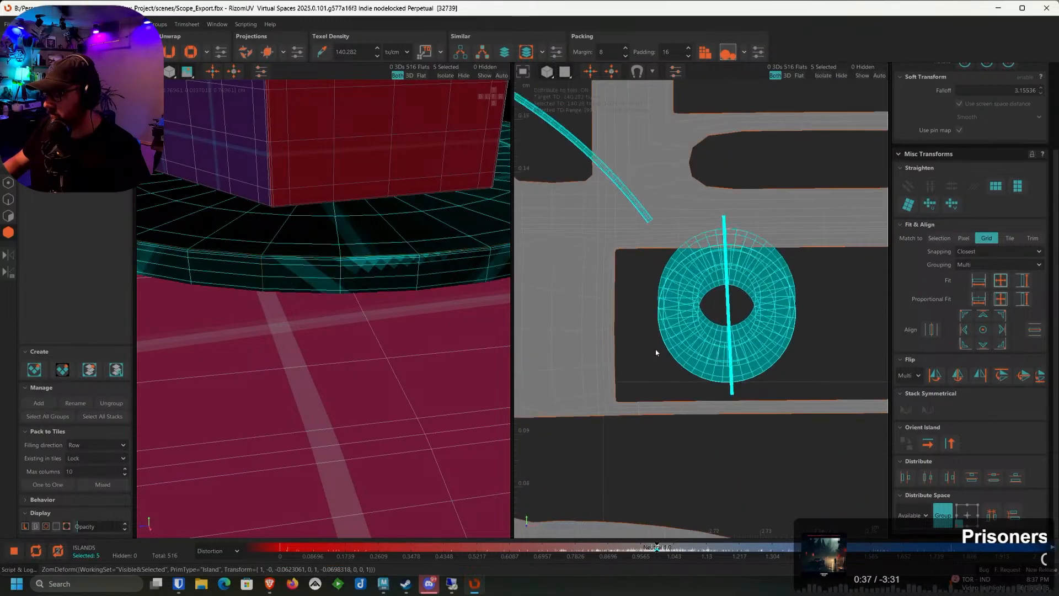
# Place the washer's two ring islands side by side inside the frame opening, leaving only the three strip islands selected
pyautogui.moveTo(696, 315); pyautogui.dragTo(787, 309)
pyautogui.keyDown('ctrl'); pyautogui.click(646, 277); pyautogui.keyUp('ctrl')
pyautogui.keyDown('ctrl'); pyautogui.click(788, 309); pyautogui.keyUp('ctrl')
# Rotate the washer's three strip islands, place the thin straight strip beside the rings, and drop it from the selection
pyautogui.keyDown('alt'); pyautogui.moveTo(839, 328); pyautogui.dragTo(722, 315, button='middle'); pyautogui.keyUp('alt')
pyautogui.scroll(-3, 722, 314)
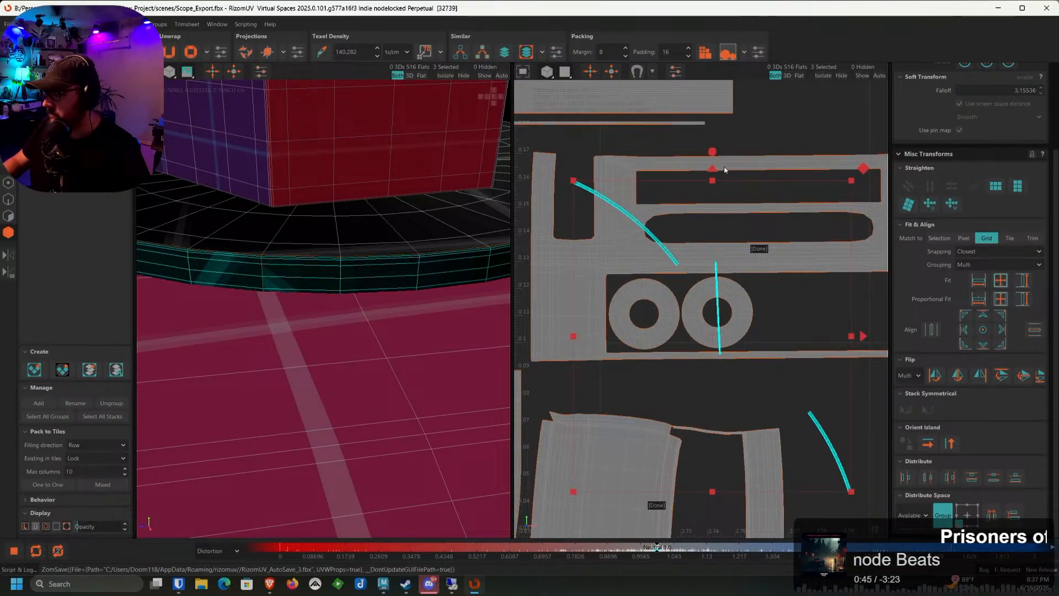
pyautogui.moveTo(712, 152); pyautogui.dragTo(751, 241)
pyautogui.keyDown('alt'); pyautogui.moveTo(766, 337); pyautogui.dragTo(707, 274, button='middle'); pyautogui.keyUp('alt')
pyautogui.moveTo(706, 280); pyautogui.dragTo(764, 280)
pyautogui.keyDown('ctrl'); pyautogui.click(739, 280); pyautogui.keyUp('ctrl')
# Rotate the two curved rim strips to lie nearly level and stack them above the thin strip inside the frame opening
pyautogui.moveTo(625, 364); pyautogui.dragTo(761, 241)
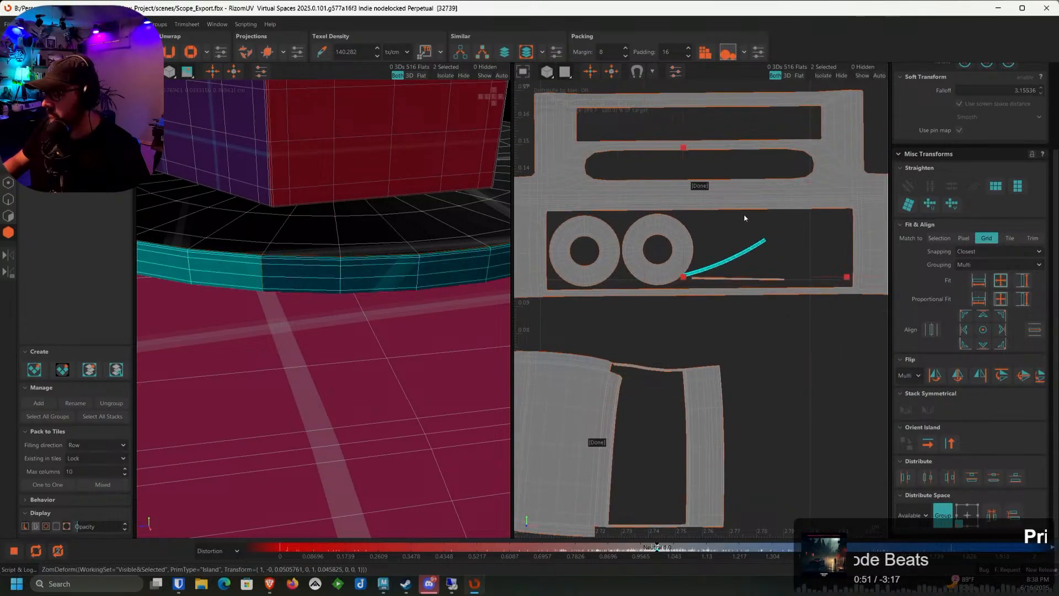
pyautogui.keyDown('alt'); pyautogui.moveTo(794, 158); pyautogui.dragTo(686, 264, button='middle'); pyautogui.keyUp('alt')
pyautogui.moveTo(735, 114); pyautogui.dragTo(740, 125)
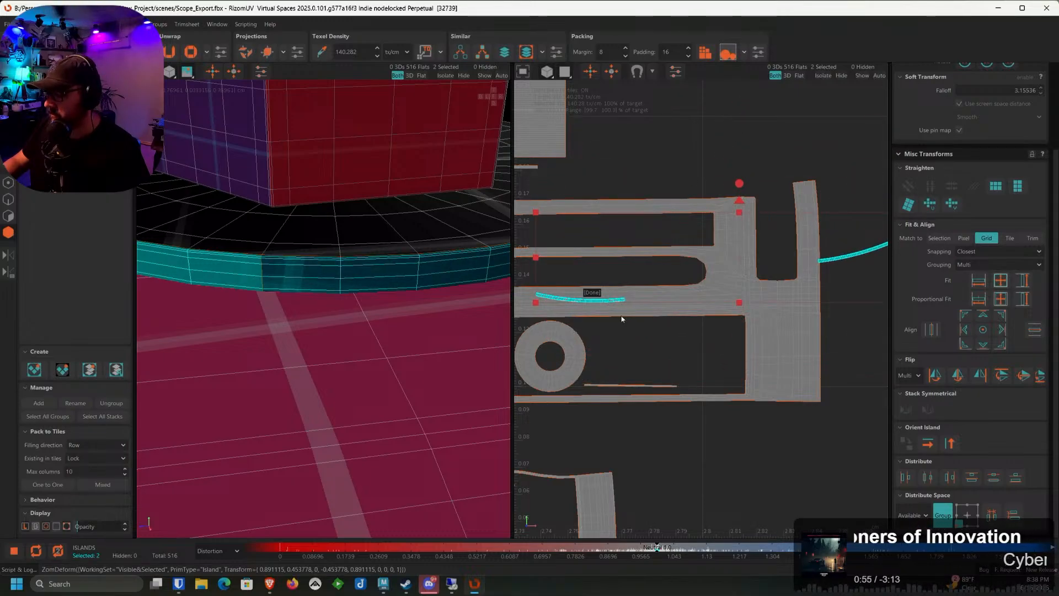
pyautogui.moveTo(612, 308); pyautogui.dragTo(639, 395)
pyautogui.scroll(-4, 670, 383)
pyautogui.moveTo(768, 324); pyautogui.dragTo(671, 378)
pyautogui.scroll(5, 671, 378)
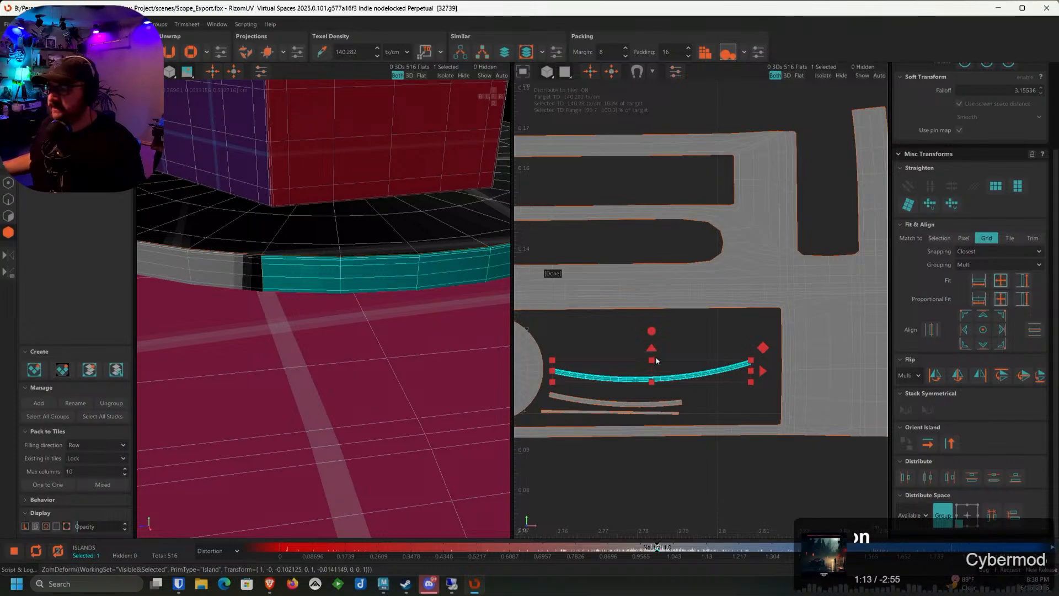
# In island mode, select the hexagonal bolt sitting on the washer and isolate it
pyautogui.scroll(-5, 246, 319)
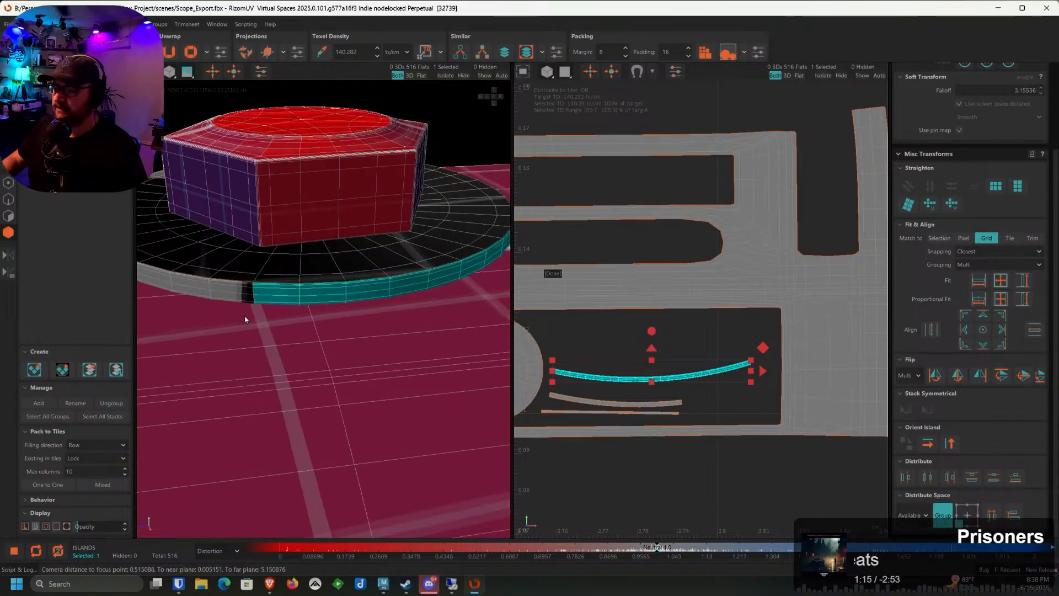
pyautogui.keyDown('alt'); pyautogui.moveTo(262, 216); pyautogui.dragTo(310, 235, button='middle'); pyautogui.keyUp('alt')
pyautogui.click(8, 200)
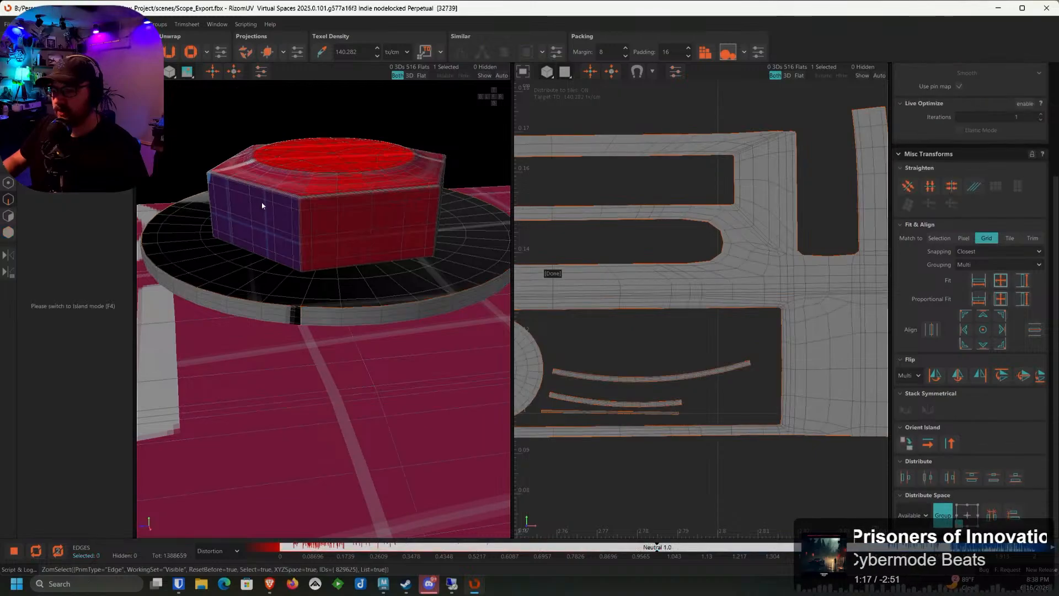
pyautogui.click(9, 232)
pyautogui.click(293, 213)
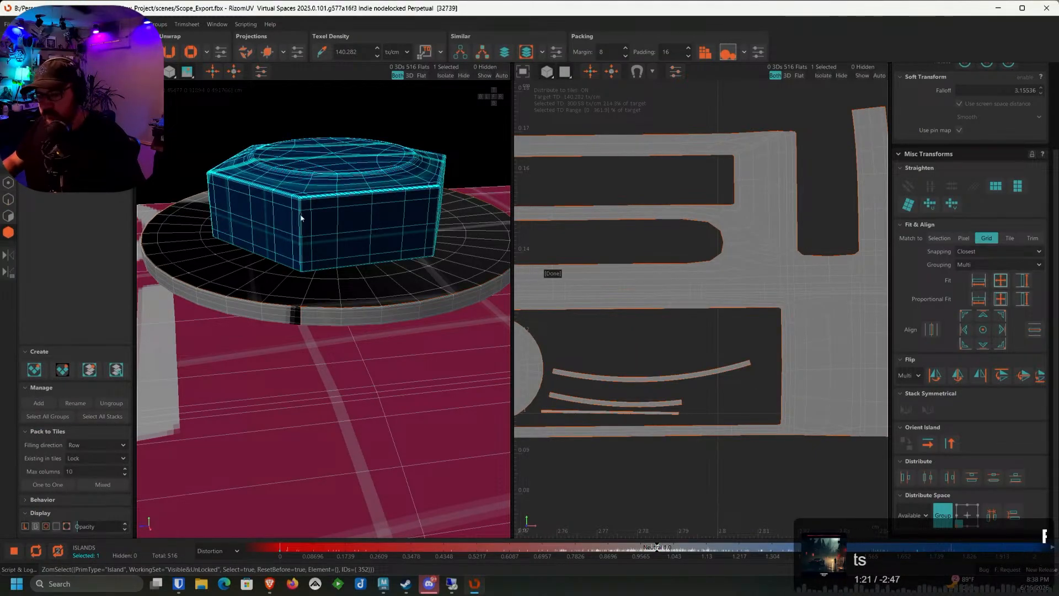
pyautogui.press('i')
# In edge mode, select the loop where the bolt's shaft meets the head and add a lengthwise edge line down the shaft
pyautogui.click(14, 201)
pyautogui.scroll(5, 370, 301)
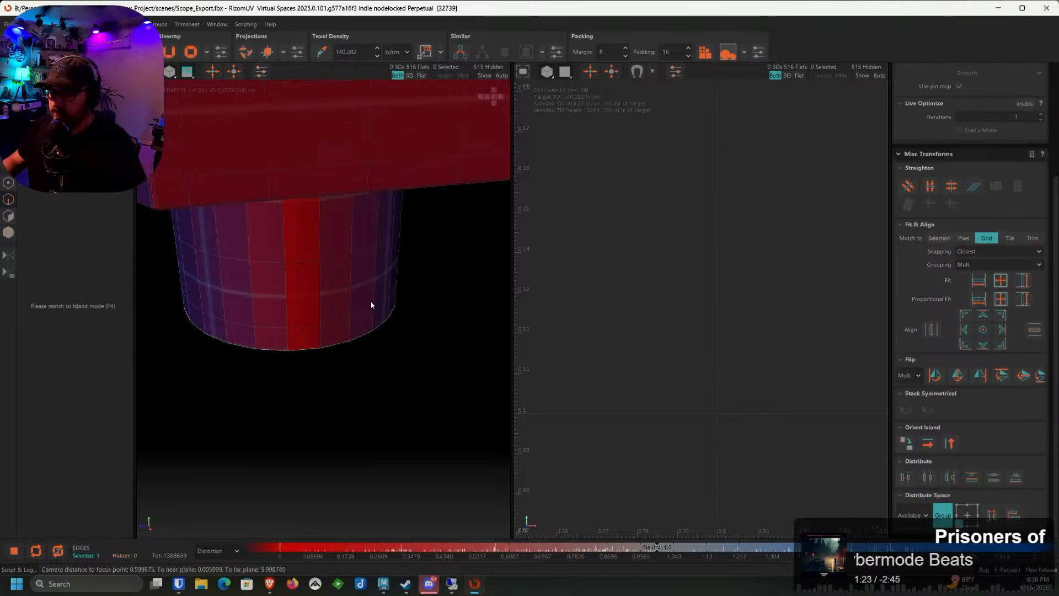
pyautogui.keyDown('alt'); pyautogui.moveTo(371, 301); pyautogui.dragTo(335, 196); pyautogui.keyUp('alt')
pyautogui.scroll(5, 332, 190)
pyautogui.doubleClick(303, 138)
pyautogui.scroll(-4, 301, 141)
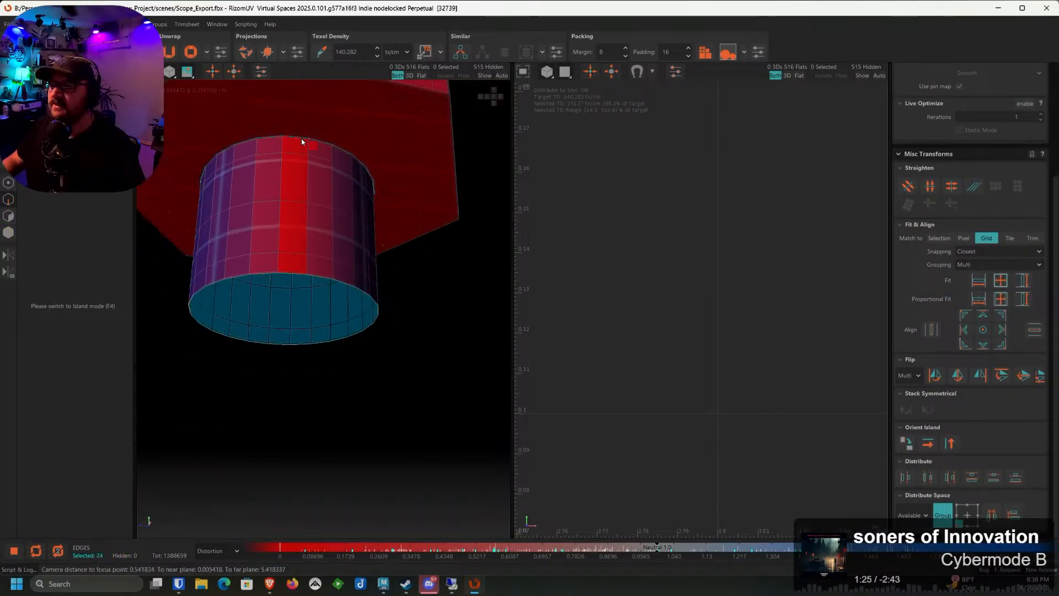
pyautogui.keyDown('ctrl'); pyautogui.doubleClick(282, 181); pyautogui.keyUp('ctrl')
# Add the edge loop around the underside perimeter of the bolt's hexagonal head to the selection
pyautogui.keyDown('alt'); pyautogui.moveTo(300, 149); pyautogui.dragTo(284, 201); pyautogui.keyUp('alt')
pyautogui.scroll(5, 237, 206)
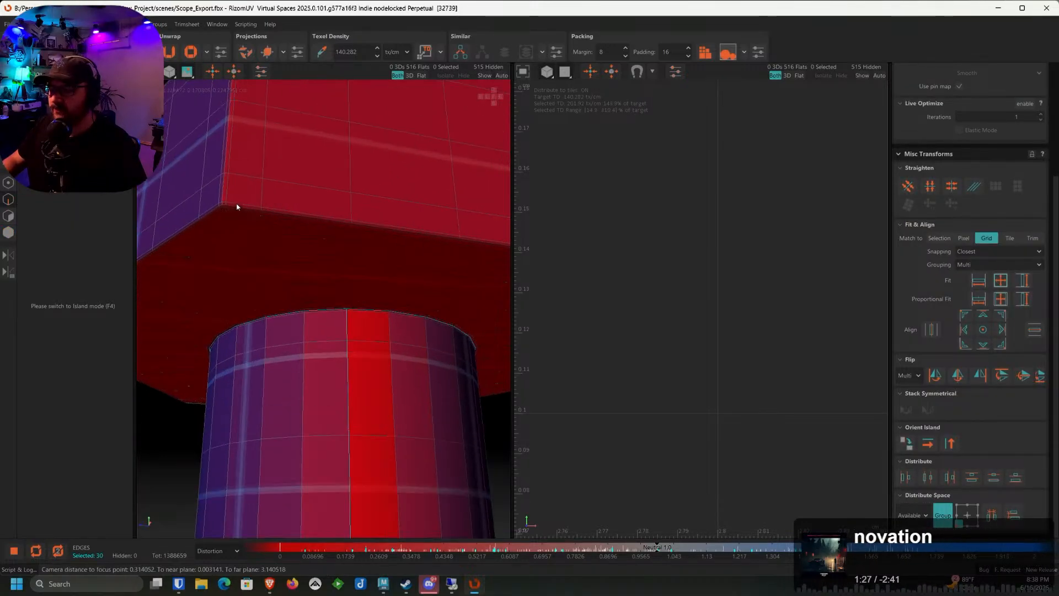
pyautogui.keyDown('ctrl'); pyautogui.doubleClick(230, 206); pyautogui.keyUp('ctrl')
# Add the vertical edge lines at two neighbouring corners of the bolt's hexagonal head to the selection
pyautogui.scroll(-4, 273, 235)
pyautogui.keyDown('alt'); pyautogui.moveTo(278, 238); pyautogui.dragTo(367, 254); pyautogui.keyUp('alt')
pyautogui.keyDown('alt'); pyautogui.moveTo(313, 223); pyautogui.dragTo(303, 267); pyautogui.keyUp('alt')
pyautogui.keyDown('alt'); pyautogui.moveTo(306, 176); pyautogui.dragTo(310, 213); pyautogui.keyUp('alt')
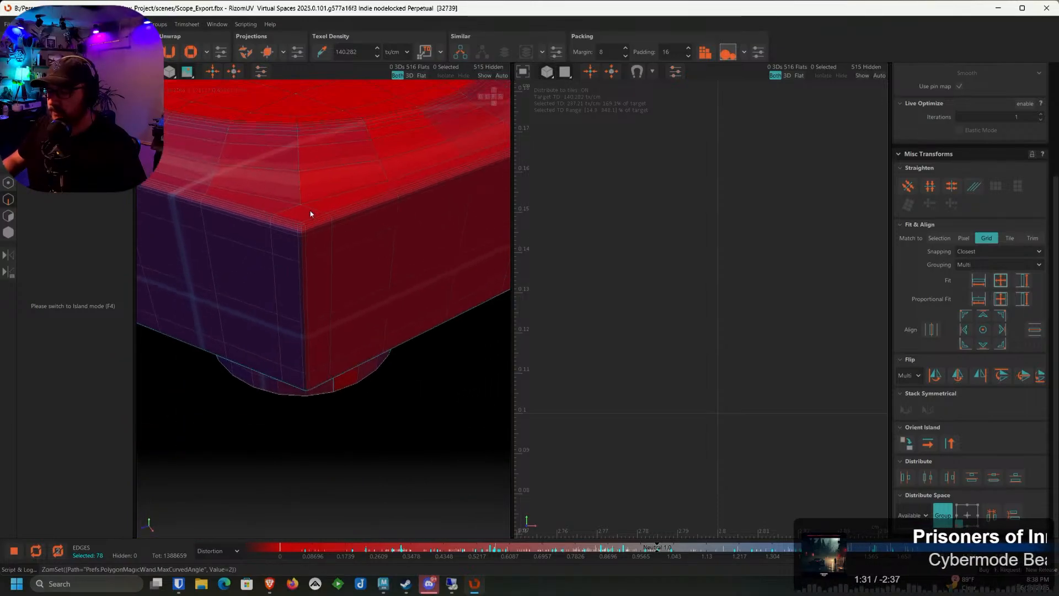
pyautogui.scroll(3, 299, 251)
pyautogui.keyDown('ctrl'); pyautogui.doubleClick(299, 251); pyautogui.keyUp('ctrl')
pyautogui.scroll(-3, 293, 262)
pyautogui.keyDown('alt'); pyautogui.moveTo(284, 274); pyautogui.dragTo(376, 220); pyautogui.keyUp('alt')
pyautogui.keyDown('ctrl'); pyautogui.doubleClick(337, 203); pyautogui.keyUp('ctrl')
pyautogui.scroll(-3, 334, 212)
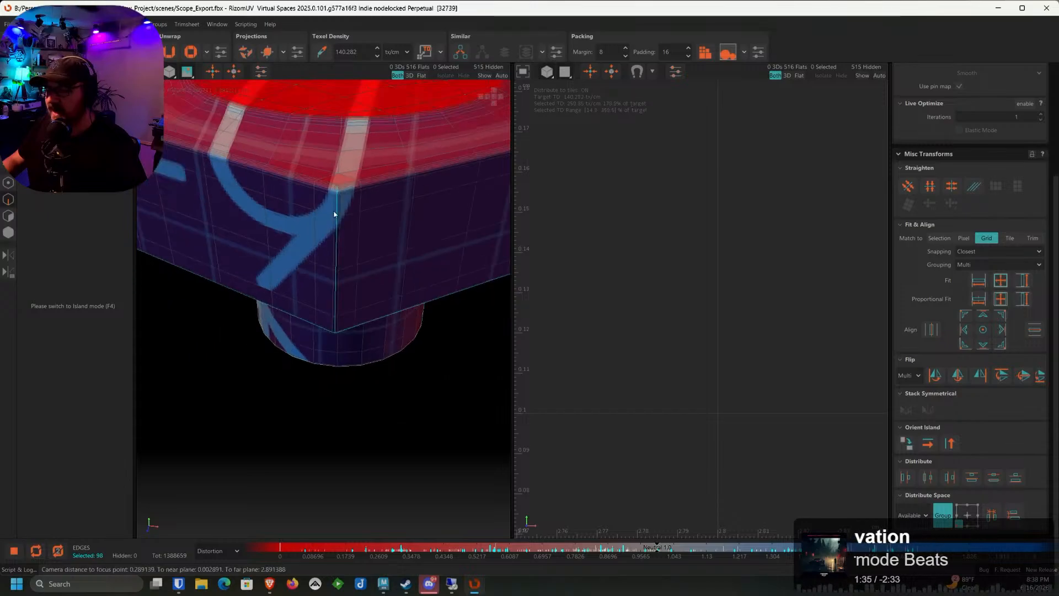
# Add the vertical edge lines at the remaining four corners of the hexagonal head and cut along all selected edges
pyautogui.keyDown('alt'); pyautogui.moveTo(298, 221); pyautogui.dragTo(376, 199); pyautogui.keyUp('alt')
pyautogui.scroll(3, 376, 199)
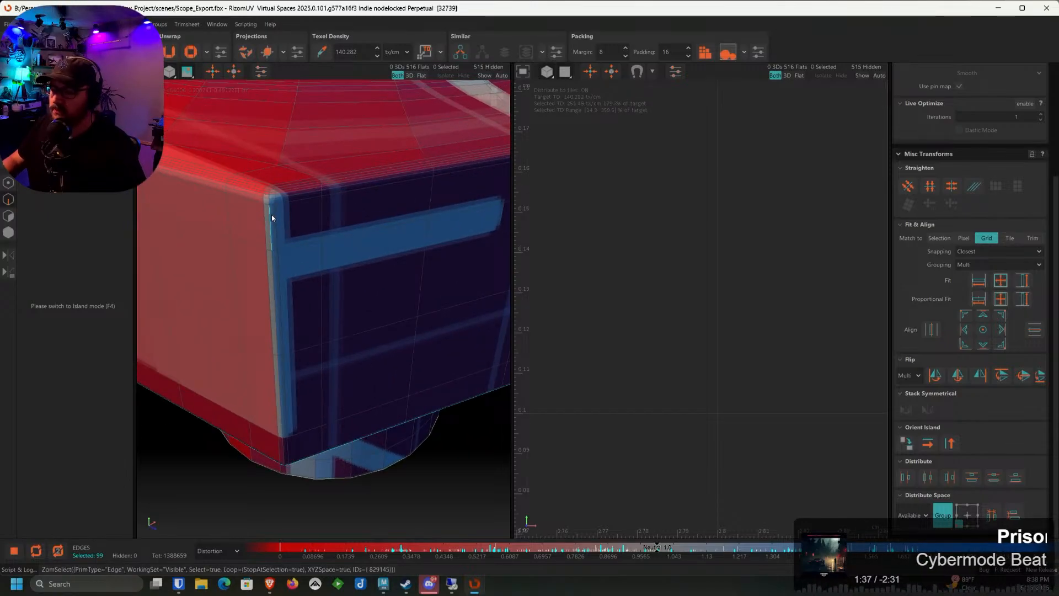
pyautogui.keyDown('ctrl'); pyautogui.doubleClick(273, 216); pyautogui.keyUp('ctrl')
pyautogui.scroll(-3, 276, 223)
pyautogui.keyDown('alt'); pyautogui.moveTo(280, 234); pyautogui.dragTo(315, 236); pyautogui.keyUp('alt')
pyautogui.keyDown('ctrl'); pyautogui.doubleClick(466, 204); pyautogui.keyUp('ctrl')
pyautogui.scroll(-3, 466, 205)
pyautogui.scroll(8, 237, 178)
pyautogui.keyDown('ctrl'); pyautogui.doubleClick(247, 177); pyautogui.keyUp('ctrl')
pyautogui.scroll(-3, 254, 187)
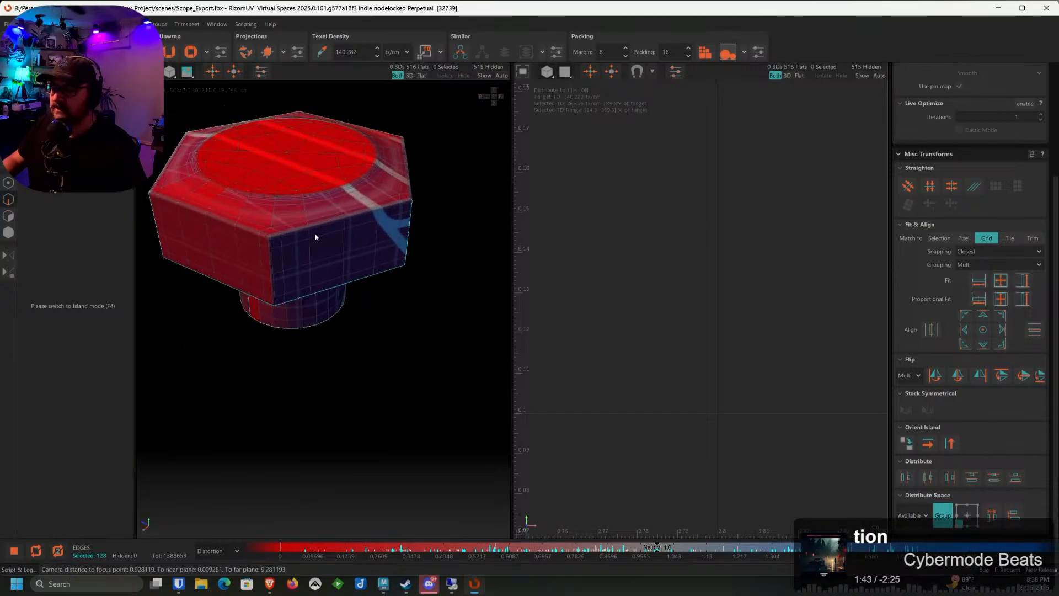
pyautogui.scroll(5, 210, 254)
pyautogui.keyDown('ctrl'); pyautogui.doubleClick(183, 261); pyautogui.keyUp('ctrl')
pyautogui.scroll(-3, 184, 260)
pyautogui.keyDown('alt'); pyautogui.moveTo(185, 260); pyautogui.dragTo(414, 270); pyautogui.keyUp('alt')
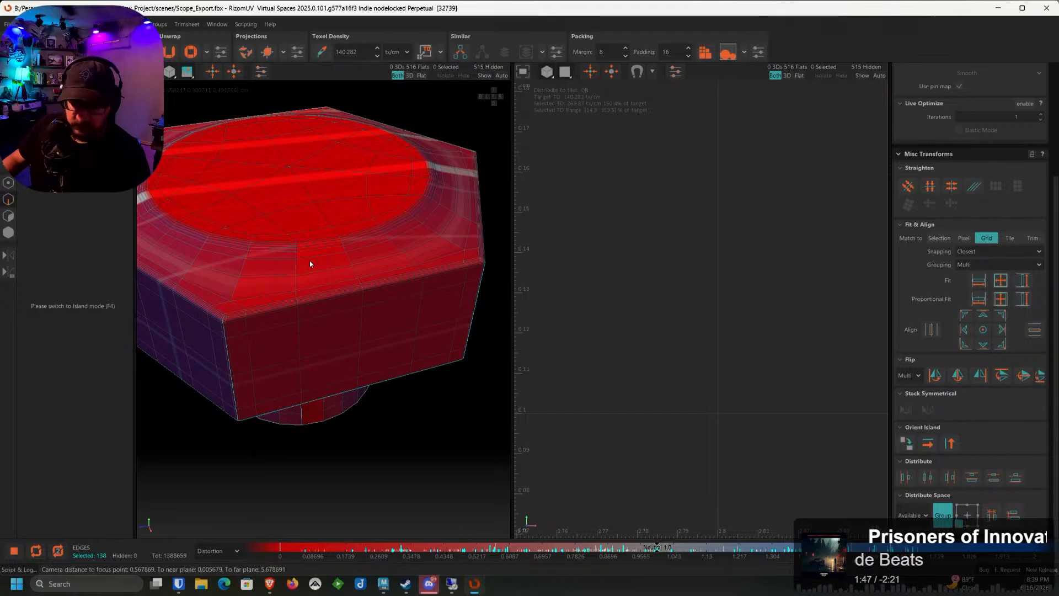
pyautogui.press('c')
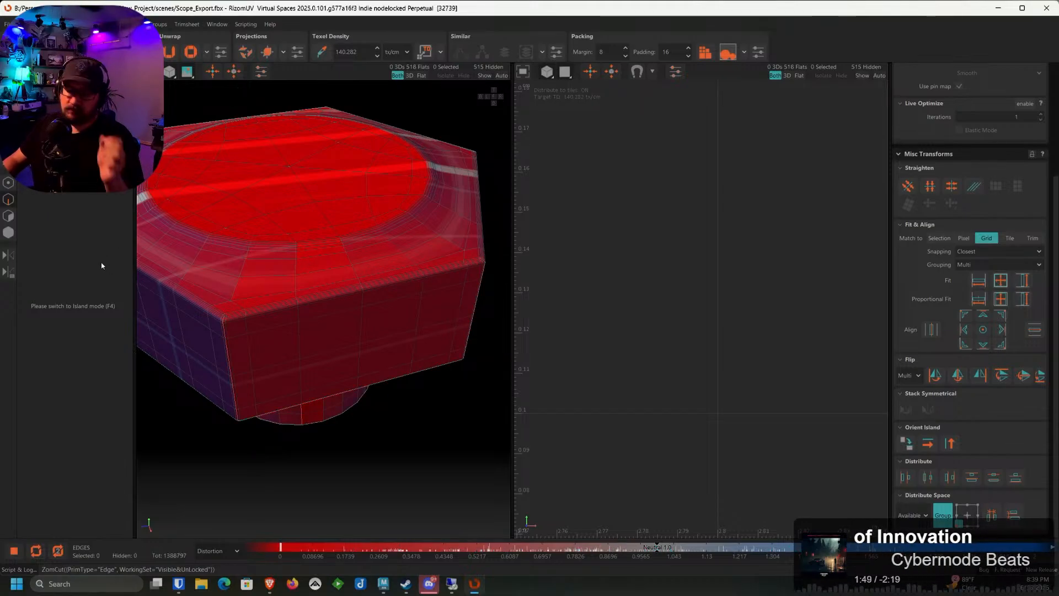
# In island mode, select all three of the isolated bolt's islands and unfold them
pyautogui.press('F4')
pyautogui.click(283, 269)
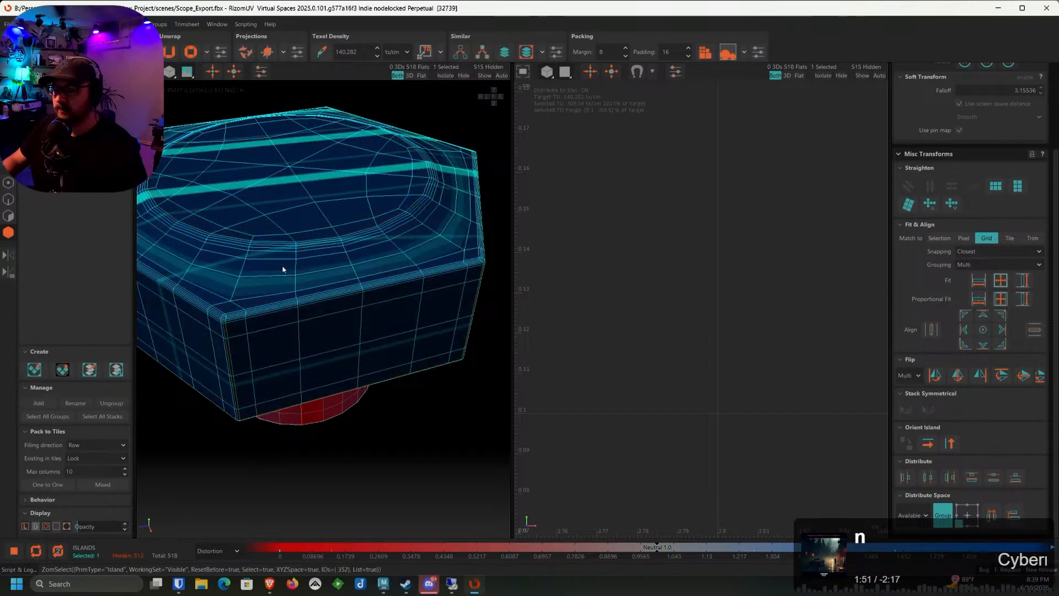
pyautogui.scroll(-3, 283, 269)
pyautogui.keyDown('alt'); pyautogui.moveTo(322, 293); pyautogui.dragTo(354, 261, button='middle'); pyautogui.keyUp('alt')
pyautogui.press('u')
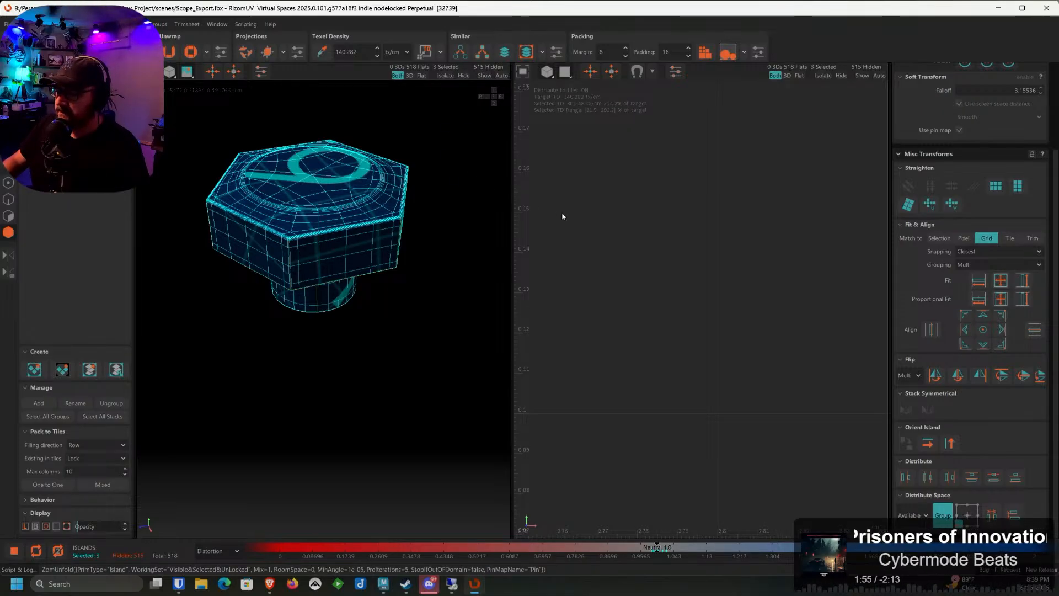
# Orient the bolt's three islands straight and match their texel density to 140.282 tx/cm
pyautogui.scroll(-10, 563, 216)
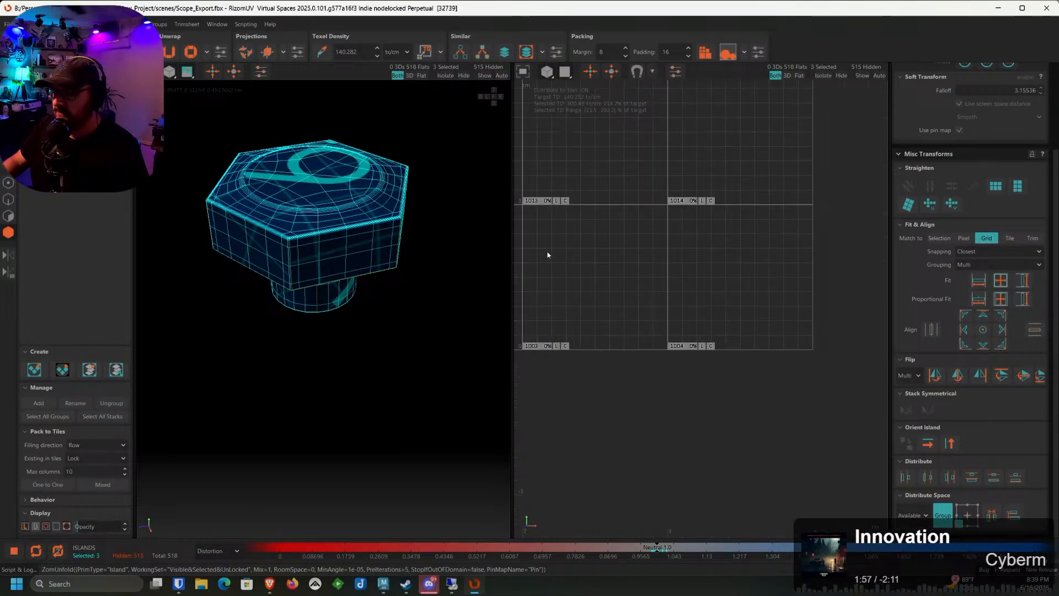
pyautogui.moveTo(540, 202)
pyautogui.keyDown('alt'); pyautogui.mouseDown(button='middle')
pyautogui.moveTo(729, 210)
pyautogui.moveTo(628, 171)
pyautogui.mouseUp(button='middle'); pyautogui.keyUp('alt')
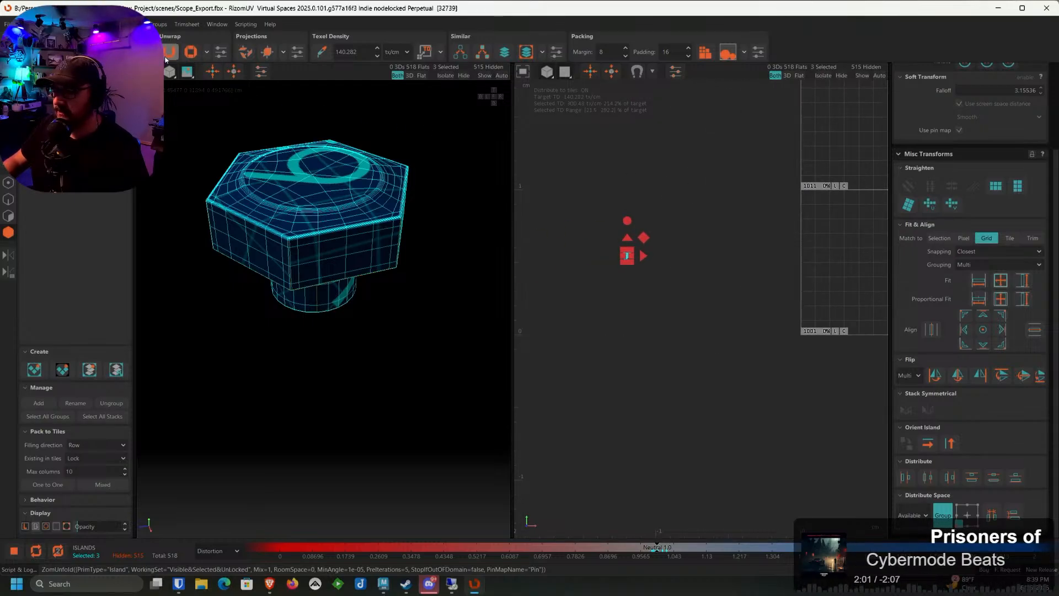
pyautogui.scroll(8, 629, 257)
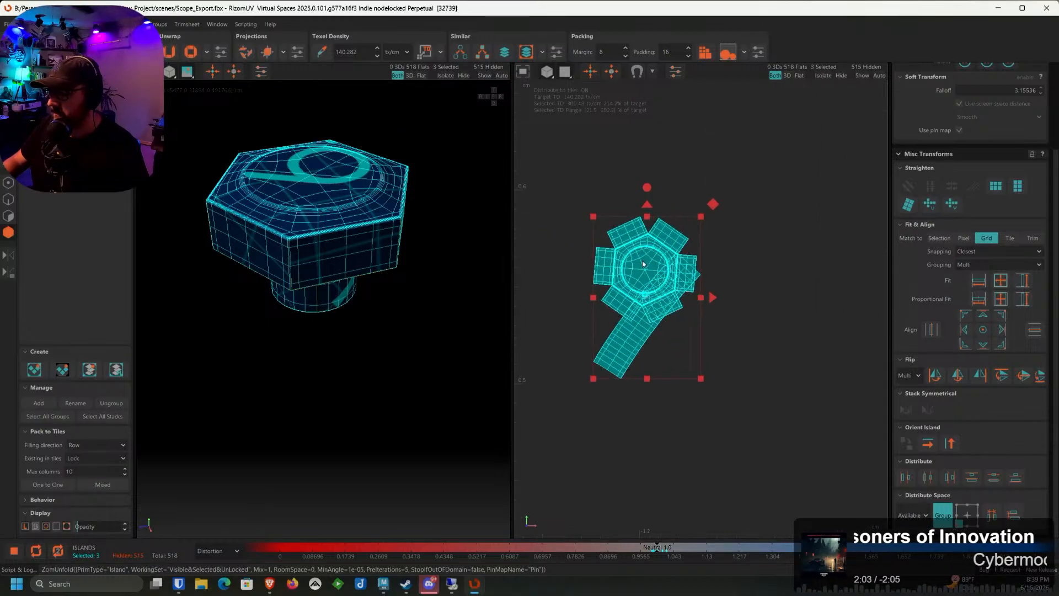
pyautogui.click(935, 444)
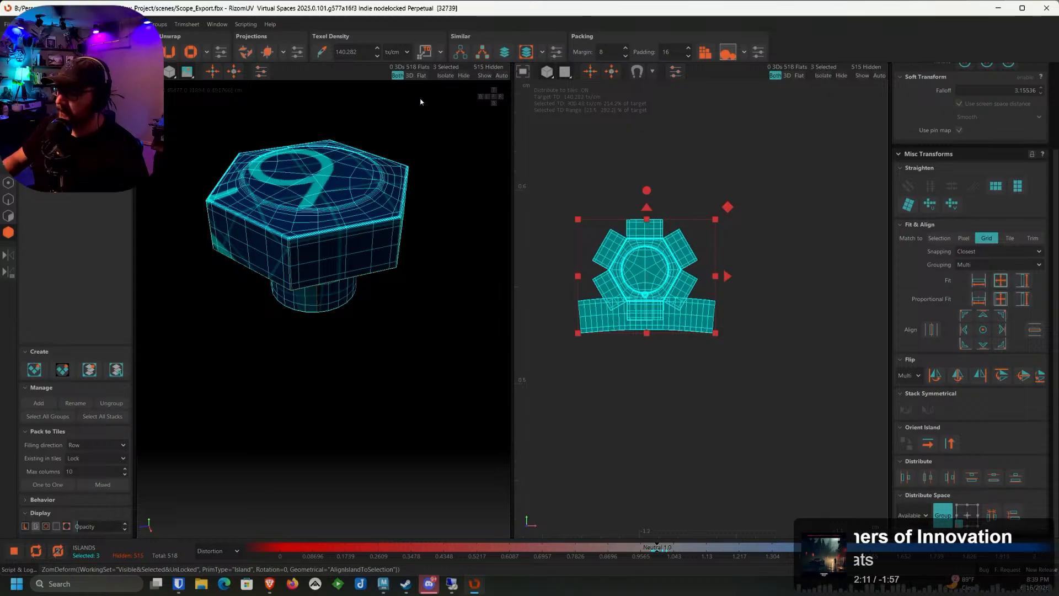
pyautogui.click(425, 55)
# Separate the bolt's overlapping islands into a vertical column: head on top, hexagonal ring in the middle, shaft strip below
pyautogui.scroll(2, 684, 282)
pyautogui.click(633, 270)
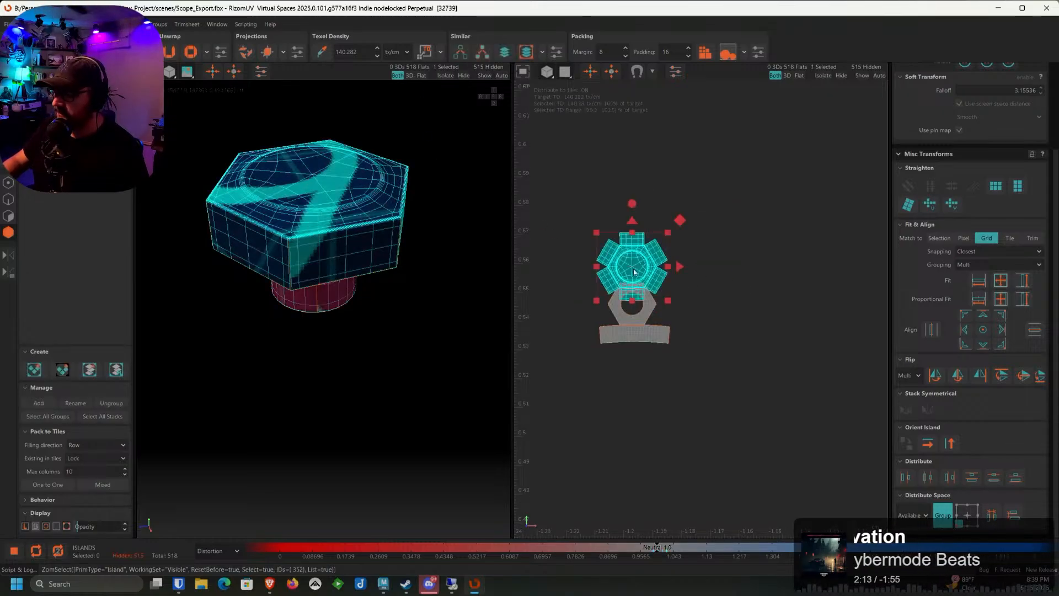
pyautogui.moveTo(634, 269); pyautogui.dragTo(632, 251)
pyautogui.click(634, 335)
pyautogui.moveTo(635, 334); pyautogui.dragTo(630, 343)
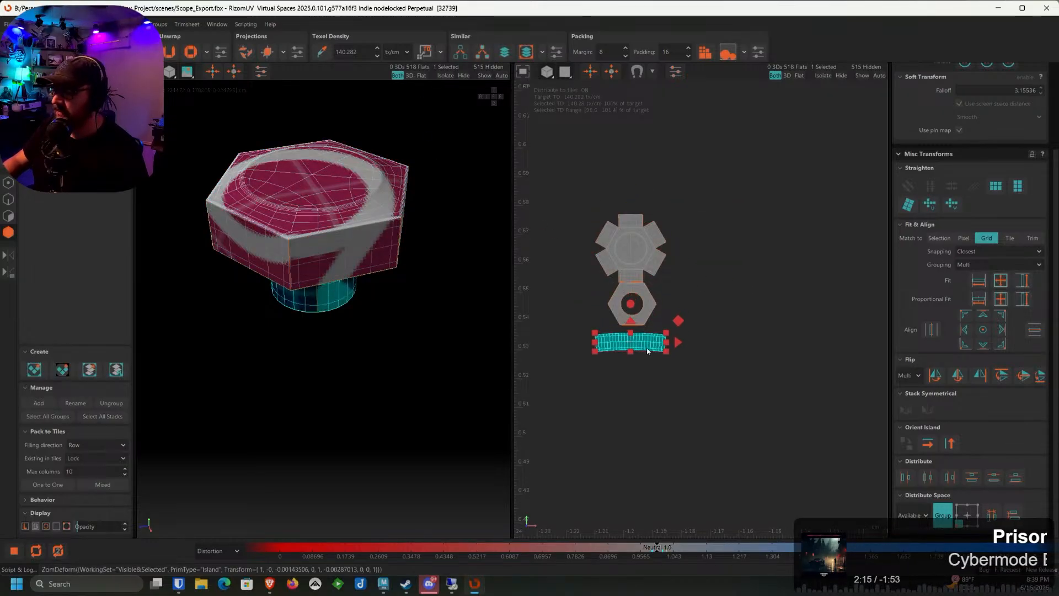
pyautogui.click(629, 267)
pyautogui.moveTo(629, 268); pyautogui.dragTo(631, 264)
# Select the bolt's three islands, unhide all islands and move the bolt's group over to the finished UV tiles
pyautogui.moveTo(697, 444); pyautogui.dragTo(590, 205)
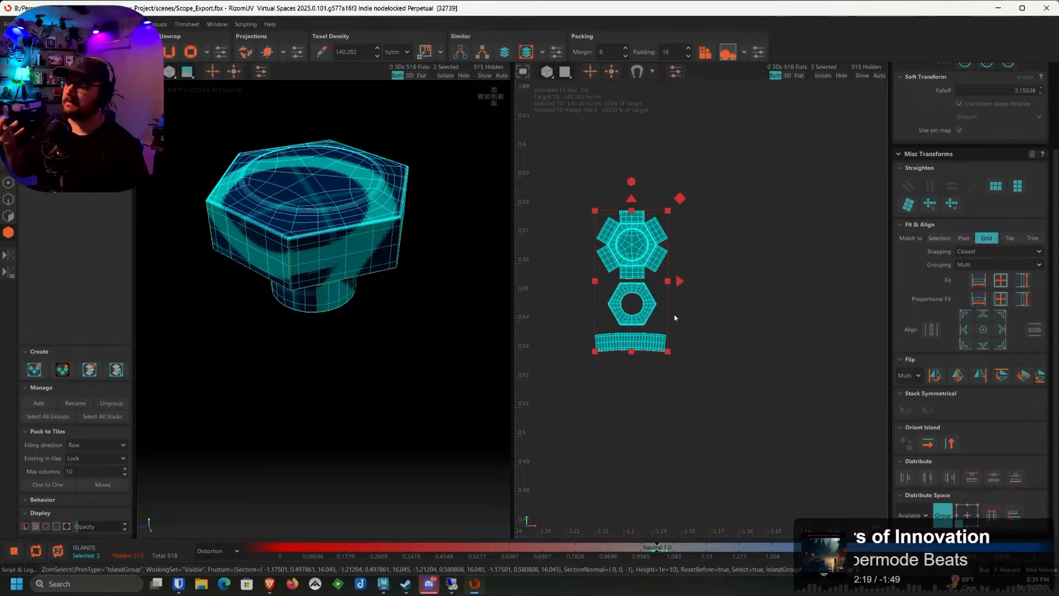
pyautogui.click(486, 76)
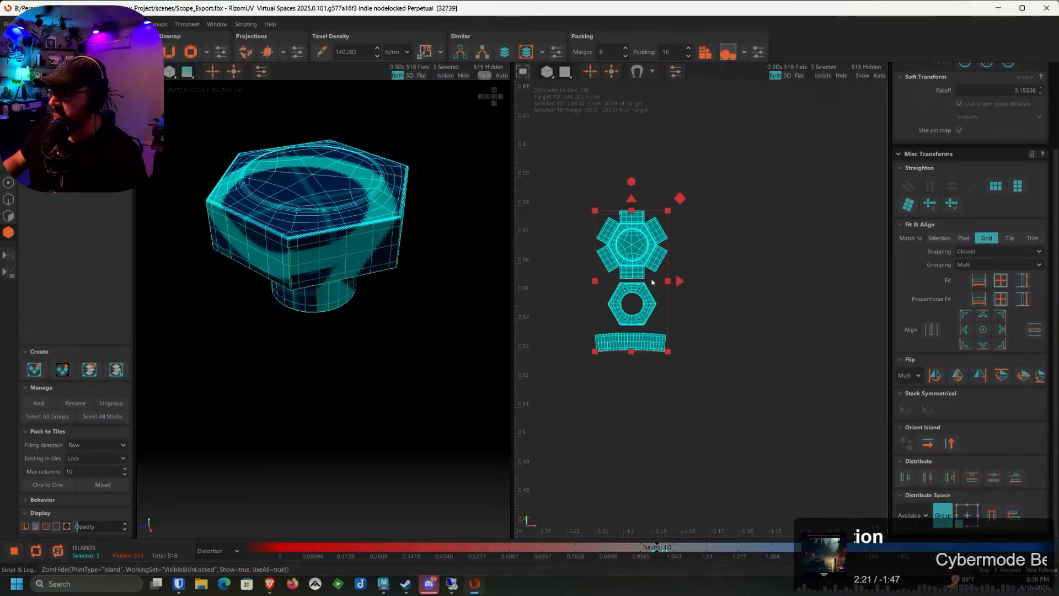
pyautogui.scroll(-5, 669, 284)
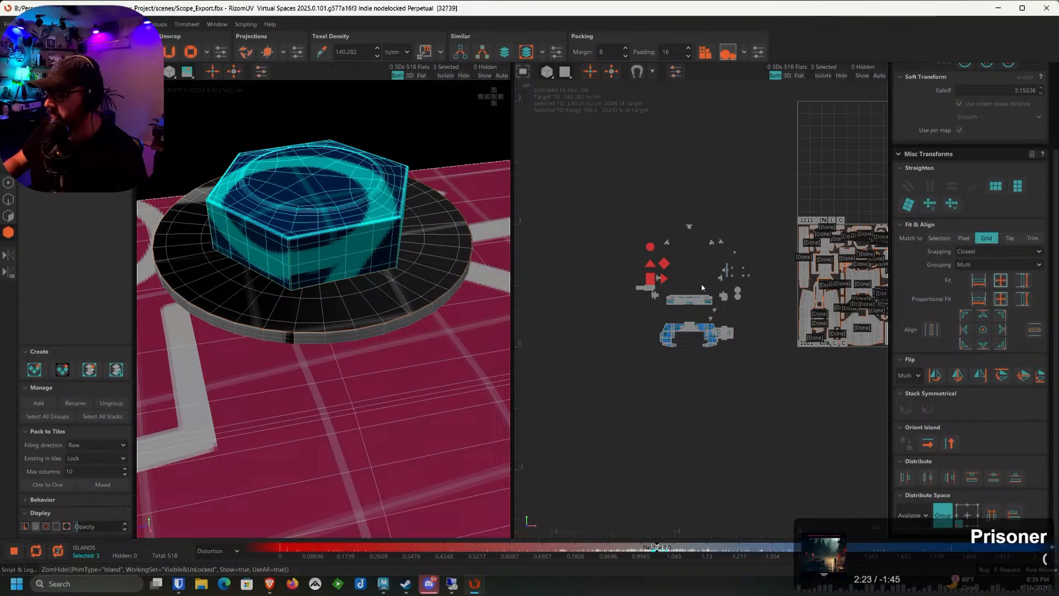
pyautogui.moveTo(665, 279); pyautogui.dragTo(980, 293)
pyautogui.moveTo(883, 284); pyautogui.dragTo(621, 270, button='middle')
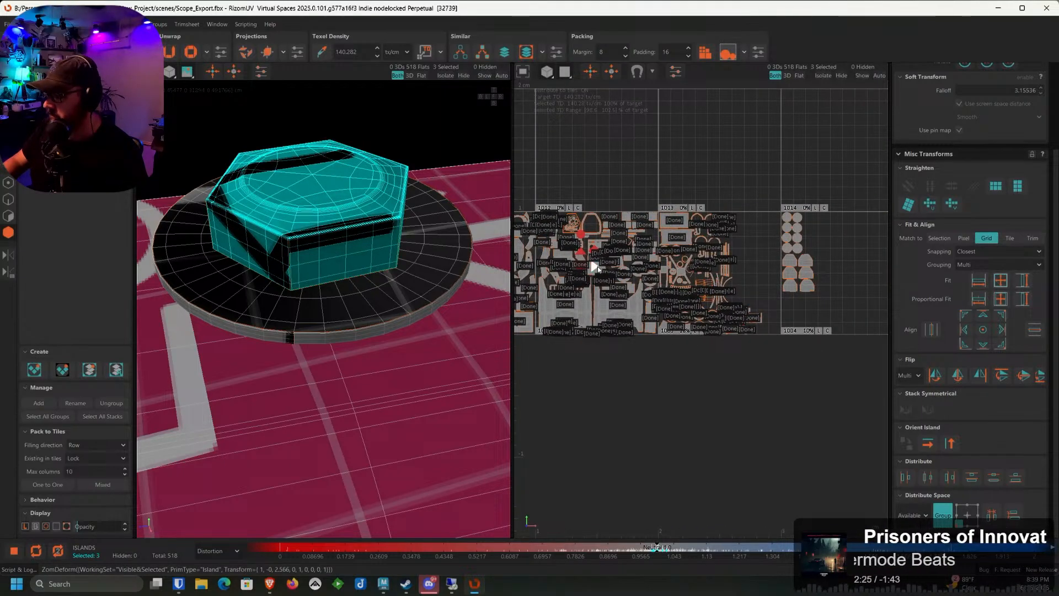
pyautogui.moveTo(598, 267); pyautogui.dragTo(741, 273)
pyautogui.scroll(9, 745, 274)
pyautogui.moveTo(747, 276); pyautogui.dragTo(751, 219, button='middle')
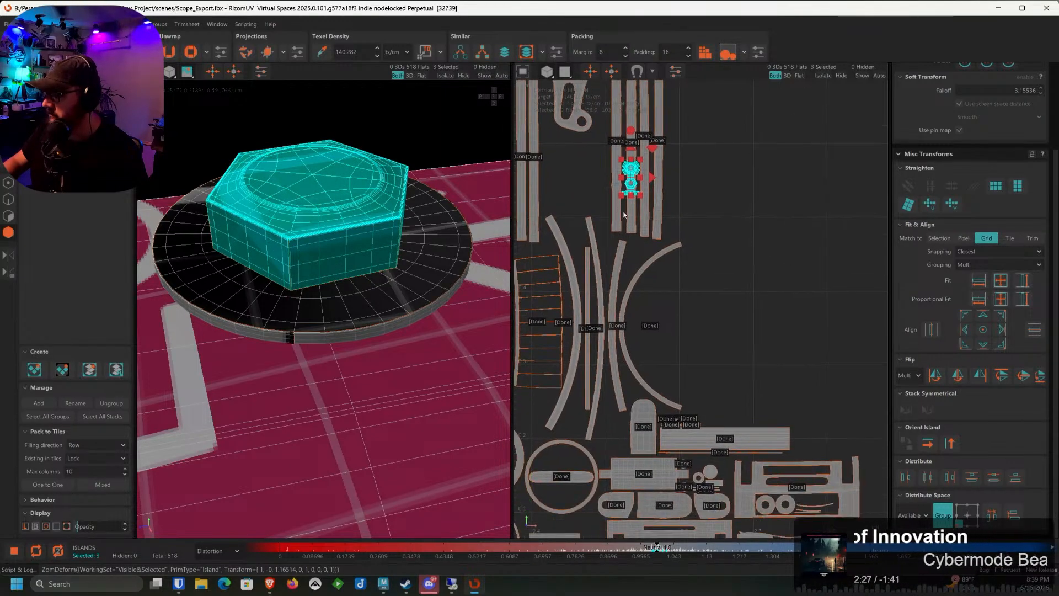
# Place the bolt's three islands in the free space beside the long strip, above the rectangular panel with two circles, and deselect them
pyautogui.moveTo(633, 182); pyautogui.dragTo(745, 430)
pyautogui.moveTo(745, 430); pyautogui.dragTo(660, 175, button='middle')
pyautogui.scroll(5, 659, 175)
pyautogui.moveTo(660, 175); pyautogui.dragTo(792, 214)
pyautogui.click(852, 225)
# Examine the remaining unprocessed islands in the UV layout and the scope's lower base and rail parts on the 3D model
pyautogui.scroll(-8, 597, 252)
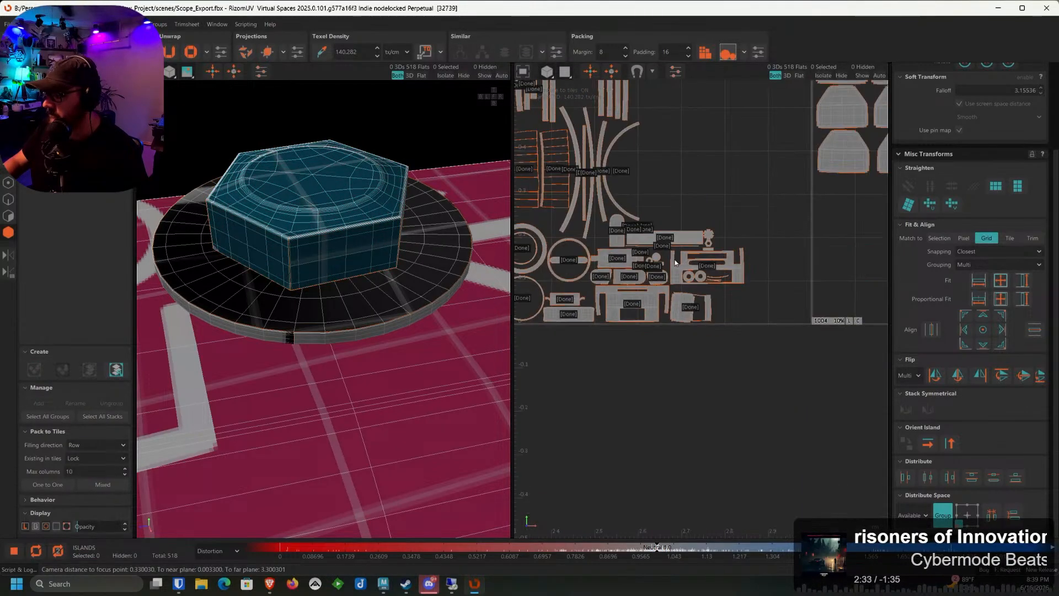
pyautogui.moveTo(596, 252); pyautogui.dragTo(929, 352, button='middle')
pyautogui.scroll(-2, 657, 309)
pyautogui.moveTo(636, 327); pyautogui.dragTo(669, 322, button='middle')
pyautogui.scroll(10, 605, 326)
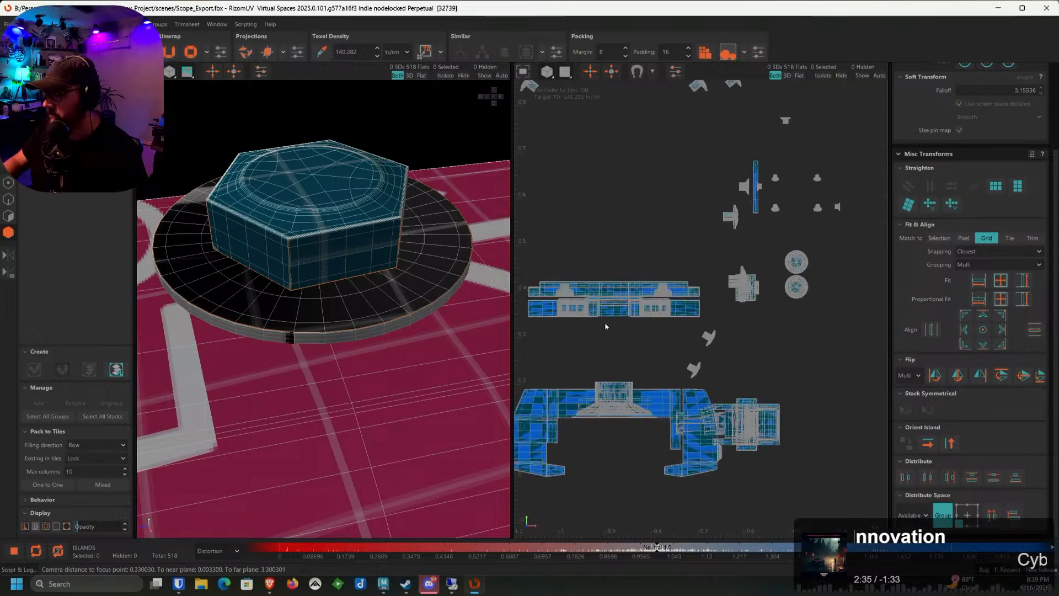
pyautogui.scroll(-5, 324, 303)
pyautogui.scroll(-4, 366, 355)
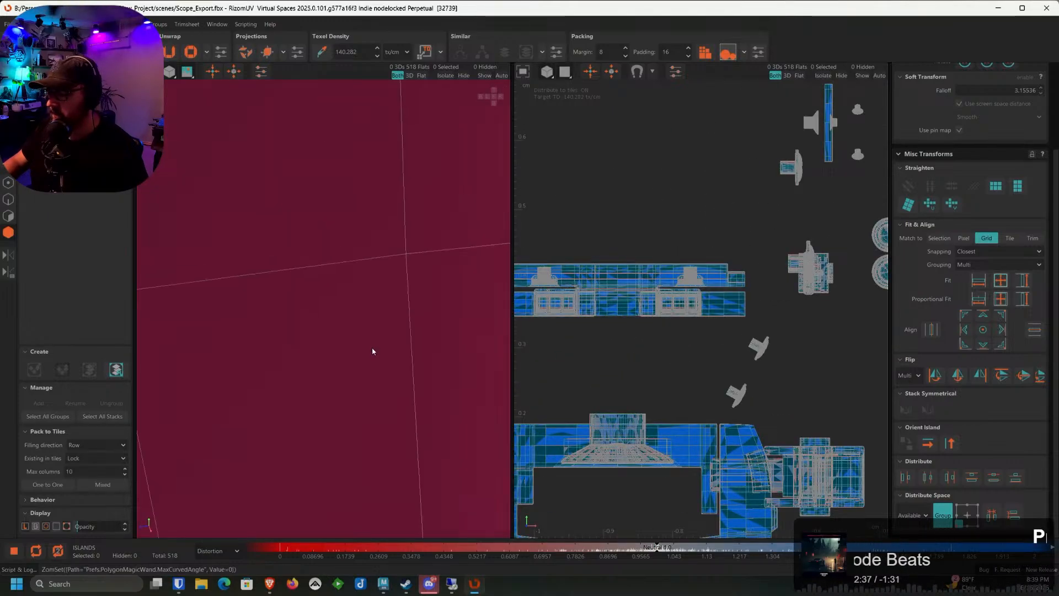
pyautogui.scroll(-4, 348, 310)
pyautogui.scroll(-5, 356, 320)
pyautogui.scroll(-5, 367, 314)
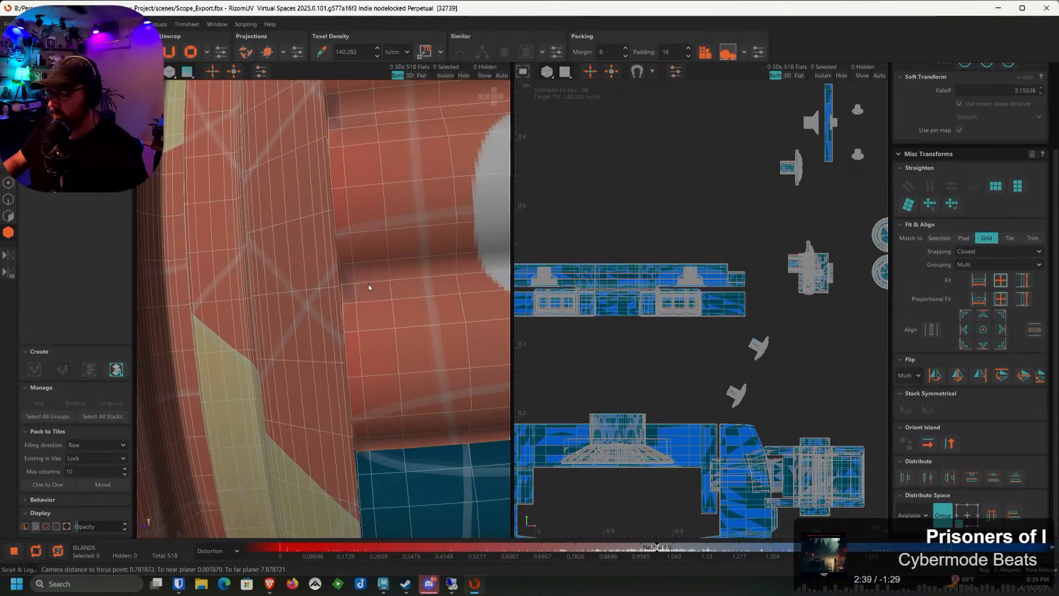
pyautogui.keyDown('alt'); pyautogui.moveTo(375, 304); pyautogui.dragTo(406, 411); pyautogui.keyUp('alt')
pyautogui.keyDown('alt'); pyautogui.moveTo(406, 411); pyautogui.dragTo(369, 342, button='middle'); pyautogui.keyUp('alt')
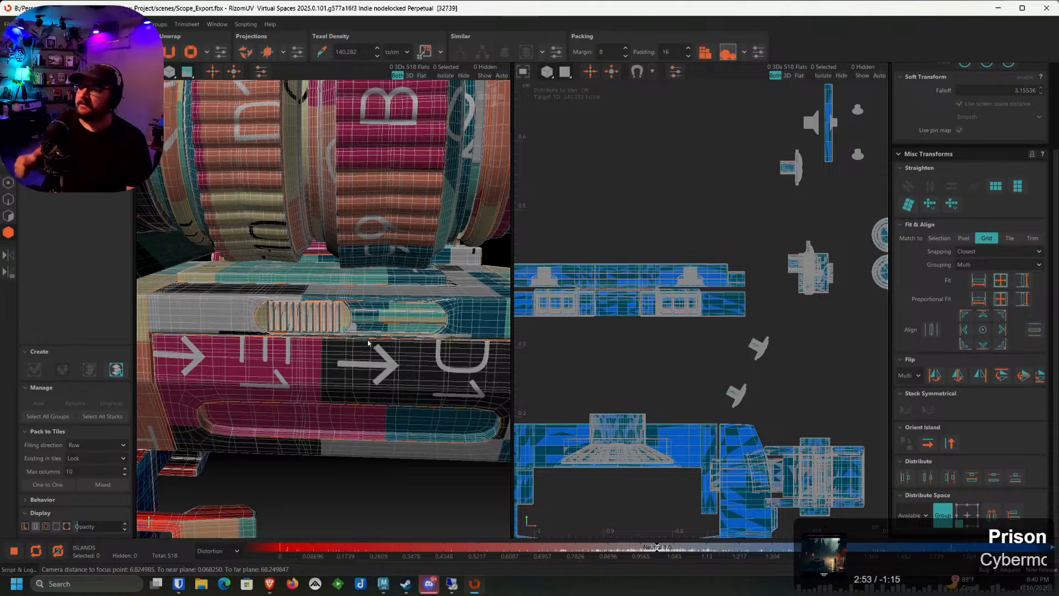
pyautogui.scroll(3, 436, 325)
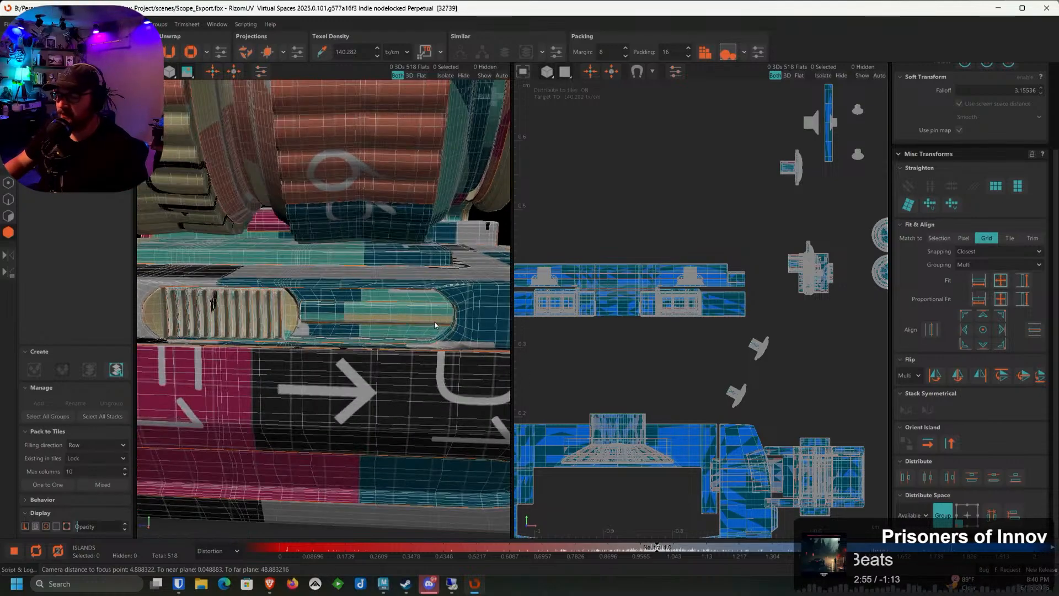
pyautogui.scroll(-5, 436, 325)
pyautogui.keyDown('alt'); pyautogui.moveTo(344, 385); pyautogui.dragTo(364, 305, button='middle'); pyautogui.keyUp('alt')
pyautogui.scroll(5, 344, 307)
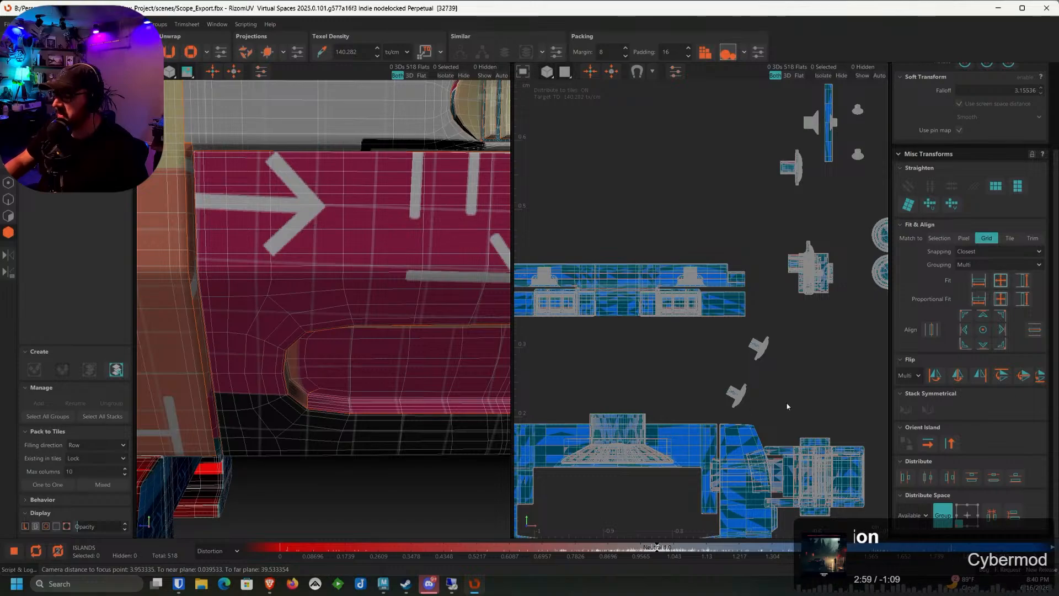
# Isolate the long rail island lying above the large clamp-shaped island in the UV layout
pyautogui.click(612, 296)
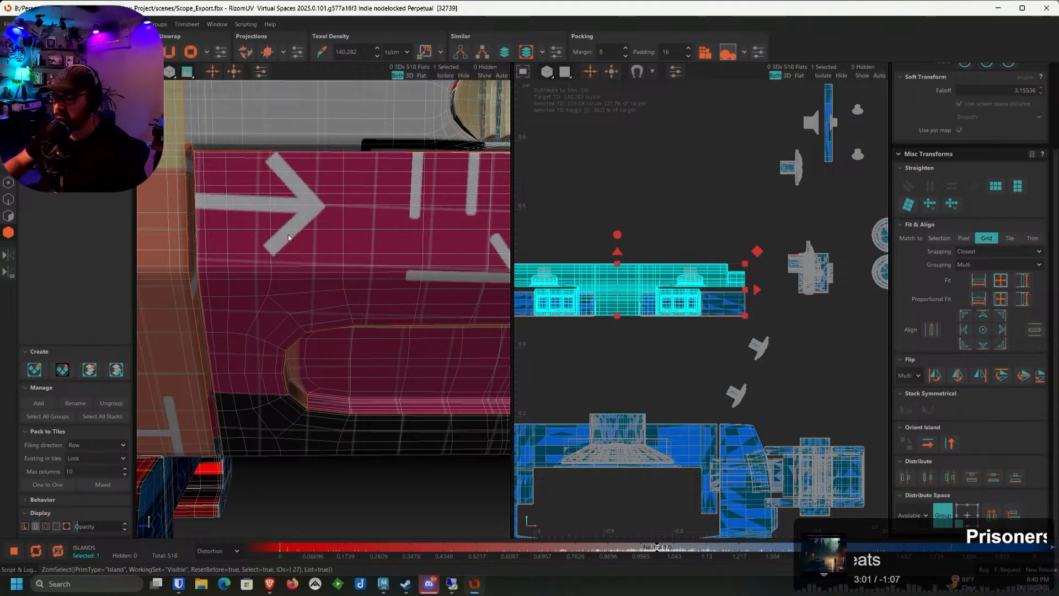
pyautogui.scroll(-6, 303, 246)
pyautogui.press('i')
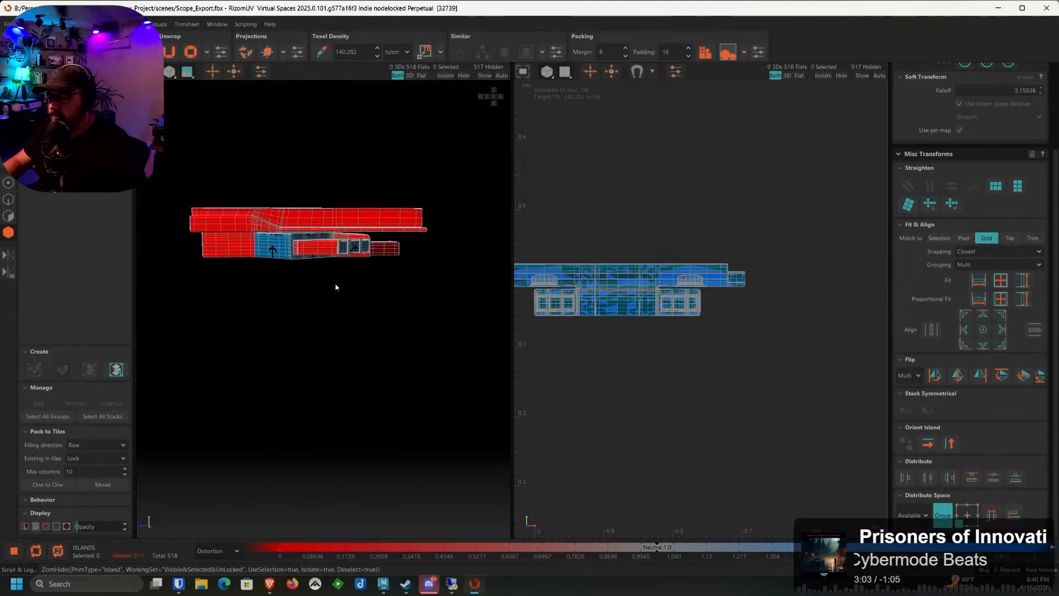
# In edge mode, select the edge loop where the rail's projecting side lip meets the main body
pyautogui.keyDown('alt'); pyautogui.moveTo(336, 287); pyautogui.dragTo(488, 360); pyautogui.keyUp('alt')
pyautogui.scroll(5, 343, 260)
pyautogui.click(8, 200)
pyautogui.scroll(3, 392, 325)
pyautogui.scroll(2, 457, 349)
pyautogui.doubleClick(465, 353)
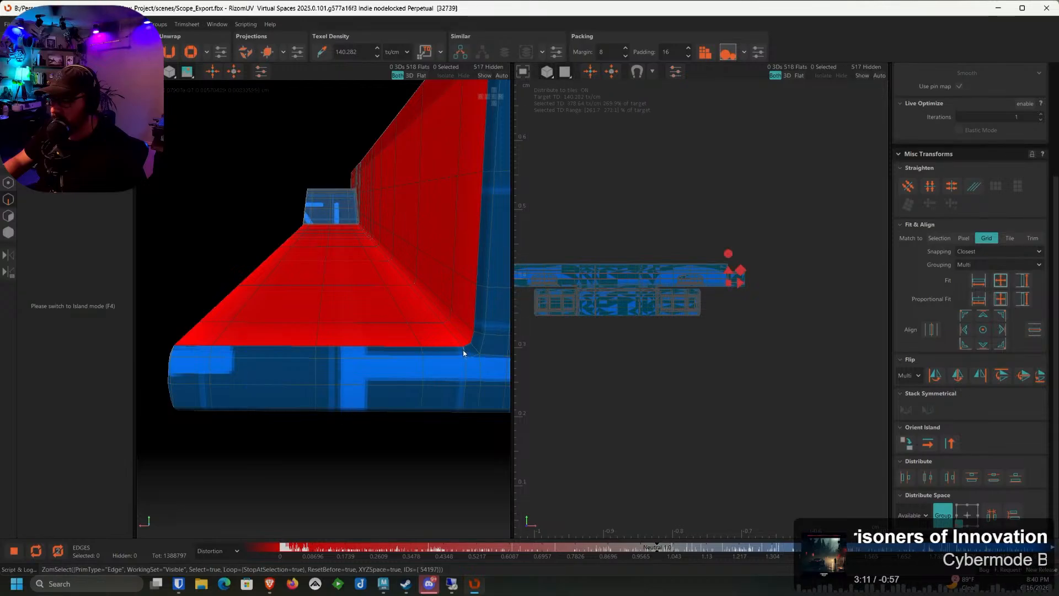
# Add the edge loop where the opposite side lip meets the rail's main body to the selection
pyautogui.scroll(-4, 464, 353)
pyautogui.keyDown('alt'); pyautogui.moveTo(464, 353); pyautogui.dragTo(303, 347); pyautogui.keyUp('alt')
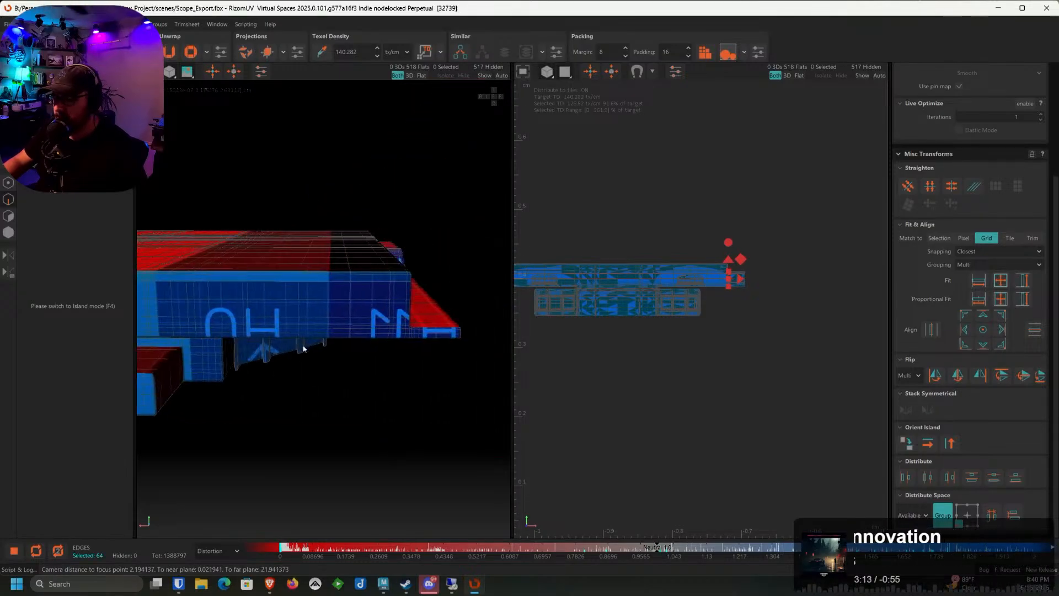
pyautogui.scroll(4, 416, 333)
pyautogui.keyDown('shift'); pyautogui.doubleClick(377, 327); pyautogui.keyUp('shift')
pyautogui.scroll(-3, 435, 360)
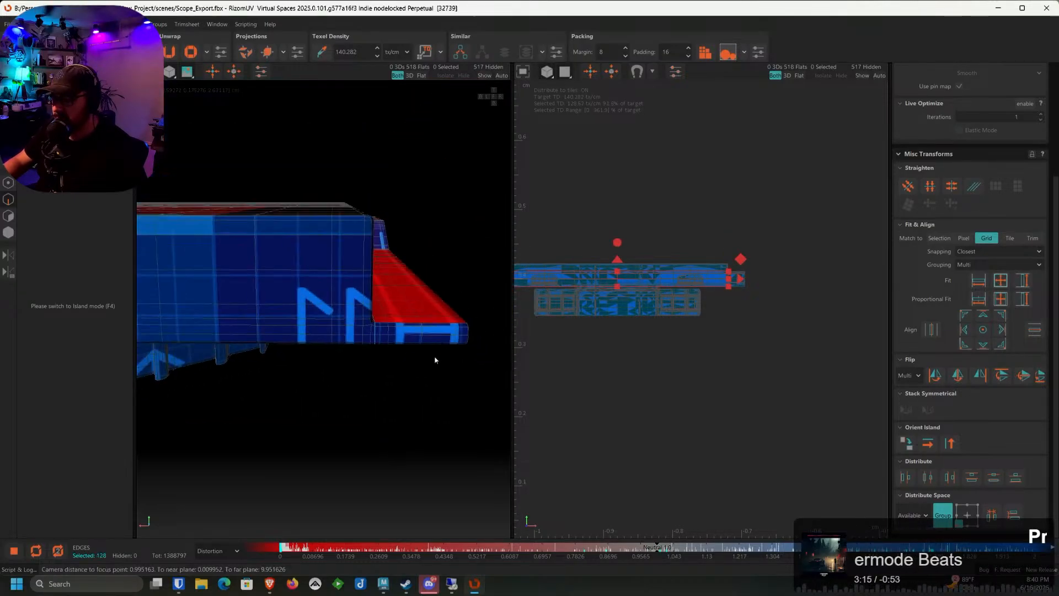
# Add the edge line outlining the beveled face at one end of the second lip, deselecting any stray edges
pyautogui.keyDown('alt'); pyautogui.moveTo(436, 359); pyautogui.dragTo(358, 334); pyautogui.keyUp('alt')
pyautogui.scroll(5, 356, 333)
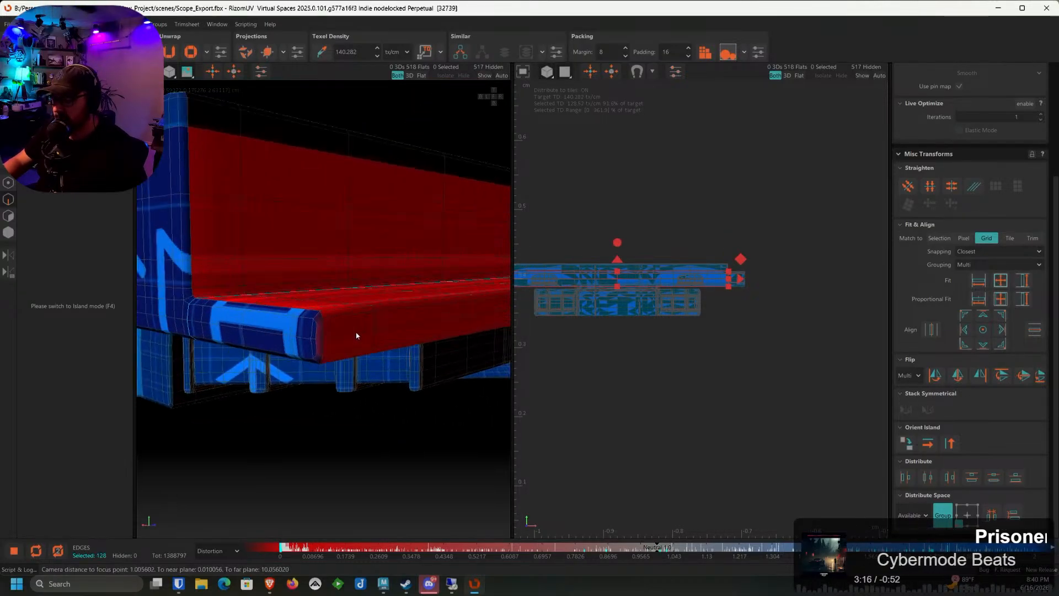
pyautogui.keyDown('shift'); pyautogui.doubleClick(313, 309); pyautogui.keyUp('shift')
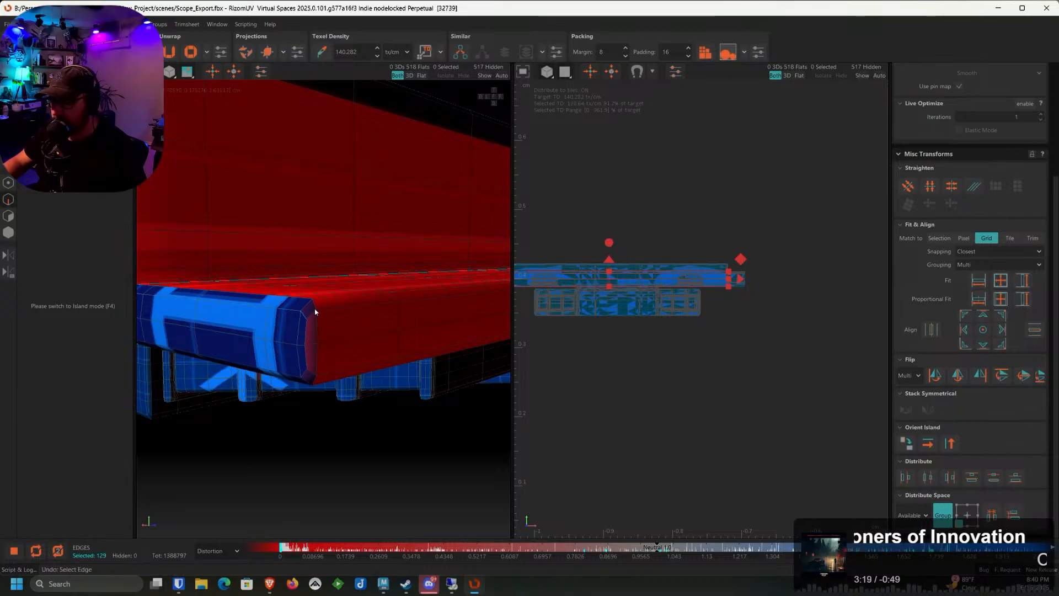
pyautogui.keyDown('shift'); pyautogui.doubleClick(316, 313); pyautogui.keyUp('shift')
pyautogui.keyDown('ctrl'); pyautogui.doubleClick(316, 347); pyautogui.keyUp('ctrl')
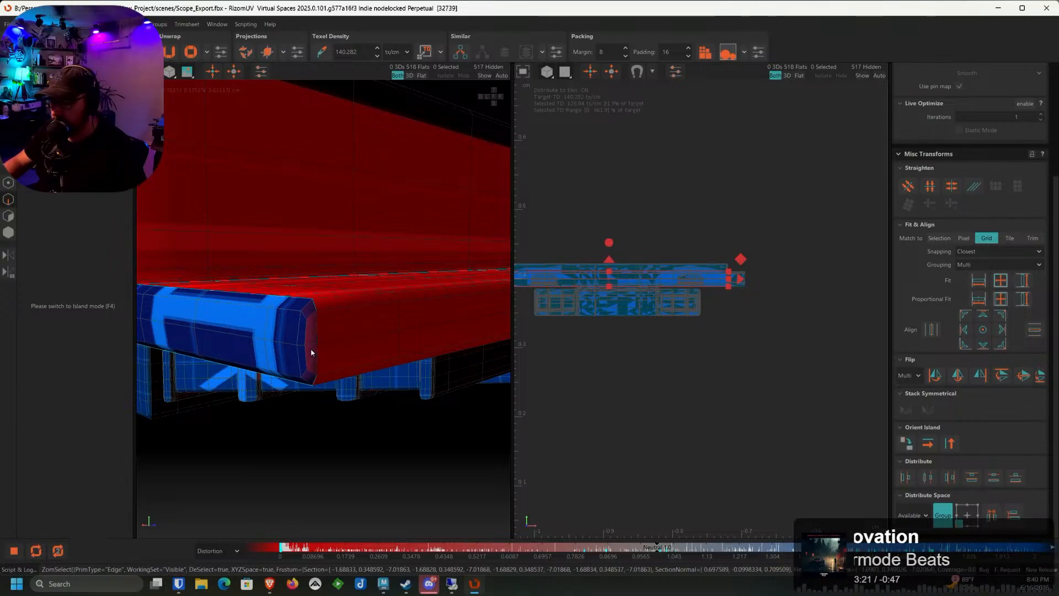
# Add the matching bevel edge line at the other end of the same lip and deselect the unwanted outer edges
pyautogui.keyDown('alt'); pyautogui.moveTo(311, 350); pyautogui.dragTo(475, 350); pyautogui.keyUp('alt')
pyautogui.scroll(-5, 316, 321)
pyautogui.scroll(-4, 333, 390)
pyautogui.scroll(6, 403, 349)
pyautogui.keyDown('ctrl'); pyautogui.doubleClick(386, 341); pyautogui.keyUp('ctrl')
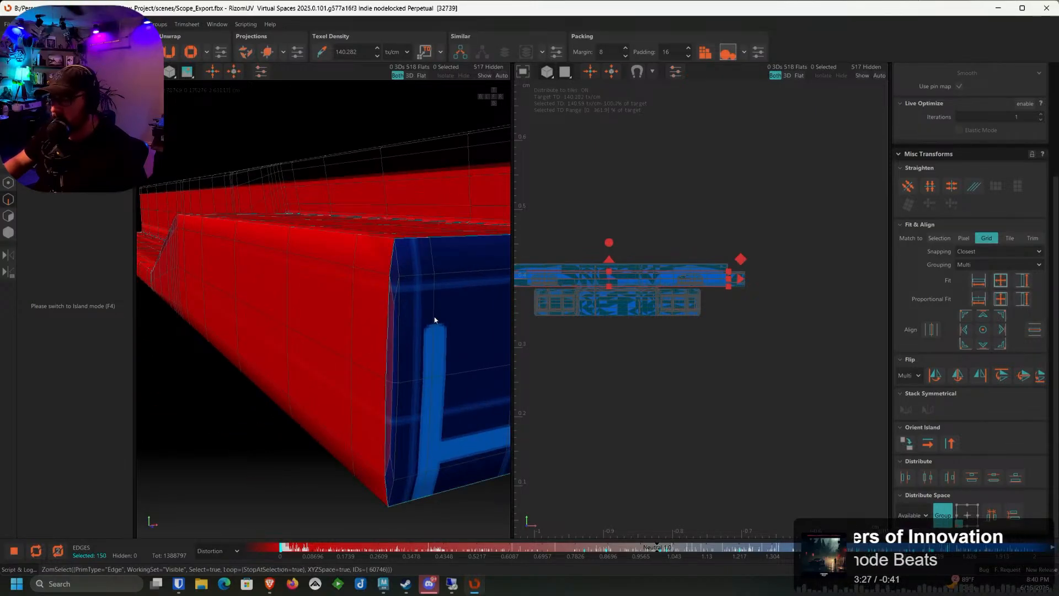
pyautogui.keyDown('alt'); pyautogui.moveTo(376, 345); pyautogui.dragTo(378, 345); pyautogui.keyUp('alt')
pyautogui.keyDown('ctrl'); pyautogui.doubleClick(400, 385); pyautogui.keyUp('ctrl')
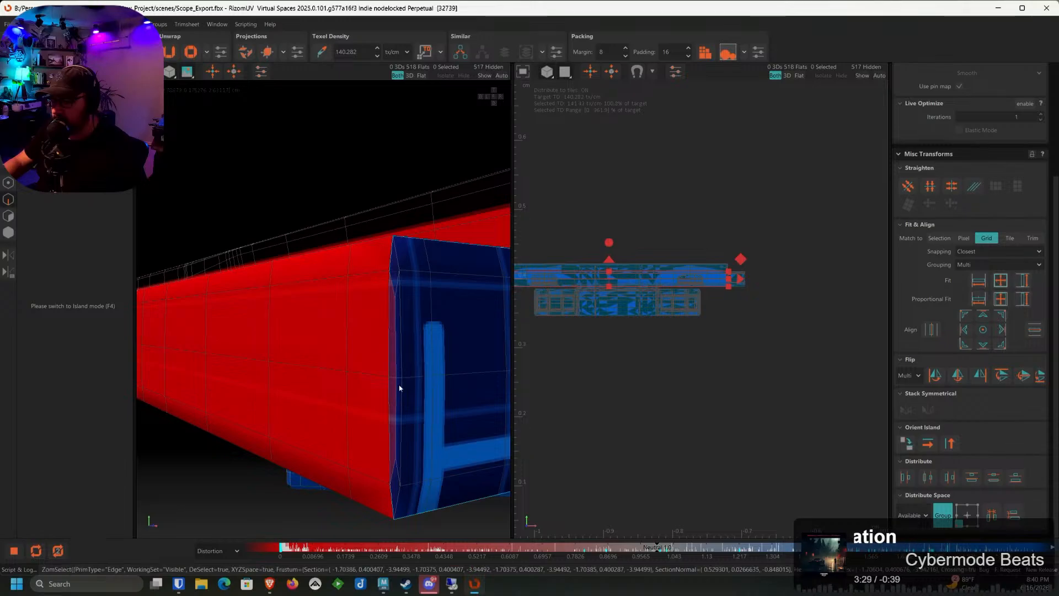
# Adjust the edge selection on the first lip so it outlines the beveled face at one end
pyautogui.scroll(-5, 400, 386)
pyautogui.keyDown('alt'); pyautogui.moveTo(400, 386); pyautogui.dragTo(360, 362); pyautogui.keyUp('alt')
pyautogui.scroll(5, 327, 287)
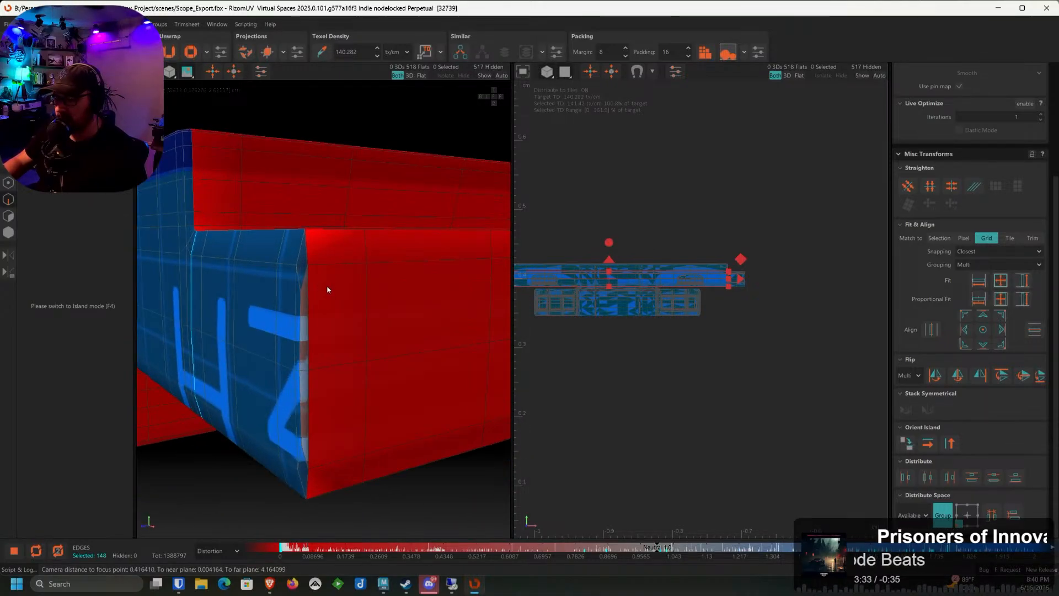
pyautogui.keyDown('ctrl'); pyautogui.doubleClick(309, 293); pyautogui.keyUp('ctrl')
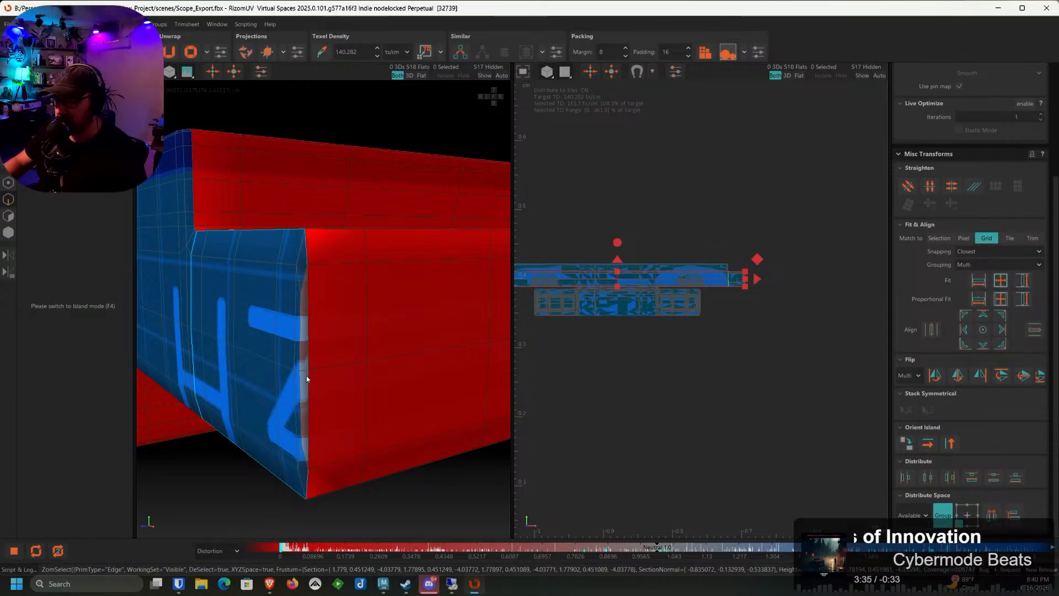
# Select the inner bevel edge line around the first lip's remaining end face and cut along all selected edges
pyautogui.keyDown('alt'); pyautogui.moveTo(307, 376); pyautogui.dragTo(249, 385); pyautogui.keyUp('alt')
pyautogui.scroll(-3, 322, 371)
pyautogui.scroll(3, 249, 385)
pyautogui.scroll(2, 221, 382)
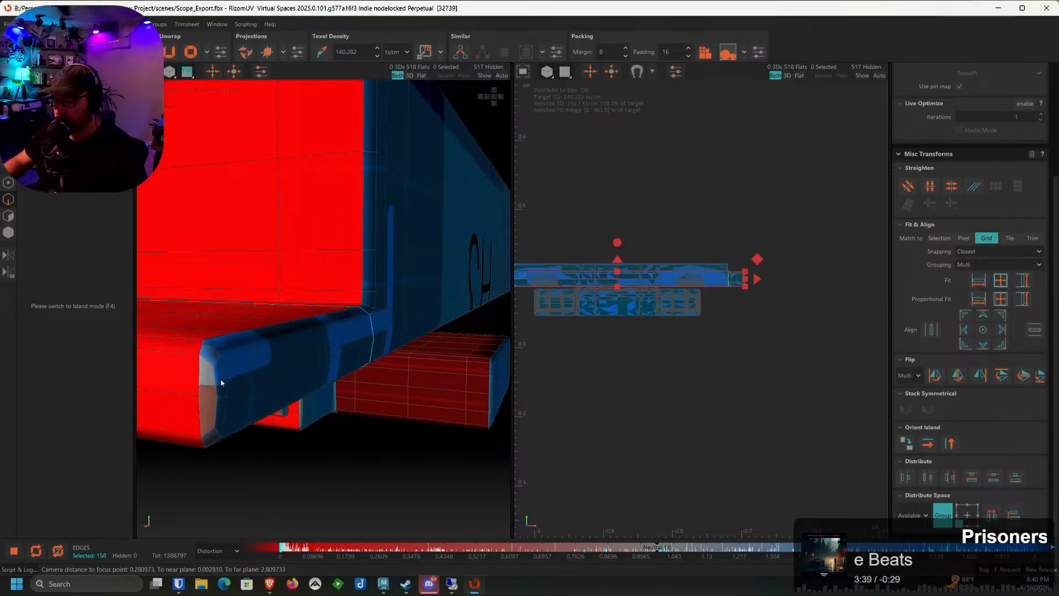
pyautogui.doubleClick(198, 378)
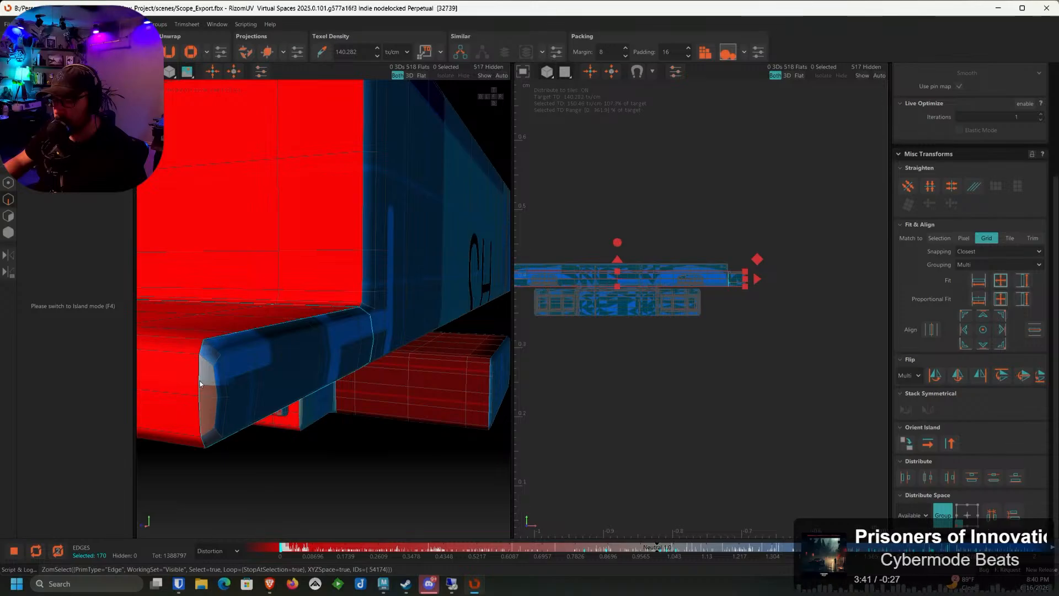
pyautogui.doubleClick(227, 360)
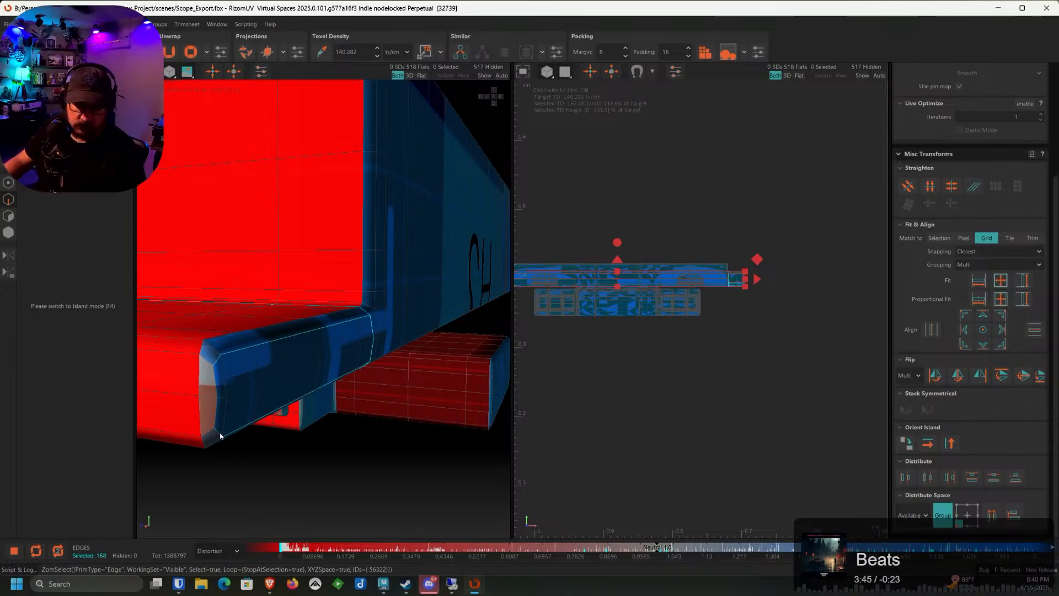
pyautogui.press('c')
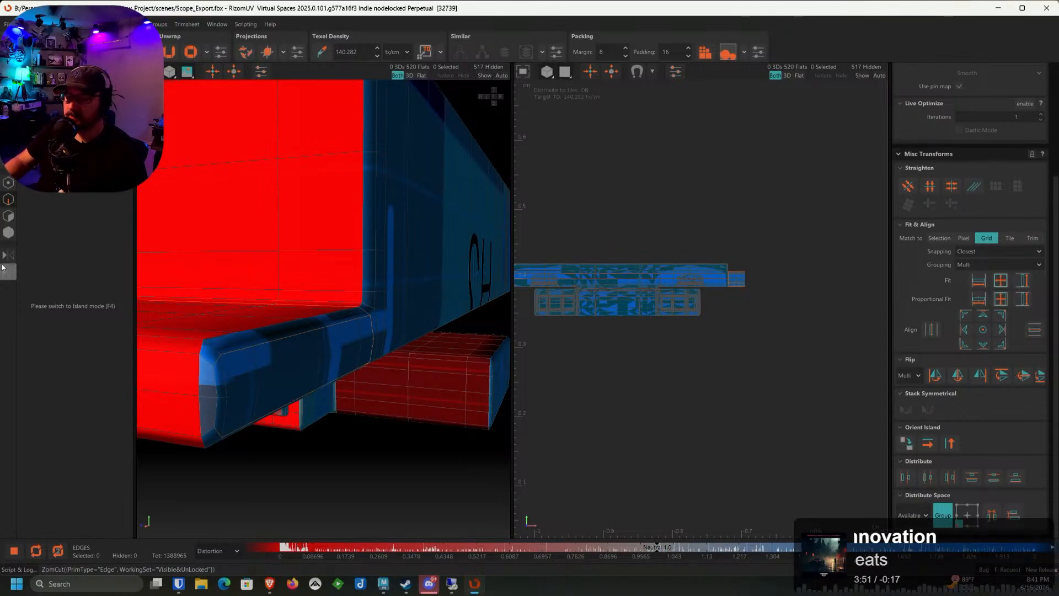
# In edge mode, select the long edge line along the rail's underside face next to its round hole
pyautogui.click(7, 237)
pyautogui.keyDown('alt'); pyautogui.moveTo(397, 302); pyautogui.dragTo(343, 310, button='right'); pyautogui.keyUp('alt')
pyautogui.keyDown('alt'); pyautogui.moveTo(343, 310); pyautogui.dragTo(155, 278); pyautogui.keyUp('alt')
pyautogui.scroll(3, 291, 315)
pyautogui.scroll(-3, 293, 315)
pyautogui.scroll(-3, 304, 331)
pyautogui.scroll(5, 293, 317)
pyautogui.click(8, 200)
pyautogui.scroll(5, 331, 294)
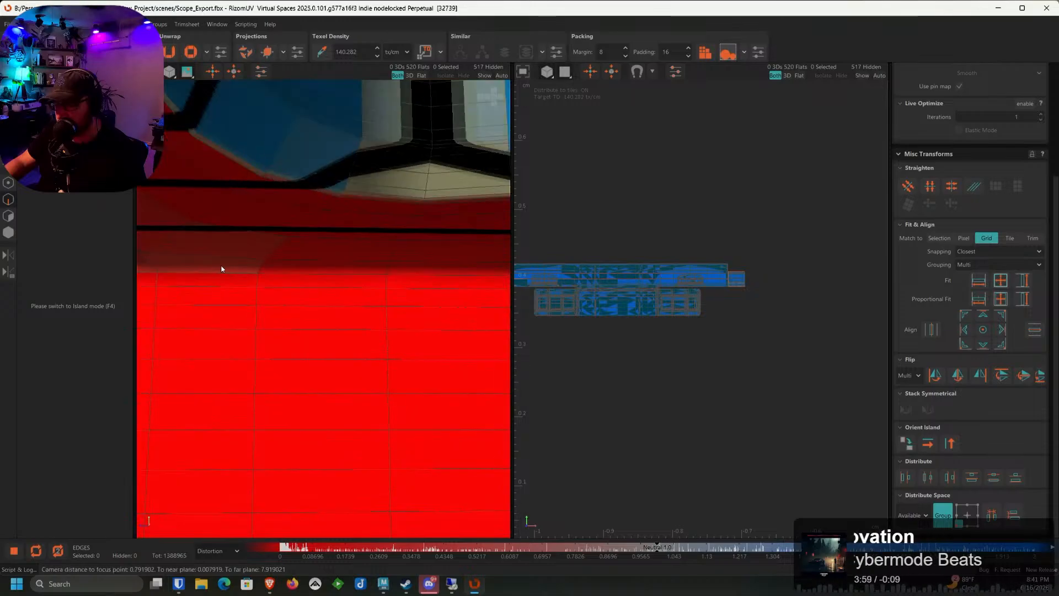
pyautogui.doubleClick(214, 277)
# Add the first round hole's rim loop, inner bottom loop and a wall seam to the edge selection
pyautogui.scroll(-6, 222, 288)
pyautogui.keyDown('alt'); pyautogui.moveTo(226, 296); pyautogui.dragTo(196, 272); pyautogui.keyUp('alt')
pyautogui.scroll(4, 361, 302)
pyautogui.scroll(3, 361, 302)
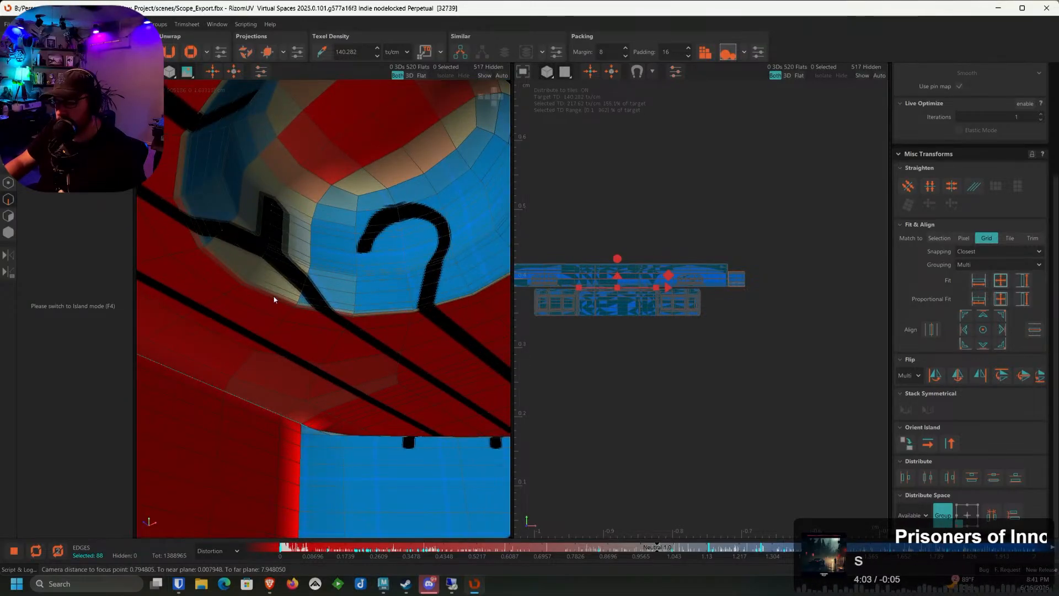
pyautogui.keyDown('shift'); pyautogui.doubleClick(274, 296); pyautogui.keyUp('shift')
pyautogui.keyDown('alt'); pyautogui.moveTo(294, 280); pyautogui.dragTo(271, 289); pyautogui.keyUp('alt')
pyautogui.keyDown('shift'); pyautogui.doubleClick(303, 231); pyautogui.keyUp('shift')
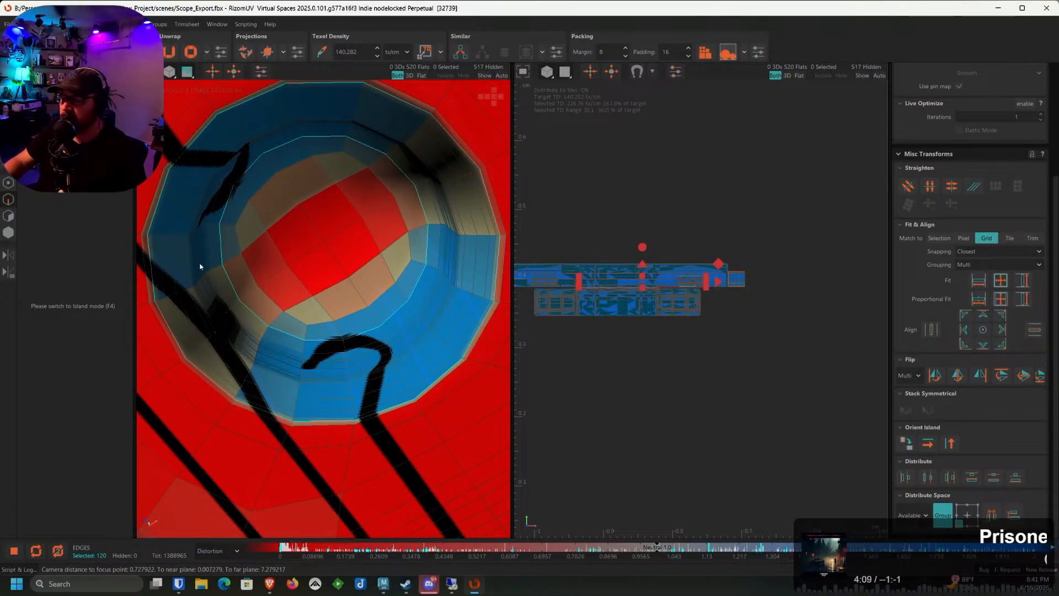
pyautogui.keyDown('shift'); pyautogui.doubleClick(213, 272); pyautogui.keyUp('shift')
# Add the rim, inner bottom and wall edges of the second round hole to the edge selection
pyautogui.scroll(-8, 213, 270)
pyautogui.keyDown('alt'); pyautogui.moveTo(184, 296); pyautogui.dragTo(405, 187, button='middle'); pyautogui.keyUp('alt')
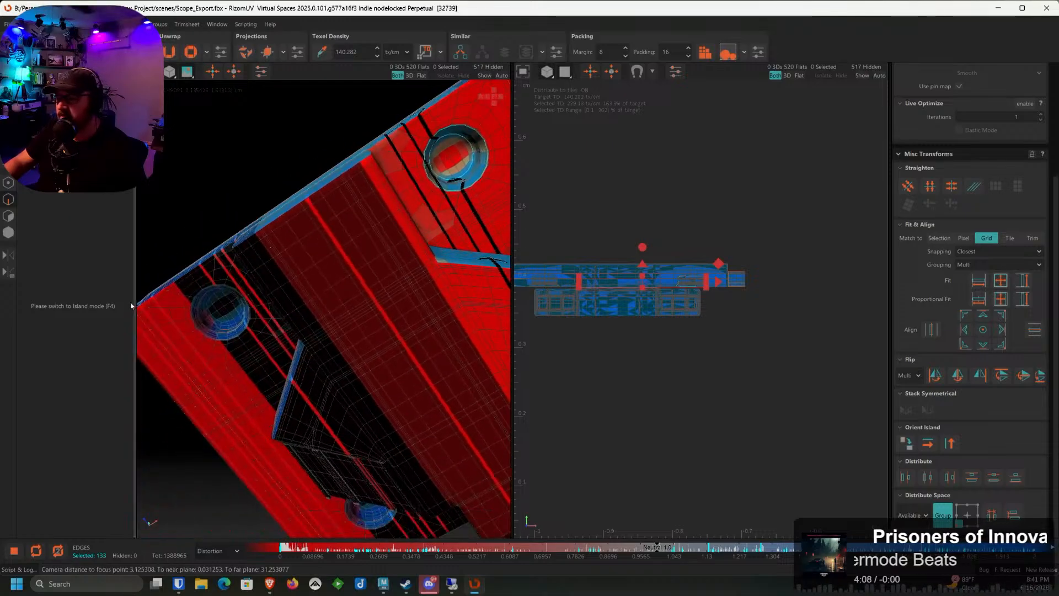
pyautogui.moveTo(134, 305); pyautogui.dragTo(165, 305)
pyautogui.keyDown('alt'); pyautogui.moveTo(251, 298); pyautogui.dragTo(322, 260); pyautogui.keyUp('alt')
pyautogui.scroll(4, 322, 260)
pyautogui.scroll(5, 274, 265)
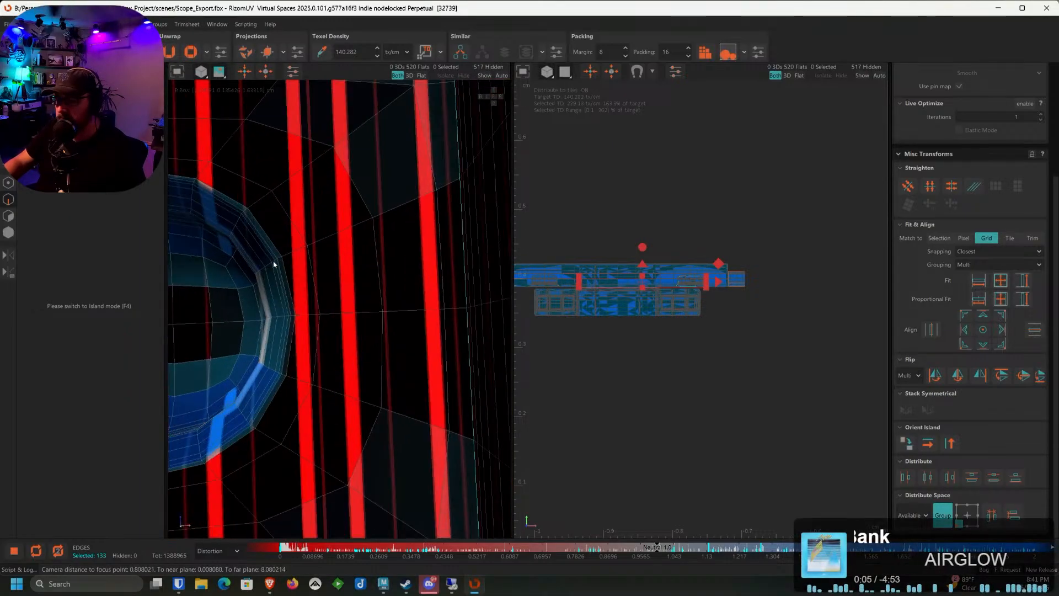
pyautogui.keyDown('alt'); pyautogui.moveTo(255, 260); pyautogui.dragTo(388, 239); pyautogui.keyUp('alt')
pyautogui.keyDown('shift'); pyautogui.doubleClick(270, 240); pyautogui.keyUp('shift')
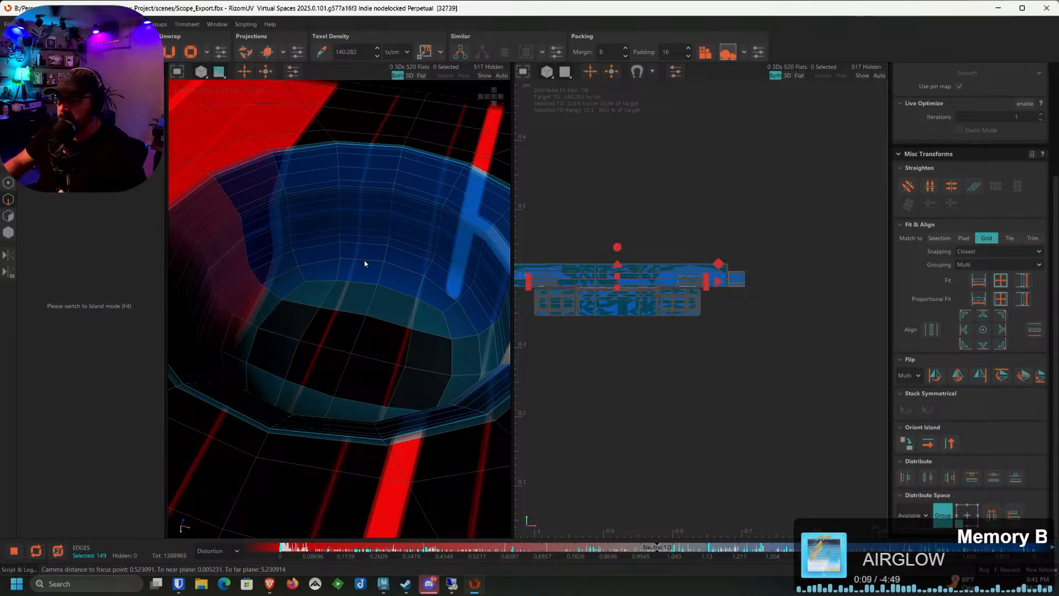
pyautogui.keyDown('shift'); pyautogui.doubleClick(383, 261); pyautogui.keyUp('shift')
# Add the next round hole's wall seam and inner bottom loop on the rail's other side to the edge selection
pyautogui.scroll(-5, 382, 262)
pyautogui.keyDown('alt'); pyautogui.moveTo(382, 263); pyautogui.dragTo(315, 229); pyautogui.keyUp('alt')
pyautogui.keyDown('alt'); pyautogui.moveTo(183, 442); pyautogui.dragTo(310, 308, button='middle'); pyautogui.keyUp('alt')
pyautogui.scroll(3, 310, 307)
pyautogui.scroll(5, 316, 237)
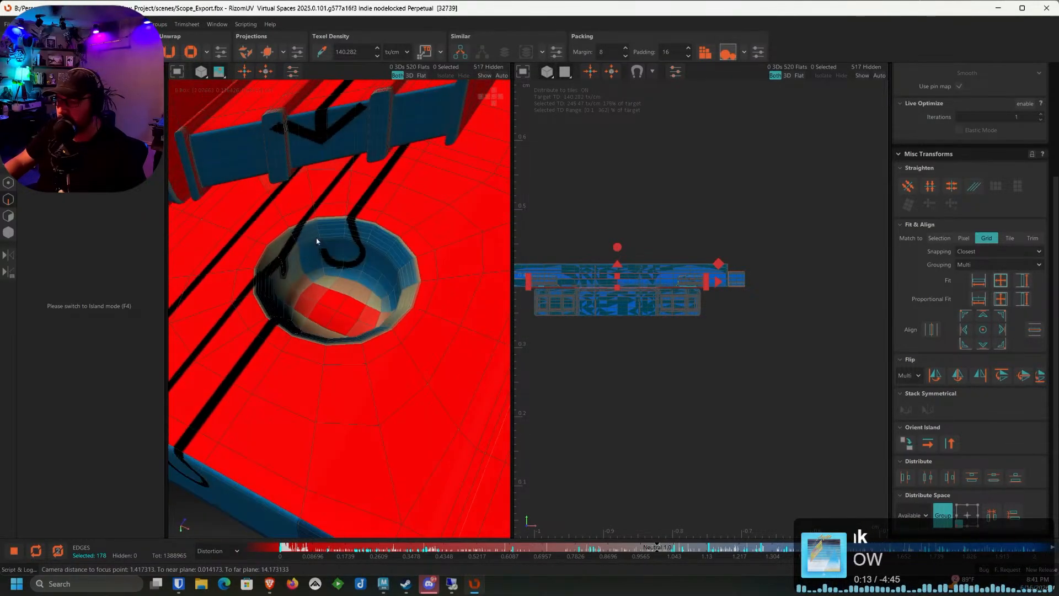
pyautogui.doubleClick(310, 239)
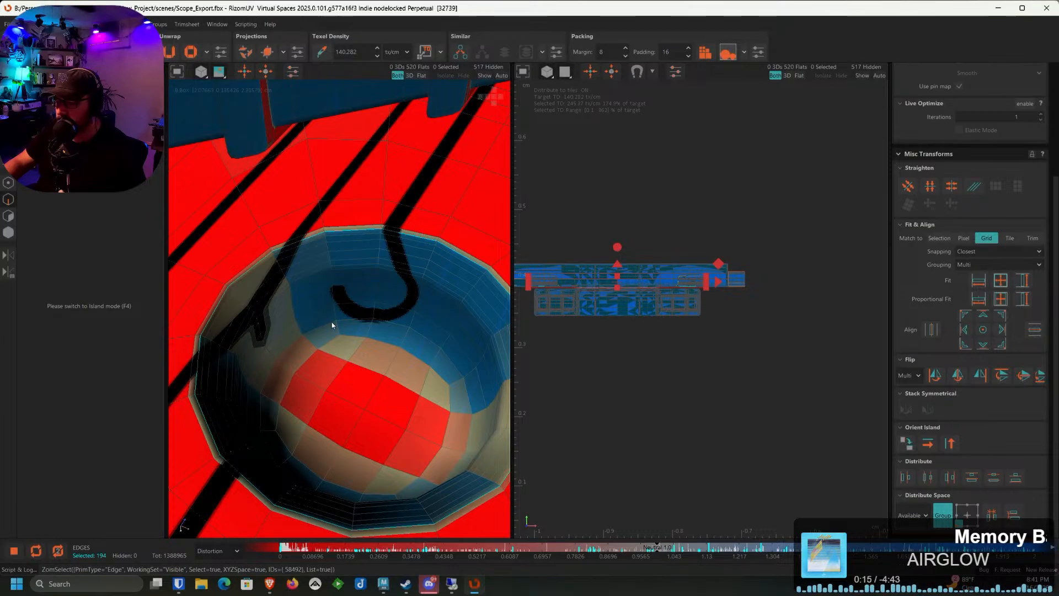
pyautogui.doubleClick(332, 326)
pyautogui.scroll(-1, 358, 384)
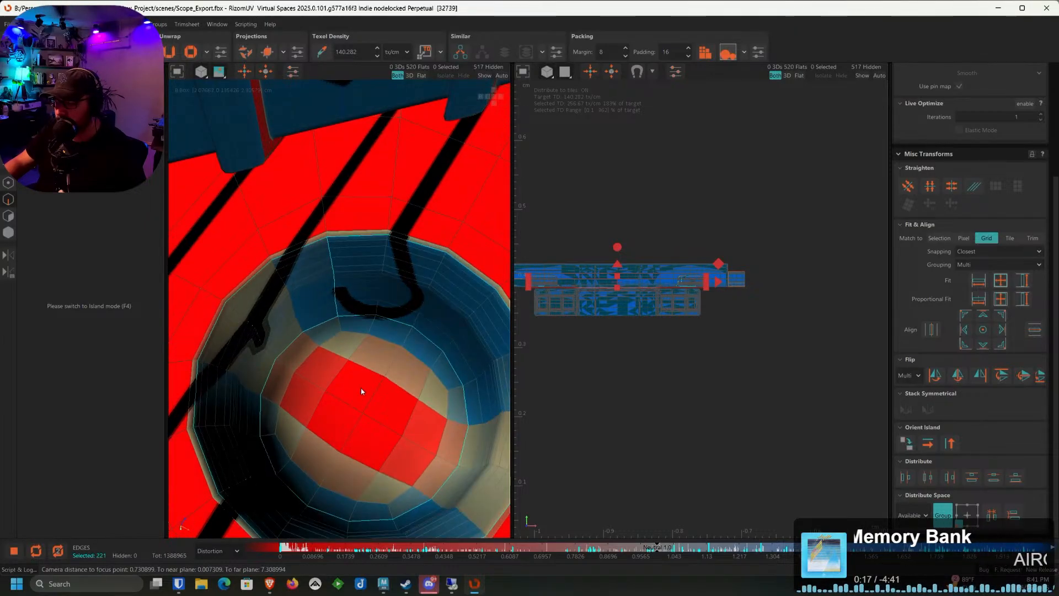
# Add the last round hole's inner bottom loop to the selection and cut along all selected edges
pyautogui.scroll(-3, 362, 375)
pyautogui.keyDown('alt'); pyautogui.moveTo(362, 375); pyautogui.dragTo(269, 272); pyautogui.keyUp('alt')
pyautogui.scroll(5, 281, 221)
pyautogui.scroll(1, 302, 184)
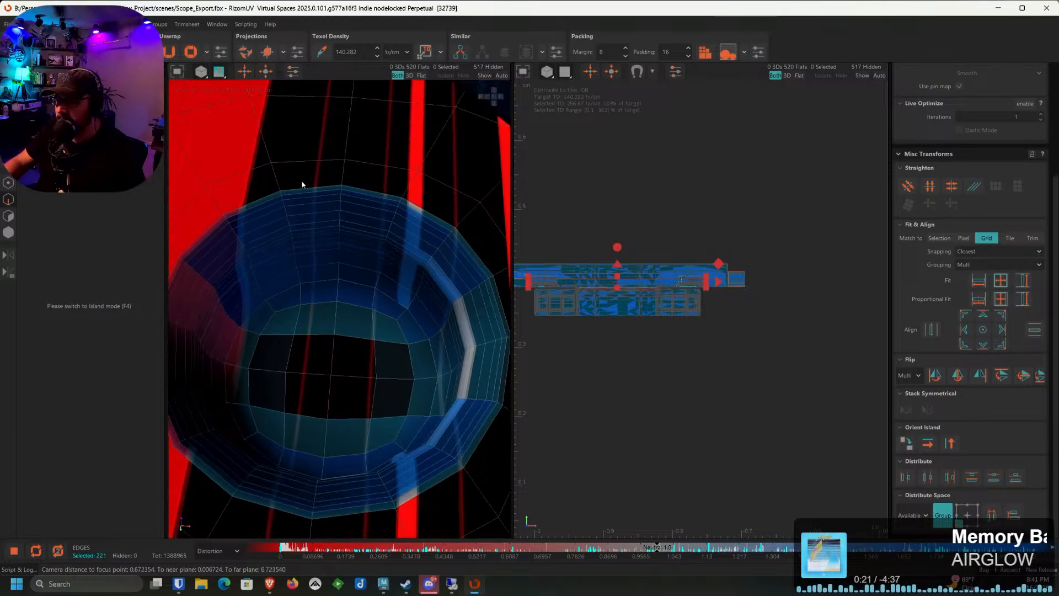
pyautogui.doubleClick(319, 287)
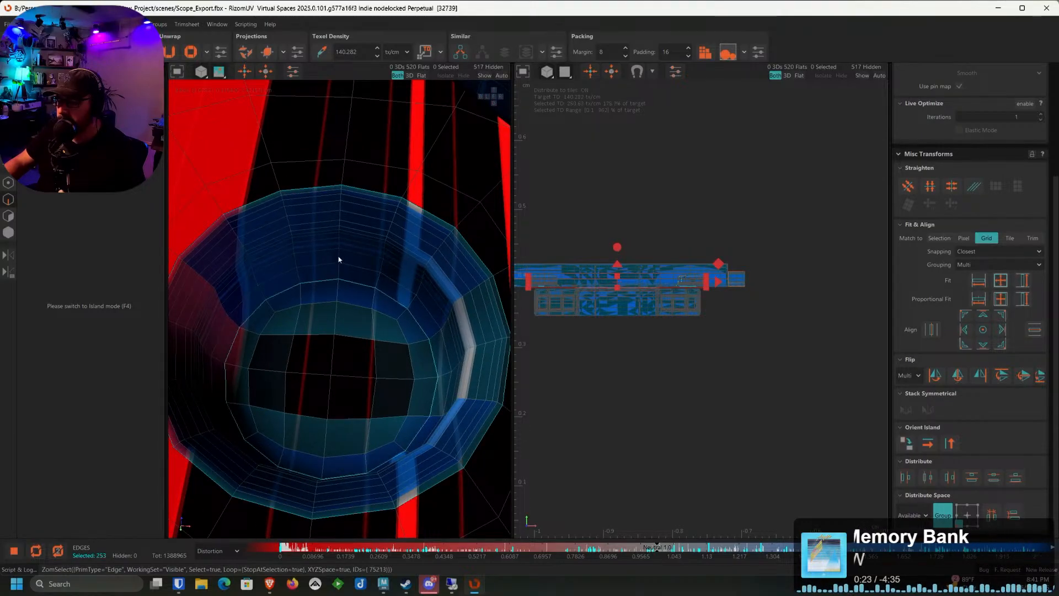
pyautogui.scroll(-8, 339, 259)
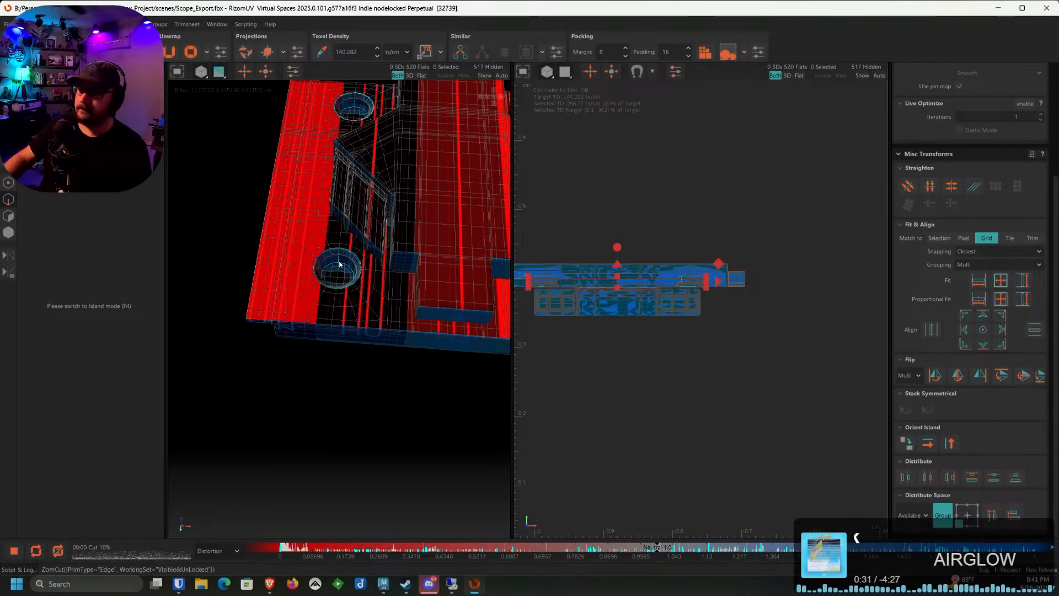
# Select the edge loop at the inner corner where the protruding centre block meets the recessed end face
pyautogui.keyDown('alt'); pyautogui.moveTo(383, 241); pyautogui.dragTo(399, 156); pyautogui.keyUp('alt')
pyautogui.scroll(5, 395, 215)
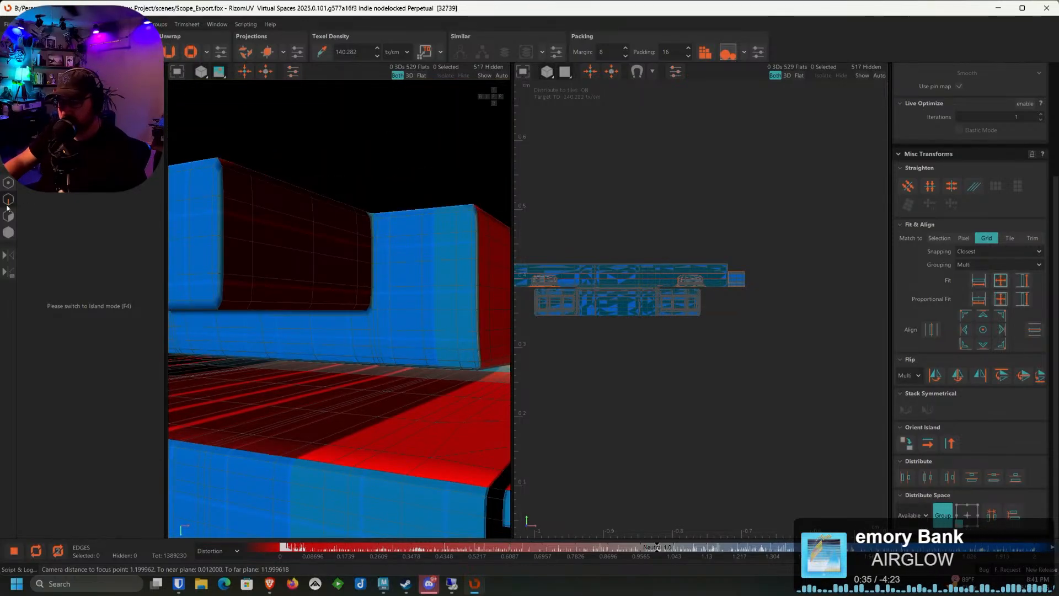
pyautogui.scroll(5, 355, 267)
pyautogui.doubleClick(395, 265)
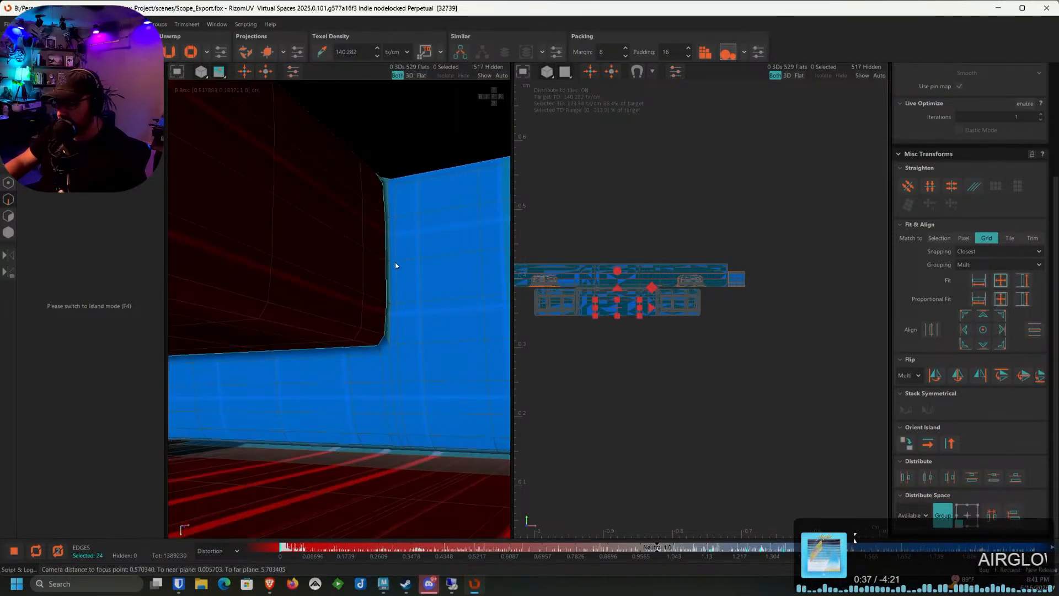
pyautogui.scroll(-3, 296, 301)
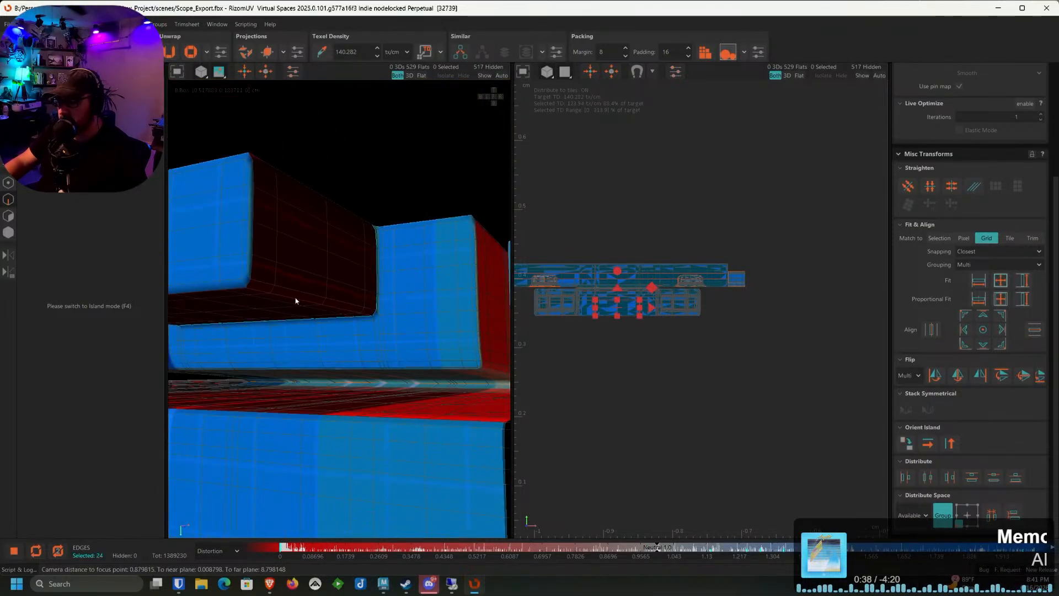
# Add the protruding block's outer end edges to the selection, remove the stray corner edges and cut along the remaining selection
pyautogui.keyDown('shift'); pyautogui.click(255, 285); pyautogui.keyUp('shift')
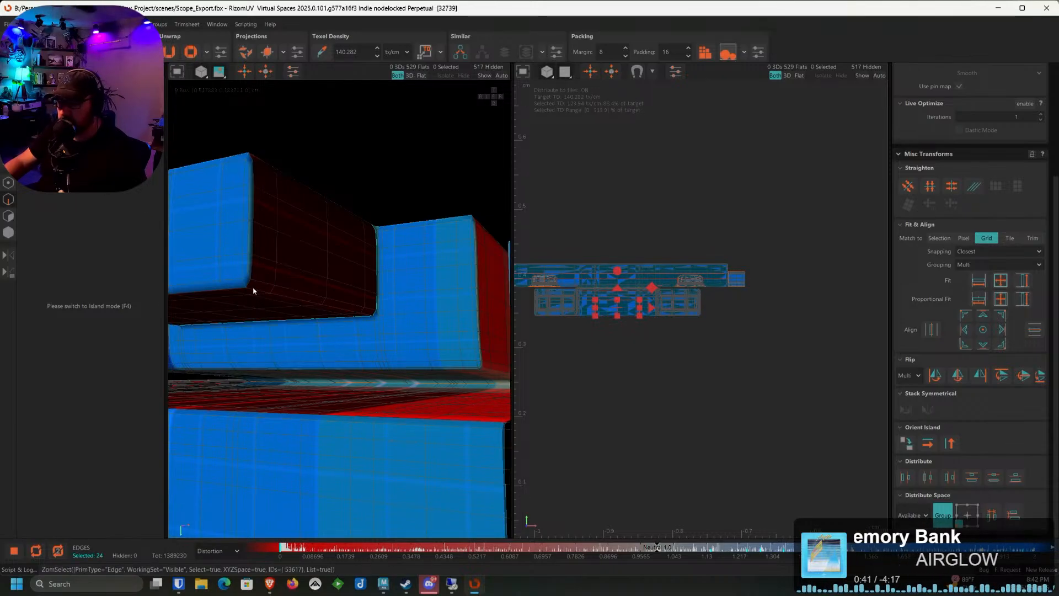
pyautogui.keyDown('ctrl'); pyautogui.moveTo(232, 213); pyautogui.dragTo(241, 228); pyautogui.keyUp('ctrl')
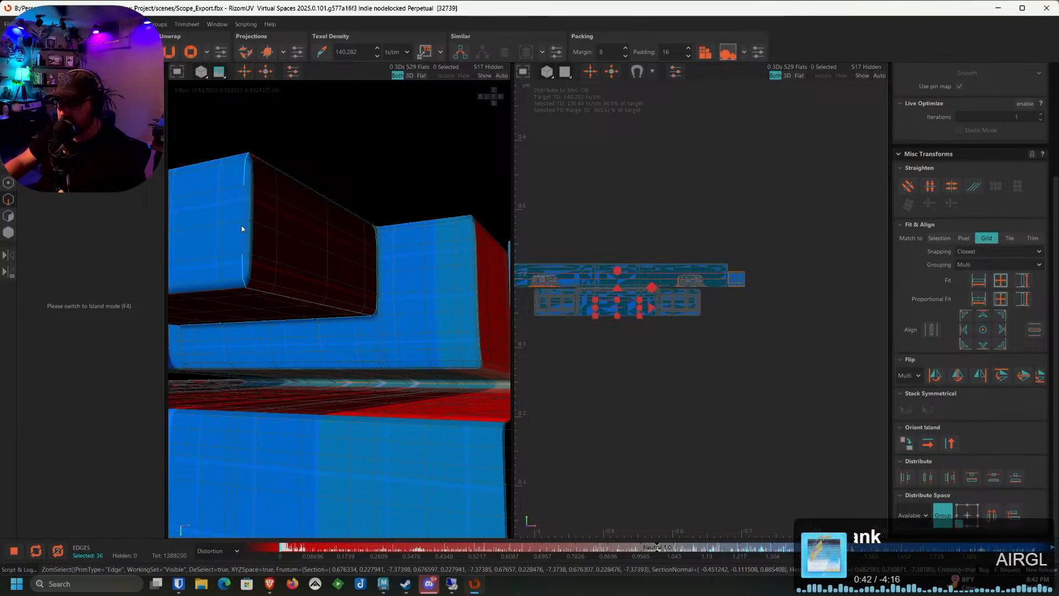
pyautogui.keyDown('ctrl'); pyautogui.click(245, 180); pyautogui.keyUp('ctrl')
pyautogui.keyDown('alt'); pyautogui.moveTo(241, 267); pyautogui.dragTo(339, 274); pyautogui.keyUp('alt')
pyautogui.scroll(5, 322, 286)
pyautogui.keyDown('ctrl'); pyautogui.doubleClick(343, 273); pyautogui.keyUp('ctrl')
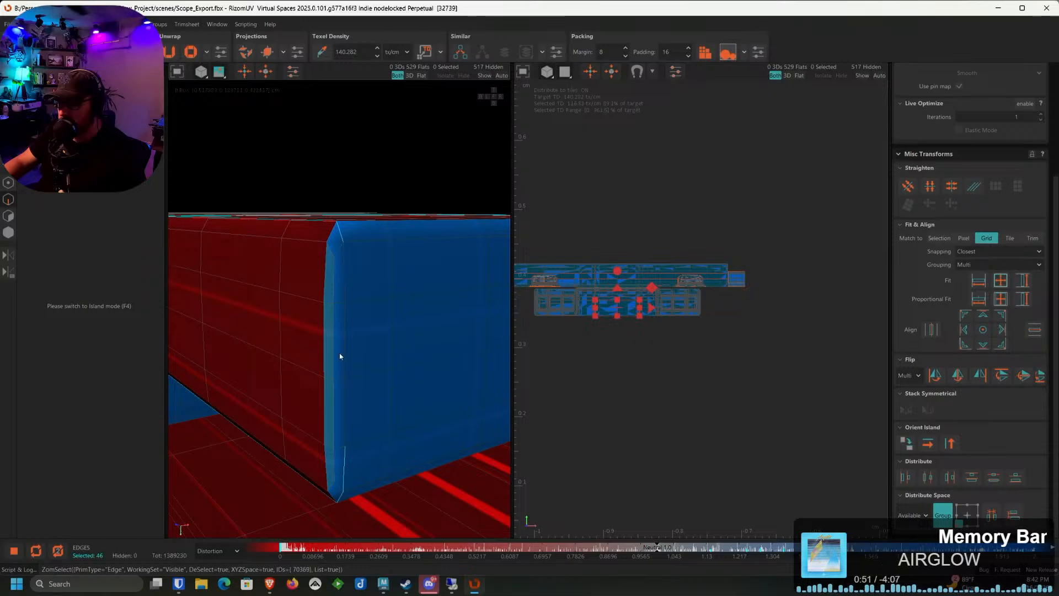
pyautogui.press('c')
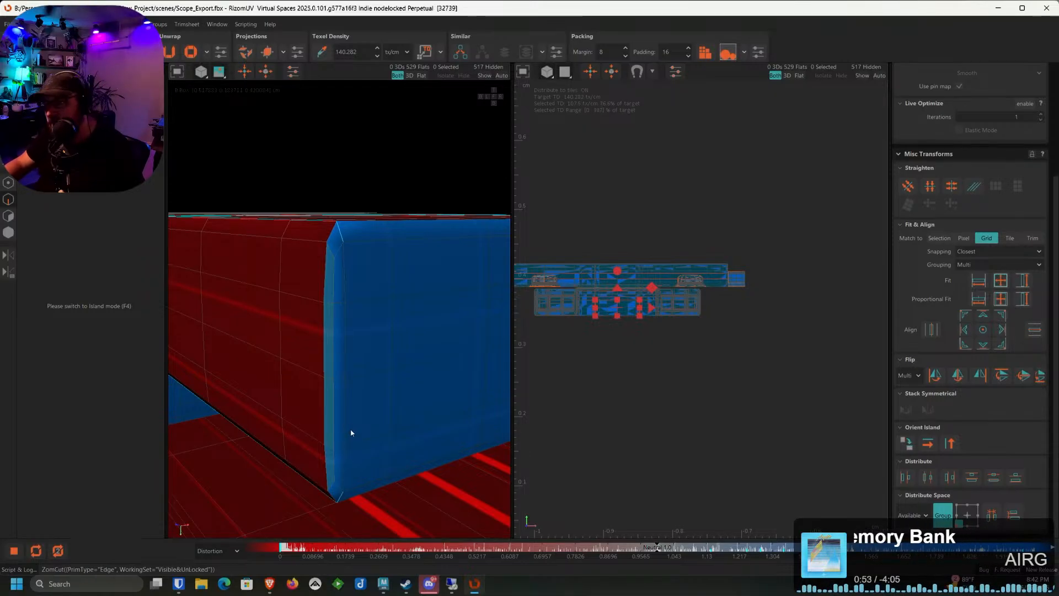
# Select the edge loop where the ribbed side block meets its surrounding frame
pyautogui.scroll(-7, 349, 398)
pyautogui.scroll(-10, 346, 386)
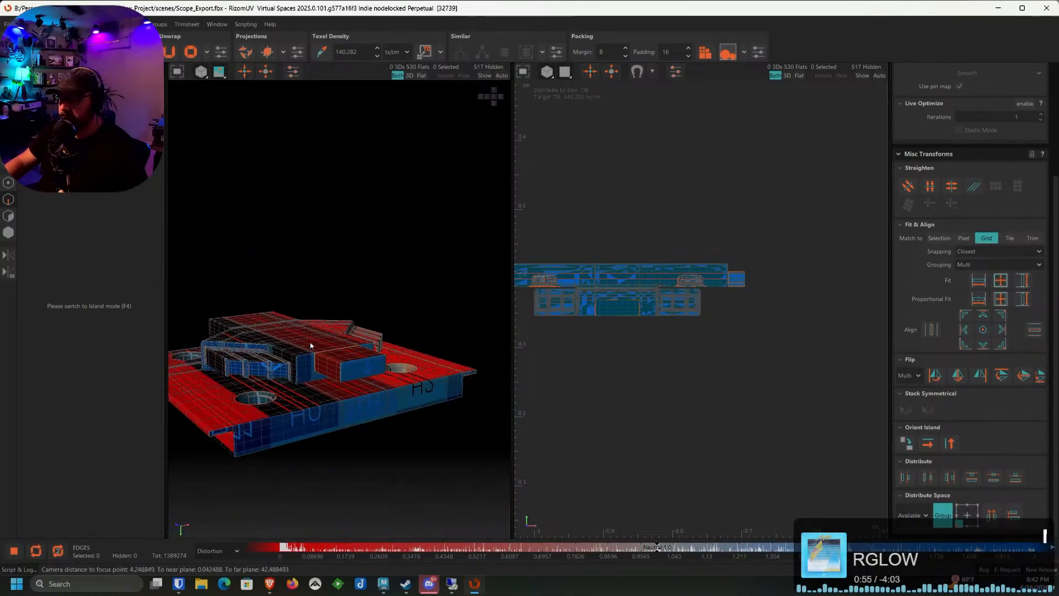
pyautogui.keyDown('alt'); pyautogui.moveTo(310, 345); pyautogui.dragTo(338, 369); pyautogui.keyUp('alt')
pyautogui.scroll(7, 339, 387)
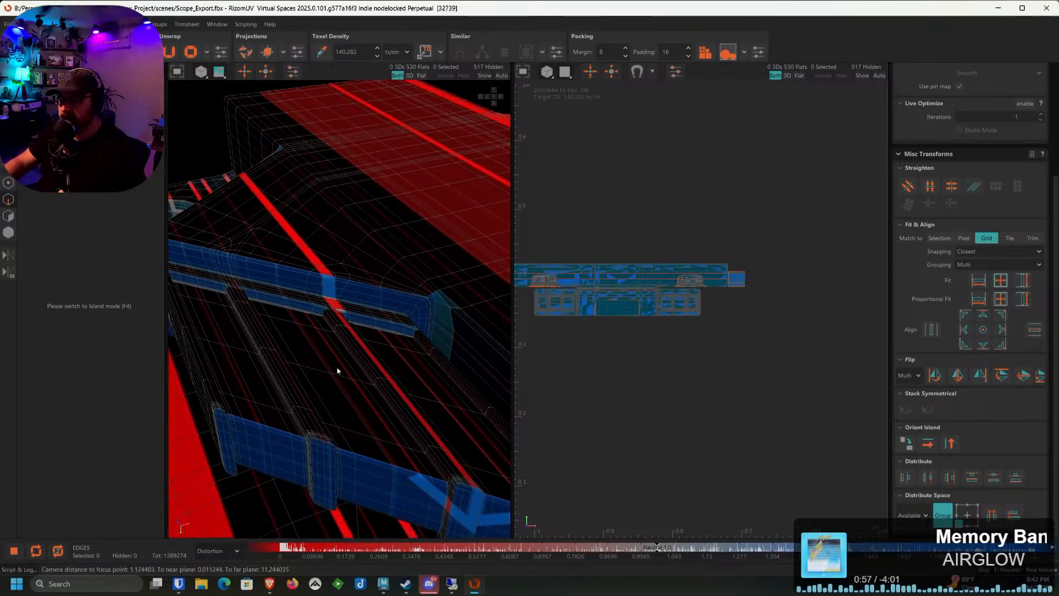
pyautogui.scroll(4, 338, 370)
pyautogui.moveTo(276, 355)
pyautogui.keyDown('alt'); pyautogui.mouseDown()
pyautogui.moveTo(291, 353)
pyautogui.moveTo(276, 352)
pyautogui.mouseUp(); pyautogui.keyUp('alt')
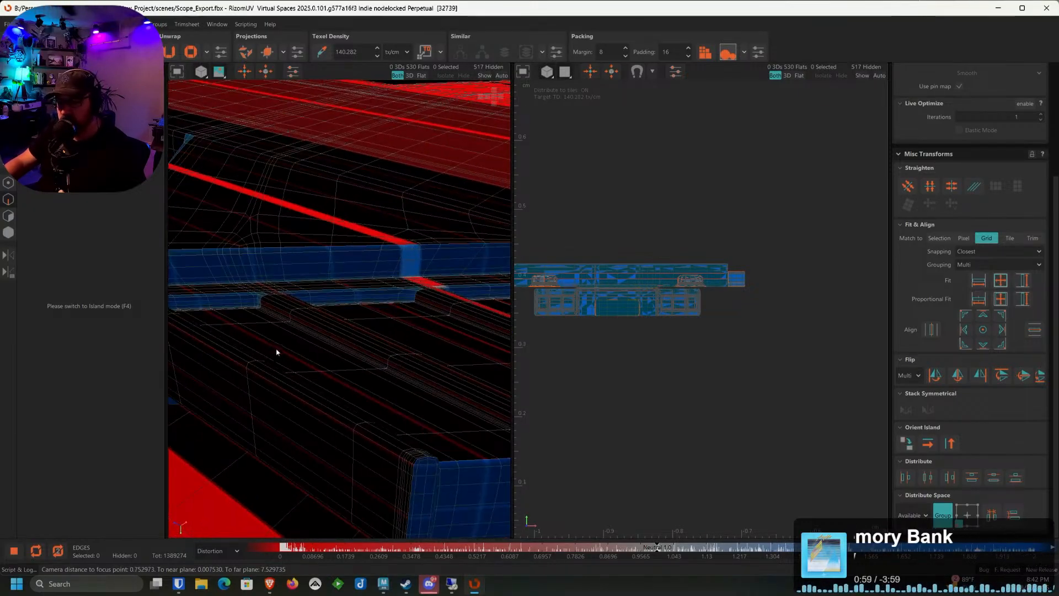
pyautogui.scroll(3, 258, 333)
pyautogui.scroll(6, 258, 276)
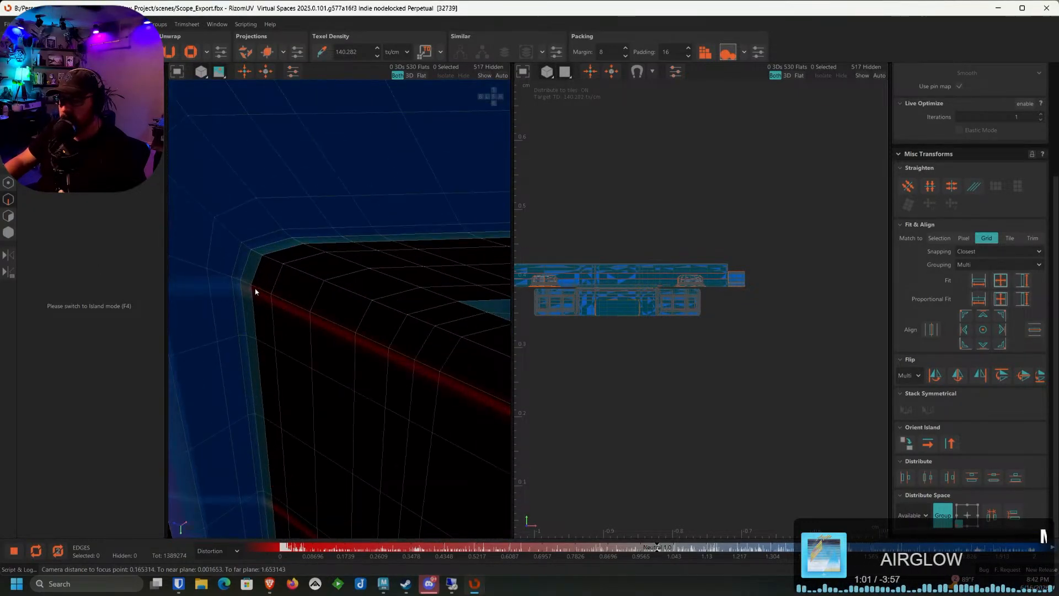
pyautogui.doubleClick(245, 266)
pyautogui.scroll(-7, 251, 271)
pyautogui.keyDown('alt'); pyautogui.moveTo(256, 279); pyautogui.dragTo(324, 286); pyautogui.keyUp('alt')
pyautogui.scroll(-4, 347, 302)
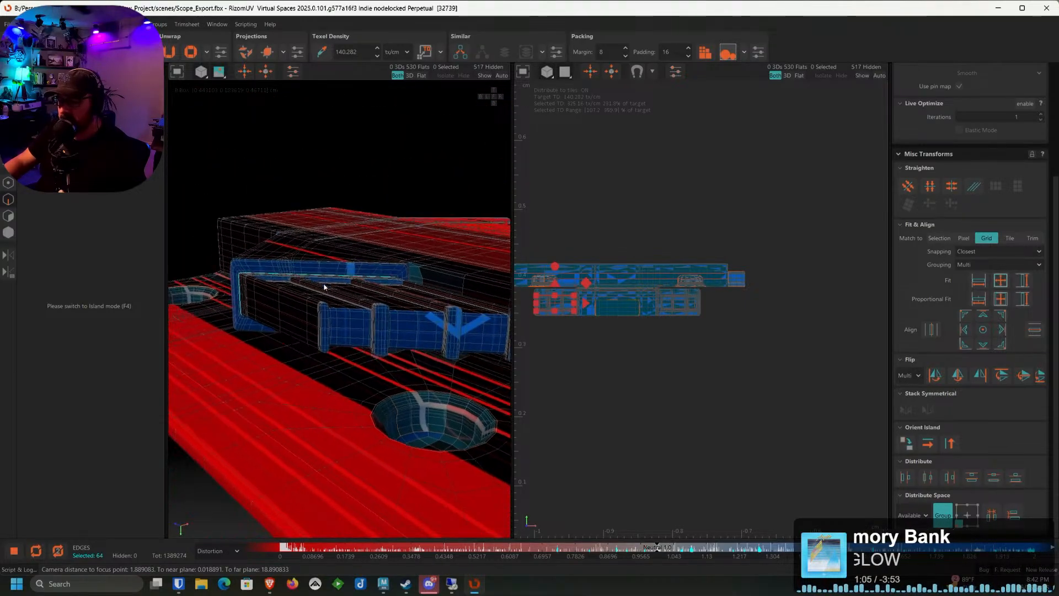
pyautogui.scroll(6, 322, 313)
pyautogui.scroll(10, 320, 359)
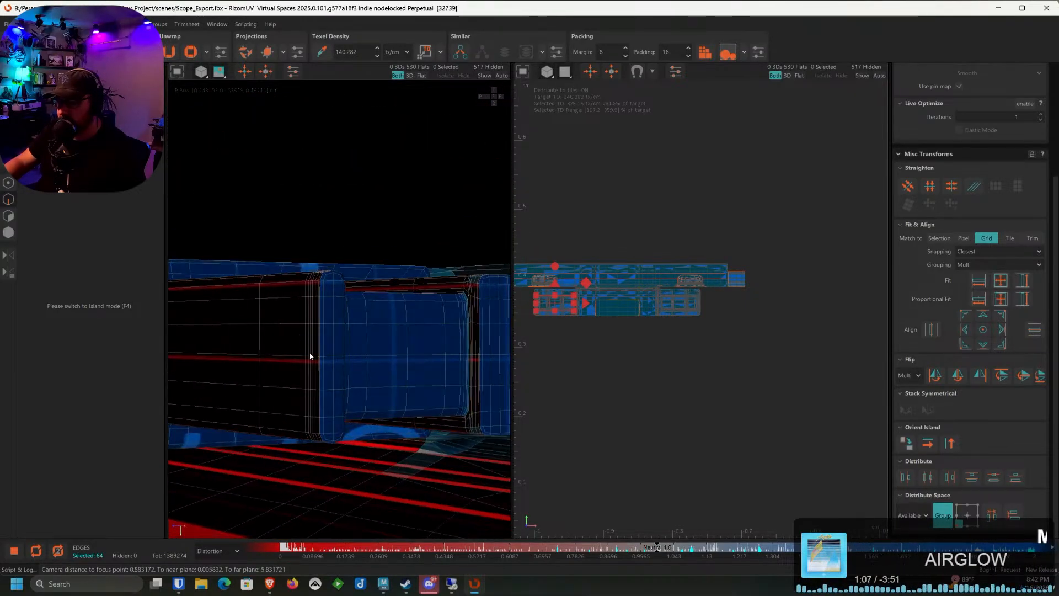
pyautogui.scroll(-10, 331, 369)
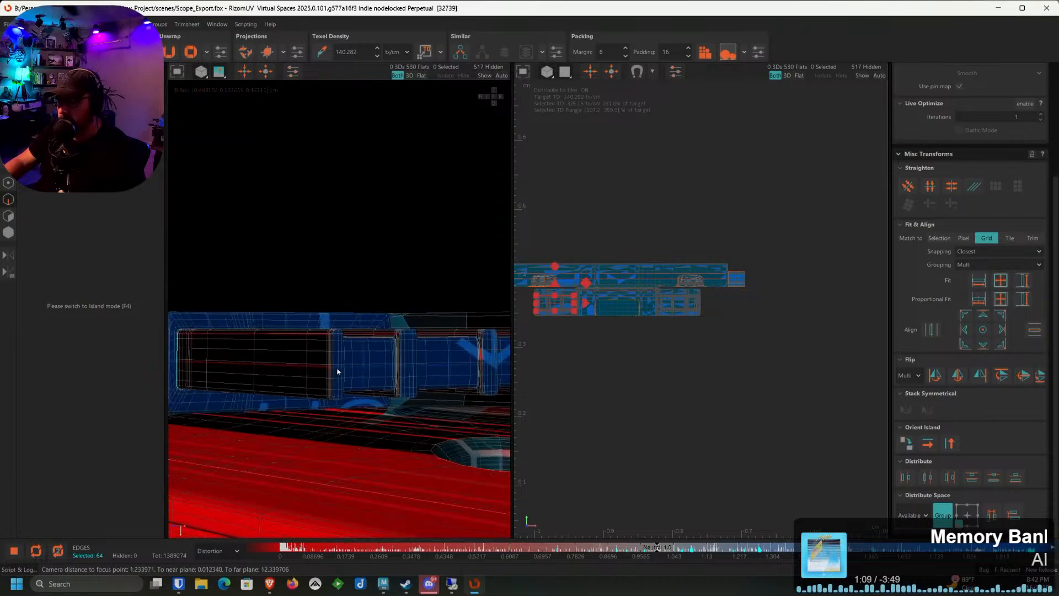
pyautogui.keyDown('alt'); pyautogui.moveTo(340, 405); pyautogui.dragTo(415, 344); pyautogui.keyUp('alt')
pyautogui.scroll(8, 416, 343)
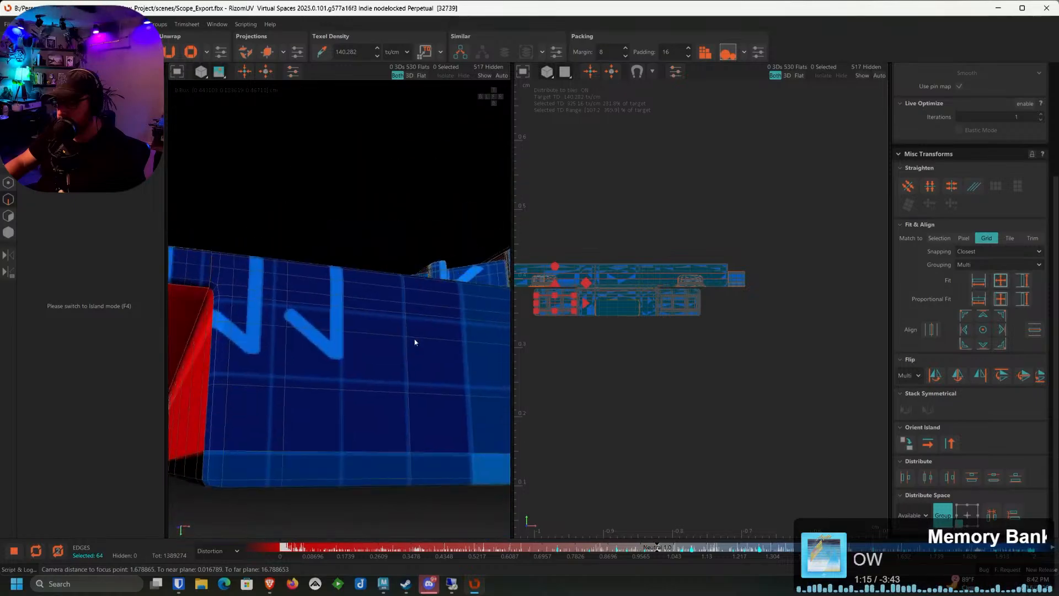
pyautogui.scroll(-8, 416, 342)
pyautogui.scroll(5, 343, 336)
pyautogui.keyDown('alt'); pyautogui.moveTo(299, 312); pyautogui.dragTo(256, 400); pyautogui.keyUp('alt')
pyautogui.scroll(2, 291, 332)
pyautogui.scroll(-1, 291, 333)
pyautogui.scroll(10, 345, 352)
pyautogui.scroll(5, 323, 392)
pyautogui.keyDown('ctrl'); pyautogui.doubleClick(305, 371); pyautogui.keyUp('ctrl')
pyautogui.scroll(-5, 305, 370)
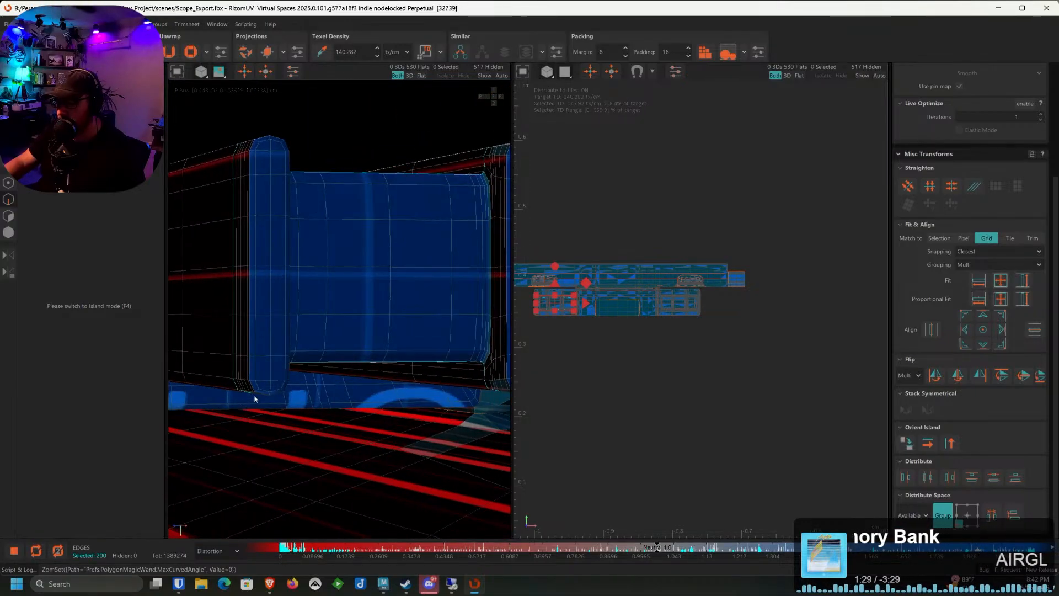
pyautogui.scroll(5, 267, 357)
pyautogui.scroll(-5, 267, 357)
pyautogui.keyDown('alt'); pyautogui.moveTo(267, 357); pyautogui.dragTo(279, 411); pyautogui.keyUp('alt')
pyautogui.hotkey('ctrl', 'z')
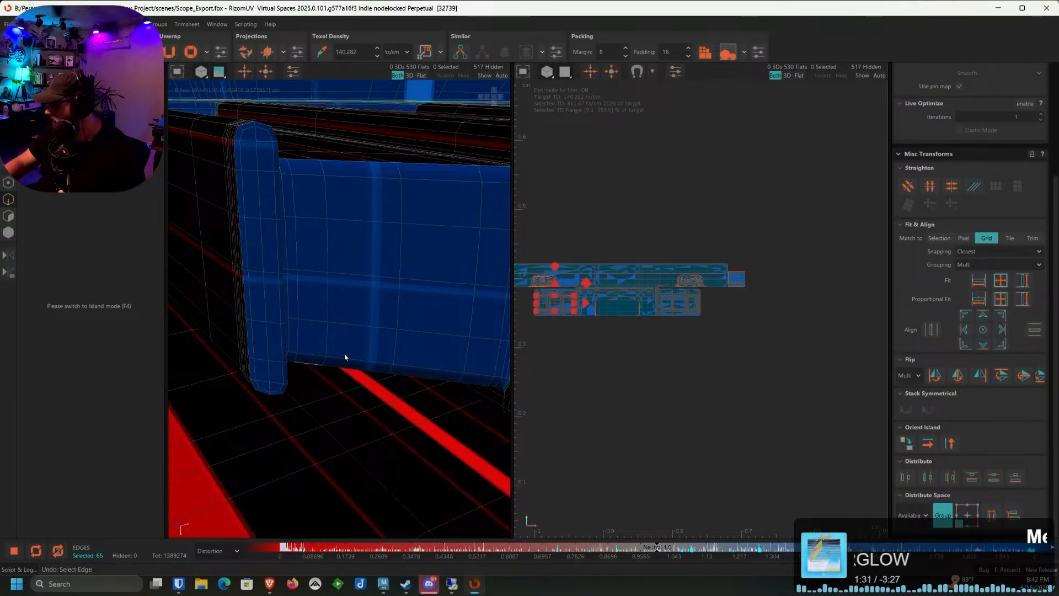
pyautogui.hotkey('ctrl', 'z')
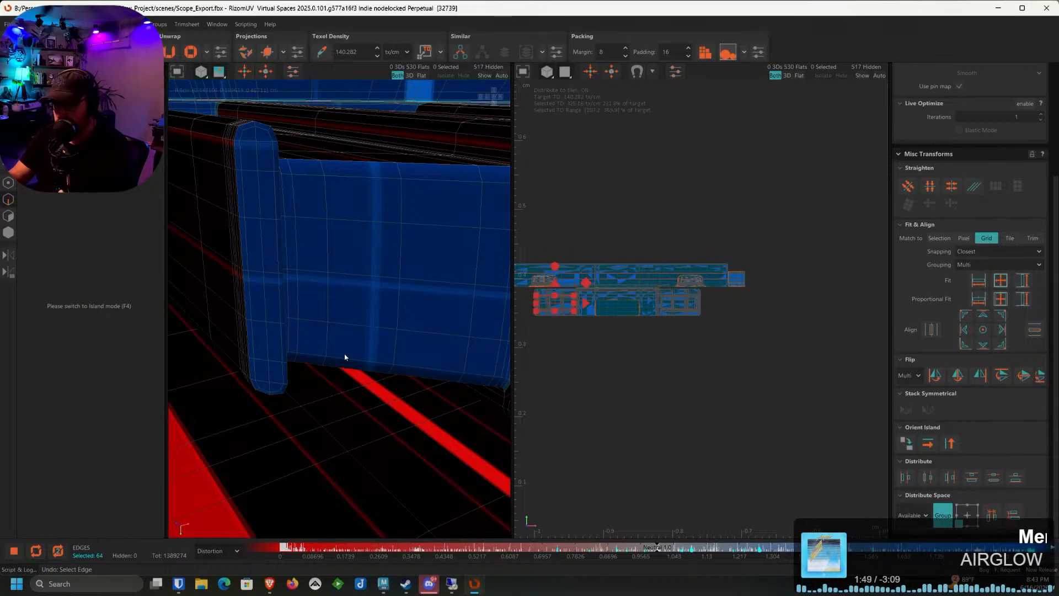
# Add the matching edge loop around the opposite ribbed side block to the selection and cut along both loops
pyautogui.scroll(-10, 336, 291)
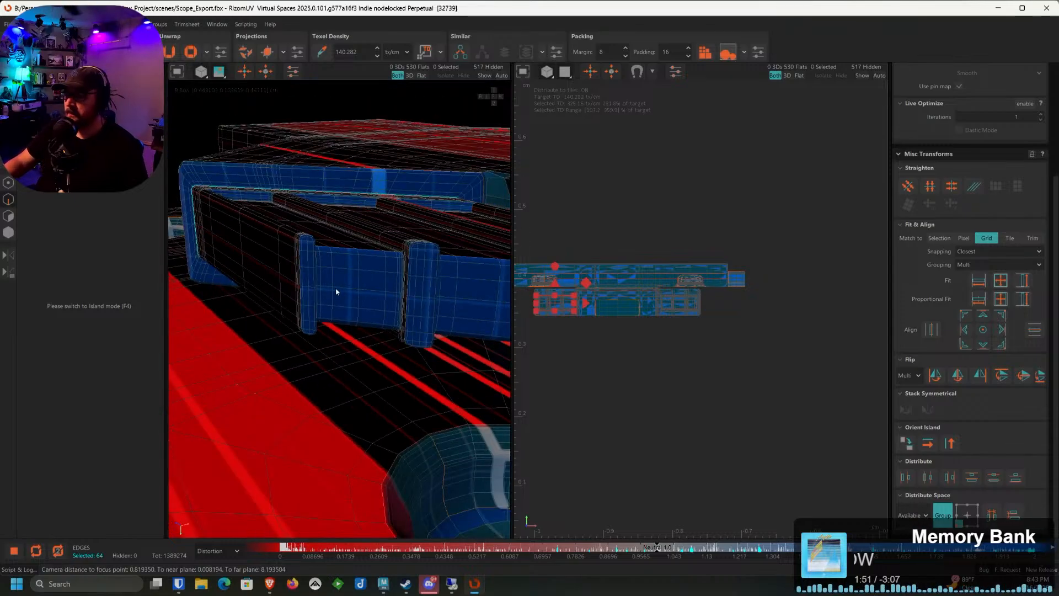
pyautogui.keyDown('alt'); pyautogui.moveTo(418, 276); pyautogui.dragTo(369, 303); pyautogui.keyUp('alt')
pyautogui.scroll(8, 417, 237)
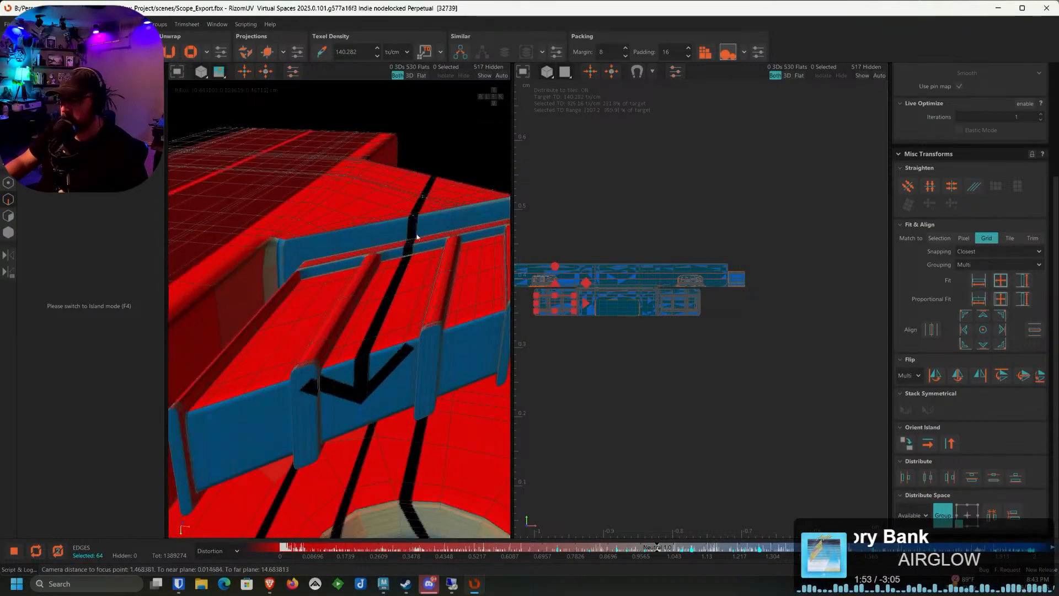
pyautogui.keyDown('ctrl'); pyautogui.doubleClick(386, 258); pyautogui.keyUp('ctrl')
pyautogui.scroll(-8, 386, 257)
pyautogui.keyDown('alt'); pyautogui.moveTo(386, 257); pyautogui.dragTo(353, 275); pyautogui.keyUp('alt')
pyautogui.scroll(3, 421, 416)
pyautogui.keyDown('alt'); pyautogui.moveTo(421, 417); pyautogui.dragTo(397, 376, button='middle'); pyautogui.keyUp('alt')
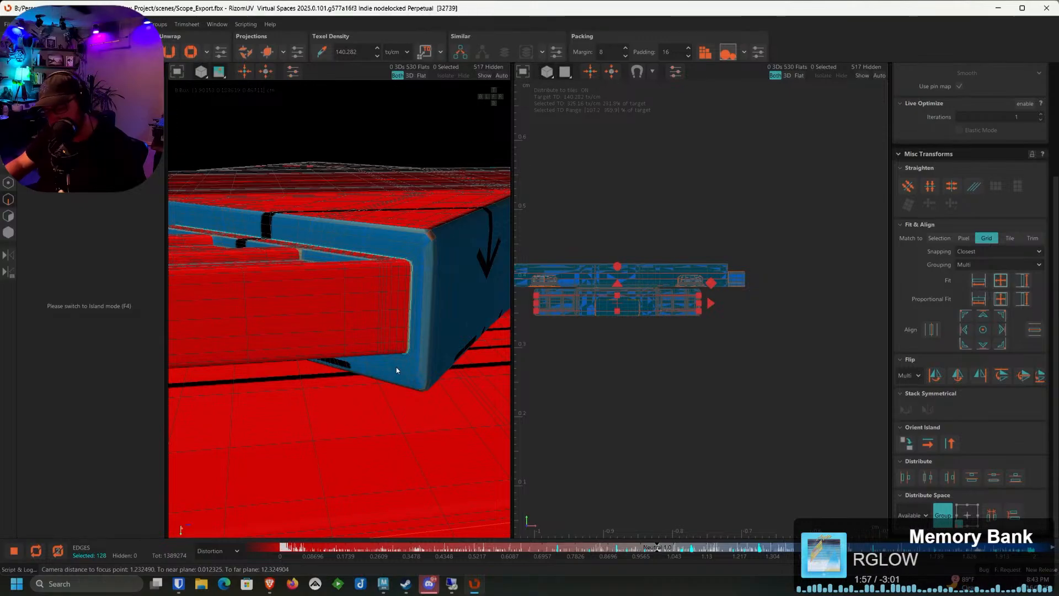
pyautogui.press('c')
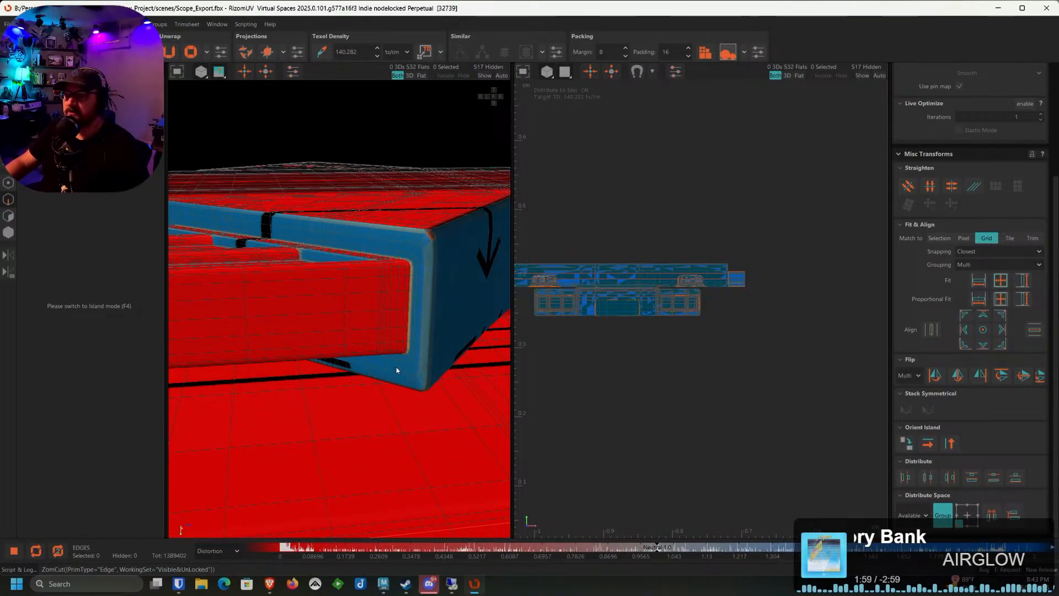
pyautogui.scroll(-4, 415, 285)
pyautogui.keyDown('alt'); pyautogui.moveTo(432, 286); pyautogui.dragTo(443, 320); pyautogui.keyUp('alt')
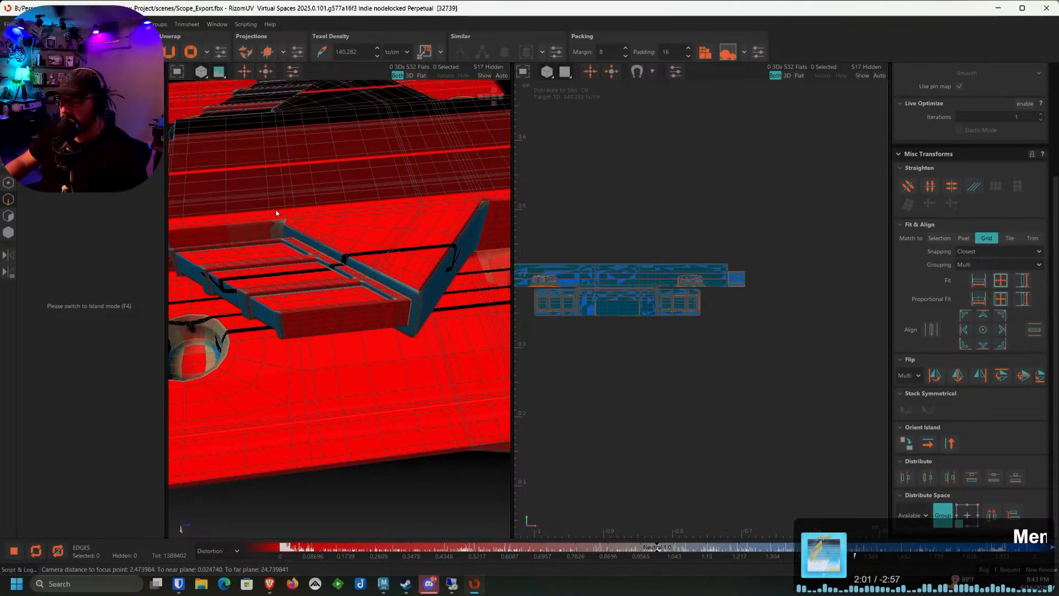
pyautogui.scroll(6, 277, 214)
pyautogui.doubleClick(331, 239)
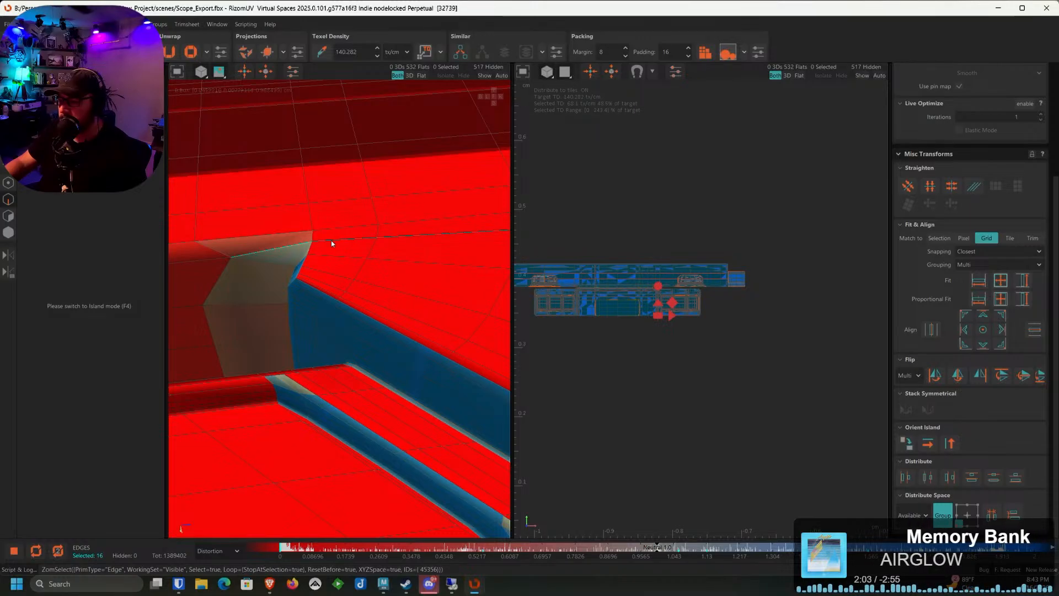
pyautogui.keyDown('alt'); pyautogui.moveTo(331, 242); pyautogui.dragTo(259, 248); pyautogui.keyUp('alt')
pyautogui.scroll(2, 315, 258)
pyautogui.scroll(-3, 319, 256)
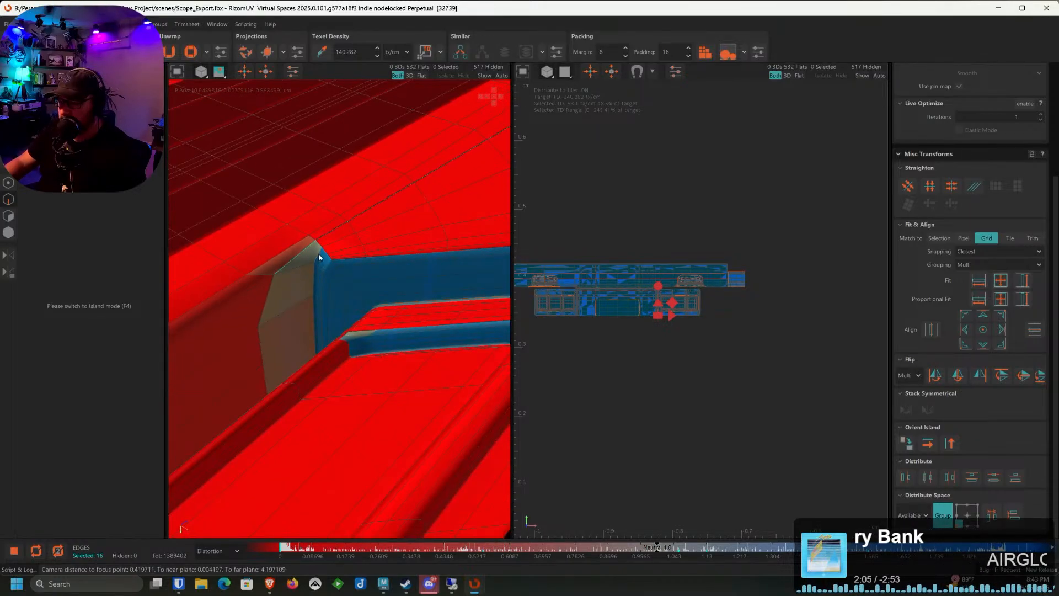
pyautogui.keyDown('alt'); pyautogui.moveTo(289, 280); pyautogui.dragTo(274, 336); pyautogui.keyUp('alt')
pyautogui.keyDown('ctrl'); pyautogui.doubleClick(293, 295); pyautogui.keyUp('ctrl')
pyautogui.scroll(-5, 294, 295)
pyautogui.scroll(5, 215, 319)
pyautogui.keyDown('ctrl'); pyautogui.doubleClick(242, 309); pyautogui.keyUp('ctrl')
pyautogui.scroll(5, 241, 314)
pyautogui.scroll(-5, 258, 308)
pyautogui.scroll(5, 314, 317)
pyautogui.keyDown('ctrl'); pyautogui.click(377, 311); pyautogui.keyUp('ctrl')
pyautogui.scroll(-5, 377, 312)
pyautogui.scroll(-5, 323, 329)
pyautogui.keyDown('alt'); pyautogui.moveTo(274, 336); pyautogui.dragTo(337, 348, button='middle'); pyautogui.keyUp('alt')
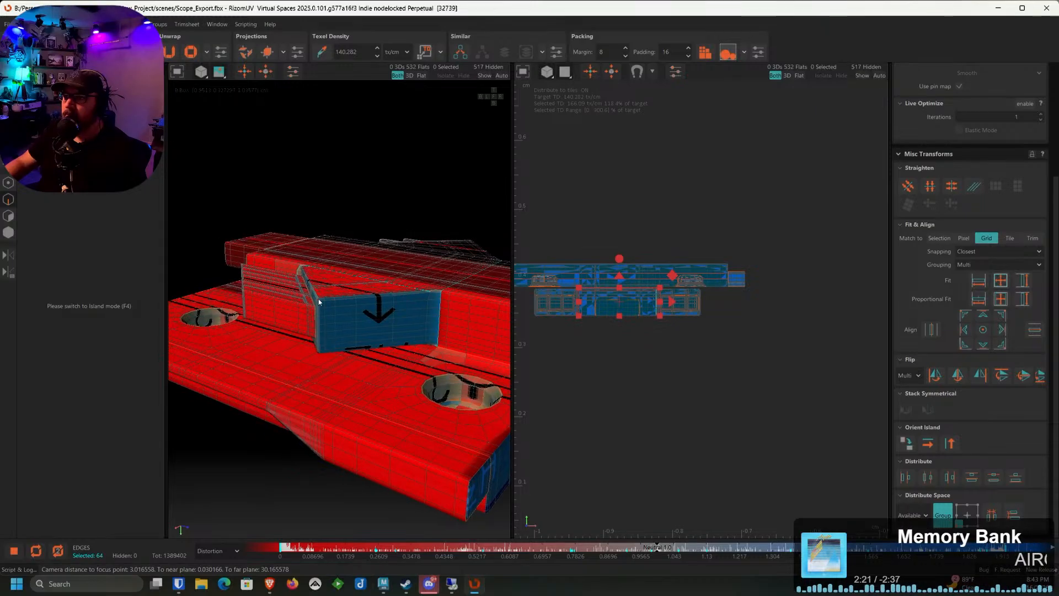
pyautogui.scroll(5, 323, 303)
pyautogui.keyDown('alt'); pyautogui.moveTo(323, 303); pyautogui.dragTo(285, 309); pyautogui.keyUp('alt')
pyautogui.hotkey('ctrl', 'z')
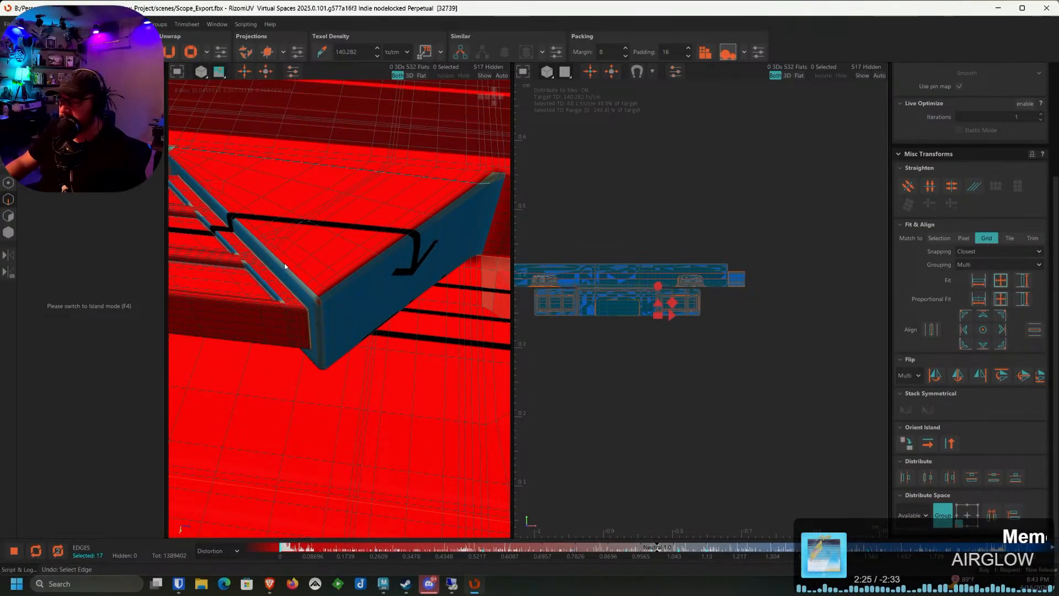
# Select the edge lines bounding the angled side brackets beside the central block and cut along them
pyautogui.scroll(-5, 272, 266)
pyautogui.keyDown('alt'); pyautogui.moveTo(272, 266); pyautogui.dragTo(353, 309, button='middle'); pyautogui.keyUp('alt')
pyautogui.keyDown('alt'); pyautogui.moveTo(353, 310); pyautogui.dragTo(382, 348); pyautogui.keyUp('alt')
pyautogui.scroll(5, 269, 289)
pyautogui.click(269, 289)
pyautogui.doubleClick(297, 264)
pyautogui.scroll(-5, 293, 262)
pyautogui.scroll(5, 359, 234)
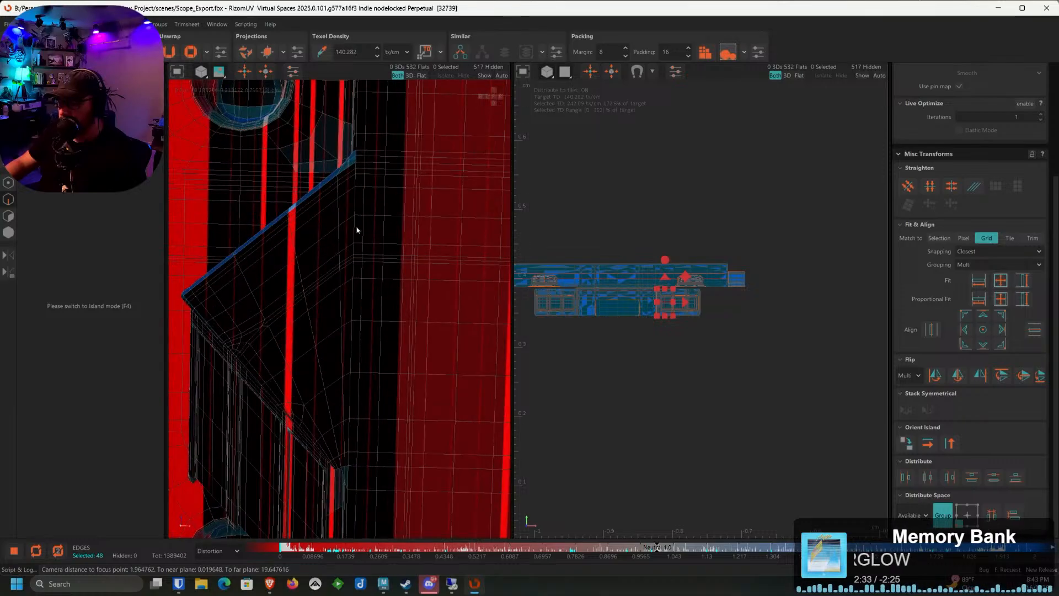
pyautogui.keyDown('ctrl'); pyautogui.doubleClick(340, 215); pyautogui.keyUp('ctrl')
pyautogui.scroll(-6, 340, 227)
pyautogui.keyDown('alt'); pyautogui.moveTo(336, 260); pyautogui.dragTo(372, 284); pyautogui.keyUp('alt')
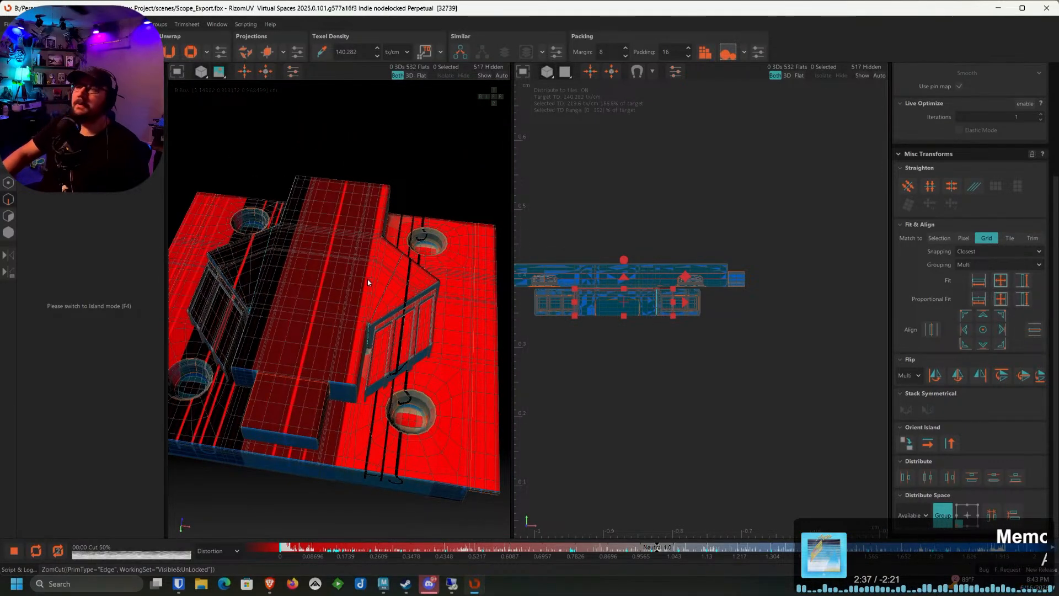
# Try to cut along the selected lines around the angled side brackets, and undo that cut
pyautogui.press('c')
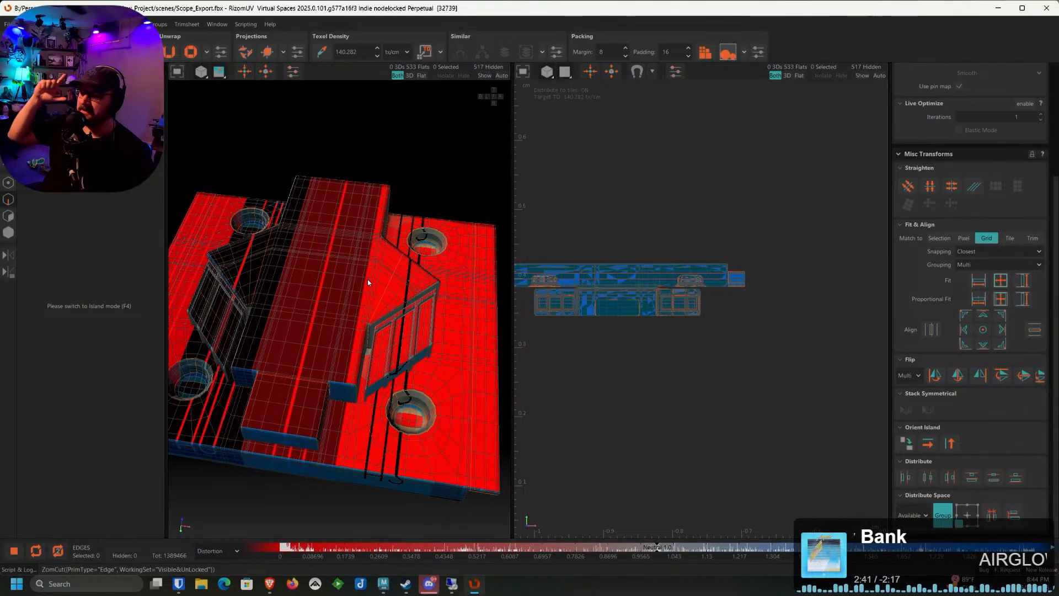
pyautogui.scroll(6, 368, 279)
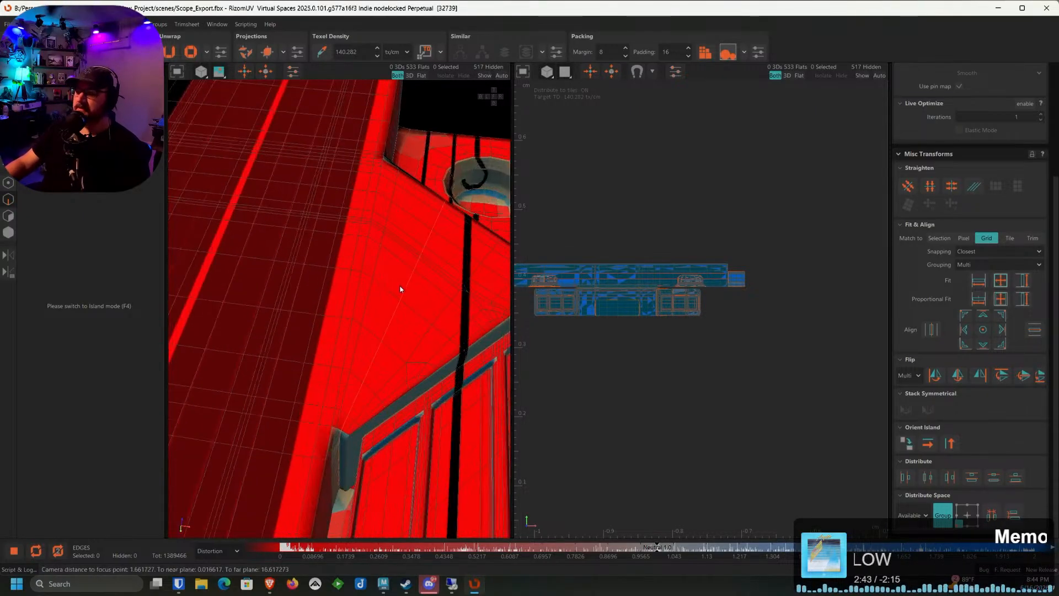
pyautogui.keyDown('alt'); pyautogui.moveTo(417, 335); pyautogui.dragTo(417, 377); pyautogui.keyUp('alt')
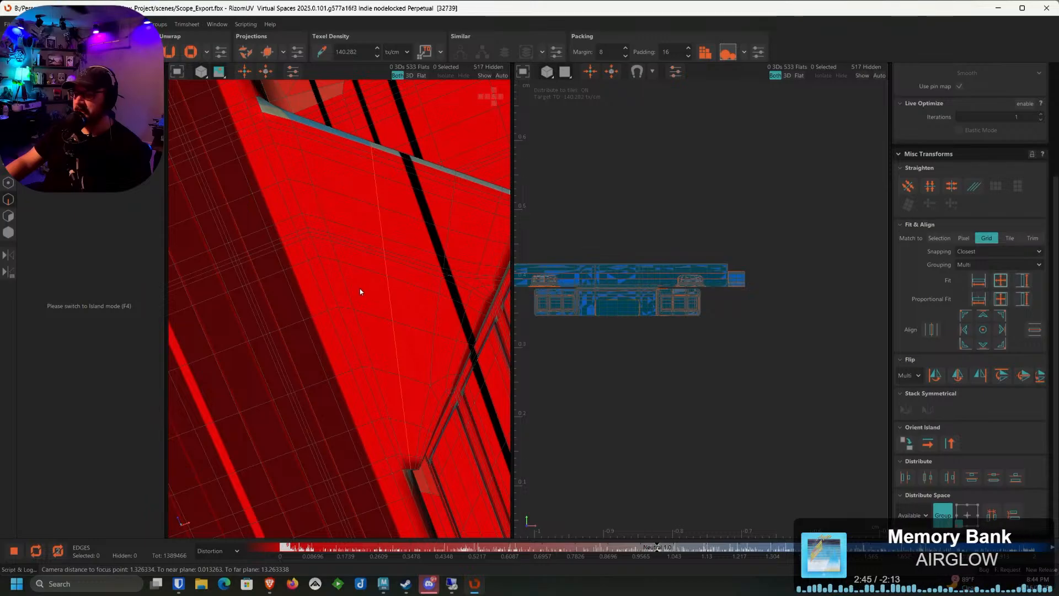
pyautogui.keyDown('alt'); pyautogui.moveTo(360, 290); pyautogui.dragTo(370, 299); pyautogui.keyUp('alt')
pyautogui.hotkey('ctrl', 'z')
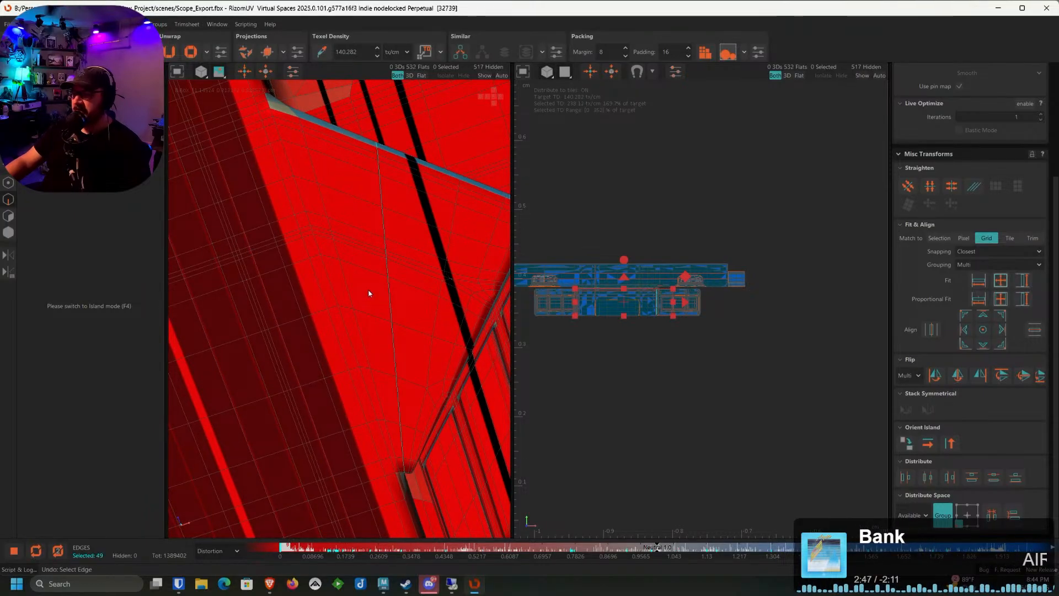
# Select the edge line where the angled side bracket joins the central block, including its lower corner edges
pyautogui.click(323, 205)
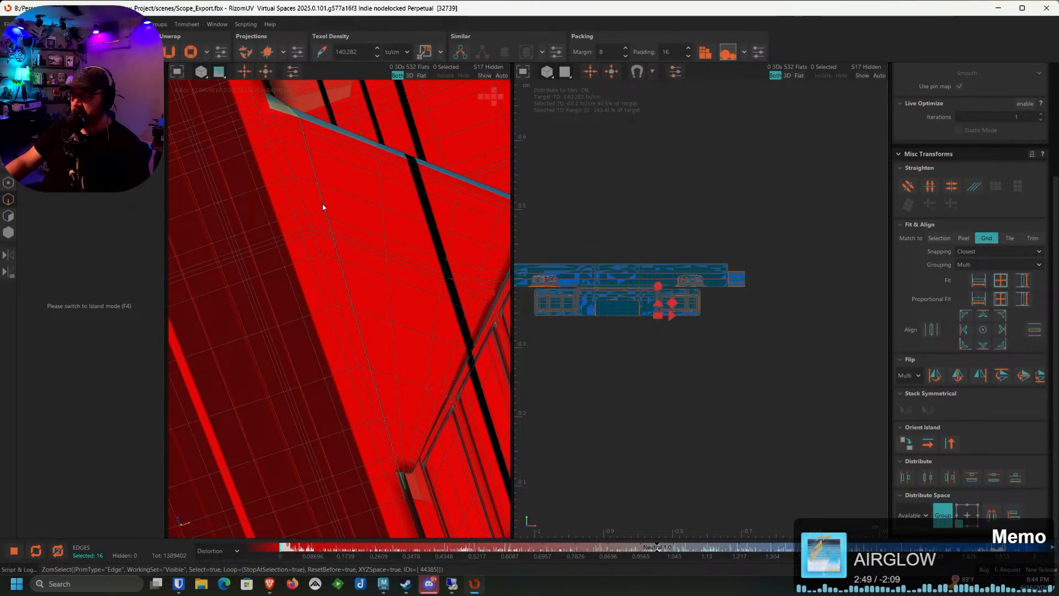
pyautogui.keyDown('alt'); pyautogui.moveTo(391, 326); pyautogui.dragTo(538, 266); pyautogui.keyUp('alt')
pyautogui.keyDown('alt'); pyautogui.moveTo(182, 324); pyautogui.dragTo(277, 282); pyautogui.keyUp('alt')
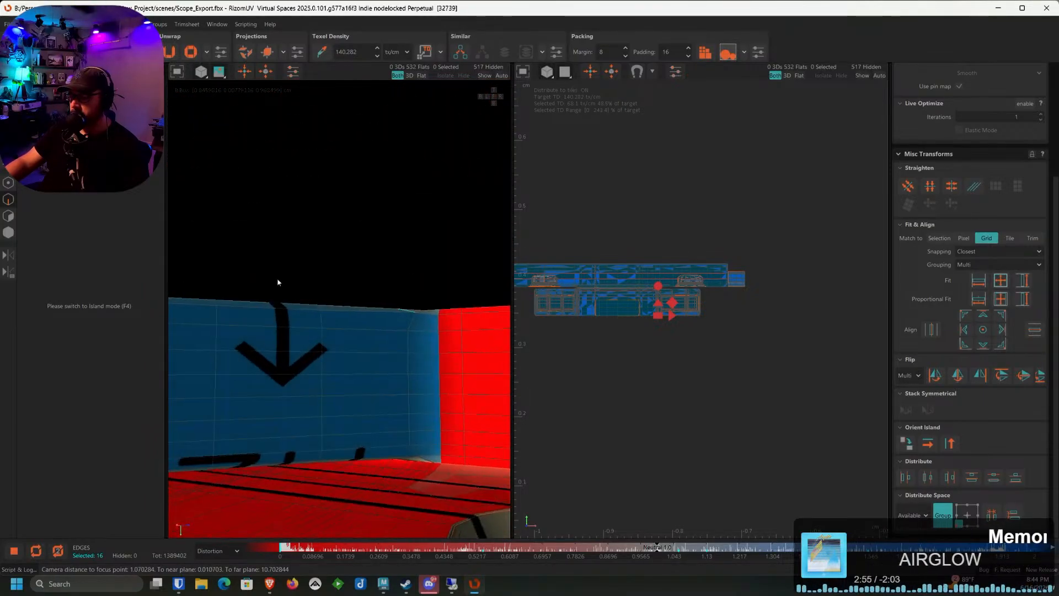
pyautogui.keyDown('alt'); pyautogui.moveTo(400, 469); pyautogui.dragTo(376, 384, button='middle'); pyautogui.keyUp('alt')
pyautogui.scroll(2, 399, 376)
pyautogui.scroll(-3, 399, 374)
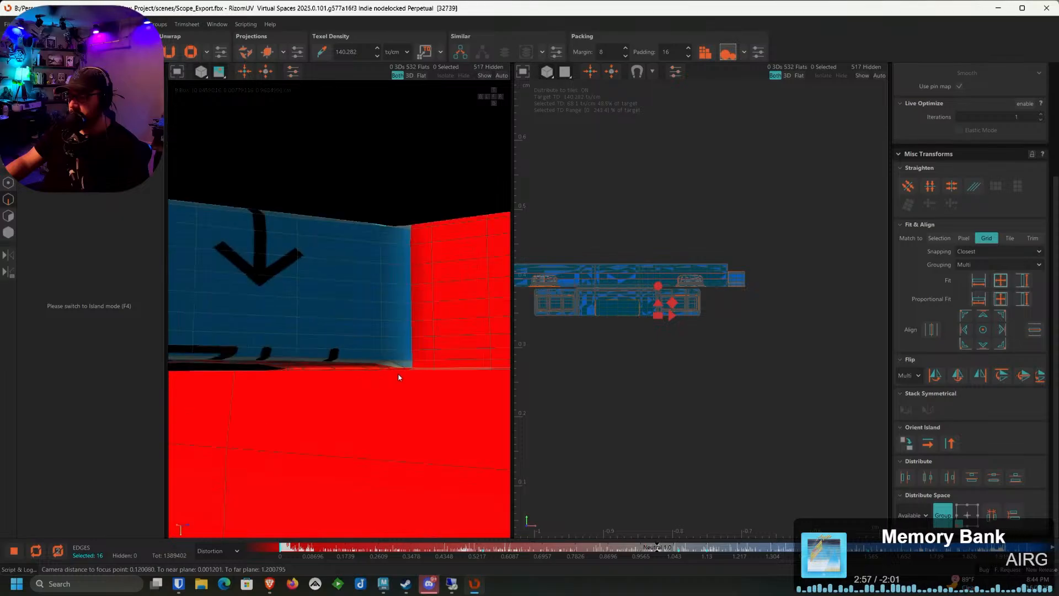
pyautogui.doubleClick(384, 363)
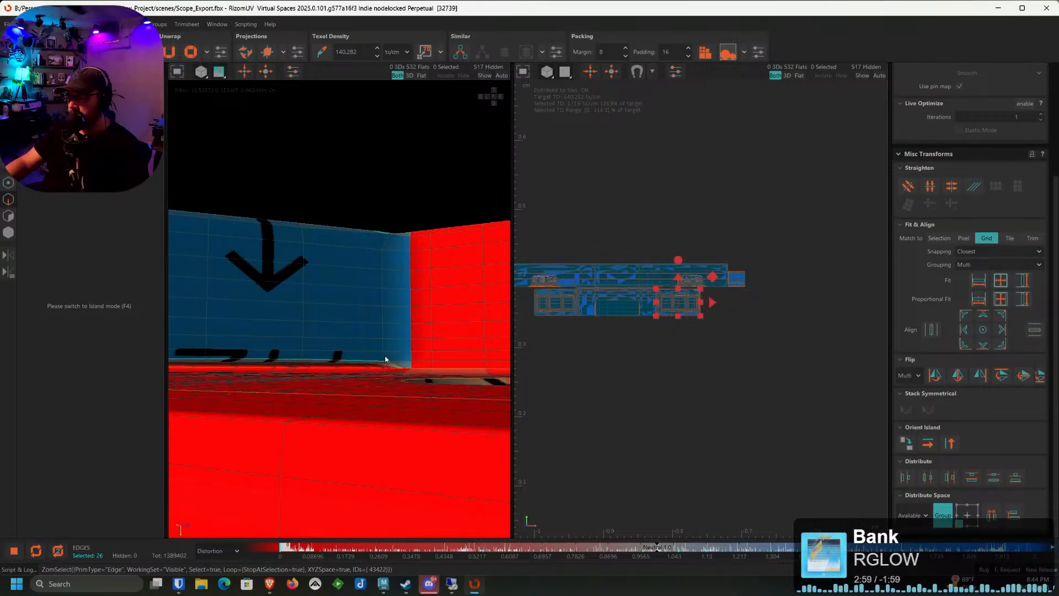
pyautogui.scroll(2, 389, 365)
pyautogui.click(362, 349)
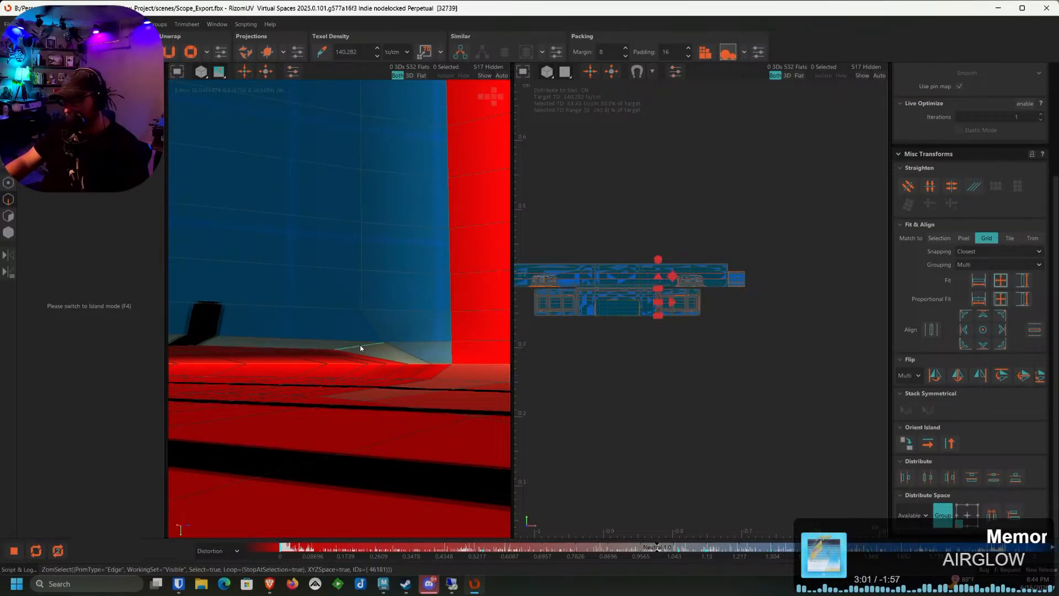
# Add the connecting edge lines at that bracket's inner corners to the selection
pyautogui.keyDown('ctrl'); pyautogui.doubleClick(371, 330); pyautogui.keyUp('ctrl')
pyautogui.scroll(-2, 373, 330)
pyautogui.keyDown('alt'); pyautogui.moveTo(374, 331); pyautogui.dragTo(397, 393); pyautogui.keyUp('alt')
pyautogui.scroll(-8, 386, 410)
pyautogui.scroll(8, 370, 298)
pyautogui.keyDown('ctrl'); pyautogui.doubleClick(314, 313); pyautogui.keyUp('ctrl')
pyautogui.scroll(-7, 315, 326)
pyautogui.scroll(4, 416, 338)
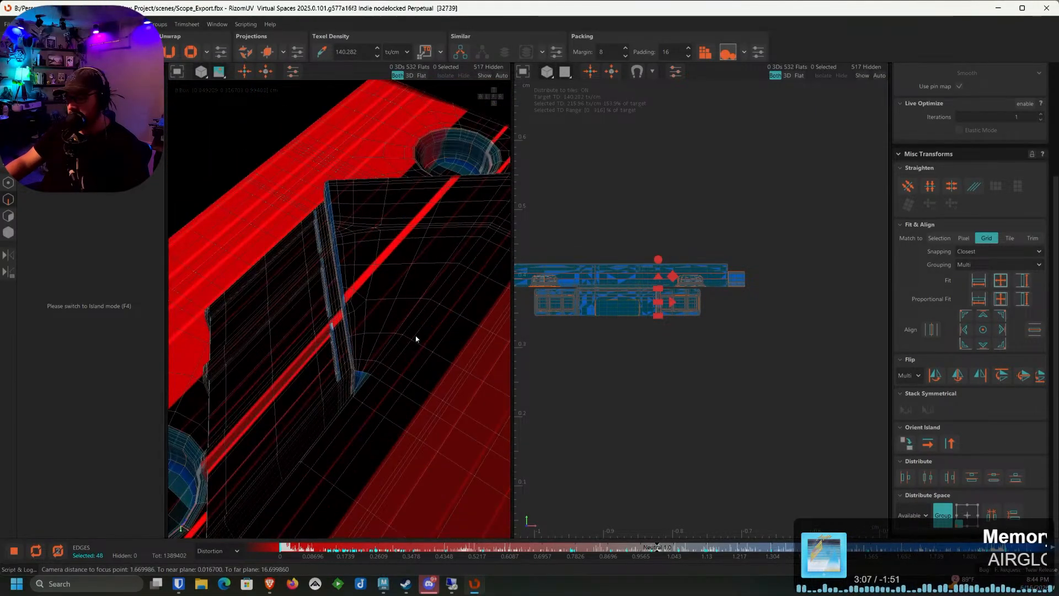
# Add the matching edge line along the opposite bracket's joint with the central block to the selection
pyautogui.keyDown('alt'); pyautogui.moveTo(416, 339); pyautogui.dragTo(203, 356); pyautogui.keyUp('alt')
pyautogui.scroll(3, 292, 353)
pyautogui.scroll(-5, 234, 303)
pyautogui.keyDown('alt'); pyautogui.moveTo(203, 355); pyautogui.dragTo(340, 360, button='middle'); pyautogui.keyUp('alt')
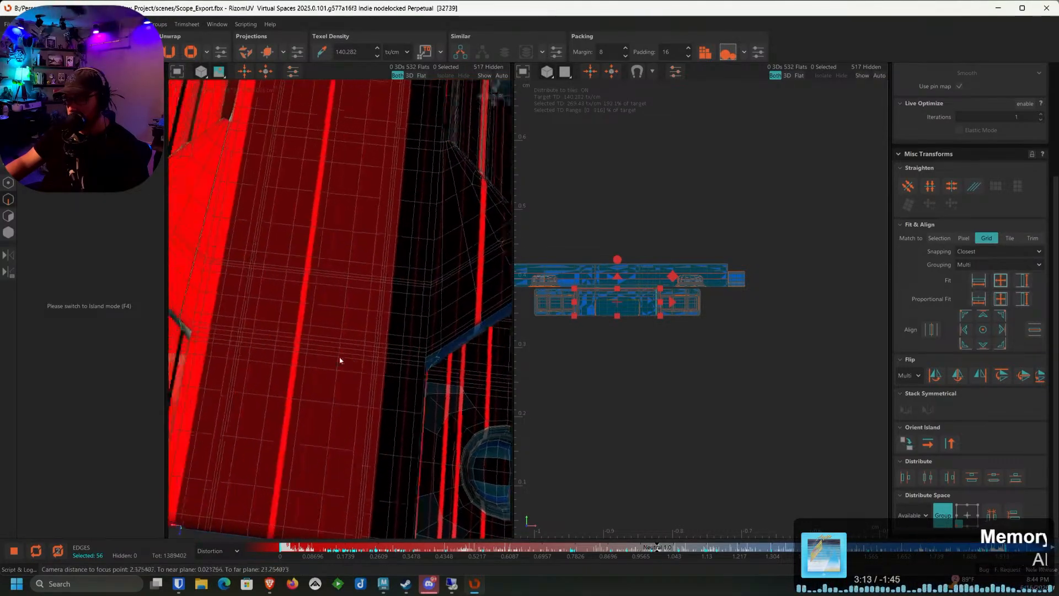
pyautogui.moveTo(340, 360)
pyautogui.keyDown('alt'); pyautogui.mouseDown()
pyautogui.moveTo(363, 372)
pyautogui.moveTo(317, 365)
pyautogui.moveTo(316, 329)
pyautogui.moveTo(295, 327)
pyautogui.moveTo(331, 343)
pyautogui.mouseUp(); pyautogui.keyUp('alt')
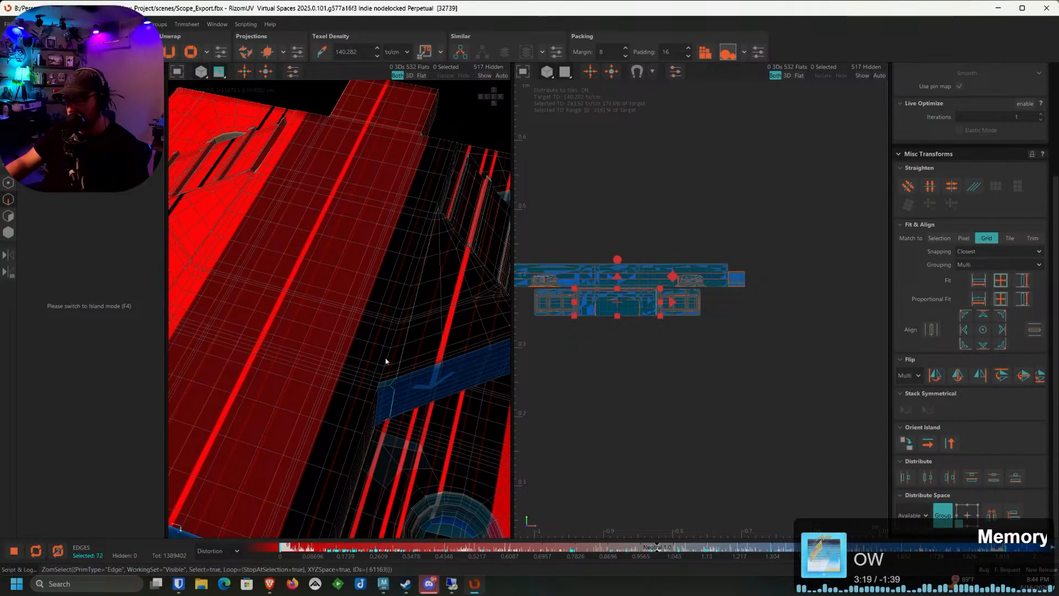
pyautogui.moveTo(385, 361)
pyautogui.keyDown('alt'); pyautogui.mouseDown()
pyautogui.moveTo(351, 370)
pyautogui.moveTo(373, 373)
pyautogui.mouseUp(); pyautogui.keyUp('alt')
pyautogui.keyDown('alt'); pyautogui.moveTo(373, 373); pyautogui.dragTo(324, 345, button='middle'); pyautogui.keyUp('alt')
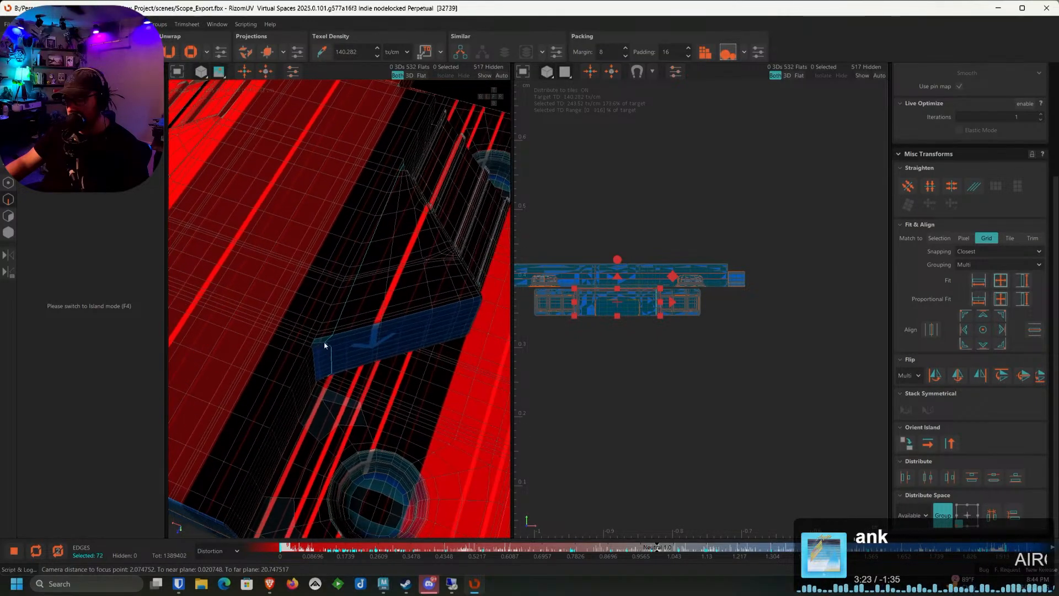
# Extend the selection with the edge line at the opposite bracket's near inner corner
pyautogui.keyDown('alt'); pyautogui.moveTo(324, 345); pyautogui.dragTo(323, 287); pyautogui.keyUp('alt')
pyautogui.scroll(8, 355, 436)
pyautogui.keyDown('alt'); pyautogui.moveTo(326, 426); pyautogui.dragTo(267, 454); pyautogui.keyUp('alt')
pyautogui.scroll(1, 257, 359)
pyautogui.keyDown('ctrl'); pyautogui.doubleClick(246, 361); pyautogui.keyUp('ctrl')
pyautogui.scroll(-5, 253, 365)
pyautogui.scroll(-8, 303, 411)
# Add the edge line at the opposite bracket's far end and cut along all selected lines
pyautogui.keyDown('alt'); pyautogui.moveTo(341, 367); pyautogui.dragTo(270, 325); pyautogui.keyUp('alt')
pyautogui.scroll(1, 258, 345)
pyautogui.keyDown('ctrl'); pyautogui.doubleClick(268, 272); pyautogui.keyUp('ctrl')
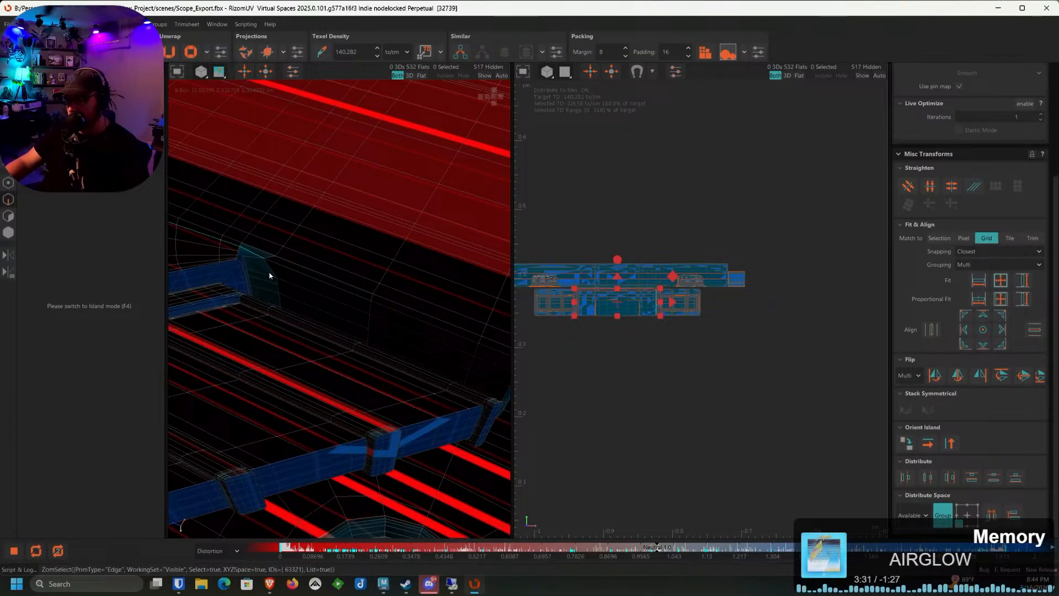
pyautogui.keyDown('alt'); pyautogui.moveTo(269, 273); pyautogui.dragTo(276, 310); pyautogui.keyUp('alt')
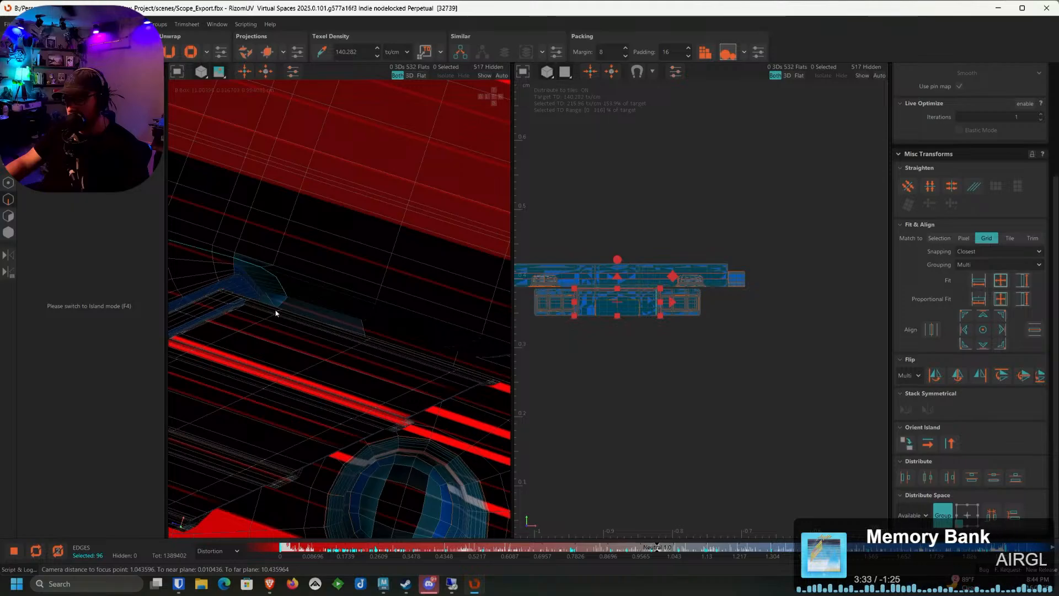
pyautogui.scroll(5, 278, 313)
pyautogui.scroll(-10, 301, 339)
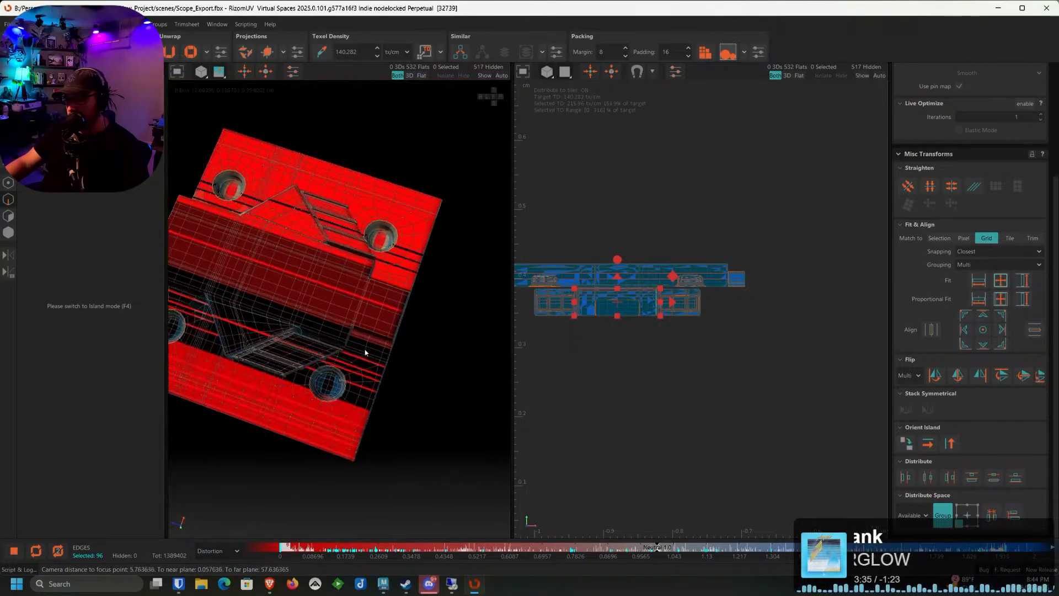
pyautogui.keyDown('alt'); pyautogui.moveTo(366, 352); pyautogui.dragTo(379, 347); pyautogui.keyUp('alt')
pyautogui.press('c')
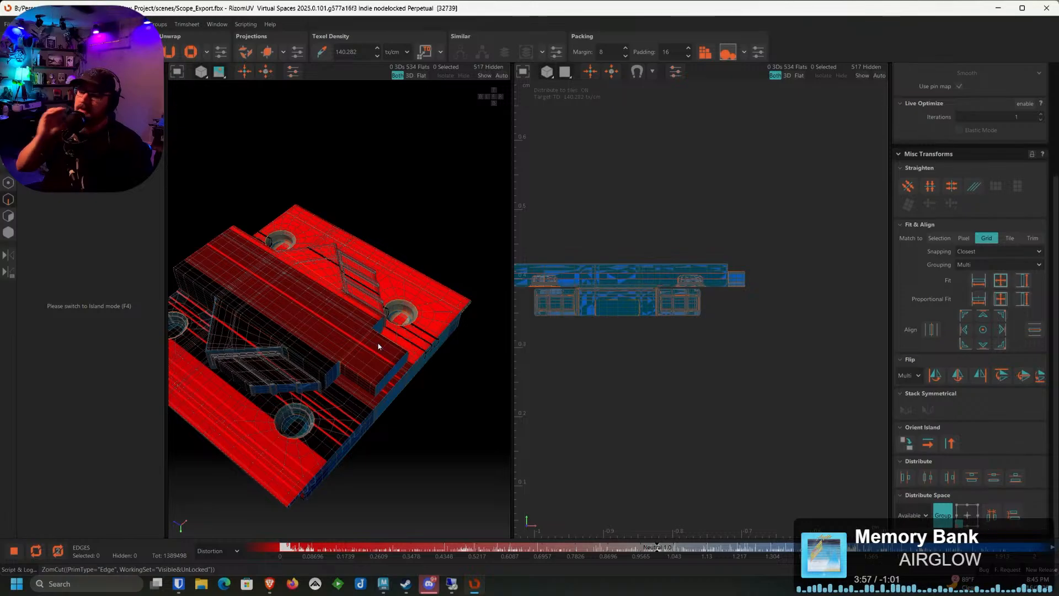
# Select all visible islands of the rail part and unfold them
pyautogui.moveTo(378, 346); pyautogui.dragTo(339, 341, button='middle')
pyautogui.keyDown('alt'); pyautogui.moveTo(338, 340); pyautogui.dragTo(340, 303); pyautogui.keyUp('alt')
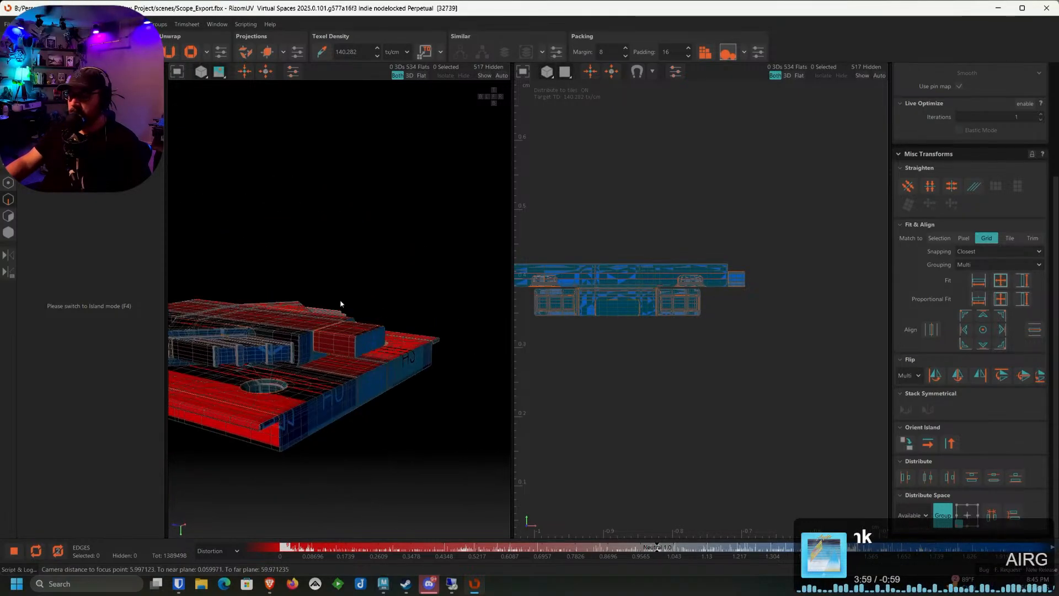
pyautogui.scroll(4, 265, 383)
pyautogui.keyDown('alt'); pyautogui.moveTo(265, 383); pyautogui.dragTo(337, 340); pyautogui.keyUp('alt')
pyautogui.scroll(5, 277, 332)
pyautogui.scroll(-5, 293, 326)
pyautogui.scroll(-1, 293, 325)
pyautogui.click(12, 236)
pyautogui.click(309, 301)
pyautogui.scroll(-3, 323, 331)
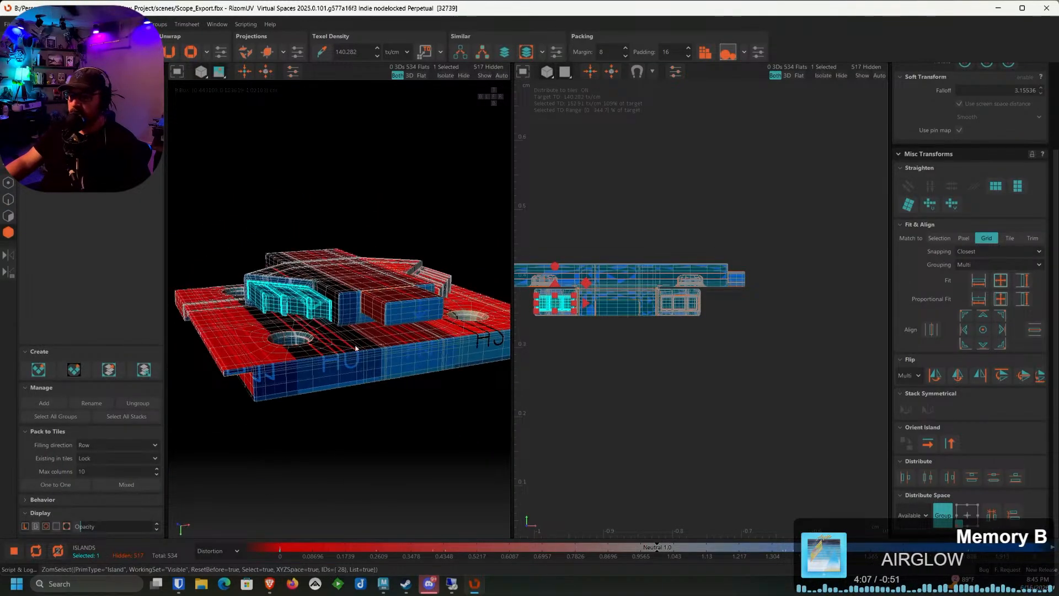
pyautogui.click(355, 350)
pyautogui.hotkey('ctrl', 'a')
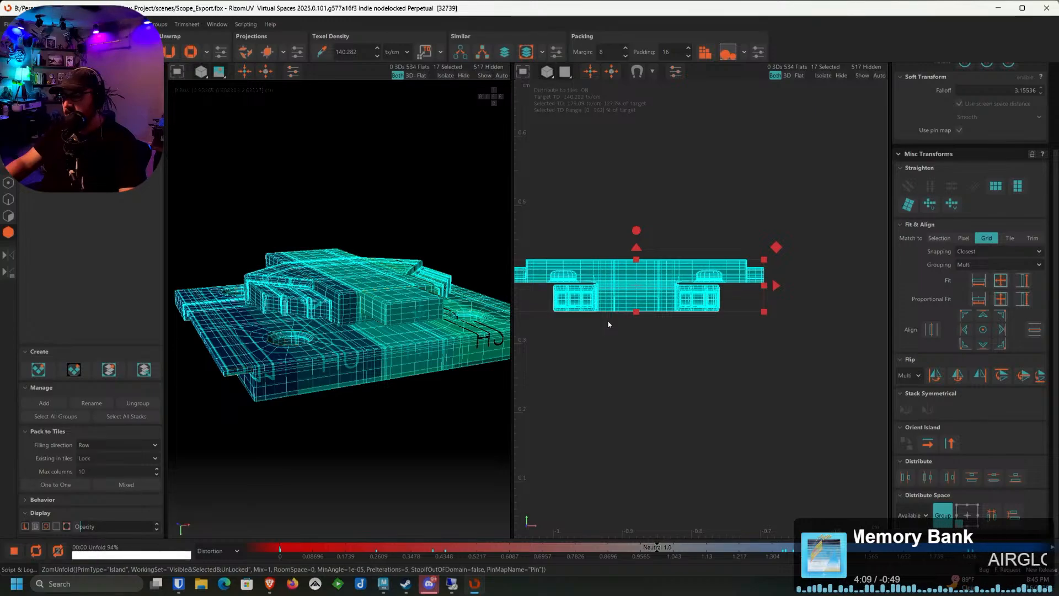
pyautogui.press('u')
# Move the two oval bracket islands into the empty UV space below the other islands, side by side
pyautogui.click(640, 386)
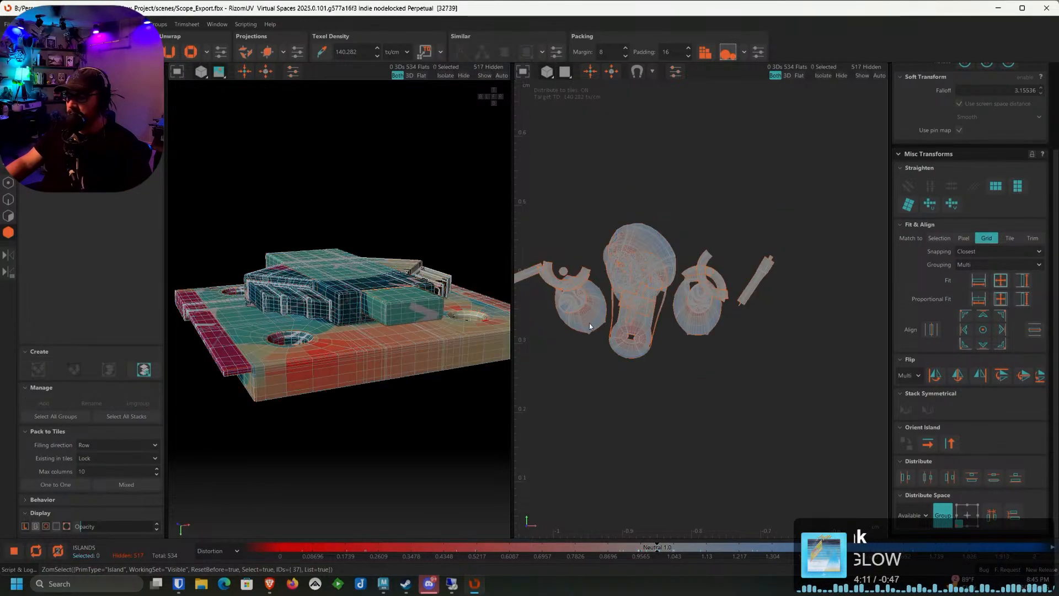
pyautogui.click(585, 298)
pyautogui.moveTo(617, 298); pyautogui.dragTo(559, 364)
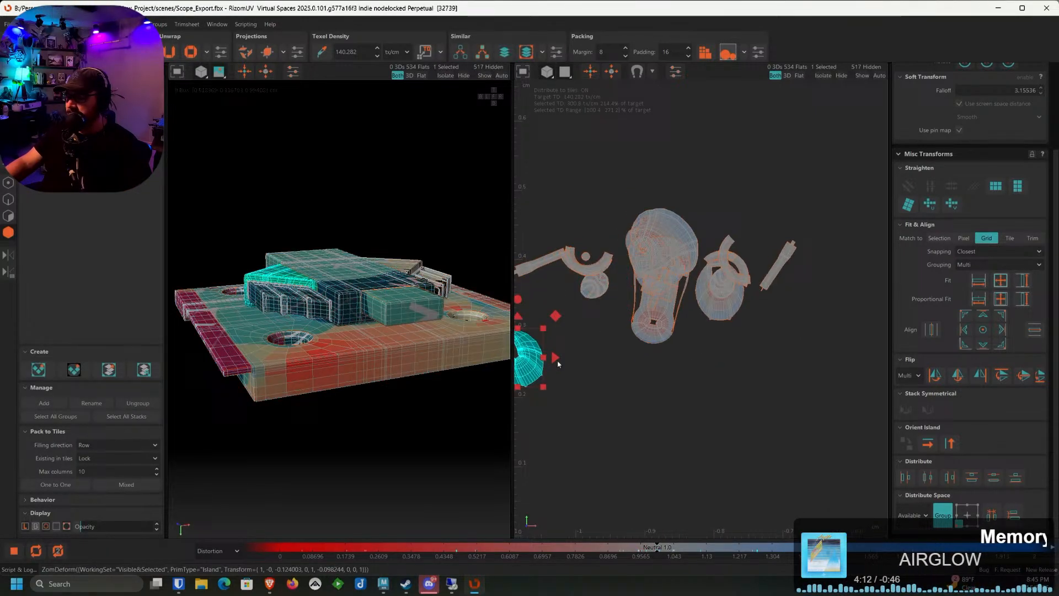
pyautogui.click(725, 305)
pyautogui.keyDown('alt'); pyautogui.moveTo(725, 305); pyautogui.dragTo(817, 263, button='middle'); pyautogui.keyUp('alt')
pyautogui.moveTo(811, 248); pyautogui.dragTo(670, 312)
pyautogui.scroll(2, 671, 312)
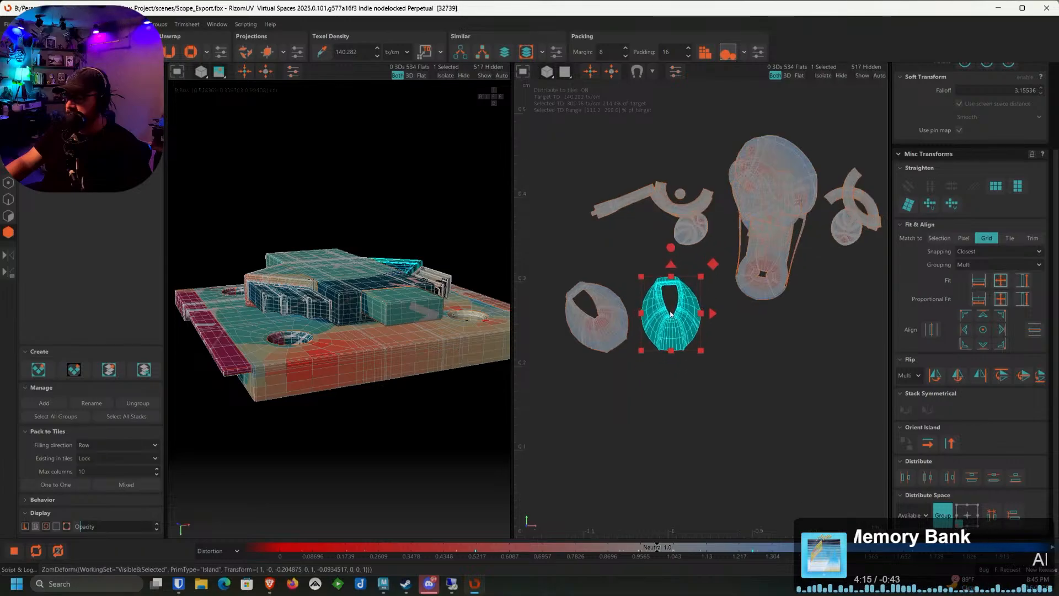
# Select the central edge line from hole to outer rim on both oval bracket islands and cut along them
pyautogui.scroll(2, 670, 312)
pyautogui.click(10, 200)
pyautogui.scroll(3, 566, 349)
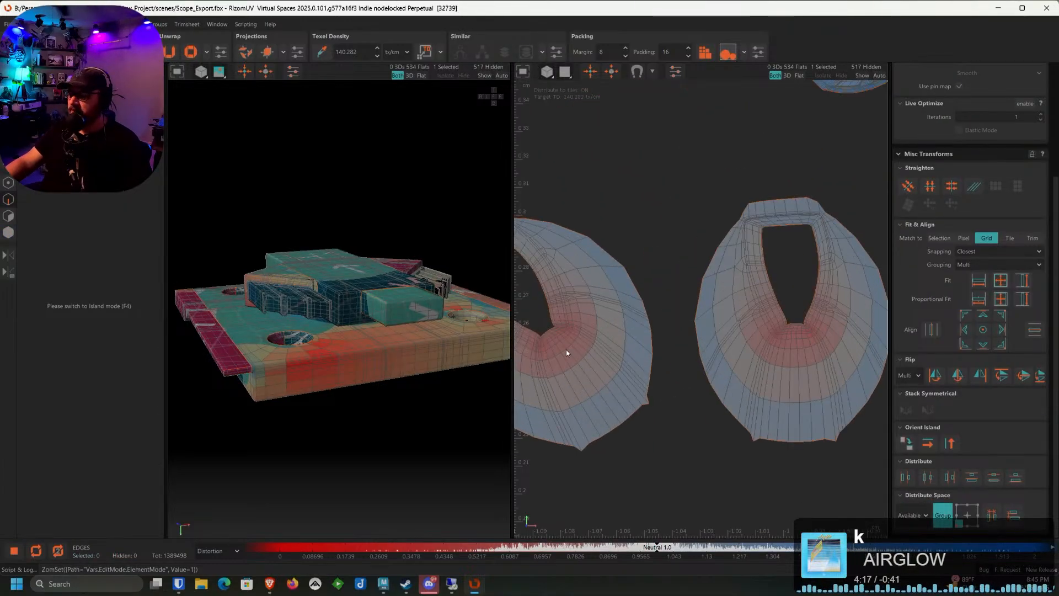
pyautogui.click(588, 319)
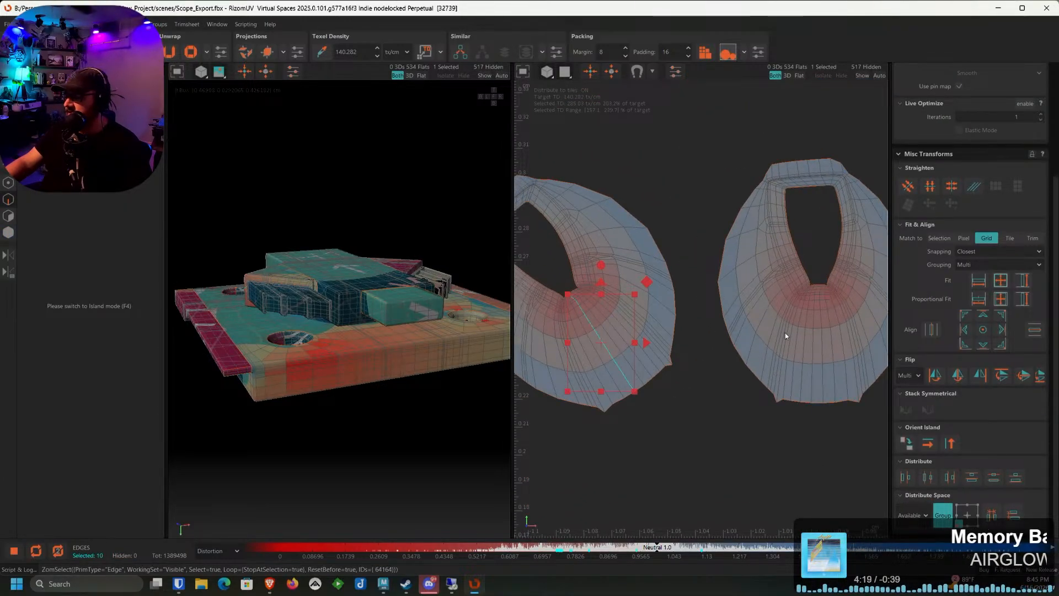
pyautogui.keyDown('shift'); pyautogui.click(814, 335); pyautogui.keyUp('shift')
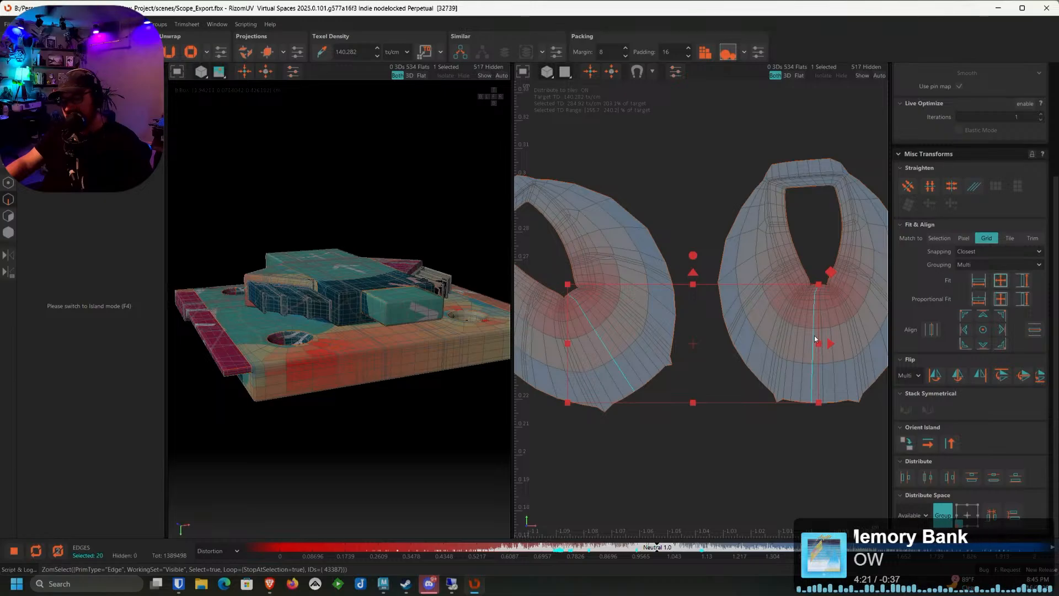
pyautogui.press('c')
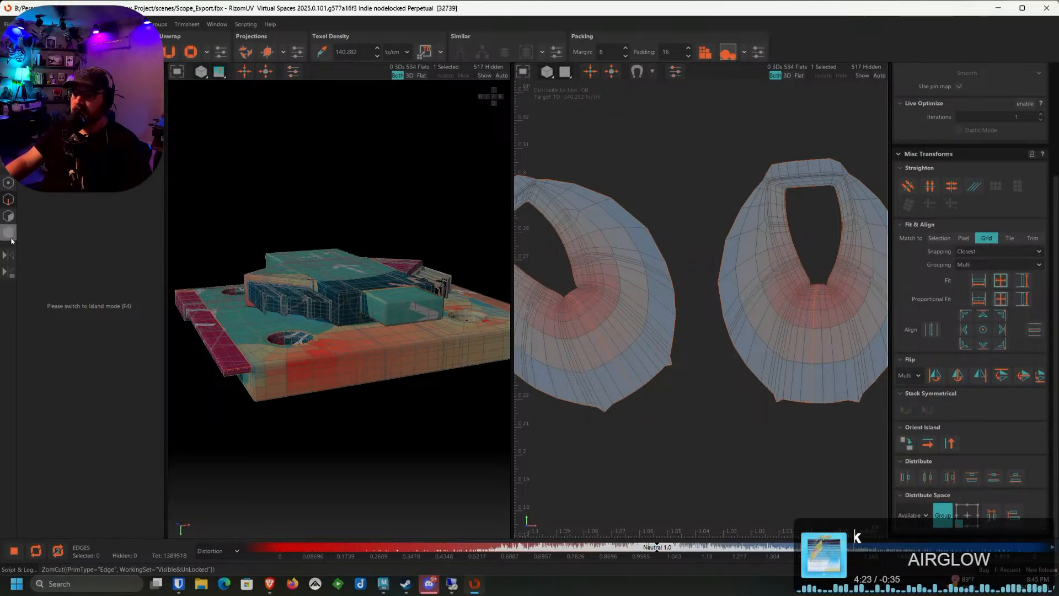
# Unfold both cut bracket islands again
pyautogui.click(9, 232)
pyautogui.moveTo(864, 207); pyautogui.dragTo(621, 282)
pyautogui.hotkey('ctrl', 'z')
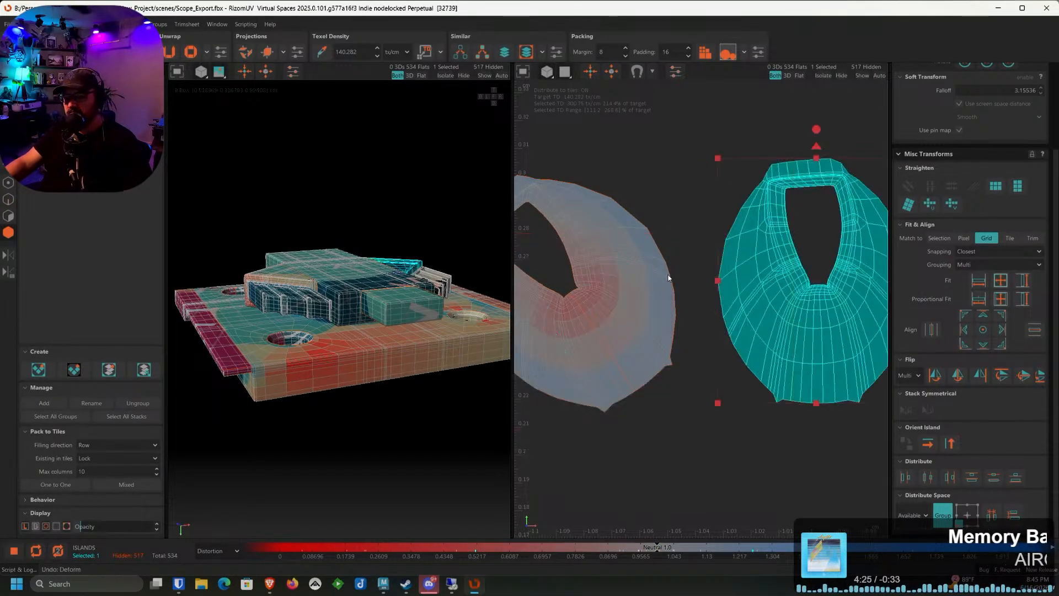
pyautogui.press('u')
pyautogui.click(602, 301)
pyautogui.press('u')
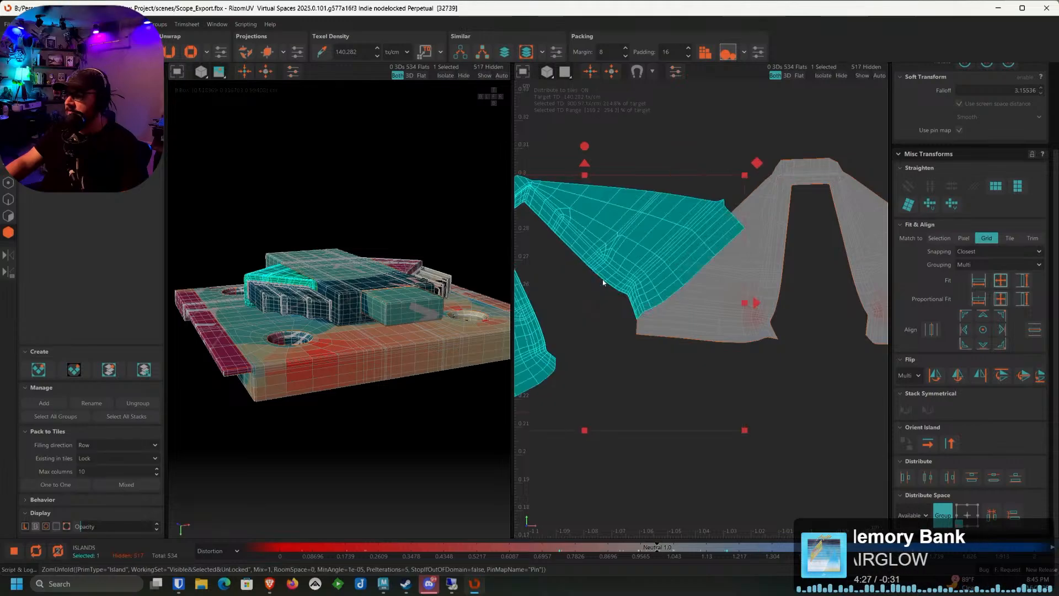
# Rotate the tilted bracket island about -33 degrees upright, place it beside its twin and fine-tune its rotation
pyautogui.scroll(-2, 624, 266)
pyautogui.keyDown('alt'); pyautogui.moveTo(624, 266); pyautogui.dragTo(661, 255, button='middle'); pyautogui.keyUp('alt')
pyautogui.moveTo(632, 195); pyautogui.dragTo(666, 224)
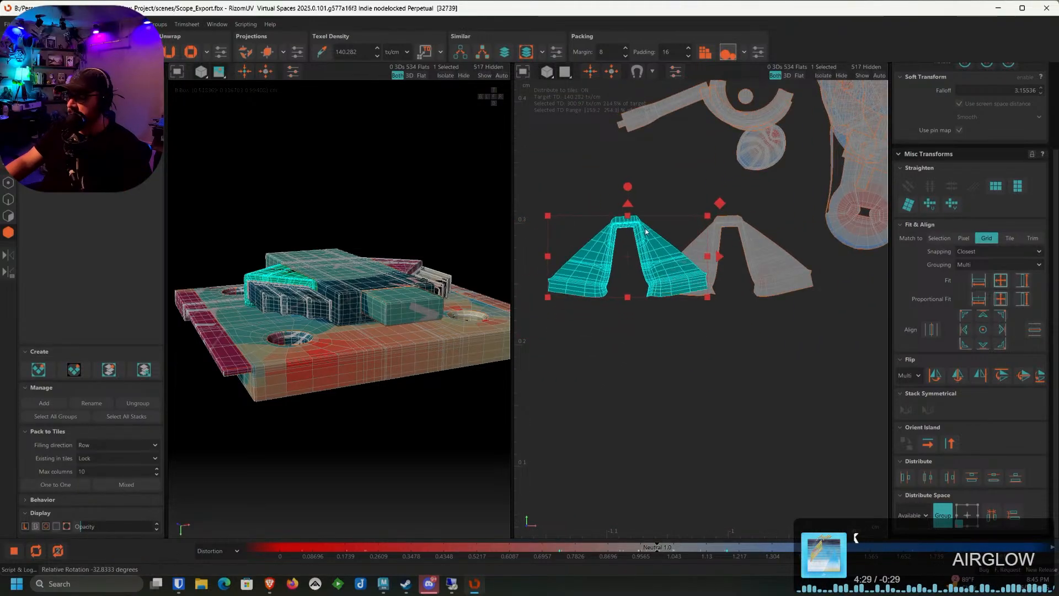
pyautogui.moveTo(655, 270); pyautogui.dragTo(595, 270)
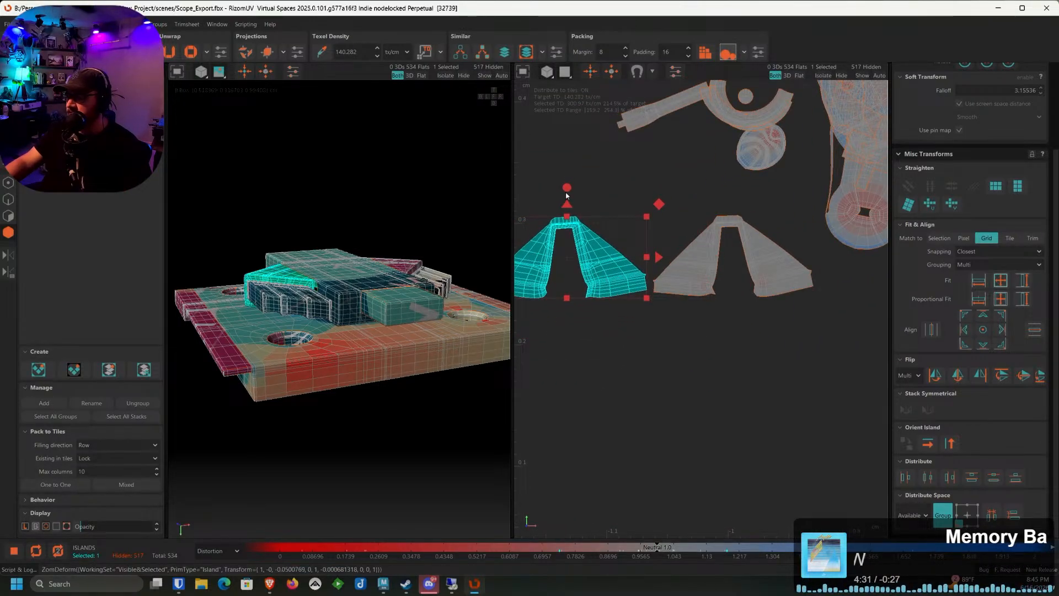
pyautogui.moveTo(571, 191); pyautogui.dragTo(574, 194)
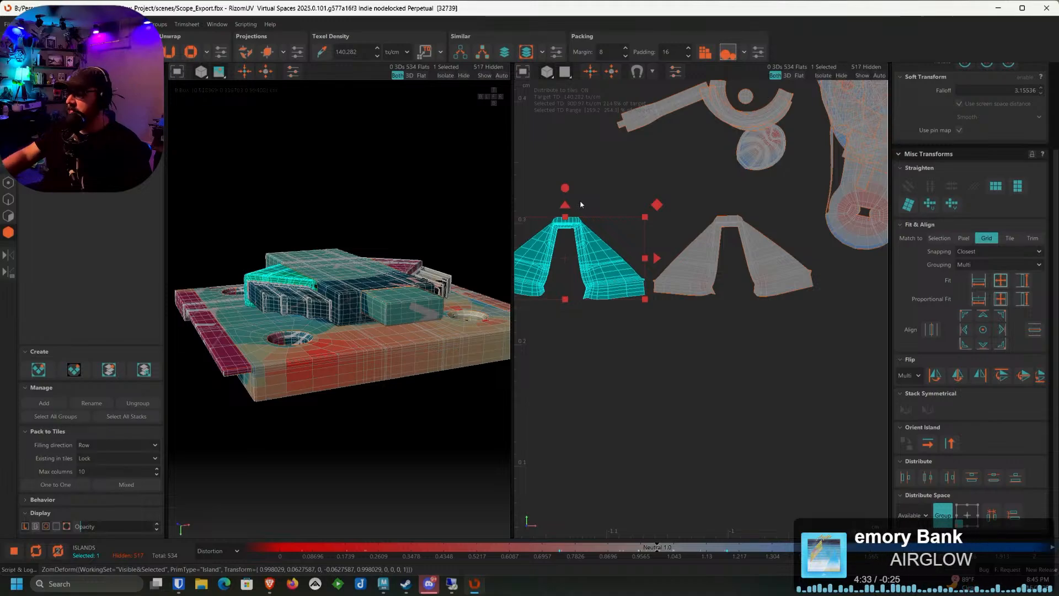
# Move the large round base plate island off the elongated central island so both can be seen separately
pyautogui.keyDown('alt'); pyautogui.moveTo(707, 157); pyautogui.dragTo(598, 394, button='middle'); pyautogui.keyUp('alt')
pyautogui.keyDown('alt'); pyautogui.moveTo(599, 393); pyautogui.dragTo(663, 255, button='right'); pyautogui.keyUp('alt')
pyautogui.keyDown('alt'); pyautogui.moveTo(618, 317); pyautogui.dragTo(684, 231, button='middle'); pyautogui.keyUp('alt')
pyautogui.click(726, 290)
pyautogui.keyDown('alt'); pyautogui.moveTo(723, 292); pyautogui.dragTo(535, 294, button='middle'); pyautogui.keyUp('alt')
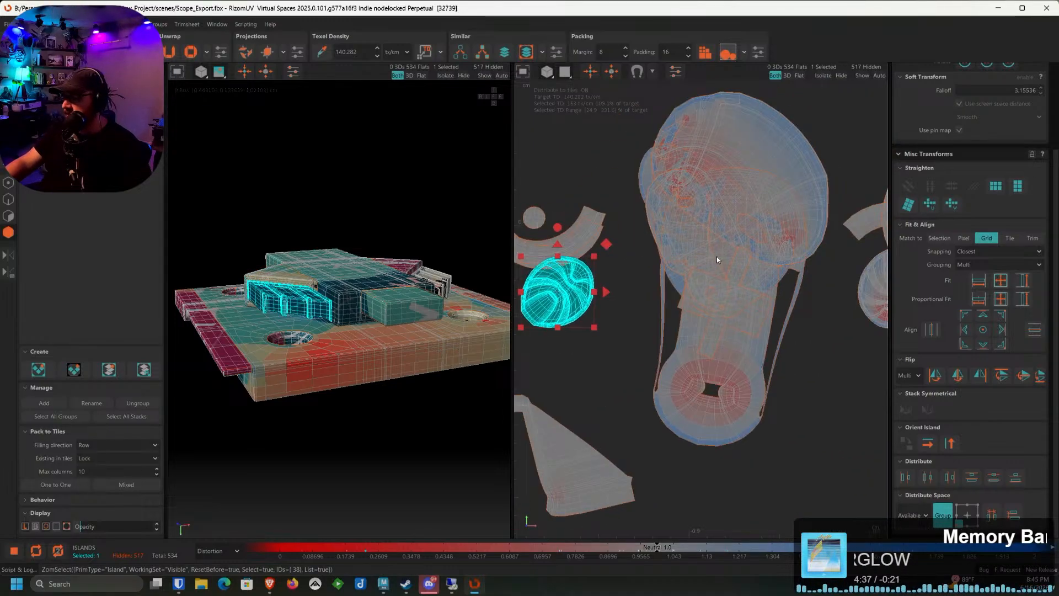
pyautogui.click(724, 219)
pyautogui.keyDown('alt'); pyautogui.moveTo(734, 207); pyautogui.dragTo(774, 246, button='middle'); pyautogui.keyUp('alt')
pyautogui.moveTo(774, 245); pyautogui.dragTo(590, 160)
pyautogui.scroll(-3, 386, 295)
# Select the edge loop running along the upper rim of the base plate's side wall
pyautogui.keyDown('alt'); pyautogui.moveTo(386, 295); pyautogui.dragTo(289, 369); pyautogui.keyUp('alt')
pyautogui.scroll(3, 350, 303)
pyautogui.scroll(3, 289, 369)
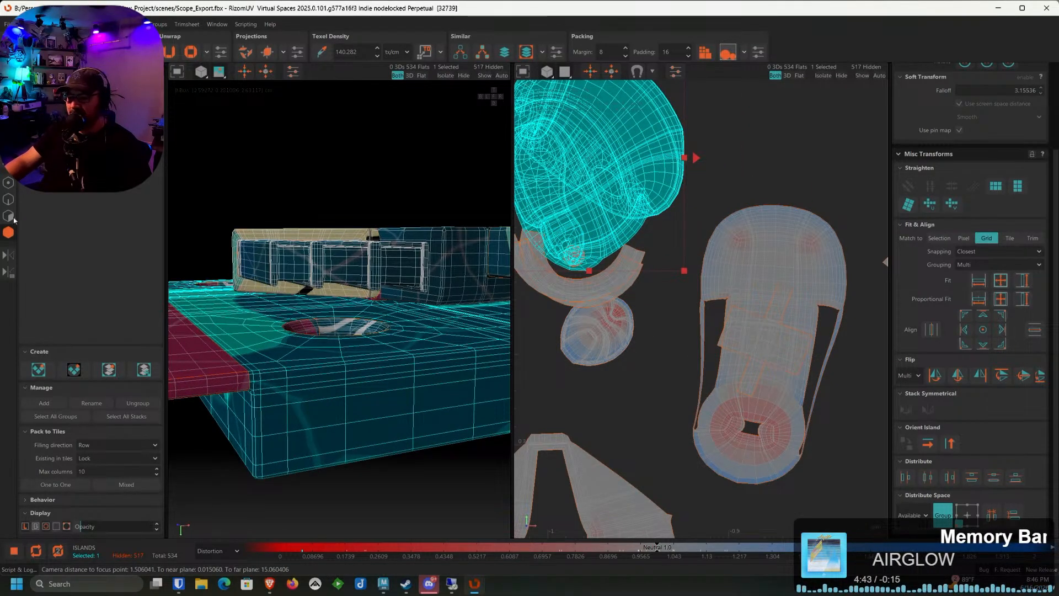
pyautogui.click(8, 198)
pyautogui.click(304, 381)
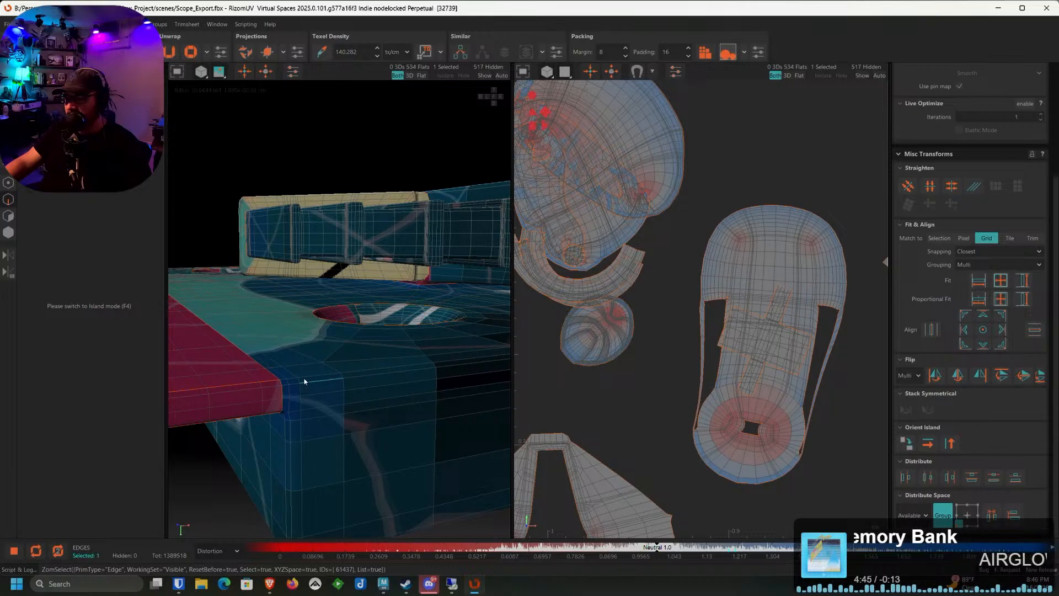
pyautogui.doubleClick(304, 381)
pyautogui.scroll(-5, 304, 382)
pyautogui.keyDown('alt'); pyautogui.moveTo(304, 382); pyautogui.dragTo(402, 351); pyautogui.keyUp('alt')
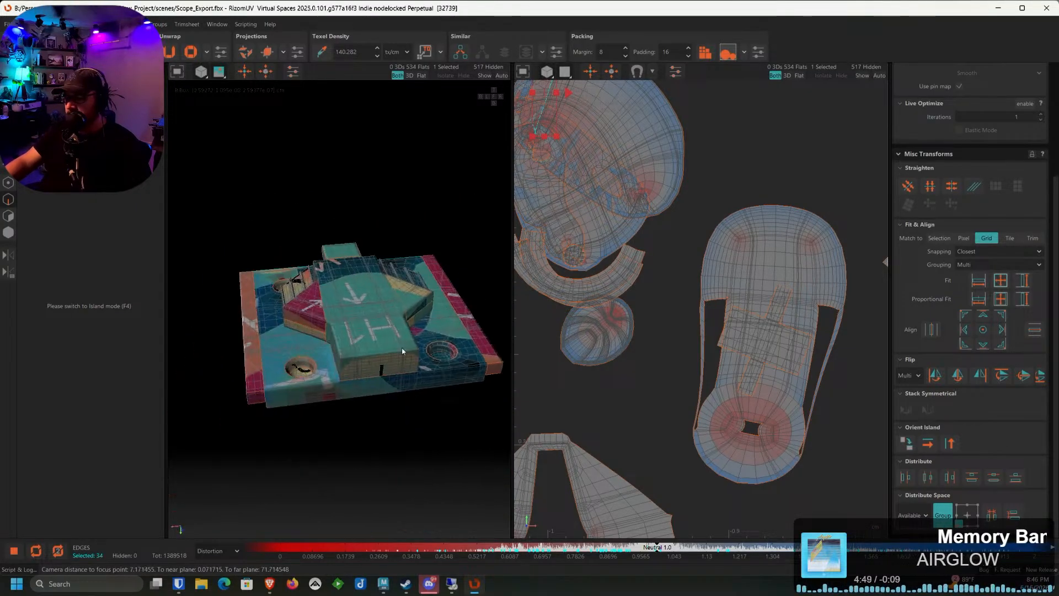
# Add the remaining upper rim edges along the base plate's side beneath the central block to the selection and cut along them
pyautogui.scroll(3, 411, 343)
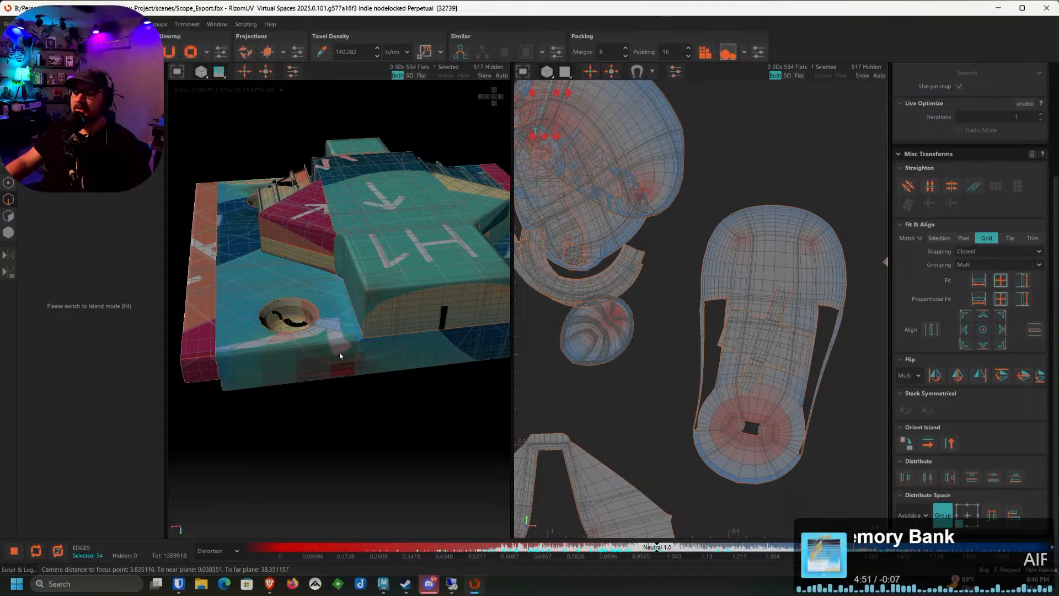
pyautogui.scroll(6, 340, 353)
pyautogui.keyDown('alt'); pyautogui.moveTo(280, 347); pyautogui.dragTo(301, 343); pyautogui.keyUp('alt')
pyautogui.keyDown('ctrl'); pyautogui.doubleClick(284, 351); pyautogui.keyUp('ctrl')
pyautogui.scroll(-2, 410, 350)
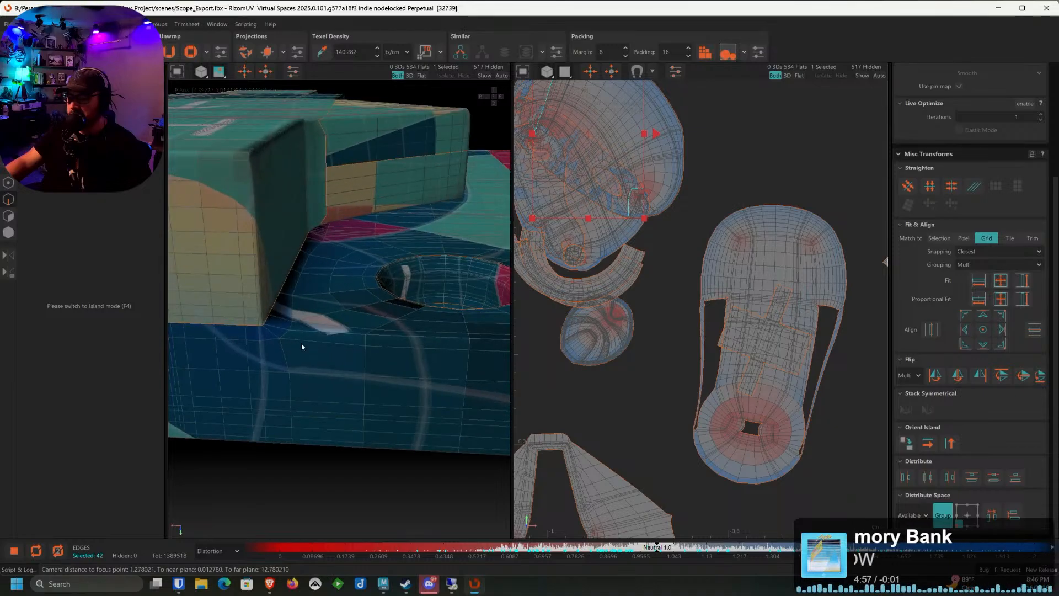
pyautogui.scroll(2, 307, 331)
pyautogui.keyDown('ctrl'); pyautogui.doubleClick(307, 331); pyautogui.keyUp('ctrl')
pyautogui.scroll(-3, 307, 331)
pyautogui.keyDown('alt'); pyautogui.moveTo(387, 346); pyautogui.dragTo(399, 363); pyautogui.keyUp('alt')
pyautogui.keyDown('alt'); pyautogui.moveTo(400, 362); pyautogui.dragTo(338, 391, button='middle'); pyautogui.keyUp('alt')
pyautogui.press('c')
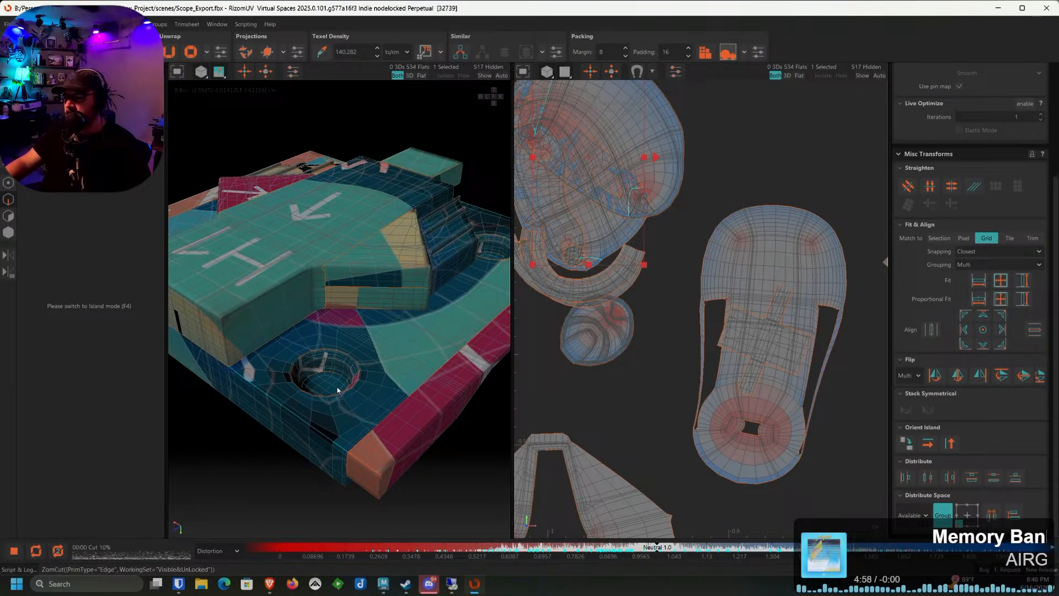
# Select the vertical edge lines running down the first two corners of the base plate's side wall
pyautogui.keyDown('alt'); pyautogui.moveTo(354, 477); pyautogui.dragTo(369, 407); pyautogui.keyUp('alt')
pyautogui.keyDown('alt'); pyautogui.moveTo(342, 527); pyautogui.dragTo(336, 305, button='middle'); pyautogui.keyUp('alt')
pyautogui.scroll(4, 336, 306)
pyautogui.doubleClick(359, 214)
pyautogui.moveTo(359, 214)
pyautogui.keyDown('alt'); pyautogui.mouseDown()
pyautogui.moveTo(362, 260)
pyautogui.moveTo(355, 236)
pyautogui.moveTo(372, 224)
pyautogui.mouseUp(); pyautogui.keyUp('alt')
pyautogui.click(367, 239)
pyautogui.click(368, 241)
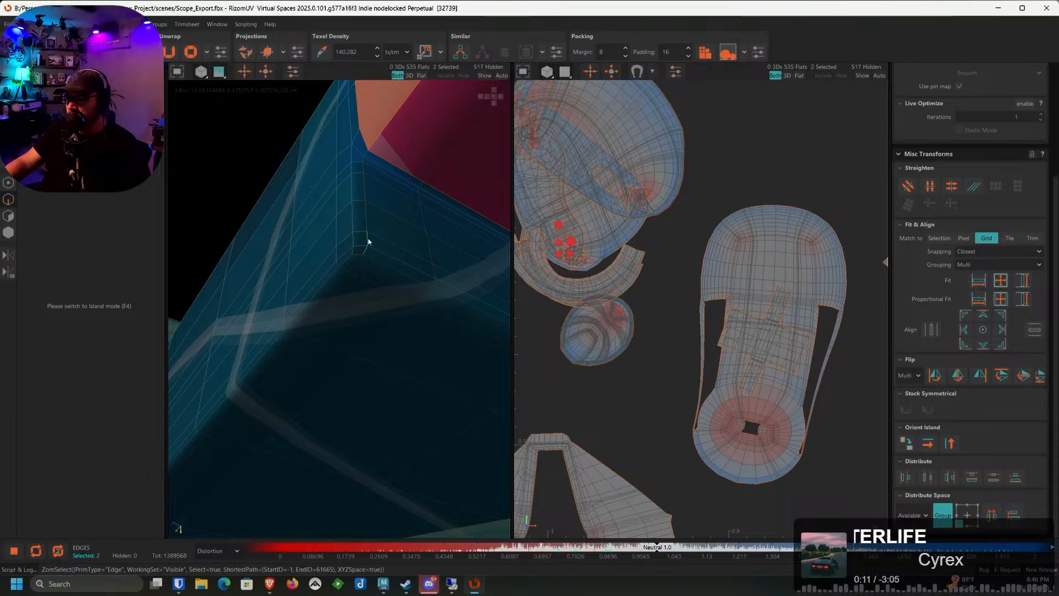
pyautogui.doubleClick(367, 223)
pyautogui.keyDown('alt'); pyautogui.moveTo(367, 222); pyautogui.dragTo(326, 320); pyautogui.keyUp('alt')
pyautogui.keyDown('ctrl'); pyautogui.doubleClick(413, 237); pyautogui.keyUp('ctrl')
pyautogui.scroll(-8, 414, 237)
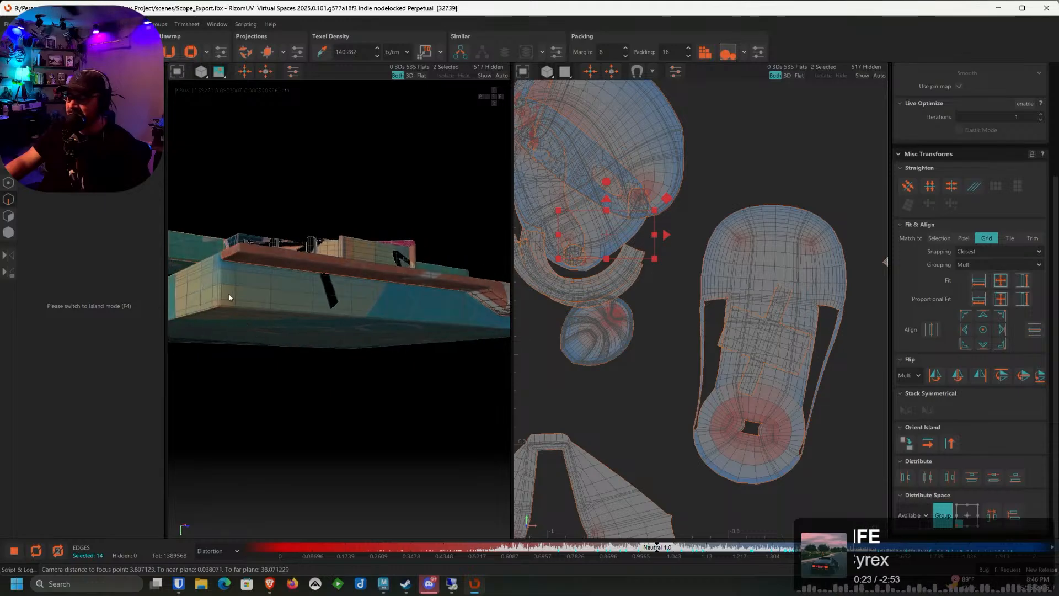
# Try to add the vertical edge lines of the base plate's other corners to the selection, and undo those additions
pyautogui.scroll(4, 226, 291)
pyautogui.keyDown('alt'); pyautogui.moveTo(220, 283); pyautogui.dragTo(278, 240); pyautogui.keyUp('alt')
pyautogui.scroll(3, 276, 284)
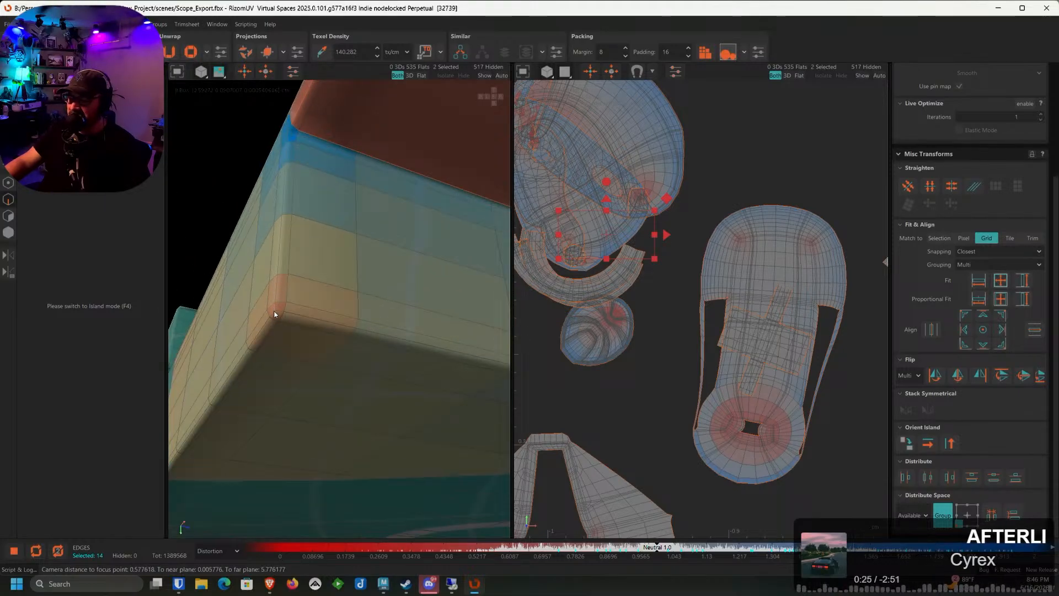
pyautogui.keyDown('ctrl'); pyautogui.click(275, 304); pyautogui.keyUp('ctrl')
pyautogui.hotkey('ctrl', 'z')
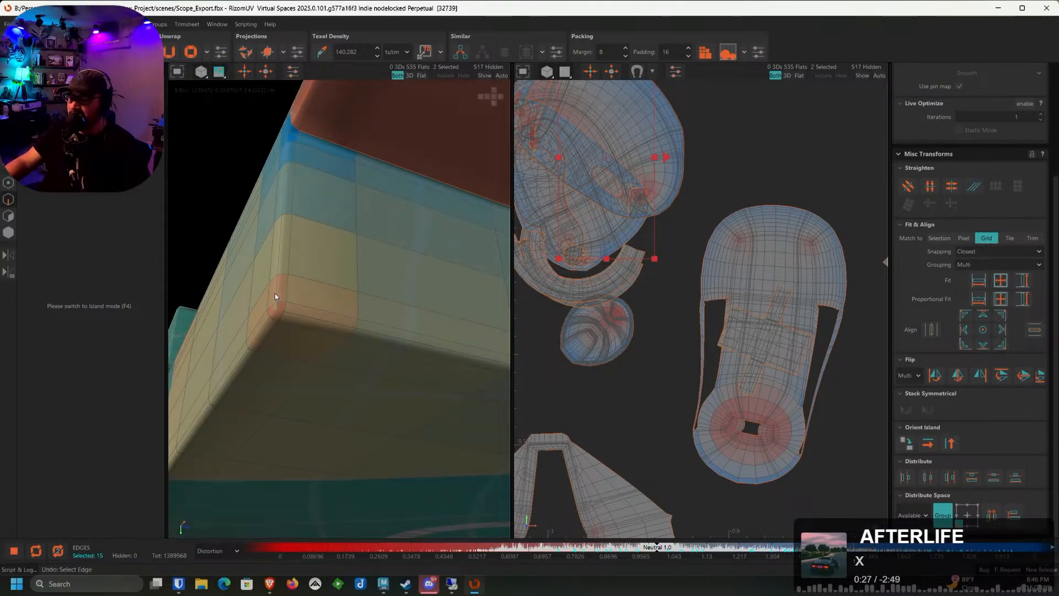
pyautogui.keyDown('ctrl'); pyautogui.doubleClick(276, 294); pyautogui.keyUp('ctrl')
pyautogui.scroll(-6, 277, 301)
pyautogui.keyDown('alt'); pyautogui.moveTo(278, 315); pyautogui.dragTo(240, 363); pyautogui.keyUp('alt')
pyautogui.scroll(6, 309, 298)
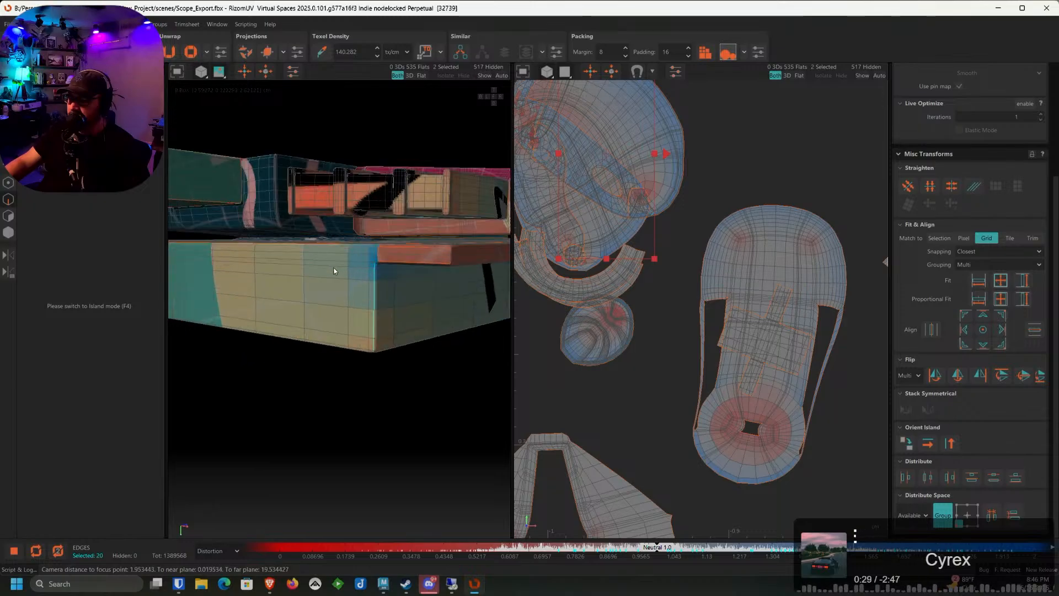
pyautogui.keyDown('ctrl'); pyautogui.click(382, 285); pyautogui.keyUp('ctrl')
pyautogui.keyDown('alt'); pyautogui.moveTo(382, 285); pyautogui.dragTo(425, 283); pyautogui.keyUp('alt')
pyautogui.hotkey('ctrl', 'z')
pyautogui.hotkey('ctrl', 'z')
pyautogui.hotkey('ctrl', 'z')
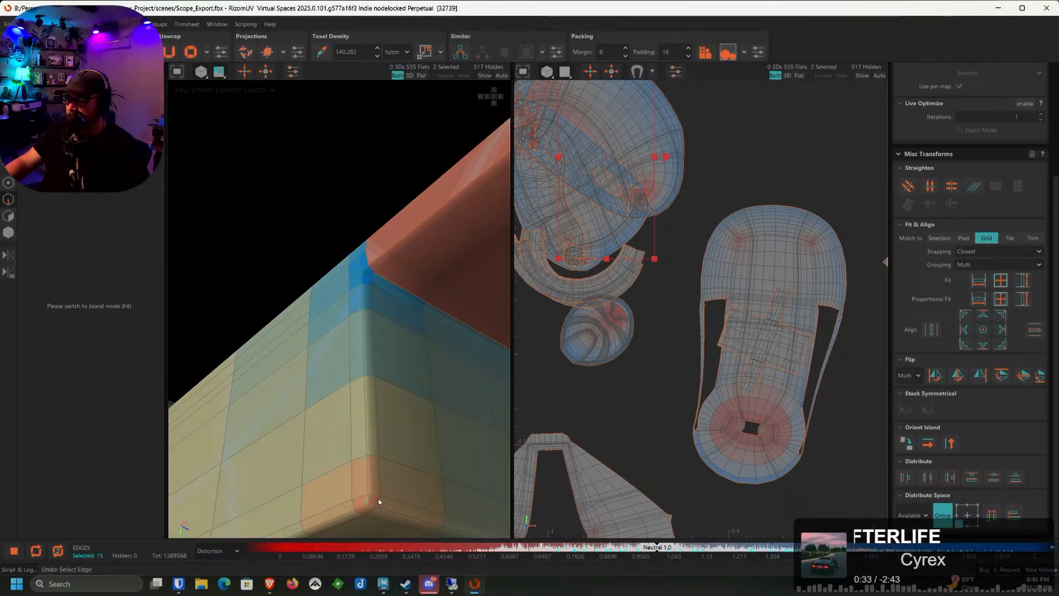
# Add the vertical edge lines of the remaining base plate corners to the selection and cut along all of them
pyautogui.keyDown('ctrl'); pyautogui.doubleClick(380, 486); pyautogui.keyUp('ctrl')
pyautogui.scroll(-5, 379, 472)
pyautogui.keyDown('alt'); pyautogui.moveTo(379, 473); pyautogui.dragTo(283, 418); pyautogui.keyUp('alt')
pyautogui.scroll(5, 263, 313)
pyautogui.keyDown('ctrl'); pyautogui.click(282, 418); pyautogui.keyUp('ctrl')
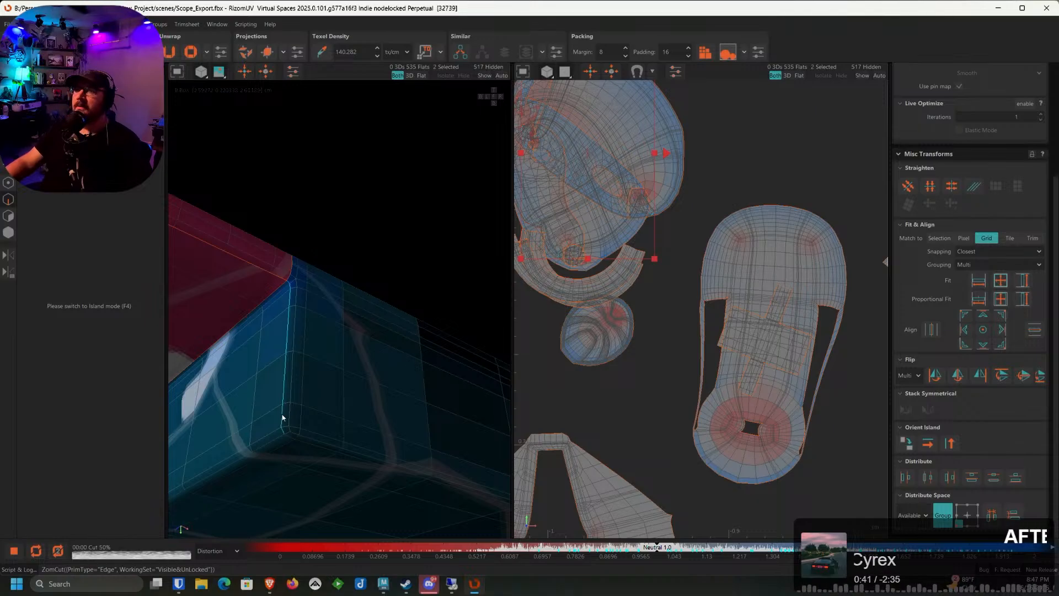
pyautogui.press('c')
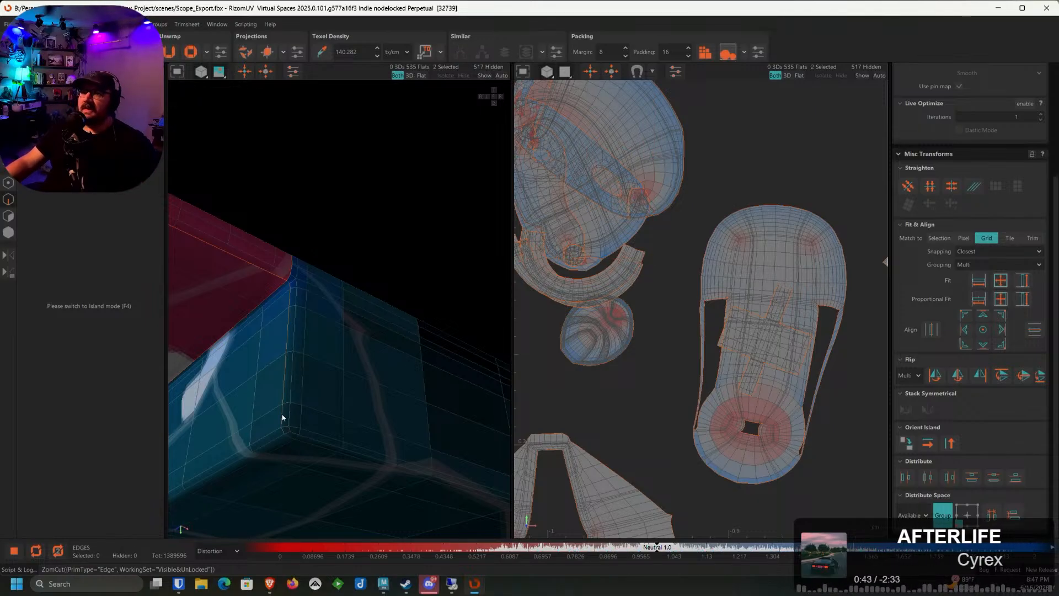
# Unfold the base plate's underside and side wall island, move it clear of the overlapping islands and rotate it upright
pyautogui.click(9, 233)
pyautogui.click(319, 390)
pyautogui.scroll(-4, 710, 346)
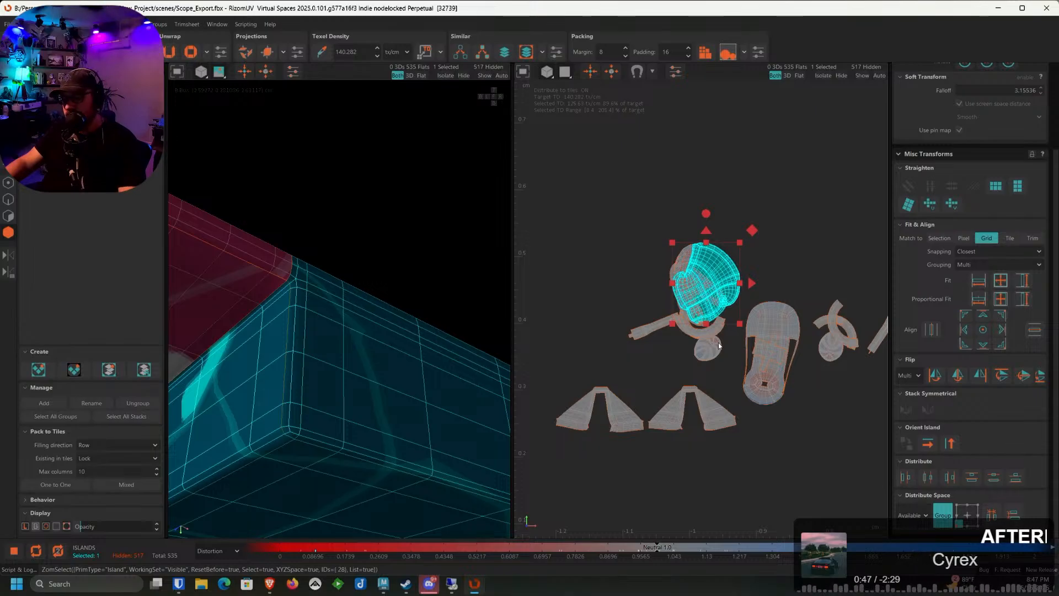
pyautogui.press('u')
pyautogui.scroll(3, 712, 307)
pyautogui.moveTo(717, 302); pyautogui.dragTo(558, 292)
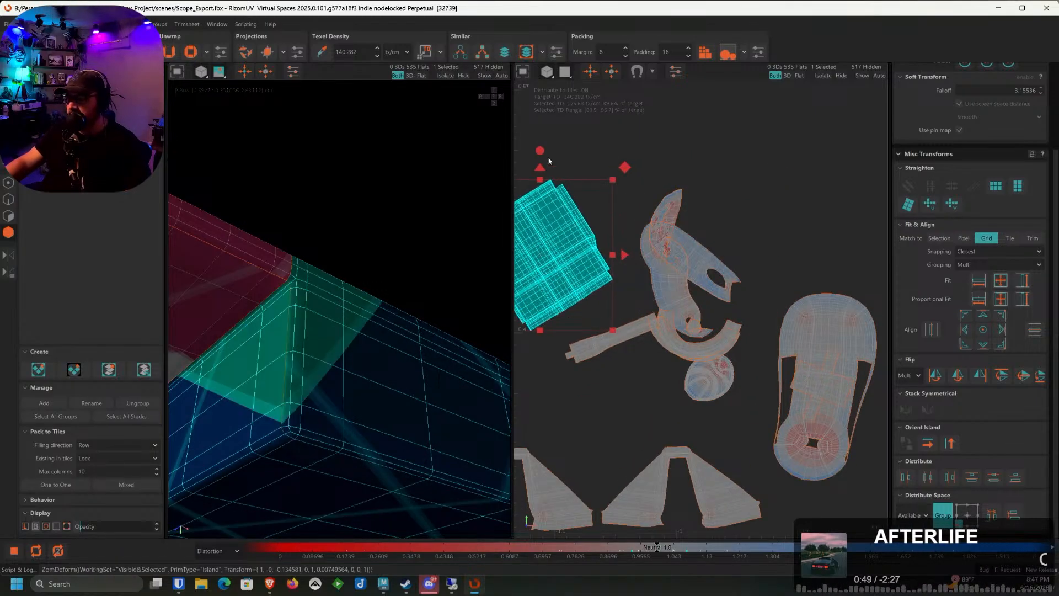
pyautogui.moveTo(544, 158); pyautogui.dragTo(558, 184)
# Unfold the base plate's upper face island containing the screw holes
pyautogui.scroll(-4, 375, 377)
pyautogui.keyDown('alt'); pyautogui.moveTo(376, 377); pyautogui.dragTo(330, 488); pyautogui.keyUp('alt')
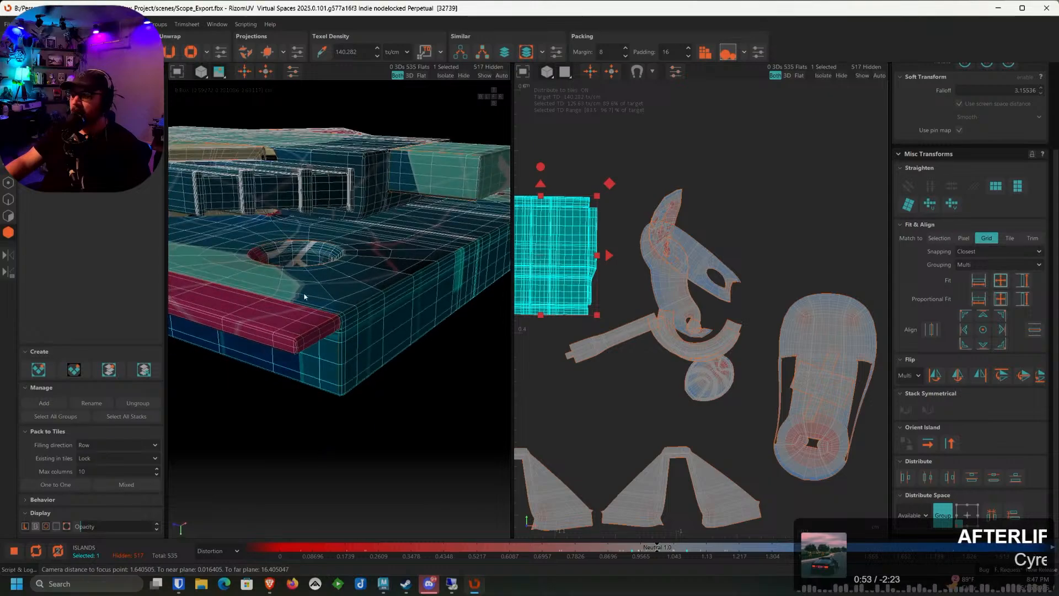
pyautogui.scroll(2, 342, 419)
pyautogui.click(682, 285)
pyautogui.scroll(-1, 680, 292)
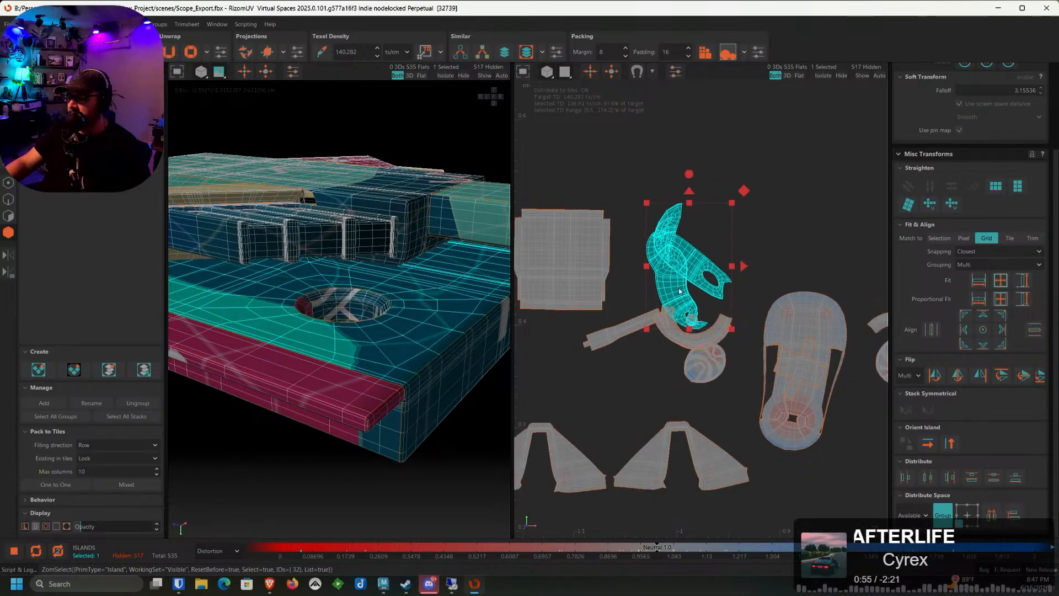
pyautogui.keyDown('alt'); pyautogui.moveTo(381, 331); pyautogui.dragTo(428, 356); pyautogui.keyUp('alt')
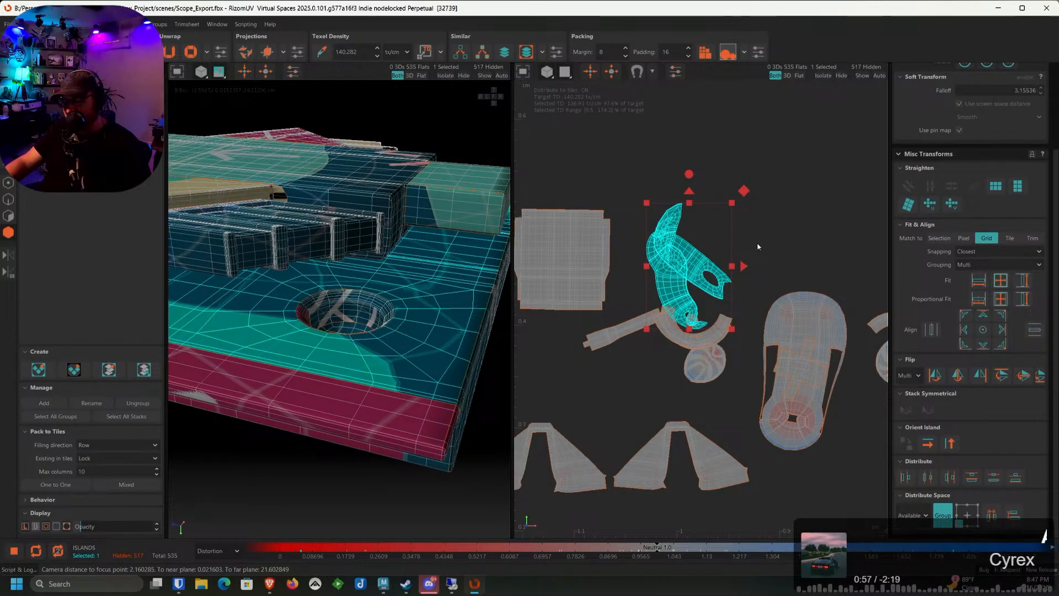
pyautogui.press('u')
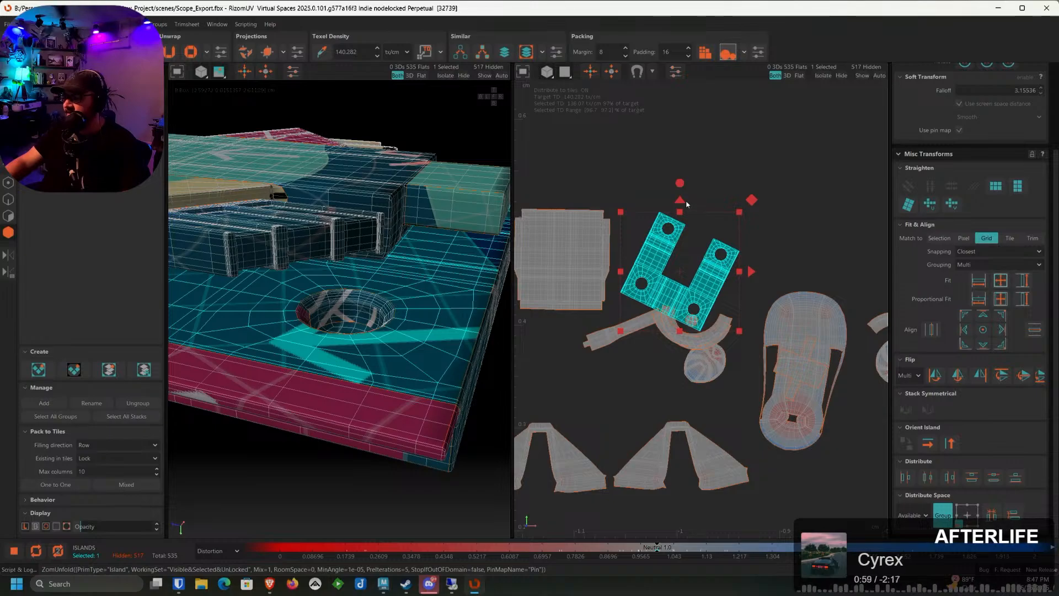
pyautogui.click(675, 208)
pyautogui.hotkey('ctrl', 'z')
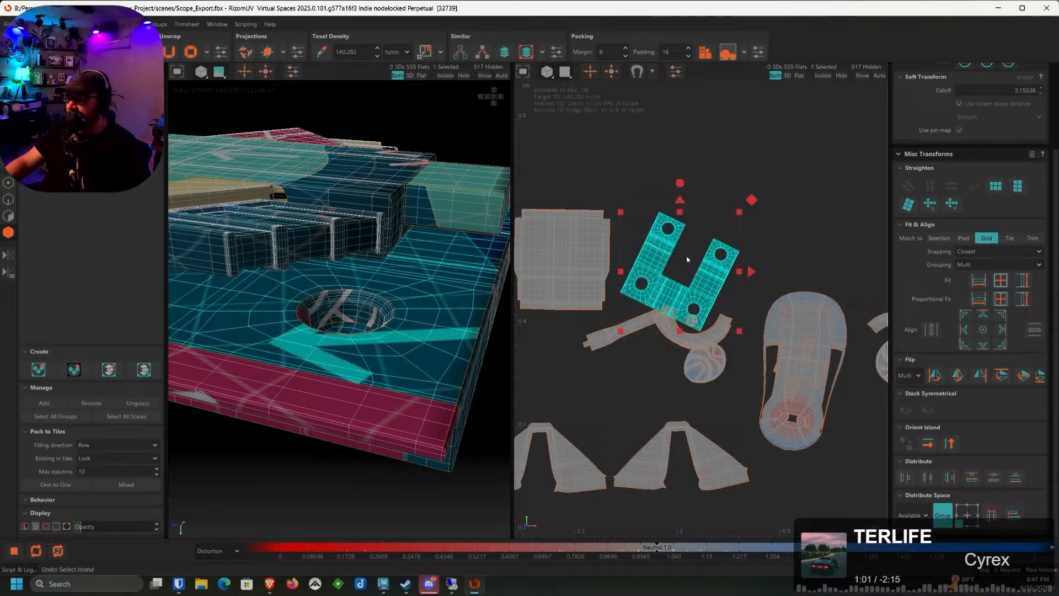
# Rotate the U-shaped upper face island upright, place it directly above the square base island and fine-tune its rotation
pyautogui.keyDown('alt'); pyautogui.moveTo(702, 299); pyautogui.dragTo(740, 288, button='middle'); pyautogui.keyUp('alt')
pyautogui.moveTo(719, 172); pyautogui.dragTo(703, 149)
pyautogui.moveTo(721, 283); pyautogui.dragTo(605, 172)
pyautogui.keyDown('alt'); pyautogui.moveTo(612, 121); pyautogui.dragTo(620, 157, button='middle'); pyautogui.keyUp('alt')
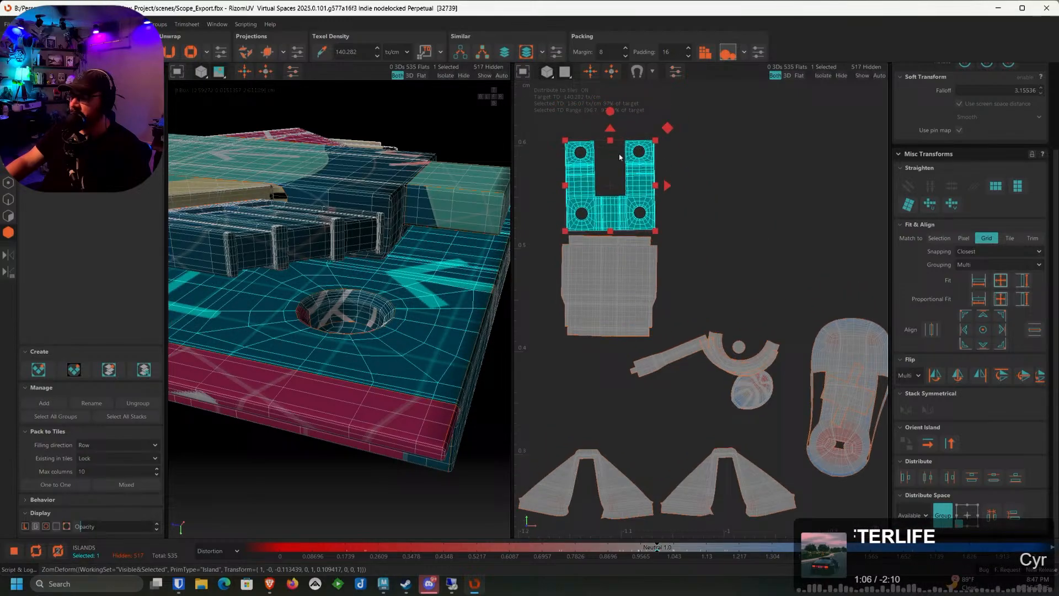
pyautogui.click(611, 113)
pyautogui.scroll(-2, 755, 241)
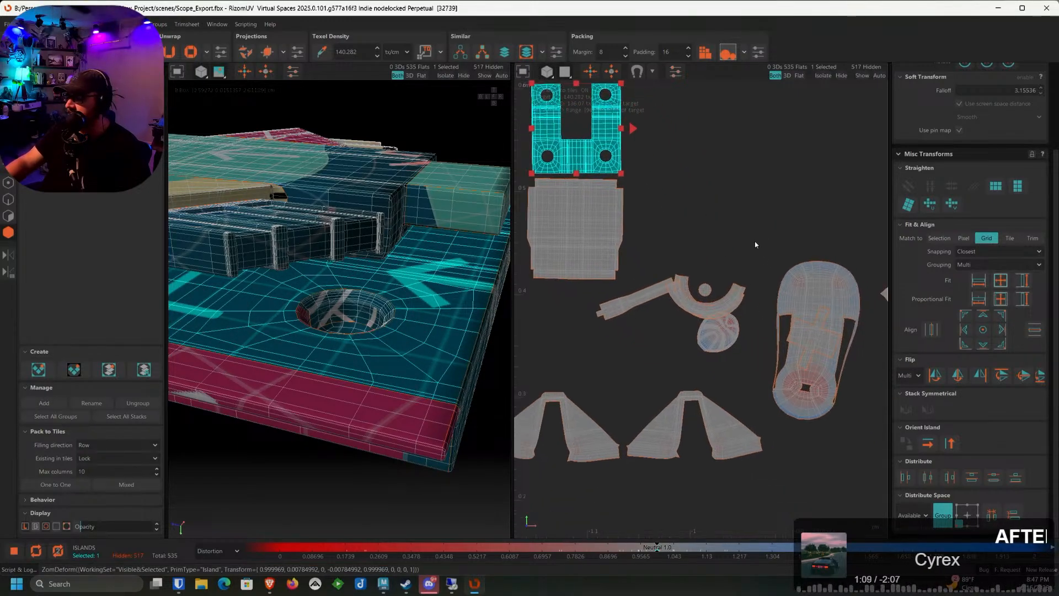
# Move the elongated central block island off the small cross-shaped island to the free space beside the U-shaped island
pyautogui.click(813, 290)
pyautogui.scroll(-2, 813, 290)
pyautogui.keyDown('alt'); pyautogui.moveTo(812, 311); pyautogui.dragTo(816, 380, button='middle'); pyautogui.keyUp('alt')
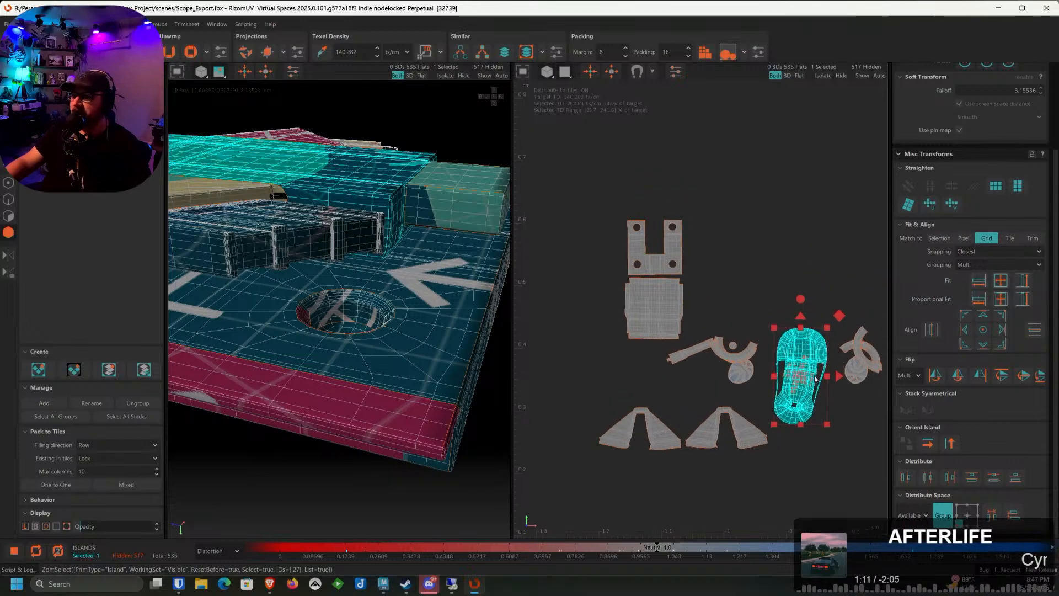
pyautogui.moveTo(806, 340); pyautogui.dragTo(744, 197)
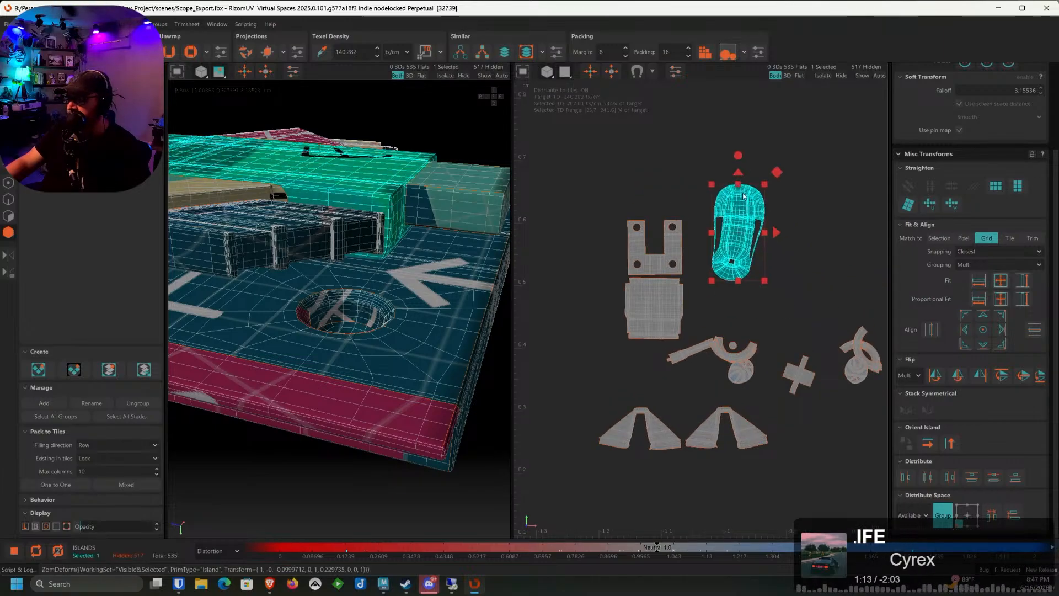
# Unfold the elongated central block island again and switch to edge selection
pyautogui.scroll(3, 747, 224)
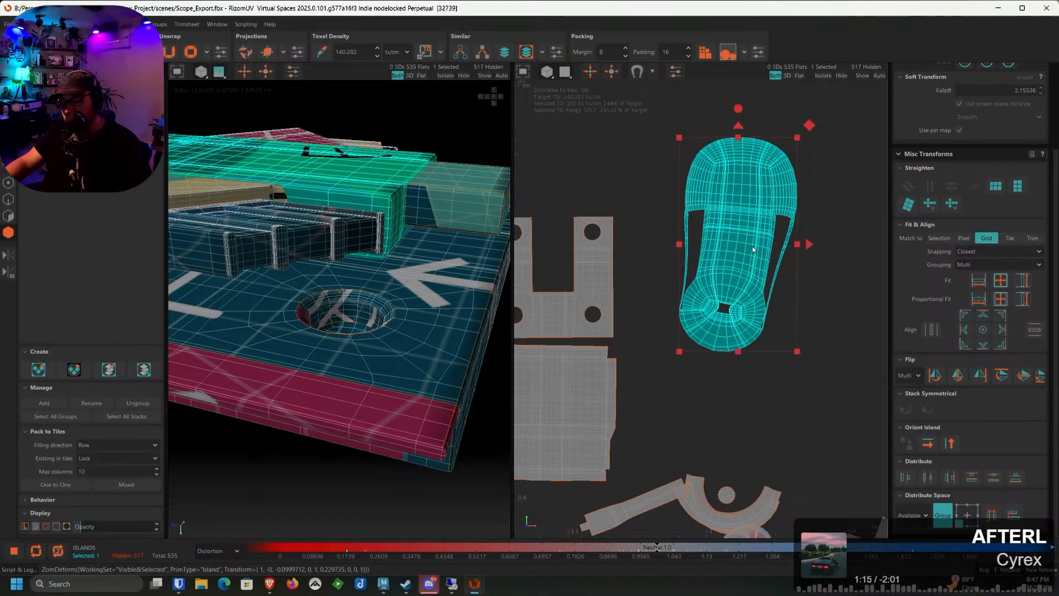
pyautogui.press('u')
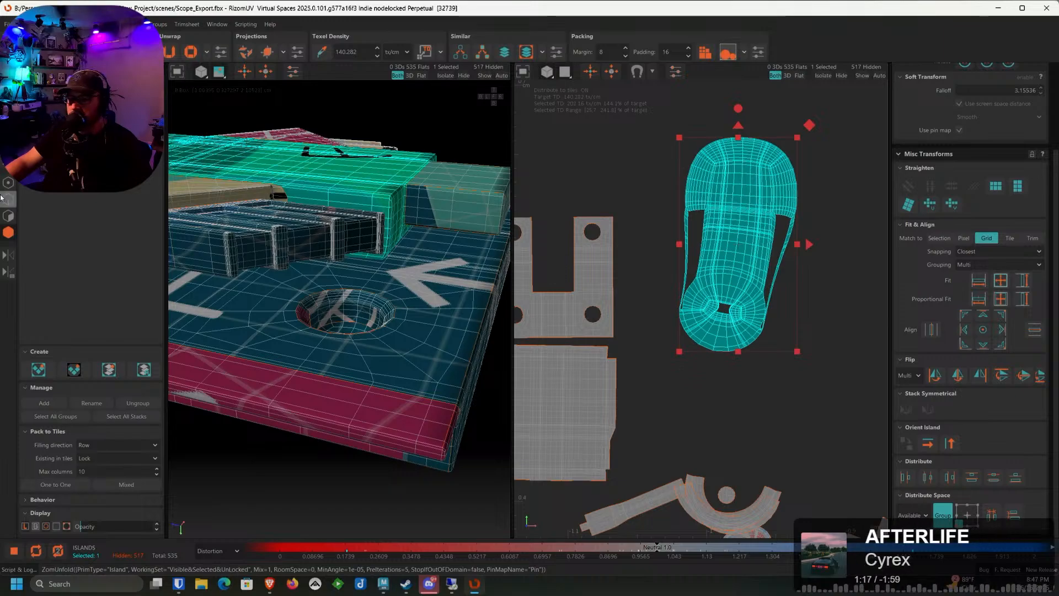
pyautogui.click(8, 199)
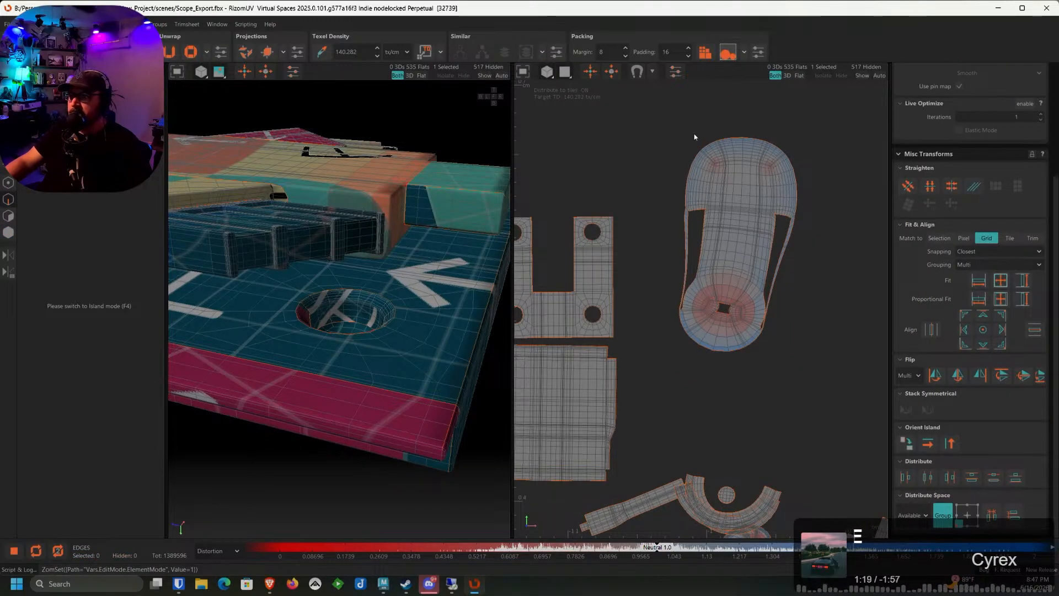
# Cut the two edge runs from the stretched rounded corners to the outer border at the island's upper end
pyautogui.scroll(8, 695, 137)
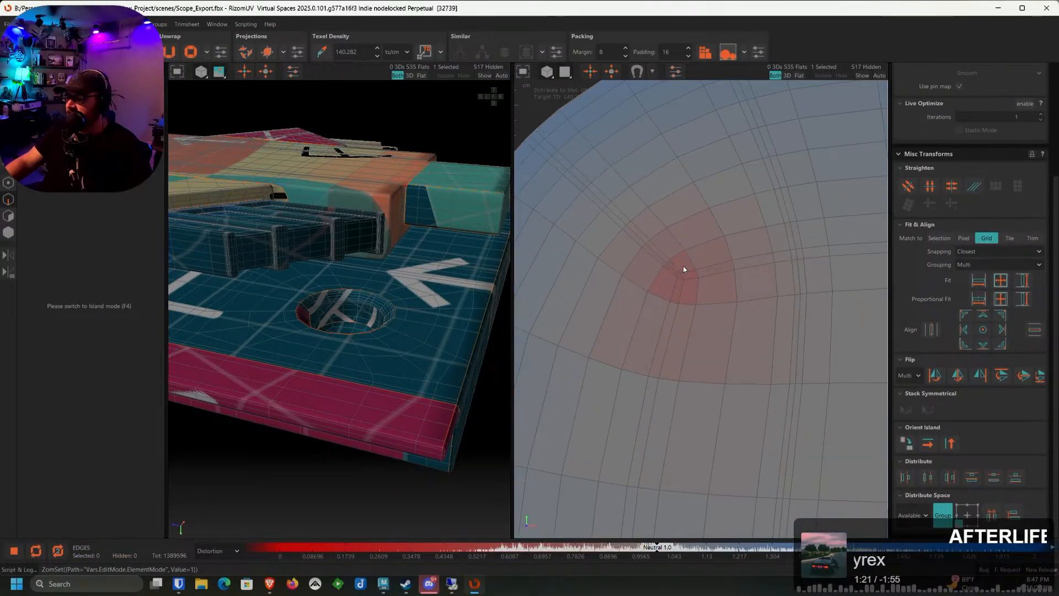
pyautogui.doubleClick(671, 269)
pyautogui.scroll(-4, 672, 270)
pyautogui.keyDown('alt'); pyautogui.moveTo(789, 264); pyautogui.dragTo(639, 253, button='middle'); pyautogui.keyUp('alt')
pyautogui.scroll(4, 699, 262)
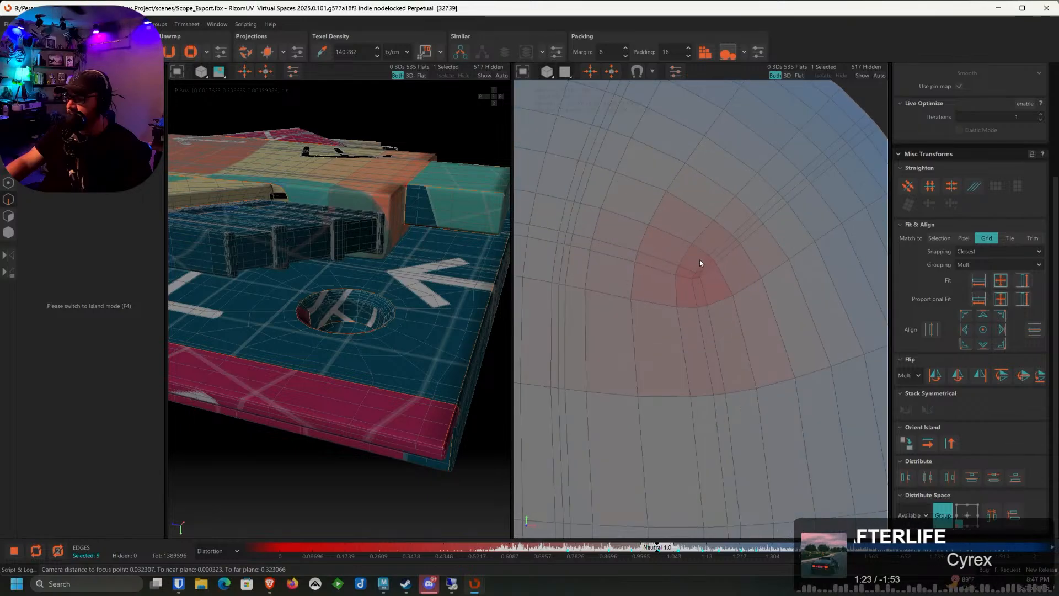
pyautogui.keyDown('shift'); pyautogui.doubleClick(705, 271); pyautogui.keyUp('shift')
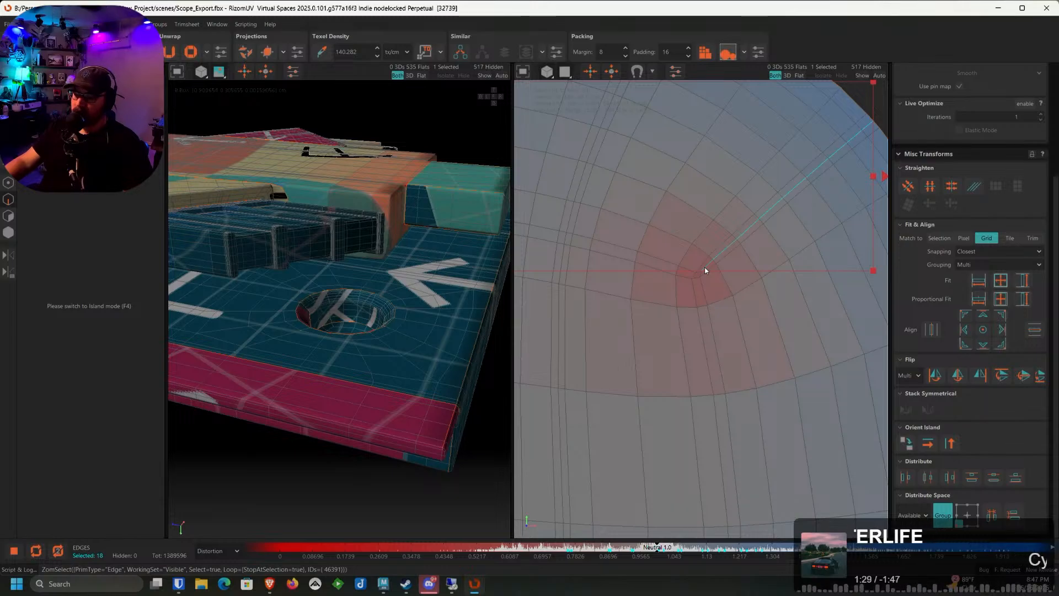
pyautogui.press('c')
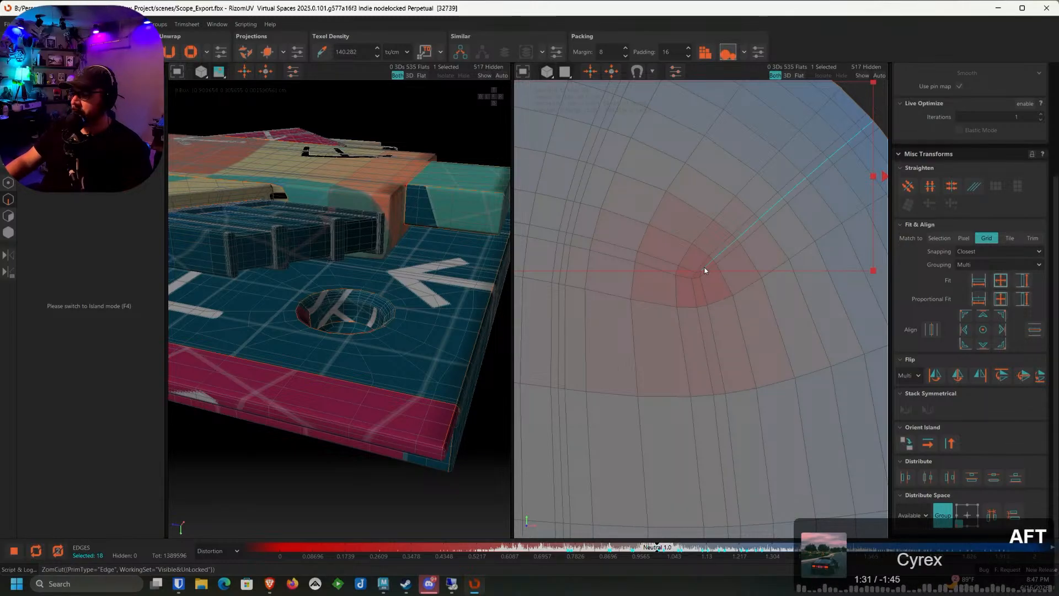
# Examine the distortion around the rectangular hole and the outer border at the island's lower end
pyautogui.scroll(-3, 740, 309)
pyautogui.scroll(-5, 740, 310)
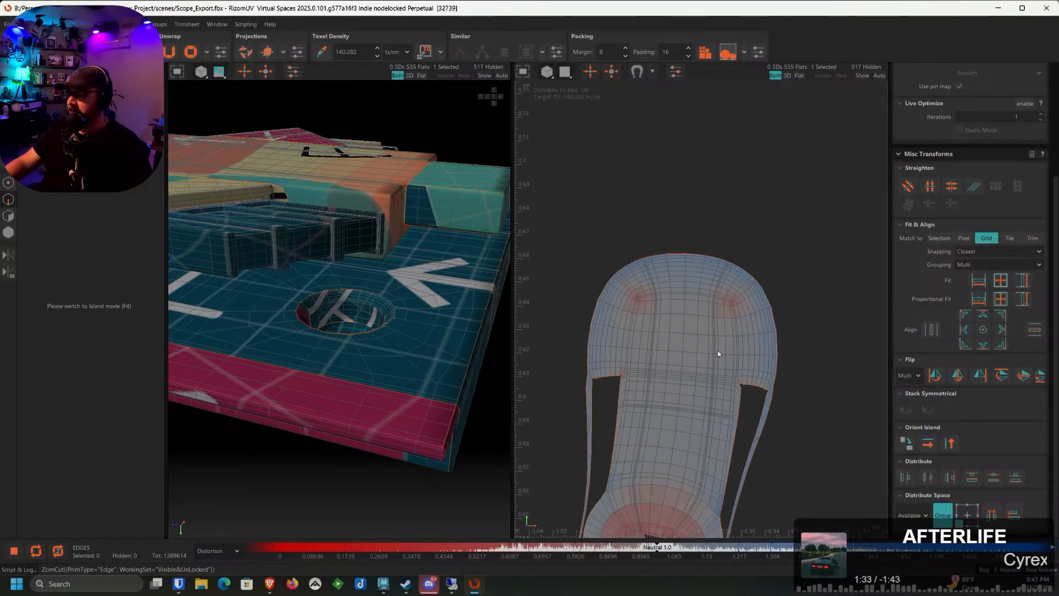
pyautogui.keyDown('alt'); pyautogui.moveTo(690, 444); pyautogui.dragTo(737, 257, button='middle'); pyautogui.keyUp('alt')
pyautogui.scroll(6, 721, 389)
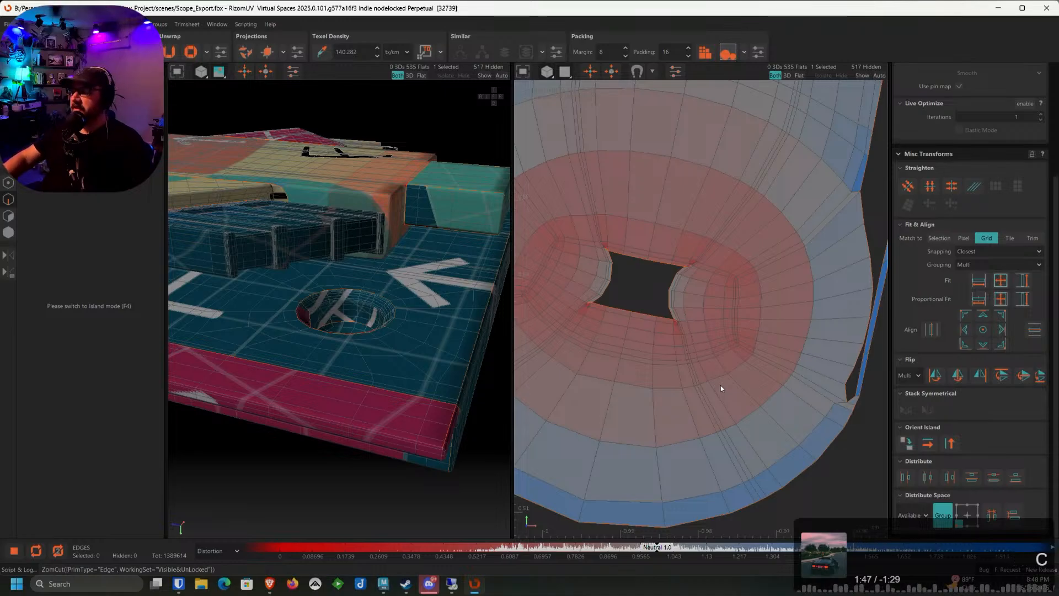
pyautogui.scroll(3, 713, 316)
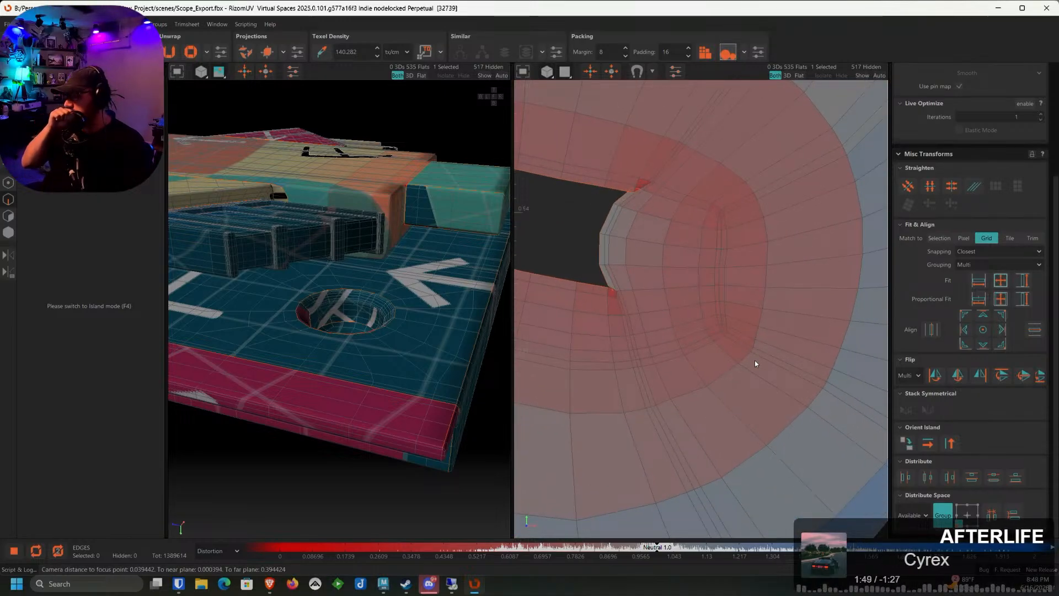
pyautogui.scroll(-3, 754, 361)
pyautogui.moveTo(867, 411); pyautogui.dragTo(739, 341, button='middle')
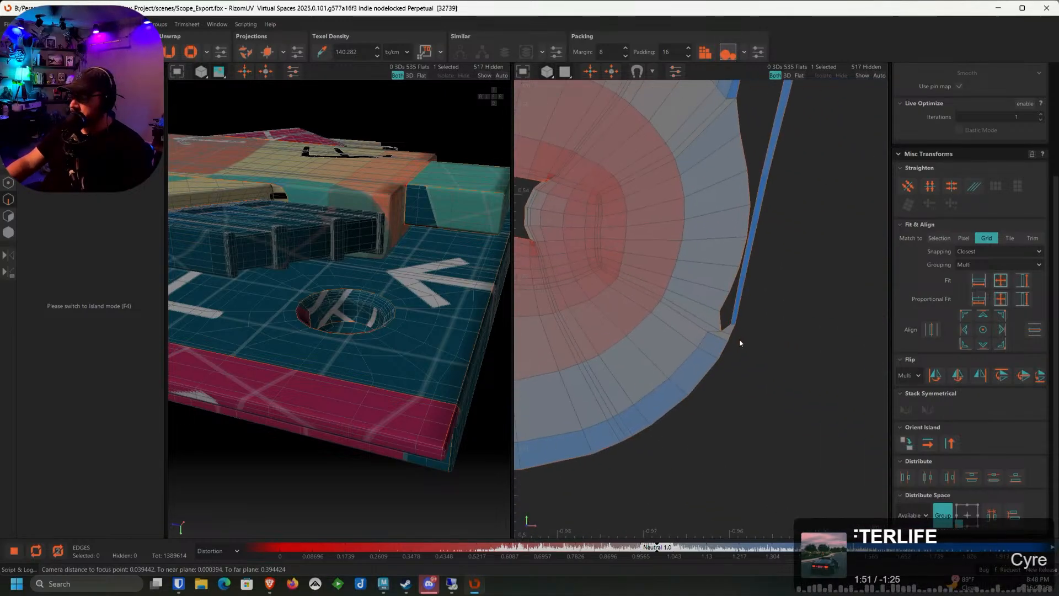
pyautogui.scroll(2, 736, 339)
pyautogui.doubleClick(573, 259)
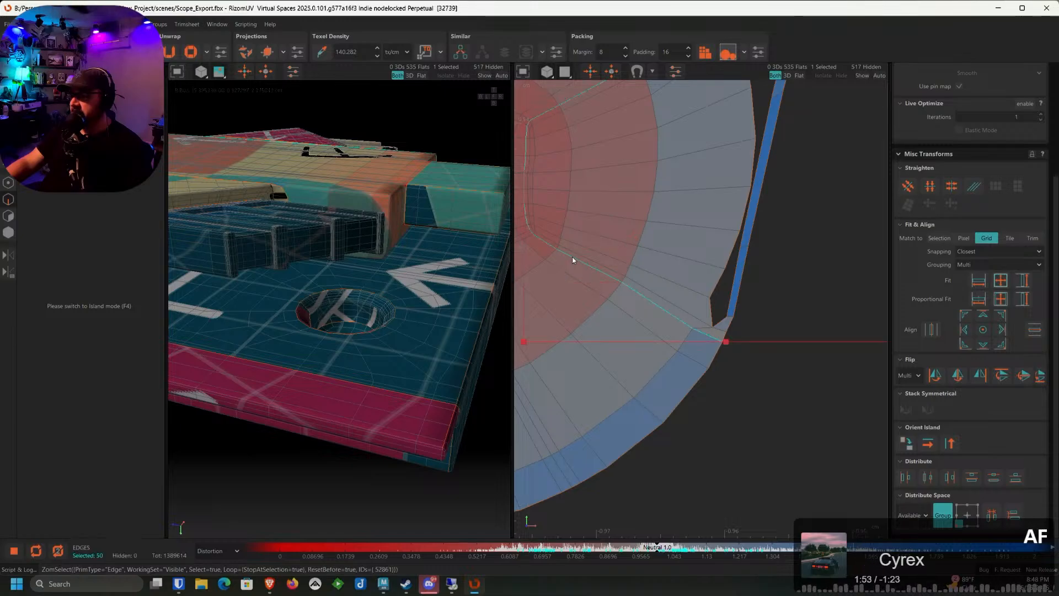
pyautogui.doubleClick(573, 250)
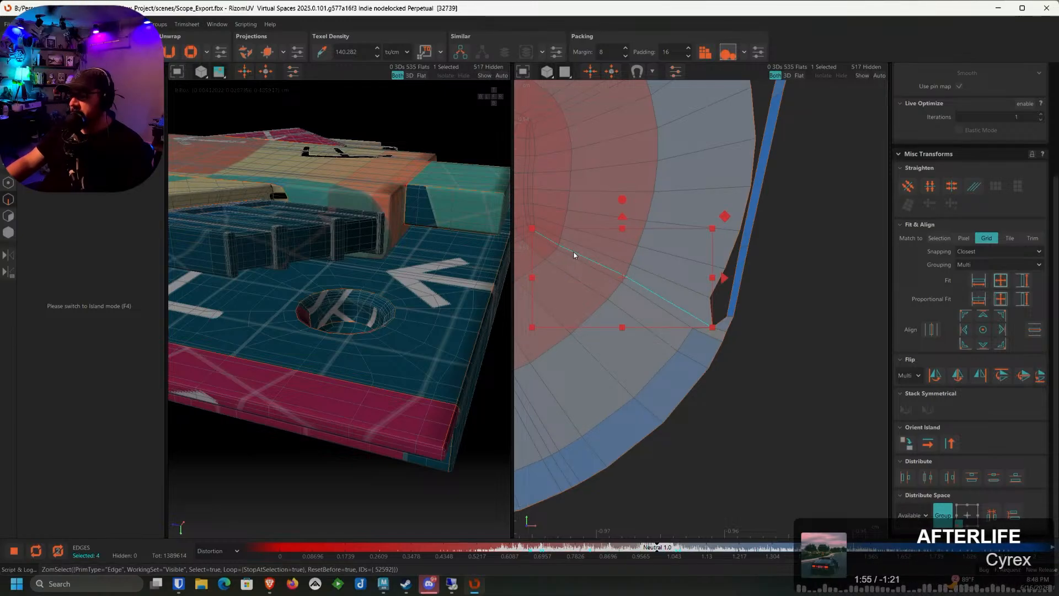
pyautogui.keyDown('alt'); pyautogui.moveTo(574, 254); pyautogui.dragTo(618, 263, button='middle'); pyautogui.keyUp('alt')
pyautogui.scroll(3, 811, 353)
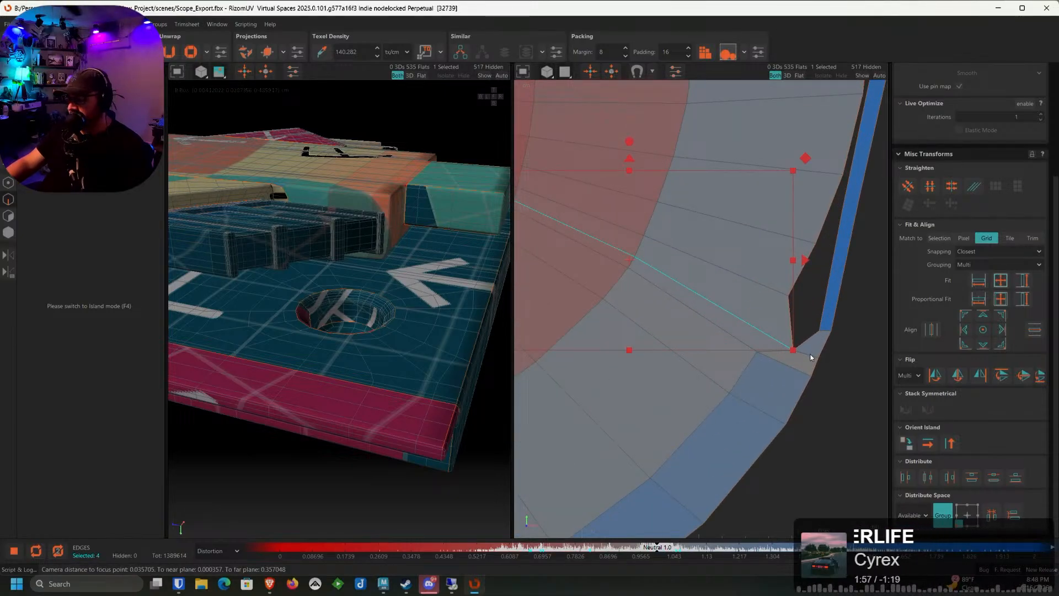
pyautogui.scroll(-4, 761, 357)
pyautogui.scroll(3, 598, 347)
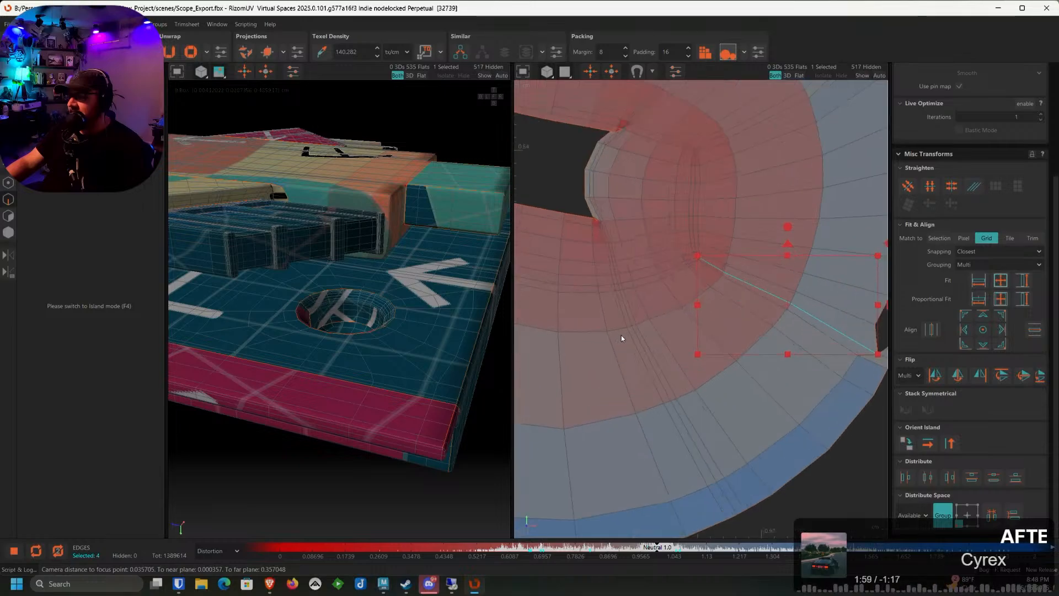
pyautogui.doubleClick(628, 305)
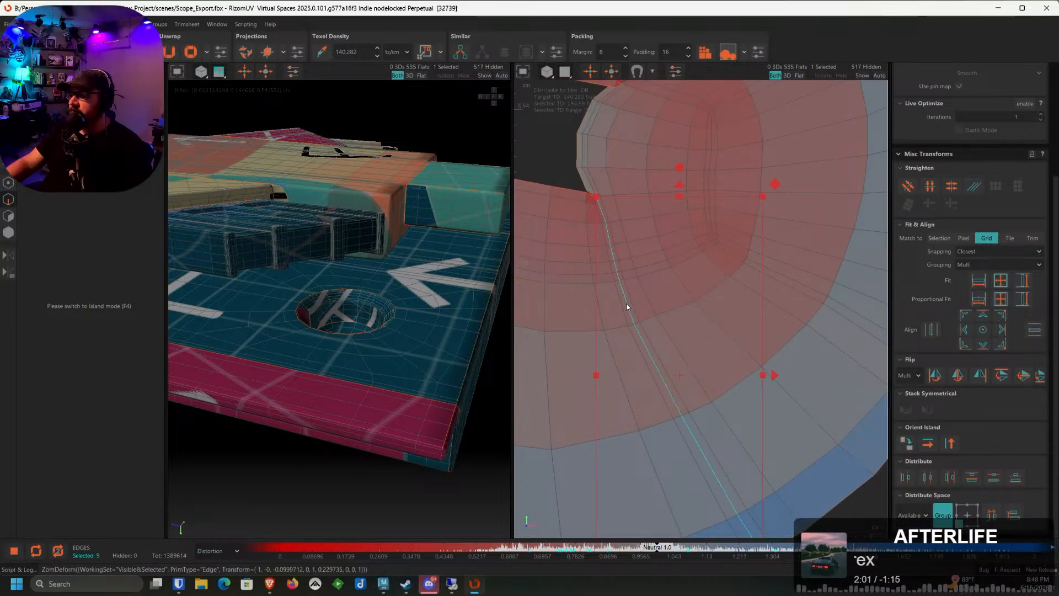
pyautogui.click(632, 312)
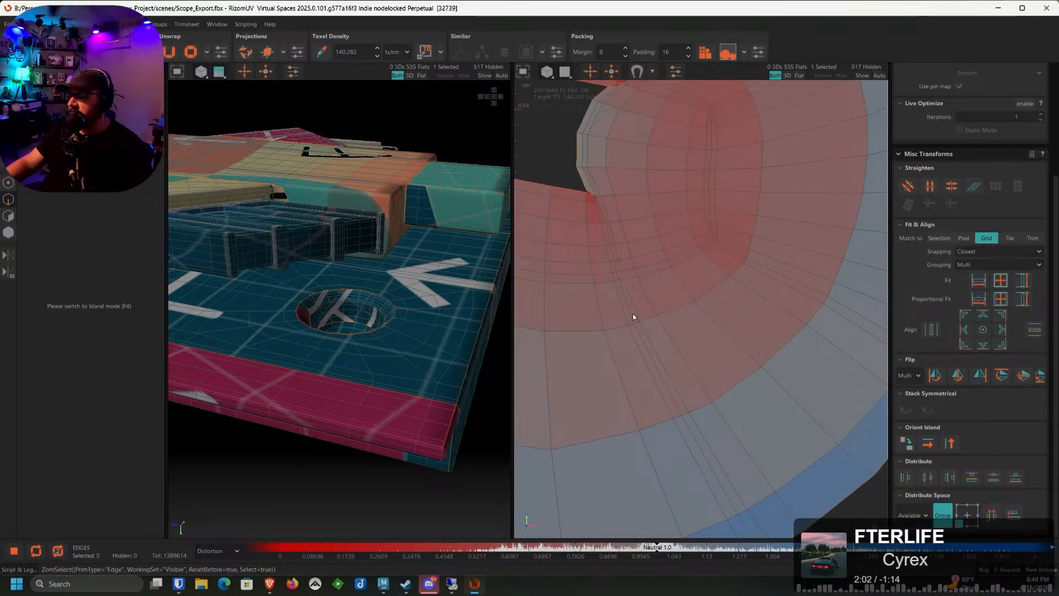
# Cut the two edge runs from below the rectangular hole to the outer border, one on each side of the island's lower end
pyautogui.keyDown('ctrl'); pyautogui.doubleClick(644, 341); pyautogui.keyUp('ctrl')
pyautogui.scroll(-4, 643, 341)
pyautogui.scroll(3, 595, 319)
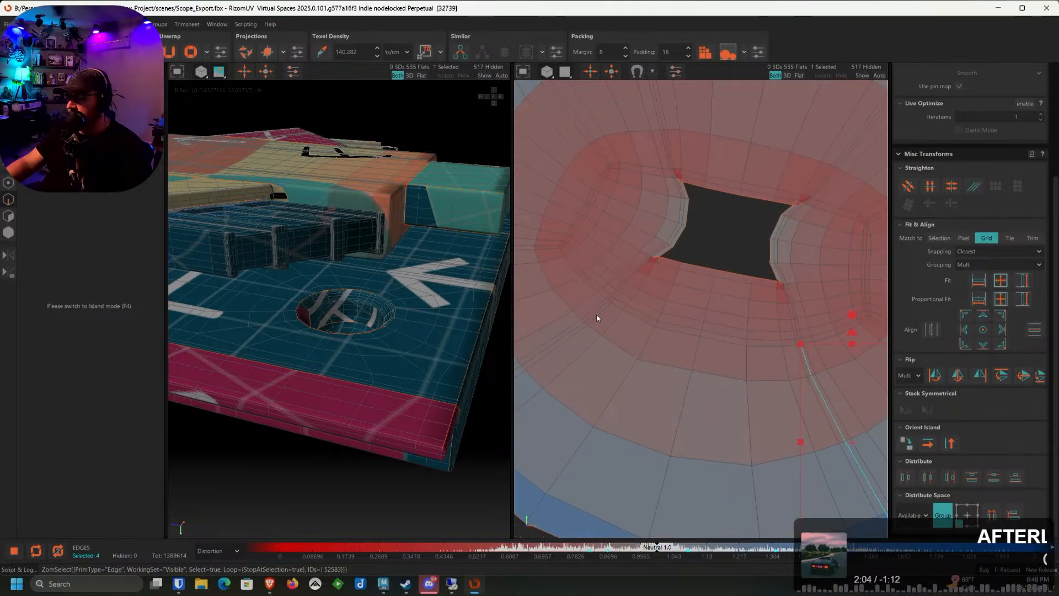
pyautogui.doubleClick(575, 326)
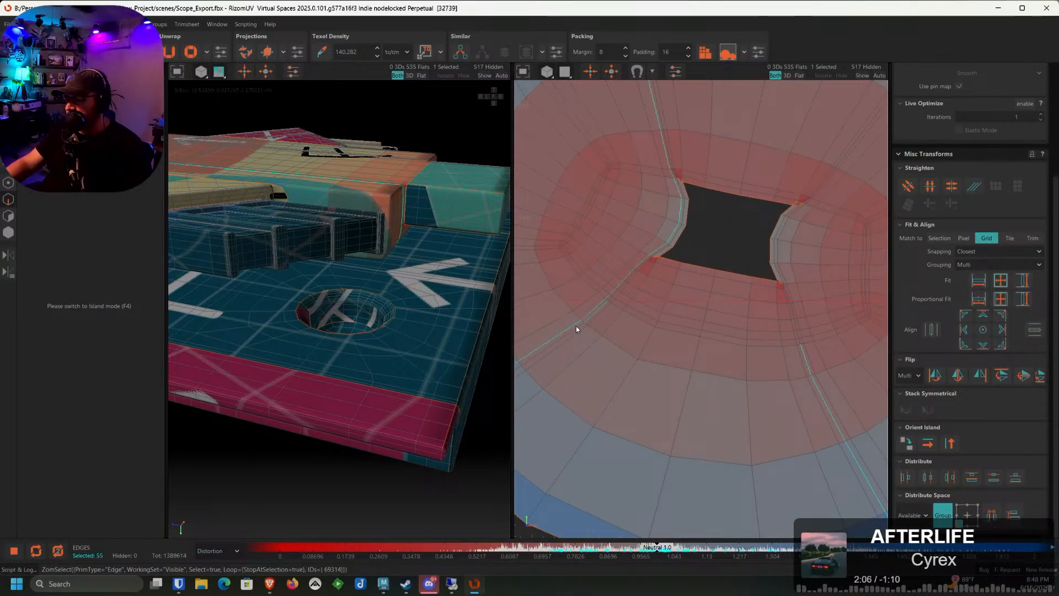
pyautogui.doubleClick(576, 328)
pyautogui.scroll(-4, 575, 329)
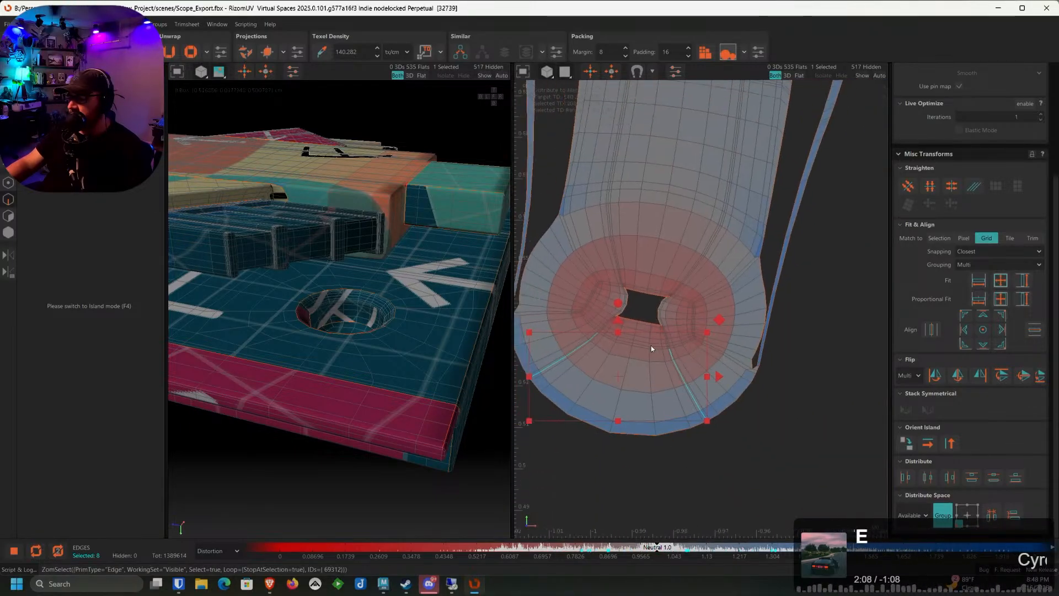
pyautogui.moveTo(652, 348); pyautogui.dragTo(663, 379, button='middle')
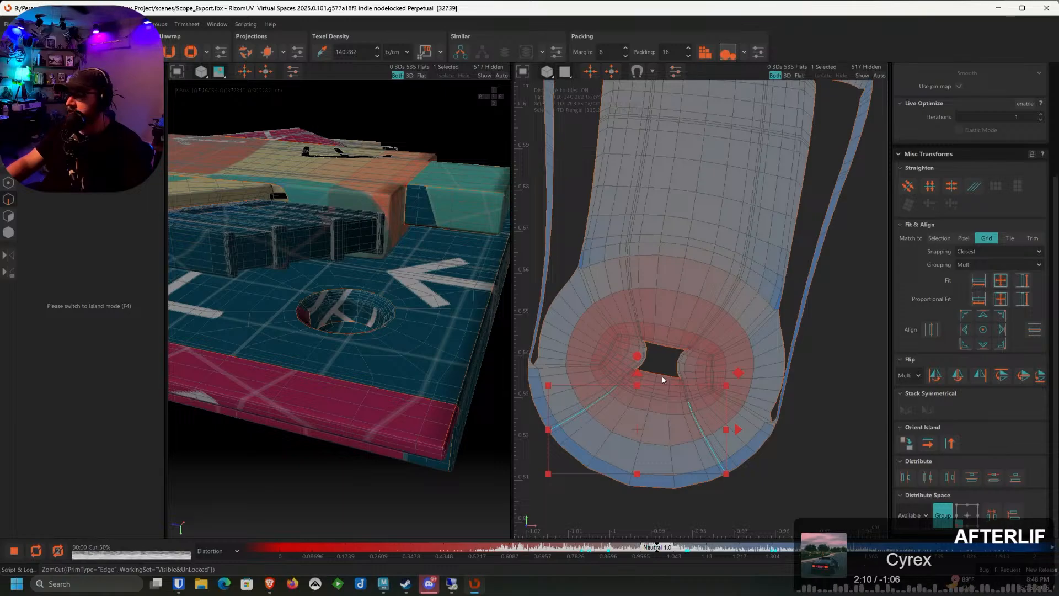
pyautogui.press('c')
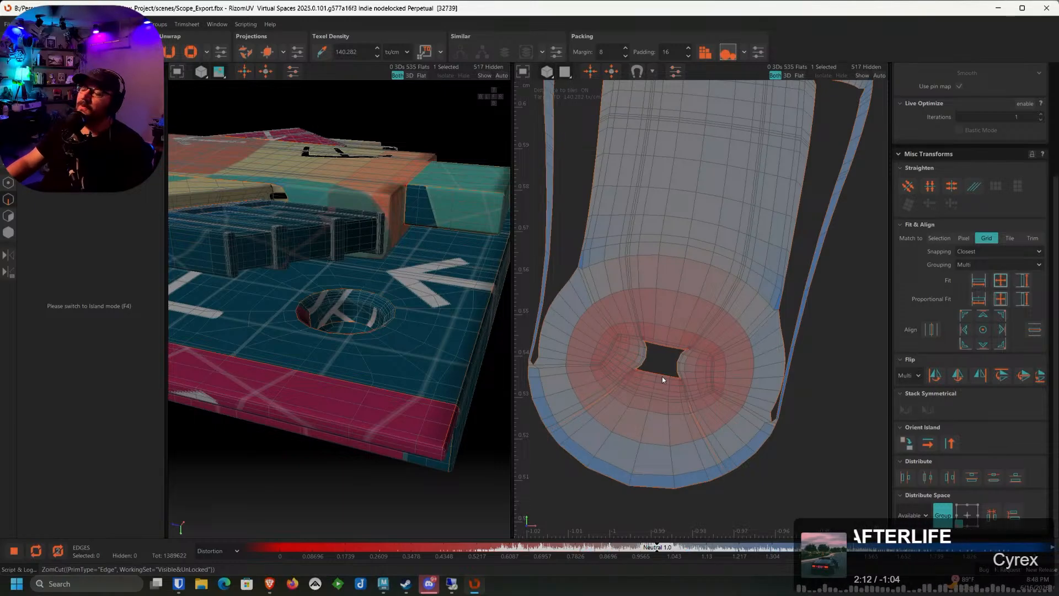
# Select the whole island in island mode and unfold it with the new seams
pyautogui.click(9, 232)
pyautogui.click(680, 244)
pyautogui.press('u')
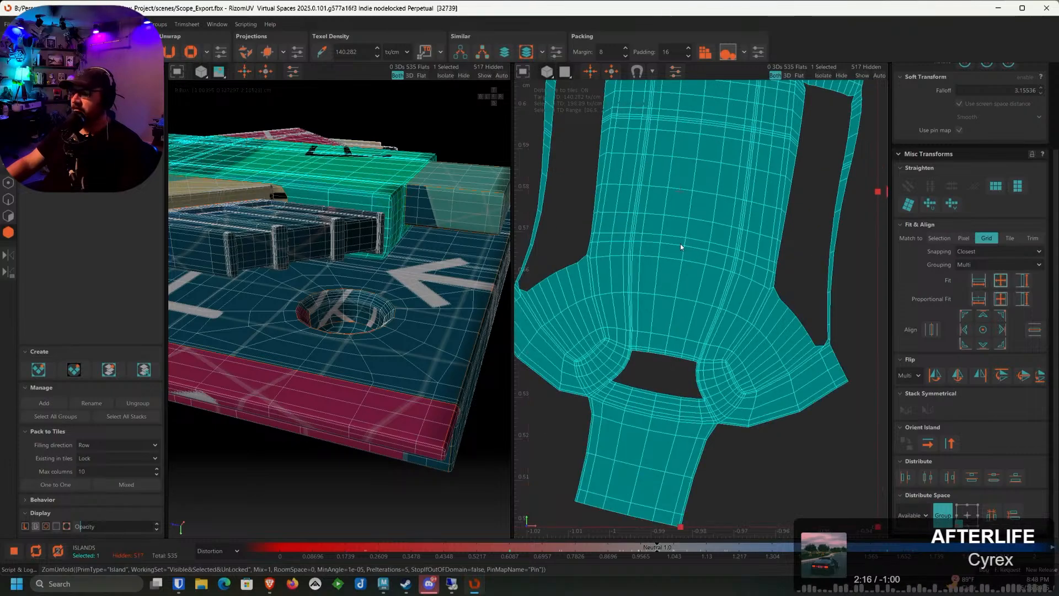
pyautogui.press('f')
pyautogui.press('f')
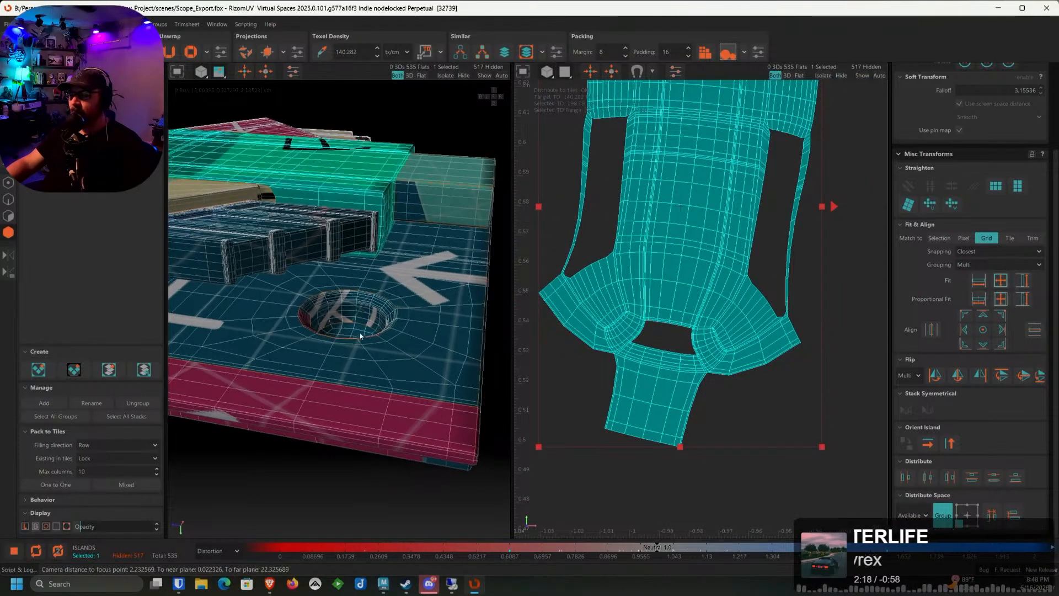
# Examine the unfolded island in the UV layout and its end face and underside on the 3D model
pyautogui.scroll(10, 360, 335)
pyautogui.scroll(3, 721, 284)
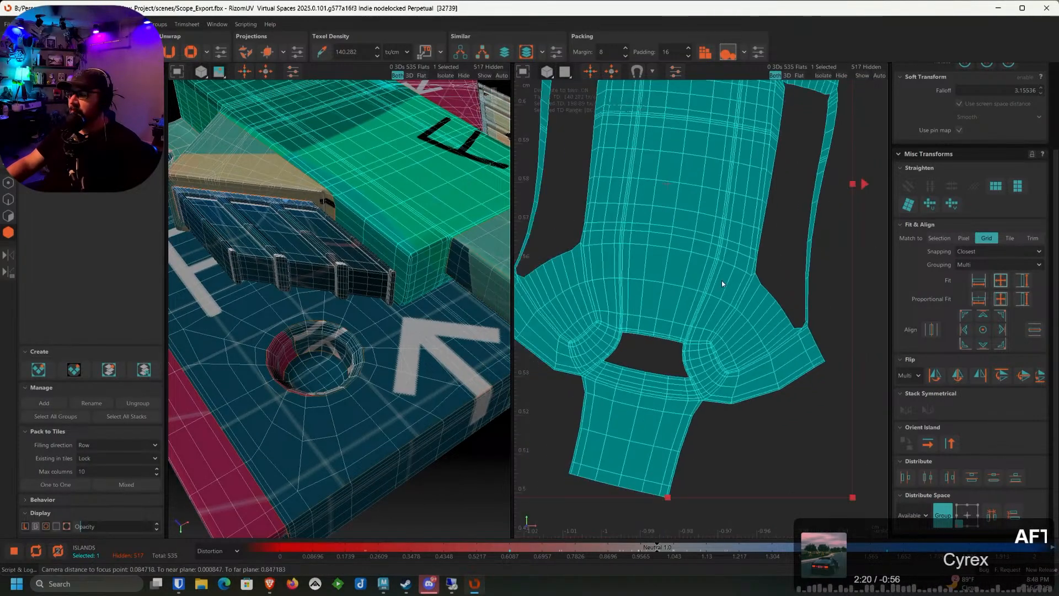
pyautogui.scroll(-3, 722, 284)
pyautogui.scroll(3, 693, 260)
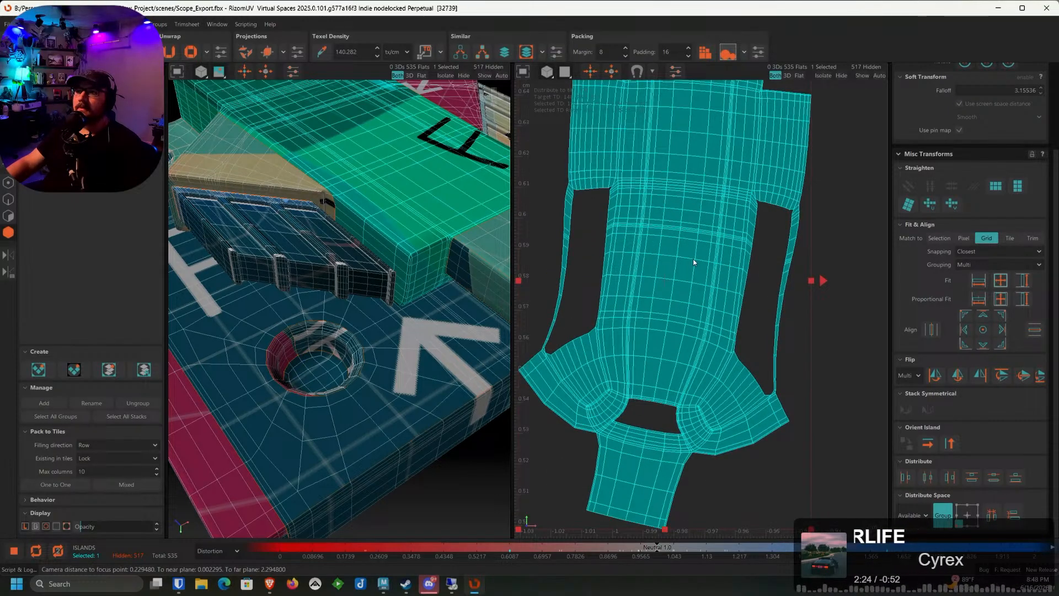
pyautogui.scroll(3, 693, 259)
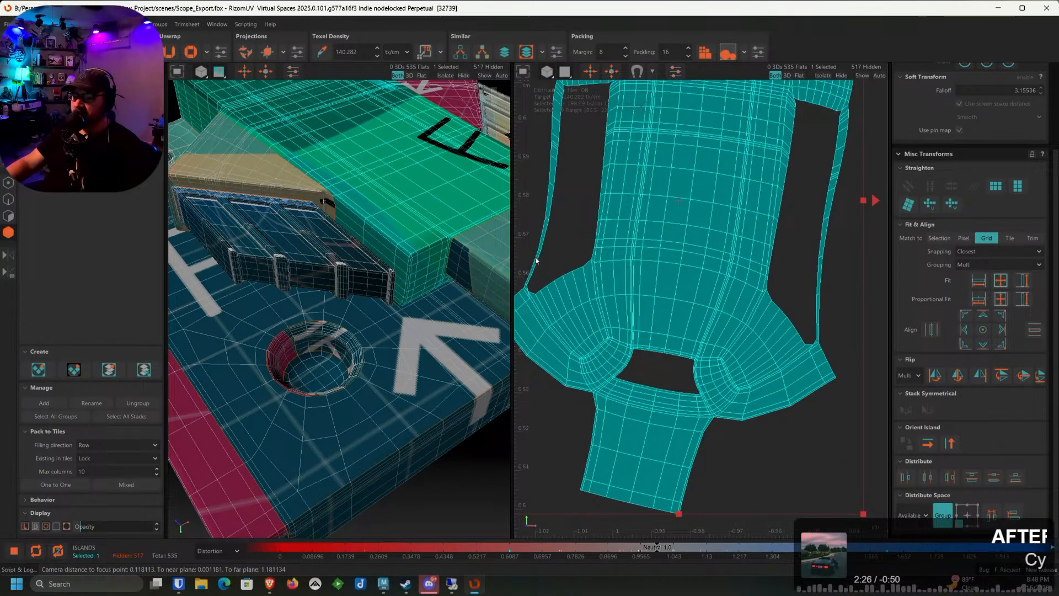
pyautogui.scroll(-10, 412, 242)
pyautogui.moveTo(483, 249); pyautogui.dragTo(445, 227, button='middle')
pyautogui.keyDown('alt'); pyautogui.moveTo(445, 228); pyautogui.dragTo(442, 236); pyautogui.keyUp('alt')
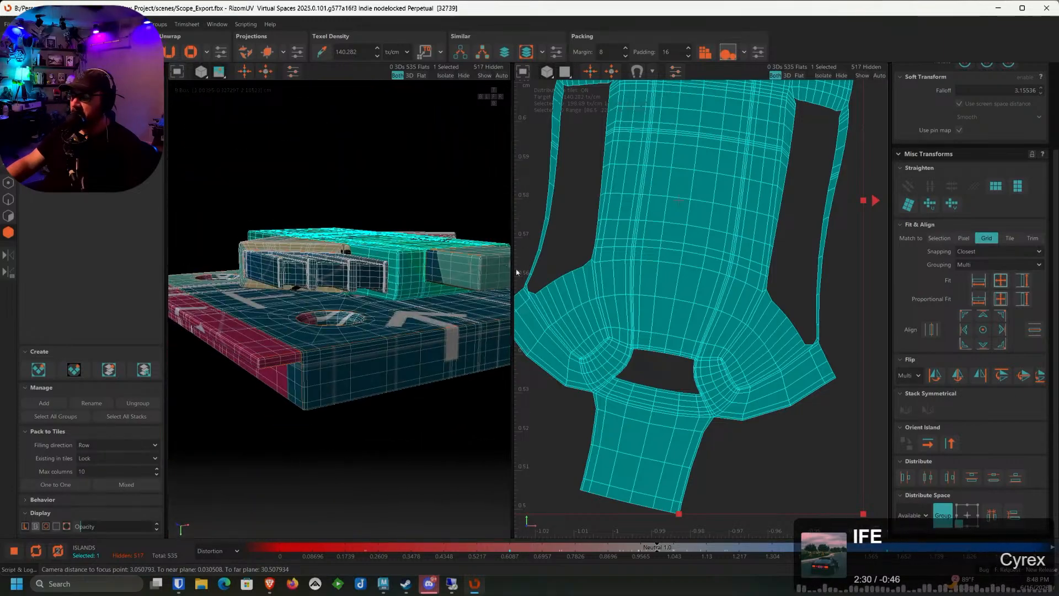
pyautogui.keyDown('alt'); pyautogui.moveTo(463, 274); pyautogui.dragTo(333, 324); pyautogui.keyUp('alt')
pyautogui.scroll(2, 411, 290)
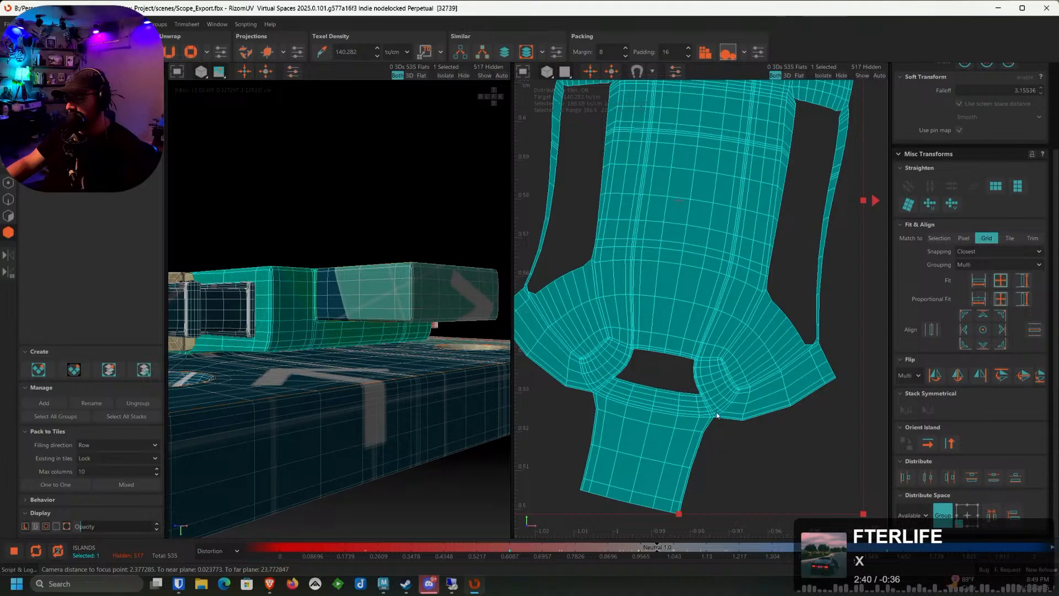
# Cut the edge runs from both lower corners of the hole to the outer notches, separating the lower tab from the island
pyautogui.scroll(3, 717, 415)
pyautogui.click(9, 199)
pyautogui.scroll(3, 673, 369)
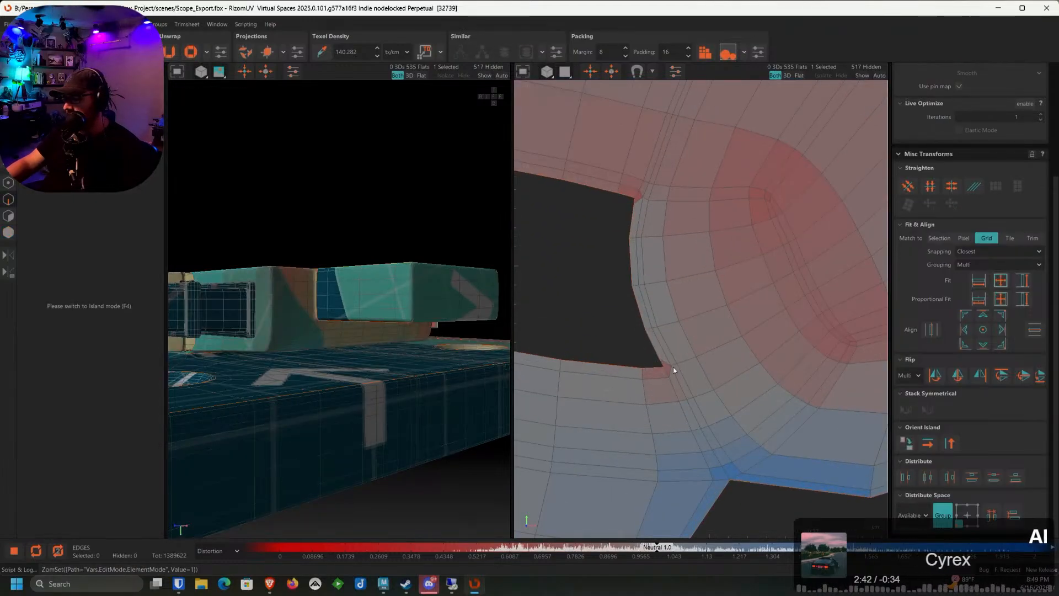
pyautogui.doubleClick(676, 394)
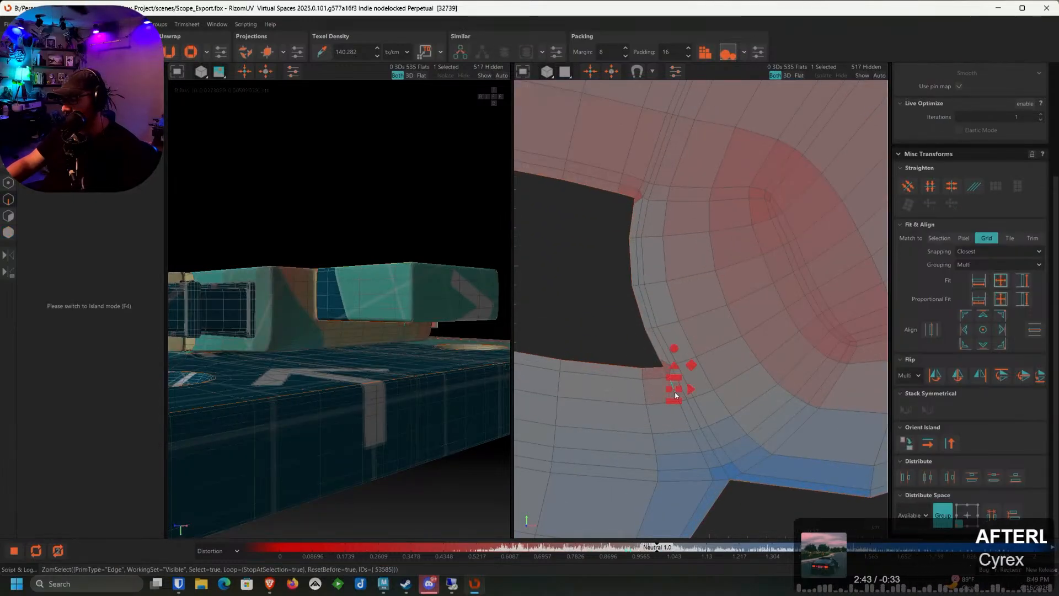
pyautogui.click(746, 473)
pyautogui.click(693, 425)
pyautogui.doubleClick(712, 444)
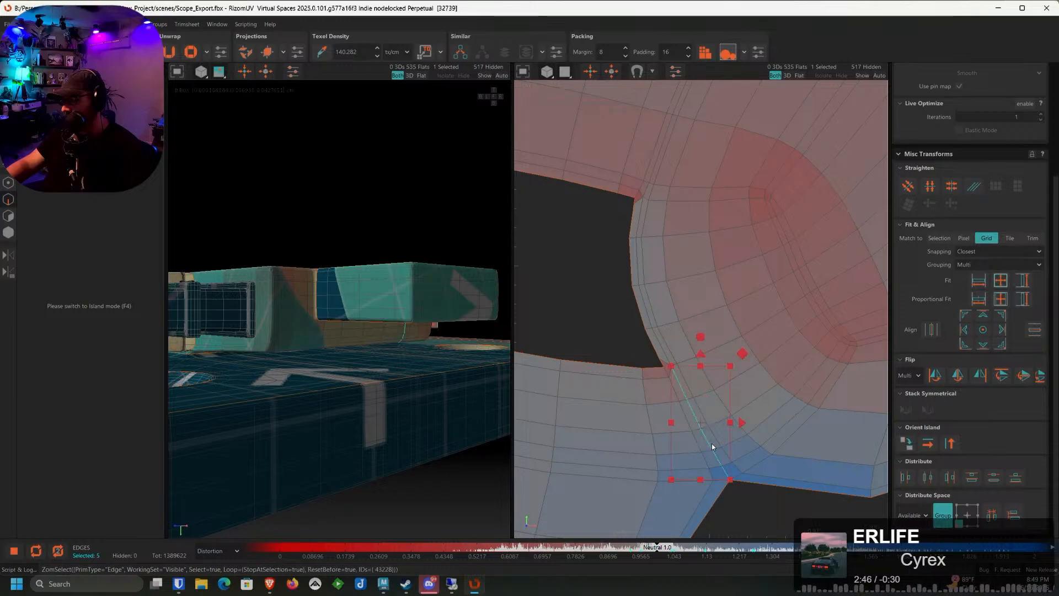
pyautogui.scroll(3, 675, 408)
pyautogui.keyDown('shift'); pyautogui.click(654, 277); pyautogui.keyUp('shift')
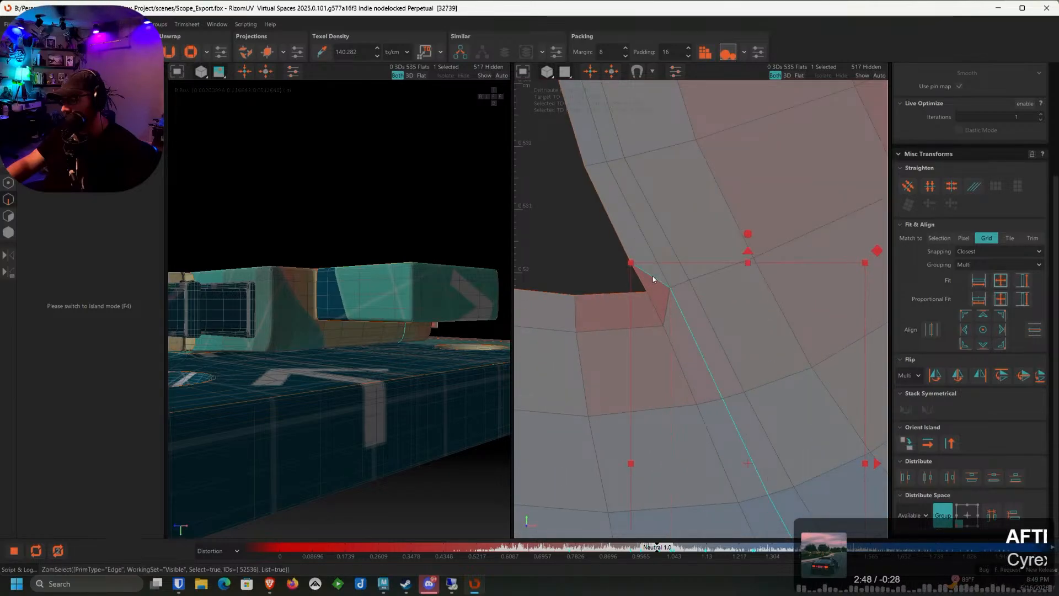
pyautogui.scroll(-5, 655, 321)
pyautogui.keyDown('alt'); pyautogui.moveTo(531, 315); pyautogui.dragTo(705, 338, button='middle'); pyautogui.keyUp('alt')
pyautogui.scroll(3, 673, 327)
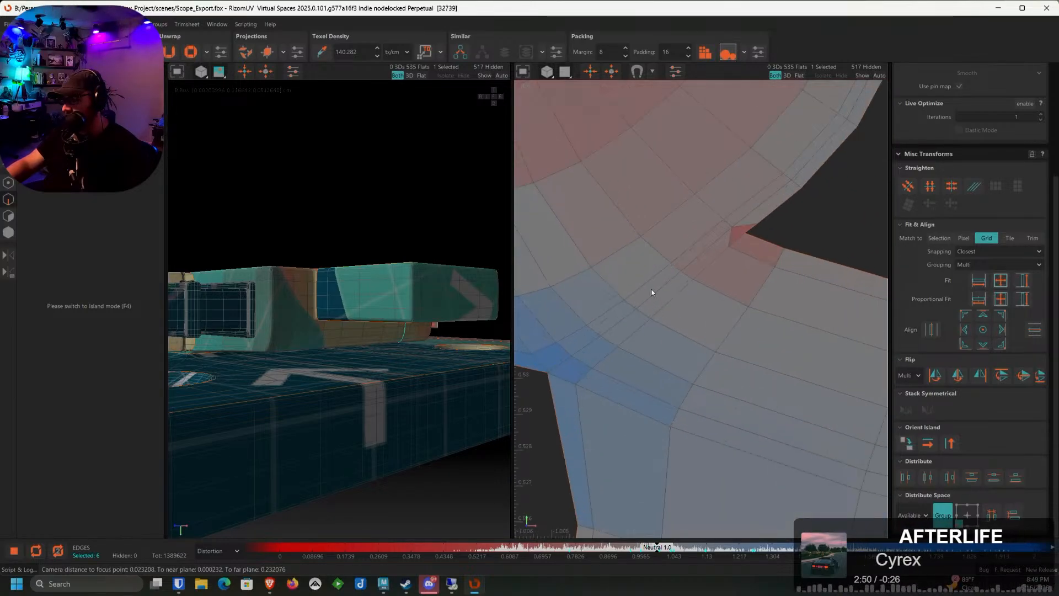
pyautogui.keyDown('shift'); pyautogui.doubleClick(652, 292); pyautogui.keyUp('shift')
pyautogui.keyDown('shift'); pyautogui.click(747, 225); pyautogui.keyUp('shift')
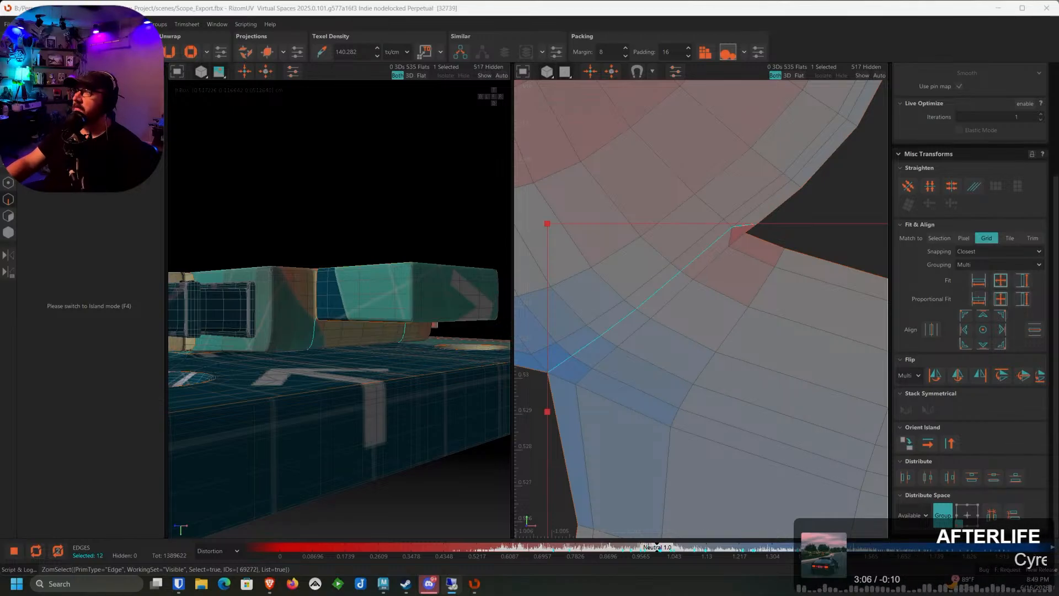
pyautogui.scroll(-5, 716, 336)
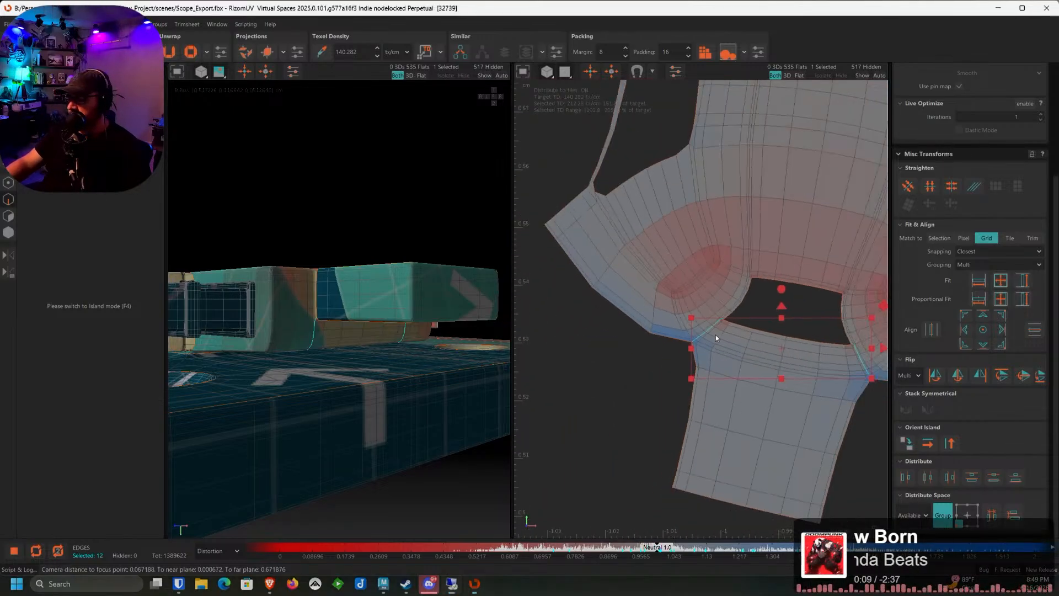
pyautogui.moveTo(716, 336); pyautogui.dragTo(673, 311, button='middle')
pyautogui.press('c')
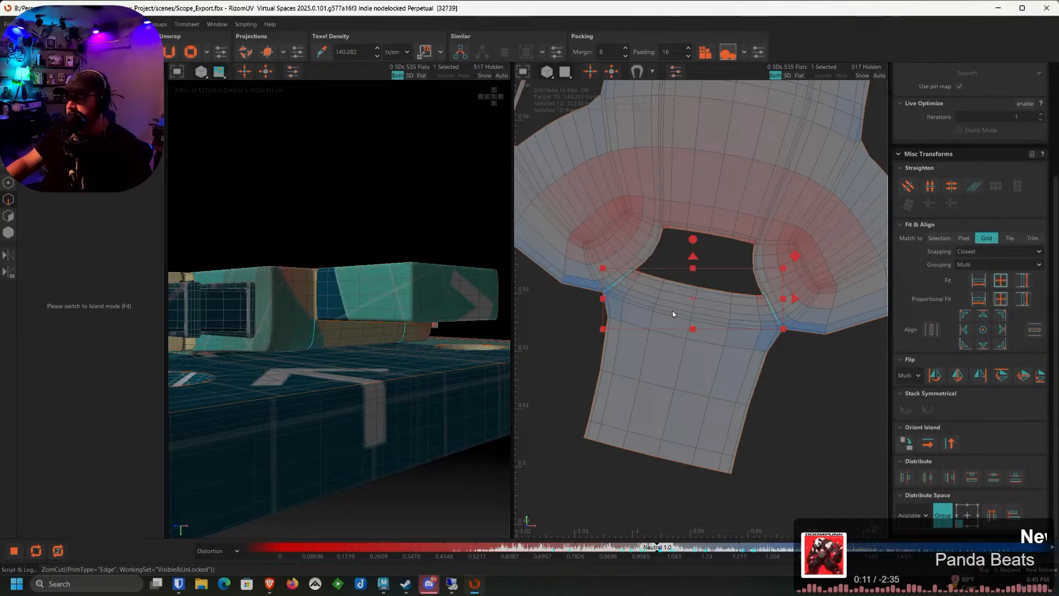
# Unfold the main island and the separated lower tab in island mode, and deselect them
pyautogui.click(8, 232)
pyautogui.scroll(3, 635, 220)
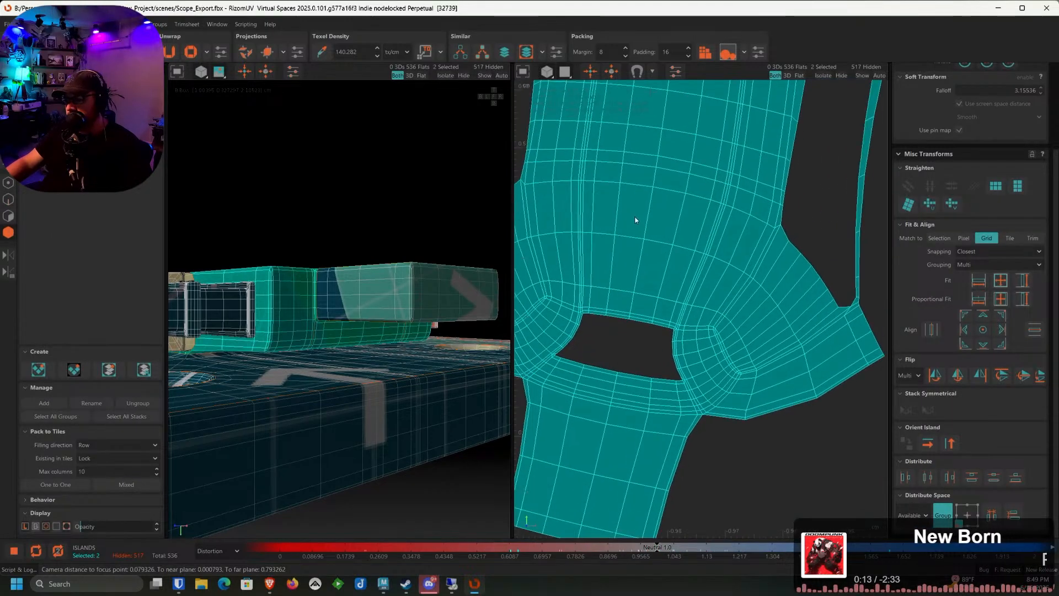
pyautogui.press('u')
pyautogui.scroll(-4, 638, 222)
pyautogui.click(816, 338)
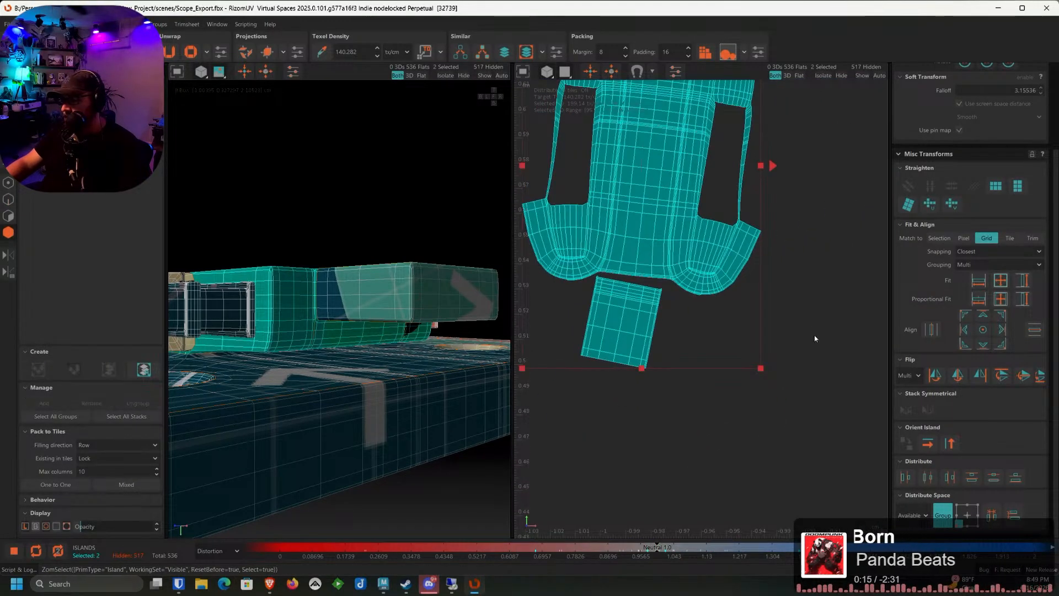
# Examine the stretched areas in the main island's two rounded lower lobes and locate one lobe's edges on the 3D model
pyautogui.scroll(1, 715, 253)
pyautogui.click(668, 256)
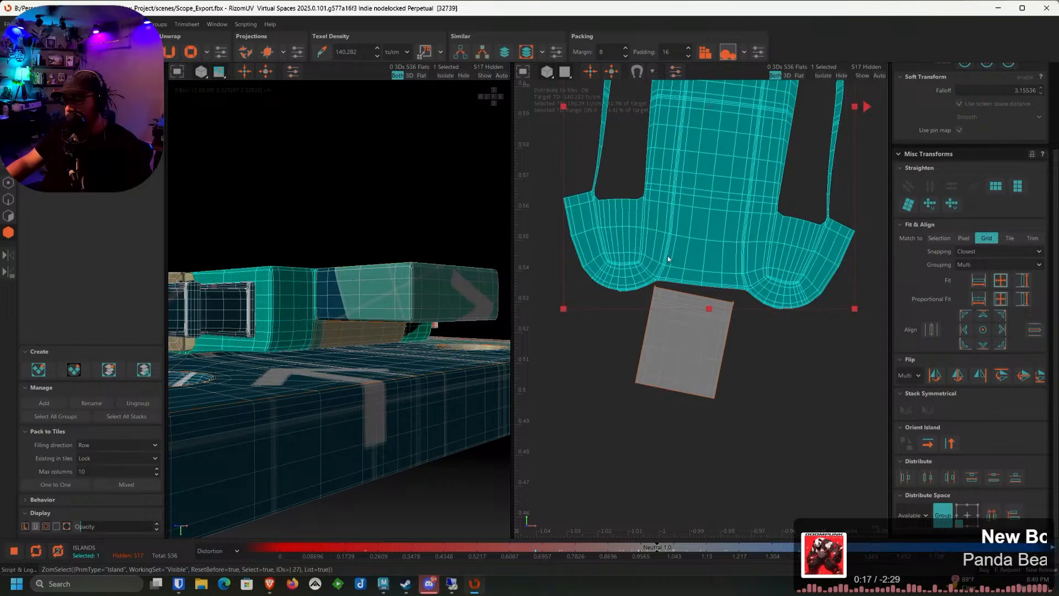
pyautogui.scroll(2, 665, 257)
pyautogui.press('F2')
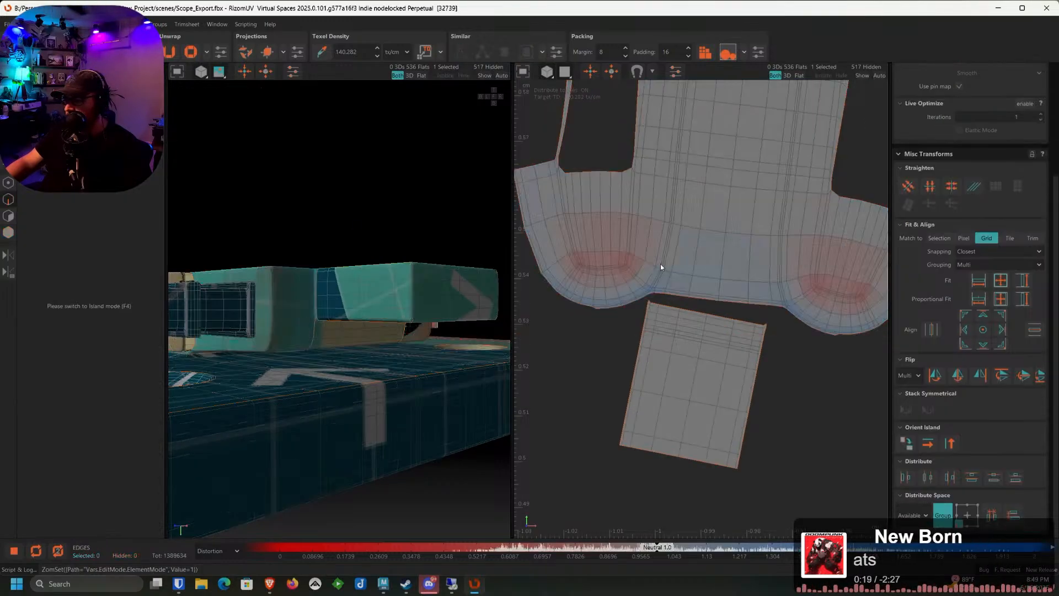
pyautogui.scroll(2, 623, 260)
pyautogui.scroll(-1, 584, 246)
pyautogui.moveTo(536, 134); pyautogui.dragTo(573, 221)
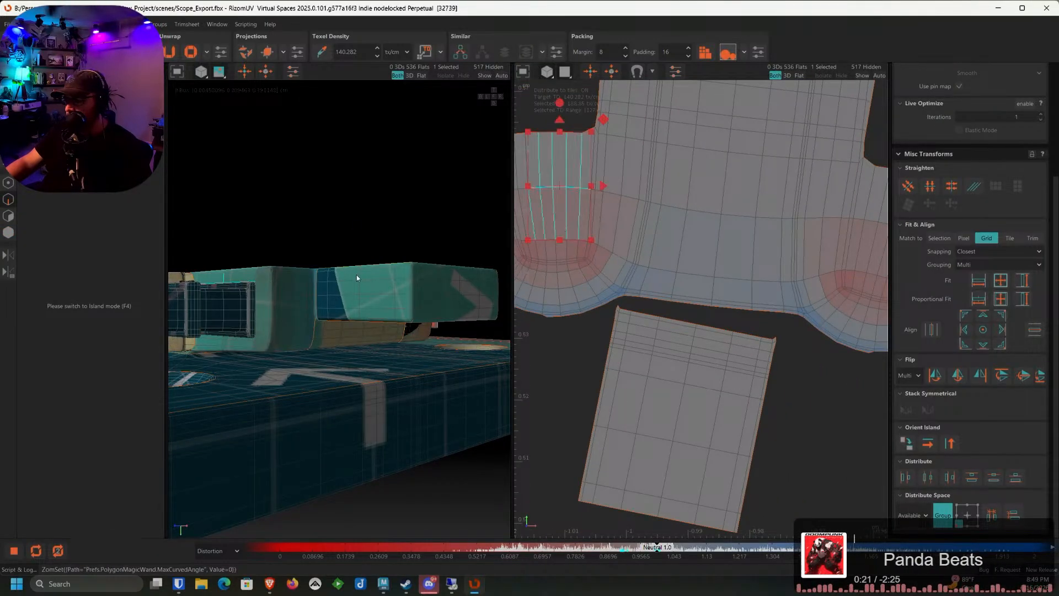
pyautogui.keyDown('alt'); pyautogui.moveTo(356, 275); pyautogui.dragTo(397, 357); pyautogui.keyUp('alt')
pyautogui.keyDown('alt'); pyautogui.moveTo(557, 237); pyautogui.dragTo(639, 279, button='middle'); pyautogui.keyUp('alt')
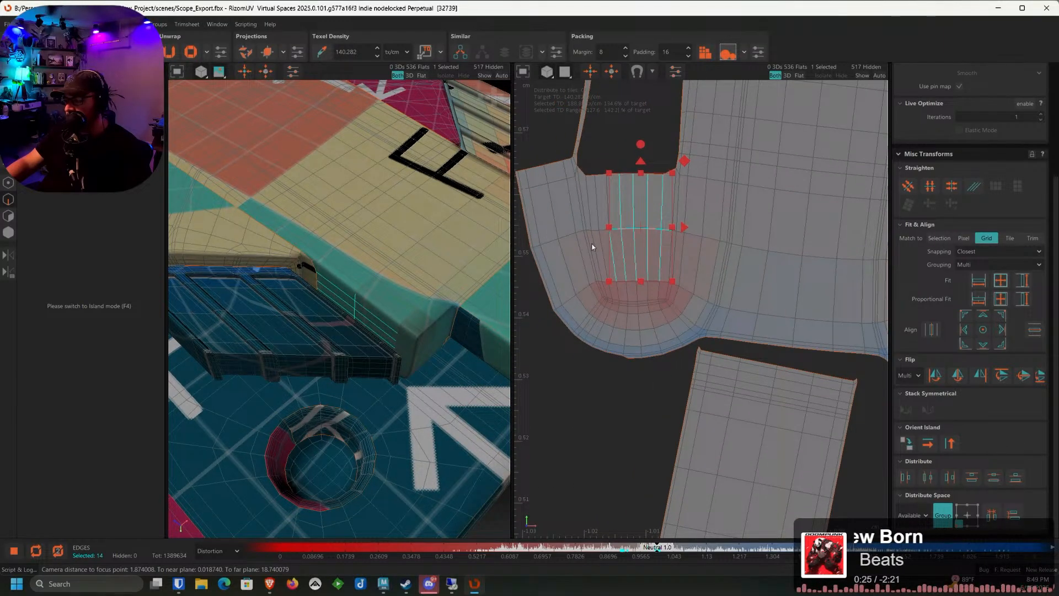
pyautogui.scroll(-3, 591, 248)
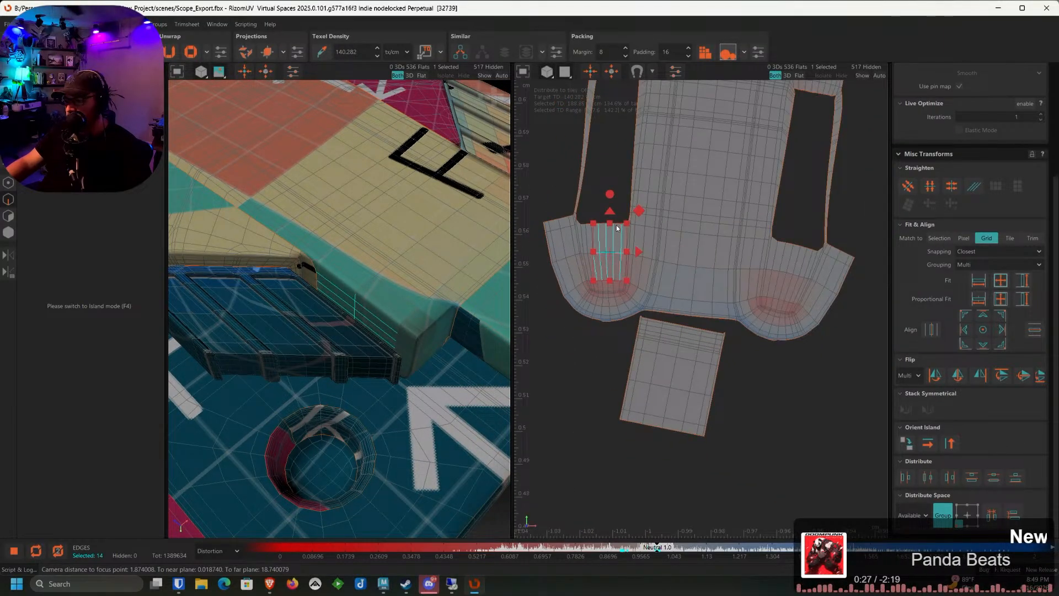
pyautogui.scroll(1, 617, 258)
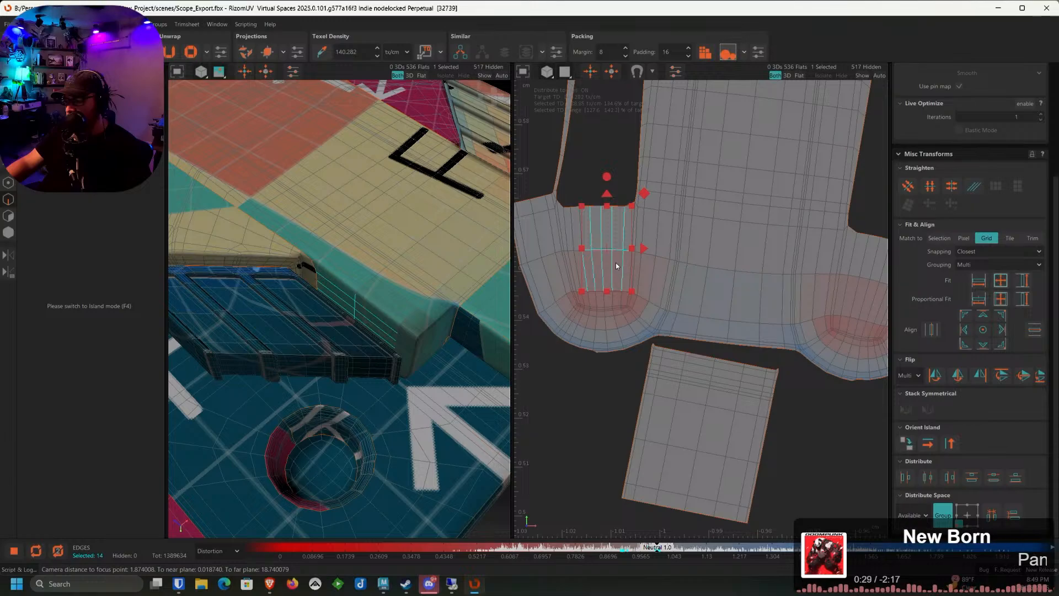
pyautogui.scroll(3, 615, 263)
# Cut the diagonal edge runs from the inner corners to the outer border on both sides of each rounded lower lobe
pyautogui.doubleClick(602, 293)
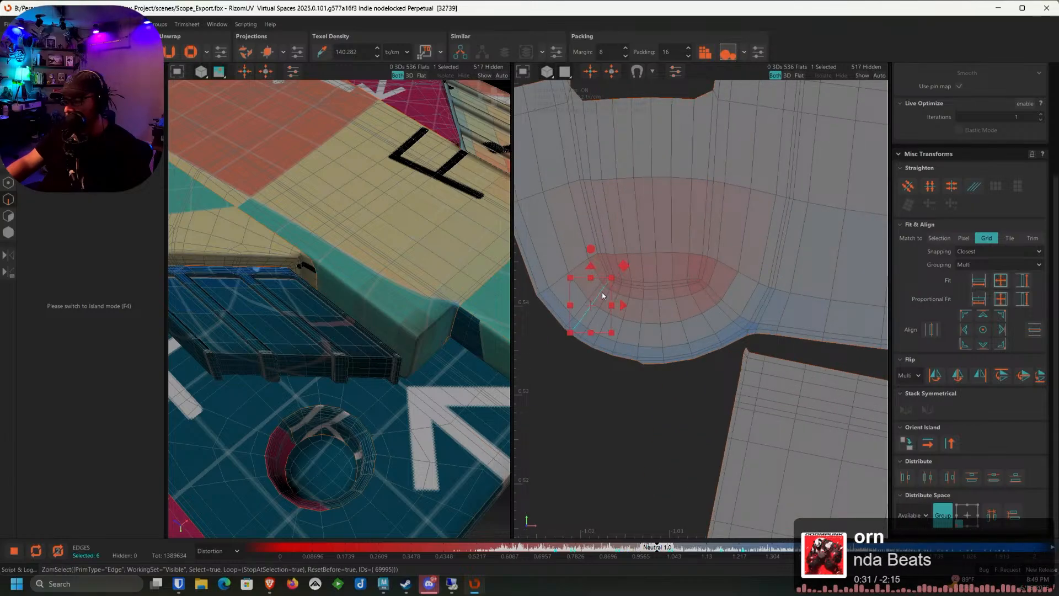
pyautogui.keyDown('ctrl'); pyautogui.doubleClick(711, 300); pyautogui.keyUp('ctrl')
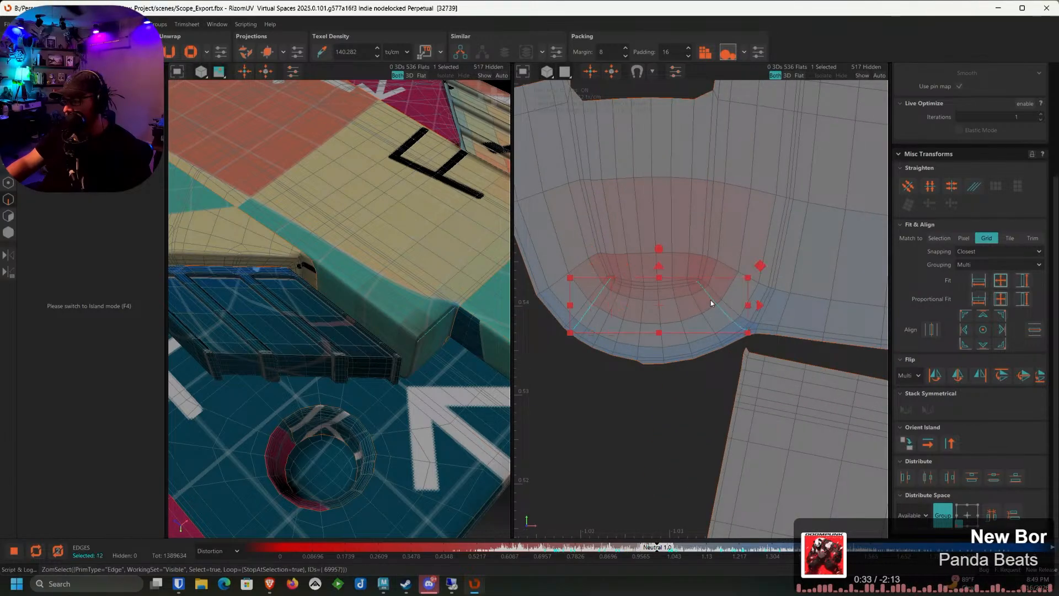
pyautogui.scroll(-4, 710, 300)
pyautogui.keyDown('alt'); pyautogui.moveTo(817, 312); pyautogui.dragTo(656, 273, button='middle'); pyautogui.keyUp('alt')
pyautogui.scroll(5, 699, 282)
pyautogui.keyDown('ctrl'); pyautogui.doubleClick(676, 269); pyautogui.keyUp('ctrl')
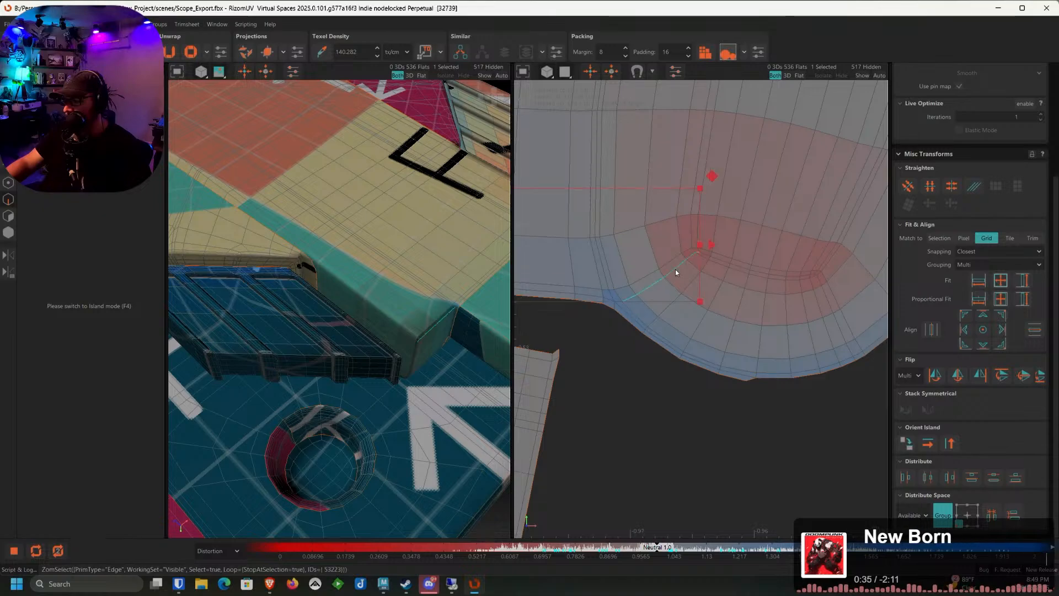
pyautogui.keyDown('ctrl'); pyautogui.doubleClick(817, 296); pyautogui.keyUp('ctrl')
pyautogui.scroll(5, 594, 309)
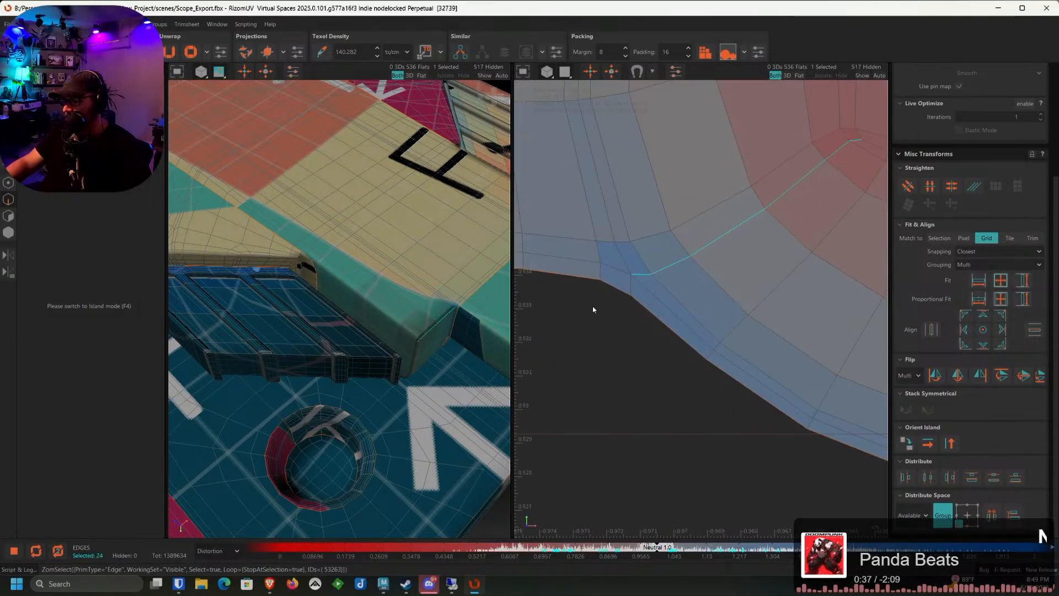
pyautogui.keyDown('ctrl'); pyautogui.click(630, 287); pyautogui.keyUp('ctrl')
pyautogui.scroll(-5, 627, 290)
pyautogui.keyDown('alt'); pyautogui.moveTo(878, 320); pyautogui.dragTo(757, 304, button='middle'); pyautogui.keyUp('alt')
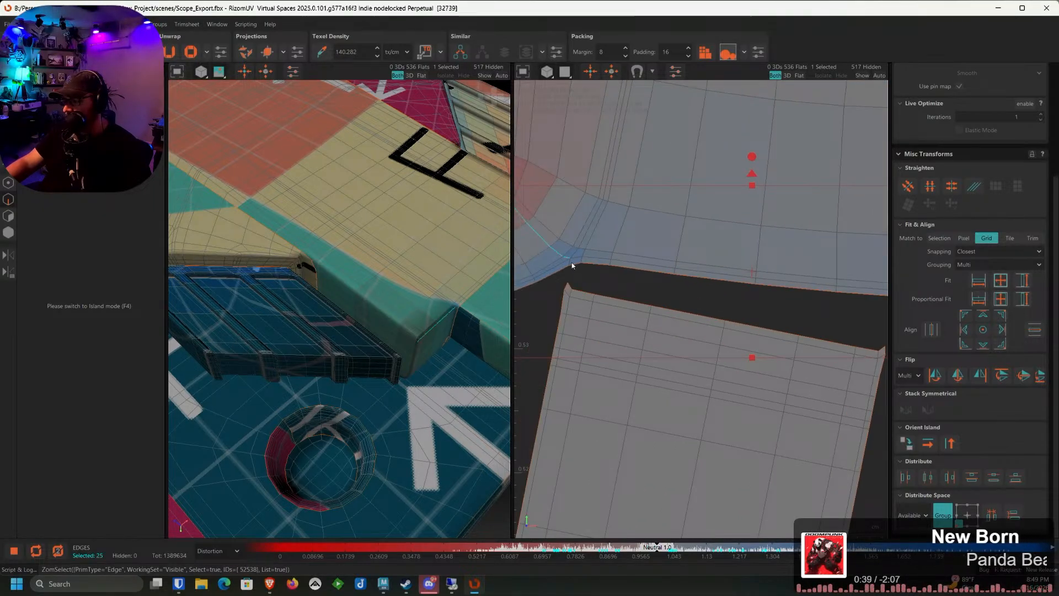
pyautogui.press('c')
pyautogui.scroll(-5, 568, 262)
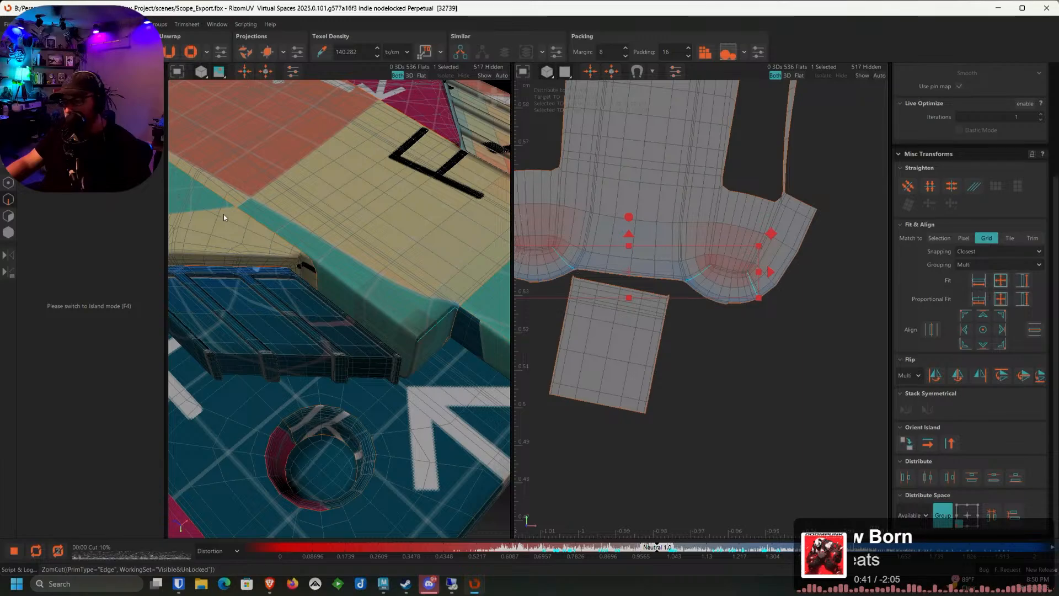
# Unfold the main island with its new lobe seams and optimize it
pyautogui.press('F4')
pyautogui.click(547, 241)
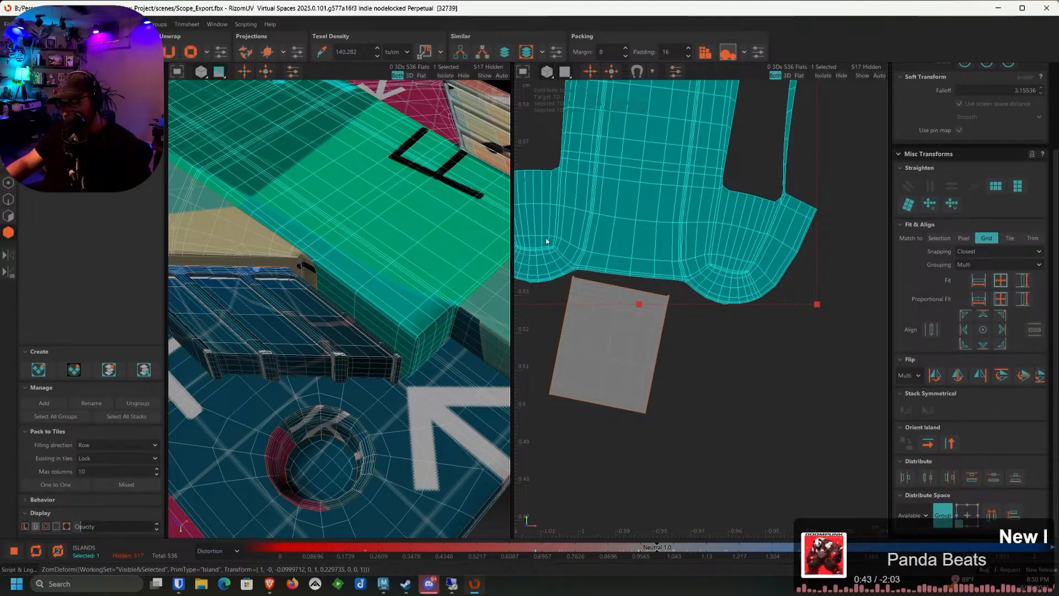
pyautogui.press('u')
pyautogui.click(758, 362)
pyautogui.scroll(-5, 753, 353)
pyautogui.keyDown('alt'); pyautogui.moveTo(734, 282); pyautogui.dragTo(724, 281, button='middle'); pyautogui.keyUp('alt')
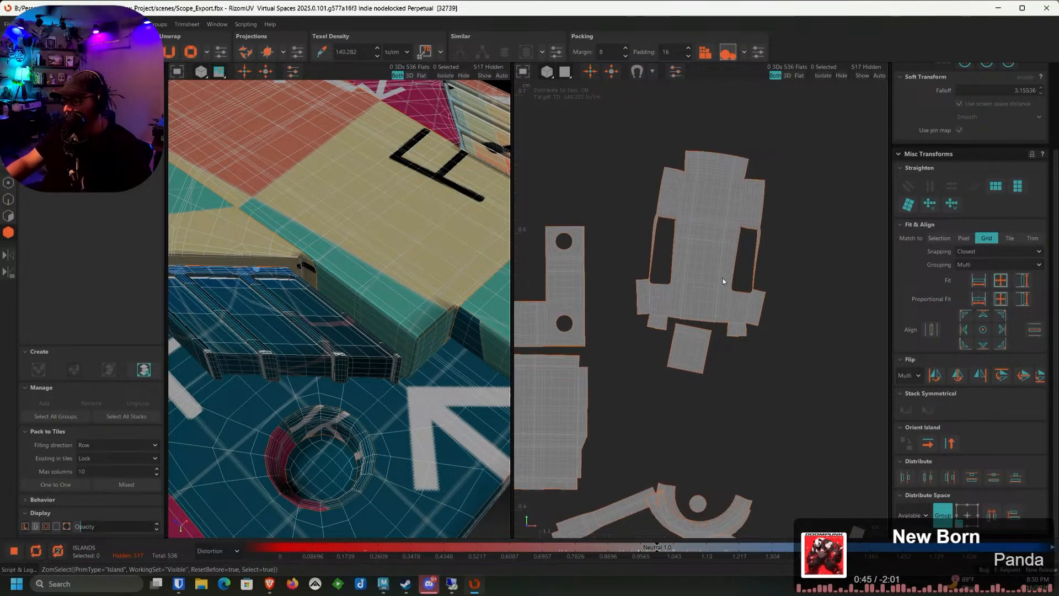
pyautogui.scroll(2, 724, 281)
pyautogui.click(698, 270)
pyautogui.click(187, 55)
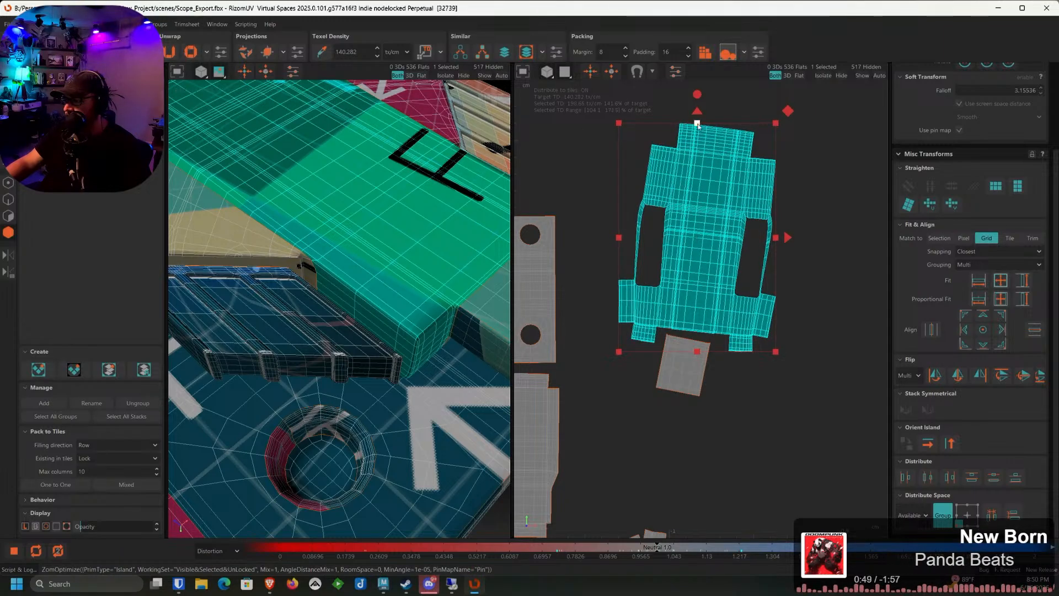
# Rotate the main island upright and place it beside the island with the round holes
pyautogui.moveTo(699, 95); pyautogui.dragTo(697, 92)
pyautogui.keyDown('alt'); pyautogui.moveTo(712, 245); pyautogui.dragTo(733, 197, button='middle'); pyautogui.keyUp('alt')
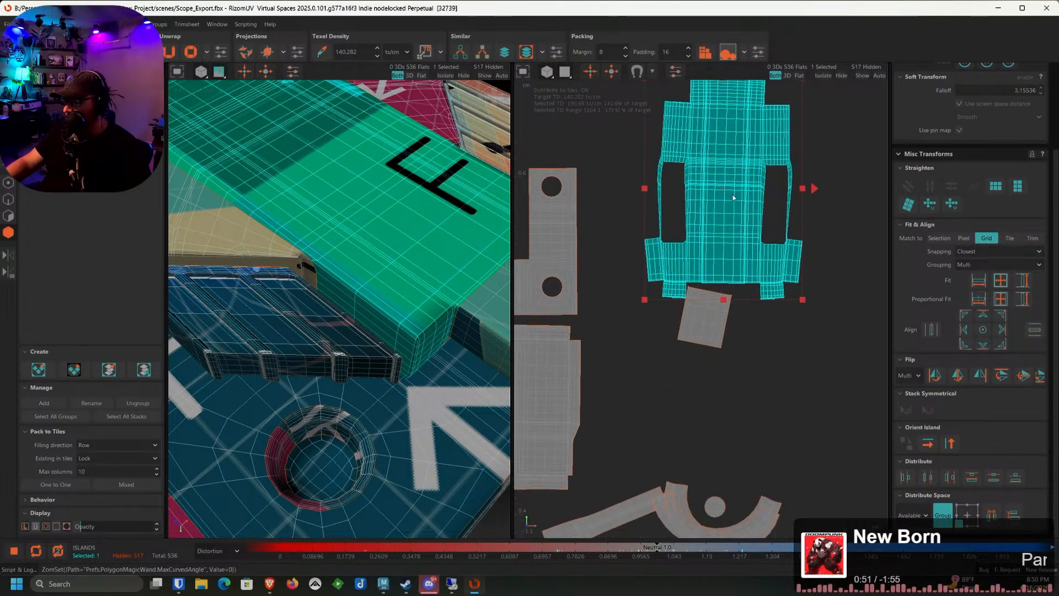
pyautogui.moveTo(739, 197); pyautogui.dragTo(673, 267)
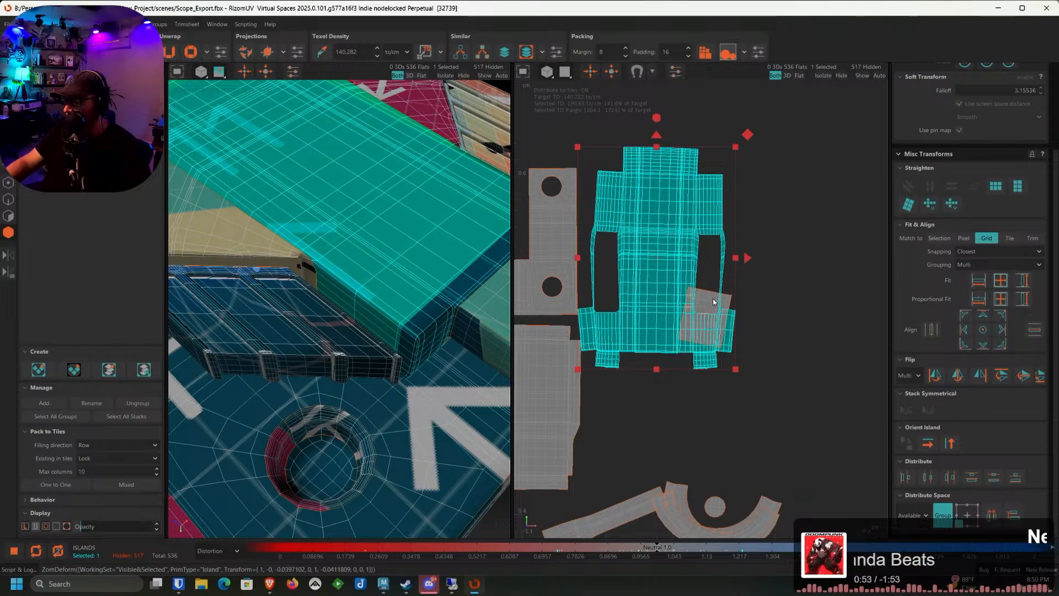
pyautogui.click(795, 292)
# Place the small rectangular tab island upright just below the main island and unfold it again
pyautogui.scroll(3, 748, 289)
pyautogui.click(651, 331)
pyautogui.keyDown('alt'); pyautogui.moveTo(651, 331); pyautogui.dragTo(703, 272, button='middle'); pyautogui.keyUp('alt')
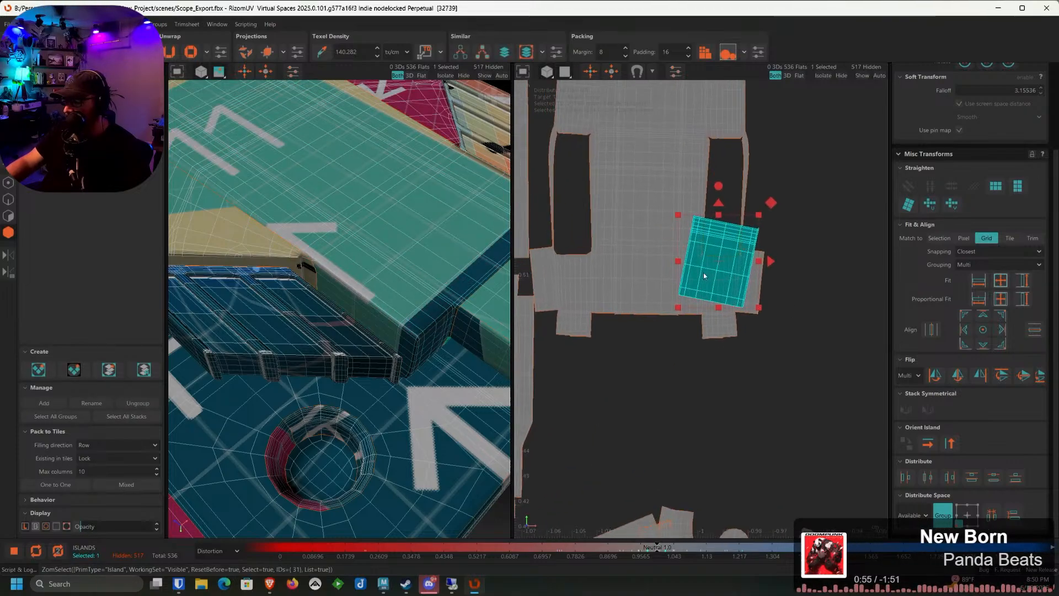
pyautogui.moveTo(728, 241); pyautogui.dragTo(647, 349)
pyautogui.moveTo(637, 294); pyautogui.dragTo(634, 297)
pyautogui.scroll(-3, 658, 365)
pyautogui.click(658, 367)
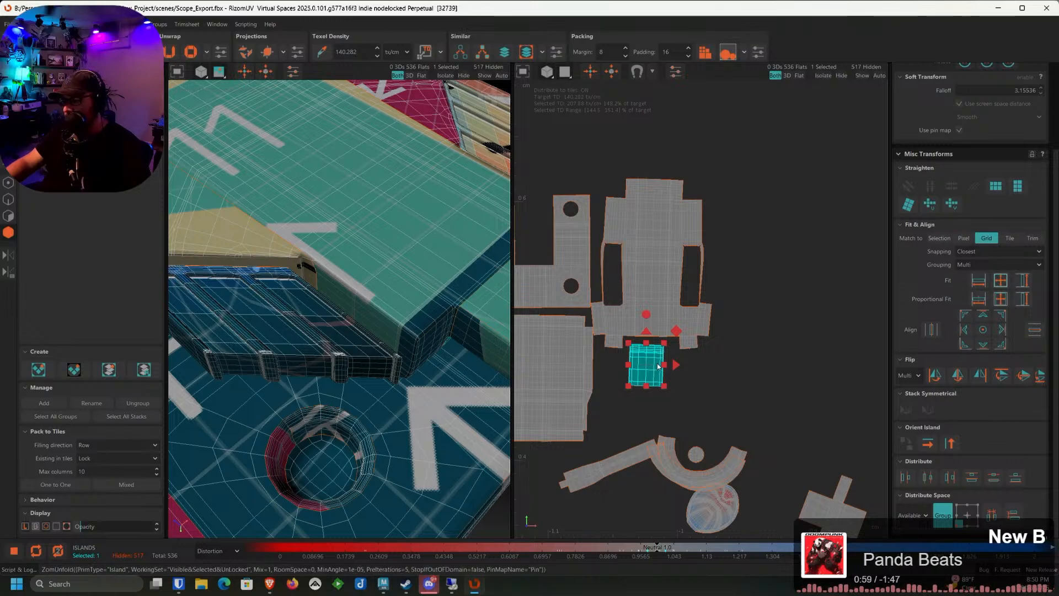
pyautogui.click(711, 393)
# Move the upper of the overlapping arc-shaped islands to just beneath the small rectangular island
pyautogui.keyDown('alt'); pyautogui.moveTo(725, 460); pyautogui.dragTo(756, 375, button='middle'); pyautogui.keyUp('alt')
pyautogui.click(761, 389)
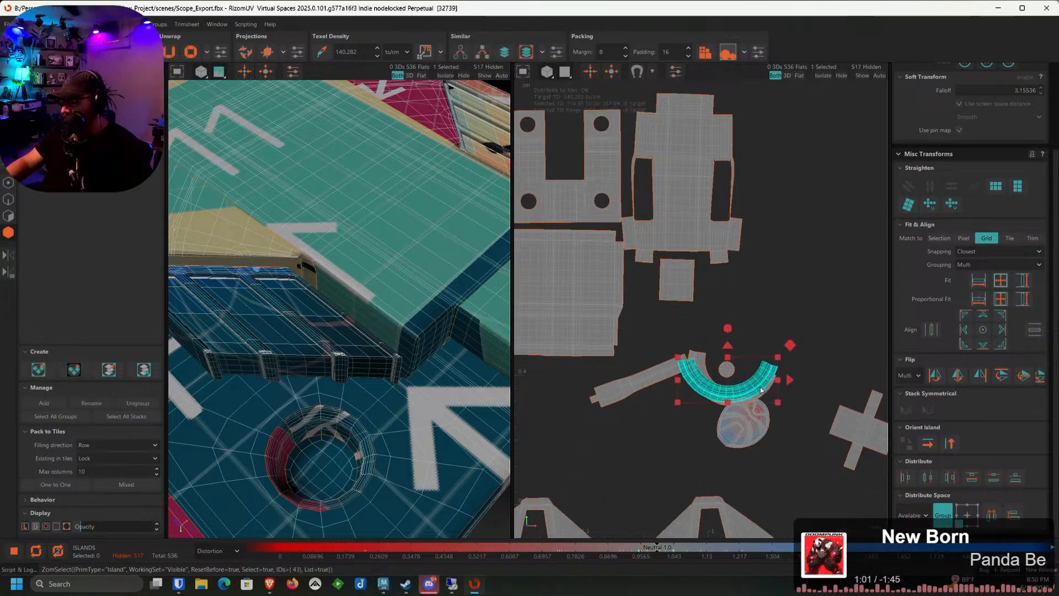
pyautogui.moveTo(749, 389); pyautogui.dragTo(702, 323)
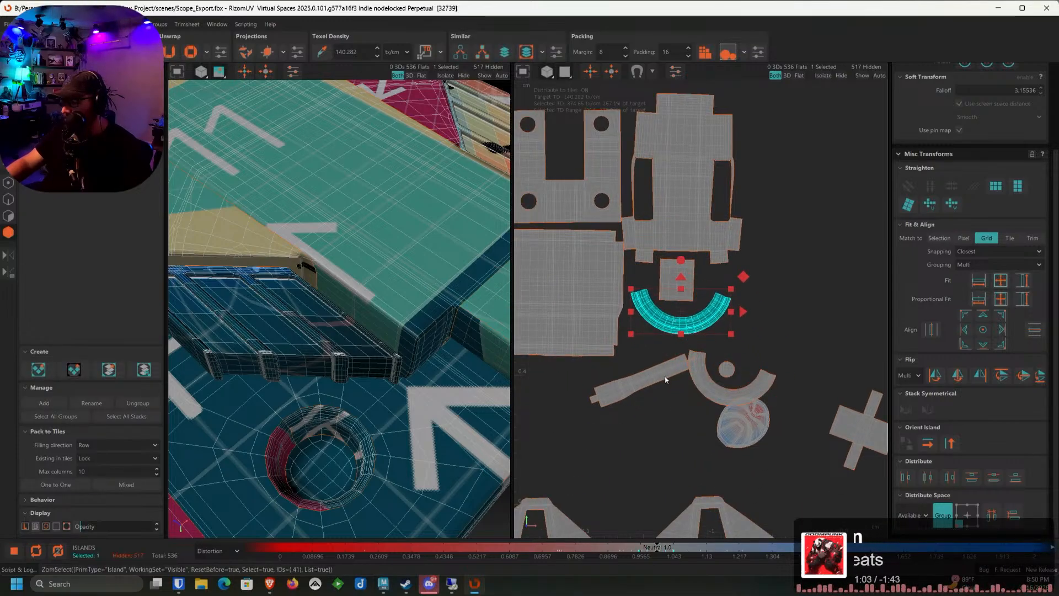
# Orient the slanted strip island vertically and place it alongside the main island's upper part
pyautogui.click(643, 380)
pyautogui.click(949, 443)
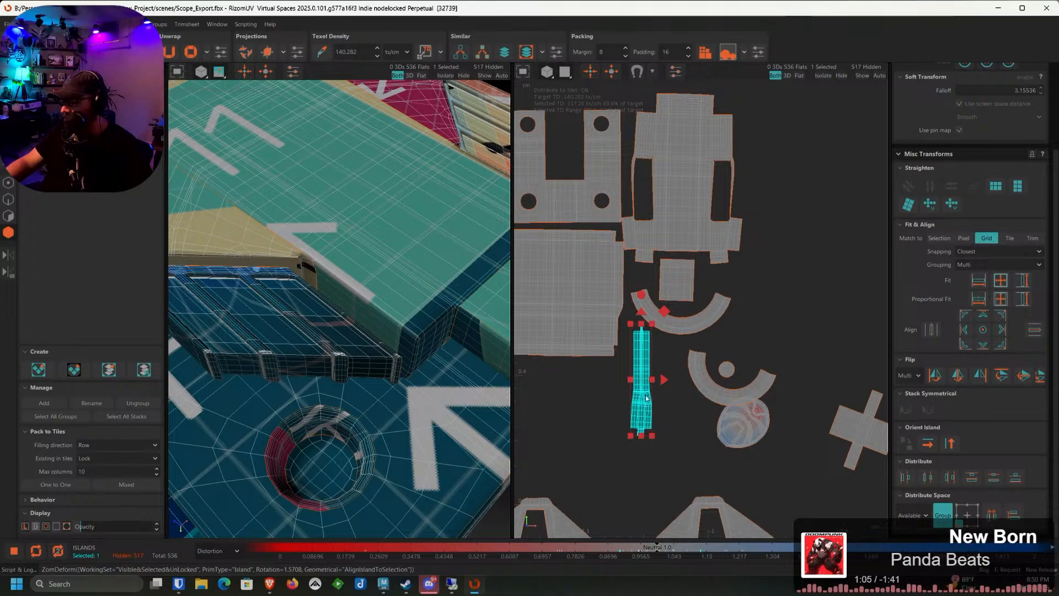
pyautogui.moveTo(636, 412); pyautogui.dragTo(739, 184)
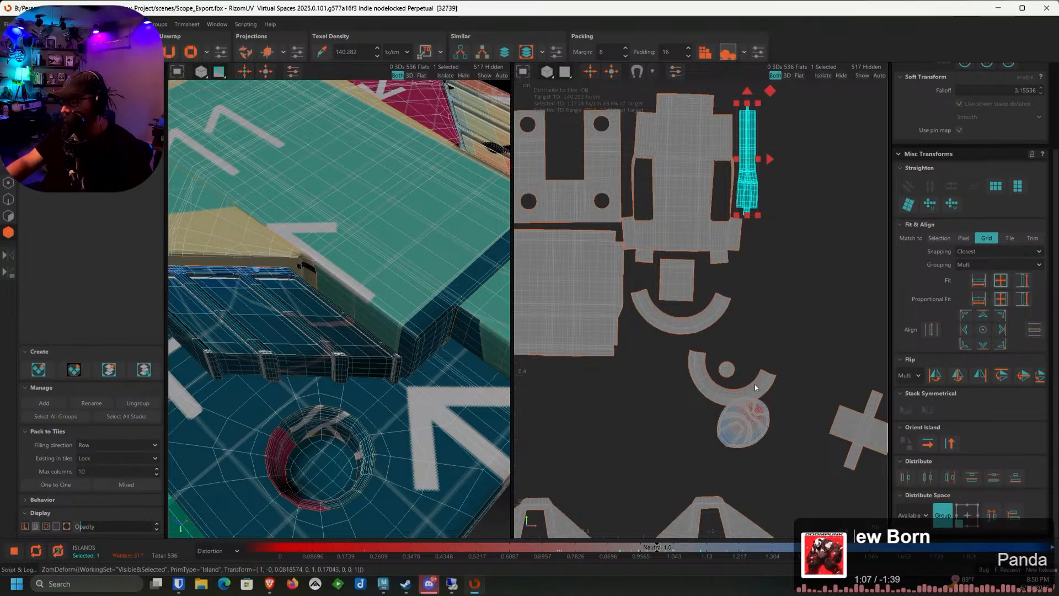
pyautogui.click(728, 365)
pyautogui.moveTo(732, 300); pyautogui.dragTo(731, 313)
pyautogui.hotkey('ctrl', 'z')
# Move the second arc island beneath the first and place the two small circular islands on either side of the rectangular tab
pyautogui.moveTo(738, 395); pyautogui.dragTo(659, 344)
pyautogui.click(728, 368)
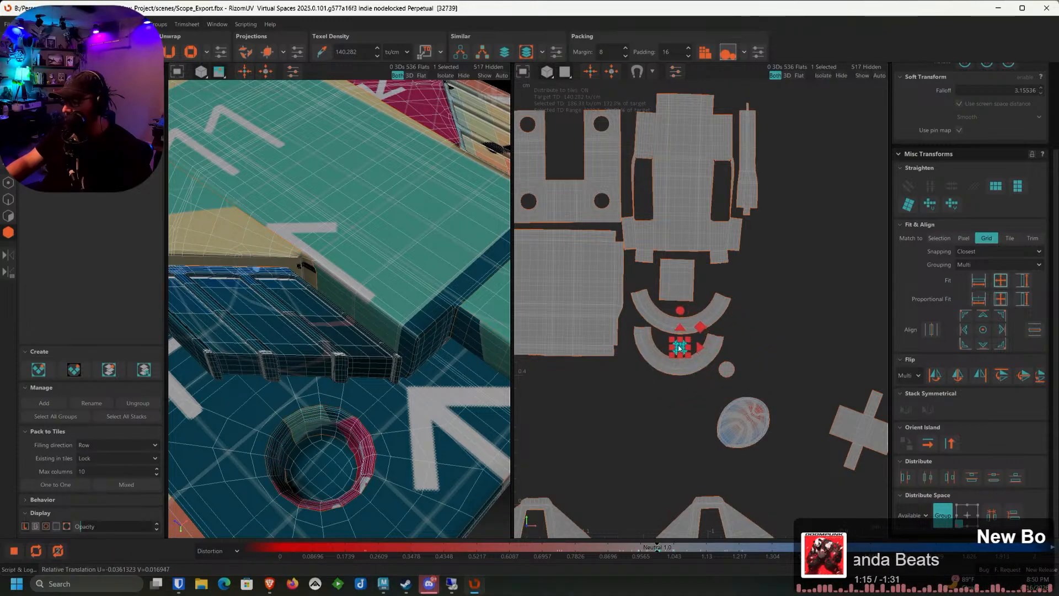
pyautogui.click(727, 369)
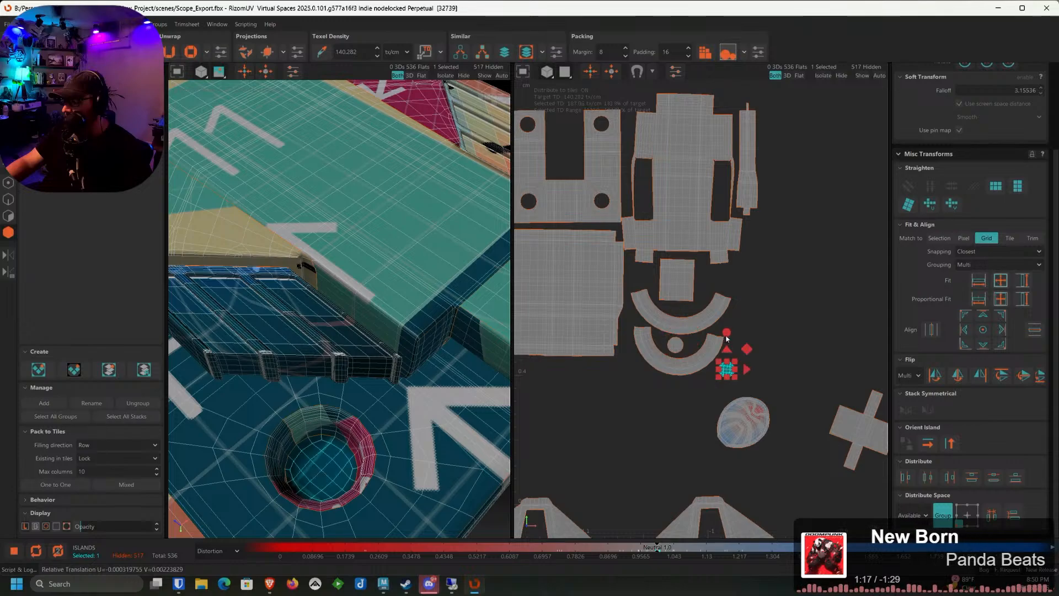
pyautogui.moveTo(727, 369); pyautogui.dragTo(713, 285)
pyautogui.scroll(3, 713, 284)
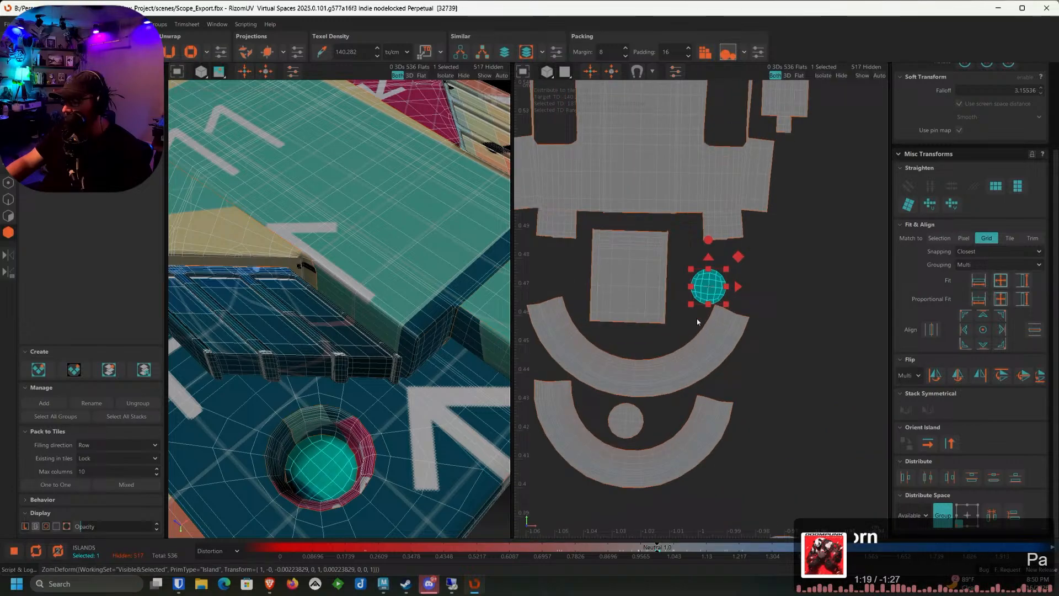
pyautogui.click(626, 421)
pyautogui.moveTo(626, 421); pyautogui.dragTo(557, 286)
pyautogui.scroll(-3, 607, 304)
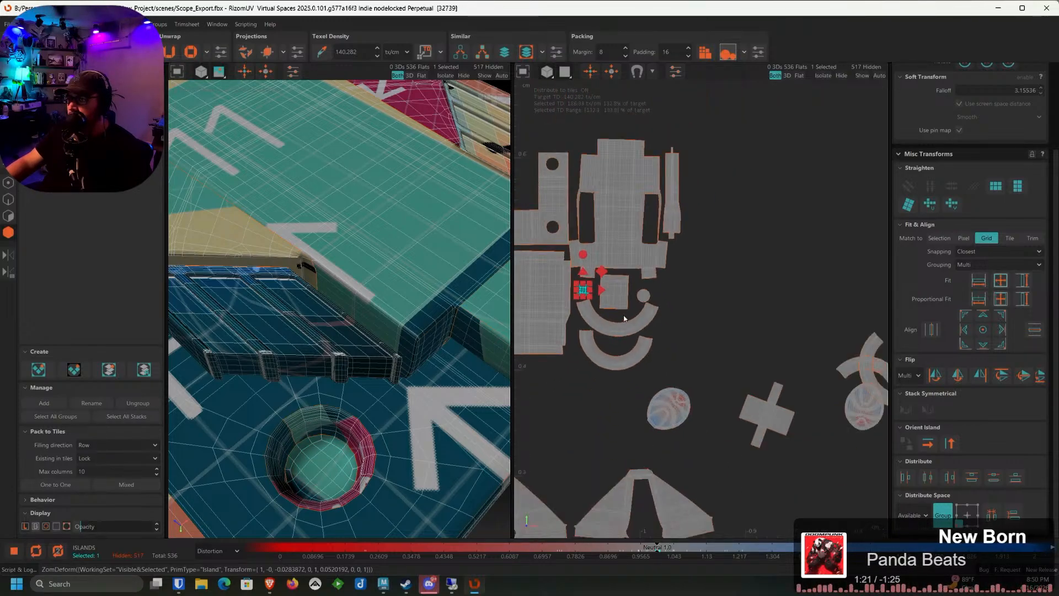
# Rotate the cross-shaped island upright and move it close to the lower end of the main island
pyautogui.click(780, 404)
pyautogui.moveTo(781, 403); pyautogui.dragTo(728, 336)
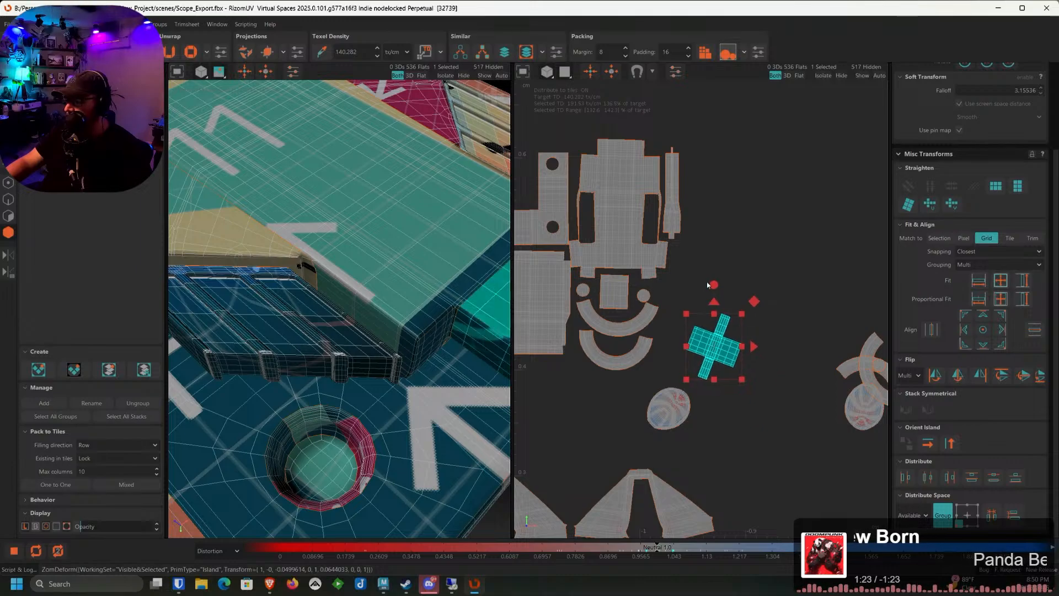
pyautogui.moveTo(716, 283); pyautogui.dragTo(708, 269)
pyautogui.moveTo(711, 346); pyautogui.dragTo(681, 289)
# Switch to the Brave browser, open Instagram in a new tab and view the reposts on the own profile
pyautogui.click(269, 584)
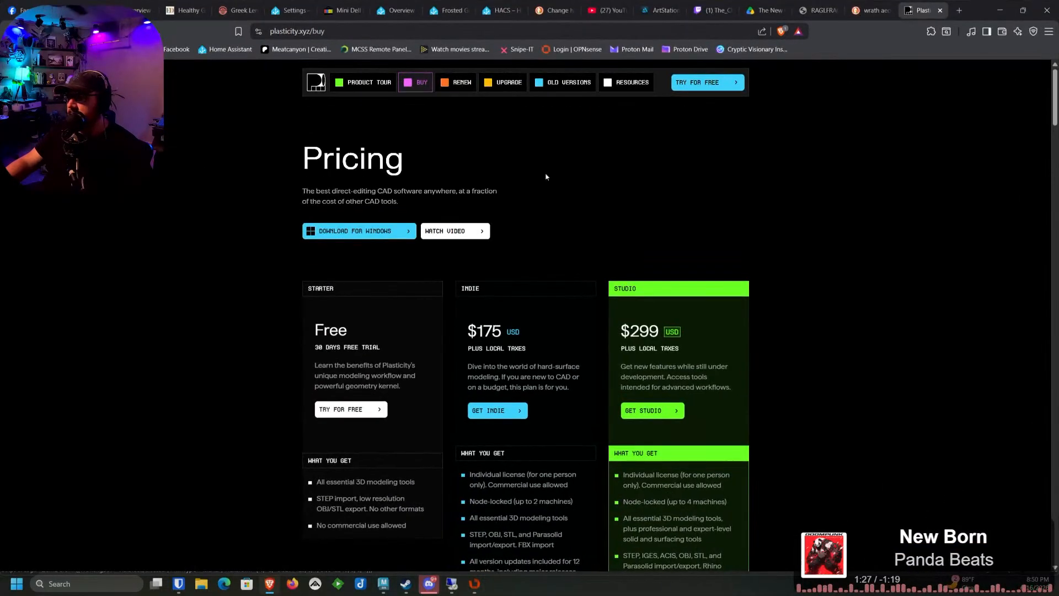
pyautogui.click(959, 15)
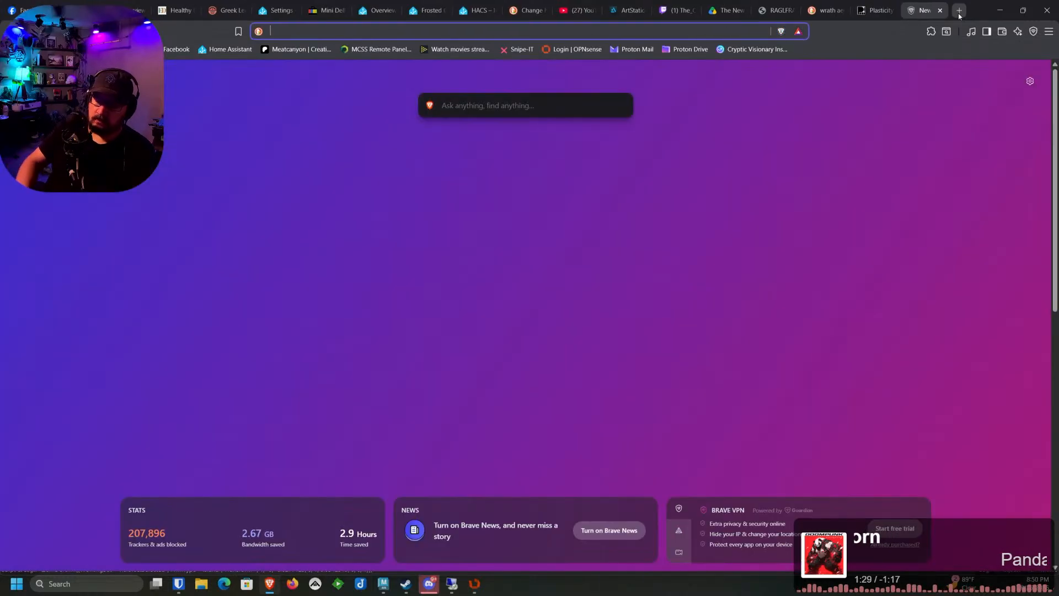
pyautogui.write('inst')
pyautogui.press('Return')
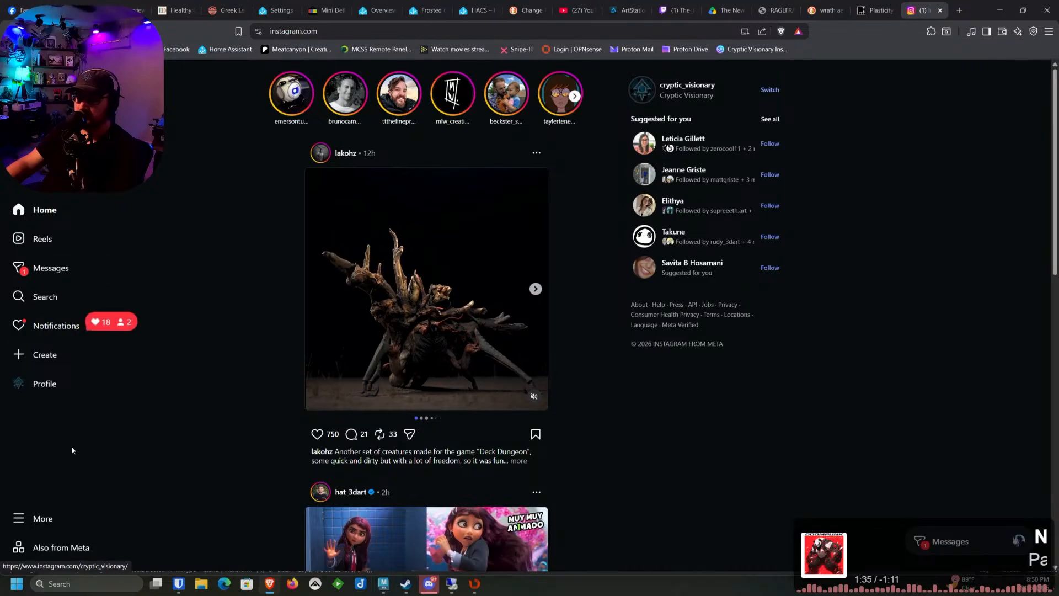
pyautogui.click(41, 385)
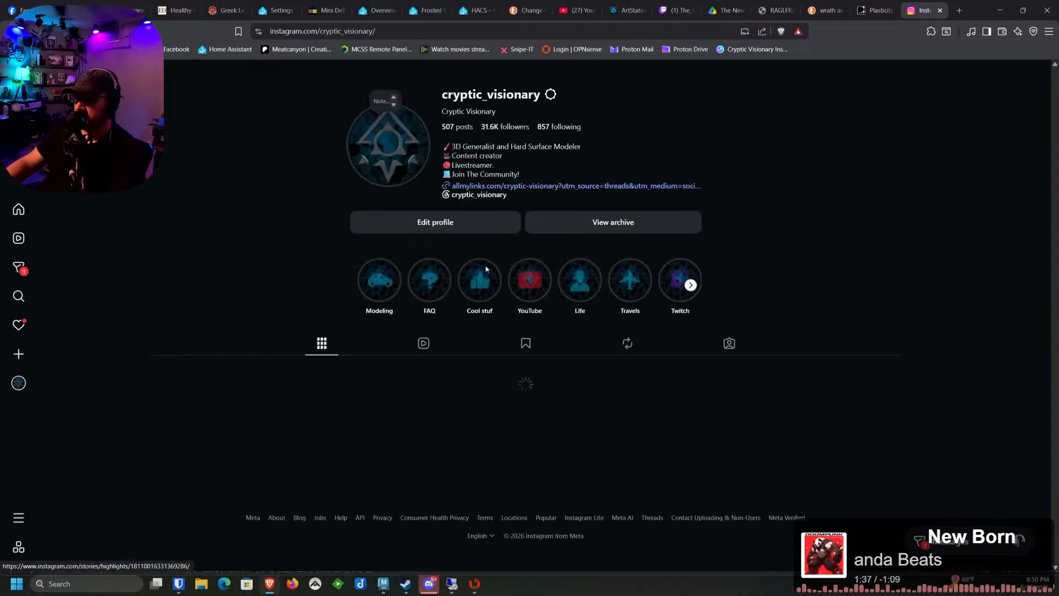
pyautogui.click(628, 343)
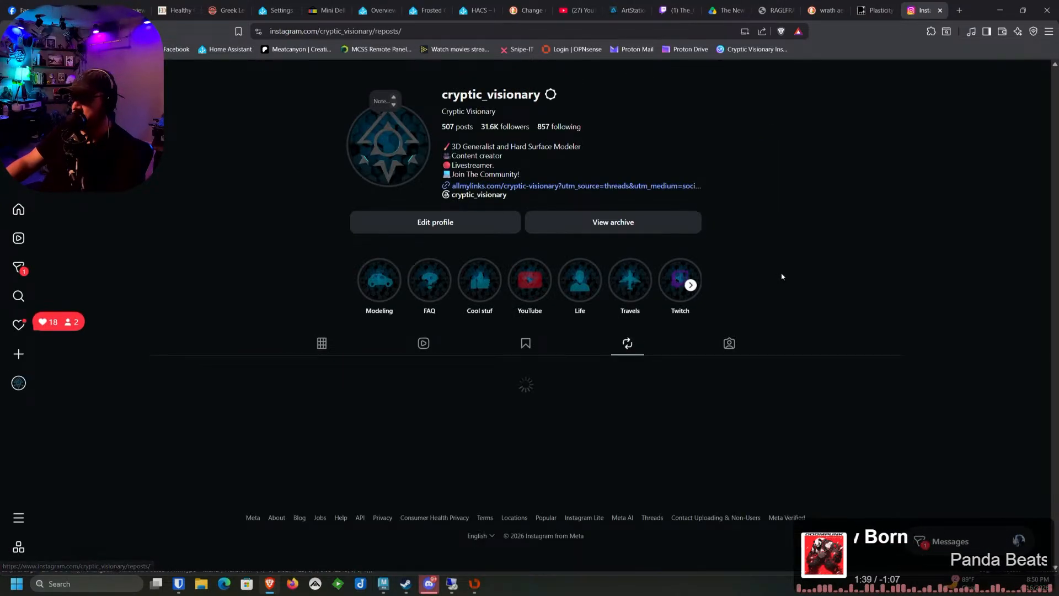
# Open the reposted candy render, compare its final render with its wireframe image, and return to RizomUV
pyautogui.scroll(-5, 894, 263)
pyautogui.scroll(-5, 895, 263)
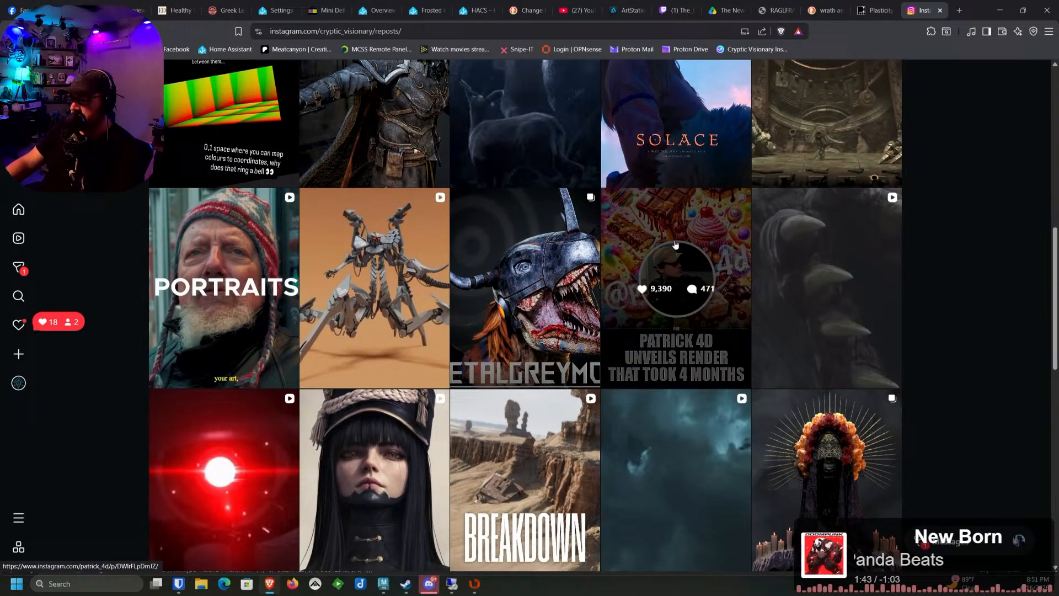
pyautogui.click(675, 243)
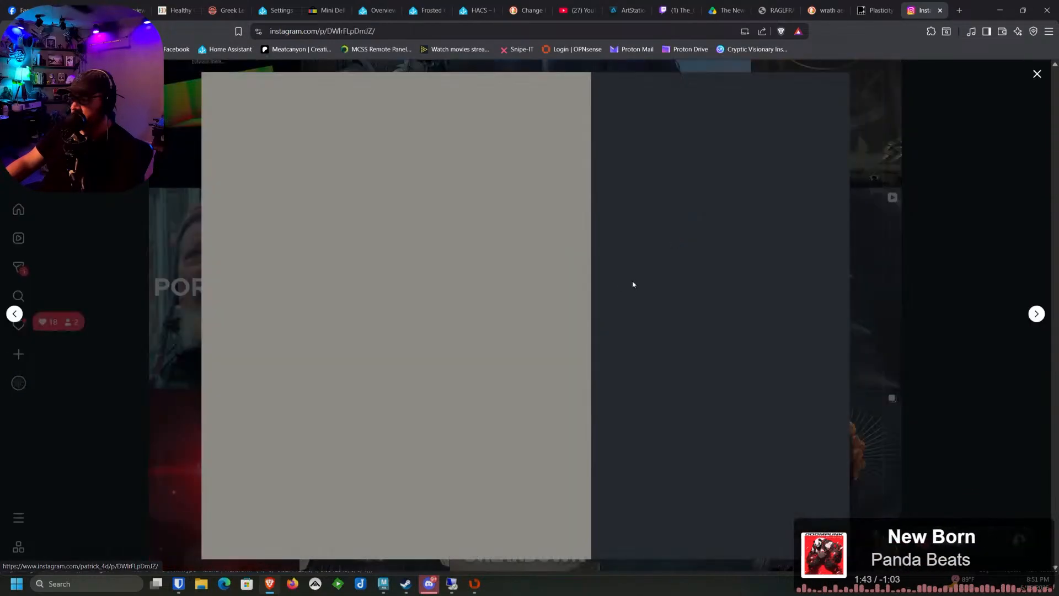
pyautogui.click(580, 319)
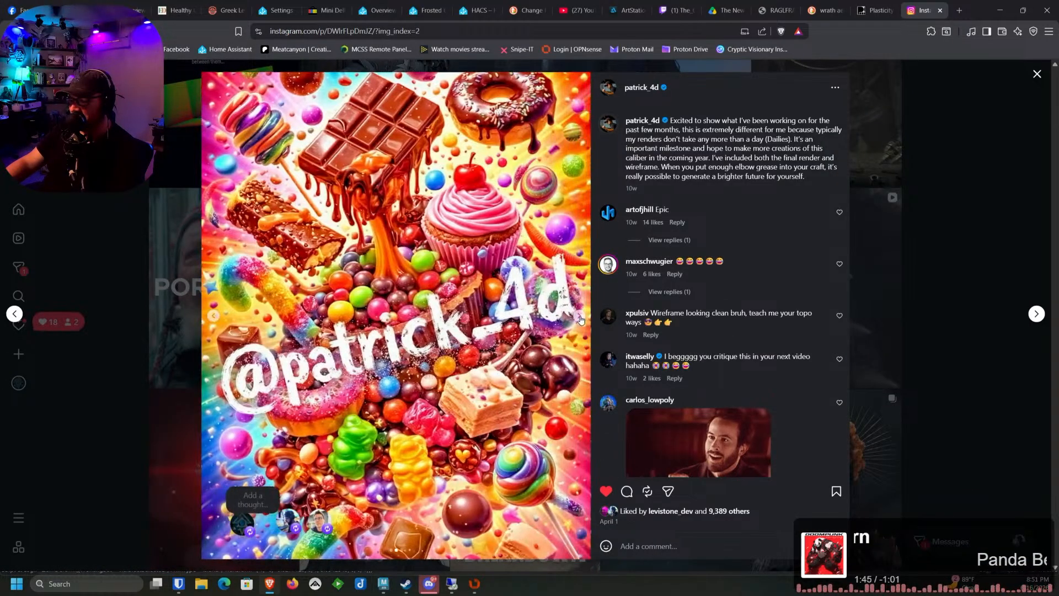
pyautogui.click(580, 319)
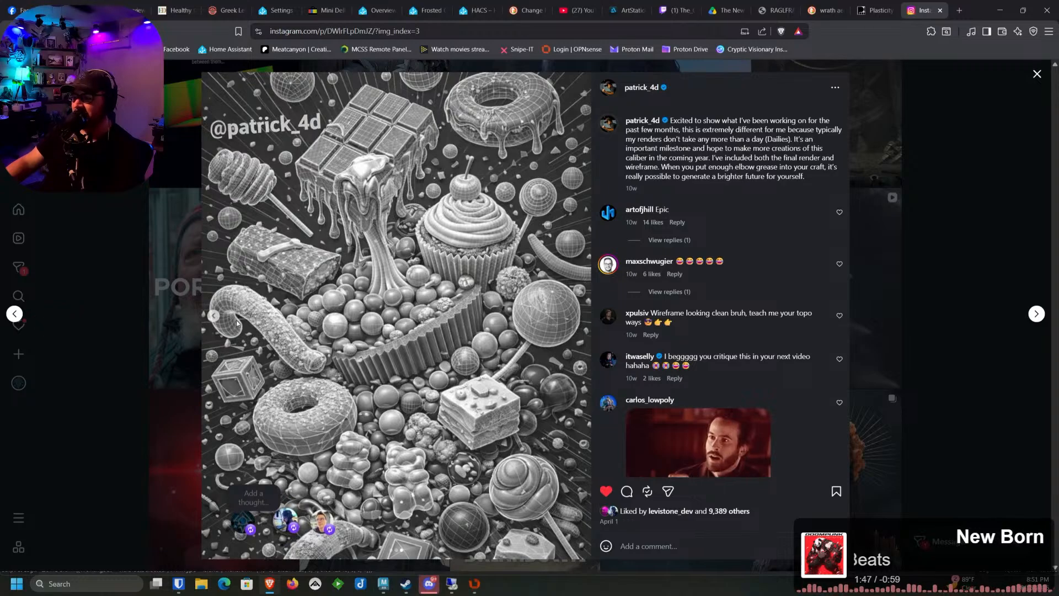
pyautogui.click(213, 315)
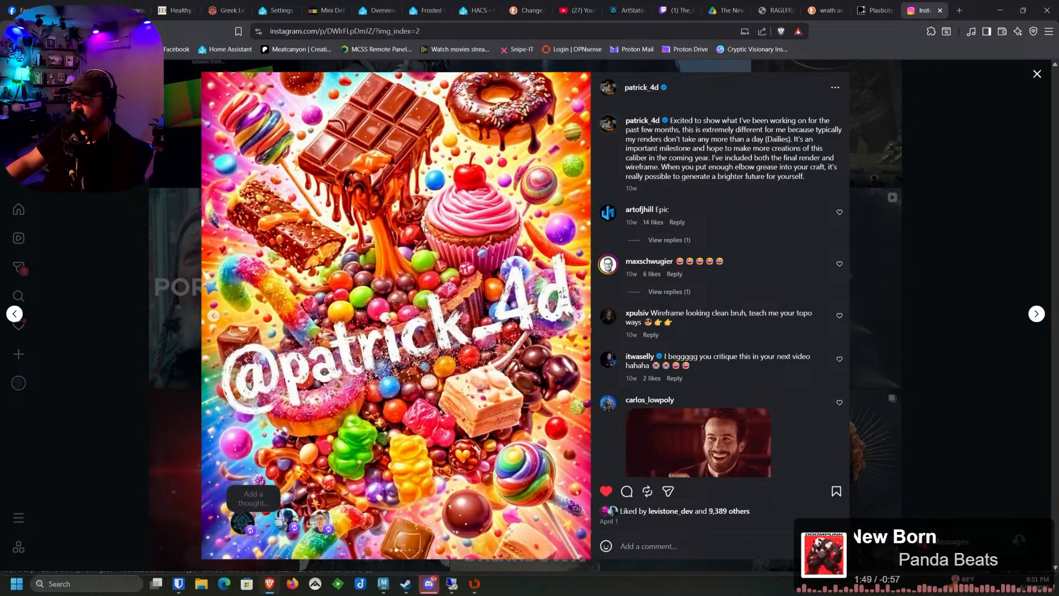
pyautogui.click(580, 317)
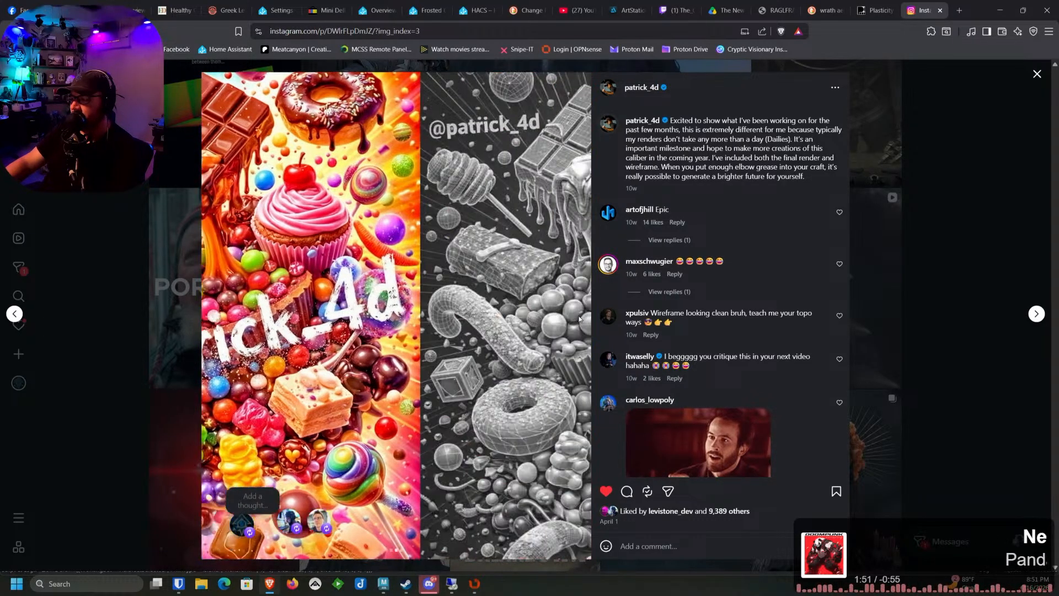
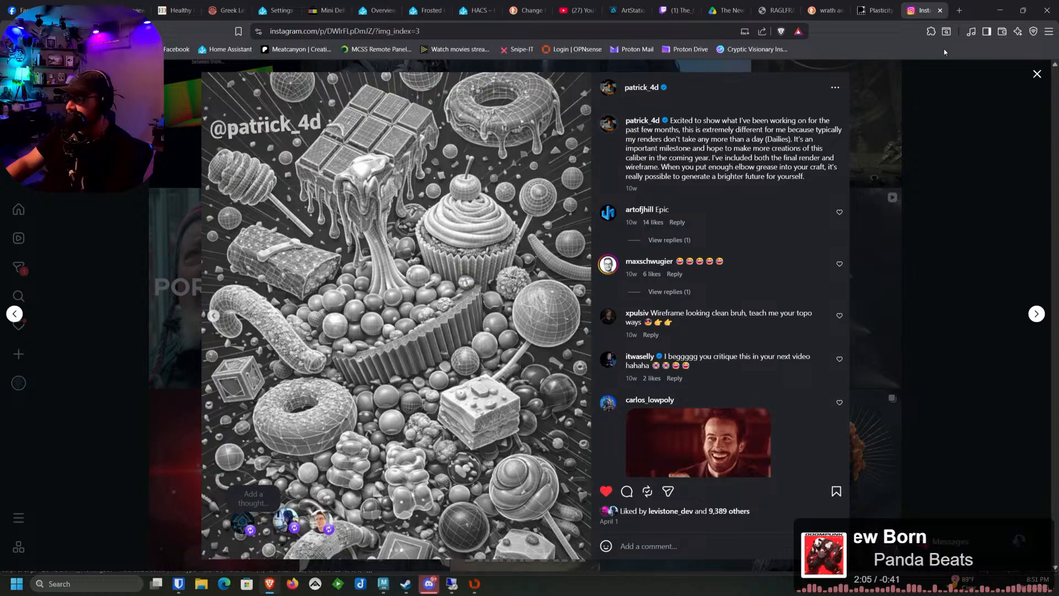
pyautogui.click(1000, 10)
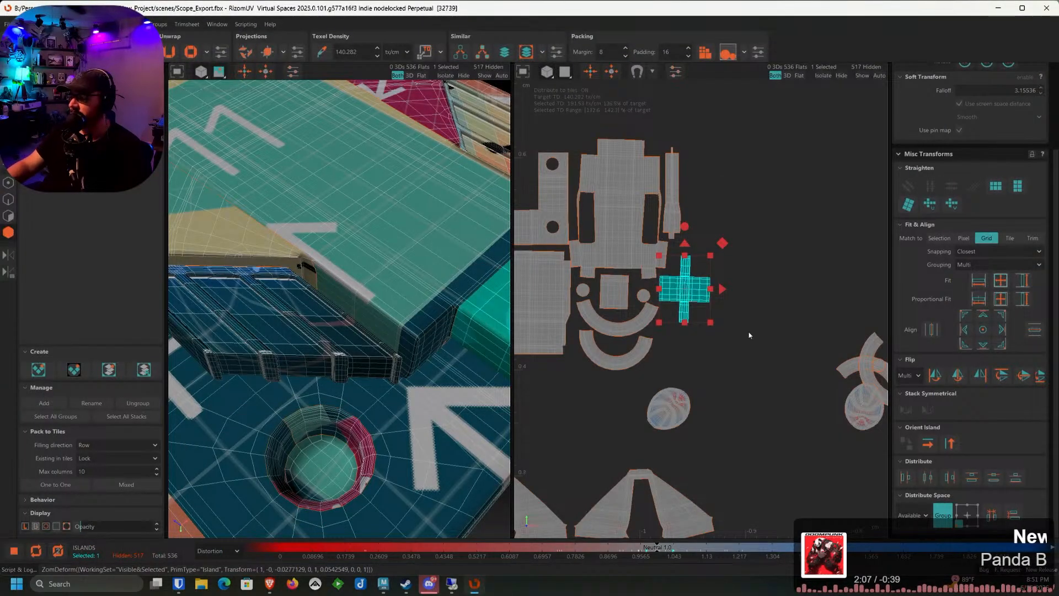
# Move the group of two overlapping arc islands and two small circles close to the cross-shaped island
pyautogui.keyDown('alt'); pyautogui.moveTo(822, 342); pyautogui.dragTo(612, 198, button='middle'); pyautogui.keyUp('alt')
pyautogui.click(735, 325)
pyautogui.scroll(3, 641, 202)
pyautogui.scroll(3, 730, 228)
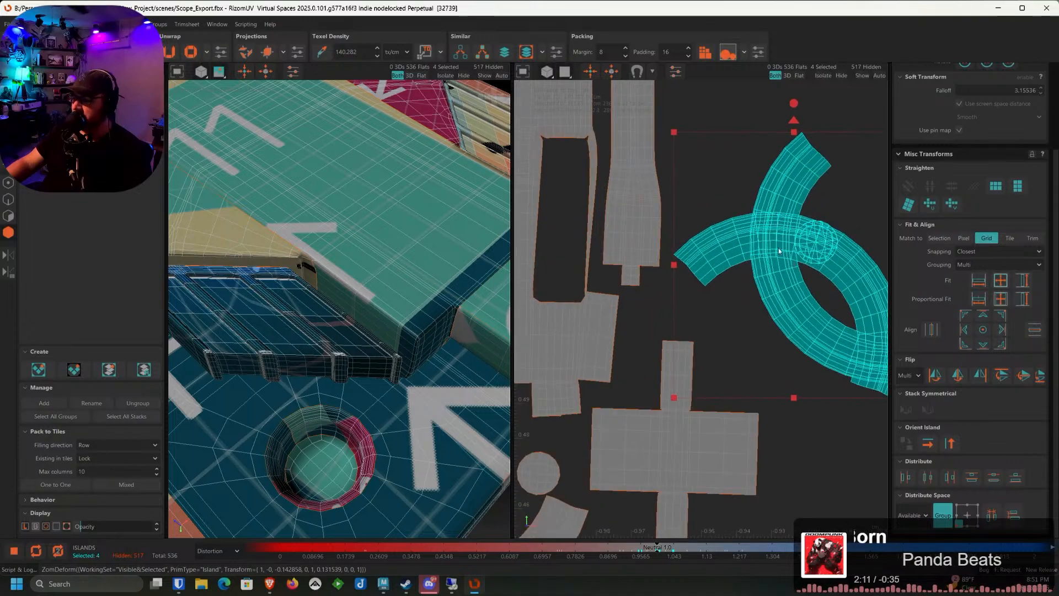
pyautogui.keyDown('alt'); pyautogui.moveTo(730, 229); pyautogui.dragTo(634, 188, button='middle'); pyautogui.keyUp('alt')
pyautogui.scroll(-3, 716, 225)
pyautogui.moveTo(703, 102); pyautogui.dragTo(748, 111)
pyautogui.moveTo(703, 194); pyautogui.dragTo(684, 257)
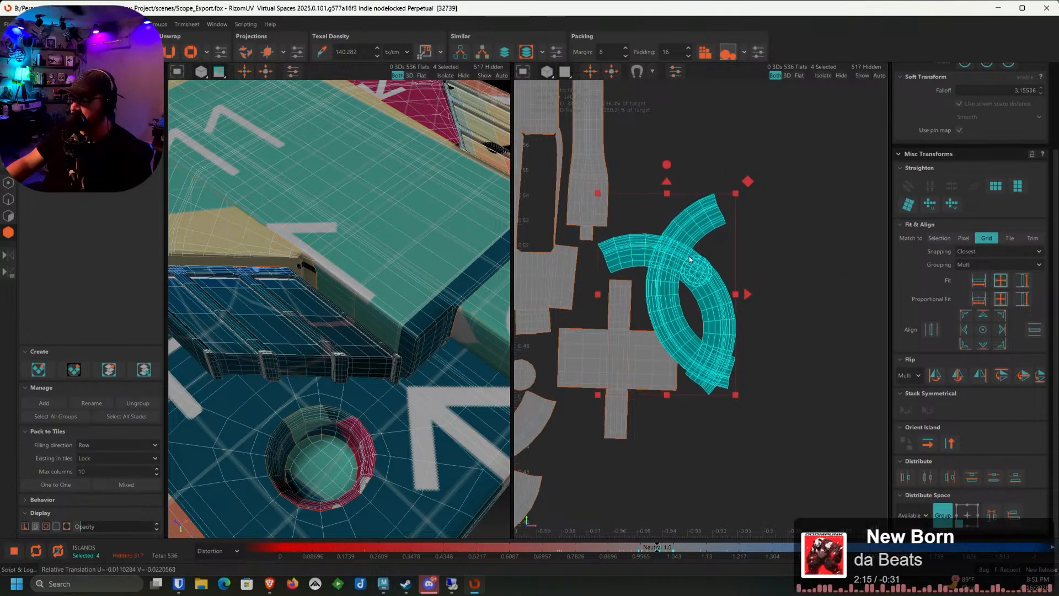
# Separate one arc island from the group and place it above the other arc, alongside the vertical strip
pyautogui.click(667, 305)
pyautogui.click(665, 302)
pyautogui.scroll(-2, 664, 301)
pyautogui.moveTo(662, 298); pyautogui.dragTo(629, 134)
# Place the two small circular islands on either side of the cross-shaped island's upper arm
pyautogui.scroll(3, 691, 275)
pyautogui.click(688, 283)
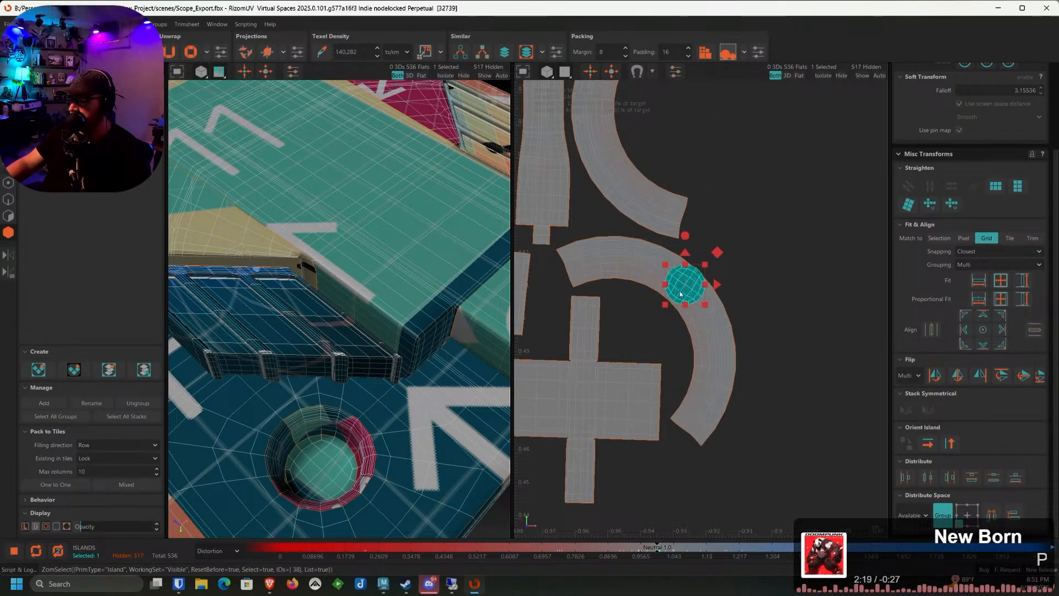
pyautogui.moveTo(681, 295); pyautogui.dragTo(632, 333)
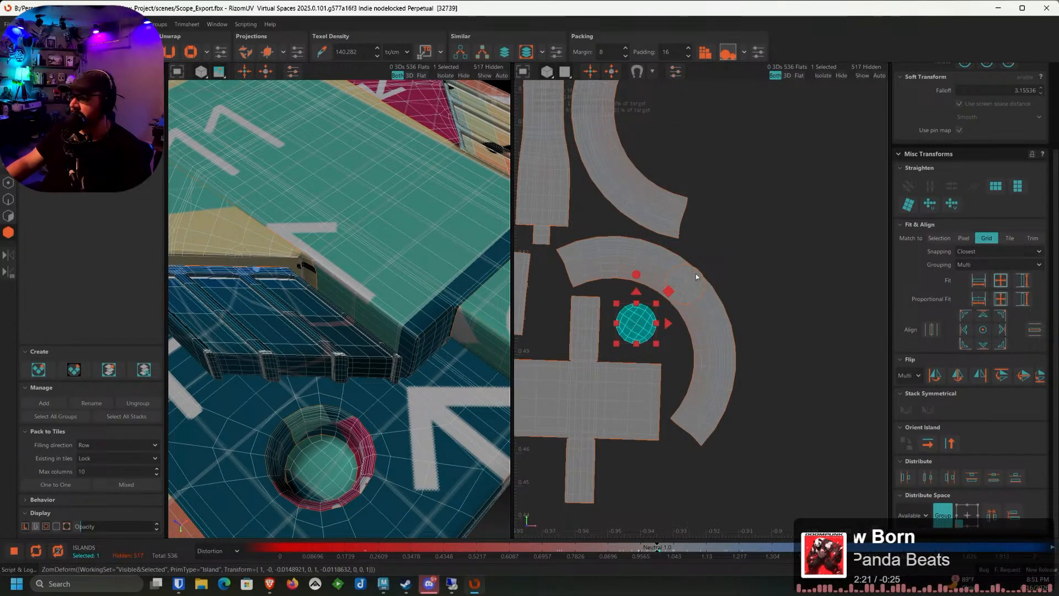
pyautogui.moveTo(697, 273); pyautogui.dragTo(557, 328)
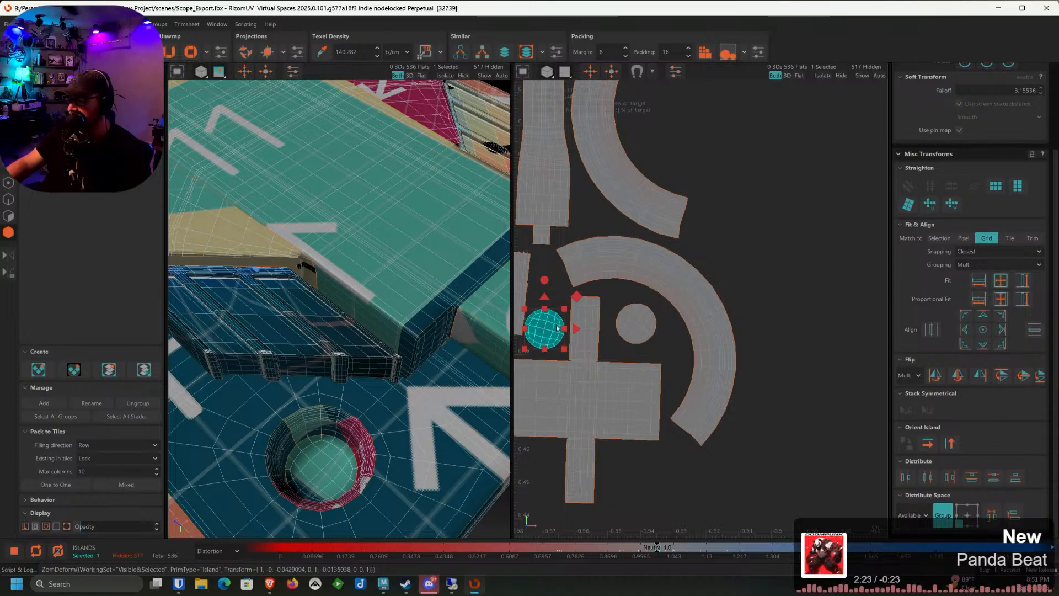
# Move the remaining slanted strip island beside the upper arc and orient it vertically
pyautogui.scroll(-6, 717, 357)
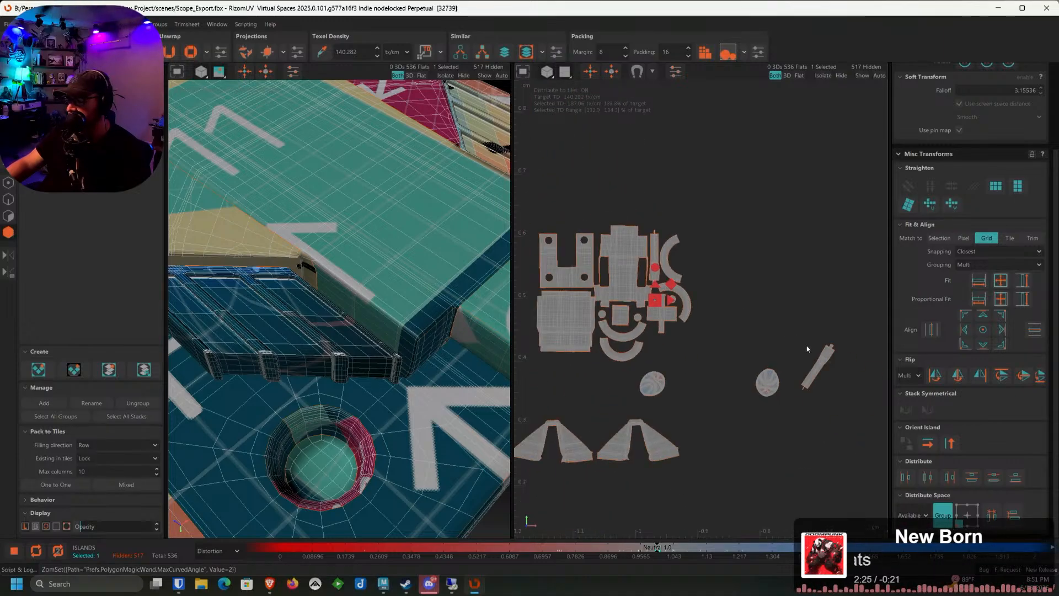
pyautogui.click(818, 363)
pyautogui.moveTo(818, 363); pyautogui.dragTo(680, 226)
pyautogui.click(950, 443)
pyautogui.scroll(3, 705, 304)
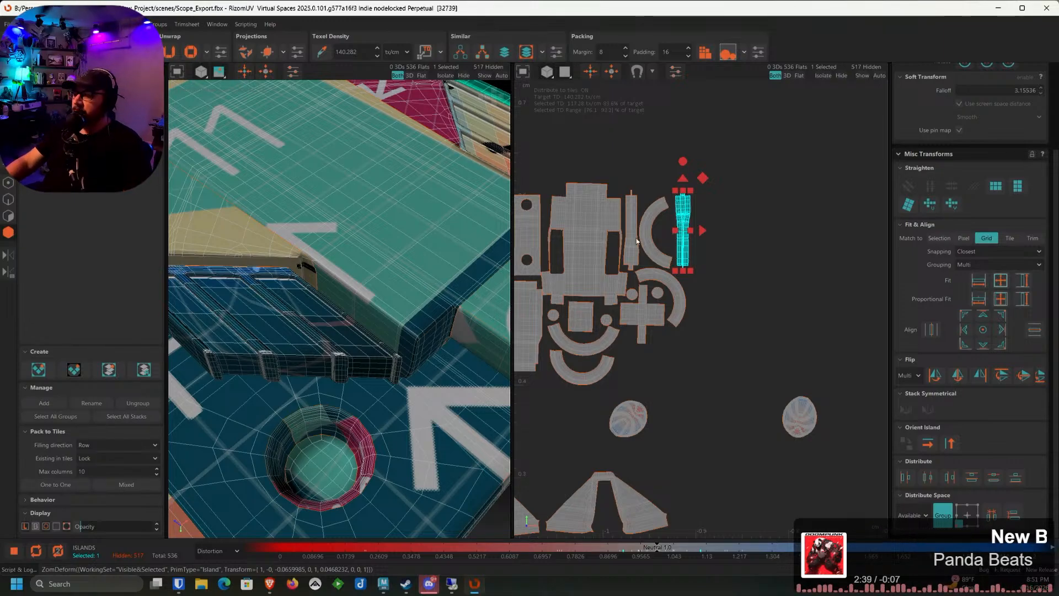
# Select the edge loops along the rounded rims at both ends of the dark ribbed part in the 3D view
pyautogui.scroll(3, 395, 363)
pyautogui.click(8, 199)
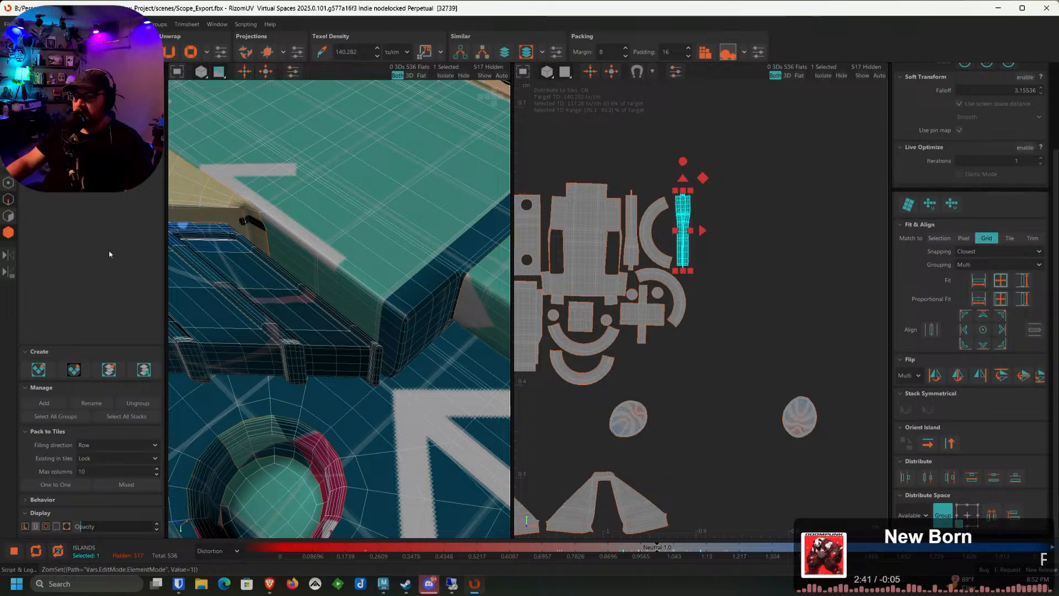
pyautogui.keyDown('alt'); pyautogui.moveTo(318, 319); pyautogui.dragTo(439, 269); pyautogui.keyUp('alt')
pyautogui.scroll(3, 452, 298)
pyautogui.scroll(3, 438, 269)
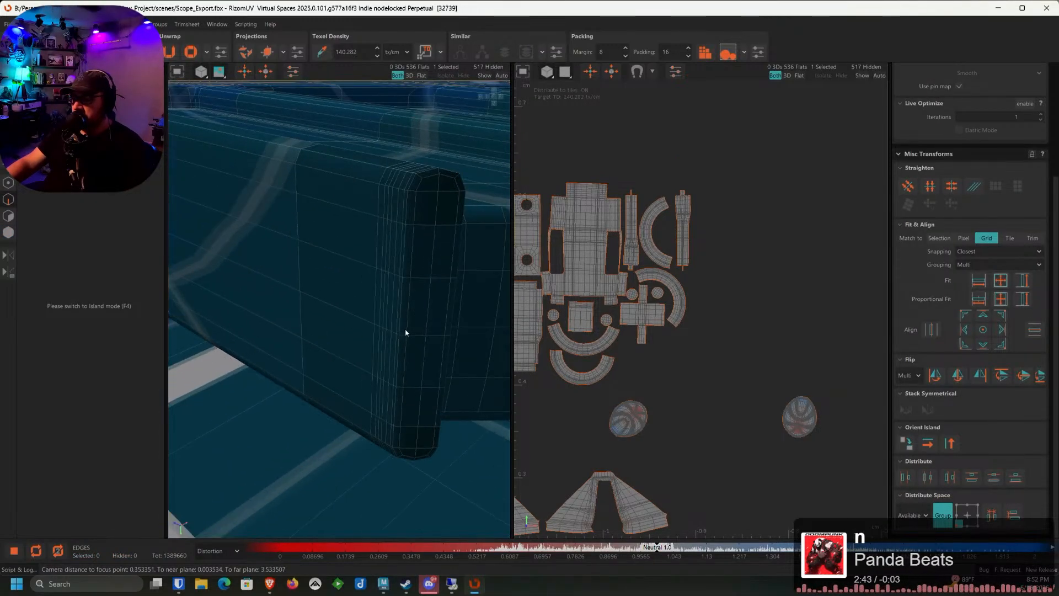
pyautogui.scroll(4, 398, 338)
pyautogui.click(398, 340)
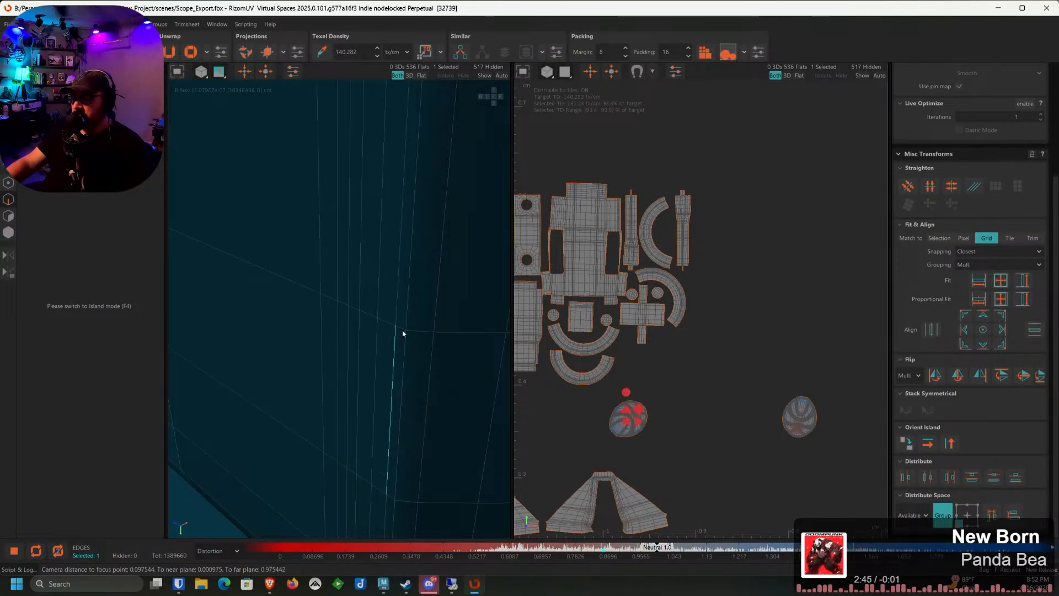
pyautogui.scroll(-5, 390, 328)
pyautogui.keyDown('alt'); pyautogui.moveTo(390, 331); pyautogui.dragTo(285, 301); pyautogui.keyUp('alt')
pyautogui.scroll(3, 253, 291)
pyautogui.scroll(3, 268, 340)
pyautogui.keyDown('alt'); pyautogui.moveTo(267, 341); pyautogui.dragTo(243, 334); pyautogui.keyUp('alt')
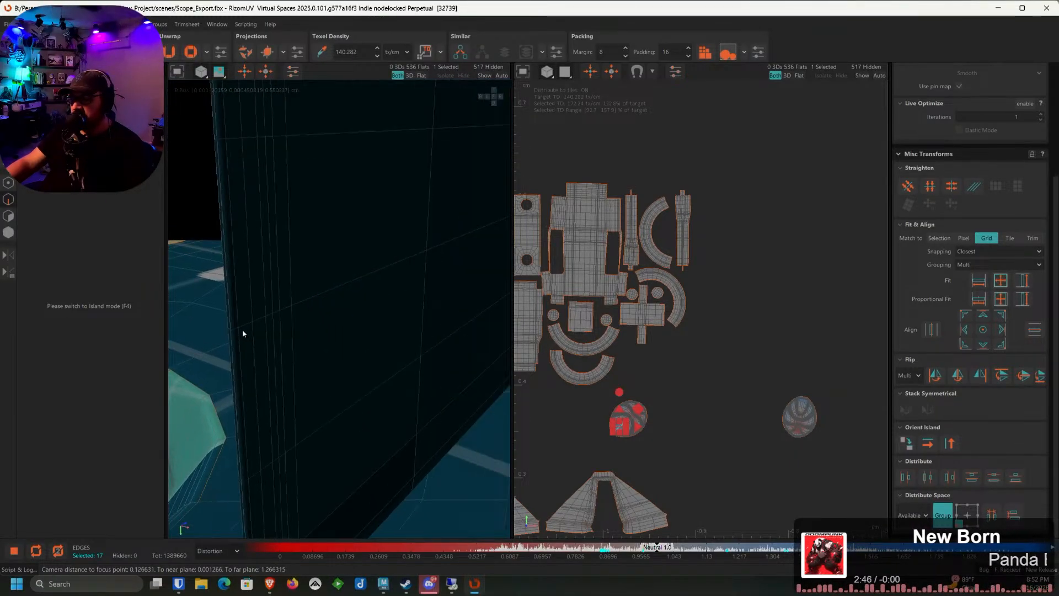
pyautogui.keyDown('shift'); pyautogui.click(241, 331); pyautogui.keyUp('shift')
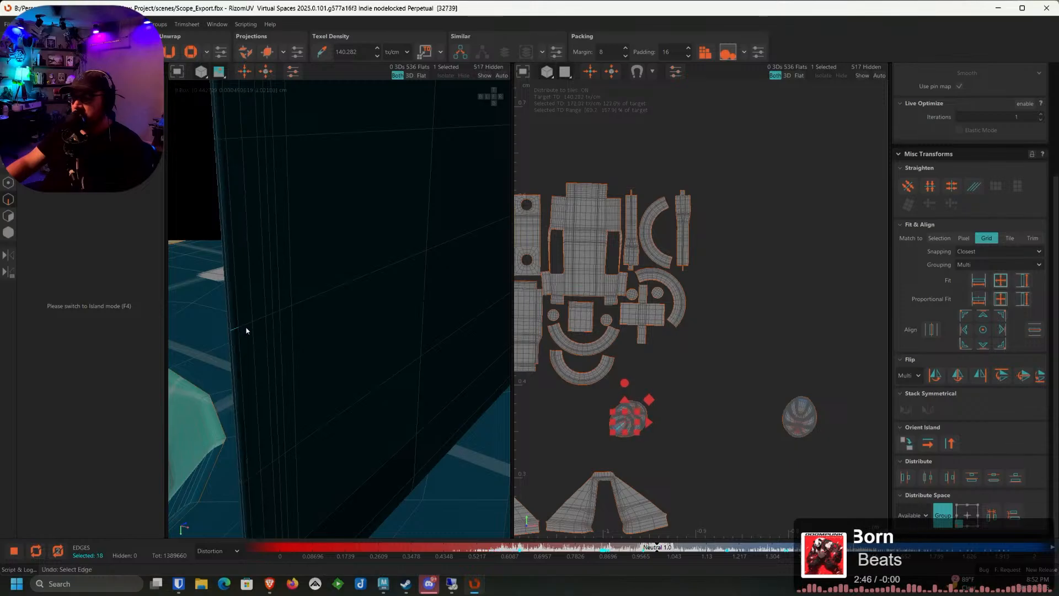
pyautogui.keyDown('alt'); pyautogui.moveTo(246, 330); pyautogui.dragTo(365, 383); pyautogui.keyUp('alt')
pyautogui.scroll(-4, 362, 380)
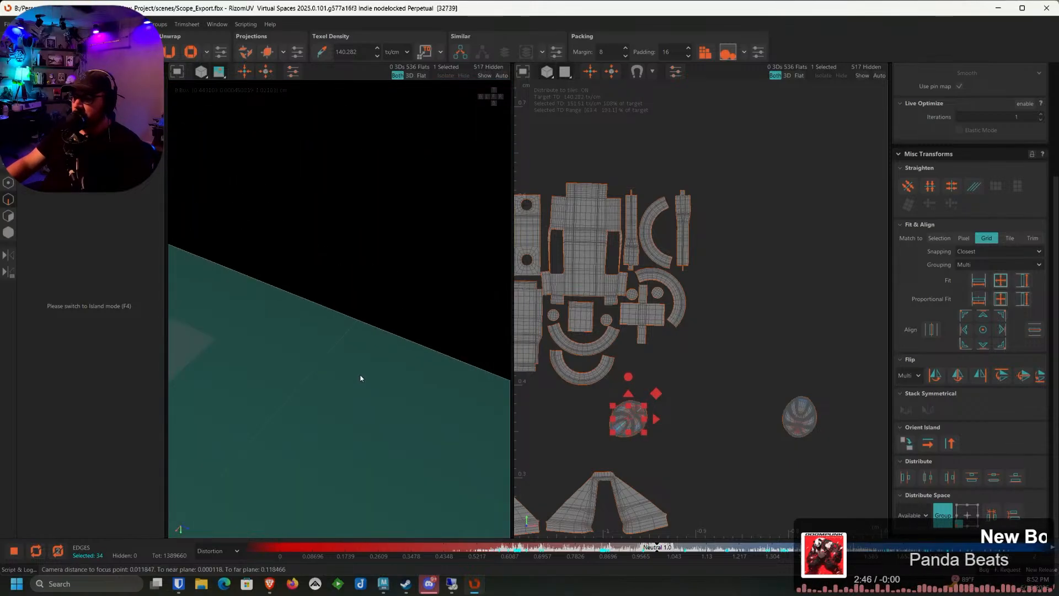
# Add the matching rim edge loops of the second ribbed part to the selection and cut them all as seams
pyautogui.scroll(-10, 359, 386)
pyautogui.keyDown('alt'); pyautogui.moveTo(391, 403); pyautogui.dragTo(344, 338, button='middle'); pyautogui.keyUp('alt')
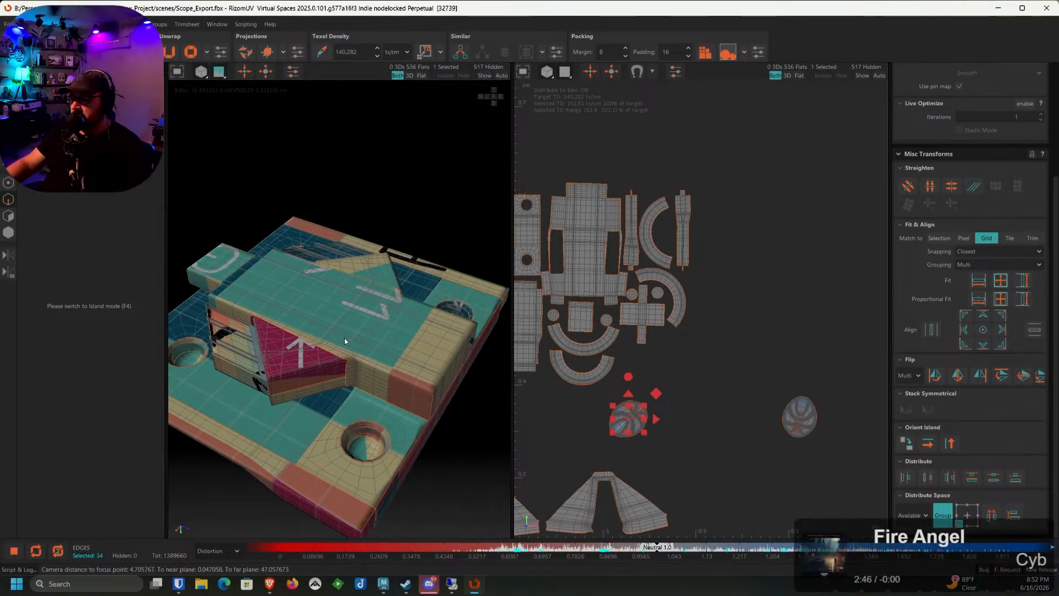
pyautogui.keyDown('alt'); pyautogui.moveTo(344, 338); pyautogui.dragTo(398, 333); pyautogui.keyUp('alt')
pyautogui.scroll(10, 398, 333)
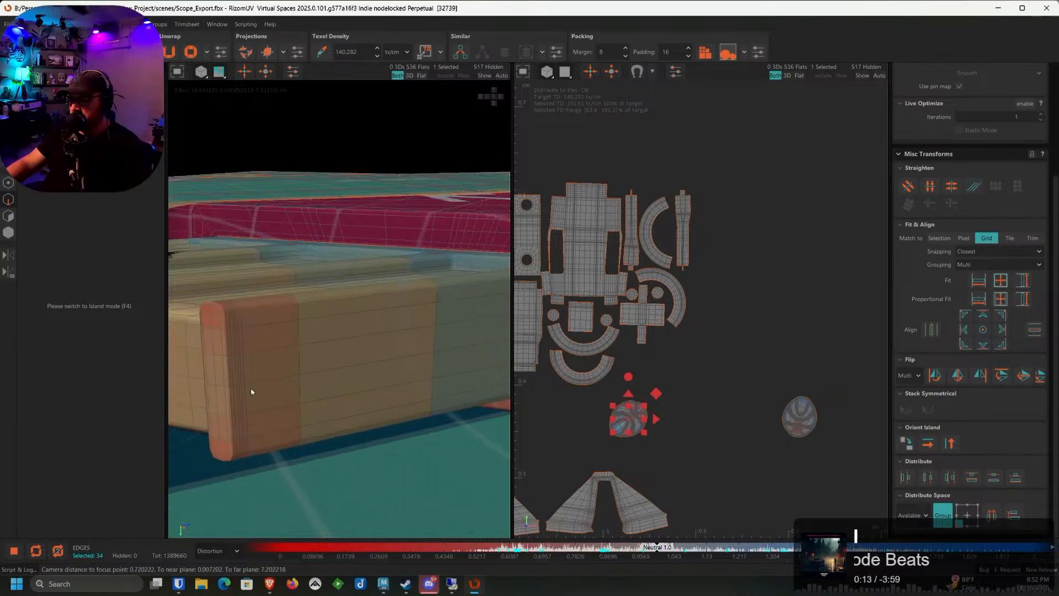
pyautogui.scroll(3, 232, 391)
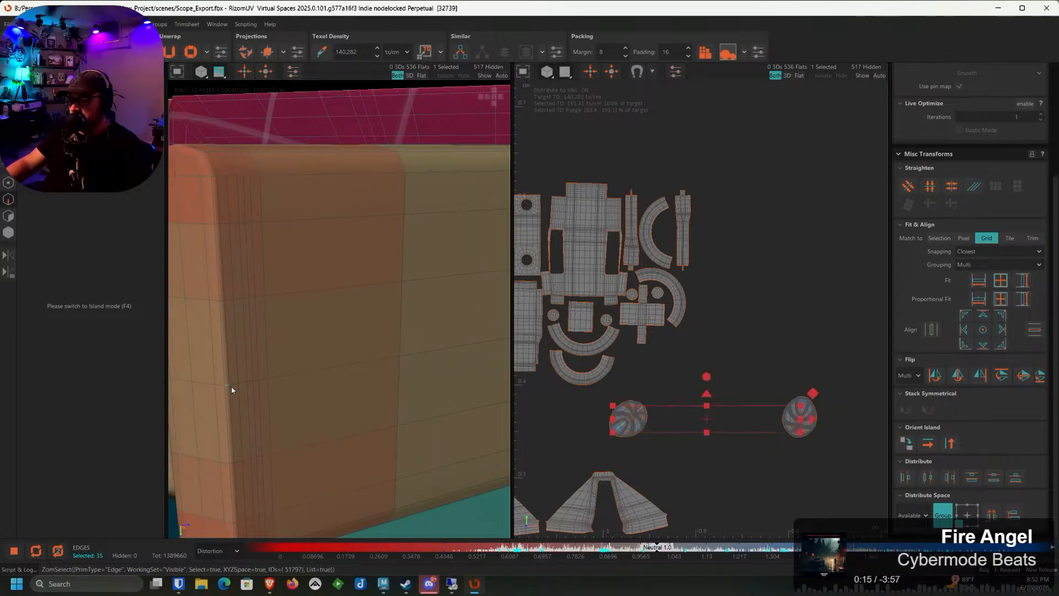
pyautogui.keyDown('shift'); pyautogui.doubleClick(231, 387); pyautogui.keyUp('shift')
pyautogui.scroll(-6, 237, 390)
pyautogui.keyDown('alt'); pyautogui.moveTo(265, 398); pyautogui.dragTo(398, 356); pyautogui.keyUp('alt')
pyautogui.scroll(4, 437, 390)
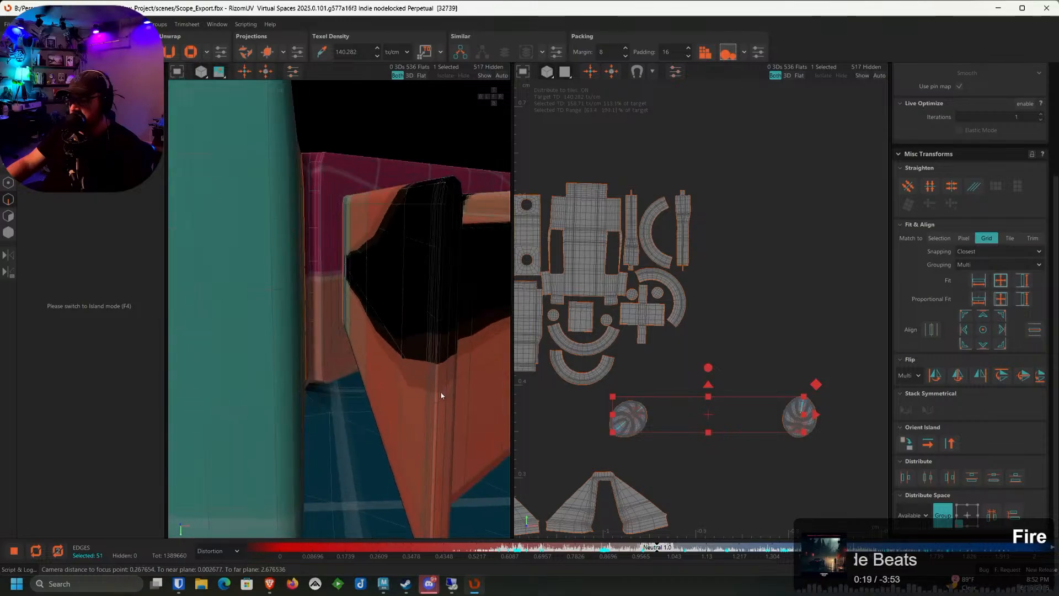
pyautogui.keyDown('alt'); pyautogui.moveTo(438, 389); pyautogui.dragTo(328, 324); pyautogui.keyUp('alt')
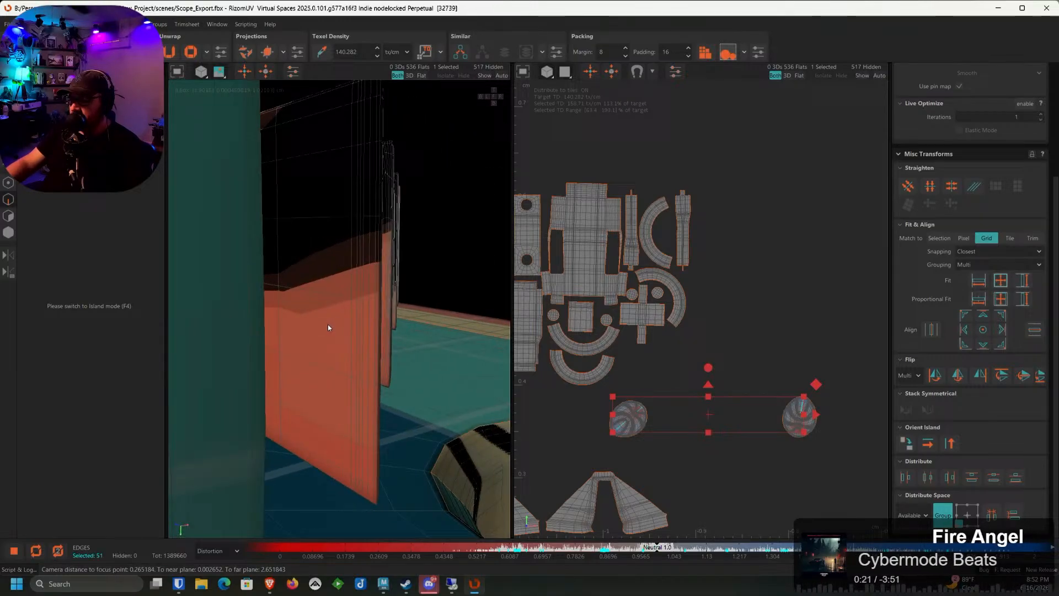
pyautogui.keyDown('shift'); pyautogui.doubleClick(373, 303); pyautogui.keyUp('shift')
pyautogui.scroll(5, 382, 310)
pyautogui.scroll(-10, 359, 355)
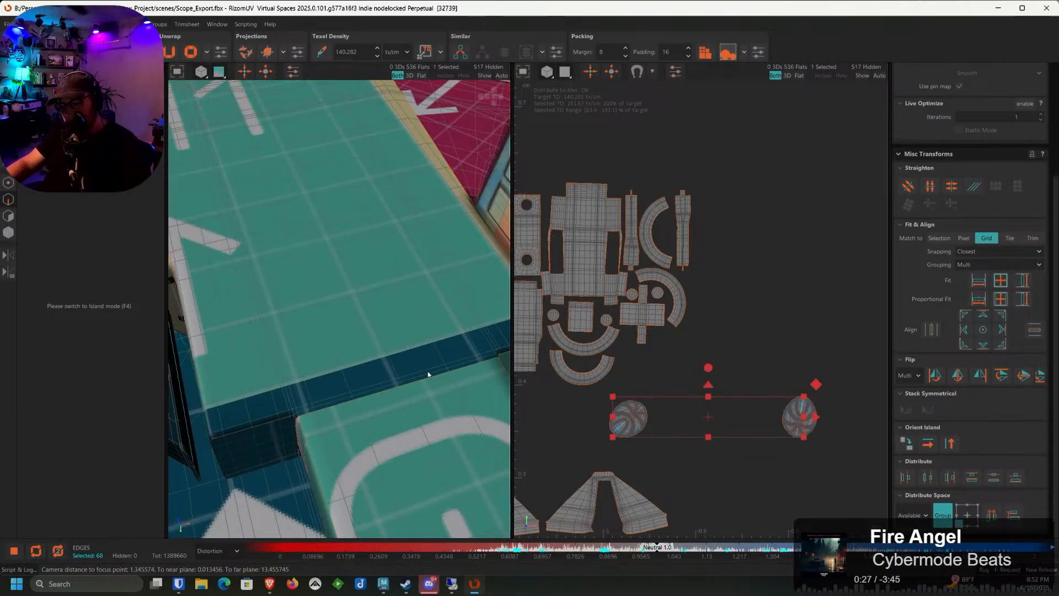
# Unfold the two round striped islands with their new seams
pyautogui.click(9, 232)
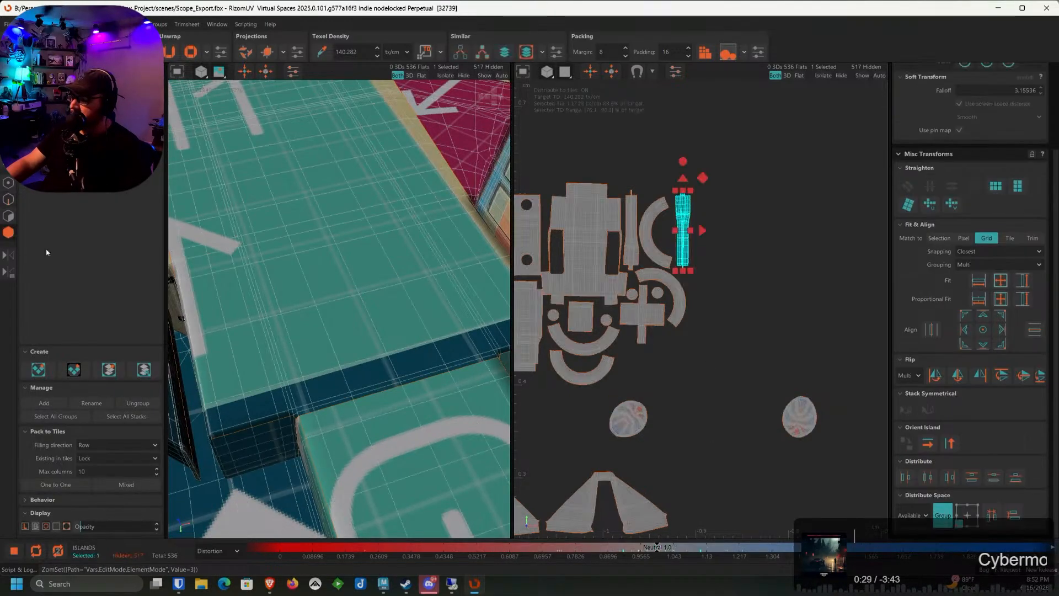
pyautogui.moveTo(594, 410); pyautogui.dragTo(808, 428)
pyautogui.press('u')
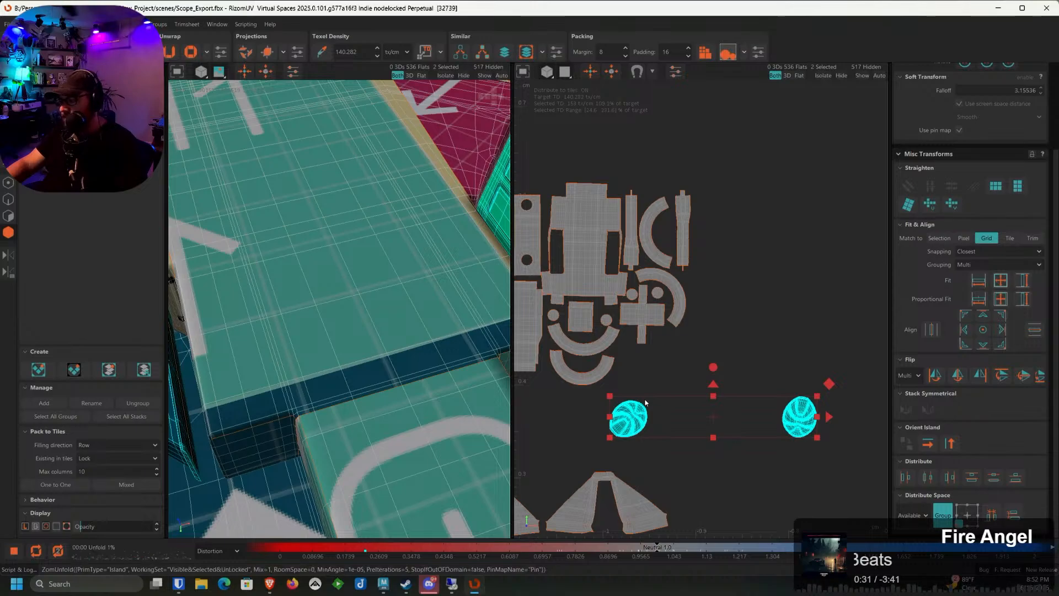
pyautogui.click(680, 407)
# Cut the distorted ribbed island along the edge loop running through its central fold
pyautogui.scroll(15, 679, 407)
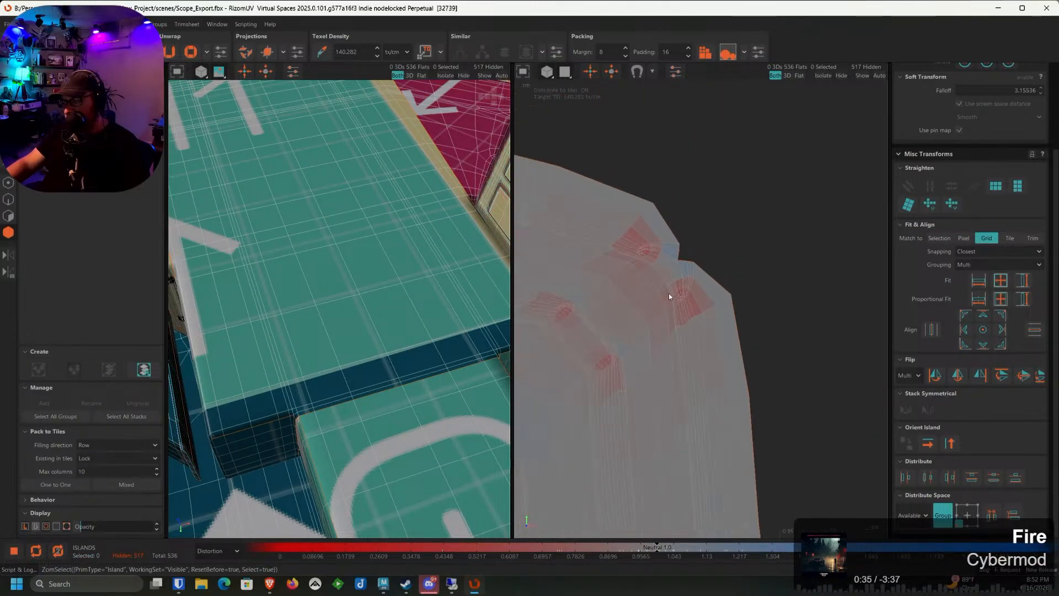
pyautogui.click(615, 327)
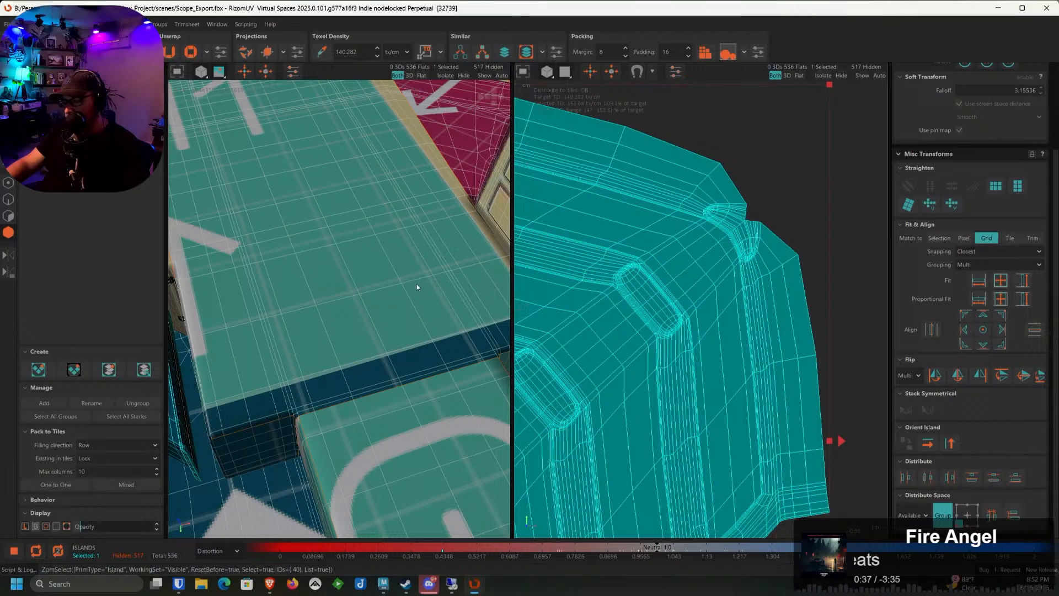
pyautogui.click(8, 199)
pyautogui.doubleClick(613, 333)
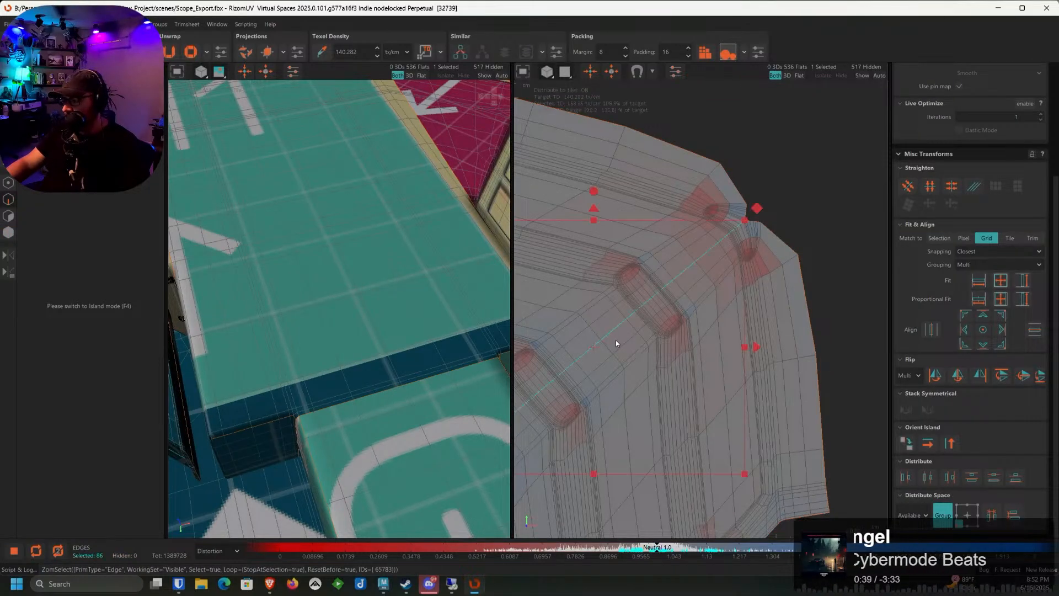
pyautogui.scroll(-5, 616, 337)
pyautogui.keyDown('alt'); pyautogui.moveTo(616, 340); pyautogui.dragTo(700, 312, button='middle'); pyautogui.keyUp('alt')
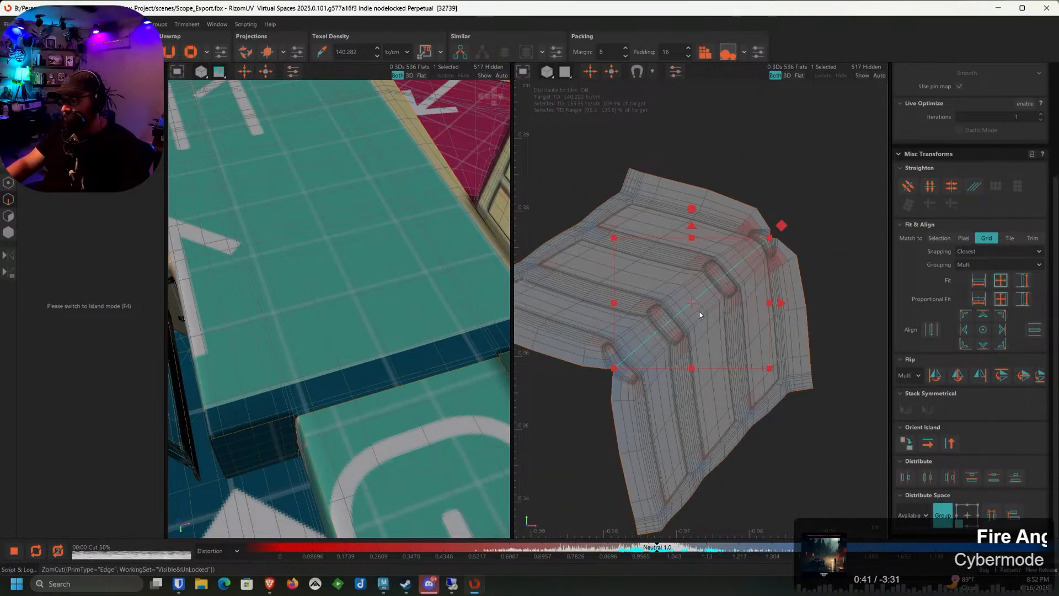
# Unfold the two halves of the split ribbed island in their original place
pyautogui.click(6, 235)
pyautogui.moveTo(749, 248); pyautogui.dragTo(629, 336)
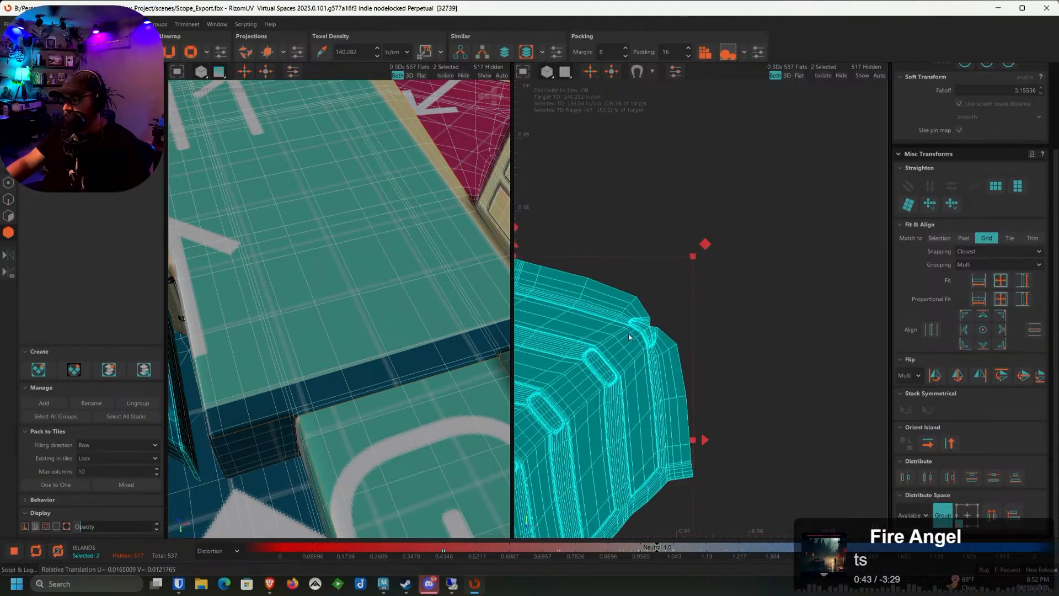
pyautogui.hotkey('ctrl', 'z')
pyautogui.press('u')
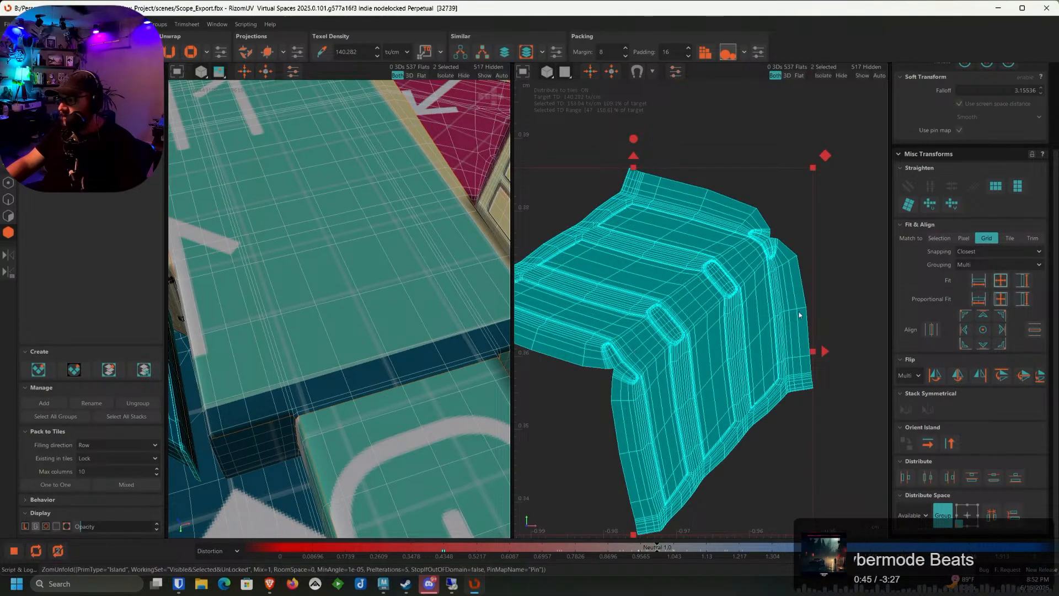
# Undo the unfolding and the central-fold cut of the ribbed island
pyautogui.click(844, 277)
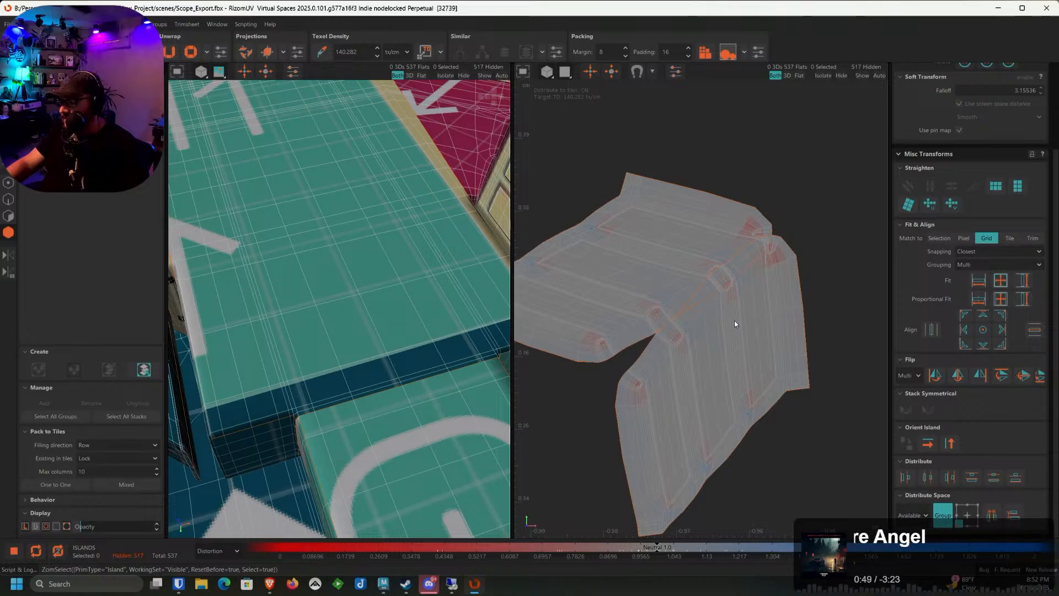
pyautogui.hotkey('ctrl', 'z')
pyautogui.scroll(-4, 647, 315)
pyautogui.scroll(-1, 423, 316)
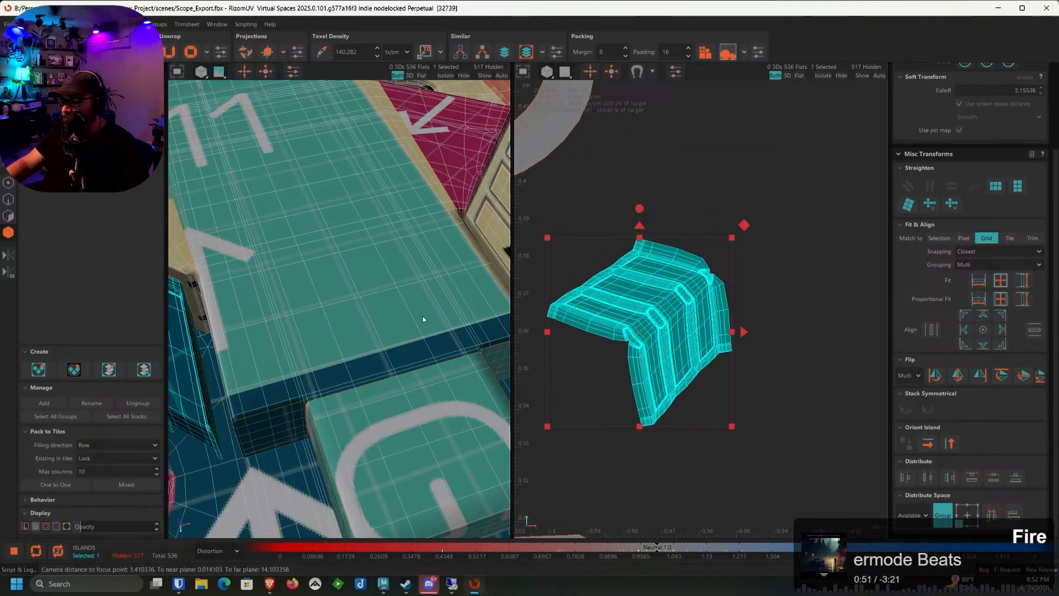
# Select both ribbed islands and isolate them from the rest of the model
pyautogui.scroll(-7, 646, 315)
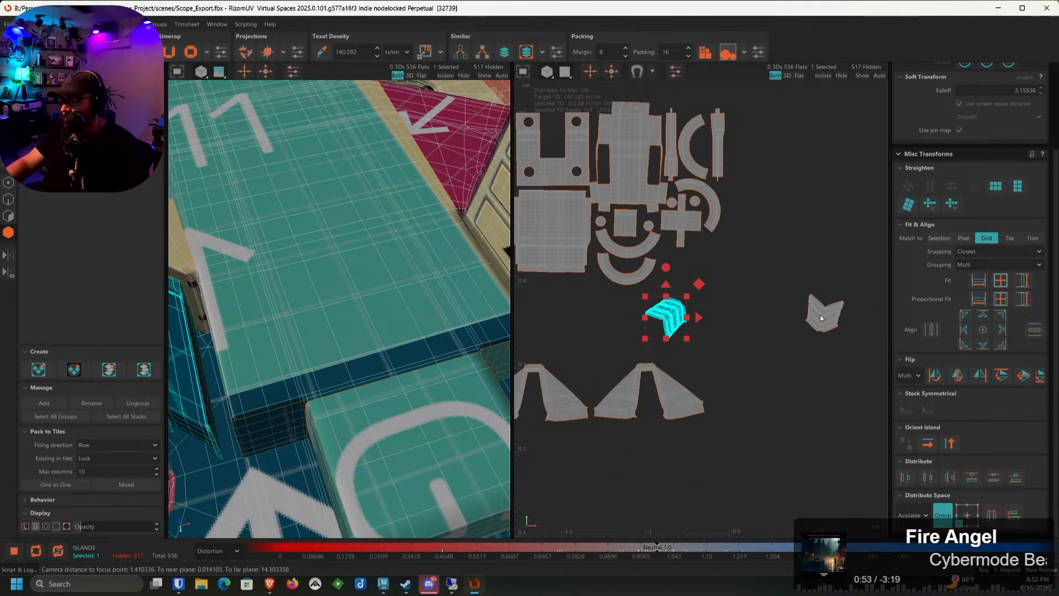
pyautogui.keyDown('shift'); pyautogui.click(820, 319); pyautogui.keyUp('shift')
pyautogui.scroll(-1, 331, 295)
pyautogui.scroll(-3, 377, 290)
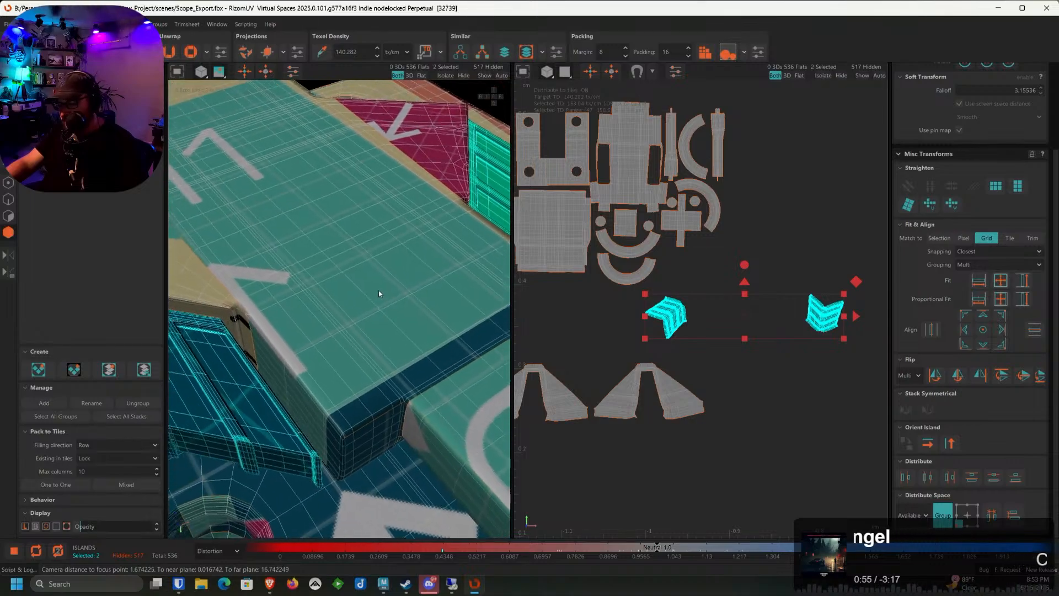
pyautogui.press('i')
pyautogui.keyDown('alt'); pyautogui.moveTo(384, 293); pyautogui.dragTo(360, 342); pyautogui.keyUp('alt')
pyautogui.scroll(1, 360, 342)
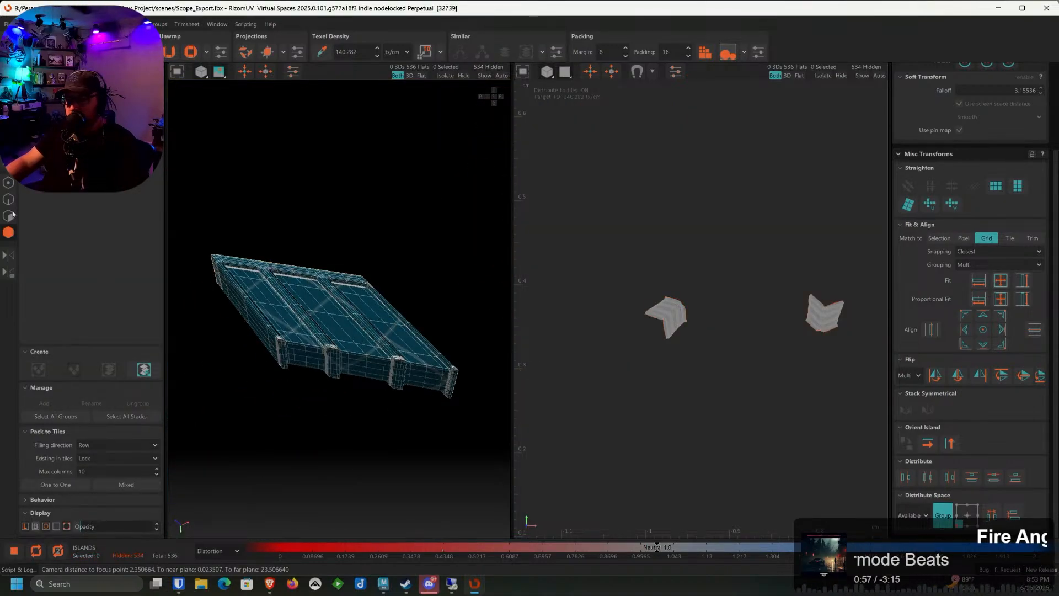
# Select the edge loop that borders the end recessed panel of the blue ribbed part
pyautogui.scroll(6, 316, 343)
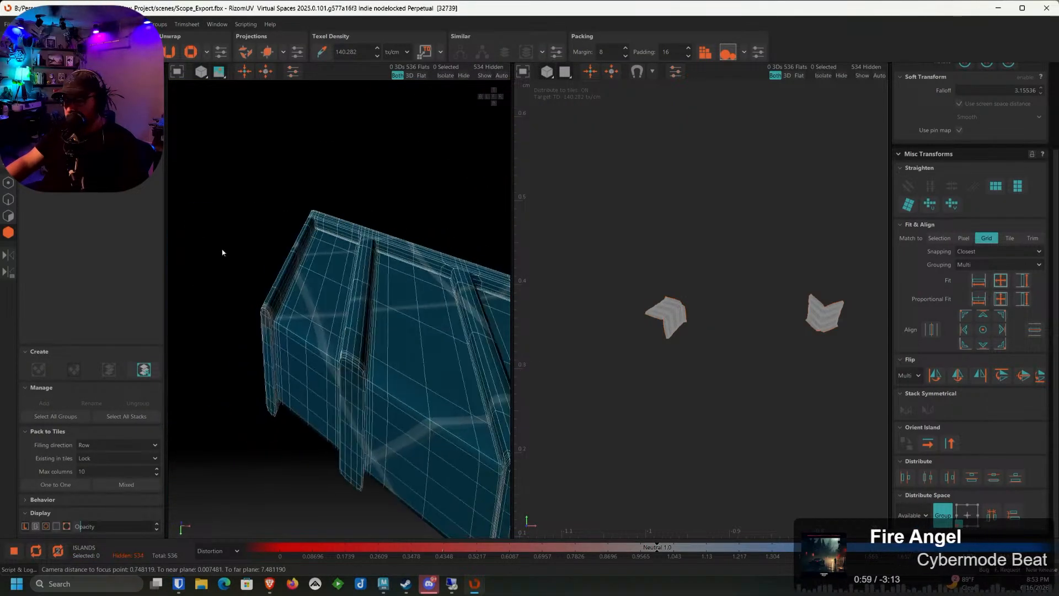
pyautogui.click(9, 201)
pyautogui.scroll(6, 351, 311)
pyautogui.moveTo(352, 312)
pyautogui.keyDown('alt'); pyautogui.mouseDown()
pyautogui.moveTo(316, 317)
pyautogui.moveTo(339, 320)
pyautogui.mouseUp(); pyautogui.keyUp('alt')
pyautogui.doubleClick(302, 315)
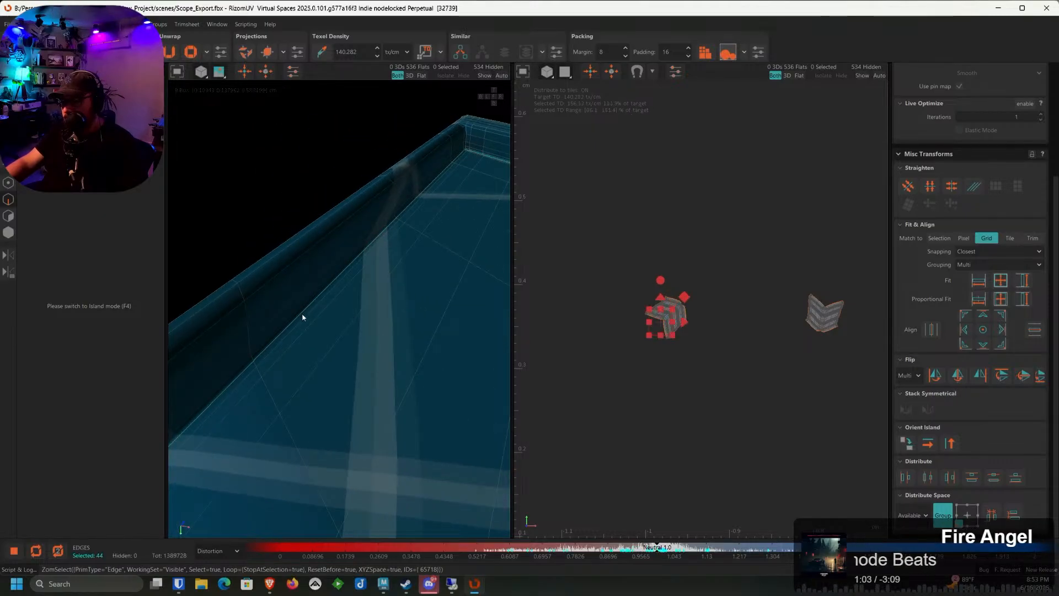
pyautogui.scroll(-3, 326, 361)
pyautogui.moveTo(326, 360)
pyautogui.keyDown('alt'); pyautogui.mouseDown()
pyautogui.moveTo(296, 350)
pyautogui.moveTo(328, 361)
pyautogui.moveTo(311, 375)
pyautogui.mouseUp(); pyautogui.keyUp('alt')
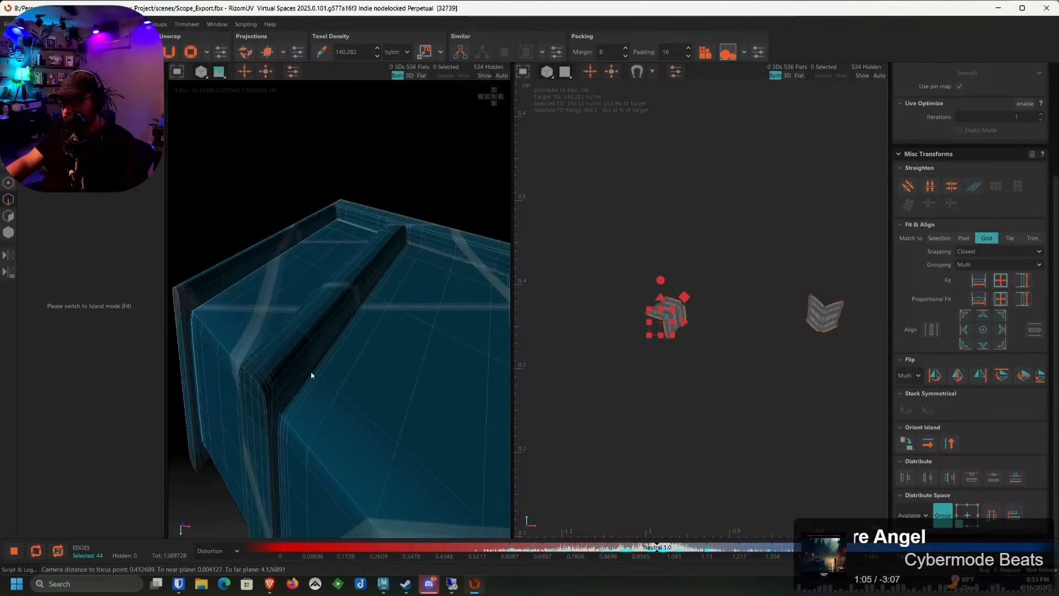
# Add the border edge loop of the neighbouring recessed panel to the selection
pyautogui.scroll(4, 287, 414)
pyautogui.keyDown('ctrl'); pyautogui.doubleClick(281, 414); pyautogui.keyUp('ctrl')
pyautogui.scroll(-5, 285, 416)
pyautogui.keyDown('alt'); pyautogui.moveTo(287, 416); pyautogui.dragTo(409, 416); pyautogui.keyUp('alt')
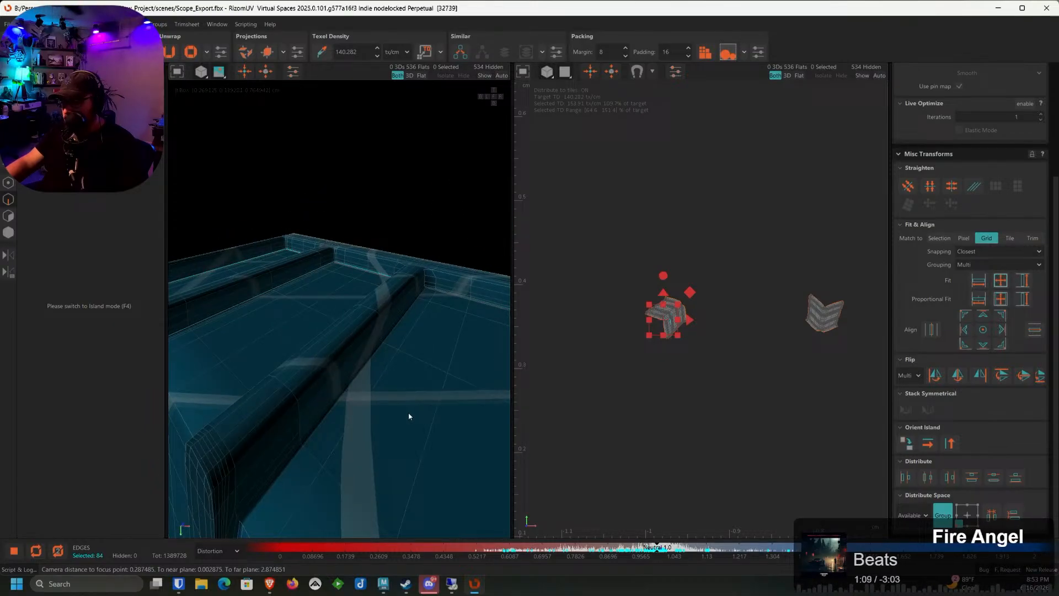
# Add the third recessed panel's border loop on the blue ribbed part to the selection
pyautogui.keyDown('ctrl'); pyautogui.doubleClick(294, 459); pyautogui.keyUp('ctrl')
pyautogui.keyDown('alt'); pyautogui.moveTo(289, 488); pyautogui.dragTo(307, 390); pyautogui.keyUp('alt')
pyautogui.scroll(4, 280, 320)
pyautogui.hotkey('ctrl', 'z')
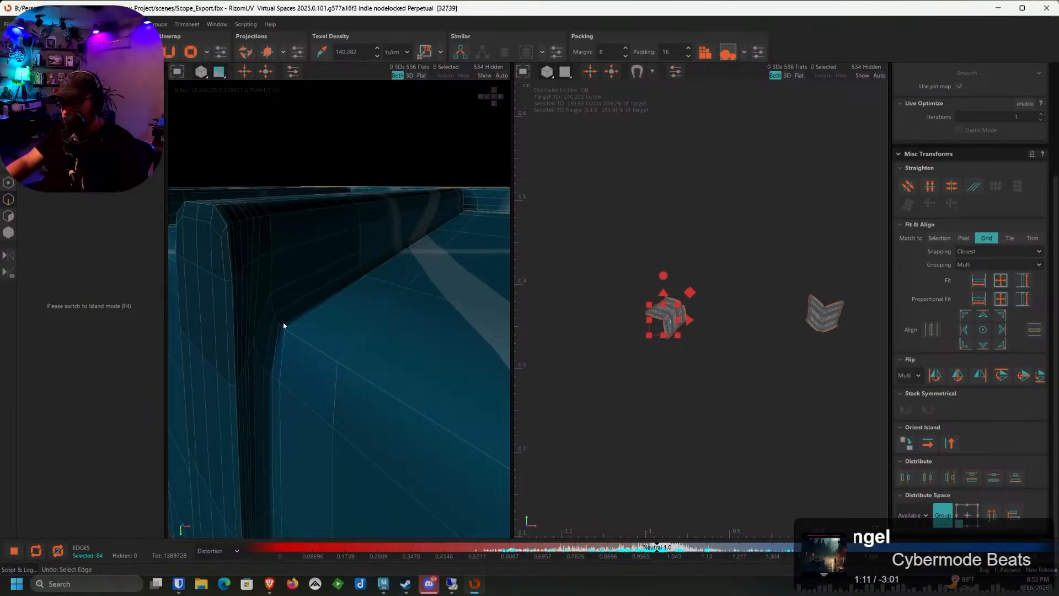
pyautogui.keyDown('ctrl'); pyautogui.doubleClick(283, 325); pyautogui.keyUp('ctrl')
pyautogui.scroll(-6, 293, 349)
pyautogui.keyDown('alt'); pyautogui.moveTo(310, 374); pyautogui.dragTo(343, 366); pyautogui.keyUp('alt')
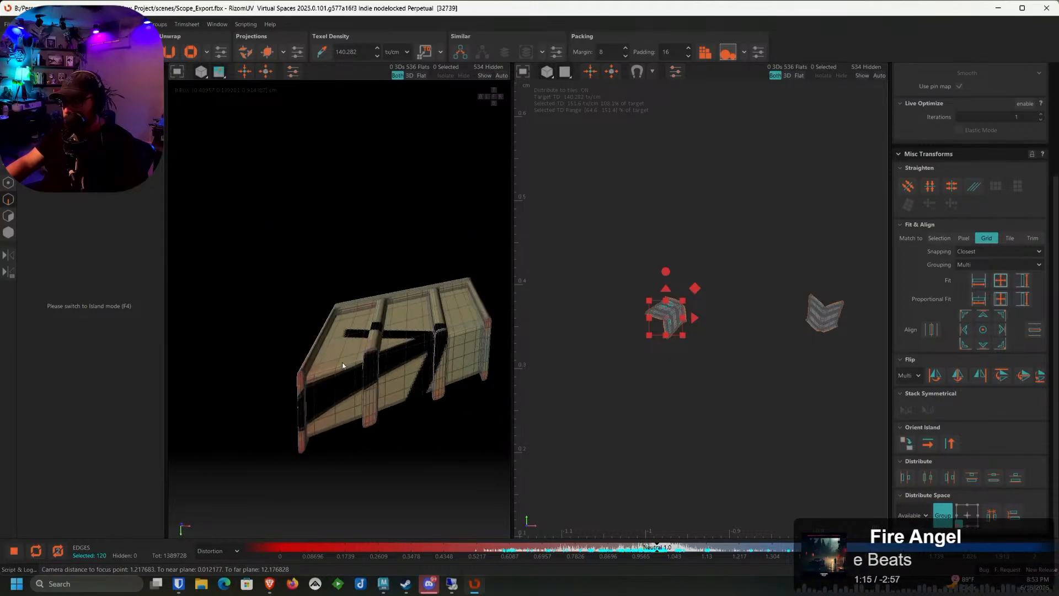
# Add the border edge loop of the first recessed panel on the beige ribbed part
pyautogui.scroll(10, 343, 365)
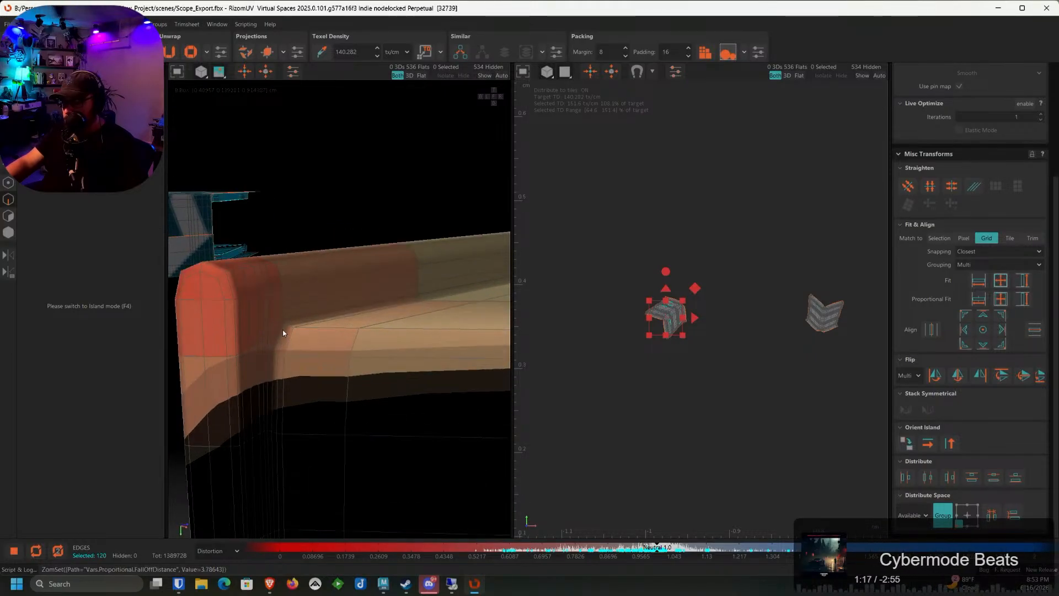
pyautogui.keyDown('ctrl'); pyautogui.doubleClick(283, 330); pyautogui.keyUp('ctrl')
pyautogui.hotkey('ctrl', 'z')
pyautogui.keyDown('ctrl'); pyautogui.doubleClick(288, 333); pyautogui.keyUp('ctrl')
pyautogui.scroll(-6, 290, 335)
pyautogui.keyDown('alt'); pyautogui.moveTo(298, 345); pyautogui.dragTo(303, 400); pyautogui.keyUp('alt')
pyautogui.scroll(5, 409, 338)
# Add the border edge loops of the beige ribbed part's two remaining recessed panels to the selection
pyautogui.keyDown('alt'); pyautogui.moveTo(409, 338); pyautogui.dragTo(478, 315); pyautogui.keyUp('alt')
pyautogui.scroll(-4, 395, 310)
pyautogui.keyDown('alt'); pyautogui.moveTo(478, 315); pyautogui.dragTo(345, 306, button='middle'); pyautogui.keyUp('alt')
pyautogui.scroll(4, 345, 305)
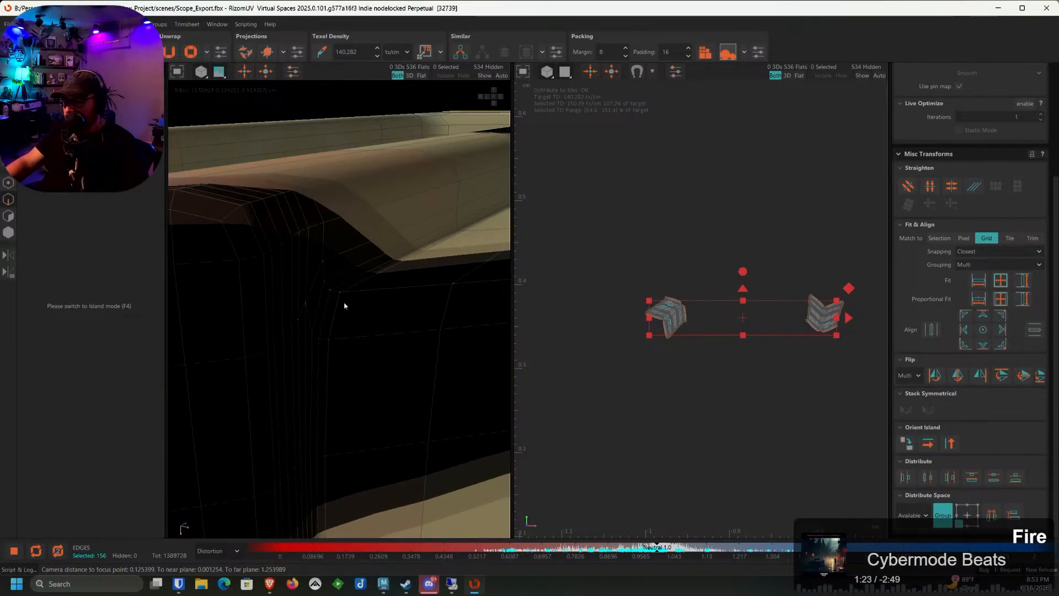
pyautogui.keyDown('ctrl'); pyautogui.doubleClick(325, 304); pyautogui.keyUp('ctrl')
pyautogui.scroll(-4, 326, 306)
pyautogui.moveTo(331, 308)
pyautogui.keyDown('alt'); pyautogui.mouseDown()
pyautogui.moveTo(412, 344)
pyautogui.moveTo(265, 343)
pyautogui.moveTo(302, 347)
pyautogui.moveTo(392, 262)
pyautogui.moveTo(435, 253)
pyautogui.moveTo(362, 333)
pyautogui.moveTo(385, 334)
pyautogui.moveTo(362, 341)
pyautogui.moveTo(319, 324)
pyautogui.mouseUp(); pyautogui.keyUp('alt')
pyautogui.keyDown('ctrl'); pyautogui.doubleClick(316, 323); pyautogui.keyUp('ctrl')
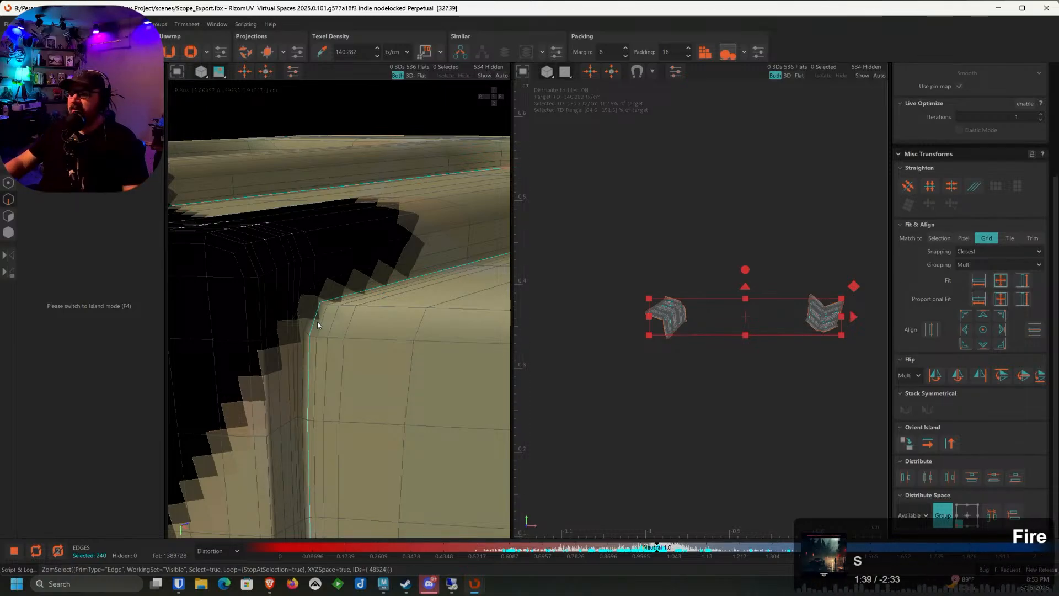
# Cut the selected loops around the recessed panels of both ribbed parts as seams
pyautogui.scroll(-8, 316, 322)
pyautogui.keyDown('alt'); pyautogui.moveTo(389, 343); pyautogui.dragTo(420, 368); pyautogui.keyUp('alt')
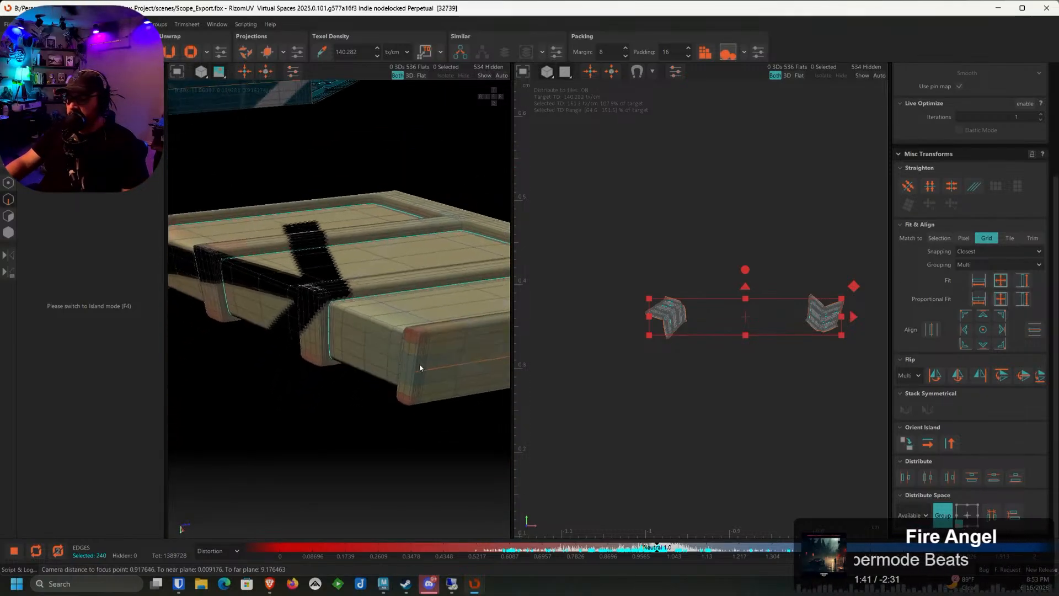
pyautogui.scroll(-5, 337, 303)
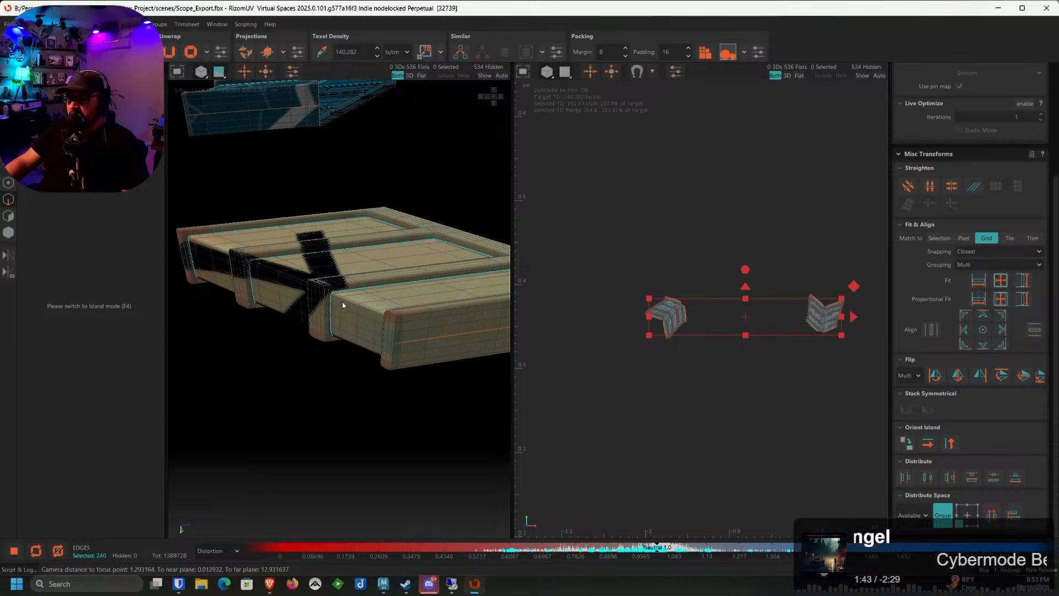
pyautogui.scroll(4, 342, 305)
pyautogui.scroll(-10, 349, 298)
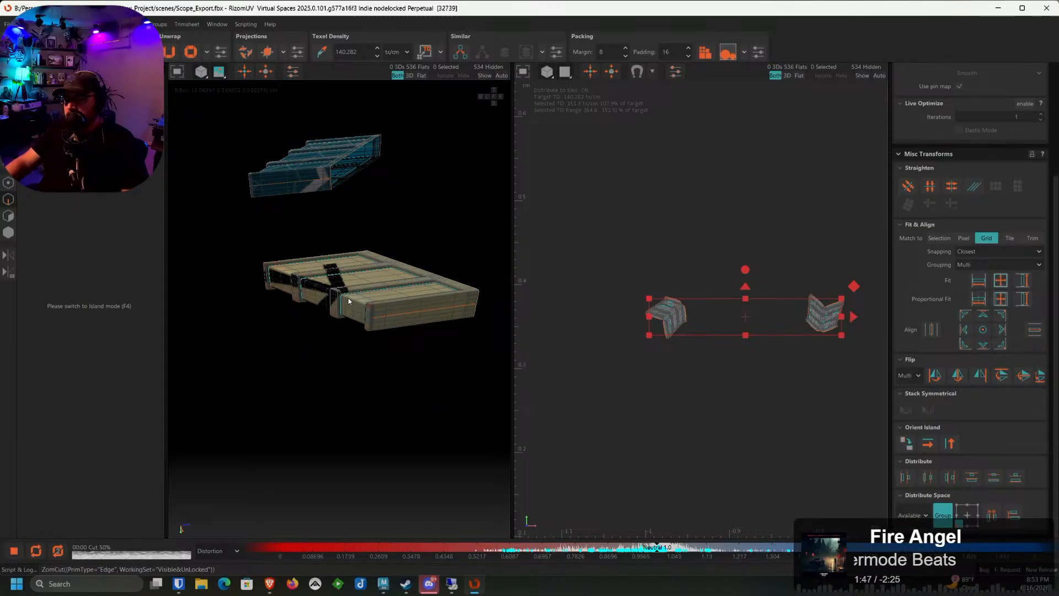
# Select an edge loop crossing a rib near its bent corner on the beige ribbed part
pyautogui.scroll(15, 379, 312)
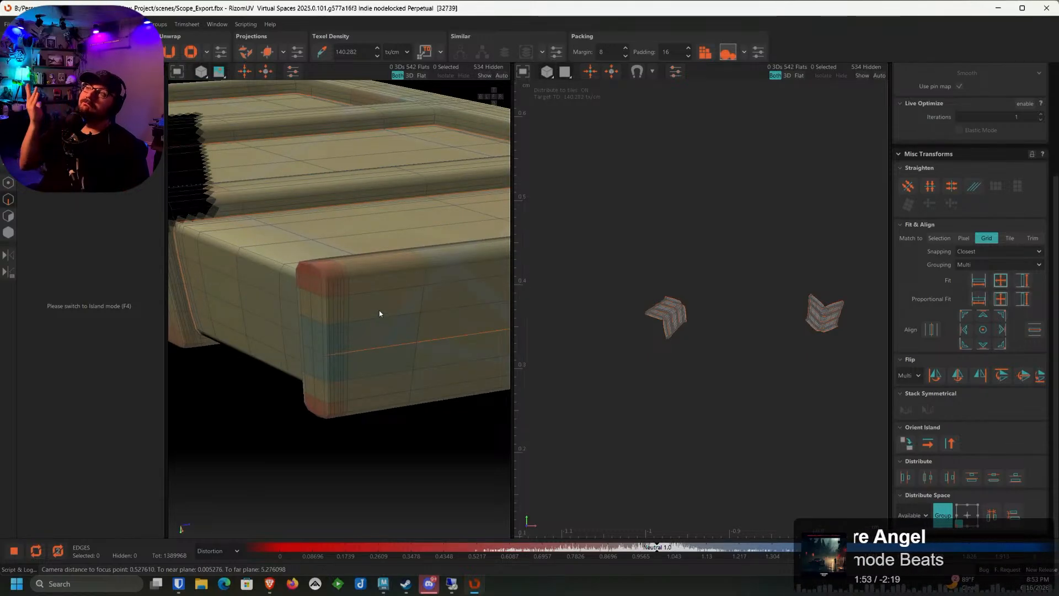
pyautogui.scroll(12, 379, 313)
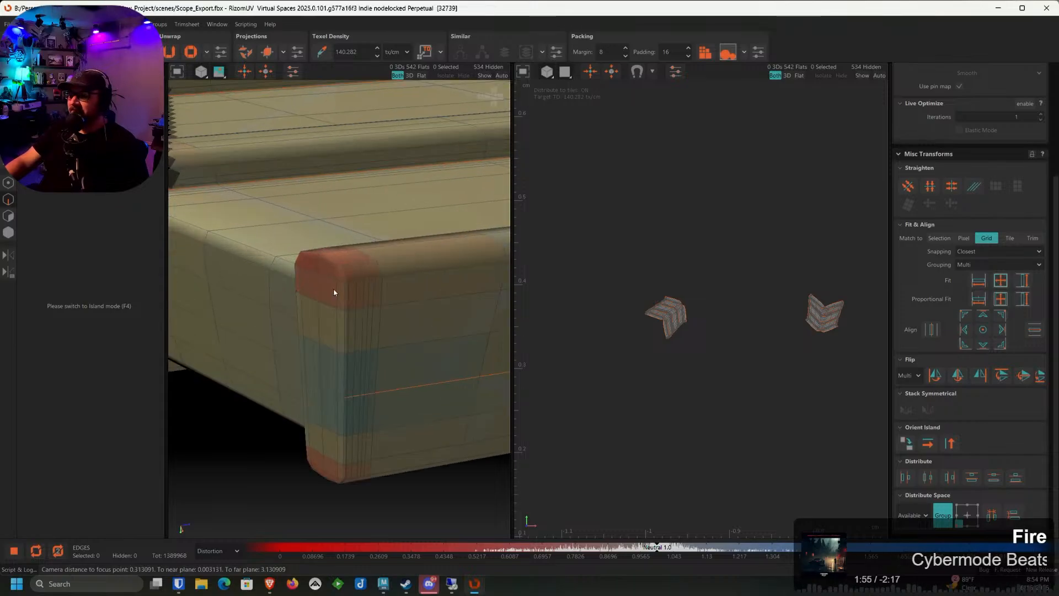
pyautogui.scroll(-5, 370, 329)
pyautogui.keyDown('alt'); pyautogui.moveTo(406, 356); pyautogui.dragTo(422, 323); pyautogui.keyUp('alt')
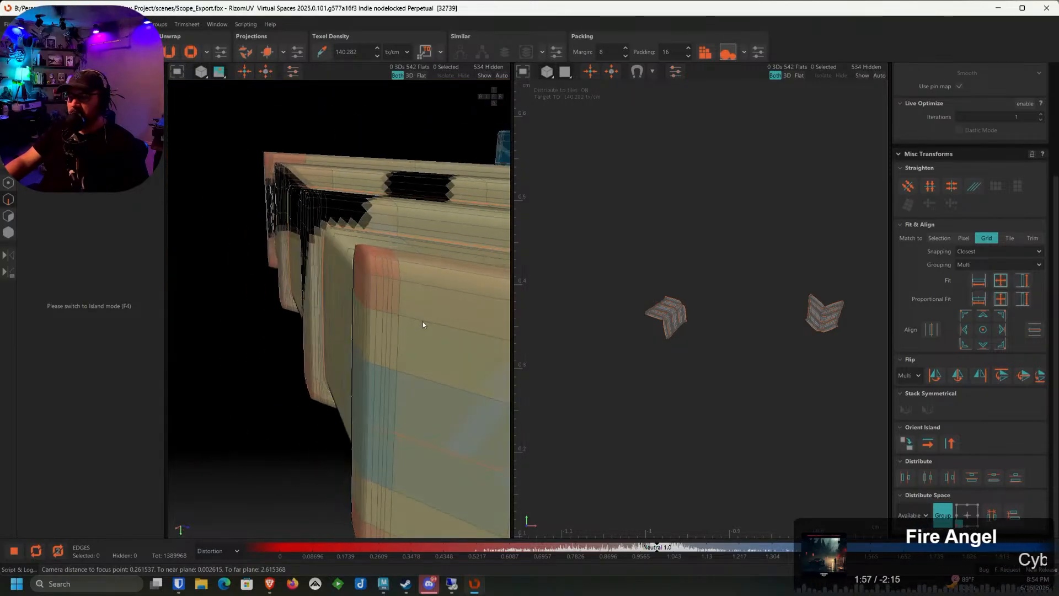
pyautogui.keyDown('alt'); pyautogui.moveTo(324, 241); pyautogui.dragTo(385, 402); pyautogui.keyUp('alt')
pyautogui.keyDown('alt'); pyautogui.moveTo(386, 402); pyautogui.dragTo(379, 323, button='middle'); pyautogui.keyUp('alt')
pyautogui.scroll(-9, 380, 323)
pyautogui.keyDown('alt'); pyautogui.moveTo(379, 323); pyautogui.dragTo(54, 225); pyautogui.keyUp('alt')
pyautogui.scroll(5, 389, 312)
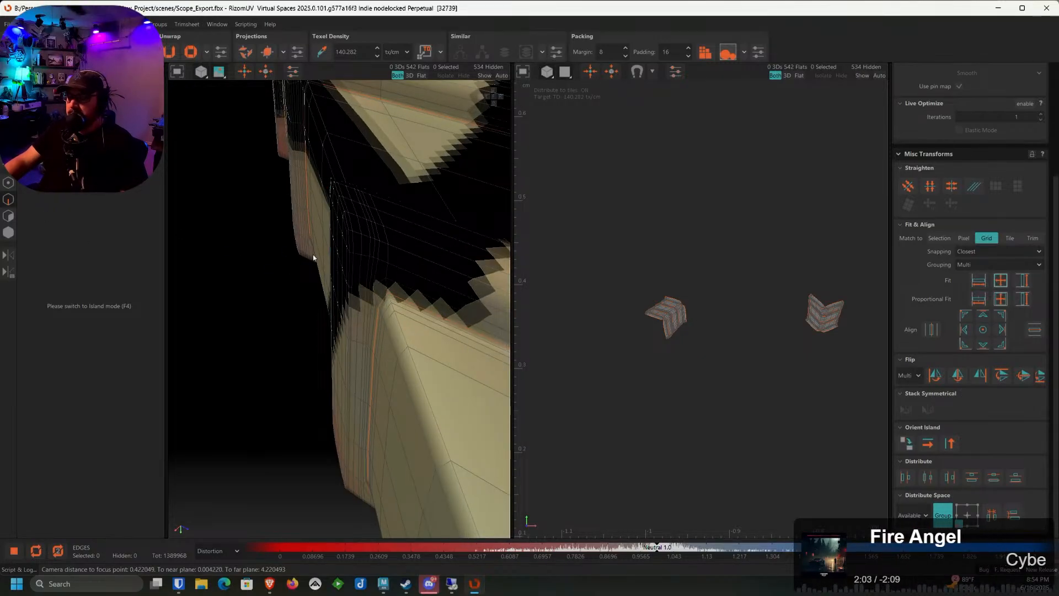
pyautogui.scroll(5, 383, 280)
pyautogui.doubleClick(365, 254)
pyautogui.scroll(-4, 358, 275)
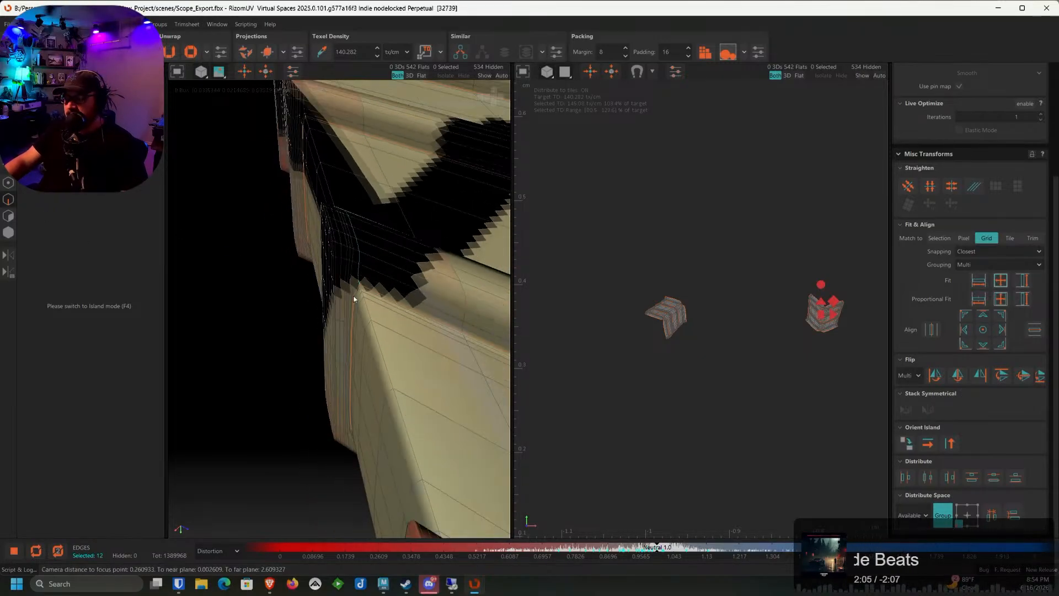
# Add the crossing edge loops near the corners of two more beige ribs to the selection
pyautogui.keyDown('alt'); pyautogui.moveTo(357, 297); pyautogui.dragTo(396, 183); pyautogui.keyUp('alt')
pyautogui.scroll(4, 363, 199)
pyautogui.keyDown('ctrl'); pyautogui.doubleClick(378, 208); pyautogui.keyUp('ctrl')
pyautogui.scroll(-6, 378, 274)
pyautogui.scroll(5, 396, 184)
pyautogui.keyDown('alt'); pyautogui.moveTo(343, 209); pyautogui.dragTo(373, 311); pyautogui.keyUp('alt')
pyautogui.scroll(2, 385, 243)
pyautogui.keyDown('ctrl'); pyautogui.doubleClick(382, 247); pyautogui.keyUp('ctrl')
pyautogui.scroll(-4, 385, 258)
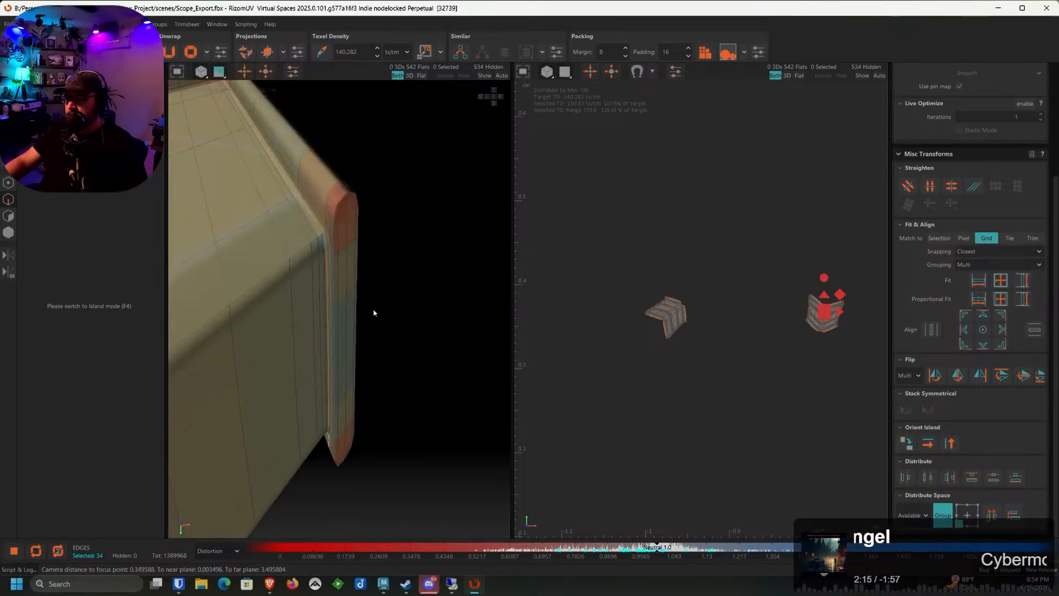
# Add the edge loops across the rib tips beside the beige part's corners to the selection
pyautogui.scroll(3, 335, 252)
pyautogui.keyDown('ctrl'); pyautogui.doubleClick(330, 245); pyautogui.keyUp('ctrl')
pyautogui.scroll(-8, 331, 246)
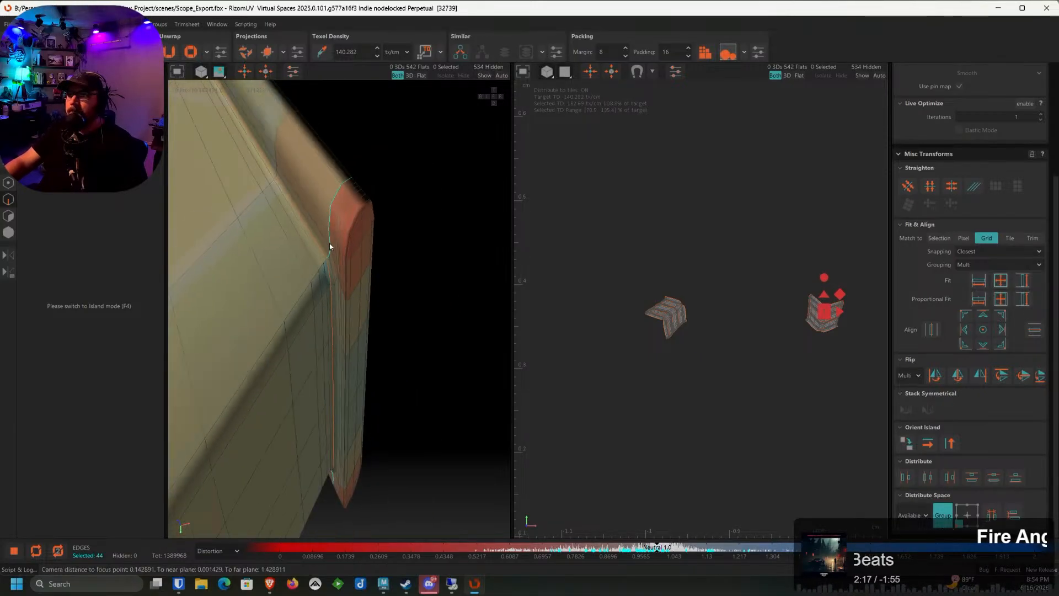
pyautogui.keyDown('alt'); pyautogui.moveTo(335, 273); pyautogui.dragTo(403, 256); pyautogui.keyUp('alt')
pyautogui.scroll(6, 411, 276)
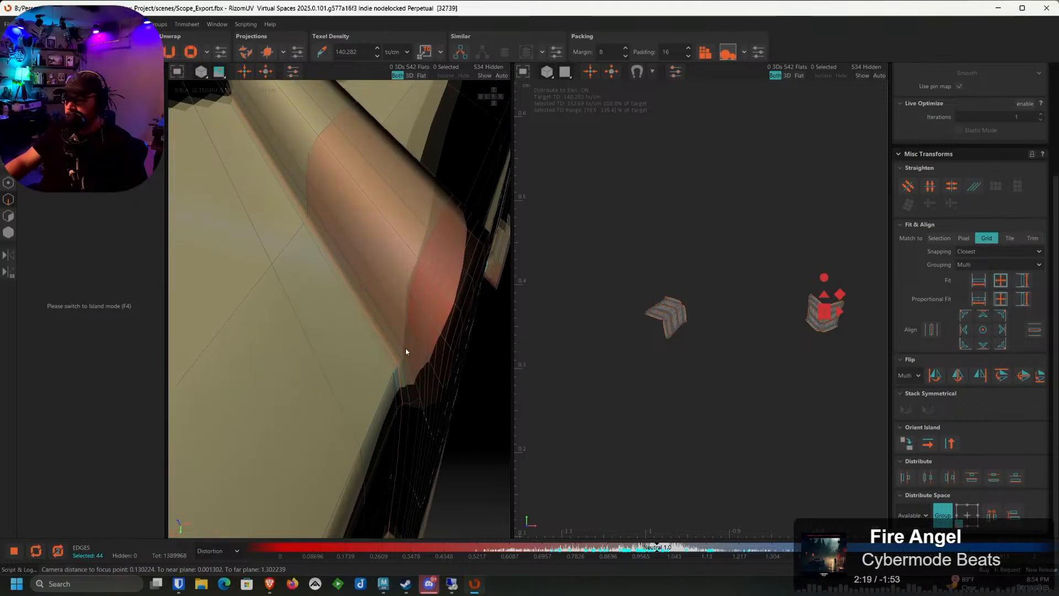
pyautogui.keyDown('ctrl'); pyautogui.doubleClick(403, 359); pyautogui.keyUp('ctrl')
pyautogui.scroll(-3, 406, 377)
# Add the edge loop along the inner side of the next beige rib end to the selection
pyautogui.keyDown('alt'); pyautogui.moveTo(405, 377); pyautogui.dragTo(392, 166); pyautogui.keyUp('alt')
pyautogui.scroll(-4, 405, 357)
pyautogui.scroll(4, 383, 265)
pyautogui.keyDown('alt'); pyautogui.moveTo(383, 265); pyautogui.dragTo(343, 221); pyautogui.keyUp('alt')
pyautogui.scroll(3, 343, 217)
pyautogui.keyDown('ctrl'); pyautogui.doubleClick(343, 208); pyautogui.keyUp('ctrl')
pyautogui.hotkey('ctrl', 'z')
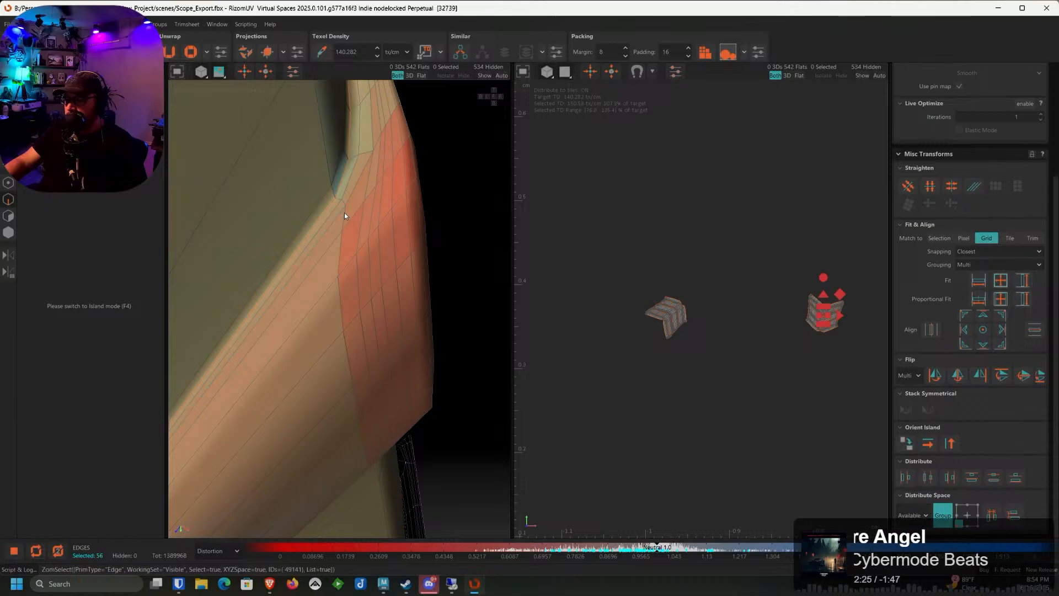
pyautogui.keyDown('ctrl'); pyautogui.doubleClick(344, 213); pyautogui.keyUp('ctrl')
# Complete the rib-end loop selection on the beige part and cut the loops as seams
pyautogui.scroll(-6, 347, 216)
pyautogui.keyDown('alt'); pyautogui.moveTo(353, 233); pyautogui.dragTo(260, 284); pyautogui.keyUp('alt')
pyautogui.scroll(5, 337, 276)
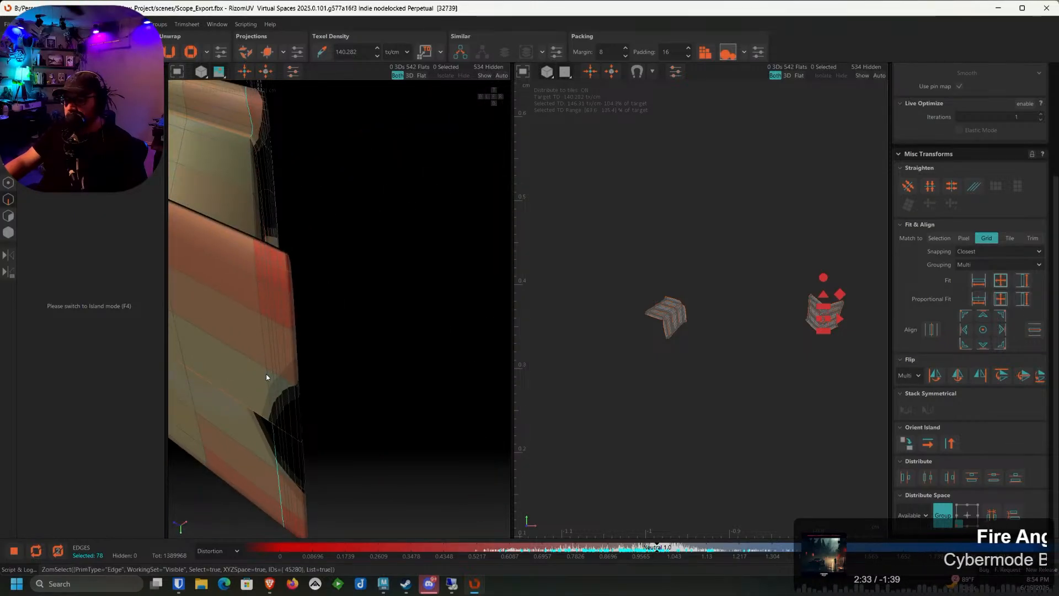
pyautogui.keyDown('alt'); pyautogui.moveTo(378, 308); pyautogui.dragTo(439, 354); pyautogui.keyUp('alt')
pyautogui.keyDown('alt'); pyautogui.moveTo(439, 352); pyautogui.dragTo(376, 360, button='right'); pyautogui.keyUp('alt')
pyautogui.keyDown('alt'); pyautogui.moveTo(376, 360); pyautogui.dragTo(358, 334); pyautogui.keyUp('alt')
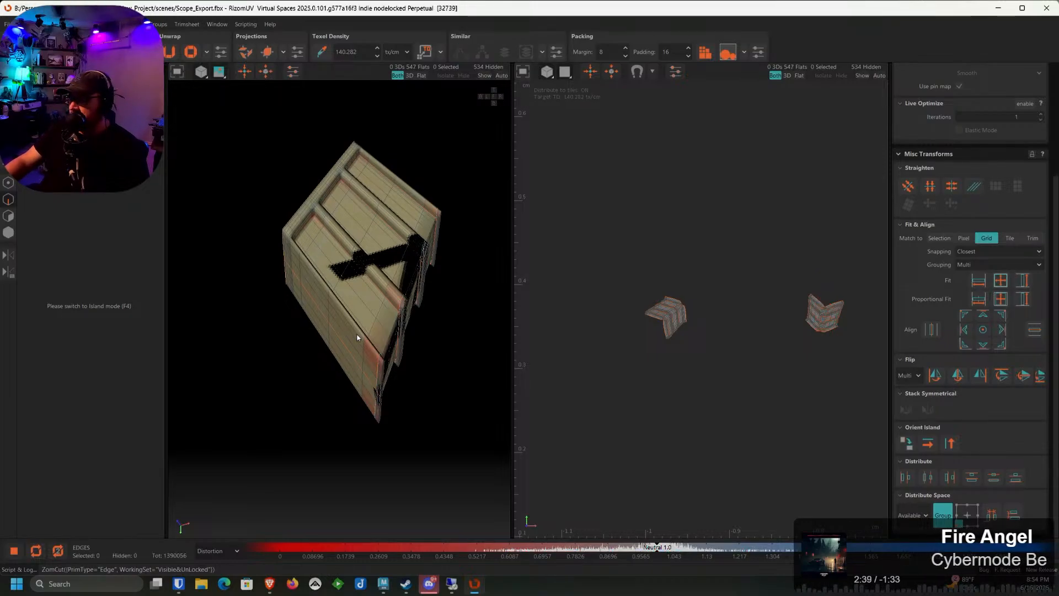
# Select the edge loop across the first rib near its bent corner on the blue ribbed part
pyautogui.keyDown('alt'); pyautogui.moveTo(357, 337); pyautogui.dragTo(298, 432, button='right'); pyautogui.keyUp('alt')
pyautogui.keyDown('alt'); pyautogui.moveTo(298, 432); pyautogui.dragTo(399, 397); pyautogui.keyUp('alt')
pyautogui.keyDown('alt'); pyautogui.moveTo(418, 275); pyautogui.dragTo(444, 313, button='right'); pyautogui.keyUp('alt')
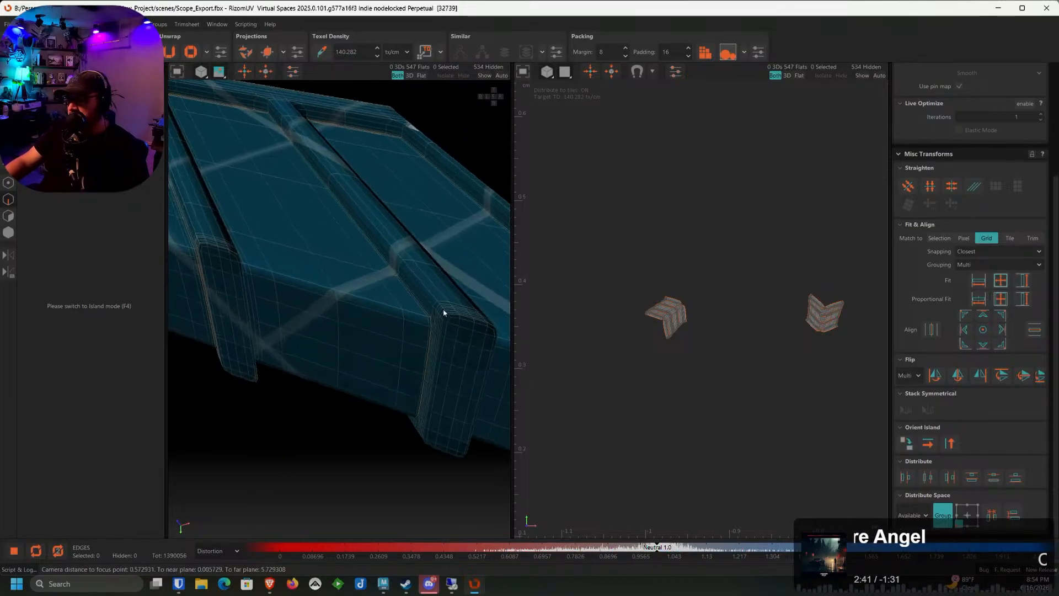
pyautogui.keyDown('alt'); pyautogui.moveTo(444, 313); pyautogui.dragTo(379, 302); pyautogui.keyUp('alt')
pyautogui.keyDown('alt'); pyautogui.moveTo(378, 302); pyautogui.dragTo(458, 416, button='right'); pyautogui.keyUp('alt')
pyautogui.click(428, 305)
pyautogui.keyDown('alt'); pyautogui.moveTo(458, 416); pyautogui.dragTo(386, 279); pyautogui.keyUp('alt')
pyautogui.keyDown('alt'); pyautogui.moveTo(386, 279); pyautogui.dragTo(414, 320, button='right'); pyautogui.keyUp('alt')
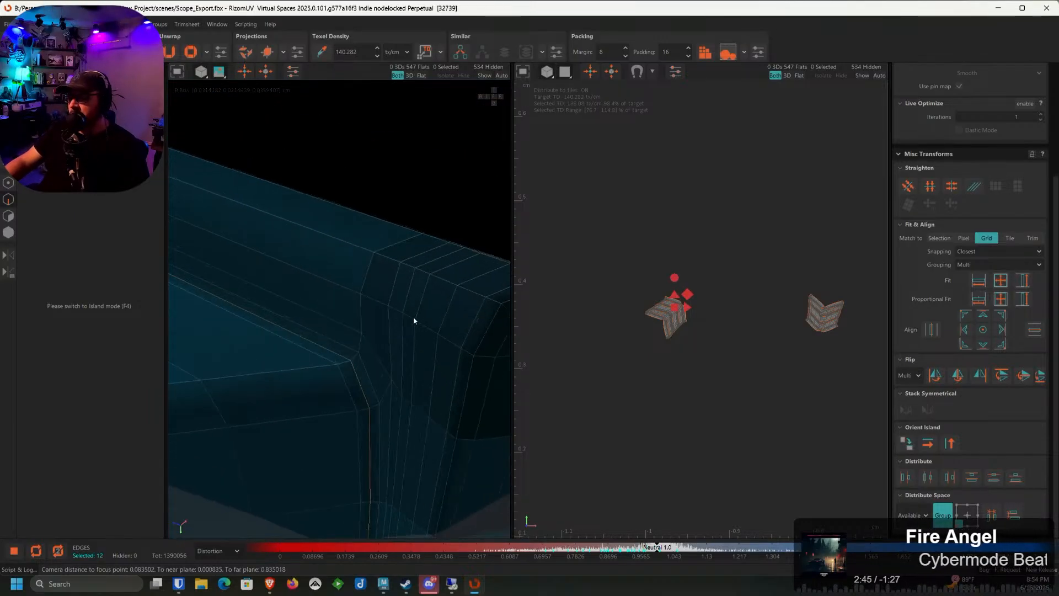
pyautogui.doubleClick(362, 322)
# Add the matching edge loops at the next rib ends of the blue part to the selection
pyautogui.keyDown('alt'); pyautogui.moveTo(392, 402); pyautogui.dragTo(369, 326); pyautogui.keyUp('alt')
pyautogui.scroll(3, 369, 326)
pyautogui.keyDown('ctrl'); pyautogui.doubleClick(381, 422); pyautogui.keyUp('ctrl')
pyautogui.scroll(-5, 381, 422)
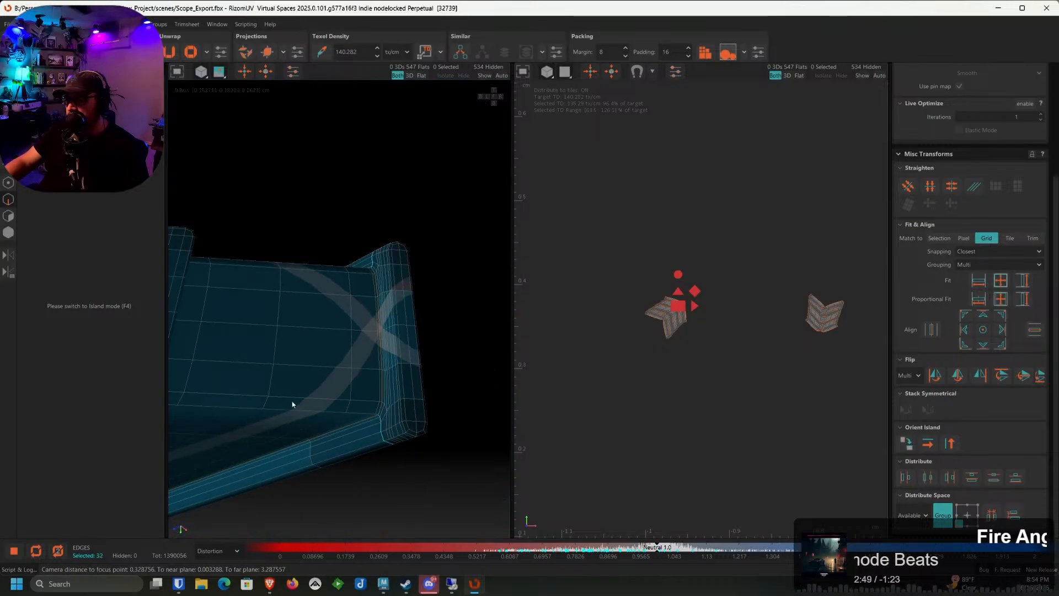
pyautogui.scroll(5, 303, 355)
pyautogui.keyDown('alt'); pyautogui.moveTo(290, 404); pyautogui.dragTo(359, 284); pyautogui.keyUp('alt')
pyautogui.keyDown('ctrl'); pyautogui.doubleClick(349, 312); pyautogui.keyUp('ctrl')
# Add the edge loops beside the remaining inner rib corners of the blue part
pyautogui.scroll(-5, 350, 326)
pyautogui.scroll(4, 317, 279)
pyautogui.keyDown('ctrl'); pyautogui.doubleClick(315, 269); pyautogui.keyUp('ctrl')
pyautogui.scroll(-4, 278, 288)
pyautogui.scroll(3, 359, 283)
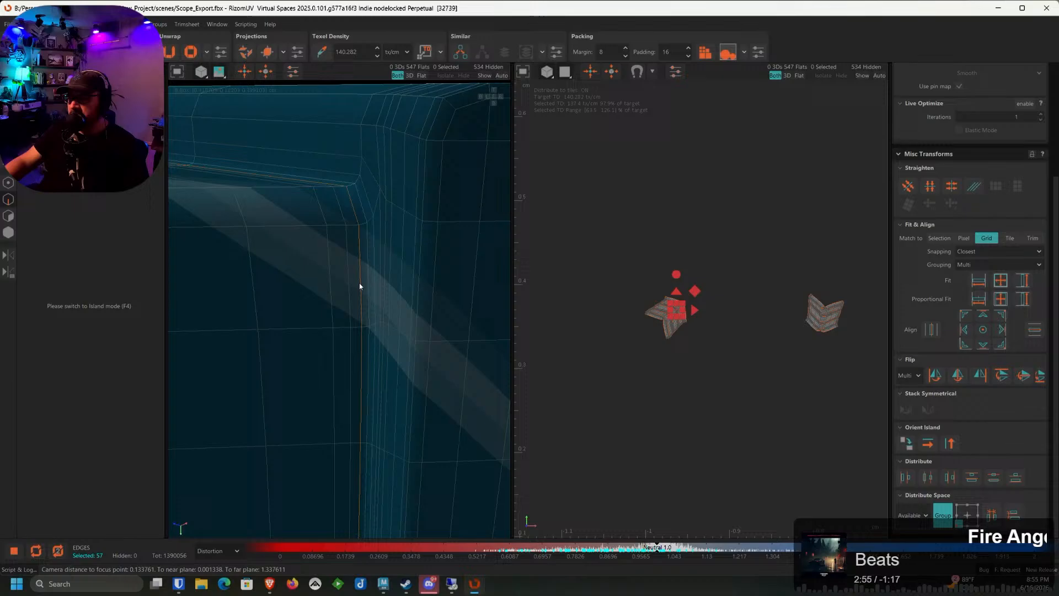
pyautogui.keyDown('ctrl'); pyautogui.doubleClick(362, 179); pyautogui.keyUp('ctrl')
pyautogui.scroll(-4, 362, 165)
# Add the edge loop next to the outer rib's end and cut the blue part's selected loops as seams
pyautogui.keyDown('alt'); pyautogui.moveTo(362, 201); pyautogui.dragTo(362, 265); pyautogui.keyUp('alt')
pyautogui.scroll(3, 304, 290)
pyautogui.keyDown('ctrl'); pyautogui.doubleClick(297, 277); pyautogui.keyUp('ctrl')
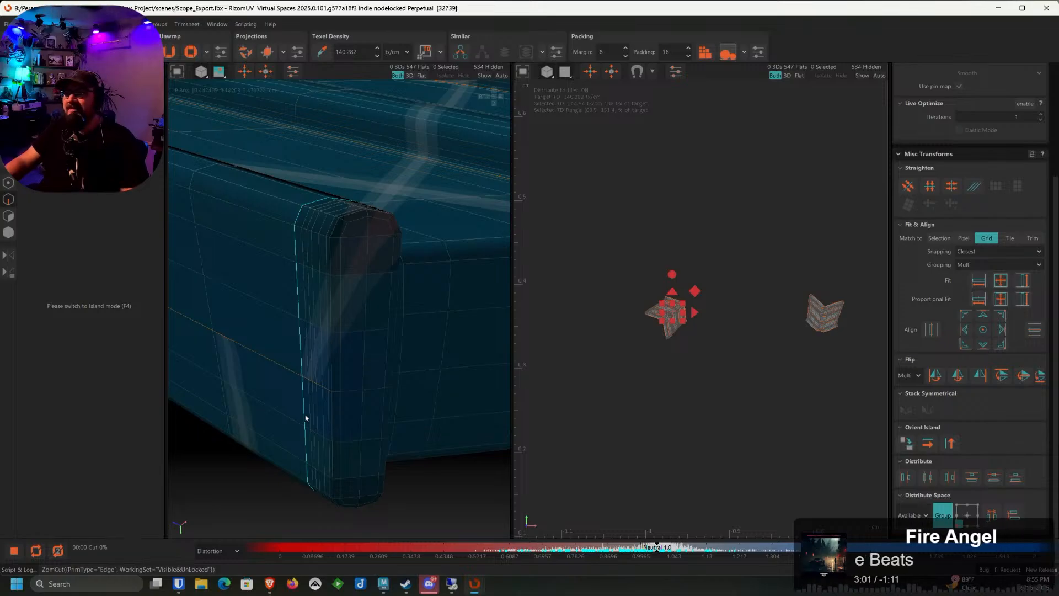
pyautogui.press('c')
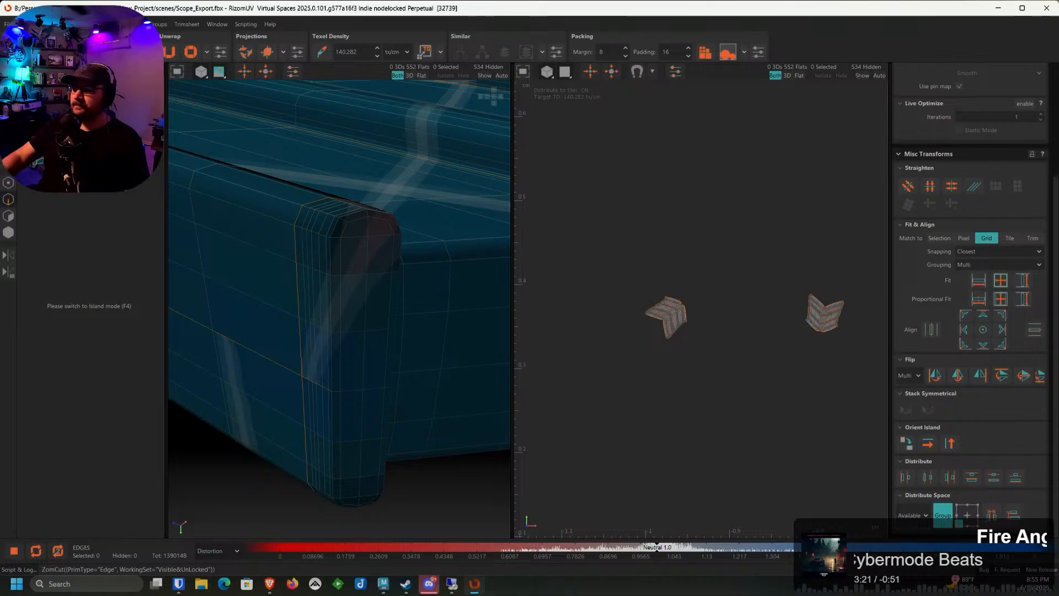
# Select every island of the visible ribbed parts and unfold them along the new seams
pyautogui.click(8, 232)
pyautogui.click(327, 253)
pyautogui.scroll(-2, 330, 256)
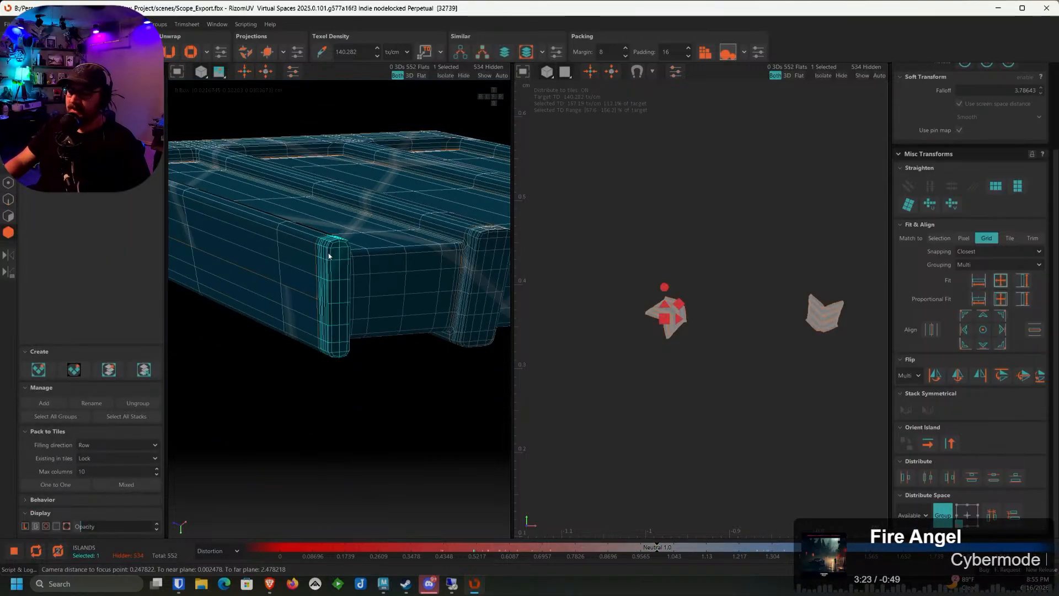
pyautogui.hotkey('ctrl', 'a')
pyautogui.scroll(-5, 372, 215)
pyautogui.keyDown('alt'); pyautogui.moveTo(372, 215); pyautogui.dragTo(516, 221); pyautogui.keyUp('alt')
pyautogui.keyDown('alt'); pyautogui.moveTo(479, 215); pyautogui.dragTo(373, 203, button='middle'); pyautogui.keyUp('alt')
pyautogui.scroll(-3, 331, 235)
pyautogui.scroll(1, 633, 227)
pyautogui.scroll(3, 621, 182)
pyautogui.keyDown('alt'); pyautogui.moveTo(699, 192); pyautogui.dragTo(601, 165, button='middle'); pyautogui.keyUp('alt')
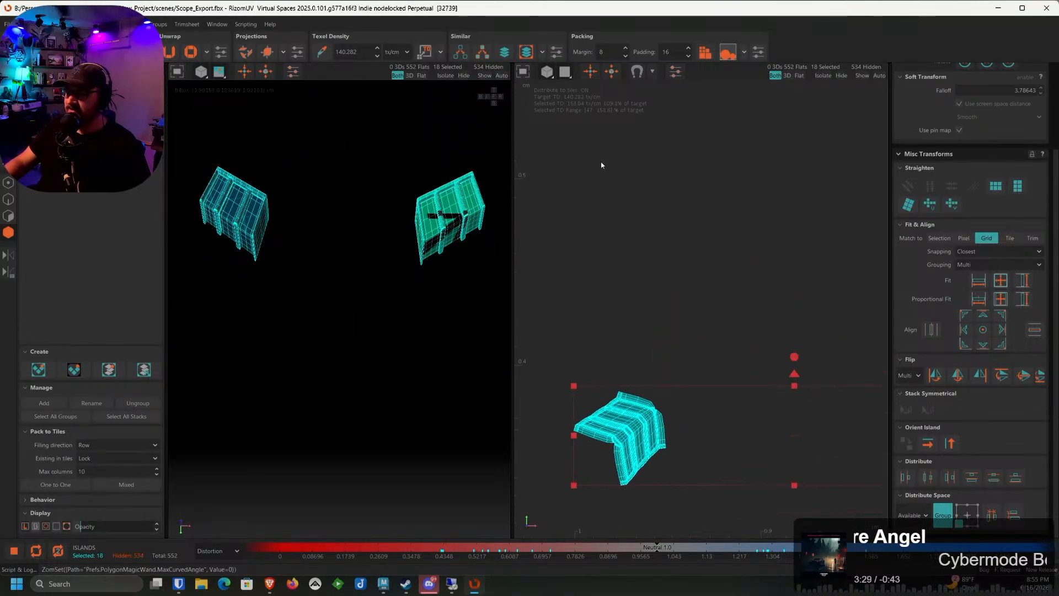
pyautogui.scroll(-6, 591, 160)
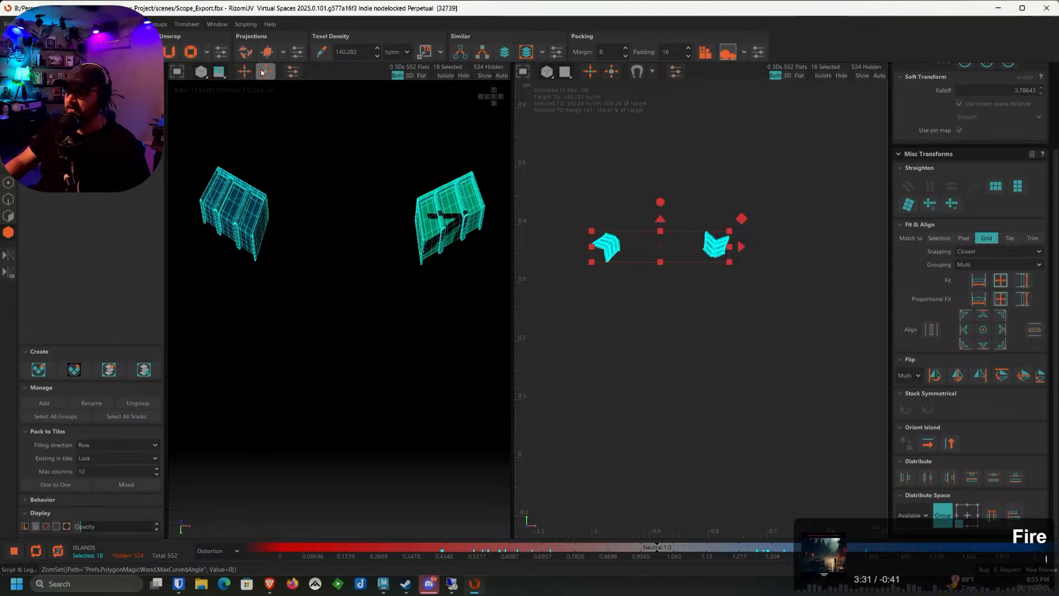
pyautogui.click(170, 53)
pyautogui.scroll(5, 627, 274)
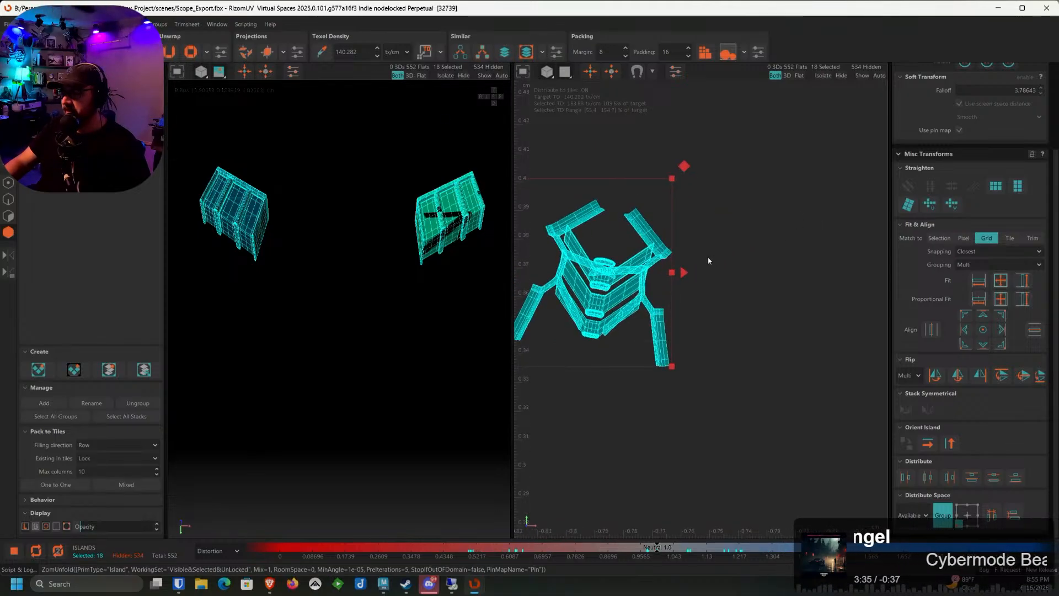
# Pull the two lower V-shaped panel islands out of the overlapping unfolded cluster
pyautogui.keyDown('alt'); pyautogui.moveTo(708, 260); pyautogui.dragTo(866, 218, button='middle'); pyautogui.keyUp('alt')
pyautogui.click(797, 287)
pyautogui.click(779, 275)
pyautogui.moveTo(777, 277); pyautogui.dragTo(757, 314)
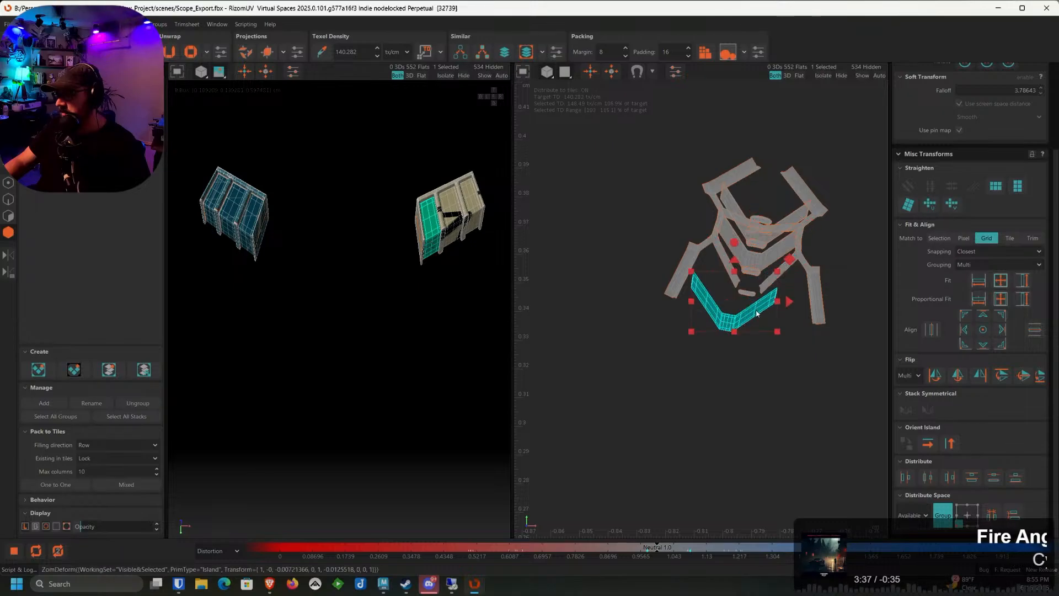
pyautogui.scroll(3, 764, 254)
pyautogui.click(764, 255)
pyautogui.moveTo(758, 260); pyautogui.dragTo(688, 282)
pyautogui.scroll(-4, 688, 282)
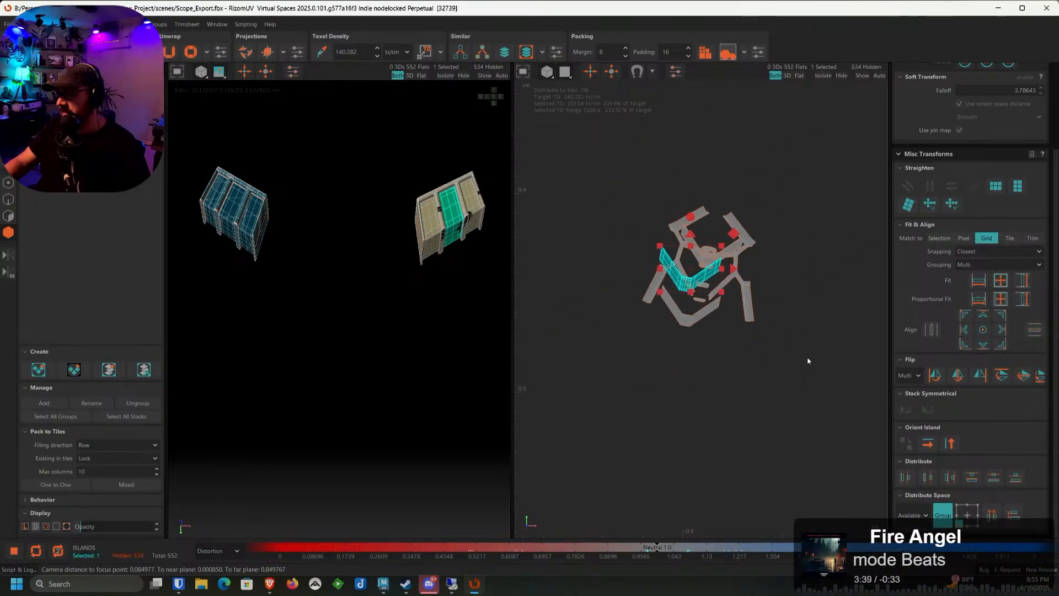
# Select all islands of both unfolded clusters and orient them horizontally
pyautogui.scroll(-3, 807, 360)
pyautogui.moveTo(841, 374); pyautogui.dragTo(568, 265)
pyautogui.scroll(-3, 567, 265)
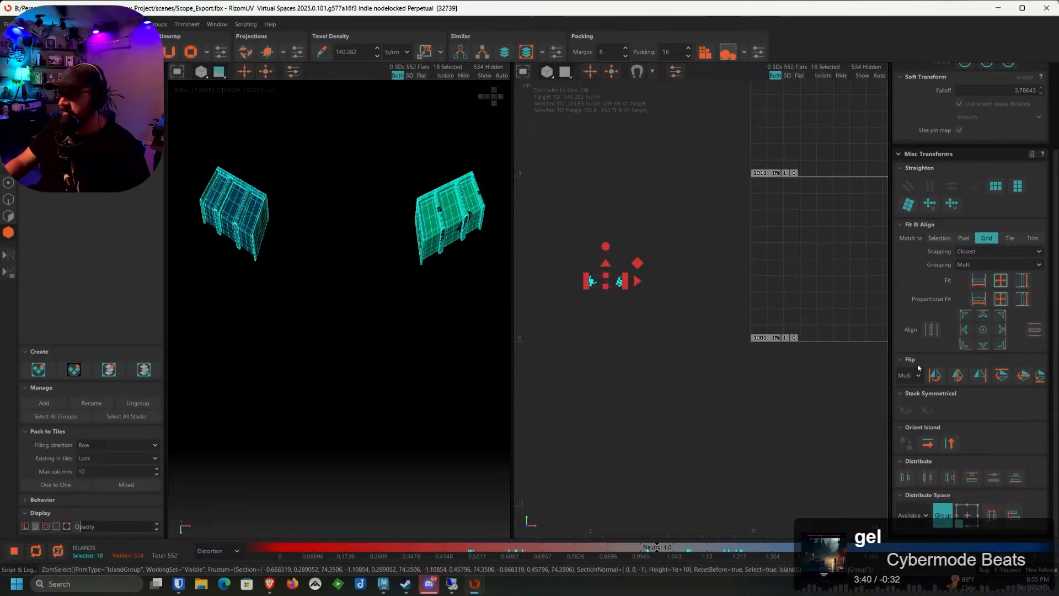
pyautogui.click(936, 448)
pyautogui.scroll(2, 619, 293)
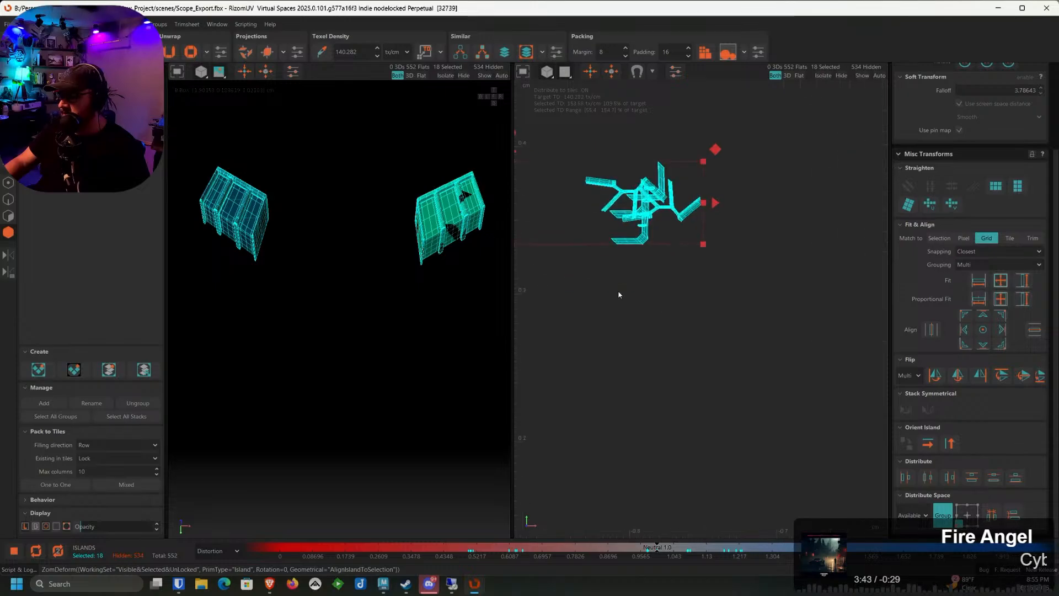
pyautogui.scroll(-4, 622, 287)
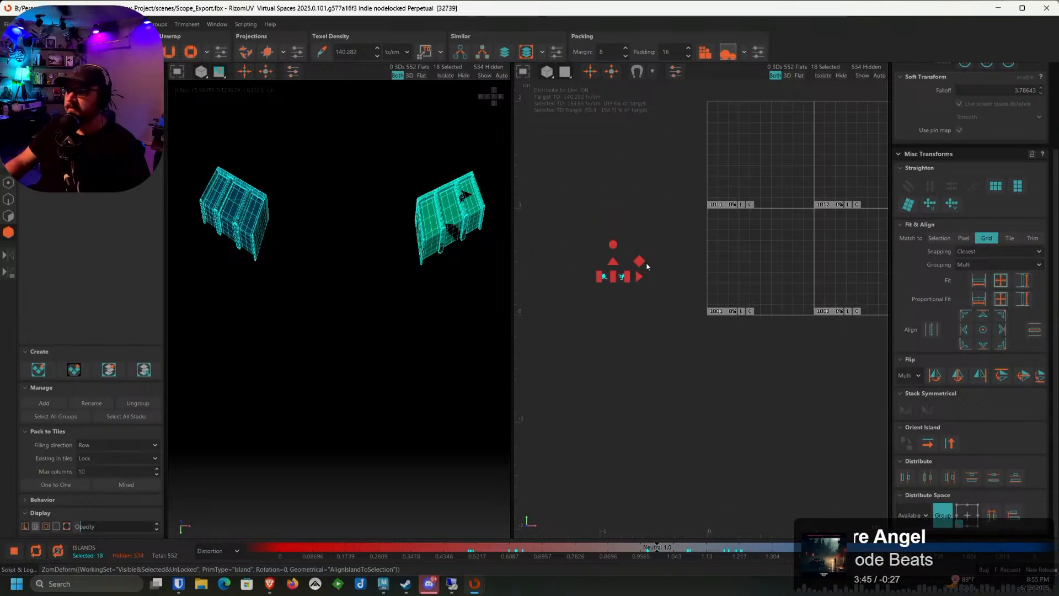
# Move both island clusters onto UV tile 1004 and show all hidden islands again
pyautogui.keyDown('alt'); pyautogui.moveTo(648, 267); pyautogui.dragTo(601, 231, button='middle'); pyautogui.keyUp('alt')
pyautogui.scroll(-5, 601, 230)
pyautogui.moveTo(600, 230); pyautogui.dragTo(751, 259)
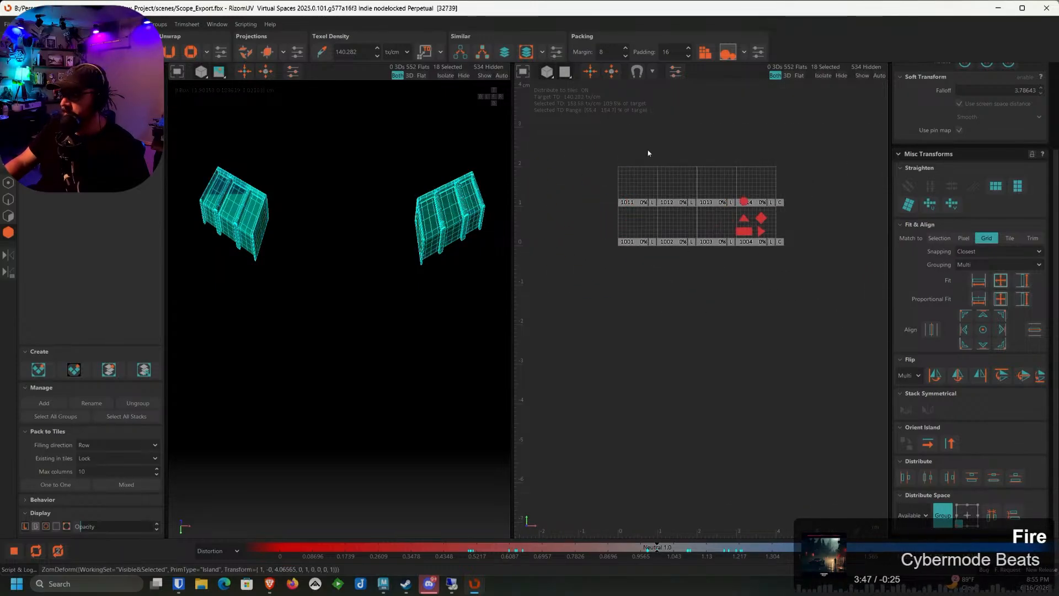
pyautogui.click(486, 78)
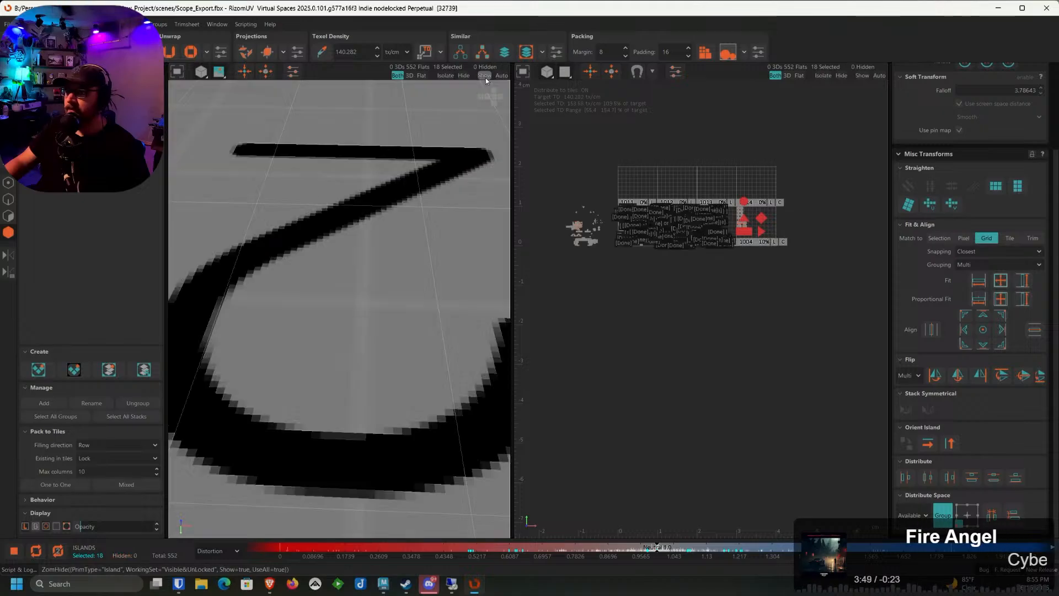
# Move both clusters into the empty area above the finished islands of the neighbouring tile
pyautogui.scroll(5, 686, 286)
pyautogui.keyDown('alt'); pyautogui.moveTo(530, 374); pyautogui.dragTo(749, 222, button='middle'); pyautogui.keyUp('alt')
pyautogui.keyDown('alt'); pyautogui.moveTo(660, 263); pyautogui.dragTo(735, 225, button='middle'); pyautogui.keyUp('alt')
pyautogui.moveTo(767, 209); pyautogui.dragTo(530, 241)
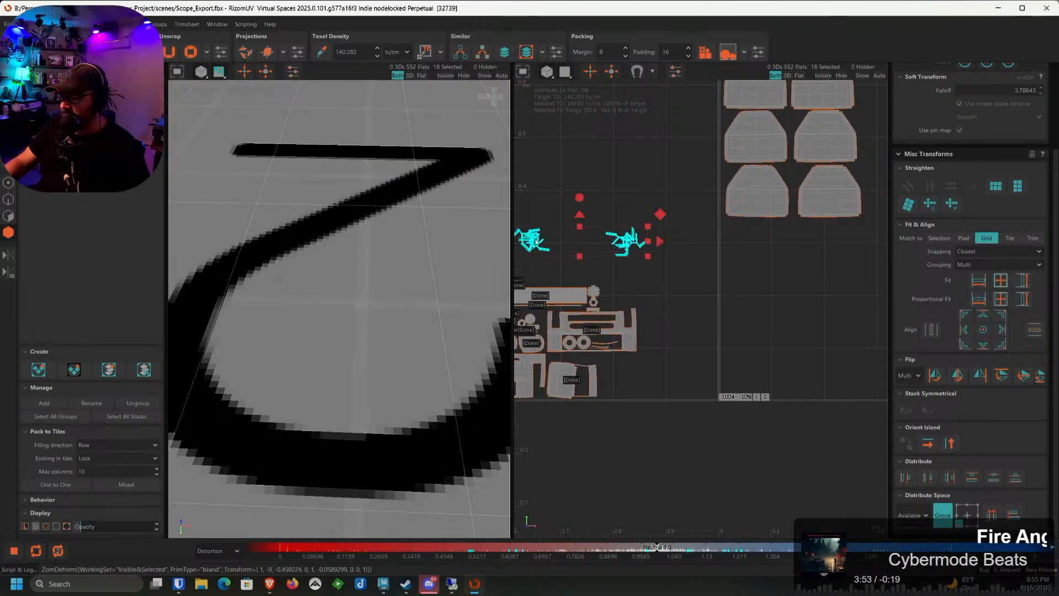
pyautogui.keyDown('alt'); pyautogui.moveTo(530, 243); pyautogui.dragTo(684, 205, button='middle'); pyautogui.keyUp('alt')
pyautogui.scroll(4, 614, 213)
pyautogui.keyDown('alt'); pyautogui.moveTo(772, 180); pyautogui.dragTo(664, 218, button='middle'); pyautogui.keyUp('alt')
pyautogui.scroll(3, 742, 204)
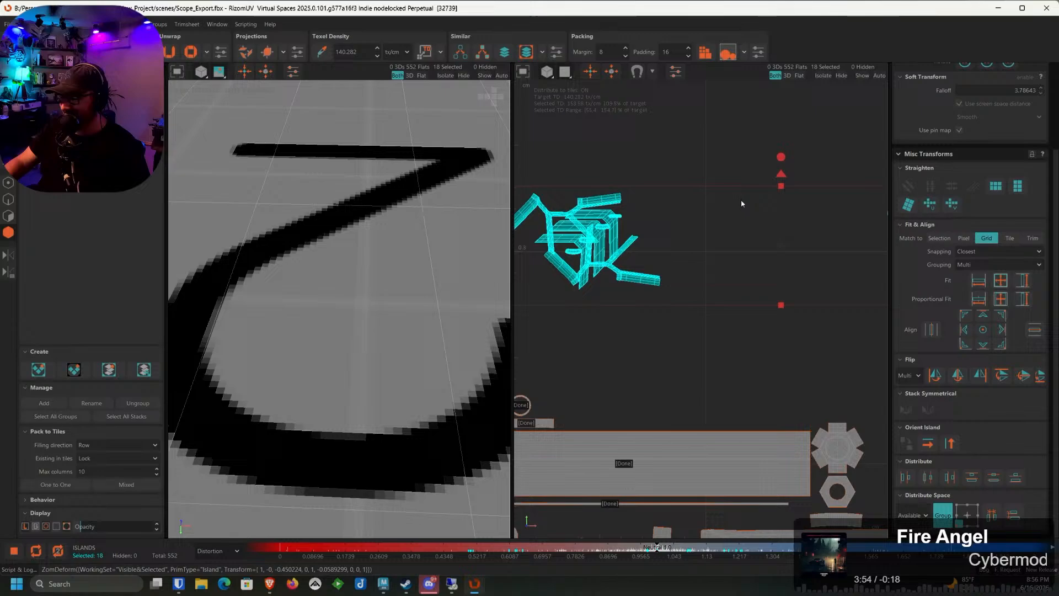
# Move the first cluster's lower branched rib island down to just above the long rectangular island
pyautogui.click(667, 319)
pyautogui.click(628, 277)
pyautogui.scroll(-3, 627, 276)
pyautogui.keyDown('alt'); pyautogui.moveTo(627, 276); pyautogui.dragTo(670, 256, button='middle'); pyautogui.keyUp('alt')
pyautogui.moveTo(654, 258); pyautogui.dragTo(653, 342)
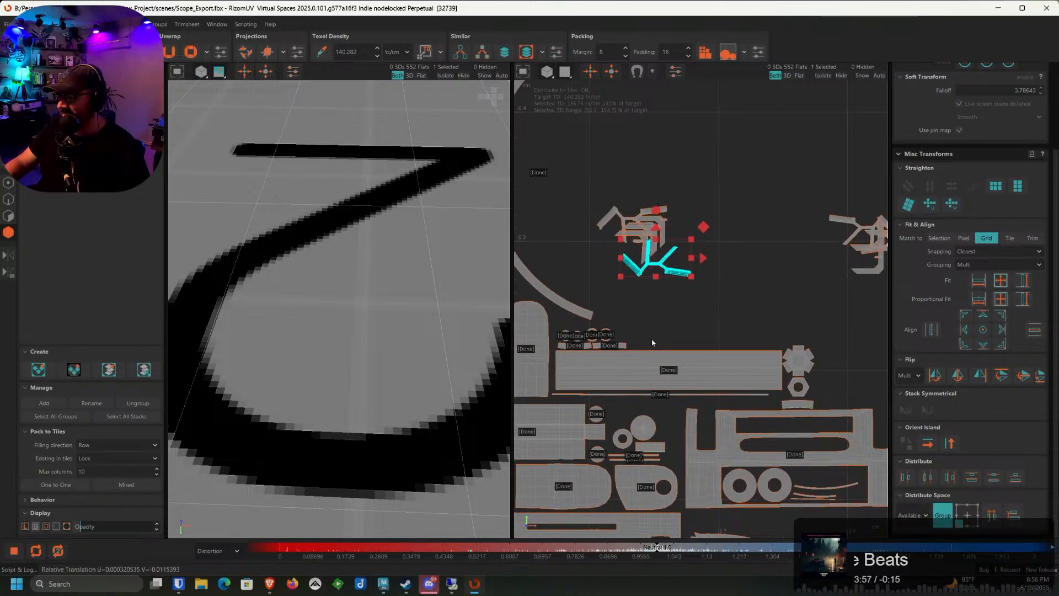
pyautogui.scroll(4, 648, 325)
pyautogui.click(642, 313)
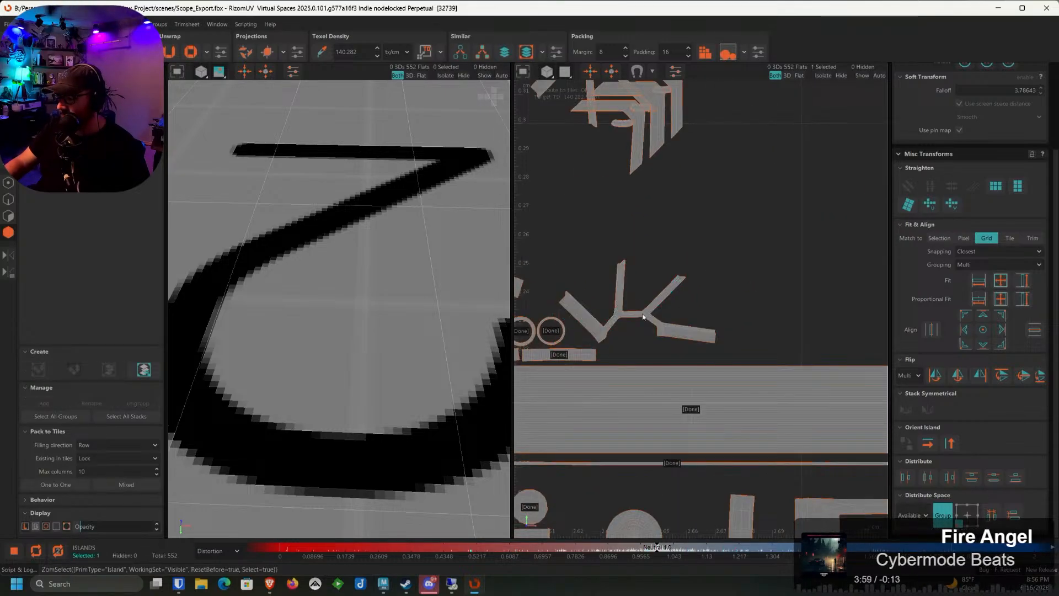
# Select the first cluster's three V-shaped panels and rotate them about 50 degrees so they point upward
pyautogui.scroll(2, 620, 320)
pyautogui.scroll(-4, 621, 320)
pyautogui.click(630, 203)
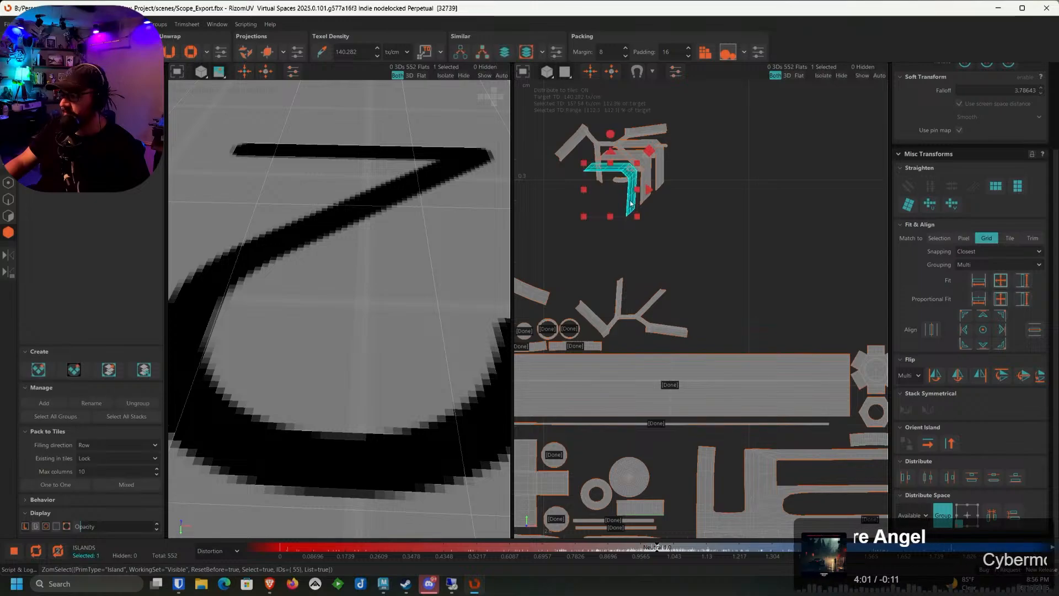
pyautogui.moveTo(636, 196); pyautogui.dragTo(636, 194)
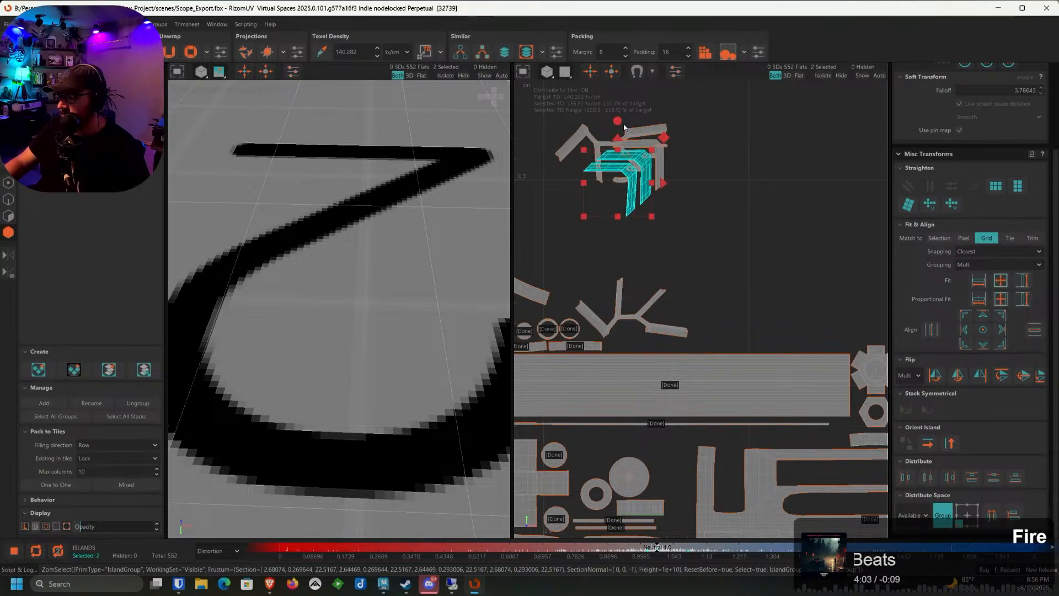
pyautogui.keyDown('shift'); pyautogui.click(662, 172); pyautogui.keyUp('shift')
pyautogui.moveTo(632, 111); pyautogui.dragTo(622, 65)
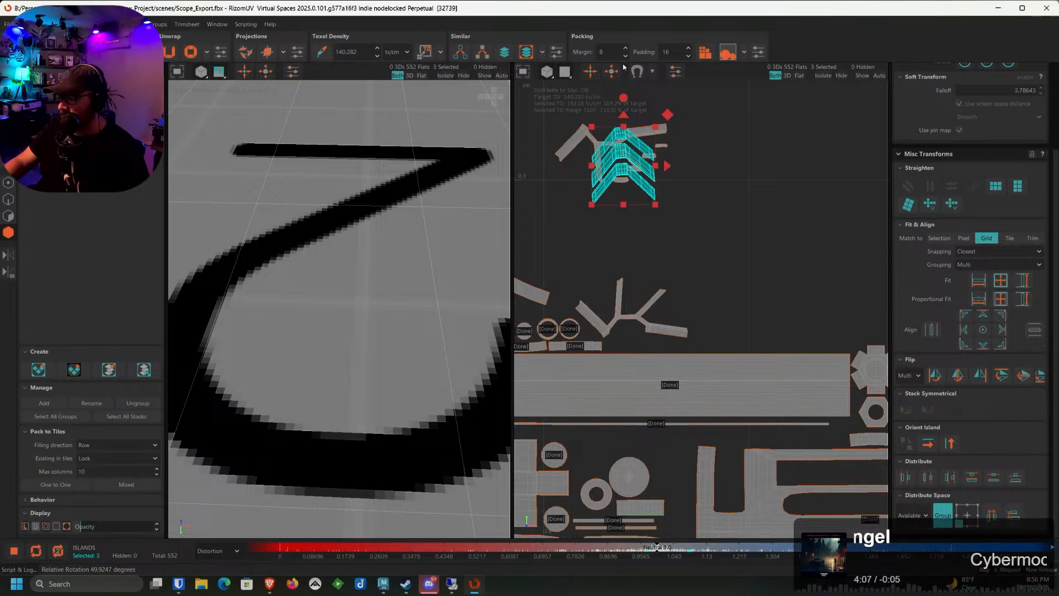
# Place the three chevron panels above the long rectangular island, with the remaining branched rib and four small end caps beside them
pyautogui.moveTo(624, 142); pyautogui.dragTo(729, 286)
pyautogui.click(617, 146)
pyautogui.moveTo(614, 157); pyautogui.dragTo(621, 277)
pyautogui.moveTo(612, 181); pyautogui.dragTo(680, 296)
pyautogui.scroll(-5, 792, 289)
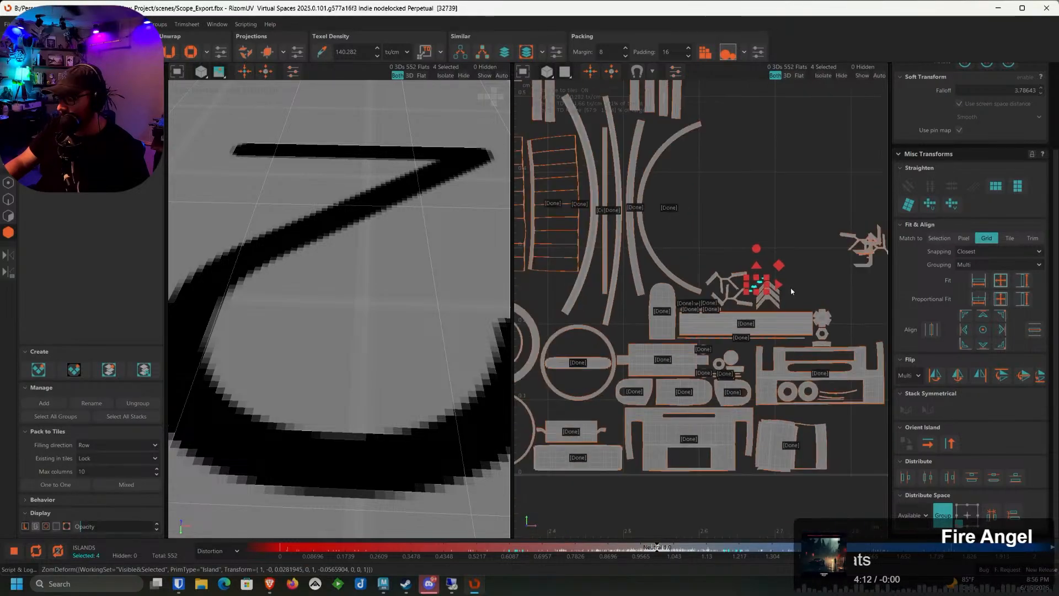
# Move the second cluster's two branched rib islands next to the first cluster's branched ribs
pyautogui.moveTo(855, 280); pyautogui.dragTo(718, 280, button='middle')
pyautogui.scroll(4, 730, 258)
pyautogui.click(710, 261)
pyautogui.click(700, 261)
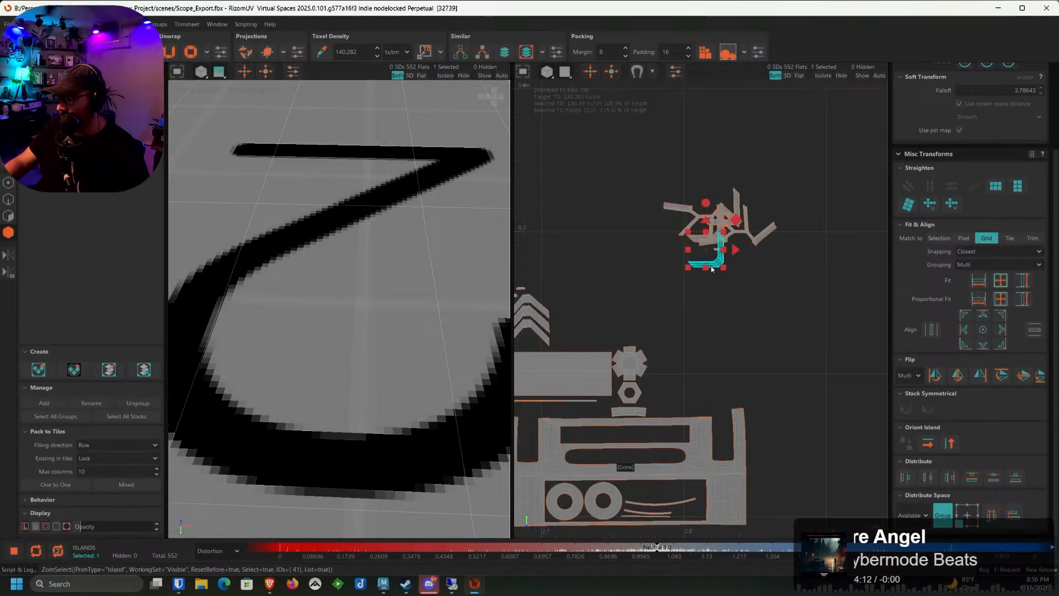
pyautogui.moveTo(745, 240); pyautogui.dragTo(809, 228, button='middle')
pyautogui.click(811, 228)
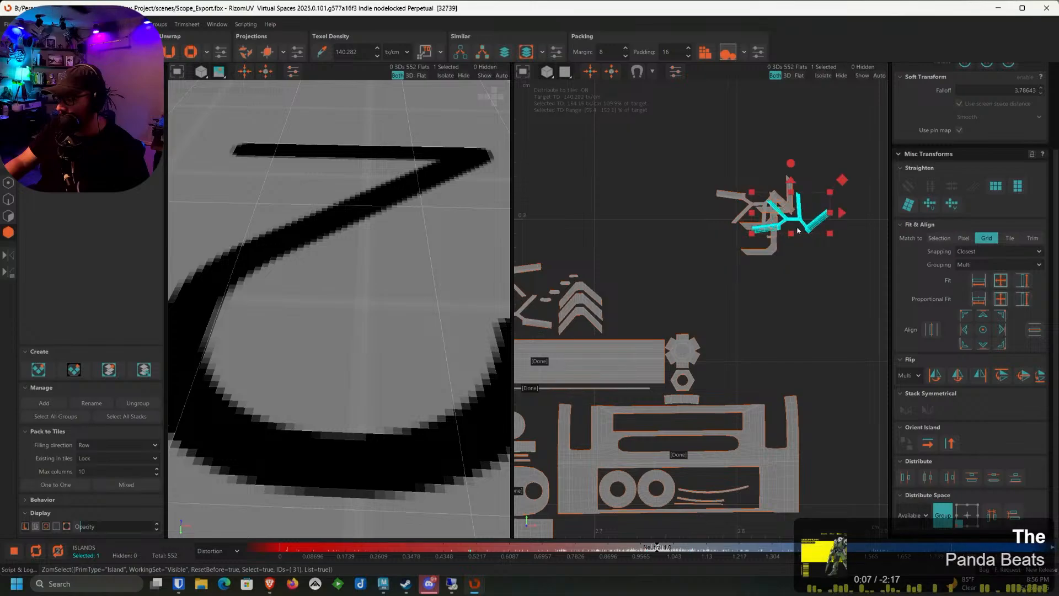
pyautogui.moveTo(759, 229); pyautogui.dragTo(516, 243)
pyautogui.moveTo(516, 243); pyautogui.dragTo(643, 231, button='middle')
pyautogui.scroll(3, 642, 231)
pyautogui.moveTo(643, 232); pyautogui.dragTo(616, 261)
pyautogui.scroll(-3, 681, 237)
pyautogui.click(865, 198)
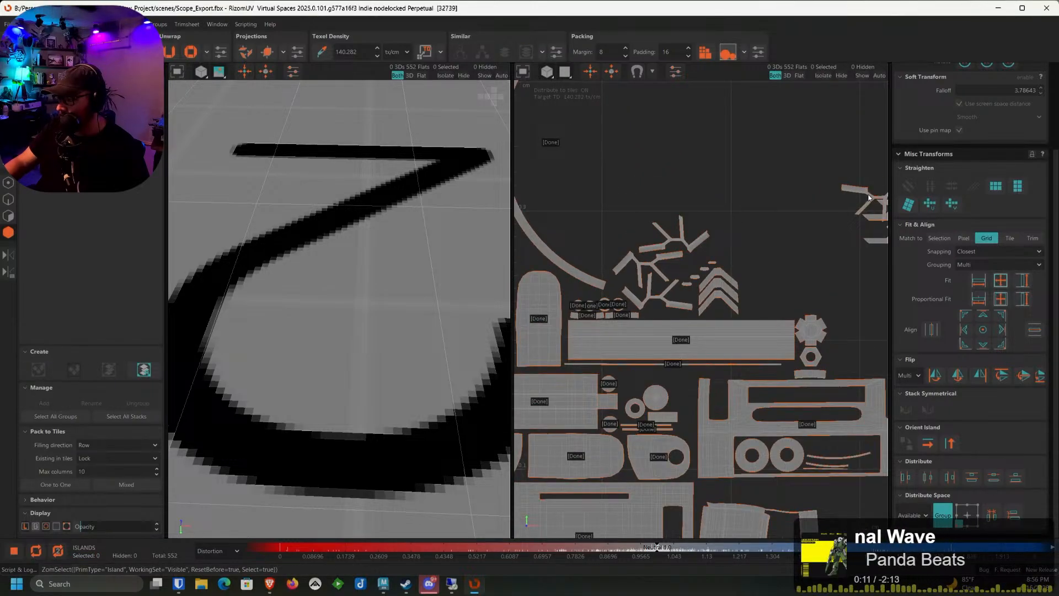
pyautogui.moveTo(869, 198); pyautogui.dragTo(605, 233)
# Move the lowest L-shaped panel of the second cluster up beside the other panels, clear of the end caps
pyautogui.scroll(6, 713, 230)
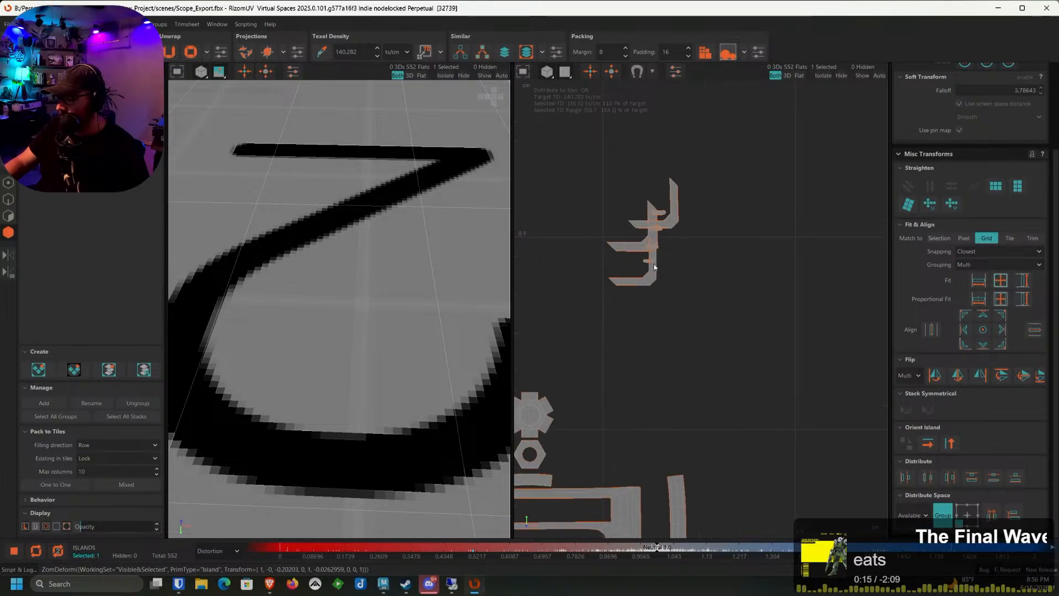
pyautogui.scroll(2, 654, 267)
pyautogui.moveTo(650, 276); pyautogui.dragTo(631, 197)
pyautogui.click(684, 186)
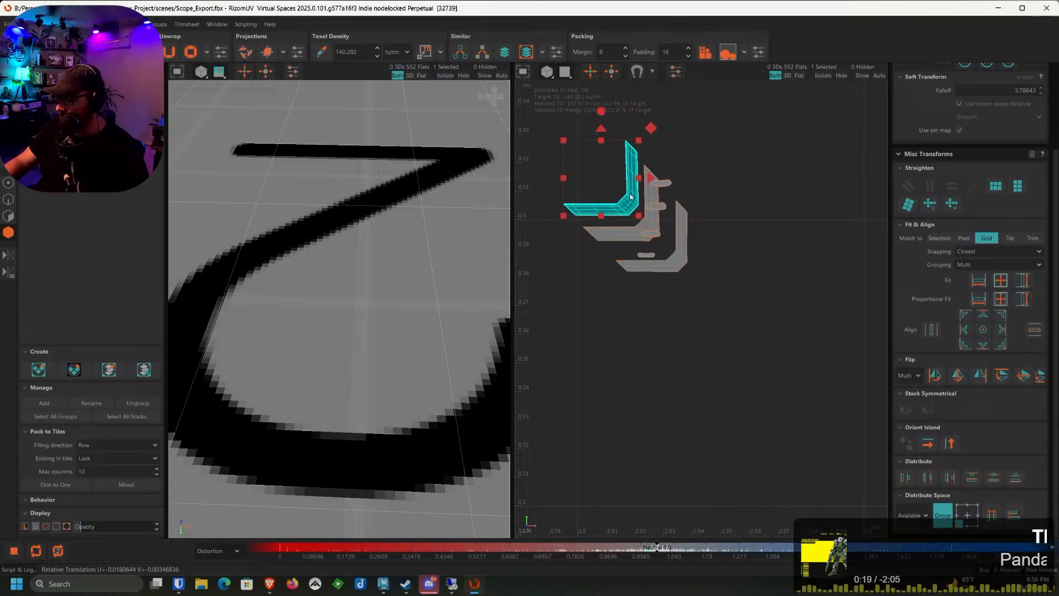
pyautogui.moveTo(631, 239); pyautogui.dragTo(681, 282)
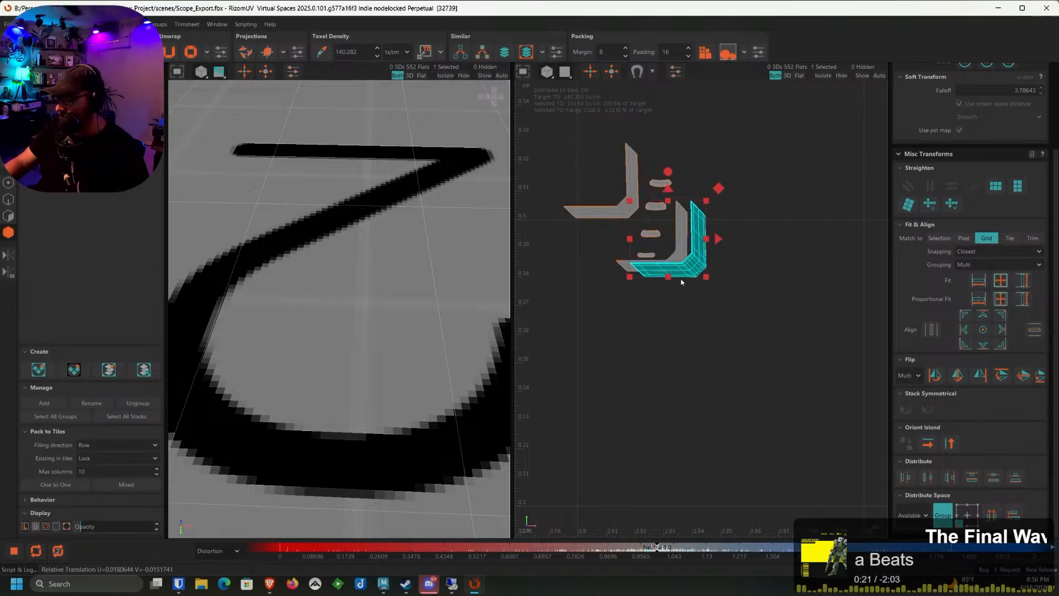
pyautogui.hotkey('ctrl', 'z')
# Select the second cluster's three L-shaped panels and rotate them about 130 degrees so they point upward
pyautogui.scroll(-5, 681, 268)
pyautogui.moveTo(669, 270); pyautogui.dragTo(739, 256, button='middle')
pyautogui.scroll(4, 729, 257)
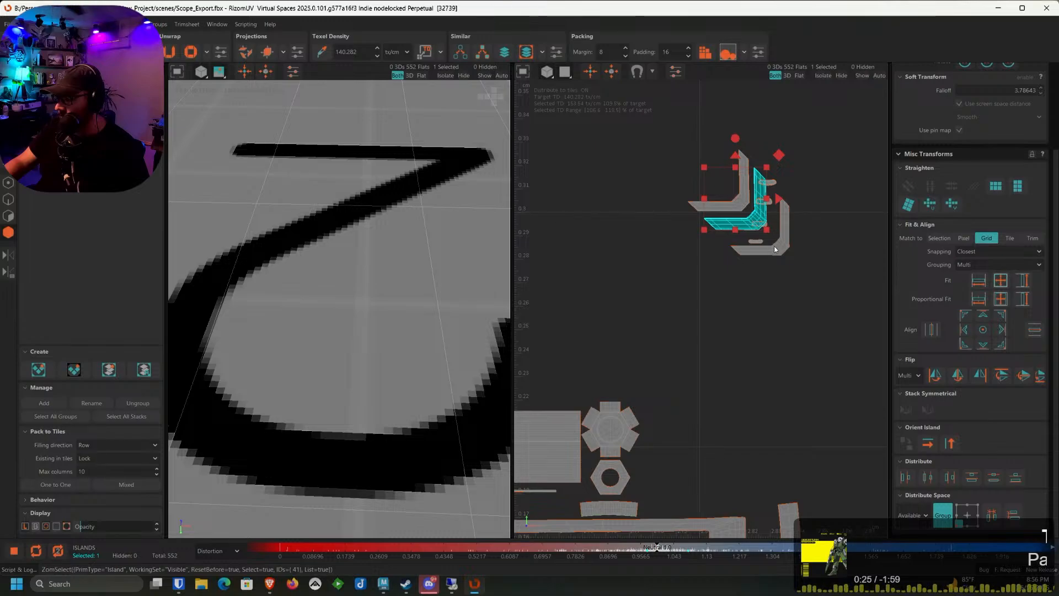
pyautogui.moveTo(775, 249); pyautogui.dragTo(726, 178)
pyautogui.moveTo(736, 121)
pyautogui.mouseDown()
pyautogui.moveTo(724, 36)
pyautogui.moveTo(723, 117)
pyautogui.mouseUp()
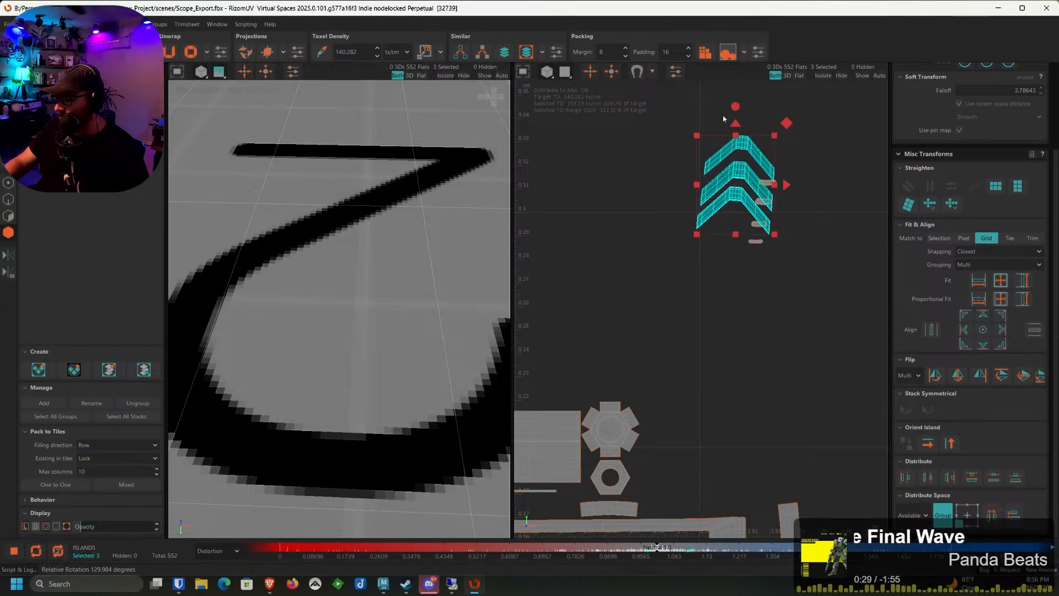
# Place the three rotated chevron panels beside the first chevron stack and fine-tune their rotation and position
pyautogui.moveTo(733, 165); pyautogui.dragTo(798, 135, button='middle')
pyautogui.moveTo(799, 136); pyautogui.dragTo(566, 325)
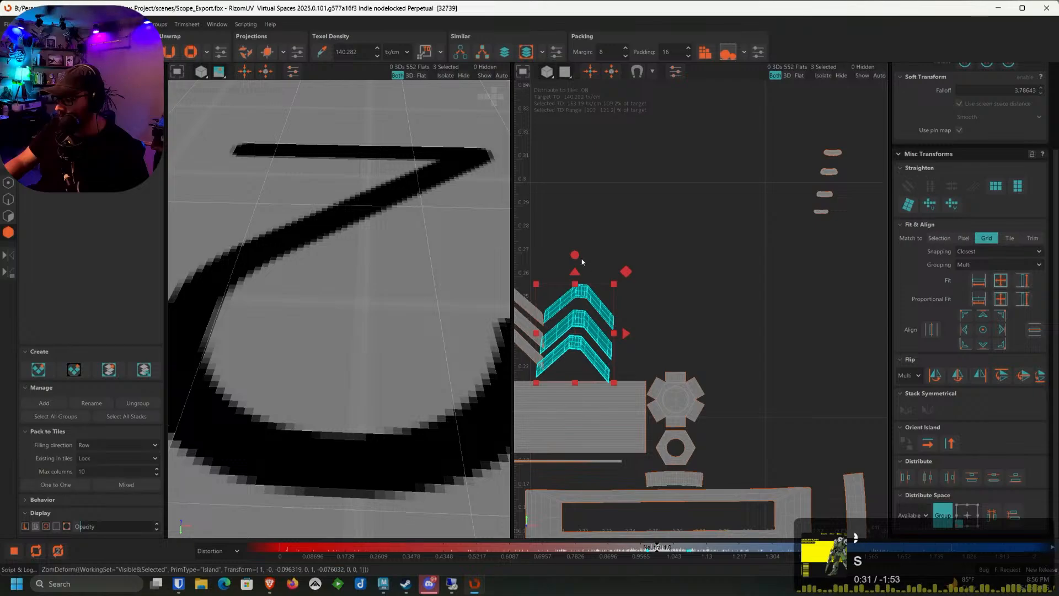
pyautogui.moveTo(580, 256); pyautogui.dragTo(573, 254)
pyautogui.moveTo(577, 318); pyautogui.dragTo(585, 315)
# Select the second cluster's four small end caps and move them next to the first cluster's end caps
pyautogui.click(789, 148)
pyautogui.moveTo(777, 112); pyautogui.dragTo(836, 244)
pyautogui.moveTo(814, 183); pyautogui.dragTo(538, 292)
pyautogui.moveTo(537, 293); pyautogui.dragTo(745, 238, button='middle')
pyautogui.scroll(2, 745, 238)
pyautogui.scroll(2, 746, 239)
pyautogui.moveTo(746, 238); pyautogui.dragTo(578, 219)
# Close up the spacing of the moved end caps by shifting the upper two down beside the others
pyautogui.scroll(3, 593, 256)
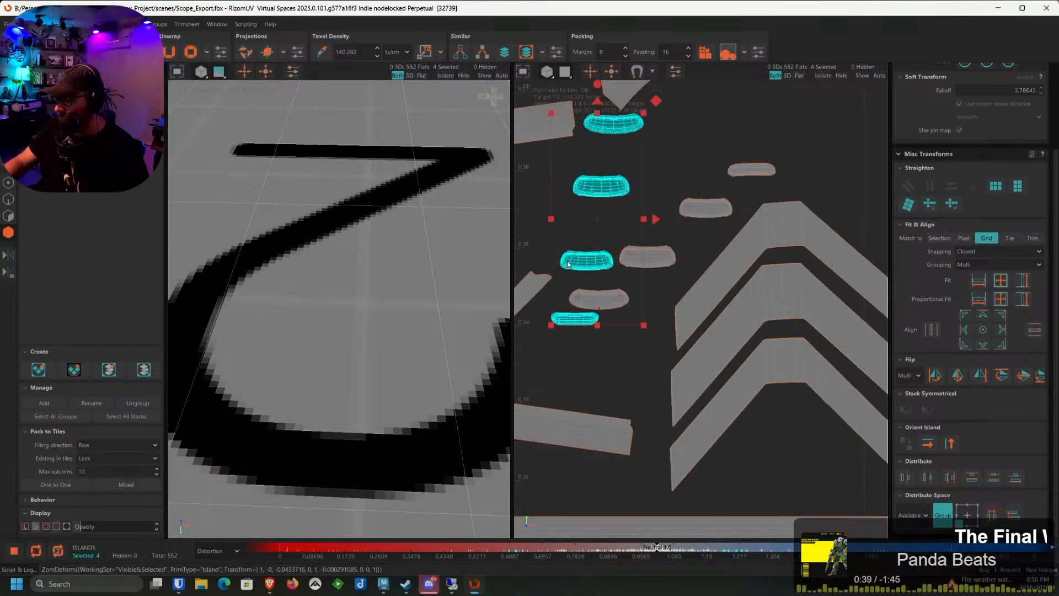
pyautogui.click(597, 253)
pyautogui.keyDown('ctrl'); pyautogui.click(592, 261); pyautogui.keyUp('ctrl')
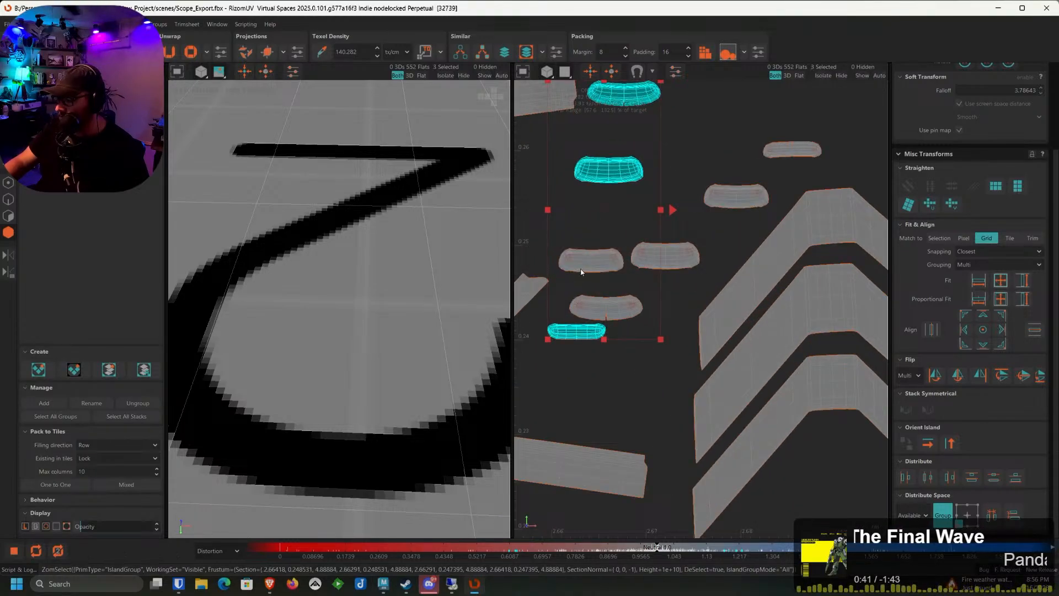
pyautogui.keyDown('ctrl'); pyautogui.click(591, 326); pyautogui.keyUp('ctrl')
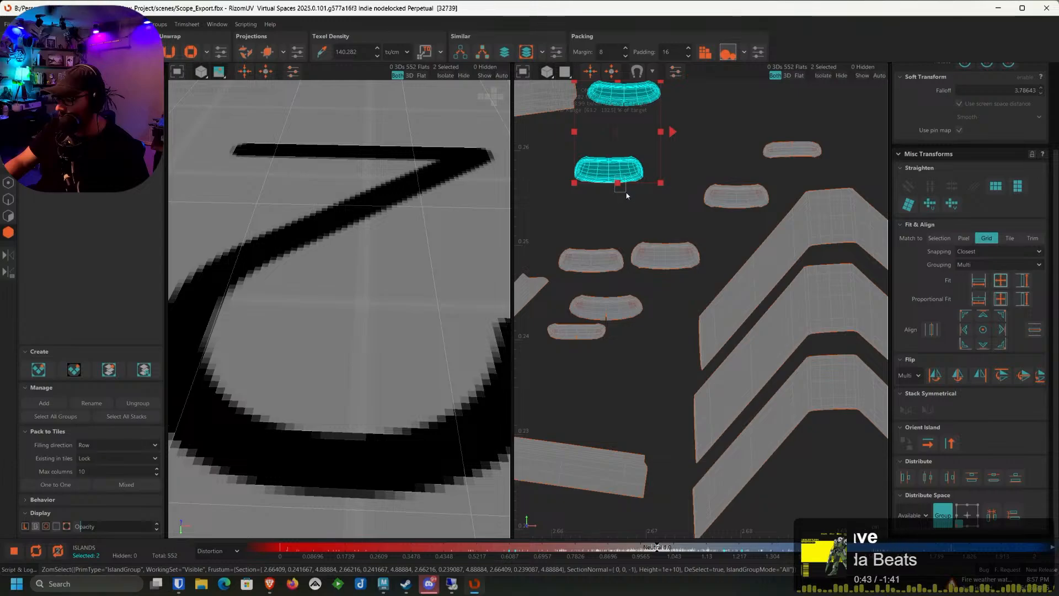
pyautogui.moveTo(630, 185); pyautogui.dragTo(644, 224)
pyautogui.keyDown('ctrl'); pyautogui.click(634, 212); pyautogui.keyUp('ctrl')
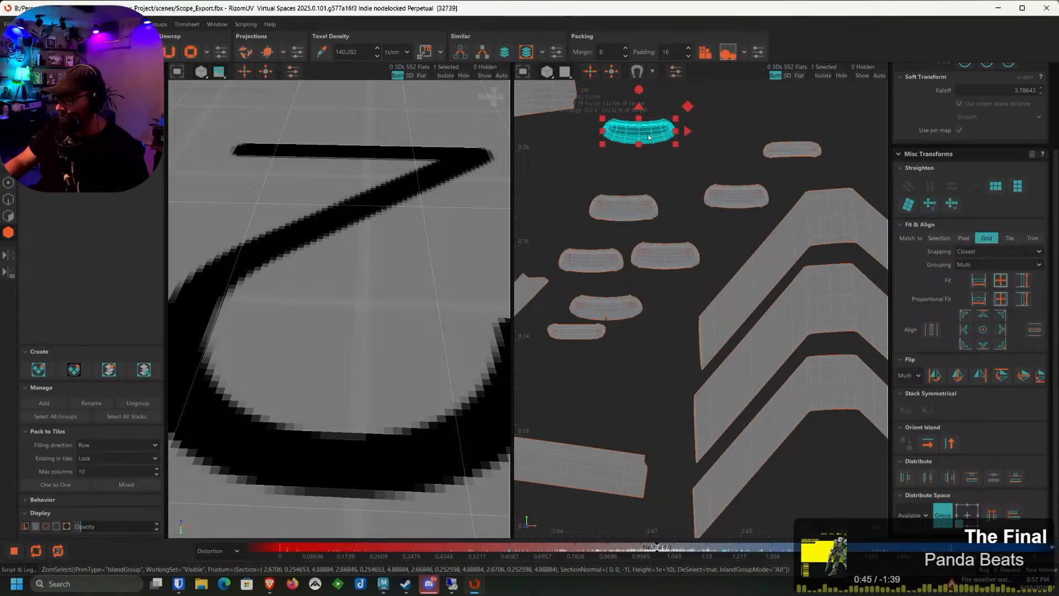
pyautogui.moveTo(655, 146); pyautogui.dragTo(671, 174)
pyautogui.keyDown('ctrl'); pyautogui.click(669, 173); pyautogui.keyUp('ctrl')
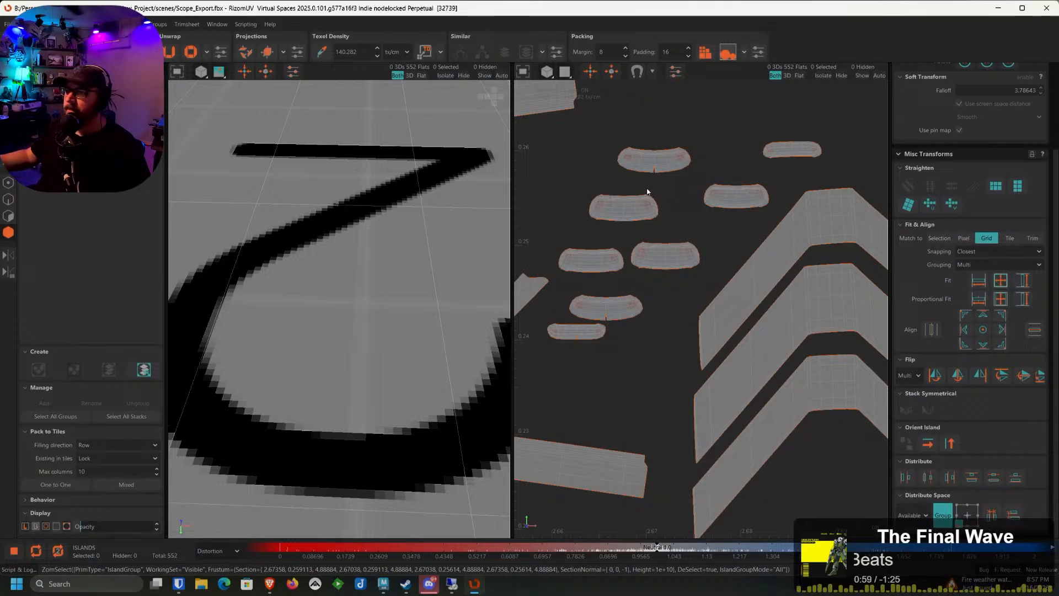
pyautogui.scroll(-6, 677, 302)
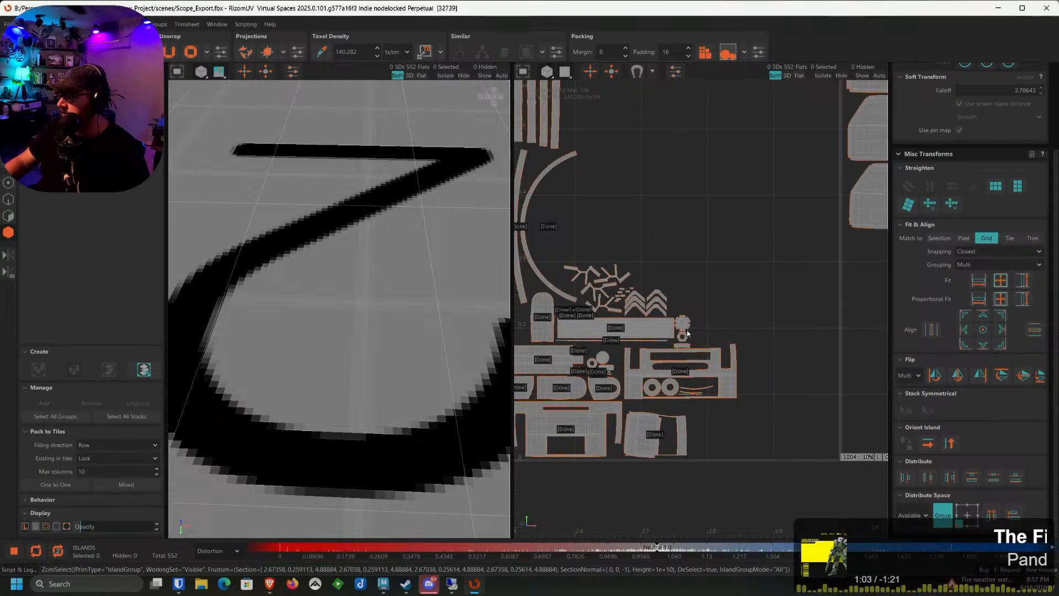
pyautogui.scroll(-7, 687, 330)
pyautogui.keyDown('alt'); pyautogui.moveTo(522, 340); pyautogui.dragTo(865, 354, button='middle'); pyautogui.keyUp('alt')
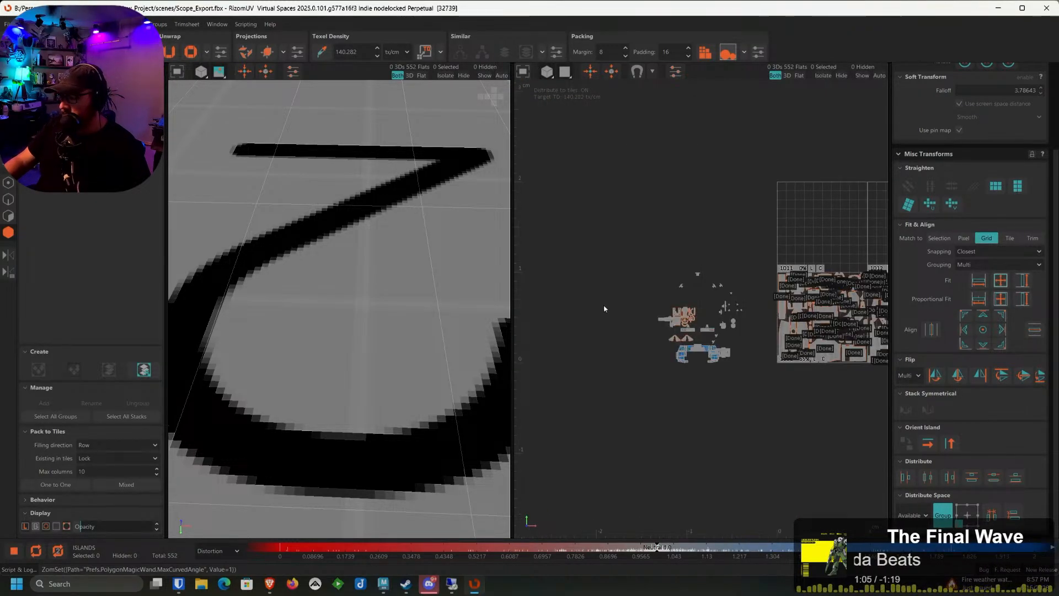
# Select the ribbed cluster's unplaced islands, leave out those already in the tiles, and move them over beside the finished islands
pyautogui.scroll(7, 703, 340)
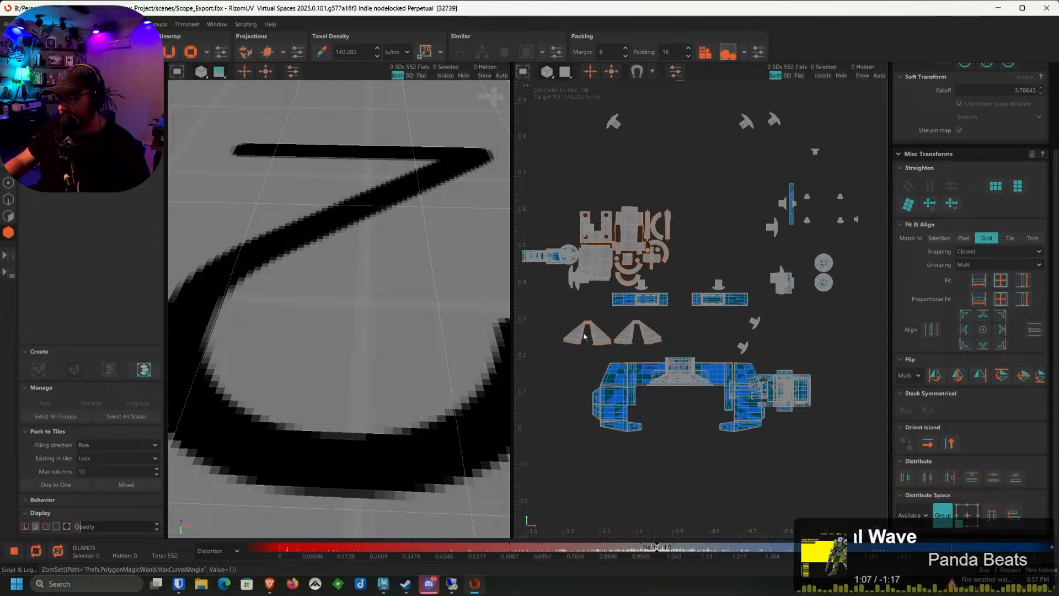
pyautogui.click(623, 335)
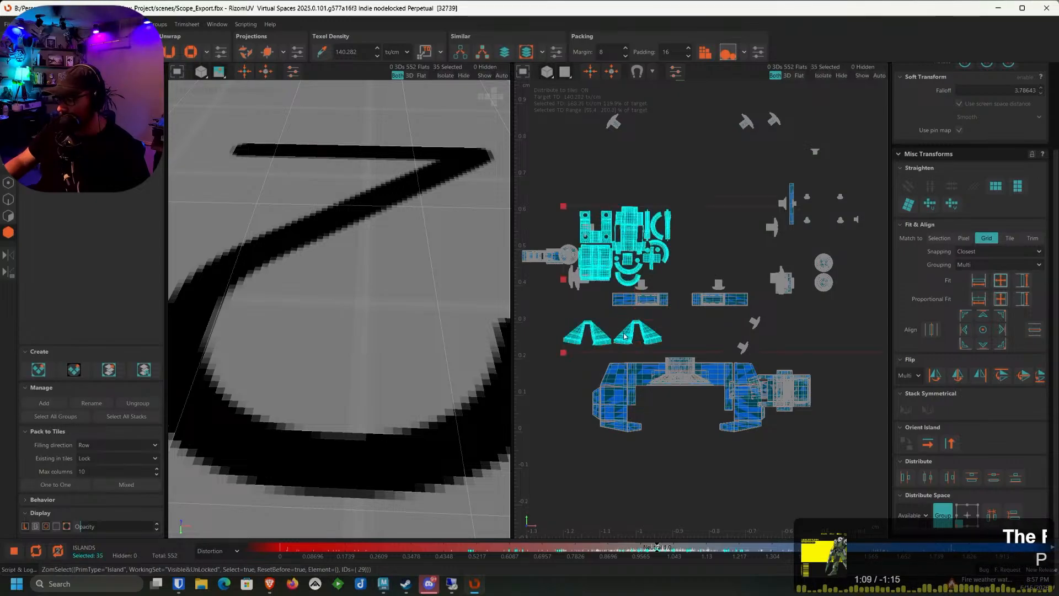
pyautogui.scroll(-6, 624, 336)
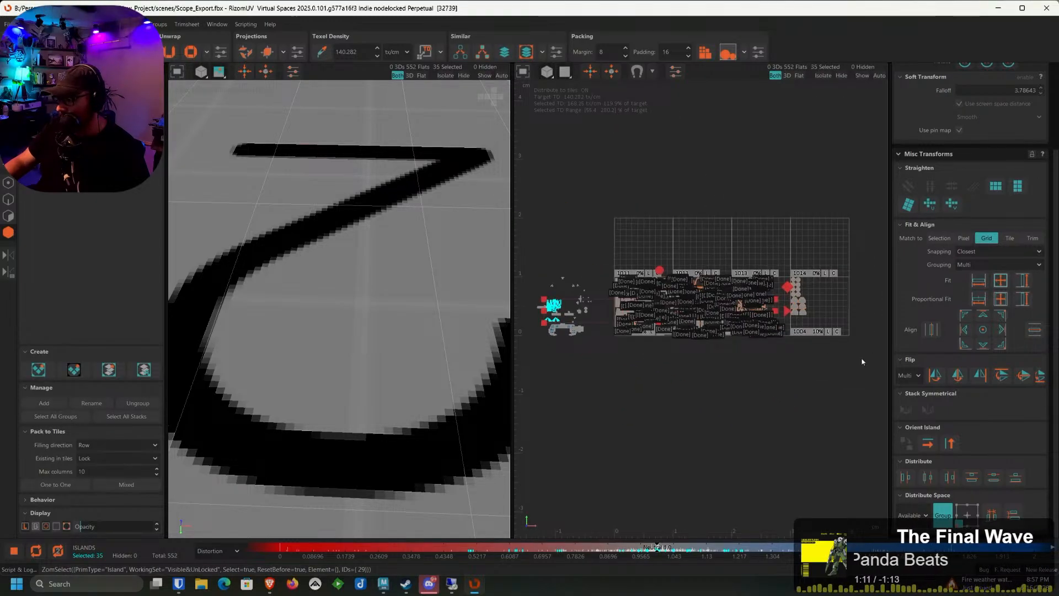
pyautogui.keyDown('ctrl'); pyautogui.moveTo(819, 393); pyautogui.dragTo(693, 284); pyautogui.keyUp('ctrl')
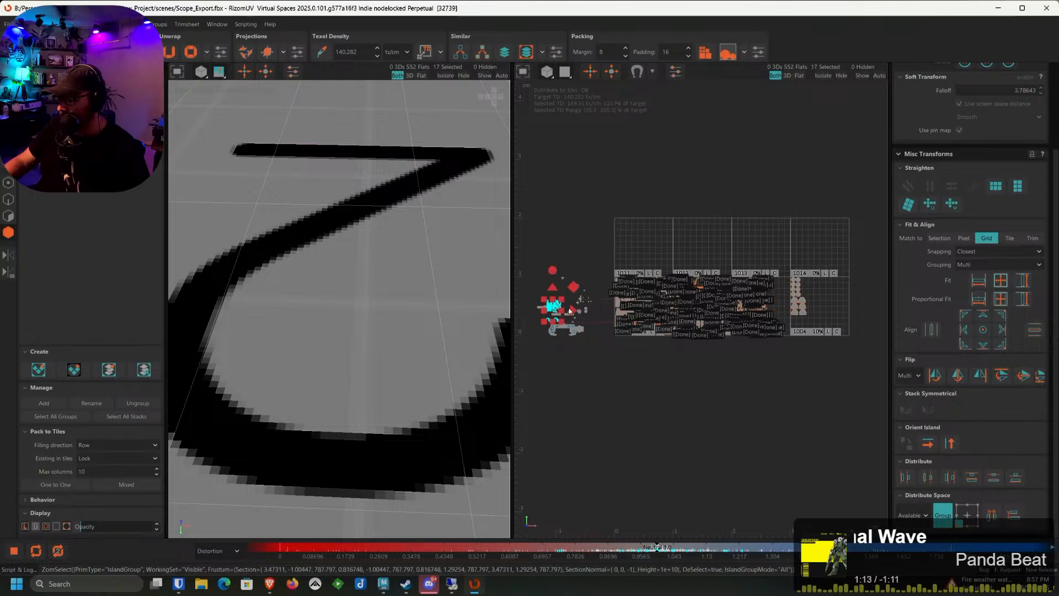
pyautogui.moveTo(572, 312); pyautogui.dragTo(784, 310)
pyautogui.scroll(5, 684, 309)
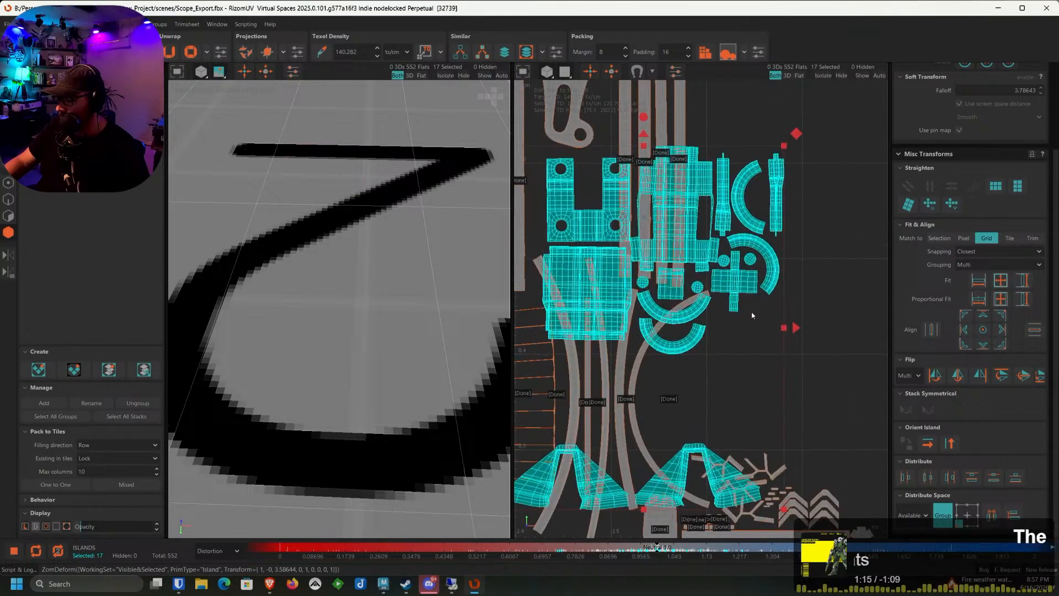
pyautogui.moveTo(685, 308); pyautogui.dragTo(740, 328)
pyautogui.scroll(4, 740, 328)
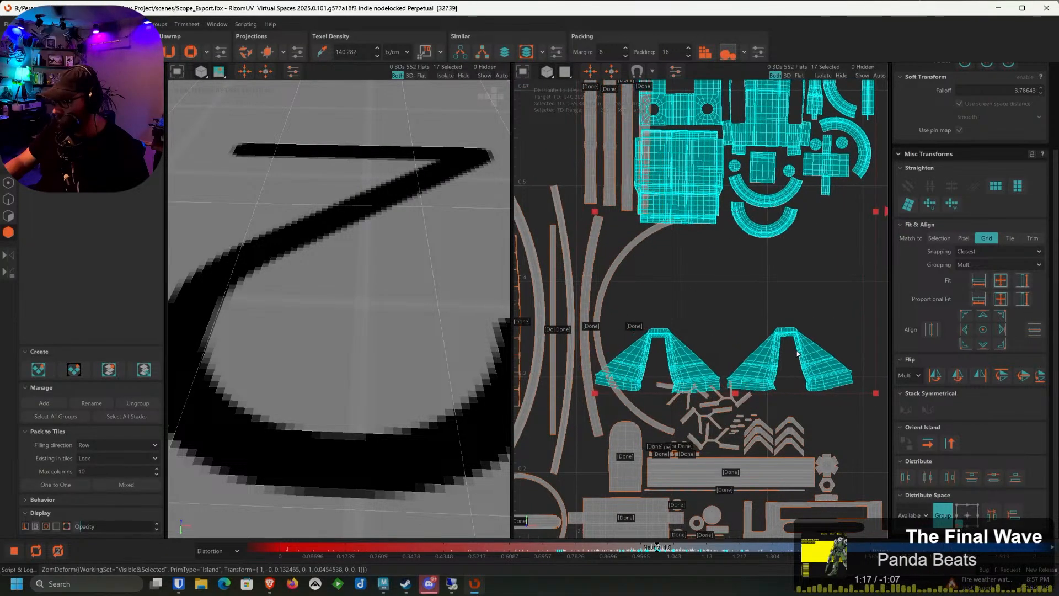
# Apply the 140.282 tx/cm texel density to the moved islands and stack the two A-shaped islands beside the chevron stacks
pyautogui.click(426, 54)
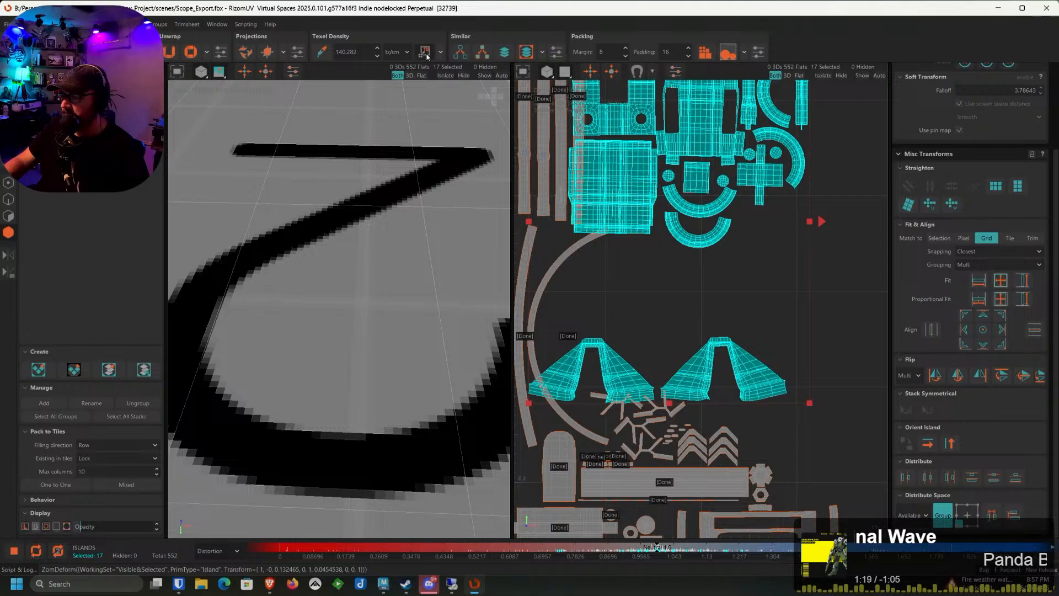
pyautogui.scroll(3, 778, 338)
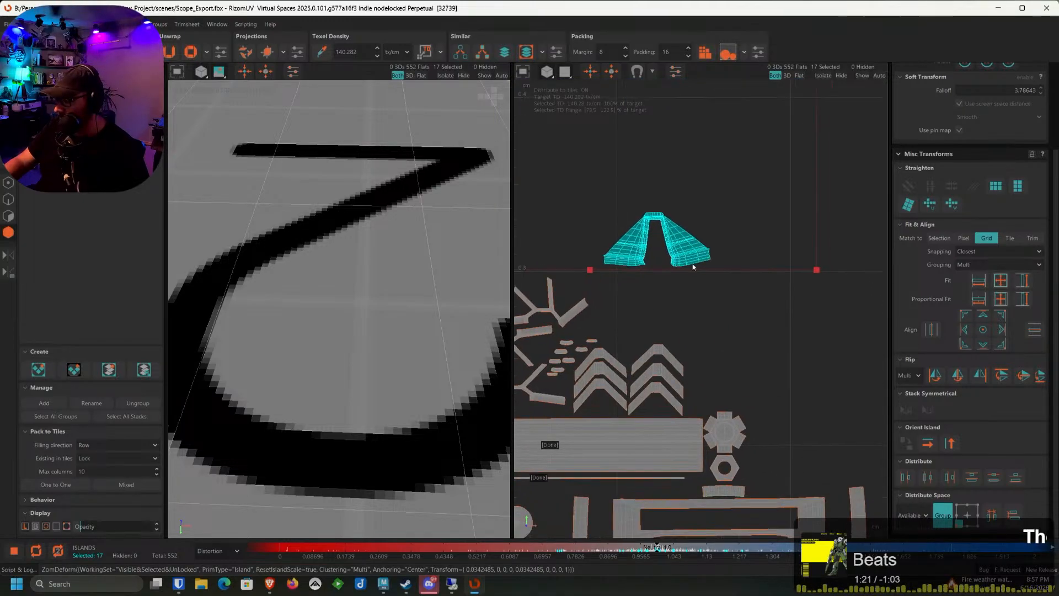
pyautogui.moveTo(693, 265); pyautogui.dragTo(773, 398)
pyautogui.keyDown('ctrl'); pyautogui.click(772, 394); pyautogui.keyUp('ctrl')
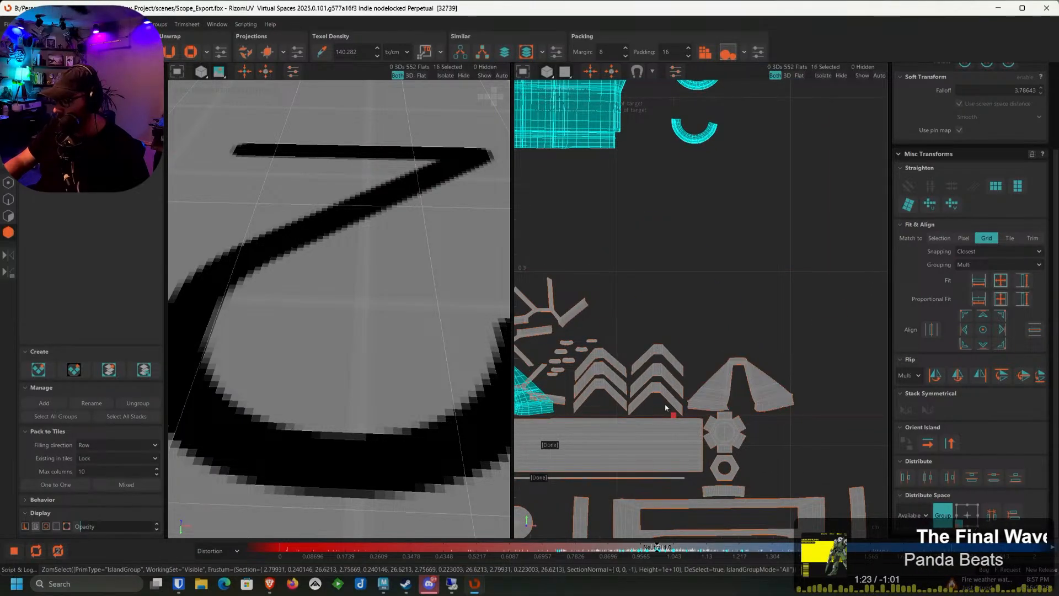
pyautogui.moveTo(667, 409); pyautogui.dragTo(766, 382, button='middle')
pyautogui.moveTo(610, 365); pyautogui.dragTo(850, 307)
pyautogui.keyDown('ctrl'); pyautogui.click(851, 307); pyautogui.keyUp('ctrl')
# Place the U-shaped plate with four holes and the large square panel in the space above the branched islands and chevrons
pyautogui.scroll(-2, 789, 316)
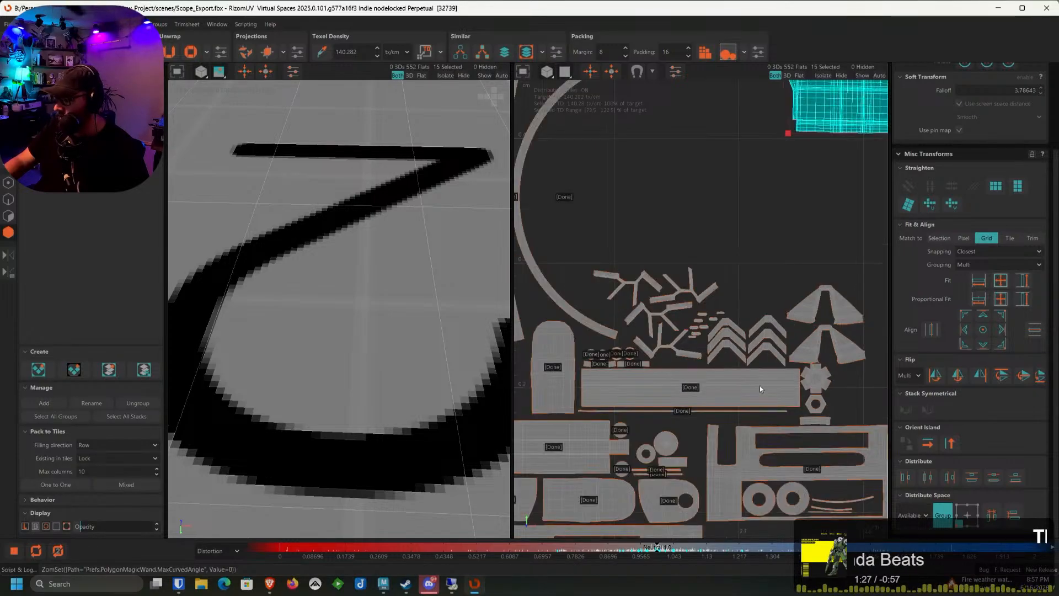
pyautogui.scroll(-3, 760, 386)
pyautogui.moveTo(815, 276); pyautogui.dragTo(728, 222, button='middle')
pyautogui.moveTo(727, 221); pyautogui.dragTo(606, 302)
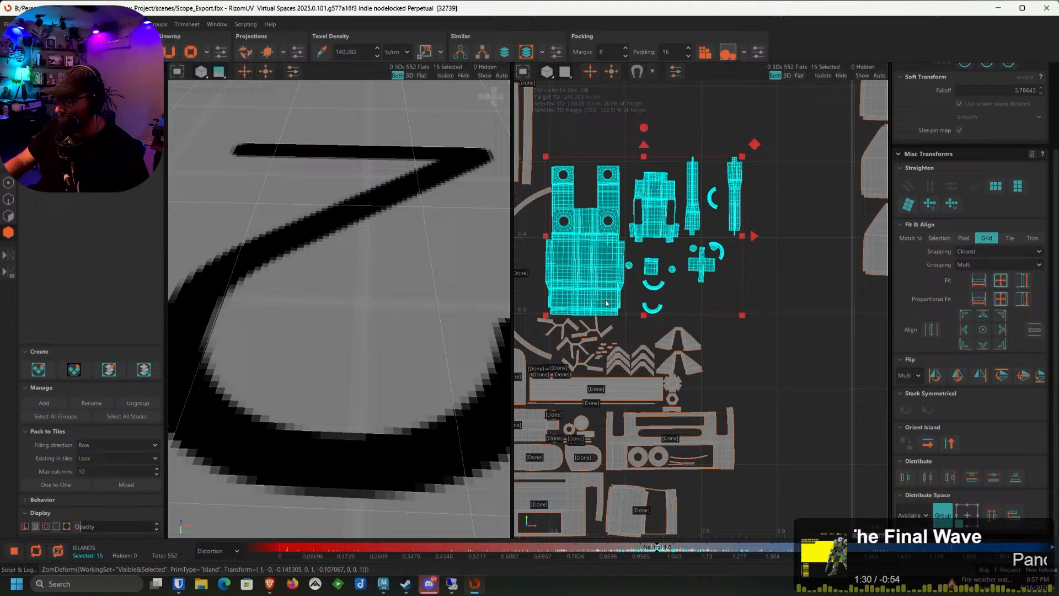
pyautogui.keyDown('ctrl'); pyautogui.click(593, 258); pyautogui.keyUp('ctrl')
pyautogui.scroll(4, 582, 241)
pyautogui.moveTo(714, 266)
pyautogui.mouseDown()
pyautogui.moveTo(716, 256)
pyautogui.moveTo(701, 261)
pyautogui.mouseUp()
pyautogui.keyDown('alt'); pyautogui.moveTo(884, 256); pyautogui.dragTo(737, 267, button='middle'); pyautogui.keyUp('alt')
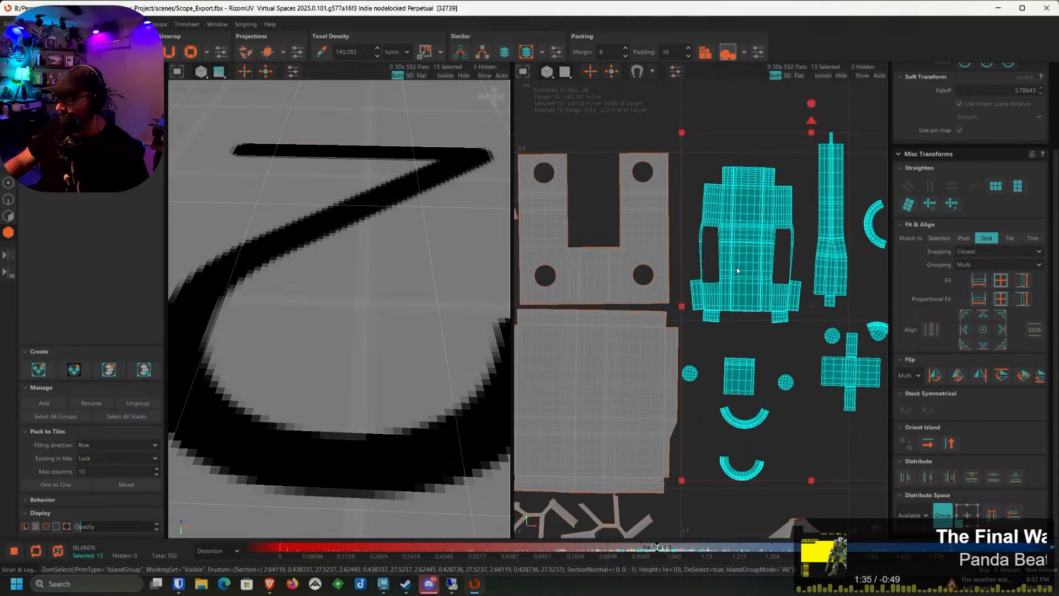
# Line up the vest-shaped panel and the two long narrow strips in a row beside the U-shaped plate
pyautogui.moveTo(738, 271); pyautogui.dragTo(743, 263)
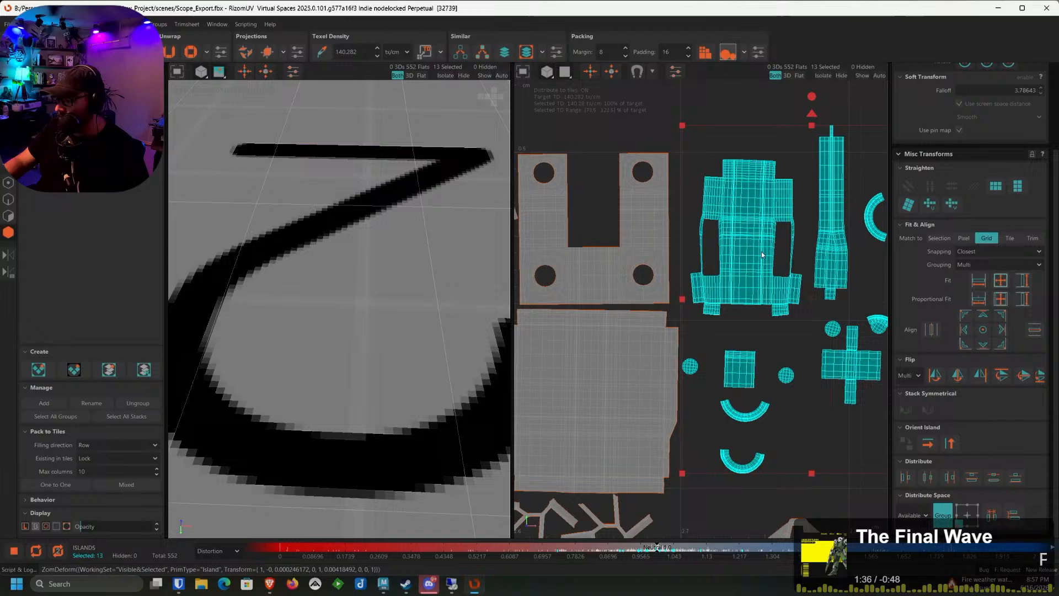
pyautogui.keyDown('ctrl'); pyautogui.click(713, 248); pyautogui.keyUp('ctrl')
pyautogui.keyDown('alt'); pyautogui.moveTo(721, 364); pyautogui.dragTo(611, 338, button='middle'); pyautogui.keyUp('alt')
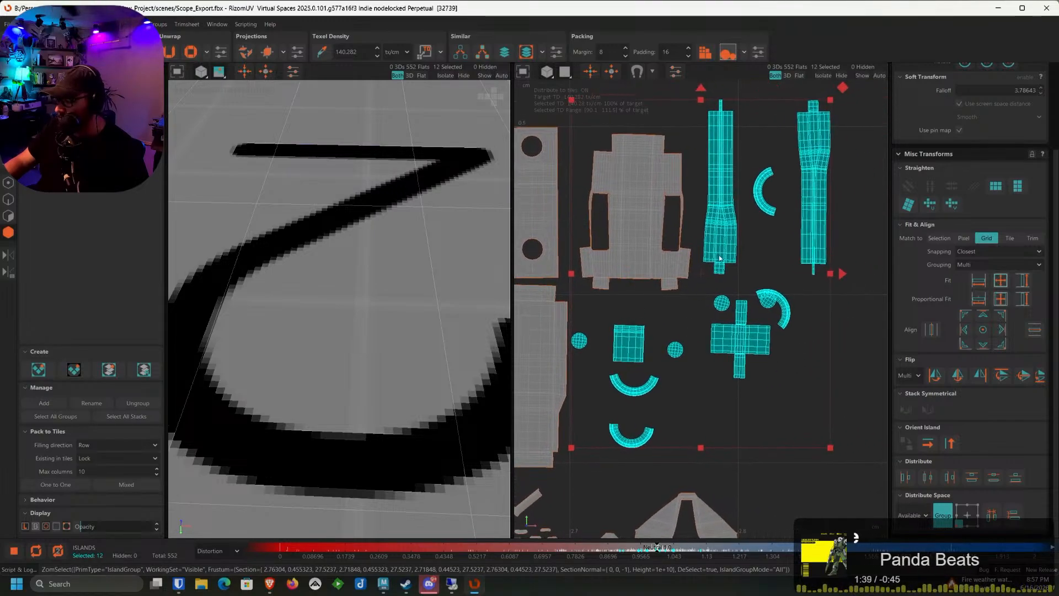
pyautogui.moveTo(724, 238); pyautogui.dragTo(714, 258)
pyautogui.keyDown('ctrl'); pyautogui.click(712, 221); pyautogui.keyUp('ctrl')
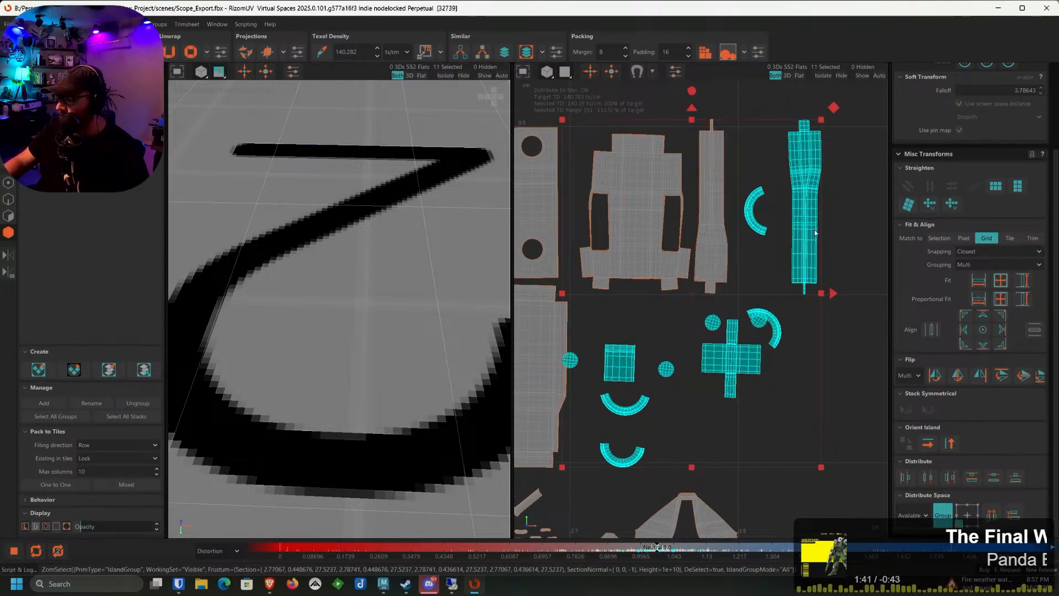
pyautogui.moveTo(810, 233); pyautogui.dragTo(570, 338)
pyautogui.keyDown('ctrl'); pyautogui.click(747, 236); pyautogui.keyUp('ctrl')
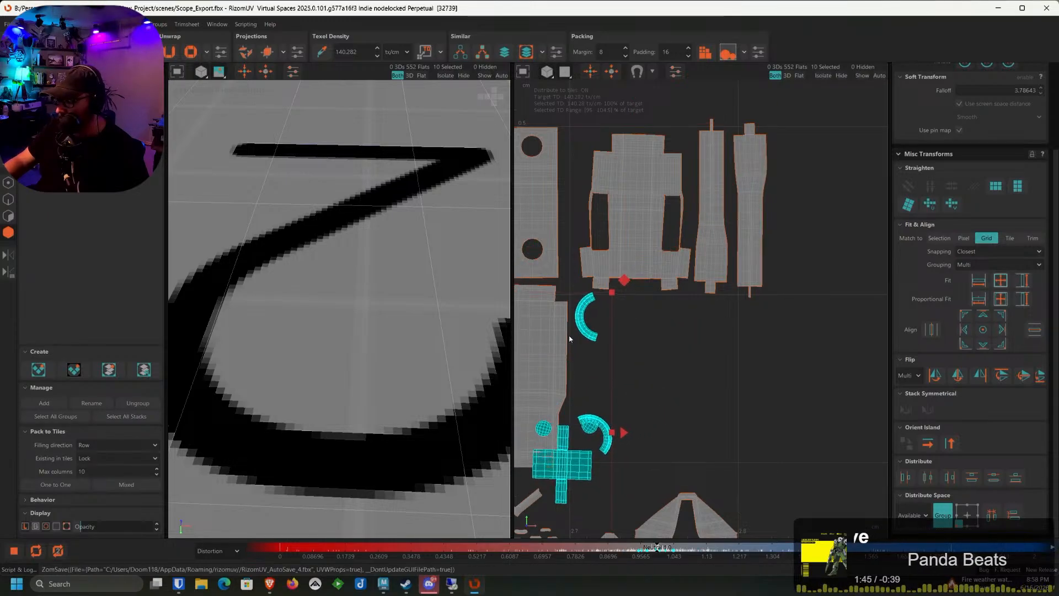
# Arrange the cross-shaped island, two small discs and two curved strips compactly below the vest-shaped panel
pyautogui.keyDown('ctrl'); pyautogui.click(590, 323); pyautogui.keyUp('ctrl')
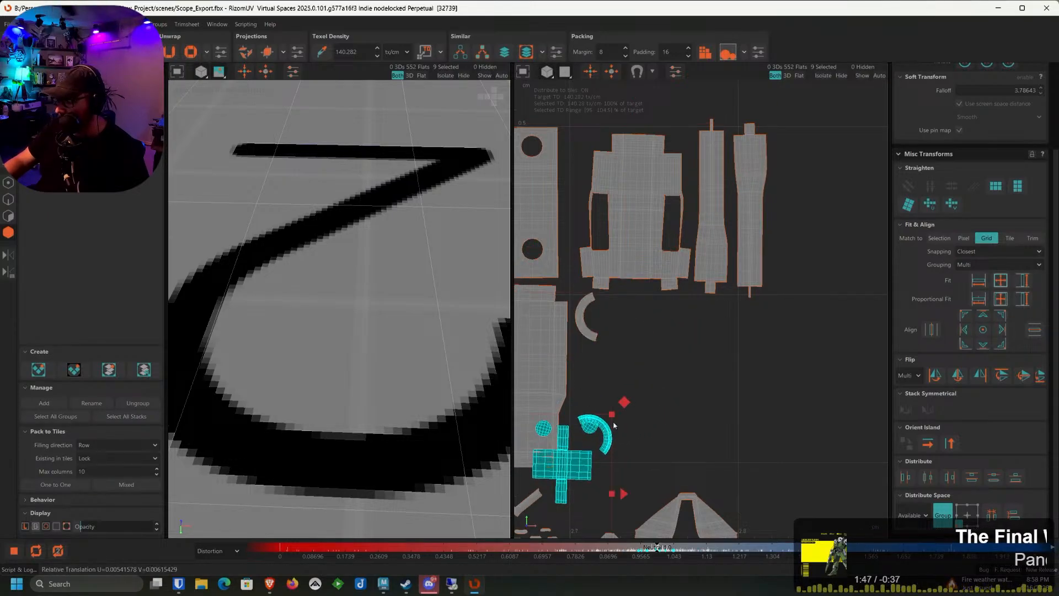
pyautogui.moveTo(596, 435); pyautogui.dragTo(581, 389)
pyautogui.scroll(3, 596, 307)
pyautogui.keyDown('ctrl'); pyautogui.click(596, 307); pyautogui.keyUp('ctrl')
pyautogui.keyDown('ctrl'); pyautogui.click(599, 390); pyautogui.keyUp('ctrl')
pyautogui.moveTo(658, 325); pyautogui.dragTo(629, 309)
pyautogui.moveTo(652, 304); pyautogui.dragTo(650, 294)
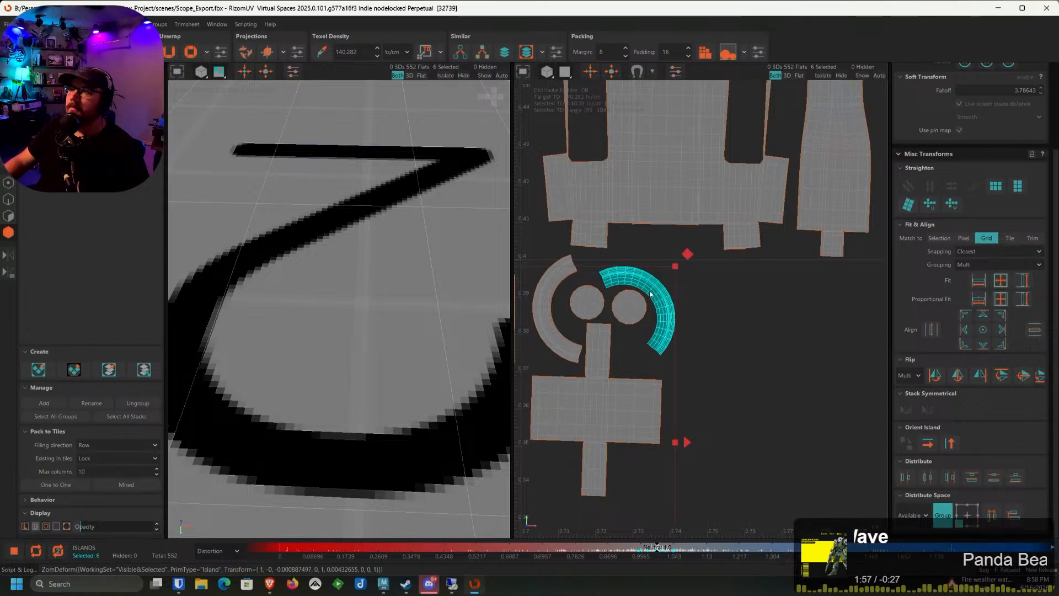
pyautogui.moveTo(705, 316); pyautogui.dragTo(740, 274, button='middle')
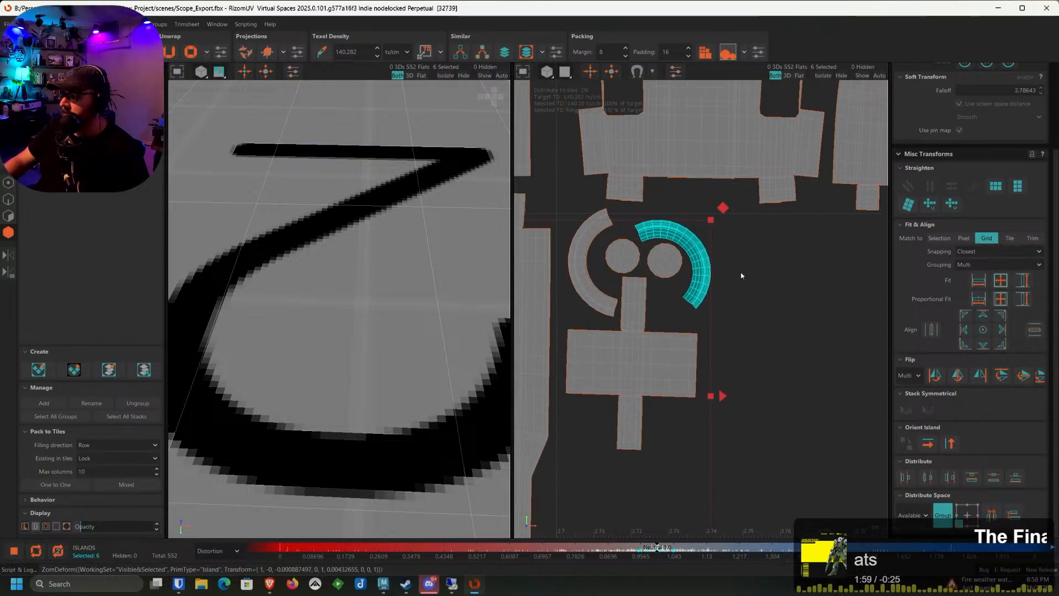
pyautogui.keyDown('ctrl'); pyautogui.click(682, 293); pyautogui.keyUp('ctrl')
# Move the remaining small islands beside the large square panel and nest the two curved strips beneath the cross-shaped island
pyautogui.scroll(-5, 681, 294)
pyautogui.moveTo(671, 341); pyautogui.dragTo(754, 286, button='middle')
pyautogui.scroll(3, 649, 294)
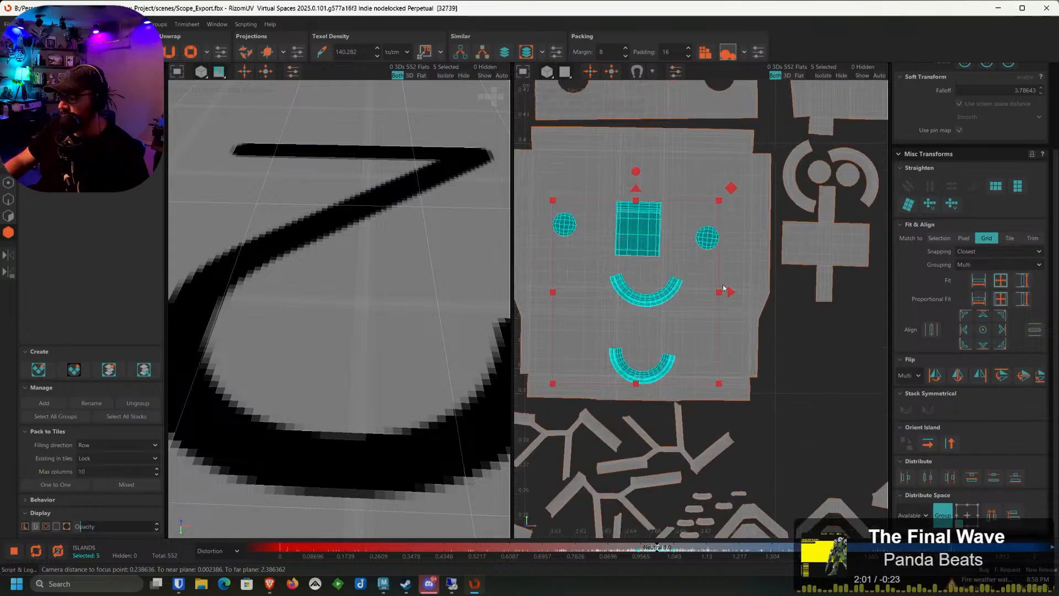
pyautogui.moveTo(641, 297); pyautogui.dragTo(843, 340)
pyautogui.scroll(3, 814, 302)
pyautogui.moveTo(852, 492); pyautogui.dragTo(770, 455, button='middle')
pyautogui.hotkey('ctrl', 'z')
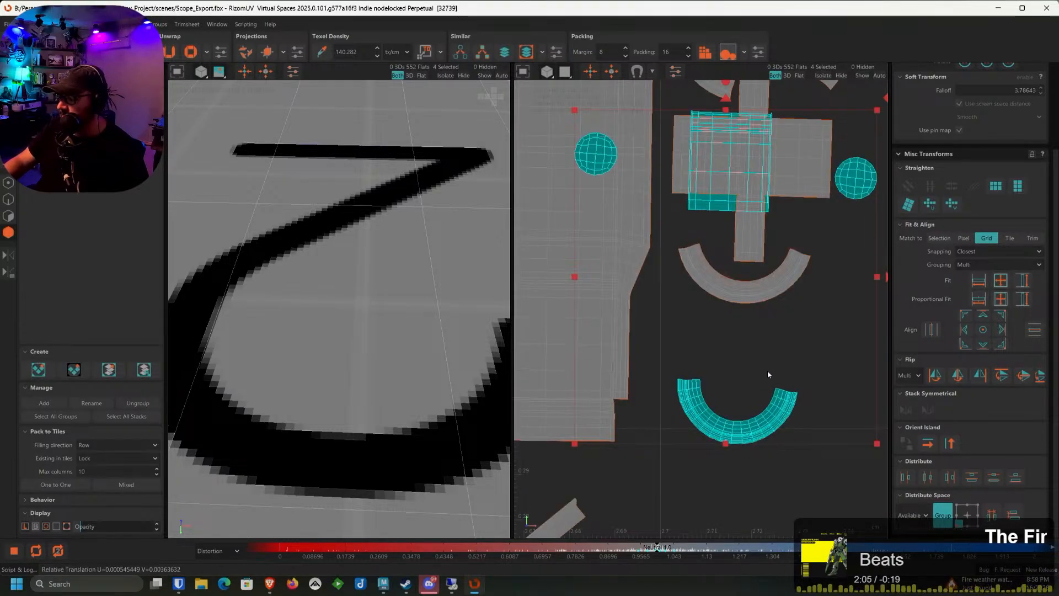
pyautogui.moveTo(768, 375); pyautogui.dragTo(783, 394)
pyautogui.moveTo(821, 238); pyautogui.dragTo(768, 349, button='middle')
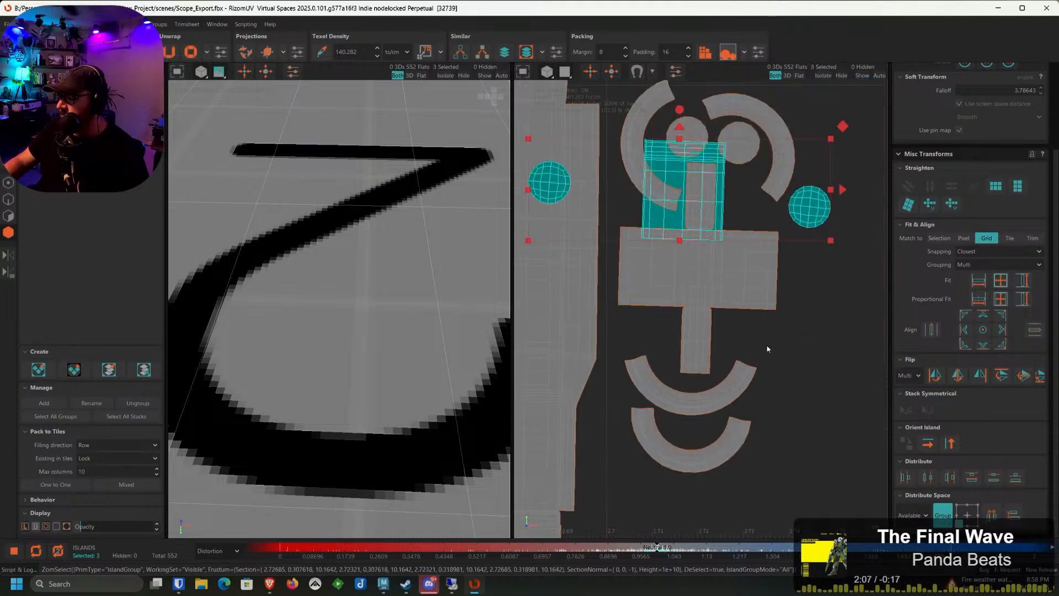
# Place the last two discs on either side of the cross's lower arm and the small square panel beside the curved strips
pyautogui.scroll(-1, 768, 348)
pyautogui.moveTo(807, 220); pyautogui.dragTo(735, 342)
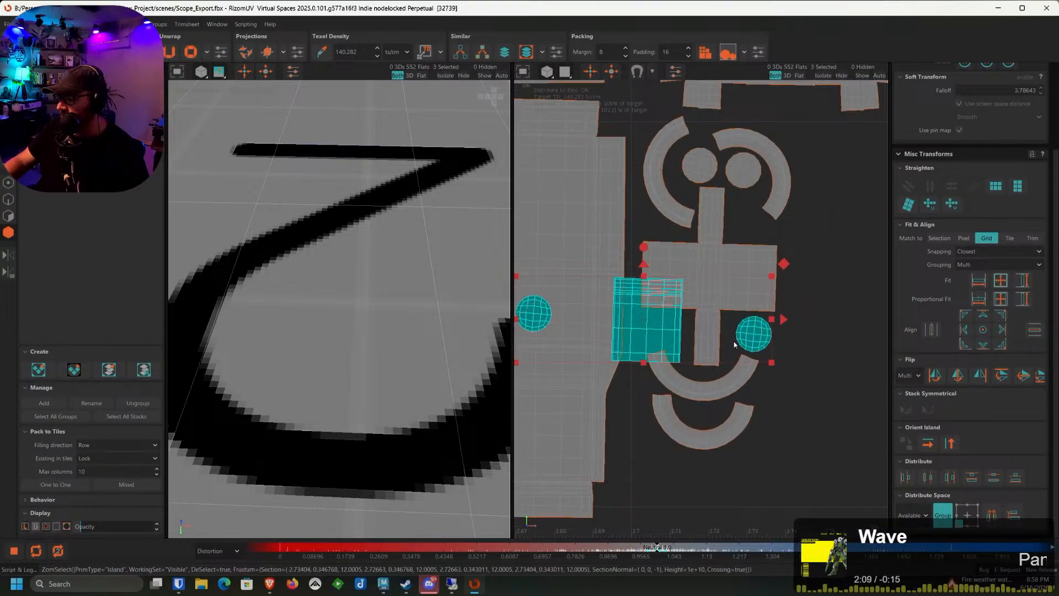
pyautogui.moveTo(648, 323); pyautogui.dragTo(769, 334)
pyautogui.hotkey('ctrl', 'a')
pyautogui.hotkey('ctrl', 'z')
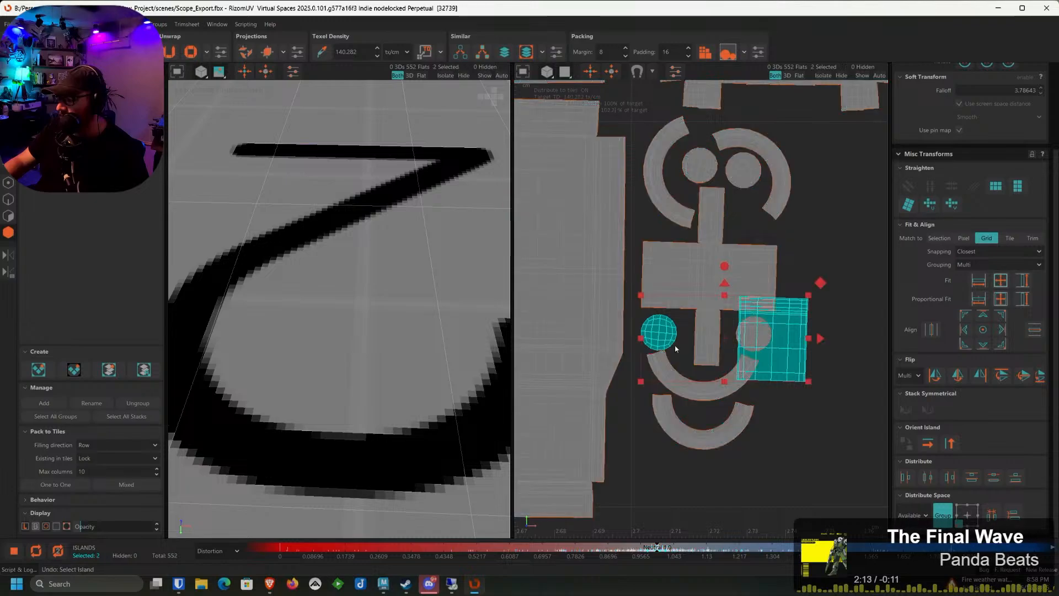
pyautogui.moveTo(669, 341); pyautogui.dragTo(670, 336)
pyautogui.keyDown('ctrl'); pyautogui.click(669, 336); pyautogui.keyUp('ctrl')
pyautogui.moveTo(792, 375); pyautogui.dragTo(806, 423)
pyautogui.click(823, 314)
# Select the two unplaced bar-shaped islands outside the tiles and isolate them
pyautogui.scroll(-9, 822, 313)
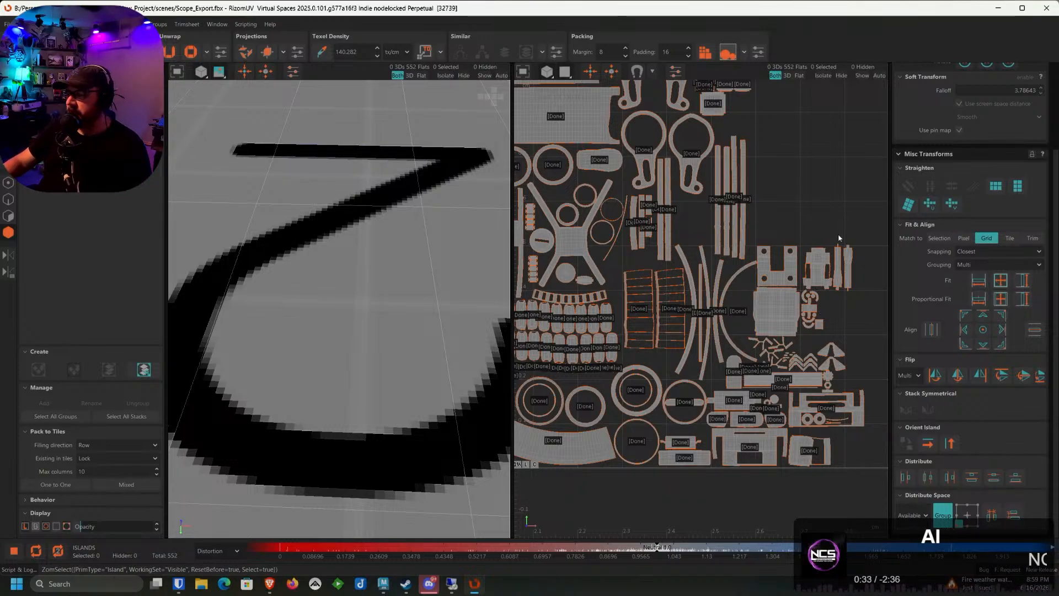
pyautogui.scroll(-8, 744, 307)
pyautogui.scroll(10, 653, 303)
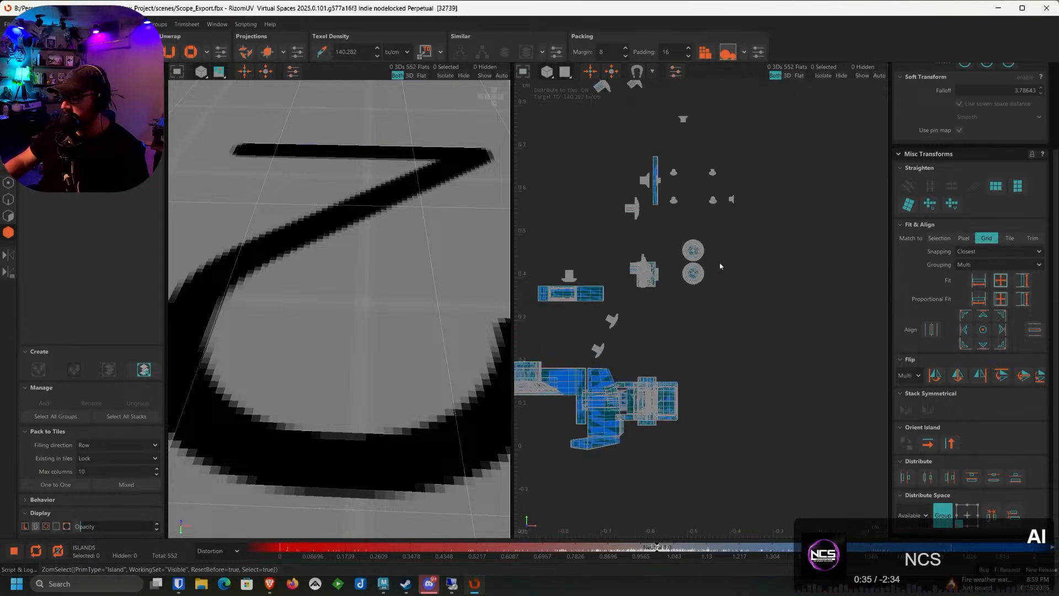
pyautogui.click(653, 303)
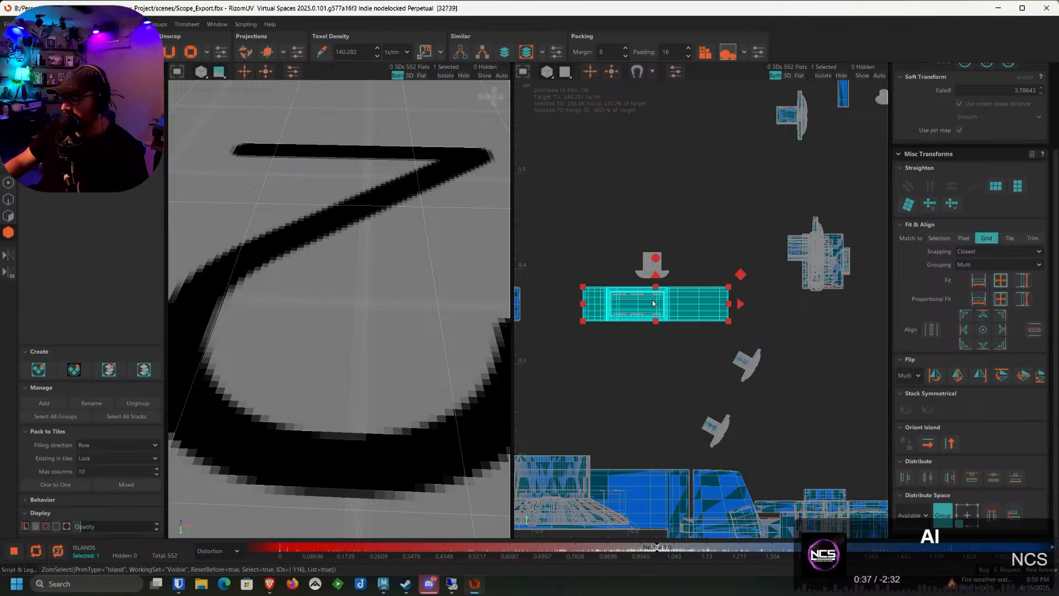
pyautogui.scroll(-5, 403, 294)
pyautogui.keyDown('alt'); pyautogui.moveTo(386, 296); pyautogui.dragTo(480, 308); pyautogui.keyUp('alt')
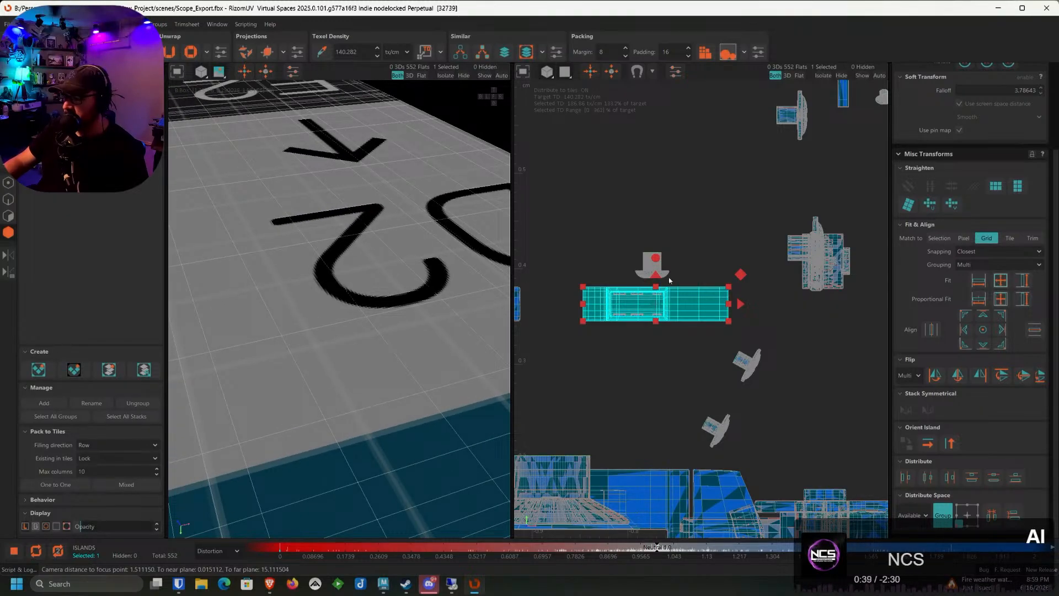
pyautogui.keyDown('alt'); pyautogui.moveTo(669, 281); pyautogui.dragTo(877, 284, button='middle'); pyautogui.keyUp('alt')
pyautogui.keyDown('shift'); pyautogui.click(722, 306); pyautogui.keyUp('shift')
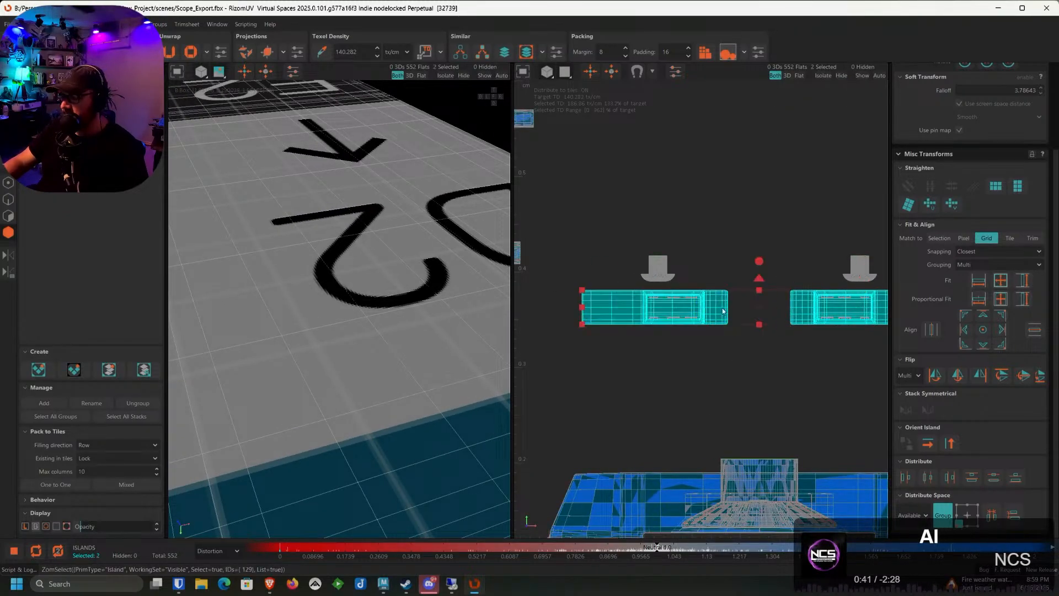
pyautogui.press('i')
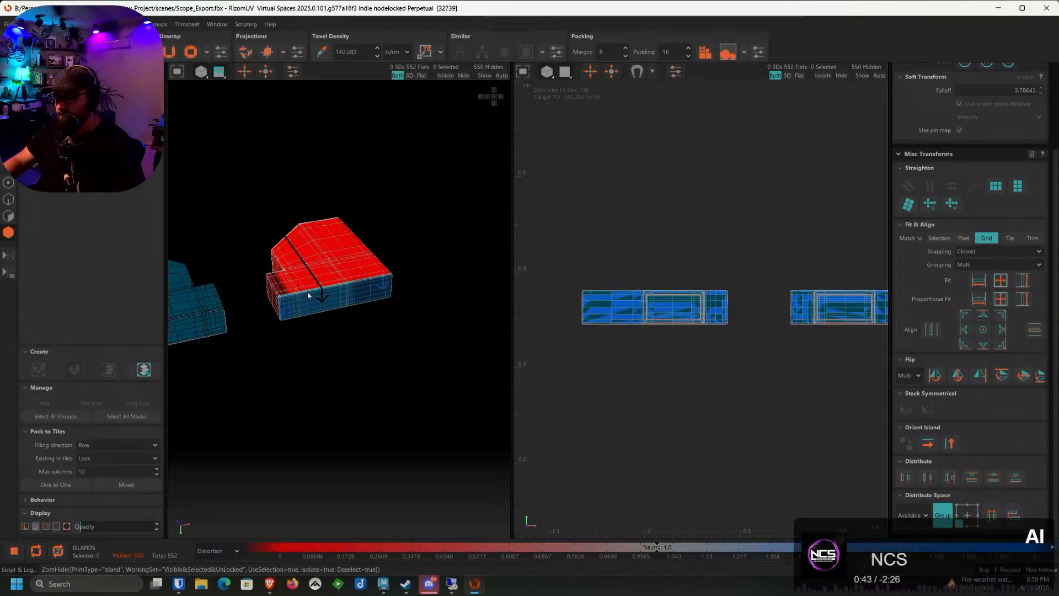
# In edge mode, select the edge loops around the rectangular recess opening of one isolated block
pyautogui.keyDown('alt'); pyautogui.moveTo(177, 300); pyautogui.dragTo(320, 307, button='middle'); pyautogui.keyUp('alt')
pyautogui.keyDown('alt'); pyautogui.moveTo(319, 307); pyautogui.dragTo(560, 267); pyautogui.keyUp('alt')
pyautogui.scroll(4, 388, 330)
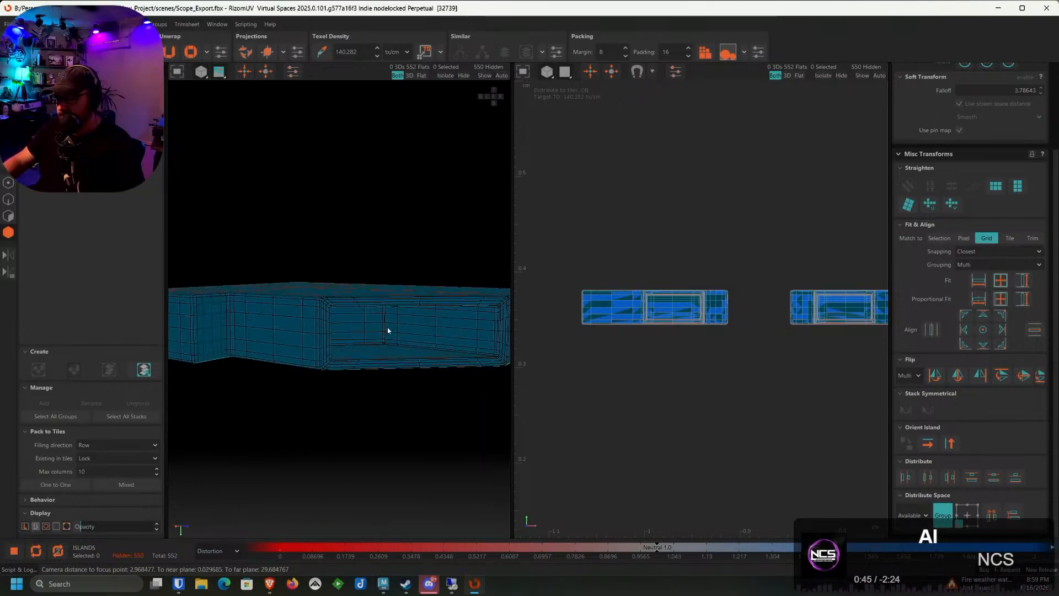
pyautogui.click(10, 200)
pyautogui.scroll(5, 357, 348)
pyautogui.keyDown('alt'); pyautogui.moveTo(357, 347); pyautogui.dragTo(348, 383); pyautogui.keyUp('alt')
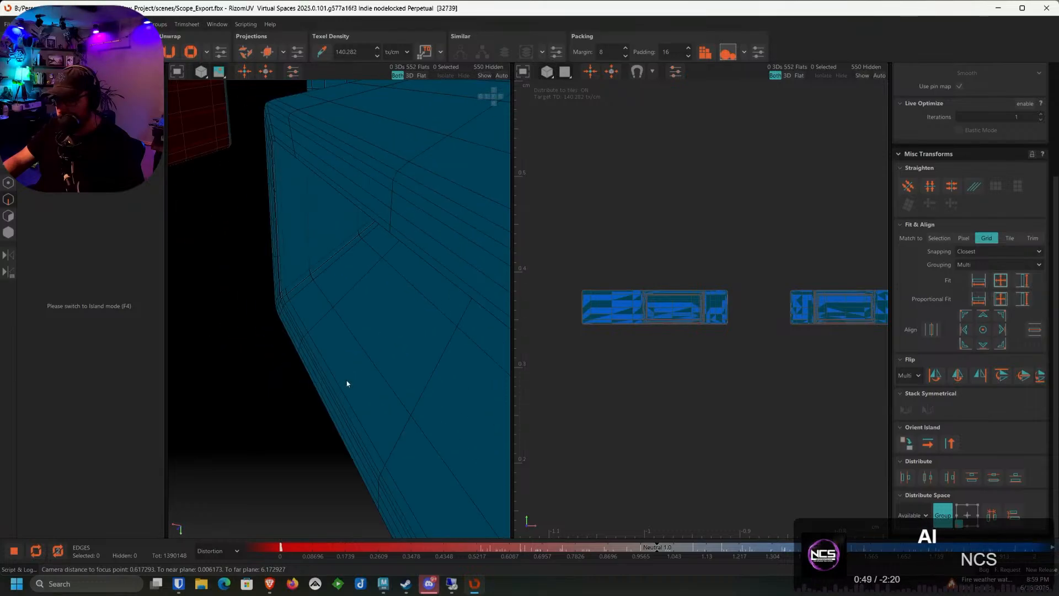
pyautogui.doubleClick(285, 325)
pyautogui.keyDown('alt'); pyautogui.moveTo(285, 323); pyautogui.dragTo(324, 273); pyautogui.keyUp('alt')
pyautogui.scroll(3, 321, 297)
pyautogui.keyDown('ctrl'); pyautogui.doubleClick(321, 297); pyautogui.keyUp('ctrl')
pyautogui.keyDown('ctrl'); pyautogui.doubleClick(378, 146); pyautogui.keyUp('ctrl')
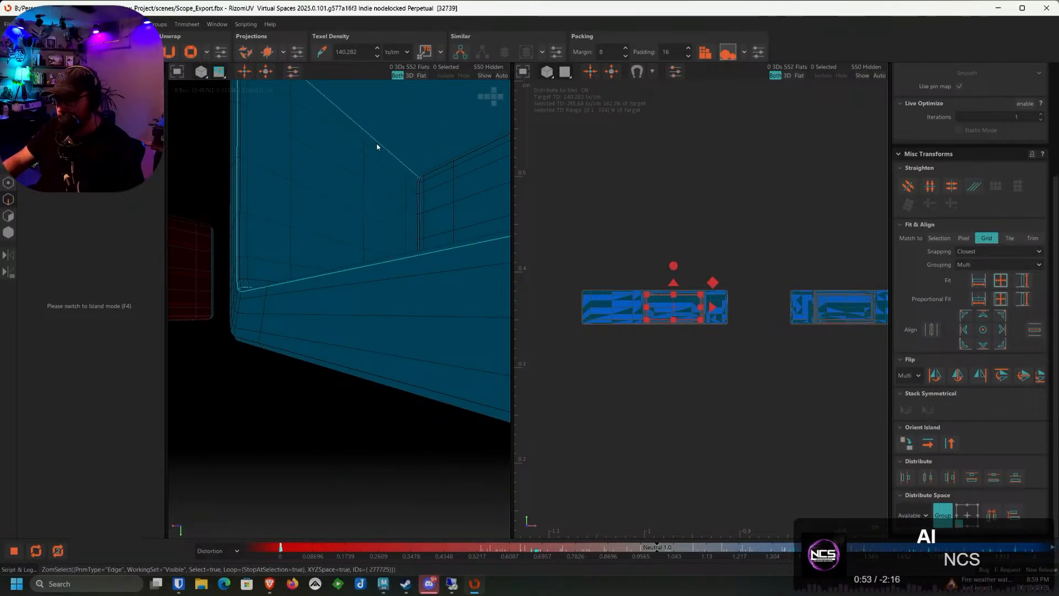
# Add an inner corner edge of the recess to the rim selection and cut the selected edges
pyautogui.keyDown('alt'); pyautogui.moveTo(378, 147); pyautogui.dragTo(225, 310); pyautogui.keyUp('alt')
pyautogui.keyDown('ctrl'); pyautogui.doubleClick(240, 194); pyautogui.keyUp('ctrl')
pyautogui.hotkey('ctrl', 'z')
pyautogui.hotkey('ctrl', 'z')
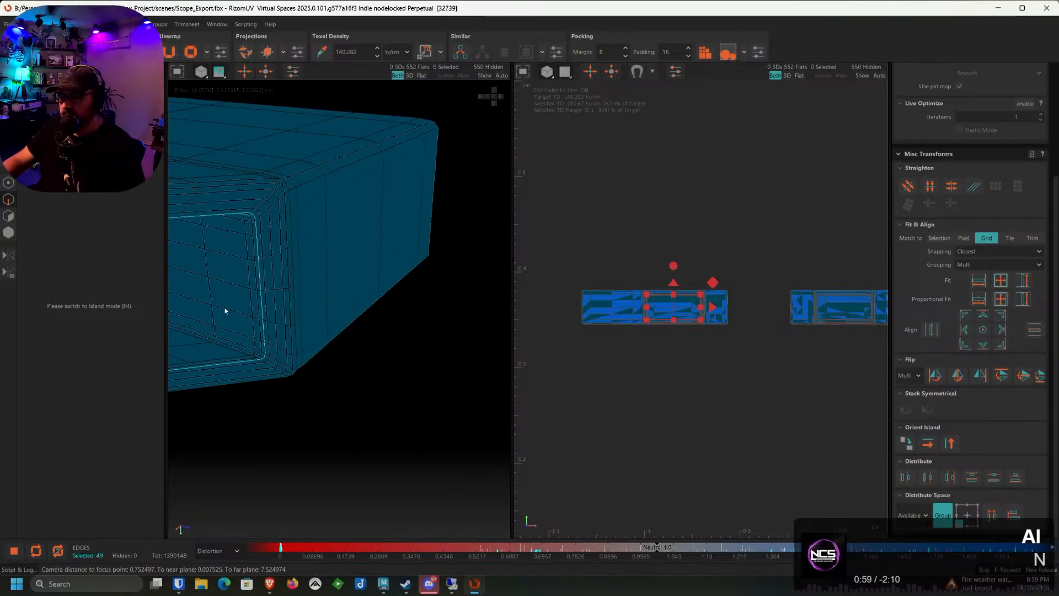
pyautogui.keyDown('ctrl'); pyautogui.doubleClick(236, 349); pyautogui.keyUp('ctrl')
pyautogui.keyDown('alt'); pyautogui.moveTo(237, 348); pyautogui.dragTo(374, 305); pyautogui.keyUp('alt')
pyautogui.press('c')
pyautogui.scroll(5, 375, 306)
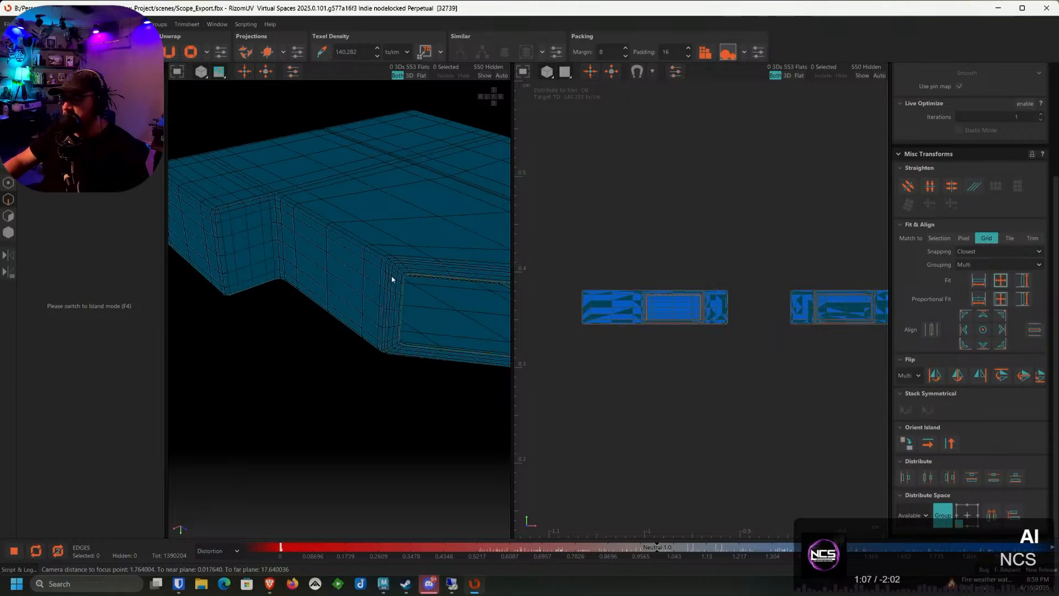
# Select the edge loop around the outer rim of the block's recessed face
pyautogui.keyDown('alt'); pyautogui.moveTo(392, 276); pyautogui.dragTo(363, 257); pyautogui.keyUp('alt')
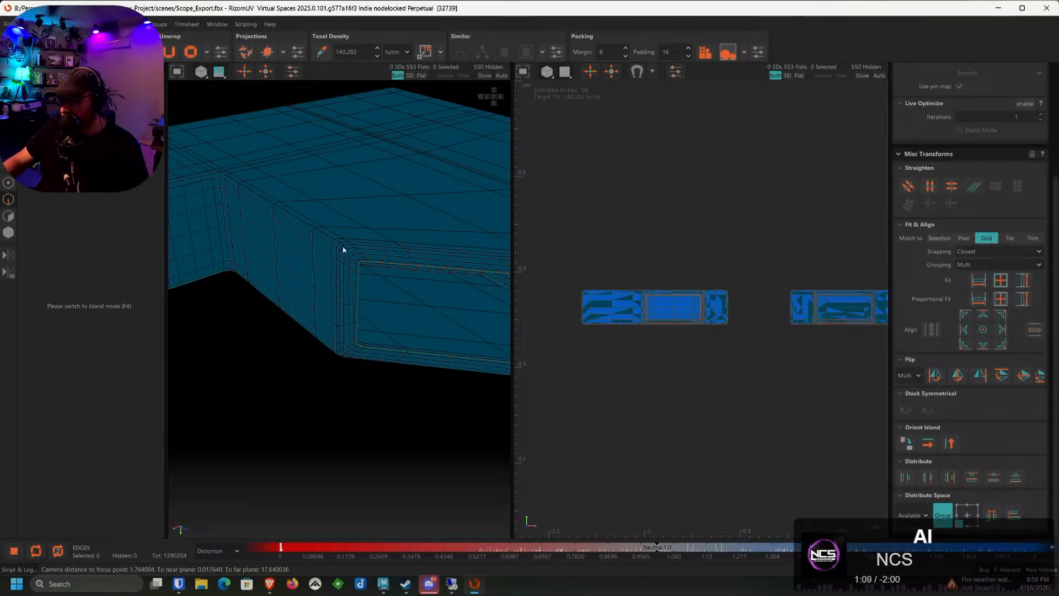
pyautogui.click(342, 249)
pyautogui.doubleClick(343, 252)
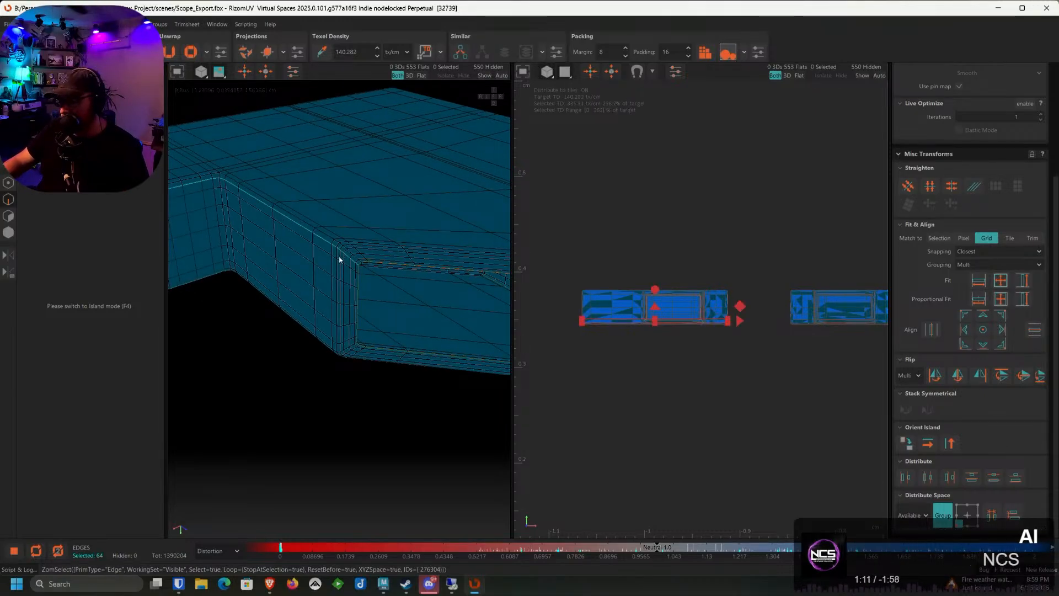
pyautogui.doubleClick(340, 257)
pyautogui.scroll(-3, 343, 263)
pyautogui.keyDown('alt'); pyautogui.moveTo(343, 265); pyautogui.dragTo(341, 431); pyautogui.keyUp('alt')
pyautogui.scroll(3, 359, 250)
pyautogui.scroll(2, 359, 249)
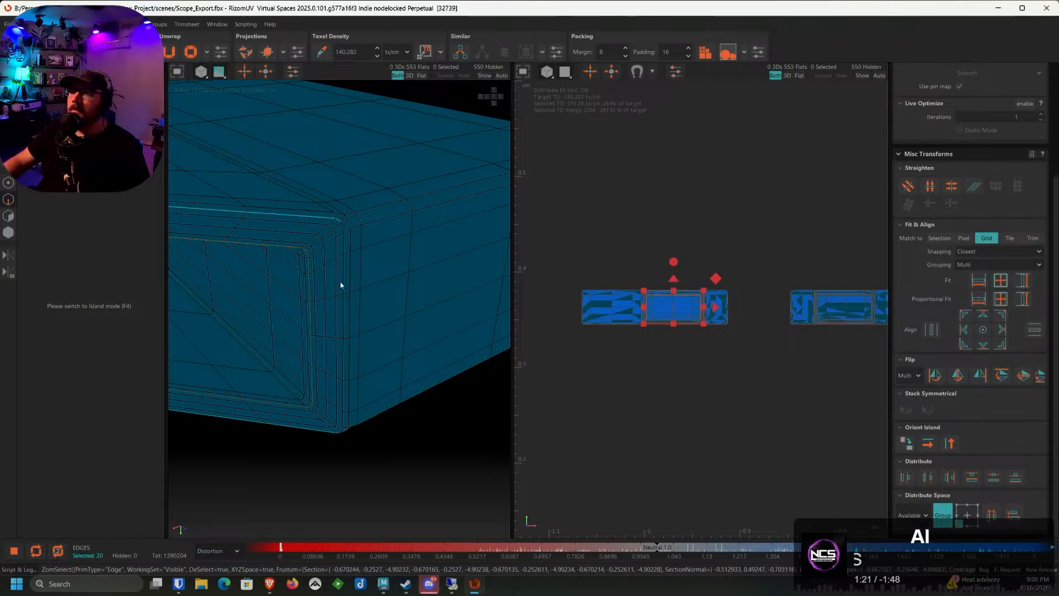
# Add the short edges that cross the rounded upper corner of the recessed face's rim to the selection
pyautogui.keyDown('alt'); pyautogui.moveTo(341, 286); pyautogui.dragTo(321, 317); pyautogui.keyUp('alt')
pyautogui.scroll(3, 321, 317)
pyautogui.scroll(-5, 319, 316)
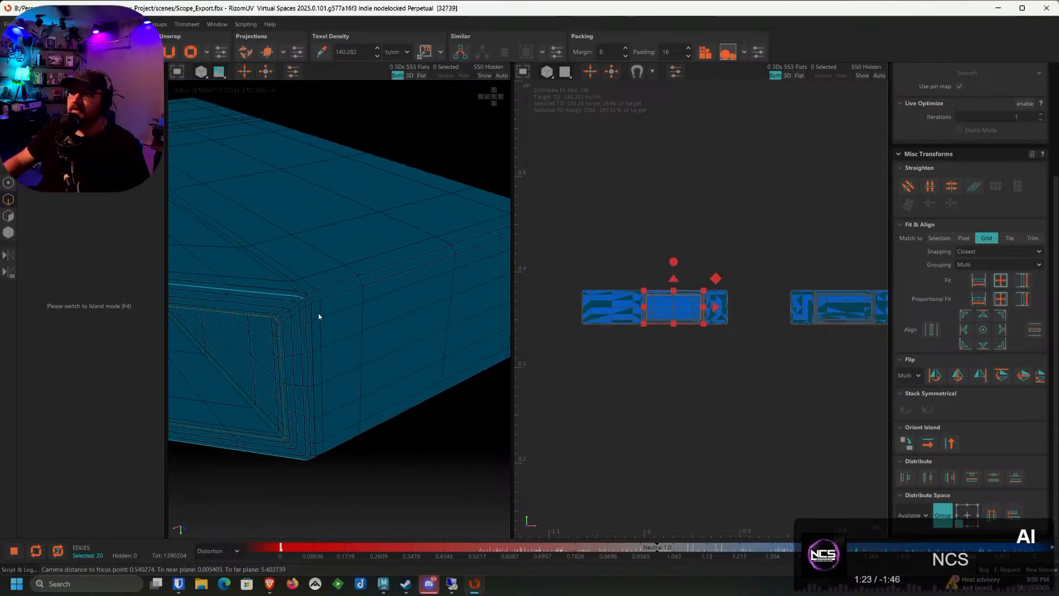
pyautogui.scroll(4, 342, 286)
pyautogui.click(260, 323)
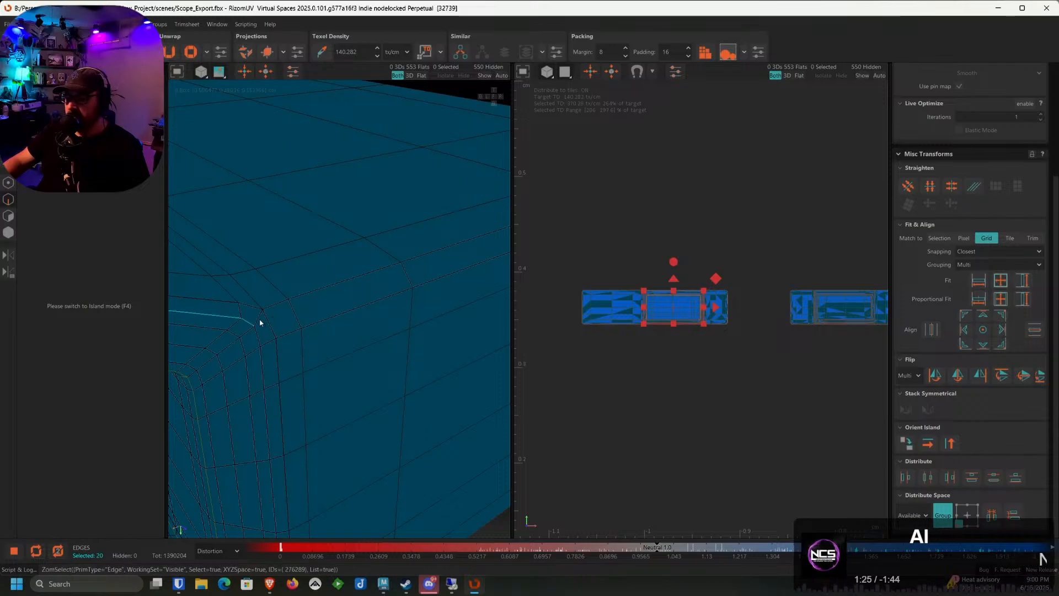
pyautogui.click(275, 310)
# Extend the edge selection along the upper edge of the adjoining side wall and around its far rounded corner
pyautogui.scroll(-4, 275, 310)
pyautogui.keyDown('alt'); pyautogui.moveTo(427, 324); pyautogui.dragTo(311, 338); pyautogui.keyUp('alt')
pyautogui.keyDown('alt'); pyautogui.moveTo(311, 338); pyautogui.dragTo(418, 330, button='middle'); pyautogui.keyUp('alt')
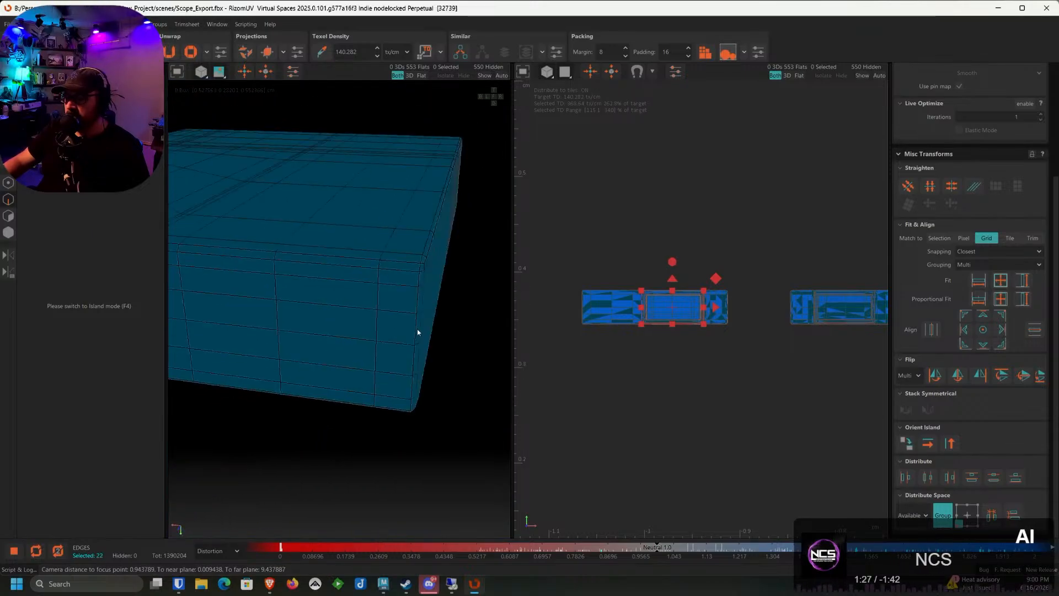
pyautogui.keyDown('alt'); pyautogui.moveTo(417, 330); pyautogui.dragTo(414, 282); pyautogui.keyUp('alt')
pyautogui.click(411, 279)
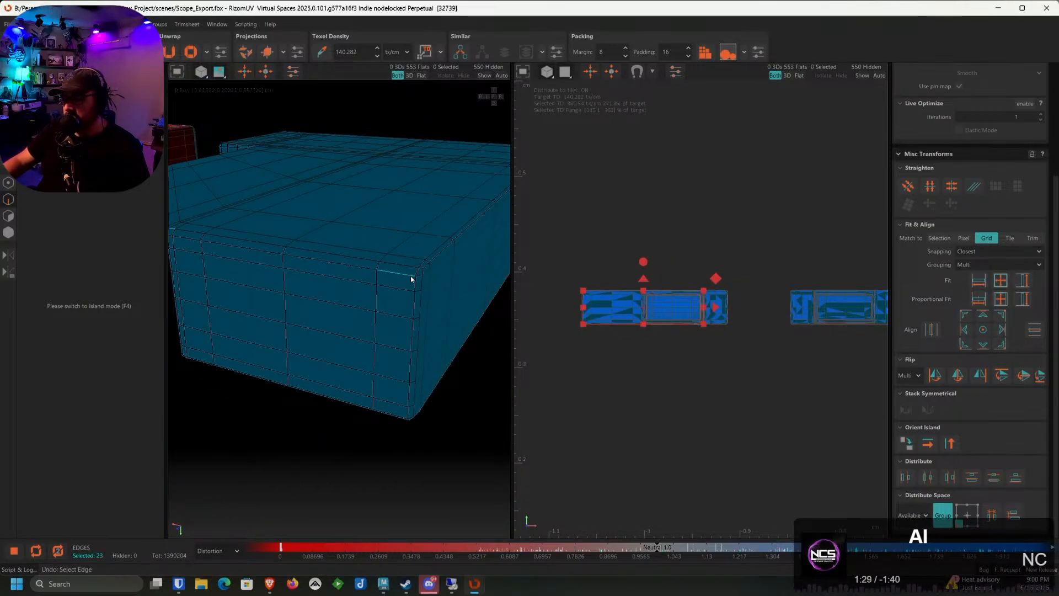
pyautogui.click(418, 277)
pyautogui.doubleClick(354, 268)
pyautogui.hotkey('ctrl', 'z')
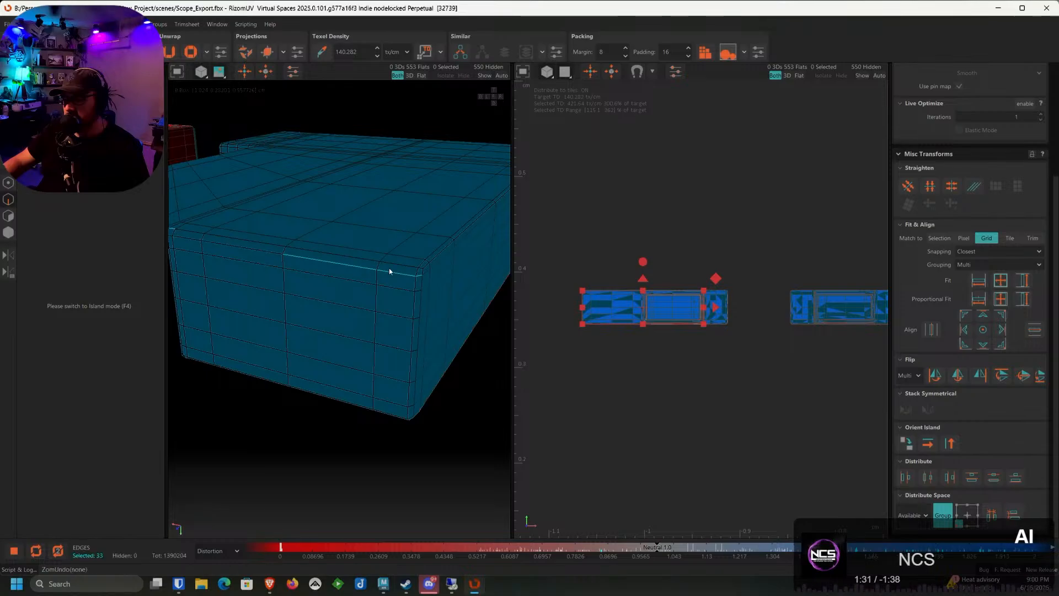
pyautogui.hotkey('ctrl', 'z')
pyautogui.click(422, 271)
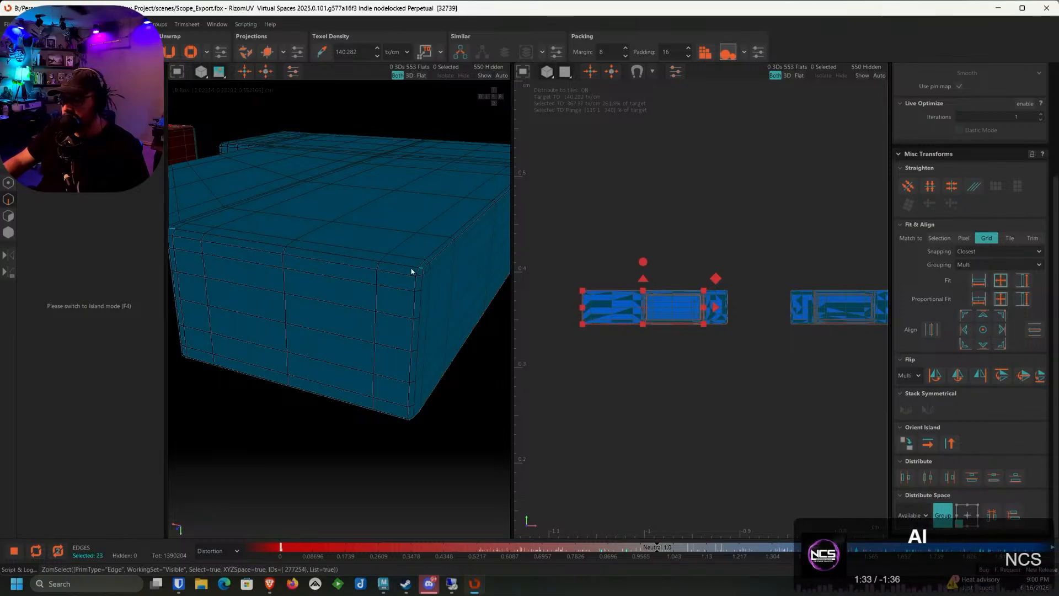
pyautogui.doubleClick(410, 271)
# Add the rim's lower corner edges and the lower edge loop of the same side wall to the selection
pyautogui.scroll(-3, 408, 276)
pyautogui.keyDown('alt'); pyautogui.moveTo(390, 306); pyautogui.dragTo(317, 276); pyautogui.keyUp('alt')
pyautogui.scroll(4, 252, 348)
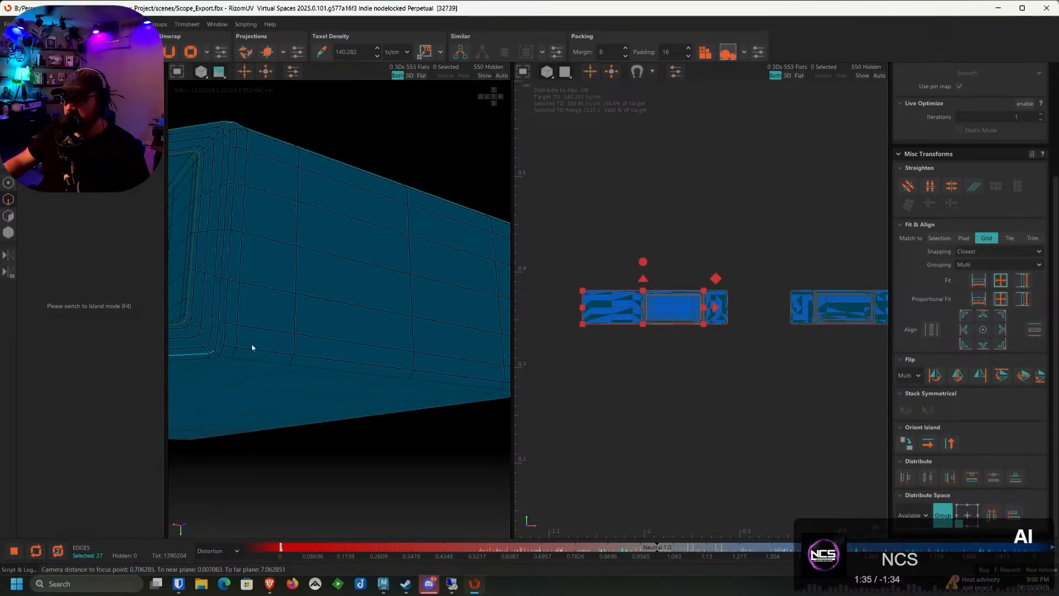
pyautogui.click(217, 357)
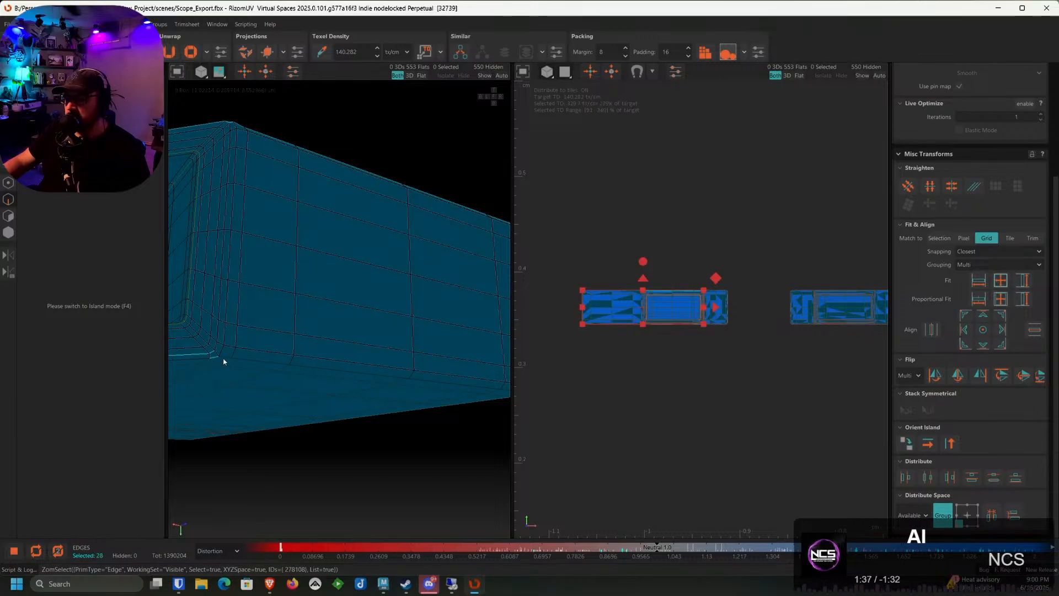
pyautogui.click(222, 359)
pyautogui.doubleClick(246, 363)
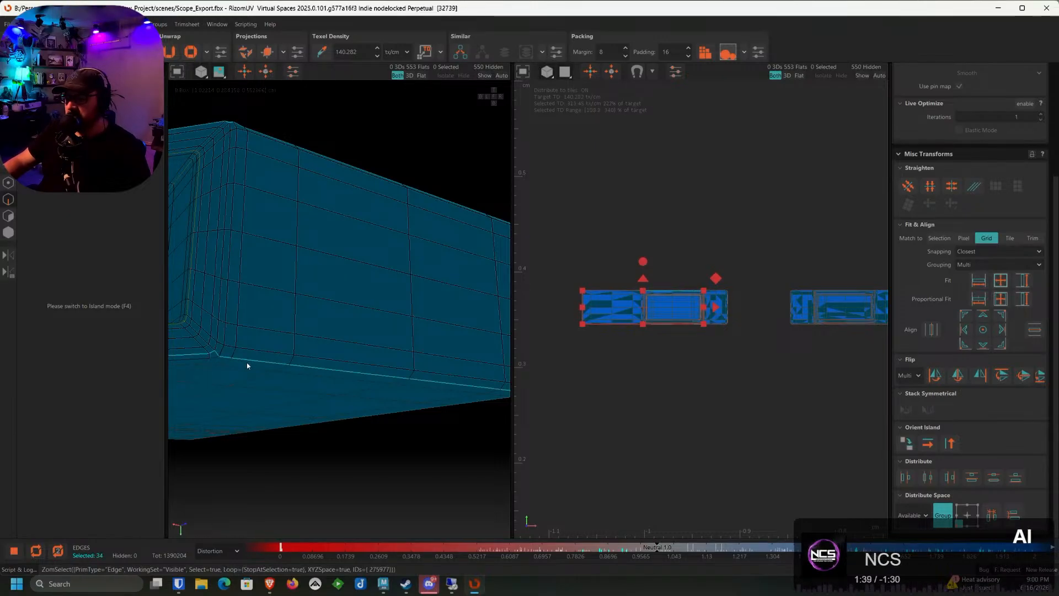
# Add the corner edge and the upper edge loop of the side wall between the recessed face and the notch
pyautogui.scroll(-3, 247, 363)
pyautogui.scroll(4, 277, 402)
pyautogui.keyDown('alt'); pyautogui.moveTo(417, 393); pyautogui.dragTo(401, 329); pyautogui.keyUp('alt')
pyautogui.scroll(-4, 277, 402)
pyautogui.scroll(4, 320, 345)
pyautogui.scroll(6, 401, 329)
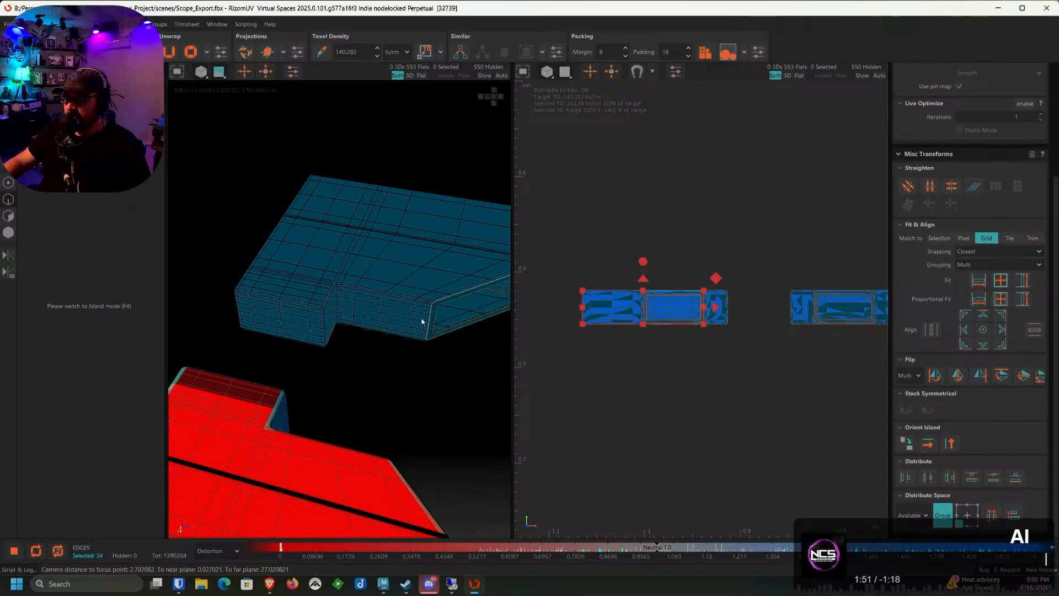
pyautogui.click(436, 277)
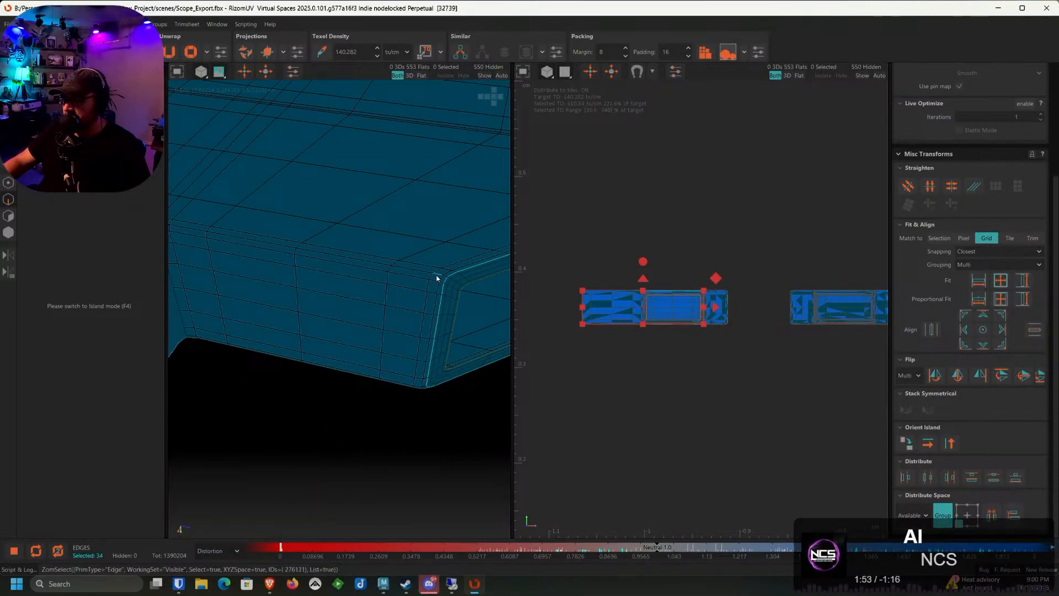
pyautogui.keyDown('ctrl'); pyautogui.doubleClick(414, 272); pyautogui.keyUp('ctrl')
pyautogui.keyDown('alt'); pyautogui.moveTo(317, 272); pyautogui.dragTo(386, 281, button='middle'); pyautogui.keyUp('alt')
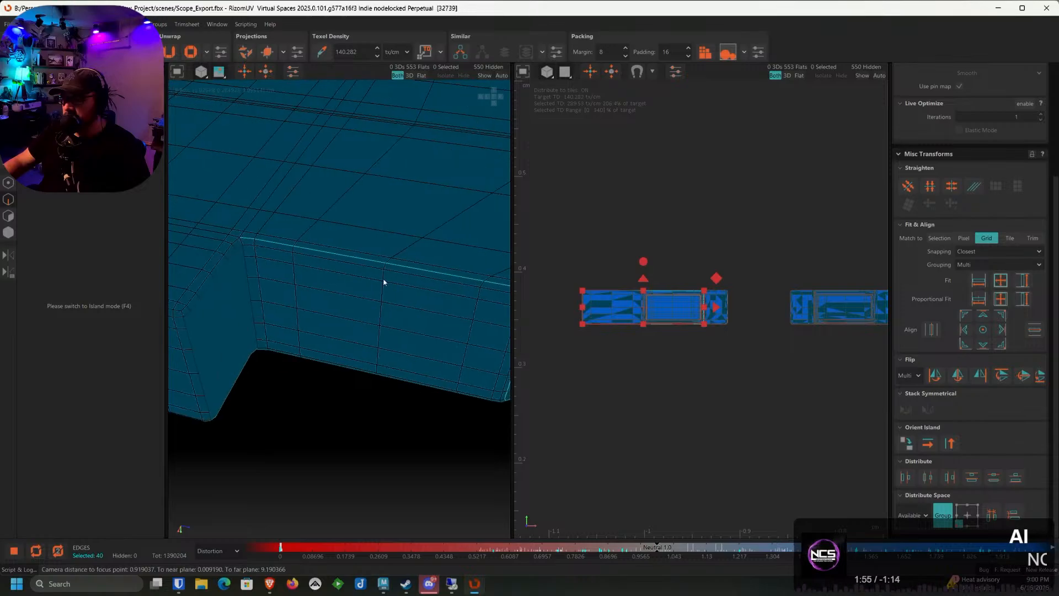
# Continue the edge selection through the notch's corner and along the border edges of the adjoining walls
pyautogui.keyDown('alt'); pyautogui.moveTo(481, 283); pyautogui.dragTo(381, 293, button='middle'); pyautogui.keyUp('alt')
pyautogui.scroll(3, 381, 293)
pyautogui.keyDown('ctrl'); pyautogui.click(442, 298); pyautogui.keyUp('ctrl')
pyautogui.keyDown('alt'); pyautogui.moveTo(263, 296); pyautogui.dragTo(326, 294, button='middle'); pyautogui.keyUp('alt')
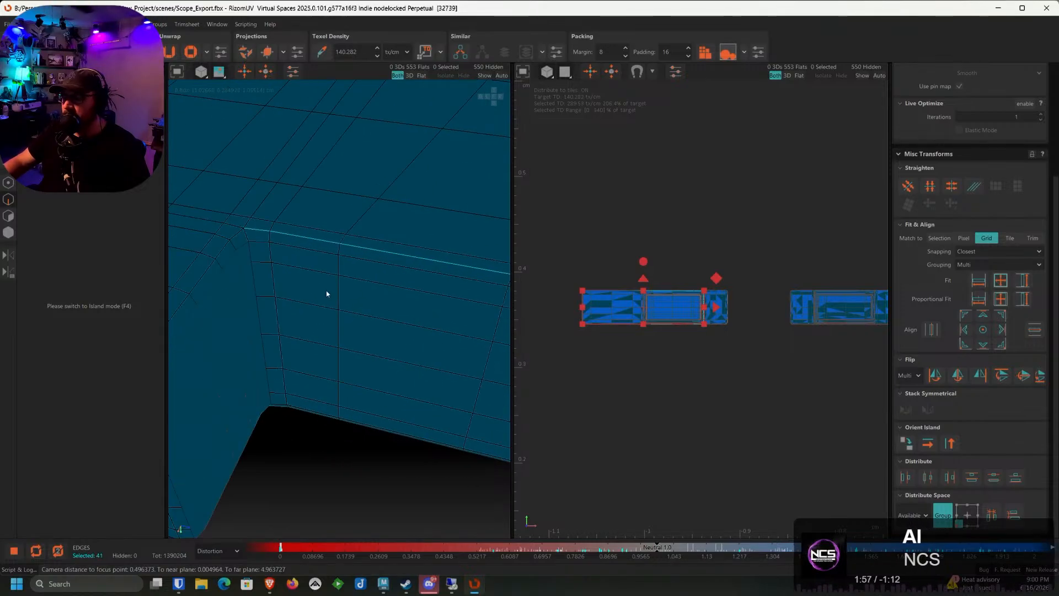
pyautogui.keyDown('ctrl'); pyautogui.doubleClick(223, 248); pyautogui.keyUp('ctrl')
pyautogui.scroll(-4, 224, 252)
pyautogui.keyDown('alt'); pyautogui.moveTo(257, 308); pyautogui.dragTo(296, 410); pyautogui.keyUp('alt')
pyautogui.keyDown('ctrl'); pyautogui.doubleClick(295, 302); pyautogui.keyUp('ctrl')
pyautogui.keyDown('ctrl'); pyautogui.doubleClick(289, 449); pyautogui.keyUp('ctrl')
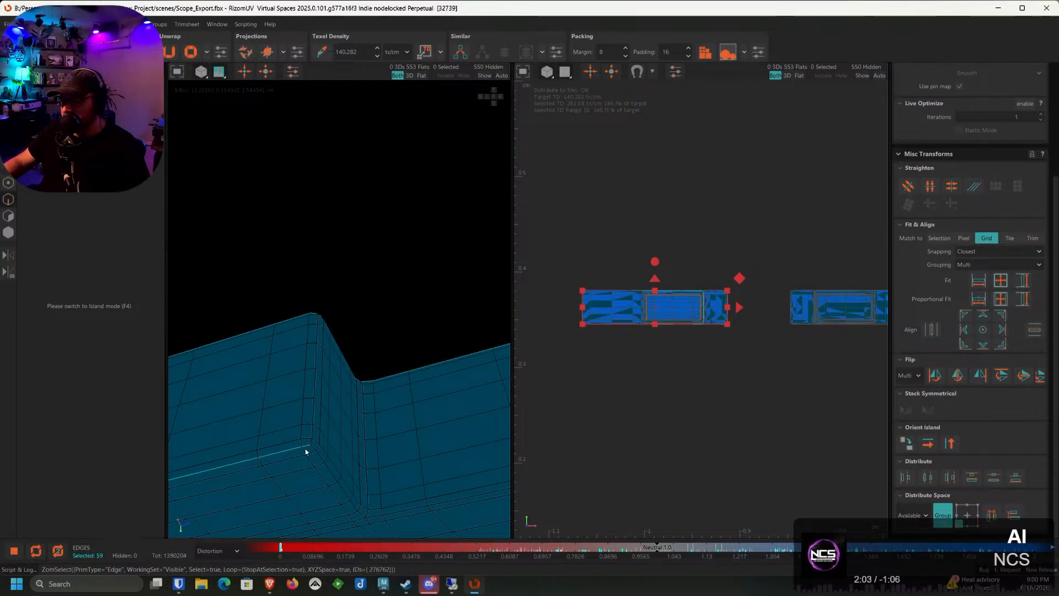
# Complete the edge selection around the notch corner and cut the block along the selected edges
pyautogui.keyDown('alt'); pyautogui.moveTo(298, 448); pyautogui.dragTo(359, 405); pyautogui.keyUp('alt')
pyautogui.keyDown('ctrl'); pyautogui.doubleClick(336, 404); pyautogui.keyUp('ctrl')
pyautogui.keyDown('shift'); pyautogui.click(323, 355); pyautogui.keyUp('shift')
pyautogui.keyDown('shift'); pyautogui.click(325, 393); pyautogui.keyUp('shift')
pyautogui.scroll(-5, 359, 405)
pyautogui.press('c')
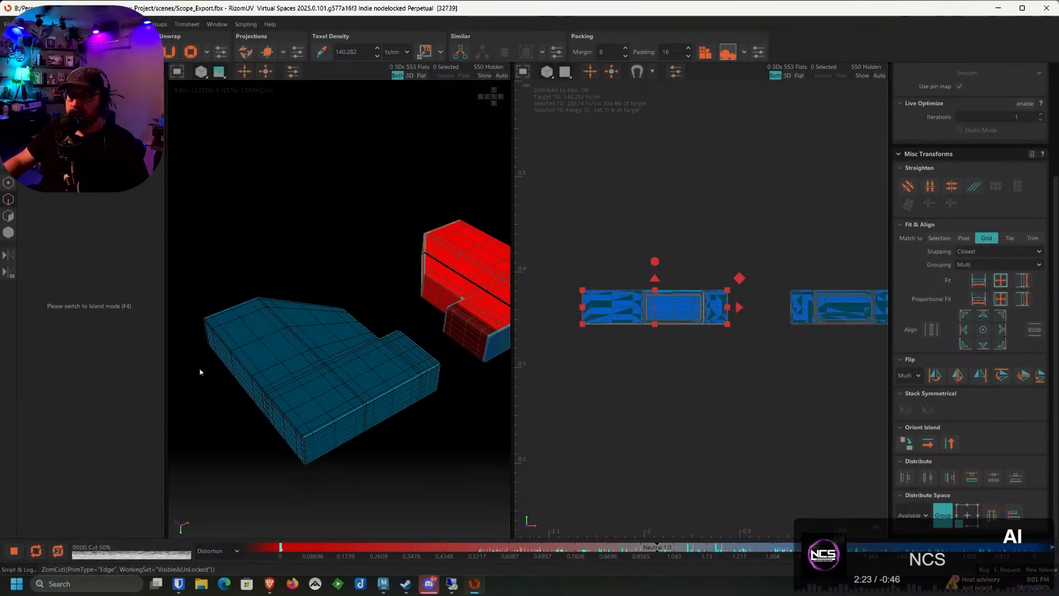
# In island mode, select the cut block and unfold it
pyautogui.keyDown('alt'); pyautogui.moveTo(218, 372); pyautogui.dragTo(163, 322); pyautogui.keyUp('alt')
pyautogui.press('F4')
pyautogui.click(292, 344)
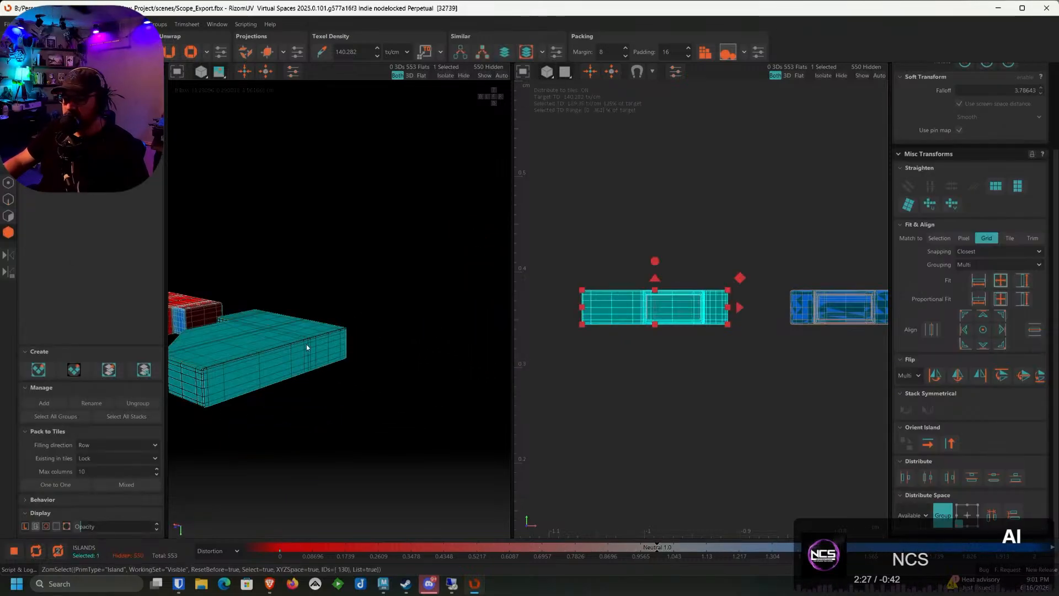
pyautogui.keyDown('alt'); pyautogui.moveTo(307, 345); pyautogui.dragTo(372, 339); pyautogui.keyUp('alt')
pyautogui.press('u')
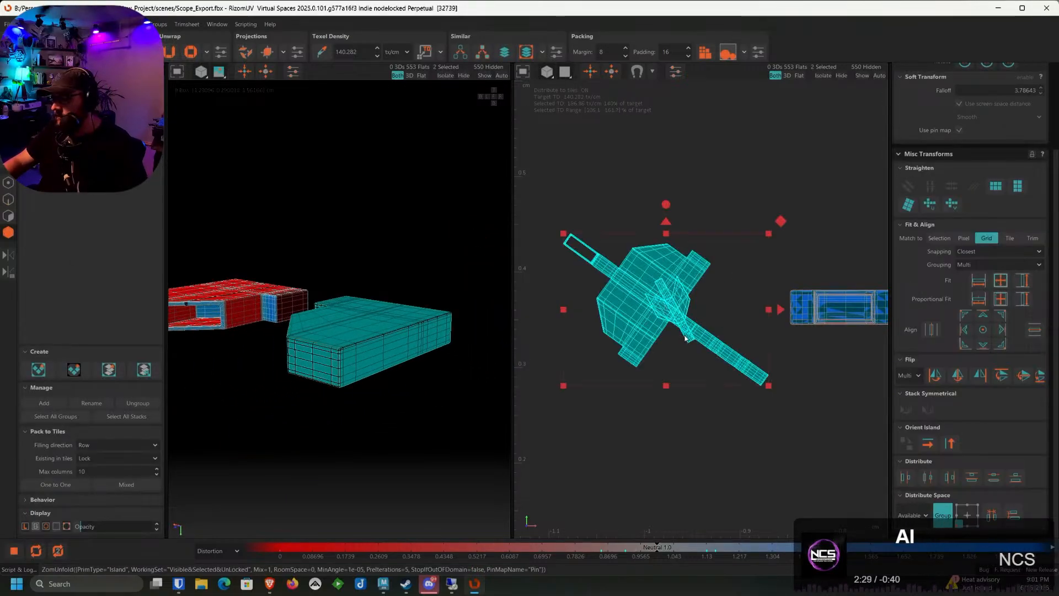
# Select the block's two unfolded islands and copy their cuts and UV layout to the matching second block
pyautogui.click(700, 405)
pyautogui.moveTo(609, 297); pyautogui.dragTo(644, 387)
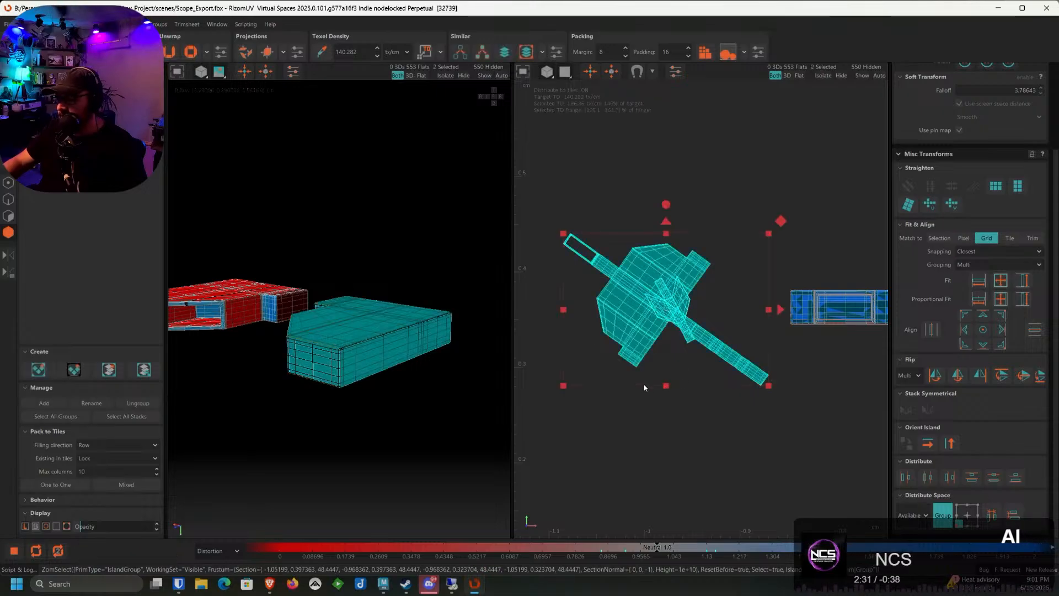
pyautogui.click(482, 55)
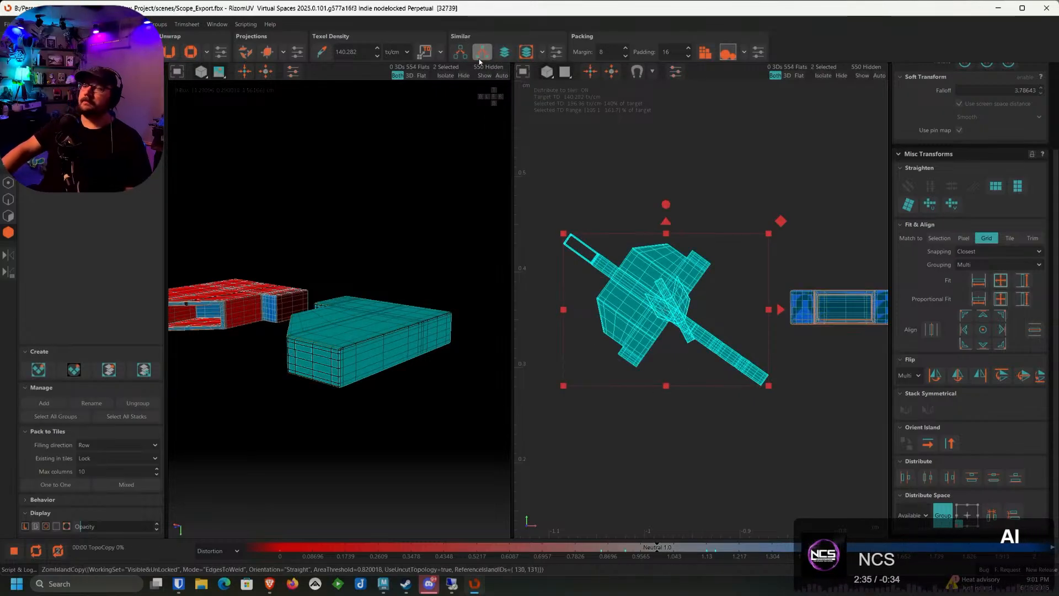
pyautogui.click(480, 58)
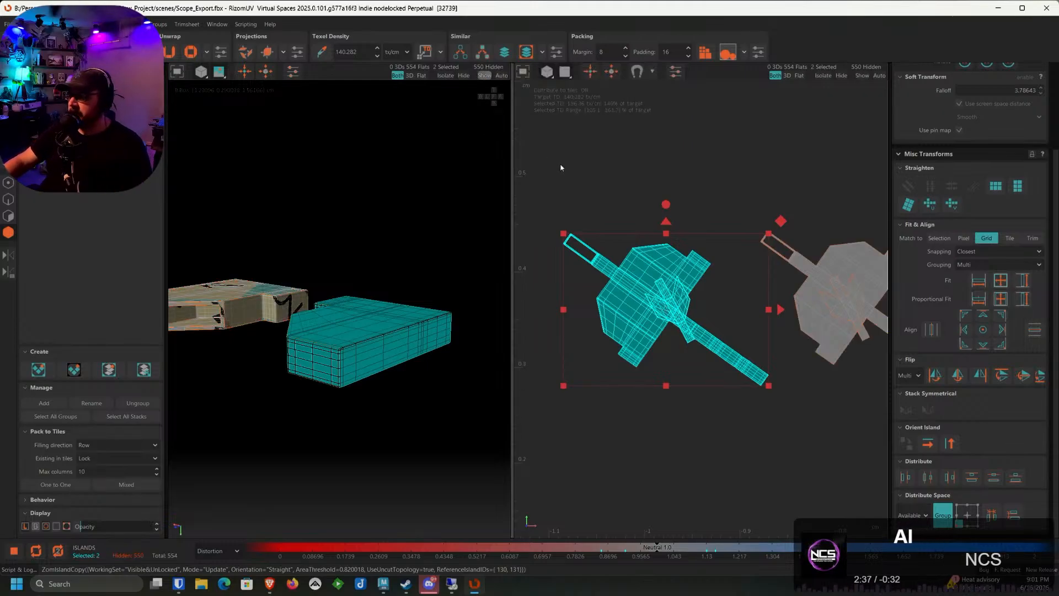
# Select the islands of both blocks and match them to the target texel density of 140.282
pyautogui.scroll(-4, 610, 196)
pyautogui.moveTo(785, 210); pyautogui.dragTo(598, 320)
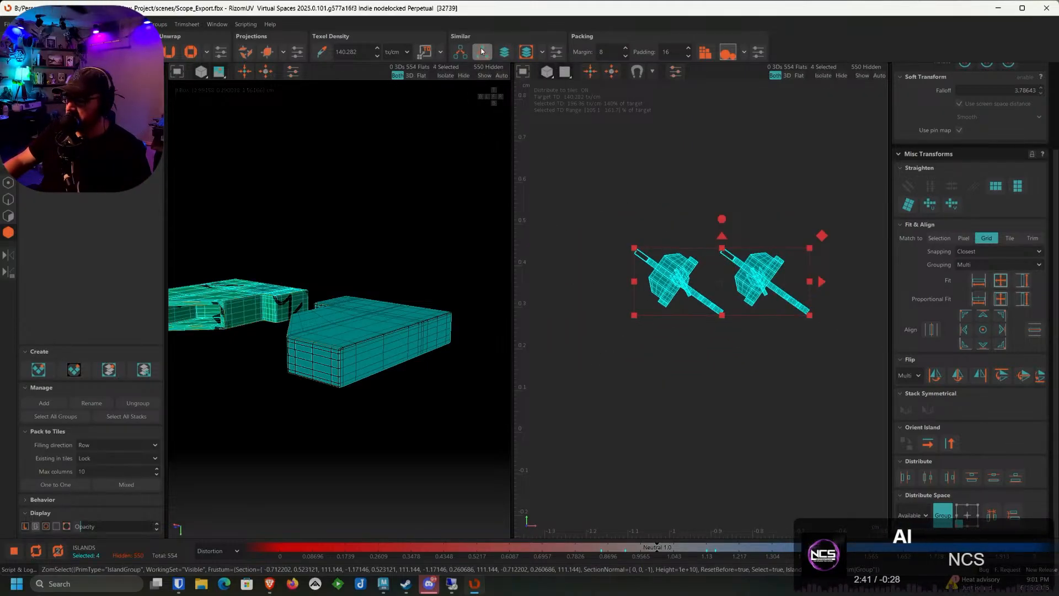
pyautogui.click(427, 51)
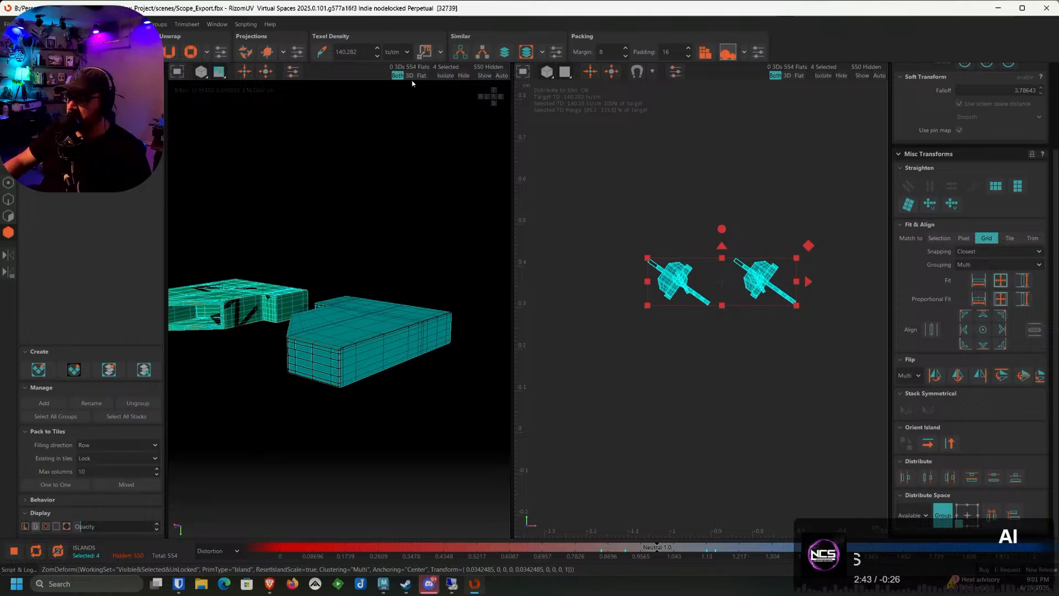
# Unhide all islands and move the selected block islands across to the last UV tile
pyautogui.click(484, 75)
pyautogui.scroll(-5, 612, 273)
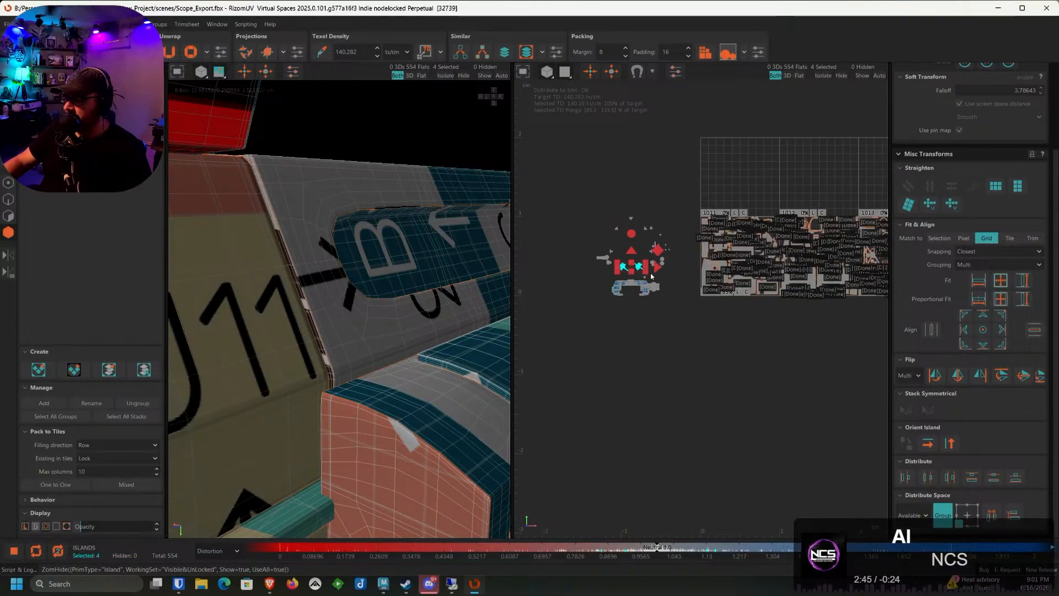
pyautogui.moveTo(578, 267); pyautogui.dragTo(903, 273)
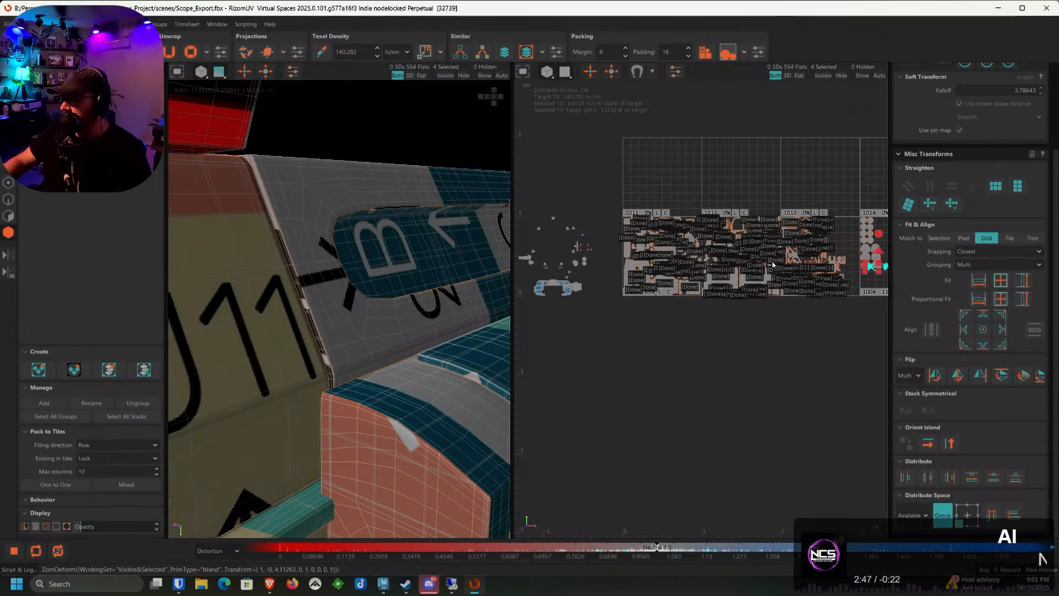
# Stand the block islands upright and move them into the free area beside the finished islands
pyautogui.scroll(6, 877, 268)
pyautogui.keyDown('alt'); pyautogui.moveTo(772, 284); pyautogui.dragTo(698, 279, button='middle'); pyautogui.keyUp('alt')
pyautogui.scroll(4, 698, 279)
pyautogui.moveTo(734, 220); pyautogui.dragTo(582, 293)
pyautogui.moveTo(653, 252); pyautogui.dragTo(663, 282)
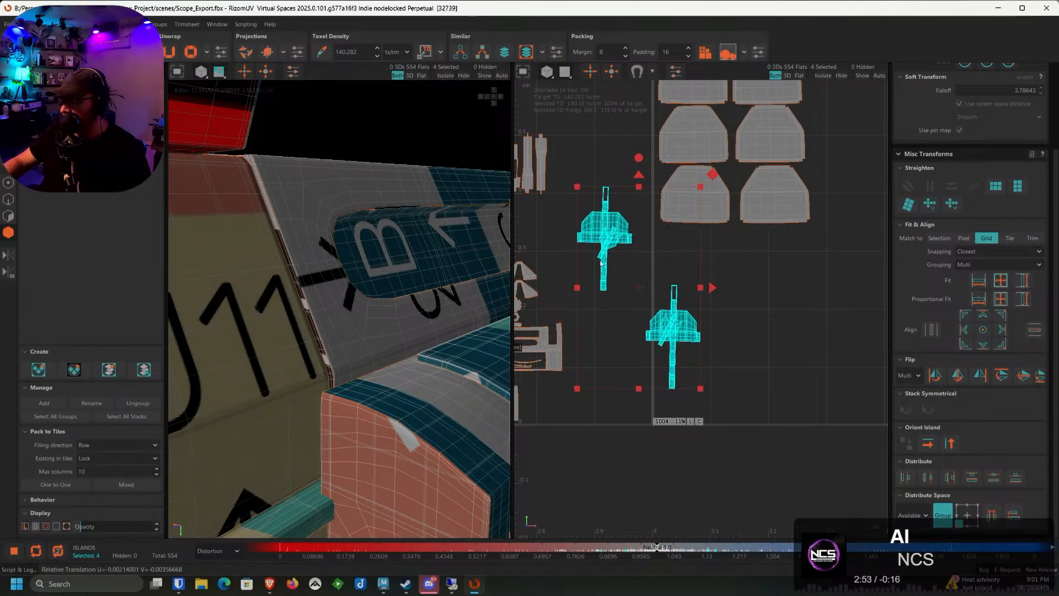
pyautogui.moveTo(613, 230); pyautogui.dragTo(580, 315)
pyautogui.scroll(3, 580, 315)
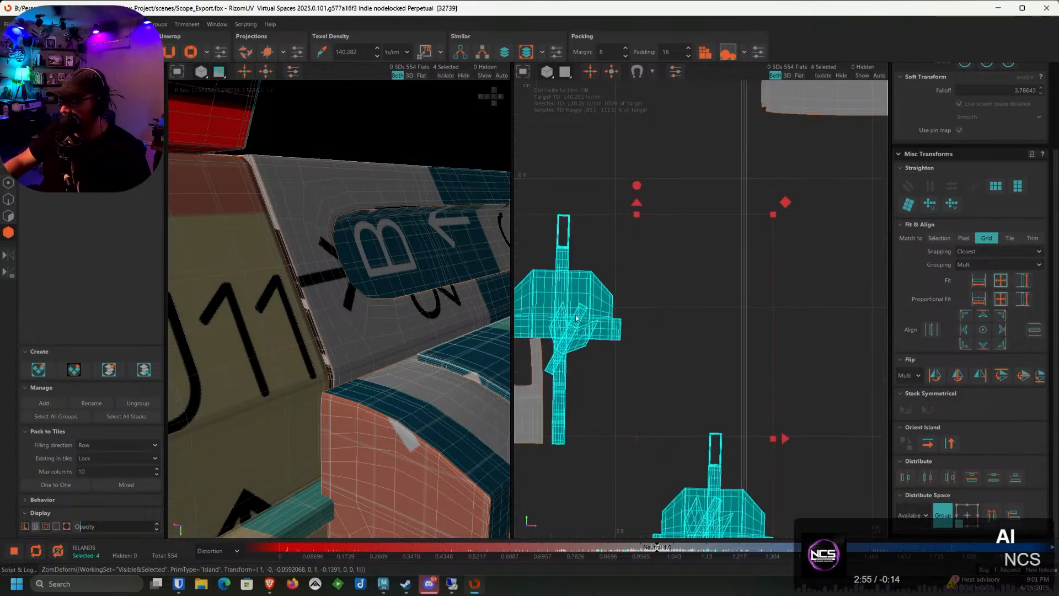
# Separate the first small arrow-shaped island from the large block island it overlaps and move it aside
pyautogui.keyDown('ctrl'); pyautogui.moveTo(580, 264); pyautogui.dragTo(572, 265); pyautogui.keyUp('ctrl')
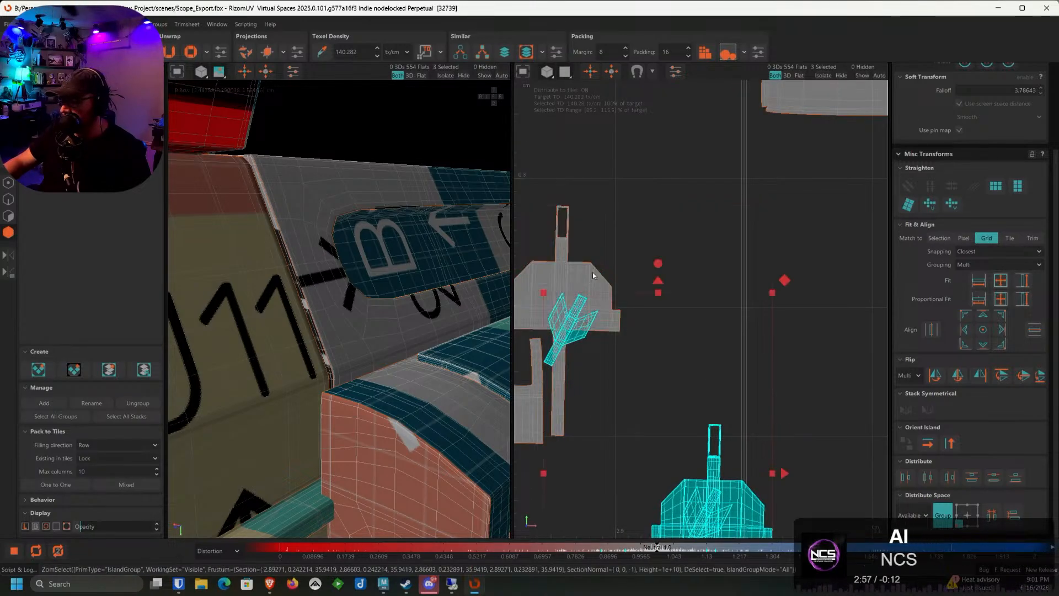
pyautogui.keyDown('alt'); pyautogui.moveTo(628, 287); pyautogui.dragTo(718, 251, button='middle'); pyautogui.keyUp('alt')
pyautogui.moveTo(741, 205)
pyautogui.keyDown('ctrl'); pyautogui.mouseDown()
pyautogui.moveTo(739, 195)
pyautogui.moveTo(741, 206)
pyautogui.mouseUp(); pyautogui.keyUp('ctrl')
pyautogui.moveTo(607, 336); pyautogui.dragTo(689, 330)
pyautogui.keyDown('ctrl'); pyautogui.click(681, 331); pyautogui.keyUp('ctrl')
# Place the second large block island beside the first and stack the two arrow-shaped islands between them
pyautogui.moveTo(860, 398); pyautogui.dragTo(740, 213)
pyautogui.moveTo(776, 148); pyautogui.dragTo(792, 173)
pyautogui.moveTo(780, 275); pyautogui.dragTo(786, 205, button='middle')
pyautogui.moveTo(786, 206); pyautogui.dragTo(660, 372)
pyautogui.click(733, 316)
pyautogui.moveTo(680, 280); pyautogui.dragTo(657, 281)
pyautogui.moveTo(678, 346); pyautogui.dragTo(682, 350)
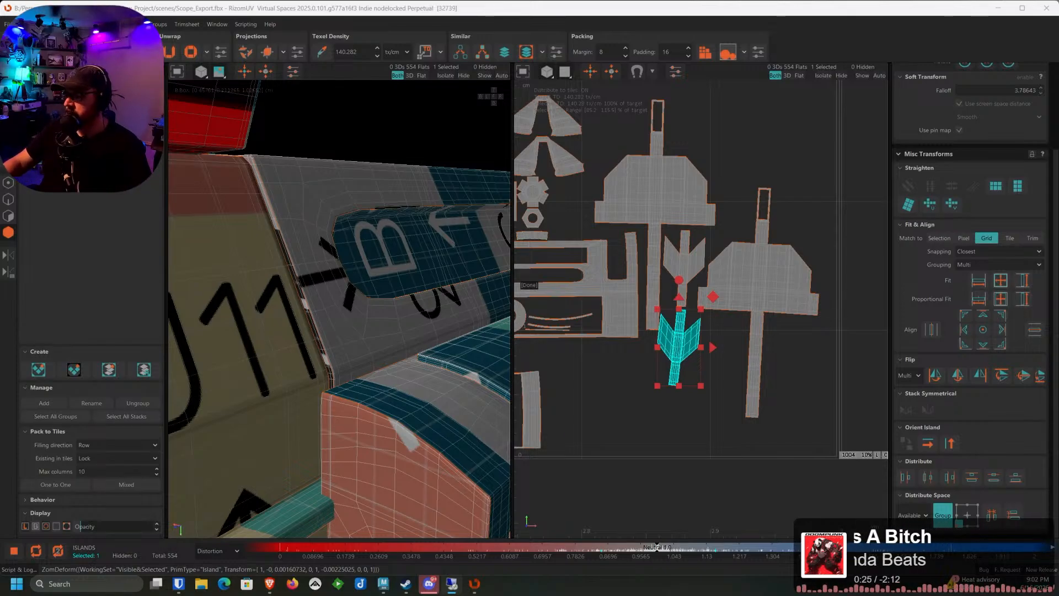
# Straighten the second block island and both arrow-shaped islands upright and shift them slightly within the free space
pyautogui.moveTo(795, 365); pyautogui.dragTo(676, 273)
pyautogui.keyDown('alt'); pyautogui.moveTo(680, 273); pyautogui.dragTo(749, 238, button='right'); pyautogui.keyUp('alt')
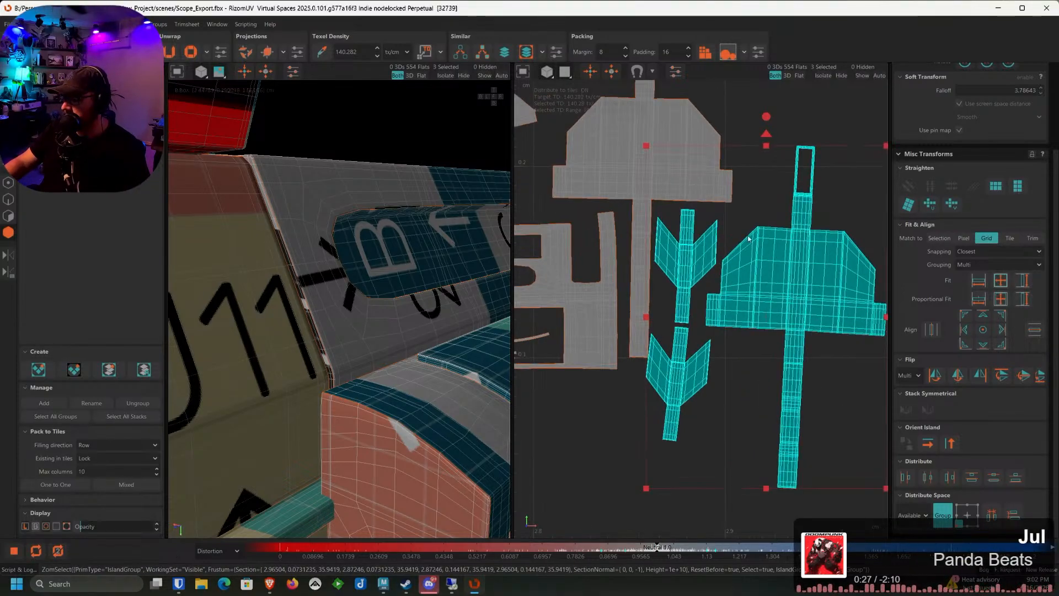
pyautogui.moveTo(767, 117); pyautogui.dragTo(766, 117)
pyautogui.moveTo(793, 260); pyautogui.dragTo(800, 253)
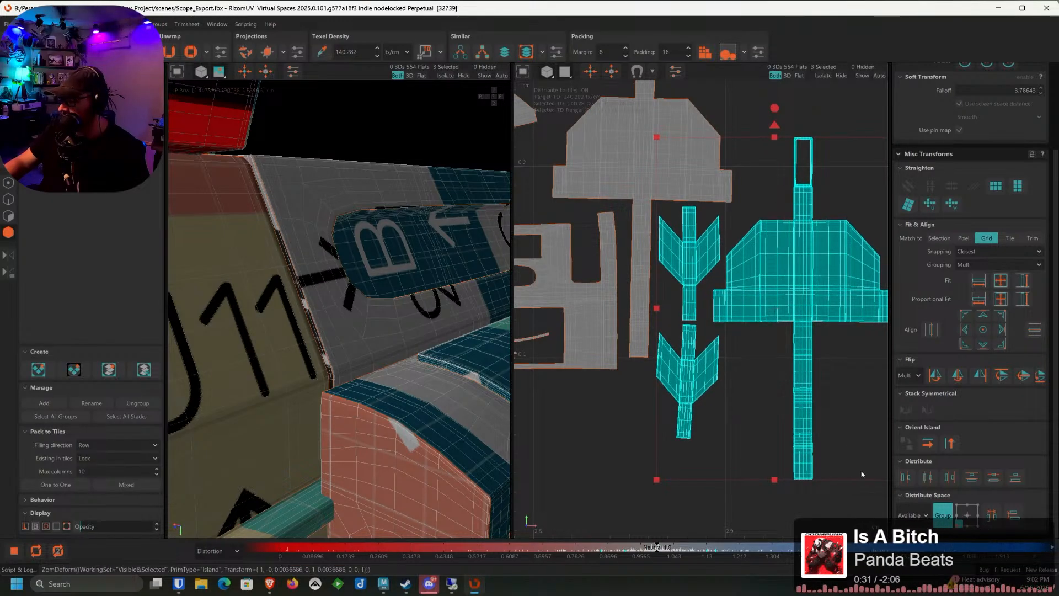
# Select all four block islands and orient them vertically
pyautogui.moveTo(828, 506); pyautogui.dragTo(650, 171)
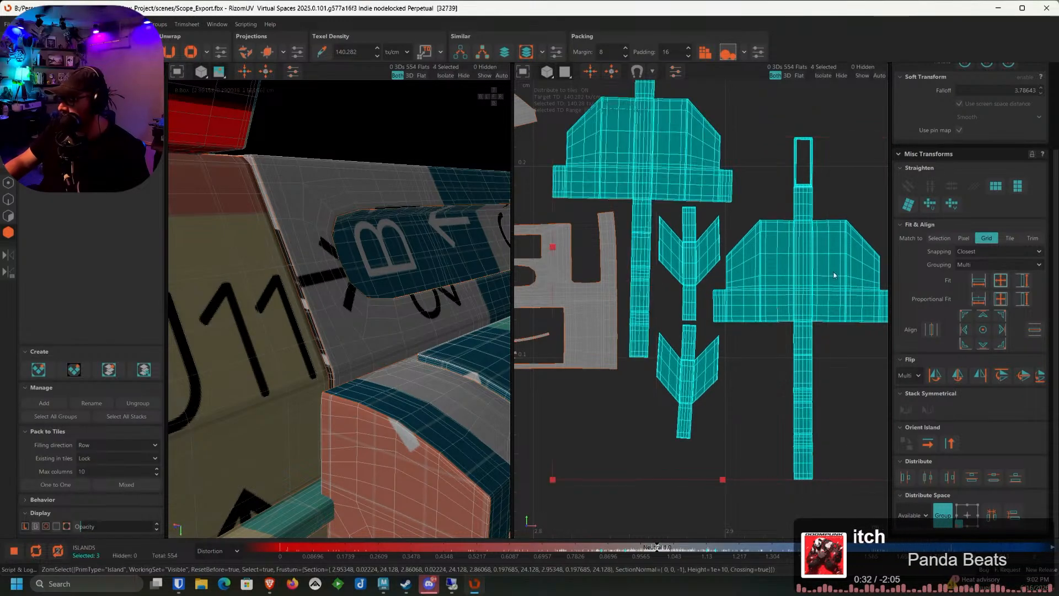
pyautogui.click(950, 445)
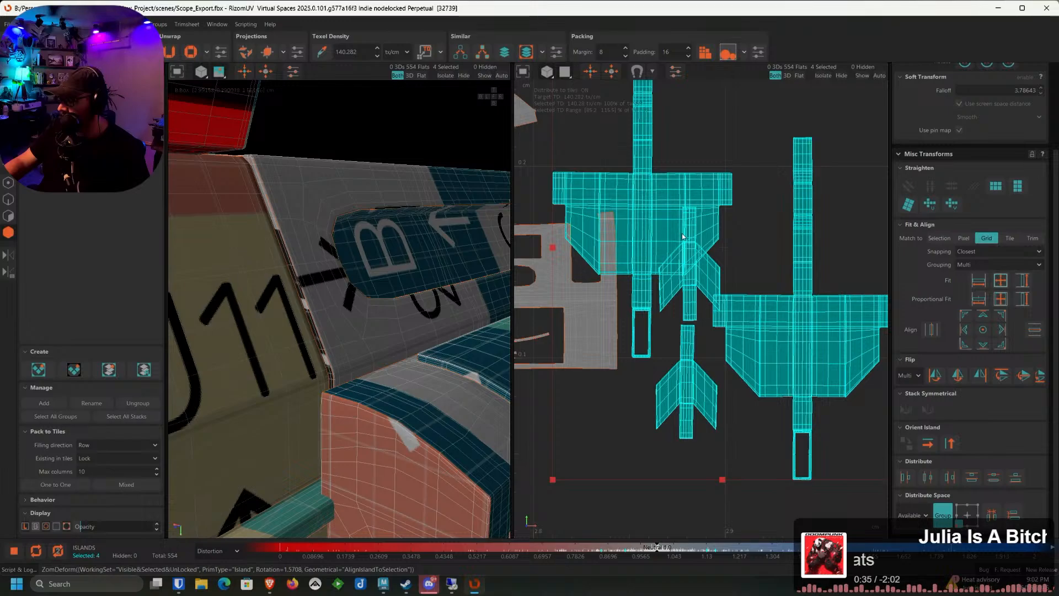
# Rotate each of the two large block islands 180 degrees so their wide shoulders face down, then clear the selection
pyautogui.keyDown('alt'); pyautogui.moveTo(711, 185); pyautogui.dragTo(702, 242, button='middle'); pyautogui.keyUp('alt')
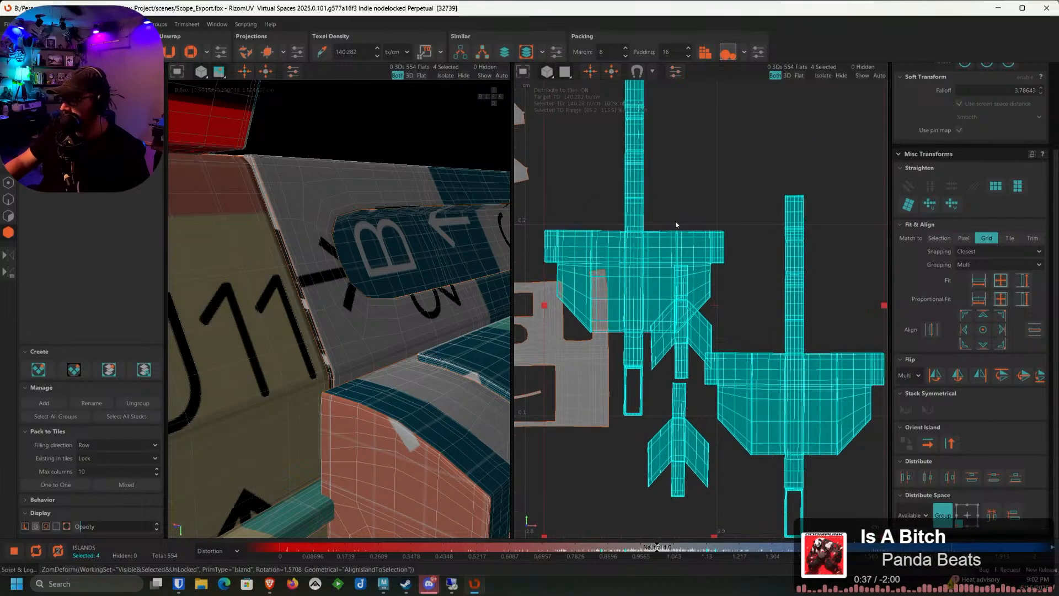
pyautogui.scroll(-3, 676, 224)
pyautogui.click(778, 181)
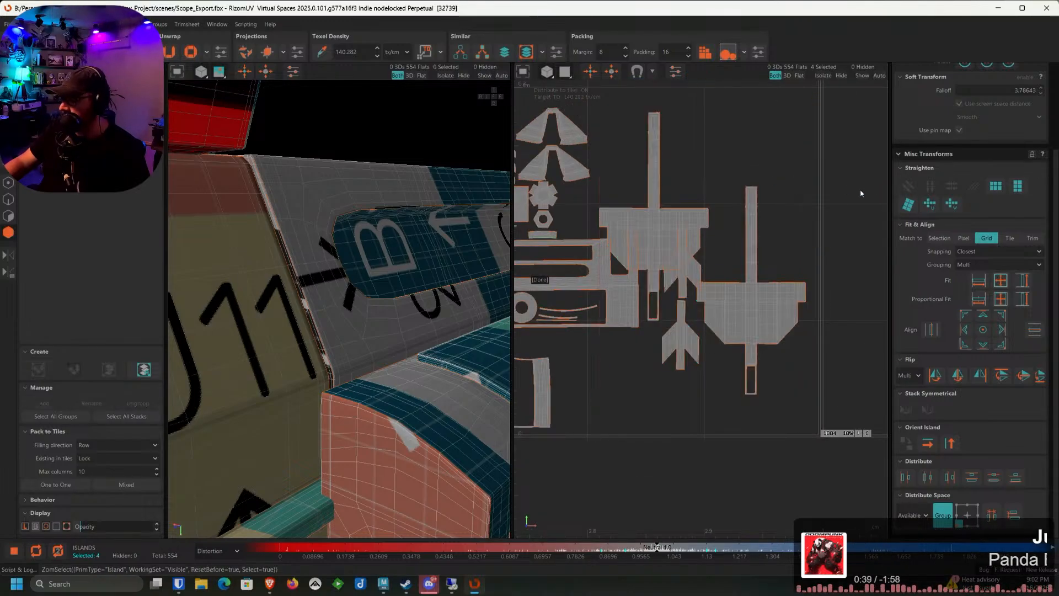
pyautogui.click(752, 252)
pyautogui.scroll(3, 963, 176)
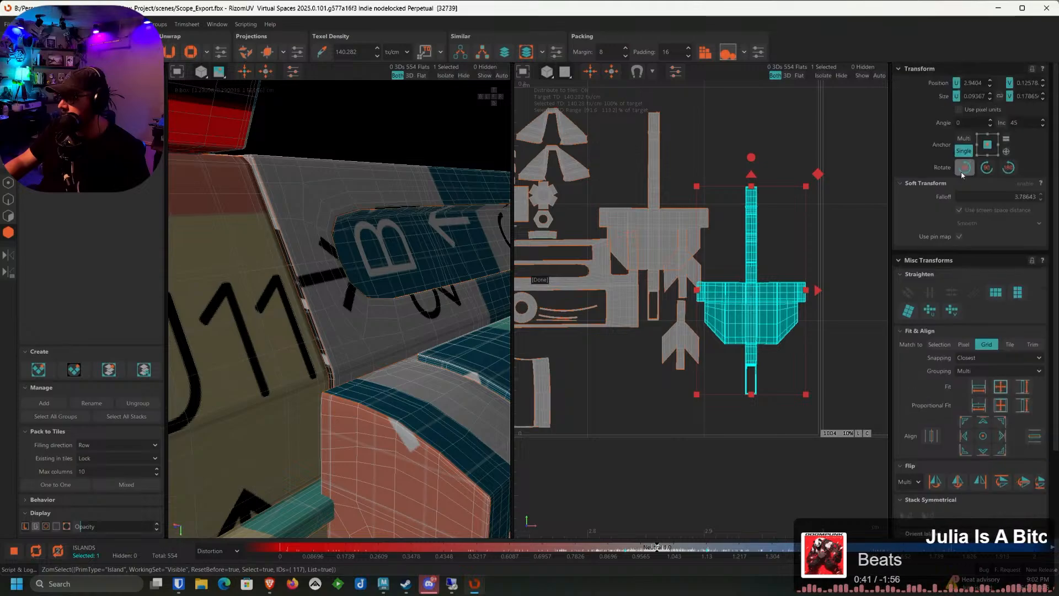
pyautogui.click(985, 168)
pyautogui.click(1006, 169)
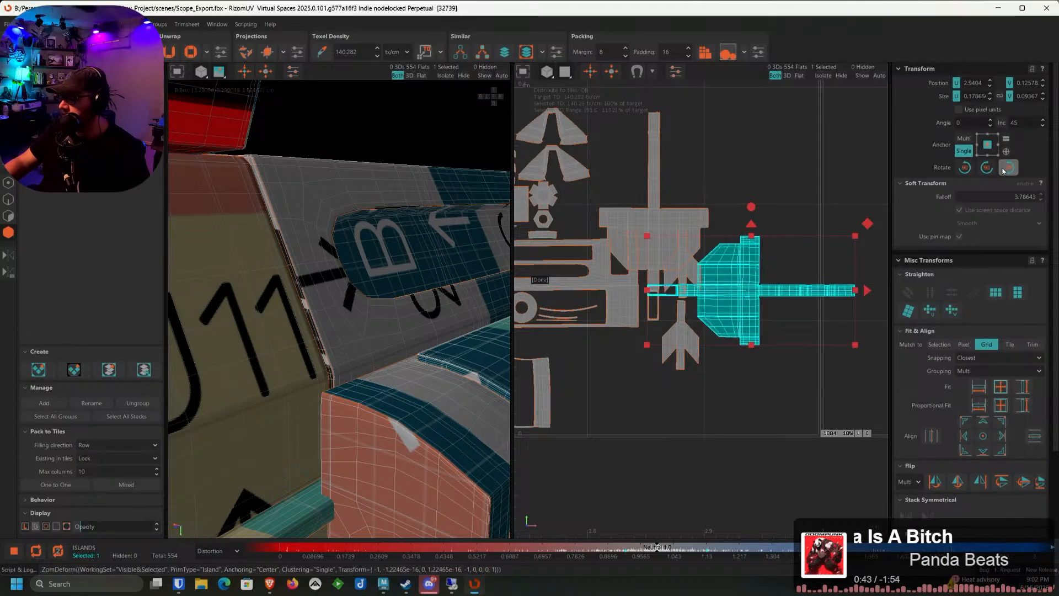
pyautogui.click(987, 170)
pyautogui.click(679, 221)
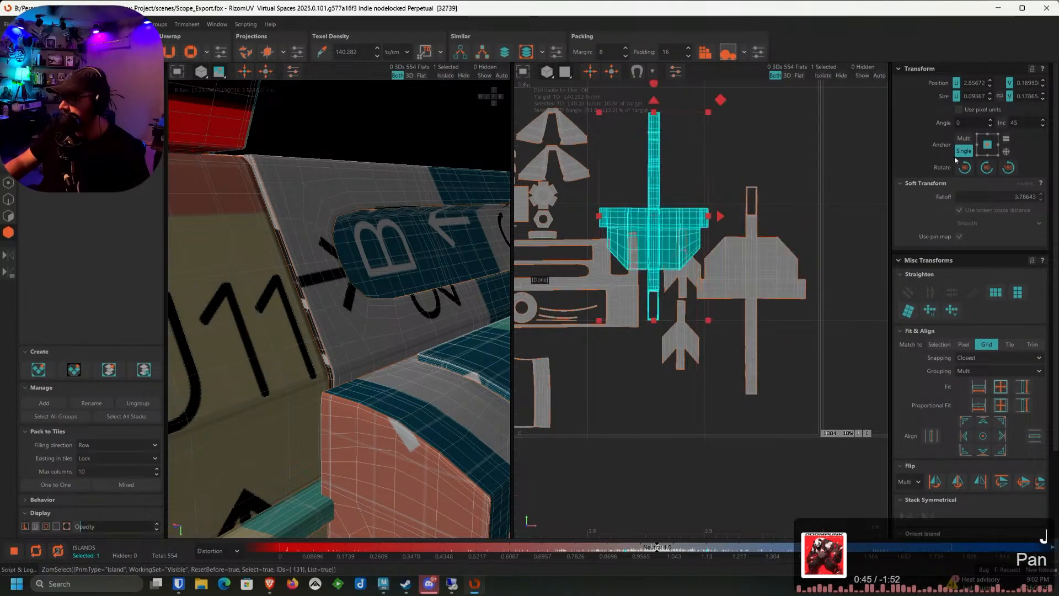
pyautogui.click(985, 168)
pyautogui.click(966, 172)
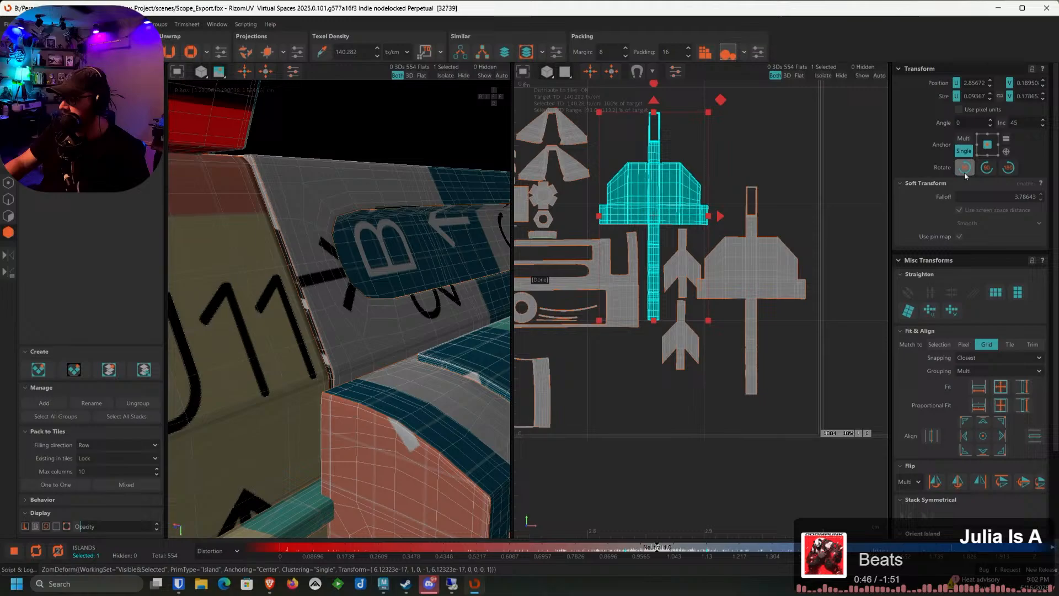
pyautogui.click(743, 144)
# Select the two rows of twelve small strip islands among the unplaced islands outside the finished tiles and isolate them
pyautogui.scroll(-5, 682, 186)
pyautogui.keyDown('alt'); pyautogui.moveTo(298, 226); pyautogui.dragTo(386, 249); pyautogui.keyUp('alt')
pyautogui.scroll(-4, 387, 250)
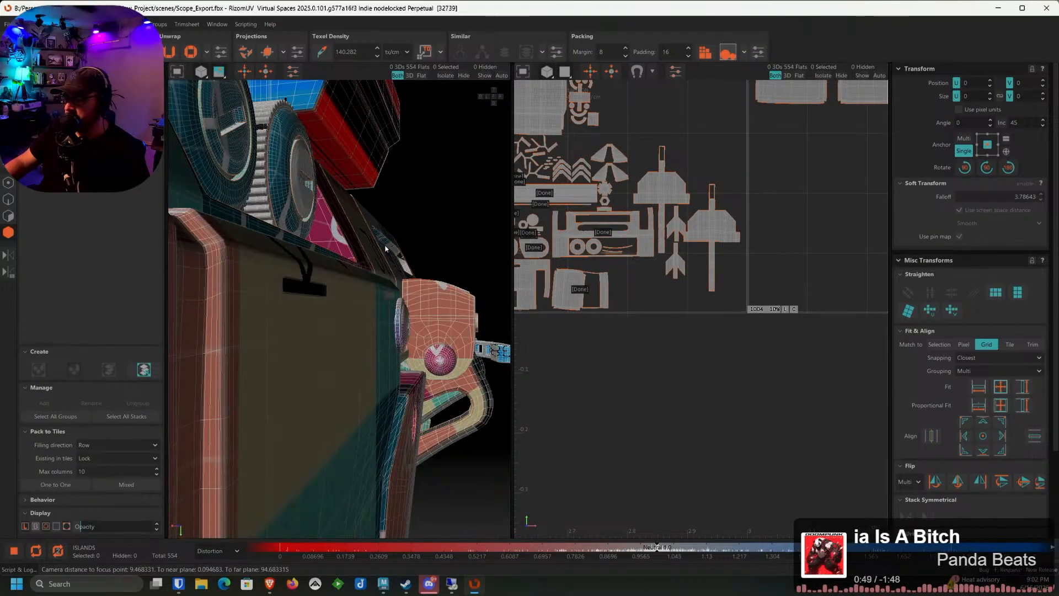
pyautogui.scroll(-5, 387, 249)
pyautogui.keyDown('alt'); pyautogui.moveTo(626, 182); pyautogui.dragTo(816, 260, button='middle'); pyautogui.keyUp('alt')
pyautogui.scroll(-5, 816, 260)
pyautogui.keyDown('alt'); pyautogui.moveTo(557, 268); pyautogui.dragTo(806, 262, button='middle'); pyautogui.keyUp('alt')
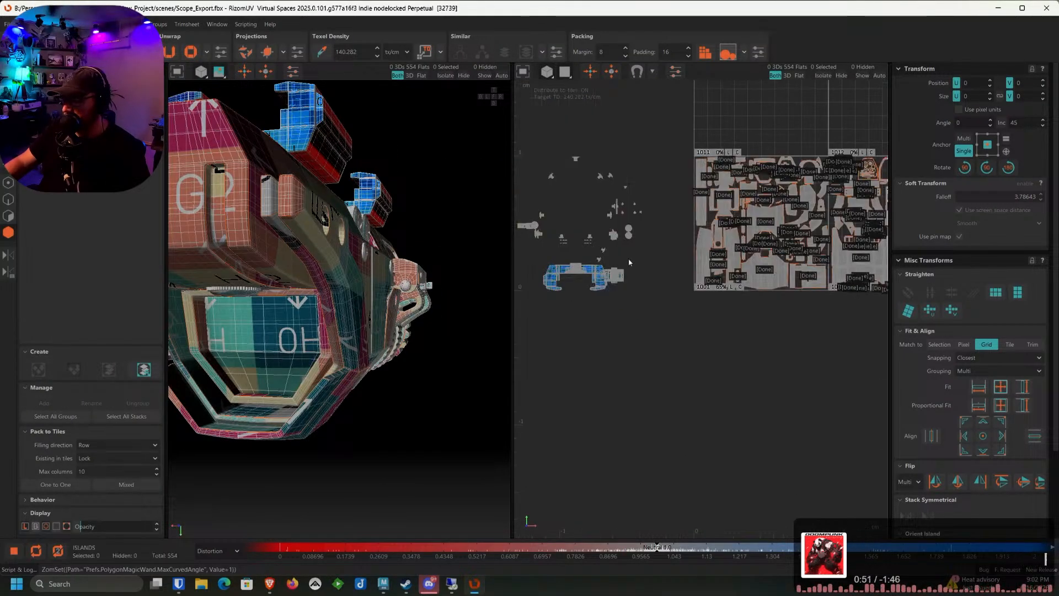
pyautogui.scroll(10, 629, 262)
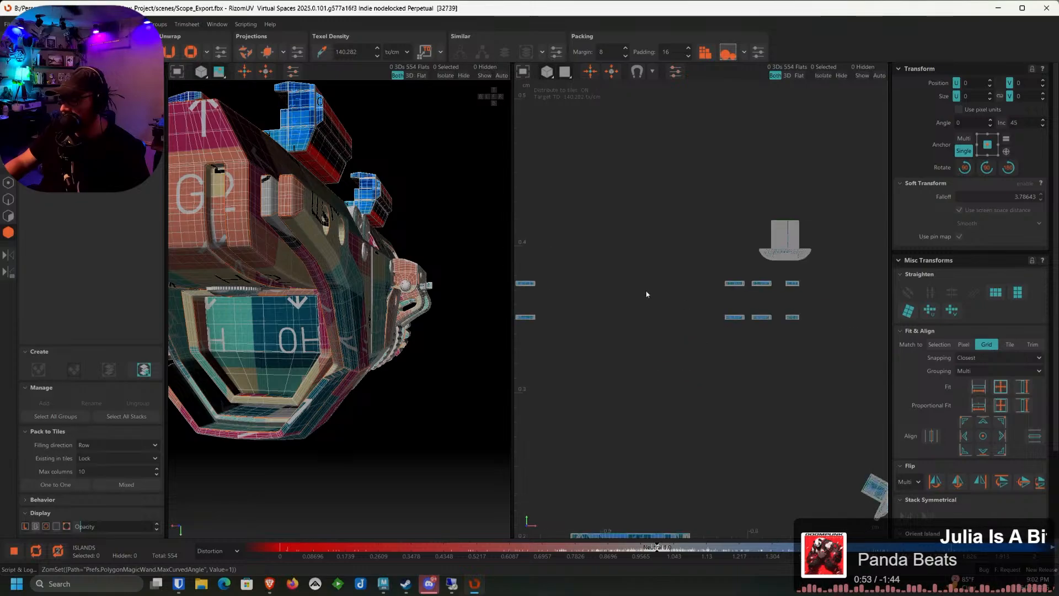
pyautogui.scroll(-3, 773, 321)
pyautogui.moveTo(789, 329); pyautogui.dragTo(598, 287)
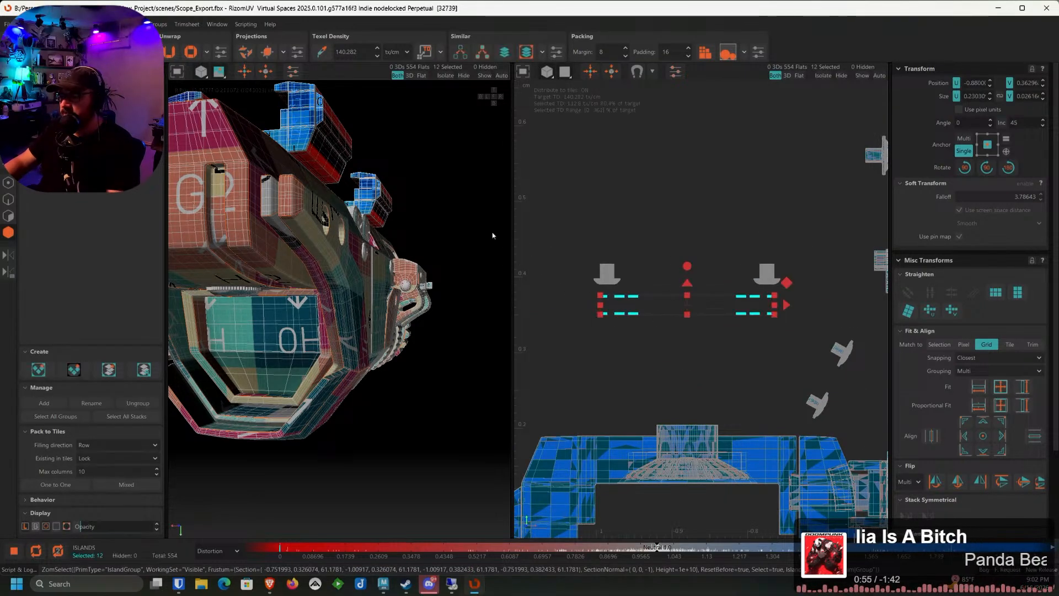
pyautogui.hotkey('shift', 'k')
pyautogui.keyDown('alt'); pyautogui.moveTo(357, 233); pyautogui.dragTo(393, 375); pyautogui.keyUp('alt')
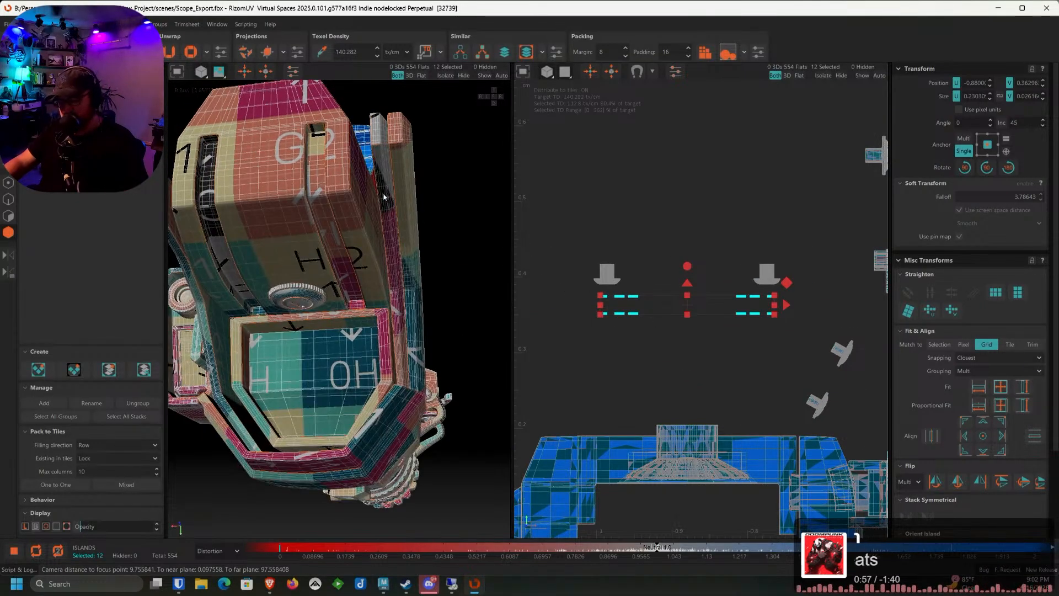
pyautogui.press('i')
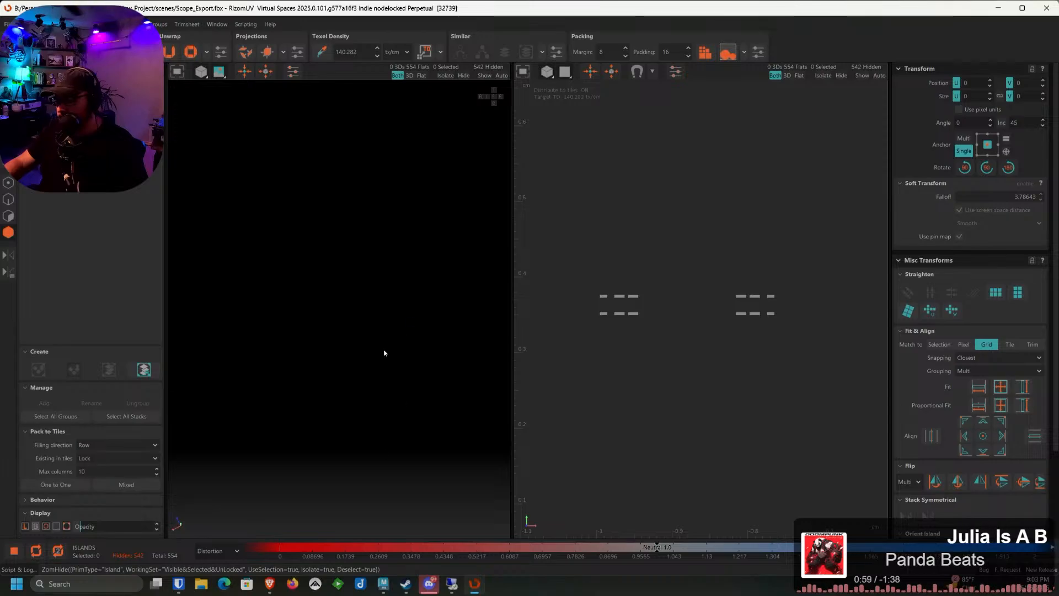
# Select one of the isolated strips on the model, extend the selection to all similar islands and frame them
pyautogui.scroll(-2, 387, 350)
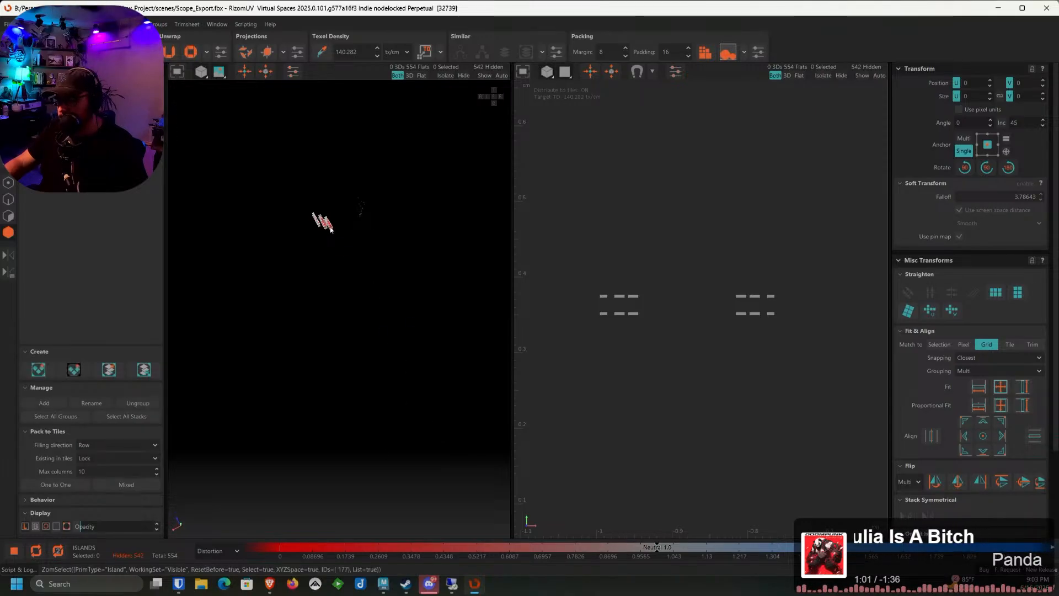
pyautogui.click(333, 228)
pyautogui.press('f')
pyautogui.click(460, 52)
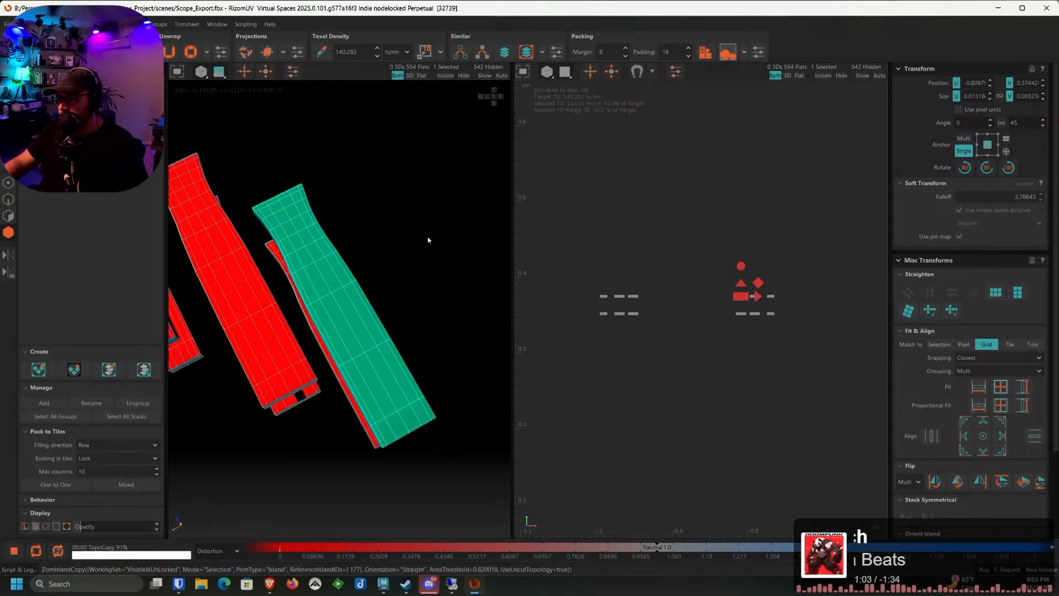
pyautogui.press('f')
# Select the edge loop around one end cap of the upper strip in edge mode, leaving out the edges along its top
pyautogui.press('F2')
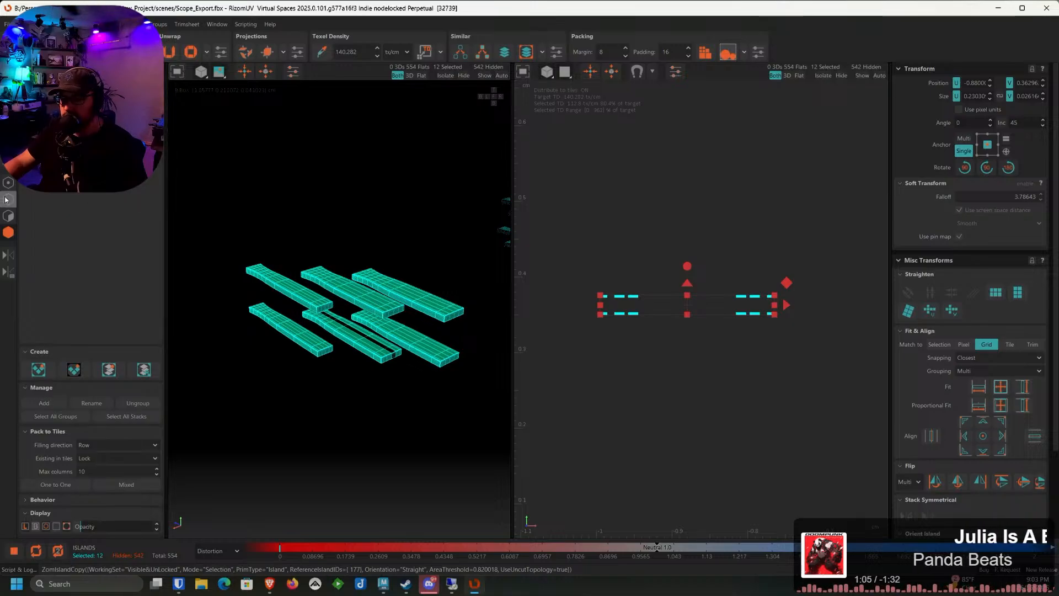
pyautogui.scroll(3, 421, 303)
pyautogui.scroll(2, 321, 272)
pyautogui.scroll(5, 321, 273)
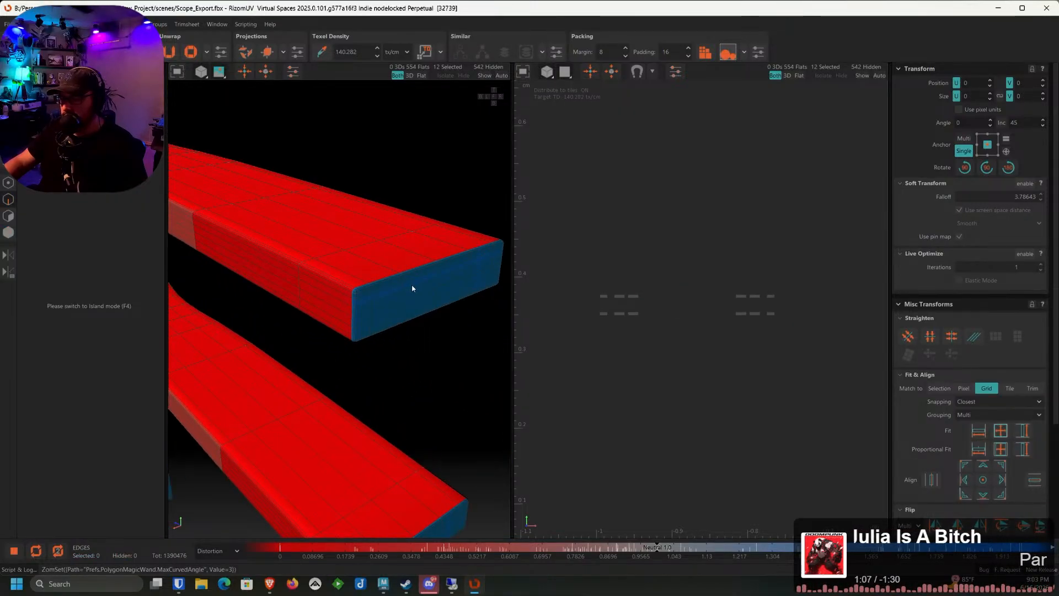
pyautogui.doubleClick(341, 281)
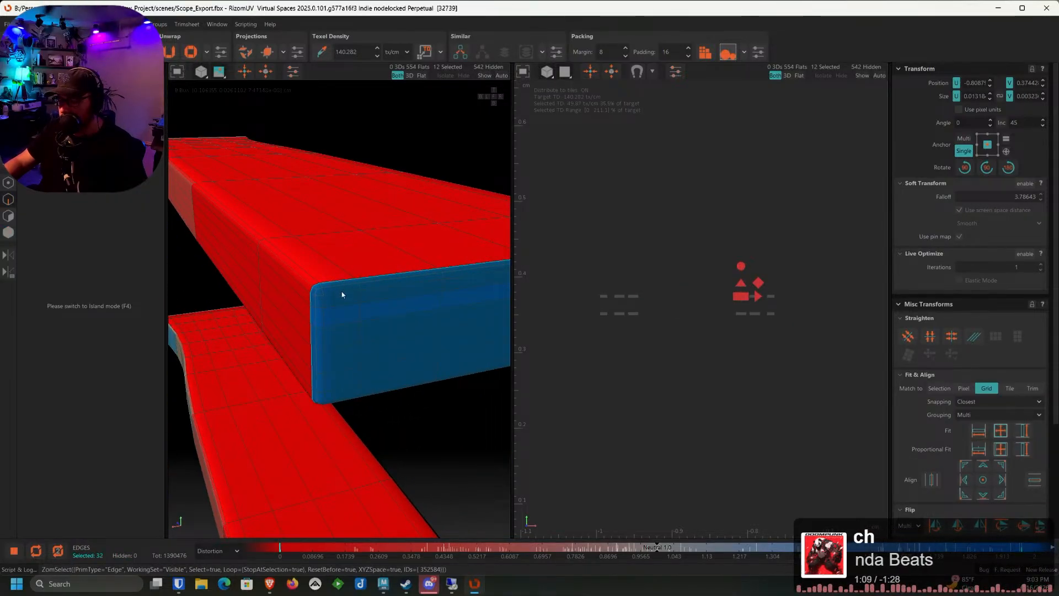
pyautogui.moveTo(342, 292)
pyautogui.keyDown('alt'); pyautogui.mouseDown()
pyautogui.moveTo(356, 275)
pyautogui.moveTo(362, 296)
pyautogui.moveTo(344, 285)
pyautogui.mouseUp(); pyautogui.keyUp('alt')
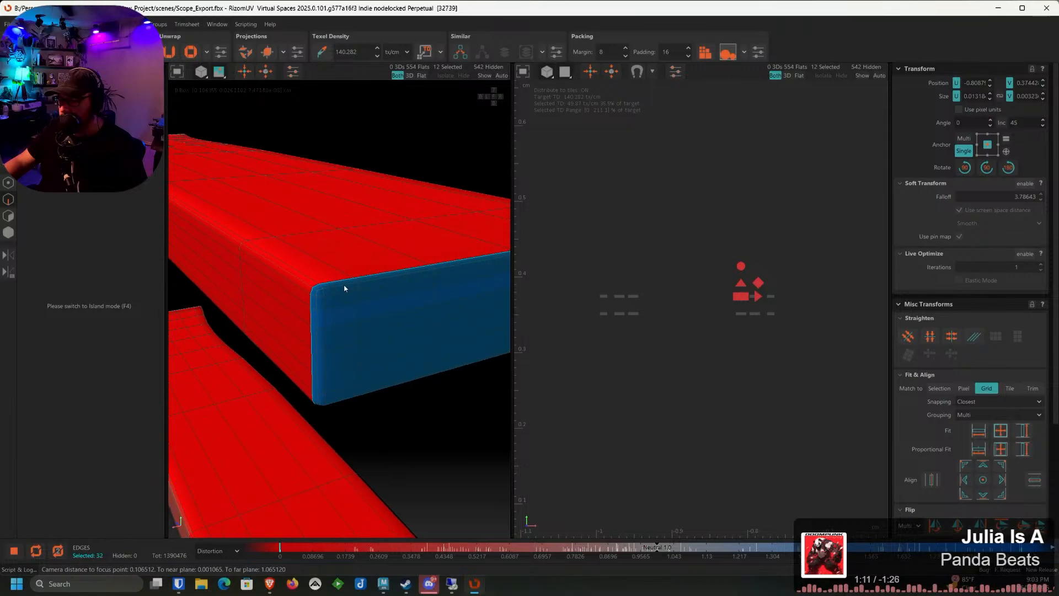
pyautogui.keyDown('ctrl'); pyautogui.click(463, 260); pyautogui.keyUp('ctrl')
pyautogui.keyDown('alt'); pyautogui.moveTo(466, 260); pyautogui.dragTo(359, 260, button='middle'); pyautogui.keyUp('alt')
pyautogui.keyDown('ctrl'); pyautogui.click(370, 259); pyautogui.keyUp('ctrl')
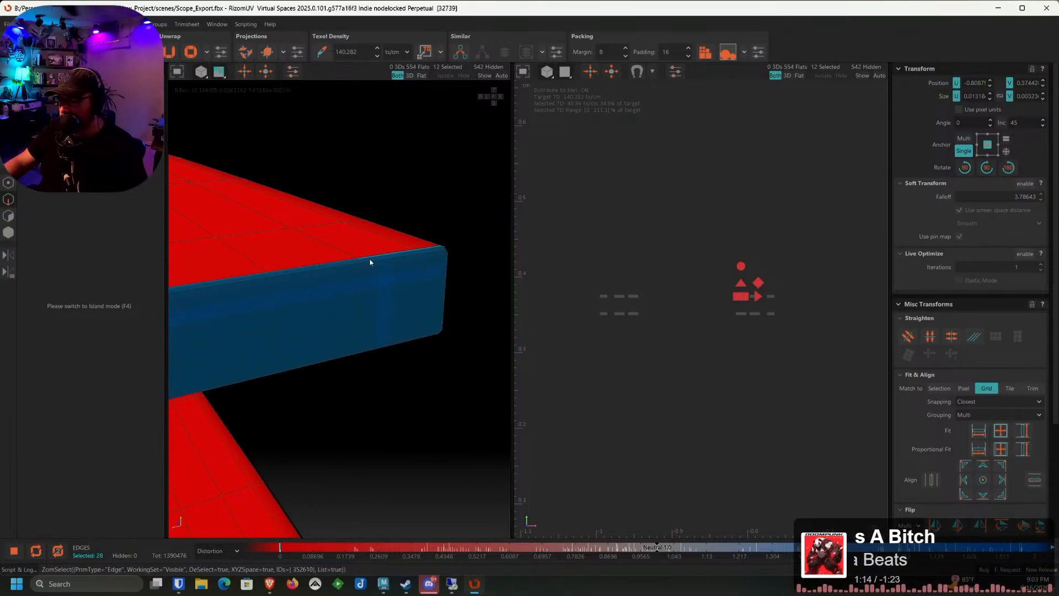
pyautogui.keyDown('ctrl'); pyautogui.click(427, 251); pyautogui.keyUp('ctrl')
pyautogui.scroll(-5, 415, 273)
pyautogui.scroll(5, 423, 263)
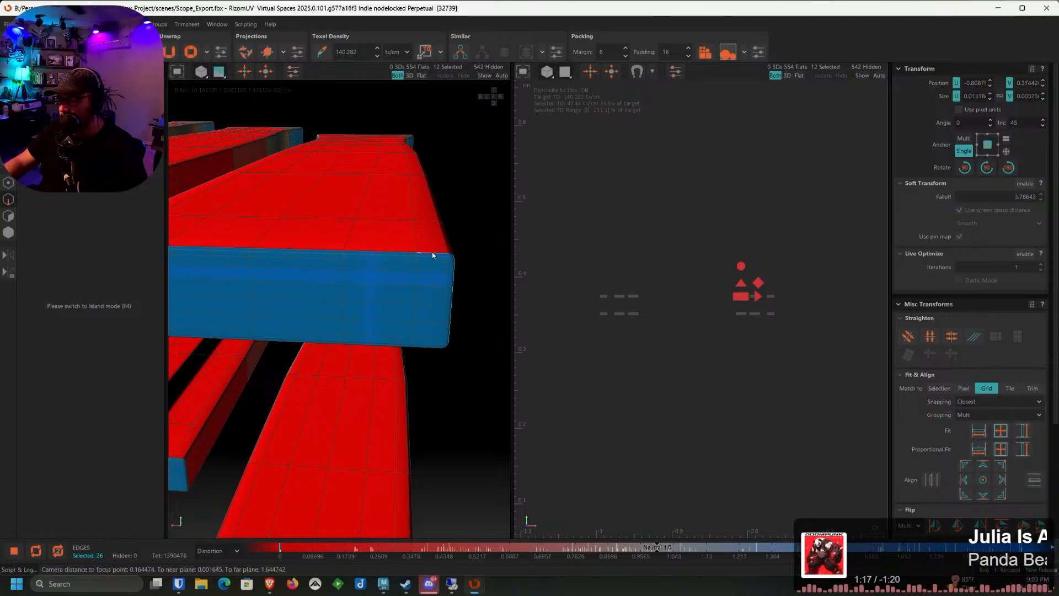
# Add the edge loop around the strip's opposite end cap and its corner seam, leaving out that cap's top edges
pyautogui.scroll(-5, 434, 271)
pyautogui.keyDown('alt'); pyautogui.moveTo(435, 281); pyautogui.dragTo(333, 291); pyautogui.keyUp('alt')
pyautogui.keyDown('alt'); pyautogui.moveTo(485, 282); pyautogui.dragTo(316, 268, button='middle'); pyautogui.keyUp('alt')
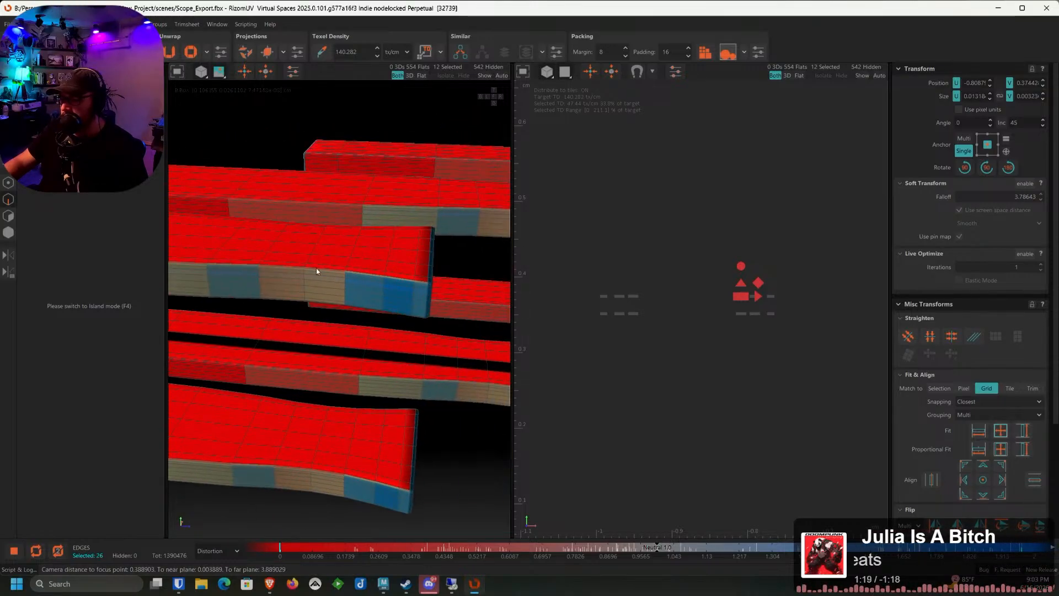
pyautogui.scroll(5, 317, 268)
pyautogui.keyDown('shift'); pyautogui.doubleClick(340, 272); pyautogui.keyUp('shift')
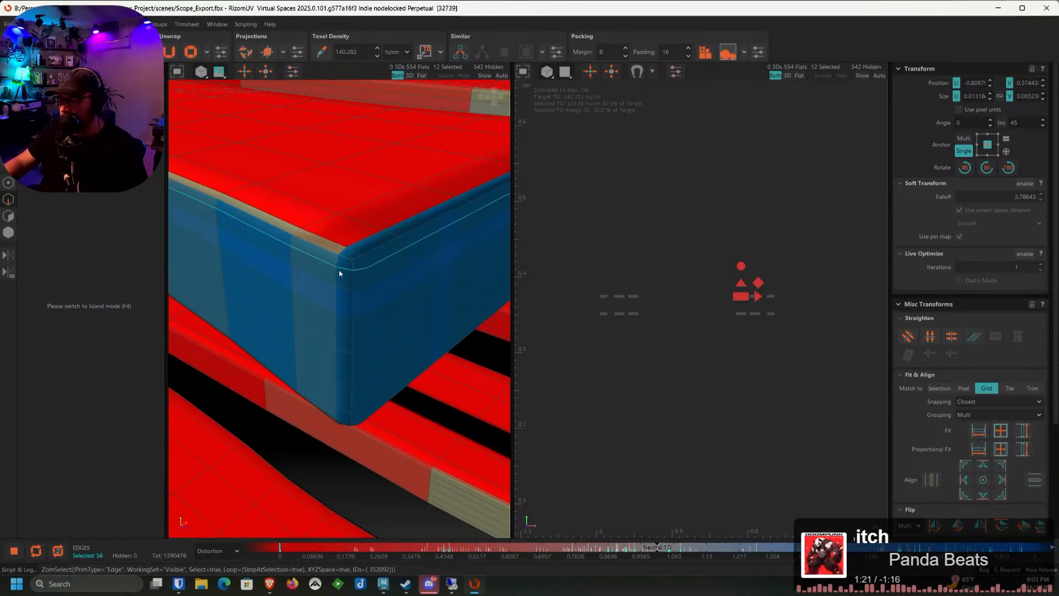
pyautogui.doubleClick(337, 277)
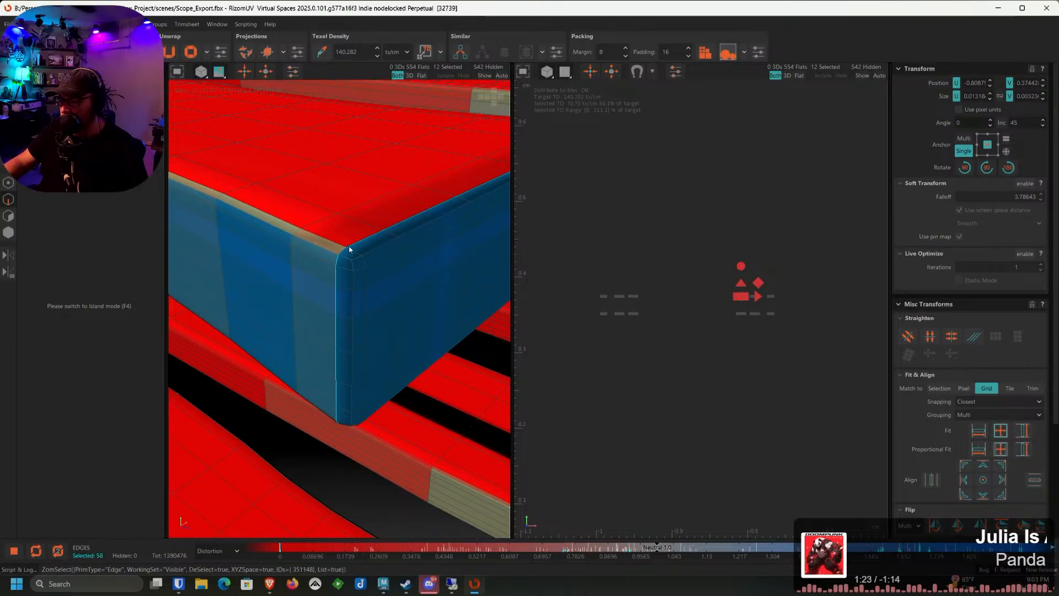
pyautogui.keyDown('alt'); pyautogui.moveTo(399, 227); pyautogui.dragTo(296, 294); pyautogui.keyUp('alt')
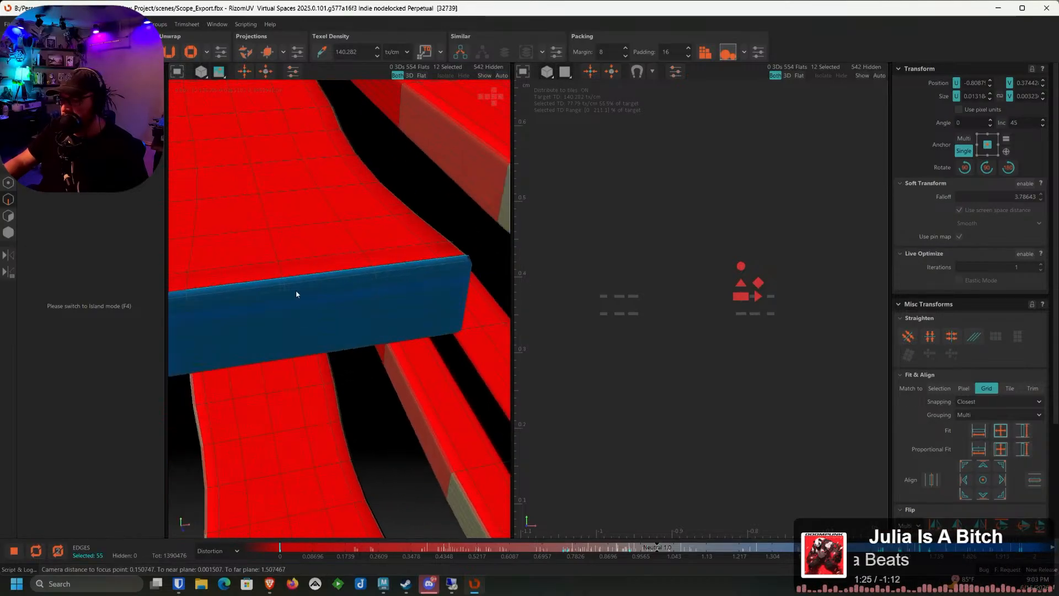
pyautogui.keyDown('ctrl'); pyautogui.click(420, 266); pyautogui.keyUp('ctrl')
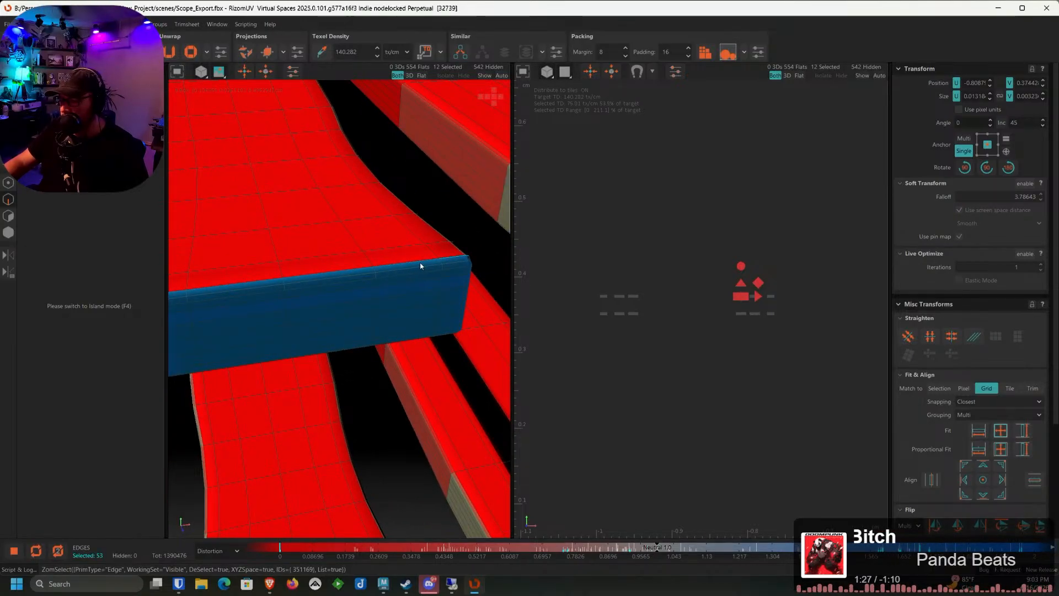
pyautogui.keyDown('ctrl'); pyautogui.click(453, 260); pyautogui.keyUp('ctrl')
pyautogui.moveTo(453, 260)
pyautogui.keyDown('alt'); pyautogui.mouseDown()
pyautogui.moveTo(407, 270)
pyautogui.moveTo(466, 257)
pyautogui.mouseUp(); pyautogui.keyUp('alt')
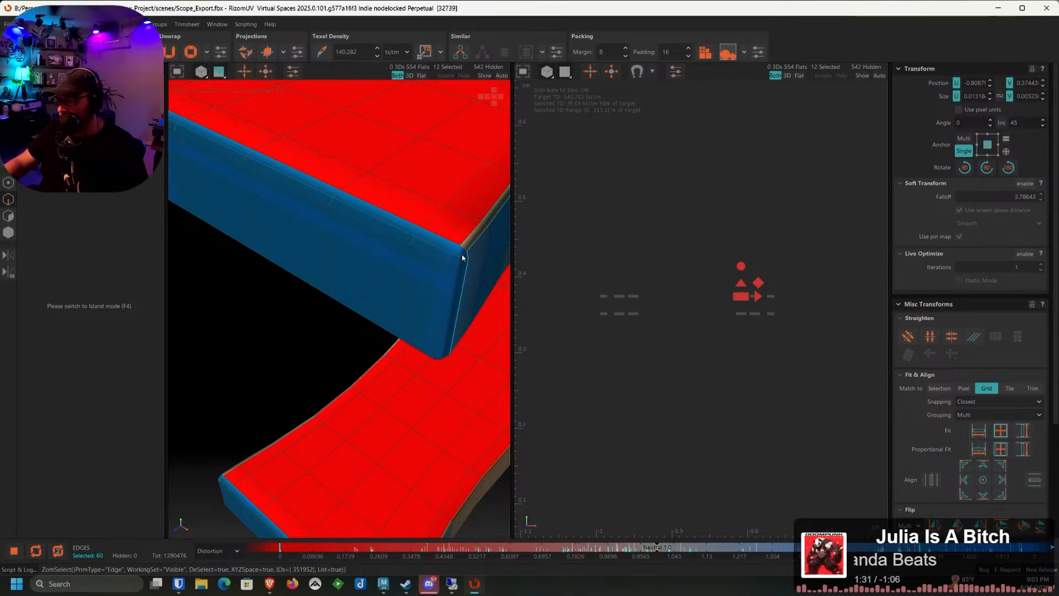
# Deselect the leftover edge at the first end cap, then cut the strip along the selected edges and unfold it
pyautogui.keyDown('alt'); pyautogui.moveTo(462, 257); pyautogui.dragTo(346, 297); pyautogui.keyUp('alt')
pyautogui.scroll(3, 366, 332)
pyautogui.keyDown('ctrl'); pyautogui.click(380, 333); pyautogui.keyUp('ctrl')
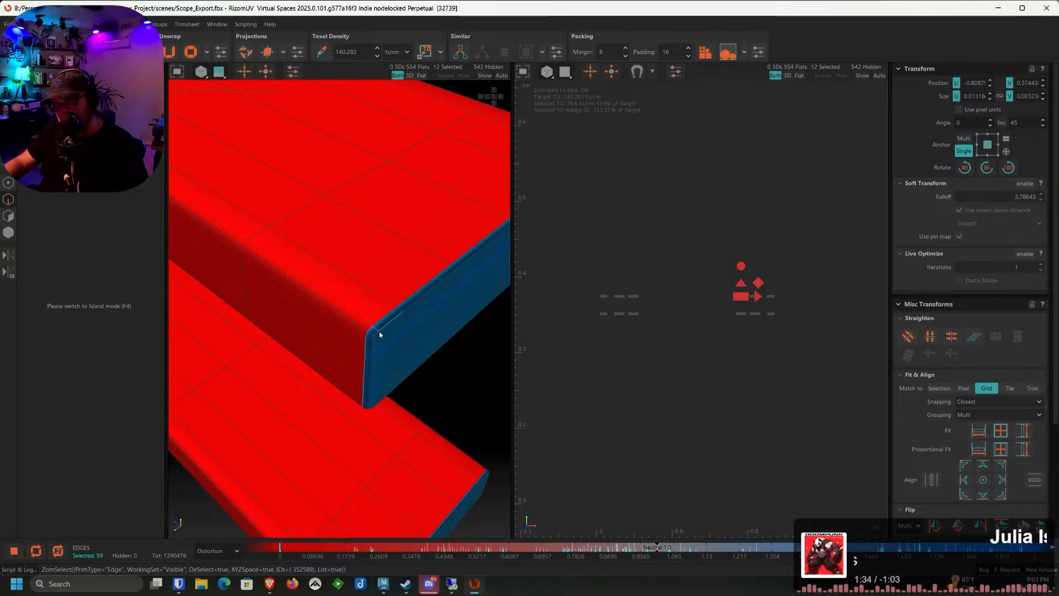
pyautogui.press('c')
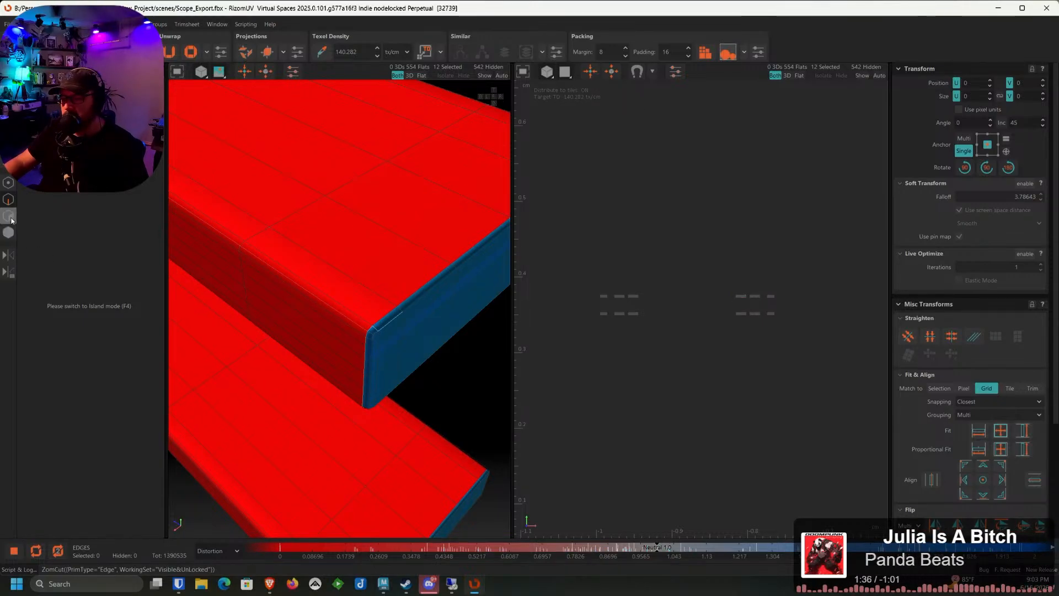
pyautogui.click(8, 233)
pyautogui.click(289, 260)
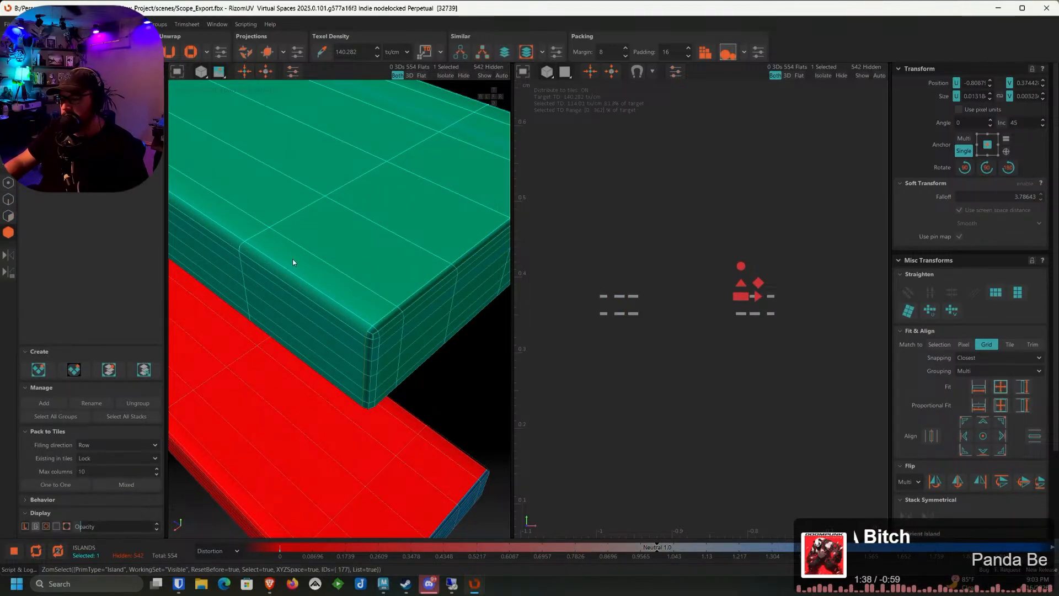
pyautogui.press('u')
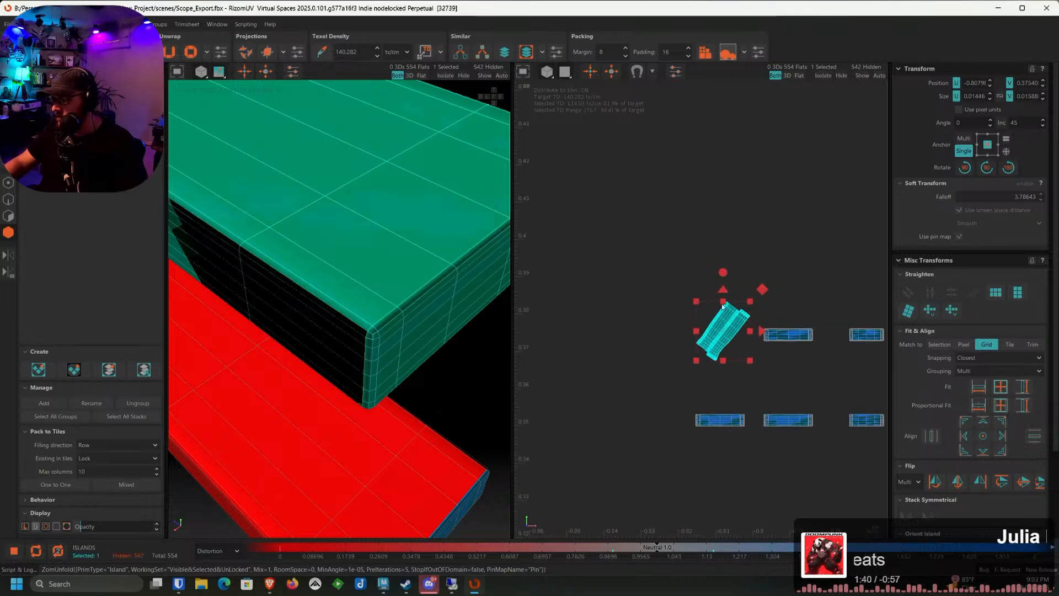
# Apply the 140.282 tx/cm texel density to the unfolded strip and copy its cuts and layout to the similar strips
pyautogui.scroll(-8, 702, 327)
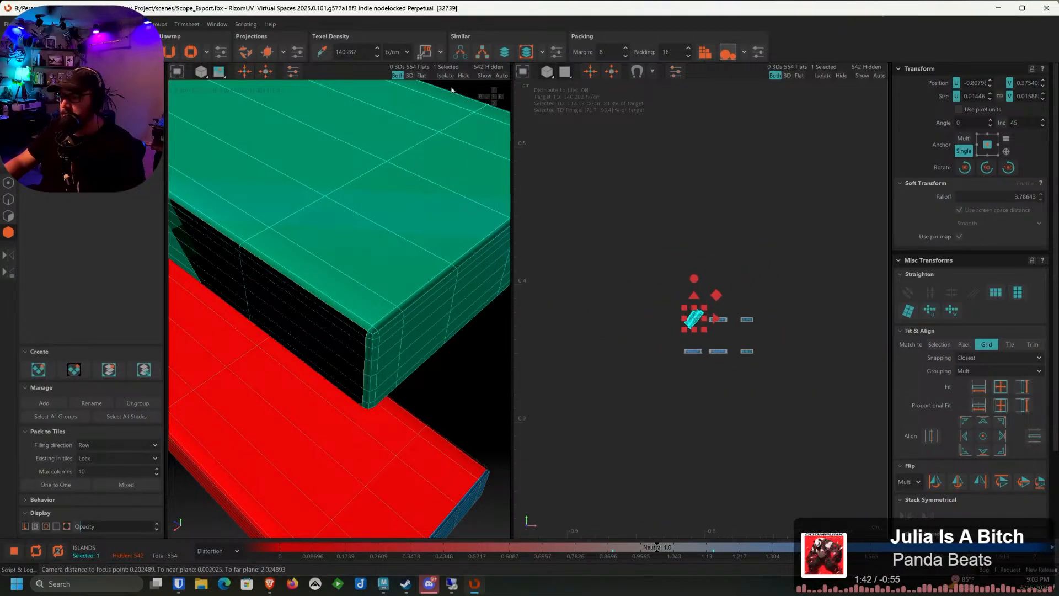
pyautogui.click(424, 55)
pyautogui.click(479, 55)
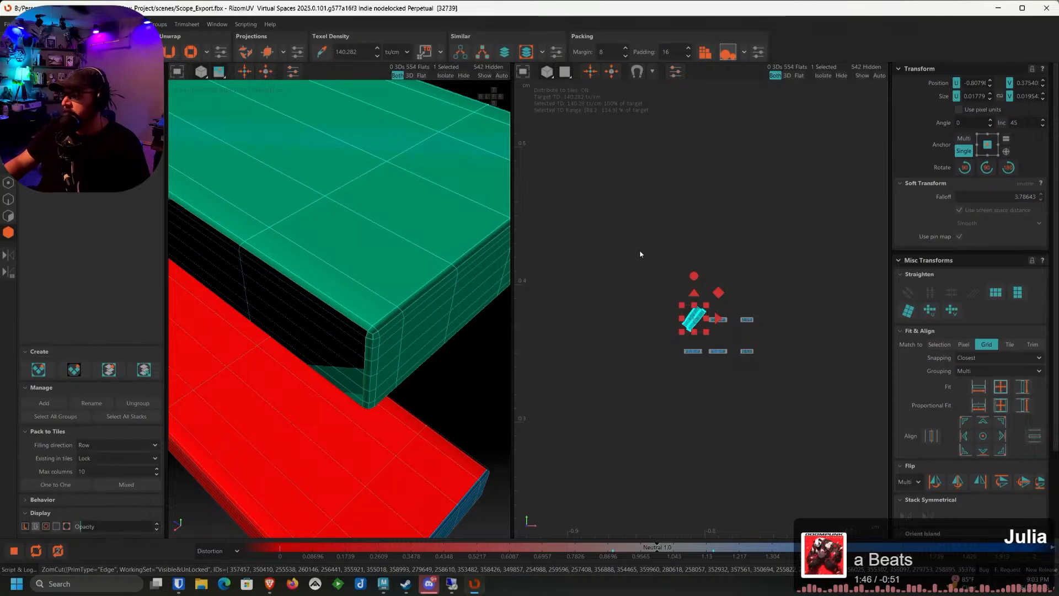
# Select all twelve unfolded strip islands and orient them vertically
pyautogui.scroll(-6, 640, 250)
pyautogui.moveTo(545, 222); pyautogui.dragTo(716, 350)
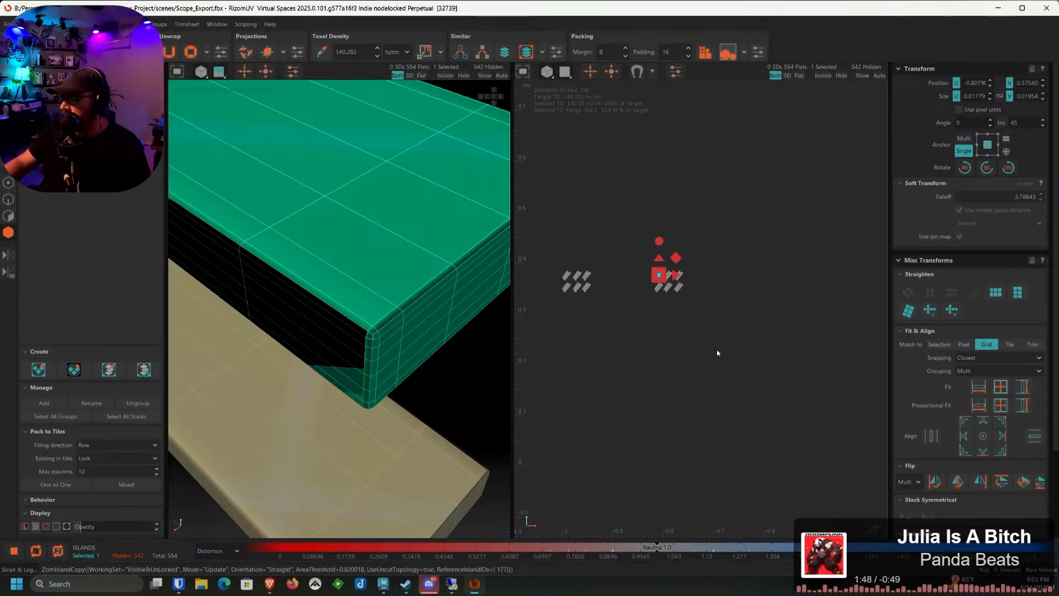
pyautogui.scroll(-2, 963, 488)
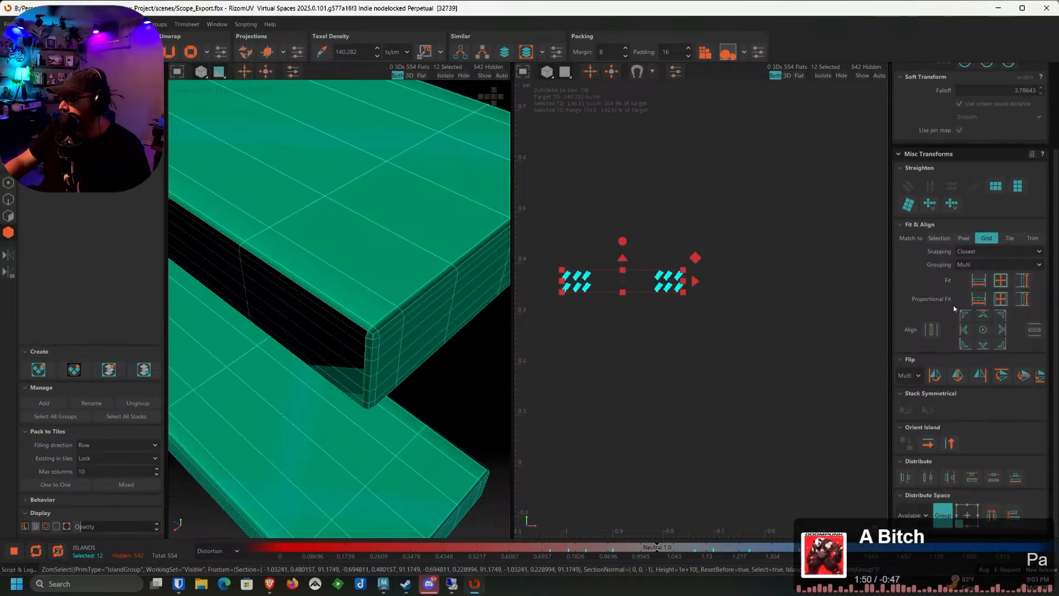
pyautogui.click(950, 445)
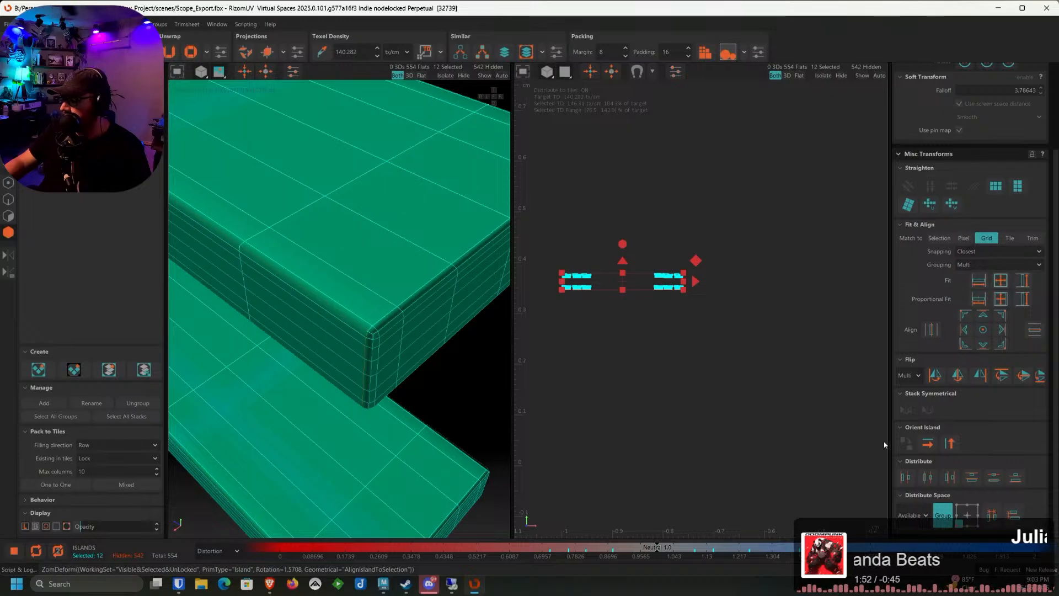
# Undo the strips' vertical orientation and align the twelve strip islands horizontally instead
pyautogui.hotkey('ctrl', 'z')
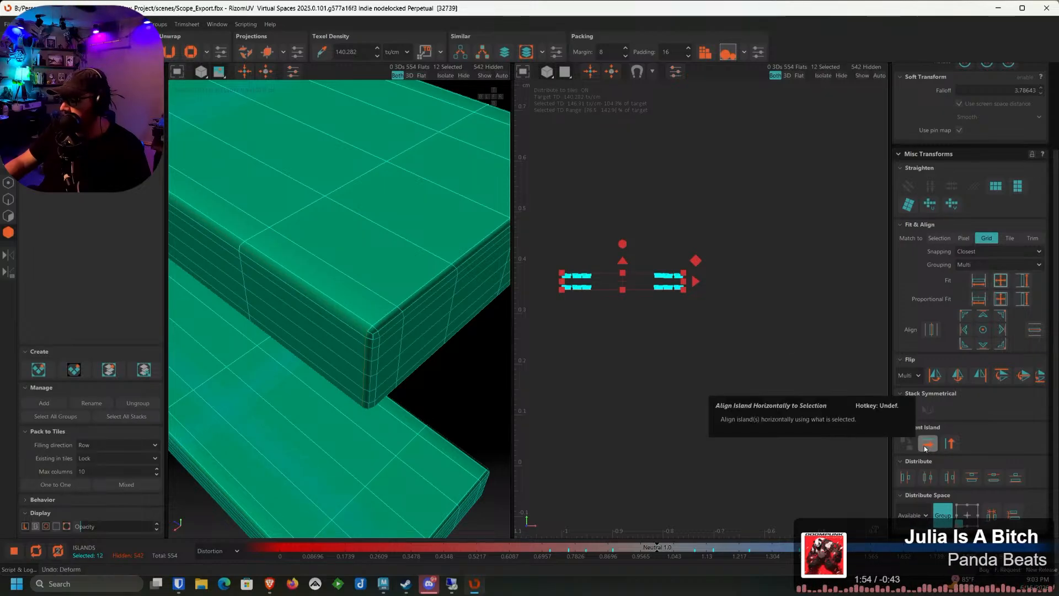
pyautogui.hotkey('ctrl', 'y')
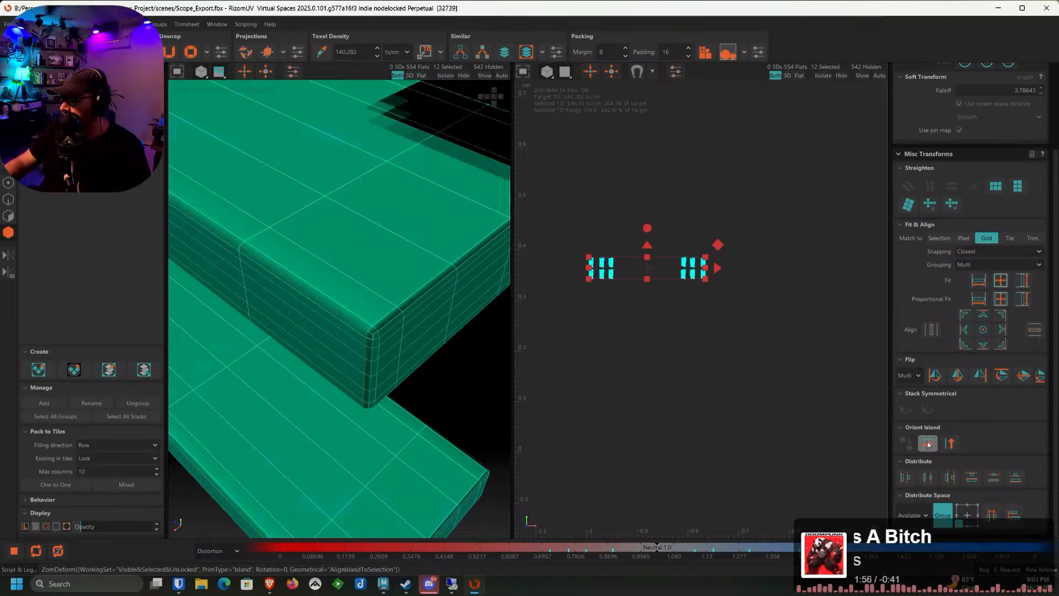
# Show all hidden islands and move the twelve strips among the finished UV islands, above the chevron-shaped ones
pyautogui.scroll(-5, 723, 337)
pyautogui.scroll(-4, 723, 338)
pyautogui.keyDown('alt'); pyautogui.moveTo(705, 336); pyautogui.dragTo(580, 316, button='middle'); pyautogui.keyUp('alt')
pyautogui.scroll(-2, 581, 316)
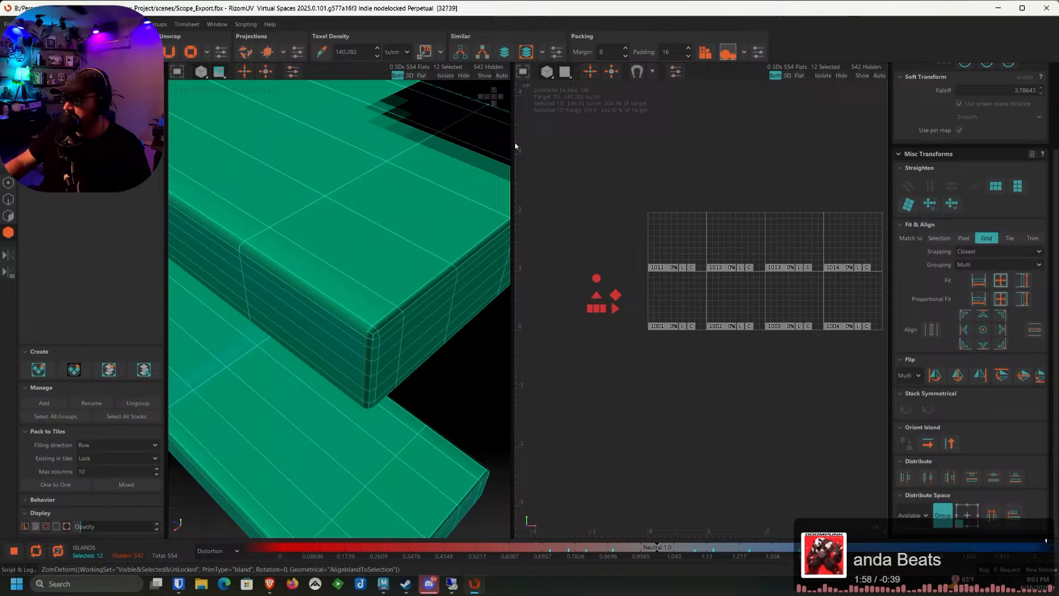
pyautogui.click(483, 76)
pyautogui.moveTo(615, 308); pyautogui.dragTo(834, 308)
pyautogui.scroll(4, 821, 300)
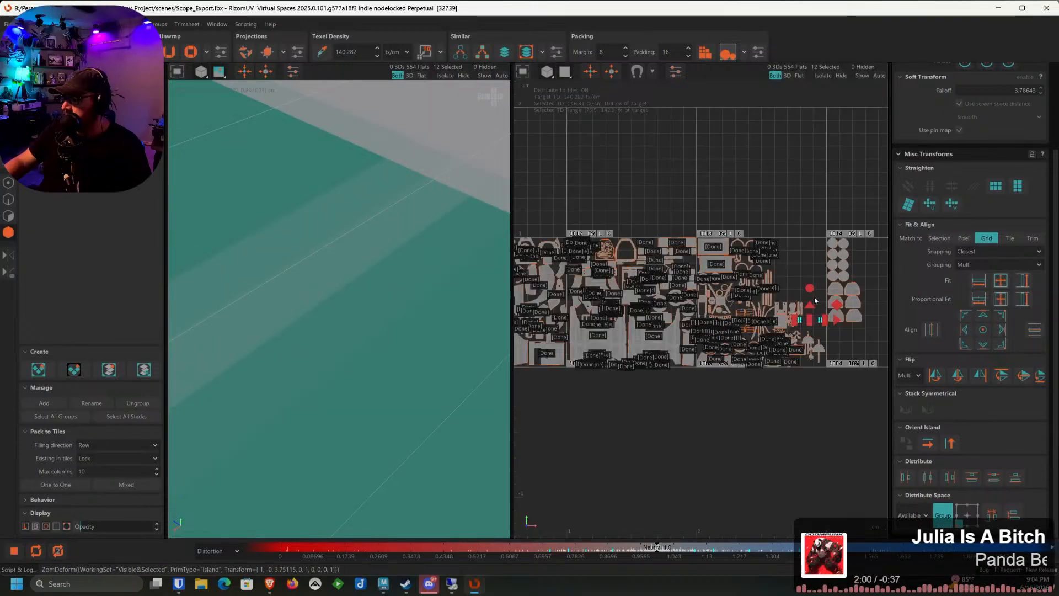
pyautogui.scroll(8, 687, 244)
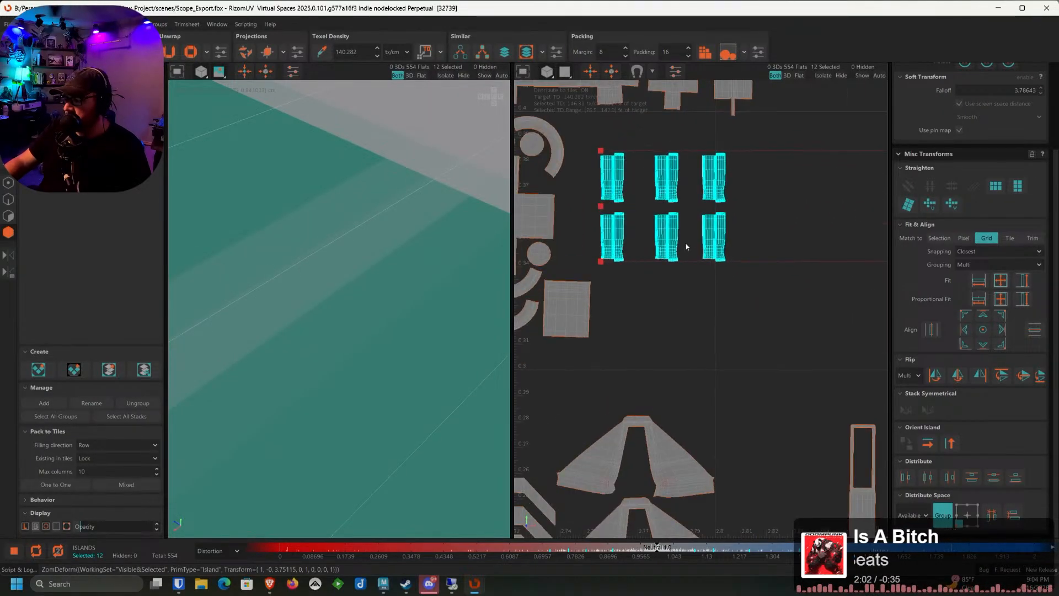
pyautogui.keyDown('alt'); pyautogui.moveTo(687, 243); pyautogui.dragTo(805, 159, button='middle'); pyautogui.keyUp('alt')
pyautogui.moveTo(733, 167); pyautogui.dragTo(561, 378)
# Place the first strip just above the chevron-shaped islands and a second one directly above it, deselecting each once placed
pyautogui.keyDown('alt'); pyautogui.moveTo(562, 356); pyautogui.dragTo(607, 303, button='middle'); pyautogui.keyUp('alt')
pyautogui.scroll(4, 607, 303)
pyautogui.moveTo(607, 303); pyautogui.dragTo(557, 305)
pyautogui.keyDown('ctrl'); pyautogui.click(558, 304); pyautogui.keyUp('ctrl')
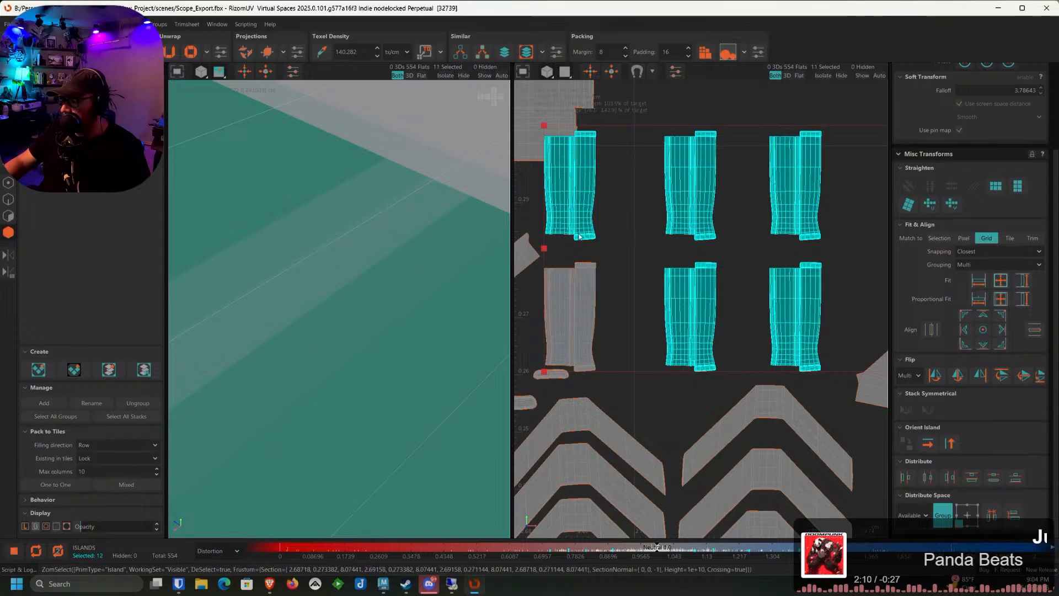
pyautogui.moveTo(582, 217); pyautogui.dragTo(610, 243)
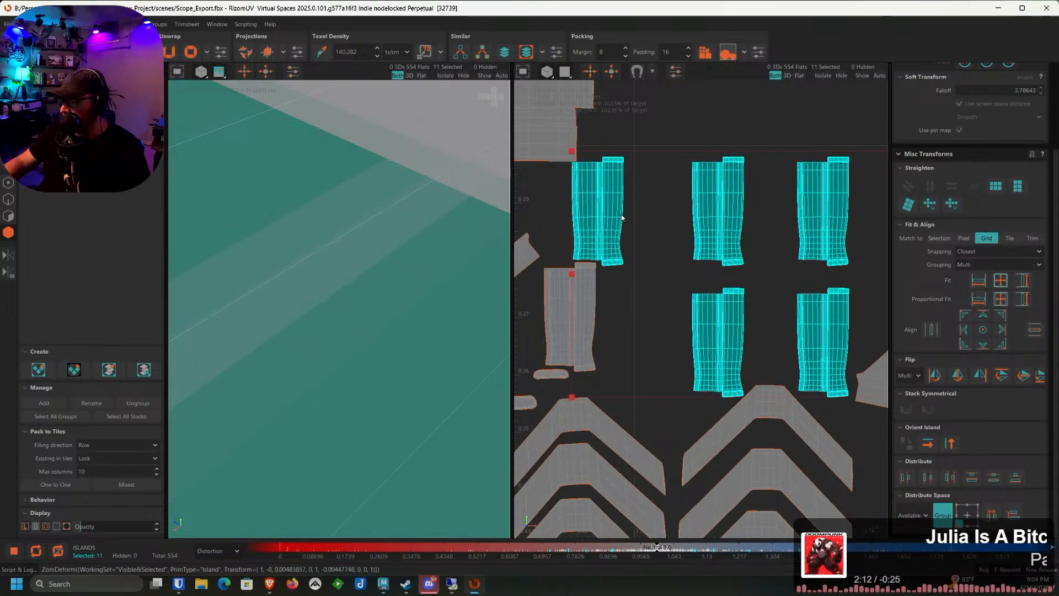
pyautogui.keyDown('ctrl'); pyautogui.click(596, 214); pyautogui.keyUp('ctrl')
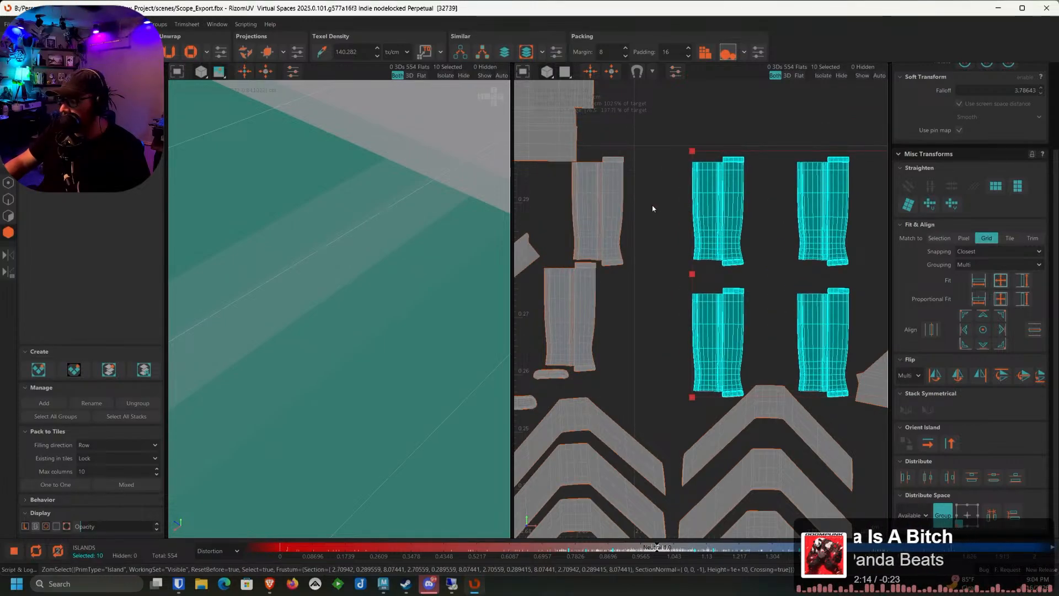
# Place four more strips beside the first two, extending both rows to three strips each
pyautogui.moveTo(711, 198); pyautogui.dragTo(629, 196)
pyautogui.keyDown('ctrl'); pyautogui.click(669, 181); pyautogui.keyUp('ctrl')
pyautogui.moveTo(648, 303); pyautogui.dragTo(634, 283)
pyautogui.keyDown('ctrl'); pyautogui.click(634, 283); pyautogui.keyUp('ctrl')
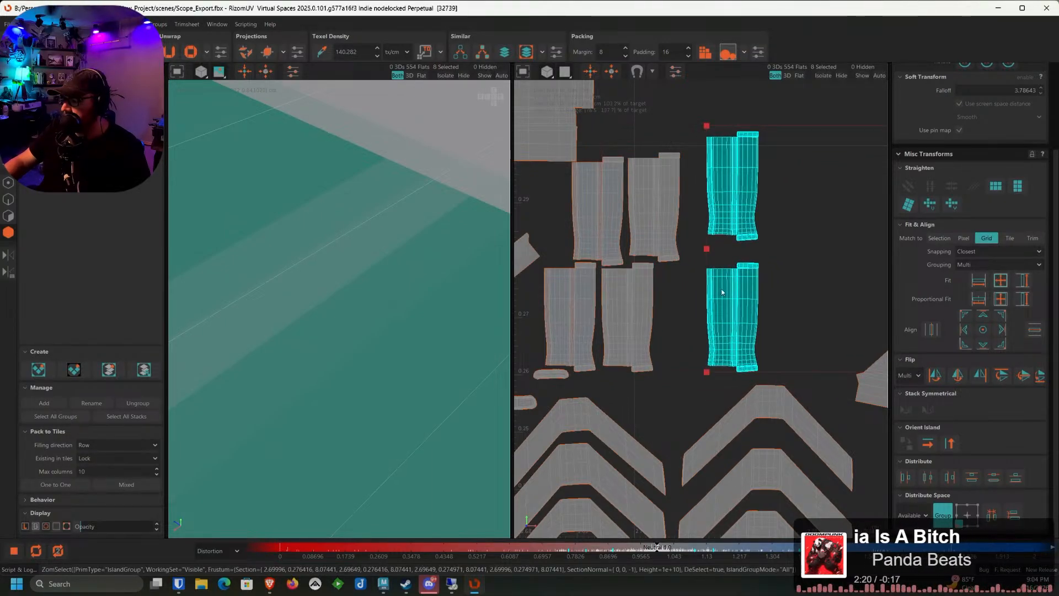
pyautogui.moveTo(728, 291); pyautogui.dragTo(677, 289)
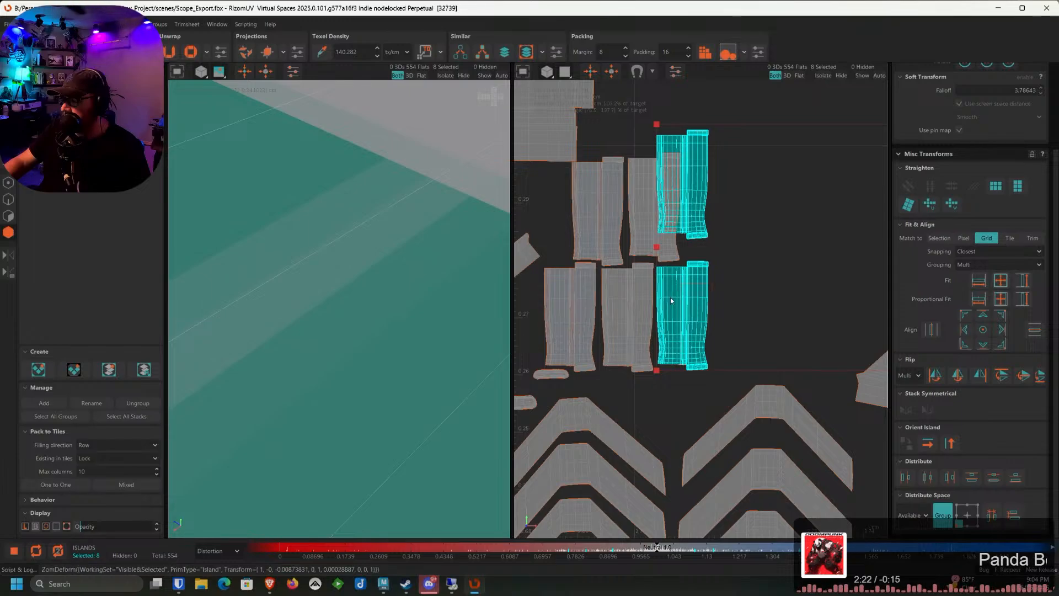
pyautogui.keyDown('ctrl'); pyautogui.click(677, 289); pyautogui.keyUp('ctrl')
pyautogui.moveTo(709, 208); pyautogui.dragTo(728, 209)
pyautogui.keyDown('ctrl'); pyautogui.click(729, 209); pyautogui.keyUp('ctrl')
# Move the remaining six strips over beside the two rows already placed
pyautogui.scroll(-10, 750, 250)
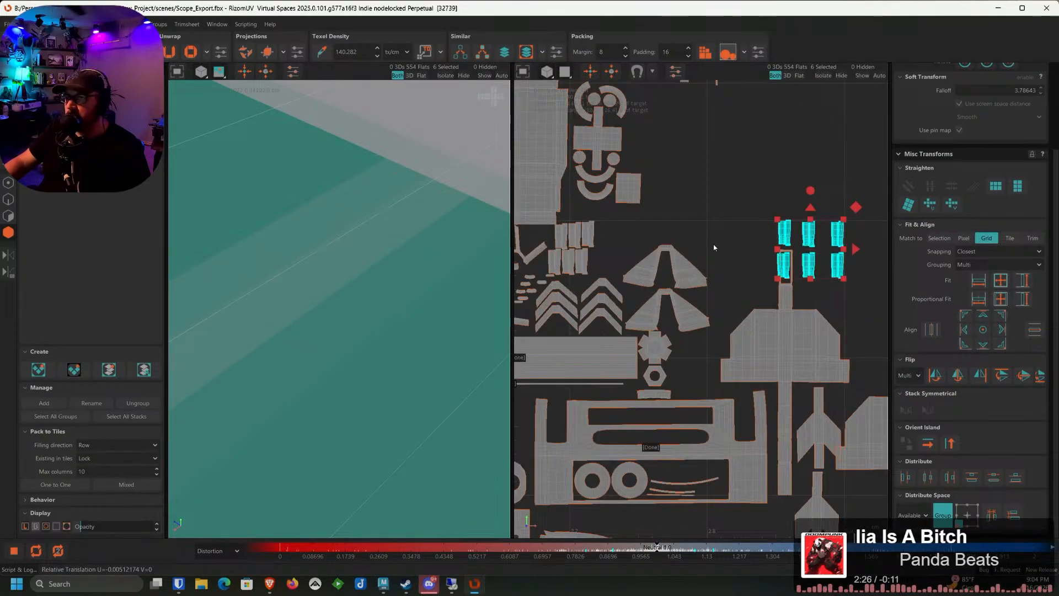
pyautogui.moveTo(714, 248); pyautogui.dragTo(559, 251)
pyautogui.scroll(8, 561, 257)
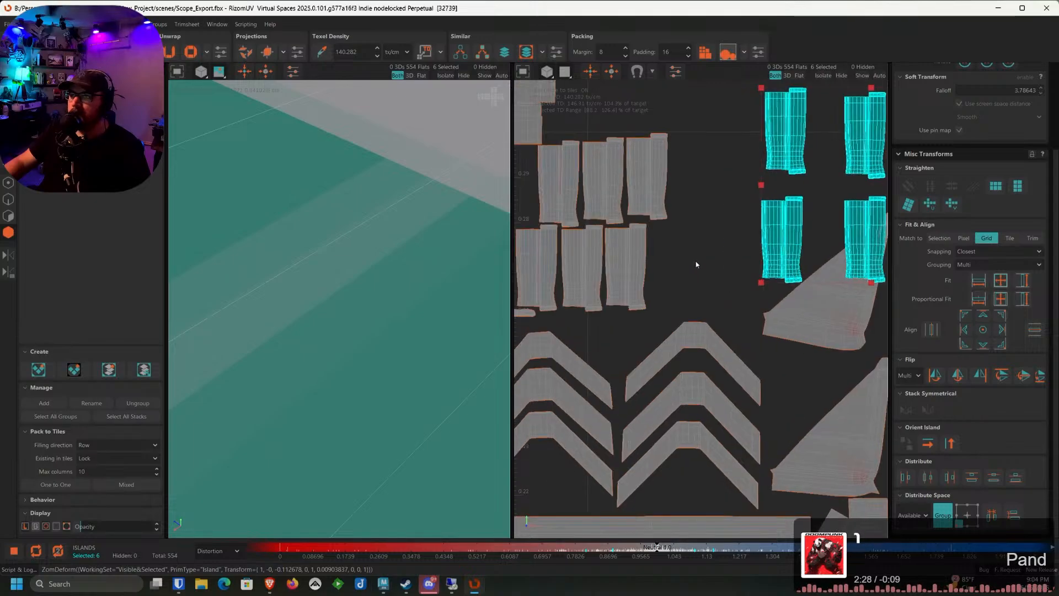
pyautogui.scroll(-5, 696, 265)
pyautogui.scroll(5, 744, 262)
# Place one of the remaining strips at the end of the lower row and one at the end of the upper row
pyautogui.moveTo(771, 242); pyautogui.dragTo(699, 256)
pyautogui.scroll(5, 666, 262)
pyautogui.keyDown('alt'); pyautogui.moveTo(691, 206); pyautogui.dragTo(608, 279, button='middle'); pyautogui.keyUp('alt')
pyautogui.moveTo(612, 202); pyautogui.dragTo(640, 234)
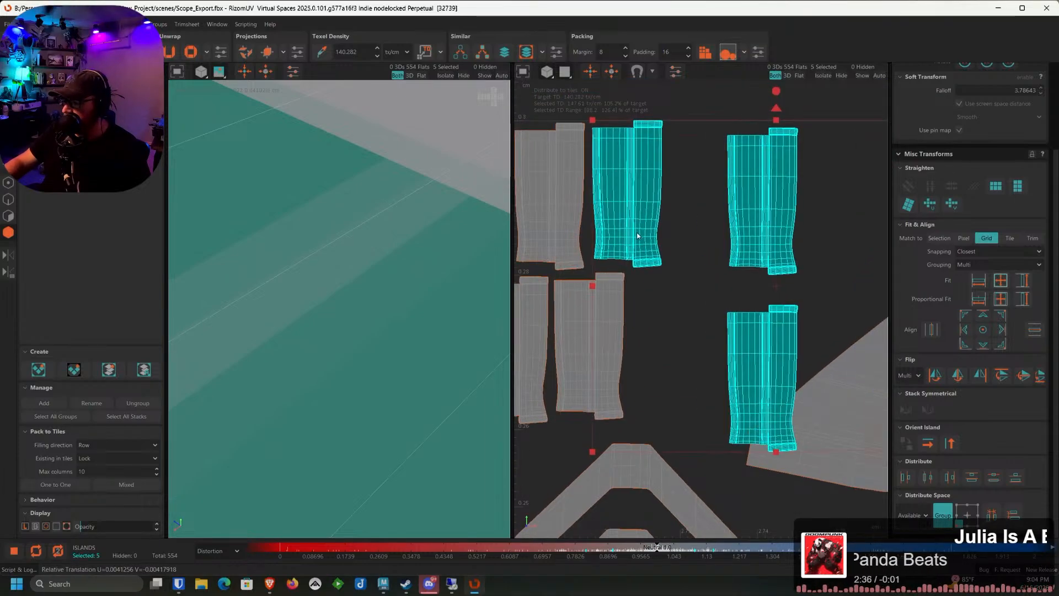
pyautogui.keyDown('ctrl'); pyautogui.click(651, 210); pyautogui.keyUp('ctrl')
# Place the last four strips, completing two rows of six, and clear the selection
pyautogui.moveTo(742, 203); pyautogui.dragTo(677, 201)
pyautogui.keyDown('ctrl'); pyautogui.click(668, 199); pyautogui.keyUp('ctrl')
pyautogui.moveTo(681, 315); pyautogui.dragTo(657, 299)
pyautogui.keyDown('ctrl'); pyautogui.click(656, 300); pyautogui.keyUp('ctrl')
pyautogui.moveTo(807, 304); pyautogui.dragTo(719, 290)
pyautogui.keyDown('ctrl'); pyautogui.click(753, 289); pyautogui.keyUp('ctrl')
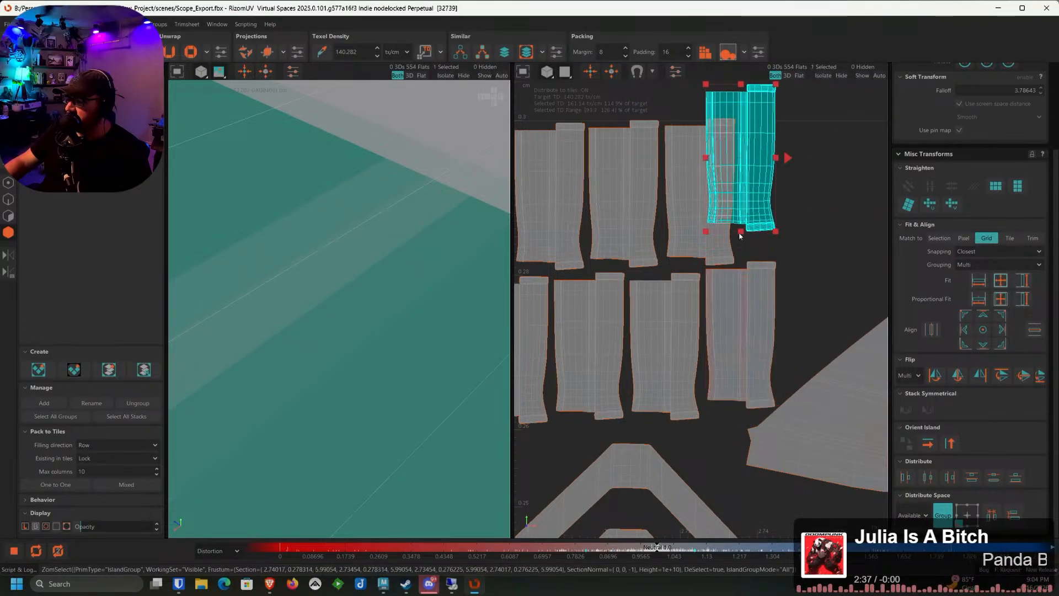
pyautogui.moveTo(758, 216); pyautogui.dragTo(788, 241)
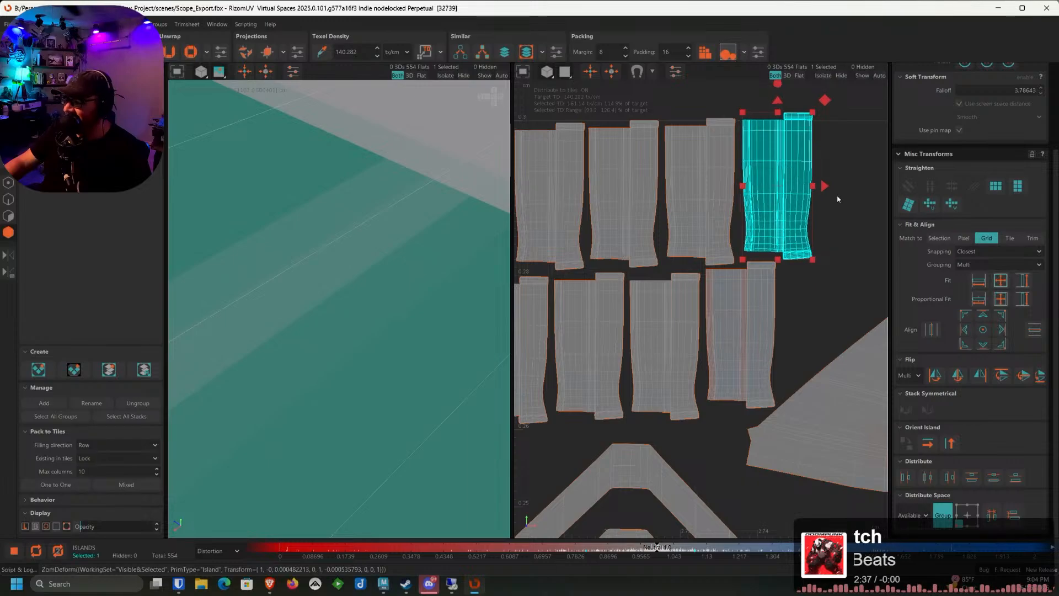
pyautogui.click(837, 201)
# Select the tall, narrow island among the remaining islands that are not unfolded
pyautogui.scroll(-5, 810, 268)
pyautogui.scroll(-3, 362, 369)
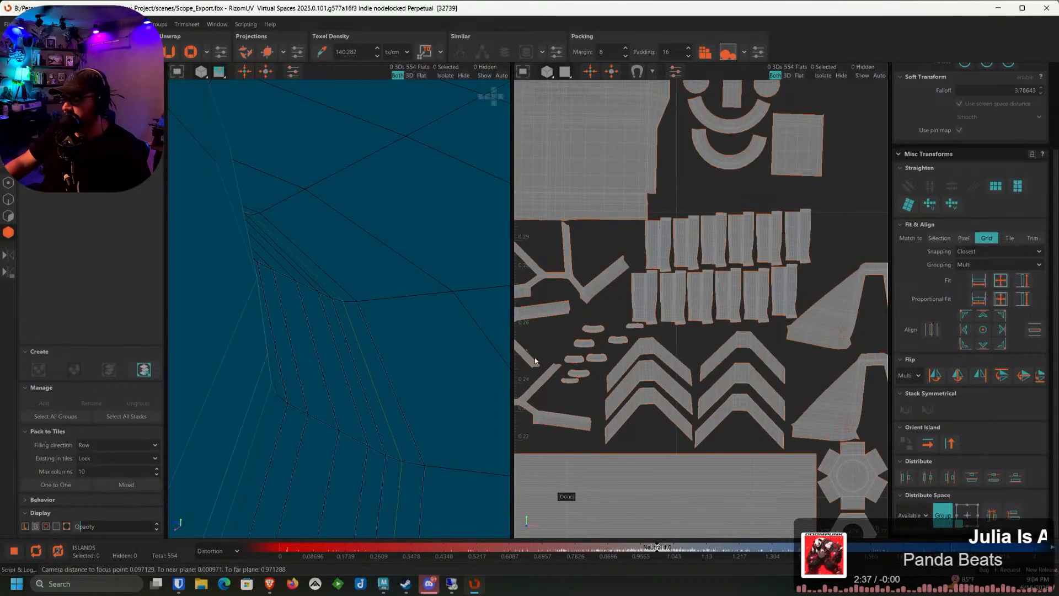
pyautogui.scroll(-3, 536, 361)
pyautogui.keyDown('alt'); pyautogui.moveTo(588, 317); pyautogui.dragTo(726, 312, button='middle'); pyautogui.keyUp('alt')
pyautogui.keyDown('alt'); pyautogui.moveTo(607, 270); pyautogui.dragTo(663, 265, button='middle'); pyautogui.keyUp('alt')
pyautogui.scroll(3, 670, 227)
pyautogui.scroll(3, 707, 161)
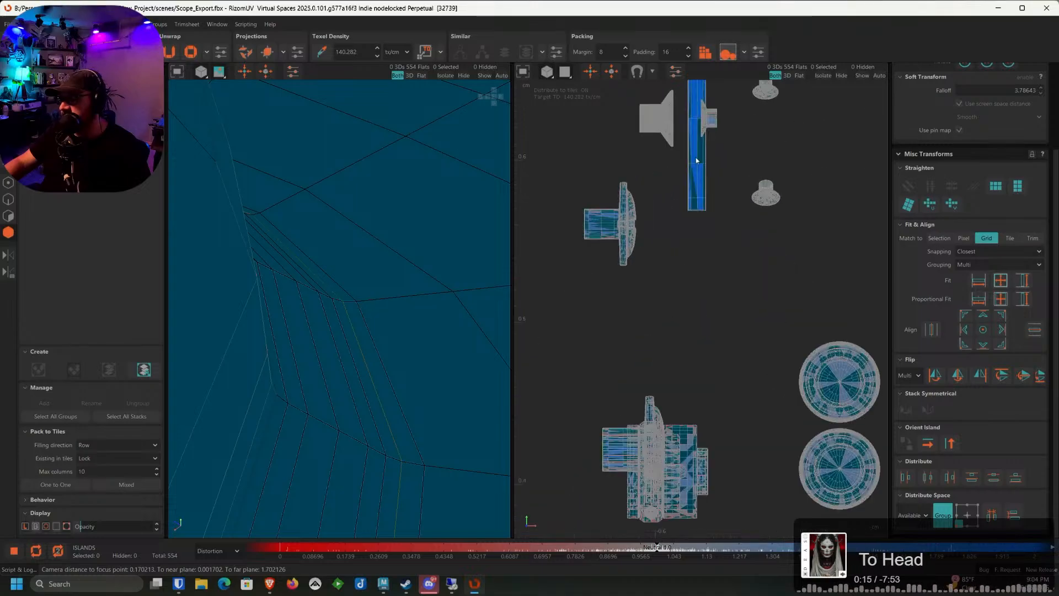
pyautogui.click(697, 157)
pyautogui.scroll(-4, 653, 263)
pyautogui.scroll(-2, 374, 336)
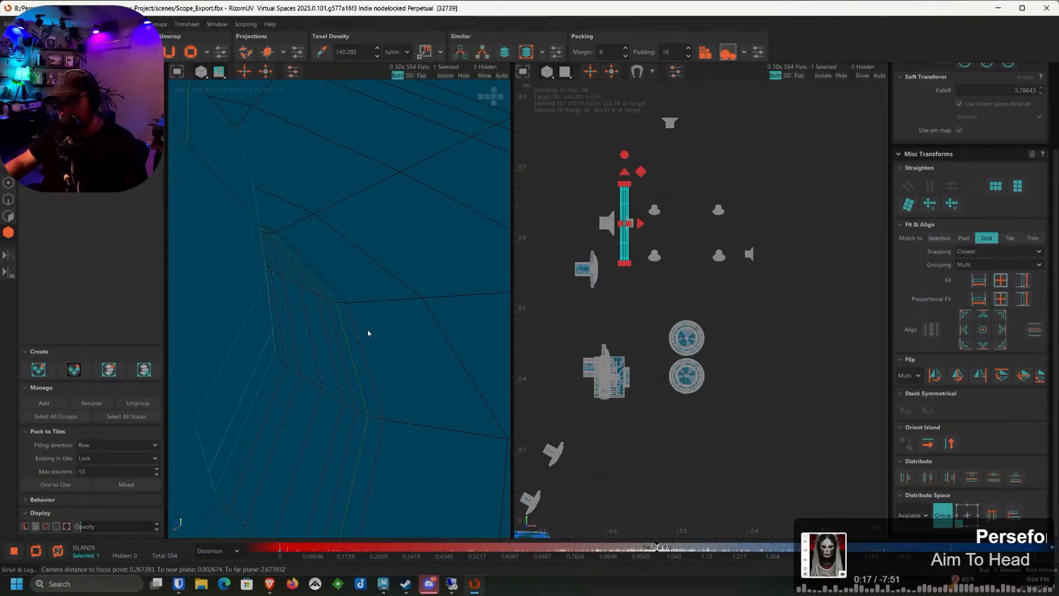
pyautogui.press('i')
pyautogui.press('f')
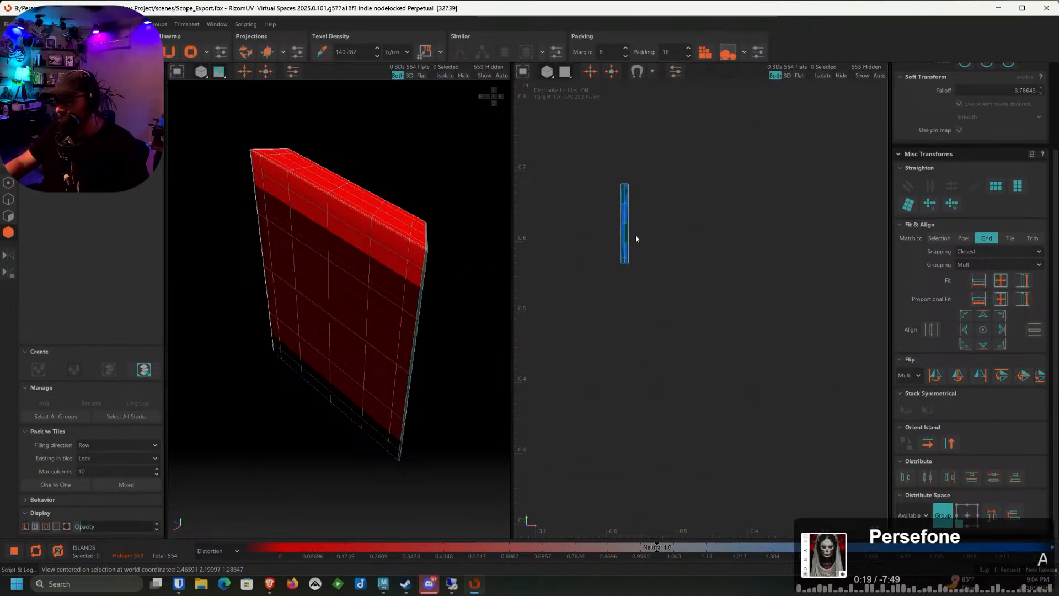
pyautogui.hotkey('ctrl', 'z')
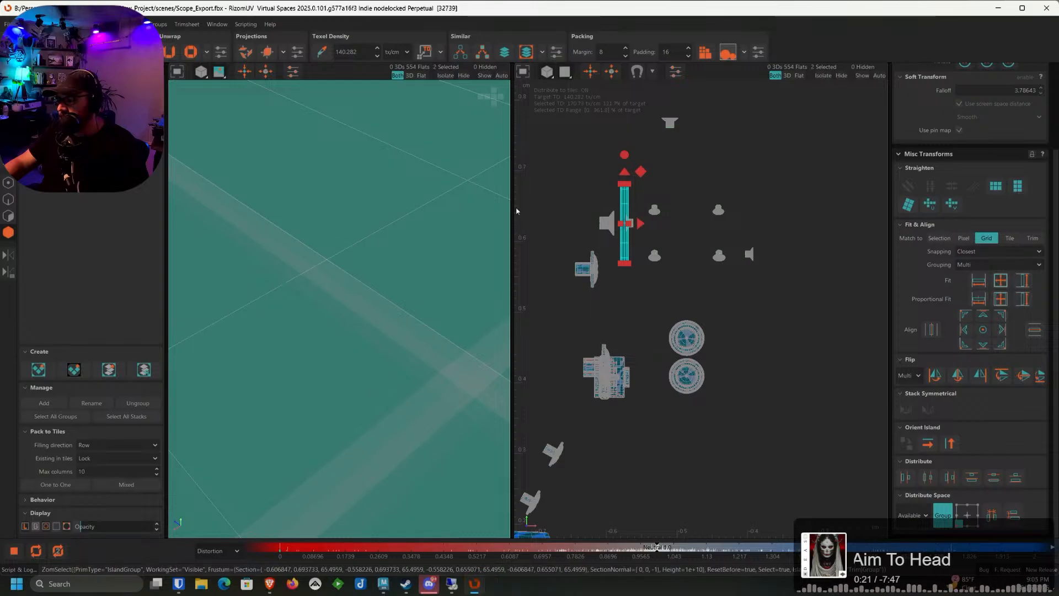
# Isolate the two overlapping tall, narrow islands and frame one of their flat plates in the 3D view
pyautogui.press('i')
pyautogui.press('f')
pyautogui.scroll(-4, 375, 260)
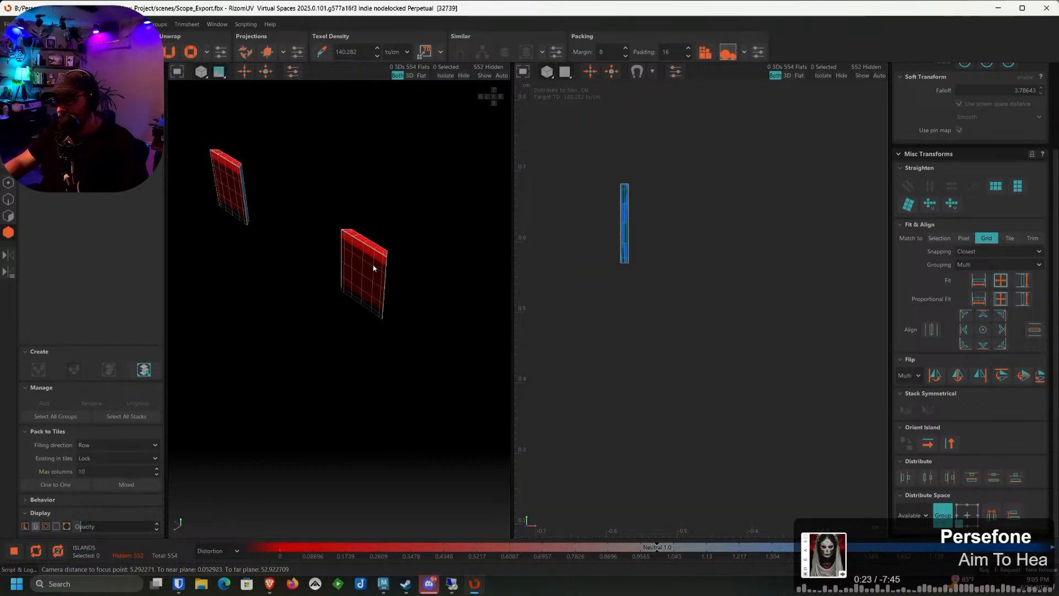
pyautogui.scroll(2, 397, 289)
# Switch to edge selection and select the seam edges along the long sides of the plate's first narrow end face
pyautogui.click(8, 199)
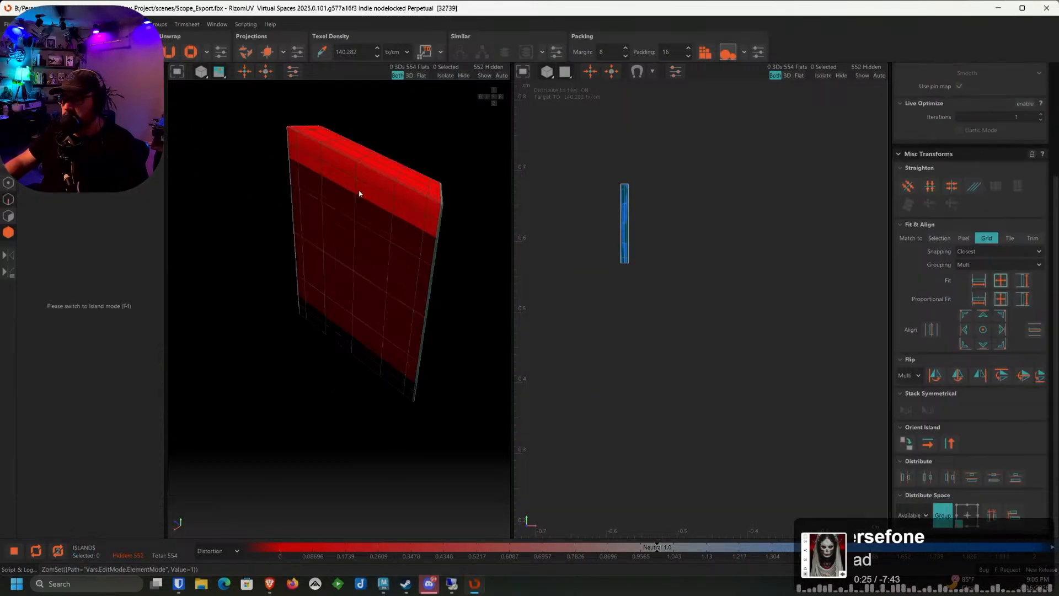
pyautogui.scroll(8, 359, 189)
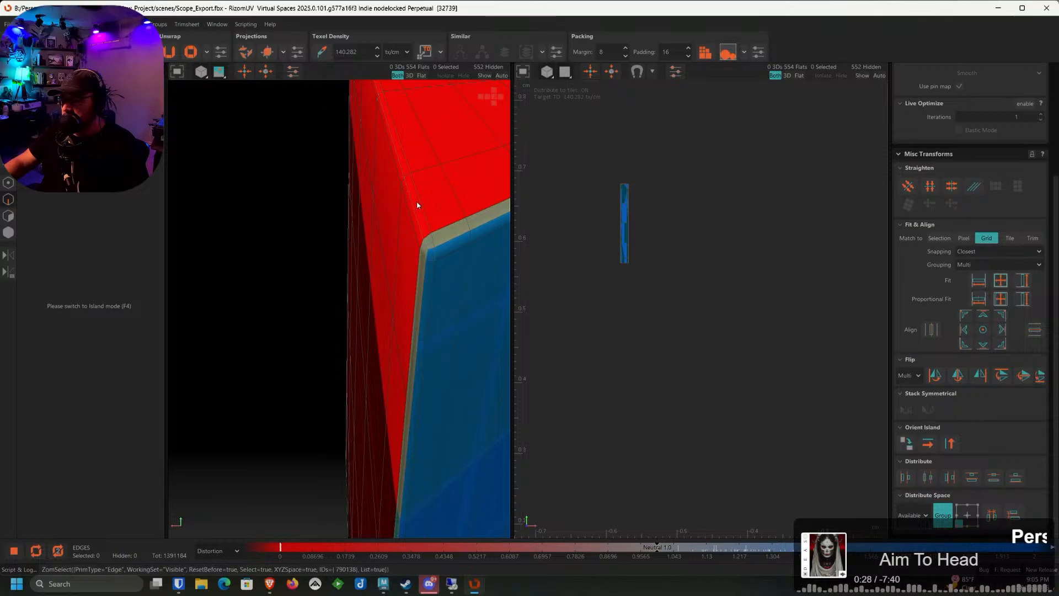
pyautogui.scroll(-4, 427, 257)
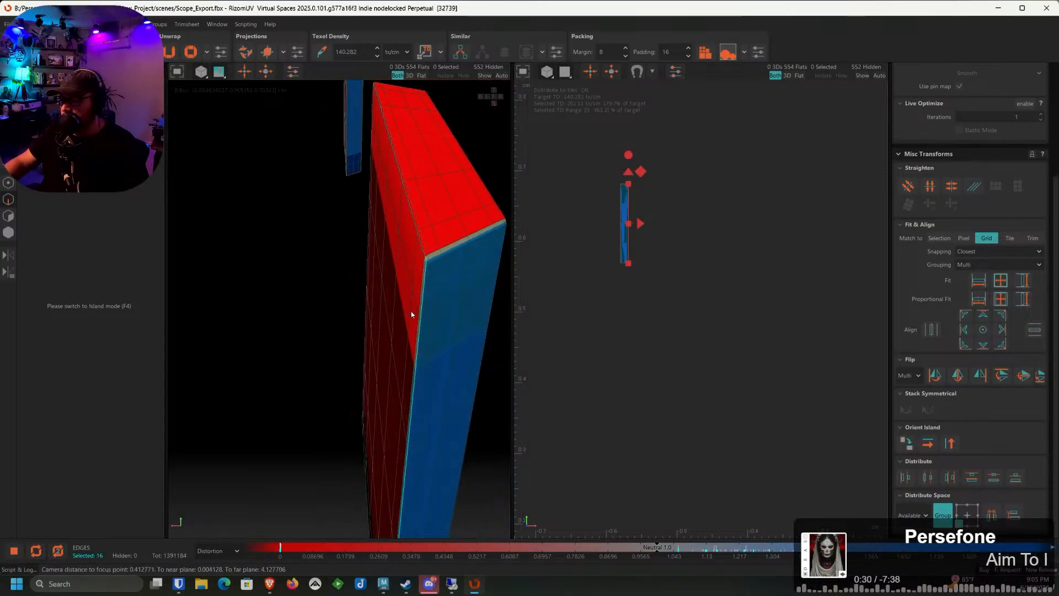
pyautogui.keyDown('alt'); pyautogui.moveTo(412, 311); pyautogui.dragTo(430, 343); pyautogui.keyUp('alt')
pyautogui.keyDown('alt'); pyautogui.moveTo(430, 343); pyautogui.dragTo(369, 303, button='middle'); pyautogui.keyUp('alt')
pyautogui.scroll(5, 370, 303)
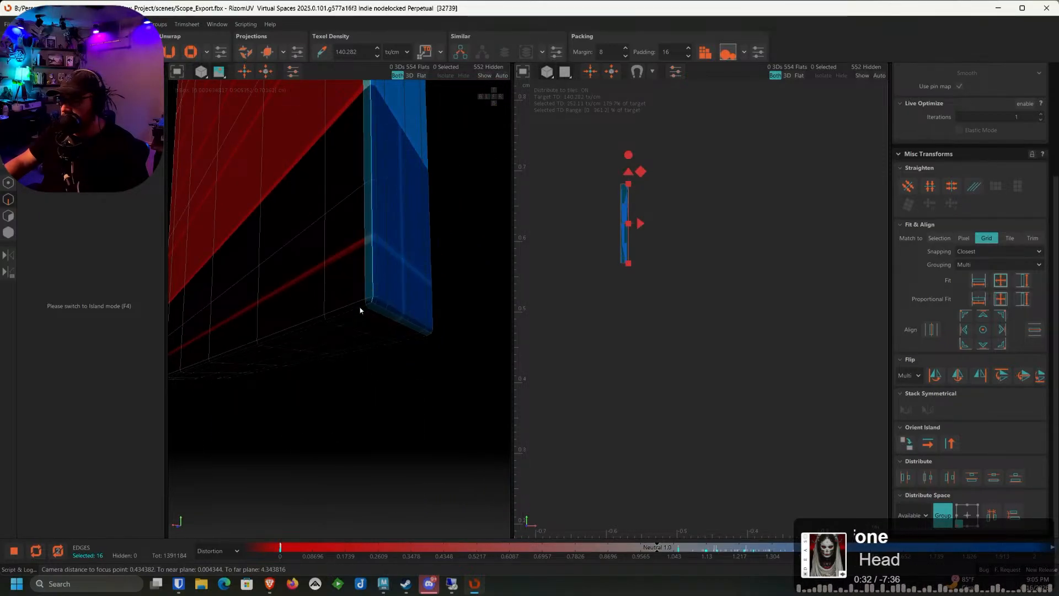
pyautogui.keyDown('alt'); pyautogui.moveTo(417, 331); pyautogui.dragTo(317, 340); pyautogui.keyUp('alt')
pyautogui.keyDown('alt'); pyautogui.moveTo(416, 286); pyautogui.dragTo(428, 485, button='middle'); pyautogui.keyUp('alt')
pyautogui.scroll(-4, 425, 245)
pyautogui.keyDown('alt'); pyautogui.moveTo(425, 245); pyautogui.dragTo(372, 283); pyautogui.keyUp('alt')
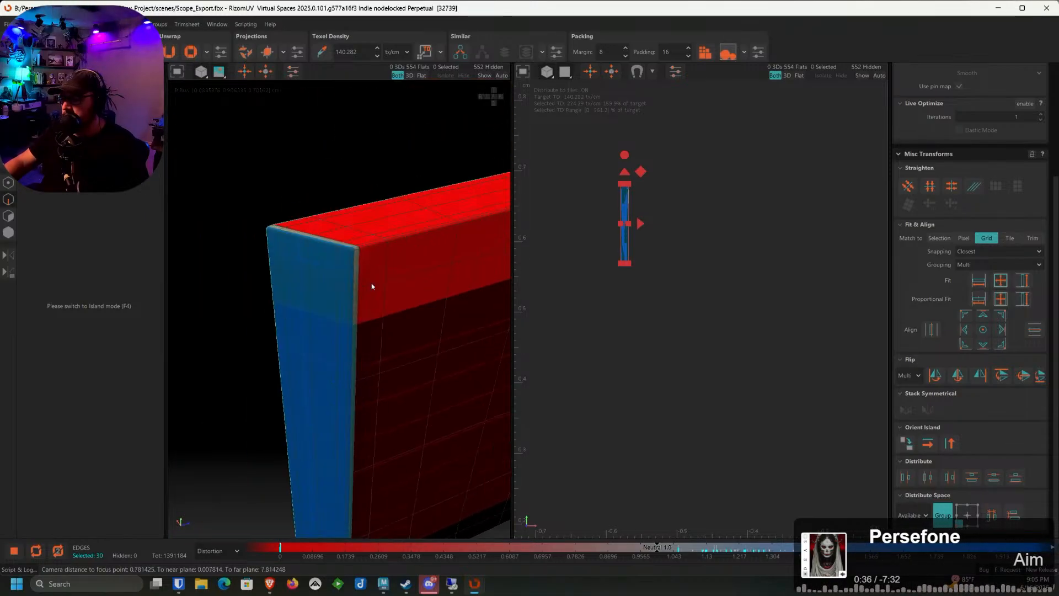
# Add the seam edges bordering the top of the plate's opposite narrow end face to the selection
pyautogui.scroll(3, 338, 238)
pyautogui.doubleClick(333, 226)
pyautogui.scroll(-5, 356, 255)
pyautogui.keyDown('alt'); pyautogui.moveTo(406, 317); pyautogui.dragTo(227, 307); pyautogui.keyUp('alt')
pyautogui.scroll(4, 210, 263)
pyautogui.keyDown('alt'); pyautogui.moveTo(191, 232); pyautogui.dragTo(358, 279); pyautogui.keyUp('alt')
pyautogui.scroll(2, 358, 278)
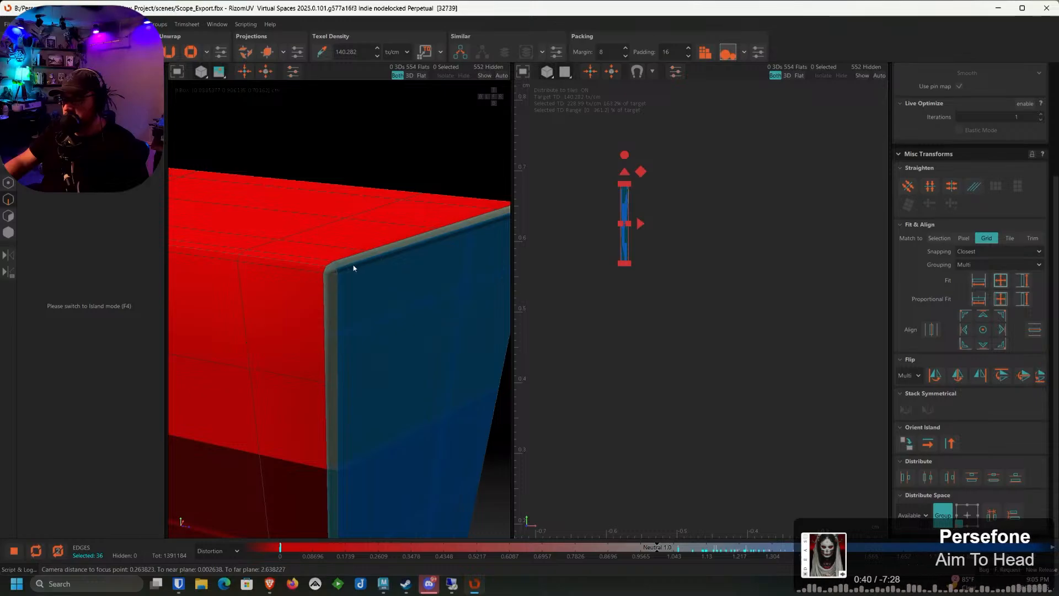
# Add the remaining seam edges around the plate's narrow end face down to its lower edge
pyautogui.keyDown('ctrl'); pyautogui.doubleClick(354, 266); pyautogui.keyUp('ctrl')
pyautogui.scroll(-1, 416, 315)
pyautogui.keyDown('alt'); pyautogui.moveTo(419, 319); pyautogui.dragTo(287, 337); pyautogui.keyUp('alt')
pyautogui.scroll(-4, 395, 383)
pyautogui.keyDown('alt'); pyautogui.moveTo(395, 383); pyautogui.dragTo(331, 420); pyautogui.keyUp('alt')
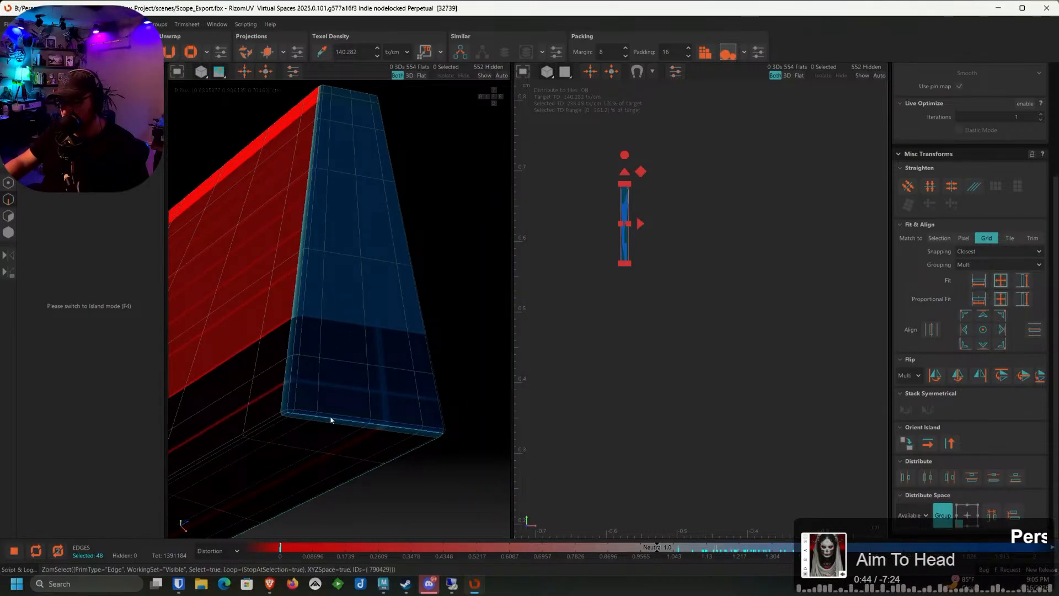
# Cut the plate along the selected edges and unfold its island
pyautogui.press('c')
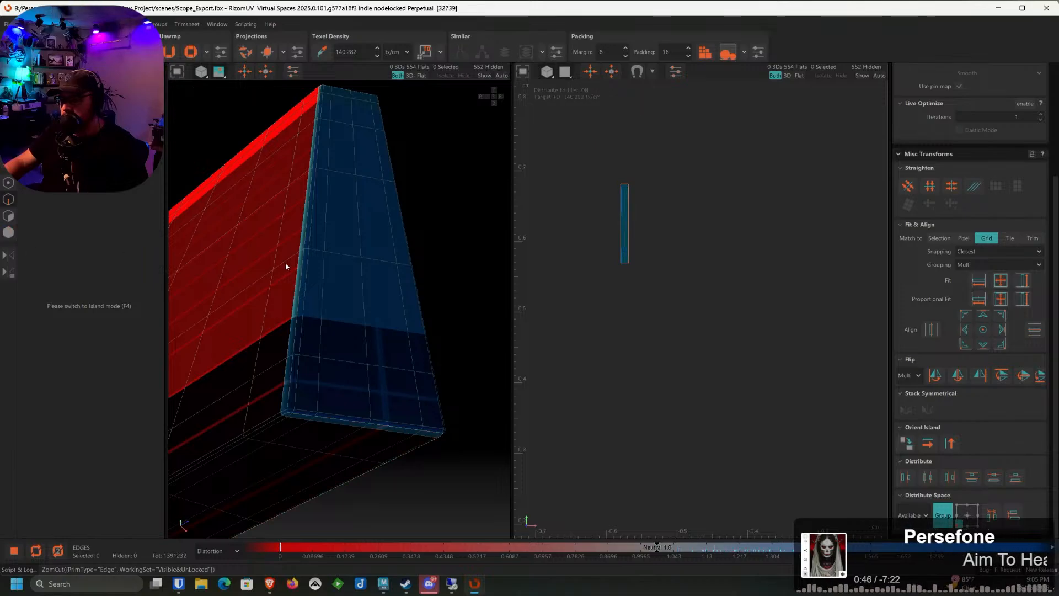
pyautogui.click(304, 263)
pyautogui.press('F4')
pyautogui.click(221, 249)
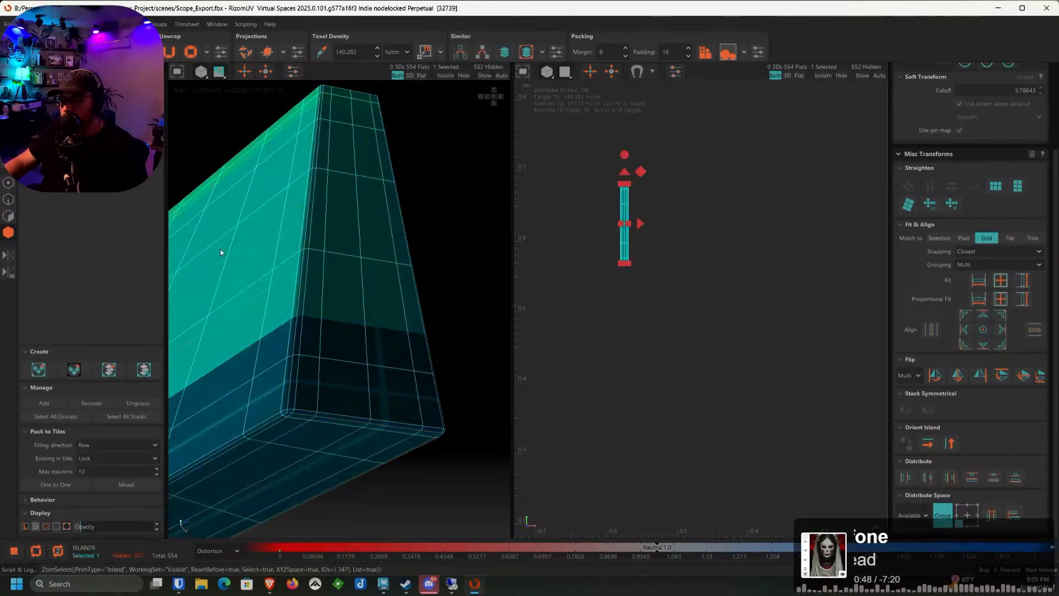
pyautogui.press('u')
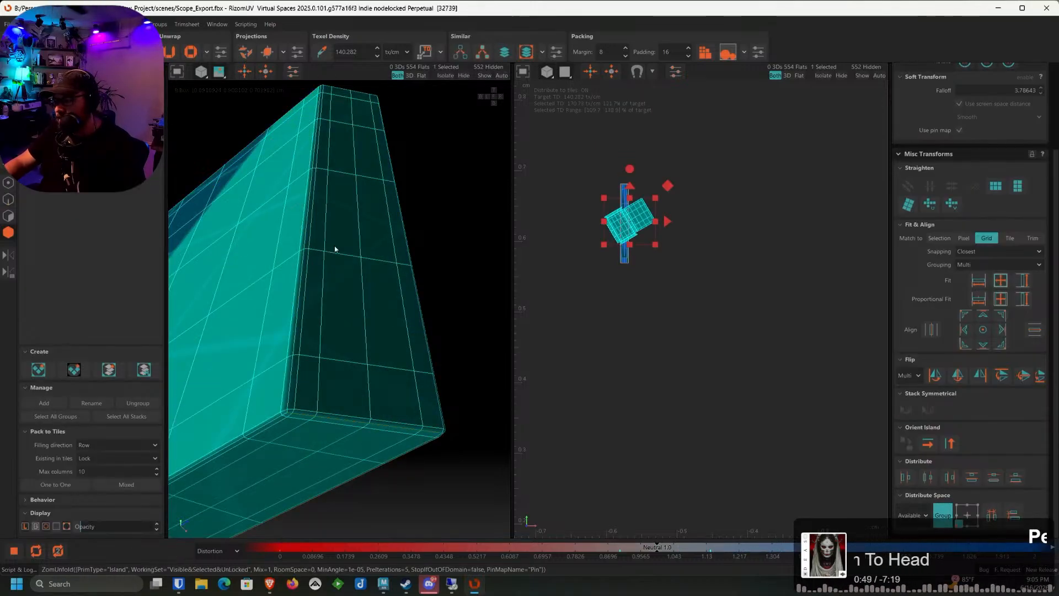
# Apply the 140.282 tx/cm texel density to the unfolded plate and copy its cuts and layout to the similar plate
pyautogui.click(430, 56)
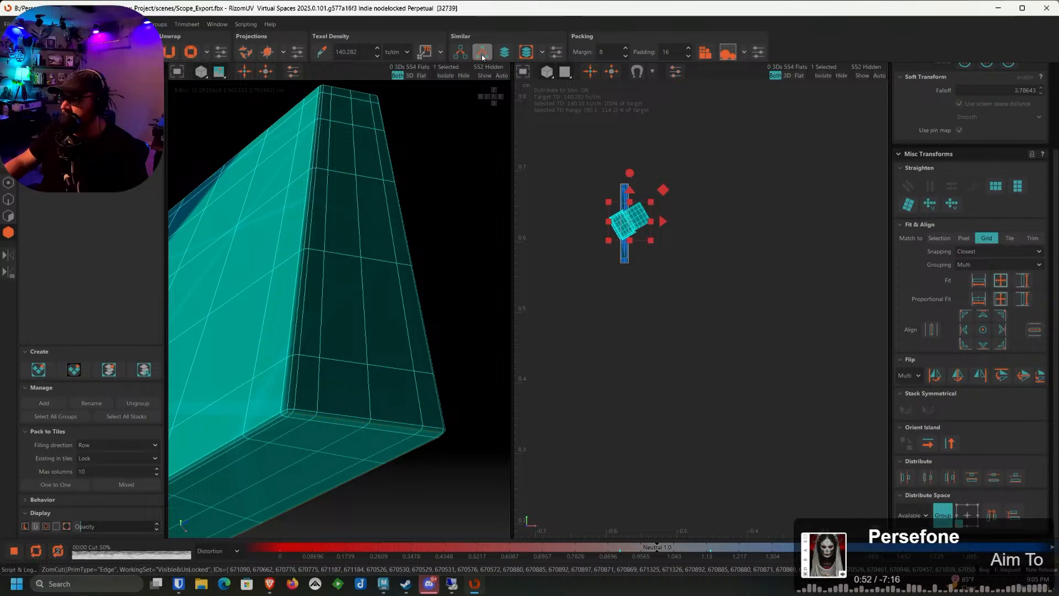
pyautogui.click(483, 52)
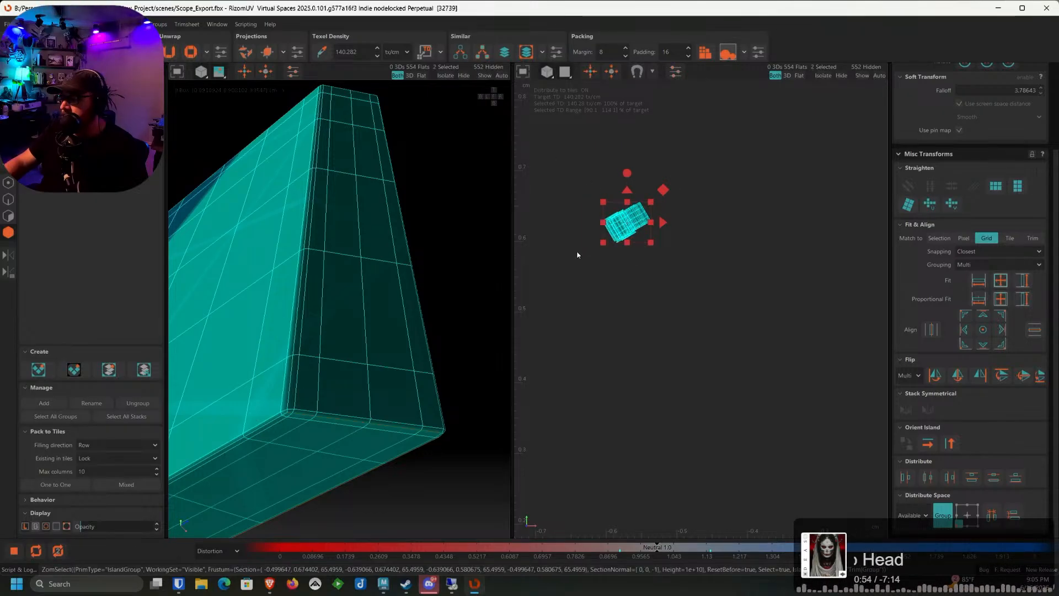
# Orient both unfolded plate islands vertically and show all hidden islands again
pyautogui.click(958, 454)
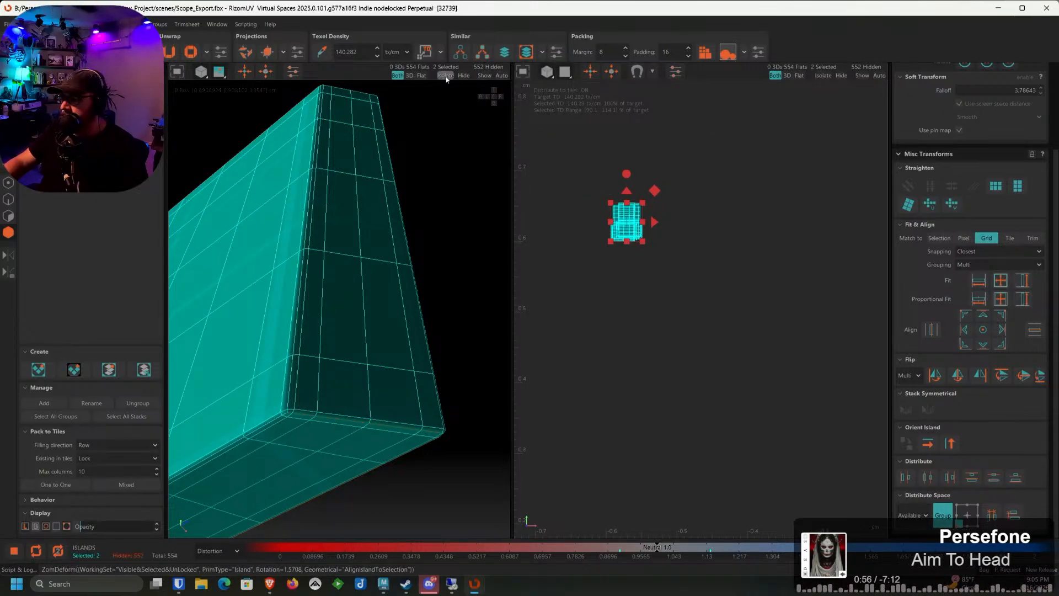
pyautogui.click(483, 77)
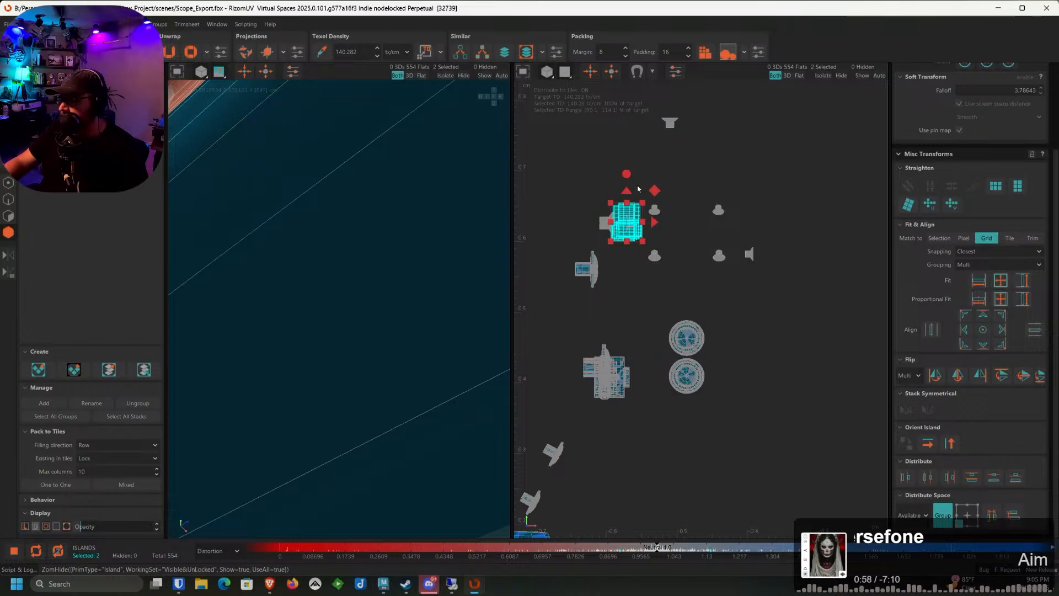
# Move the two stacked plate islands from the unplaced cluster over to the finished islands in the UV tiles
pyautogui.scroll(5, 639, 189)
pyautogui.scroll(-10, 802, 342)
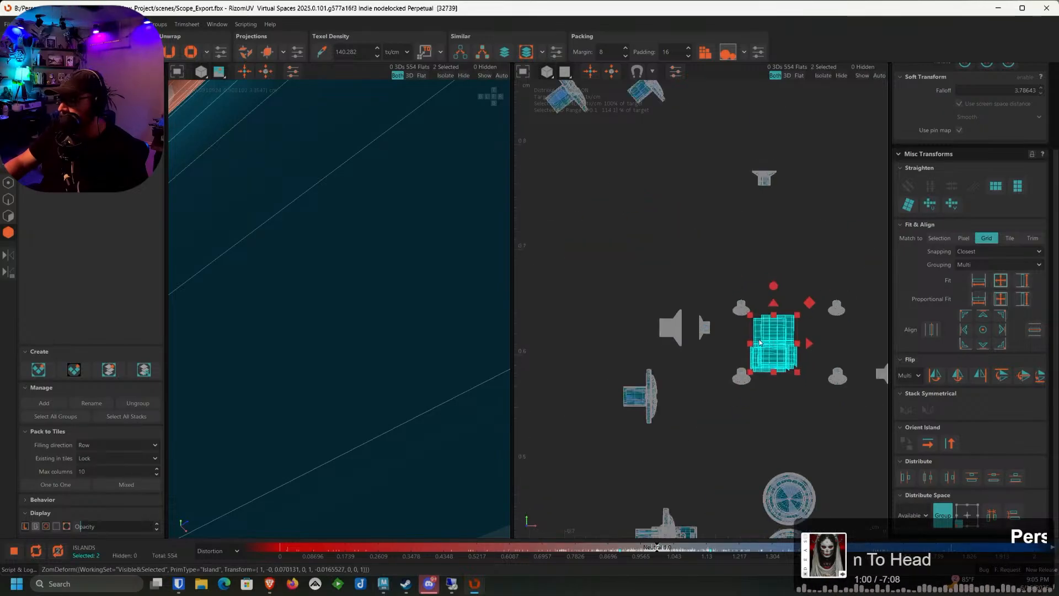
pyautogui.scroll(-1, 643, 315)
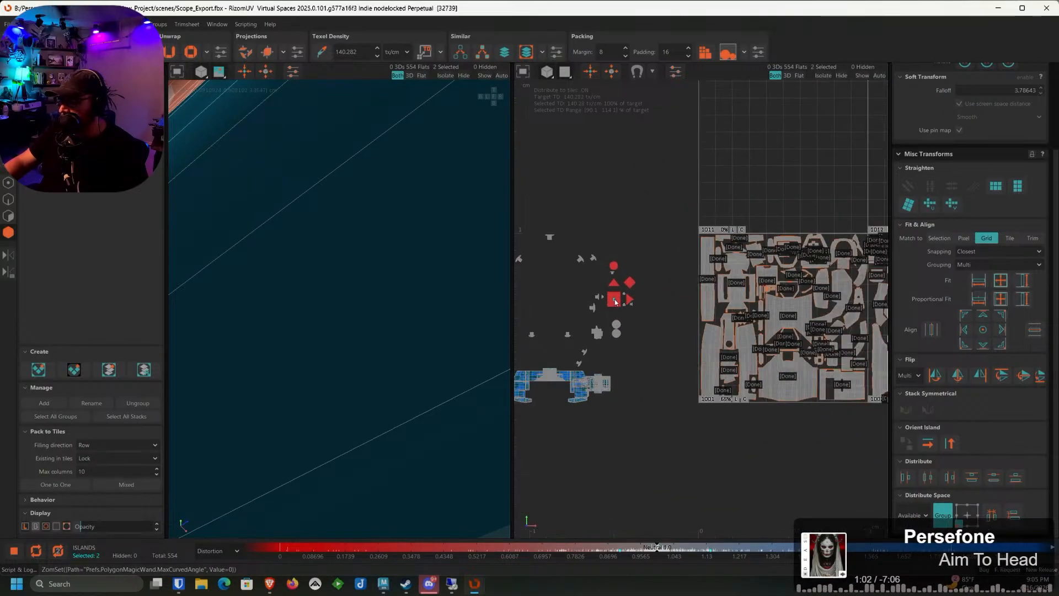
pyautogui.moveTo(825, 341); pyautogui.dragTo(856, 346)
pyautogui.scroll(2, 564, 309)
pyautogui.keyDown('alt'); pyautogui.moveTo(880, 352); pyautogui.dragTo(634, 304, button='middle'); pyautogui.keyUp('alt')
pyautogui.scroll(-3, 564, 309)
pyautogui.scroll(3, 563, 308)
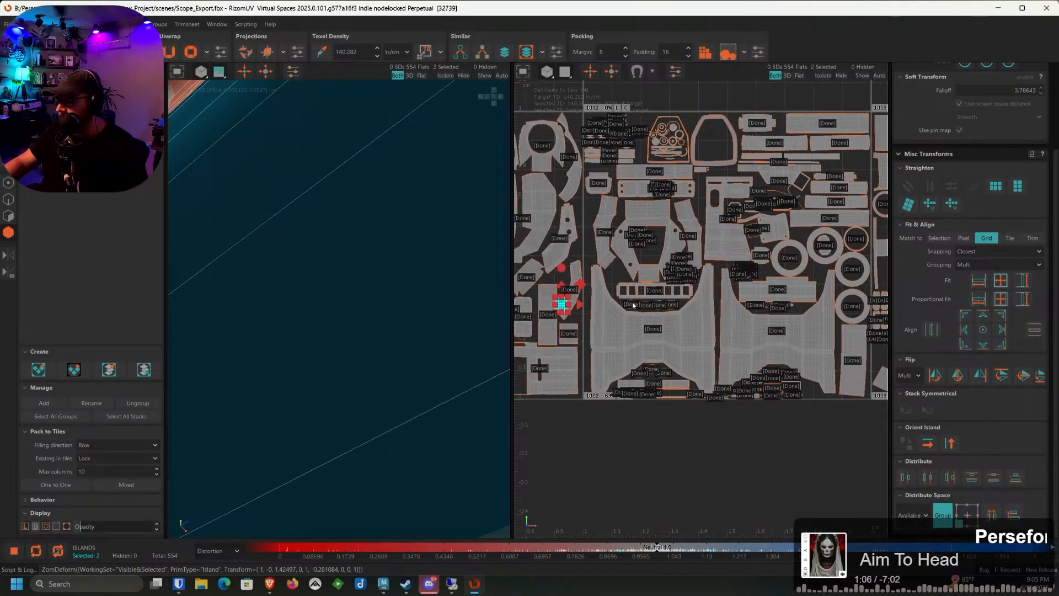
pyautogui.moveTo(561, 306); pyautogui.dragTo(738, 312)
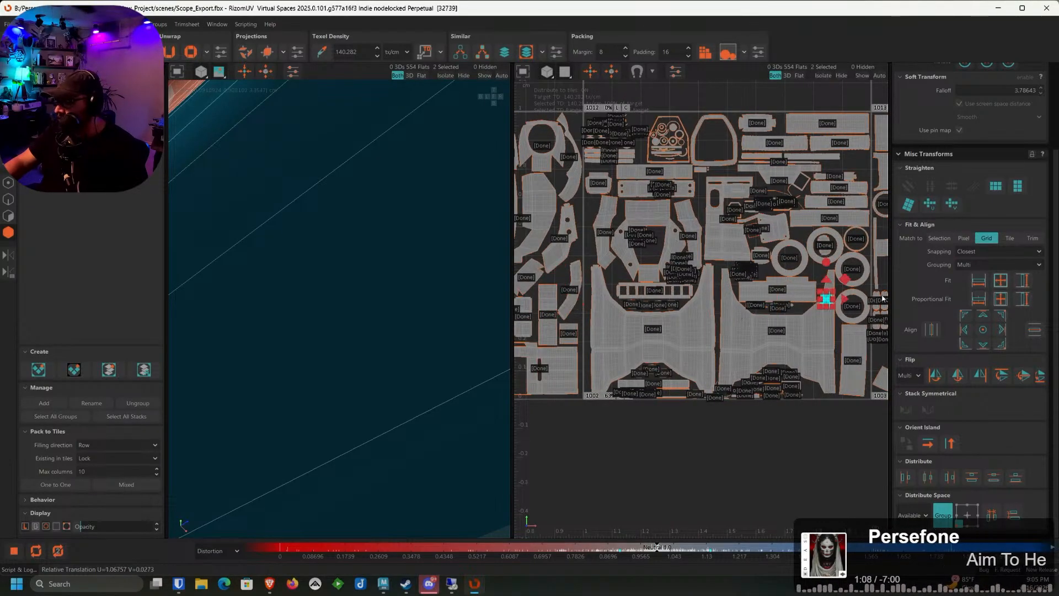
pyautogui.moveTo(883, 299); pyautogui.dragTo(883, 299)
pyautogui.keyDown('alt'); pyautogui.moveTo(883, 298); pyautogui.dragTo(666, 338, button='middle'); pyautogui.keyUp('alt')
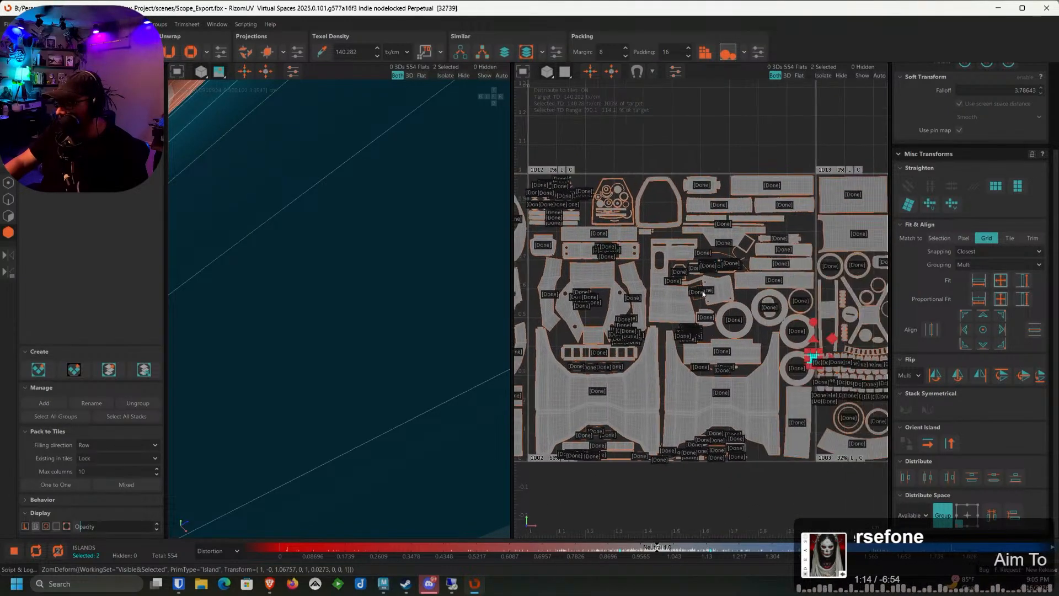
# Place the two stacked plate islands in the free gap below the ring-shaped islands and deselect them
pyautogui.scroll(5, 670, 287)
pyautogui.scroll(-5, 670, 287)
pyautogui.scroll(5, 809, 352)
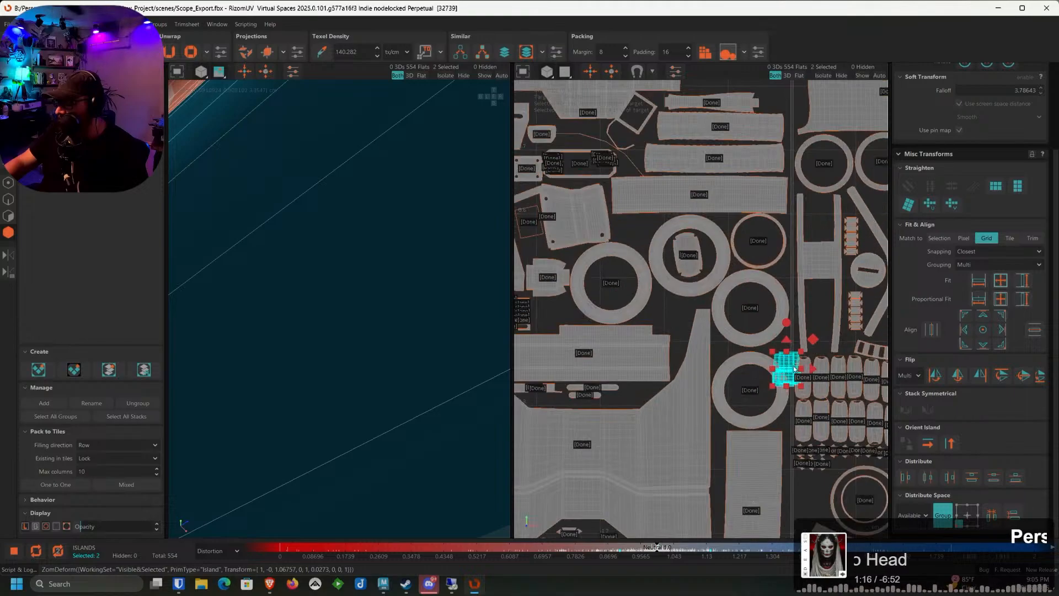
pyautogui.moveTo(754, 361); pyautogui.dragTo(599, 158)
pyautogui.keyDown('alt'); pyautogui.moveTo(599, 158); pyautogui.dragTo(600, 225, button='middle'); pyautogui.keyUp('alt')
pyautogui.scroll(4, 599, 223)
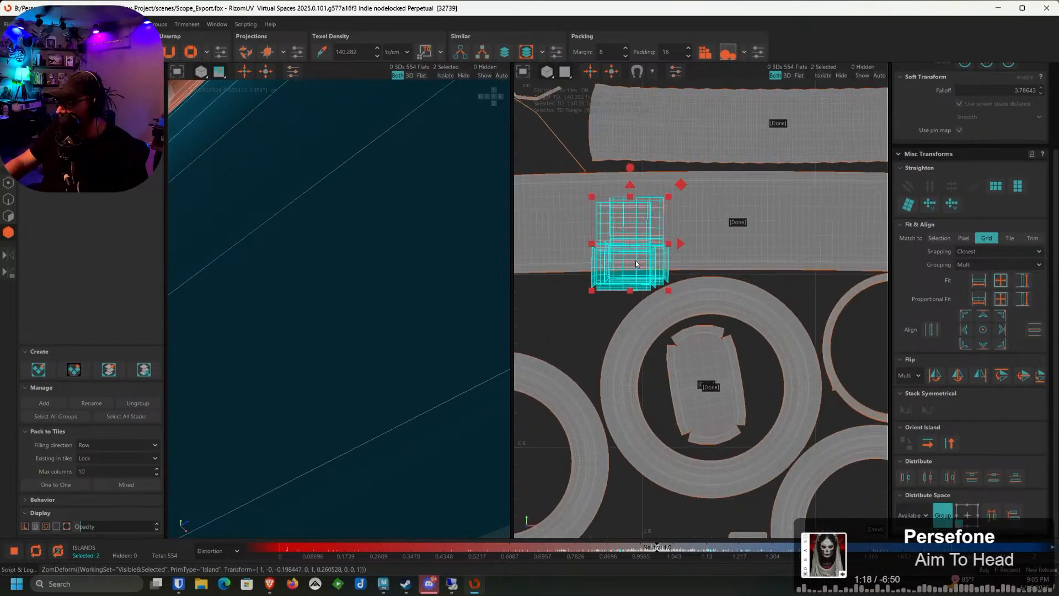
pyautogui.moveTo(645, 270); pyautogui.dragTo(611, 303)
pyautogui.scroll(3, 603, 320)
pyautogui.scroll(-5, 610, 303)
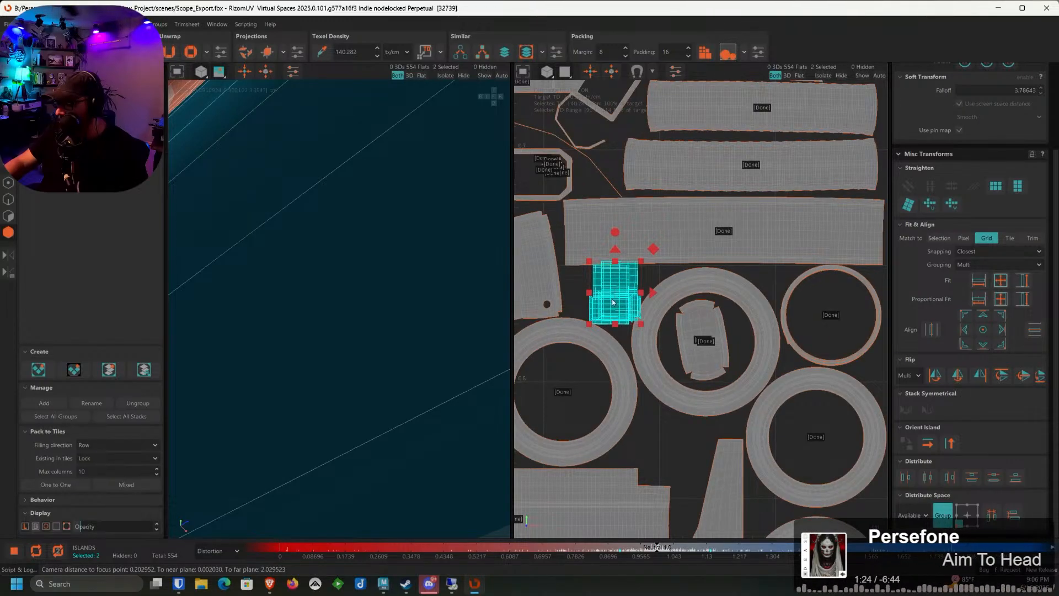
pyautogui.moveTo(612, 303); pyautogui.dragTo(676, 240, button='middle')
pyautogui.moveTo(676, 240); pyautogui.dragTo(732, 398)
pyautogui.click(596, 347)
pyautogui.scroll(2, 736, 392)
pyautogui.click(700, 346)
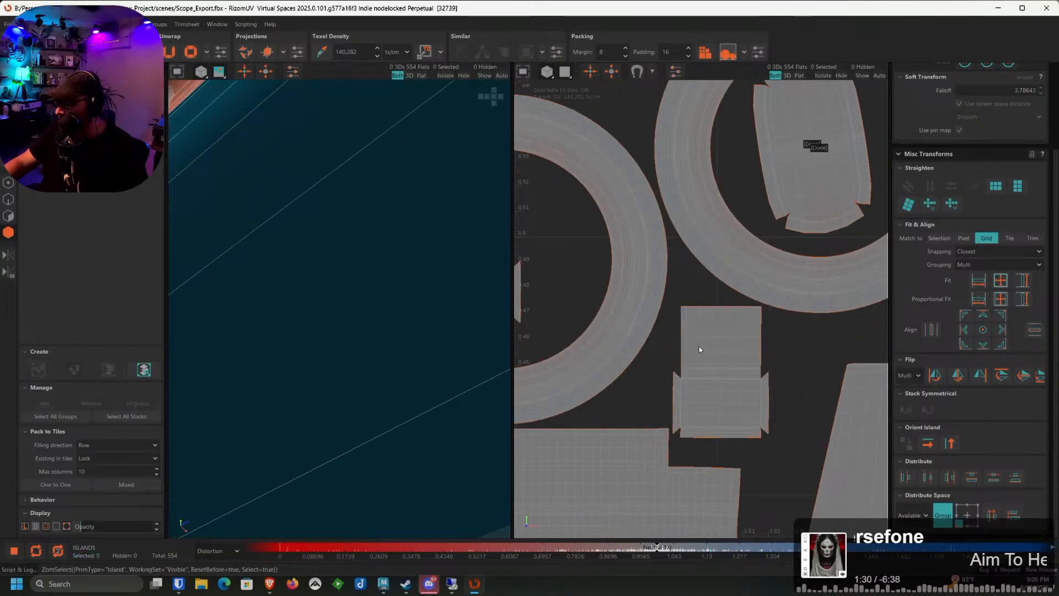
# Select the long lever island among the remaining unplaced islands and isolate it
pyautogui.scroll(-10, 697, 347)
pyautogui.scroll(-7, 686, 352)
pyautogui.moveTo(676, 353); pyautogui.dragTo(861, 321, button='middle')
pyautogui.moveTo(518, 356); pyautogui.dragTo(631, 324, button='middle')
pyautogui.scroll(7, 631, 324)
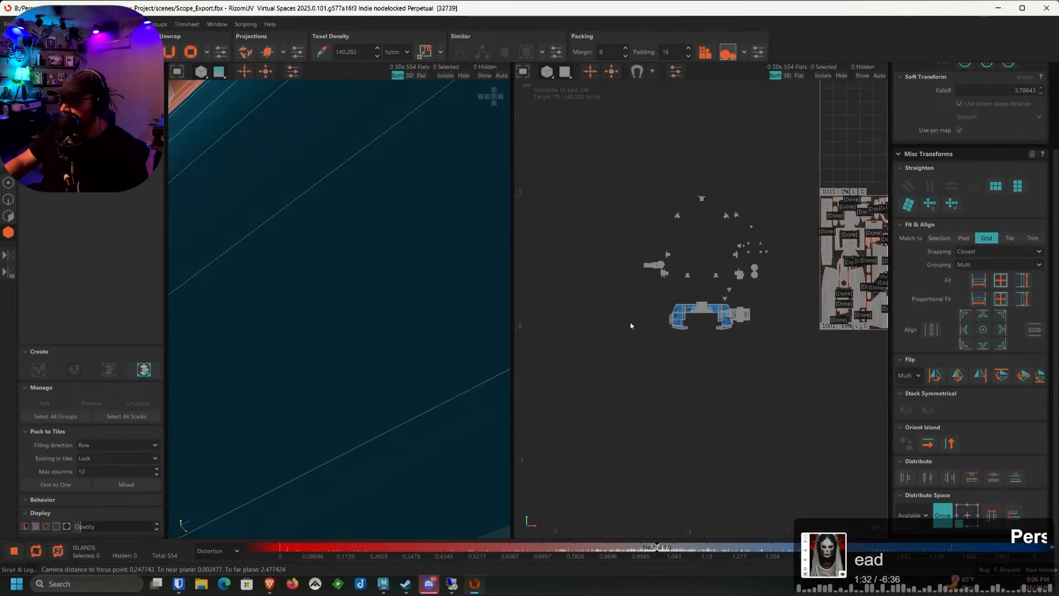
pyautogui.scroll(5, 635, 177)
pyautogui.click(635, 177)
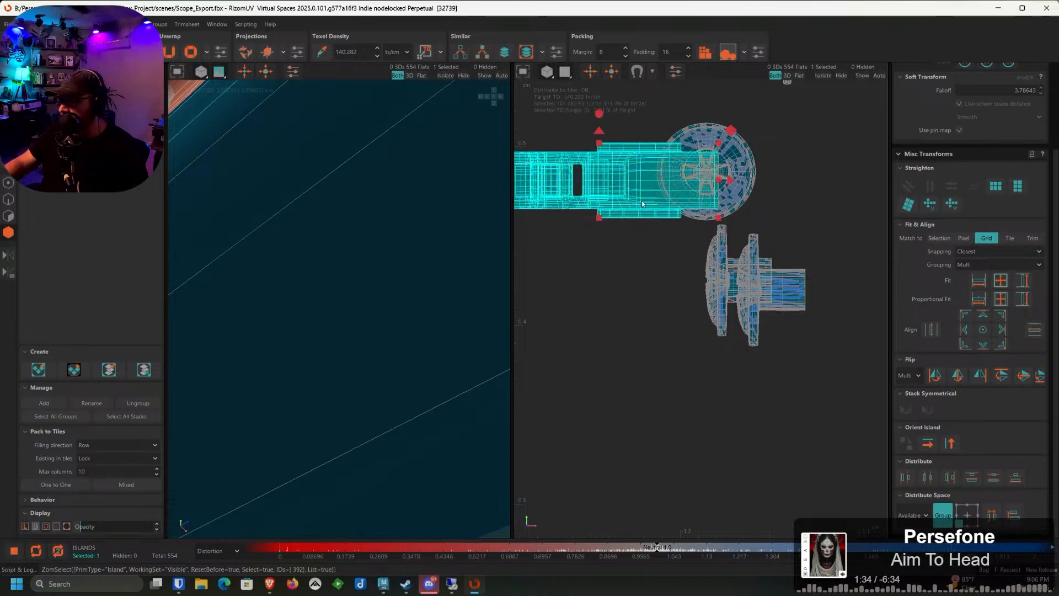
pyautogui.scroll(-3, 684, 208)
pyautogui.scroll(-3, 695, 261)
pyautogui.scroll(3, 740, 339)
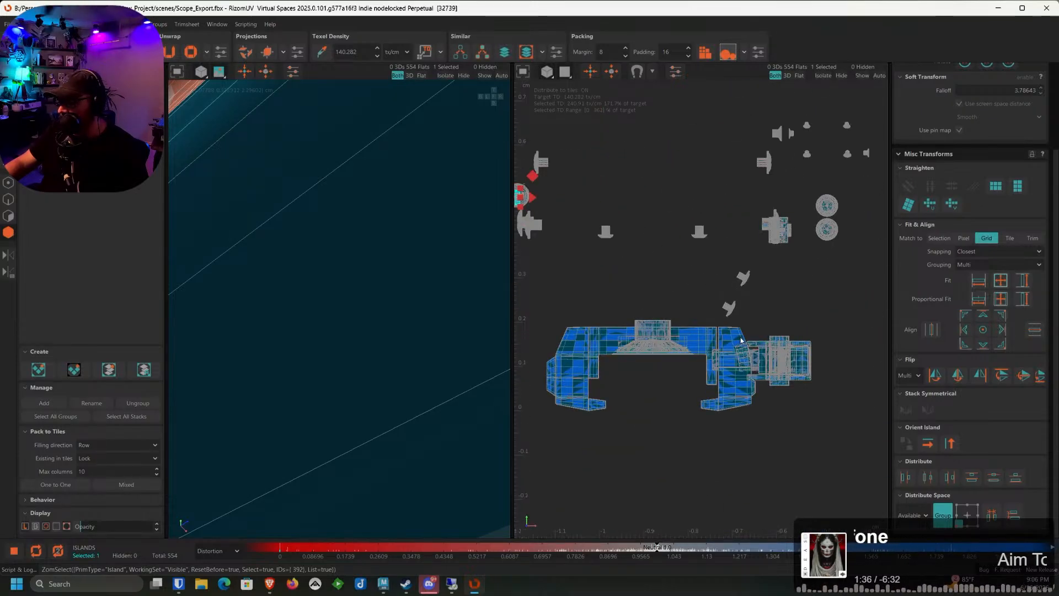
pyautogui.moveTo(557, 196); pyautogui.dragTo(758, 279, button='middle')
pyautogui.scroll(2, 380, 257)
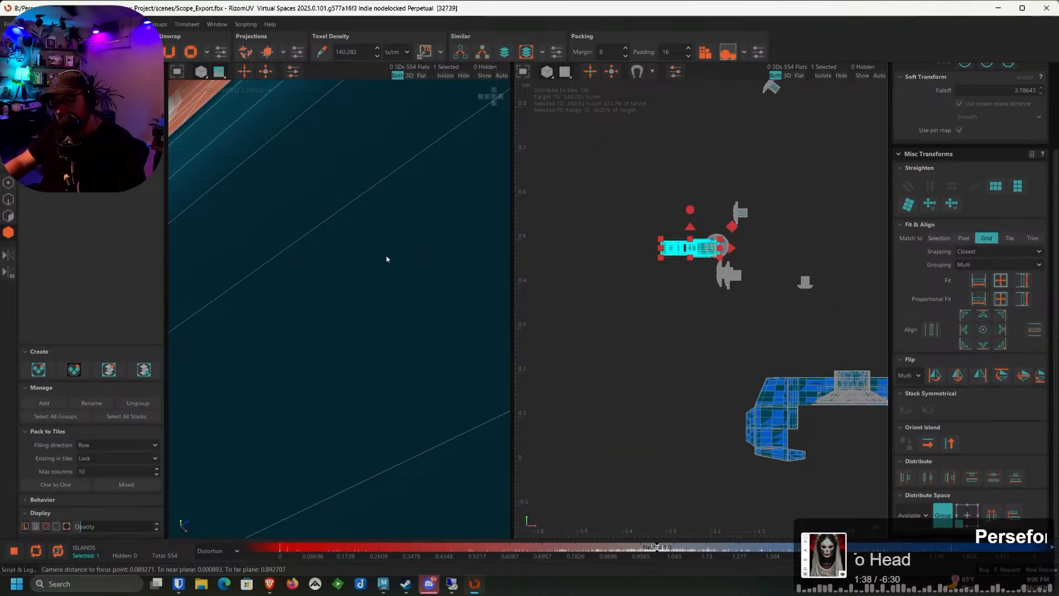
pyautogui.moveTo(642, 224); pyautogui.dragTo(683, 277)
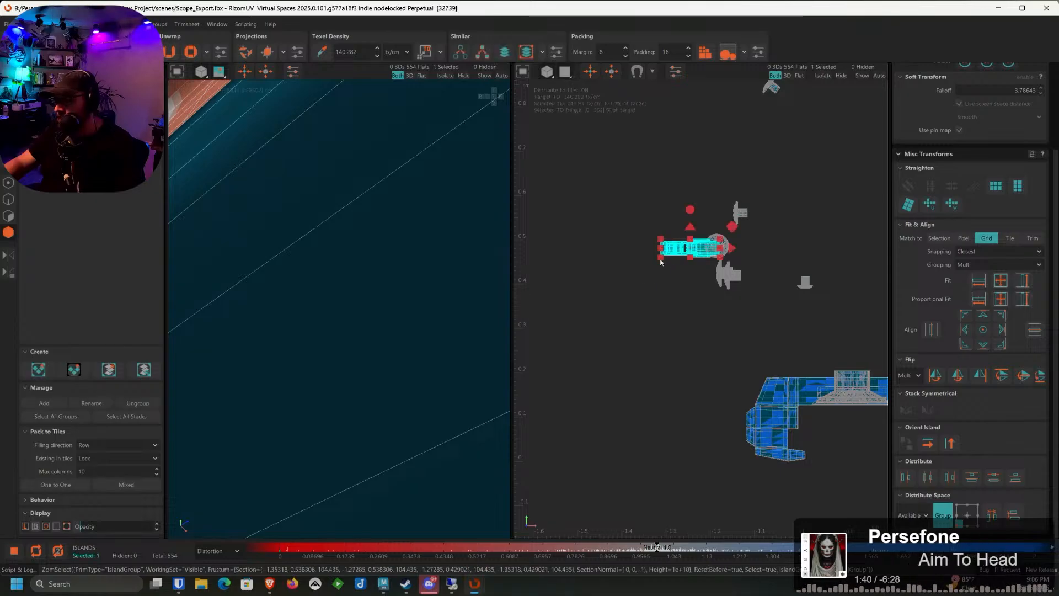
pyautogui.press('i')
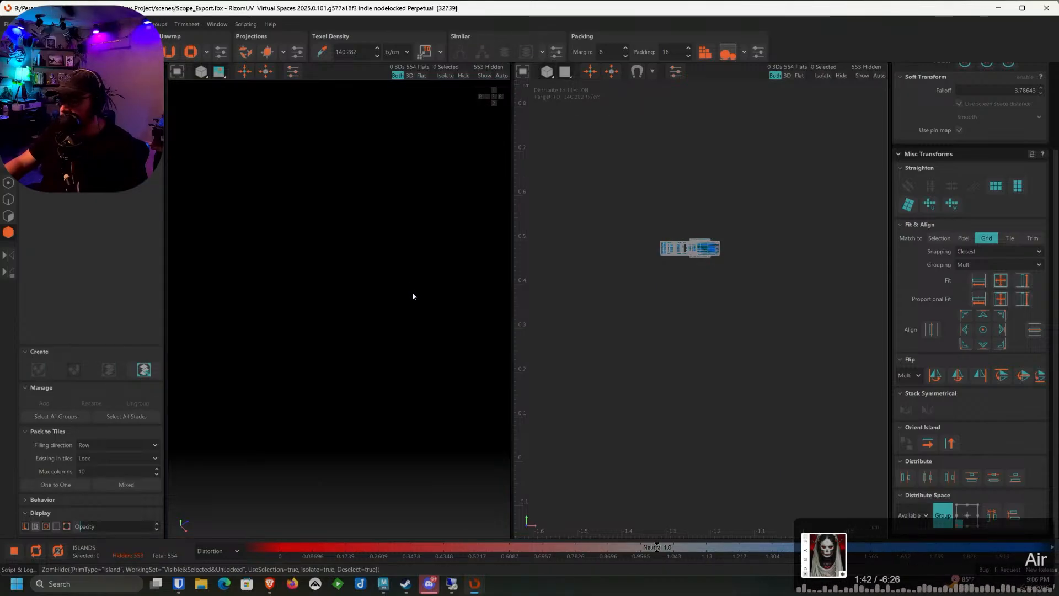
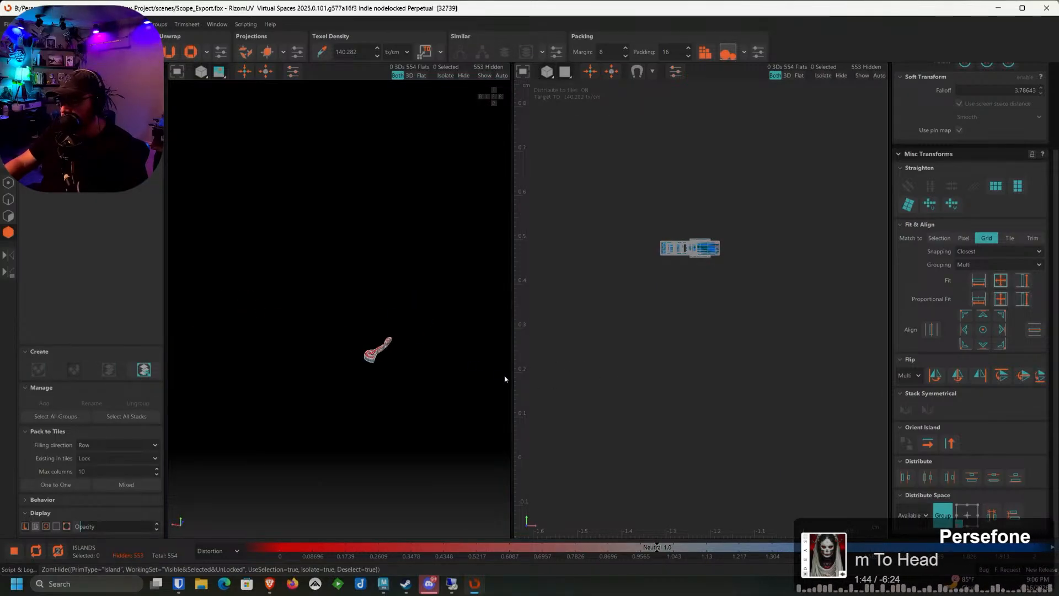
# In edge mode, select the top and base edge loops of the lever's raised disc plus one connecting edge line across its side
pyautogui.scroll(5, 383, 355)
pyautogui.click(373, 360)
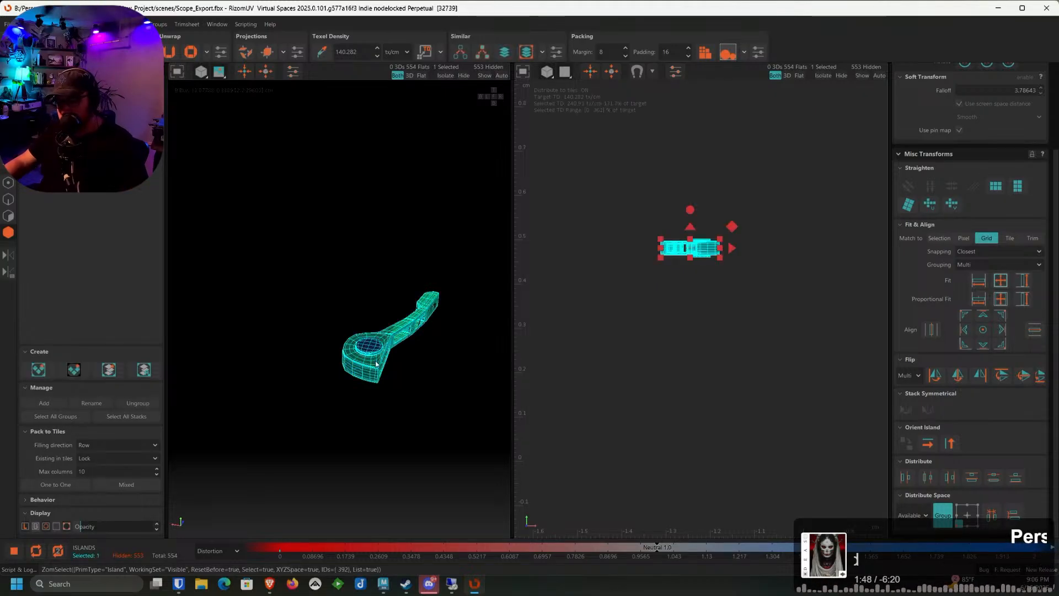
pyautogui.press('f')
pyautogui.scroll(3, 376, 364)
pyautogui.click(9, 200)
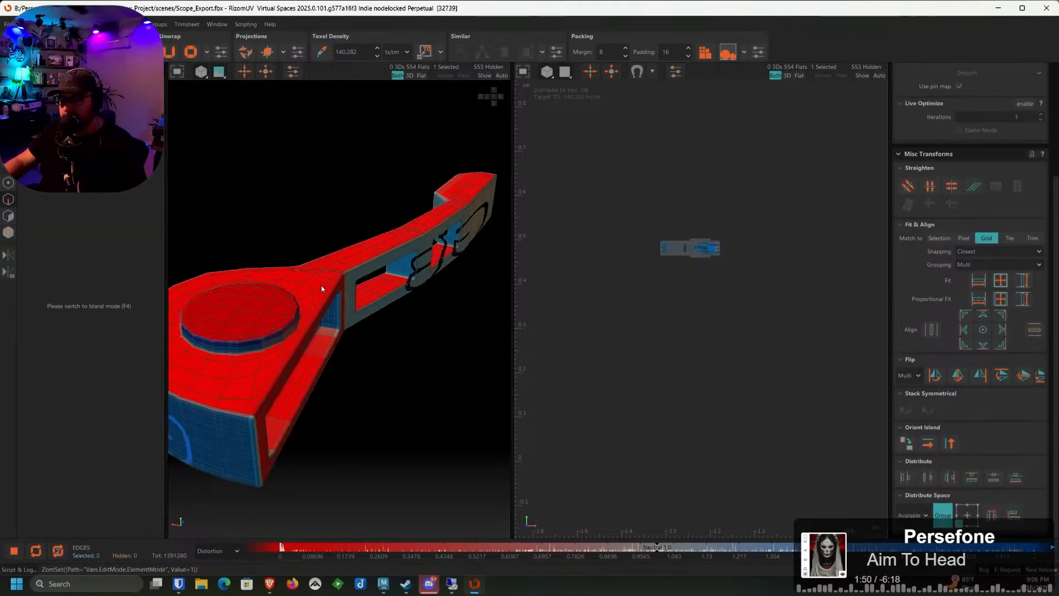
pyautogui.scroll(6, 372, 366)
pyautogui.doubleClick(357, 379)
pyautogui.doubleClick(357, 373)
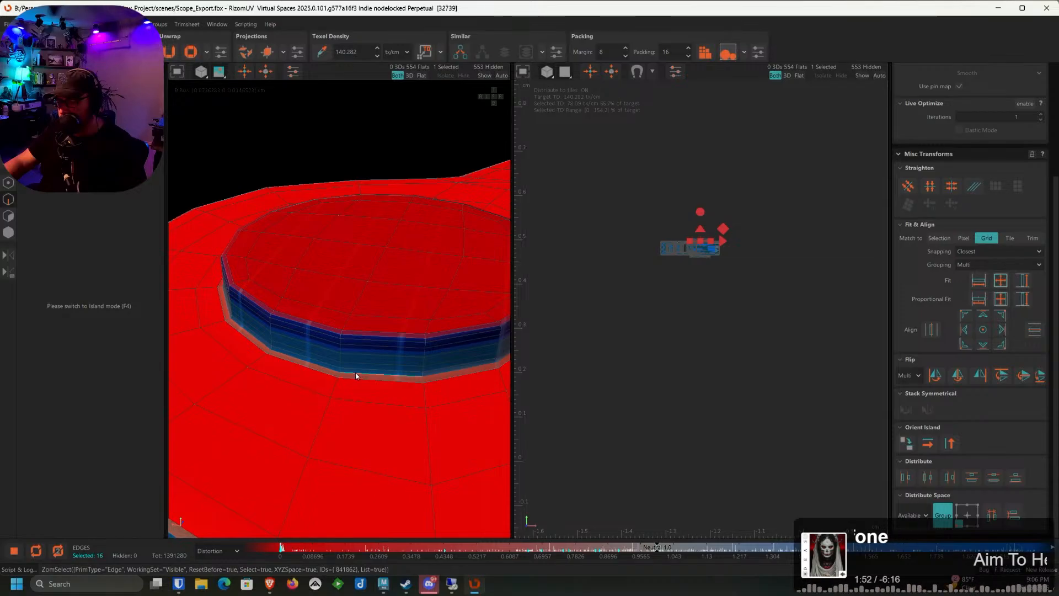
pyautogui.keyDown('ctrl'); pyautogui.doubleClick(352, 338); pyautogui.keyUp('ctrl')
pyautogui.keyDown('ctrl'); pyautogui.doubleClick(341, 346); pyautogui.keyUp('ctrl')
pyautogui.scroll(-5, 348, 356)
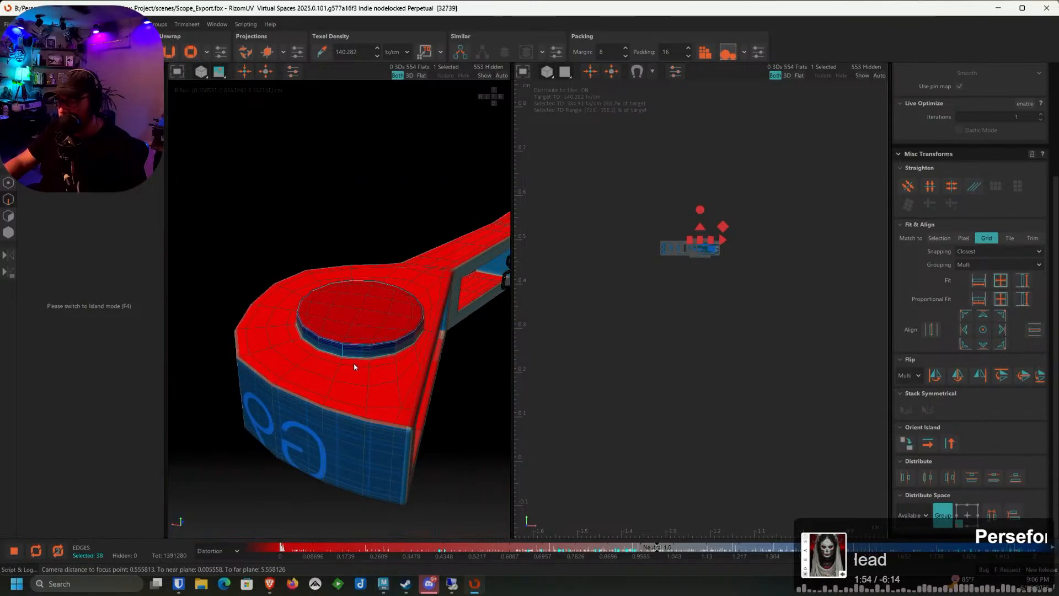
# Add both edge loops and one connecting edge line of the disc on the lever's underside to the selection
pyautogui.keyDown('alt'); pyautogui.moveTo(354, 367); pyautogui.dragTo(373, 333); pyautogui.keyUp('alt')
pyautogui.keyDown('alt'); pyautogui.moveTo(374, 333); pyautogui.dragTo(367, 187, button='middle'); pyautogui.keyUp('alt')
pyautogui.scroll(5, 358, 362)
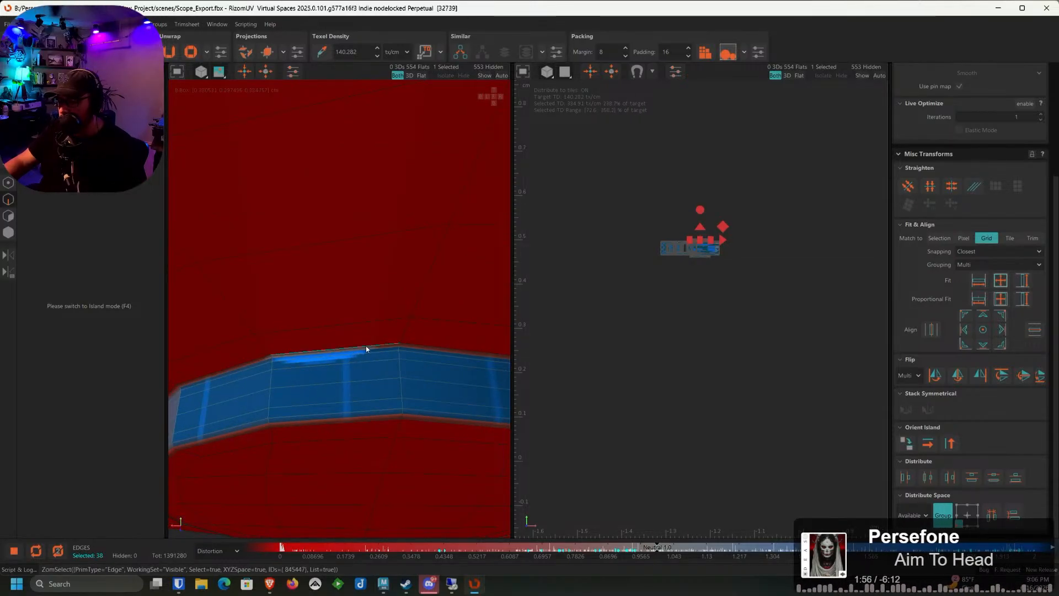
pyautogui.keyDown('ctrl'); pyautogui.doubleClick(367, 348); pyautogui.keyUp('ctrl')
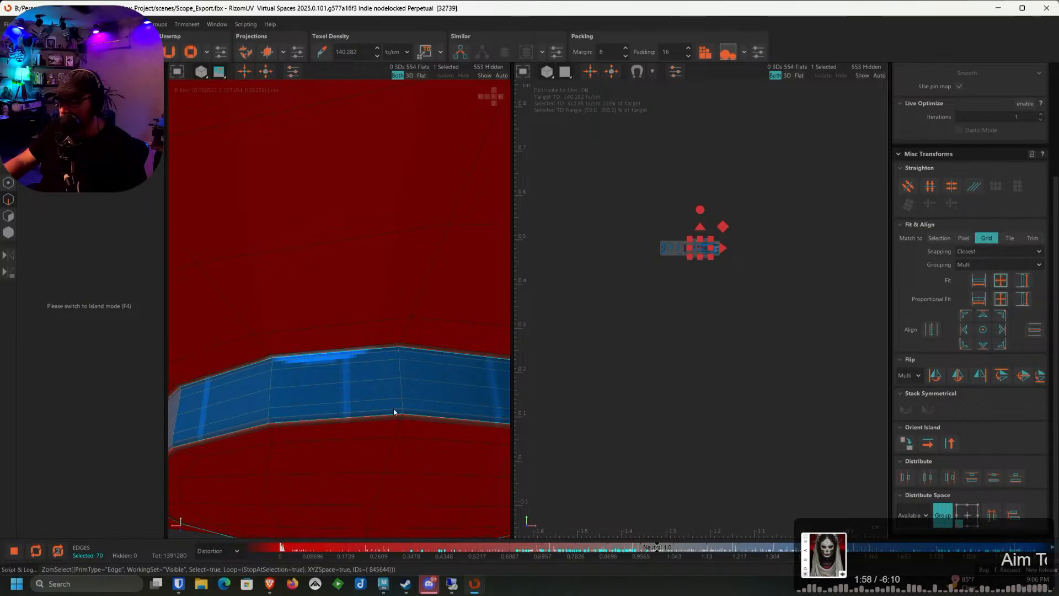
pyautogui.keyDown('ctrl'); pyautogui.doubleClick(401, 387); pyautogui.keyUp('ctrl')
pyautogui.scroll(-6, 402, 387)
pyautogui.keyDown('alt'); pyautogui.moveTo(402, 387); pyautogui.dragTo(373, 320); pyautogui.keyUp('alt')
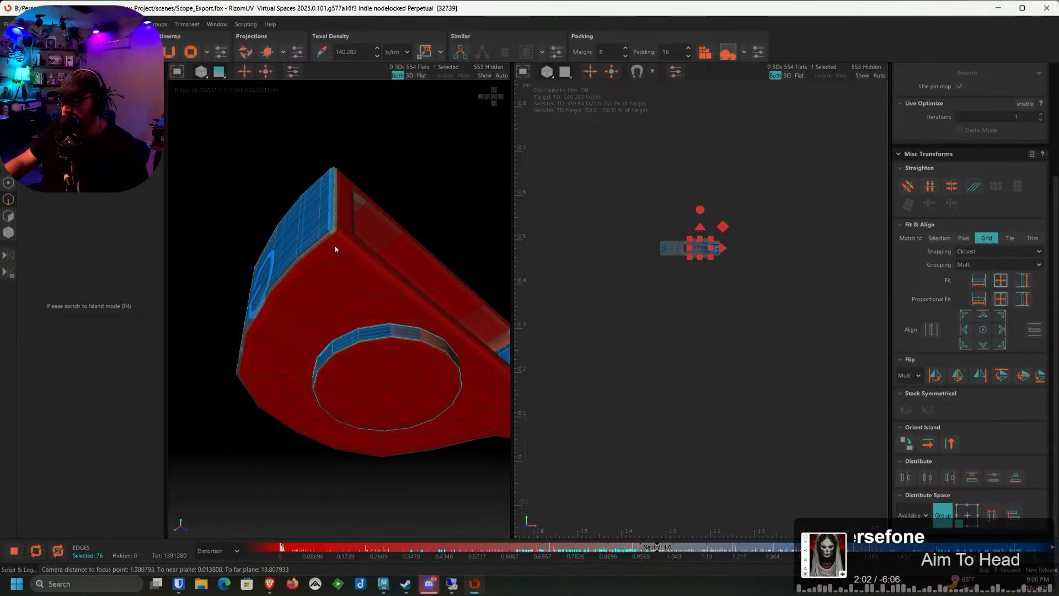
# Add the lower and upper bevel edges along the curved outer wall of the lever's wide end to the selection
pyautogui.keyDown('alt'); pyautogui.moveTo(336, 249); pyautogui.dragTo(336, 243); pyautogui.keyUp('alt')
pyautogui.scroll(7, 337, 237)
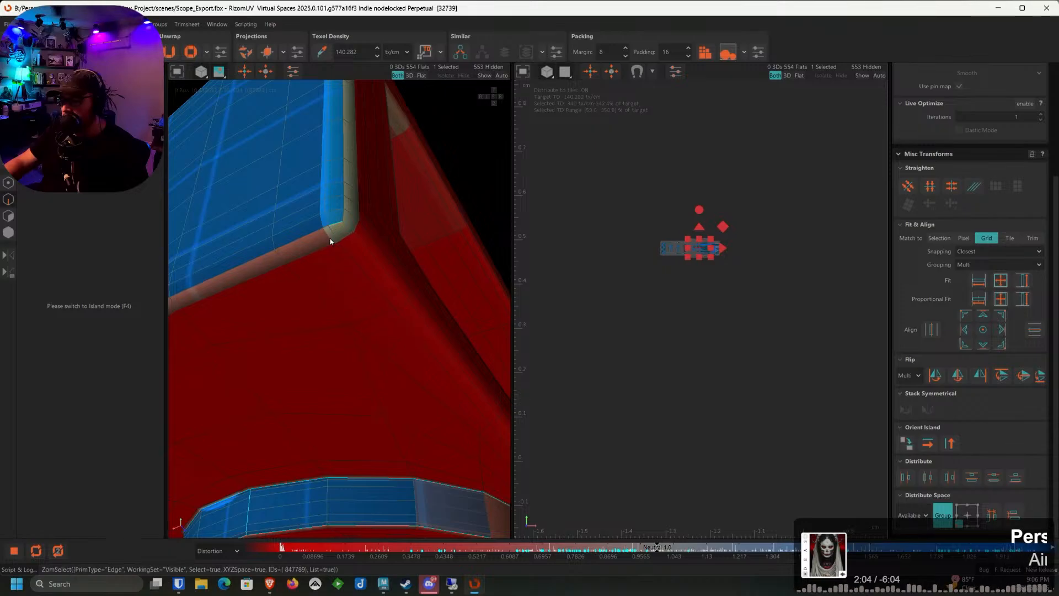
pyautogui.scroll(-3, 325, 238)
pyautogui.keyDown('ctrl'); pyautogui.doubleClick(322, 237); pyautogui.keyUp('ctrl')
pyautogui.scroll(-2, 324, 238)
pyautogui.keyDown('alt'); pyautogui.moveTo(333, 273); pyautogui.dragTo(348, 303); pyautogui.keyUp('alt')
pyautogui.scroll(3, 353, 276)
pyautogui.keyDown('alt'); pyautogui.moveTo(359, 256); pyautogui.dragTo(349, 247); pyautogui.keyUp('alt')
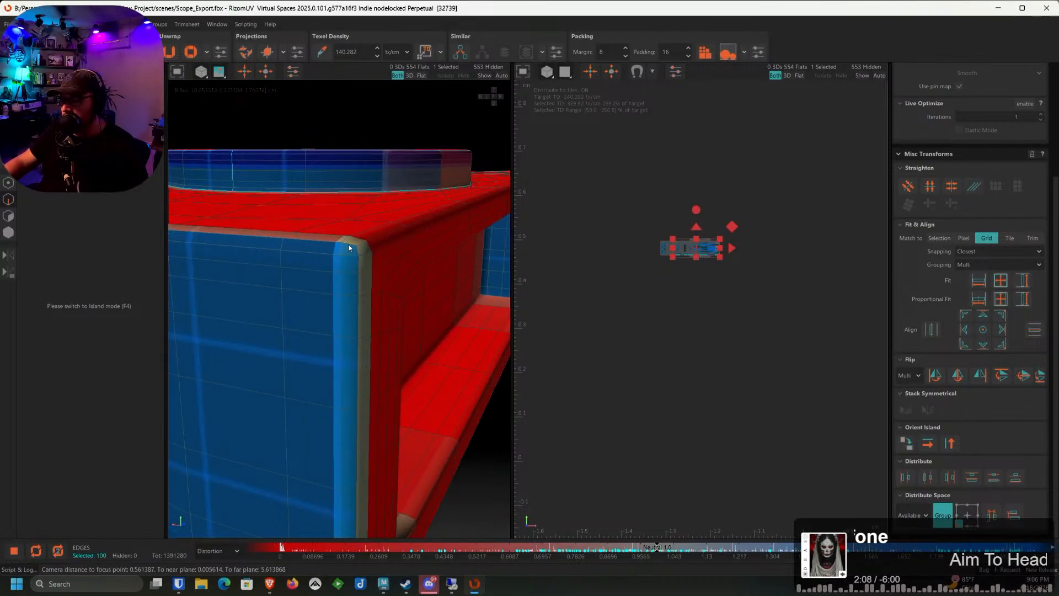
pyautogui.keyDown('ctrl'); pyautogui.doubleClick(332, 242); pyautogui.keyUp('ctrl')
# Extend the seam selection along the upper edge where the lever's wide end meets the slotted arm
pyautogui.scroll(-10, 348, 276)
pyautogui.keyDown('alt'); pyautogui.moveTo(416, 333); pyautogui.dragTo(366, 308); pyautogui.keyUp('alt')
pyautogui.keyDown('alt'); pyautogui.moveTo(488, 344); pyautogui.dragTo(359, 303, button='middle'); pyautogui.keyUp('alt')
pyautogui.keyDown('alt'); pyautogui.moveTo(359, 303); pyautogui.dragTo(347, 346); pyautogui.keyUp('alt')
pyautogui.scroll(3, 449, 329)
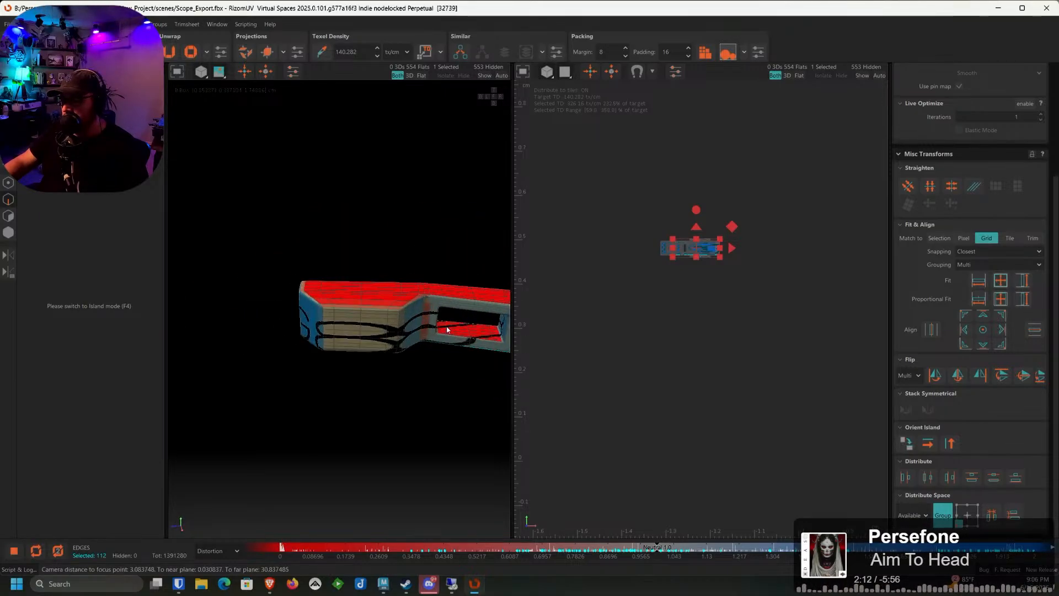
pyautogui.keyDown('alt'); pyautogui.moveTo(448, 329); pyautogui.dragTo(307, 314); pyautogui.keyUp('alt')
pyautogui.scroll(8, 307, 315)
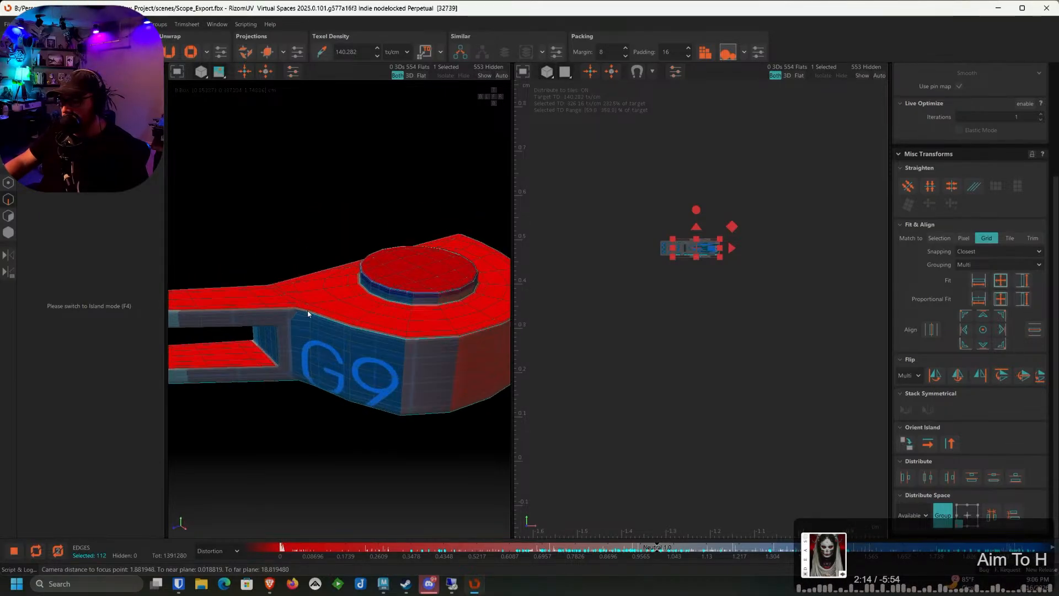
pyautogui.keyDown('ctrl'); pyautogui.click(263, 307); pyautogui.keyUp('ctrl')
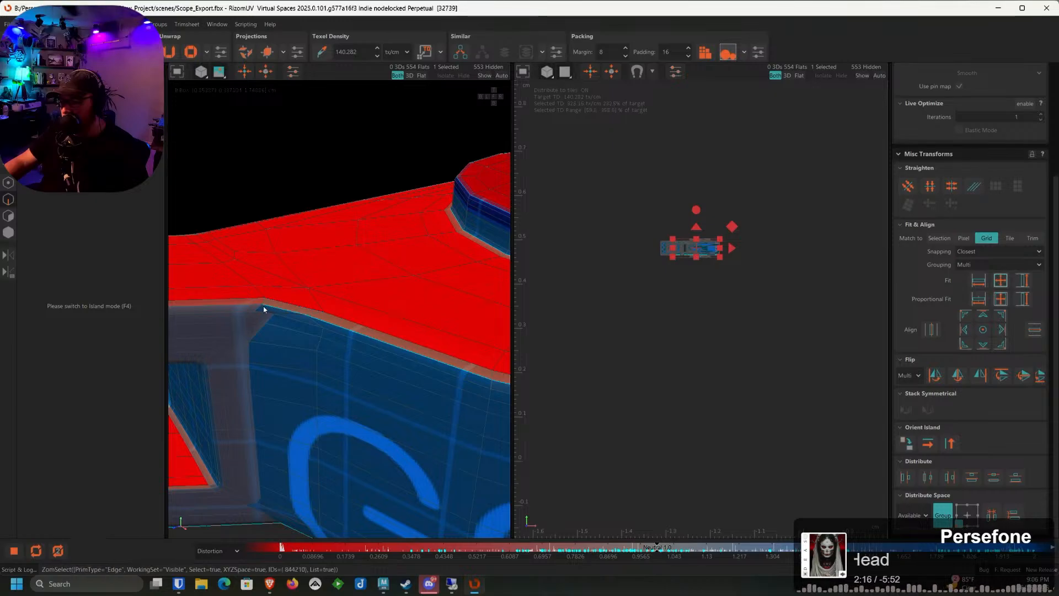
pyautogui.keyDown('ctrl'); pyautogui.doubleClick(247, 304); pyautogui.keyUp('ctrl')
pyautogui.scroll(-8, 249, 306)
pyautogui.keyDown('alt'); pyautogui.moveTo(262, 335); pyautogui.dragTo(460, 313); pyautogui.keyUp('alt')
pyautogui.keyDown('alt'); pyautogui.moveTo(406, 310); pyautogui.dragTo(369, 307, button='middle'); pyautogui.keyUp('alt')
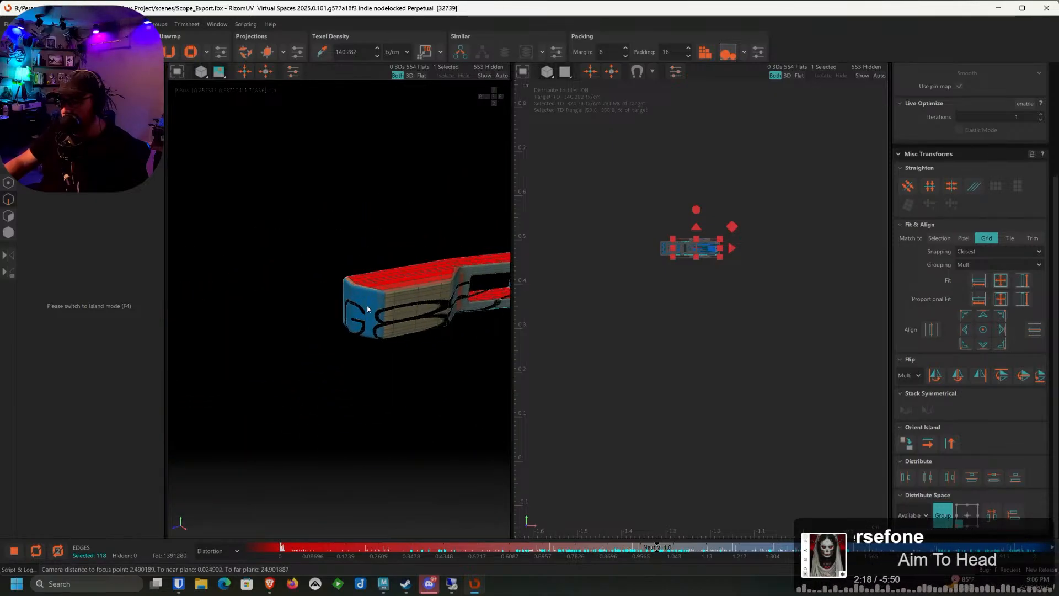
# Continue the upper seam selection past the arm's slots to the inner corner beside the narrow end
pyautogui.keyDown('alt'); pyautogui.moveTo(368, 307); pyautogui.dragTo(348, 312); pyautogui.keyUp('alt')
pyautogui.keyDown('alt'); pyautogui.moveTo(449, 313); pyautogui.dragTo(398, 312, button='middle'); pyautogui.keyUp('alt')
pyautogui.scroll(8, 441, 293)
pyautogui.scroll(4, 452, 293)
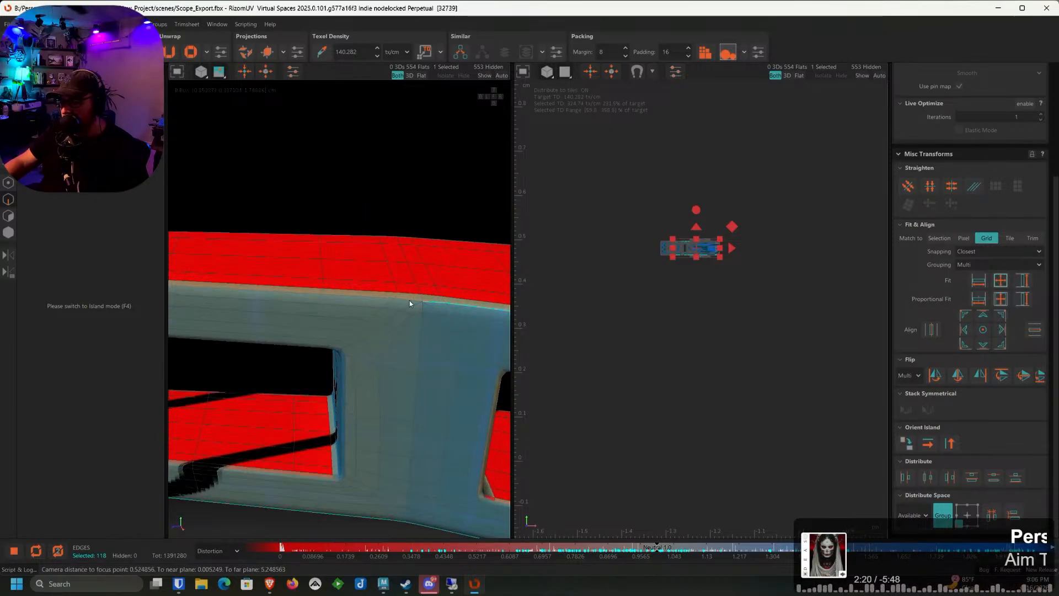
pyautogui.keyDown('ctrl'); pyautogui.doubleClick(410, 300); pyautogui.keyUp('ctrl')
pyautogui.scroll(-6, 397, 306)
pyautogui.keyDown('alt'); pyautogui.moveTo(419, 319); pyautogui.dragTo(361, 308); pyautogui.keyUp('alt')
pyautogui.scroll(6, 364, 293)
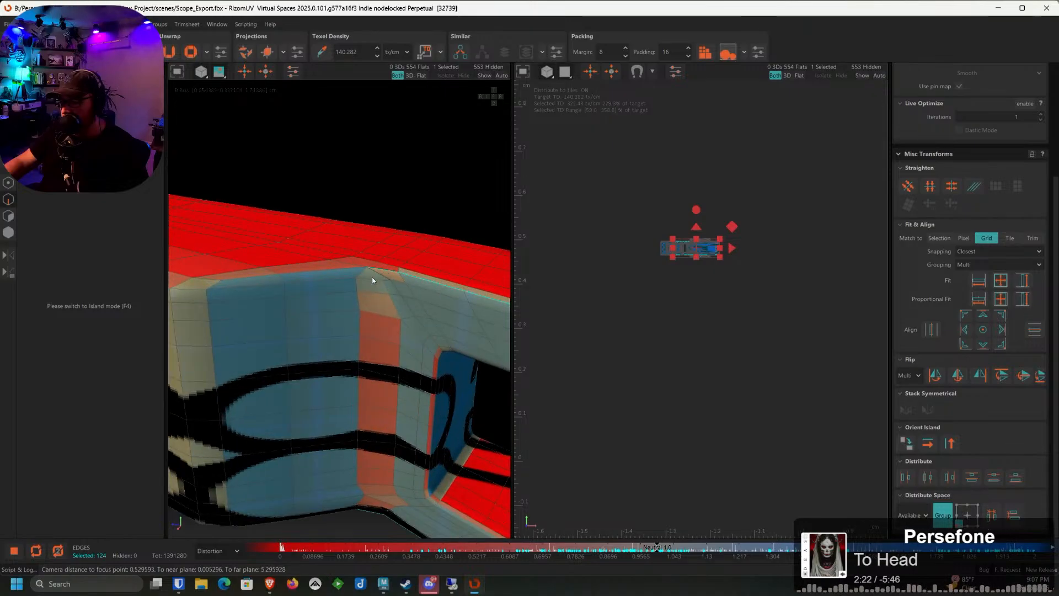
pyautogui.keyDown('ctrl'); pyautogui.doubleClick(356, 267); pyautogui.keyUp('ctrl')
# Extend the seam selection along the upper and lower side edges of the lever's narrow end, undoing wrong edge picks
pyautogui.keyDown('alt'); pyautogui.moveTo(324, 444); pyautogui.dragTo(377, 381); pyautogui.keyUp('alt')
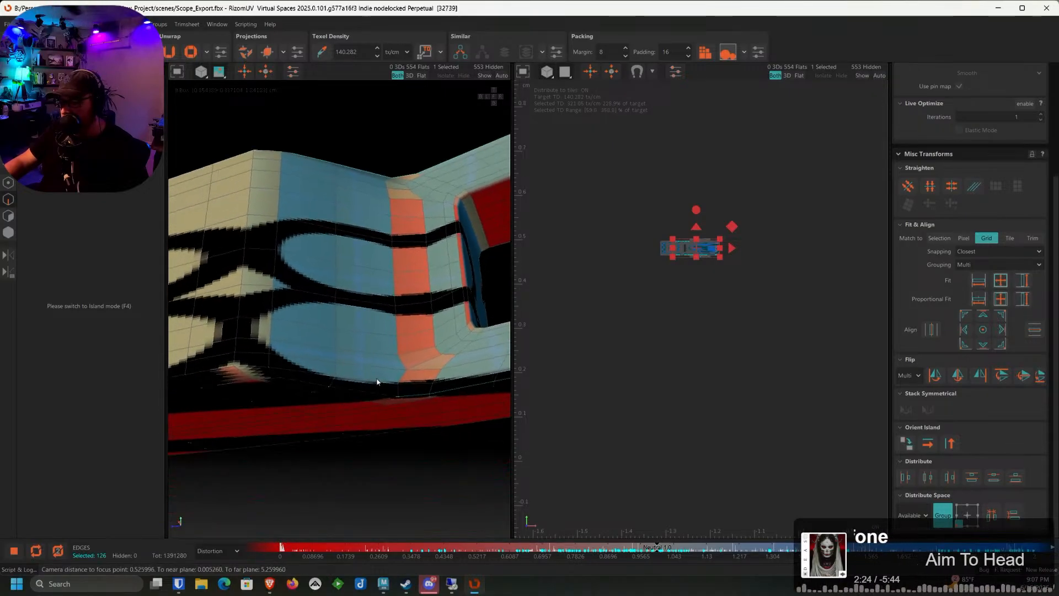
pyautogui.keyDown('ctrl'); pyautogui.doubleClick(260, 370); pyautogui.keyUp('ctrl')
pyautogui.keyDown('alt'); pyautogui.moveTo(318, 295); pyautogui.dragTo(330, 275); pyautogui.keyUp('alt')
pyautogui.hotkey('ctrl', 'z')
pyautogui.keyDown('alt'); pyautogui.moveTo(254, 360); pyautogui.dragTo(292, 153); pyautogui.keyUp('alt')
pyautogui.keyDown('ctrl'); pyautogui.click(263, 135); pyautogui.keyUp('ctrl')
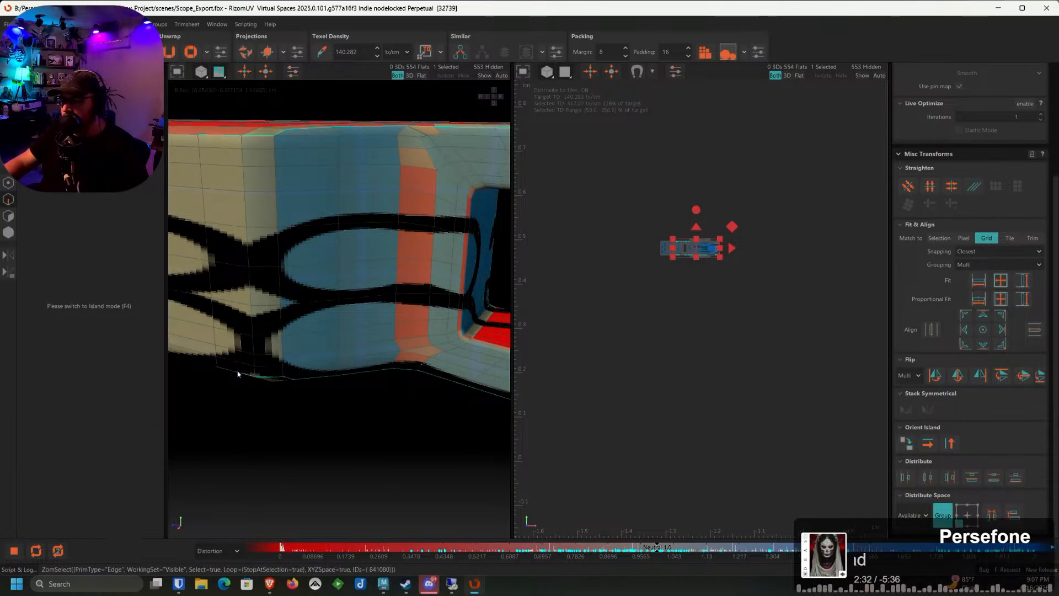
pyautogui.hotkey('ctrl', 'z')
# Add the lower edges around the lever's narrow tip to the seam selection
pyautogui.scroll(-3, 245, 372)
pyautogui.keyDown('alt'); pyautogui.moveTo(259, 371); pyautogui.dragTo(391, 286); pyautogui.keyUp('alt')
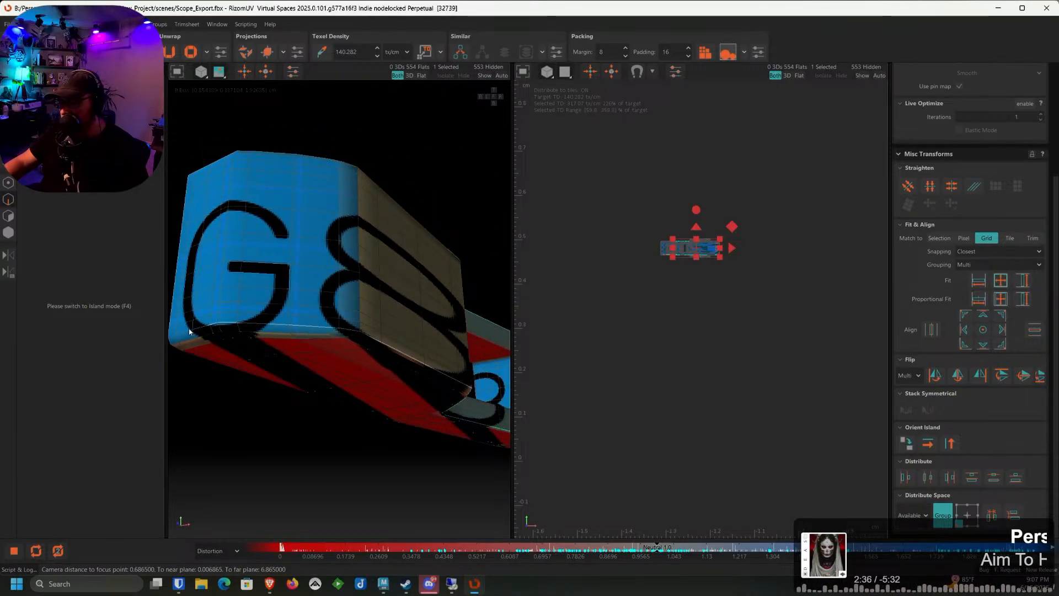
pyautogui.keyDown('shift'); pyautogui.click(171, 338); pyautogui.keyUp('shift')
pyautogui.keyDown('alt'); pyautogui.moveTo(174, 336); pyautogui.dragTo(331, 302); pyautogui.keyUp('alt')
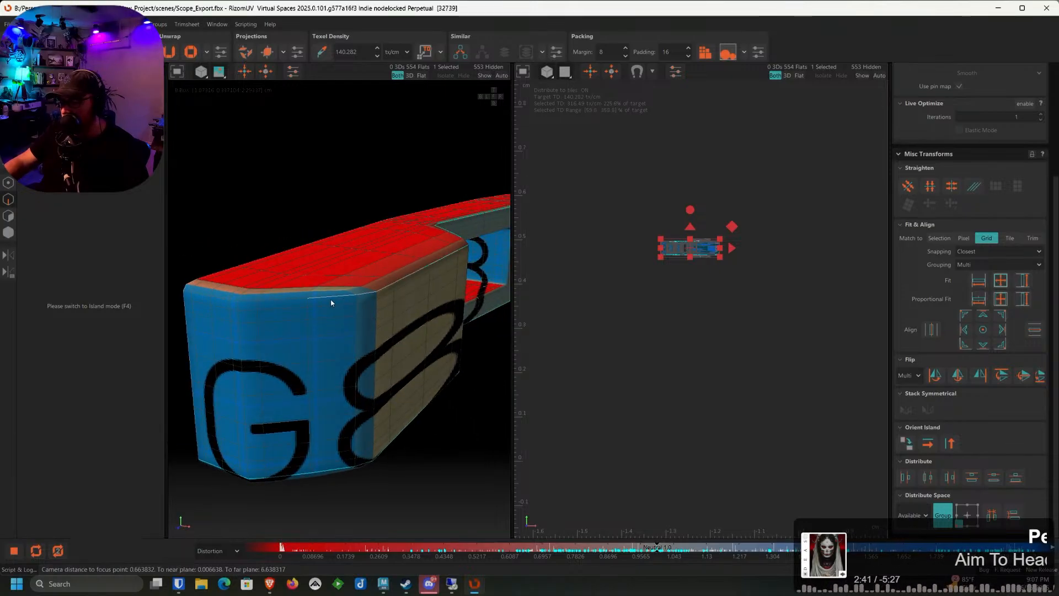
# Add the last tip edge and the edge line across the bar between the arm's two slots to the seam selection
pyautogui.keyDown('shift'); pyautogui.click(190, 297); pyautogui.keyUp('shift')
pyautogui.scroll(-2, 234, 342)
pyautogui.keyDown('alt'); pyautogui.moveTo(234, 342); pyautogui.dragTo(302, 344); pyautogui.keyUp('alt')
pyautogui.scroll(-3, 350, 347)
pyautogui.scroll(-4, 399, 382)
pyautogui.keyDown('alt'); pyautogui.moveTo(400, 383); pyautogui.dragTo(344, 337); pyautogui.keyUp('alt')
pyautogui.scroll(3, 289, 336)
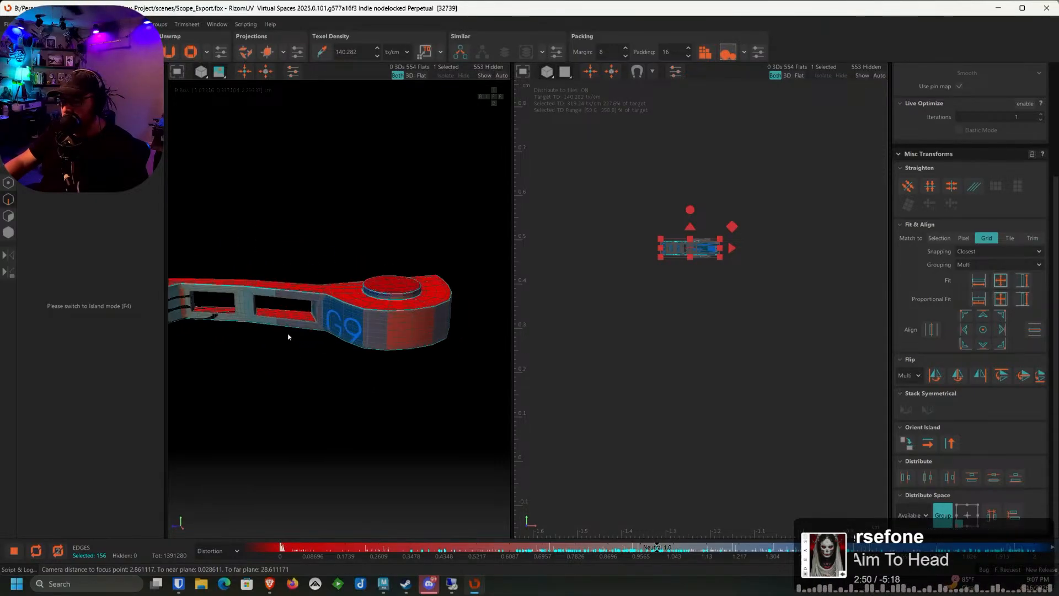
pyautogui.scroll(5, 264, 295)
pyautogui.scroll(5, 264, 295)
pyautogui.doubleClick(354, 299)
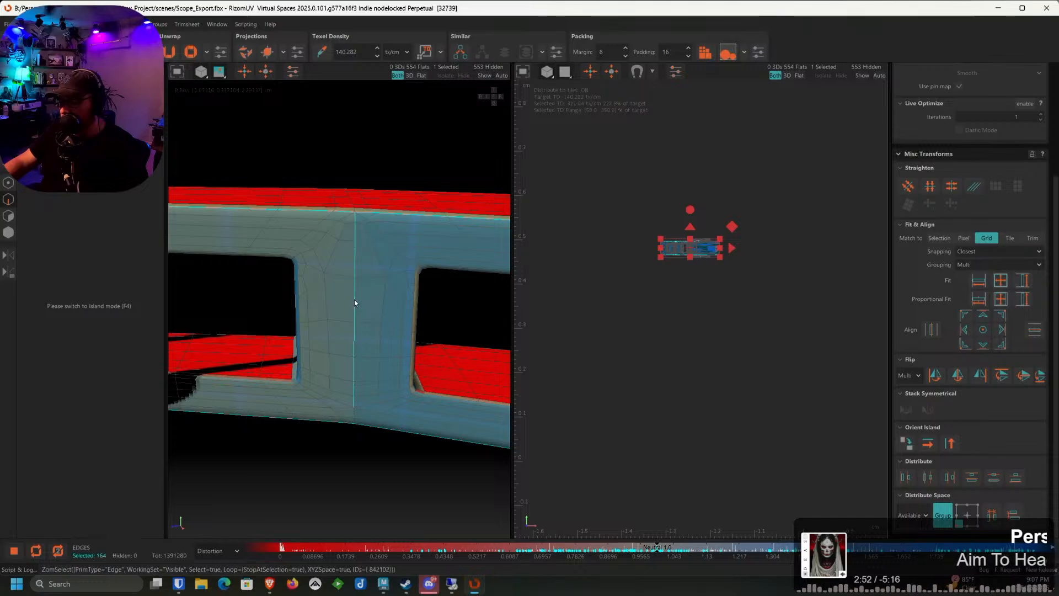
# Add the rim and corner edges of the arm's slot beside the middle bar to the seam selection, undoing a wrong loop pick
pyautogui.keyDown('alt'); pyautogui.moveTo(411, 325); pyautogui.dragTo(361, 331); pyautogui.keyUp('alt')
pyautogui.scroll(4, 382, 352)
pyautogui.doubleClick(373, 351)
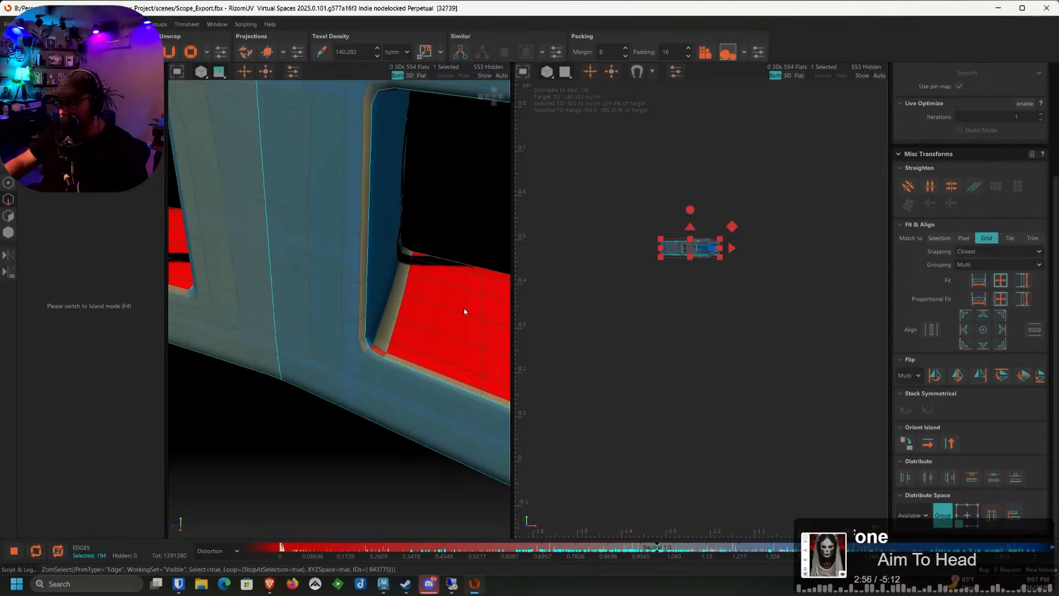
pyautogui.keyDown('alt'); pyautogui.moveTo(448, 262); pyautogui.dragTo(331, 246); pyautogui.keyUp('alt')
pyautogui.doubleClick(312, 258)
pyautogui.hotkey('ctrl', 'z')
pyautogui.doubleClick(297, 264)
pyautogui.scroll(-4, 297, 264)
# Add the upright inner-wall edges of the arm's slots to the seam selection, undoing wrong loop picks
pyautogui.doubleClick(241, 312)
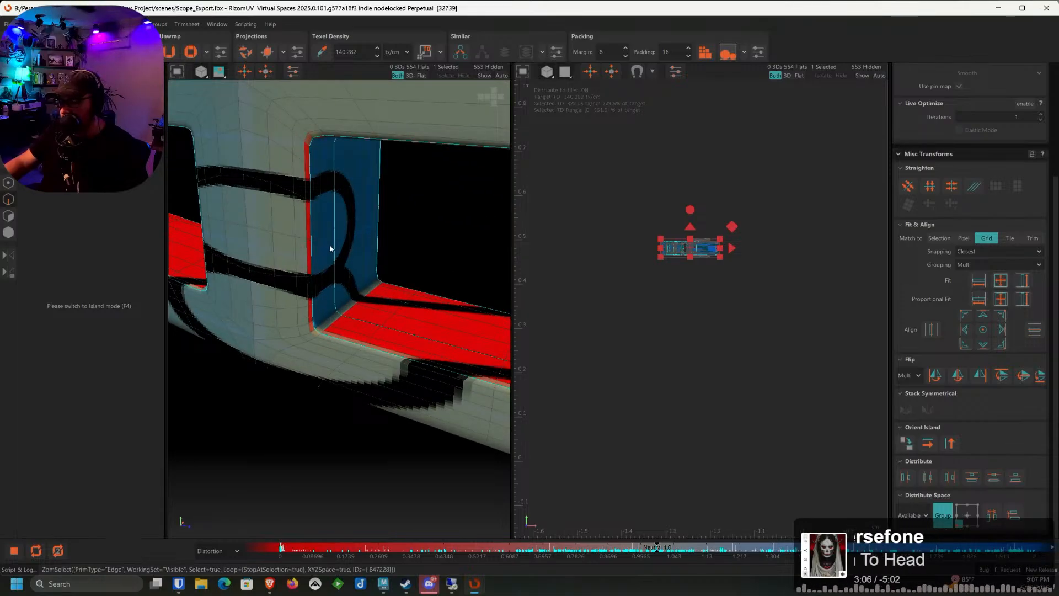
pyautogui.scroll(-3, 331, 249)
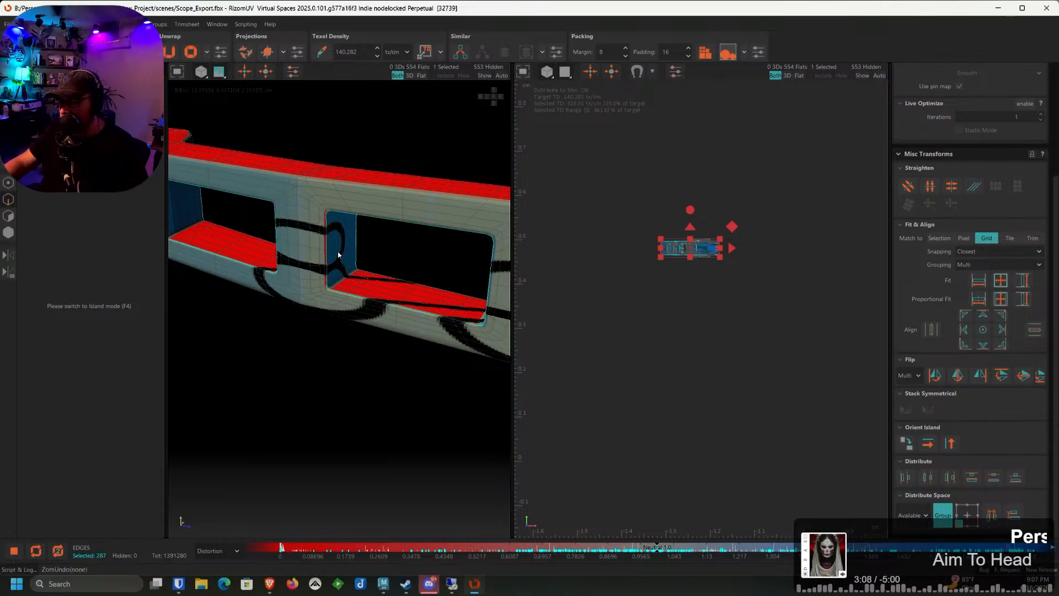
pyautogui.doubleClick(338, 255)
pyautogui.scroll(3, 338, 255)
pyautogui.scroll(3, 339, 251)
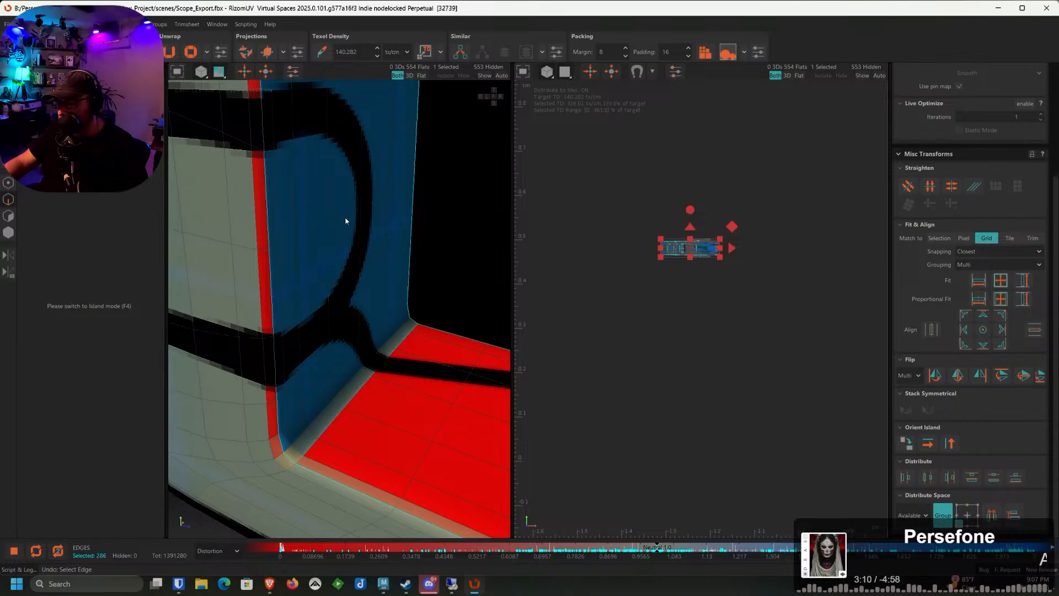
pyautogui.scroll(-8, 346, 226)
pyautogui.moveTo(360, 288)
pyautogui.keyDown('alt'); pyautogui.mouseDown()
pyautogui.moveTo(335, 298)
pyautogui.moveTo(343, 288)
pyautogui.mouseUp(); pyautogui.keyUp('alt')
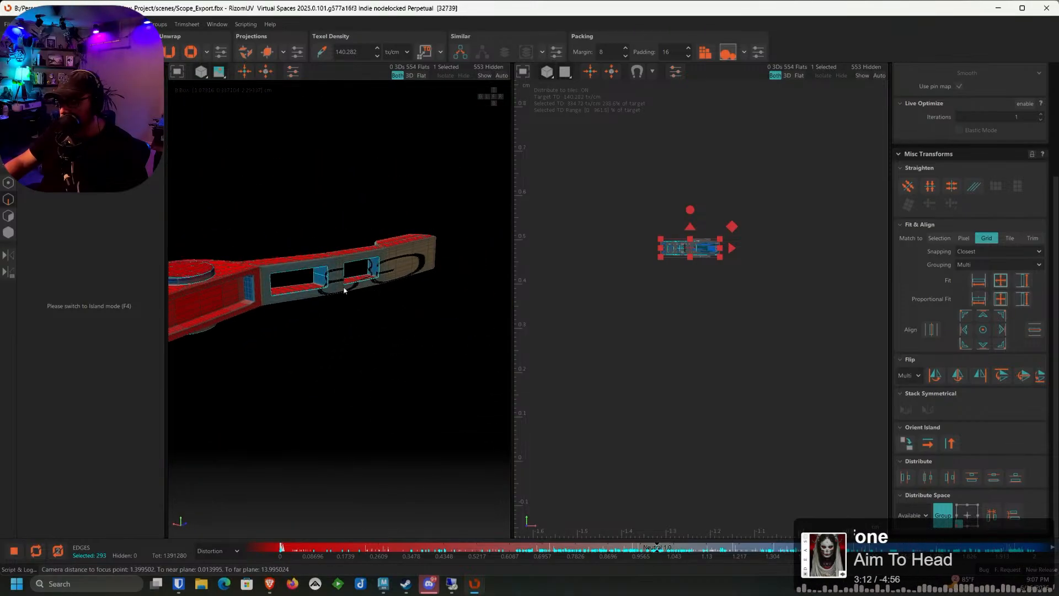
# Add the side, upper and lower edges of the end wall inside the lever's long recess to the seam selection
pyautogui.scroll(6, 276, 284)
pyautogui.keyDown('alt'); pyautogui.moveTo(230, 283); pyautogui.dragTo(357, 250); pyautogui.keyUp('alt')
pyautogui.scroll(4, 358, 248)
pyautogui.doubleClick(403, 184)
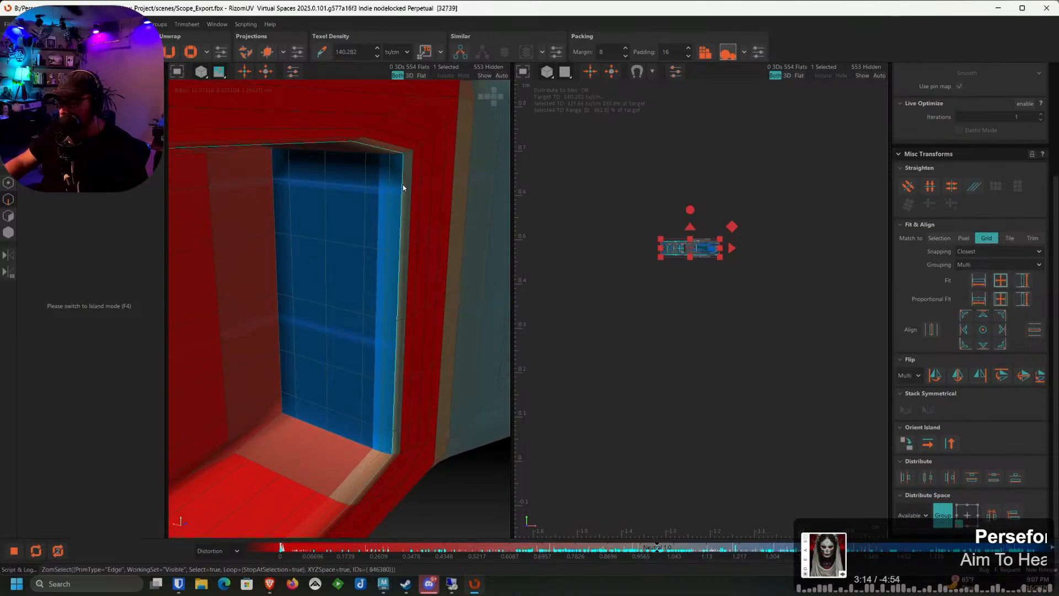
pyautogui.keyDown('alt'); pyautogui.moveTo(381, 197); pyautogui.dragTo(315, 180); pyautogui.keyUp('alt')
pyautogui.doubleClick(306, 180)
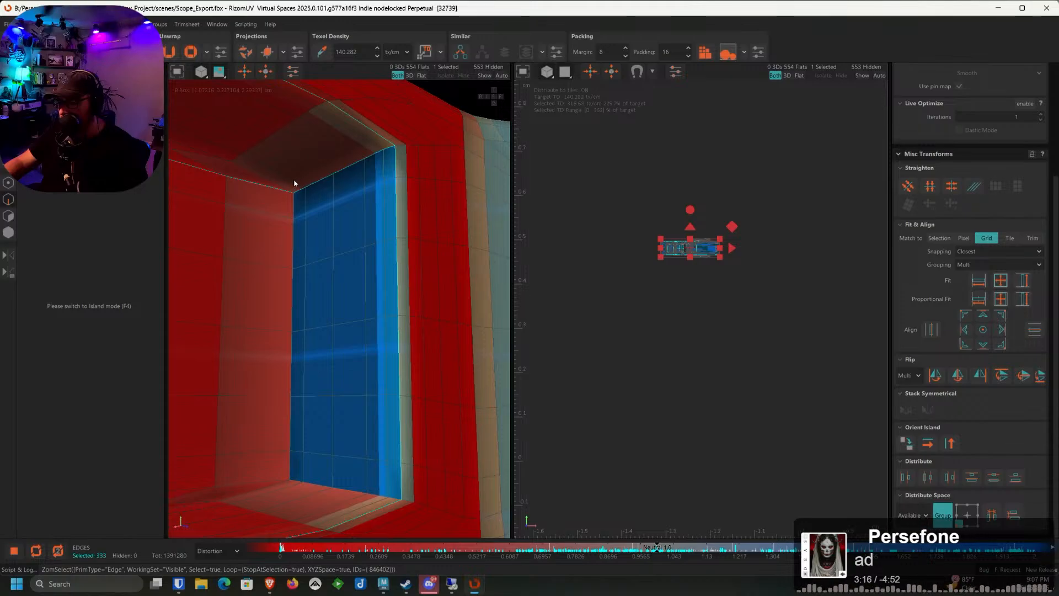
pyautogui.hotkey('ctrl', 'z')
pyautogui.keyDown('shift'); pyautogui.click(365, 158); pyautogui.keyUp('shift')
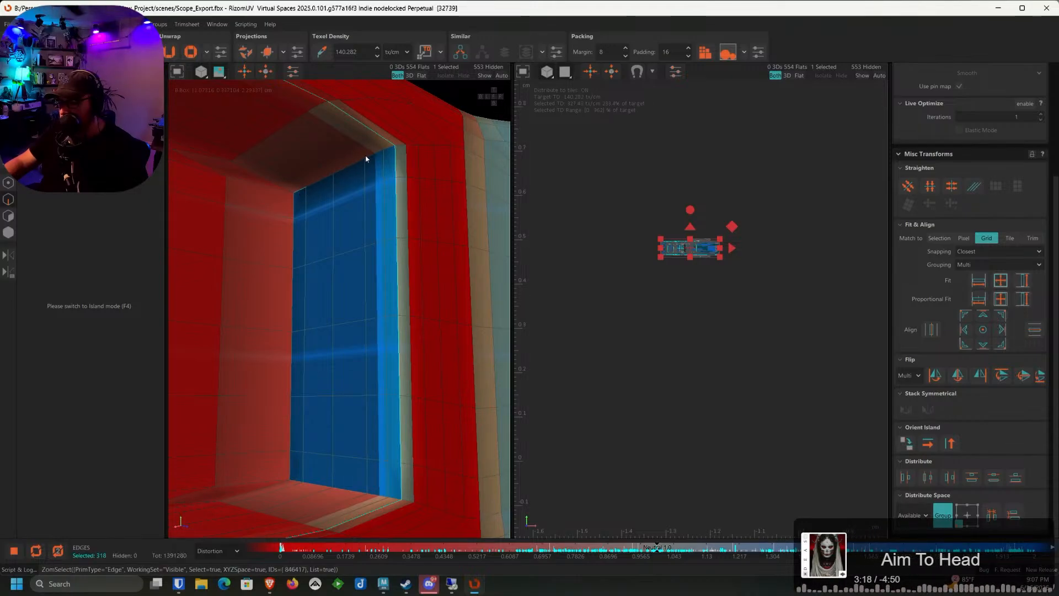
pyautogui.keyDown('shift'); pyautogui.doubleClick(308, 485); pyautogui.keyUp('shift')
# Add the upper and lower edges of the end wall at the recess's opposite end to the seam selection
pyautogui.keyDown('alt'); pyautogui.moveTo(309, 484); pyautogui.dragTo(354, 357); pyautogui.keyUp('alt')
pyautogui.scroll(-5, 290, 466)
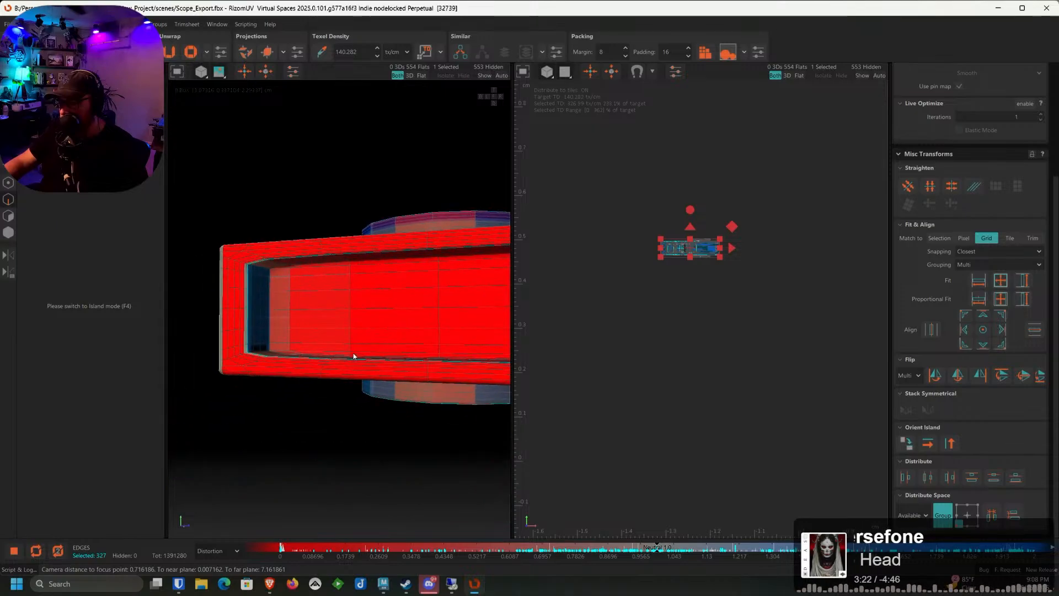
pyautogui.scroll(5, 242, 360)
pyautogui.keyDown('alt'); pyautogui.moveTo(243, 360); pyautogui.dragTo(209, 359); pyautogui.keyUp('alt')
pyautogui.keyDown('shift'); pyautogui.doubleClick(195, 358); pyautogui.keyUp('shift')
pyautogui.keyDown('alt'); pyautogui.moveTo(218, 272); pyautogui.dragTo(293, 303, button='middle'); pyautogui.keyUp('alt')
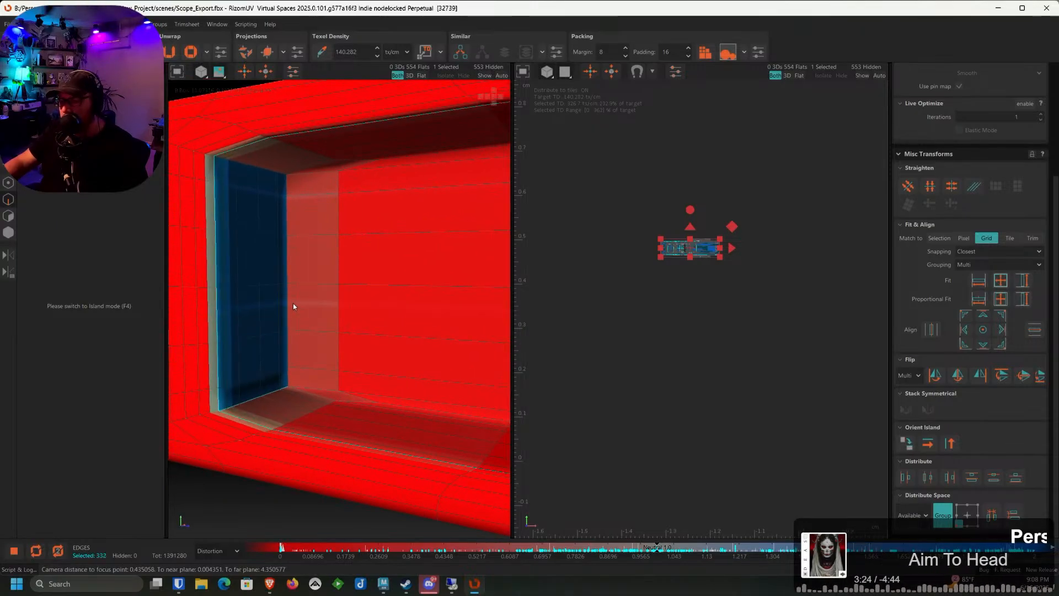
pyautogui.keyDown('shift'); pyautogui.doubleClick(269, 175); pyautogui.keyUp('shift')
pyautogui.scroll(-9, 283, 237)
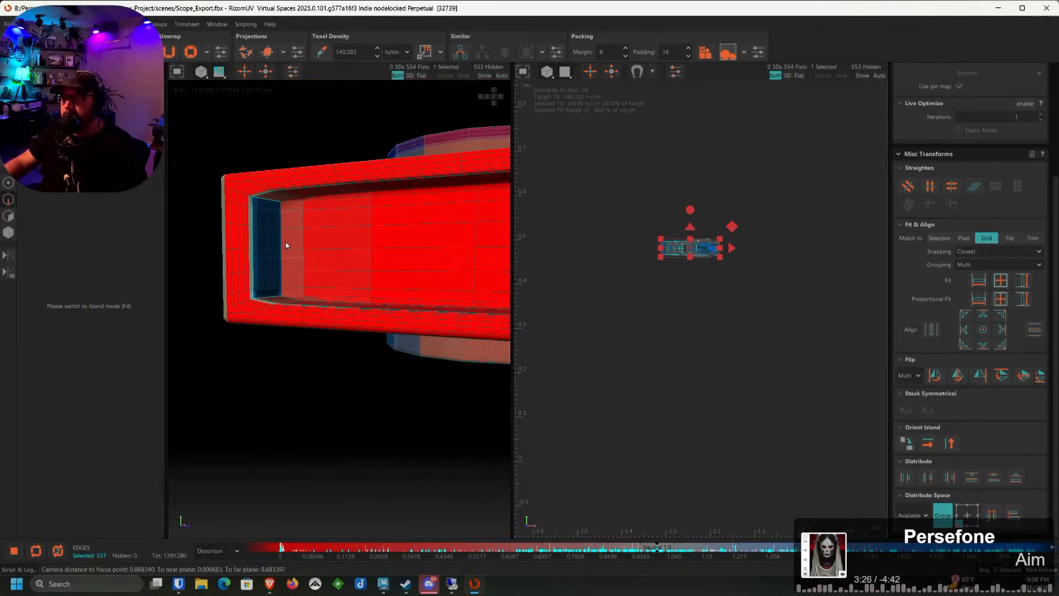
# Cut the lever along the selected seams and unfold its eight resulting islands
pyautogui.keyDown('alt'); pyautogui.moveTo(281, 256); pyautogui.dragTo(390, 298); pyautogui.keyUp('alt')
pyautogui.keyDown('alt'); pyautogui.moveTo(238, 264); pyautogui.dragTo(299, 300, button='middle'); pyautogui.keyUp('alt')
pyautogui.keyDown('alt'); pyautogui.moveTo(300, 300); pyautogui.dragTo(395, 325); pyautogui.keyUp('alt')
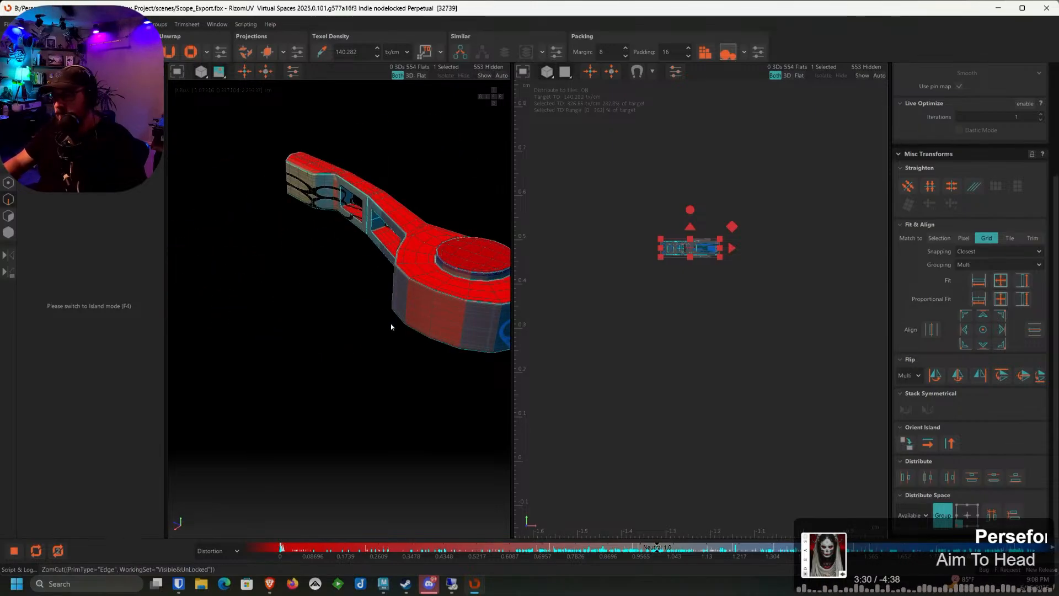
pyautogui.press('c')
pyautogui.click(9, 231)
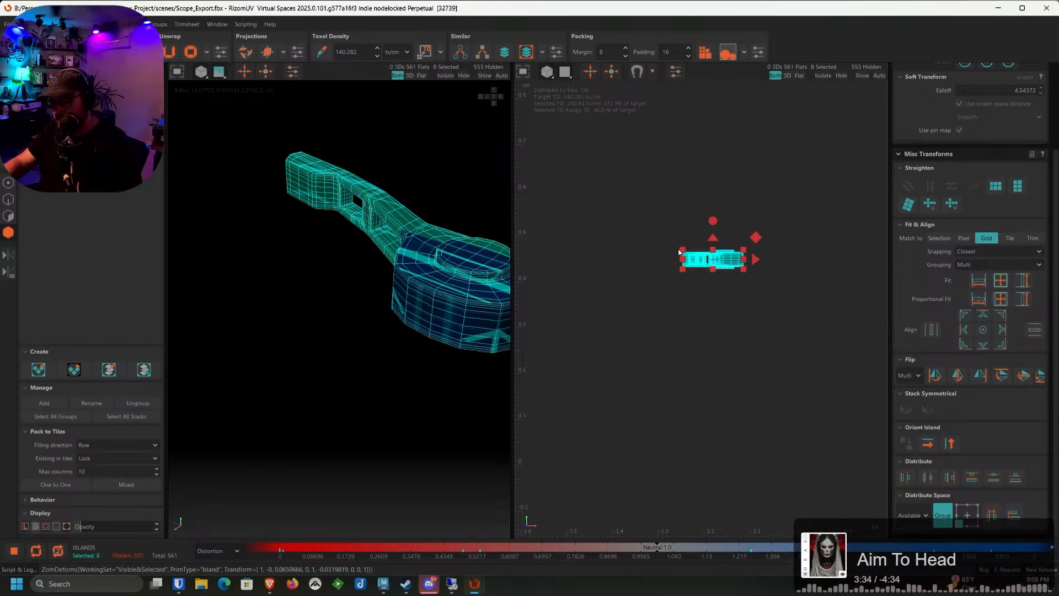
pyautogui.press('u')
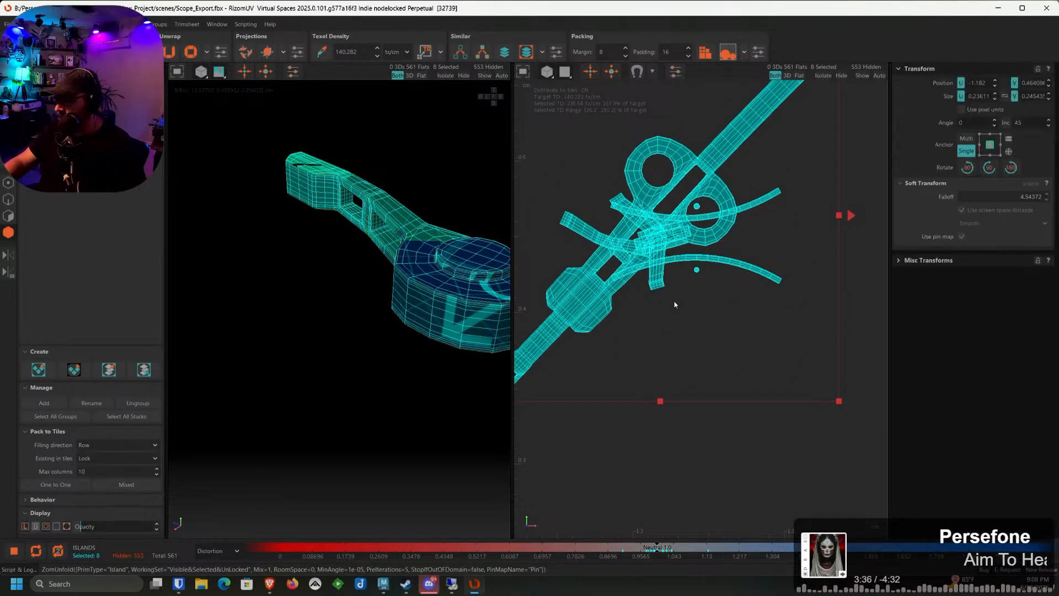
# Move the lever's long main island clear of its overlapping smaller islands
pyautogui.scroll(-2, 674, 303)
pyautogui.click(671, 447)
pyautogui.click(643, 321)
pyautogui.moveTo(644, 322); pyautogui.dragTo(545, 273)
pyautogui.click(604, 261)
pyautogui.scroll(3, 601, 254)
pyautogui.scroll(-3, 618, 226)
pyautogui.moveTo(656, 261); pyautogui.dragTo(693, 305, button='middle')
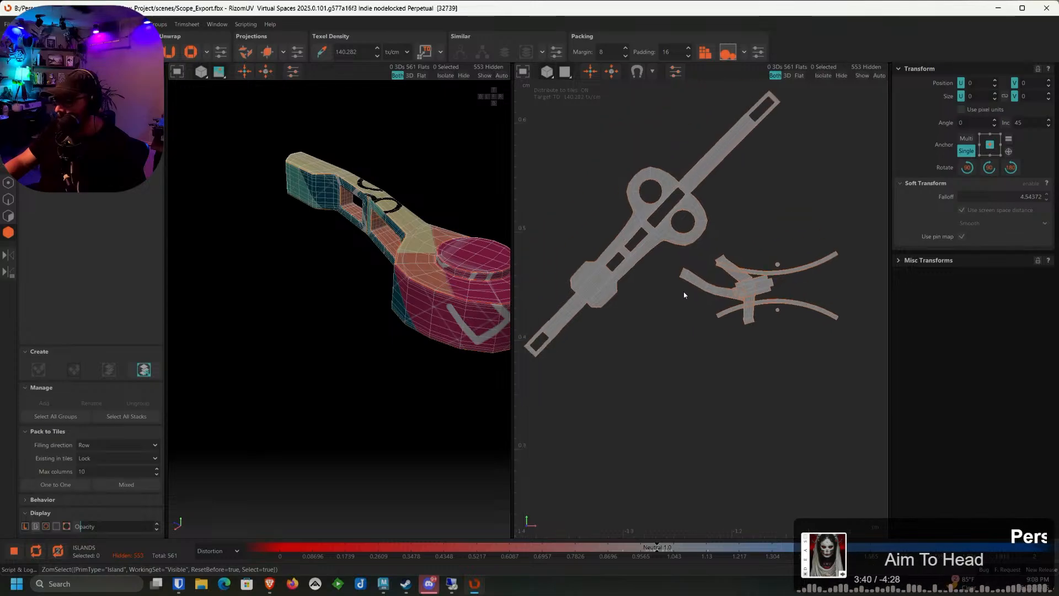
# Select all eight lever islands and orient them vertically
pyautogui.moveTo(806, 392)
pyautogui.mouseDown()
pyautogui.moveTo(733, 256)
pyautogui.moveTo(597, 159)
pyautogui.mouseUp()
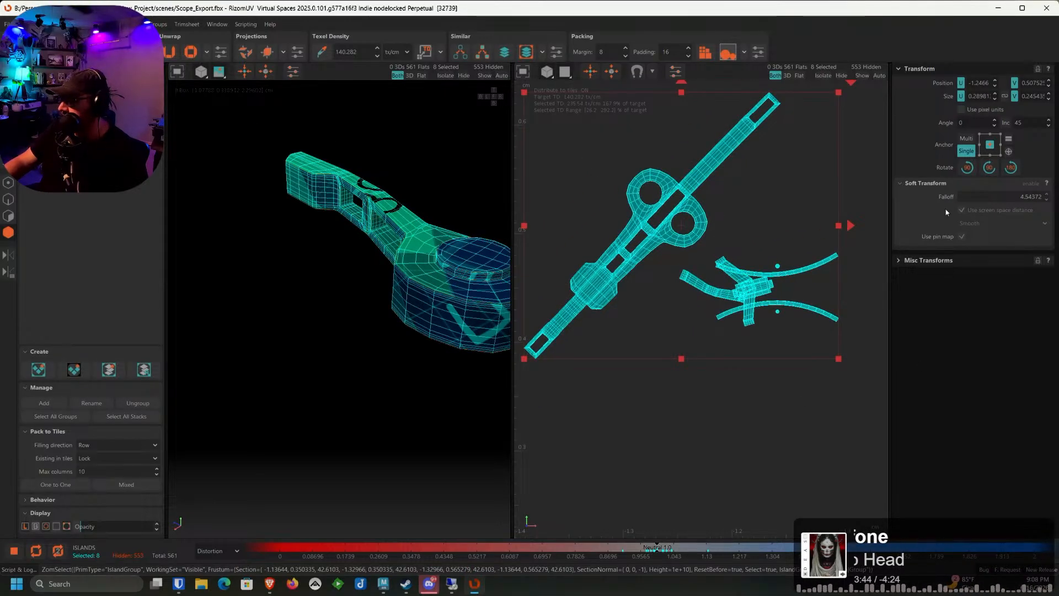
pyautogui.click(900, 260)
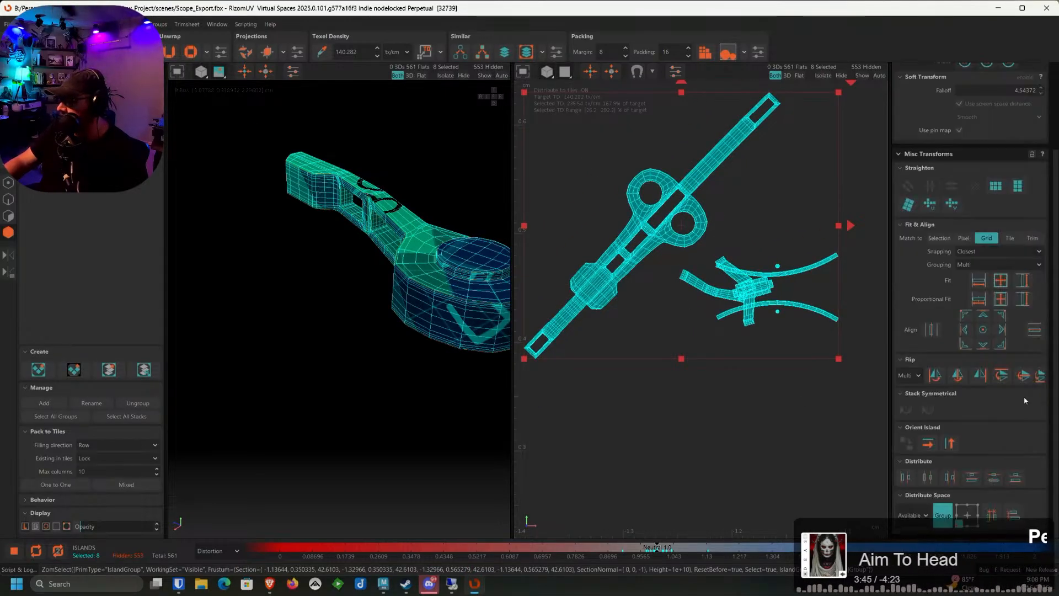
pyautogui.click(950, 443)
pyautogui.scroll(-9, 765, 387)
pyautogui.moveTo(857, 399); pyautogui.dragTo(658, 333, button='middle')
pyautogui.scroll(-4, 647, 315)
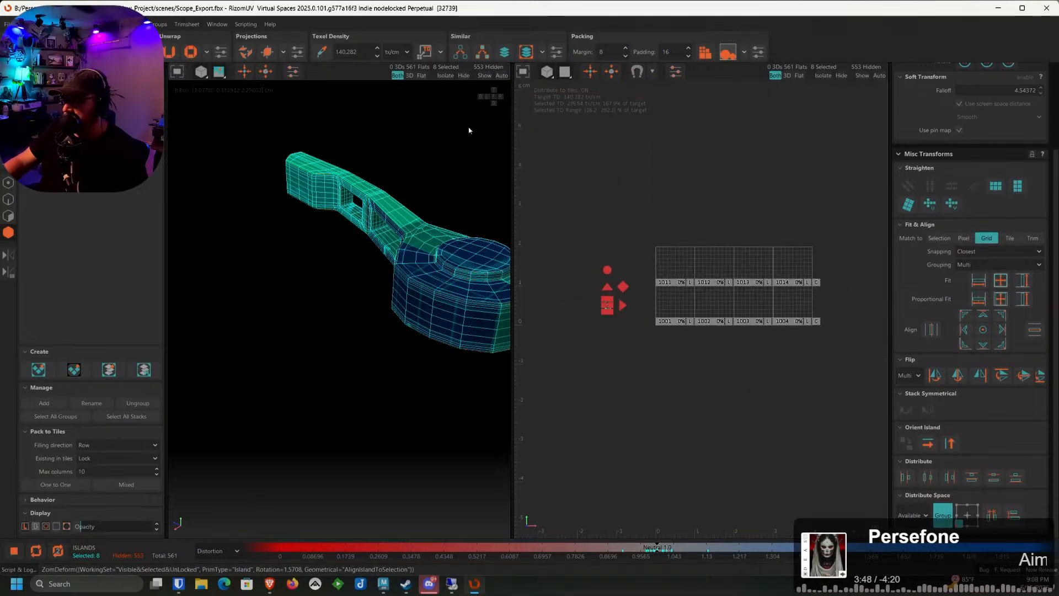
# Unhide all islands and place the lever's islands at matching texel density in tile 1003, its main island below the bracket beside the long strips
pyautogui.click(484, 76)
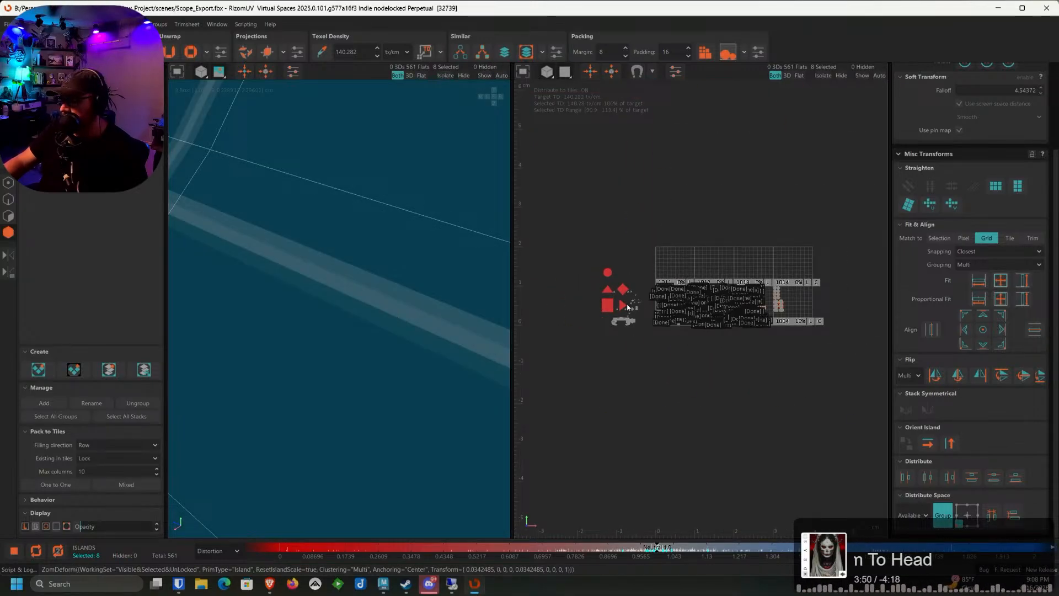
pyautogui.scroll(10, 735, 309)
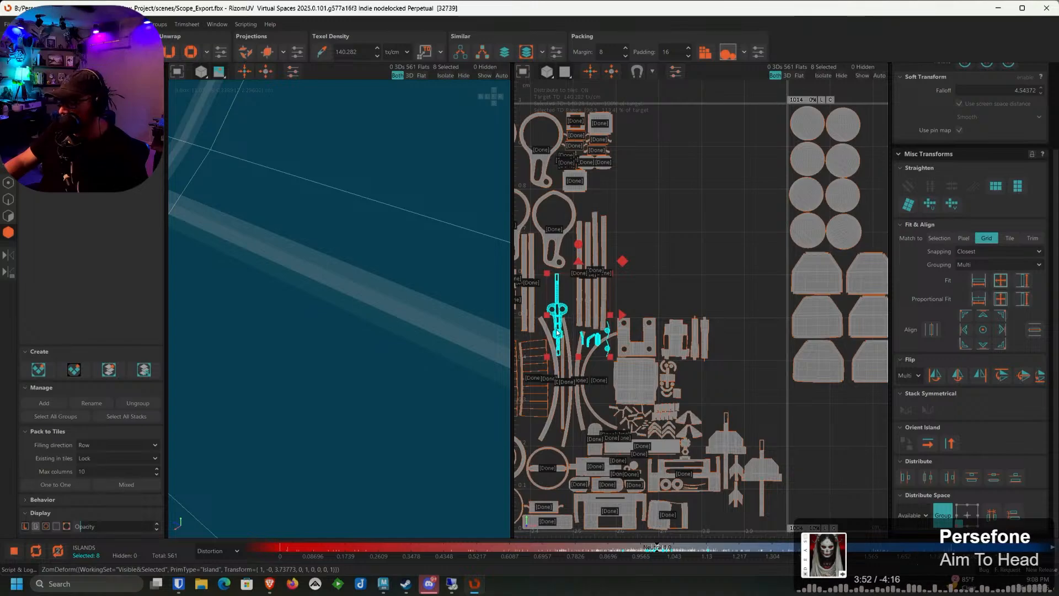
pyautogui.moveTo(596, 329); pyautogui.dragTo(607, 320)
pyautogui.scroll(5, 588, 283)
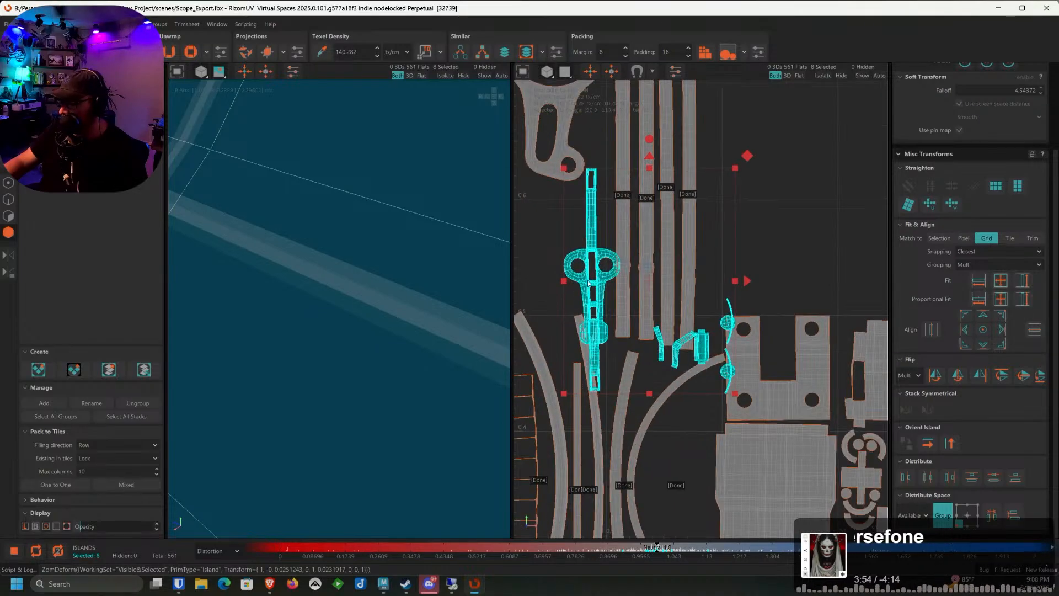
pyautogui.moveTo(620, 292); pyautogui.dragTo(688, 331, button='middle')
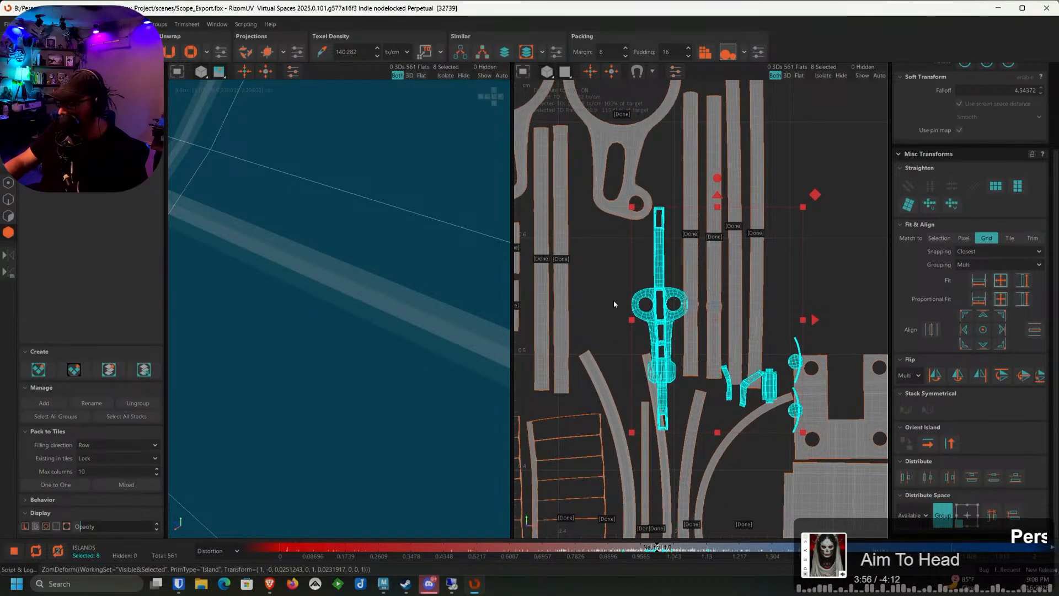
pyautogui.moveTo(649, 312); pyautogui.dragTo(669, 268)
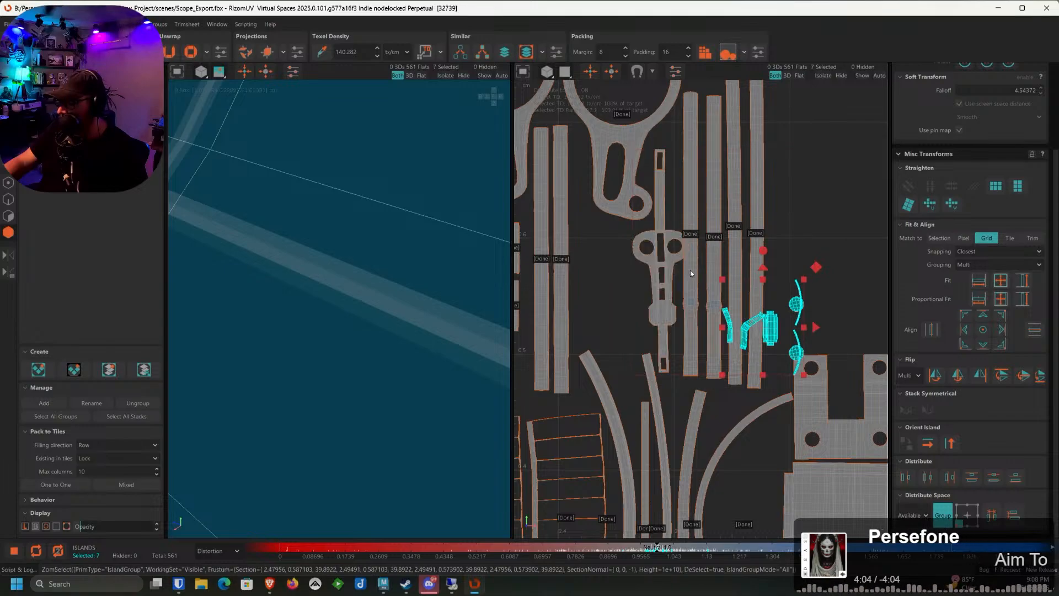
# Place the lever's small rectangular island and both round disc islands beside its main island
pyautogui.scroll(3, 700, 369)
pyautogui.moveTo(766, 304); pyautogui.dragTo(642, 242)
pyautogui.scroll(3, 581, 239)
pyautogui.moveTo(616, 233); pyautogui.dragTo(629, 283, button='middle')
pyautogui.scroll(-3, 629, 285)
pyautogui.moveTo(693, 252); pyautogui.dragTo(626, 208)
pyautogui.keyDown('ctrl'); pyautogui.click(624, 206); pyautogui.keyUp('ctrl')
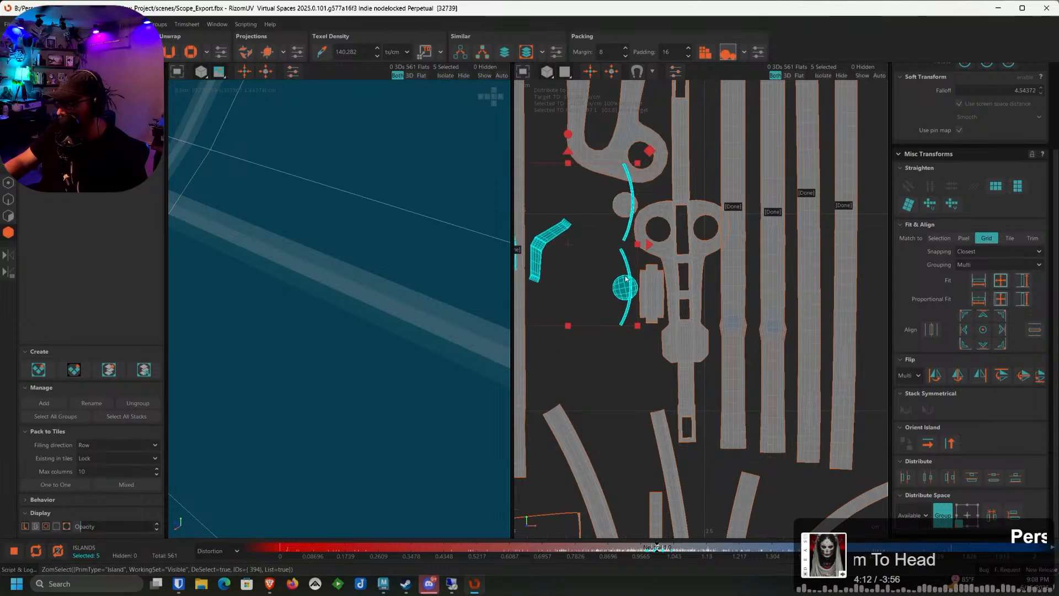
pyautogui.moveTo(626, 278); pyautogui.dragTo(616, 233)
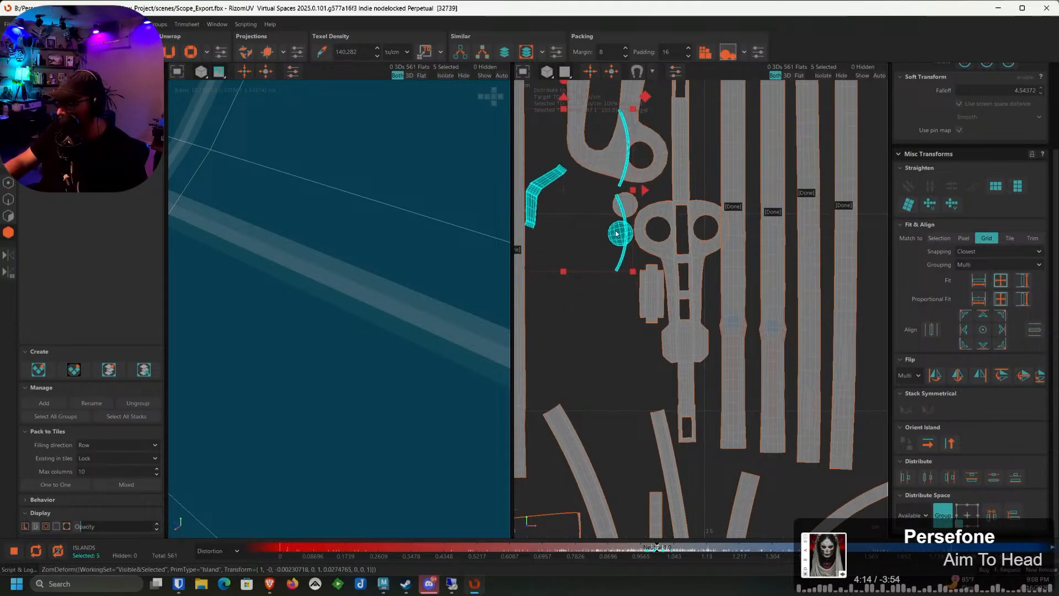
pyautogui.keyDown('ctrl'); pyautogui.click(616, 233); pyautogui.keyUp('ctrl')
# Place the lever's two thin curved strip islands beside the small rectangular island
pyautogui.moveTo(622, 281); pyautogui.dragTo(643, 294)
pyautogui.moveTo(628, 242); pyautogui.dragTo(617, 327)
pyautogui.keyDown('ctrl'); pyautogui.click(619, 319); pyautogui.keyUp('ctrl')
# Rotate the lever's two bent strip islands upright and place them side by side below the rectangular and curved islands
pyautogui.moveTo(545, 326); pyautogui.dragTo(649, 348)
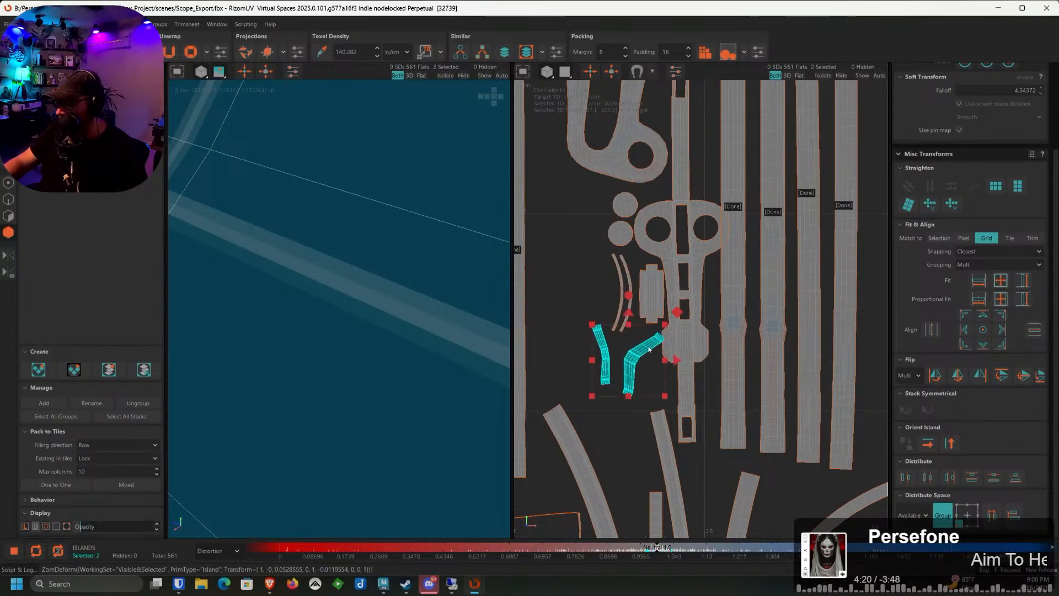
pyautogui.moveTo(629, 297); pyautogui.dragTo(627, 264)
pyautogui.moveTo(642, 344); pyautogui.dragTo(649, 348)
pyautogui.keyDown('ctrl'); pyautogui.click(649, 348); pyautogui.keyUp('ctrl')
pyautogui.moveTo(610, 316); pyautogui.dragTo(587, 471)
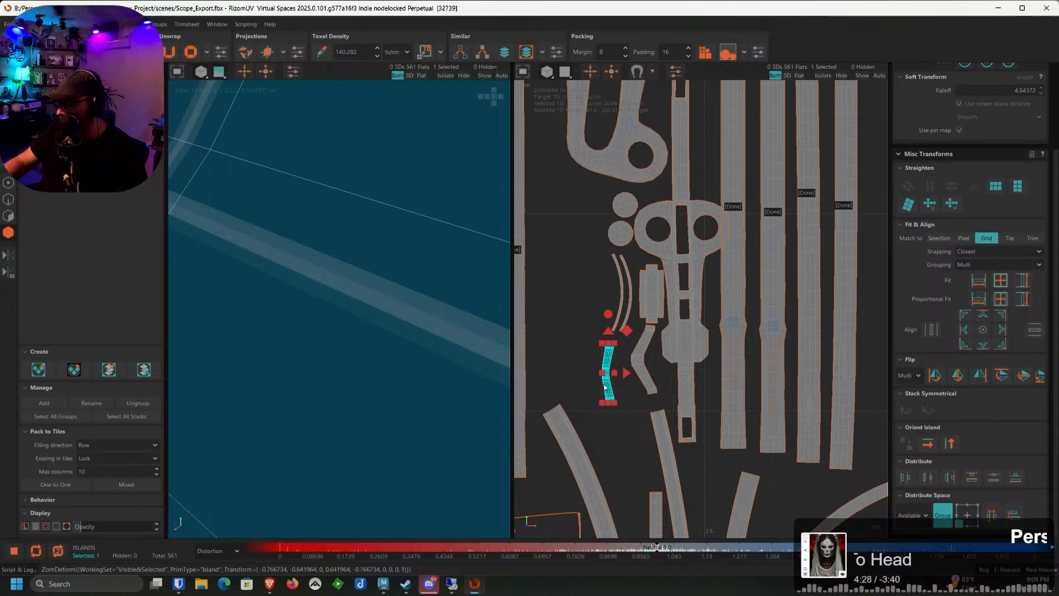
pyautogui.moveTo(609, 387); pyautogui.dragTo(619, 377)
pyautogui.click(586, 349)
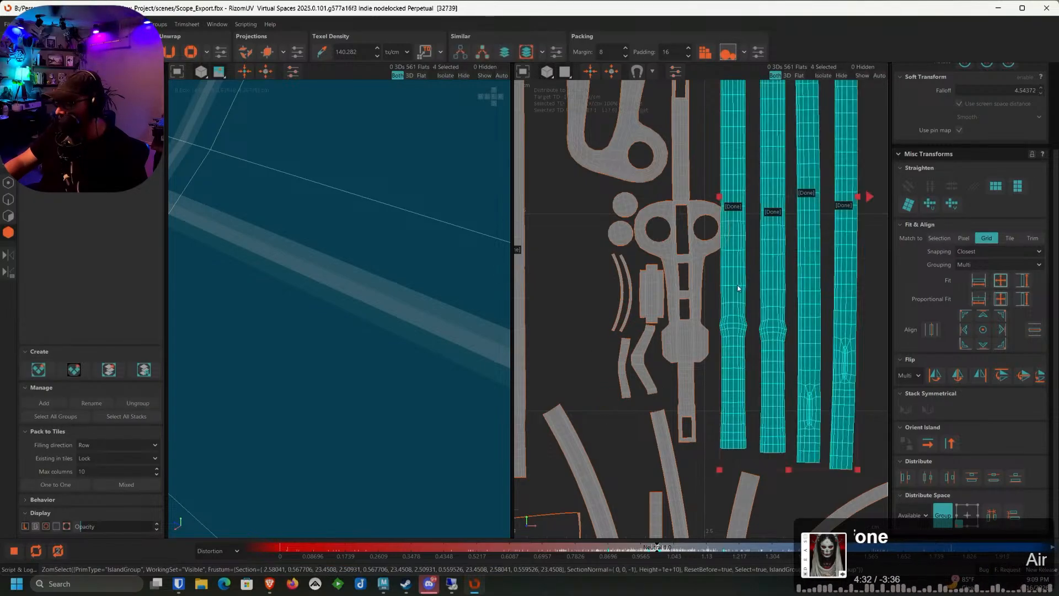
# Save the model with its updated UV layout under the existing file name, Scope_Export.fbx
pyautogui.scroll(-5, 624, 326)
pyautogui.scroll(-6, 629, 334)
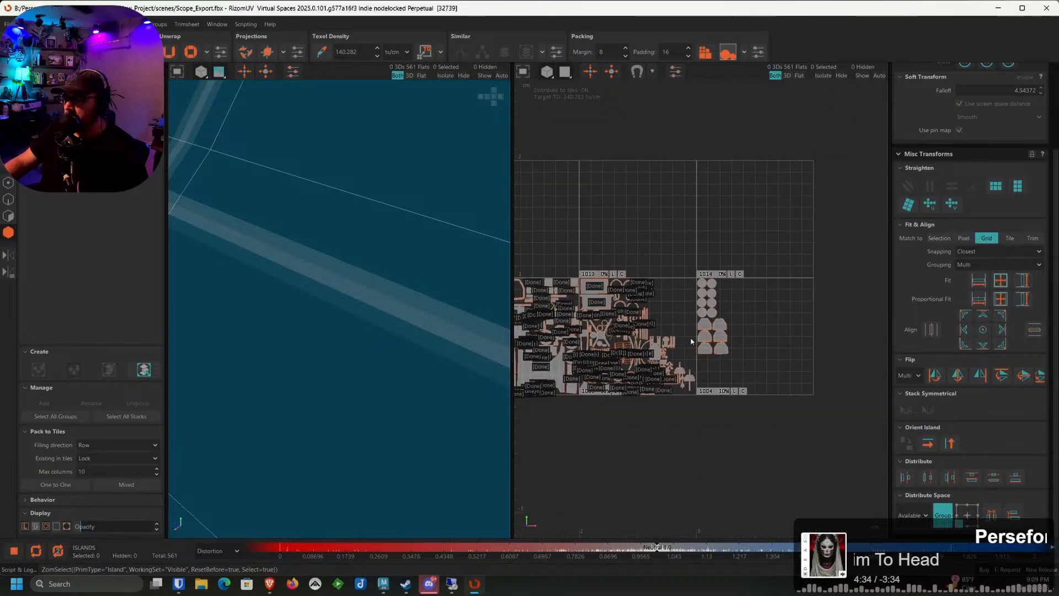
pyautogui.moveTo(691, 342); pyautogui.dragTo(879, 312, button='middle')
pyautogui.click(7, 24)
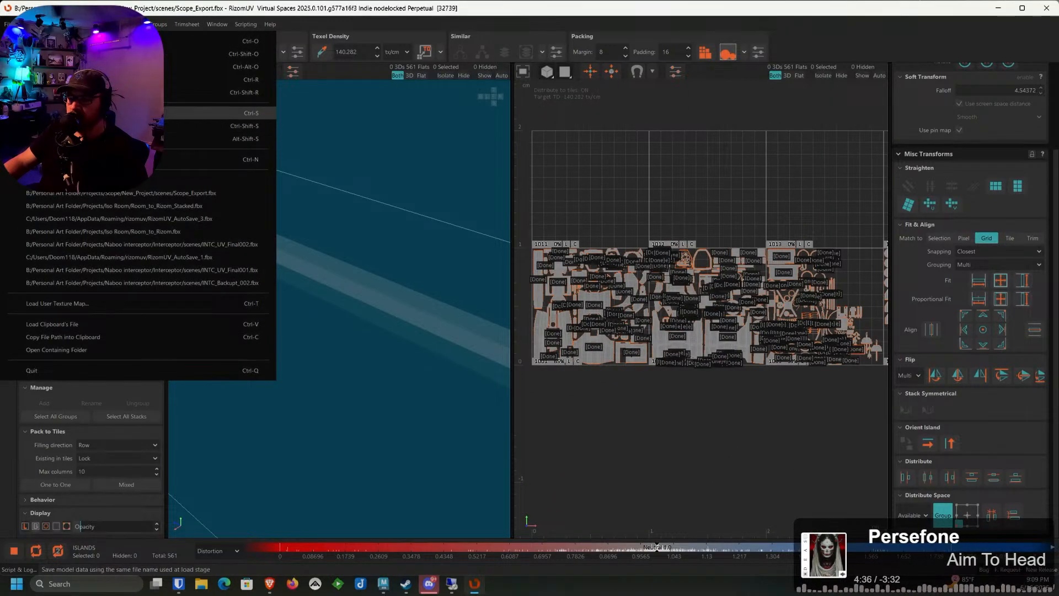
pyautogui.click(220, 112)
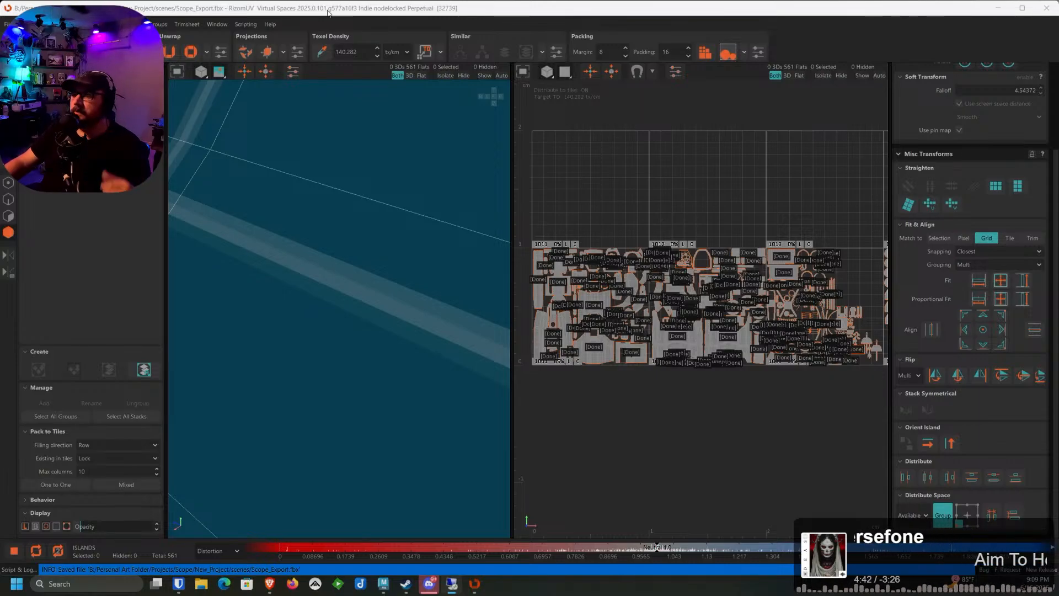
pyautogui.scroll(-5, 289, 219)
pyautogui.scroll(5, 334, 259)
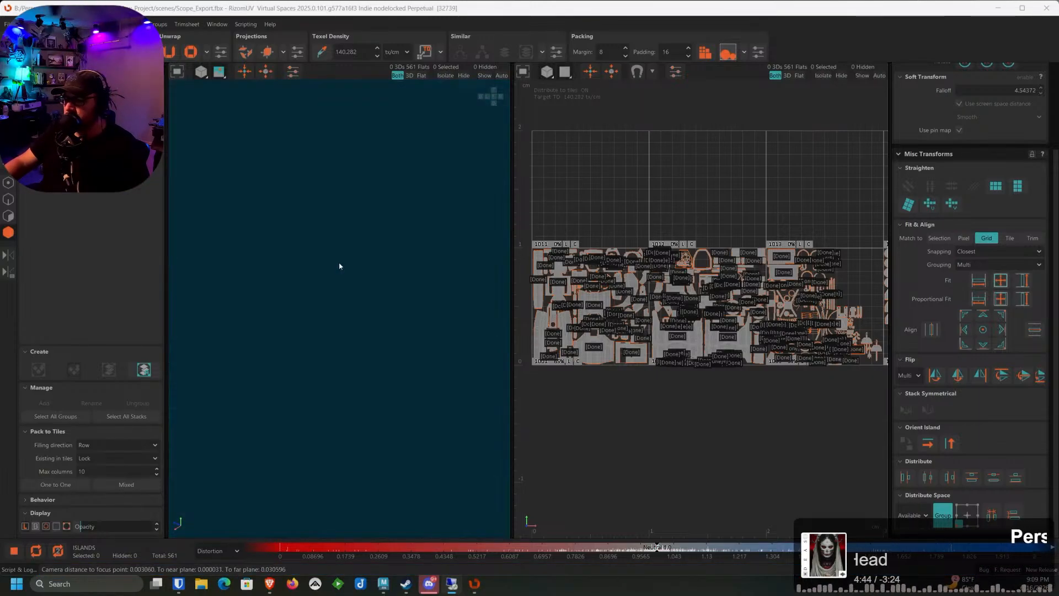
pyautogui.keyDown('alt'); pyautogui.moveTo(339, 265); pyautogui.dragTo(254, 278); pyautogui.keyUp('alt')
pyautogui.scroll(-2, 327, 314)
pyautogui.keyDown('alt'); pyautogui.moveTo(327, 317); pyautogui.dragTo(369, 338); pyautogui.keyUp('alt')
pyautogui.scroll(-5, 372, 348)
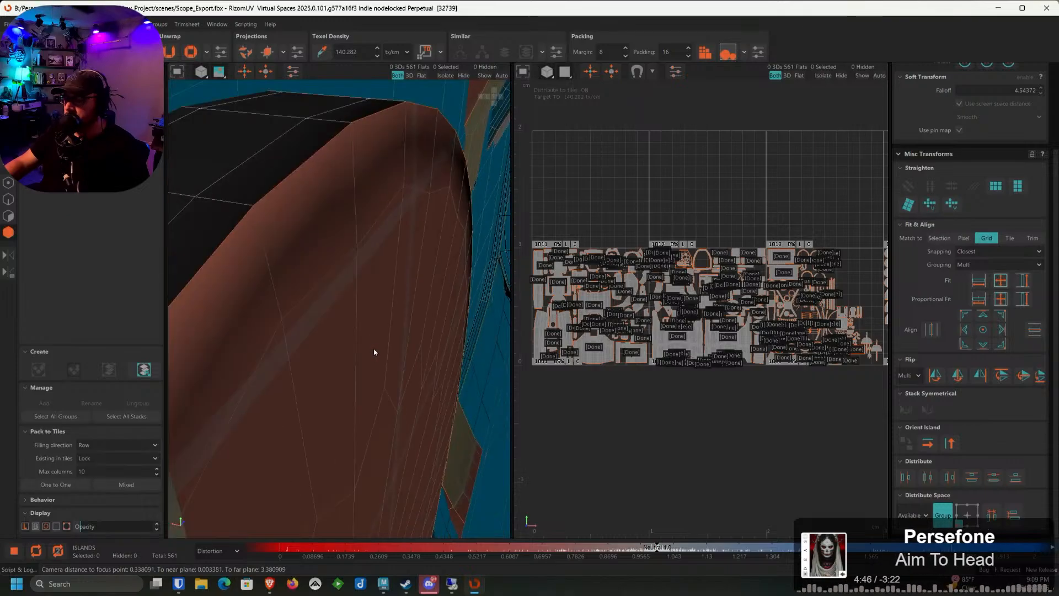
# Select the unfinished C-shaped clamp island among the uncut parts and focus on the matching clamp beneath the scope model
pyautogui.scroll(4, 381, 348)
pyautogui.scroll(-15, 385, 356)
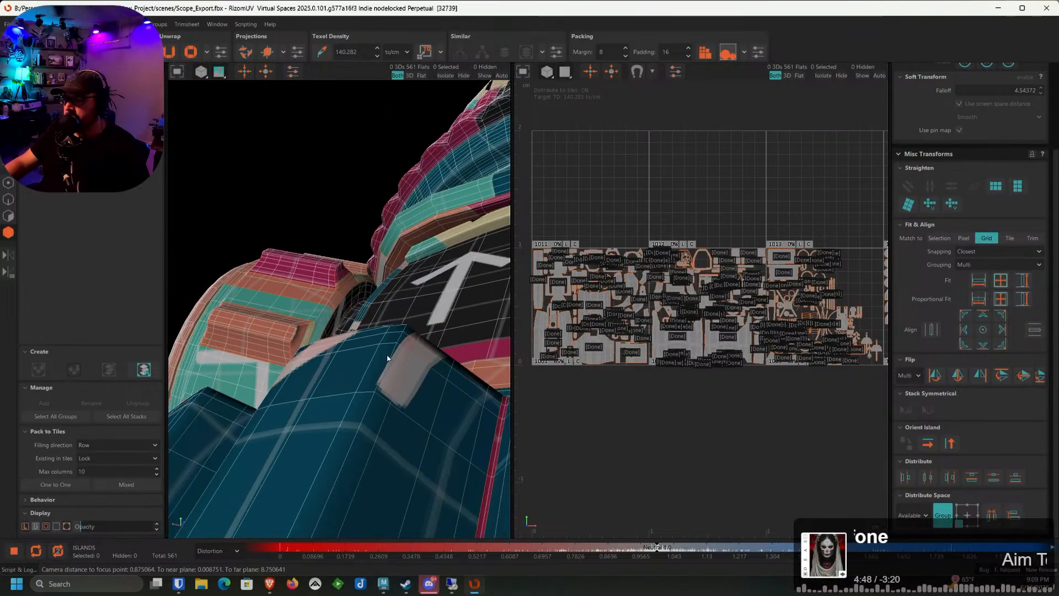
pyautogui.keyDown('alt'); pyautogui.moveTo(385, 359); pyautogui.dragTo(283, 339); pyautogui.keyUp('alt')
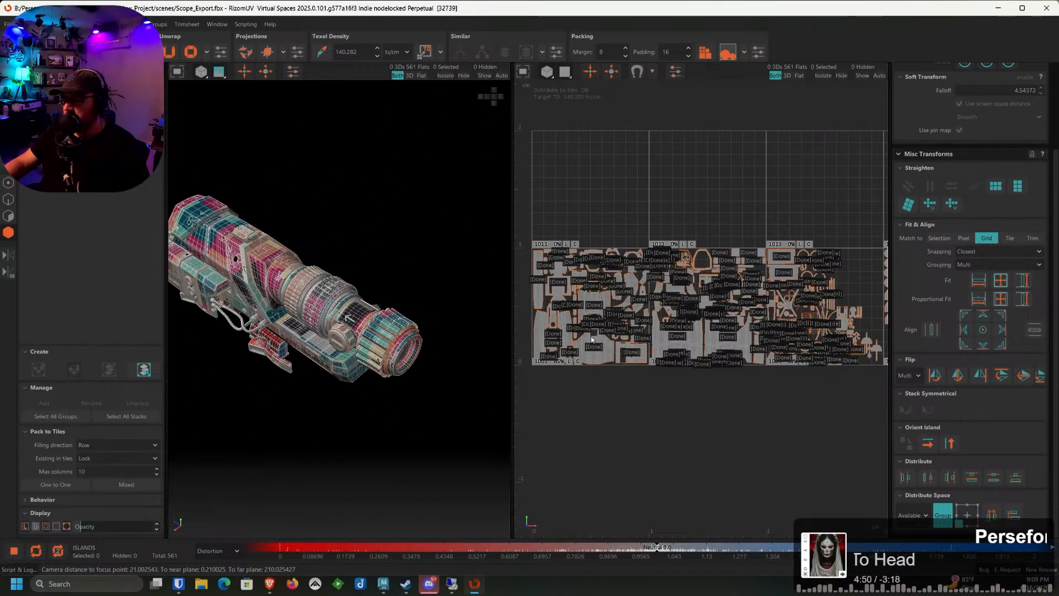
pyautogui.scroll(8, 592, 339)
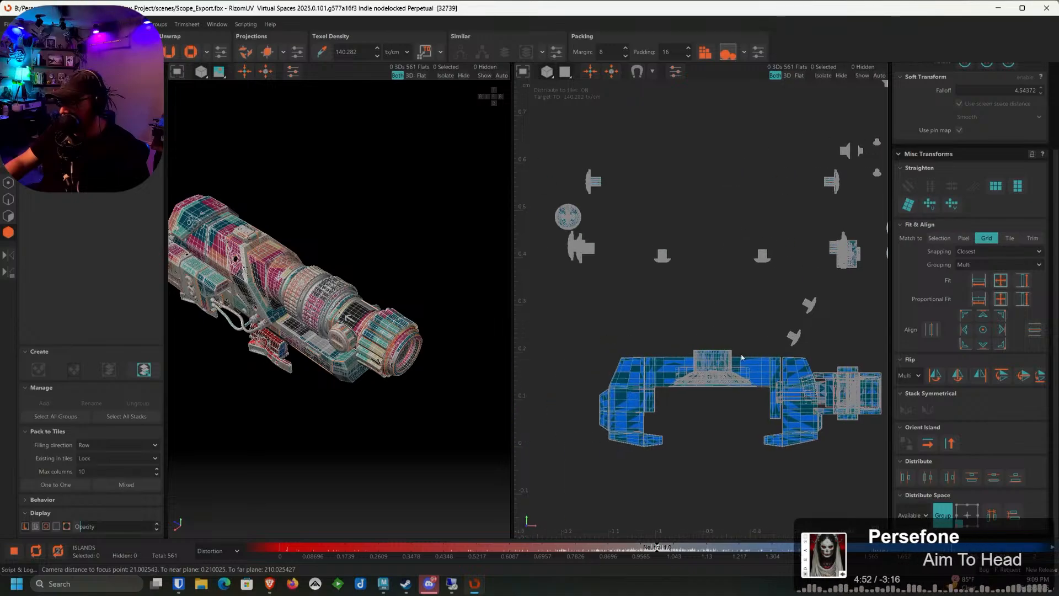
pyautogui.keyDown('alt'); pyautogui.moveTo(832, 392); pyautogui.dragTo(711, 343, button='middle'); pyautogui.keyUp('alt')
pyautogui.scroll(4, 711, 343)
pyautogui.scroll(-4, 711, 333)
pyautogui.scroll(4, 672, 352)
pyautogui.click(671, 378)
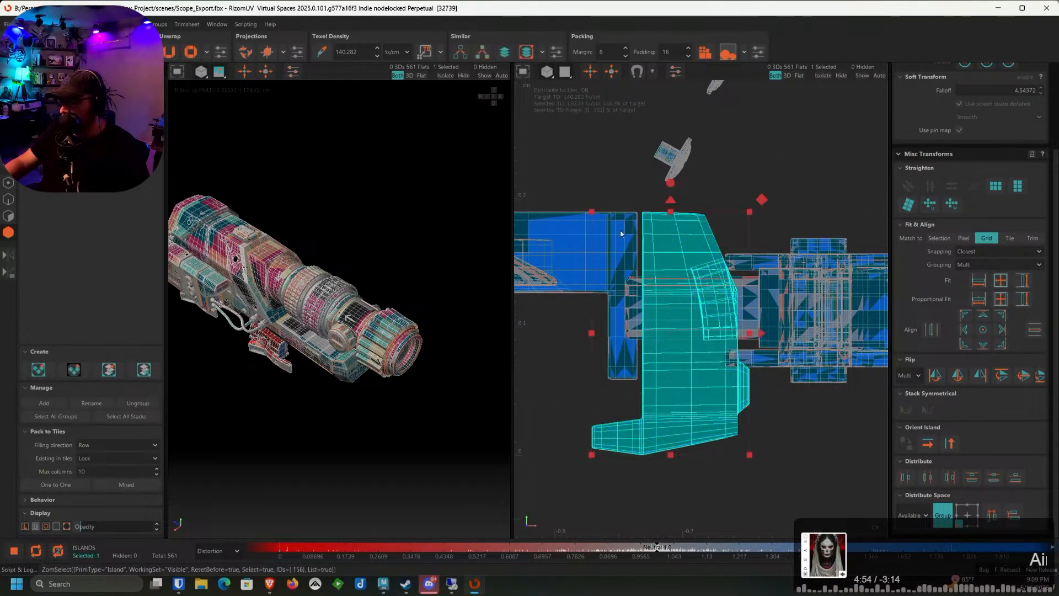
pyautogui.press('f')
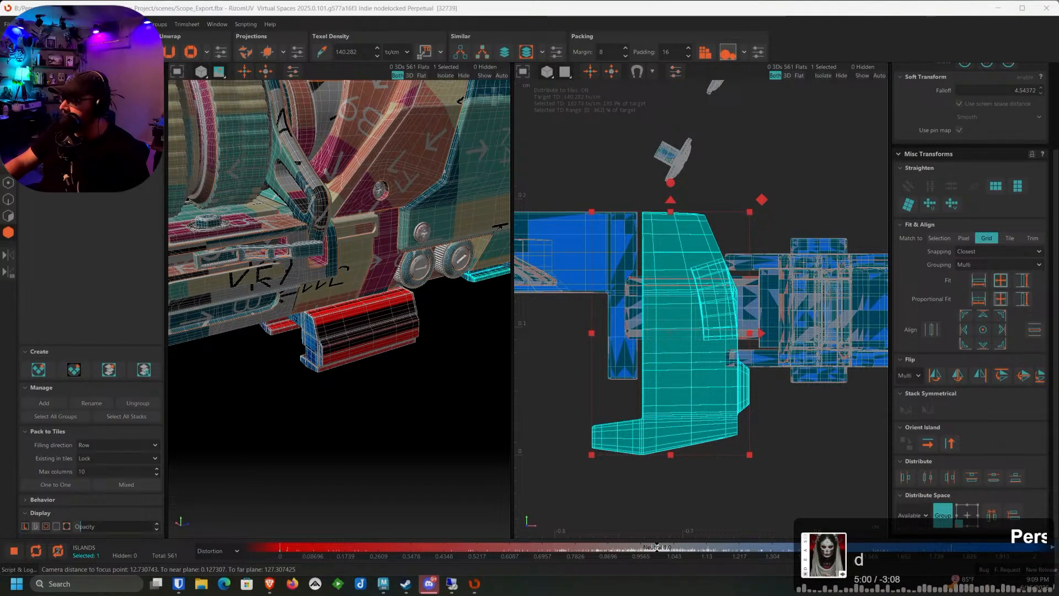
pyautogui.scroll(5, 331, 368)
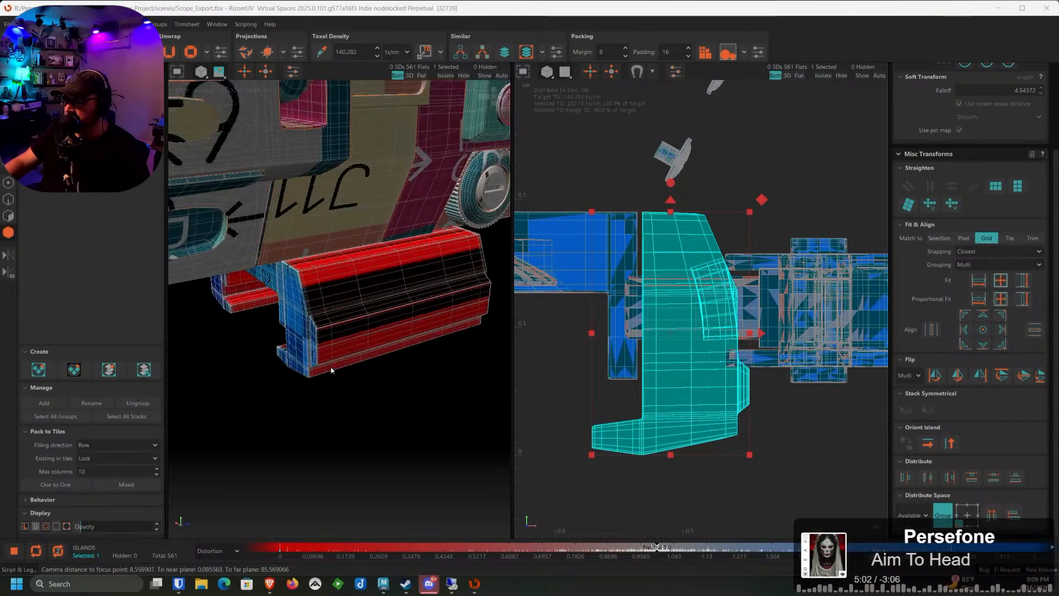
pyautogui.moveTo(331, 368)
pyautogui.keyDown('alt'); pyautogui.mouseDown()
pyautogui.moveTo(374, 379)
pyautogui.moveTo(326, 361)
pyautogui.mouseUp(); pyautogui.keyUp('alt')
# Save the current UV work to the existing Scope_Export.fbx file
pyautogui.click(8, 25)
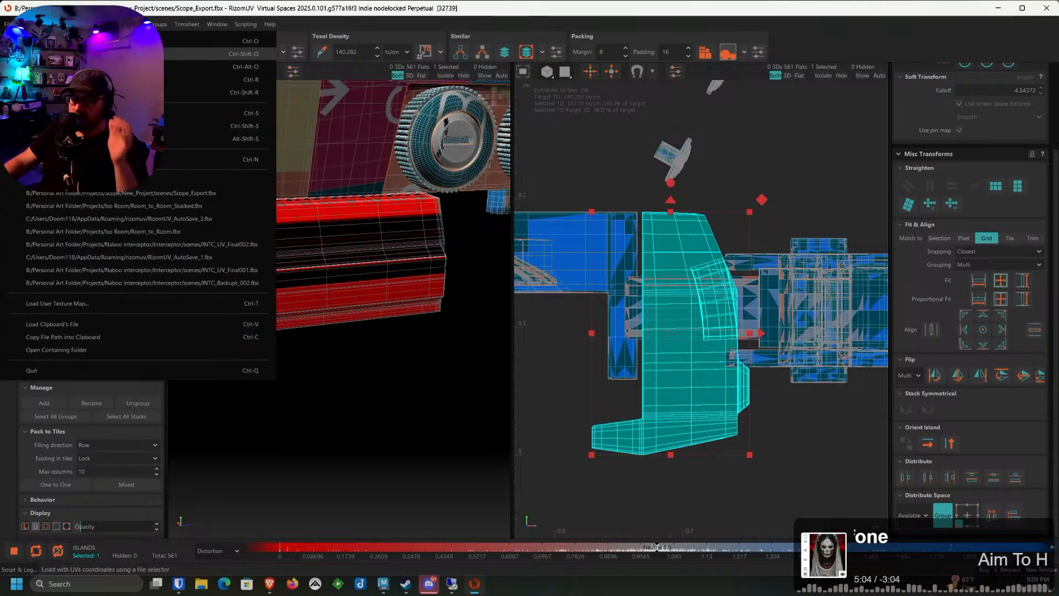
pyautogui.click(44, 113)
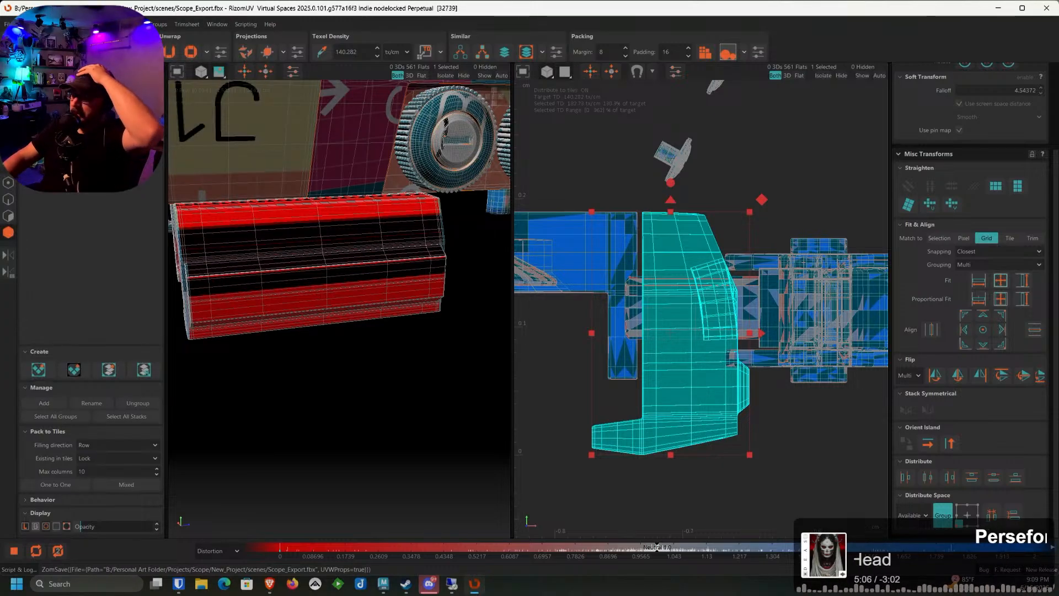